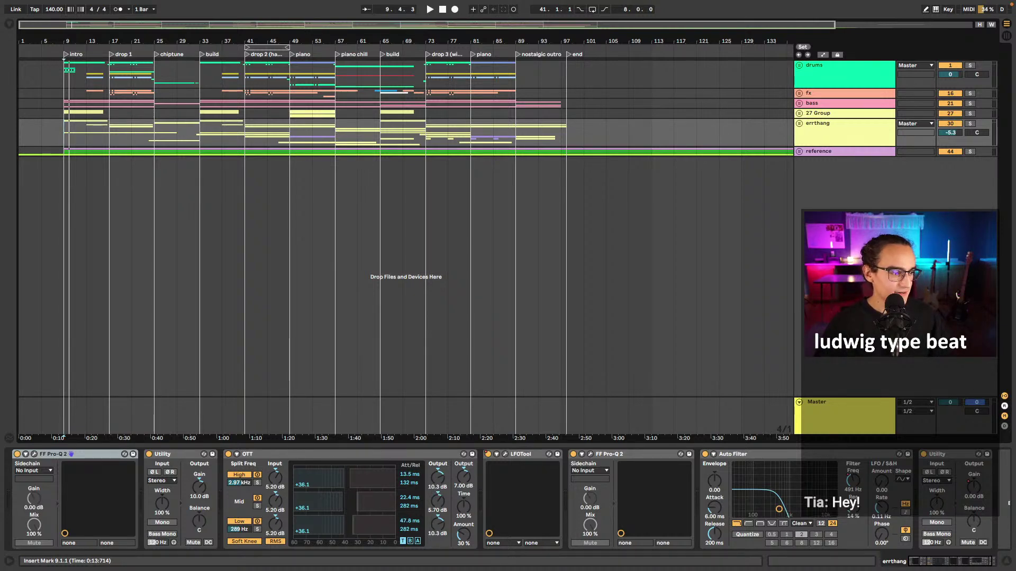
# - Unfold the track groups to show the tracks inside them and fold the reference group
pyautogui.click(65, 131)
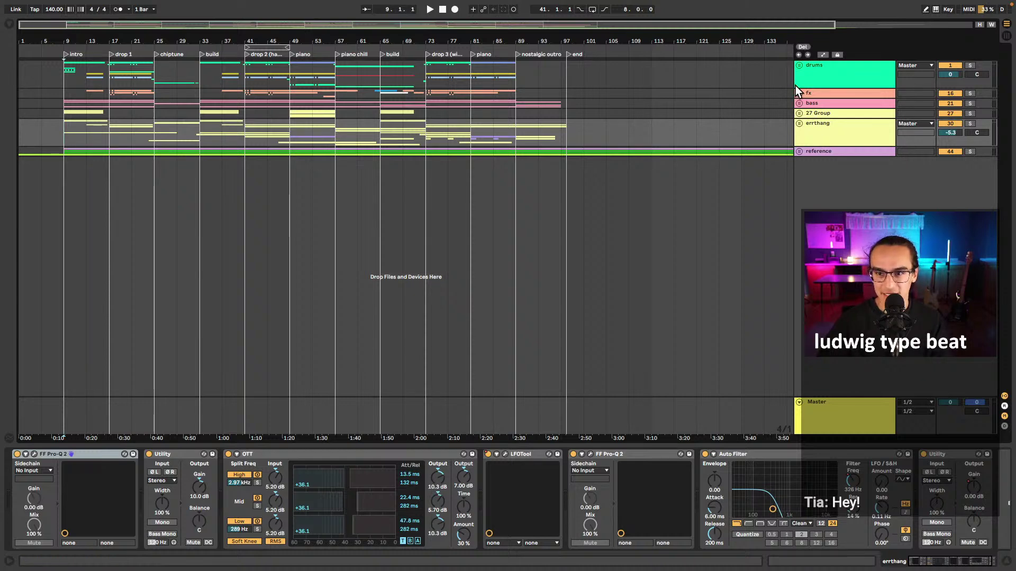
pyautogui.click(799, 124)
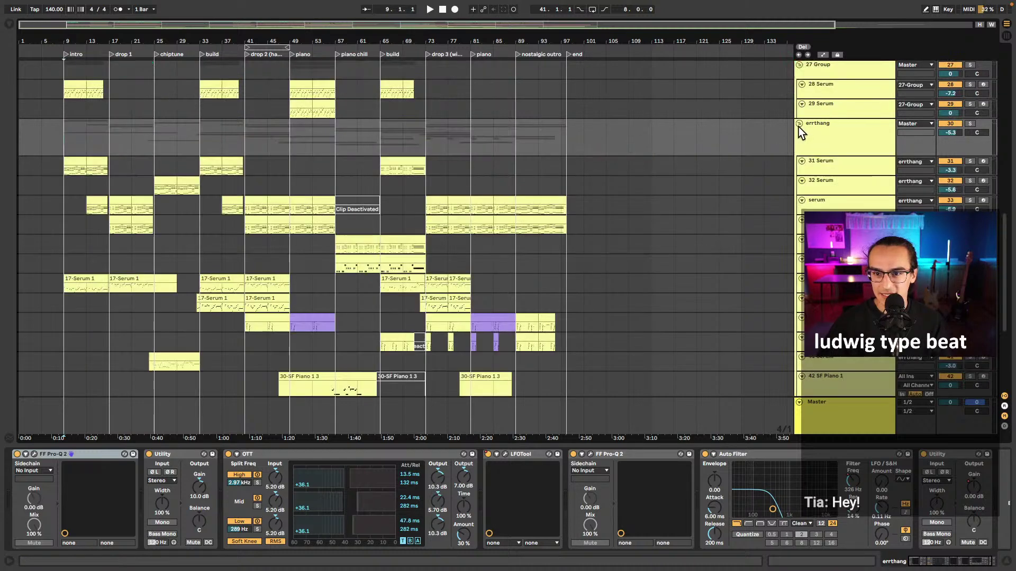
pyautogui.scroll(-5, 544, 176)
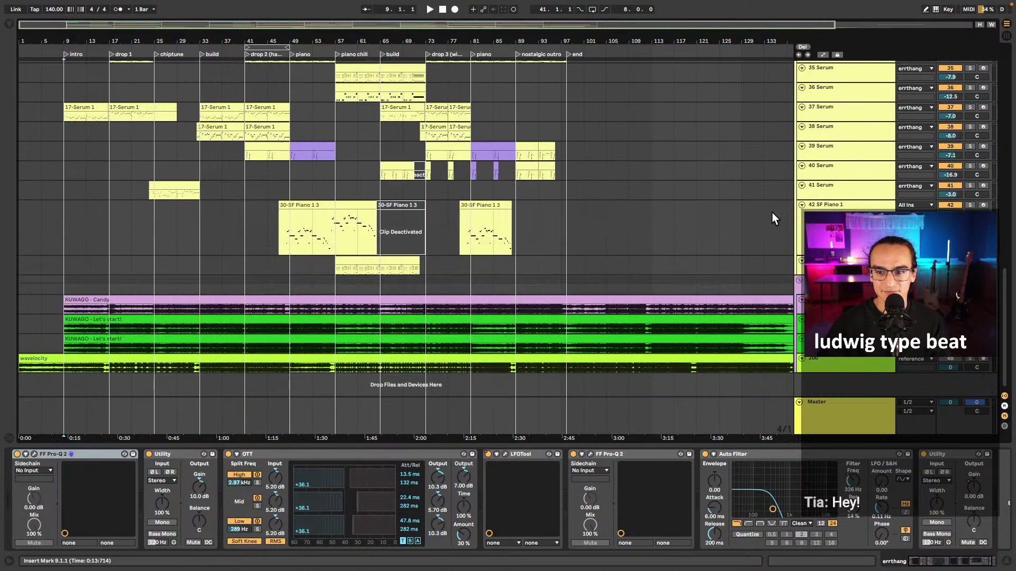
pyautogui.click(798, 280)
pyautogui.scroll(10, 573, 243)
pyautogui.scroll(4, 107, 151)
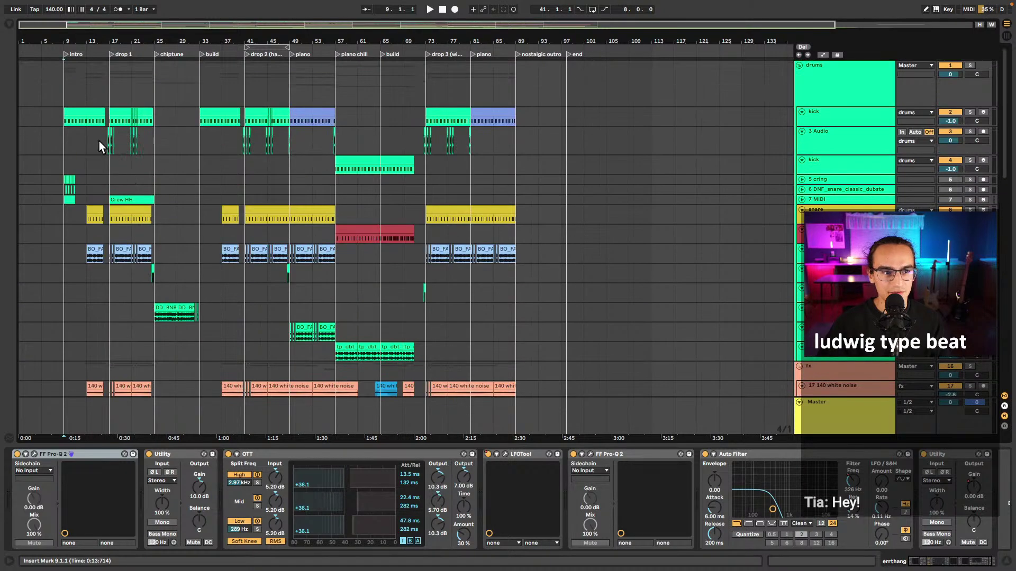
# - Play the arrangement from the start of drop 1 and stop at bar 21
pyautogui.scroll(10, 61, 100)
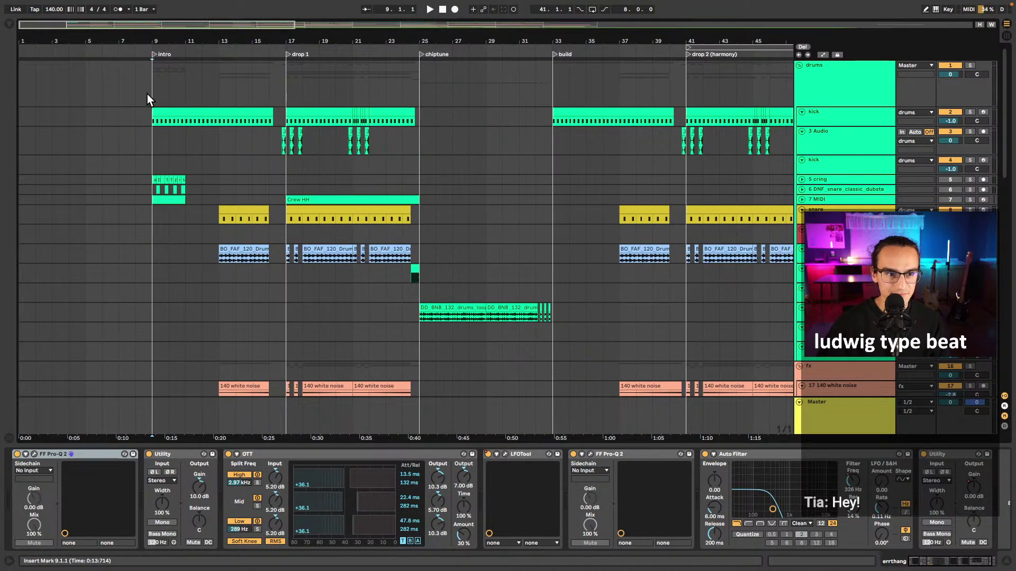
pyautogui.hscroll(-1, 159, 93)
pyautogui.click(159, 83)
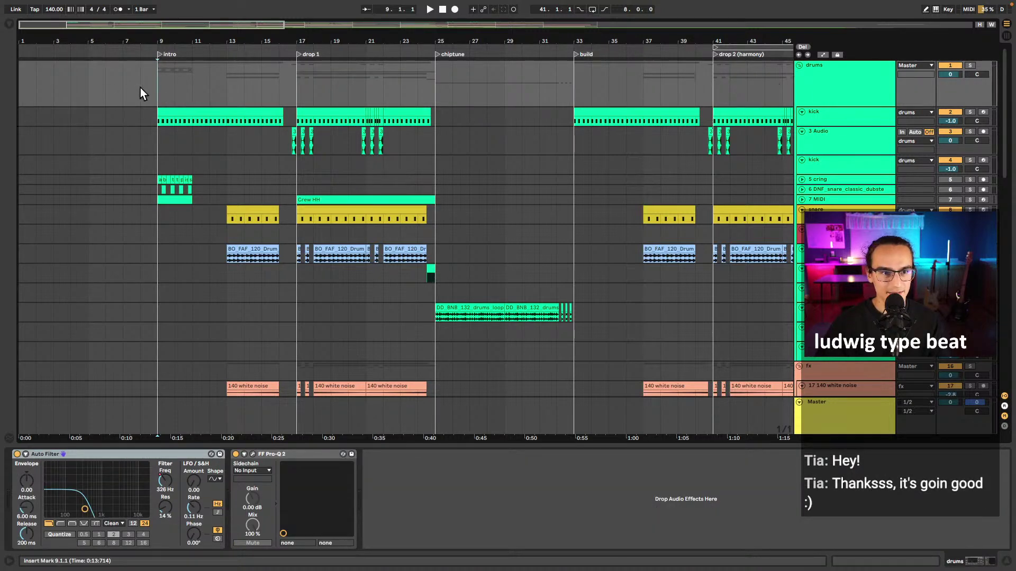
pyautogui.click(294, 80)
pyautogui.press('space')
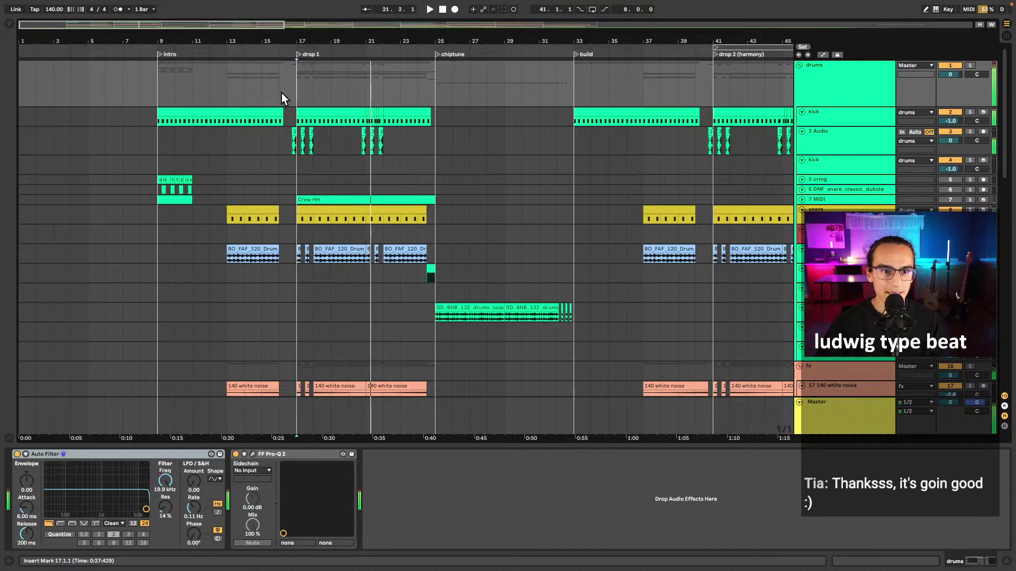
# - Fold the drums, fx, bass, 27 Group and errthang groups
pyautogui.click(876, 83)
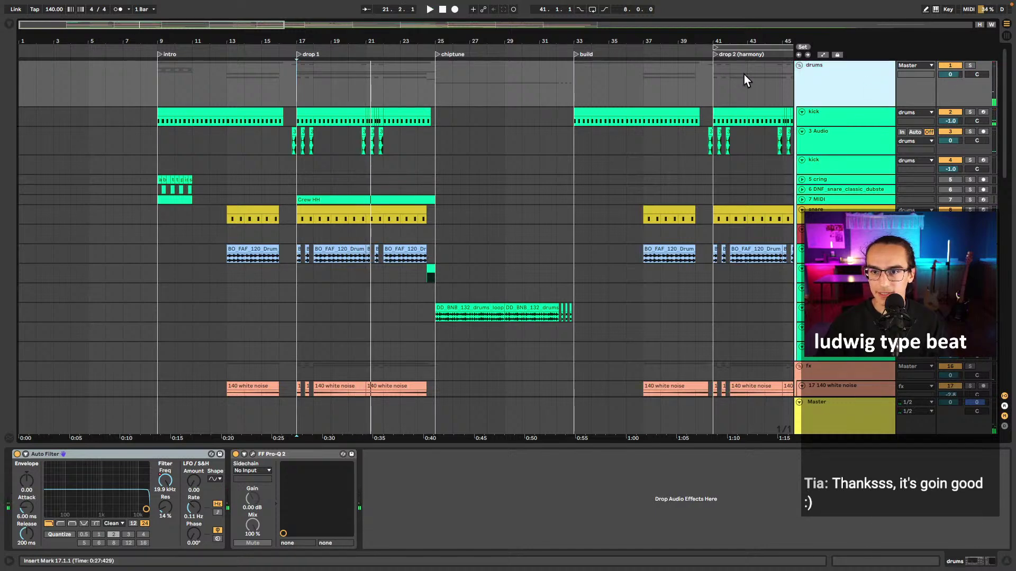
pyautogui.click(799, 65)
pyautogui.click(799, 93)
pyautogui.click(799, 103)
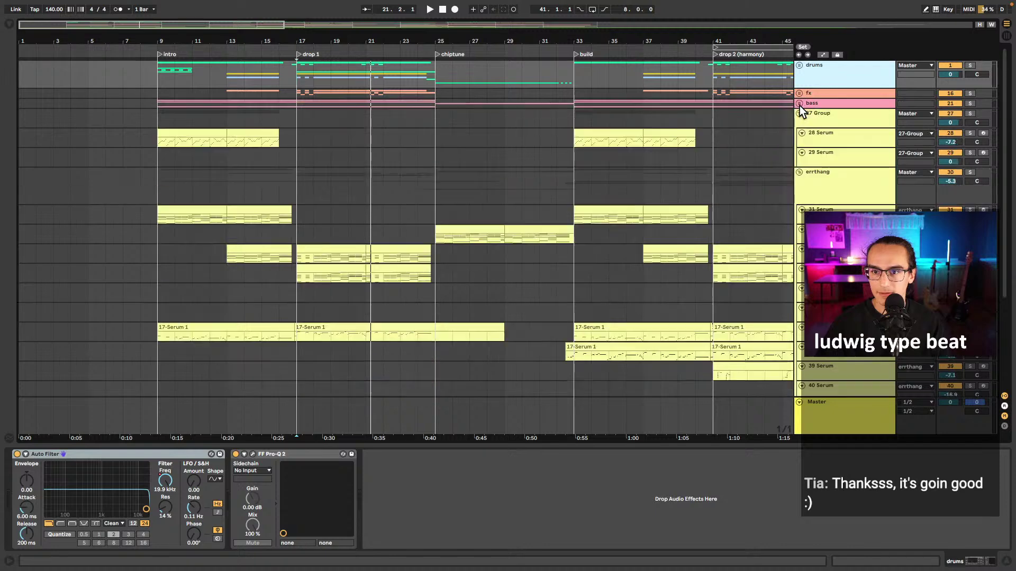
pyautogui.click(799, 113)
pyautogui.click(799, 124)
# - Mute the errthang, 27 Group, bass, fx and reference groups, and unfold the drums group
pyautogui.click(948, 125)
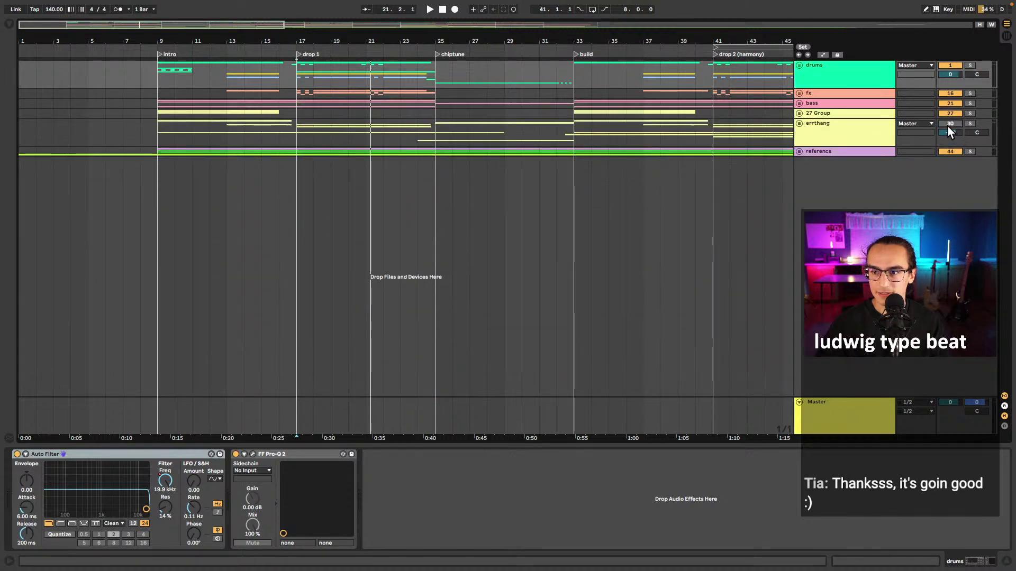
pyautogui.moveTo(948, 113); pyautogui.dragTo(950, 96)
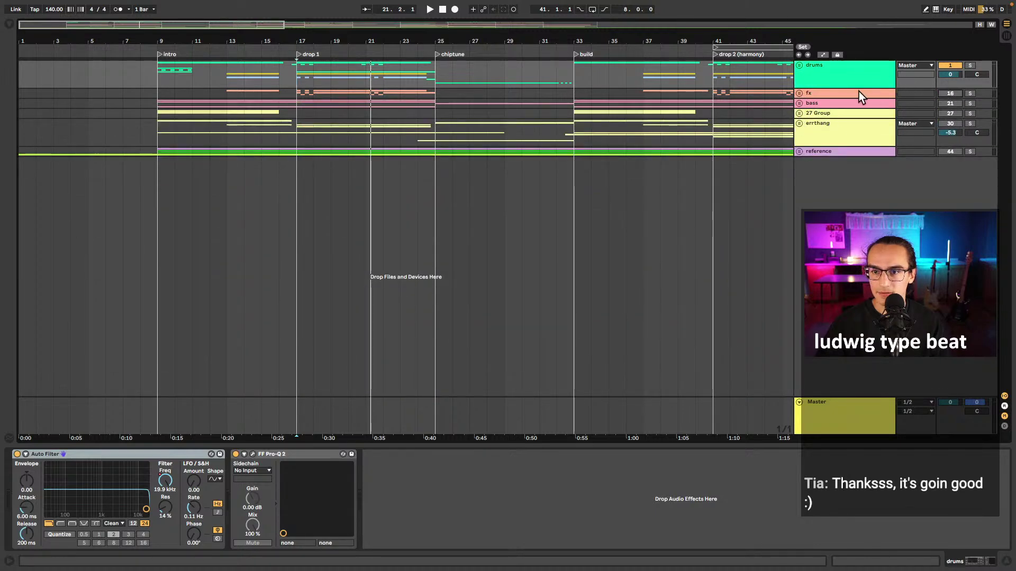
pyautogui.click(805, 93)
pyautogui.click(799, 65)
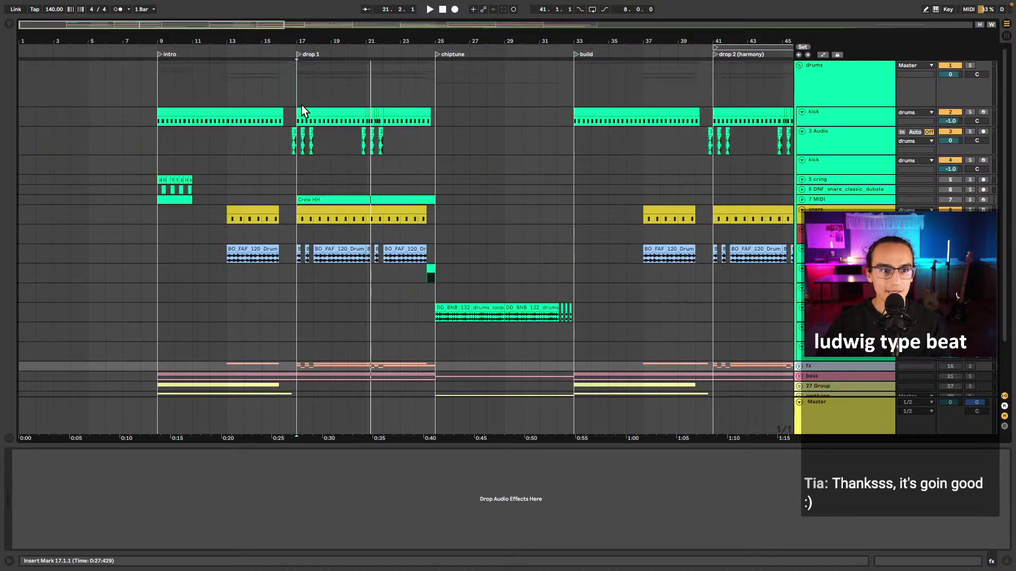
# - Solo the drums group and play it from 16.4.1, just before drop 1, for about two bars
pyautogui.click(292, 91)
pyautogui.scroll(5, 292, 91)
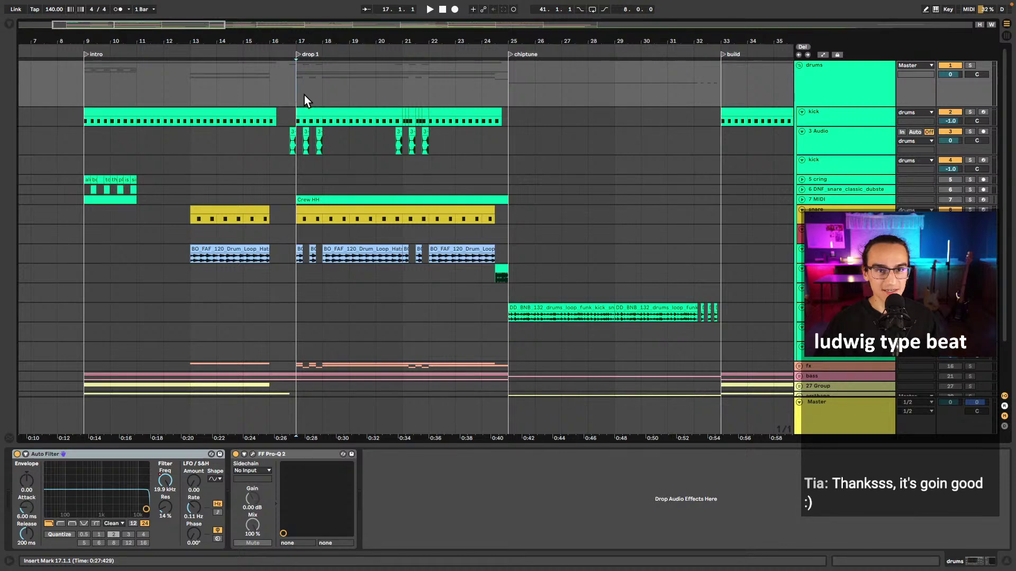
pyautogui.scroll(4, 299, 111)
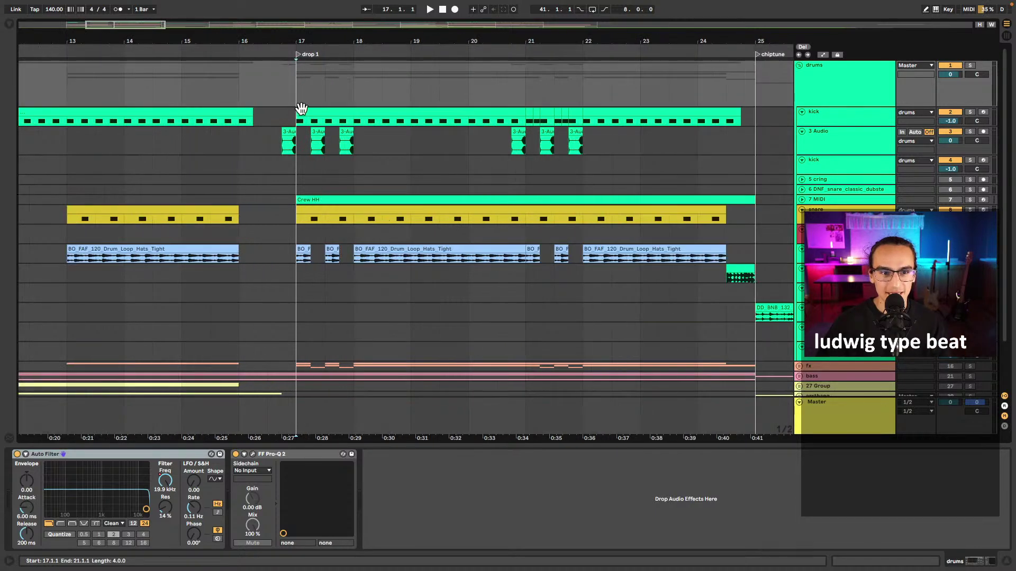
pyautogui.click(272, 92)
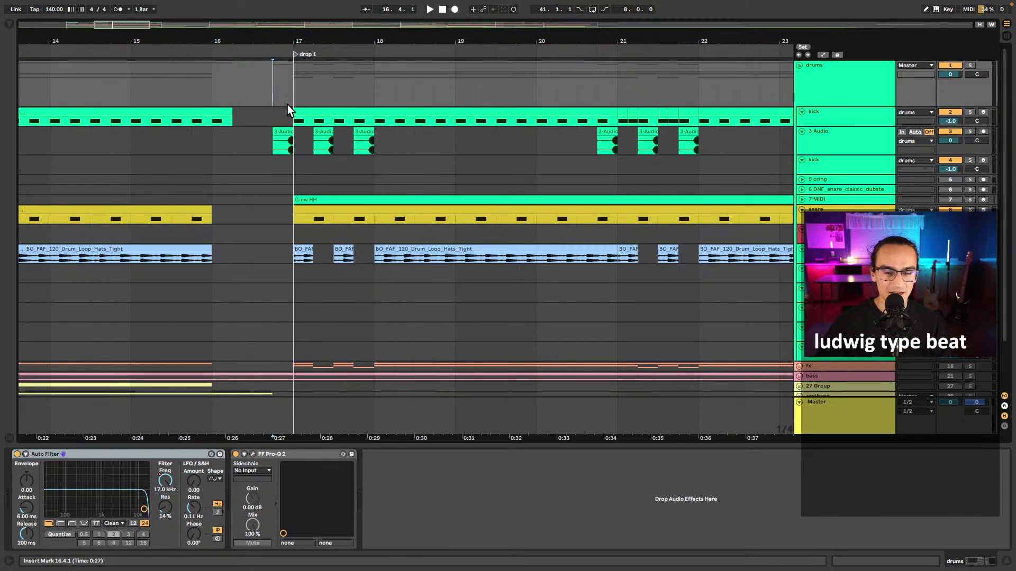
pyautogui.click(270, 148)
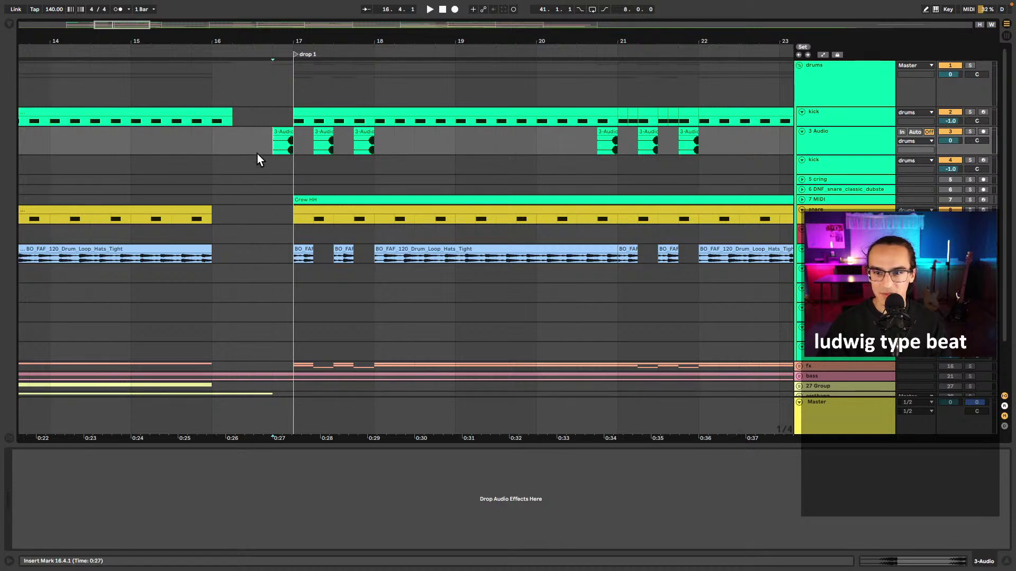
pyautogui.click(272, 96)
pyautogui.click(828, 79)
pyautogui.press('s')
pyautogui.press('space')
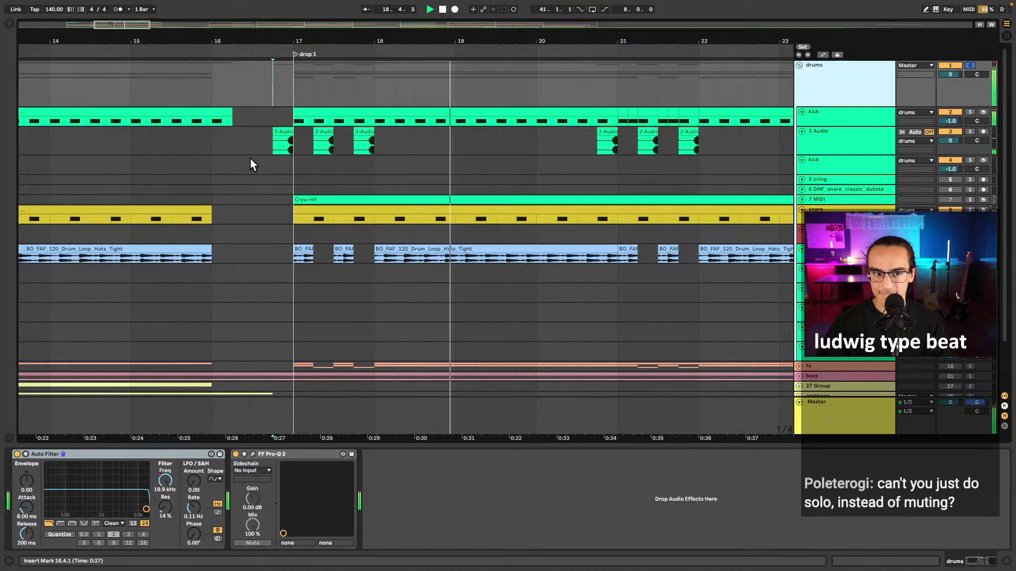
pyautogui.click(265, 147)
pyautogui.press('space')
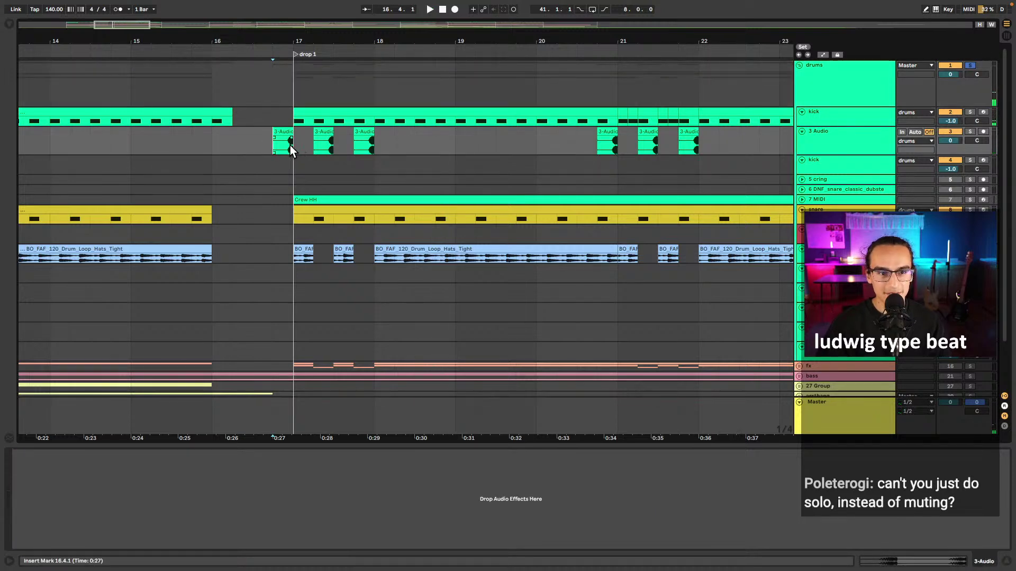
# - Enlarge the 3 Audio track and examine its clips around the start of drop 1
pyautogui.hotkey('alt', '+')
pyautogui.press('+')
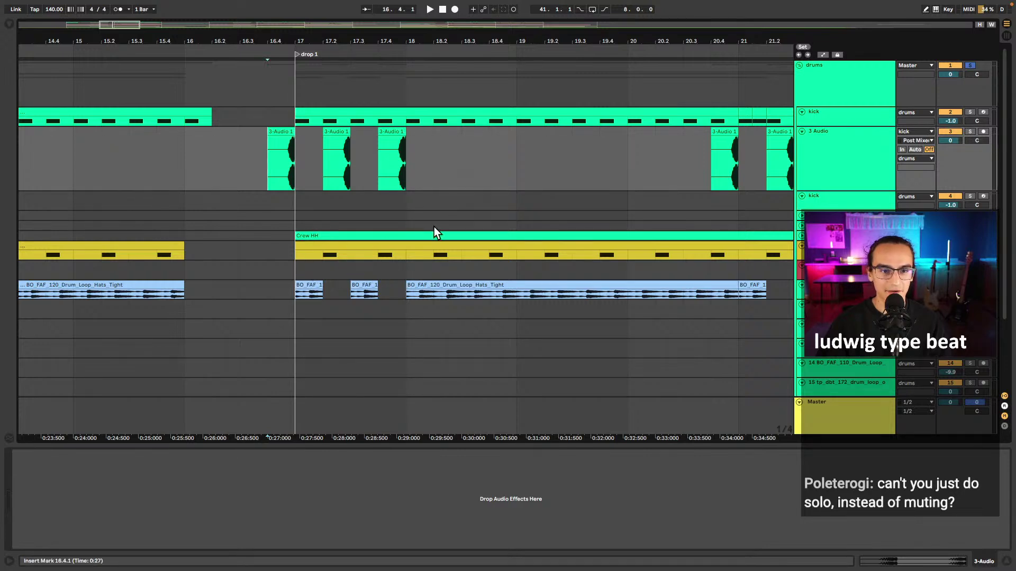
pyautogui.scroll(-2, 298, 146)
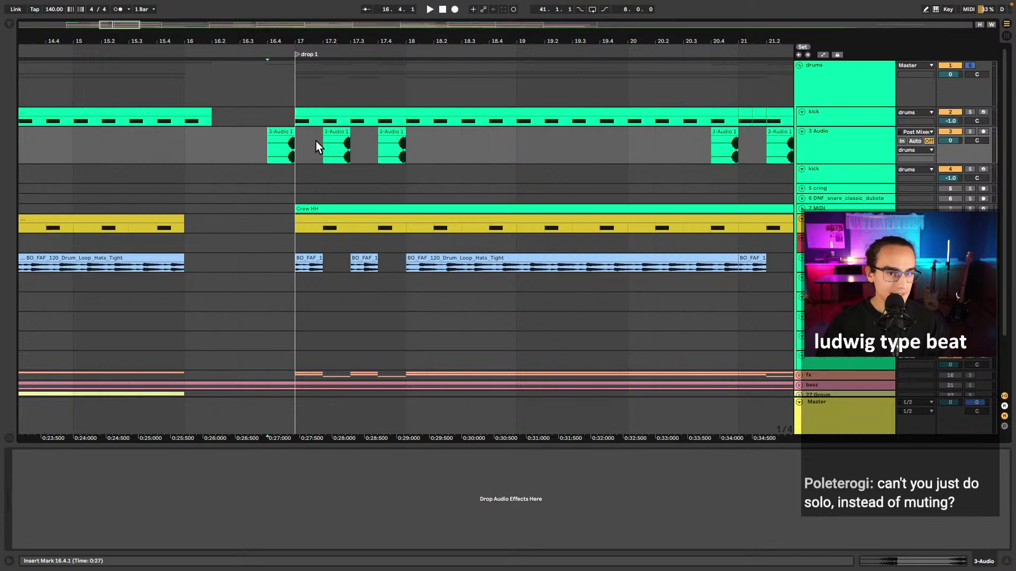
pyautogui.click(306, 91)
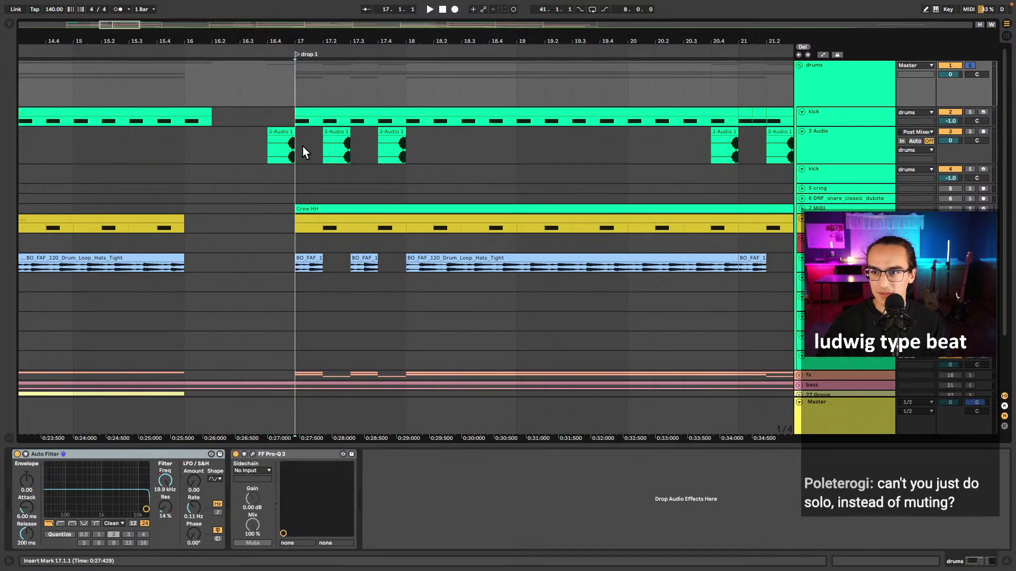
pyautogui.hscroll(1, 297, 126)
pyautogui.hscroll(3, 293, 153)
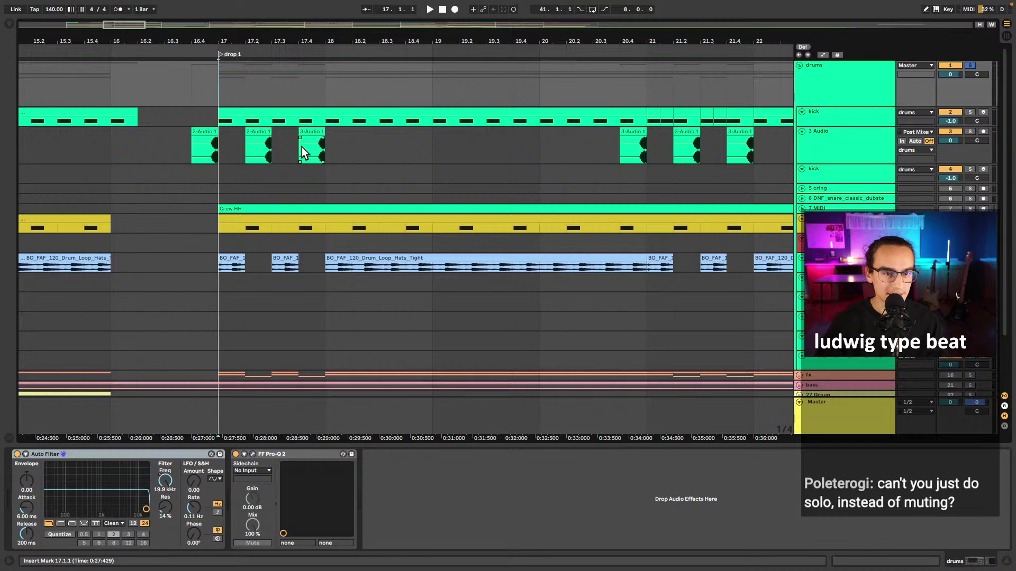
# - Solo the first kick track, play it from 17.1.1, and turn the solo off
pyautogui.moveTo(219, 121); pyautogui.dragTo(646, 121)
pyautogui.click(833, 101)
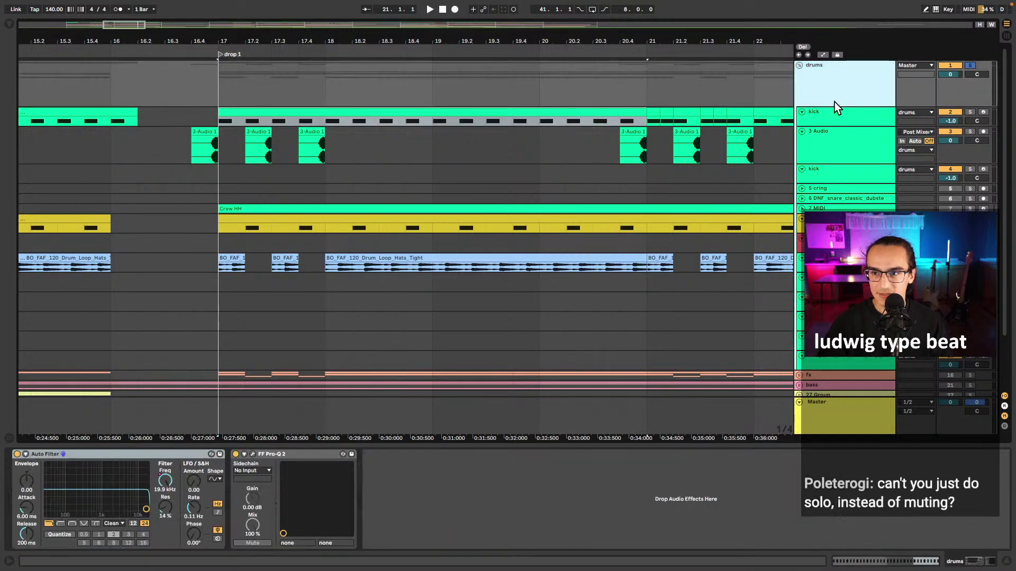
pyautogui.click(835, 119)
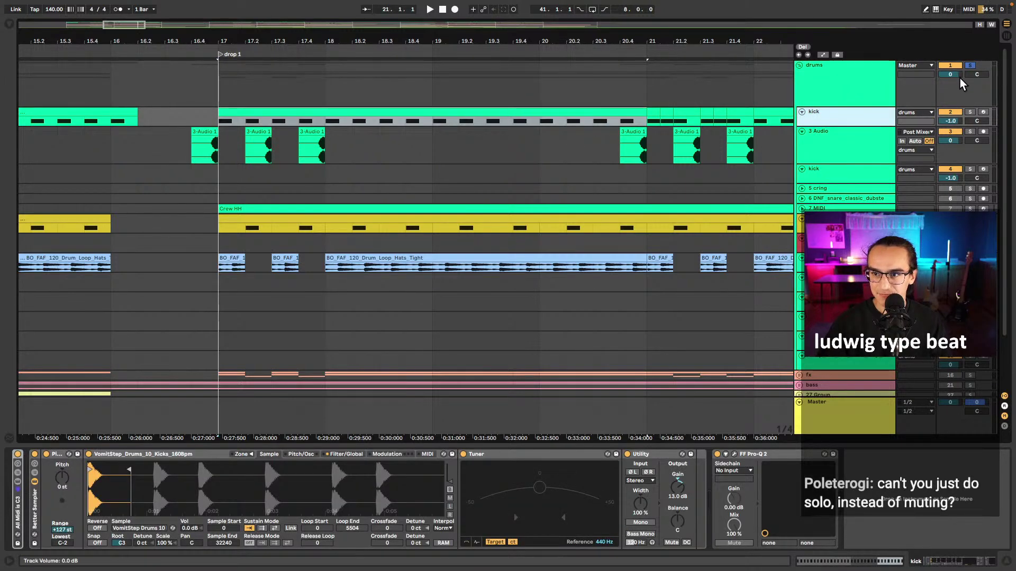
pyautogui.click(970, 112)
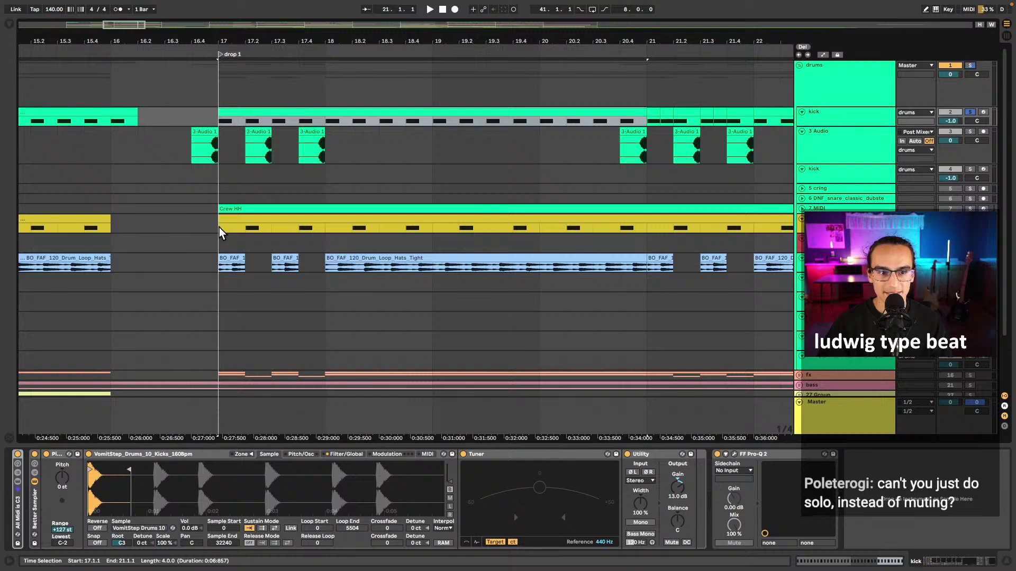
pyautogui.click(218, 227)
pyautogui.press('space')
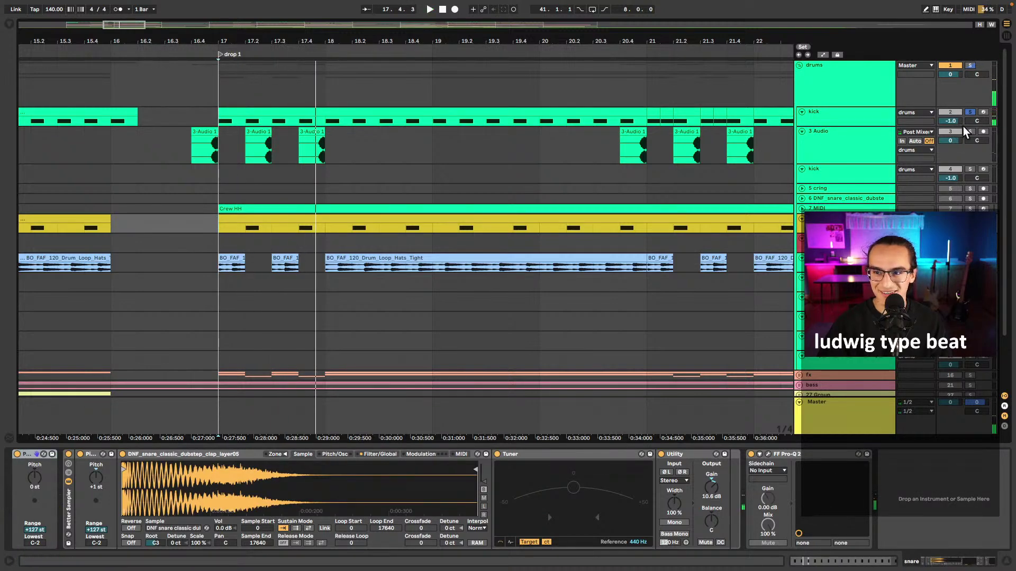
pyautogui.click(970, 113)
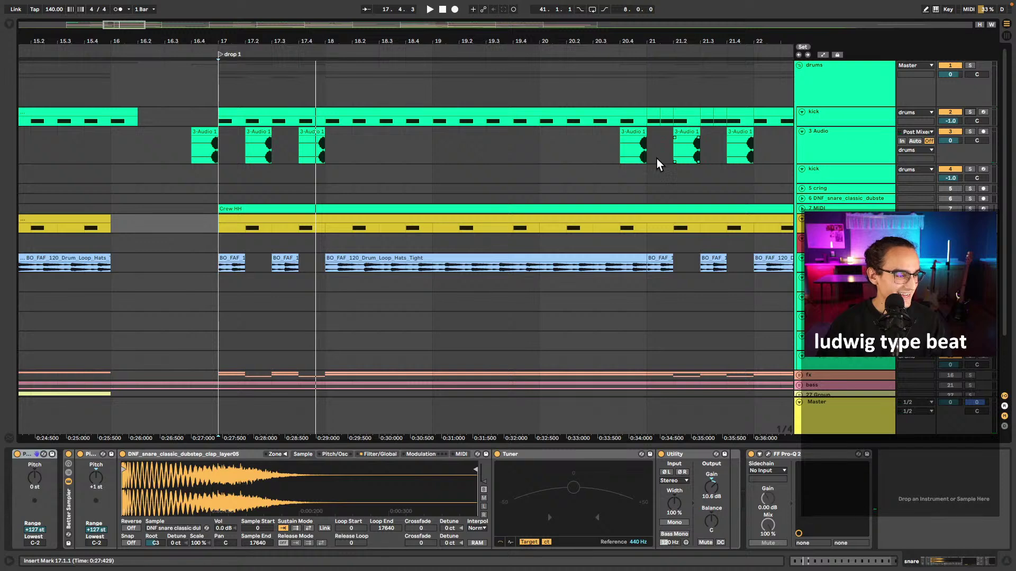
# - Solo the BO_FAF_120_Drum_Loop_Hats_Tight track and play its clip from 18.1.1
pyautogui.scroll(-3, 529, 186)
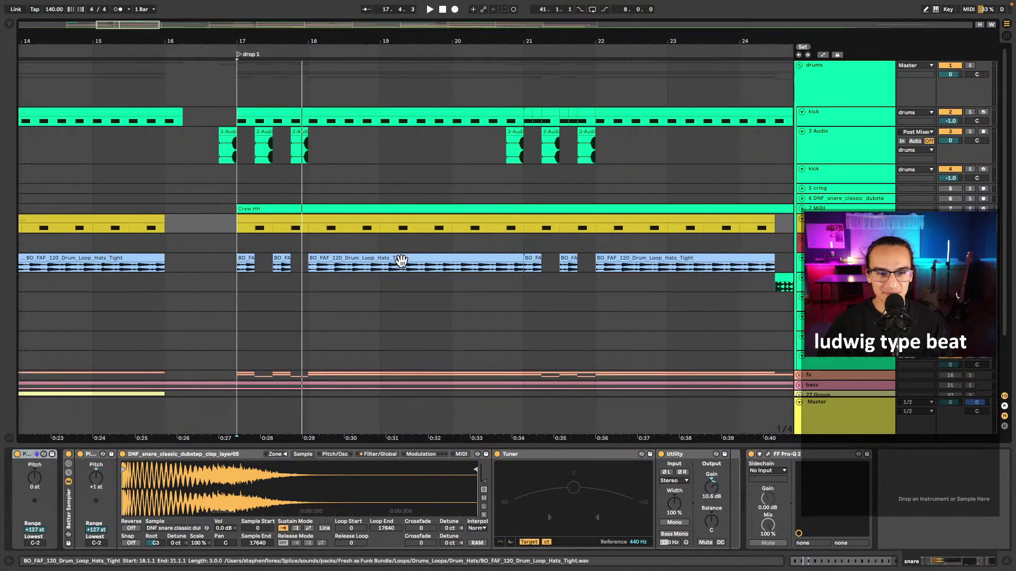
pyautogui.click(344, 258)
pyautogui.press('s')
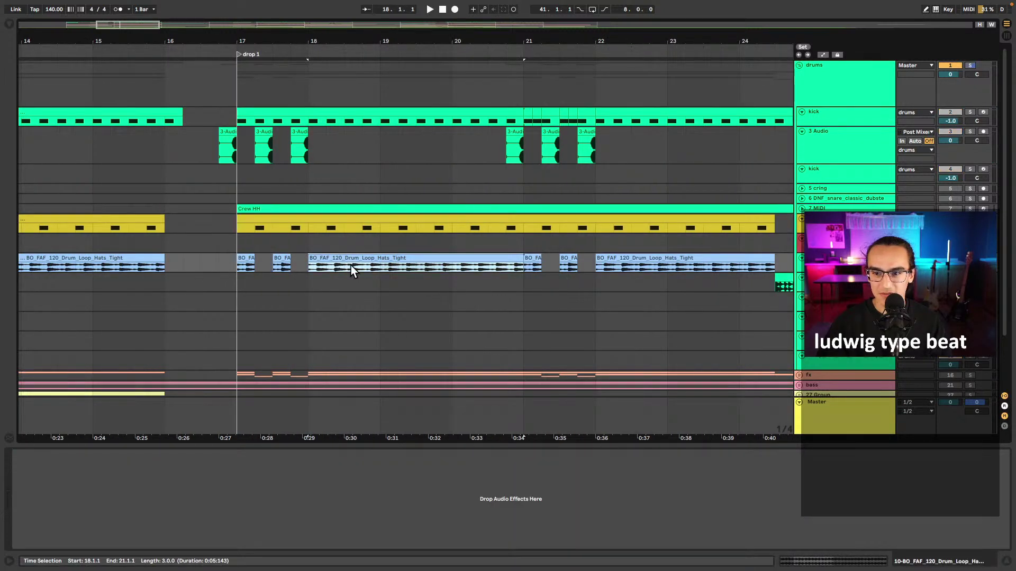
pyautogui.press('space')
# - Solo the DD_BNB_132 drum loop track and play the chiptune section from 25.1.1 to bar 27
pyautogui.hscroll(10, 380, 250)
pyautogui.hscroll(3, 361, 306)
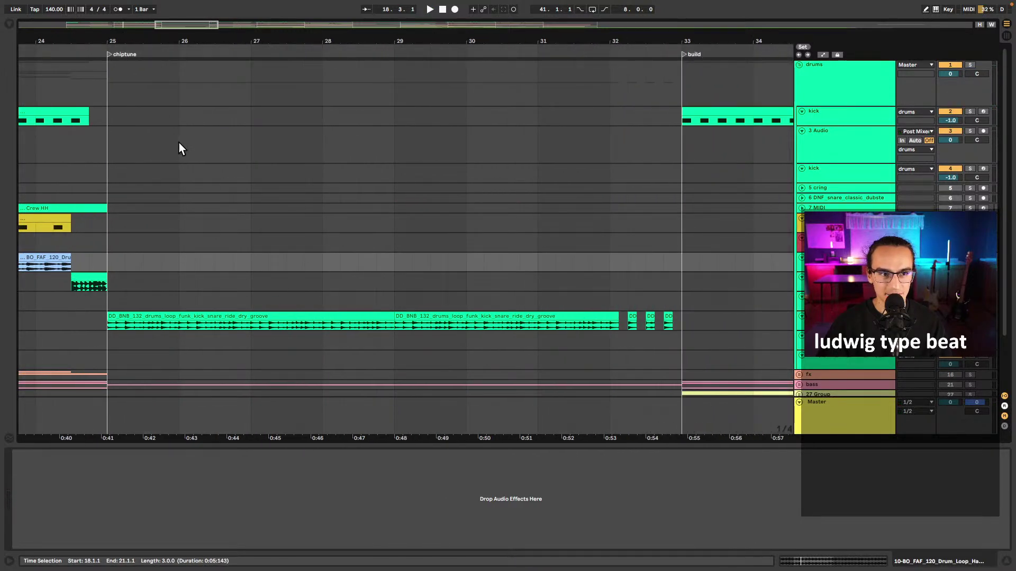
pyautogui.click(132, 316)
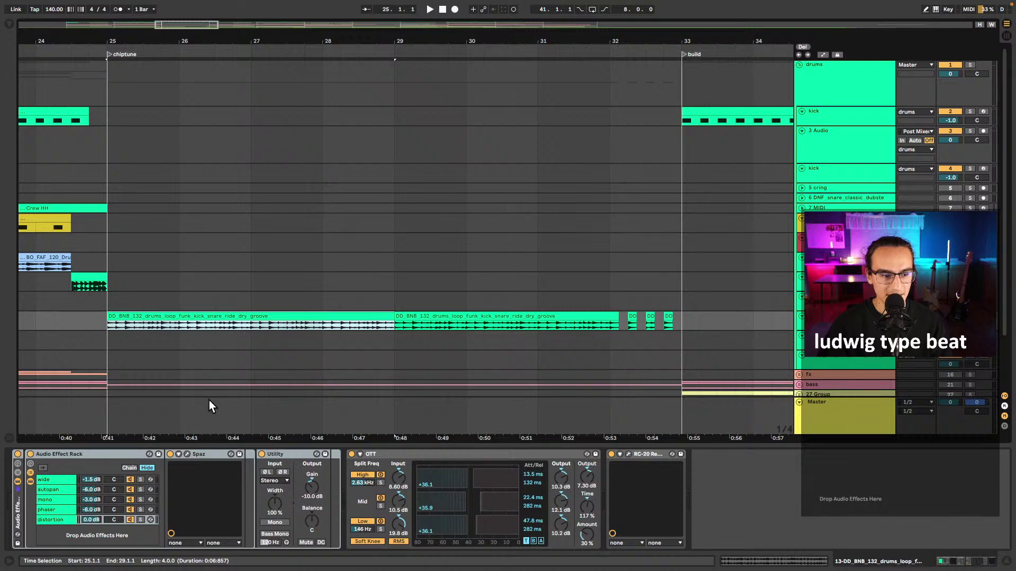
pyautogui.press('s')
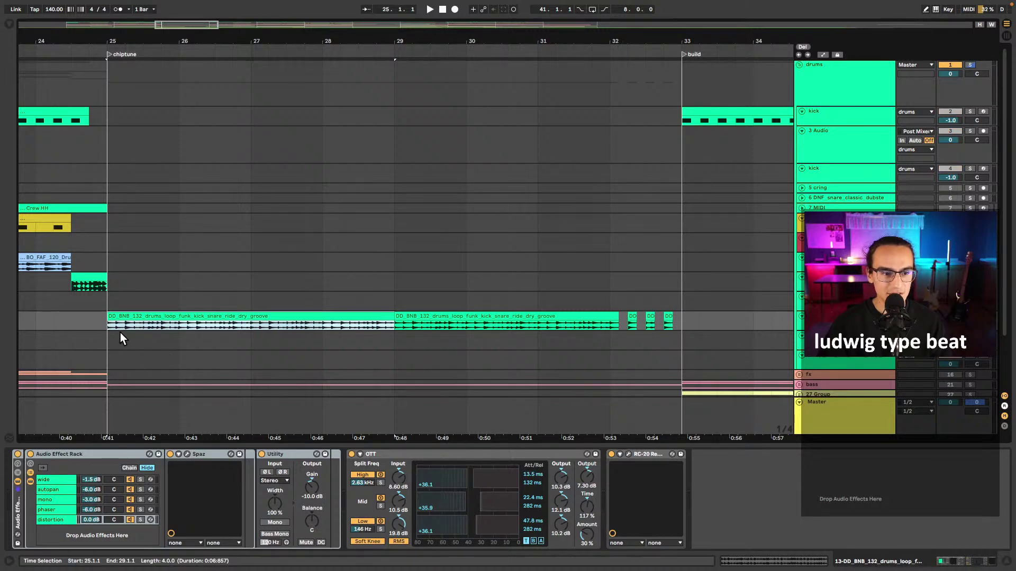
pyautogui.press('space')
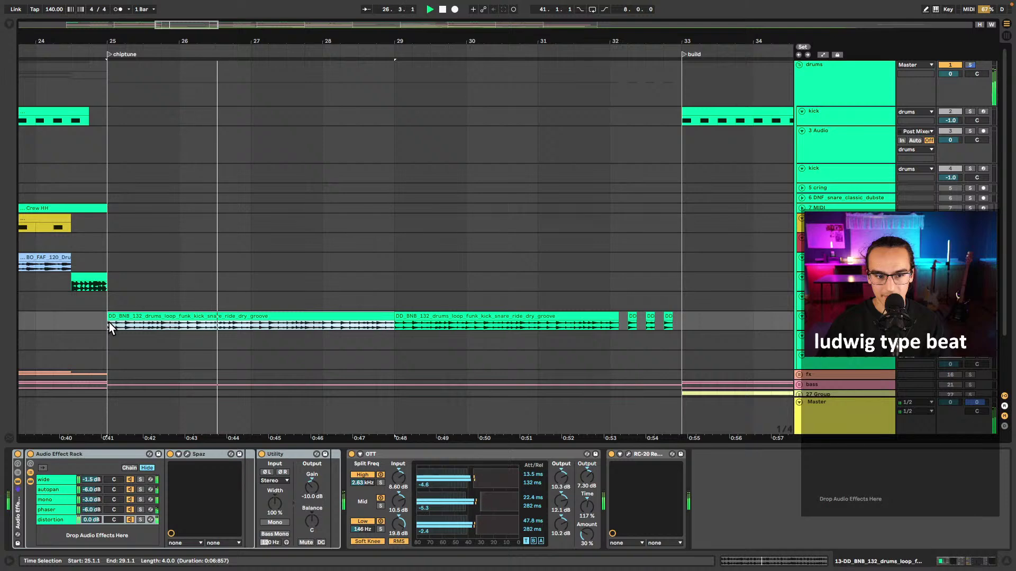
pyautogui.press('space')
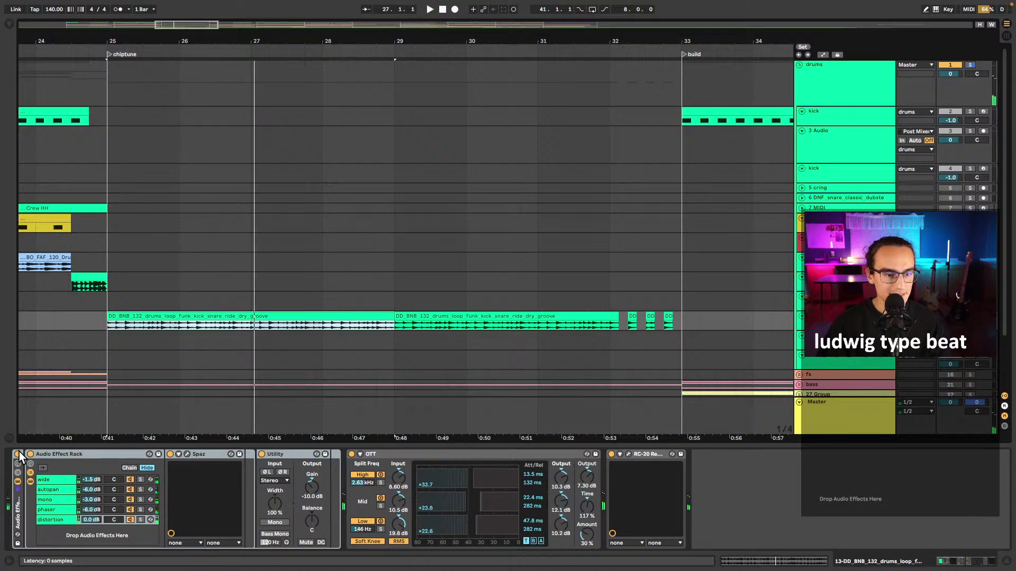
# - Bypass the Audio Effect Rack, OTT and RC-20 on the drum loop track and play the dry loop from 25.1.1
pyautogui.click(17, 454)
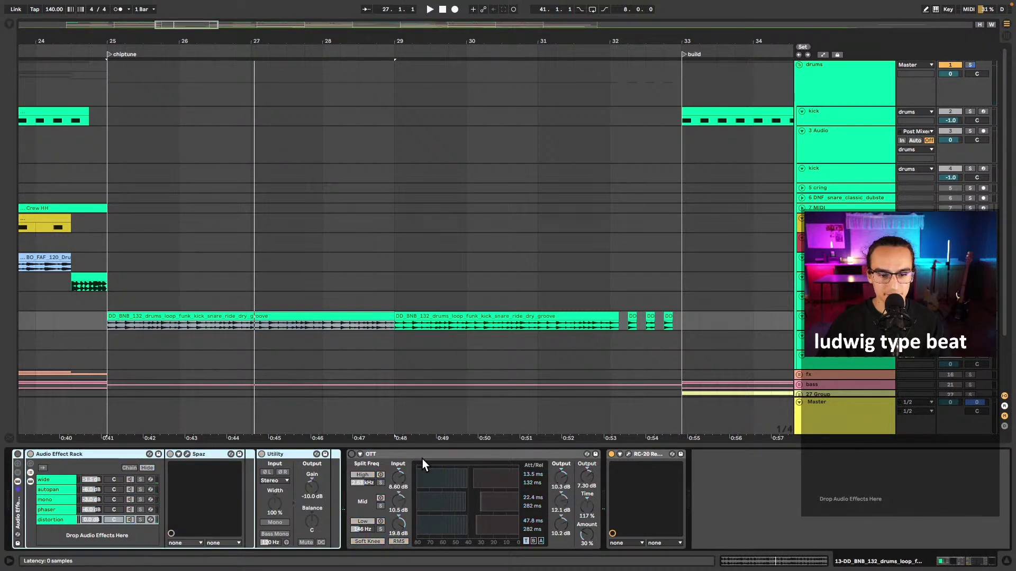
pyautogui.click(611, 455)
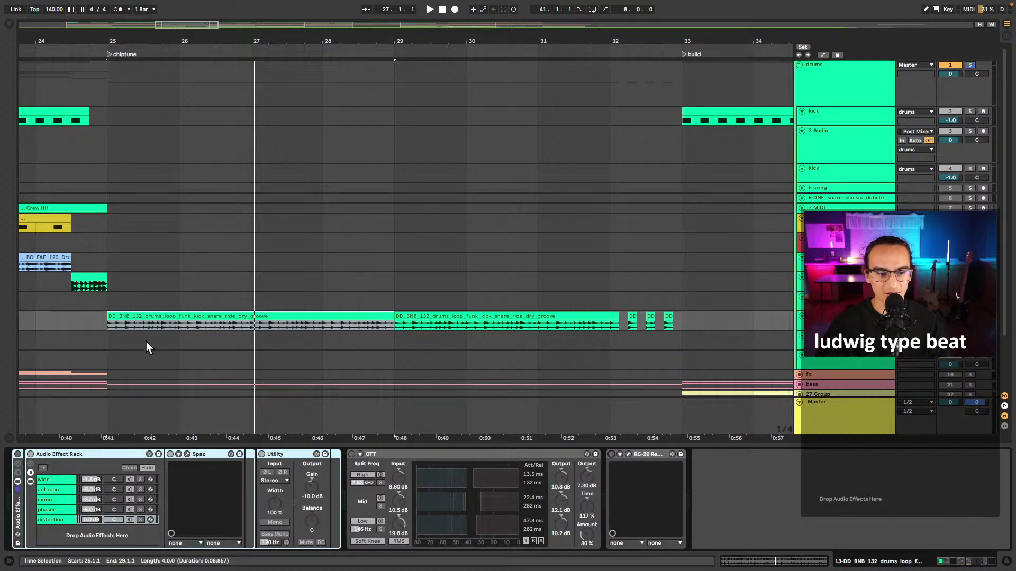
pyautogui.click(108, 325)
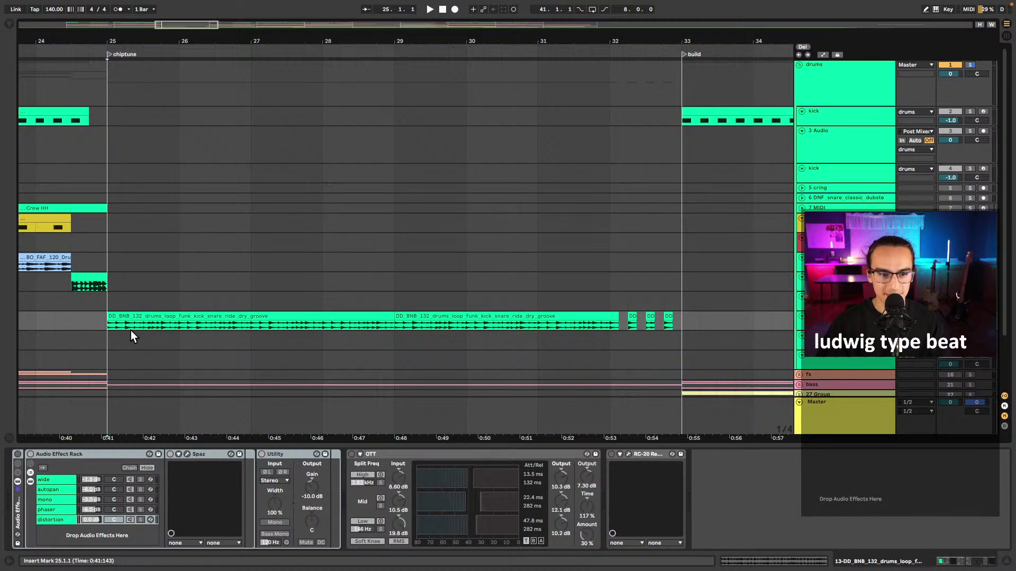
pyautogui.press('space')
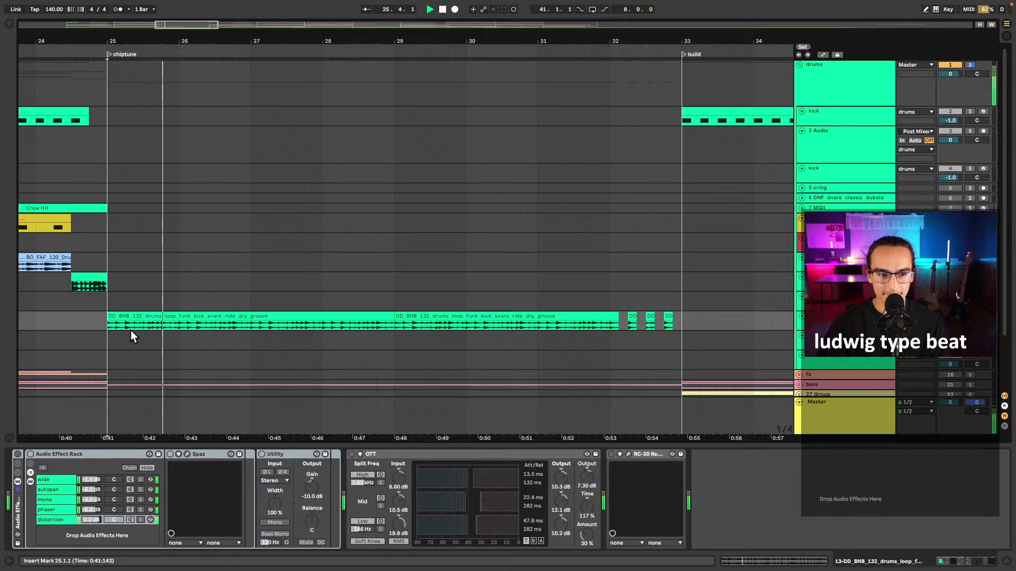
pyautogui.press('space')
# - Re-enable the Audio Effect Rack and OTT one after the other, playing the drum loop from 25.1.1 with each addition
pyautogui.click(19, 459)
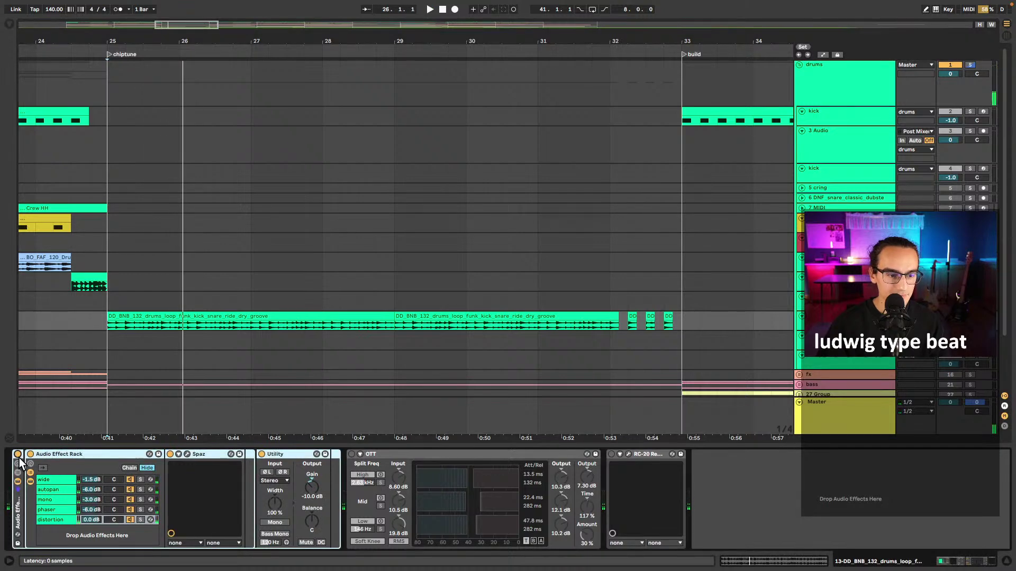
pyautogui.press('space')
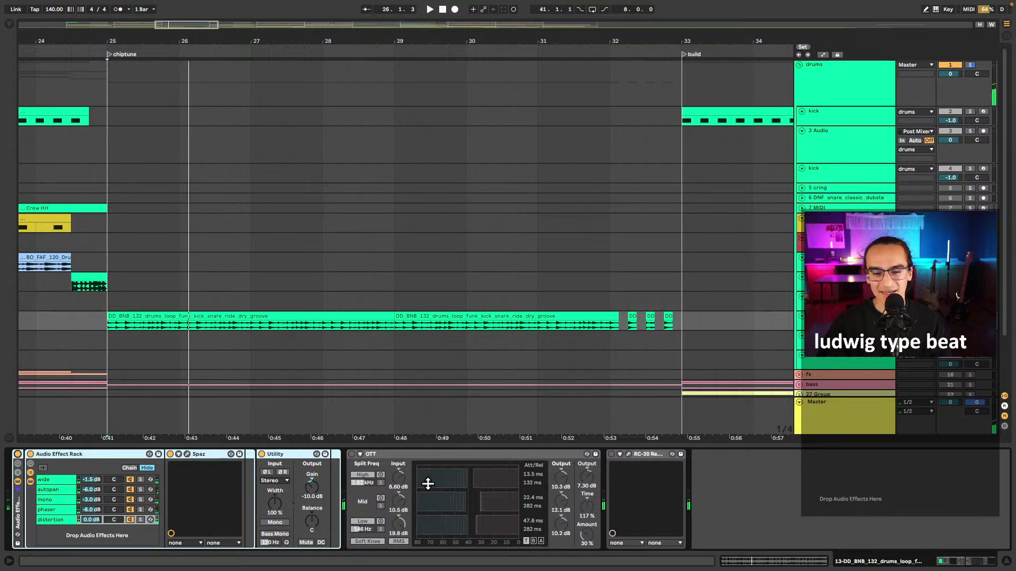
pyautogui.click(351, 454)
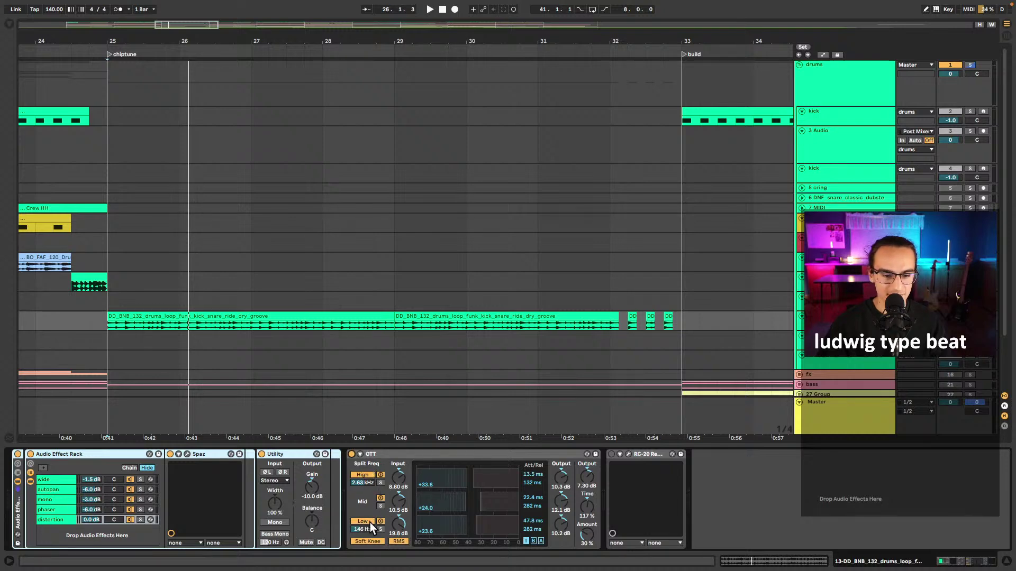
pyautogui.moveTo(558, 507); pyautogui.dragTo(552, 501)
pyautogui.press('space')
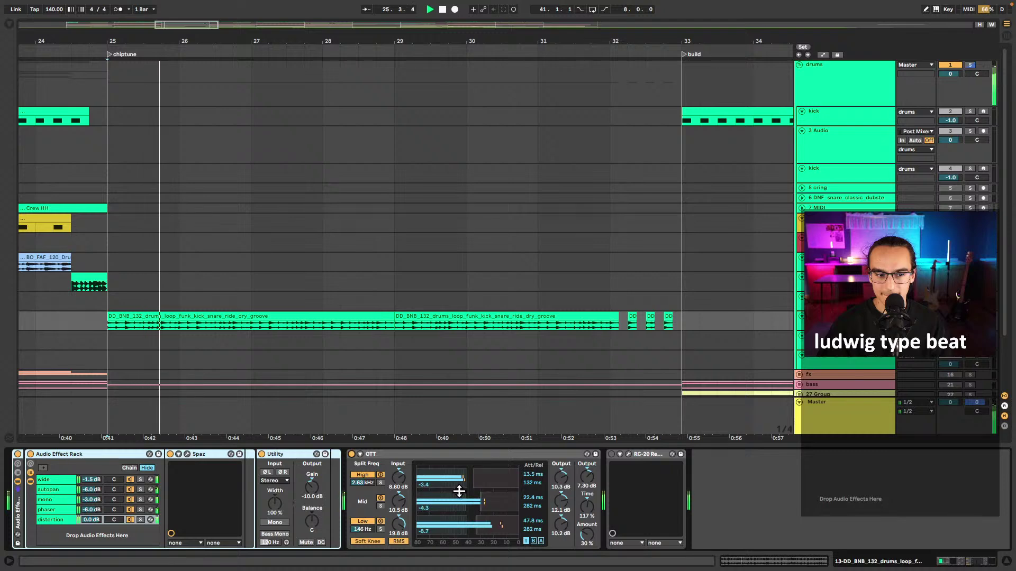
pyautogui.press('space')
# - Turn RC-20 back on, view its Crunchy Radio/Phone settings while playing the drum loop, and close its window
pyautogui.click(612, 454)
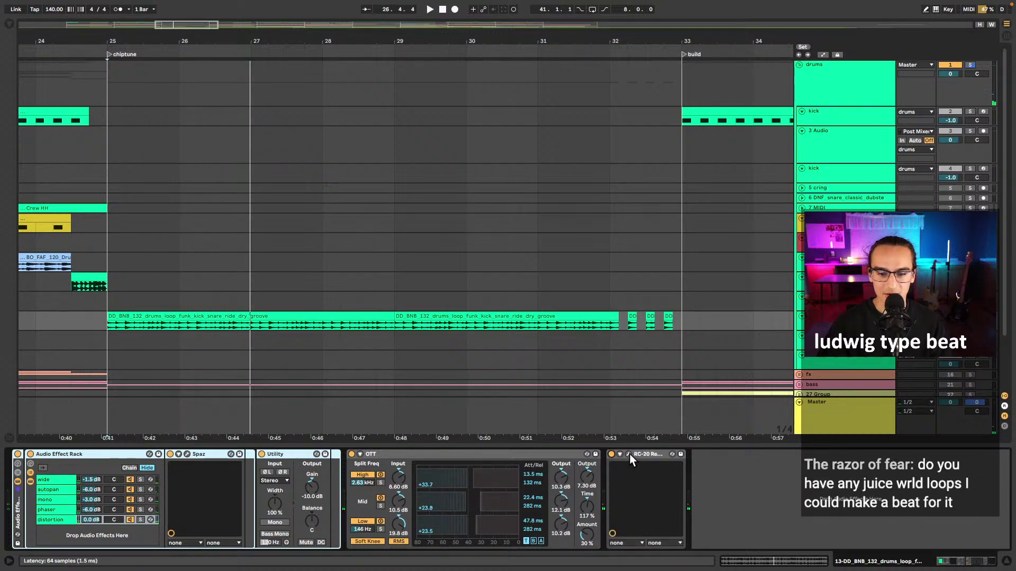
pyautogui.click(628, 454)
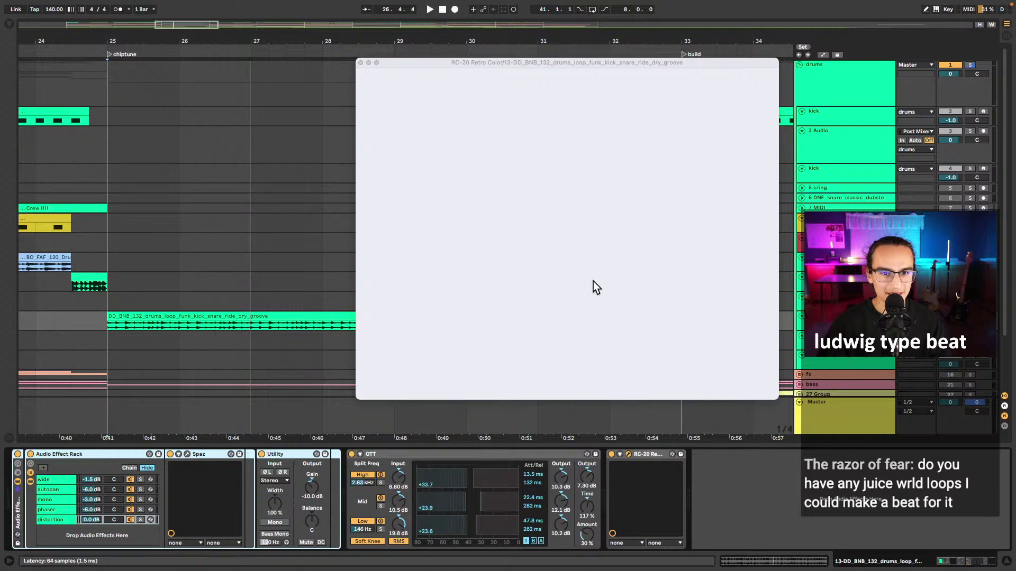
pyautogui.moveTo(693, 68); pyautogui.dragTo(601, 82)
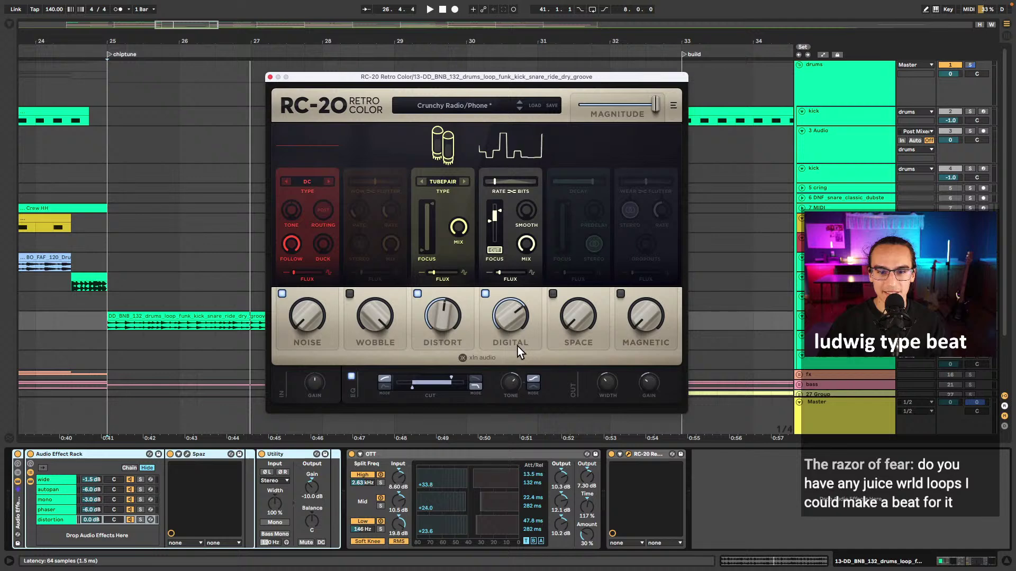
pyautogui.press('space')
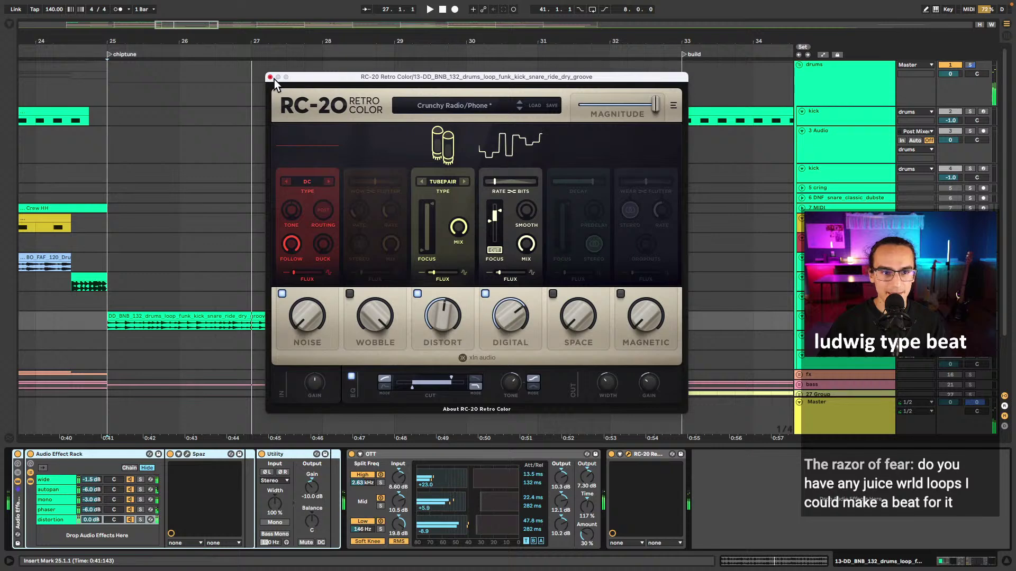
pyautogui.press('super+alt+p')
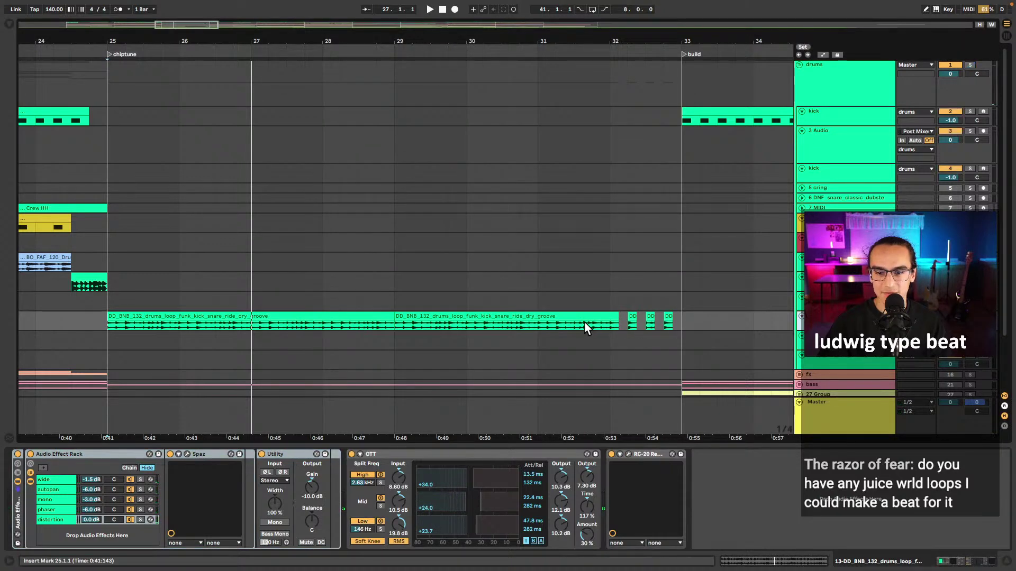
# - Add the Redux audio effect after RC-20 on the drum loop track
pyautogui.press('-')
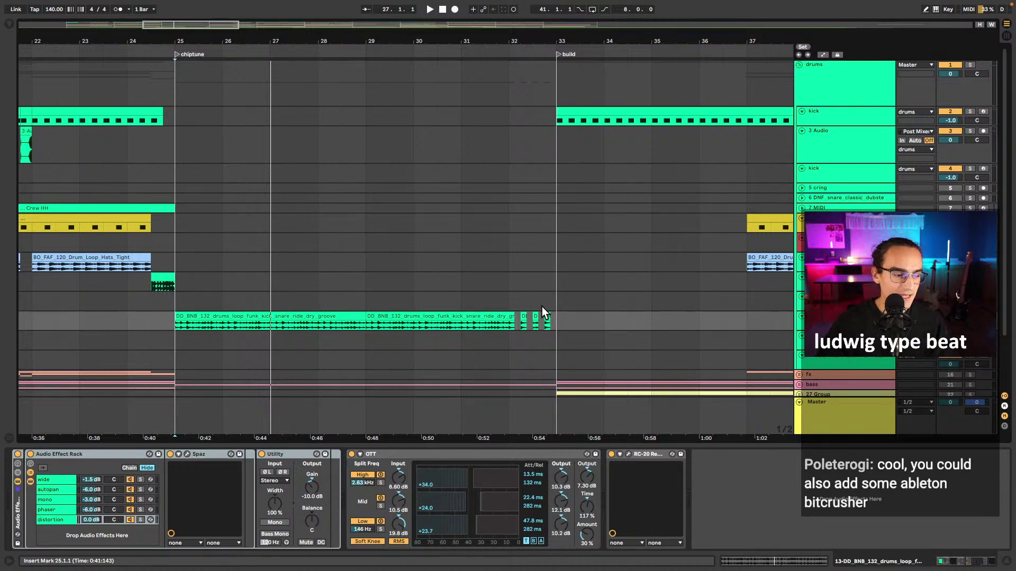
pyautogui.click(726, 476)
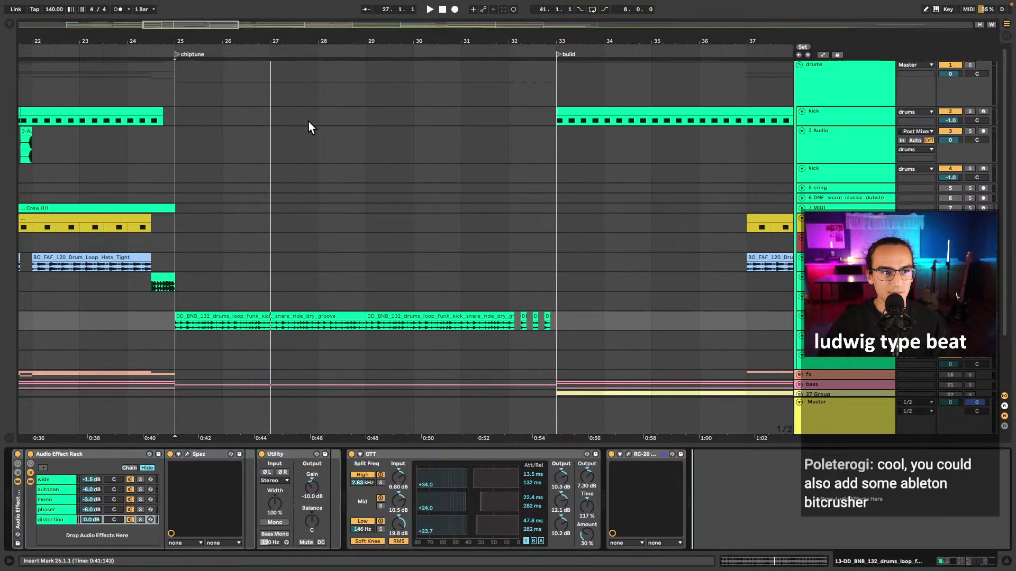
pyautogui.click(10, 25)
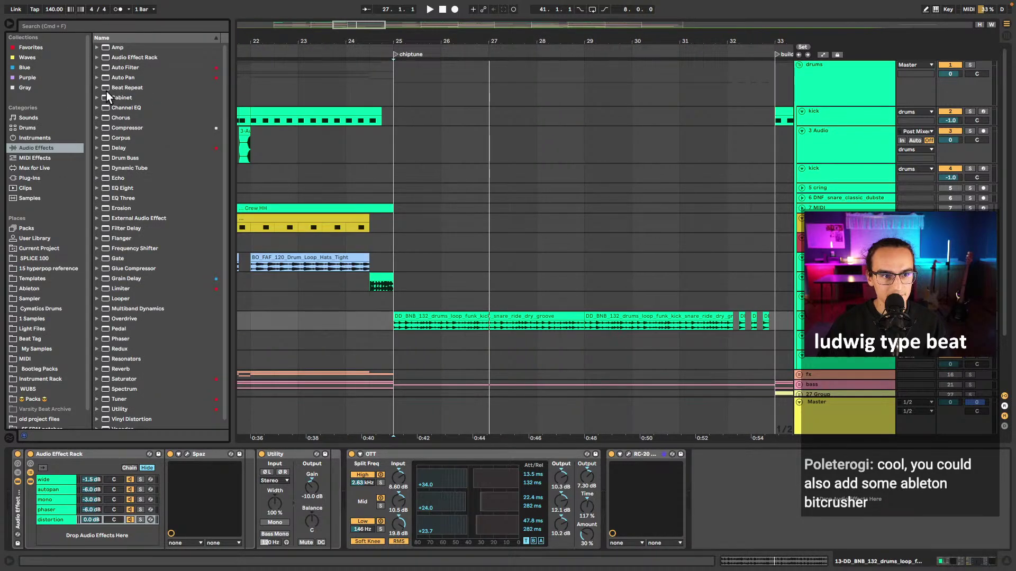
pyautogui.scroll(-1, 125, 214)
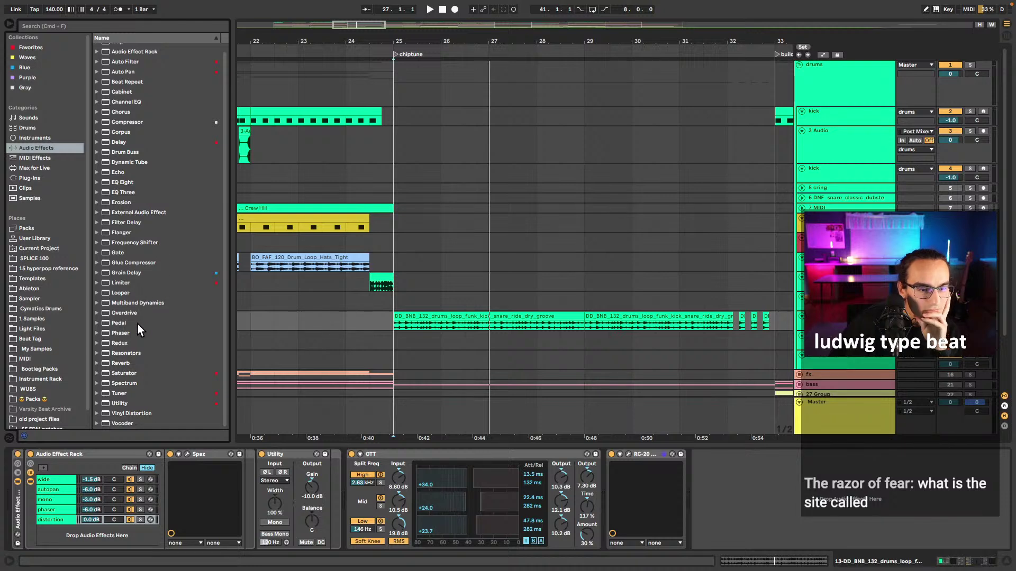
pyautogui.moveTo(117, 344); pyautogui.dragTo(709, 474)
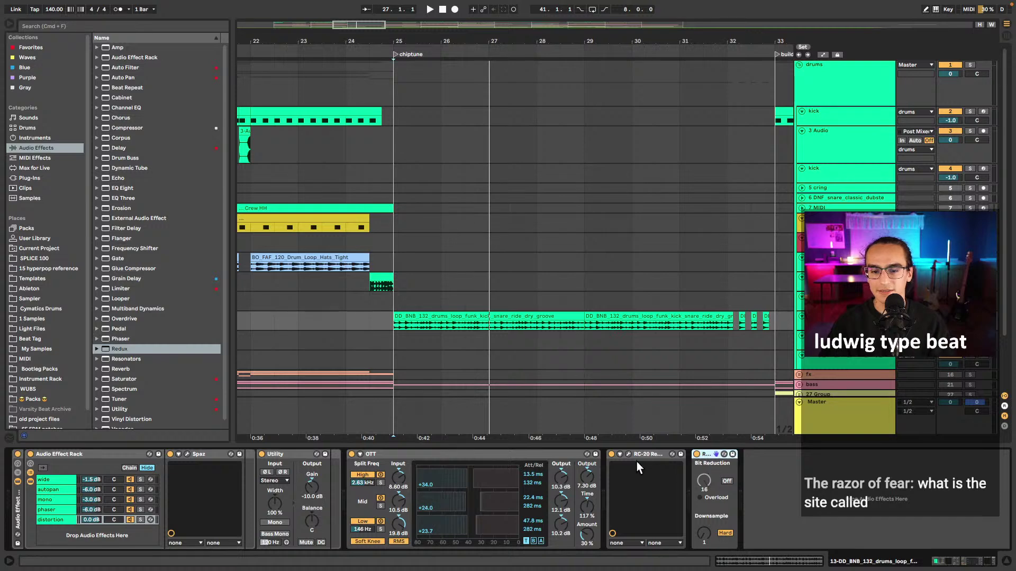
# - Toggle RC-20 off and on, bypass Redux, and examine the rate and bits controls in RC-20's Digital module
pyautogui.click(612, 454)
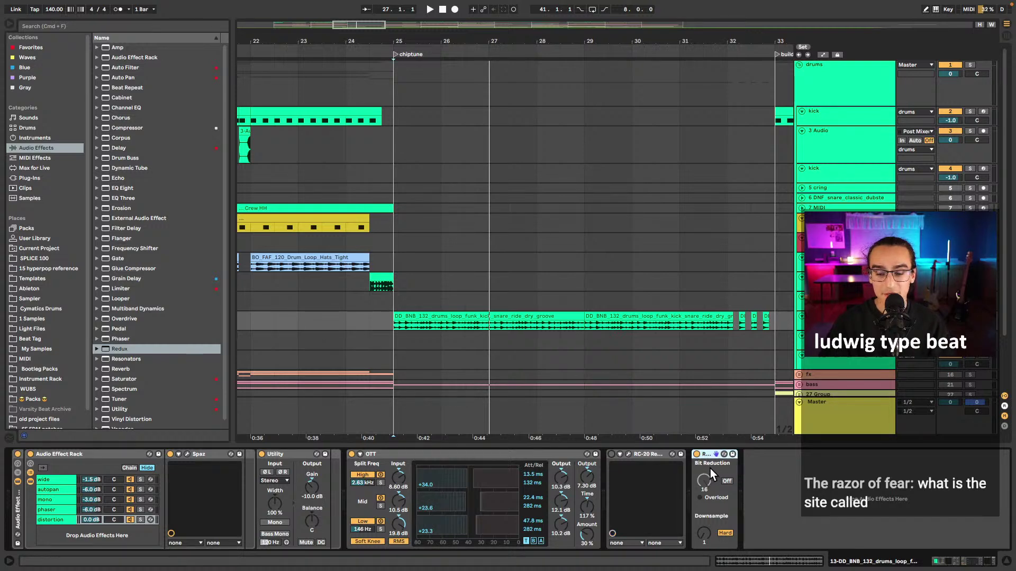
pyautogui.click(612, 454)
pyautogui.click(696, 455)
pyautogui.click(627, 454)
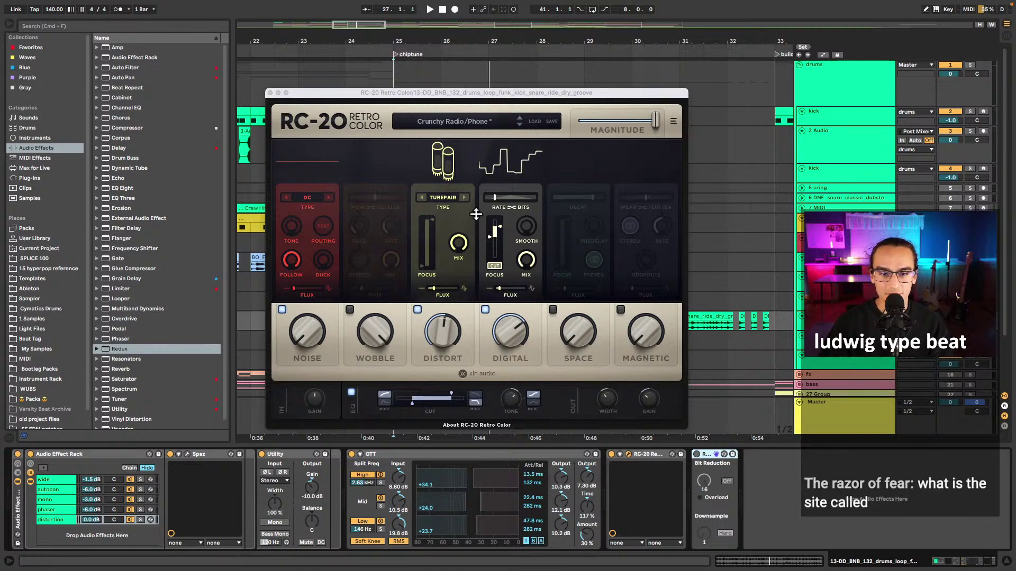
pyautogui.click(496, 206)
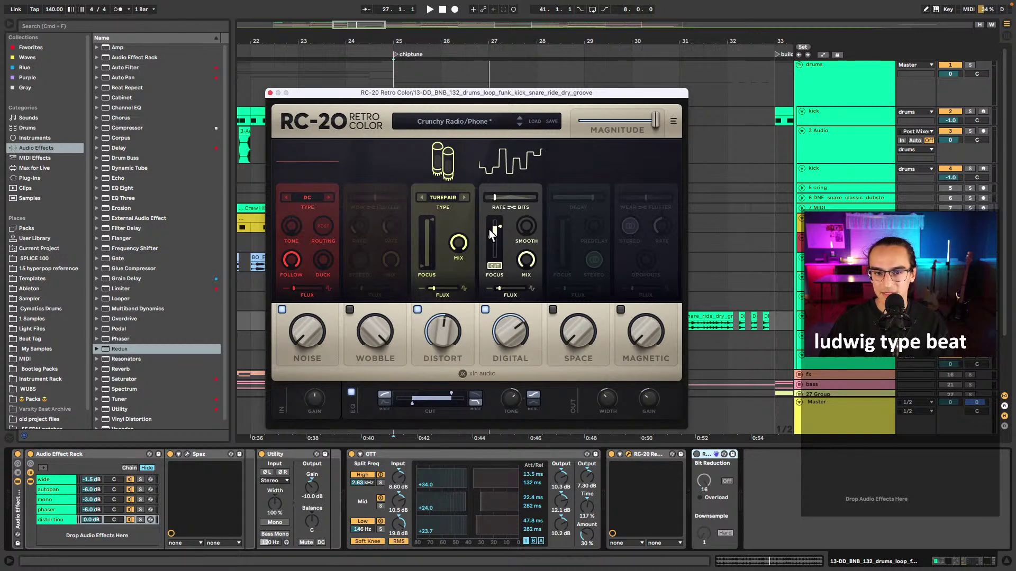
pyautogui.click(270, 92)
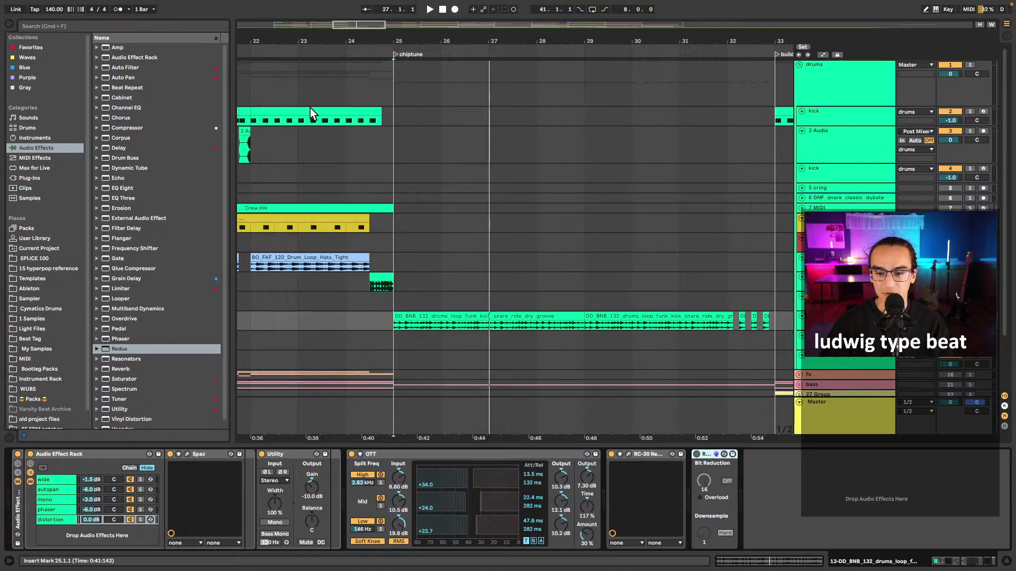
# - Bypass RC-20, enable Redux, and try different downsample amounts in Soft mode with bit reduction on during playback
pyautogui.click(612, 454)
pyautogui.click(697, 454)
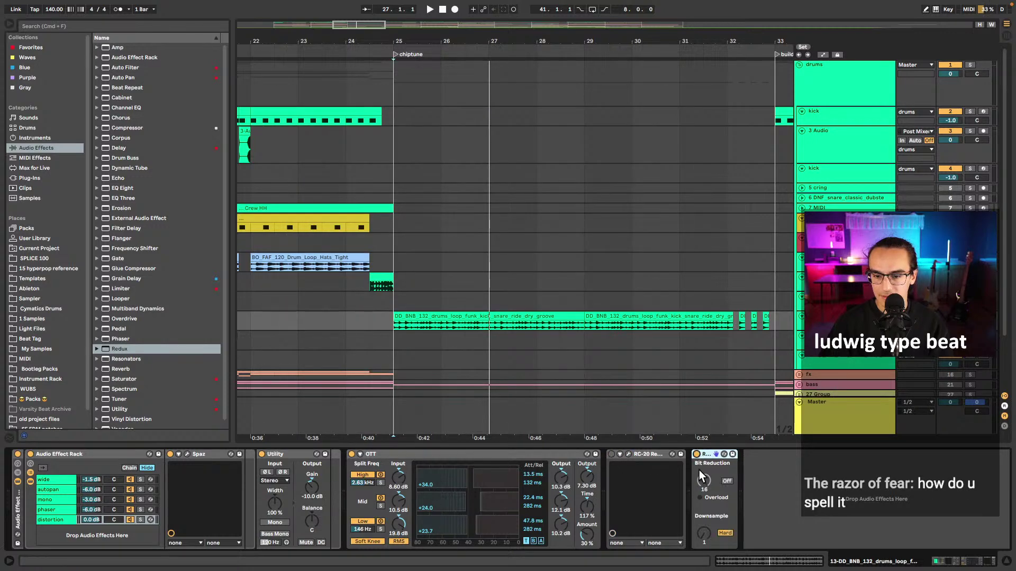
pyautogui.press('space')
pyautogui.moveTo(704, 532); pyautogui.dragTo(704, 514)
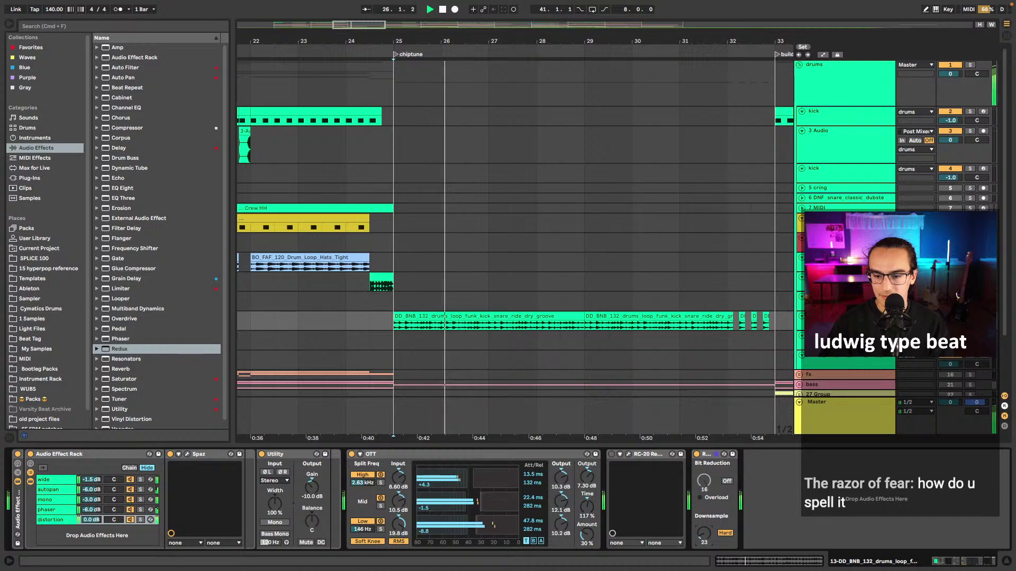
pyautogui.click(724, 534)
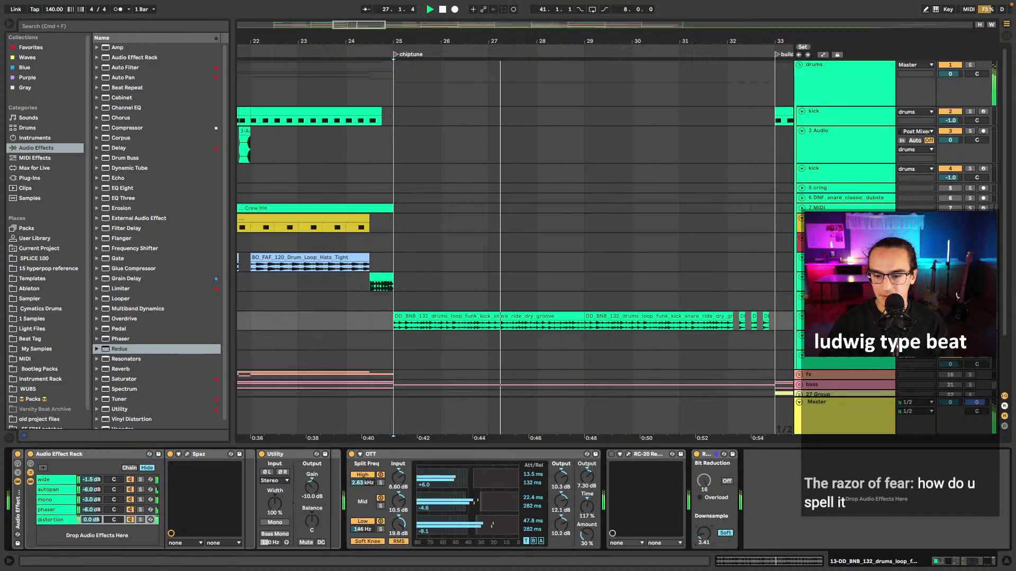
pyautogui.moveTo(703, 532); pyautogui.dragTo(703, 484)
pyautogui.click(726, 482)
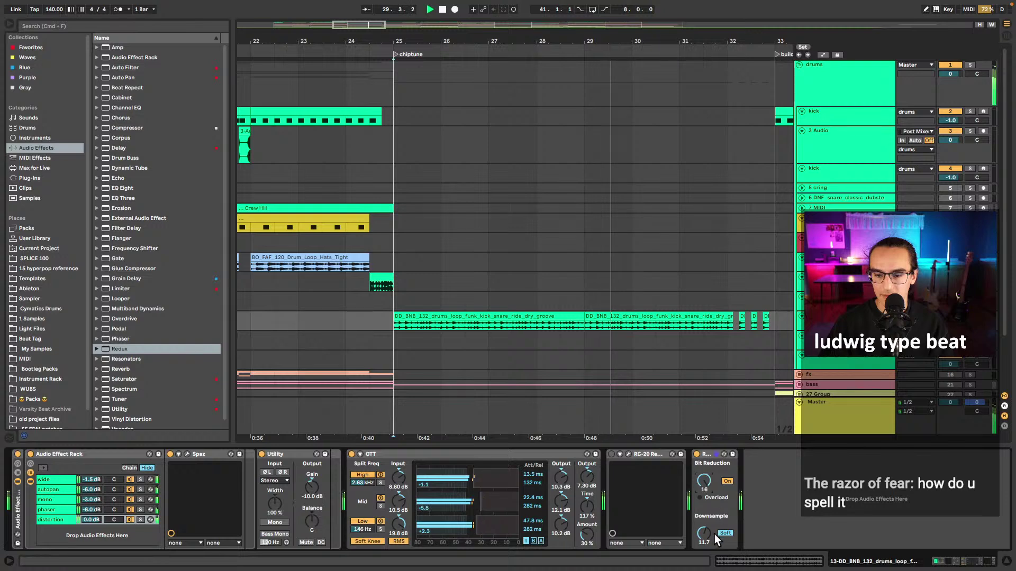
pyautogui.moveTo(704, 535); pyautogui.dragTo(704, 531)
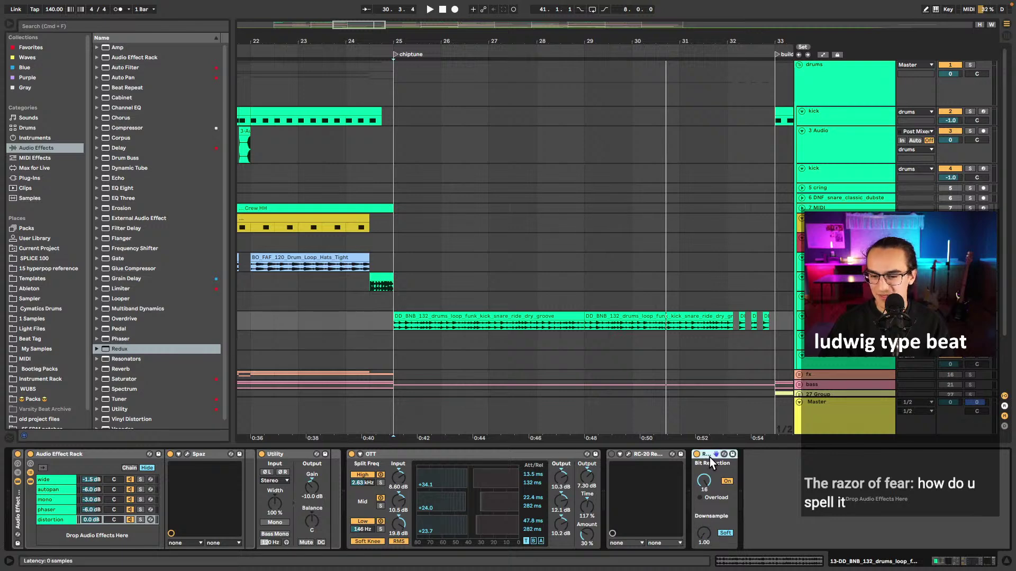
# - Delete Redux from the drum loop's effect chain and turn RC-20 back on
pyautogui.press('Delete')
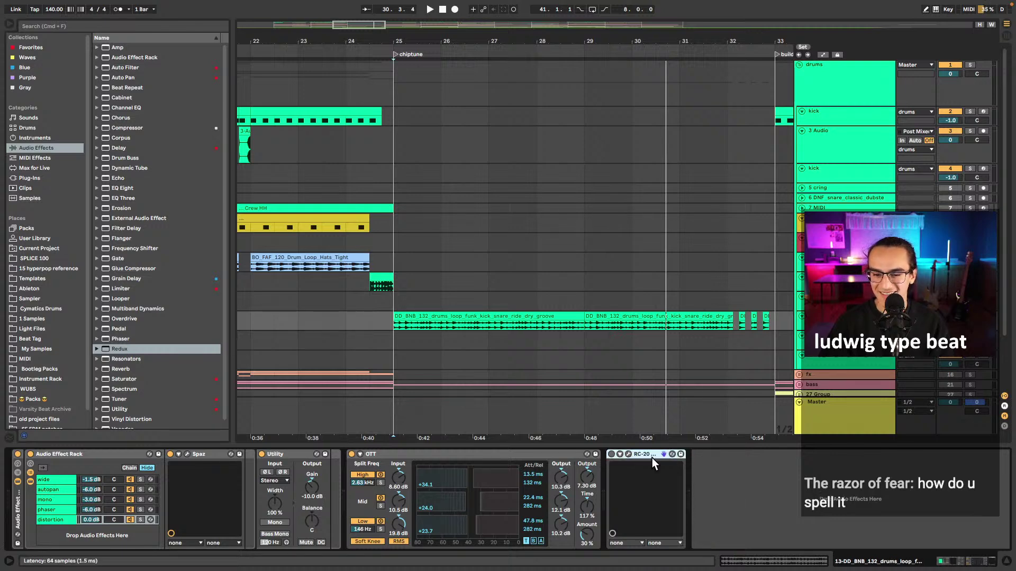
pyautogui.click(612, 454)
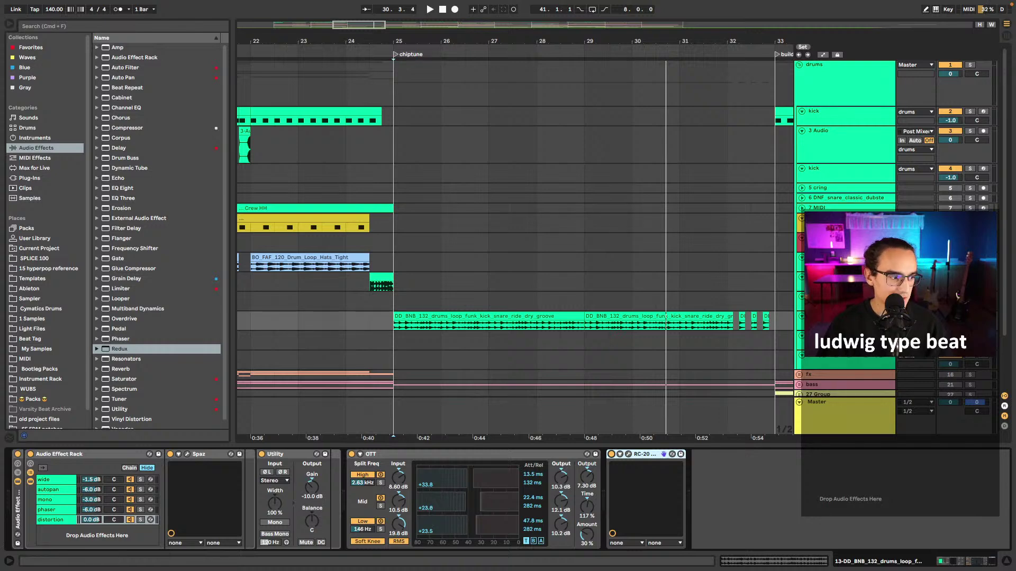
# - Hide the browser and highlight the first build's bars 33.1.1 to 37.1.1 on the 3 Audio track
pyautogui.click(409, 147)
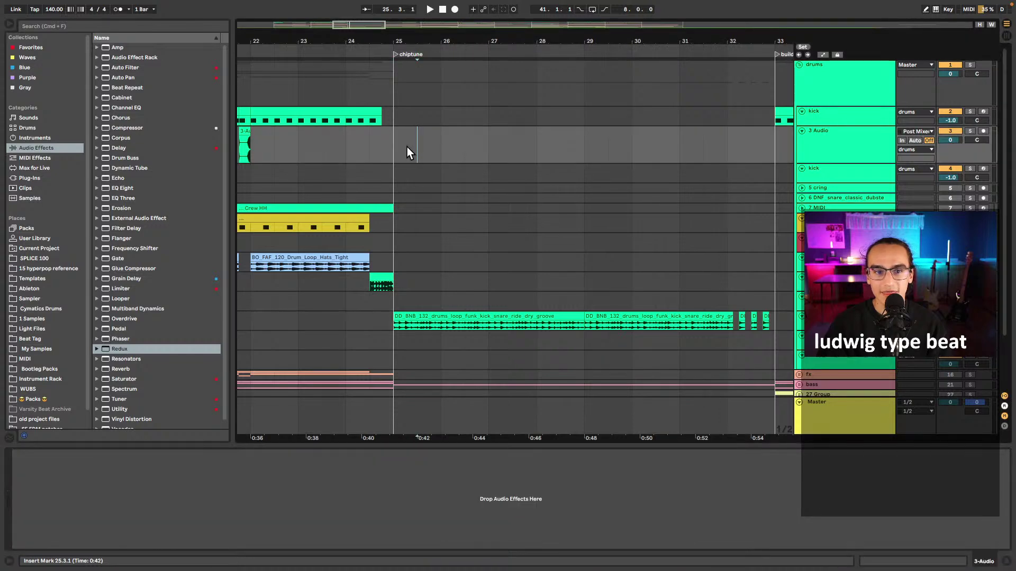
pyautogui.scroll(-2, 400, 147)
pyautogui.press('super+alt+b')
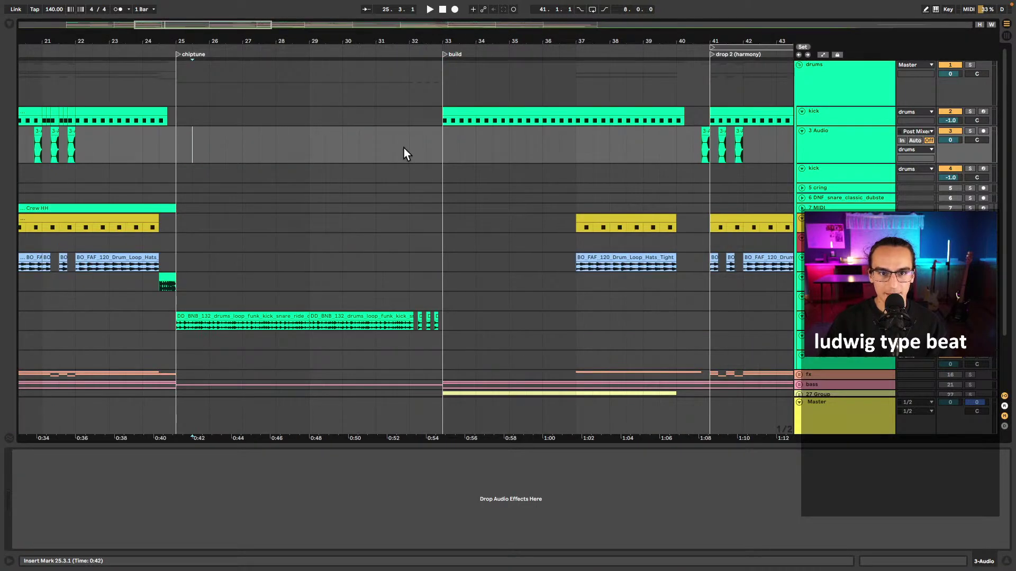
pyautogui.scroll(-3, 398, 180)
pyautogui.scroll(-2, 402, 202)
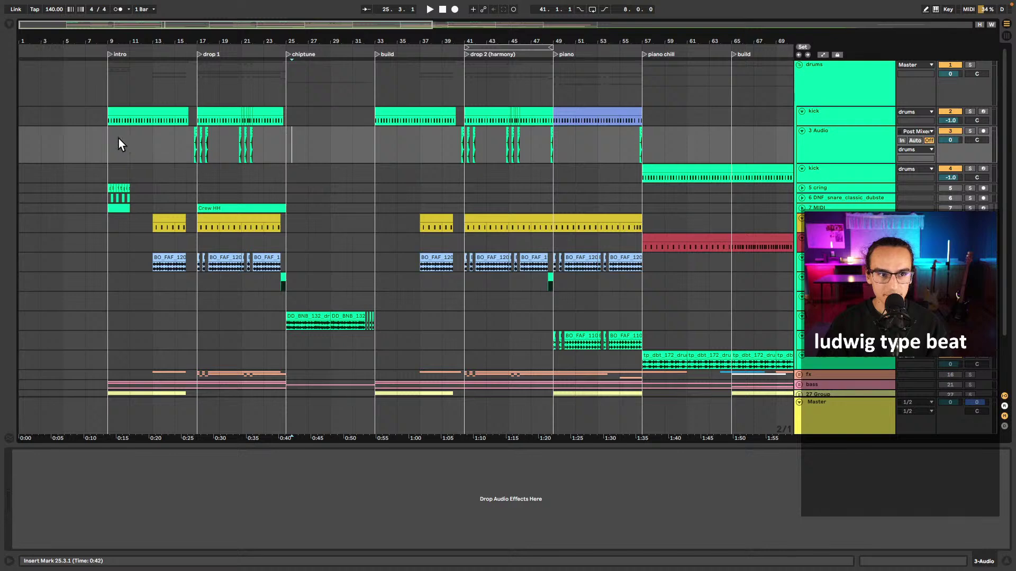
pyautogui.moveTo(197, 155); pyautogui.dragTo(420, 154)
pyautogui.click(365, 150)
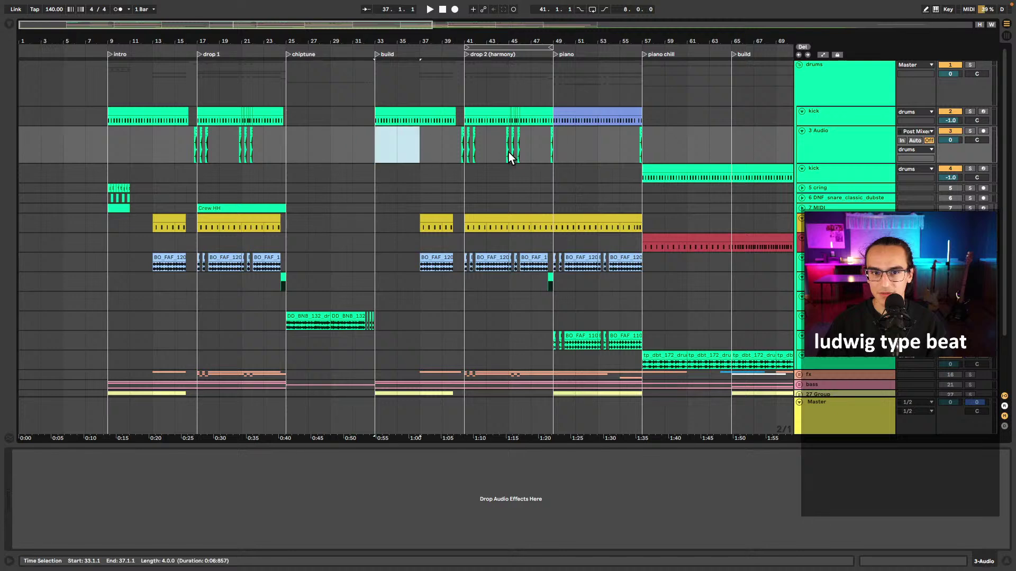
# - Mark the start of the piano section at 49.1.1 and the piano chill section at 57.1.1 on the 3 Audio track
pyautogui.click(559, 154)
pyautogui.scroll(2, 572, 155)
pyautogui.hscroll(5, 572, 154)
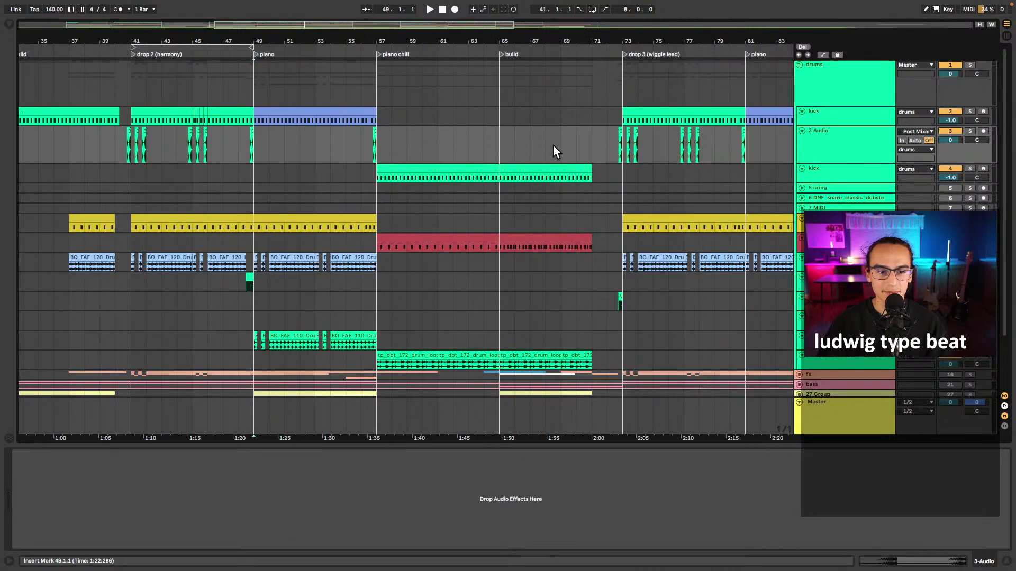
pyautogui.click(381, 146)
pyautogui.scroll(-1, 420, 158)
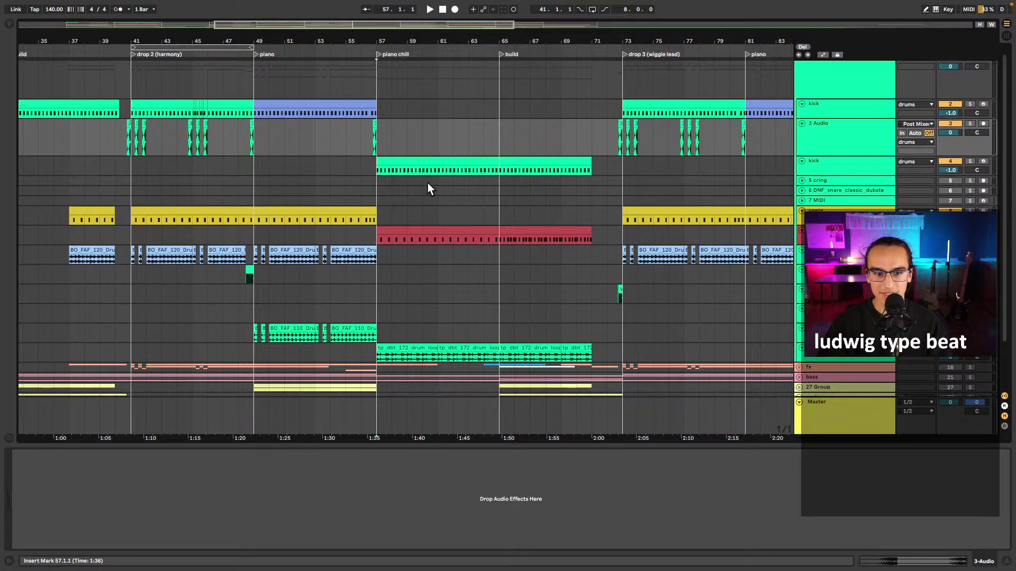
# - Highlight 57.1.1 to 73.2.1 on 3 Audio and audition the second kick track soloed from 57.1.1, selecting the clap part during playback
pyautogui.moveTo(380, 139); pyautogui.dragTo(614, 148)
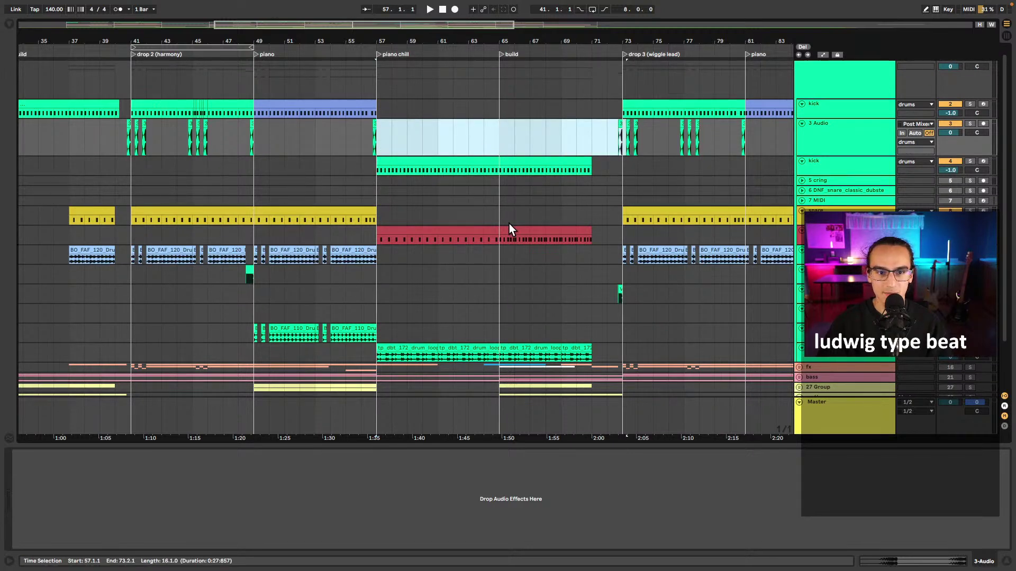
pyautogui.click(377, 167)
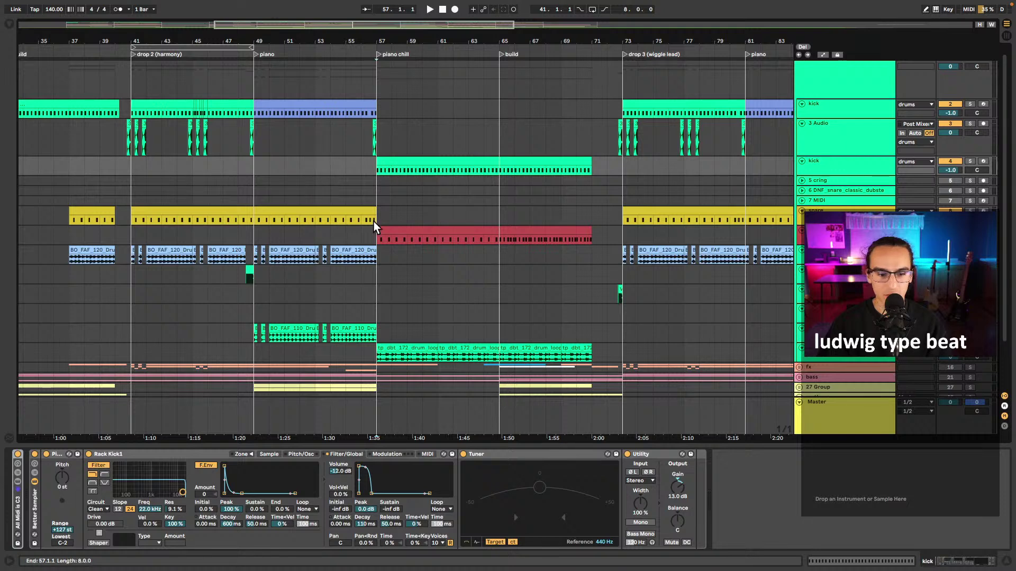
pyautogui.moveTo(378, 168); pyautogui.dragTo(446, 170)
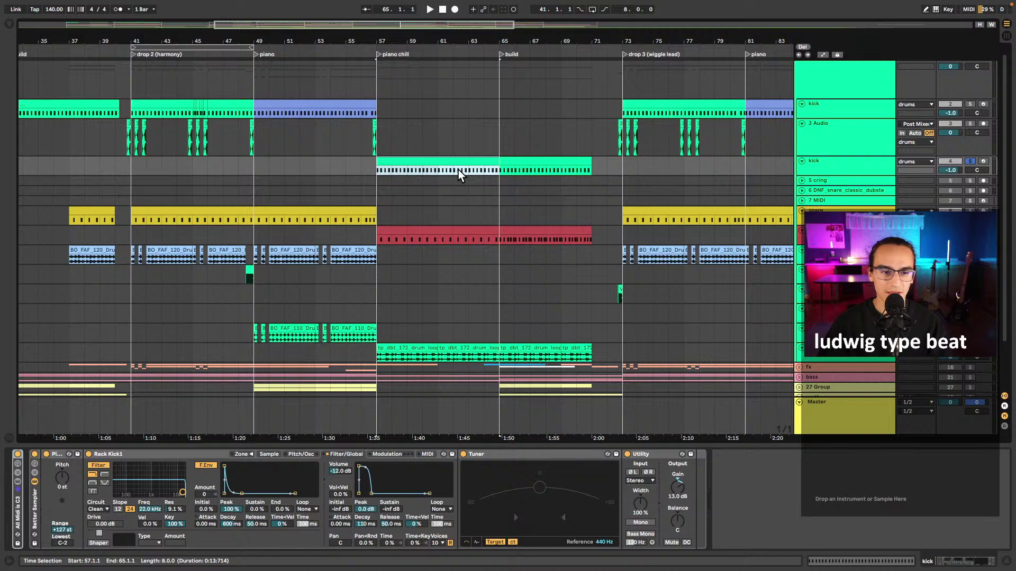
pyautogui.press('space')
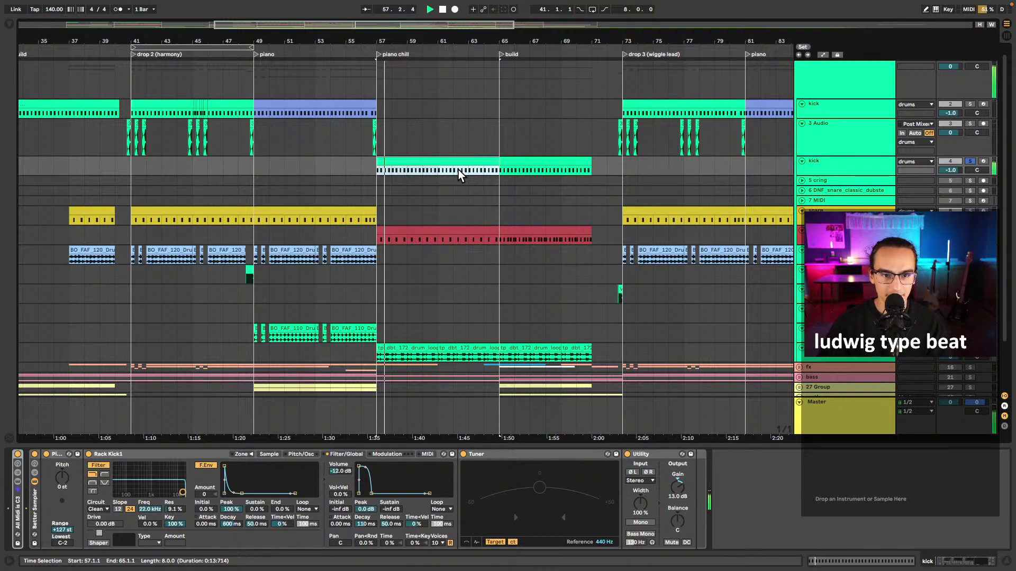
pyautogui.click(436, 230)
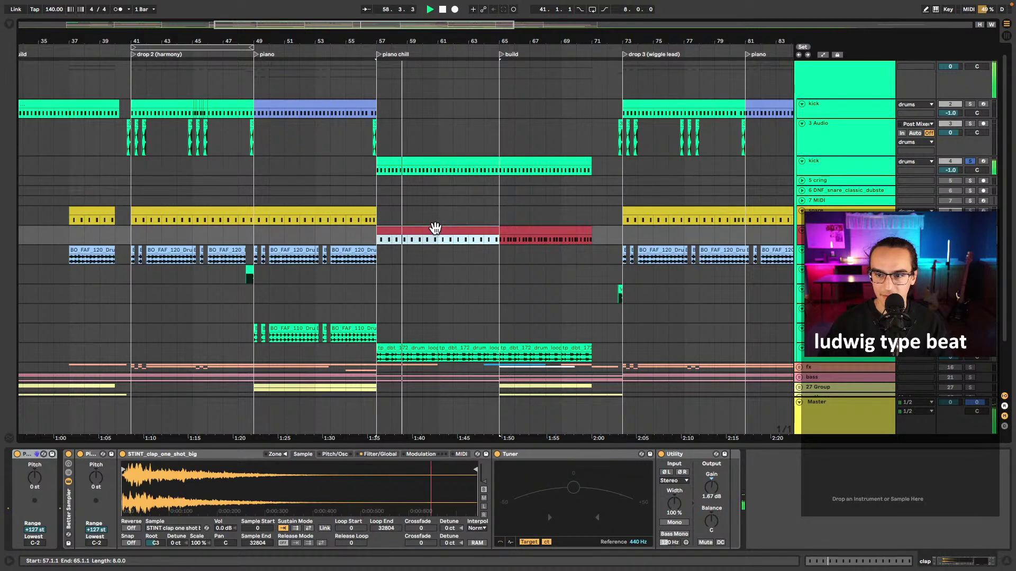
pyautogui.press('space')
pyautogui.click(970, 161)
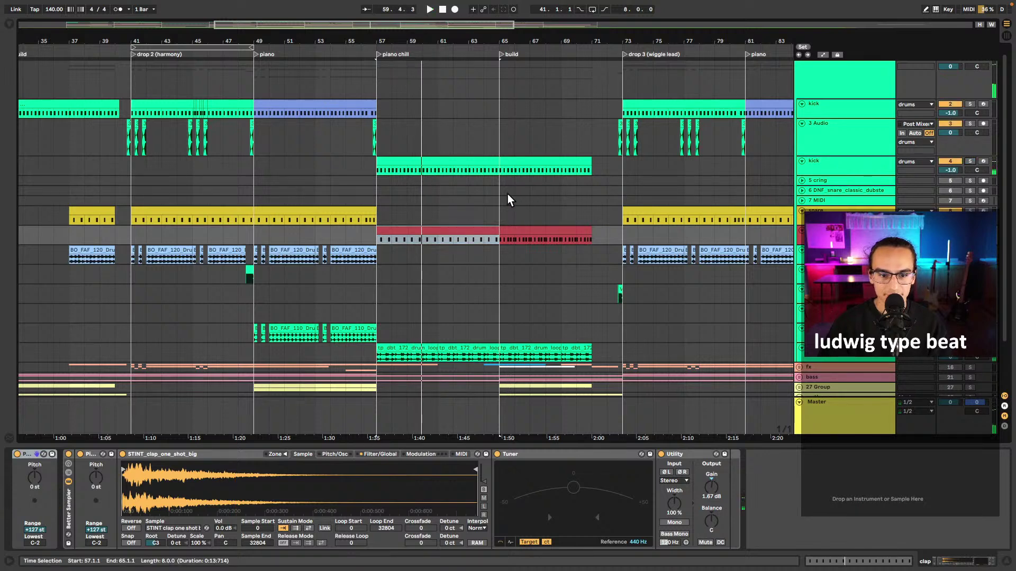
# - Solo the tp_dbt_172 open valve drum loop and play it from the start of the piano chill section at 57.1.1
pyautogui.click(454, 286)
pyautogui.click(388, 346)
pyautogui.press('space')
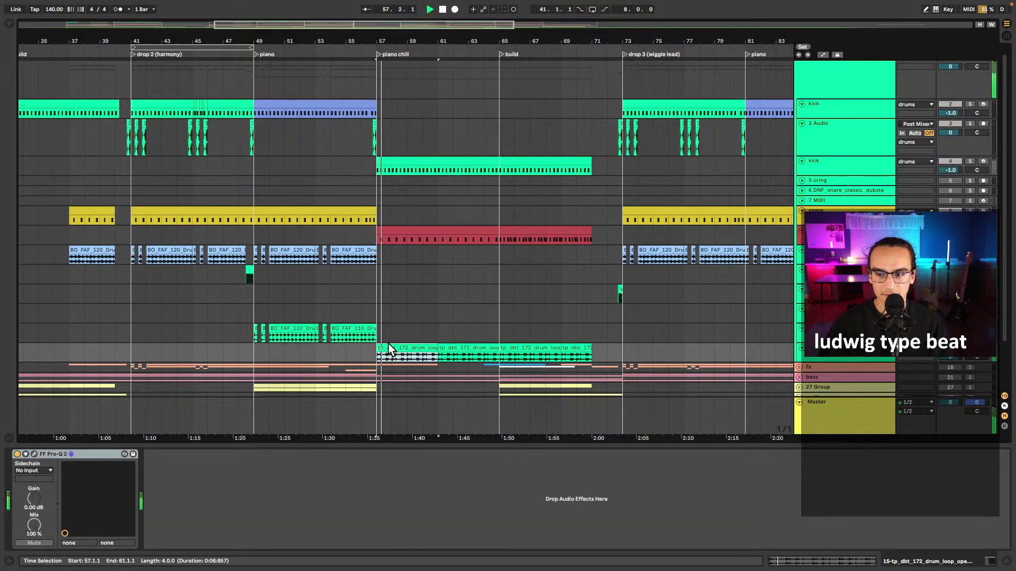
pyautogui.press('space')
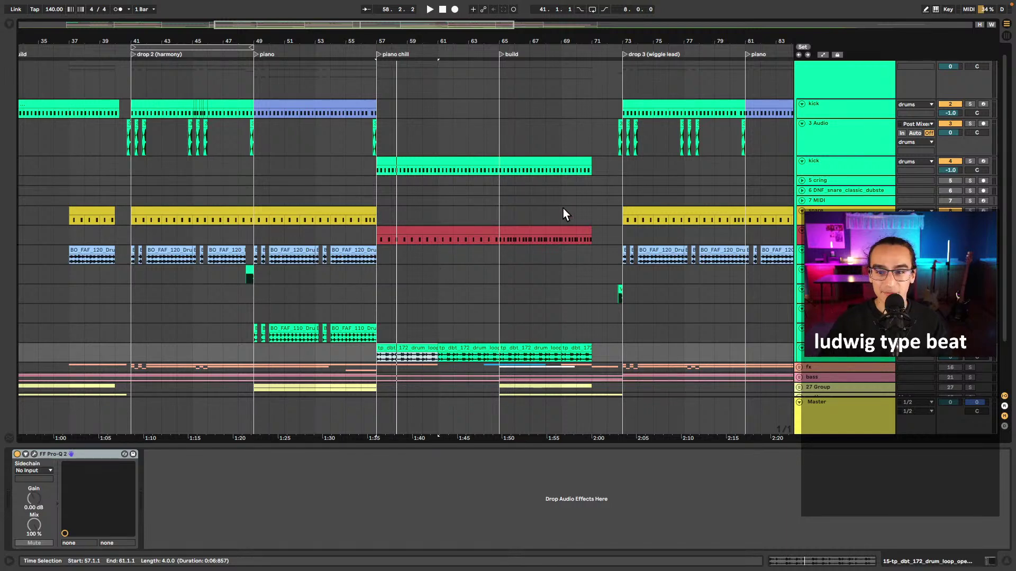
# - Select the open valve drum loop clips one by one from the piano chill section through the following build
pyautogui.click(583, 189)
pyautogui.press('-')
pyautogui.press('+')
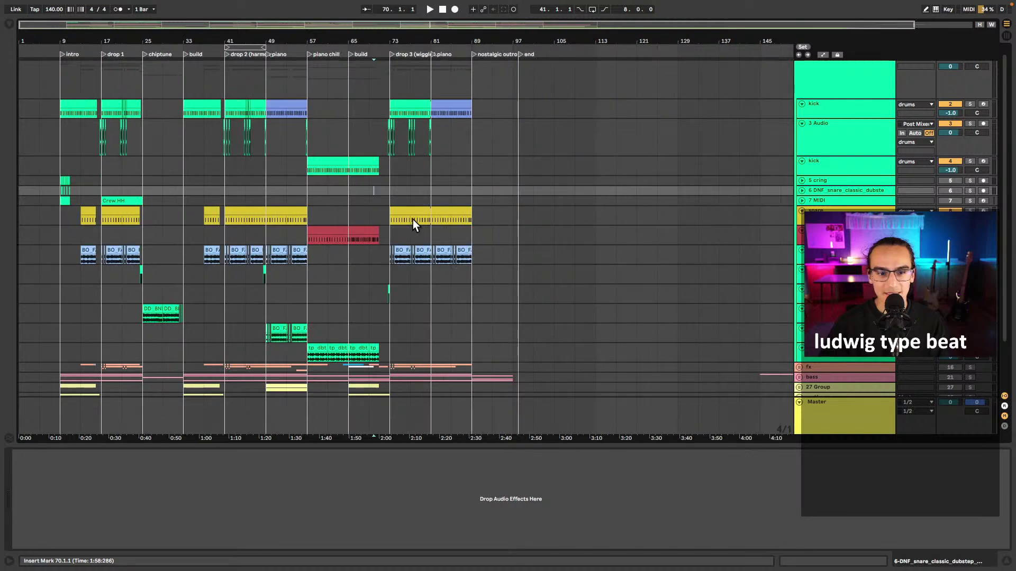
pyautogui.hscroll(-5, 396, 237)
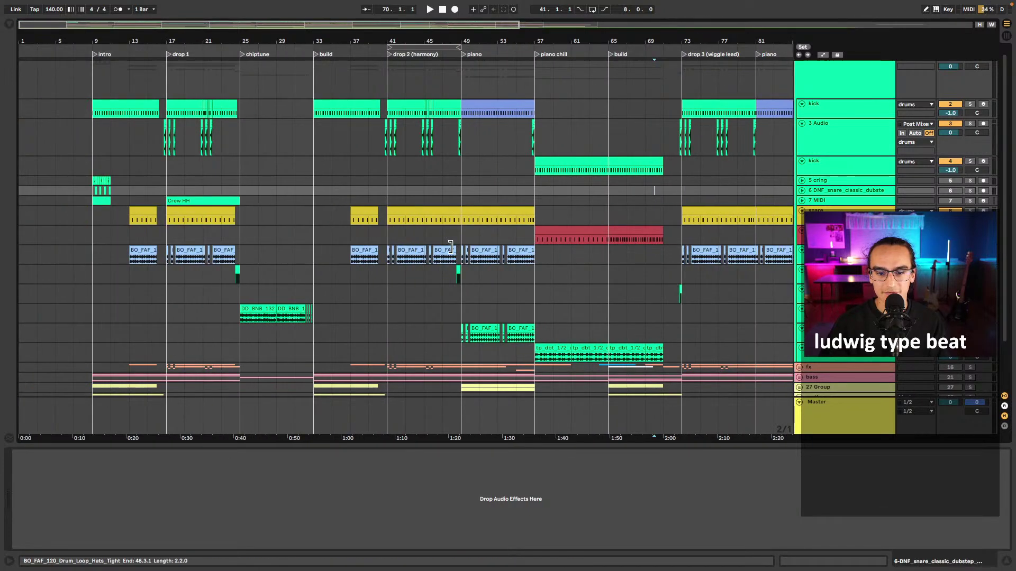
pyautogui.press('+')
pyautogui.click(552, 348)
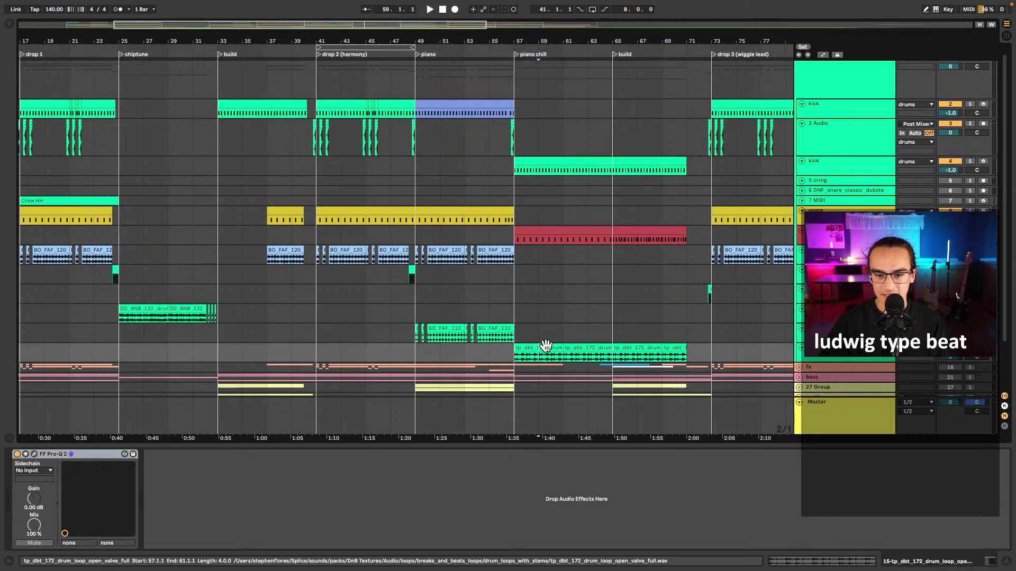
pyautogui.click(593, 349)
pyautogui.click(622, 348)
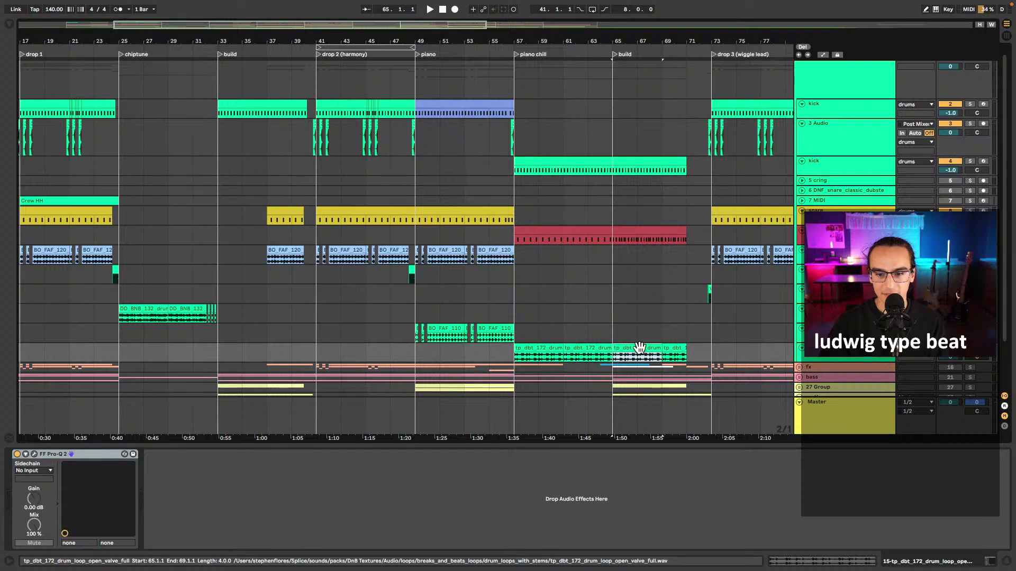
pyautogui.click(672, 350)
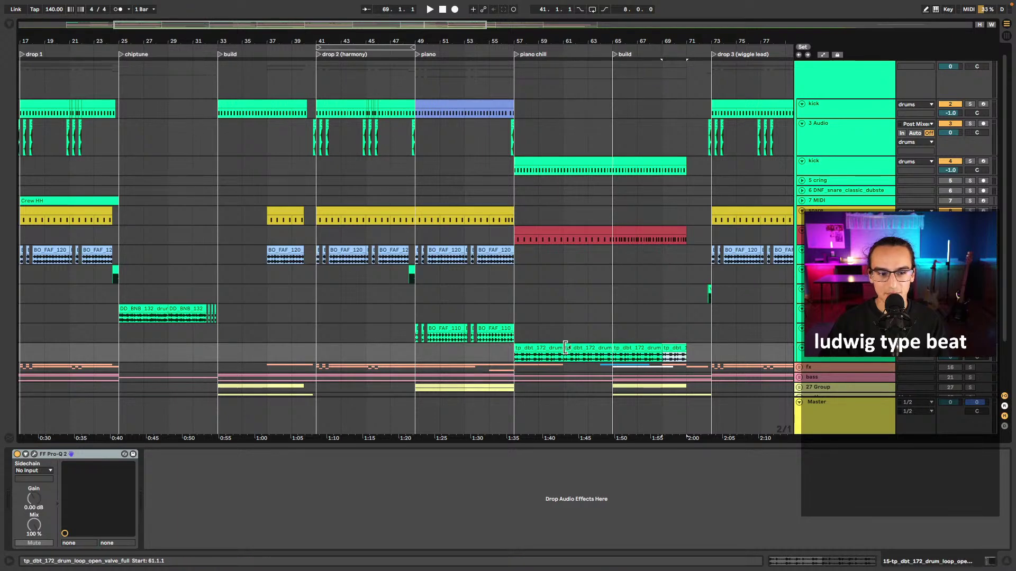
# - Solo the first kick track and play its kick pattern from 21.1.1 in drop 1
pyautogui.hscroll(-3, 556, 351)
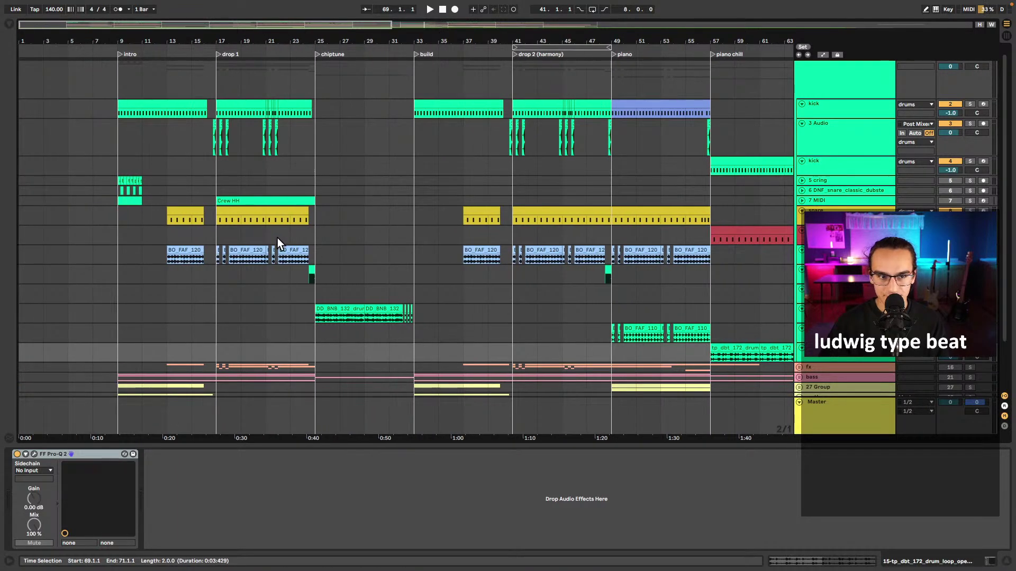
pyautogui.scroll(3, 157, 170)
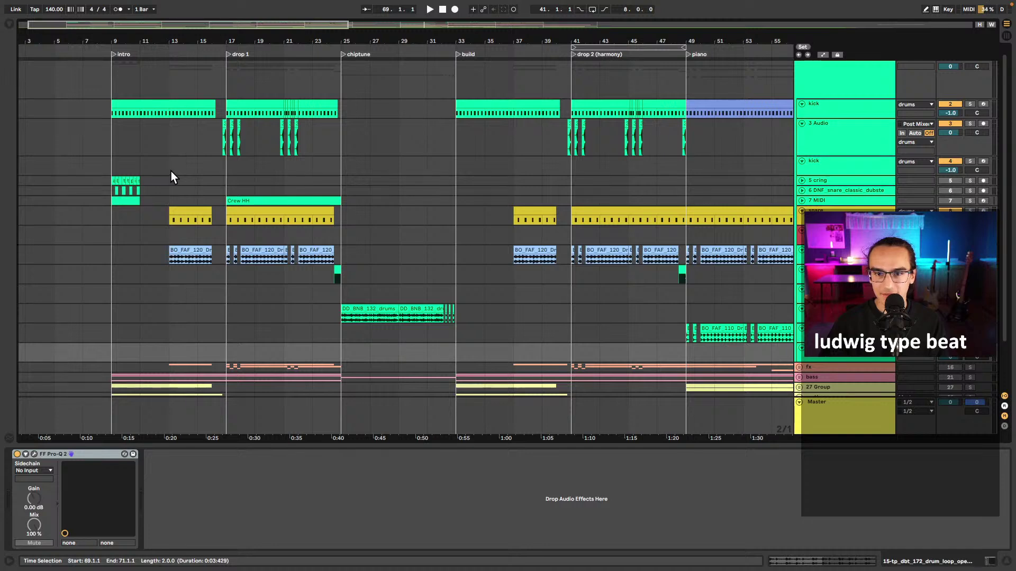
pyautogui.scroll(3, 233, 161)
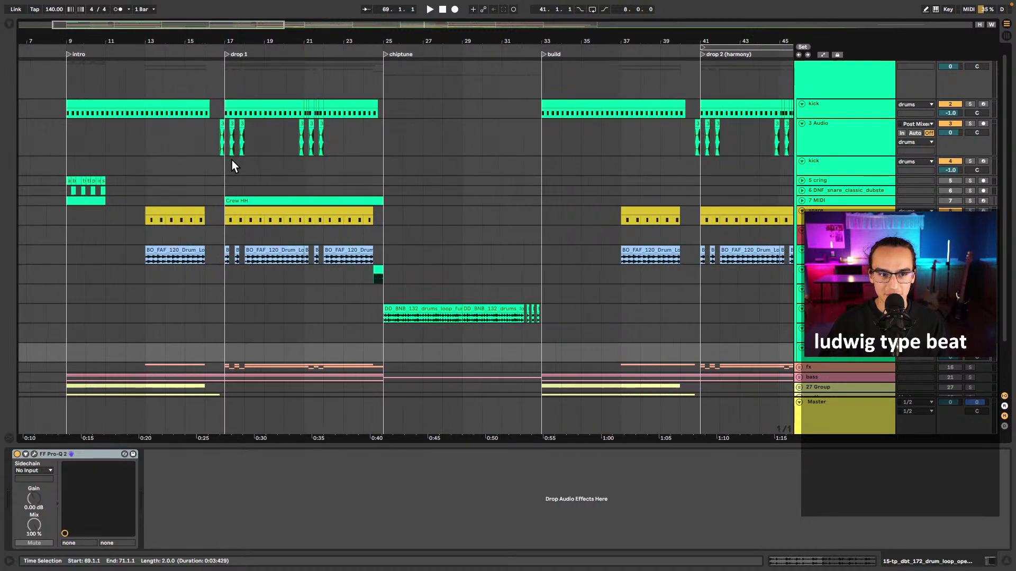
pyautogui.scroll(3, 311, 118)
pyautogui.scroll(2, 311, 118)
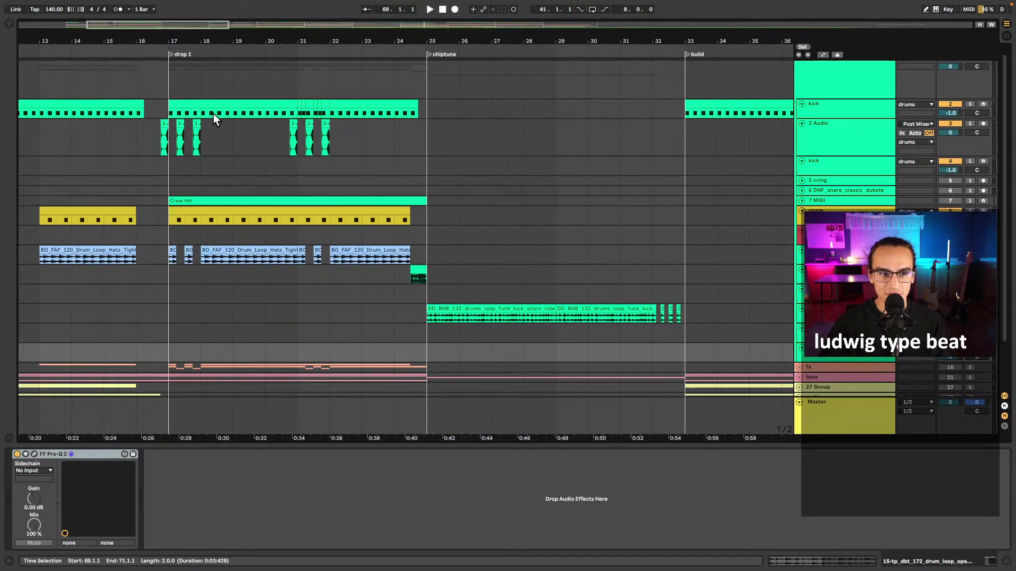
pyautogui.click(297, 113)
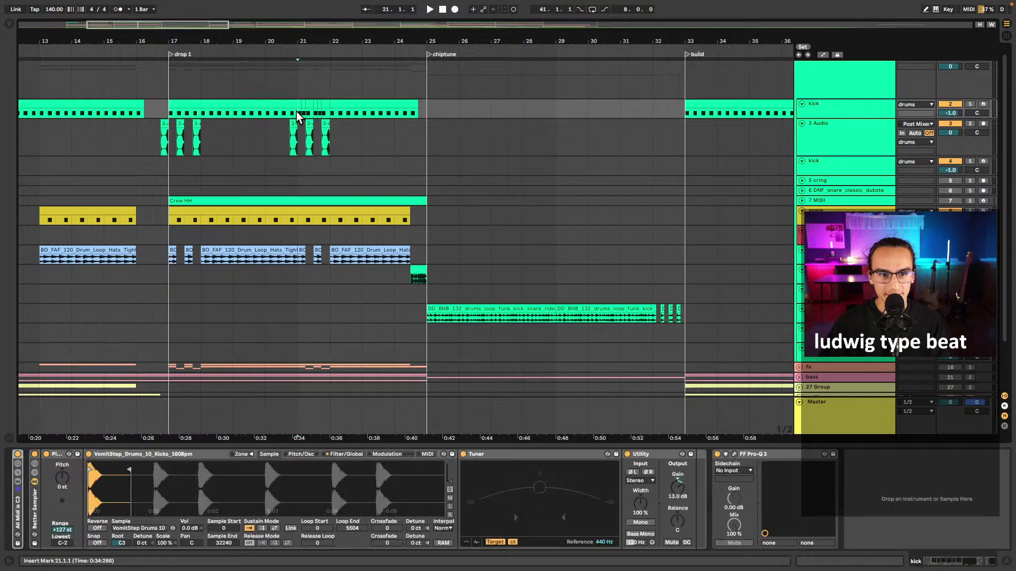
pyautogui.press('s')
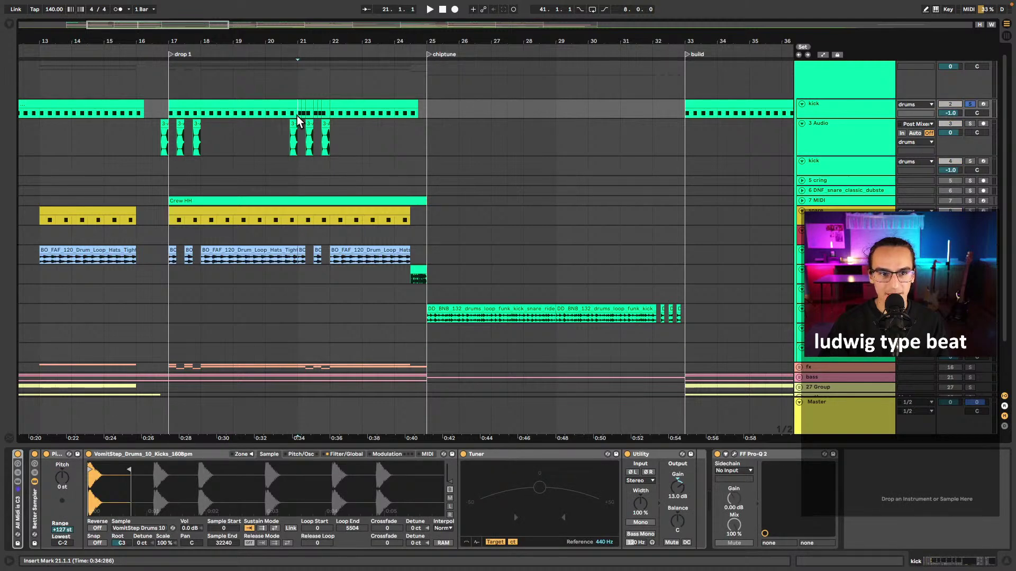
pyautogui.press('+')
pyautogui.press('space')
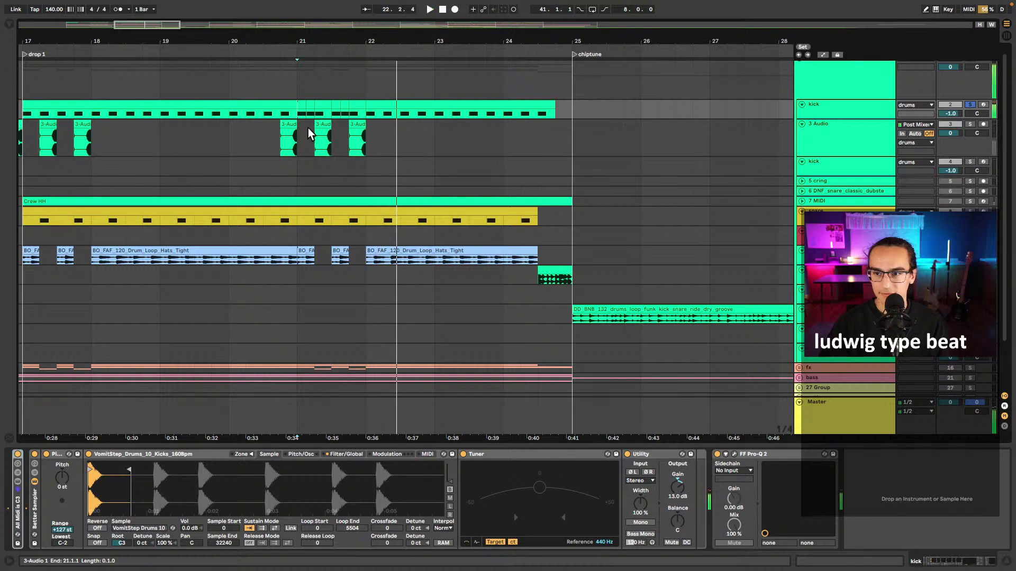
pyautogui.press('space')
pyautogui.press('s')
# - Highlight 24.3.1 to 25.1.1 on the hats loop track, and mark drop 2's start at 41.1.1 on the second kick track
pyautogui.press('-')
pyautogui.moveTo(501, 259); pyautogui.dragTo(476, 258)
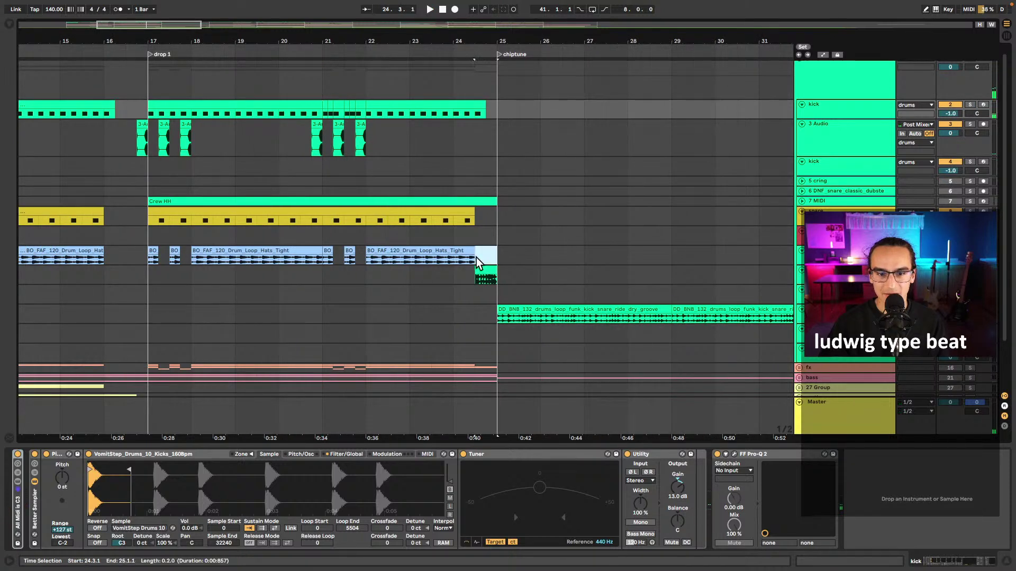
pyautogui.hscroll(10, 475, 227)
pyautogui.hscroll(3, 487, 243)
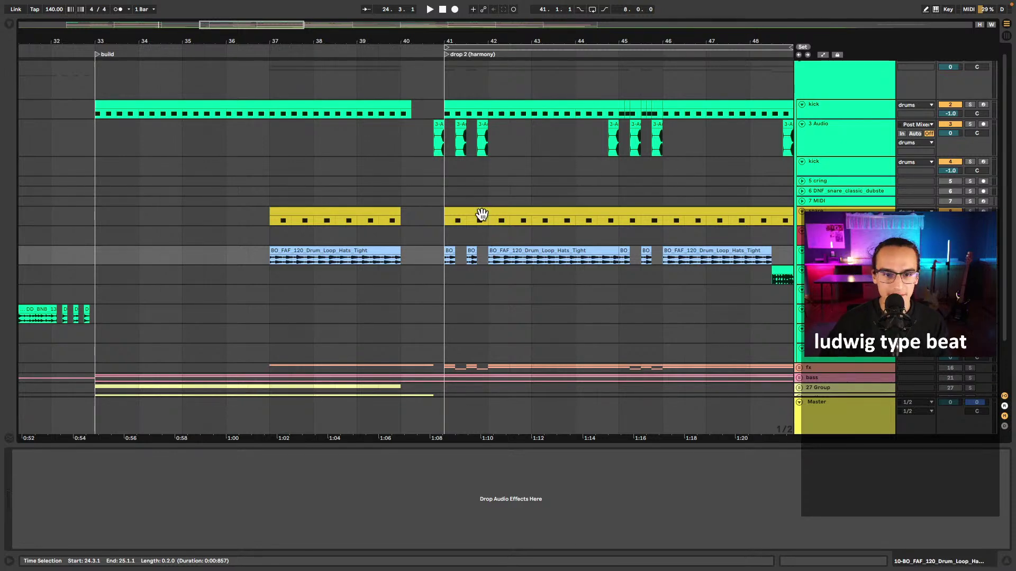
pyautogui.click(443, 172)
pyautogui.press('-')
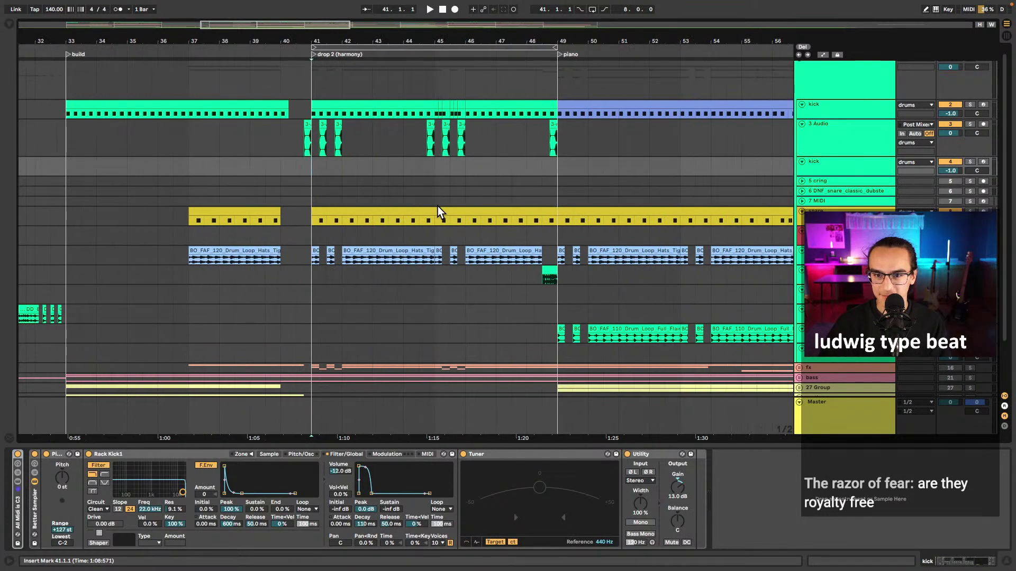
# - Try removing the kick and 3 Audio clips from drop 3's first bar, 73.1.1 to 74.1.1, and undo the deletion
pyautogui.hscroll(10, 433, 207)
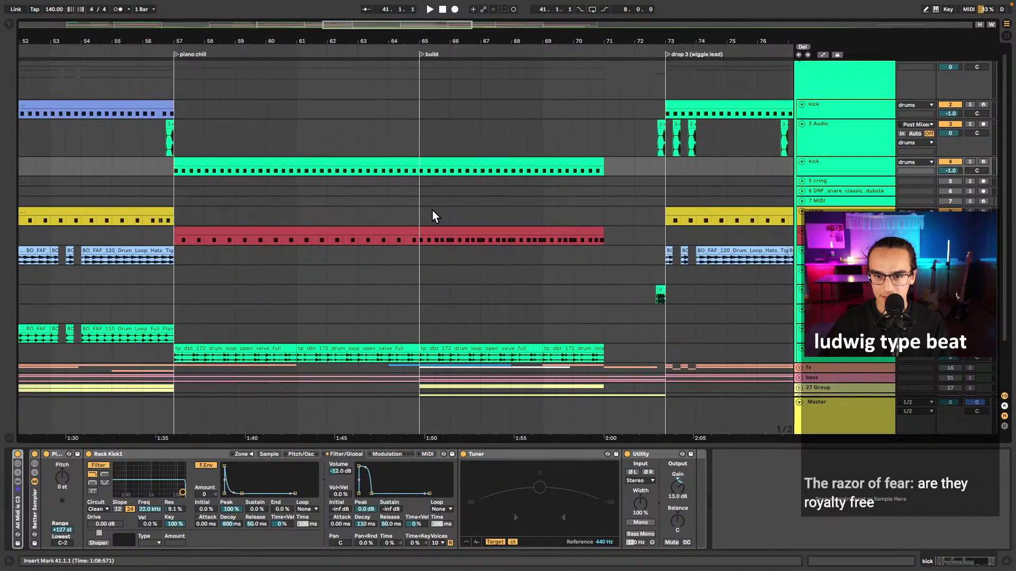
pyautogui.hscroll(4, 433, 211)
pyautogui.hscroll(-2, 432, 210)
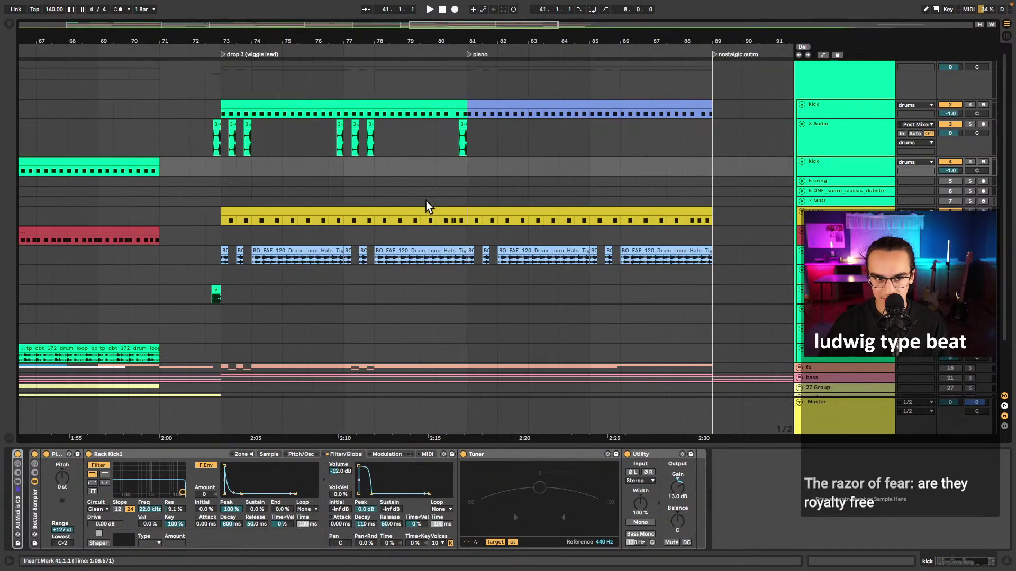
pyautogui.moveTo(221, 91); pyautogui.dragTo(252, 165)
pyautogui.press('Delete')
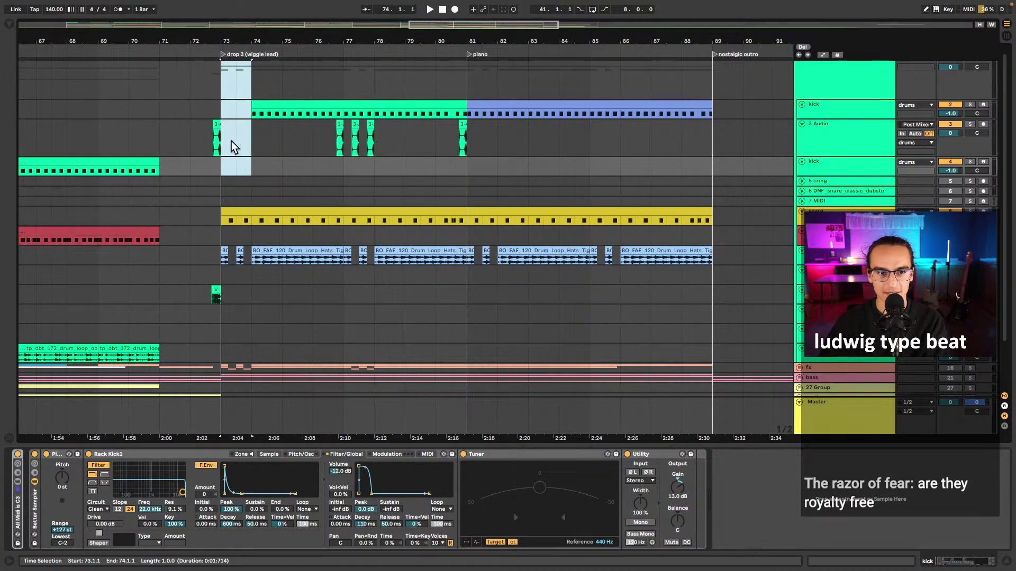
pyautogui.click(223, 113)
pyautogui.hotkey('ctrl', 'z')
# - Try clearing the kick and 3 Audio clips from drop 3's last bar, 80.1.1 to 81.1.1, and restore them
pyautogui.click(254, 168)
pyautogui.moveTo(441, 79); pyautogui.dragTo(466, 167)
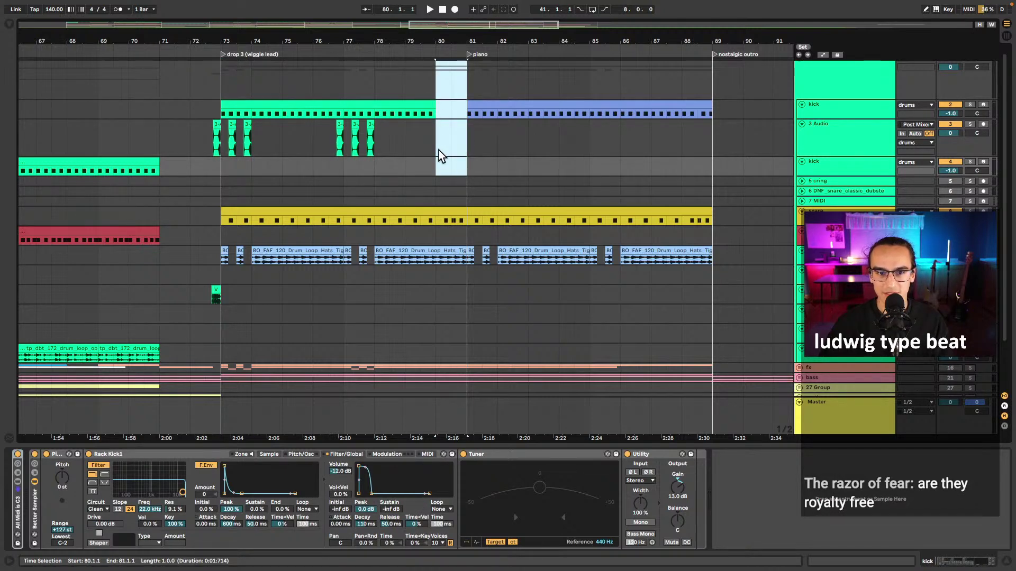
pyautogui.click(423, 167)
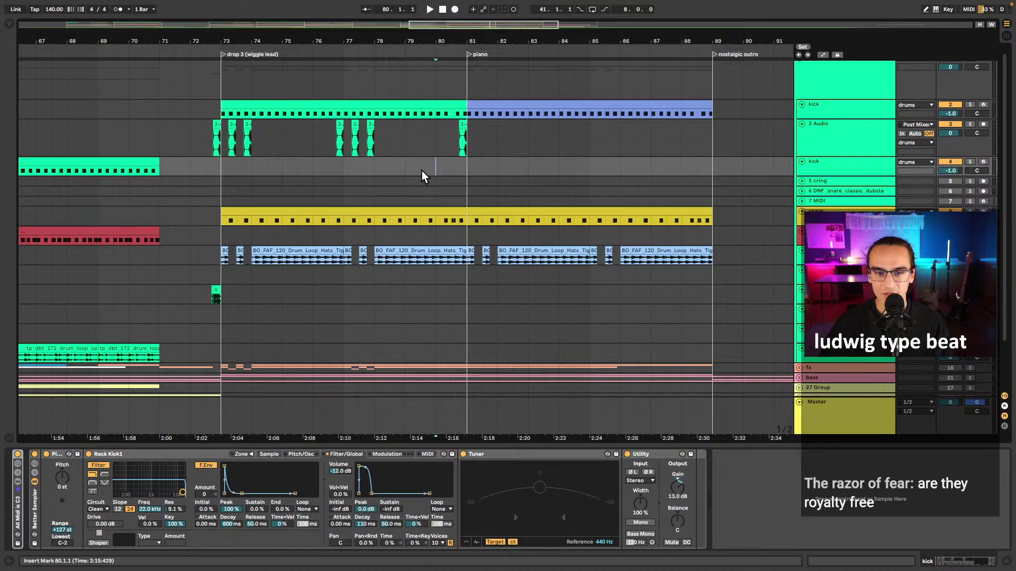
# - Solo the drums group and play the transition into the piano chill section from 56.1.1
pyautogui.press('-')
pyautogui.hscroll(-5, 442, 177)
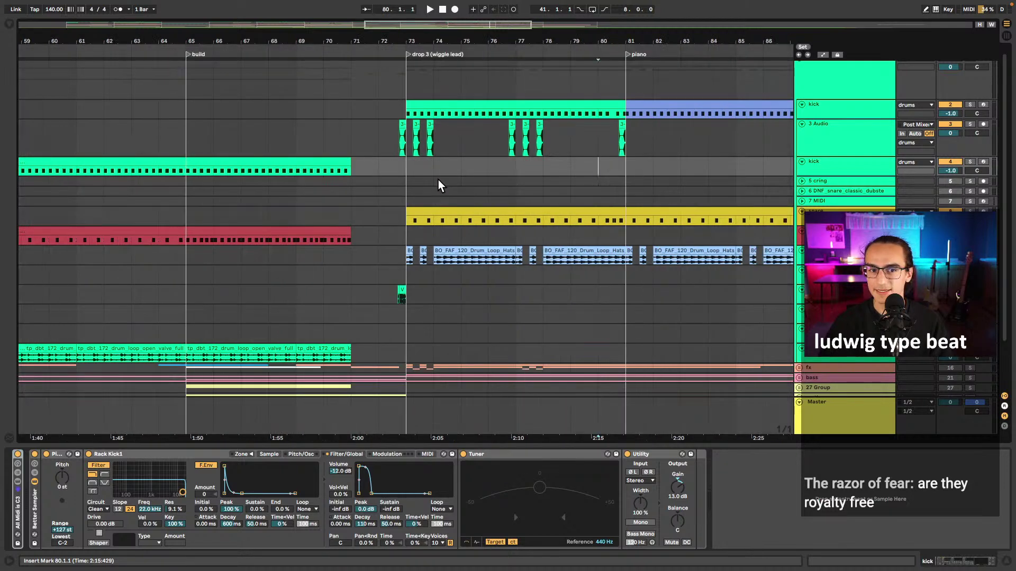
pyautogui.hscroll(-10, 441, 172)
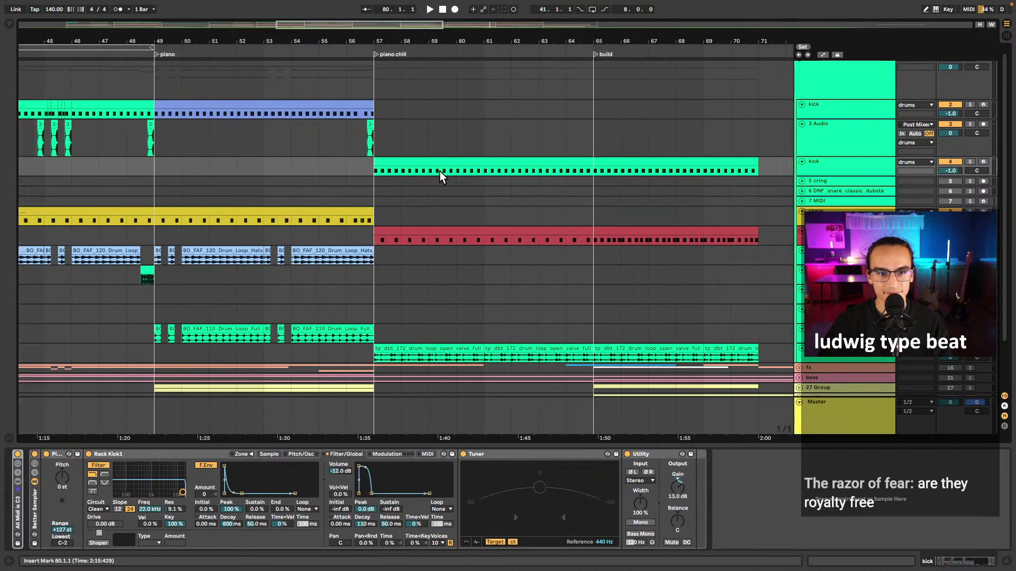
pyautogui.click(386, 112)
pyautogui.scroll(5, 401, 142)
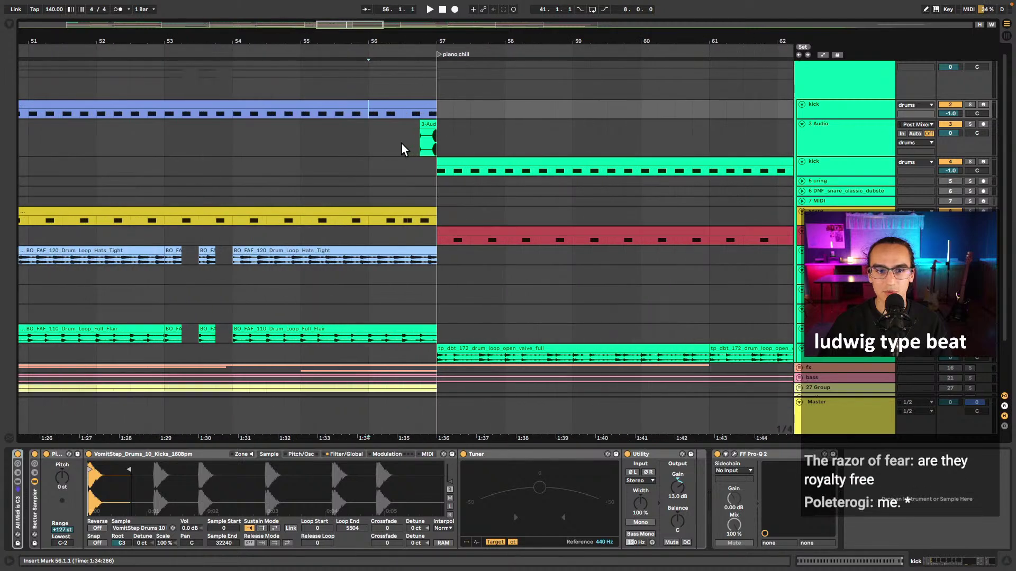
pyautogui.scroll(1, 810, 103)
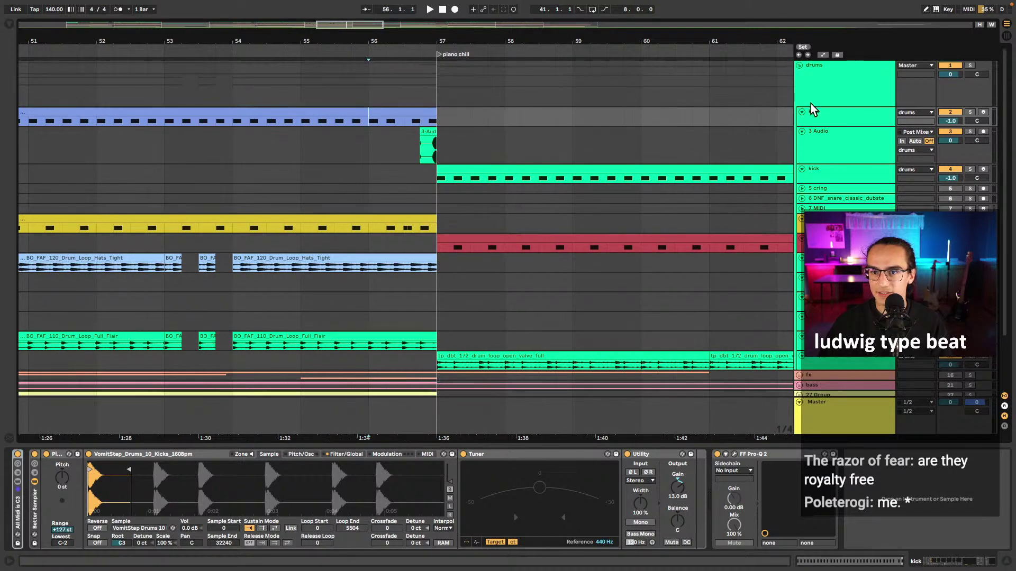
pyautogui.click(837, 91)
pyautogui.click(364, 90)
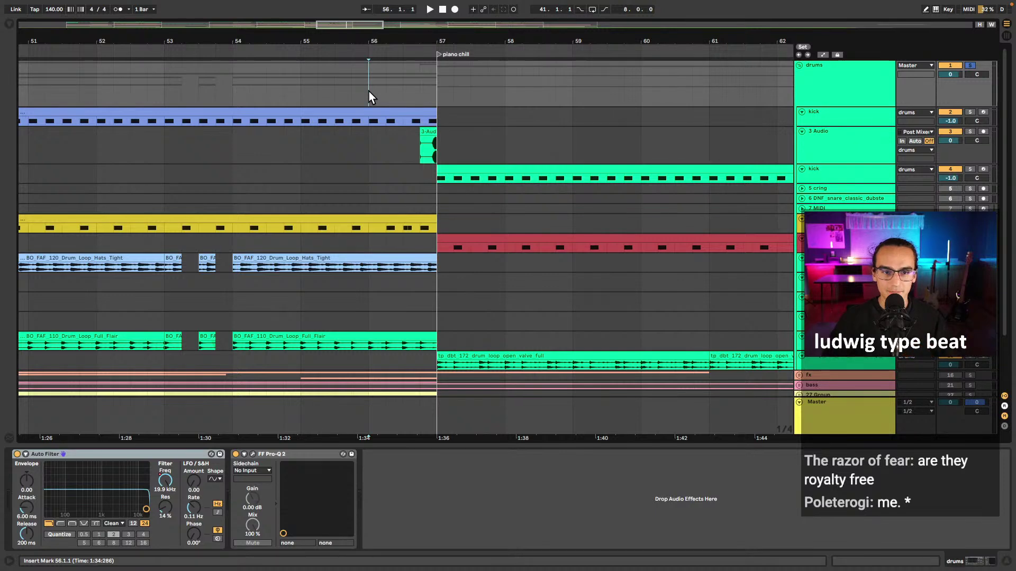
pyautogui.press('space')
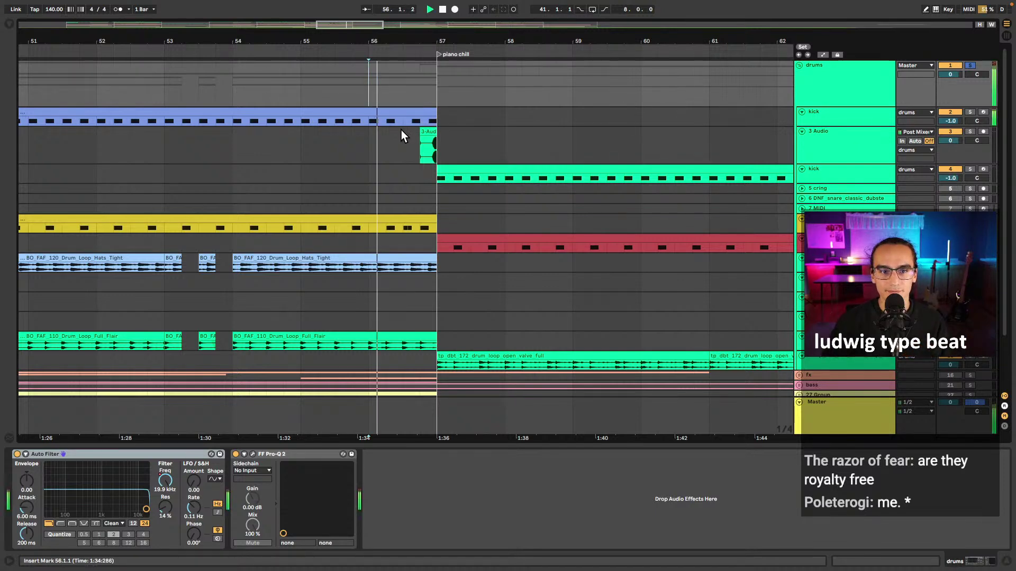
pyautogui.press('space')
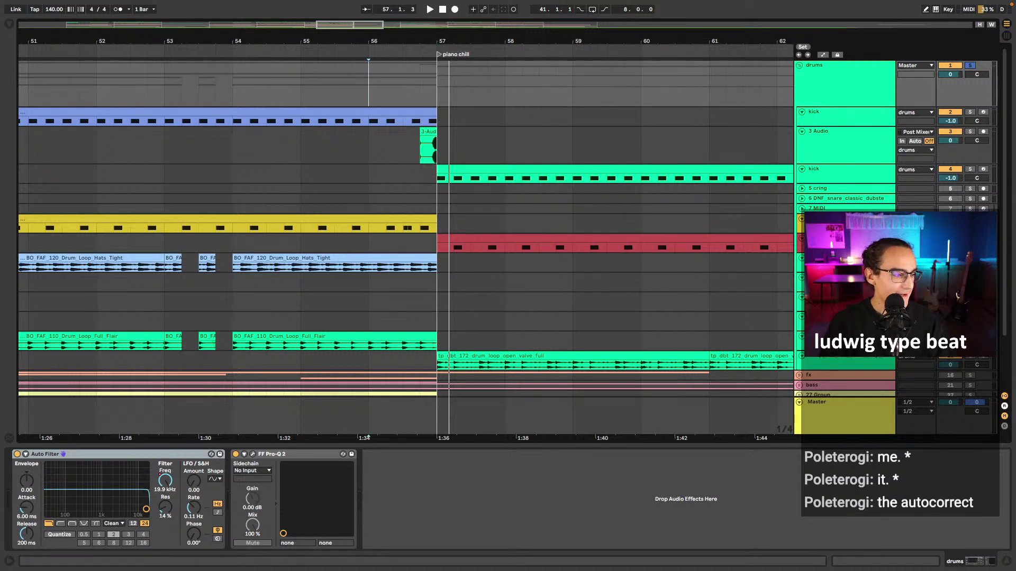
# - Unsolo and fold the drums group, and unfold the fx group
pyautogui.click(809, 75)
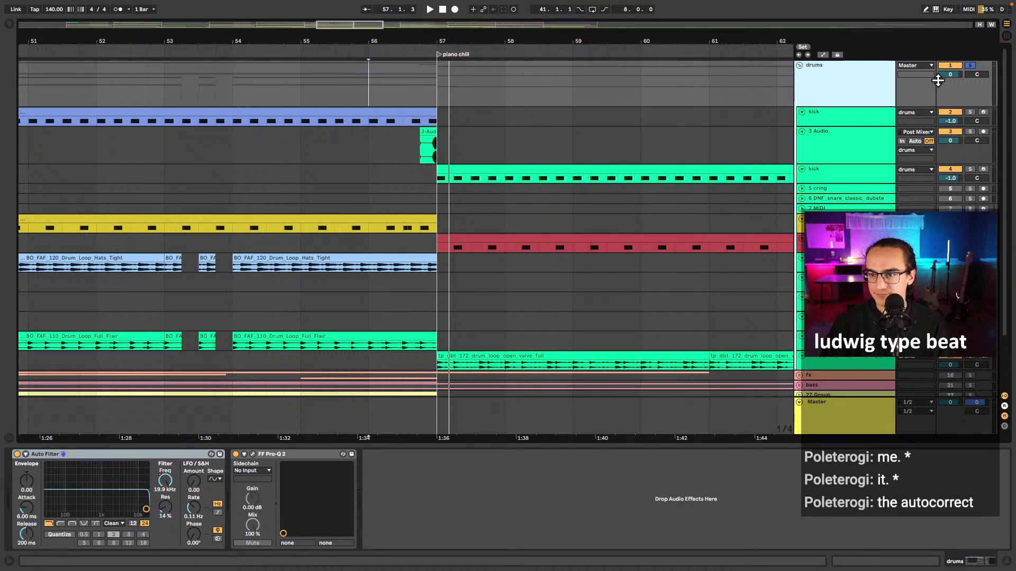
pyautogui.keyDown('alt'); pyautogui.click(800, 67); pyautogui.keyUp('alt')
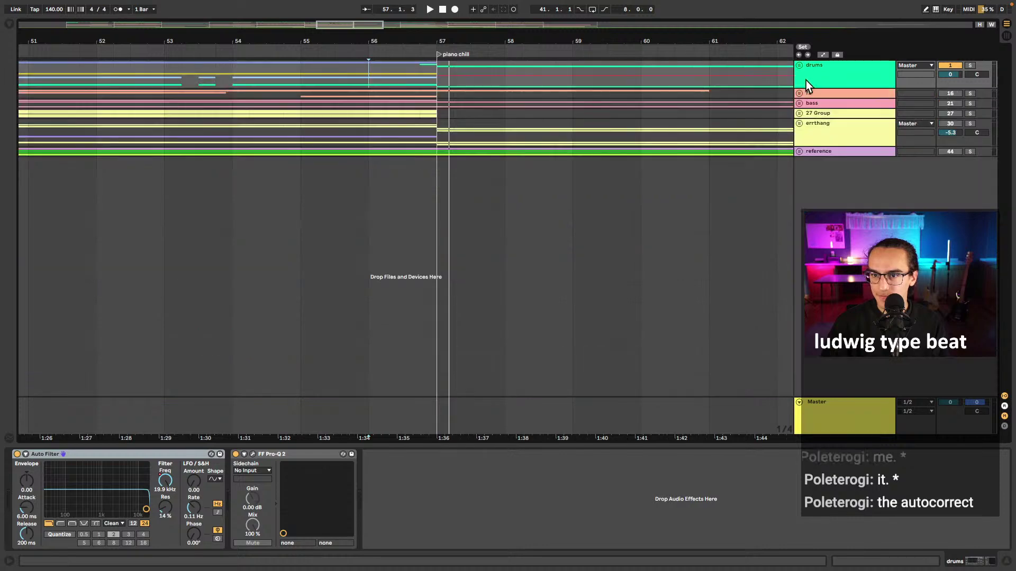
pyautogui.click(804, 94)
pyautogui.click(799, 93)
# - Play the fx group's white noise layers in drop 1 from 18.1.1
pyautogui.scroll(-4, 372, 147)
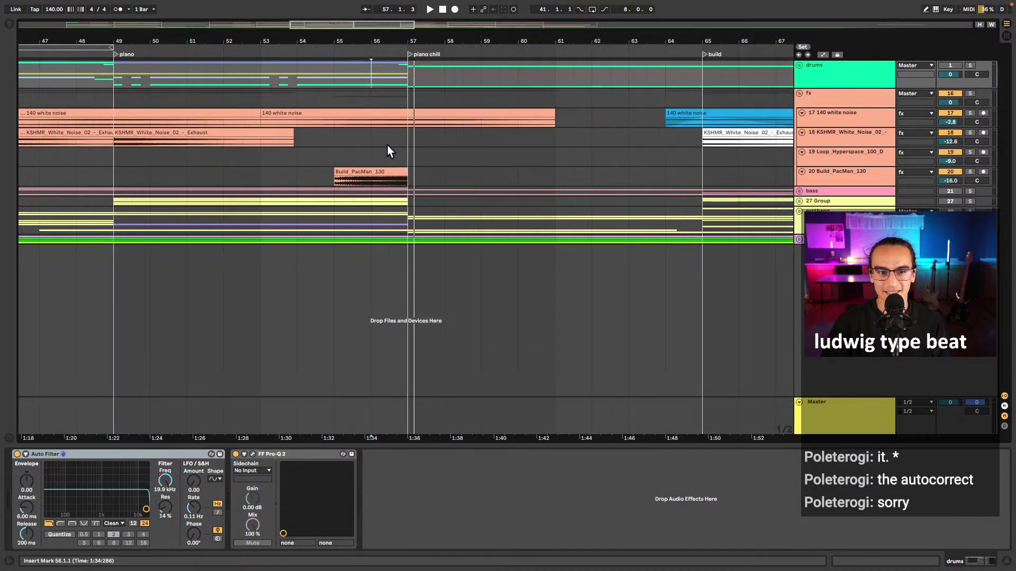
pyautogui.scroll(-5, 373, 143)
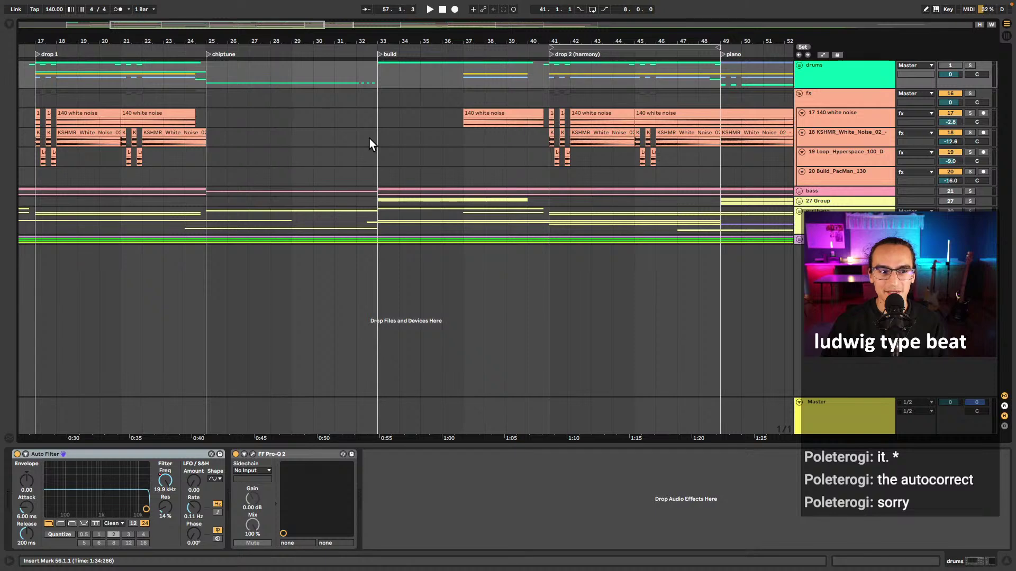
pyautogui.hscroll(-12, 366, 139)
pyautogui.click(339, 126)
pyautogui.scroll(5, 341, 128)
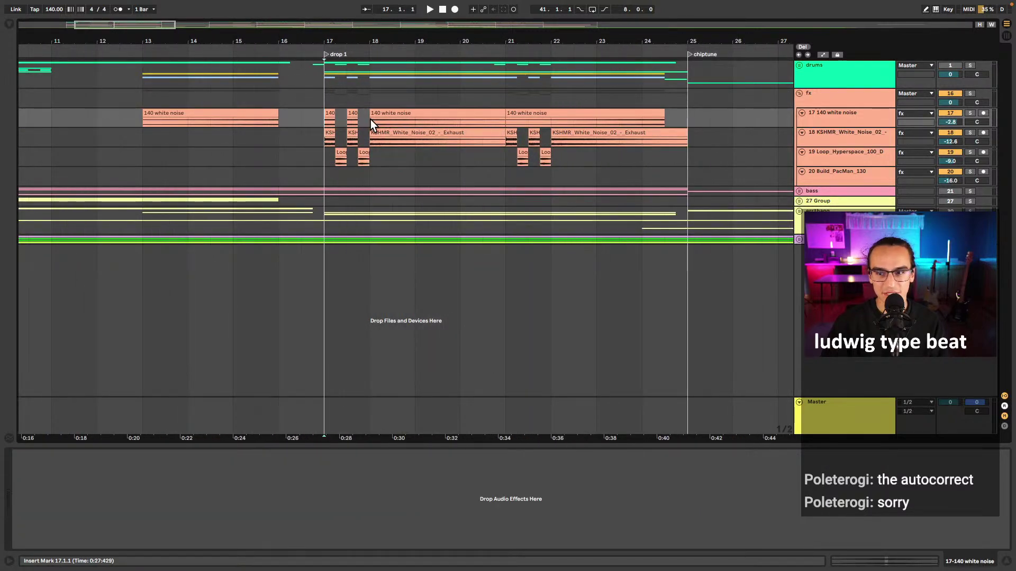
pyautogui.click(370, 117)
pyautogui.click(372, 96)
pyautogui.press('space')
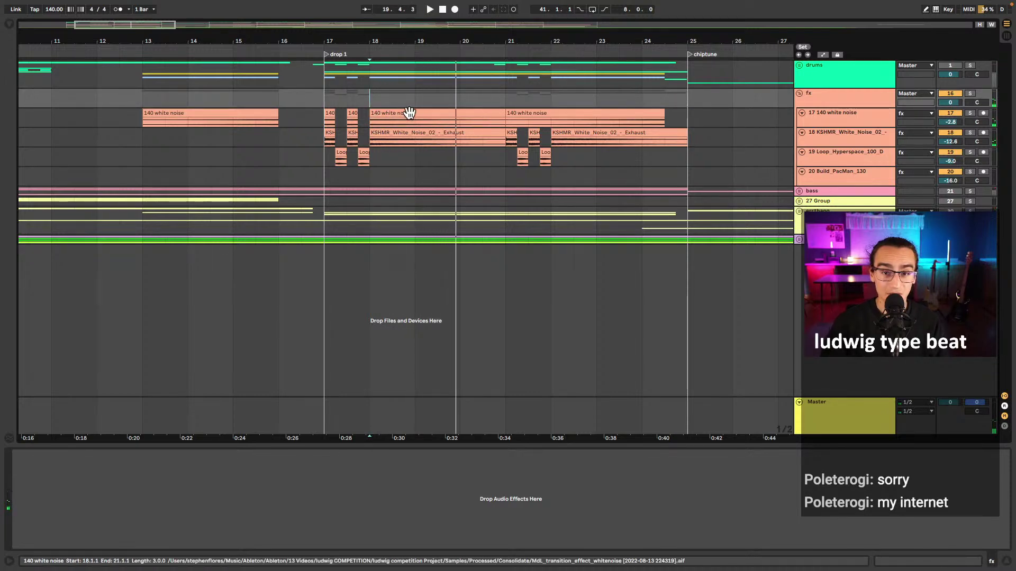
# - Solo the Build_PacMan_130 track and play its clip leading into the piano chill section from 55.1.1
pyautogui.hscroll(10, 472, 159)
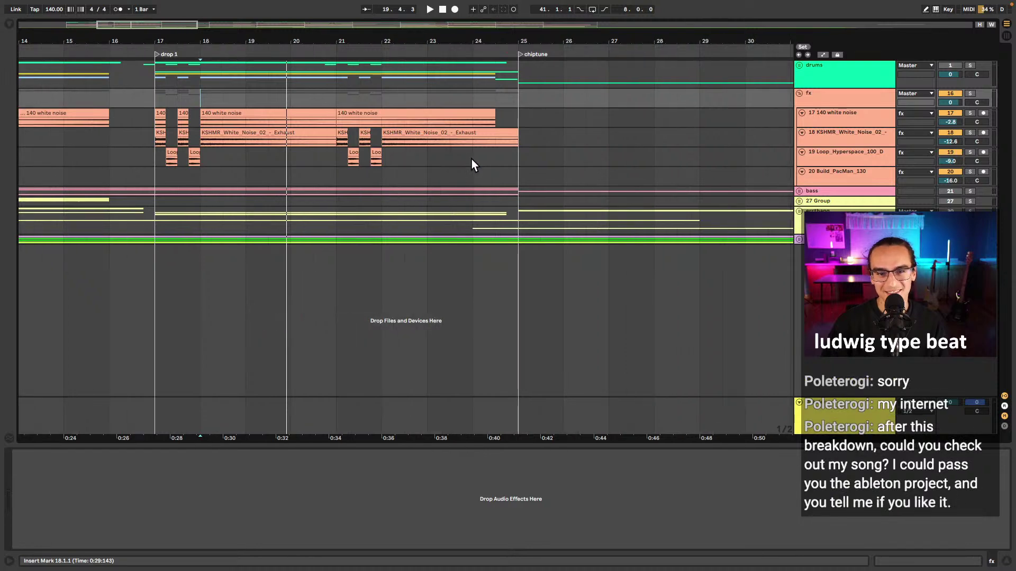
pyautogui.hscroll(10, 471, 166)
pyautogui.hscroll(10, 582, 166)
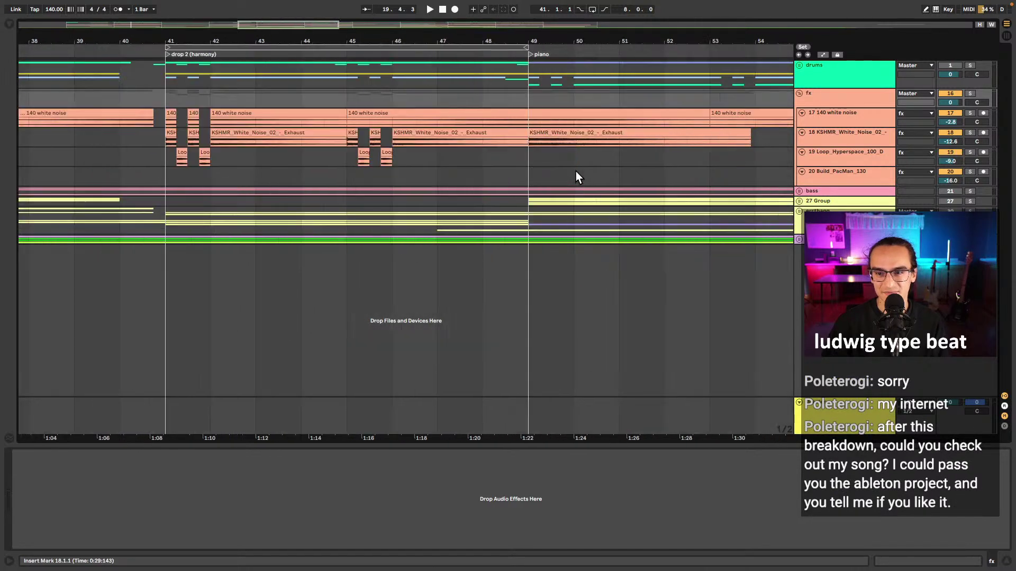
pyautogui.hscroll(10, 587, 170)
pyautogui.click(467, 171)
pyautogui.press('space')
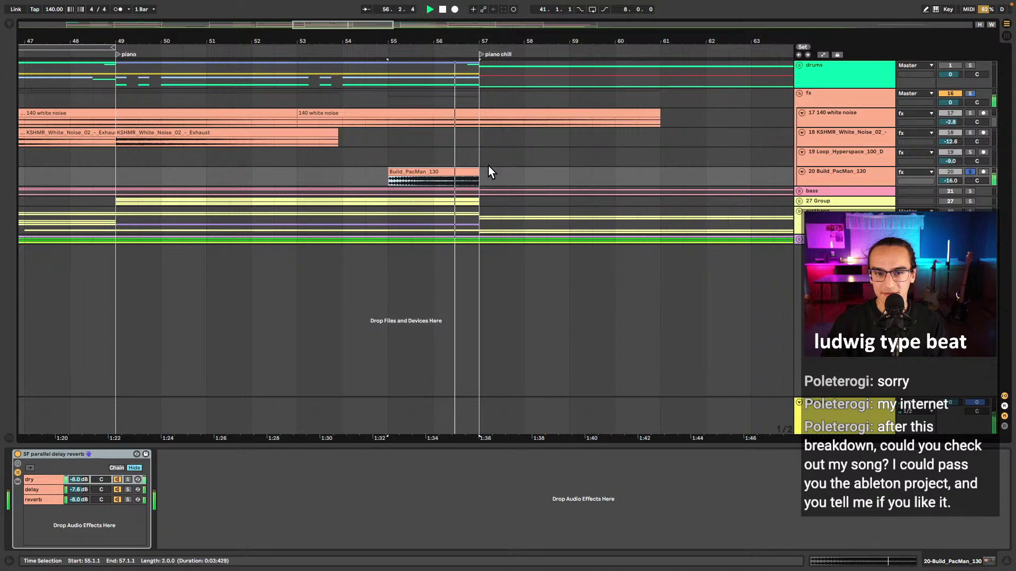
pyautogui.press('space')
# - Audition the Loop_Hyperspace_100_D track in drop 2 from 45.1.1
pyautogui.hscroll(-6, 432, 177)
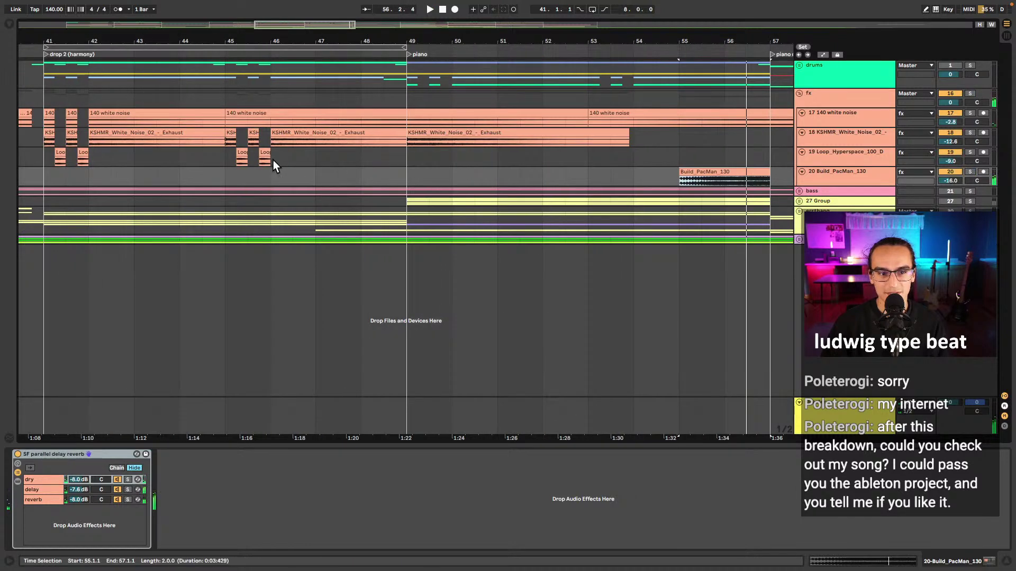
pyautogui.hscroll(-2, 280, 159)
pyautogui.click(288, 160)
pyautogui.press('space')
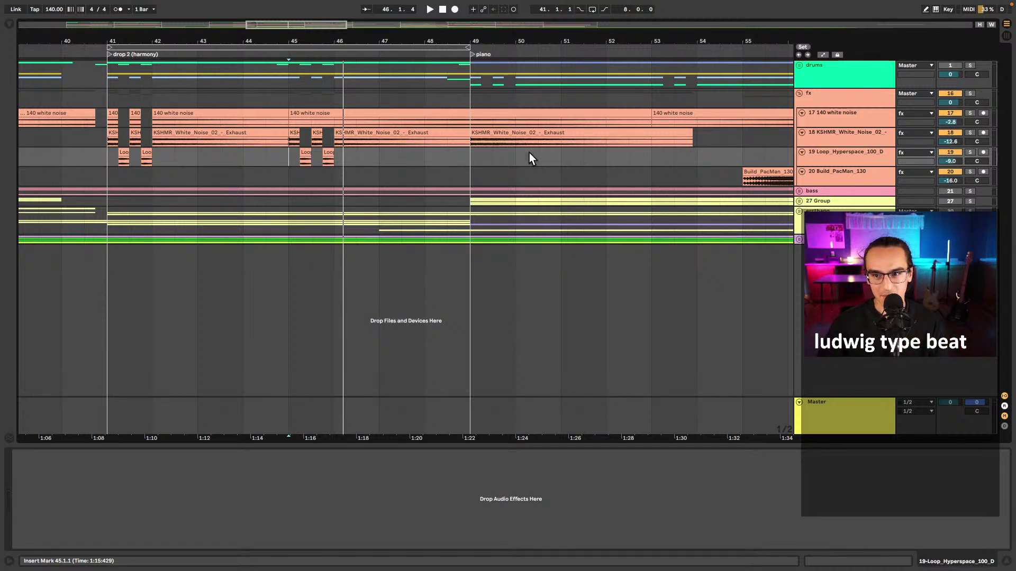
# - Fold the fx group, unfold the bass group, and mark the intro's start at 9.1.1 on the first bass synth track
pyautogui.click(799, 96)
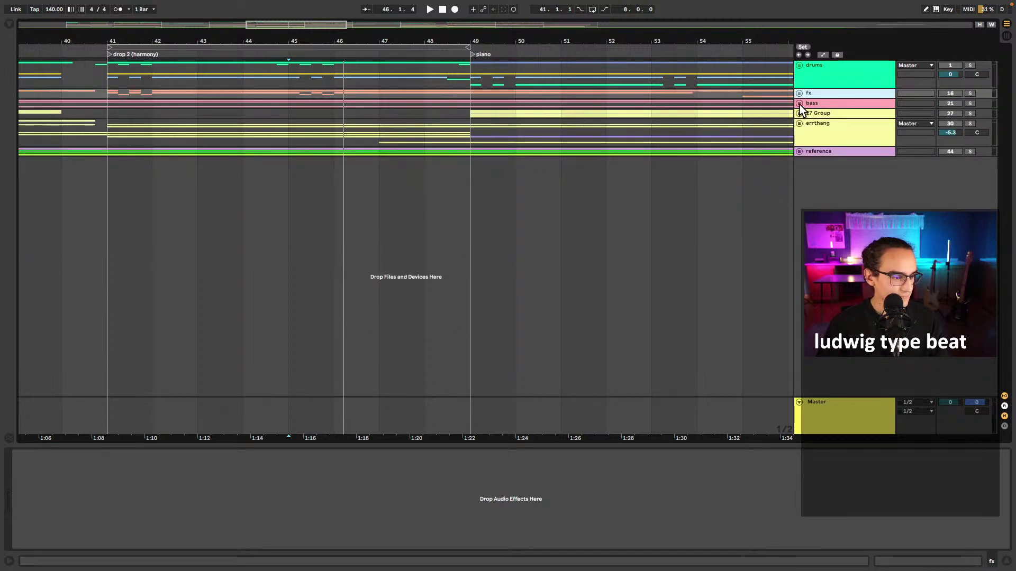
pyautogui.click(798, 104)
pyautogui.scroll(-10, 378, 183)
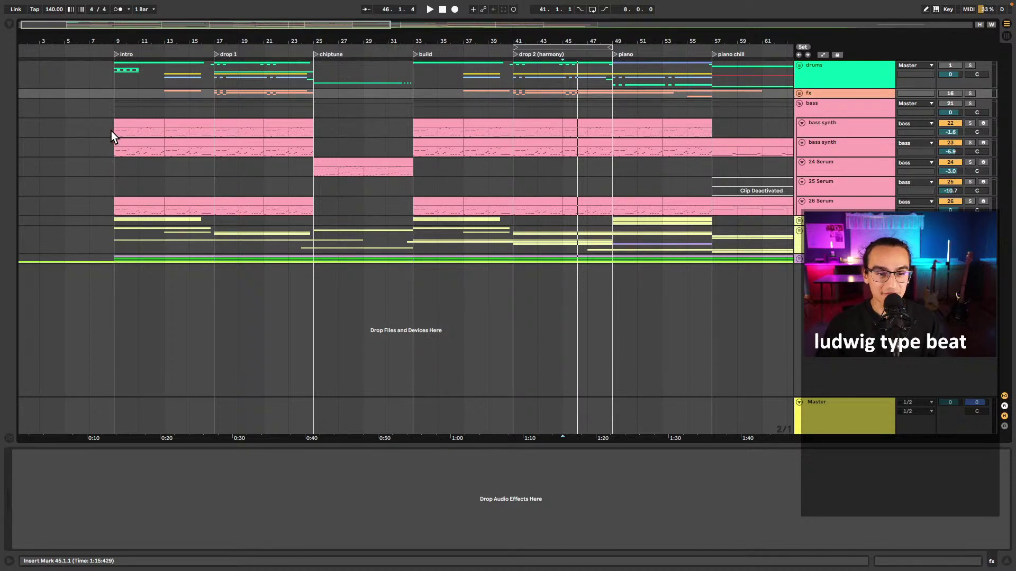
pyautogui.click(116, 132)
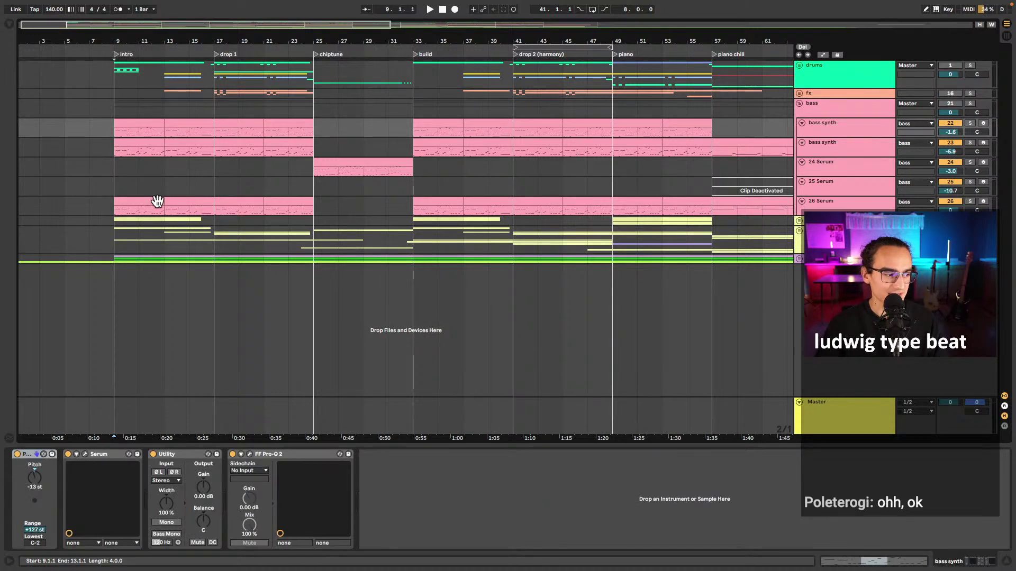
# - Solo the first bass synth, switch the bass group on, and play the drop 1 clip from 17.1.1
pyautogui.click(220, 122)
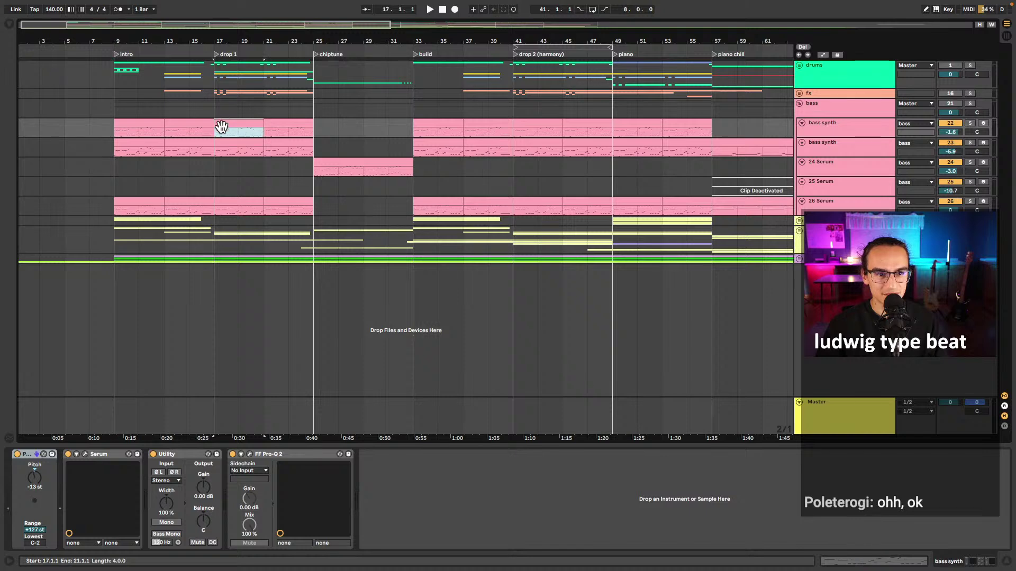
pyautogui.press('s')
pyautogui.press('space')
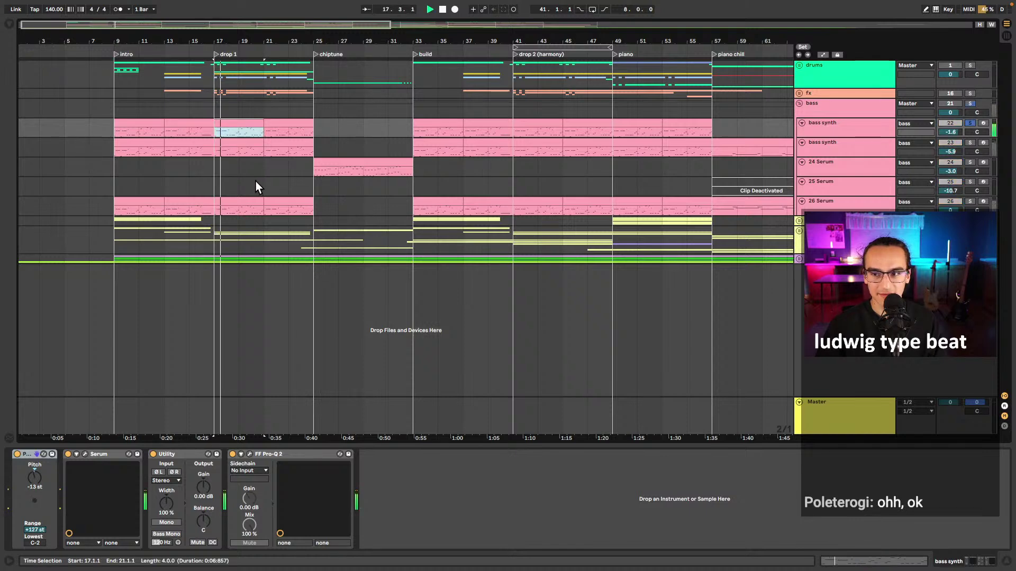
pyautogui.click(944, 105)
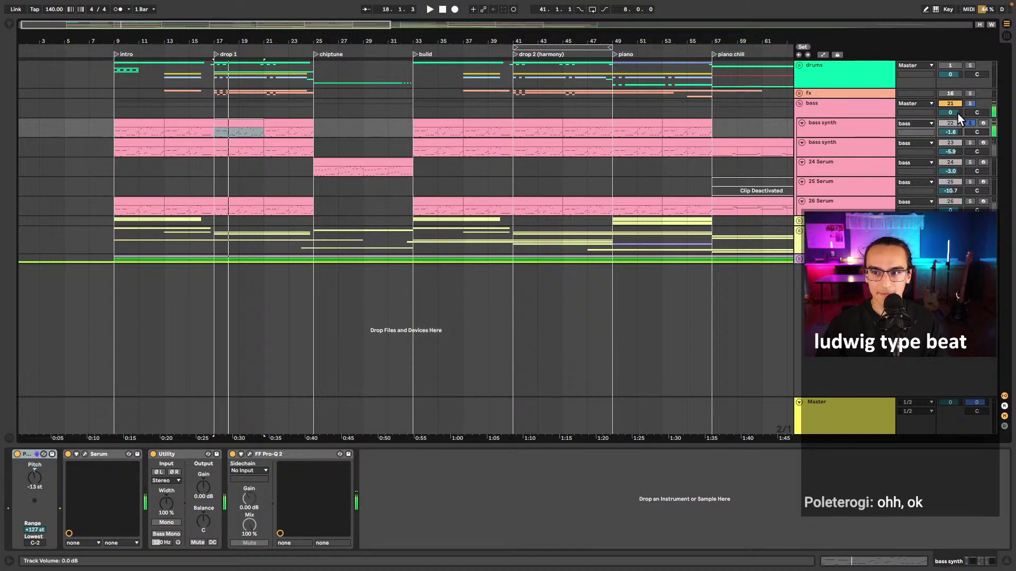
pyautogui.press('space')
pyautogui.press('space')
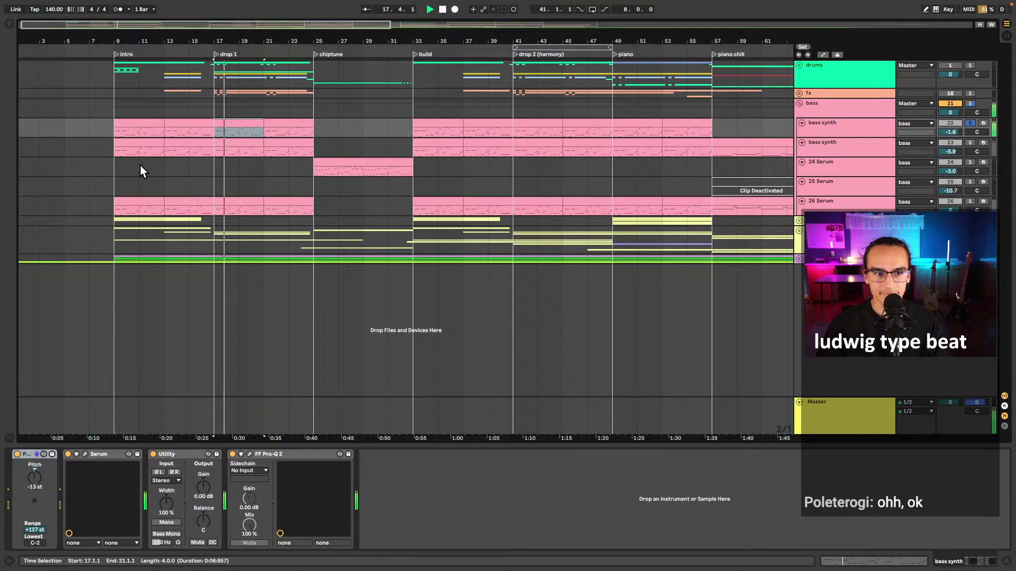
pyautogui.press('space')
# - Solo the second bass synth track and play it from drop 1's start at 17.1.1
pyautogui.click(220, 151)
pyautogui.press('space')
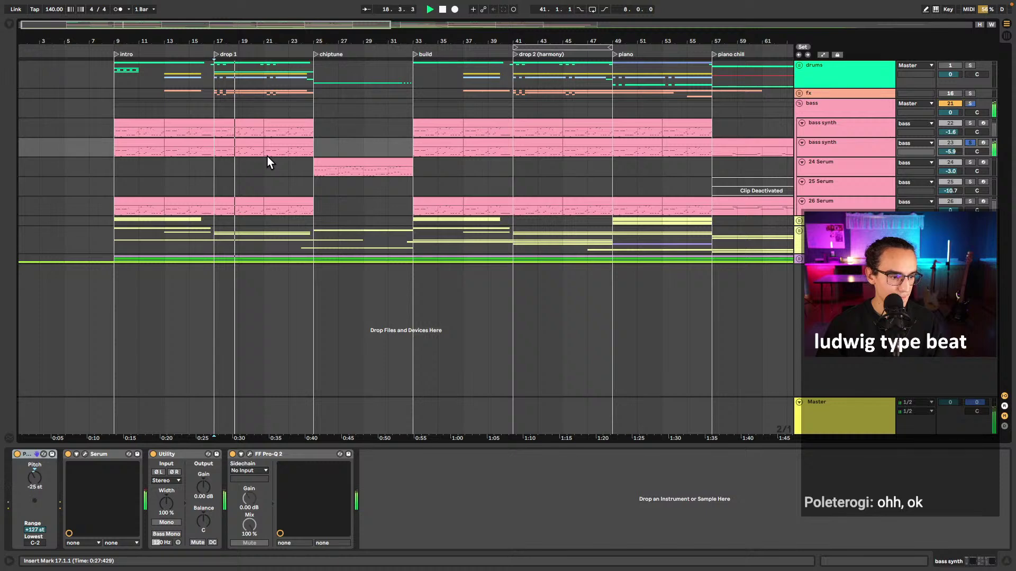
pyautogui.press('space')
# - Solo the 26 Serum track and play its drop 1 clip from 17.1.1
pyautogui.click(231, 201)
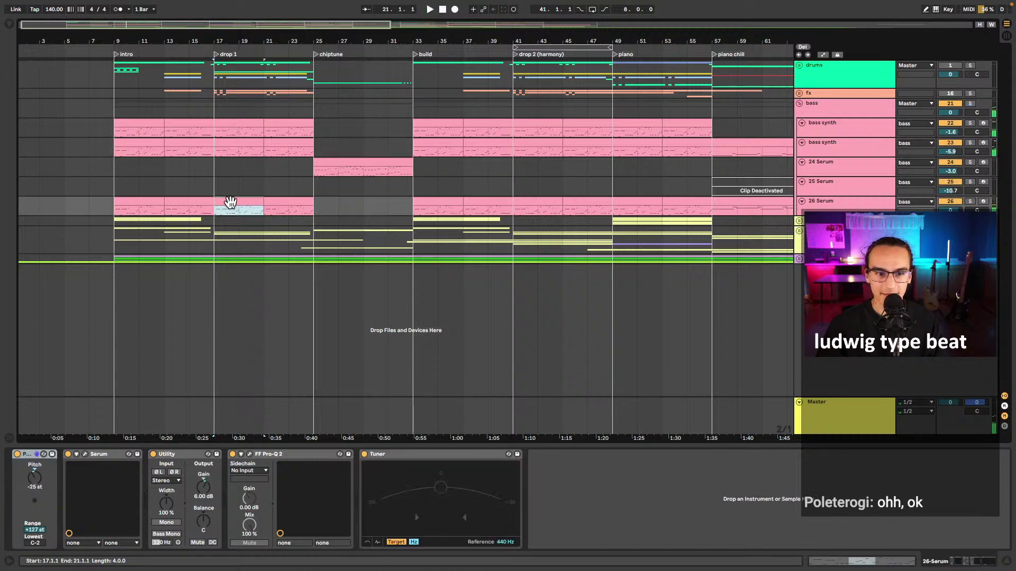
pyautogui.press('s')
pyautogui.press('space')
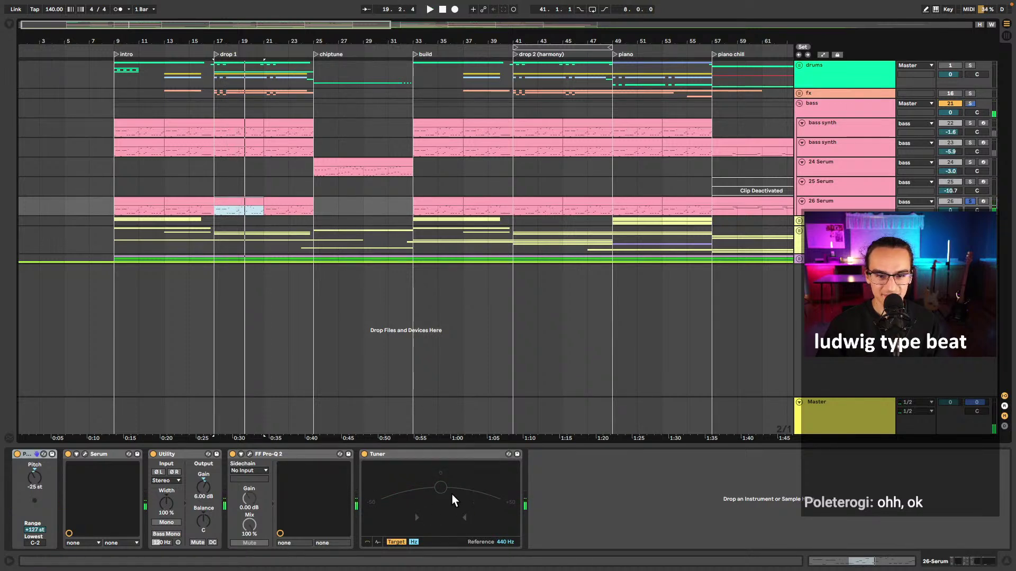
# - Play the 26 Serum clip in the piano chill section from 57.1.1 and check its pitch on the Tuner
pyautogui.click(722, 206)
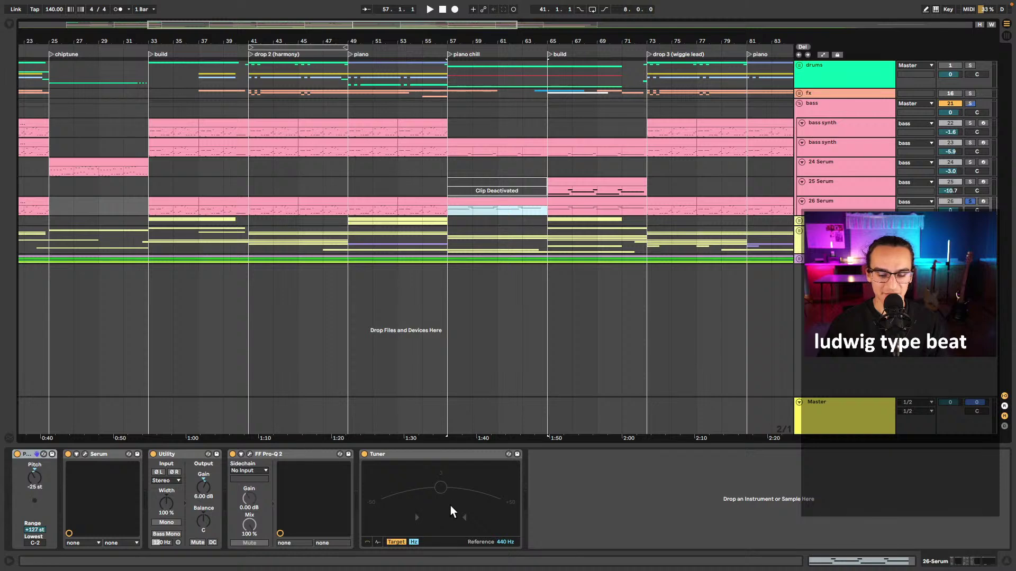
pyautogui.press('space')
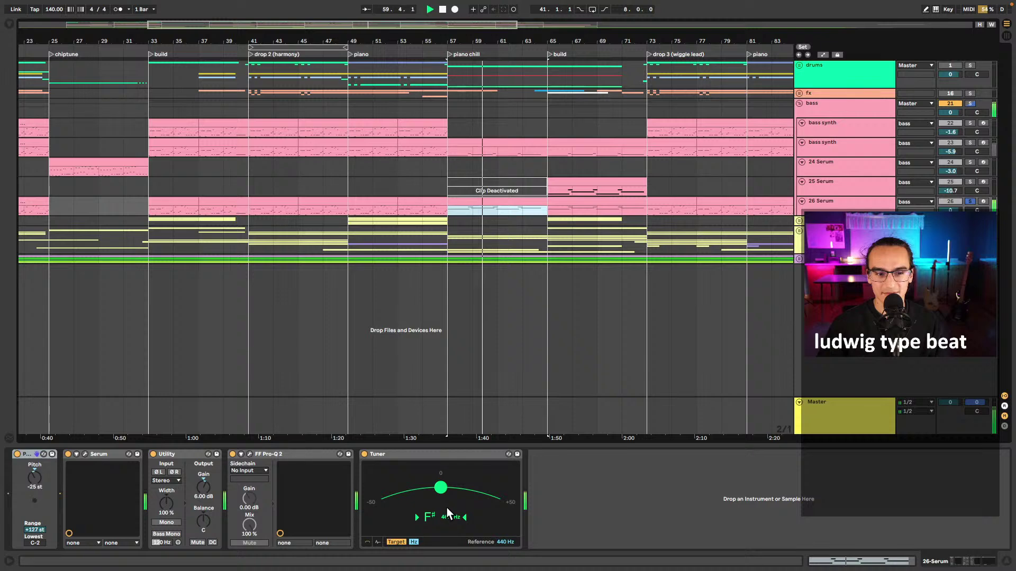
pyautogui.press('space')
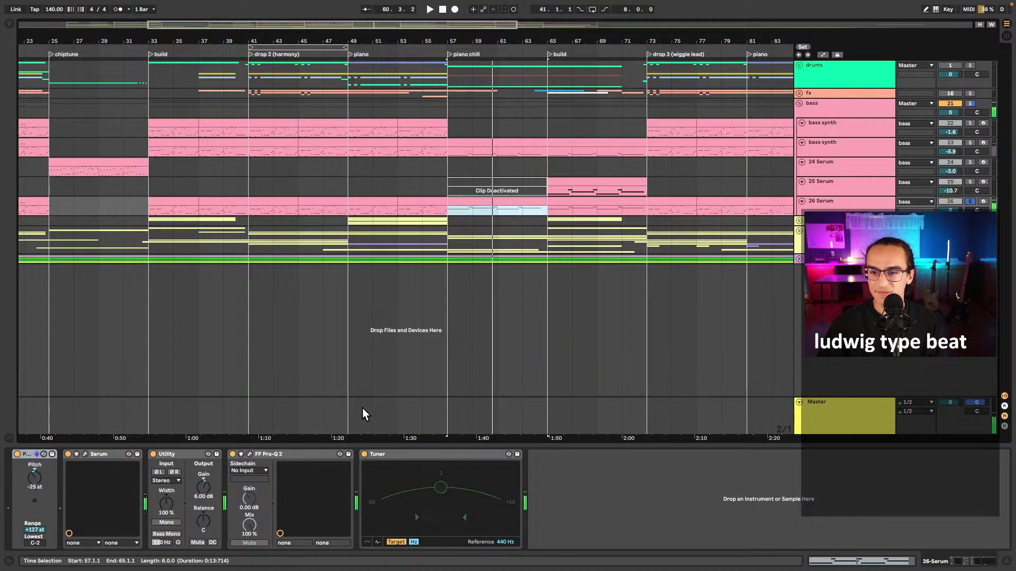
# - Unsolo the 26 Serum track and mark the piano chill section's start at 57.1.1 on it
pyautogui.click(845, 205)
pyautogui.click(482, 210)
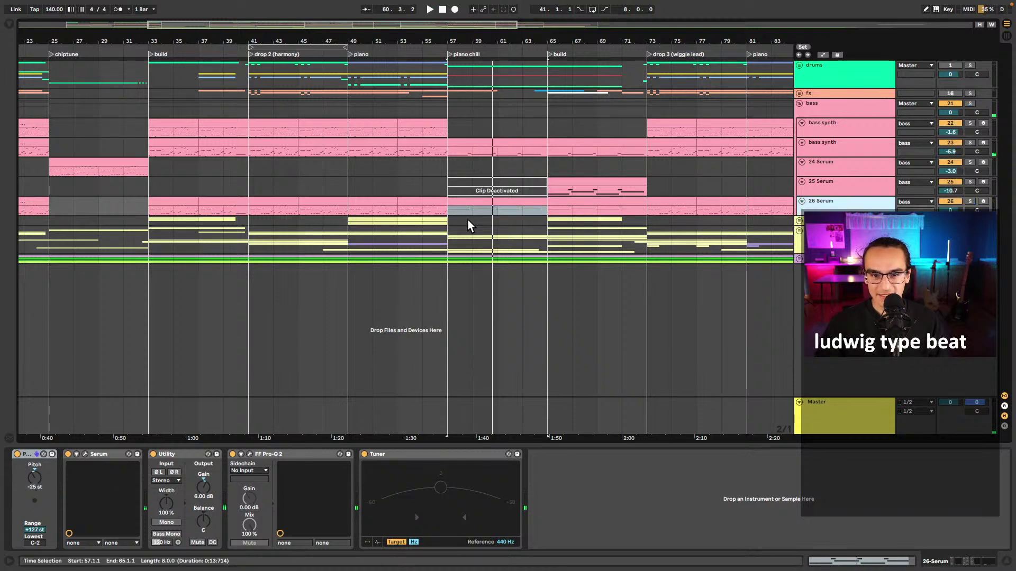
pyautogui.hscroll(2, 479, 214)
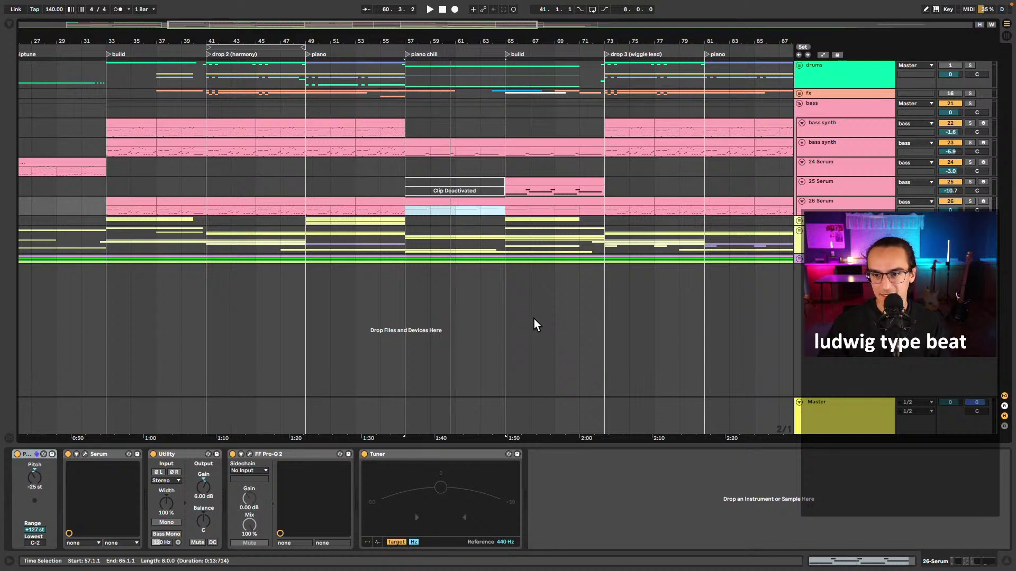
pyautogui.click(411, 209)
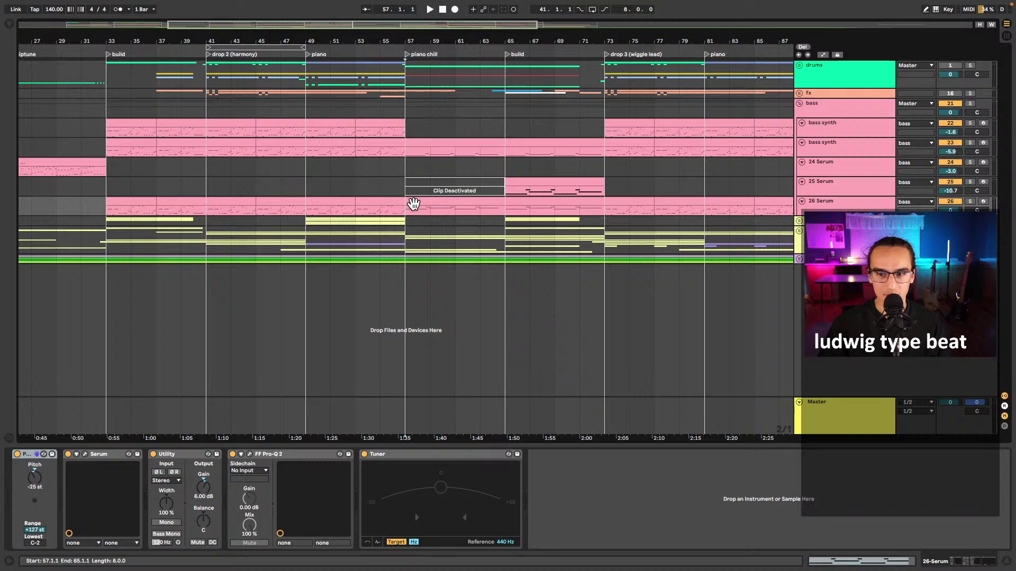
pyautogui.hscroll(5, 414, 208)
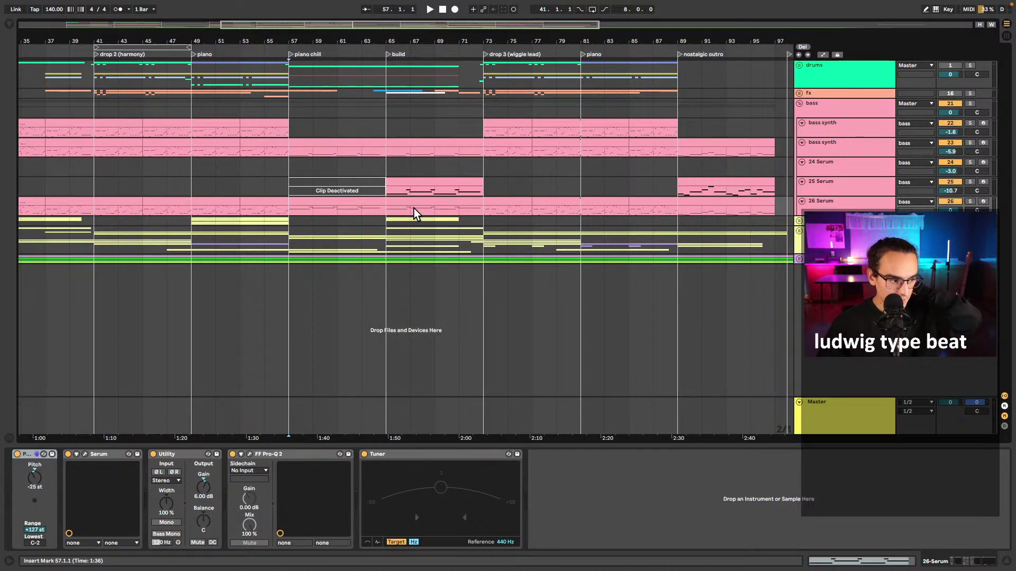
# - Open the bass group's LFOTool to examine its volume curve, and check the Compressor's sidechain settings
pyautogui.click(394, 110)
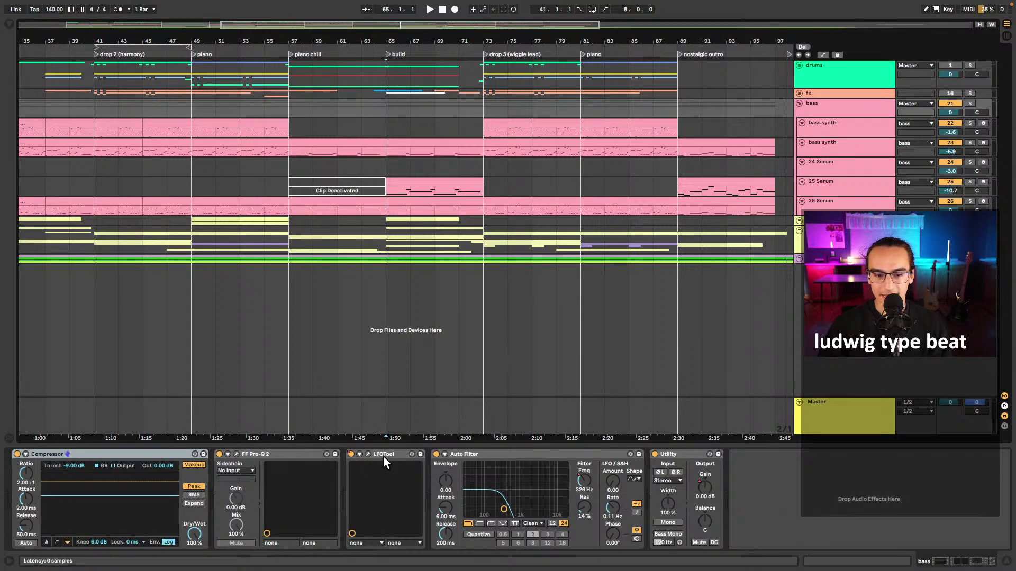
pyautogui.click(368, 455)
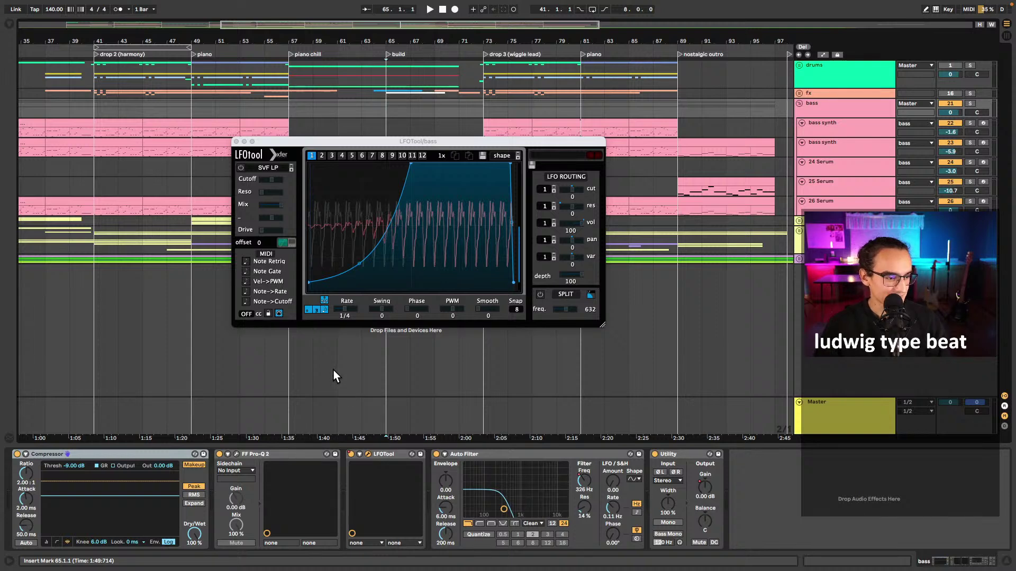
pyautogui.moveTo(333, 142); pyautogui.dragTo(334, 160)
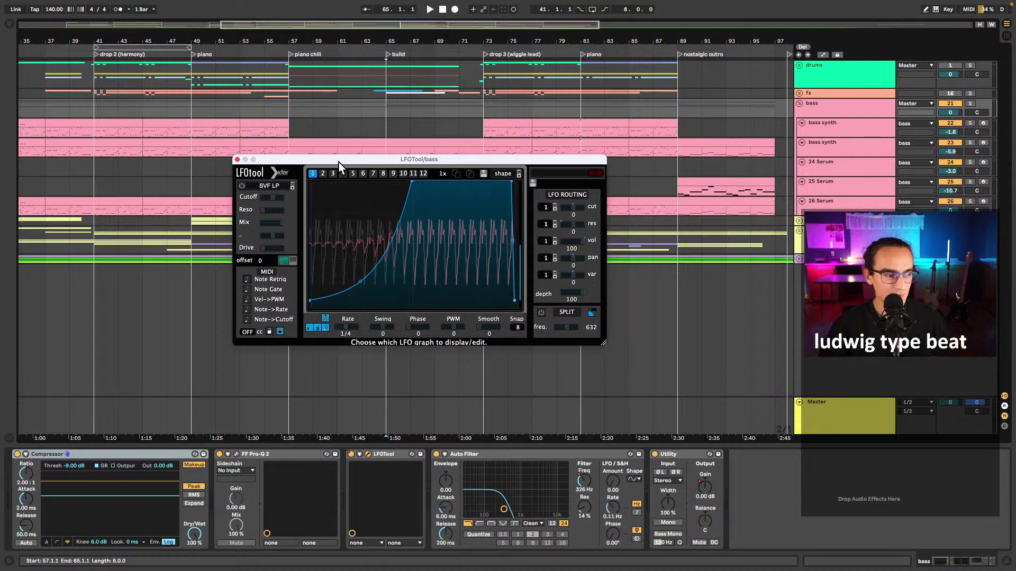
pyautogui.moveTo(339, 162); pyautogui.dragTo(352, 161)
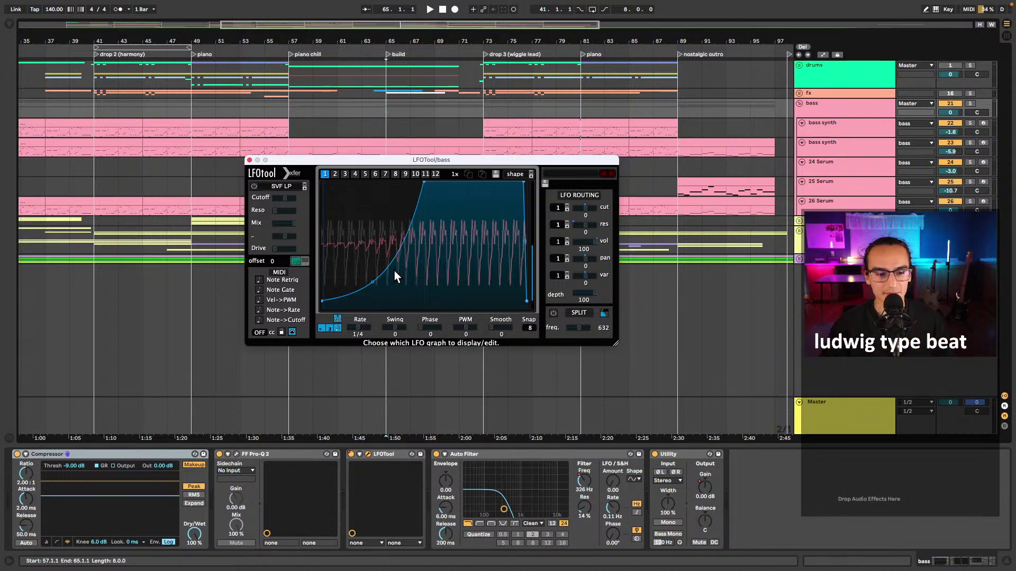
pyautogui.click(26, 454)
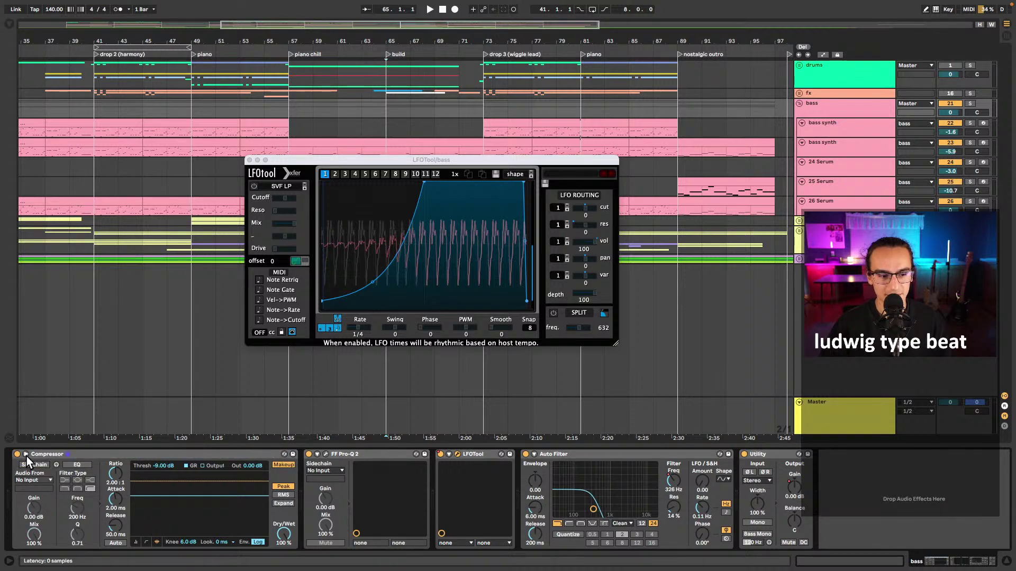
pyautogui.click(25, 455)
# - Close the LFOTool window and mark drop 3's start at 73.1.1 on the bass group track
pyautogui.click(250, 160)
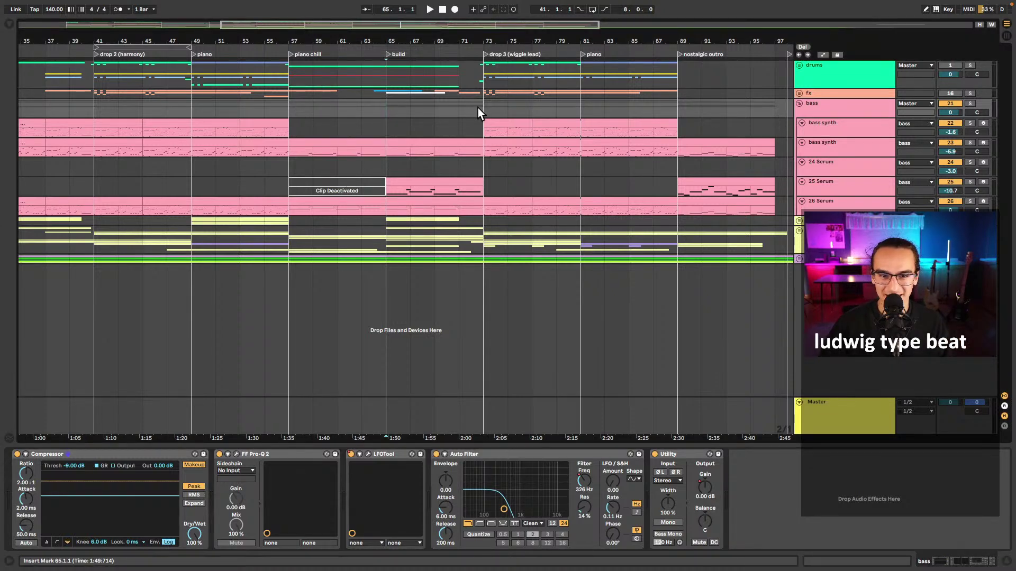
pyautogui.hscroll(4, 455, 127)
pyautogui.click(429, 121)
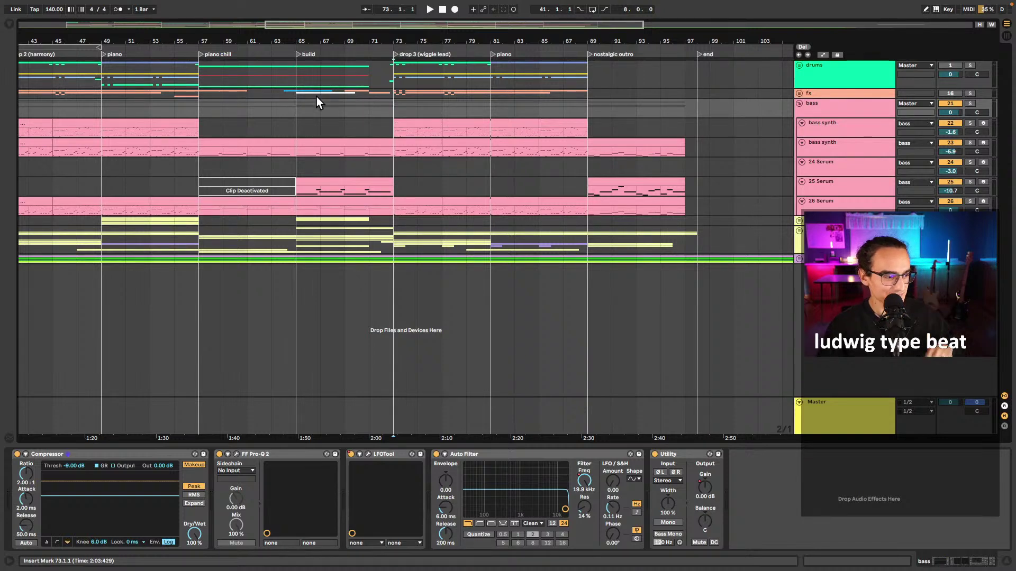
# - Open Serum on the first bass synth track and look up the BA Real 2 [VB] preset's folder in the preset list
pyautogui.click(331, 180)
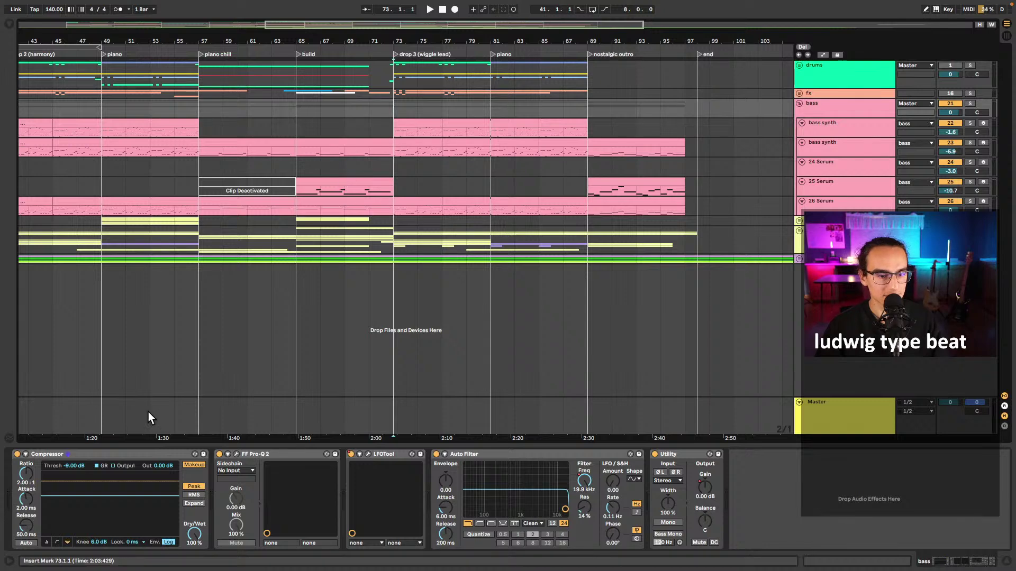
pyautogui.click(382, 140)
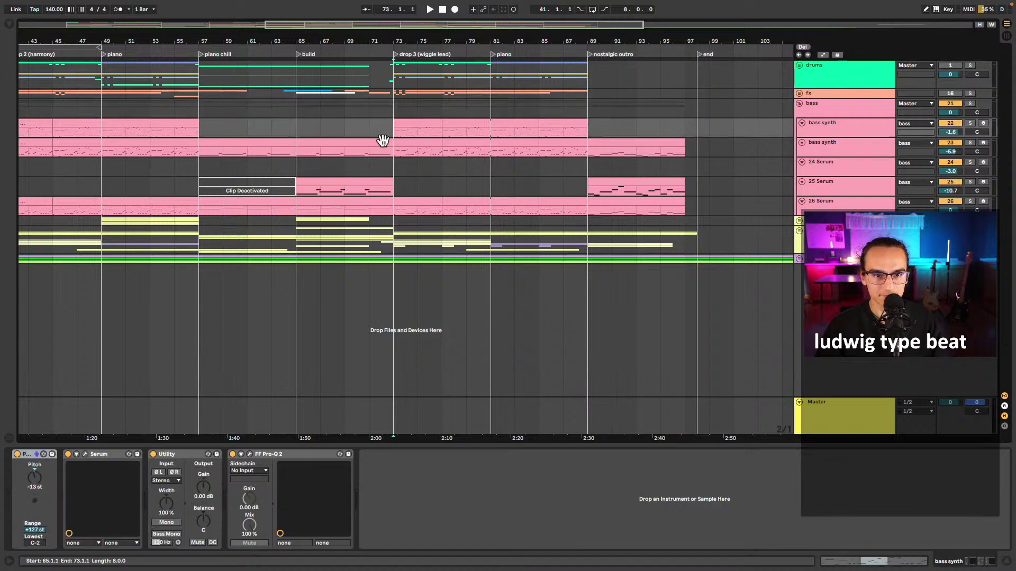
pyautogui.click(93, 456)
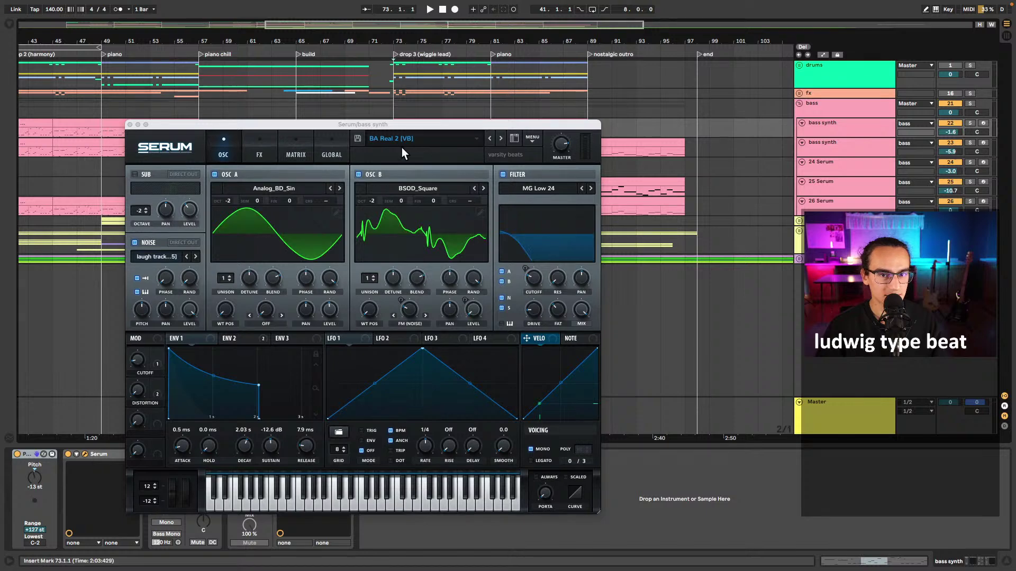
pyautogui.moveTo(428, 124); pyautogui.dragTo(481, 102)
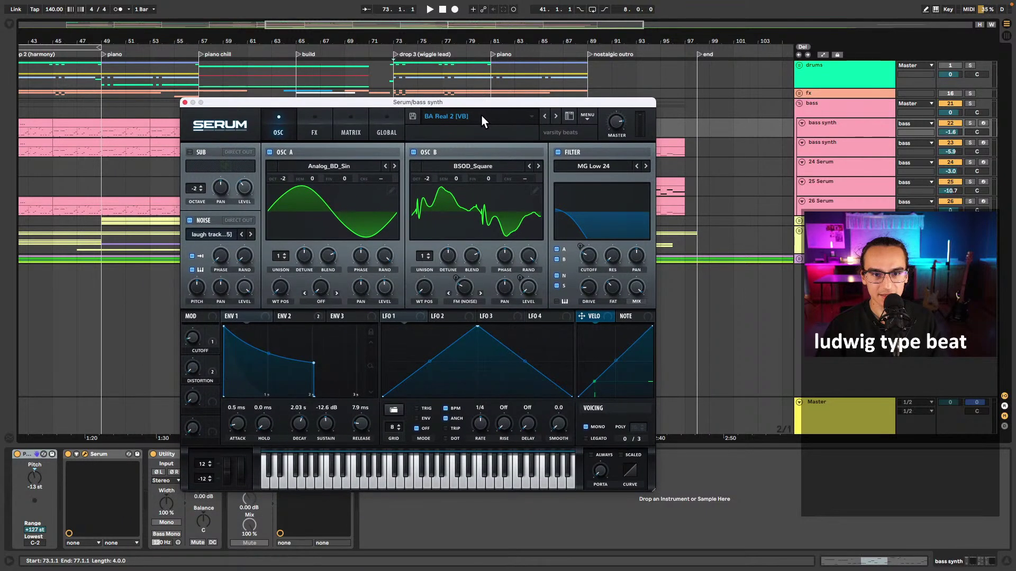
pyautogui.click(481, 115)
pyautogui.moveTo(531, 467)
pyautogui.press('Escape')
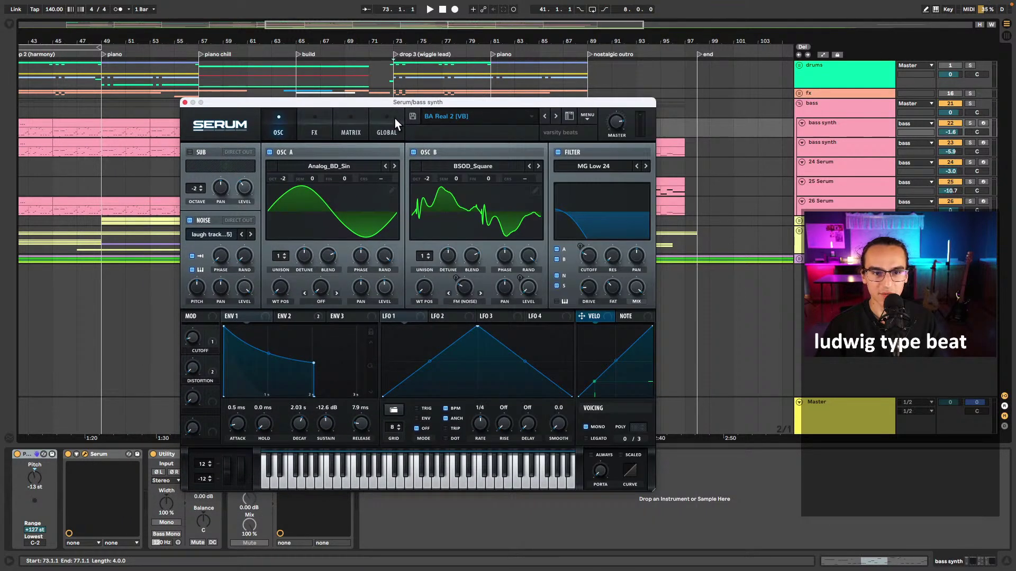
# - Audition two notes of the bass synth's Serum patch and close its window
pyautogui.click(470, 479)
pyautogui.click(353, 472)
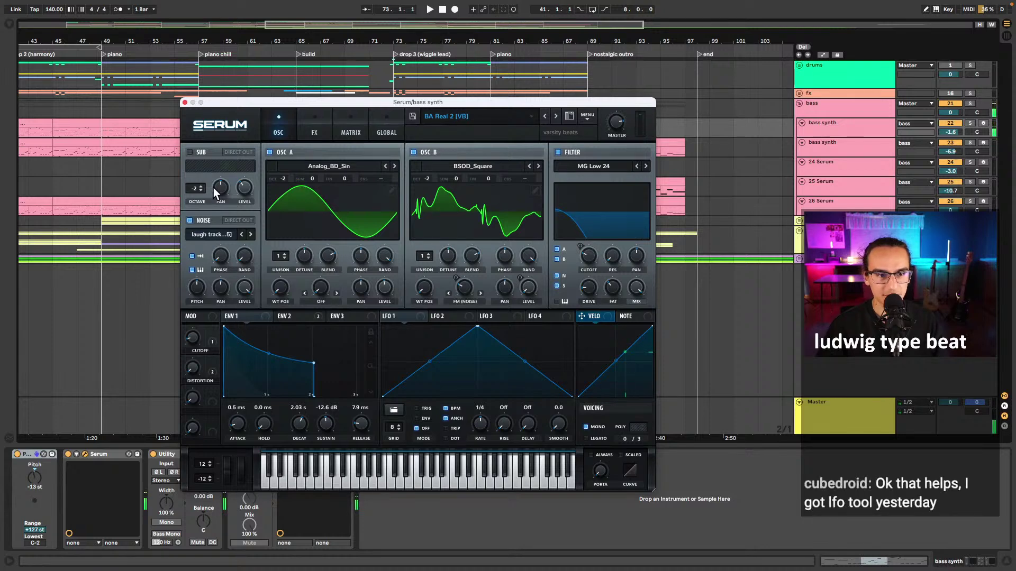
pyautogui.click(184, 103)
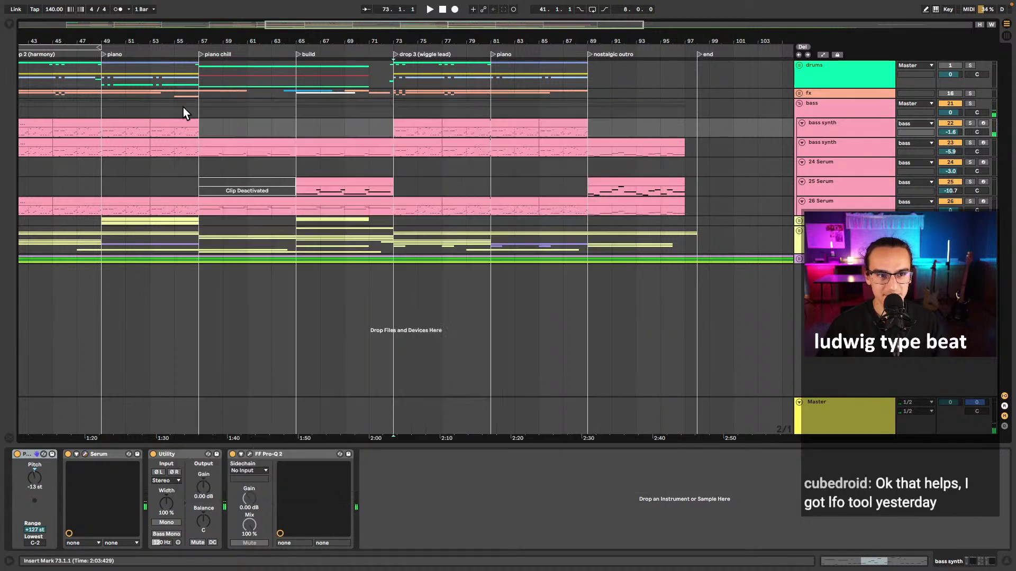
# - Play the bass group from drop 3 at 73.1.1 and return the insert mark to that start
pyautogui.click(391, 108)
pyautogui.press('space')
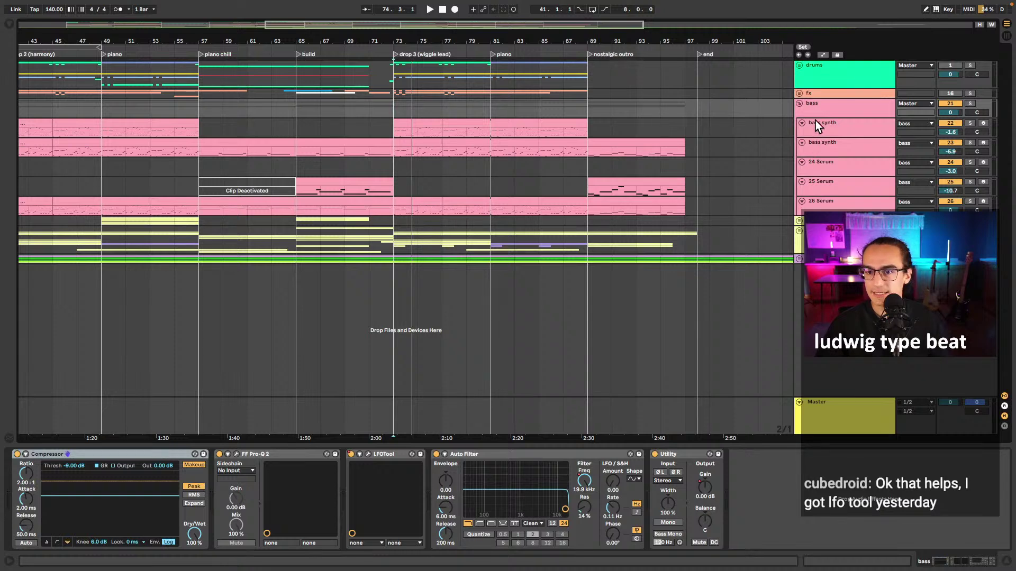
pyautogui.click(873, 108)
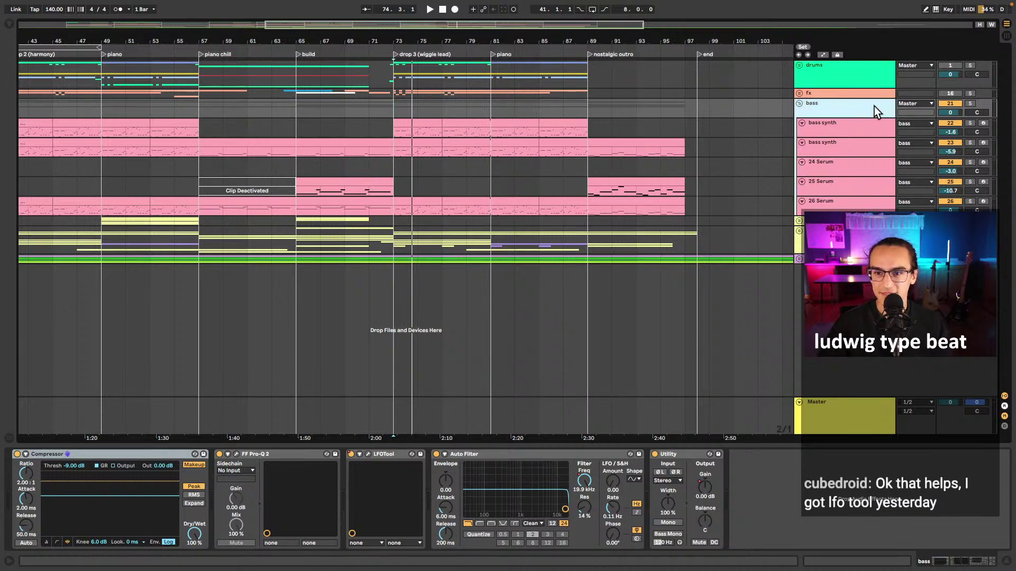
pyautogui.click(582, 166)
pyautogui.click(396, 116)
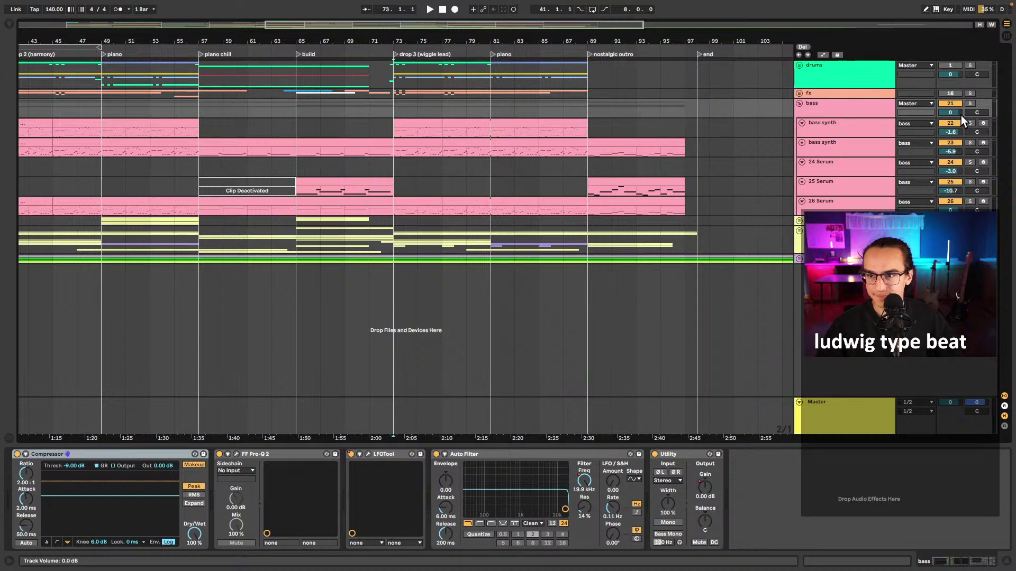
# - Mute and collapse the bass group, and activate 27 Group instead
pyautogui.click(800, 103)
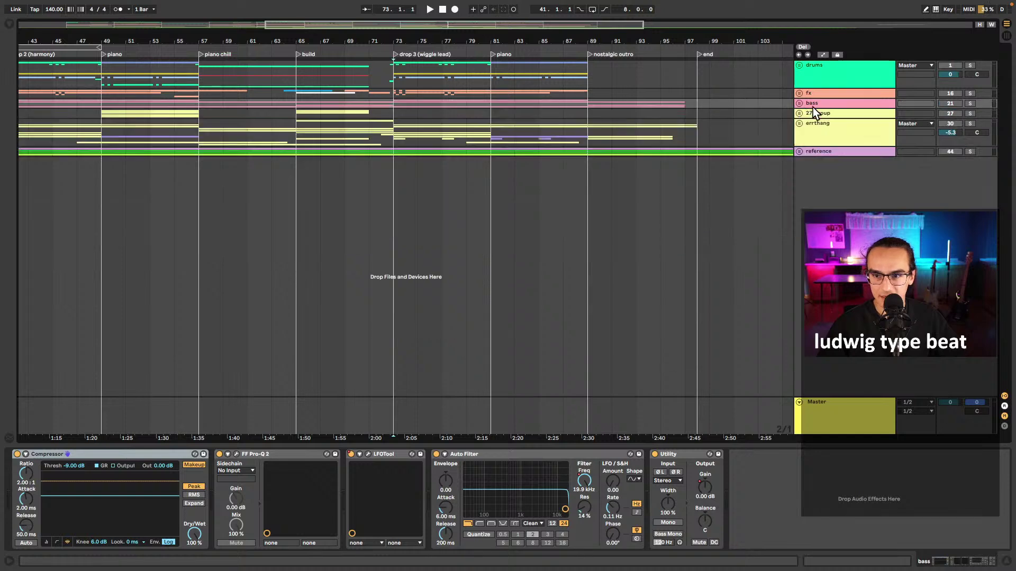
pyautogui.click(819, 112)
pyautogui.click(953, 114)
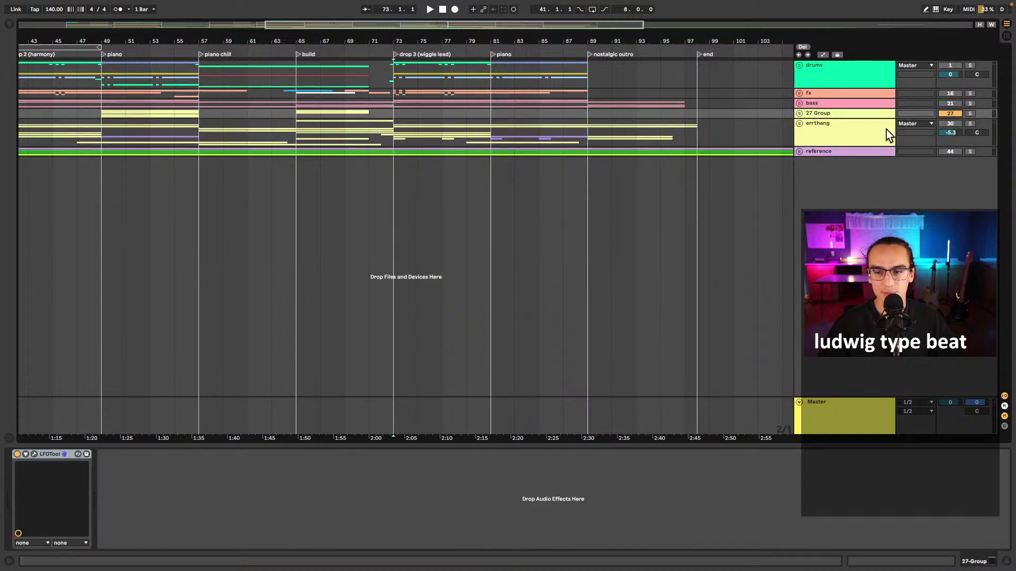
# - Expand 27 Group and the errthang group, and check errthang's effect chain
pyautogui.click(799, 114)
pyautogui.click(800, 172)
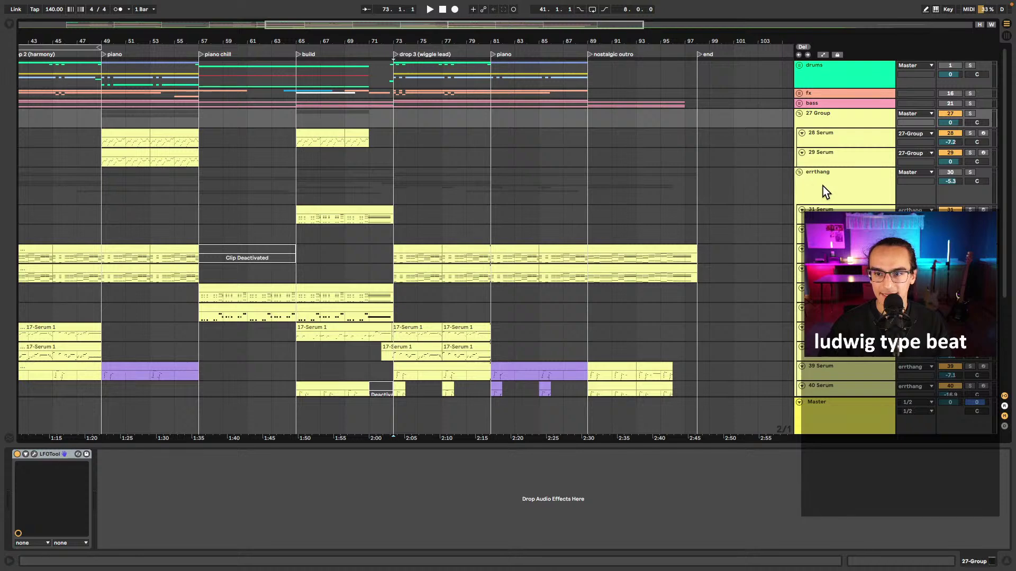
pyautogui.click(836, 185)
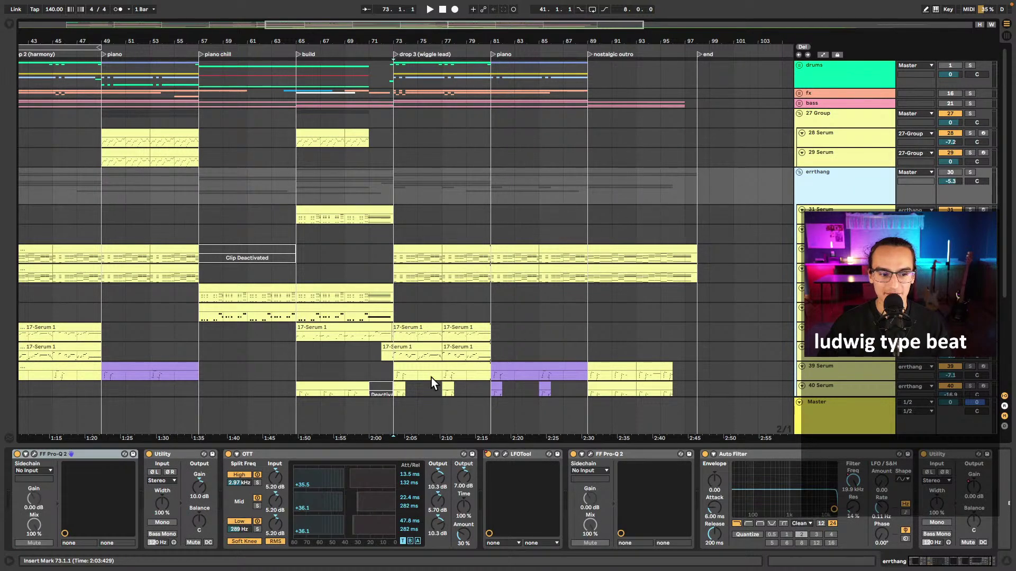
# - Open 27 Group's LFOTool to examine its volume curve and depth, and close it
pyautogui.click(836, 119)
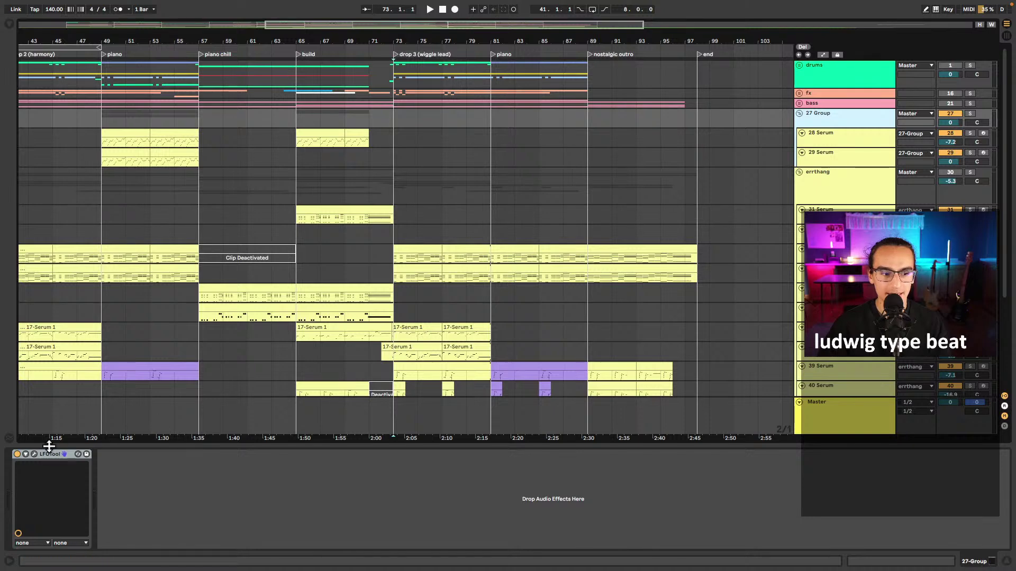
pyautogui.click(35, 454)
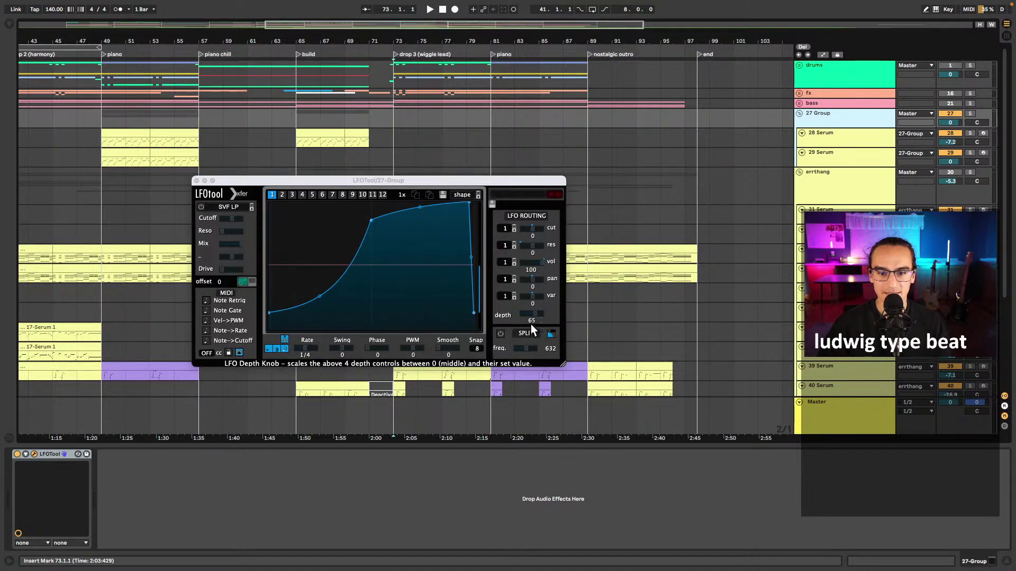
pyautogui.click(197, 180)
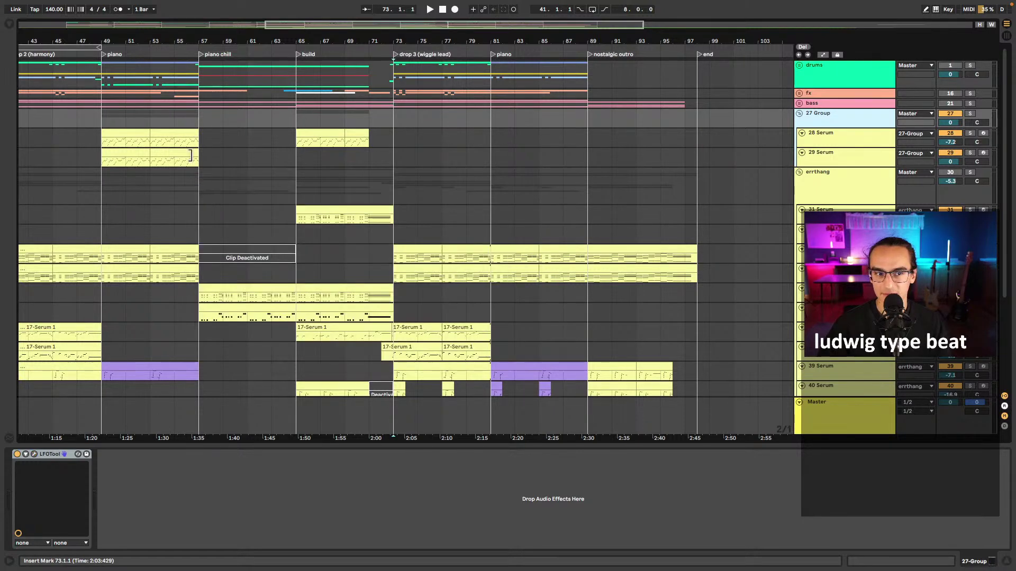
# - Collapse the errthang group and look over where 27 Group's clips sit from the intro to the piano section
pyautogui.click(106, 125)
pyautogui.hscroll(-10, 245, 215)
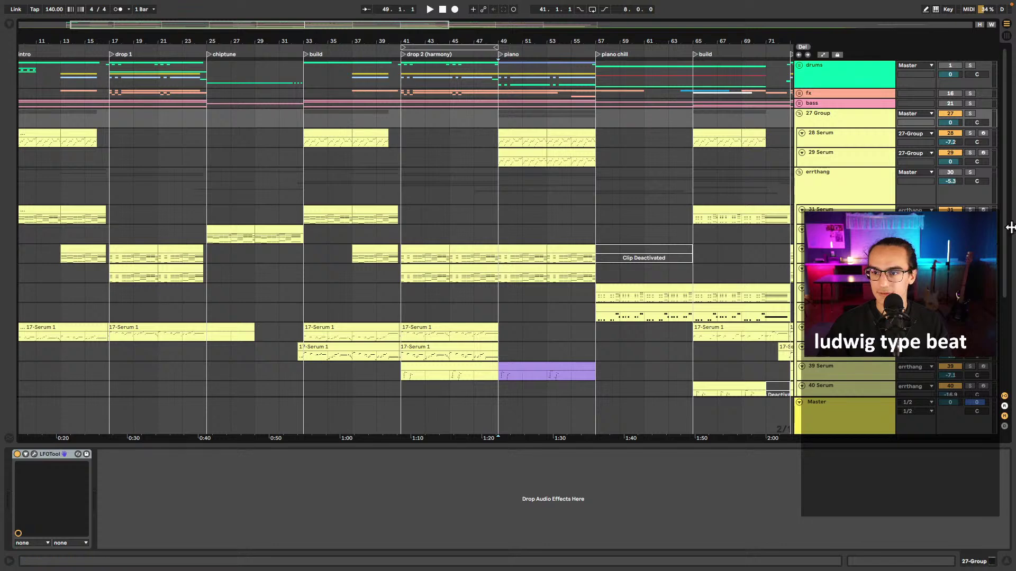
pyautogui.click(799, 172)
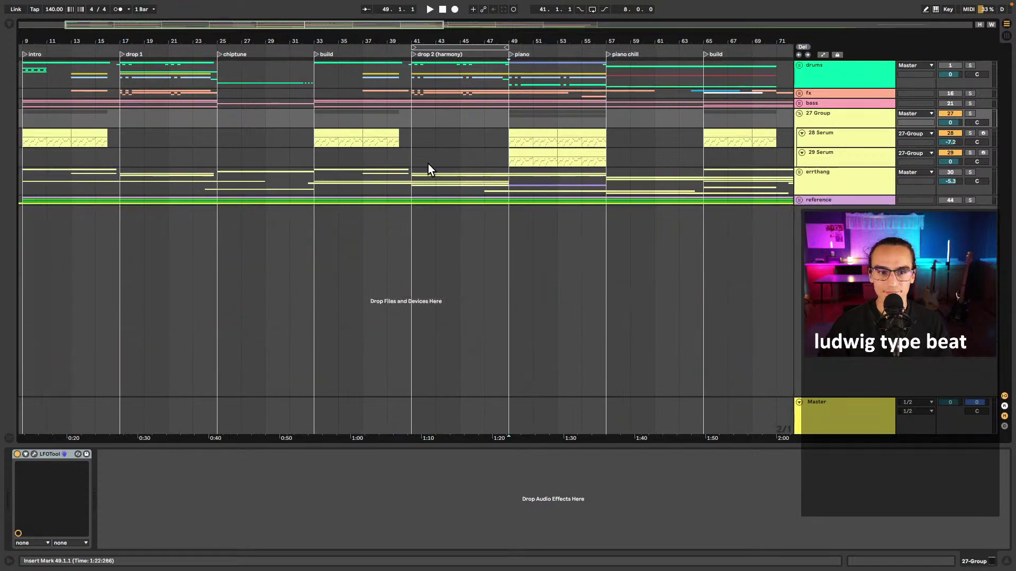
pyautogui.hscroll(-3, 431, 163)
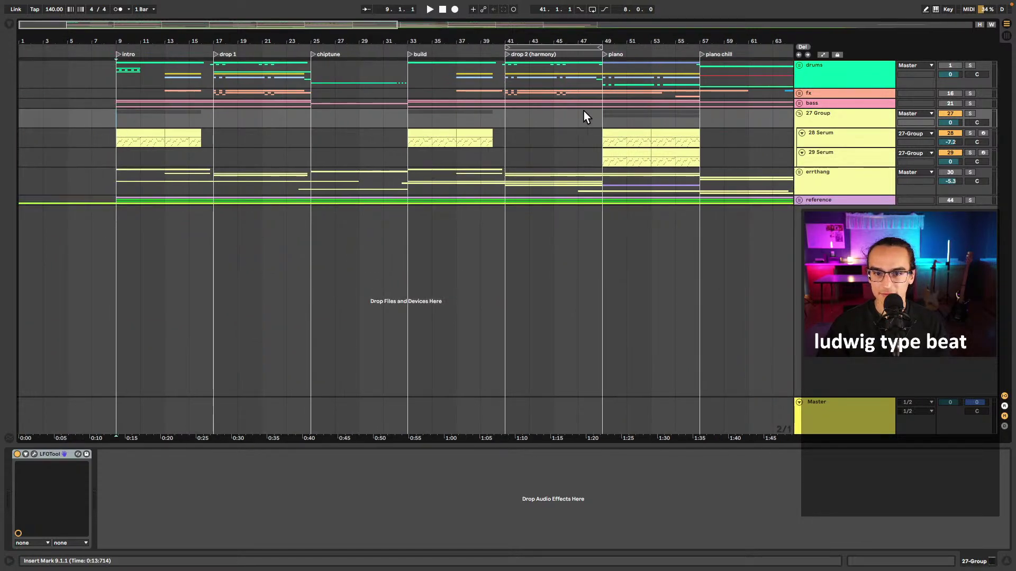
# - Play 27 Group from the piano section's start at 49.1.1
pyautogui.scroll(2, 635, 127)
pyautogui.scroll(3, 640, 127)
pyautogui.click(595, 141)
pyautogui.press('space')
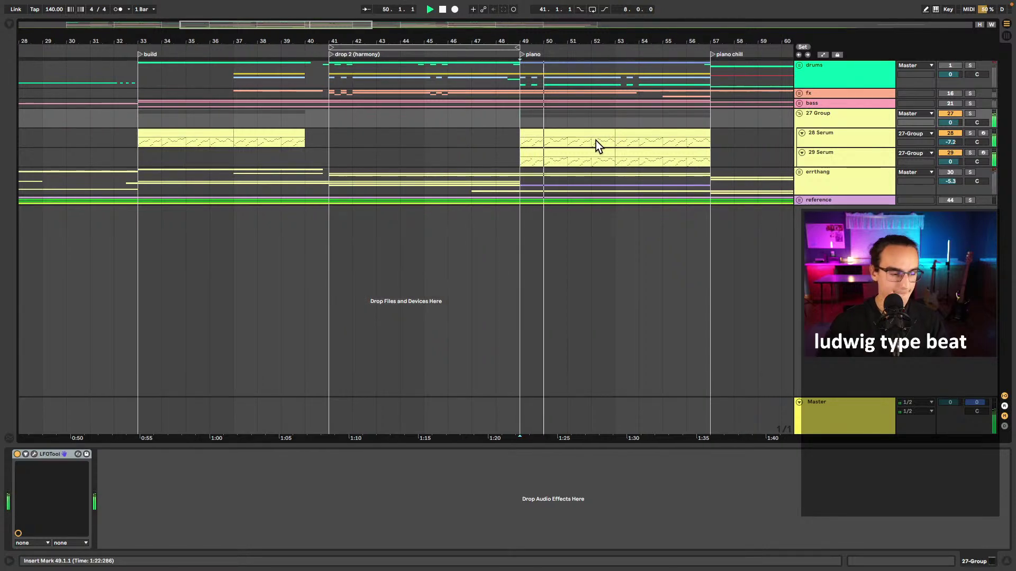
# - Examine the notes of the 28 Serum clip in an enlarged editor, and return to the arrangement with 49.1.1 marked on that track
pyautogui.doubleClick(596, 140)
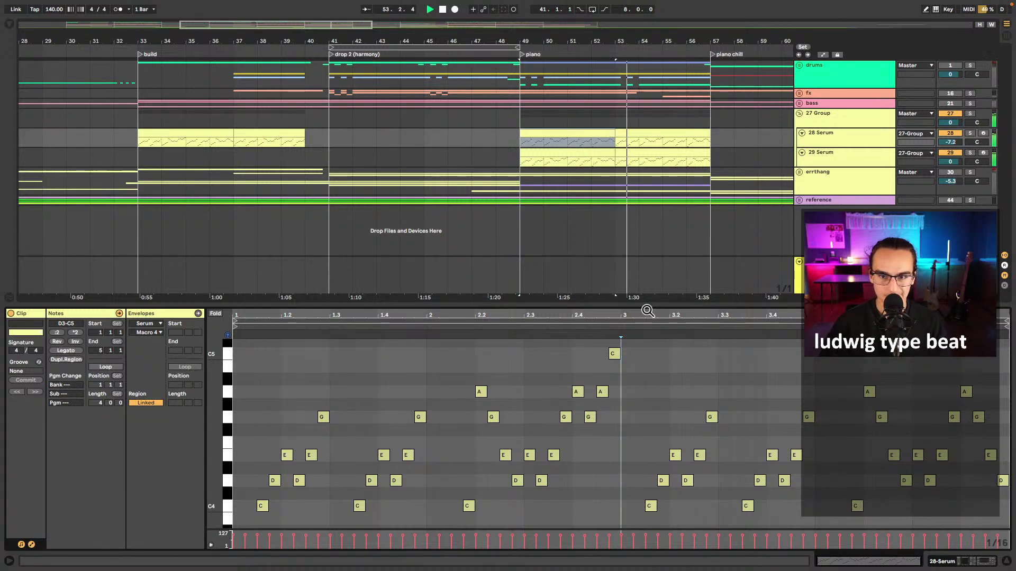
pyautogui.moveTo(642, 302); pyautogui.dragTo(652, 61)
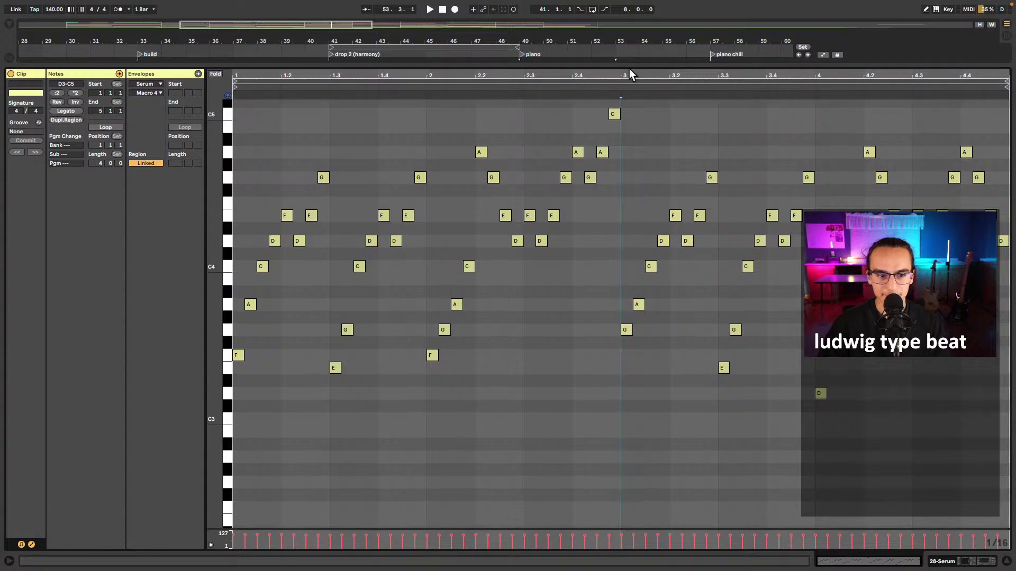
pyautogui.scroll(3, 475, 310)
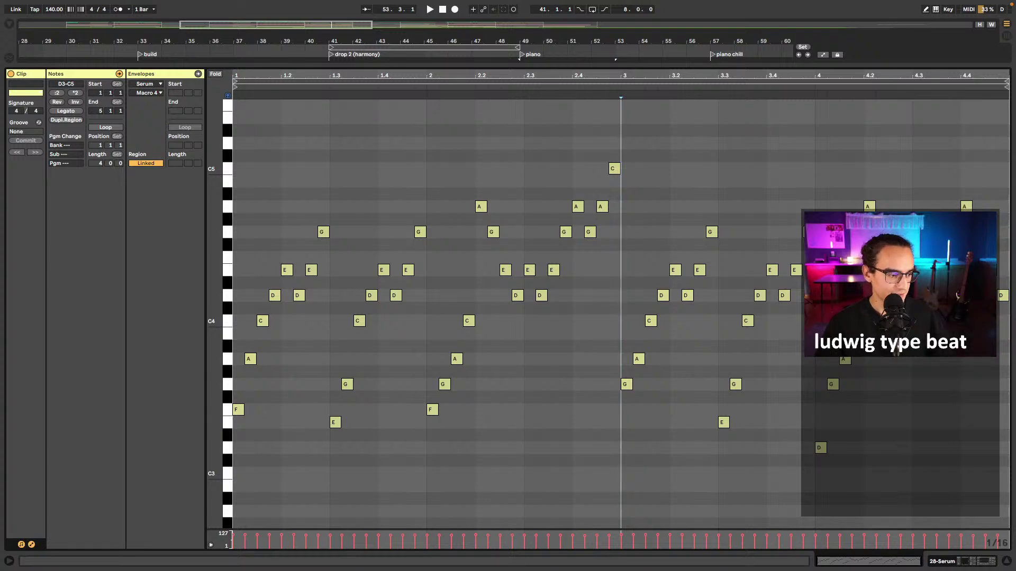
pyautogui.hotkey('ctrl', 'alt', 'l')
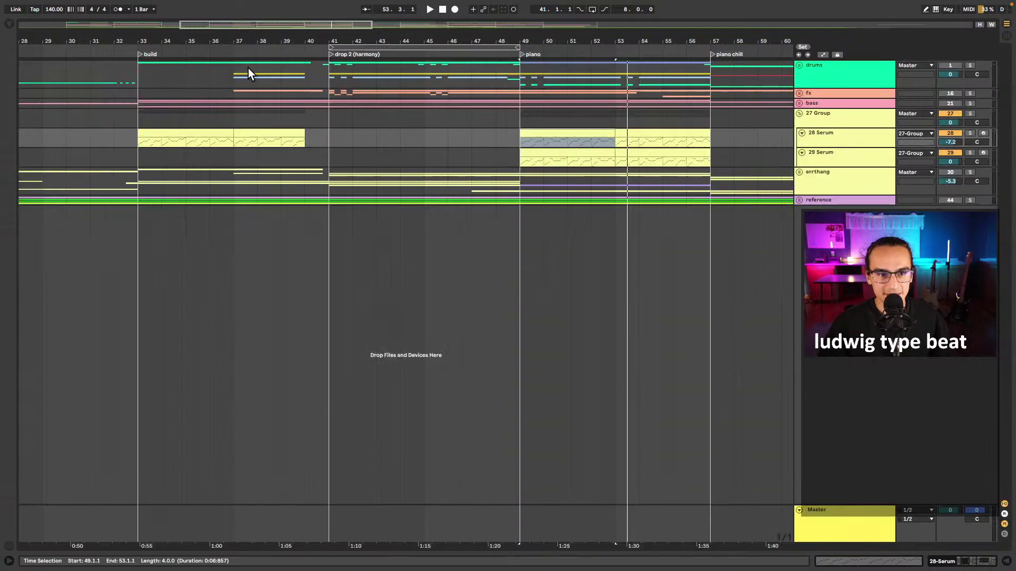
pyautogui.click(524, 142)
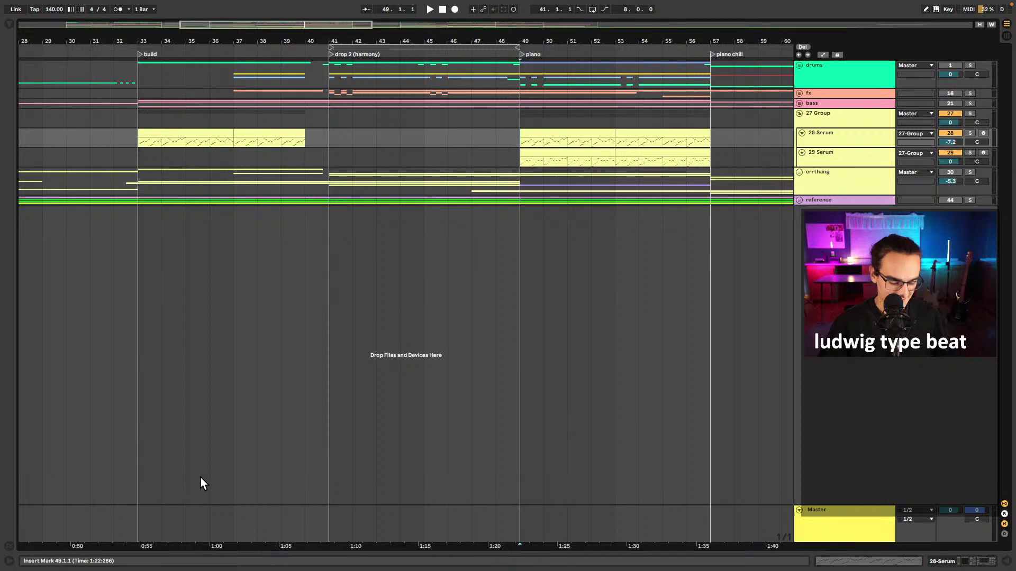
# - Open Serum on the 28 Serum track, look up the PL Pixels [VB] preset's folder in the preset list, and close the window
pyautogui.hotkey('shift', 'Tab')
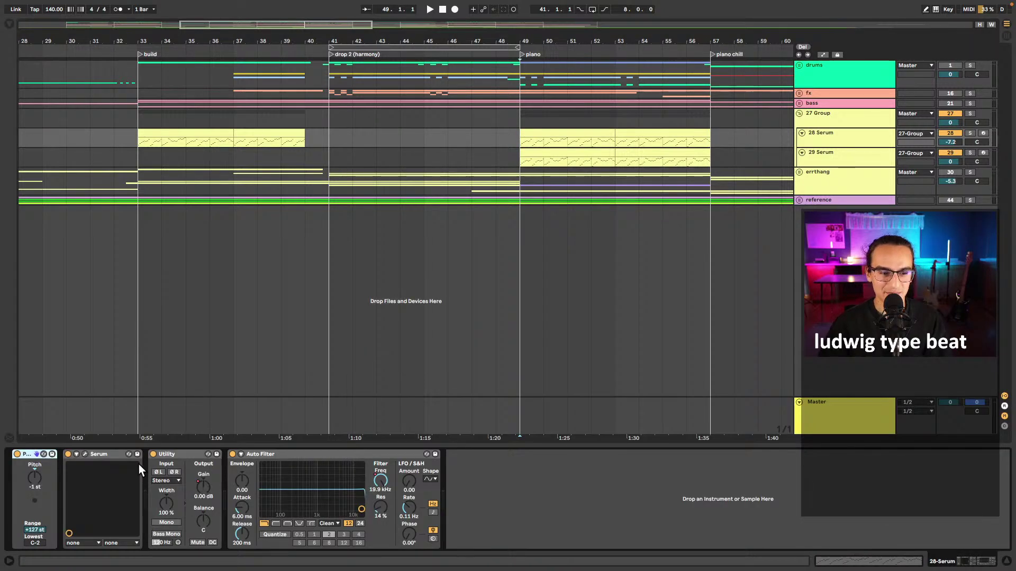
pyautogui.click(86, 454)
pyautogui.moveTo(567, 94); pyautogui.dragTo(477, 188)
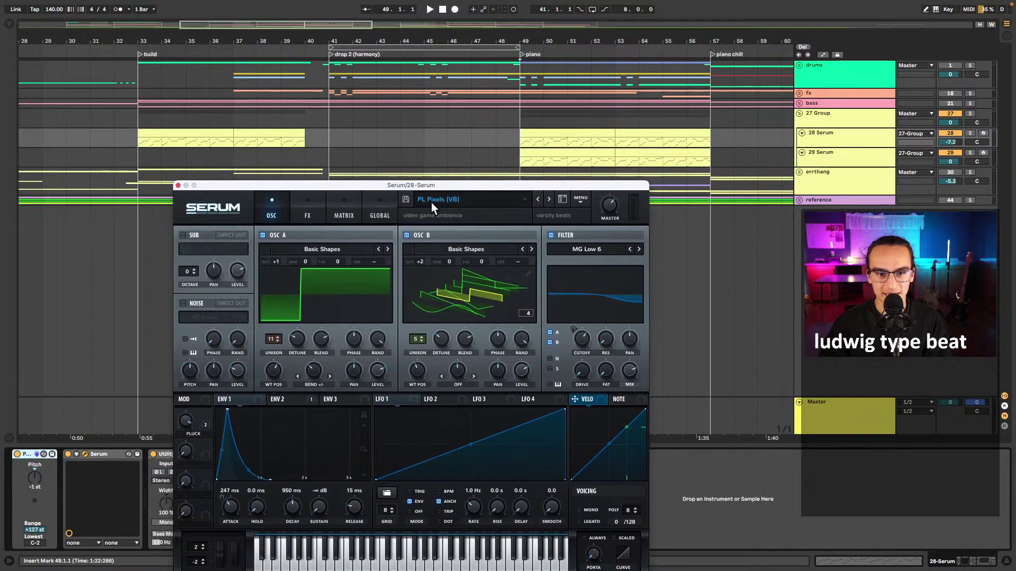
pyautogui.click(489, 204)
pyautogui.moveTo(502, 557)
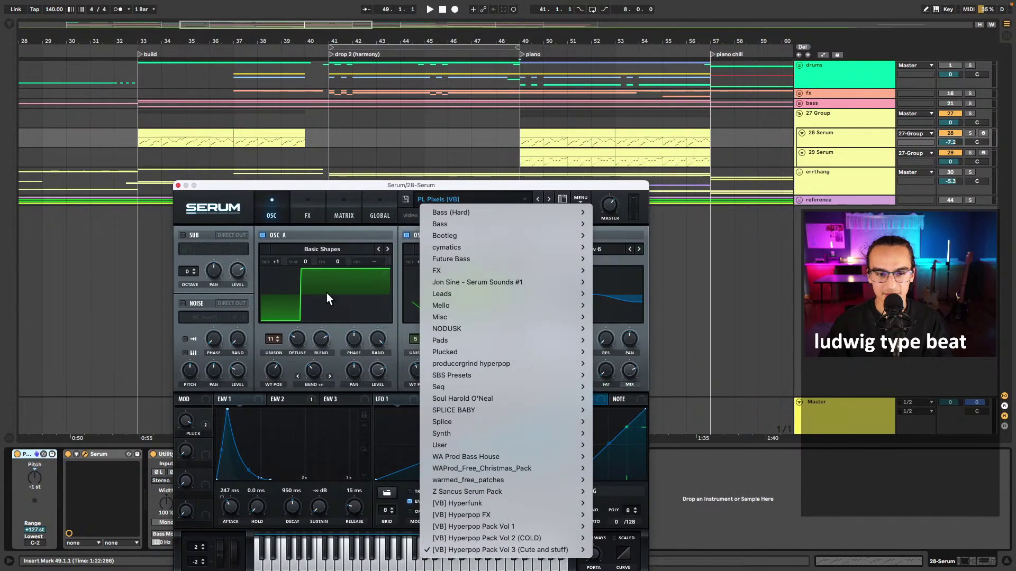
pyautogui.click(179, 187)
pyautogui.click(179, 186)
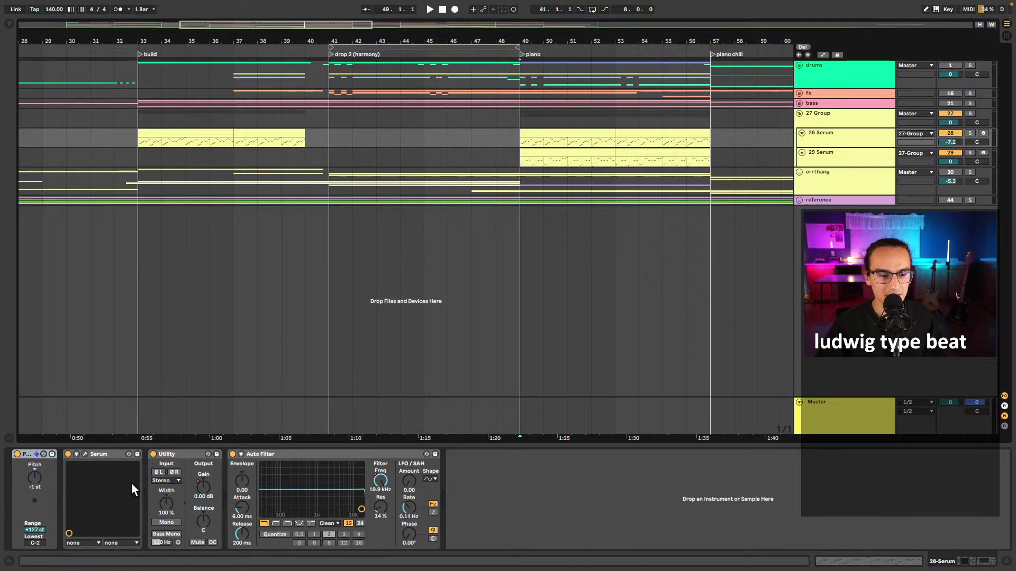
# - Reopen the 28 Serum track's Serum window to examine the PL Pixels [VB] patch's oscillators and envelope, and close it
pyautogui.click(86, 455)
pyautogui.moveTo(456, 182); pyautogui.dragTo(459, 140)
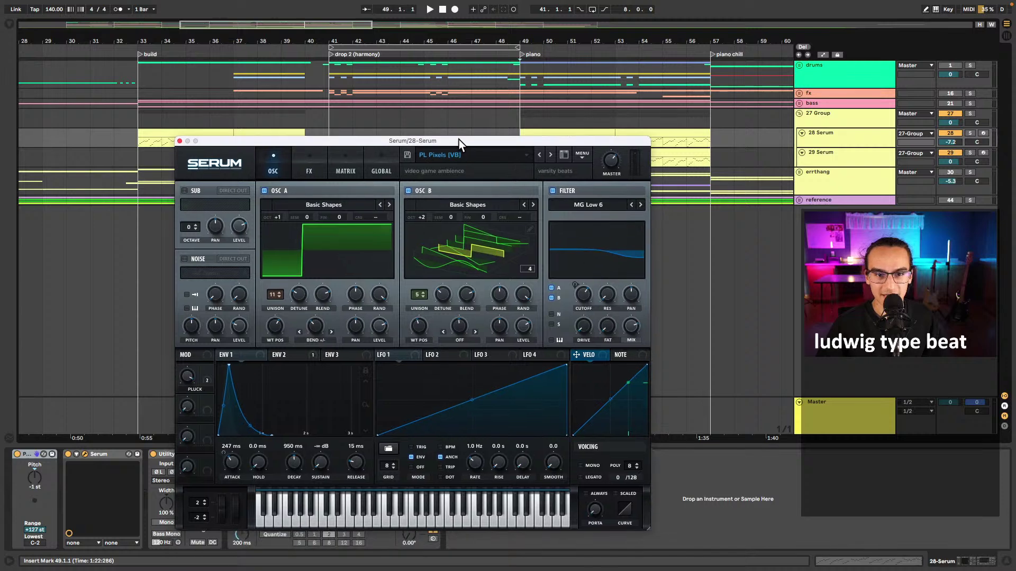
pyautogui.click(180, 141)
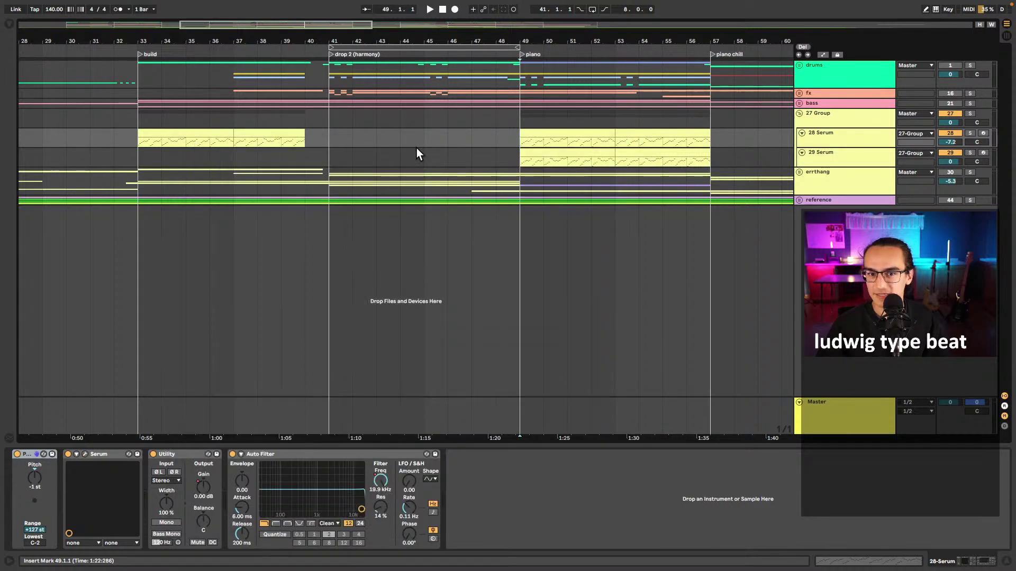
# - Play the 29 Serum track soloed from the piano section at 49.1.1, and unsolo it
pyautogui.click(517, 164)
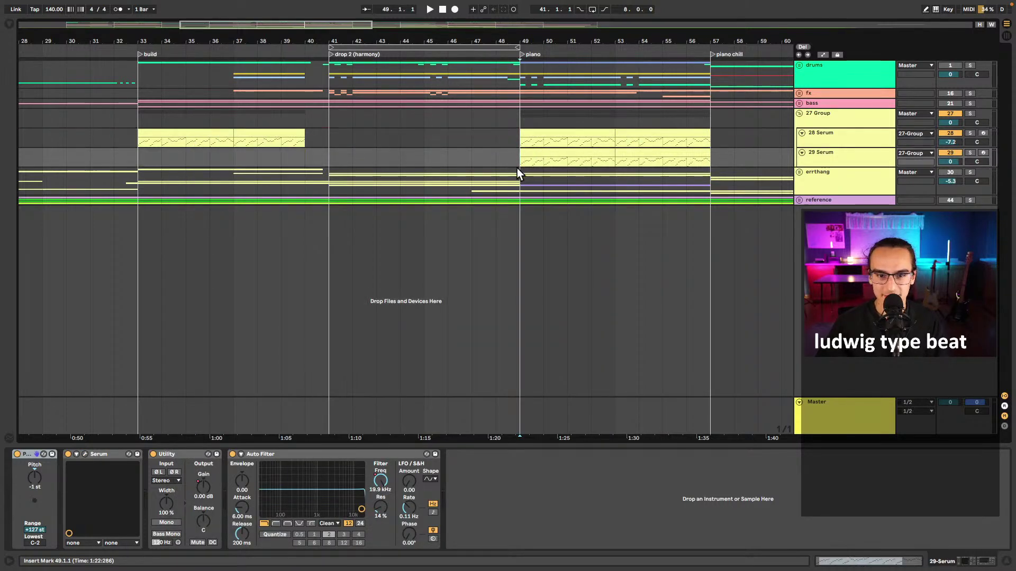
pyautogui.press('s')
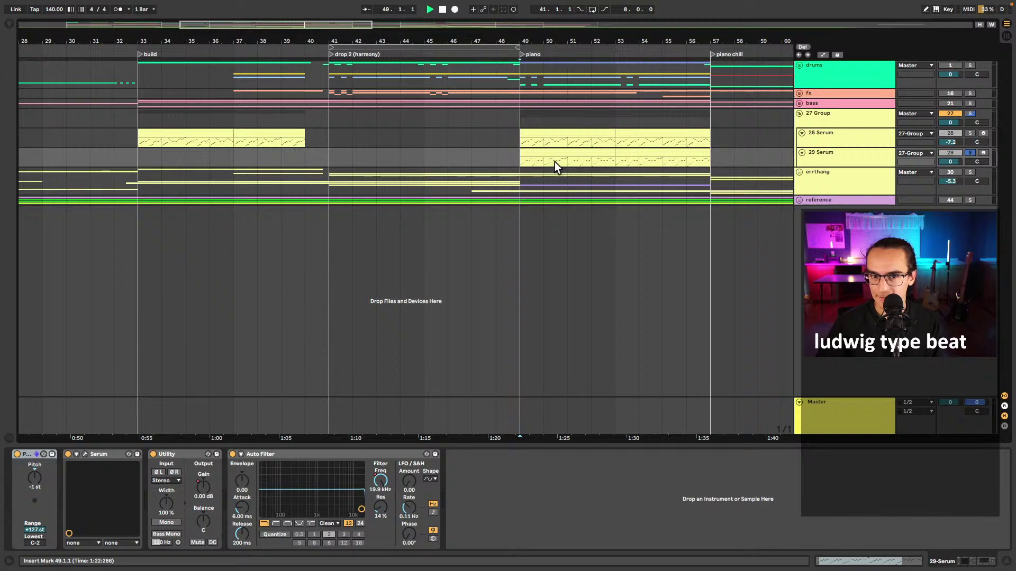
pyautogui.press('space')
pyautogui.press('s')
# - Solo the 28 Serum track and play it from the piano section at 49.1.1
pyautogui.click(515, 144)
pyautogui.press('s')
pyautogui.press('space')
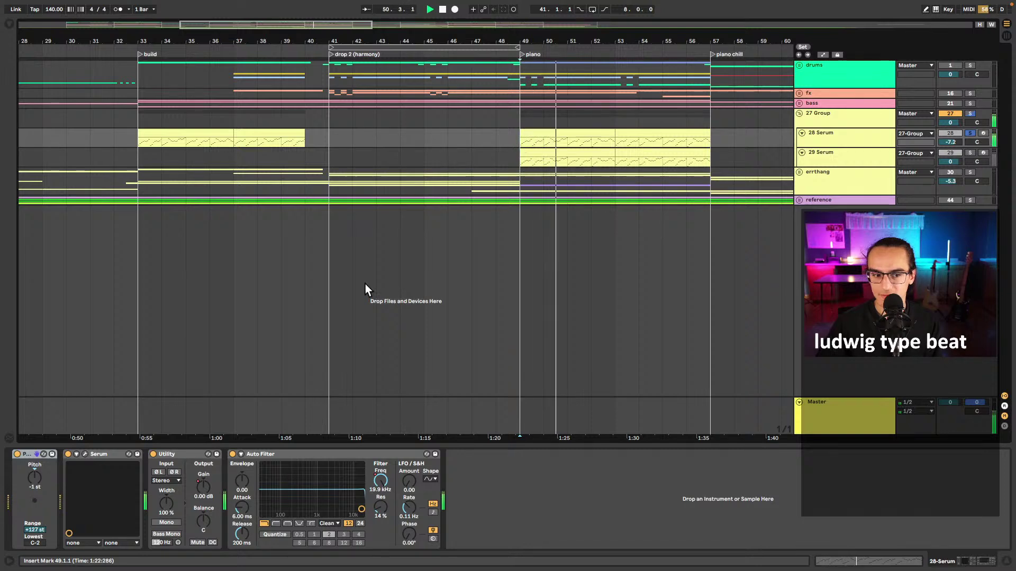
# - Open Serum on the 28 Serum track to view its patch, close it, and inspect the 29 Serum track's device chain
pyautogui.click(85, 454)
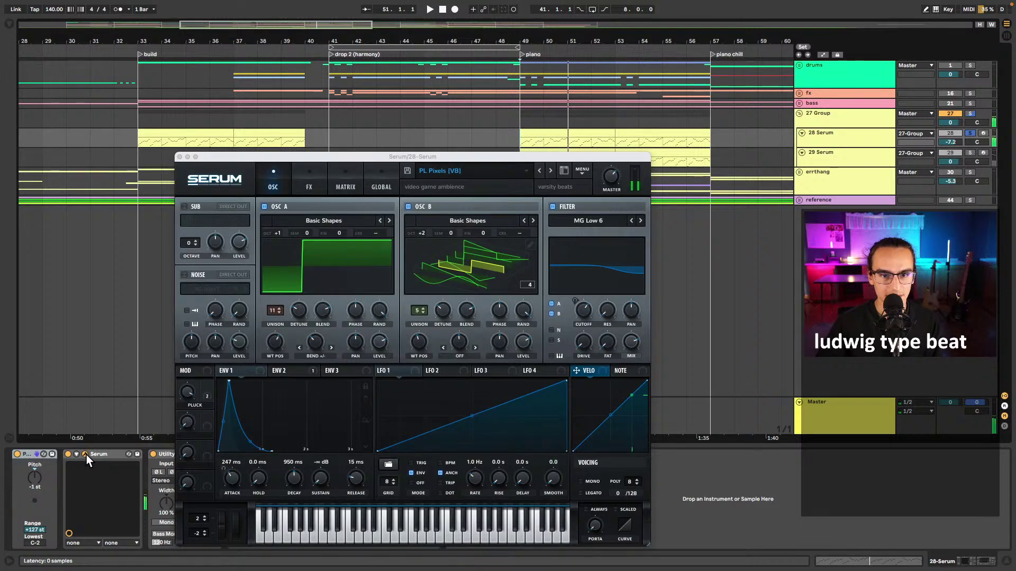
pyautogui.click(85, 454)
pyautogui.click(510, 164)
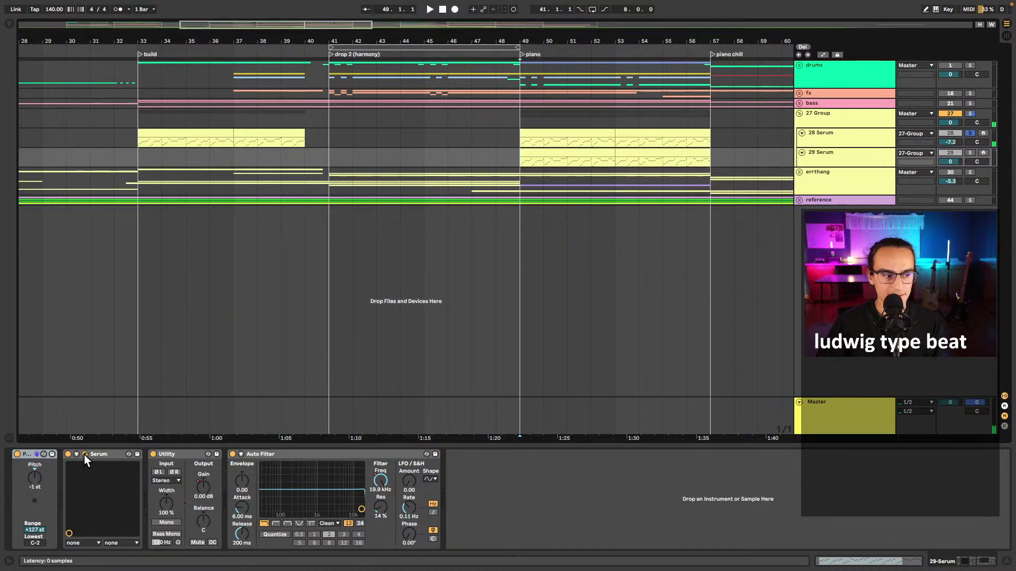
pyautogui.moveTo(538, 462); pyautogui.dragTo(0, 383)
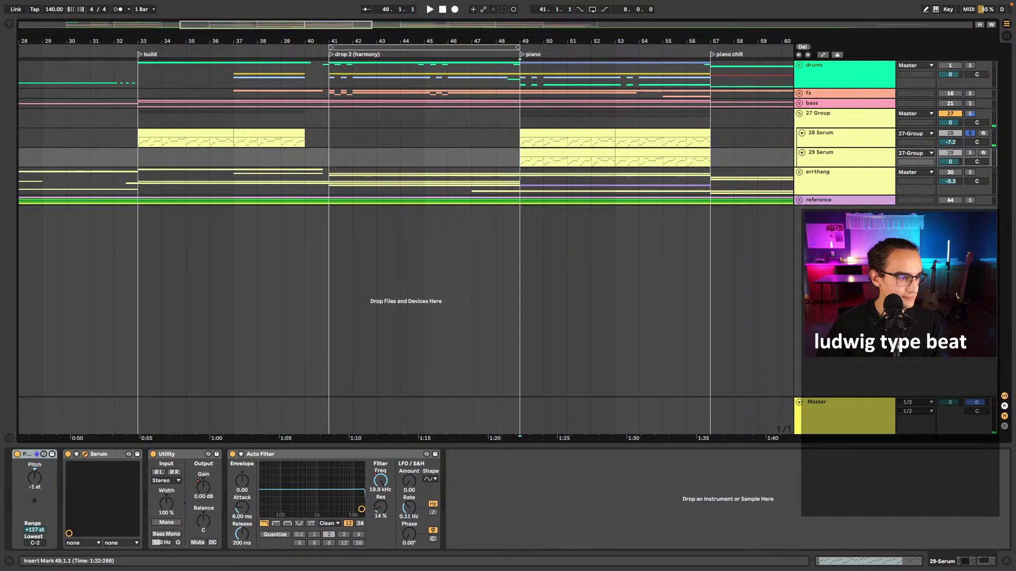
pyautogui.click(129, 454)
pyautogui.moveTo(423, 434); pyautogui.dragTo(0, 423)
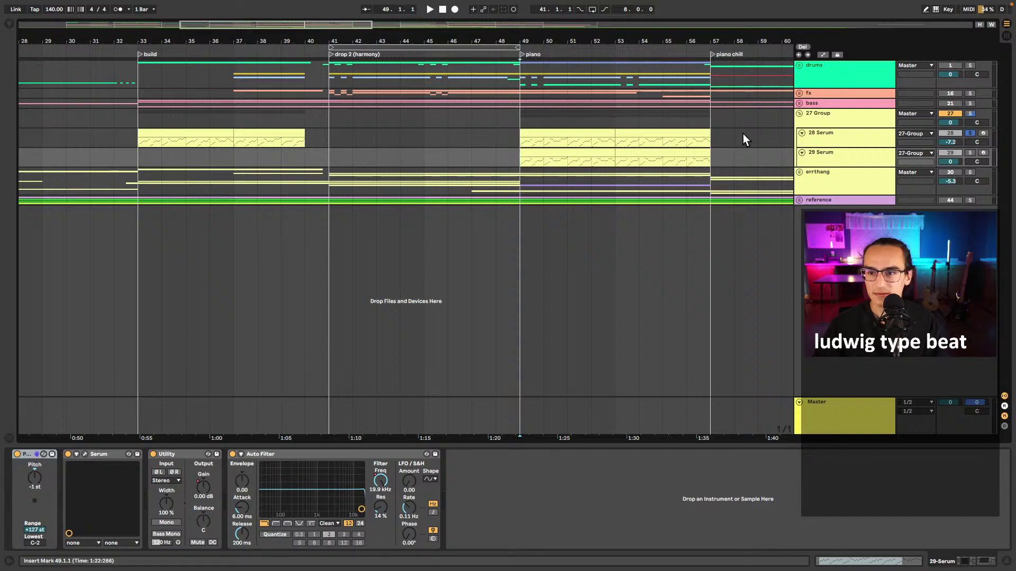
# - Fold 27 Group, unfold the errthang group, and play it soloed from drop 1 at 17.1.1
pyautogui.click(798, 114)
pyautogui.click(799, 123)
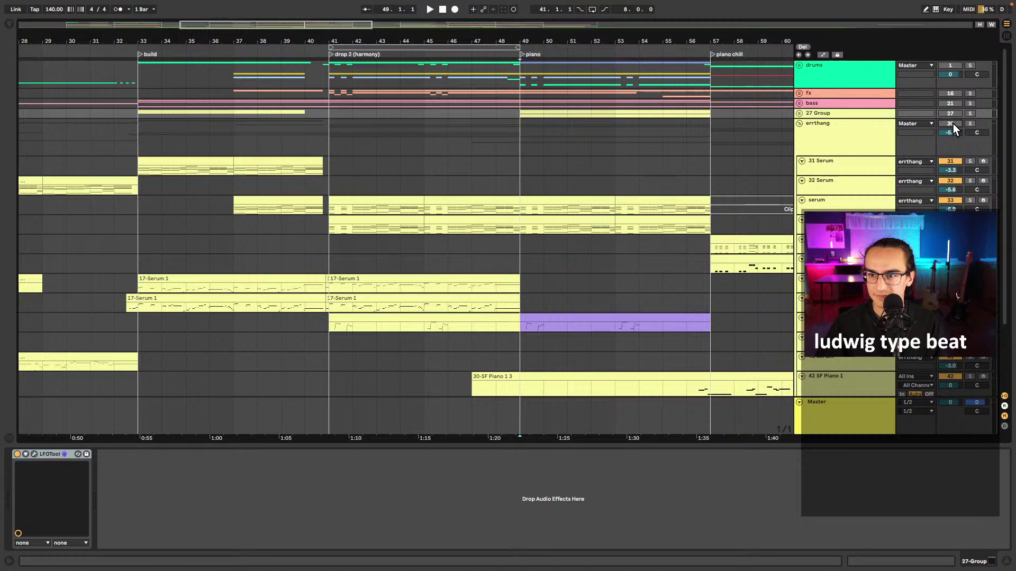
pyautogui.hscroll(-10, 289, 149)
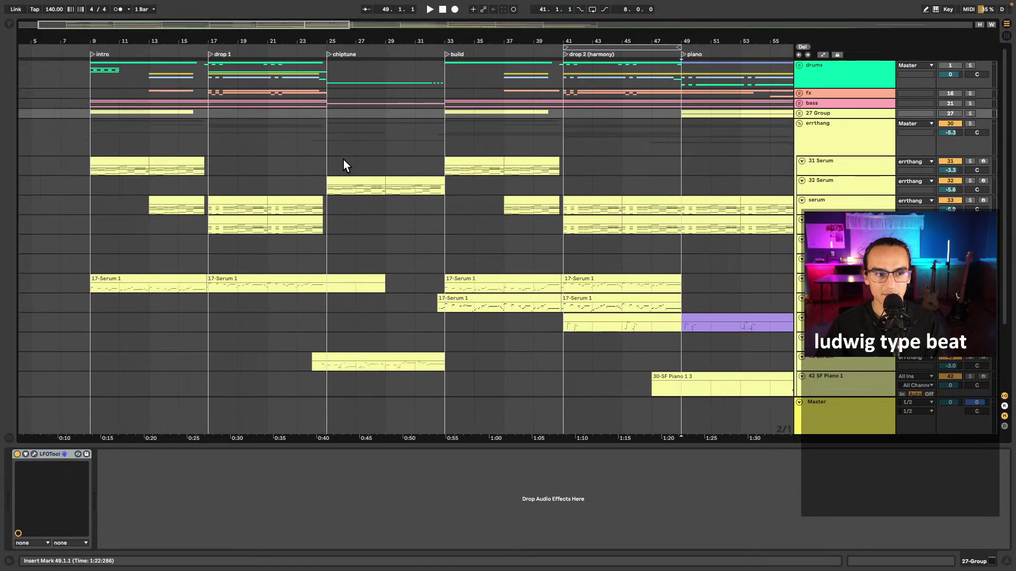
pyautogui.click(208, 144)
pyautogui.scroll(5, 207, 156)
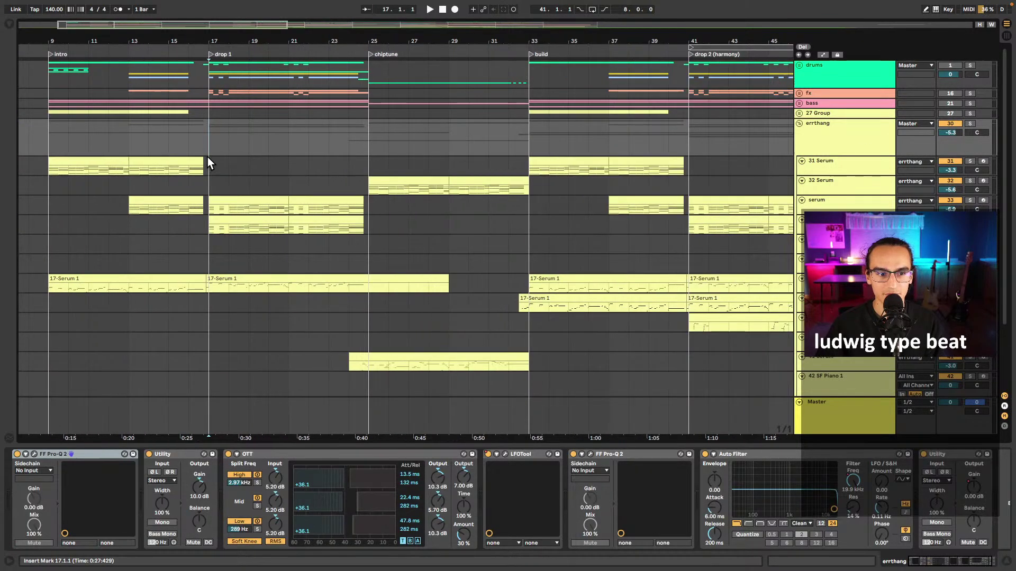
pyautogui.press('space')
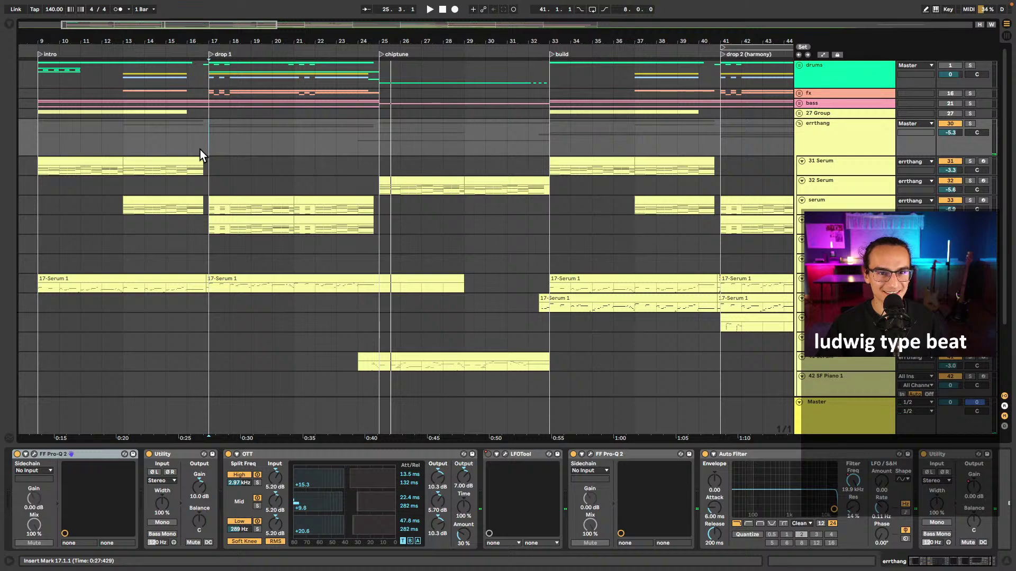
pyautogui.click(211, 151)
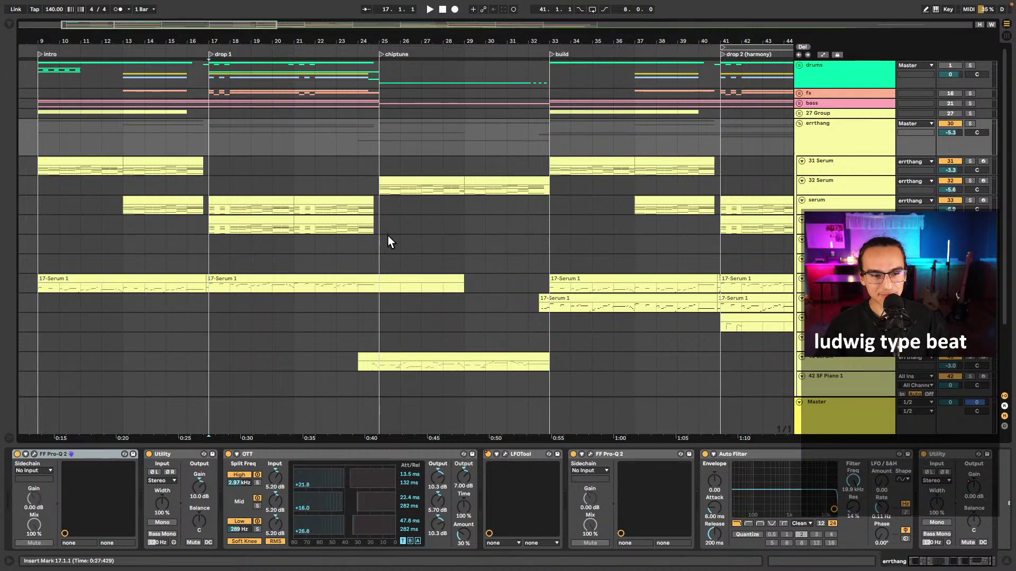
# - Play the drop 1 17-Serum 1 clip with the 37 Serum track soloed
pyautogui.click(251, 281)
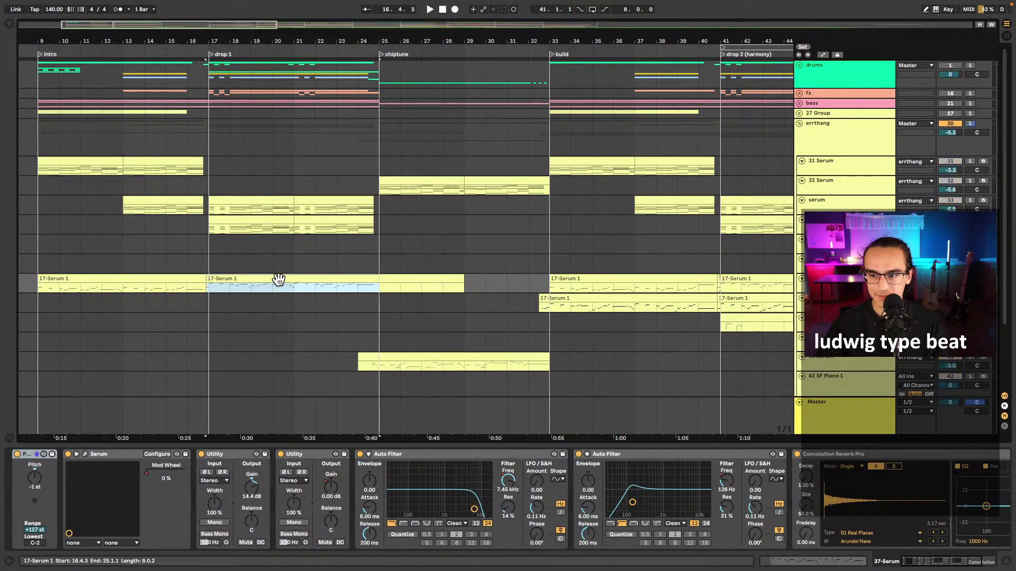
pyautogui.press('space')
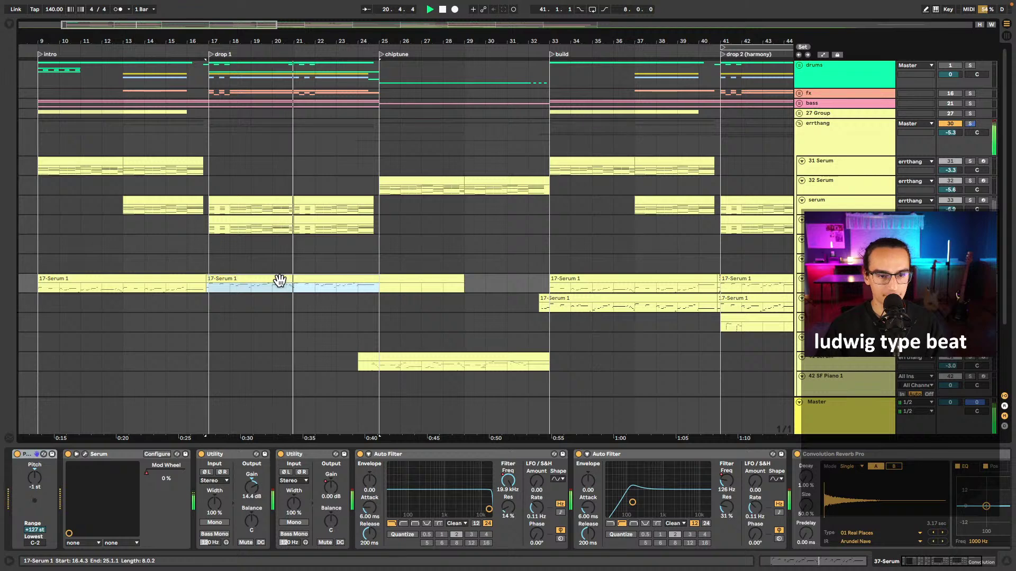
pyautogui.press('space')
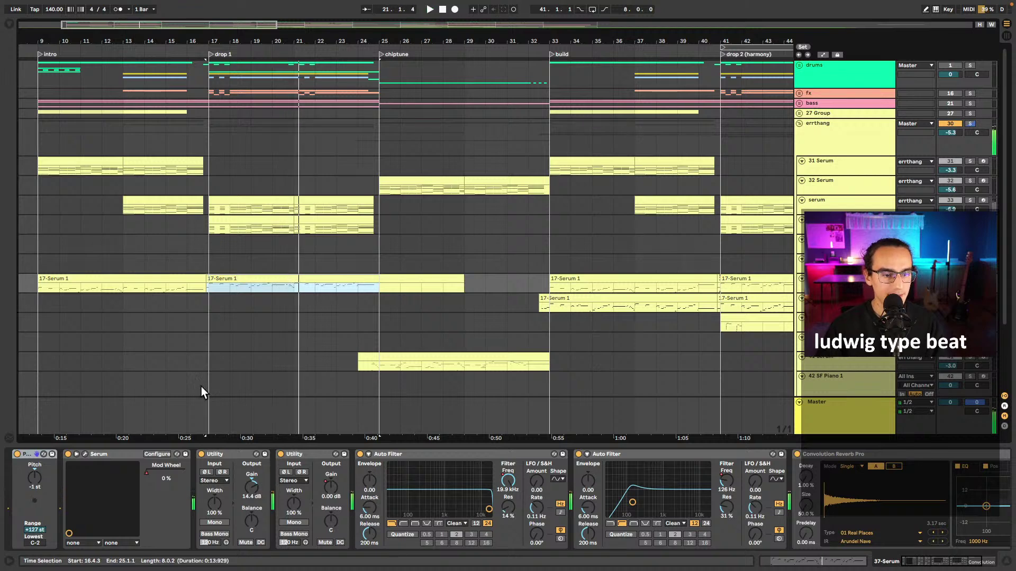
# - Open Serum on the 37 Serum track, turn off its Formant-I filter, and audition the lead from 17.1.1
pyautogui.click(86, 455)
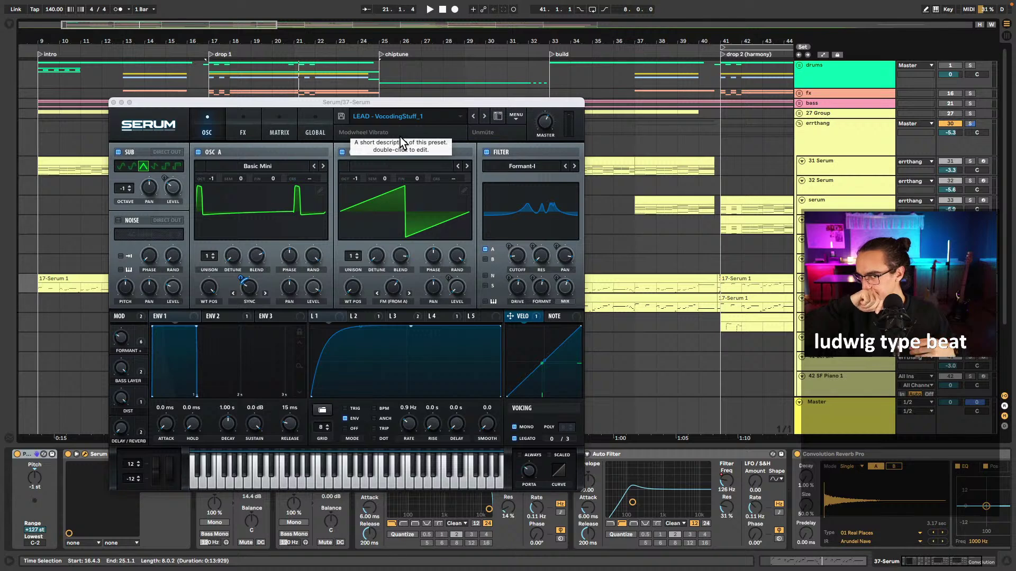
pyautogui.click(486, 152)
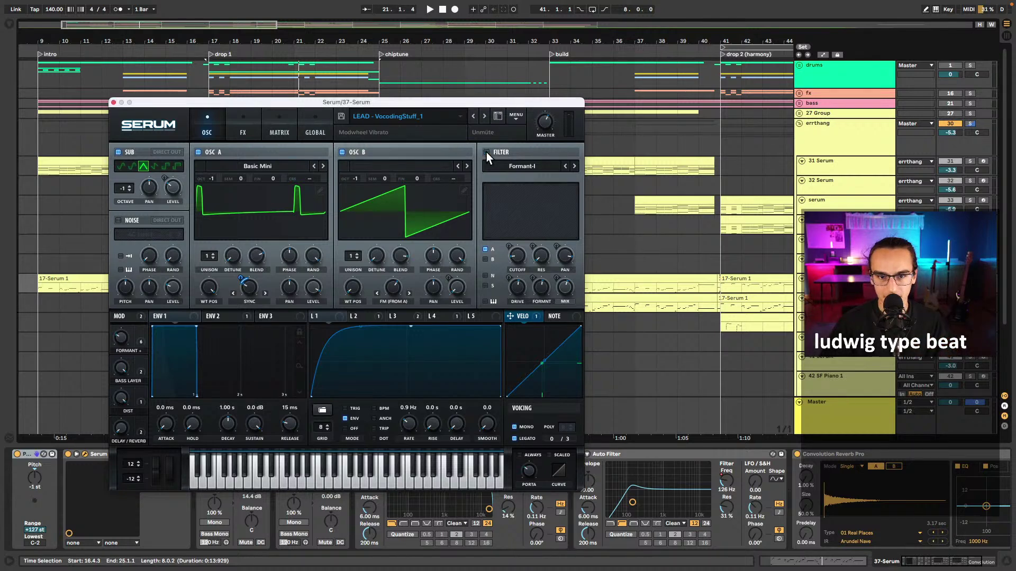
pyautogui.press('space')
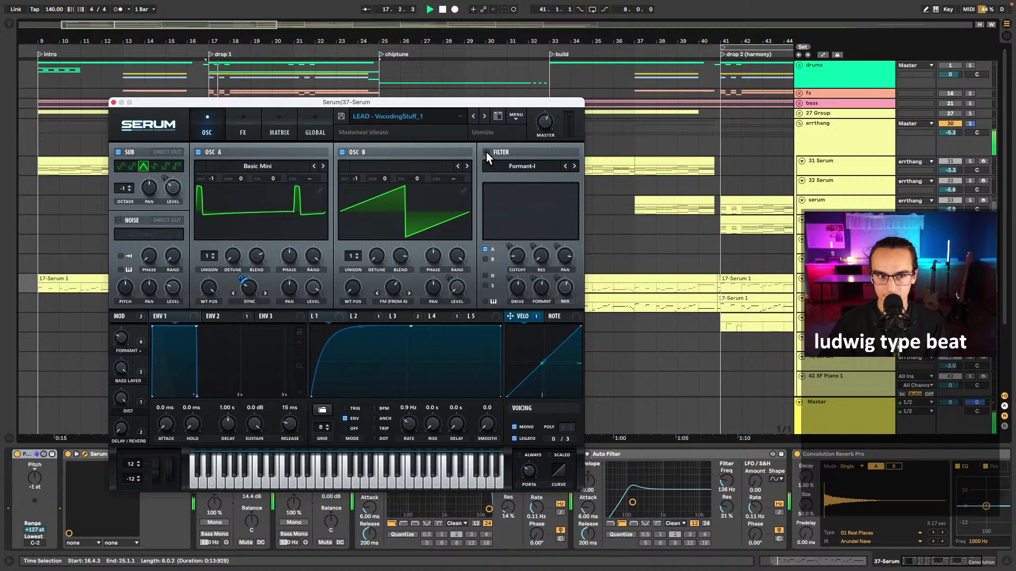
pyautogui.moveTo(384, 103); pyautogui.dragTo(624, 88)
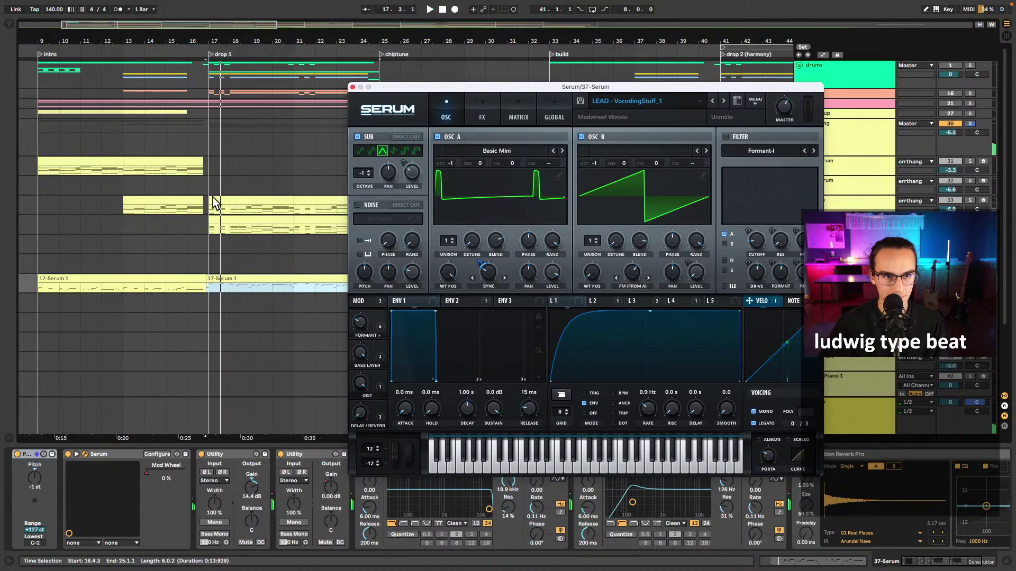
pyautogui.click(209, 289)
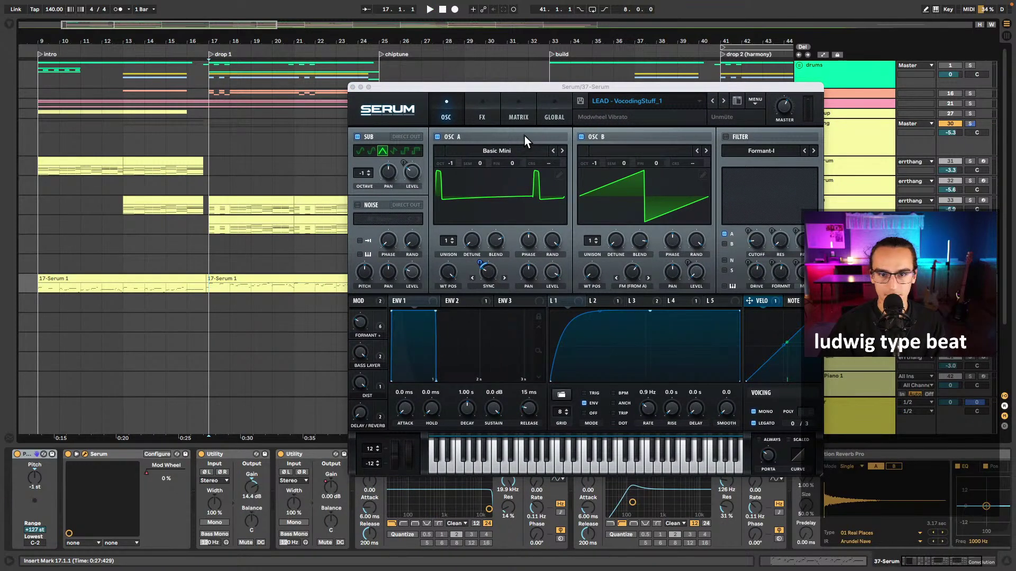
pyautogui.moveTo(529, 87); pyautogui.dragTo(521, 78)
pyautogui.press('space')
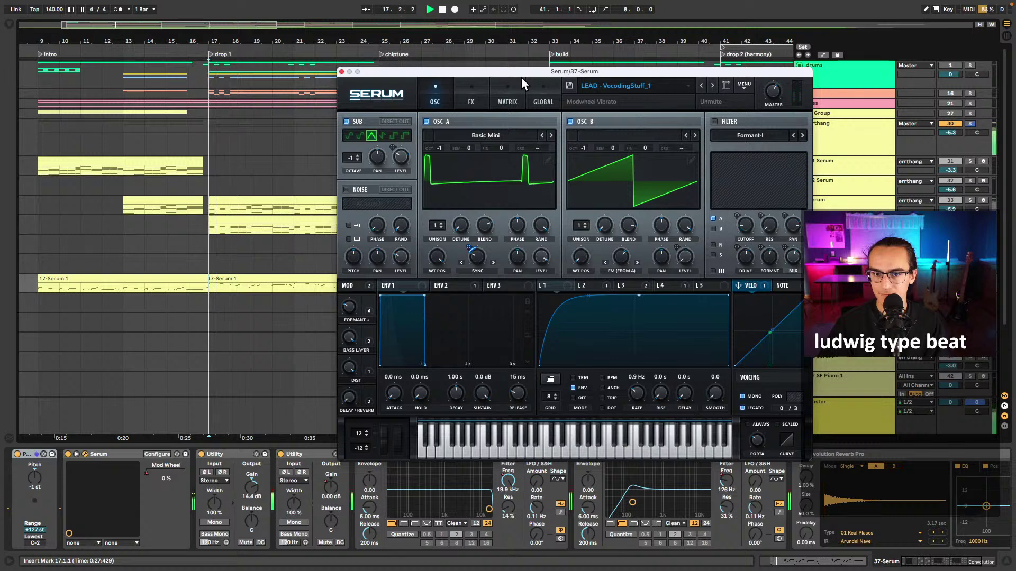
pyautogui.press('space')
# - Turn the Formant-I filter back on, audition the lead with it from 17.1.1, and close Serum
pyautogui.click(715, 122)
pyautogui.press('space')
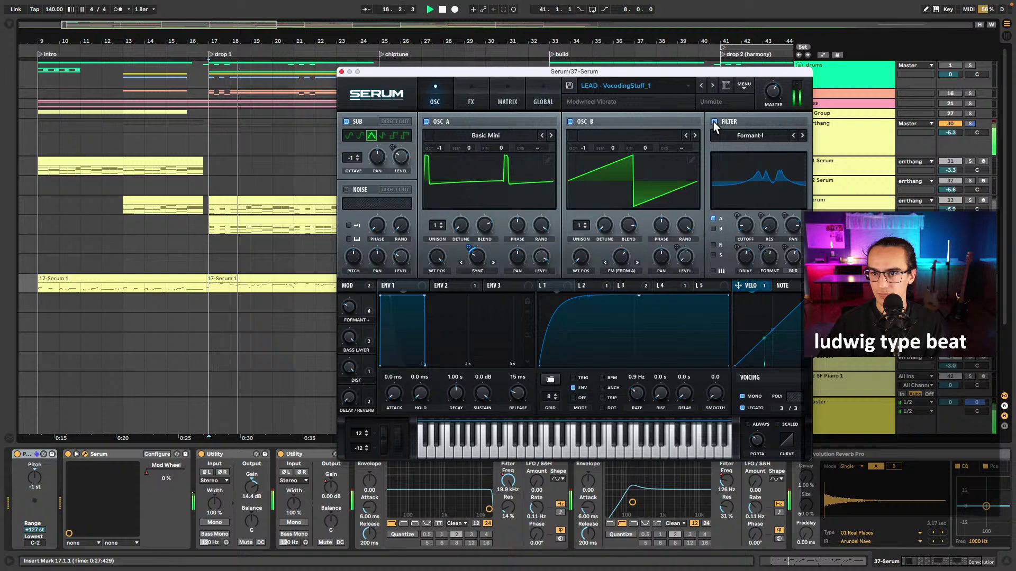
pyautogui.press('space')
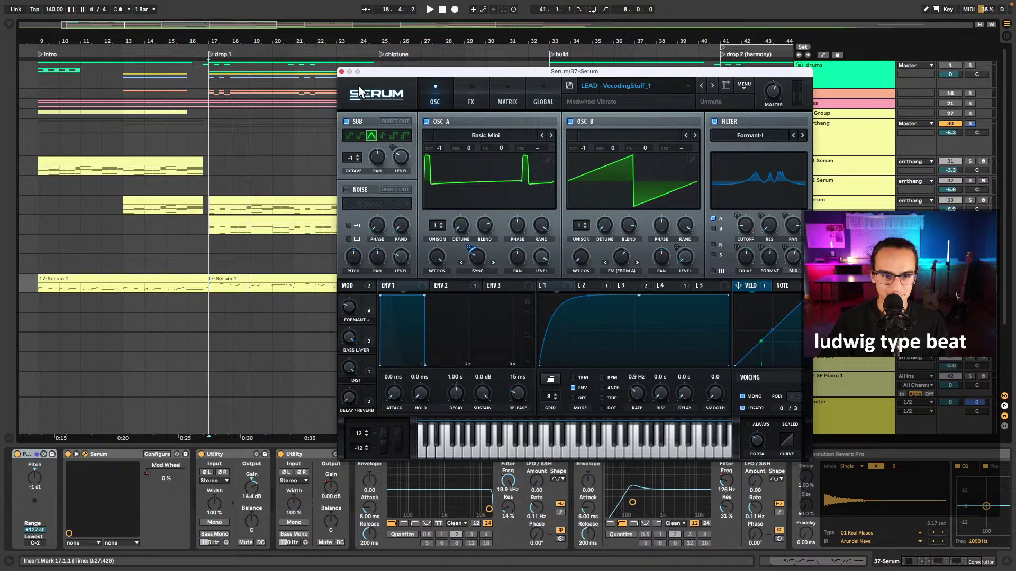
pyautogui.click(341, 72)
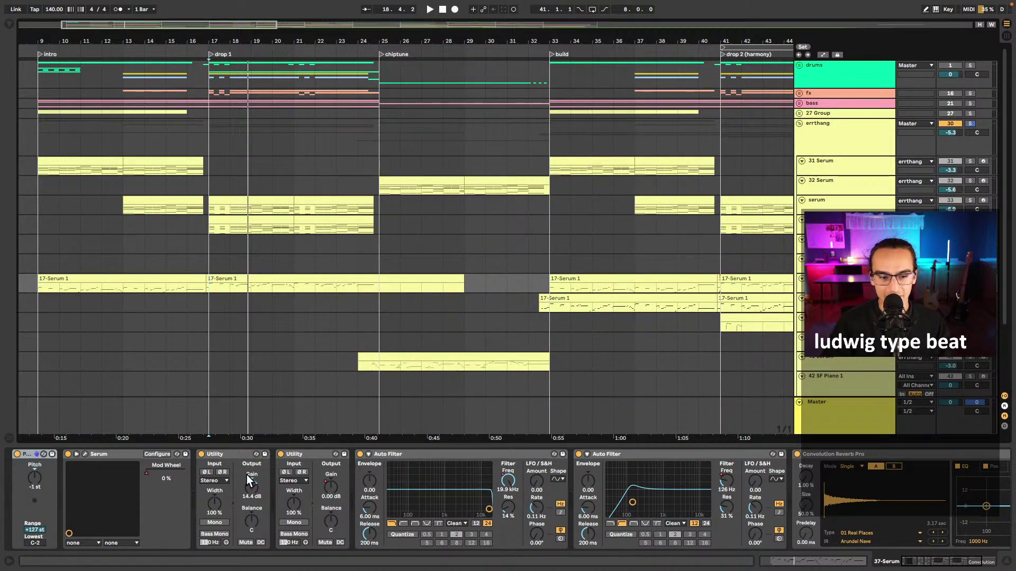
# - Examine the 37 Serum track's effects from Utility through both Auto Filters to Convolution Reverb Pro, and select the clip starting at 24.1.1
pyautogui.hscroll(3, 376, 478)
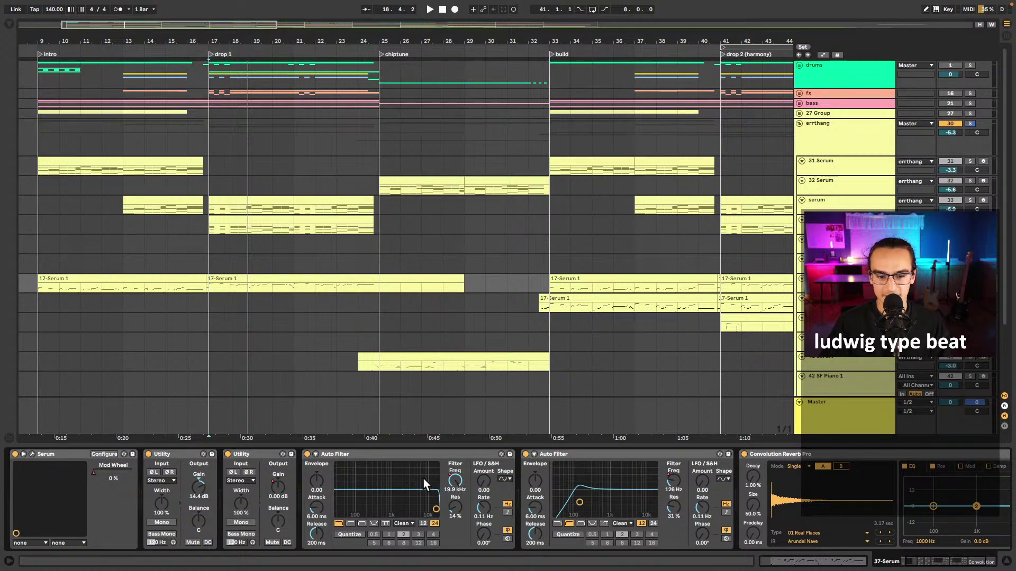
pyautogui.hscroll(6, 582, 502)
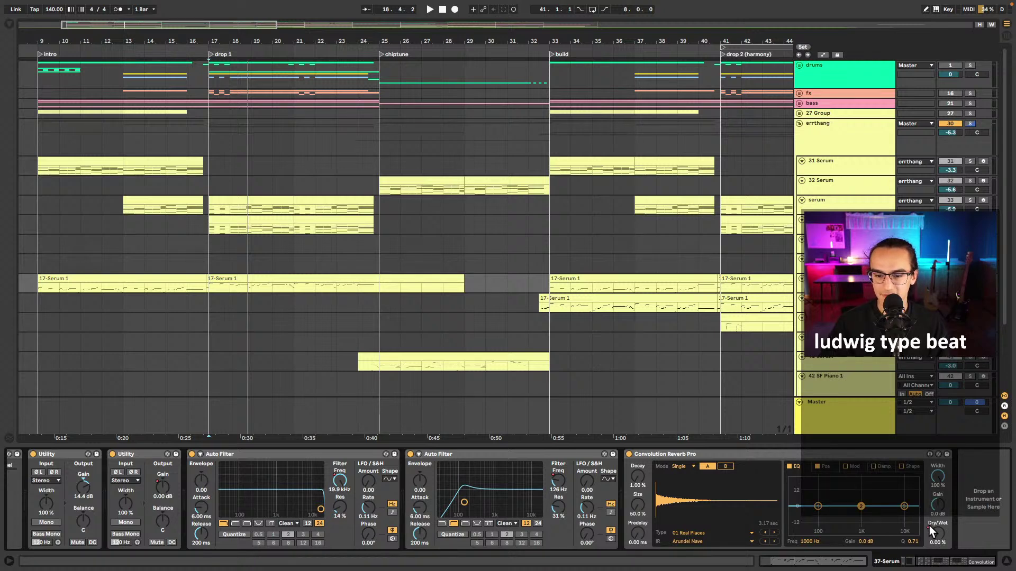
pyautogui.press('space')
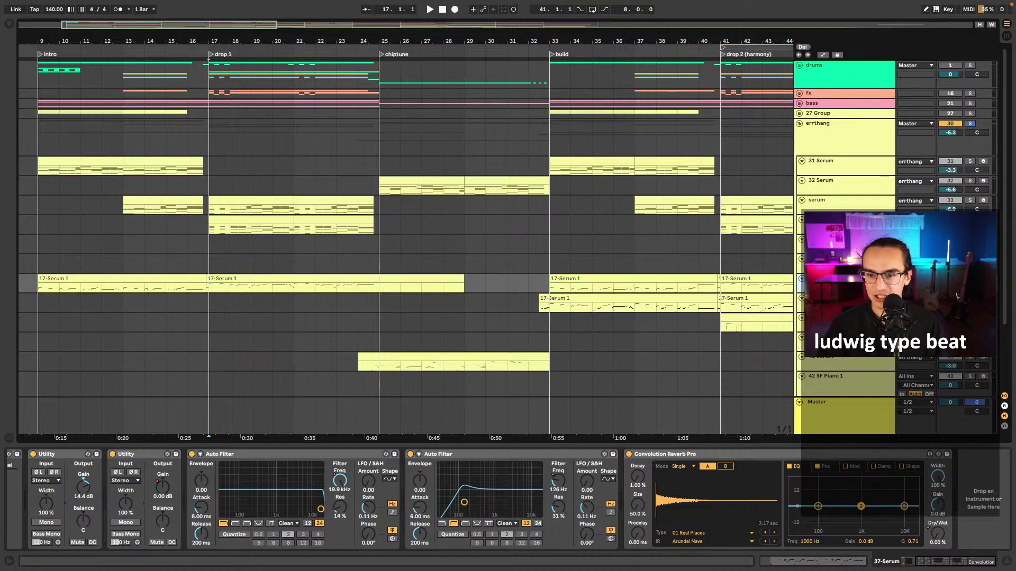
pyautogui.click(379, 365)
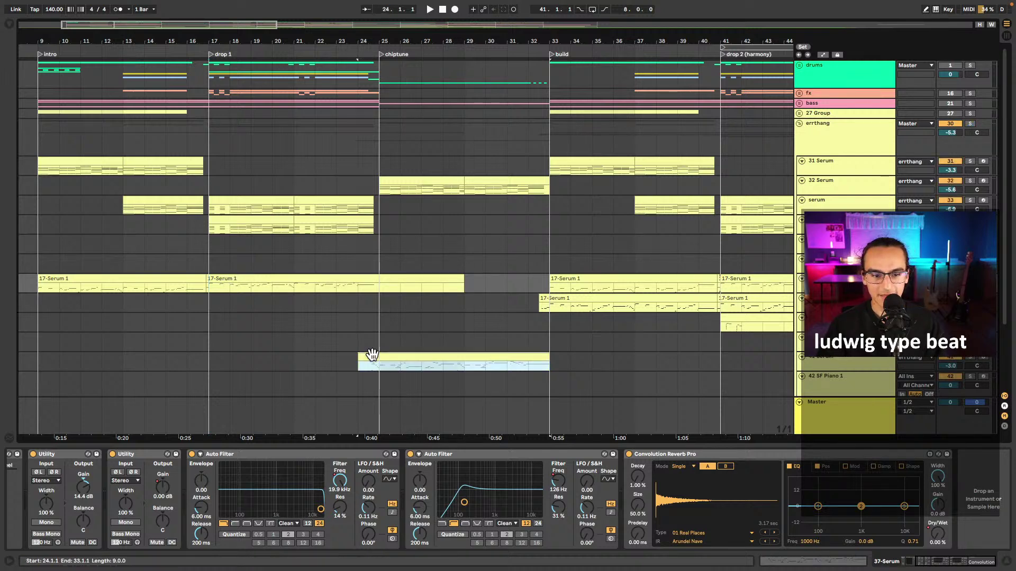
# - Open the drop 1 17-Serum 1 clip, check its MIDI Ctrl Pitch Bend envelope, and examine its short grace notes
pyautogui.doubleClick(263, 278)
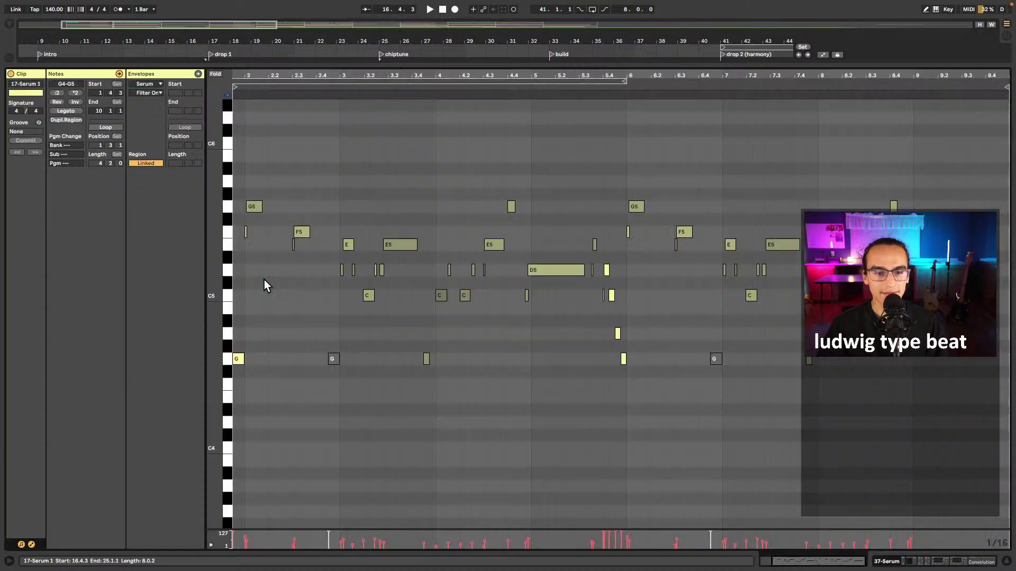
pyautogui.hscroll(-3, 296, 295)
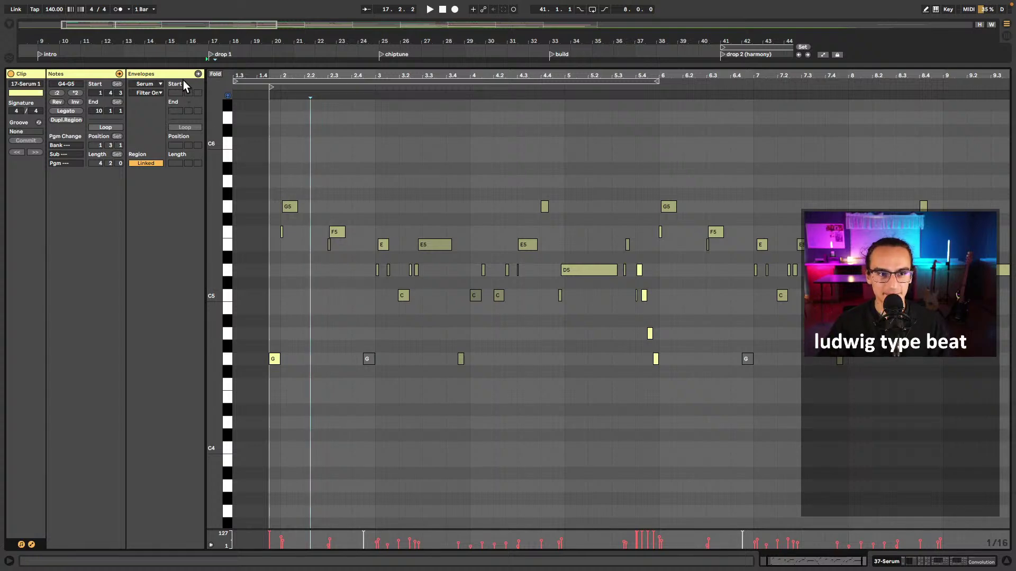
pyautogui.click(198, 75)
pyautogui.click(152, 84)
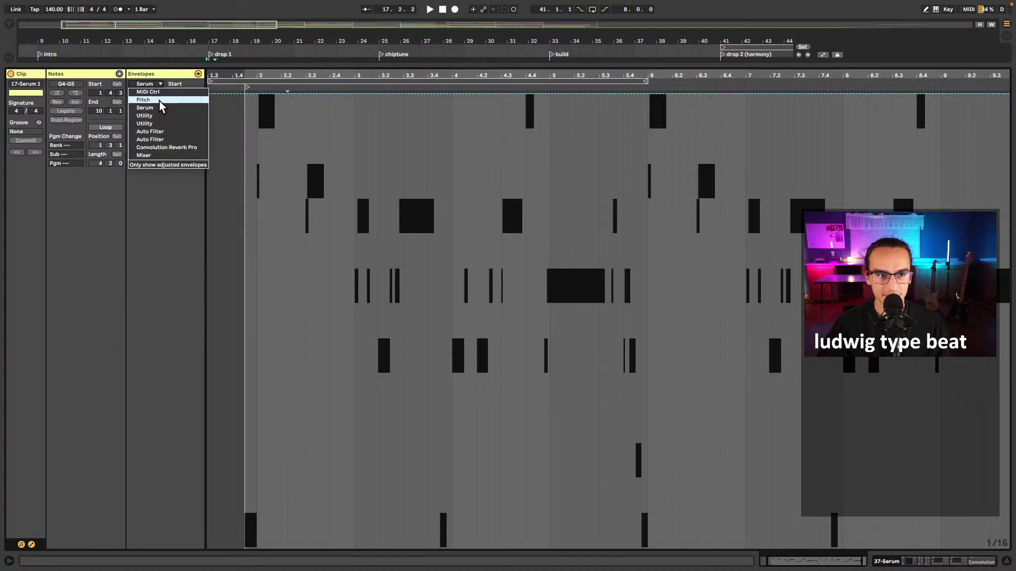
pyautogui.click(159, 92)
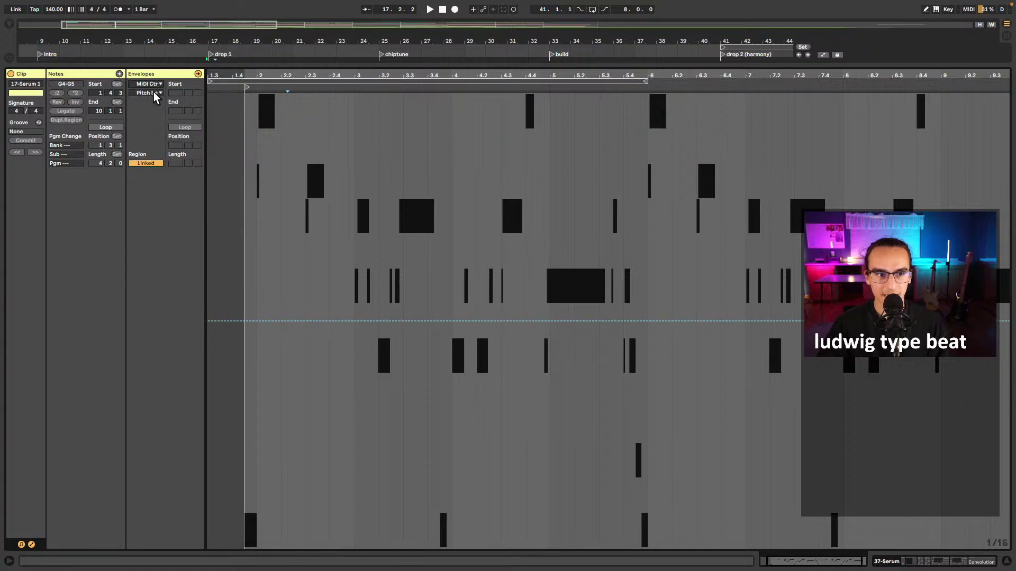
pyautogui.click(197, 74)
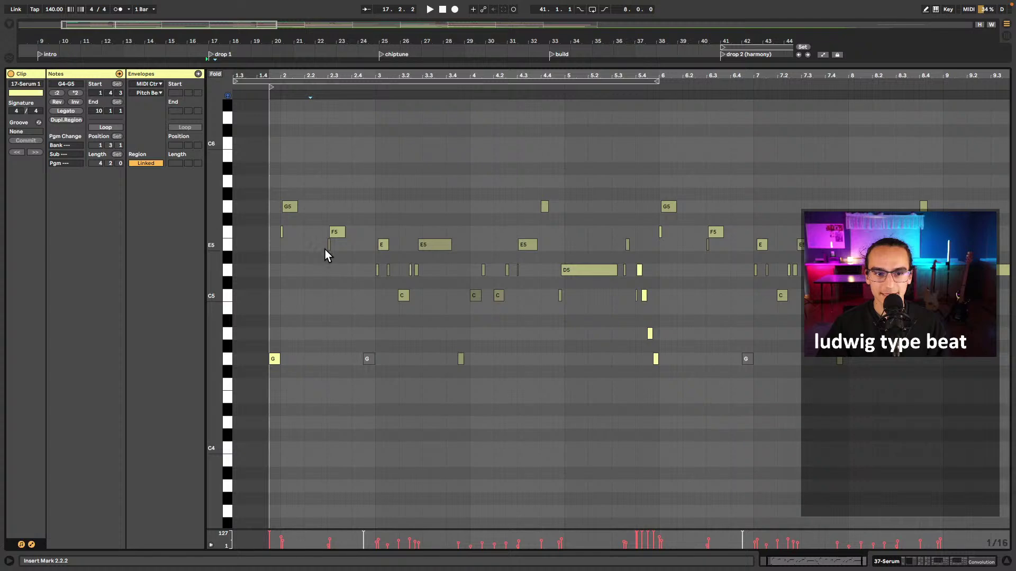
pyautogui.scroll(5, 327, 244)
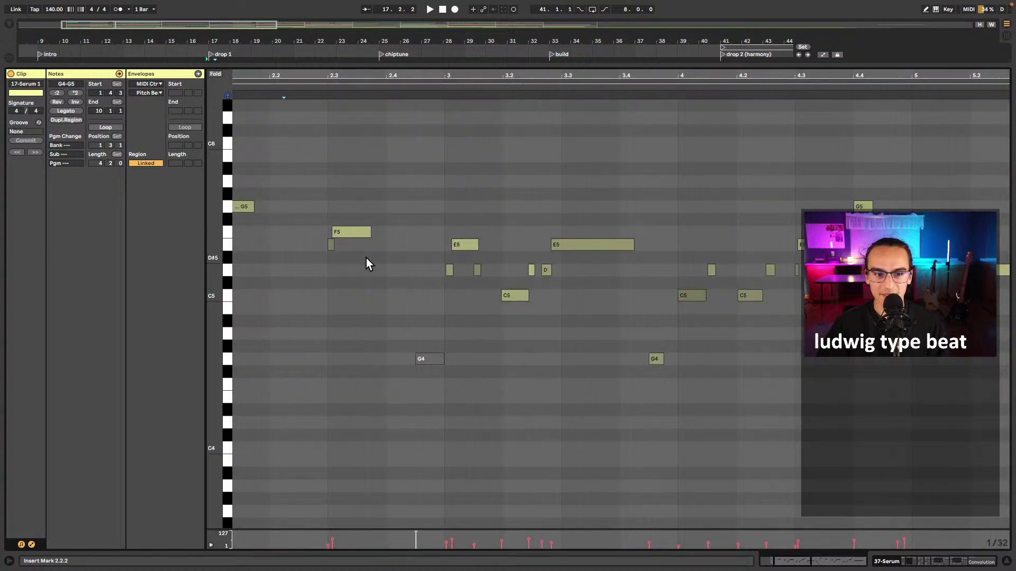
# - Check the portamento time in the 37 Serum track's Serum, close it, and reopen the drop 1 17-Serum 1 clip's notes
pyautogui.hotkey('shift', 'Tab')
pyautogui.click(81, 455)
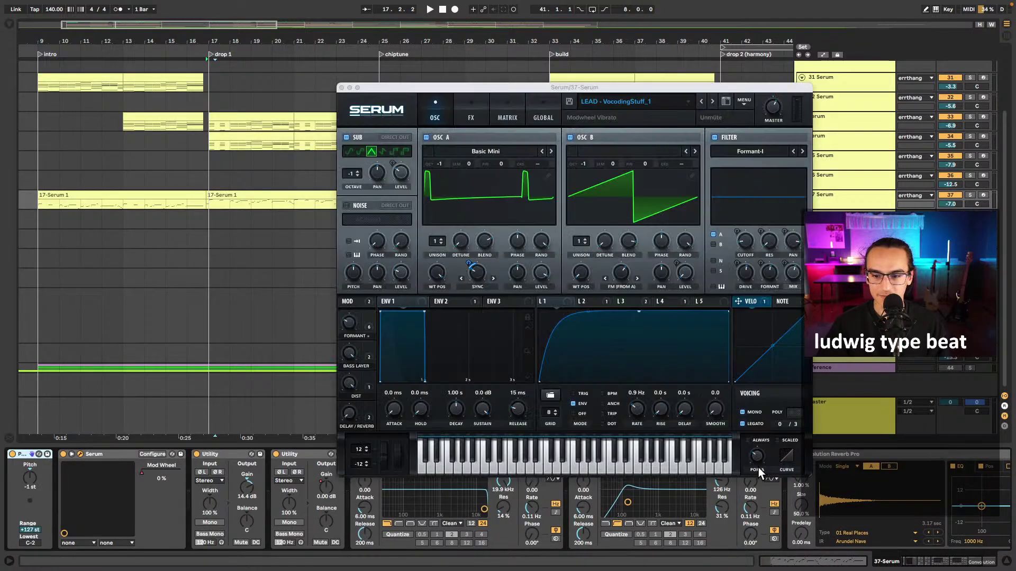
pyautogui.click(757, 458)
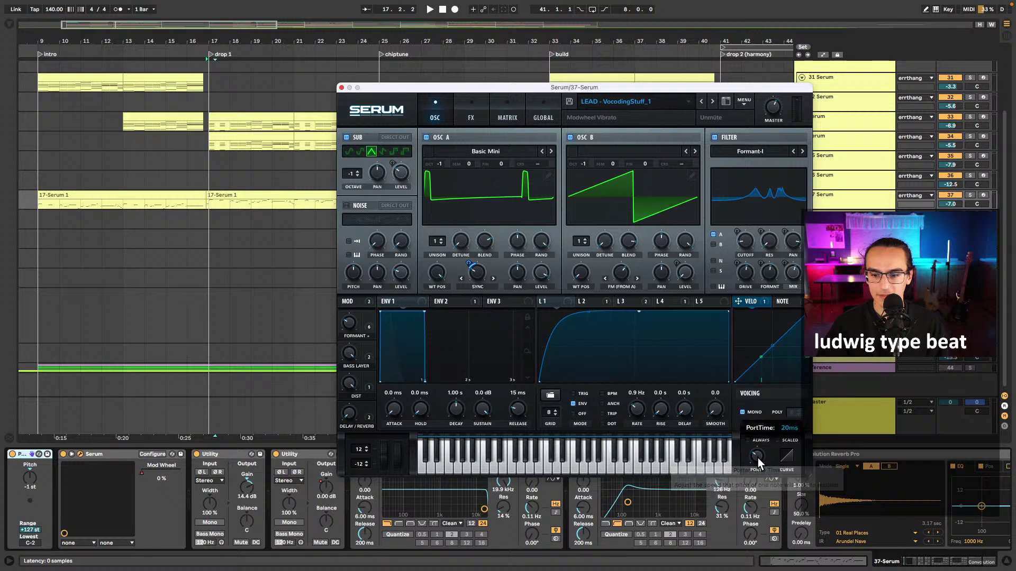
pyautogui.click(342, 88)
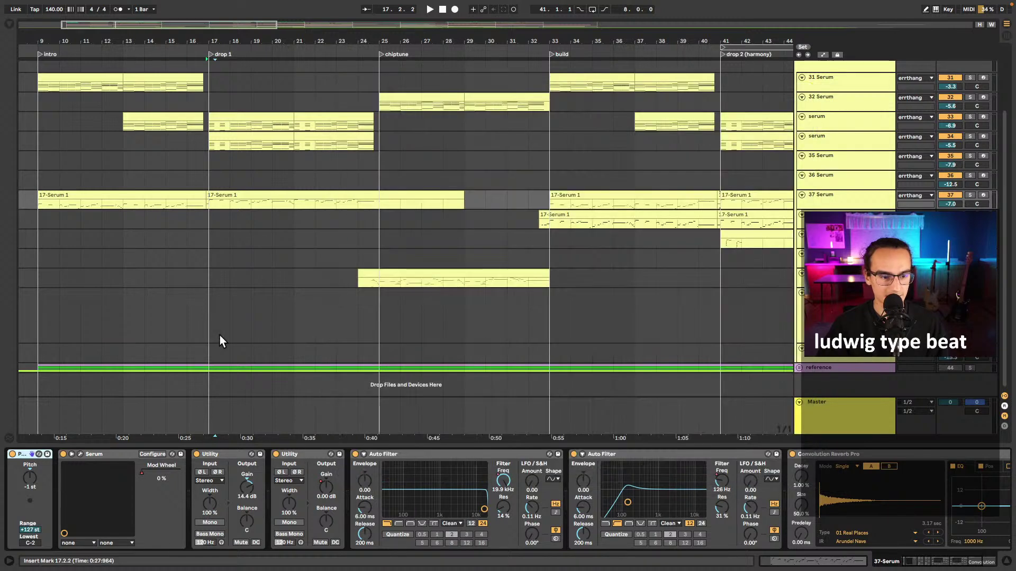
pyautogui.doubleClick(231, 197)
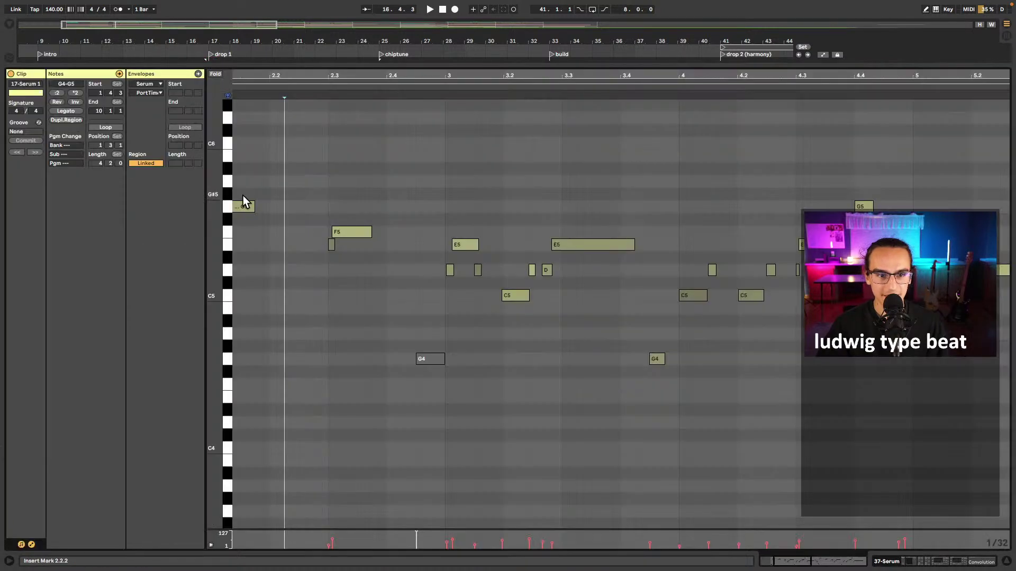
# - Audition the drop 1 17-Serum 1 clip while following its notes, and return to the arrangement
pyautogui.scroll(-5, 508, 292)
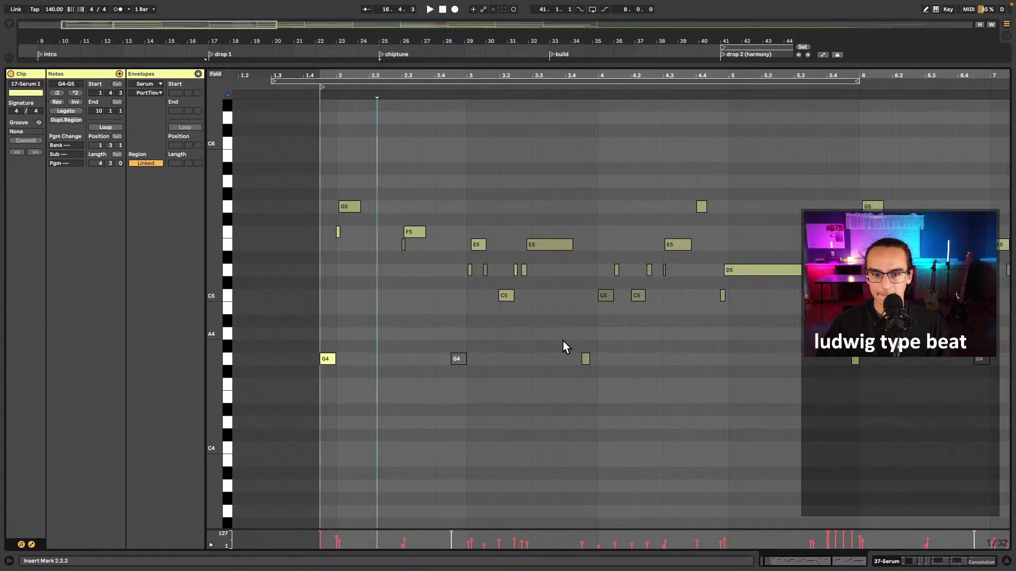
pyautogui.press('space')
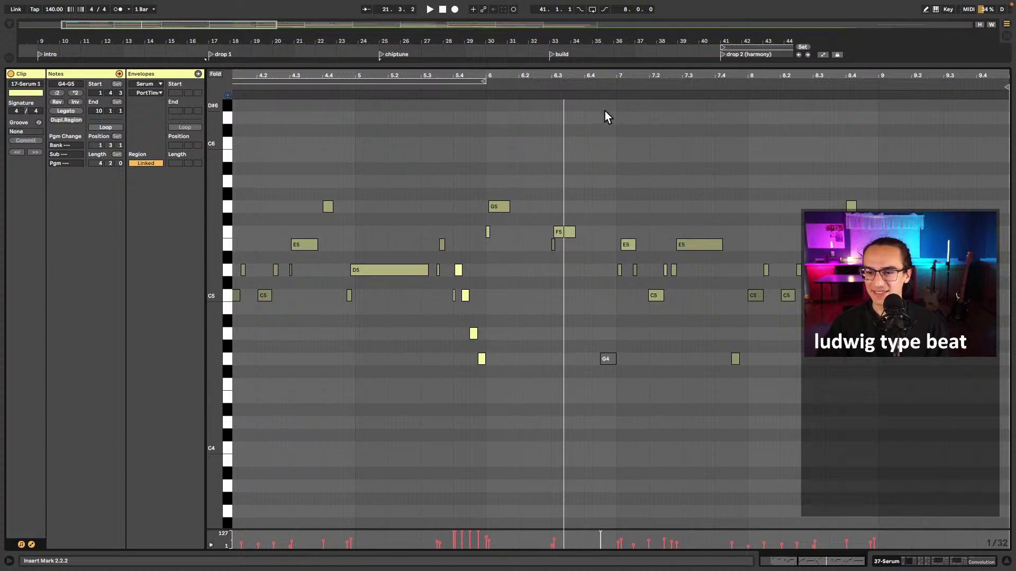
pyautogui.press('super+alt+e')
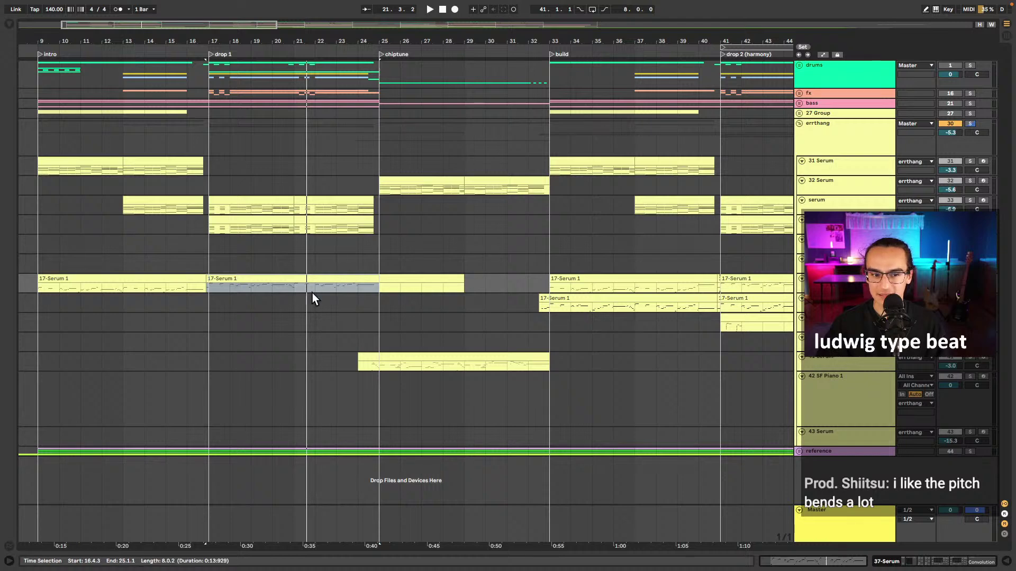
# - Open the 41 Serum clip starting at 24.1.1, audition it with its MIDI Ctrl Pitch Bend envelope shown, and bring back the track's devices
pyautogui.doubleClick(386, 355)
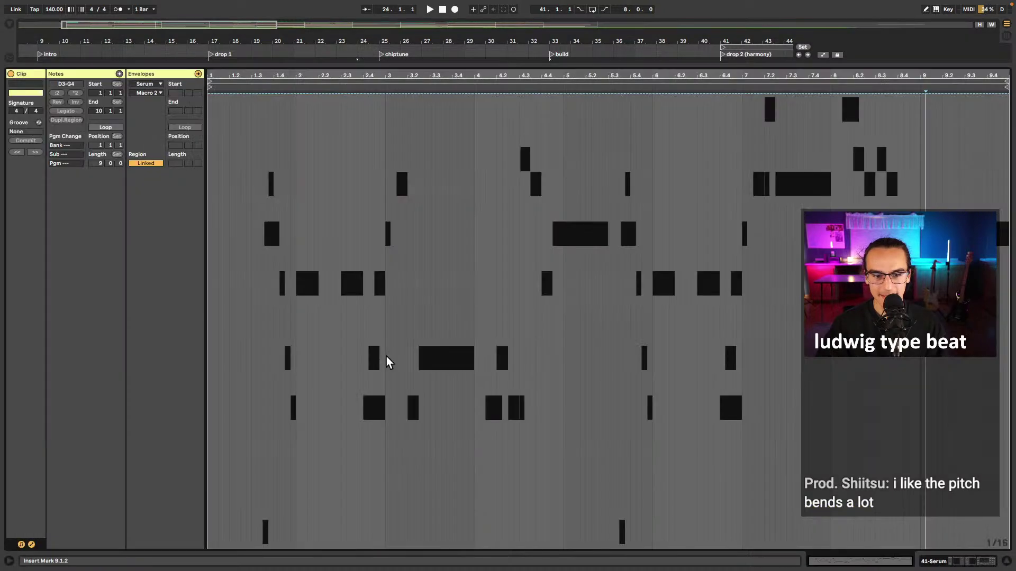
pyautogui.click(155, 84)
pyautogui.click(154, 100)
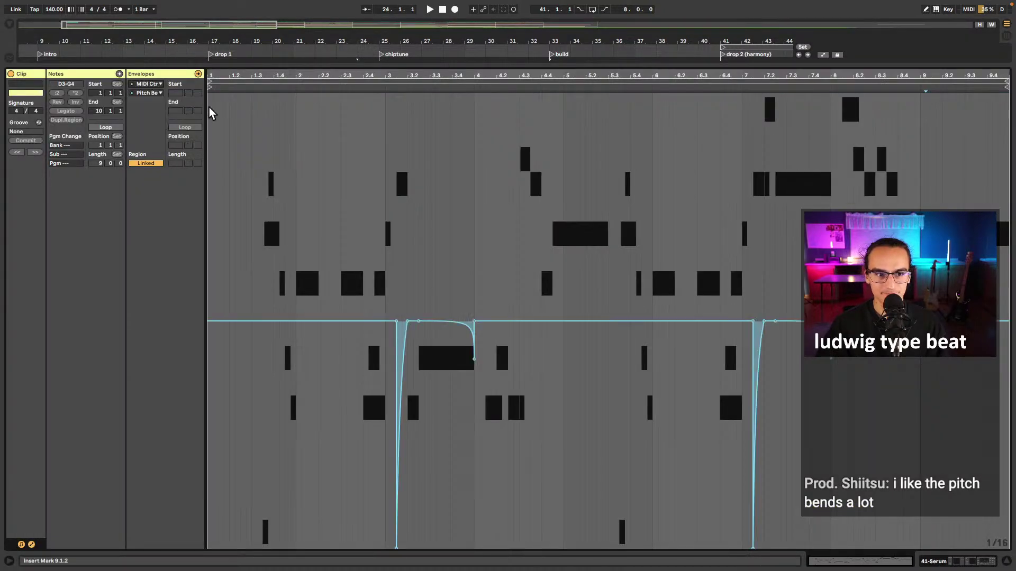
pyautogui.press('space')
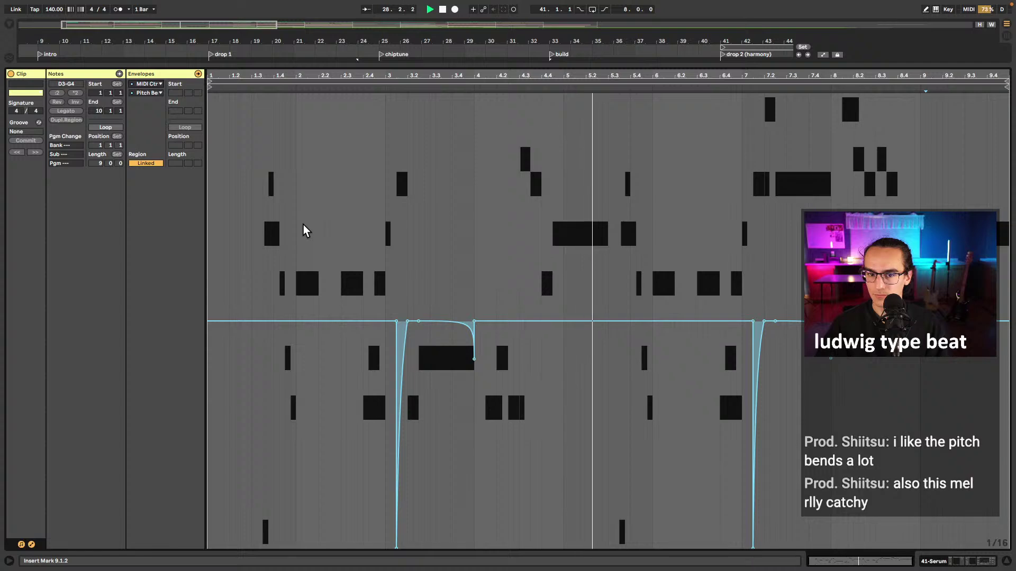
pyautogui.press('space')
pyautogui.hotkey('shift', 'Tab')
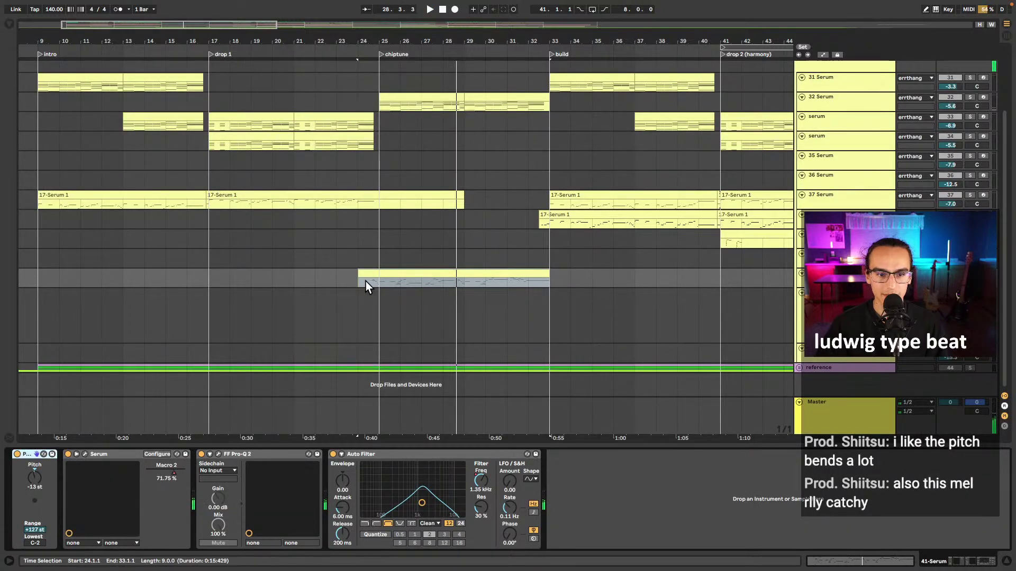
pyautogui.click(362, 282)
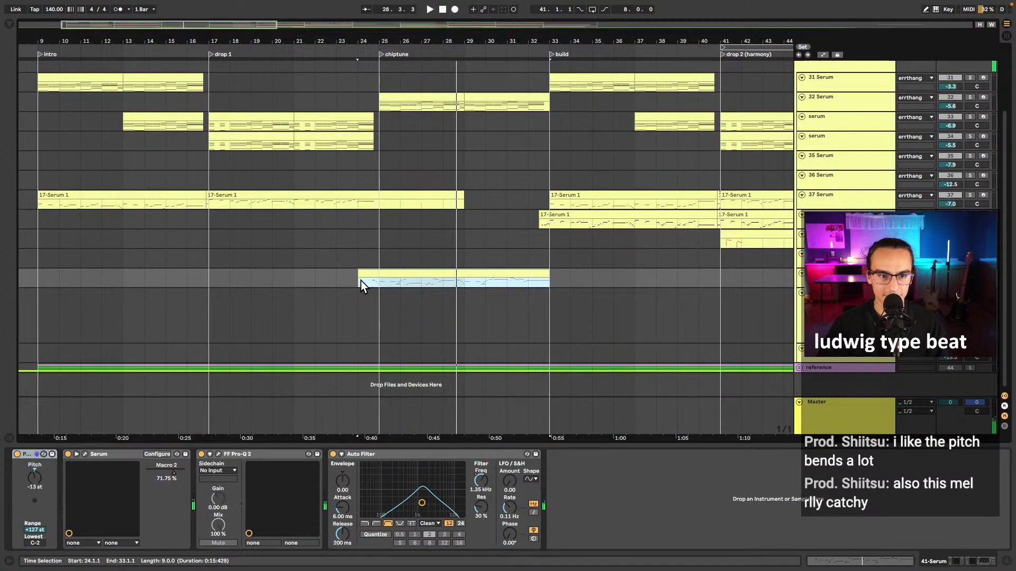
# - Set the audio buffer size to 512 samples in the preferences and close them
pyautogui.hotkey('ctrl', ',')
pyautogui.click(553, 254)
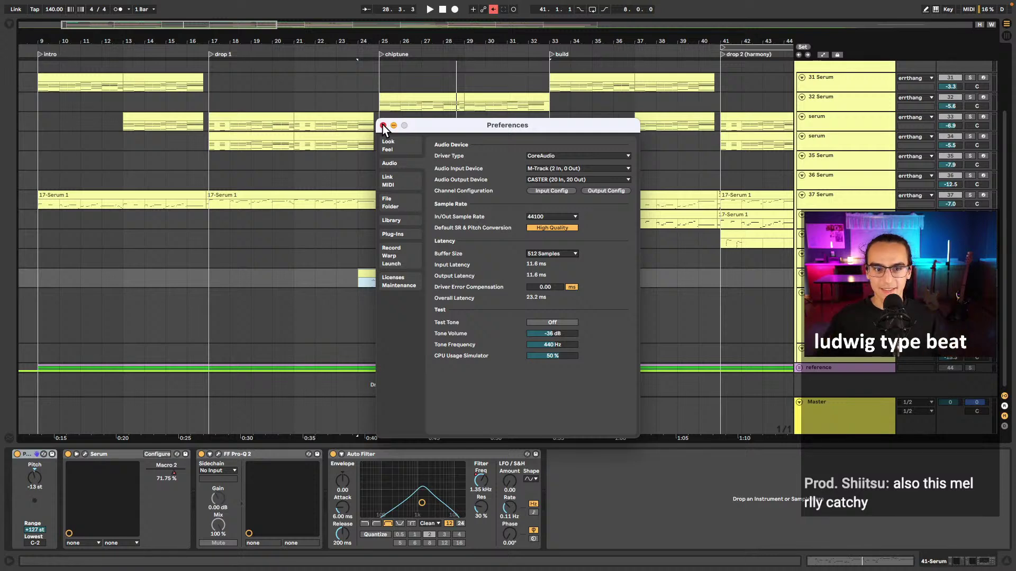
pyautogui.click(383, 125)
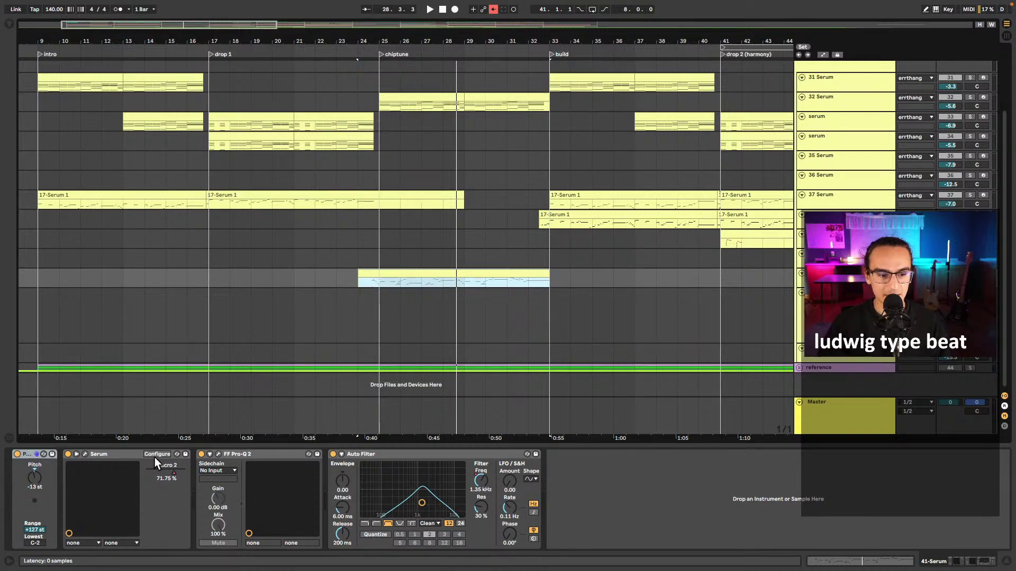
# - Open the 41 Serum track's Serum, check its LD PWM Square [VB] preset among the preset folders, and close it
pyautogui.click(85, 454)
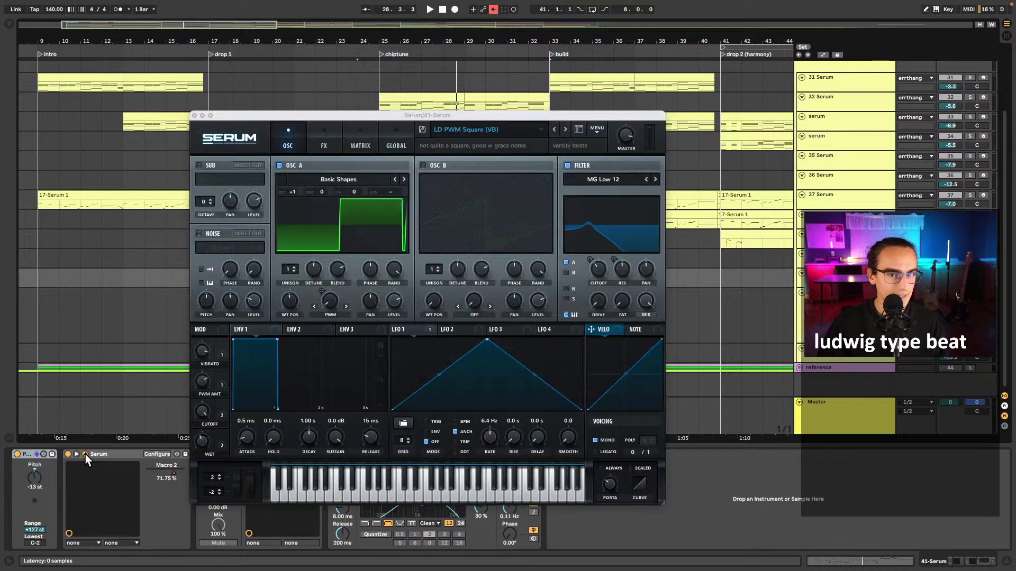
pyautogui.click(461, 137)
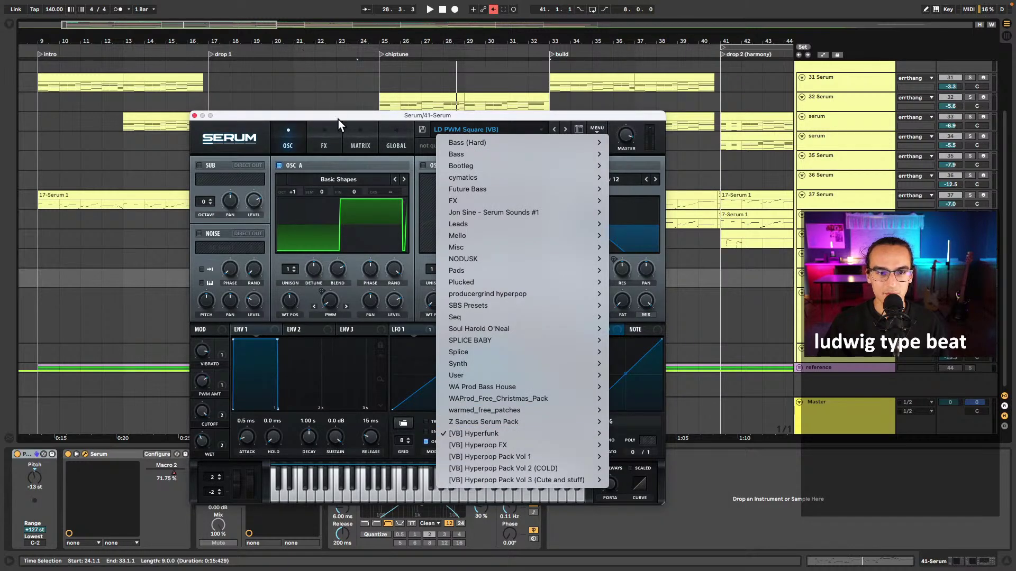
pyautogui.click(338, 120)
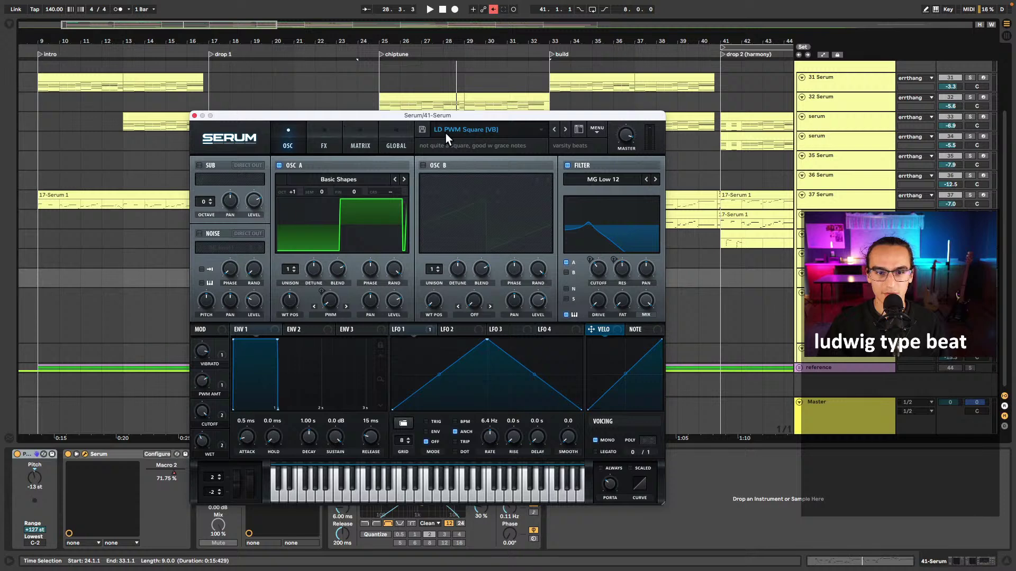
pyautogui.click(195, 116)
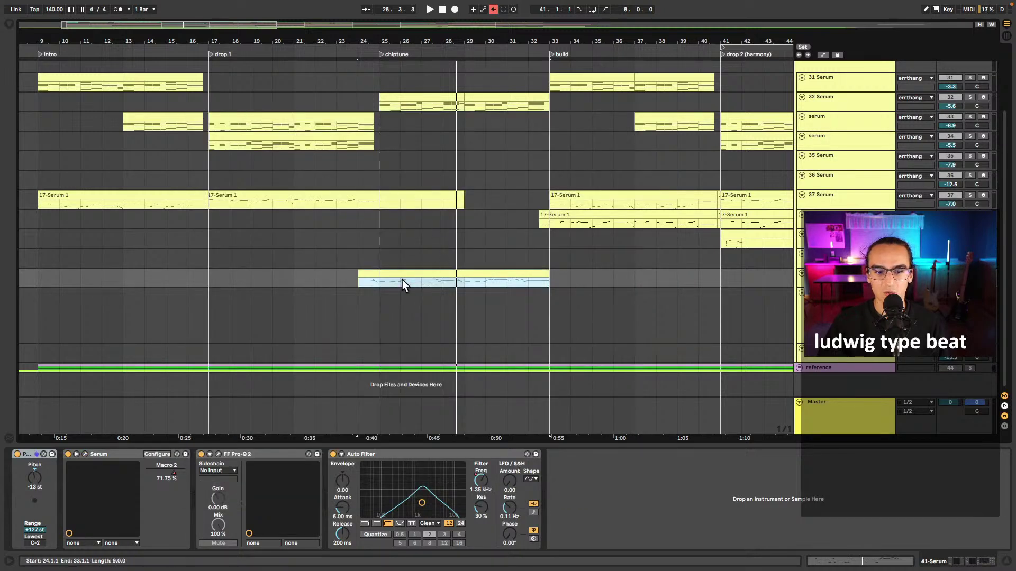
# - Enlarge the 41 Serum track and examine its automation curve across the chiptune clip
pyautogui.scroll(2, 391, 281)
pyautogui.scroll(3, 371, 296)
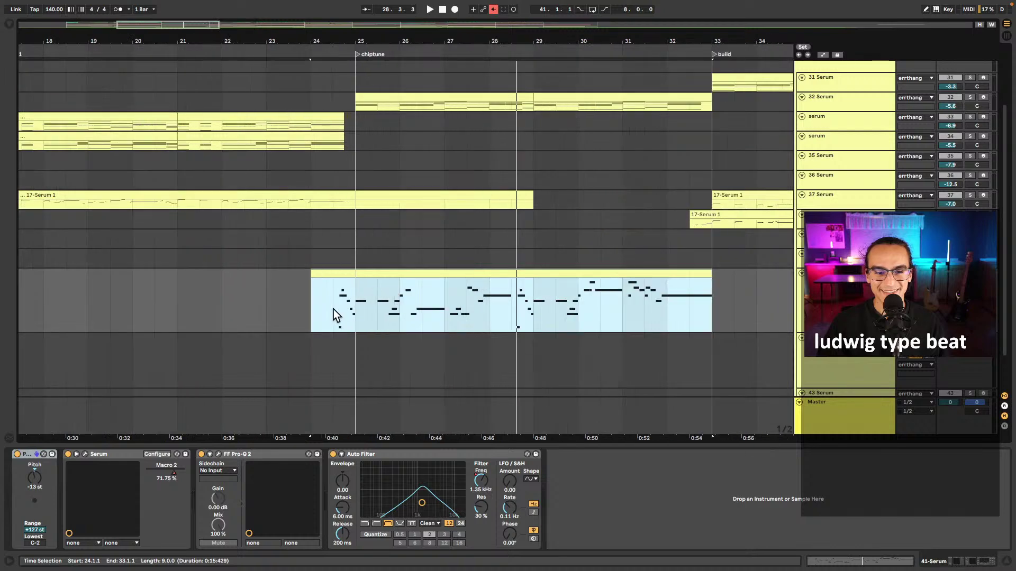
pyautogui.click(333, 310)
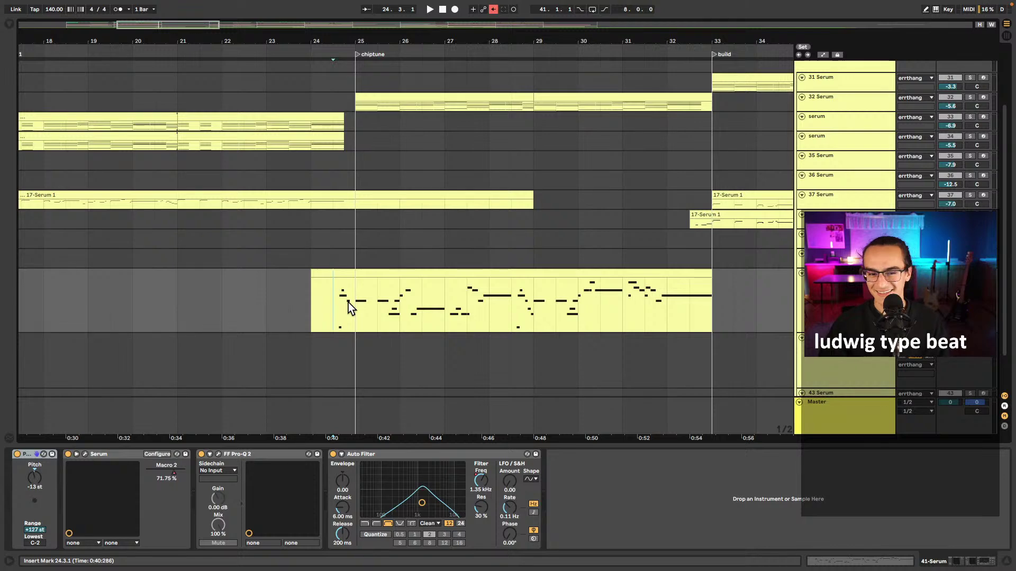
pyautogui.press('a')
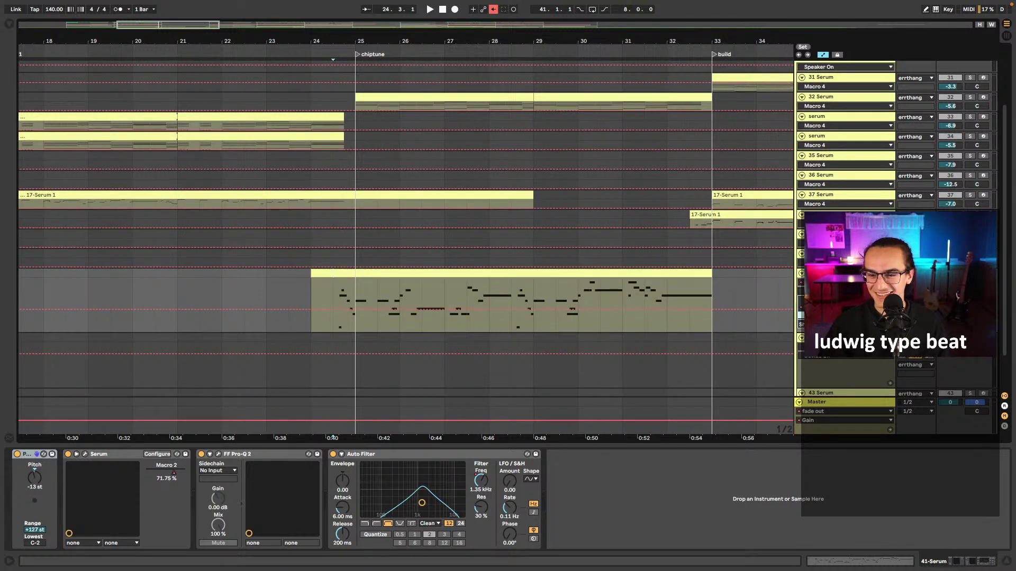
pyautogui.click(836, 307)
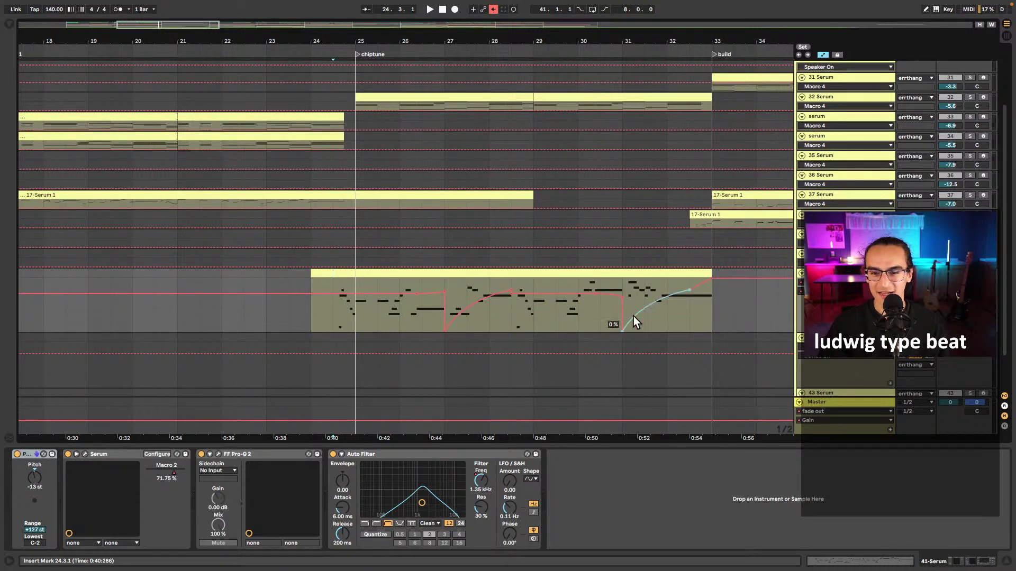
pyautogui.scroll(3, 687, 317)
pyautogui.scroll(-2, 709, 304)
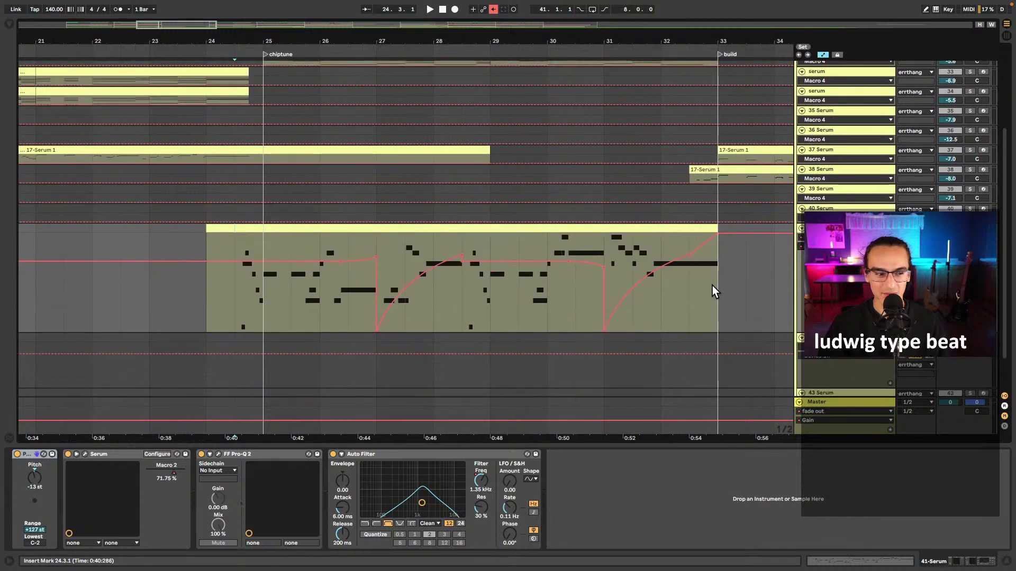
# - Audition the 41 Serum clip from 24.3.1 and again from 30.1.1 with its automation shown, and hide the automation
pyautogui.press('space')
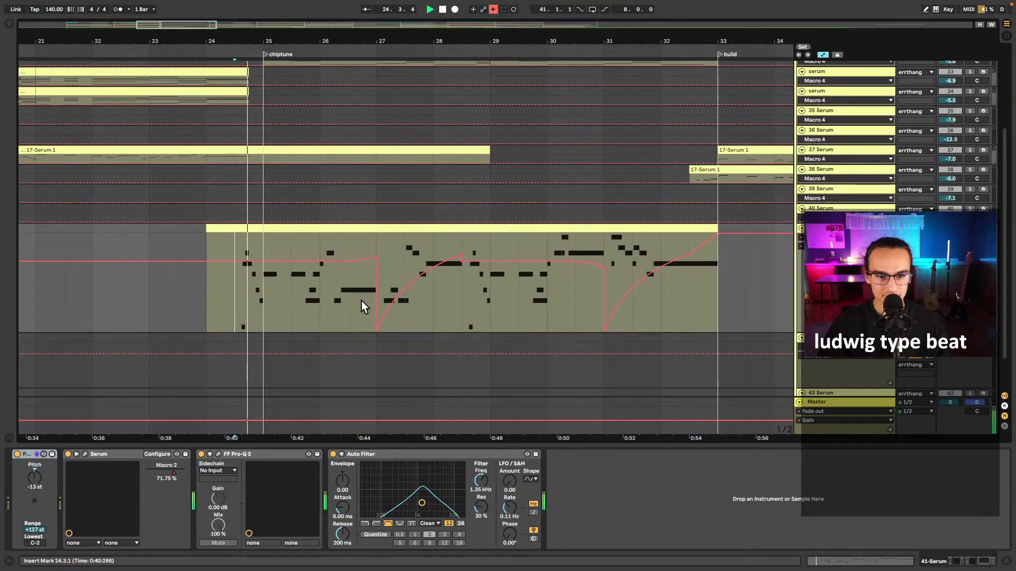
pyautogui.click(338, 303)
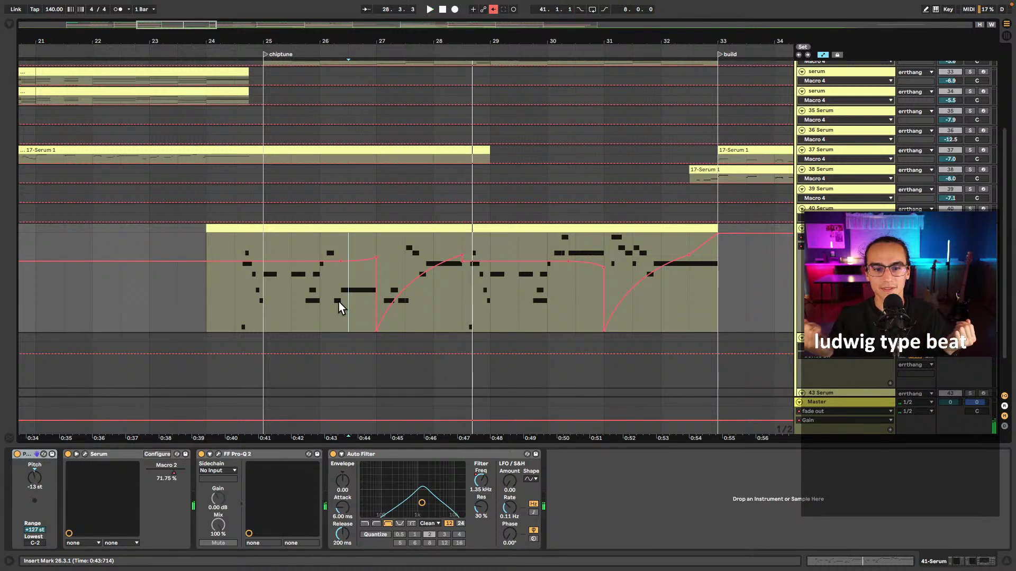
pyautogui.click(548, 304)
pyautogui.press('space')
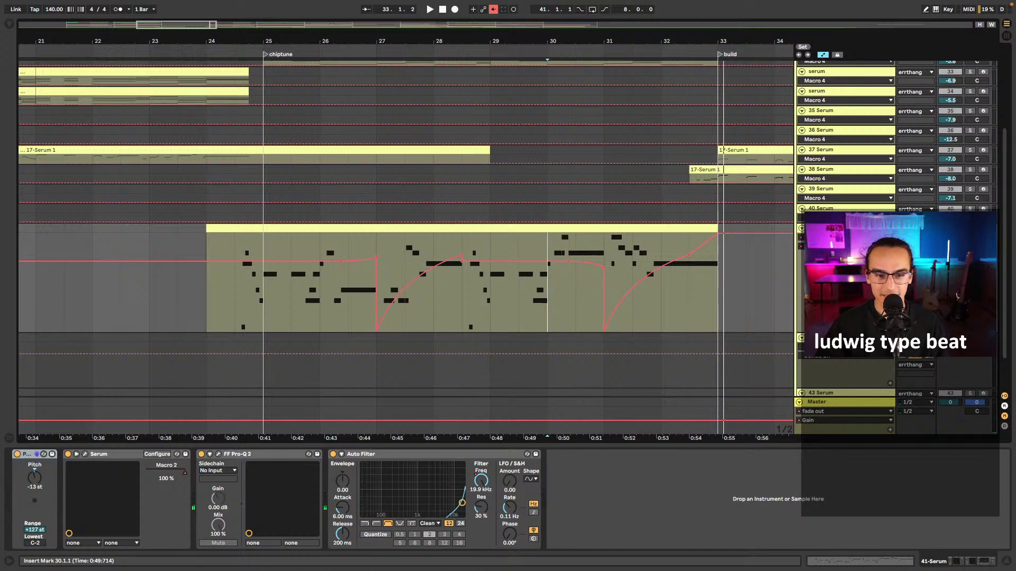
pyautogui.press('a')
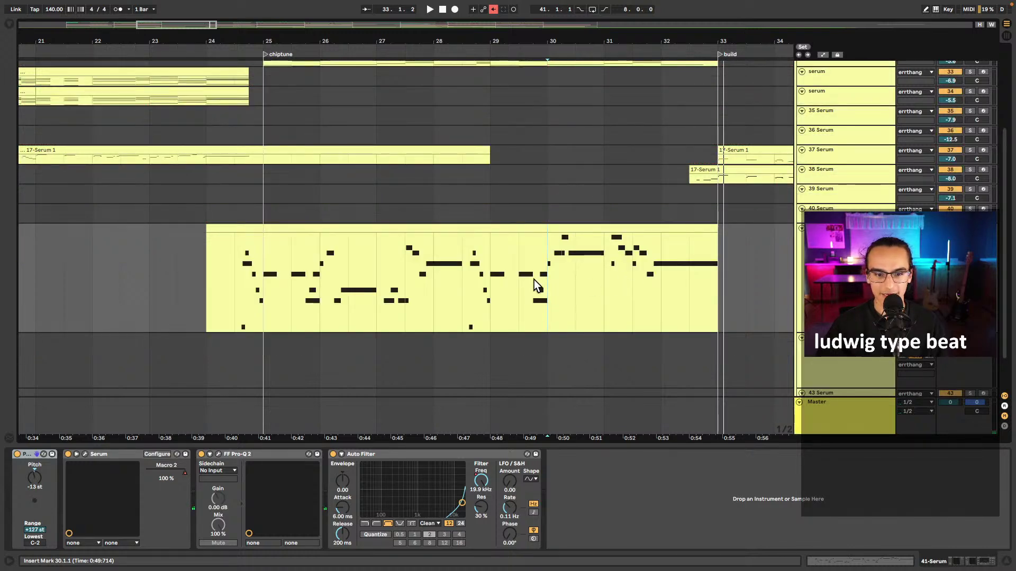
# - Look over the arrangement around the build section and re-enable the overridden automation
pyautogui.scroll(-2, 534, 280)
pyautogui.hscroll(2, 534, 280)
pyautogui.scroll(-2, 518, 282)
pyautogui.hscroll(2, 519, 287)
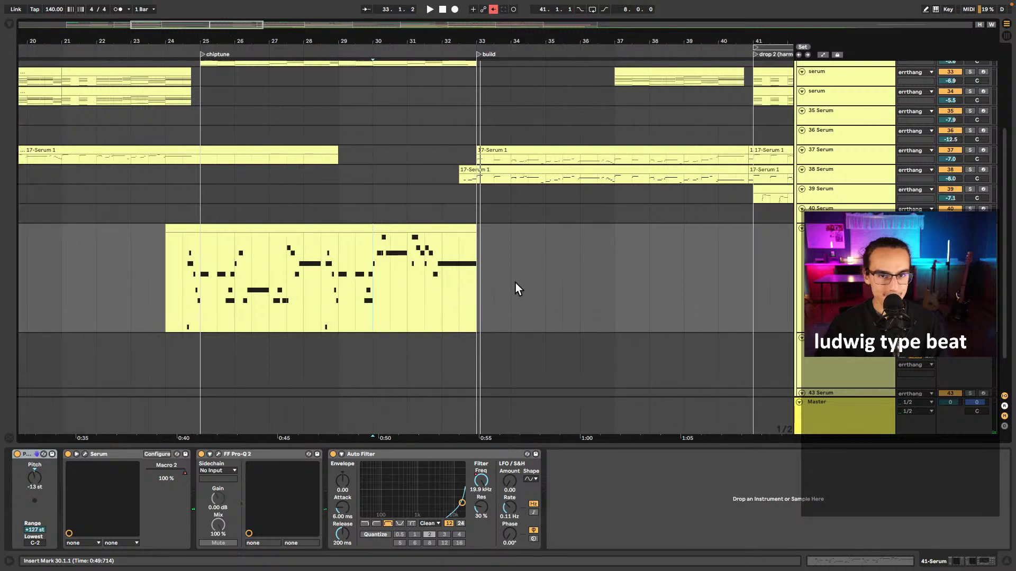
pyautogui.click(493, 9)
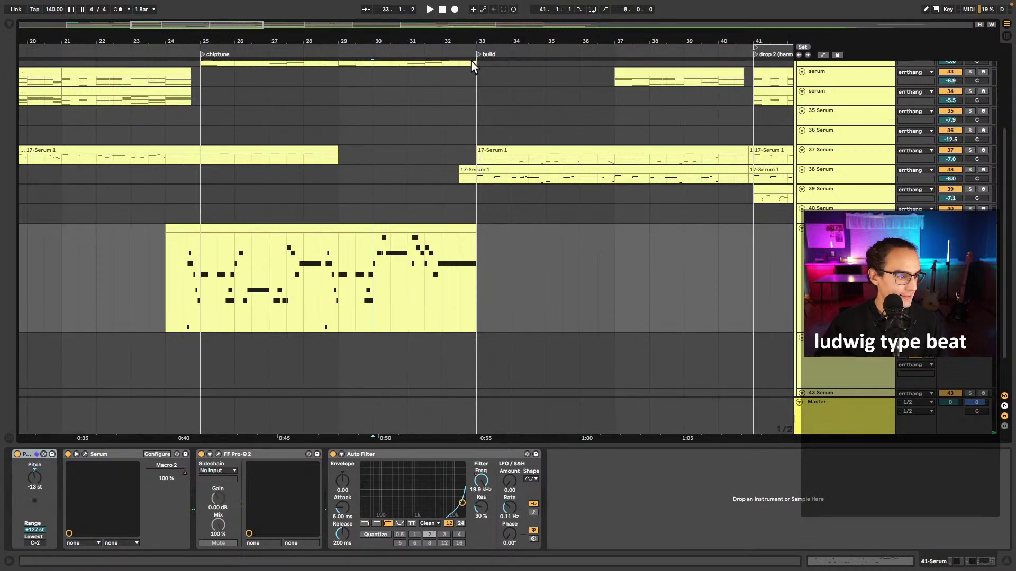
# - Trim the first bar off the 30-SF Piano 1 3 clip before the piano section so it starts at 48.1.1
pyautogui.scroll(-5, 450, 204)
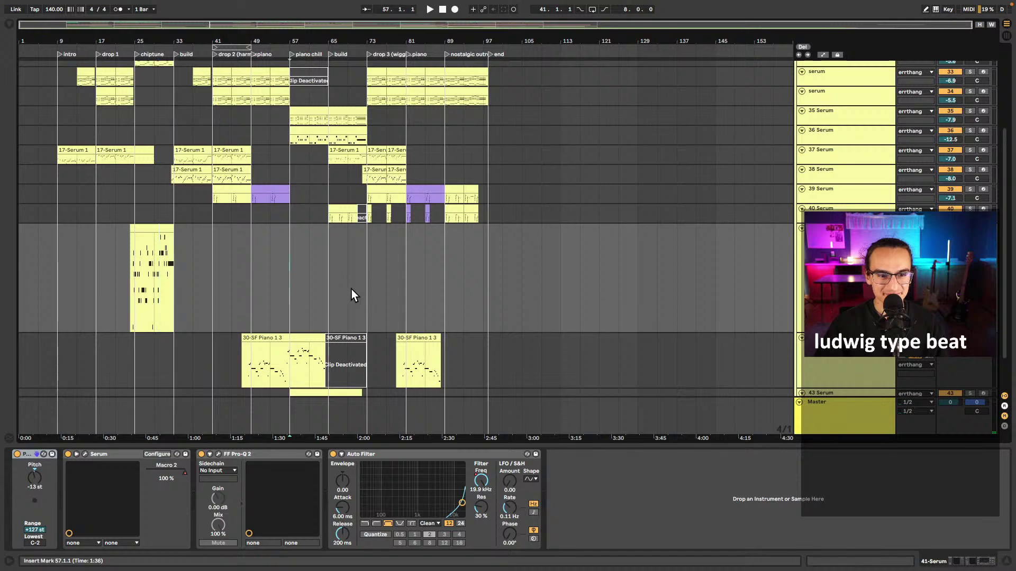
pyautogui.scroll(5, 344, 290)
pyautogui.click(255, 286)
pyautogui.scroll(-3, 255, 290)
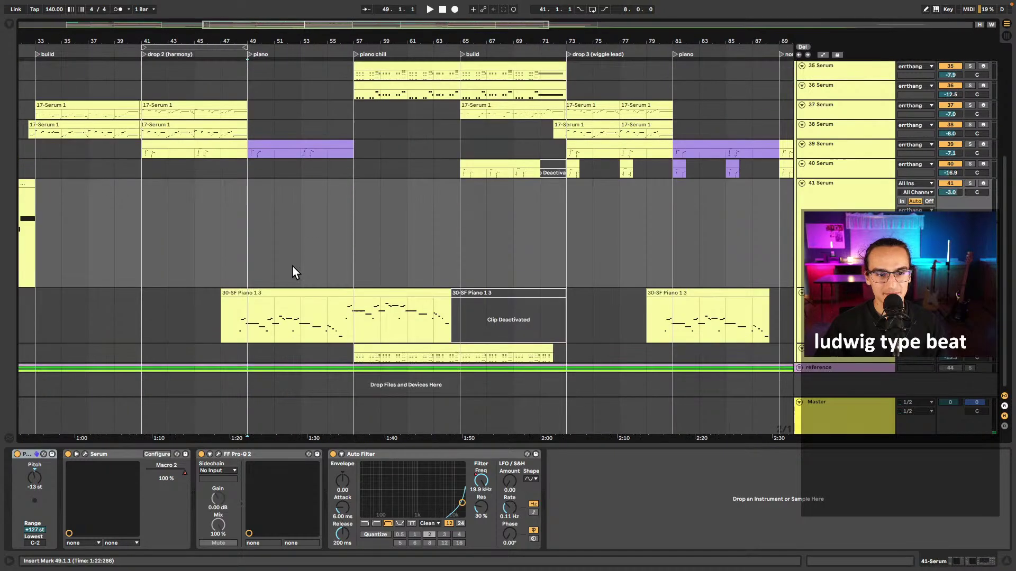
pyautogui.scroll(3, 247, 274)
pyautogui.click(233, 316)
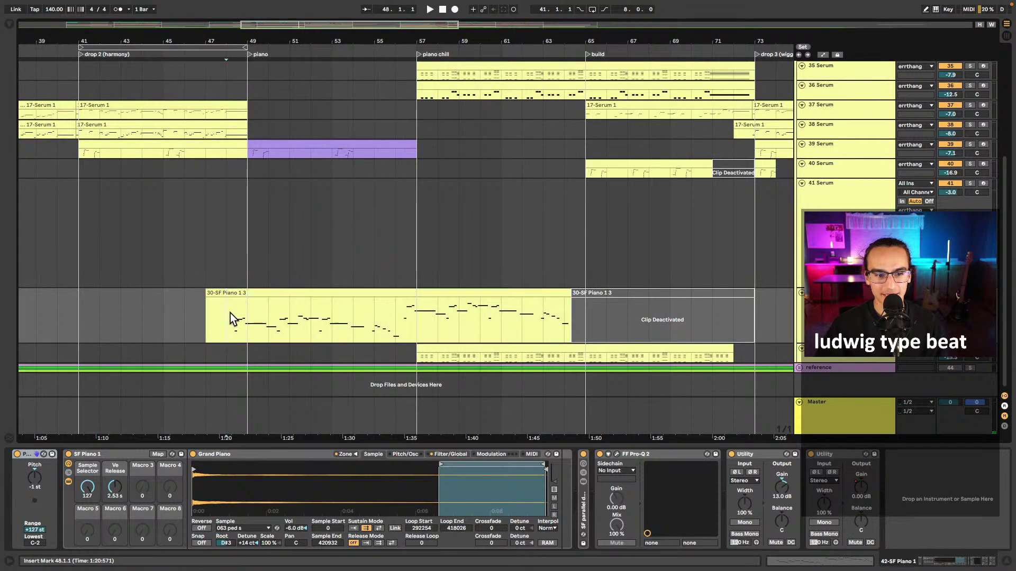
pyautogui.moveTo(218, 299); pyautogui.dragTo(224, 305)
pyautogui.press('Delete')
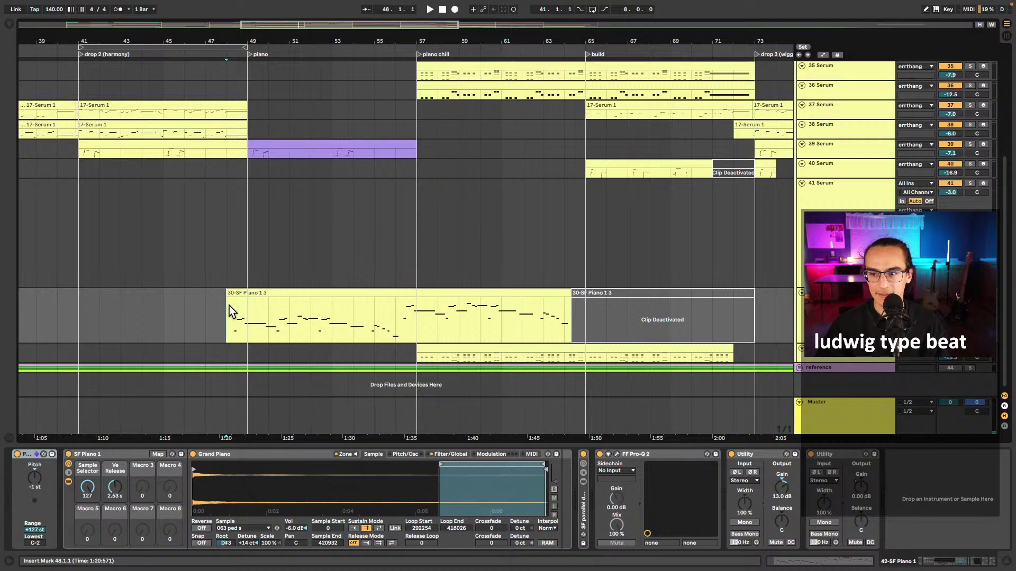
# - Audition the SF Piano 1 melody from 48.1.1 into the piano chill section, and return the insert marker to 48.1.1
pyautogui.press('space')
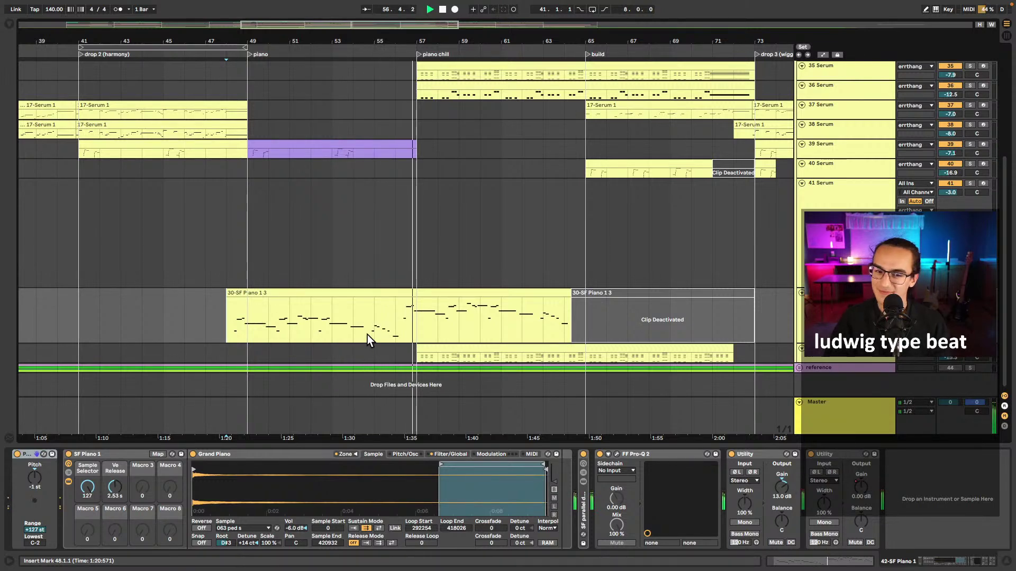
pyautogui.click(399, 326)
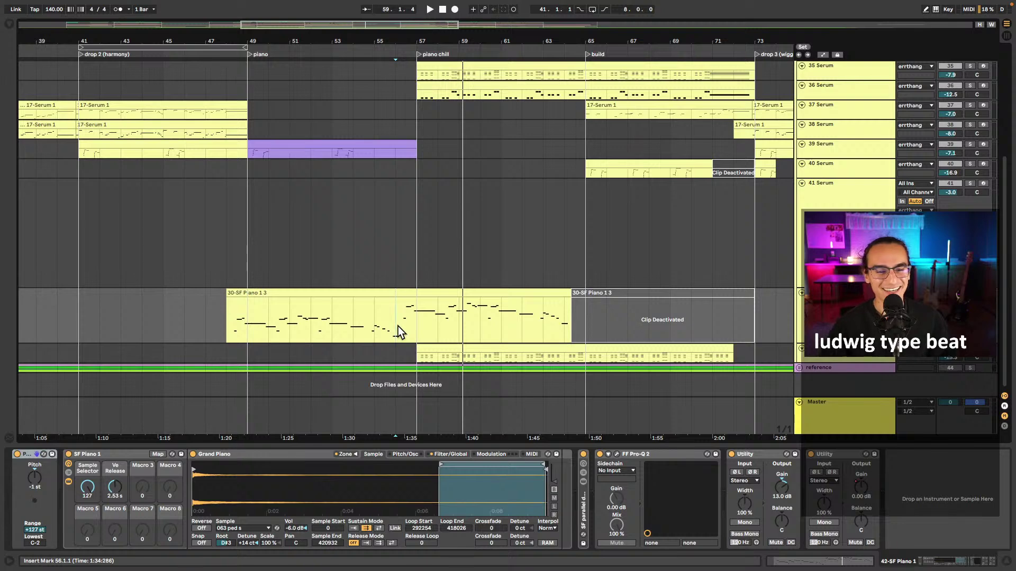
pyautogui.click(229, 322)
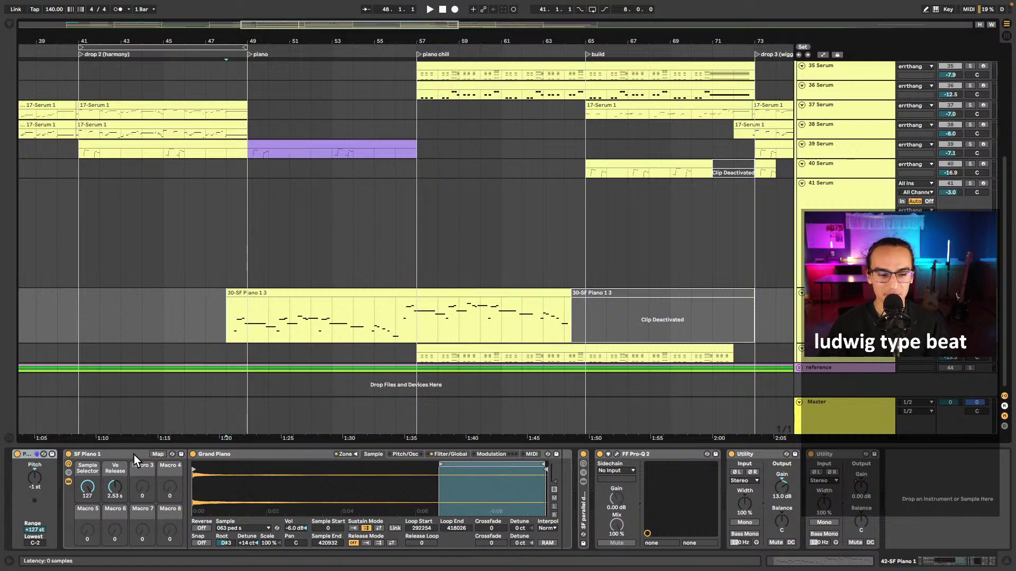
# - Select the SF Piano 1 instrument and examine the Grand Piano sampler's sample zones in an enlarged zone editor
pyautogui.click(134, 455)
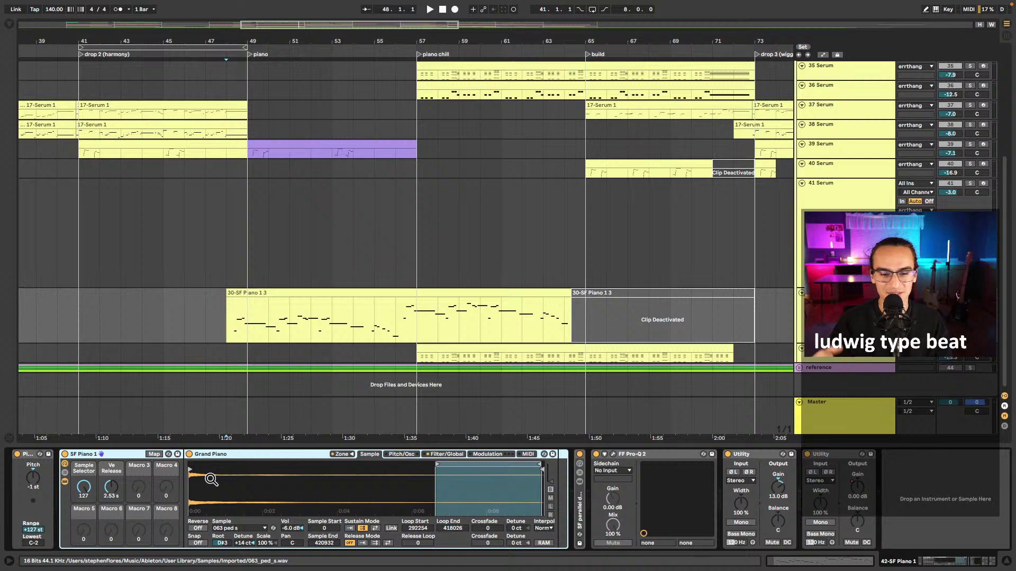
pyautogui.click(348, 454)
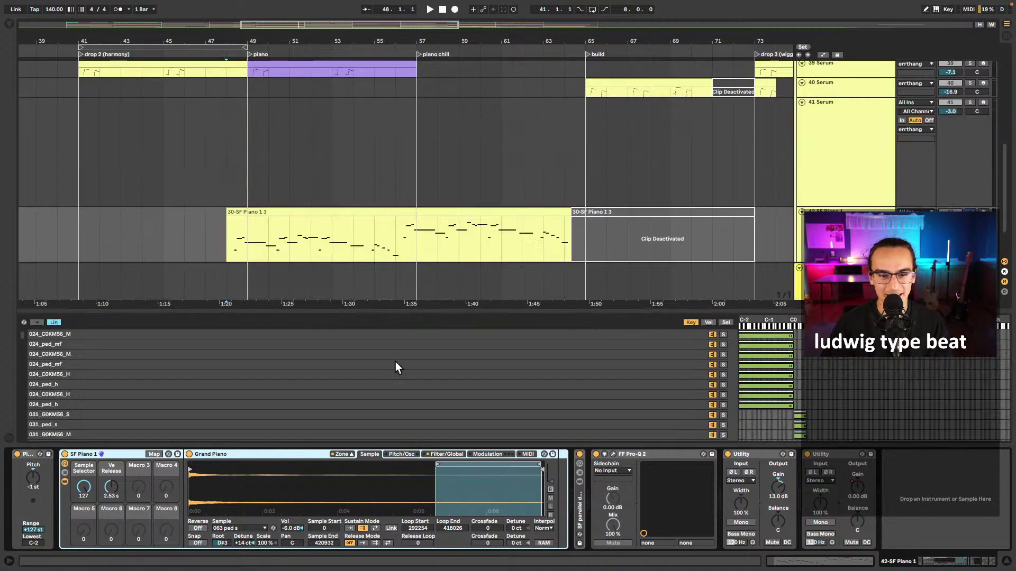
pyautogui.moveTo(405, 309); pyautogui.dragTo(481, 102)
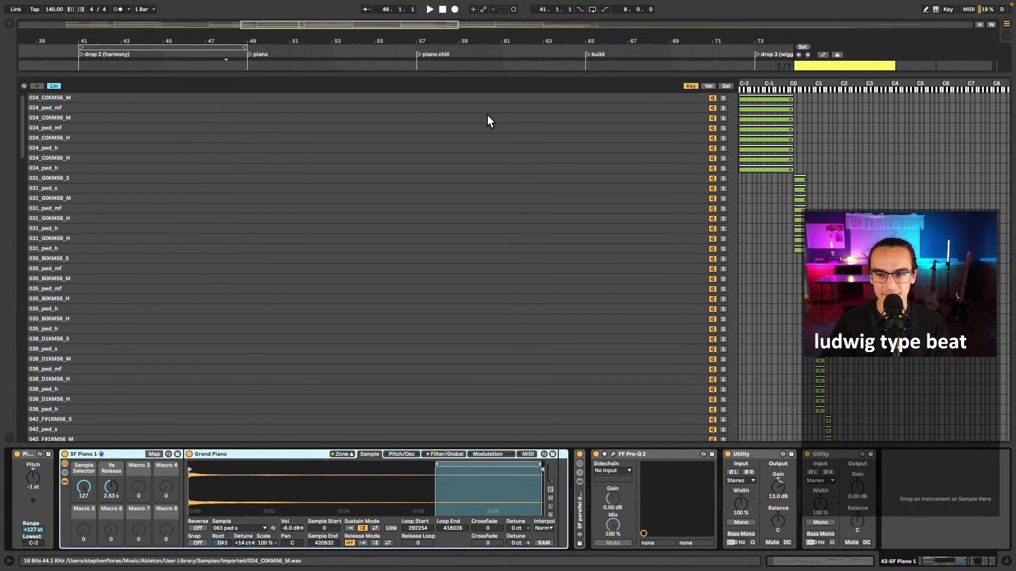
# - Look through the full list of Grand Piano sample zones and close the enlarged zone editor
pyautogui.scroll(-10, 773, 241)
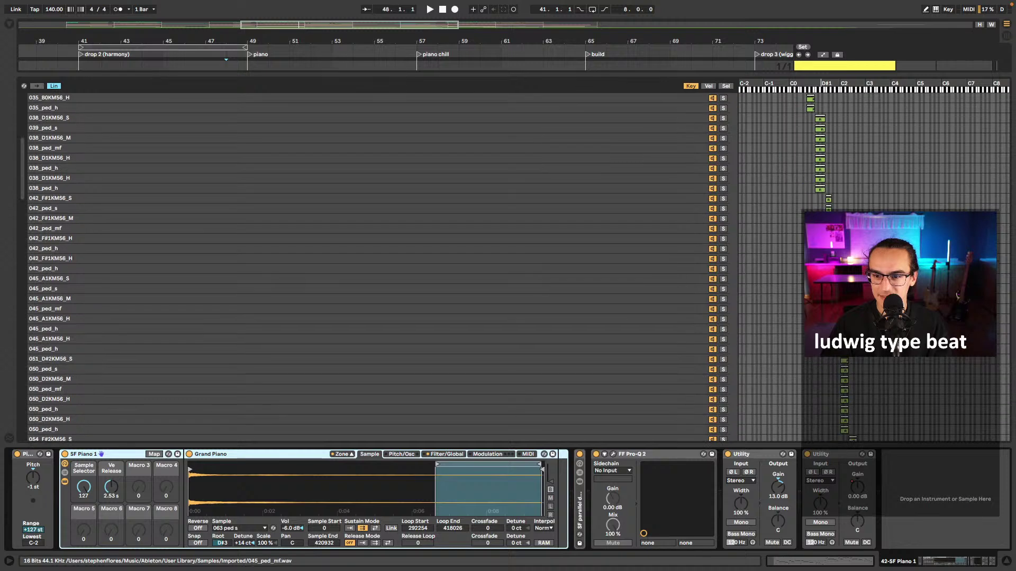
pyautogui.scroll(-15, 772, 241)
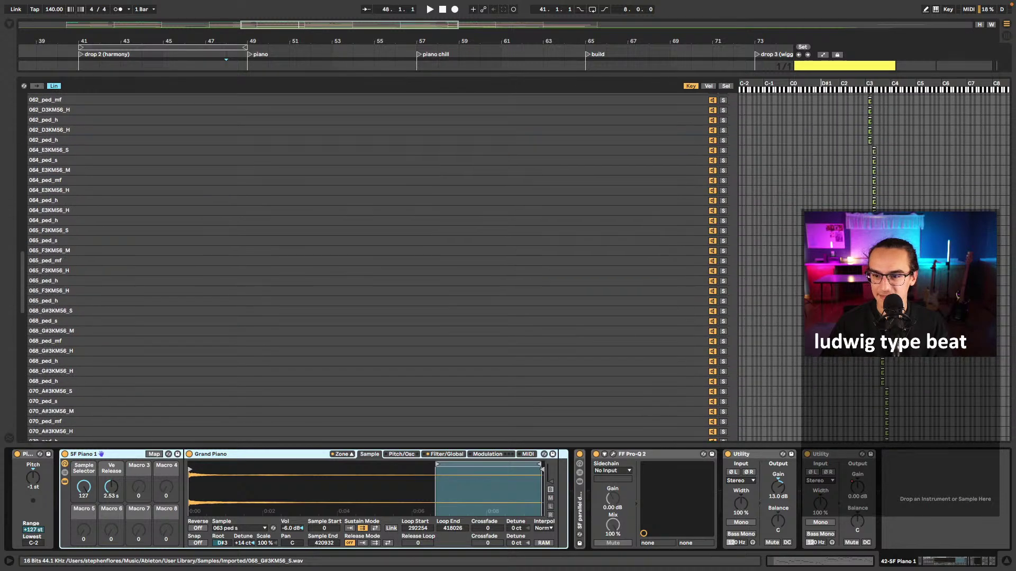
pyautogui.scroll(-15, 773, 240)
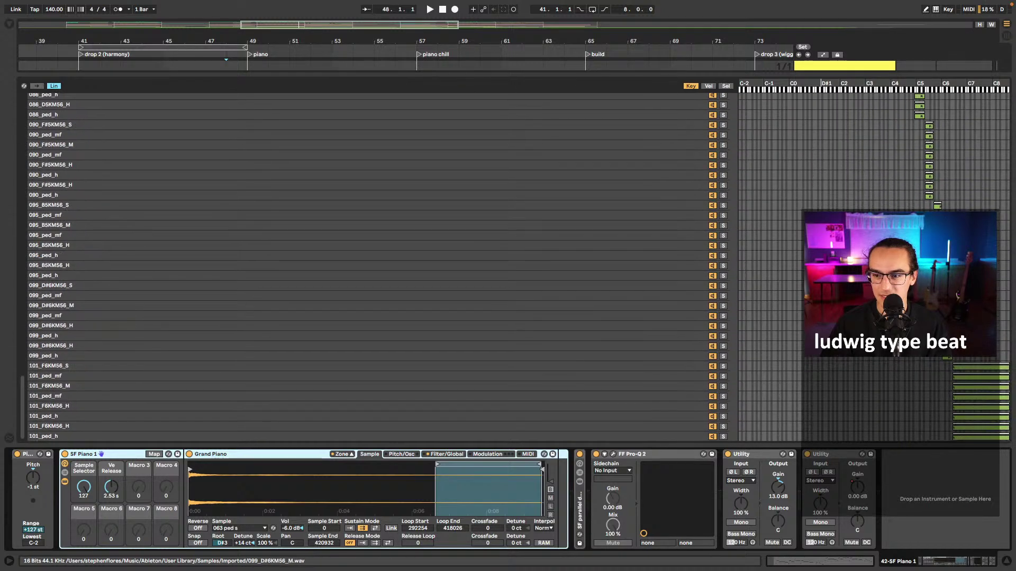
pyautogui.scroll(20, 773, 241)
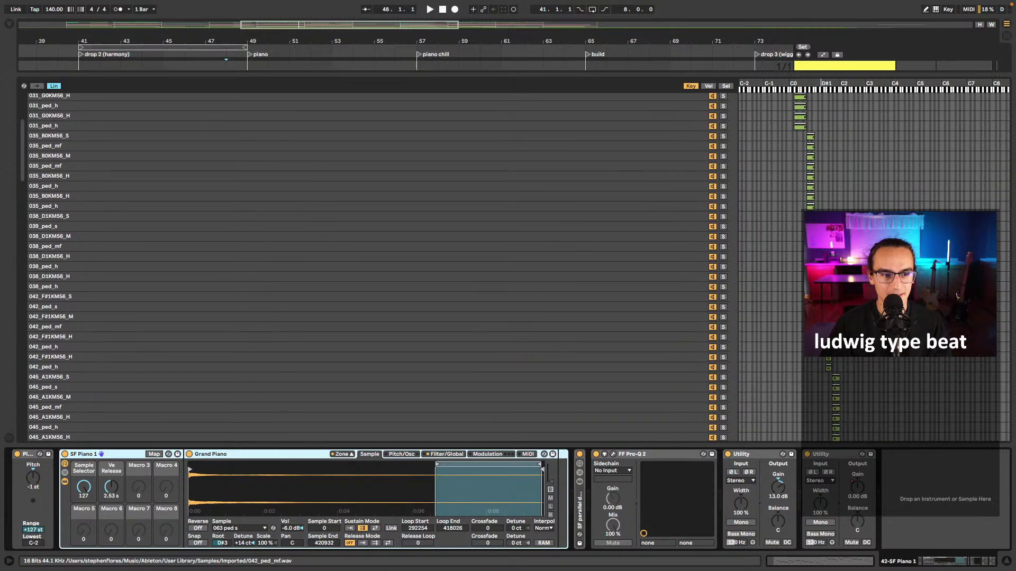
pyautogui.click(697, 74)
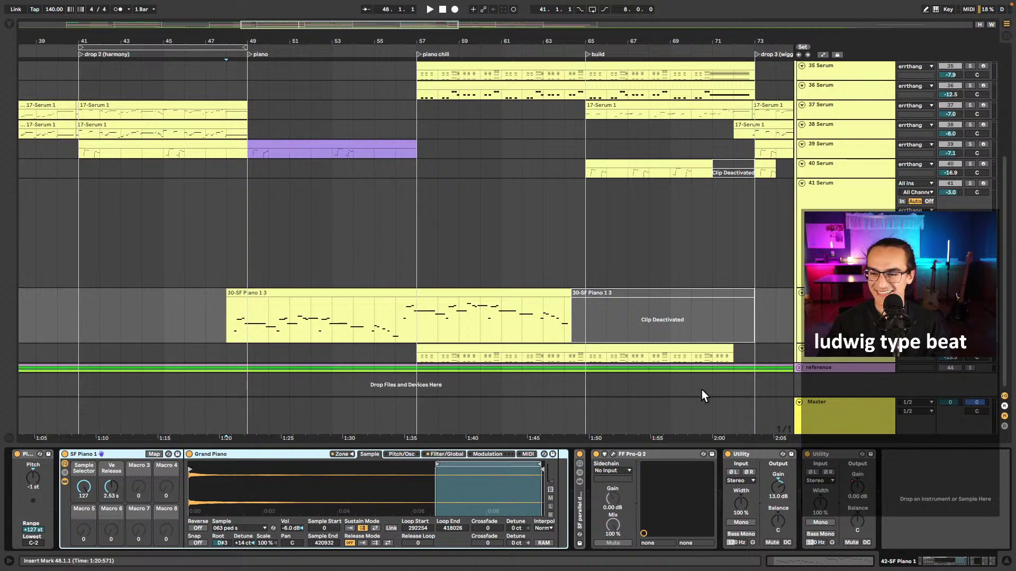
# - Audition the dry piano melody from 48.1.1 with the SF parallel delay reverb rack and FF Pro-Q 2 bypassed
pyautogui.click(596, 454)
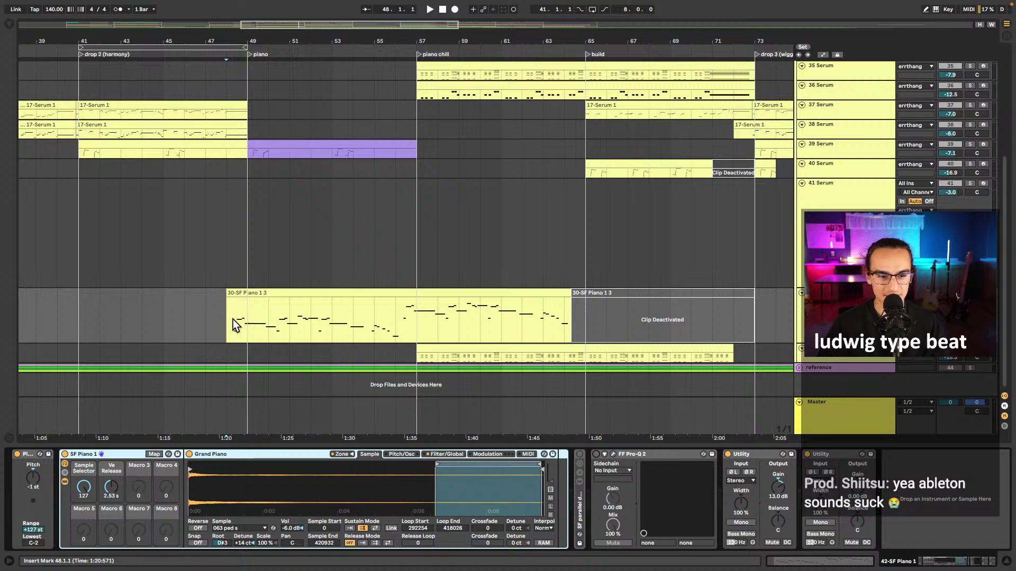
pyautogui.press('space')
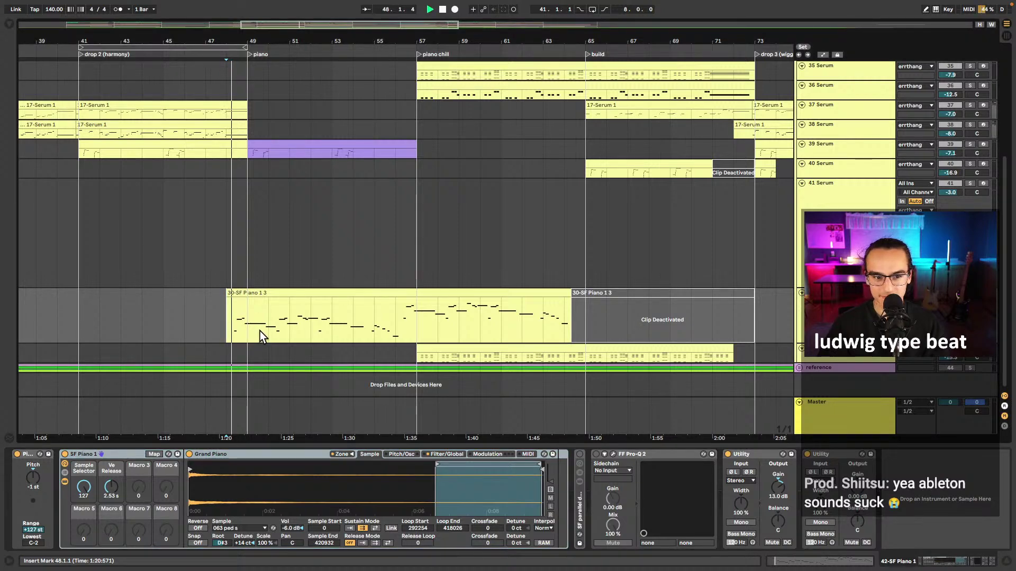
pyautogui.press('space')
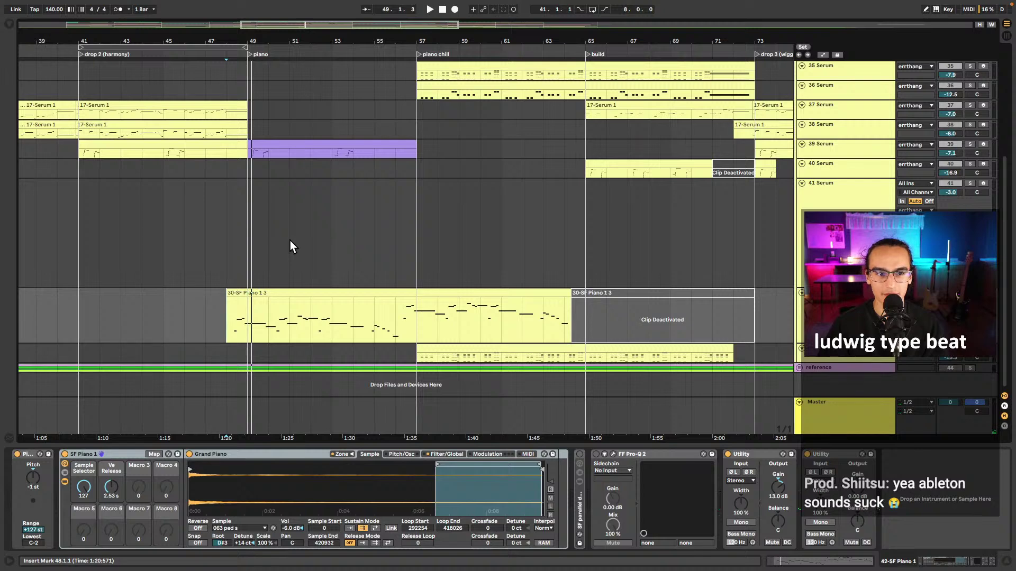
pyautogui.press('space')
pyautogui.press('space')
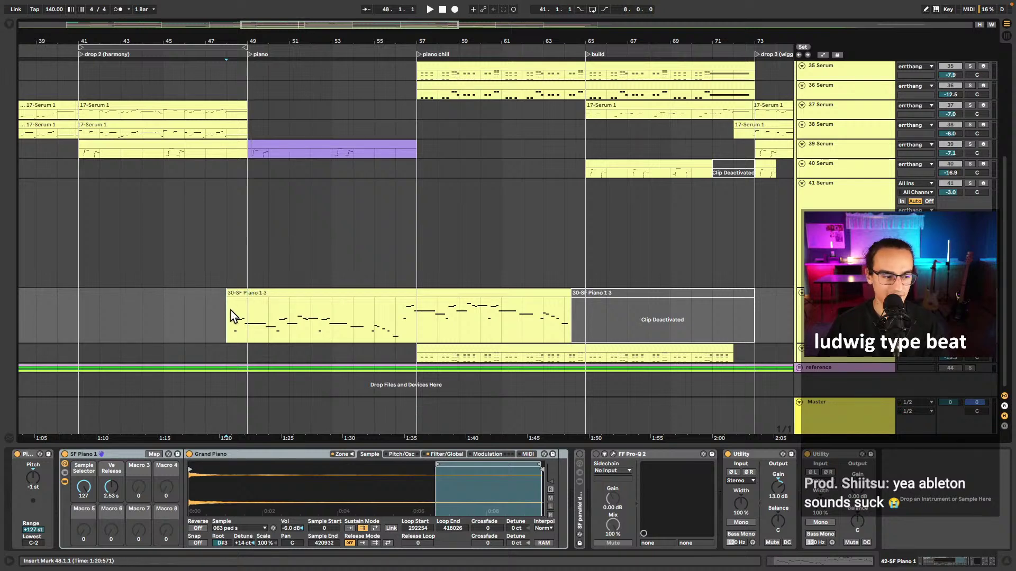
pyautogui.press('space')
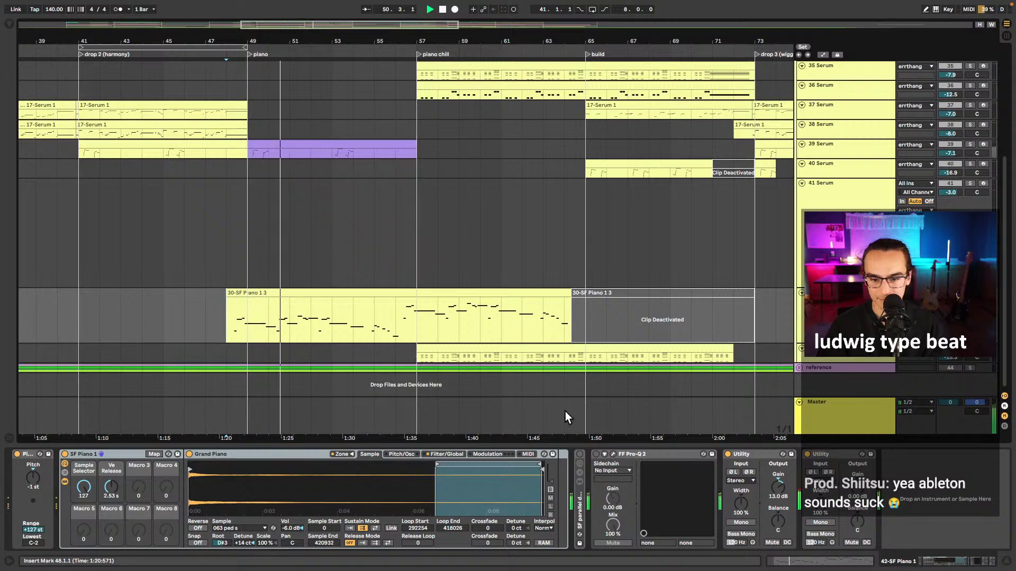
pyautogui.press('space')
# - Re-enable the SF parallel delay reverb rack and examine the devices in its dry, delay and reverb chains
pyautogui.click(580, 453)
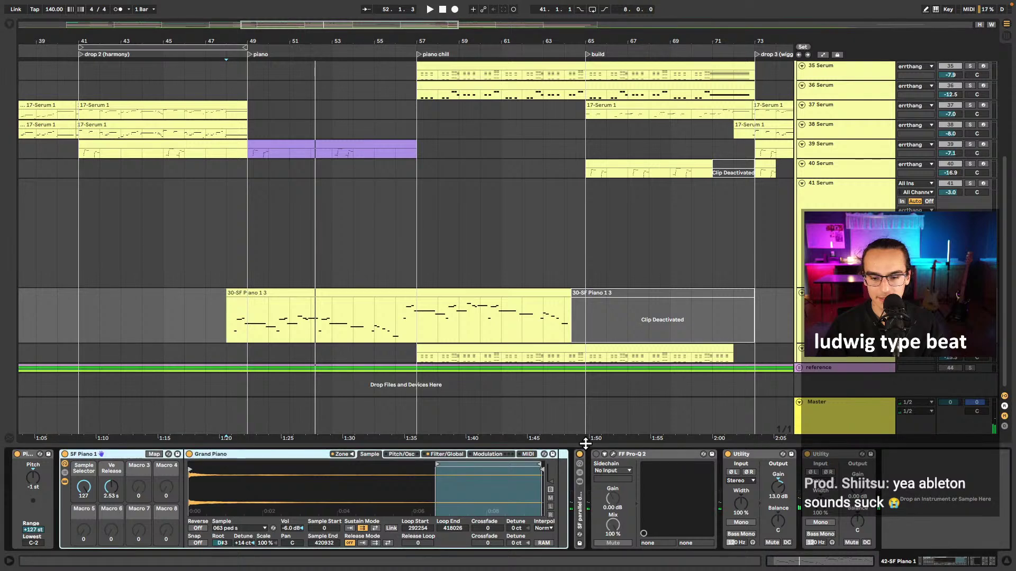
pyautogui.click(579, 474)
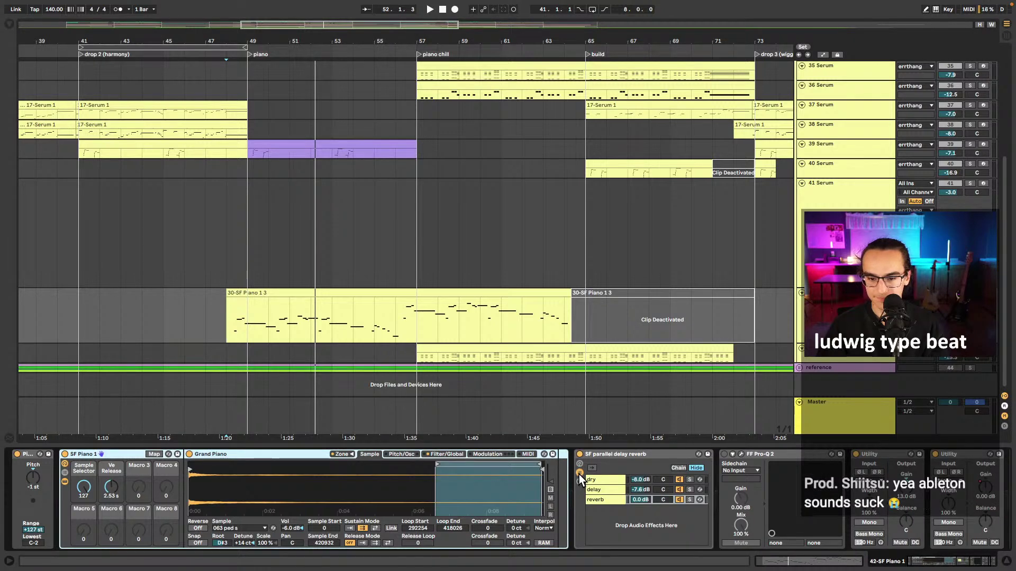
pyautogui.hscroll(3, 563, 511)
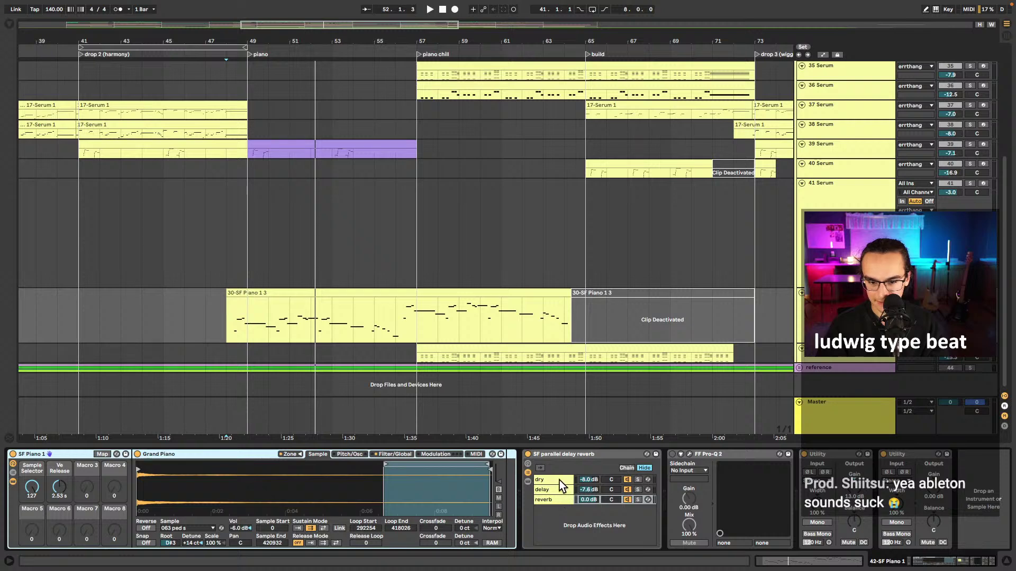
pyautogui.click(528, 482)
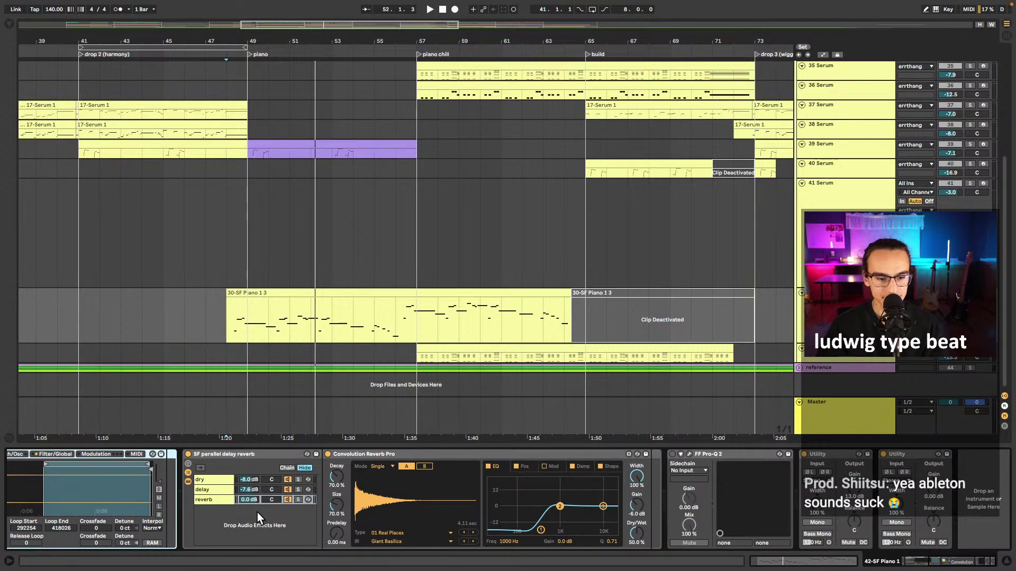
pyautogui.click(229, 500)
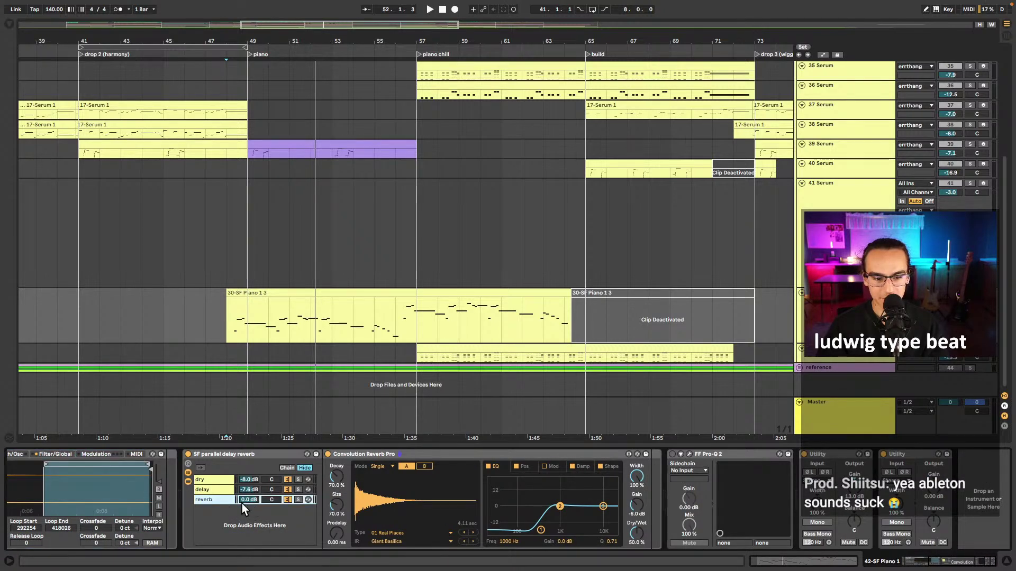
pyautogui.click(217, 491)
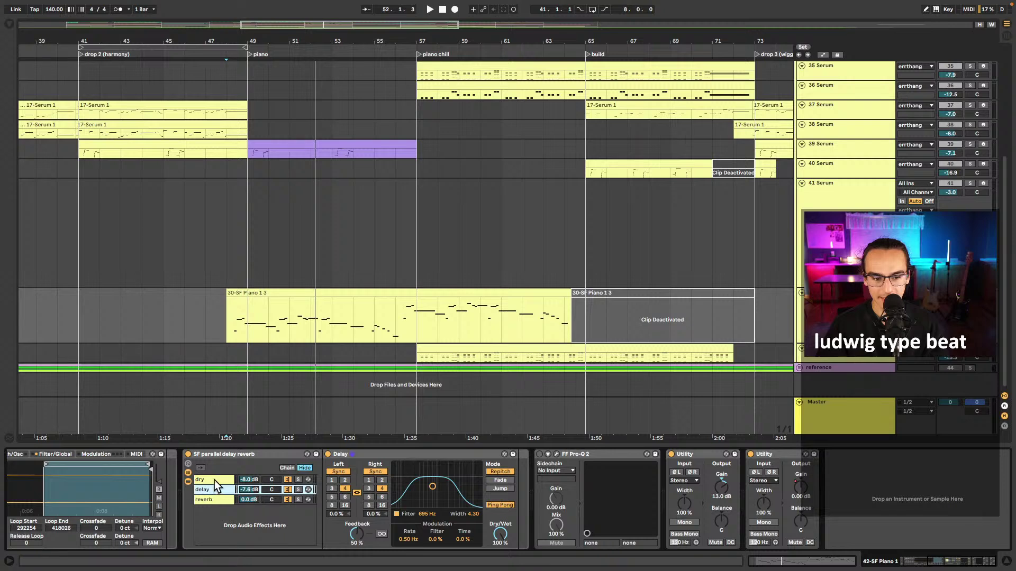
pyautogui.click(215, 479)
pyautogui.click(219, 500)
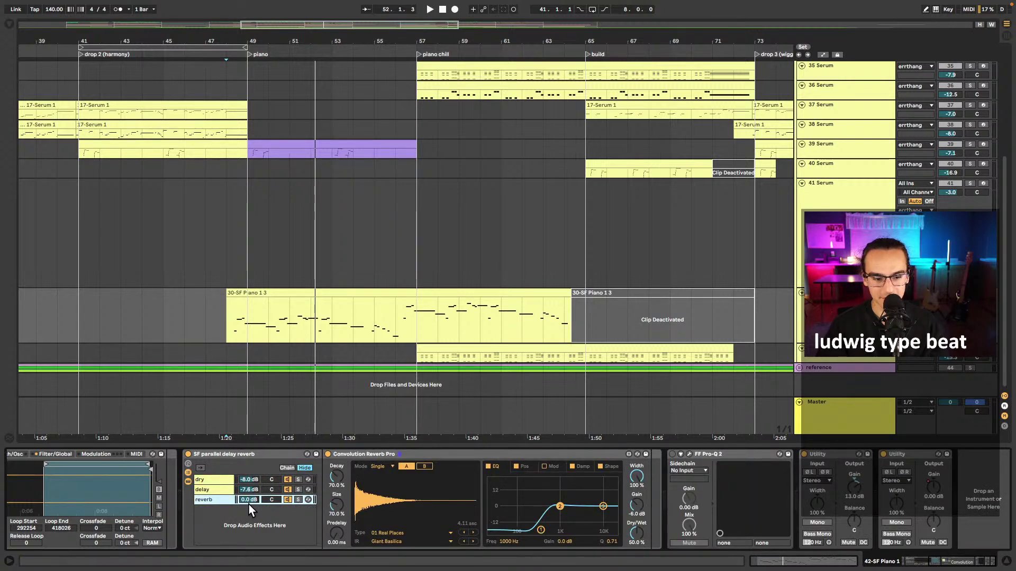
pyautogui.moveTo(249, 490); pyautogui.dragTo(249, 493)
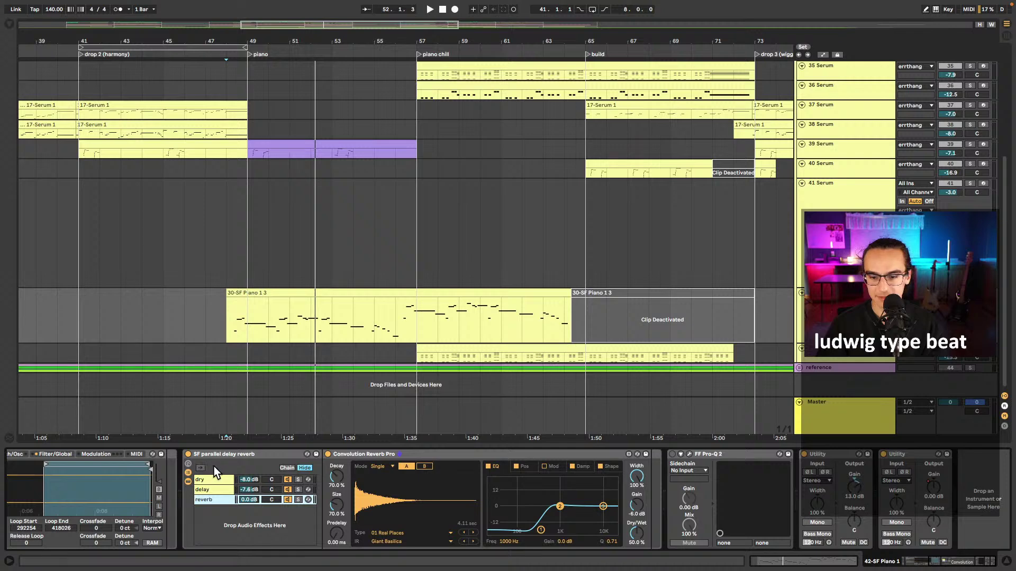
# - Audition the piano melody from 48.1.1 through the parallel delay and reverb chains
pyautogui.click(234, 328)
pyautogui.press('space')
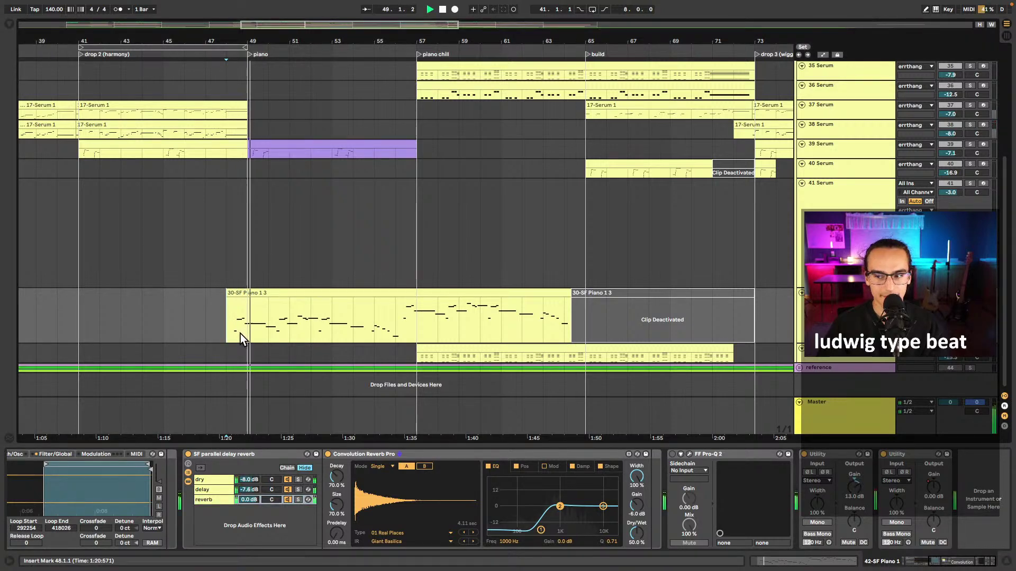
pyautogui.press('space')
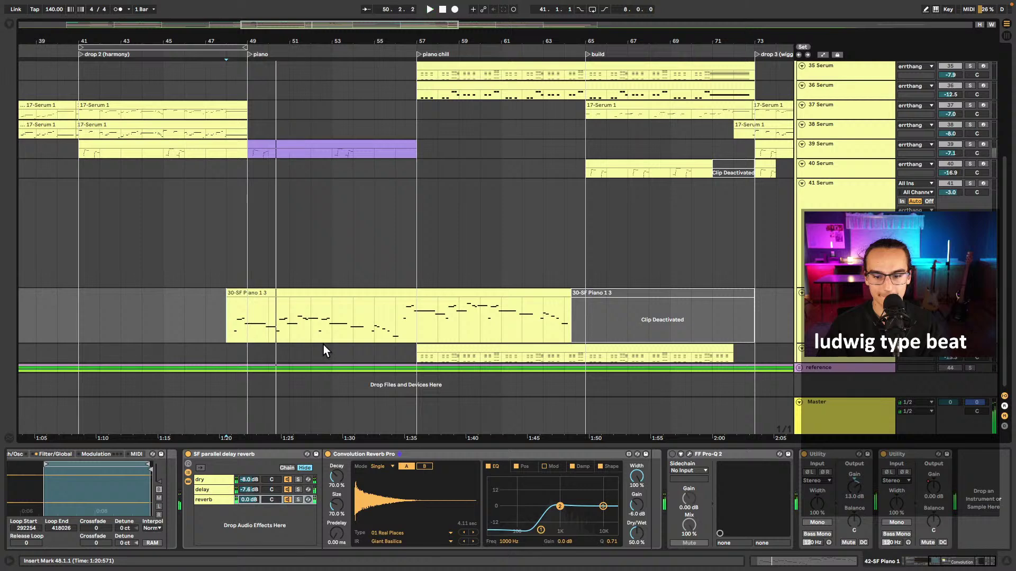
# - Re-enable FF Pro-Q 2 and examine its EQ curve while auditioning the piano from 48.1.1 and 56.1.1, and close its window
pyautogui.click(689, 454)
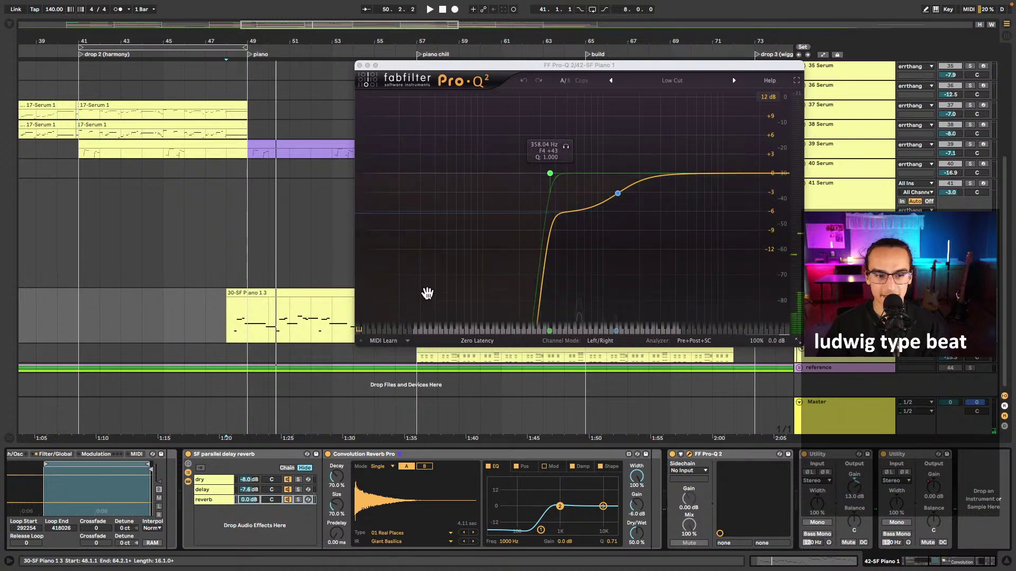
pyautogui.press('space')
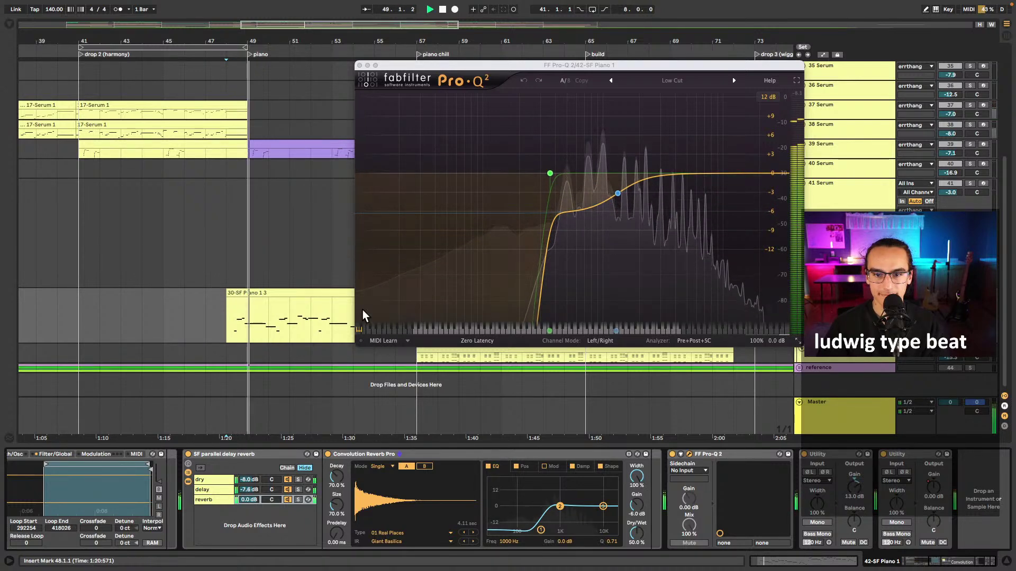
pyautogui.hscroll(1, 214, 323)
pyautogui.hscroll(8, 222, 326)
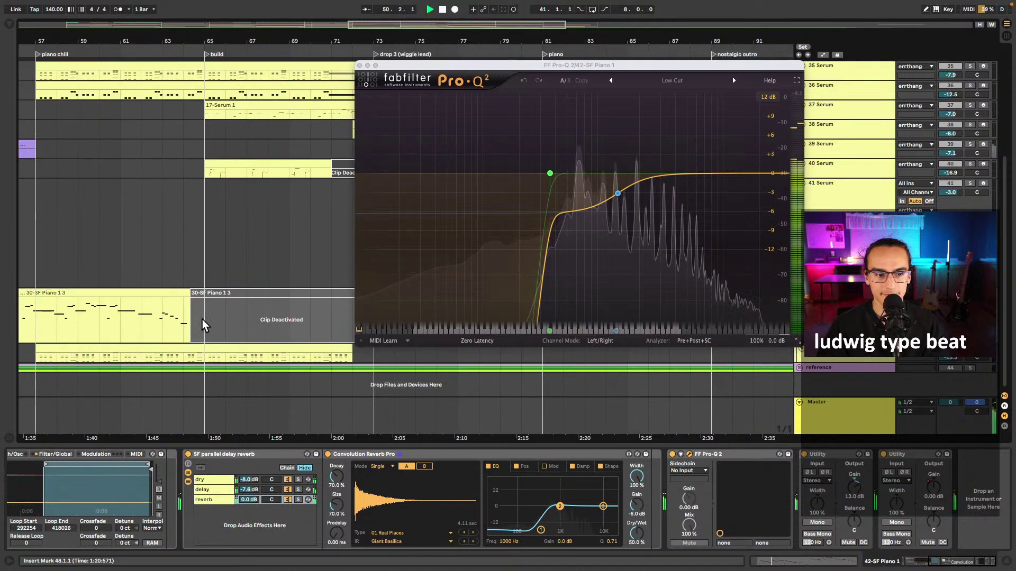
pyautogui.click(219, 326)
pyautogui.press('space')
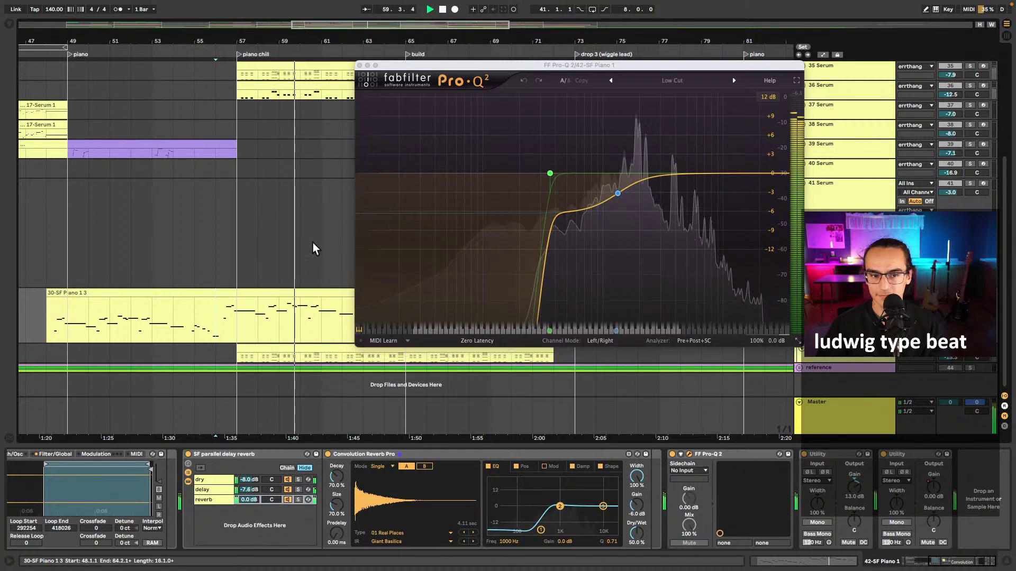
pyautogui.click(359, 65)
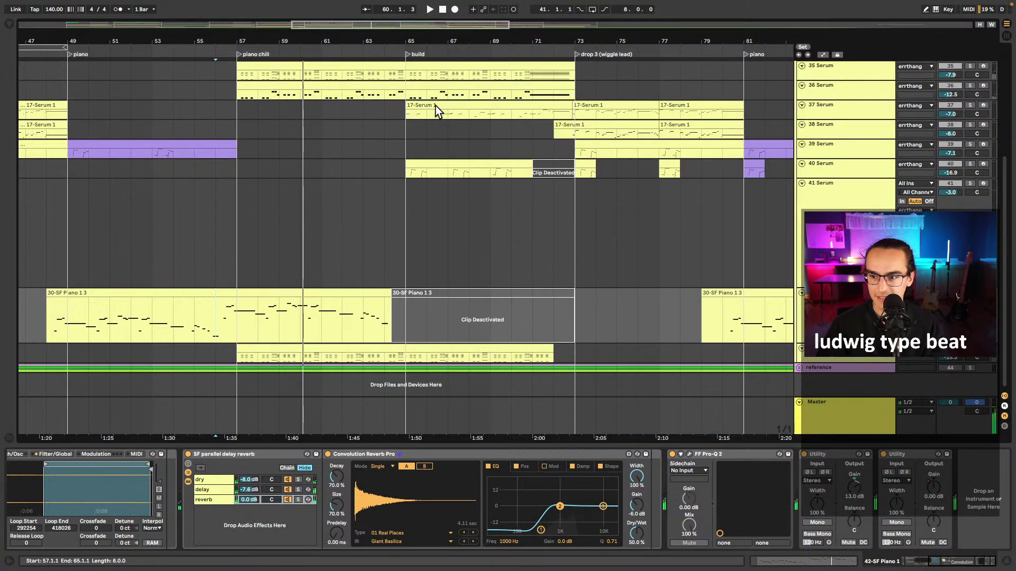
pyautogui.scroll(-2, 335, 284)
pyautogui.scroll(-1, 336, 285)
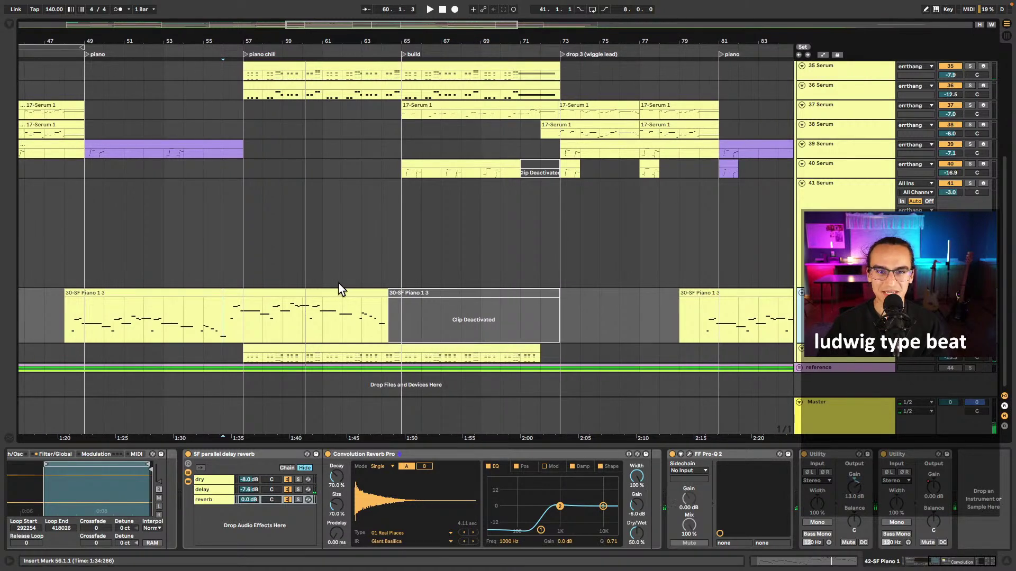
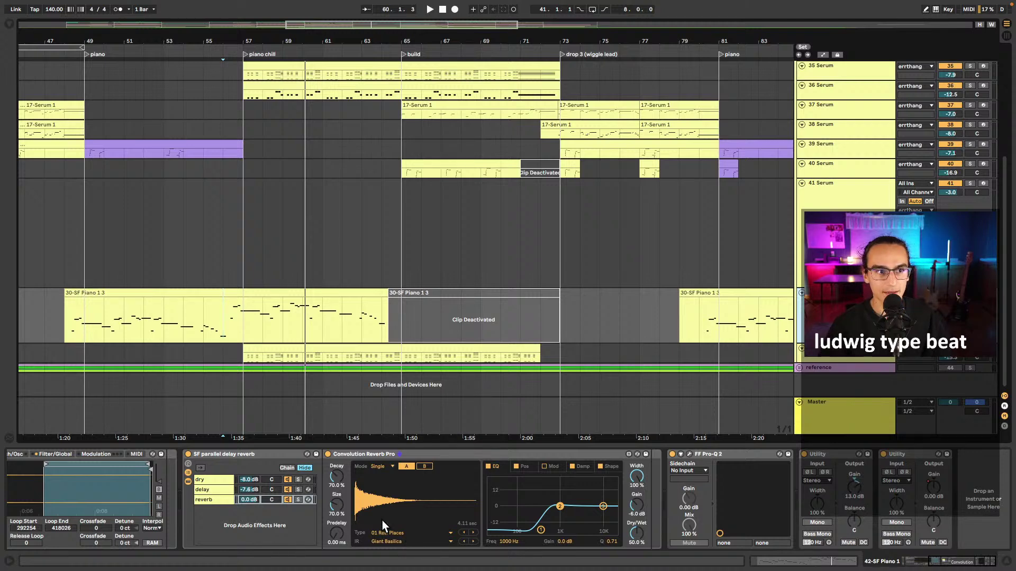
# - Add the stock Reverb from the audio effects after the delay reverb rack to view its controls, and delete it
pyautogui.click(10, 24)
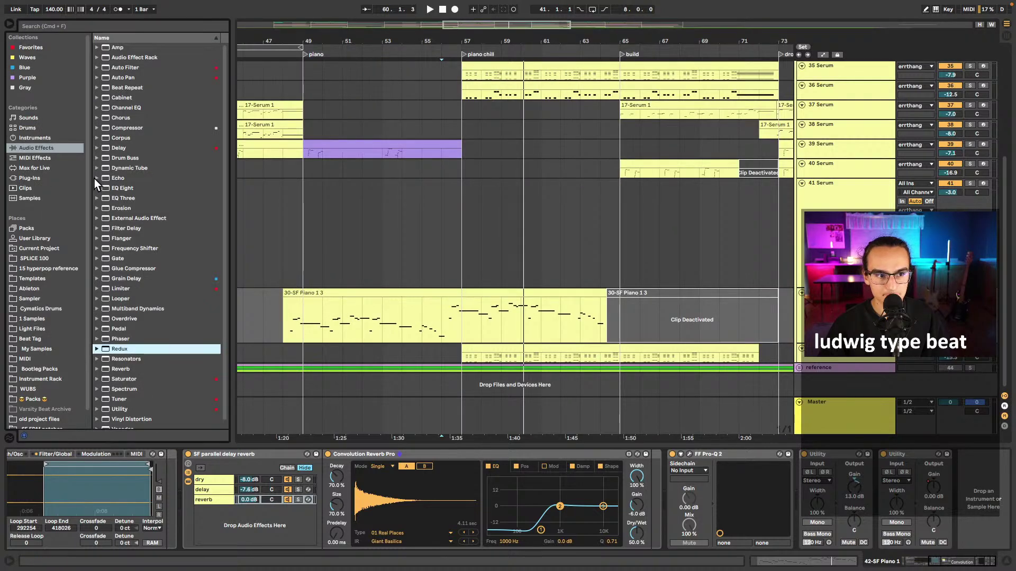
pyautogui.scroll(-1, 178, 337)
pyautogui.moveTo(116, 363); pyautogui.dragTo(659, 493)
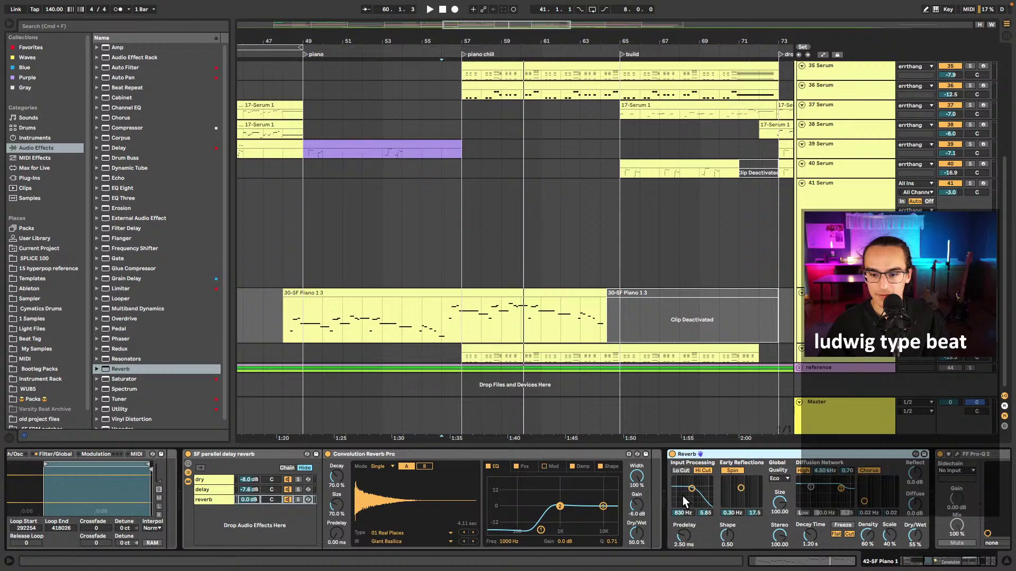
pyautogui.hscroll(5, 669, 500)
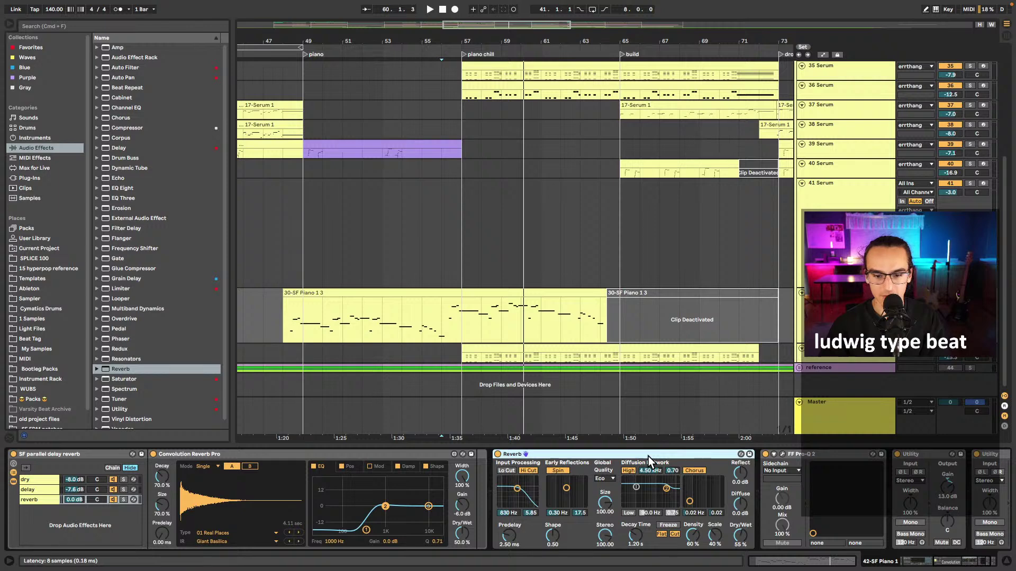
pyautogui.press('Delete')
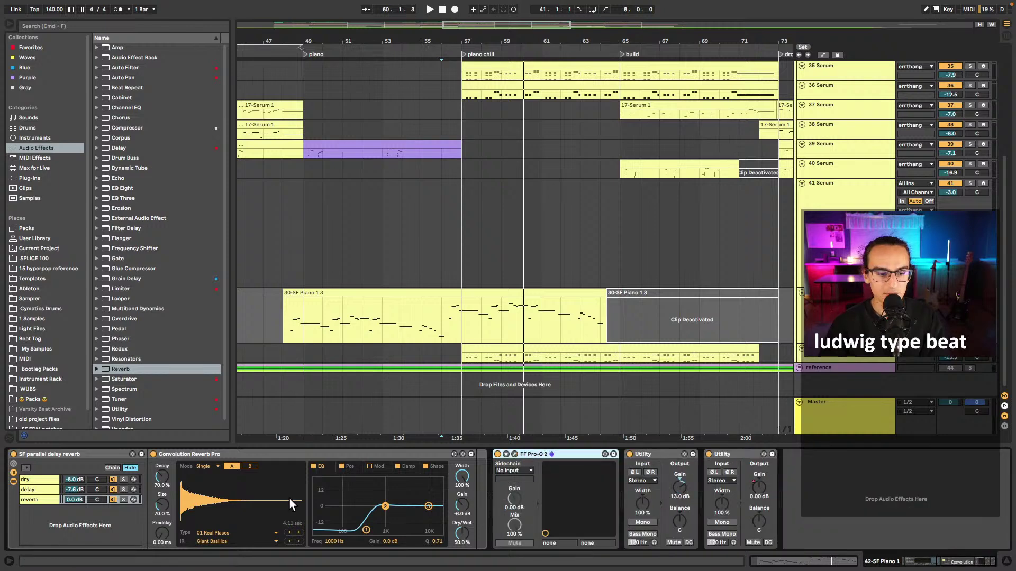
# - Take another look at Convolution Reverb Pro in the reverb chain and fold the SF parallel delay reverb rack
pyautogui.hscroll(-3, 335, 494)
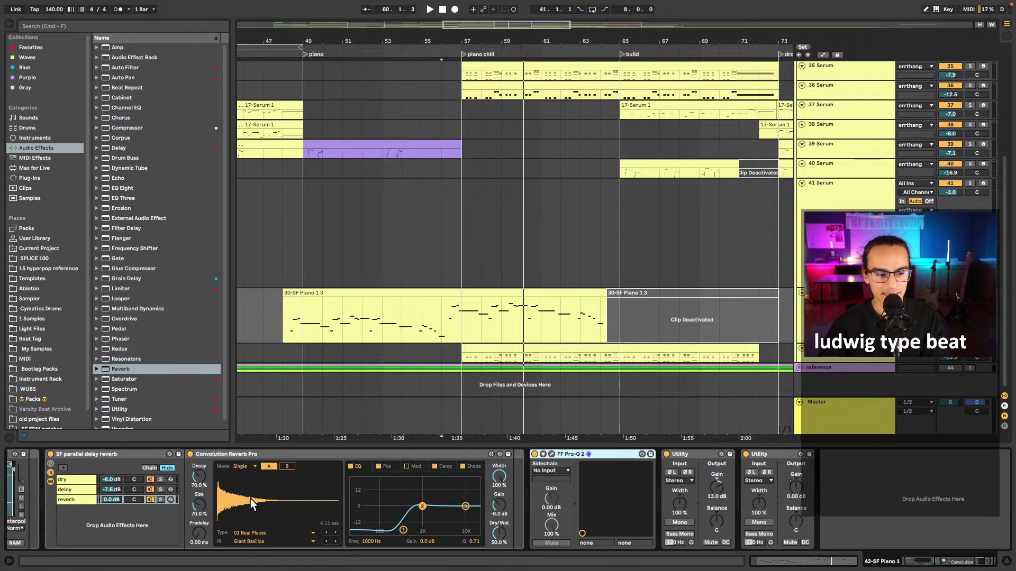
pyautogui.doubleClick(135, 455)
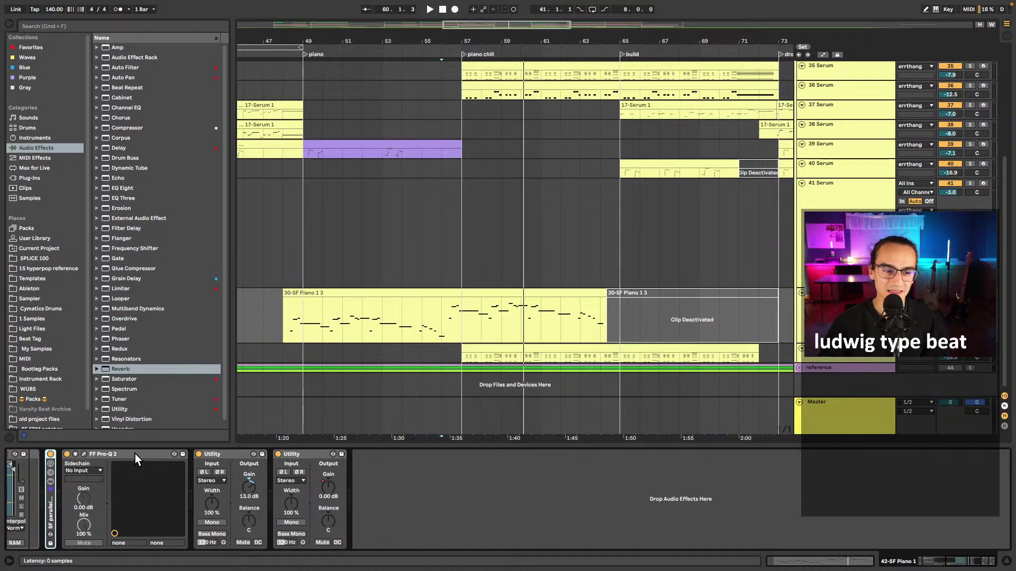
pyautogui.doubleClick(52, 503)
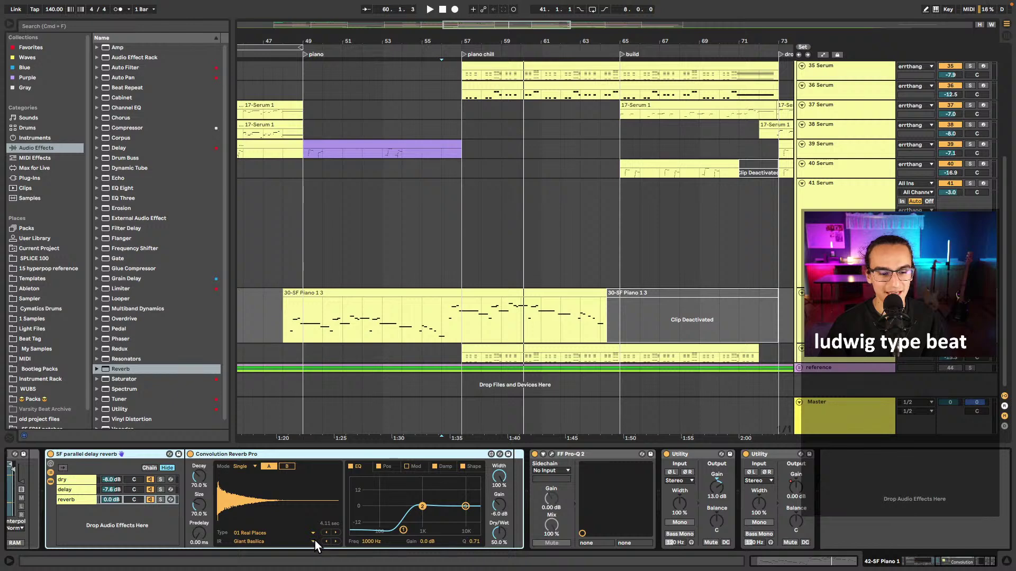
pyautogui.doubleClick(137, 455)
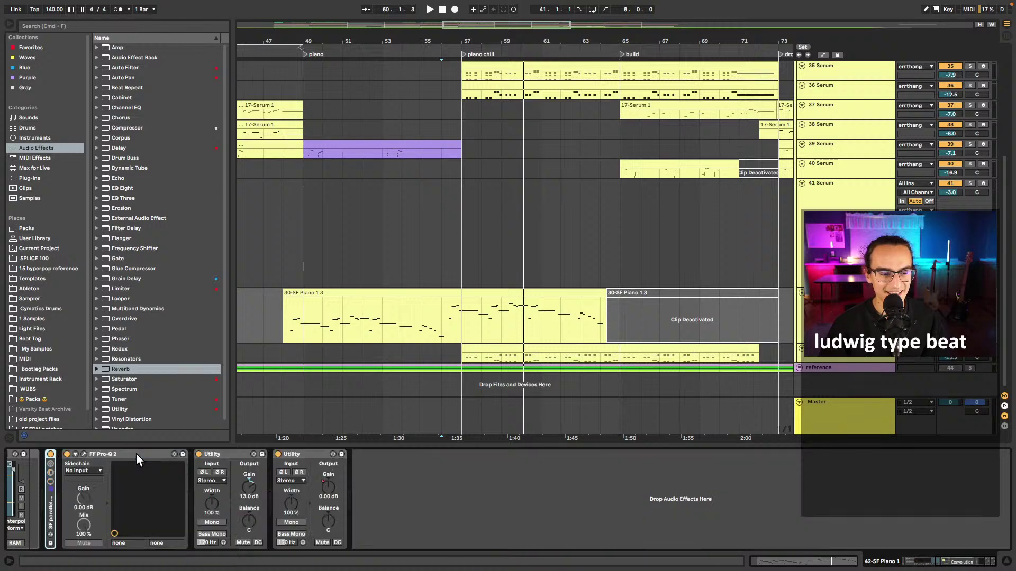
# - Move to the start of drop 3 at 73.1.1 on the 39 Serum track and hide the browser
pyautogui.click(452, 329)
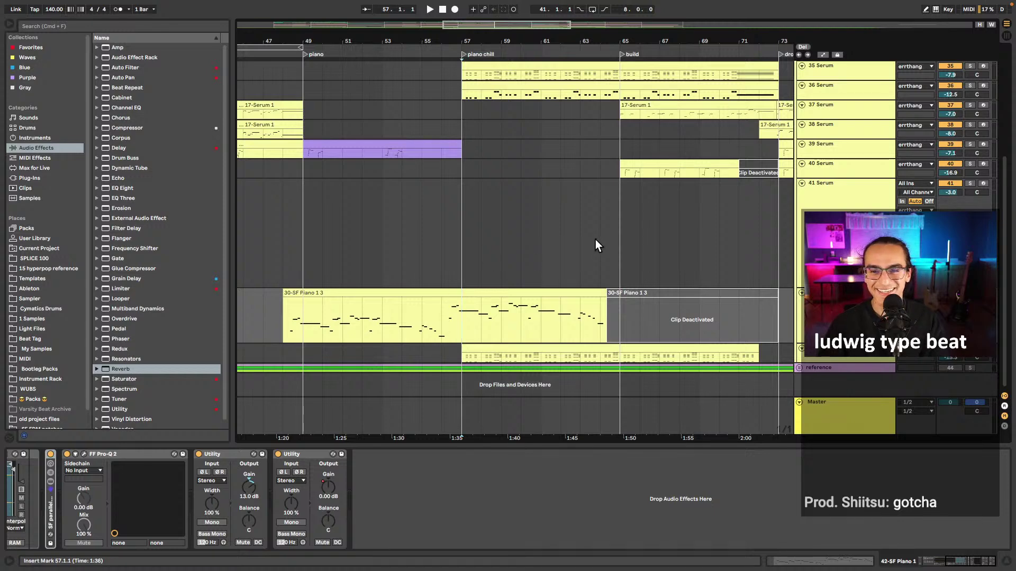
pyautogui.hscroll(5, 595, 244)
pyautogui.click(633, 152)
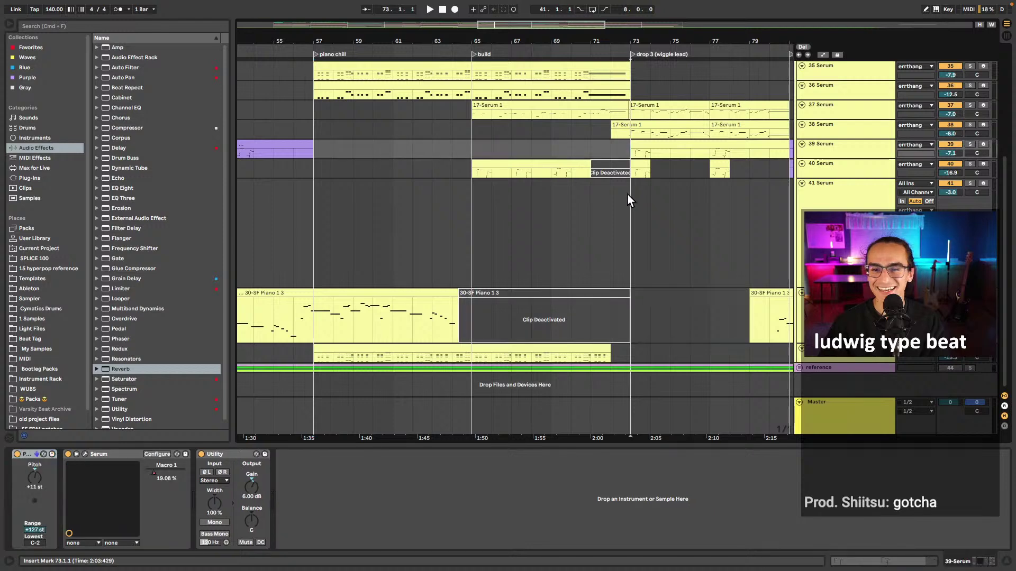
pyautogui.hscroll(3, 626, 196)
pyautogui.scroll(3, 566, 147)
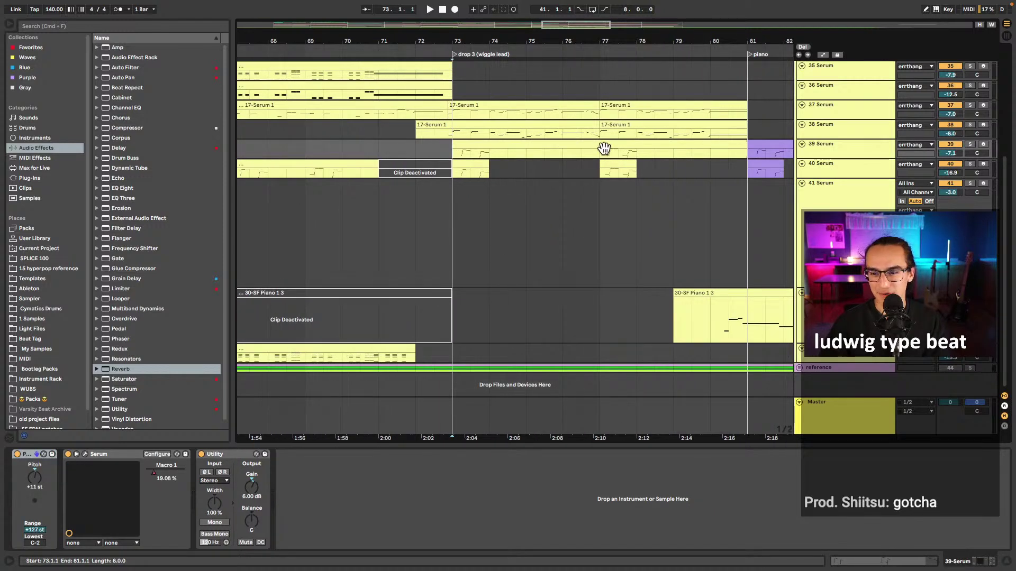
pyautogui.hscroll(2, 476, 228)
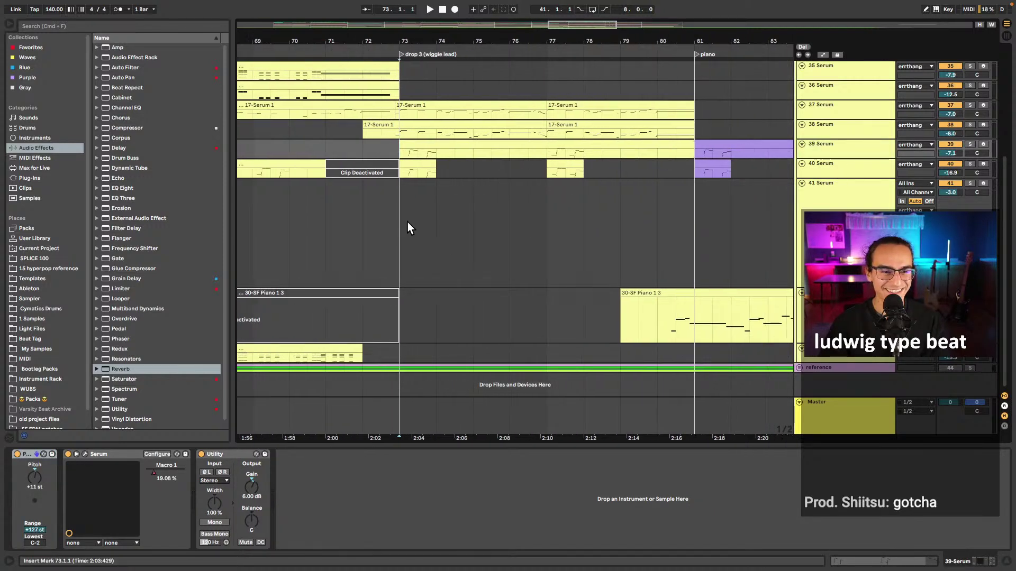
pyautogui.press('super+alt+b')
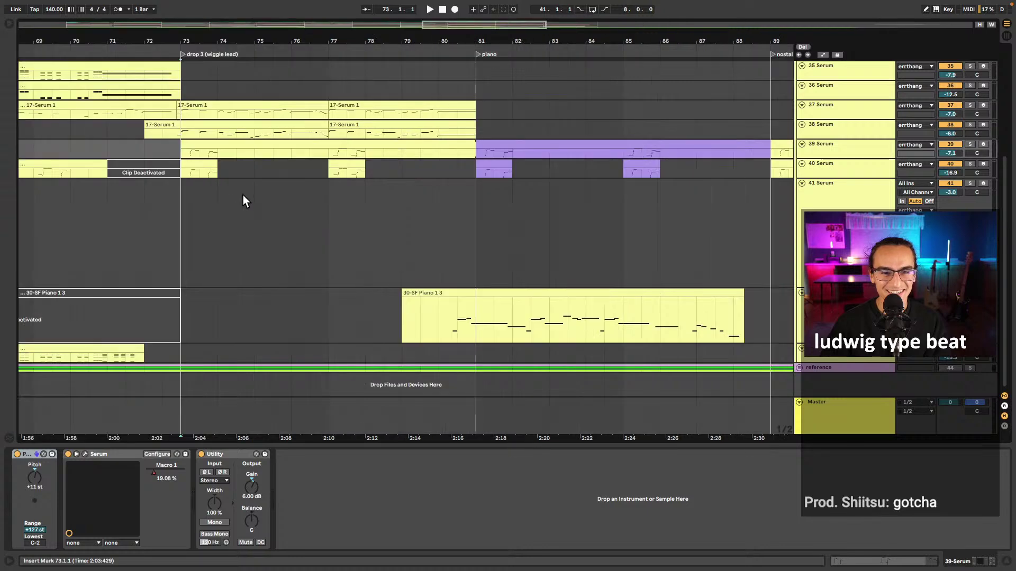
# - Solo the 39 Serum and 40 Serum tracks and audition the wiggle lead from 73.1.1
pyautogui.click(183, 170)
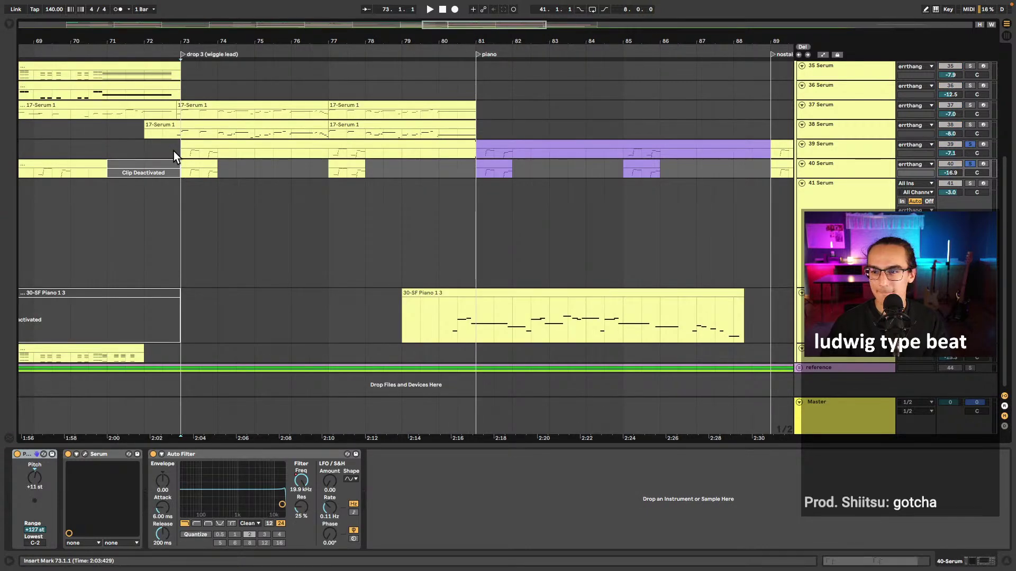
pyautogui.click(180, 152)
pyautogui.scroll(5, 192, 208)
pyautogui.click(180, 281)
pyautogui.press('space')
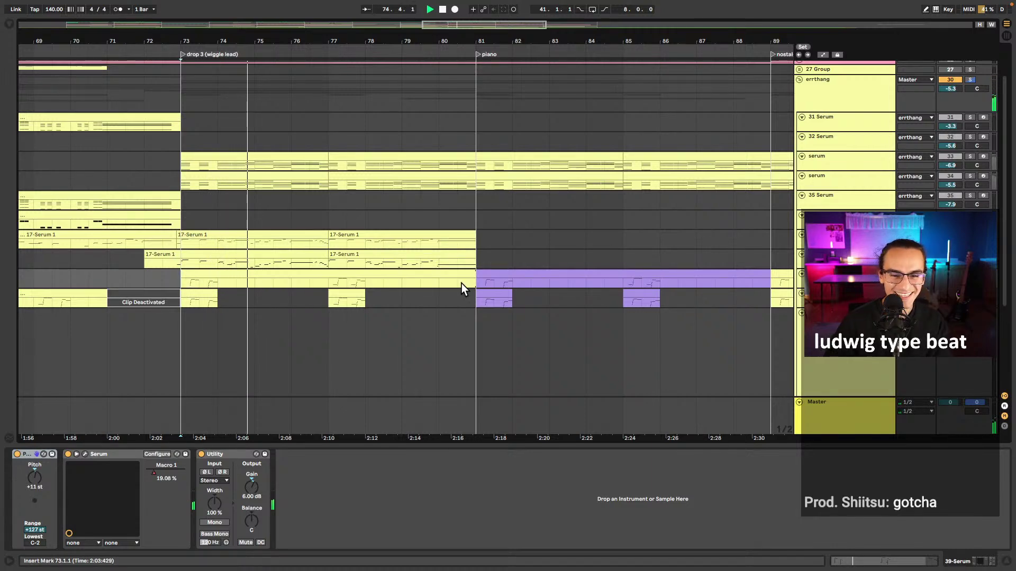
pyautogui.press('space')
# - Examine the notes of the 39 Serum drop 3 clip in the piano roll around the quick run-up at 1.2
pyautogui.doubleClick(189, 284)
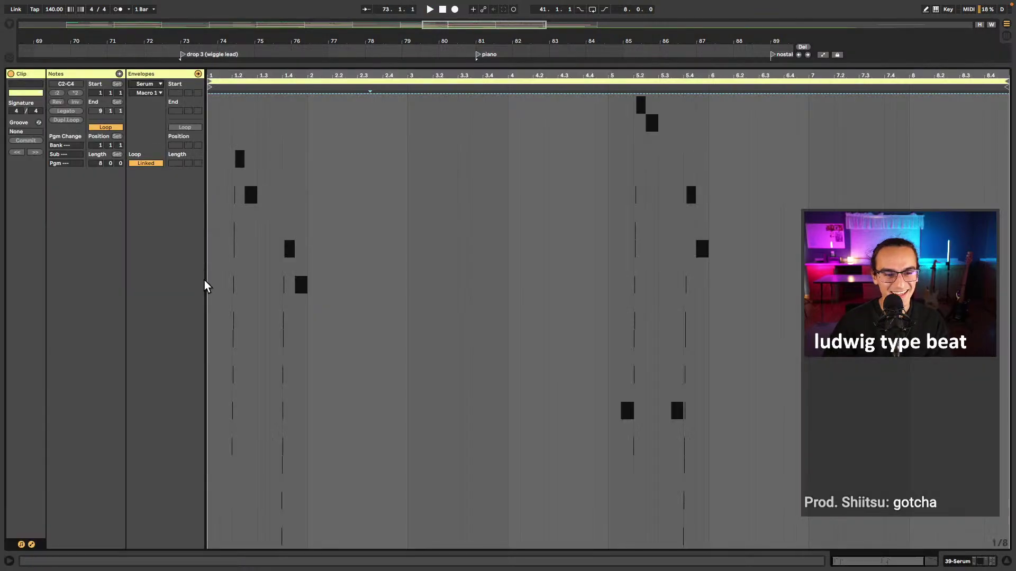
pyautogui.click(119, 74)
pyautogui.scroll(8, 326, 299)
pyautogui.scroll(6, 348, 348)
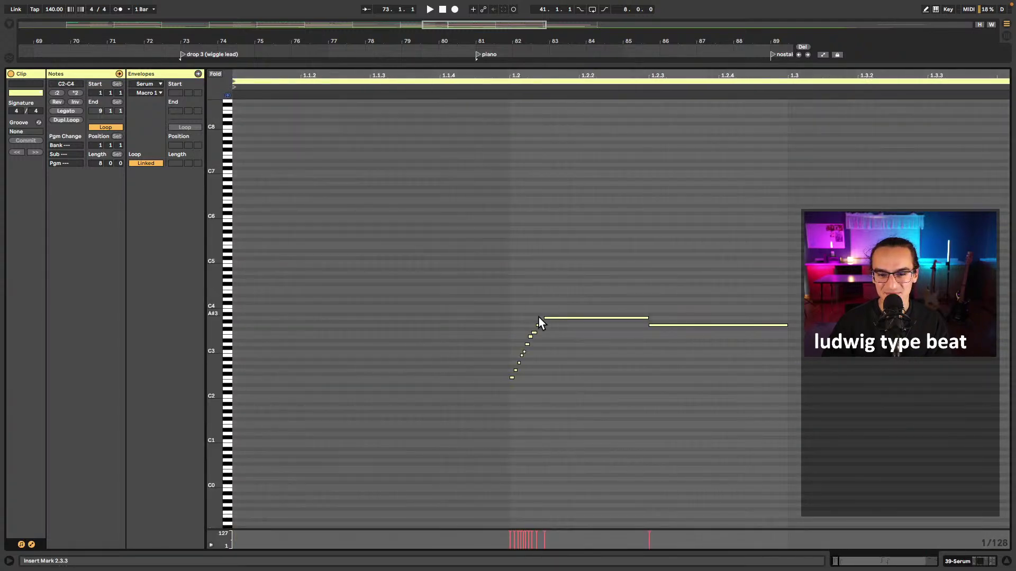
# - Stretch the run-up notes F2 to G3 so the run starts just after 1.1.2, and undo the stretch
pyautogui.moveTo(539, 316); pyautogui.dragTo(503, 404)
pyautogui.moveTo(511, 96); pyautogui.dragTo(318, 96)
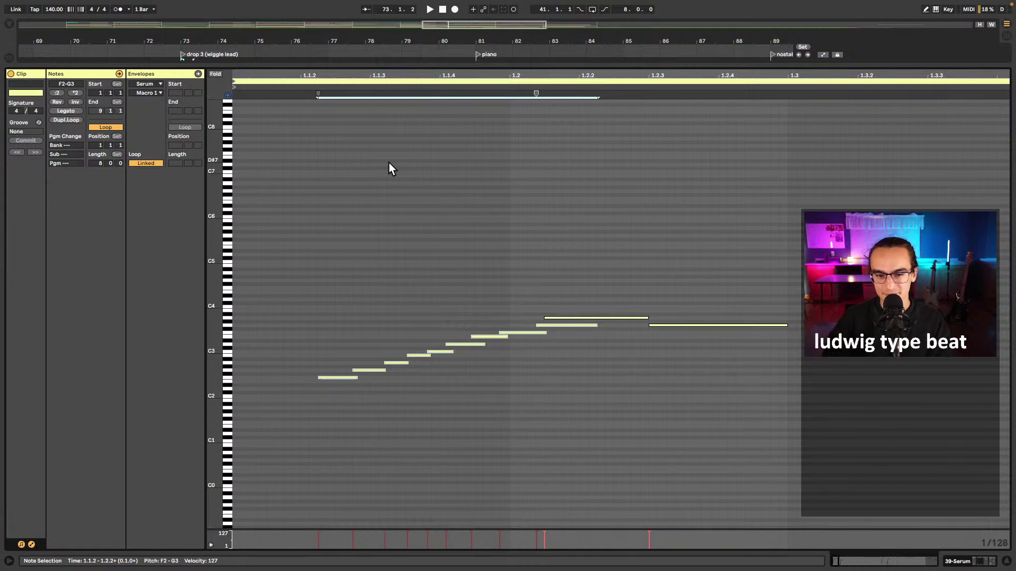
pyautogui.hotkey('ctrl', 'z')
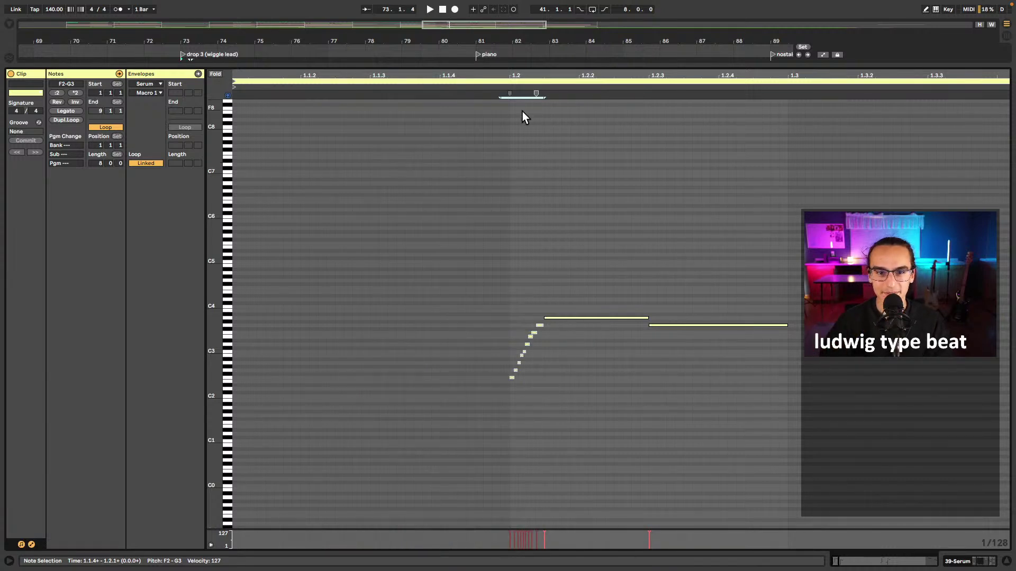
# - Audition the clip's run-up notes with the insert mark at 1.2.1 and return to the arrangement with the device chain
pyautogui.click(508, 159)
pyautogui.press('space')
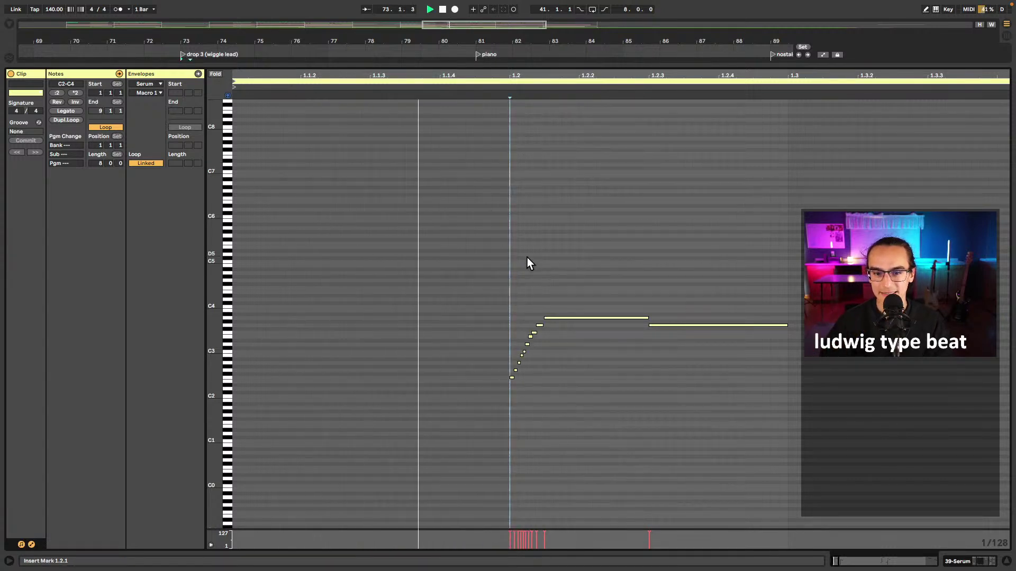
pyautogui.press('space')
pyautogui.hotkey('shift', 'Tab')
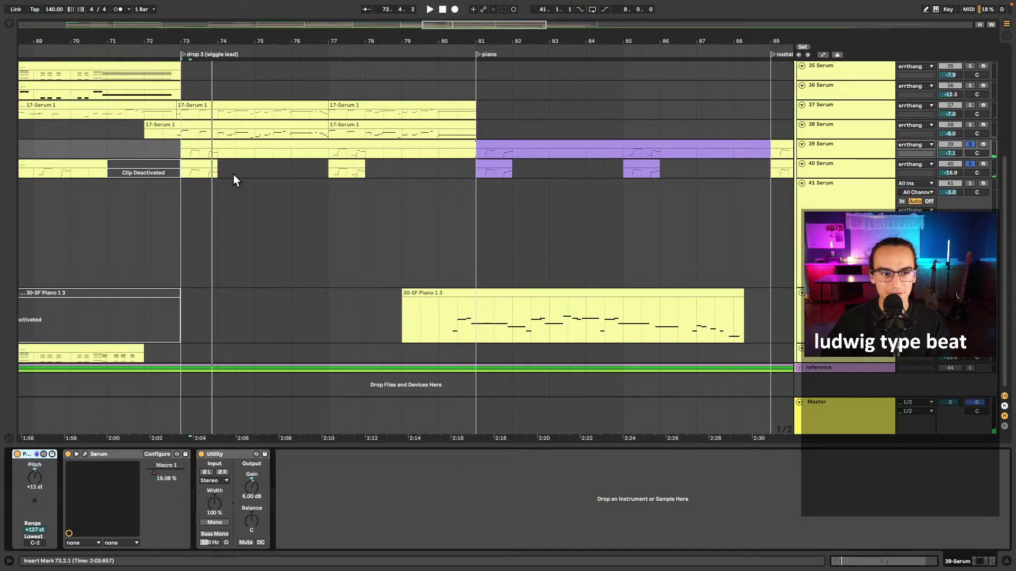
# - View the Serum instrument on the 39 Serum track, and close its window
pyautogui.click(225, 144)
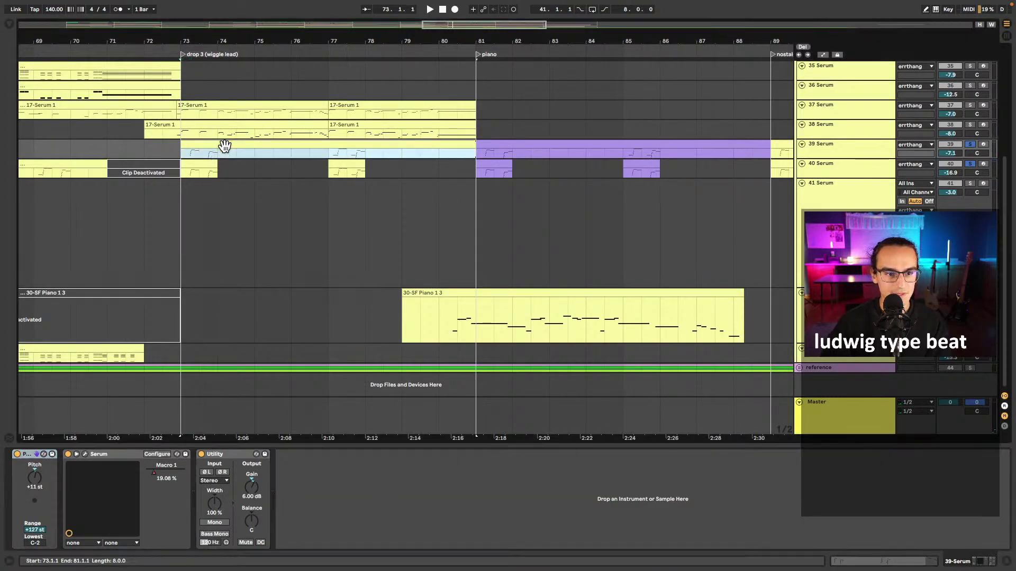
pyautogui.click(84, 455)
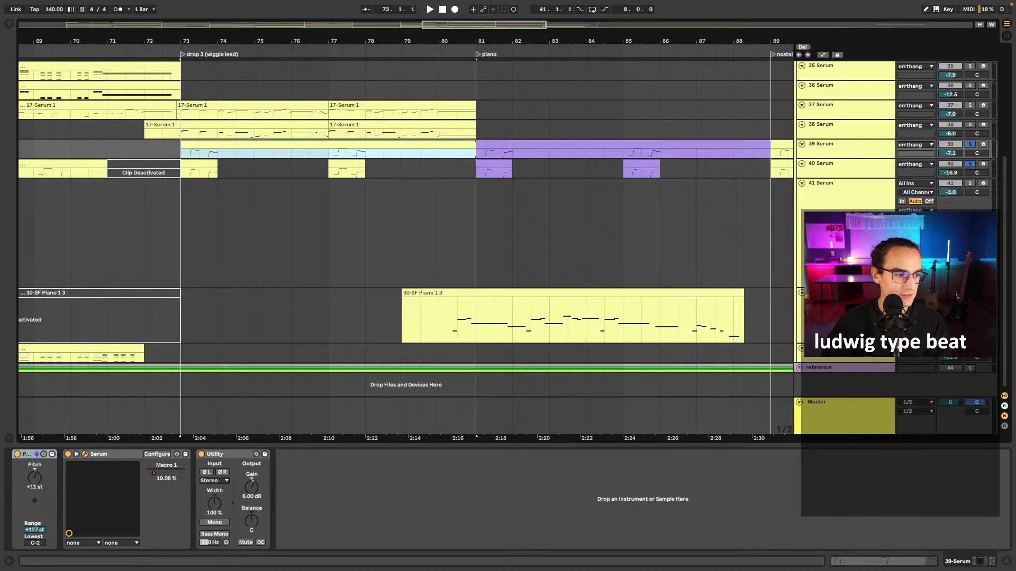
pyautogui.moveTo(178, 442); pyautogui.dragTo(0, 311)
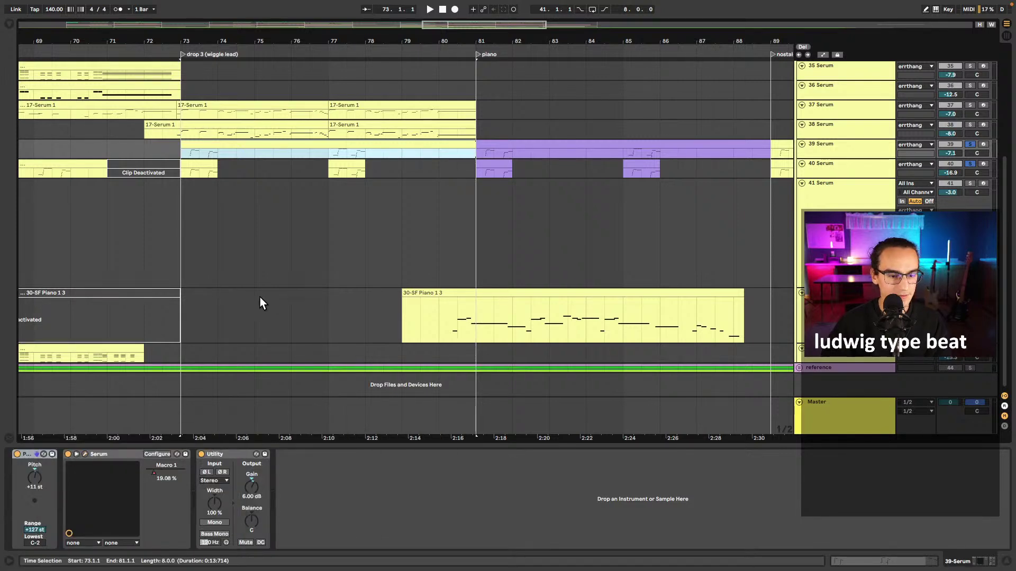
pyautogui.click(321, 172)
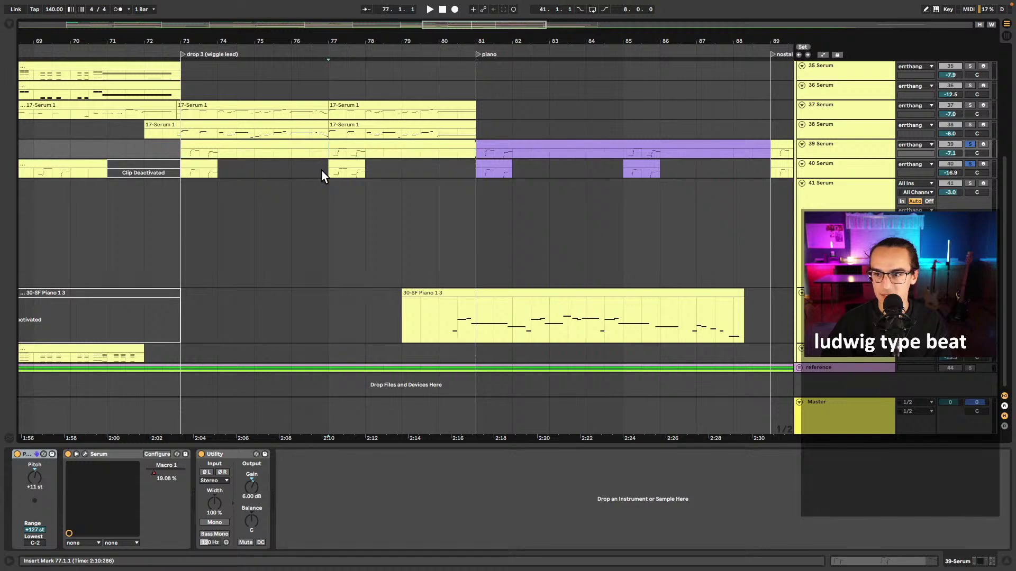
# - Examine the LD Voc Chop [VB] preset and its vocal chop 5 noise in the 40 Serum instrument, and close its window
pyautogui.click(86, 454)
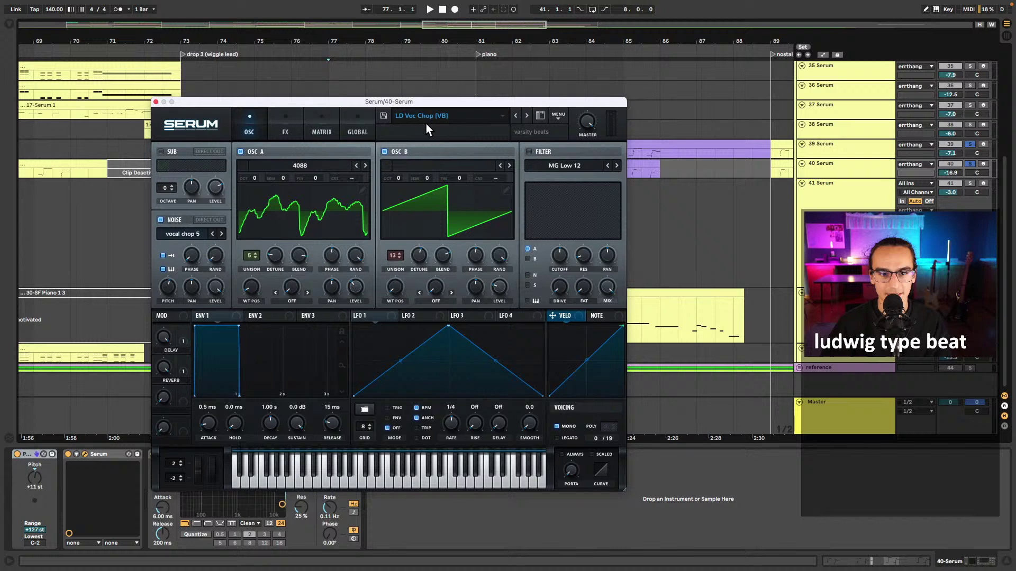
pyautogui.click(434, 118)
pyautogui.click(435, 119)
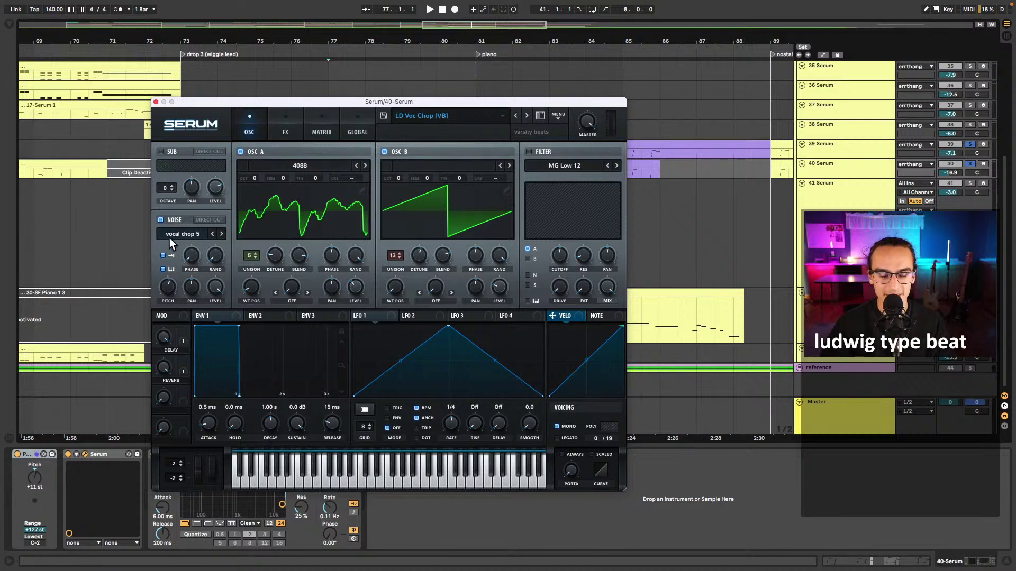
pyautogui.click(156, 103)
# - Unsolo the 39 Serum and 40 Serum tracks and audition the piano section from 81.1.1
pyautogui.click(809, 152)
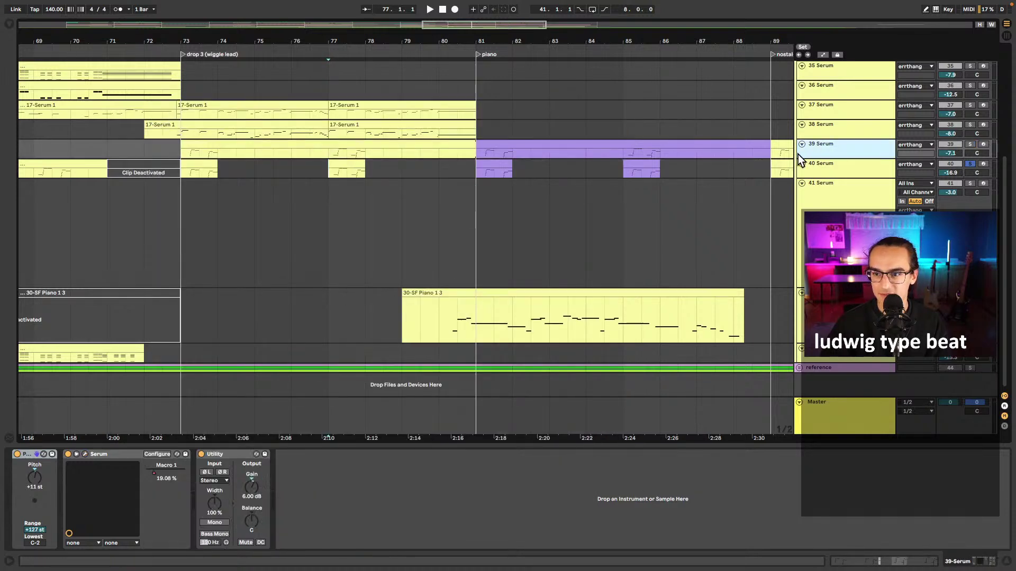
pyautogui.click(483, 173)
pyautogui.press('space')
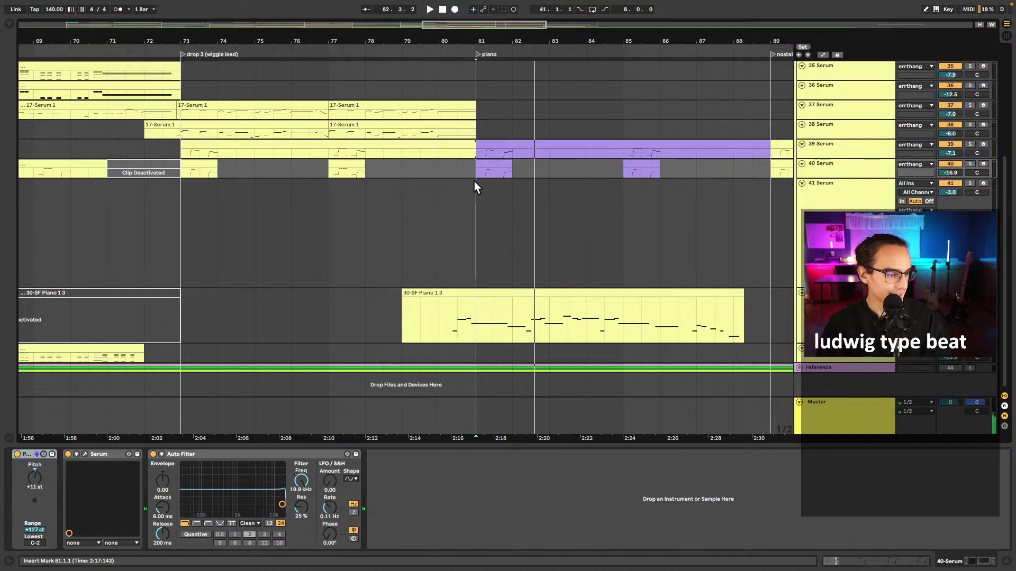
# - Return to the intro, solo the 31 Serum track, and audition its chord clips from 9.1.1 to 16.4.1
pyautogui.scroll(5, 524, 183)
pyautogui.scroll(-4, 529, 197)
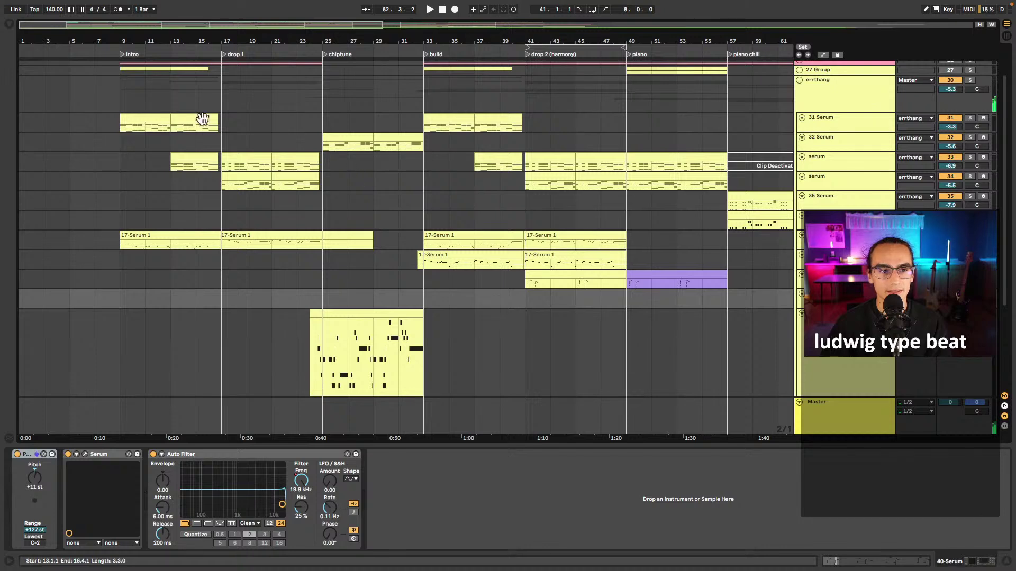
pyautogui.click(140, 121)
pyautogui.click(399, 183)
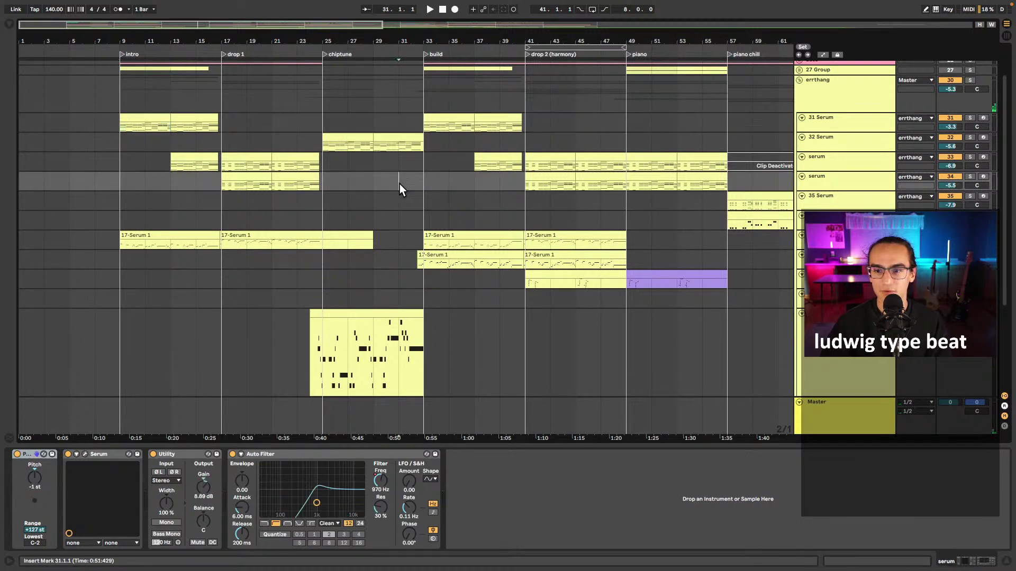
pyautogui.click(347, 200)
pyautogui.moveTo(125, 117); pyautogui.dragTo(169, 122)
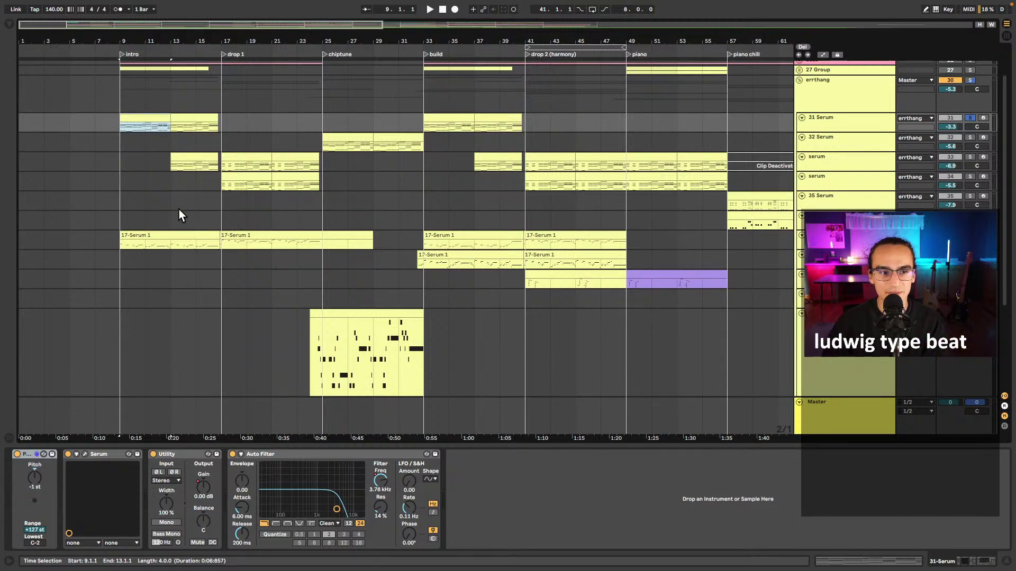
pyautogui.press('space')
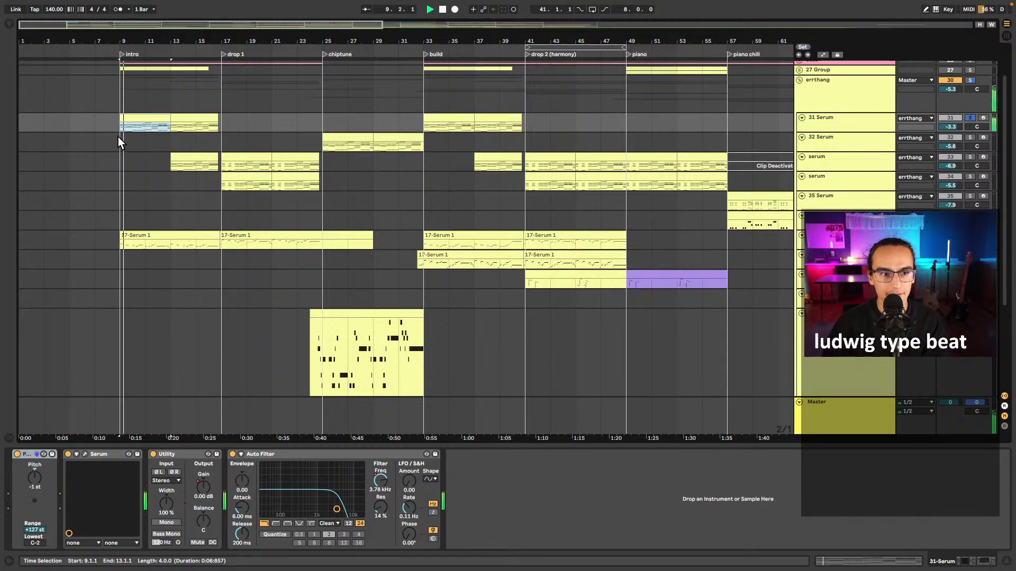
pyautogui.click(204, 122)
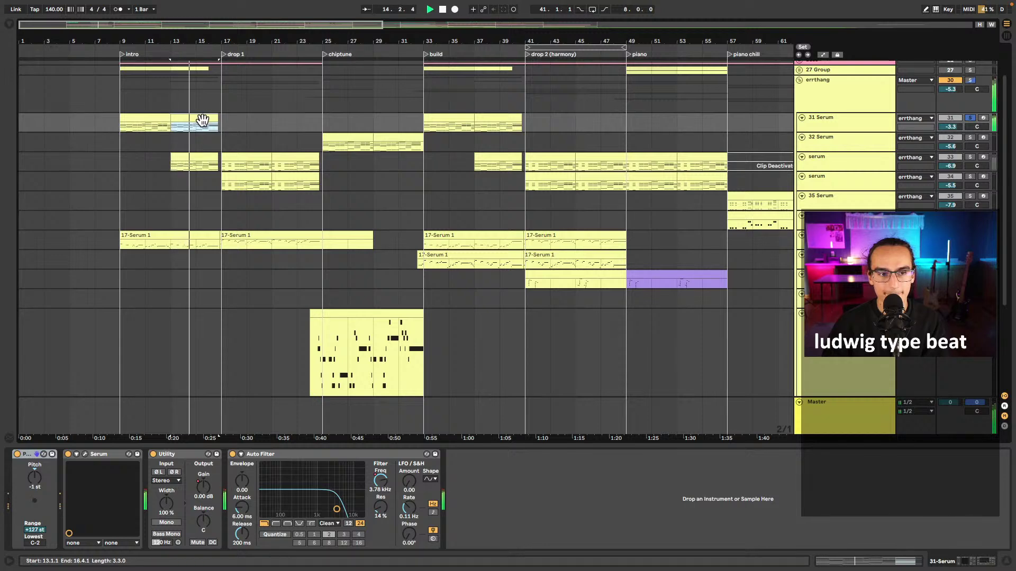
pyautogui.press('space')
# - Audition the soloed chords of the two serum tracks, track 33 from 13.1.1 and track 34 from 17.1.1
pyautogui.click(173, 129)
pyautogui.click(179, 158)
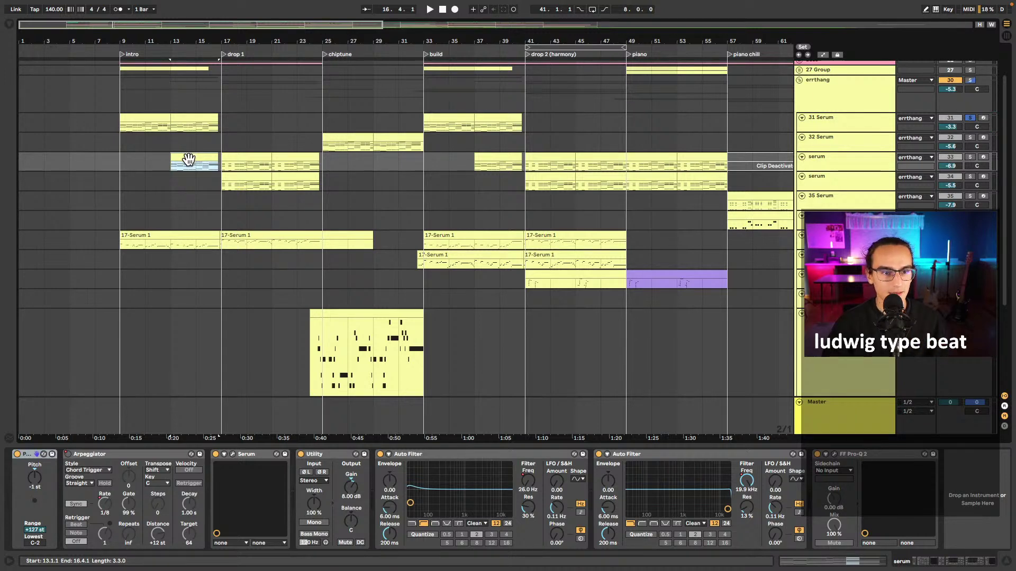
pyautogui.press('space')
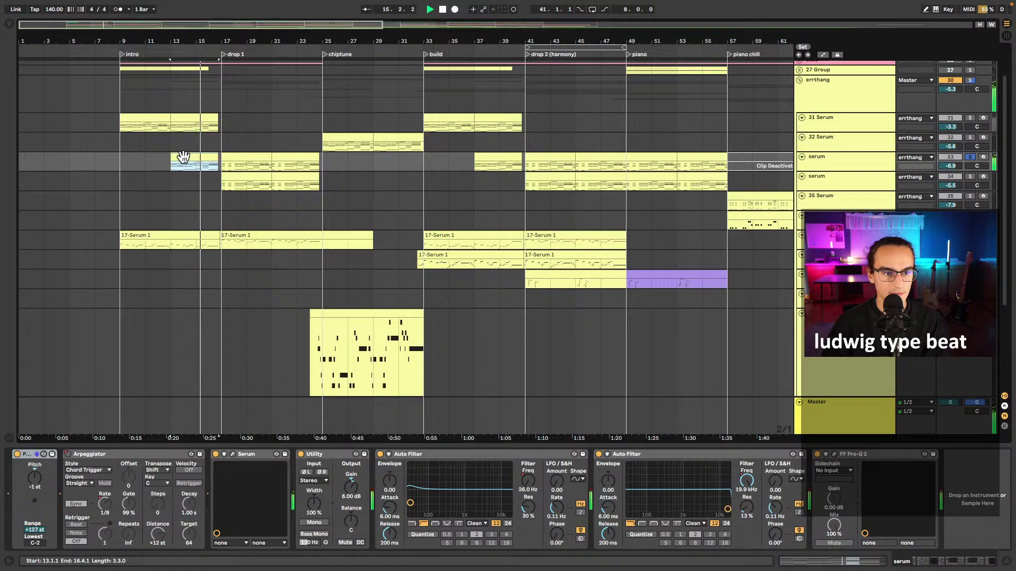
pyautogui.press('space')
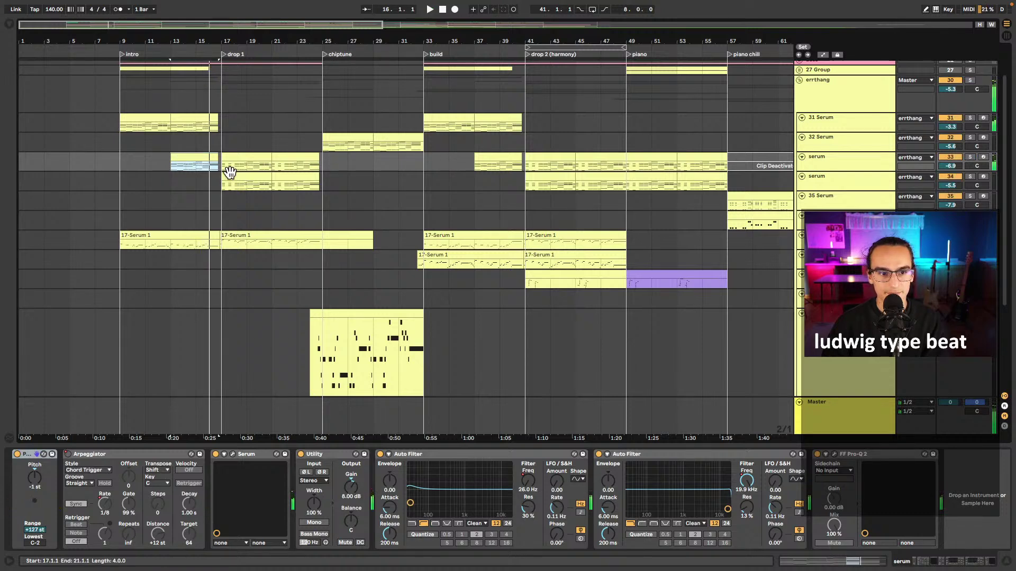
pyautogui.click(243, 178)
pyautogui.press('space')
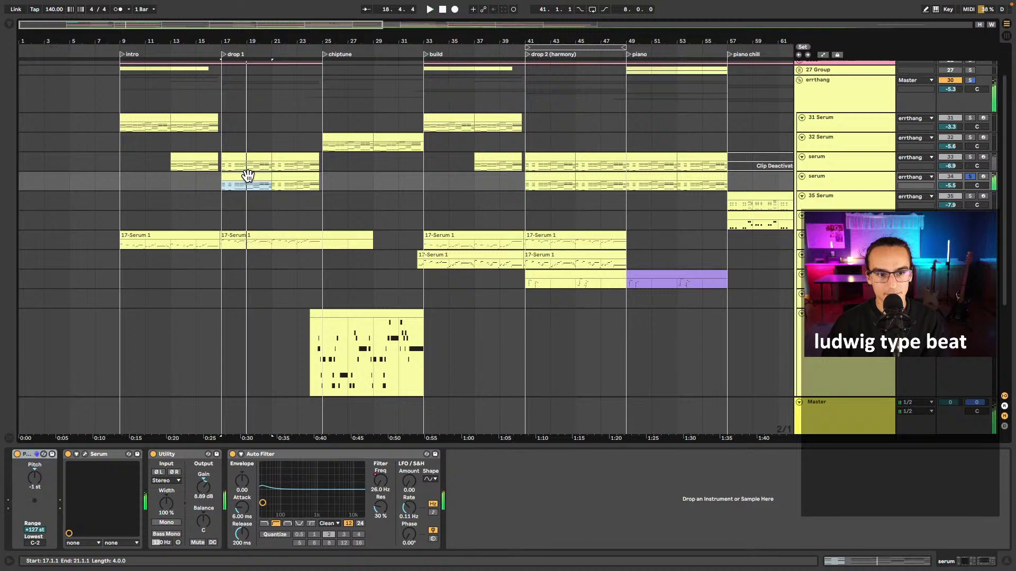
# - Solo the 32 Serum track and audition its chiptune section chords from 25.1.1
pyautogui.click(328, 147)
pyautogui.press('space')
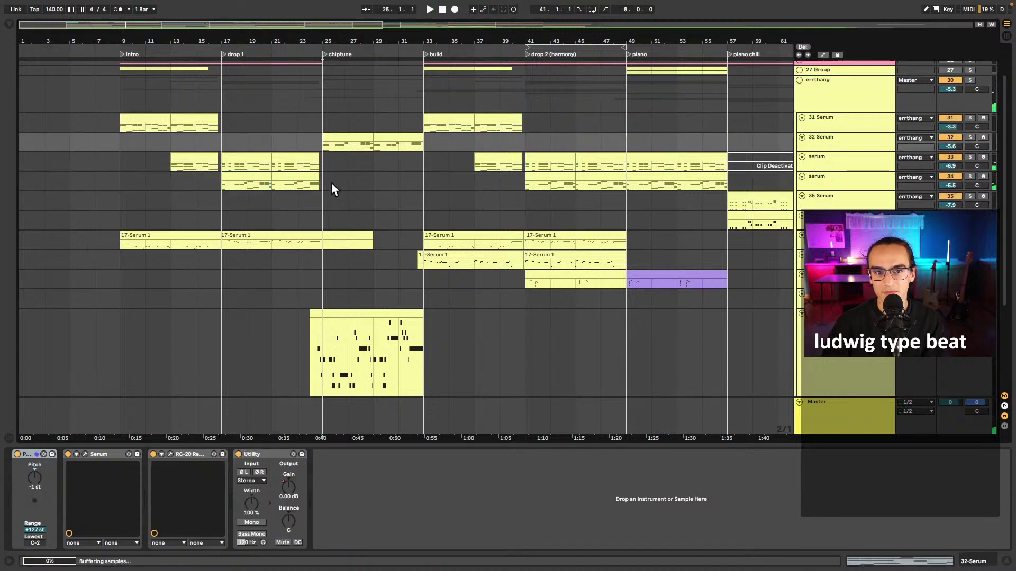
pyautogui.hscroll(6, 340, 189)
pyautogui.moveTo(214, 147); pyautogui.dragTo(213, 139)
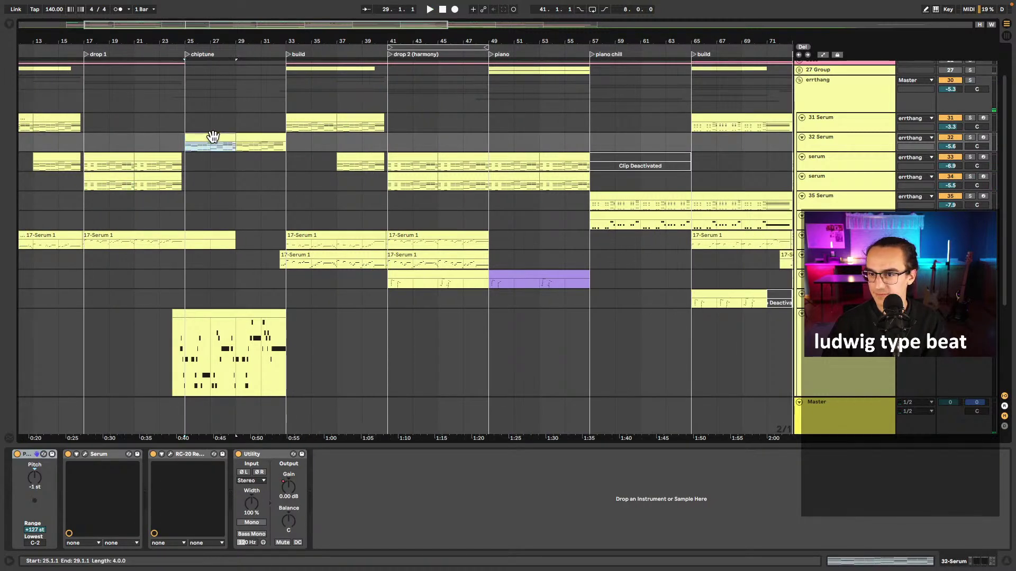
pyautogui.press('s')
pyautogui.press('space')
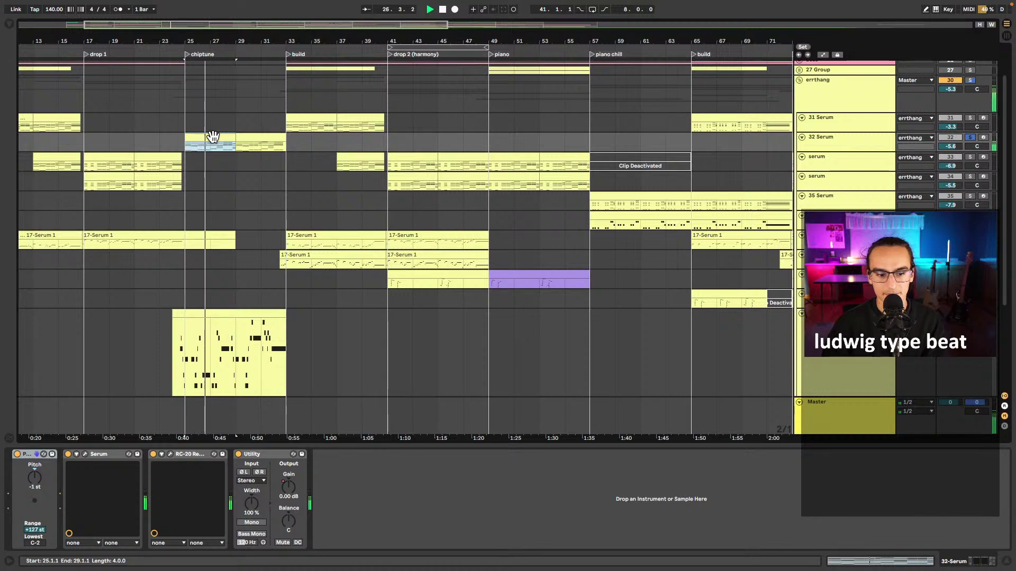
pyautogui.press('space')
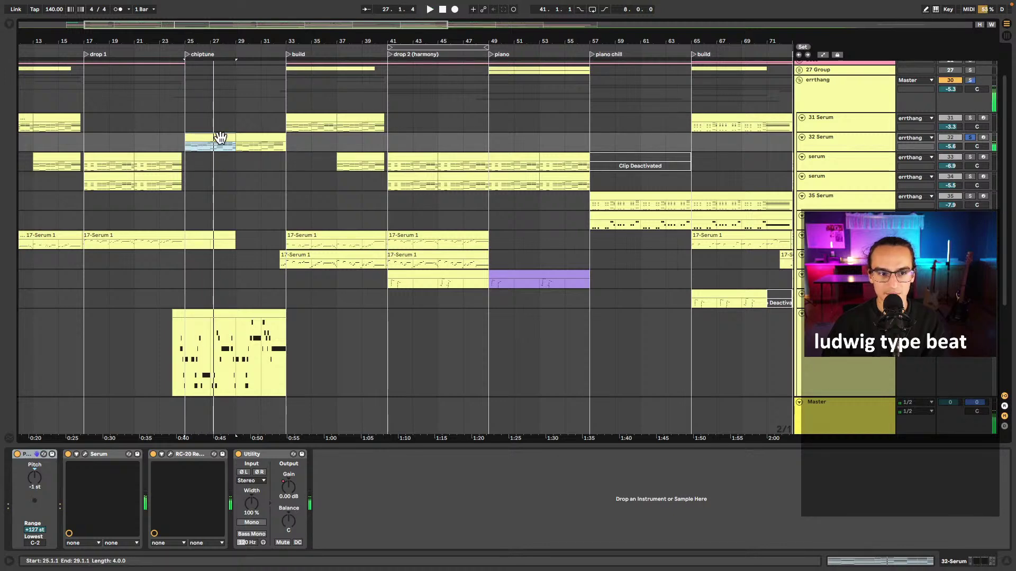
pyautogui.press('s')
pyautogui.press('space')
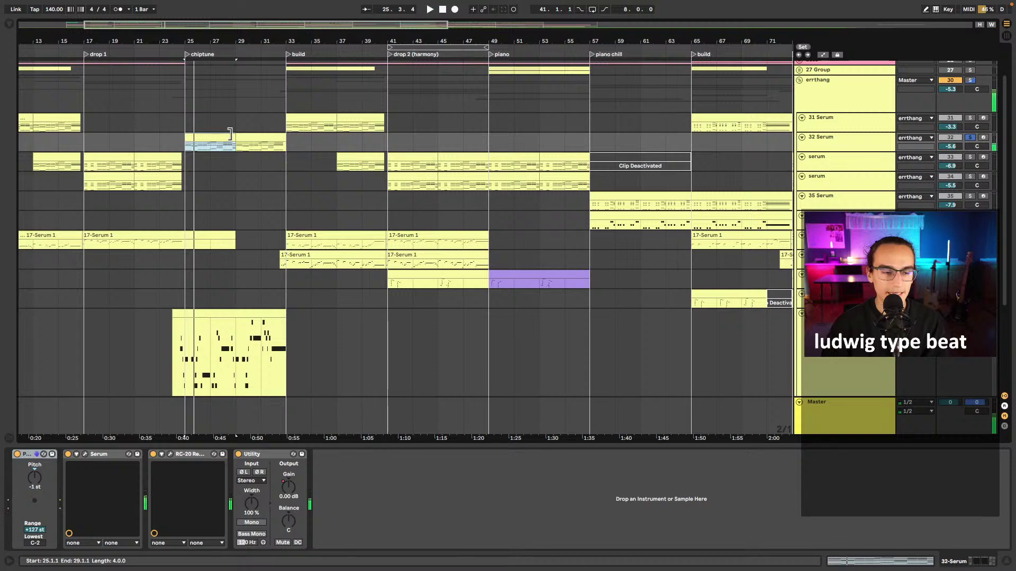
# - Solo the 35 Serum track and audition its piano chill chords from 57.1.1
pyautogui.hscroll(10, 320, 180)
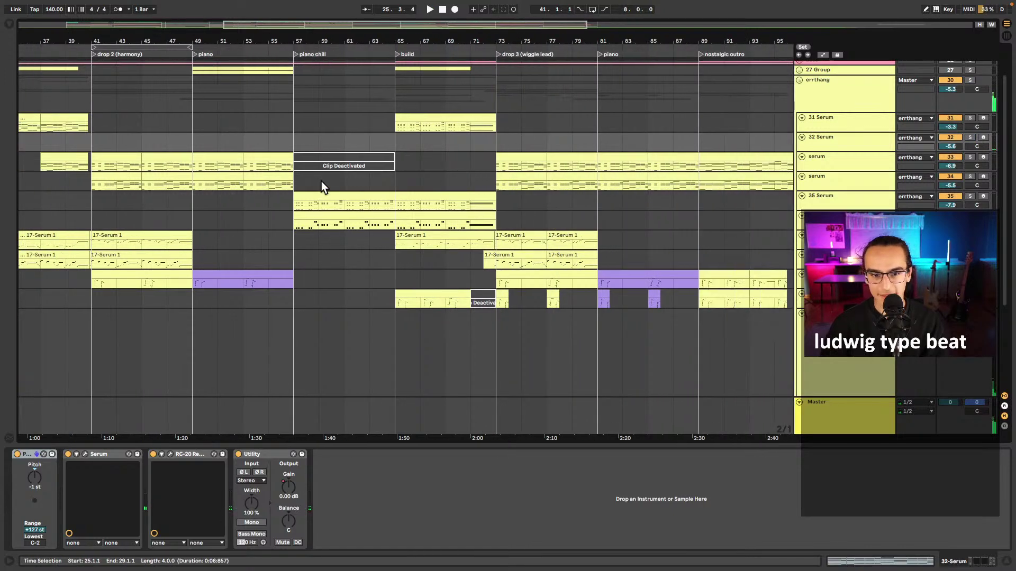
pyautogui.click(317, 201)
pyautogui.hscroll(3, 323, 207)
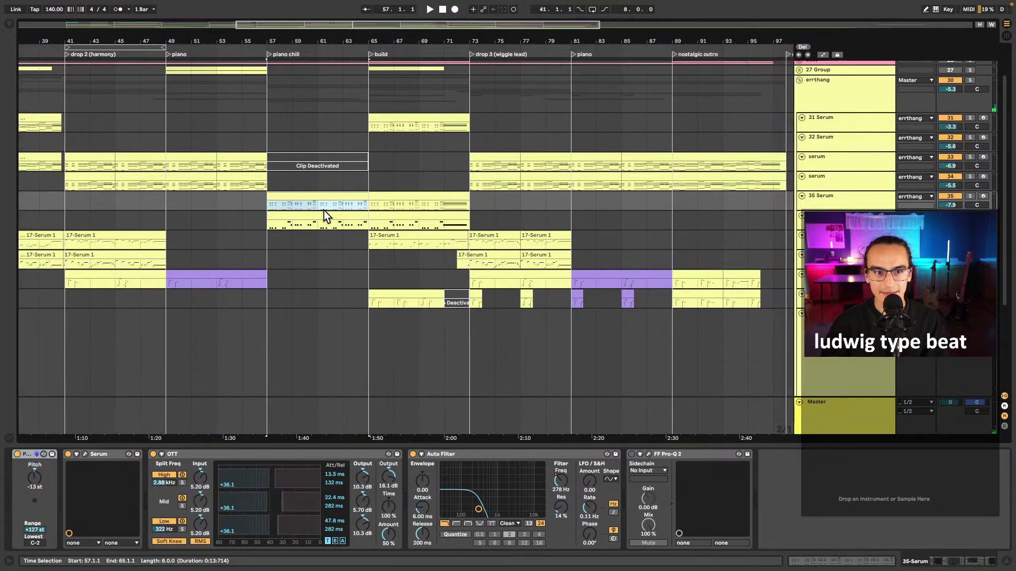
pyautogui.press('s')
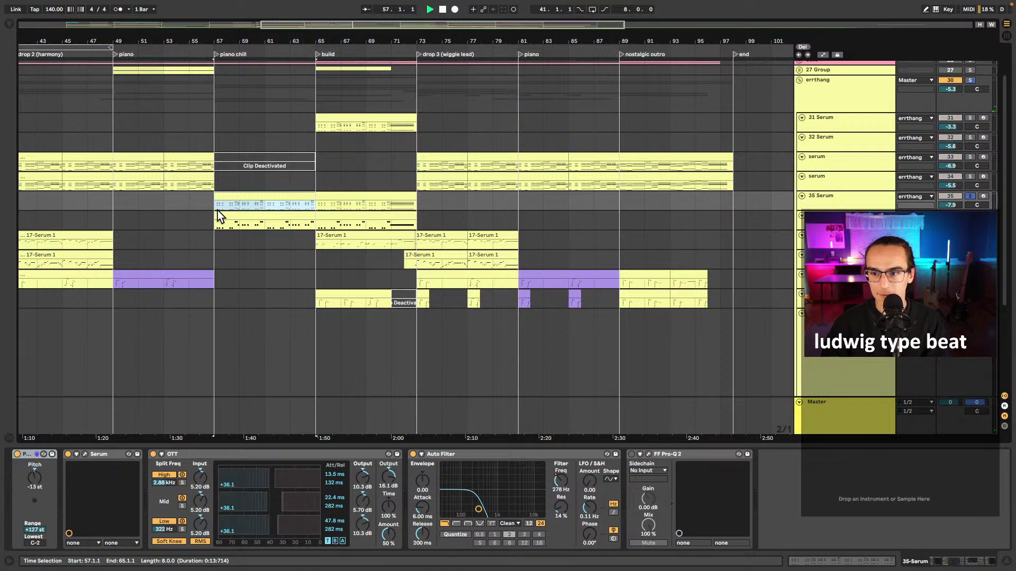
pyautogui.press('space')
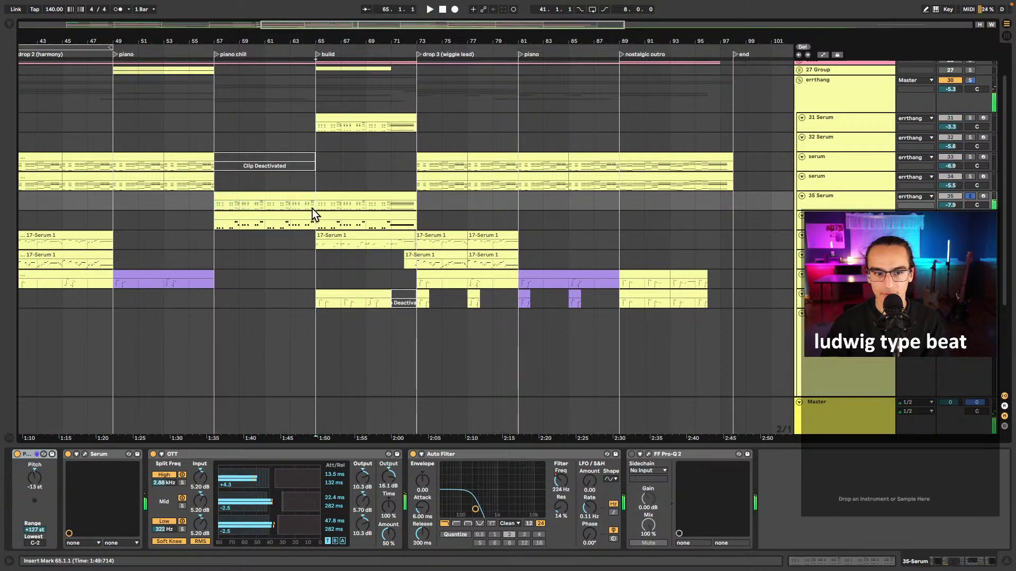
# - Audition the 35 Serum track's build clip from 71.1.1, stop playback and unsolo the track
pyautogui.click(388, 204)
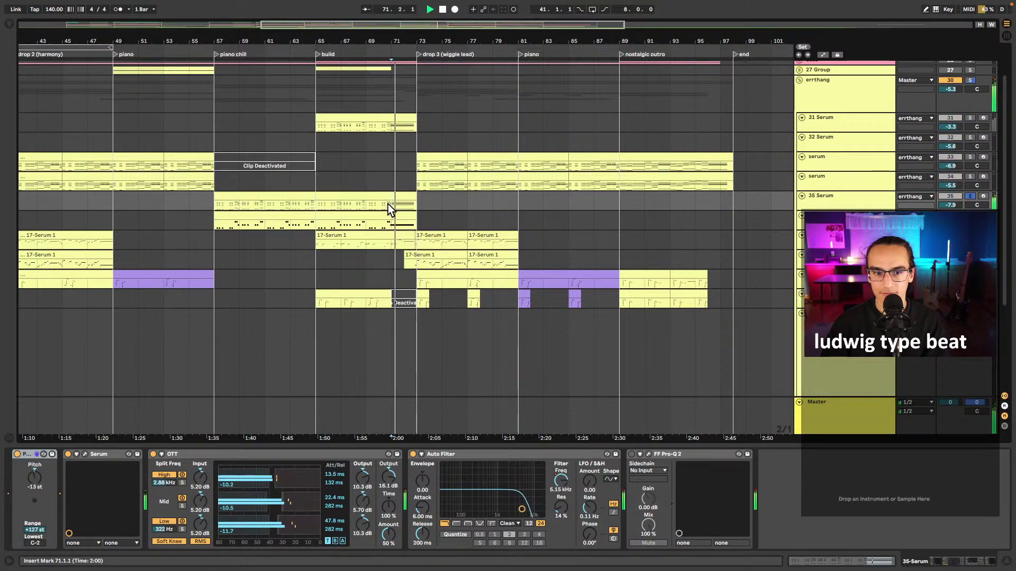
pyautogui.press('space')
pyautogui.press('s')
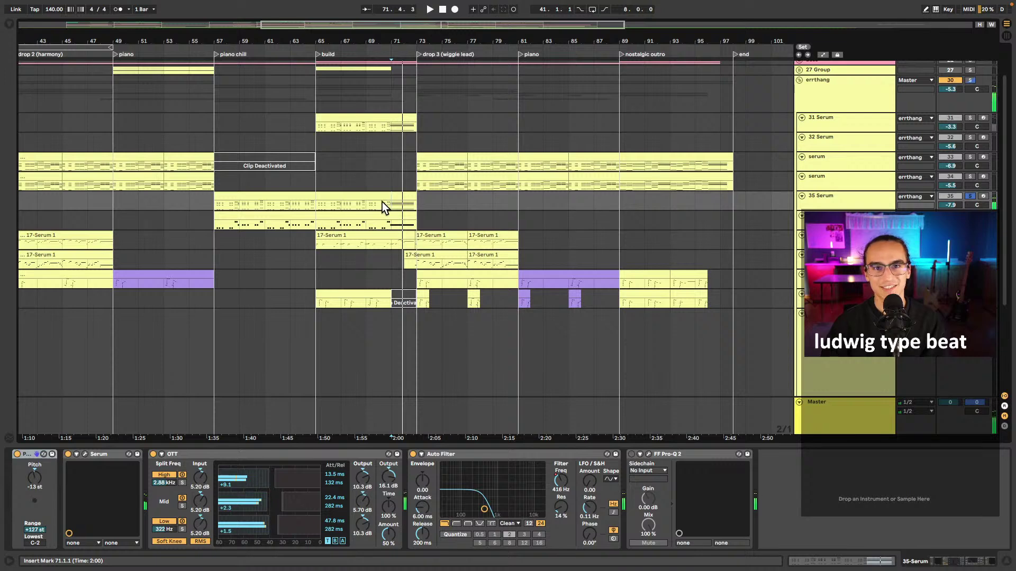
pyautogui.click(382, 202)
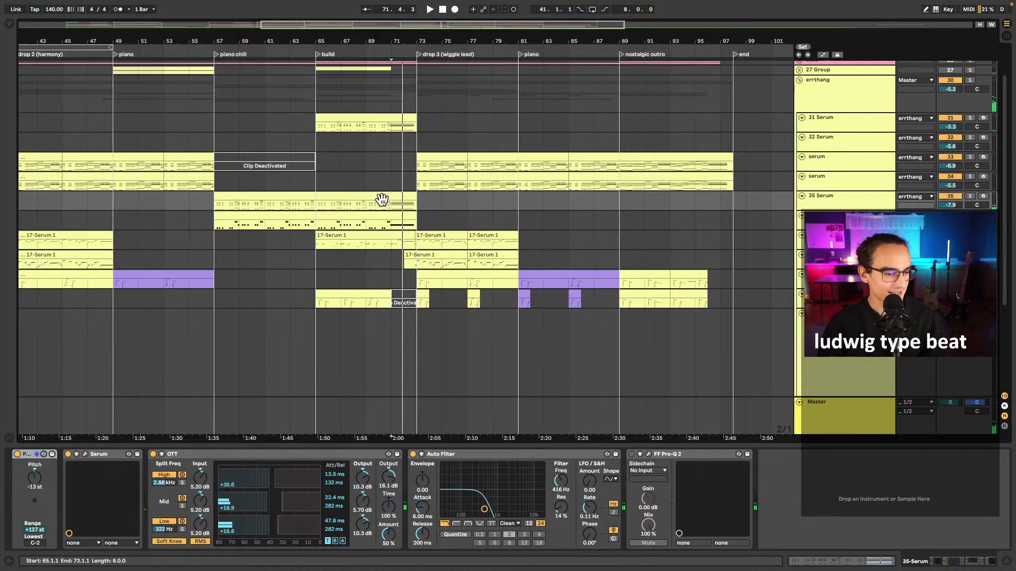
pyautogui.click(377, 203)
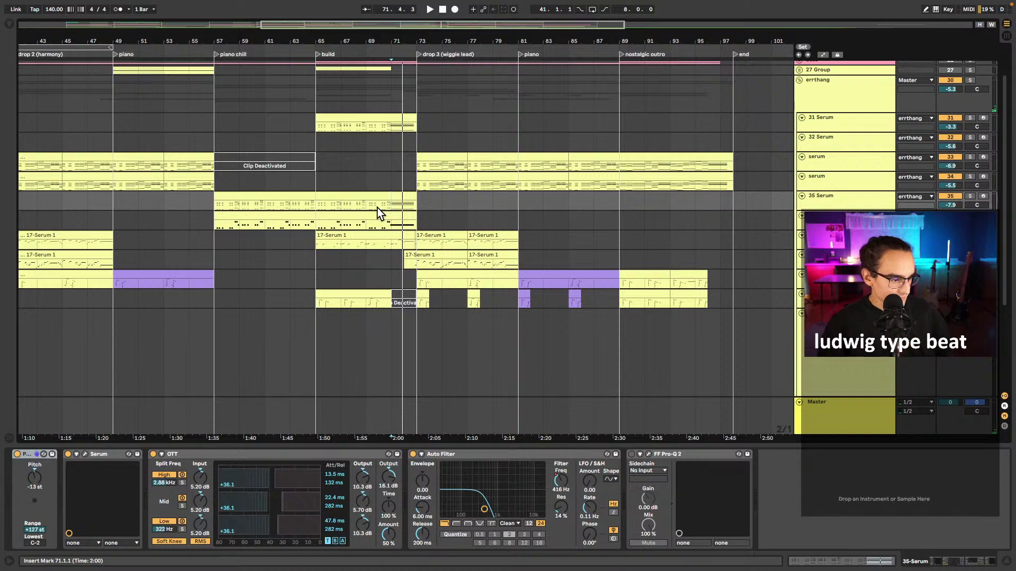
# - Select the 36 Serum track's build clip and audition it soloed from 65.1.1
pyautogui.press('Down')
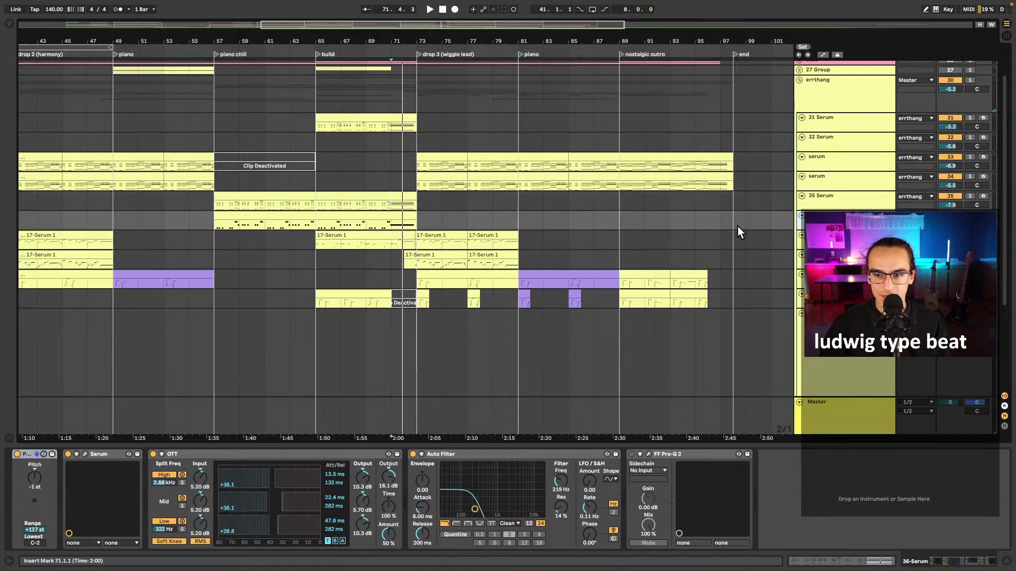
pyautogui.click(329, 225)
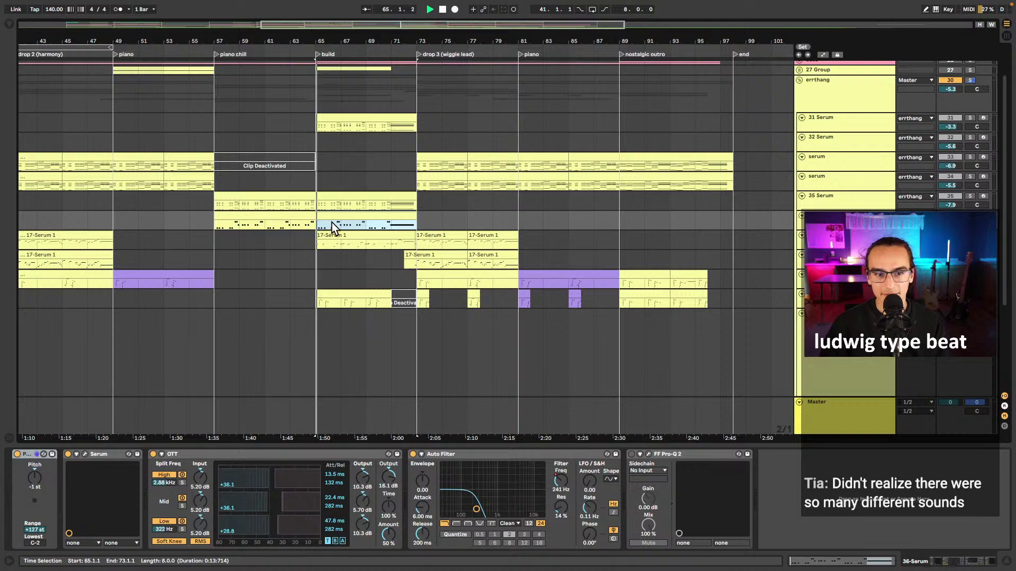
pyautogui.press('space')
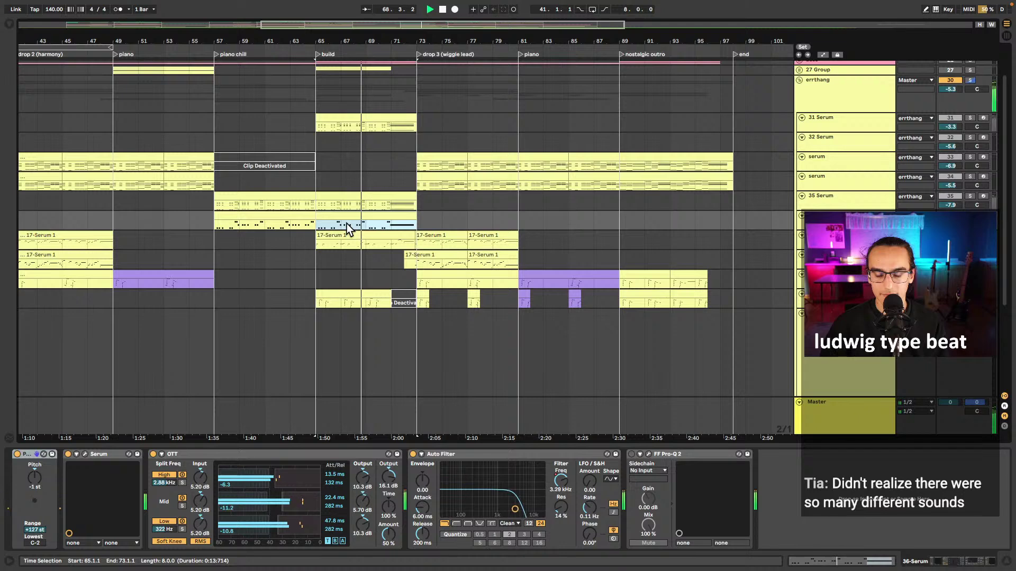
pyautogui.press('space')
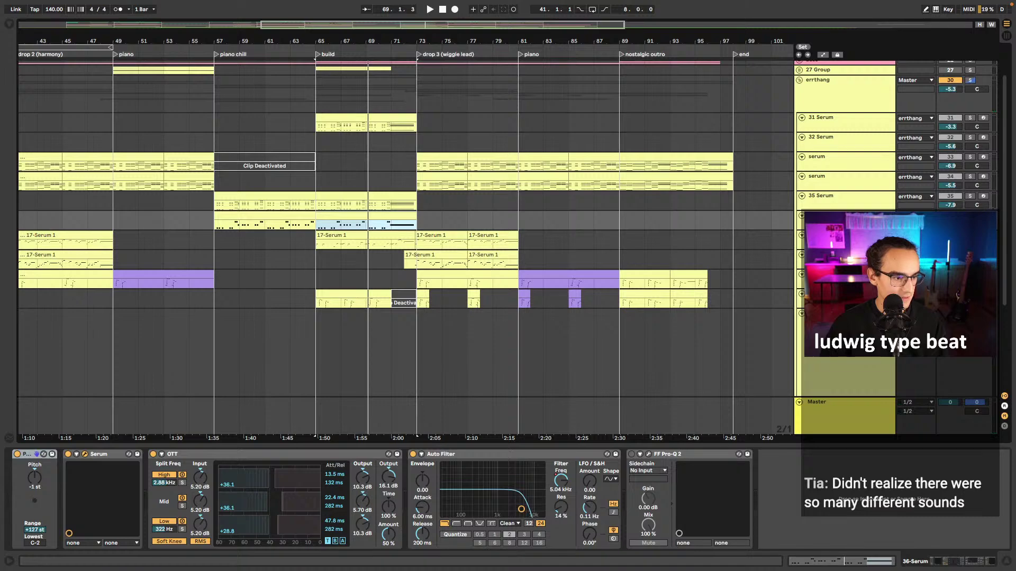
# - Open the 36 Serum track's synth, look up its BA Crusing [VB] preset in the preset list, and close the synth window
pyautogui.click(129, 454)
pyautogui.moveTo(671, 106); pyautogui.dragTo(579, 84)
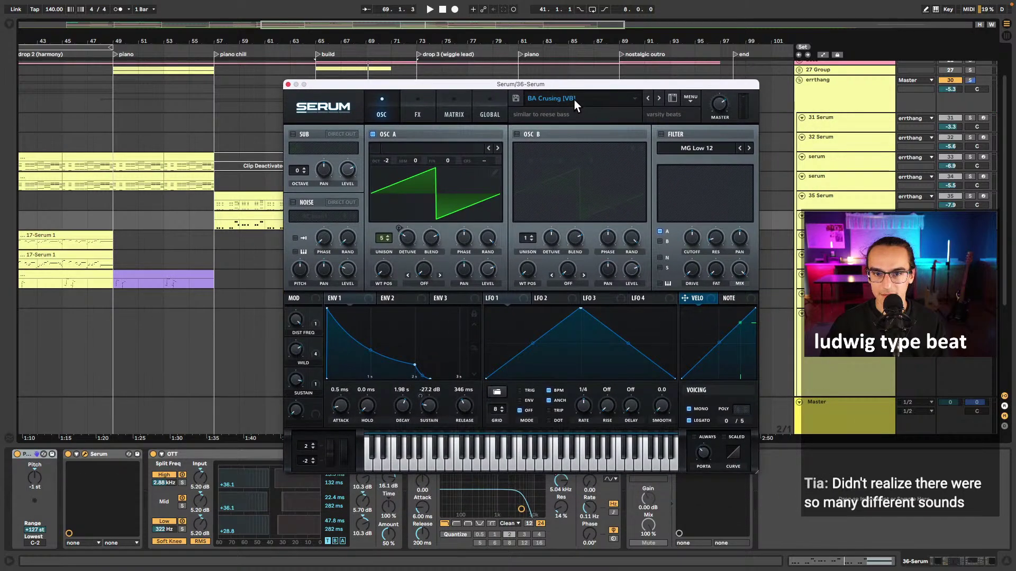
pyautogui.click(574, 100)
pyautogui.moveTo(612, 451)
pyautogui.press('Escape')
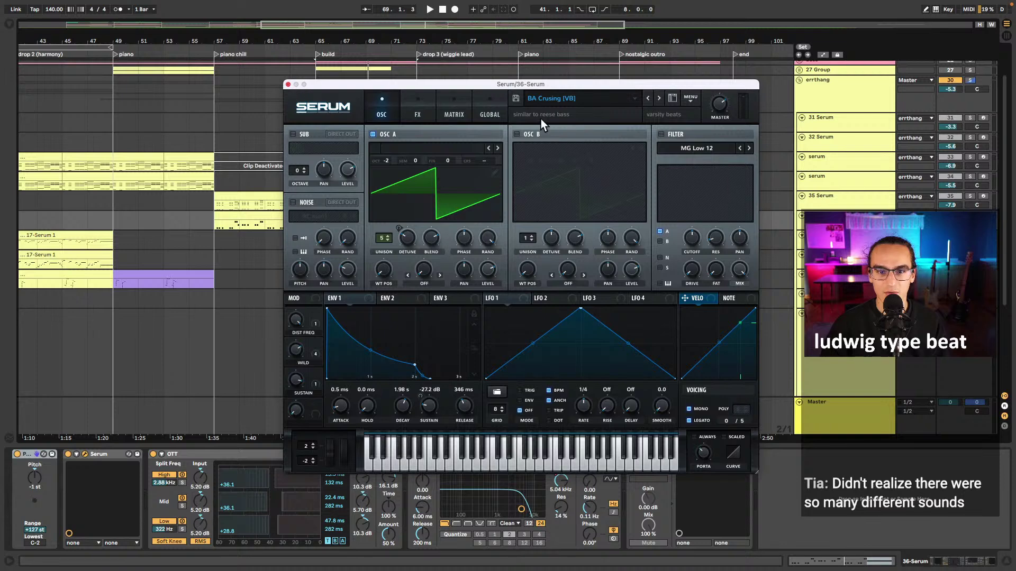
pyautogui.click(288, 85)
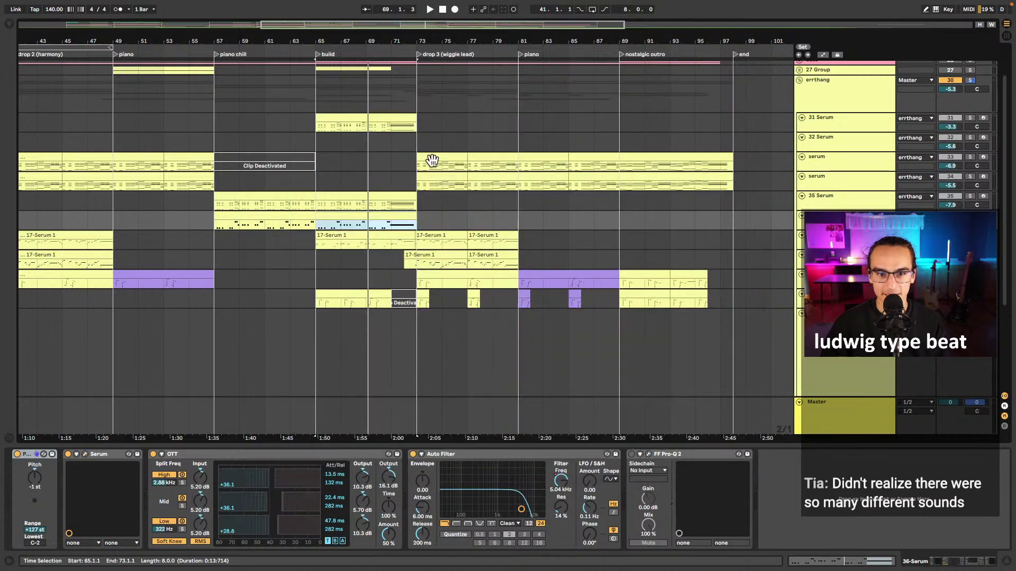
# - Audition the 35 Serum and 36 Serum tracks soloed together in the build section from 65.1.1
pyautogui.click(392, 226)
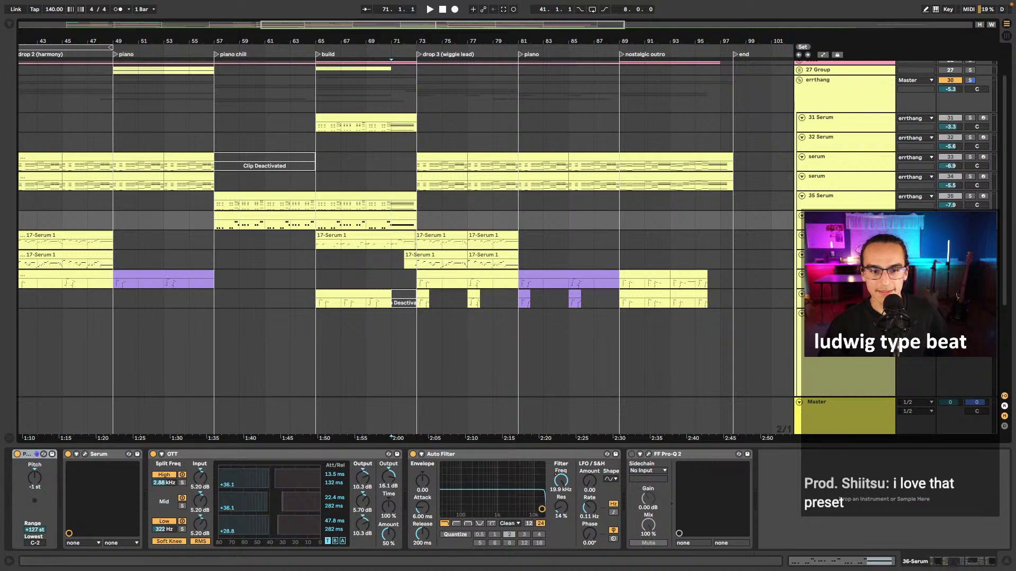
pyautogui.click(217, 225)
pyautogui.click(346, 217)
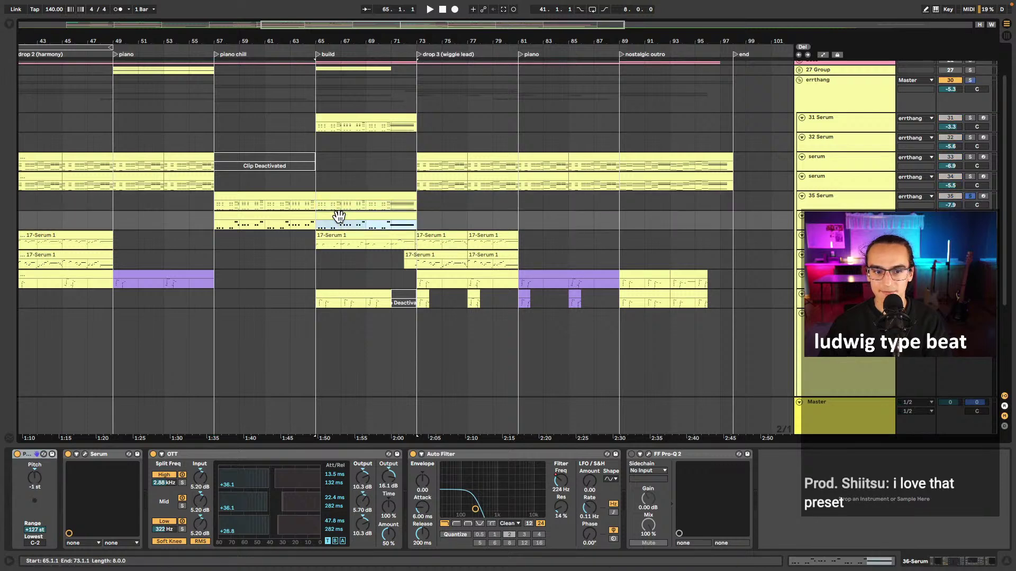
pyautogui.press('space')
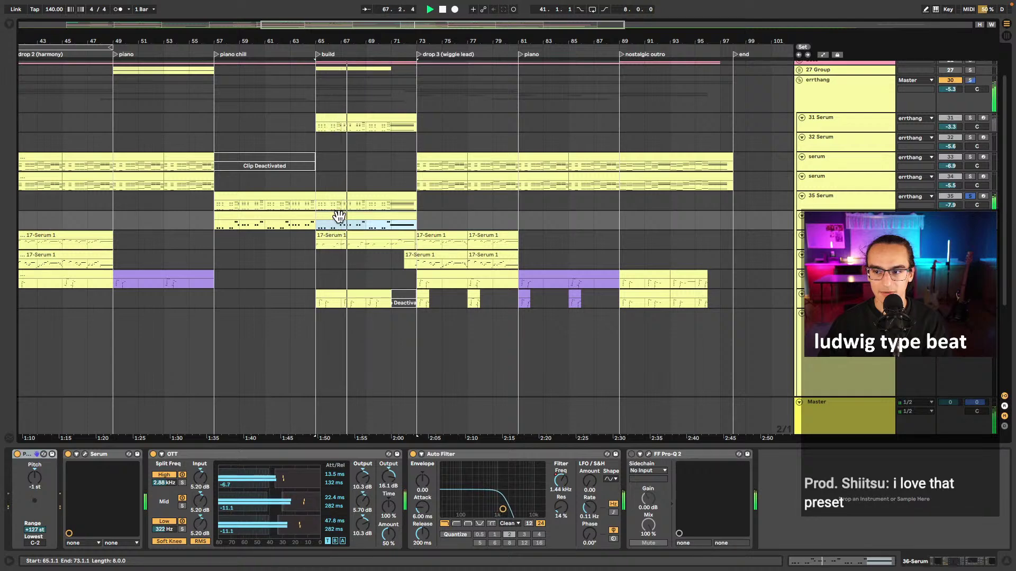
# - Replay the two soloed build tracks from 67.1.1, stop playback and unsolo both tracks
pyautogui.click(341, 226)
pyautogui.press('space')
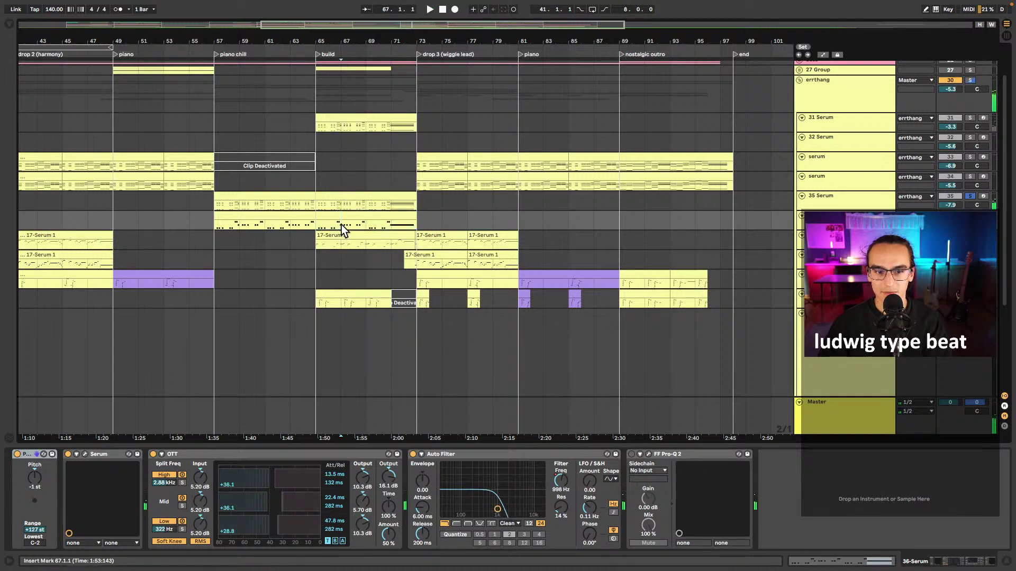
pyautogui.press('space')
pyautogui.press('space')
pyautogui.press('space')
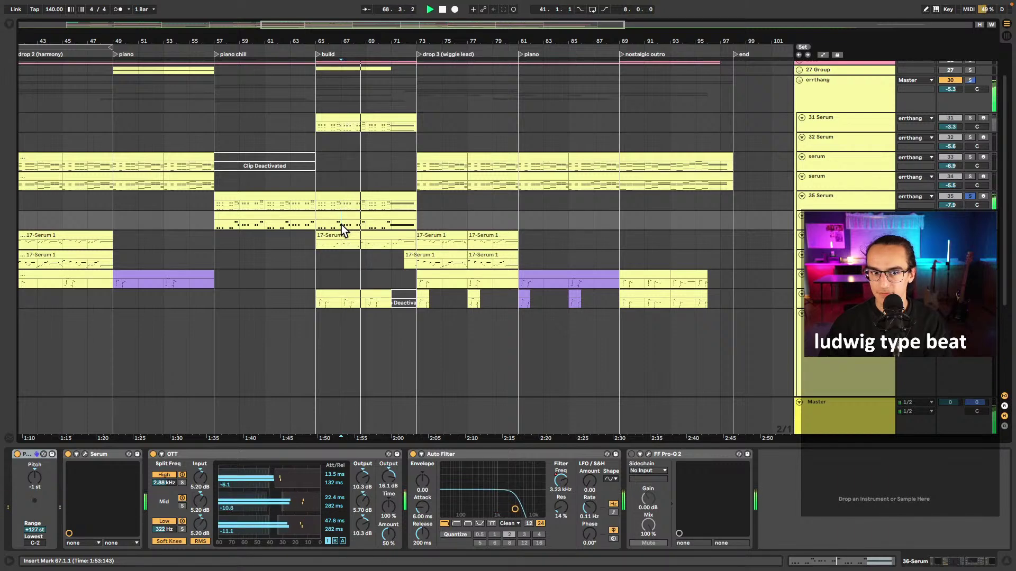
pyautogui.press('space')
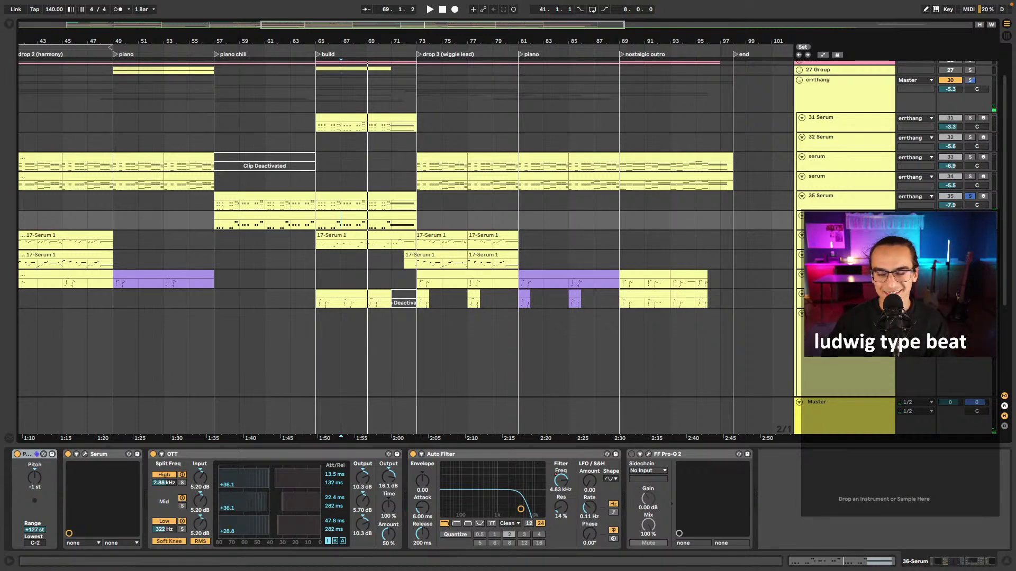
pyautogui.click(969, 215)
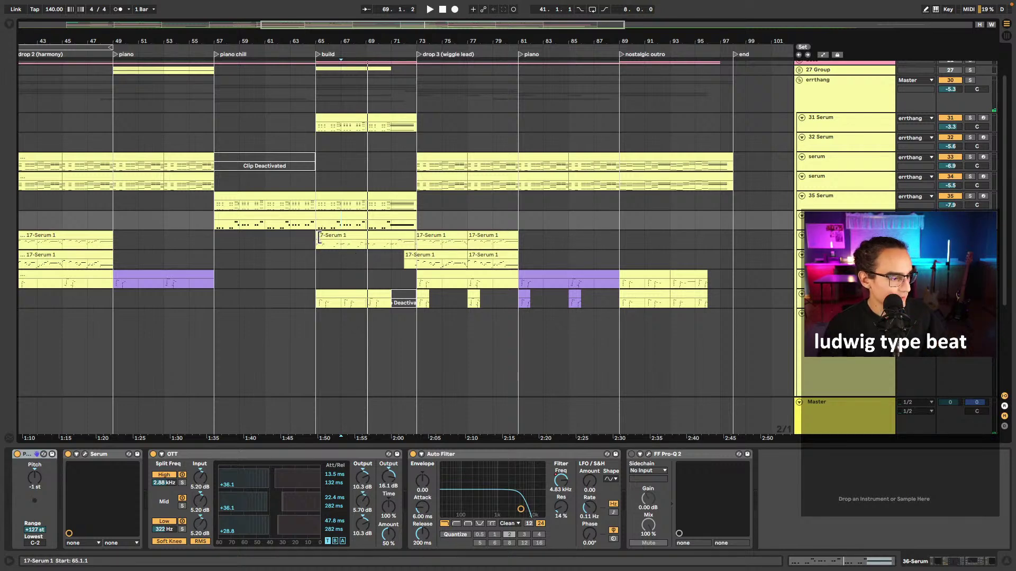
# - Solo the 43 Serum track and audition its build section clip from 65.1.1
pyautogui.scroll(-5, 170, 317)
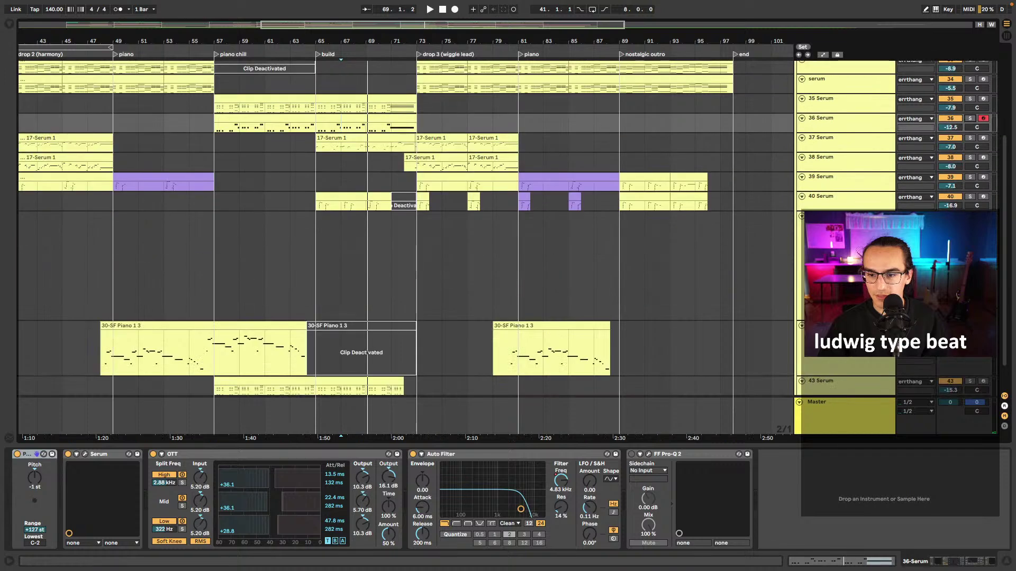
pyautogui.click(170, 352)
pyautogui.click(244, 354)
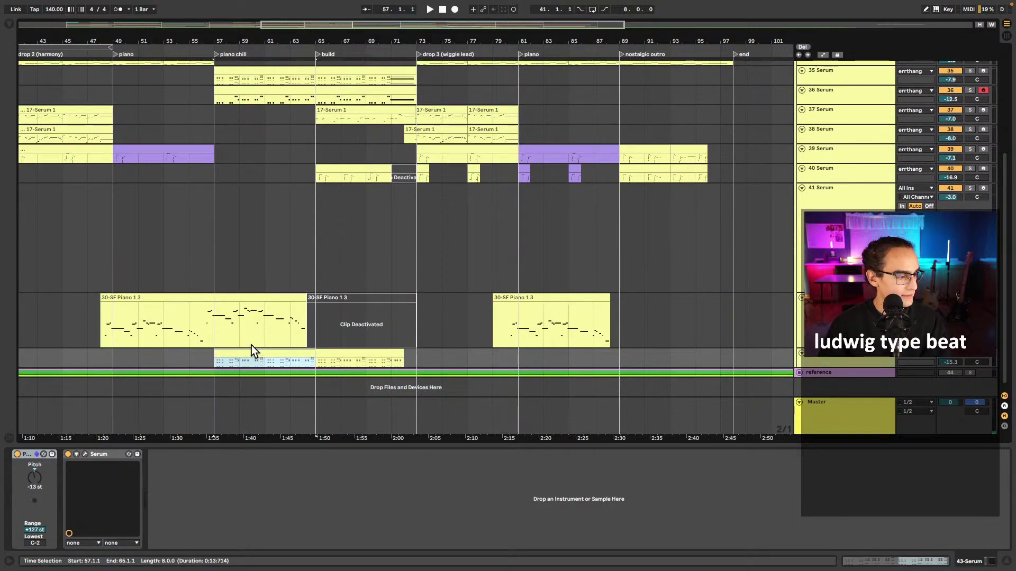
pyautogui.click(331, 354)
pyautogui.press('space')
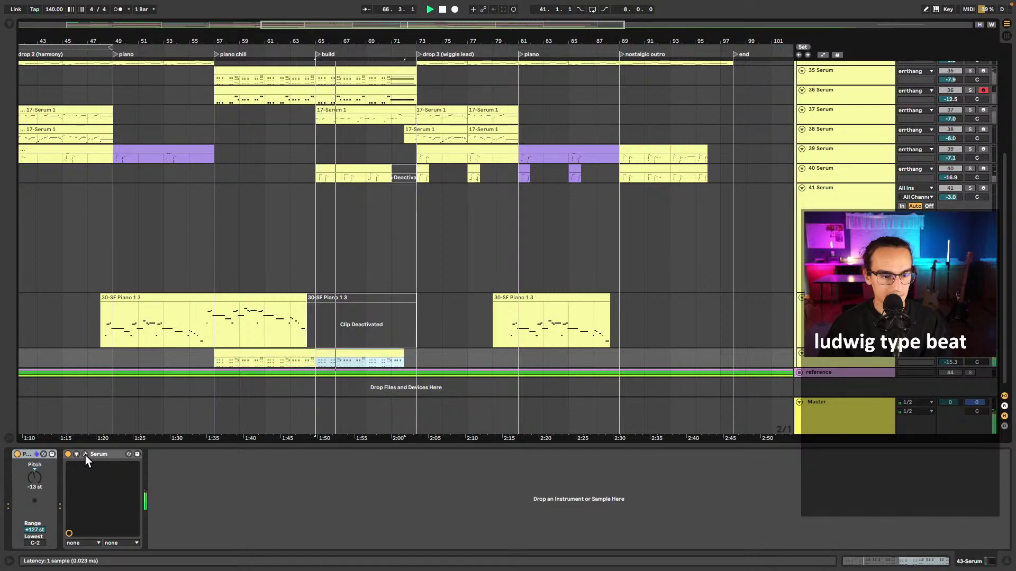
# - Inspect the PL Ice Age [VB] preset in the 43 Serum track's synth and replay the track from 65.1.1
pyautogui.click(85, 455)
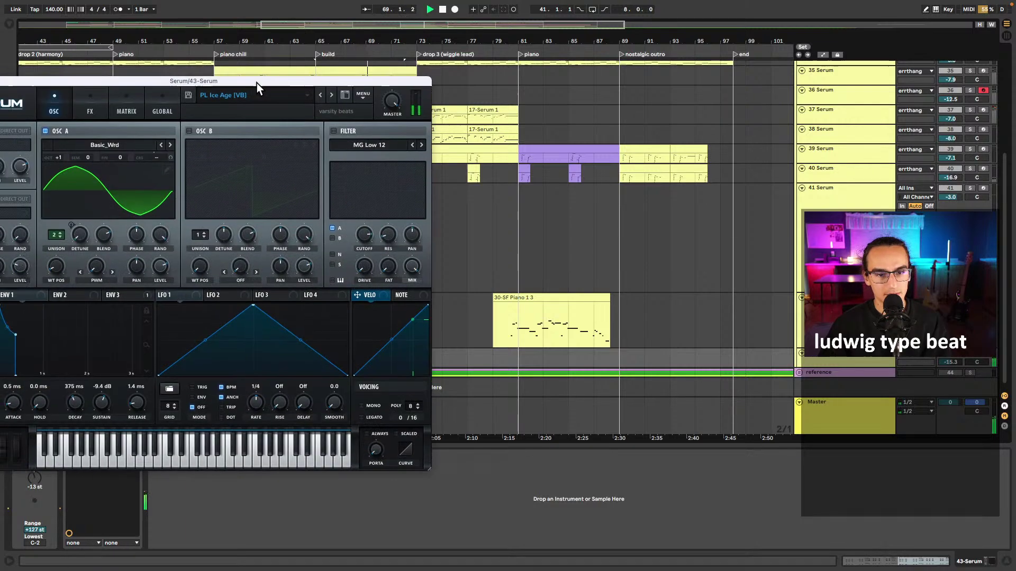
pyautogui.moveTo(257, 83); pyautogui.dragTo(0, 99)
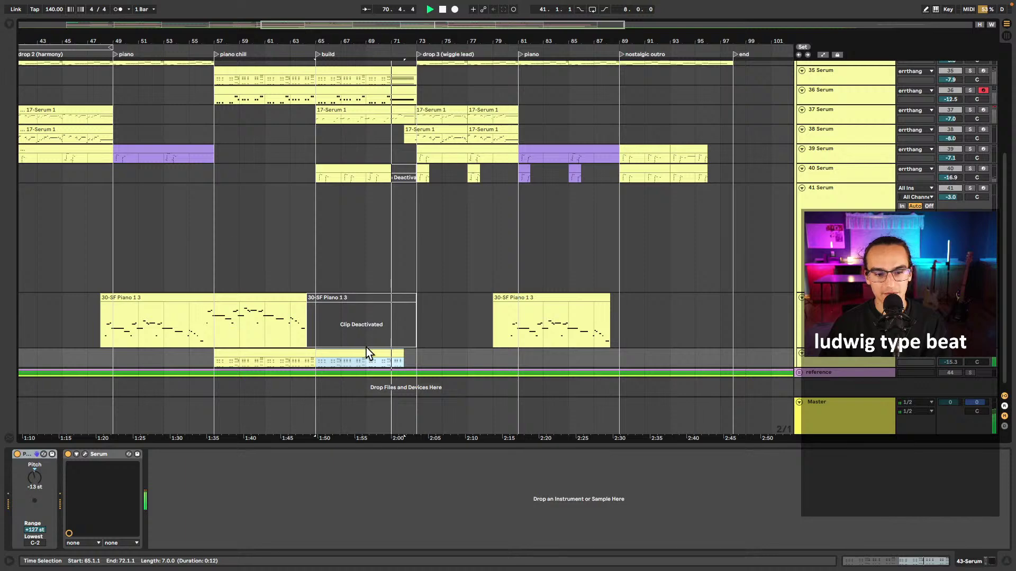
pyautogui.click(315, 363)
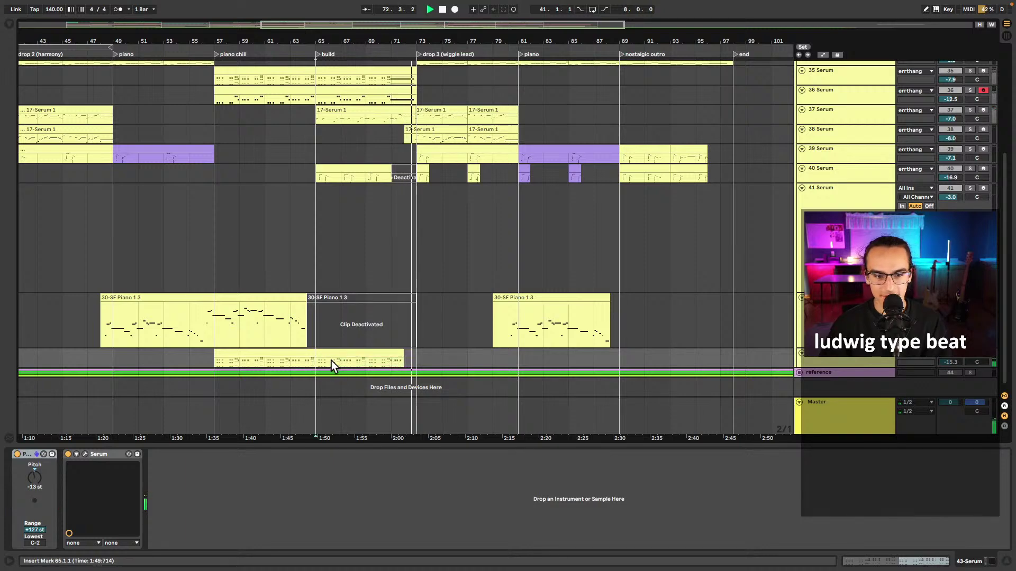
pyautogui.press('space')
pyautogui.press('space')
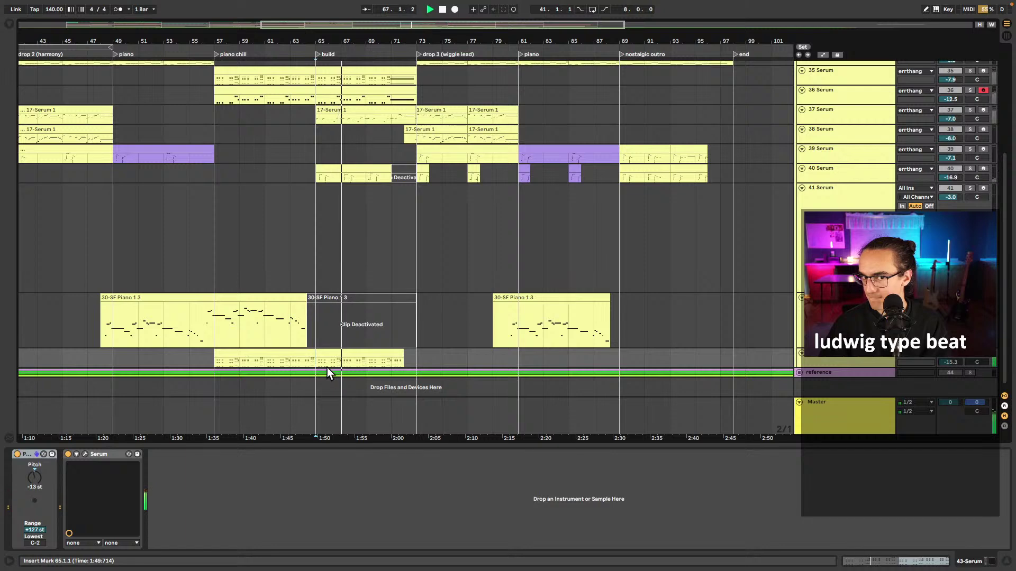
# - Examine the chord notes in the drop 1 clip at 17.1.1 on serum track 33, and return to the track's device chain
pyautogui.scroll(3, 338, 287)
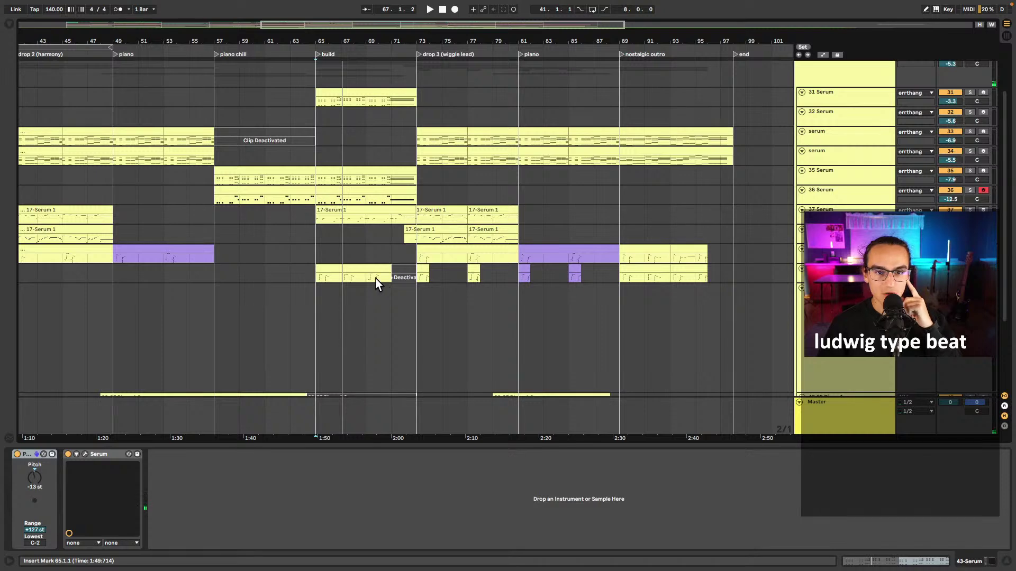
pyautogui.scroll(2, 623, 260)
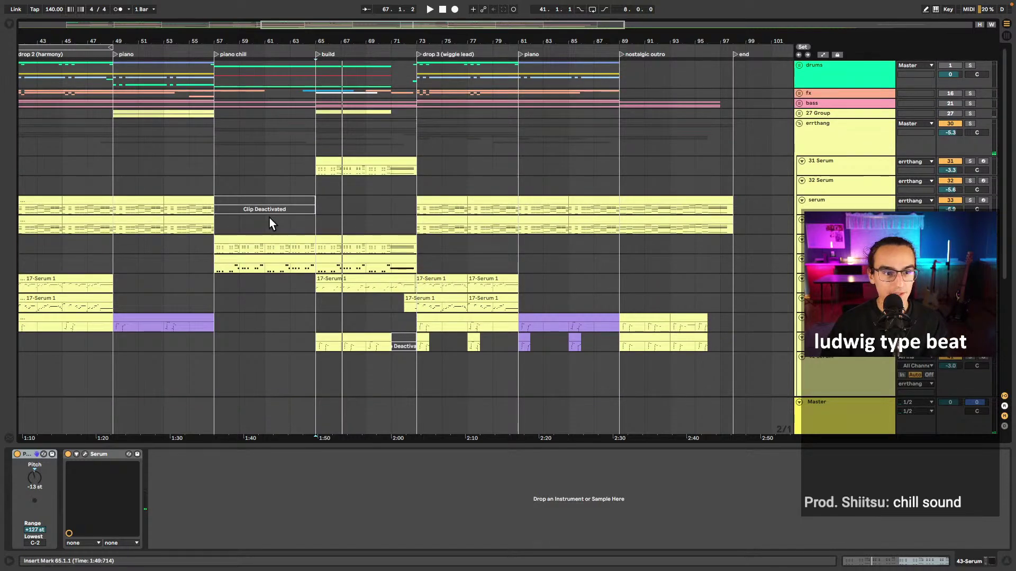
pyautogui.hscroll(-5, 270, 217)
pyautogui.hscroll(-3, 275, 218)
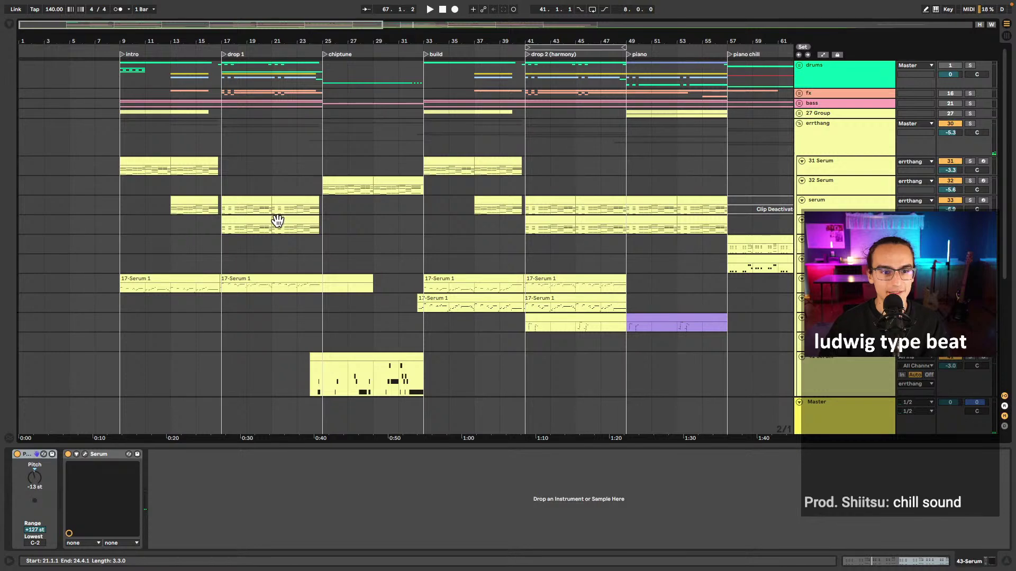
pyautogui.click(253, 201)
pyautogui.click(254, 202)
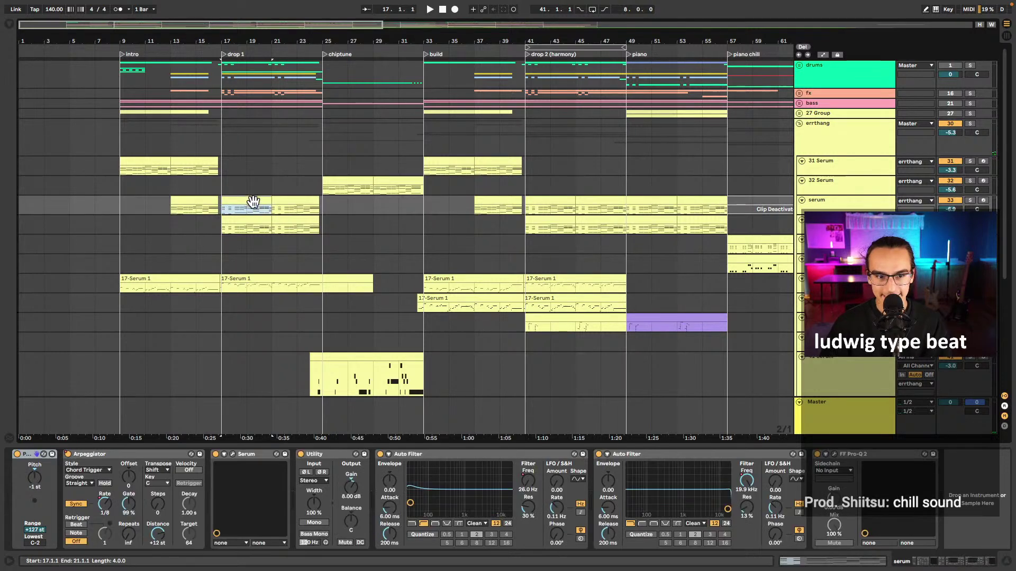
pyautogui.doubleClick(278, 206)
pyautogui.click(306, 182)
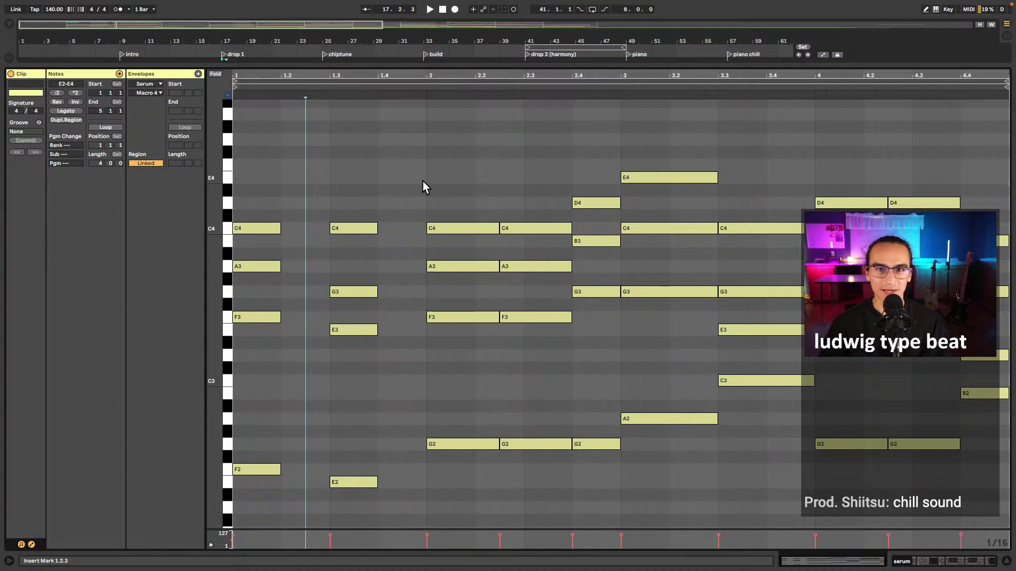
pyautogui.hotkey('shift', 'Tab')
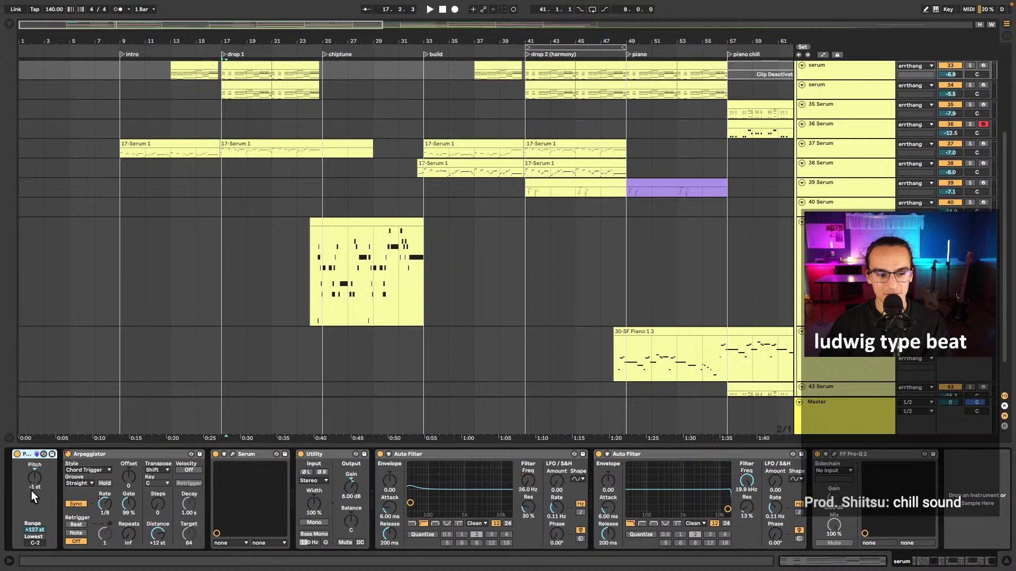
# - Re-examine the chord notes in the drop 1 clip at 17.1.1 on serum track 33, and return to the arrangement
pyautogui.scroll(2, 271, 167)
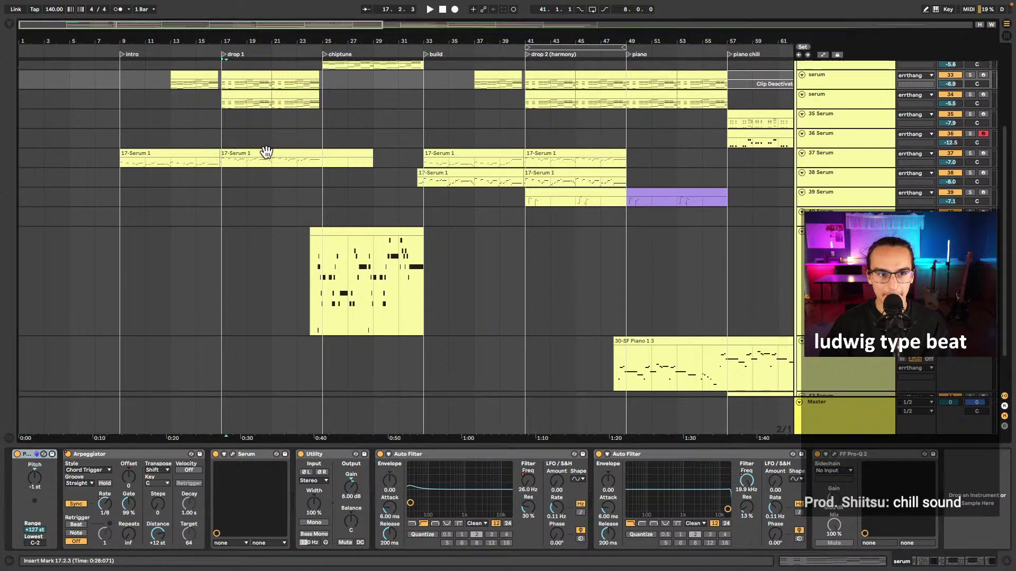
pyautogui.doubleClick(242, 78)
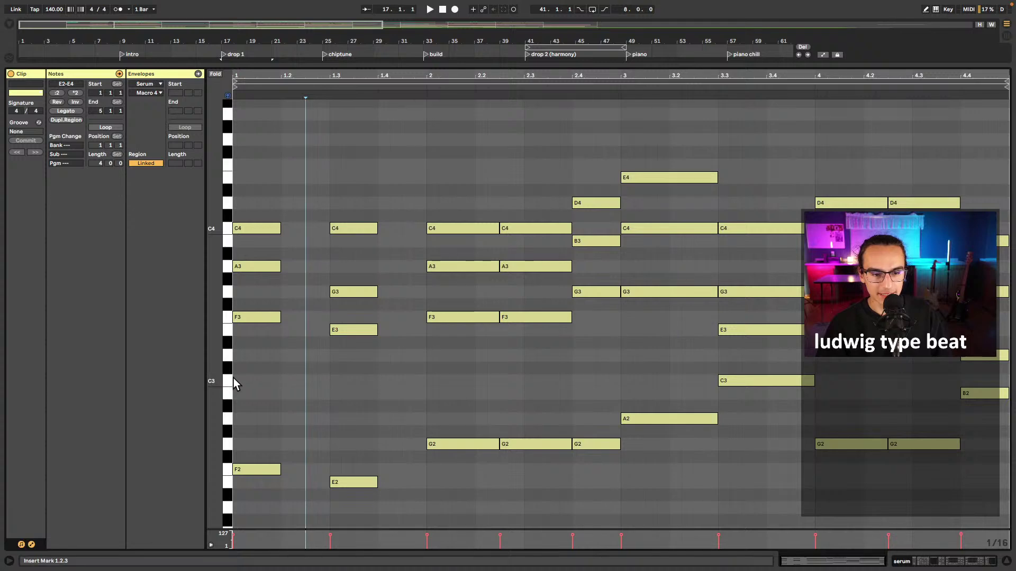
pyautogui.scroll(-1, 277, 364)
pyautogui.scroll(-2, 278, 364)
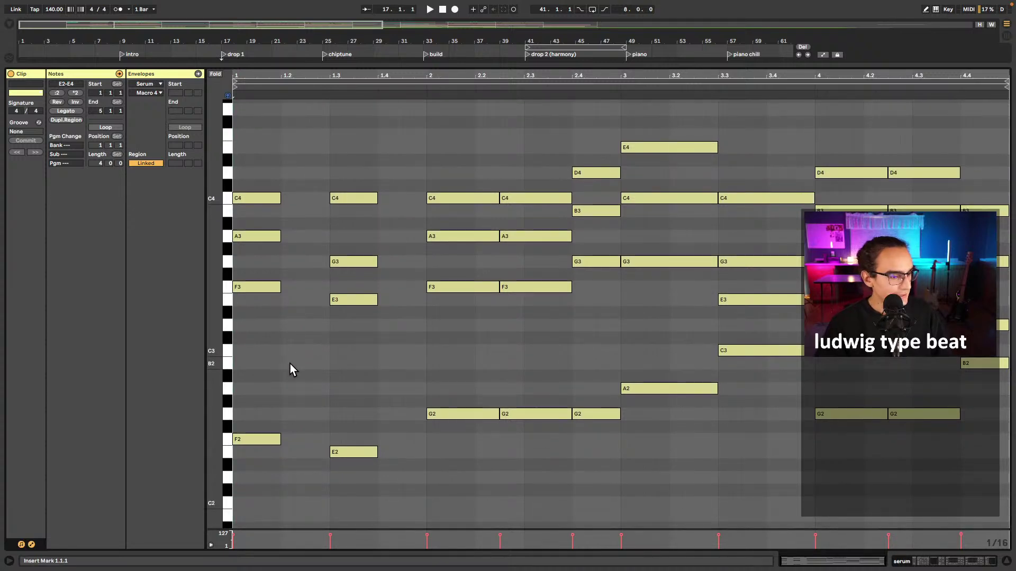
pyautogui.doubleClick(473, 64)
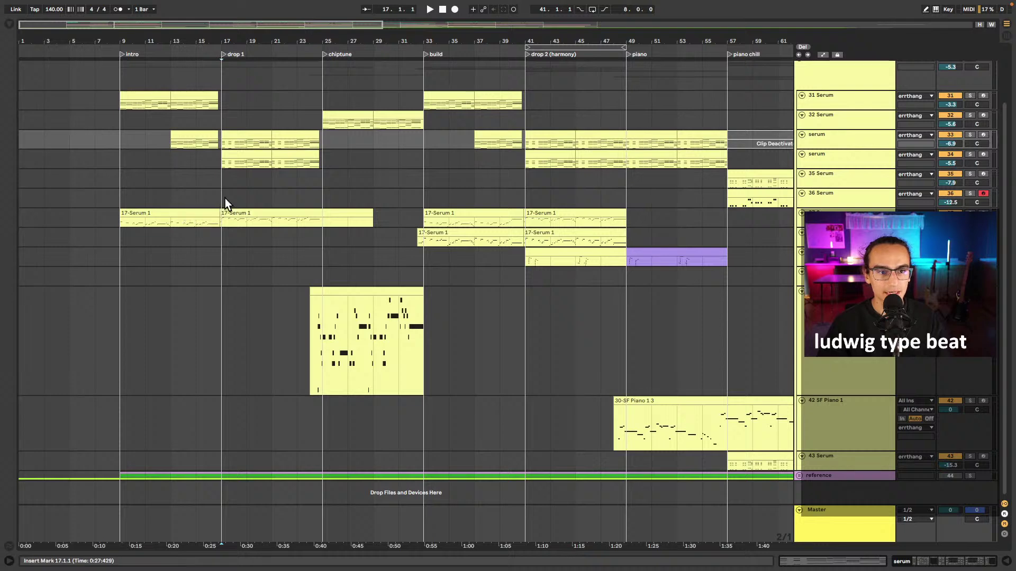
# - Copy bars 17.1.1 to 21.1.1 of serum track 33 to 1.1.1 and extend the pasted clip to 9.1.1
pyautogui.moveTo(233, 145); pyautogui.dragTo(279, 152)
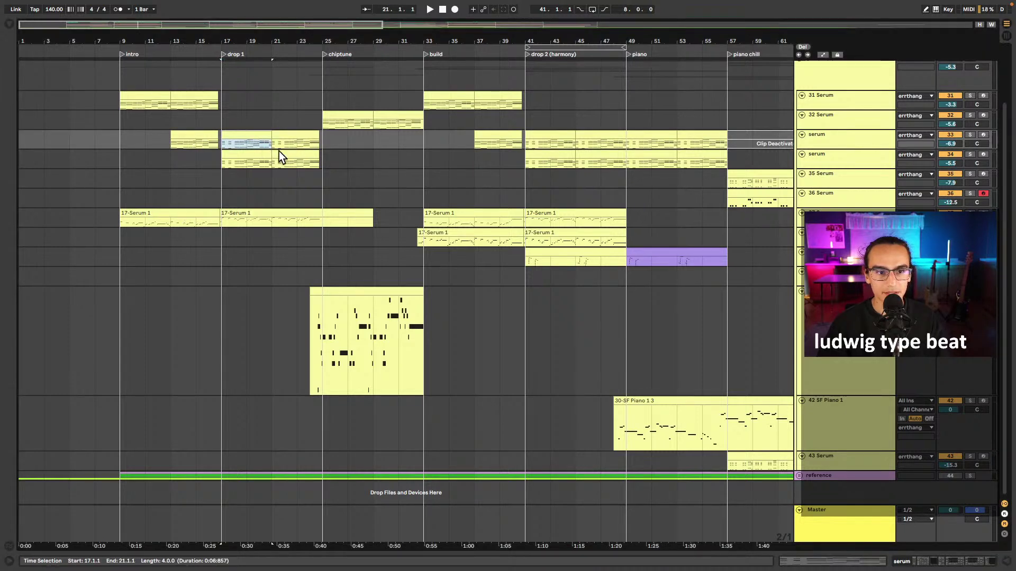
pyautogui.hotkey('ctrl', 'c')
pyautogui.press('+')
pyautogui.click(24, 139)
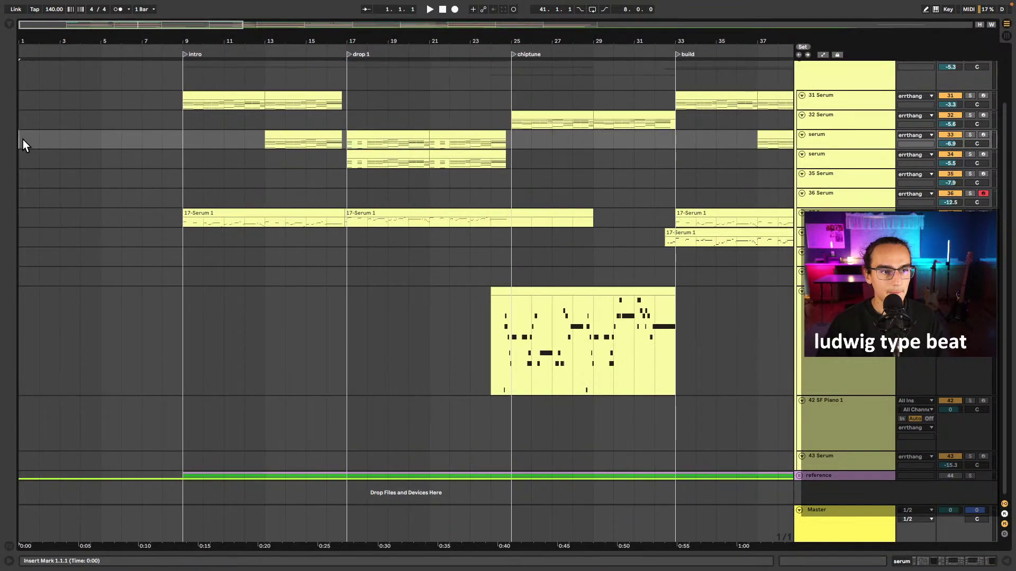
pyautogui.hotkey('ctrl', 'v')
pyautogui.moveTo(100, 139); pyautogui.dragTo(182, 138)
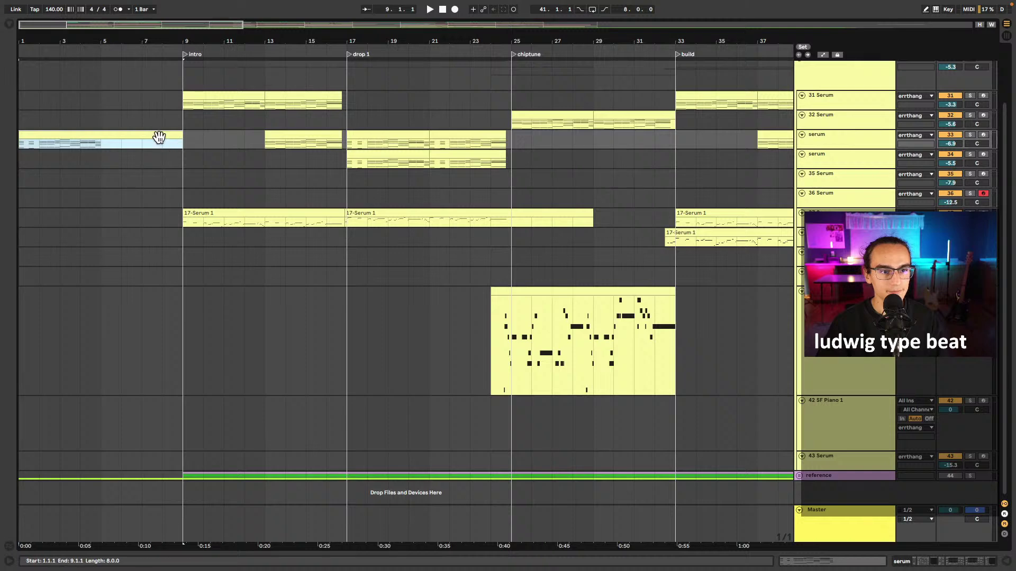
# - Open the copied clip at 1.1.1 on serum track 33 and examine its chord notes across the first four bars
pyautogui.doubleClick(159, 140)
pyautogui.scroll(3, 595, 290)
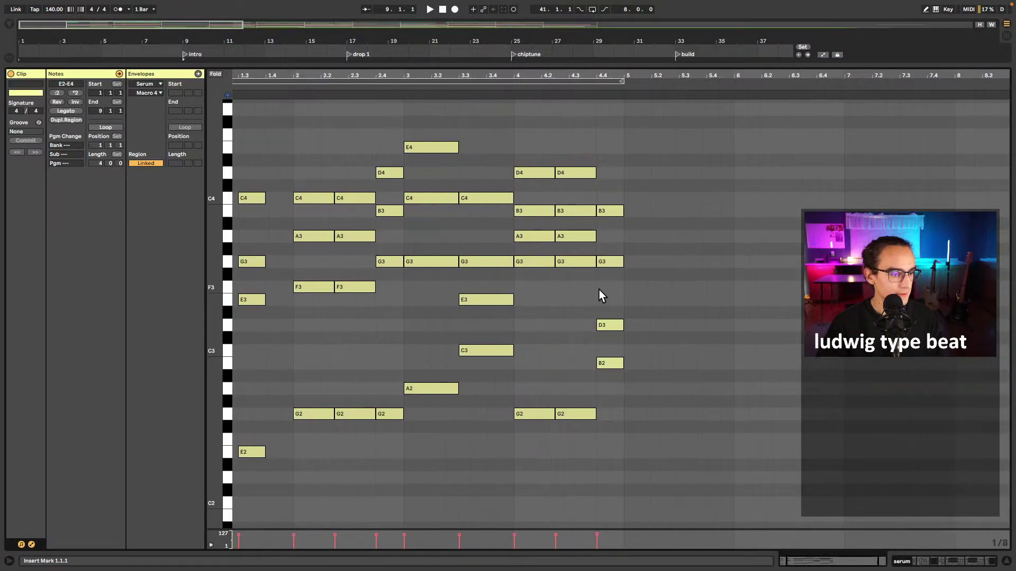
pyautogui.hscroll(-3, 620, 300)
pyautogui.scroll(2, 620, 300)
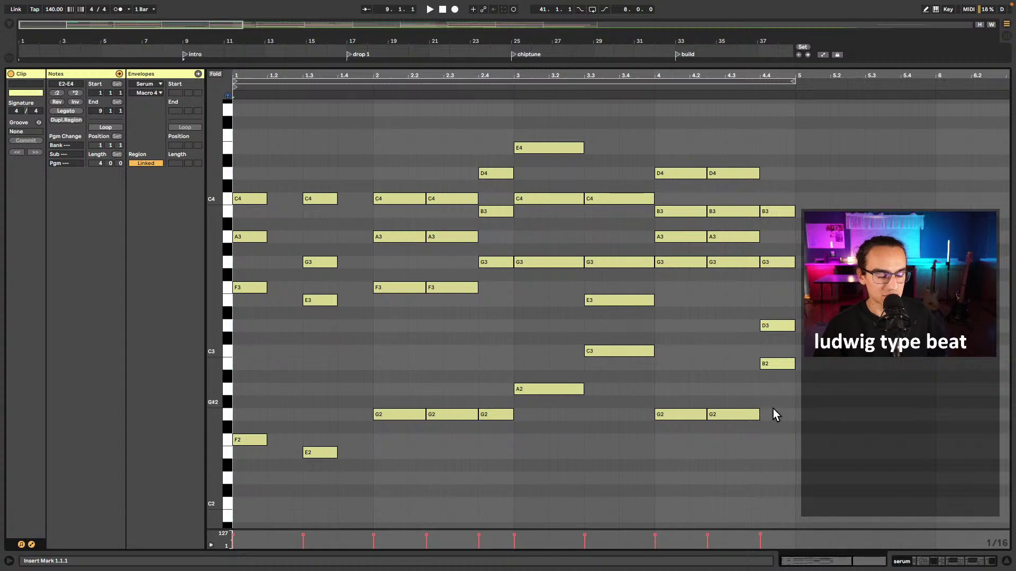
pyautogui.click(759, 396)
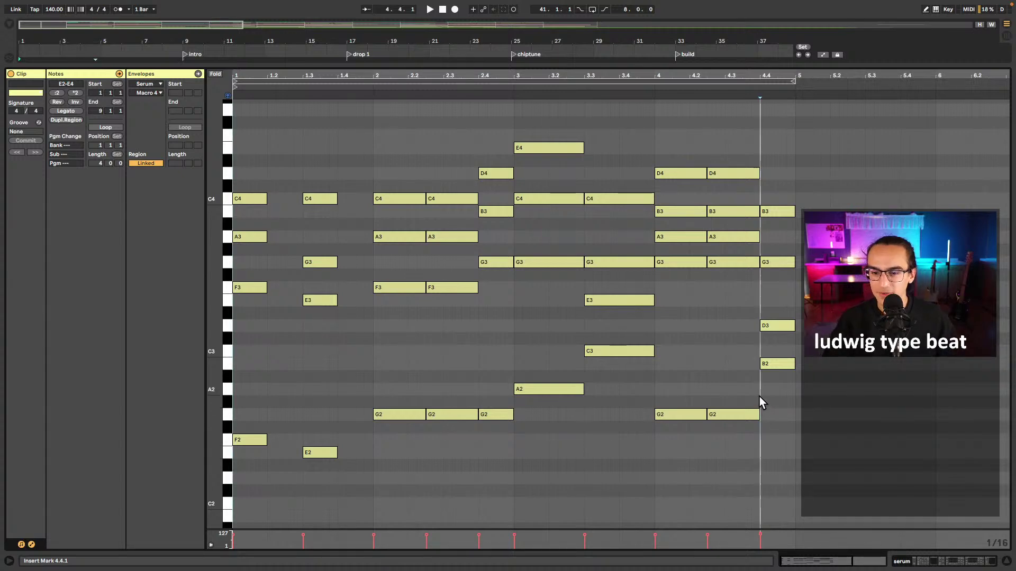
pyautogui.click(237, 376)
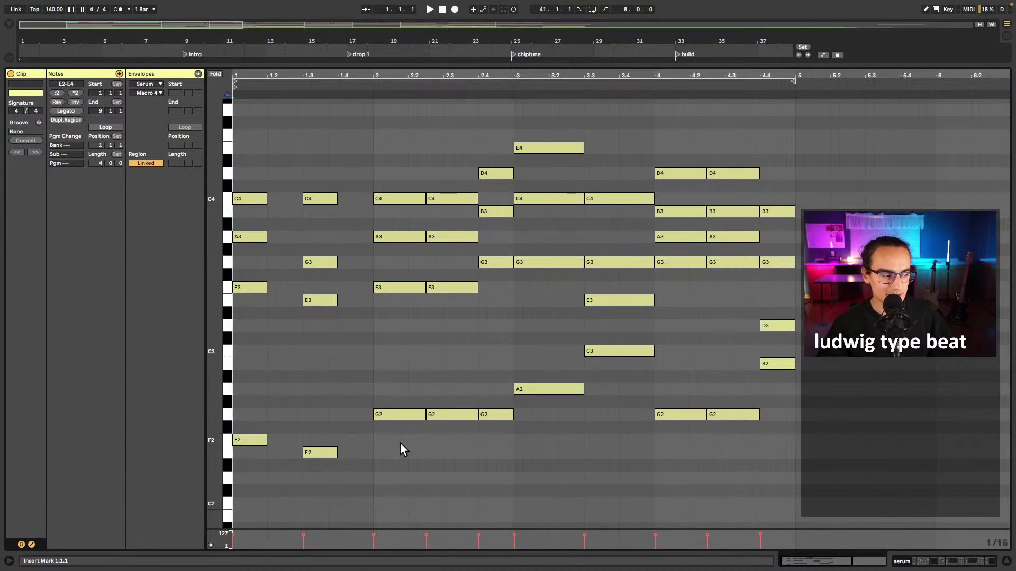
# - Select the chord at 2.1.1, return to the device chain, and audition the copied serum clip from 1.1.1
pyautogui.moveTo(392, 457)
pyautogui.mouseDown()
pyautogui.moveTo(405, 175)
pyautogui.moveTo(353, 448)
pyautogui.moveTo(382, 450)
pyautogui.mouseUp()
pyautogui.click(372, 153)
pyautogui.hotkey('shift', 'Tab')
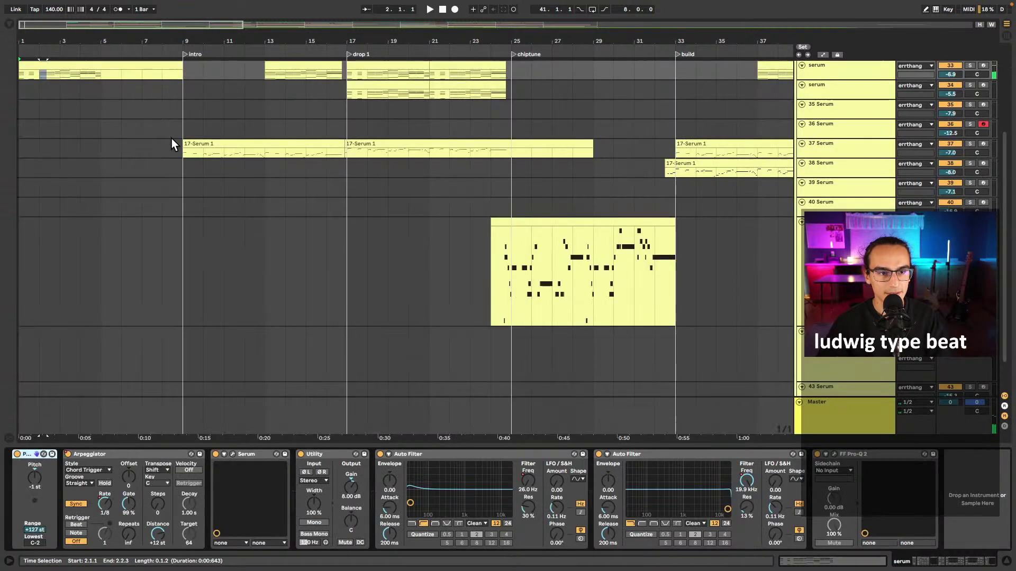
pyautogui.click(91, 88)
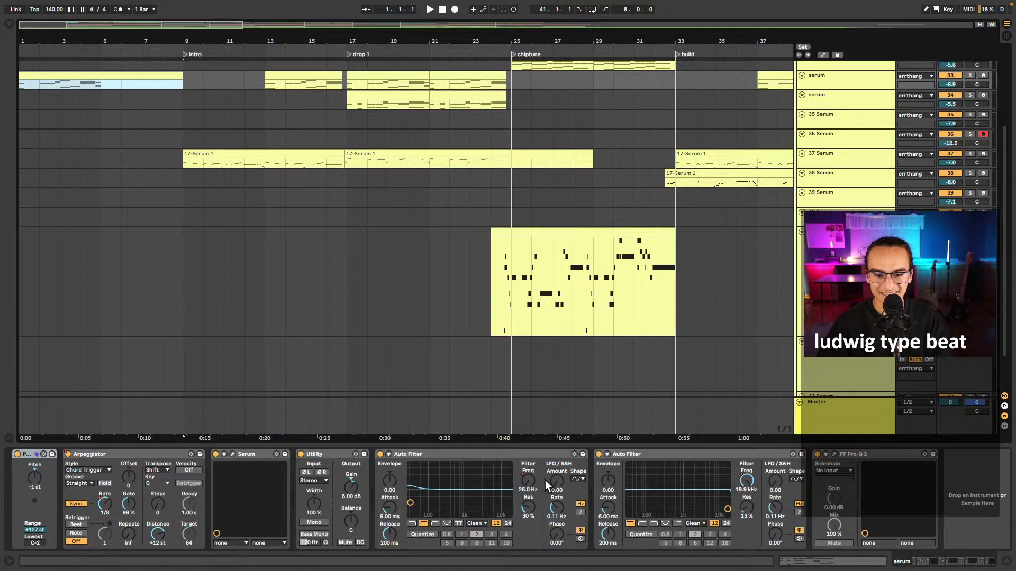
pyautogui.press('space')
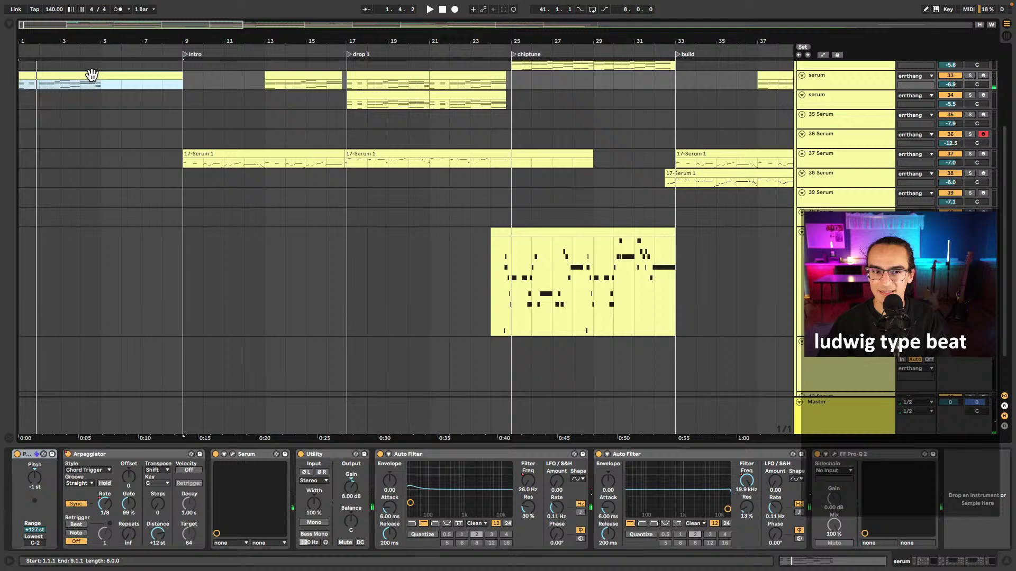
# - Insert a MIDI track below serum track 33 and load the SF Piano 1.adg favorite onto it
pyautogui.click(858, 84)
pyautogui.press('super+shift+t')
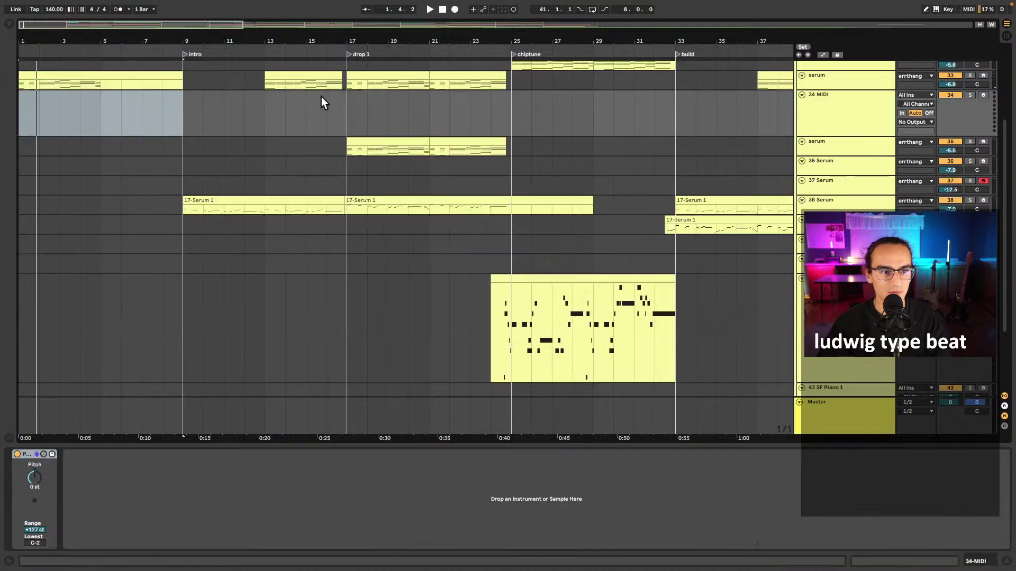
pyautogui.press('super+alt+b')
pyautogui.click(43, 47)
pyautogui.moveTo(132, 229); pyautogui.dragTo(297, 117)
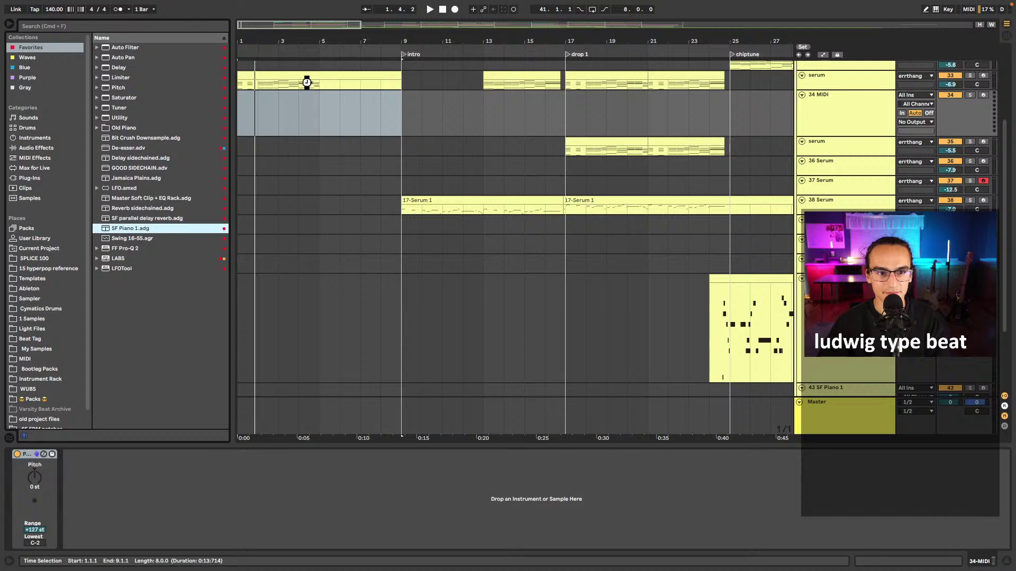
# - Copy the chord clip at 1.1.1 onto the SF Piano 1 track and deactivate the original clip on serum track 33
pyautogui.moveTo(311, 75); pyautogui.dragTo(310, 106)
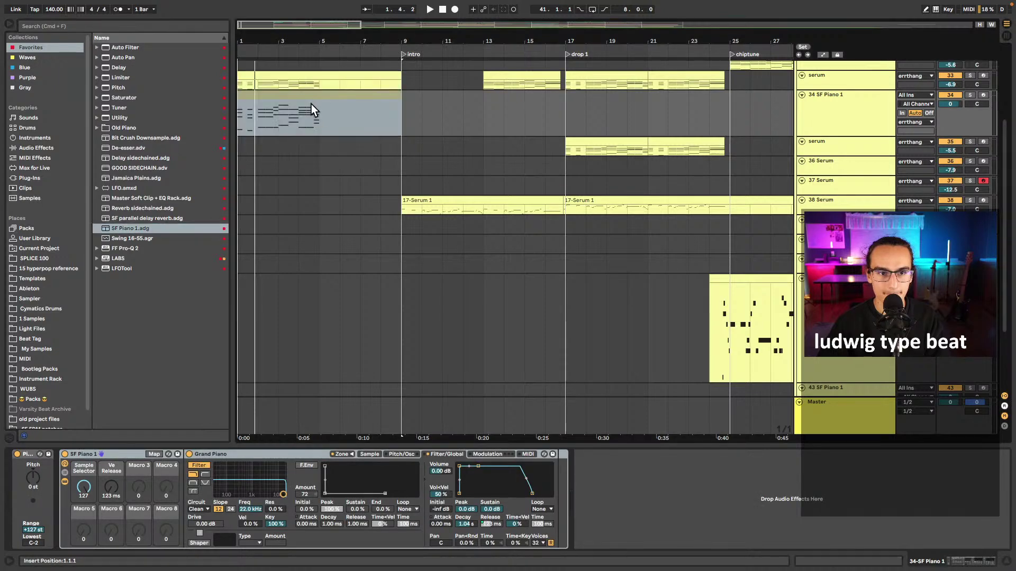
pyautogui.click(344, 81)
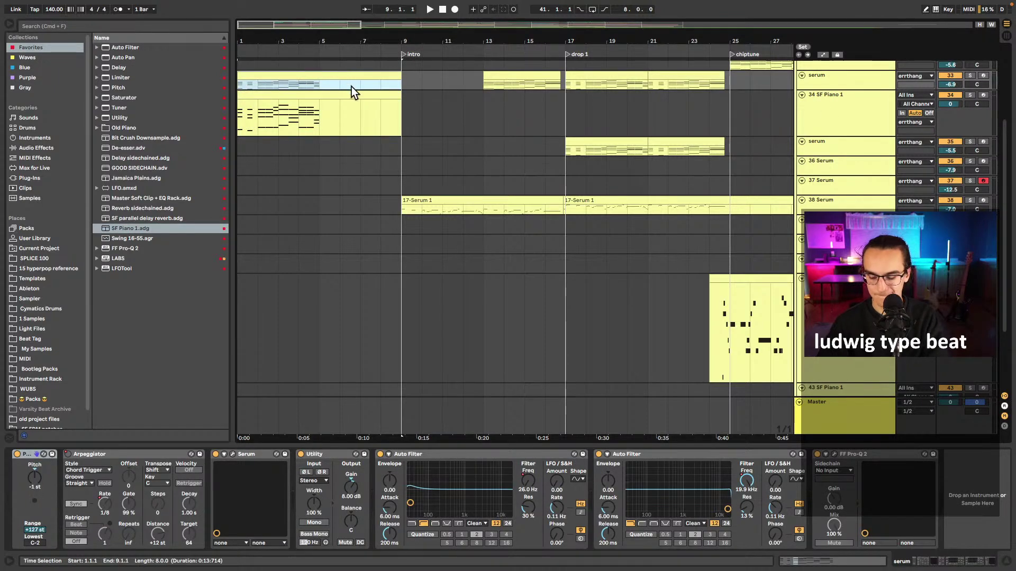
pyautogui.press('Delete')
# - Open the SF Piano 1 clip, audition its chords from 1.1.1, and return to the track's devices
pyautogui.click(267, 99)
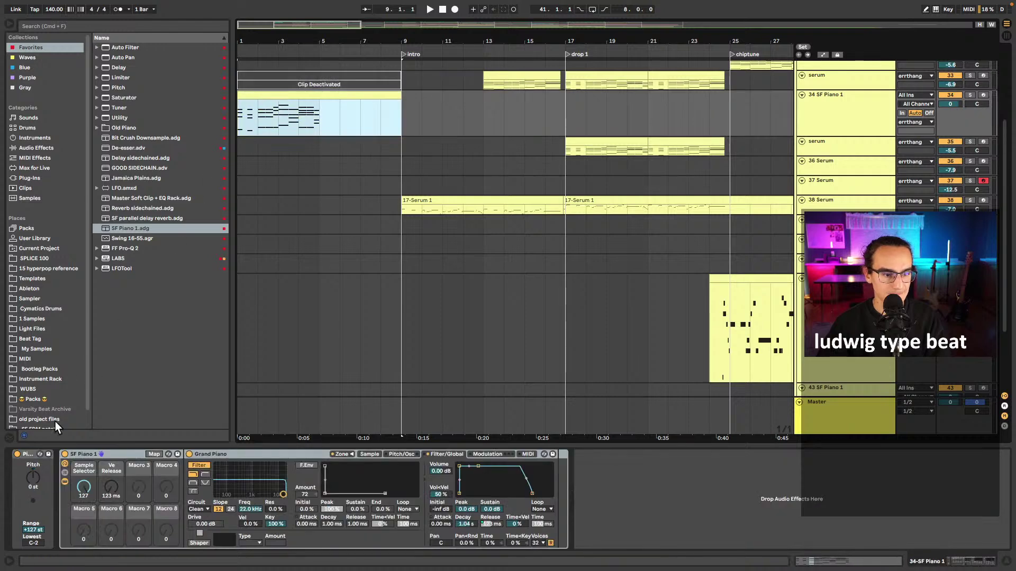
pyautogui.moveTo(34, 479); pyautogui.dragTo(34, 483)
pyautogui.click(324, 97)
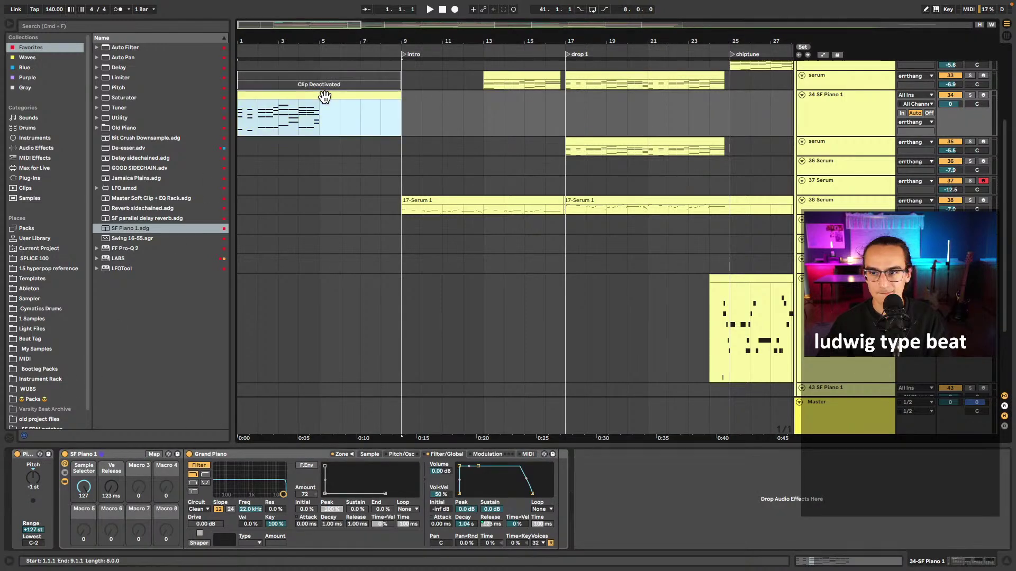
pyautogui.doubleClick(324, 97)
pyautogui.press('space')
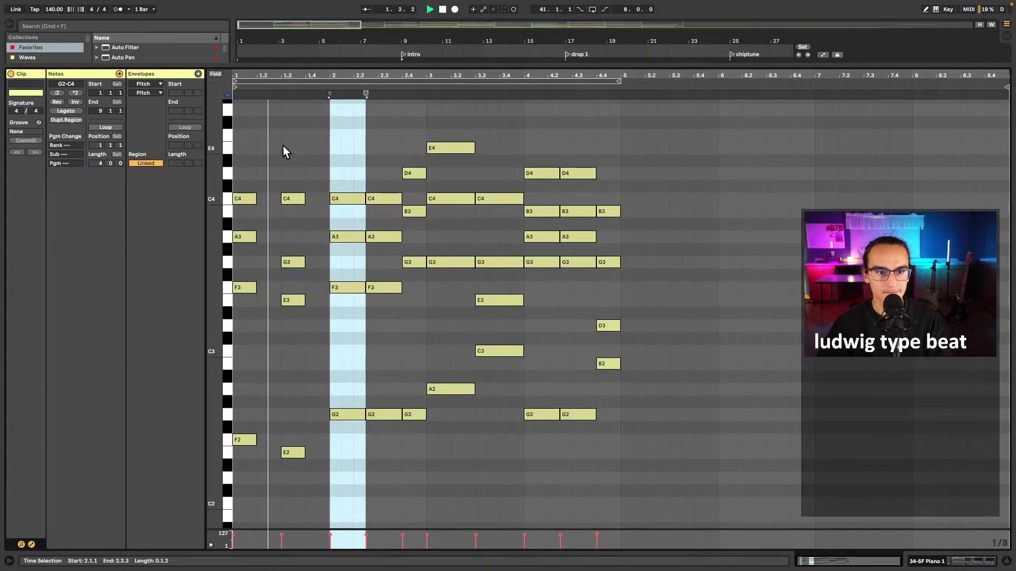
pyautogui.press('space')
pyautogui.hotkey('shift', 'Tab')
# - Show the errthang group's Auto Filter frequency automation, draw it up to 19.9 kHz over bars 1 to 5, and hide automation
pyautogui.scroll(5, 281, 93)
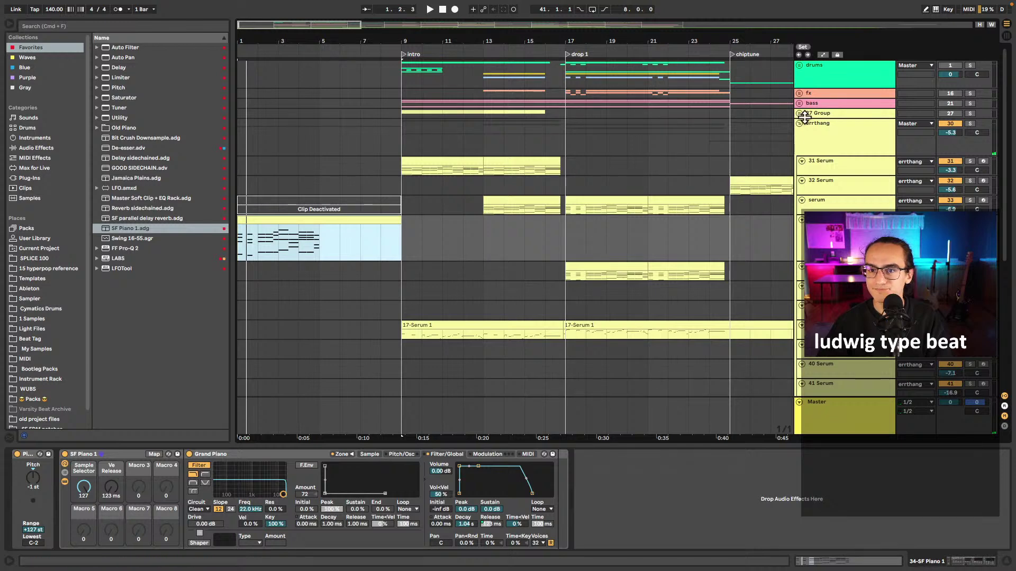
pyautogui.click(352, 141)
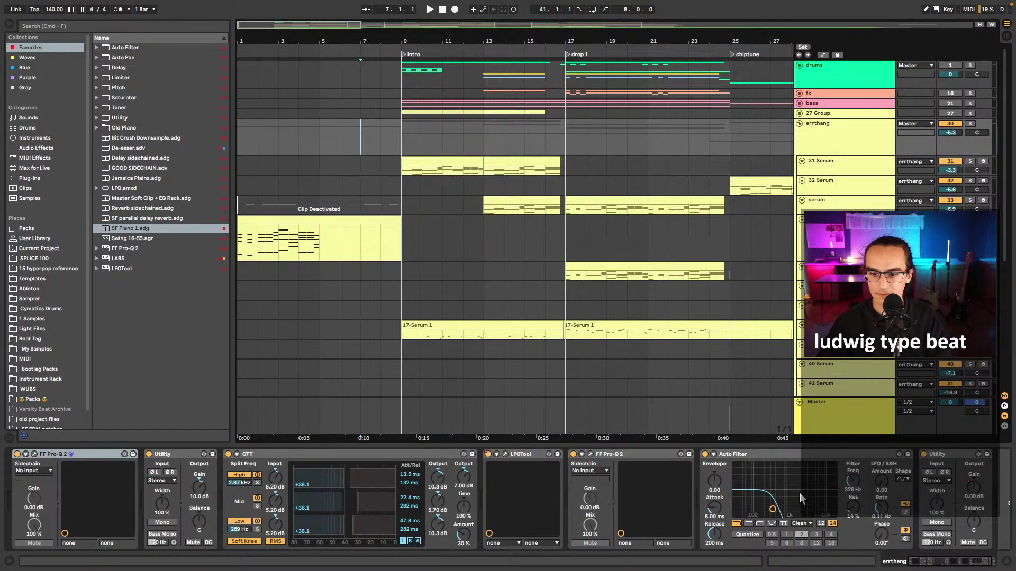
pyautogui.rightClick(862, 481)
pyautogui.click(890, 484)
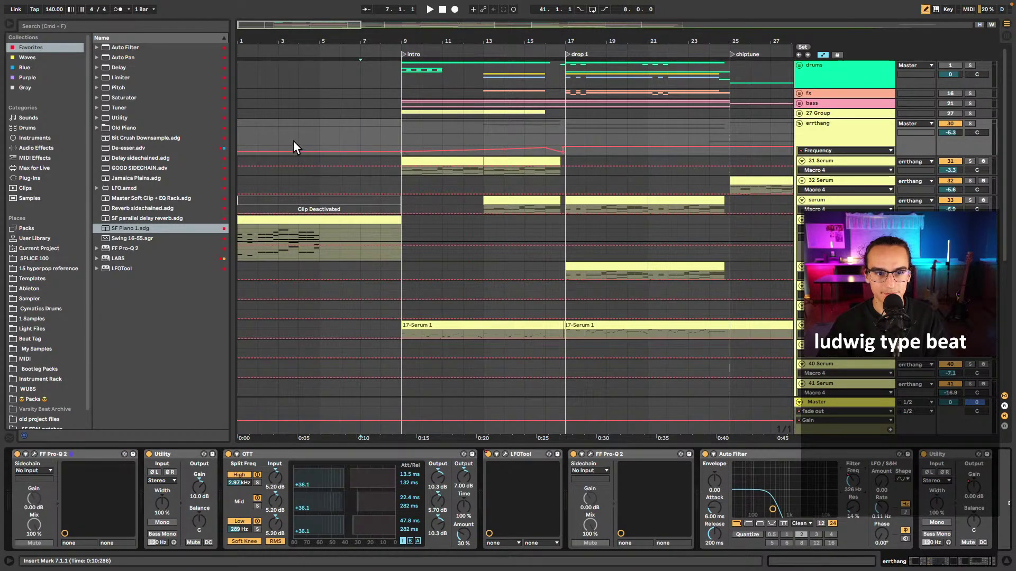
pyautogui.press('b')
pyautogui.press('b')
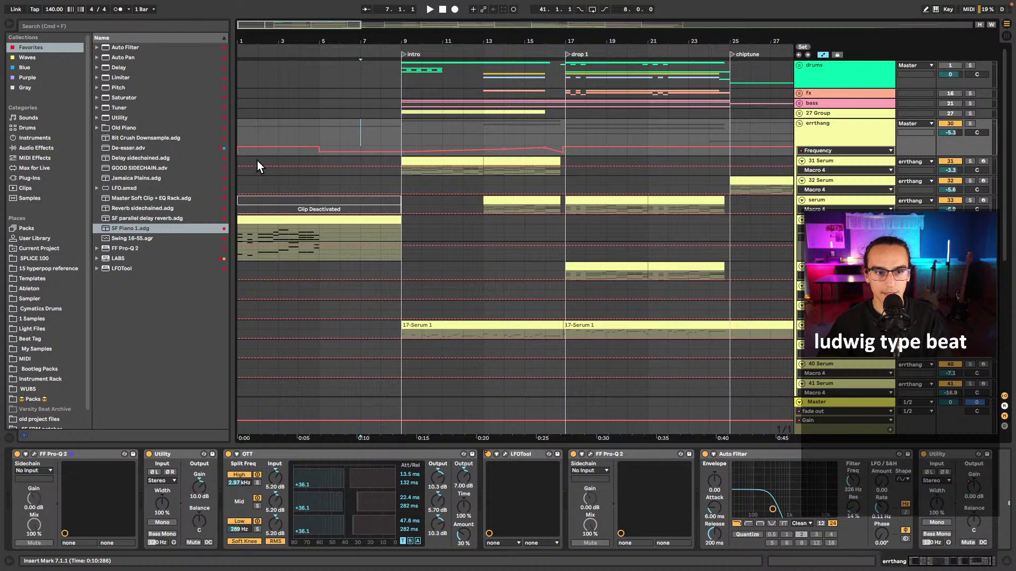
pyautogui.press('a')
# - Play the piano chords from 1.1.1 with the filter opened, and stop playback
pyautogui.click(242, 142)
pyautogui.press('space')
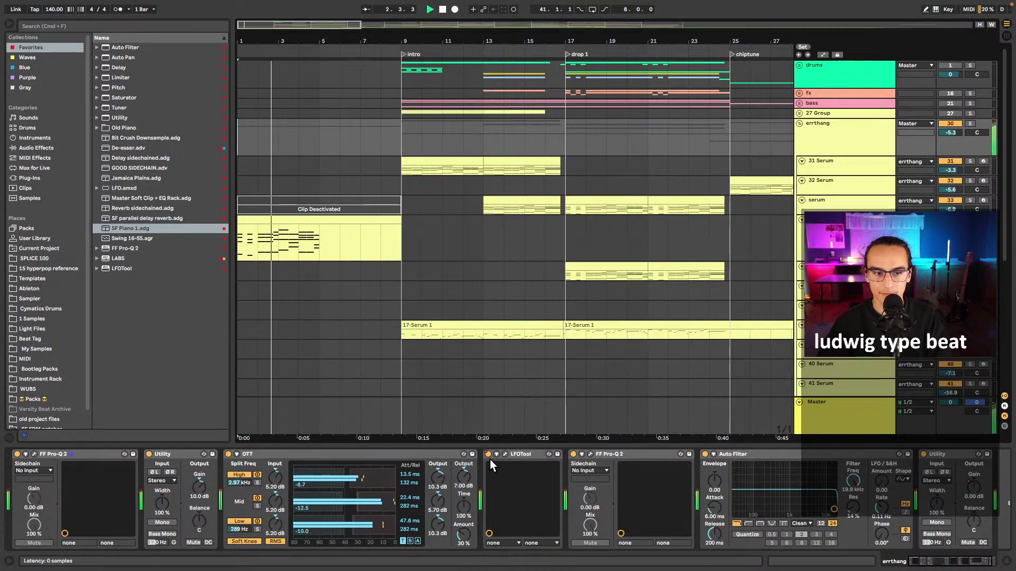
pyautogui.press('space')
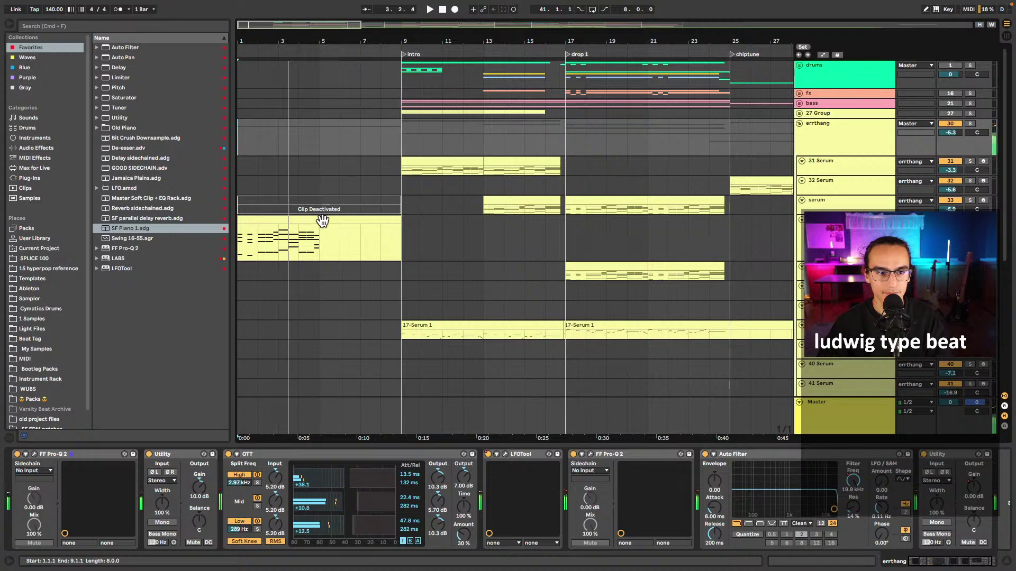
# - Reopen the SF Piano 1 clip and view its four bars of chords from 1.1.1
pyautogui.doubleClick(322, 221)
pyautogui.click(315, 158)
pyautogui.click(235, 145)
pyautogui.scroll(3, 246, 167)
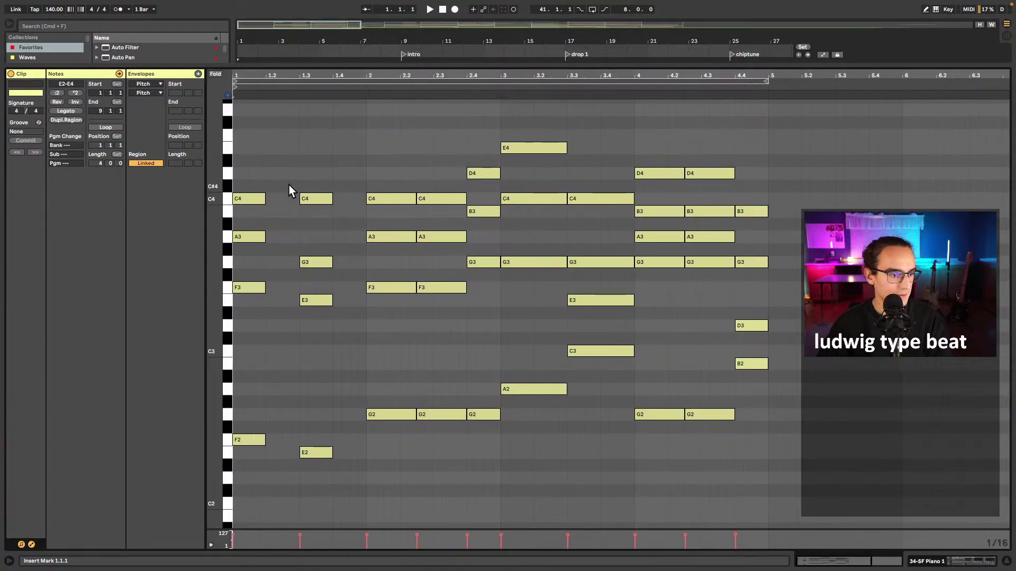
pyautogui.scroll(1, 300, 172)
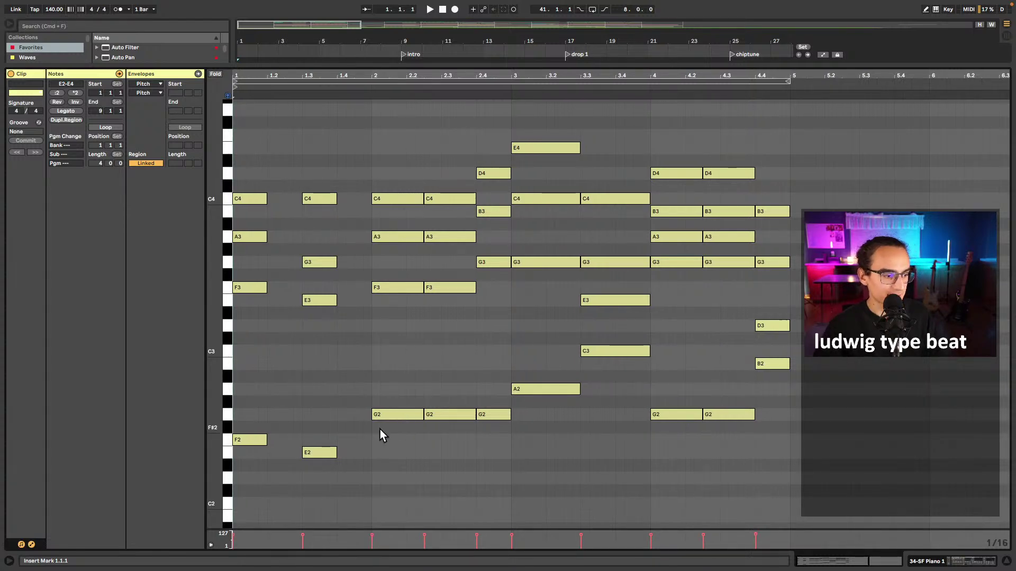
# - Examine the chord at 2.1.1 in the piano clip, including its G2 bass note and the notes above it
pyautogui.click(390, 446)
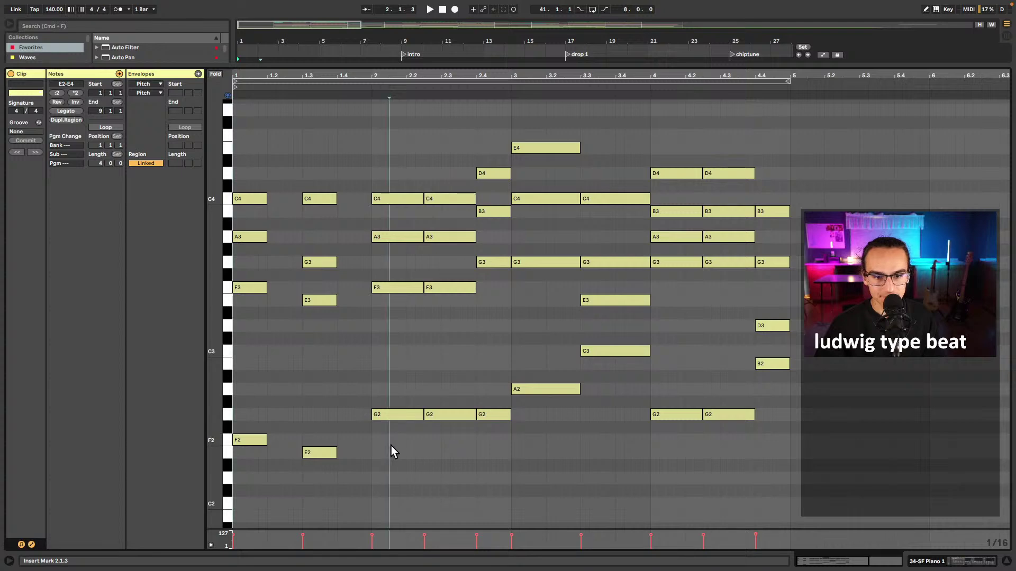
pyautogui.click(394, 464)
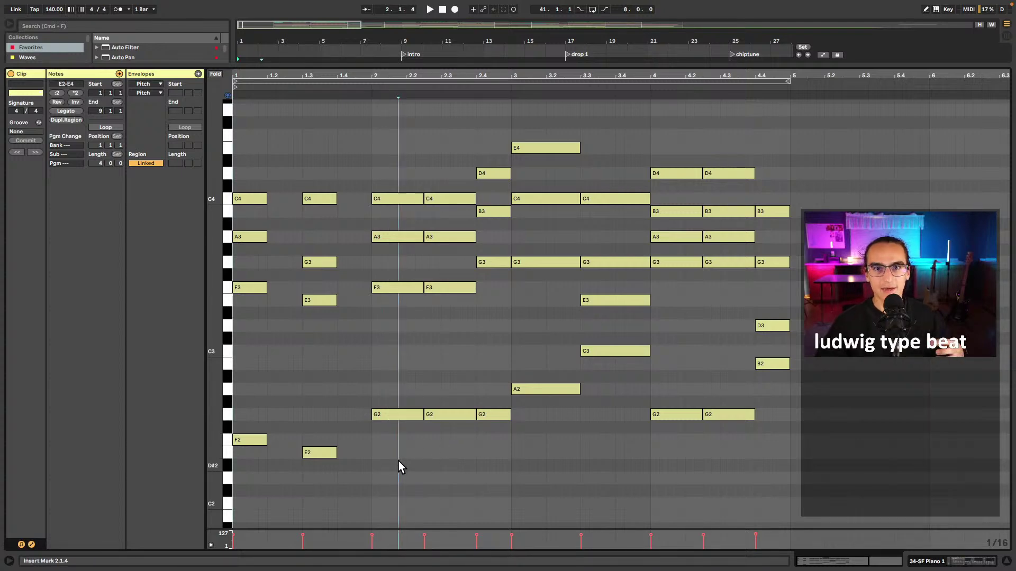
pyautogui.click(389, 461)
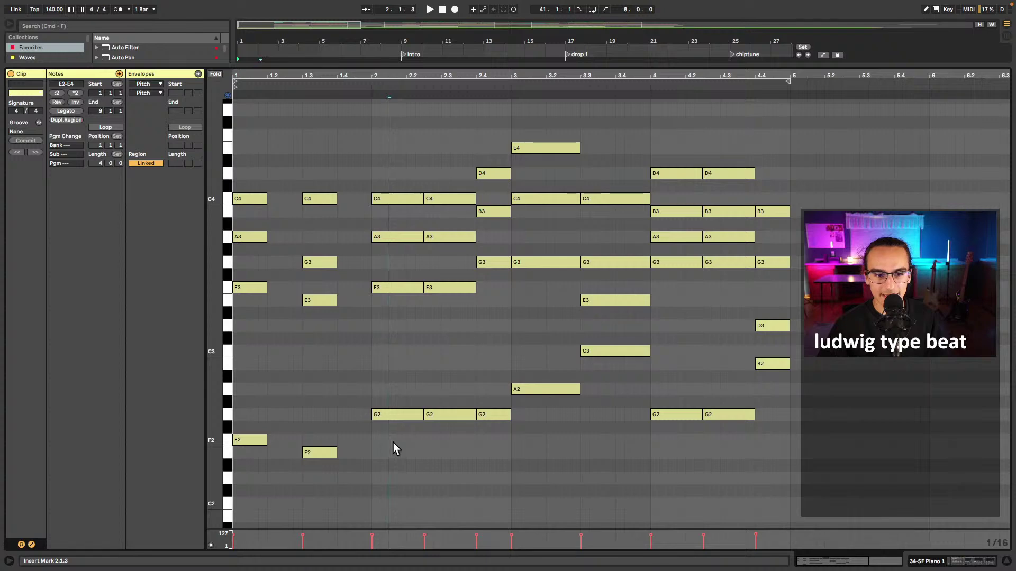
pyautogui.click(376, 329)
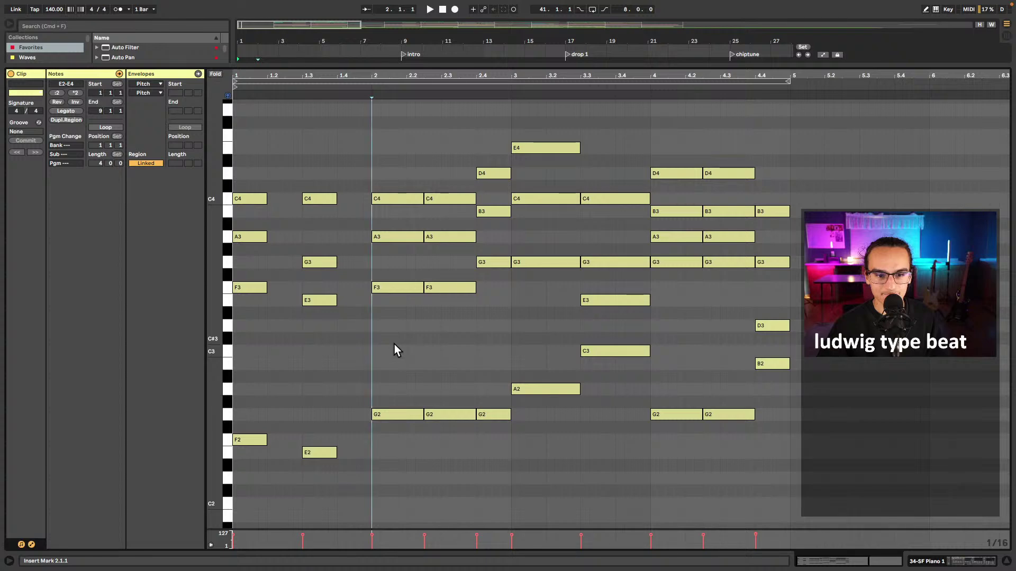
pyautogui.click(397, 417)
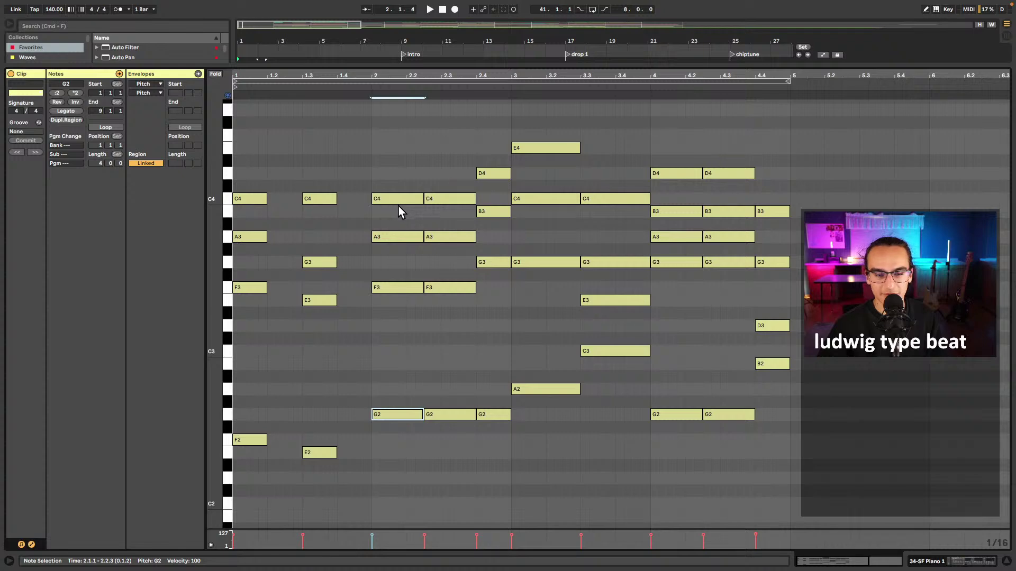
pyautogui.click(398, 306)
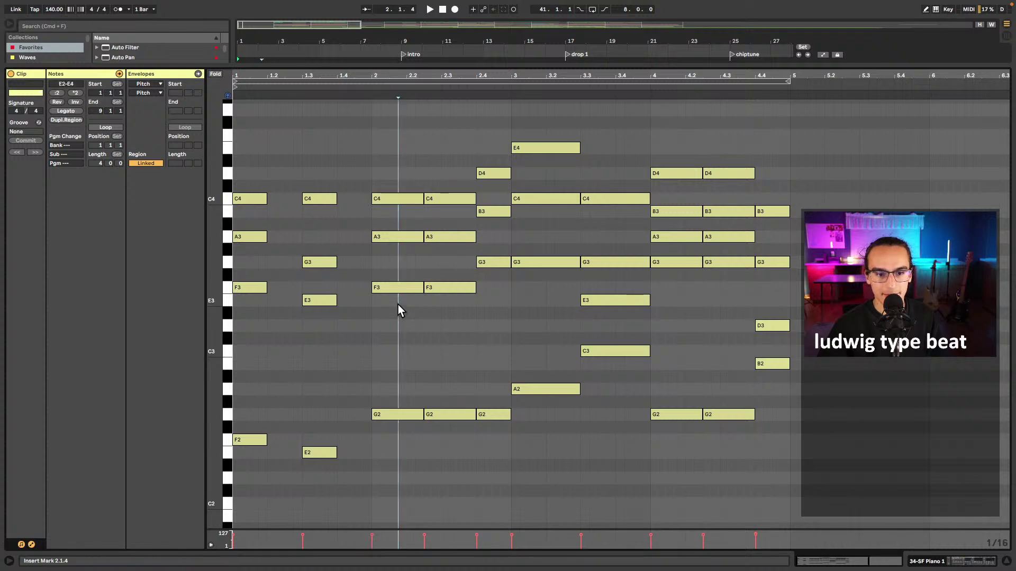
pyautogui.click(388, 319)
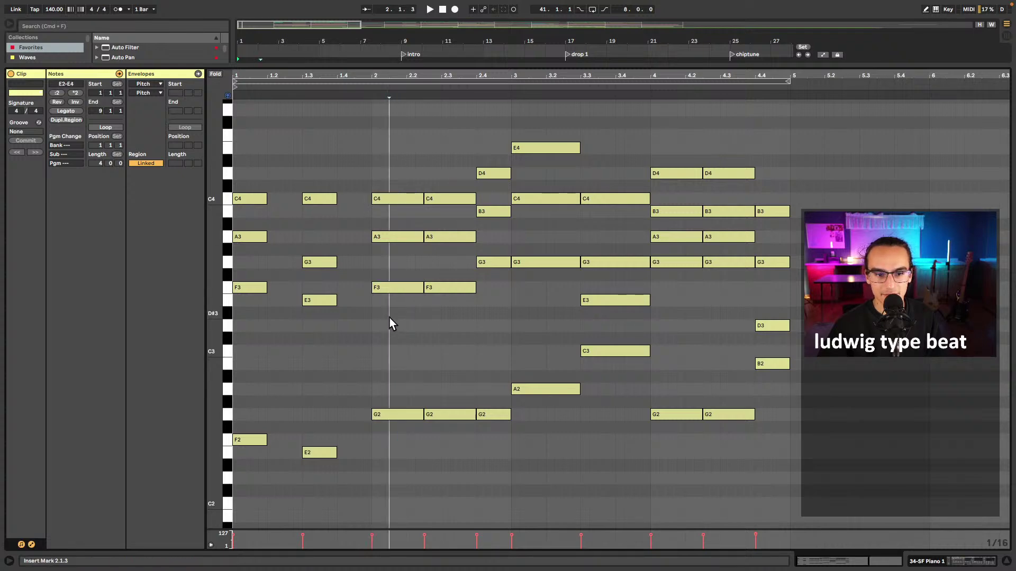
# - Audition the G2–C4 chord at bar 2 by selecting its notes in the piano roll
pyautogui.click(370, 318)
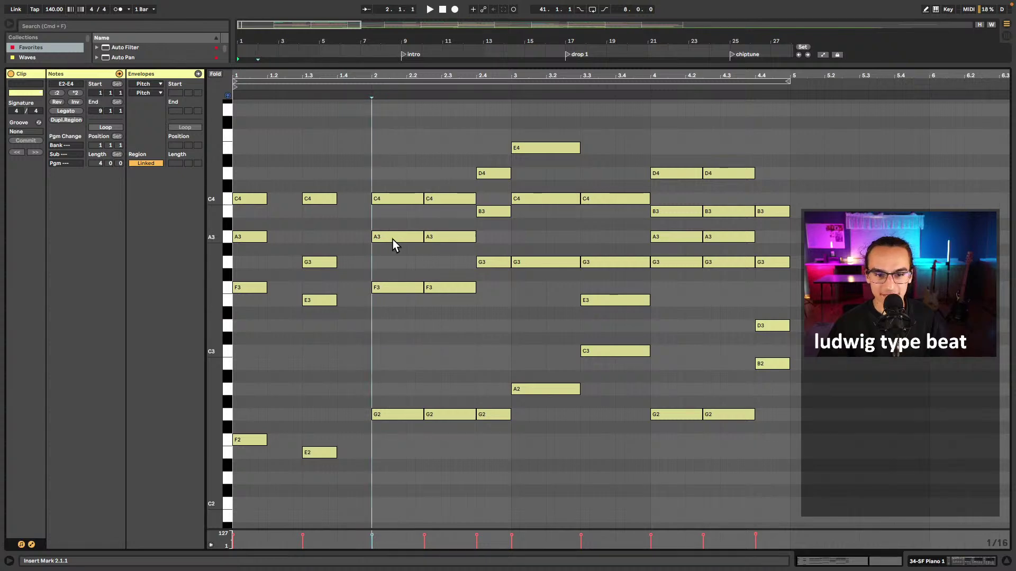
pyautogui.click(384, 319)
pyautogui.click(370, 319)
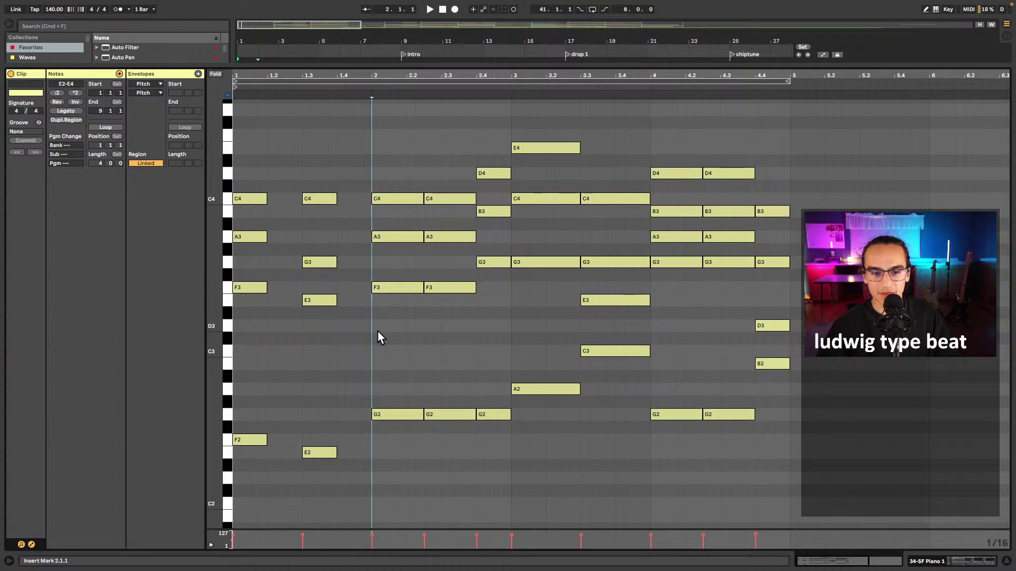
pyautogui.moveTo(379, 478); pyautogui.dragTo(398, 190)
pyautogui.click(370, 168)
pyautogui.moveTo(389, 433); pyautogui.dragTo(408, 169)
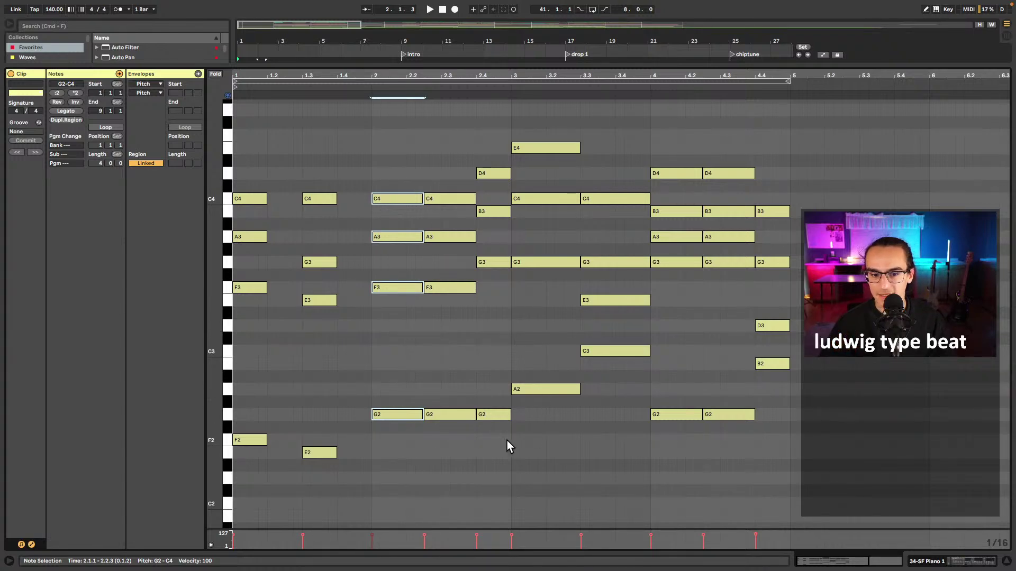
# - Audition the chord just before bar 3 and the G2–D4 chord at bar 4 by selecting their notes
pyautogui.moveTo(495, 446); pyautogui.dragTo(488, 159)
pyautogui.moveTo(500, 457); pyautogui.dragTo(493, 136)
pyautogui.click(517, 127)
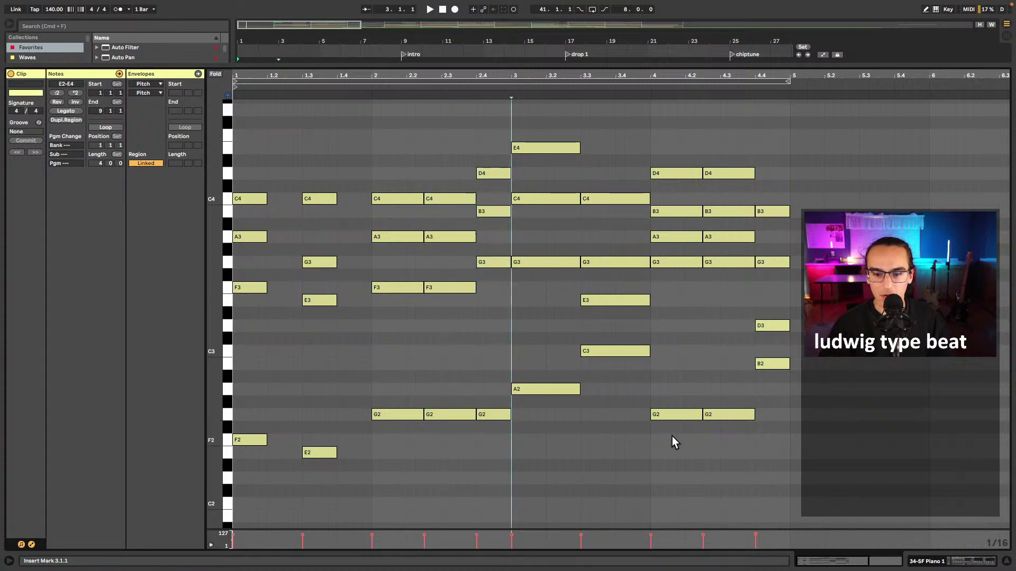
pyautogui.moveTo(673, 470)
pyautogui.mouseDown()
pyautogui.moveTo(671, 149)
pyautogui.moveTo(668, 181)
pyautogui.moveTo(681, 193)
pyautogui.mouseUp()
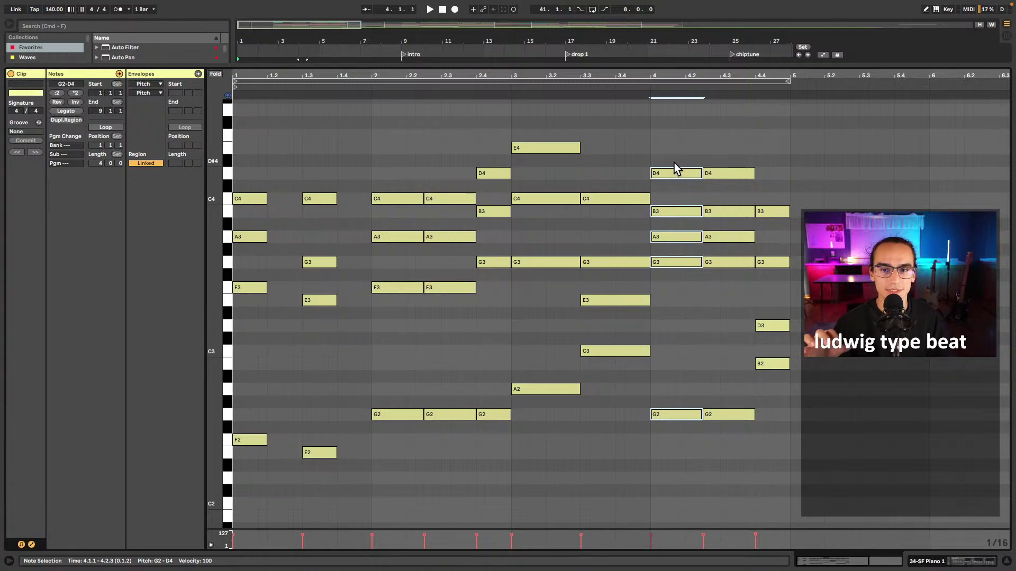
# - Try the bar 4 chords with their A3 notes deactivated, then undo the deactivation
pyautogui.click(666, 290)
pyautogui.moveTo(640, 239); pyautogui.dragTo(791, 245)
pyautogui.press('0')
pyautogui.click(674, 460)
pyautogui.moveTo(668, 474); pyautogui.dragTo(669, 103)
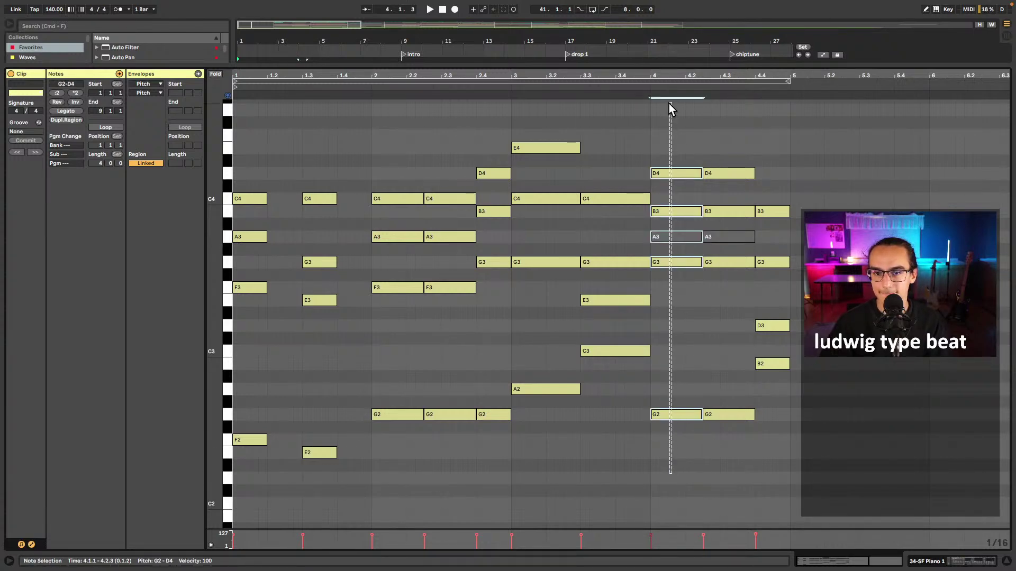
pyautogui.click(619, 238)
pyautogui.press('super+z')
# - Audition the full G2–D4 chord at bar 4 with the A3 included
pyautogui.moveTo(670, 460); pyautogui.dragTo(671, 132)
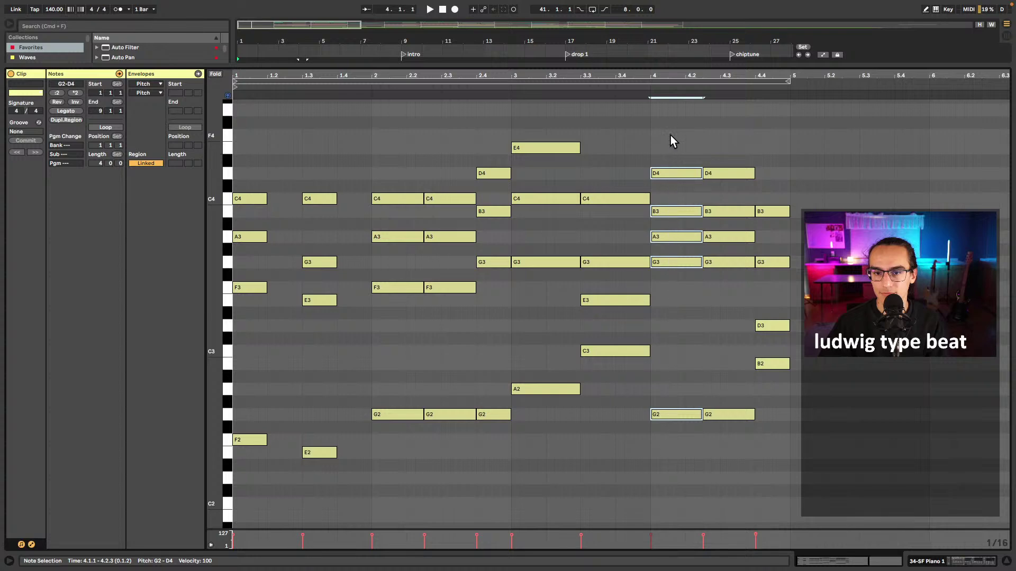
pyautogui.moveTo(683, 456); pyautogui.dragTo(657, 158)
pyautogui.click(668, 135)
pyautogui.click(651, 126)
# - Copy the build clip at bars 65–73 from the 31 Serum track to 34 SF Piano 1 and solo the piano track
pyautogui.hotkey('shift', 'Tab')
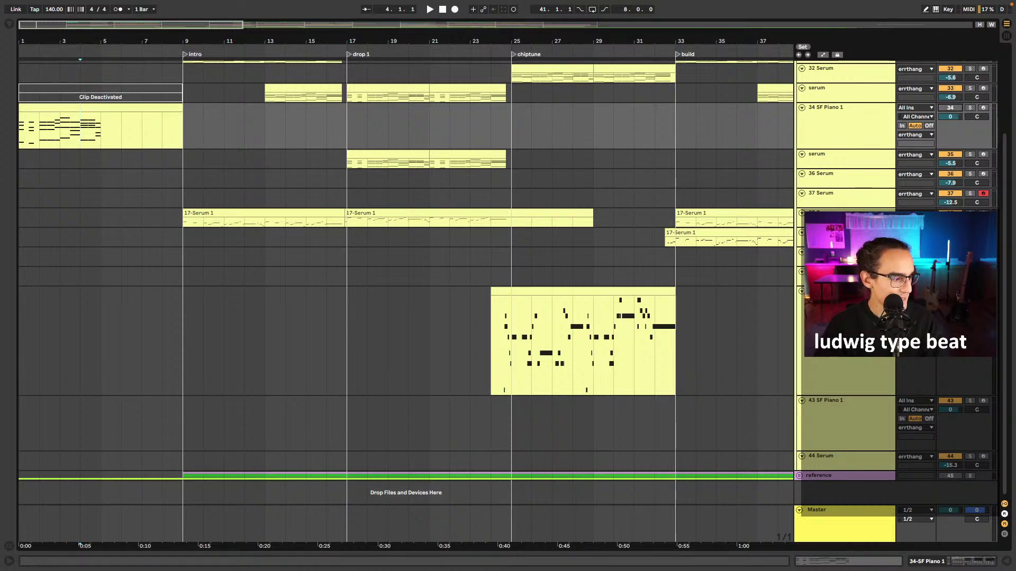
pyautogui.click(513, 131)
pyautogui.hscroll(5, 513, 132)
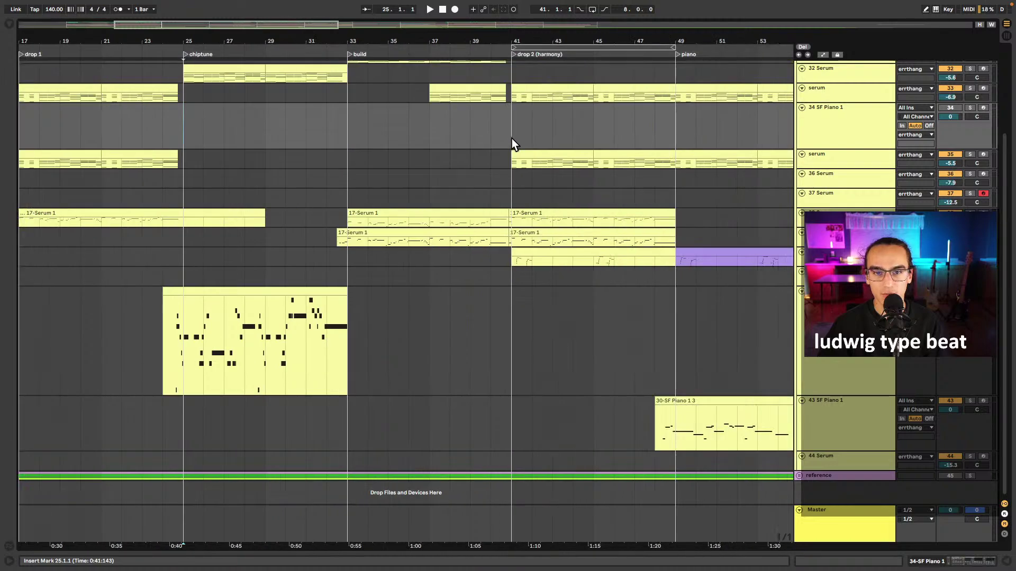
pyautogui.hscroll(3, 512, 140)
pyautogui.hscroll(3, 532, 137)
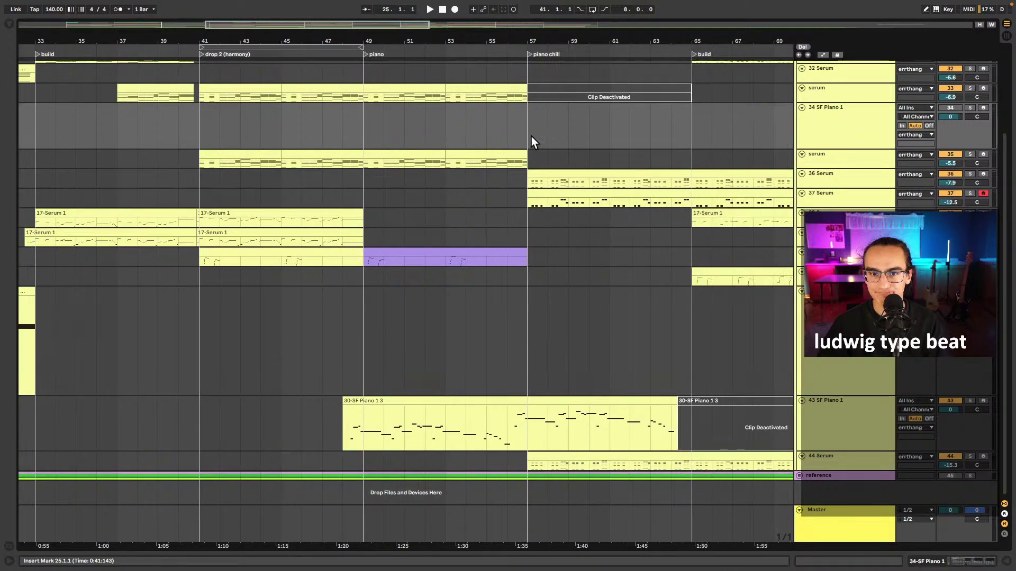
pyautogui.scroll(1, 408, 130)
pyautogui.hscroll(5, 476, 150)
pyautogui.hscroll(1, 497, 148)
pyautogui.moveTo(499, 74); pyautogui.dragTo(500, 134)
pyautogui.press('s')
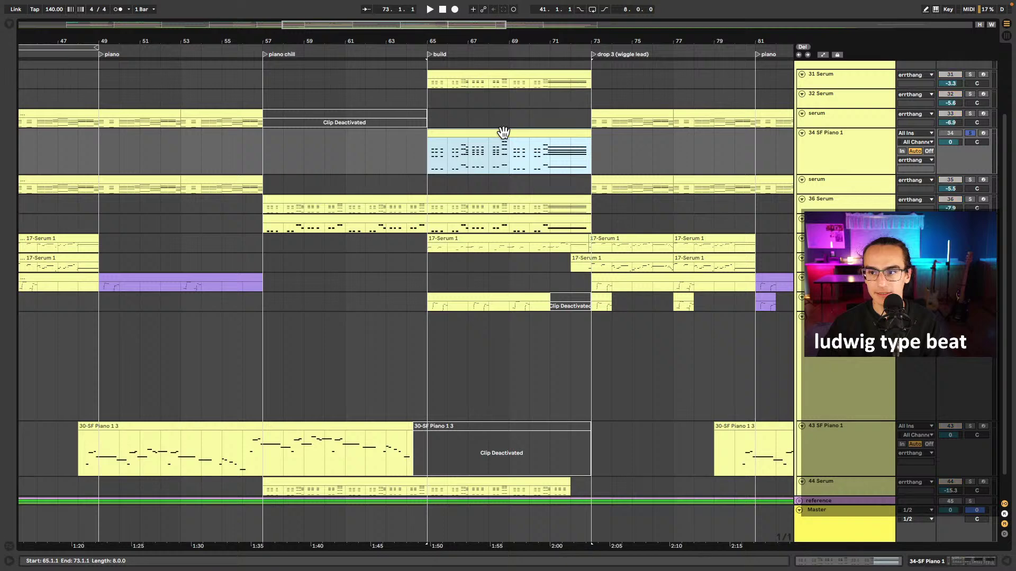
# - Check the copied piano clip's notes and extend the clip's end to bar 77 in the arrangement
pyautogui.doubleClick(449, 162)
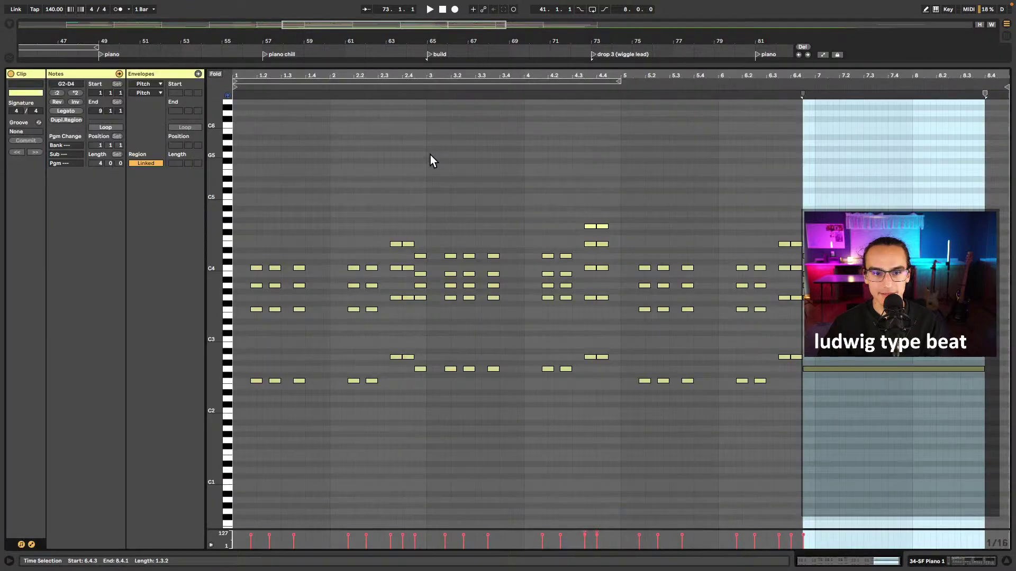
pyautogui.click(273, 189)
pyautogui.hotkey('shift', 'Tab')
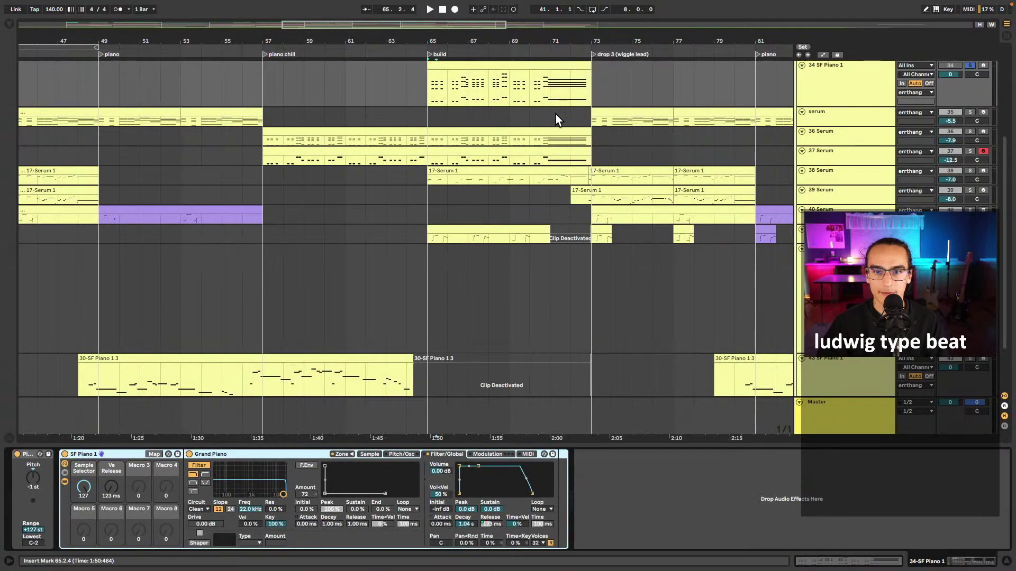
pyautogui.moveTo(591, 80); pyautogui.dragTo(673, 79)
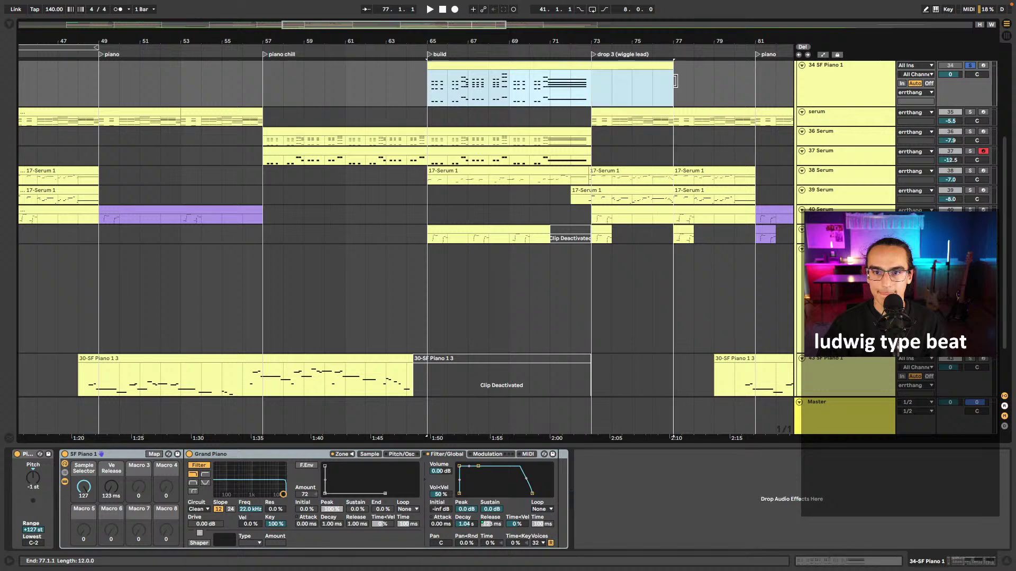
# - Open the extended piano clip's notes and select the opening F2–C4 chords in bar 1
pyautogui.hotkey('shift', 'Tab')
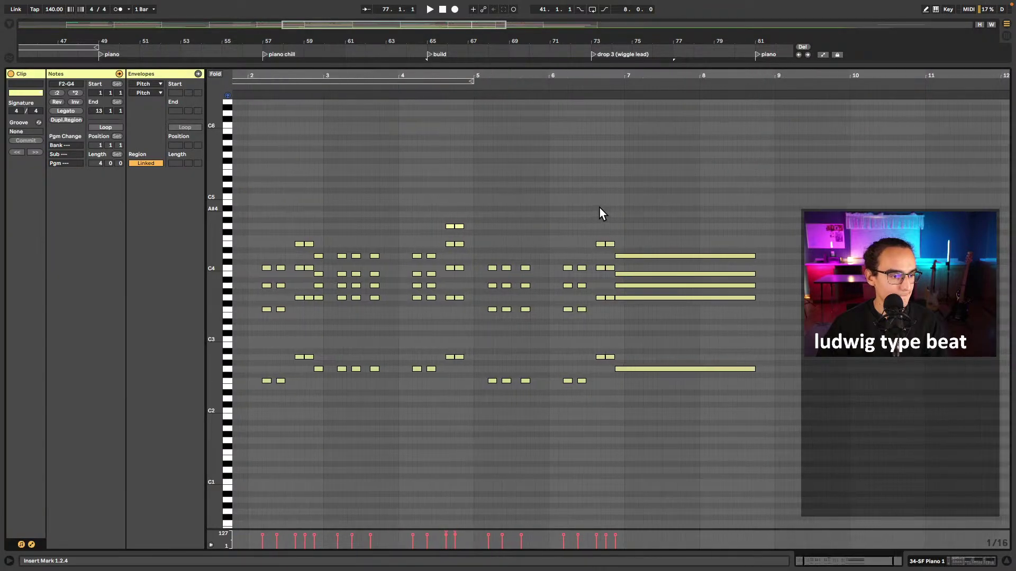
pyautogui.press('-')
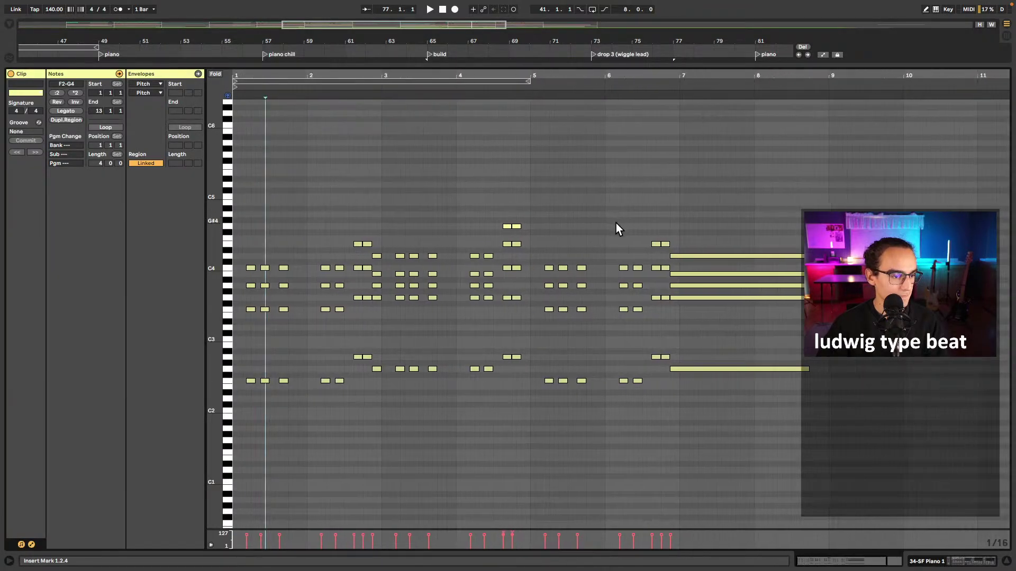
pyautogui.scroll(5, 615, 224)
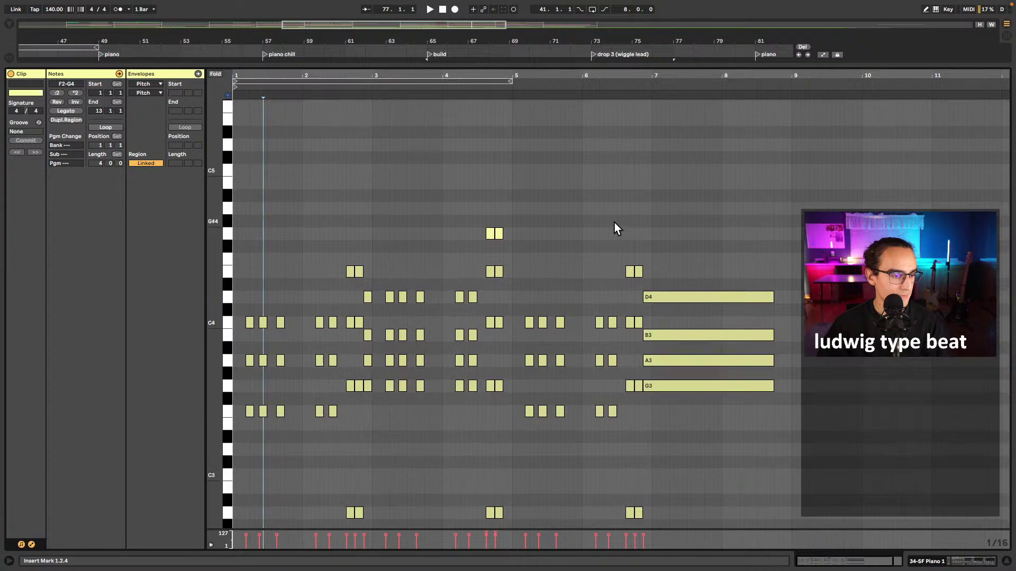
pyautogui.scroll(-5, 613, 222)
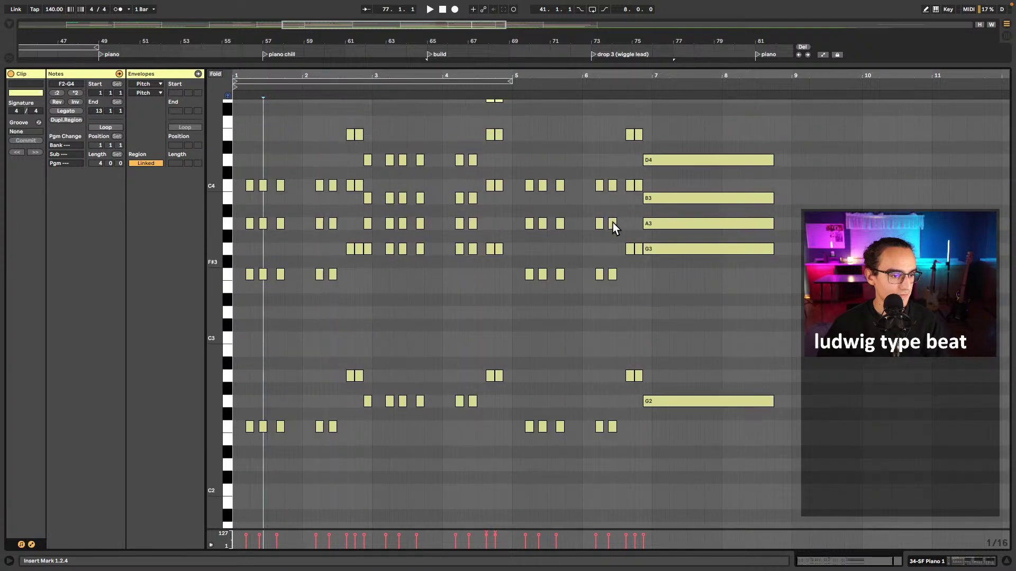
pyautogui.click(268, 332)
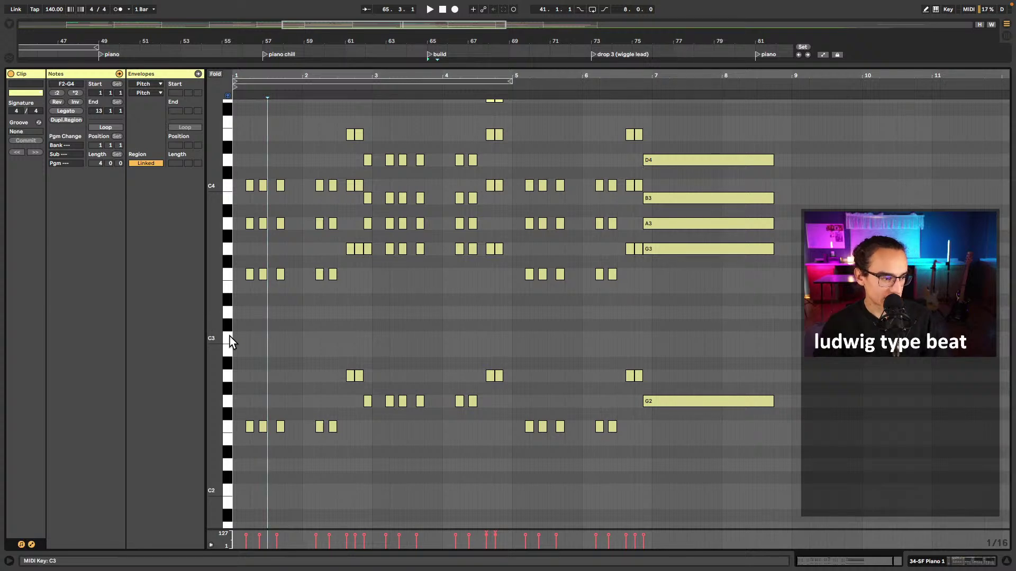
pyautogui.moveTo(281, 462); pyautogui.dragTo(242, 157)
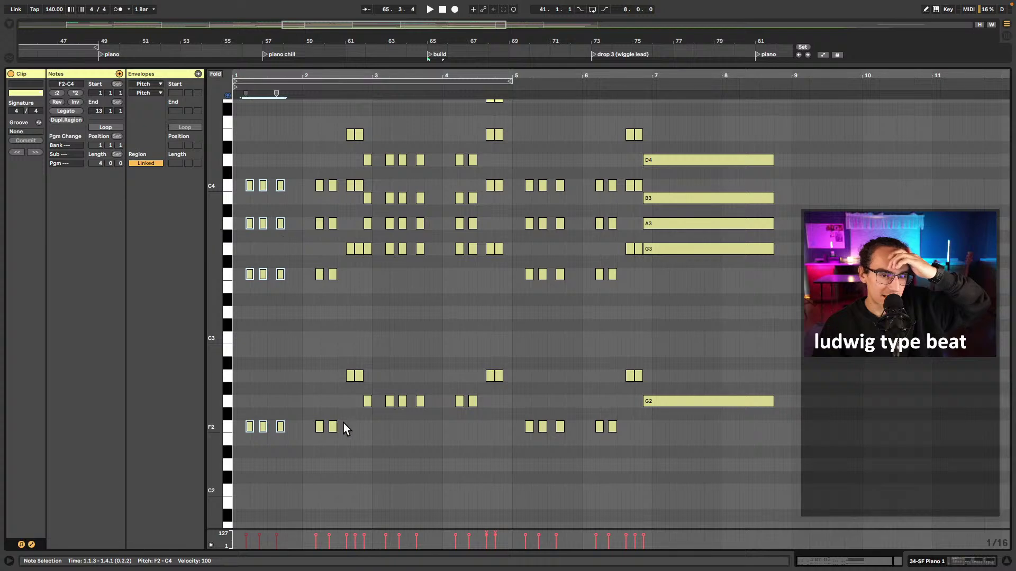
# - Play the build clip's chords from late in bar 2, then set the insert marker back to the clip's start
pyautogui.moveTo(347, 399); pyautogui.dragTo(349, 100)
pyautogui.press('space')
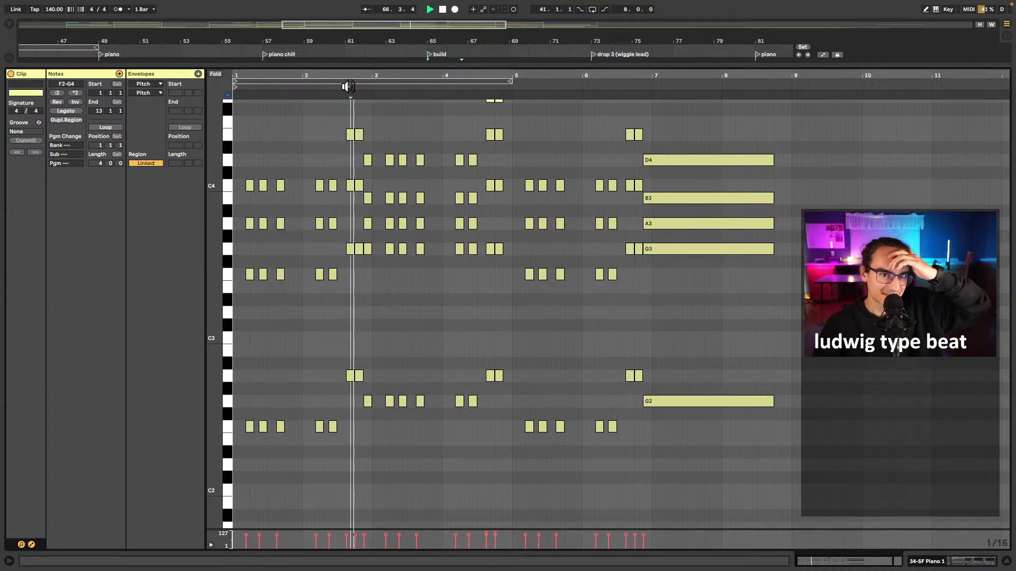
pyautogui.press('space')
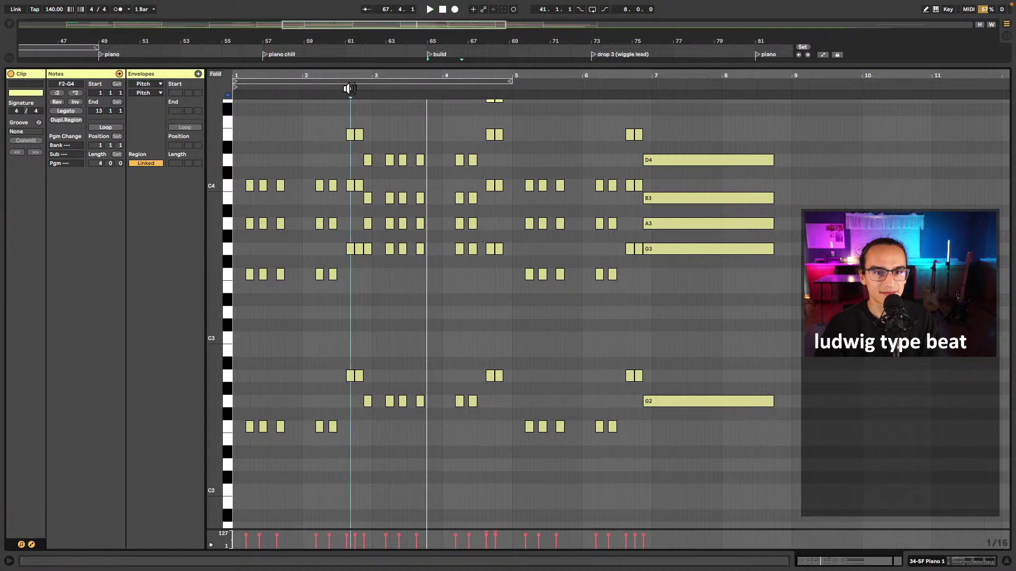
pyautogui.click(349, 86)
pyautogui.press('space')
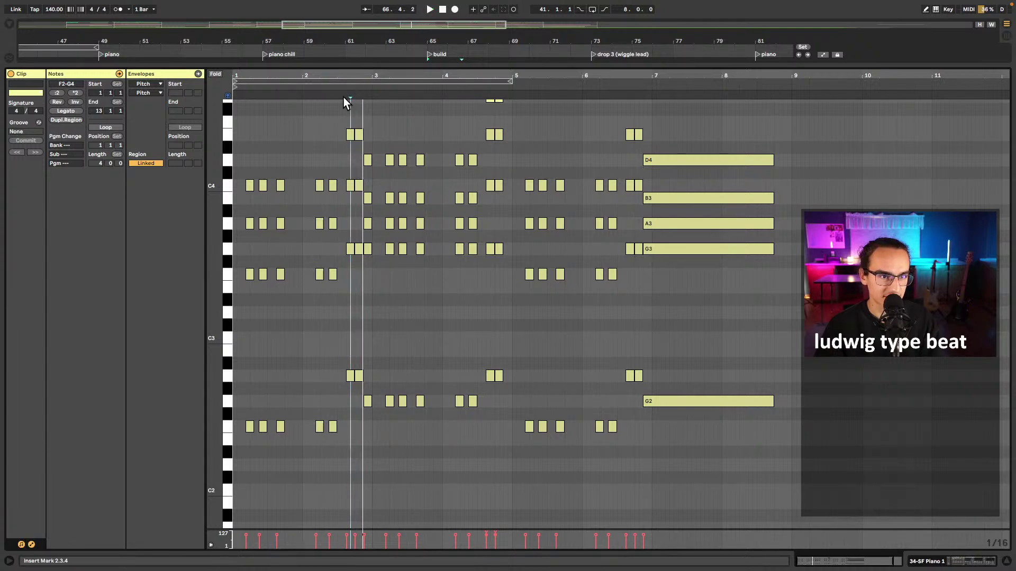
pyautogui.click(235, 322)
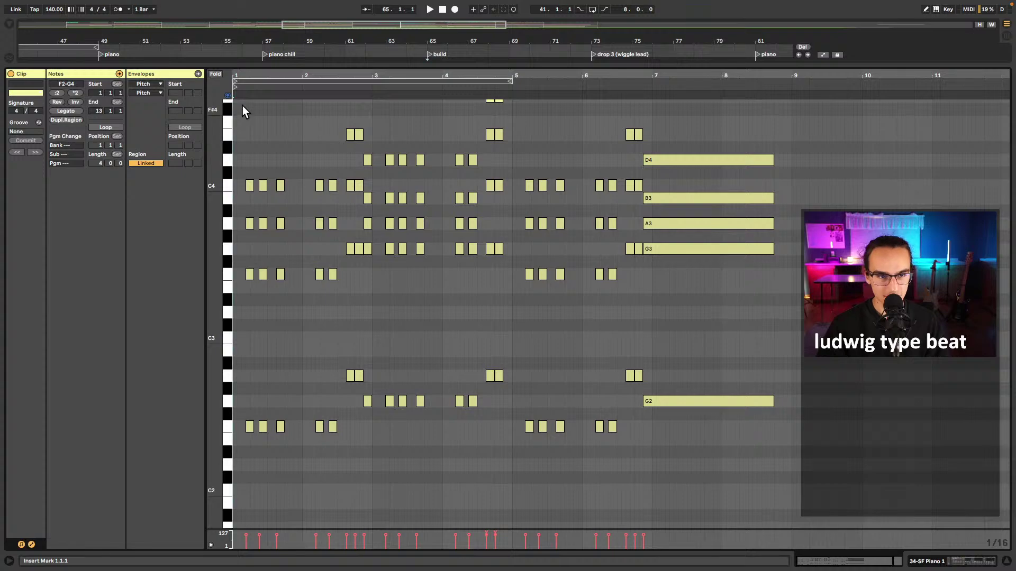
# - Inspect the notes of the serum chord clip in the piano section at bar 49
pyautogui.hotkey('shift', 'Tab')
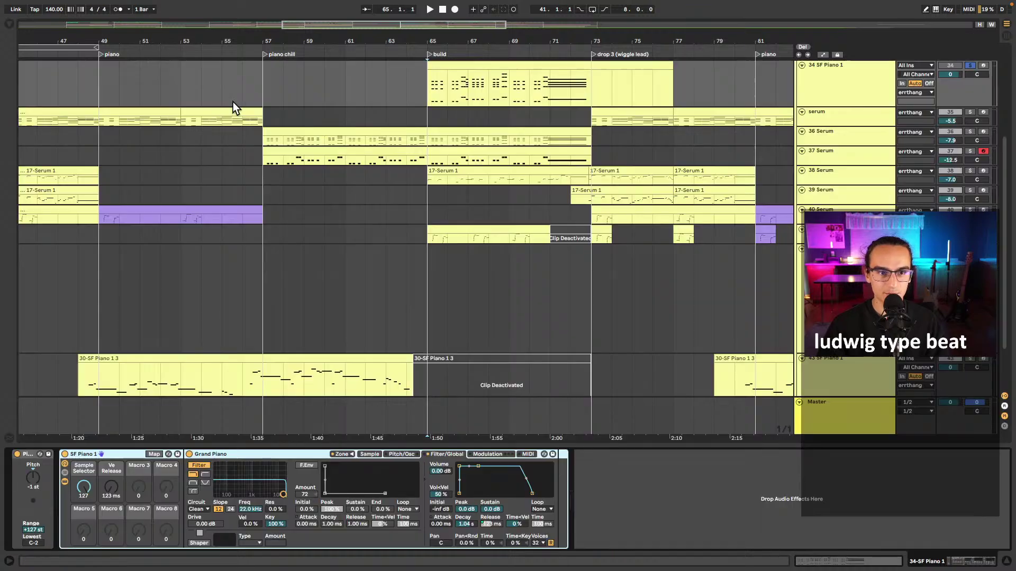
pyautogui.doubleClick(283, 126)
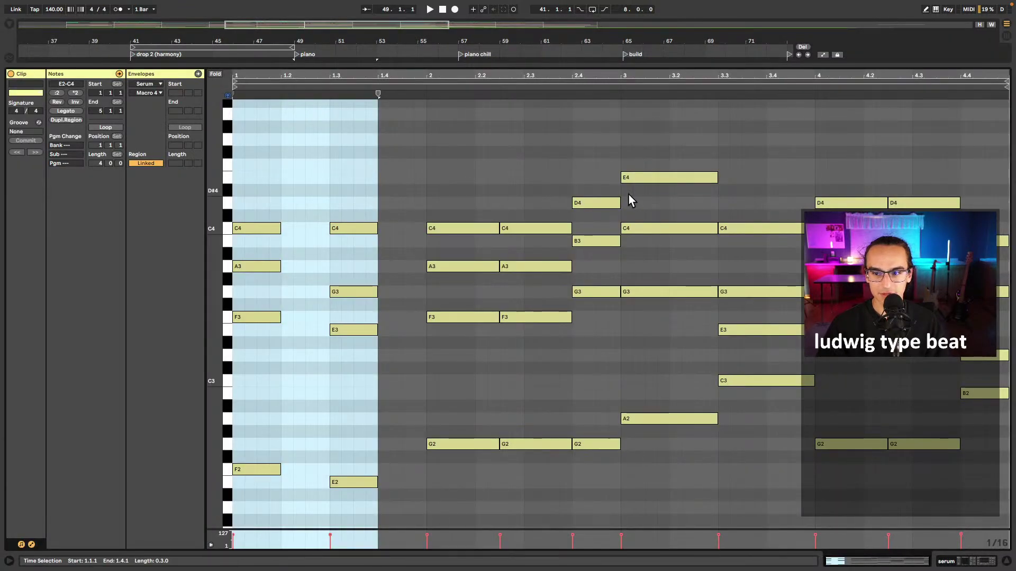
pyautogui.hotkey('shift', 'Tab')
# - Open the 36 Serum clip at the piano chill section and play it from its start
pyautogui.hscroll(3, 478, 163)
pyautogui.click(413, 85)
pyautogui.doubleClick(412, 84)
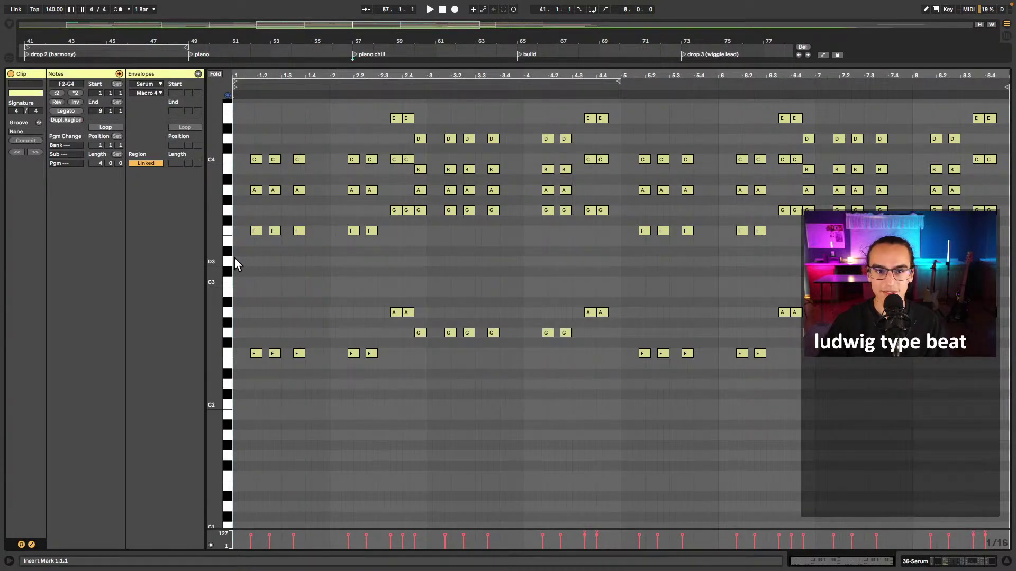
pyautogui.press('space')
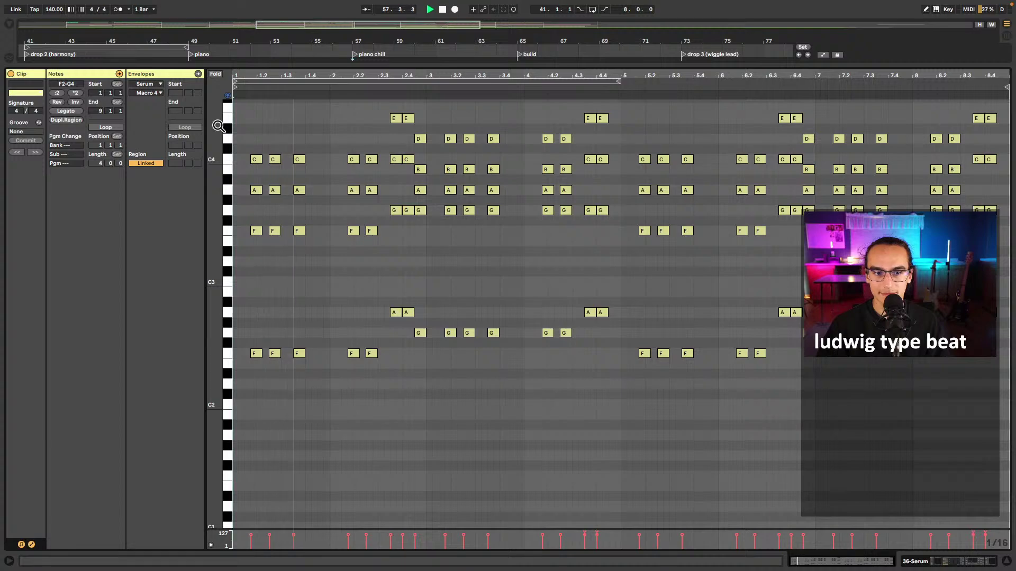
# - Open the 34 SF Piano 1 clip in the build section and play it from bar 65
pyautogui.hotkey('shift', 'Tab')
pyautogui.scroll(3, 887, 113)
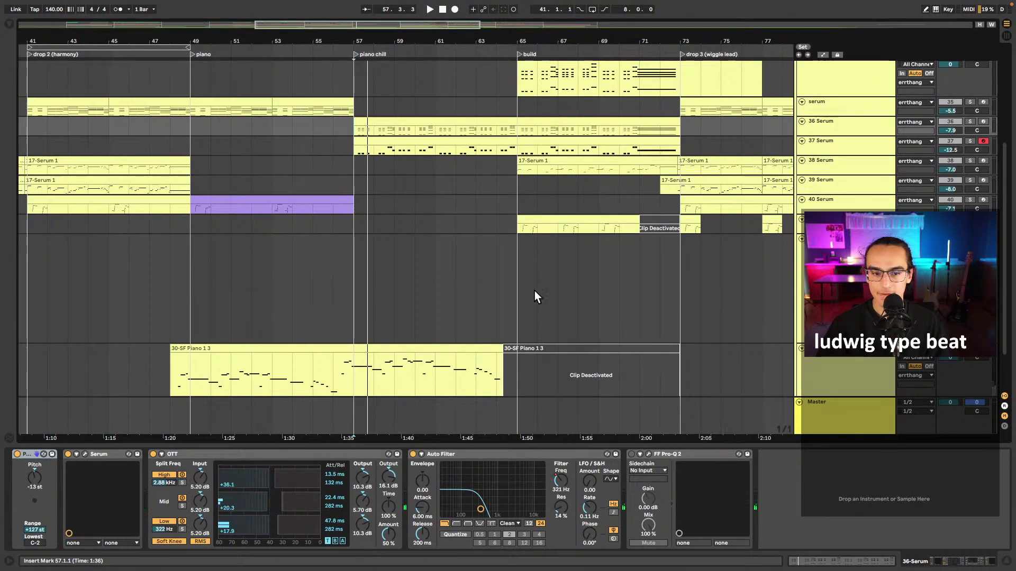
pyautogui.scroll(-5, 541, 290)
pyautogui.hscroll(5, 564, 236)
pyautogui.scroll(-2, 563, 235)
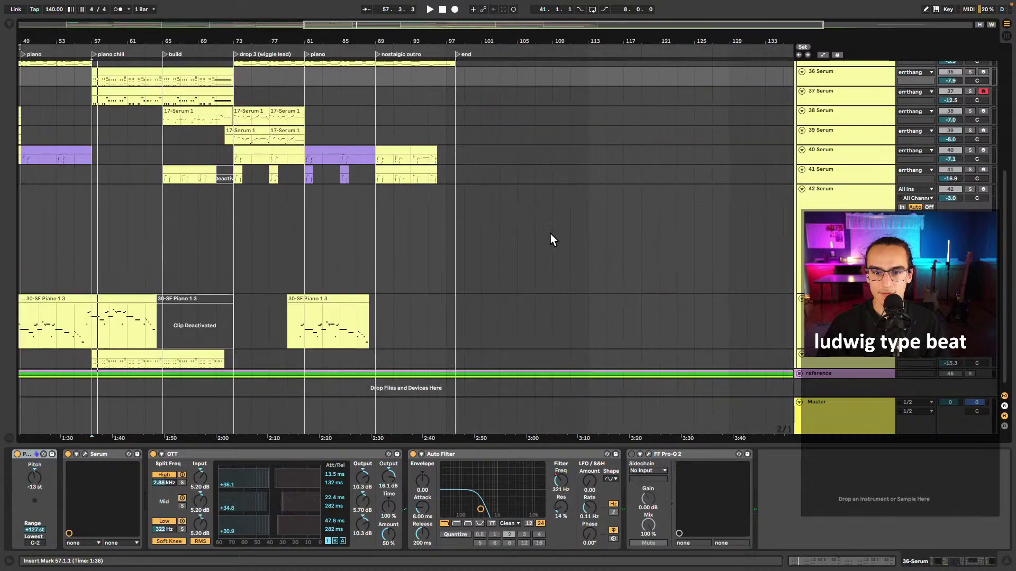
pyautogui.scroll(5, 542, 231)
pyautogui.click(402, 131)
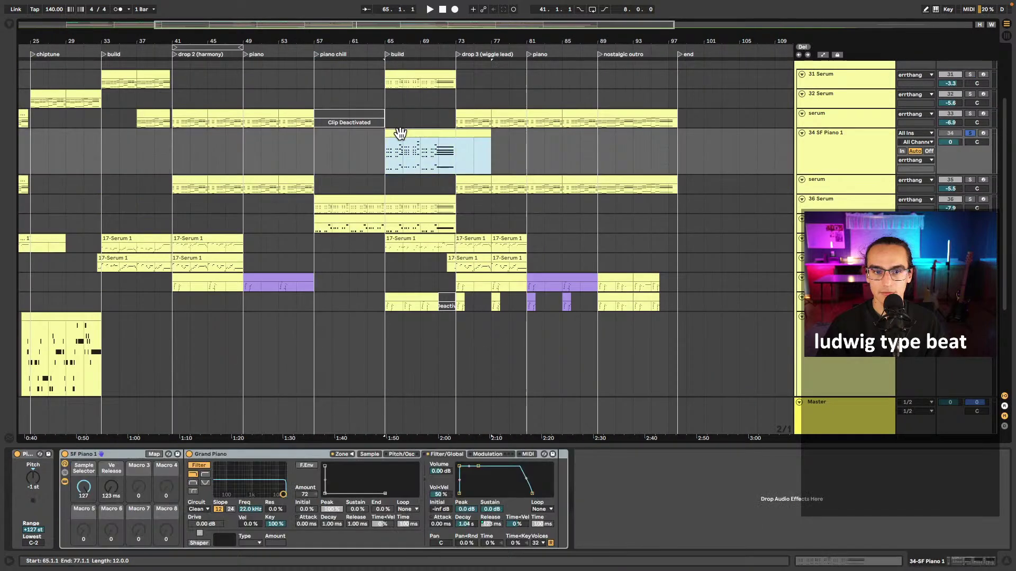
pyautogui.doubleClick(401, 136)
pyautogui.press('space')
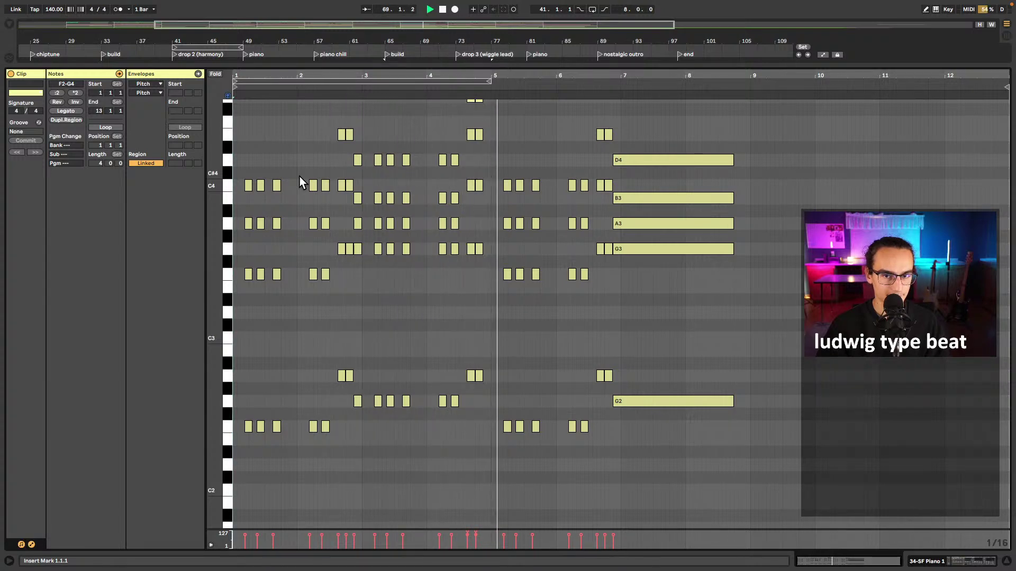
pyautogui.press('space')
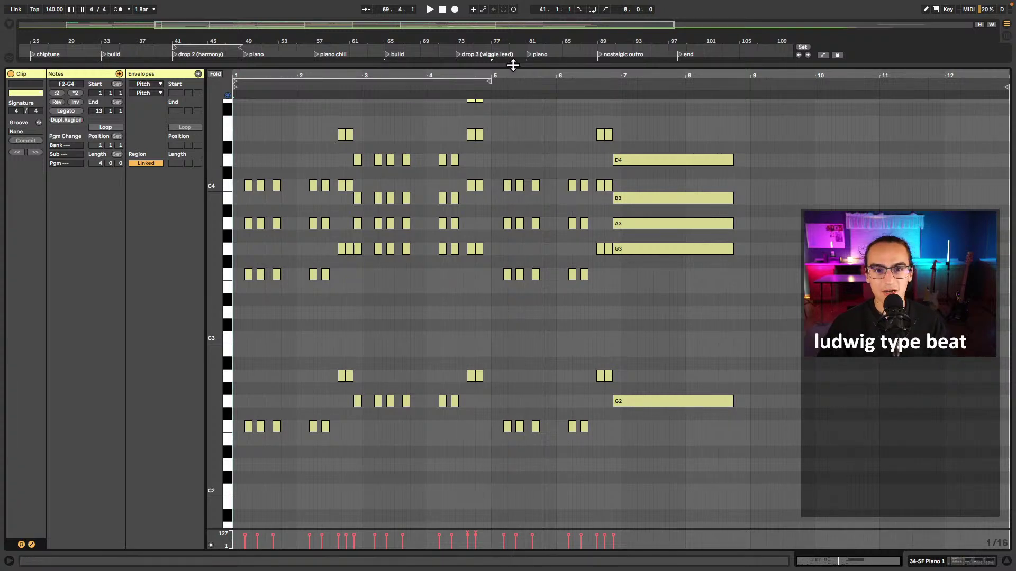
# - Place a chord clip on the 34 SF Piano 1 track in the nostalgic outro, spanning bars 89 to 98
pyautogui.press('super+alt+l')
pyautogui.click(469, 105)
pyautogui.moveTo(469, 106); pyautogui.dragTo(654, 118)
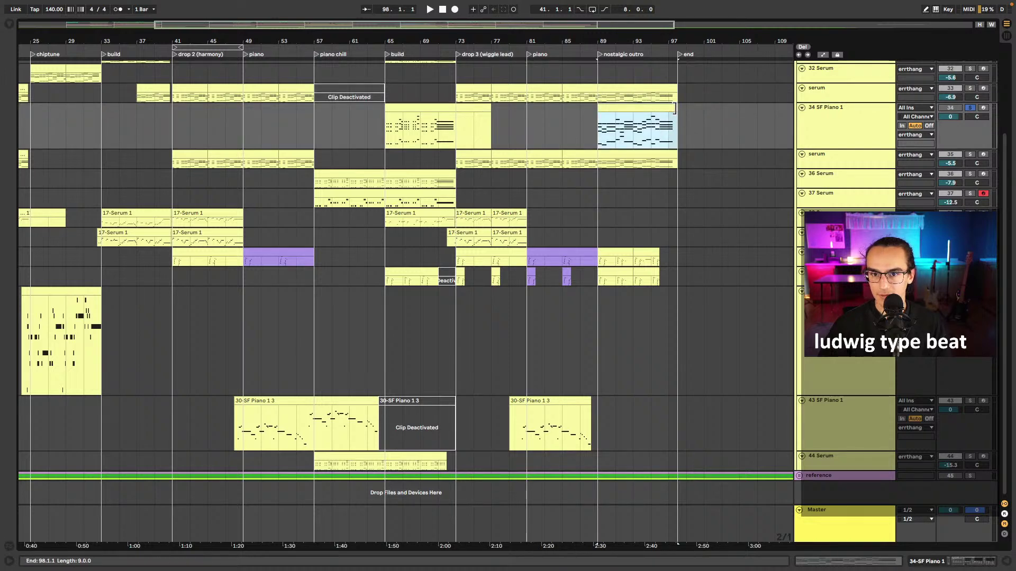
pyautogui.press('super+alt+l')
pyautogui.press('super+alt+l')
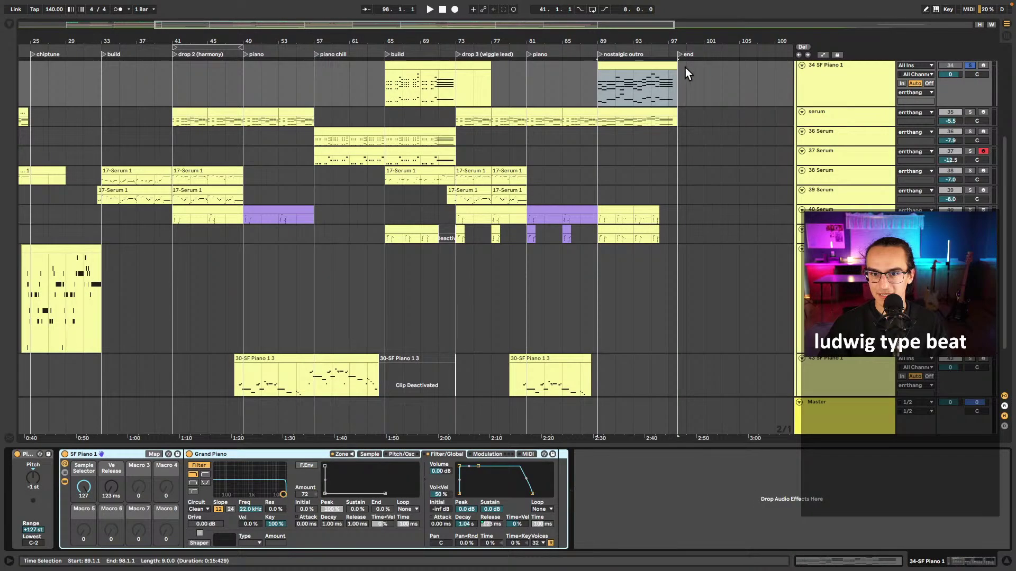
# - Extend the nostalgic outro clip on the 34 SF Piano 1 track to bar 102 and open its notes with the insert marker at the start
pyautogui.moveTo(684, 67); pyautogui.dragTo(712, 73)
pyautogui.press('super+alt+l')
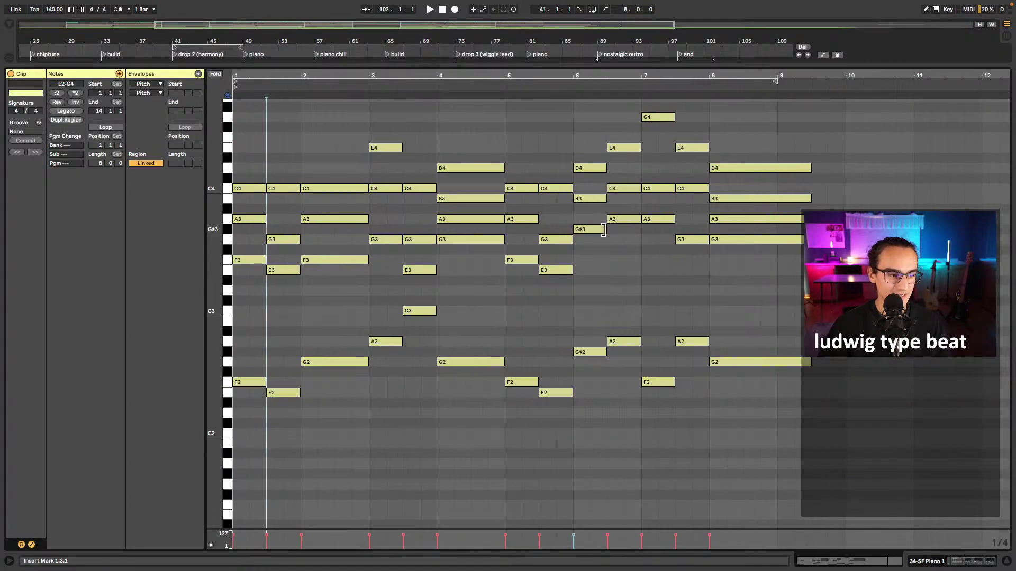
pyautogui.hscroll(2, 605, 232)
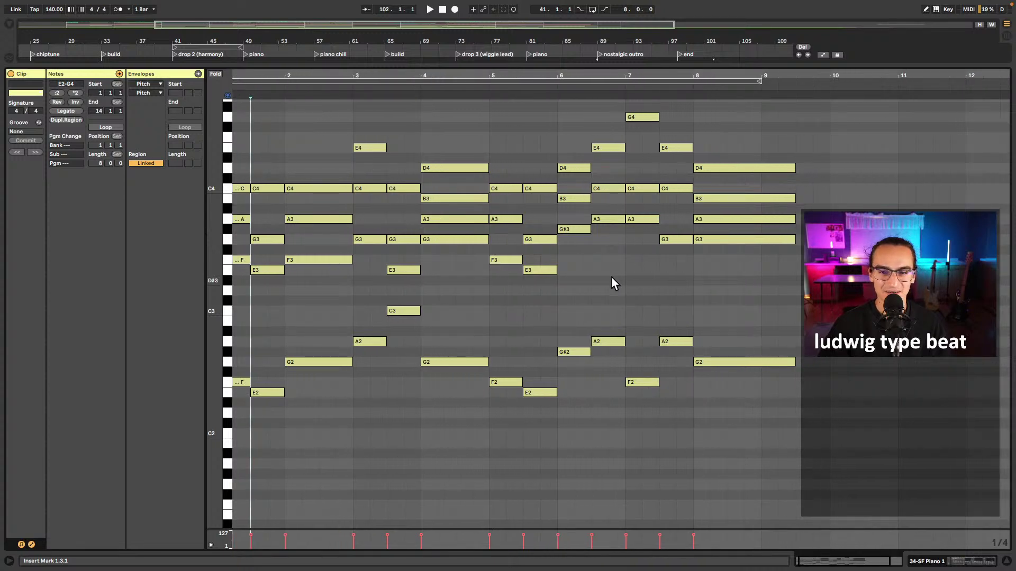
pyautogui.hscroll(-2, 381, 286)
pyautogui.click(241, 296)
pyautogui.scroll(3, 262, 294)
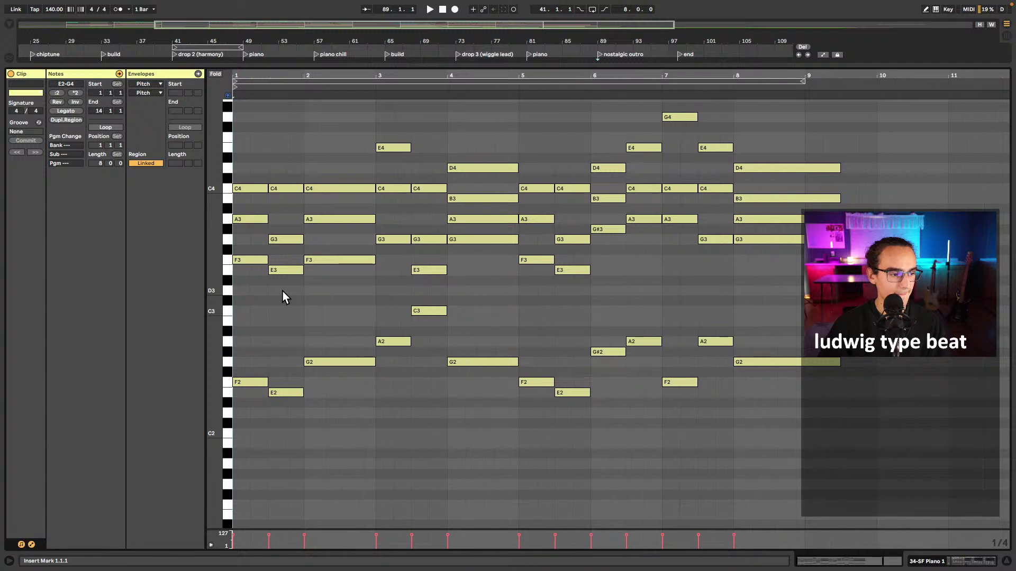
# - Examine the first two chords of the outro clip by selecting each chord's notes in turn
pyautogui.scroll(-3, 296, 308)
pyautogui.scroll(2, 298, 305)
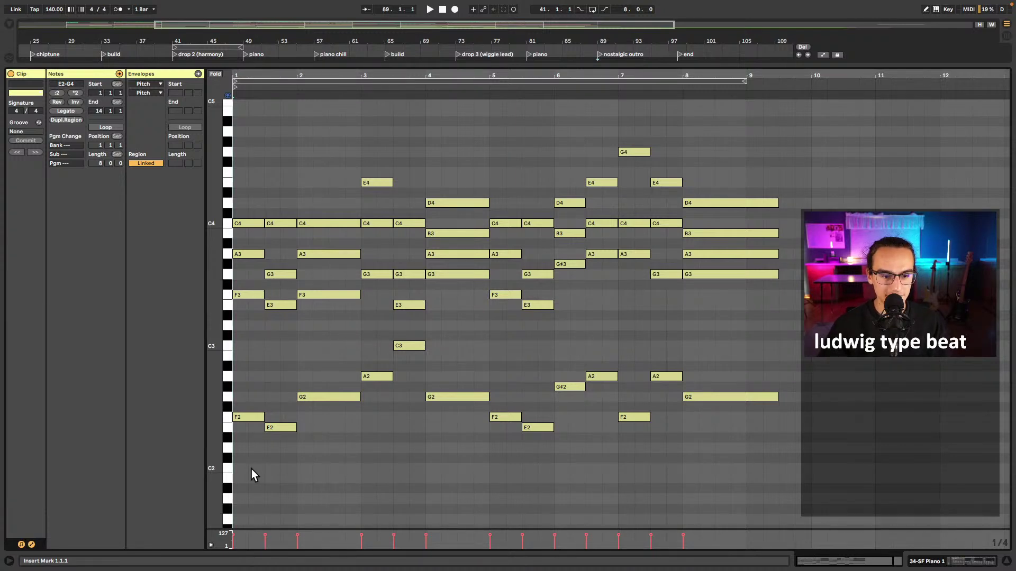
pyautogui.moveTo(250, 473); pyautogui.dragTo(246, 141)
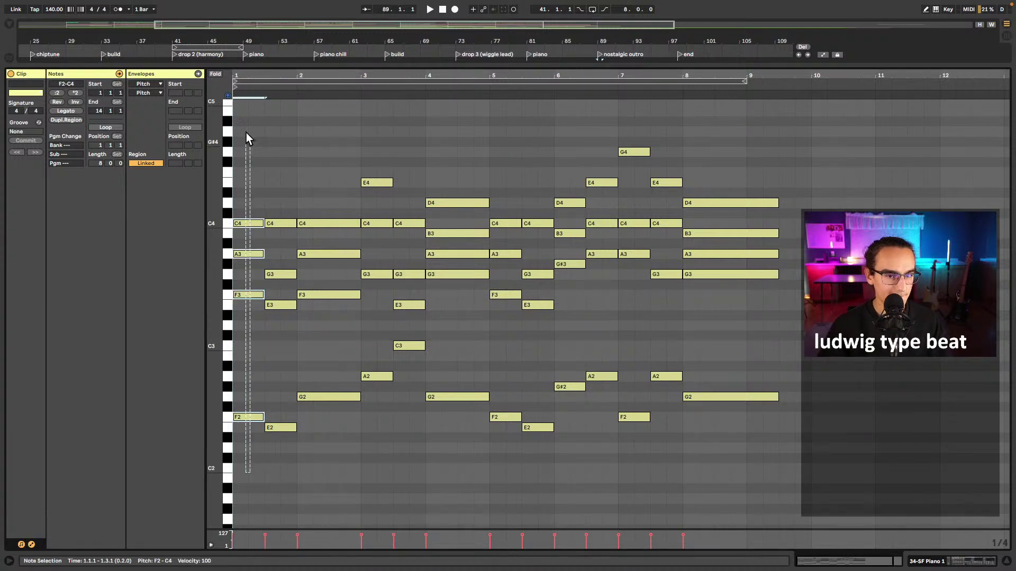
pyautogui.moveTo(281, 476); pyautogui.dragTo(287, 161)
# - Copy the nostalgic outro clip on the 34 SF Piano 1 track to empty space at bar 135
pyautogui.hotkey('shift', 'Tab')
pyautogui.scroll(5, 619, 164)
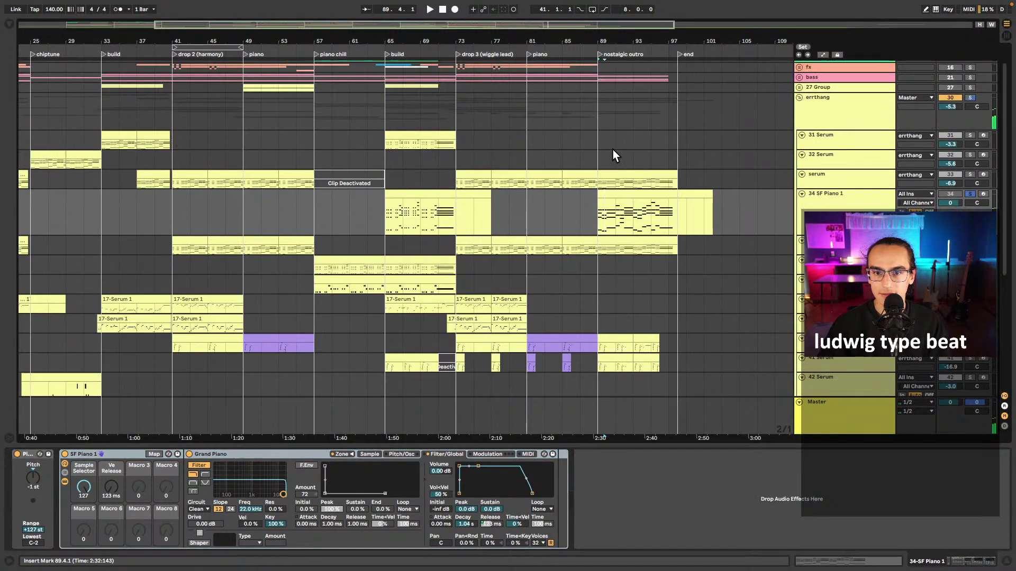
pyautogui.click(596, 119)
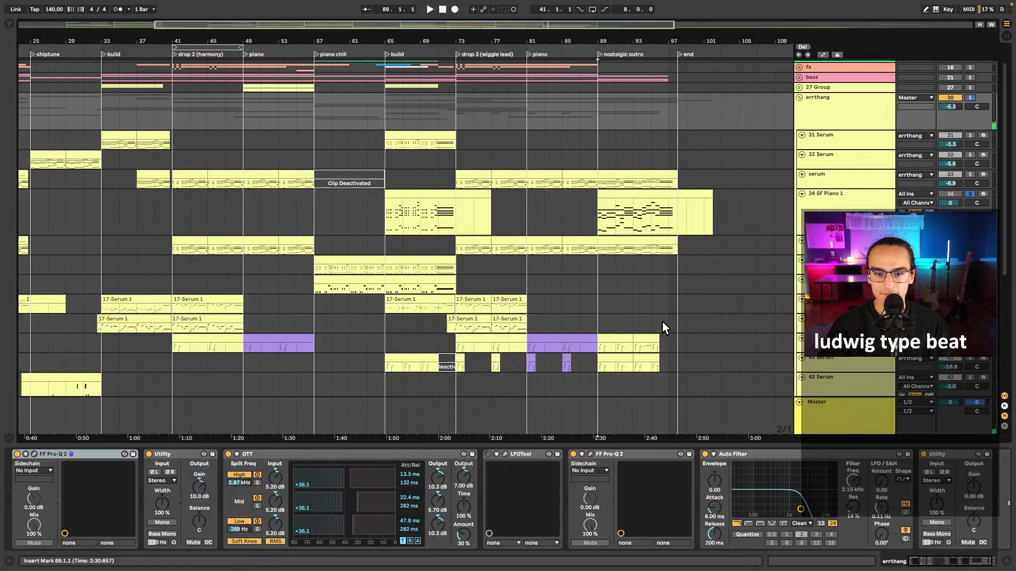
pyautogui.click(644, 213)
pyautogui.hotkey('ctrl', 'c')
pyautogui.hscroll(10, 688, 212)
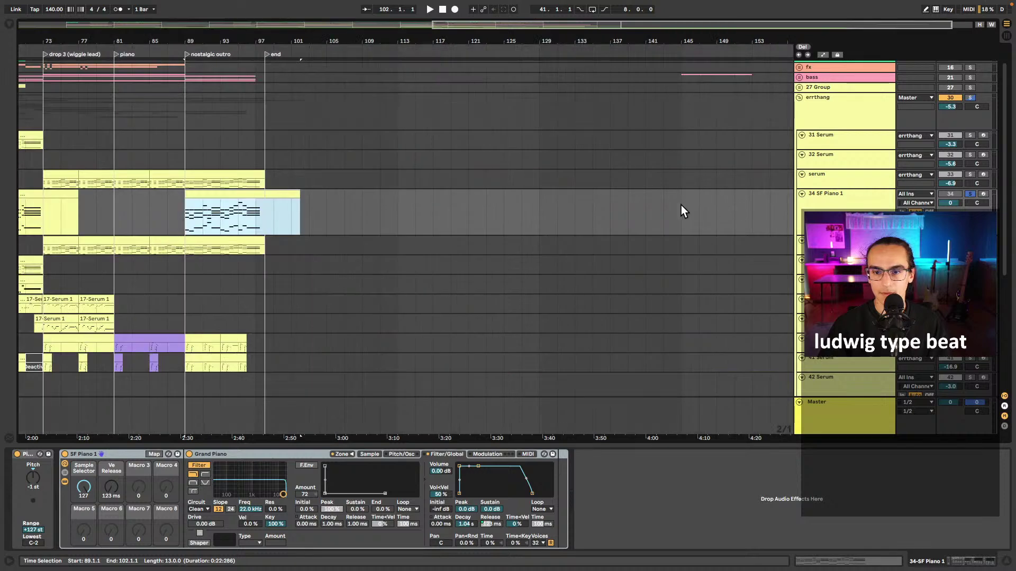
pyautogui.click(595, 204)
pyautogui.hotkey('ctrl', 'v')
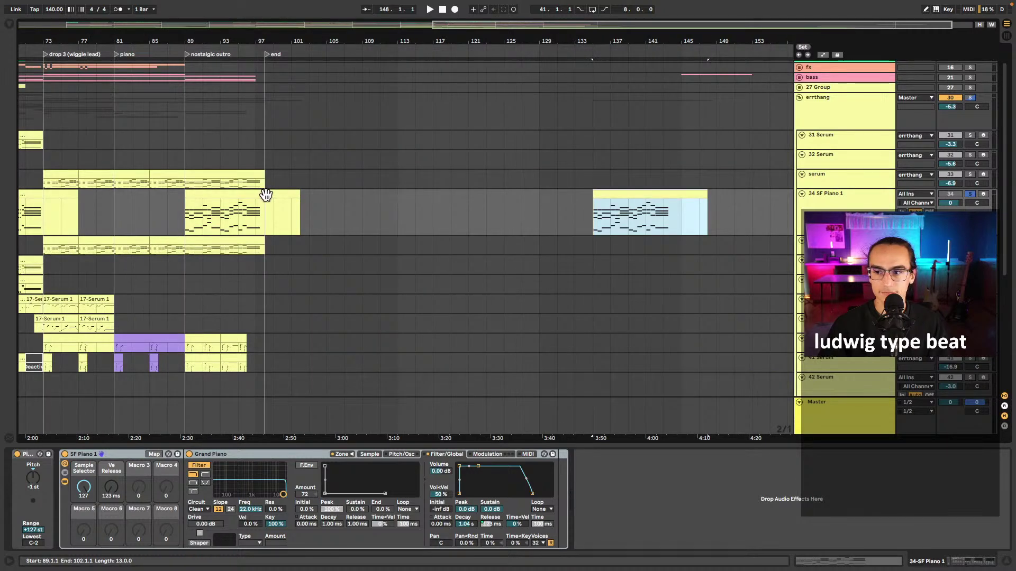
# - Raise the errthang group's Auto Filter frequency automation to about 19.9 kHz over the copied clip at bar 135
pyautogui.click(323, 126)
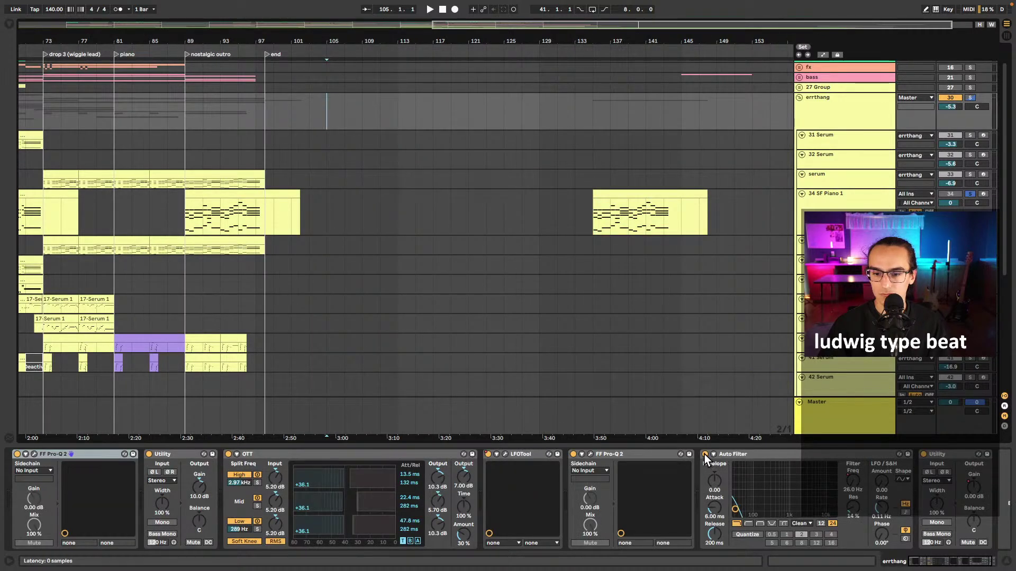
pyautogui.rightClick(851, 479)
pyautogui.click(882, 483)
pyautogui.press('b')
pyautogui.press('a')
pyautogui.press('b')
# - Open the copied piano clip at bar 135 and place the insert marker at its start
pyautogui.doubleClick(614, 195)
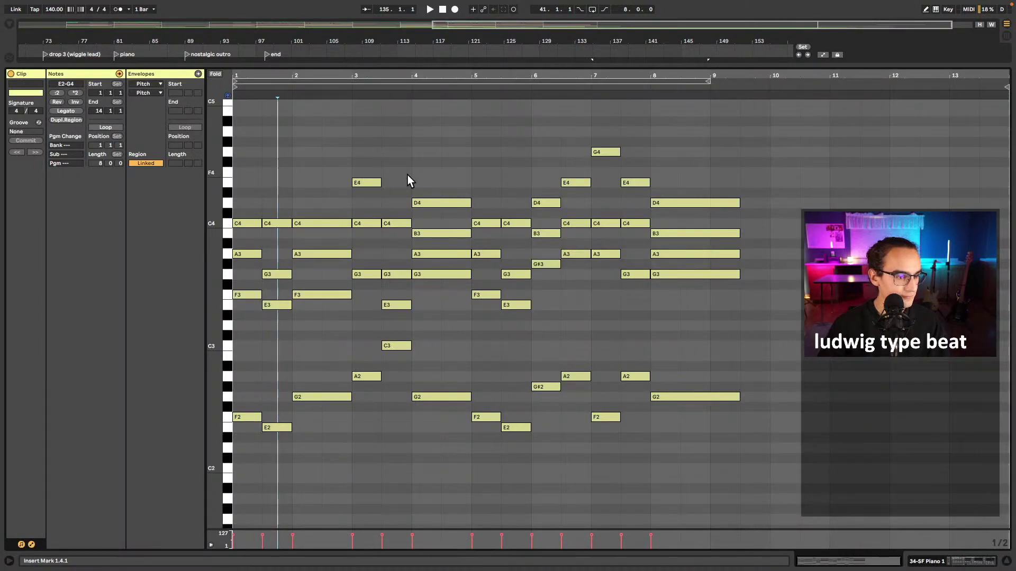
pyautogui.scroll(1, 413, 182)
pyautogui.hscroll(-1, 420, 188)
pyautogui.click(248, 177)
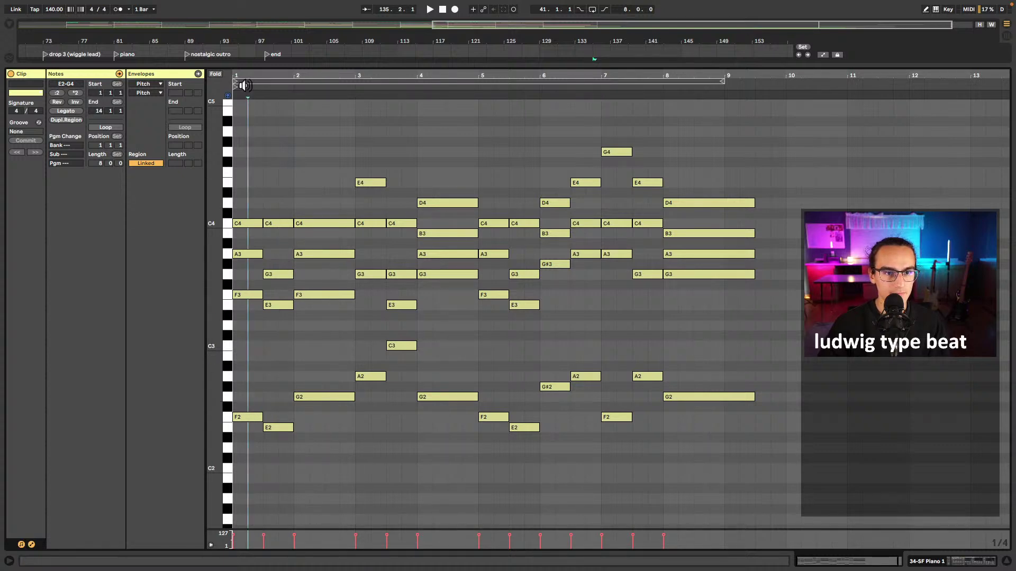
pyautogui.click(239, 456)
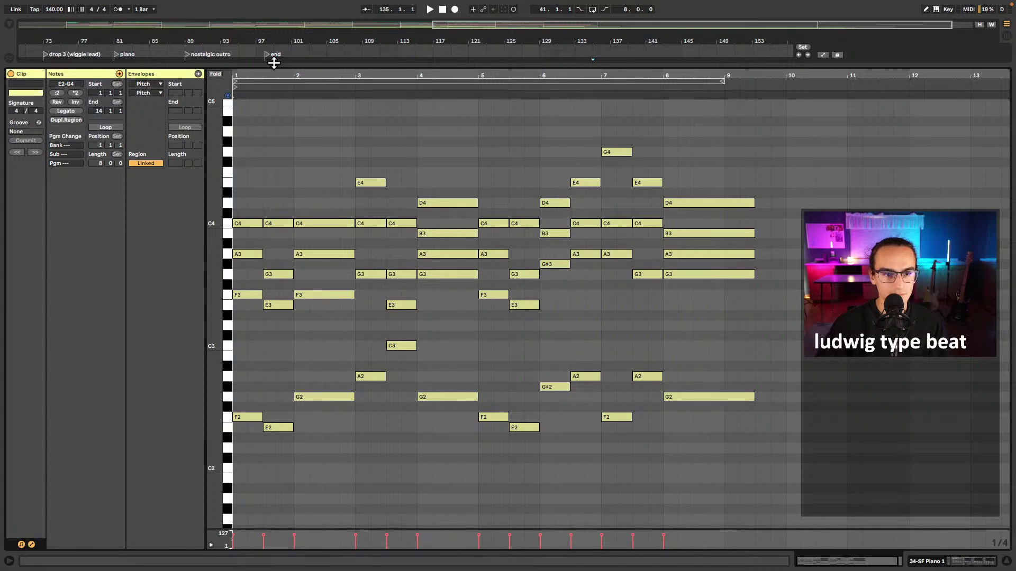
# - Move the insert marker through the opening chords and back to the start, and select the G2 chord in bar 2
pyautogui.press('Right')
pyautogui.press('Right')
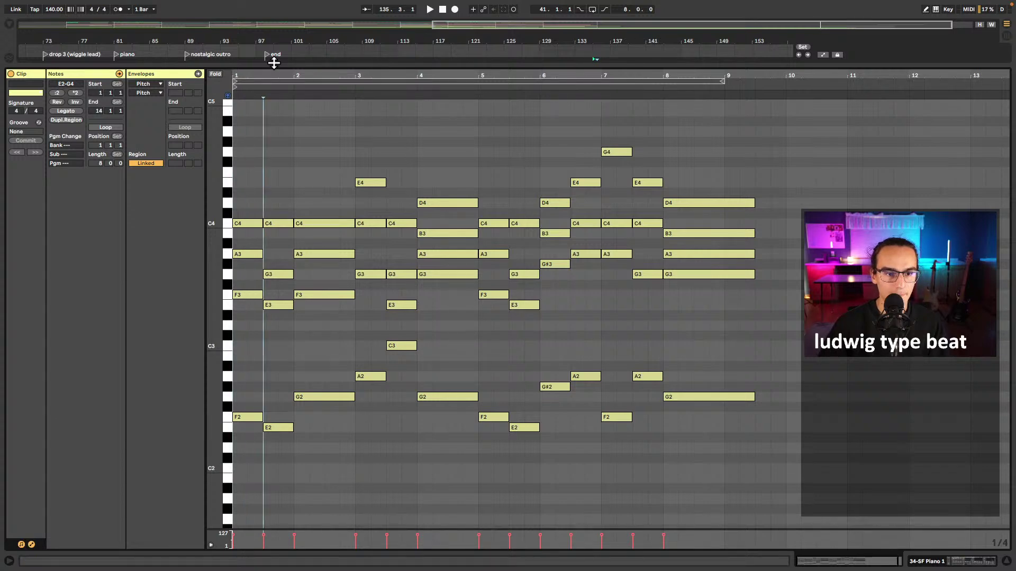
pyautogui.press('Right')
pyautogui.press('Right')
pyautogui.press('Right')
pyautogui.press('Left')
pyautogui.press('Left')
pyautogui.press('Left')
pyautogui.press('Left')
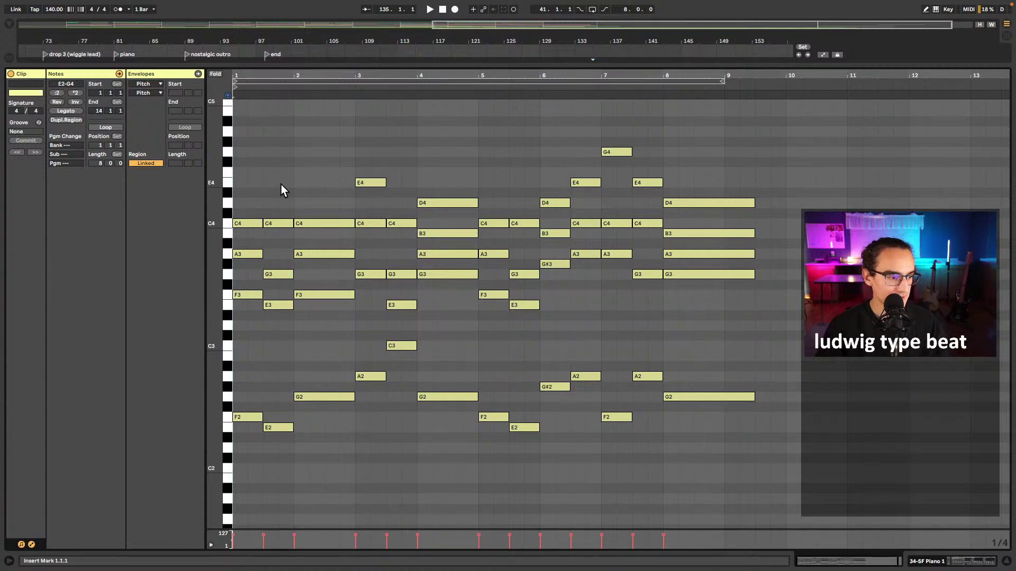
pyautogui.moveTo(322, 170); pyautogui.dragTo(339, 442)
# - Return to the arrangement and play the copied clip from bar 135
pyautogui.hotkey('shift', 'Tab')
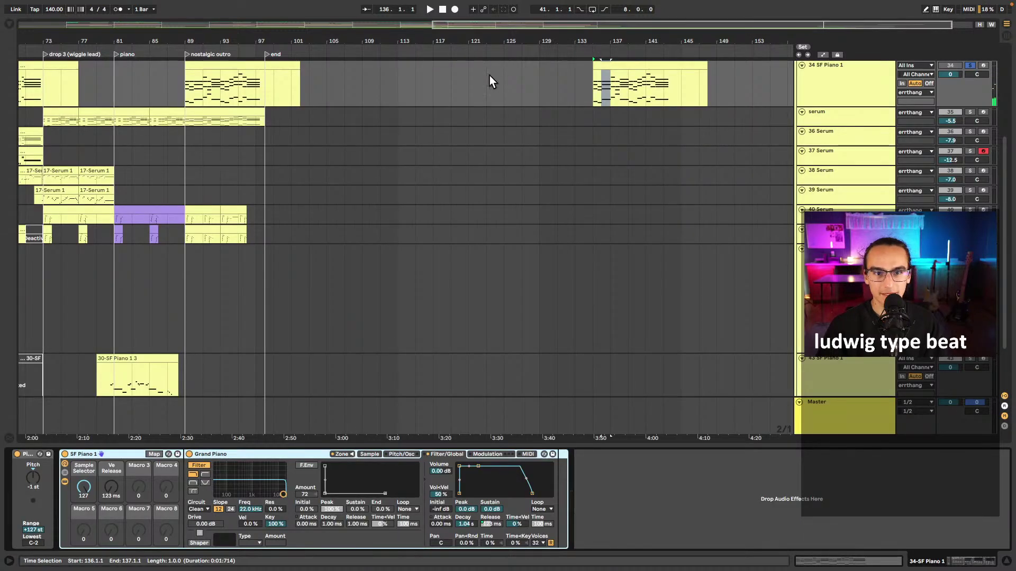
pyautogui.scroll(5, 553, 360)
pyautogui.click(591, 143)
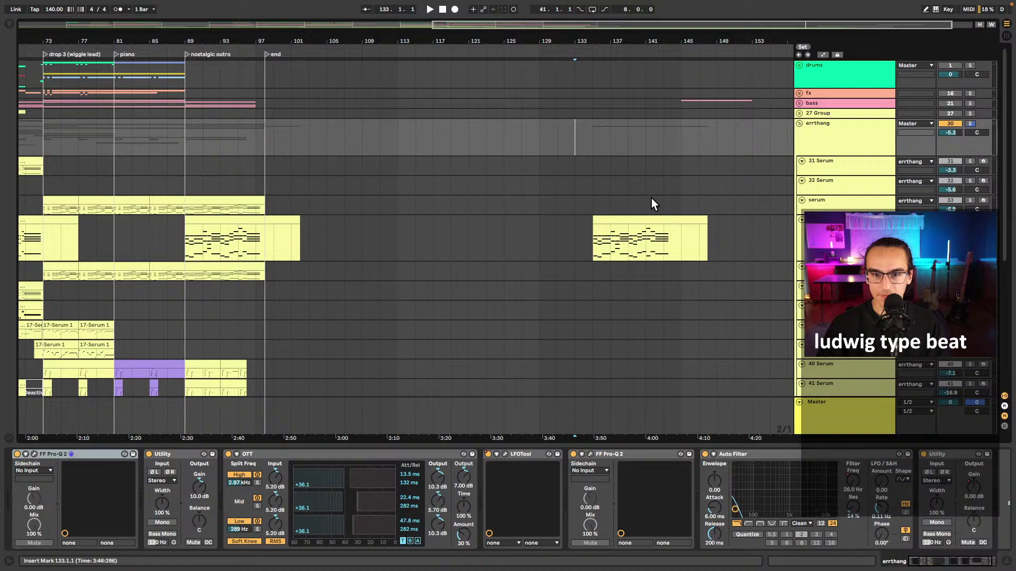
pyautogui.click(600, 134)
pyautogui.press('space')
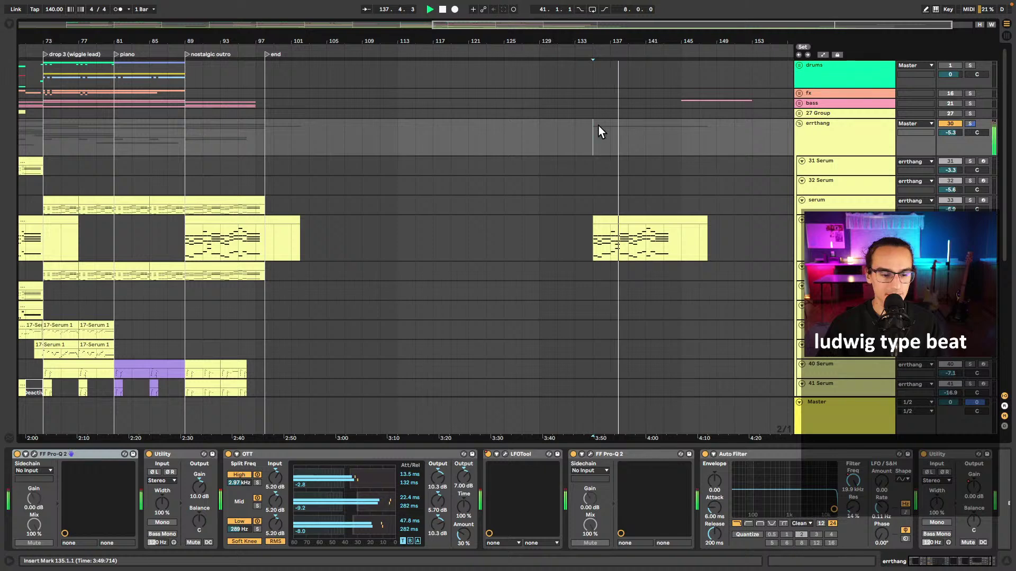
# - Copy the eight bars of Master fade out gain automation before the nostalgic outro and paste them four times from bar 135 to 167
pyautogui.click(598, 424)
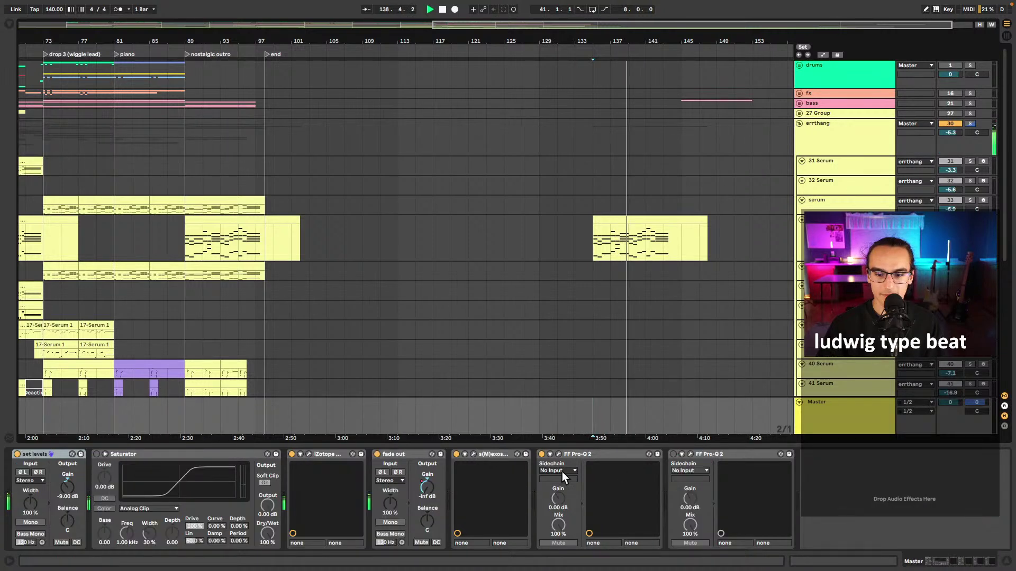
pyautogui.rightClick(427, 488)
pyautogui.click(445, 491)
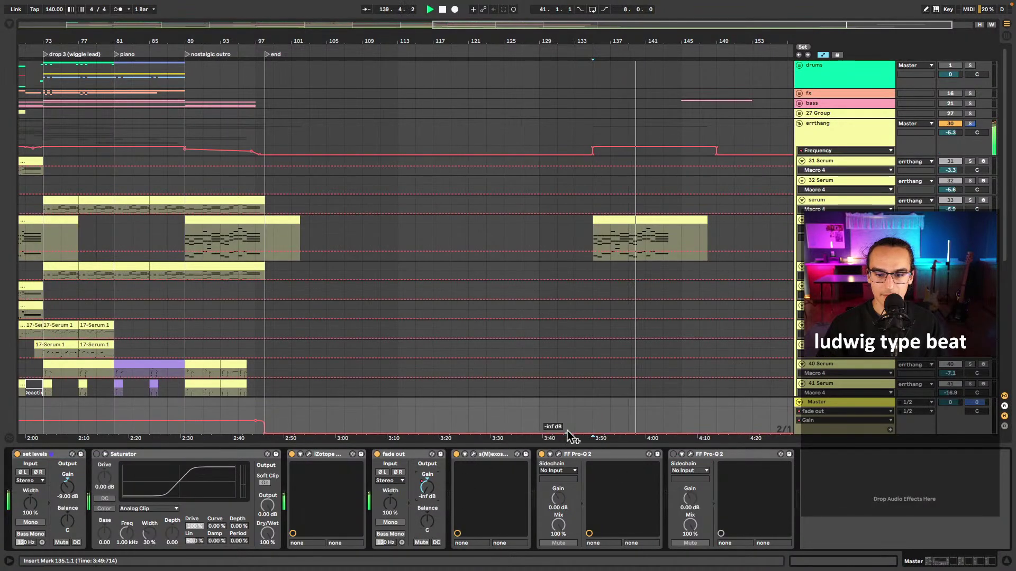
pyautogui.press('space')
pyautogui.moveTo(135, 432); pyautogui.dragTo(182, 427)
pyautogui.hotkey('ctrl', 'c')
pyautogui.click(599, 423)
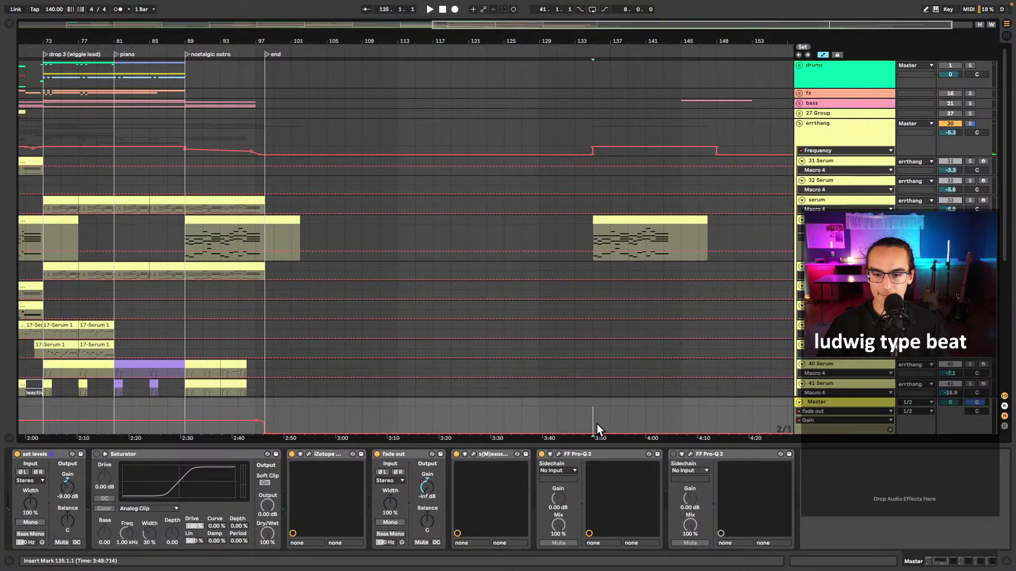
pyautogui.hotkey('ctrl', 'v')
pyautogui.hotkey('ctrl', 'v')
pyautogui.hotkey('ctrl', 'v')
pyautogui.hotkey('ctrl', 'v')
pyautogui.press('a')
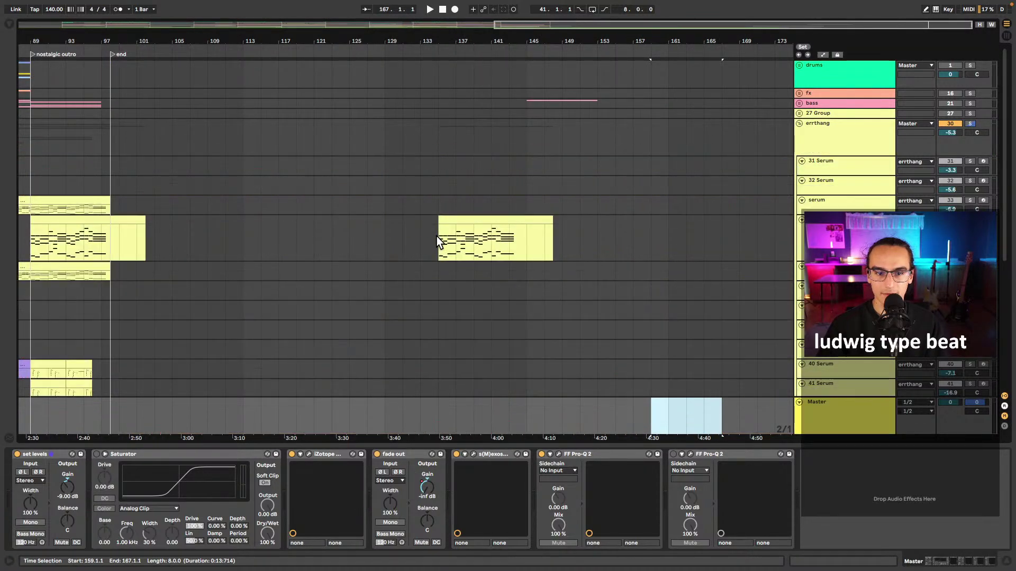
# - Reopen the copied piano clip at bar 135 and examine its chord notes from the start
pyautogui.click(436, 245)
pyautogui.click(455, 219)
pyautogui.doubleClick(455, 219)
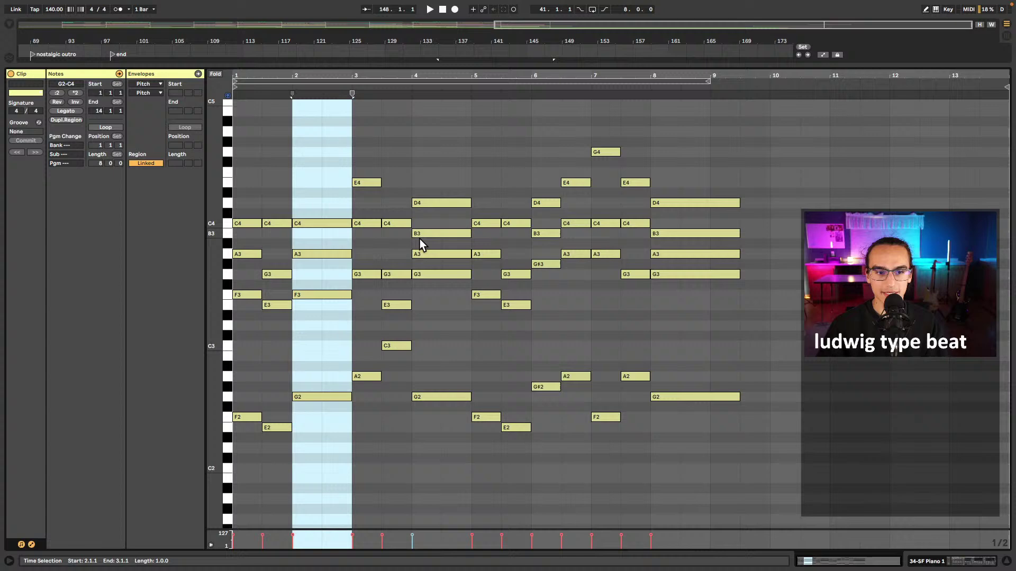
pyautogui.click(234, 167)
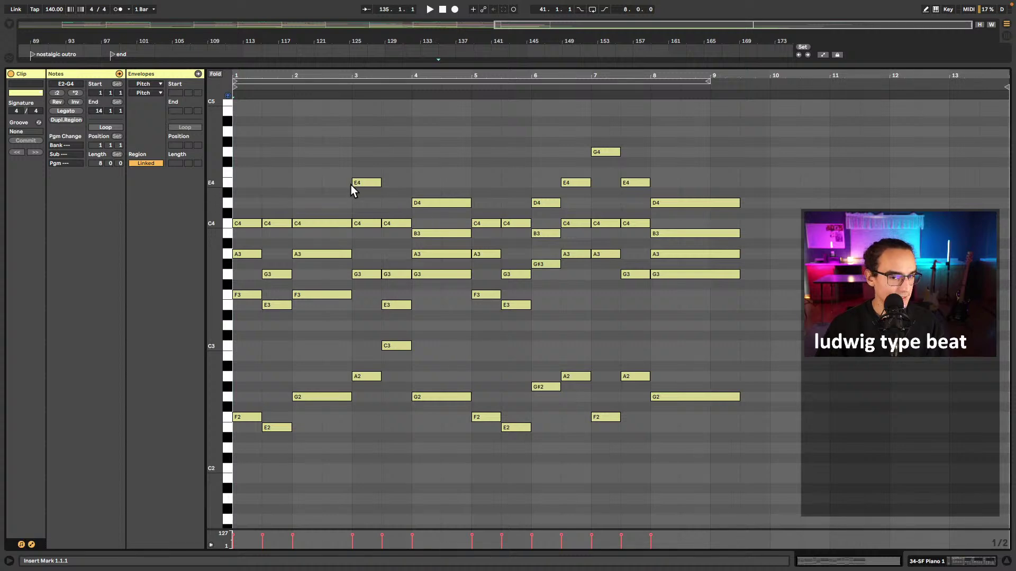
pyautogui.hotkey('shift', 'Tab')
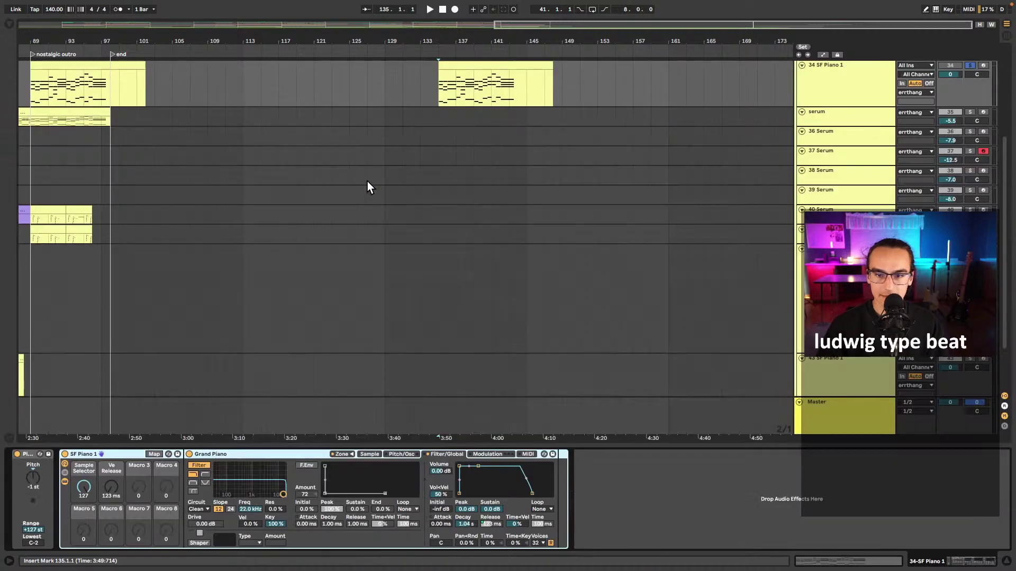
pyautogui.doubleClick(461, 96)
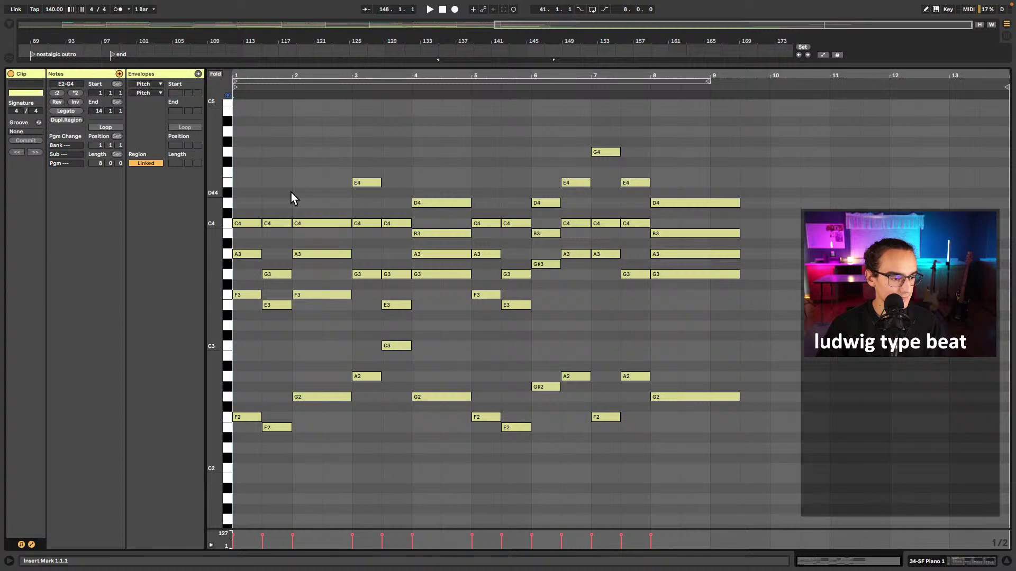
pyautogui.scroll(2, 291, 220)
pyautogui.scroll(2, 331, 227)
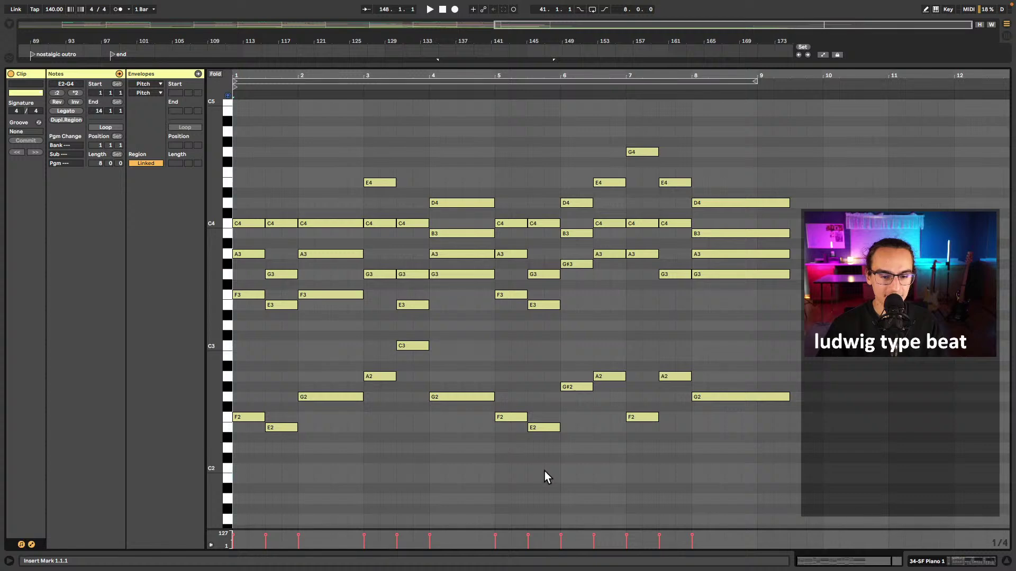
# - Select the two chords in bar 5 and compare them with the clip's opening chords
pyautogui.moveTo(512, 464); pyautogui.dragTo(533, 213)
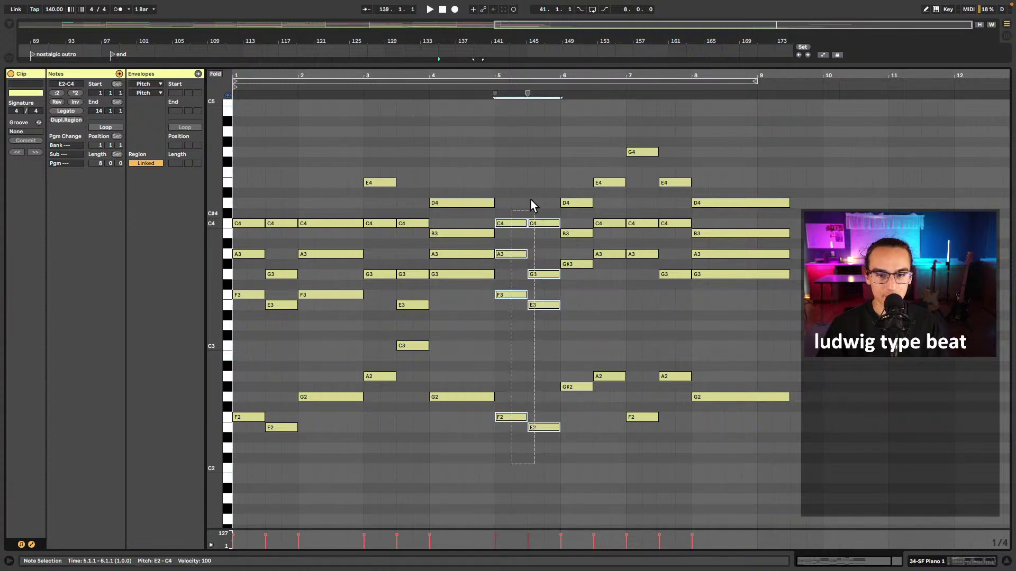
pyautogui.click(236, 202)
pyautogui.moveTo(237, 202); pyautogui.dragTo(545, 431)
pyautogui.click(506, 453)
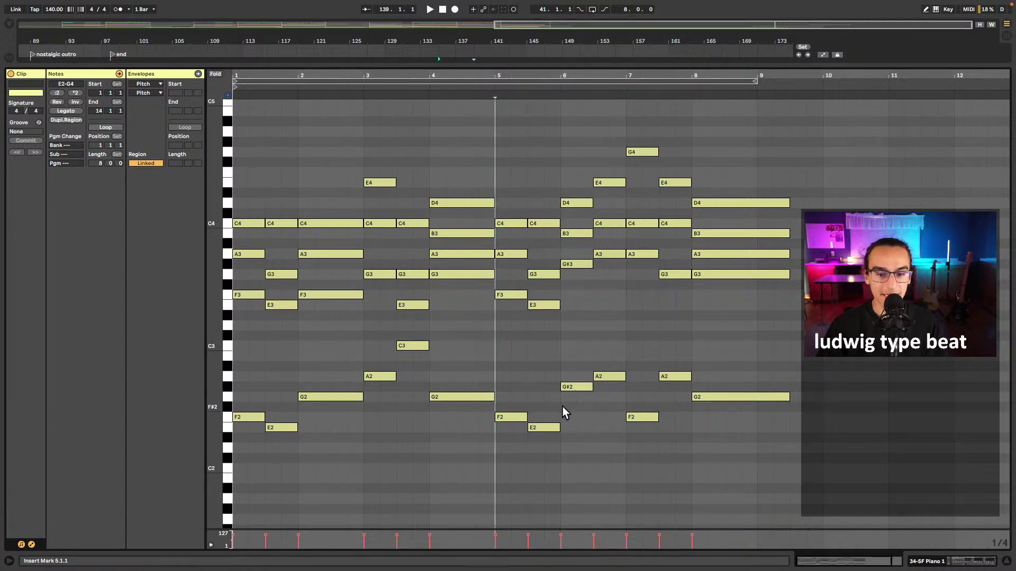
# - Examine the G#2 and A2 chords in bar 6 by selecting each one's notes
pyautogui.click(567, 388)
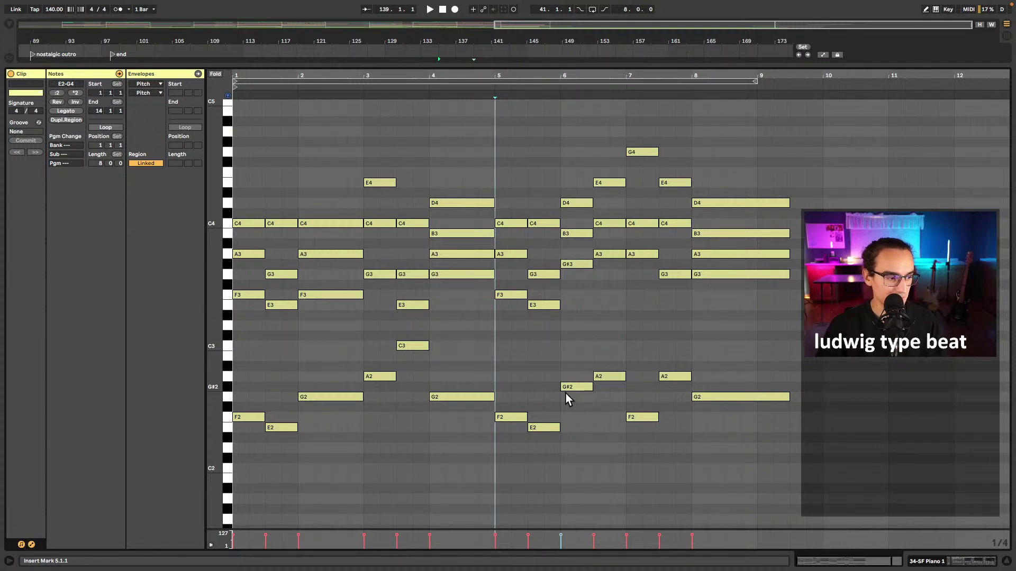
pyautogui.moveTo(579, 416); pyautogui.dragTo(583, 169)
pyautogui.click(608, 405)
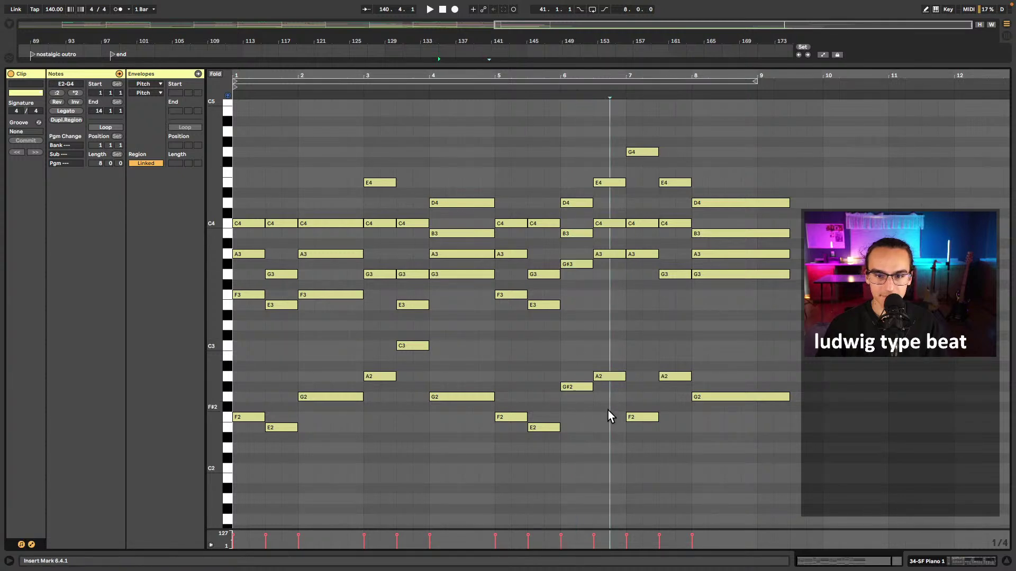
pyautogui.moveTo(608, 412); pyautogui.dragTo(613, 159)
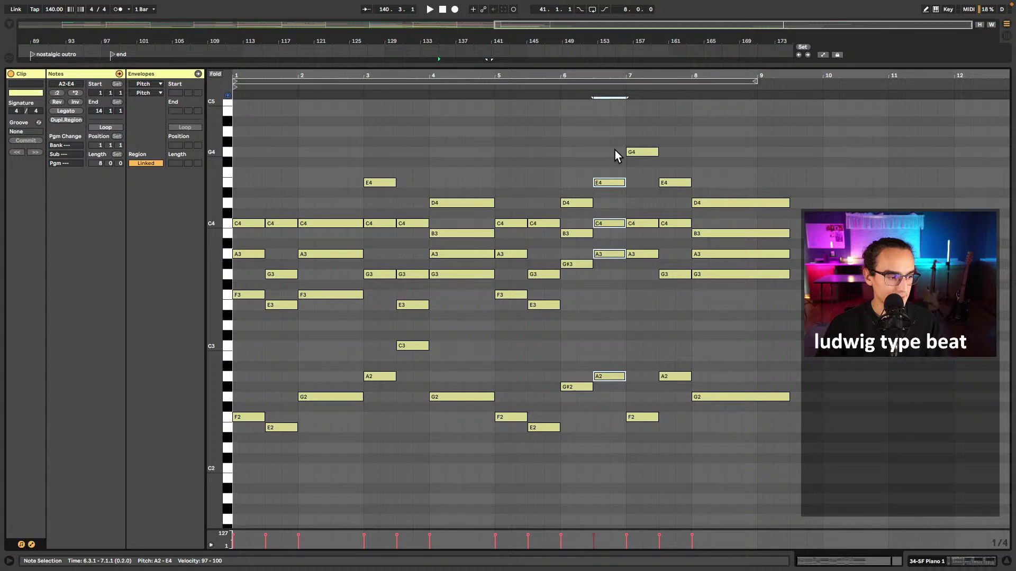
# - Examine the F2 and A2 chords in bar 7 and the final G2 chord, and place the insert marker at bar 6
pyautogui.moveTo(641, 123); pyautogui.dragTo(644, 430)
pyautogui.moveTo(644, 434); pyautogui.dragTo(643, 151)
pyautogui.click(671, 403)
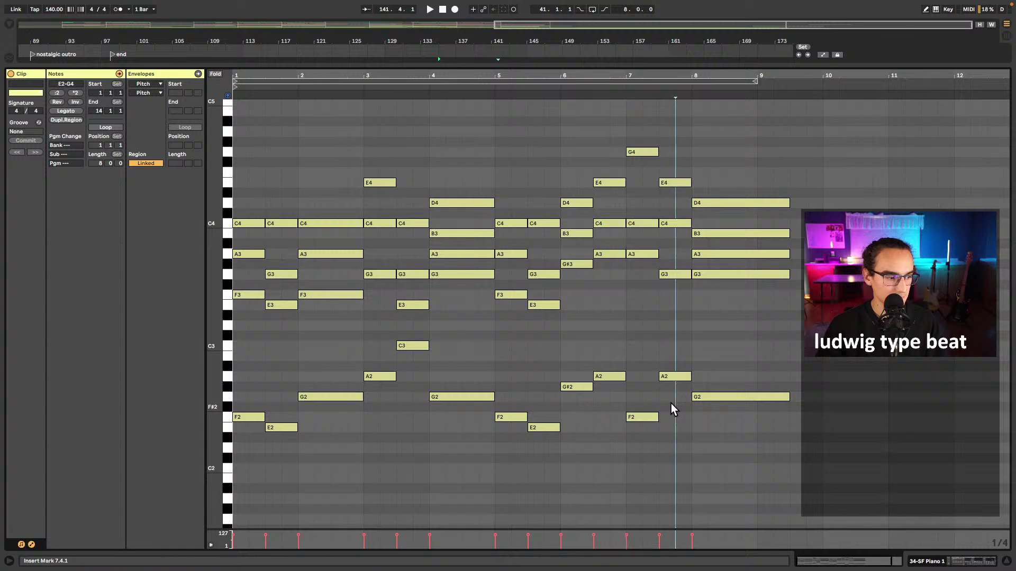
pyautogui.moveTo(670, 403); pyautogui.dragTo(677, 161)
pyautogui.moveTo(718, 460); pyautogui.dragTo(722, 158)
pyautogui.click(724, 158)
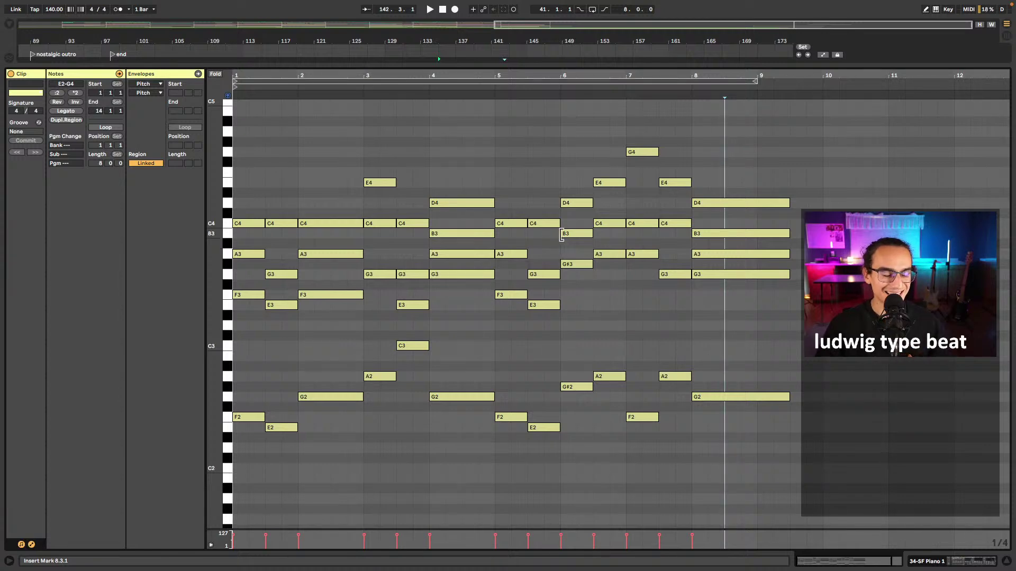
pyautogui.click(563, 332)
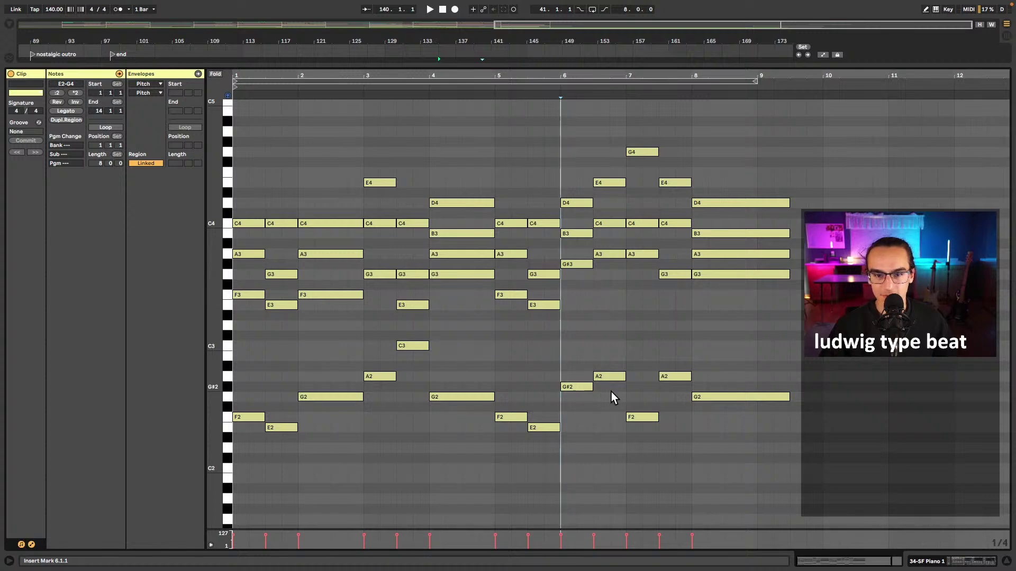
# - Examine the two chords in bar 6 by selecting the A2 bass note and the notes of the G#2 chord
pyautogui.click(609, 376)
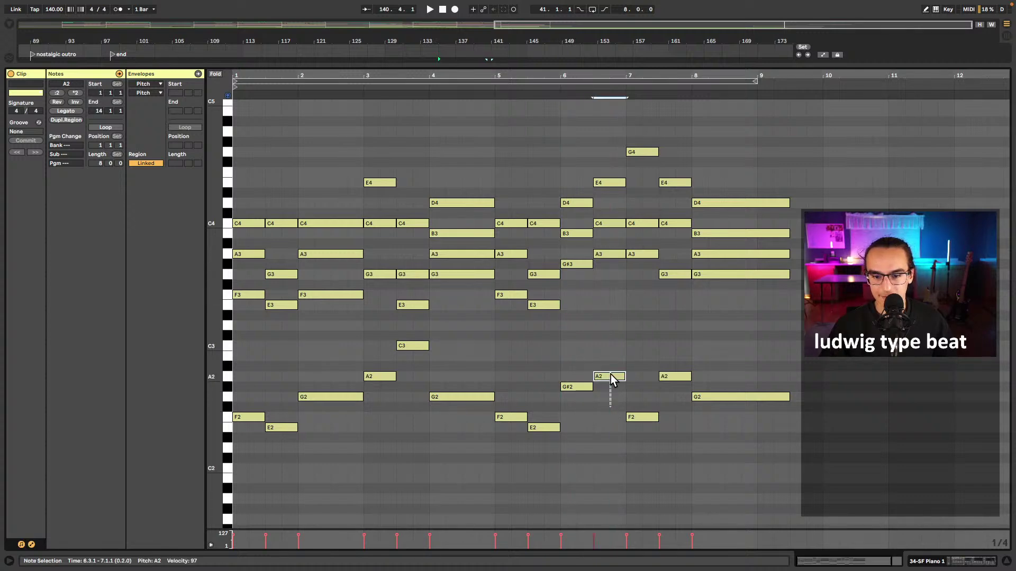
pyautogui.click(563, 377)
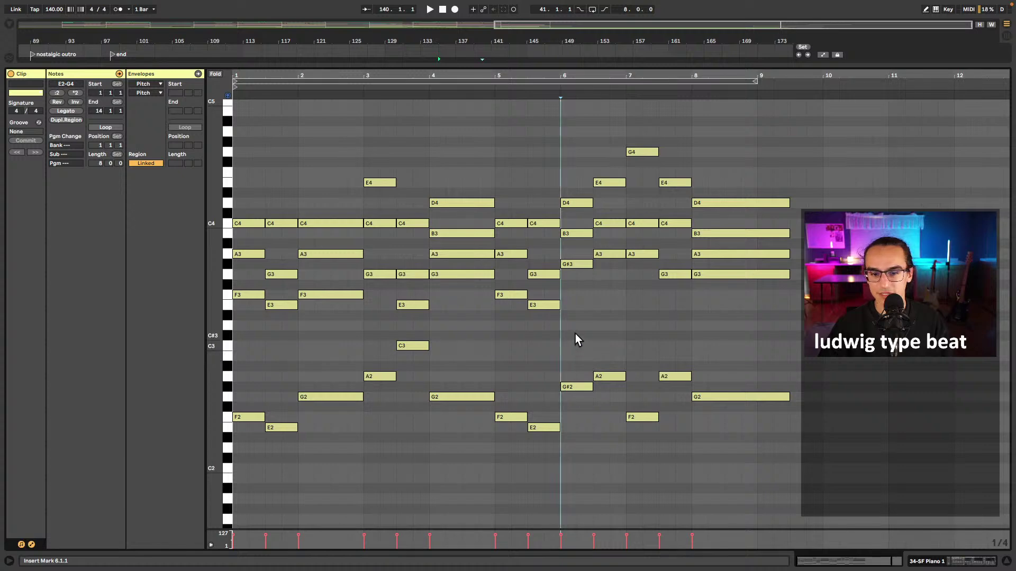
pyautogui.moveTo(576, 388); pyautogui.dragTo(574, 208)
pyautogui.keyDown('shift'); pyautogui.click(580, 356); pyautogui.keyUp('shift')
pyautogui.keyDown('shift'); pyautogui.click(580, 387); pyautogui.keyUp('shift')
pyautogui.moveTo(587, 313); pyautogui.dragTo(586, 376)
pyautogui.press('Delete')
# - Audition the outro chords from bar 6 and place the insert marker at bar 5
pyautogui.press('space')
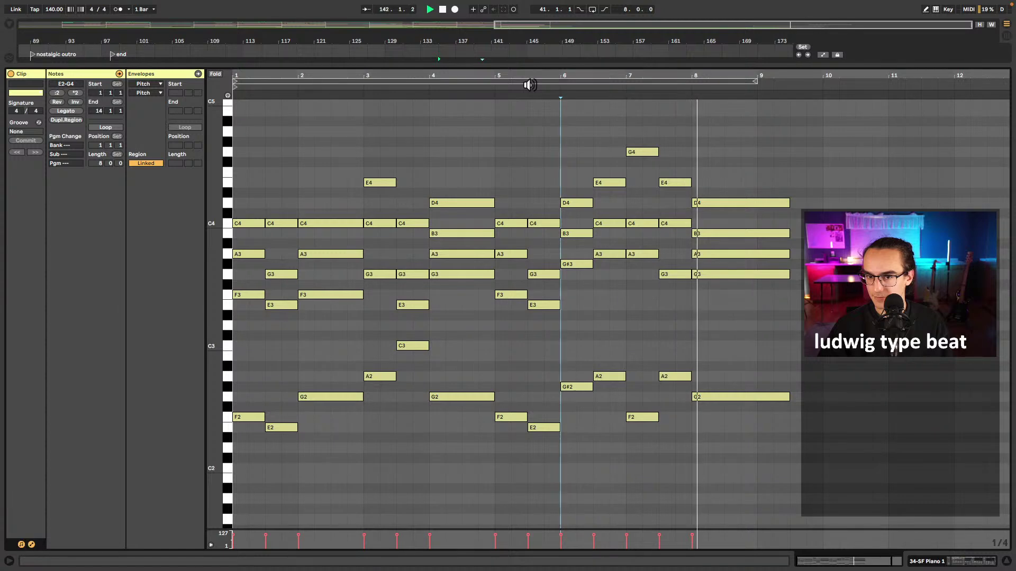
pyautogui.click(491, 130)
pyautogui.press('space')
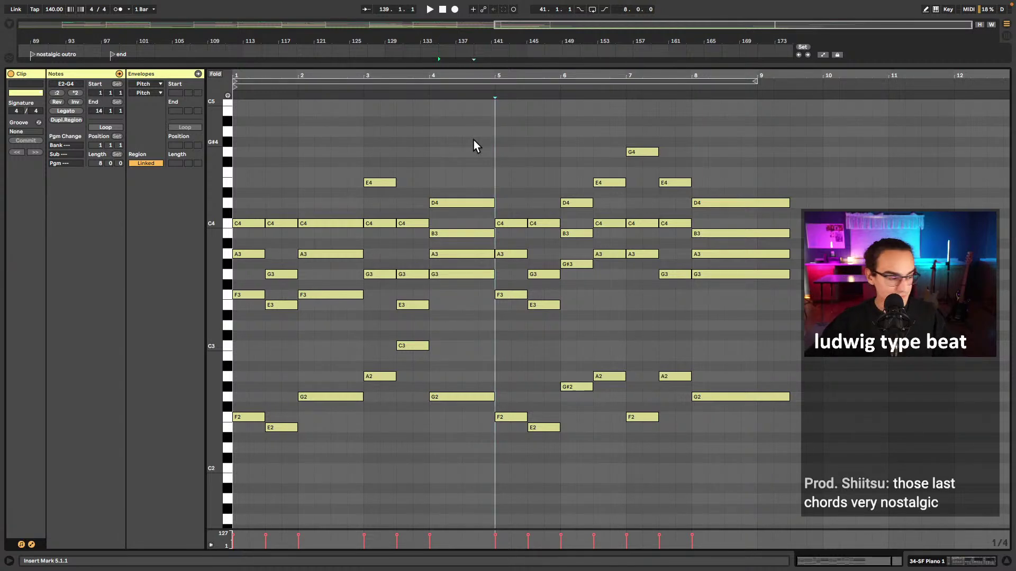
# - Return to the arrangement at bar 135 and turn off solo on the 34 SF Piano 1 track
pyautogui.click(452, 62)
pyautogui.hotkey('ctrl', 'alt', 'l')
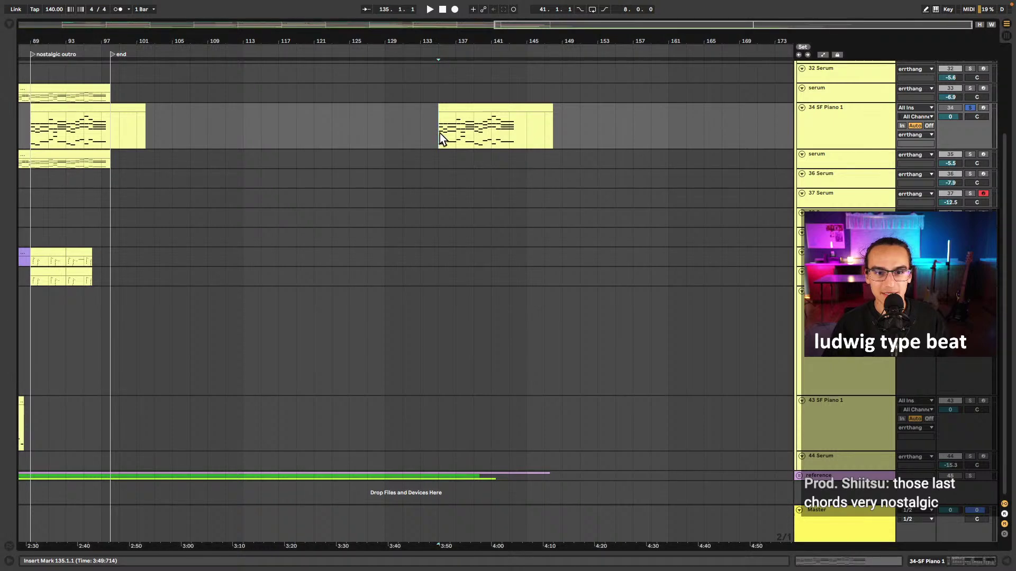
pyautogui.click(969, 108)
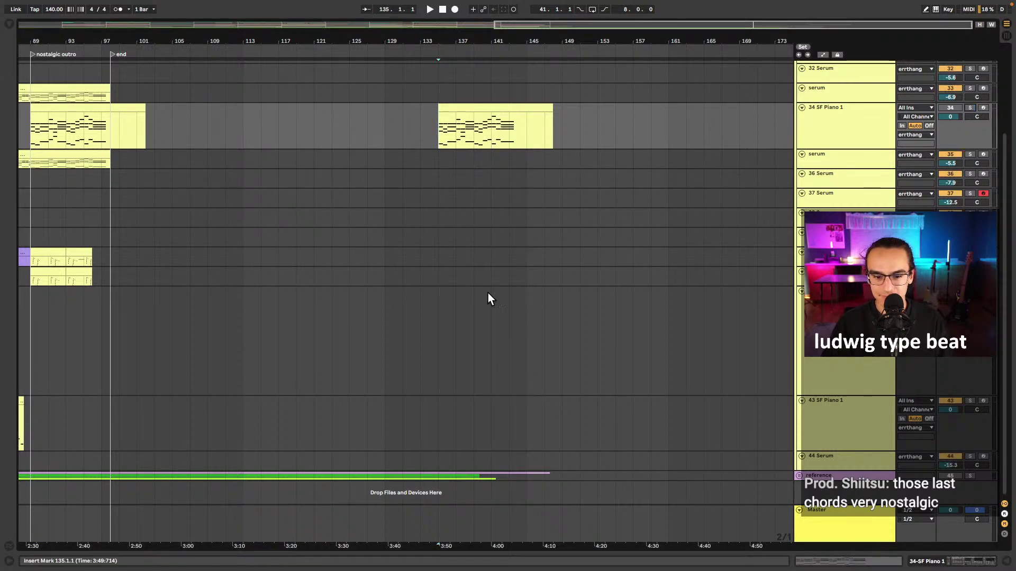
# - Fold all tracks and the errthang group, reactivate the drums, fx, bass and 27 Group tracks, and place the insert marker at bar 81
pyautogui.hscroll(-10, 470, 303)
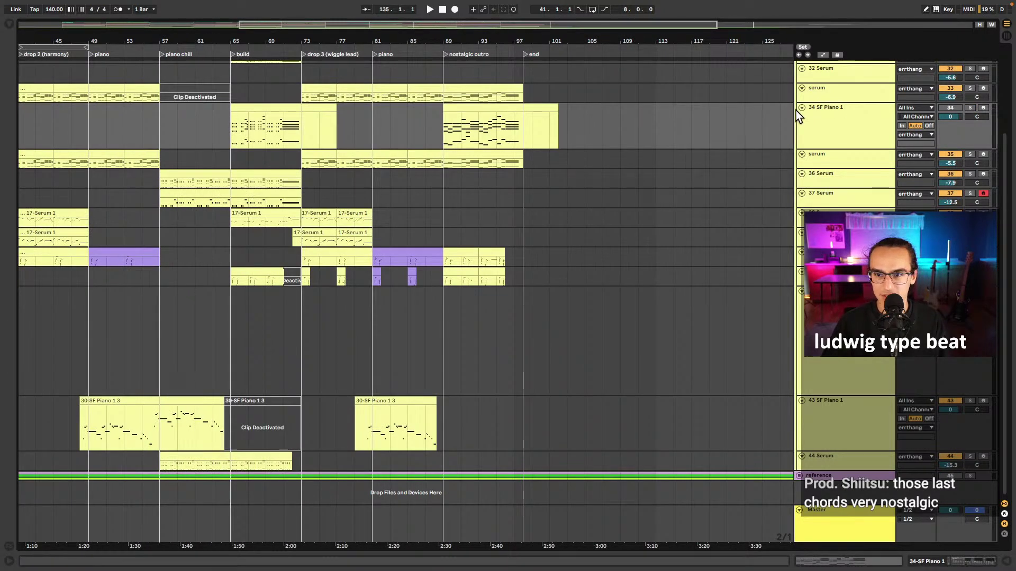
pyautogui.keyDown('alt'); pyautogui.click(801, 108); pyautogui.keyUp('alt')
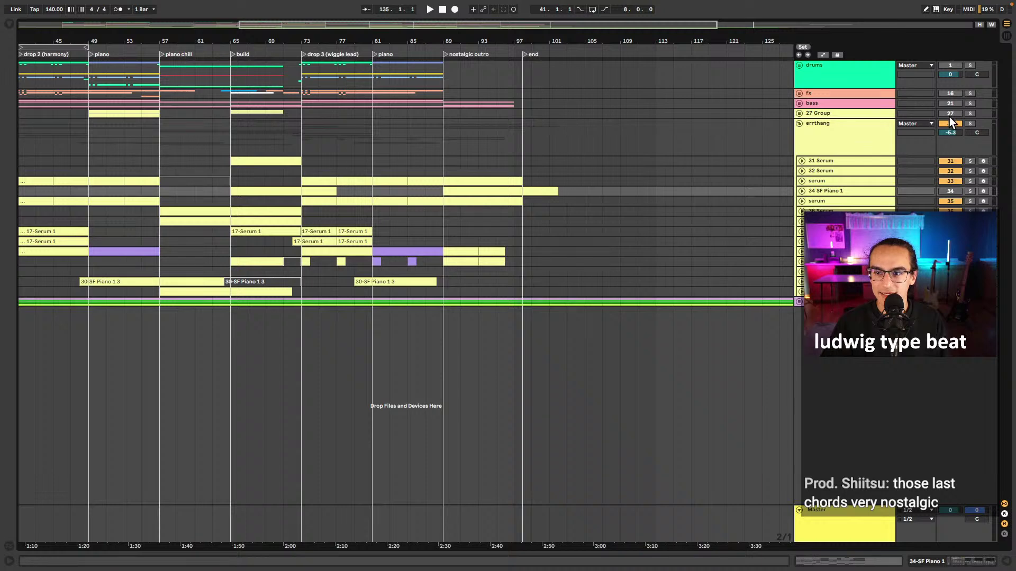
pyautogui.click(799, 124)
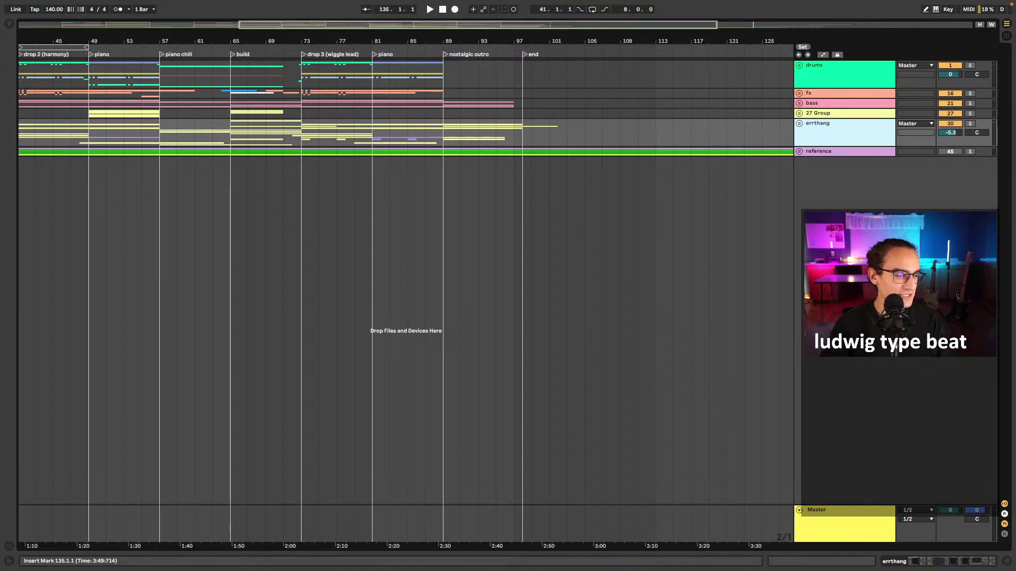
pyautogui.click(373, 199)
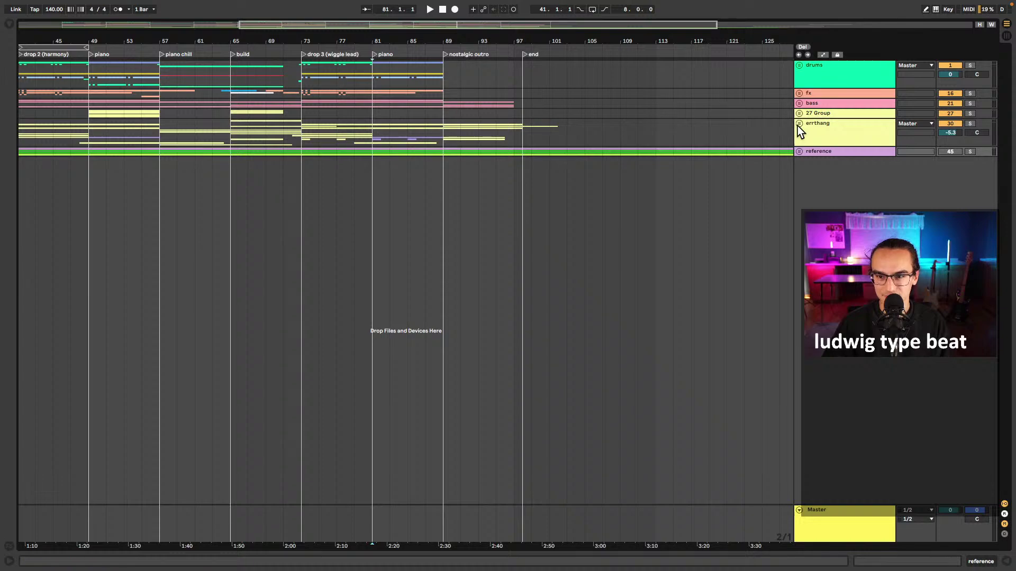
# - Unfold the track groups again and look over the song's sections from the intro to the nostalgic outro
pyautogui.click(799, 125)
pyautogui.click(799, 302)
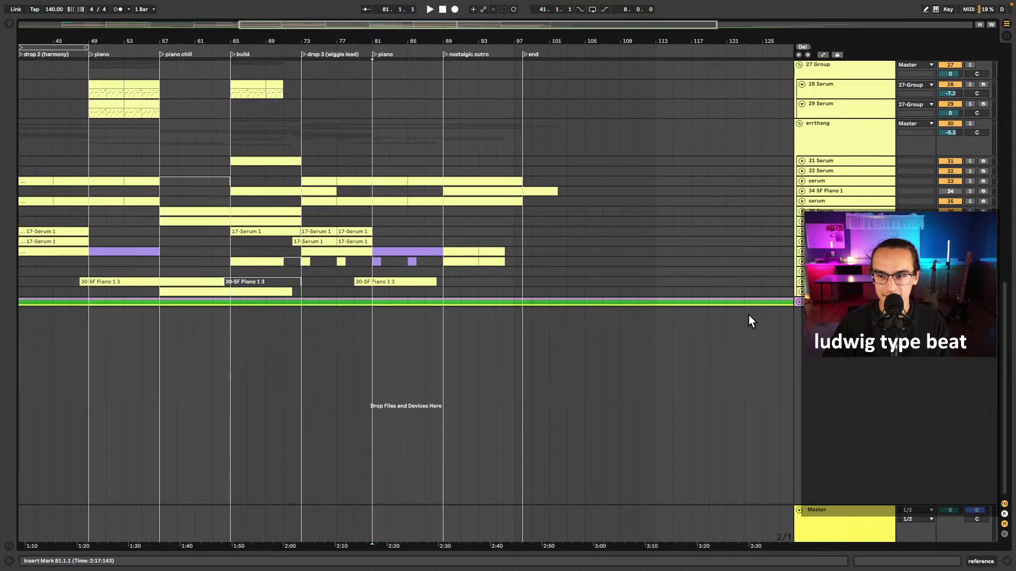
pyautogui.scroll(10, 484, 250)
pyautogui.scroll(5, 483, 256)
pyautogui.hscroll(-10, 519, 249)
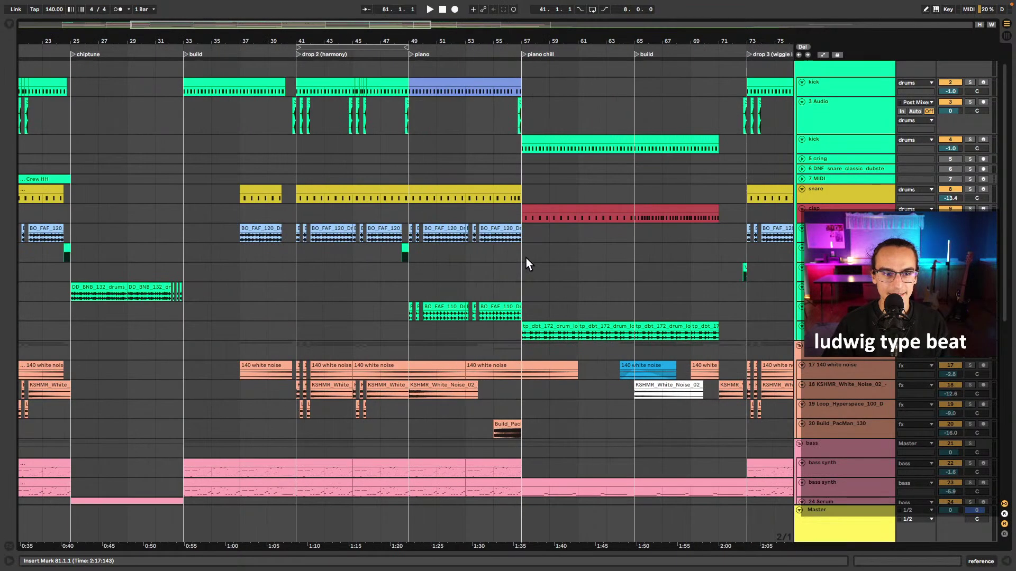
pyautogui.scroll(-6, 535, 263)
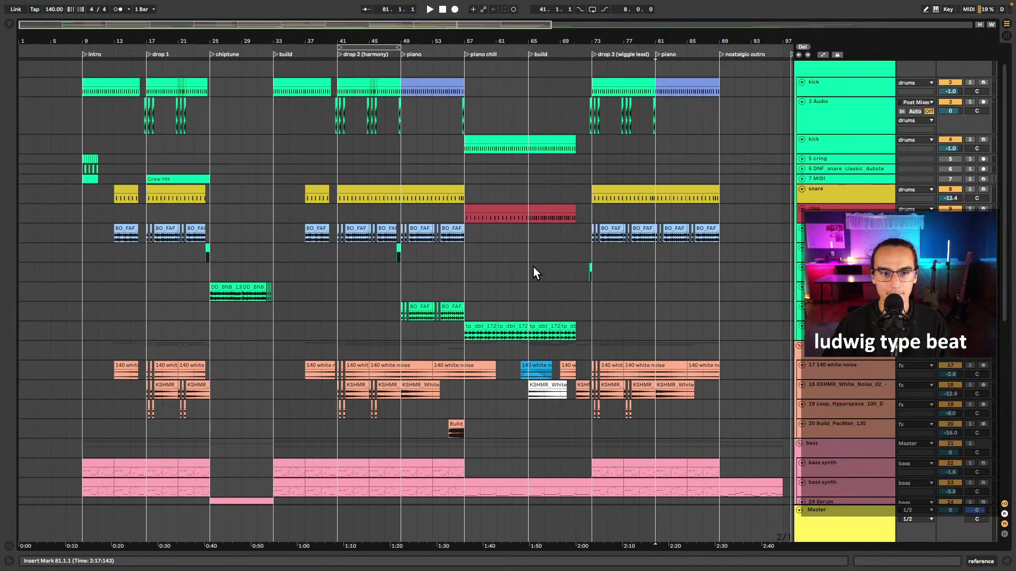
pyautogui.scroll(2, 544, 263)
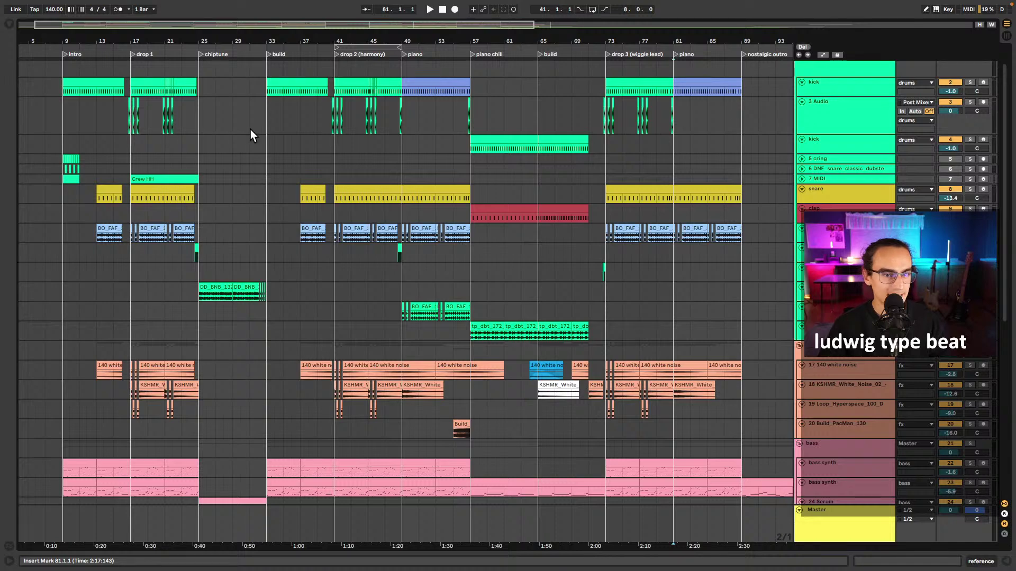
# - Enlarge the 31 Serum track and play the intro's chord progression from bar 15 into drop 1
pyautogui.click(118, 144)
pyautogui.press('+')
pyautogui.press('+')
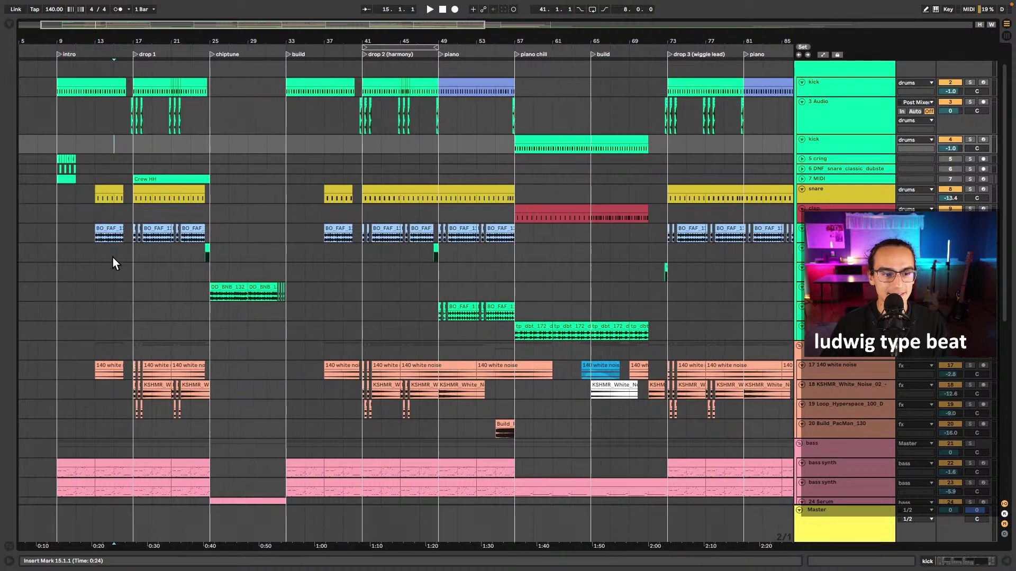
pyautogui.scroll(-10, 336, 297)
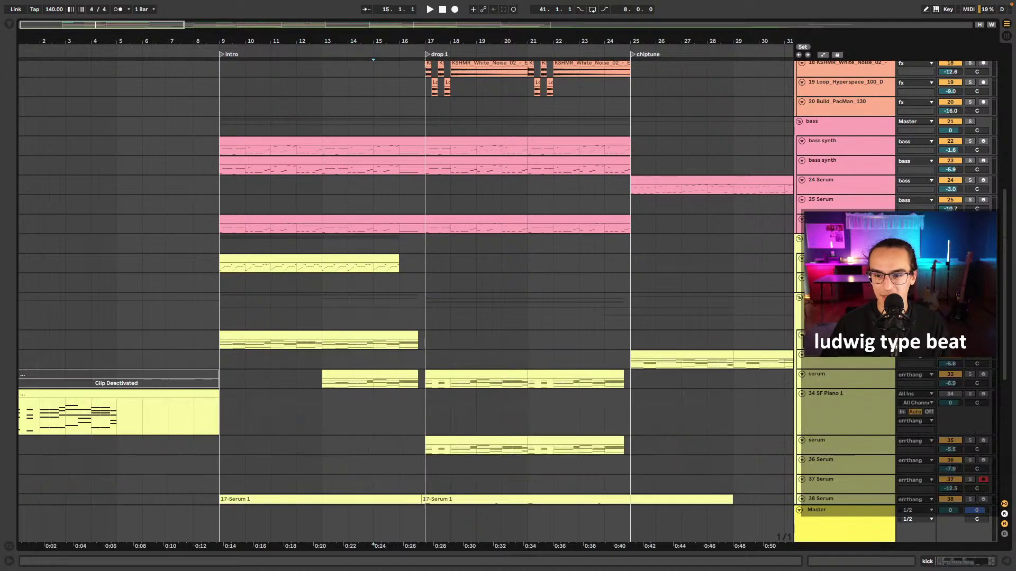
pyautogui.scroll(5, 409, 315)
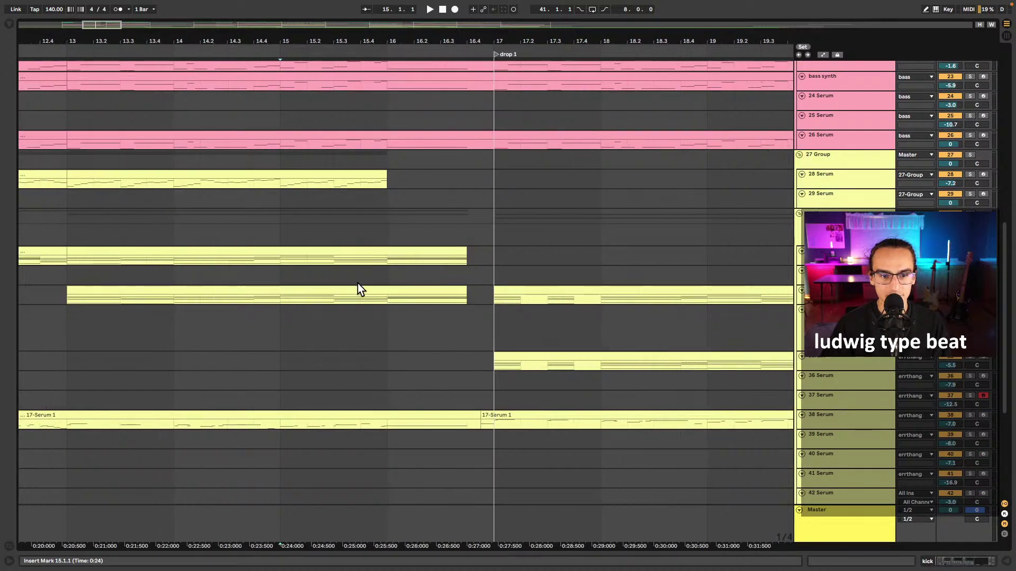
pyautogui.scroll(-3, 358, 284)
pyautogui.click(290, 284)
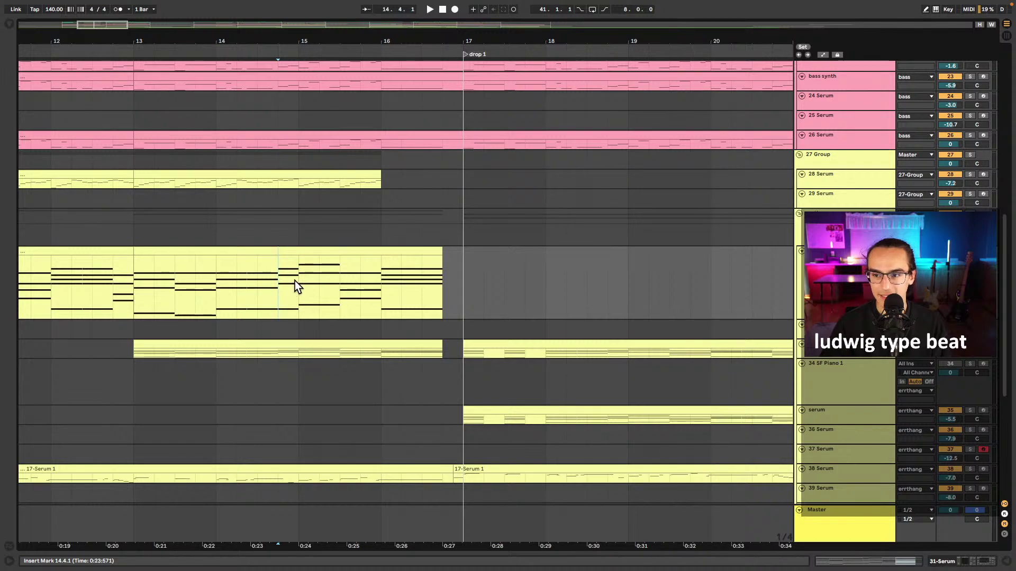
pyautogui.click(299, 289)
pyautogui.press('space')
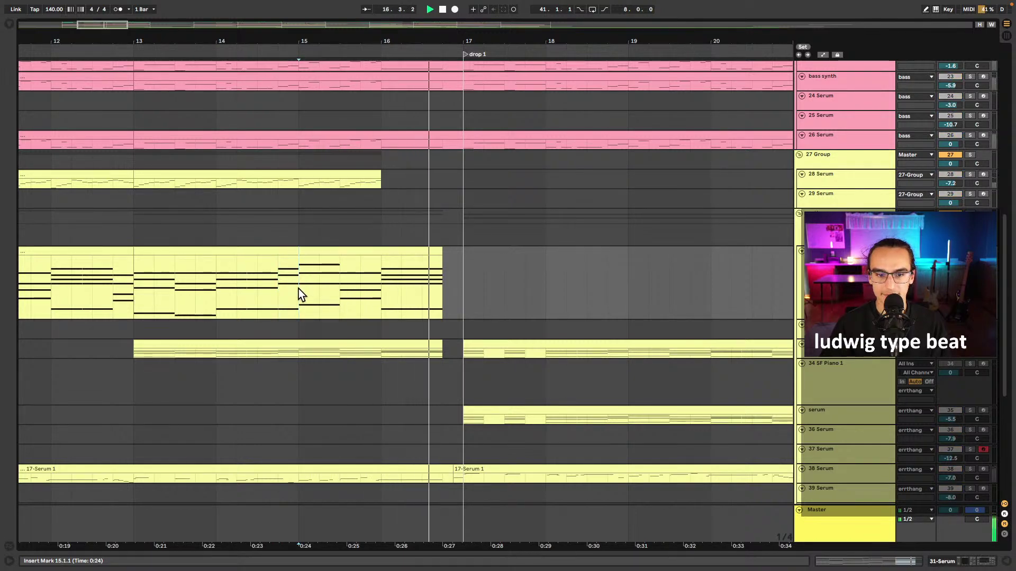
pyautogui.press('space')
# - Compare the chords of bar 12 with those of bar 16 in the intro's 31 Serum clips by selecting each bar
pyautogui.hscroll(-2, 238, 292)
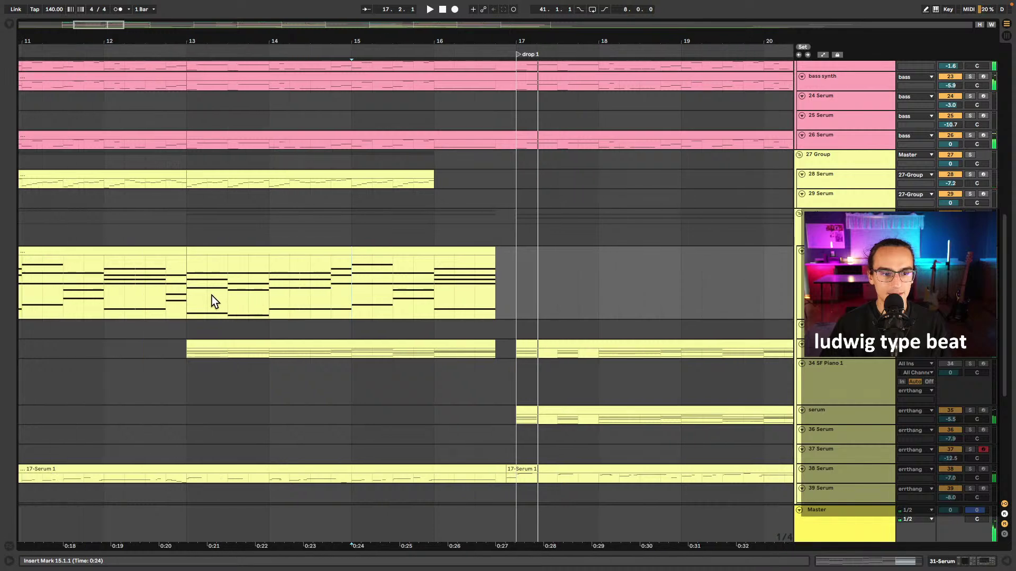
pyautogui.click(101, 294)
pyautogui.hscroll(-4, 175, 301)
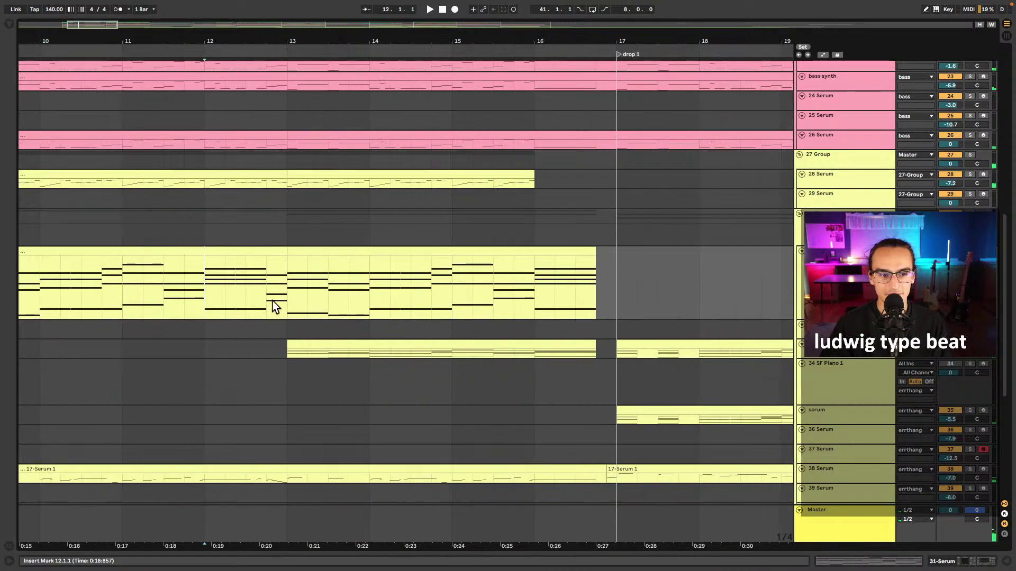
pyautogui.moveTo(289, 295); pyautogui.dragTo(211, 299)
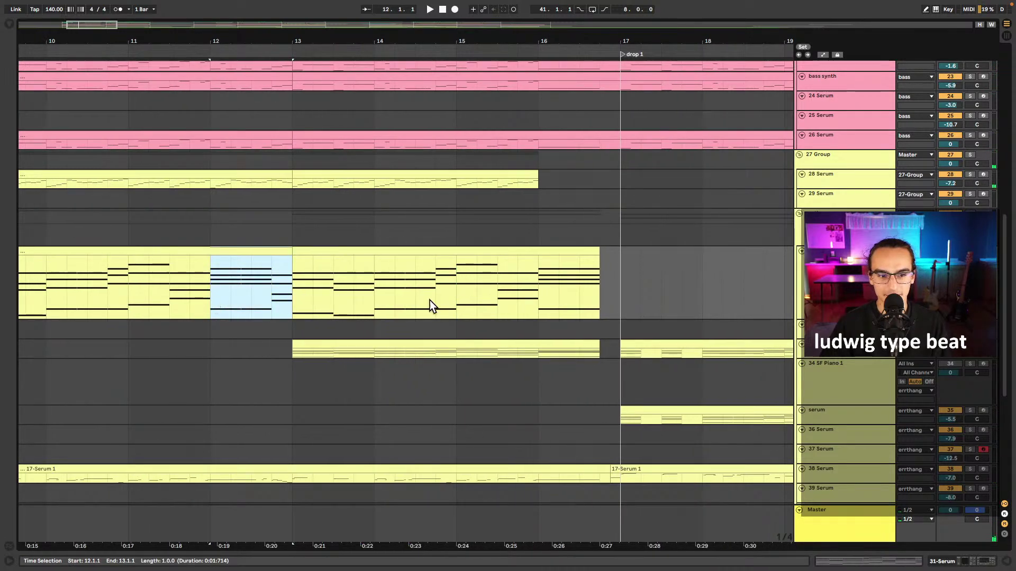
pyautogui.moveTo(537, 300); pyautogui.dragTo(620, 302)
pyautogui.click(620, 303)
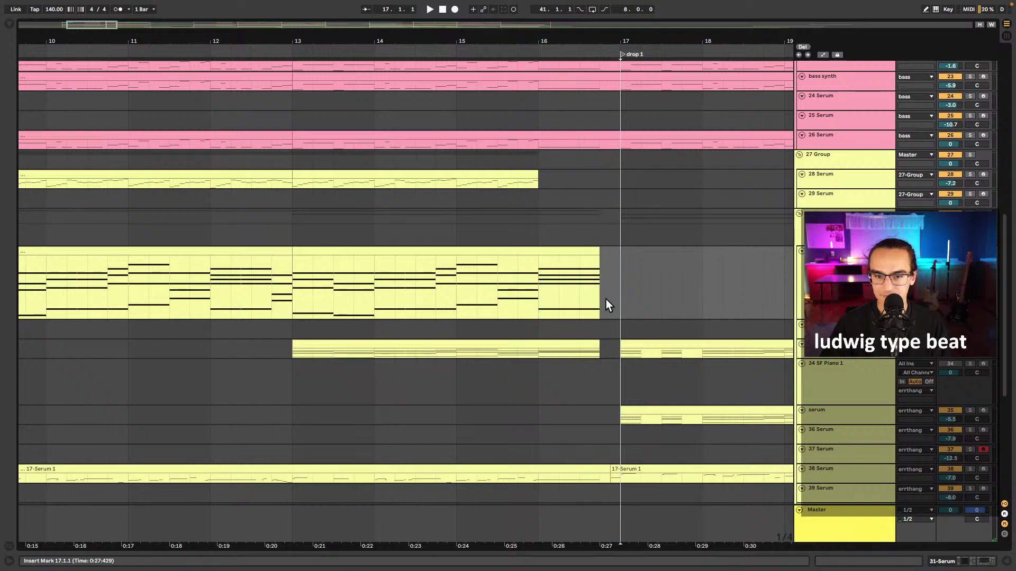
pyautogui.scroll(-1, 585, 306)
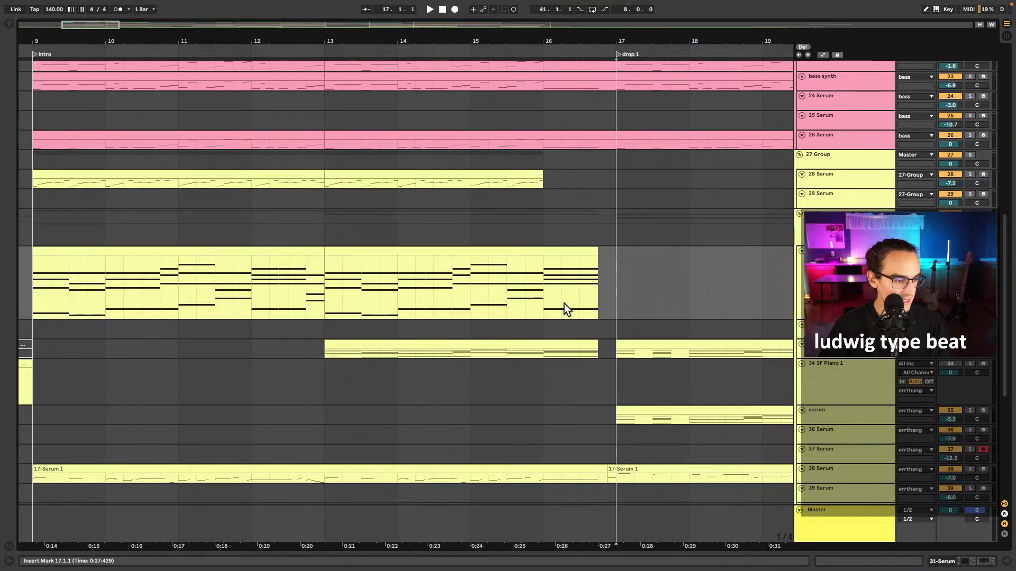
# - Audition the transition from the build into drop 2 (harmony), playing from bar 40
pyautogui.hscroll(3, 566, 304)
pyautogui.scroll(-3, 526, 305)
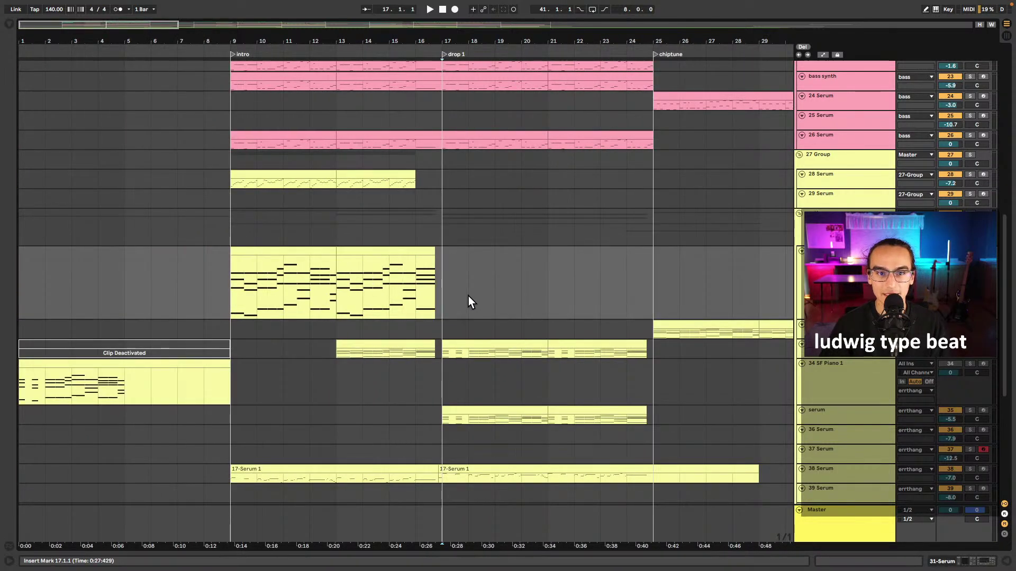
pyautogui.scroll(-2, 471, 297)
pyautogui.hscroll(2, 580, 291)
pyautogui.hscroll(1, 577, 294)
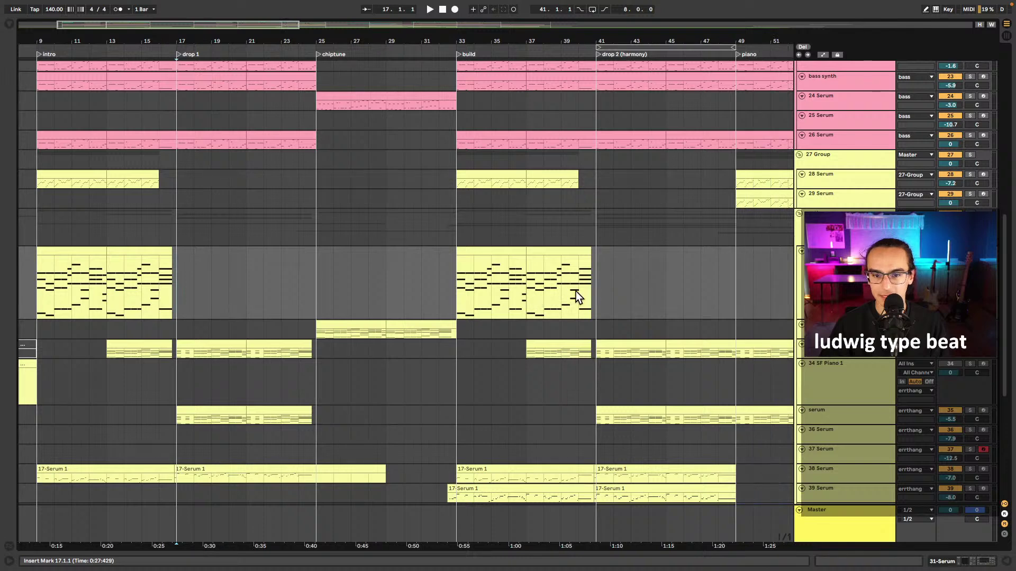
pyautogui.hscroll(3, 574, 298)
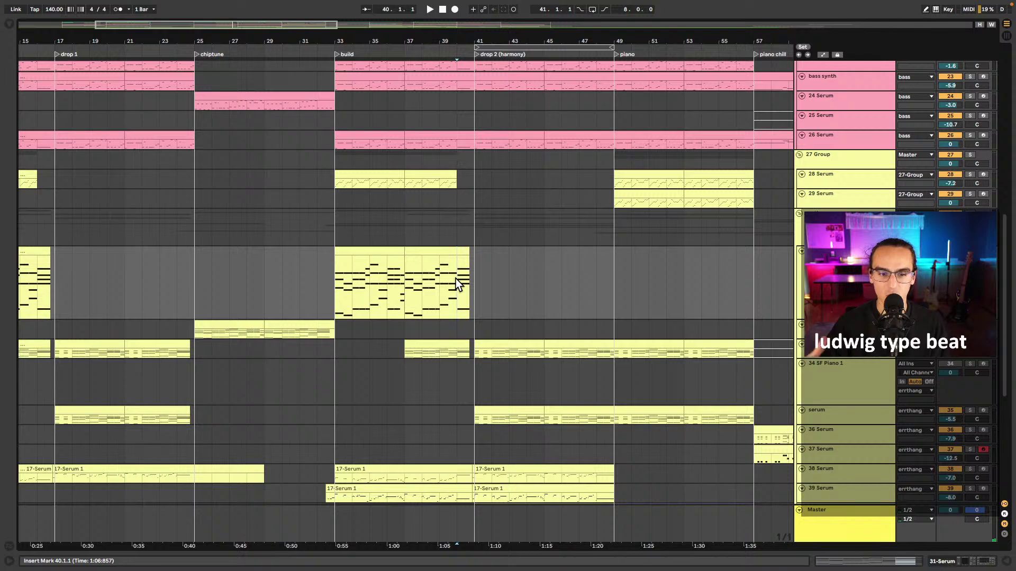
pyautogui.press('space')
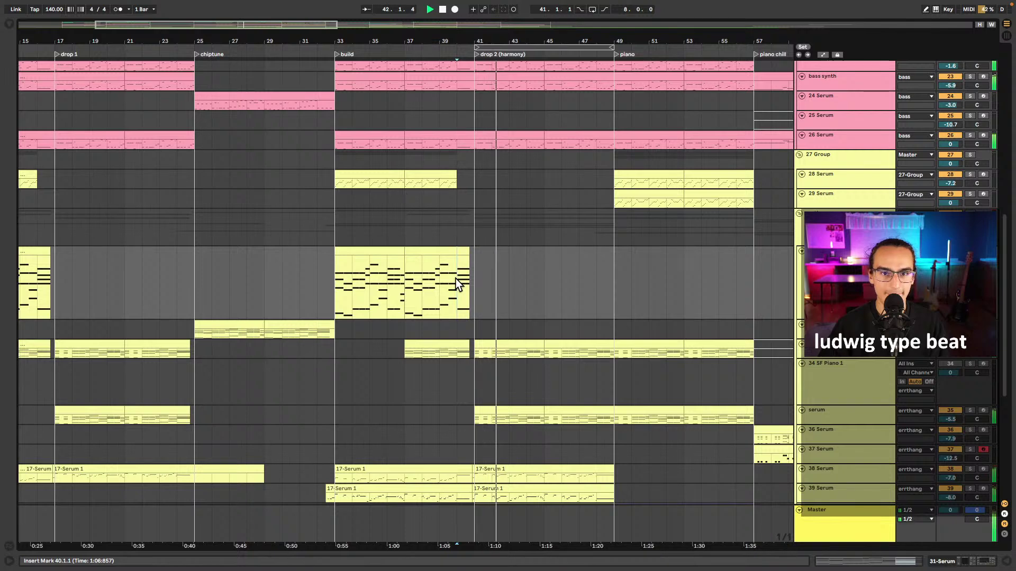
pyautogui.press('space')
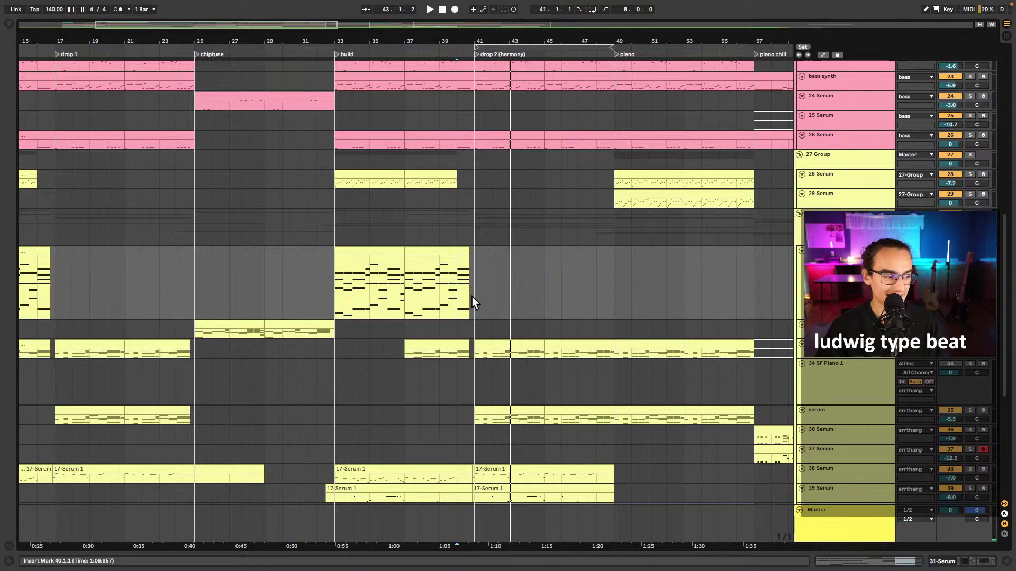
# - Enlarge the 40 Serum track's clips around drop 3 and the piano section, and play drop 3 from bar 77
pyautogui.hscroll(10, 483, 304)
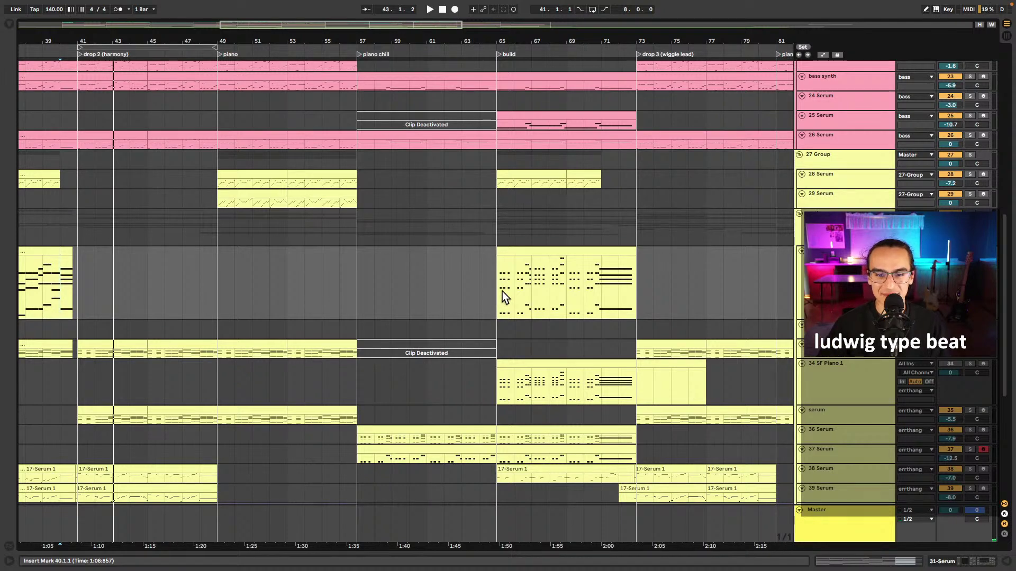
pyautogui.hscroll(20, 503, 292)
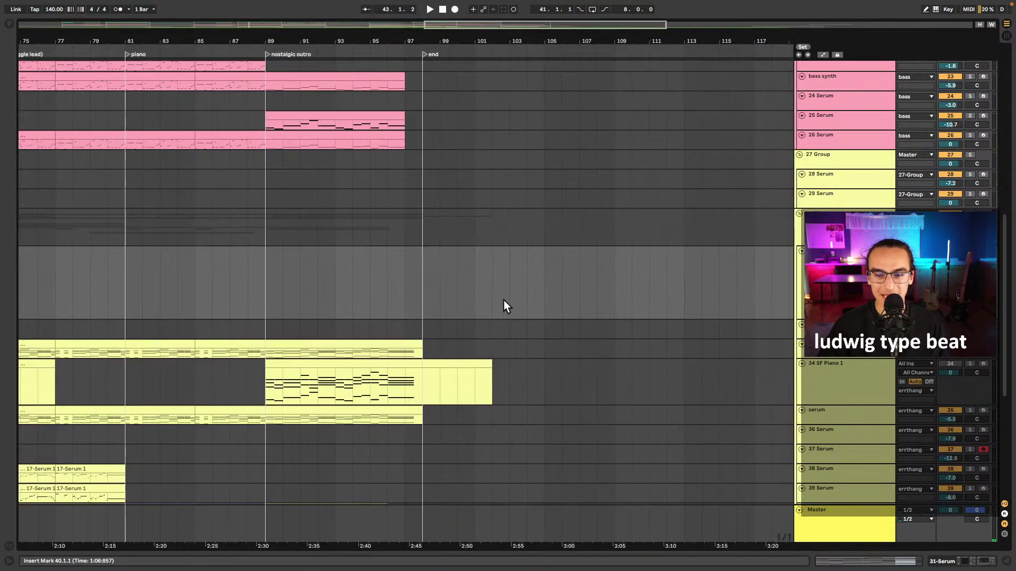
pyautogui.scroll(-10, 495, 292)
pyautogui.hscroll(-11, 494, 291)
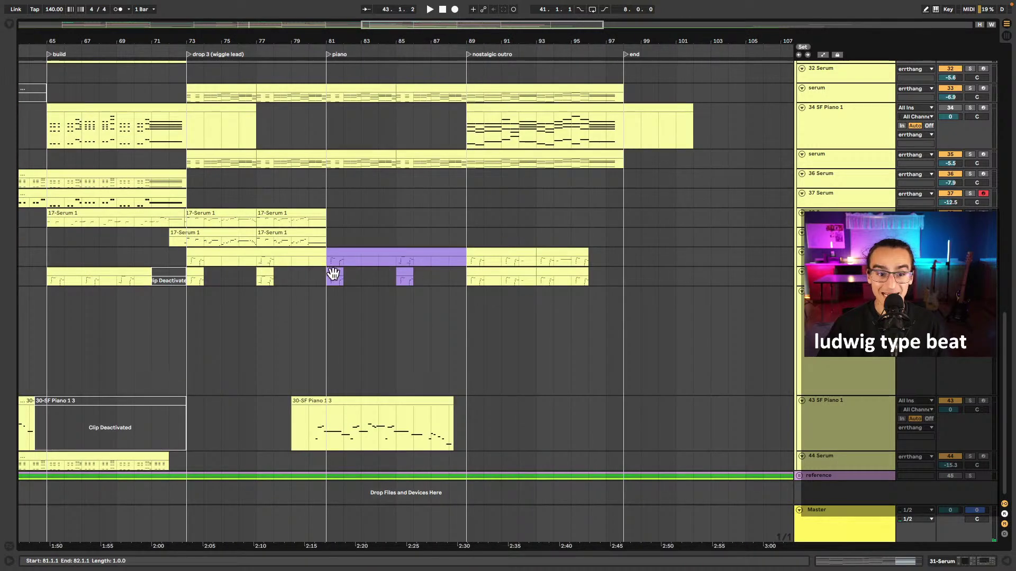
pyautogui.scroll(3, 333, 267)
pyautogui.scroll(5, 333, 265)
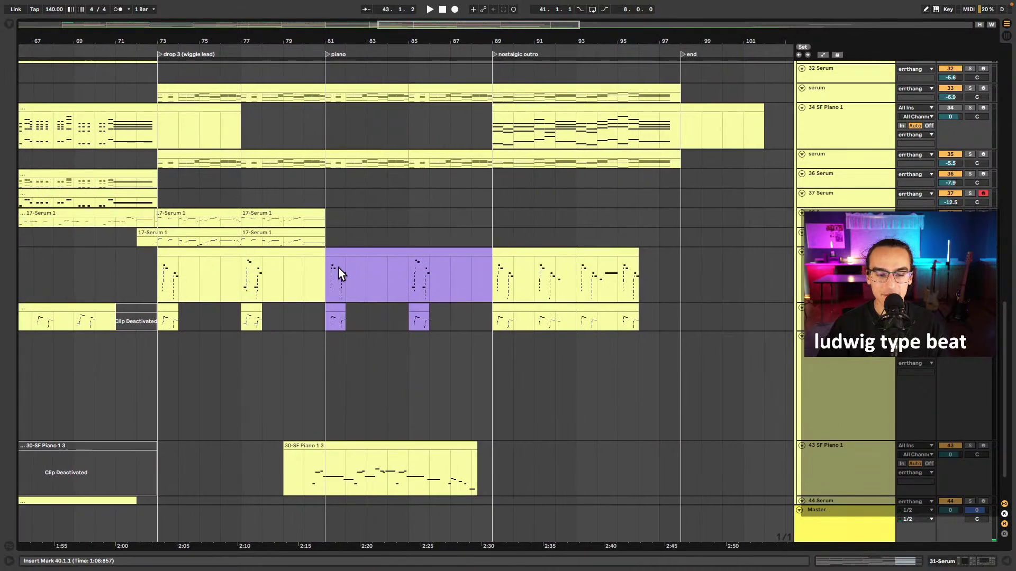
pyautogui.click(428, 279)
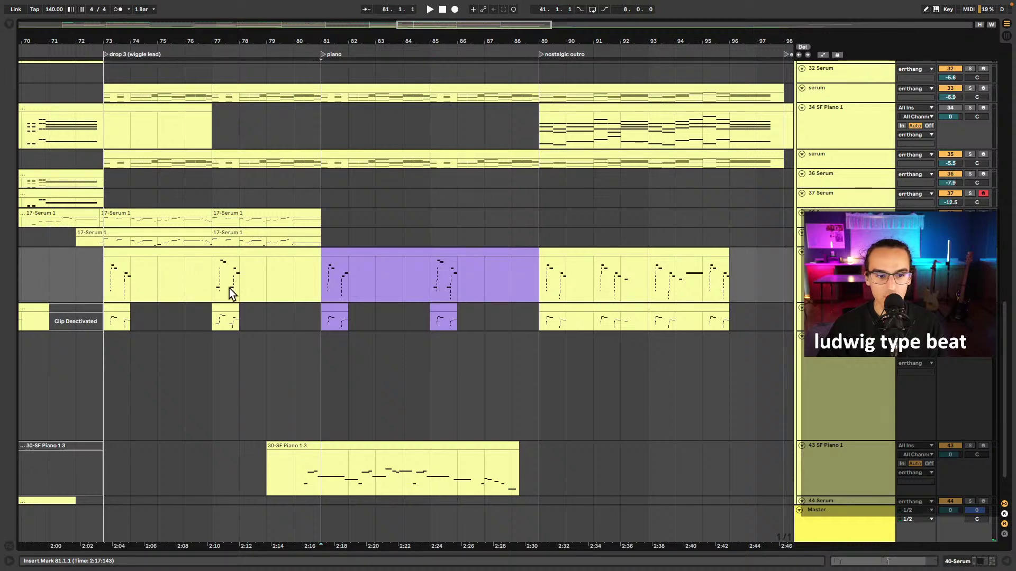
pyautogui.click(208, 322)
pyautogui.press('space')
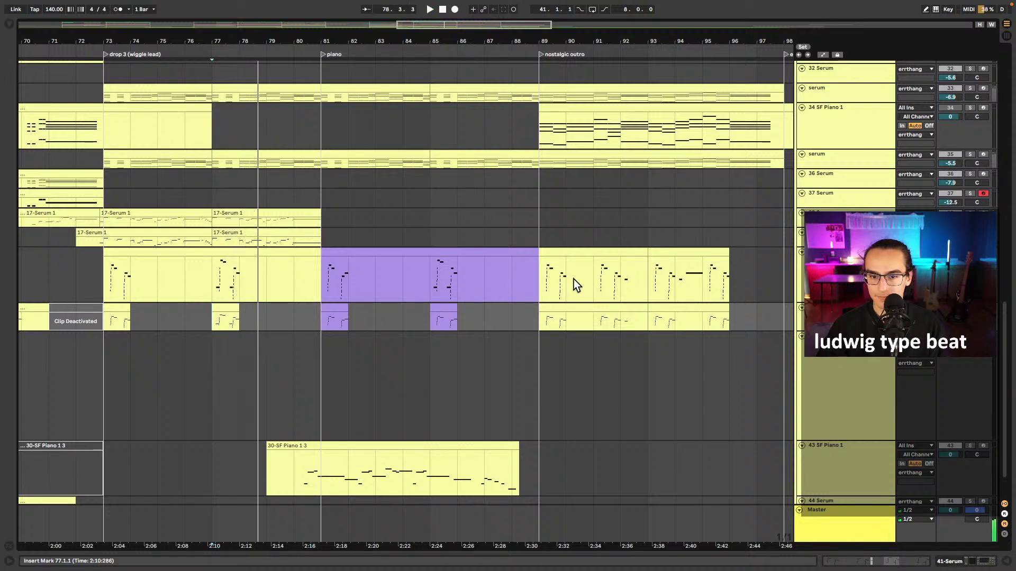
# - Play the nostalgic outro from bar 91, stop at about bar 96 and return the insert marker to bar 89
pyautogui.hscroll(-1, 267, 290)
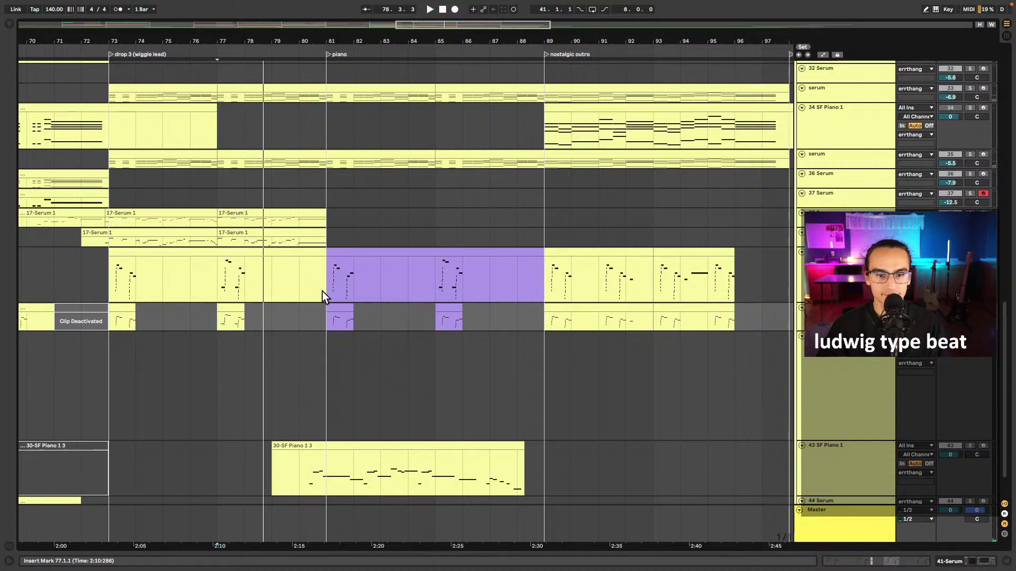
pyautogui.click(602, 288)
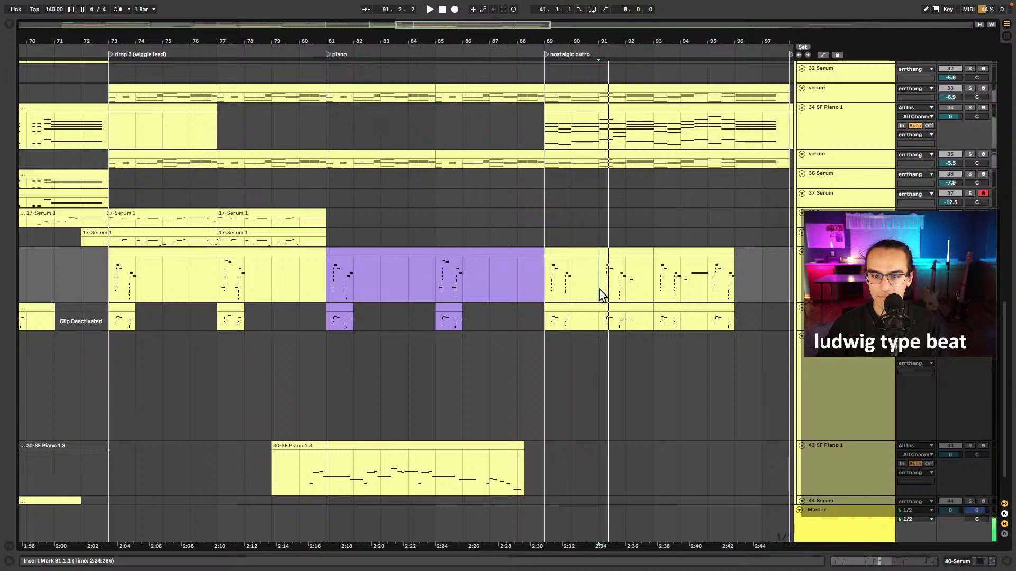
pyautogui.press('space')
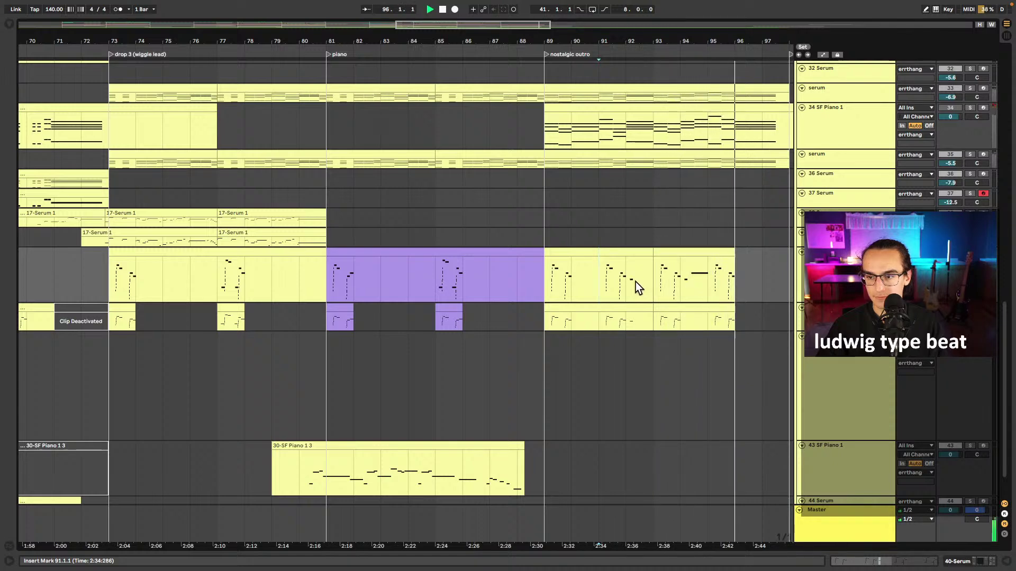
pyautogui.press('space')
pyautogui.click(549, 279)
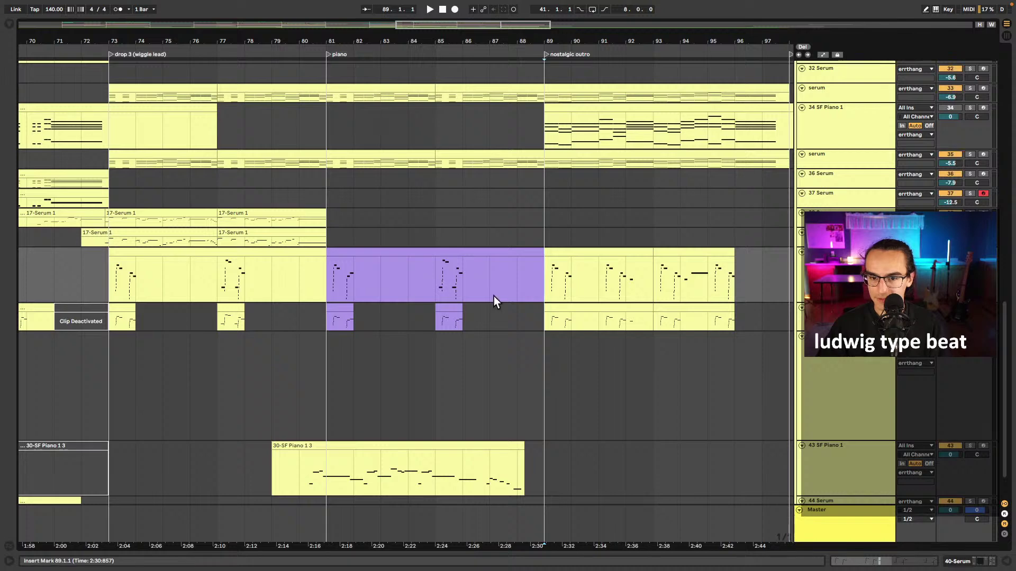
# - Select the 38 Serum melody clip of drop 1 and play it from just before bar 17
pyautogui.hscroll(-10, 600, 301)
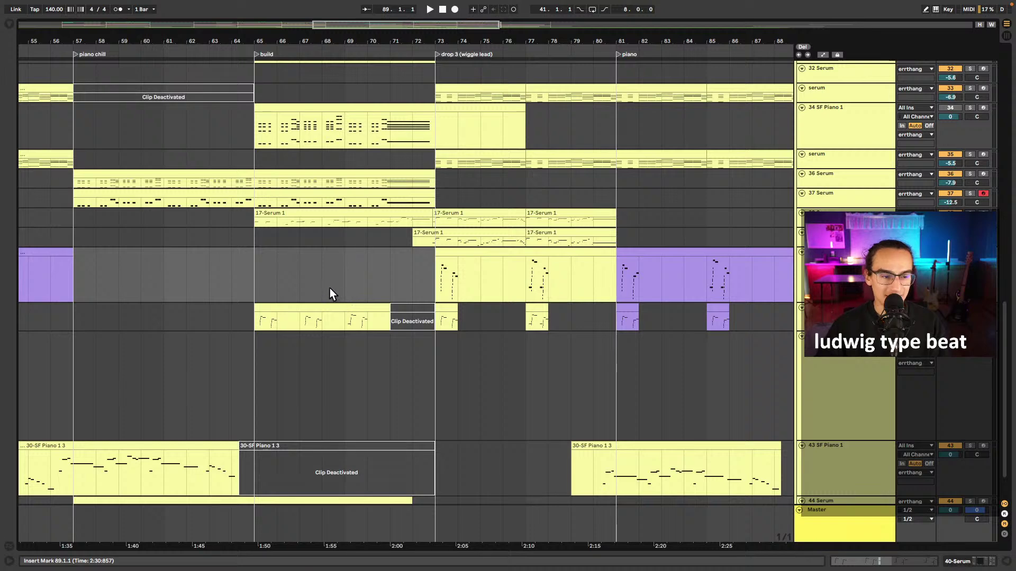
pyautogui.press('-')
pyautogui.press('-')
pyautogui.hscroll(-4, 331, 285)
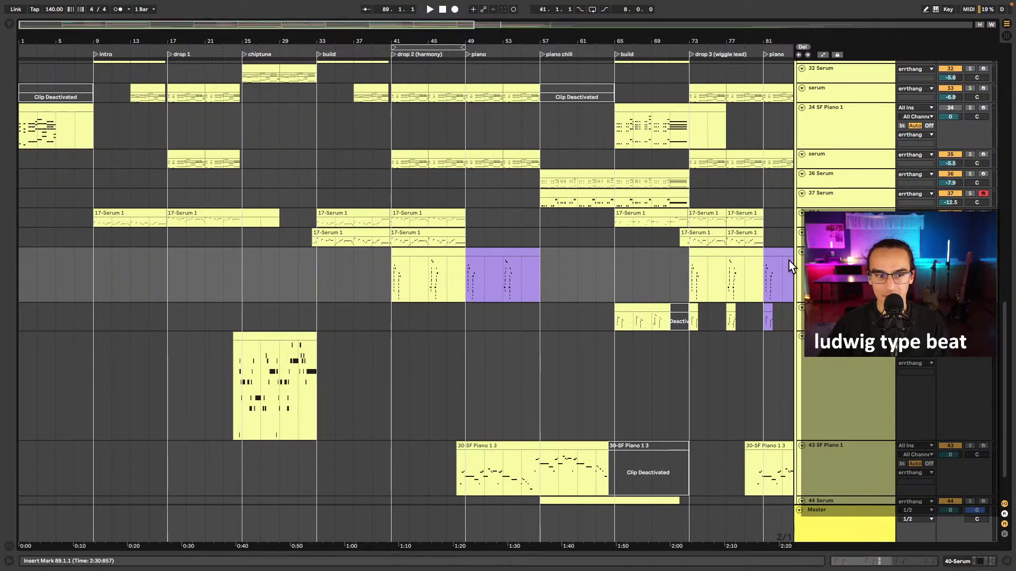
pyautogui.click(193, 215)
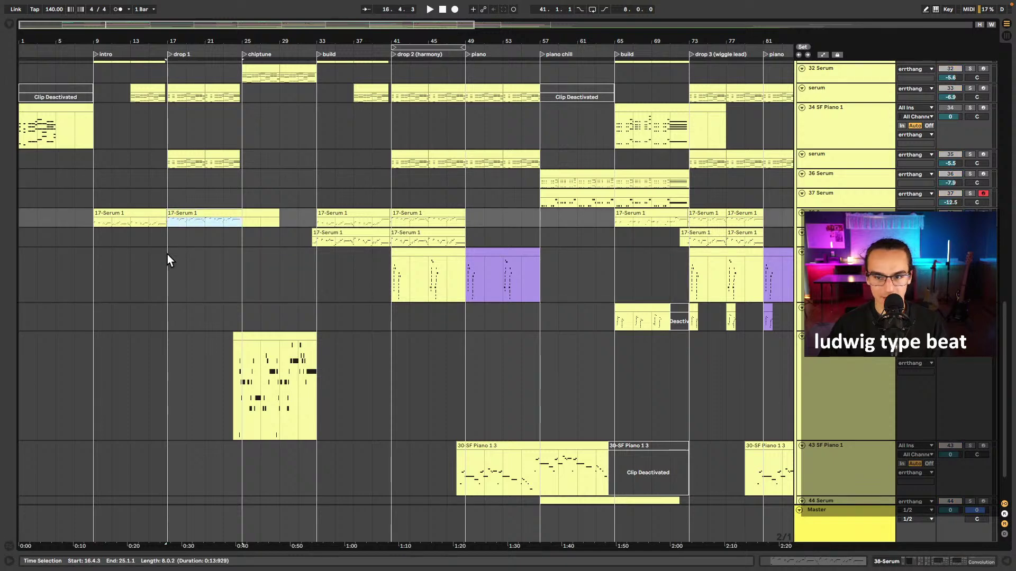
pyautogui.press('space')
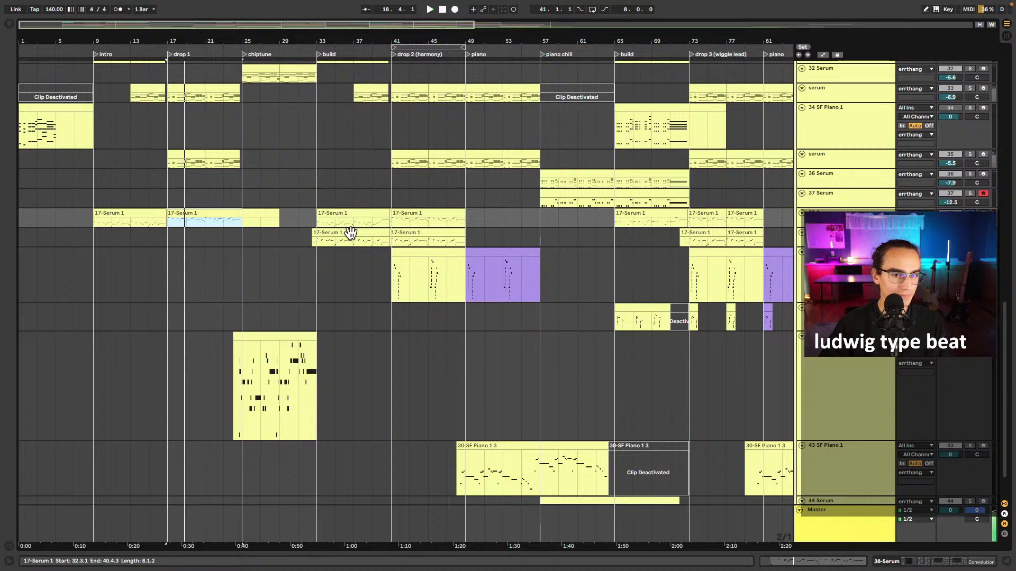
# - Play the 39 Serum harmony from just before bar 41 in drop 2 and view its clip's notes
pyautogui.click(402, 241)
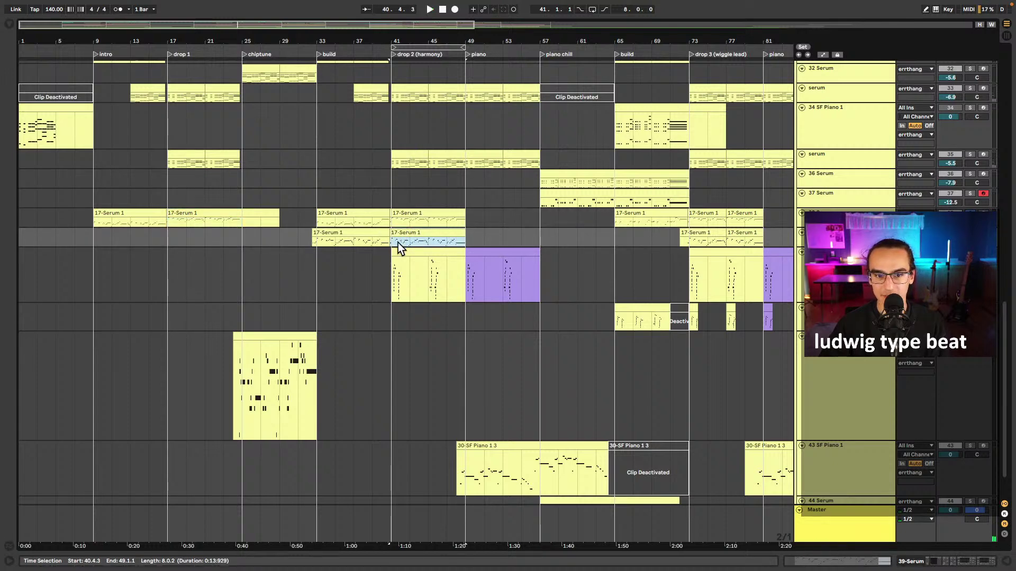
pyautogui.scroll(3, 398, 243)
pyautogui.click(376, 242)
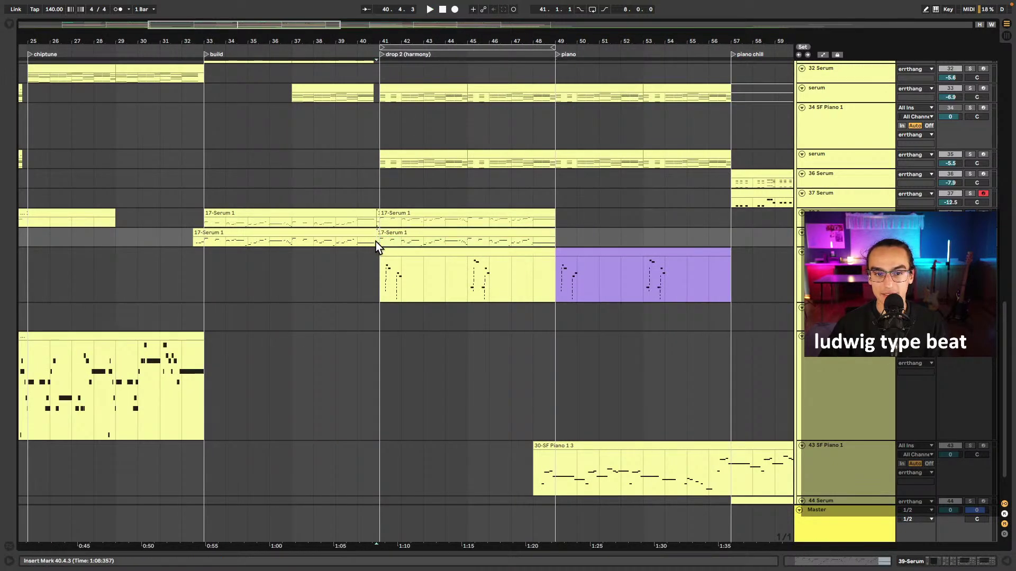
pyautogui.press('space')
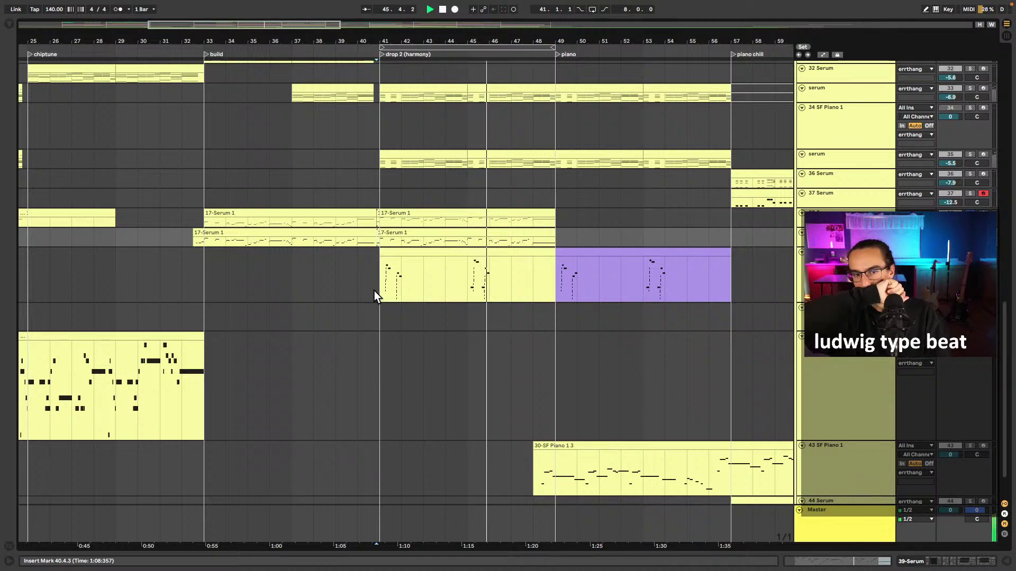
pyautogui.doubleClick(408, 233)
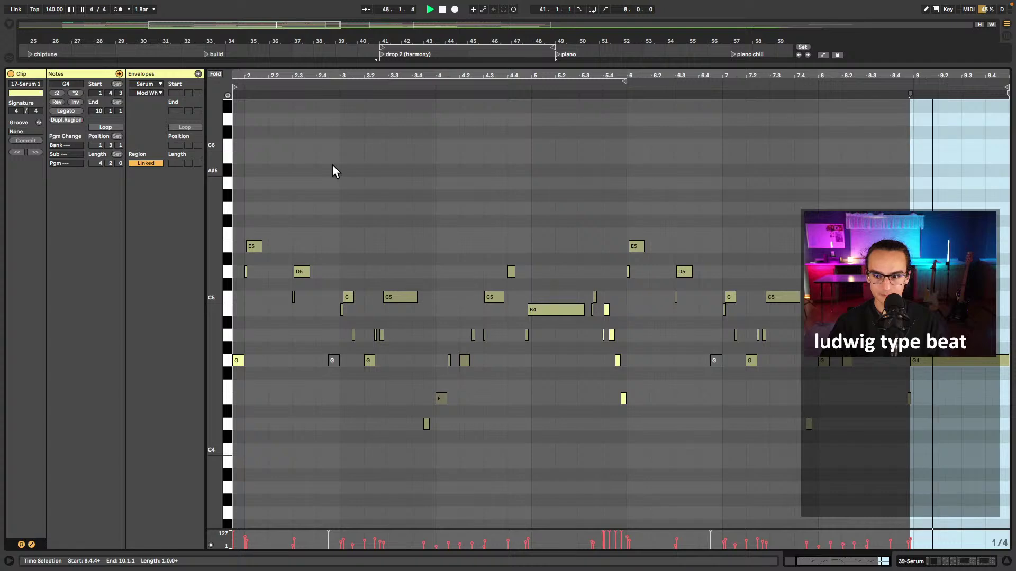
pyautogui.press('space')
pyautogui.hotkey('shift', 'Tab')
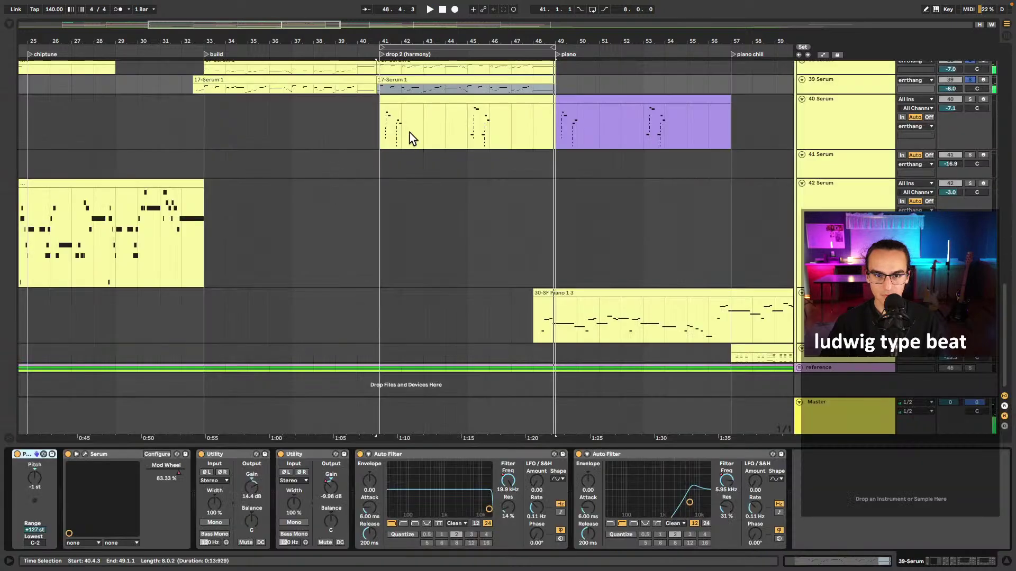
# - Open the 38 and 39 Serum clips of drop 2 together in the note editor and play the melody with its harmony
pyautogui.scroll(2, 436, 167)
pyautogui.doubleClick(439, 109)
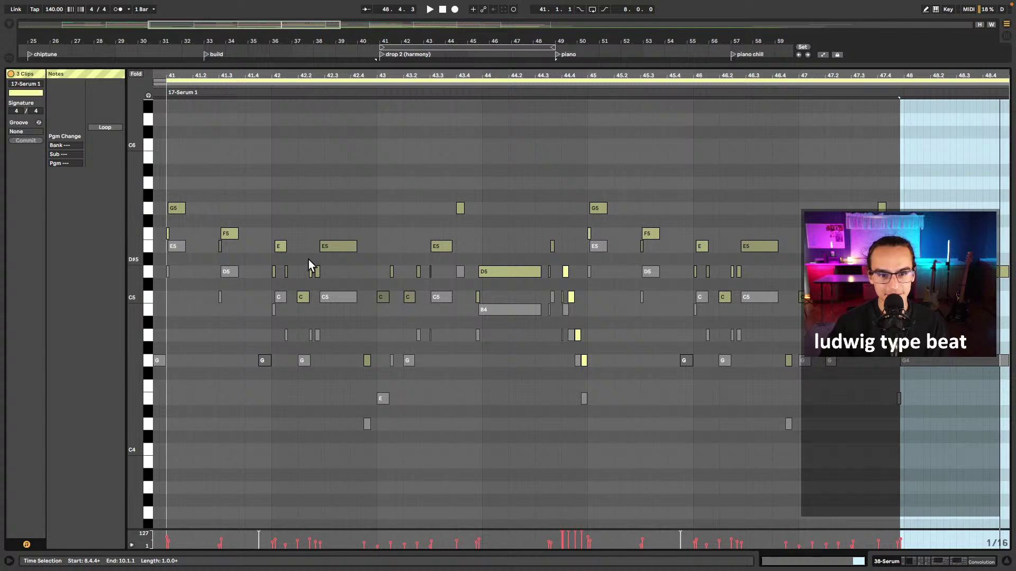
pyautogui.click(301, 175)
pyautogui.click(155, 411)
pyautogui.press('space')
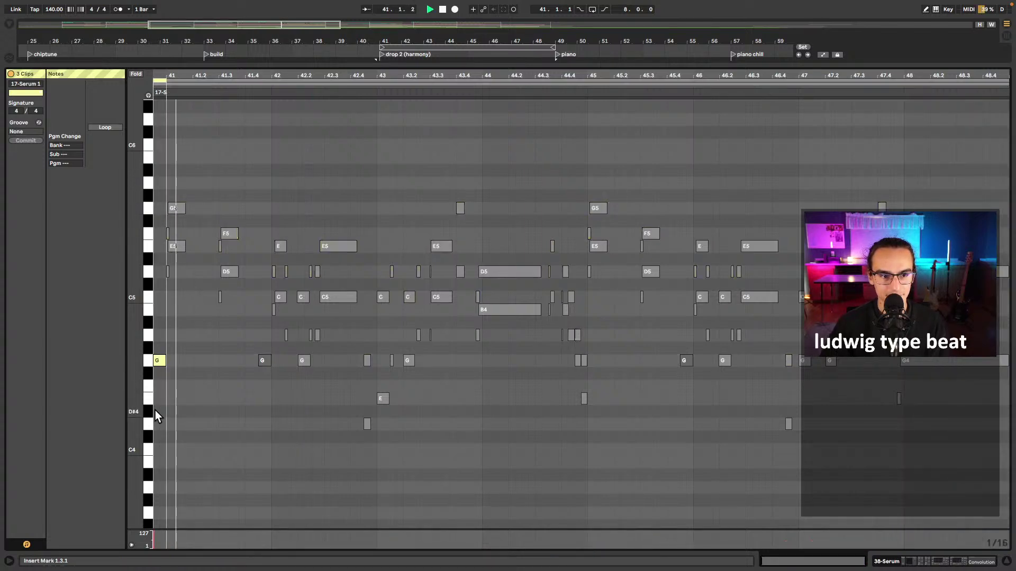
pyautogui.click(176, 392)
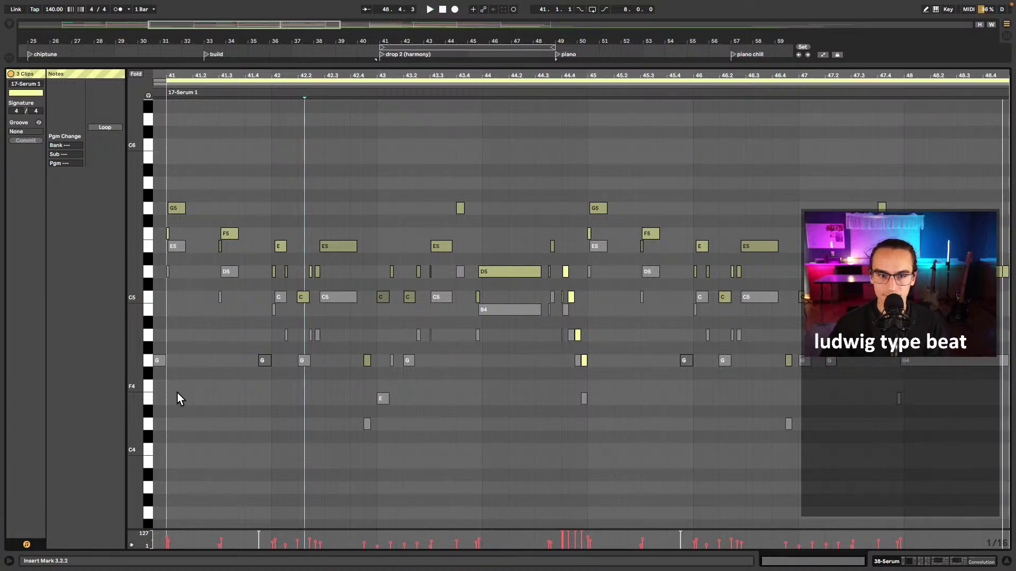
pyautogui.click(252, 67)
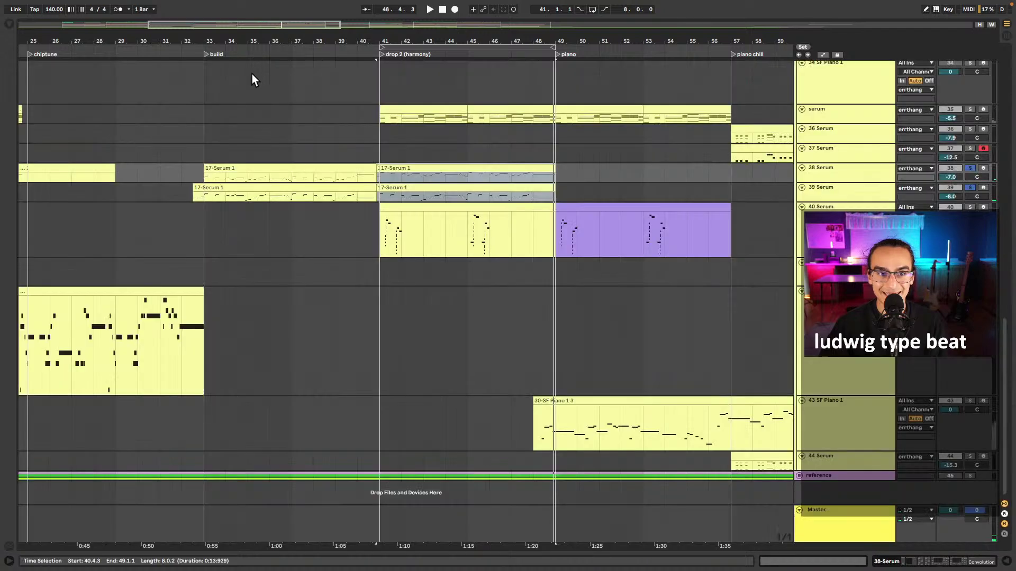
# - Mark the range from bar 9 to 49 on the Master track, and then only bars 9 to 33
pyautogui.scroll(-10, 392, 227)
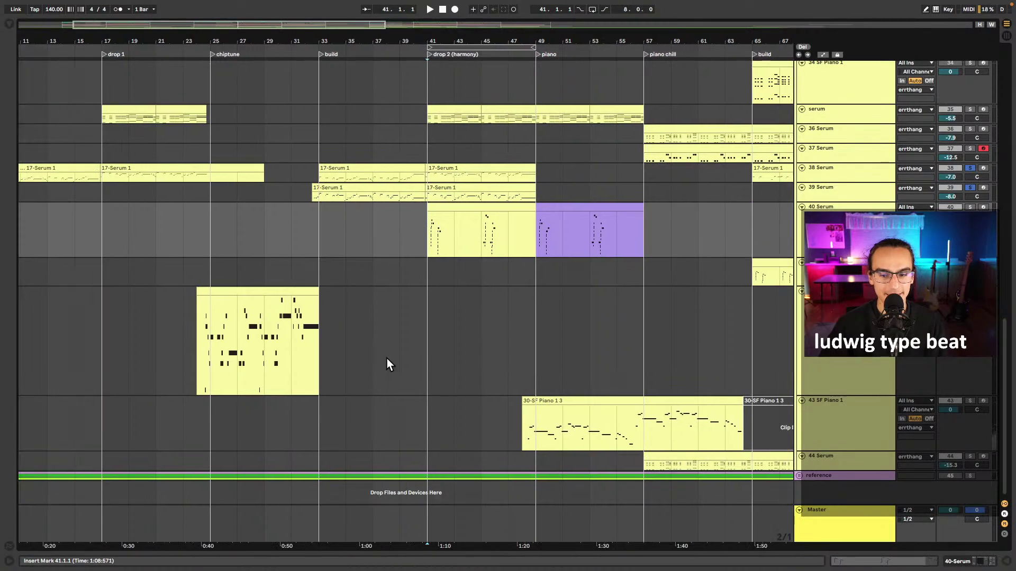
pyautogui.scroll(-2, 401, 389)
pyautogui.moveTo(431, 508); pyautogui.dragTo(89, 514)
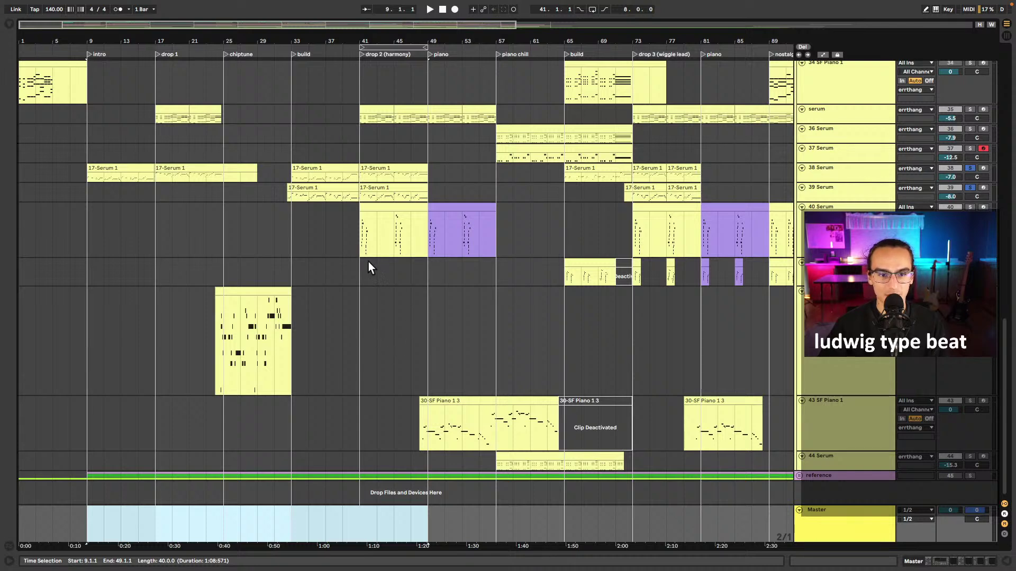
pyautogui.click(278, 508)
pyautogui.moveTo(287, 512); pyautogui.dragTo(83, 515)
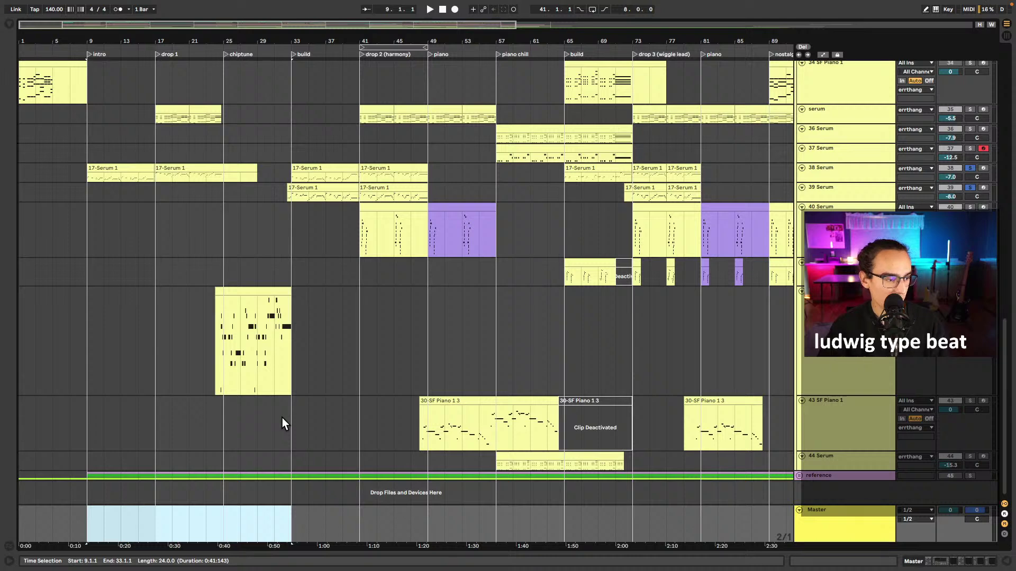
# - Compare the 40 Serum clips at the start of the nostalgic outro with those in the two piano sections
pyautogui.hscroll(10, 316, 395)
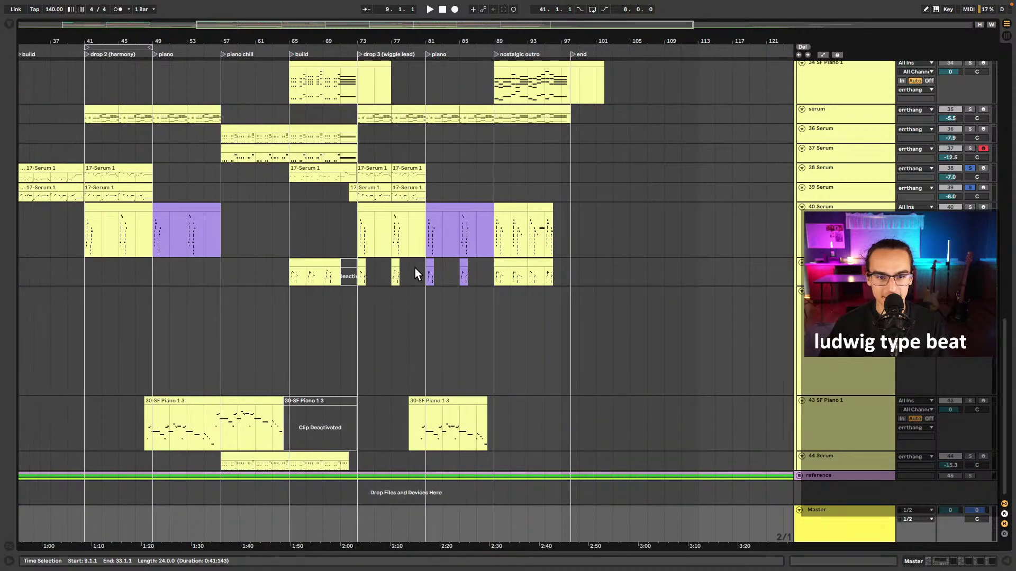
pyautogui.click(493, 247)
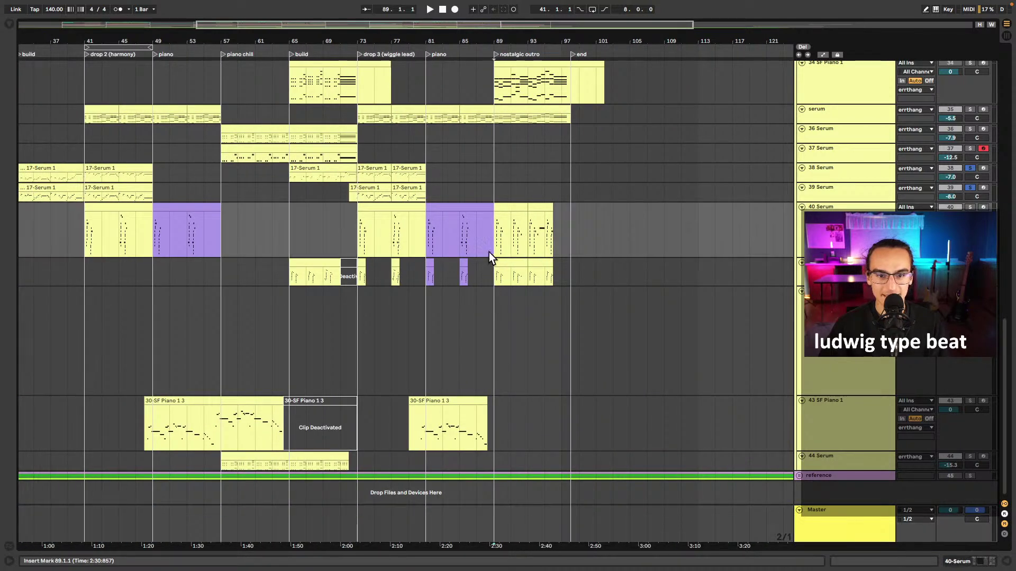
pyautogui.scroll(5, 484, 243)
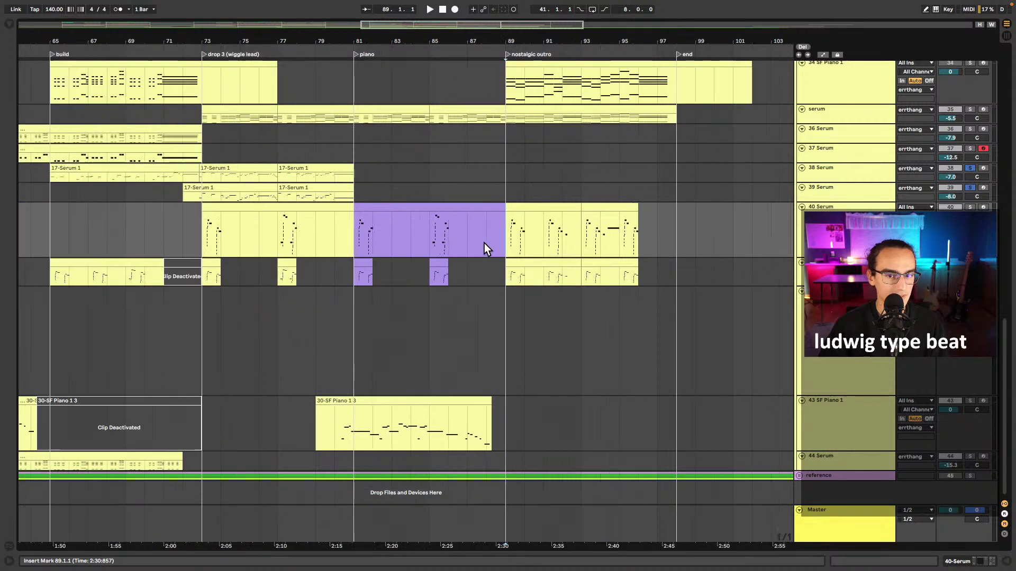
pyautogui.hscroll(-10, 490, 231)
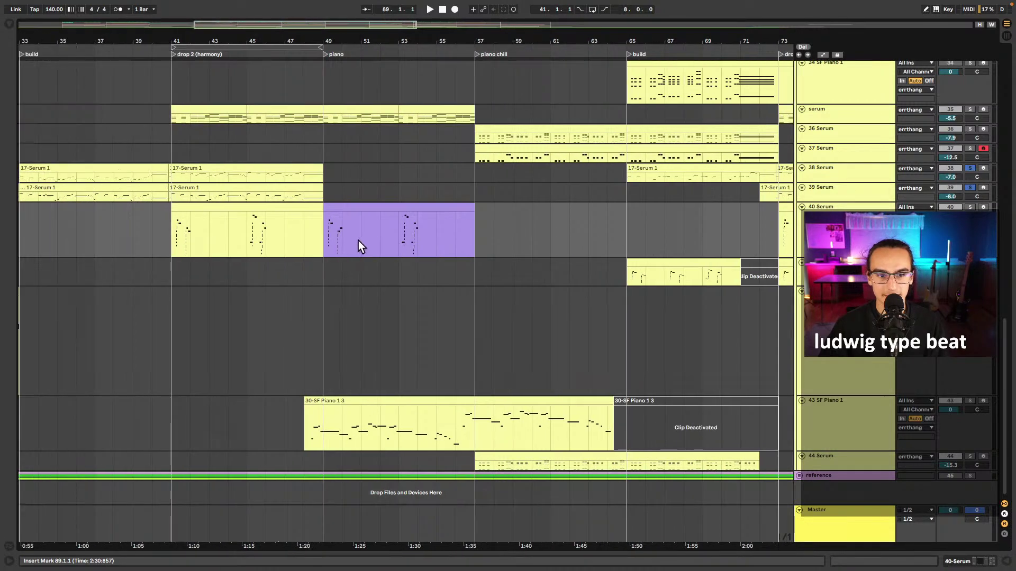
pyautogui.click(402, 241)
pyautogui.hscroll(6, 423, 243)
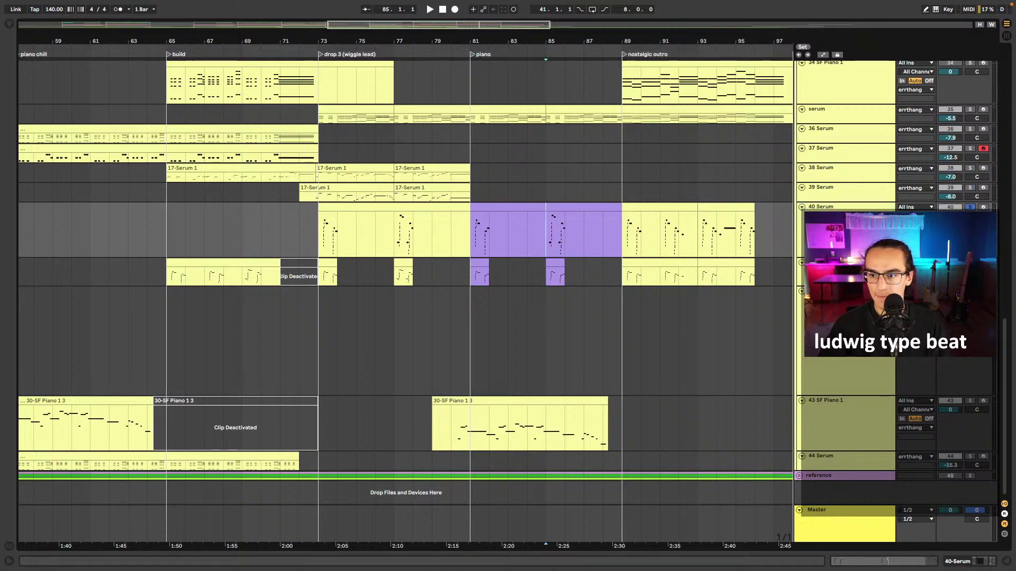
# - Play the second piano section's 40 Serum part from bars 81 and 85, and select its clip to point out the phrase
pyautogui.click(471, 244)
pyautogui.press('space')
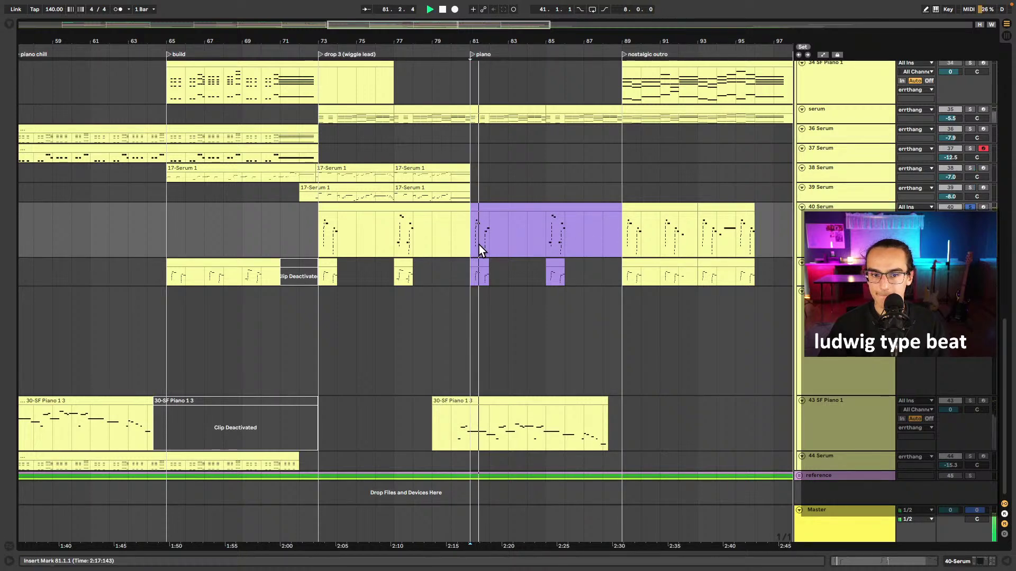
pyautogui.click(544, 239)
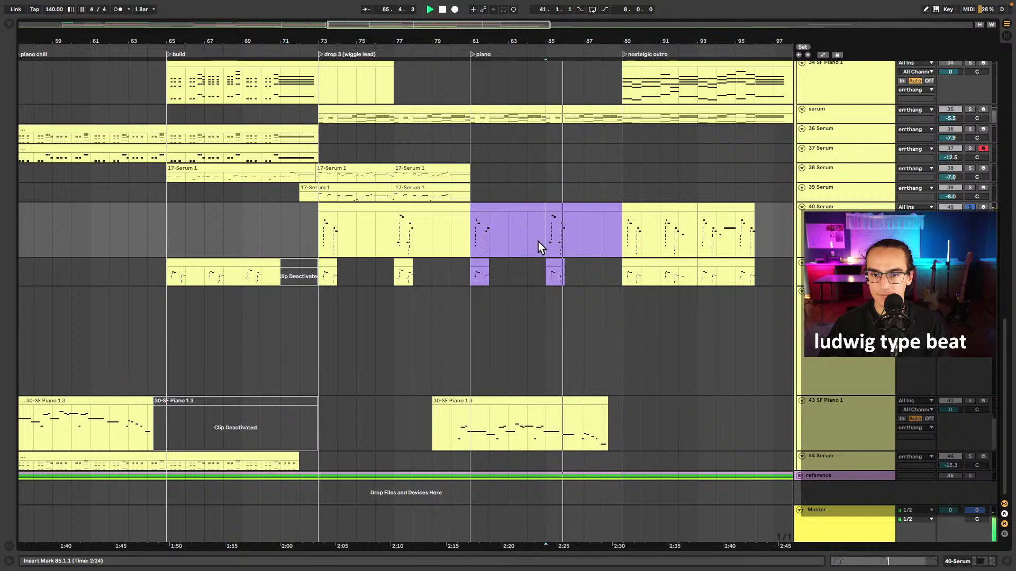
pyautogui.press('space')
pyautogui.click(555, 272)
pyautogui.keyDown('shift'); pyautogui.click(553, 222); pyautogui.keyUp('shift')
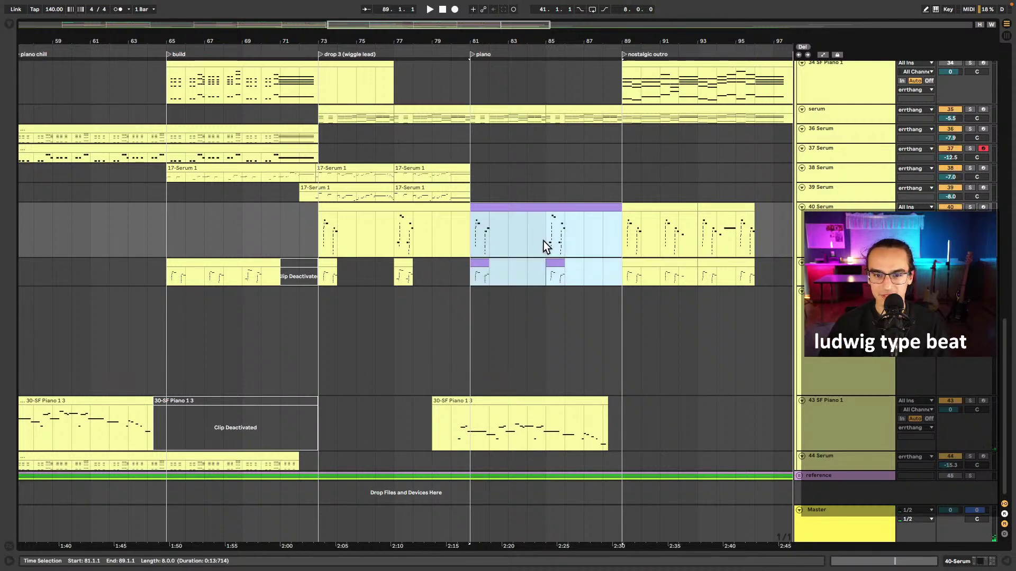
pyautogui.click(557, 245)
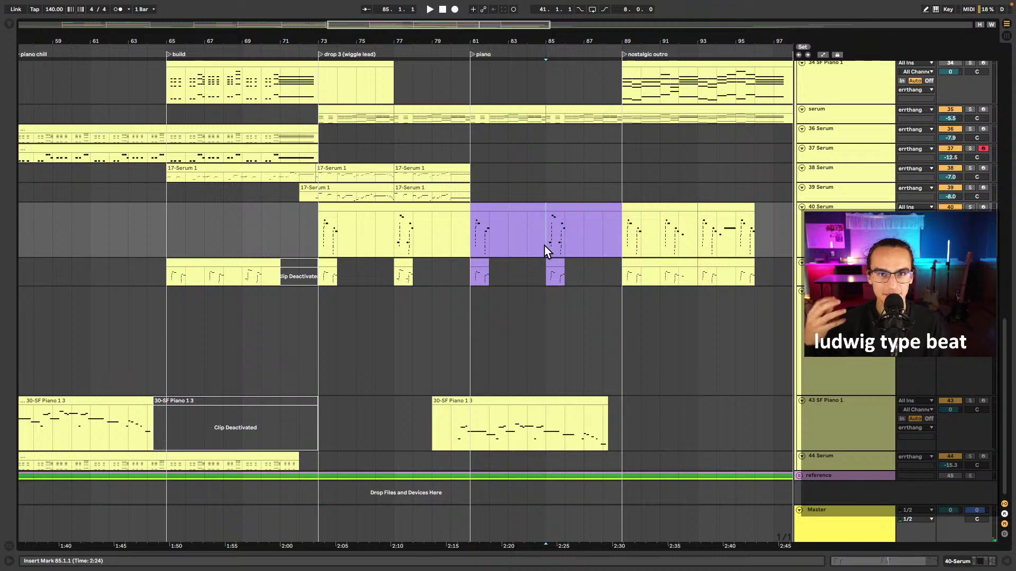
# - Select bars 49 to 53 of the lower serum track in the first piano section and open the chord clip's notes
pyautogui.scroll(-2, 510, 251)
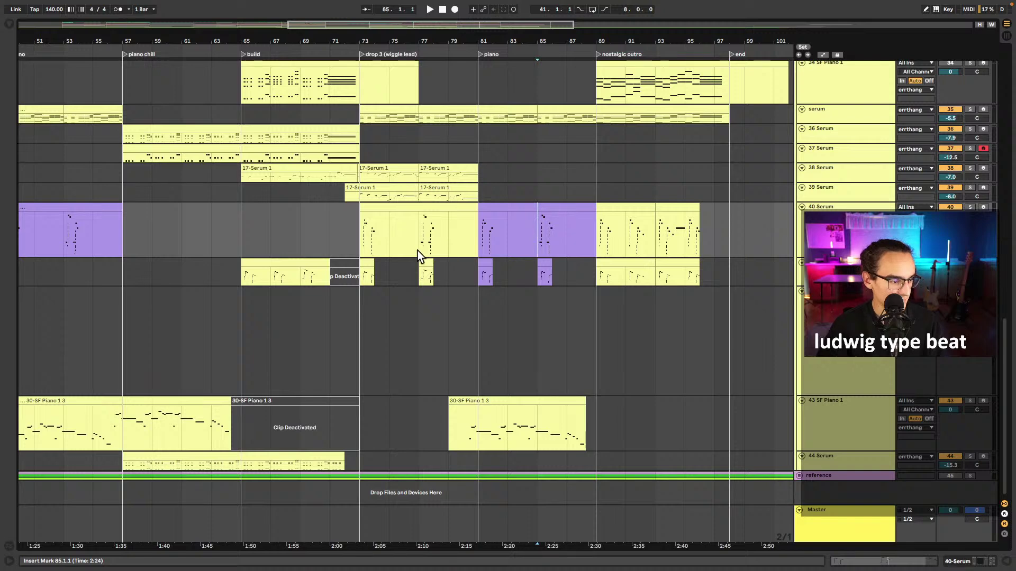
pyautogui.hscroll(-5, 418, 251)
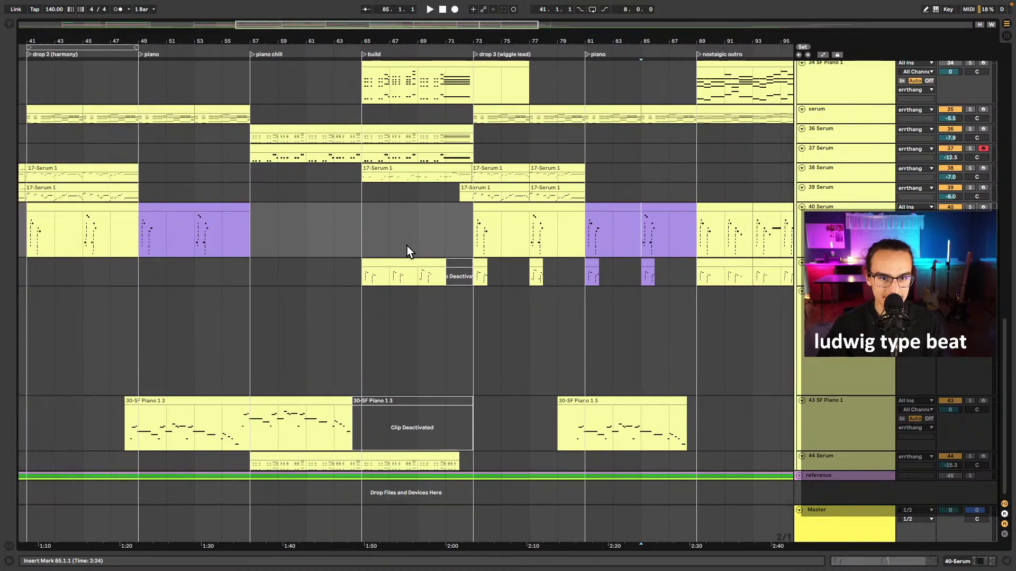
pyautogui.hscroll(-3, 408, 245)
pyautogui.scroll(3, 406, 249)
pyautogui.scroll(2, 405, 220)
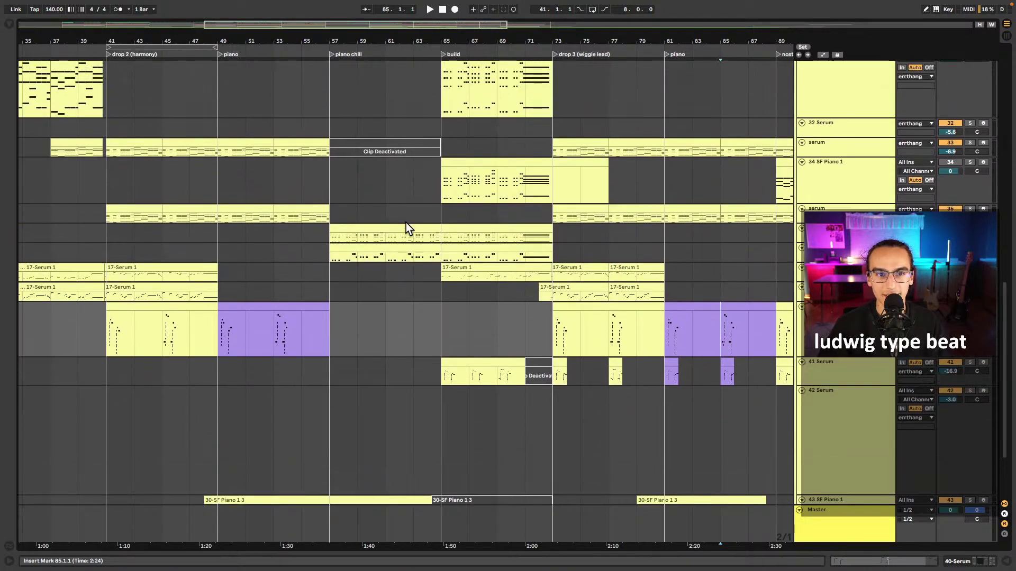
pyautogui.click(346, 228)
pyautogui.moveTo(218, 216); pyautogui.dragTo(273, 217)
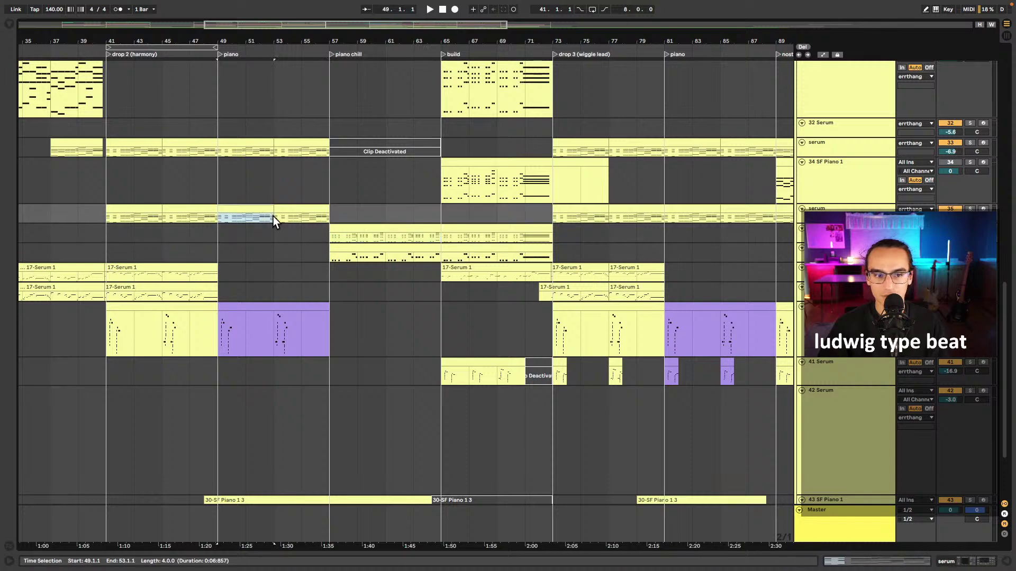
pyautogui.doubleClick(266, 217)
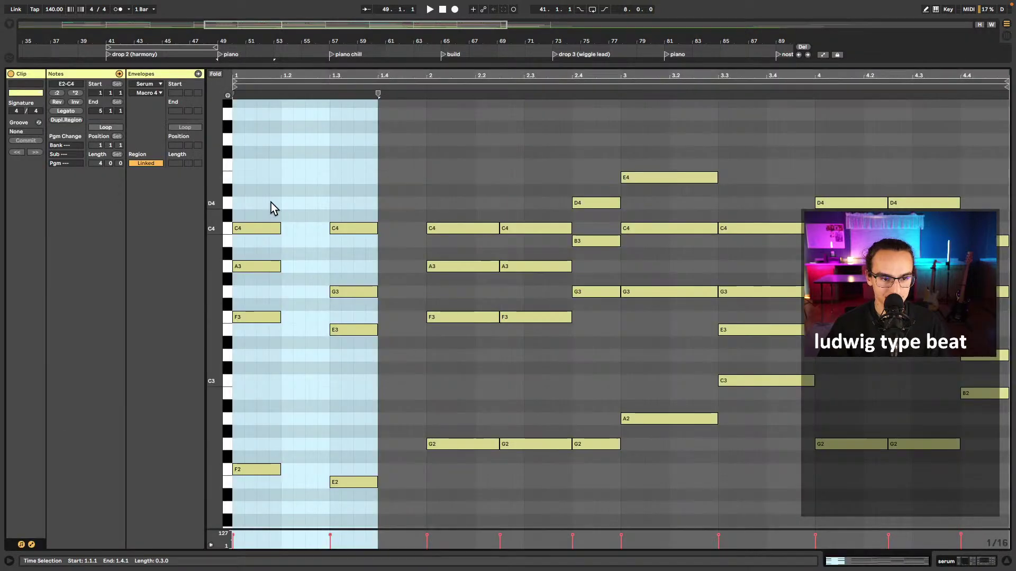
pyautogui.click(310, 173)
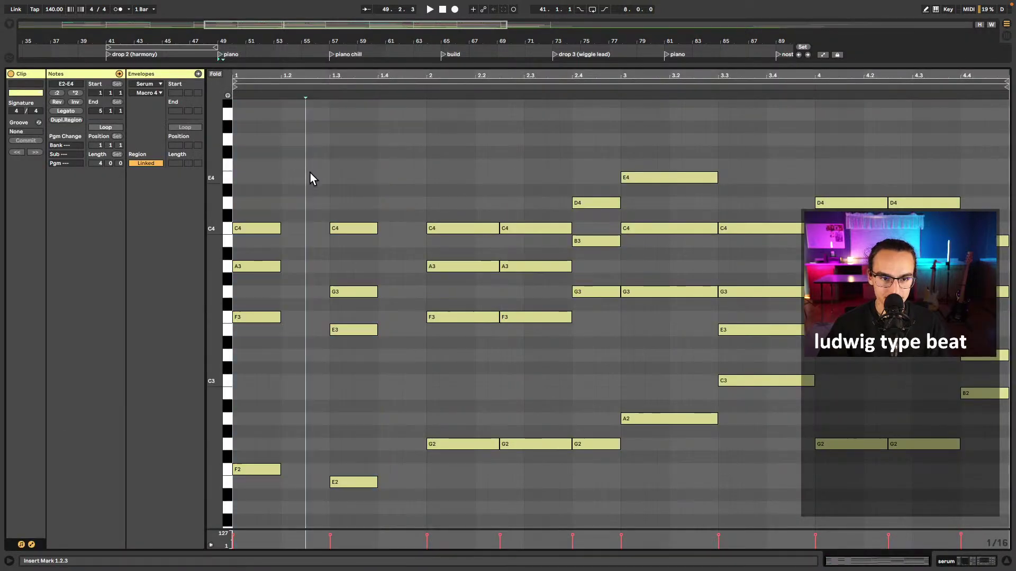
# - Play the first piano section's serum chord clip from its start and return to the arrangement
pyautogui.click(238, 160)
pyautogui.press('space')
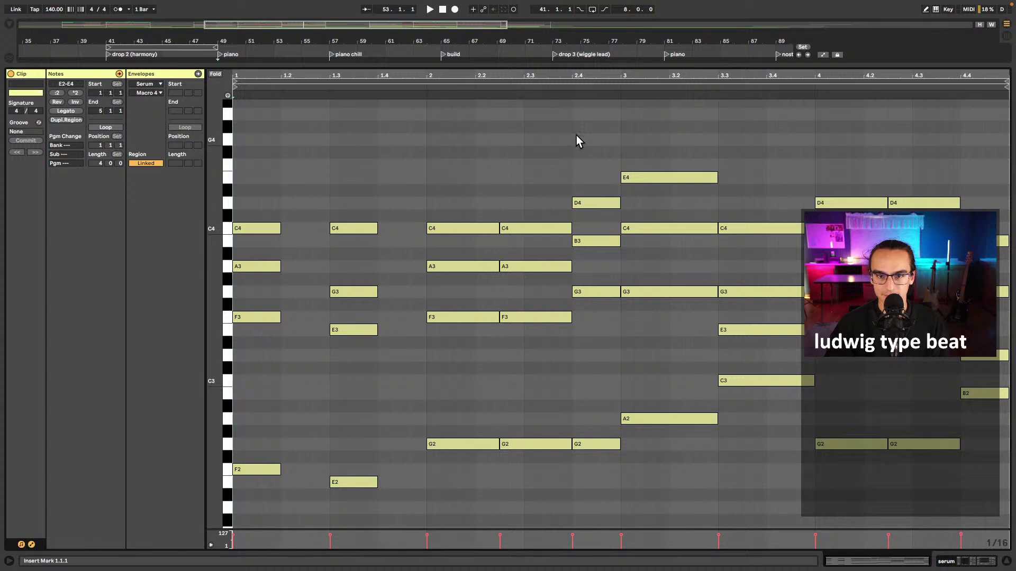
pyautogui.hotkey('ctrl', 'alt', 'e')
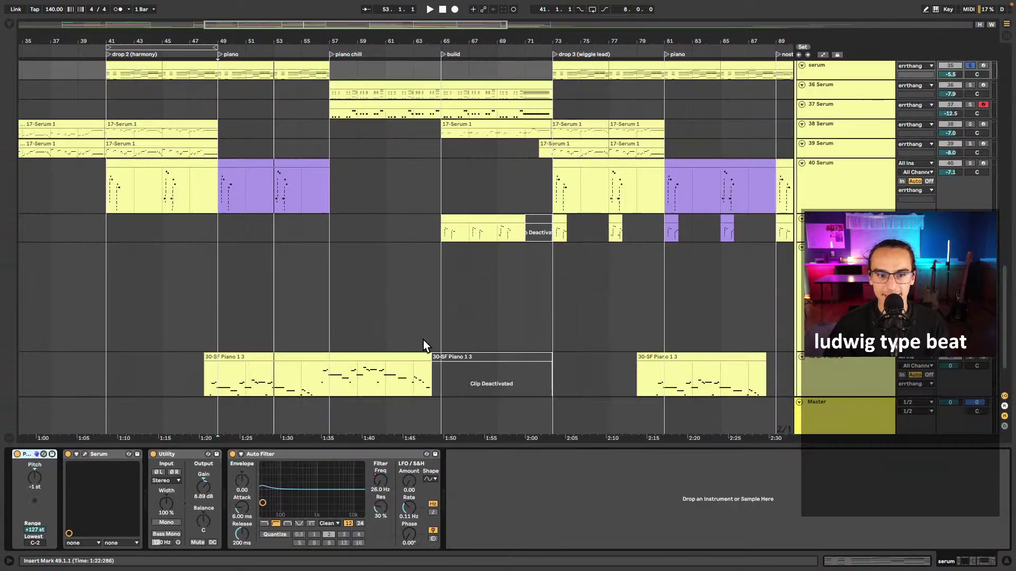
# - Open the notes of the 36 Serum clip in the piano chill section and play them from bar 57
pyautogui.click(415, 91)
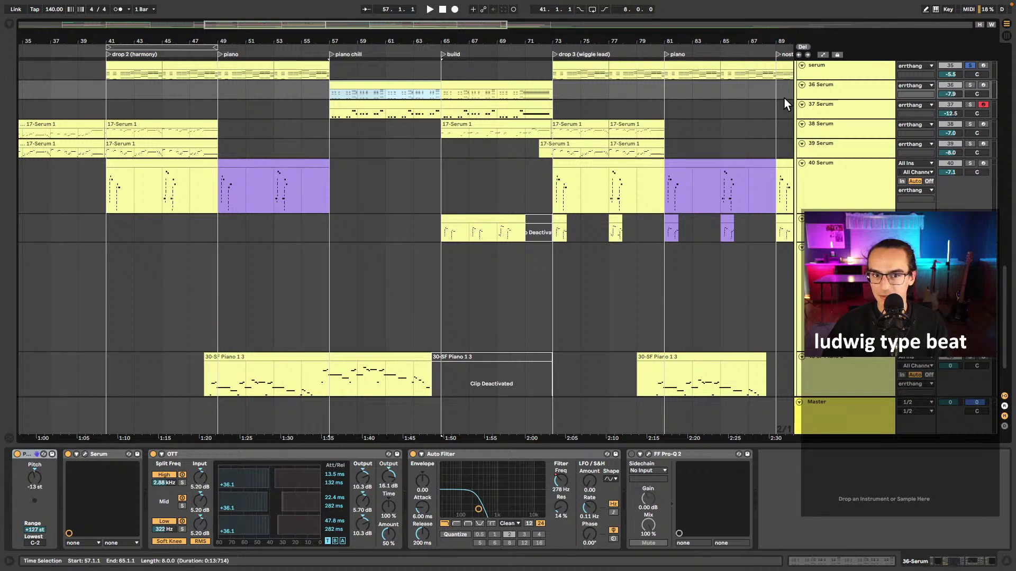
pyautogui.doubleClick(399, 84)
pyautogui.scroll(3, 251, 132)
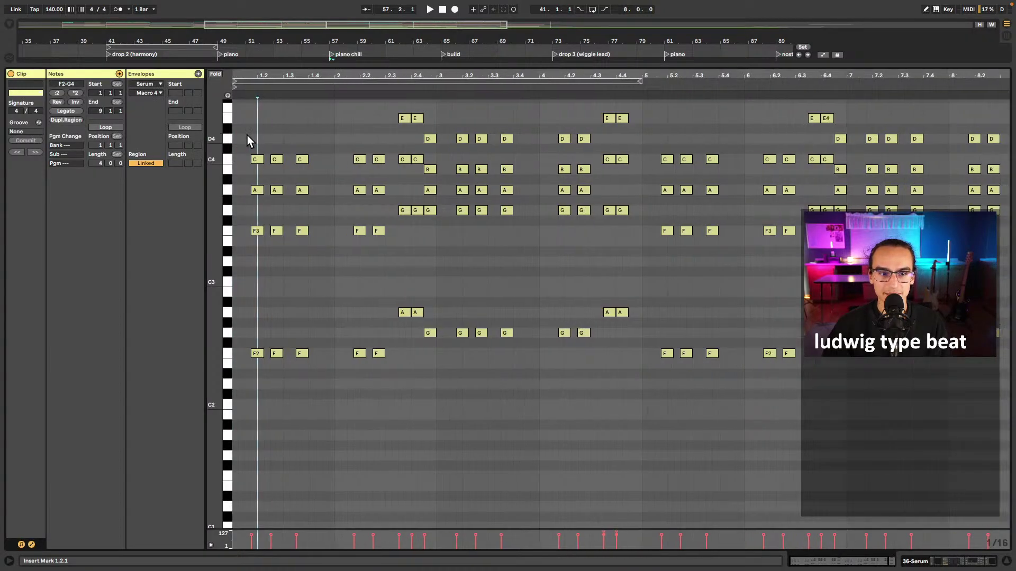
pyautogui.click(261, 112)
pyautogui.press('space')
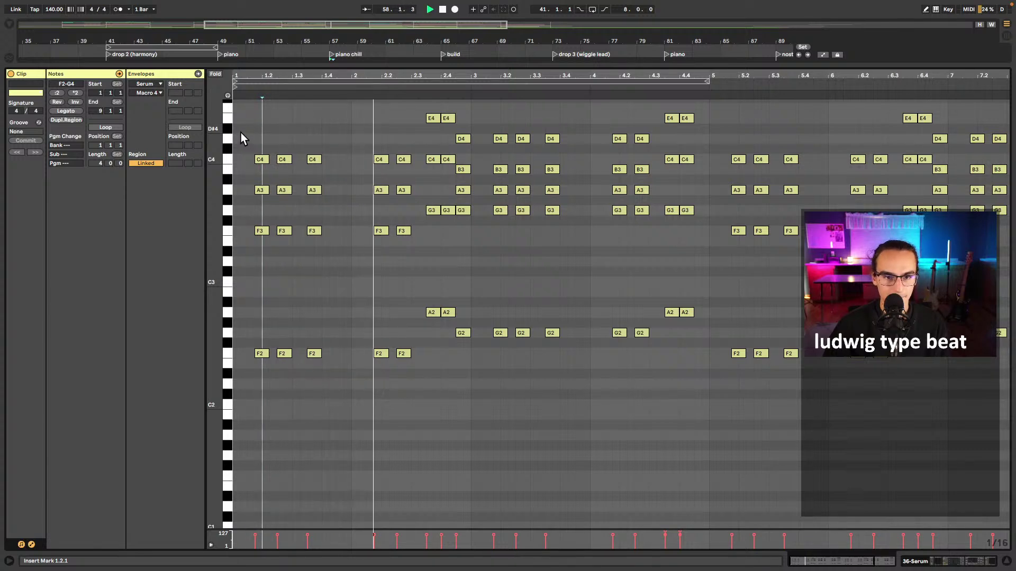
pyautogui.hotkey('shift', 'Tab')
# - Inspect the notes of the 36 Serum clip in the build section and play it from bar 65
pyautogui.click(449, 72)
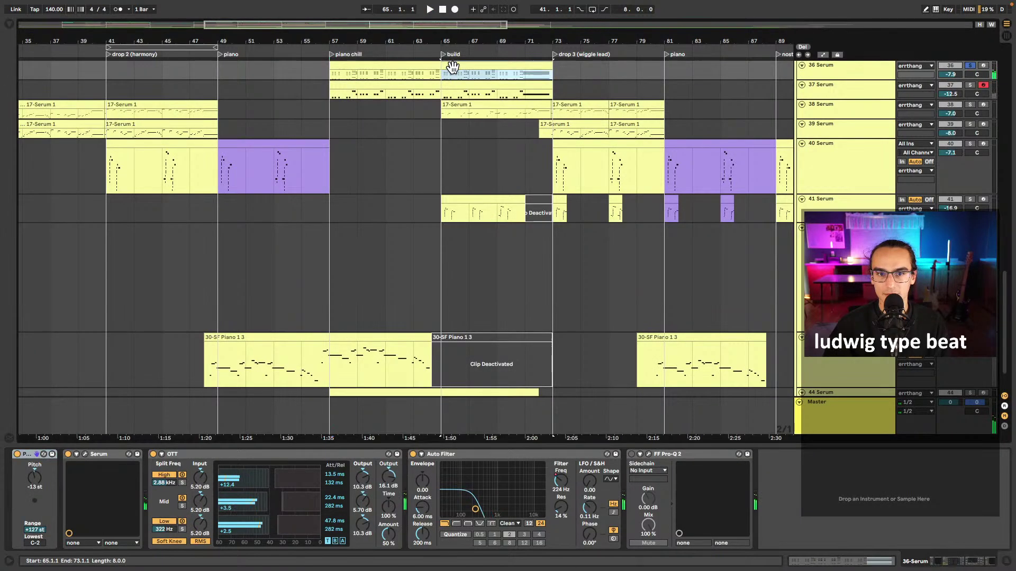
pyautogui.hotkey('shift', 'Tab')
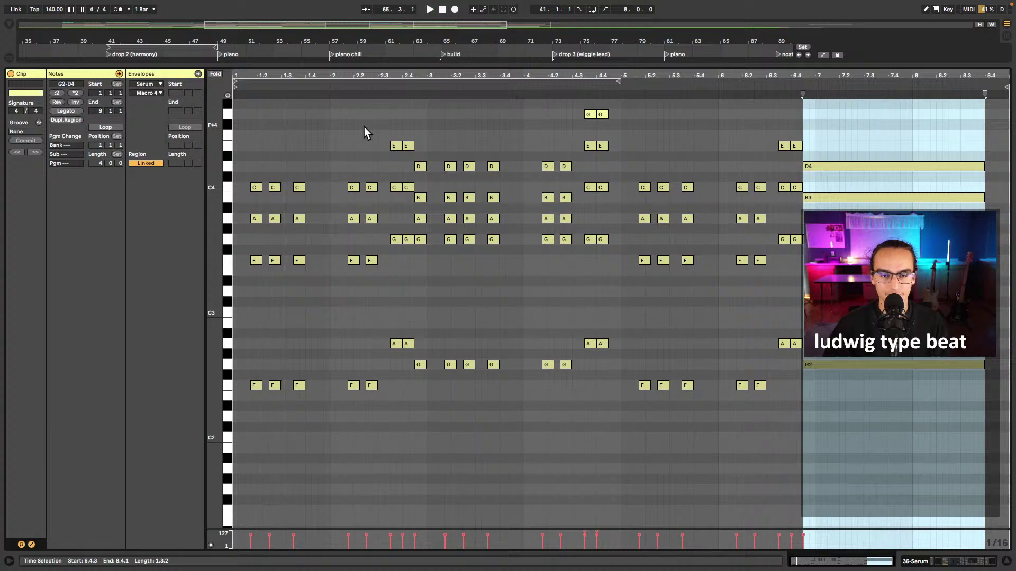
pyautogui.hotkey('shift', 'Tab')
pyautogui.click(461, 199)
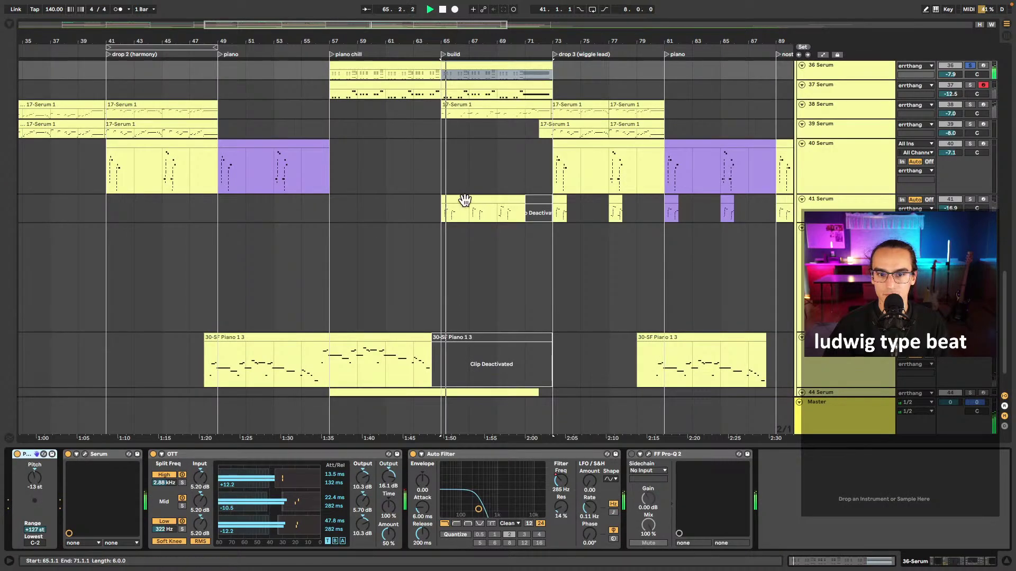
pyautogui.press('space')
# - Find the 34 SF Piano 1 track and open the notes of its clip in the build section
pyautogui.scroll(-3, 466, 217)
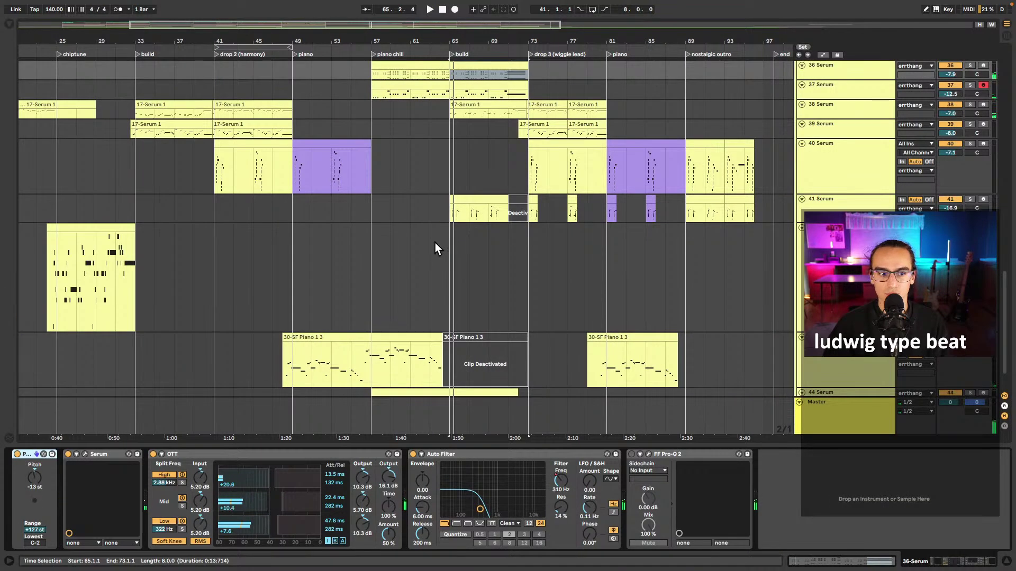
pyautogui.scroll(-1, 445, 256)
pyautogui.scroll(3, 464, 262)
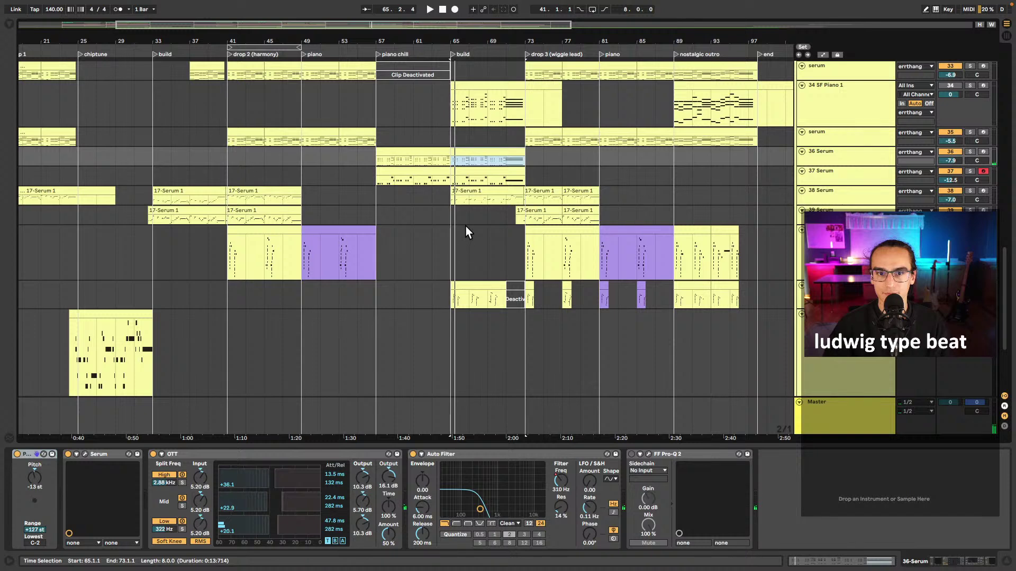
pyautogui.scroll(2, 463, 227)
pyautogui.click(462, 144)
pyautogui.doubleClick(459, 155)
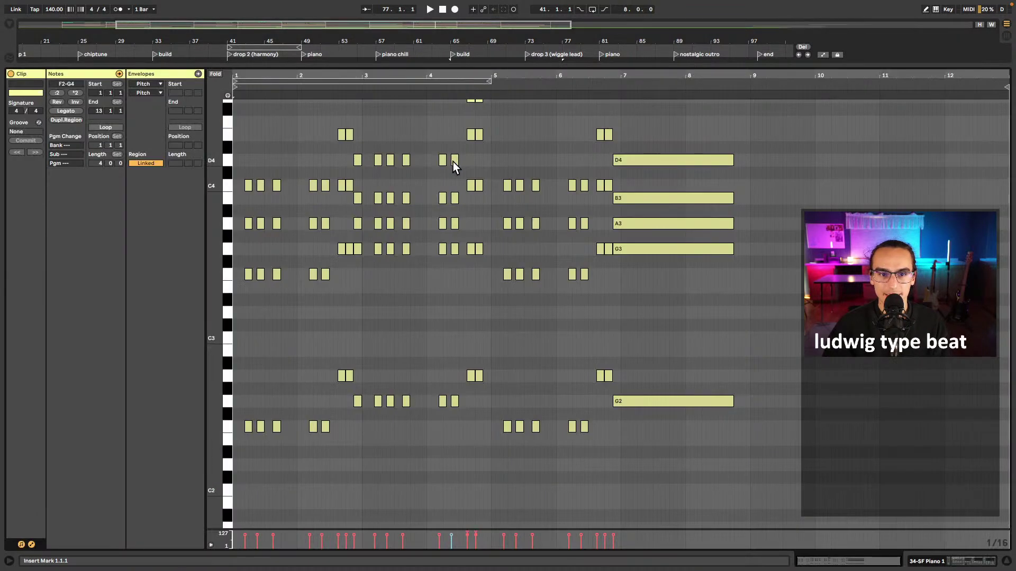
# - Play the build section's piano chords from the start of the clip and return to the arrangement
pyautogui.scroll(2, 288, 150)
pyautogui.scroll(-2, 329, 158)
pyautogui.scroll(4, 329, 166)
pyautogui.click(268, 148)
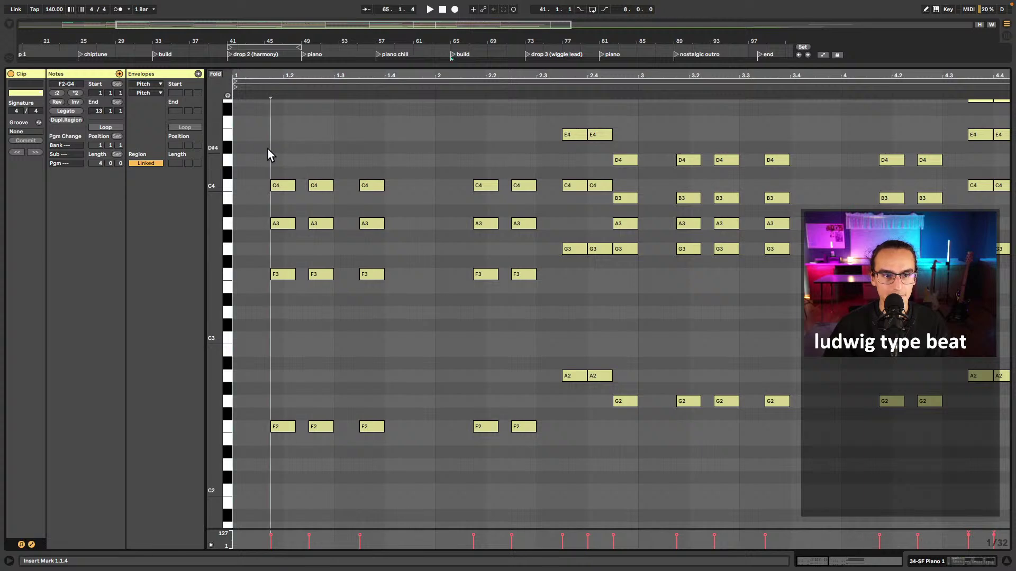
pyautogui.click(239, 134)
pyautogui.press('space')
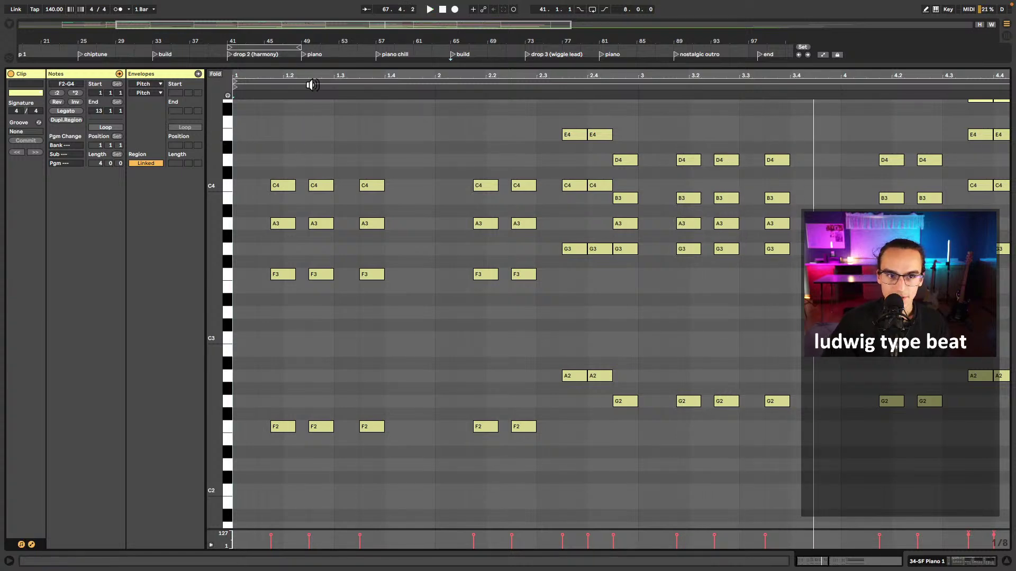
pyautogui.hotkey('ctrl', 'alt', 'l')
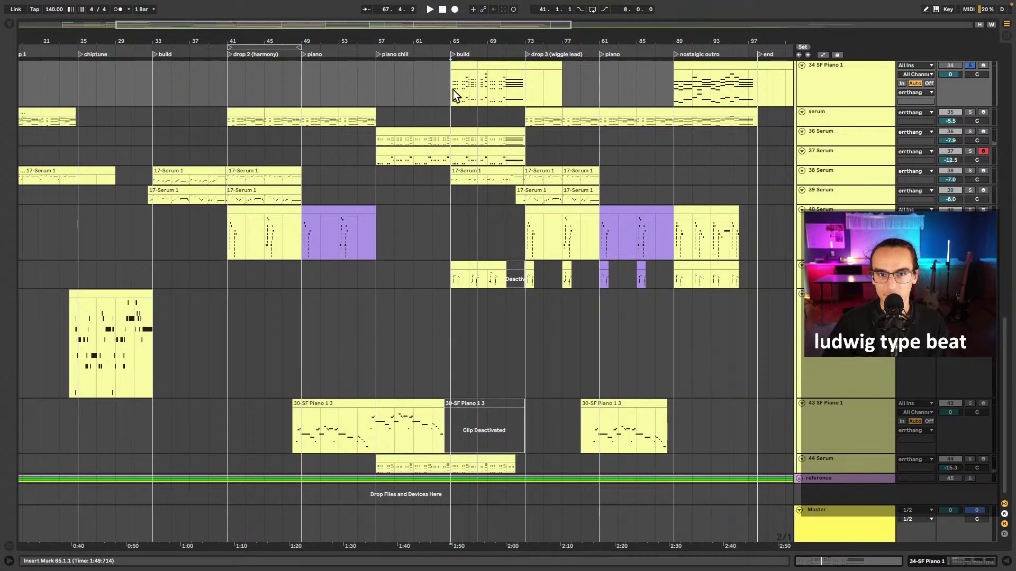
# - Turn off solo on the 34 SF Piano 1 track
pyautogui.press('space')
pyautogui.scroll(2, 550, 164)
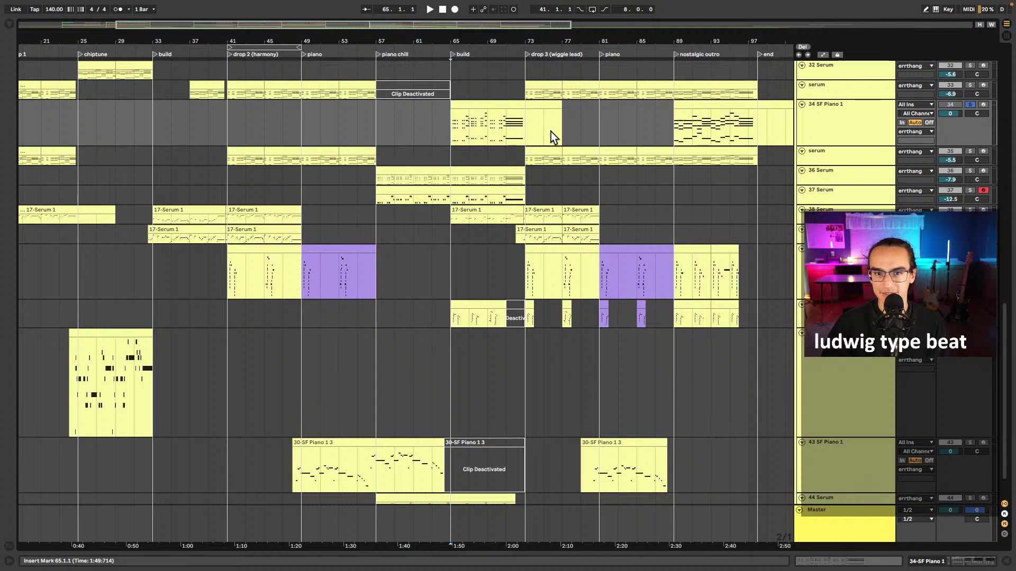
pyautogui.press('s')
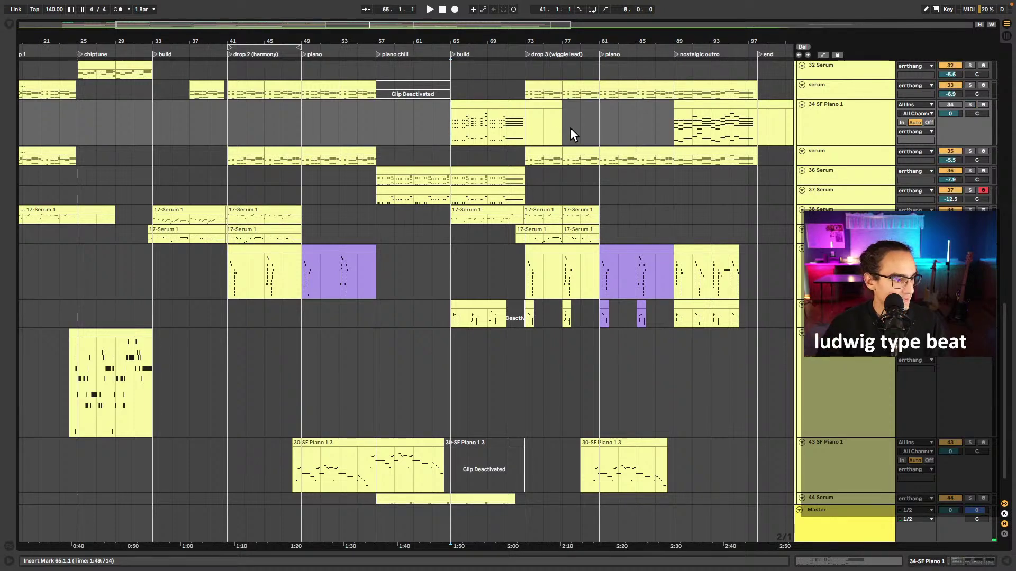
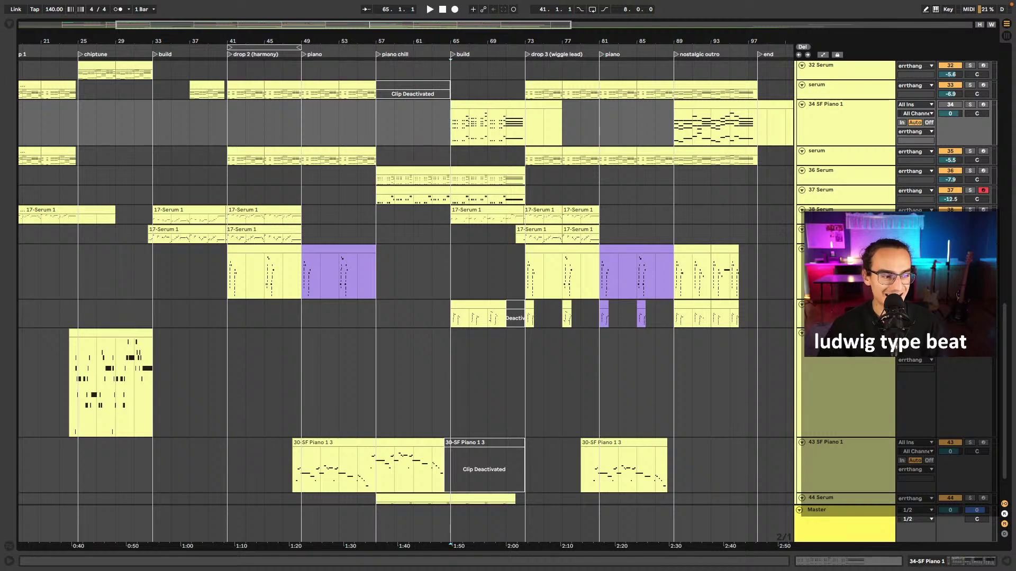
# - Select bars 9 to 17 of the errthang group in the intro and play that range
pyautogui.scroll(5, 218, 170)
pyautogui.hscroll(-5, 226, 176)
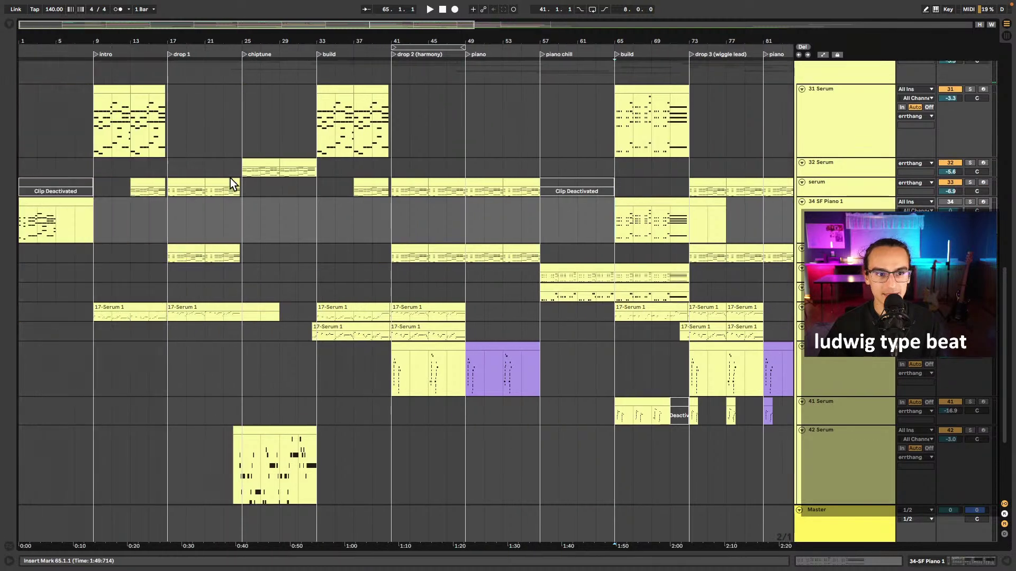
pyautogui.scroll(2, 192, 177)
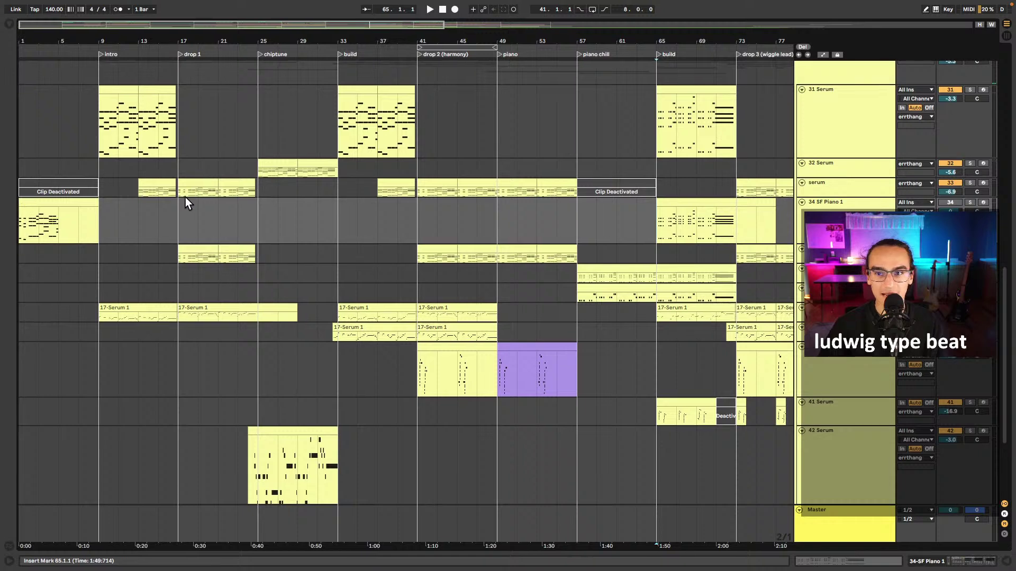
pyautogui.scroll(3, 188, 196)
pyautogui.click(99, 133)
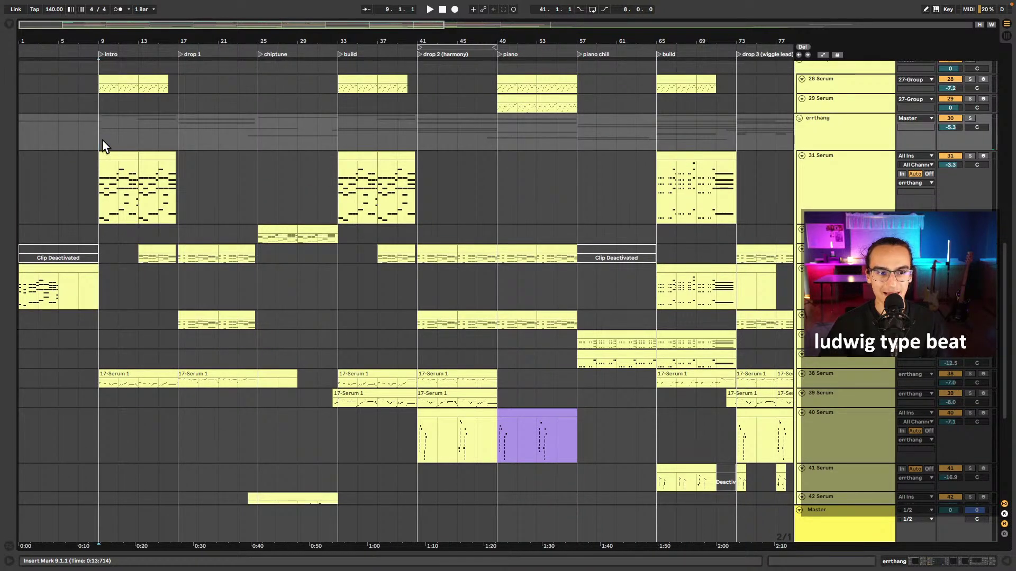
pyautogui.moveTo(106, 134); pyautogui.dragTo(172, 144)
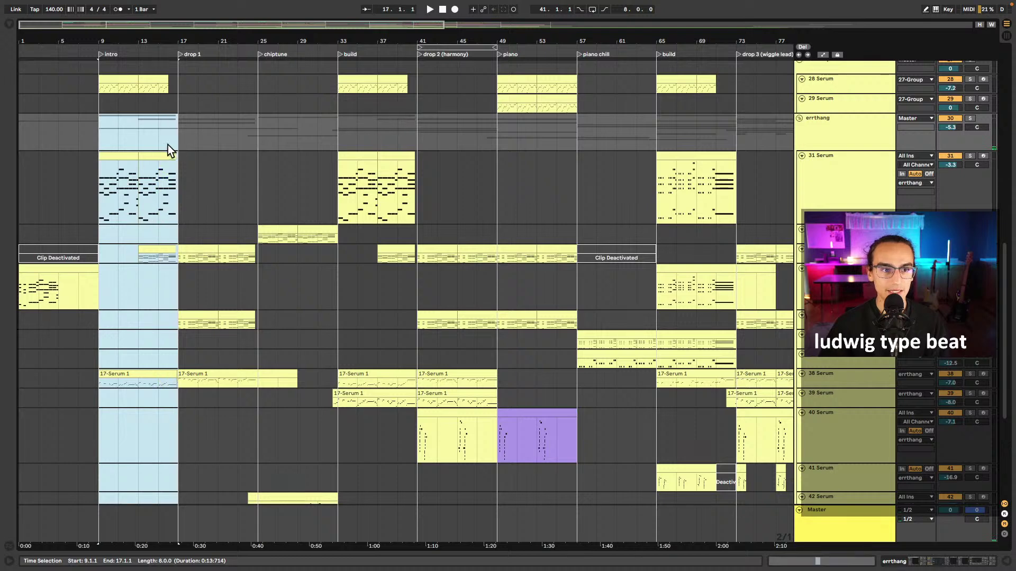
pyautogui.scroll(3, 156, 140)
pyautogui.hscroll(-3, 196, 150)
pyautogui.press('space')
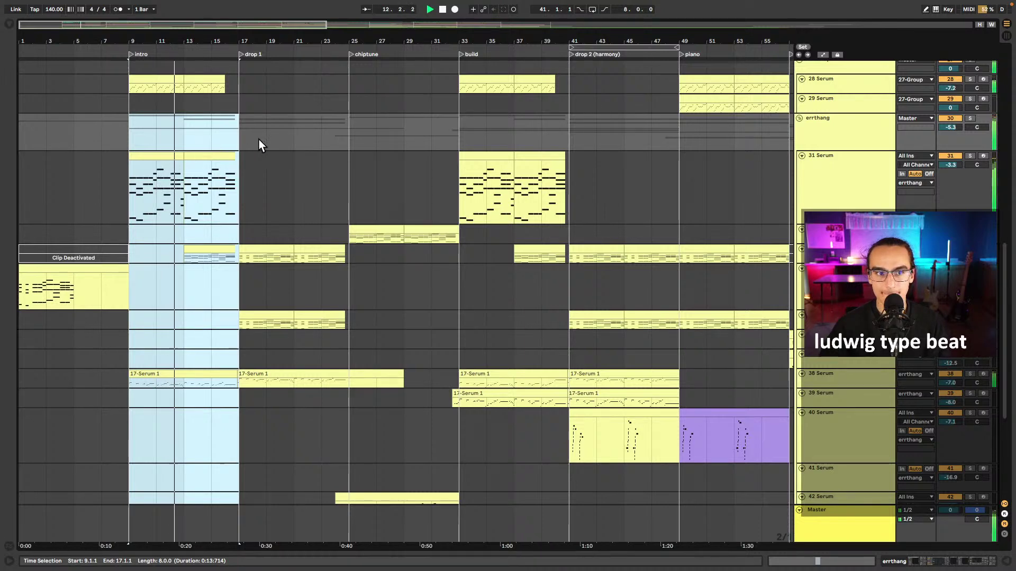
pyautogui.press('space')
# - Play the 38 Serum melody soloed from bar 23, near the end of drop 1
pyautogui.click(323, 140)
pyautogui.scroll(5, 349, 141)
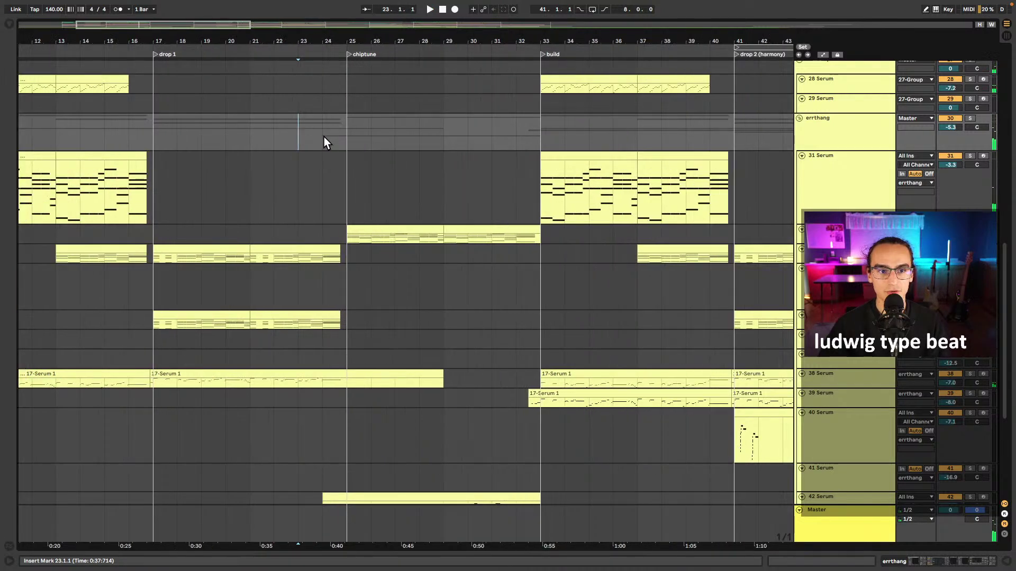
pyautogui.click(300, 385)
pyautogui.press('space')
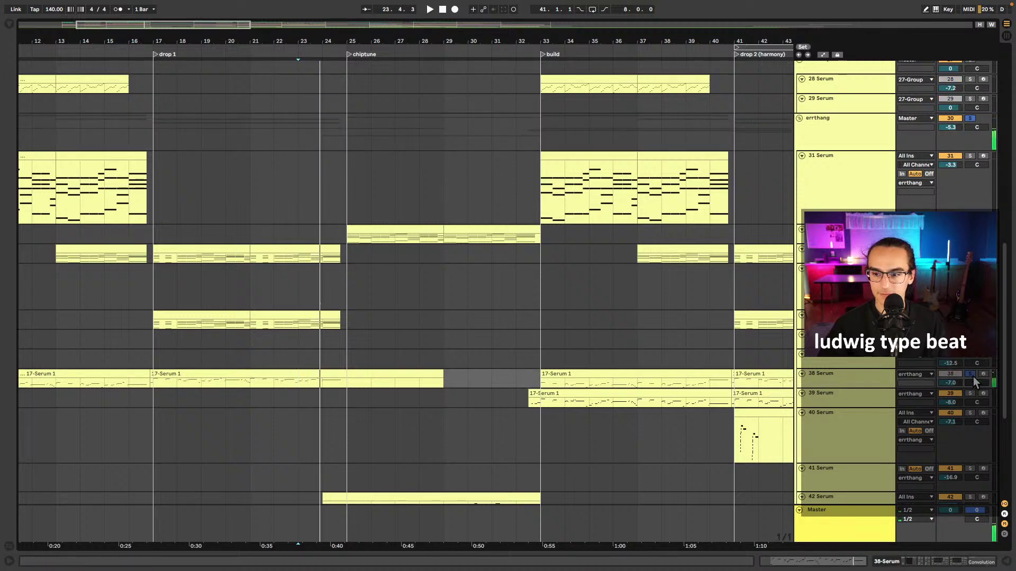
pyautogui.press('space')
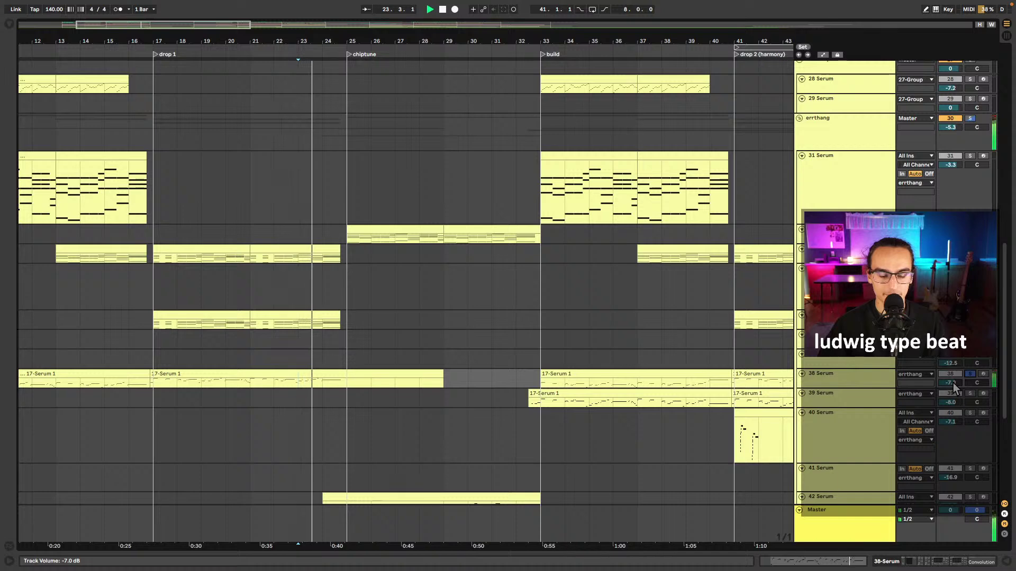
pyautogui.press('space')
# - Show the 38 Serum device chain, replay the melody from bar 23 to examine its filters, and unsolo the track
pyautogui.hotkey('shift', 'Tab')
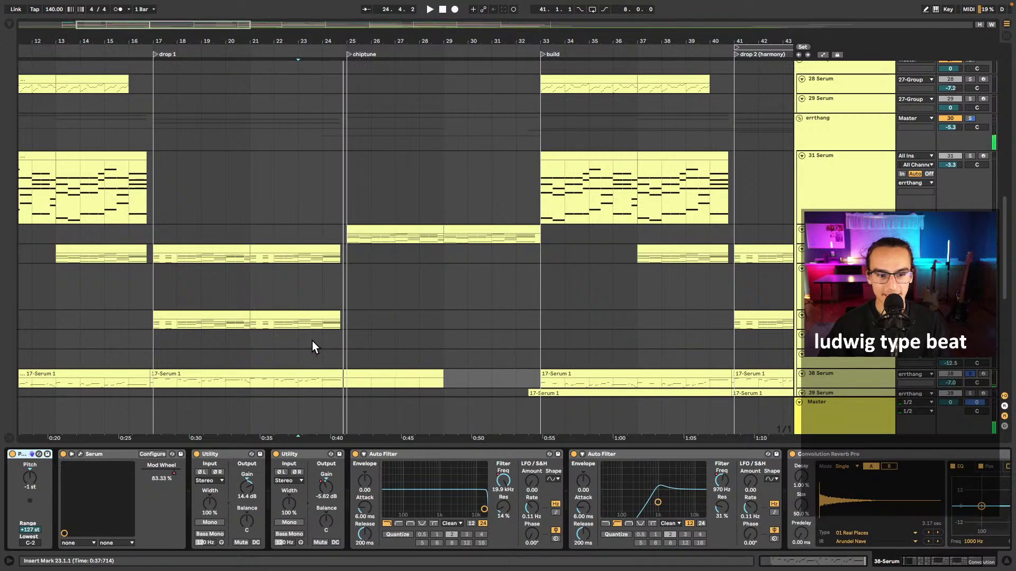
pyautogui.scroll(-2, 310, 364)
pyautogui.press('space')
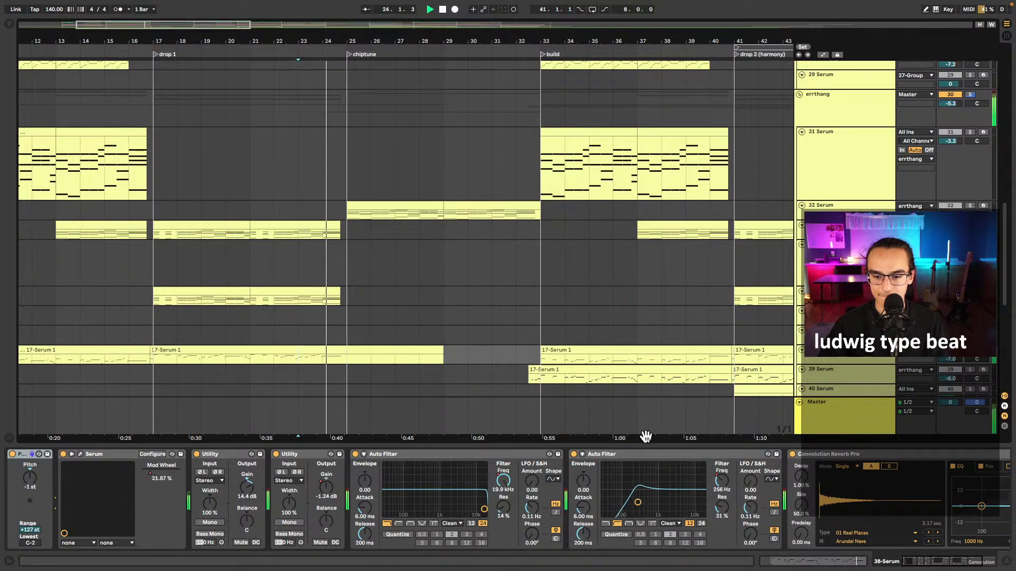
pyautogui.click(970, 350)
pyautogui.press('space')
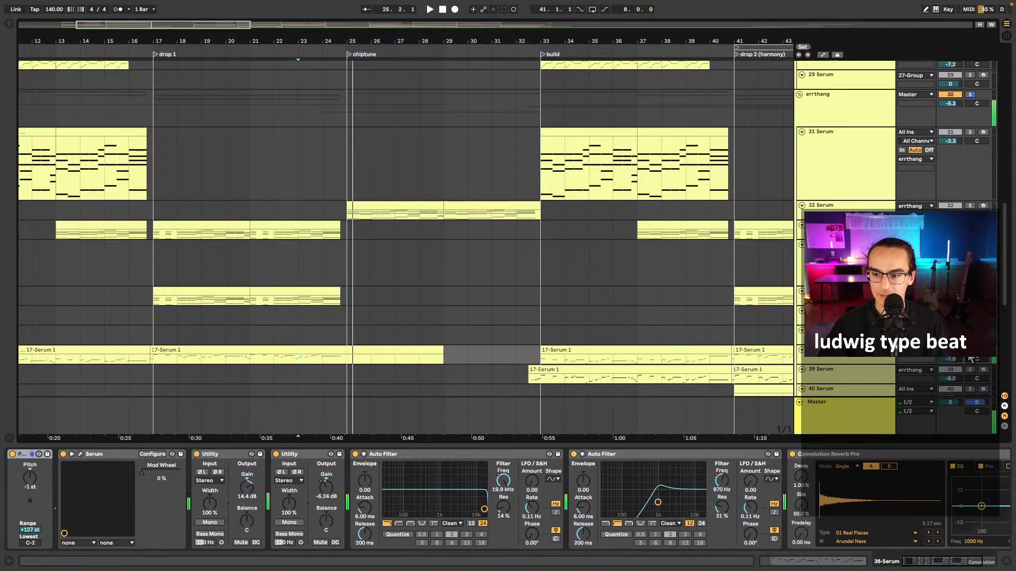
# - Play the piano chill section from bar 57 and place the insert marker at bar 56 of the 34 SF Piano 1 track
pyautogui.hscroll(2, 423, 341)
pyautogui.scroll(-2, 406, 340)
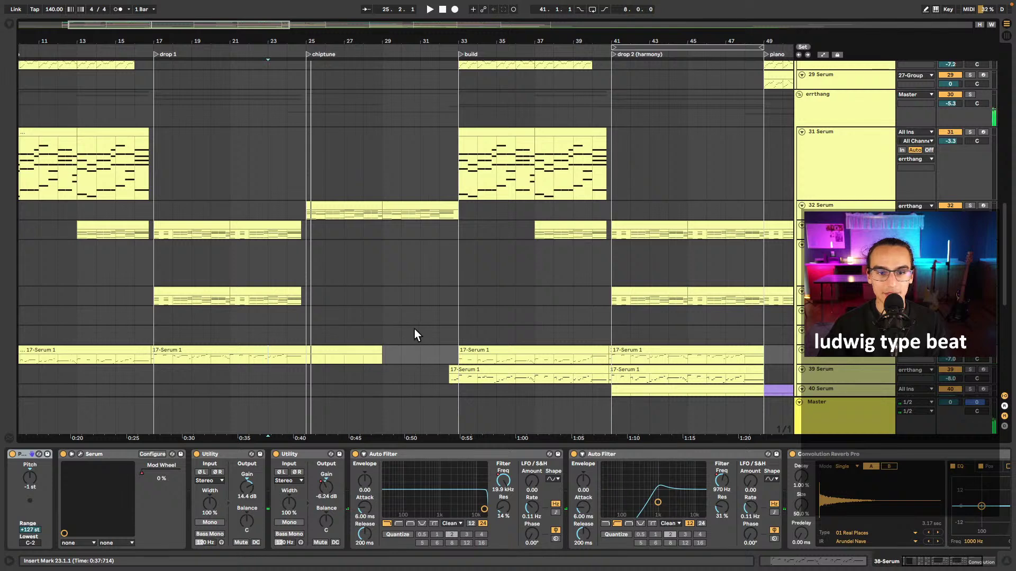
pyautogui.hscroll(2, 416, 329)
pyautogui.scroll(-2, 398, 324)
pyautogui.hscroll(6, 395, 341)
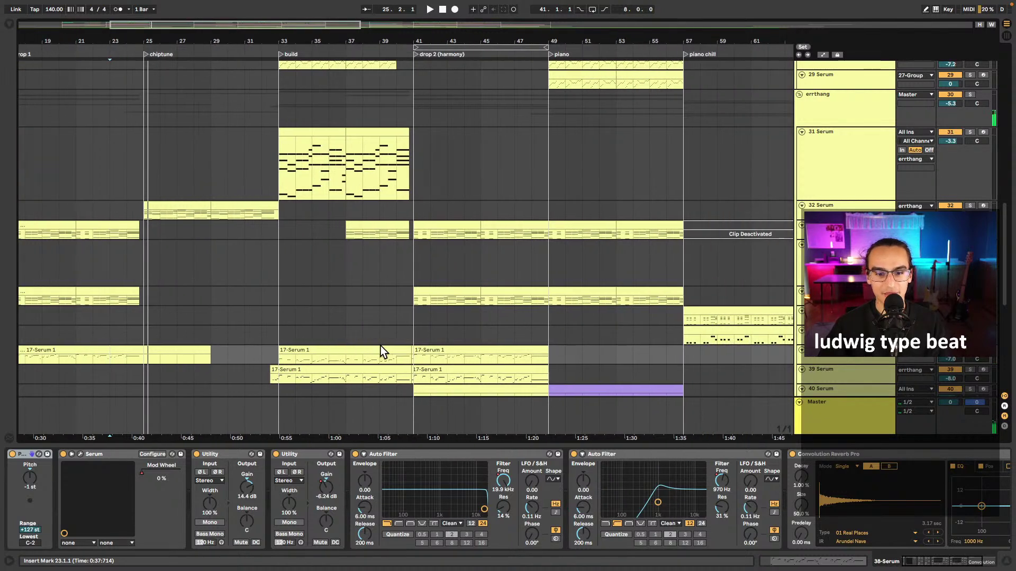
pyautogui.hscroll(5, 387, 348)
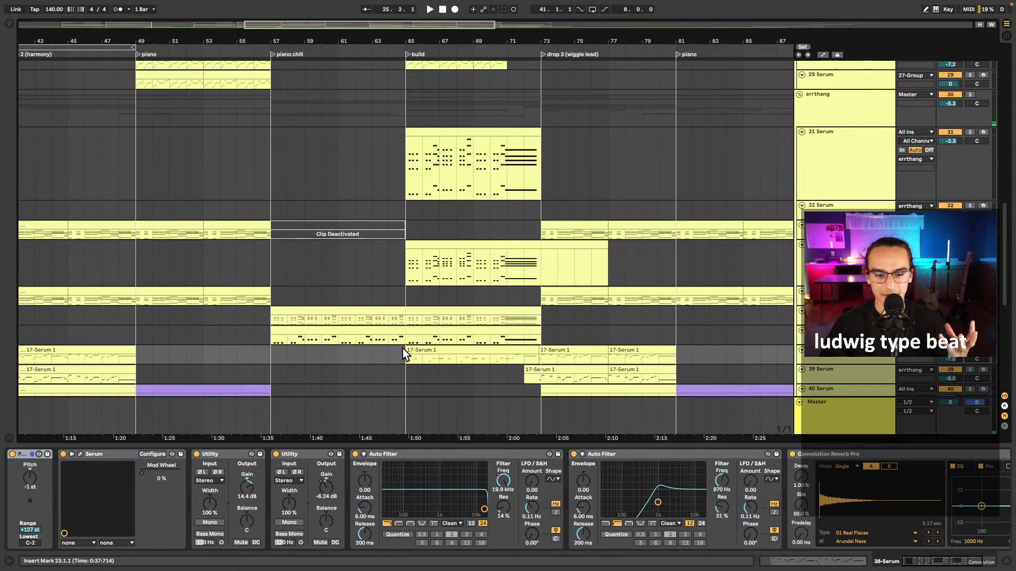
pyautogui.click(290, 268)
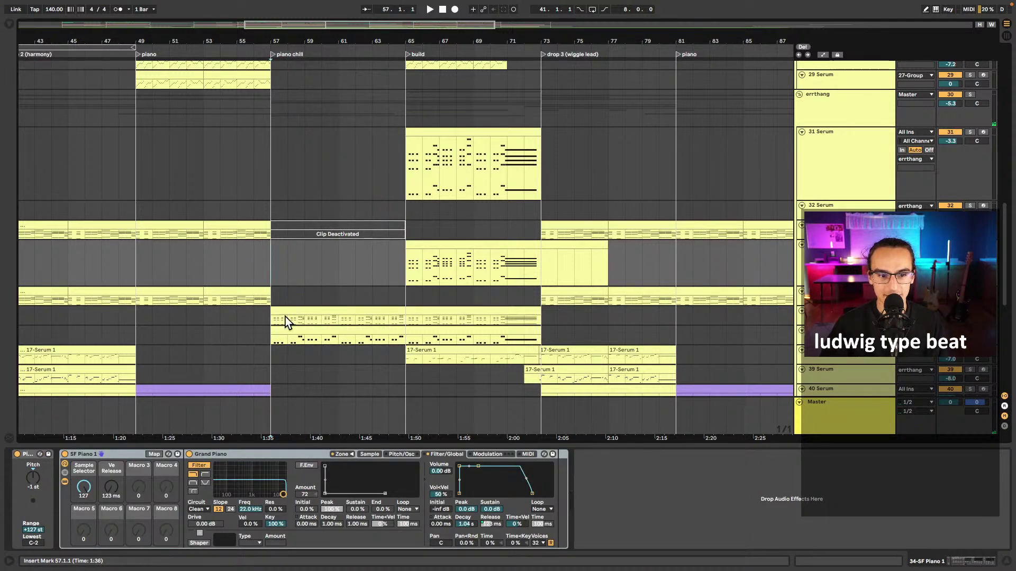
pyautogui.press('space')
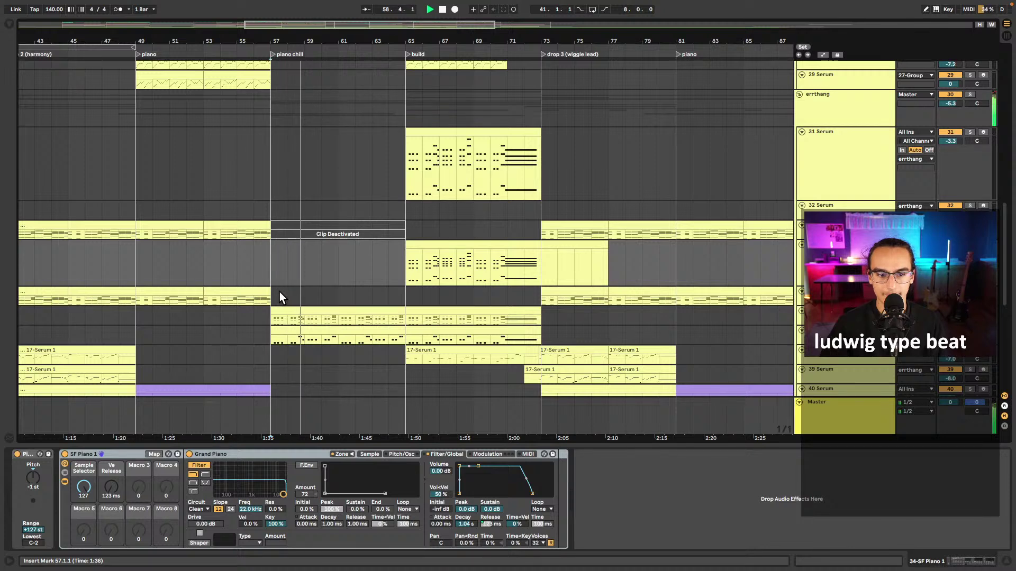
pyautogui.click(251, 271)
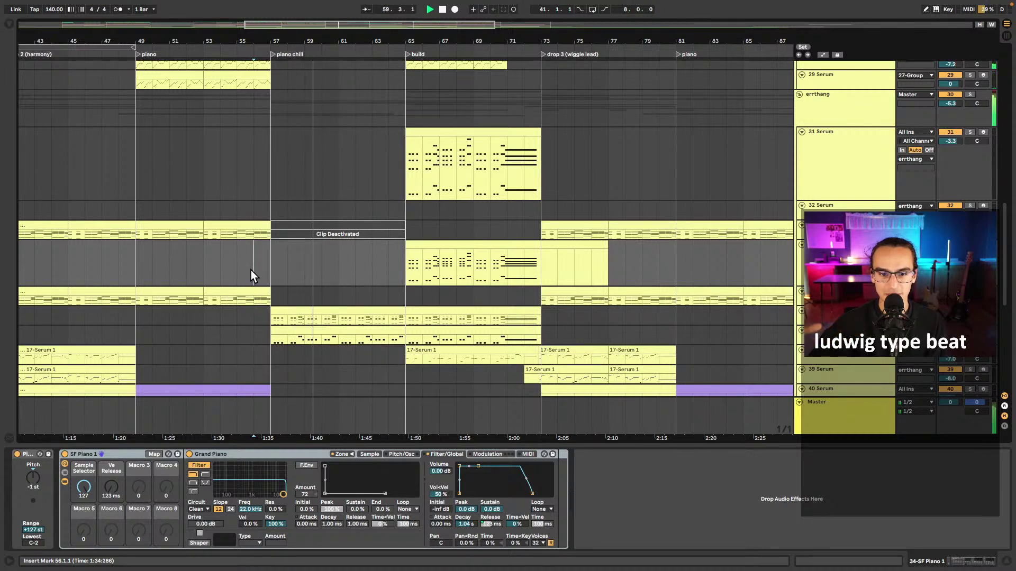
pyautogui.press('space')
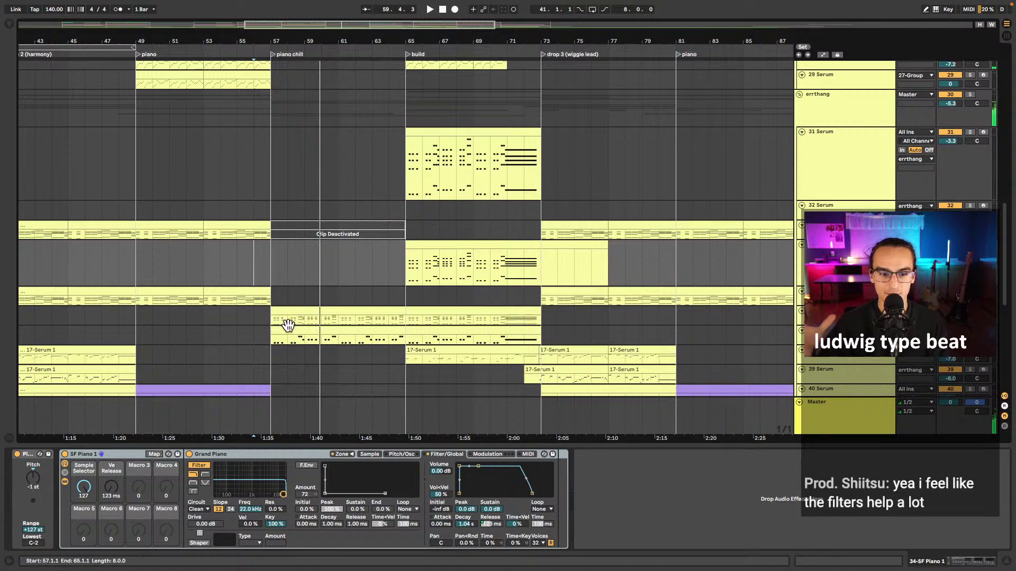
# - Play the nostalgic outro from bar 89 and place the insert marker at bar 89 of the 34 SF Piano 1 track
pyautogui.hscroll(5, 427, 308)
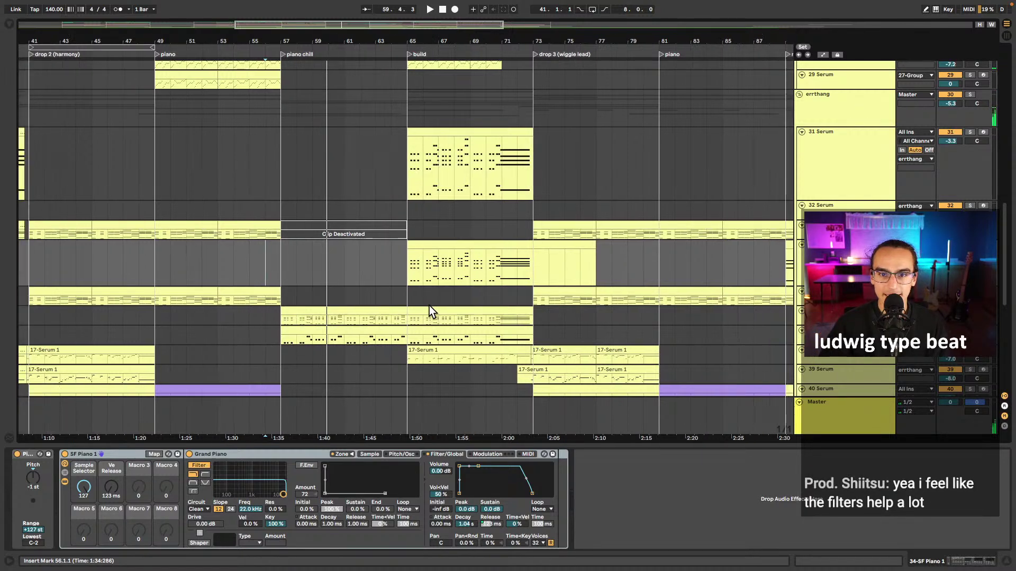
pyautogui.hscroll(5, 442, 307)
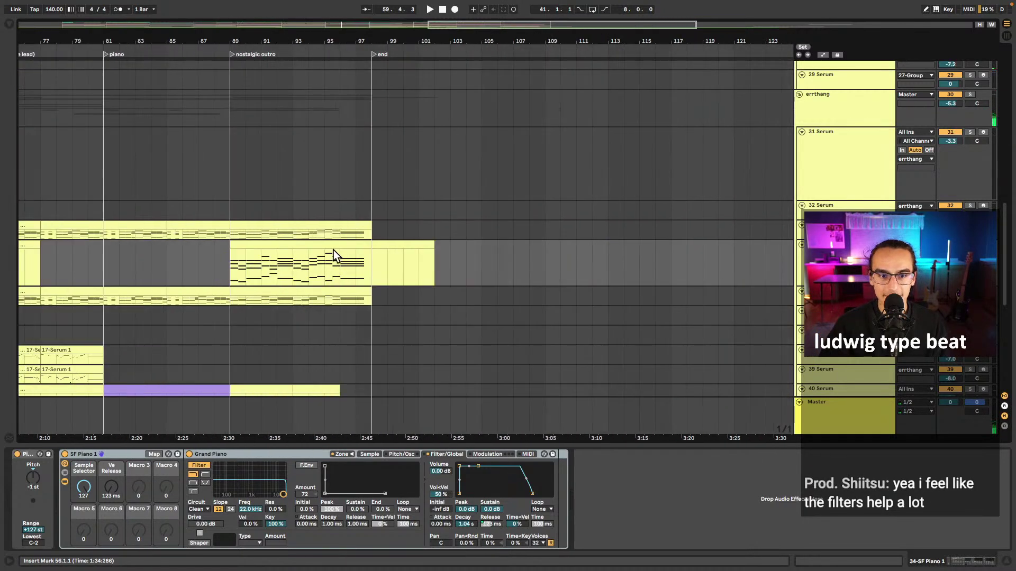
pyautogui.click(236, 210)
pyautogui.press('space')
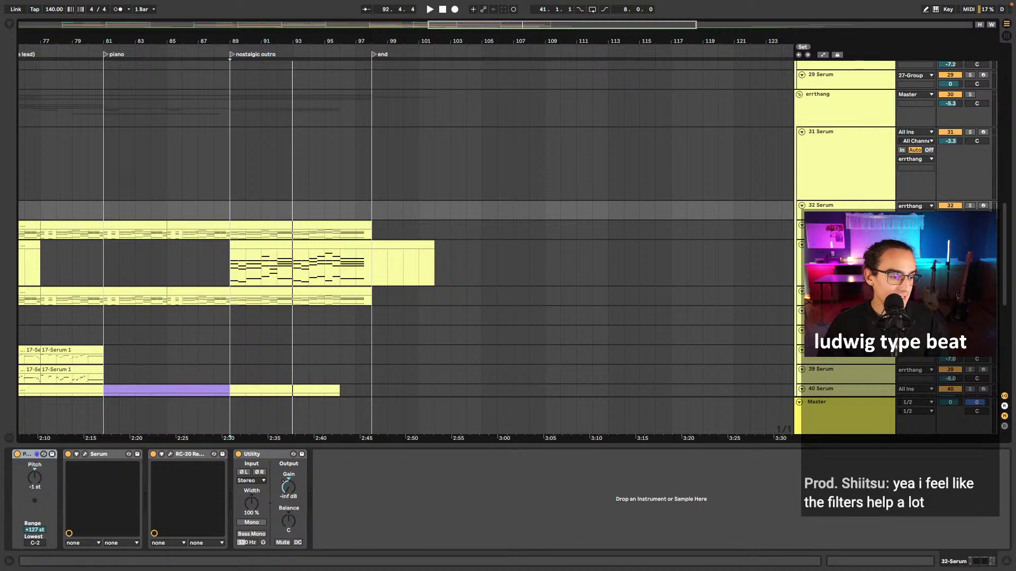
pyautogui.click(231, 270)
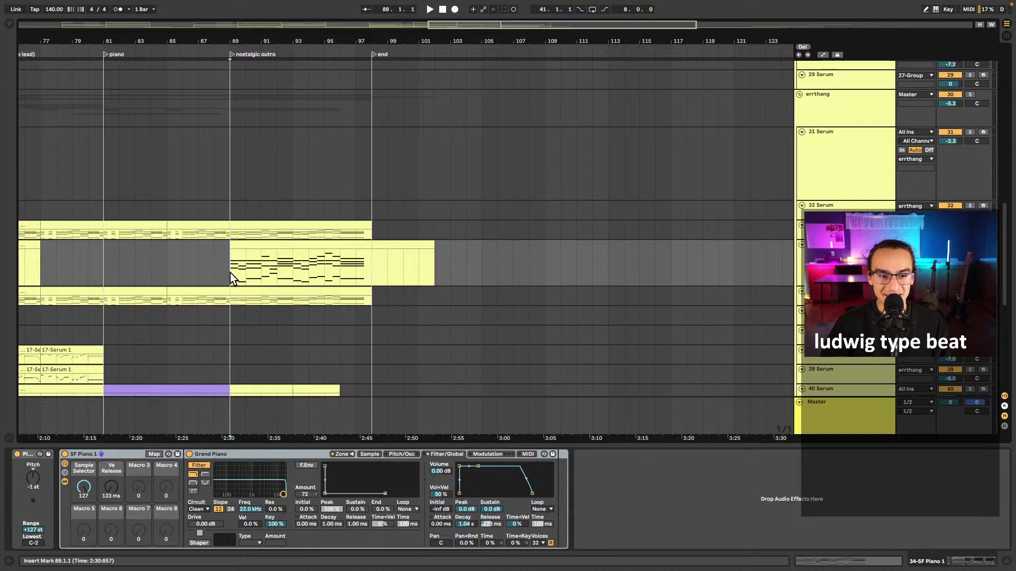
# - Select bars 9 to 41 on the Master track and narrow the selection to the intro, bars 9 to 17
pyautogui.scroll(-6, 230, 274)
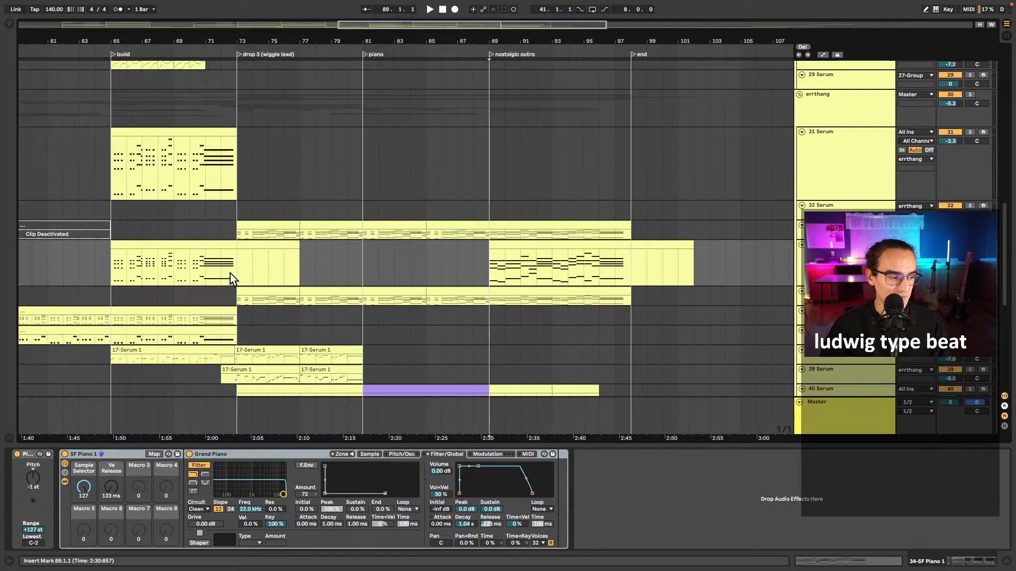
pyautogui.scroll(-2, 241, 271)
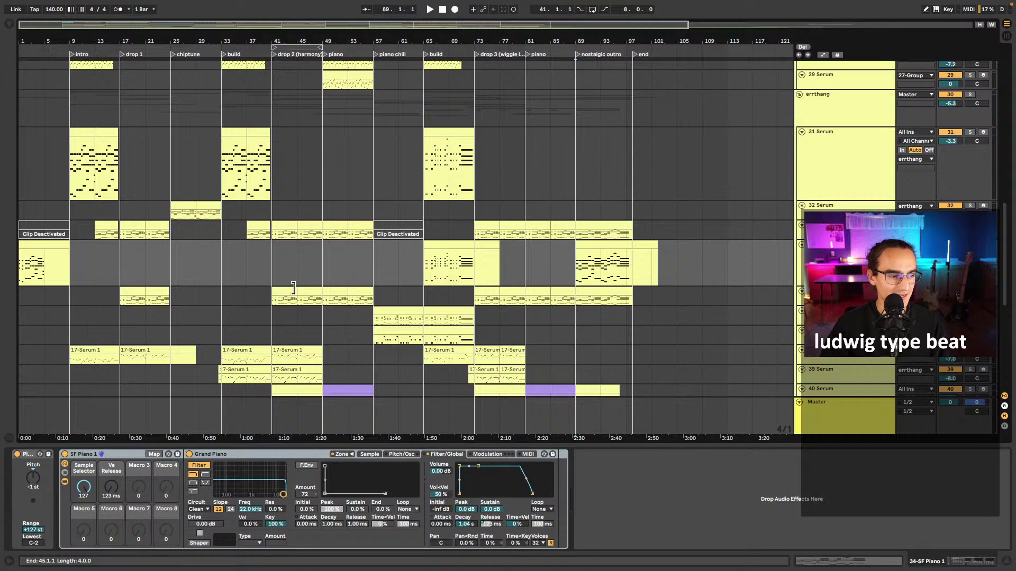
pyautogui.scroll(2, 289, 292)
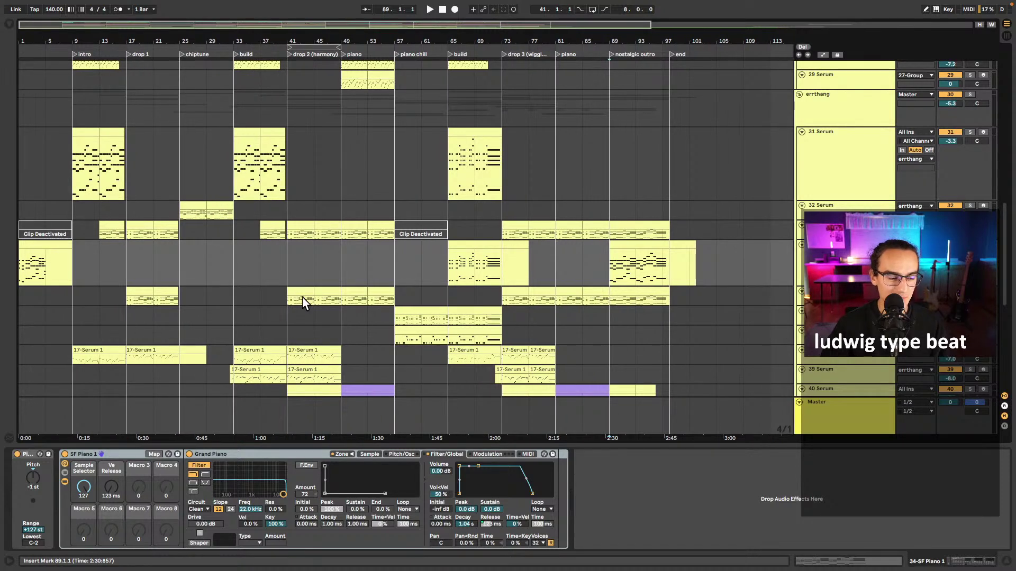
pyautogui.scroll(2, 303, 298)
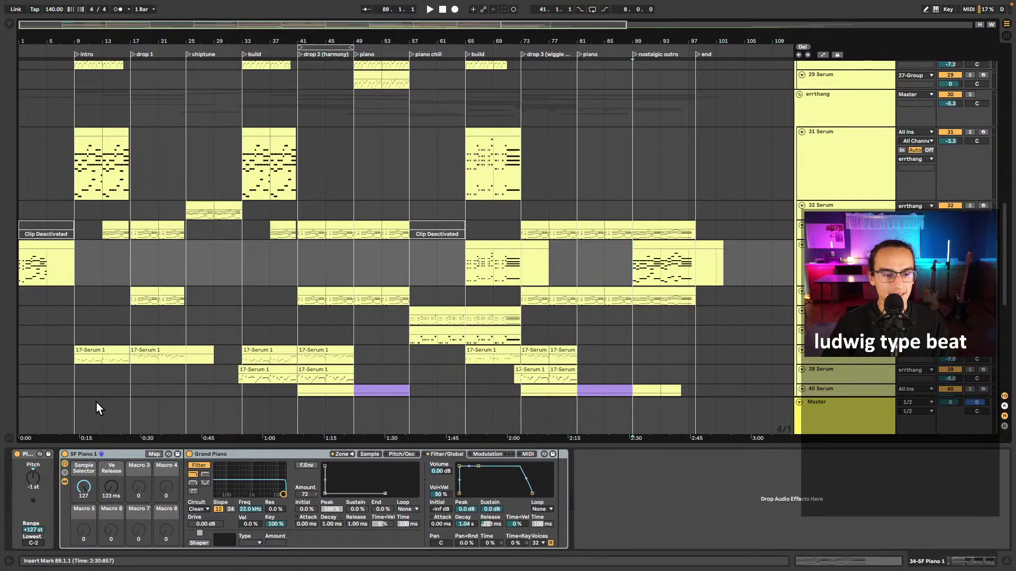
pyautogui.click(78, 417)
pyautogui.moveTo(75, 422); pyautogui.dragTo(295, 423)
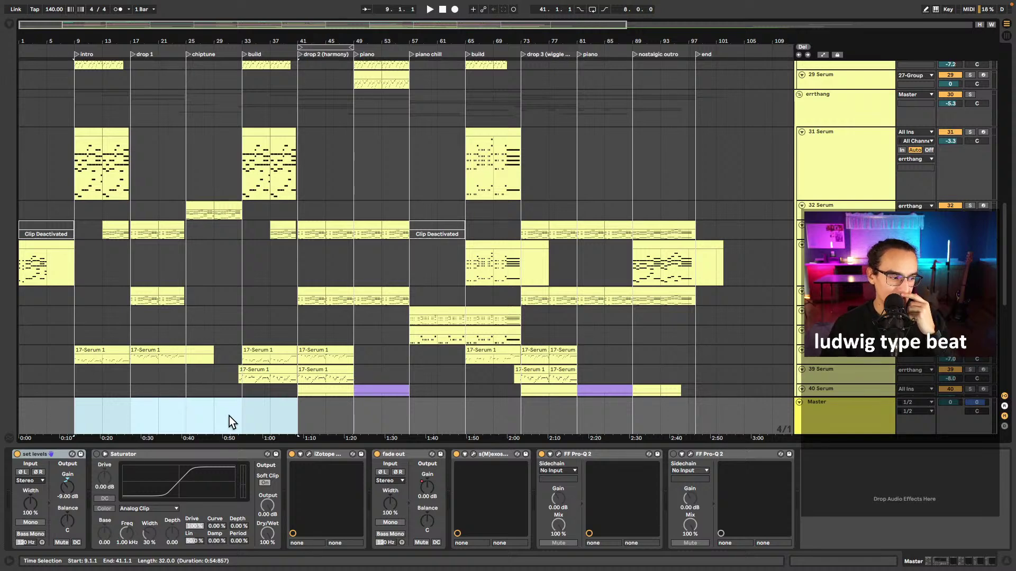
pyautogui.moveTo(88, 411); pyautogui.dragTo(123, 420)
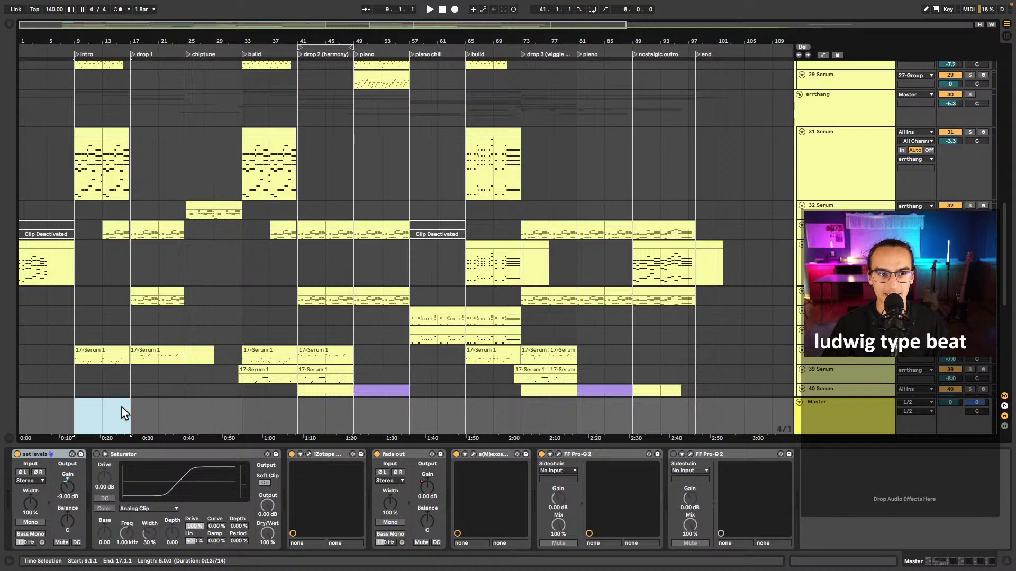
pyautogui.press('+')
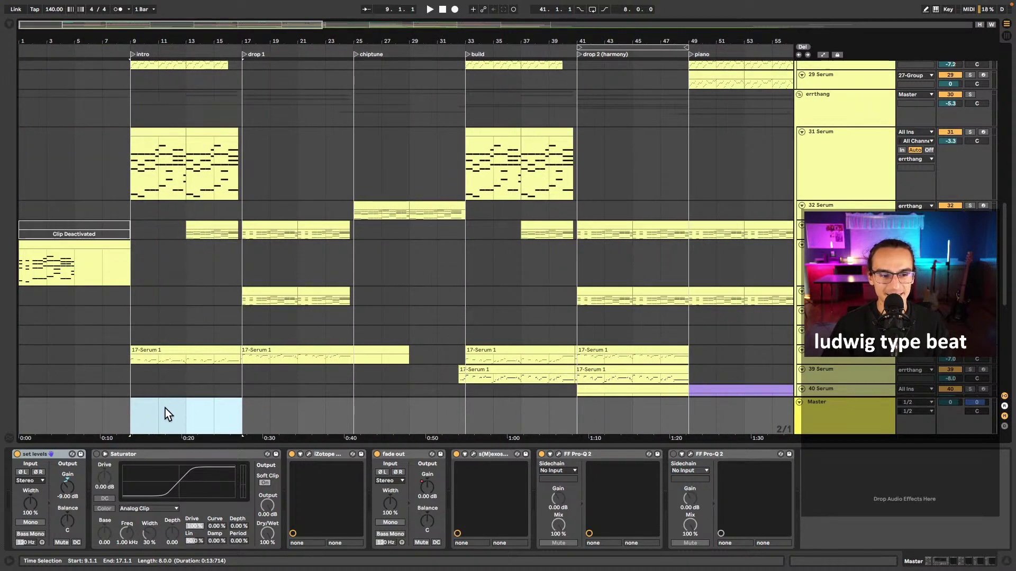
# - Mark bars 9 to 17 and bars 9 to 19 on the Master track and return the insert marker to bar 9
pyautogui.click(139, 411)
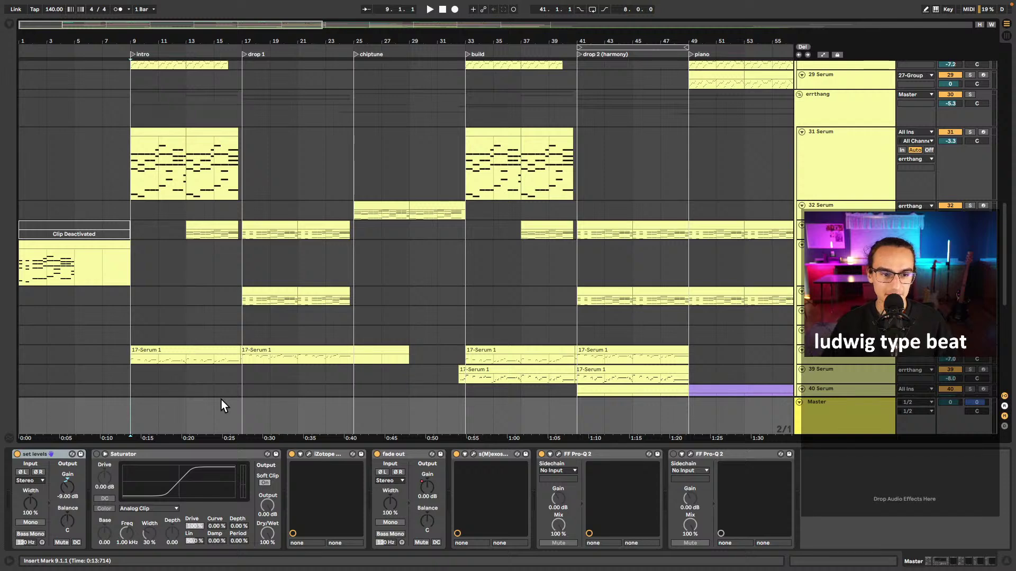
pyautogui.moveTo(243, 410); pyautogui.dragTo(133, 409)
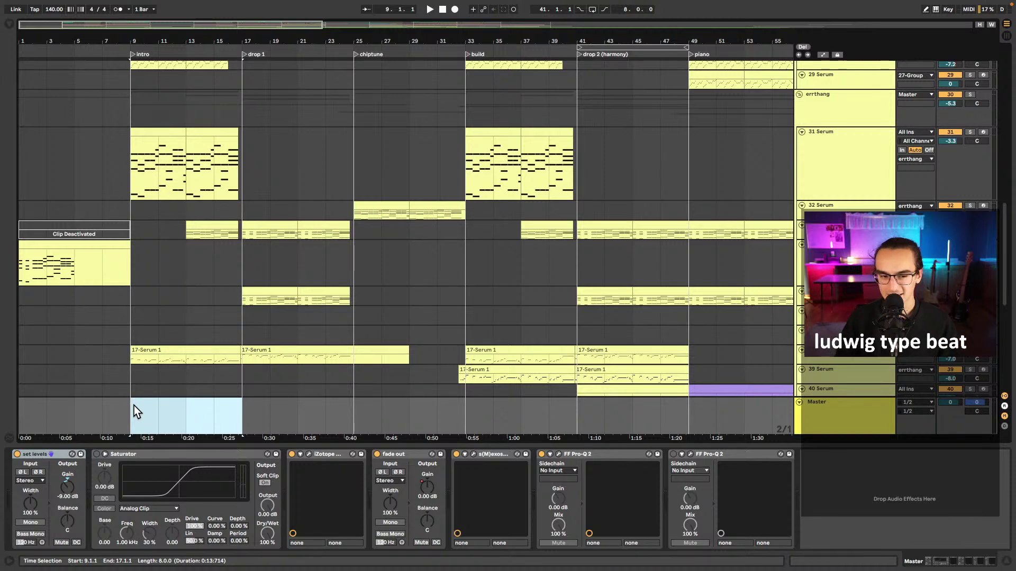
pyautogui.click(131, 411)
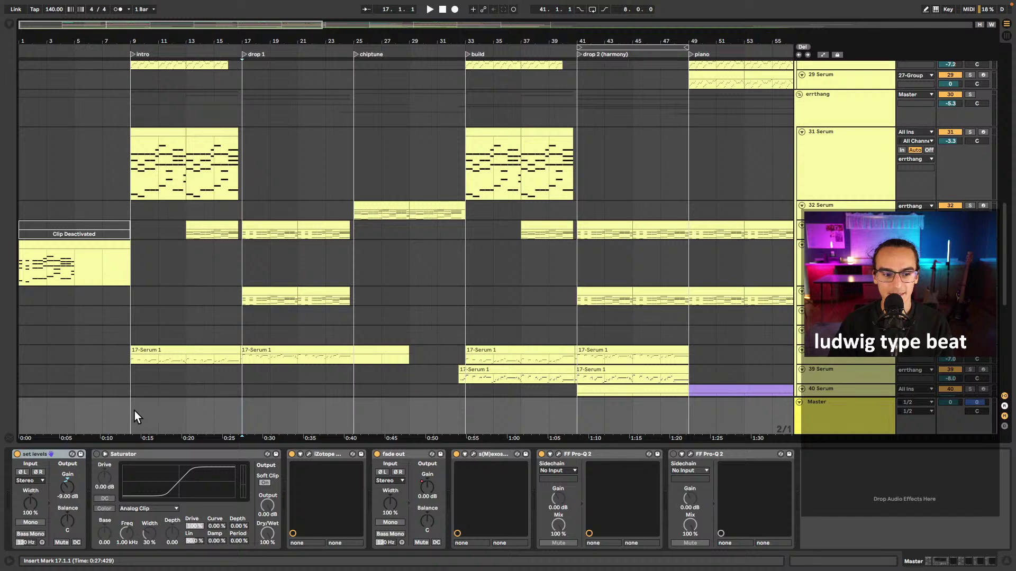
pyautogui.moveTo(137, 410); pyautogui.dragTo(257, 408)
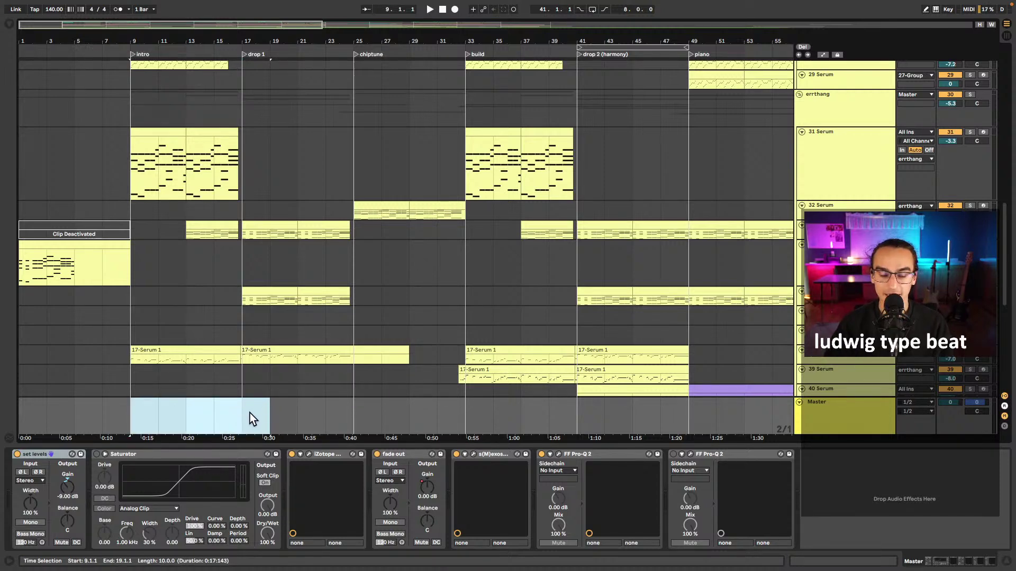
pyautogui.click(247, 412)
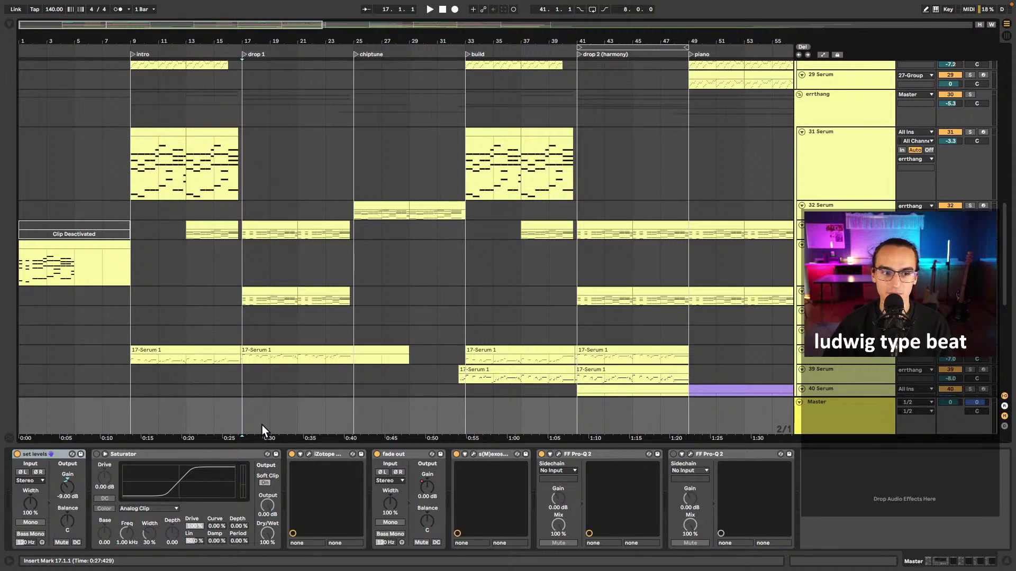
pyautogui.click(191, 424)
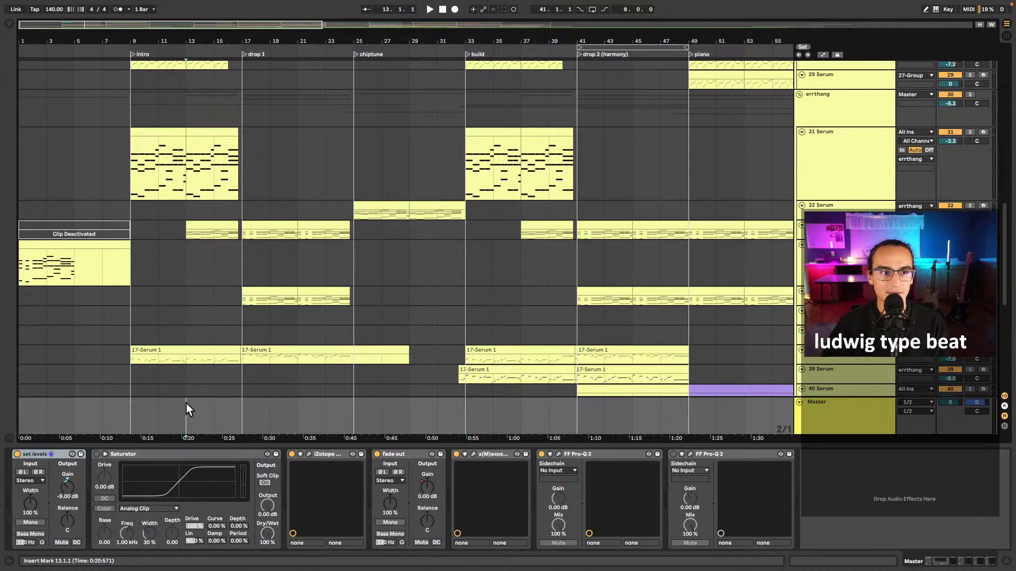
pyautogui.click(137, 403)
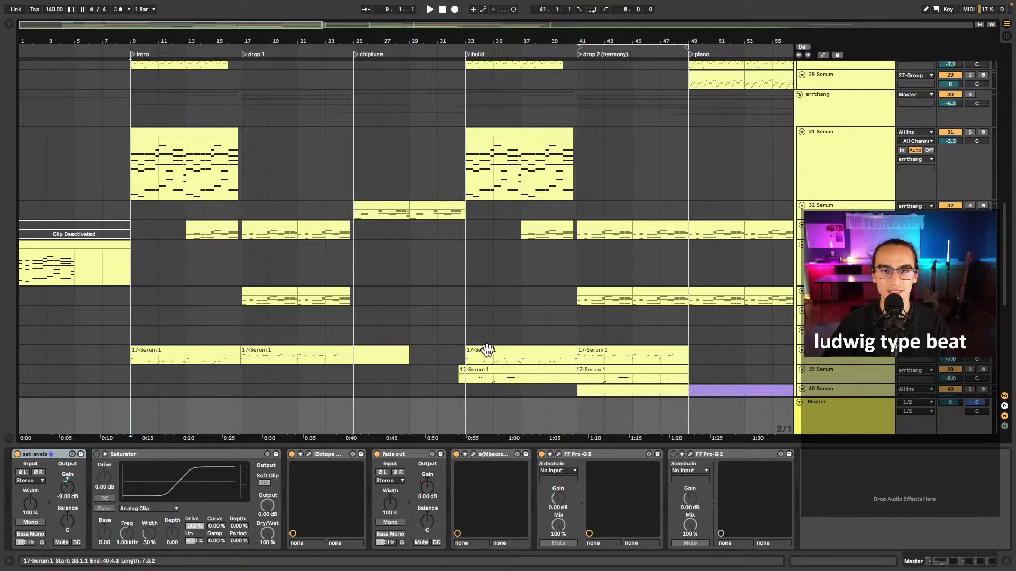
# - Select bars 9 to 33 on the Master track and reduce the selection to the intro's eight bars
pyautogui.scroll(-5, 352, 330)
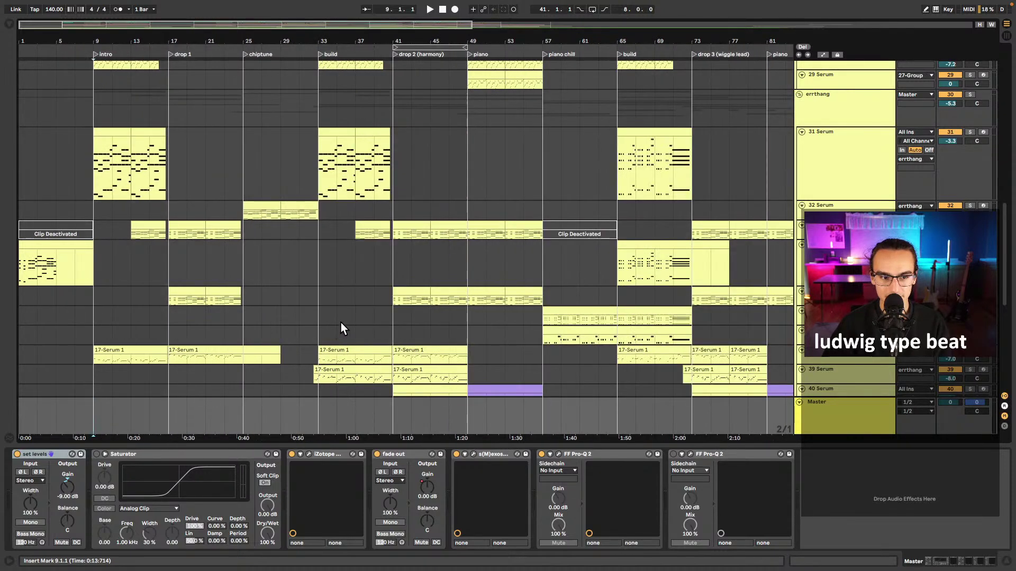
pyautogui.moveTo(96, 418); pyautogui.dragTo(296, 409)
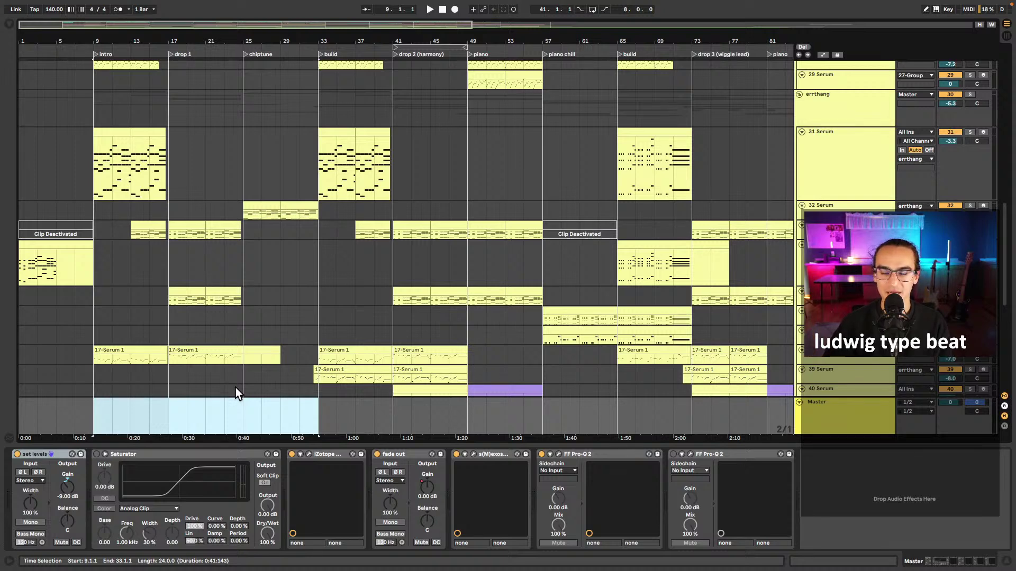
pyautogui.moveTo(95, 411); pyautogui.dragTo(168, 411)
pyautogui.scroll(5, 174, 350)
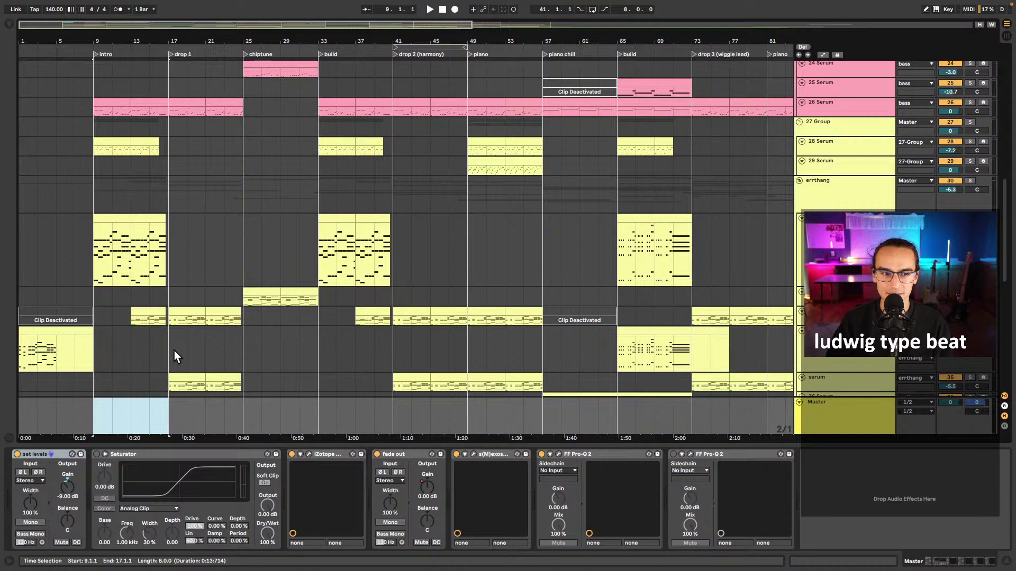
pyautogui.moveTo(166, 408); pyautogui.dragTo(90, 415)
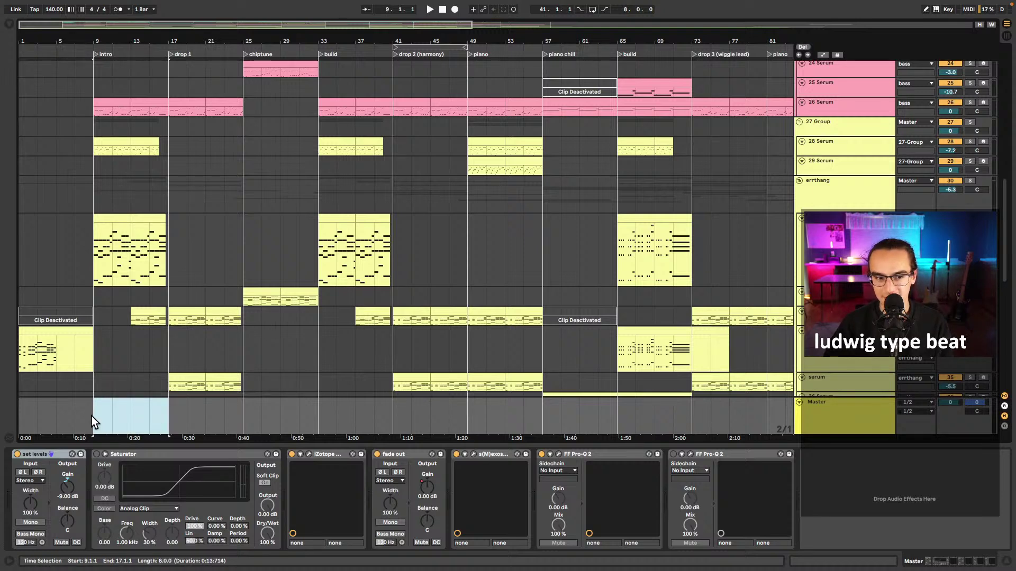
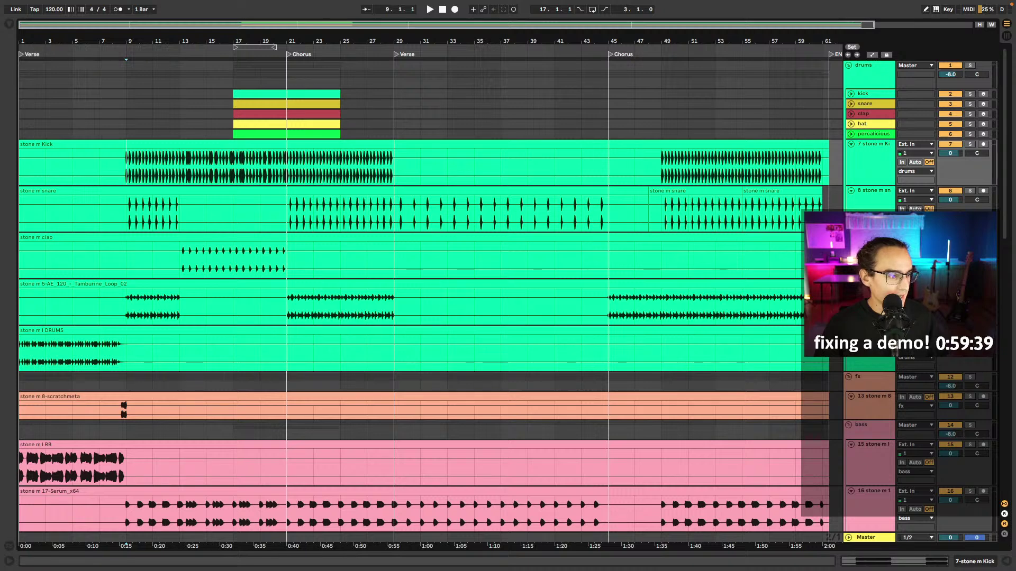
# - Play the demo's opening verse from bar 1 and its full-drum part from bar 9
pyautogui.click(24, 72)
pyautogui.scroll(2, 100, 110)
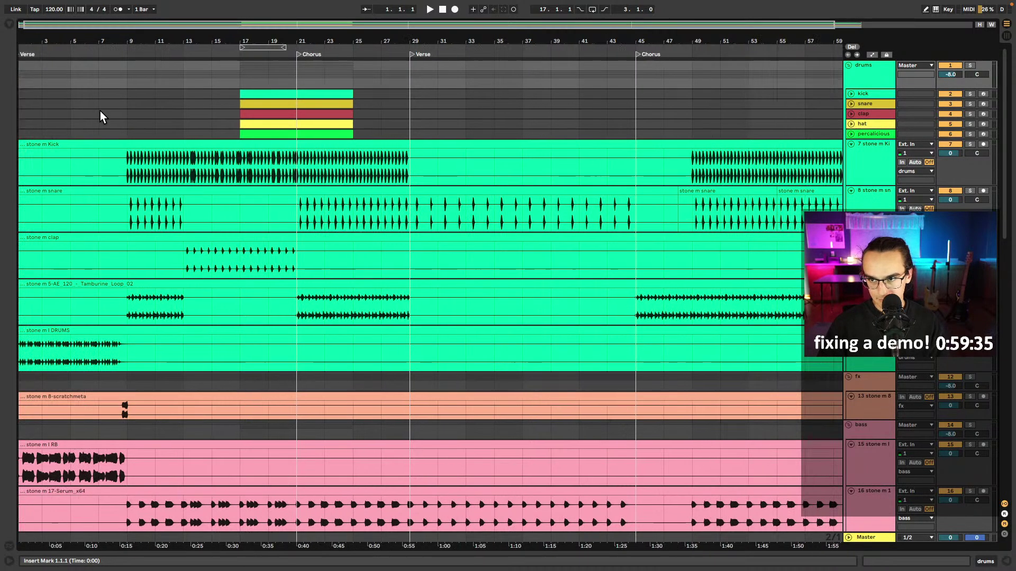
pyautogui.hscroll(-2, 133, 116)
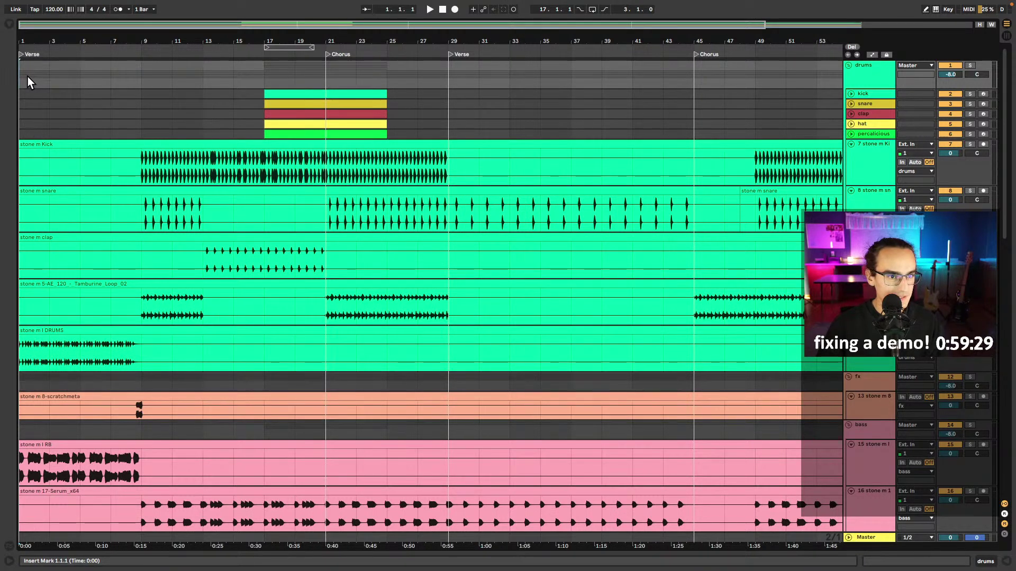
pyautogui.press('space')
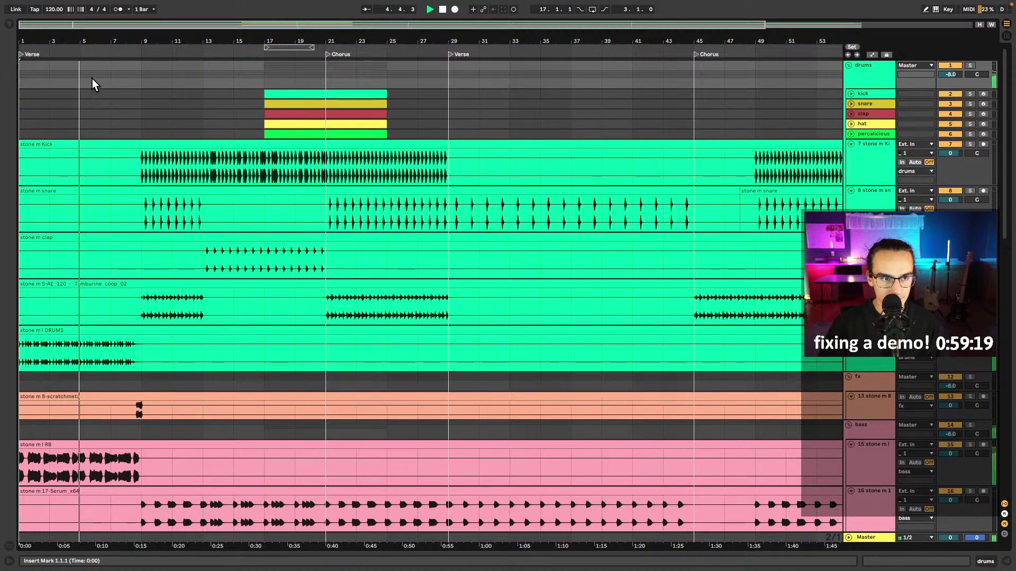
pyautogui.click(142, 73)
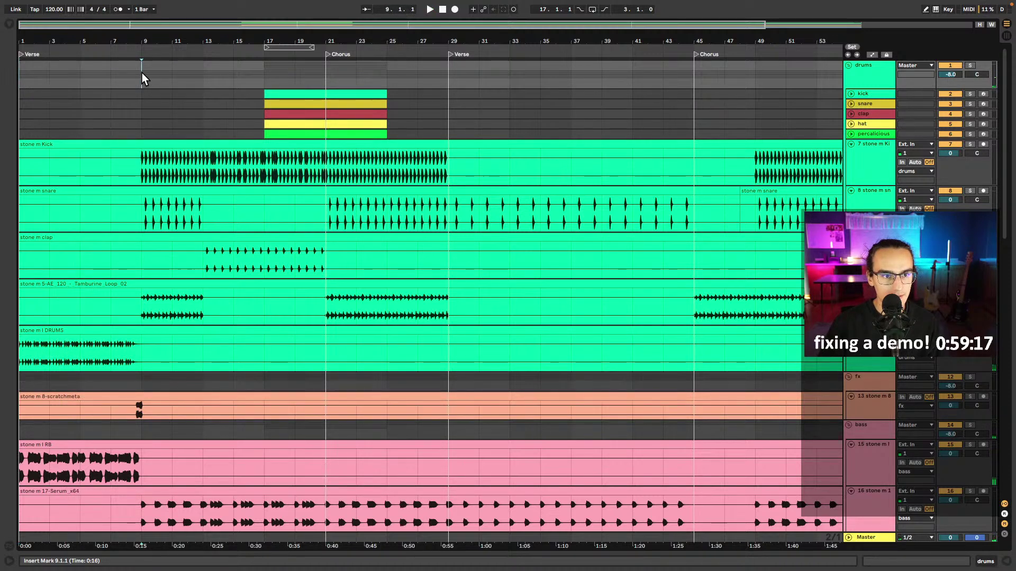
pyautogui.press('space')
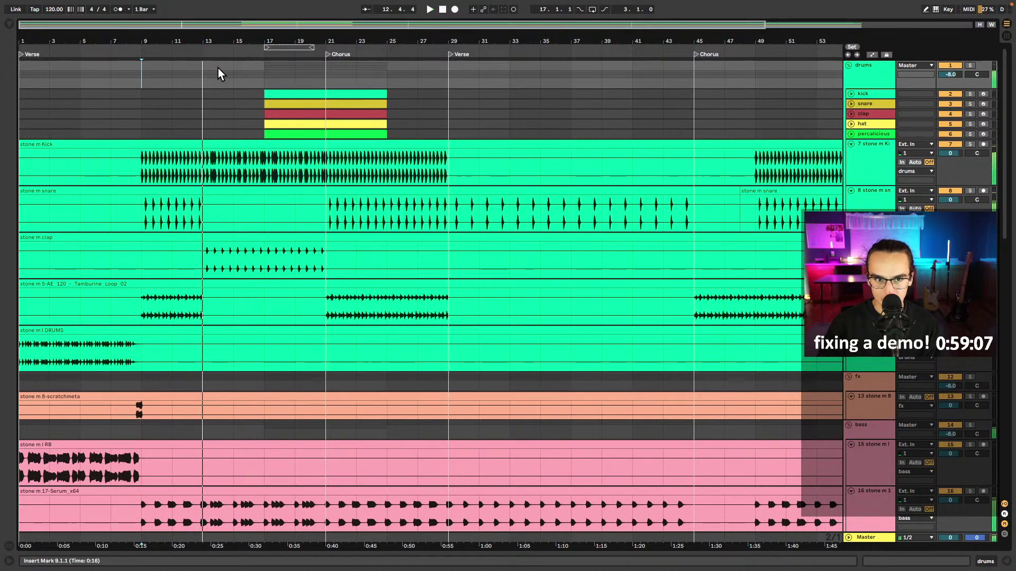
# - Play the demo's first chorus from bar 21 and the end of its final chorus from bar 57
pyautogui.click(326, 75)
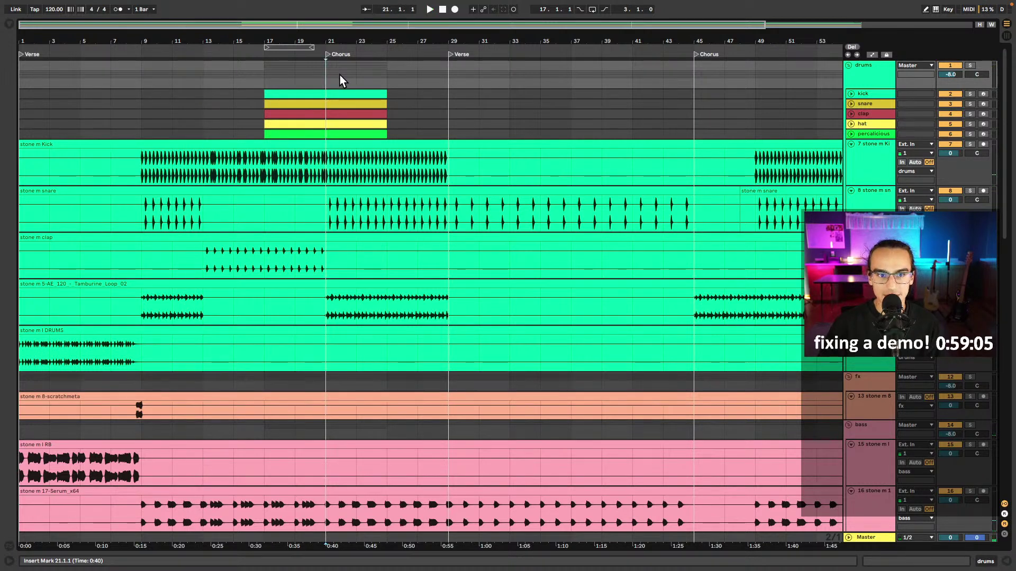
pyautogui.press('space')
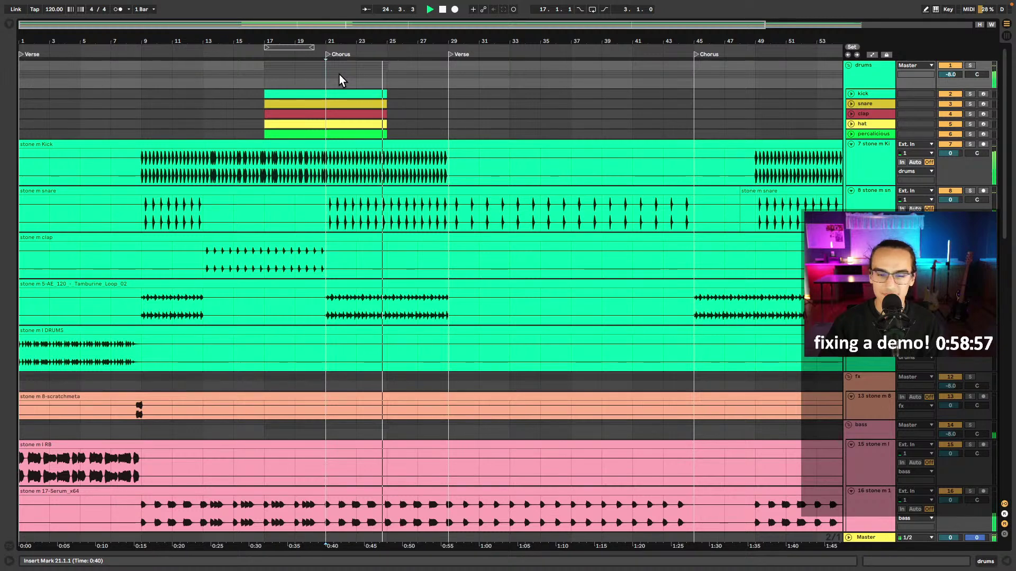
pyautogui.press('space')
pyautogui.hscroll(5, 339, 74)
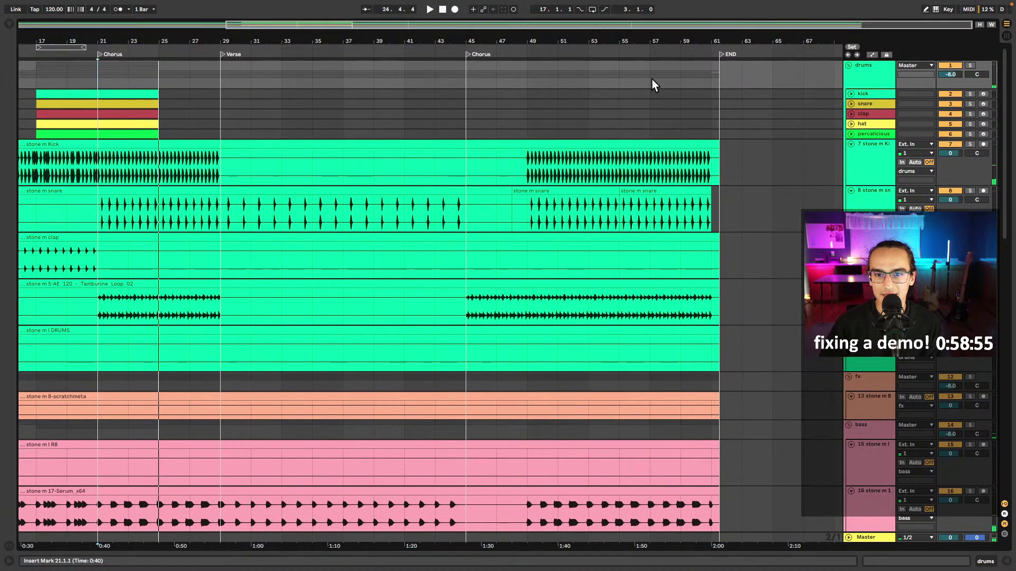
pyautogui.click(664, 95)
pyautogui.press('space')
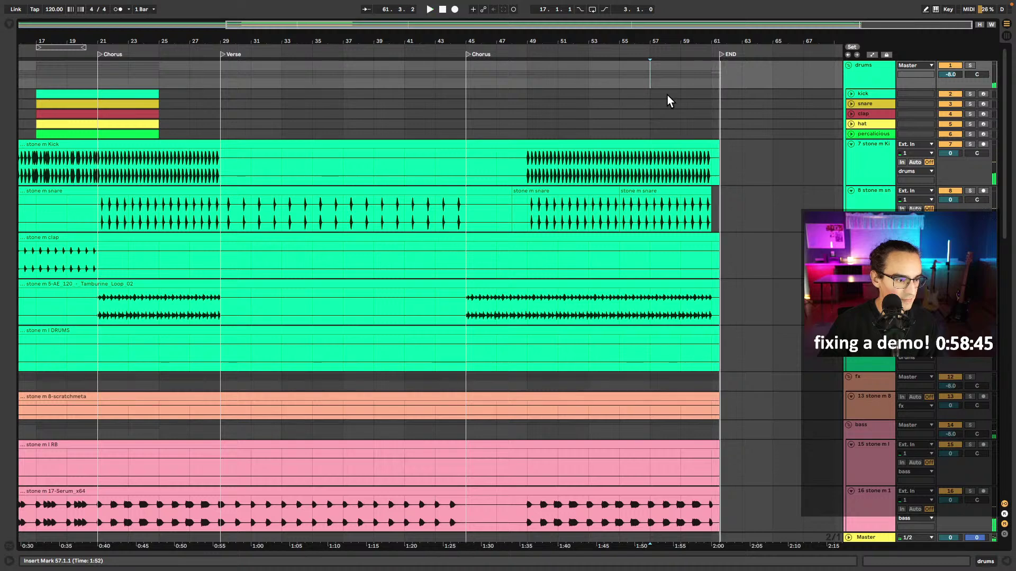
# - Play the demo from bar 9 while viewing the melodic stems, and collapse the vocals group
pyautogui.hscroll(-8, 710, 233)
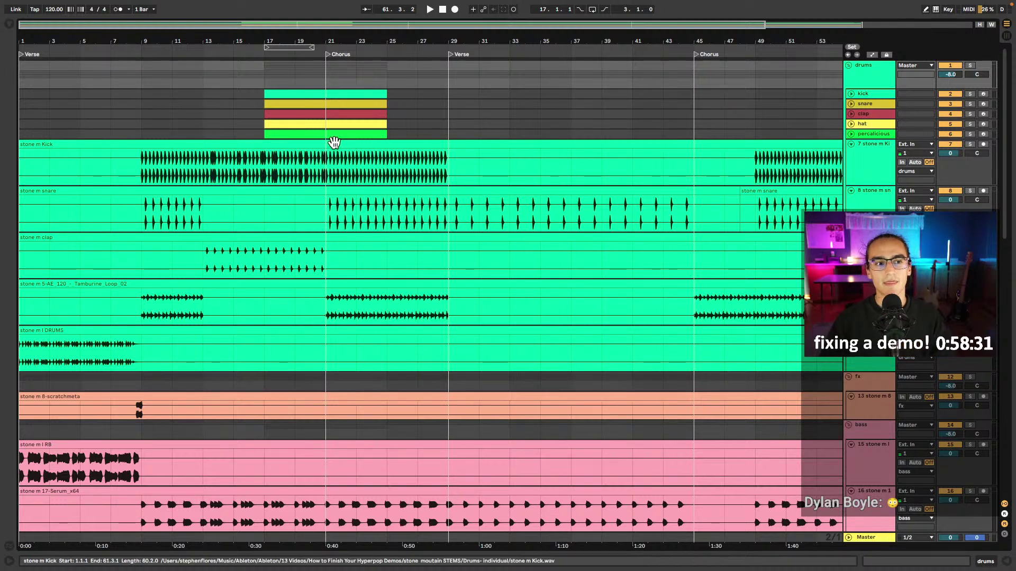
pyautogui.click(148, 81)
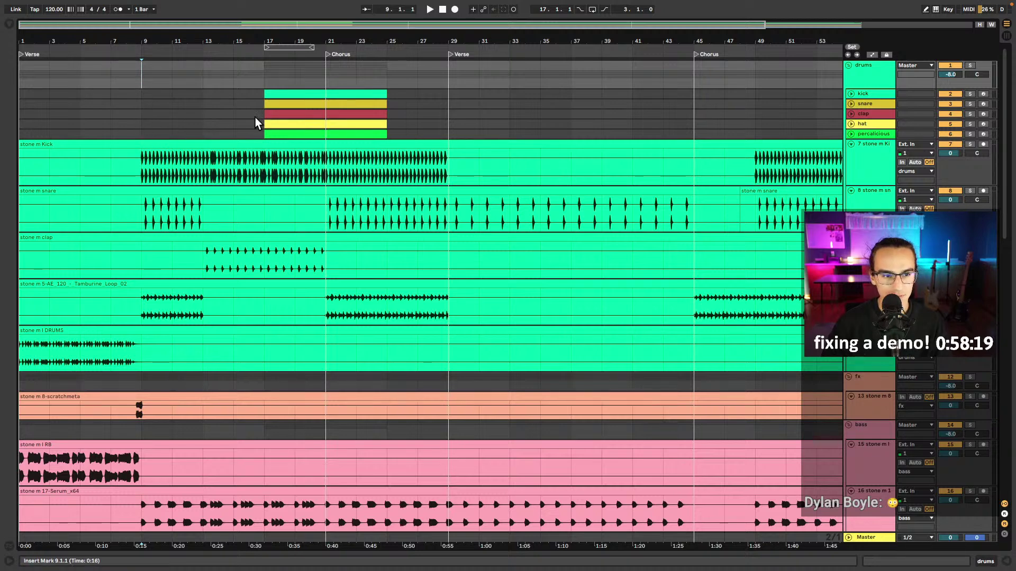
pyautogui.scroll(-10, 161, 129)
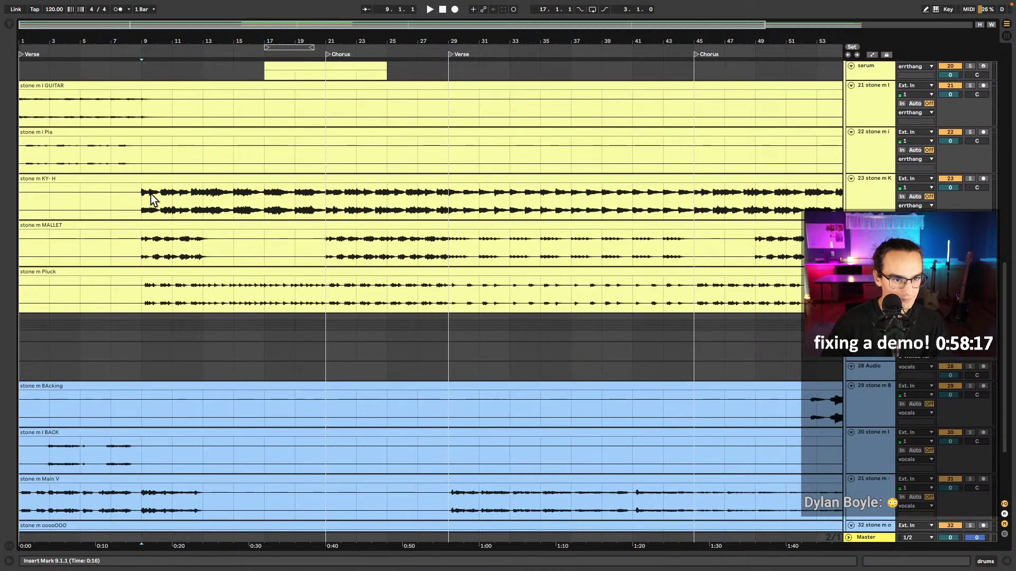
pyautogui.press('space')
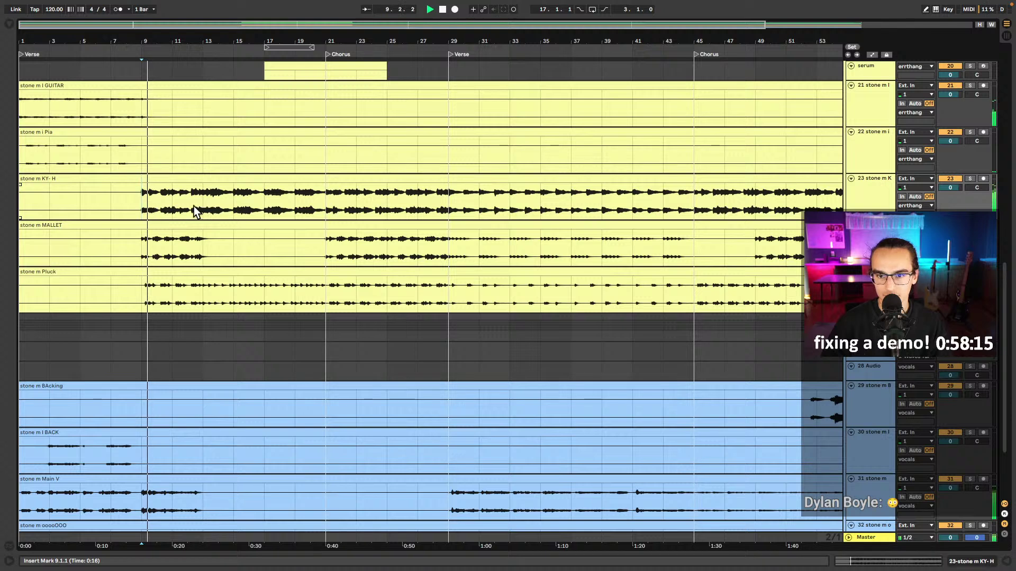
pyautogui.press('space')
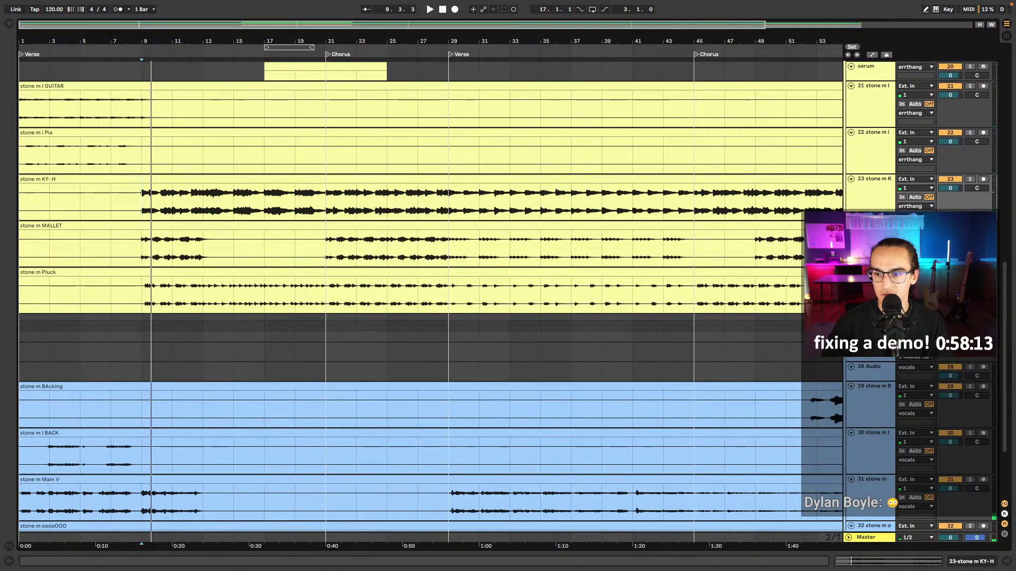
pyautogui.click(850, 324)
pyautogui.press('space')
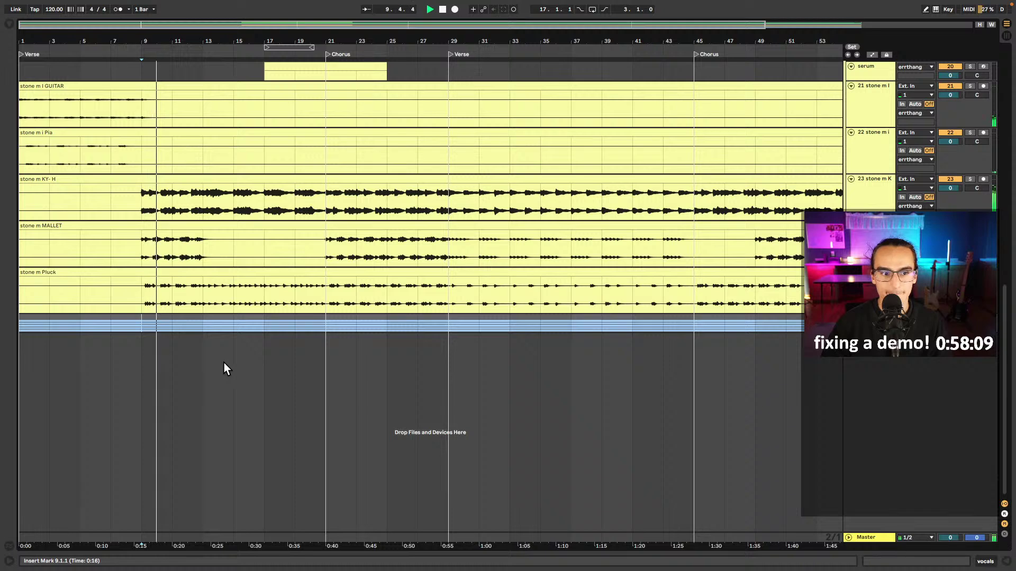
# - Play the starts of the first chorus at bar 21, the verse at bar 29 and the final chorus at bar 45
pyautogui.click(332, 353)
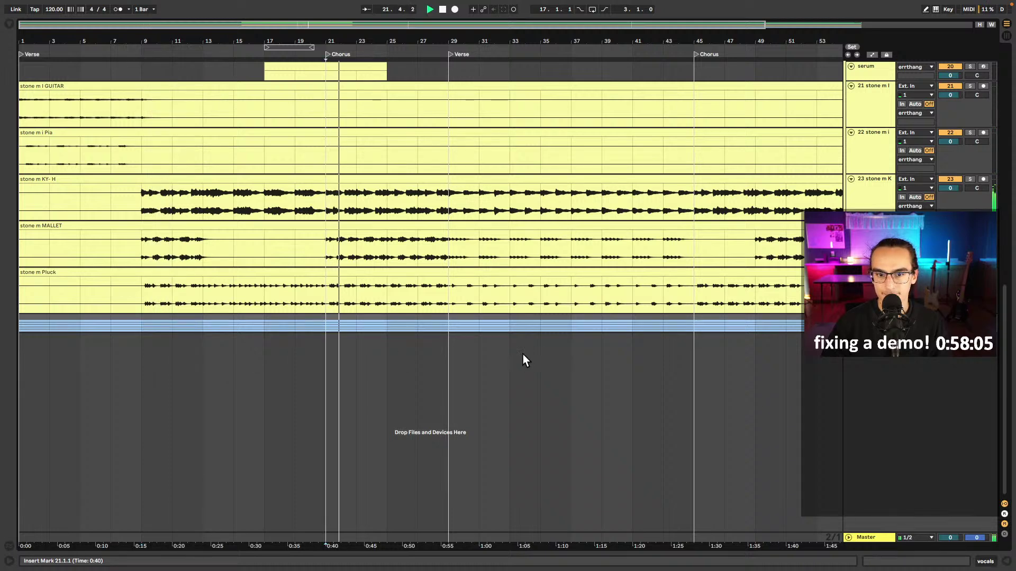
pyautogui.click(449, 347)
pyautogui.moveTo(689, 374); pyautogui.dragTo(442, 358)
pyautogui.click(452, 348)
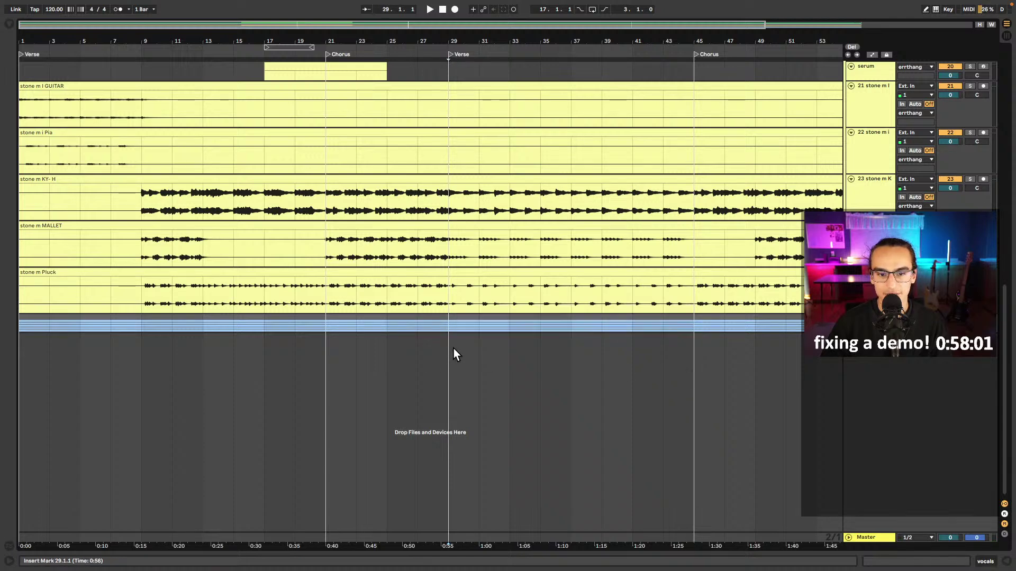
pyautogui.press('space')
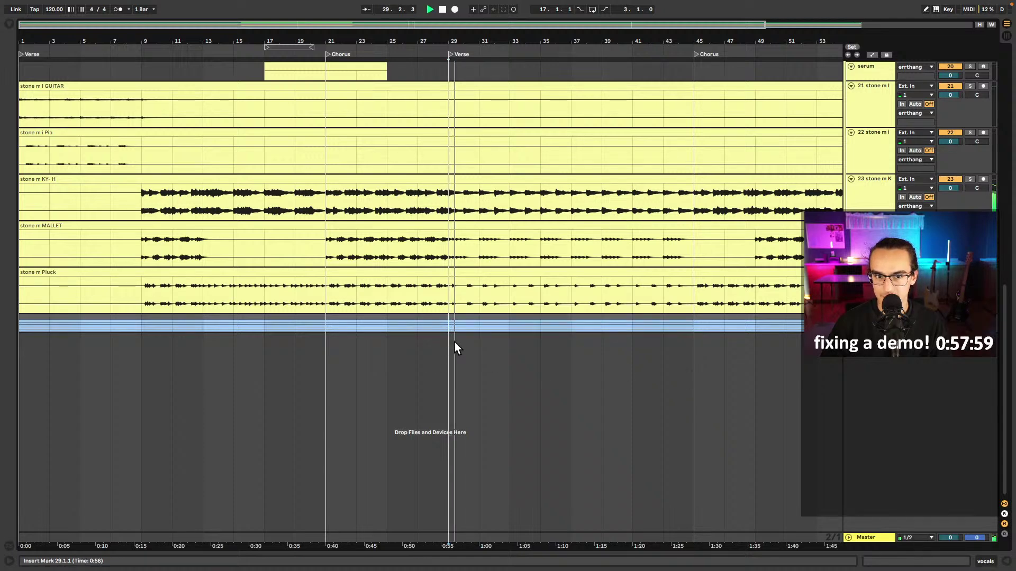
pyautogui.click(697, 354)
pyautogui.press('space')
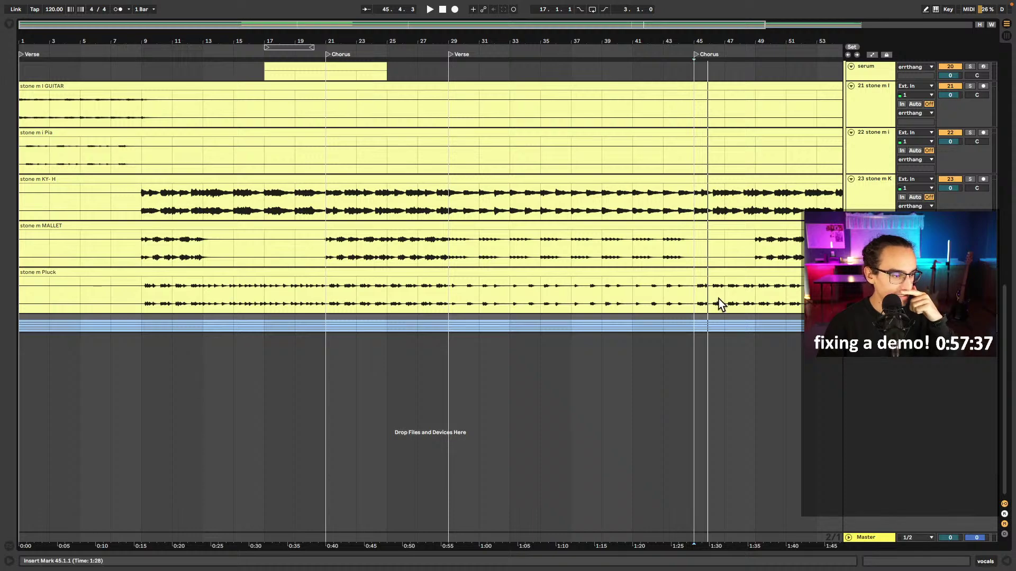
# - Collapse all track groups and expand only the drums group
pyautogui.scroll(10, 667, 306)
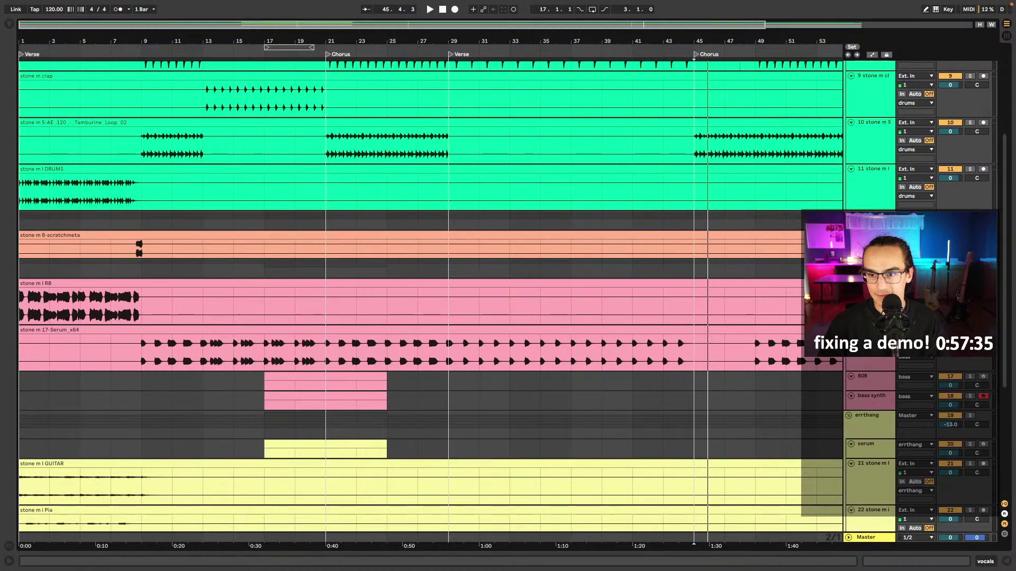
pyautogui.press('alt+super+u')
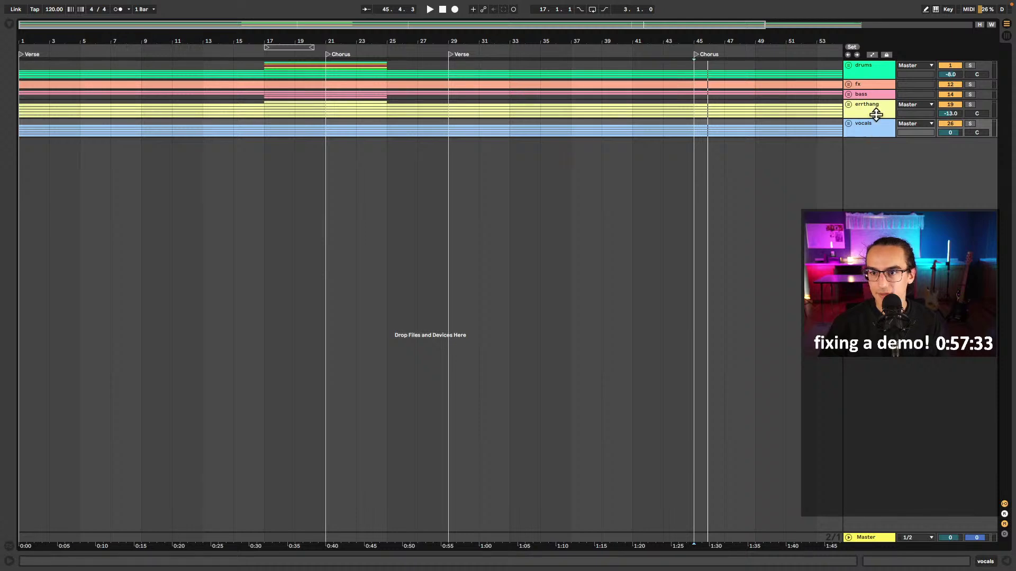
pyautogui.click(849, 66)
pyautogui.click(876, 75)
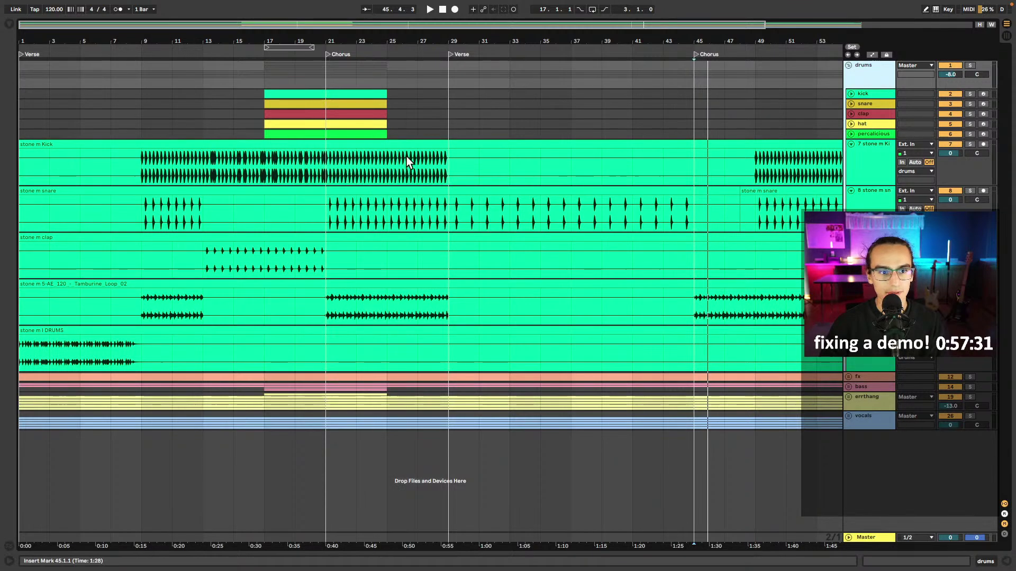
# - Deactivate the fx, bass, errthang and vocals groups so only the drums are heard
pyautogui.click(948, 377)
pyautogui.click(949, 386)
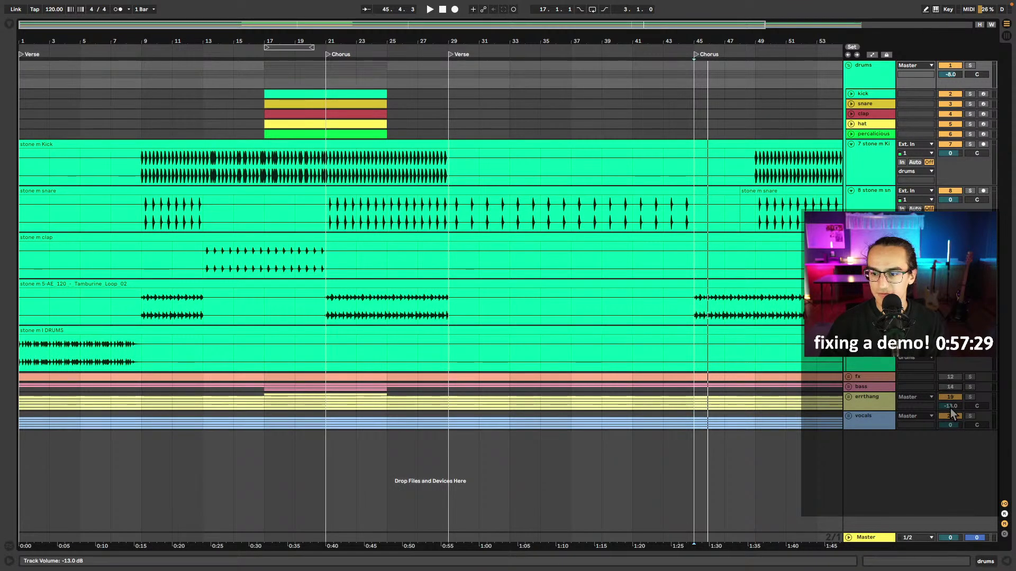
pyautogui.click(949, 416)
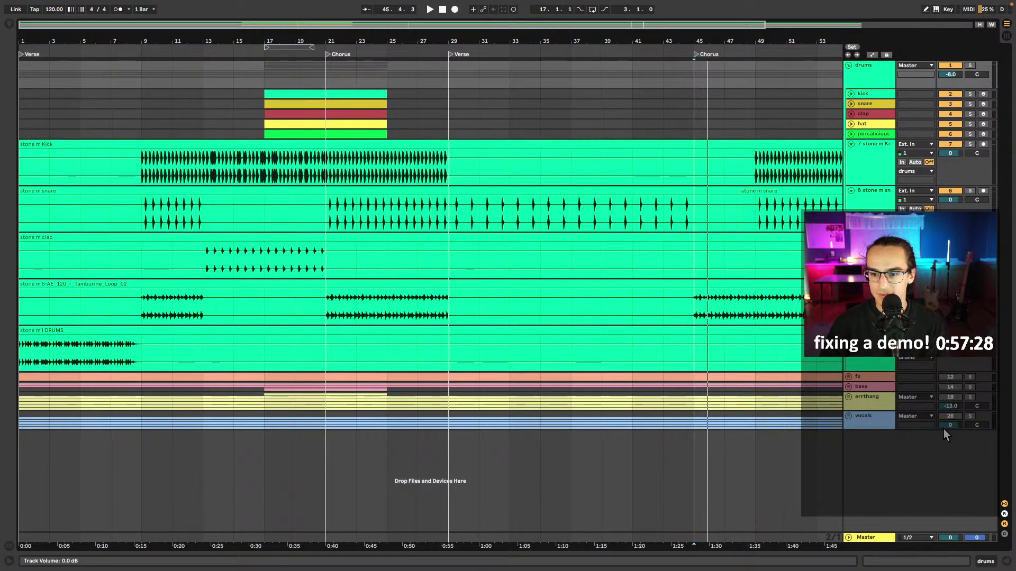
# - Solo the stone m Kick stem and play it from bar 9
pyautogui.click(135, 173)
pyautogui.scroll(5, 134, 175)
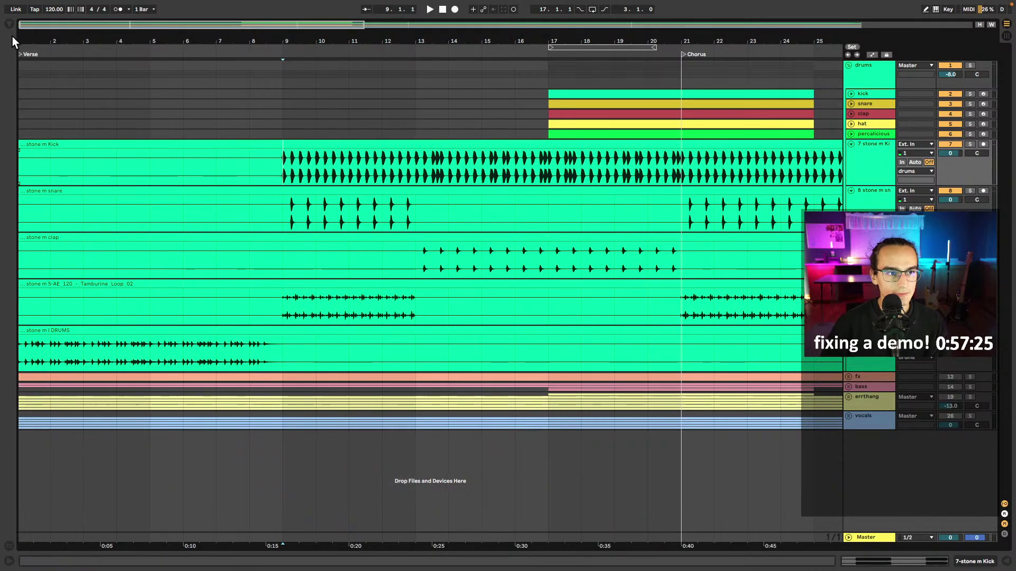
pyautogui.hscroll(-1, 278, 166)
pyautogui.press('space')
pyautogui.press('space')
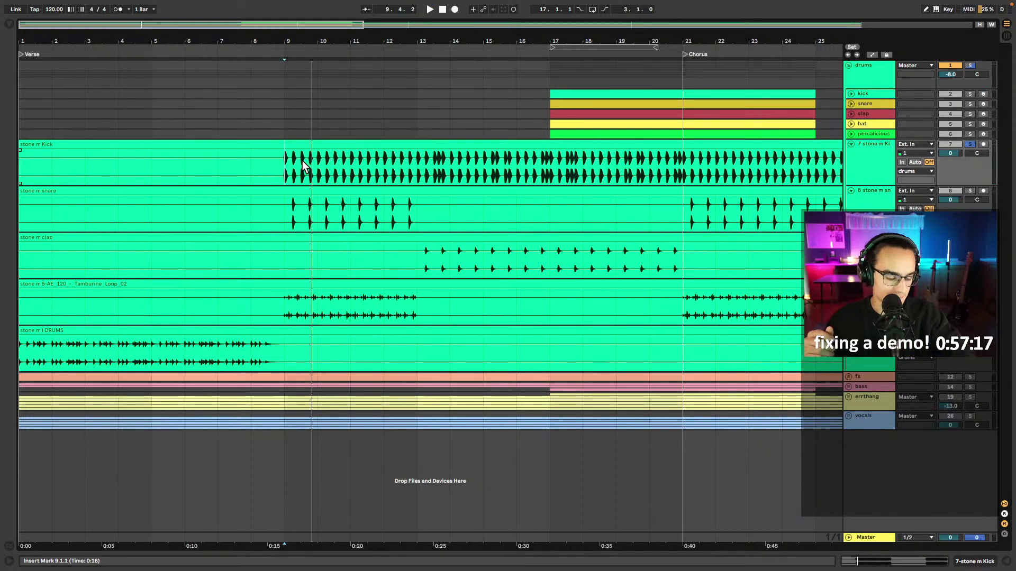
pyautogui.press('space')
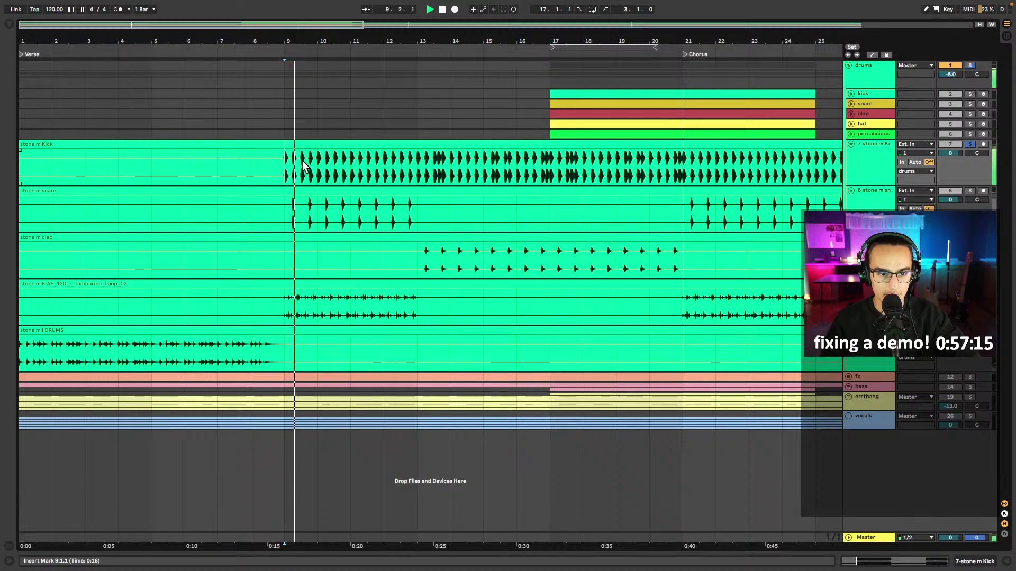
pyautogui.press('space')
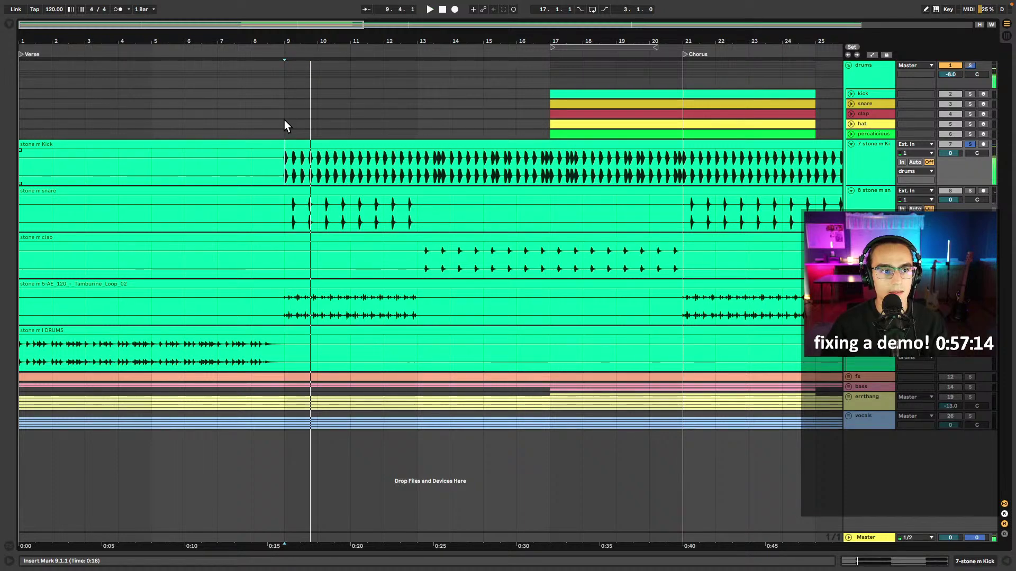
# - Load the iZotope Ozone Imager plug-in onto the stone m Kick track
pyautogui.click(9, 24)
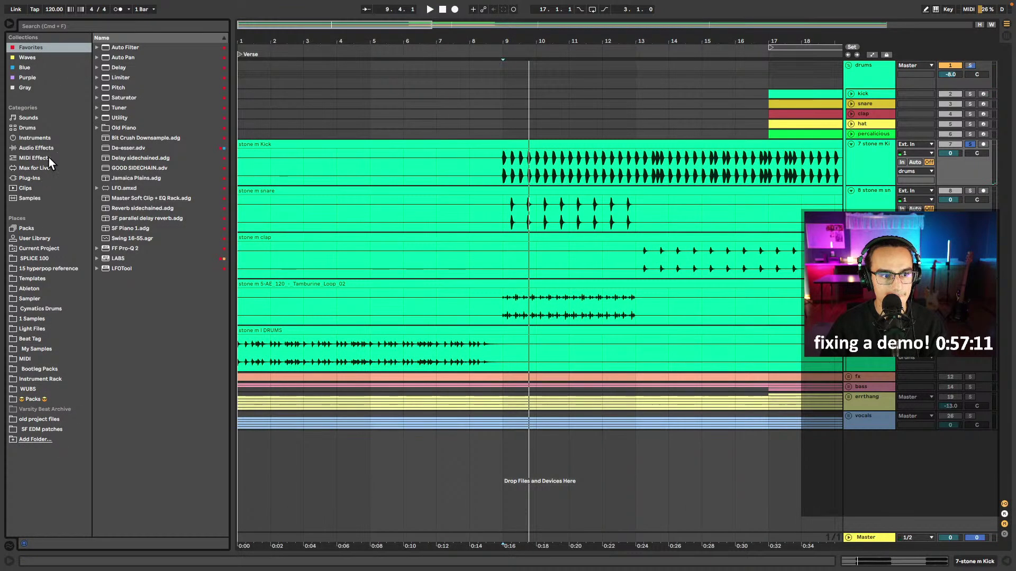
pyautogui.click(55, 177)
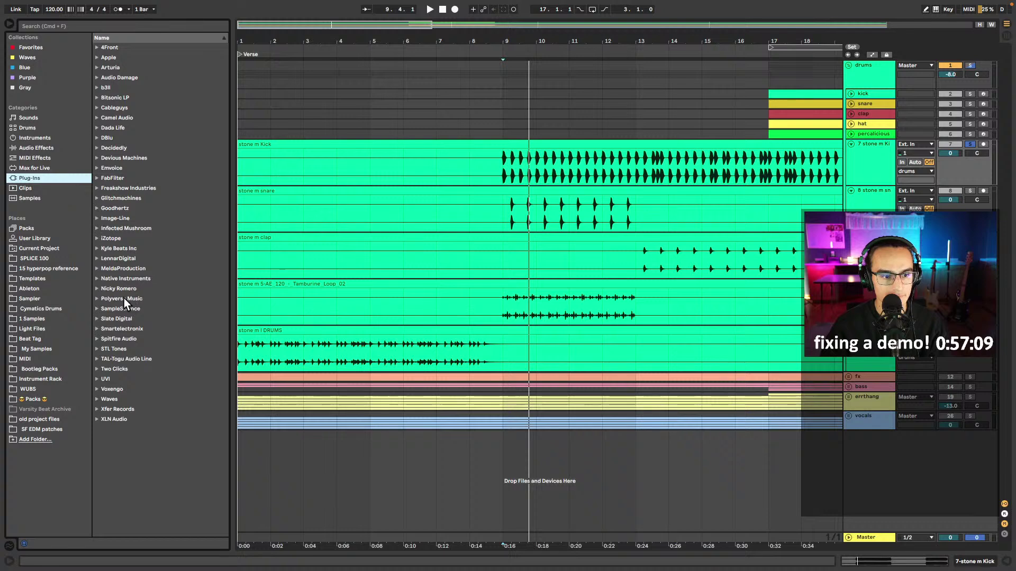
pyautogui.click(96, 240)
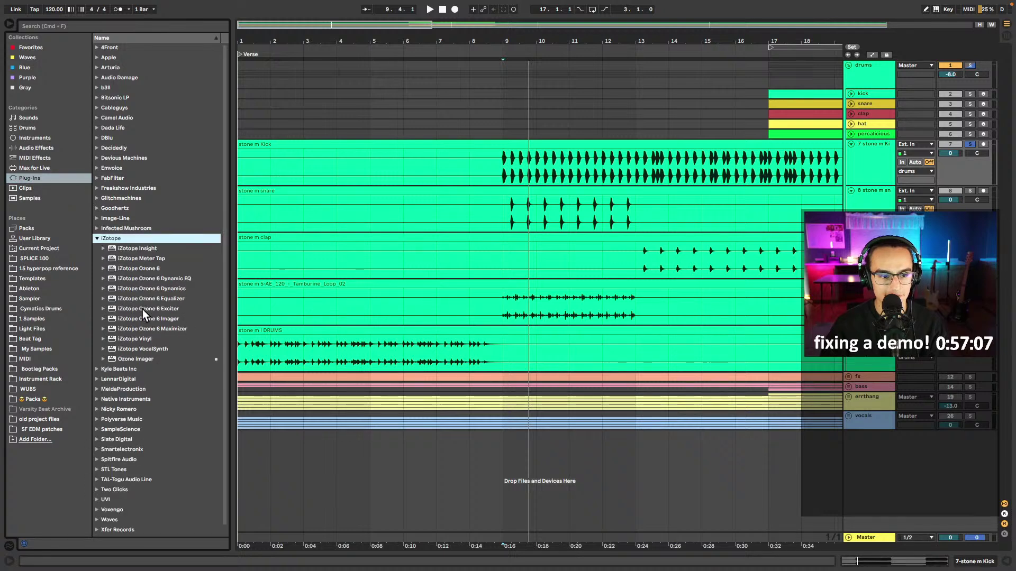
pyautogui.click(157, 360)
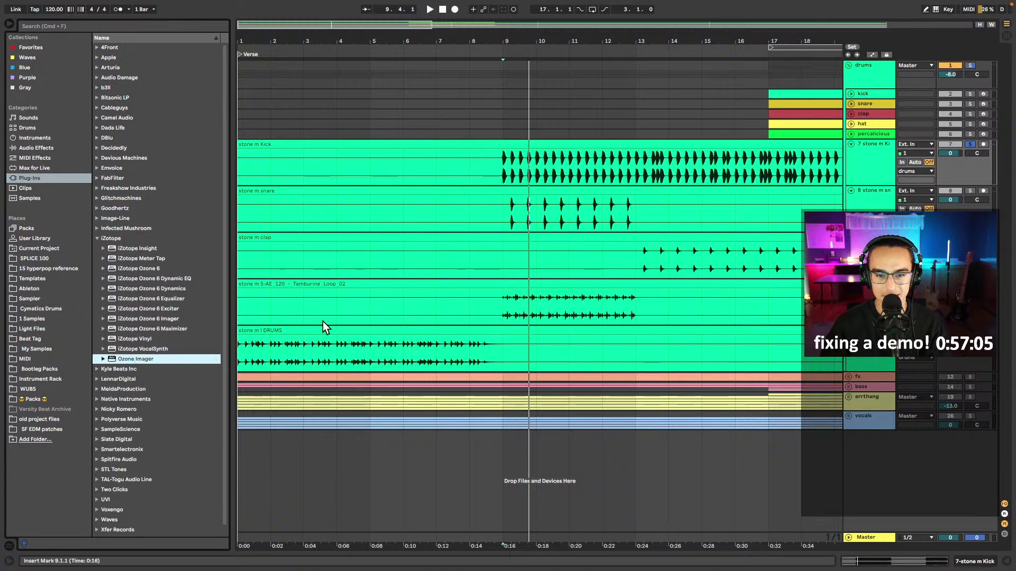
pyautogui.moveTo(439, 168); pyautogui.dragTo(448, 158)
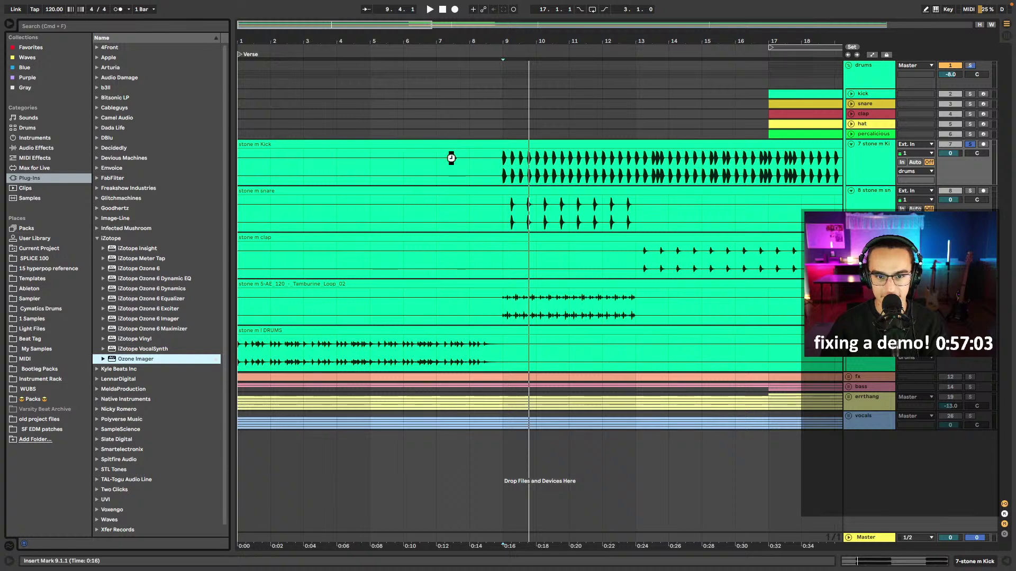
# - Check the kick's stereo image in Ozone Imager's vectorscope during playback, and close the plug-in window
pyautogui.click(33, 455)
pyautogui.press('space')
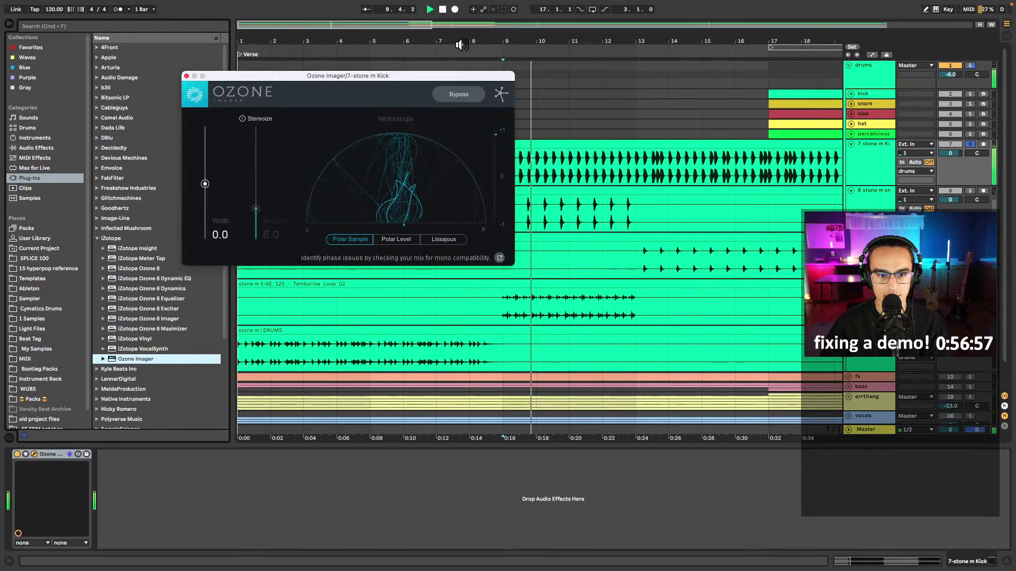
pyautogui.press('space')
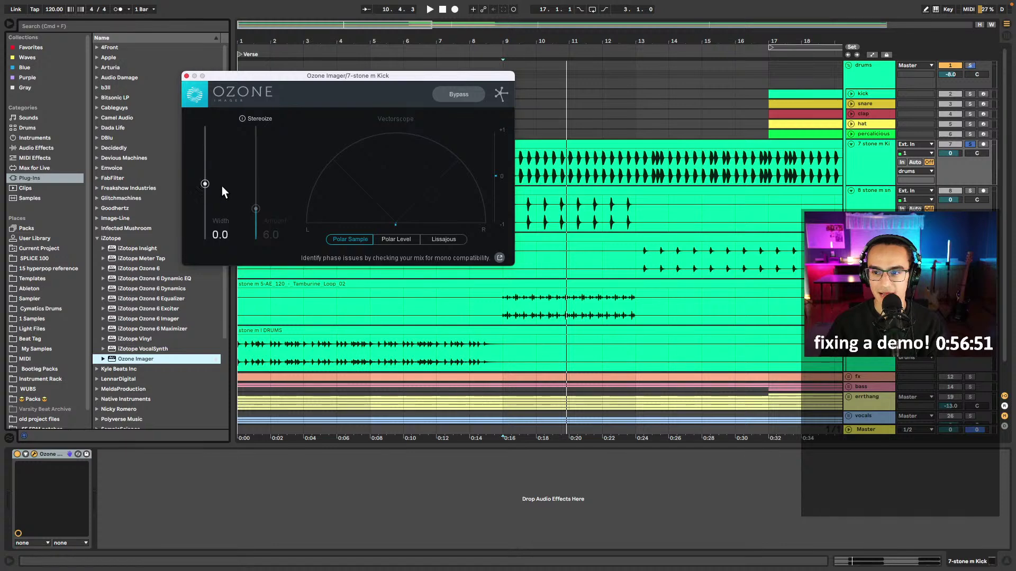
pyautogui.click(186, 76)
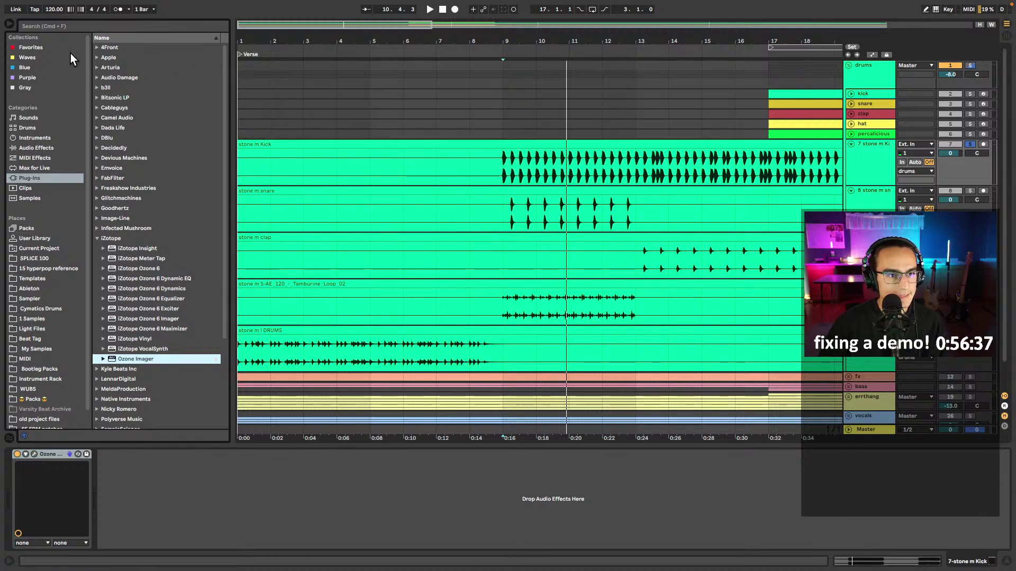
# - Add a Utility with 0% width to the Kick track and place it before Ozone Imager
pyautogui.click(31, 47)
pyautogui.moveTo(121, 117); pyautogui.dragTo(116, 503)
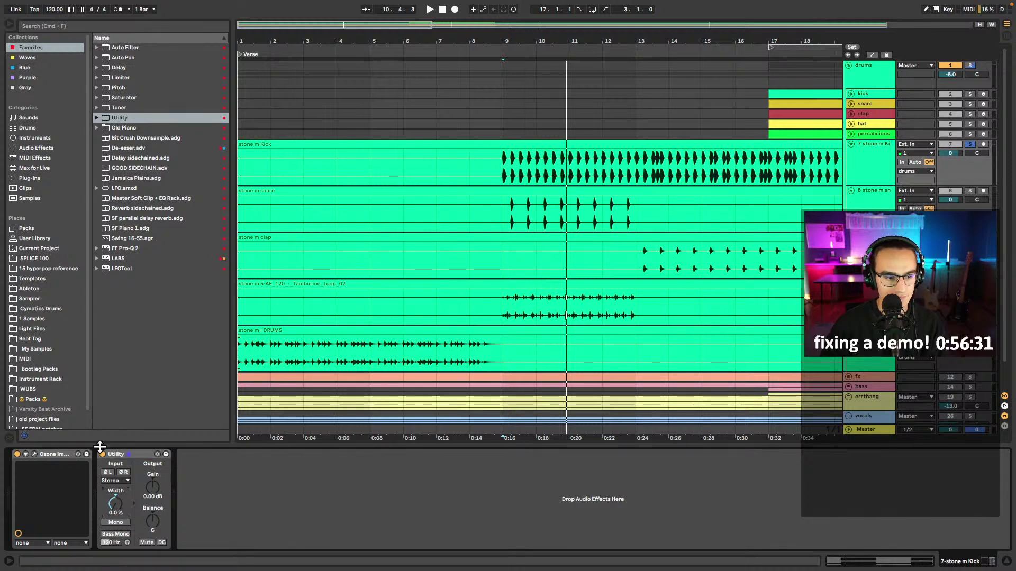
pyautogui.moveTo(62, 456); pyautogui.dragTo(236, 480)
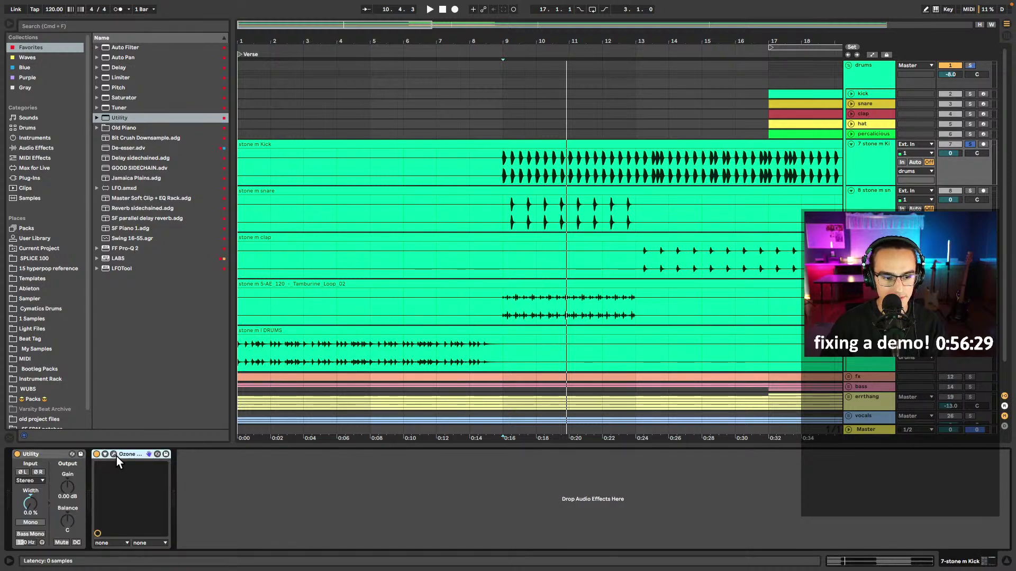
# - Replay the kick through the Utility to recheck its stereo image in Ozone Imager, and close the plug-in window
pyautogui.click(113, 455)
pyautogui.press('space')
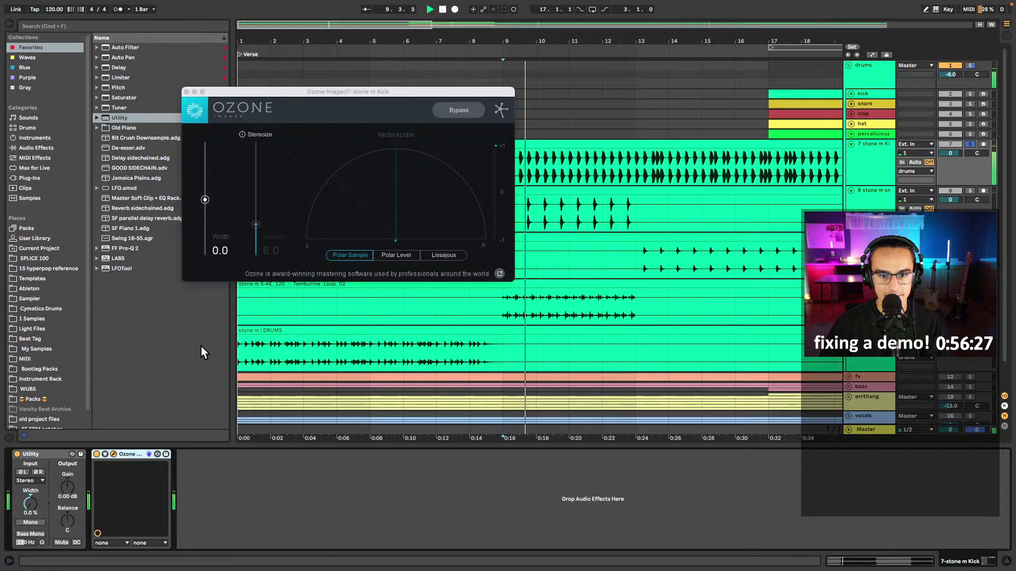
pyautogui.click(186, 92)
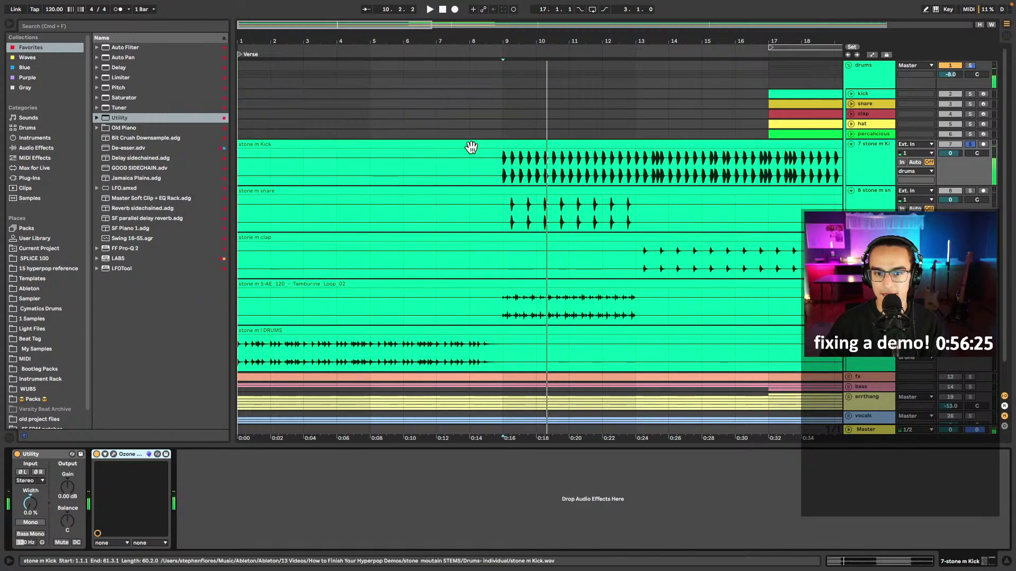
# - Turn off the Kick track's solo and select its first hit, from 9.1.1 to 9.2.1
pyautogui.click(503, 165)
pyautogui.press('+')
pyautogui.press('+')
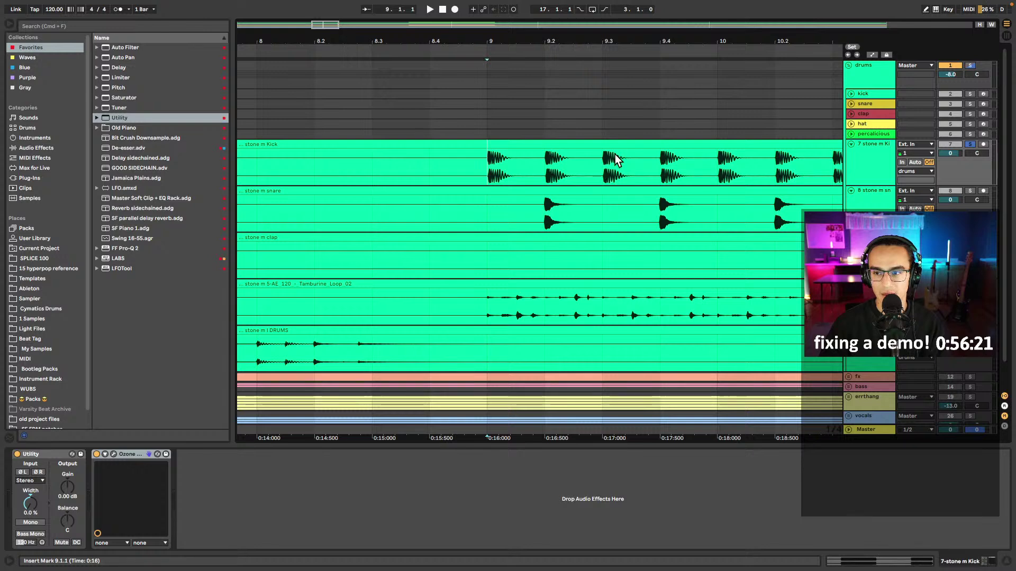
pyautogui.click(851, 166)
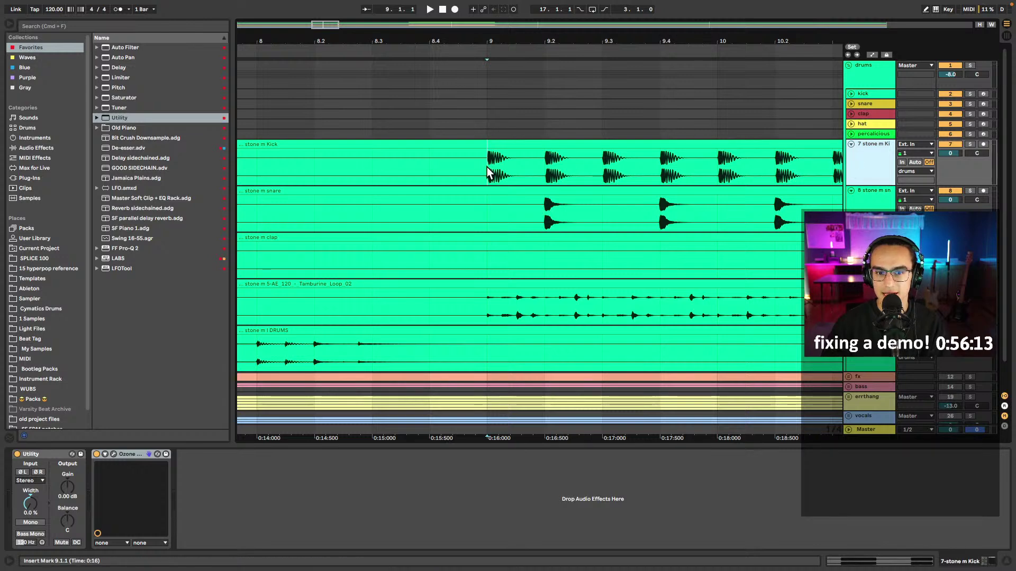
pyautogui.moveTo(489, 164); pyautogui.dragTo(545, 177)
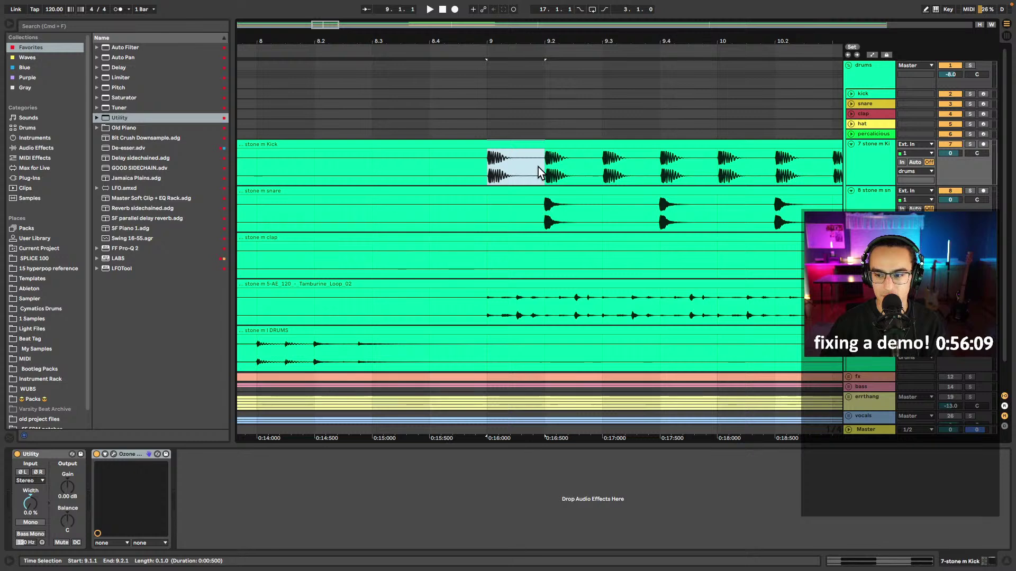
pyautogui.click(859, 167)
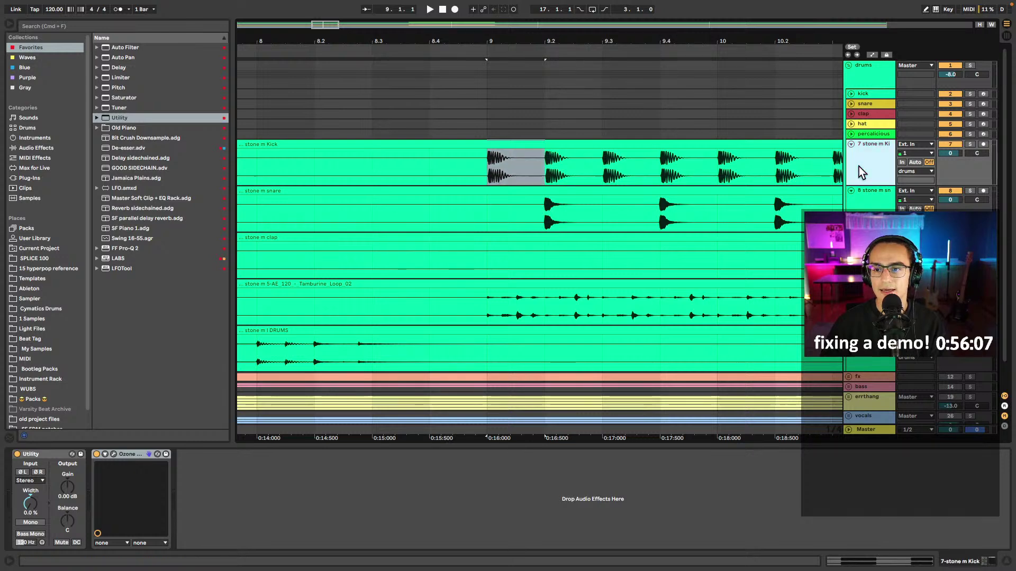
# - Insert a MIDI track below the stone m Kick track and load Better Sampler.adg onto it
pyautogui.press('super+shift+t')
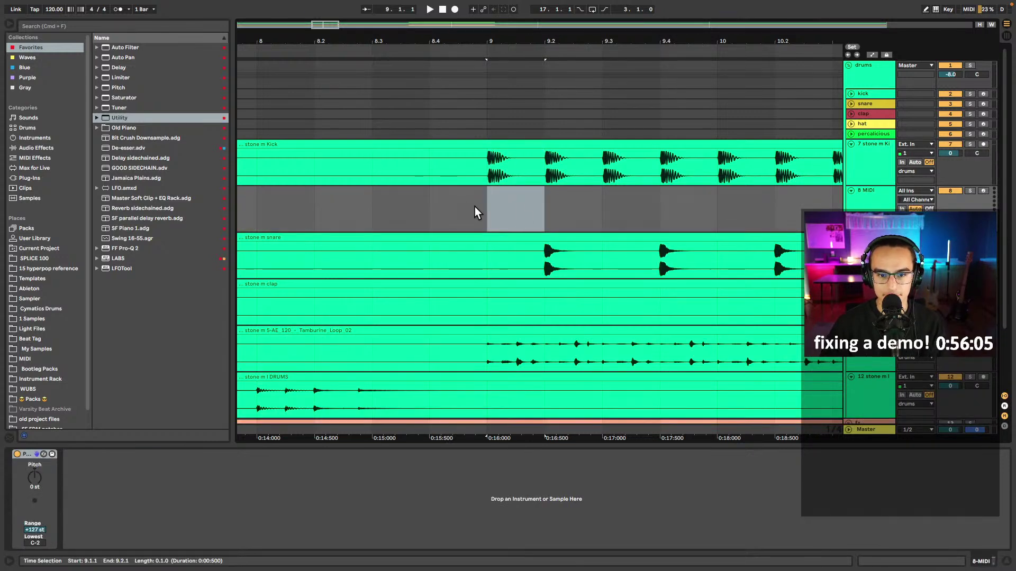
pyautogui.click(492, 217)
pyautogui.click(454, 504)
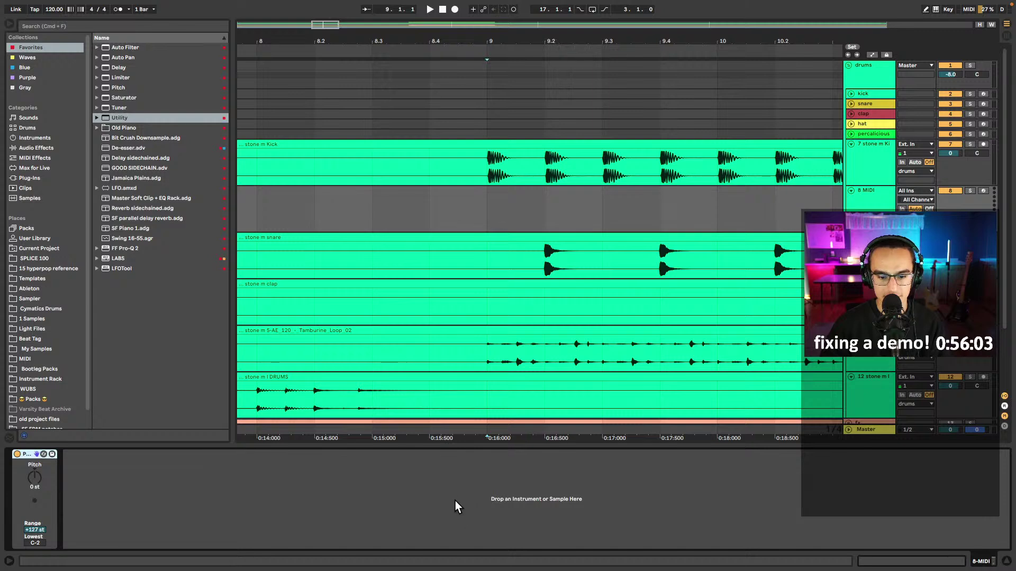
pyautogui.rightClick(461, 500)
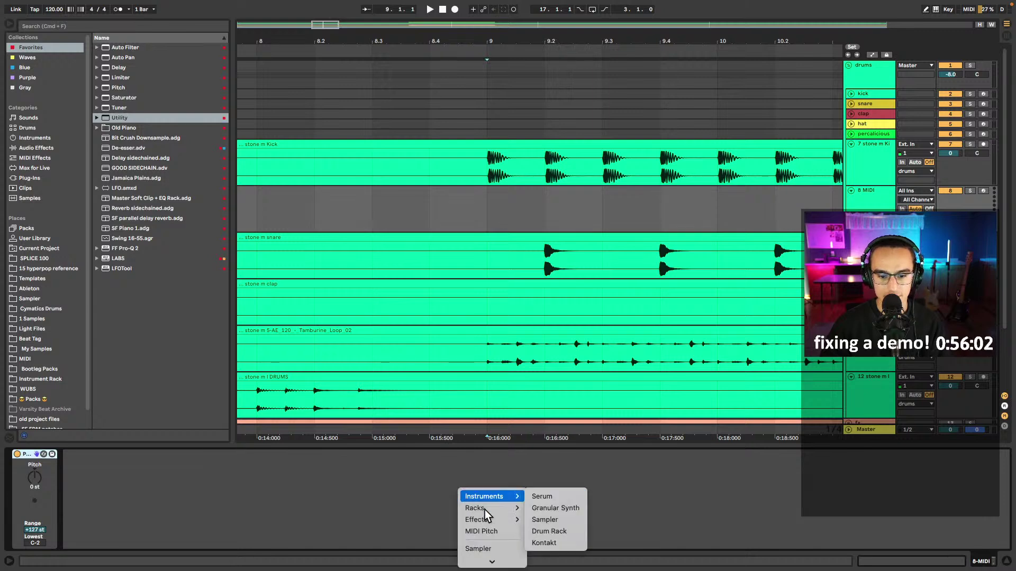
pyautogui.click(545, 519)
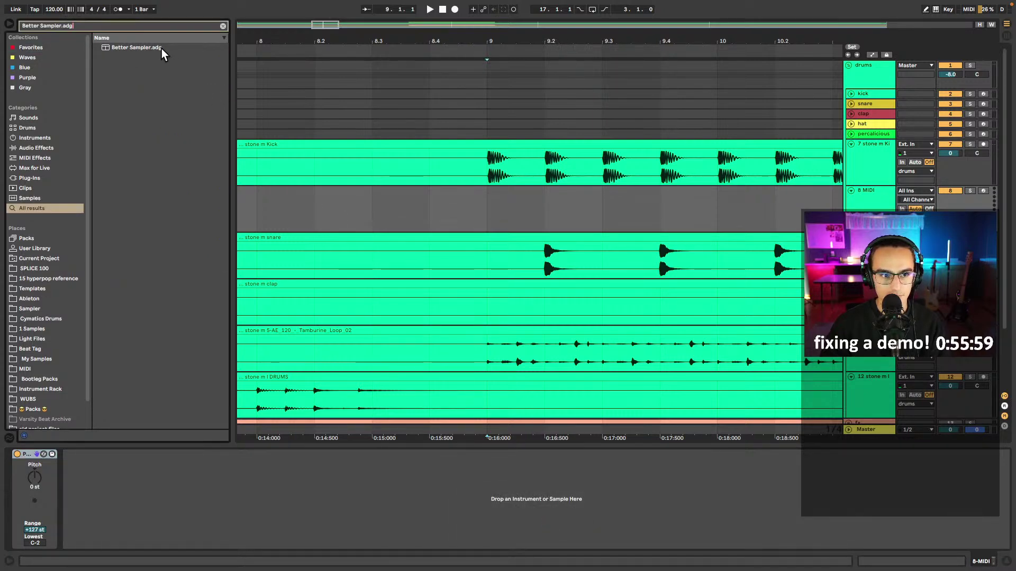
pyautogui.doubleClick(162, 48)
# - Load the separated first kick hit, from 9.1.1 to 9.2.1, into the new track's sampler as its sample
pyautogui.moveTo(485, 170); pyautogui.dragTo(305, 489)
pyautogui.click(527, 203)
pyautogui.click(376, 454)
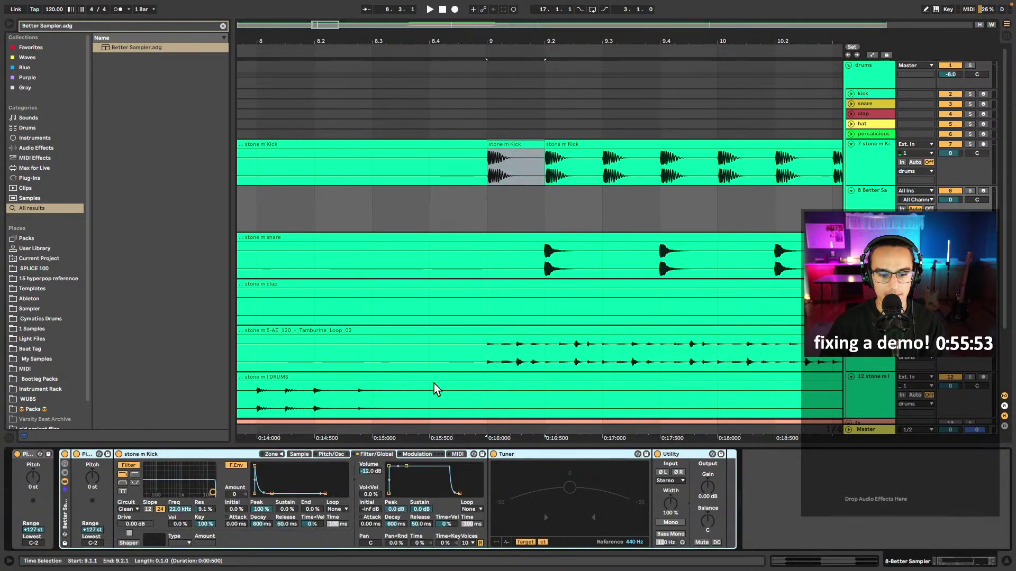
# - Create a four-bar MIDI clip from bar 9 to bar 13 on the Better Sampler track and open its note editor
pyautogui.moveTo(491, 212); pyautogui.dragTo(713, 211)
pyautogui.hotkey('ctrl', 'shift', 'm')
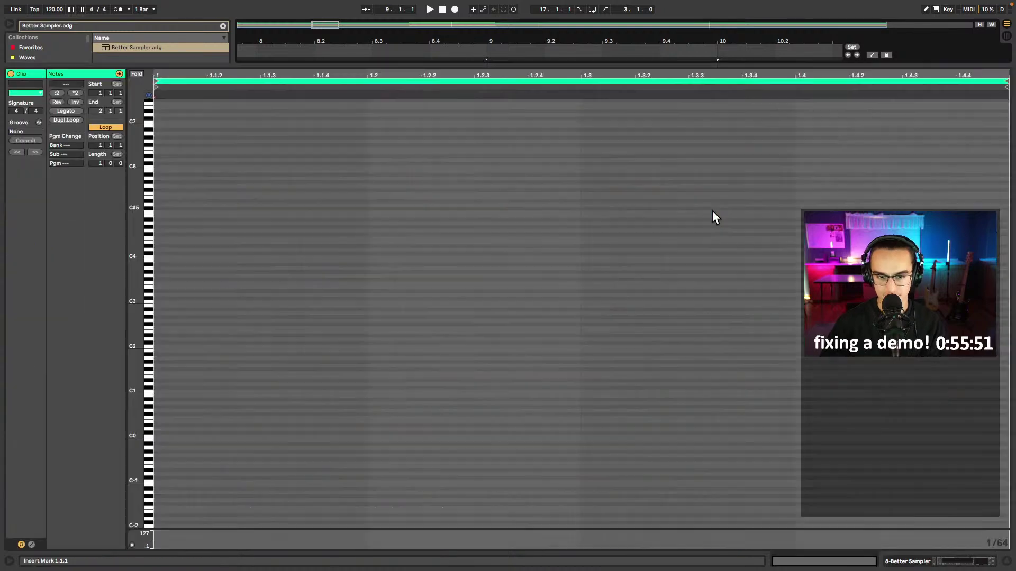
pyautogui.hotkey('shift', 'tab')
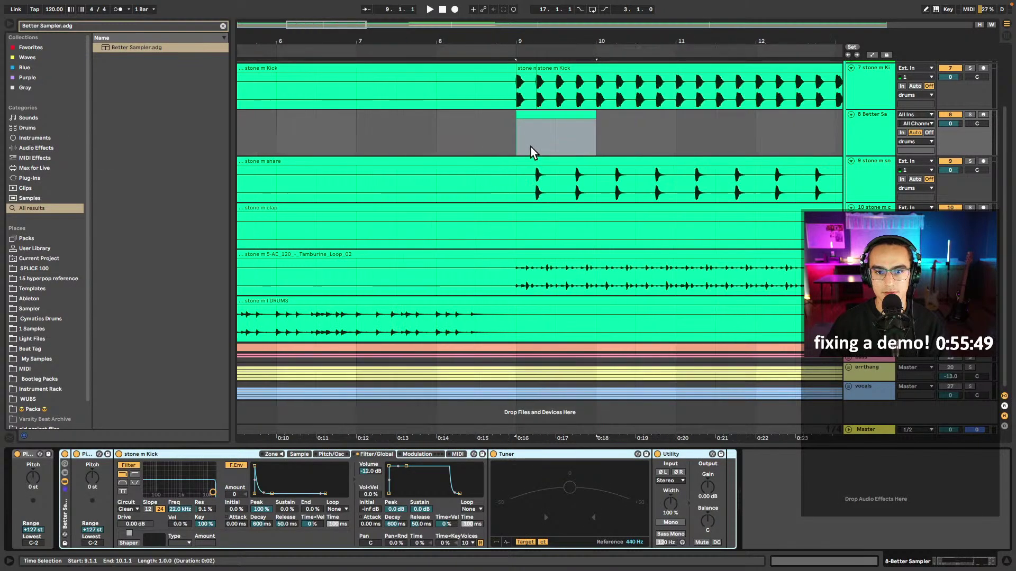
pyautogui.doubleClick(306, 137)
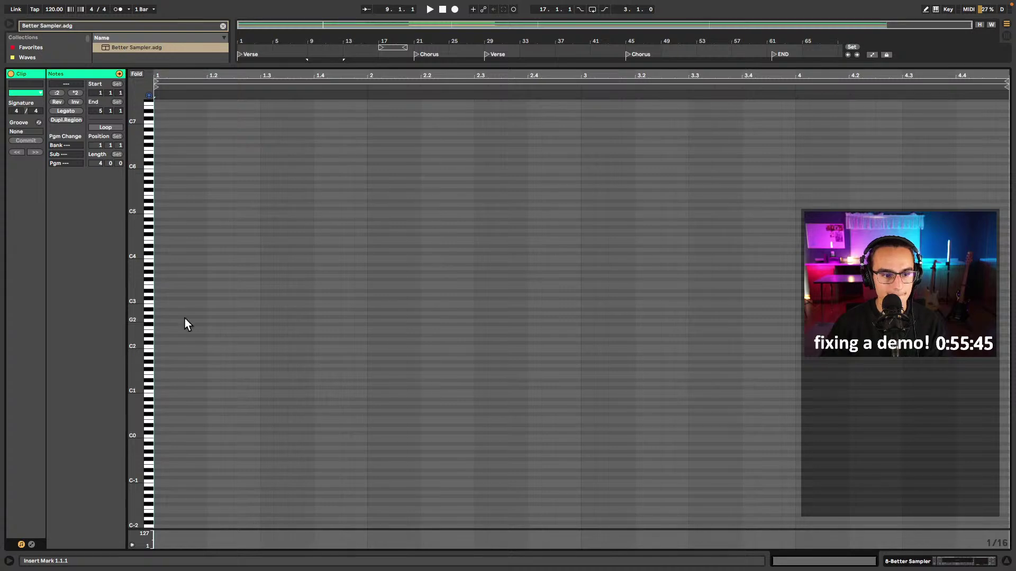
# - Program a C3 note on every beat across all four bars of the MIDI clip, and return to the device view
pyautogui.doubleClick(160, 303)
pyautogui.doubleClick(213, 299)
pyautogui.press('Down')
pyautogui.hotkey('ctrl', 'a')
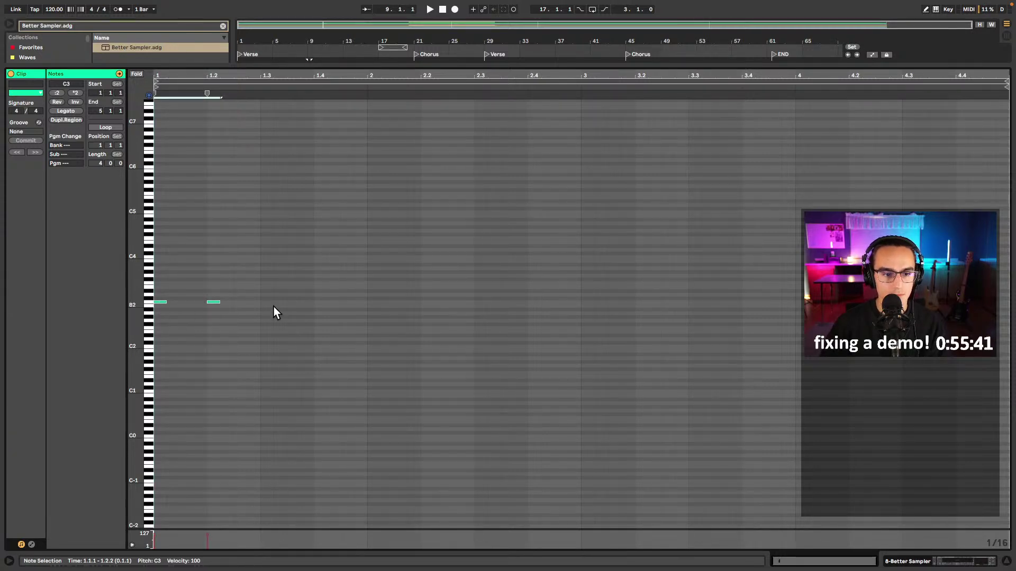
pyautogui.click(261, 300)
pyautogui.hotkey('ctrl', 'v')
pyautogui.hotkey('ctrl', 'a')
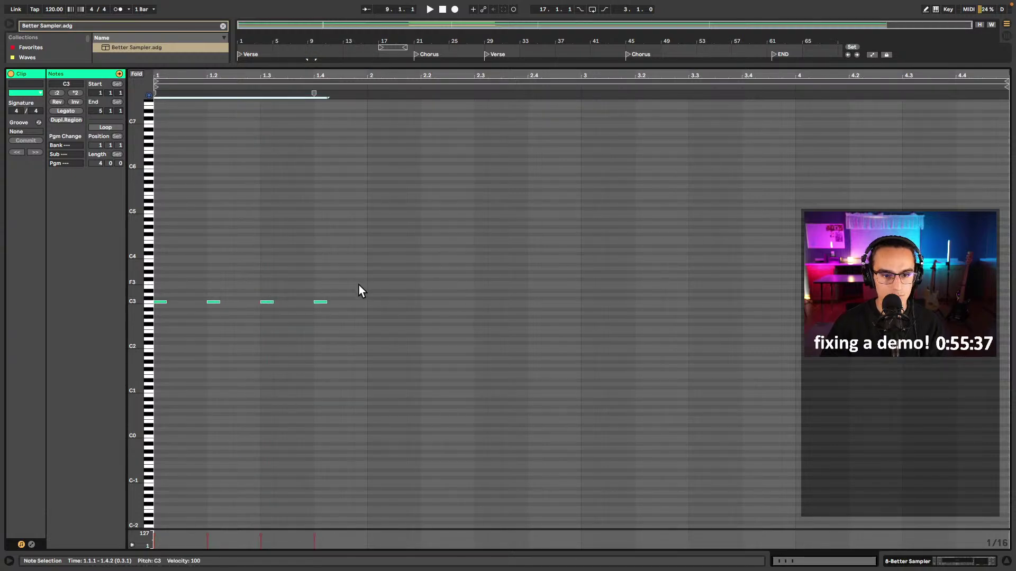
pyautogui.hotkey('ctrl', 'd')
pyautogui.hotkey('shift', 'Tab')
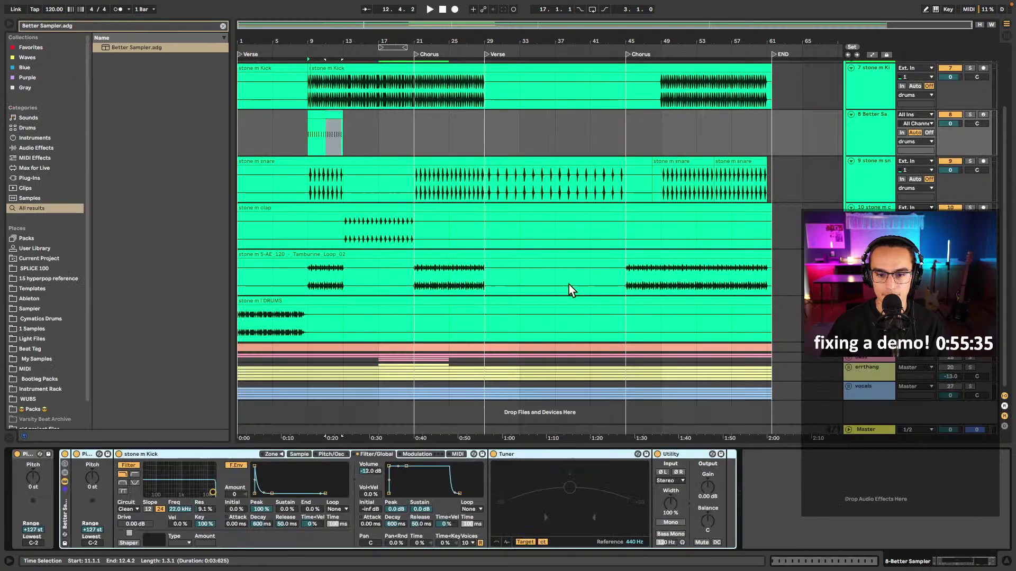
# - Play the start of the programmed kick pattern and rename the Better Sampler track to KICK
pyautogui.click(314, 129)
pyautogui.scroll(3, 316, 128)
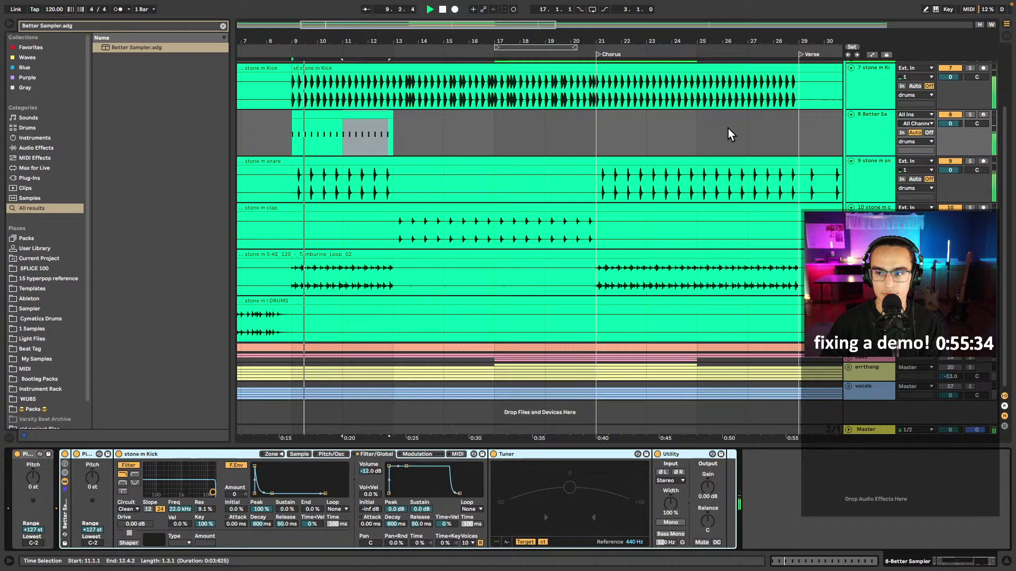
pyautogui.click(862, 130)
pyautogui.hotkey('ctrl', 'r')
pyautogui.write('KIC')
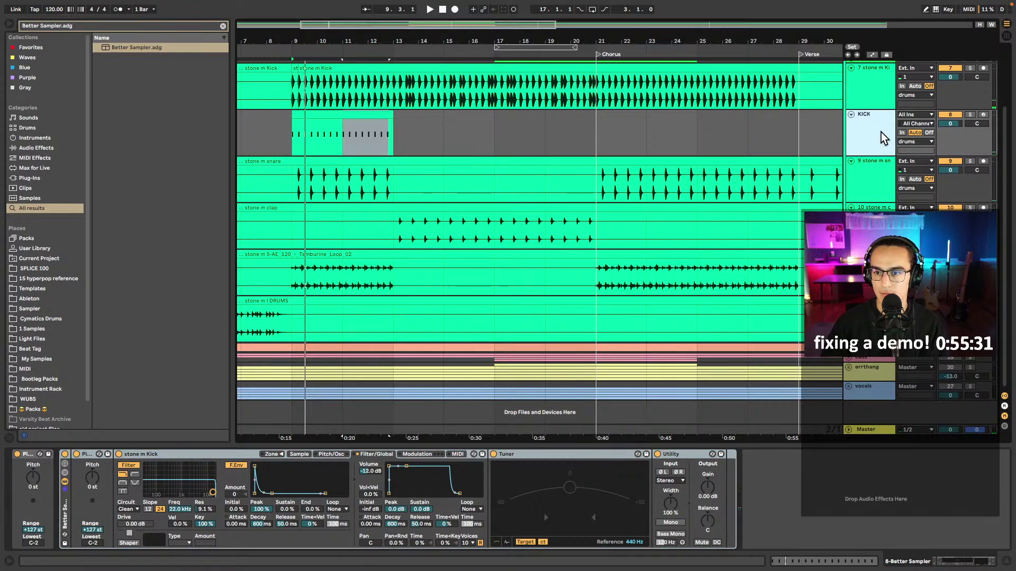
pyautogui.write('K')
pyautogui.press('Return')
# - Solo the KICK track and audition its MIDI clip from 9.1.1
pyautogui.click(319, 144)
pyautogui.press('s')
pyautogui.press('space')
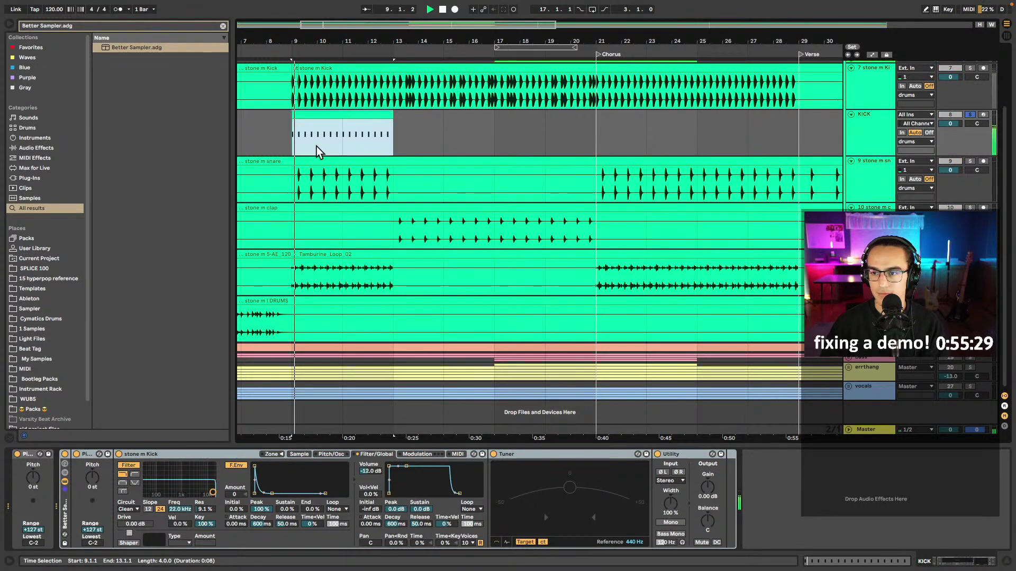
pyautogui.scroll(3, 309, 142)
pyautogui.press('space')
# - Check the Utility on the original Kick track, turn on Mono in the KICK track's Utility, and play it from 9.3.1
pyautogui.click(341, 136)
pyautogui.click(313, 105)
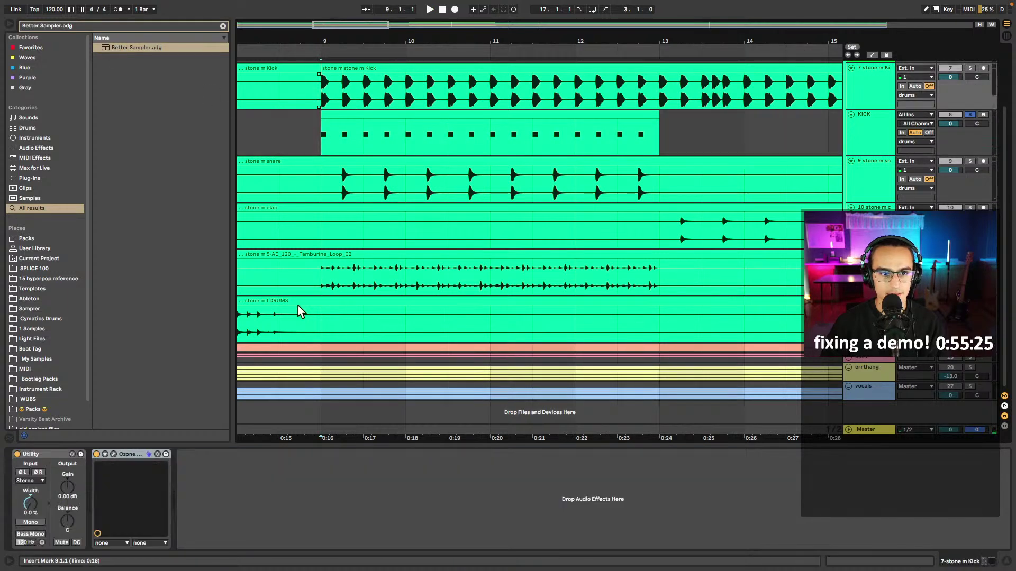
pyautogui.click(48, 455)
pyautogui.click(363, 147)
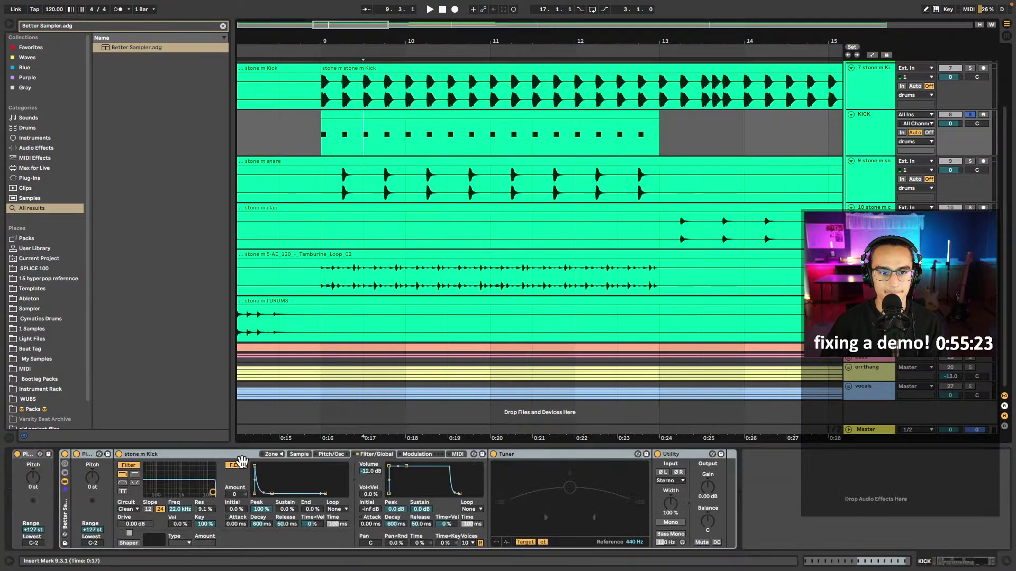
pyautogui.click(677, 523)
pyautogui.press('space')
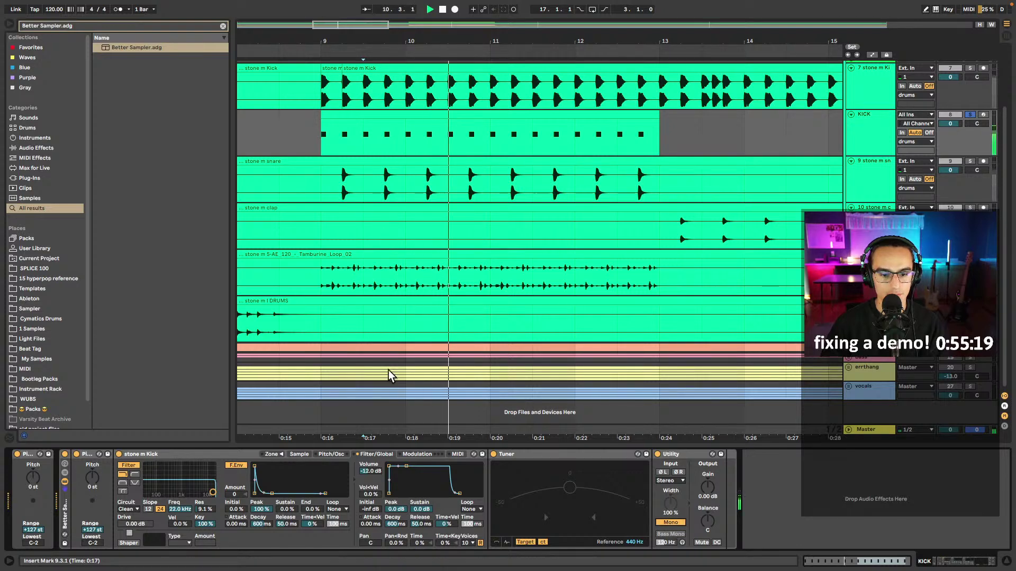
pyautogui.click(770, 500)
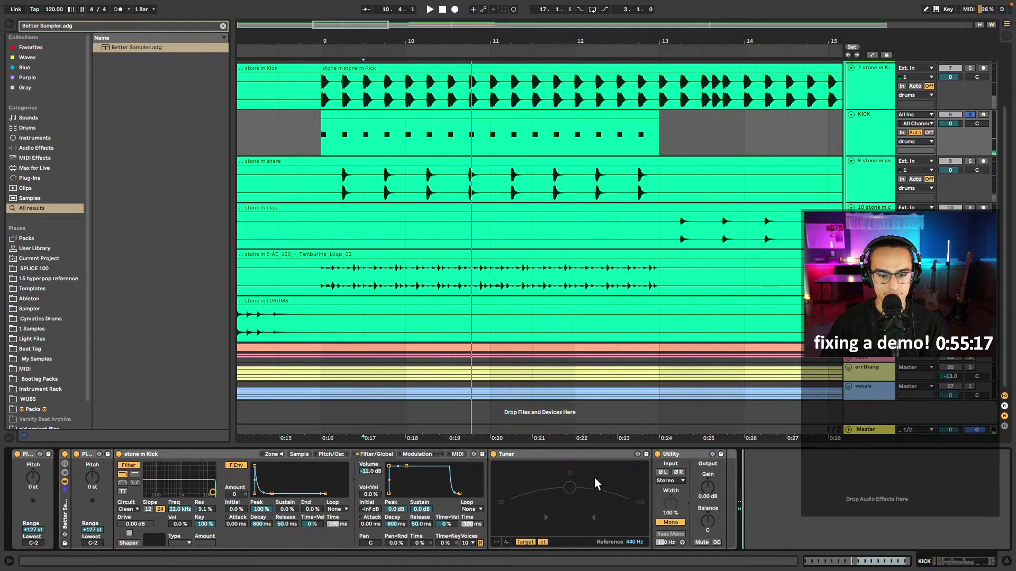
# - Compare the first KICK note, from 9.1.1 to 9.1.2, with the original kick hit's waveform above it
pyautogui.click(398, 518)
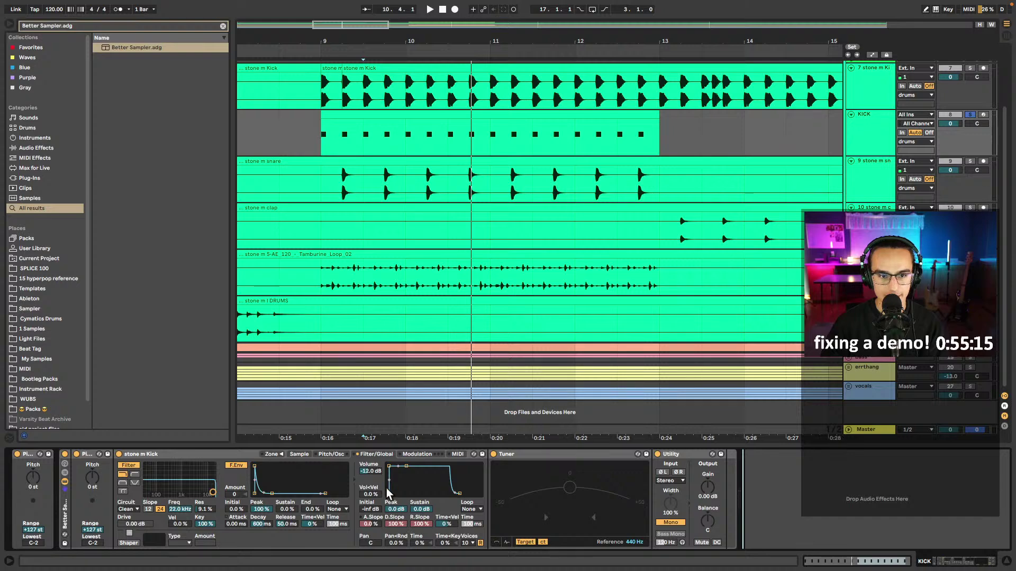
pyautogui.scroll(3, 332, 134)
pyautogui.scroll(5, 332, 134)
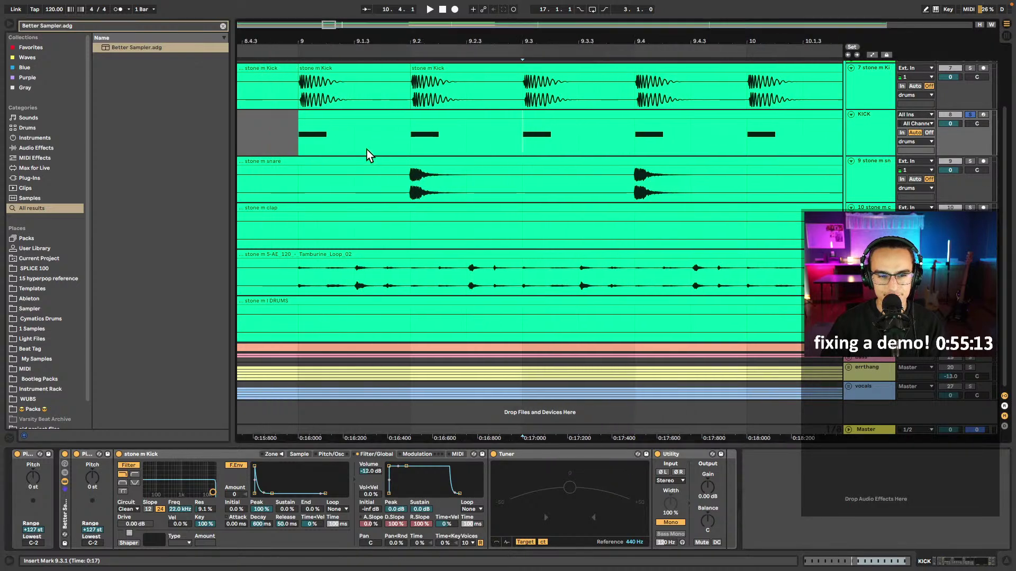
pyautogui.scroll(3, 387, 104)
pyautogui.moveTo(358, 140); pyautogui.dragTo(364, 139)
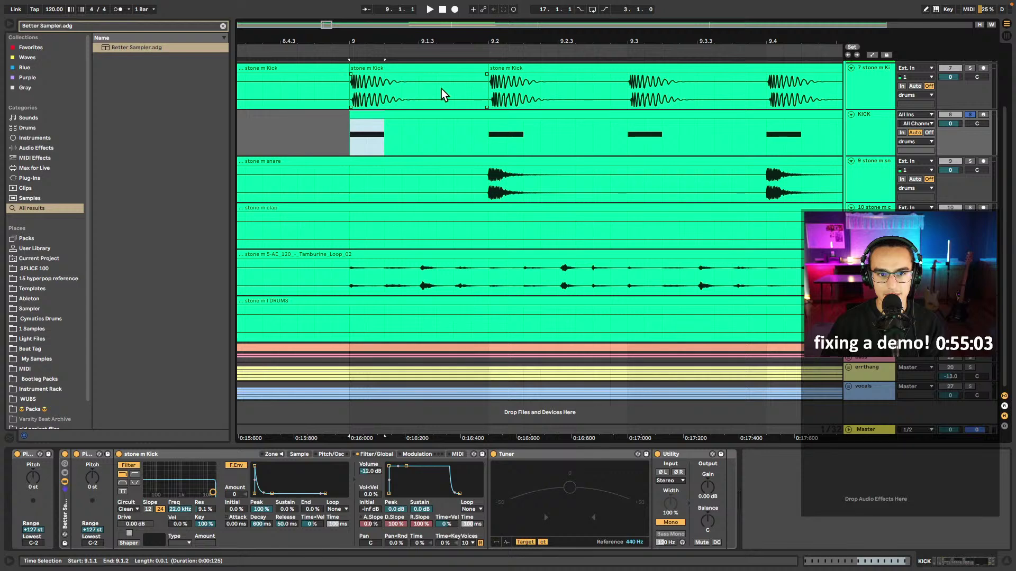
pyautogui.moveTo(348, 90); pyautogui.dragTo(454, 99)
pyautogui.moveTo(381, 136); pyautogui.dragTo(355, 139)
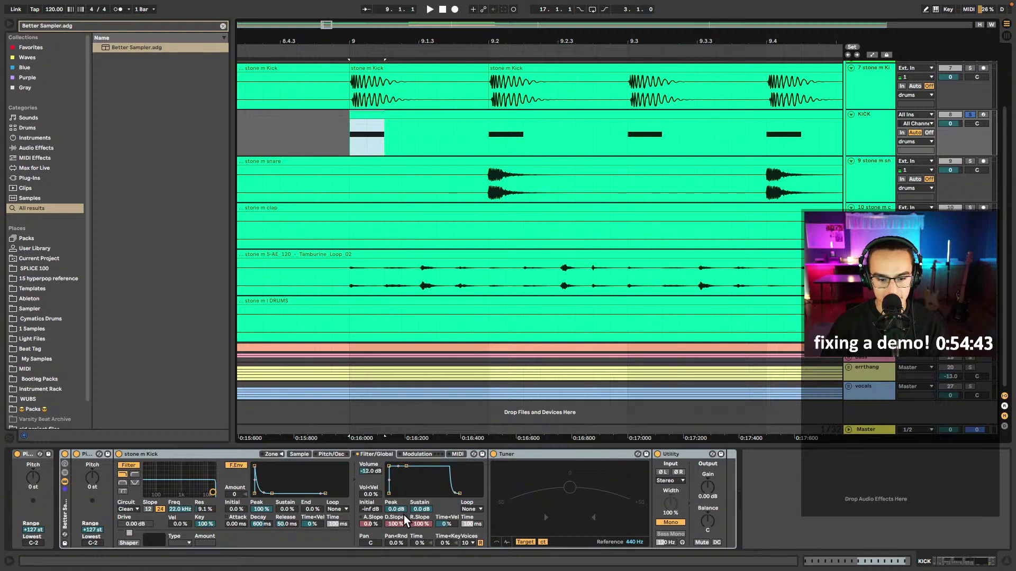
# - Lower the KICK sampler's volume envelope sustain to -inf dB and set its decay to 125 ms
pyautogui.moveTo(415, 466); pyautogui.dragTo(398, 538)
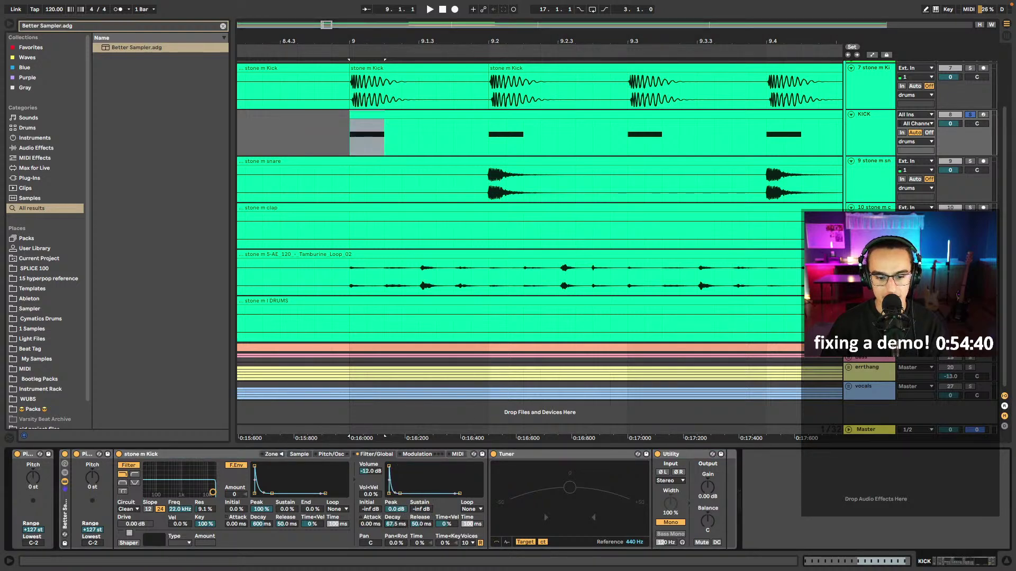
pyautogui.rightClick(395, 524)
pyautogui.click(395, 523)
pyautogui.write('12')
pyautogui.write('5')
pyautogui.press('Return')
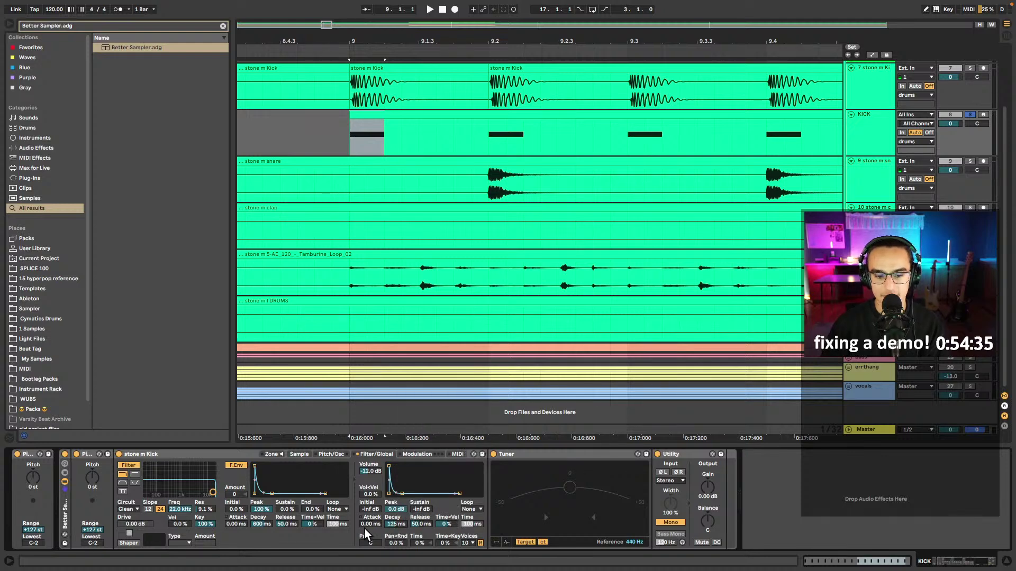
# - Reduce the volume envelope's decay slope and compare the shortened KICK with the original kick by soloing each during playback
pyautogui.moveTo(396, 481)
pyautogui.moveTo(398, 526); pyautogui.dragTo(398, 555)
pyautogui.press('space')
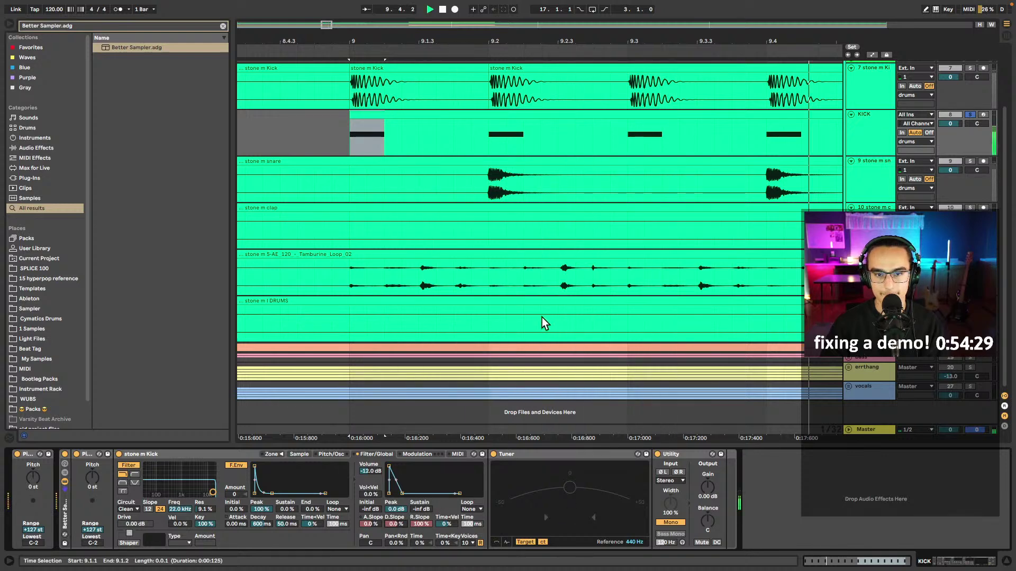
pyautogui.click(970, 68)
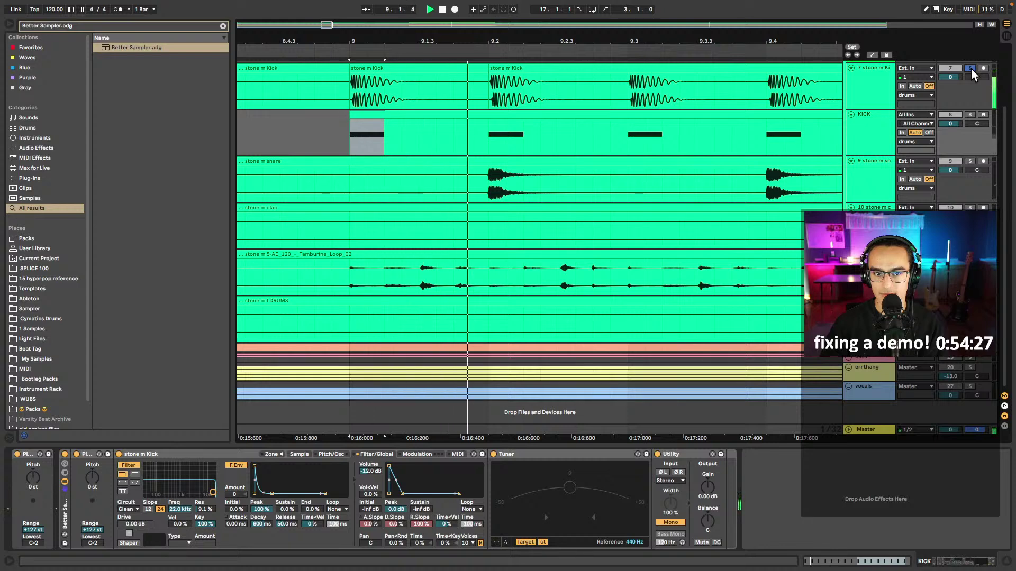
pyautogui.click(969, 116)
pyautogui.press('space')
# - Bend the decay slope further into negative values and raise the KICK Utility's gain to 12.0 dB during playback
pyautogui.moveTo(401, 527)
pyautogui.mouseDown()
pyautogui.moveTo(401, 540)
pyautogui.moveTo(397, 531)
pyautogui.mouseUp()
pyautogui.press('space')
pyautogui.moveTo(701, 497); pyautogui.dragTo(709, 487)
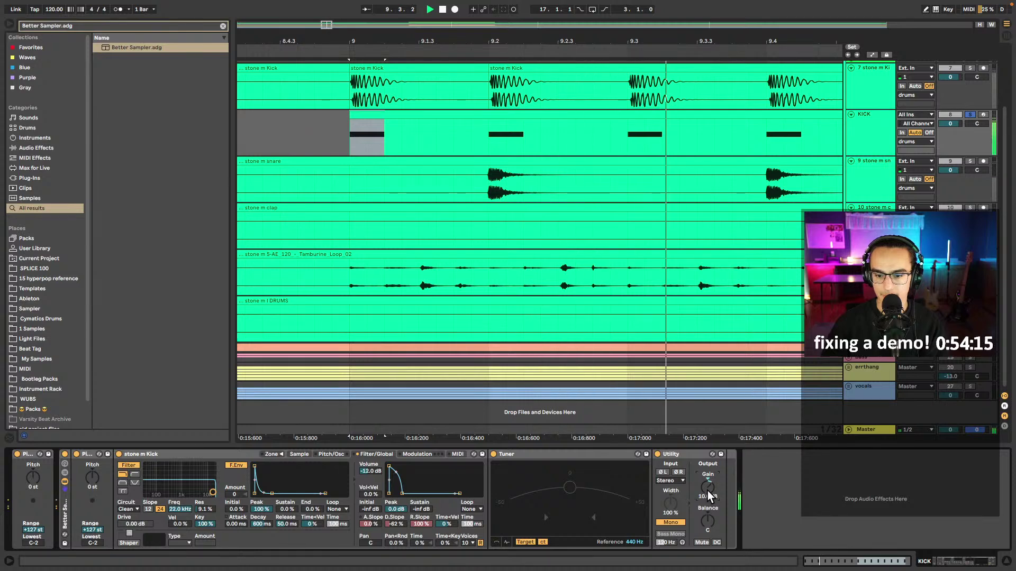
# - Solo the original kick and the KICK track in turn to compare them, and turn the solo off
pyautogui.click(970, 69)
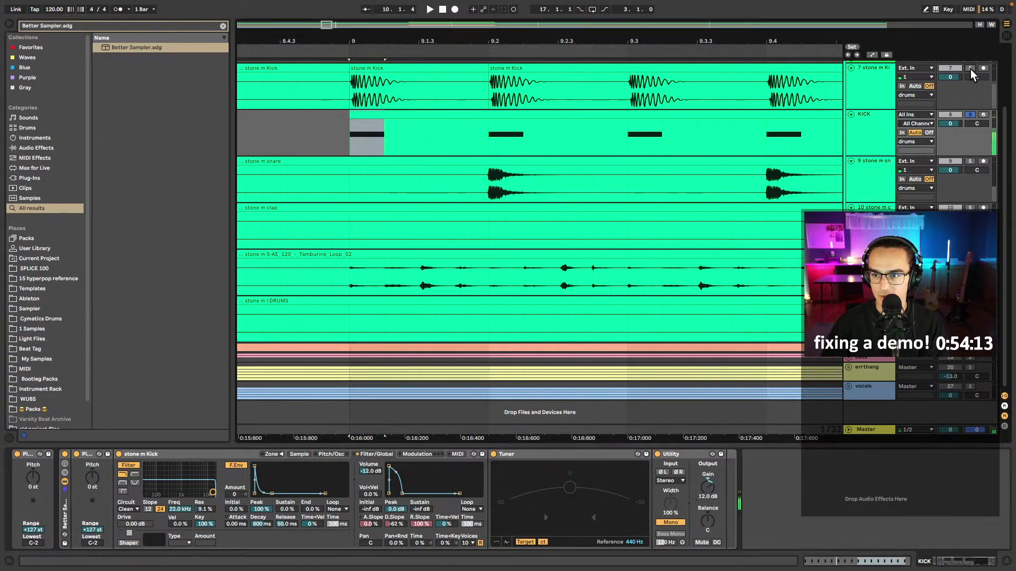
pyautogui.click(972, 115)
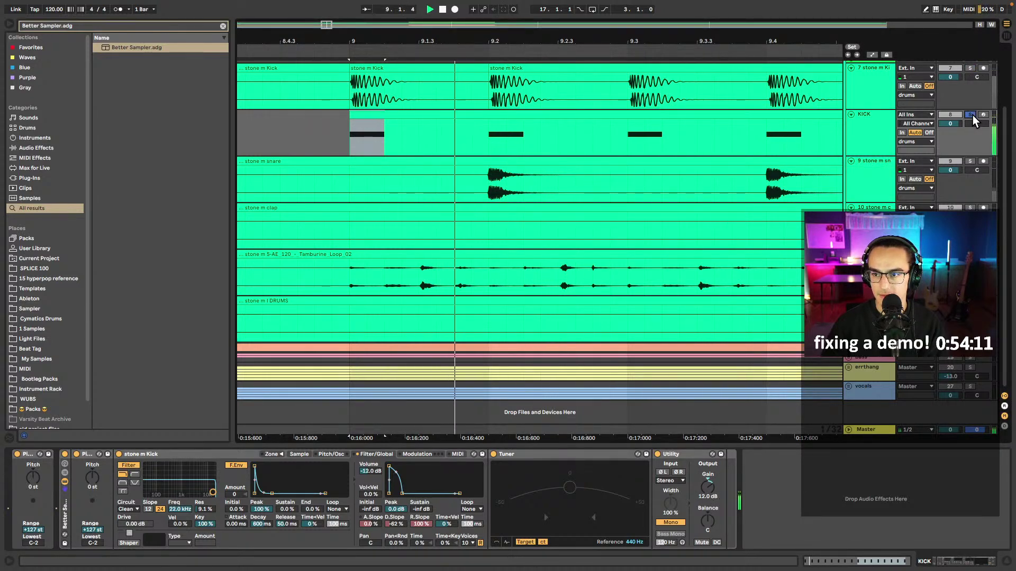
pyautogui.press('space')
pyautogui.click(972, 116)
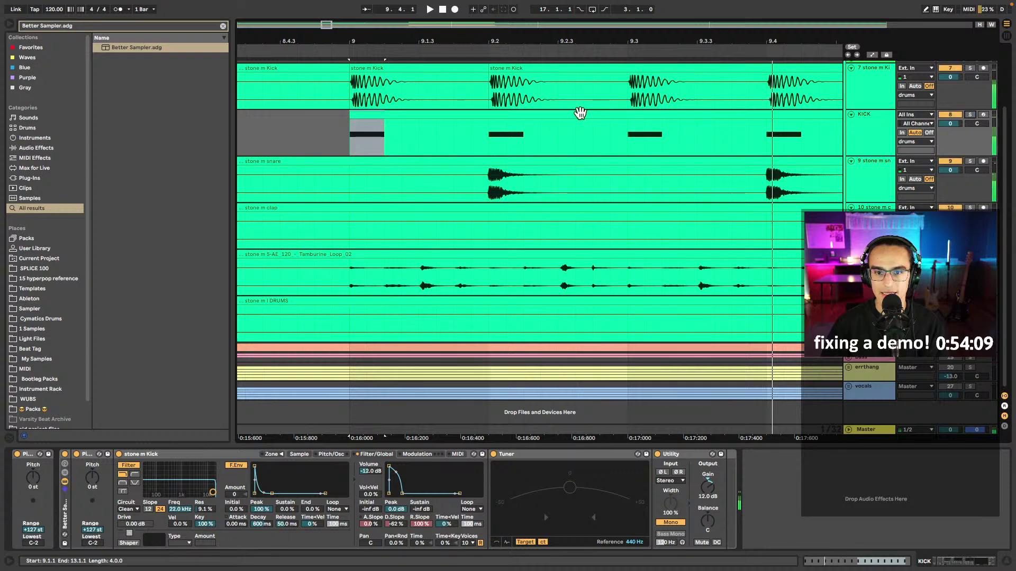
# - Duplicate the four-bar KICK clip to fill bars 13 to 17
pyautogui.scroll(-10, 580, 113)
pyautogui.hscroll(5, 576, 135)
pyautogui.click(420, 114)
pyautogui.hotkey('ctrl', 'd')
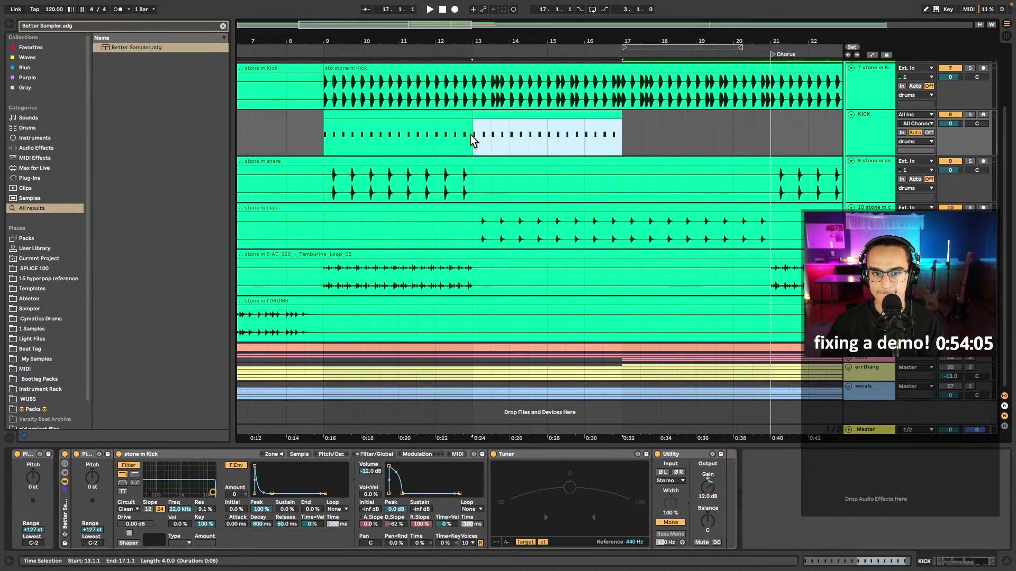
# - Deactivate and fold the original stone m Kick track, and place the insert marker at 9.1.1 on the KICK track
pyautogui.scroll(-5, 473, 133)
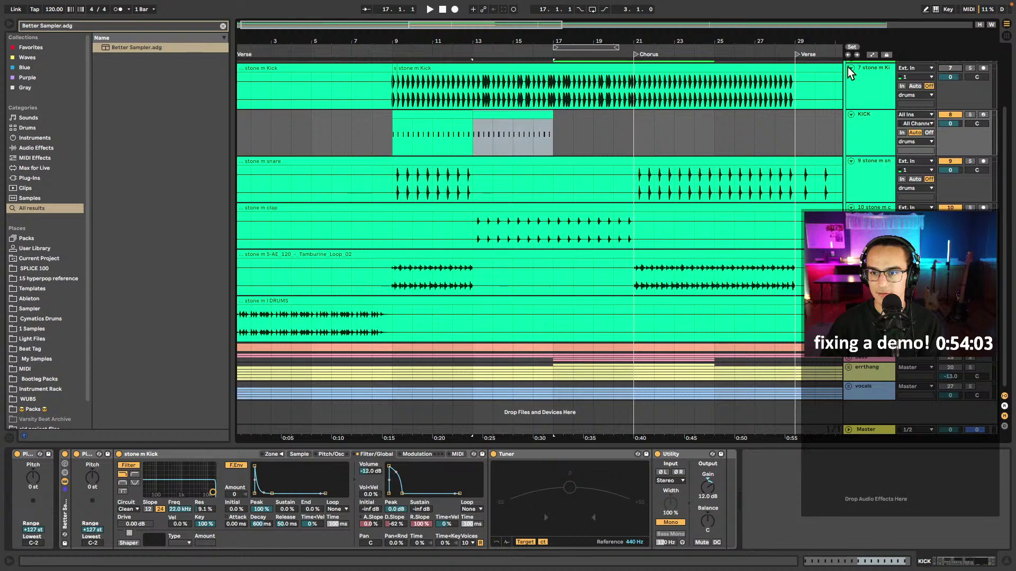
pyautogui.click(851, 68)
pyautogui.click(378, 110)
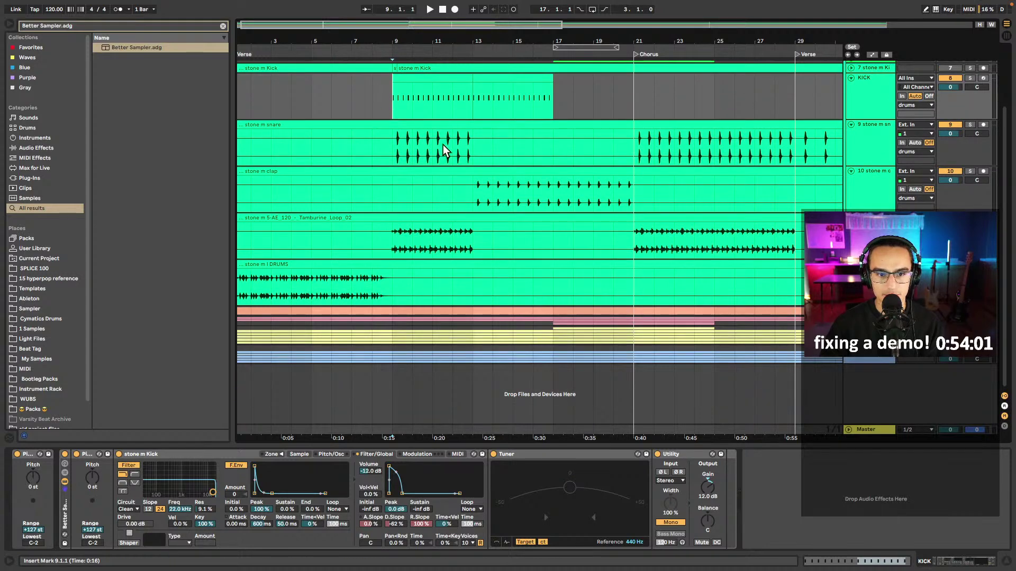
# - Solo the stone m snare track, audition it from 9.1.1, and split its clip at that point
pyautogui.click(387, 151)
pyautogui.press('space')
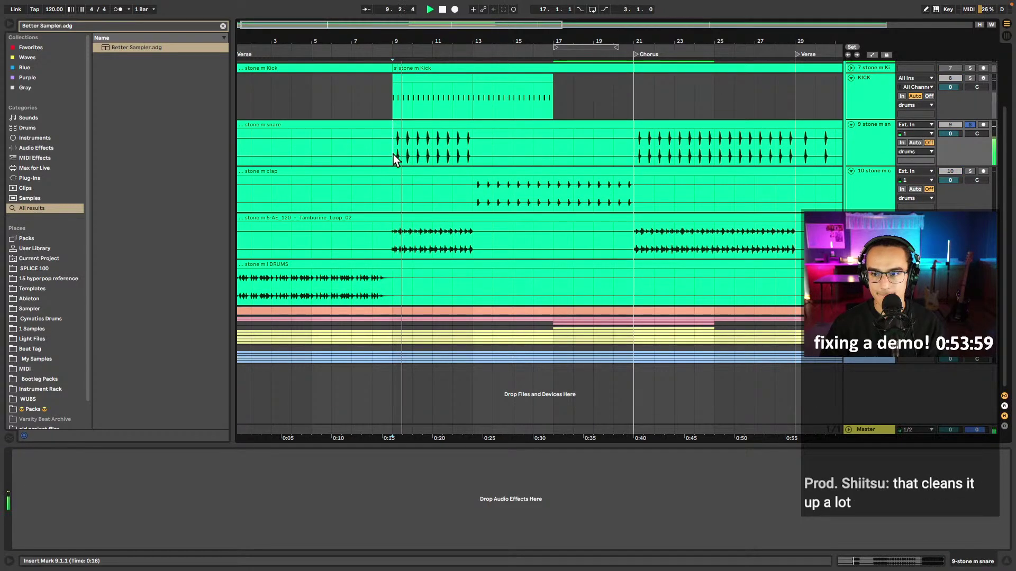
pyautogui.press('space')
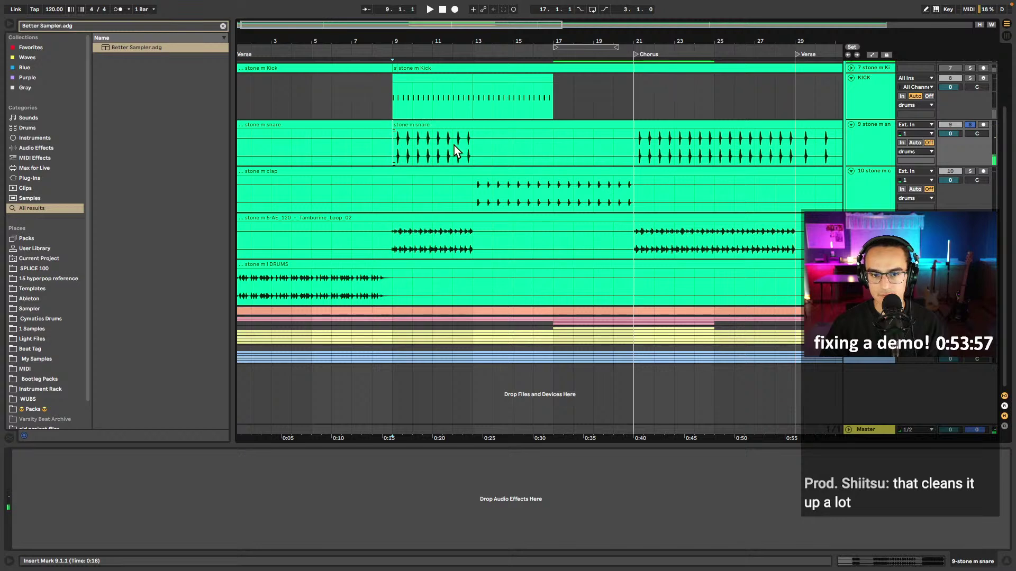
# - Delete the stone m snare audio before bar 9 and split the remaining clip at bar 13
pyautogui.click(385, 131)
pyautogui.click(390, 144)
pyautogui.click(400, 114)
# - Audition the KICK track soloed from 9.1.1, and play it again with the solo off
pyautogui.press('space')
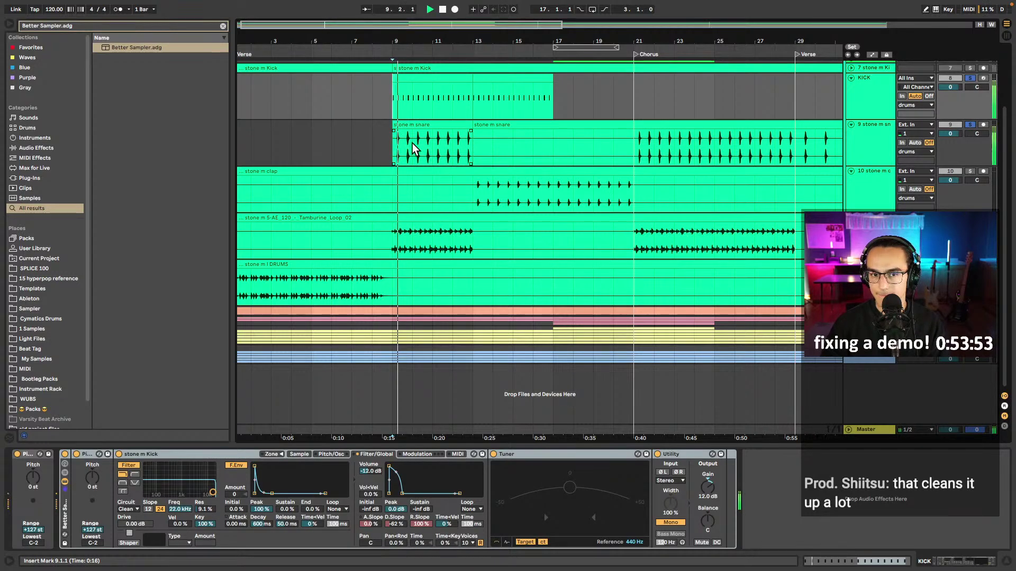
pyautogui.scroll(2, 410, 146)
pyautogui.click(970, 77)
pyautogui.press('space')
pyautogui.press('space')
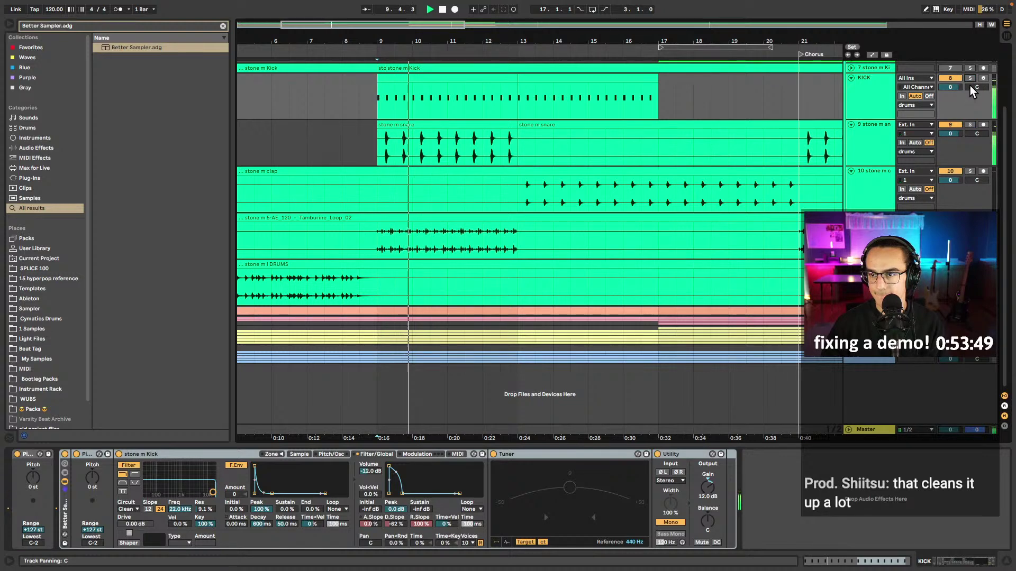
pyautogui.press('space')
# - Solo the stone m snare track and split out its first hit, from 9.2.1 to 9.3.1, as a separate clip
pyautogui.click(970, 124)
pyautogui.scroll(5, 365, 146)
pyautogui.moveTo(463, 154); pyautogui.dragTo(488, 158)
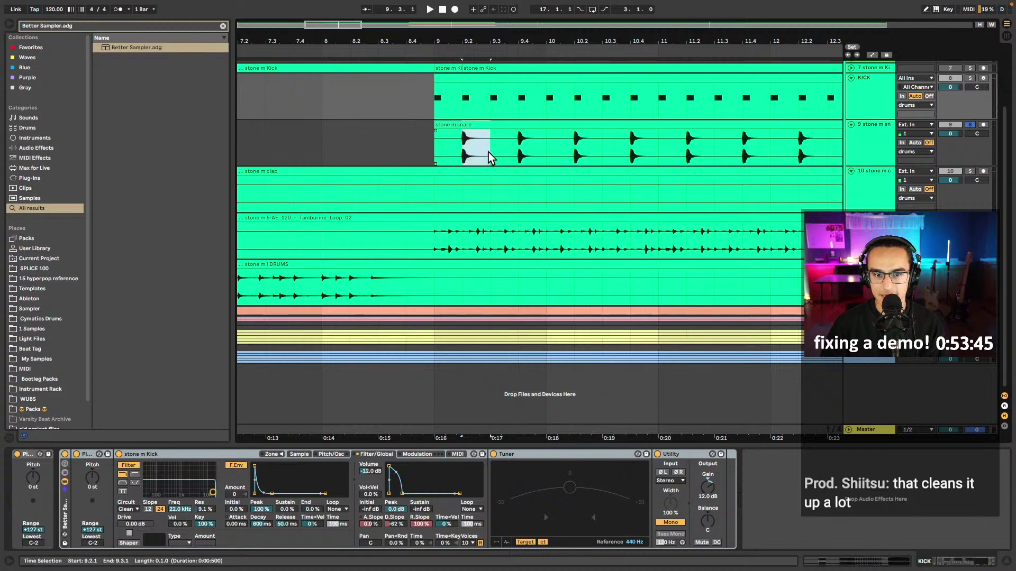
pyautogui.press('super+e')
pyautogui.hscroll(2, 545, 140)
pyautogui.click(536, 125)
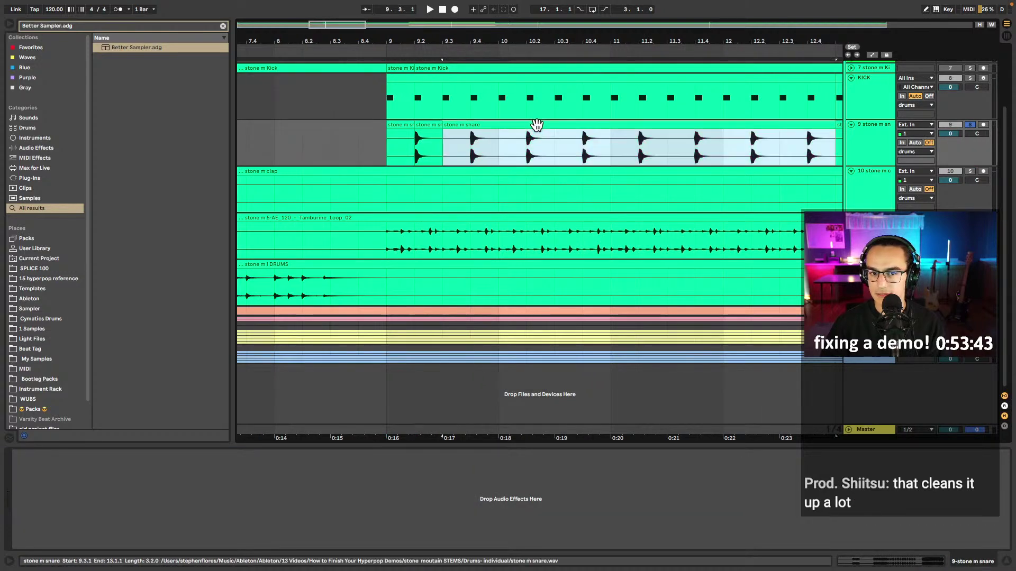
pyautogui.click(502, 138)
pyautogui.hscroll(2, 492, 138)
# - Insert a MIDI track below stone m snare and load Better Sampler on it with the isolated snare hit as its sample
pyautogui.click(859, 145)
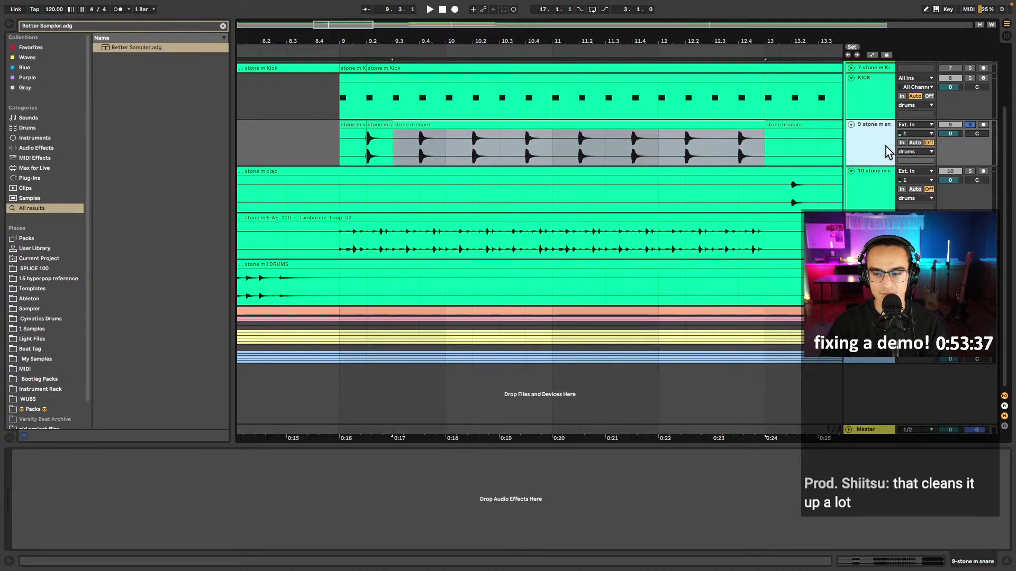
pyautogui.hotkey('ctrl', 'shift', 't')
pyautogui.click(369, 204)
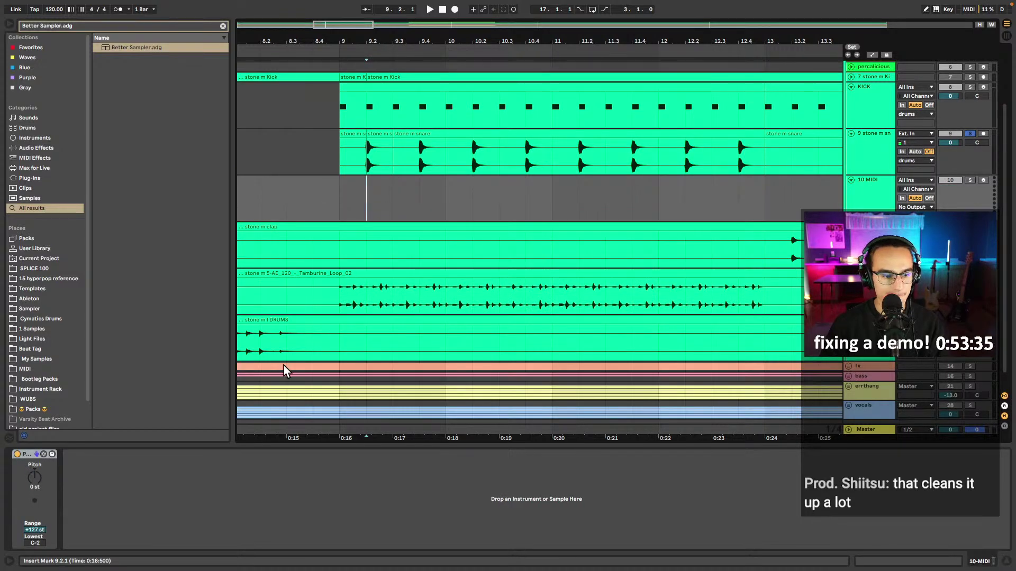
pyautogui.rightClick(315, 481)
pyautogui.moveTo(341, 487)
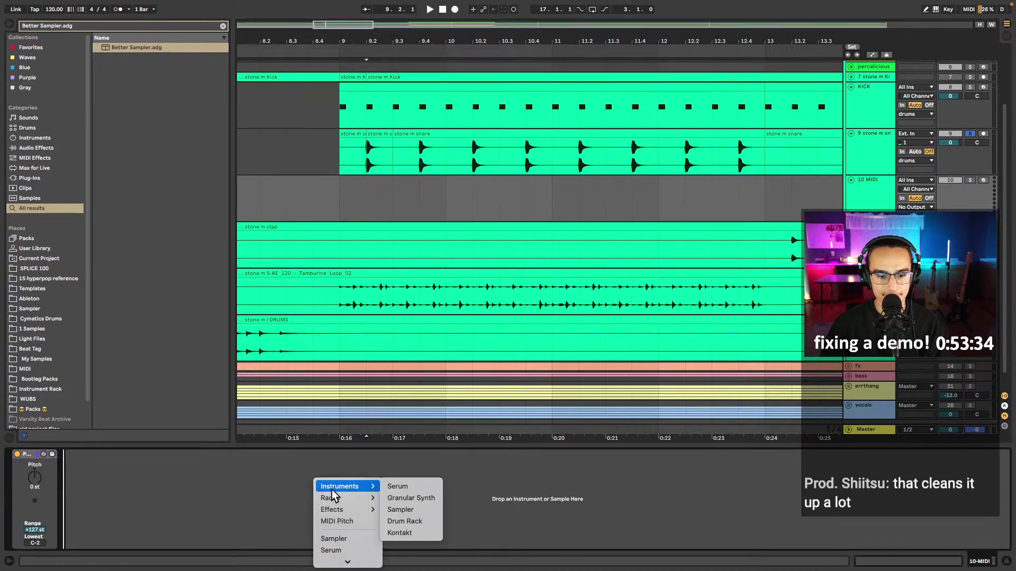
pyautogui.click(400, 509)
pyautogui.press('Down')
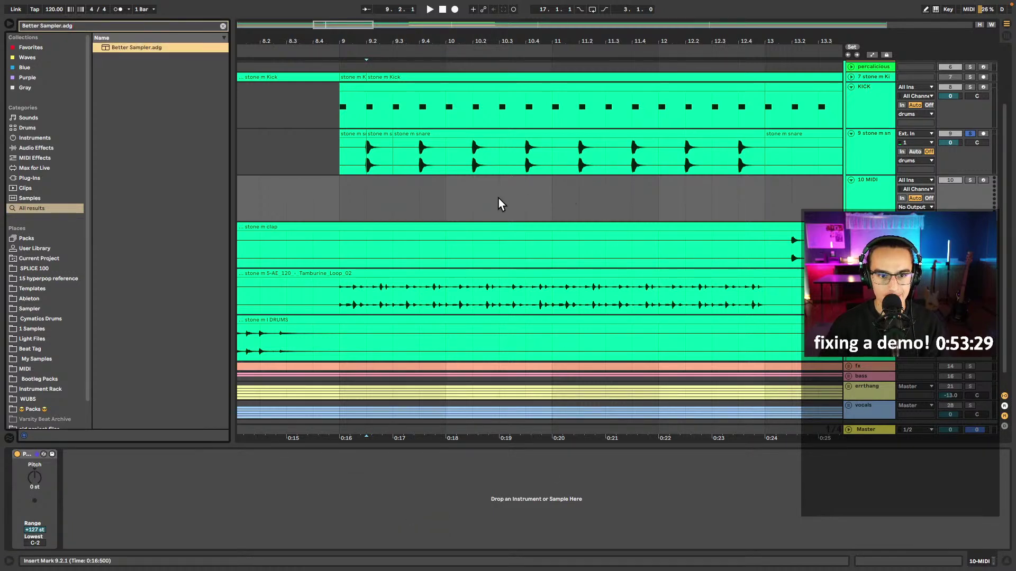
pyautogui.moveTo(369, 151); pyautogui.dragTo(315, 497)
# - Create a four-bar MIDI clip from 9.1.1 to 13.1.1 on the Better Sampler track and open it for editing
pyautogui.click(377, 201)
pyautogui.moveTo(352, 204); pyautogui.dragTo(751, 197)
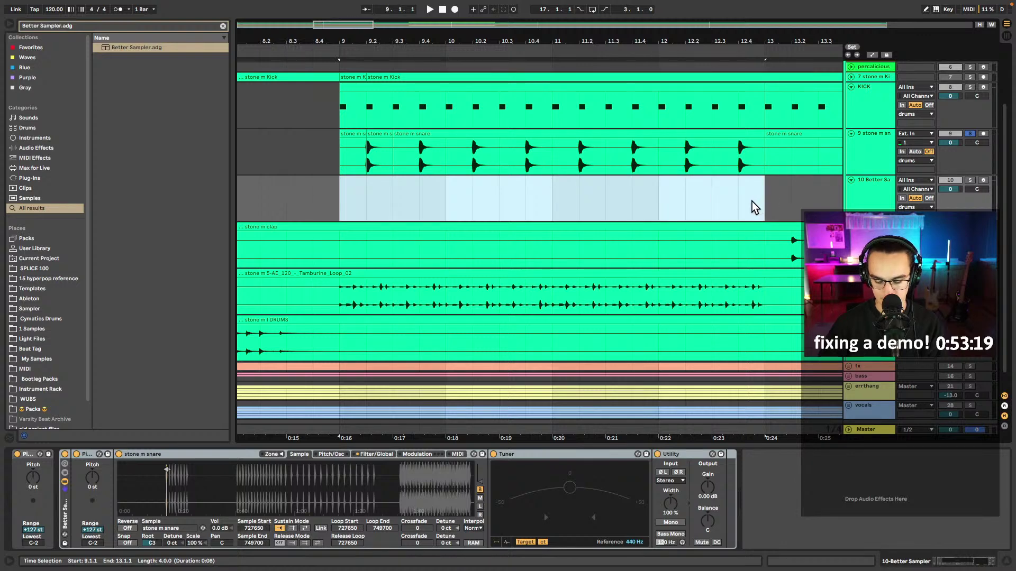
pyautogui.doubleClick(751, 202)
# - Draw a one-beat C3 note on beat 2 of the clip's first bar
pyautogui.press('b')
pyautogui.press('space')
pyautogui.press('space')
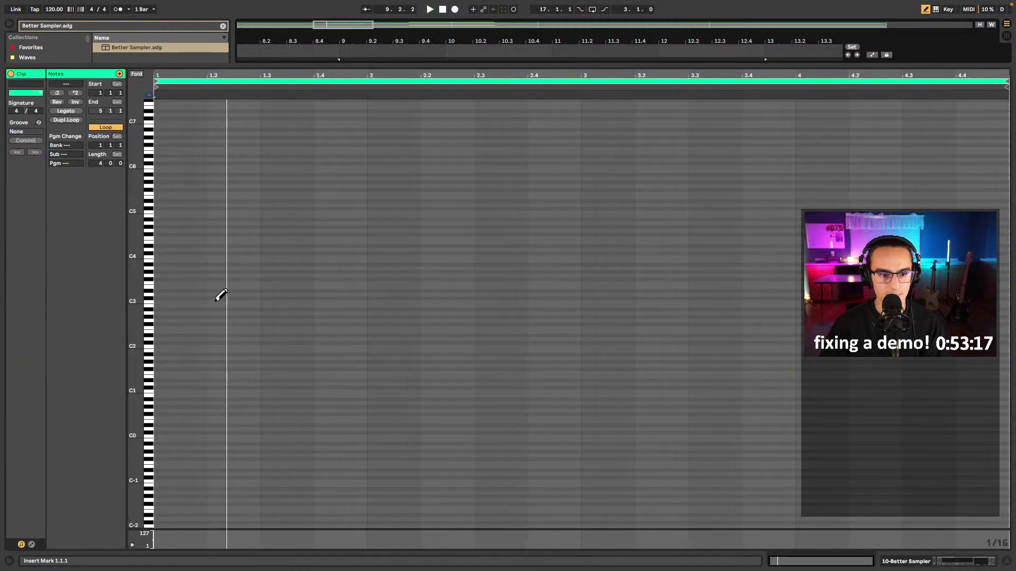
pyautogui.click(217, 301)
pyautogui.moveTo(217, 302)
pyautogui.mouseDown()
pyautogui.moveTo(259, 301)
pyautogui.moveTo(254, 274)
pyautogui.moveTo(242, 310)
pyautogui.mouseUp()
pyautogui.press('b')
# - Copy the C3 note so that it falls on beats 2 and 4 throughout the four-bar clip
pyautogui.press('super+c')
pyautogui.click(310, 289)
pyautogui.press('super+v')
pyautogui.press('super+a')
pyautogui.press('super+c')
pyautogui.click(420, 285)
pyautogui.press('super+v')
pyautogui.press('super+a')
pyautogui.click(635, 286)
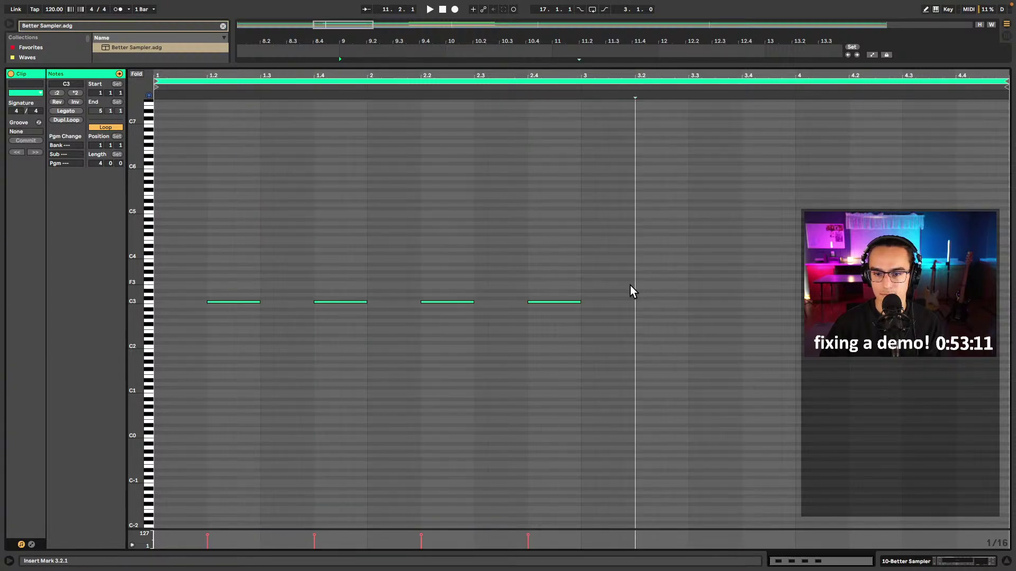
# - Return to the arrangement and play the Better Sampler snare track soloed from 9.1.1
pyautogui.hotkey('shift', 'Tab')
pyautogui.press('space')
pyautogui.click(969, 161)
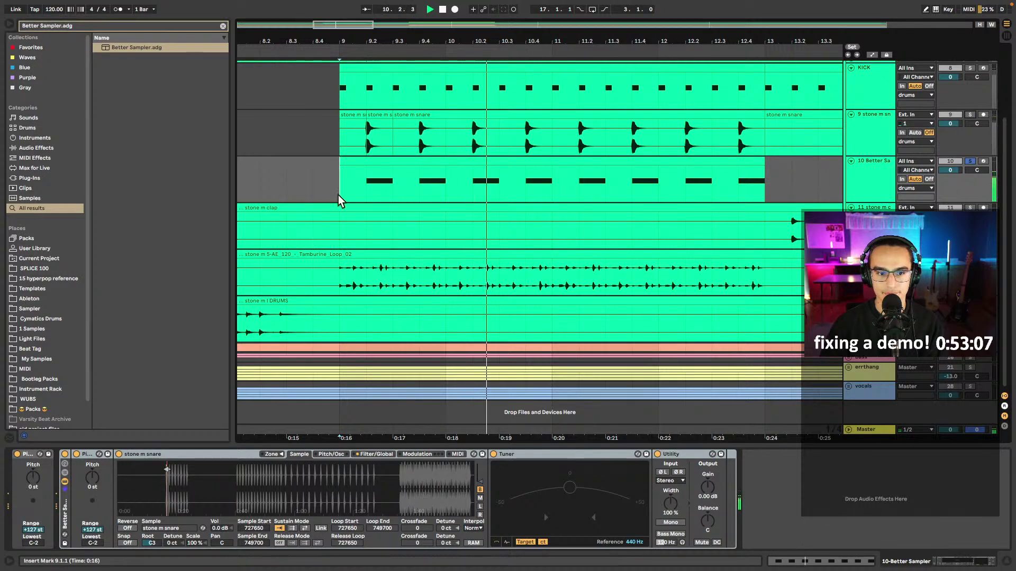
# - Set the snare sampler's volume envelope to a sustain of -inf dB and a decay of 410 ms
pyautogui.click(376, 455)
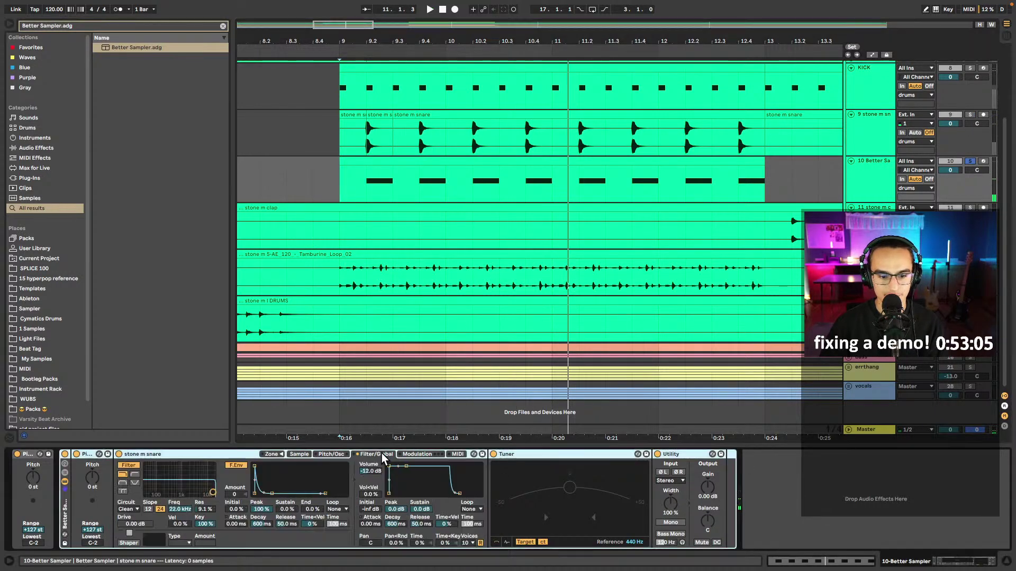
pyautogui.moveTo(425, 513); pyautogui.dragTo(424, 534)
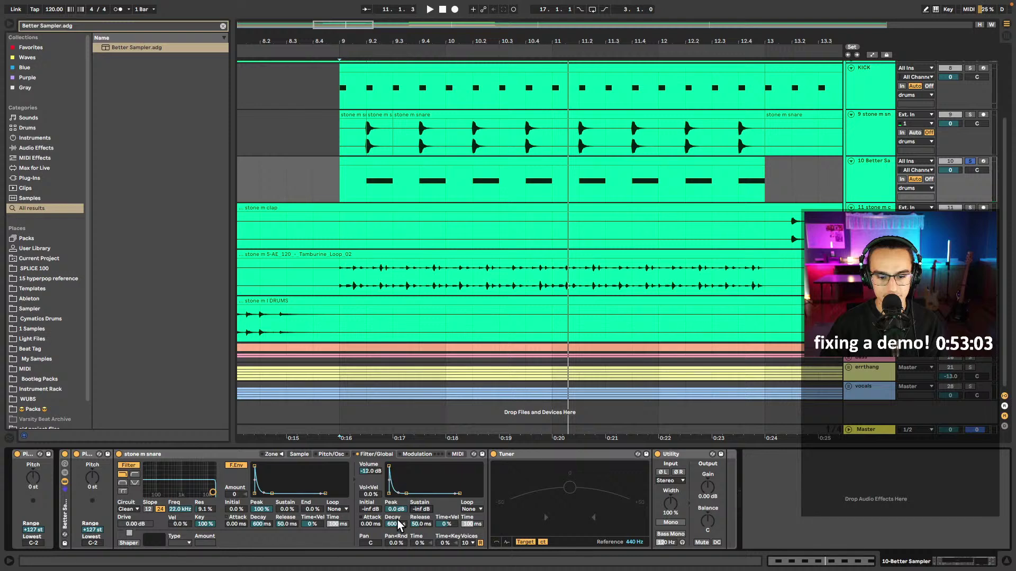
pyautogui.press('space')
pyautogui.moveTo(398, 525); pyautogui.dragTo(397, 542)
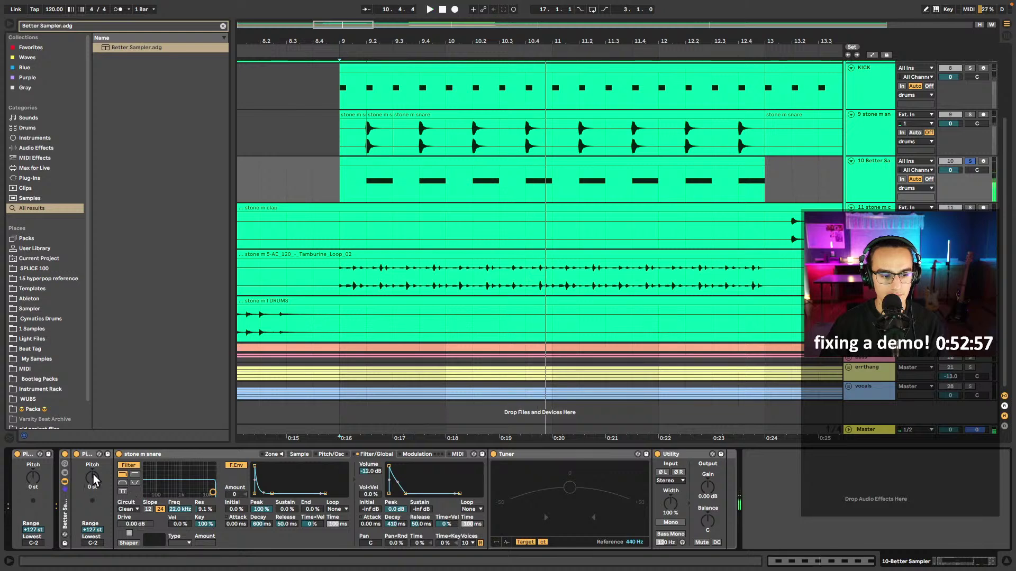
# - Audition the sampled snare alone and with the full mix from 9.1.1
pyautogui.press('space')
pyautogui.press('space')
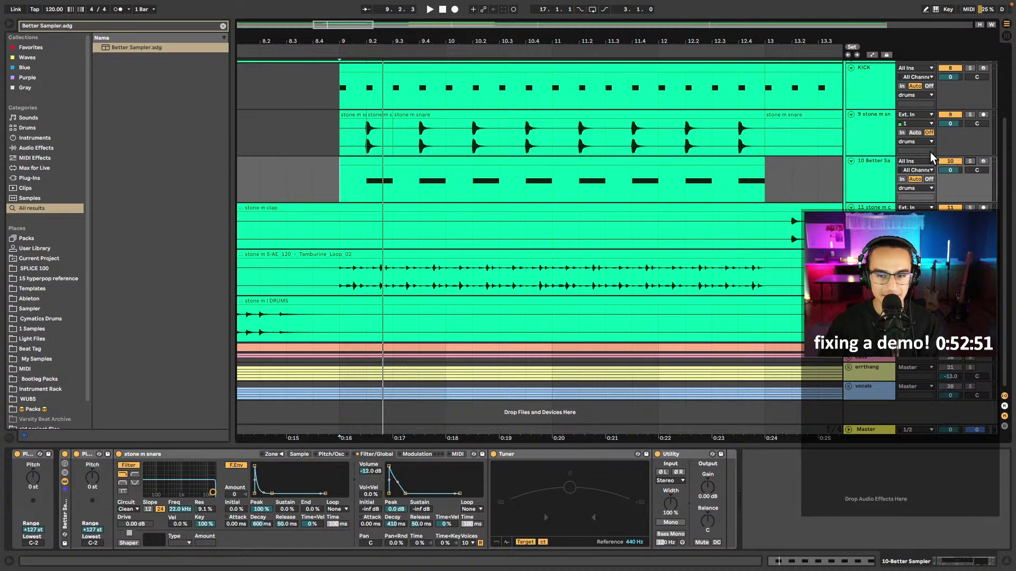
pyautogui.click(876, 182)
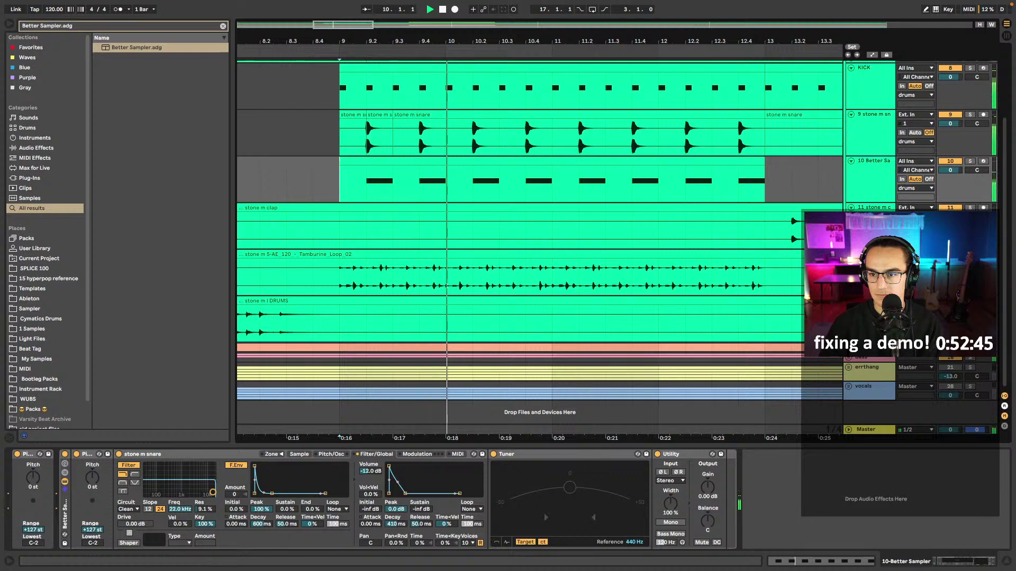
pyautogui.press('space')
pyautogui.click(437, 162)
pyautogui.press('space')
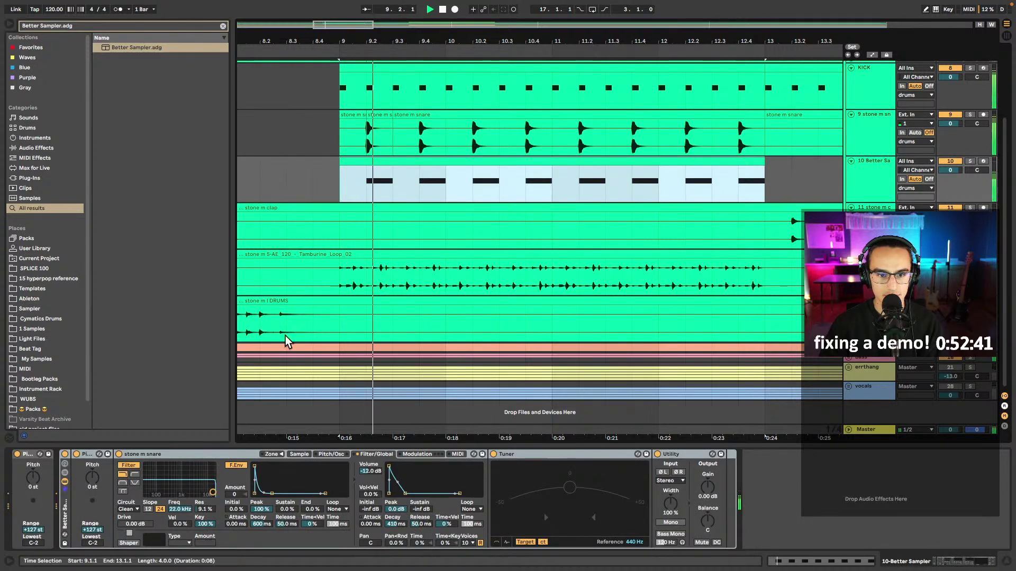
# - Pitch the sampled snare to +36 st and deactivate the original stone m snare track, soloing the new one for playback
pyautogui.click(209, 518)
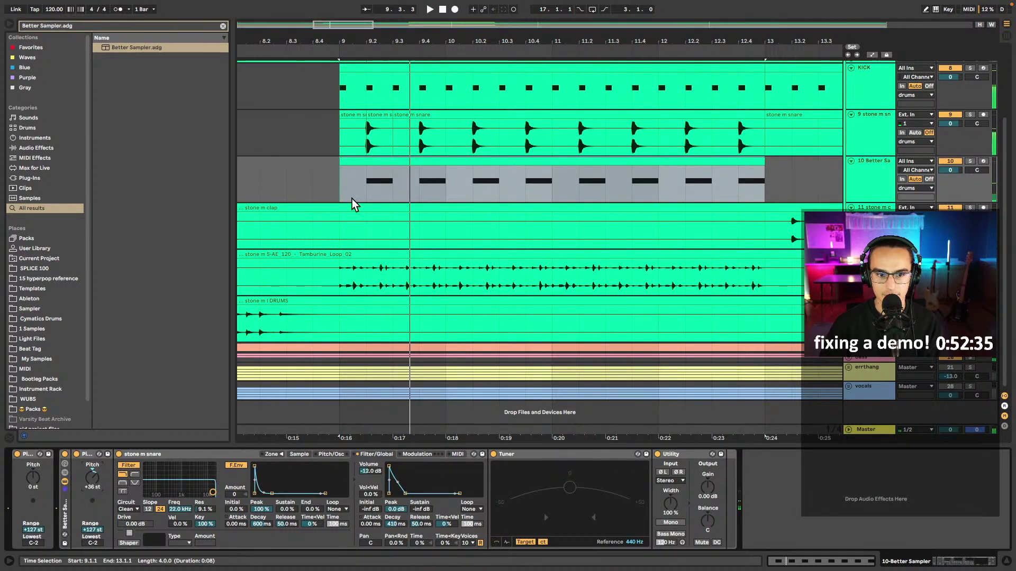
pyautogui.click(338, 189)
pyautogui.click(972, 124)
pyautogui.press('space')
pyautogui.press('space')
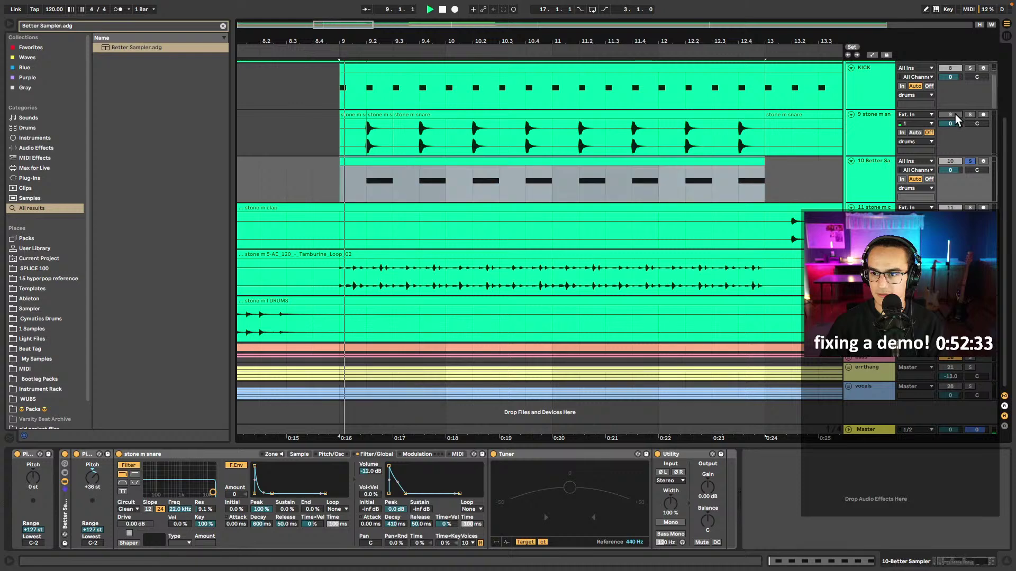
# - Set the sampled snare's pitch to +24 st and its Utility gain to 12 dB
pyautogui.moveTo(100, 476); pyautogui.dragTo(84, 480)
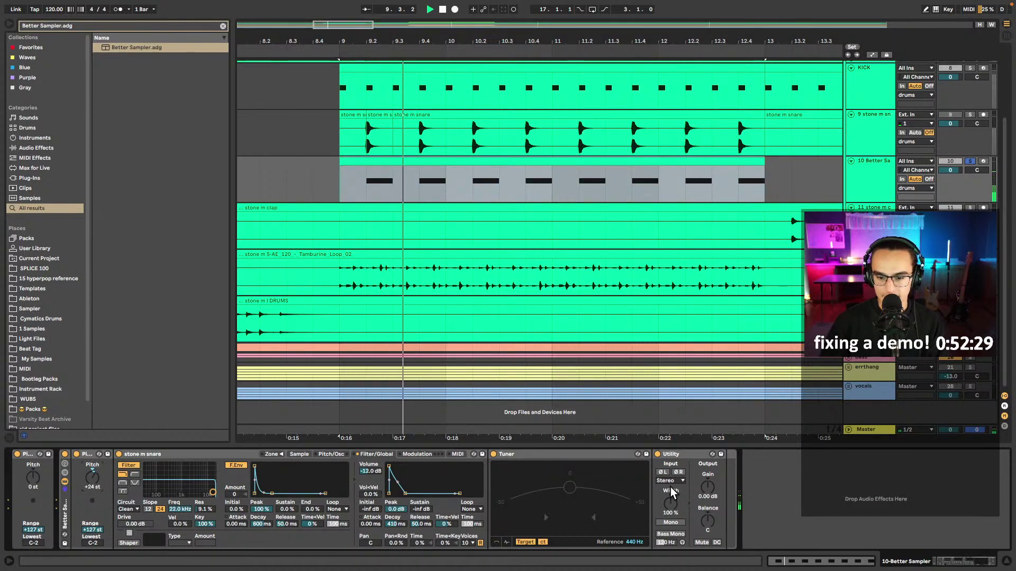
pyautogui.moveTo(714, 496); pyautogui.dragTo(710, 491)
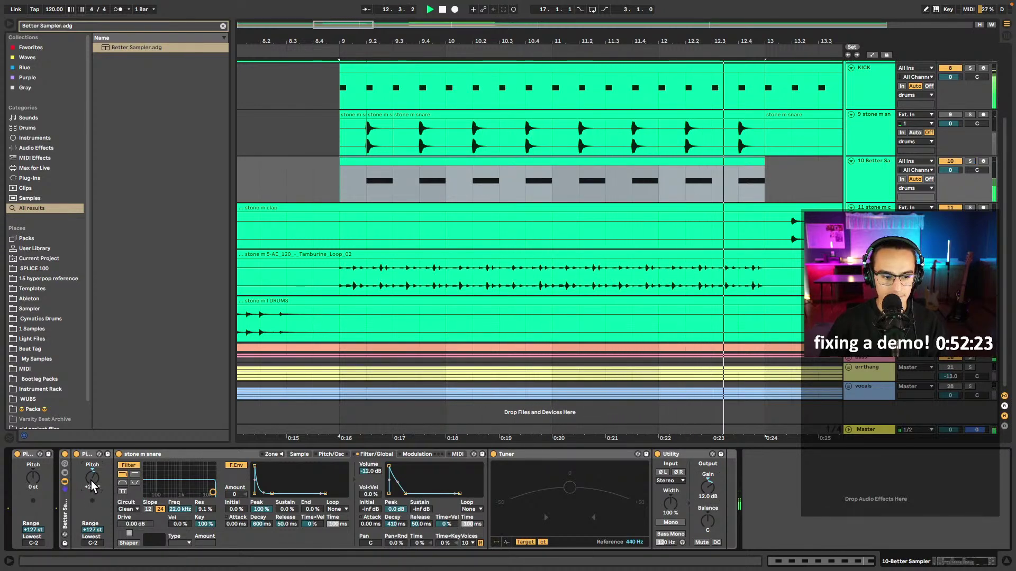
# - Try different pitches on the sampled snare during playback, including +19 st, -5 st and +5 st
pyautogui.moveTo(90, 480); pyautogui.dragTo(91, 487)
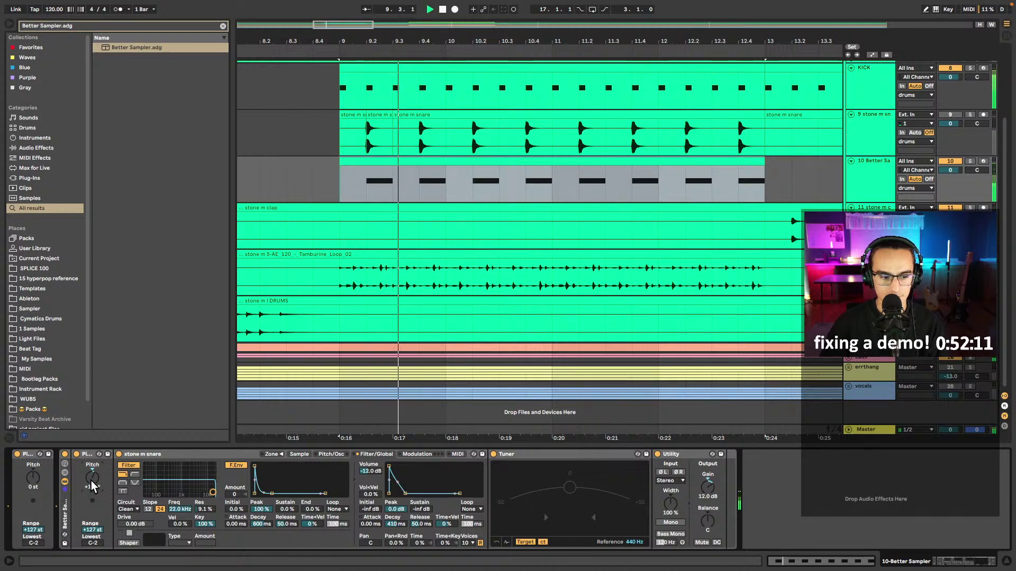
pyautogui.scroll(1, 91, 480)
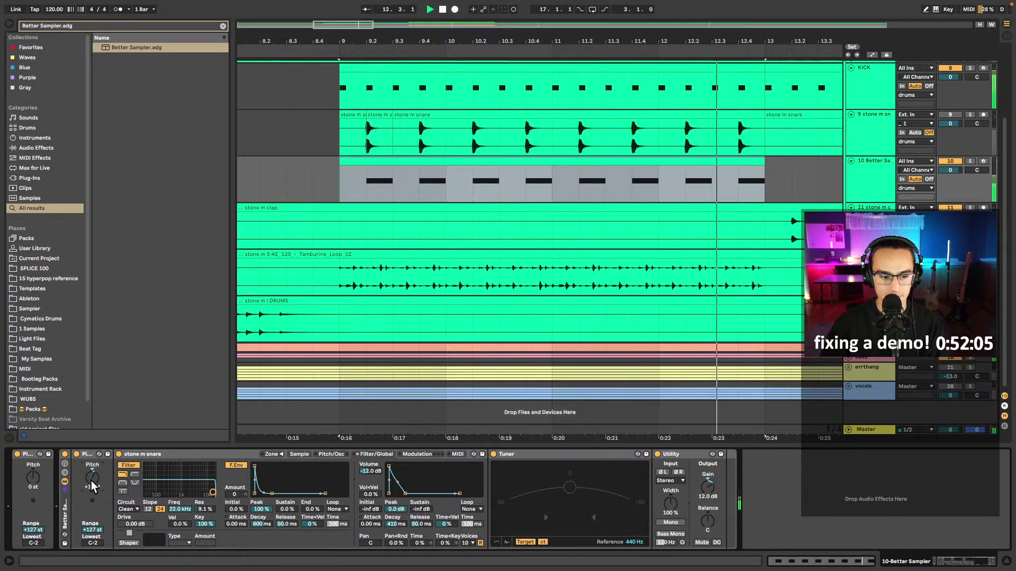
pyautogui.scroll(-1, 91, 481)
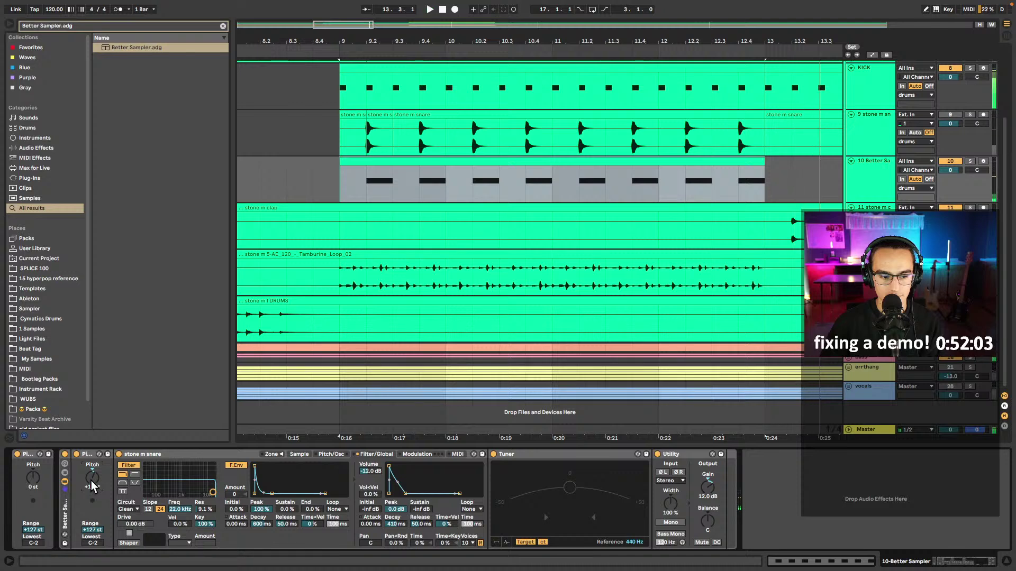
pyautogui.scroll(-1, 89, 482)
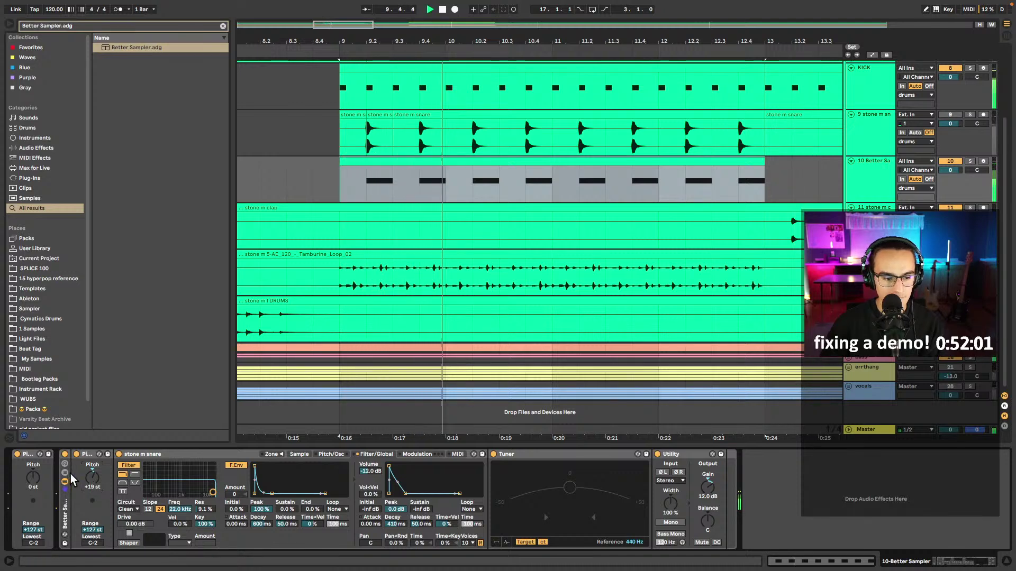
pyautogui.scroll(-5, 91, 482)
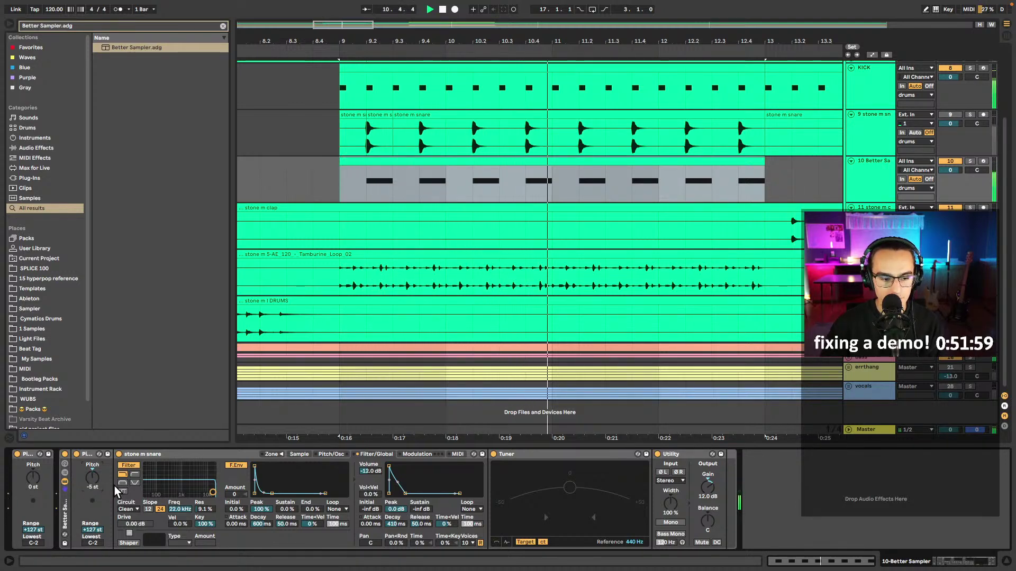
pyautogui.scroll(-1, 95, 482)
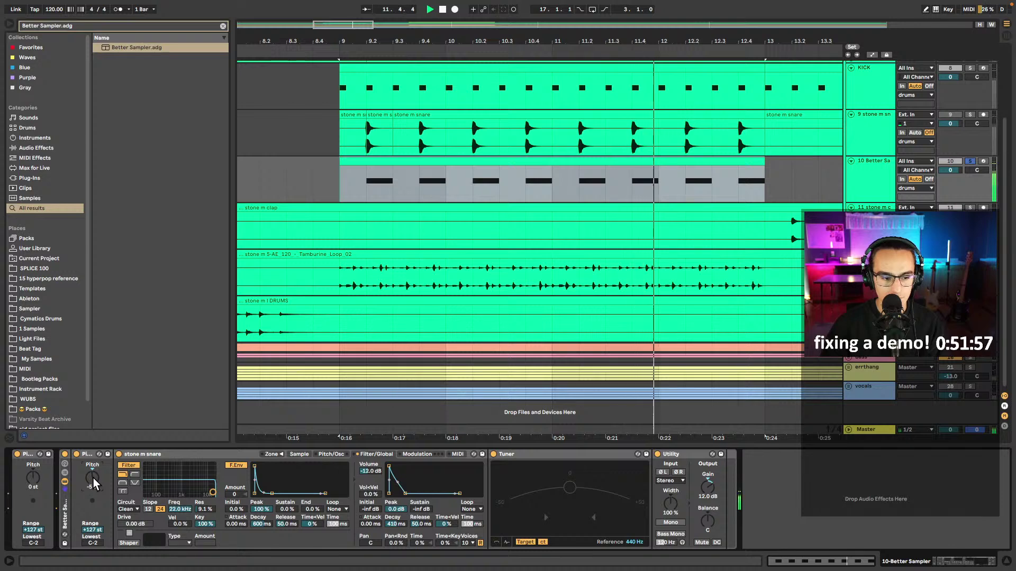
pyautogui.scroll(-1, 93, 478)
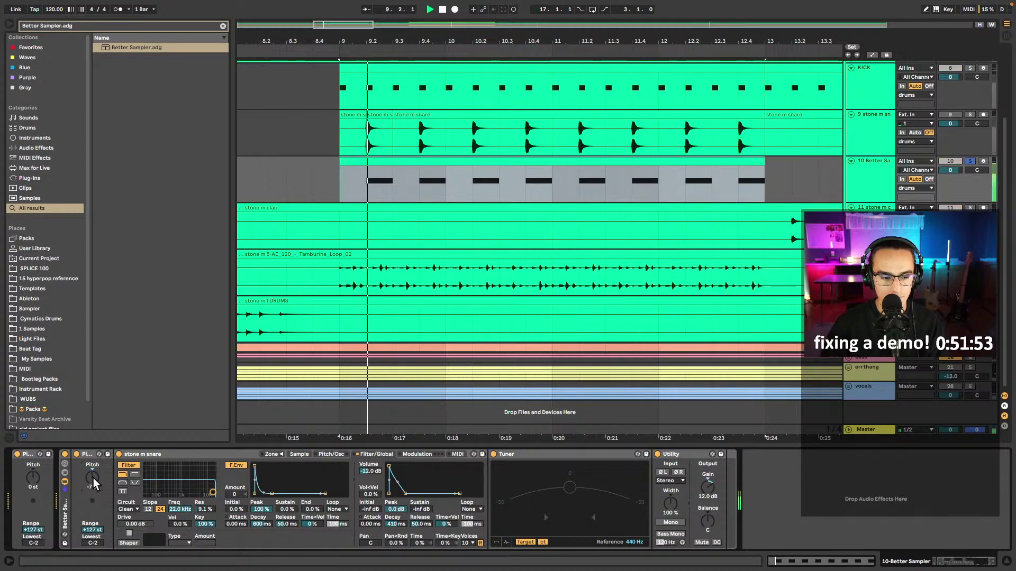
pyautogui.scroll(12, 93, 478)
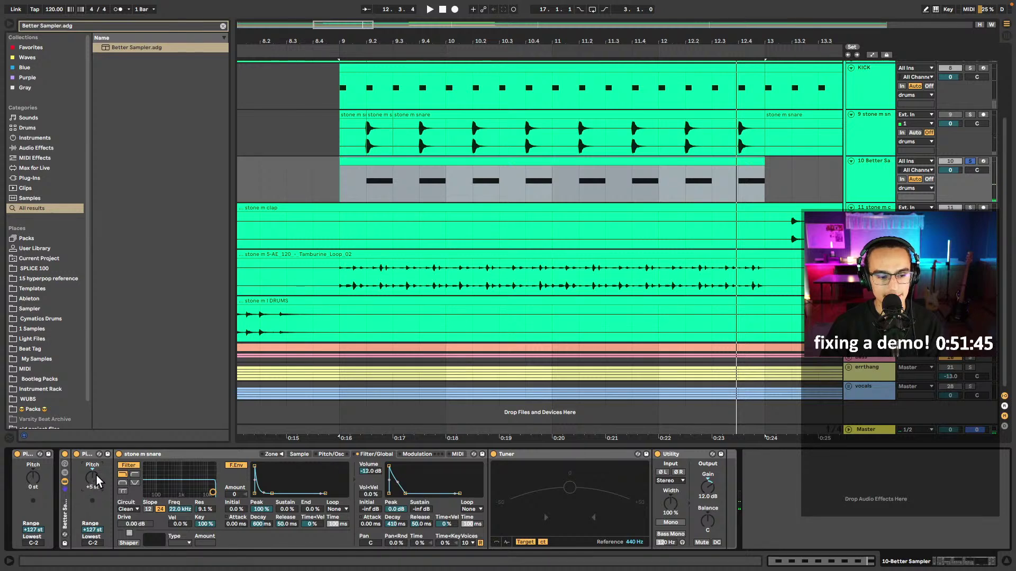
# - Return the sampled snare's pitch to 0 st and shorten its volume envelope decay to 159 ms
pyautogui.press('space')
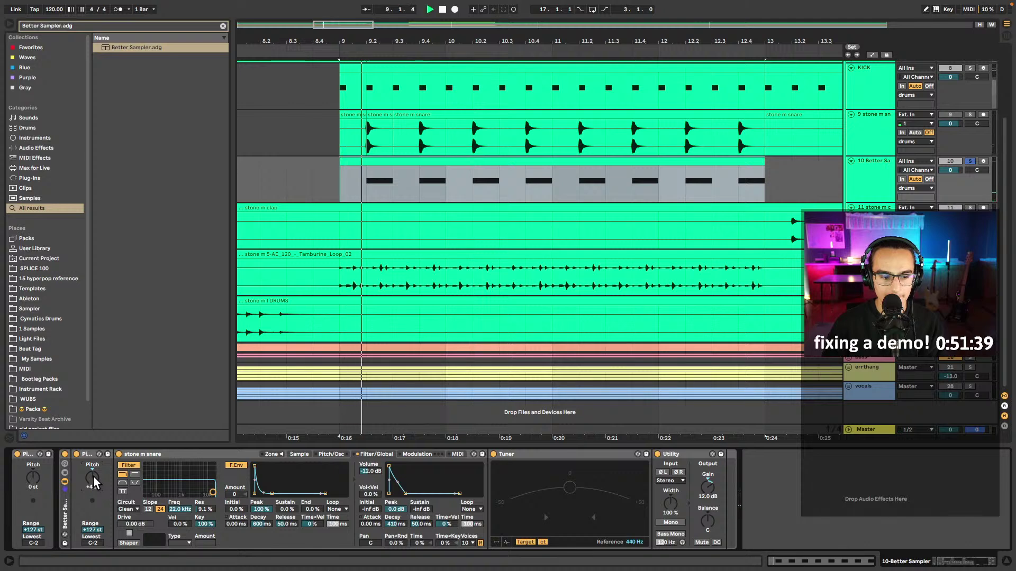
pyautogui.scroll(-2, 93, 477)
pyautogui.scroll(-2, 94, 477)
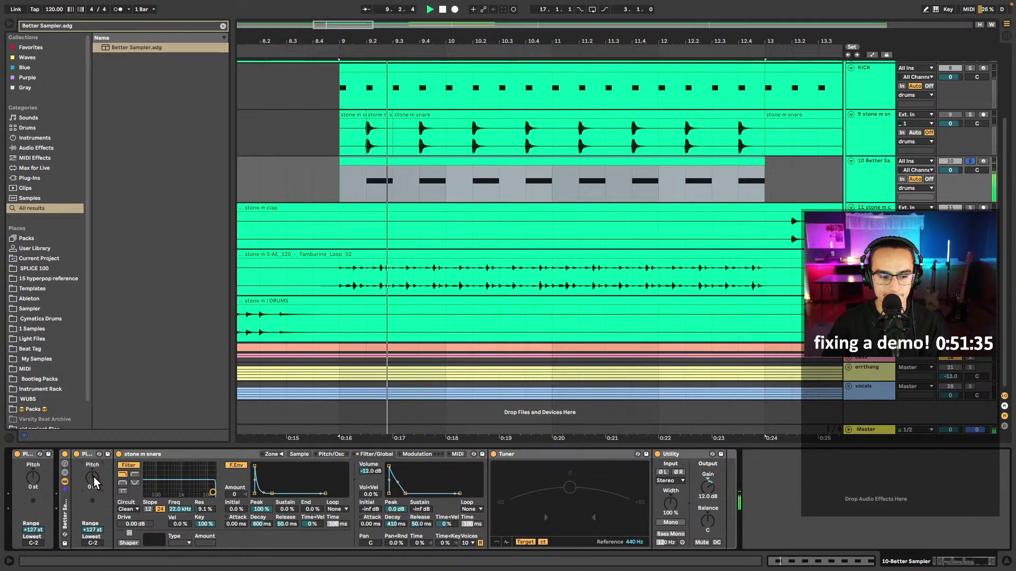
pyautogui.scroll(-1, 94, 477)
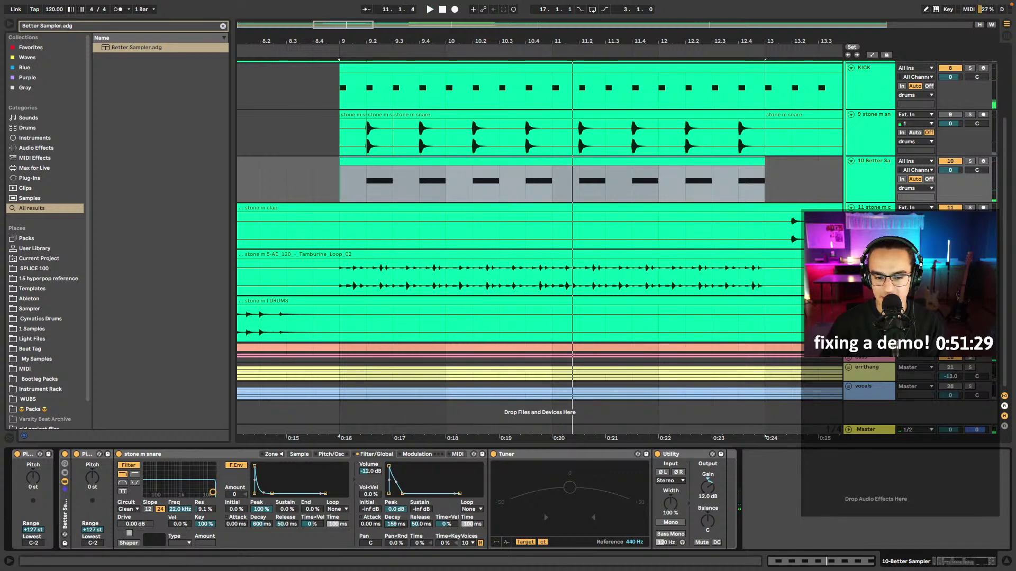
pyautogui.press('space')
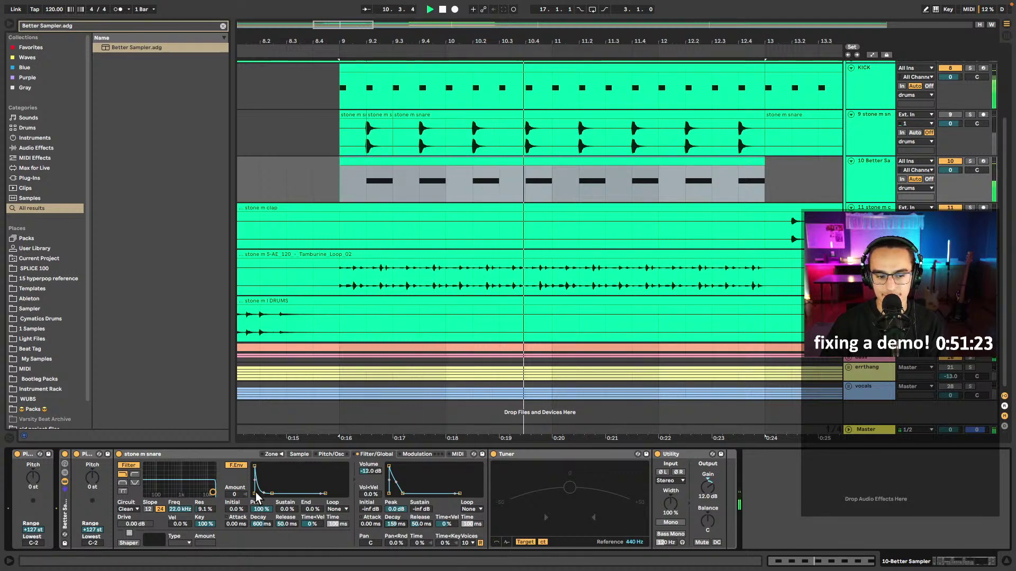
# - Set the sampled snare's pitch to +4 st and replay it with the full mix
pyautogui.scroll(1, 96, 480)
pyautogui.press('space')
pyautogui.press('space')
pyautogui.scroll(-1, 96, 479)
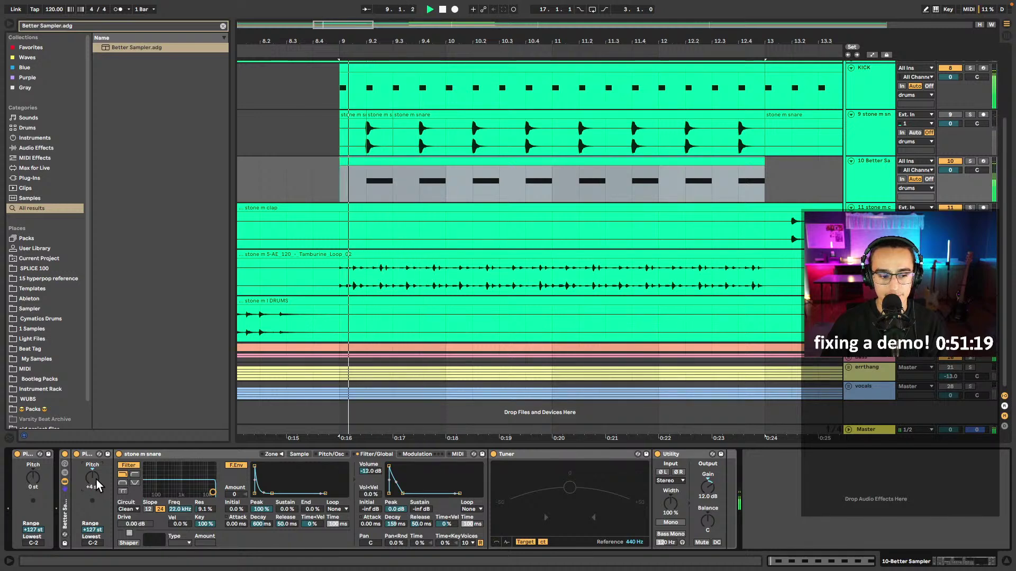
# - Try sampled snare pitches from +9 st to -4 st during playback, then return the pitch to 0 st
pyautogui.scroll(1, 96, 479)
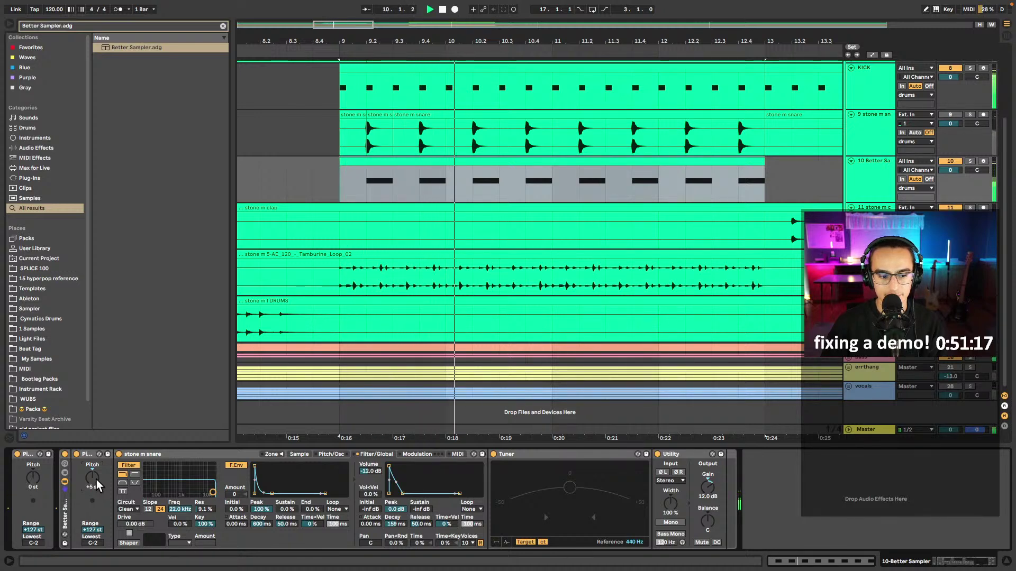
pyautogui.scroll(2, 96, 479)
pyautogui.scroll(1, 96, 479)
pyautogui.scroll(12, 96, 480)
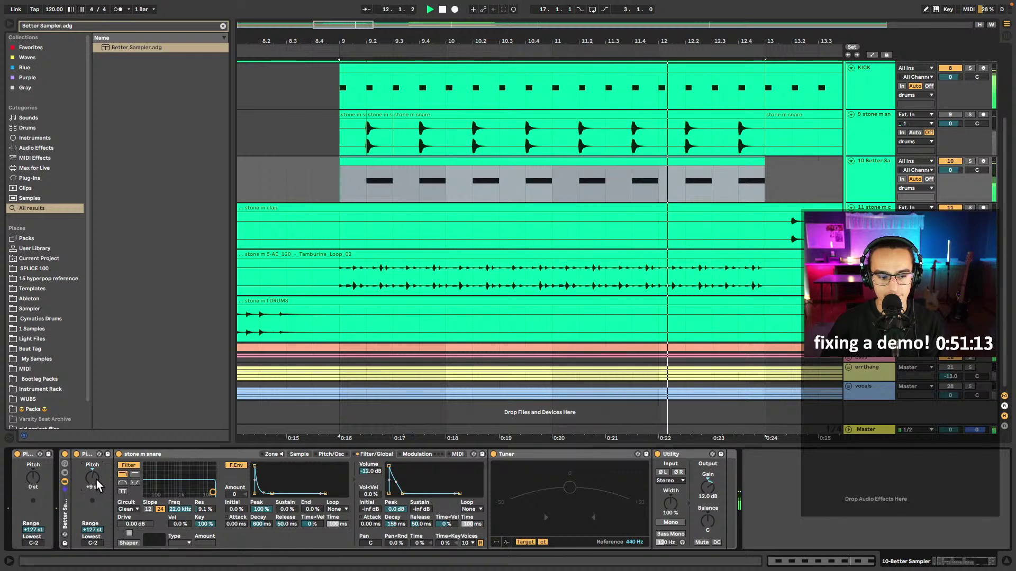
pyautogui.scroll(-20, 96, 479)
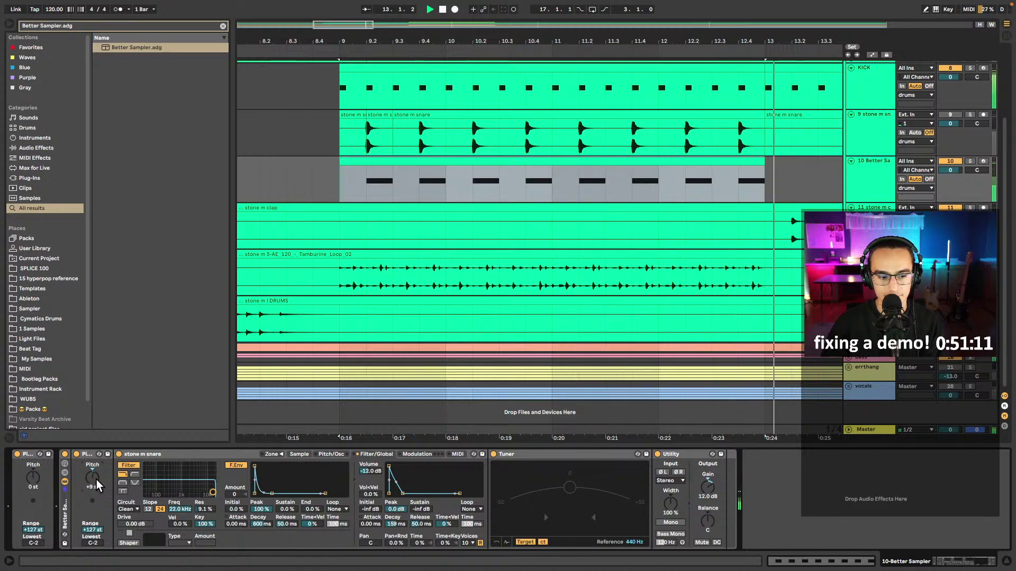
pyautogui.scroll(-1, 97, 480)
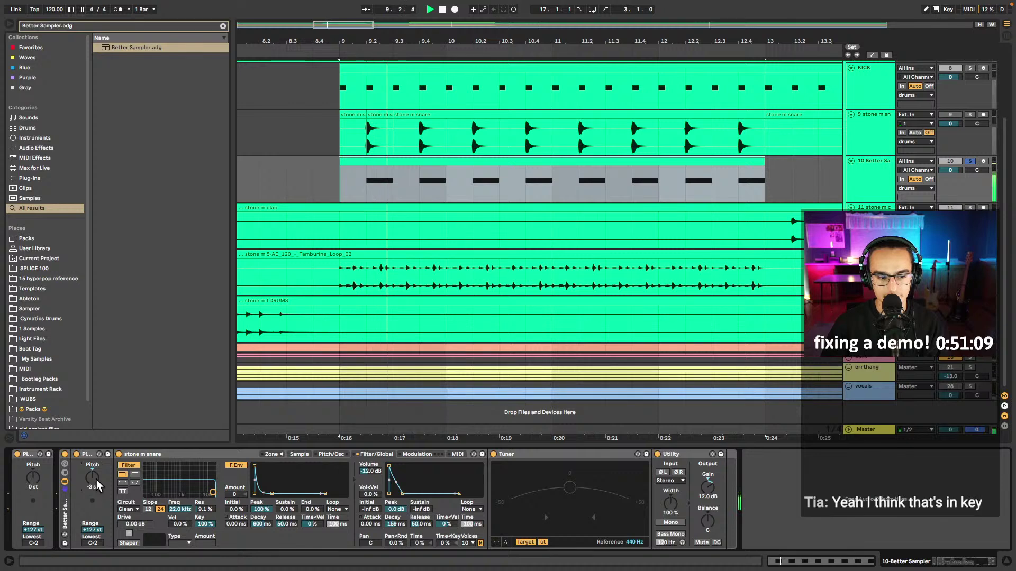
pyautogui.press('space')
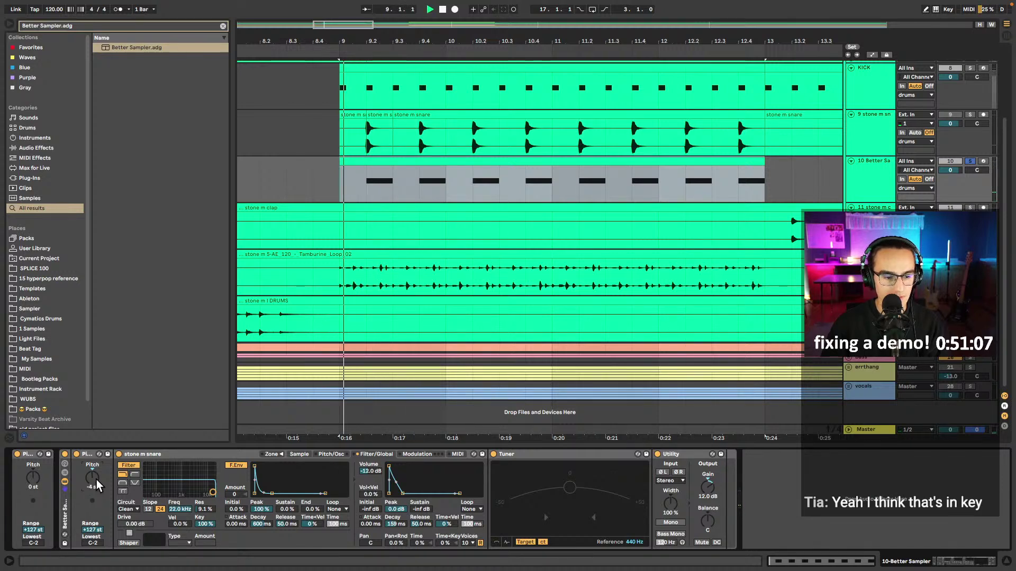
# - Stop playback and rename the sampled snare's MIDI track as SNARE
pyautogui.click(880, 181)
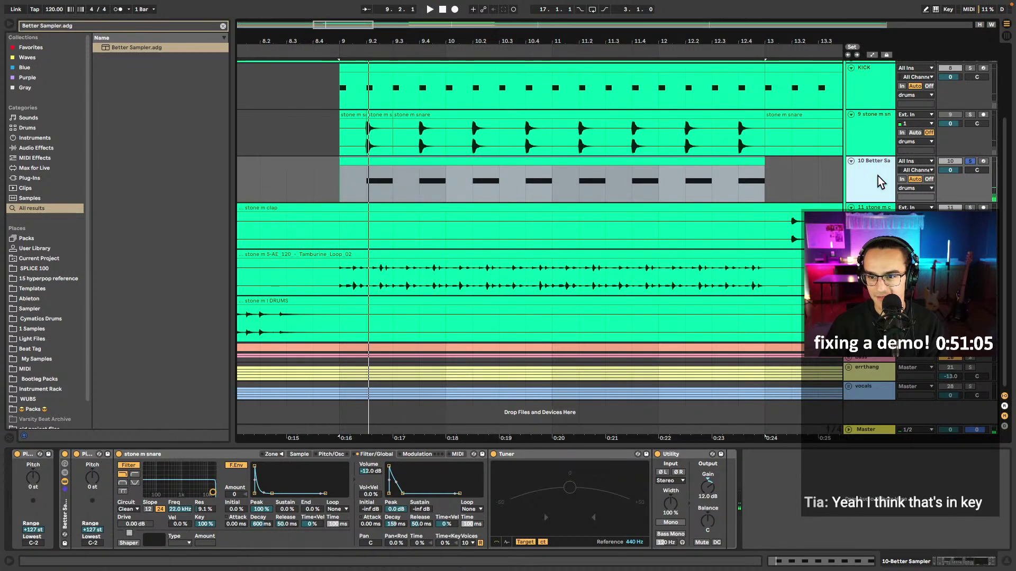
pyautogui.hotkey('ctrl', 'r')
pyautogui.write('SNA')
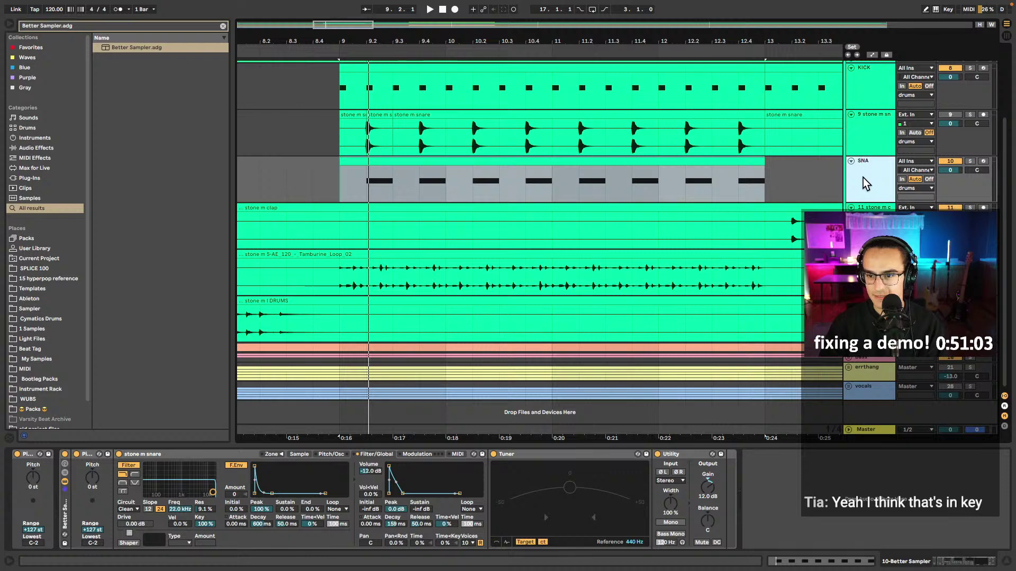
pyautogui.write('RE')
pyautogui.press('Return')
# - Fold the original stone m snare stem track above the SNARE track
pyautogui.click(711, 164)
pyautogui.scroll(-3, 697, 179)
pyautogui.scroll(-5, 697, 180)
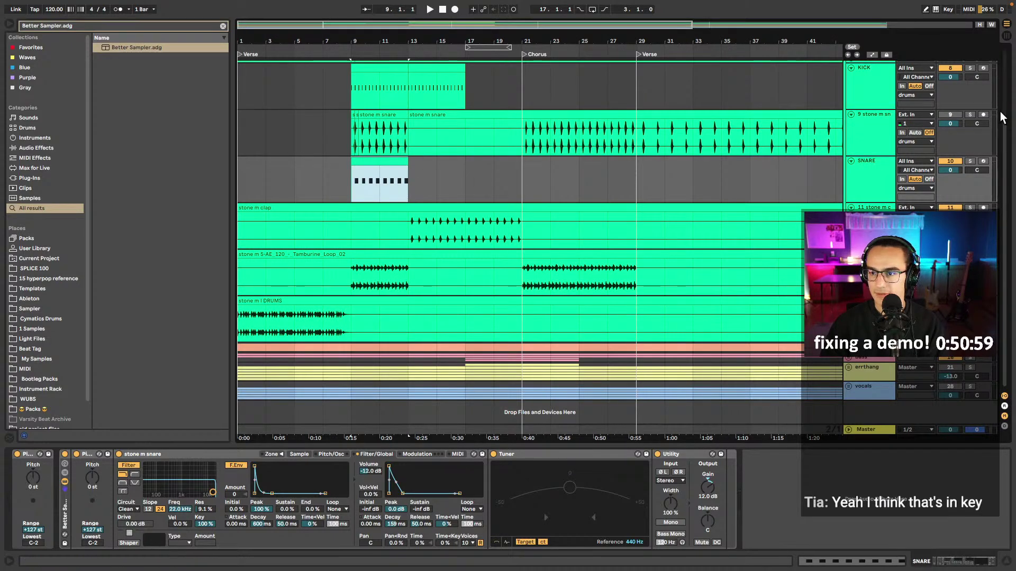
pyautogui.click(868, 124)
pyautogui.scroll(-3, 774, 145)
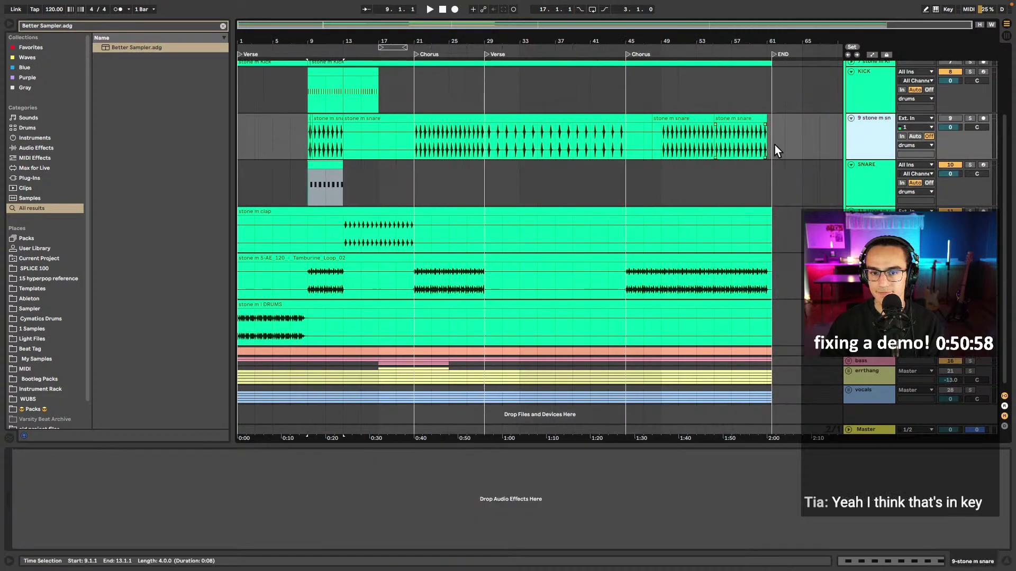
pyautogui.click(851, 118)
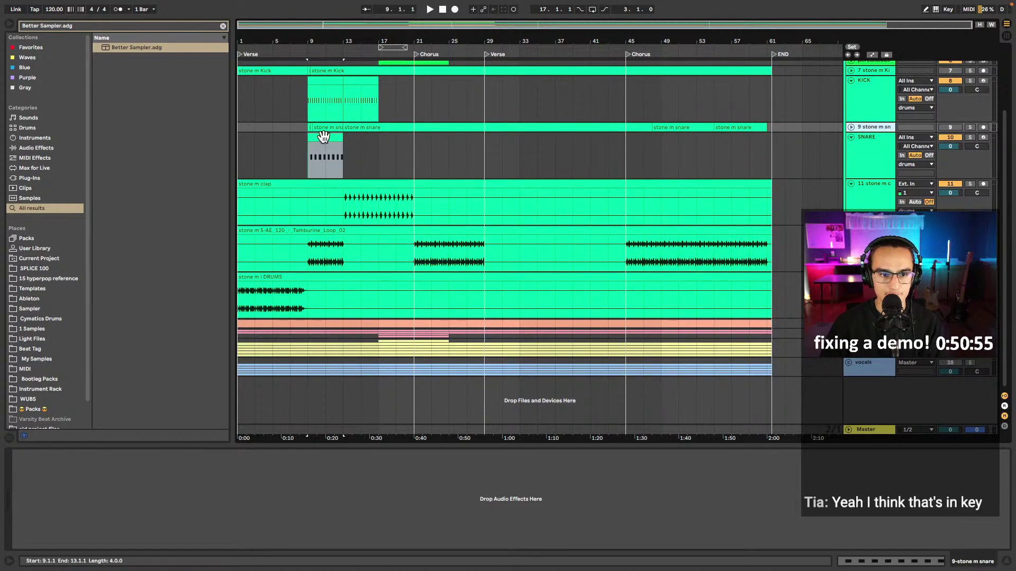
# - Loop the arrangement over the SNARE MIDI clip, from bar 9 to bar 13
pyautogui.click(317, 138)
pyautogui.scroll(5, 320, 146)
pyautogui.press('super+l')
pyautogui.hscroll(-2, 385, 155)
# - Delete the silent part of the stone m clap stem before bar 13
pyautogui.click(329, 202)
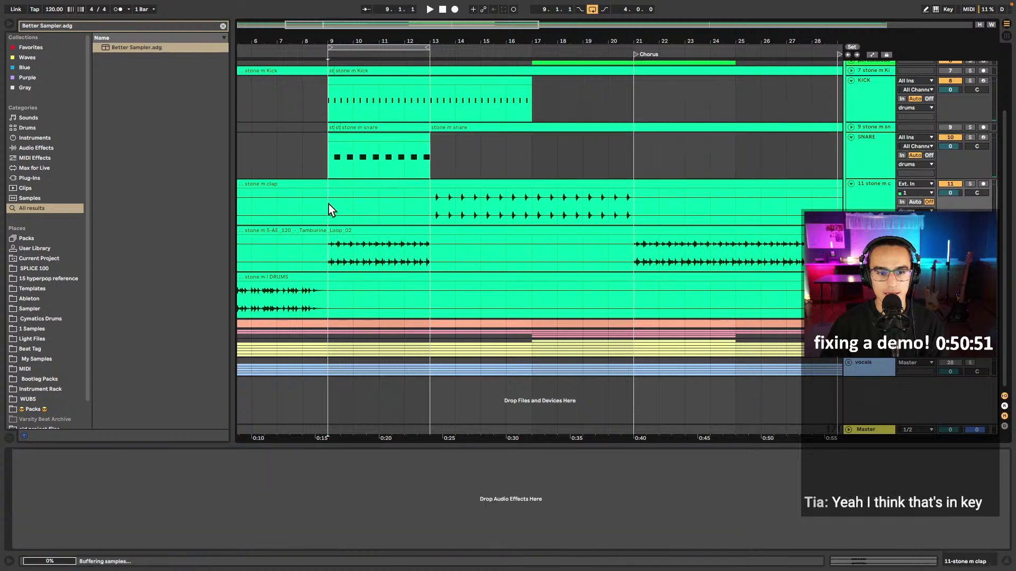
pyautogui.press('-')
pyautogui.click(281, 192)
pyautogui.press('Delete')
pyautogui.moveTo(385, 208); pyautogui.dragTo(339, 209)
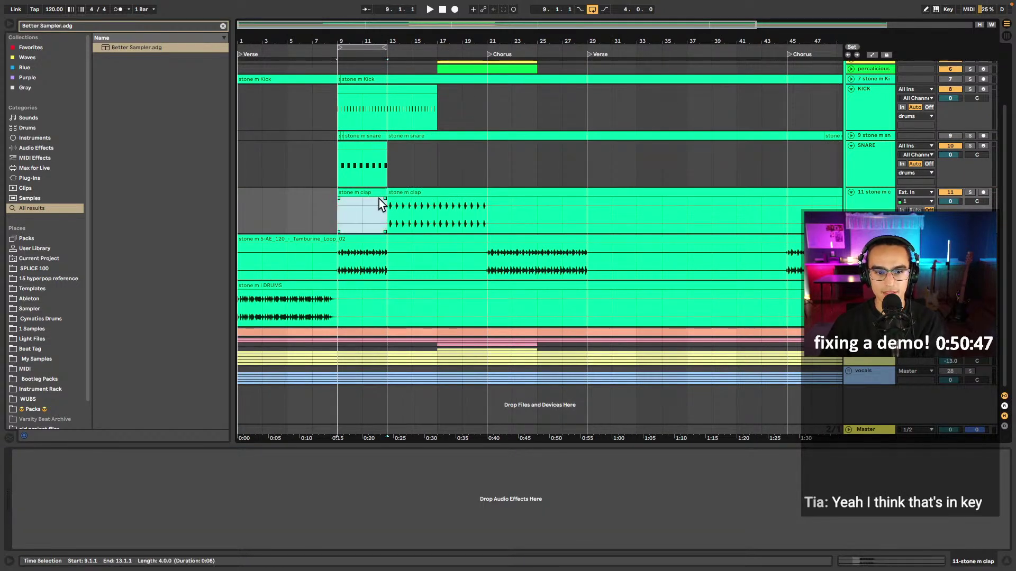
pyautogui.press('Delete')
# - Split the clap stem at bar 21 and move the clip with the clap hits to start at bar 9
pyautogui.click(485, 213)
pyautogui.press('super+e')
pyautogui.moveTo(400, 192); pyautogui.dragTo(354, 200)
pyautogui.scroll(5, 349, 214)
pyautogui.scroll(6, 344, 218)
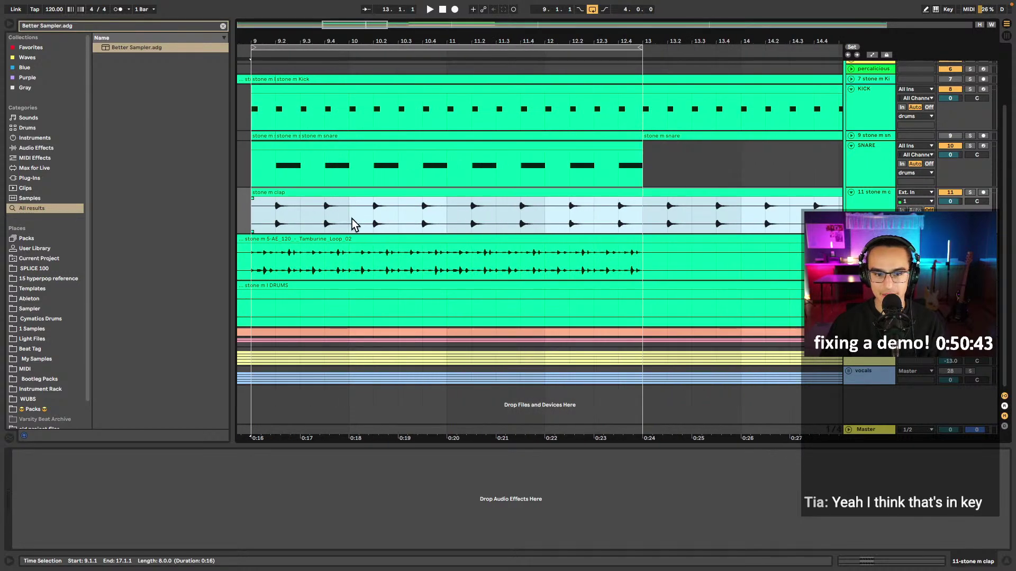
# - Listen to the moved clap clip in solo from bar 9
pyautogui.click(293, 219)
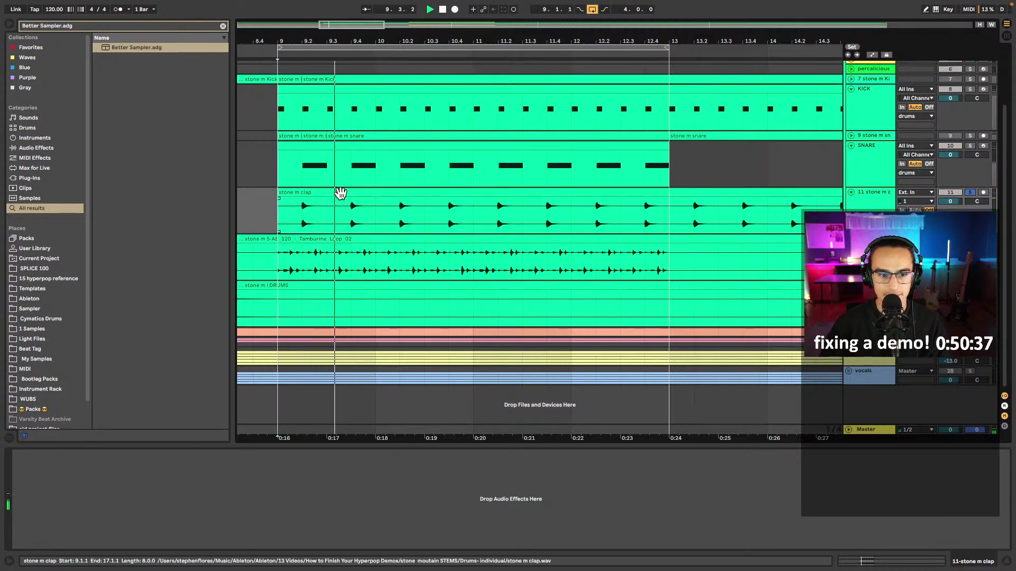
pyautogui.click(360, 192)
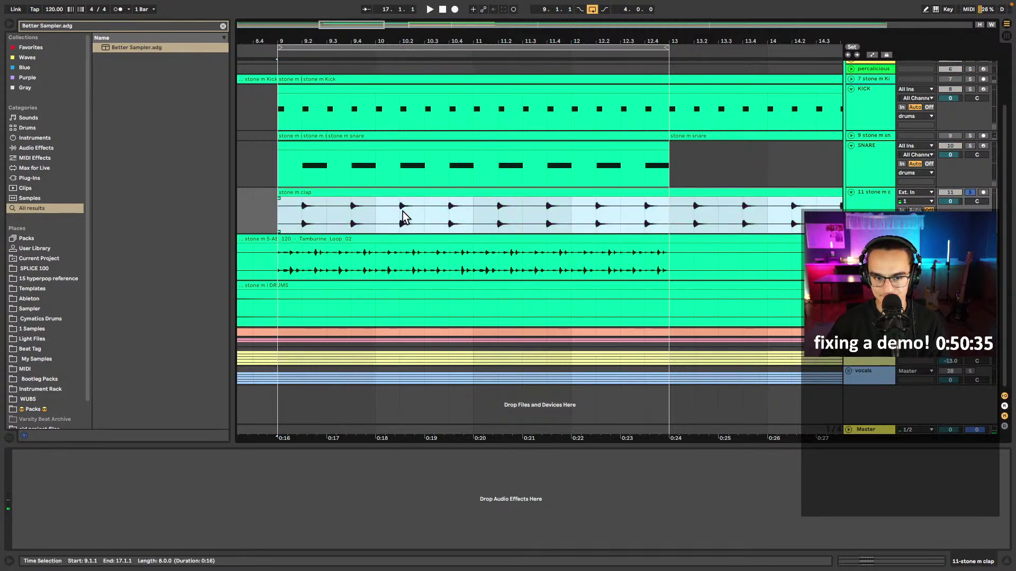
pyautogui.click(308, 219)
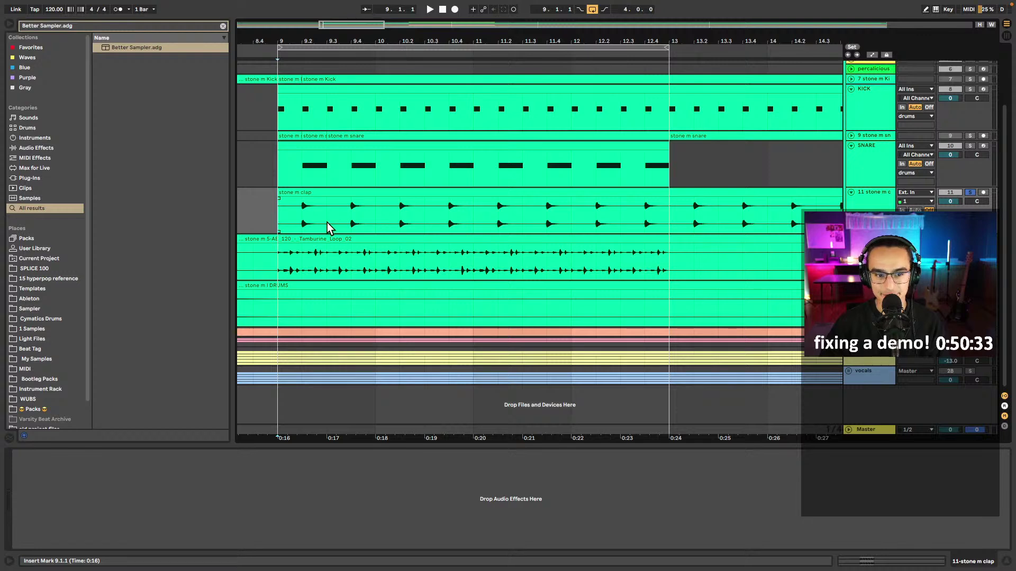
pyautogui.press('space')
# - Copy the clap hit at 10.2 and paste it at 10.3.3 as an extra hit before the next clap
pyautogui.moveTo(399, 223); pyautogui.dragTo(423, 224)
pyautogui.press('space')
pyautogui.scroll(3, 430, 217)
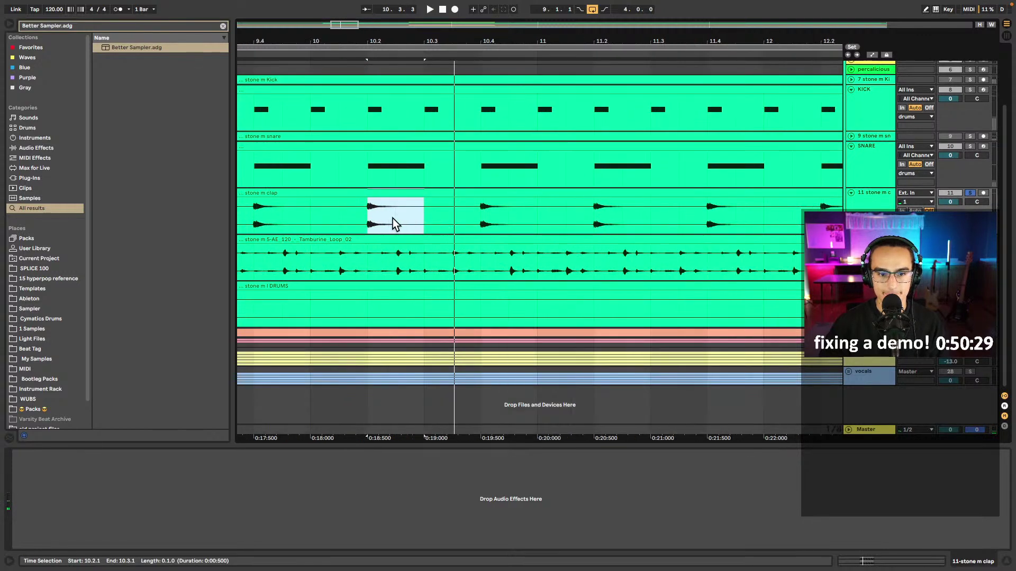
pyautogui.hotkey('ctrl', 'c')
pyautogui.click(450, 223)
pyautogui.hotkey('ctrl', 'v')
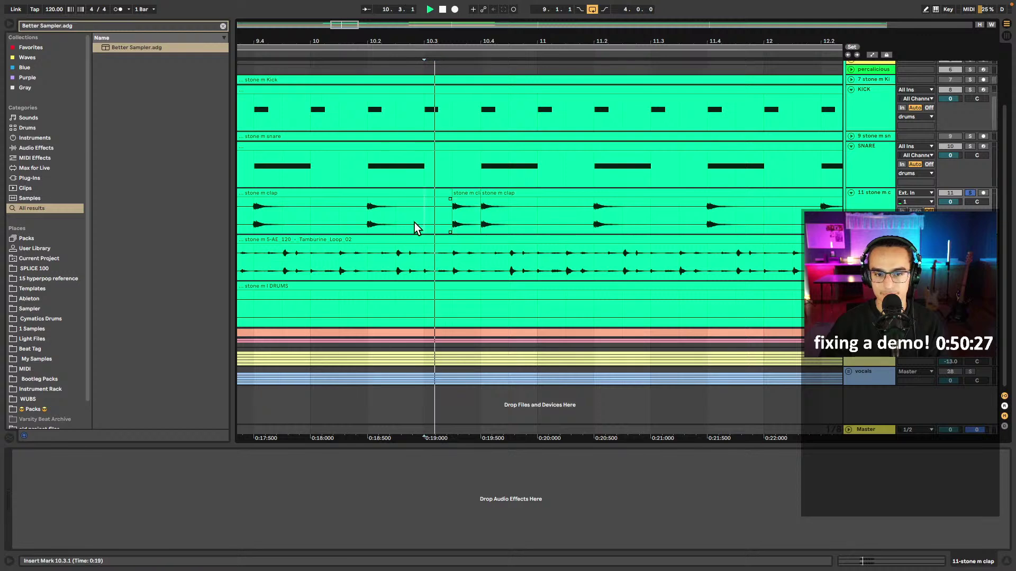
pyautogui.scroll(-5, 471, 212)
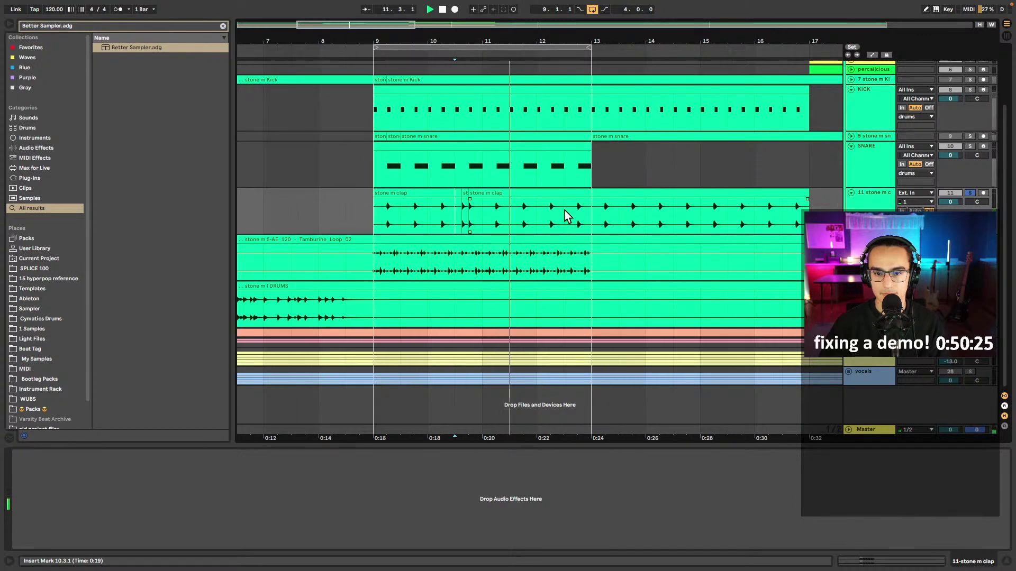
# - Stop playback and delete the clap audio from bar 13 to bar 17
pyautogui.press('space')
pyautogui.keyDown('shift'); pyautogui.click(605, 209); pyautogui.keyUp('shift')
pyautogui.press('Delete')
# - Transpose the three remaining clap clips by 2 st during playback and return to the arrangement
pyautogui.click(492, 195)
pyautogui.keyDown('shift'); pyautogui.doubleClick(435, 195); pyautogui.keyUp('shift')
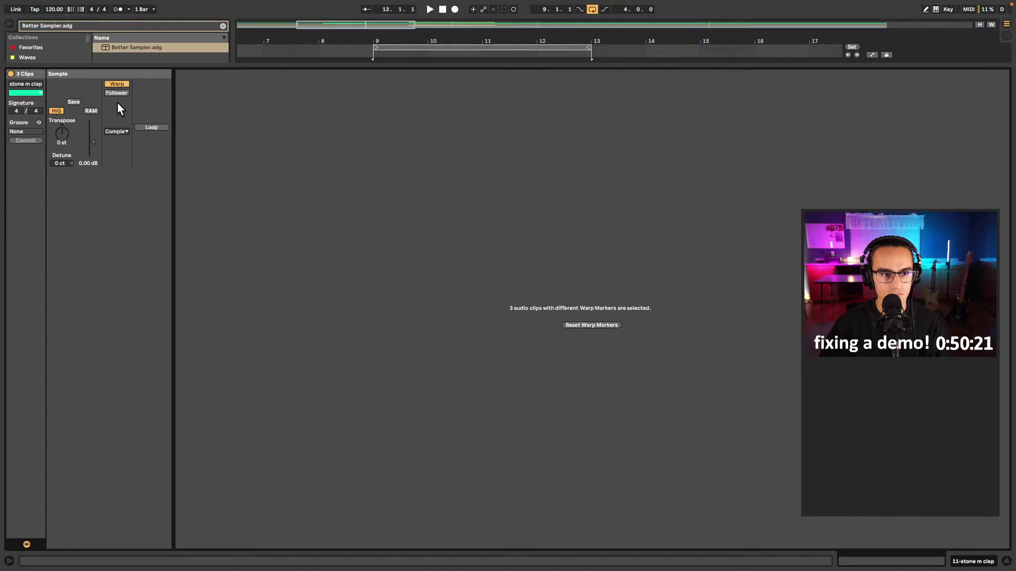
pyautogui.moveTo(62, 132); pyautogui.dragTo(62, 132)
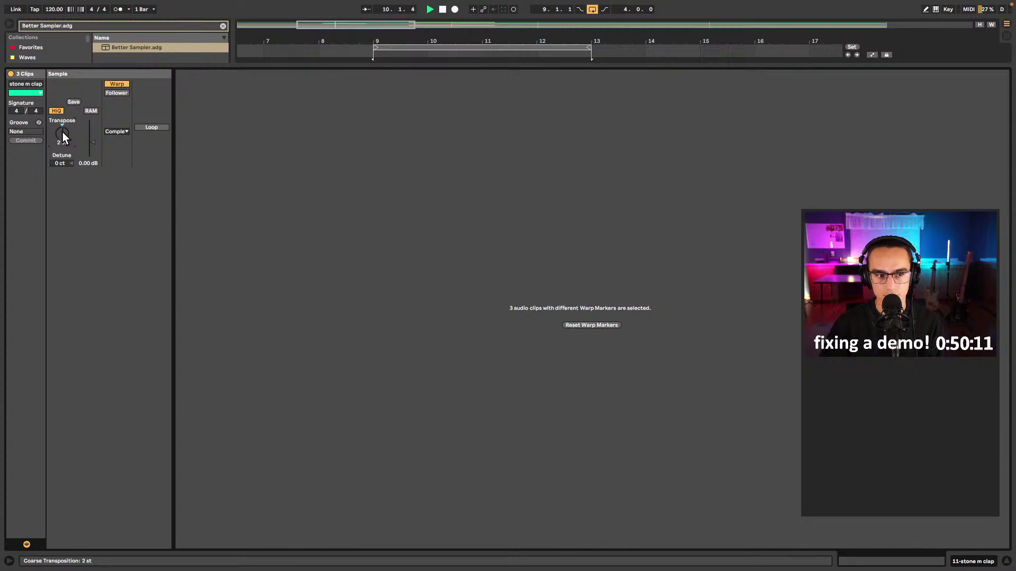
pyautogui.hotkey('shift', 'Tab')
# - Duplicate the clap pattern of bars 9 and 10 onto bars 11 and 12, and rename its track as clap
pyautogui.click(373, 229)
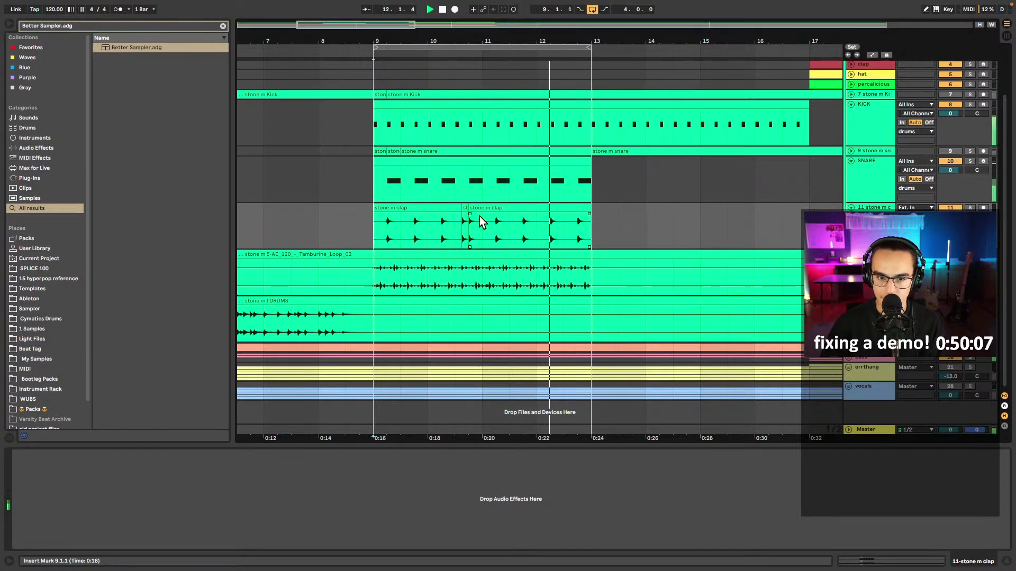
pyautogui.click(470, 228)
pyautogui.press('space')
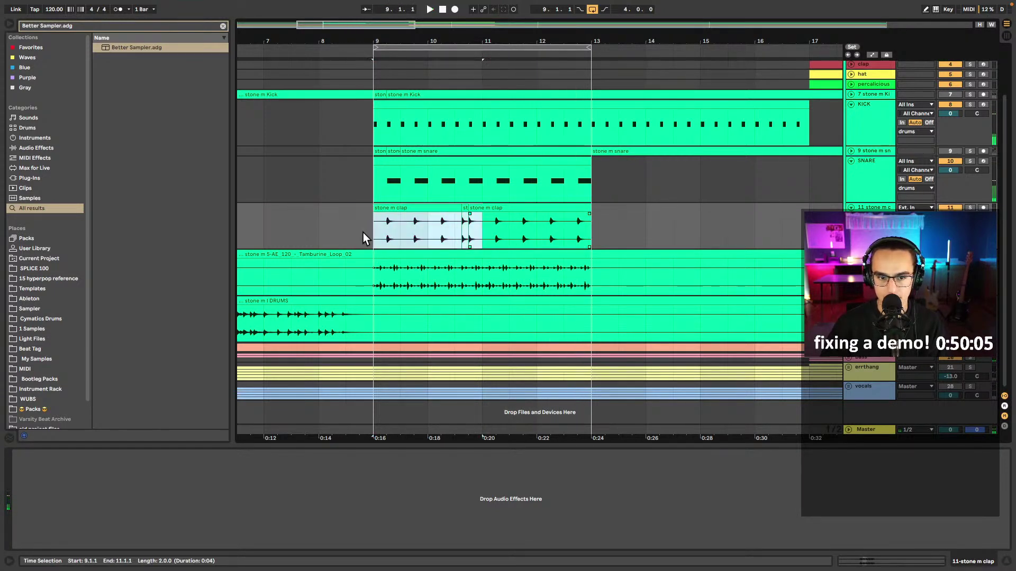
pyautogui.click(521, 209)
pyautogui.click(569, 234)
pyautogui.press('space')
pyautogui.press('space')
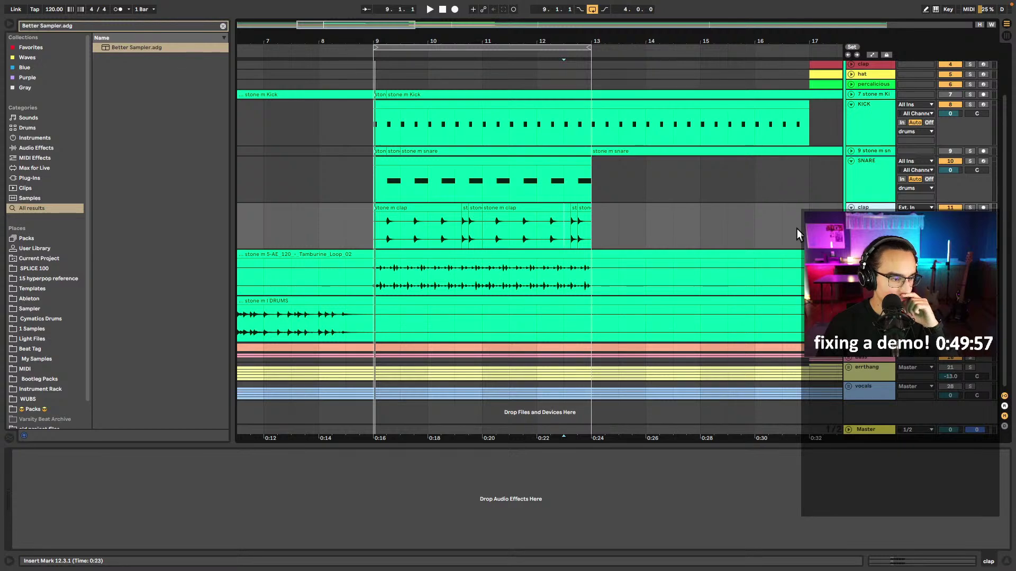
# - Split the tambourine loop stem at bars 9 and 13 and delete the audio outside that range
pyautogui.click(375, 282)
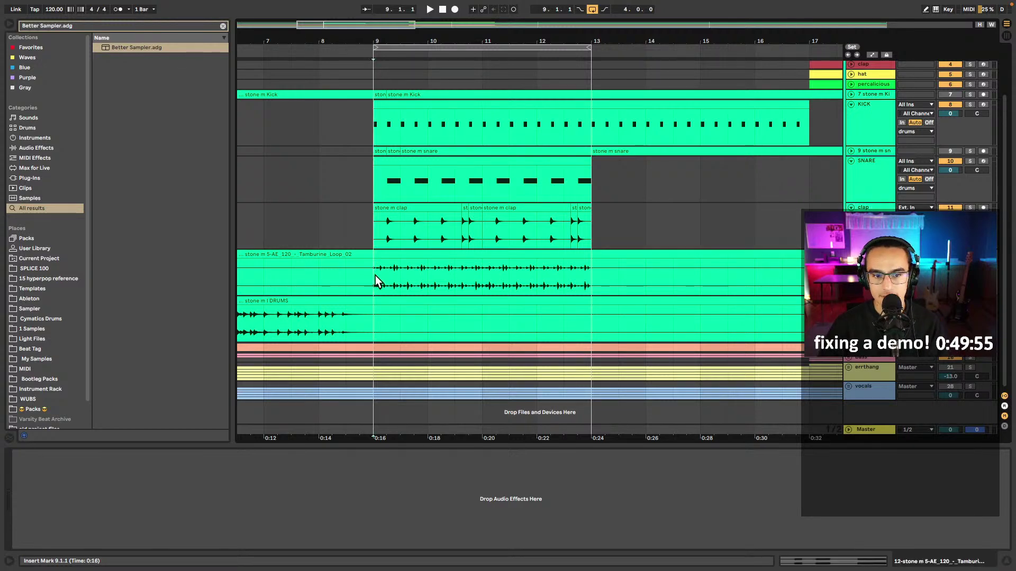
pyautogui.press('space')
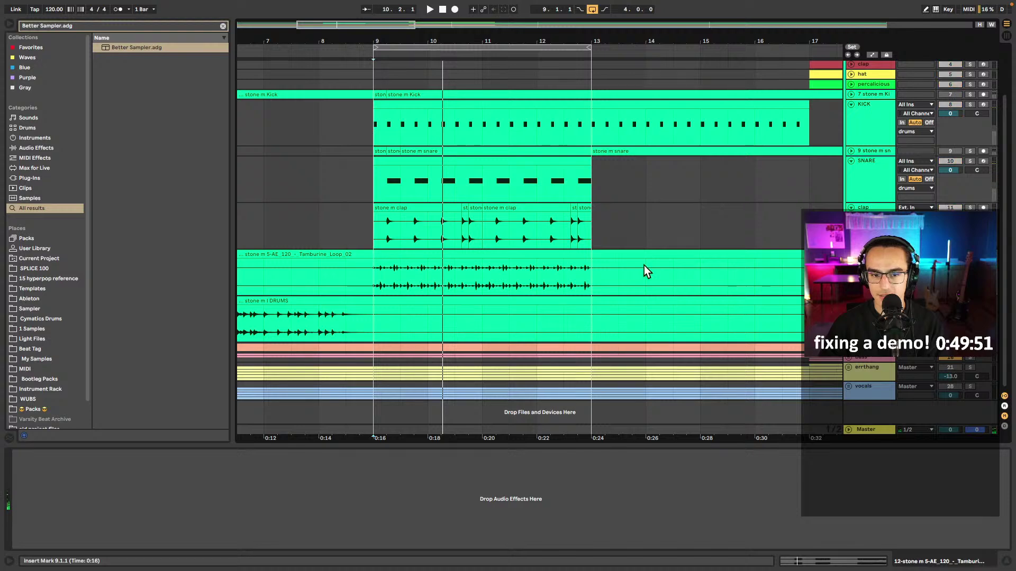
pyautogui.click(374, 276)
pyautogui.press('super+e')
pyautogui.click(592, 279)
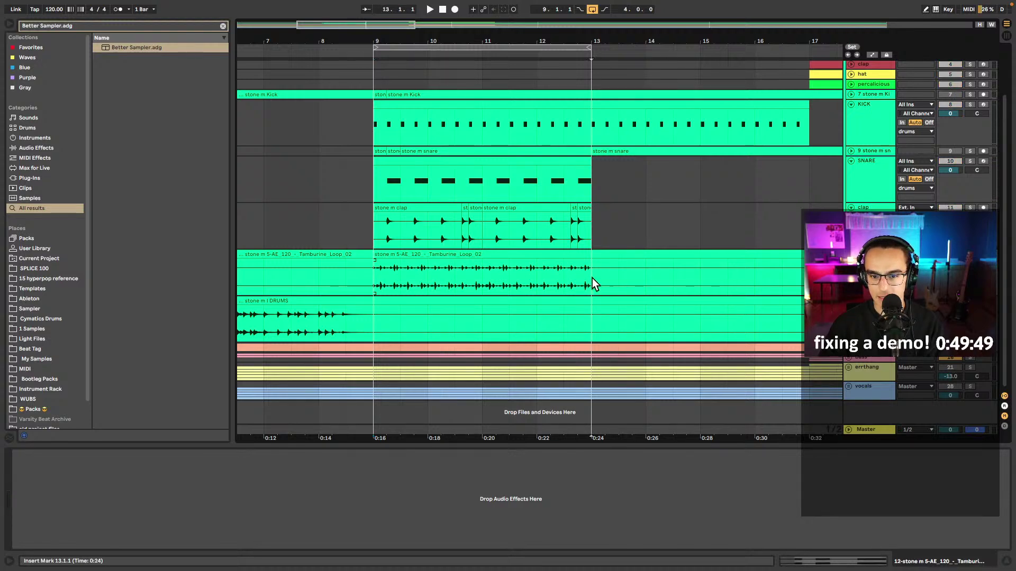
pyautogui.press('super+e')
pyautogui.scroll(-5, 405, 267)
pyautogui.click(346, 262)
pyautogui.press('Delete')
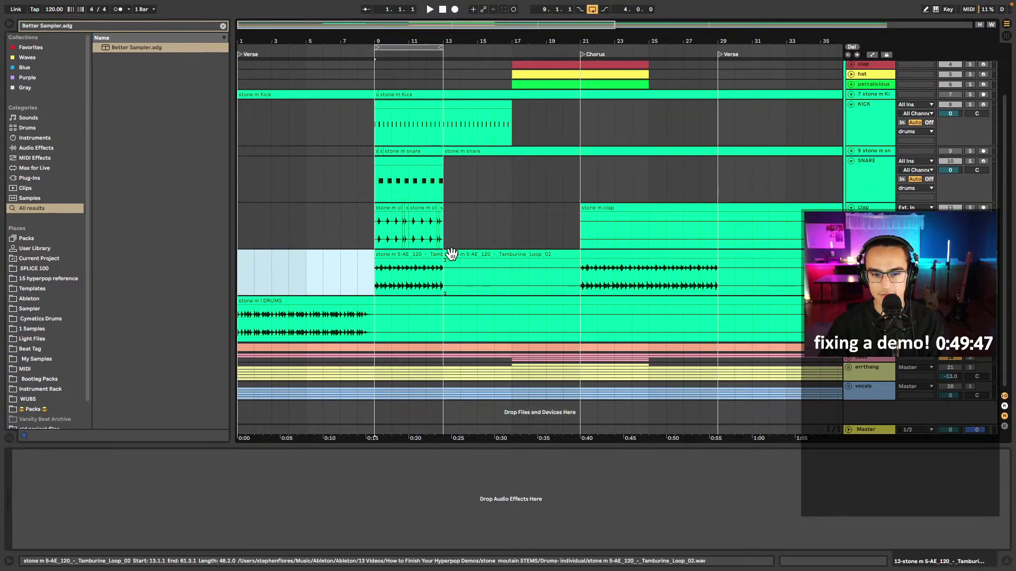
pyautogui.moveTo(447, 256); pyautogui.dragTo(514, 262)
# - Replay the trimmed tambourine loop with the full drum mix from bar 9
pyautogui.click(370, 275)
pyautogui.press('space')
pyautogui.press('+')
pyautogui.press('+')
pyautogui.click(413, 267)
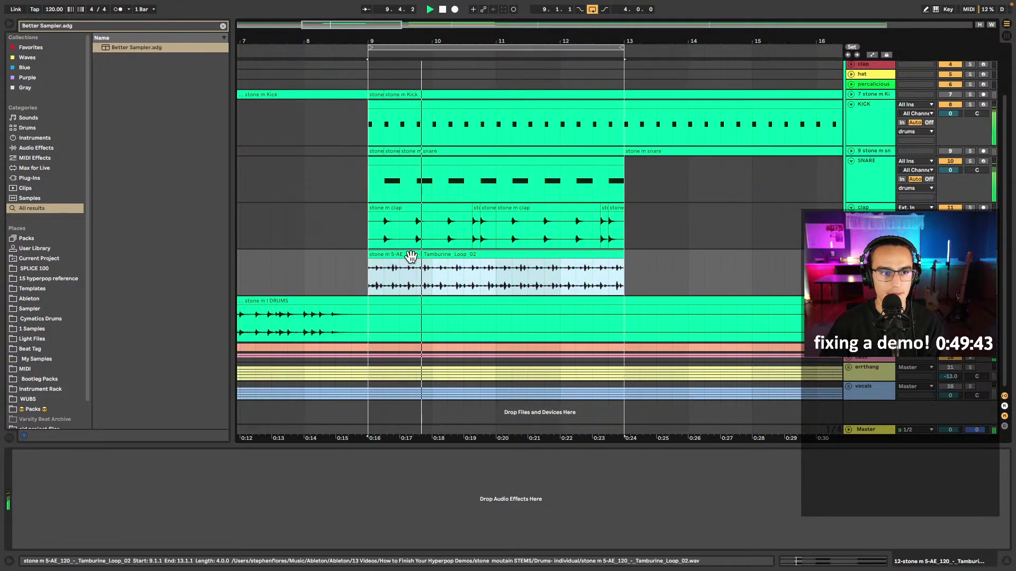
# - Add LFOTool from the favorites to the tambourine loop track and open its plug-in window
pyautogui.click(219, 27)
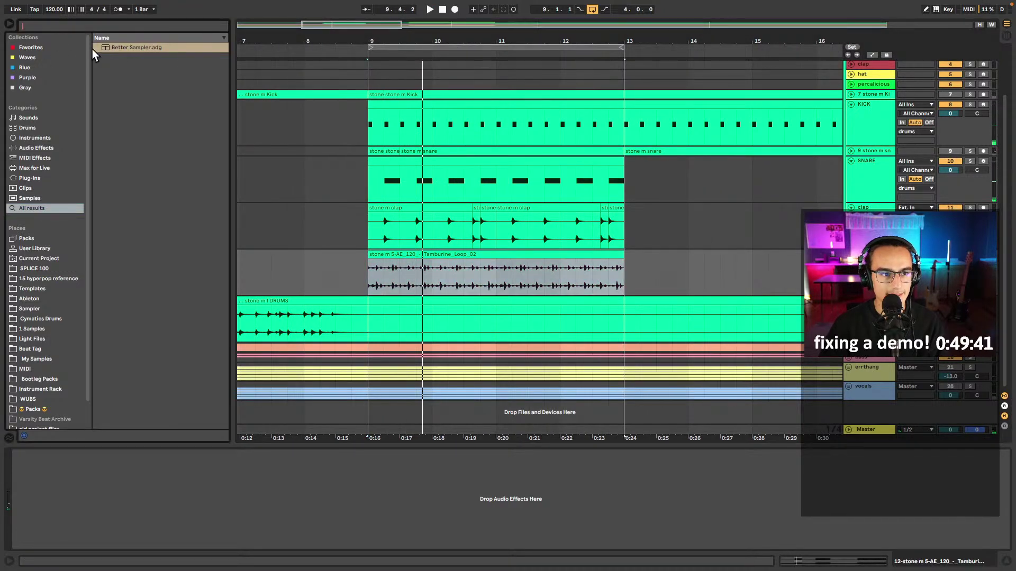
pyautogui.click(53, 48)
pyautogui.moveTo(114, 268); pyautogui.dragTo(493, 271)
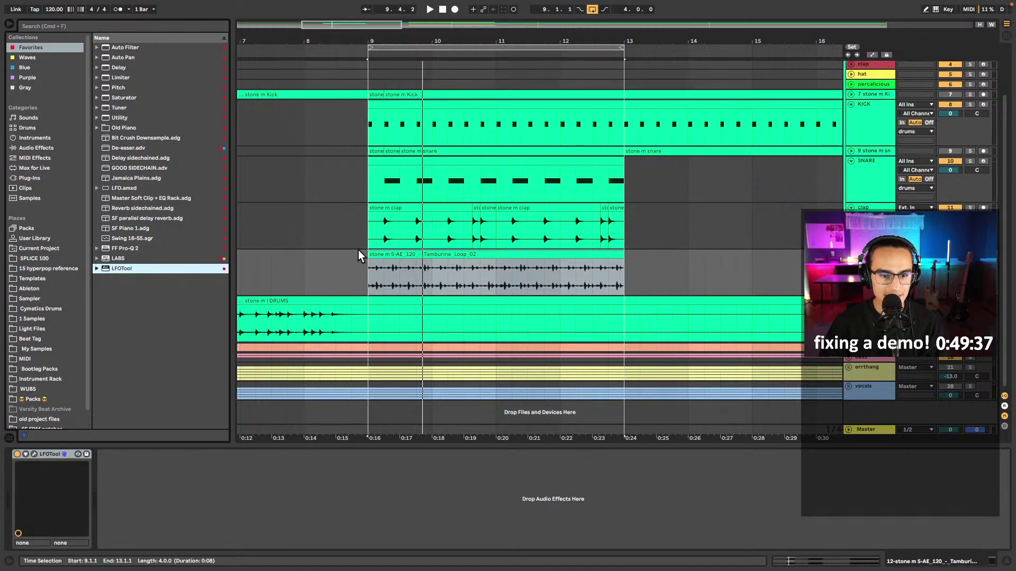
pyautogui.click(373, 259)
pyautogui.click(36, 455)
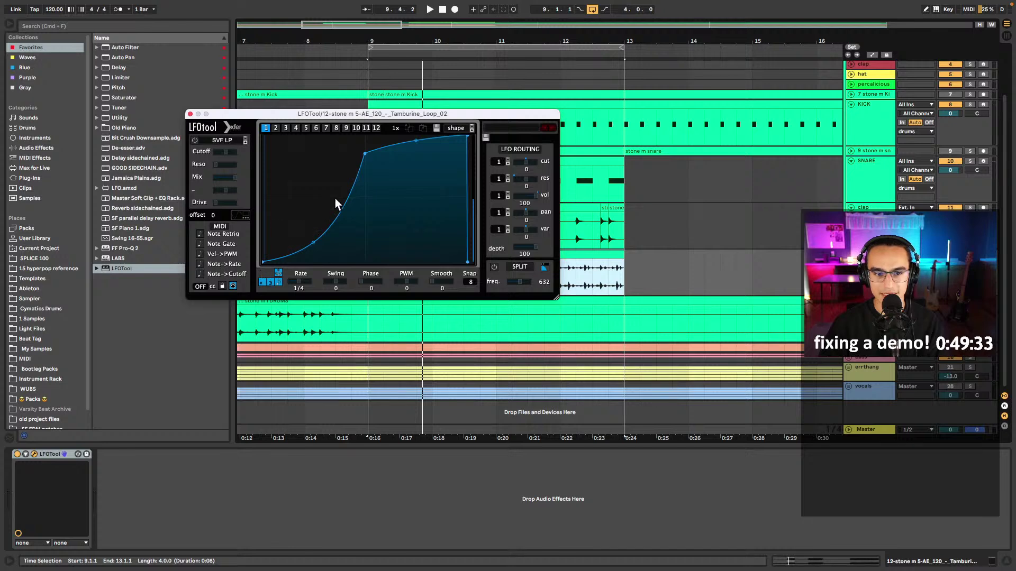
# - Reshape the LFOTool curve into a straight ramp falling from full to zero and set the rate to 1/16
pyautogui.moveTo(366, 155); pyautogui.dragTo(265, 137)
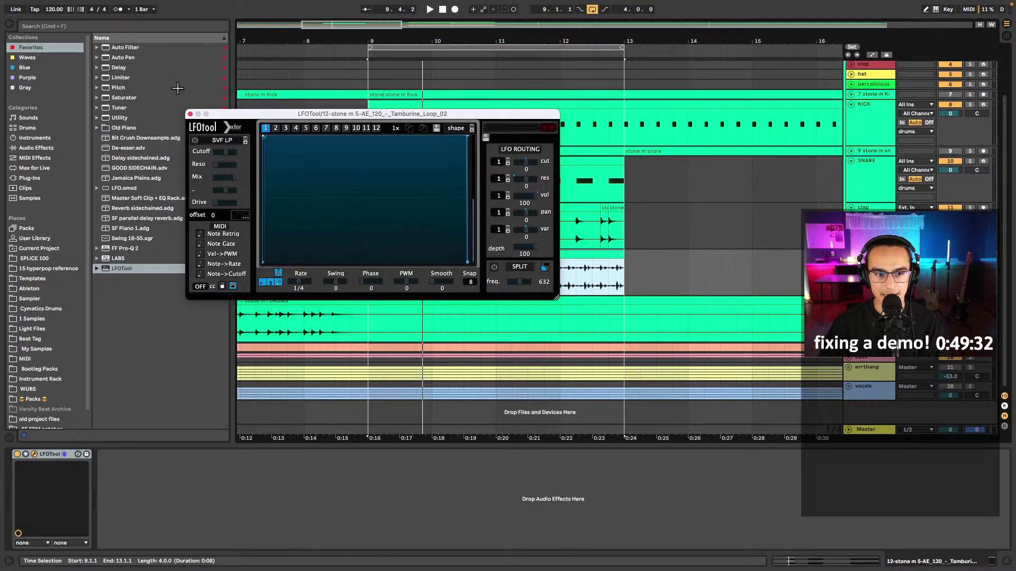
pyautogui.doubleClick(469, 140)
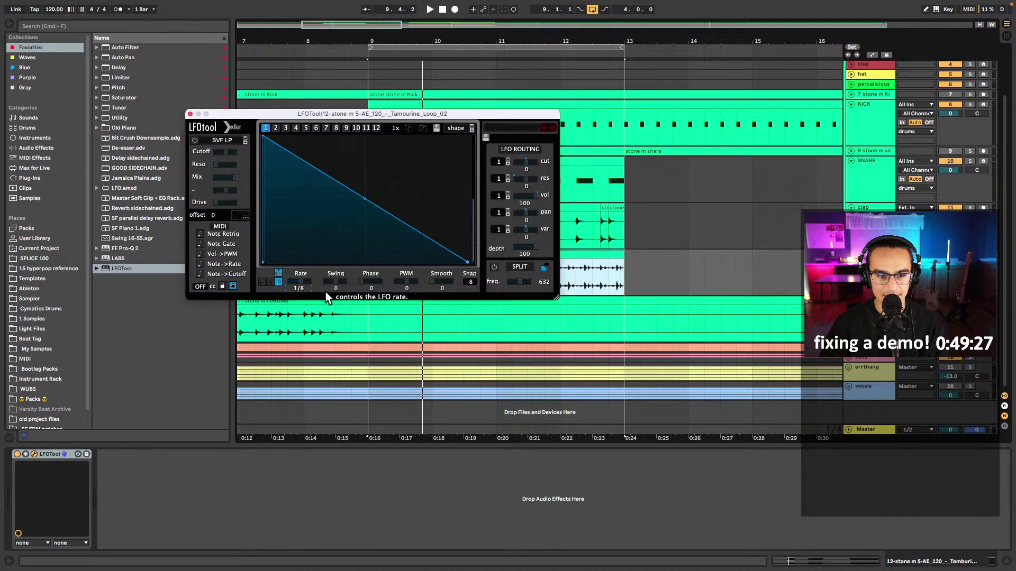
pyautogui.moveTo(331, 291); pyautogui.dragTo(329, 286)
# - Display the waveform over the LFOTool graph during playback and bend the ramp downward for a faster decay
pyautogui.press('space')
pyautogui.click(239, 215)
pyautogui.moveTo(365, 200)
pyautogui.mouseDown()
pyautogui.moveTo(405, 152)
pyautogui.moveTo(365, 238)
pyautogui.moveTo(379, 186)
pyautogui.moveTo(381, 211)
pyautogui.mouseUp()
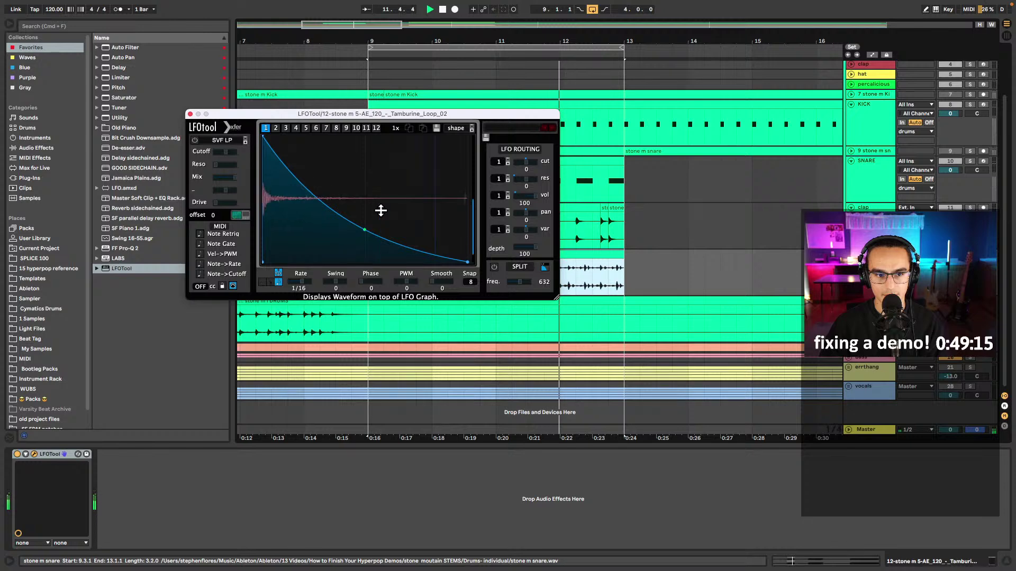
# - Add a second LFOTool after the first on the tambourine loop track, open it during playback, and close its window
pyautogui.click(189, 114)
pyautogui.moveTo(119, 268); pyautogui.dragTo(131, 458)
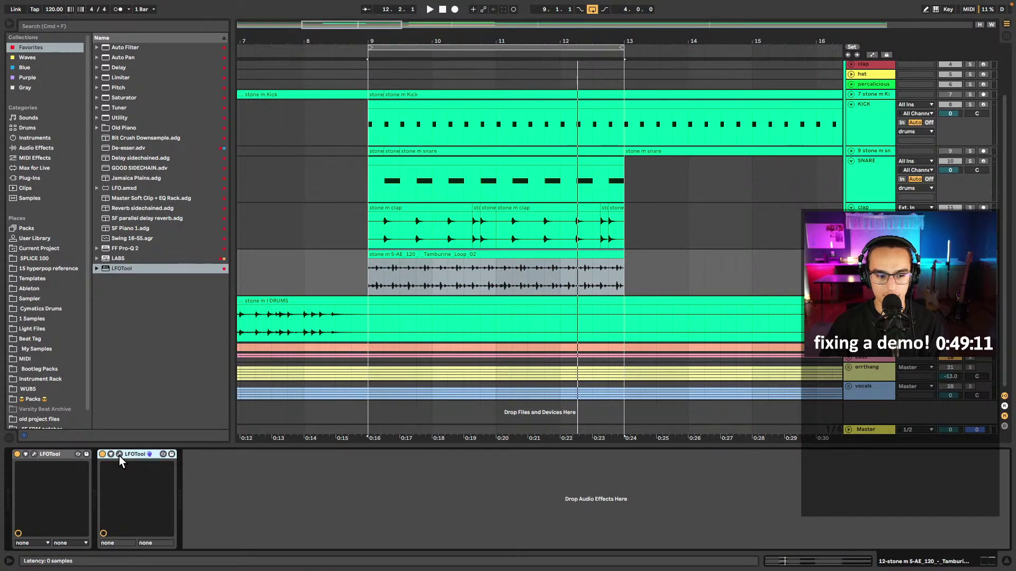
pyautogui.click(119, 454)
pyautogui.press('space')
pyautogui.click(297, 207)
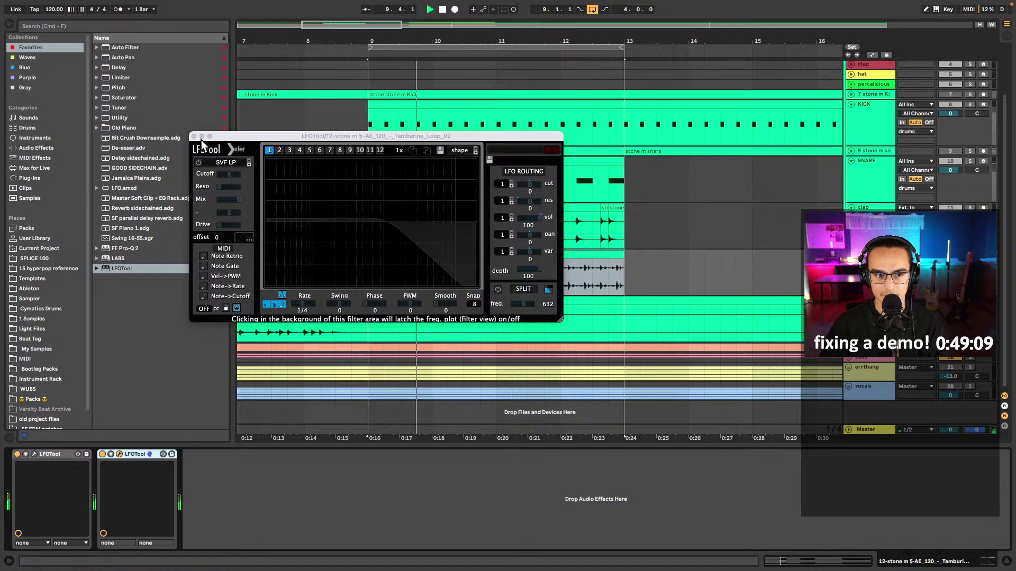
pyautogui.press('super+alt+p')
# - Play the drum mix with the tambourine loop from bar 9 and return the insertion point to 9.1.1
pyautogui.press('space')
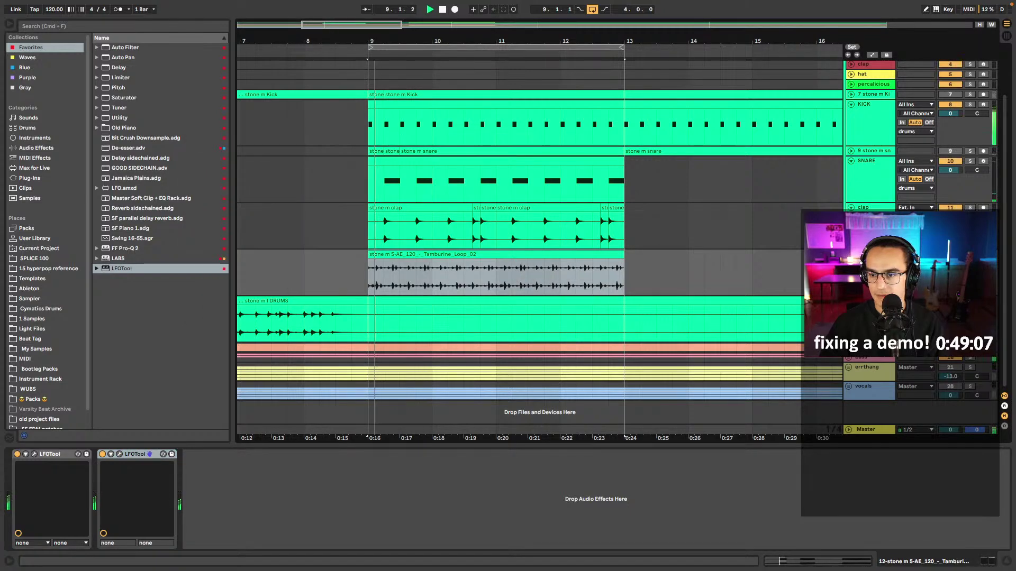
pyautogui.click(620, 271)
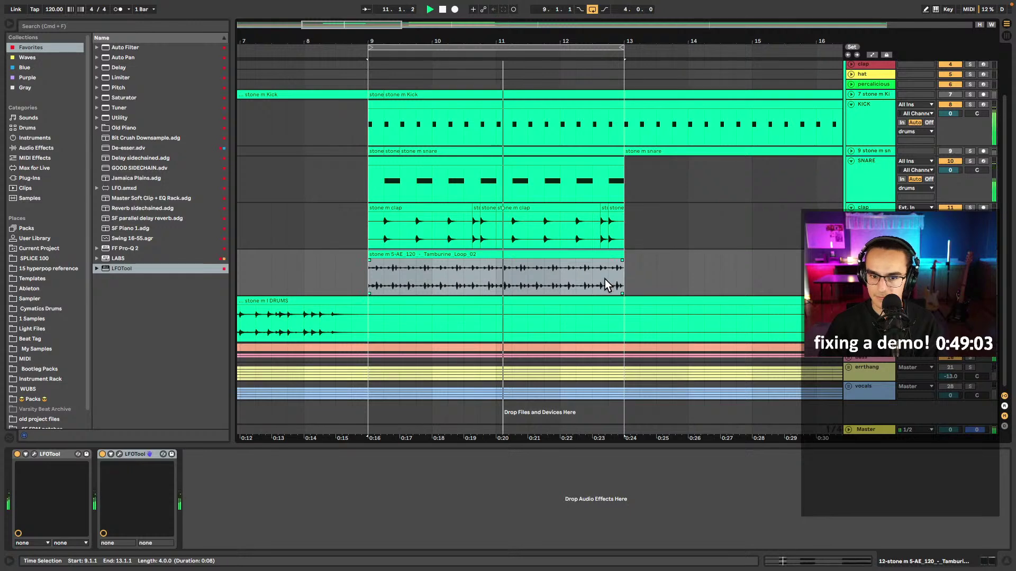
pyautogui.scroll(-2, 554, 280)
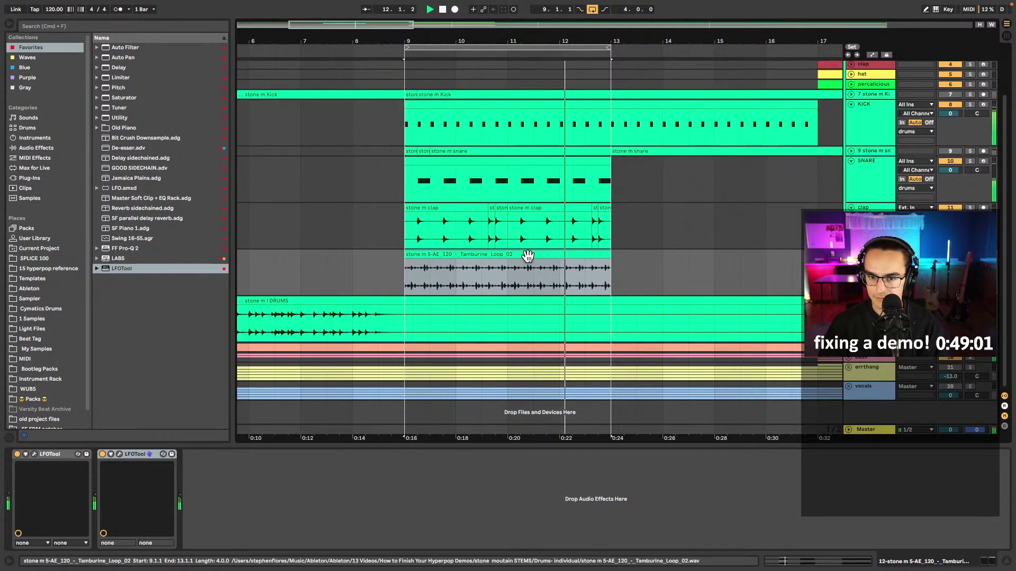
pyautogui.press('space')
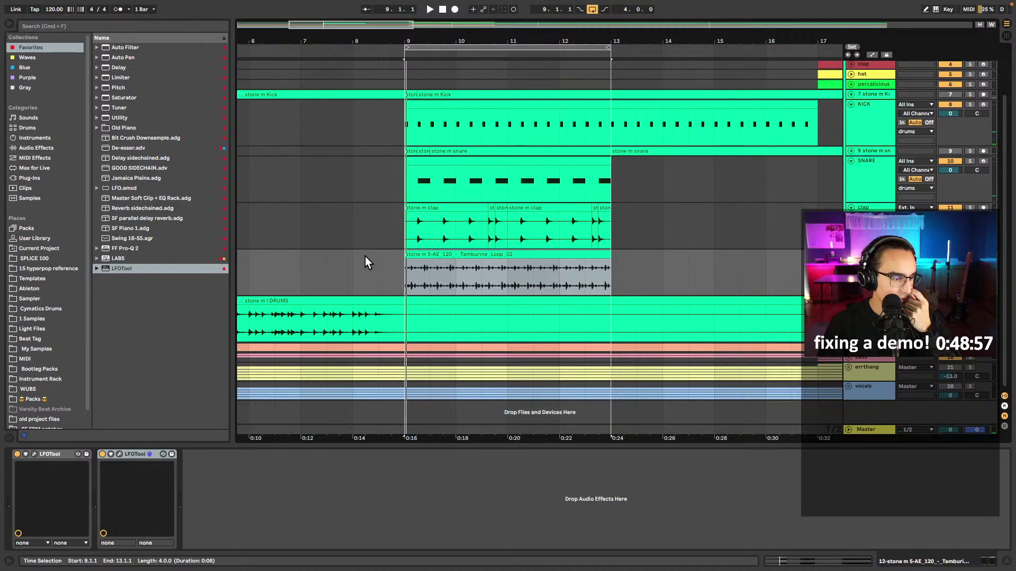
pyautogui.click(408, 277)
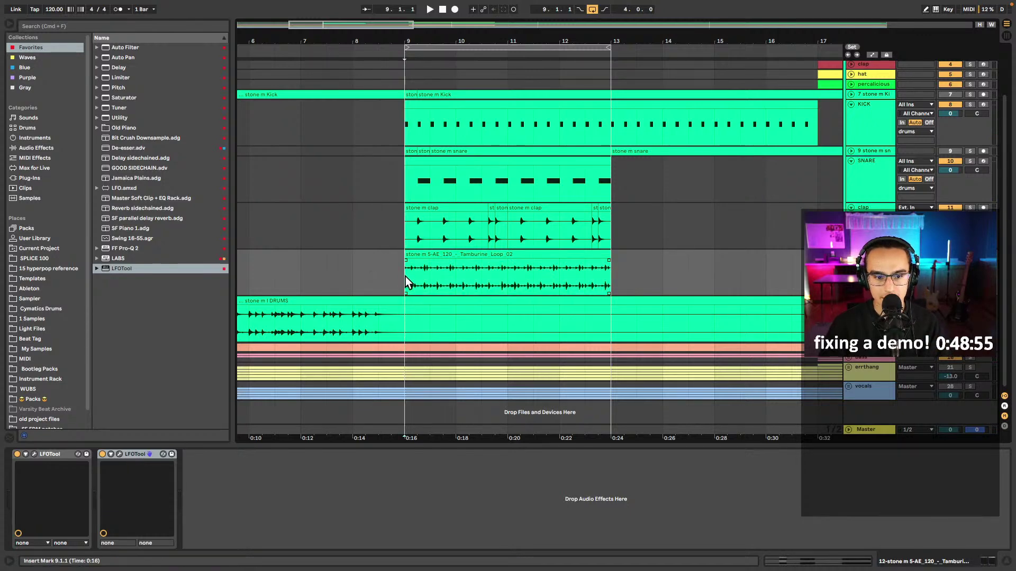
pyautogui.hscroll(-3, 413, 280)
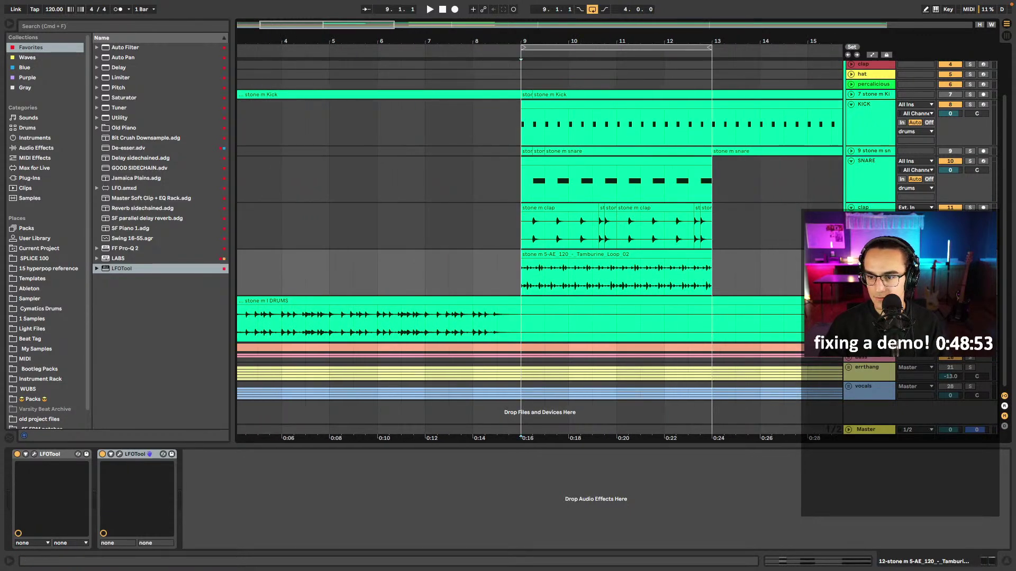
# - Play the original drums stem from bar 1 for comparison with the rebuilt drums
pyautogui.scroll(-2, 490, 272)
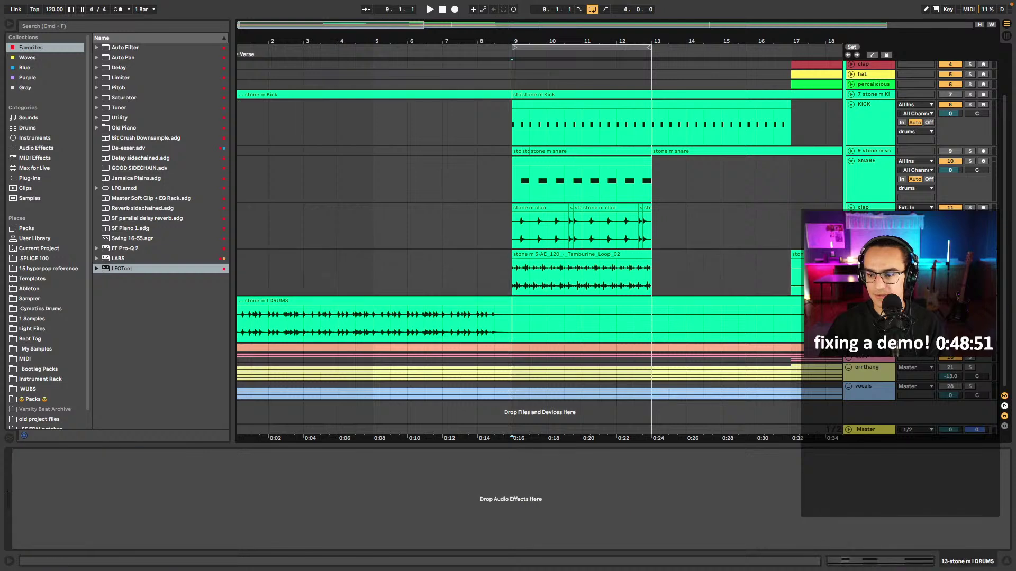
pyautogui.hscroll(-1, 398, 322)
pyautogui.click(367, 301)
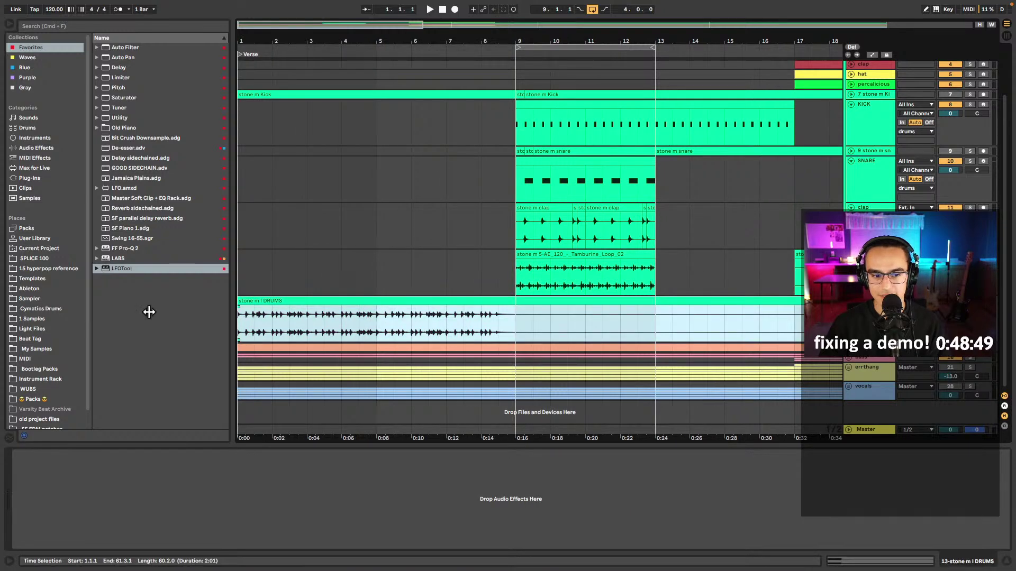
pyautogui.press('space')
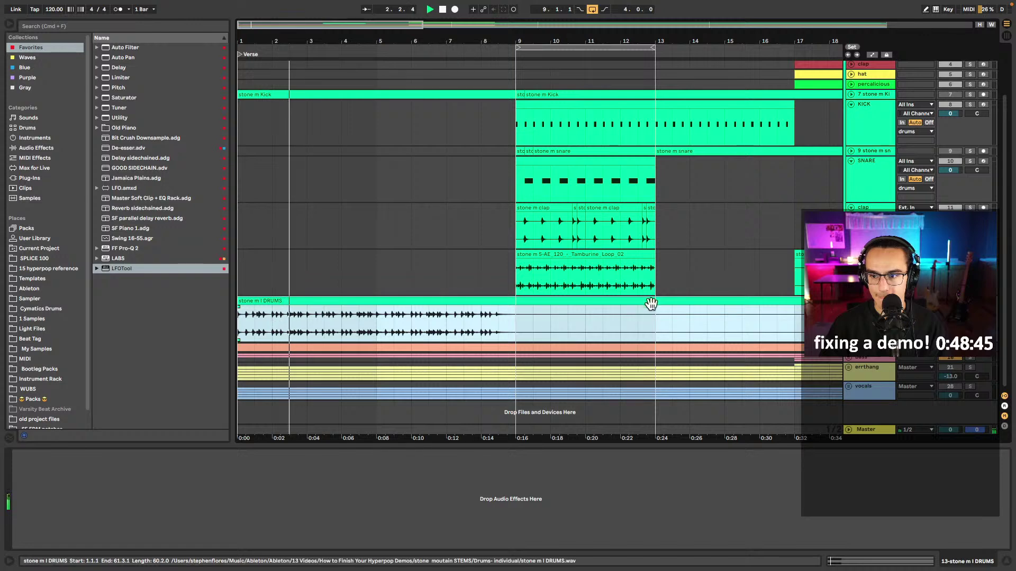
pyautogui.press('space')
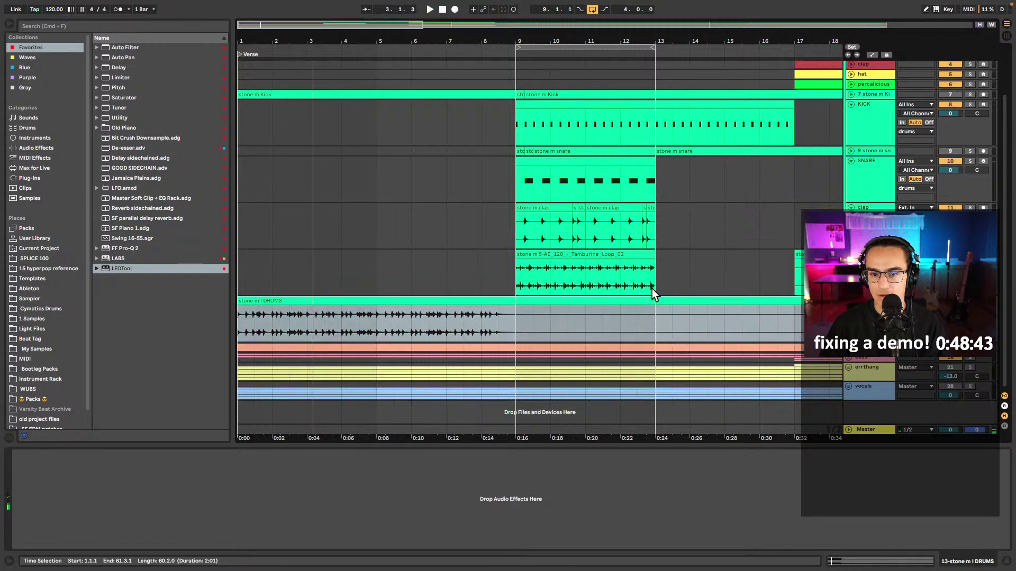
# - Fold the drums group and expand the fx group with its scratchmeta track
pyautogui.click(851, 105)
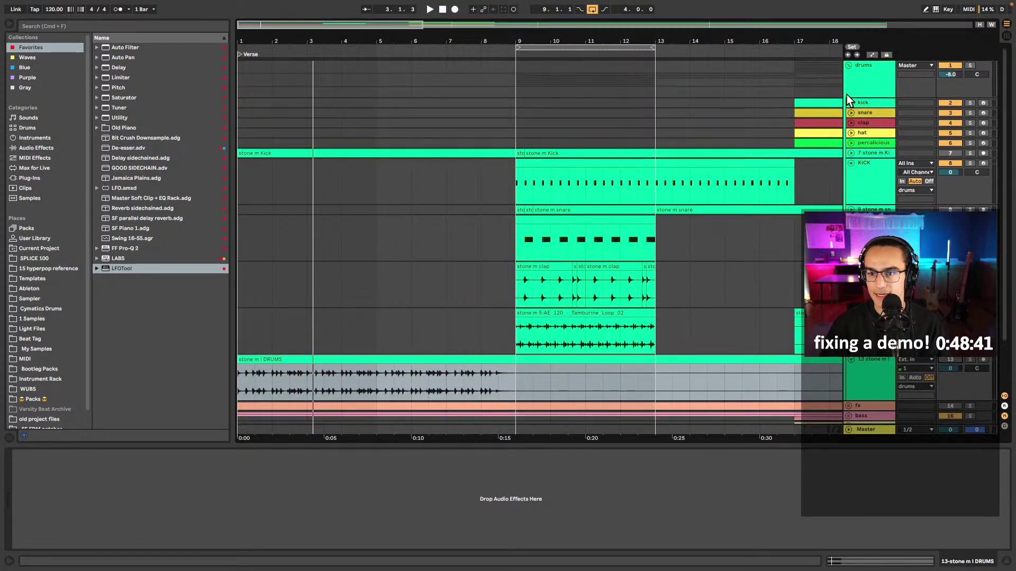
pyautogui.click(851, 67)
pyautogui.click(848, 94)
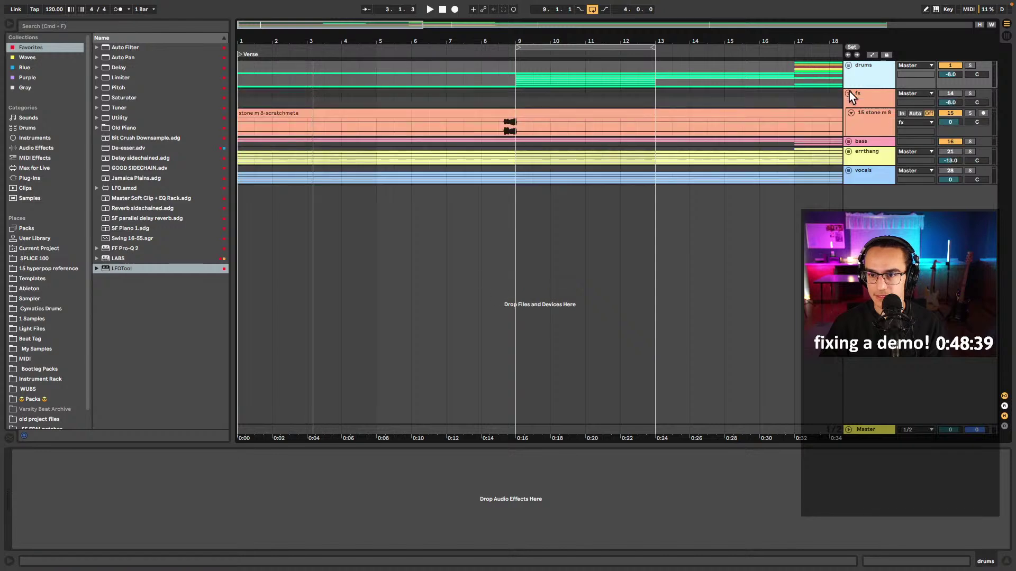
pyautogui.click(483, 120)
# - Play the scratch effect leading into bar 9 from 8.3.1
pyautogui.click(502, 133)
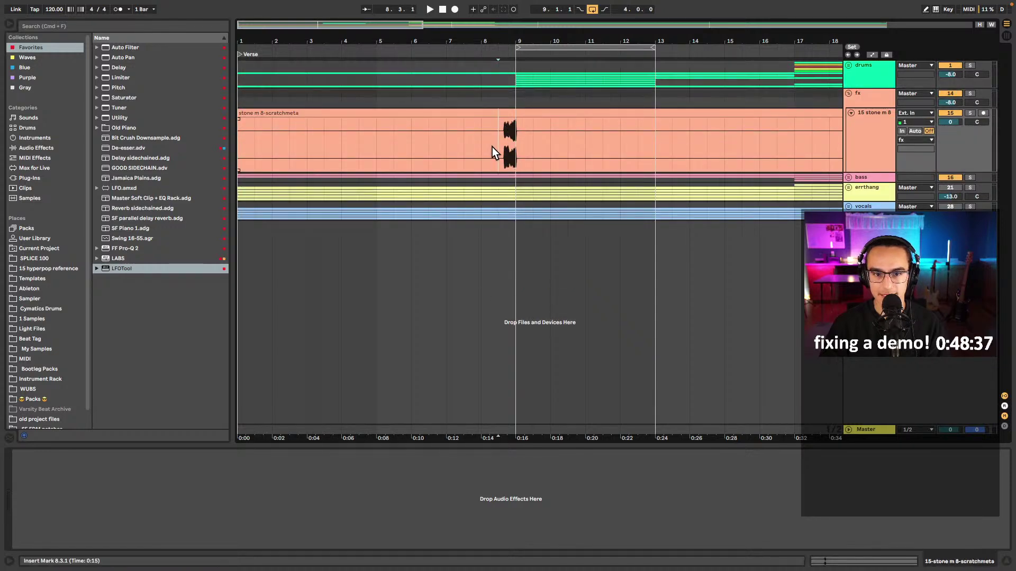
pyautogui.scroll(5, 491, 148)
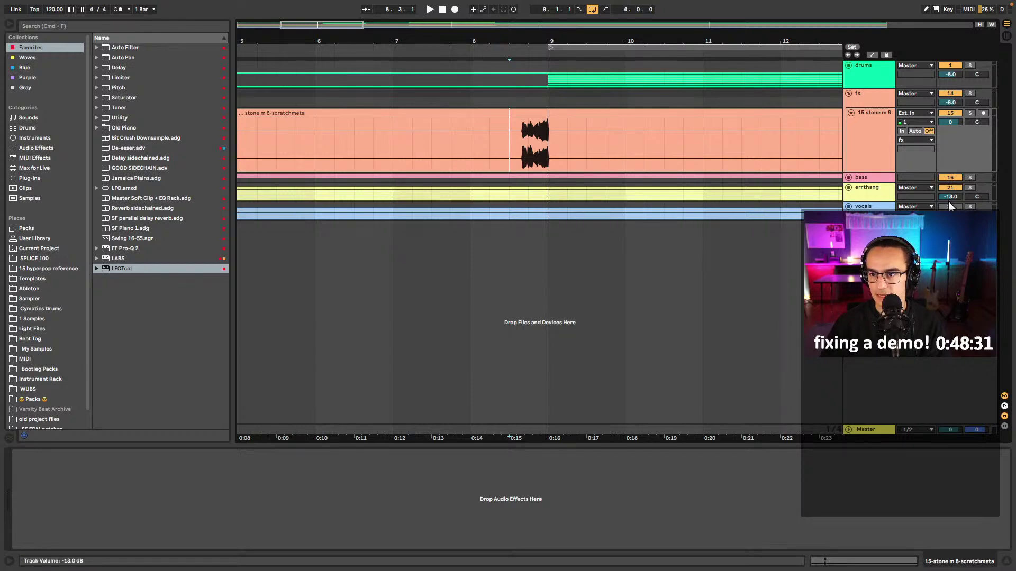
pyautogui.press('space')
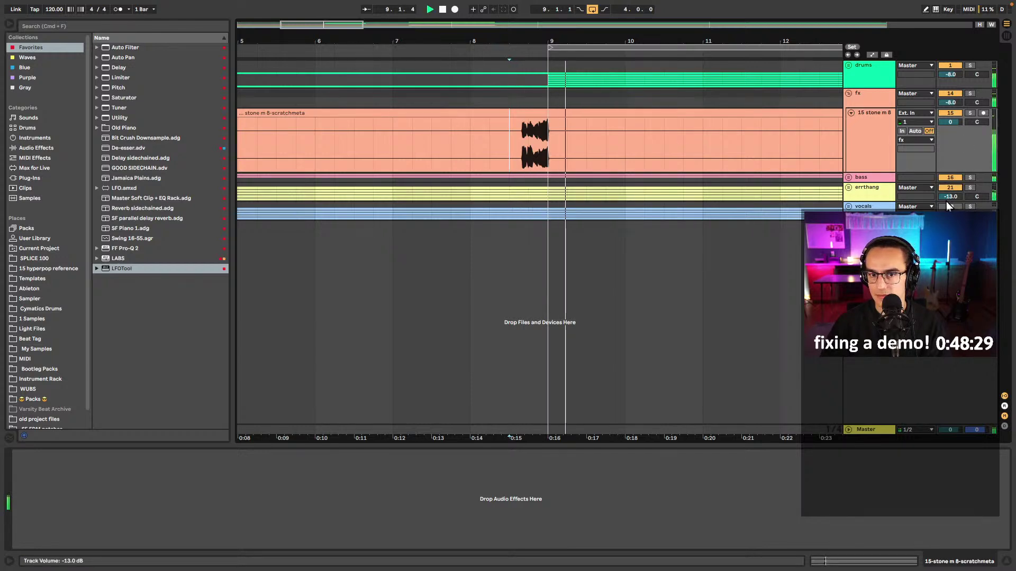
pyautogui.press('space')
# - Split the scratchmeta clip at 8.3.1 and 9.2.1 to isolate the scratch hit
pyautogui.press('super+e')
pyautogui.click(569, 144)
pyautogui.press('super+e')
pyautogui.doubleClick(547, 130)
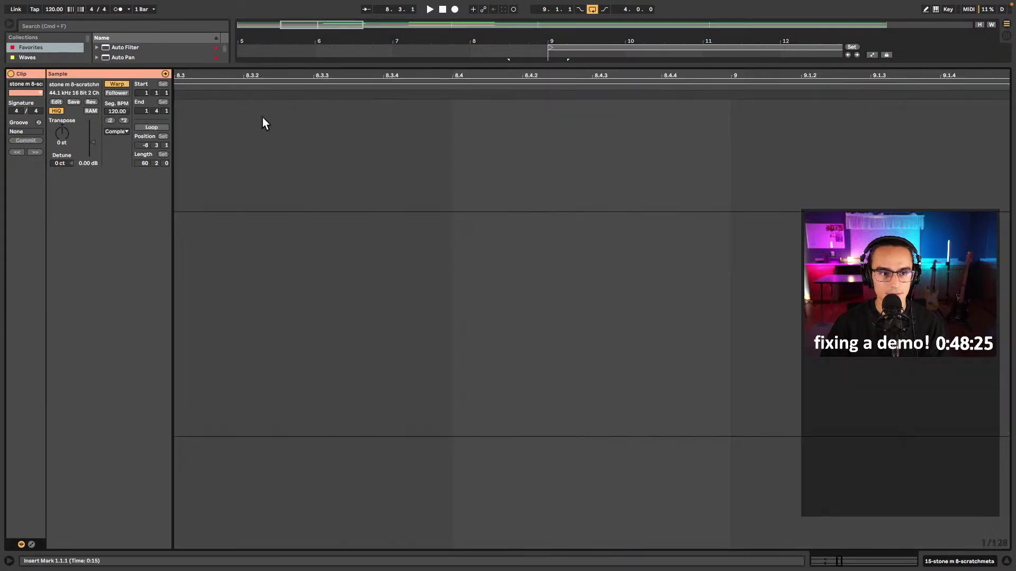
pyautogui.hotkey('shift', 'Tab')
# - Turn on the metronome and check the scratch's timing by playing from bar 7 and from bar 8
pyautogui.click(437, 146)
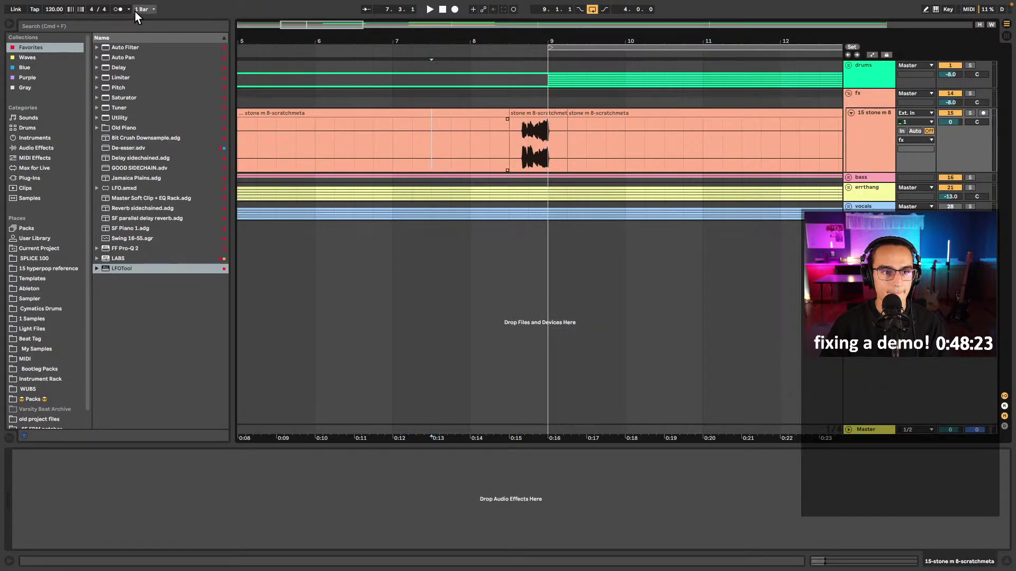
pyautogui.click(395, 140)
pyautogui.press('space')
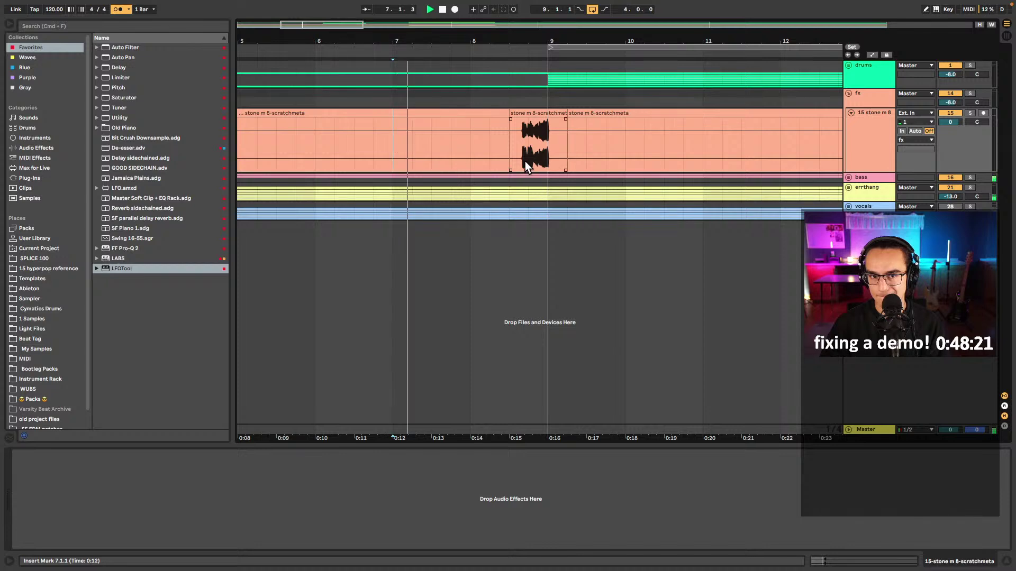
pyautogui.click(478, 151)
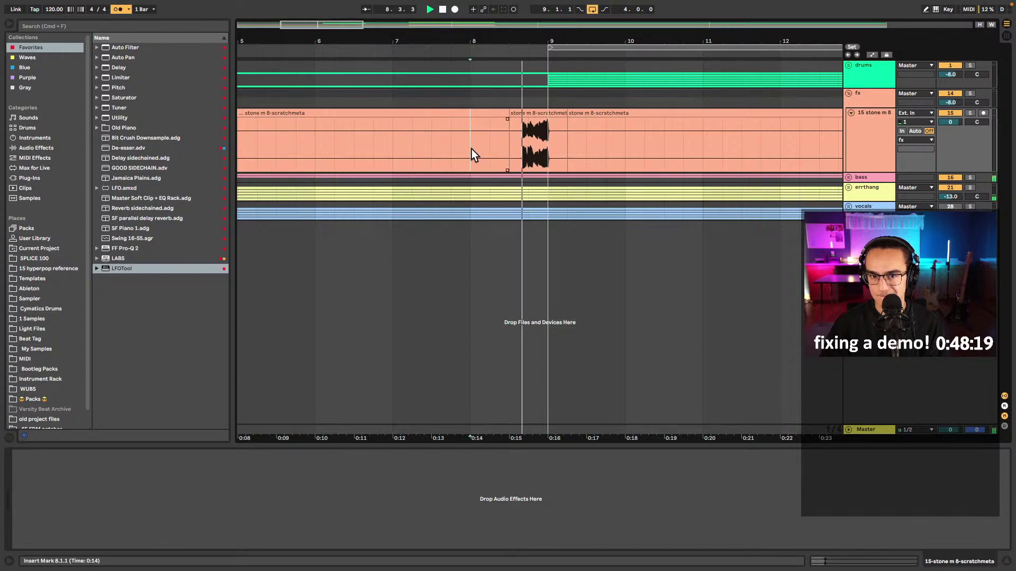
pyautogui.press('space')
pyautogui.click(535, 130)
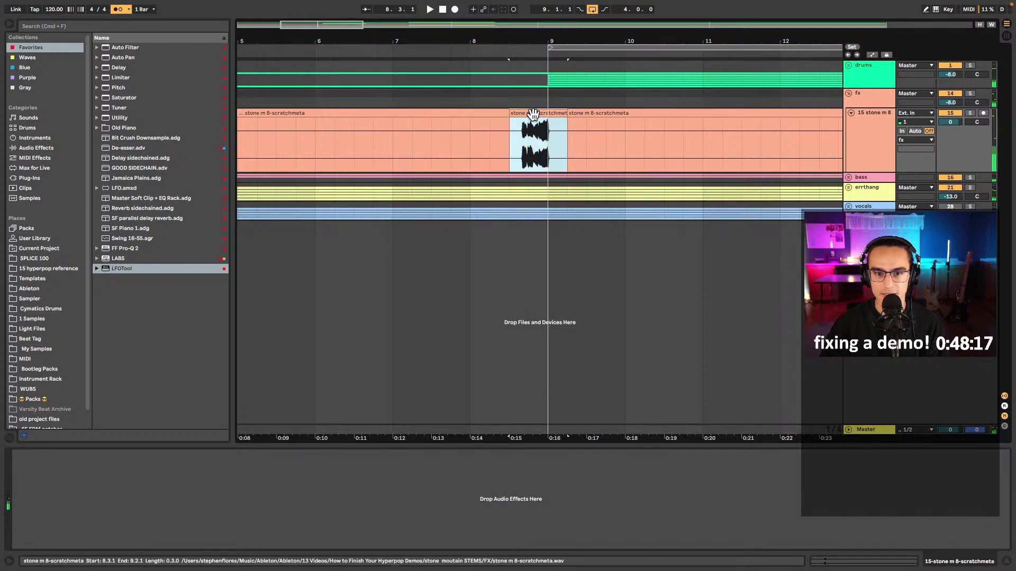
pyautogui.click(476, 140)
pyautogui.press('space')
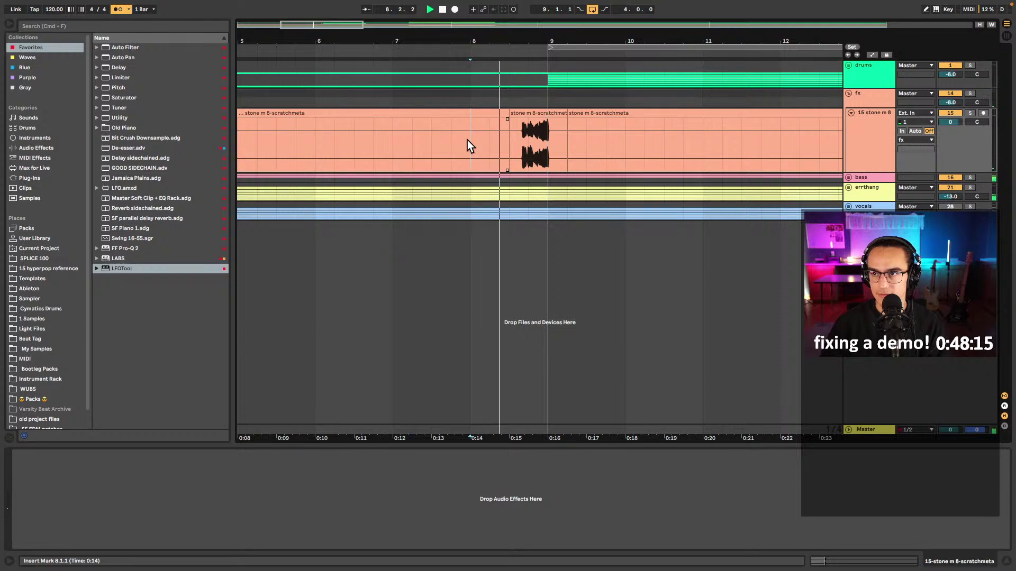
pyautogui.press('space')
# - Open the isolated scratch clip's sample and warp the start of its sound to 1.1.3
pyautogui.click(536, 113)
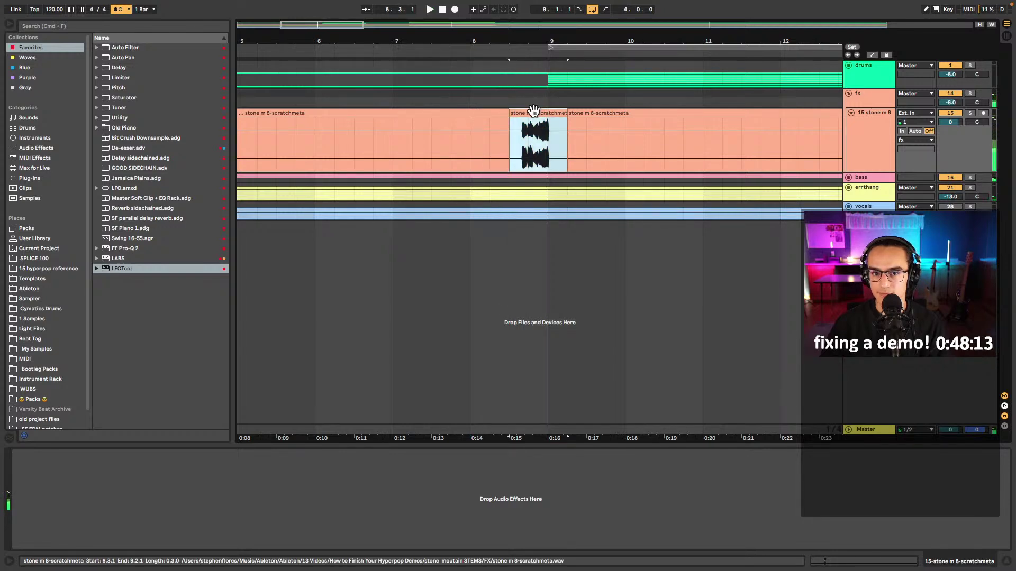
pyautogui.doubleClick(535, 111)
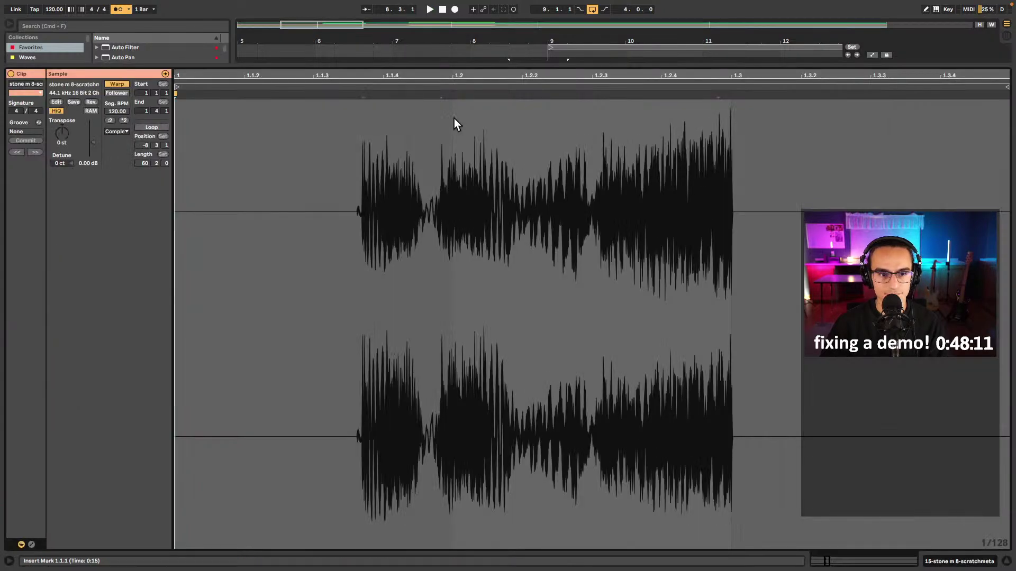
pyautogui.click(351, 119)
pyautogui.click(315, 110)
pyautogui.moveTo(363, 95); pyautogui.dragTo(315, 96)
pyautogui.press('space')
pyautogui.press('space')
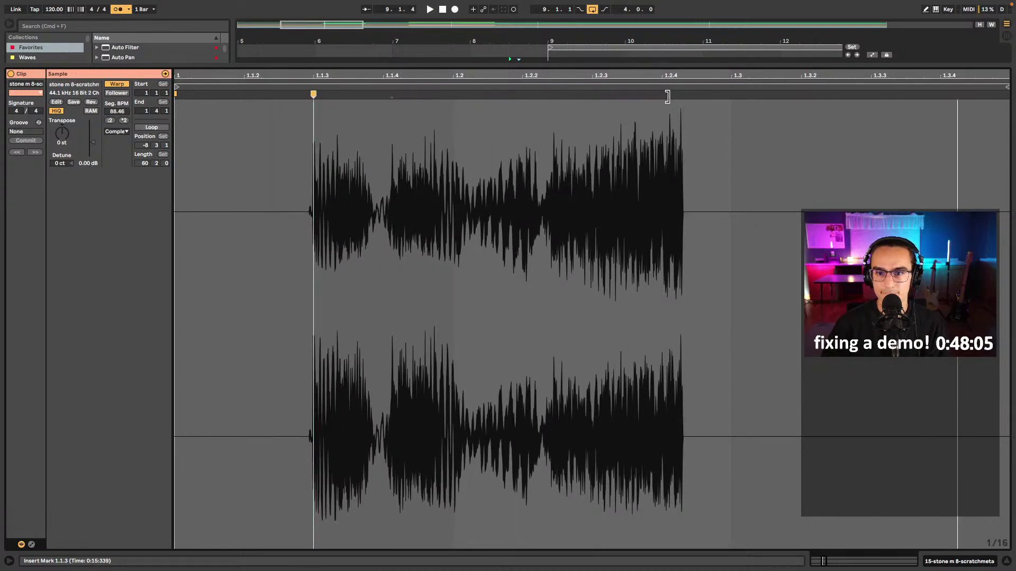
# - Place a warp marker at the end of the scratch sound and align it to 1.3
pyautogui.moveTo(668, 94); pyautogui.dragTo(736, 125)
pyautogui.scroll(5, 736, 125)
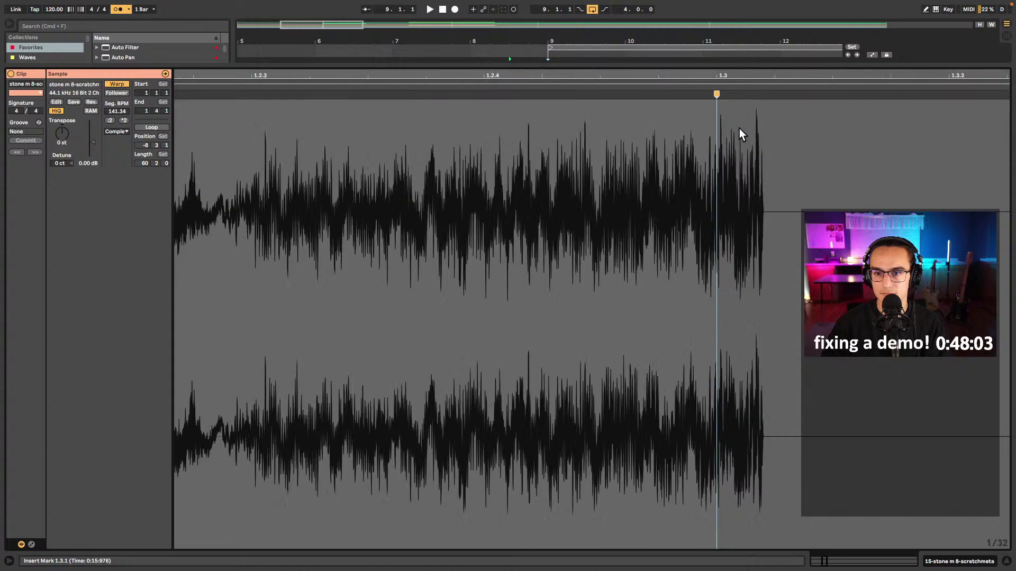
pyautogui.click(801, 140)
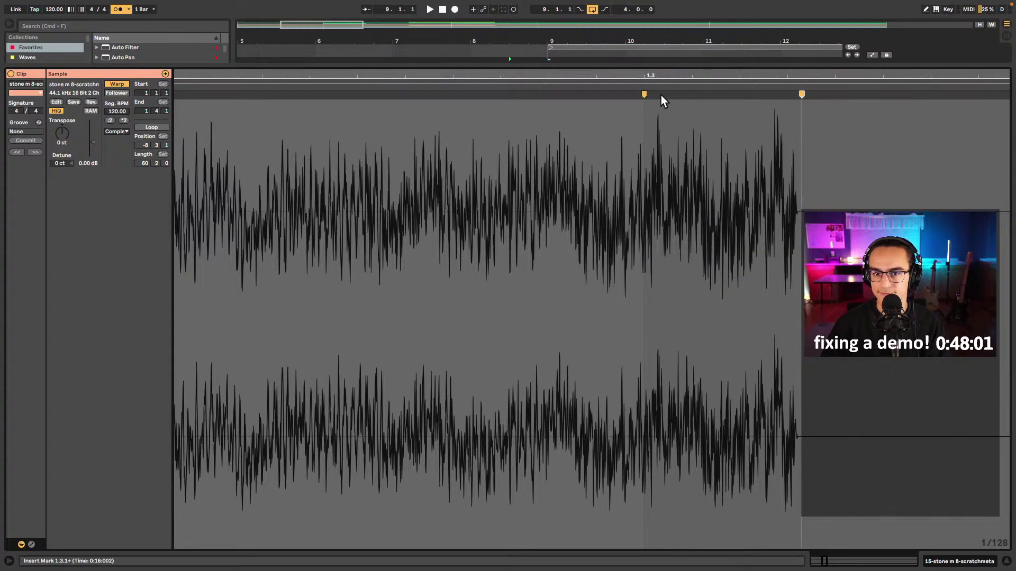
pyautogui.moveTo(644, 94)
pyautogui.mouseDown()
pyautogui.moveTo(782, 100)
pyautogui.moveTo(669, 113)
pyautogui.mouseUp()
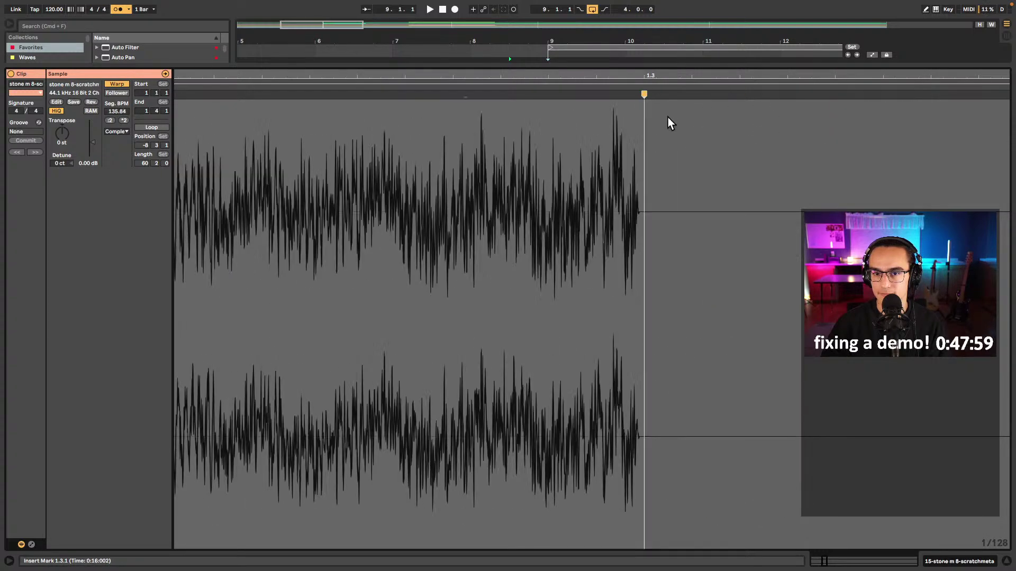
pyautogui.scroll(-10, 671, 141)
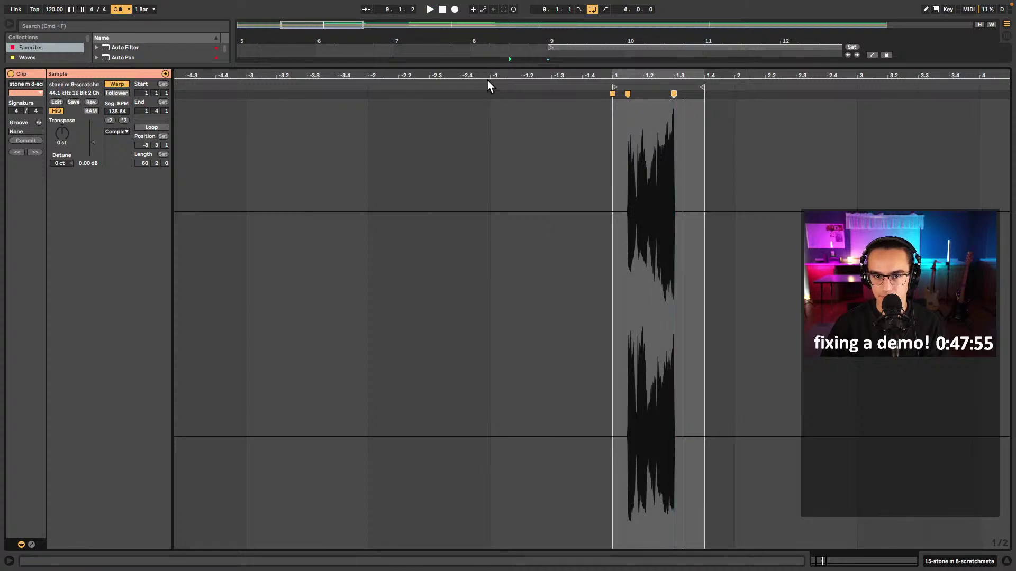
# - Return to the arrangement and replay the warped scratch with the metronome from 8.3.1 and 8.2.1
pyautogui.hotkey('shift', 'Tab')
pyautogui.click(501, 97)
pyautogui.press('space')
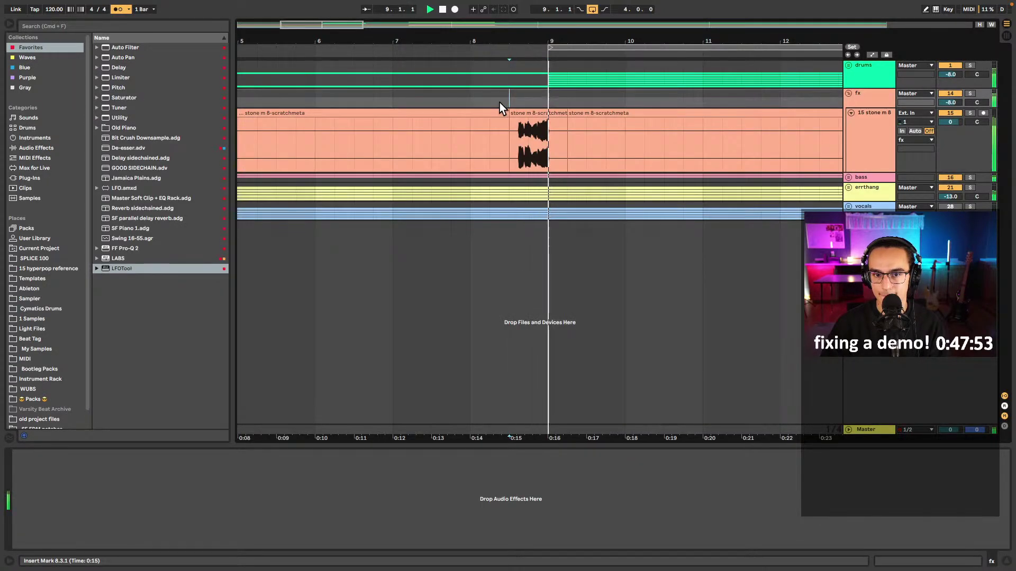
pyautogui.click(486, 100)
pyautogui.press('space')
pyautogui.press('space')
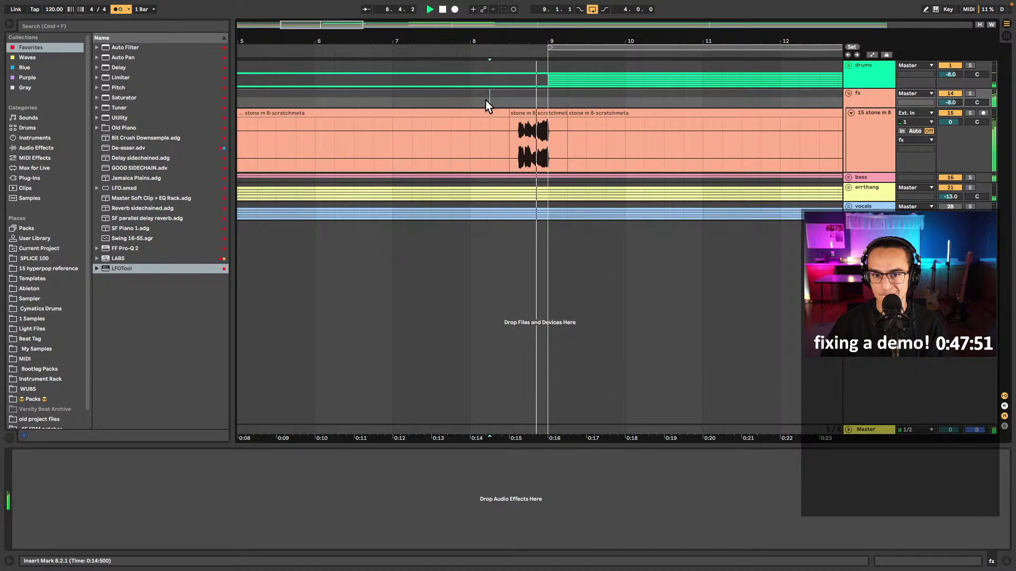
pyautogui.scroll(5, 556, 144)
pyautogui.press('space')
# - Split the scratch clip at 9.1.1 and delete its silent tail up to 9.2.1
pyautogui.click(488, 141)
pyautogui.press('super+e')
pyautogui.scroll(-4, 494, 135)
pyautogui.click(526, 113)
pyautogui.press('Delete')
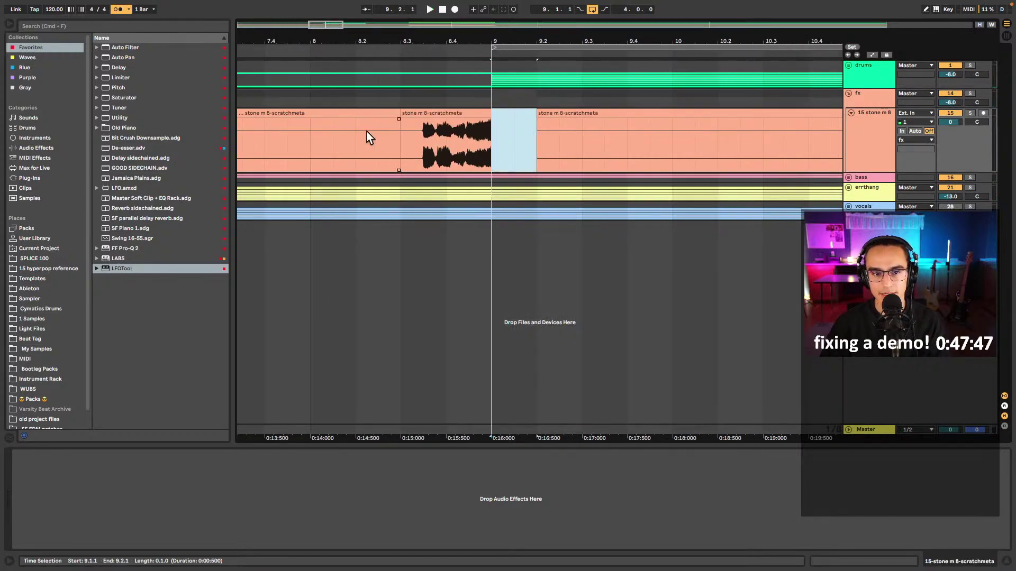
# - Delete the leftover scratchmeta clips before and after the scratch, keeping only the short clip before bar 9
pyautogui.scroll(-8, 366, 132)
pyautogui.click(391, 114)
pyautogui.scroll(-3, 393, 121)
pyautogui.click(394, 129)
pyautogui.press('Delete')
pyautogui.click(299, 129)
pyautogui.click(300, 129)
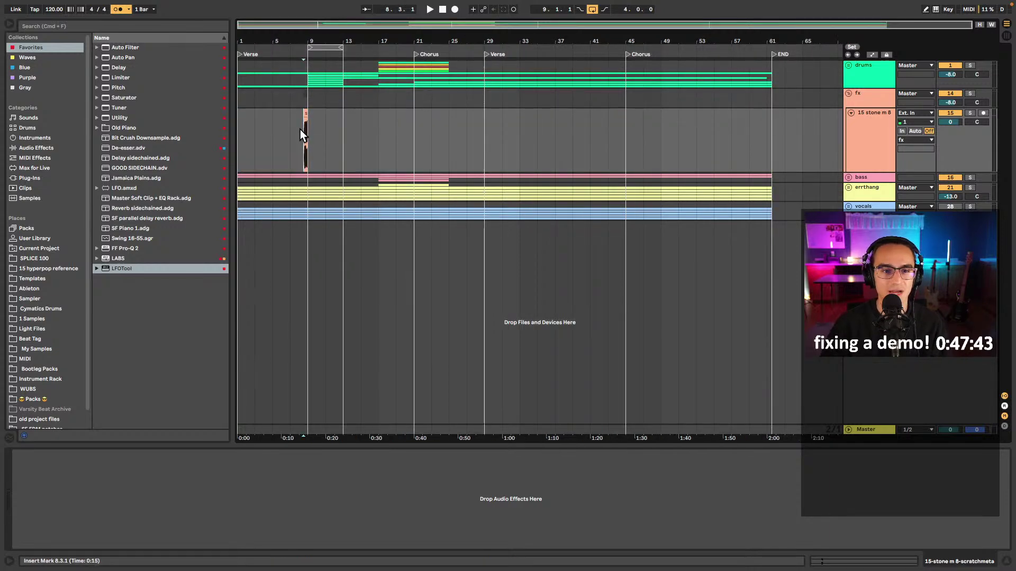
# - Add RC-20 Retro Color from the Blue collection to the scratchmeta track, open its plug-in window, and play the scratch
pyautogui.scroll(10, 300, 129)
pyautogui.hscroll(-4, 317, 138)
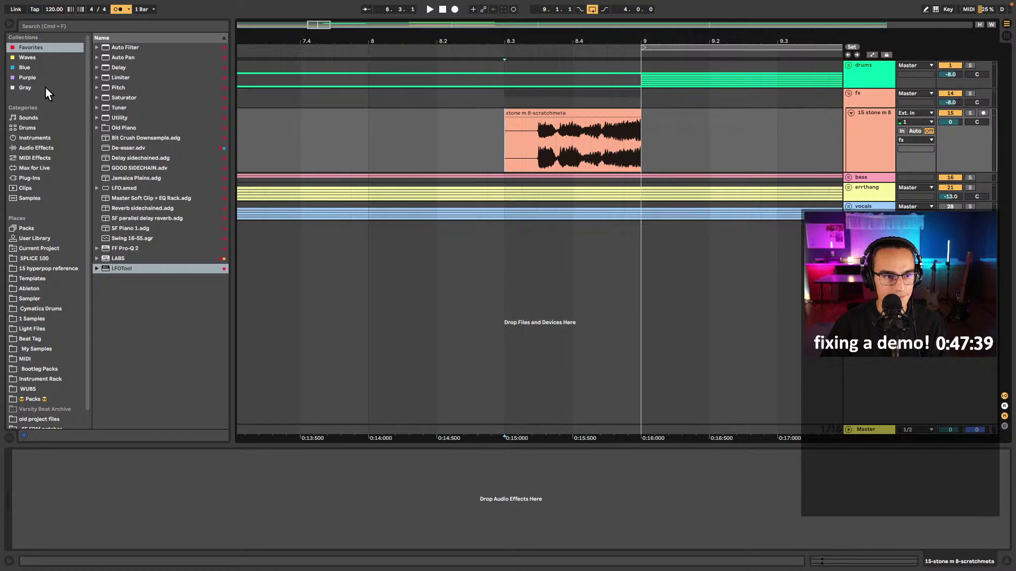
pyautogui.click(25, 67)
pyautogui.moveTo(132, 169); pyautogui.dragTo(552, 161)
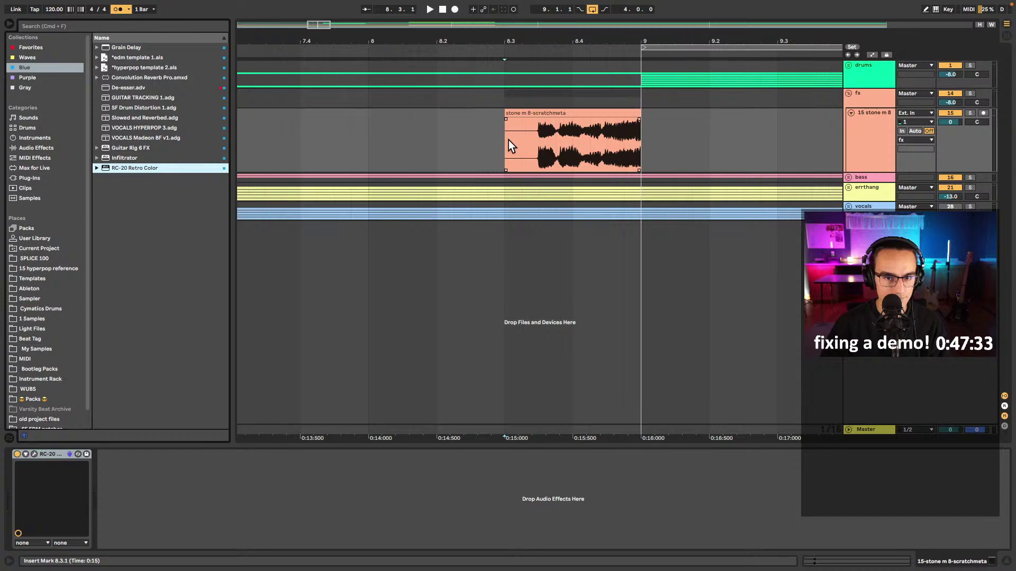
pyautogui.click(33, 455)
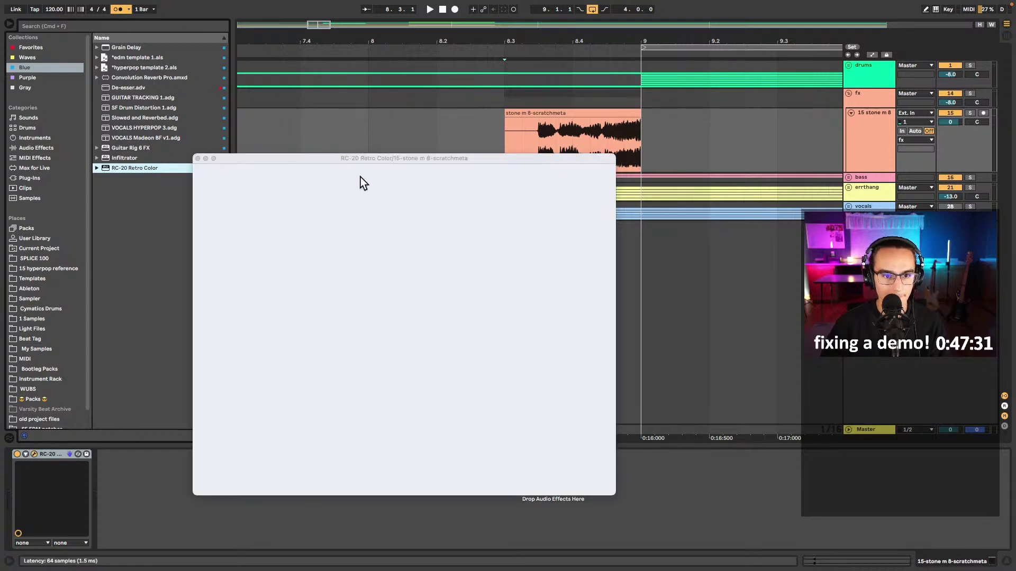
pyautogui.moveTo(321, 161); pyautogui.dragTo(453, 127)
pyautogui.press('space')
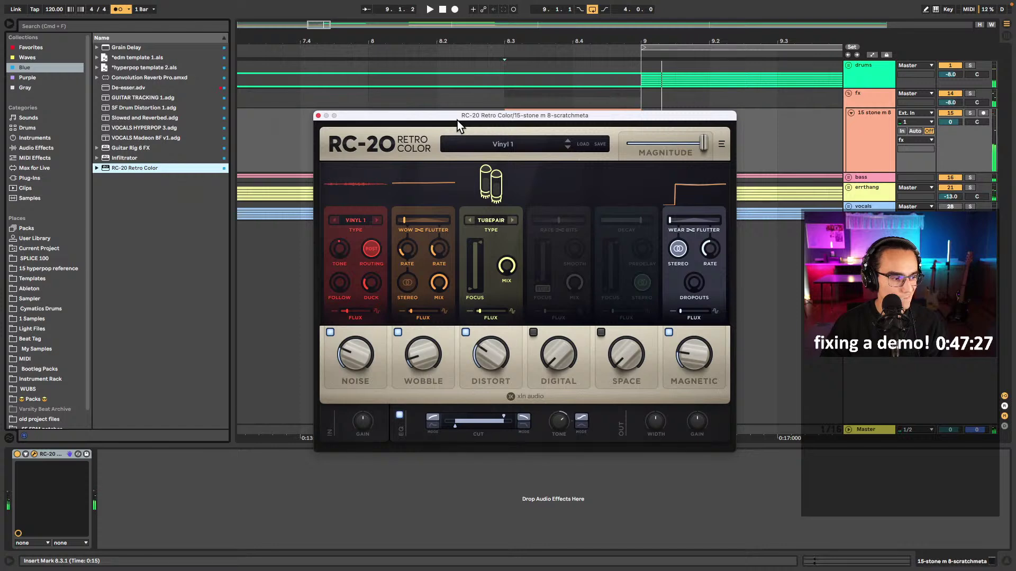
# - Audition the user preset Crunchy Radio/Phone in RC-20 on the scratch track, and switch to the GBA SP preset
pyautogui.click(487, 147)
pyautogui.scroll(3, 421, 265)
pyautogui.click(349, 201)
pyautogui.click(420, 182)
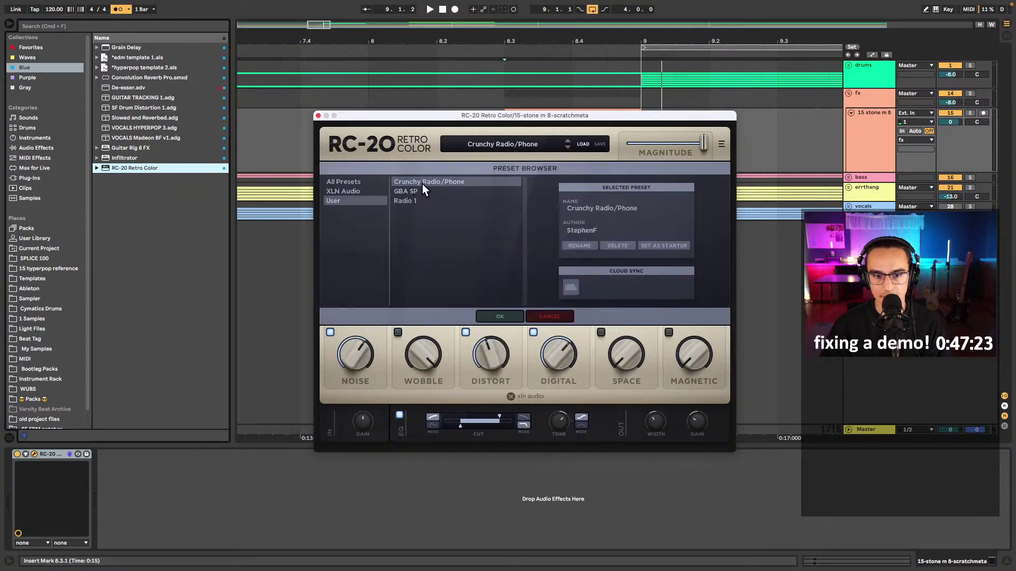
pyautogui.click(503, 317)
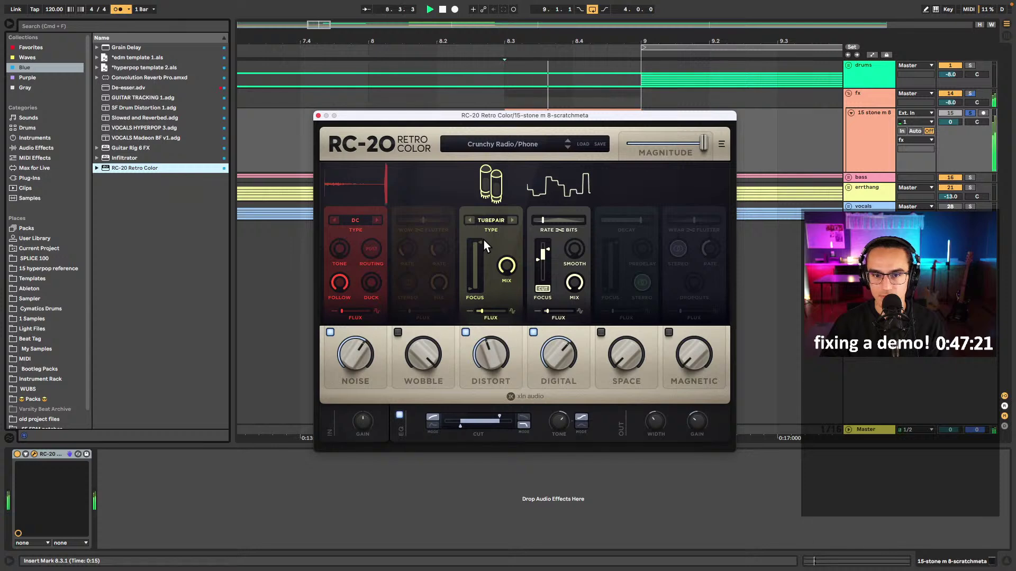
pyautogui.click(568, 148)
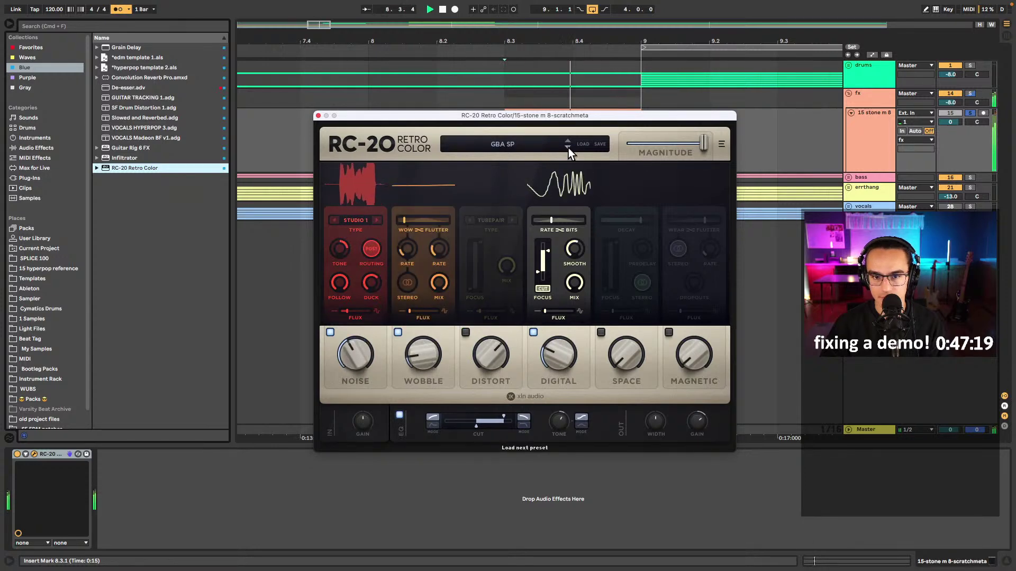
pyautogui.click(318, 115)
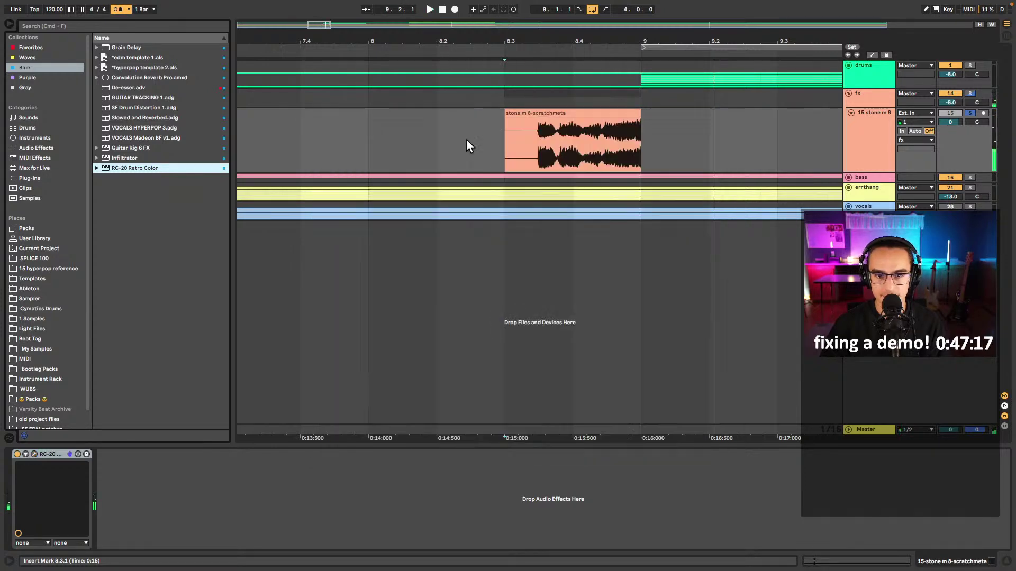
pyautogui.press('space')
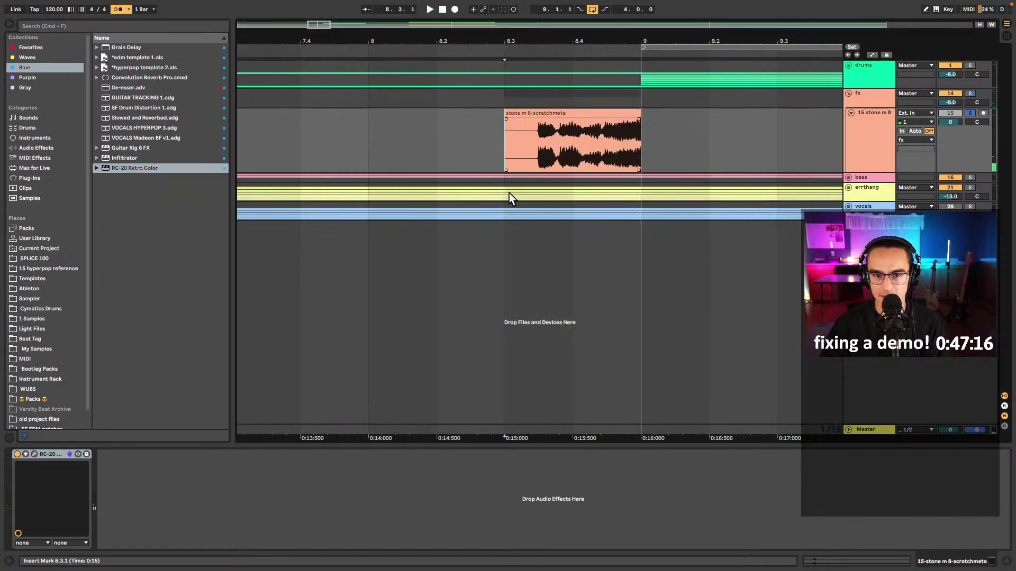
# - Narrow the EQ cut range of the RC-20 effect and turn off the metronome
pyautogui.click(33, 454)
pyautogui.press('space')
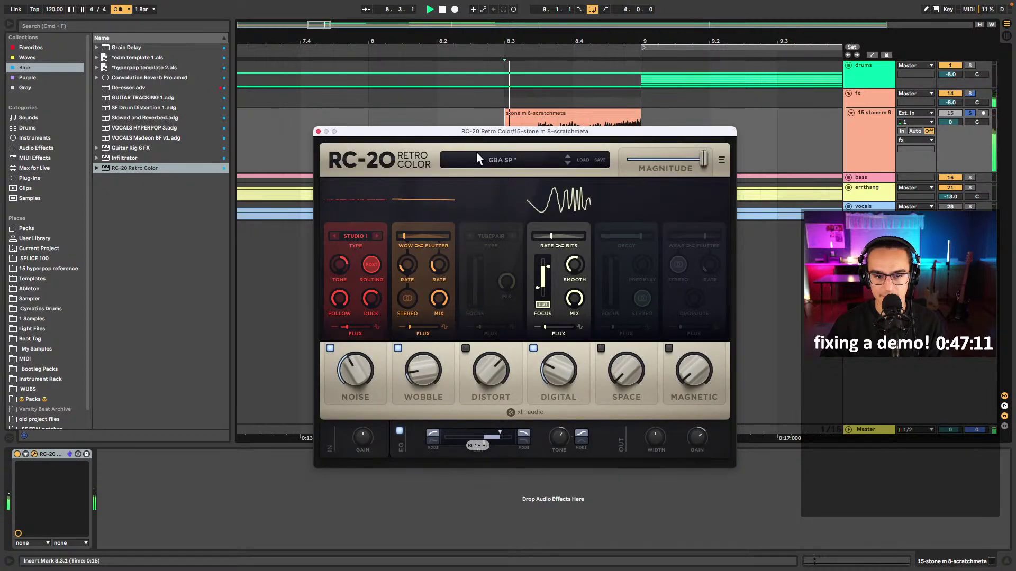
pyautogui.click(119, 9)
pyautogui.press('space')
pyautogui.press('space')
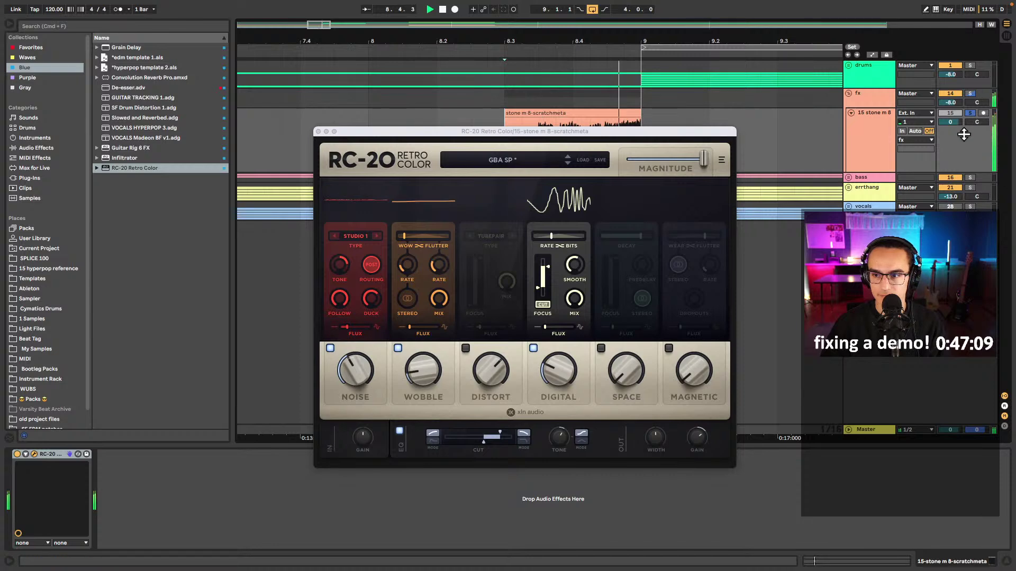
# - Close the RC-20 window, stop playback and open the scratch clip's waveform for editing
pyautogui.click(318, 131)
pyautogui.press('space')
pyautogui.doubleClick(579, 113)
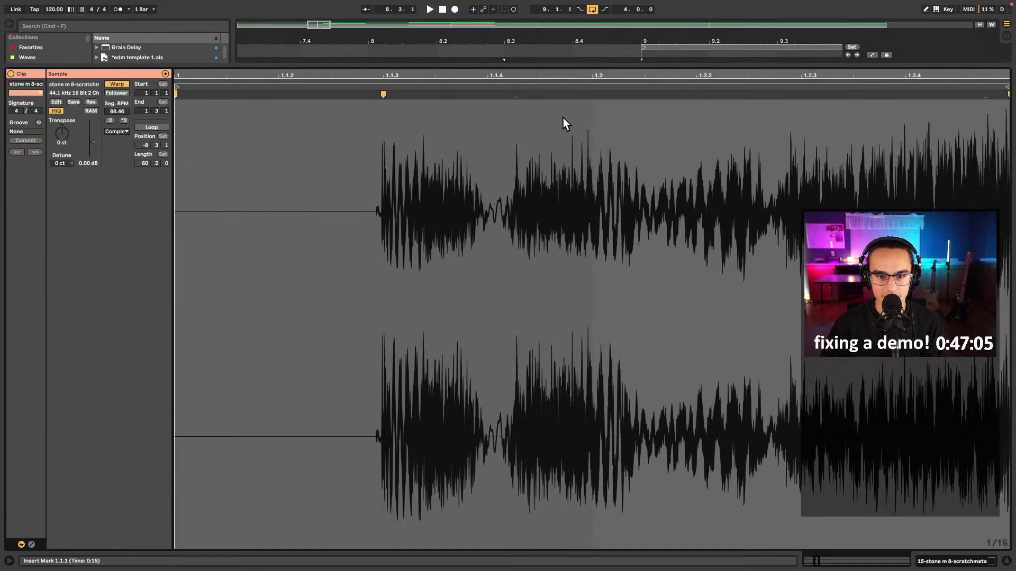
# - Try to warp the second hit of the scratch clip to an earlier position
pyautogui.press('space')
pyautogui.moveTo(515, 97); pyautogui.dragTo(487, 95)
pyautogui.press('space')
pyautogui.press('super+z')
pyautogui.press('super+z')
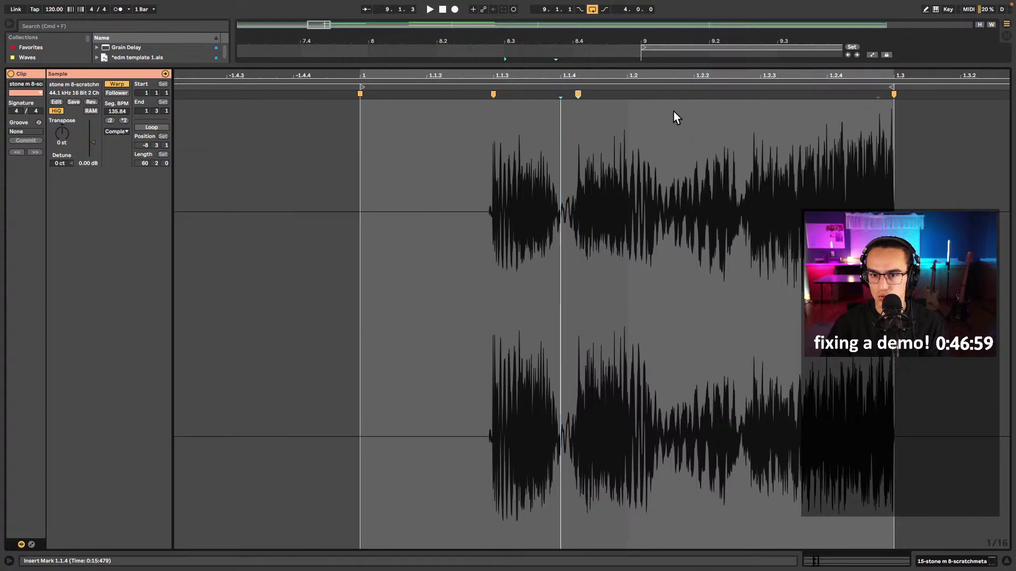
# - Warp the scratch clip's hits onto 1.1.4, 1.2 and 1.2.2, narrowing the grid to 1/32, and audition the timing
pyautogui.click(657, 116)
pyautogui.moveTo(656, 94); pyautogui.dragTo(572, 95)
pyautogui.press('space')
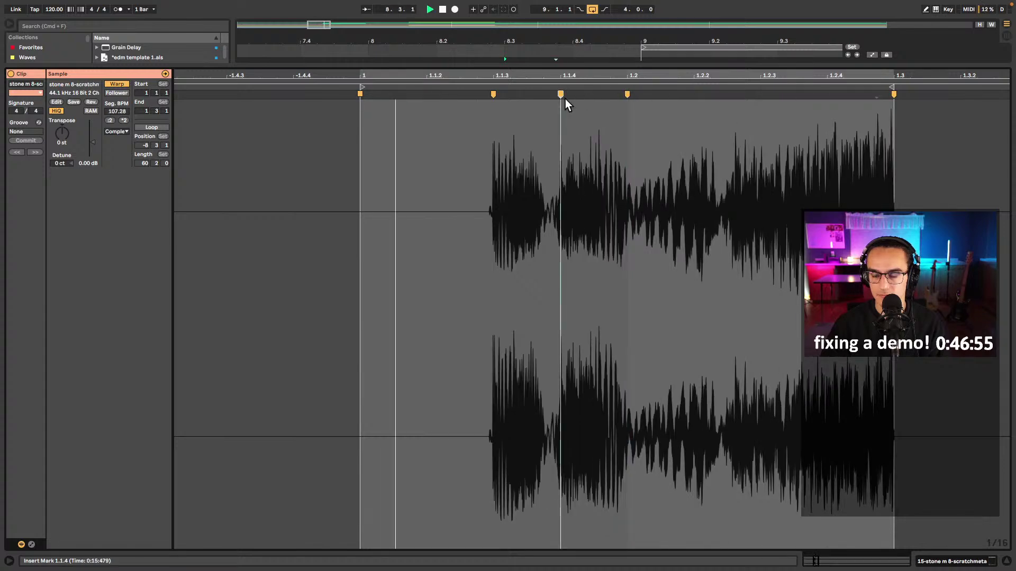
pyautogui.click(722, 127)
pyautogui.moveTo(721, 96)
pyautogui.mouseDown()
pyautogui.moveTo(760, 95)
pyautogui.moveTo(690, 101)
pyautogui.mouseUp()
pyautogui.press('super+1')
pyautogui.press('space')
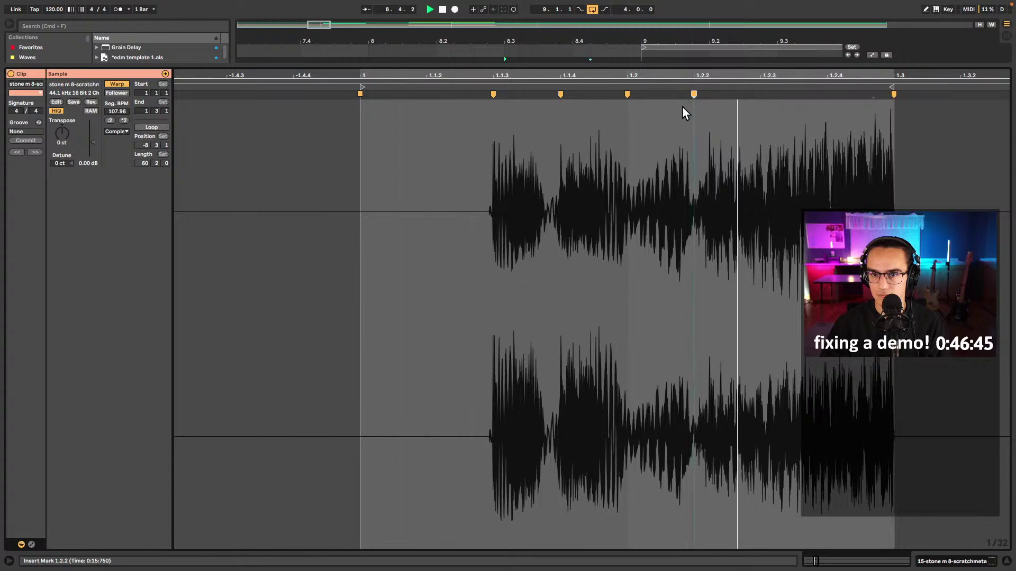
pyautogui.press('space')
# - Return to the scratch track's devices and play the warped clip in the arrangement
pyautogui.hotkey('shift', 'Tab')
pyautogui.click(500, 144)
pyautogui.press('space')
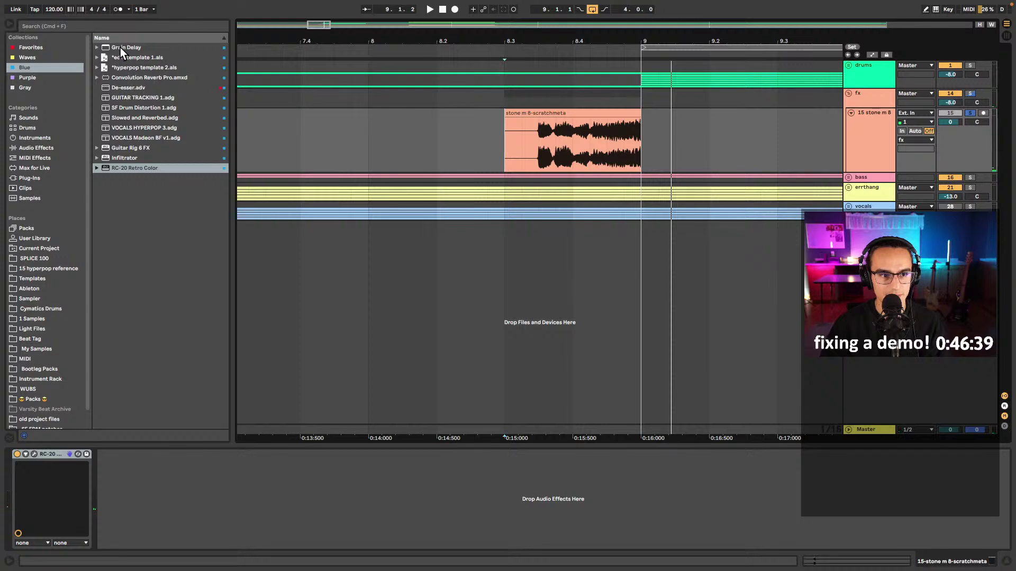
# - Add FF Pro-Q 2 after RC-20 on the scratch track and load its Band Pass Narrow preset
pyautogui.click(31, 48)
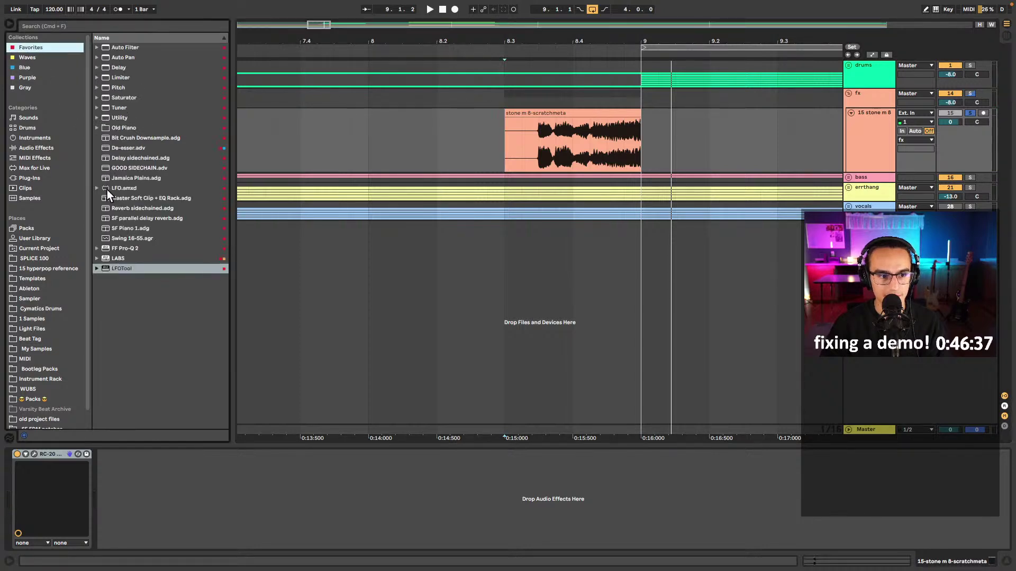
pyautogui.doubleClick(122, 249)
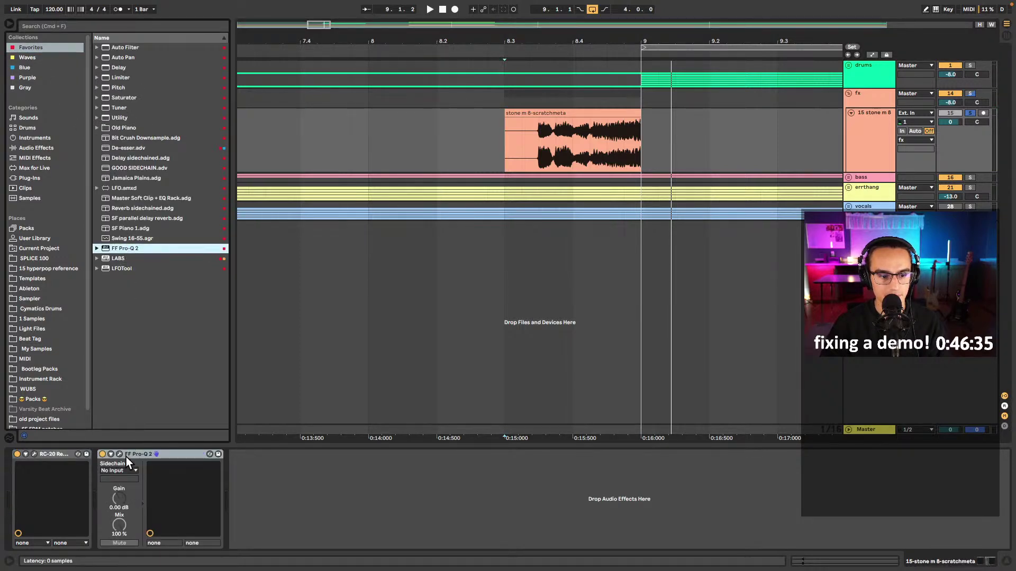
pyautogui.click(120, 454)
pyautogui.click(656, 170)
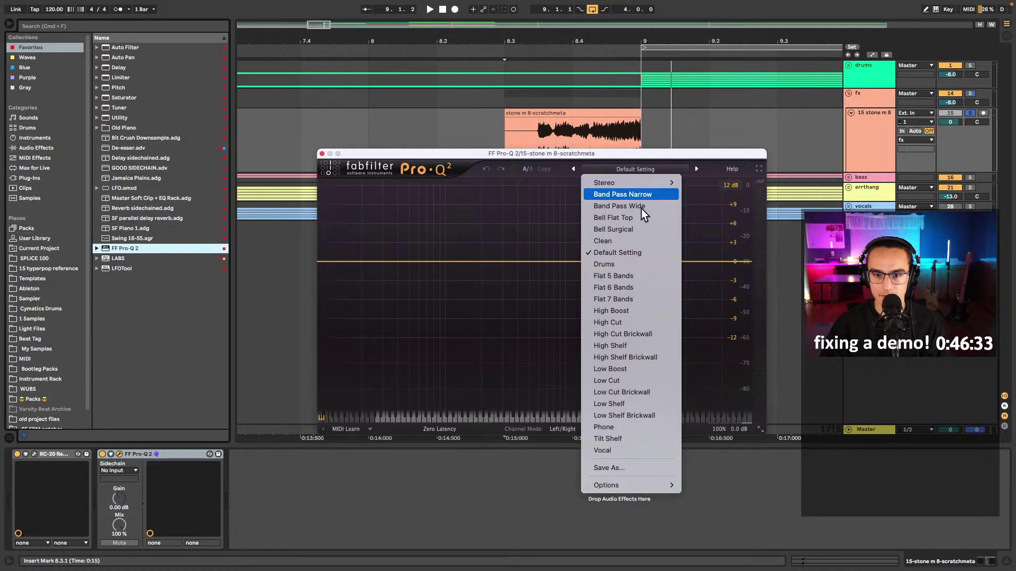
pyautogui.click(649, 198)
# - Centre the band-pass filter near 1.4 kHz, adjust its Q, and audition it before closing the EQ
pyautogui.moveTo(567, 265)
pyautogui.mouseDown()
pyautogui.moveTo(629, 239)
pyautogui.moveTo(620, 261)
pyautogui.moveTo(584, 262)
pyautogui.mouseUp()
pyautogui.press('space')
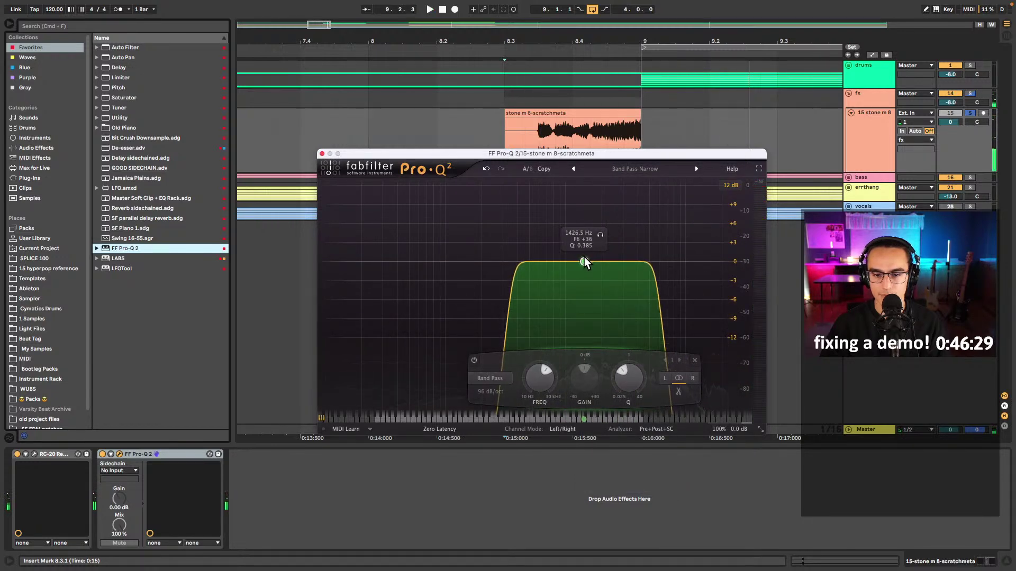
pyautogui.scroll(-2, 584, 261)
pyautogui.moveTo(584, 262); pyautogui.dragTo(579, 257)
pyautogui.press('space')
pyautogui.press('space')
pyautogui.click(322, 154)
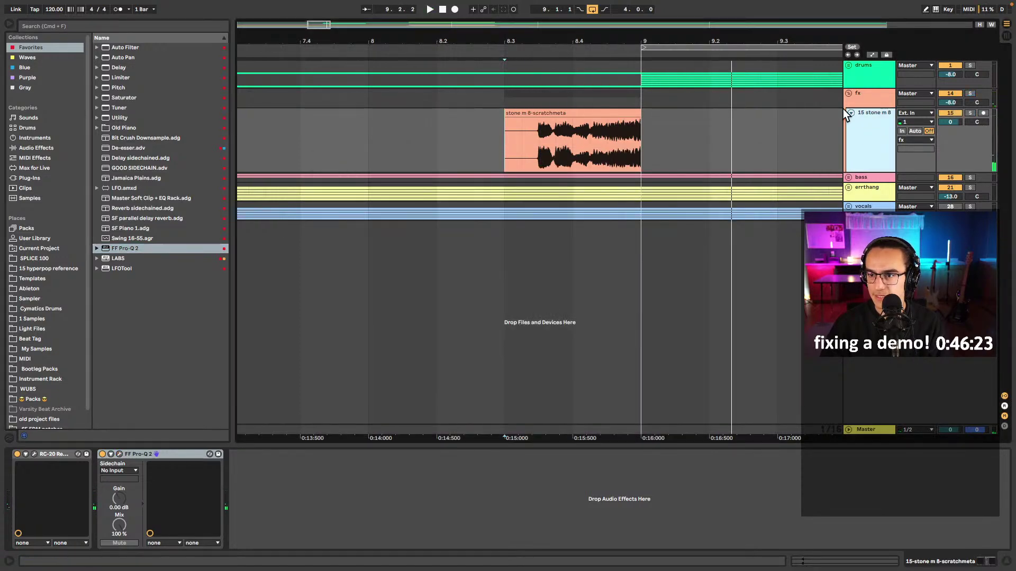
# - Fold the fx group and unfold the bass group to show its individual tracks
pyautogui.click(848, 93)
pyautogui.scroll(-4, 721, 115)
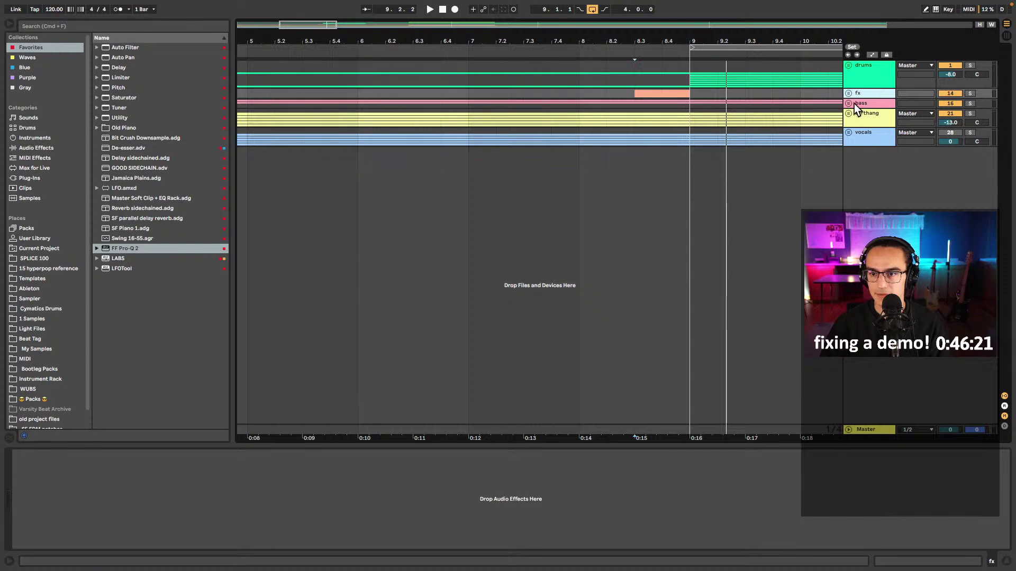
pyautogui.click(851, 104)
pyautogui.scroll(-3, 605, 140)
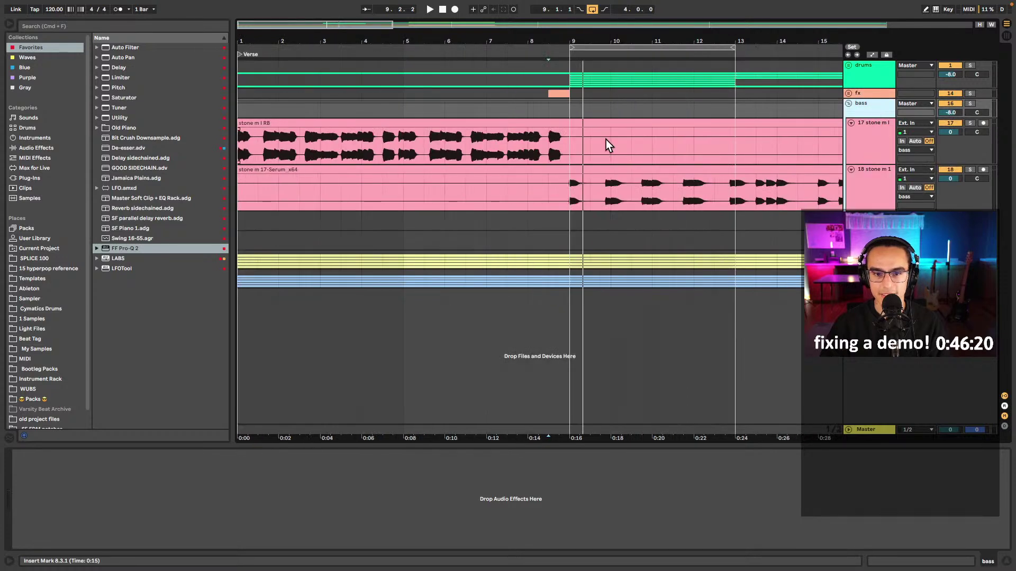
# - Listen to the bass clip on track 17, including its final notes before bar 9
pyautogui.click(396, 123)
pyautogui.press('space')
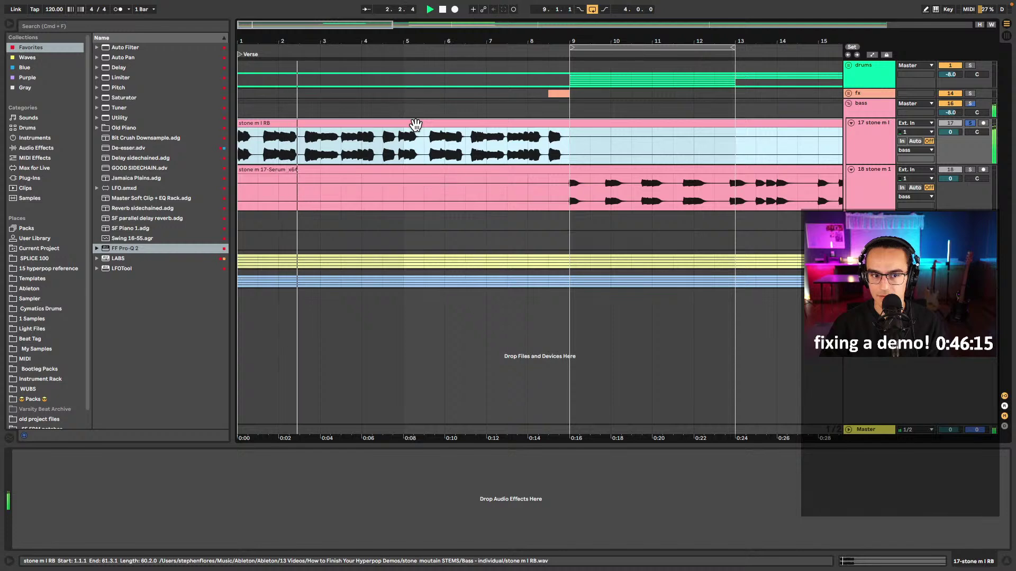
pyautogui.click(485, 141)
pyautogui.click(554, 152)
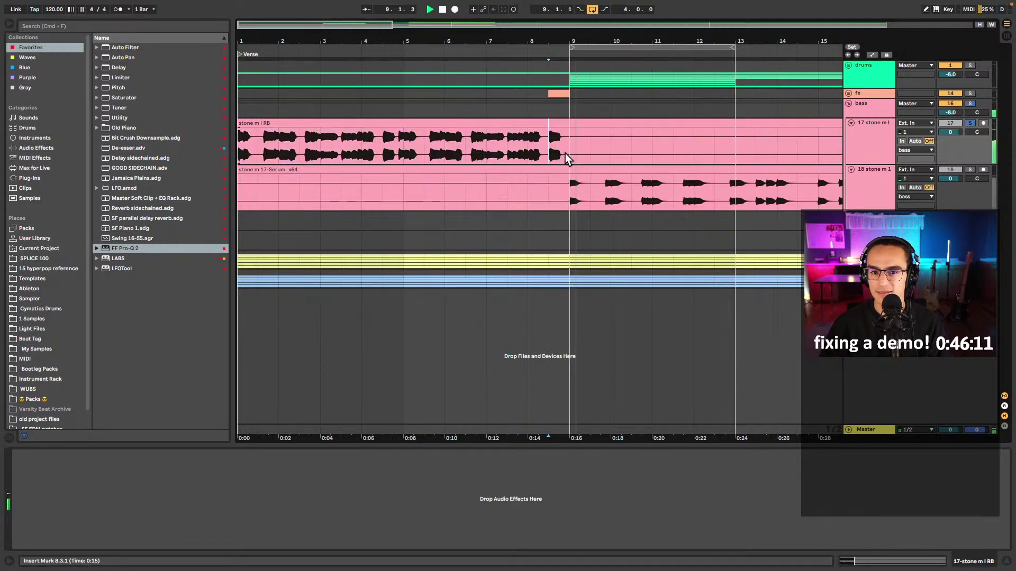
# - Listen to the Serum bass on track 18 from bar 9 and from bar 10.3
pyautogui.click(569, 191)
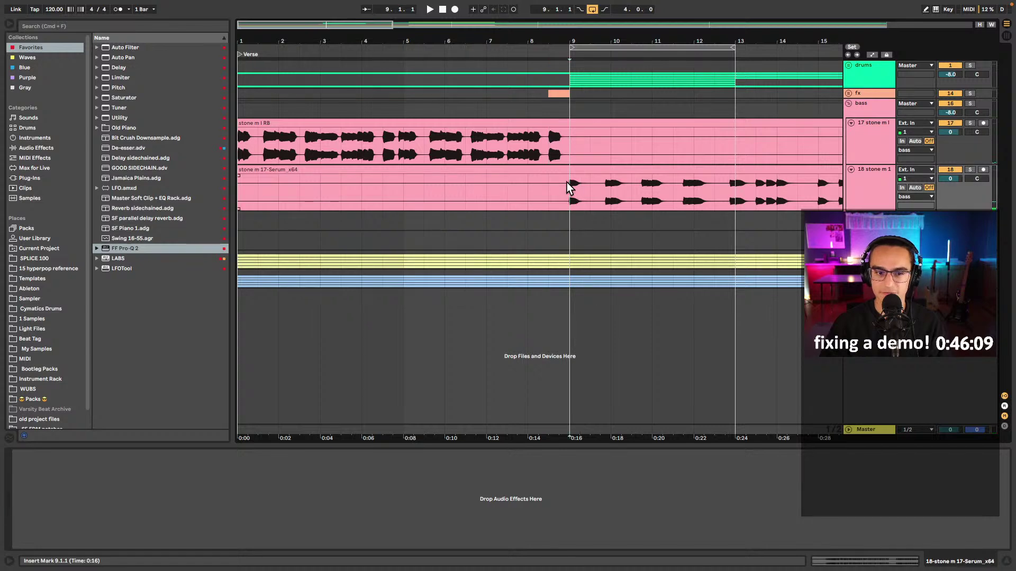
pyautogui.hscroll(-5, 557, 189)
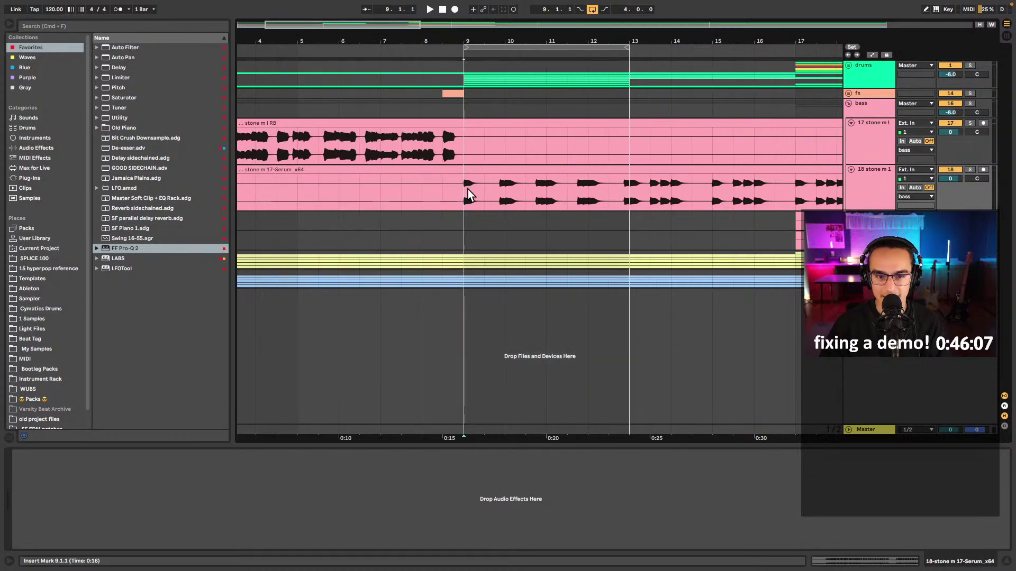
pyautogui.press('space')
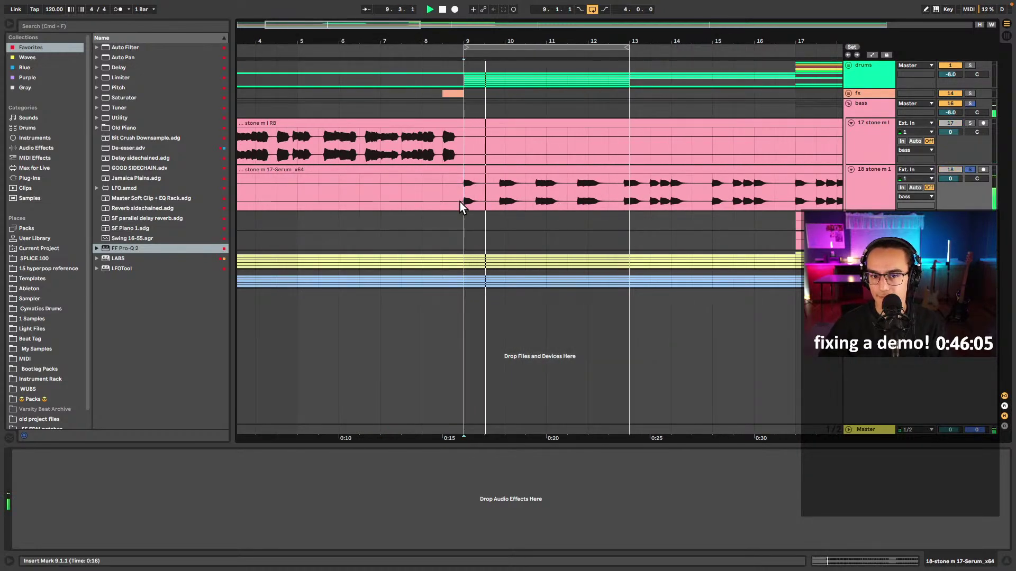
pyautogui.click(531, 195)
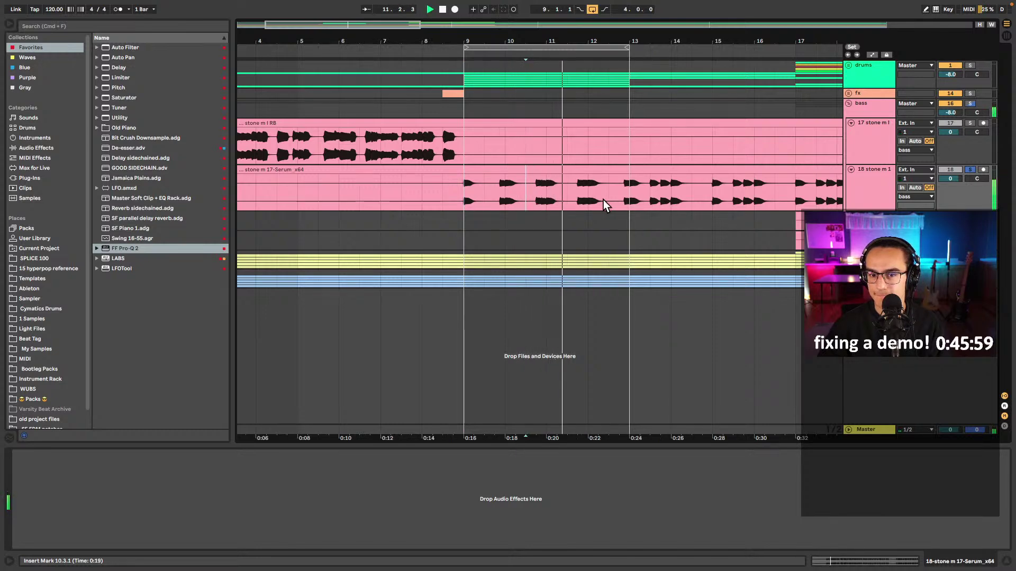
# - Extend the loop region to span bars 9 to 17 and place the insert mark at bar 13
pyautogui.hscroll(3, 584, 163)
pyautogui.moveTo(511, 48); pyautogui.dragTo(665, 60)
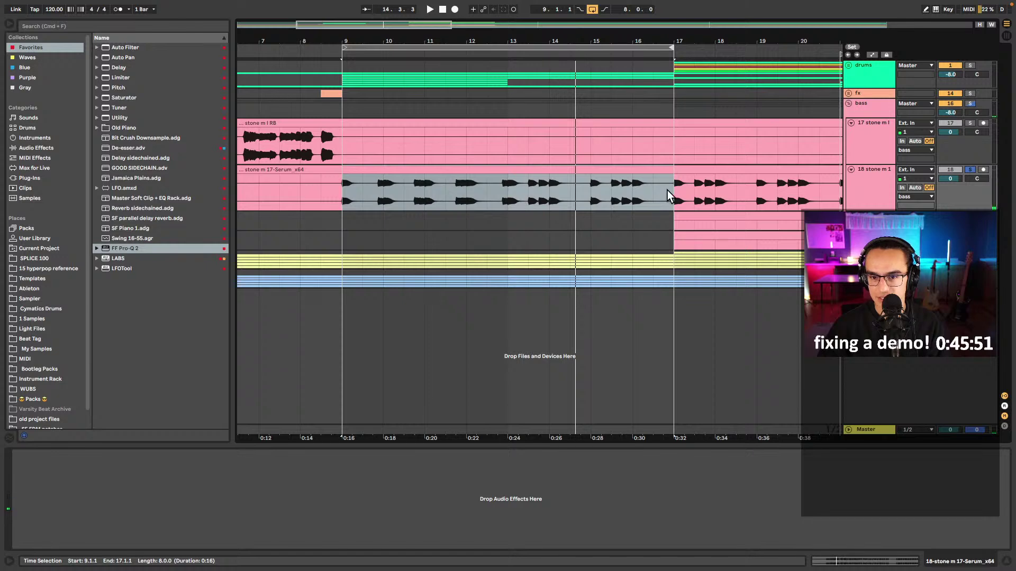
pyautogui.click(529, 191)
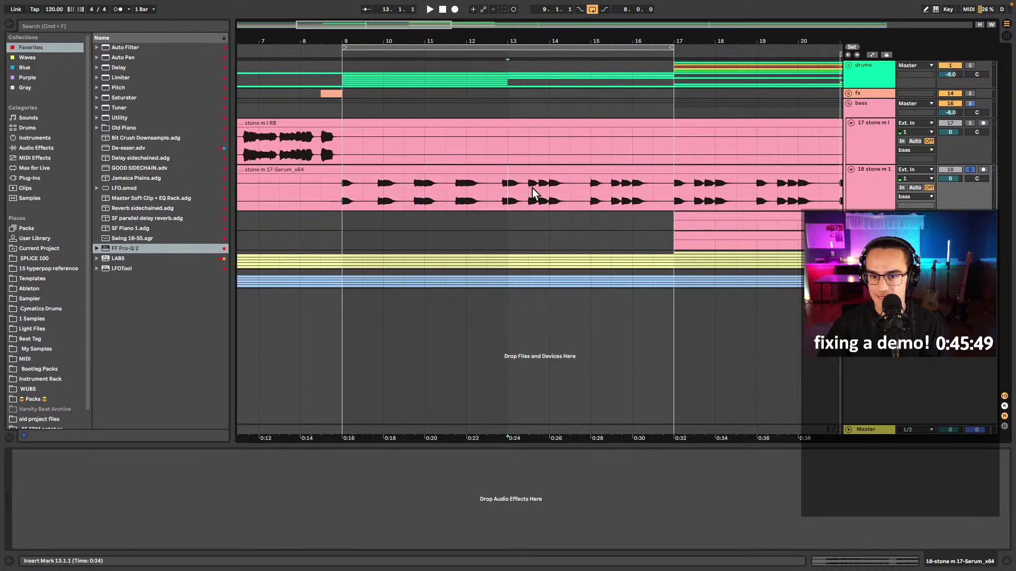
# - Split the Serum bass clip at bar 9, delete its silent part before that, and play from bar 9
pyautogui.scroll(-5, 532, 188)
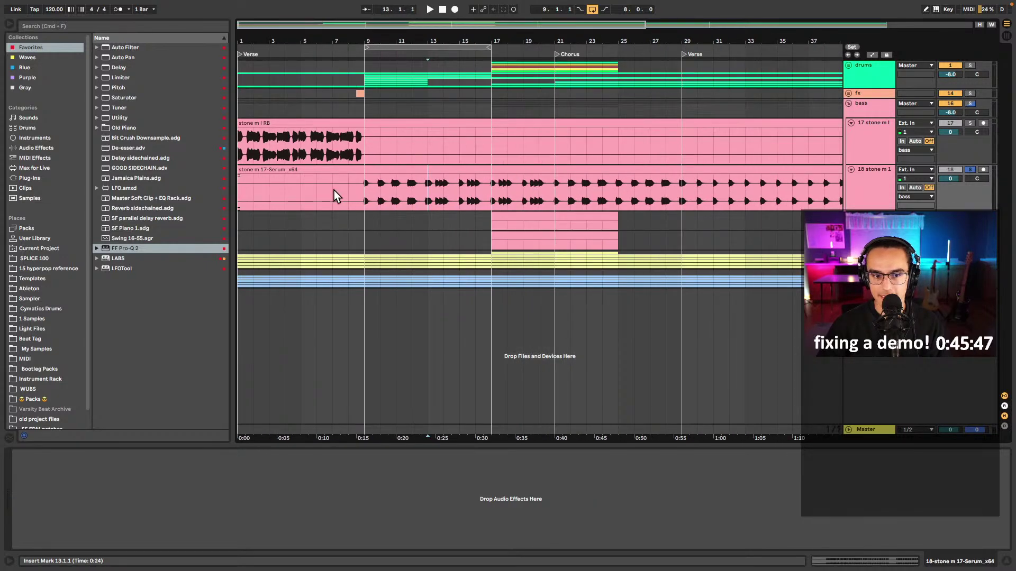
pyautogui.press('super+e')
pyautogui.click(358, 178)
pyautogui.press('Delete')
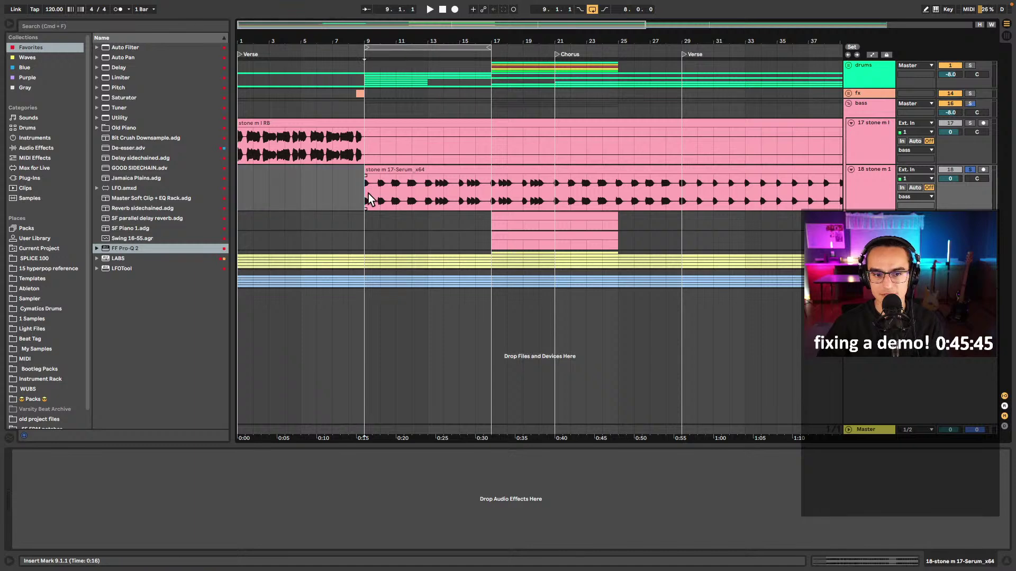
pyautogui.press('space')
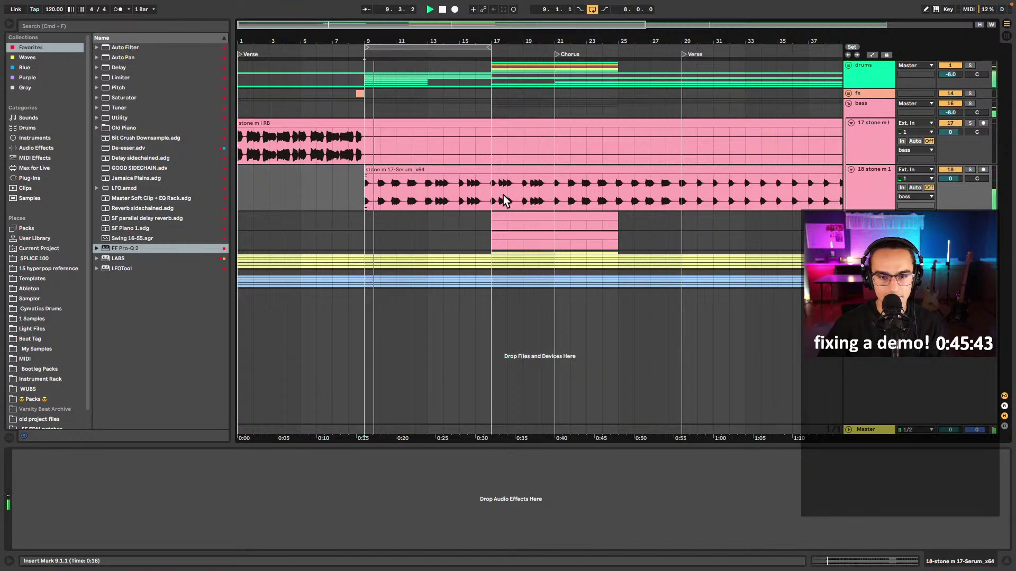
# - Add FF Pro-Q 2 to the Serum bass track with a high shelf boost of about 6.4 dB at about 508 Hz, and audition it
pyautogui.click(400, 172)
pyautogui.press('space')
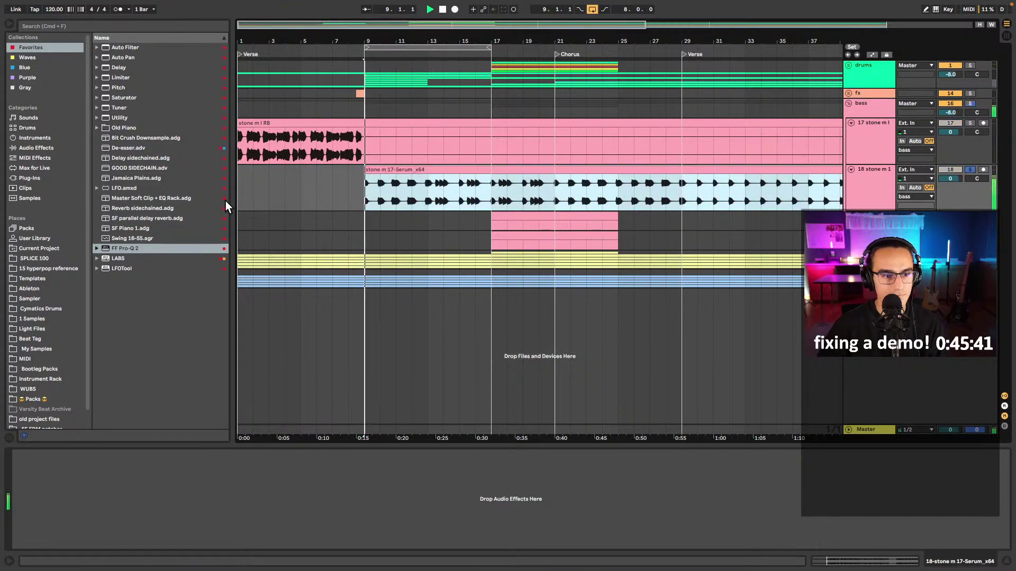
pyautogui.moveTo(132, 250); pyautogui.dragTo(291, 478)
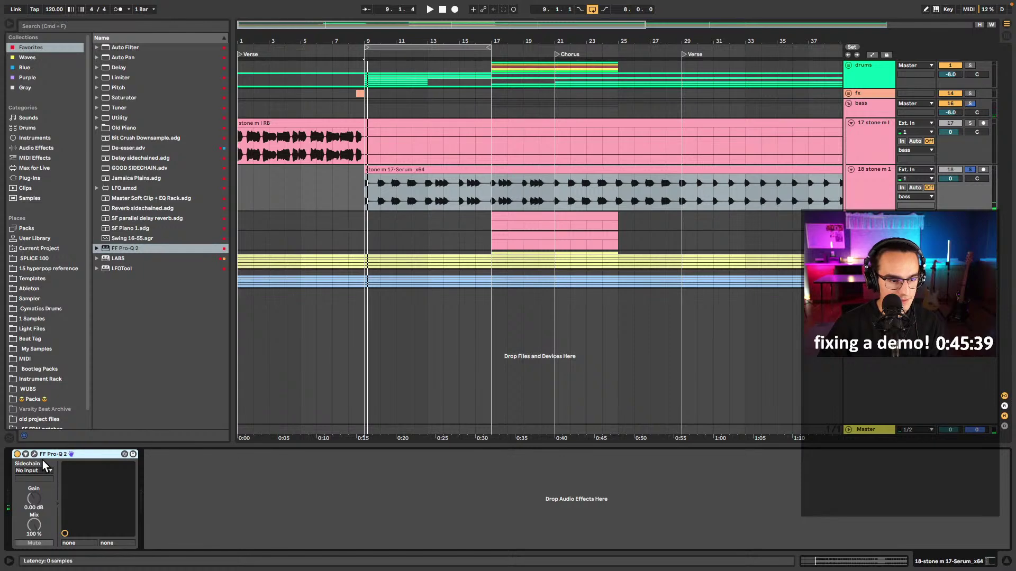
pyautogui.click(34, 454)
pyautogui.moveTo(716, 284); pyautogui.dragTo(535, 222)
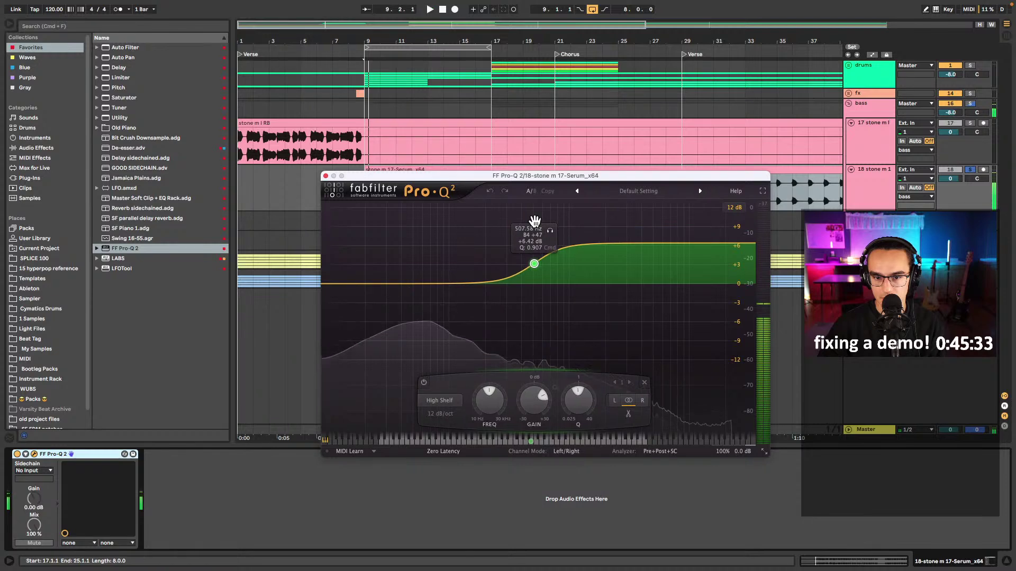
pyautogui.click(326, 176)
pyautogui.click(362, 199)
pyautogui.press('space')
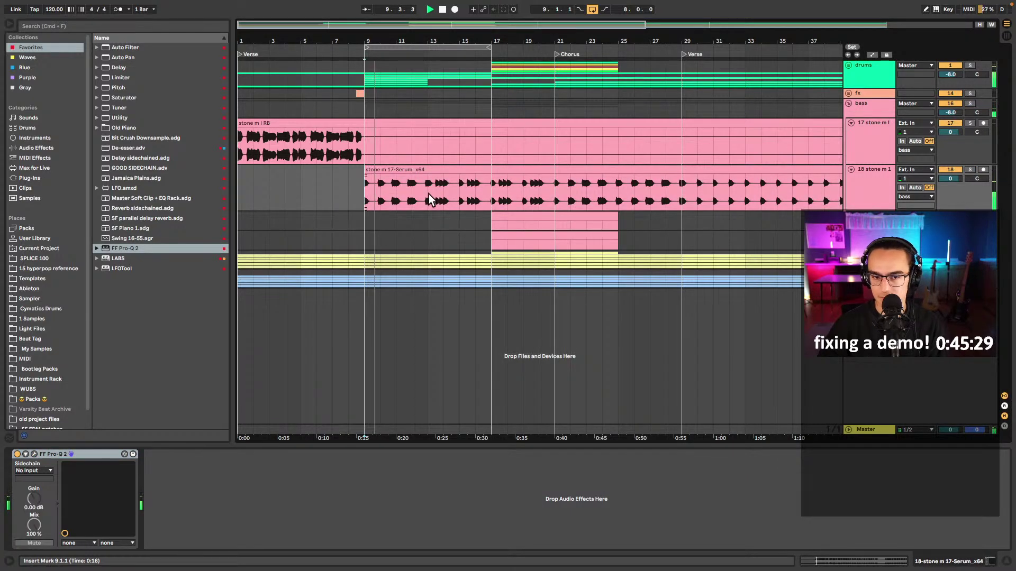
# - Add a Utility device after the EQ on the Serum bass track and set its gain to 8 dB
pyautogui.moveTo(105, 117); pyautogui.dragTo(196, 507)
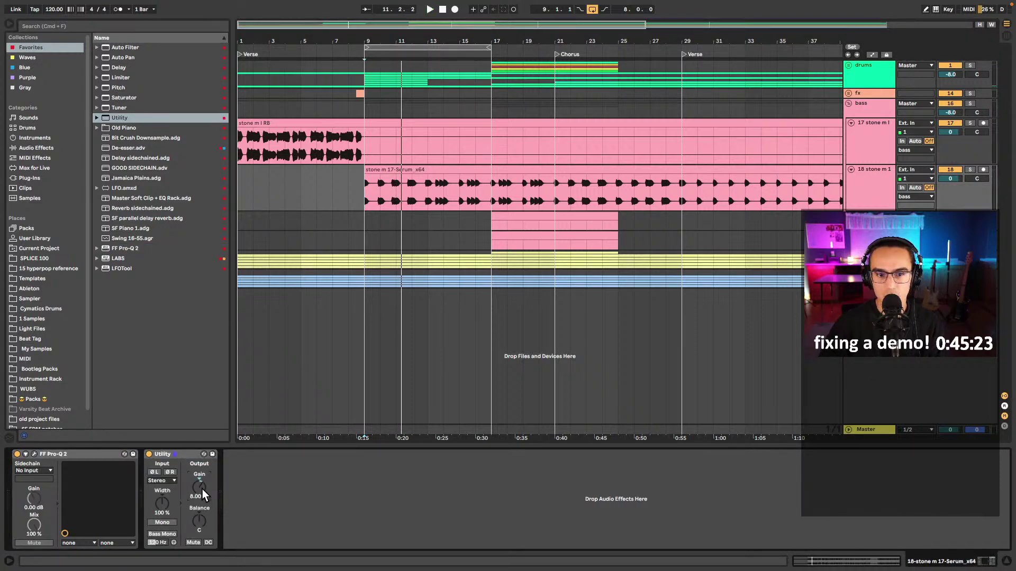
# - Split the Serum bass clip at bar 17 and loop the section from bar 9 to bar 17
pyautogui.scroll(5, 408, 180)
pyautogui.click(415, 169)
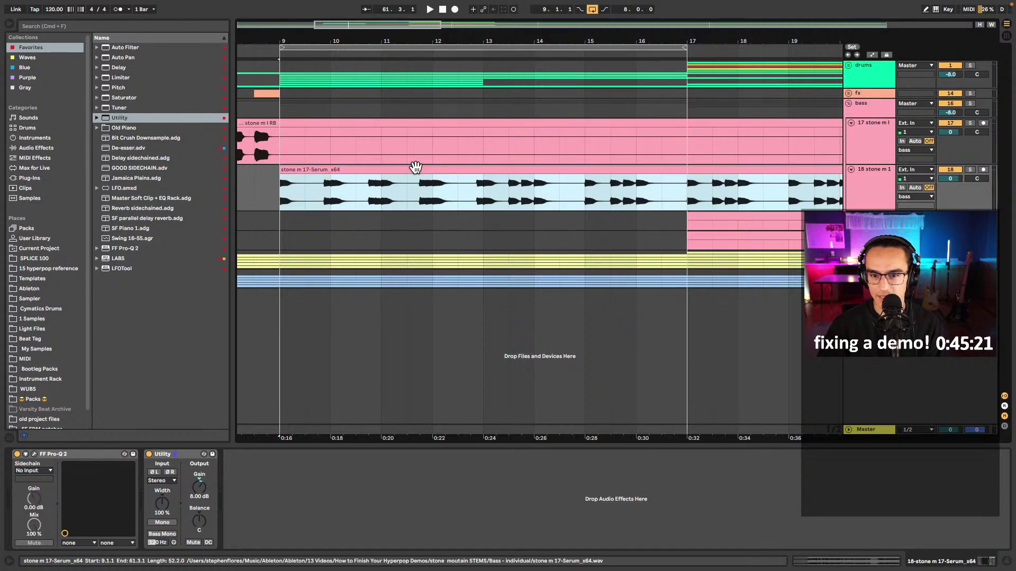
pyautogui.press('super+l')
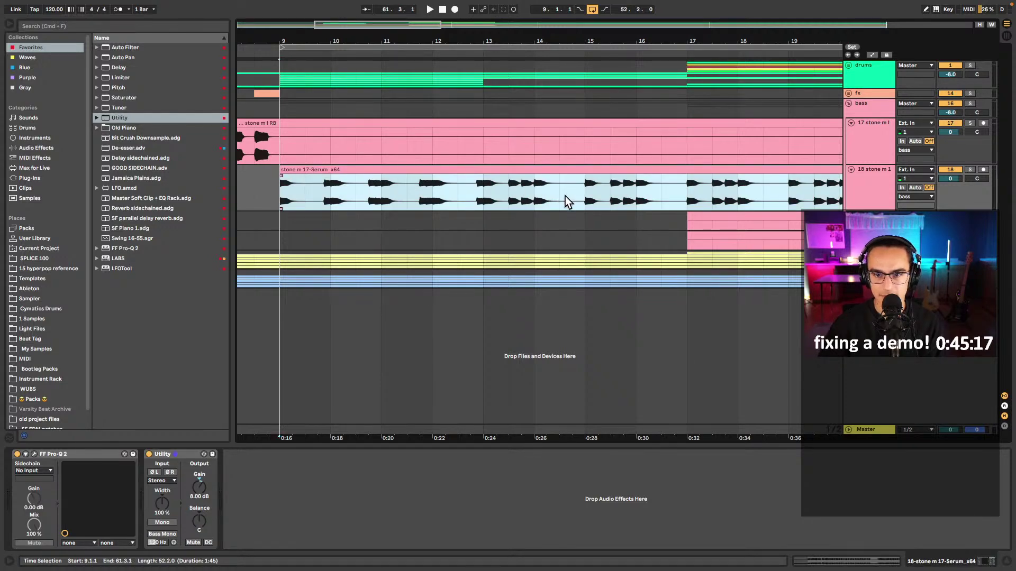
pyautogui.click(686, 199)
pyautogui.press('super+e')
pyautogui.click(622, 170)
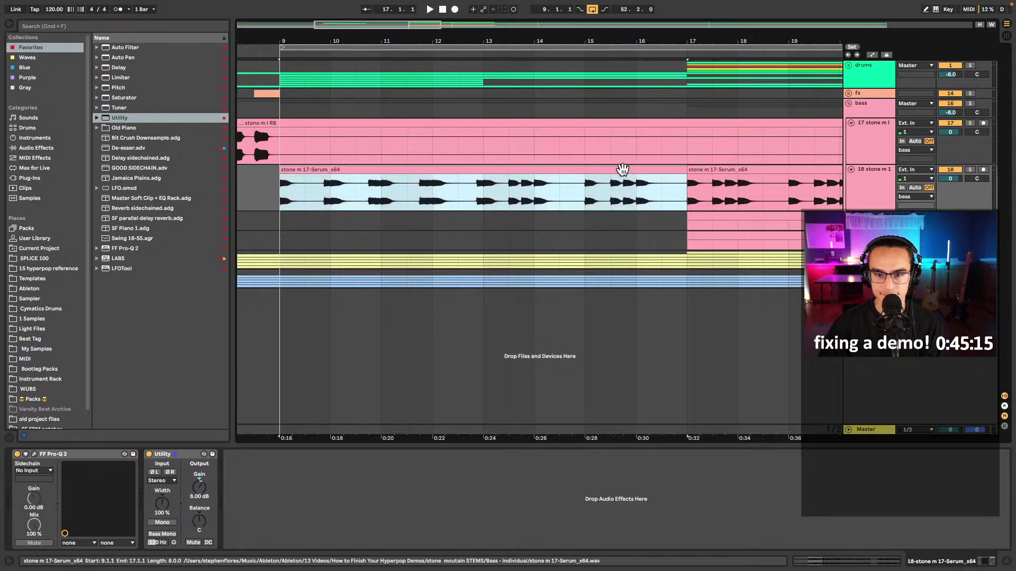
pyautogui.press('super+l')
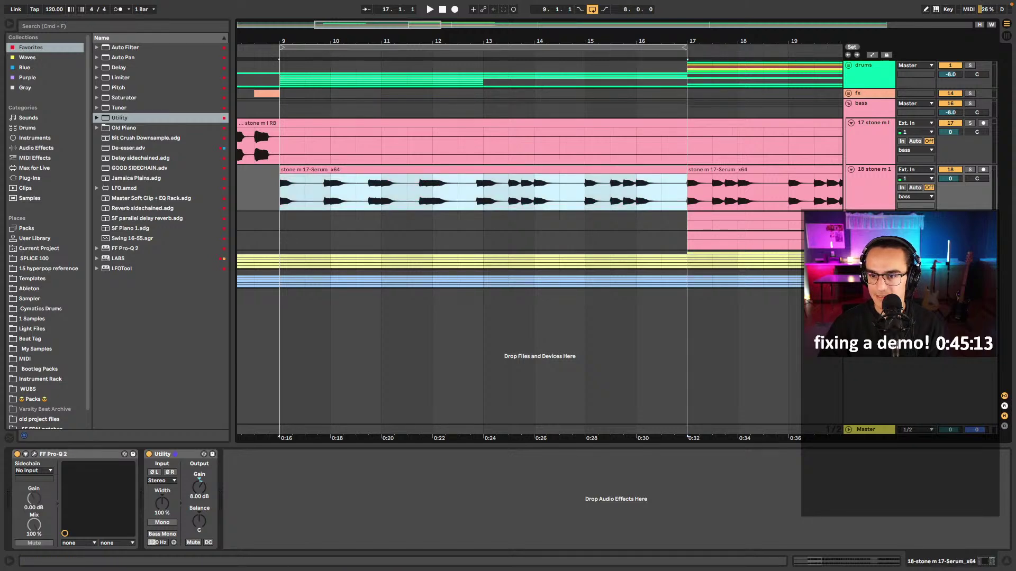
# - Split the guitar clip at bars 9 and 17 and delete the section between them
pyautogui.scroll(-5, 676, 276)
pyautogui.click(668, 274)
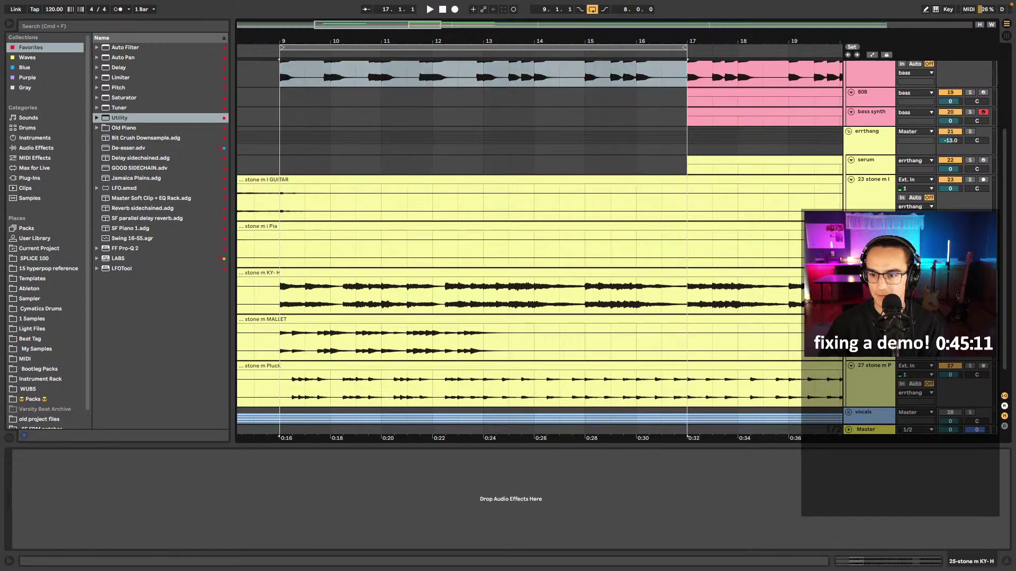
pyautogui.click(285, 210)
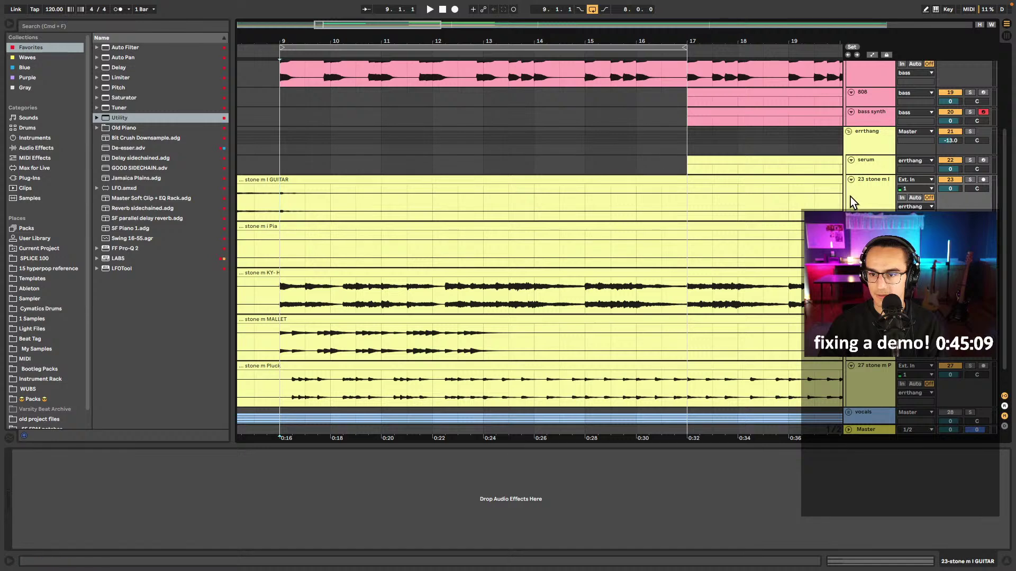
pyautogui.press('space')
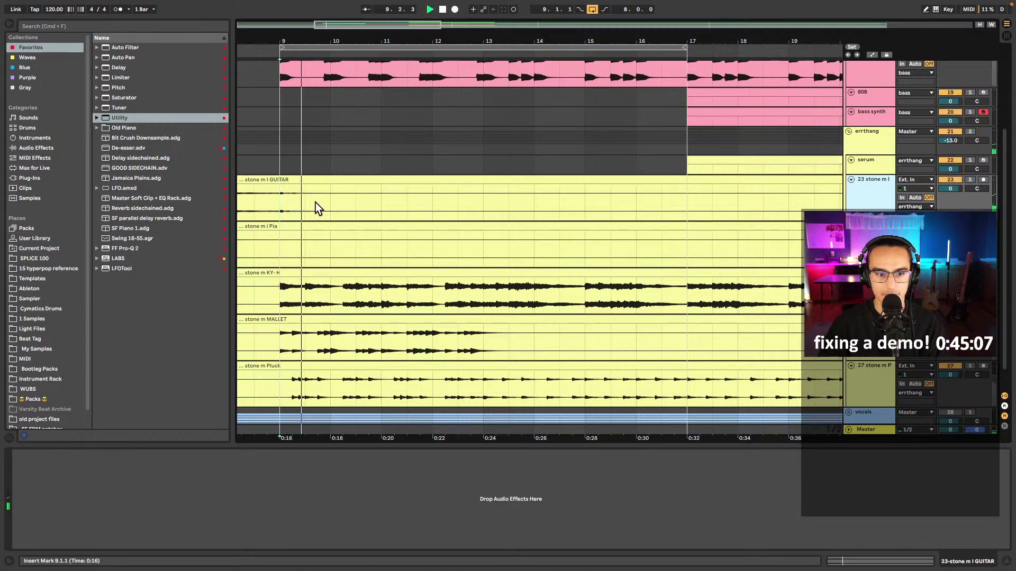
pyautogui.press('super+e')
pyautogui.click(685, 207)
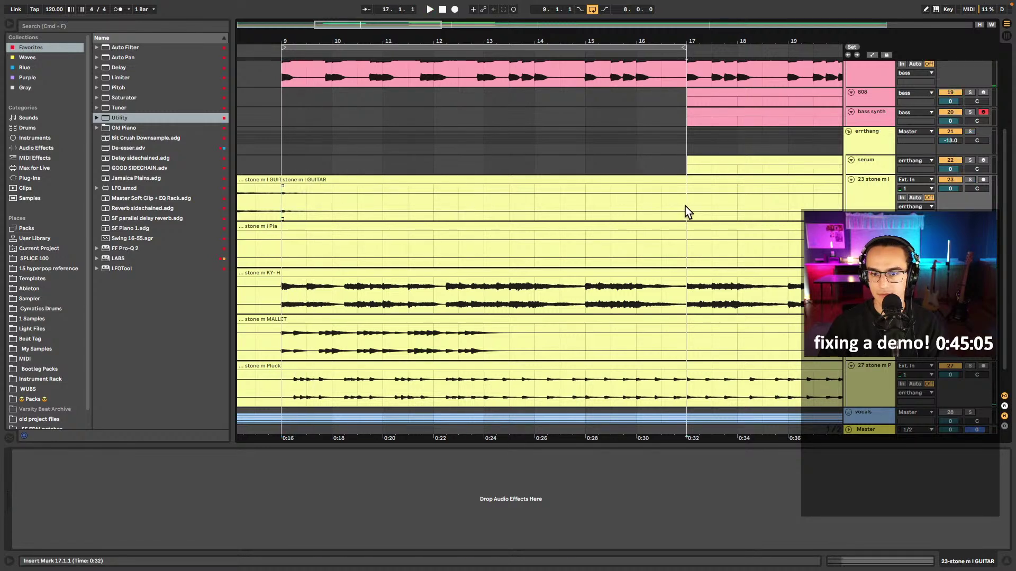
pyautogui.press('super+e')
pyautogui.click(619, 179)
pyautogui.press('Delete')
# - Audition the section from bar 9 with the Serum bass soloed alongside the KY-H track
pyautogui.press('space')
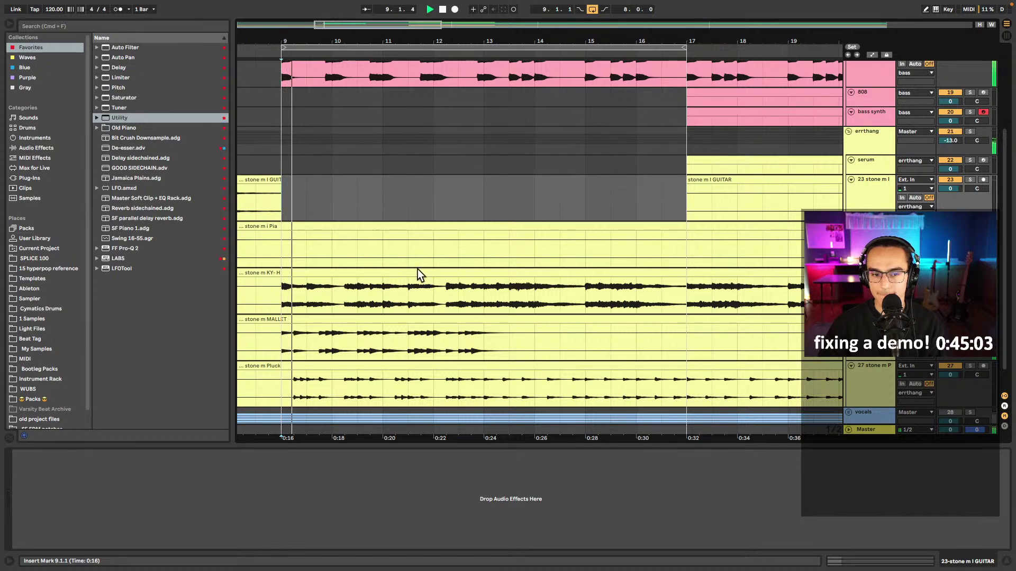
pyautogui.scroll(-2, 326, 284)
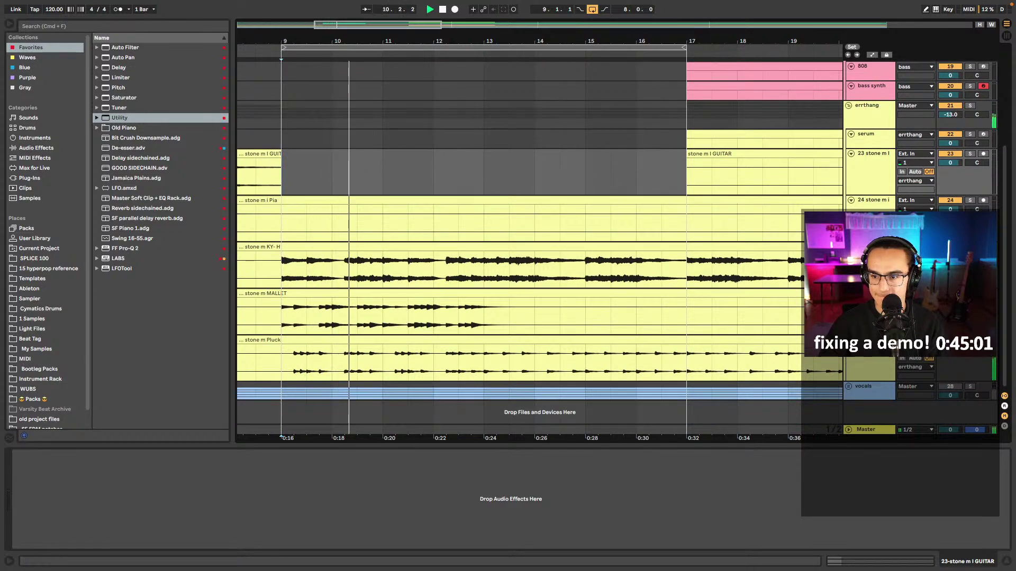
pyautogui.click(873, 249)
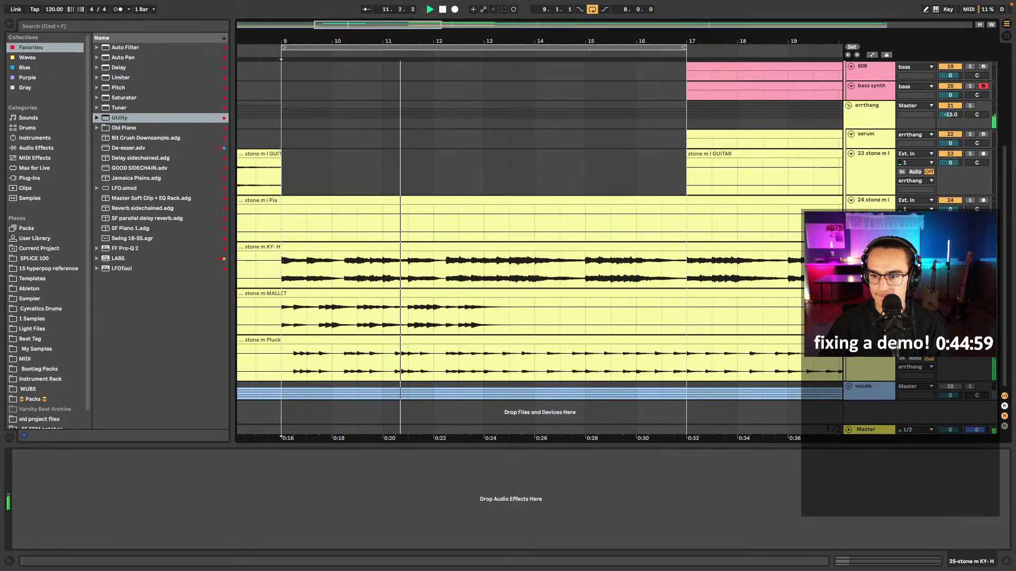
pyautogui.click(875, 361)
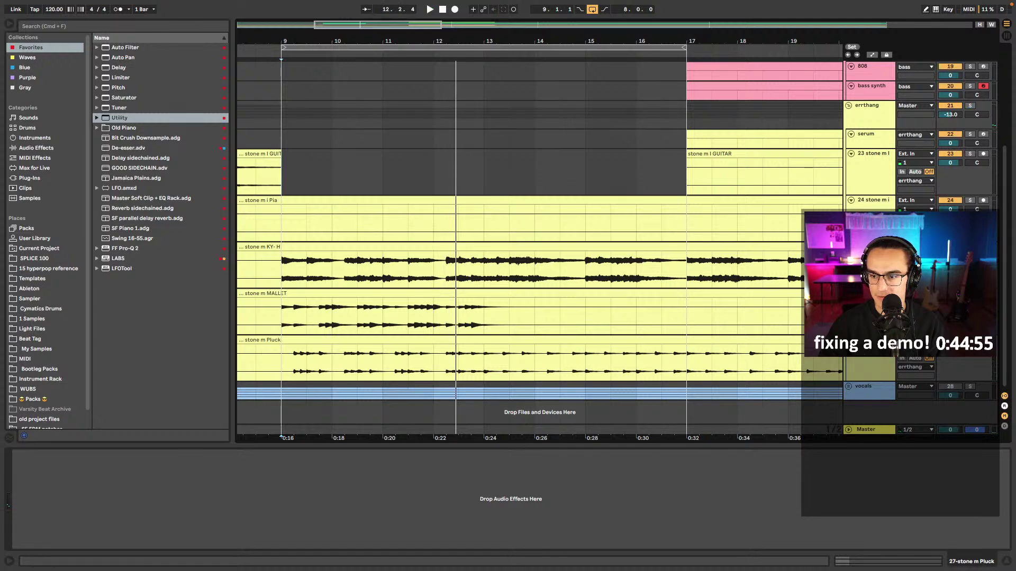
pyautogui.click(489, 275)
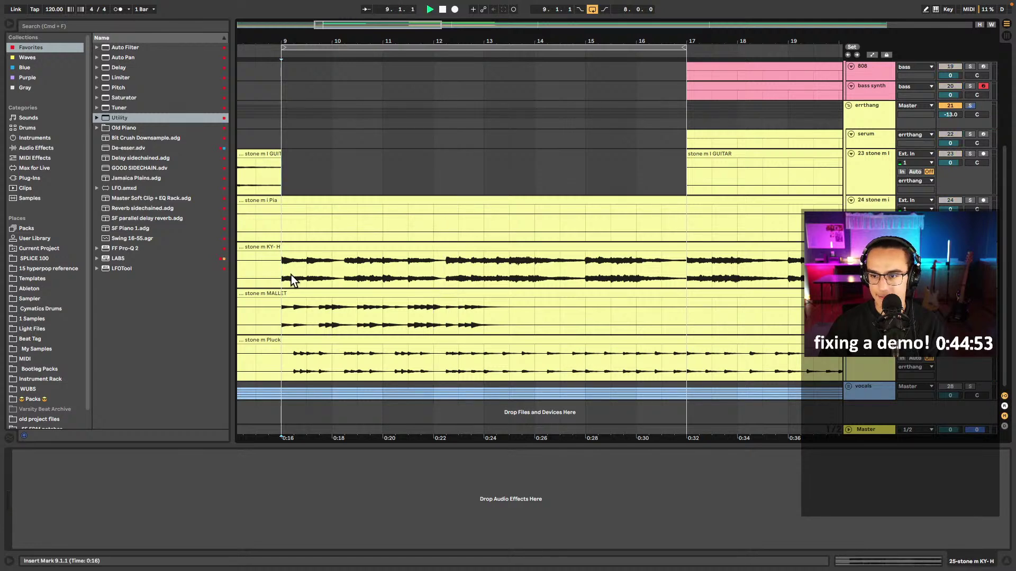
pyautogui.press('space')
pyautogui.scroll(5, 299, 270)
pyautogui.click(284, 189)
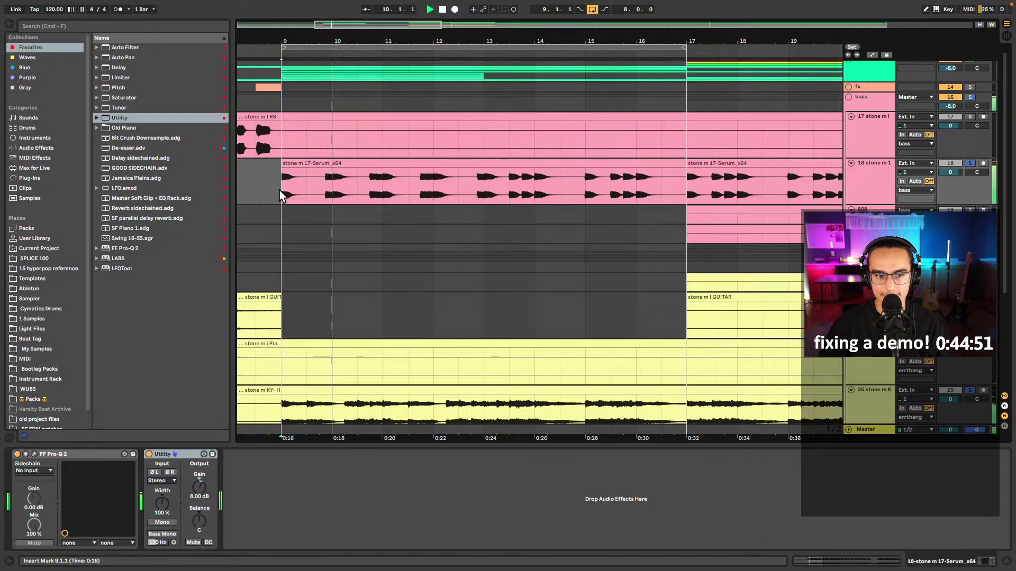
# - Inspect the waveform of the Serum bass clip starting at bar 9 in its sample view, and play from bar 9
pyautogui.click(333, 163)
pyautogui.doubleClick(332, 163)
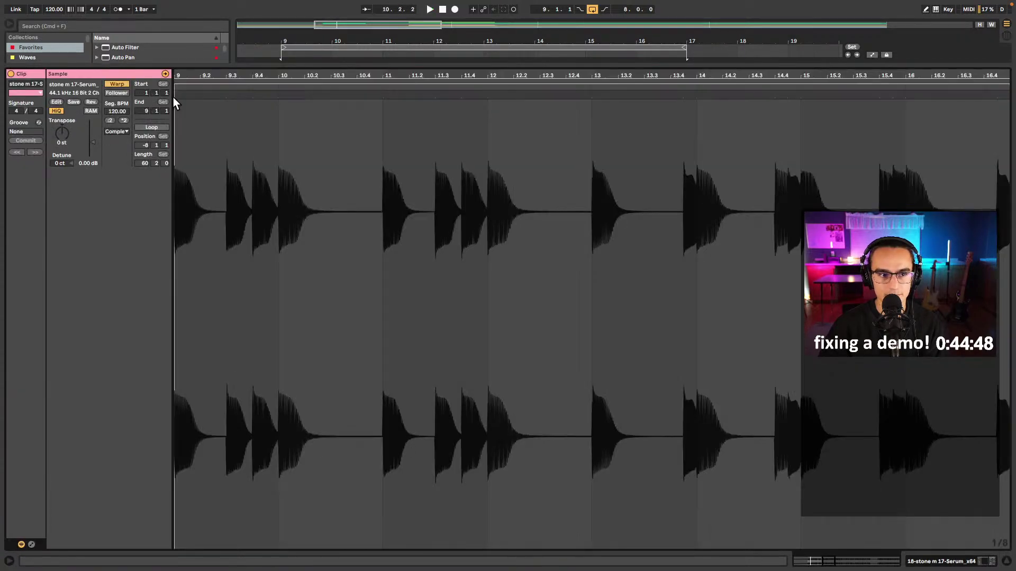
pyautogui.hotkey('shift', 'Tab')
pyautogui.scroll(3, 357, 108)
pyautogui.doubleClick(297, 89)
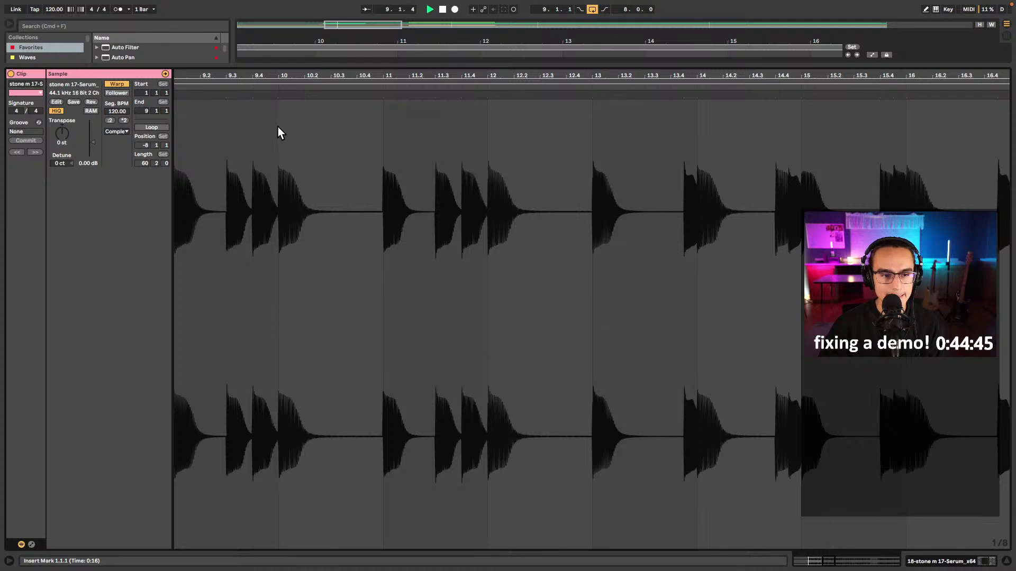
pyautogui.hotkey('shift', 'Tab')
# - Try to split the Serum bass clip around the last beat before bar 10
pyautogui.click(310, 98)
pyautogui.scroll(3, 344, 96)
pyautogui.moveTo(478, 101); pyautogui.dragTo(457, 98)
pyautogui.press('super+e')
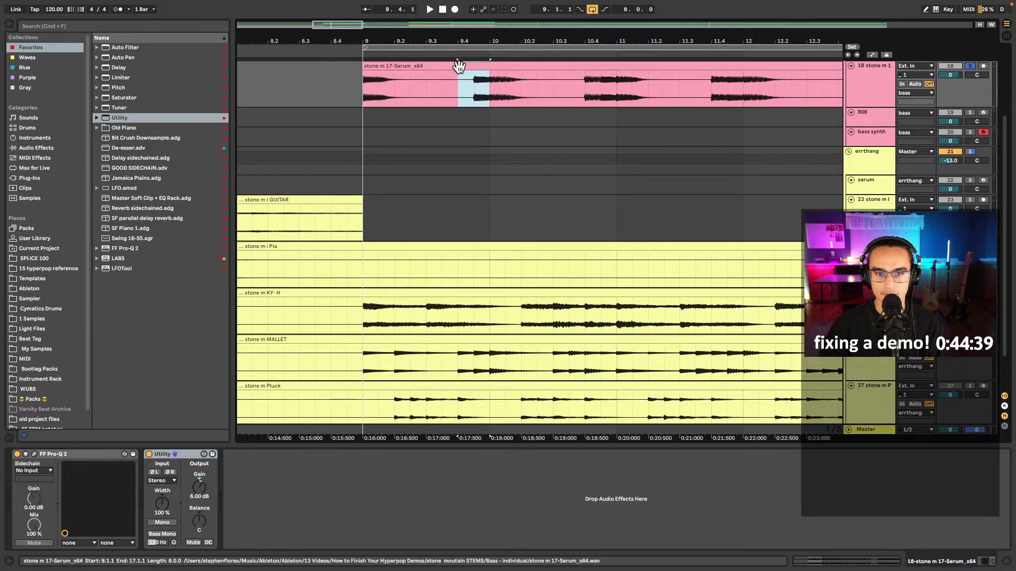
# - Review the warp mode options of the Serum bass clip spanning bars 9 to 17
pyautogui.click(460, 68)
pyautogui.scroll(-5, 460, 105)
pyautogui.scroll(3, 453, 126)
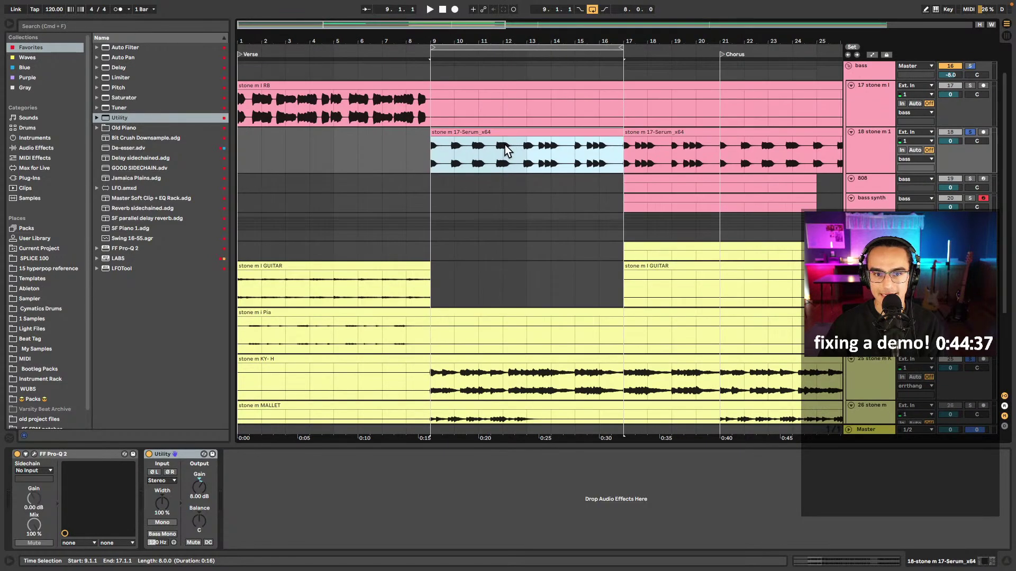
pyautogui.doubleClick(507, 150)
pyautogui.click(122, 132)
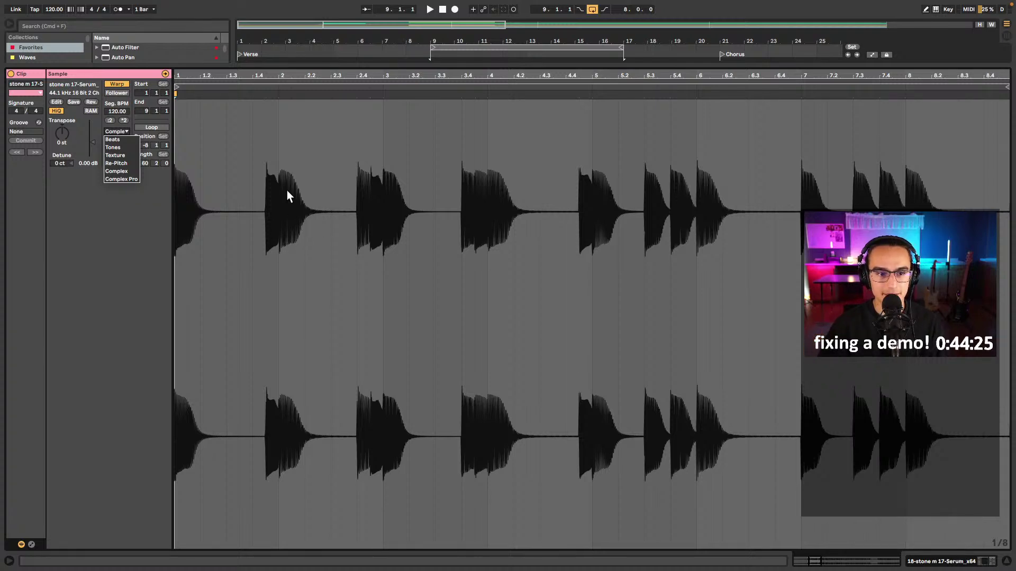
pyautogui.click(122, 180)
pyautogui.hotkey('shift', 'Tab')
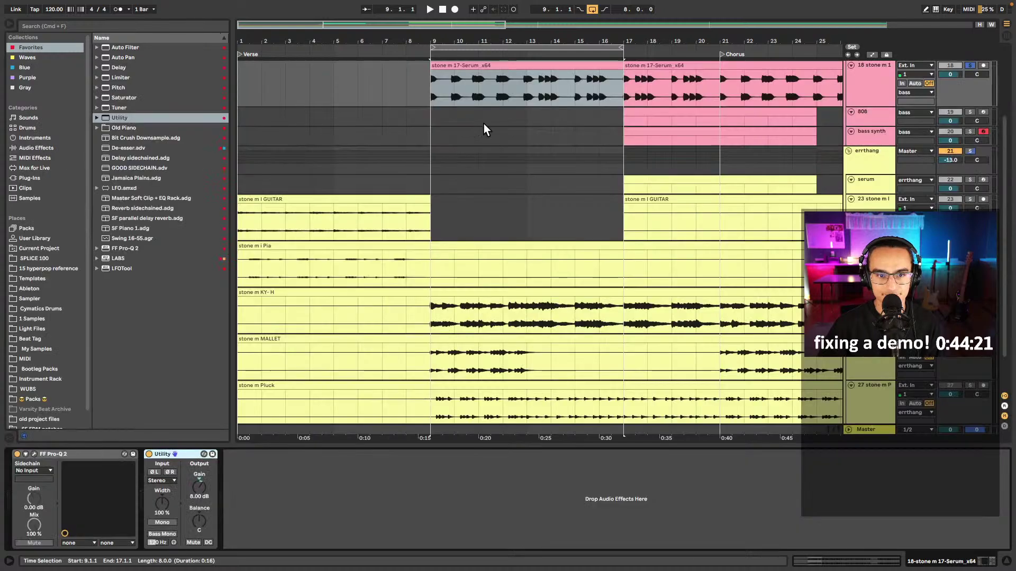
# - Split the Serum bass clip at 9.4 and at bar 10 to isolate the last beat of bar 9
pyautogui.click(434, 93)
pyautogui.scroll(3, 560, 144)
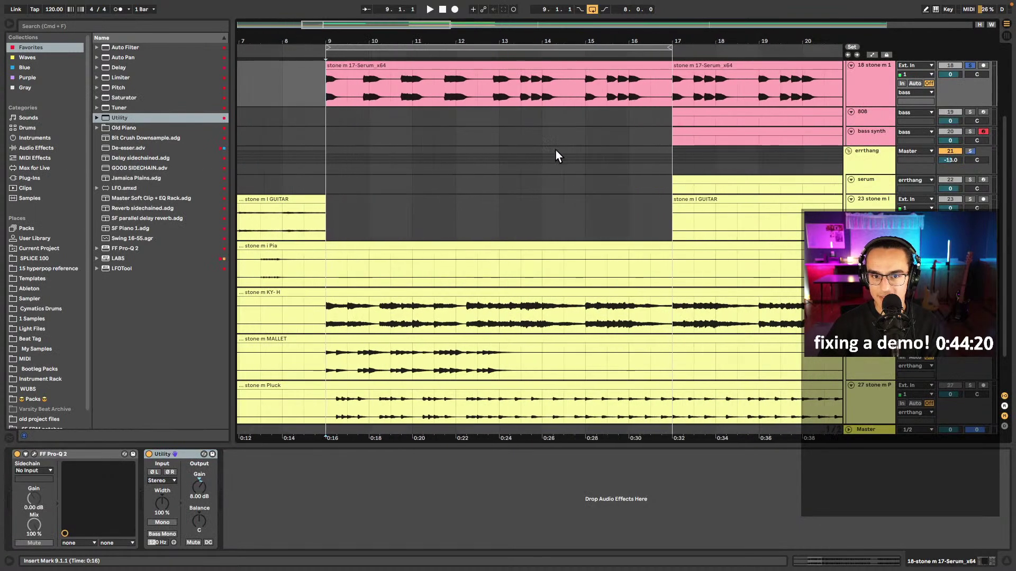
pyautogui.click(373, 77)
pyautogui.scroll(5, 365, 90)
pyautogui.click(370, 90)
pyautogui.moveTo(371, 90); pyautogui.dragTo(329, 96)
pyautogui.hscroll(-3, 339, 80)
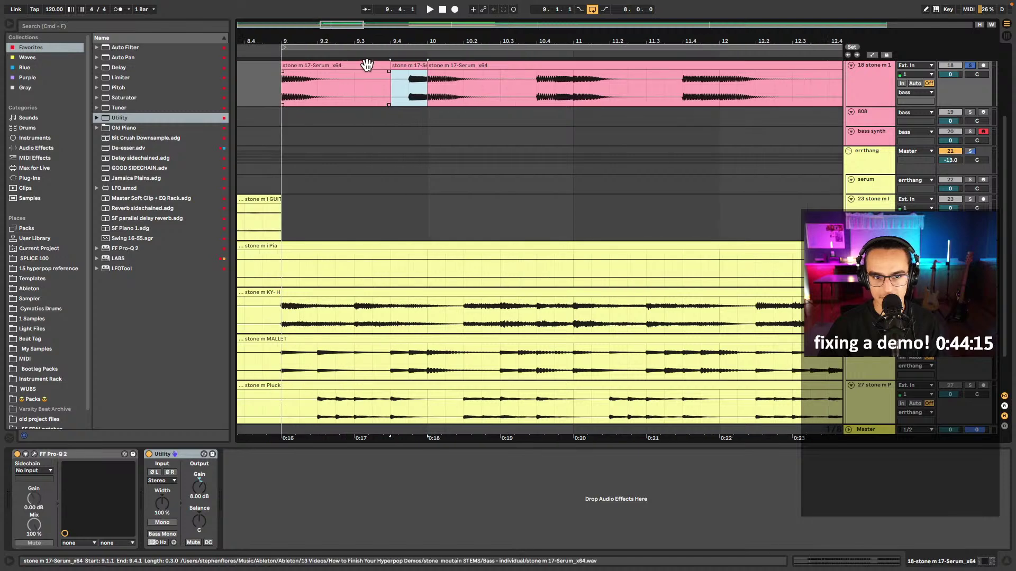
# - Audition the bass around the isolated 9.4 clip and check that clip's sample settings
pyautogui.click(366, 66)
pyautogui.press('space')
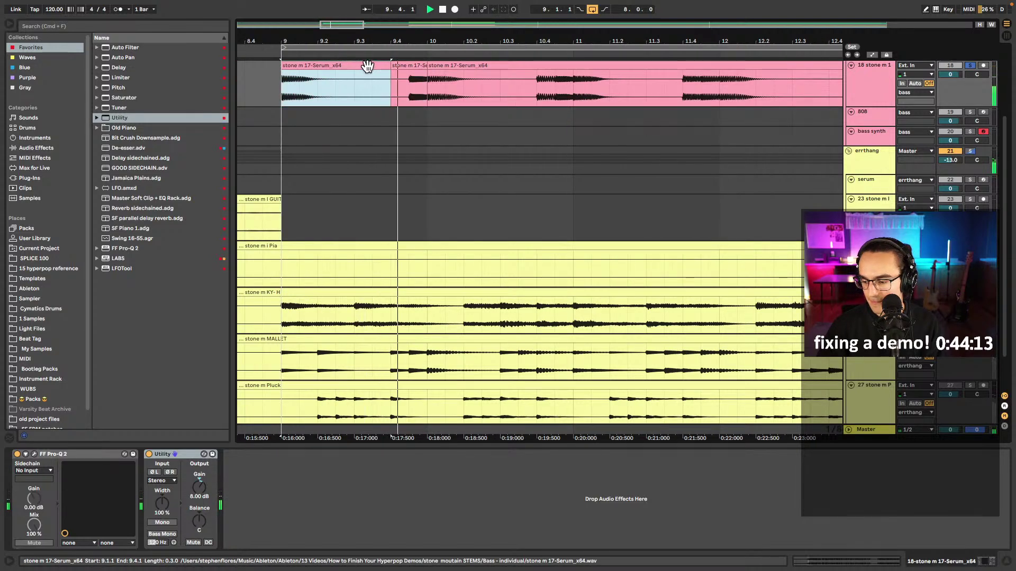
pyautogui.click(413, 68)
pyautogui.press('space')
pyautogui.doubleClick(413, 67)
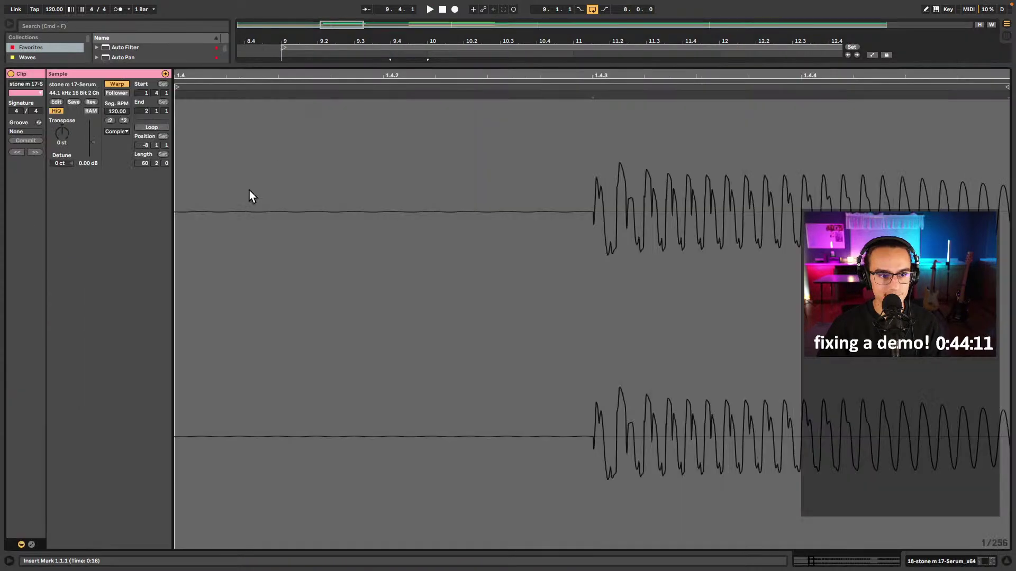
pyautogui.press('space')
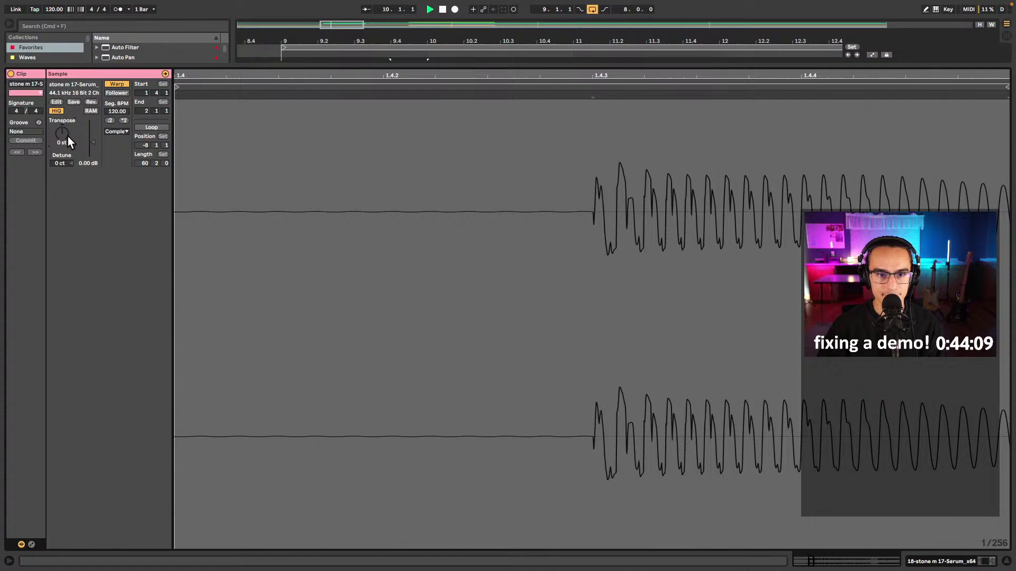
pyautogui.hotkey('shift', 'Tab')
# - Loop the isolated bass clip at 9.4, transpose it to -1 st, and audition it
pyautogui.click(416, 68)
pyautogui.press('space')
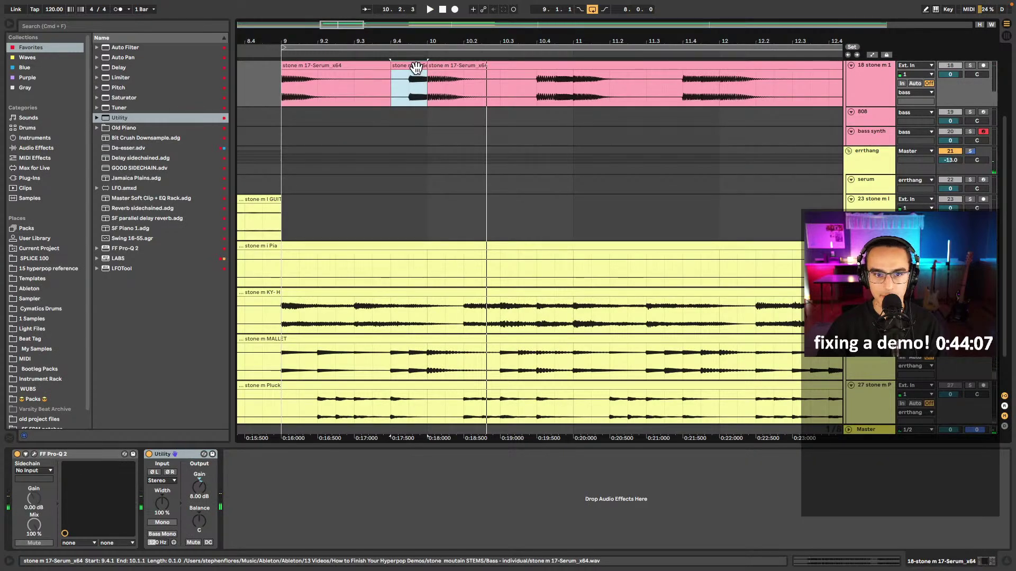
pyautogui.click(416, 68)
pyautogui.hotkey('shift', 'Tab')
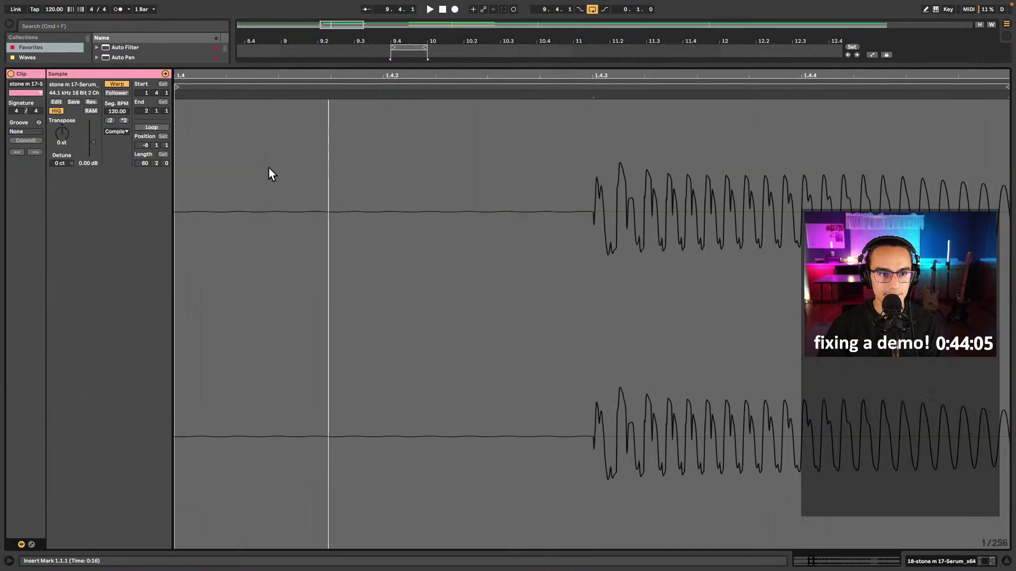
pyautogui.moveTo(68, 128); pyautogui.dragTo(68, 129)
pyautogui.press('space')
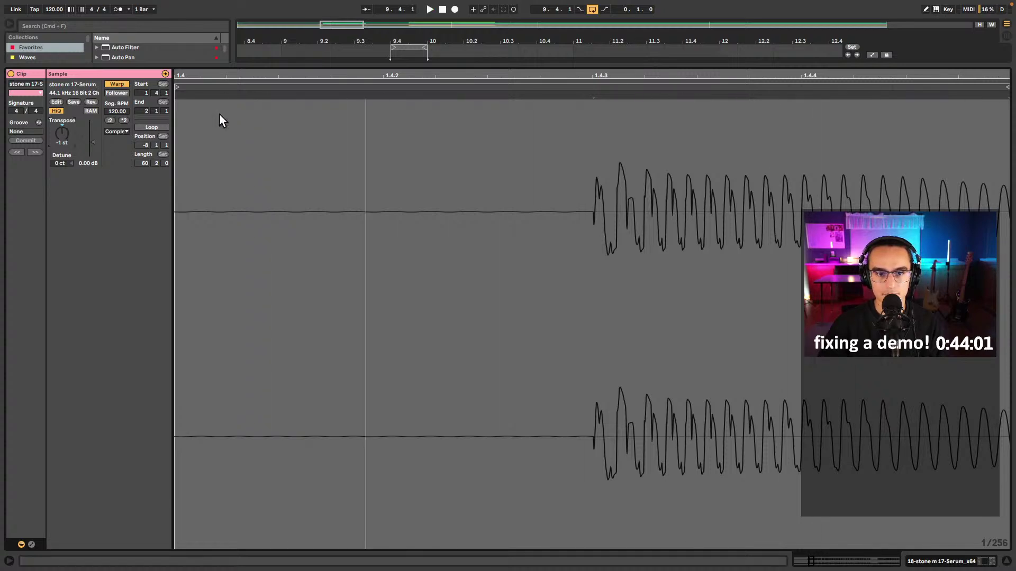
pyautogui.press('space')
# - Add a very short fade-out to the end of the isolated bass clip just before bar 10
pyautogui.hotkey('shift', 'Tab')
pyautogui.scroll(5, 406, 81)
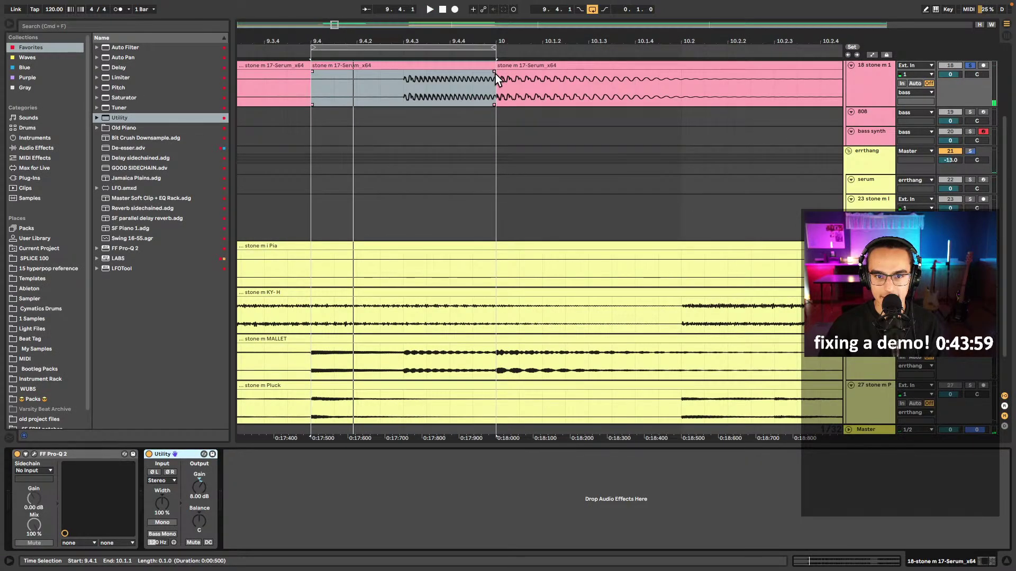
pyautogui.moveTo(495, 73); pyautogui.dragTo(493, 73)
pyautogui.scroll(5, 500, 77)
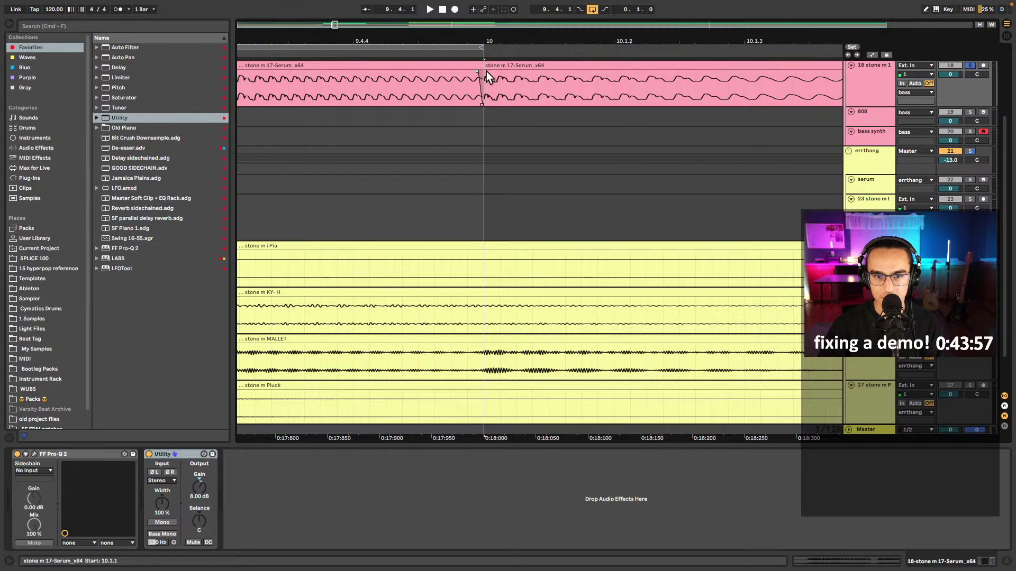
pyautogui.scroll(-5, 407, 90)
# - Solo the Serum bass alongside the errthang melody and play from bar 9 with looping off
pyautogui.click(298, 90)
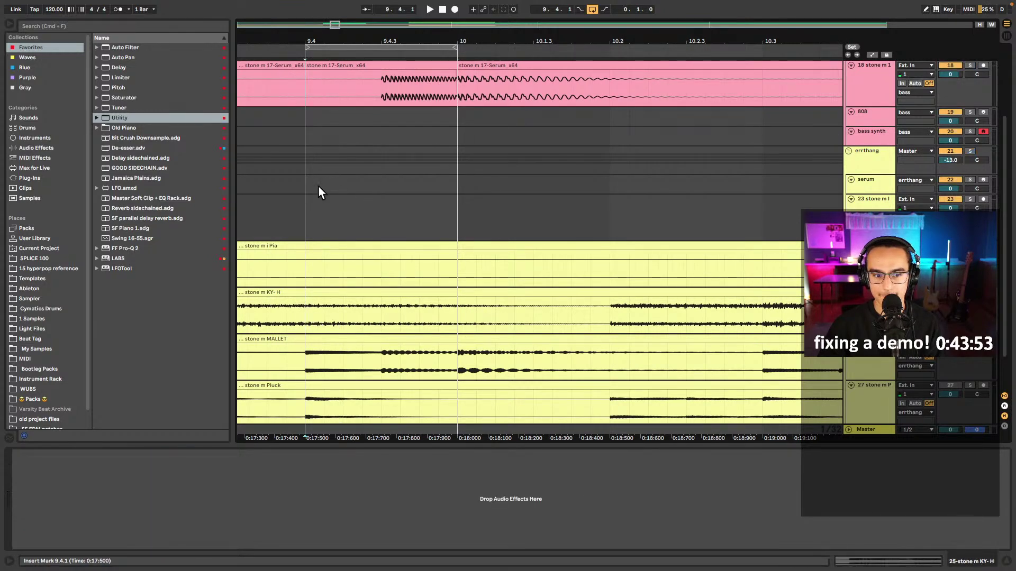
pyautogui.scroll(-8, 318, 185)
pyautogui.click(311, 95)
pyautogui.press('space')
pyautogui.scroll(5, 318, 100)
pyautogui.press('space')
pyautogui.click(879, 151)
pyautogui.press('s')
pyautogui.click(871, 99)
pyautogui.press('s')
pyautogui.press('space')
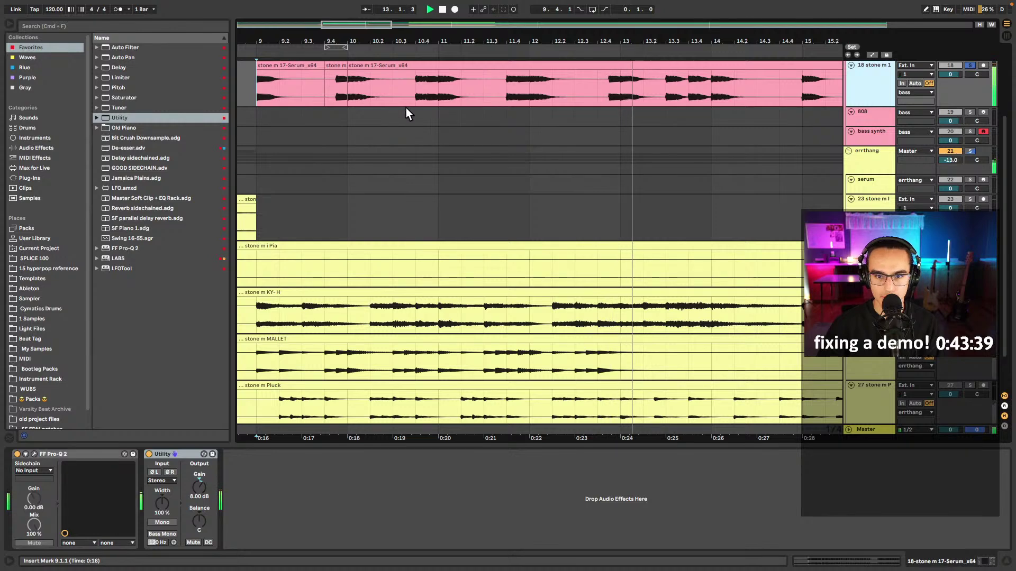
# - Delete the Serum bass audio between 12.4 and bar 13, and audition the gap from bar 12
pyautogui.moveTo(597, 93); pyautogui.dragTo(604, 94)
pyautogui.press('space')
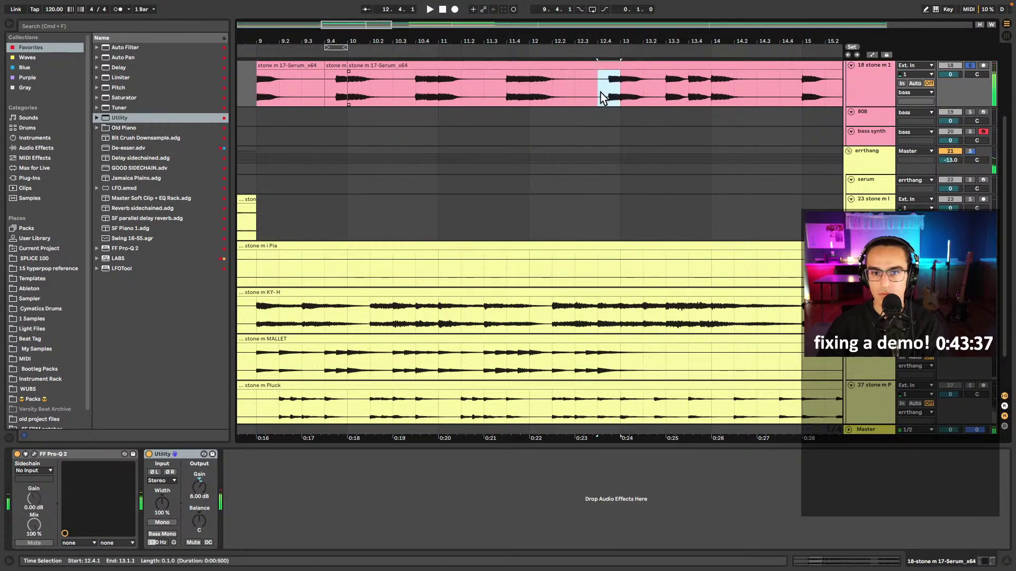
pyautogui.click(531, 84)
pyautogui.press('space')
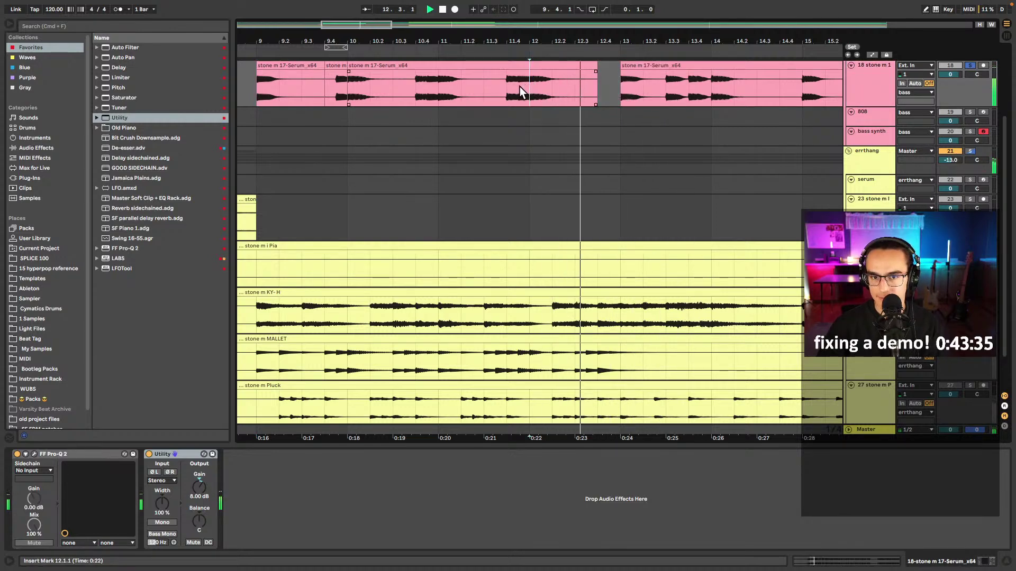
pyautogui.press('space')
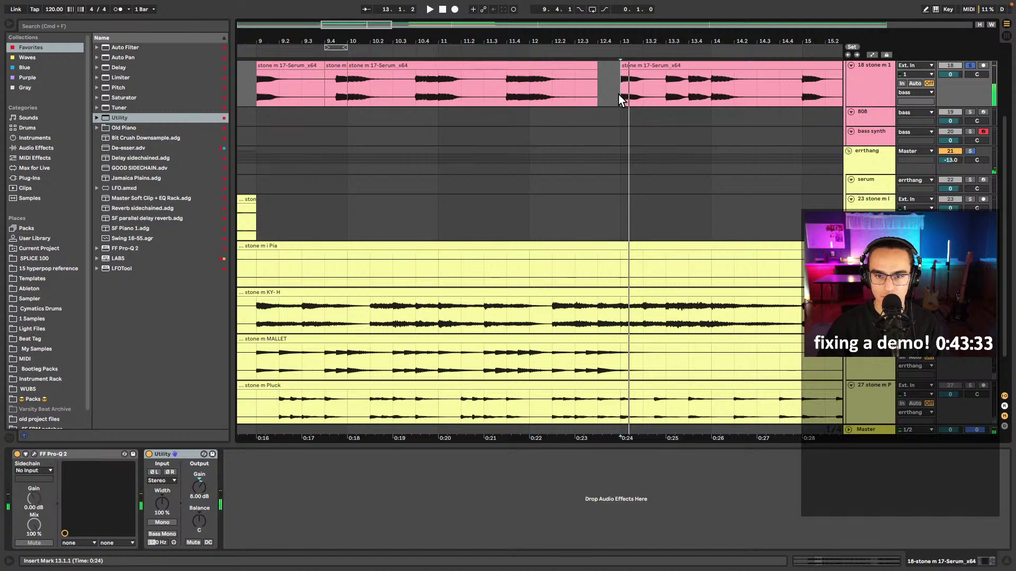
# - Restore the deleted Serum bass audio between 12.4 and bar 13, and audition the part from 12.4
pyautogui.moveTo(620, 94); pyautogui.dragTo(644, 92)
pyautogui.press('super+z')
pyautogui.click(598, 91)
pyautogui.press('space')
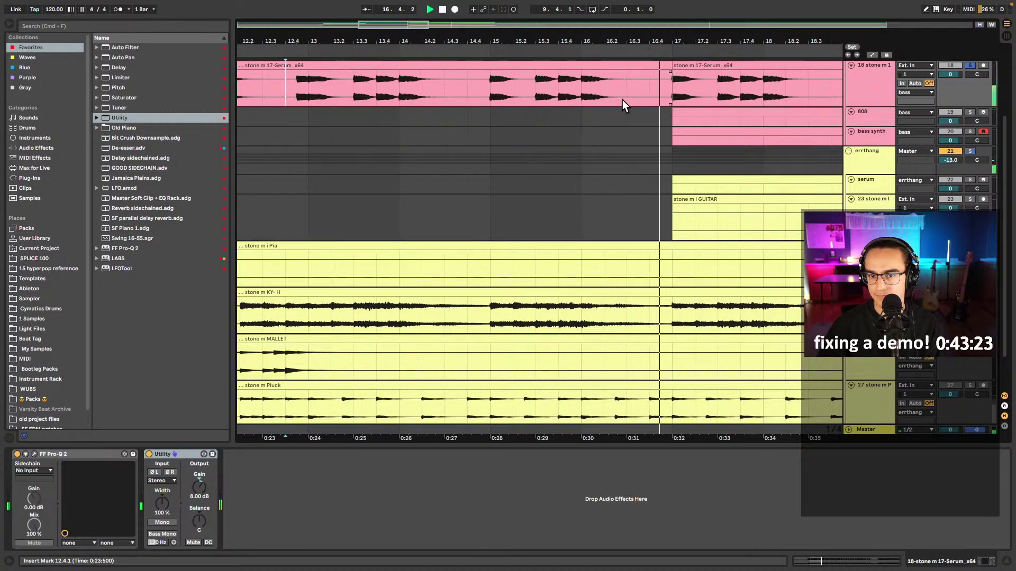
pyautogui.press('-')
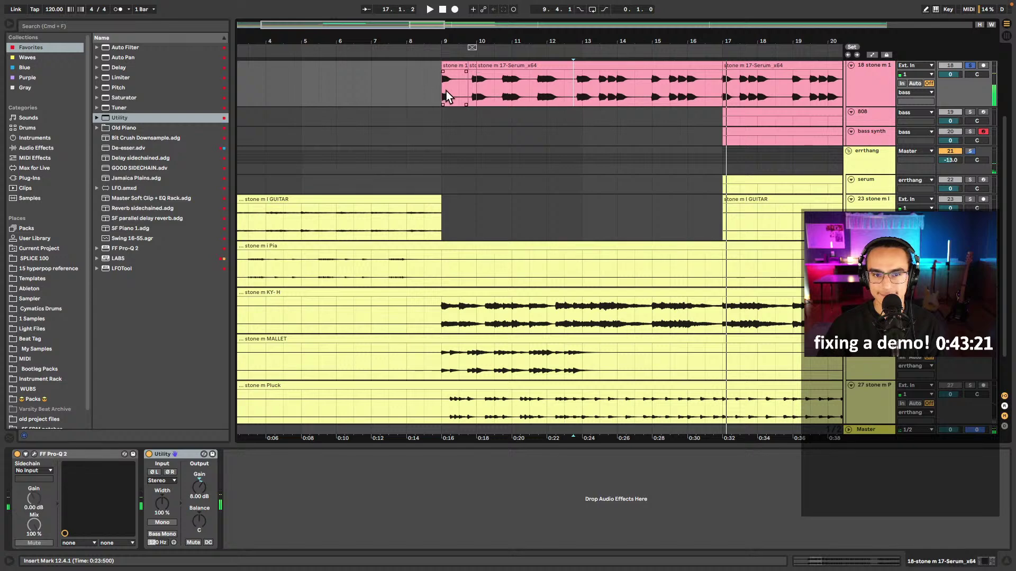
# - Audition the isolated bass clip at 9.4 and set its warp envelope to 252
pyautogui.click(465, 90)
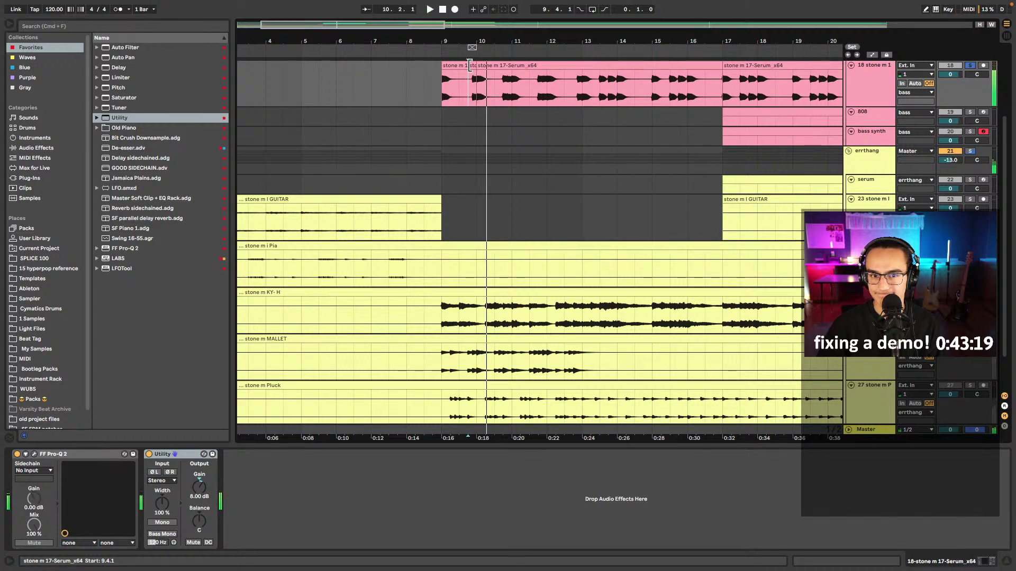
pyautogui.doubleClick(469, 65)
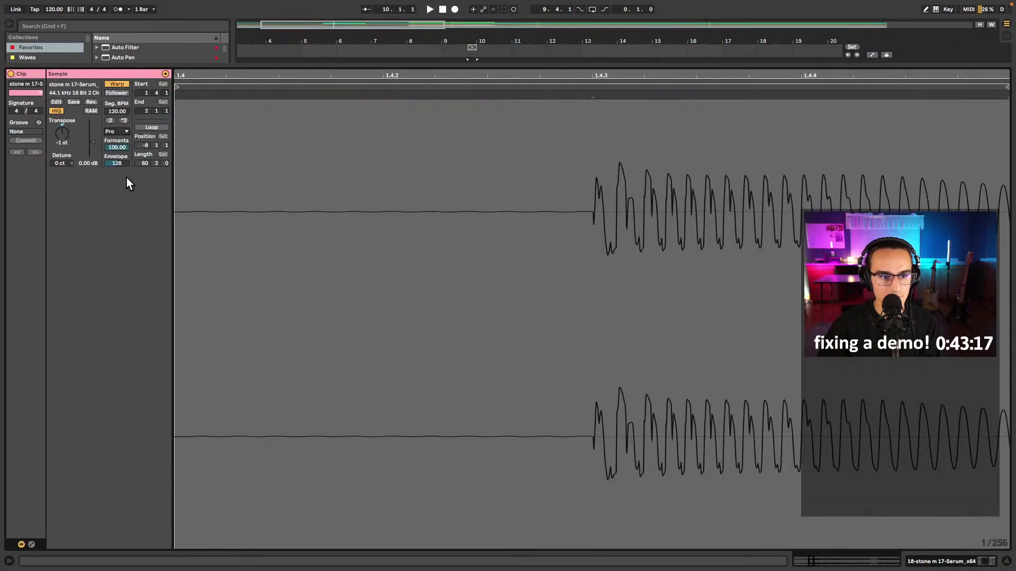
pyautogui.press('space')
pyautogui.press('space')
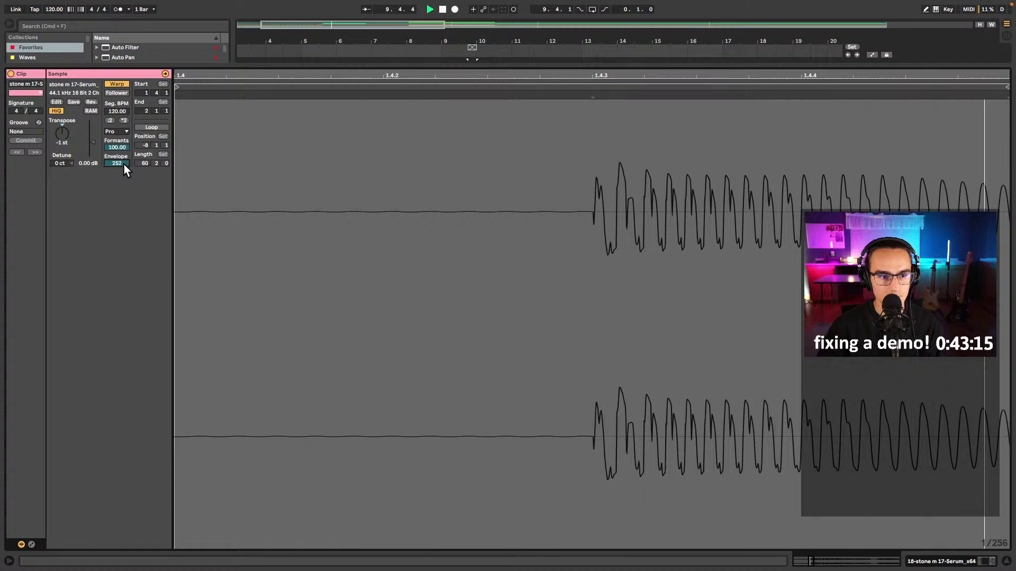
pyautogui.press('space')
# - Try the isolated bass clip at 9.4 transposed to 2 st, playing it in context from bar 9
pyautogui.scroll(1, 62, 135)
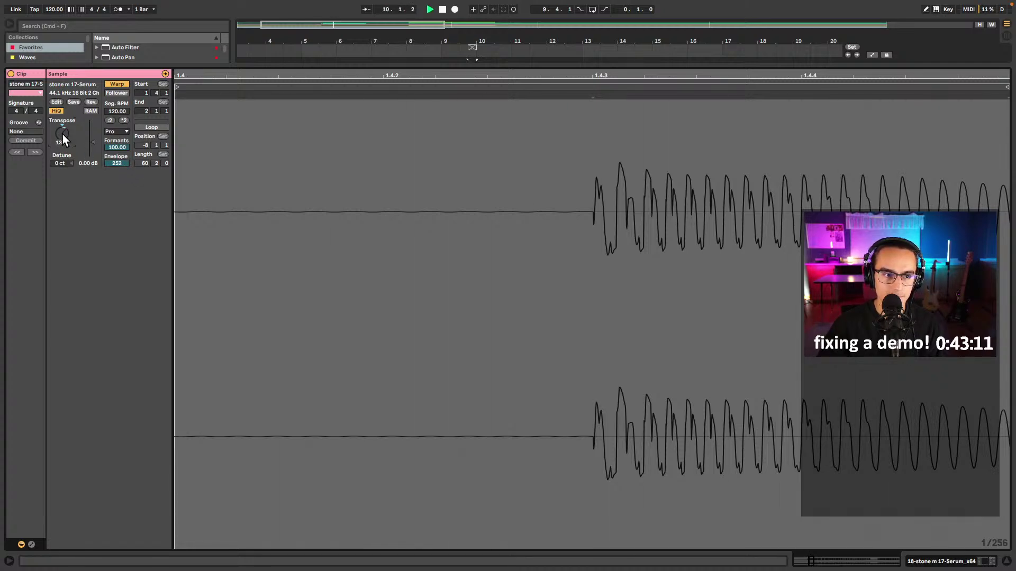
pyautogui.press('space')
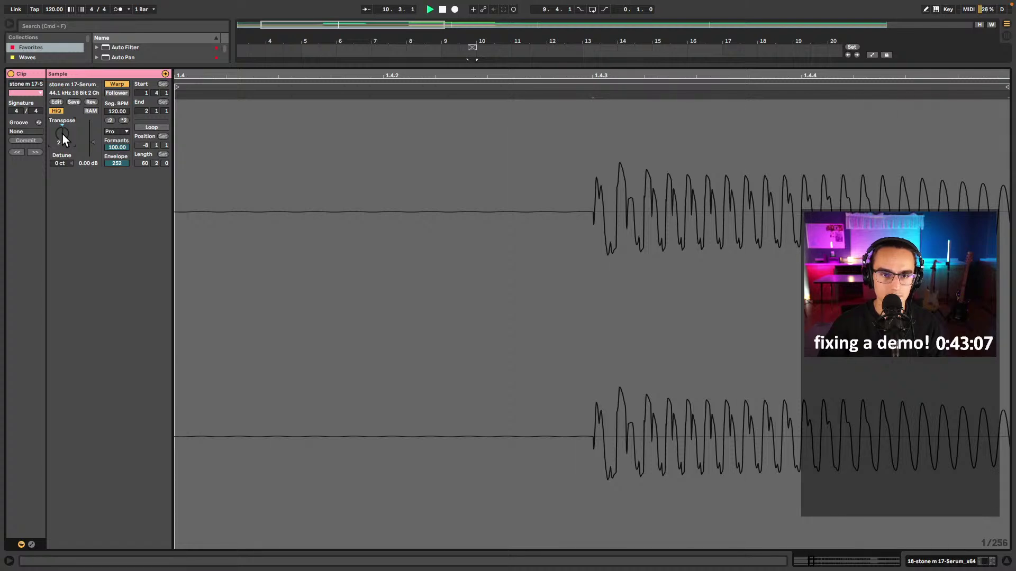
pyautogui.hotkey('shift', 'Tab')
pyautogui.press('space')
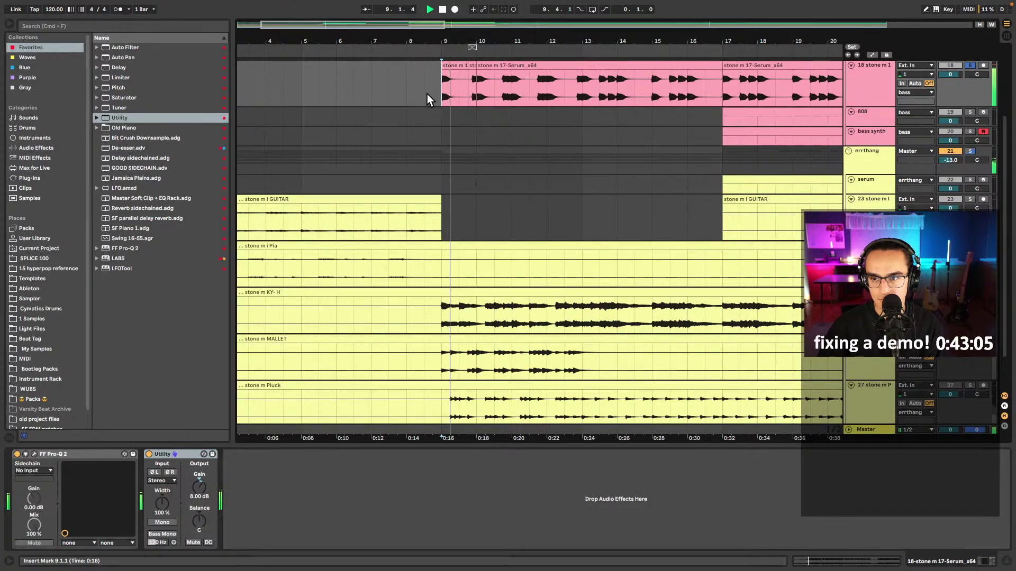
pyautogui.scroll(3, 458, 95)
pyautogui.press('space')
# - Audition the isolated 9.4 bass clip at other pitches, transpose it to -2 st, and play it in context
pyautogui.doubleClick(468, 74)
pyautogui.press('space')
pyautogui.scroll(-12, 65, 134)
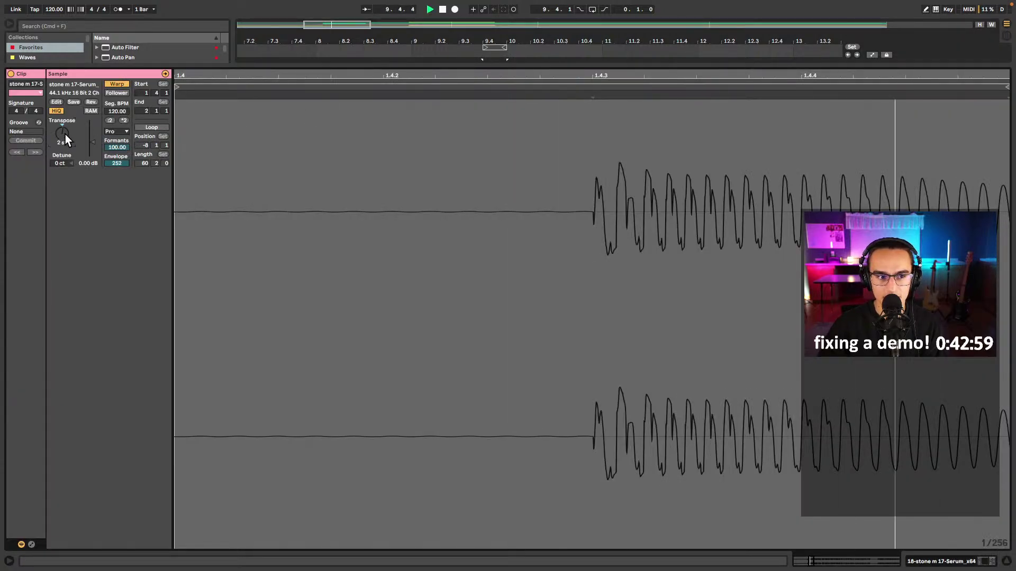
pyautogui.scroll(10, 65, 134)
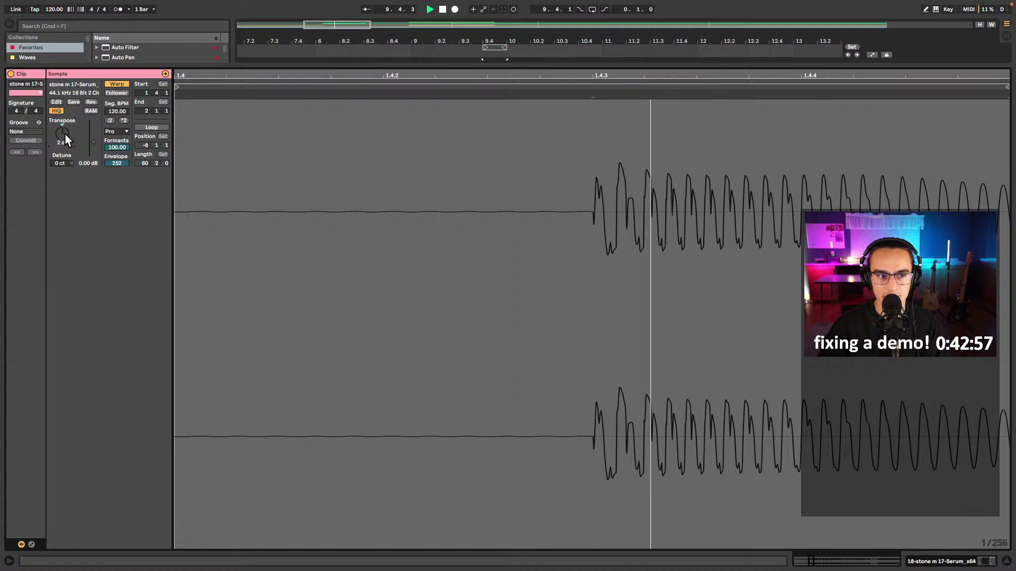
pyautogui.scroll(-2, 65, 134)
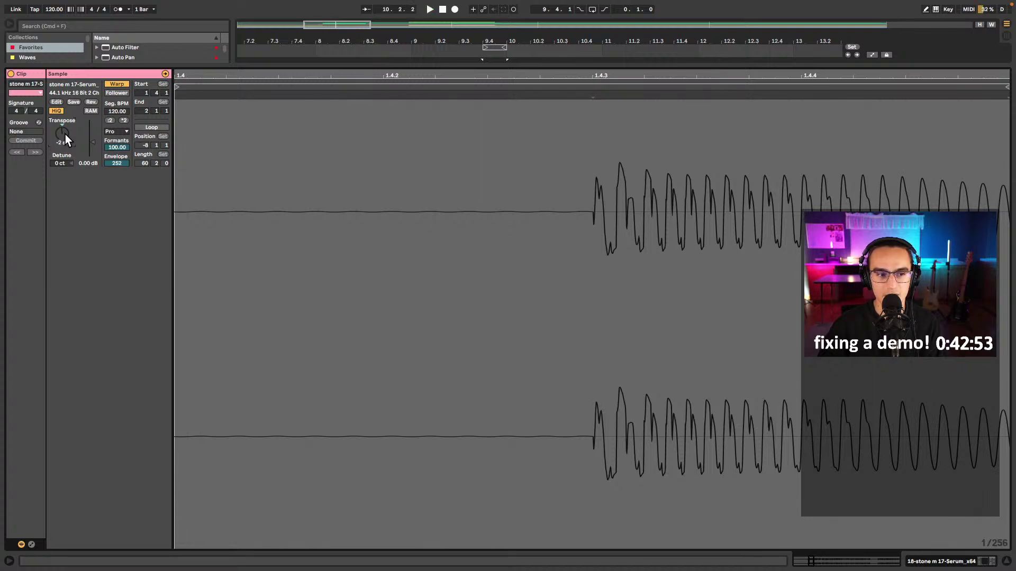
pyautogui.scroll(12, 65, 134)
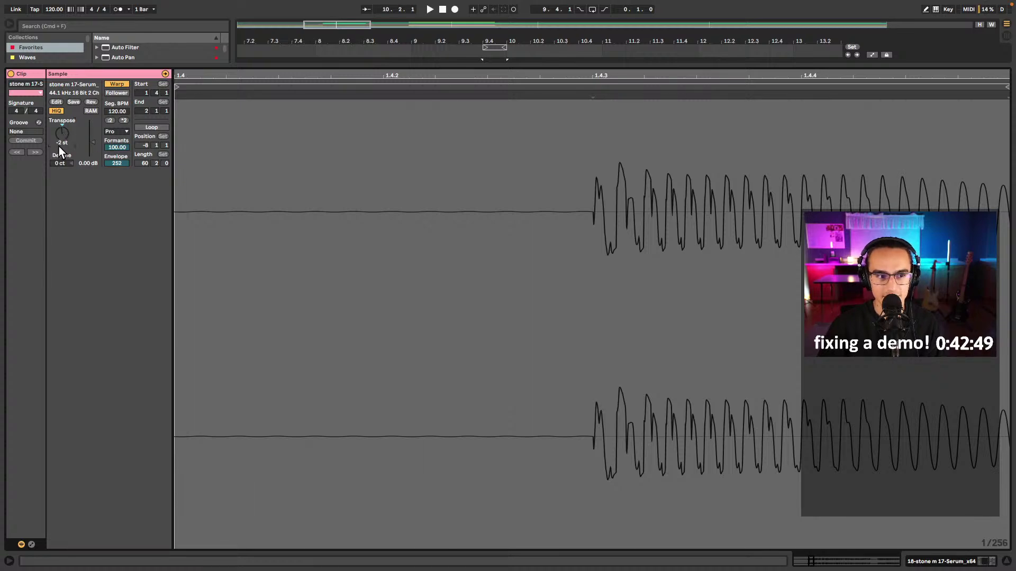
pyautogui.hotkey('shift', 'Tab')
pyautogui.click(481, 91)
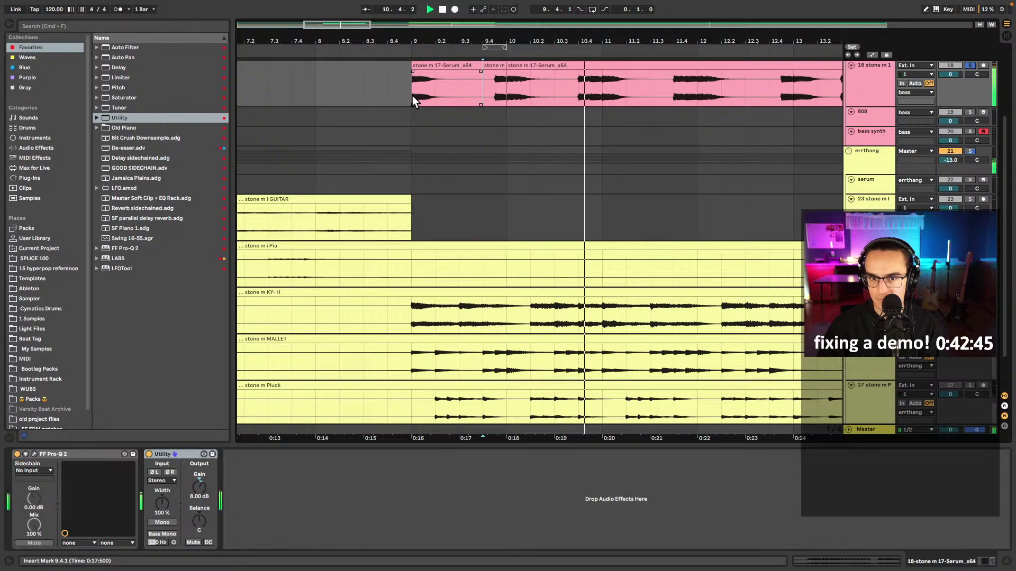
# - Play the Serum bass from 10.4 and split out the short note between 10.4.1 and 10.4.3
pyautogui.click(578, 91)
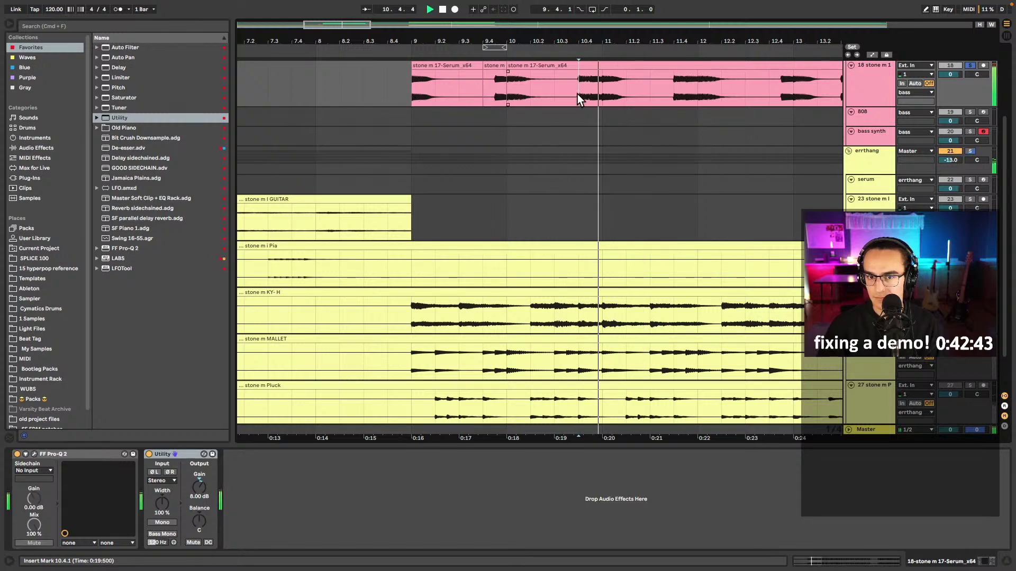
pyautogui.hscroll(-1, 577, 93)
pyautogui.hscroll(5, 577, 93)
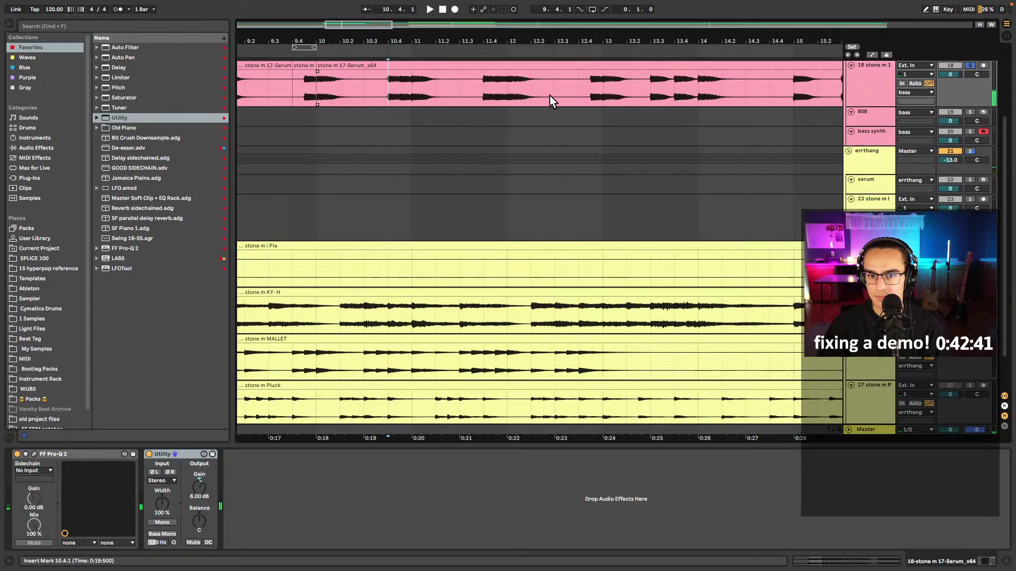
pyautogui.click(386, 91)
pyautogui.press('space')
pyautogui.scroll(3, 387, 92)
pyautogui.press('space')
pyautogui.moveTo(386, 92); pyautogui.dragTo(416, 94)
pyautogui.press('super+e')
pyautogui.press('super+alt+e')
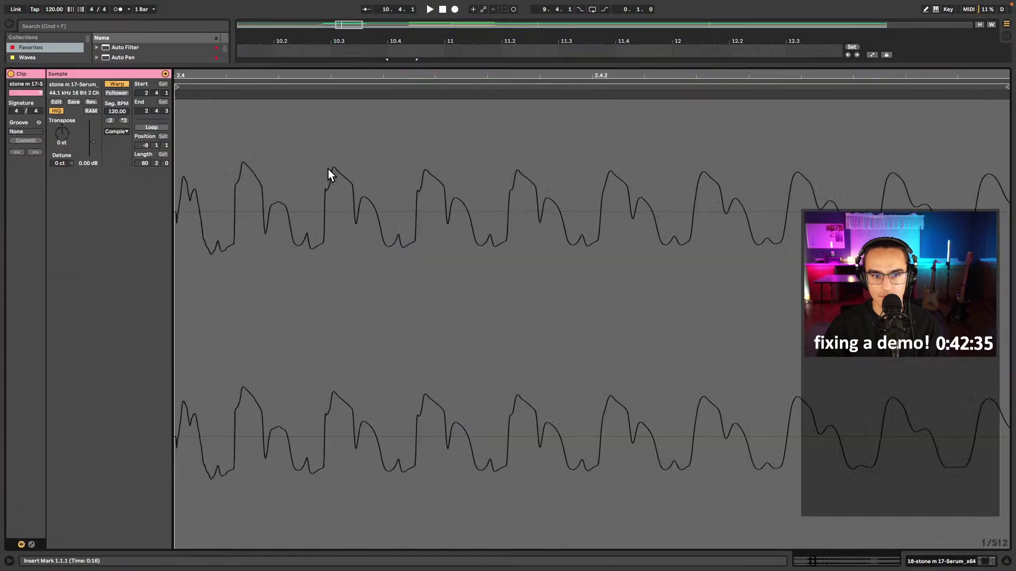
# - Transpose the isolated 10.4 bass clip to 1 st and switch its warp mode to Complex Pro
pyautogui.press('space')
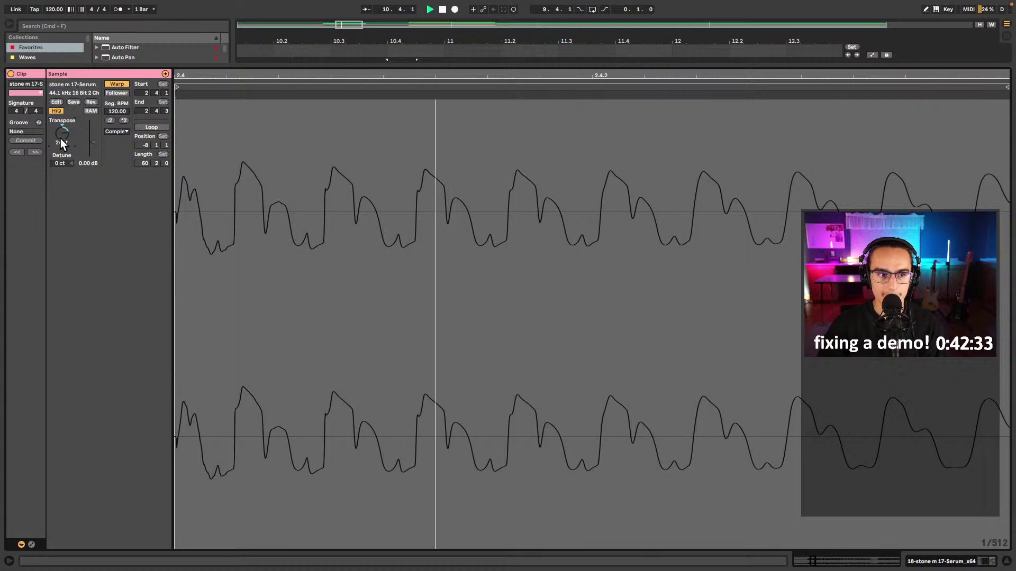
pyautogui.moveTo(61, 138); pyautogui.dragTo(60, 141)
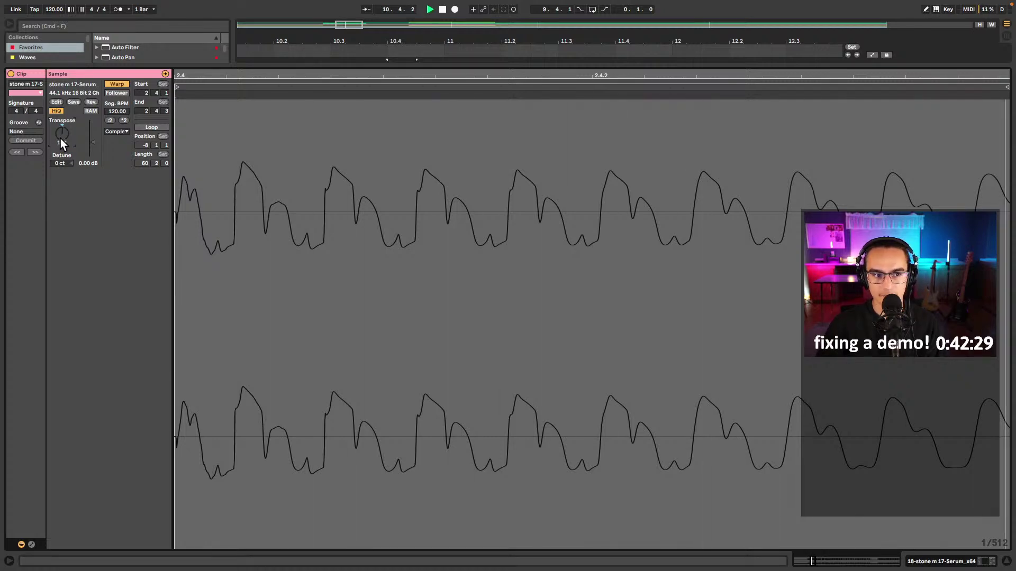
pyautogui.click(118, 134)
pyautogui.click(119, 163)
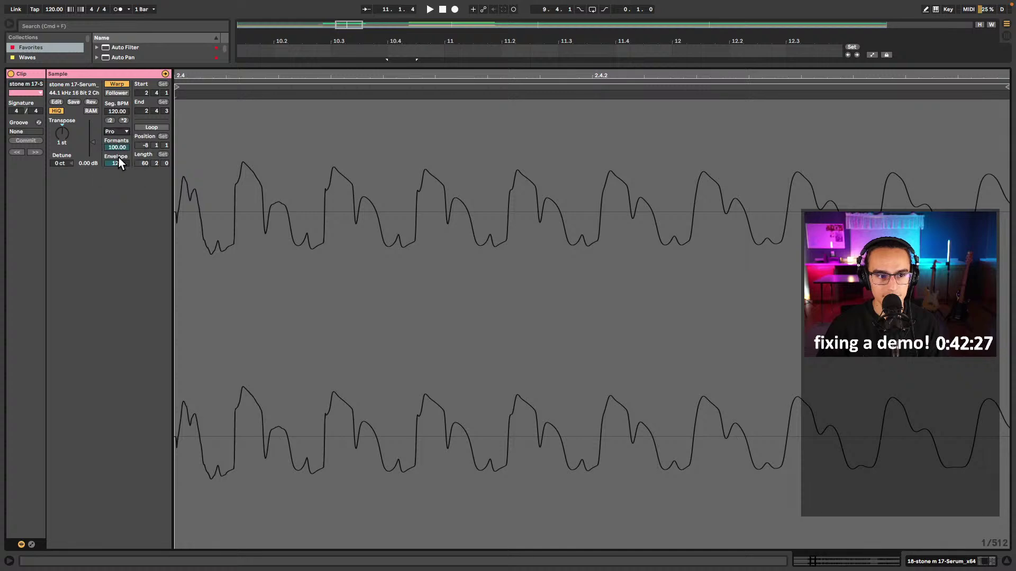
# - Examine the joins of the short bass clip at 10.4 up close and play across them
pyautogui.press('super+alt+e')
pyautogui.click(399, 77)
pyautogui.press('z')
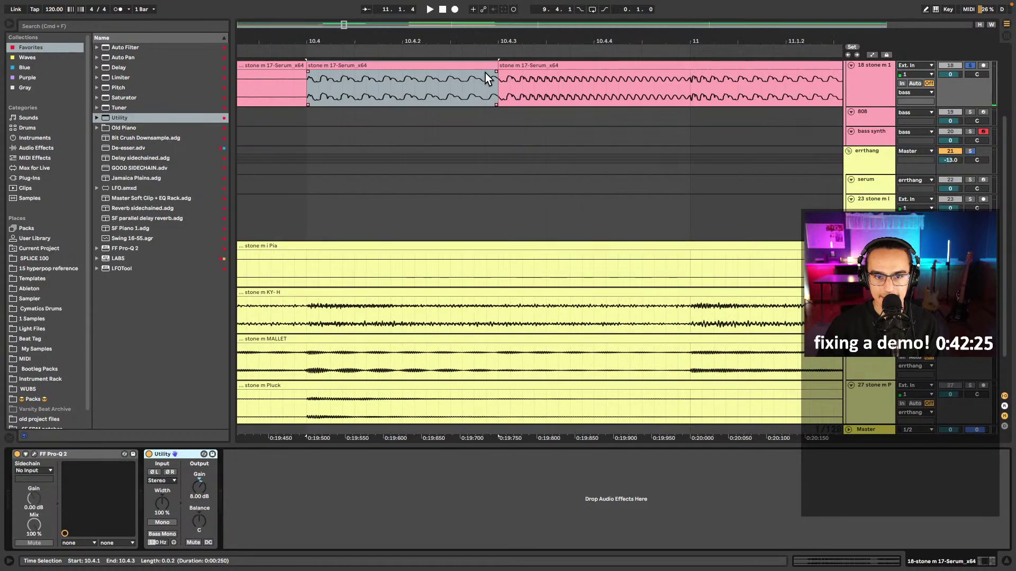
pyautogui.click(309, 73)
pyautogui.press('space')
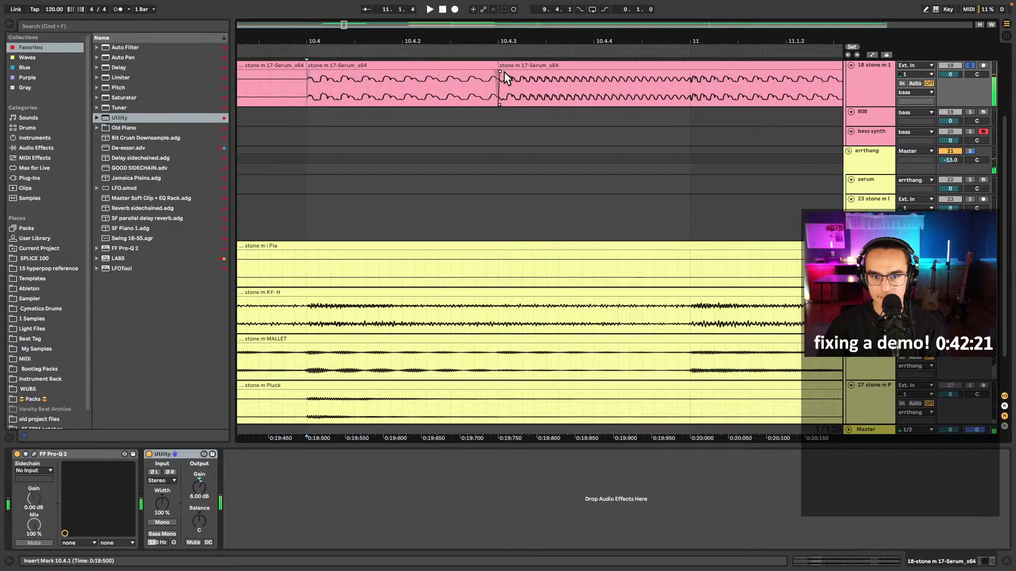
pyautogui.click(503, 79)
pyautogui.press('space')
pyautogui.scroll(-5, 500, 88)
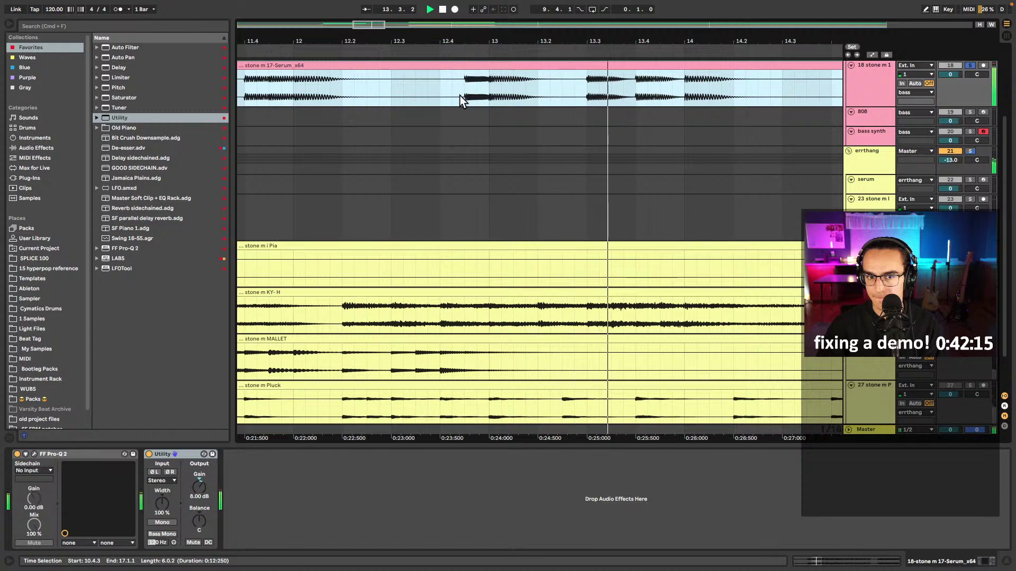
# - Copy the transposed 9.4 bass clip over the matching note from 12.4 to bar 13, and audition through bar 16
pyautogui.click(460, 94)
pyautogui.hscroll(-5, 454, 94)
pyautogui.click(459, 98)
pyautogui.click(473, 67)
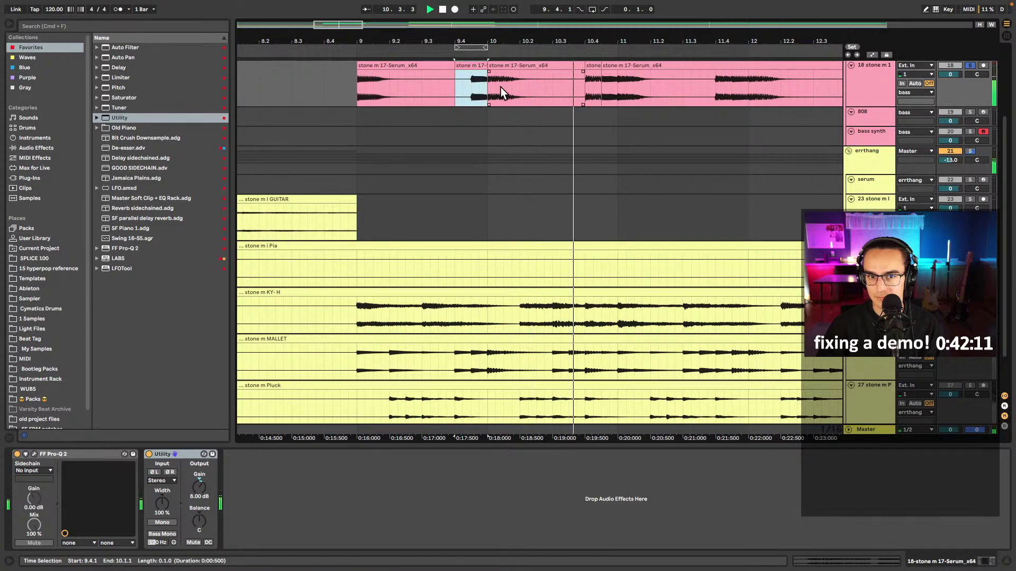
pyautogui.hscroll(5, 501, 86)
pyautogui.hscroll(-2, 505, 88)
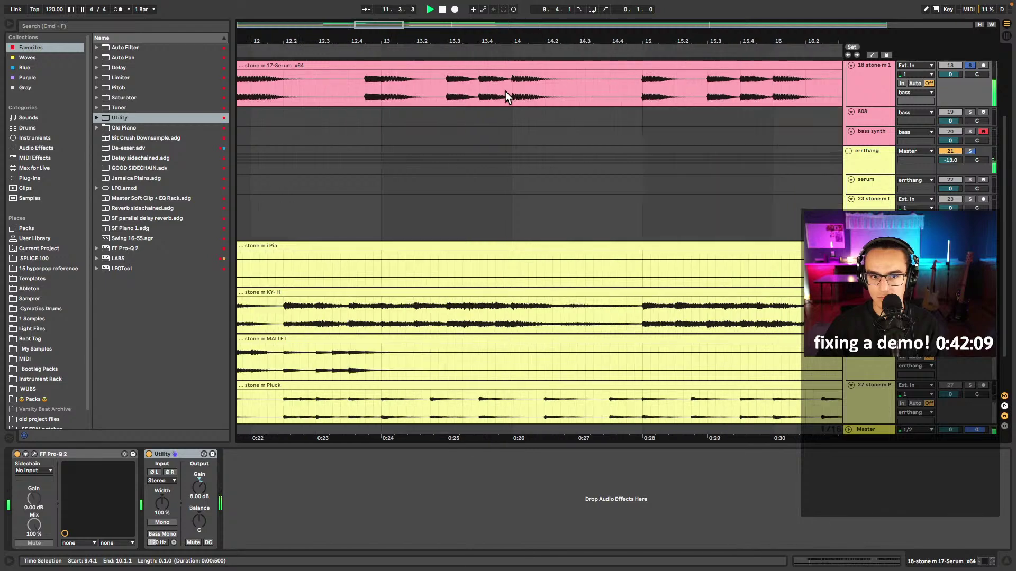
pyautogui.click(413, 93)
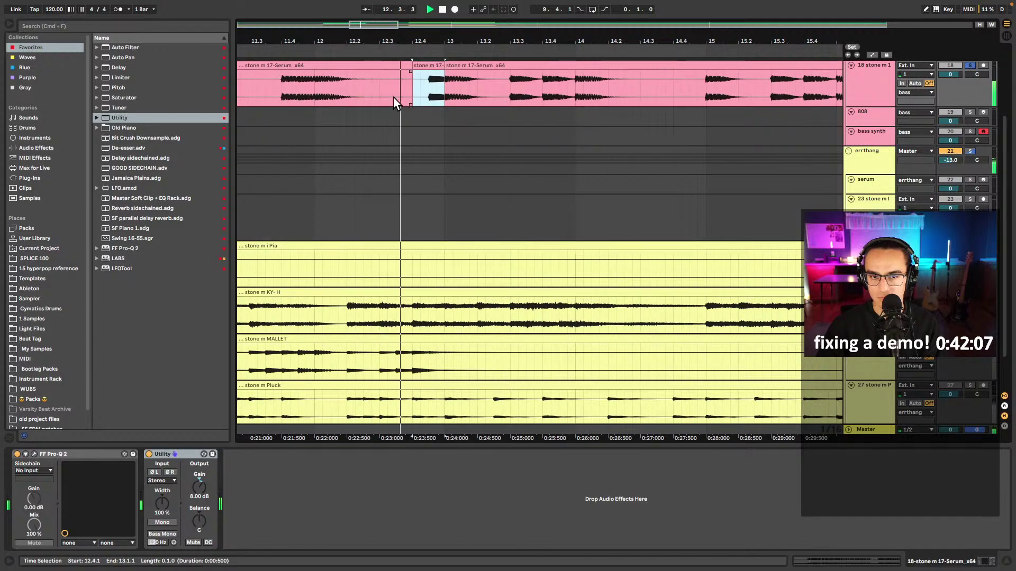
pyautogui.scroll(10, 445, 79)
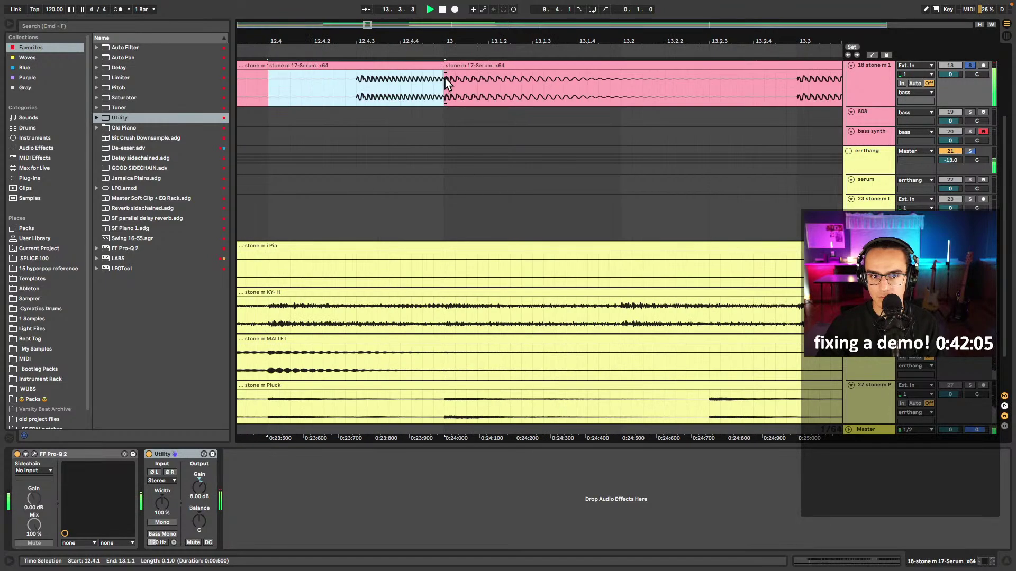
pyautogui.scroll(-10, 448, 76)
pyautogui.scroll(-5, 568, 90)
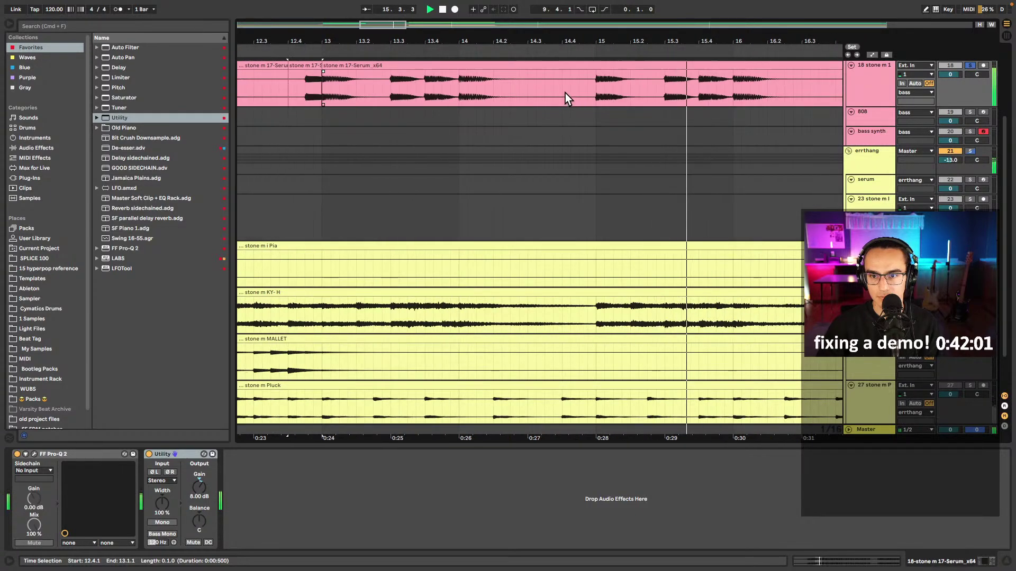
pyautogui.press('space')
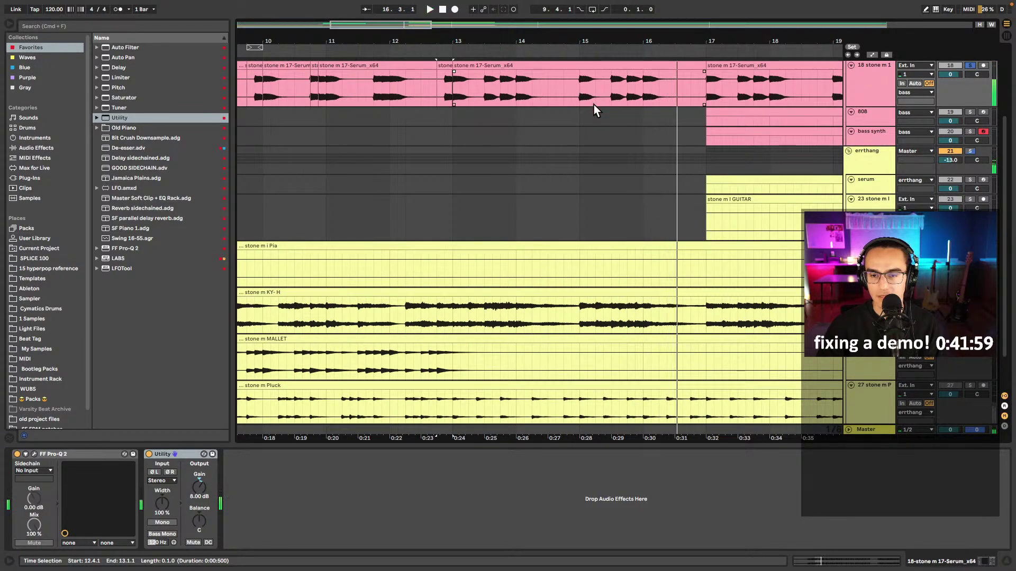
# - Recolor the edited Serum bass clips from bar 9 to bar 13 turquoise
pyautogui.scroll(-6, 594, 103)
pyautogui.scroll(2, 576, 85)
pyautogui.moveTo(568, 122); pyautogui.dragTo(465, 111)
pyautogui.rightClick(483, 112)
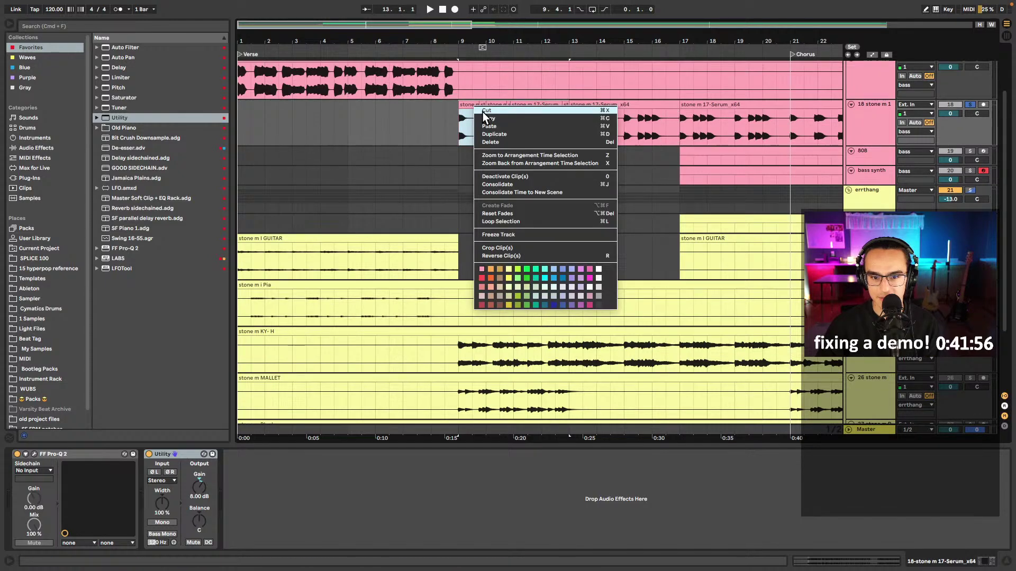
pyautogui.click(543, 268)
# - Recolor the Serum bass clip between bars 13 and 17 dark blue
pyautogui.scroll(3, 573, 169)
pyautogui.click(585, 163)
pyautogui.rightClick(586, 160)
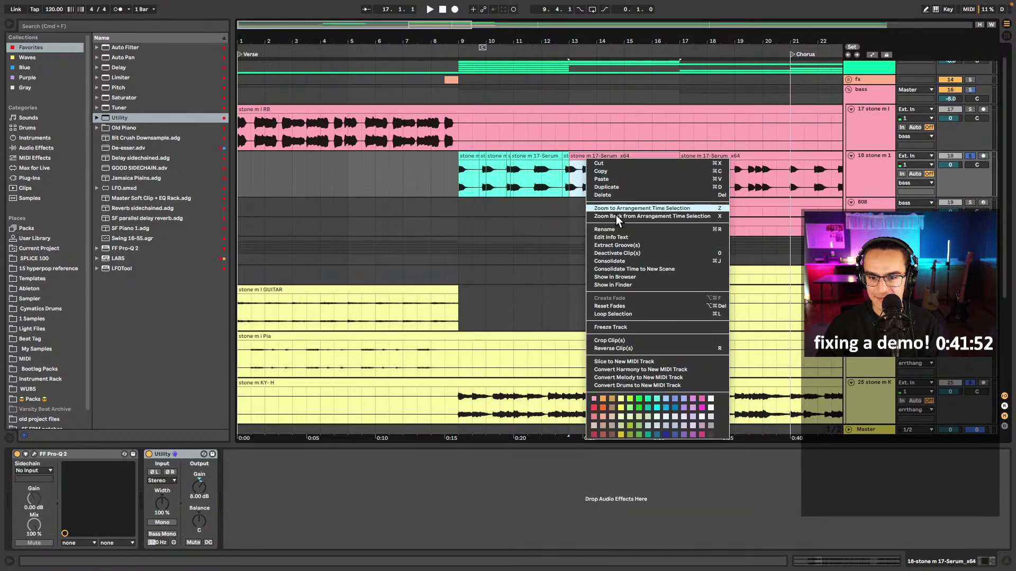
pyautogui.click(678, 407)
pyautogui.click(567, 185)
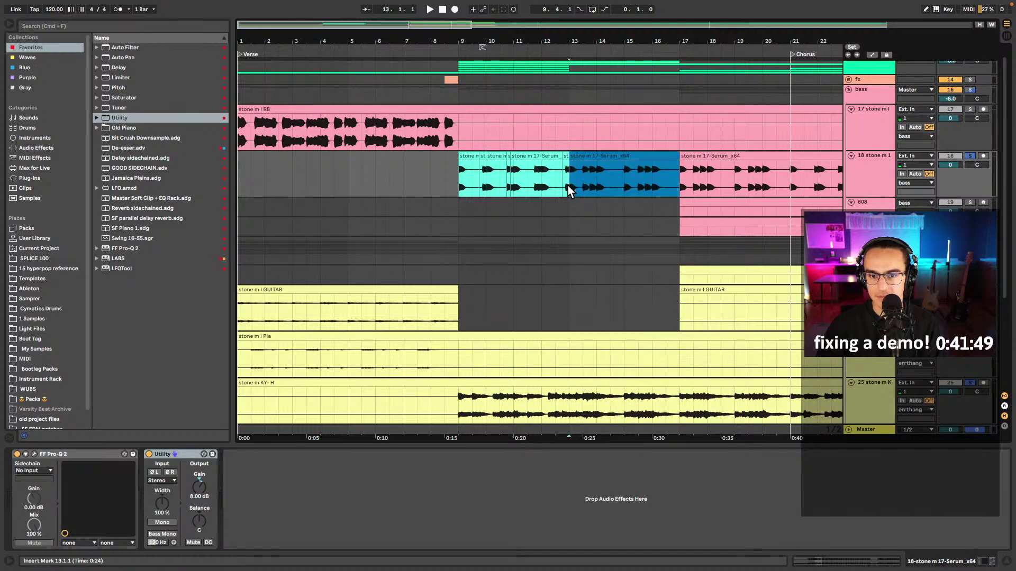
# - Delete the Serum bass audio from bar 17 up to the second verse at bar 29
pyautogui.hscroll(5, 569, 227)
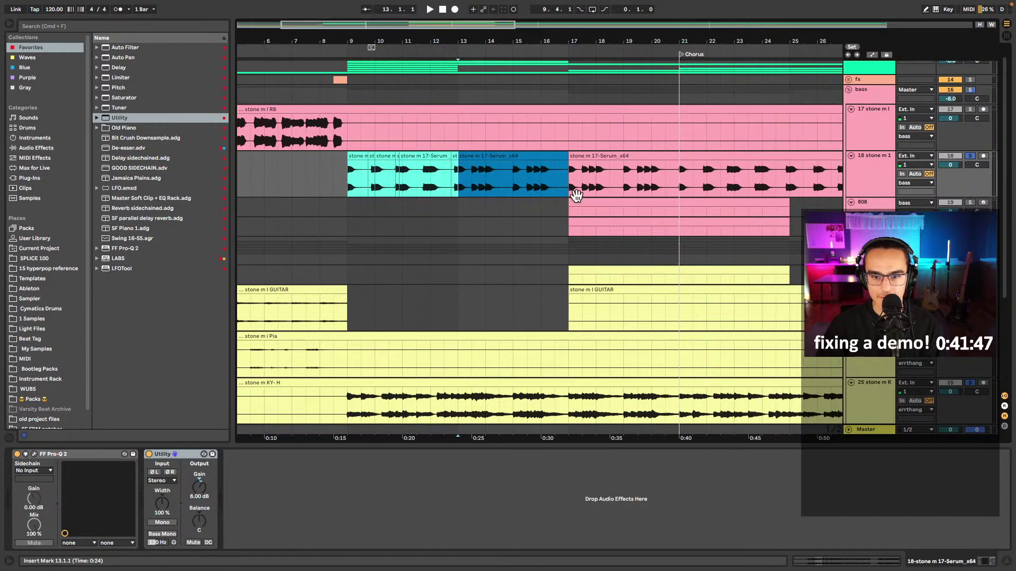
pyautogui.moveTo(675, 171); pyautogui.dragTo(568, 172)
pyautogui.press('Delete')
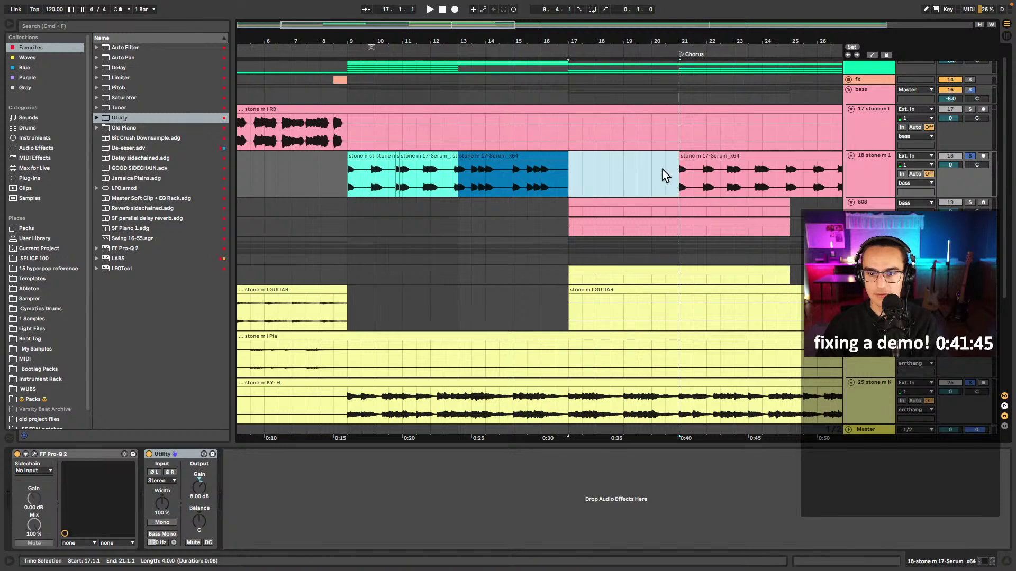
pyautogui.click(682, 183)
pyautogui.hscroll(5, 664, 191)
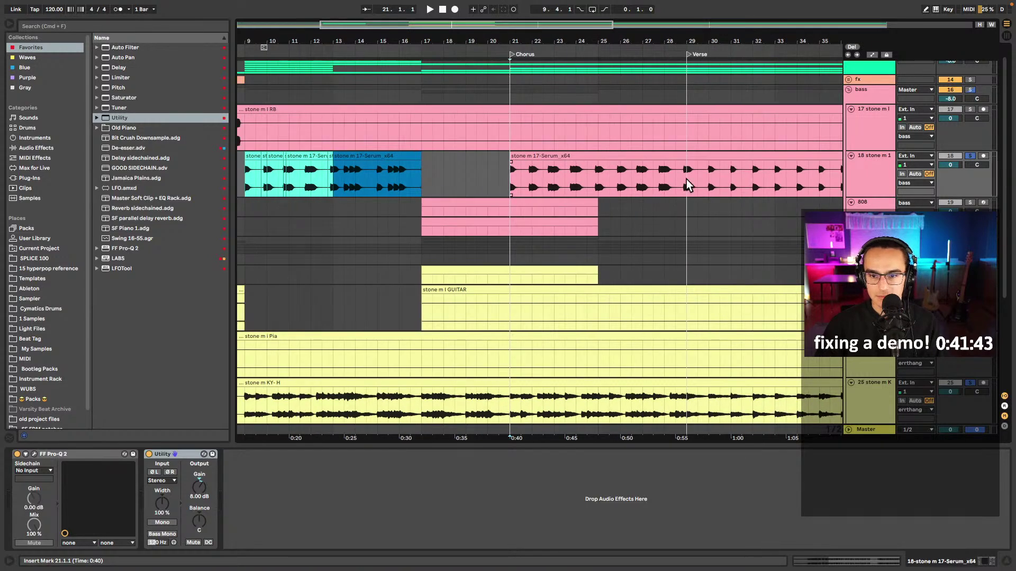
pyautogui.click(667, 155)
pyautogui.press('Delete')
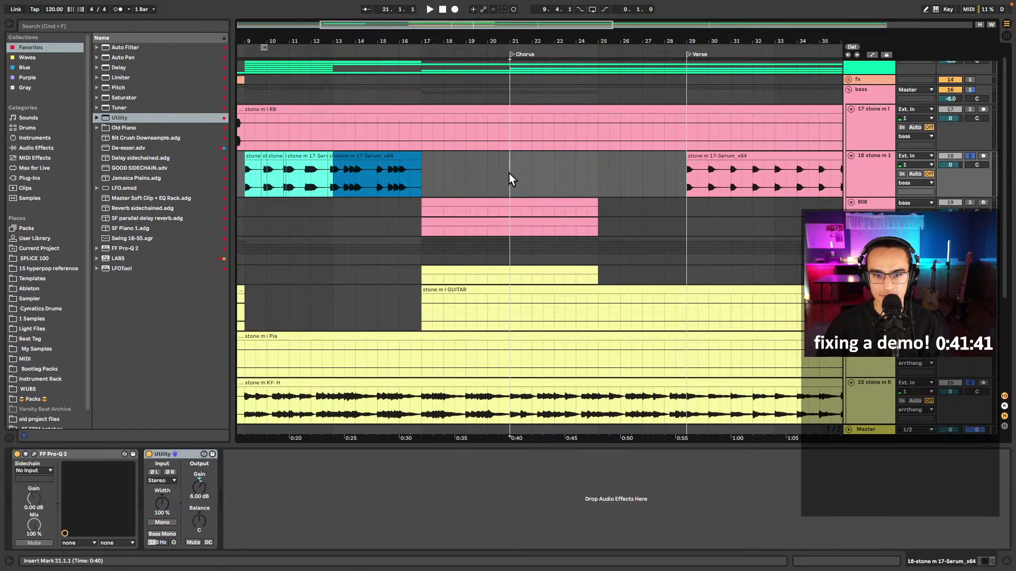
# - Audition the soloed first-verse guitar clip from bar 1
pyautogui.hscroll(-5, 516, 183)
pyautogui.click(370, 178)
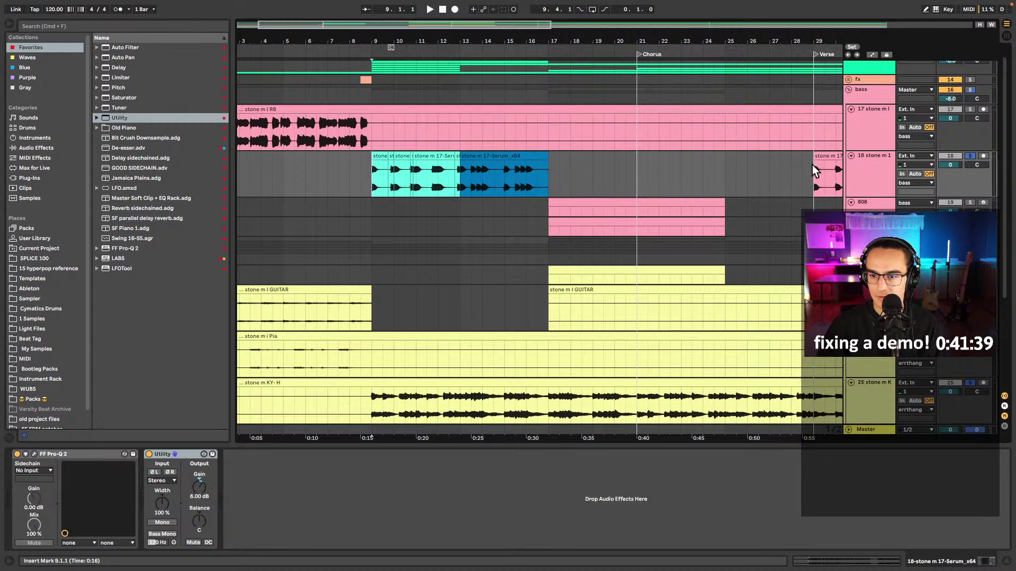
pyautogui.scroll(-2, 397, 253)
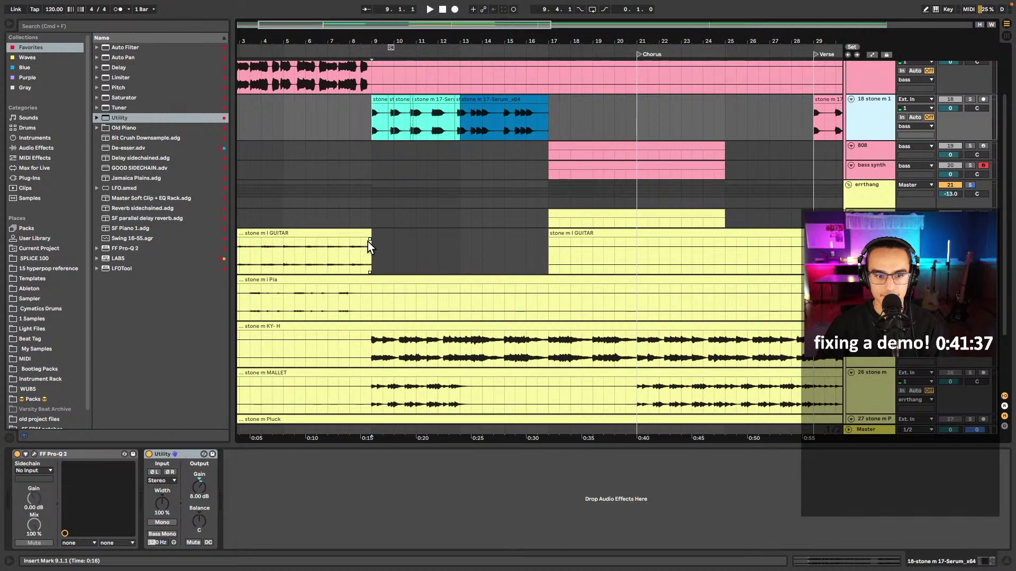
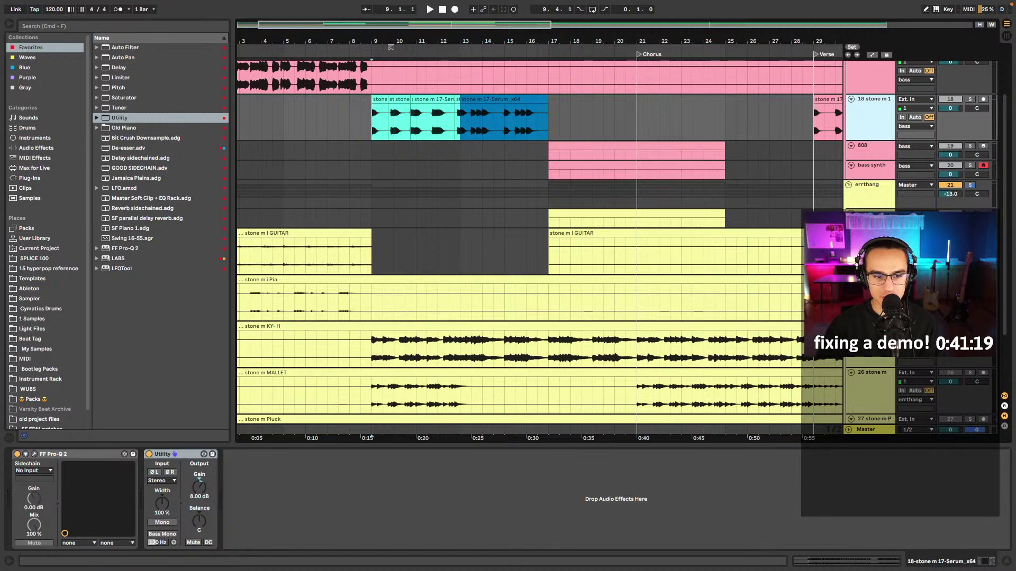
pyautogui.click(519, 351)
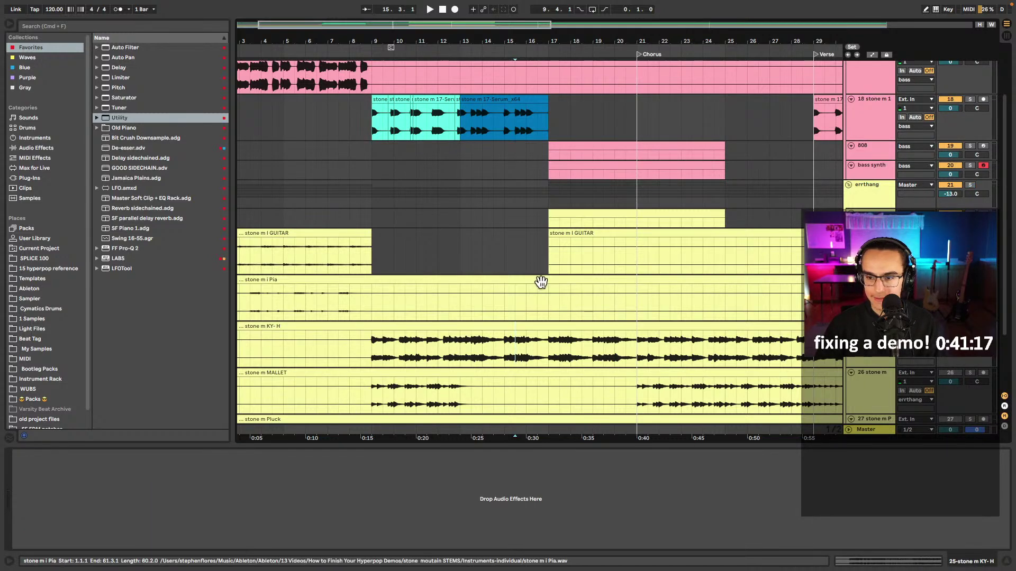
pyautogui.hscroll(-3, 535, 289)
pyautogui.click(342, 234)
pyautogui.press('space')
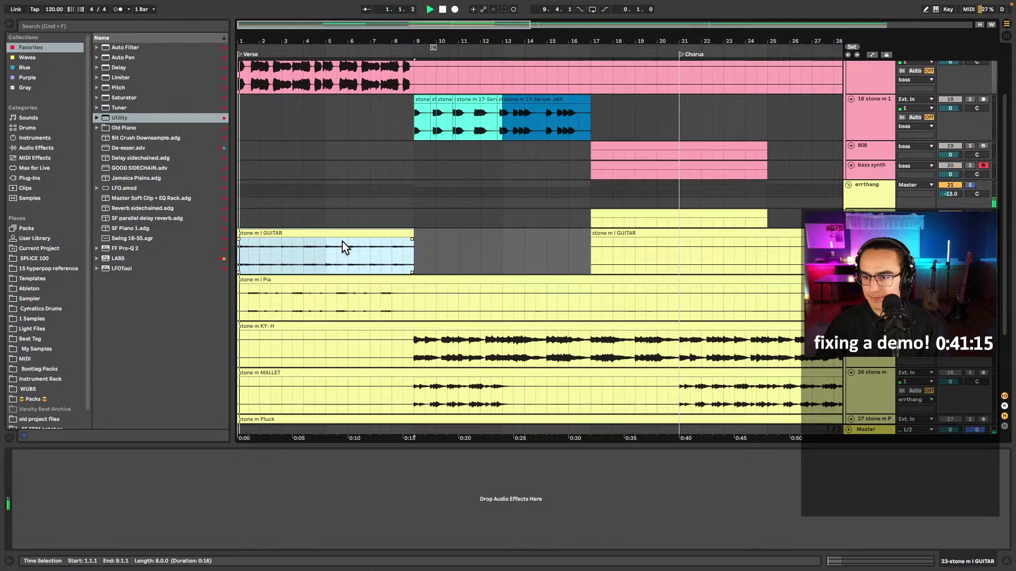
# - Enable Warp on the first-verse guitar clip and raise its clip gain to 17.1 dB
pyautogui.press('super+alt+e')
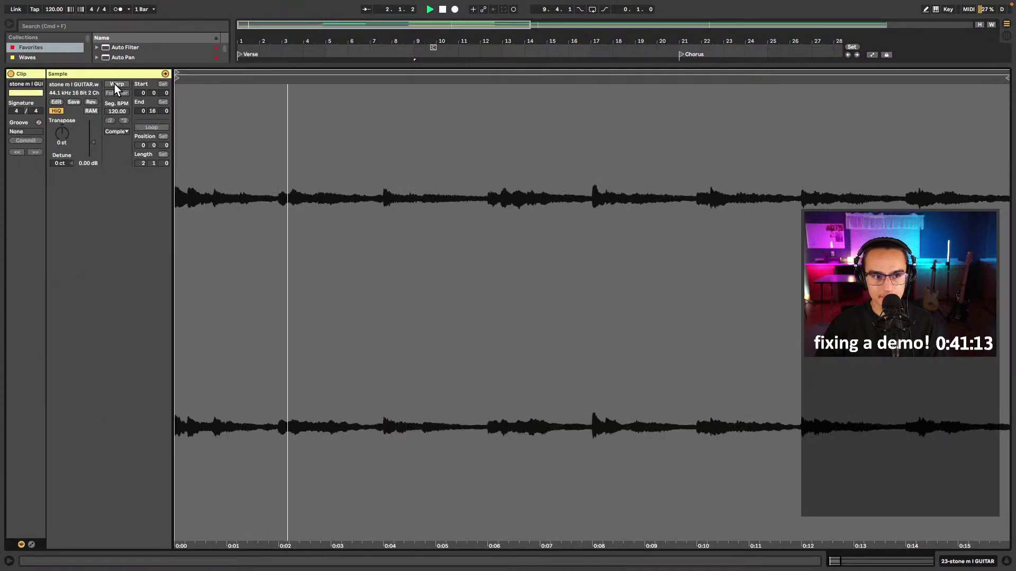
pyautogui.press('super+alt+e')
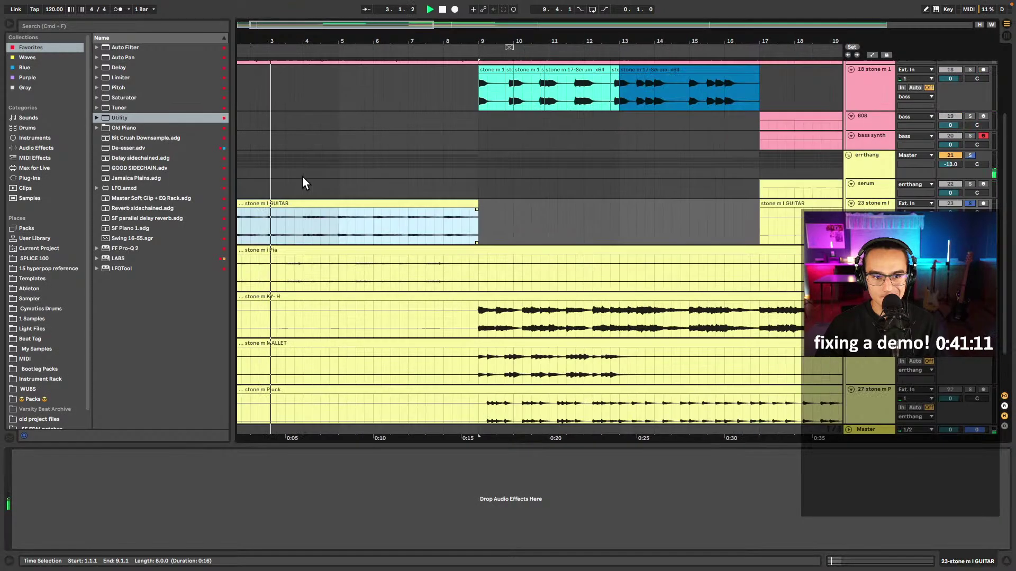
pyautogui.press('super+alt+e')
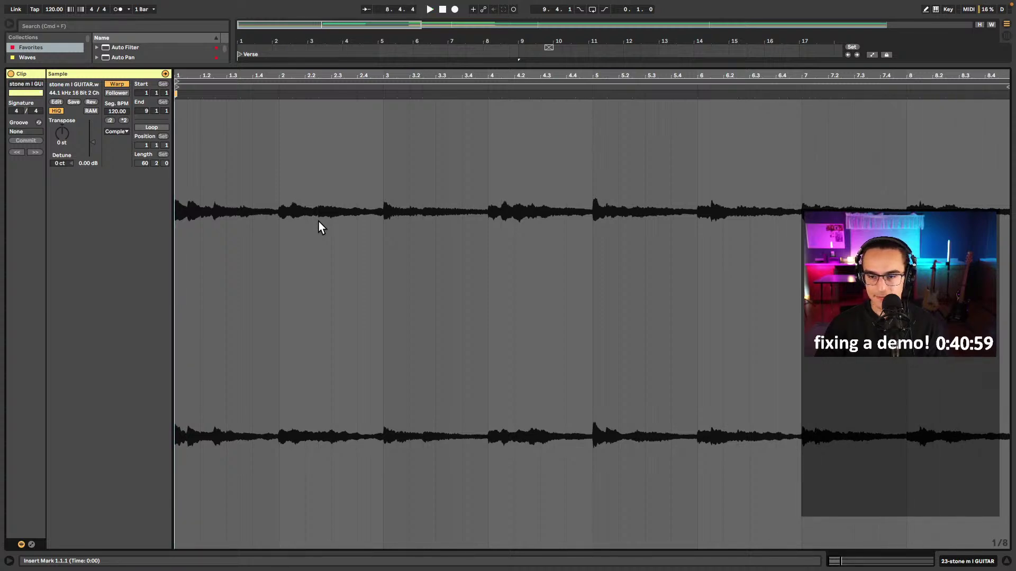
pyautogui.hotkey('shift', 'Tab')
pyautogui.doubleClick(323, 154)
pyautogui.moveTo(86, 164); pyautogui.dragTo(86, 130)
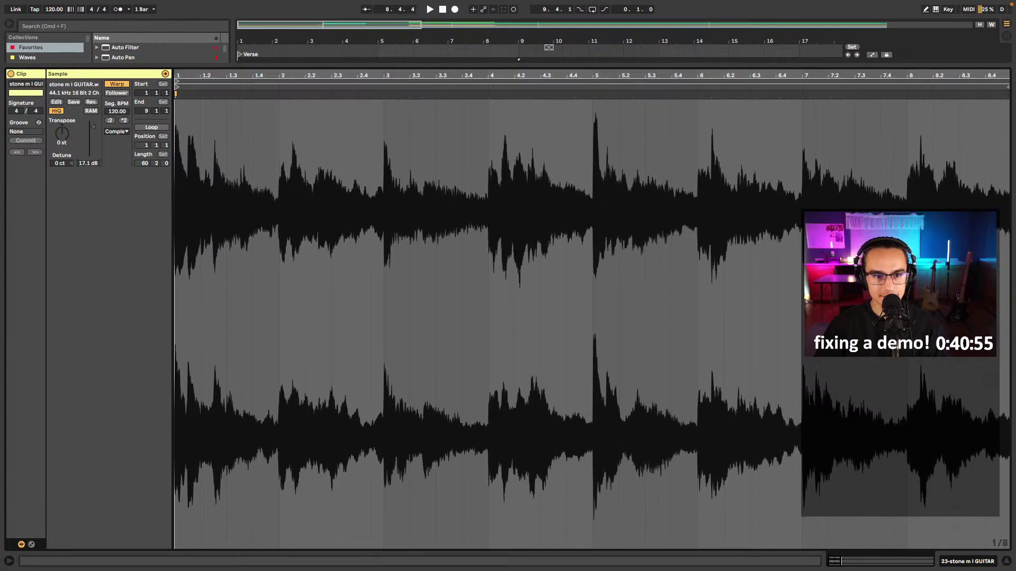
pyautogui.hotkey('shift', 'Tab')
# - Add SerumFX to the guitar track and enable its Chorus effect
pyautogui.scroll(3, 331, 164)
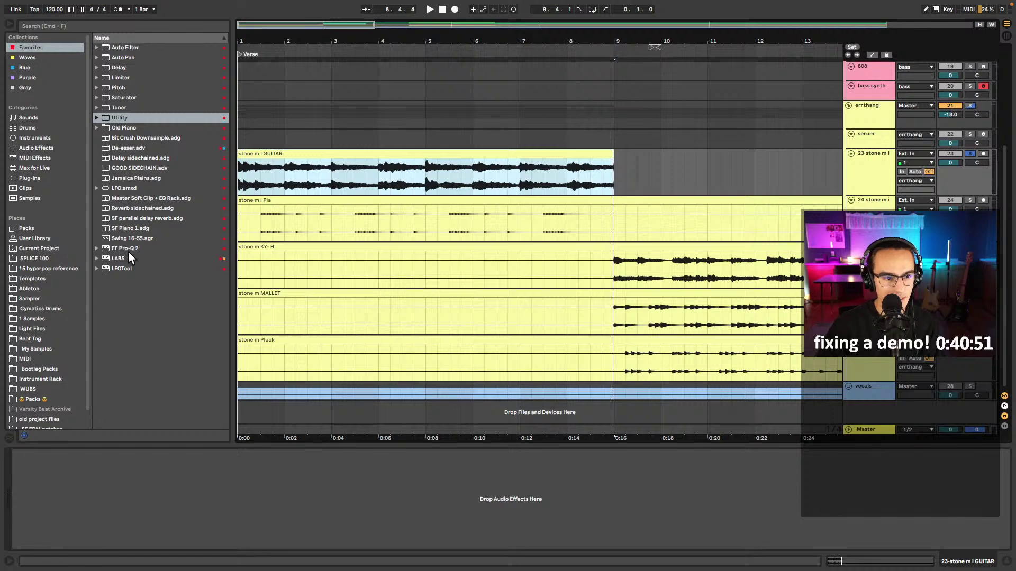
pyautogui.click(35, 68)
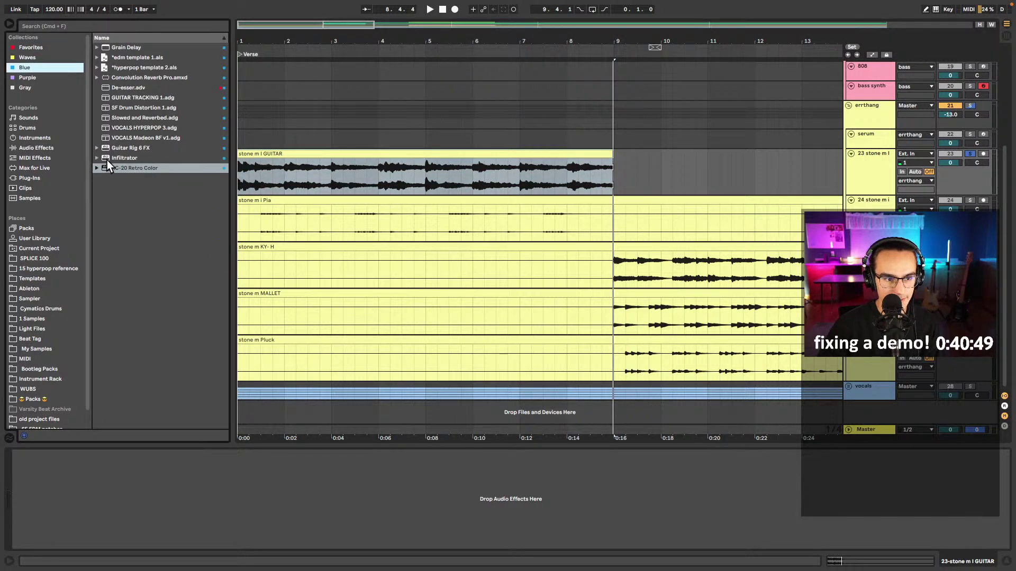
pyautogui.click(32, 88)
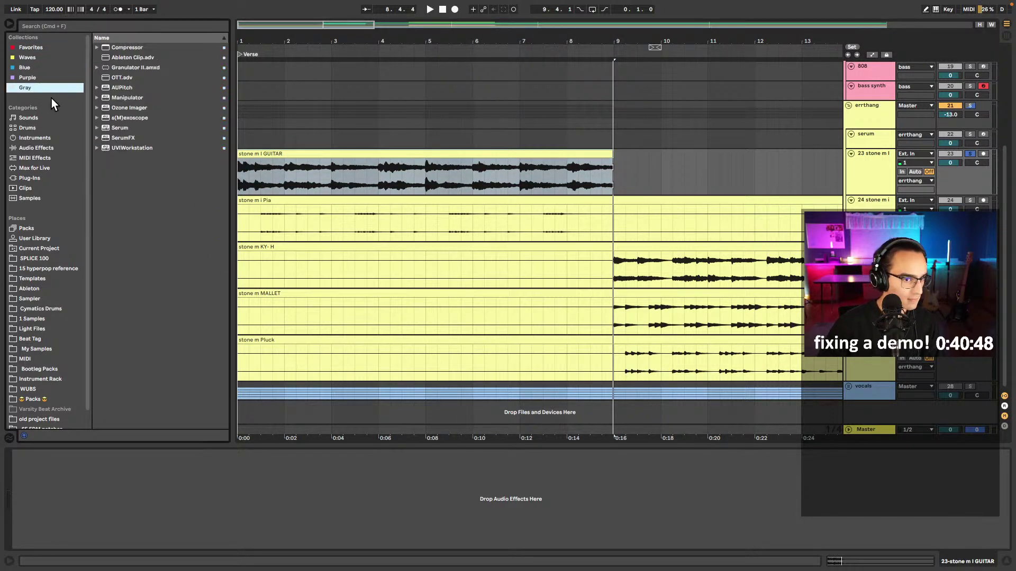
pyautogui.doubleClick(125, 139)
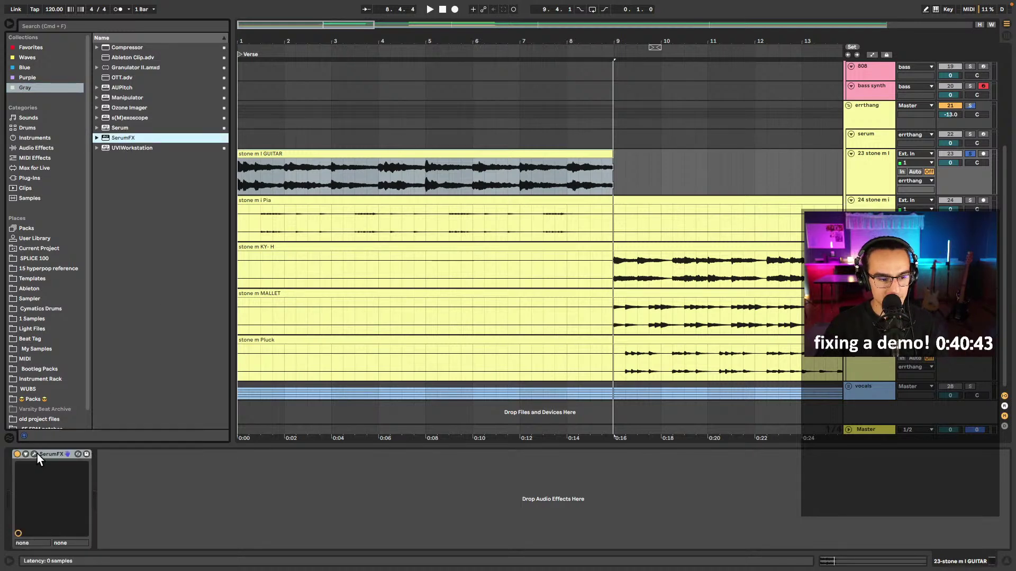
pyautogui.click(65, 452)
pyautogui.moveTo(517, 183); pyautogui.dragTo(401, 62)
pyautogui.click(248, 185)
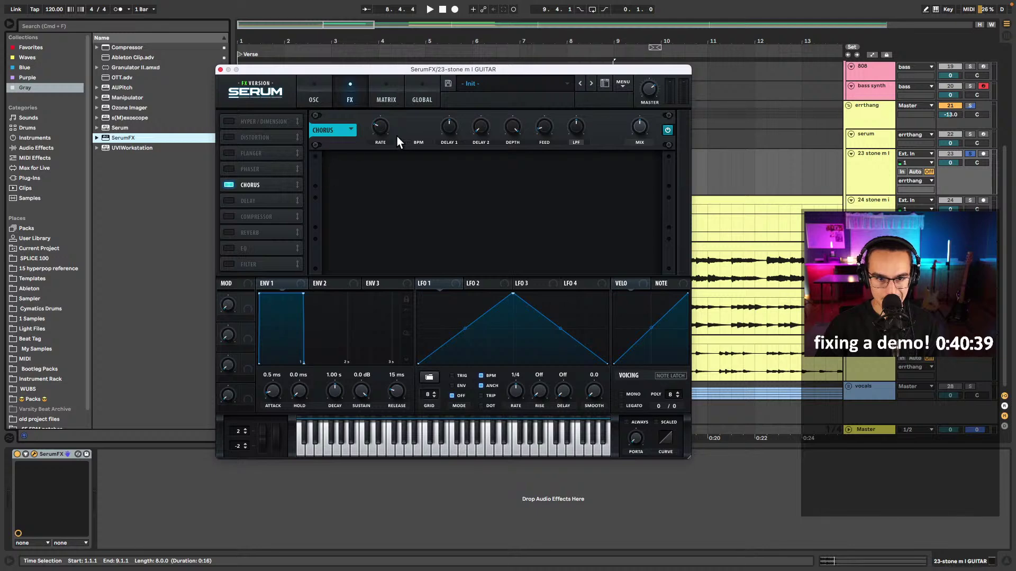
# - Raise the chorus depth to 26 ms and increase its feedback and low-pass filter while auditioning the guitar
pyautogui.press('space')
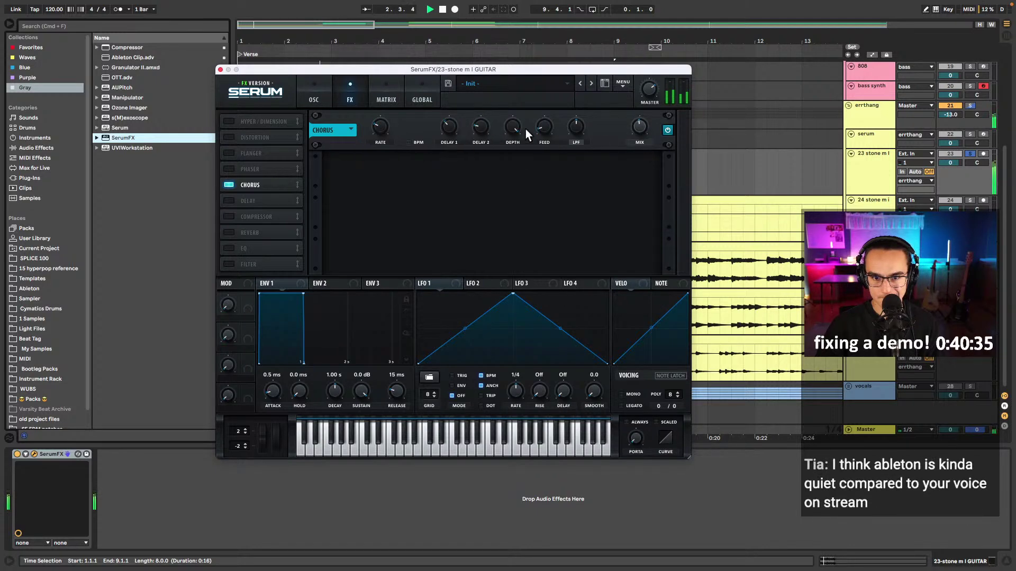
pyautogui.moveTo(505, 206); pyautogui.dragTo(504, 202)
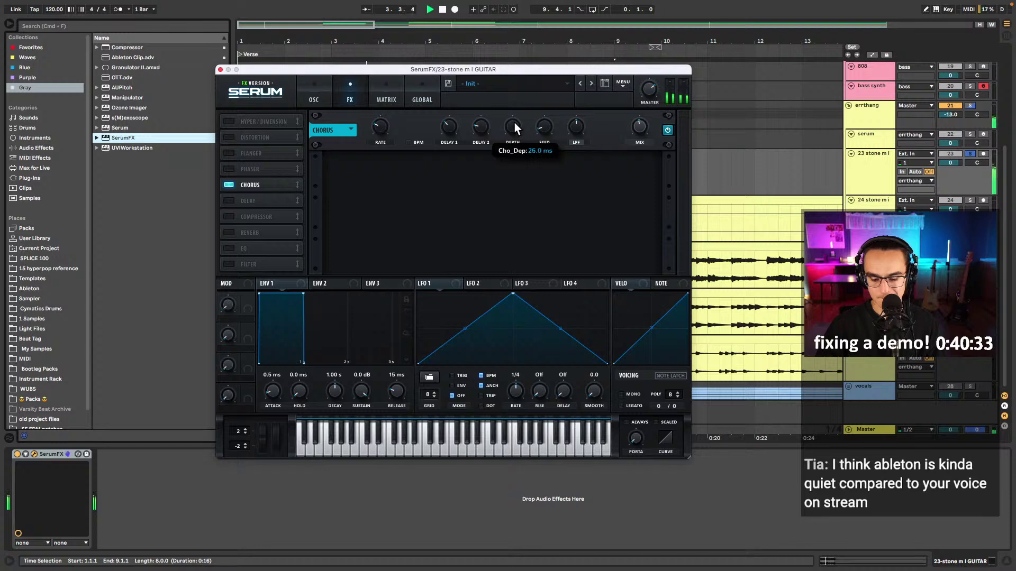
pyautogui.moveTo(547, 101); pyautogui.dragTo(577, 135)
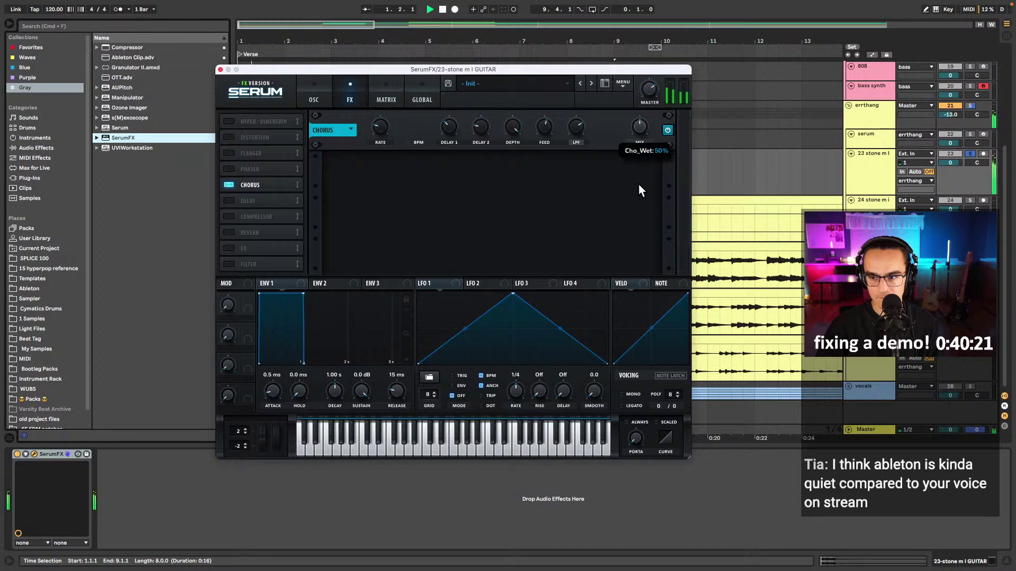
pyautogui.press('space')
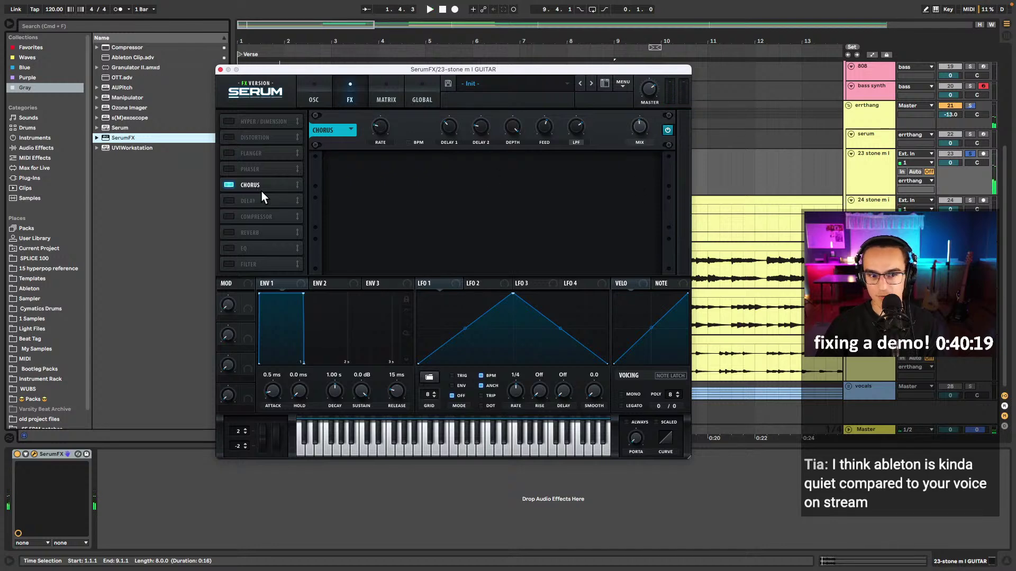
# - Enable the SerumFX Phaser, sync its rate to BPM and adjust the rate while auditioning the guitar
pyautogui.click(231, 170)
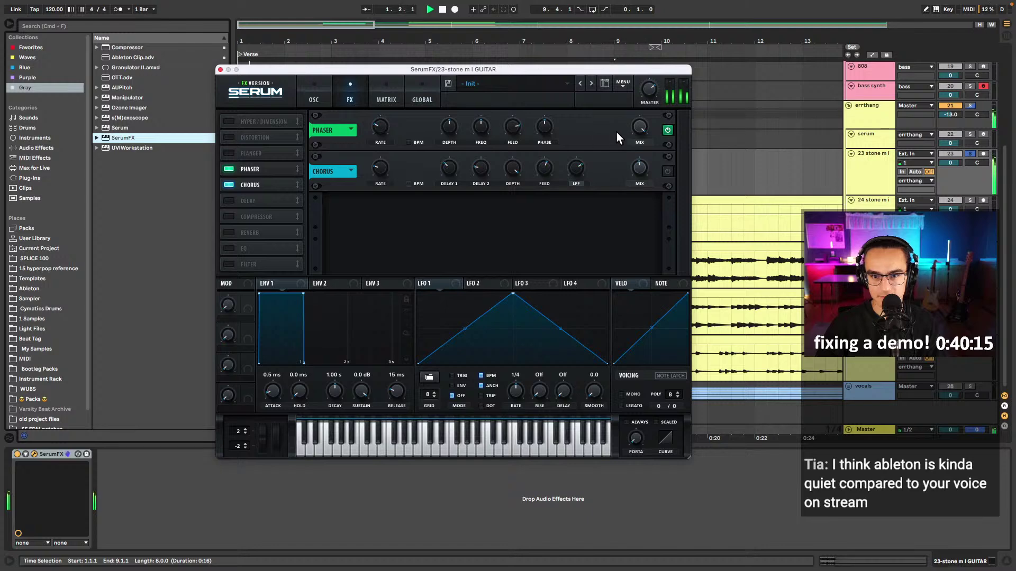
pyautogui.click(409, 143)
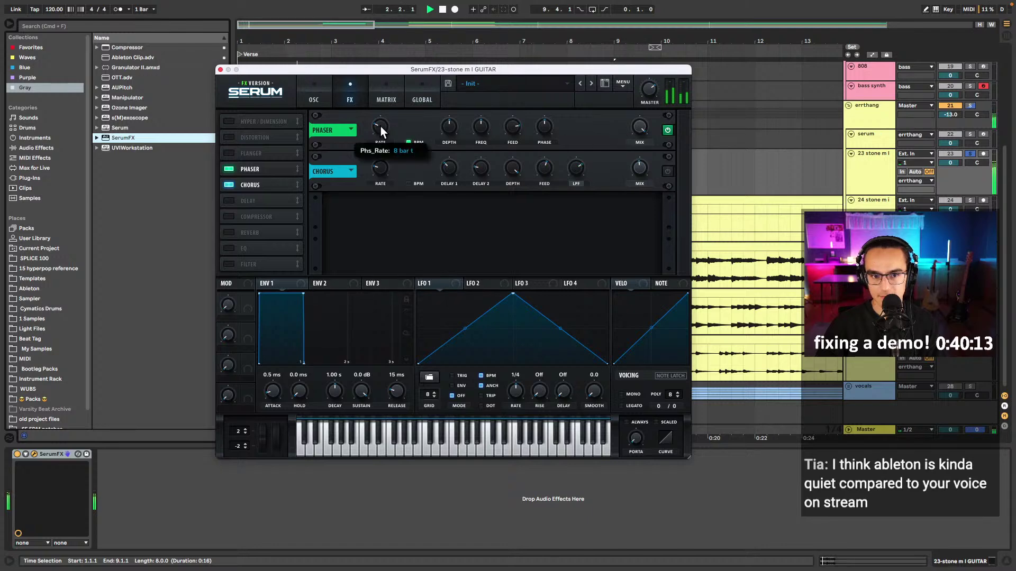
pyautogui.moveTo(381, 106)
pyautogui.mouseDown()
pyautogui.moveTo(382, 131)
pyautogui.moveTo(382, 121)
pyautogui.mouseUp()
pyautogui.press('space')
pyautogui.press('space')
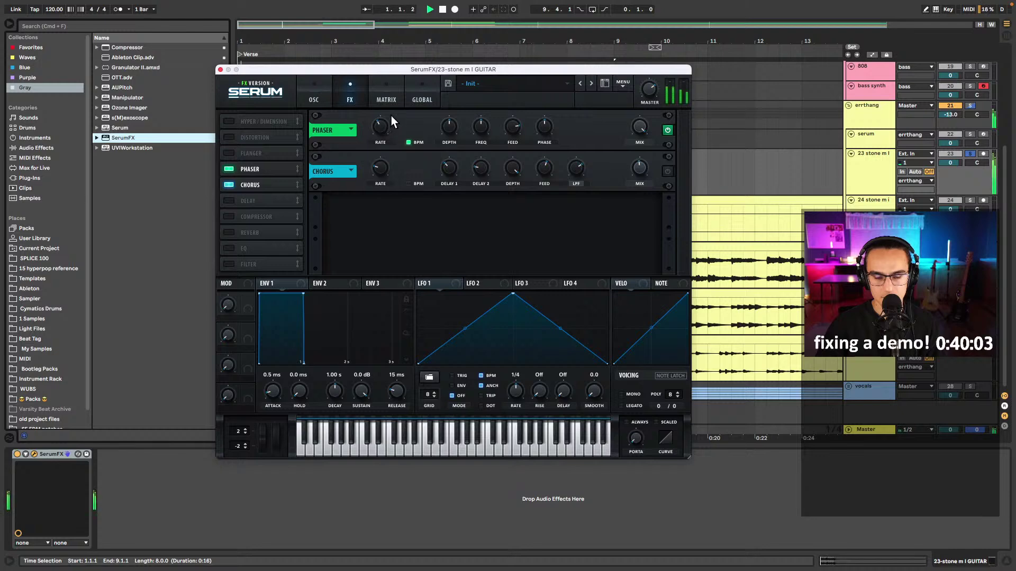
# - Set the phaser's feedback to 70% while auditioning the guitar
pyautogui.moveTo(473, 128); pyautogui.dragTo(515, 131)
pyautogui.press('space')
pyautogui.rightClick(480, 137)
pyautogui.click(508, 182)
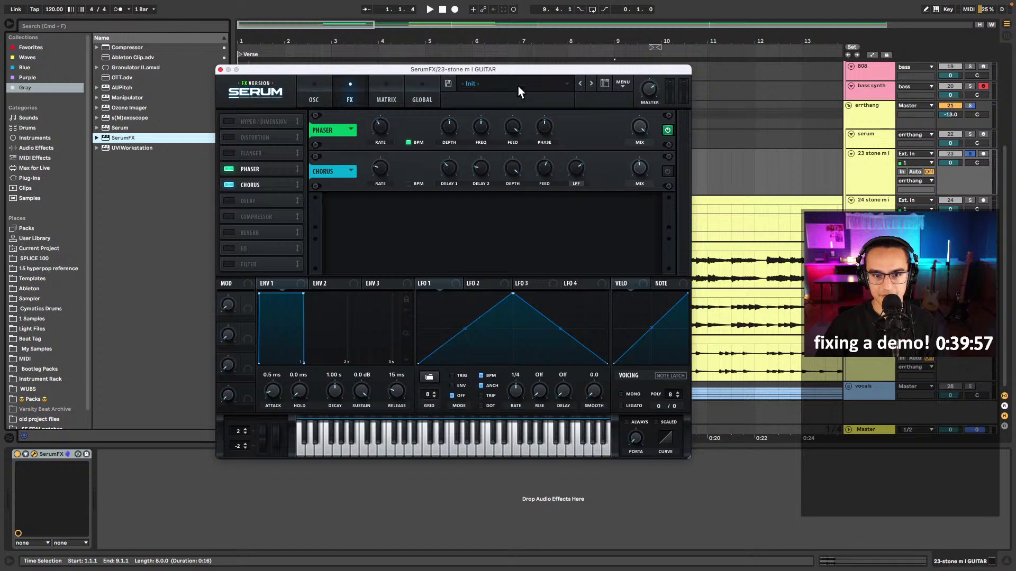
pyautogui.press('space')
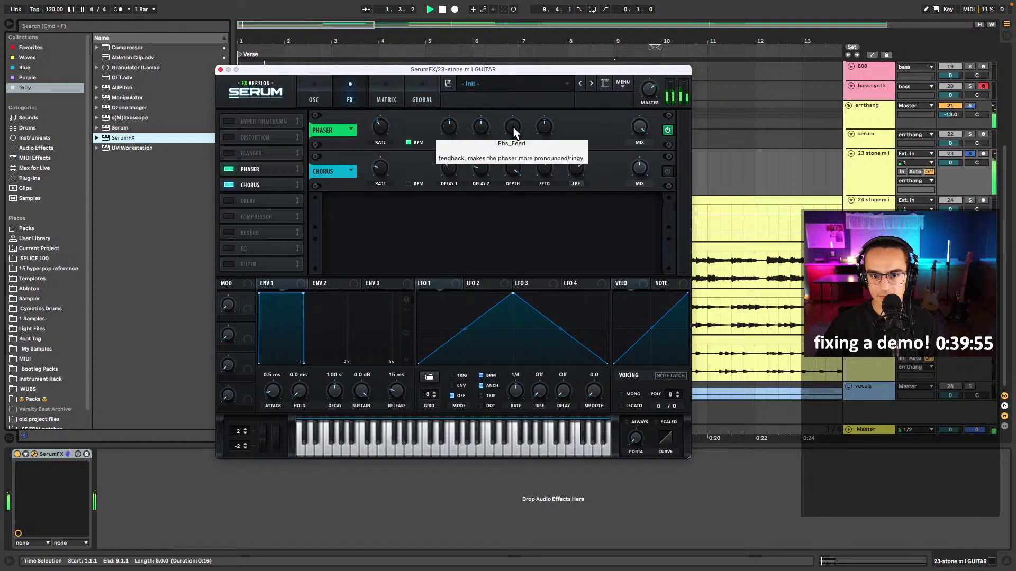
pyautogui.press('space')
pyautogui.moveTo(513, 126)
pyautogui.mouseDown()
pyautogui.moveTo(514, 180)
pyautogui.moveTo(521, 124)
pyautogui.mouseUp()
pyautogui.press('space')
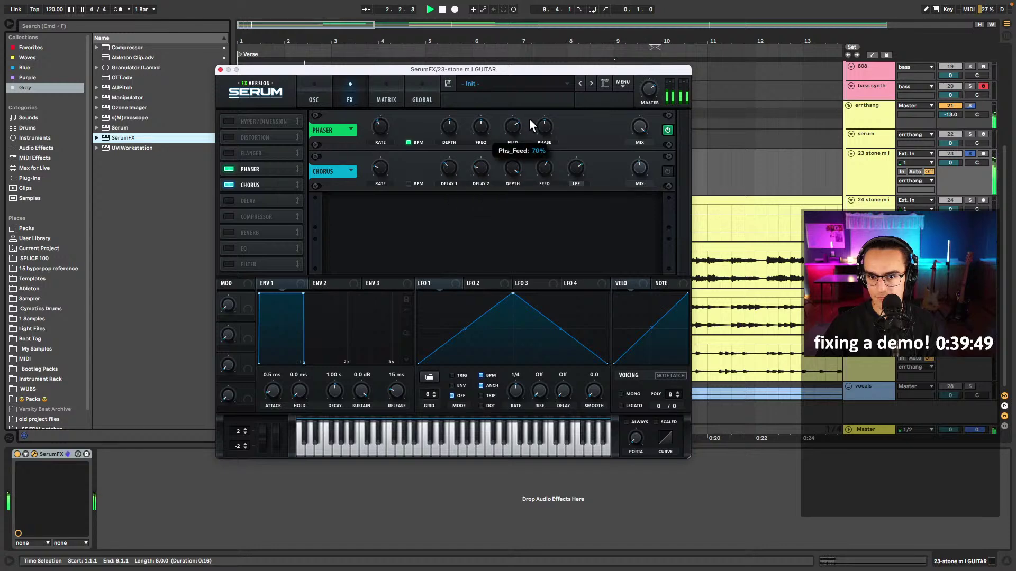
# - Set the phaser's mix to 66%, switch the chorus back on and close the SerumFX window
pyautogui.moveTo(639, 131); pyautogui.dragTo(634, 183)
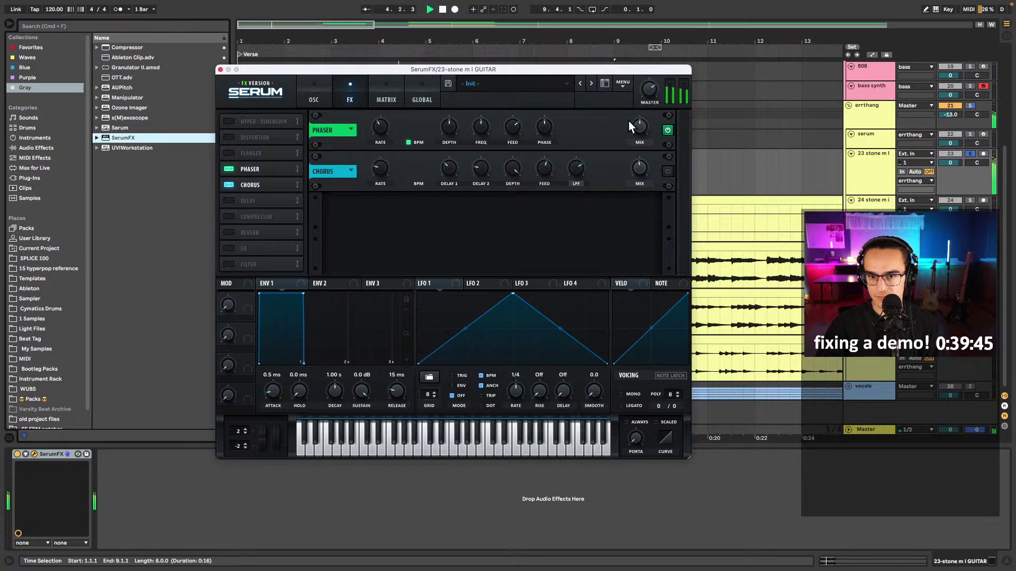
pyautogui.moveTo(630, 125); pyautogui.dragTo(629, 256)
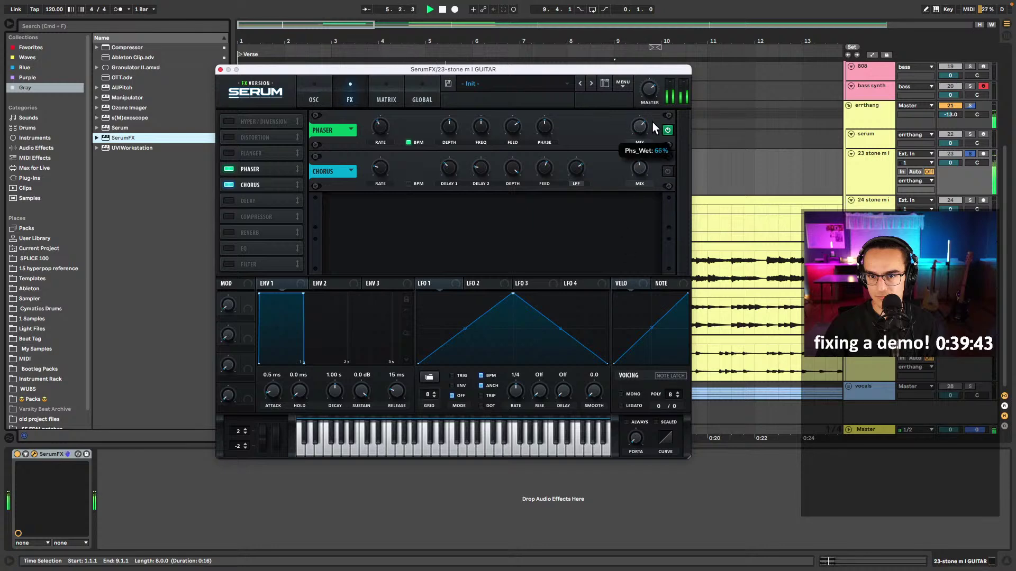
pyautogui.click(667, 170)
pyautogui.click(220, 70)
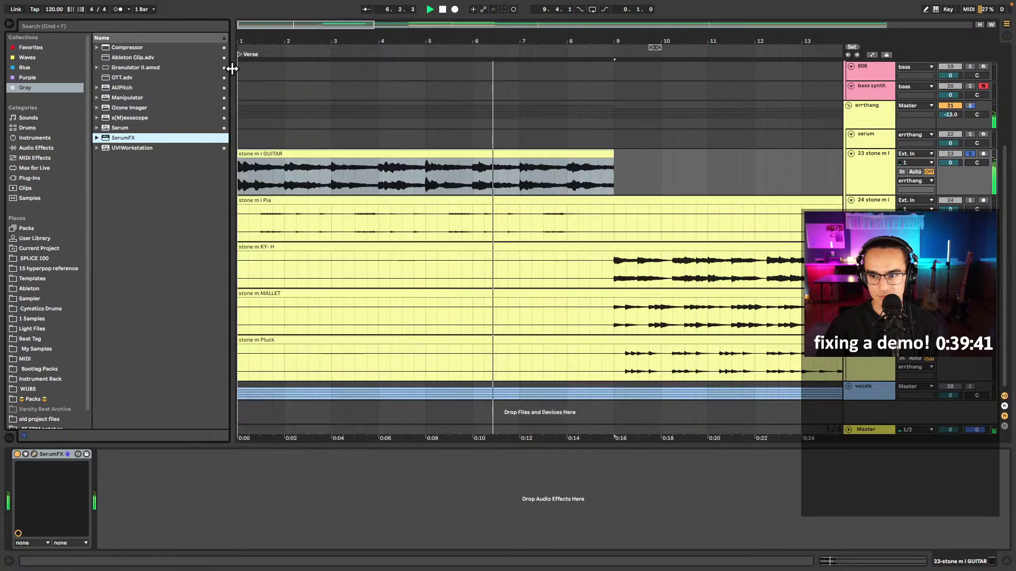
# - Unsolo the guitar track and set its volume to -4 dB while auditioning it in the verse
pyautogui.click(858, 170)
pyautogui.press('space')
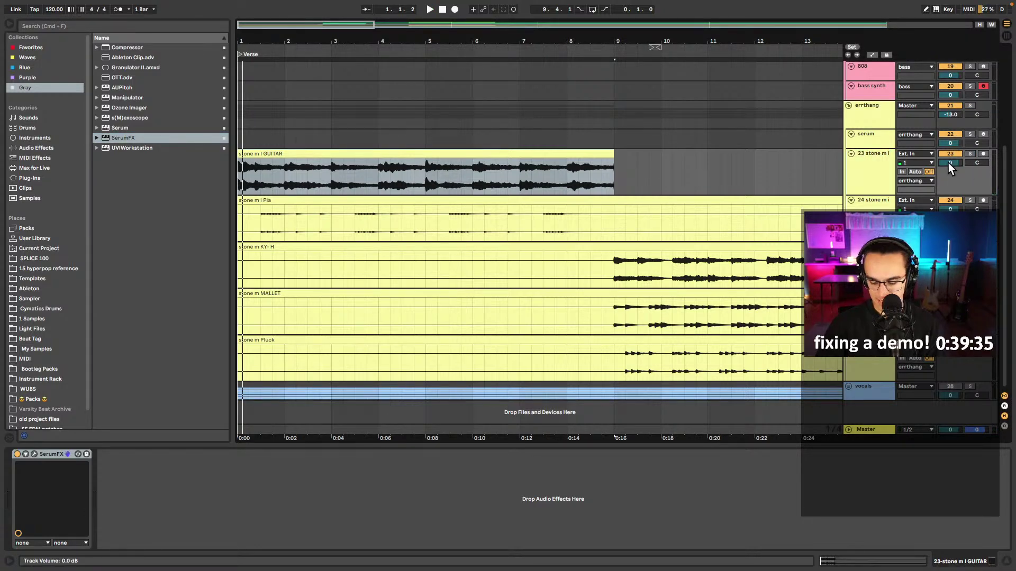
pyautogui.click(947, 163)
pyautogui.write('-8')
pyautogui.press('Return')
pyautogui.press('space')
pyautogui.scroll(4, 948, 163)
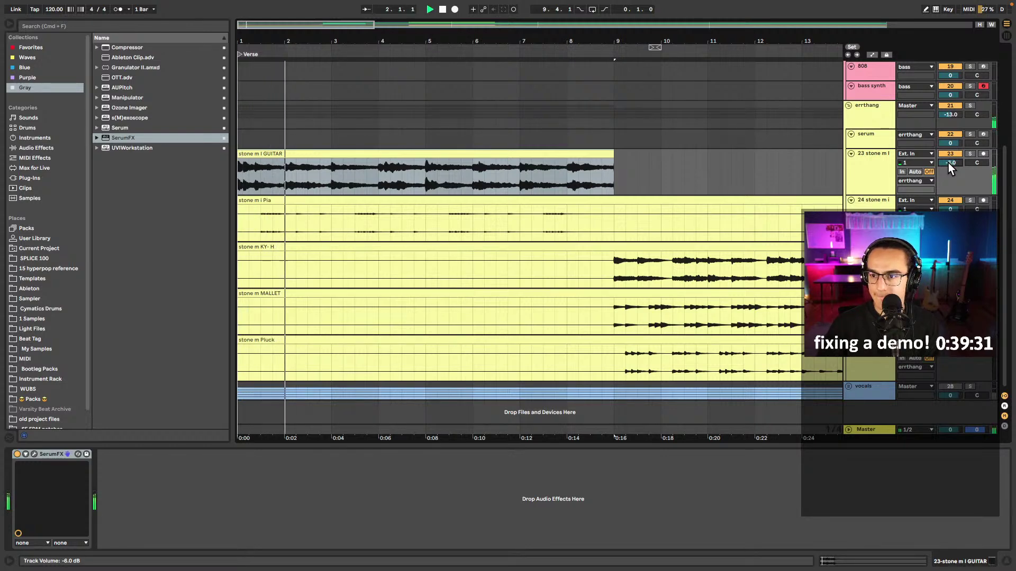
# - Audition the soloed piano, and delete the piano audio after bar 9 and the guitar audio from bar 17 to the end
pyautogui.click(448, 200)
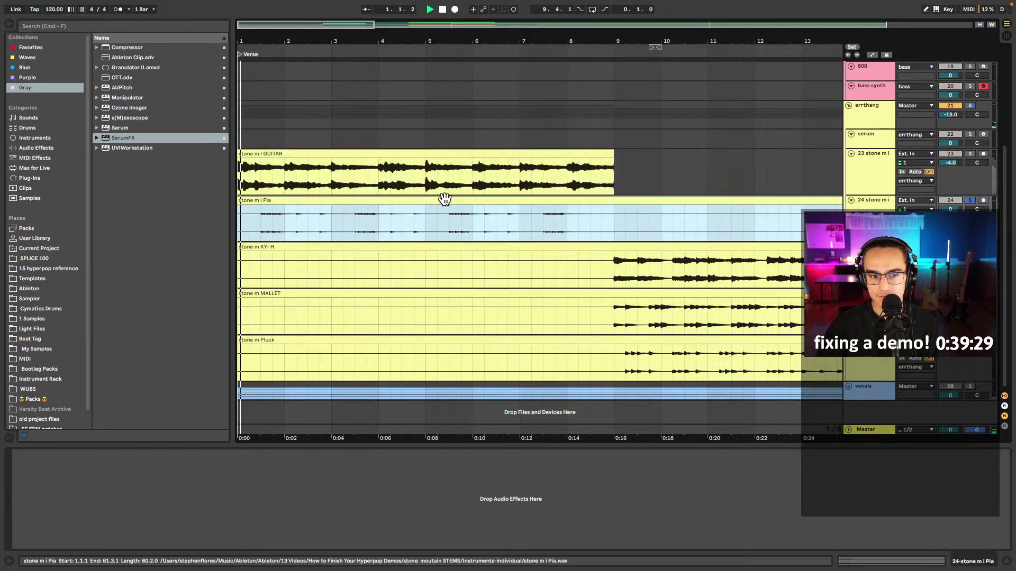
pyautogui.click(266, 224)
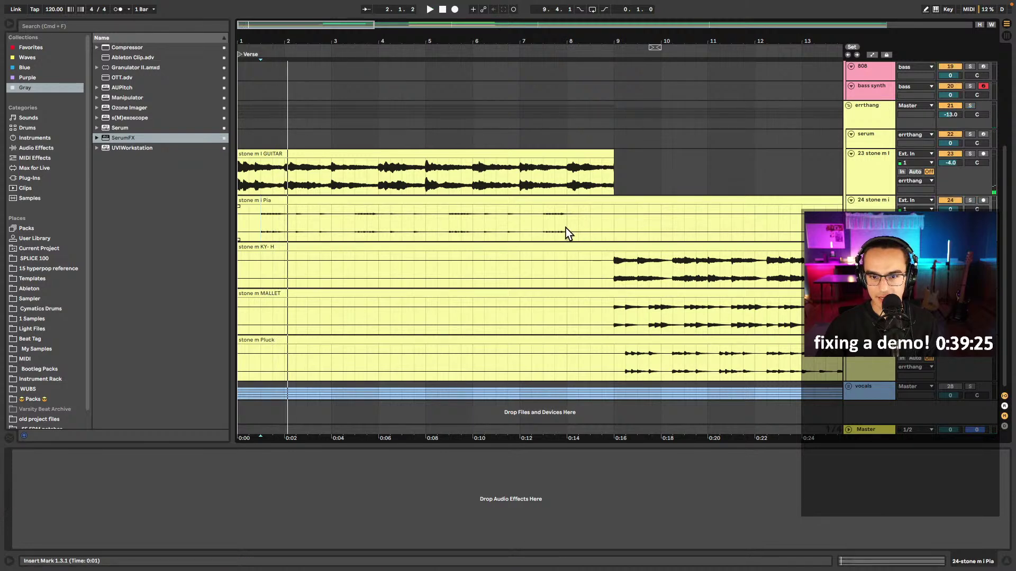
pyautogui.press('space')
pyautogui.press('w')
pyautogui.click(606, 201)
pyautogui.press('Delete')
pyautogui.click(476, 154)
pyautogui.press('Delete')
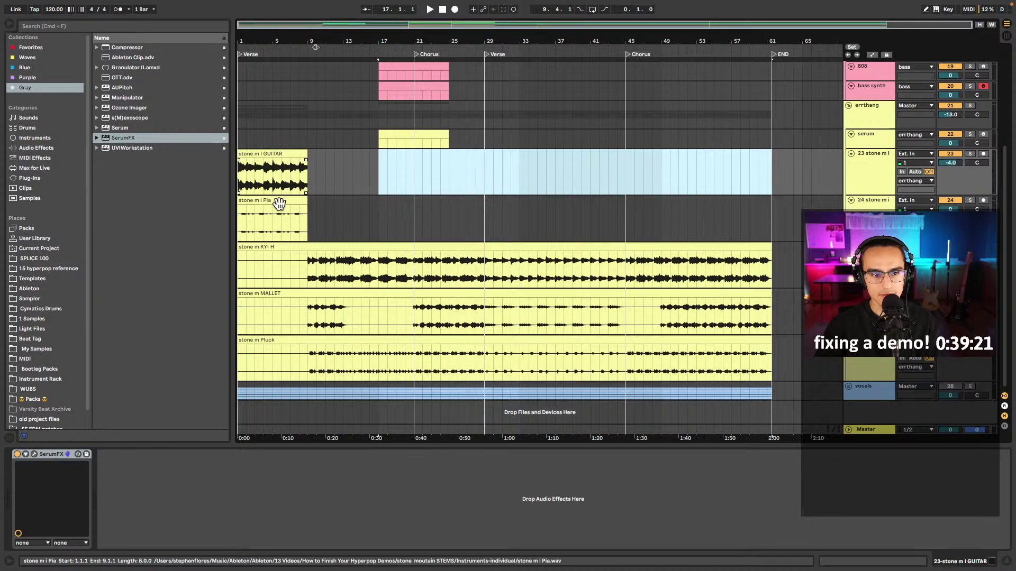
# - Raise the first-verse piano clip's gain to 11.9 dB and enable Warp on it
pyautogui.click(274, 203)
pyautogui.doubleClick(274, 203)
pyautogui.moveTo(76, 166); pyautogui.dragTo(98, 175)
pyautogui.press('space')
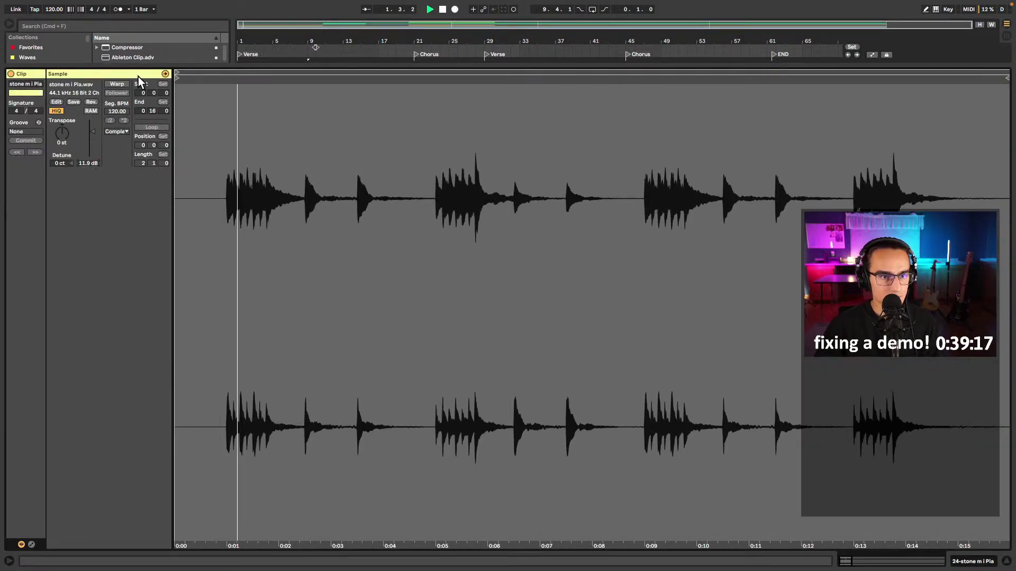
pyautogui.click(116, 84)
pyautogui.scroll(3, 321, 185)
pyautogui.press('space')
pyautogui.hotkey('shift', 'Tab')
# - Audition the piano clip together with the guitar from bar 2
pyautogui.scroll(10, 265, 208)
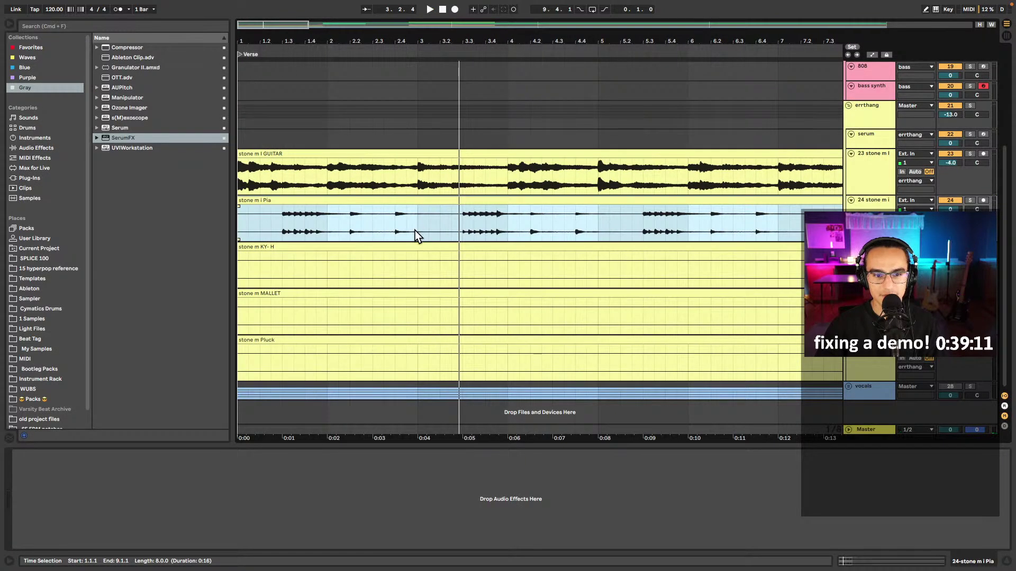
pyautogui.click(331, 225)
pyautogui.press('space')
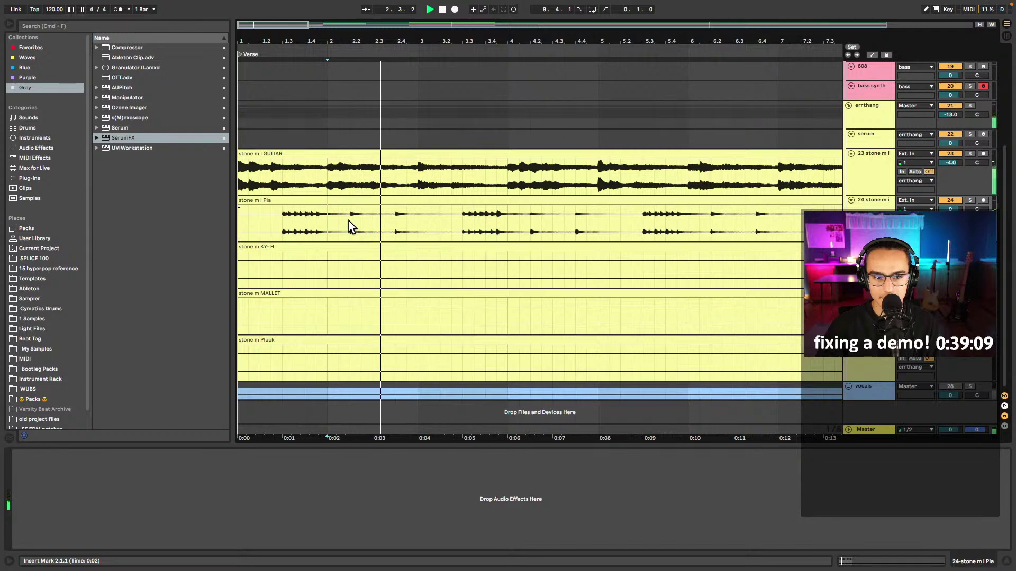
# - Audition the bass with the guitar and piano around bar 2 to locate the clashing bass note
pyautogui.click(392, 228)
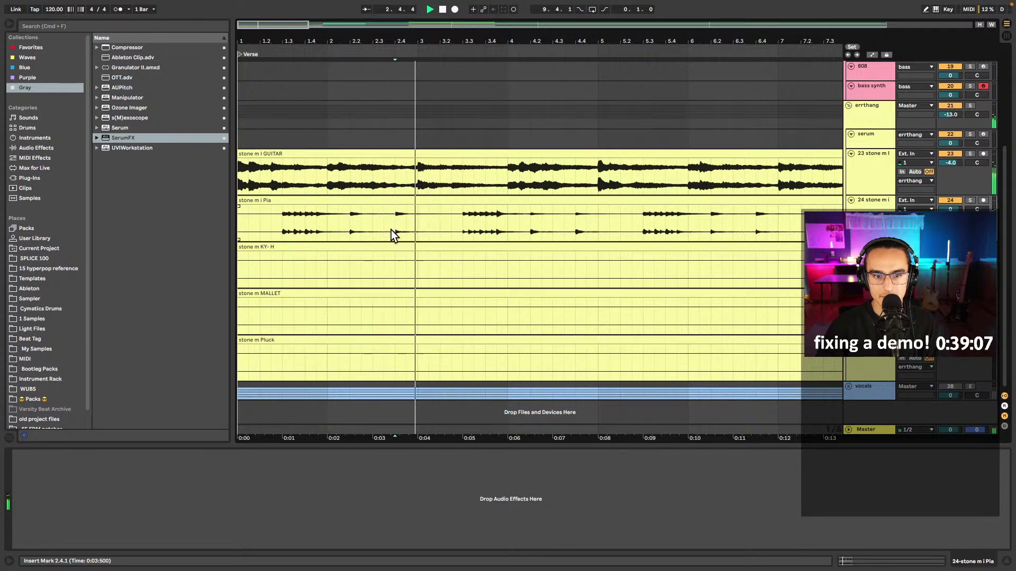
pyautogui.scroll(5, 389, 230)
pyautogui.click(331, 132)
pyautogui.press('space')
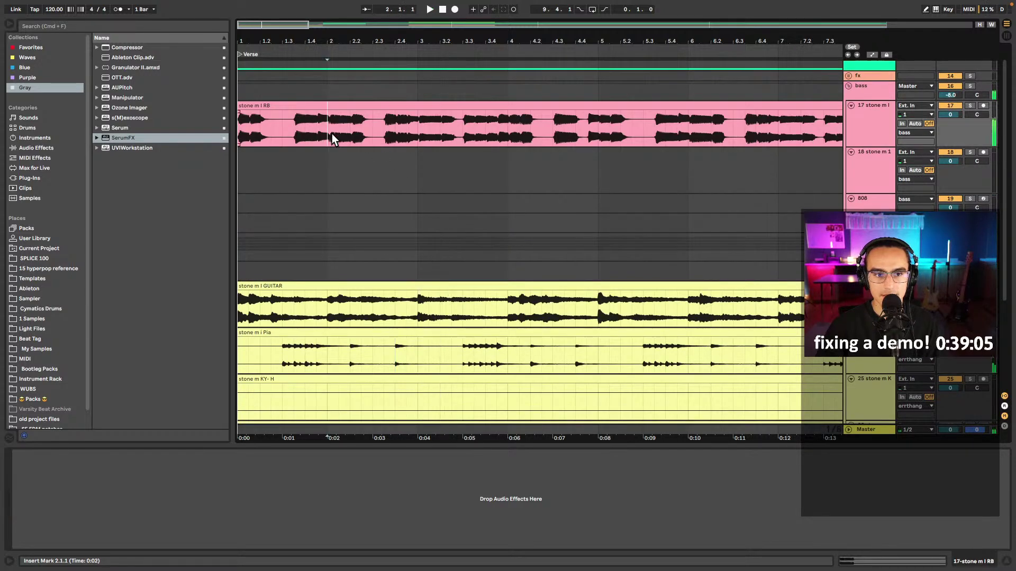
pyautogui.press('+')
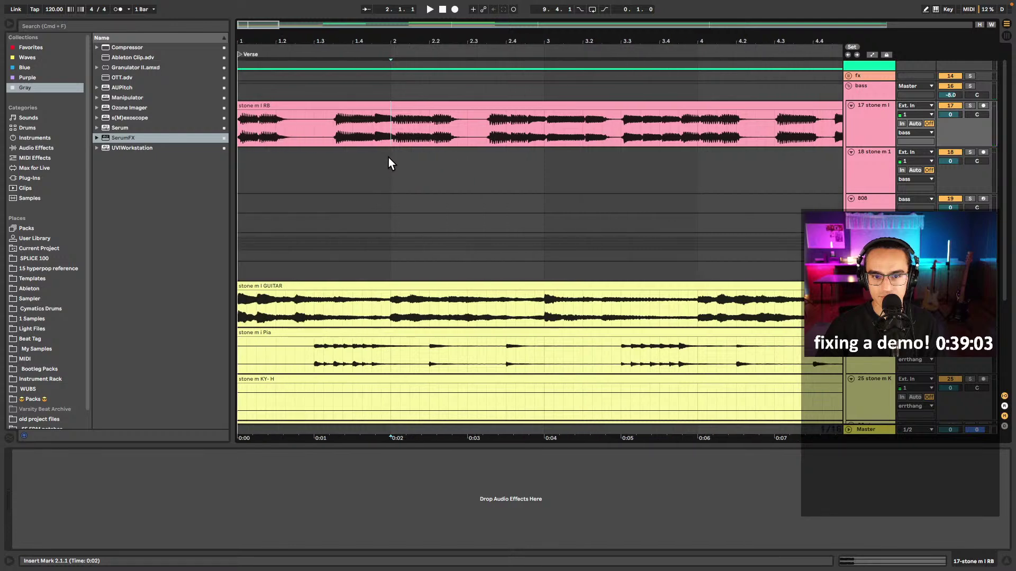
pyautogui.click(329, 134)
pyautogui.click(389, 131)
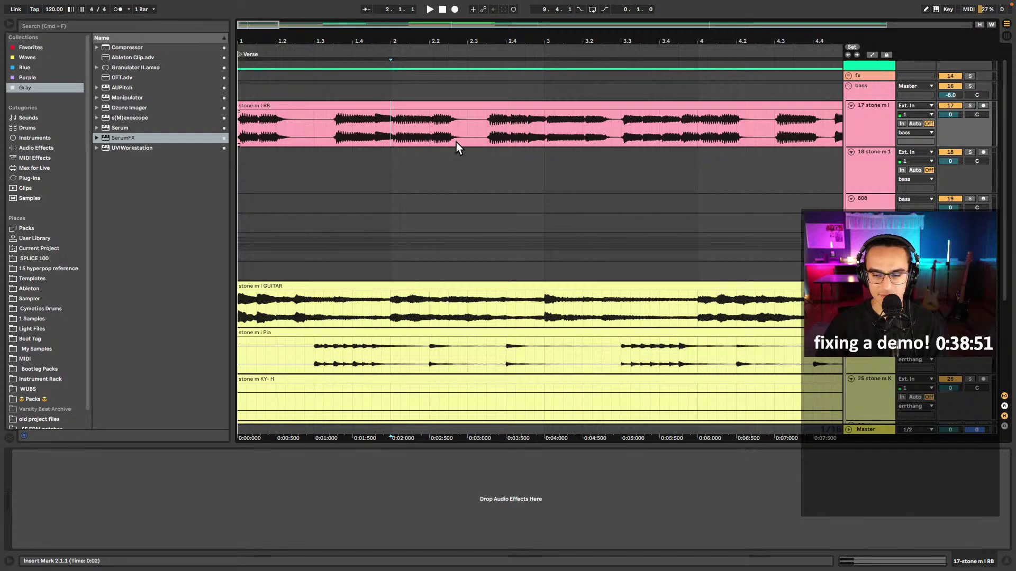
pyautogui.press('space')
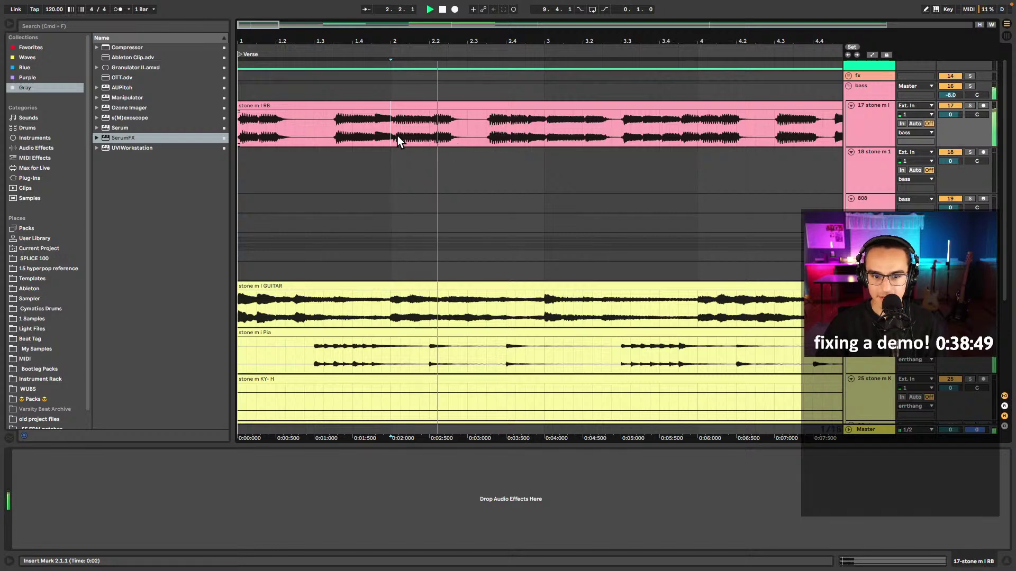
pyautogui.click(496, 130)
pyautogui.click(507, 129)
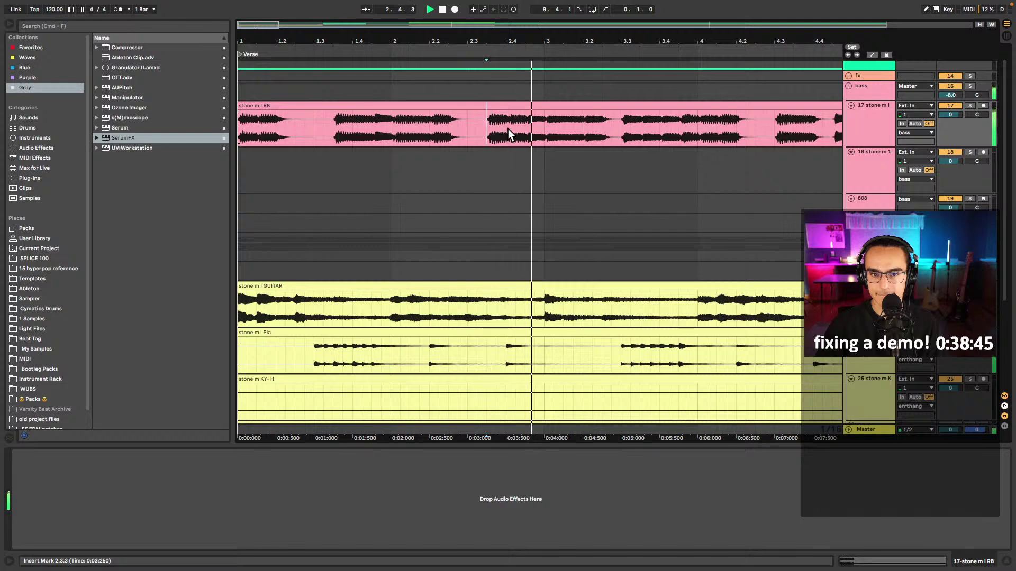
# - Separate the bass audio from 2.4.1 to 2.4.3 into its own clip by copying and pasting it in place
pyautogui.moveTo(508, 128); pyautogui.dragTo(523, 130)
pyautogui.doubleClick(523, 129)
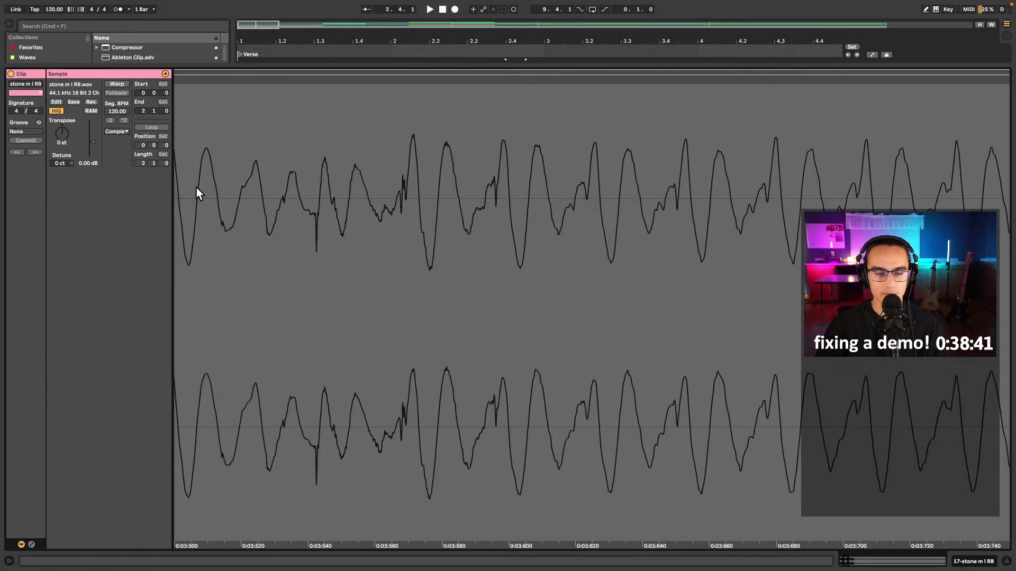
pyautogui.hotkey('shift', 'Tab')
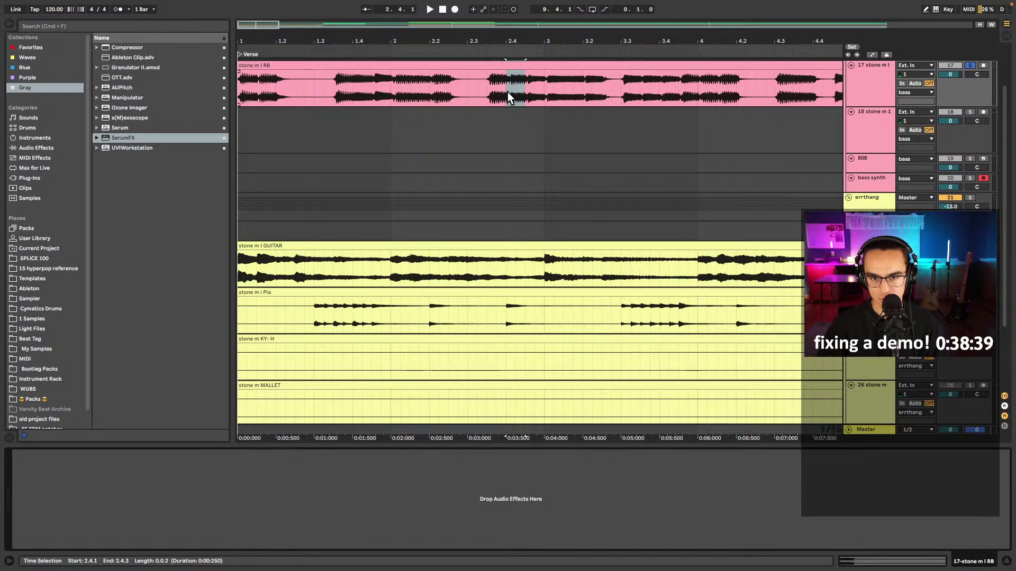
pyautogui.moveTo(506, 84); pyautogui.dragTo(522, 85)
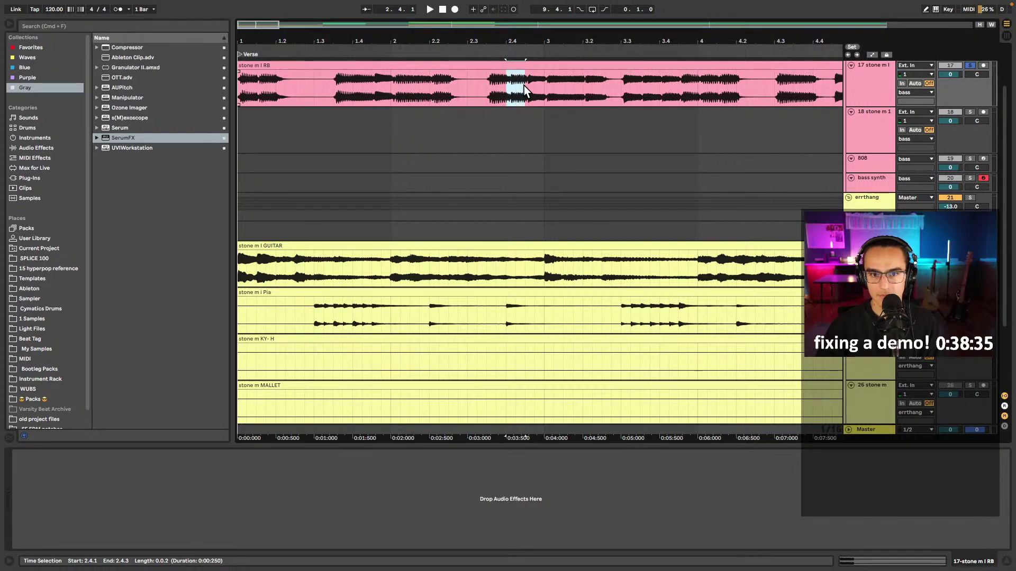
pyautogui.rightClick(509, 80)
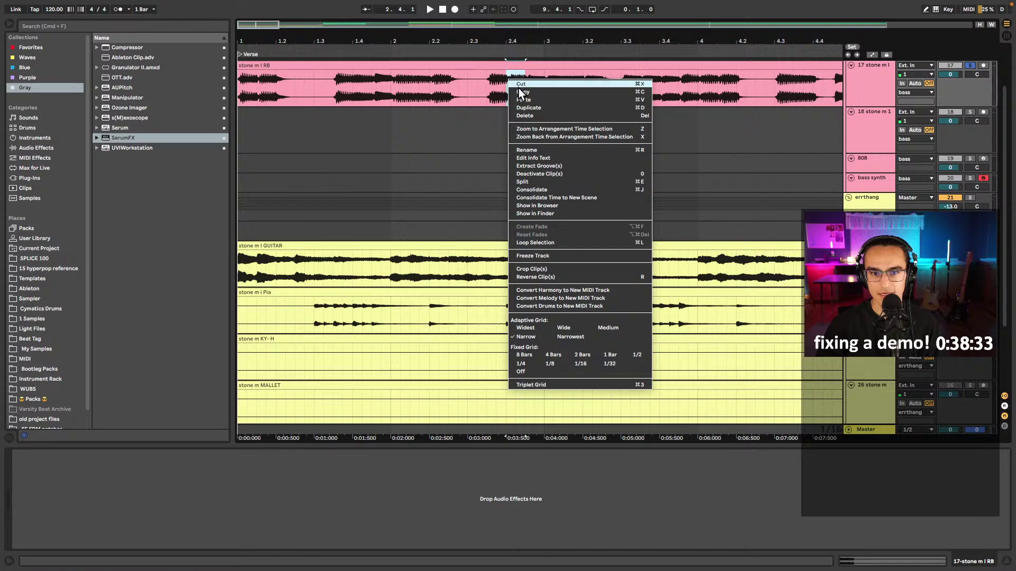
pyautogui.click(521, 92)
pyautogui.press('super+v')
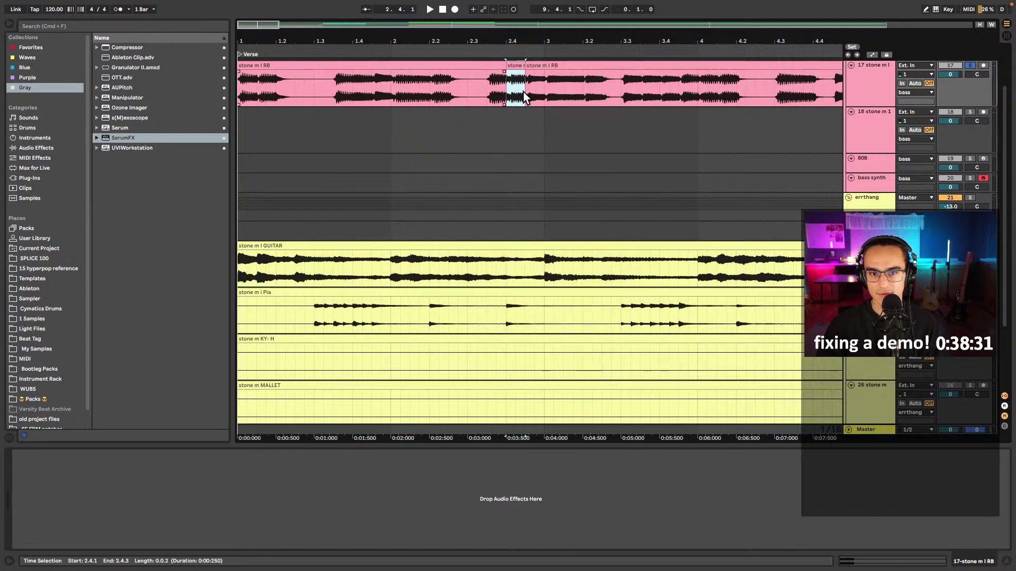
# - Enable Warp on the short bass clip at 2.4 and transpose it to 1 st during playback
pyautogui.doubleClick(519, 90)
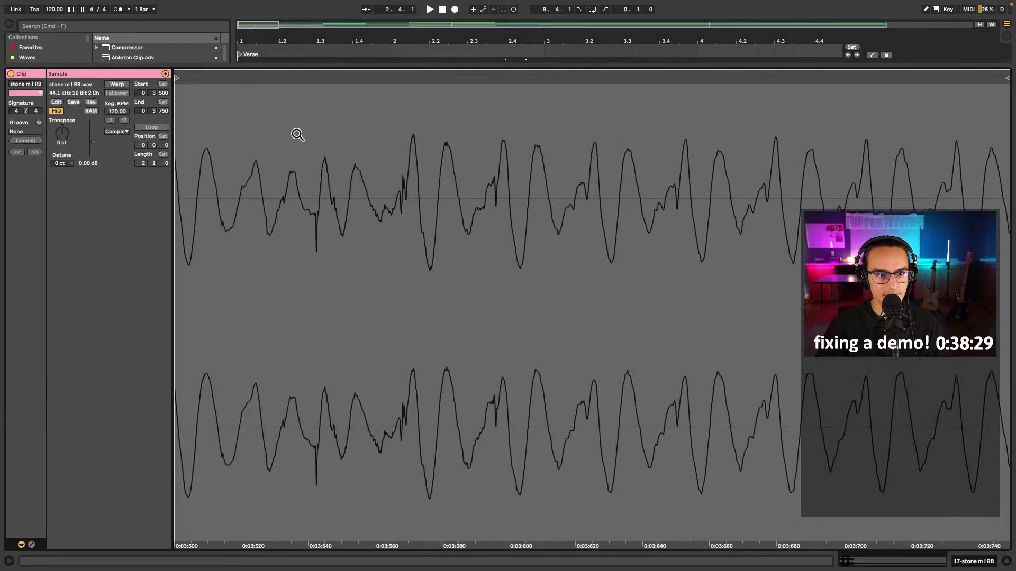
pyautogui.press('space')
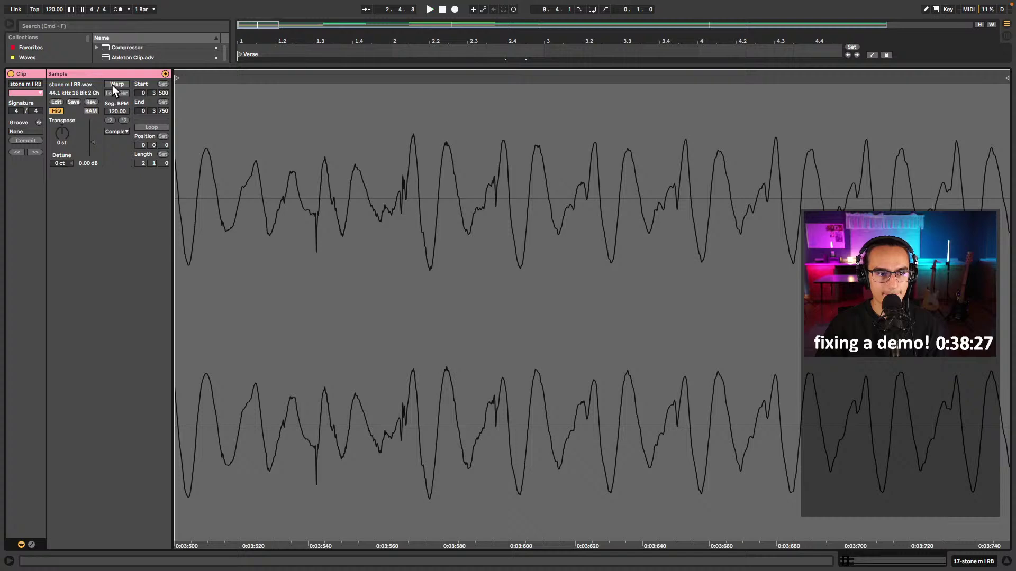
pyautogui.click(111, 84)
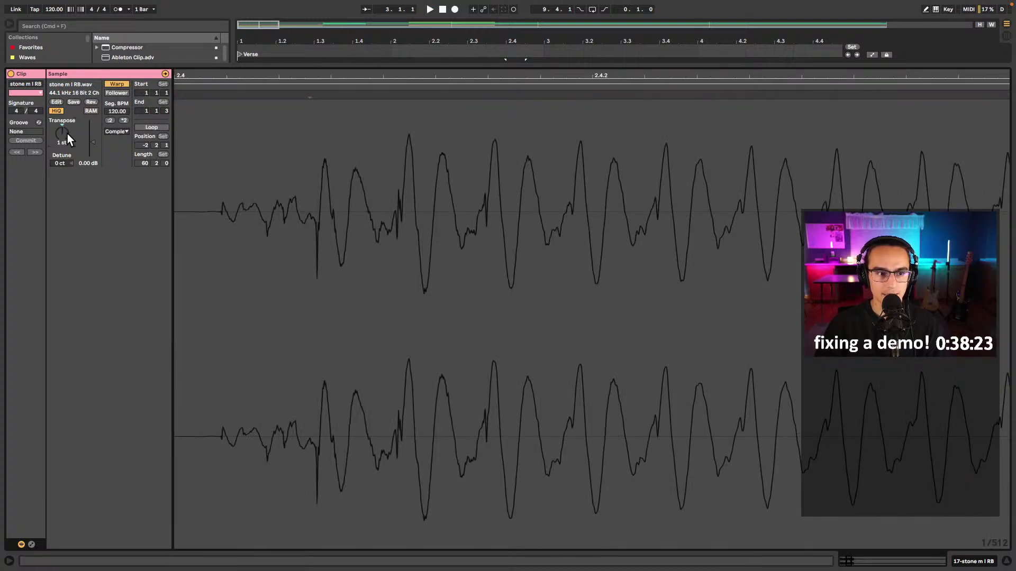
pyautogui.press('space')
pyautogui.hotkey('shift', 'Tab')
# - Inspect both edges of the short bass clip at 2.4 and audition the passage with the guitar and piano from bar 2
pyautogui.scroll(10, 524, 85)
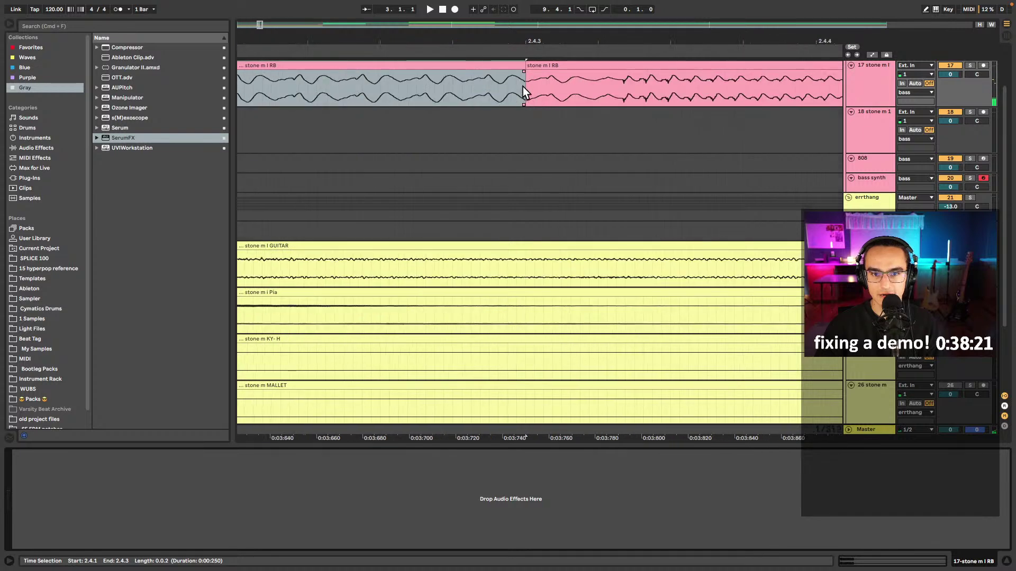
pyautogui.hscroll(-10, 529, 80)
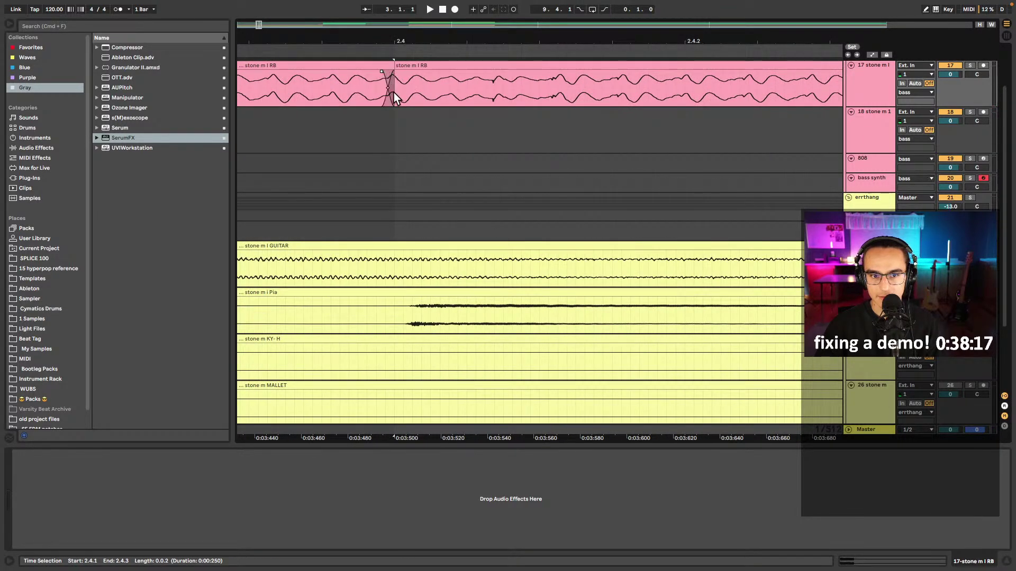
pyautogui.scroll(-10, 392, 87)
pyautogui.click(370, 91)
pyautogui.press('space')
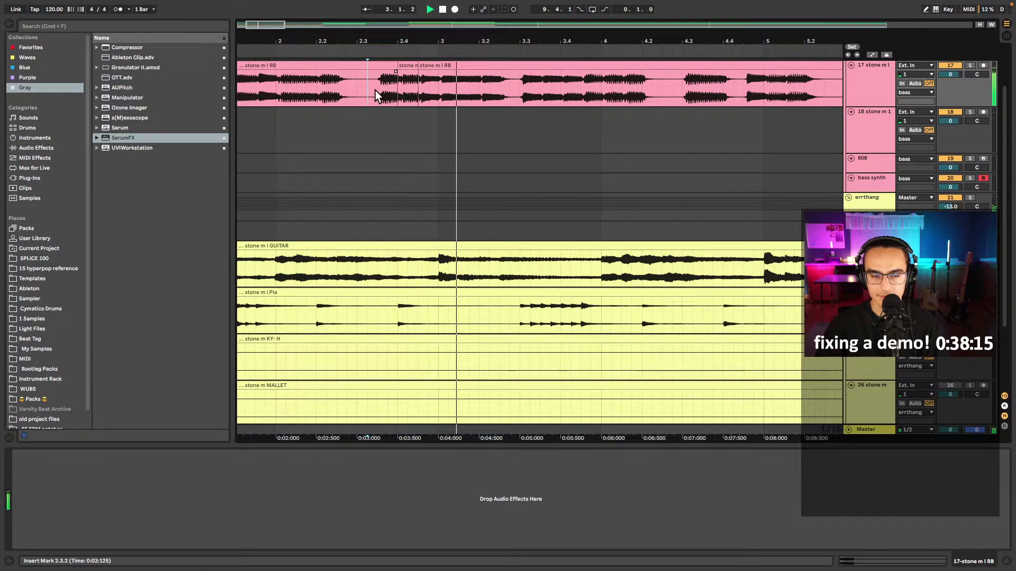
pyautogui.hscroll(-5, 411, 217)
pyautogui.click(388, 230)
pyautogui.press('space')
pyautogui.press('space')
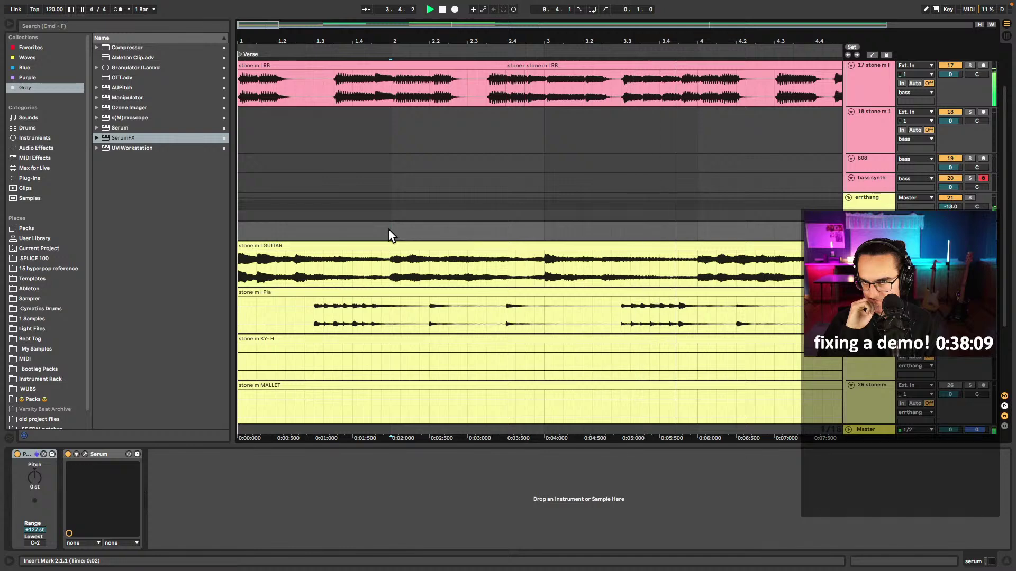
pyautogui.press('space')
# - Split off the piano audio from 4.2.1 to 5.1.1 and transpose that clip to -1 st
pyautogui.hscroll(4, 519, 234)
pyautogui.hscroll(2, 519, 234)
pyautogui.moveTo(458, 314); pyautogui.dragTo(574, 316)
pyautogui.doubleClick(578, 314)
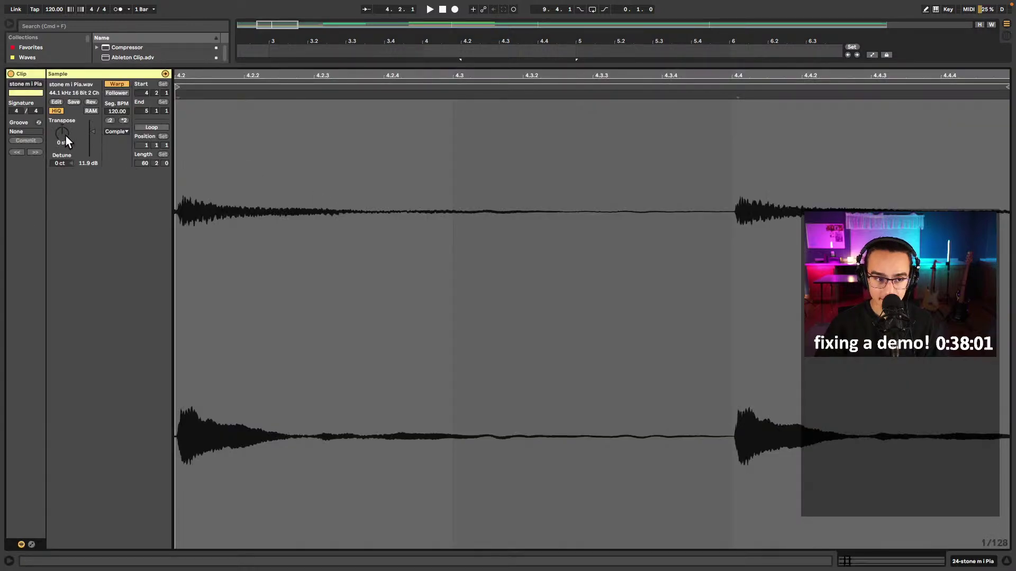
pyautogui.press('space')
pyautogui.scroll(-1, 62, 133)
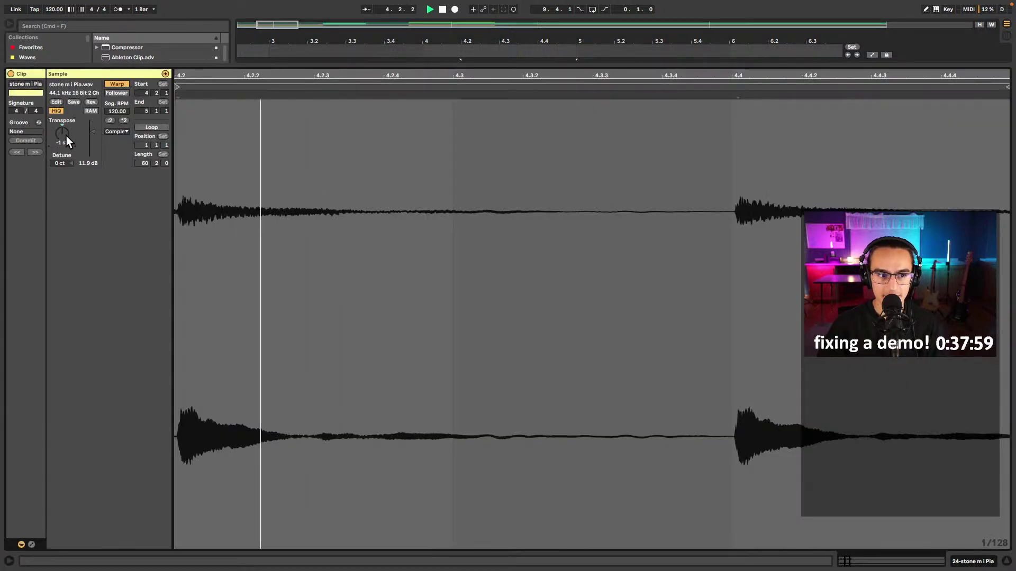
pyautogui.press('space')
pyautogui.hotkey('shift', 'Tab')
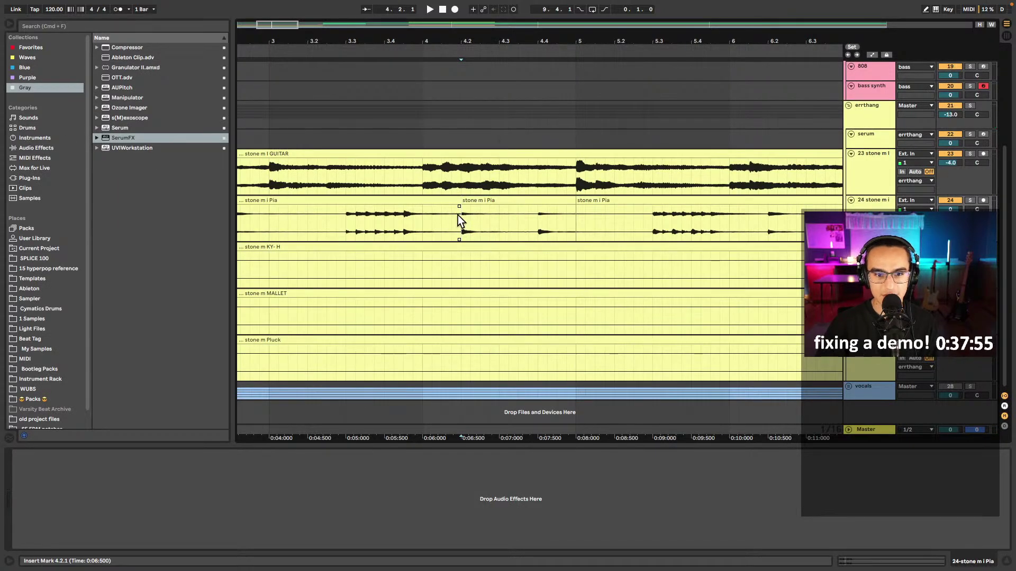
# - Audition the verse from bar 1 and around bar 4, comparing the bass with the guitar and piano
pyautogui.hscroll(-5, 408, 232)
pyautogui.scroll(-3, 408, 231)
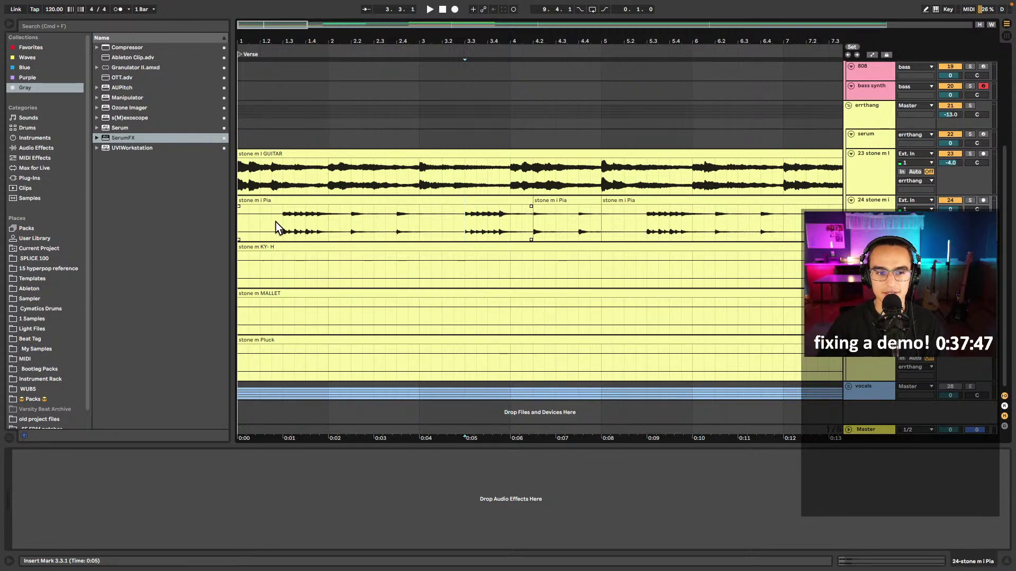
pyautogui.click(240, 181)
pyautogui.press('space')
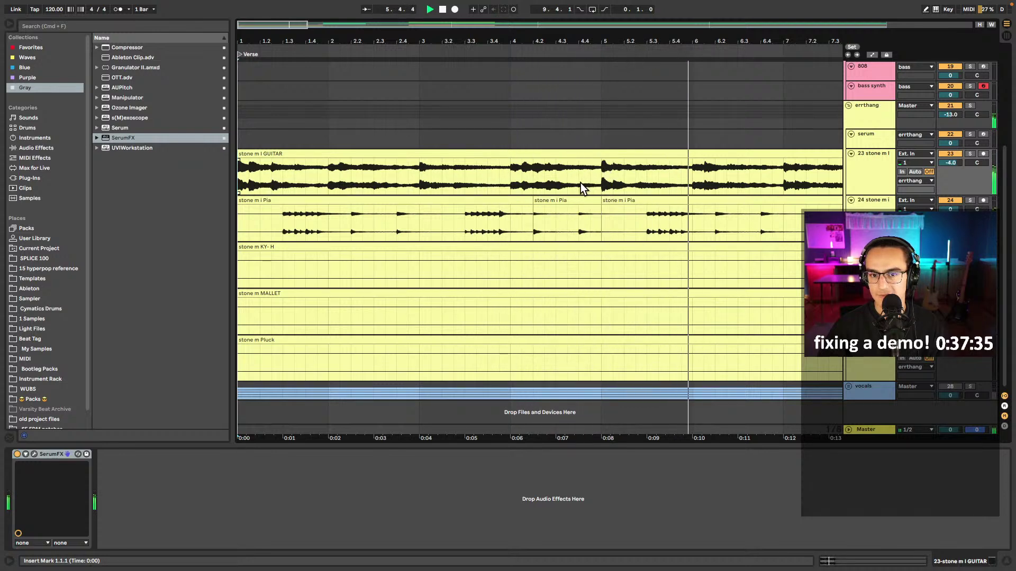
pyautogui.scroll(5, 582, 182)
pyautogui.click(510, 187)
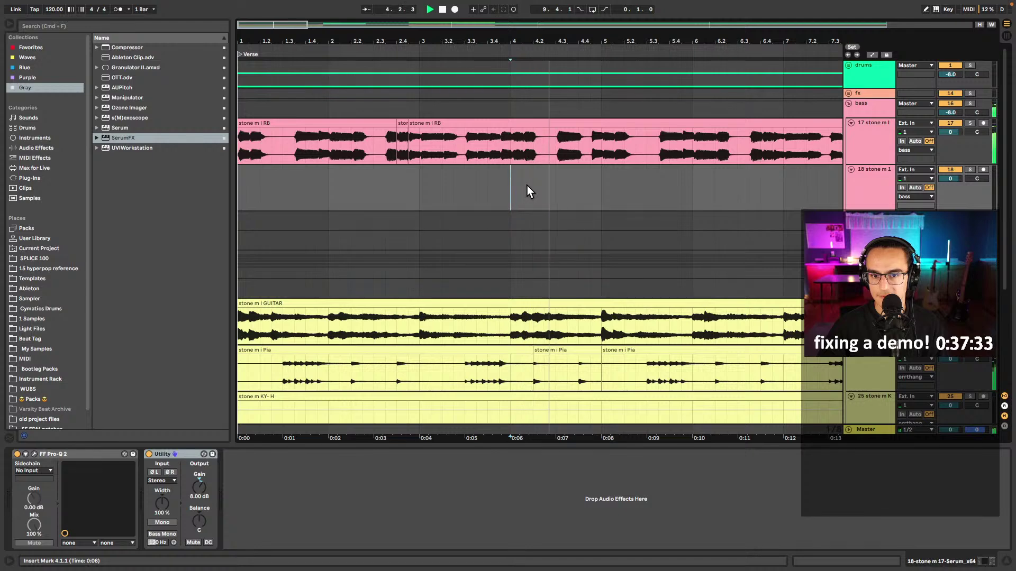
pyautogui.click(419, 191)
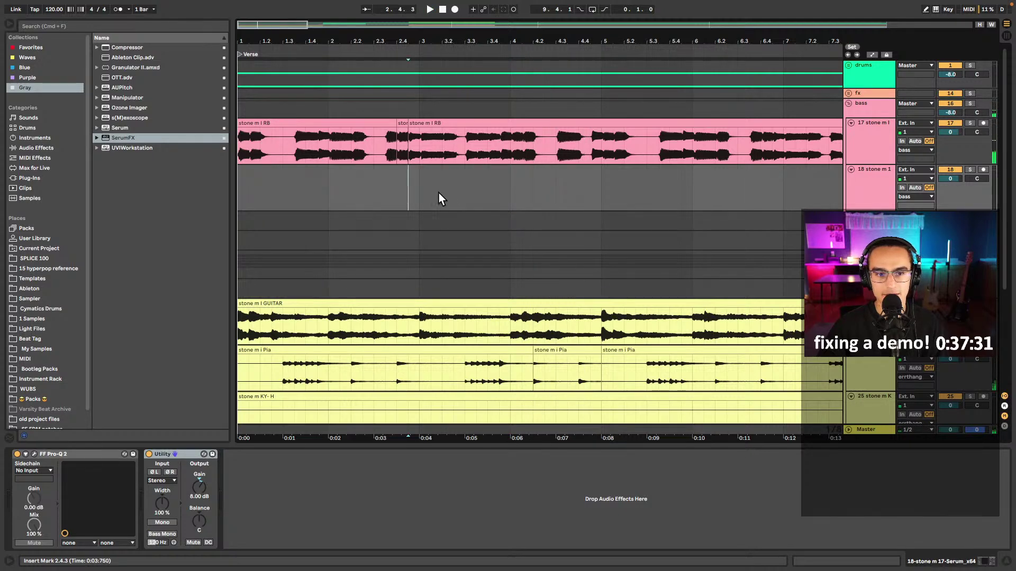
pyautogui.click(237, 182)
pyautogui.press('space')
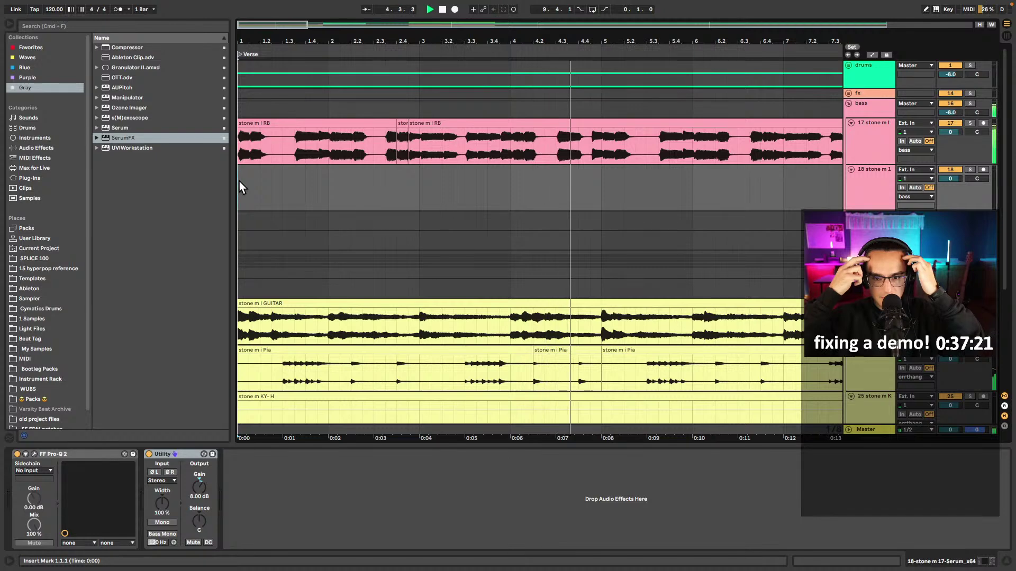
pyautogui.click(511, 182)
pyautogui.press('space')
# - Split off the one-beat bass note at 4.3 and move it half a beat later to 4.3.3, checking the join with the following clip
pyautogui.moveTo(556, 151); pyautogui.dragTo(601, 126)
pyautogui.press('super+e')
pyautogui.scroll(1, 578, 156)
pyautogui.scroll(2, 582, 148)
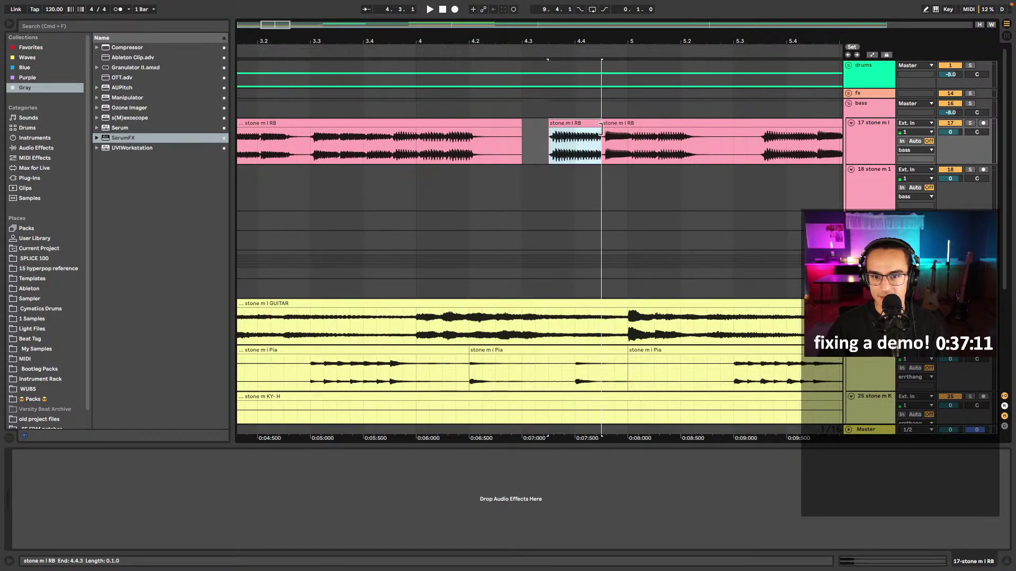
pyautogui.click(419, 164)
pyautogui.scroll(2, 434, 151)
pyautogui.scroll(3, 494, 131)
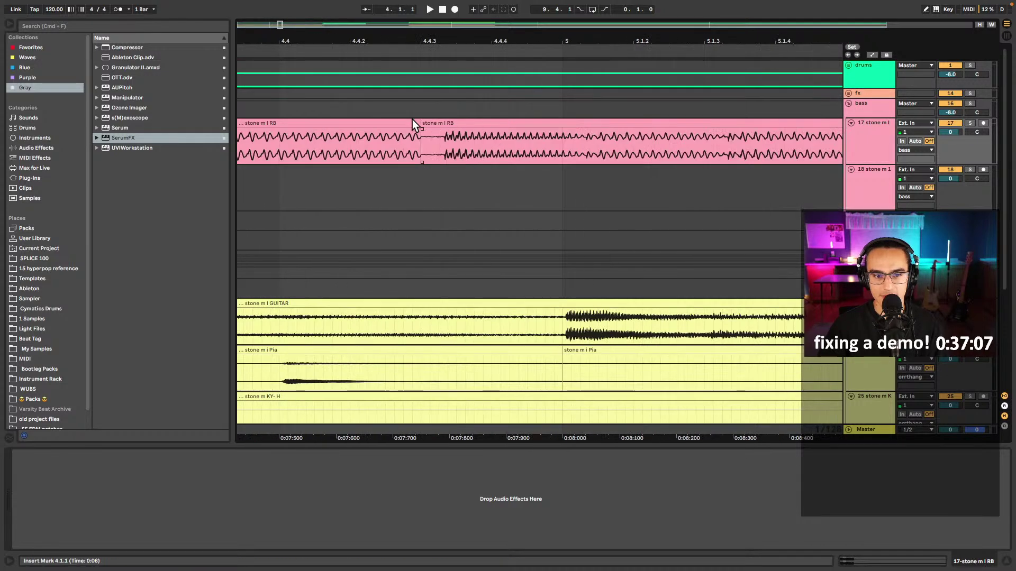
pyautogui.scroll(-4, 415, 138)
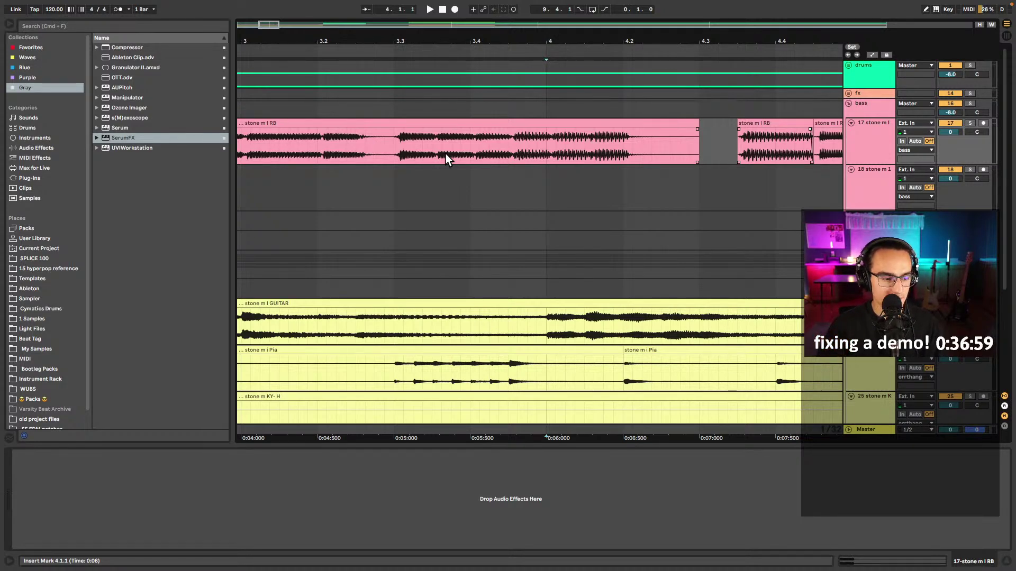
# - Insert a Limiter after the set levels device on the Master track and set its gain to 6 dB
pyautogui.click(852, 429)
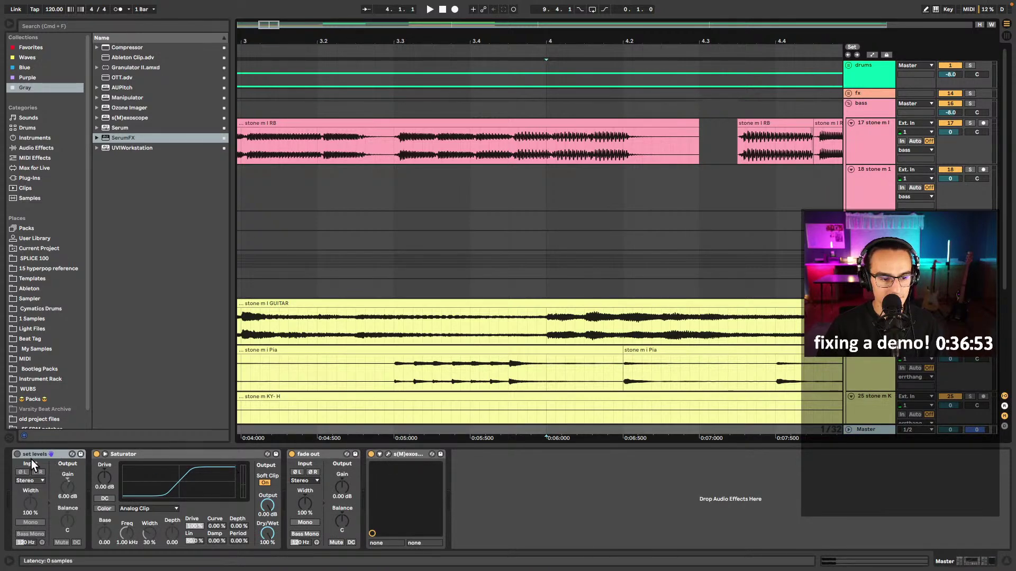
pyautogui.click(17, 453)
pyautogui.press('space')
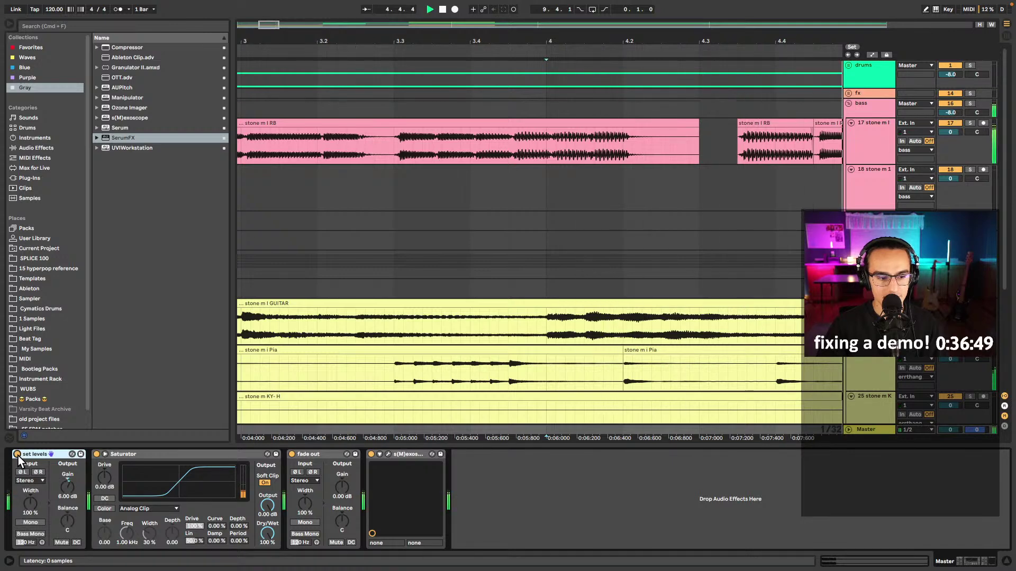
pyautogui.click(39, 50)
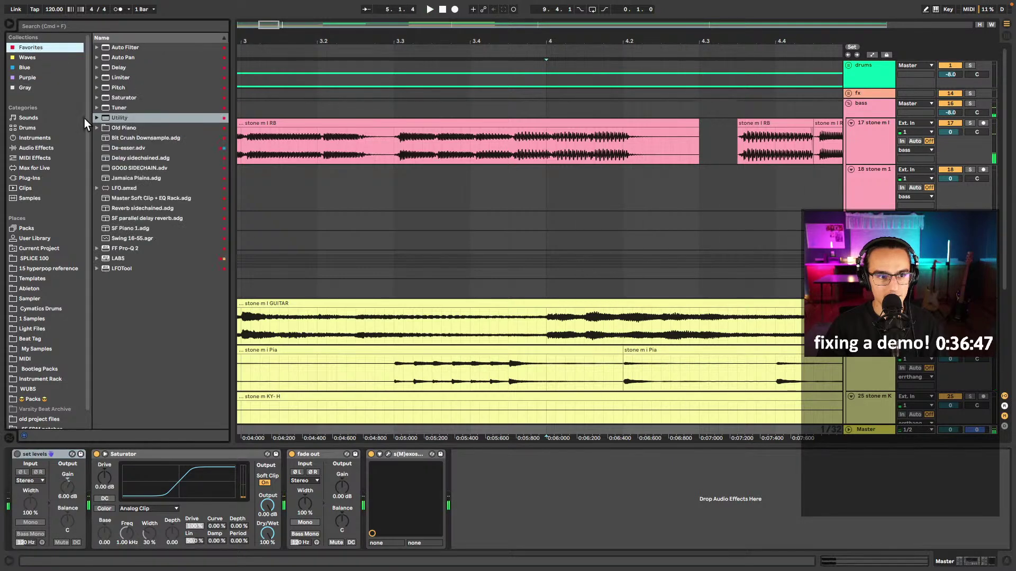
pyautogui.moveTo(121, 77); pyautogui.dragTo(108, 477)
pyautogui.press('space')
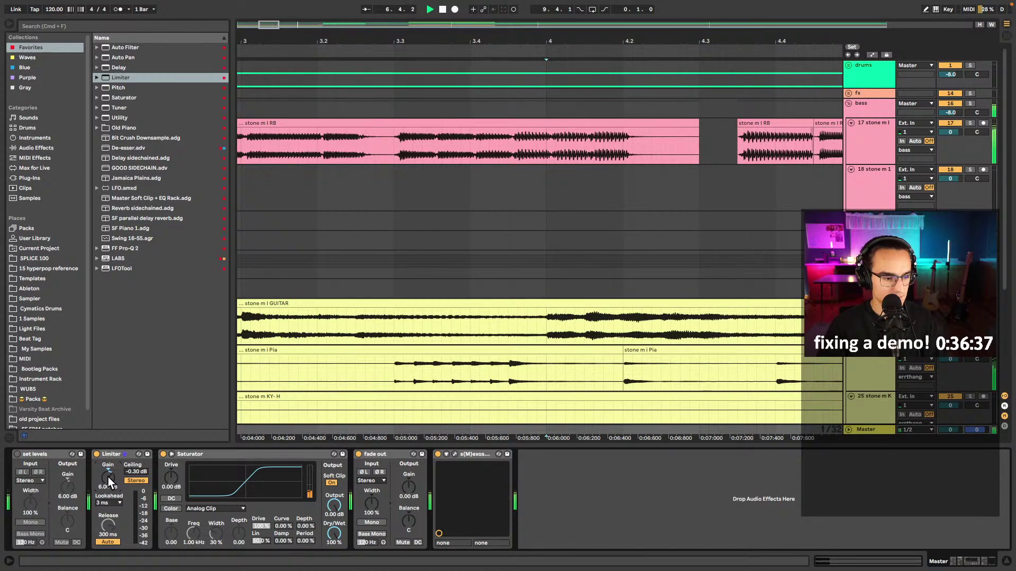
pyautogui.press('space')
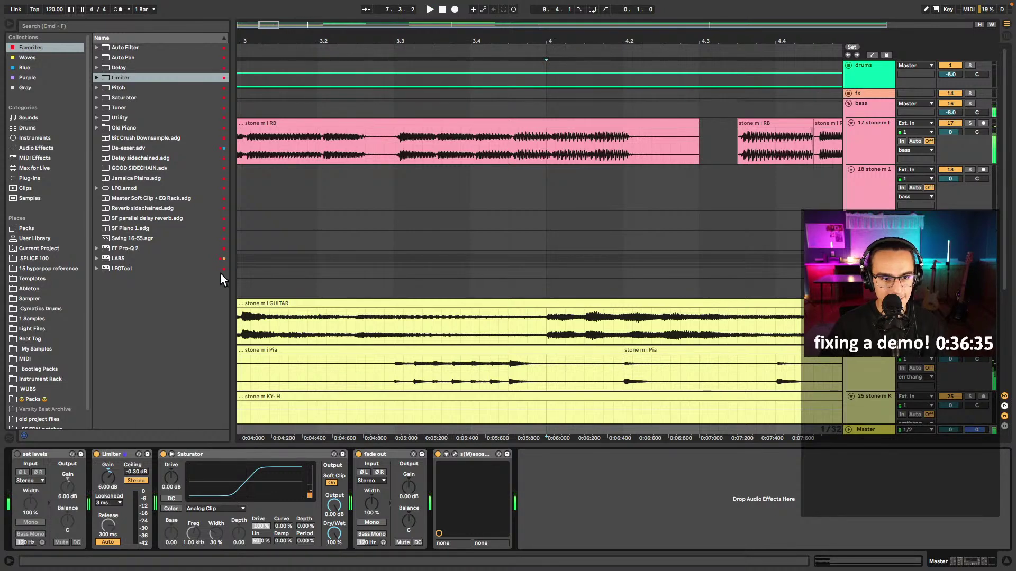
# - Audition the verse from bar 1 with the Limiter active on the Master track
pyautogui.scroll(-3, 271, 195)
pyautogui.hscroll(-5, 271, 196)
pyautogui.click(245, 150)
pyautogui.press('space')
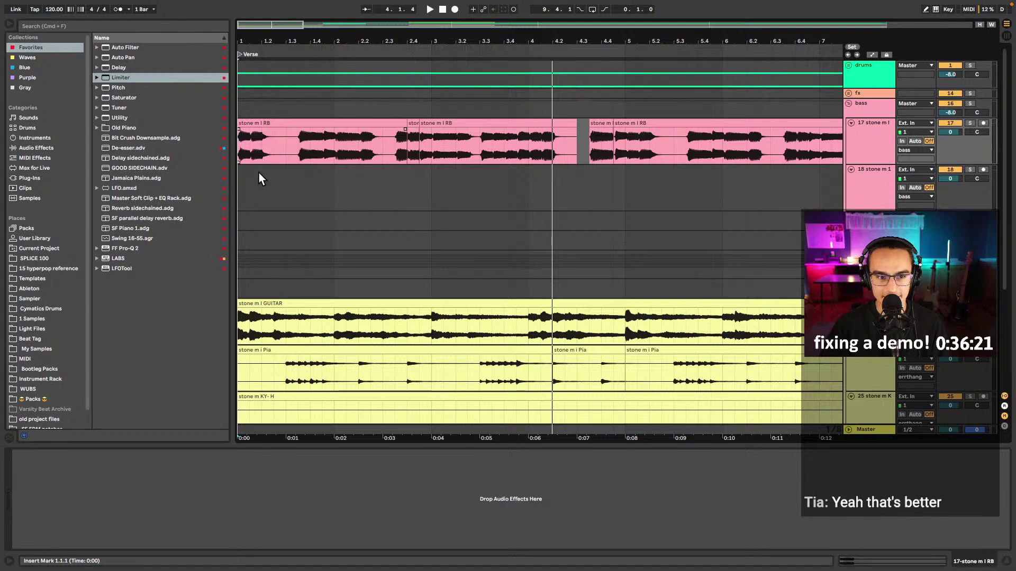
# - Solo the first bass stem and audition it from bar 1 to bar 5
pyautogui.click(261, 324)
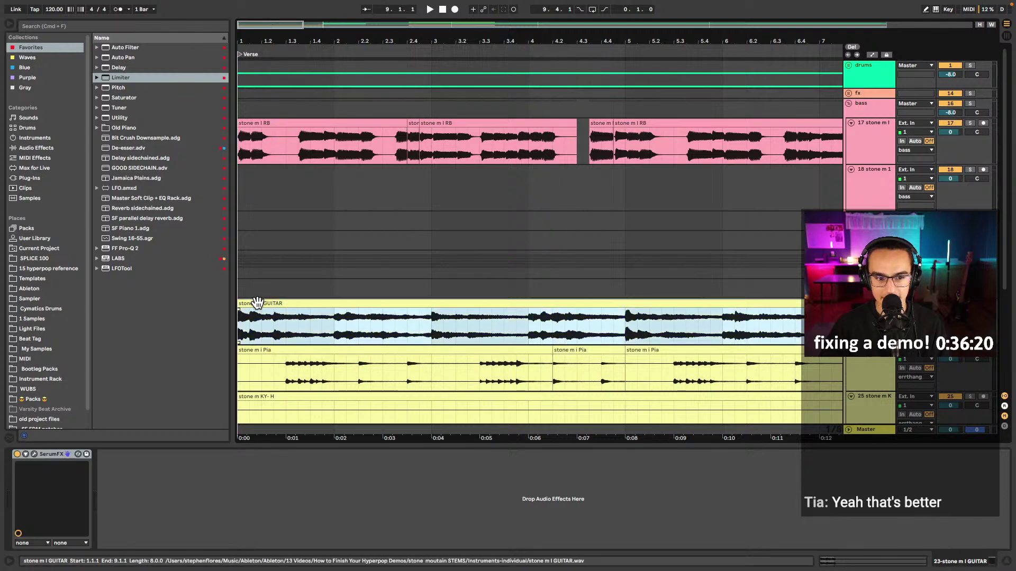
pyautogui.click(262, 122)
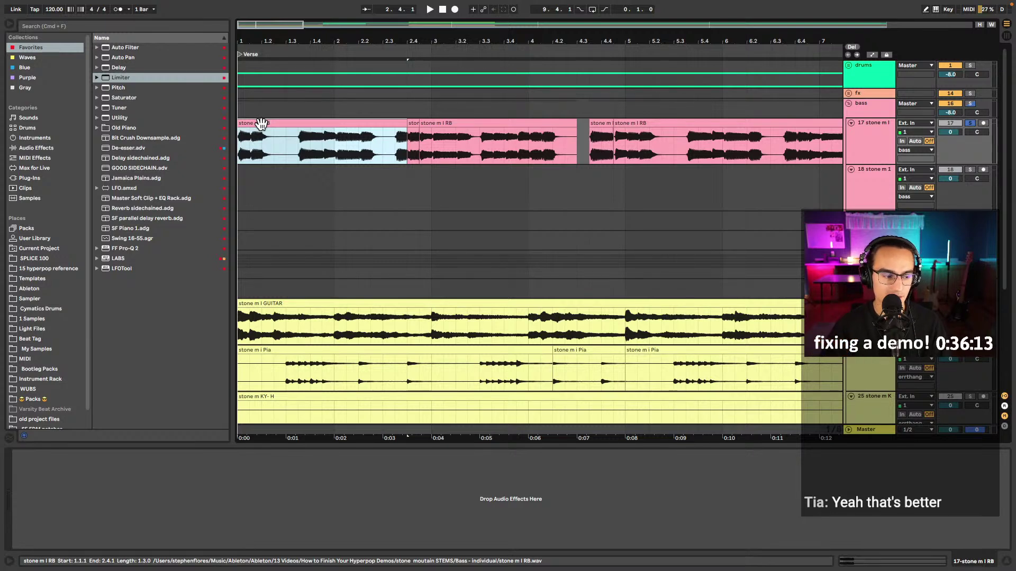
pyautogui.press('space')
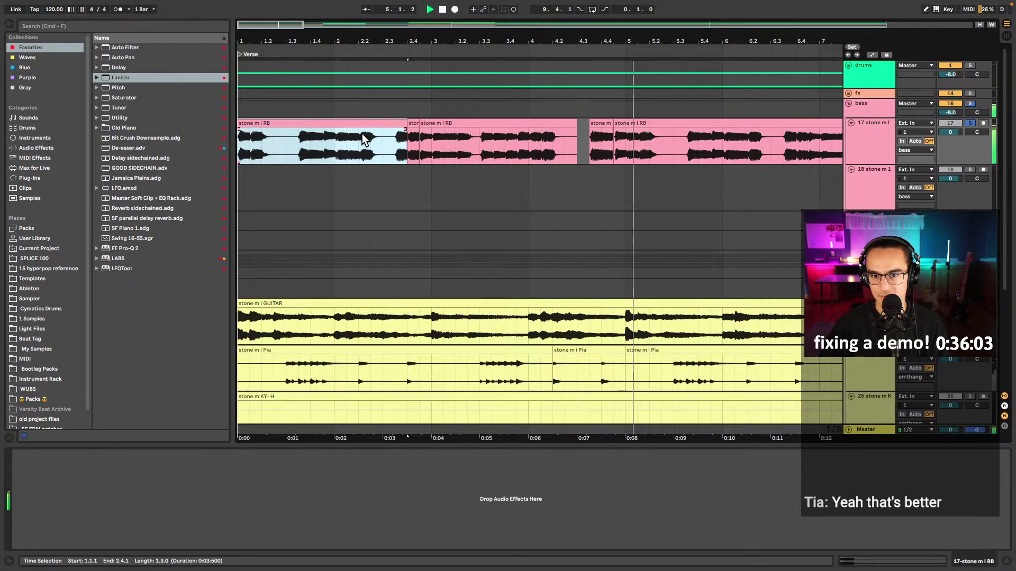
pyautogui.scroll(5, 624, 141)
pyautogui.press('space')
# - Split the bass clip at bar 5 and extend the short piece's start back to the preceding clip's end at 4.4.3
pyautogui.click(624, 141)
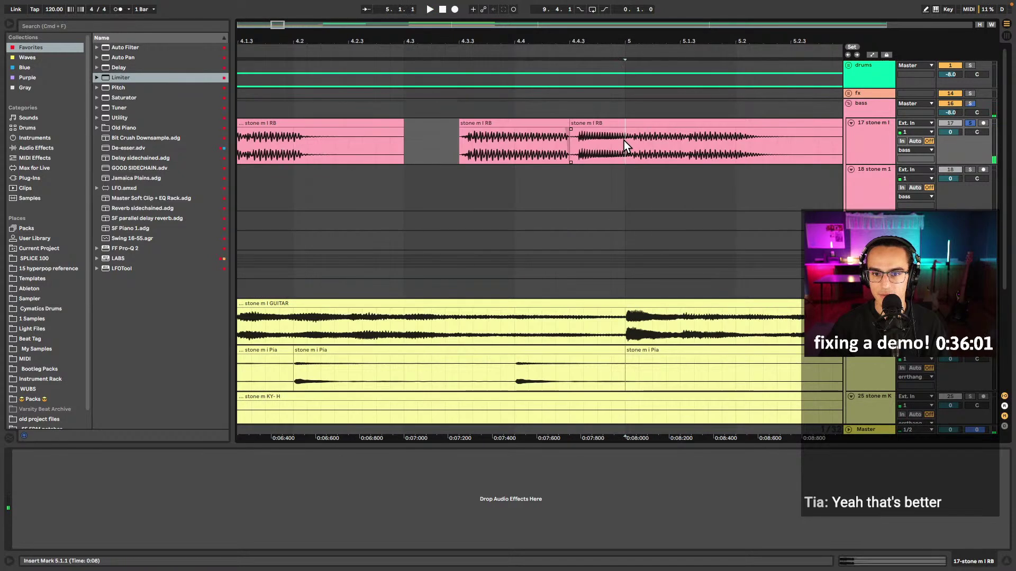
pyautogui.moveTo(623, 132); pyautogui.dragTo(574, 132)
pyautogui.press('super+e')
pyautogui.scroll(5, 579, 125)
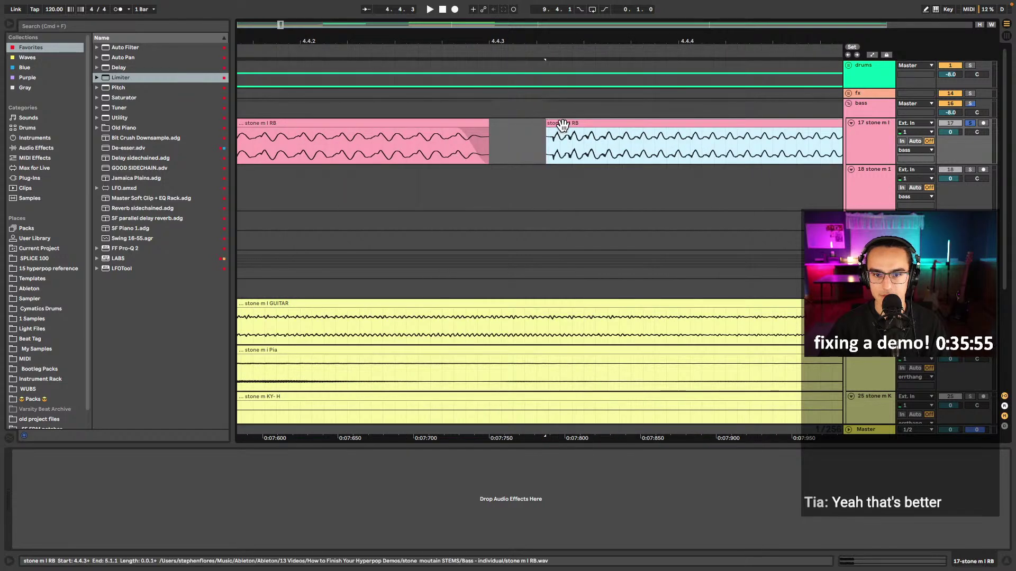
pyautogui.doubleClick(560, 127)
pyautogui.hotkey('shift', 'Tab')
pyautogui.scroll(-3, 568, 137)
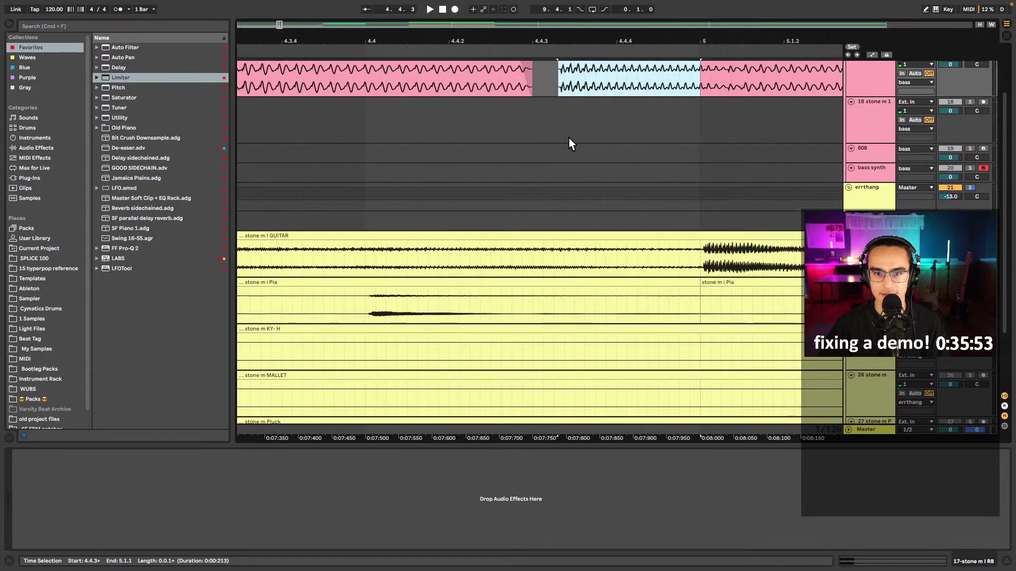
pyautogui.scroll(3, 568, 138)
pyautogui.moveTo(561, 120); pyautogui.dragTo(532, 121)
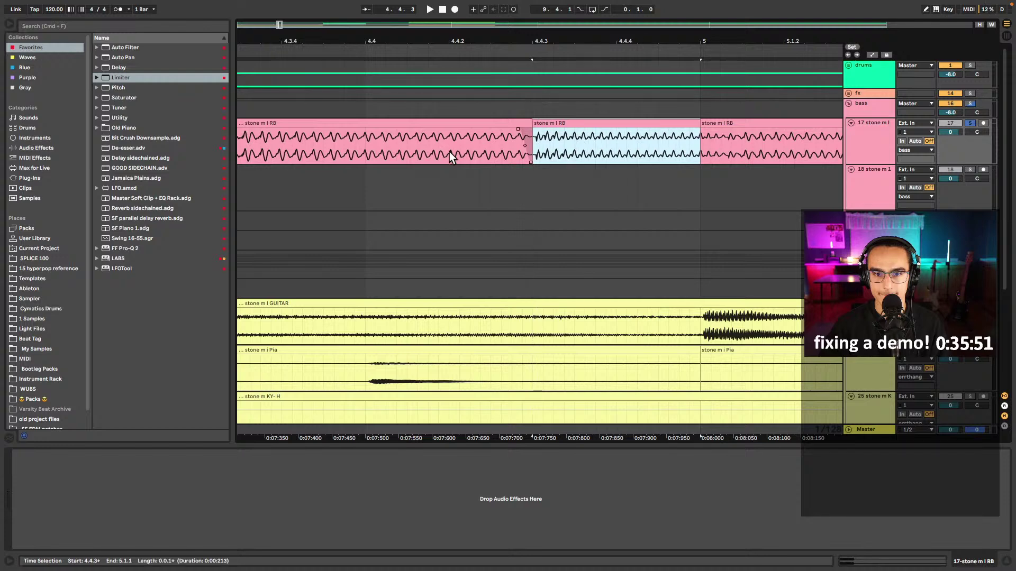
# - Audition the soloed bass from 4.4 and 4.3.3, inspecting the clip joins at 4.4.3 and bar 5
pyautogui.click(361, 153)
pyautogui.press('space')
pyautogui.scroll(5, 552, 132)
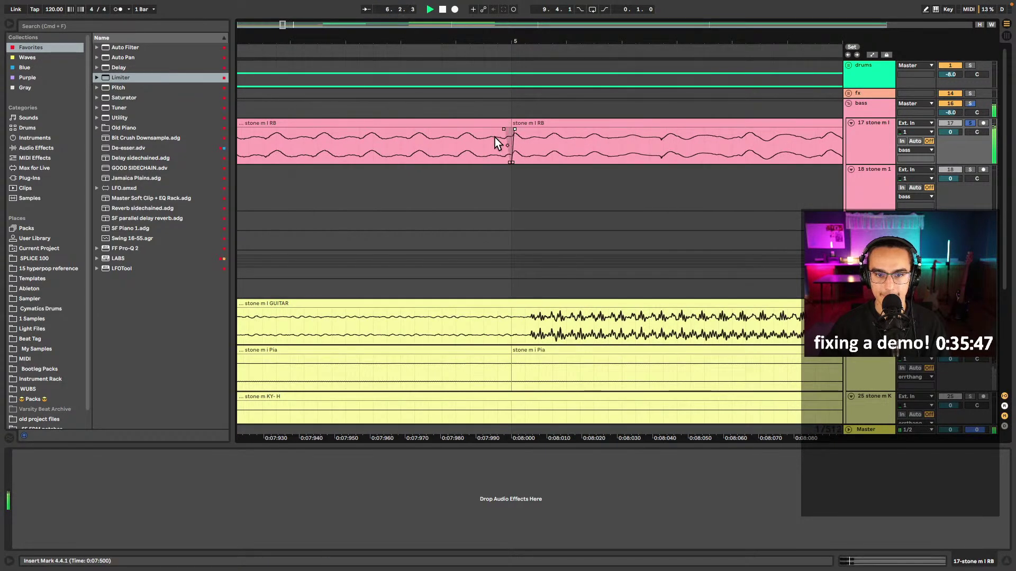
pyautogui.scroll(-5, 500, 135)
pyautogui.click(343, 151)
pyautogui.press('space')
pyautogui.press('space')
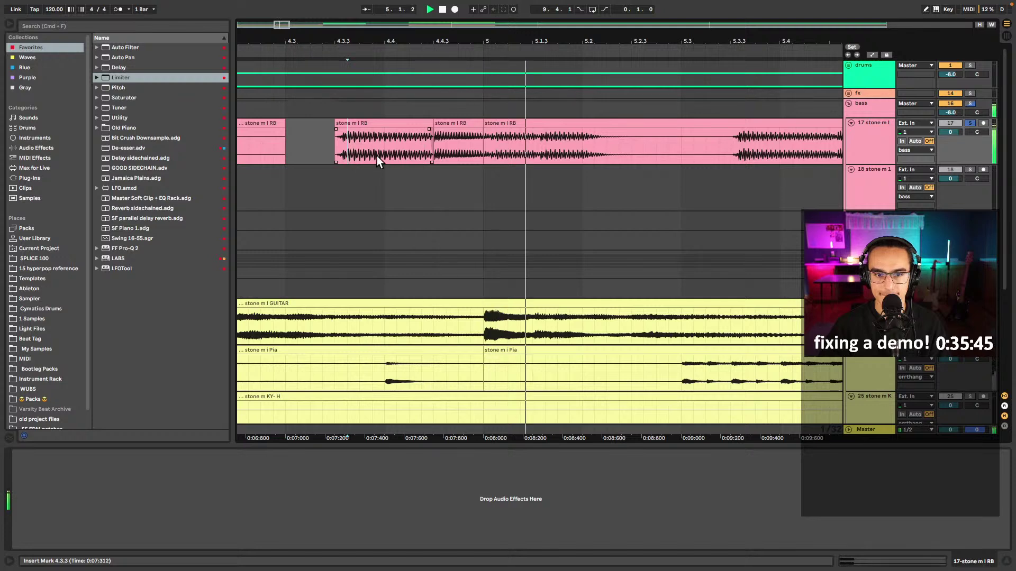
pyautogui.scroll(3, 433, 134)
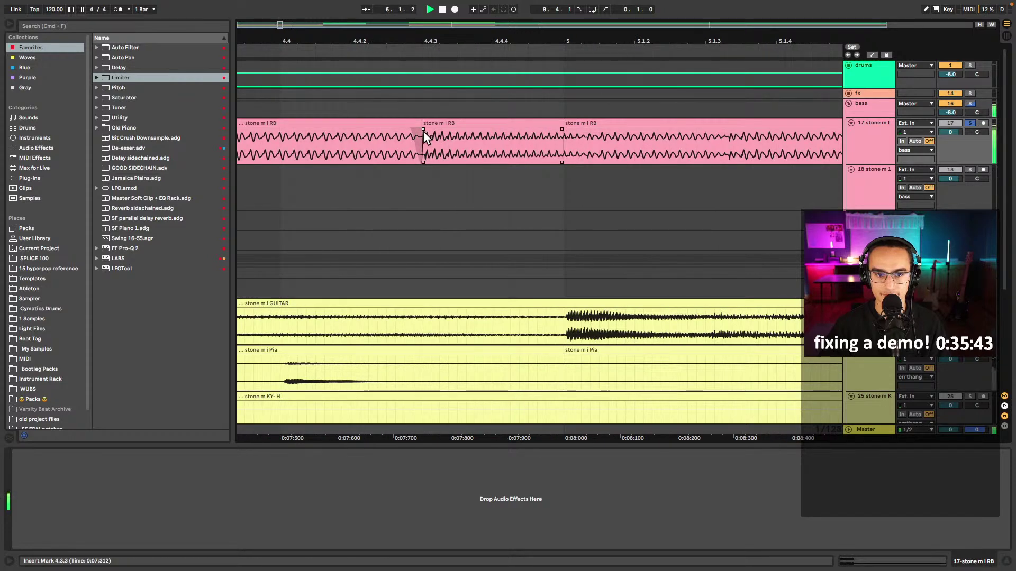
pyautogui.scroll(-3, 377, 153)
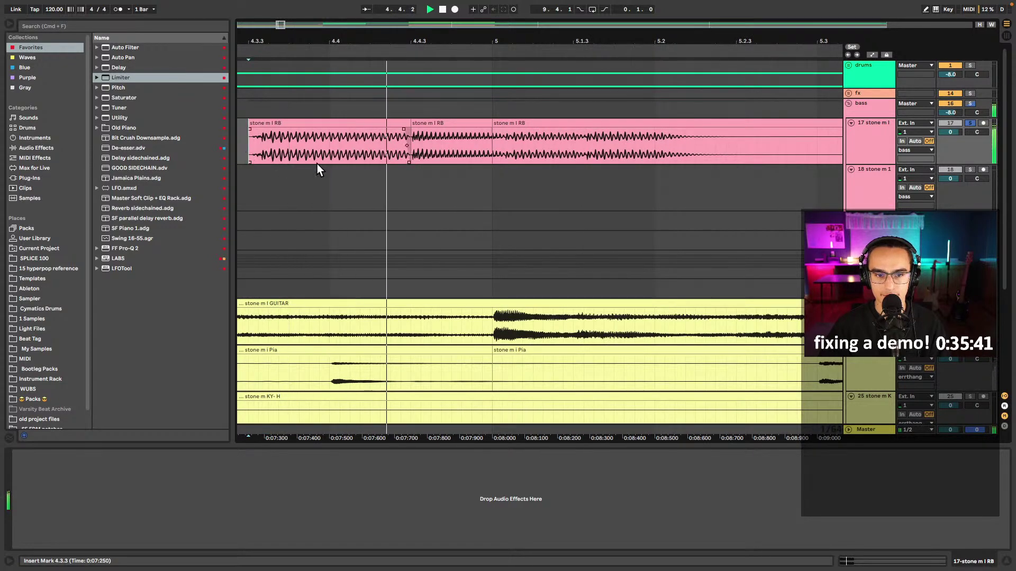
pyautogui.scroll(-5, 385, 154)
pyautogui.press('space')
# - Replace the bass in bars 5 to 8 with a copy of the corrected bass from bars 1 to 4
pyautogui.click(392, 151)
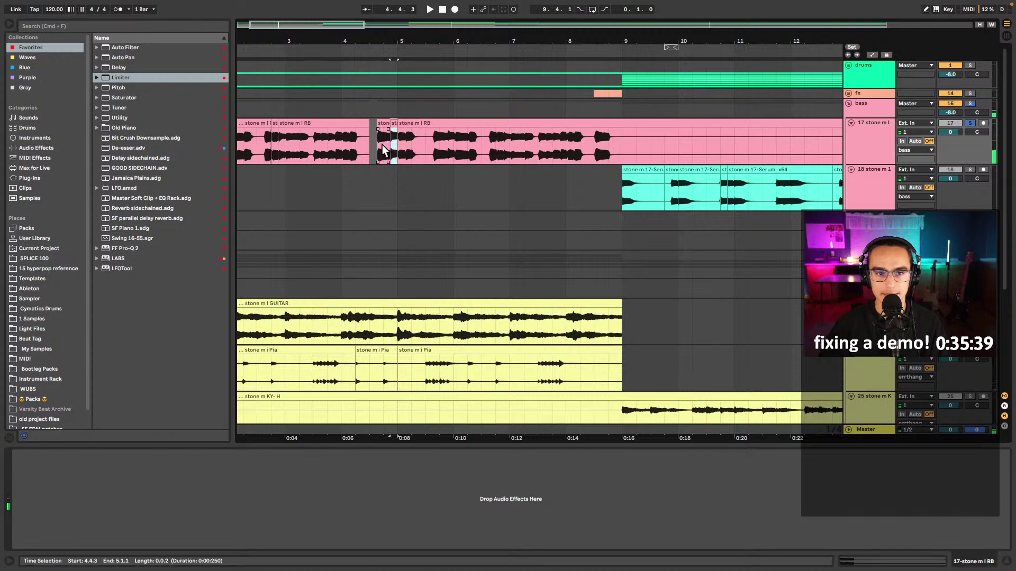
pyautogui.hscroll(-3, 415, 142)
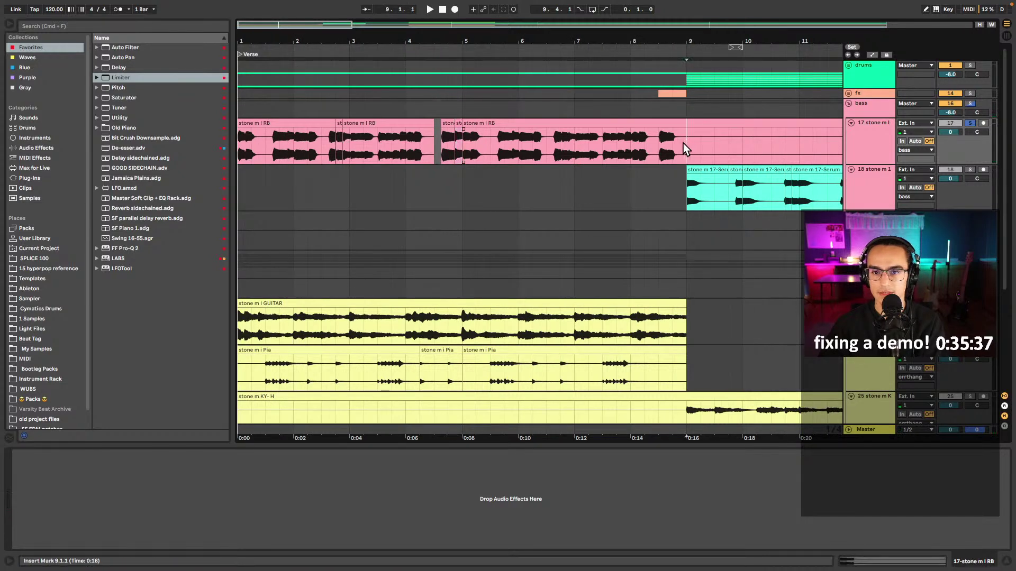
pyautogui.moveTo(685, 143); pyautogui.dragTo(465, 141)
pyautogui.press('Delete')
pyautogui.hotkey('ctrl', 'z')
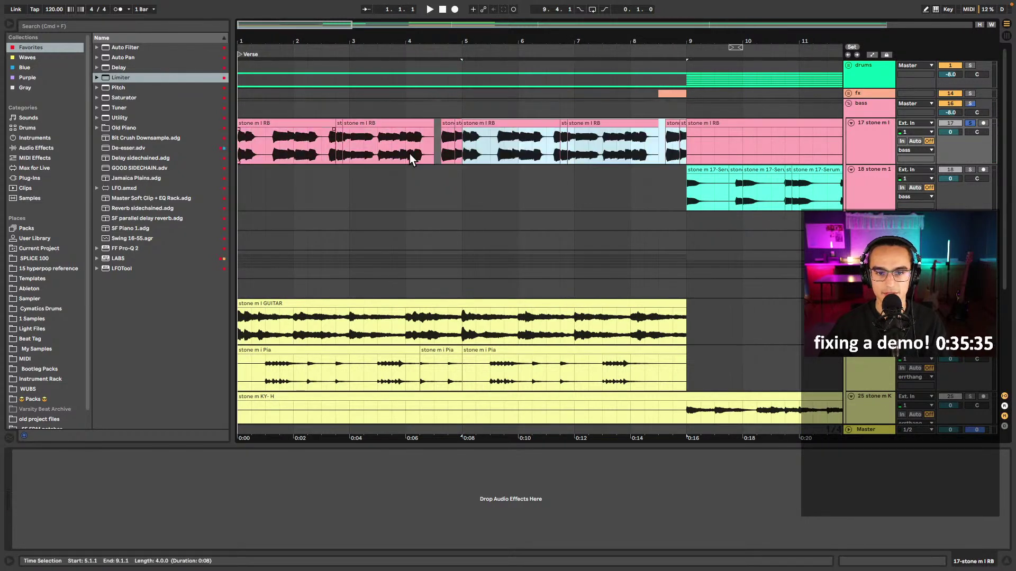
# - Audition bar 8 with the bass soloed and again with the guitar and piano
pyautogui.click(629, 152)
pyautogui.press('space')
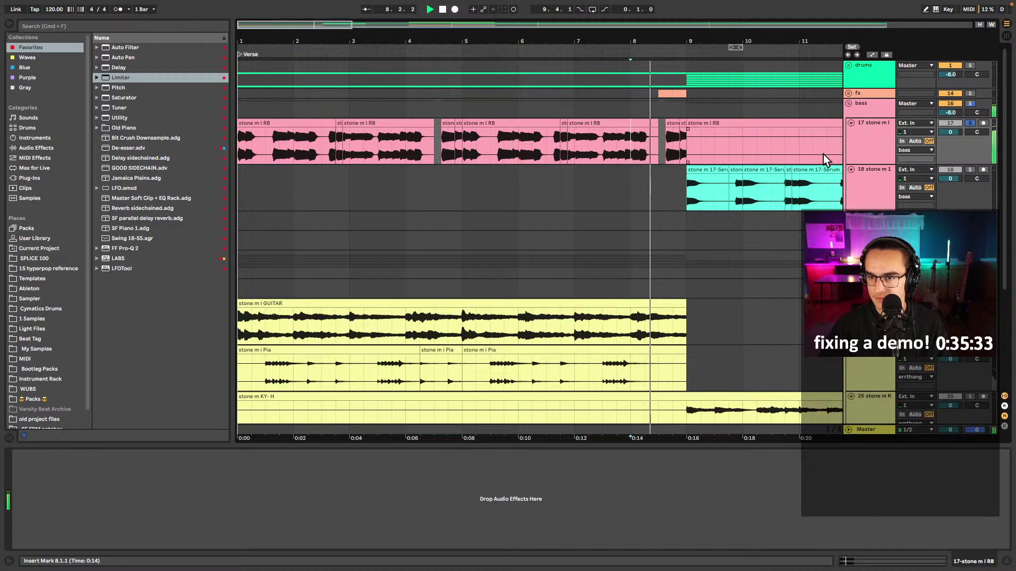
pyautogui.click(630, 187)
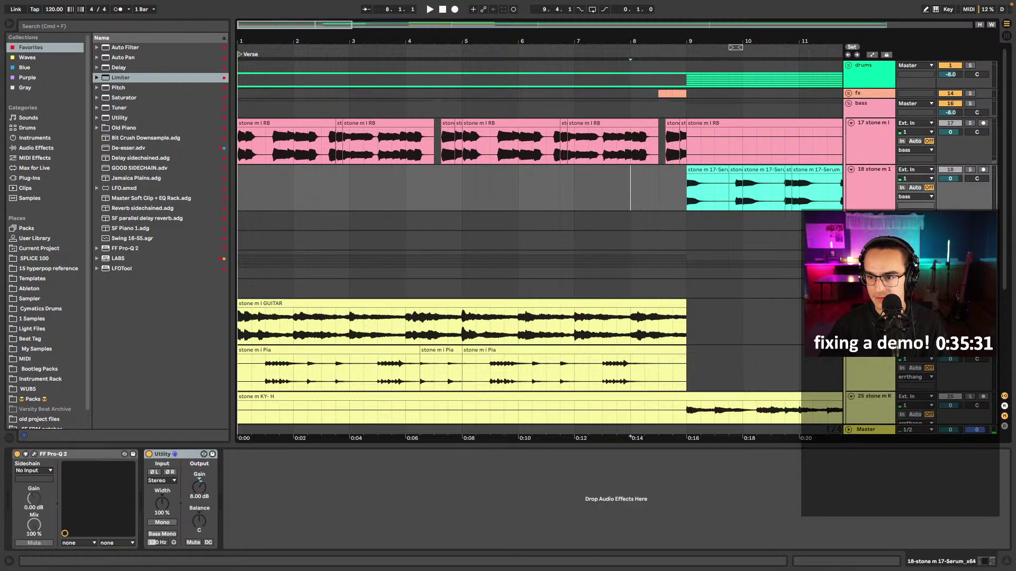
pyautogui.press('space')
pyautogui.click(634, 227)
pyautogui.press('space')
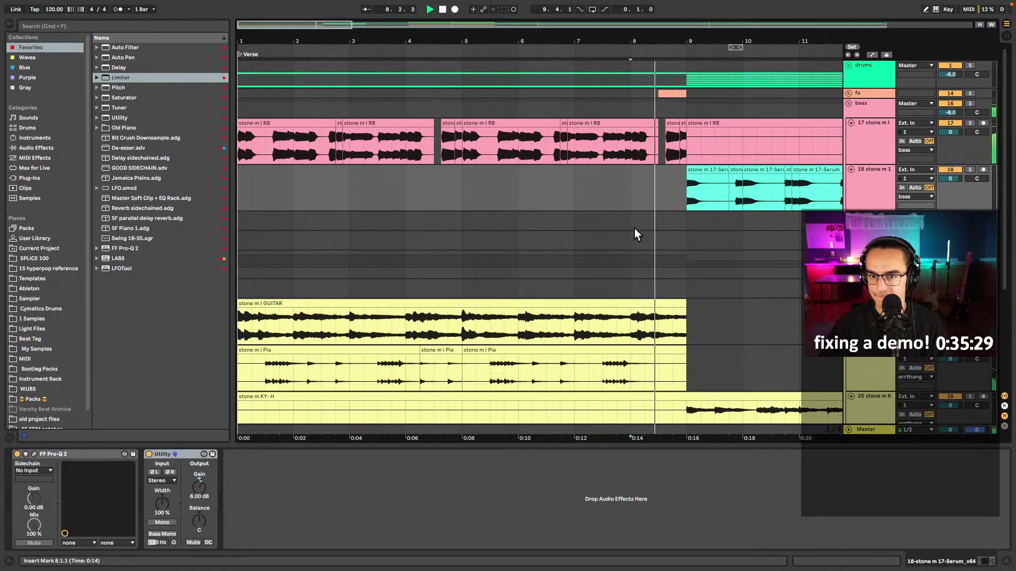
# - Delete the bass from 8.3 up to bar 9 and audition the gap from 7.4
pyautogui.click(664, 147)
pyautogui.press('space')
pyautogui.press('Delete')
pyautogui.click(625, 176)
pyautogui.press('space')
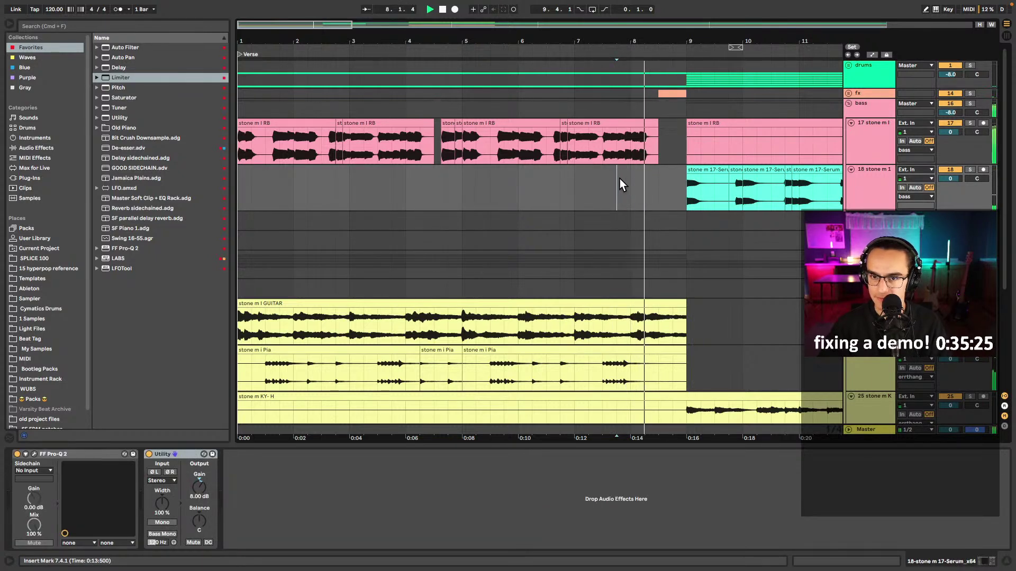
pyautogui.press('space')
# - Cut the end of the guitar clip from 8.3 onward and audition it from bar 8
pyautogui.moveTo(703, 317); pyautogui.dragTo(658, 328)
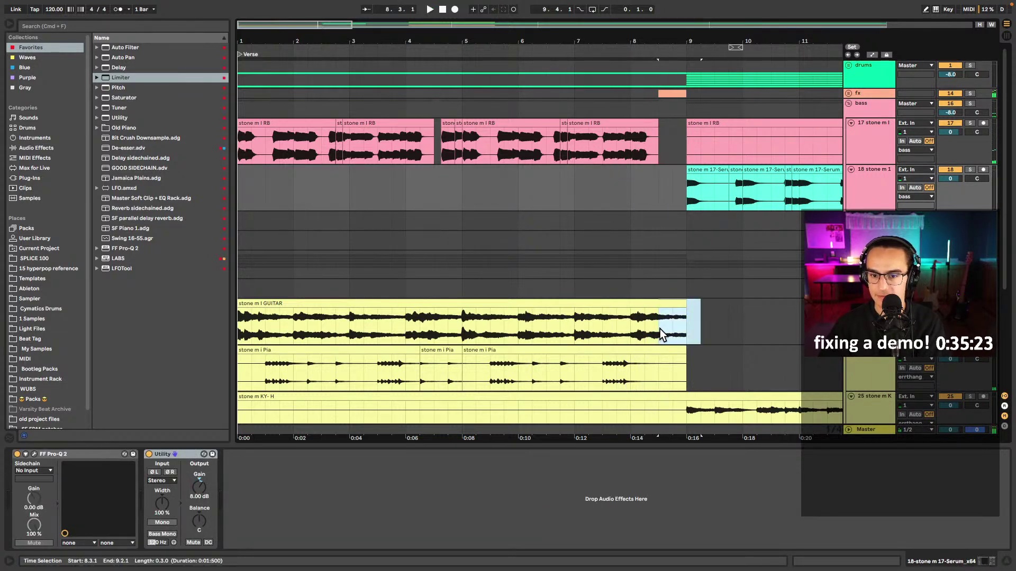
pyautogui.press('Delete')
pyautogui.click(629, 262)
pyautogui.press('space')
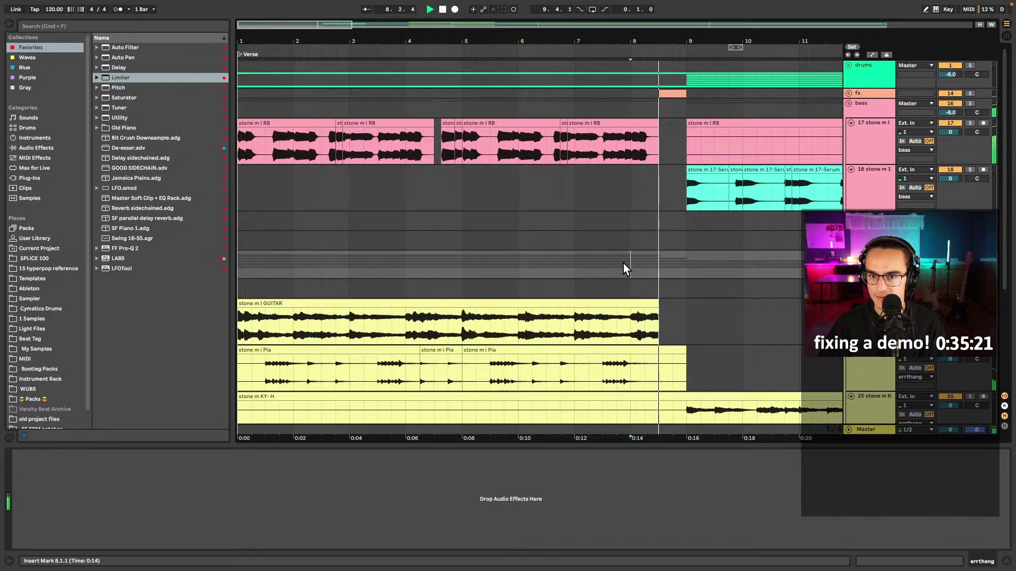
# - Extend the guitar clip's end to 8.3.3 and audition it from 8.2 against the unfolded fx group
pyautogui.moveTo(659, 307); pyautogui.dragTo(672, 312)
pyautogui.press('space')
pyautogui.click(654, 264)
pyautogui.click(850, 94)
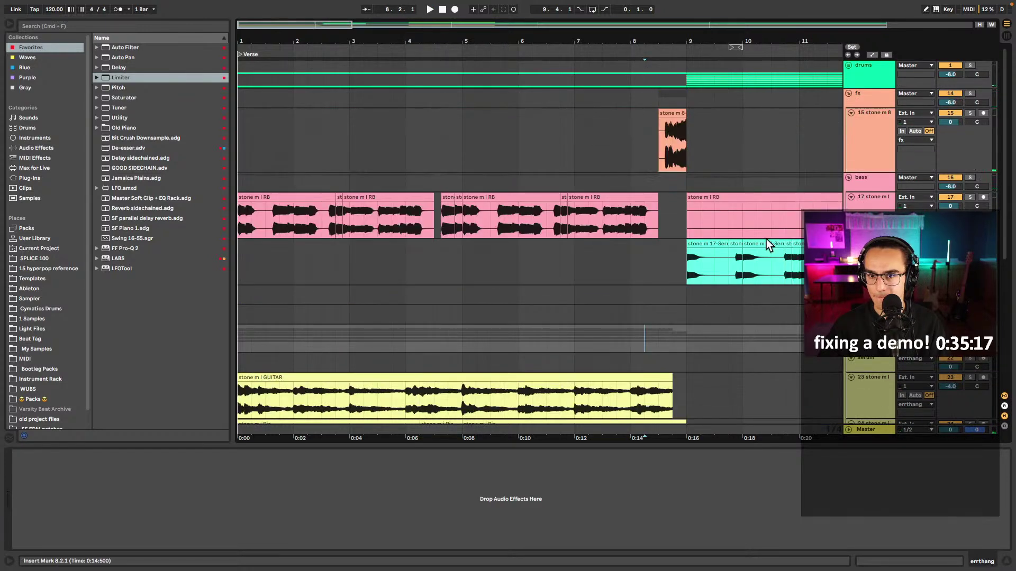
pyautogui.press('+')
pyautogui.scroll(-2, 595, 338)
pyautogui.moveTo(591, 377); pyautogui.dragTo(578, 371)
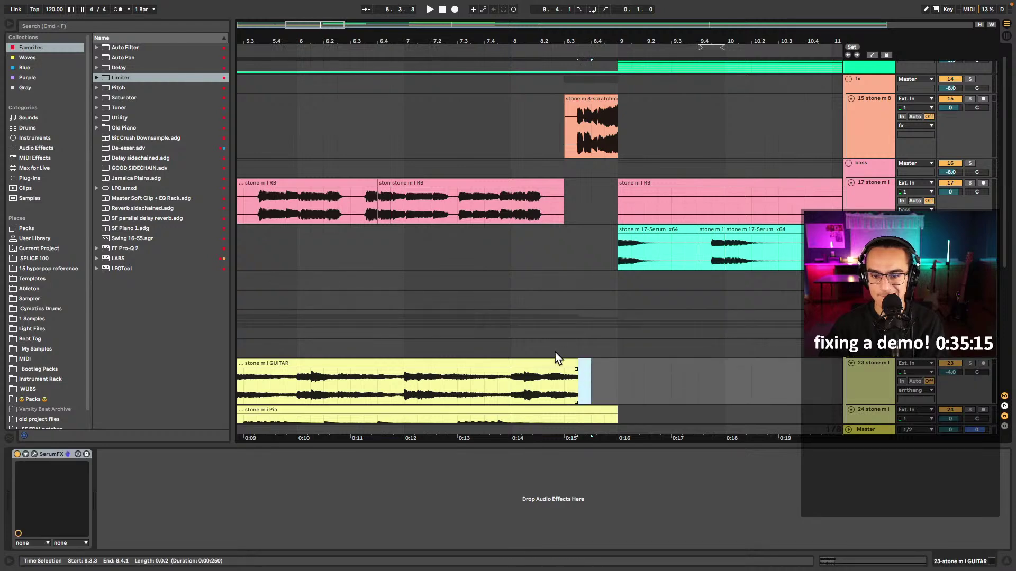
pyautogui.click(560, 348)
pyautogui.press('space')
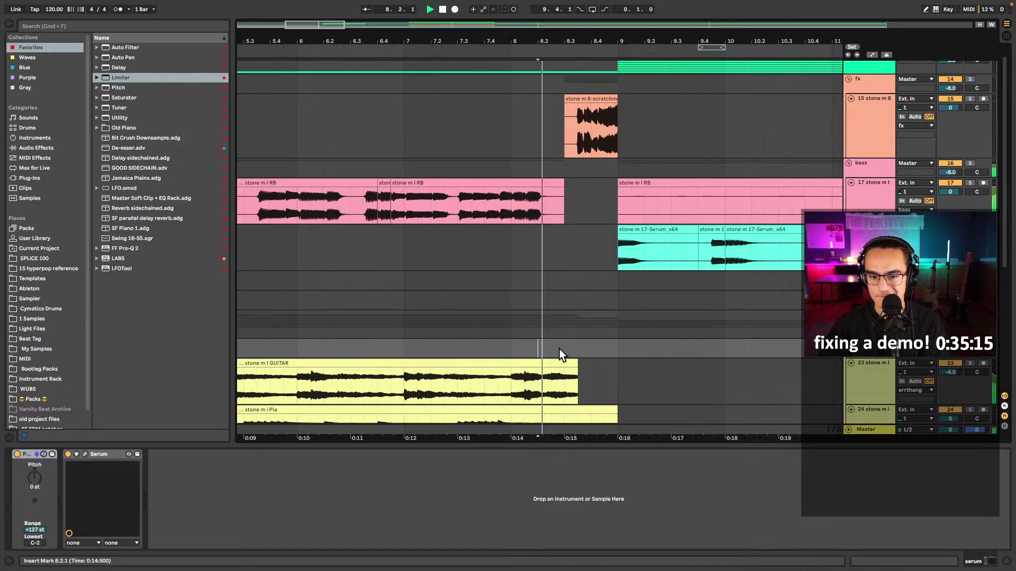
# - Try ending the guitar clip at 8.3, audition it from bar 8 and undo the cut
pyautogui.moveTo(589, 378); pyautogui.dragTo(562, 383)
pyautogui.press('space')
pyautogui.press('Delete')
pyautogui.click(510, 353)
pyautogui.press('space')
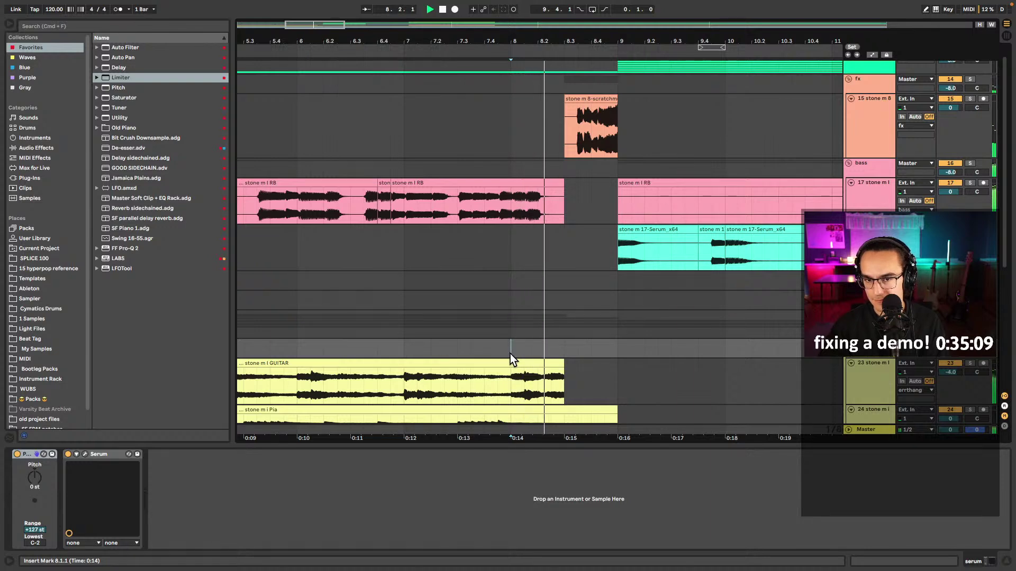
pyautogui.hotkey('ctrl', 'z')
# - Audition the transition into bar 9 and compare the guitar gap from 8.3.3 with the scratch effect clip
pyautogui.press('space')
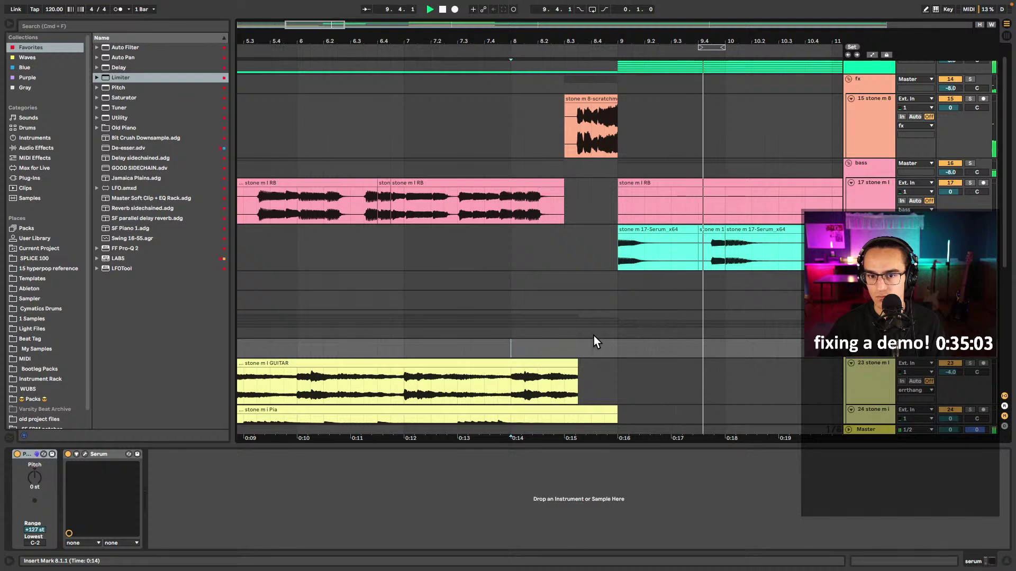
pyautogui.scroll(-2, 613, 344)
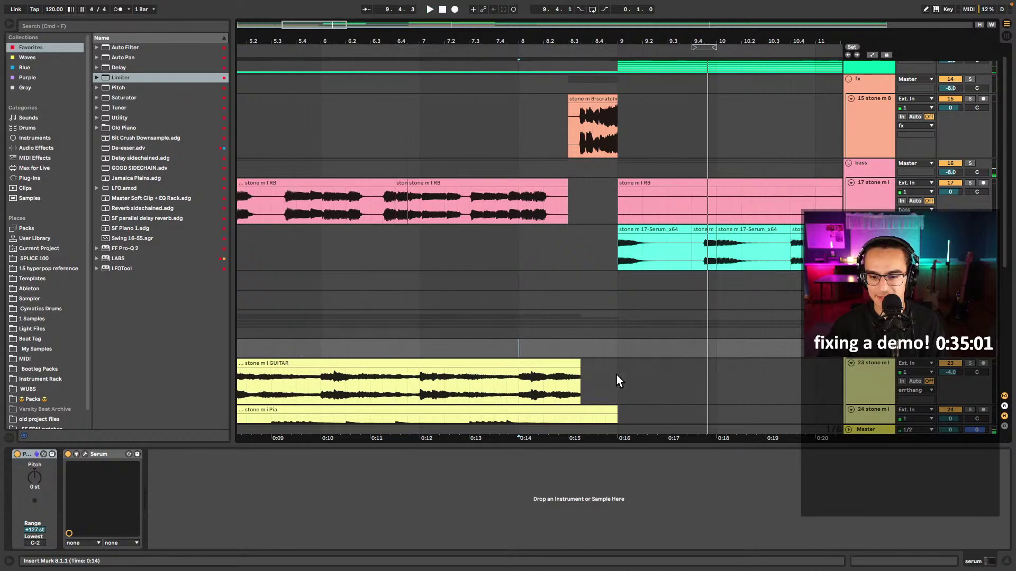
pyautogui.press('space')
pyautogui.moveTo(616, 375); pyautogui.dragTo(582, 373)
pyautogui.click(614, 135)
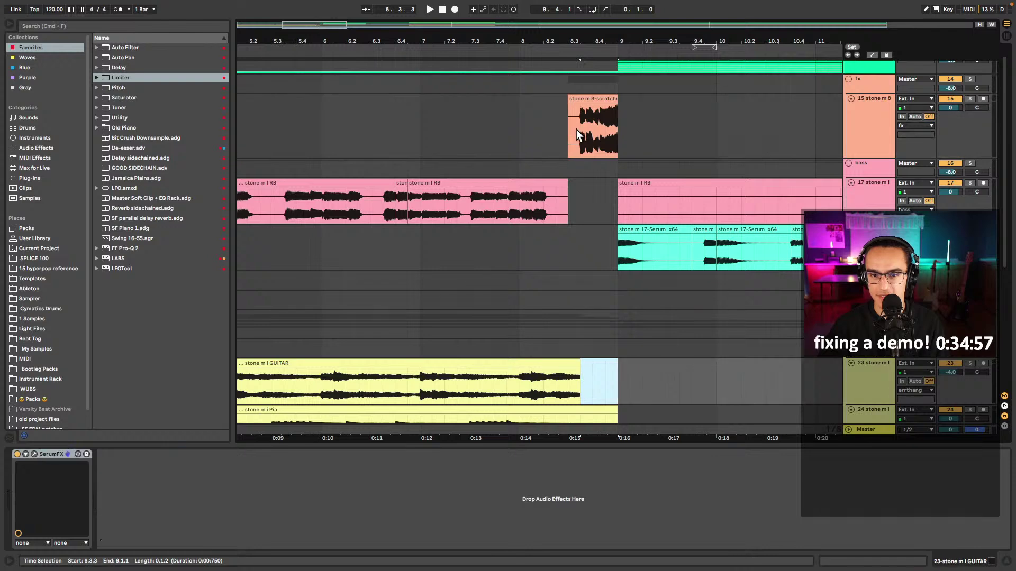
pyautogui.moveTo(579, 145)
pyautogui.mouseDown()
pyautogui.moveTo(623, 143)
pyautogui.moveTo(582, 148)
pyautogui.mouseUp()
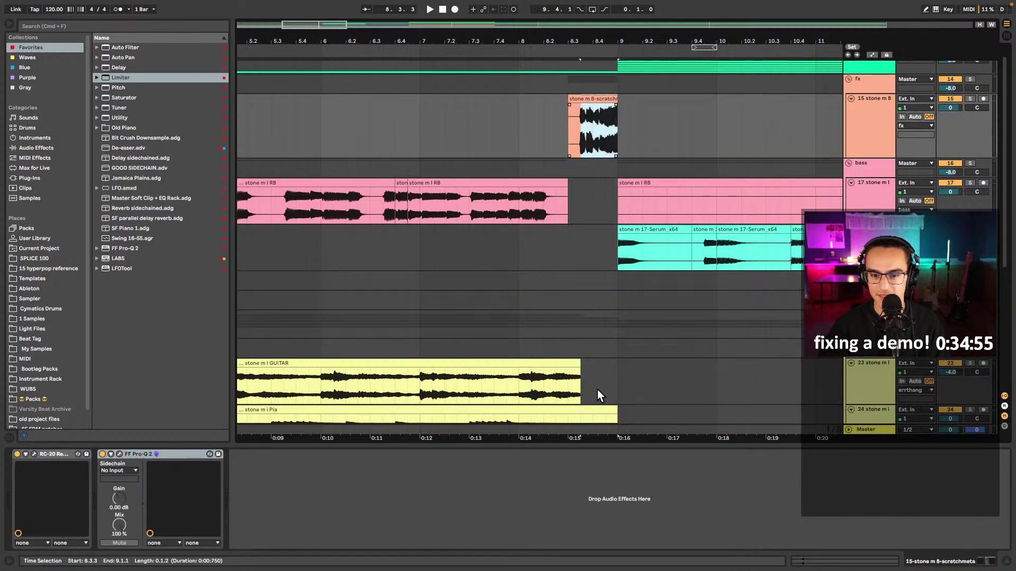
pyautogui.moveTo(616, 391); pyautogui.dragTo(582, 385)
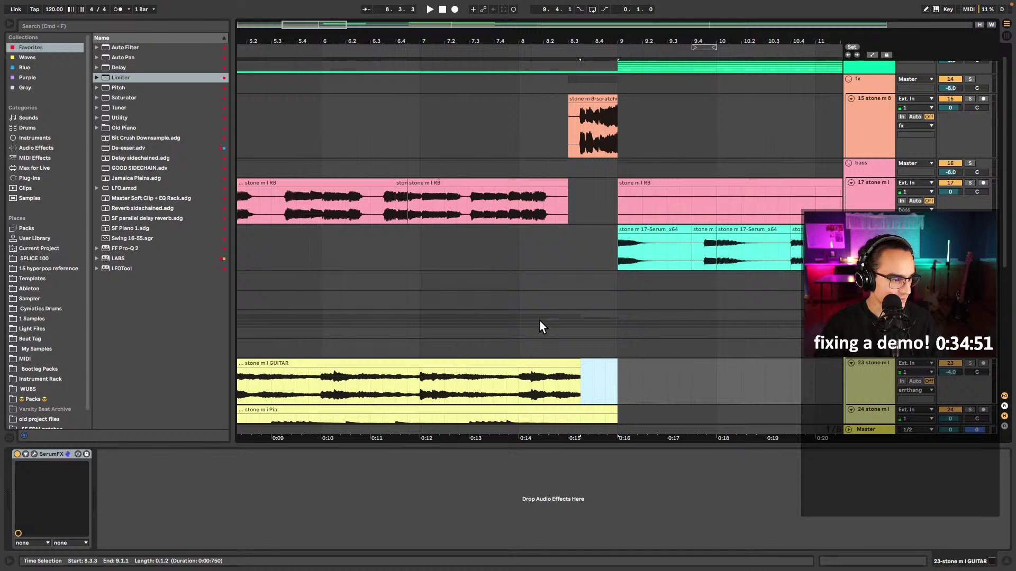
# - Split the KY-H clip at bar 9, delete its silent part before the split and select the remaining clip
pyautogui.scroll(-4, 385, 302)
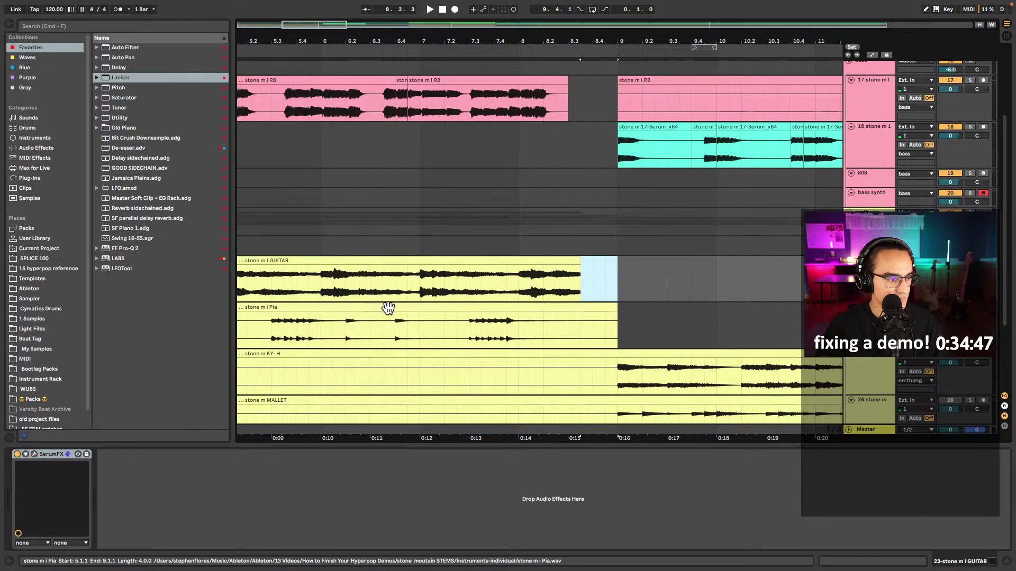
pyautogui.scroll(-10, 388, 308)
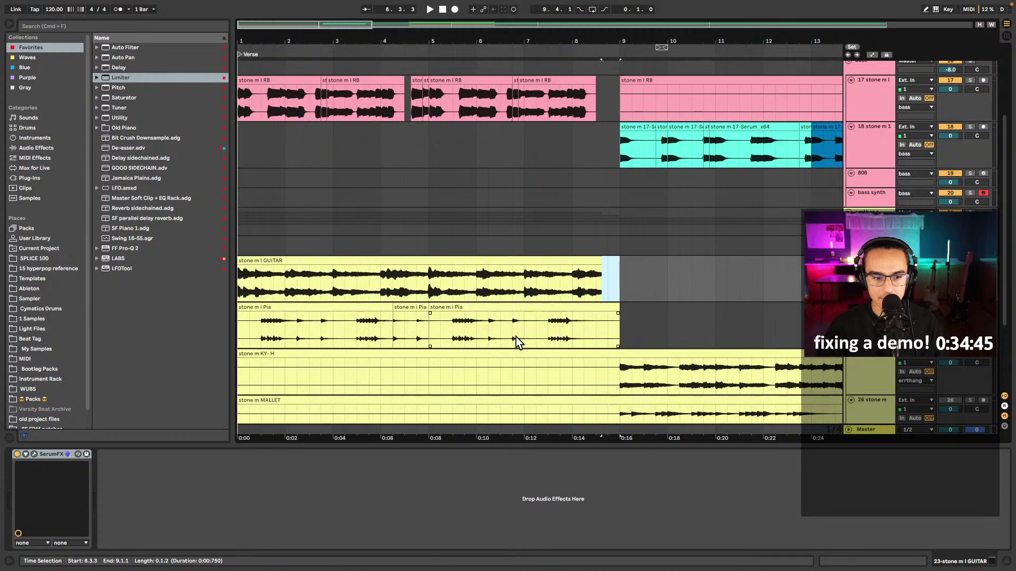
pyautogui.click(393, 374)
pyautogui.press('super+e')
pyautogui.click(382, 355)
pyautogui.press('Delete')
pyautogui.click(405, 354)
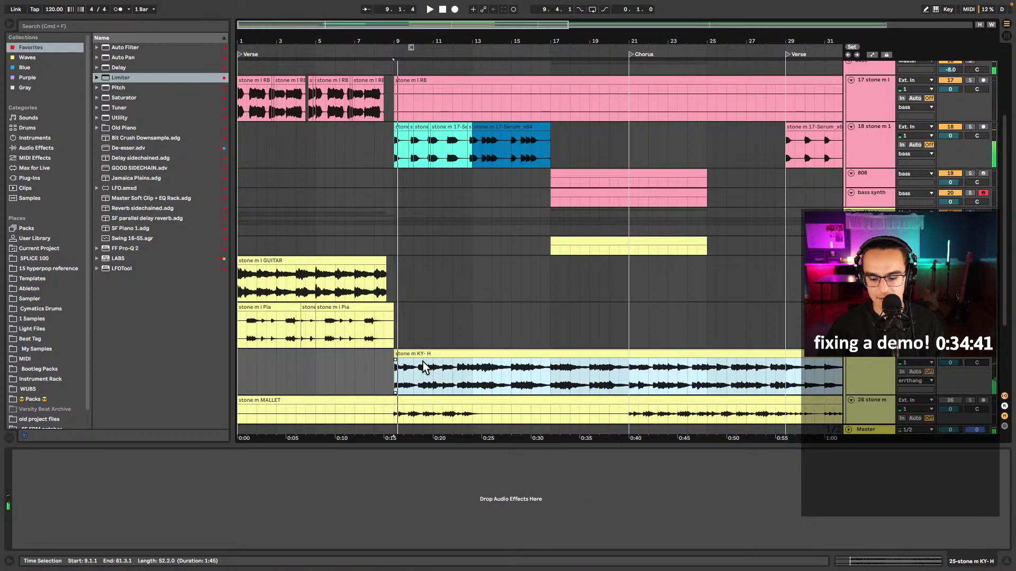
# - Audition the KY-H, mallet and pluck stems from bar 9 and check the KY-H clip's sample settings
pyautogui.scroll(2, 424, 361)
pyautogui.hscroll(-3, 435, 376)
pyautogui.press('space')
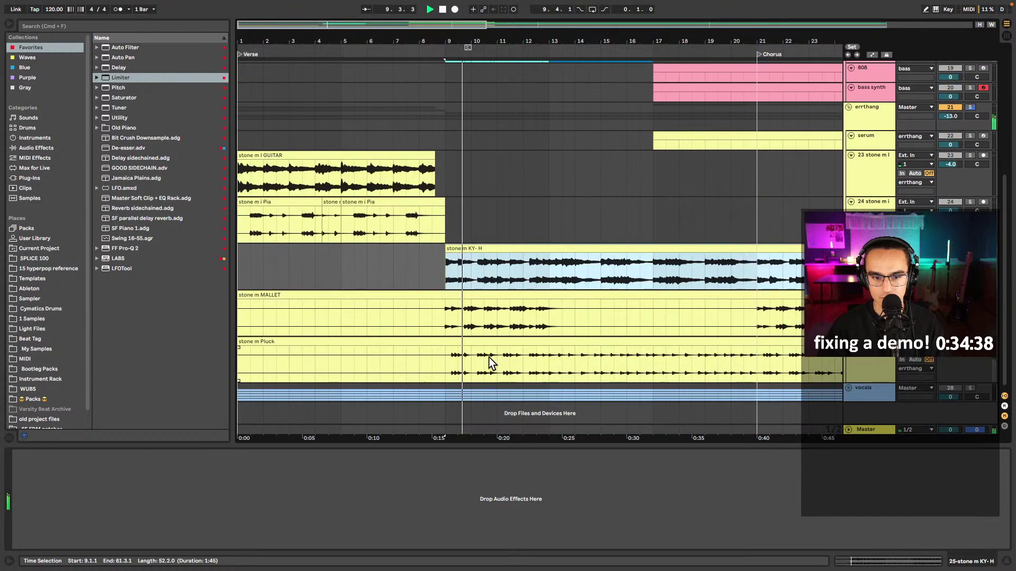
pyautogui.doubleClick(488, 359)
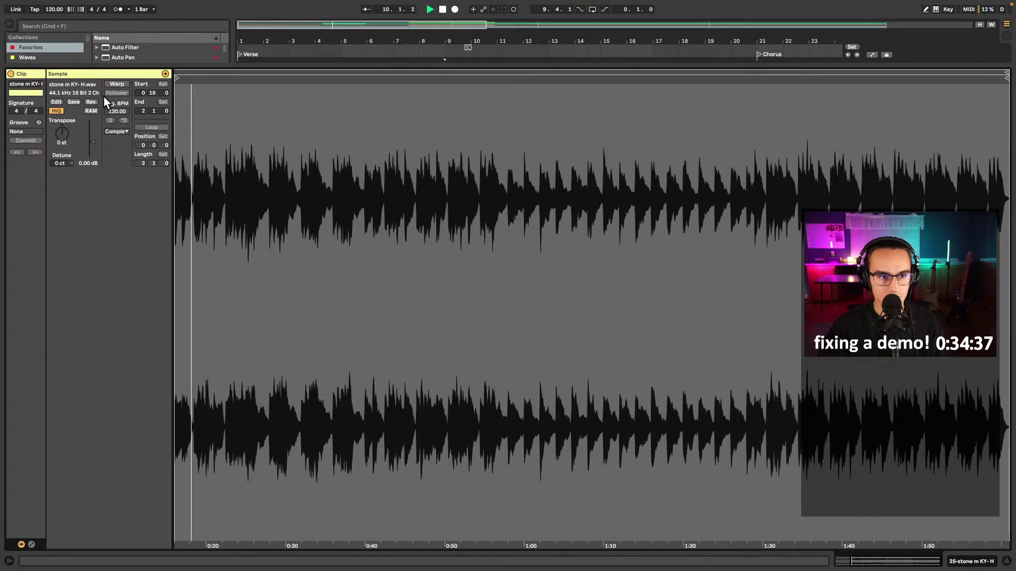
pyautogui.hotkey('shift', 'Tab')
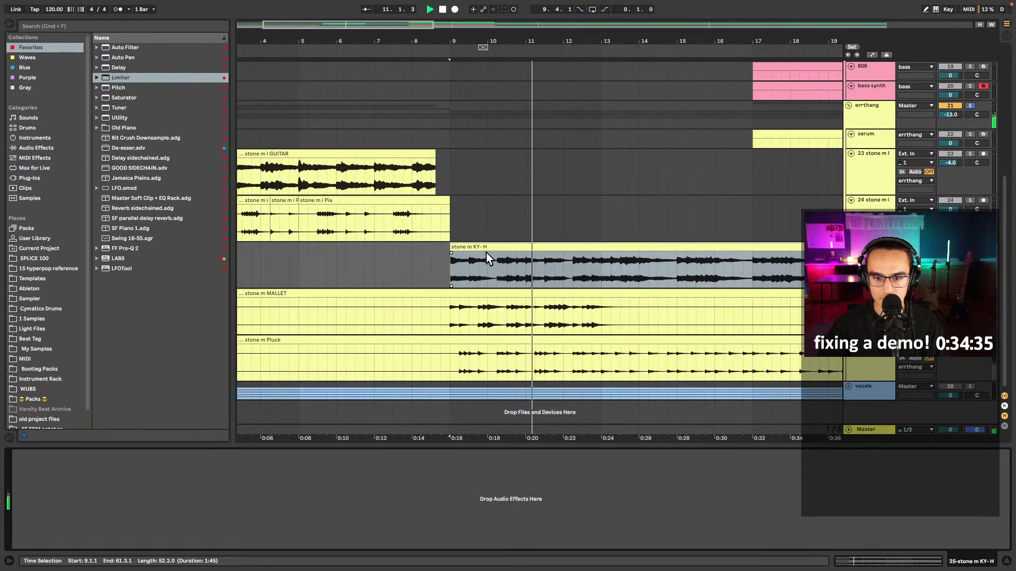
# - Select the KY-H clip and audition it from bar 9
pyautogui.click(516, 248)
pyautogui.hscroll(2, 516, 247)
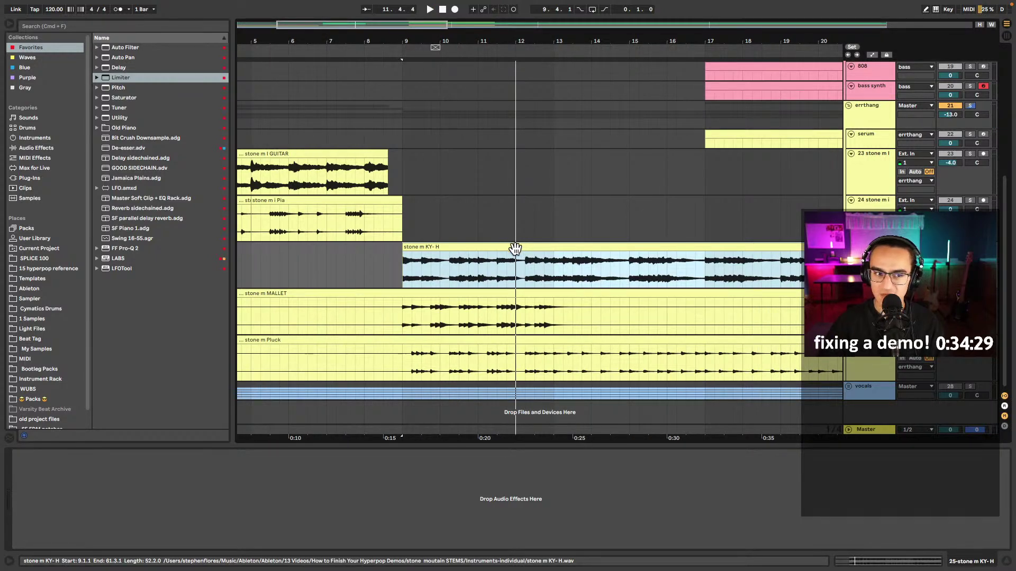
pyautogui.click(411, 269)
pyautogui.press('space')
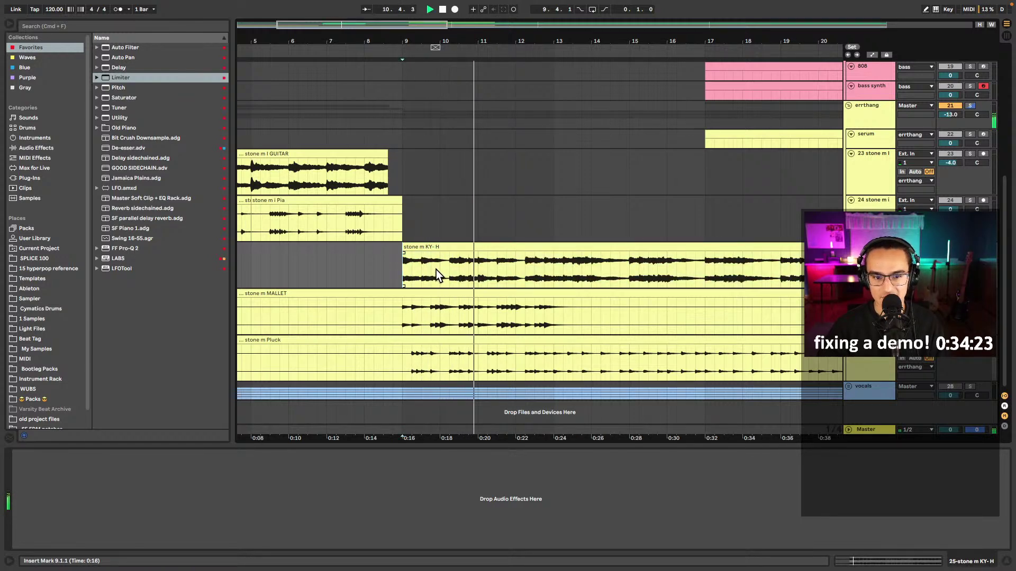
pyautogui.press('space')
# - Add a Utility effect to the KY-H track and loop bars 9 to 17
pyautogui.moveTo(108, 121); pyautogui.dragTo(359, 212)
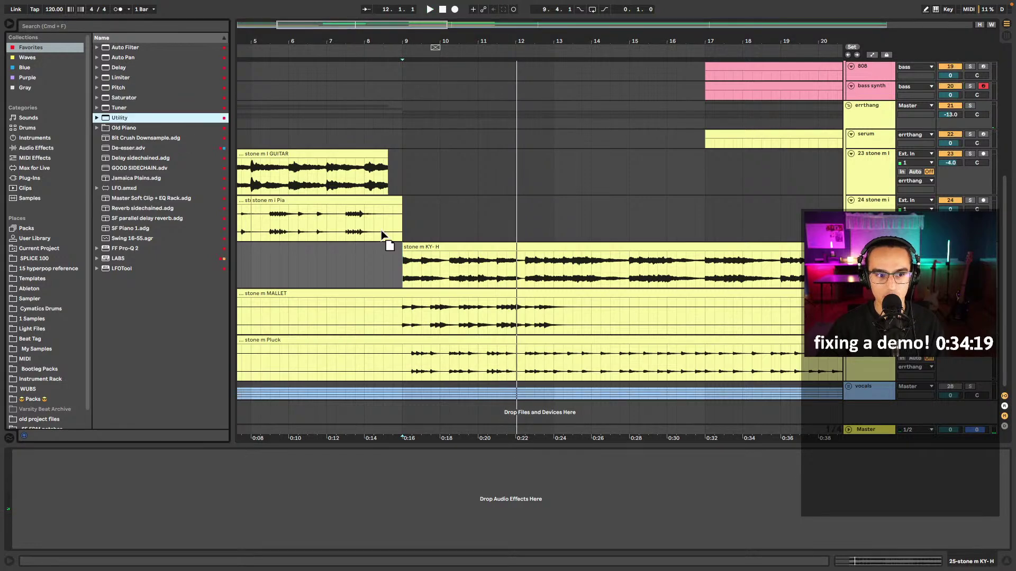
pyautogui.moveTo(409, 265); pyautogui.dragTo(491, 208)
pyautogui.click(432, 259)
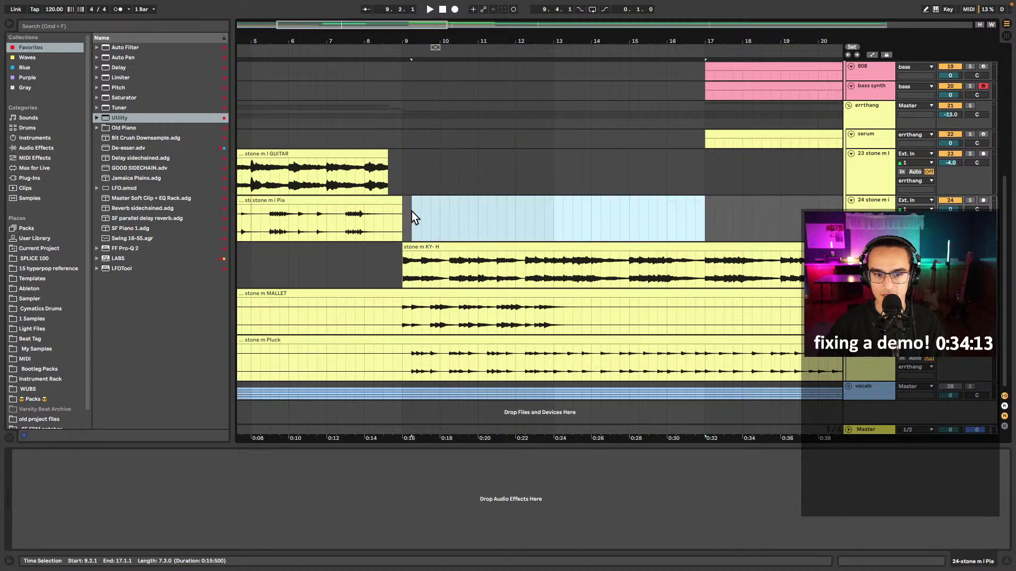
pyautogui.press('super+l')
# - Split the KY-H clip at bar 17 and select the part between bars 9 and 17
pyautogui.click(429, 248)
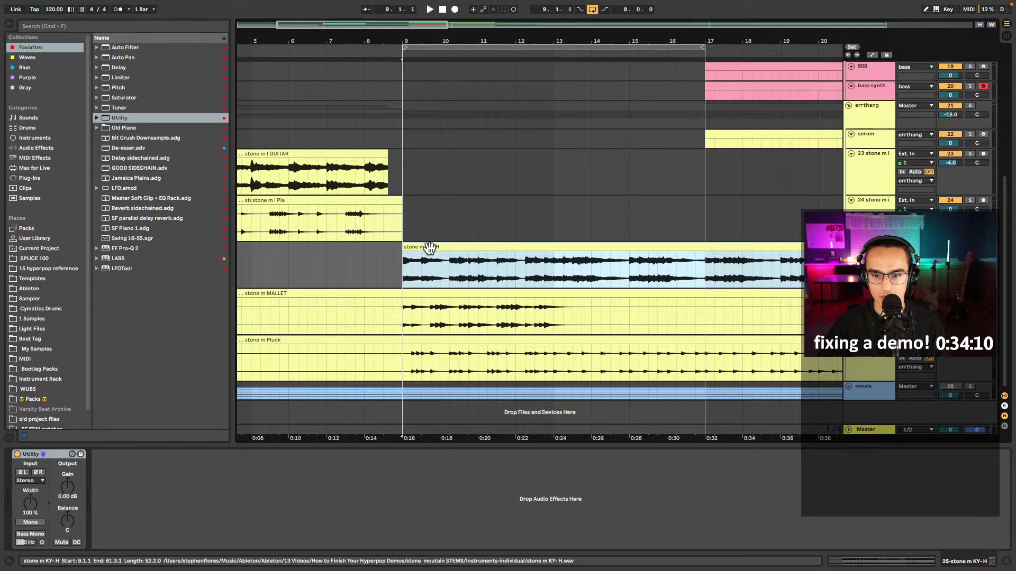
pyautogui.click(704, 268)
pyautogui.press('super+e')
pyautogui.click(659, 248)
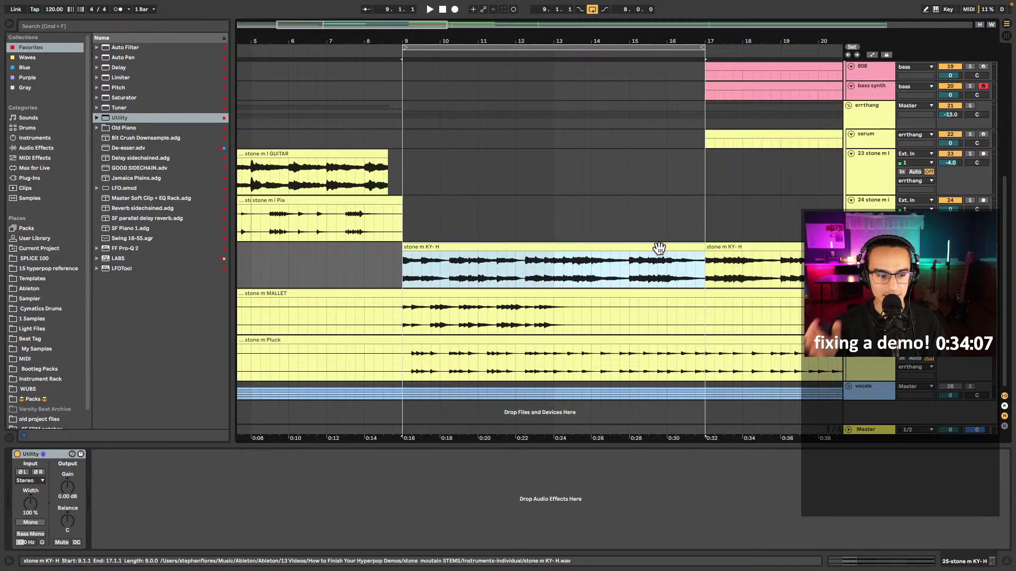
# - Show the Utility gain automation on the KY-H track and draw gain drops over its three short gaps at bars 10, 12 and 14.4
pyautogui.rightClick(64, 484)
pyautogui.click(84, 487)
pyautogui.scroll(3, 444, 274)
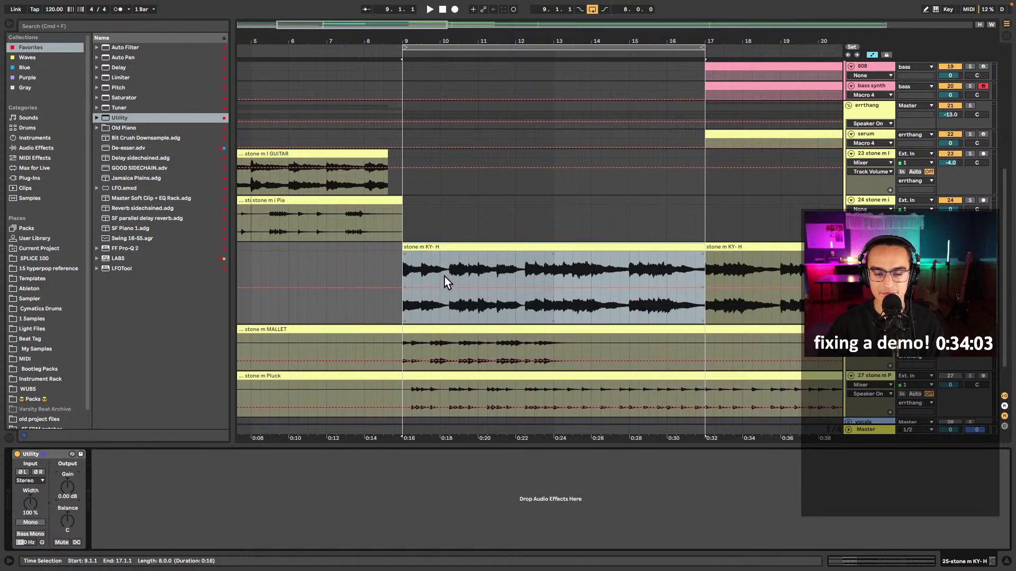
pyautogui.scroll(2, 514, 287)
pyautogui.press('b')
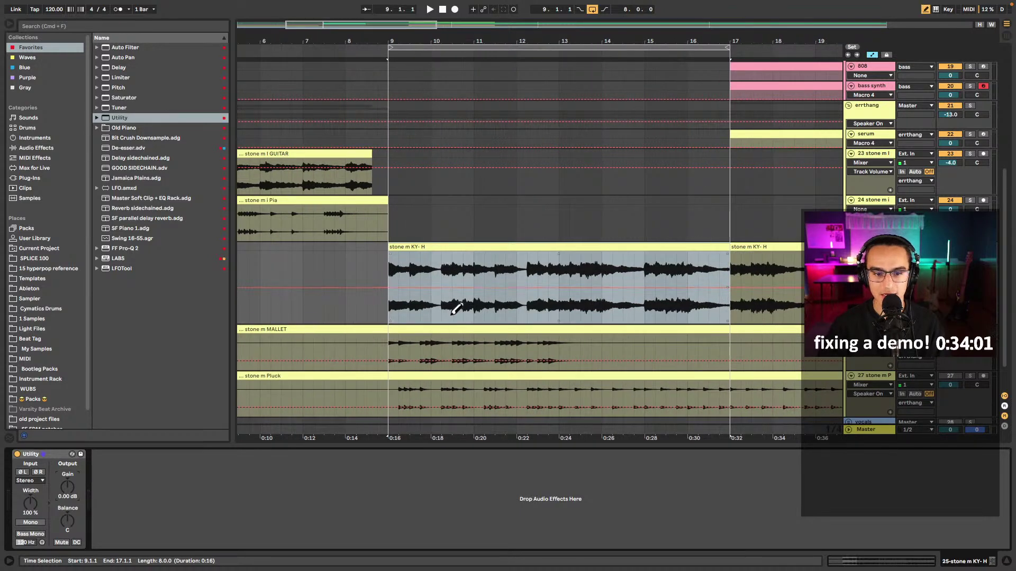
pyautogui.click(439, 313)
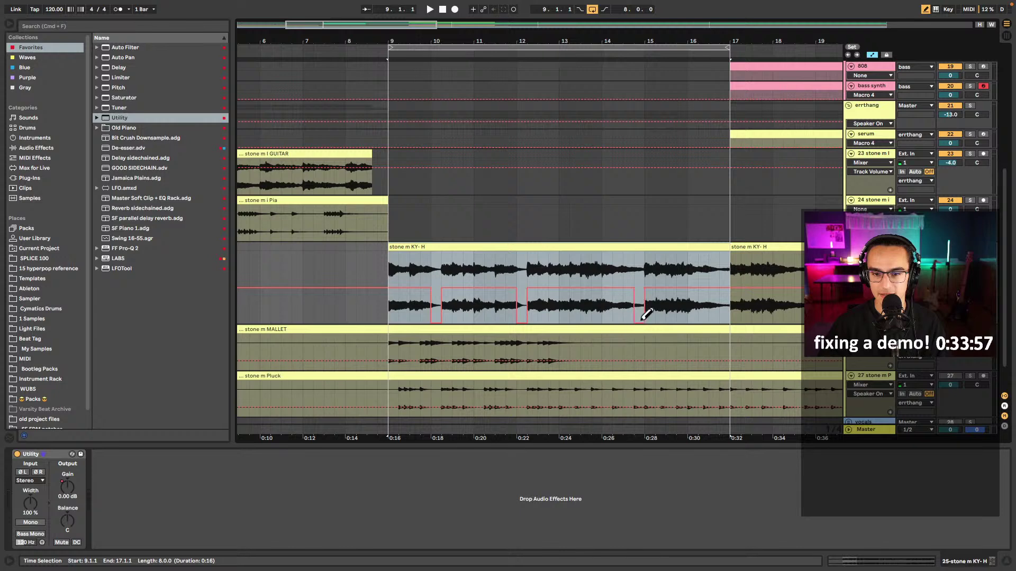
# - Audition the section from bar 9 and examine the bass clips and unfolded drum group against the KY-H stem
pyautogui.click(395, 268)
pyautogui.press('space')
pyautogui.scroll(2, 426, 282)
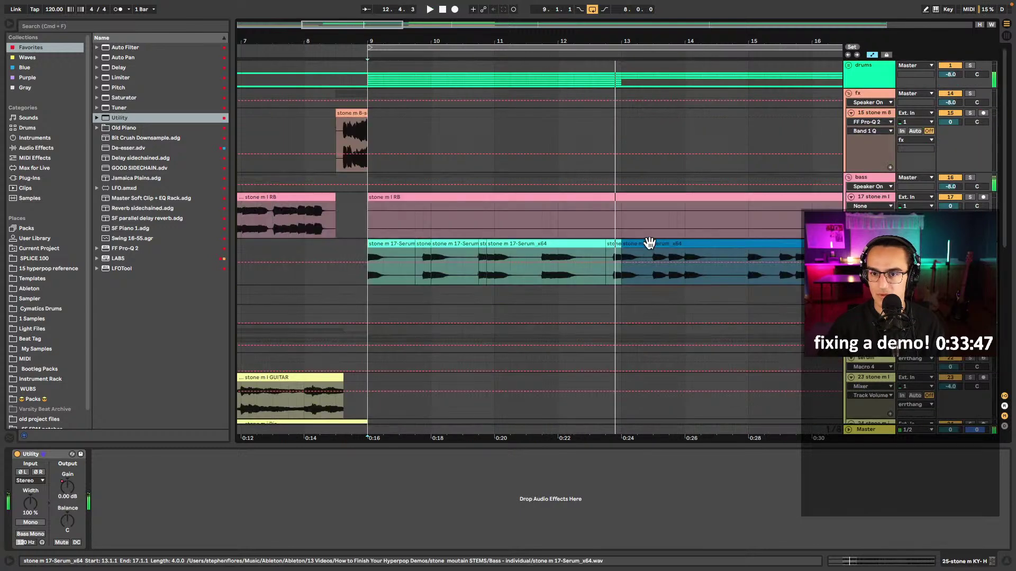
pyautogui.press('space')
pyautogui.scroll(5, 650, 242)
pyautogui.click(688, 244)
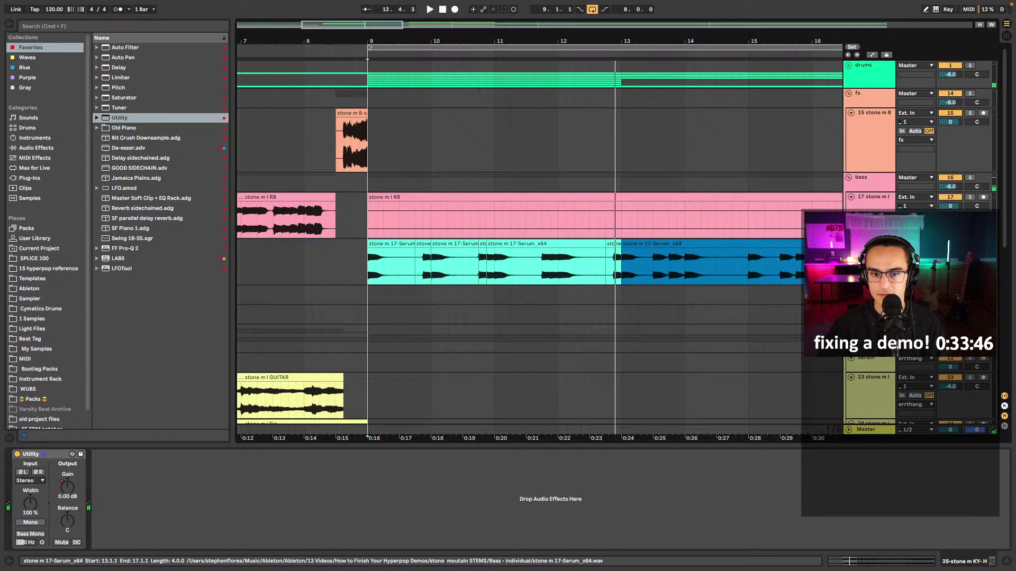
pyautogui.click(848, 66)
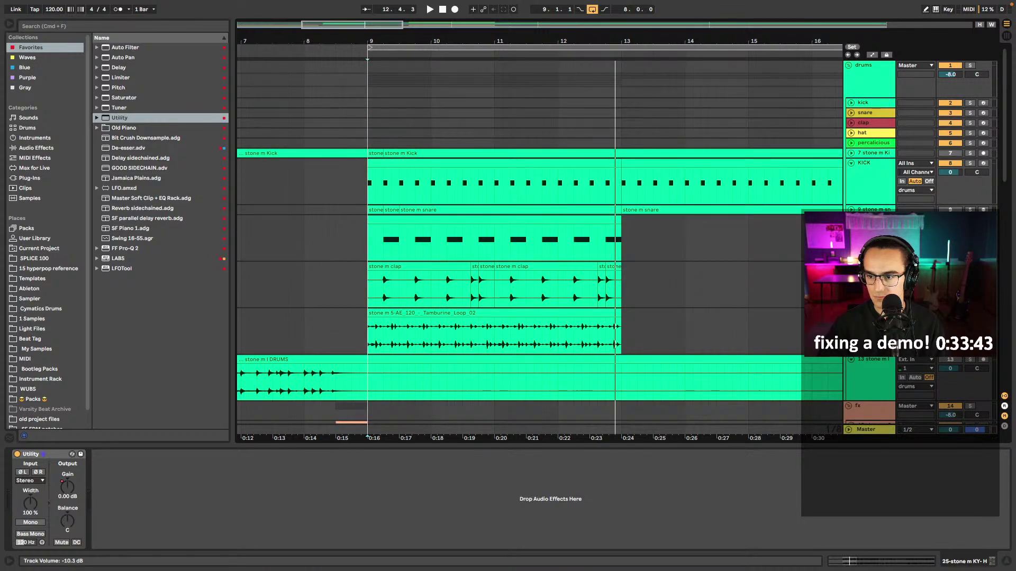
pyautogui.press('space')
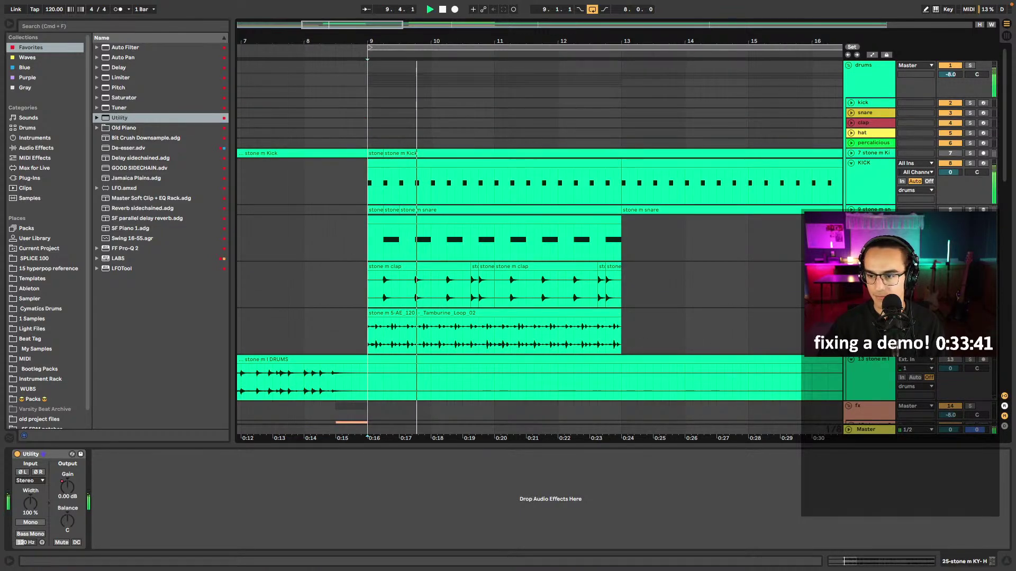
pyautogui.scroll(-5, 411, 286)
pyautogui.scroll(-10, 414, 281)
pyautogui.click(372, 252)
pyautogui.press('space')
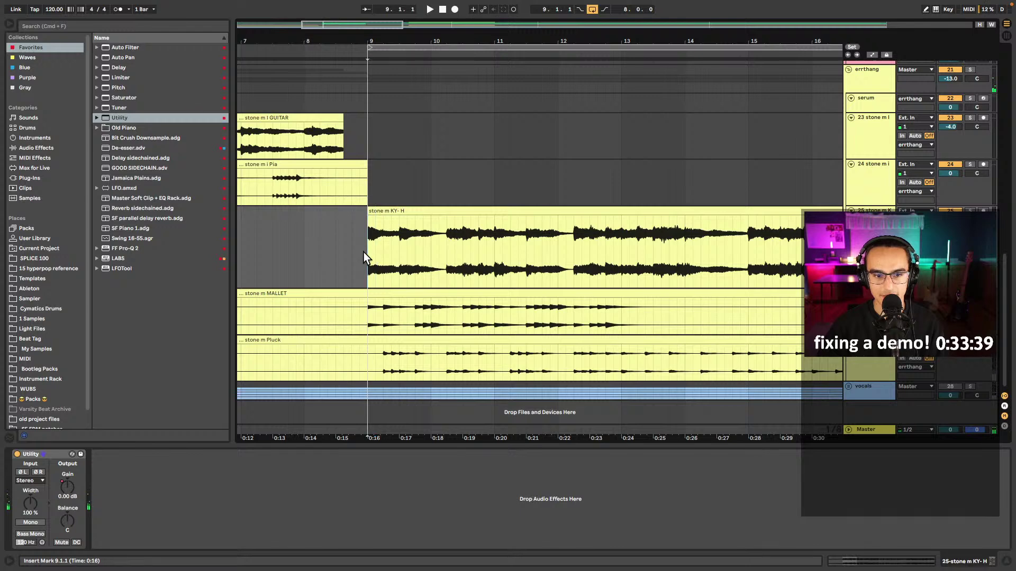
# - Audition the KY-H gain cuts from bar 9 with automation shown, and listen on from bar 13 through the loop
pyautogui.press('a')
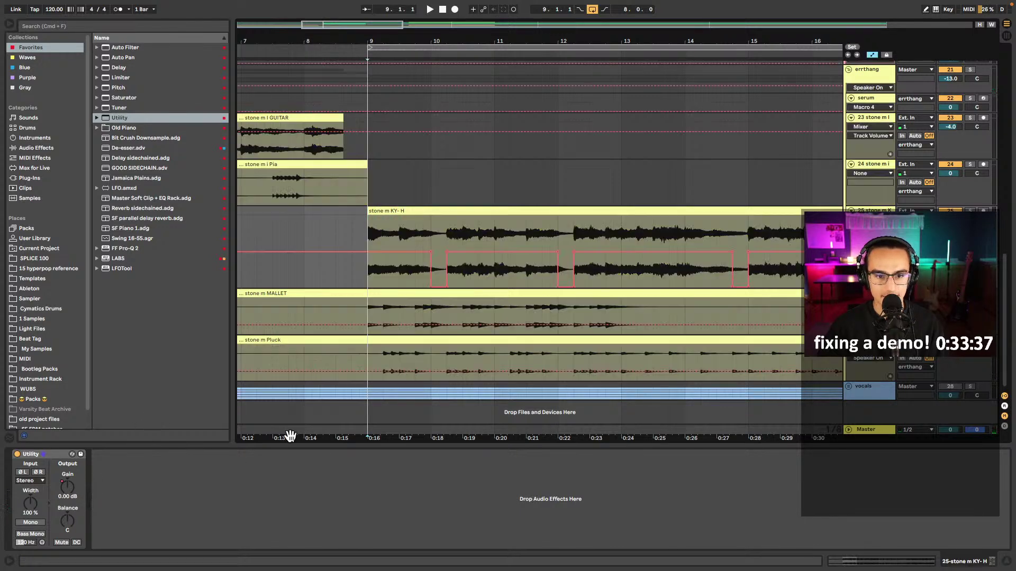
pyautogui.press('space')
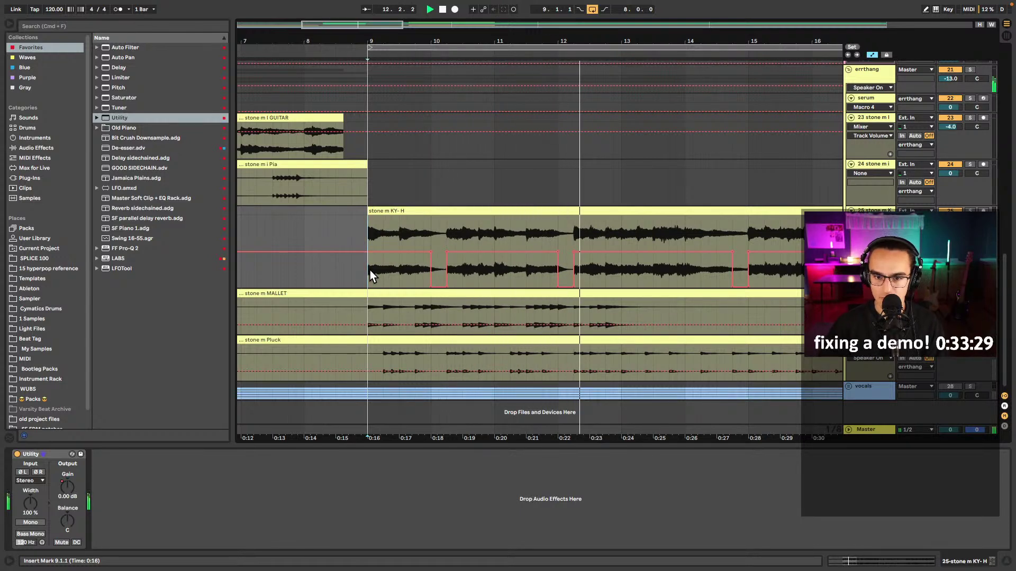
pyautogui.press('space')
pyautogui.press('a')
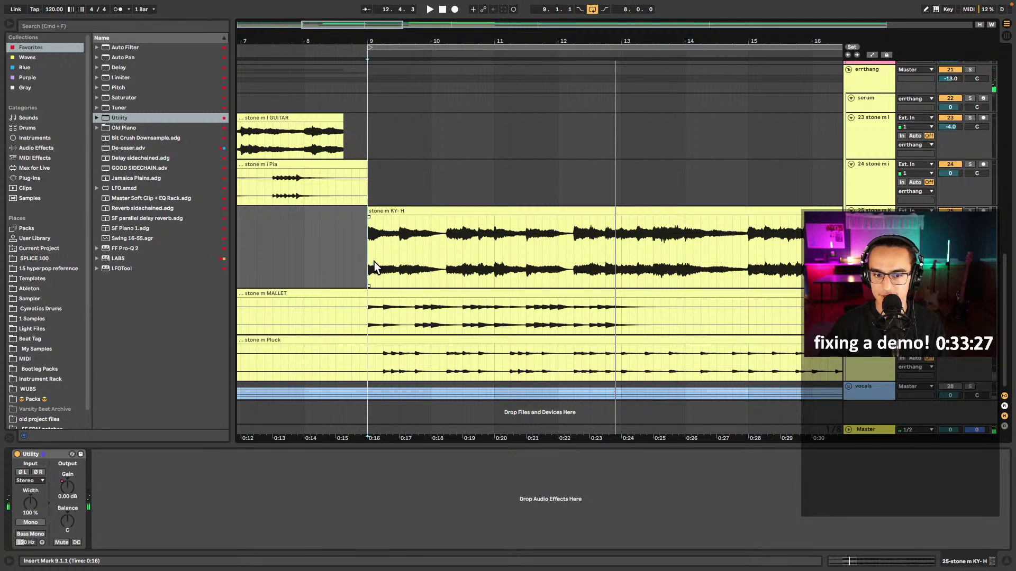
pyautogui.hscroll(2, 398, 263)
pyautogui.scroll(-3, 608, 240)
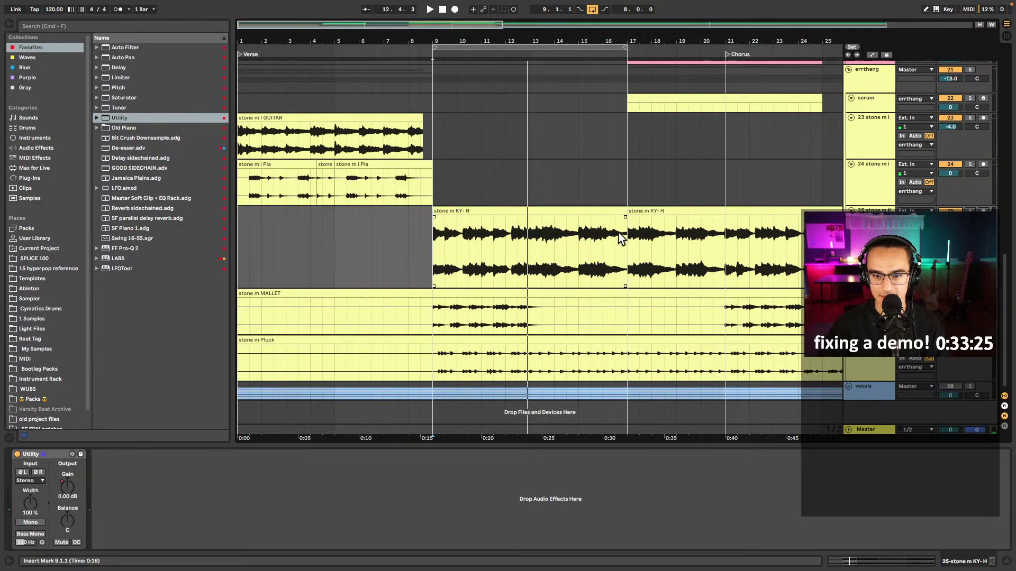
pyautogui.hscroll(2, 586, 237)
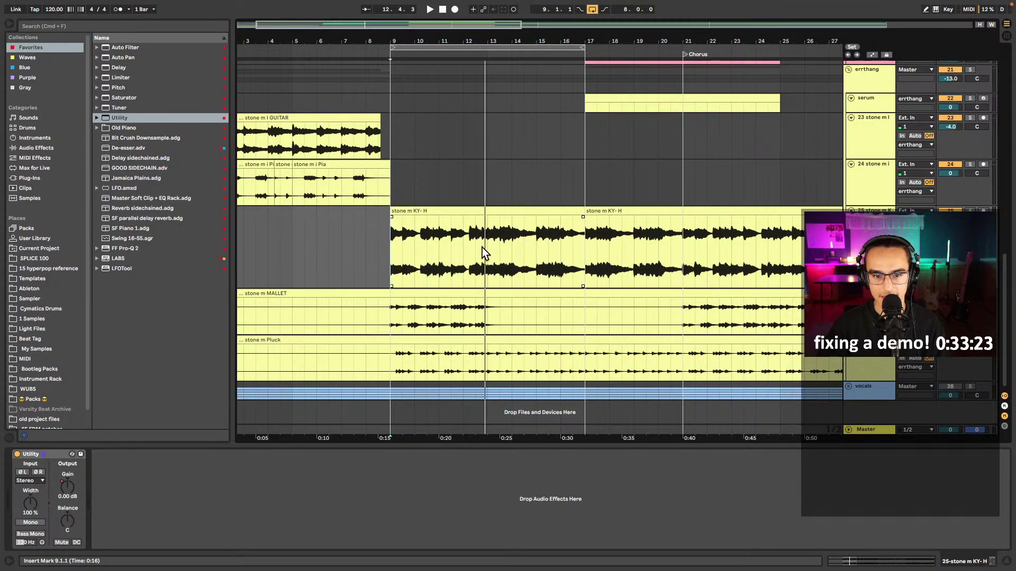
pyautogui.press('space')
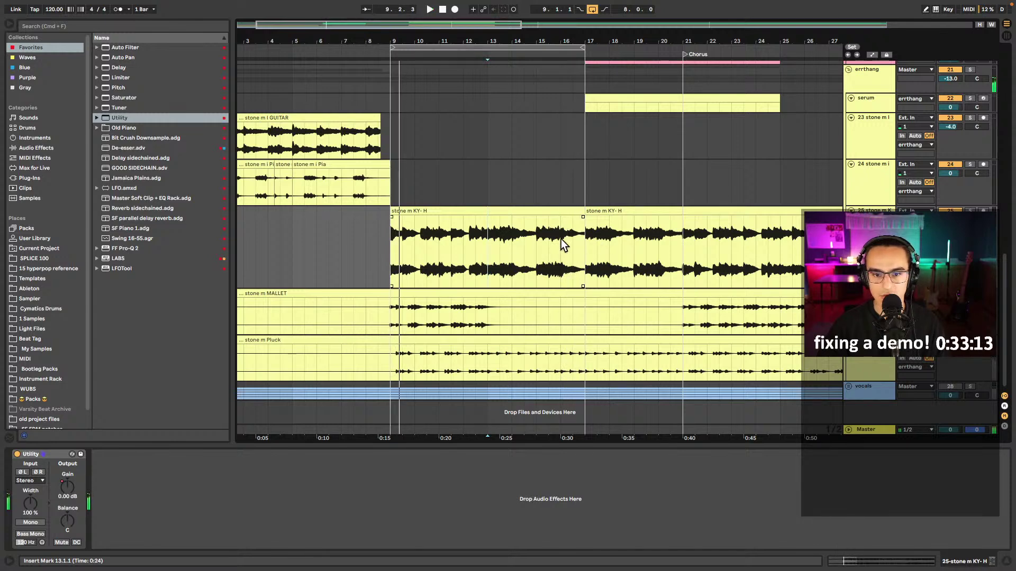
# - Split the MALLET clip at bar 9 and delete its silent part before the split
pyautogui.click(394, 315)
pyautogui.press('super+e')
pyautogui.click(367, 292)
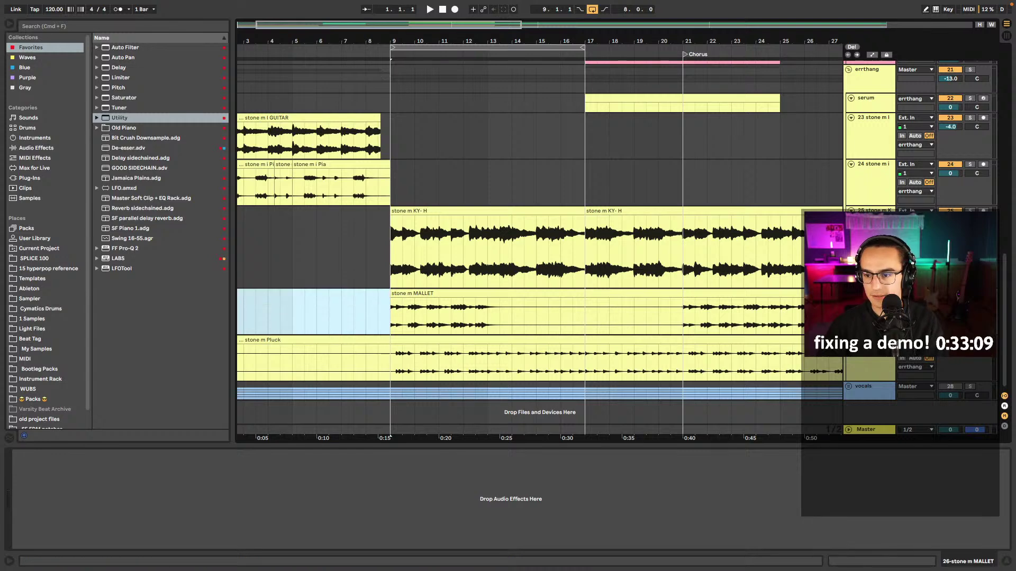
pyautogui.press('Delete')
# - Audition the MALLET clip from bar 9 with the errthang group soloed
pyautogui.click(391, 316)
pyautogui.press('space')
pyautogui.press('space')
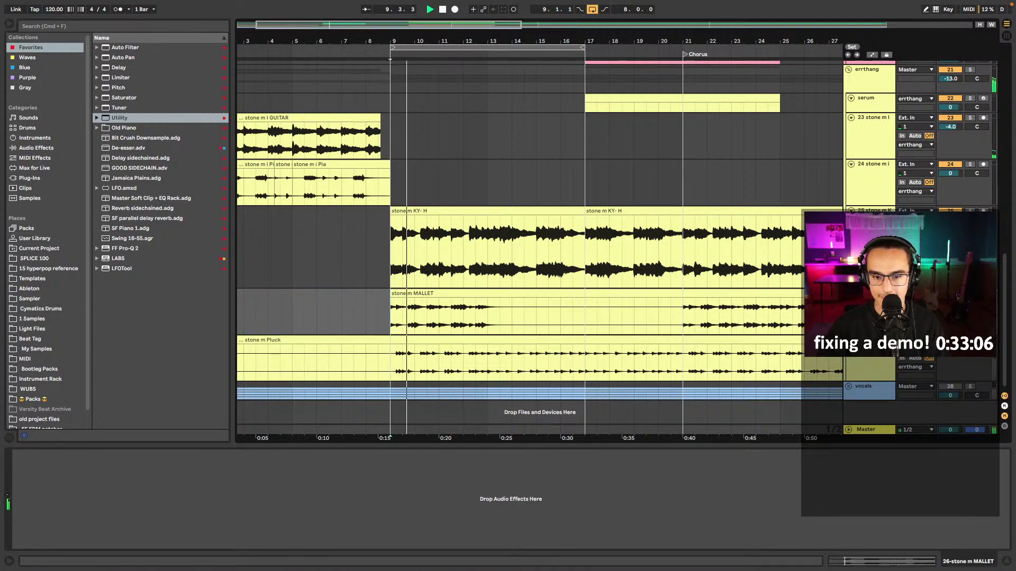
pyautogui.click(492, 292)
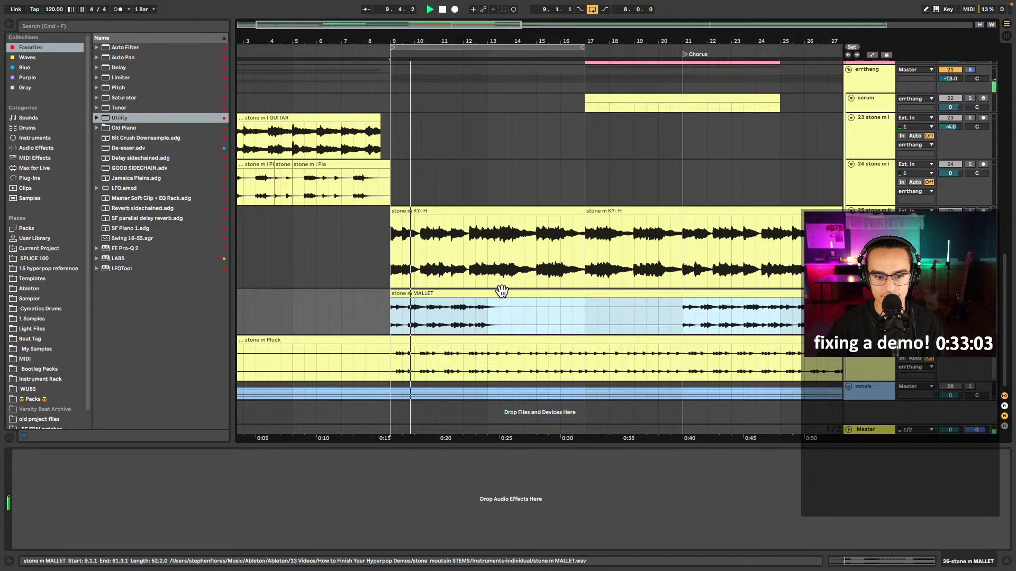
pyautogui.press('space')
# - Split the MALLET clip at bar 17, delete its silent section from bar 14 to 17 and select the remaining phrase
pyautogui.scroll(3, 490, 331)
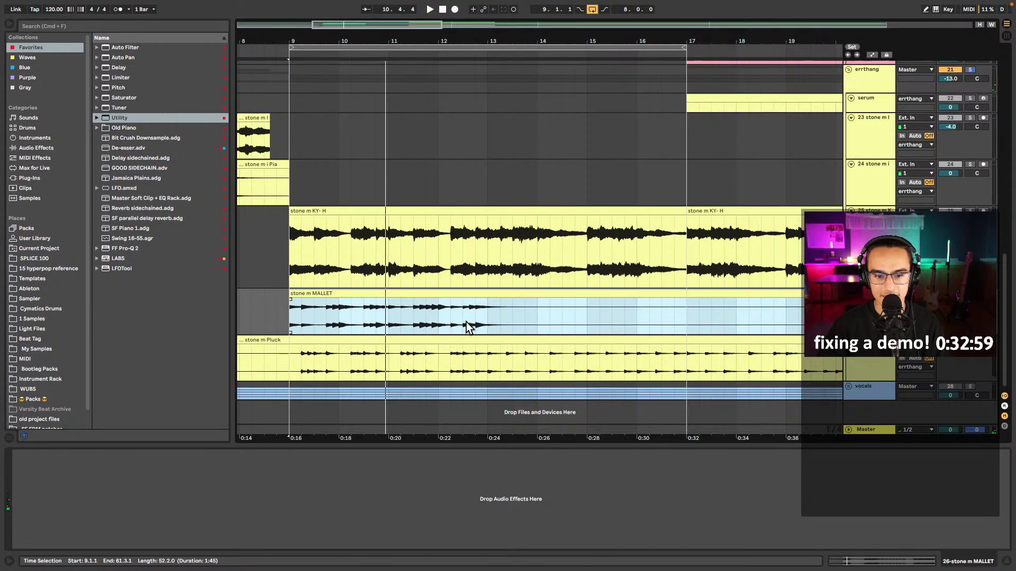
pyautogui.click(487, 308)
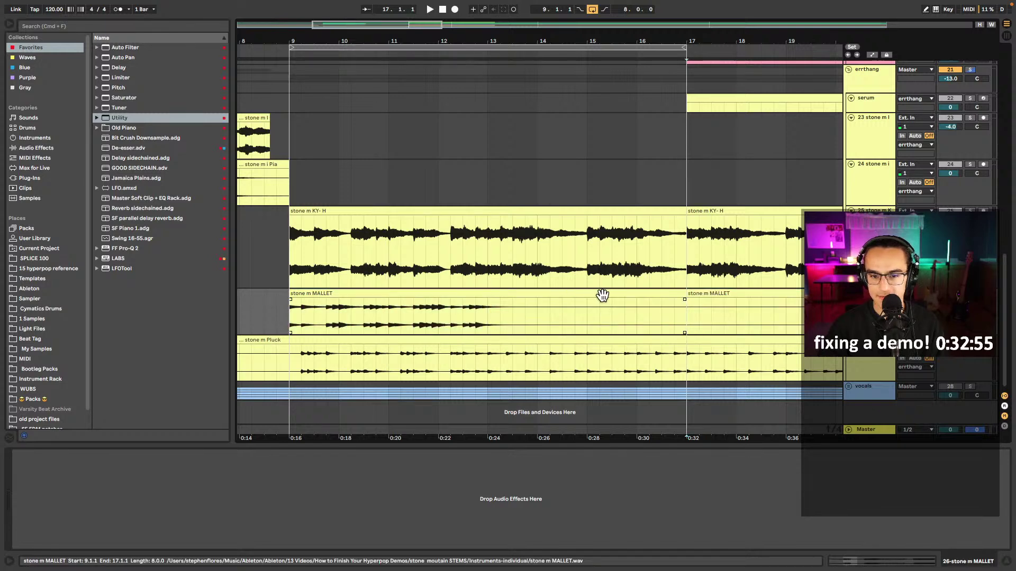
pyautogui.press('super+e')
pyautogui.press('Delete')
pyautogui.click(451, 293)
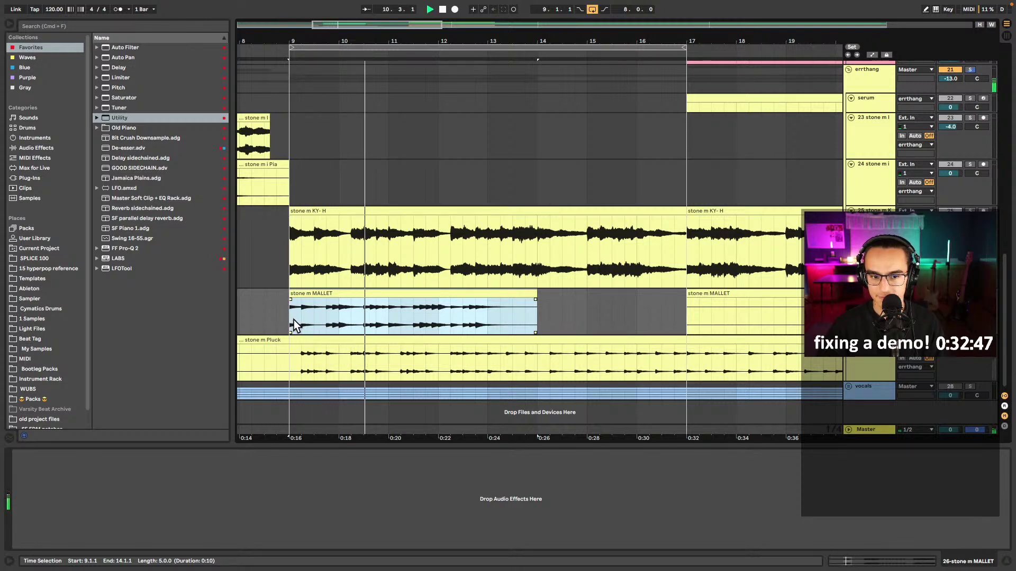
# - Delete the MALLET audio from 10.3 to the end of the phrase
pyautogui.moveTo(363, 320); pyautogui.dragTo(389, 324)
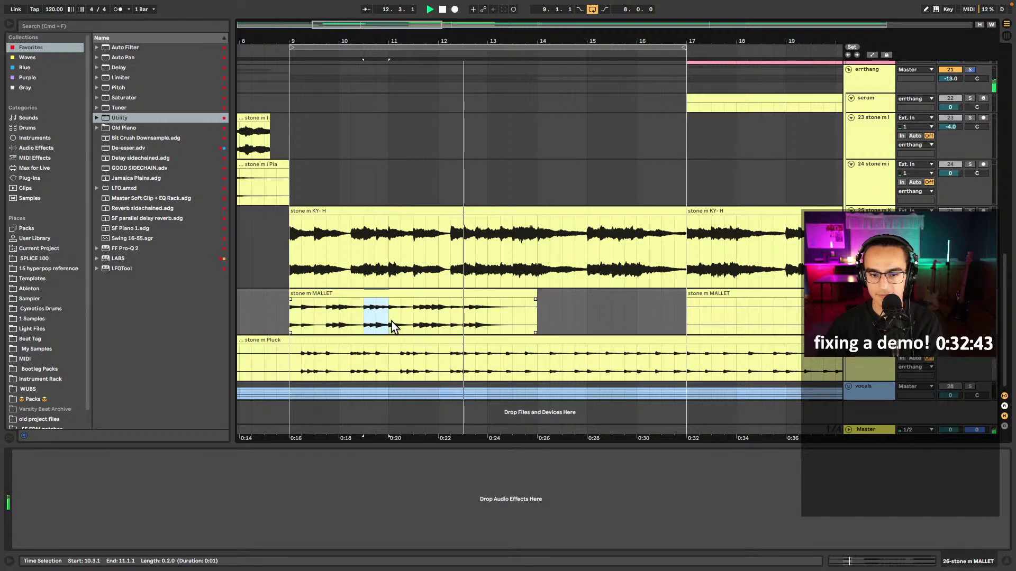
pyautogui.moveTo(391, 325); pyautogui.dragTo(548, 321)
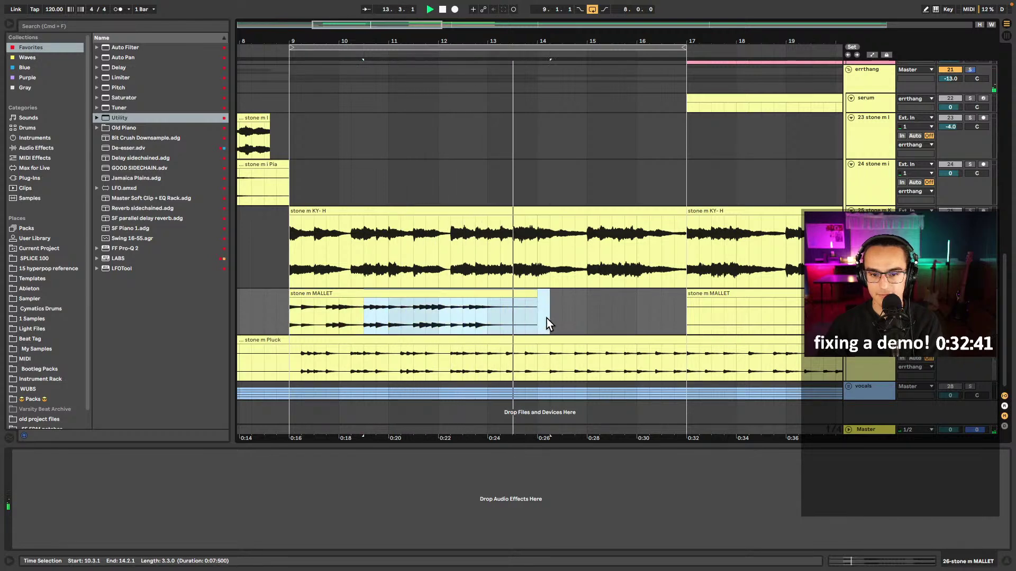
pyautogui.press('Delete')
# - Audition the shortened MALLET clip from bar 9 and copy it to bar 11
pyautogui.click(331, 292)
pyautogui.press('space')
pyautogui.press('space')
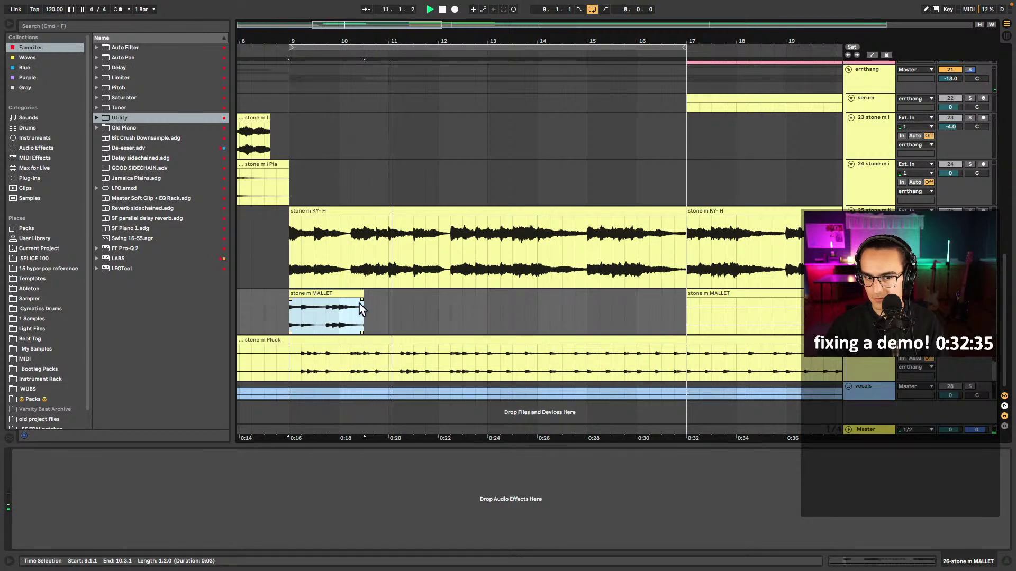
pyautogui.click(313, 294)
pyautogui.moveTo(312, 295); pyautogui.dragTo(413, 303)
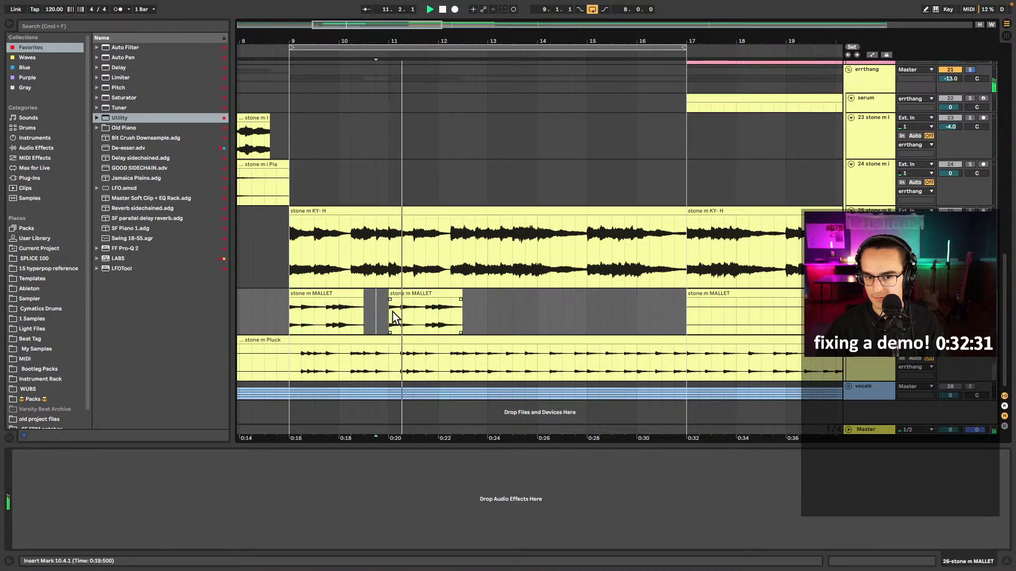
# - Split the copied MALLET clip just after bar 12, extend the resulting slice to about 12.4 and audition the edit
pyautogui.click(432, 312)
pyautogui.press('space')
pyautogui.scroll(3, 436, 317)
pyautogui.press('space')
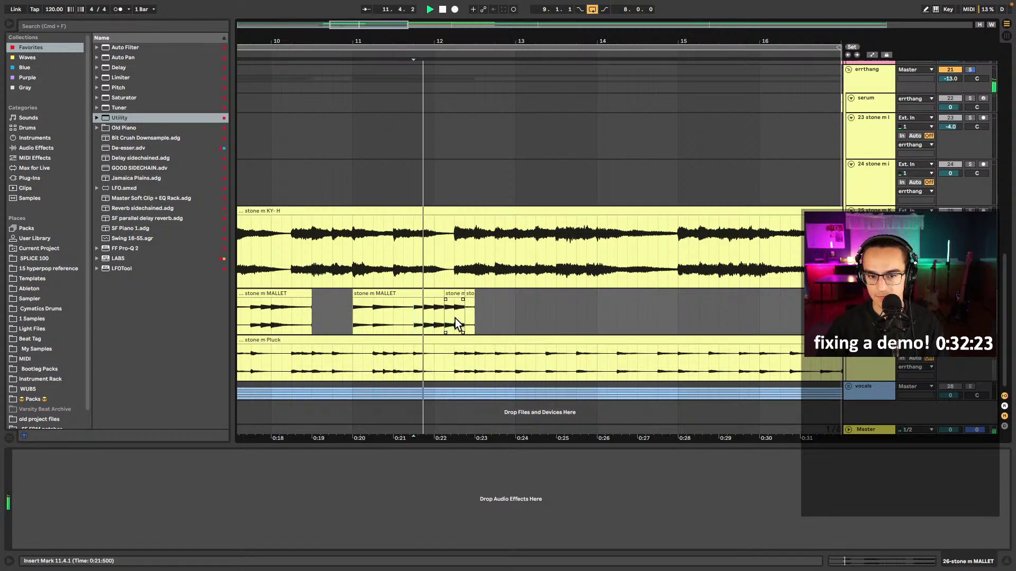
pyautogui.moveTo(464, 304); pyautogui.dragTo(493, 304)
pyautogui.click(385, 319)
pyautogui.press('space')
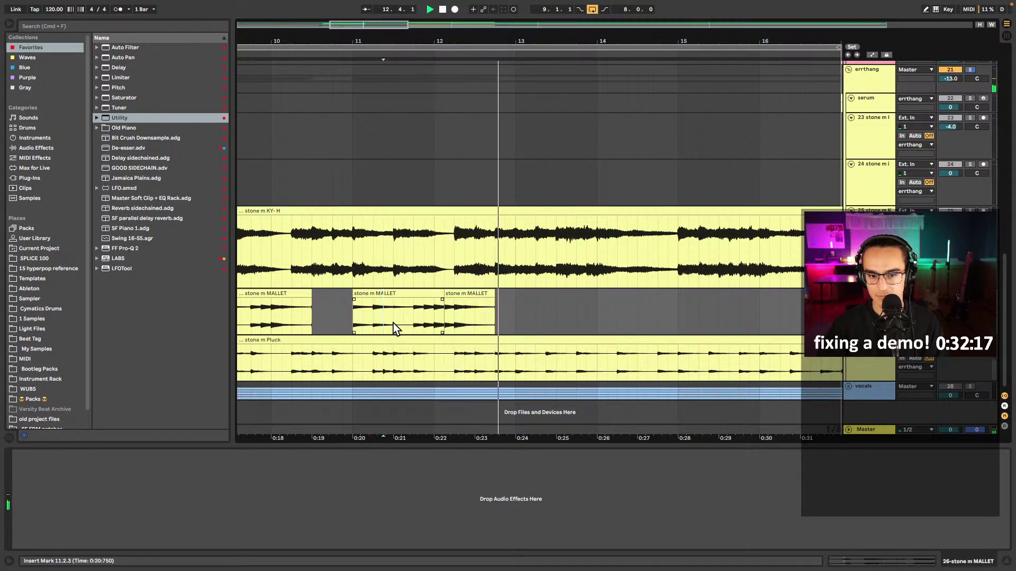
pyautogui.click(472, 310)
# - Try duplicating the MALLET pattern of bars 9 to 13 into bars 13 to 17, and undo the duplication
pyautogui.press('-')
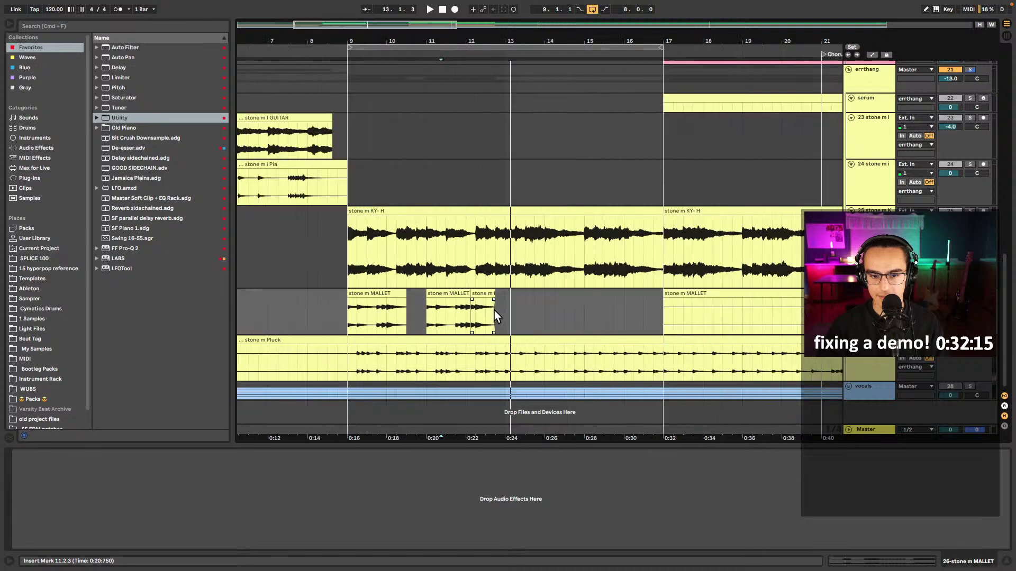
pyautogui.moveTo(503, 310); pyautogui.dragTo(350, 307)
pyautogui.press('super+d')
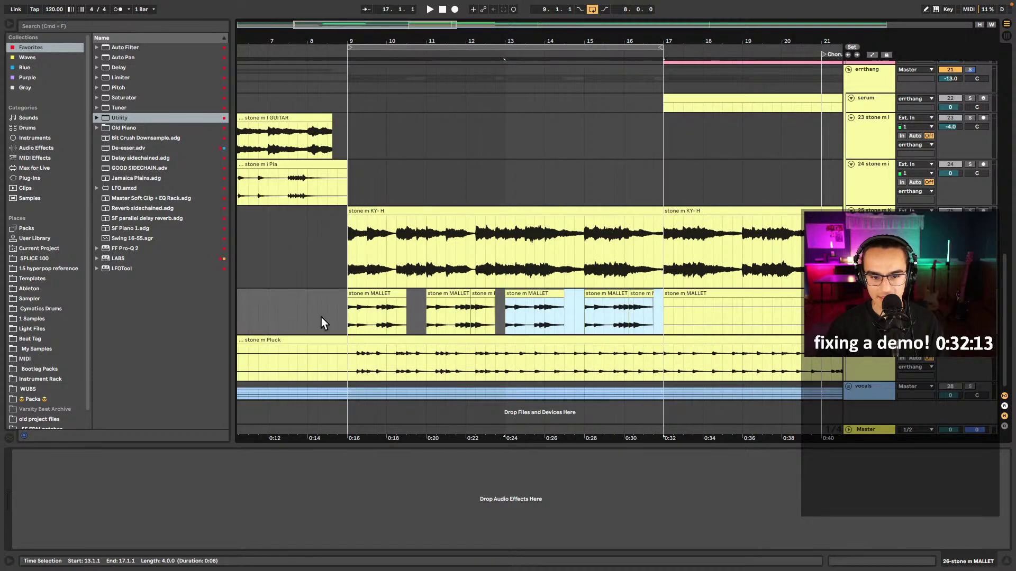
pyautogui.press('super+z')
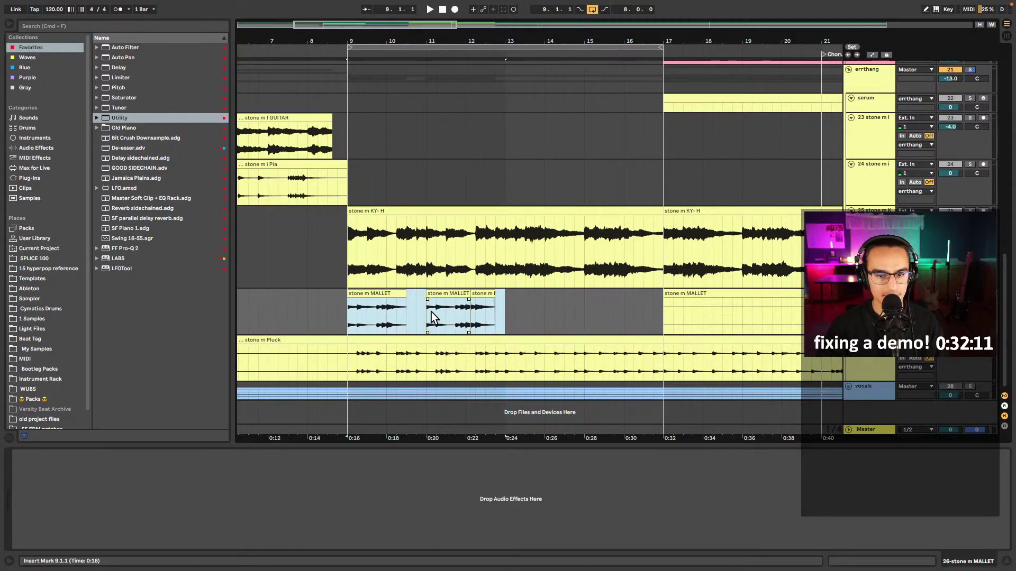
# - Add Grain Delay to the MALLET track with time 19.9 ms, frequency 3.64 Hz, pitch 12, feedback 52% and dry/wet 48%
pyautogui.click(31, 68)
pyautogui.doubleClick(129, 47)
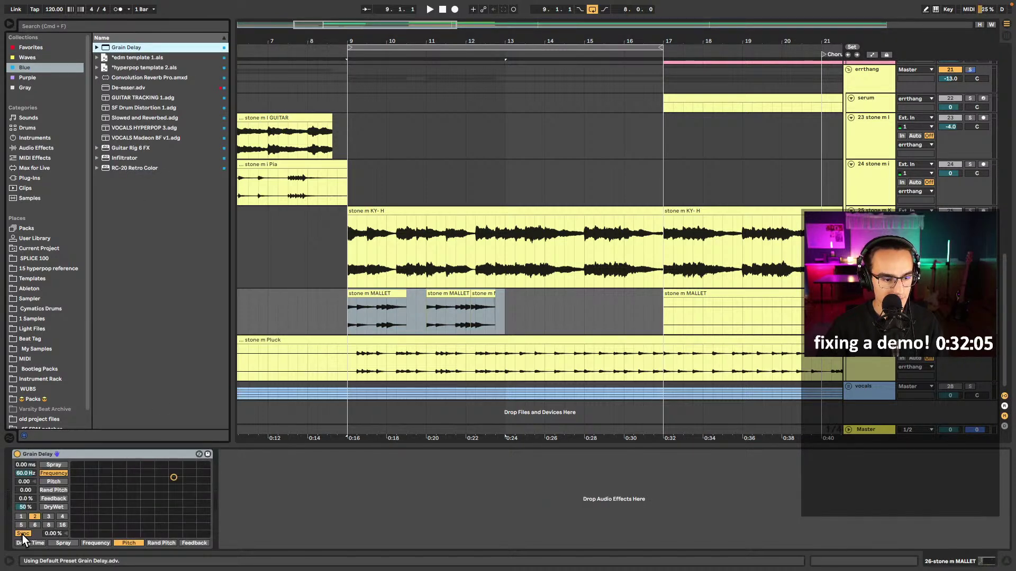
pyautogui.click(22, 534)
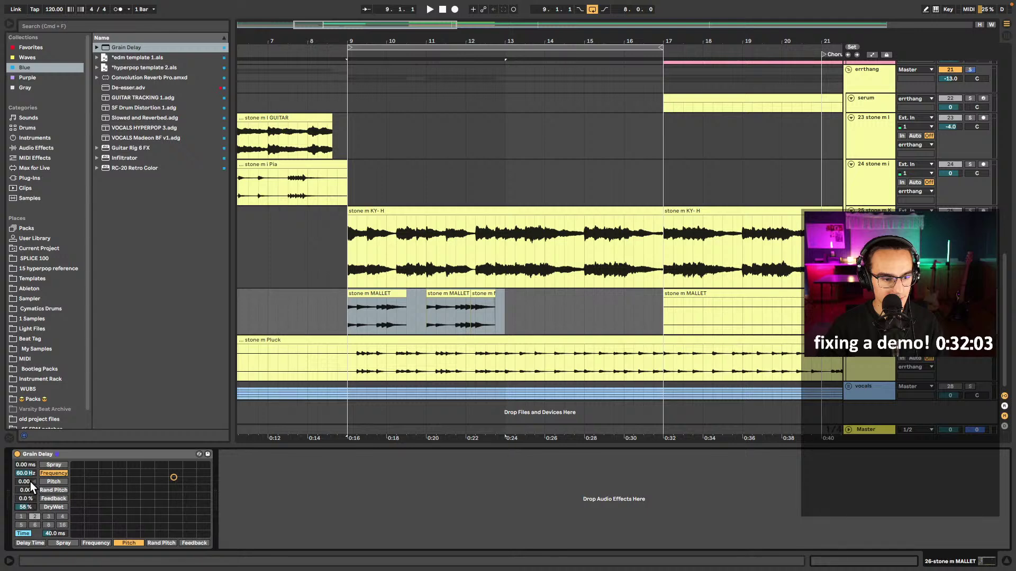
pyautogui.moveTo(30, 475); pyautogui.dragTo(29, 510)
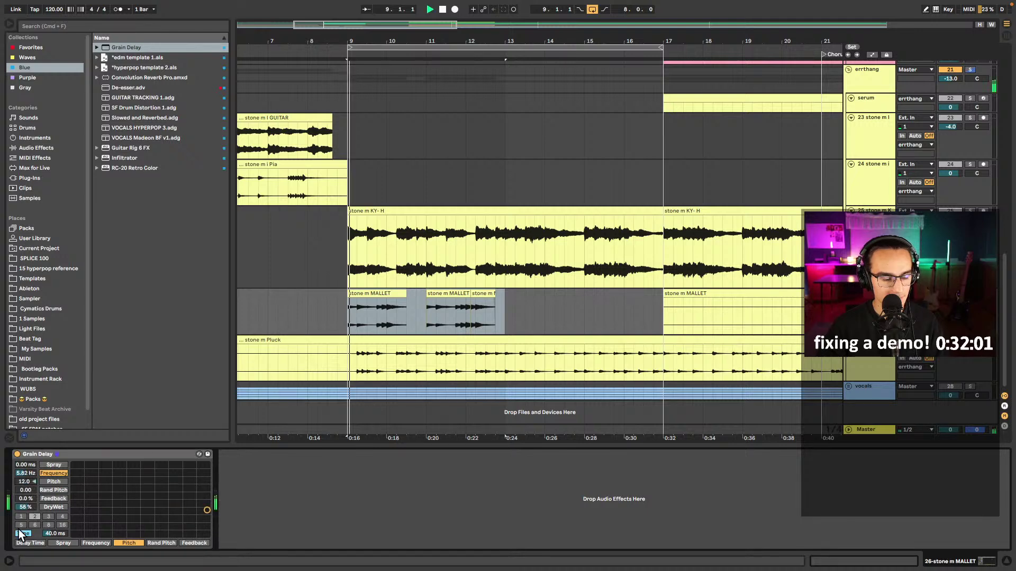
pyautogui.moveTo(23, 473); pyautogui.dragTo(55, 548)
pyautogui.moveTo(25, 507)
pyautogui.mouseDown()
pyautogui.moveTo(26, 476)
pyautogui.moveTo(30, 528)
pyautogui.moveTo(25, 493)
pyautogui.mouseUp()
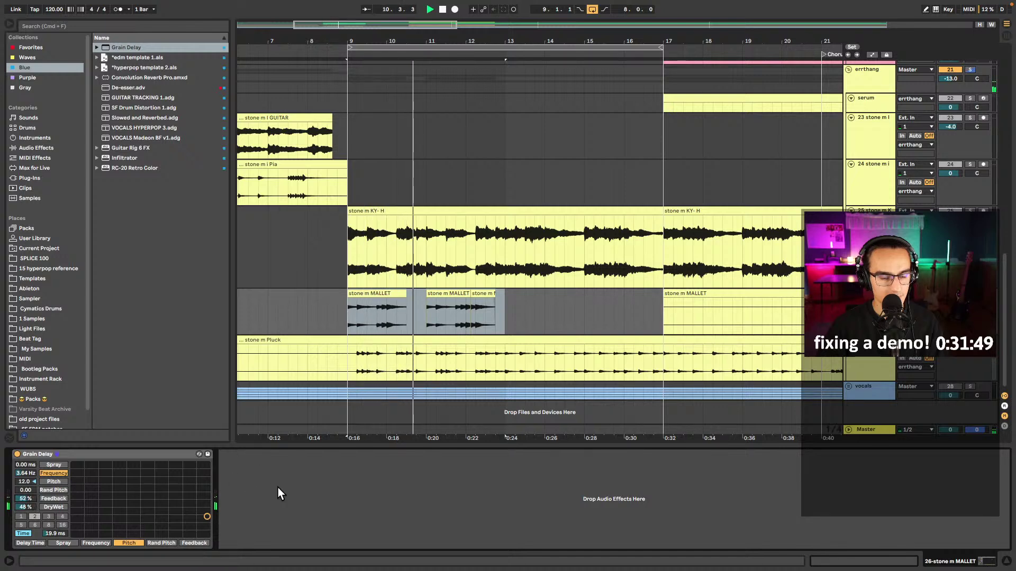
# - Add Delay to the MALLET track with both sides synced to 2 sixteenths, feedback 31%, filter 4.49 kHz, width 4.75 and dry/wet 37%
pyautogui.click(33, 47)
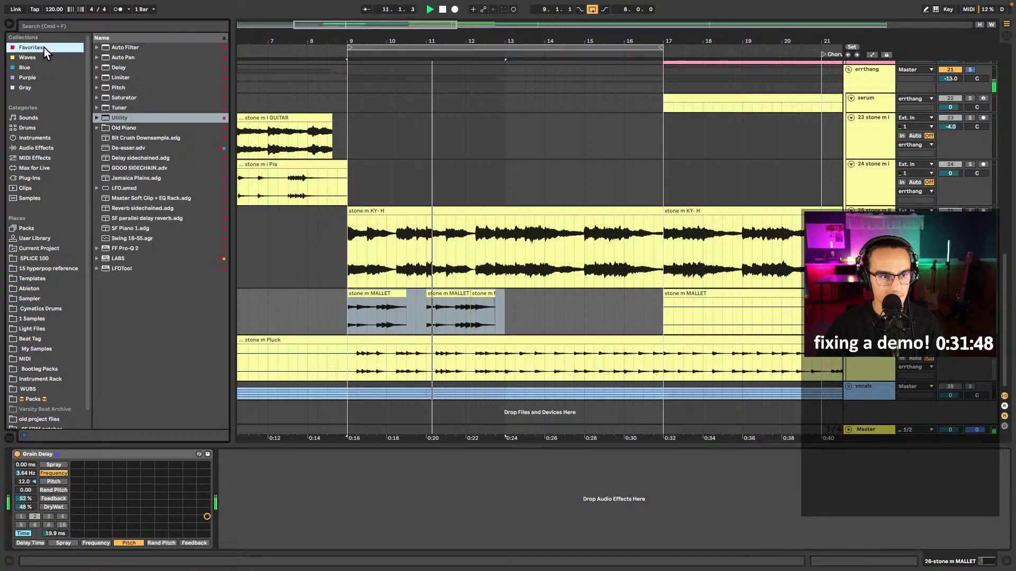
pyautogui.doubleClick(119, 68)
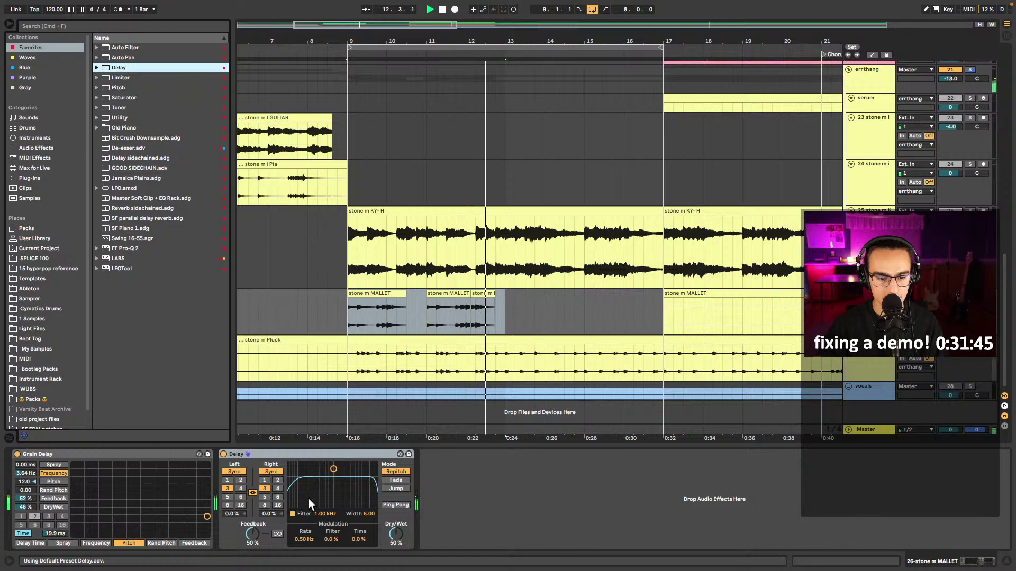
pyautogui.click(278, 480)
pyautogui.moveTo(261, 538); pyautogui.dragTo(262, 553)
pyautogui.moveTo(313, 472); pyautogui.dragTo(396, 549)
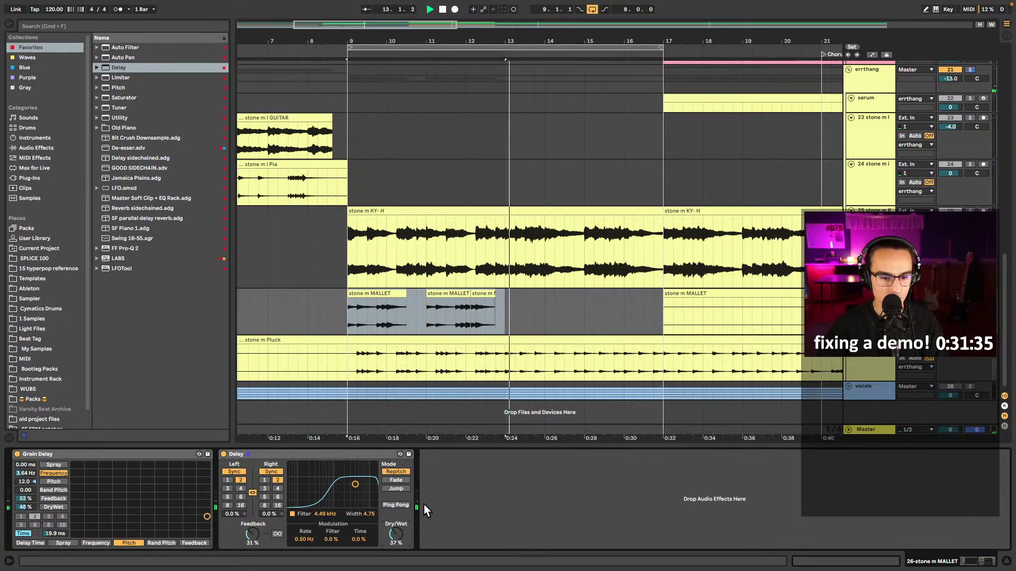
pyautogui.click(436, 491)
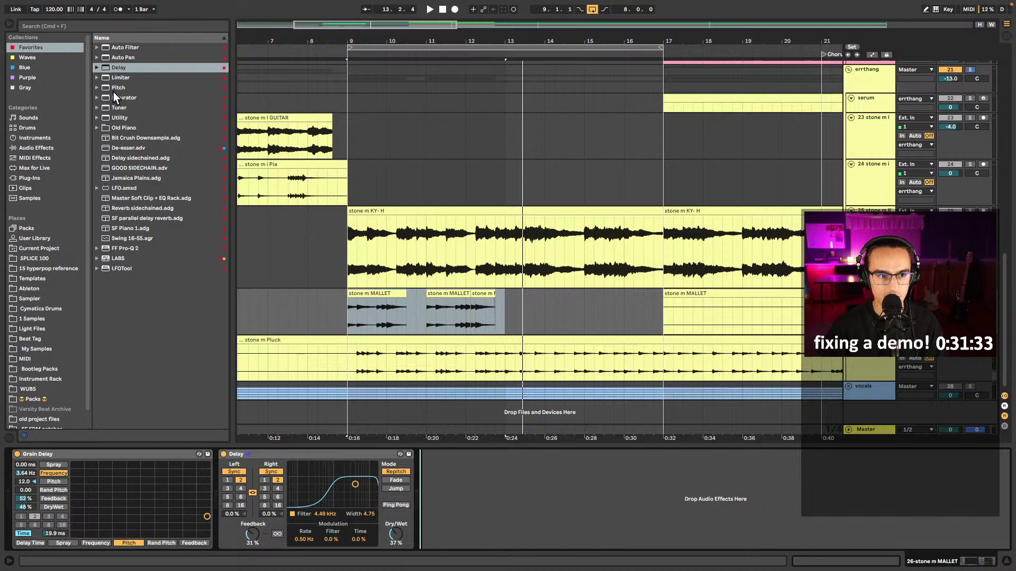
# - Add Utility after the Delay on the MALLET track, show its gain automation and audition the part from bar 9
pyautogui.moveTo(109, 117); pyautogui.dragTo(314, 299)
pyautogui.moveTo(442, 468); pyautogui.dragTo(463, 484)
pyautogui.rightClick(478, 486)
pyautogui.click(529, 489)
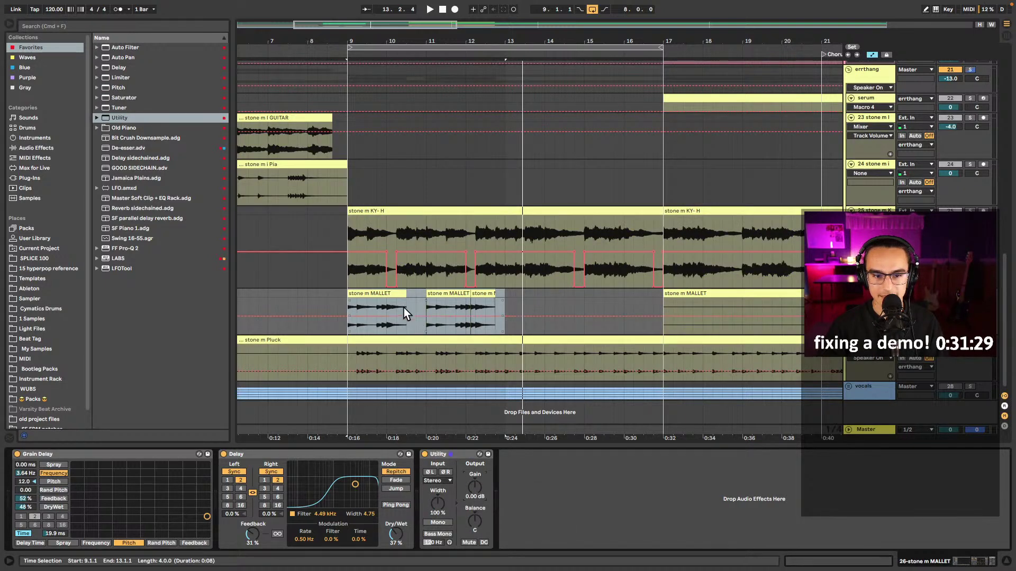
pyautogui.scroll(3, 412, 309)
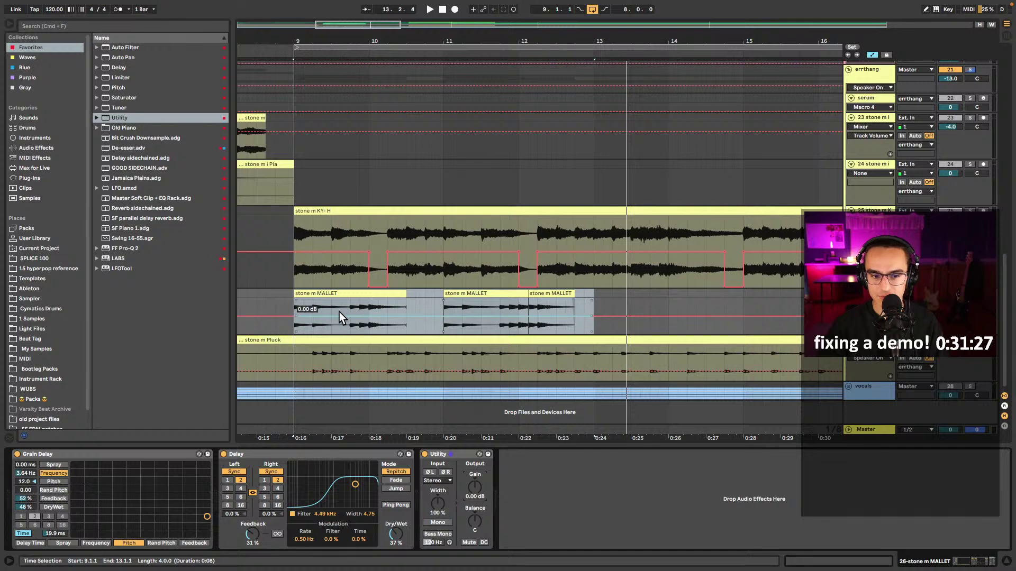
pyautogui.press('a')
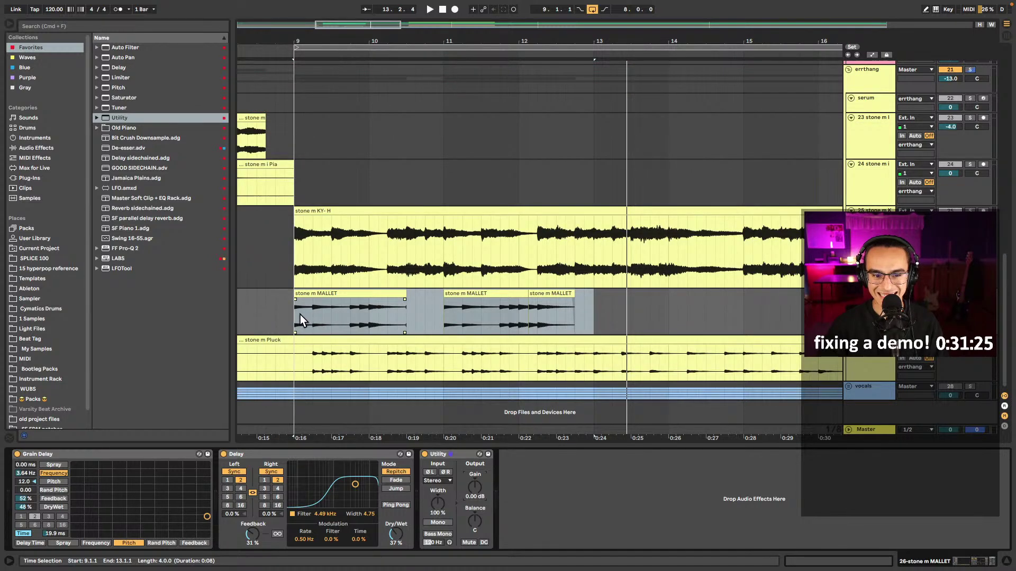
pyautogui.click(290, 317)
pyautogui.press('space')
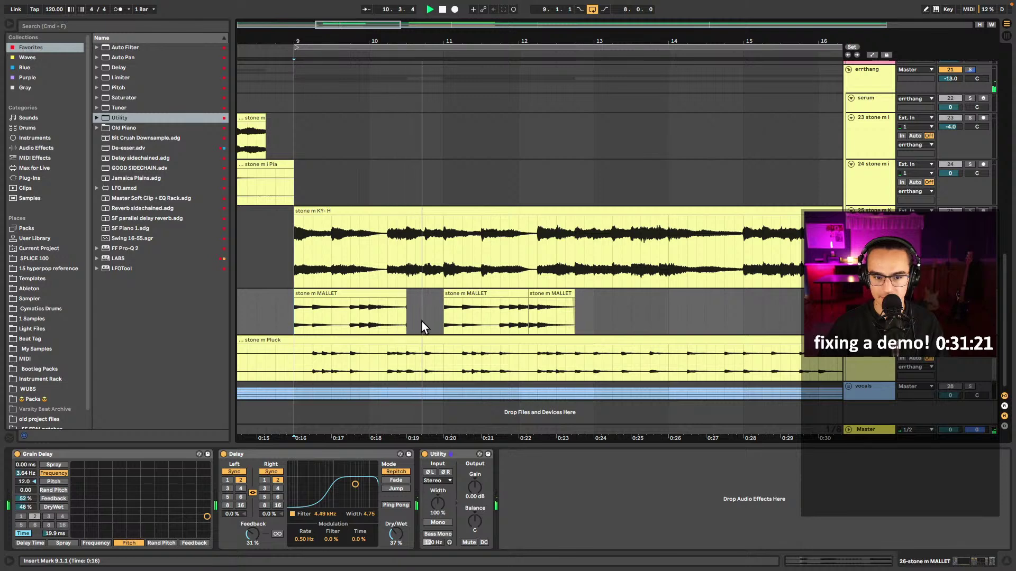
# - Draw Utility gain drops on the MALLET track in the gaps just before bars 11 and 13, and audition them
pyautogui.rightClick(485, 491)
pyautogui.click(487, 494)
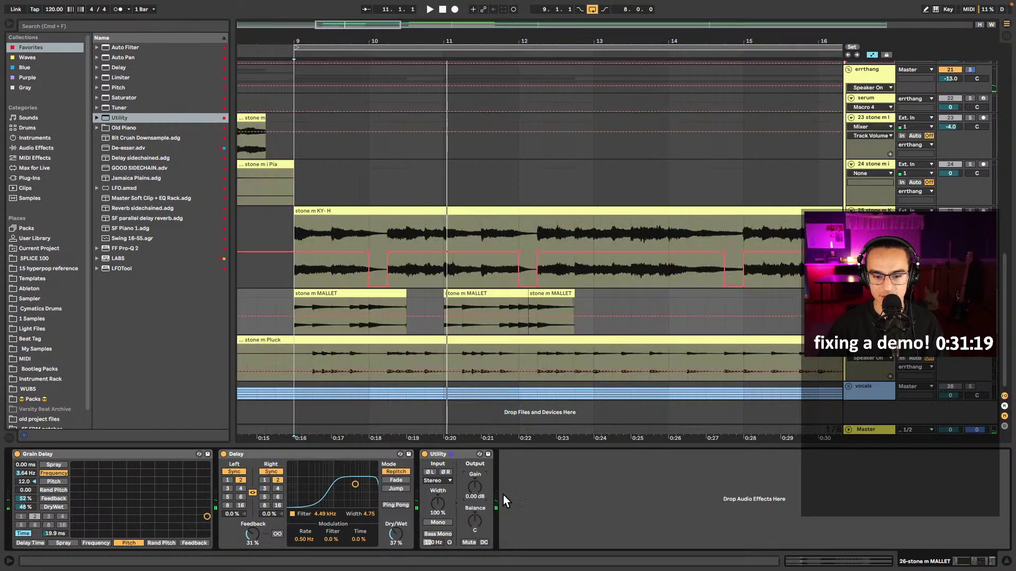
pyautogui.moveTo(449, 323); pyautogui.dragTo(438, 333)
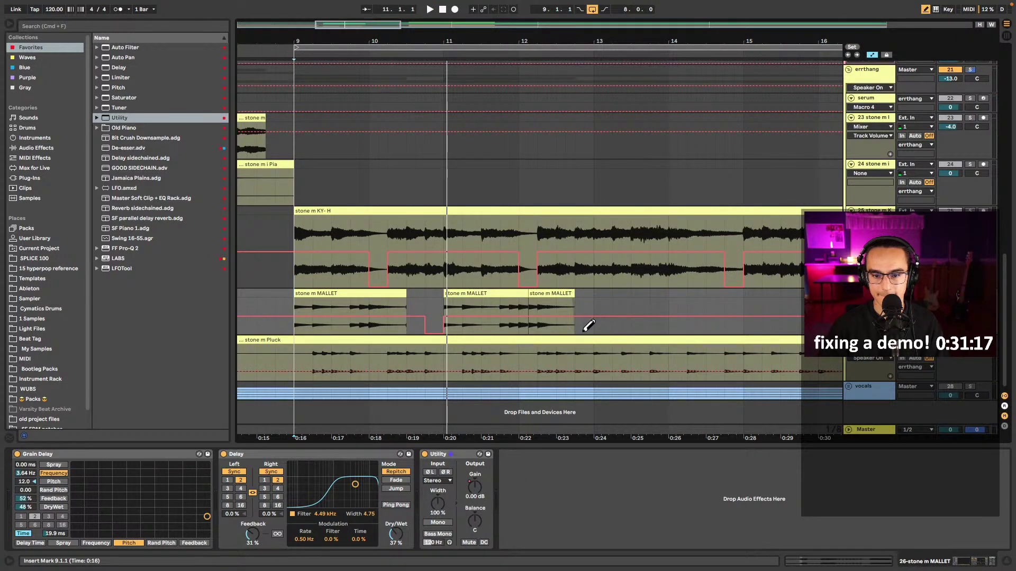
pyautogui.press('a')
pyautogui.press('space')
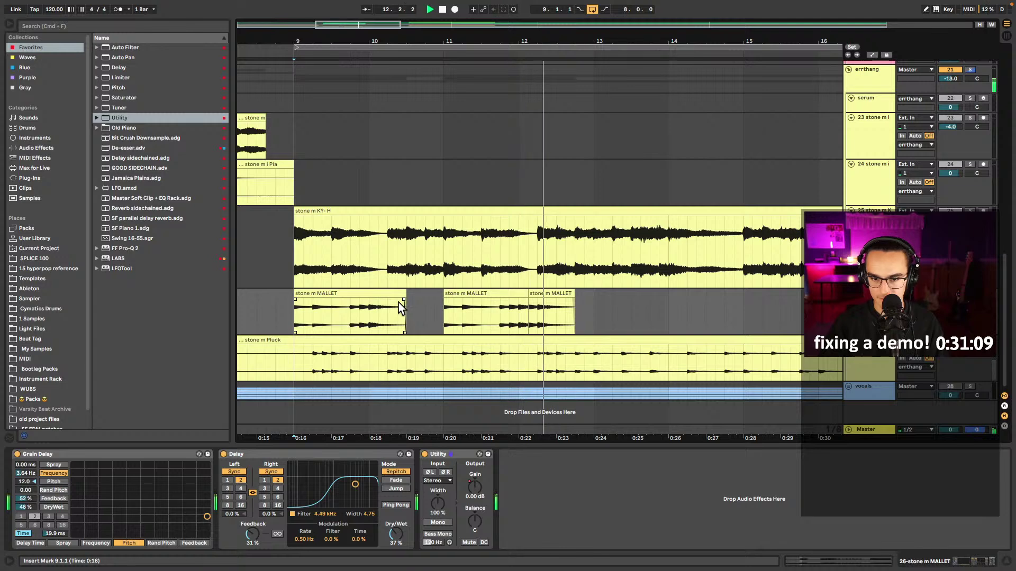
pyautogui.click(594, 310)
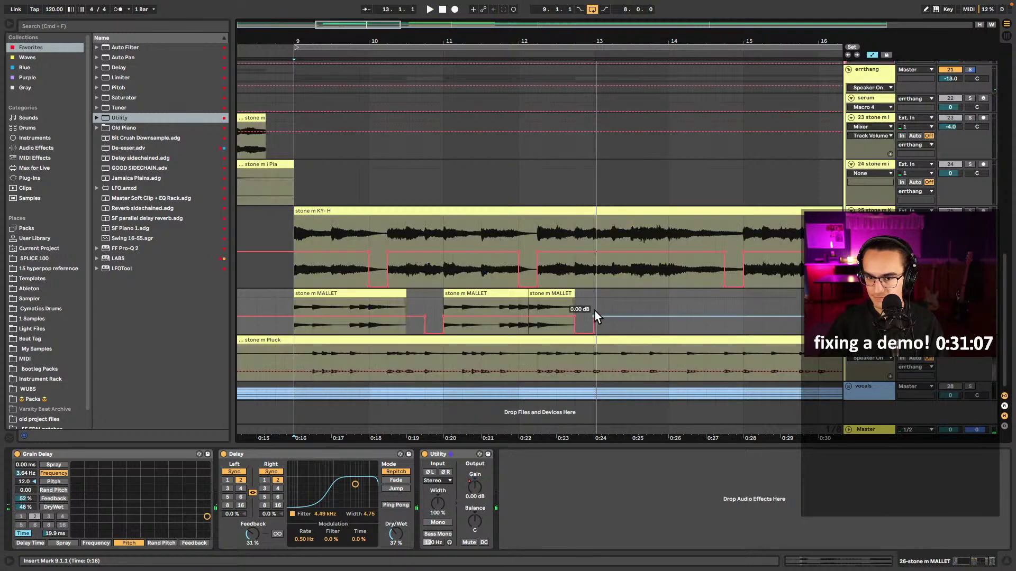
# - Try duplicating the MALLET pattern of bars 11 to 13 into bars 13 to 15, and delete the copy
pyautogui.click(595, 256)
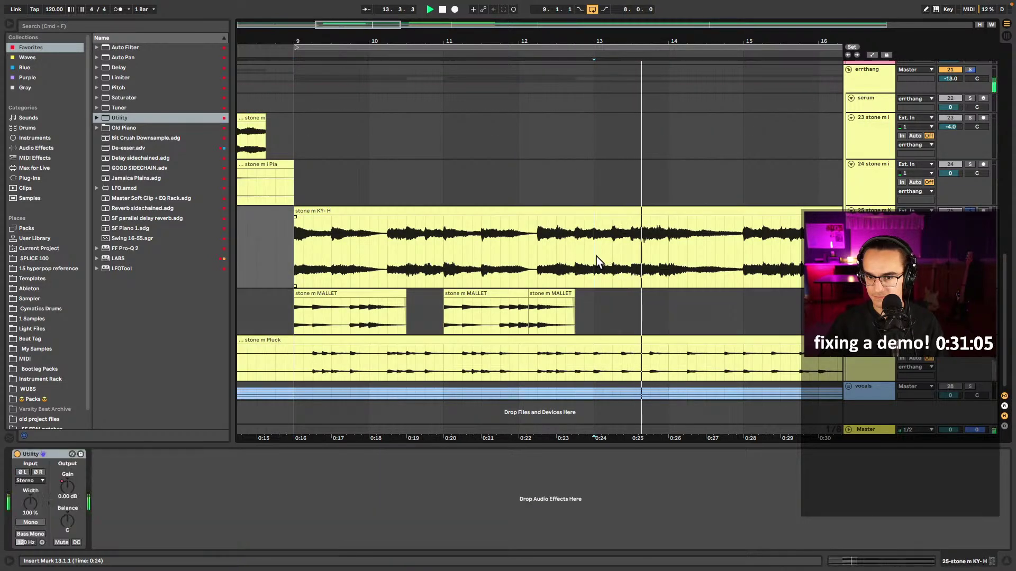
pyautogui.moveTo(592, 311); pyautogui.dragTo(437, 308)
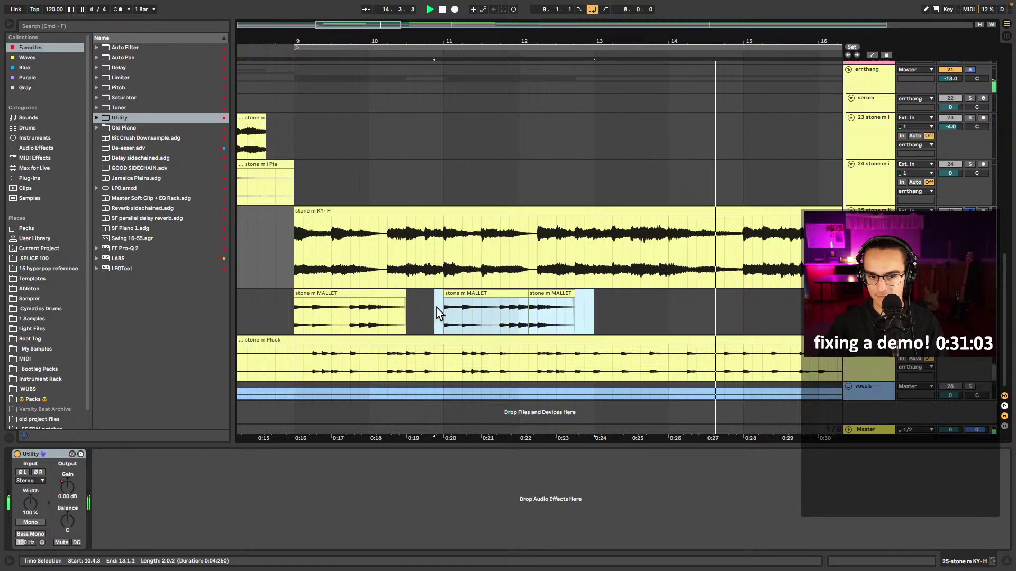
pyautogui.hotkey('ctrl', 'd')
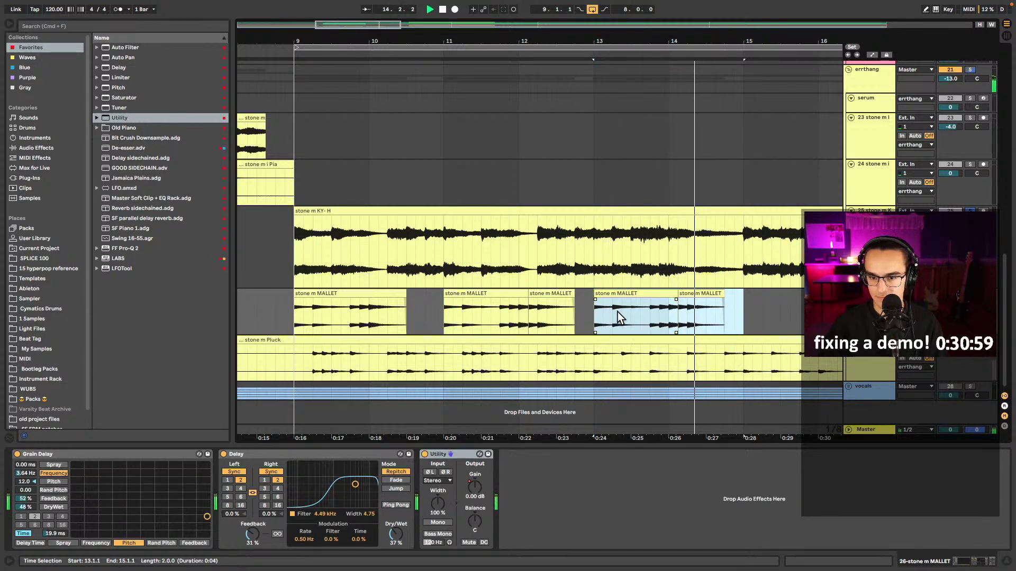
pyautogui.press('Delete')
pyautogui.click(592, 317)
# - Split the Pluck clip at 9.2, delete the part before it and extend the remaining clip's start back to bar 9
pyautogui.press('-')
pyautogui.click(371, 364)
pyautogui.click(365, 316)
pyautogui.click(364, 365)
pyautogui.press('space')
pyautogui.press('Right')
pyautogui.press('super+e')
pyautogui.click(363, 356)
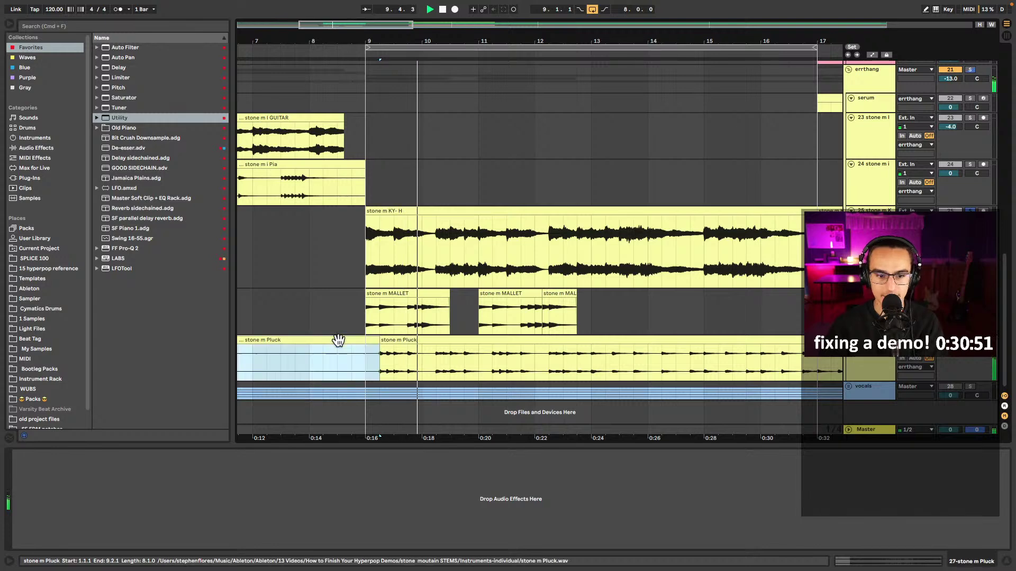
pyautogui.press('Delete')
pyautogui.moveTo(381, 342); pyautogui.dragTo(365, 341)
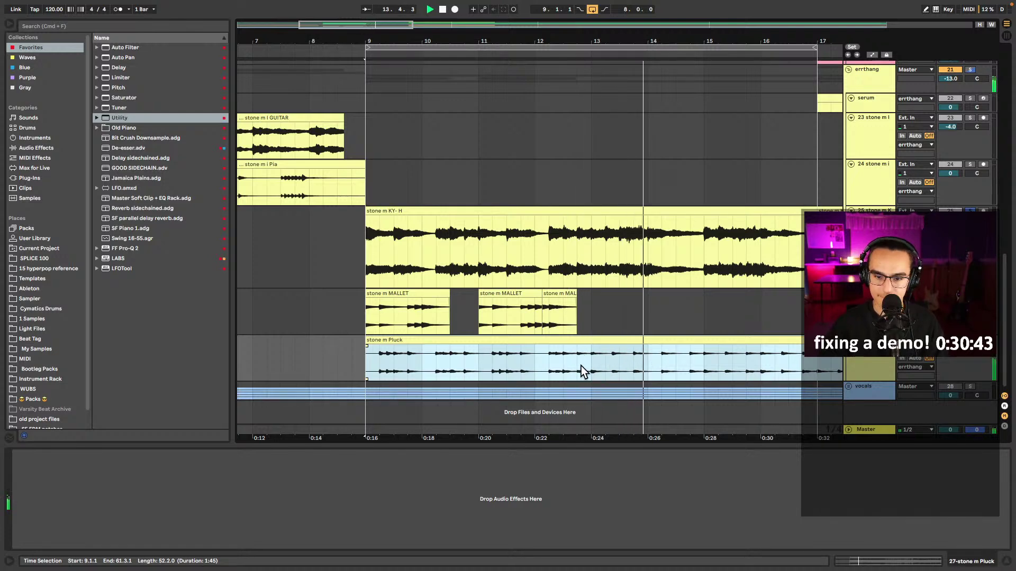
# - Audition the Pluck clip from bar 13, split it there and delete its audio from bar 13 to bar 17
pyautogui.click(601, 366)
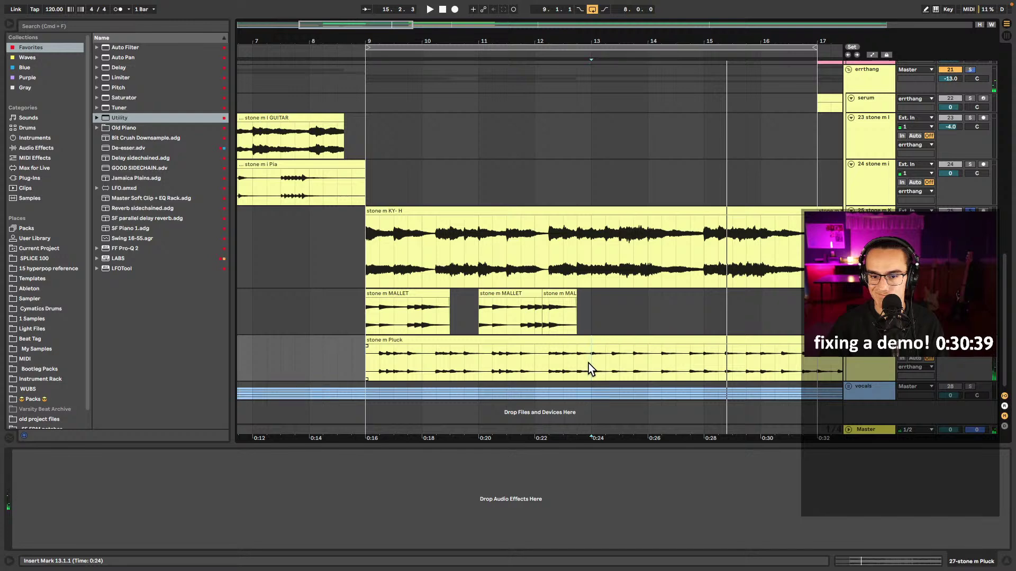
pyautogui.moveTo(591, 364); pyautogui.dragTo(684, 363)
pyautogui.click(591, 364)
pyautogui.press('space')
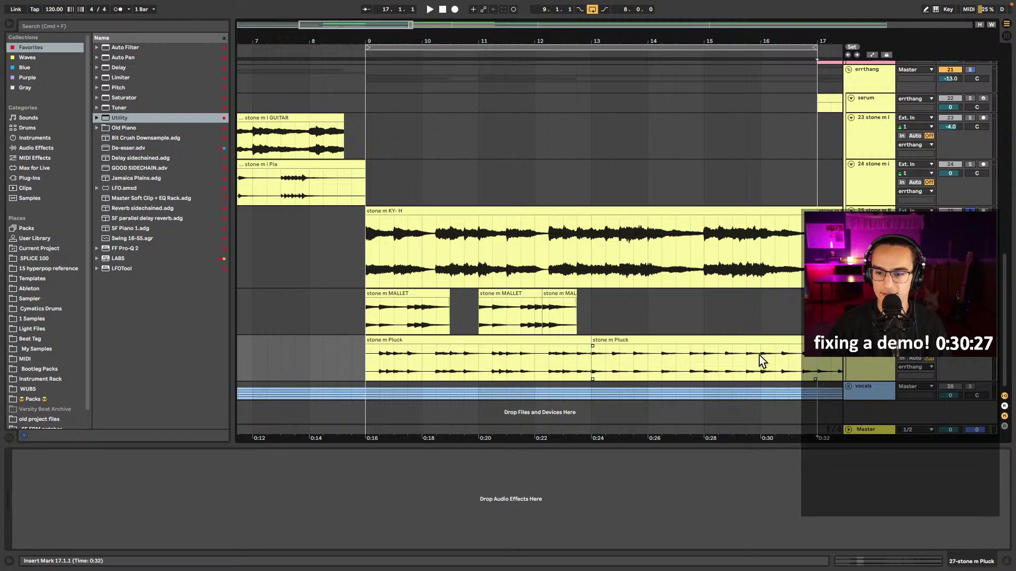
pyautogui.click(702, 340)
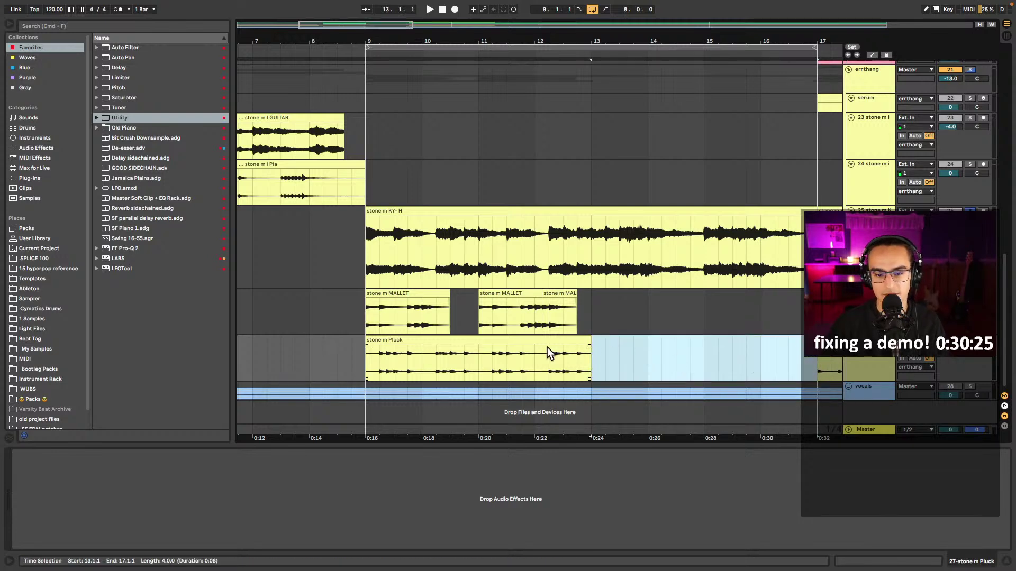
pyautogui.press('Delete')
# - Audition the shortened Pluck clip from bar 9 and from its ending around 12.4
pyautogui.click(517, 339)
pyautogui.click(367, 362)
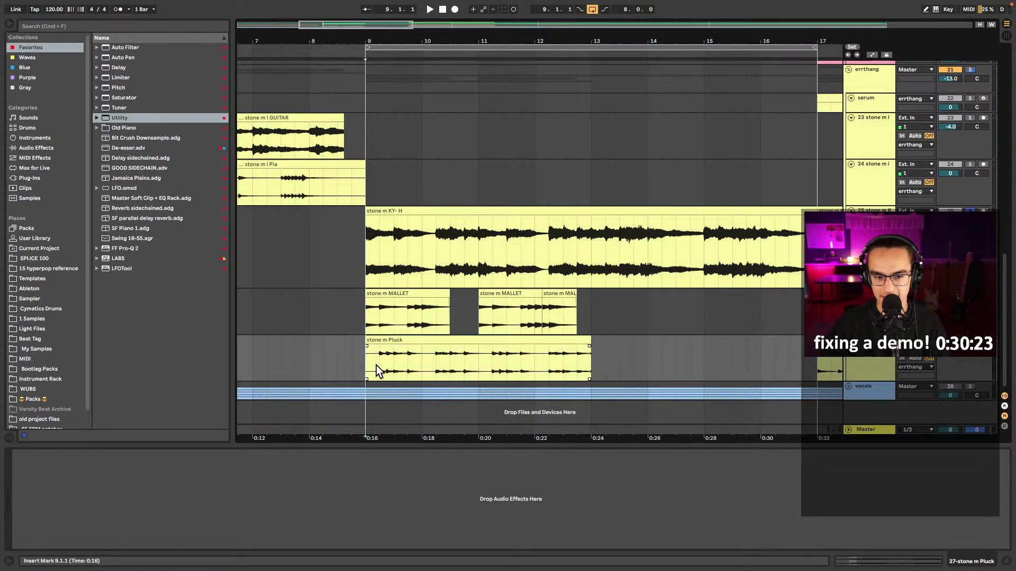
pyautogui.press('space')
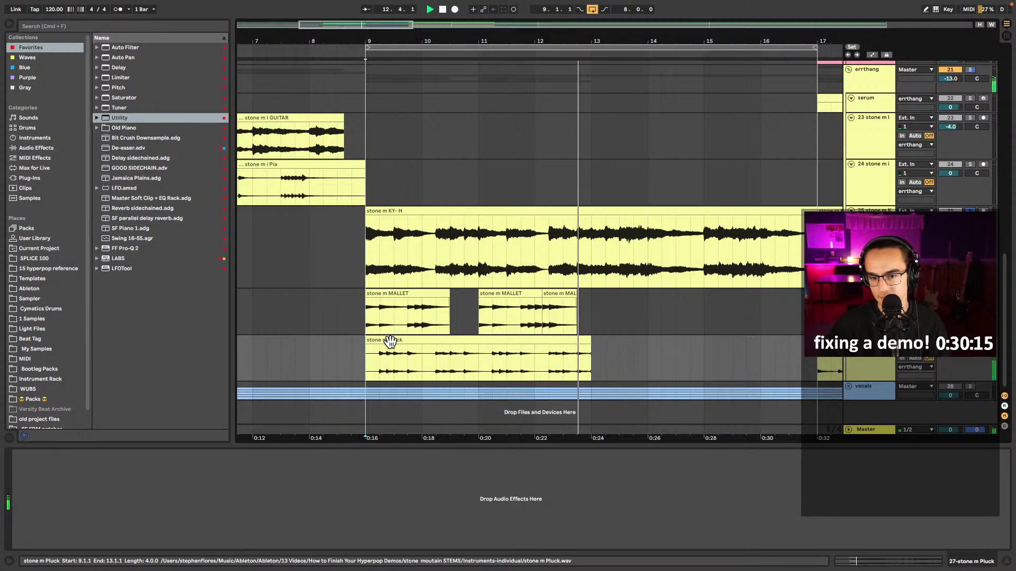
pyautogui.click(573, 357)
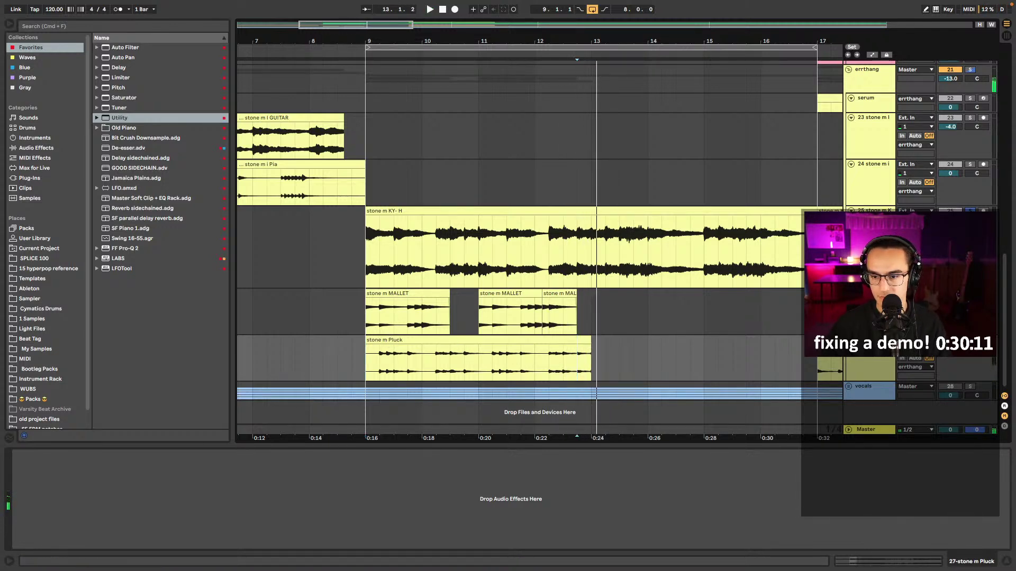
pyautogui.click(576, 359)
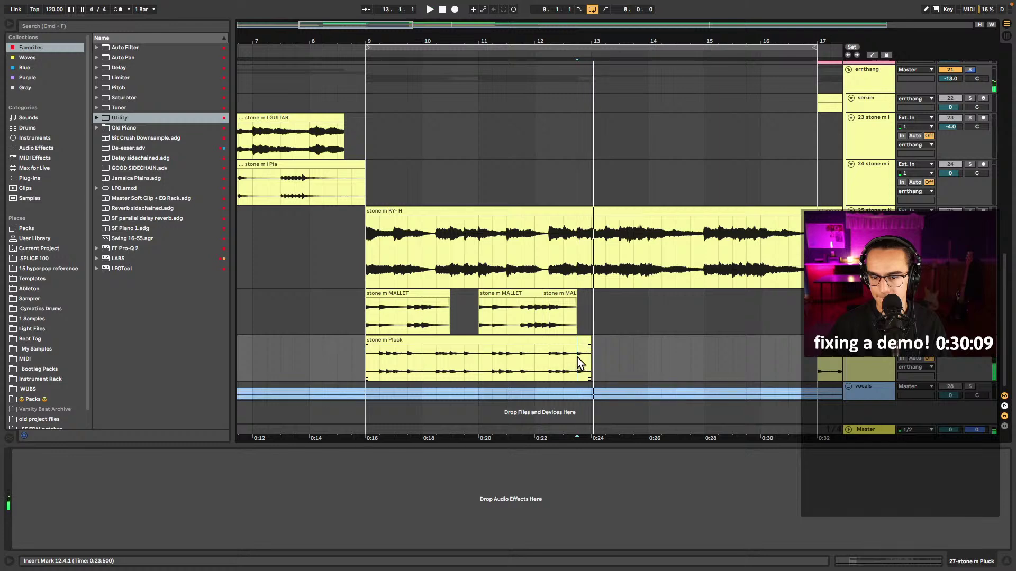
pyautogui.click(575, 361)
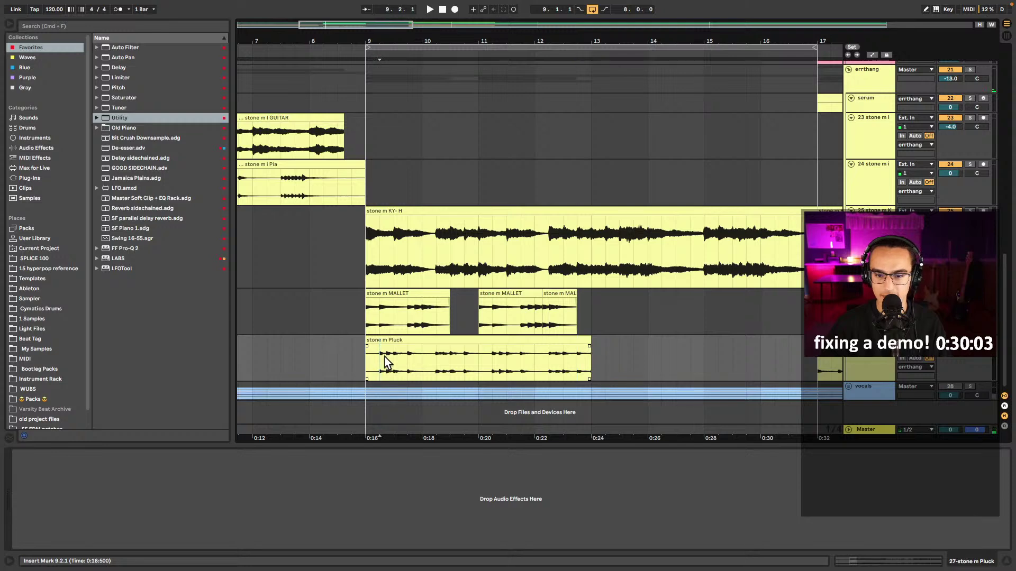
pyautogui.press('space')
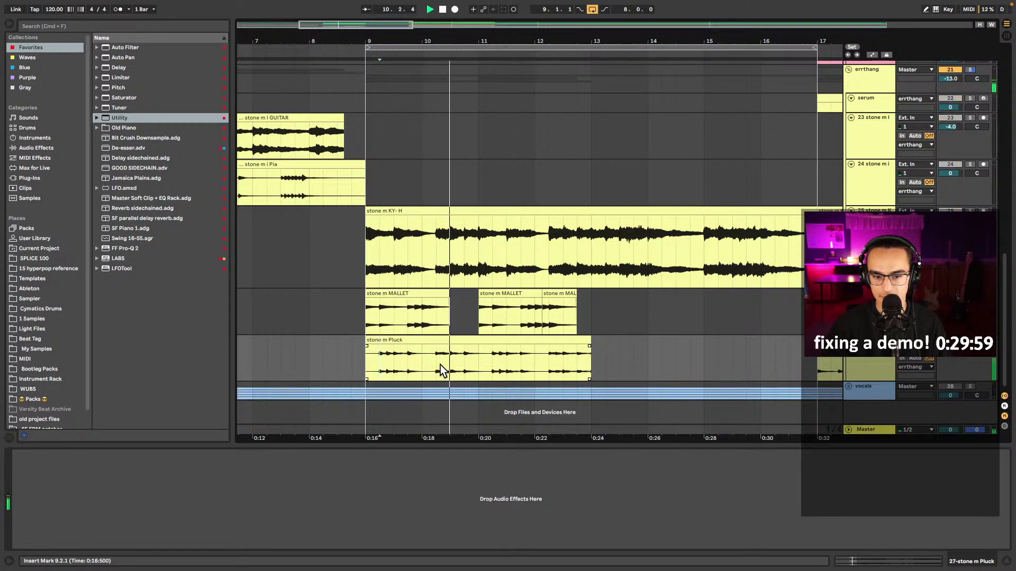
# - Copy the one-bar Pluck phrase from bar 10, place the copy at bar 14 and audition it
pyautogui.moveTo(427, 365); pyautogui.dragTo(481, 373)
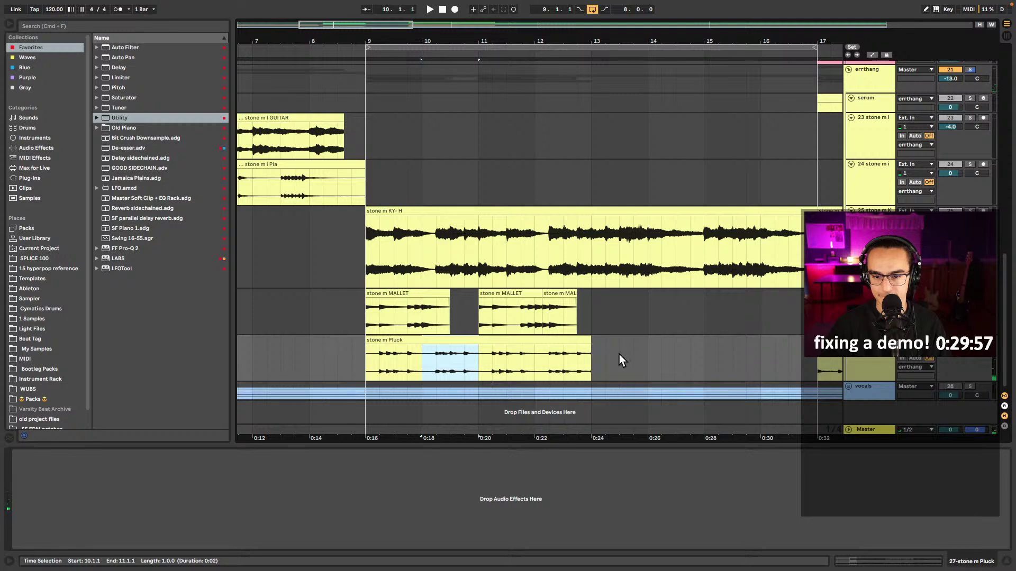
pyautogui.press('super+c')
pyautogui.click(592, 354)
pyautogui.press('super+v')
pyautogui.press('space')
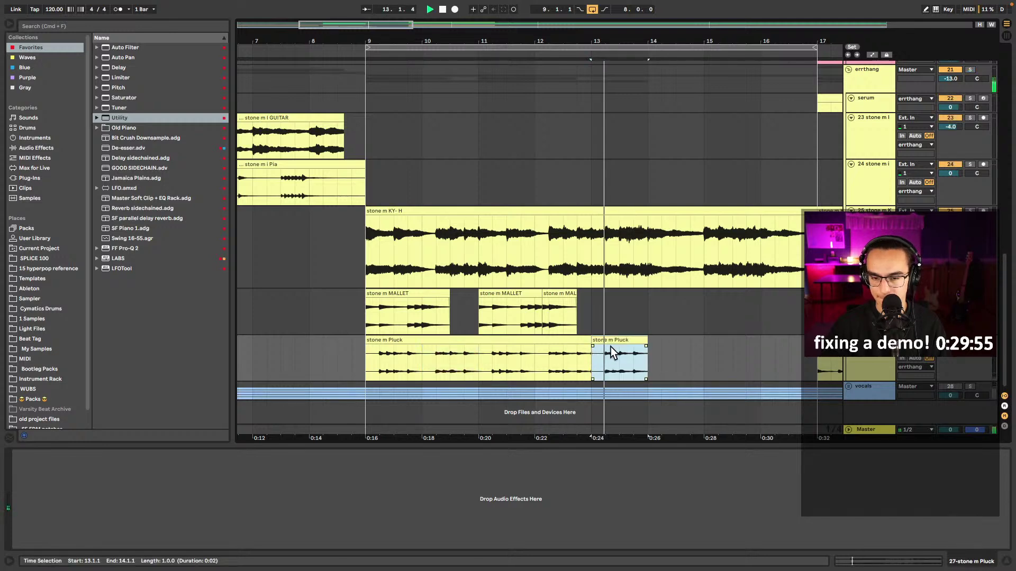
pyautogui.moveTo(644, 353); pyautogui.dragTo(677, 347)
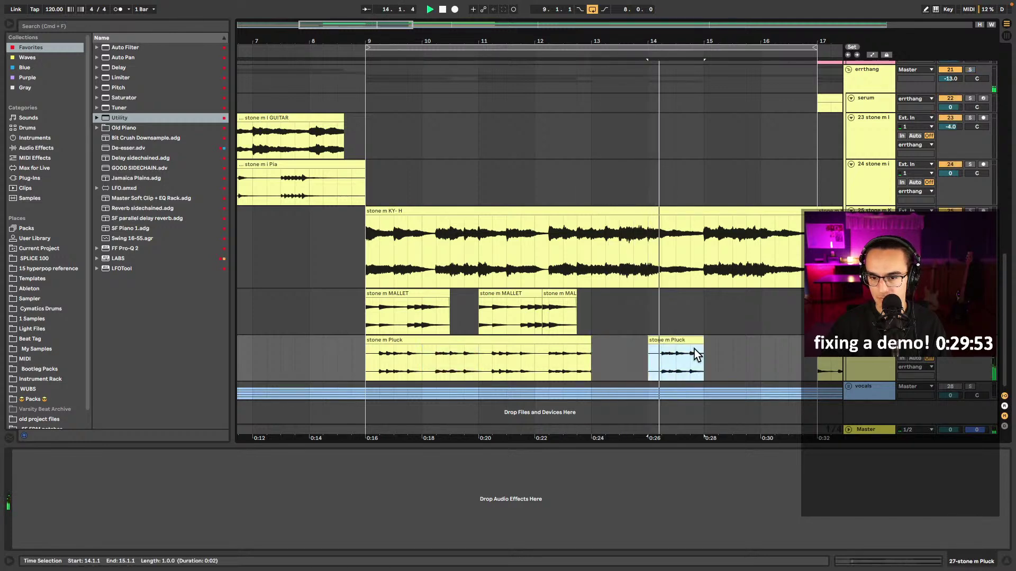
pyautogui.click(649, 360)
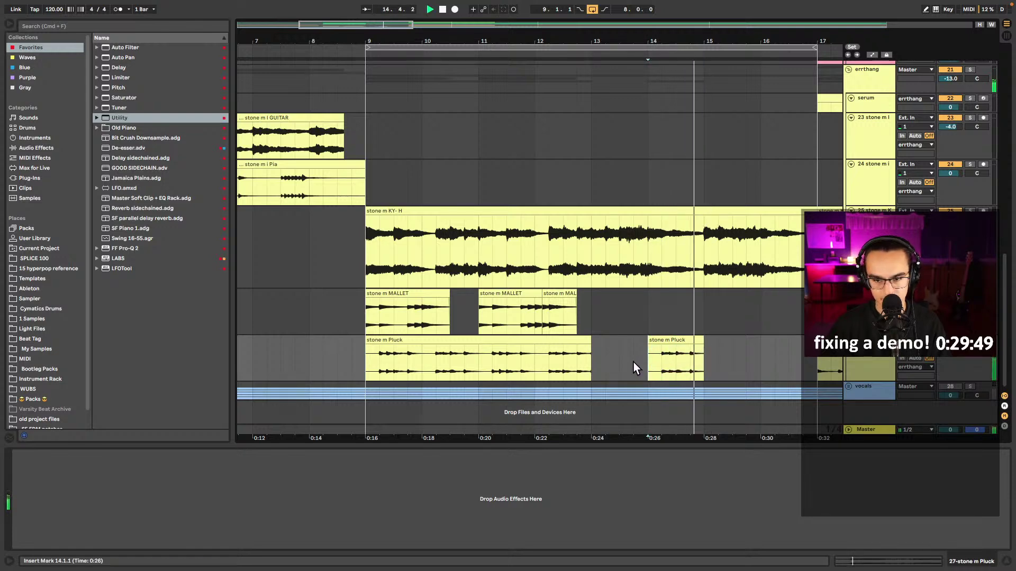
pyautogui.click(682, 357)
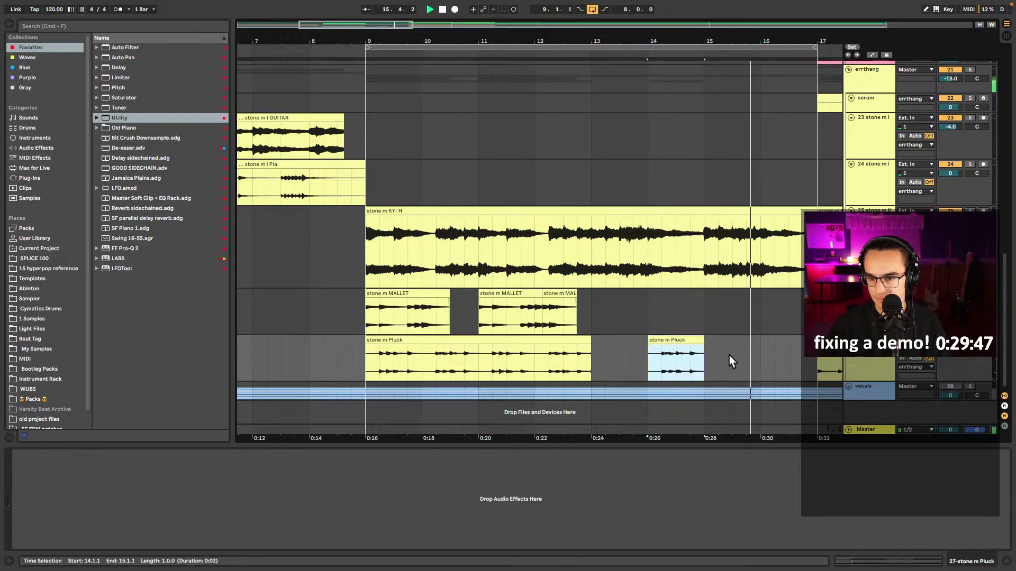
# - Paste another copy of the one-bar Pluck phrase at bar 16
pyautogui.click(760, 360)
pyautogui.press('super+v')
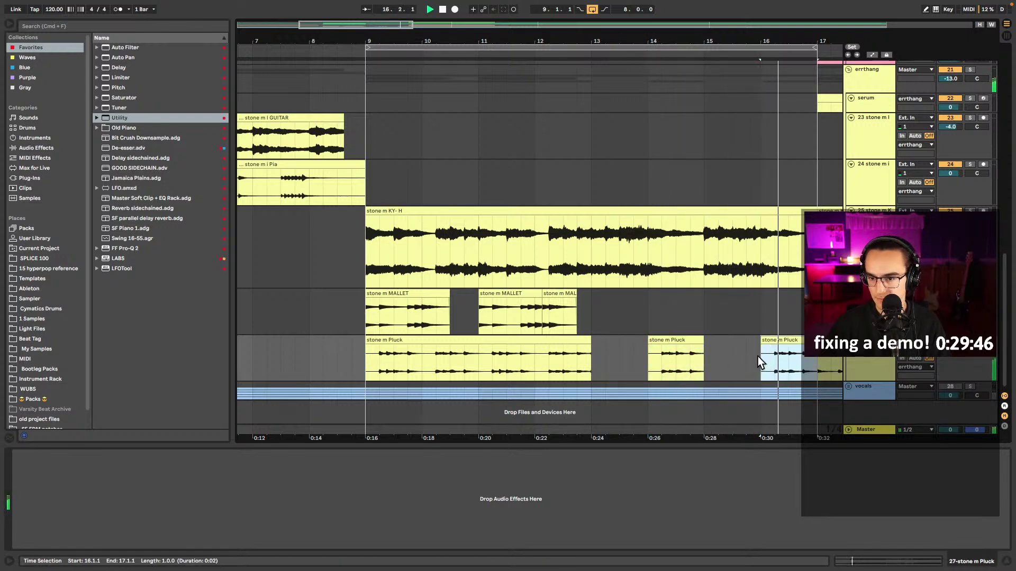
pyautogui.scroll(-5, 659, 360)
# - Split the long Pluck clip at the Verse marker on bar 29 and delete its audio from bar 17 to bar 29
pyautogui.click(667, 353)
pyautogui.hscroll(5, 668, 353)
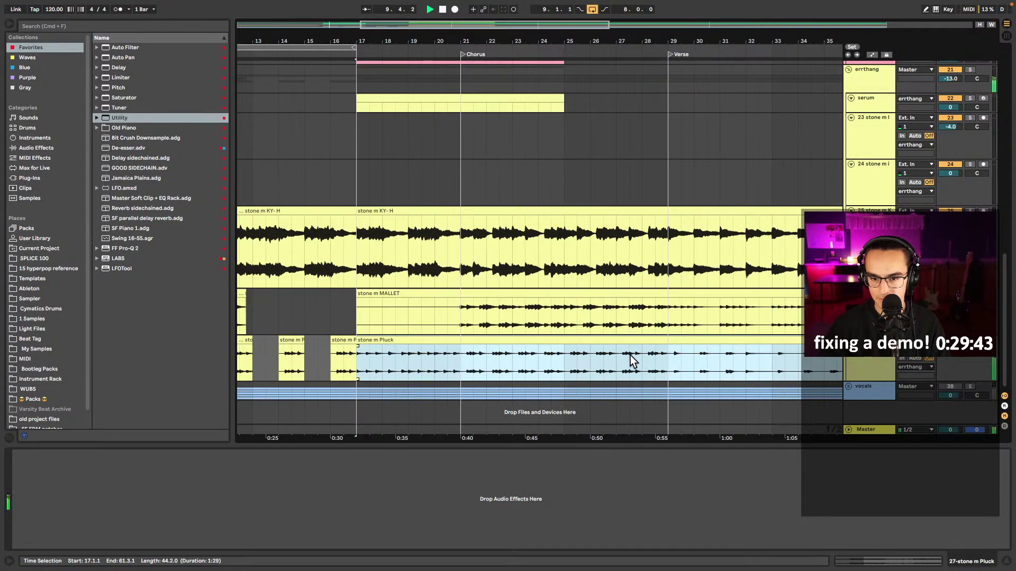
pyautogui.click(668, 364)
pyautogui.press('super+e')
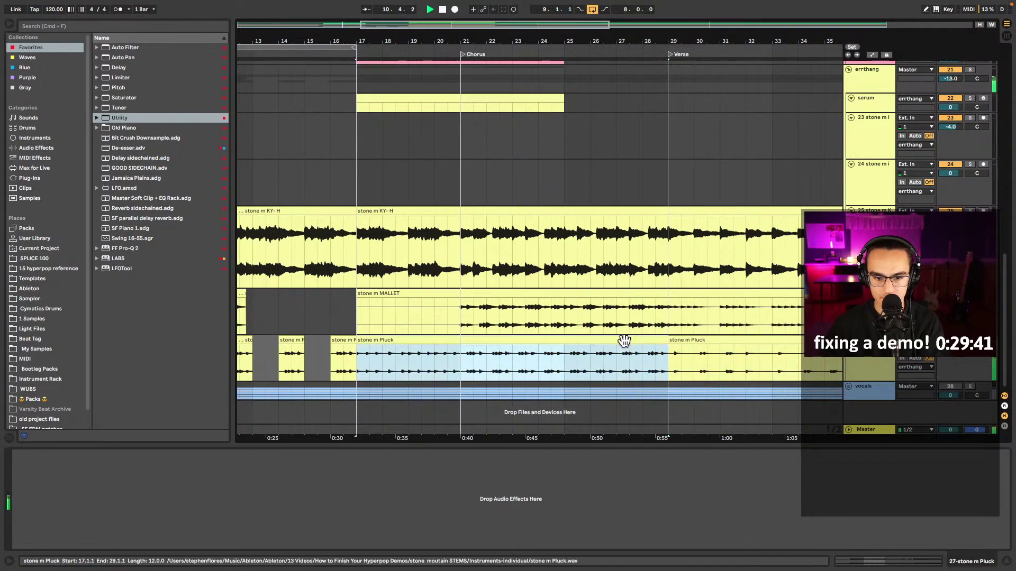
pyautogui.press('Delete')
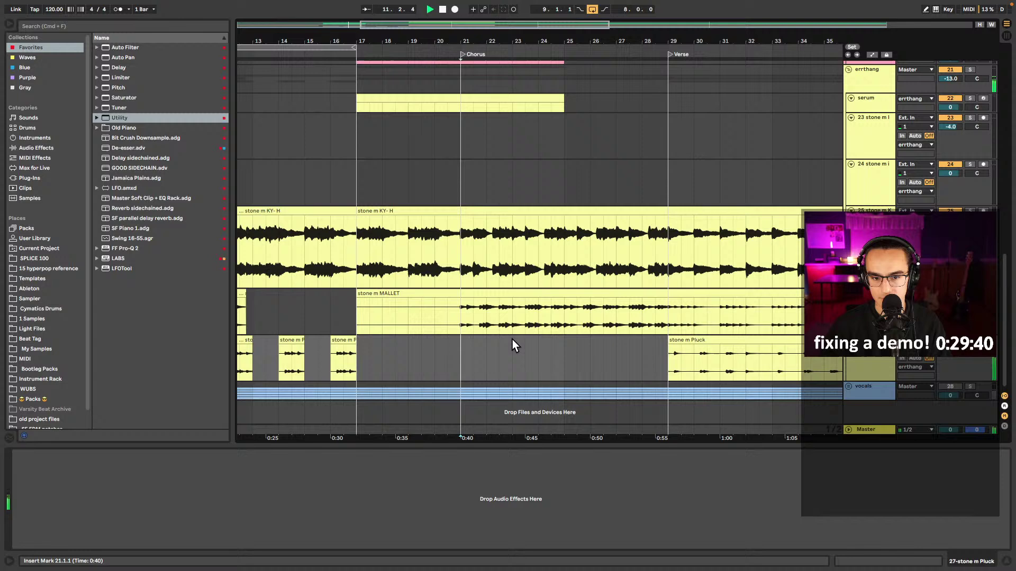
# - Split the MALLET clip at bar 29 and delete its audio from bar 17 to bar 29
pyautogui.click(666, 316)
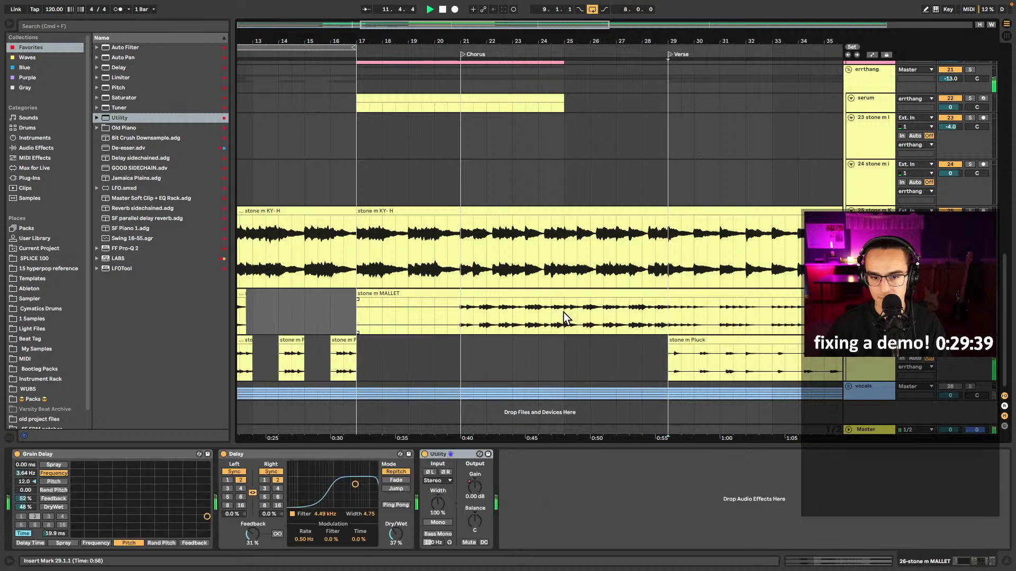
pyautogui.press('space')
pyautogui.click(667, 321)
pyautogui.press('super+e')
pyautogui.press('Delete')
# - Check the transposition of the three MALLET clips between bars 9 and 13 and audition the section from bar 9
pyautogui.hscroll(-10, 453, 320)
pyautogui.click(462, 316)
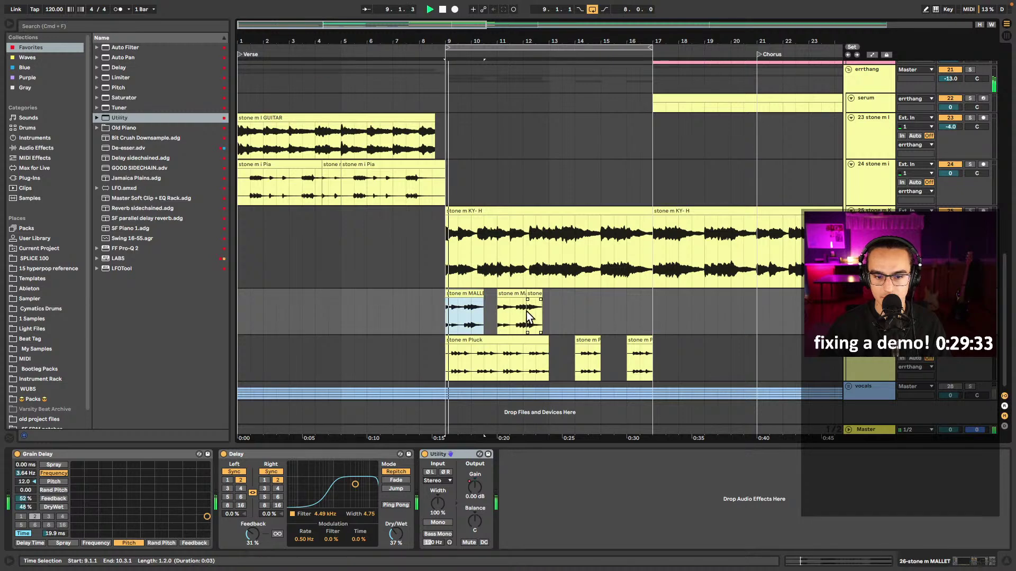
pyautogui.moveTo(548, 317); pyautogui.dragTo(447, 312)
pyautogui.doubleClick(447, 313)
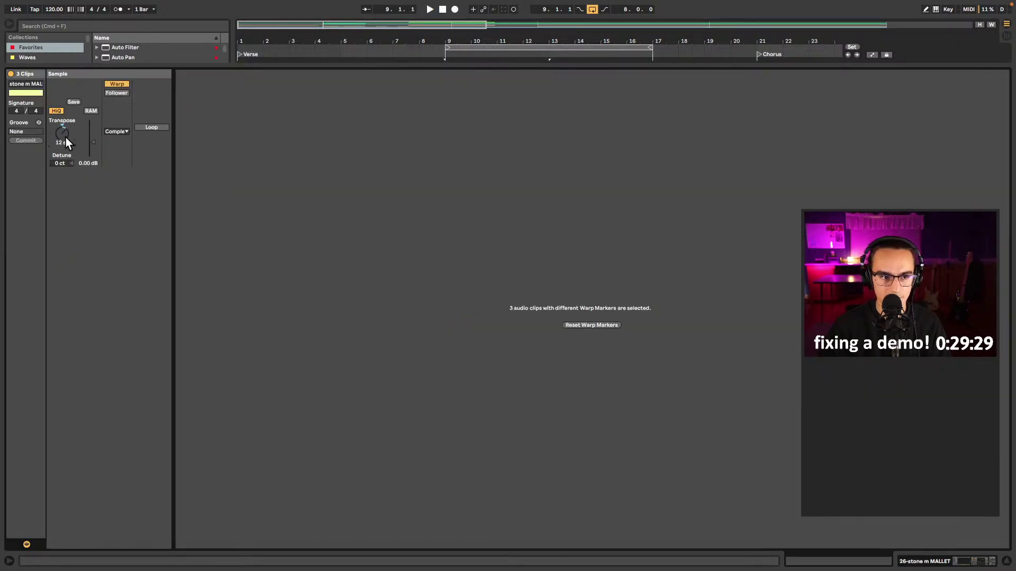
pyautogui.hotkey('shift', 'Tab')
pyautogui.press('space')
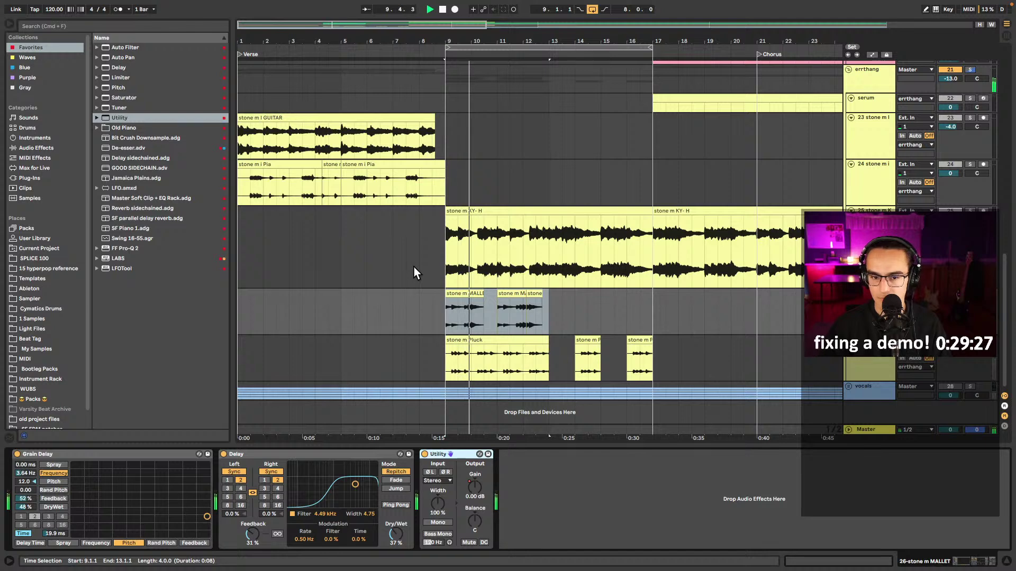
# - Lower the MALLET track's volume to about -8.5 dB while playing the section from bar 9
pyautogui.click(447, 363)
pyautogui.click(446, 312)
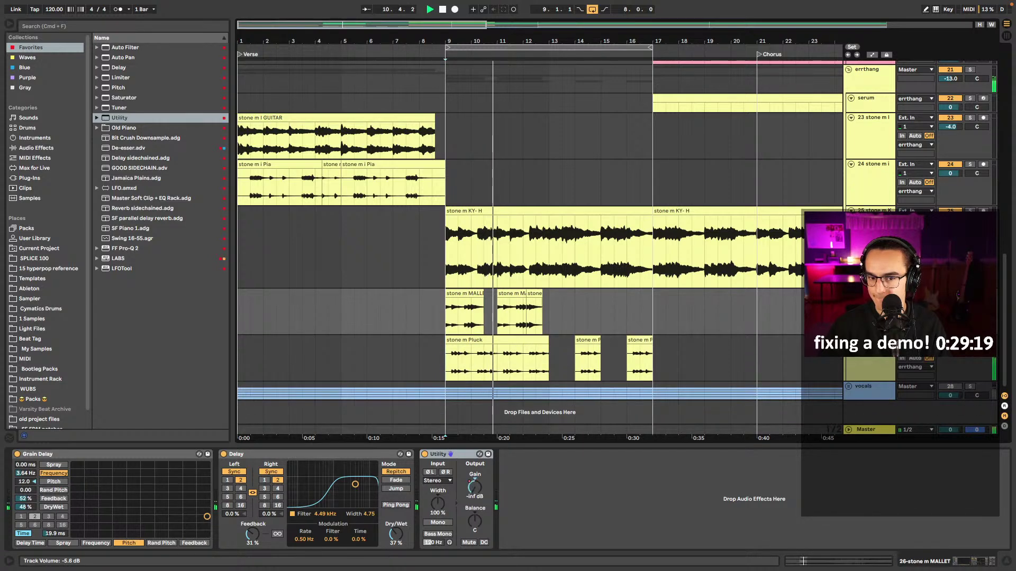
pyautogui.scroll(2, 538, 373)
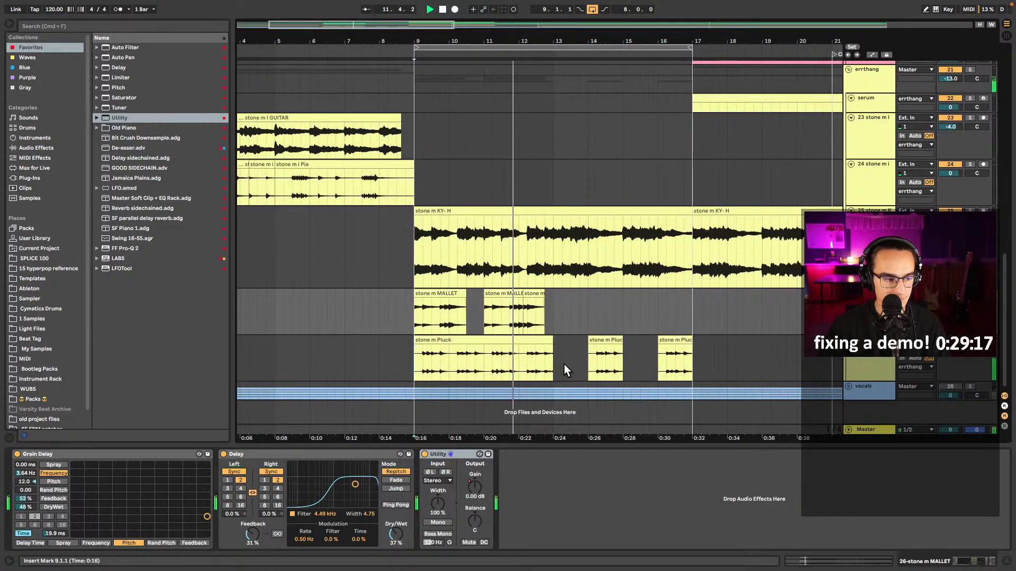
pyautogui.hscroll(2, 562, 364)
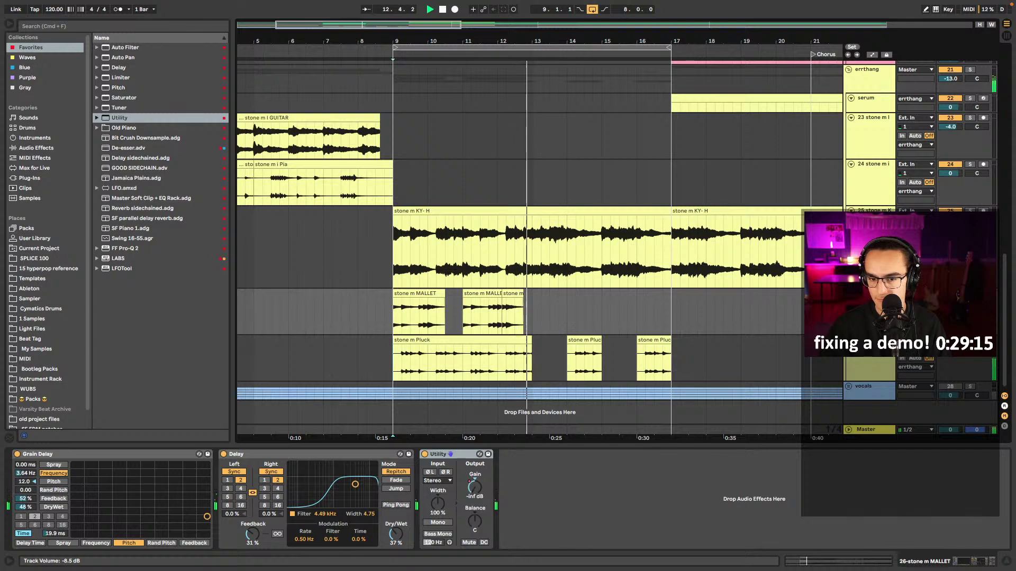
# - Examine the bass and drum tracks during playback and inspect the tambourine loop clip in bars 9 to 13
pyautogui.scroll(15, 630, 325)
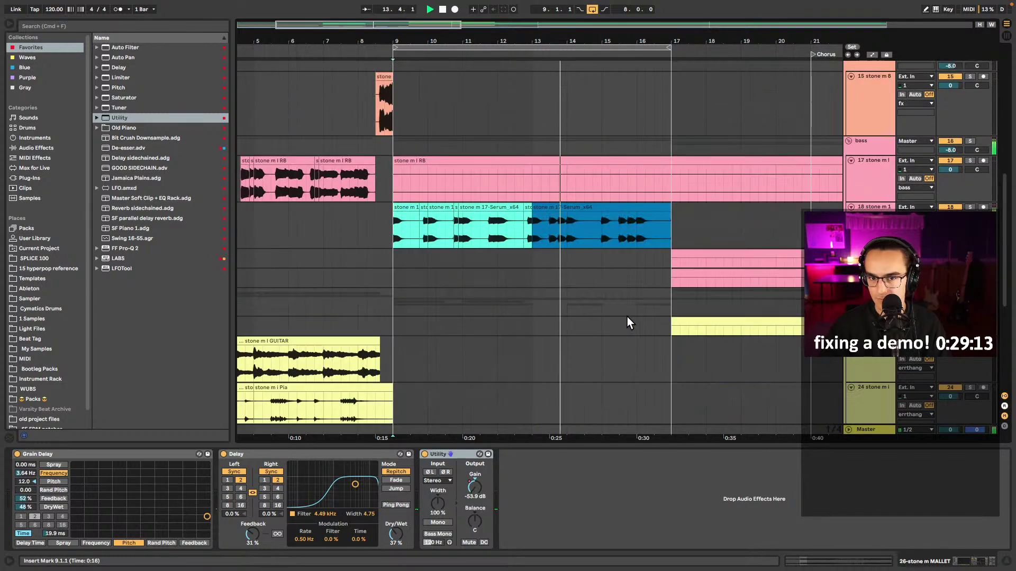
pyautogui.click(495, 197)
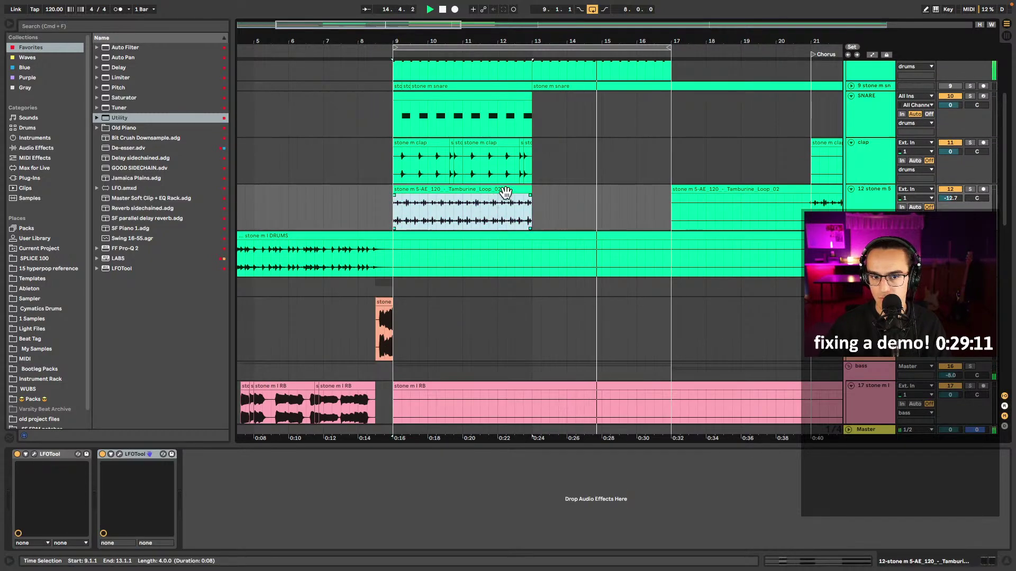
pyautogui.scroll(-10, 608, 238)
pyautogui.scroll(-3, 606, 245)
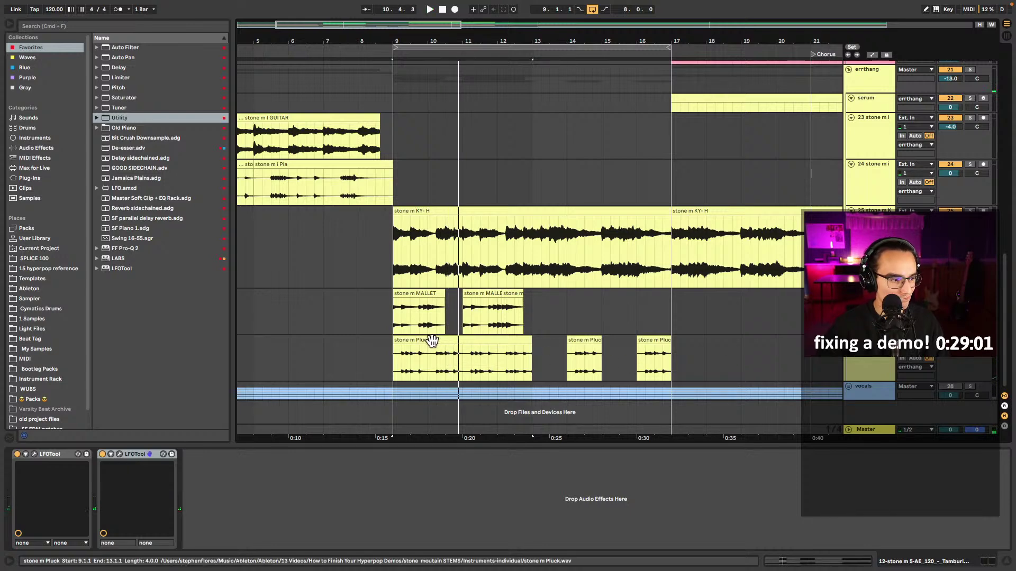
# - Audition the melodic parts from bar 9 with the errthang group soloed
pyautogui.click(405, 339)
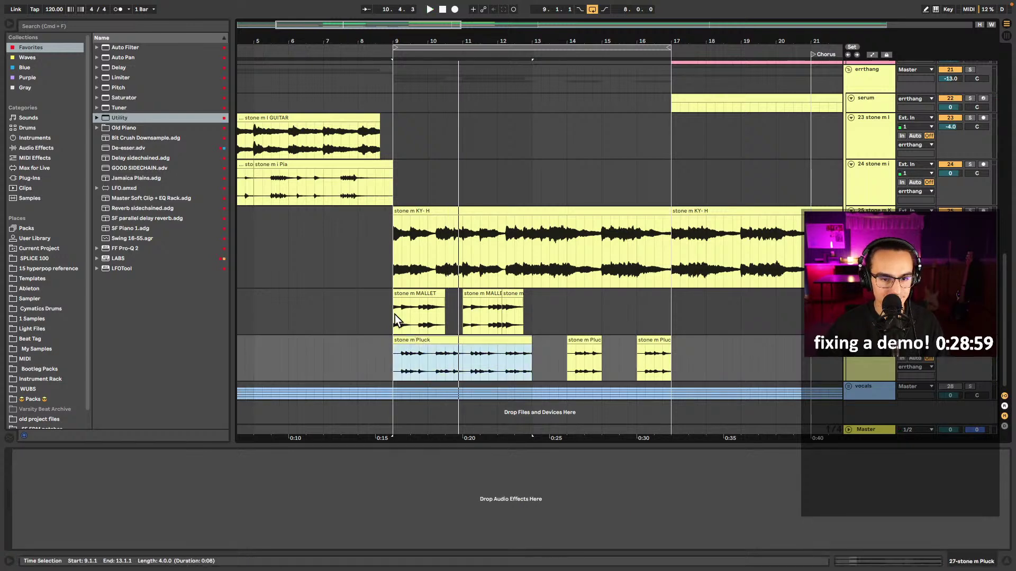
pyautogui.click(380, 307)
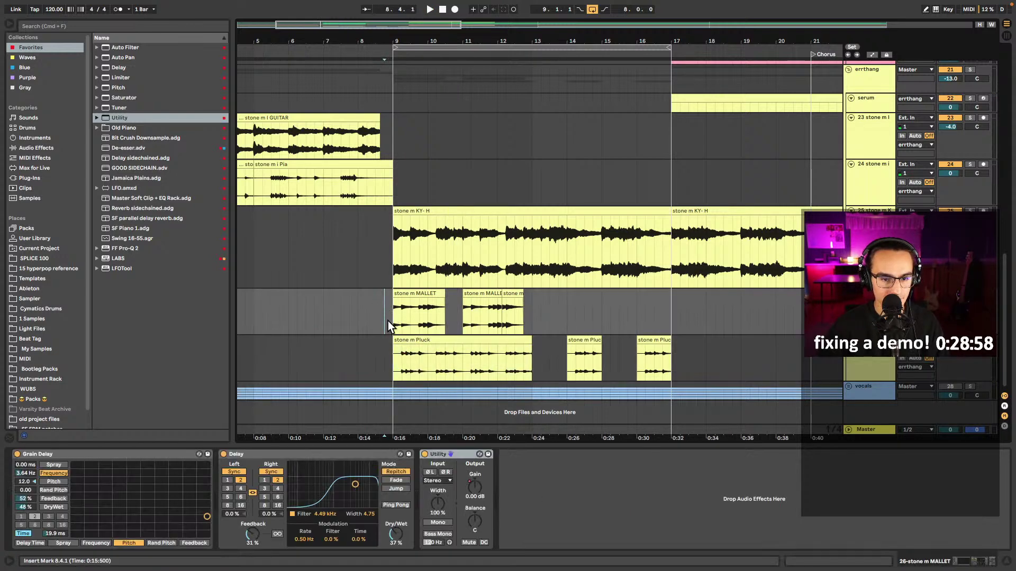
pyautogui.click(390, 354)
pyautogui.press('space')
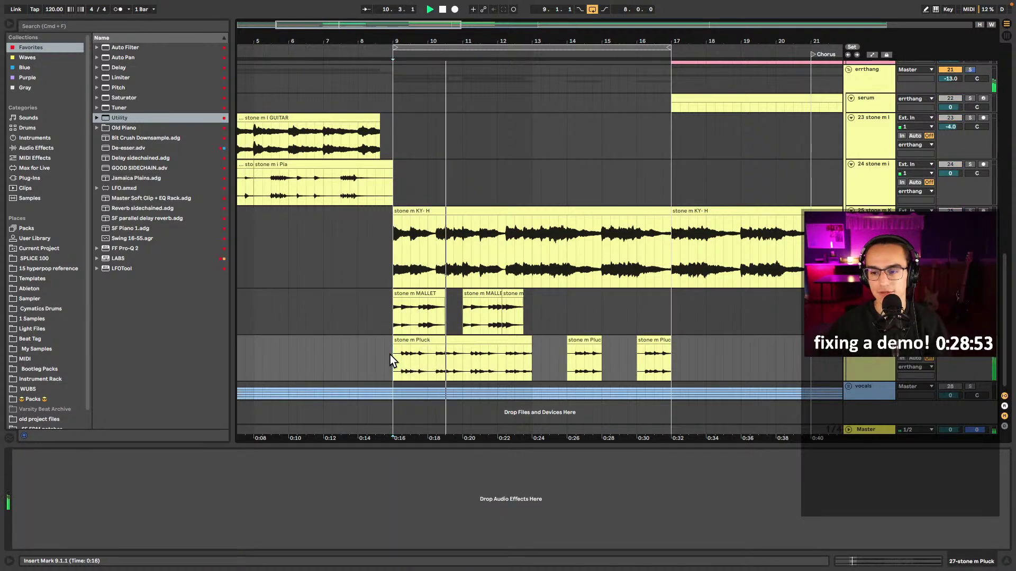
pyautogui.press('space')
# - Insert a MIDI track below the Pluck track, load Serum from the Gray collection onto it and place the playback start at bar 9
pyautogui.press('super+z')
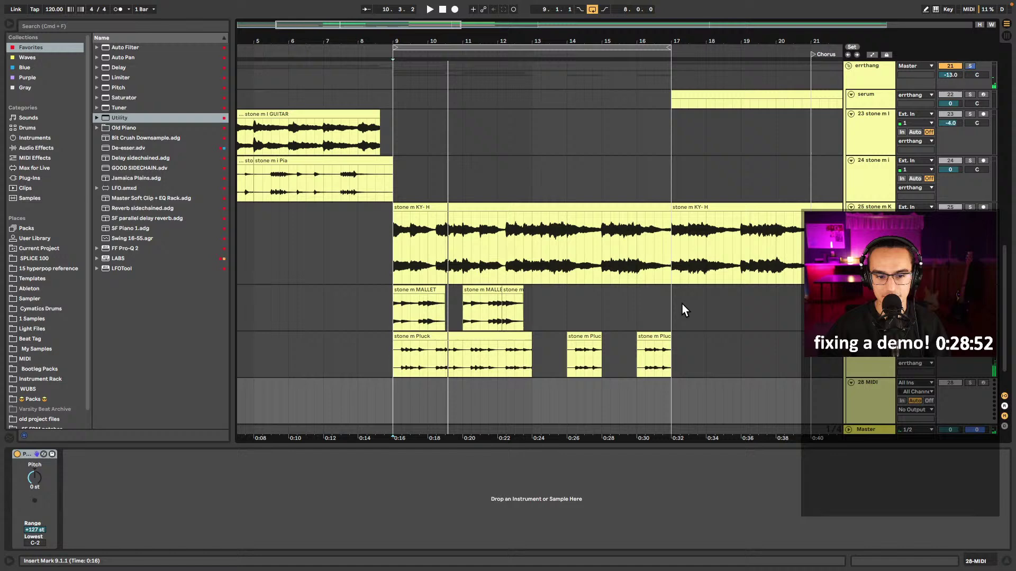
pyautogui.rightClick(394, 395)
pyautogui.press('Escape')
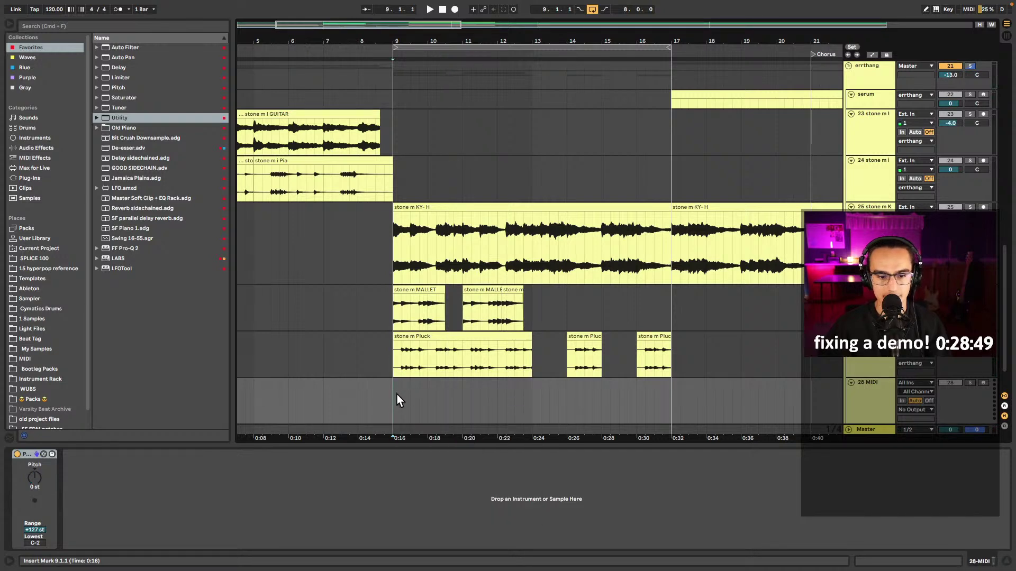
pyautogui.click(25, 87)
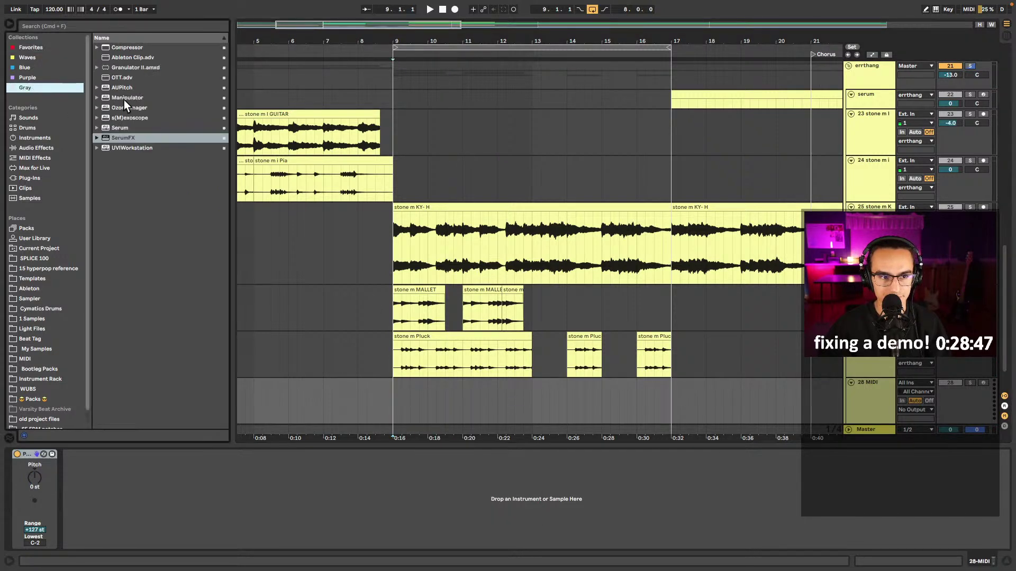
pyautogui.moveTo(109, 129); pyautogui.dragTo(132, 136)
pyautogui.moveTo(400, 402); pyautogui.dragTo(389, 404)
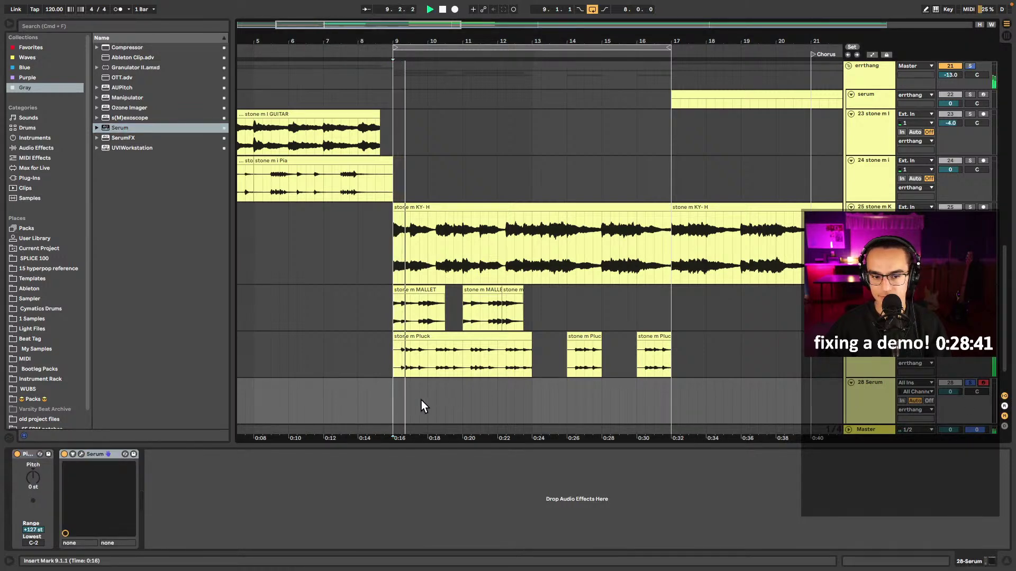
# - Record a Serum melody from bar 9 to just past bar 13 and play the recorded clip back
pyautogui.scroll(5, 412, 398)
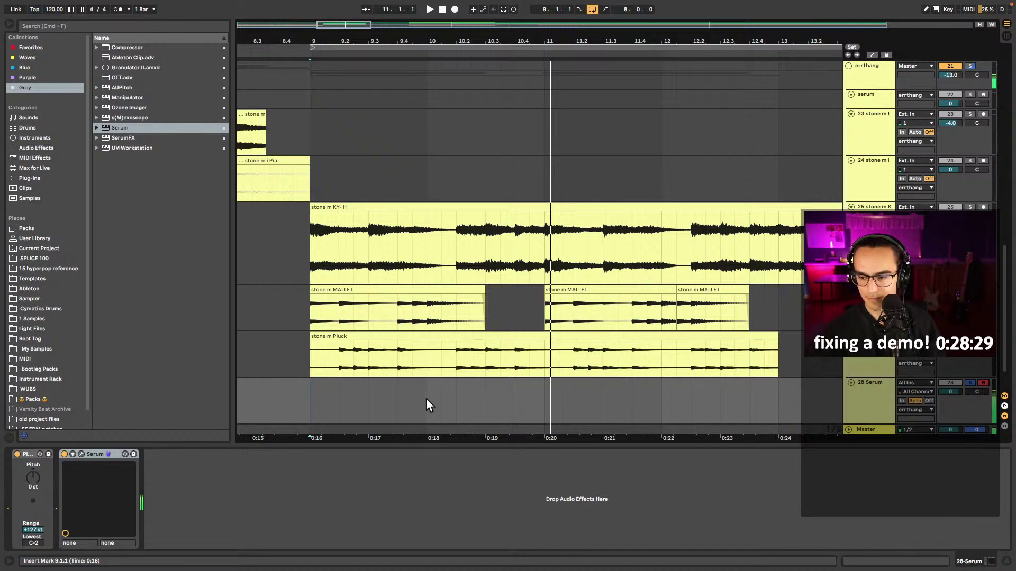
pyautogui.press('F9')
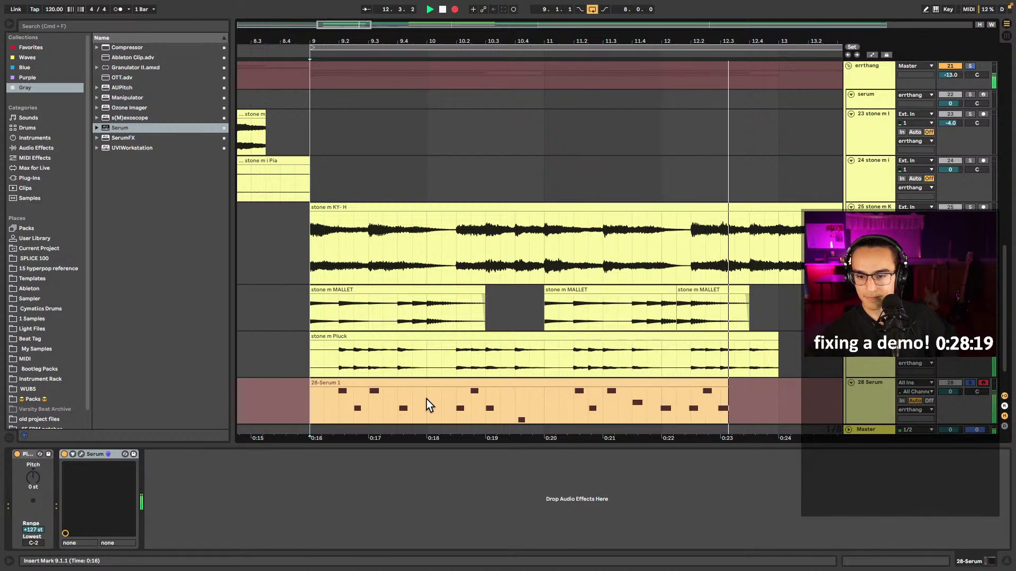
pyautogui.press('space')
pyautogui.click(572, 405)
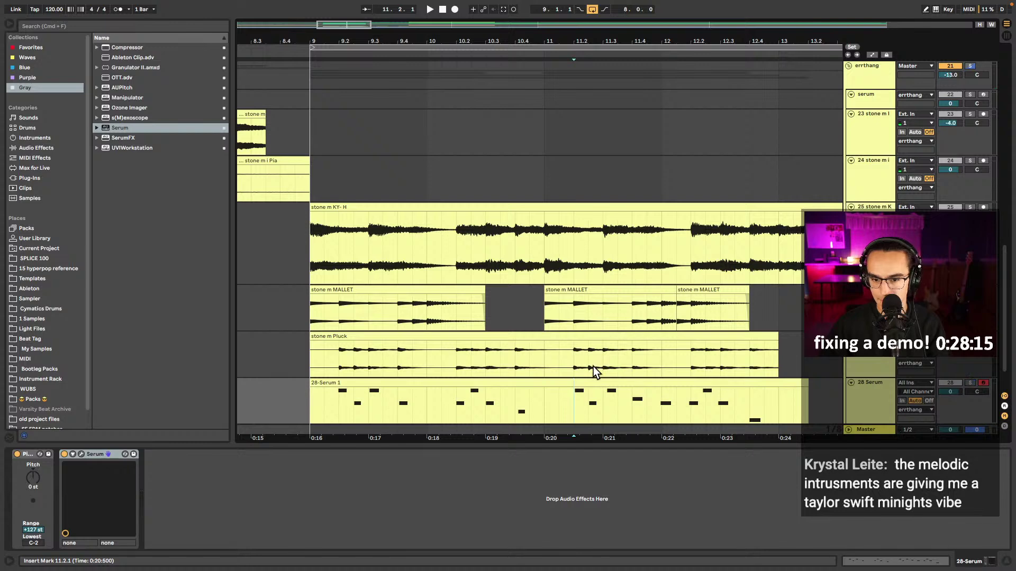
pyautogui.click(603, 391)
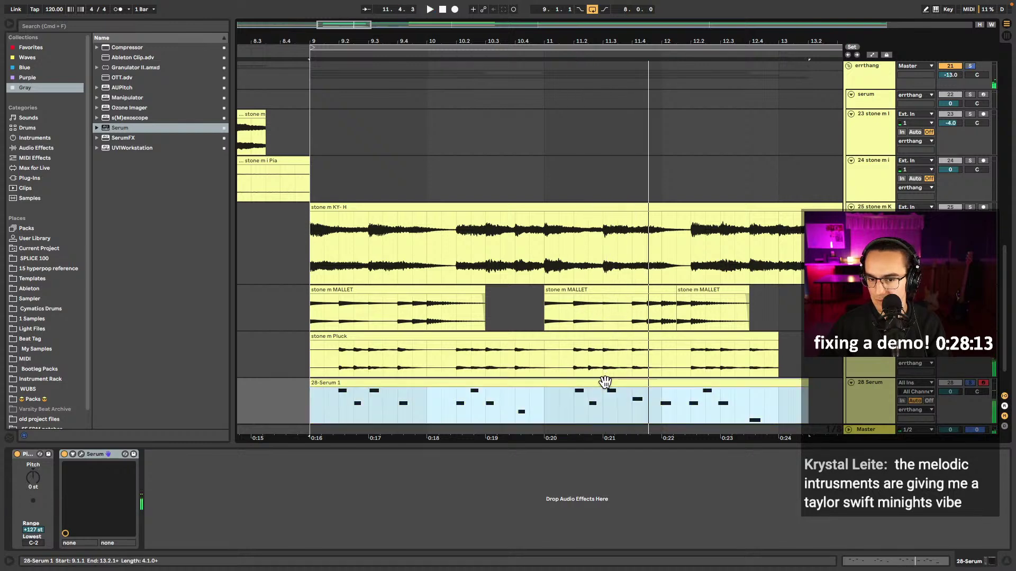
pyautogui.press('space')
# - Repitch the Serum clip's third-bar notes to G3, A#3, G#3 and G3 in order and audition the change
pyautogui.click(613, 102)
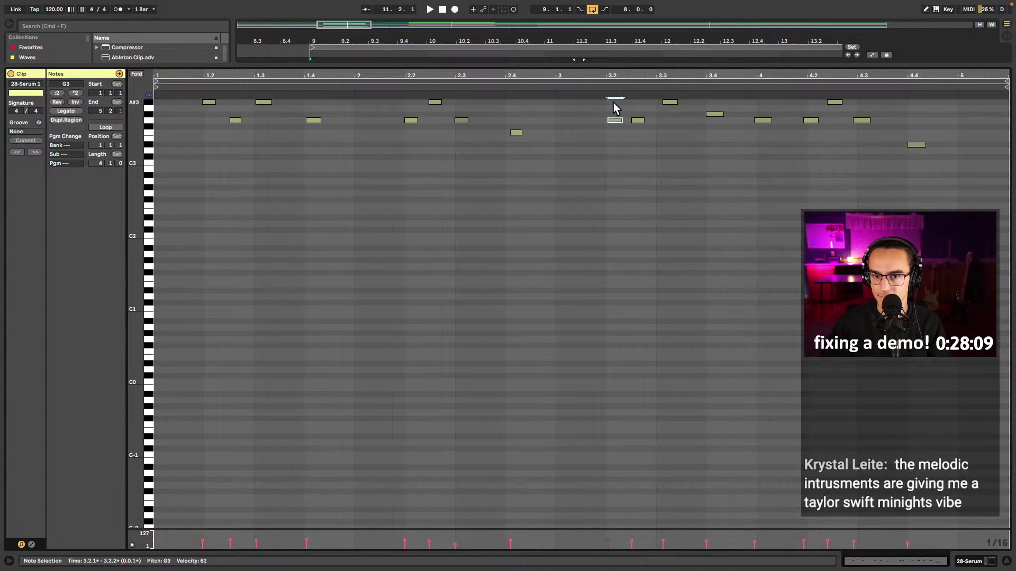
pyautogui.click(638, 120)
pyautogui.press('Up')
pyautogui.press('Up')
pyautogui.press('Up')
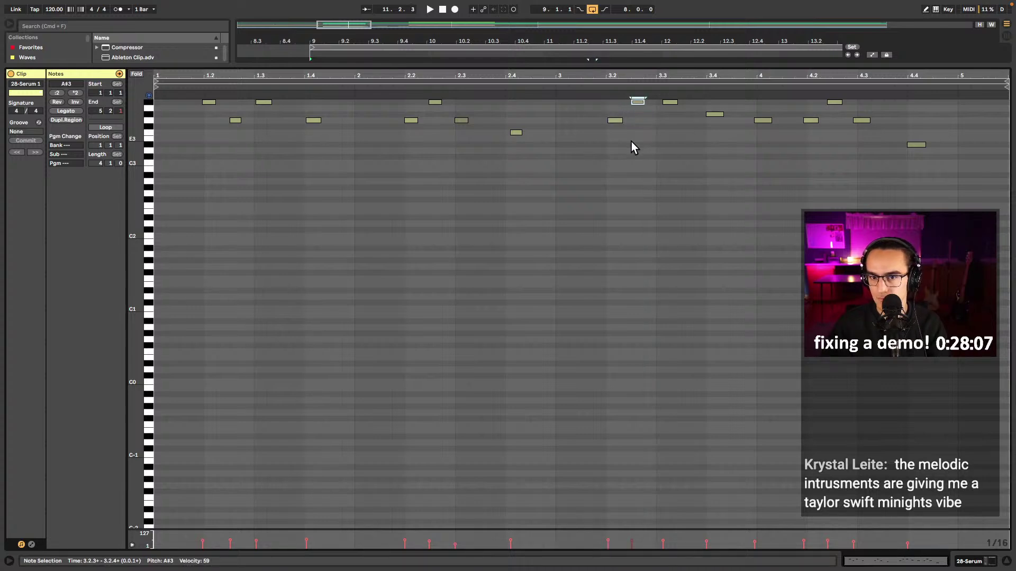
pyautogui.moveTo(670, 102); pyautogui.dragTo(717, 121)
pyautogui.press('space')
pyautogui.scroll(4, 782, 210)
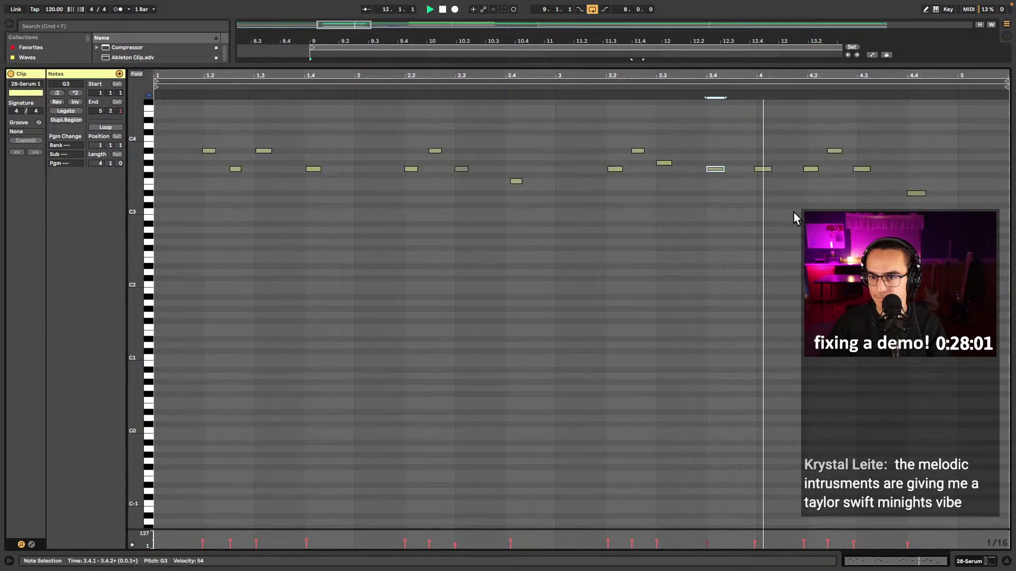
# - Delete the two G3 notes opening the clip's fourth bar and arrange the remaining phrase as A#3, G3, D#3 and F3 from beat 4.2
pyautogui.press('space')
pyautogui.moveTo(778, 153); pyautogui.dragTo(769, 187)
pyautogui.press('Delete')
pyautogui.press('space')
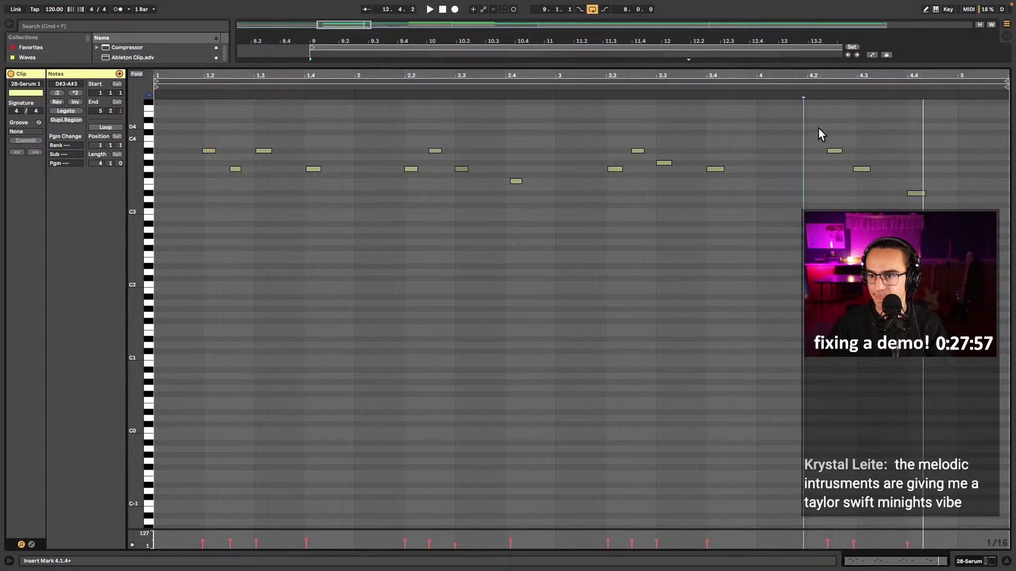
pyautogui.moveTo(834, 153)
pyautogui.mouseDown()
pyautogui.moveTo(815, 154)
pyautogui.moveTo(836, 170)
pyautogui.mouseUp()
pyautogui.moveTo(910, 194)
pyautogui.mouseDown()
pyautogui.moveTo(897, 197)
pyautogui.moveTo(886, 180)
pyautogui.moveTo(918, 193)
pyautogui.mouseUp()
# - Quantize all notes in the Serum clip and audition the result from bar 9
pyautogui.press('super+a')
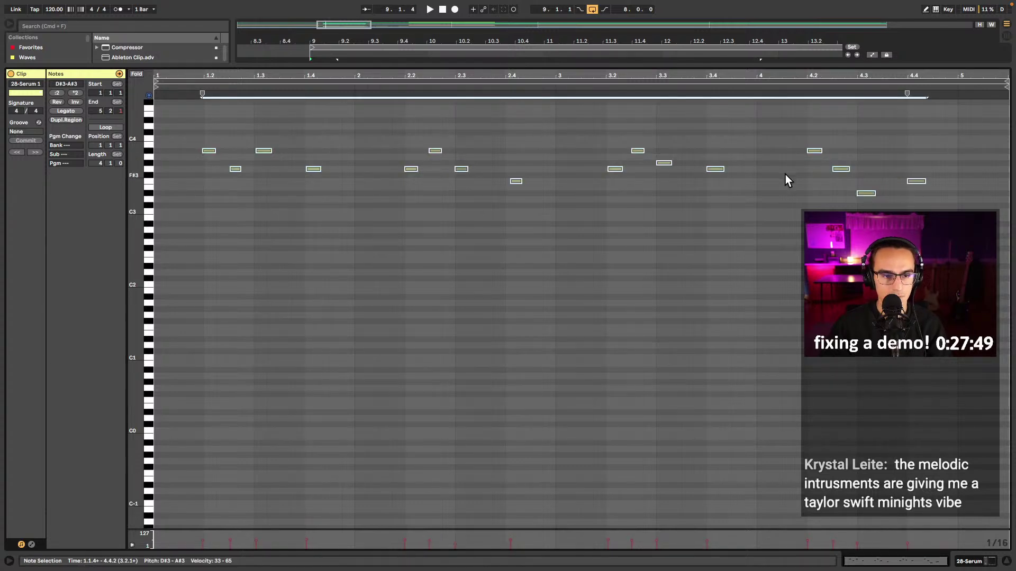
pyautogui.press('super+shift+u')
pyautogui.press('Return')
pyautogui.press('space')
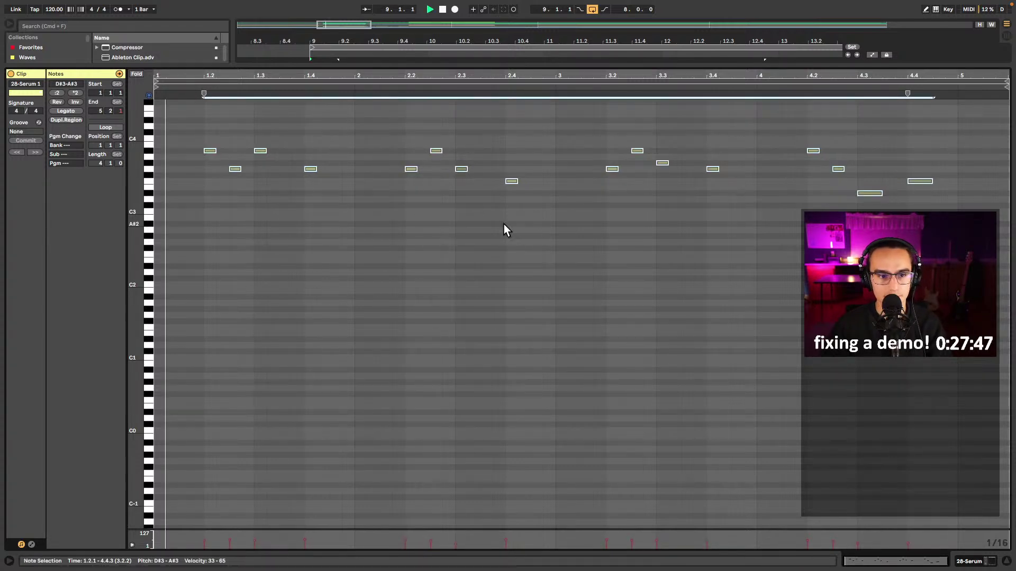
pyautogui.click(471, 219)
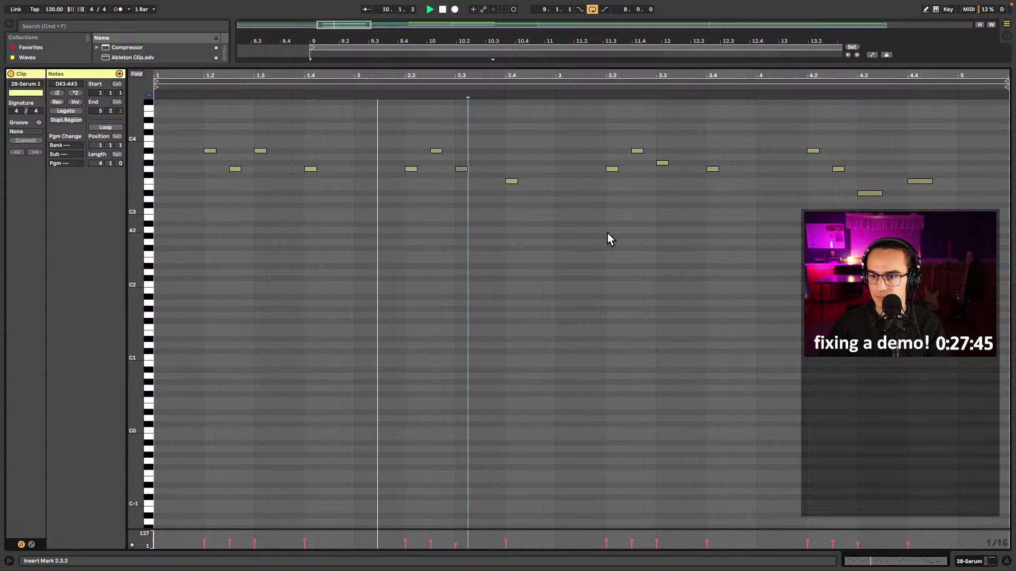
# - Audition the [VB] Hyperfunk preset PL Star Island [VB] in Serum, switch to PL Wide Unison [VB], and play it from bar 9
pyautogui.hotkey('shift', 'Tab')
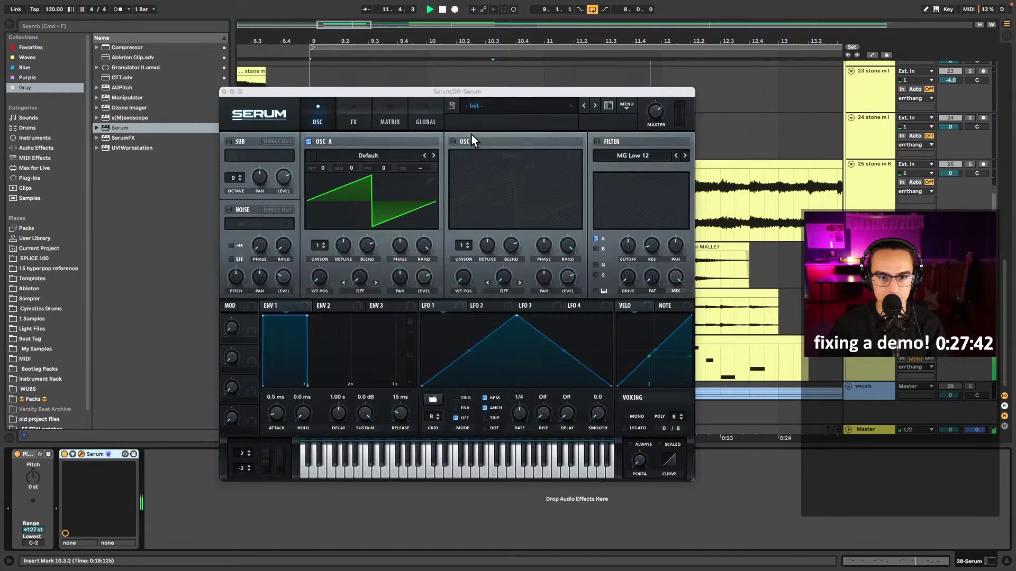
pyautogui.click(477, 107)
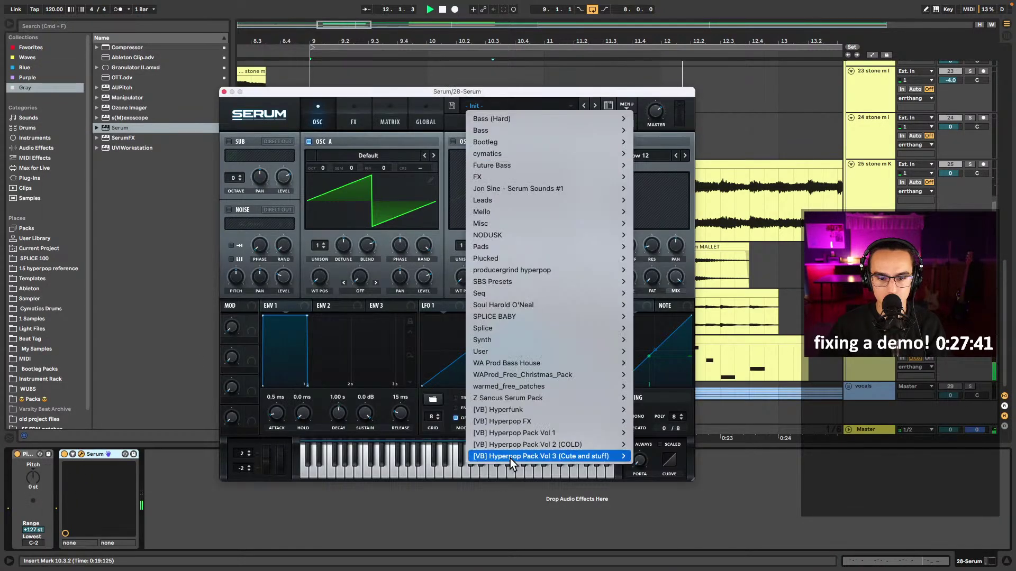
pyautogui.moveTo(556, 410)
pyautogui.scroll(-2, 701, 509)
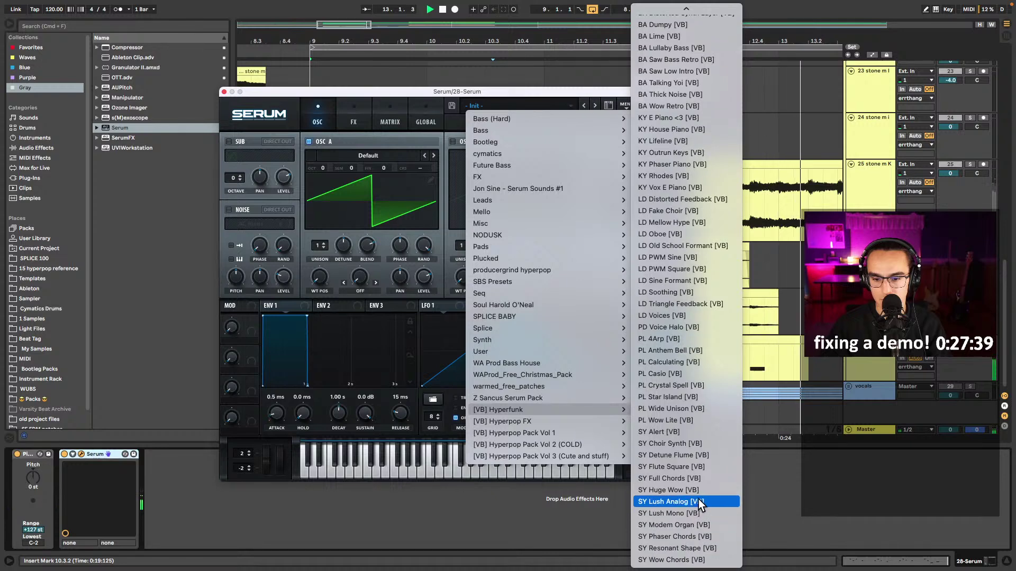
pyautogui.click(691, 398)
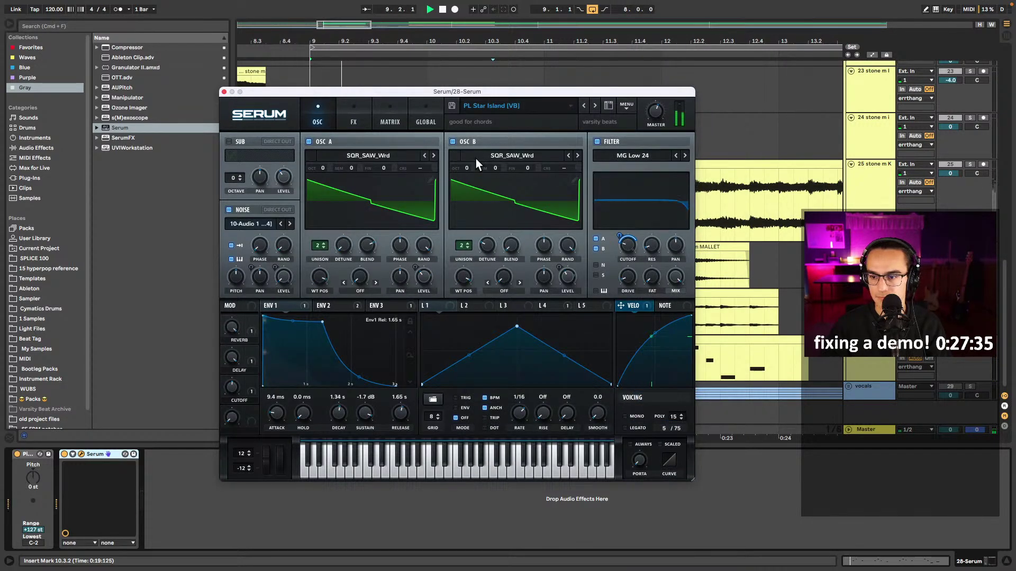
pyautogui.click(603, 104)
pyautogui.click(593, 104)
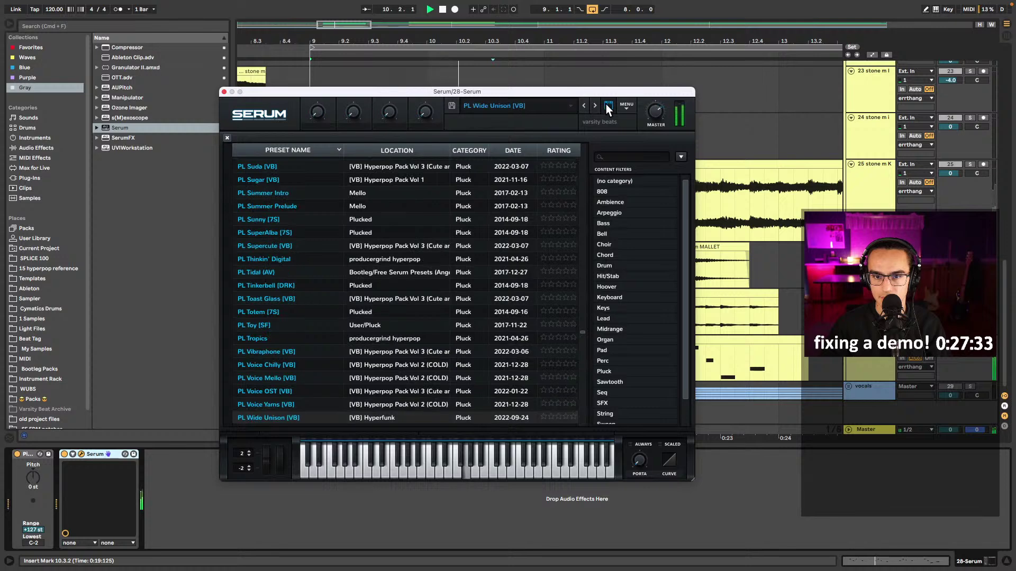
pyautogui.click(604, 104)
pyautogui.click(224, 92)
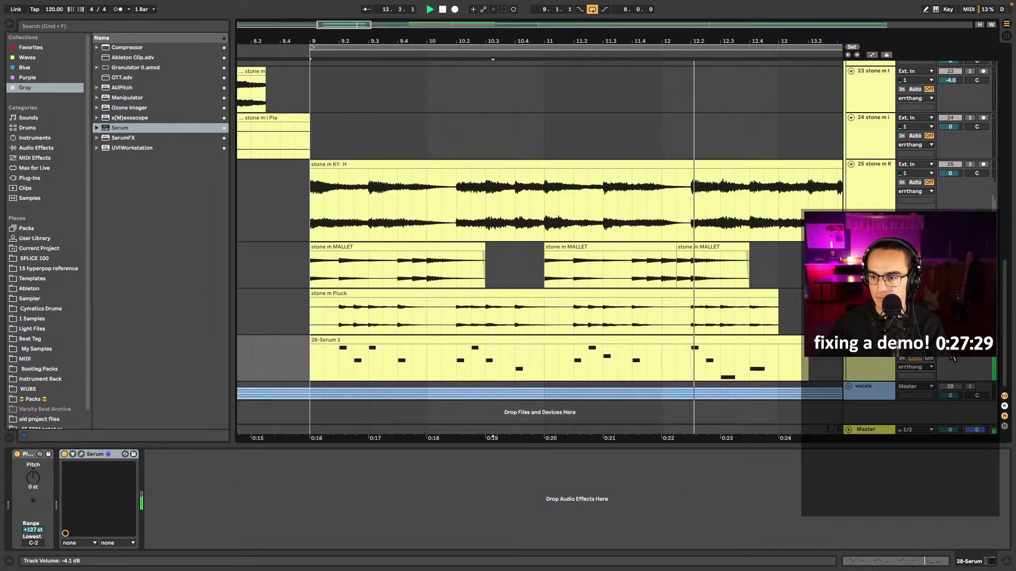
pyautogui.press('space')
pyautogui.press('space')
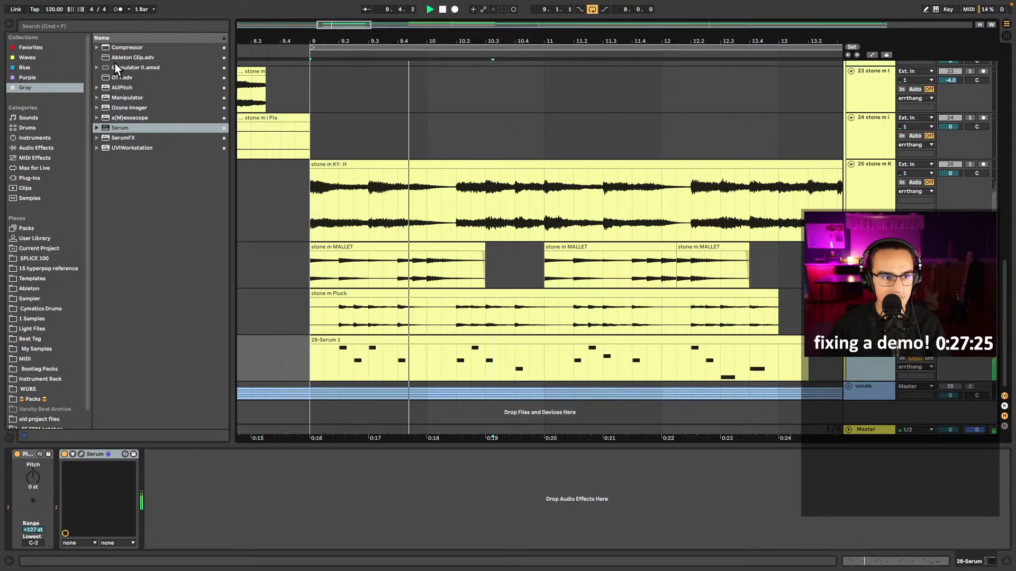
# - Try the Reverb sidechained rack on the Pluck track, and group the Pluck and Serum tracks together
pyautogui.click(53, 48)
pyautogui.moveTo(134, 206); pyautogui.dragTo(331, 317)
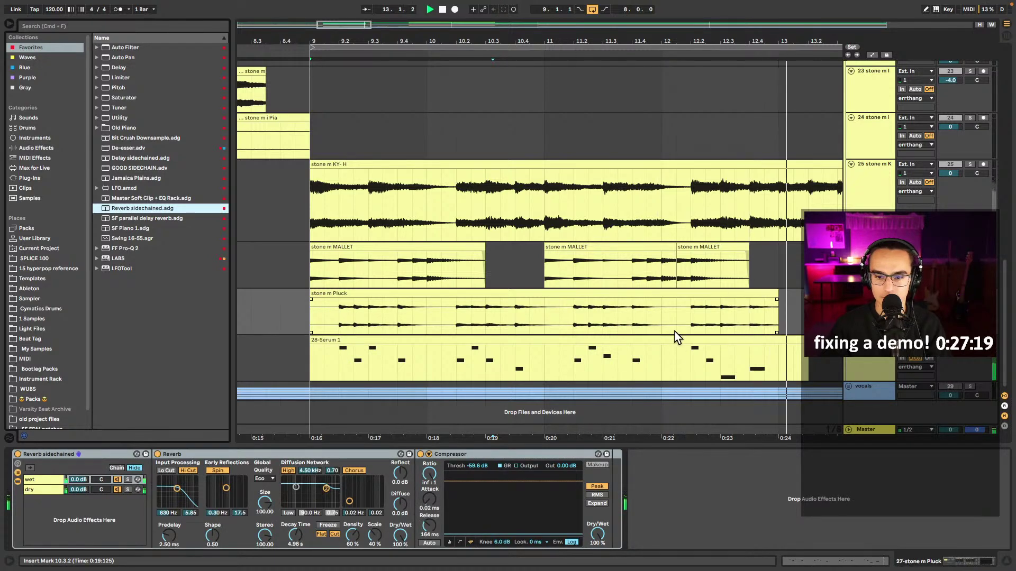
pyautogui.click(875, 362)
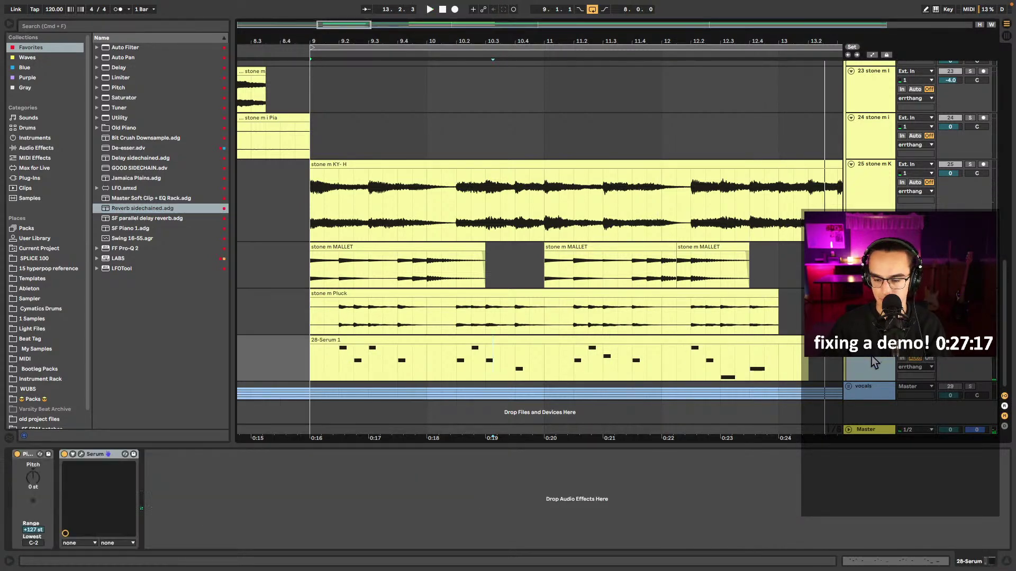
pyautogui.press('super+g')
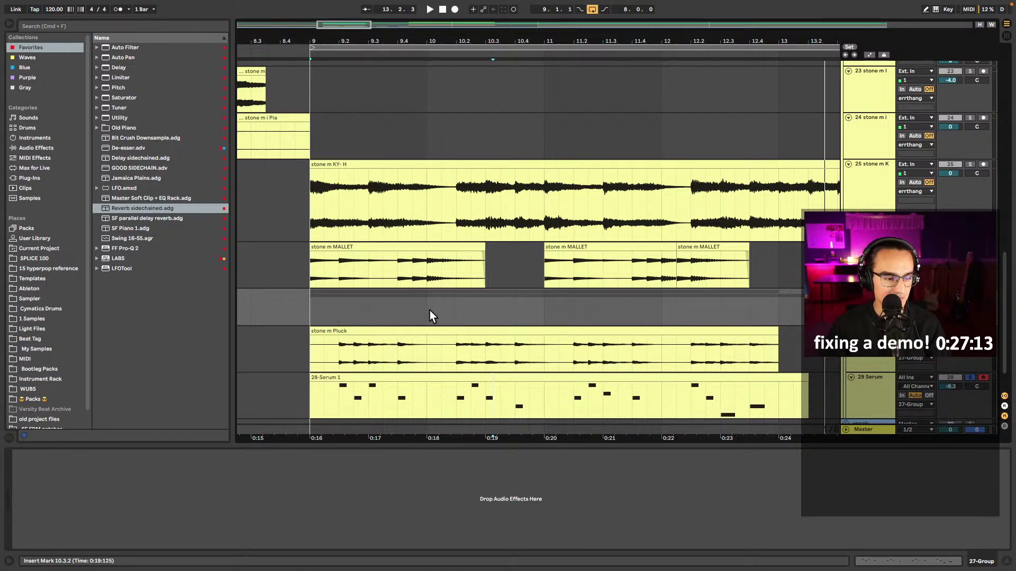
# - Add the Reverb sidechained rack to the Pluck and Serum group and lower its wet chain to -14.0 dB during playback
pyautogui.click(312, 309)
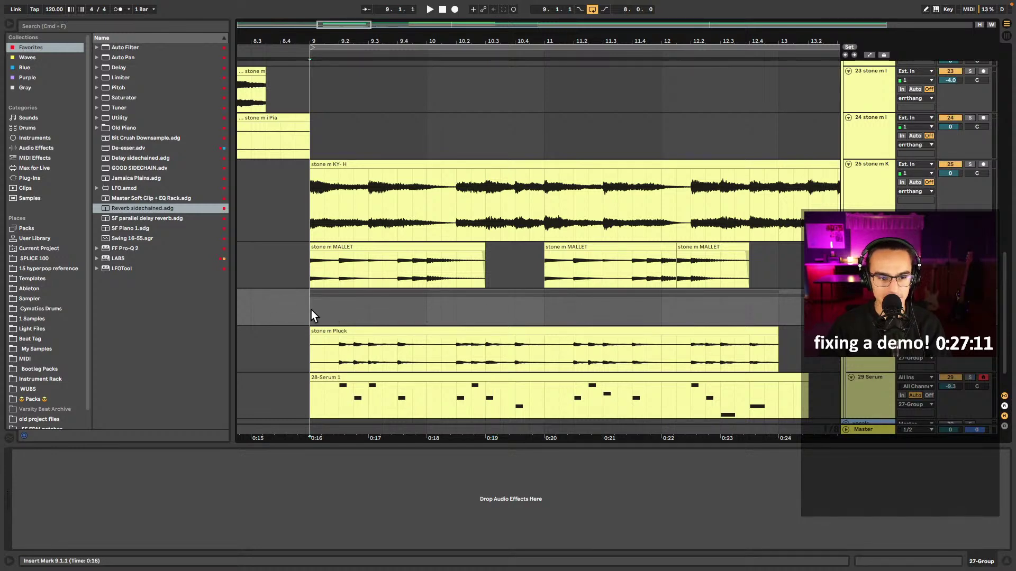
pyautogui.moveTo(106, 208)
pyautogui.mouseDown()
pyautogui.moveTo(318, 317)
pyautogui.moveTo(314, 307)
pyautogui.mouseUp()
pyautogui.press('space')
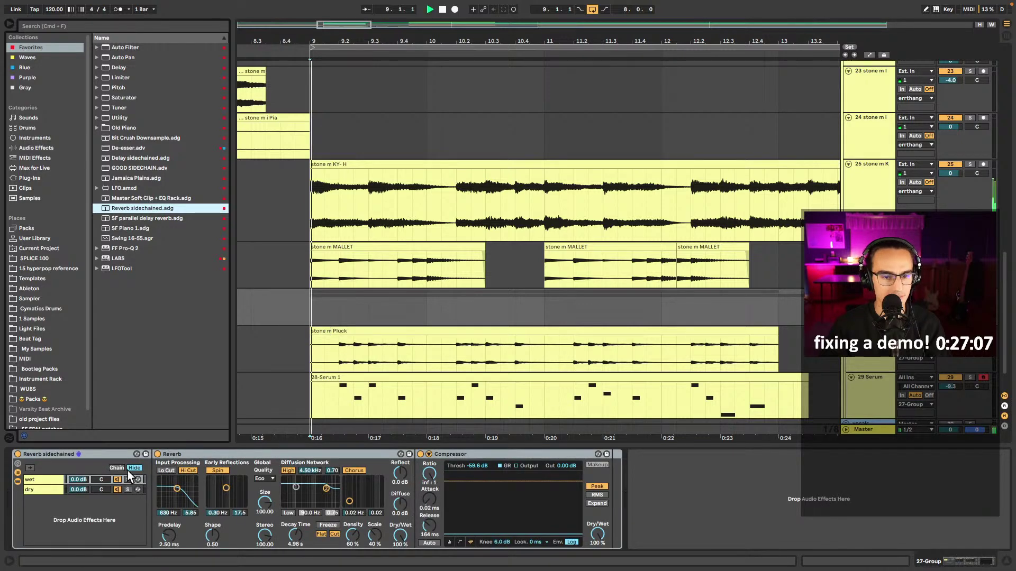
pyautogui.moveTo(79, 480)
pyautogui.mouseDown()
pyautogui.moveTo(79, 500)
pyautogui.moveTo(80, 481)
pyautogui.moveTo(81, 491)
pyautogui.mouseUp()
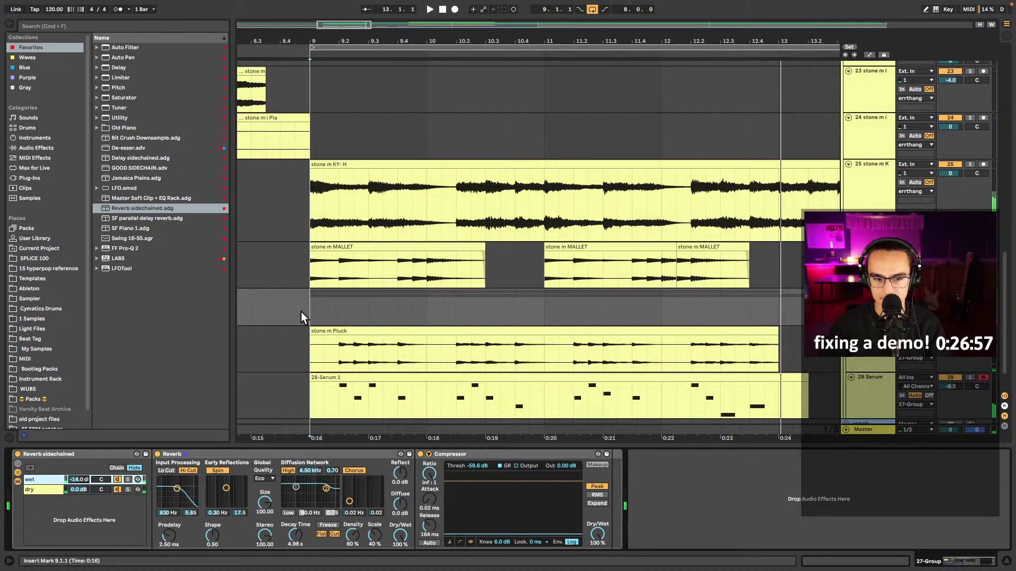
pyautogui.press('space')
# - Copy the bar 10 section of the Serum clip and paste it at bar 14
pyautogui.press('-')
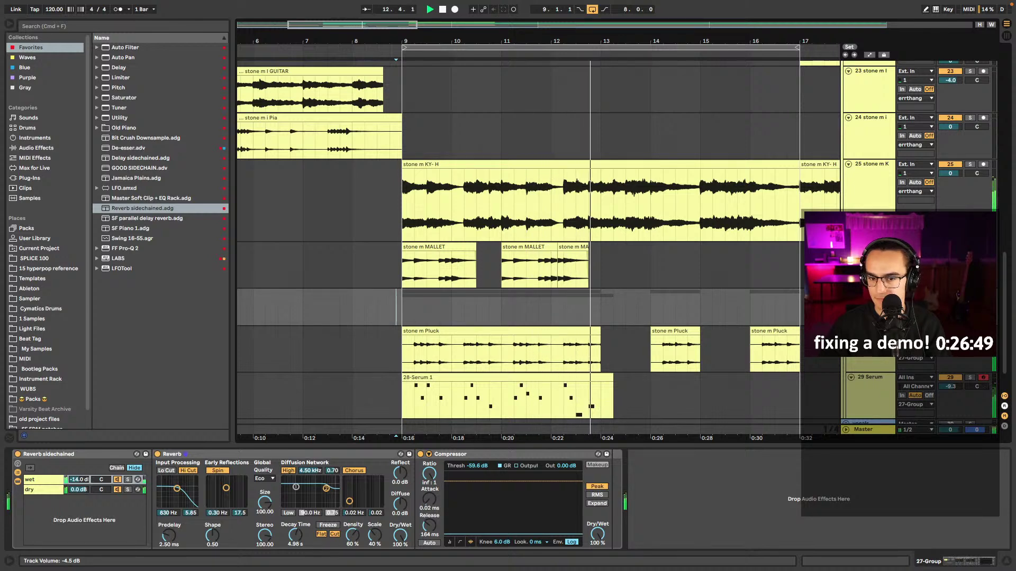
pyautogui.moveTo(621, 393); pyautogui.dragTo(462, 402)
pyautogui.hotkey('ctrl', 'c')
pyautogui.click(662, 397)
pyautogui.hotkey('ctrl', 'v')
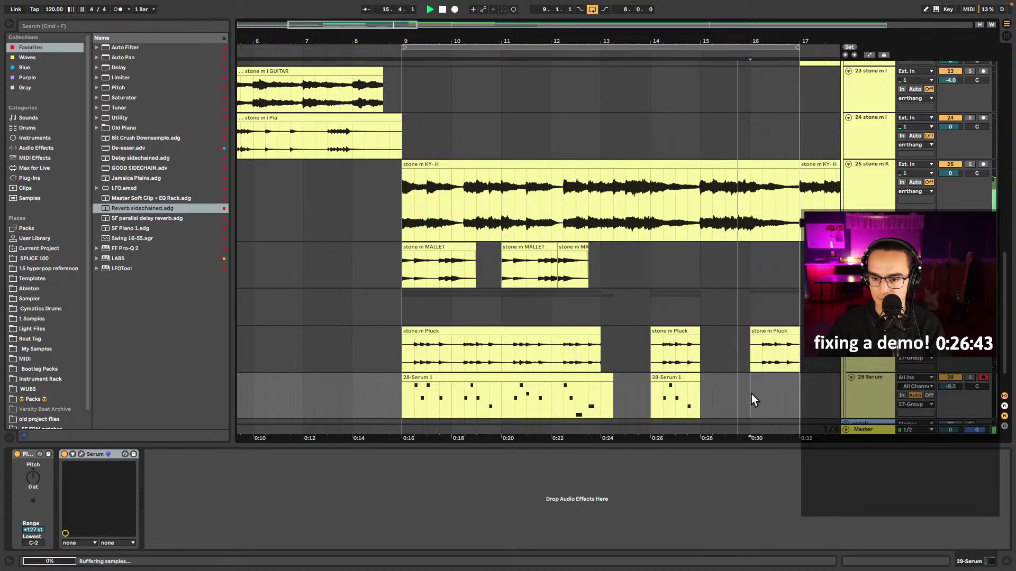
# - Add FF Pro-Q 2 to the stone m KY- H track with a low-end cut of about 5 dB and a +1.50 dB high shelf near 1715 Hz
pyautogui.scroll(3, 688, 328)
pyautogui.click(423, 286)
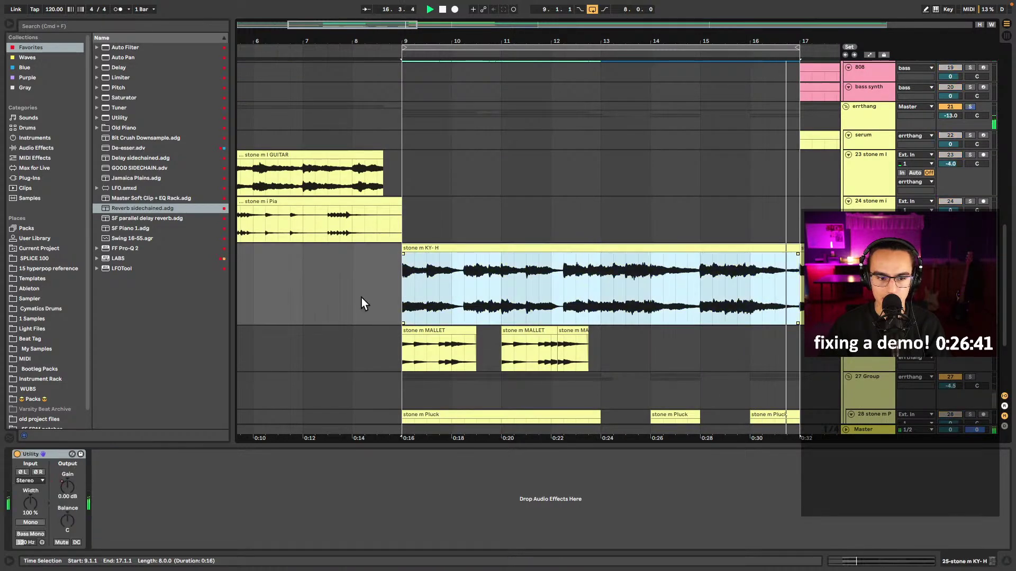
pyautogui.moveTo(123, 250); pyautogui.dragTo(178, 490)
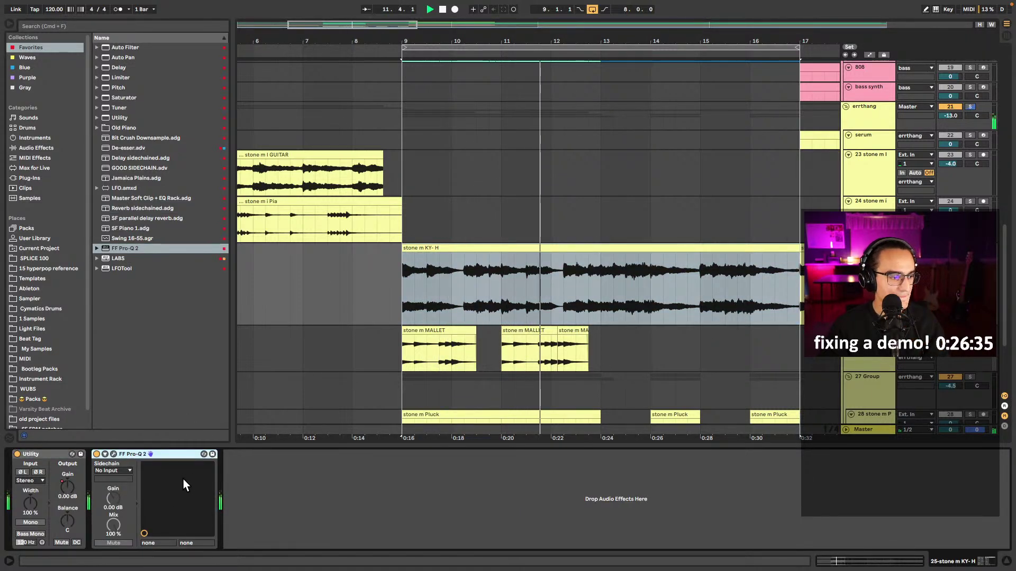
pyautogui.click(113, 453)
pyautogui.moveTo(301, 224); pyautogui.dragTo(356, 256)
pyautogui.moveTo(606, 221); pyautogui.dragTo(501, 239)
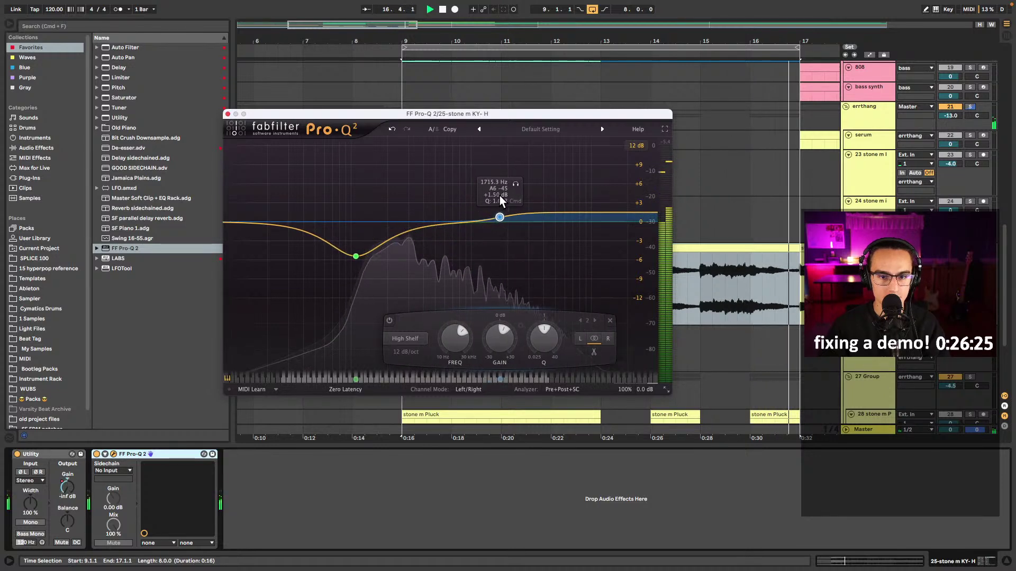
pyautogui.click(227, 114)
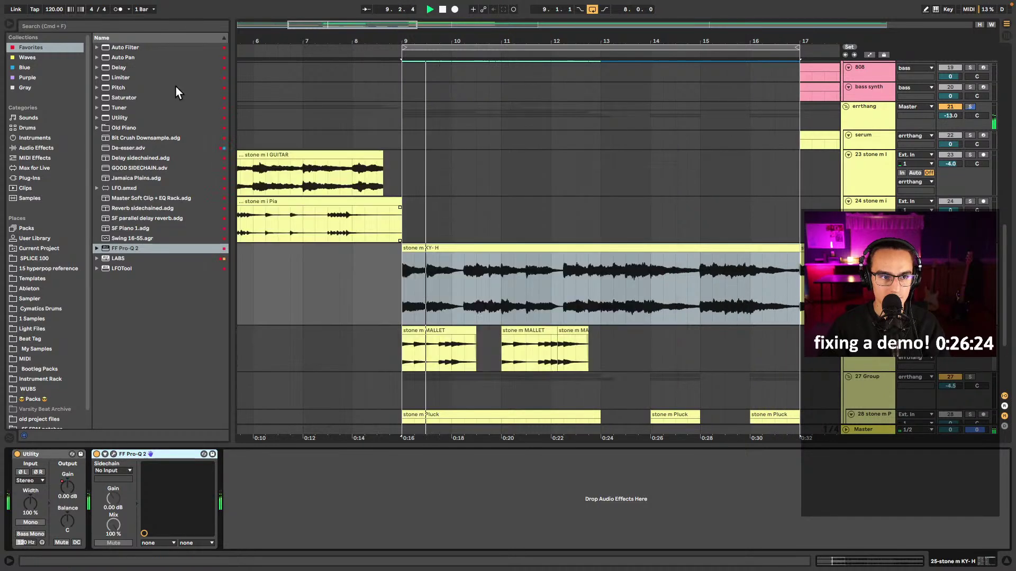
# - Add a Delay to the stone m KY- H track with both sides at 2 sixteenths, 50% feedback and 25% dry/wet
pyautogui.doubleClick(113, 67)
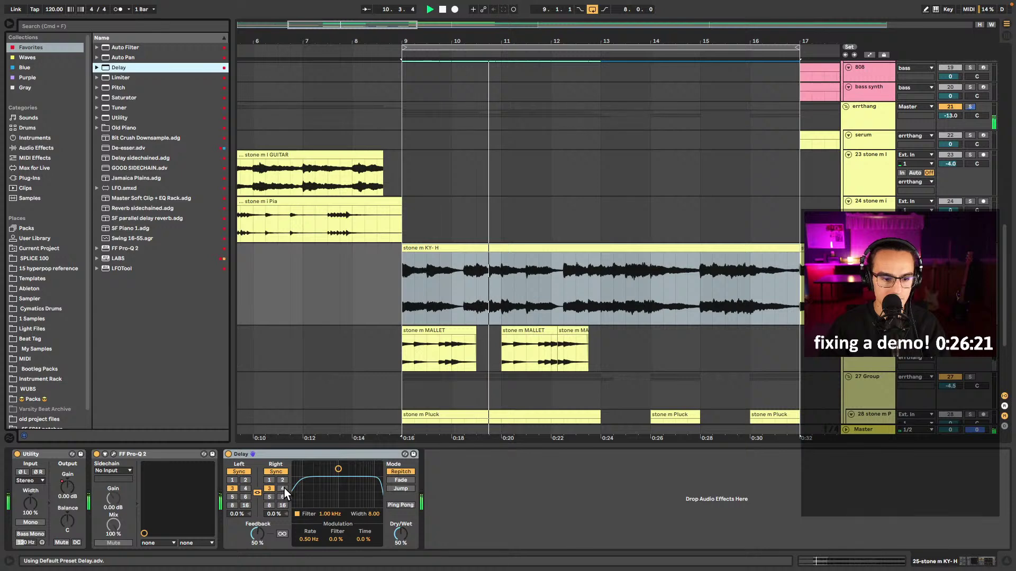
pyautogui.click(245, 480)
pyautogui.moveTo(401, 533); pyautogui.dragTo(401, 560)
pyautogui.moveTo(257, 534); pyautogui.dragTo(259, 538)
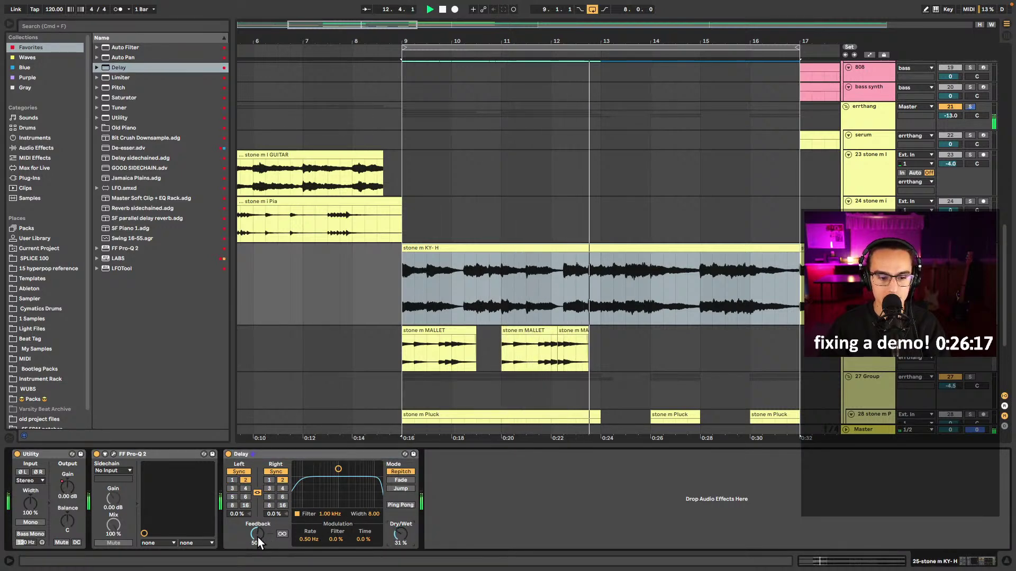
pyautogui.click(269, 488)
pyautogui.moveTo(401, 534); pyautogui.dragTo(401, 530)
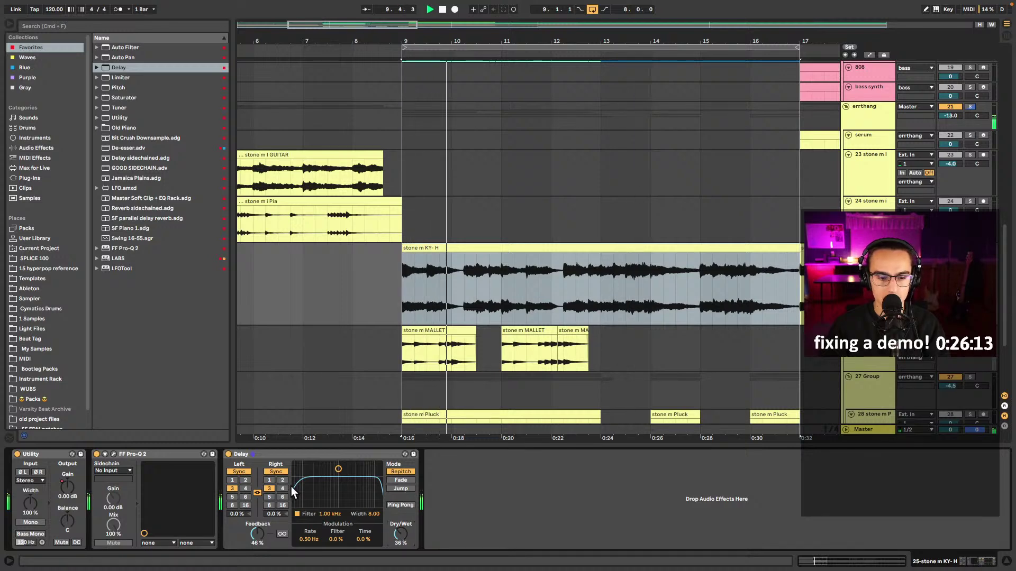
pyautogui.click(281, 481)
pyautogui.moveTo(262, 533); pyautogui.dragTo(257, 531)
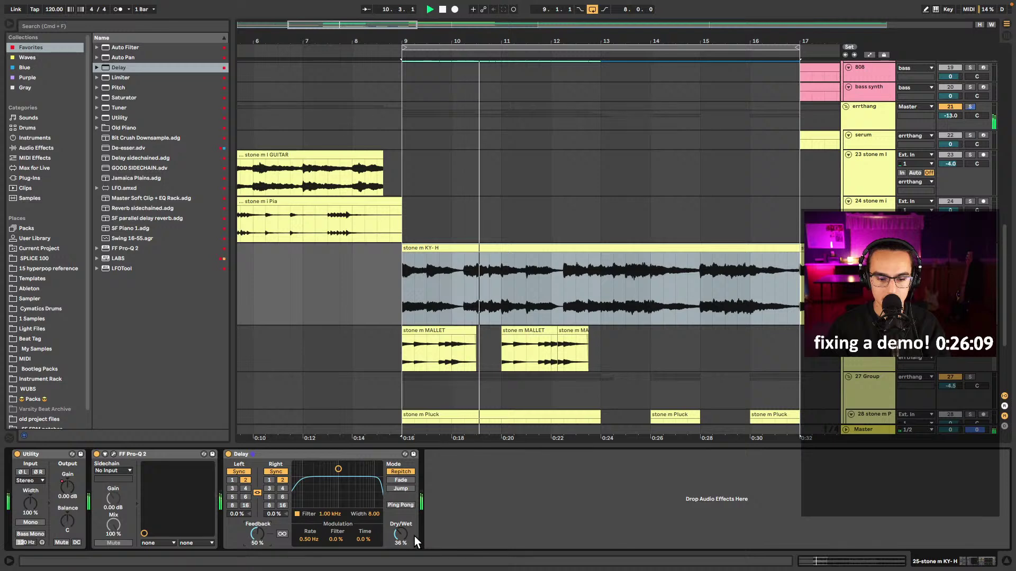
pyautogui.moveTo(402, 530); pyautogui.dragTo(396, 529)
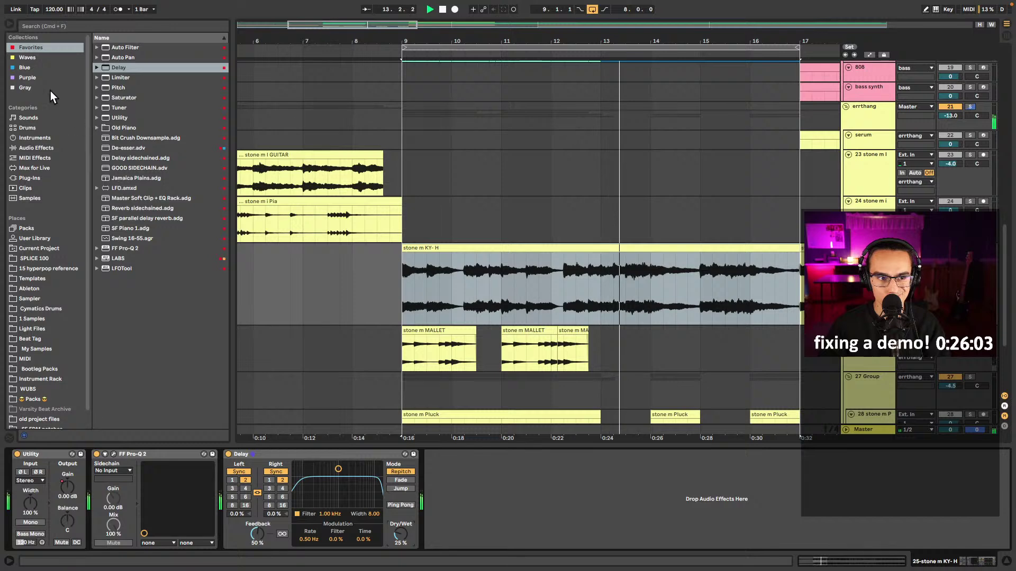
# - Try a Grain Delay on the stone m KY- H track with pitch 12.0, delay time 1, 61% feedback and 21% dry/wet
pyautogui.click(37, 68)
pyautogui.click(108, 48)
pyautogui.moveTo(107, 49); pyautogui.dragTo(346, 485)
pyautogui.moveTo(586, 477); pyautogui.dragTo(620, 493)
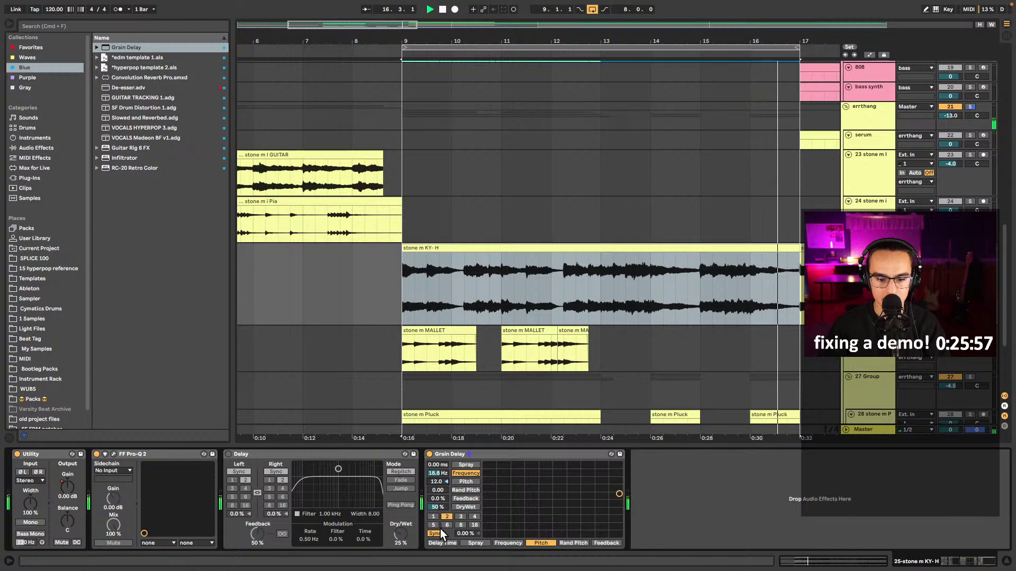
pyautogui.moveTo(438, 499); pyautogui.dragTo(462, 543)
pyautogui.moveTo(435, 507); pyautogui.dragTo(430, 517)
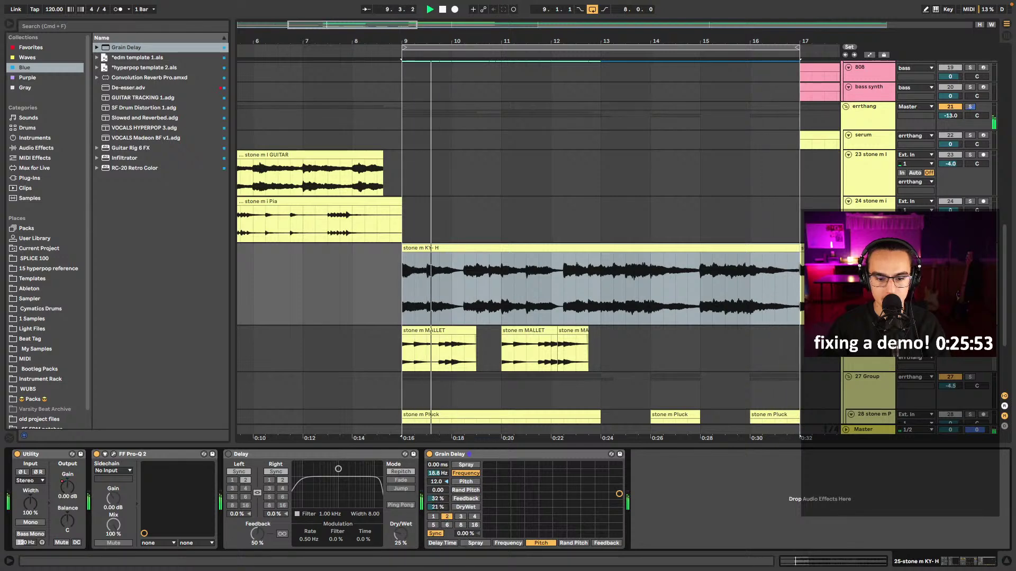
pyautogui.click(433, 516)
pyautogui.moveTo(438, 499); pyautogui.dragTo(438, 476)
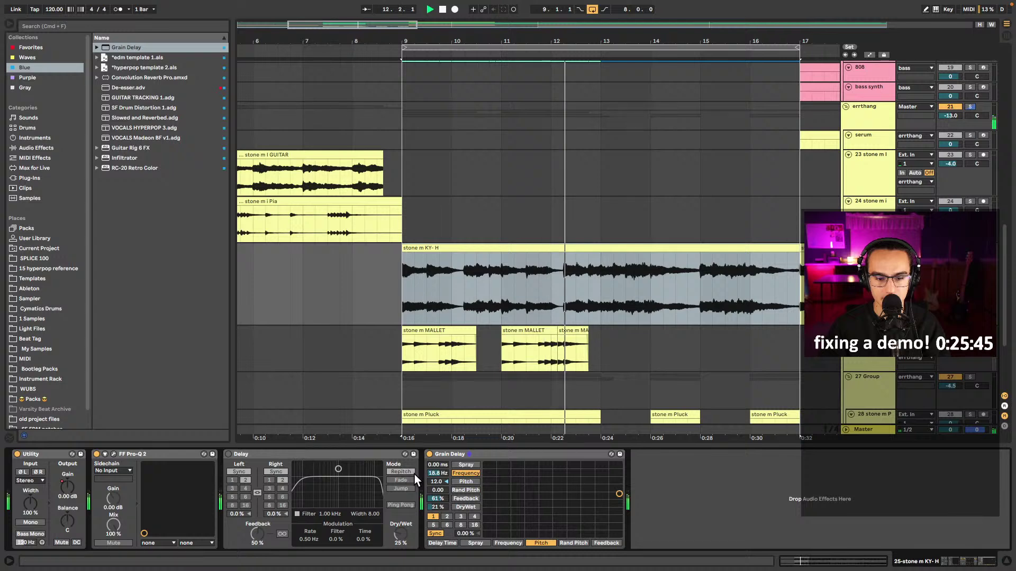
pyautogui.click(479, 455)
pyautogui.press('Delete')
# - Re-enable the stone m KY- H track's Delay with 40% dry/wet and Ping Pong on, and place Utility last in the chain
pyautogui.press('space')
pyautogui.click(228, 453)
pyautogui.moveTo(400, 534); pyautogui.dragTo(399, 523)
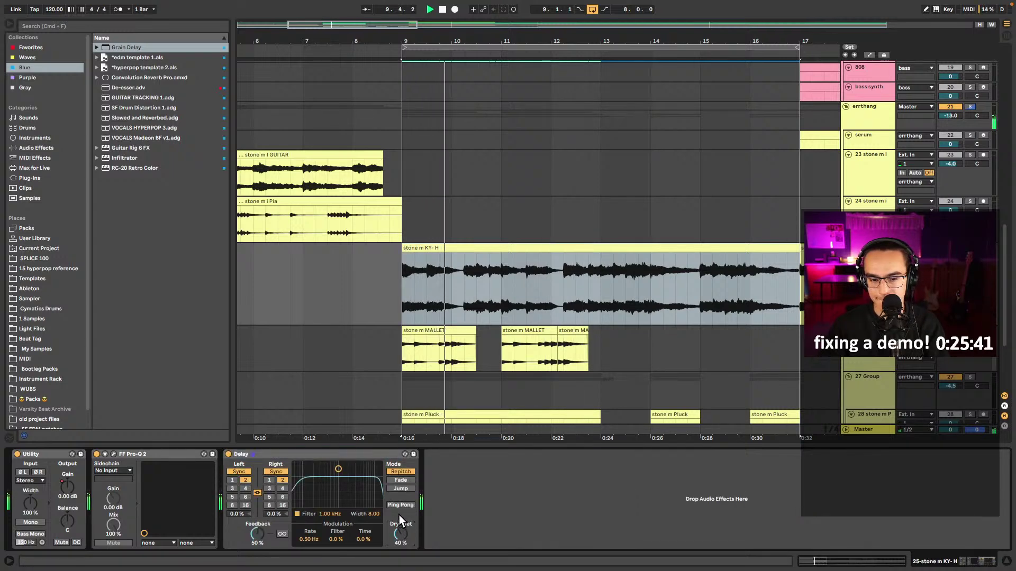
pyautogui.click(411, 506)
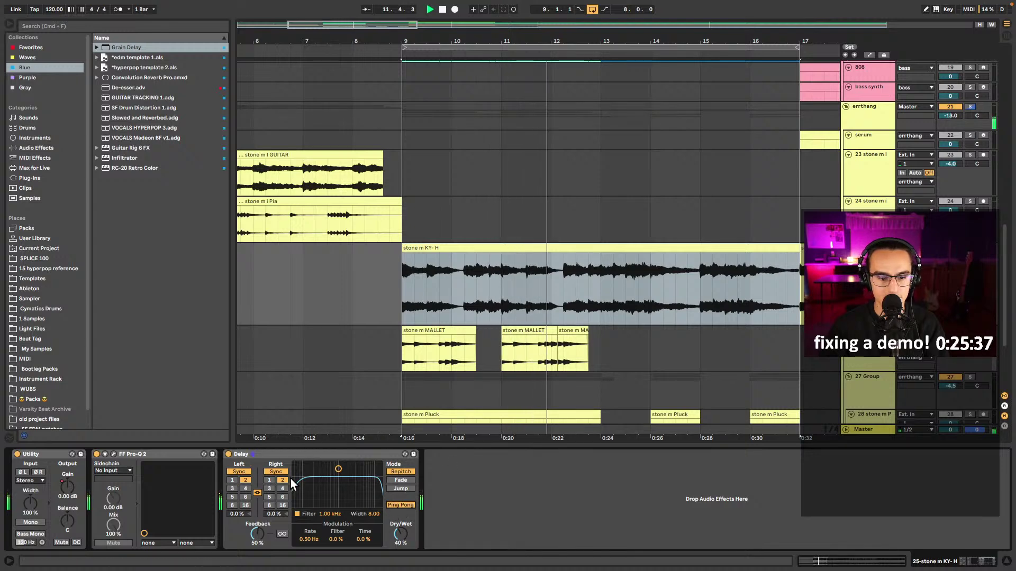
pyautogui.moveTo(58, 454); pyautogui.dragTo(497, 472)
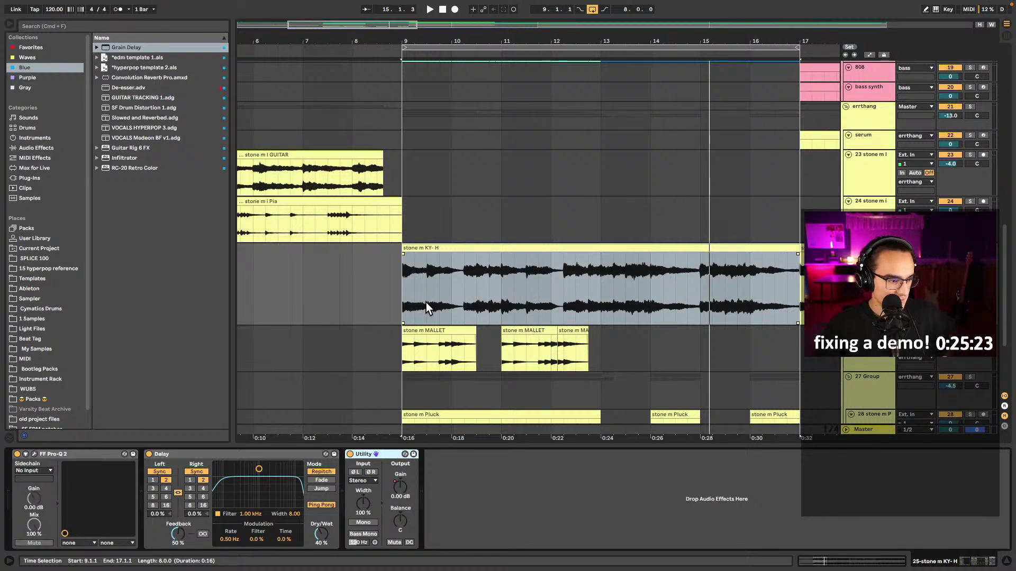
# - Place the insert marker at bar 1 and collapse all the track groups in the arrangement
pyautogui.click(399, 280)
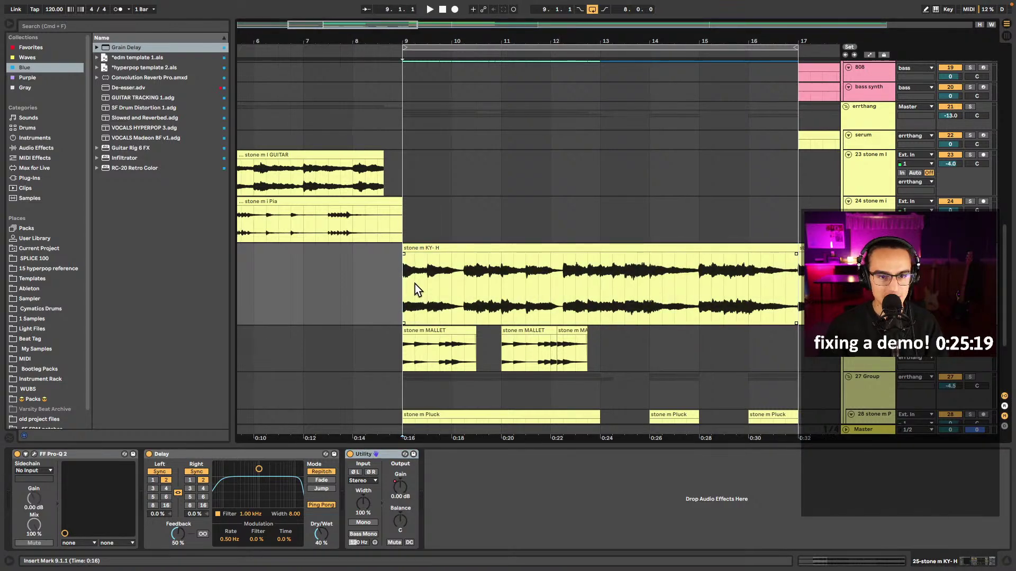
pyautogui.press('-')
pyautogui.click(370, 179)
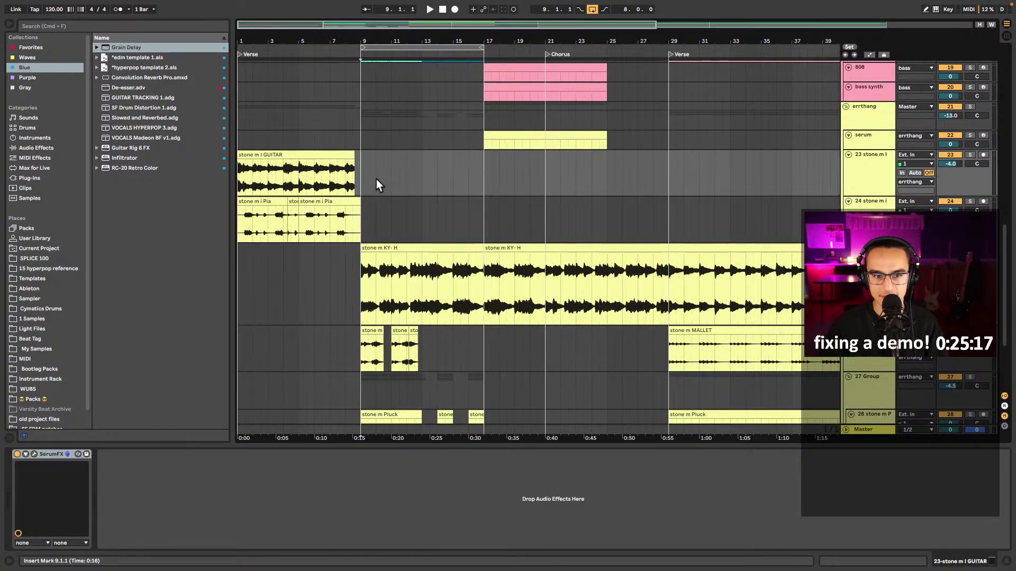
pyautogui.scroll(10, 402, 189)
pyautogui.scroll(4, 389, 169)
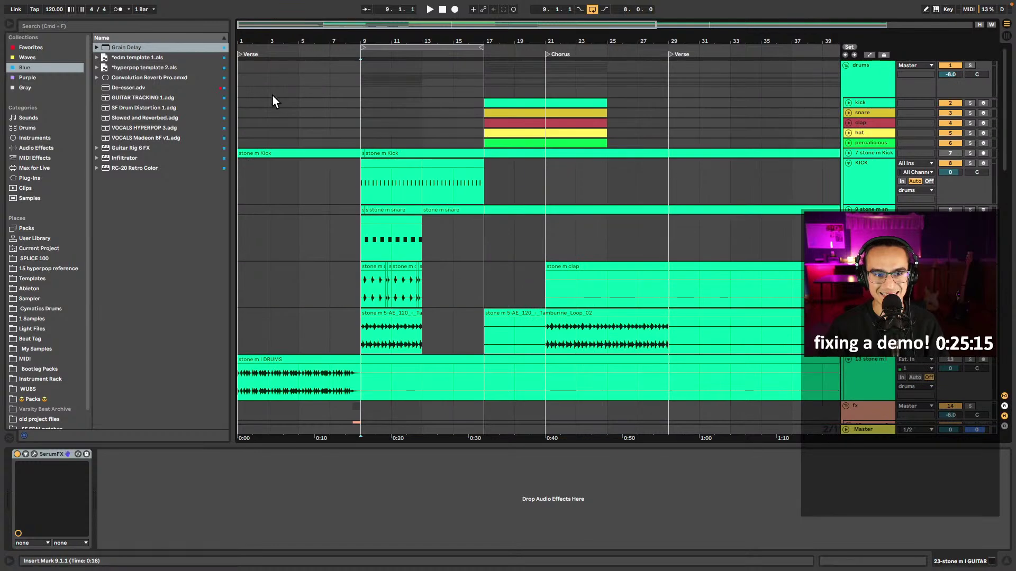
pyautogui.click(242, 87)
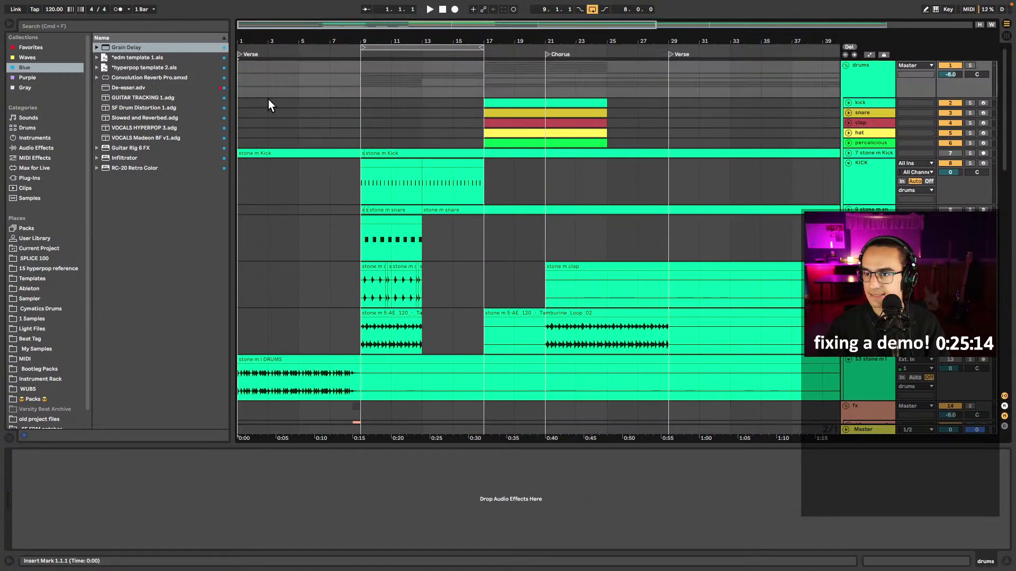
pyautogui.click(846, 65)
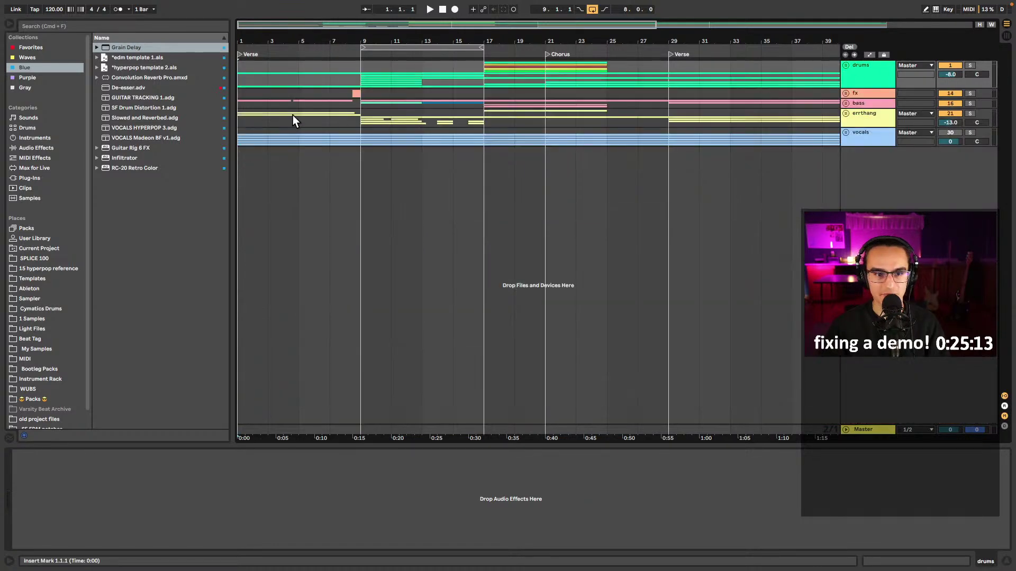
# - Unfold the drums group and its hat track, and move the hat clip from bar 17 to start at bar 9
pyautogui.click(845, 66)
pyautogui.scroll(-3, 397, 217)
pyautogui.scroll(-3, 373, 211)
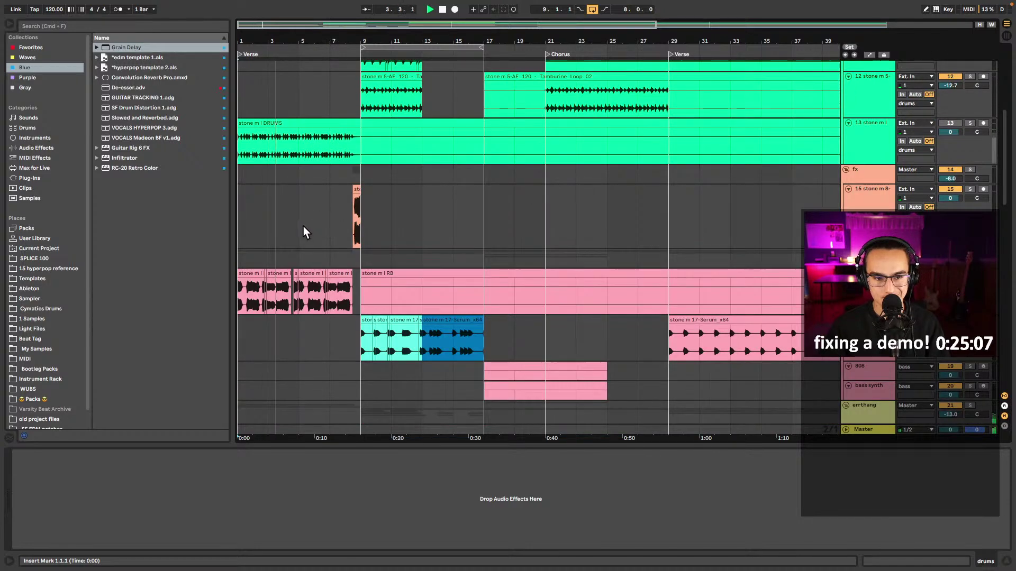
pyautogui.scroll(6, 323, 230)
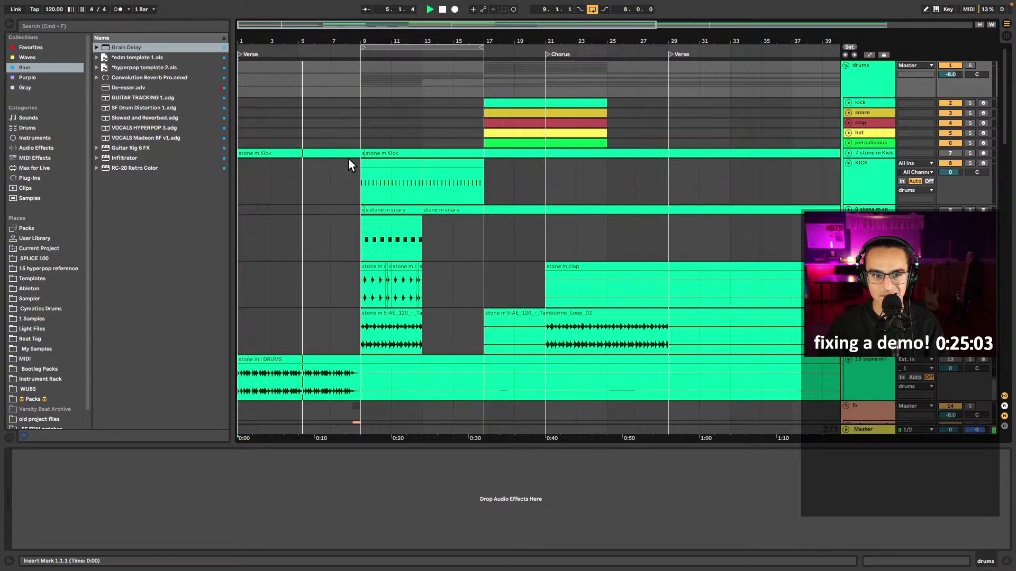
pyautogui.click(370, 136)
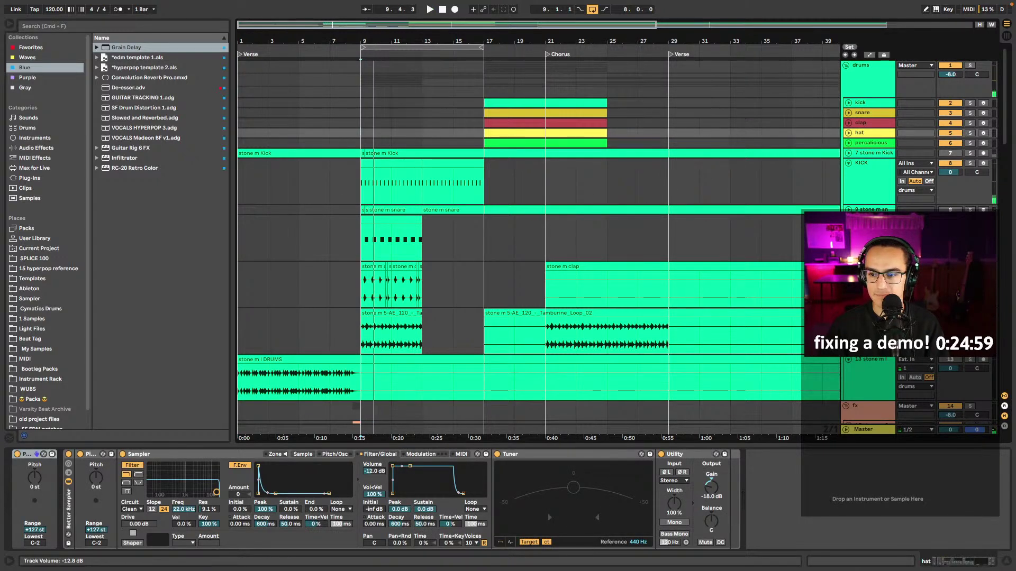
pyautogui.click(848, 133)
pyautogui.moveTo(545, 131); pyautogui.dragTo(411, 133)
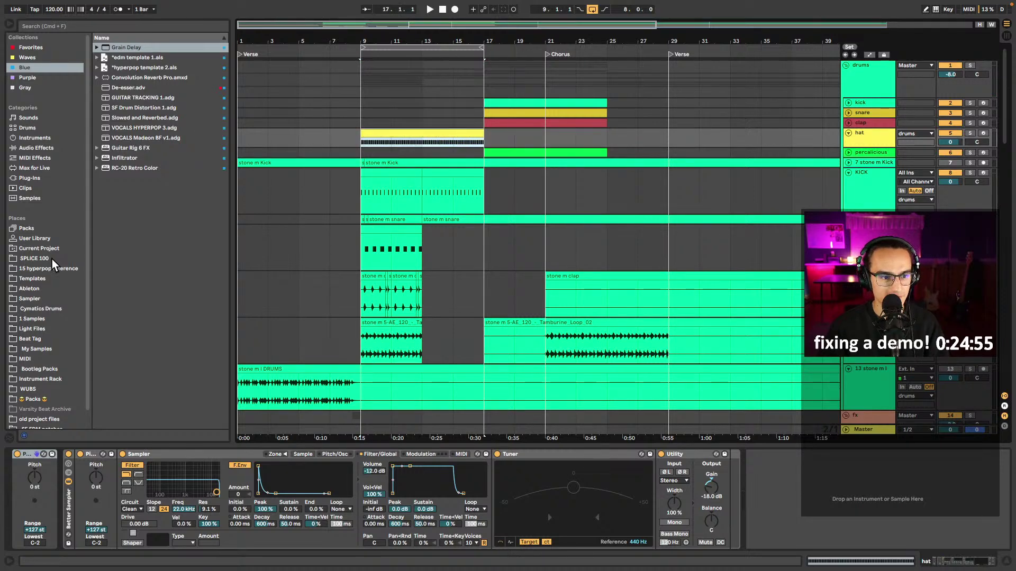
# - Browse the SPLICE 100 folder to vb packs, Hyperfunk, Drums, Hat
pyautogui.click(53, 258)
pyautogui.click(97, 128)
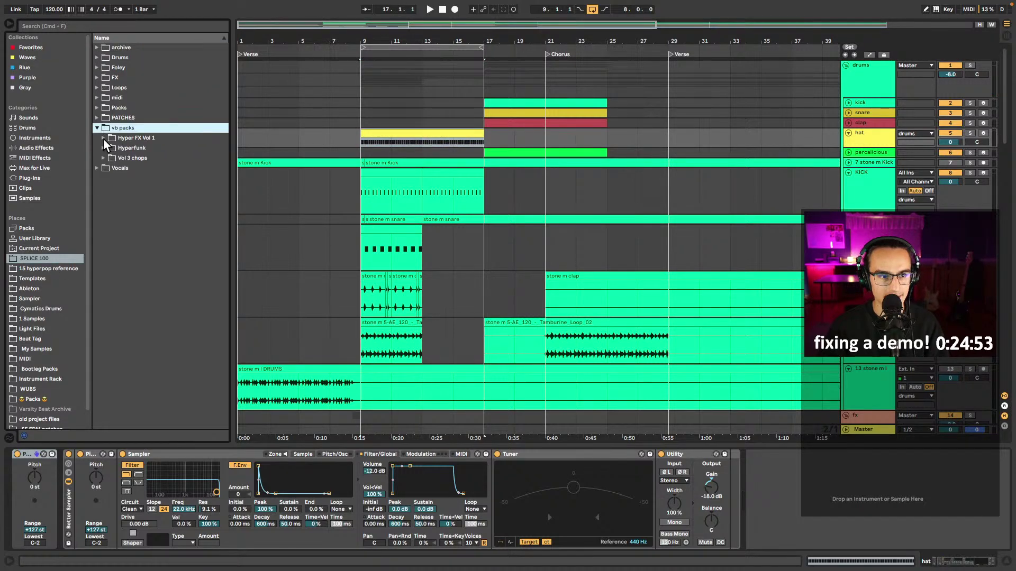
pyautogui.click(105, 140)
pyautogui.click(104, 148)
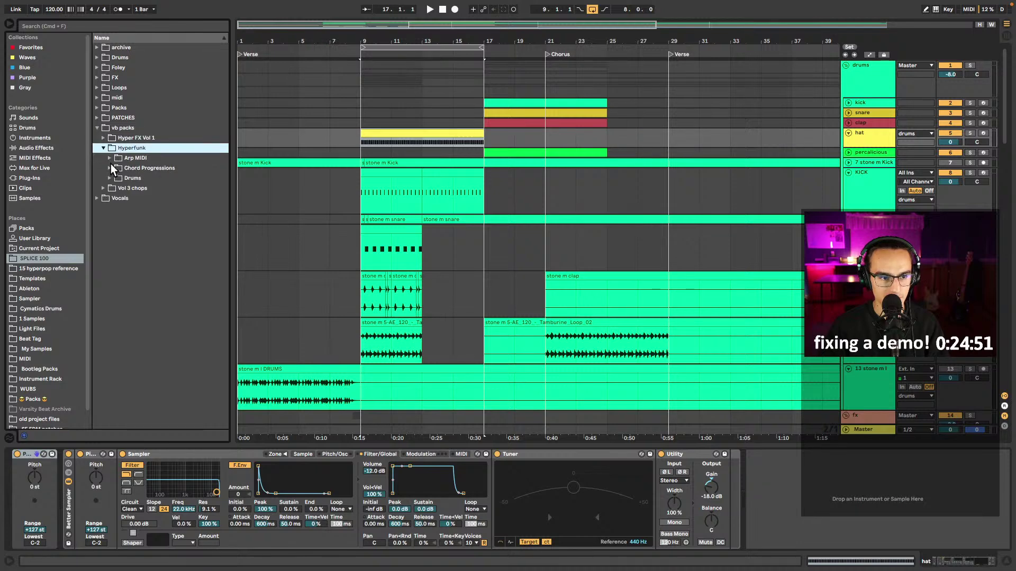
pyautogui.click(109, 177)
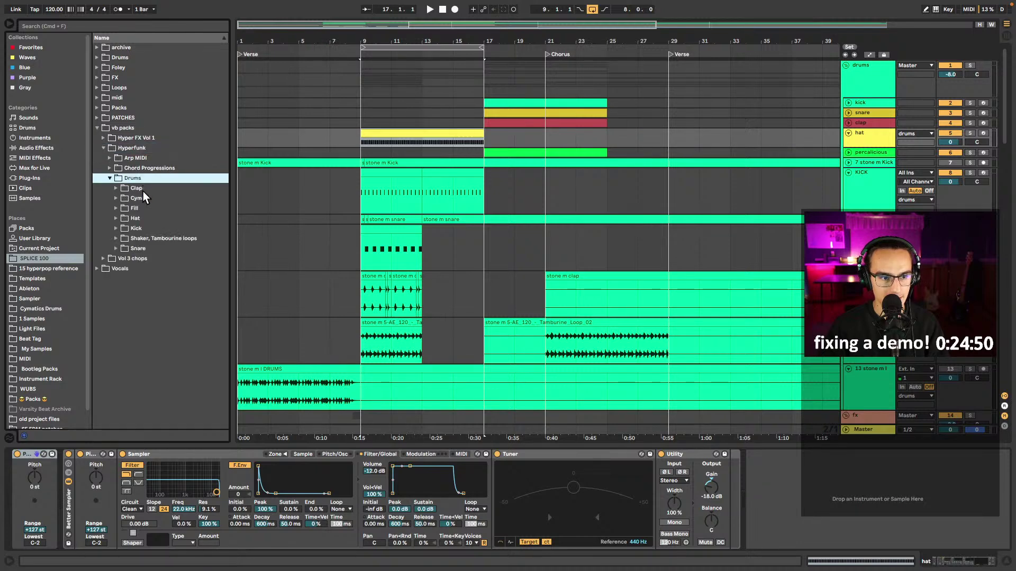
pyautogui.click(116, 218)
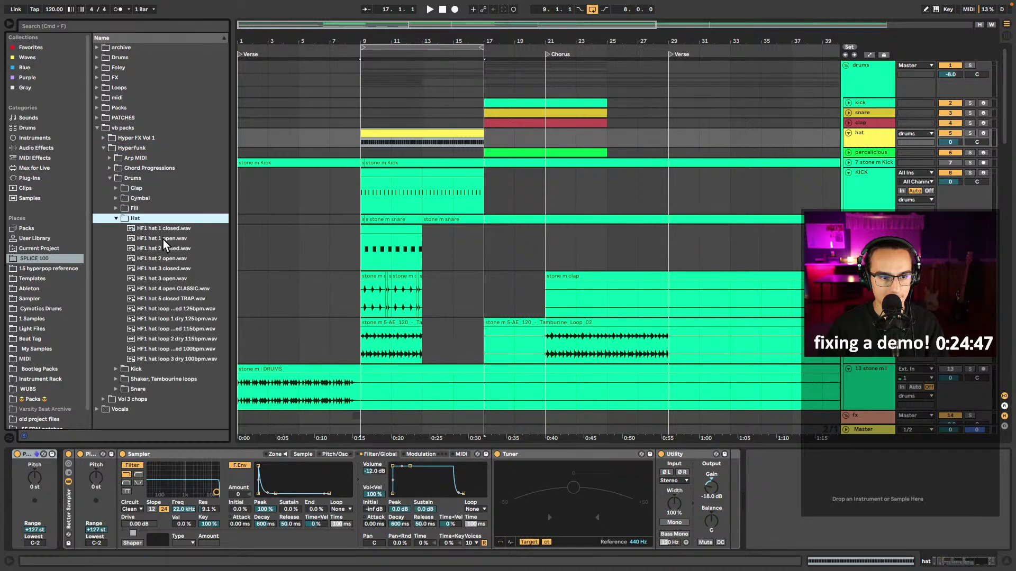
# - Audition the open and closed hat samples and load HF1 hat 2 closed.wav into the hat track's Sampler
pyautogui.click(163, 239)
pyautogui.click(174, 269)
pyautogui.click(173, 259)
pyautogui.click(173, 248)
pyautogui.click(179, 270)
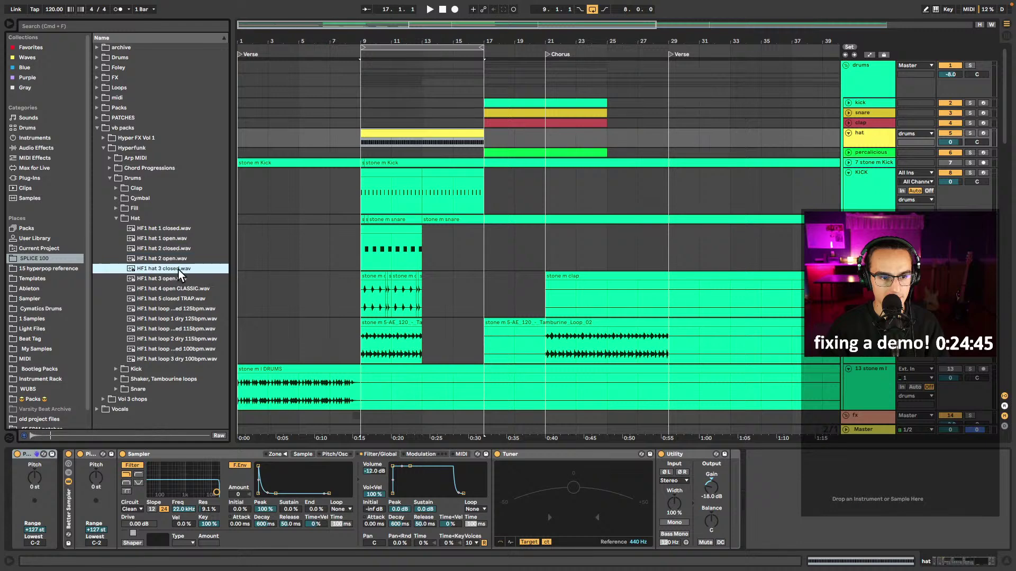
pyautogui.click(174, 249)
pyautogui.moveTo(169, 250); pyautogui.dragTo(257, 467)
# - Inspect the hat clip's notes in the piano roll and return to the hat track's devices
pyautogui.doubleClick(423, 141)
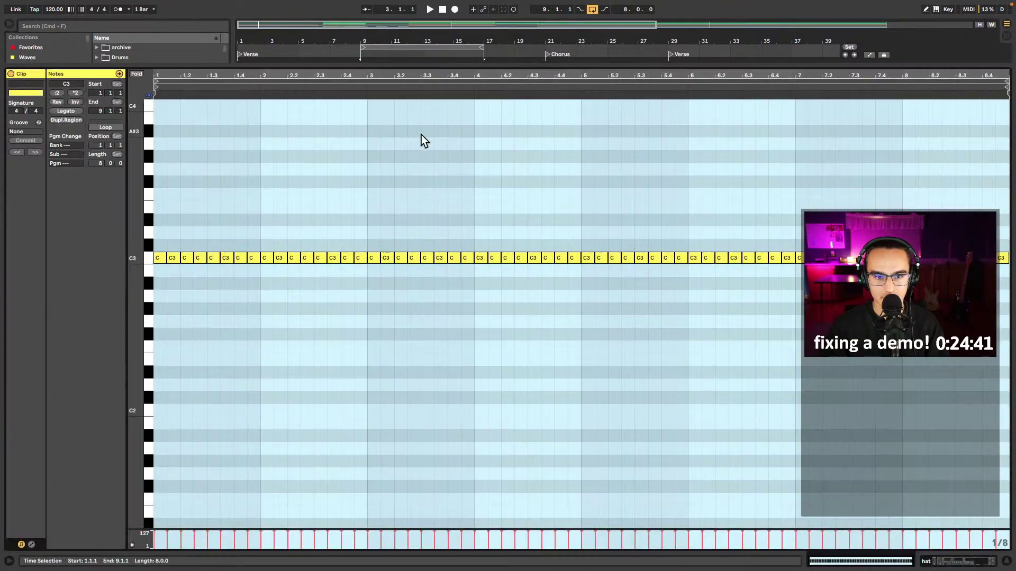
pyautogui.click(375, 169)
pyautogui.click(301, 170)
pyautogui.hotkey('shift', 'Tab')
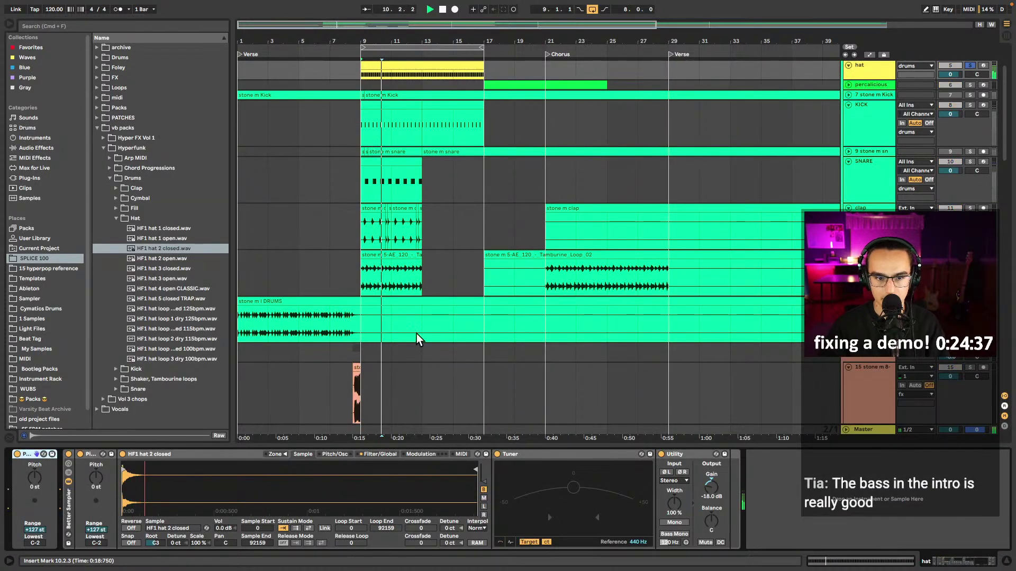
# - Lower the master Limiter's gain to 3.00 dB and play the section from bar 9
pyautogui.click(327, 426)
pyautogui.click(328, 430)
pyautogui.press('space')
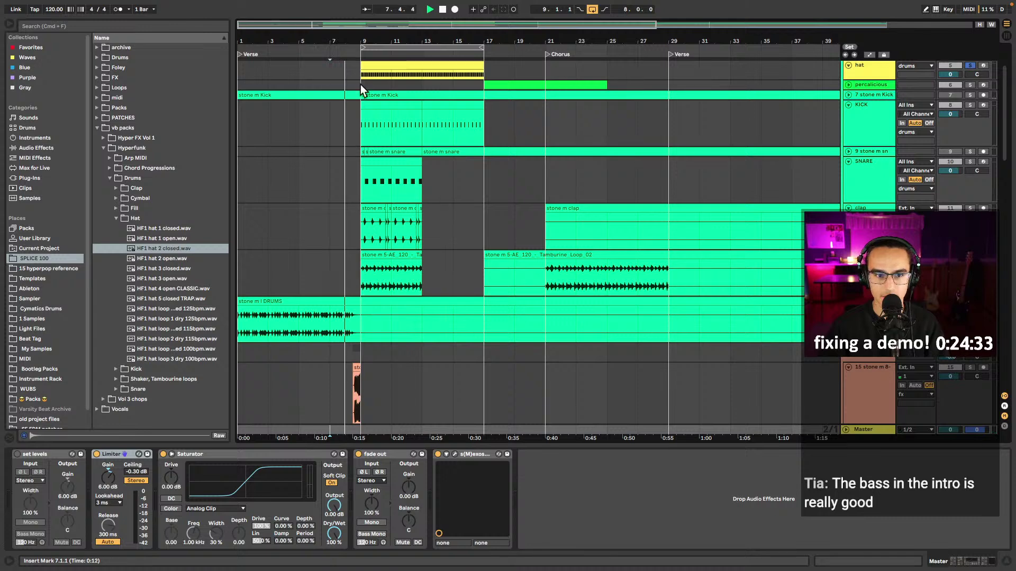
pyautogui.click(358, 69)
pyautogui.press('space')
pyautogui.click(361, 433)
pyautogui.press('space')
pyautogui.moveTo(113, 478); pyautogui.dragTo(109, 482)
pyautogui.press('space')
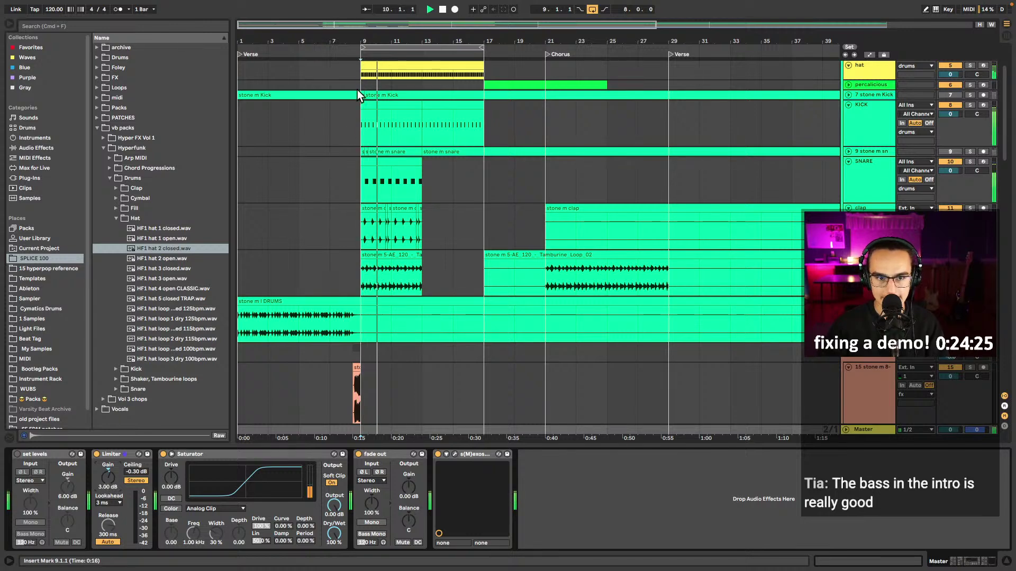
# - Shorten the hat Sampler's volume envelope to a 104 ms decay with sustain at -inf dB
pyautogui.click(379, 73)
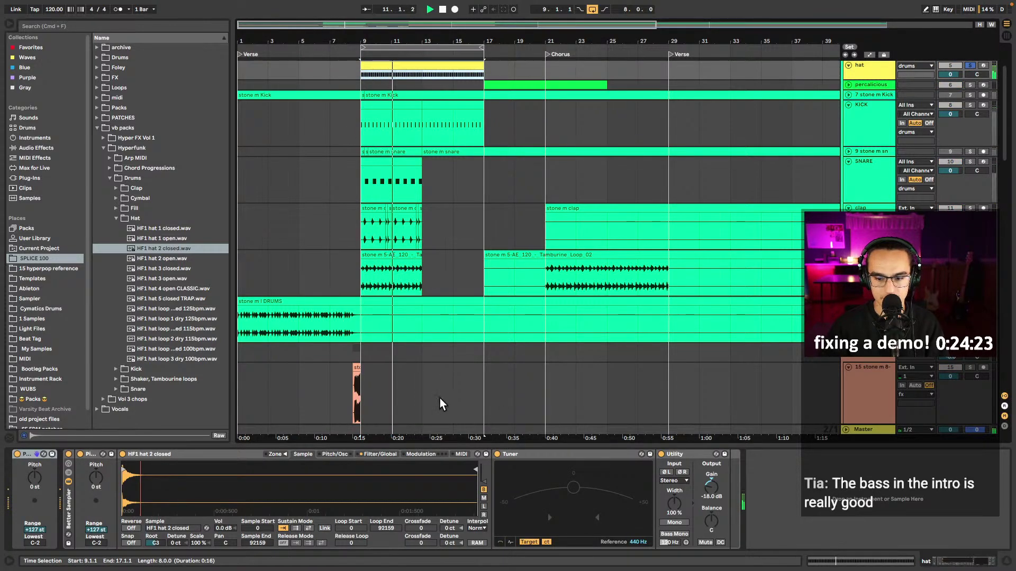
pyautogui.click(380, 454)
pyautogui.moveTo(422, 510); pyautogui.dragTo(400, 535)
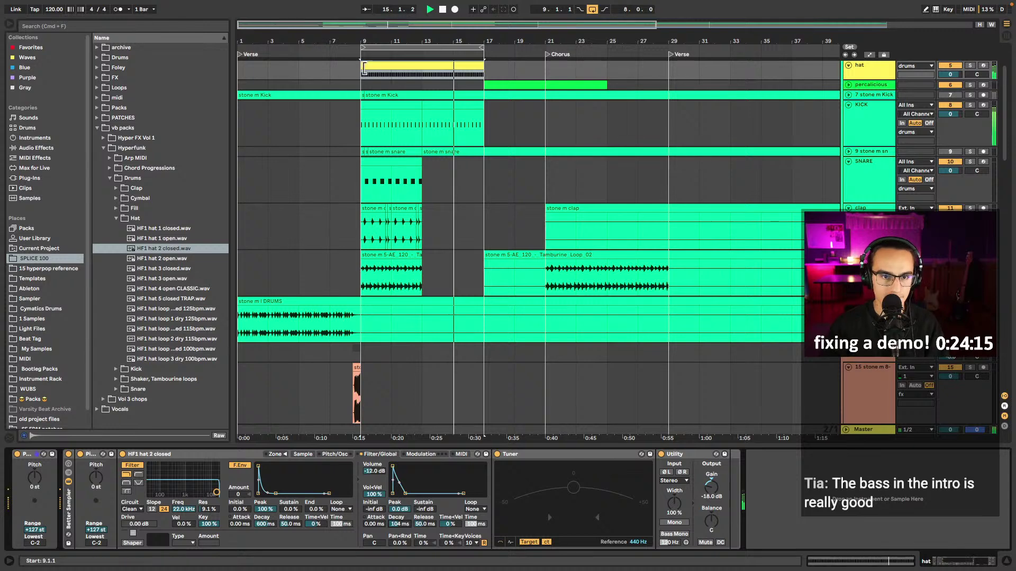
# - Set the hat track's volume to -4.7 dB and narrow its Utility width to 11%
pyautogui.moveTo(950, 74); pyautogui.dragTo(951, 84)
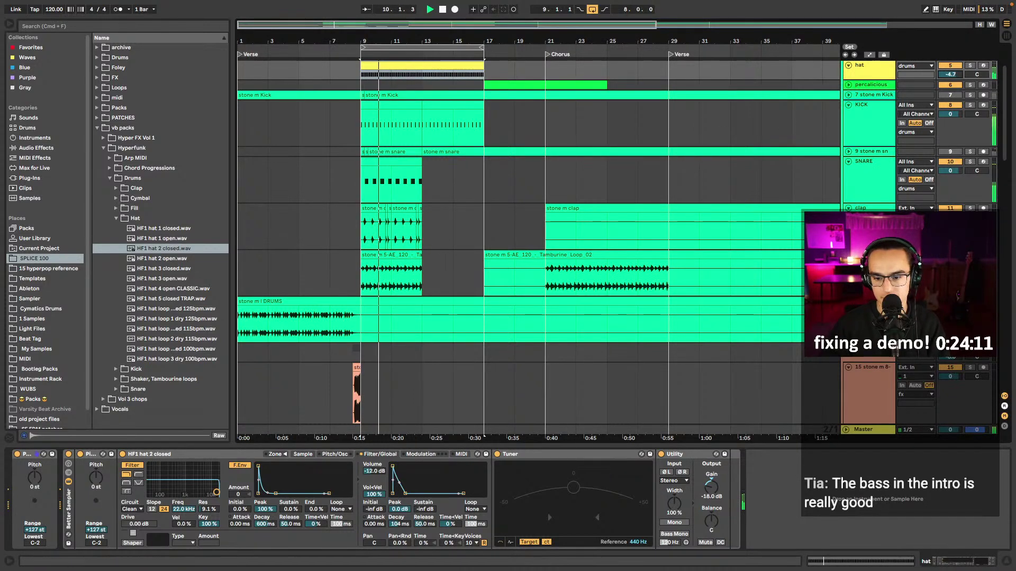
pyautogui.click(674, 522)
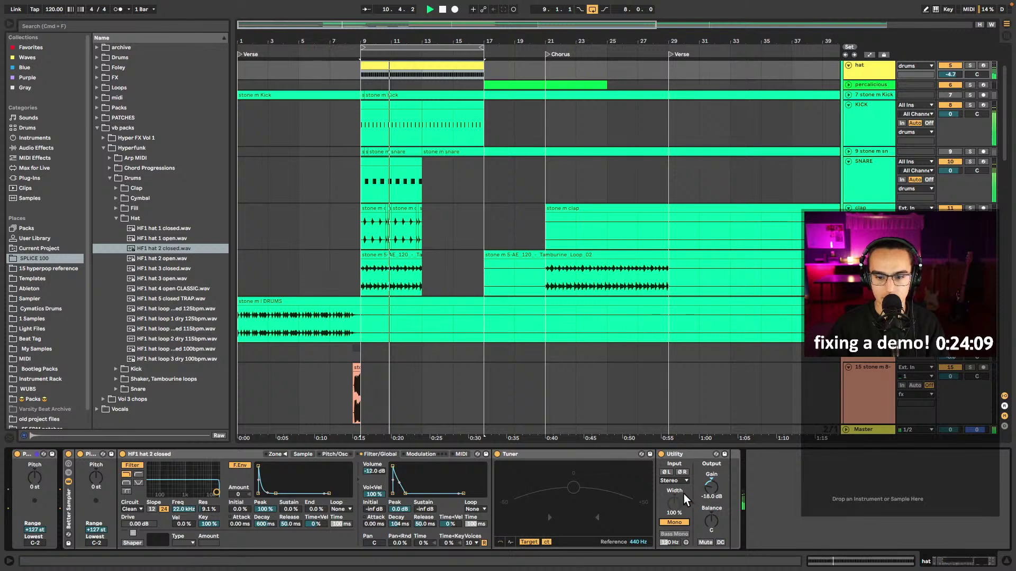
pyautogui.click(674, 522)
pyautogui.moveTo(674, 505); pyautogui.dragTo(673, 550)
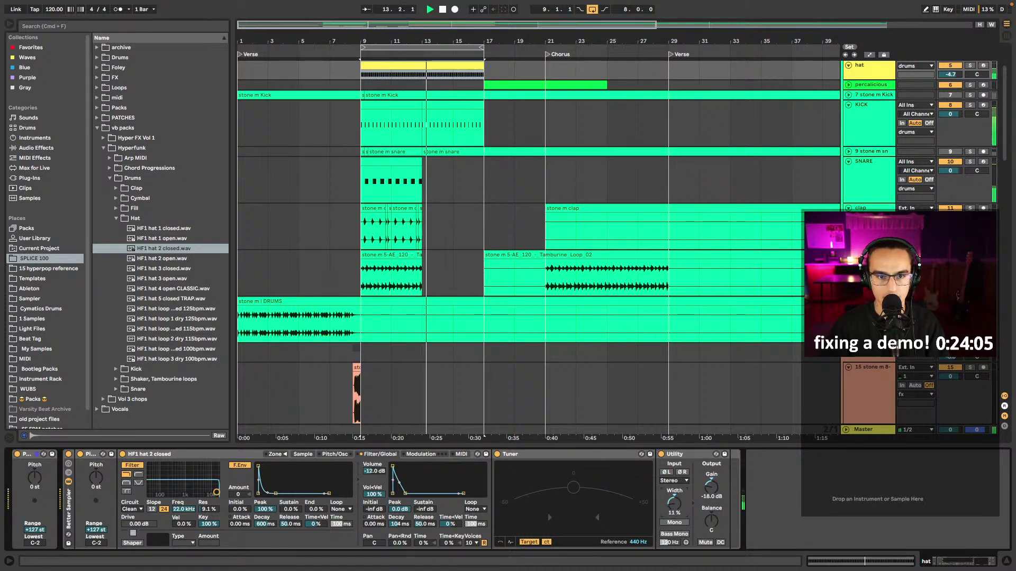
# - Split the hat clip at bar 13, delete its second half and play the song from bar 1
pyautogui.press('space')
pyautogui.click(422, 72)
pyautogui.press('super+e')
pyautogui.click(433, 64)
pyautogui.press('Delete')
pyautogui.click(258, 76)
pyautogui.press('space')
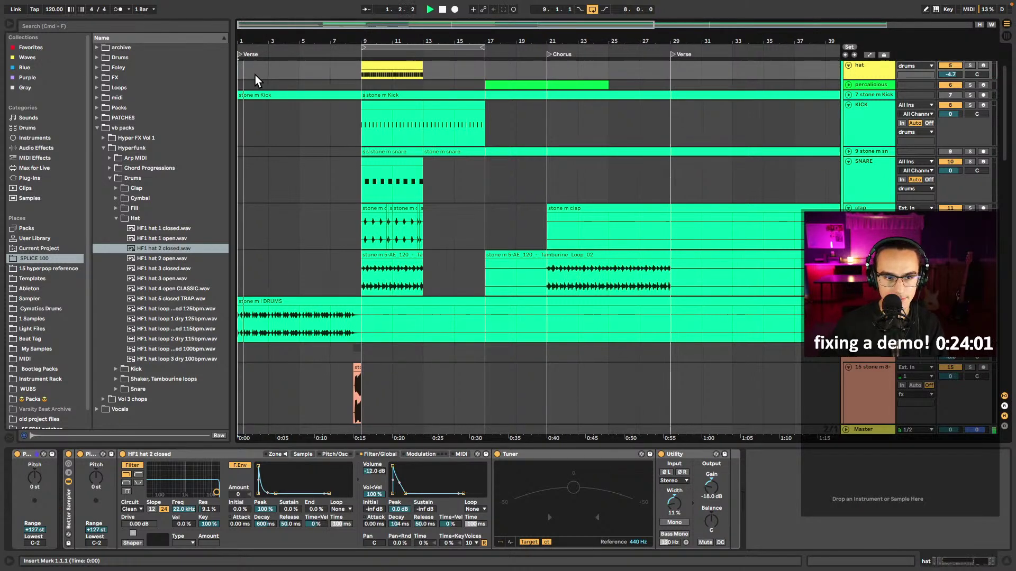
# - Collapse all the track groups, stop playback and unfold the vocals group
pyautogui.scroll(3, 278, 90)
pyautogui.click(354, 257)
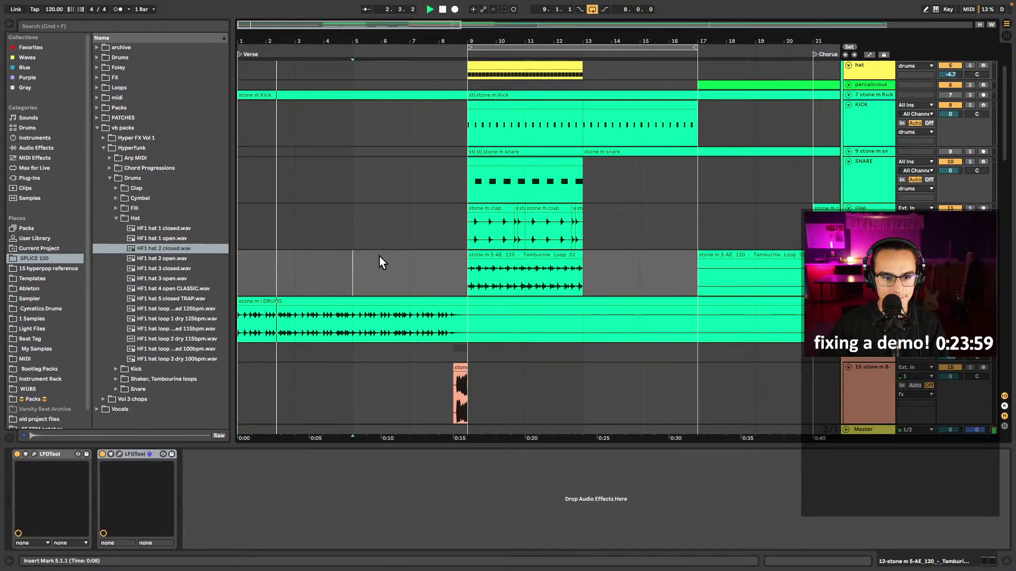
pyautogui.keyDown('alt'); pyautogui.click(846, 347); pyautogui.keyUp('alt')
pyautogui.press('space')
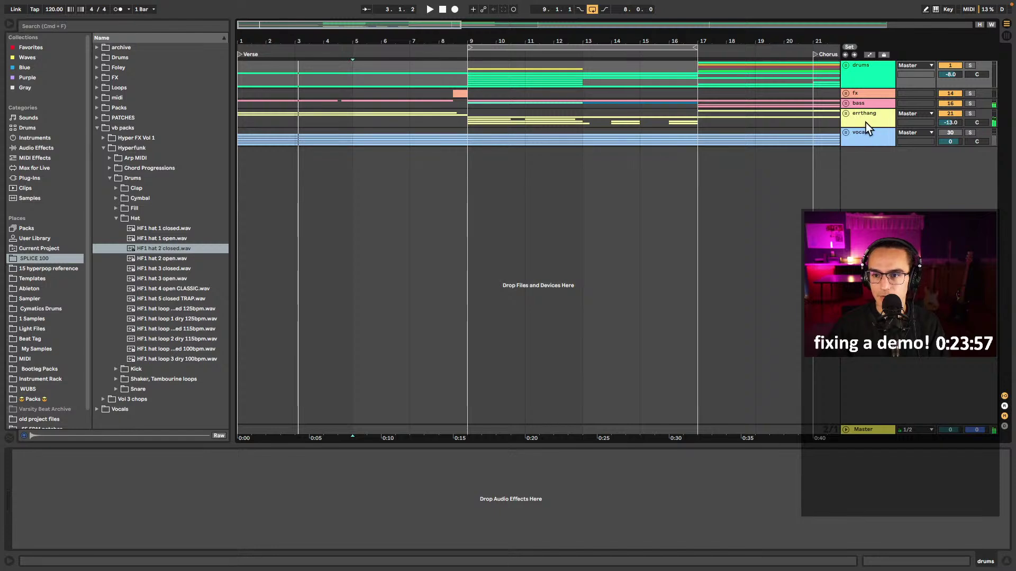
pyautogui.click(845, 133)
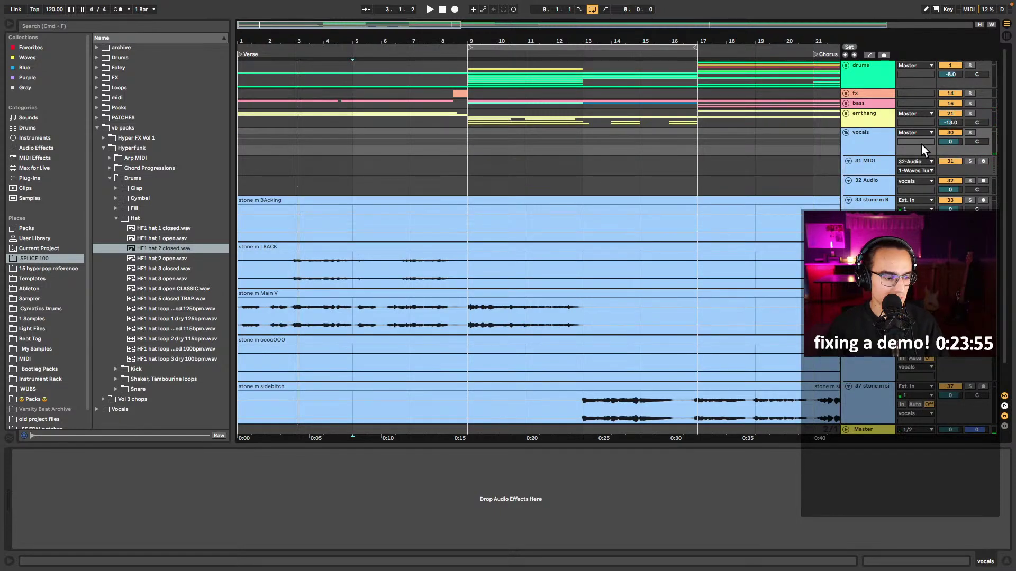
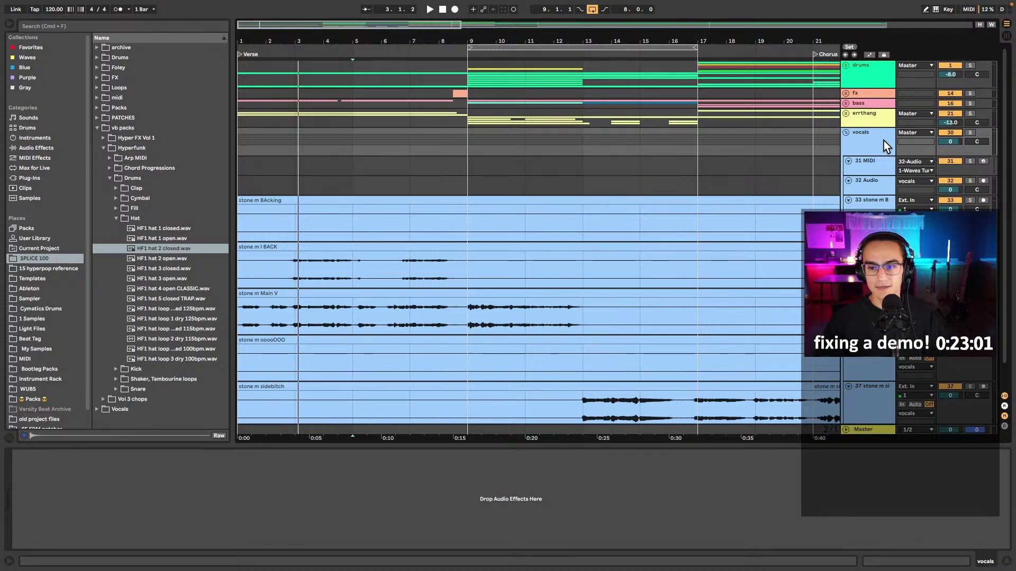
# - Select the stone m Main V vocal clip and play it from bar 1
pyautogui.click(335, 310)
pyautogui.scroll(-2, 349, 293)
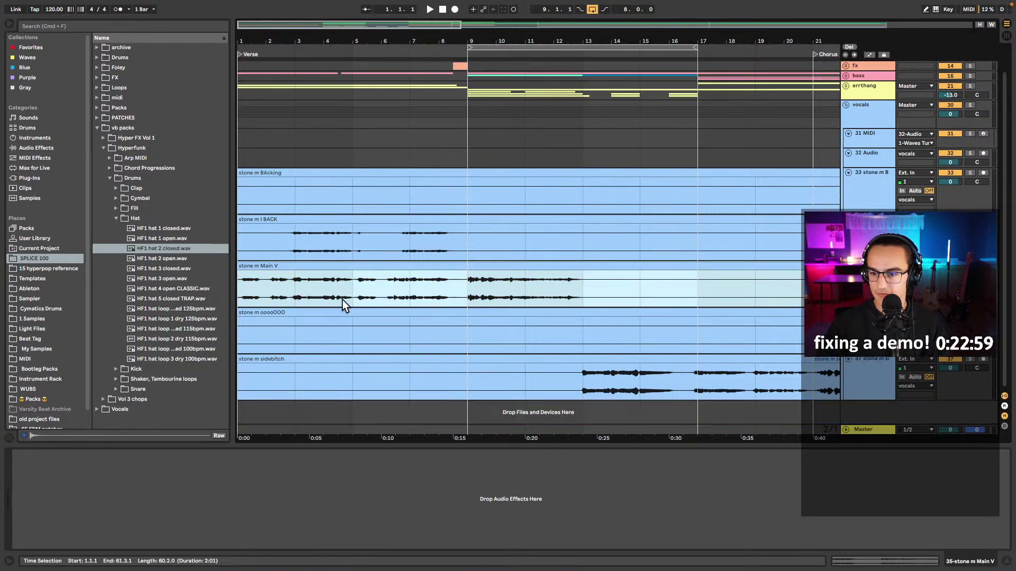
pyautogui.press('space')
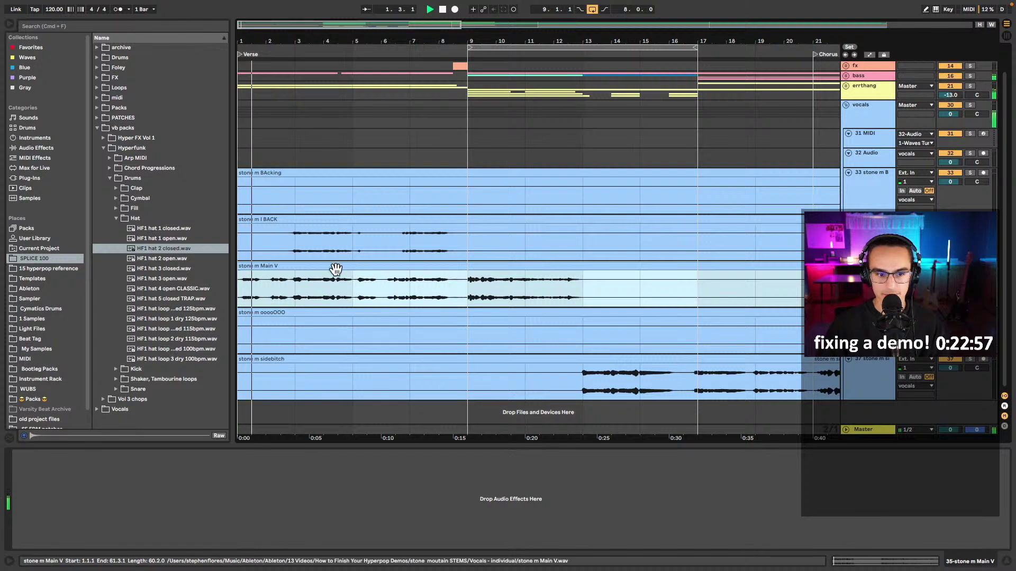
pyautogui.press('0')
# - Insert a new MIDI track in the vocals group and place it directly above the stone m Main V track
pyautogui.press('super+shift+t')
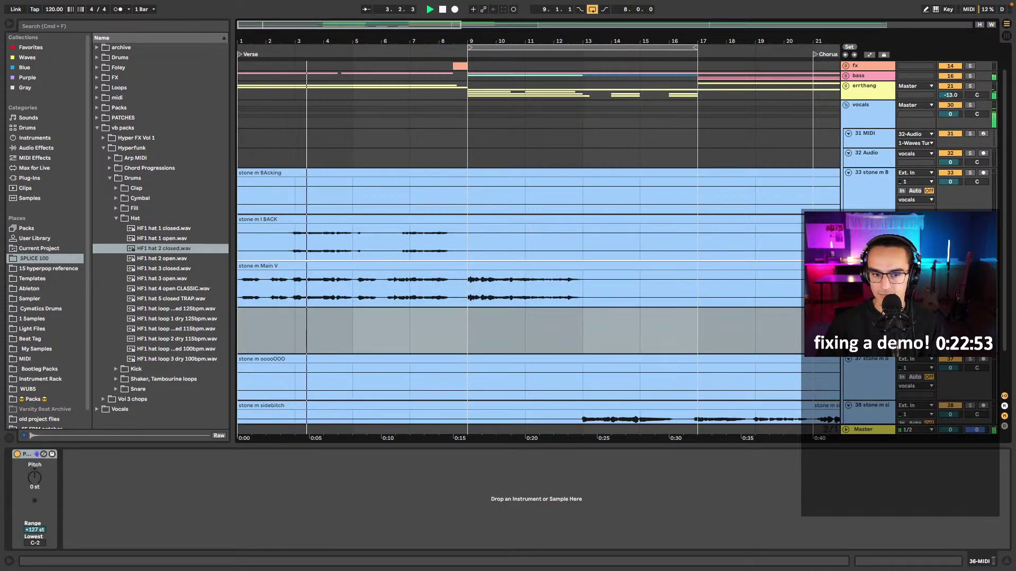
pyautogui.moveTo(868, 331); pyautogui.dragTo(868, 286)
pyautogui.click(295, 275)
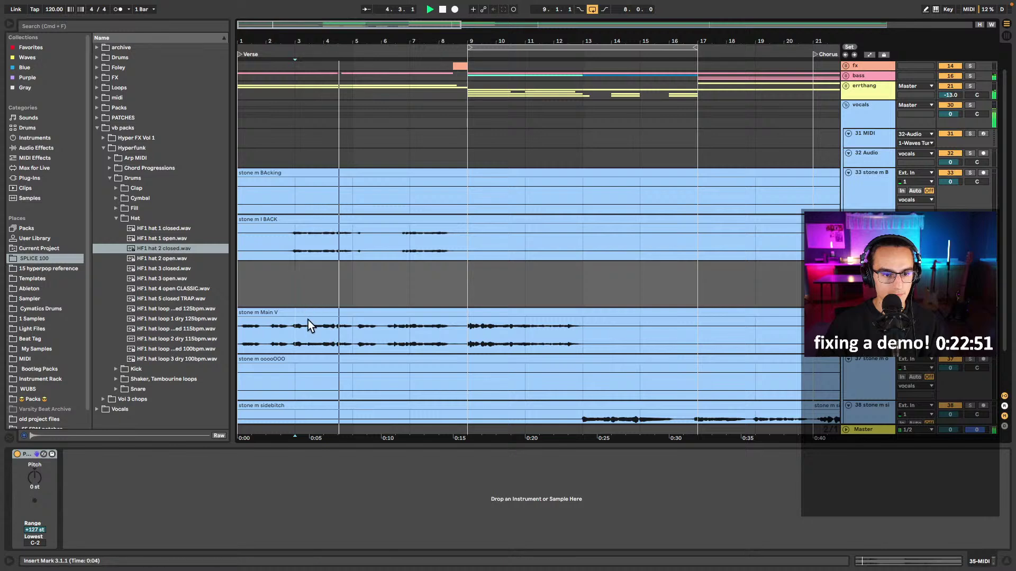
# - Load the Vocal Rider SF.adg audio effect rack onto the stone m Main V track
pyautogui.click(307, 321)
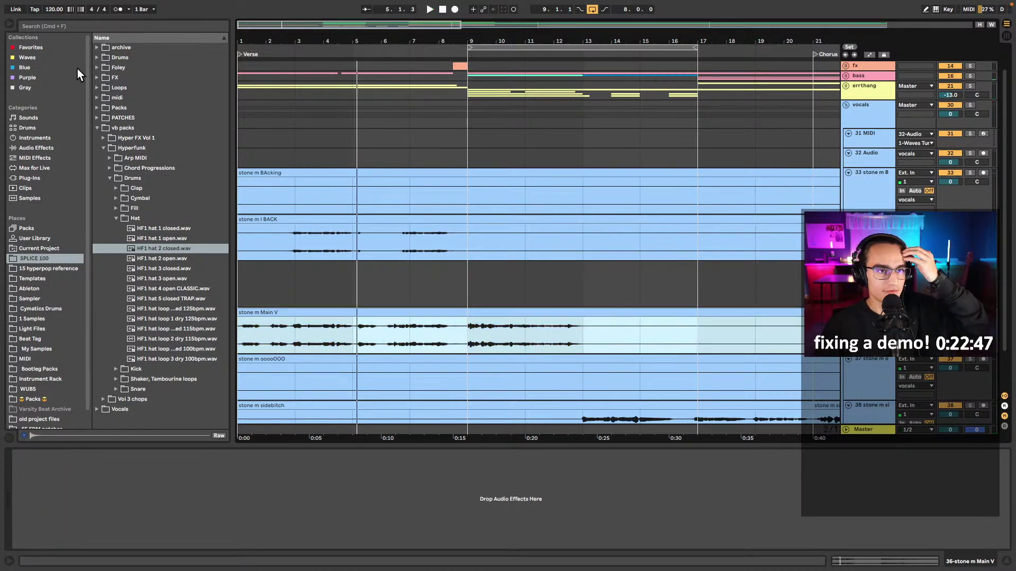
pyautogui.click(51, 178)
pyautogui.click(47, 146)
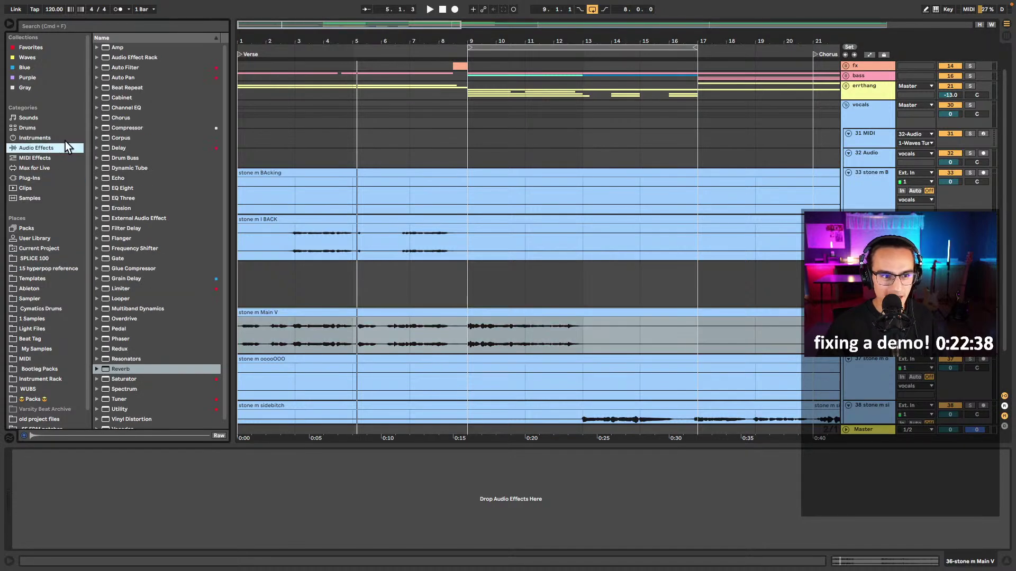
pyautogui.click(97, 58)
pyautogui.scroll(-5, 164, 300)
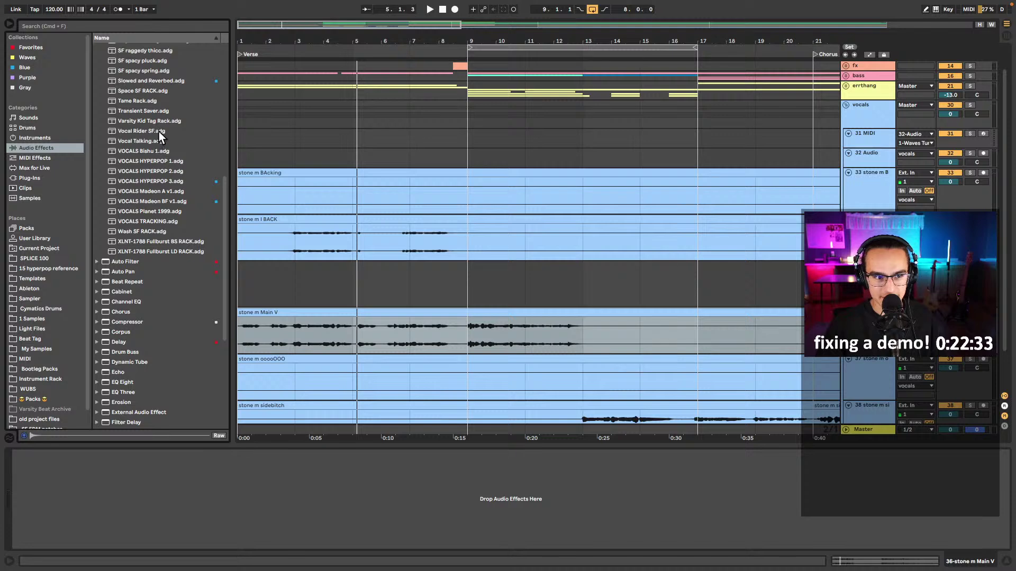
pyautogui.click(136, 132)
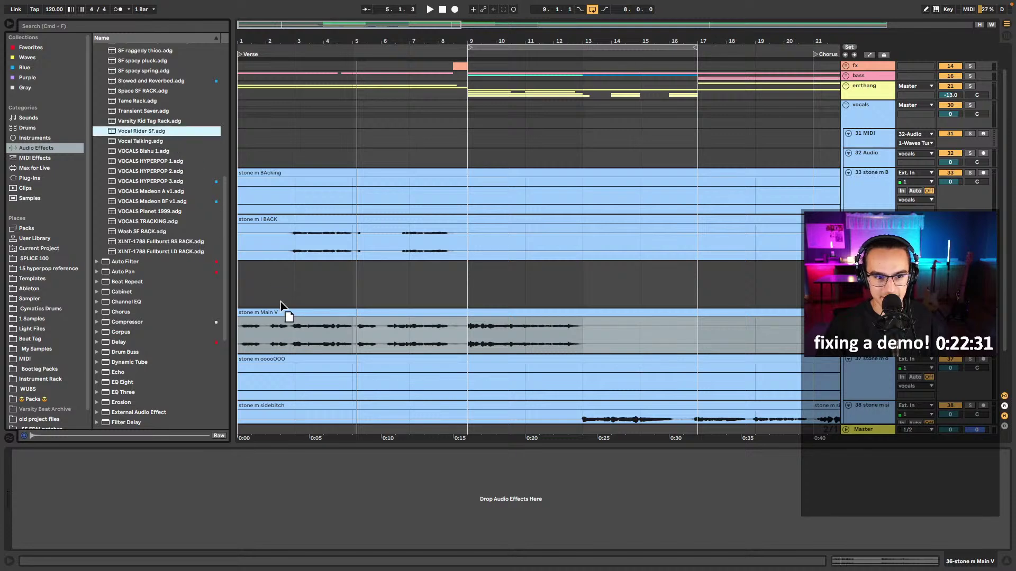
pyautogui.moveTo(287, 333); pyautogui.dragTo(285, 333)
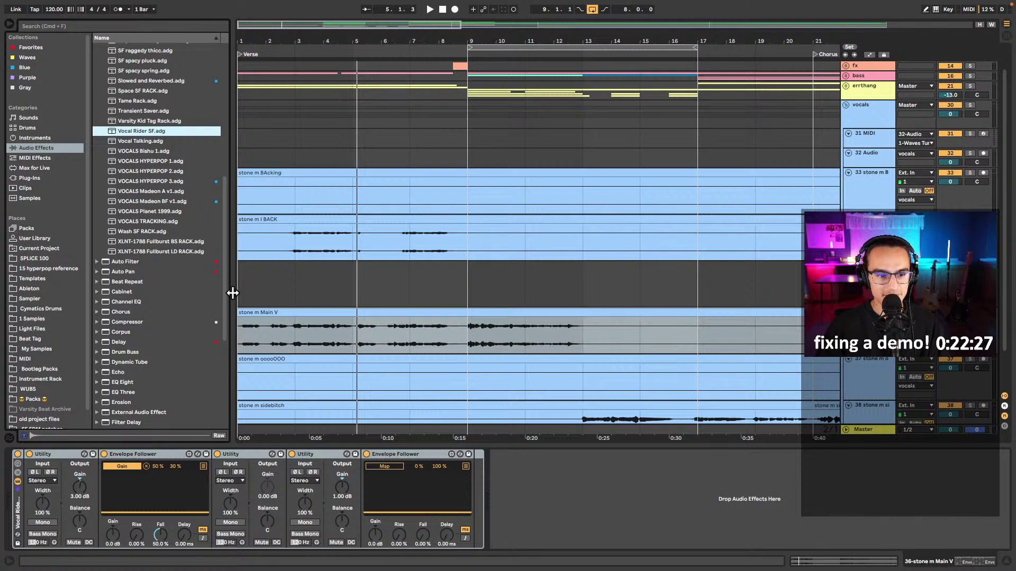
# - Hide the browser to give the arrangement the full window width
pyautogui.press('super+alt+b')
pyautogui.hscroll(-5, 127, 343)
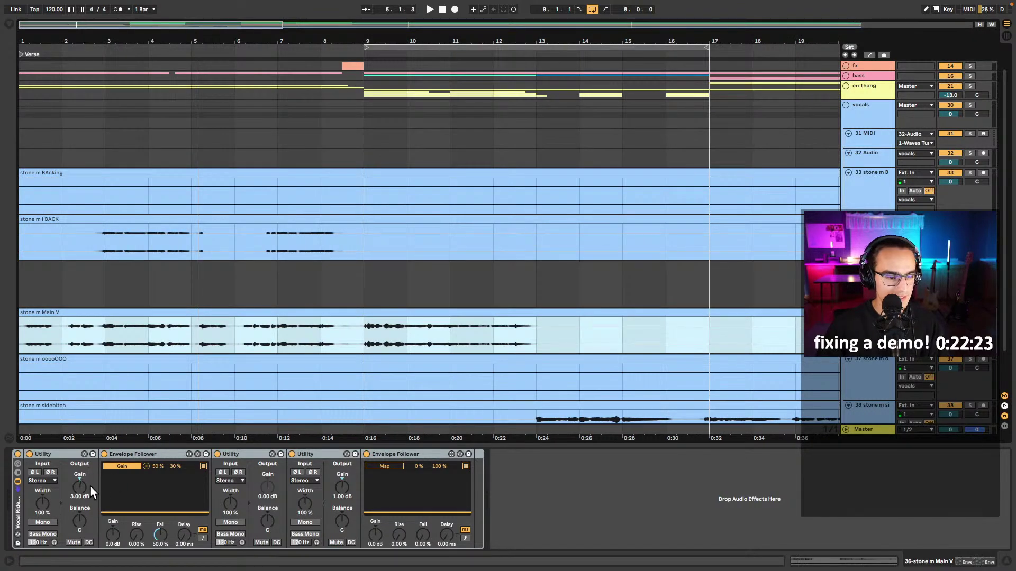
pyautogui.click(10, 24)
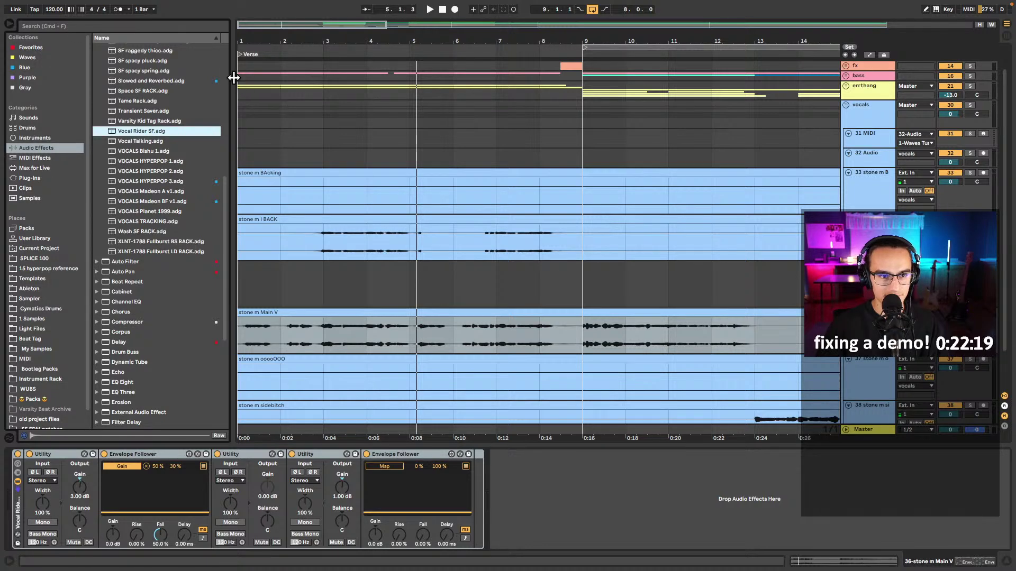
pyautogui.moveTo(234, 78); pyautogui.dragTo(224, 85)
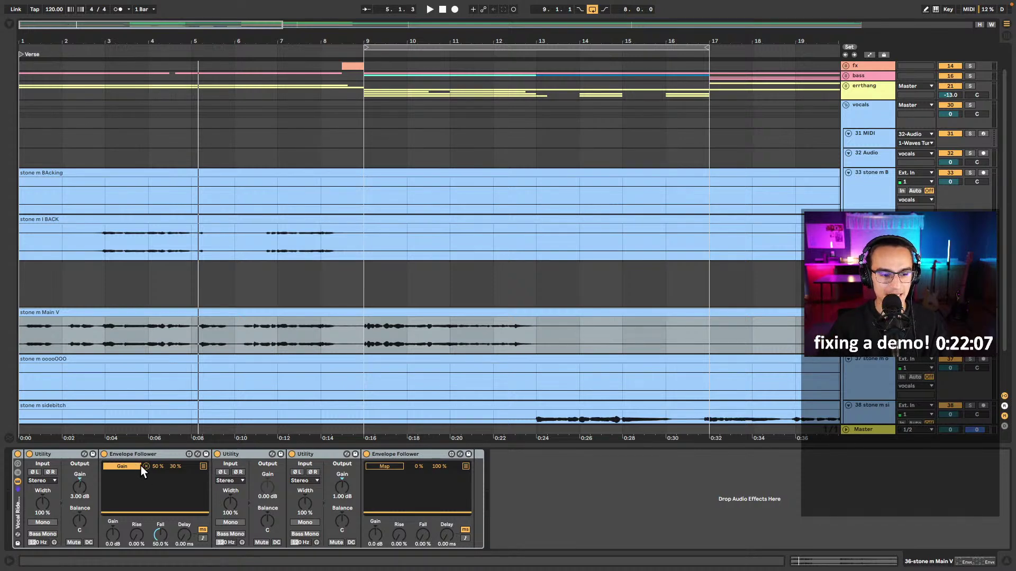
# - Solo the vocals group and play stone m Main V from bar 1 and bar 9 to check the Vocal Rider rack
pyautogui.press('space')
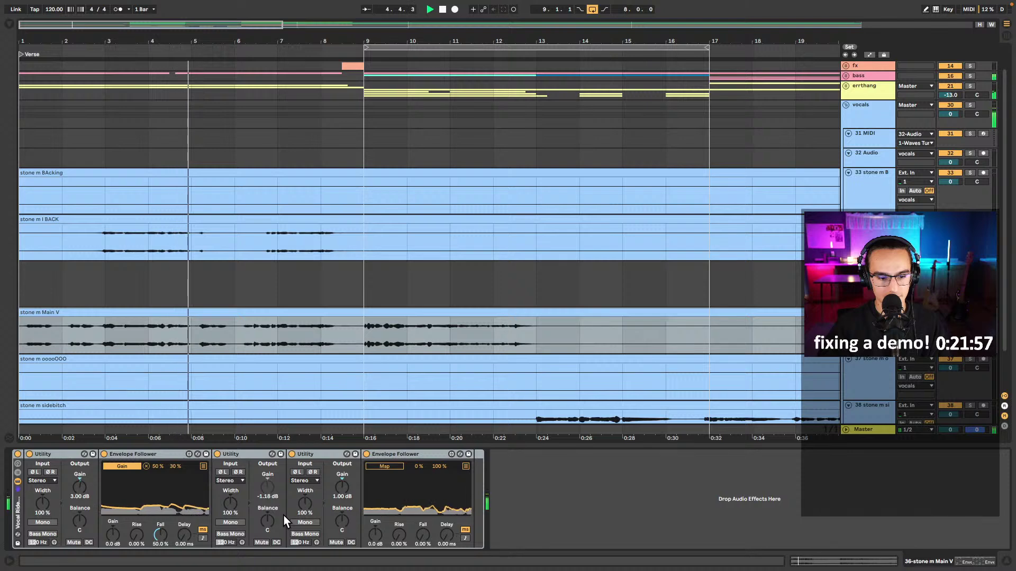
pyautogui.click(360, 353)
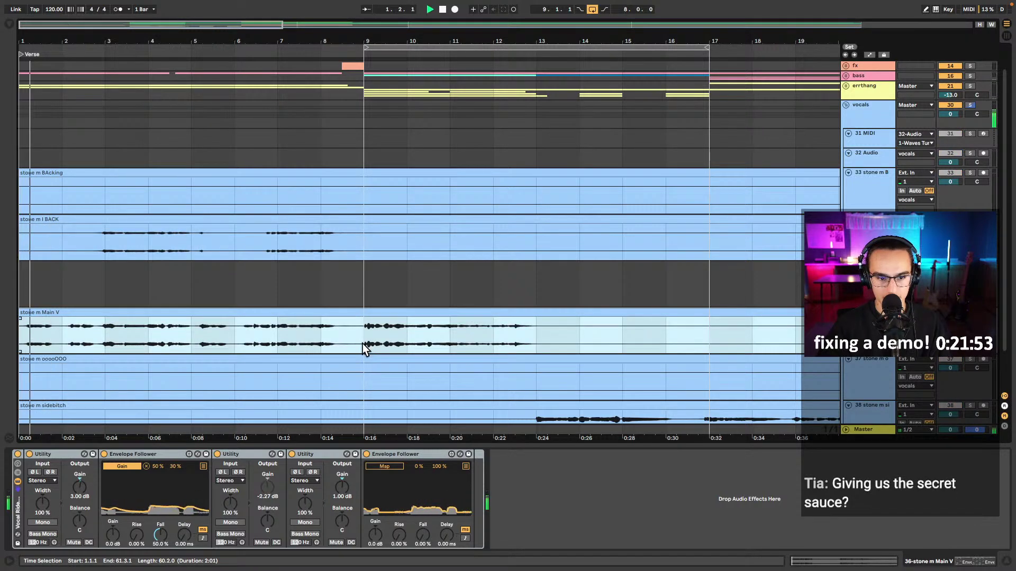
pyautogui.click(362, 348)
pyautogui.press('space')
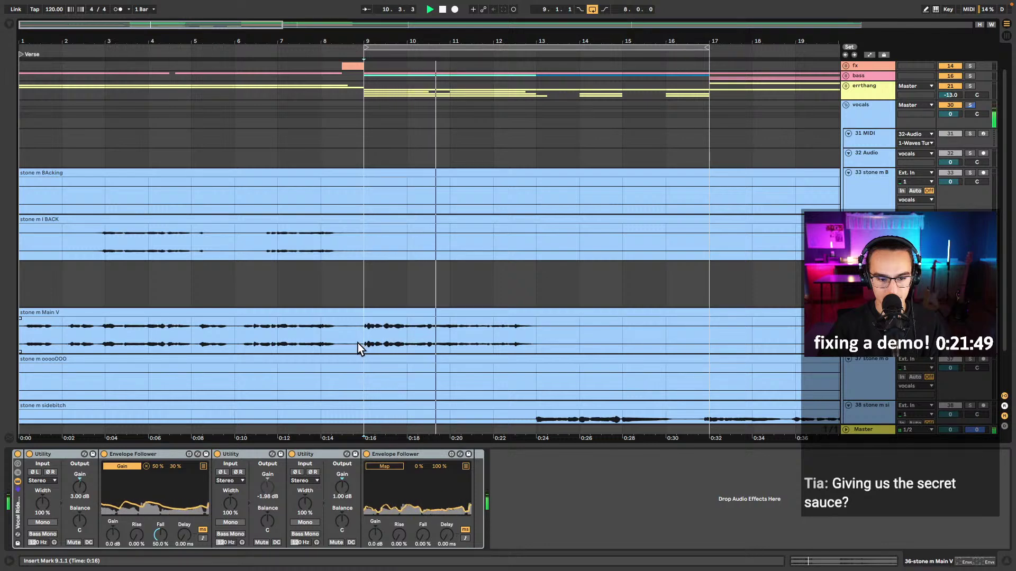
# - Stop playback and examine the Utility and Envelope Follower devices in the main vocal's Vocal Rider rack
pyautogui.press('space')
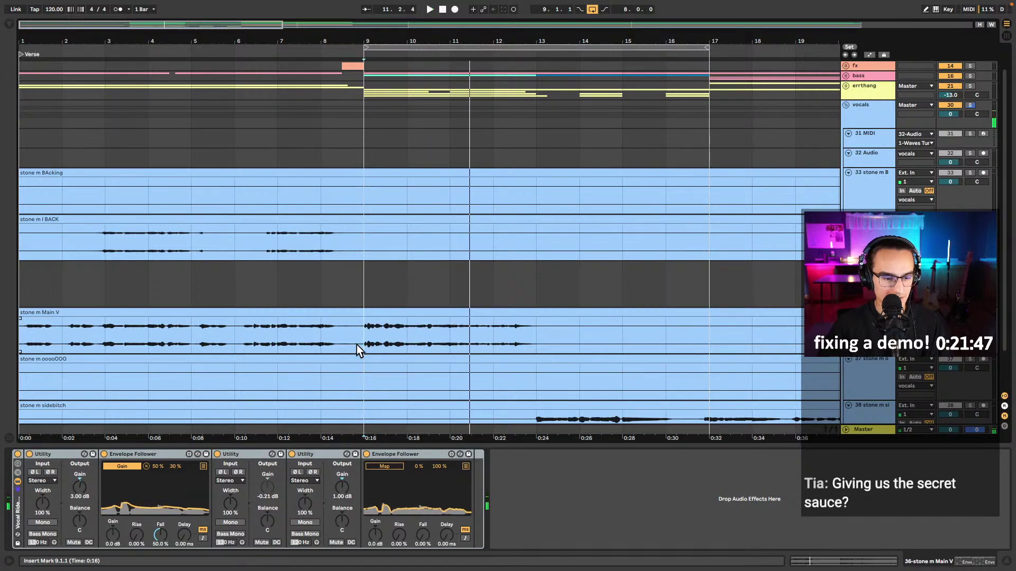
pyautogui.click(65, 459)
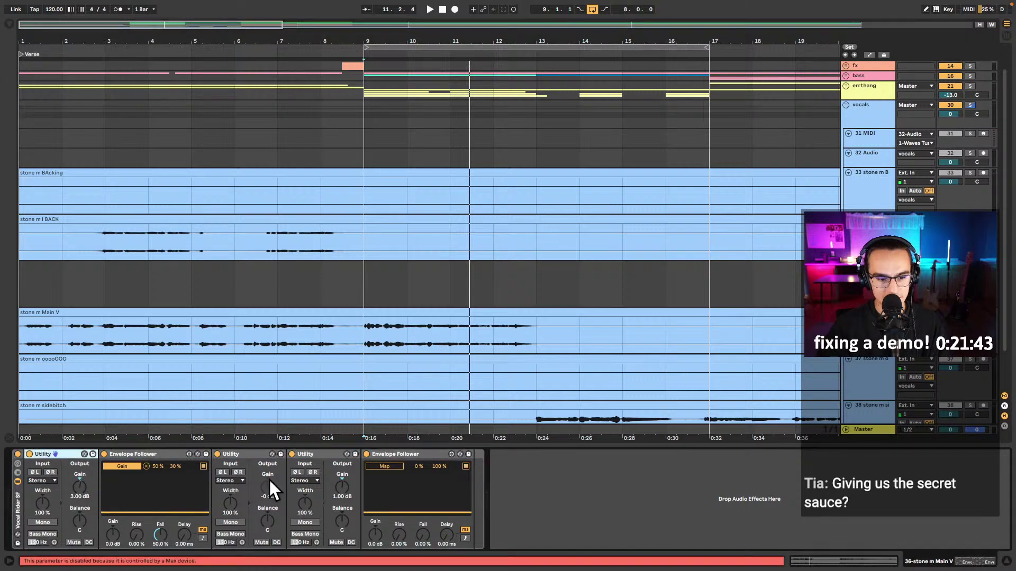
pyautogui.click(251, 456)
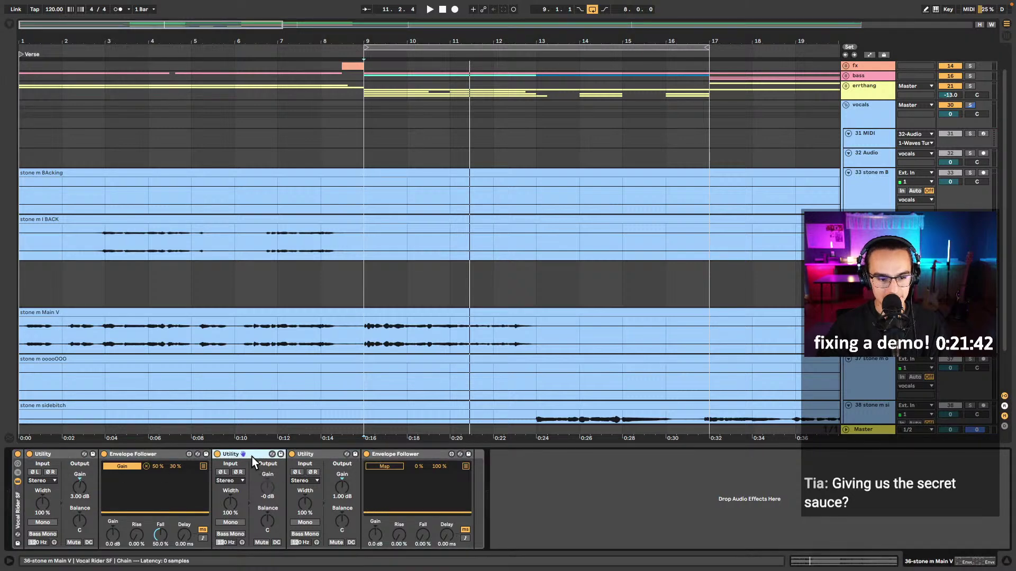
pyautogui.click(203, 466)
pyautogui.click(204, 466)
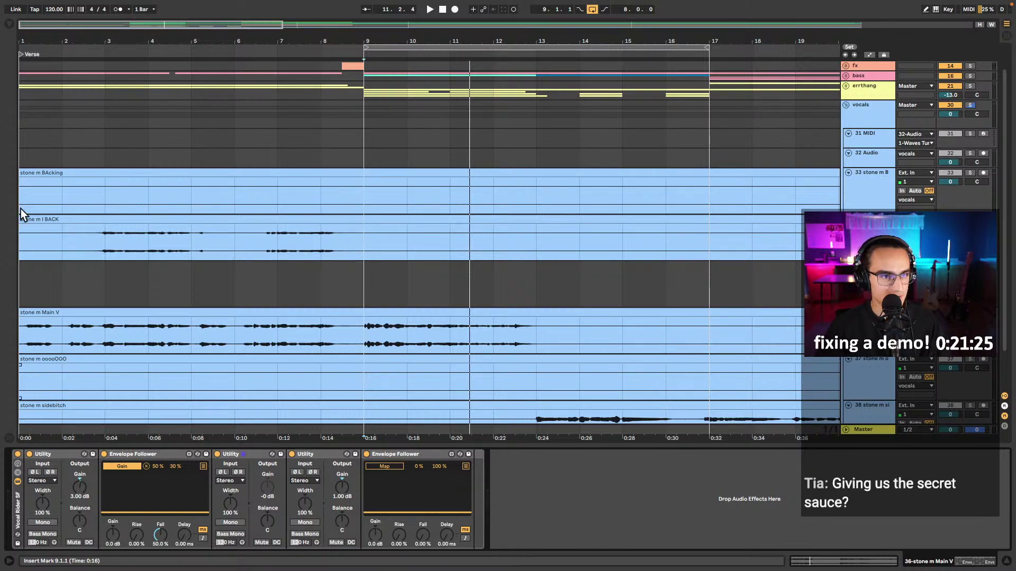
# - Add FF Pro-Q 2 from the Favorites collection after the Vocal Rider rack on the main vocal track
pyautogui.click(9, 25)
pyautogui.click(49, 47)
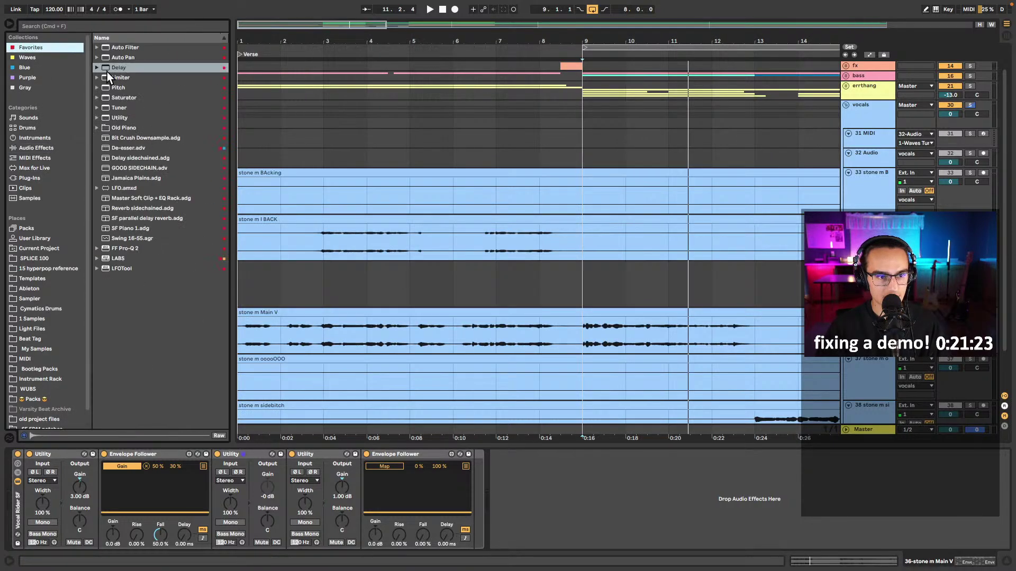
pyautogui.moveTo(119, 248); pyautogui.dragTo(550, 532)
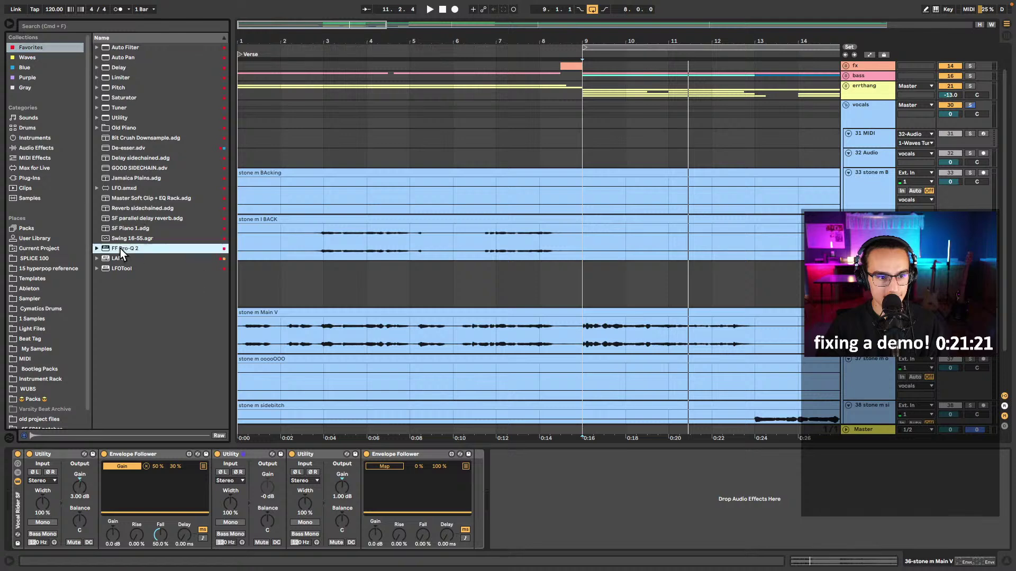
pyautogui.moveTo(521, 501); pyautogui.dragTo(513, 465)
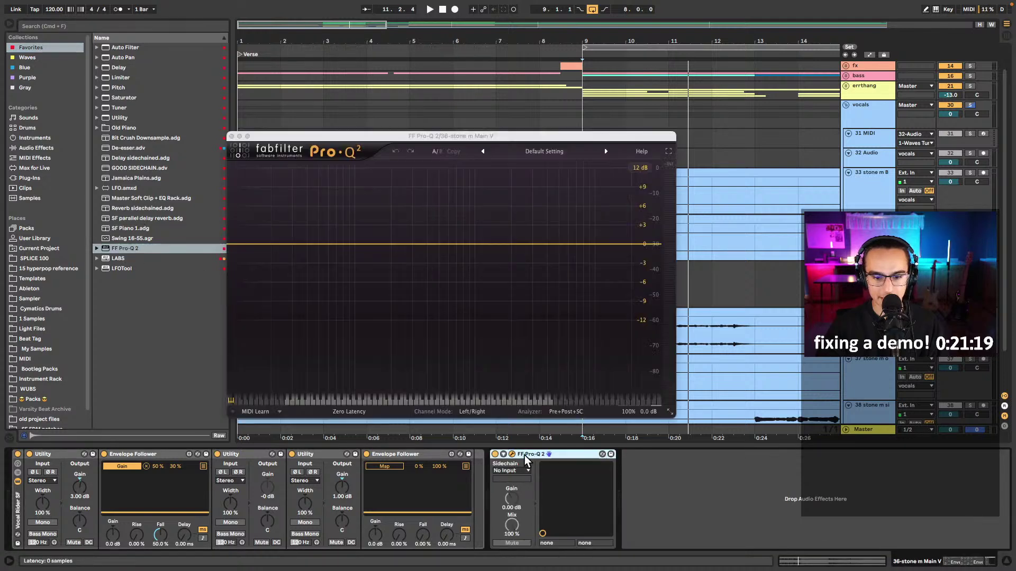
pyautogui.moveTo(351, 140); pyautogui.dragTo(596, 123)
# - Load Pro-Q 2's Low Cut preset and set its cutoff to about 199 Hz while auditioning the main vocal
pyautogui.click(830, 133)
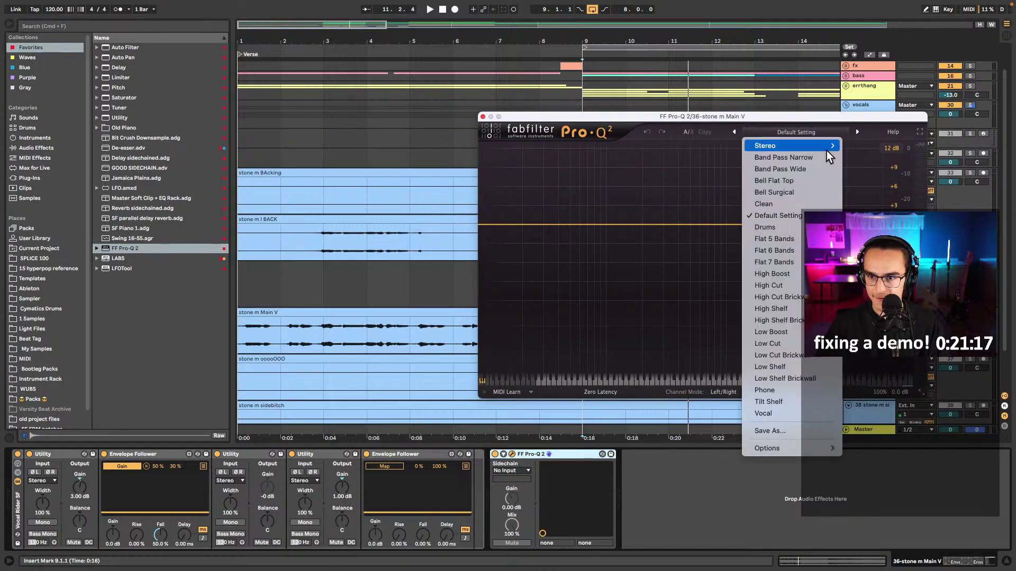
pyautogui.click(778, 344)
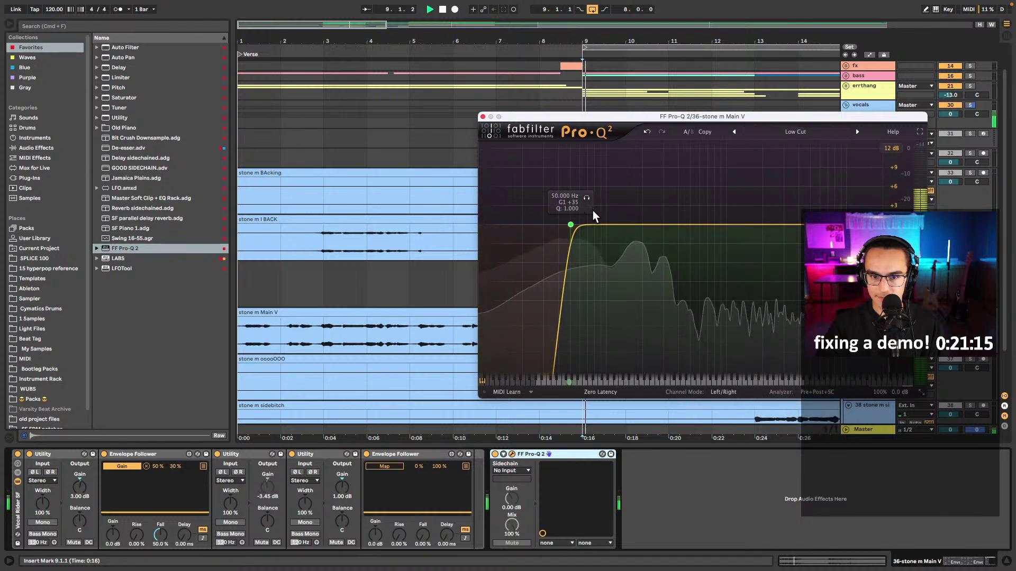
pyautogui.moveTo(663, 201); pyautogui.dragTo(668, 203)
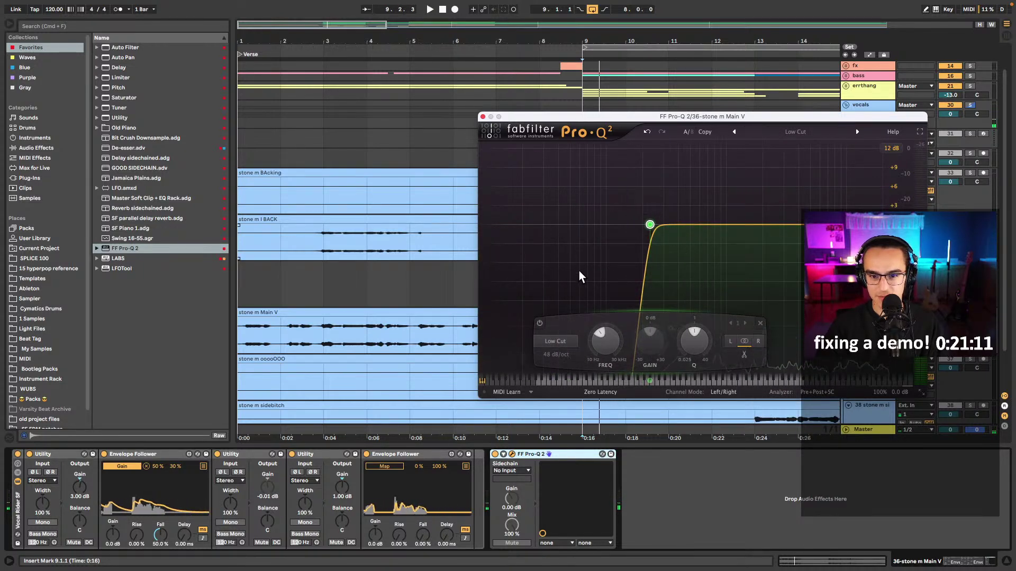
pyautogui.press('space')
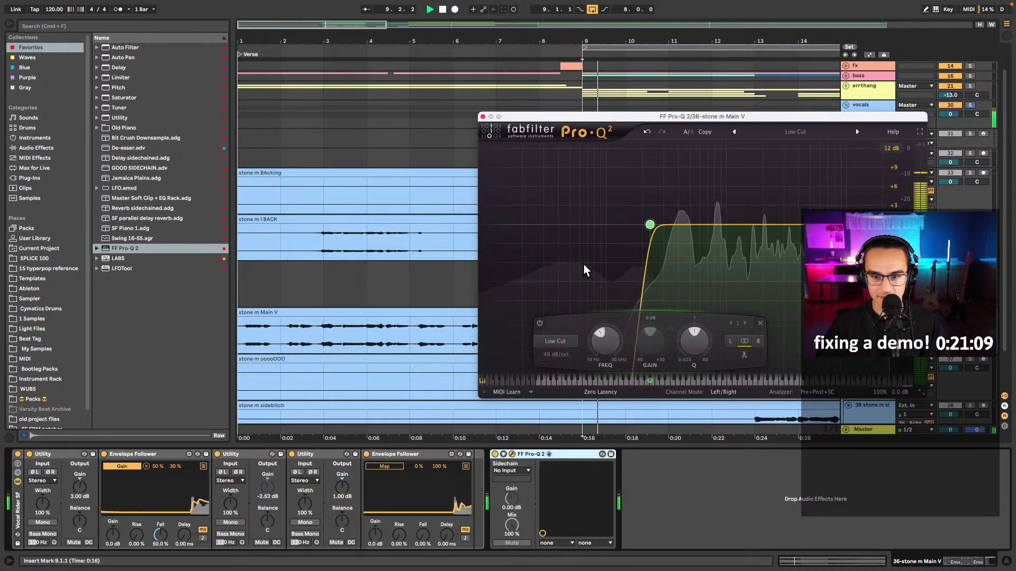
pyautogui.moveTo(665, 199)
pyautogui.mouseDown()
pyautogui.moveTo(696, 206)
pyautogui.moveTo(659, 209)
pyautogui.mouseUp()
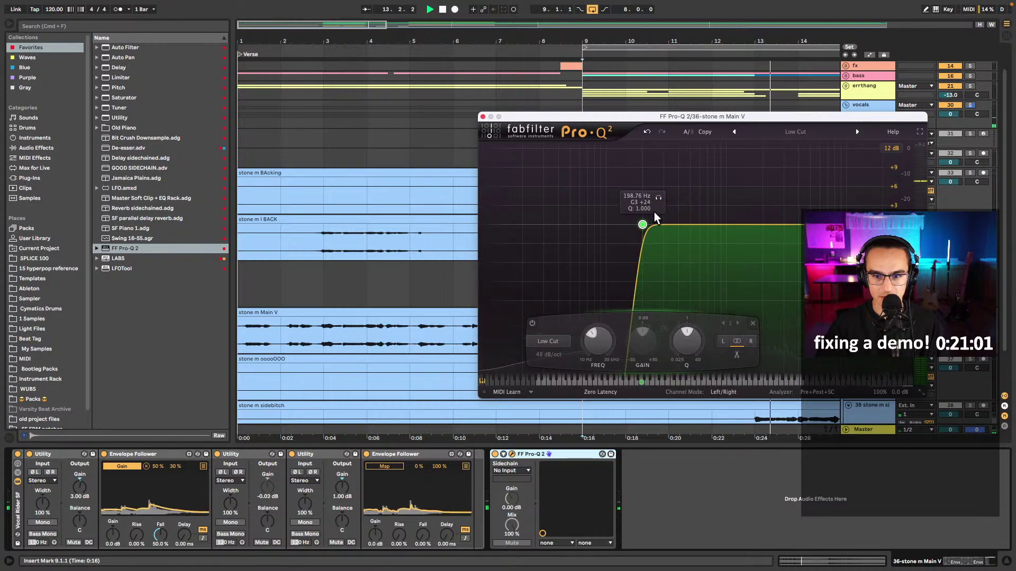
pyautogui.click(482, 117)
pyautogui.press('space')
pyautogui.press('space')
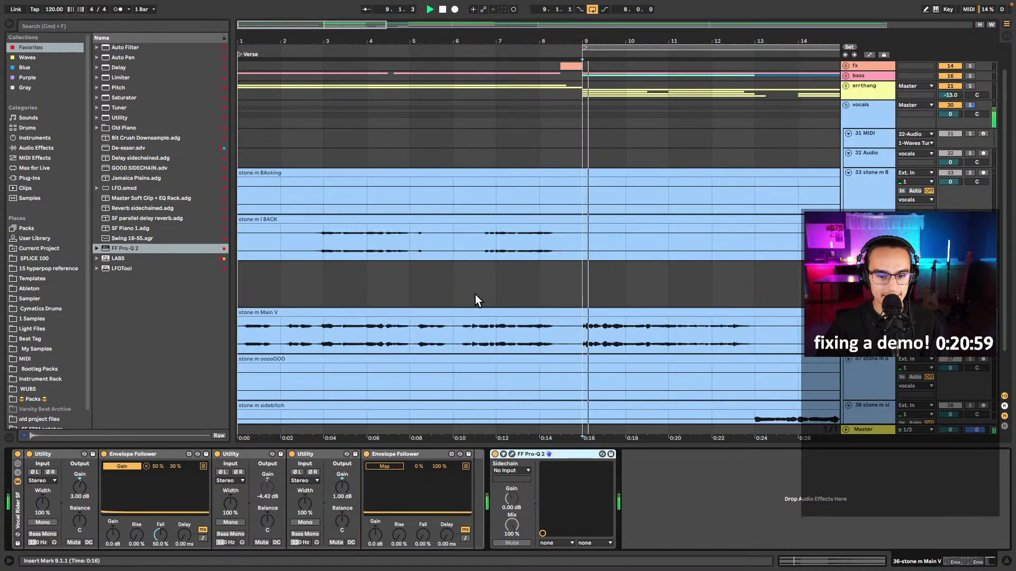
# - Add a Compressor from the Gray collection after the EQ and lower its threshold to -31.3 dB
pyautogui.click(43, 68)
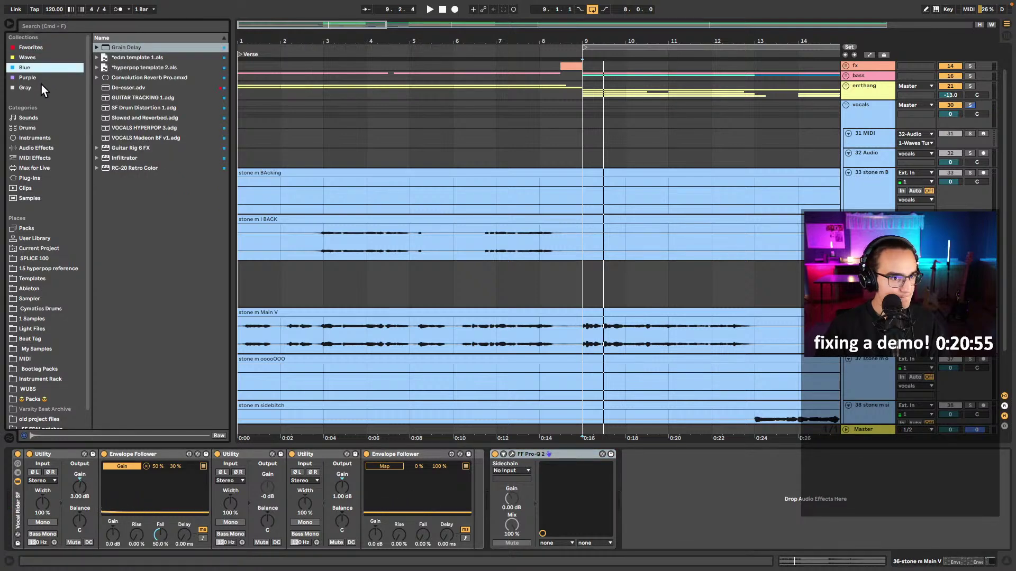
pyautogui.click(41, 49)
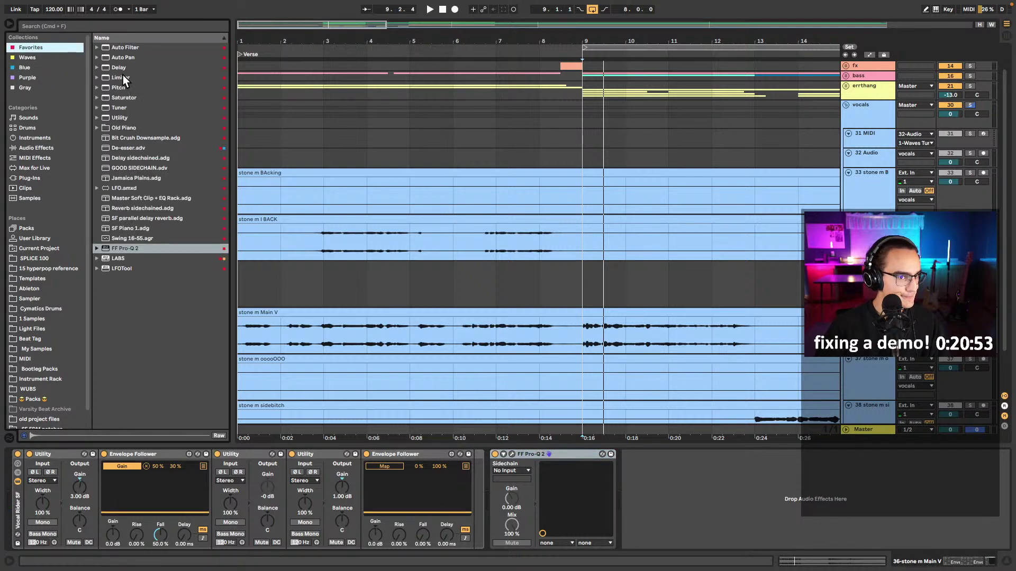
pyautogui.click(31, 68)
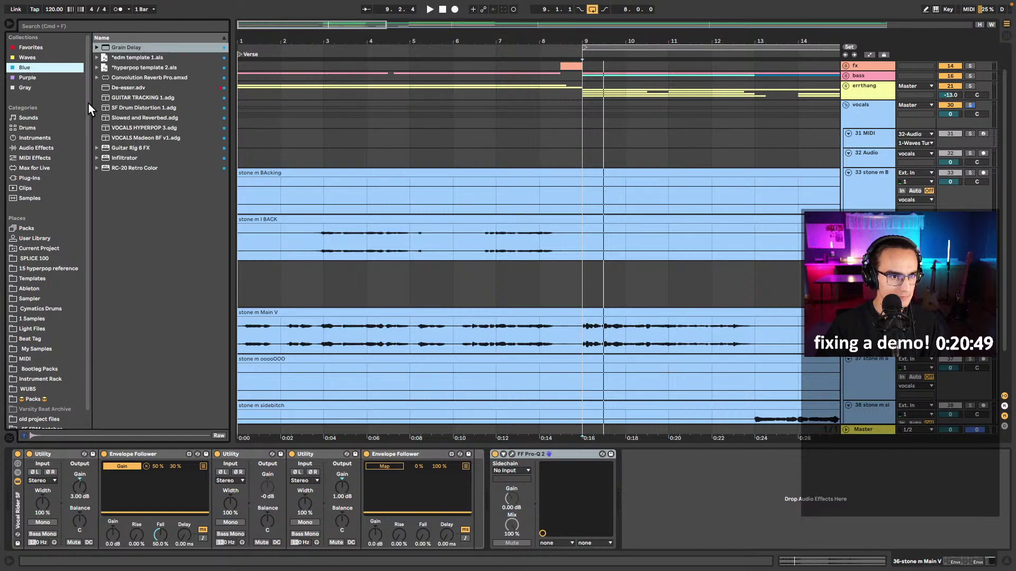
pyautogui.click(45, 89)
pyautogui.doubleClick(112, 48)
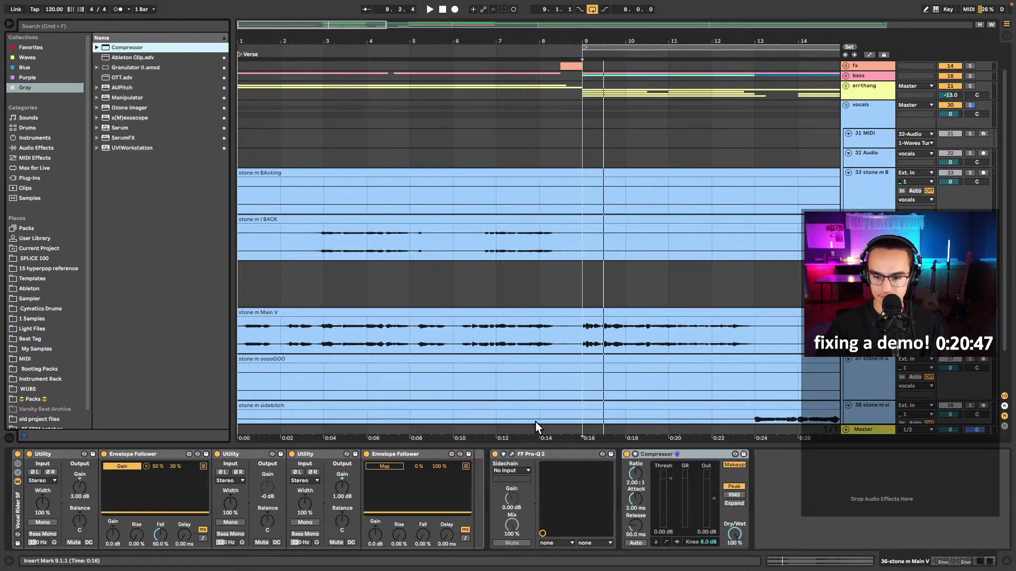
pyautogui.click(677, 542)
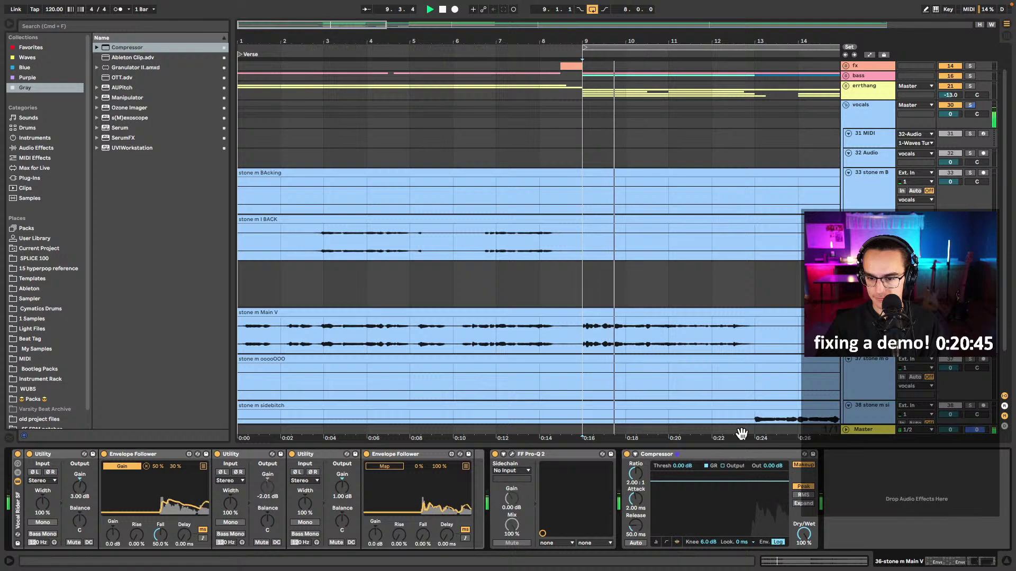
pyautogui.moveTo(684, 466); pyautogui.dragTo(682, 469)
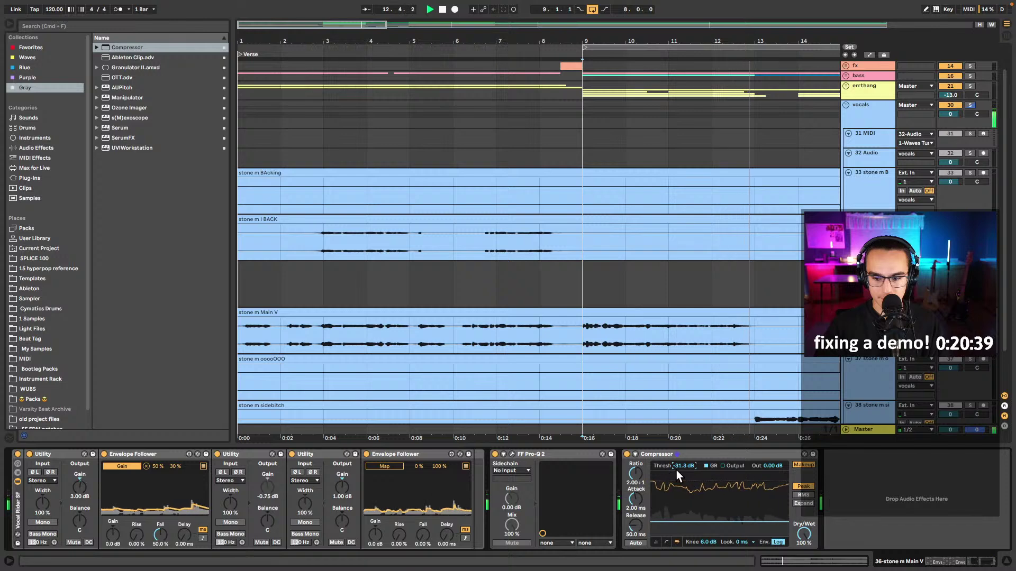
# - Add Waves Tune Real-Time from the Waves collection after the Compressor on the main vocal track
pyautogui.click(37, 57)
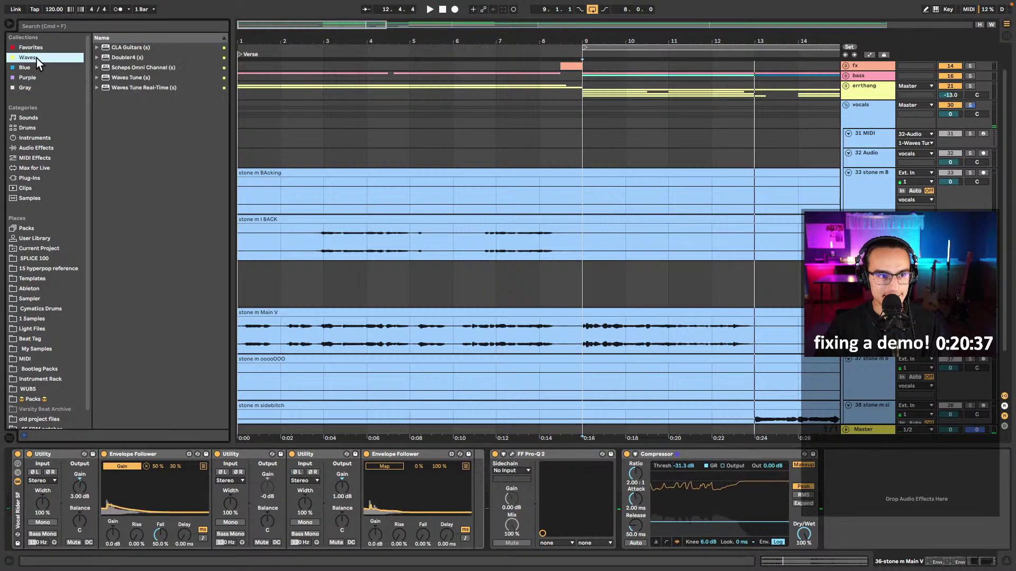
pyautogui.moveTo(119, 88)
pyautogui.mouseDown()
pyautogui.moveTo(601, 335)
pyautogui.moveTo(850, 489)
pyautogui.mouseUp()
pyautogui.moveTo(802, 442); pyautogui.dragTo(846, 490)
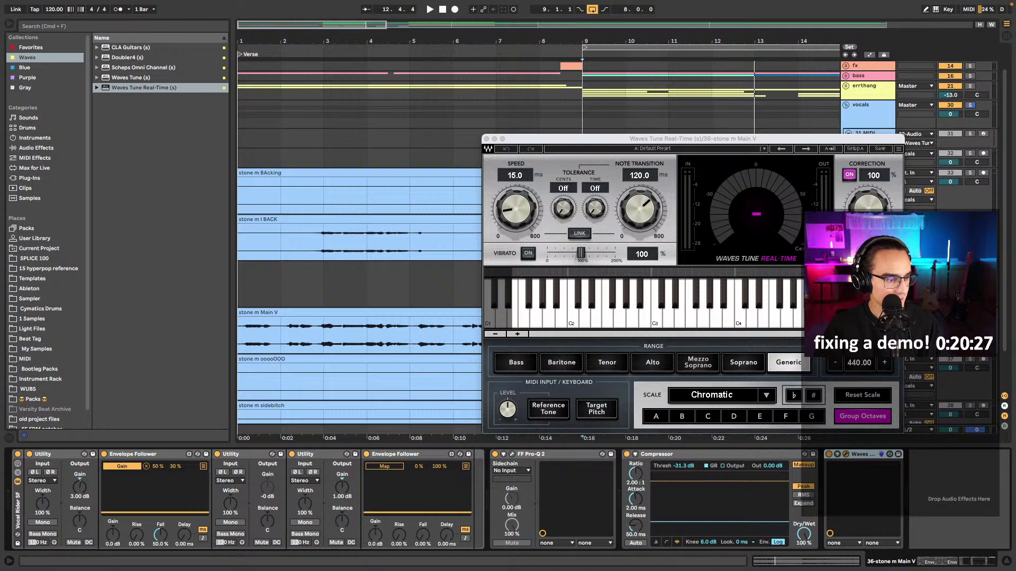
# - Set the pitch correction to E flat Major with a speed of 9.8 ms while playing the vocal
pyautogui.click(751, 402)
pyautogui.scroll(-1, 723, 395)
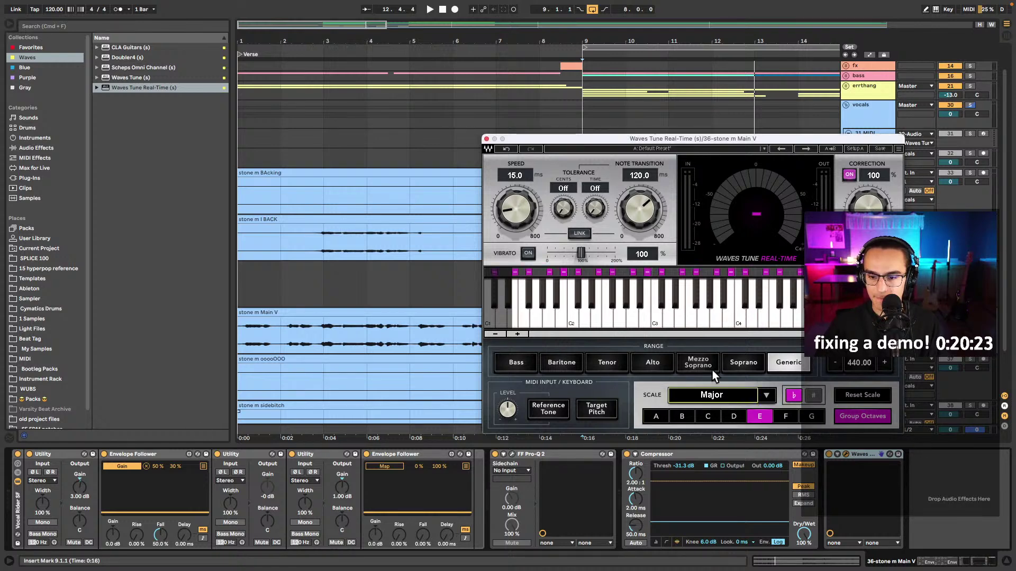
pyautogui.press('space')
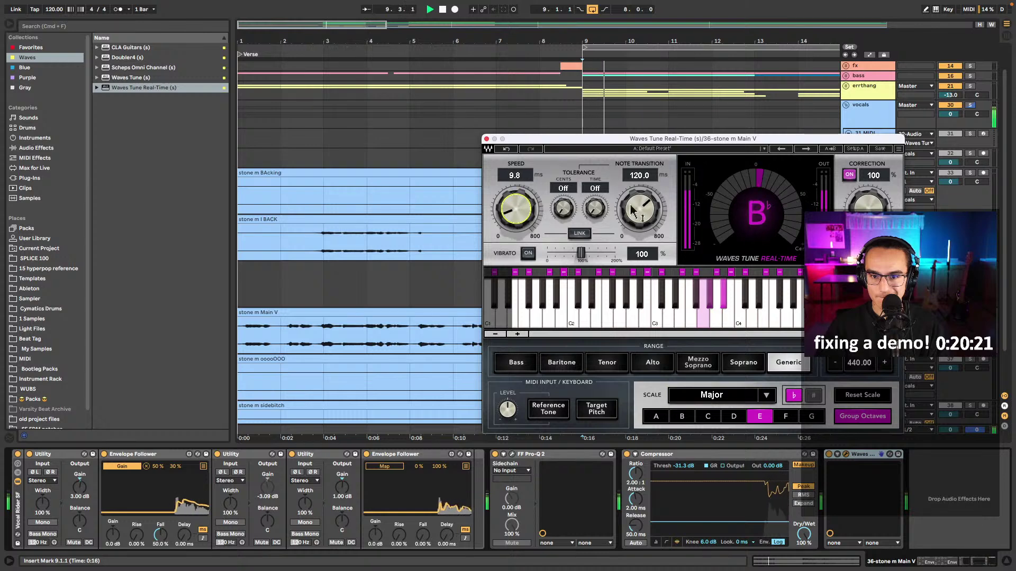
pyautogui.click(486, 138)
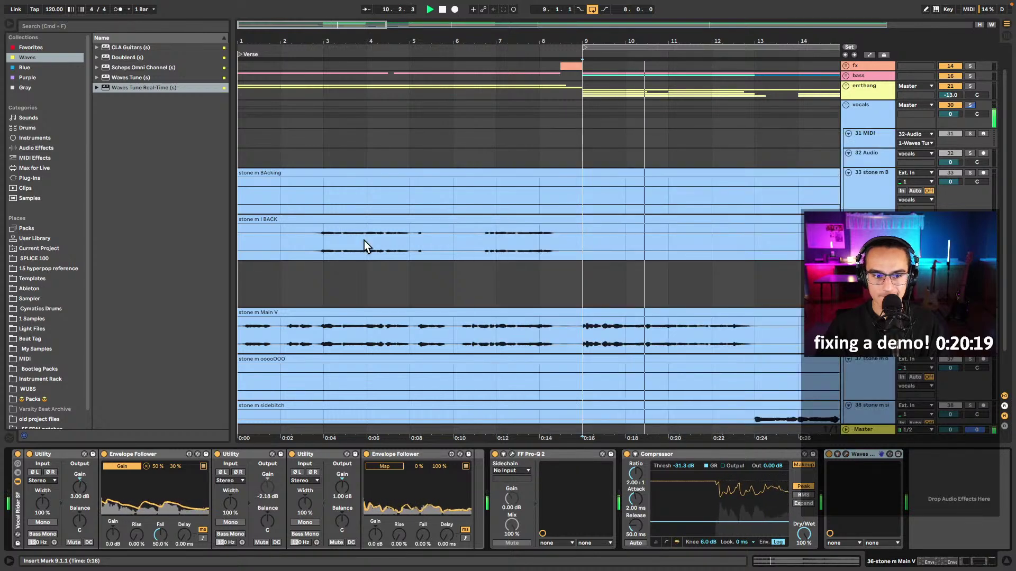
# - Audition the section and create an empty four-bar MIDI clip from bar 9 to bar 13 on track 35 MIDI
pyautogui.click(246, 290)
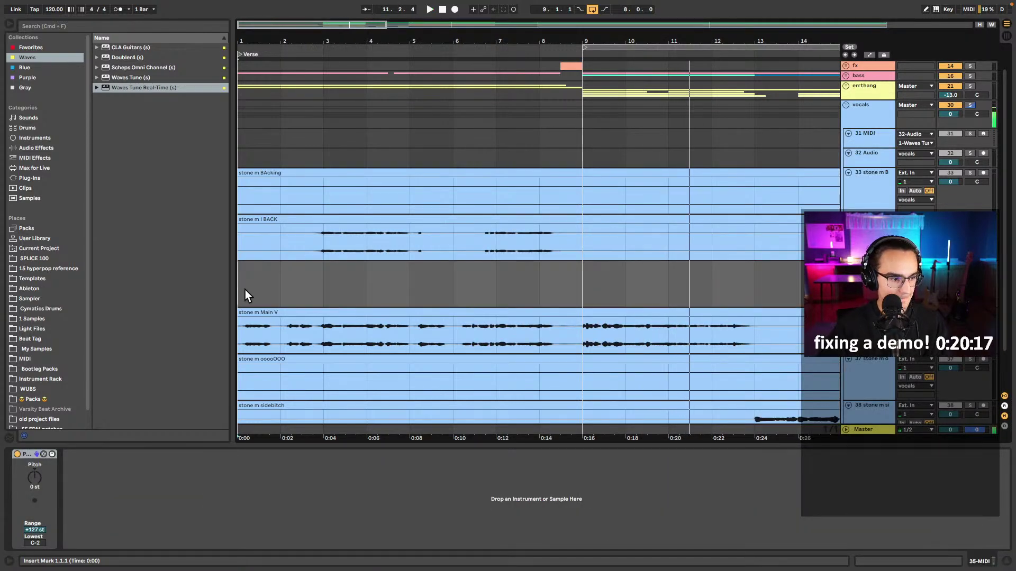
pyautogui.press('space')
pyautogui.press('space')
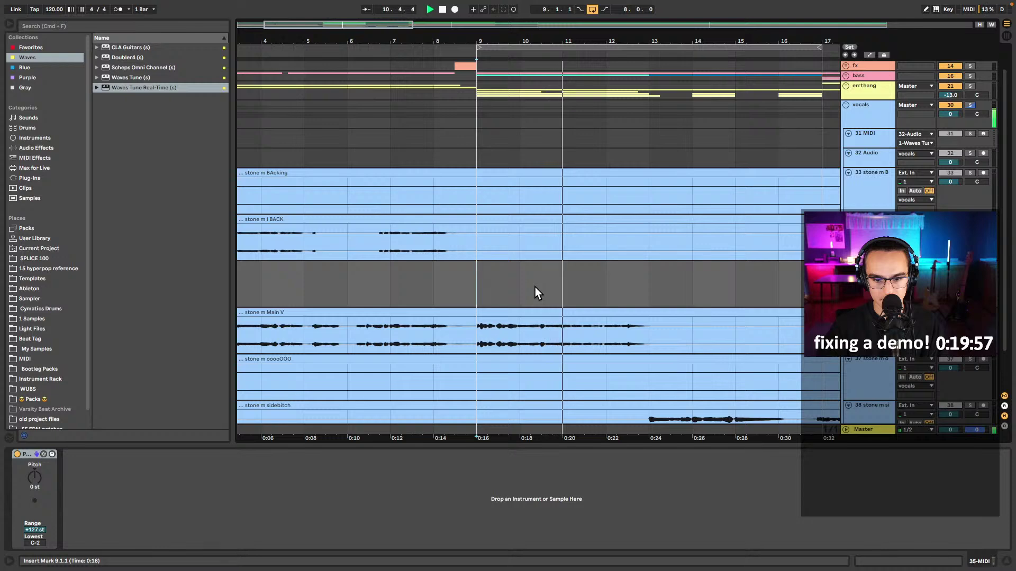
pyautogui.moveTo(522, 288); pyautogui.dragTo(609, 289)
pyautogui.press('space')
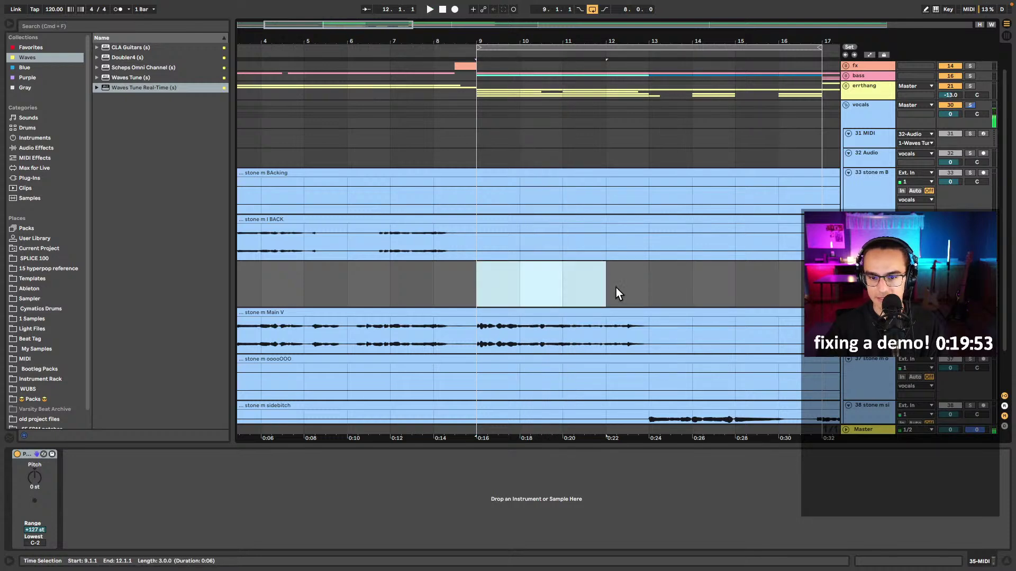
pyautogui.press('super+shift+m')
pyautogui.hotkey('shift', 'Tab')
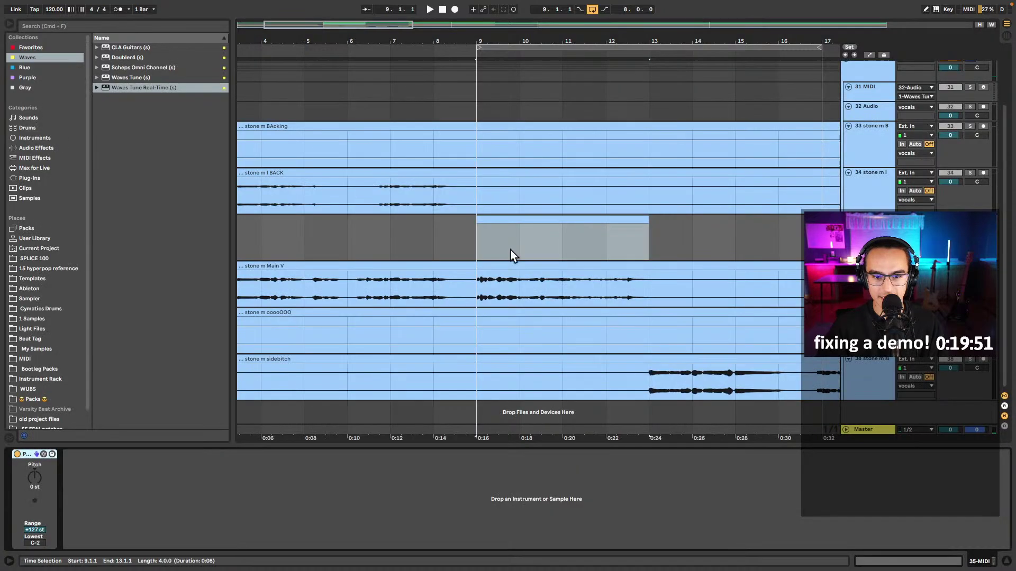
pyautogui.click(486, 240)
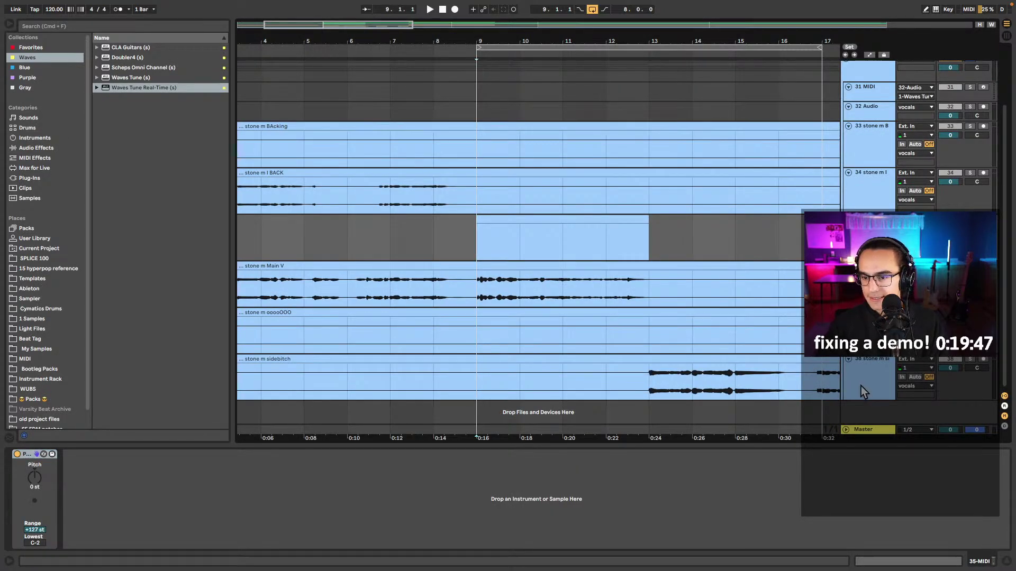
# - Insert a record-armed MIDI track below the vocal tracks and colour it grey
pyautogui.press('super+shift+t')
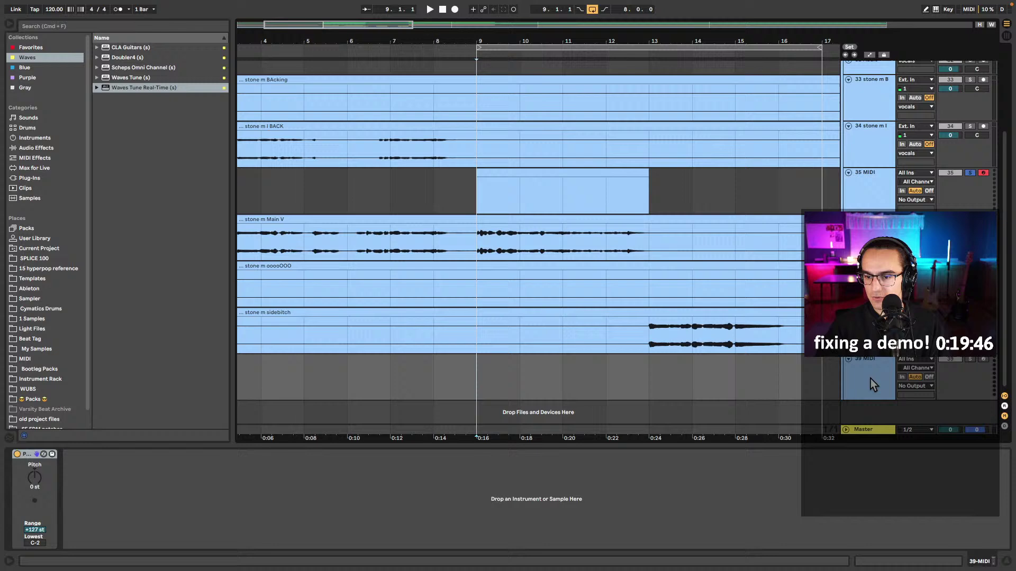
pyautogui.click(859, 411)
pyautogui.click(984, 360)
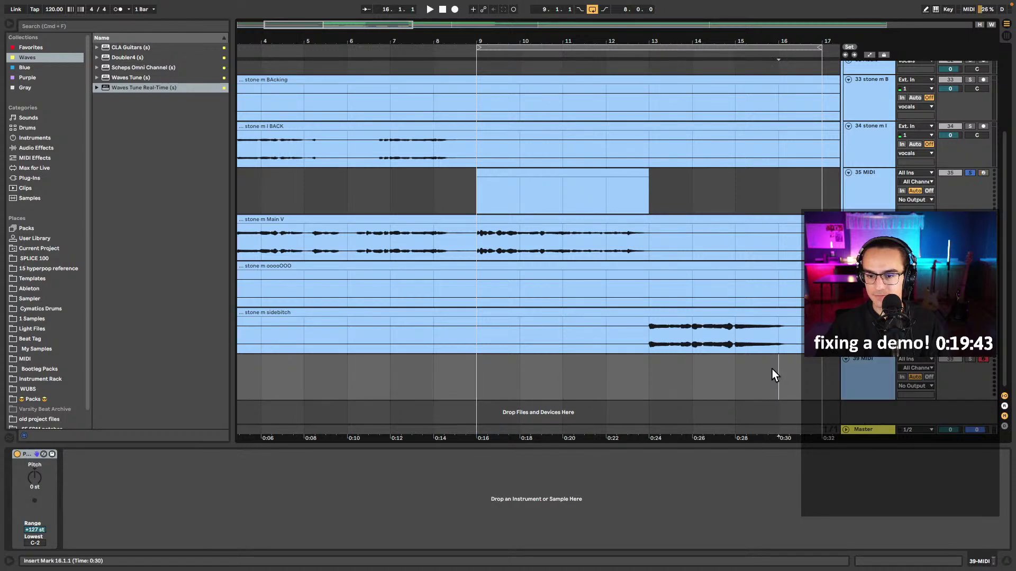
pyautogui.rightClick(887, 382)
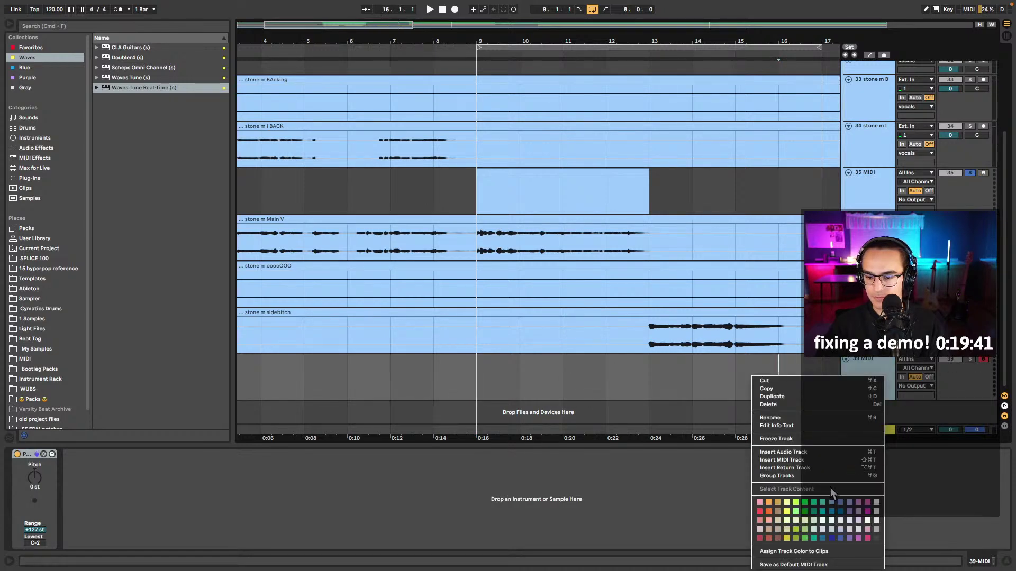
pyautogui.click(874, 503)
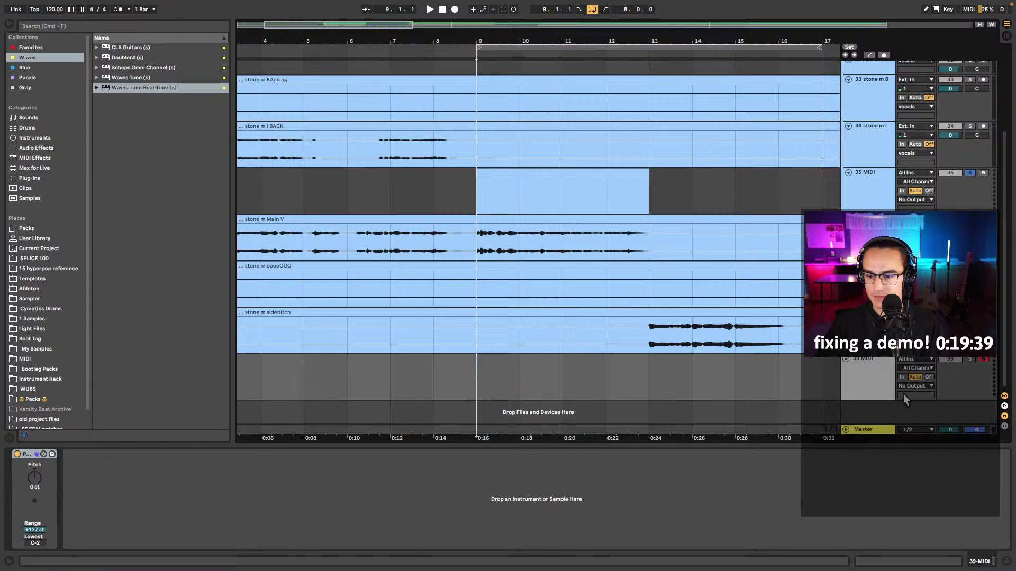
# - Load the SF Piano 1.adg instrument from the Favorites collection onto the new grey MIDI track
pyautogui.click(30, 48)
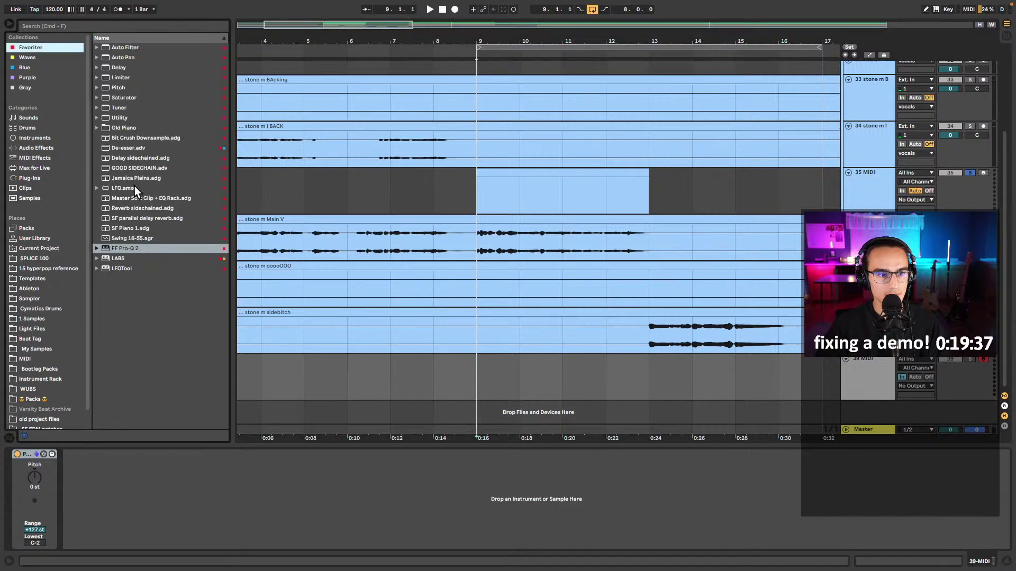
pyautogui.click(133, 230)
pyautogui.moveTo(385, 376); pyautogui.dragTo(391, 378)
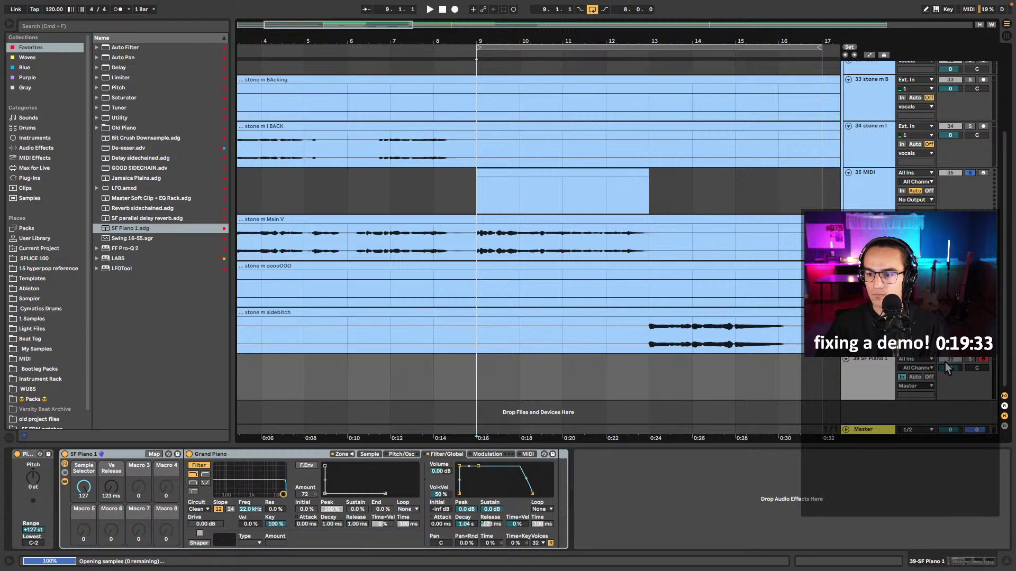
# - Rehearse the melody from bar 9, arm track 35 MIDI and record the melody alongside the vocal through bar 13
pyautogui.click(478, 187)
pyautogui.press('space')
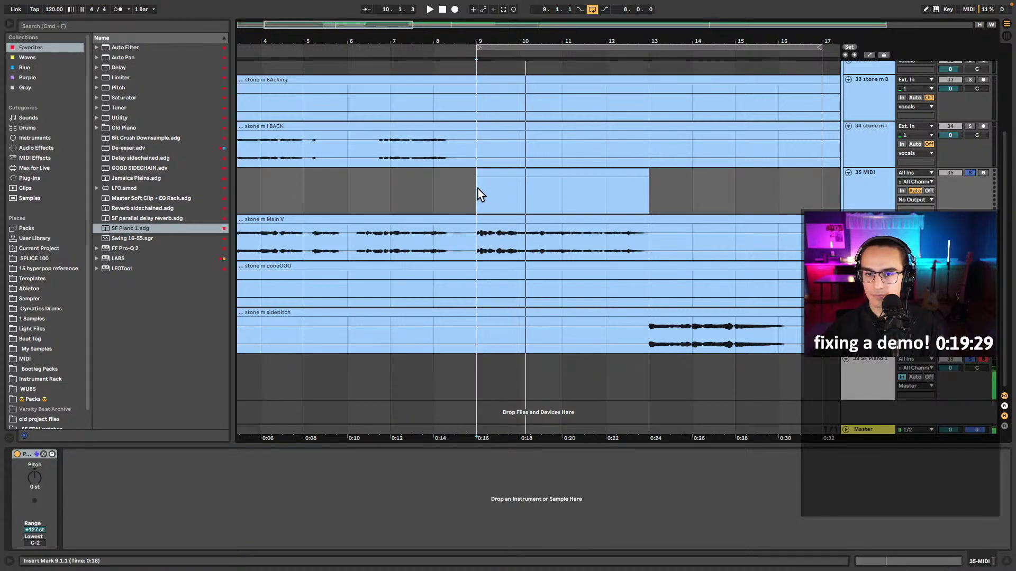
pyautogui.press('space')
pyautogui.press('space')
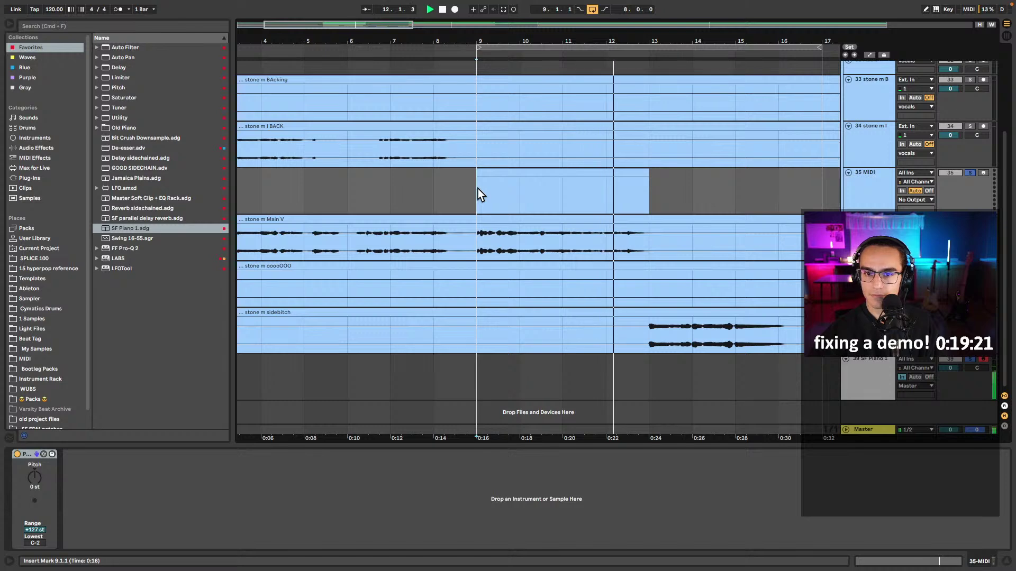
pyautogui.press('space')
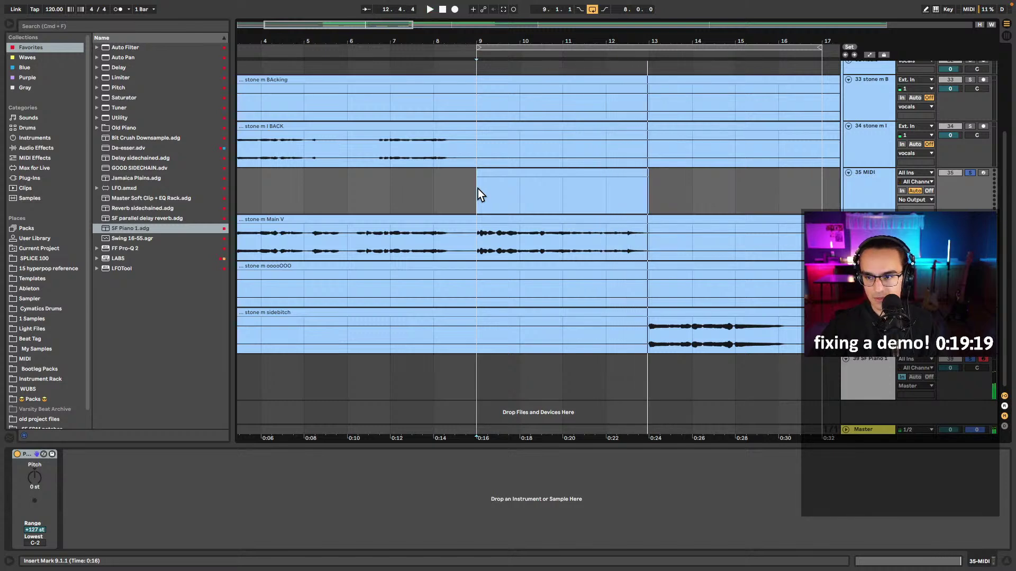
pyautogui.click(982, 173)
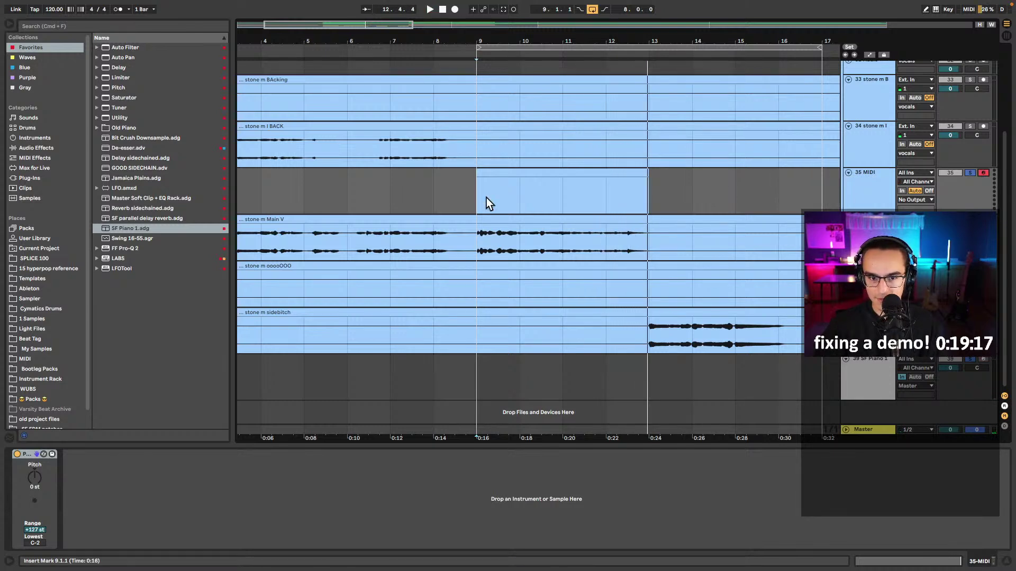
pyautogui.click(454, 10)
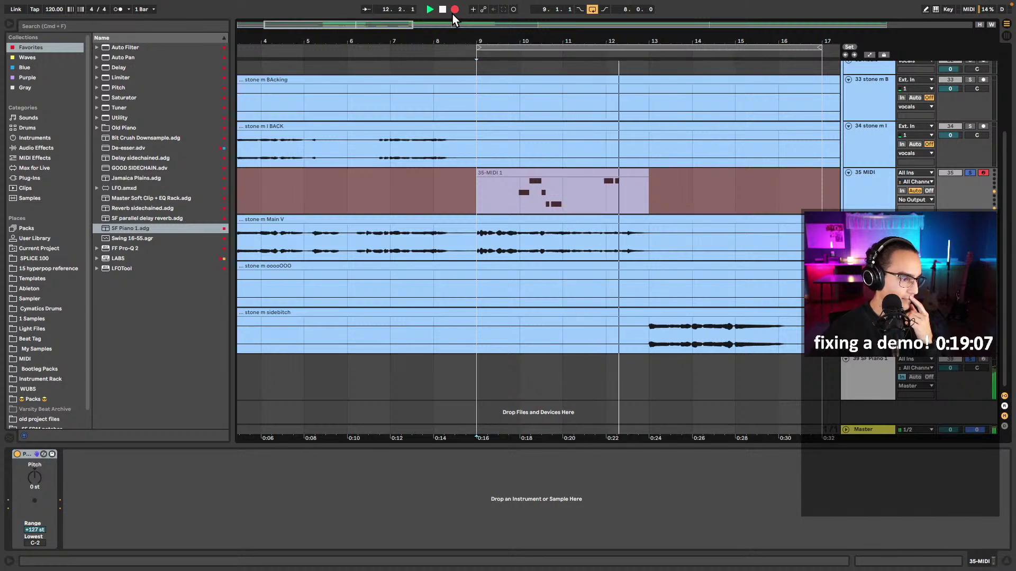
pyautogui.press('space')
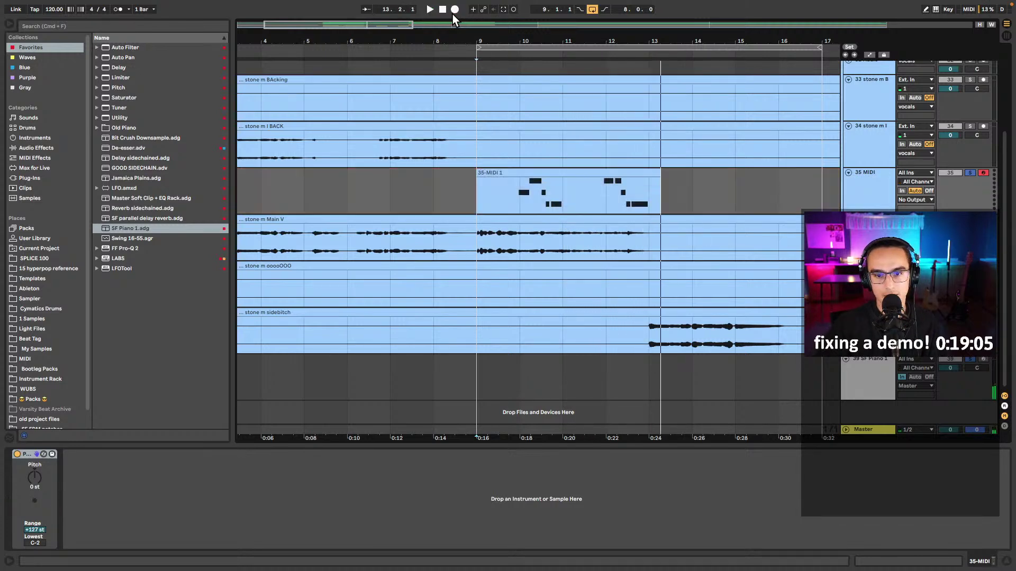
# - Quantize all notes of the recorded clip on track 35 MIDI and lengthen the short D#3 at 2.3.3 to 2.4
pyautogui.click(571, 168)
pyautogui.press('super+alt+e')
pyautogui.press('super+a')
pyautogui.press('super+shift+u')
pyautogui.press('Return')
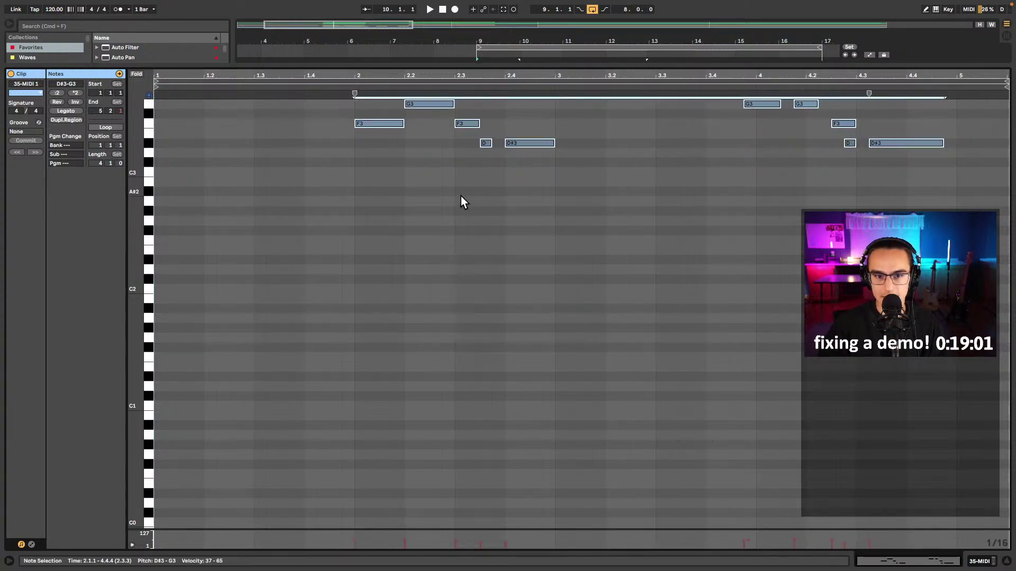
pyautogui.click(487, 144)
pyautogui.moveTo(488, 143); pyautogui.dragTo(504, 142)
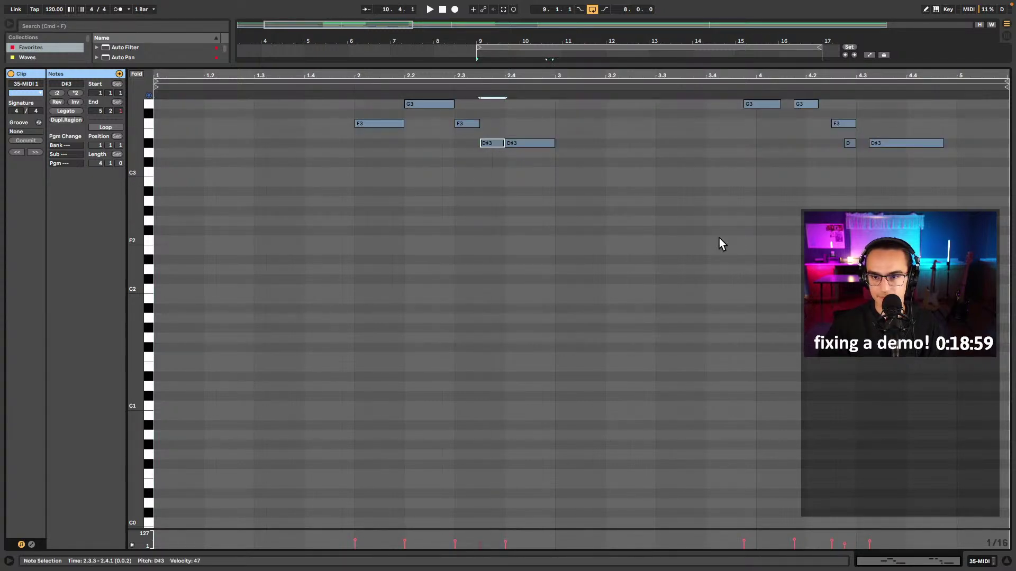
# - Reposition the second phrase's two G3 notes to start at 4.1.3 and 4.2.1, auditioning from bar 4
pyautogui.click(824, 125)
pyautogui.moveTo(843, 125); pyautogui.dragTo(829, 125)
pyautogui.moveTo(758, 105); pyautogui.dragTo(771, 106)
pyautogui.moveTo(831, 125); pyautogui.dragTo(821, 107)
pyautogui.click(760, 104)
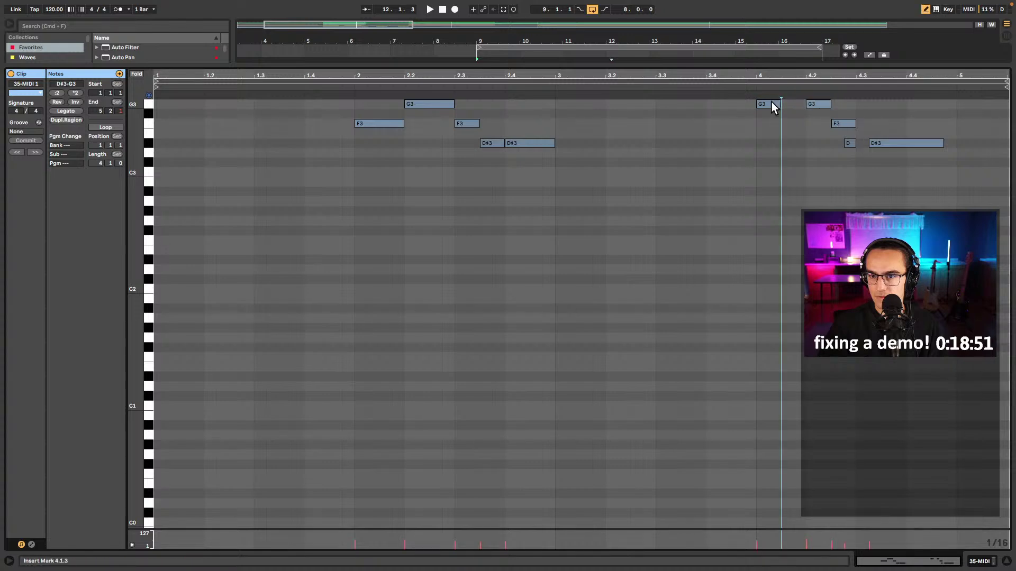
pyautogui.moveTo(774, 105); pyautogui.dragTo(788, 106)
pyautogui.click(758, 85)
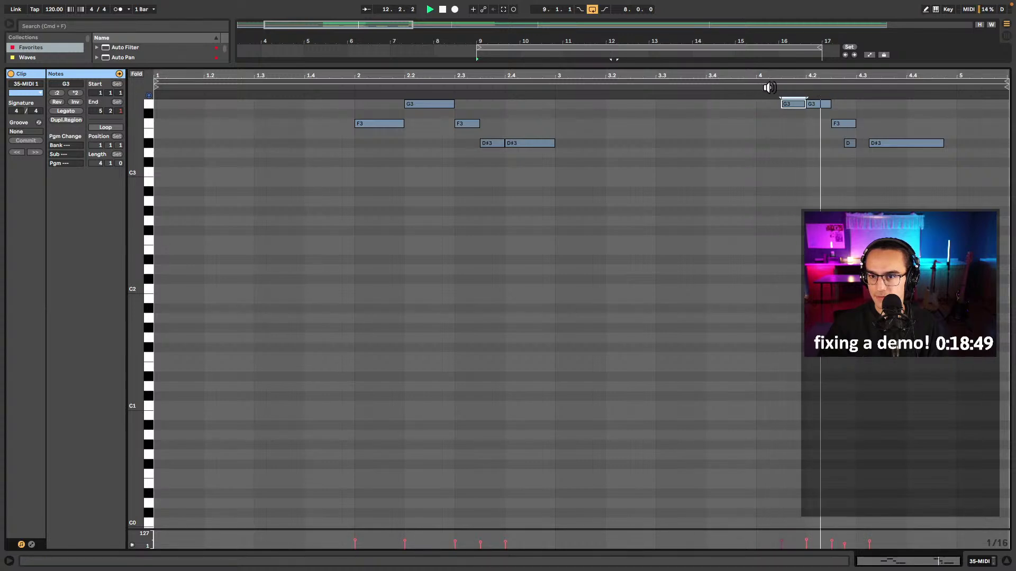
# - Extend the phrase's final D#3 so it runs from 4.3 to the start of bar 5
pyautogui.scroll(5, 793, 126)
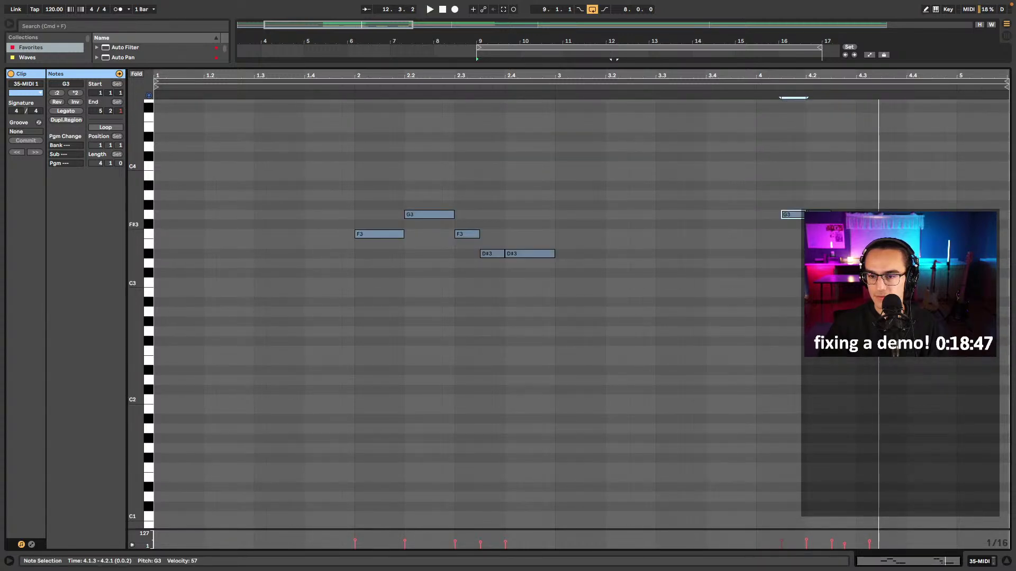
pyautogui.click(863, 253)
pyautogui.moveTo(868, 254); pyautogui.dragTo(957, 253)
# - Route the MIDI output of track 35 MIDI to 1-Waves Tune Real-Time (s) on track 36-stone m Main V
pyautogui.hotkey('shift', 'Tab')
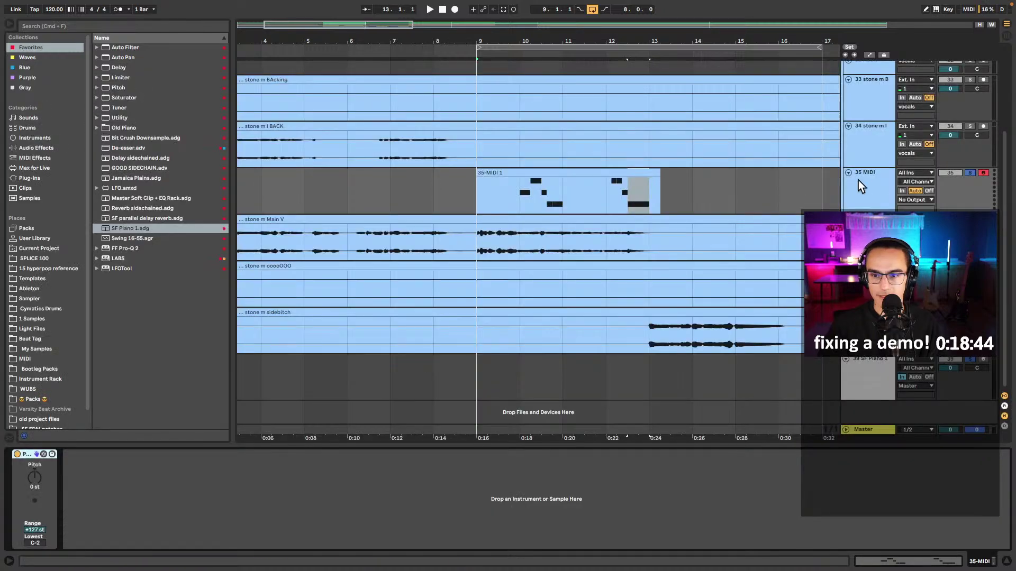
pyautogui.click(923, 200)
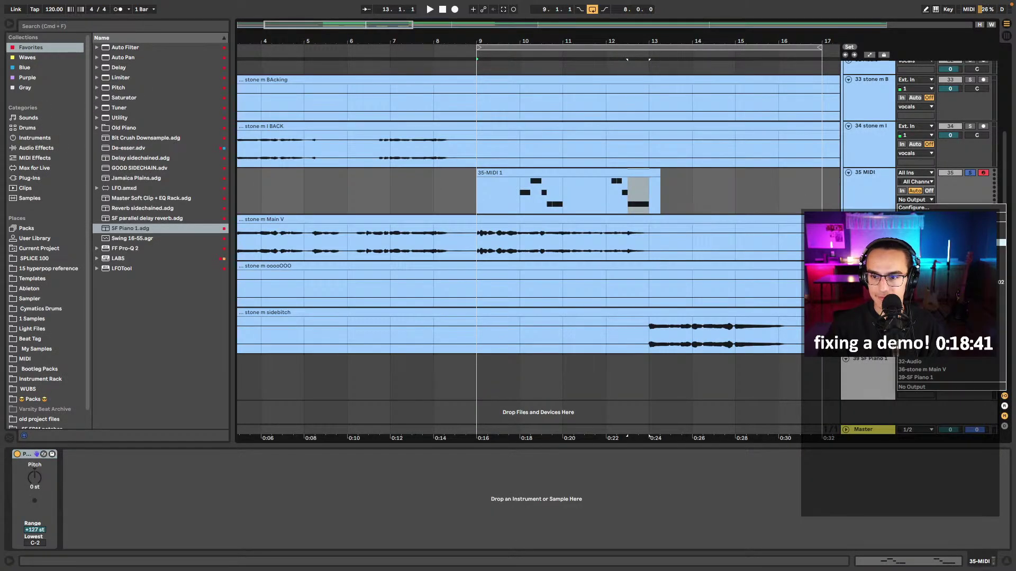
pyautogui.click(921, 369)
pyautogui.click(914, 201)
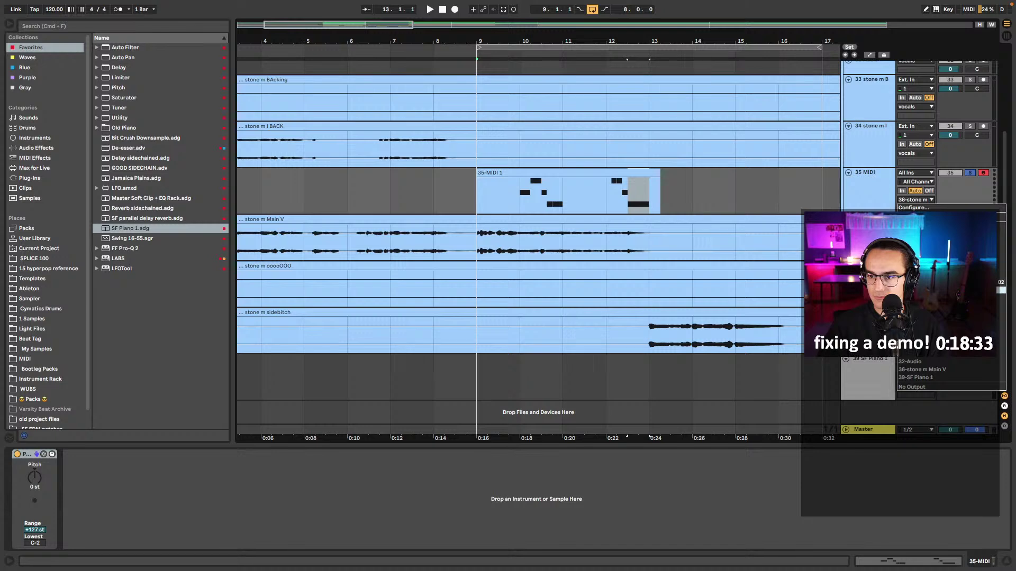
pyautogui.click(937, 207)
pyautogui.click(931, 209)
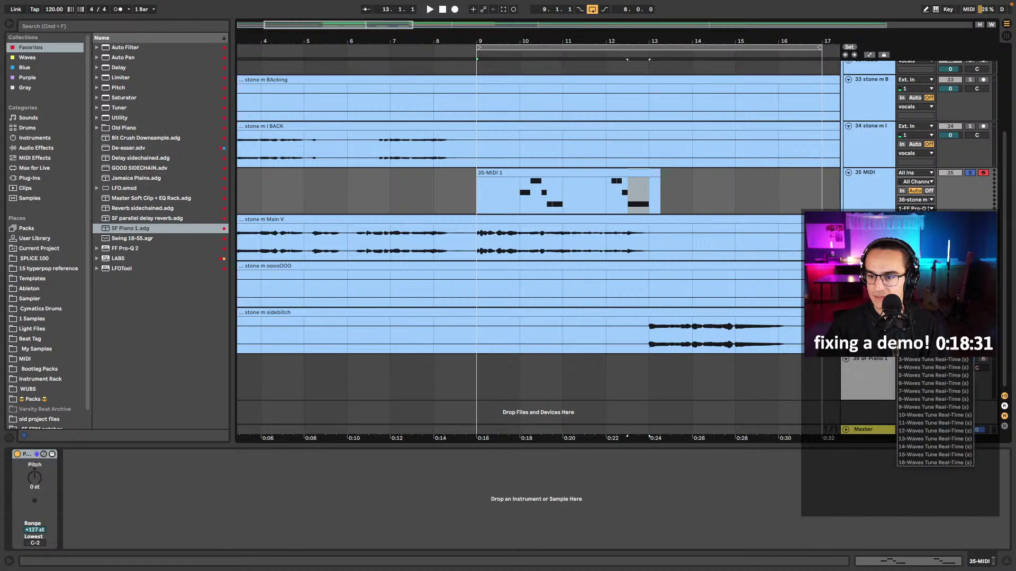
pyautogui.click(933, 343)
# - Set Waves Tune Real-Time on the main vocal to use MIDI as Target Pitch and audition the phrases from bars 9, 10 and 11
pyautogui.click(478, 205)
pyautogui.press('space')
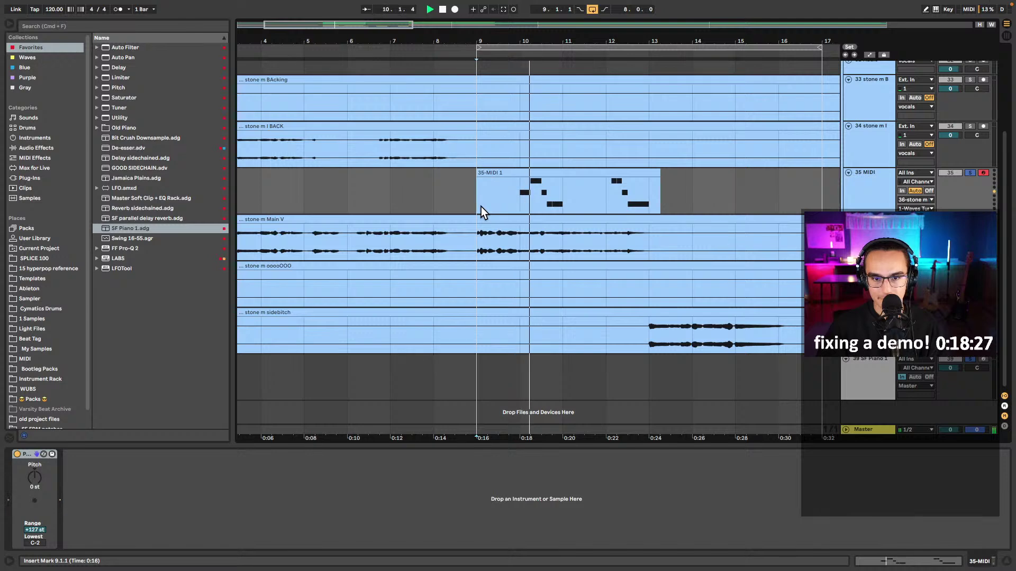
pyautogui.click(478, 241)
pyautogui.click(846, 455)
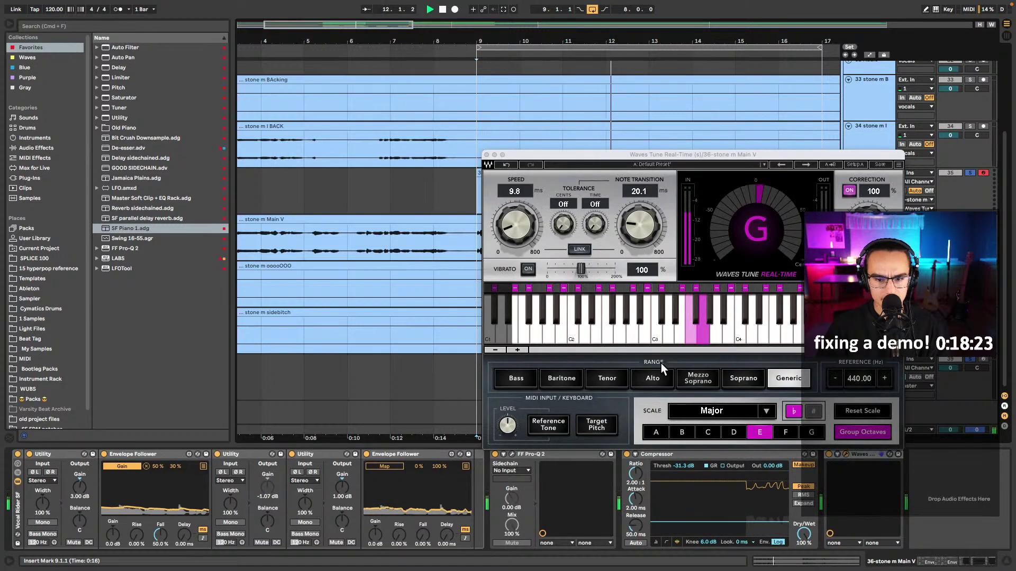
pyautogui.moveTo(555, 154); pyautogui.dragTo(140, 54)
pyautogui.click(537, 207)
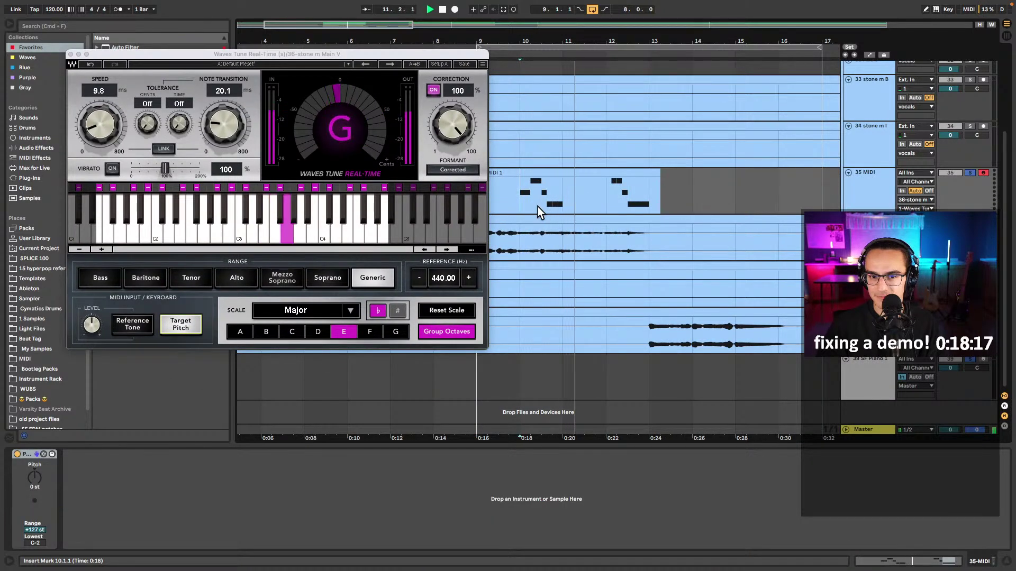
pyautogui.click(573, 208)
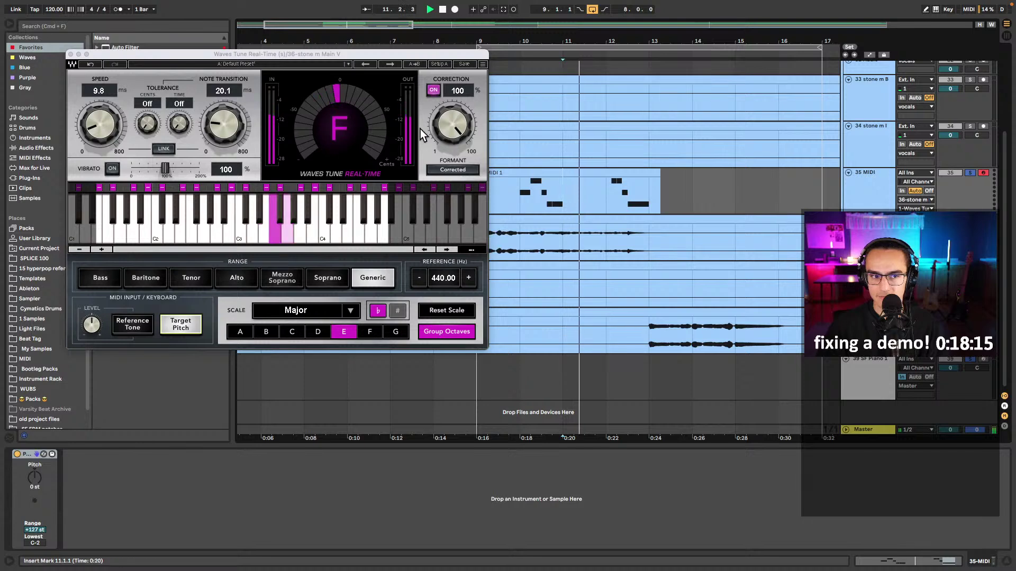
pyautogui.click(70, 55)
# - Turn on warping for the stone m Main V clip and audition its phrases around bar 29 and bar 5
pyautogui.hscroll(-3, 465, 234)
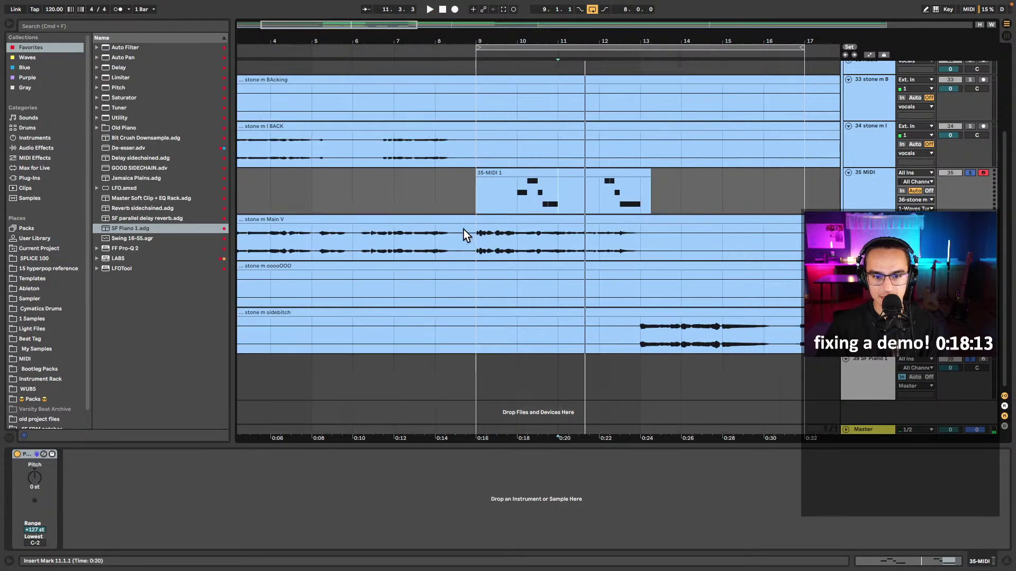
pyautogui.doubleClick(474, 219)
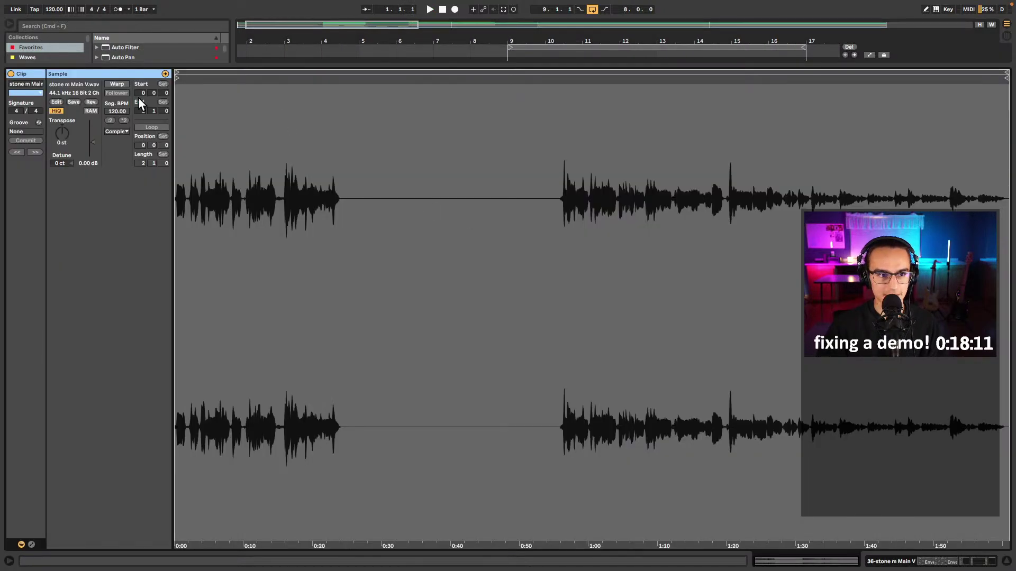
pyautogui.click(117, 84)
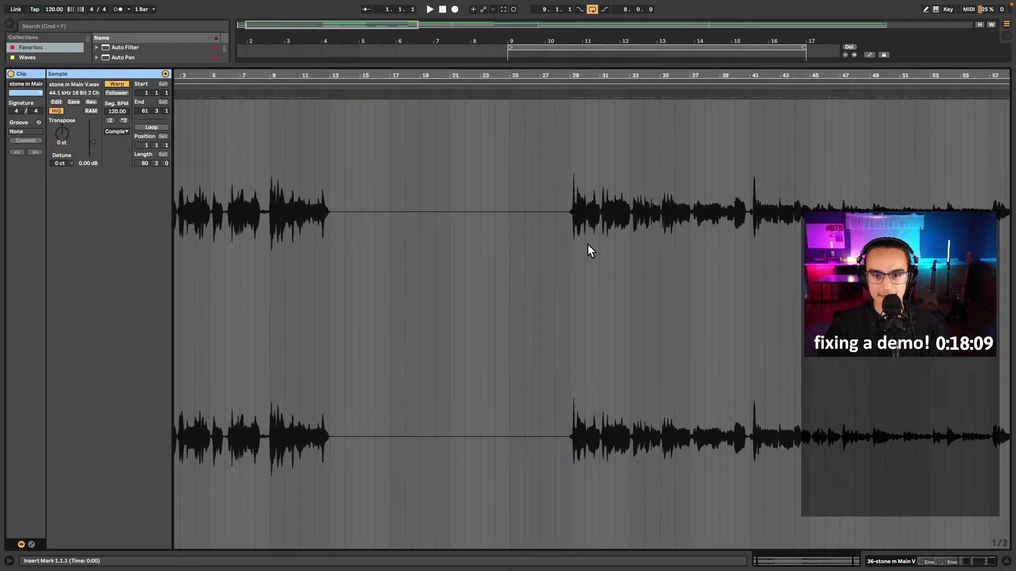
pyautogui.hscroll(-3, 555, 232)
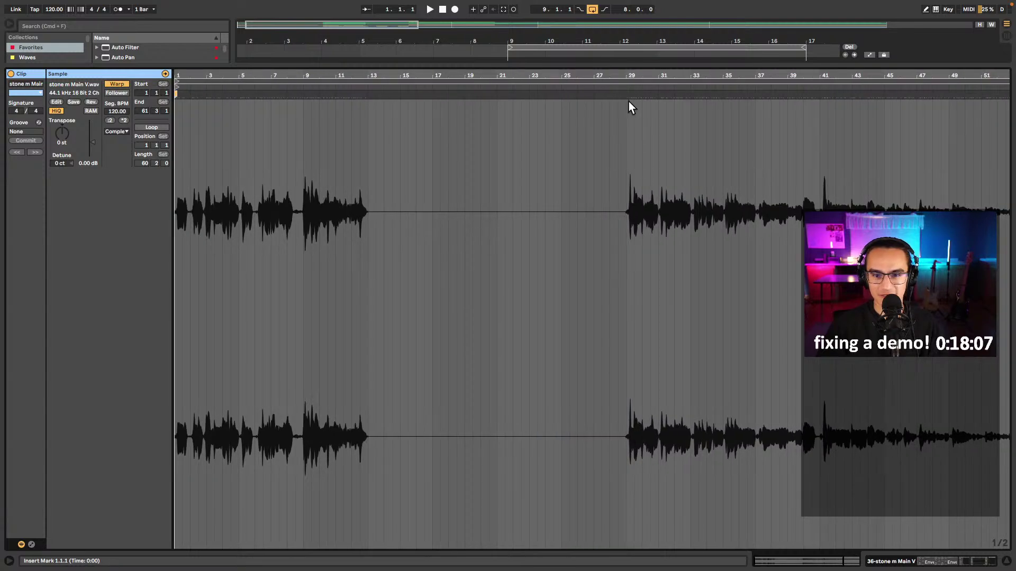
pyautogui.scroll(3, 633, 119)
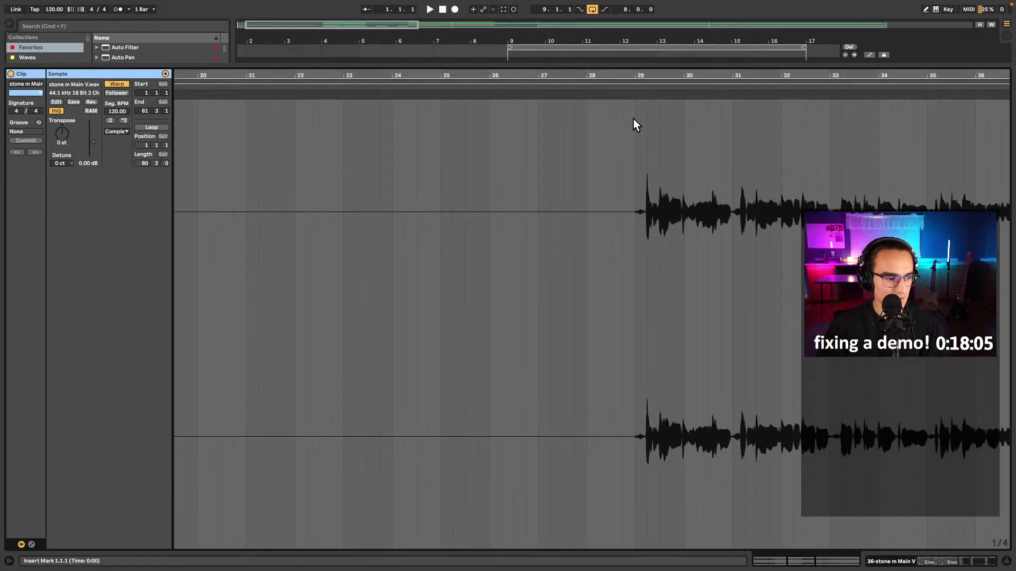
pyautogui.hscroll(3, 630, 117)
pyautogui.click(497, 85)
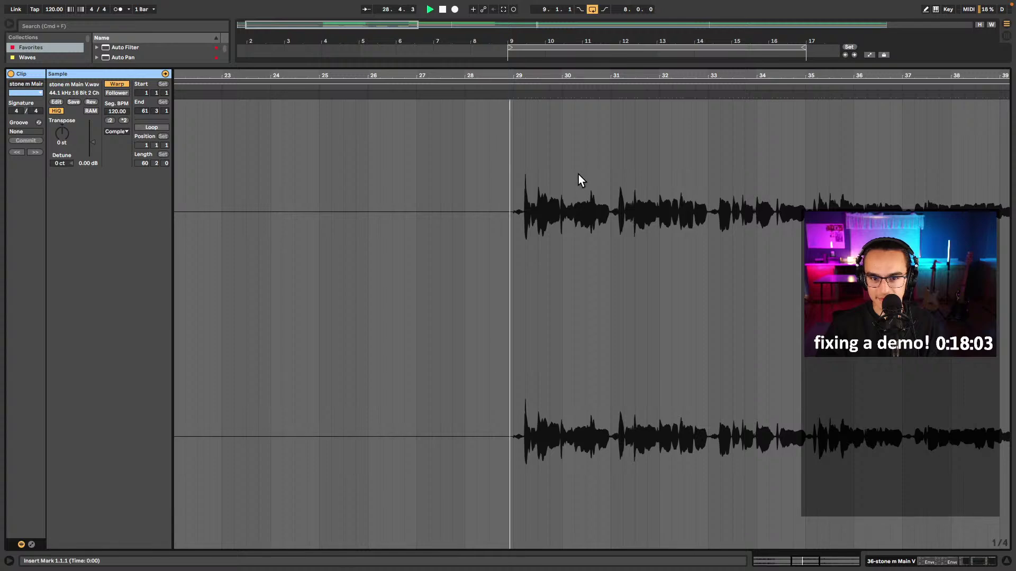
pyautogui.scroll(2, 579, 174)
pyautogui.hscroll(-10, 515, 192)
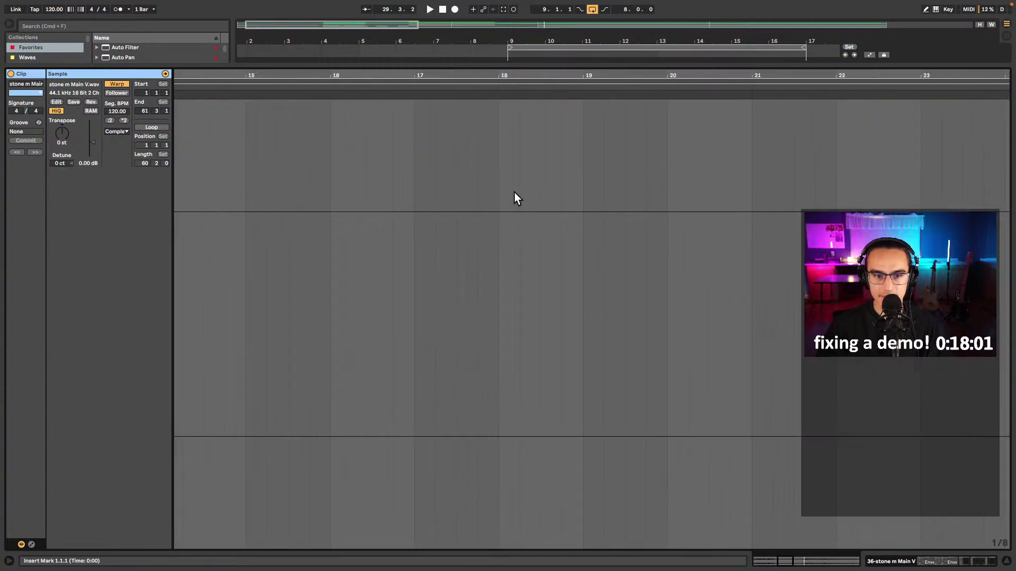
pyautogui.click(511, 91)
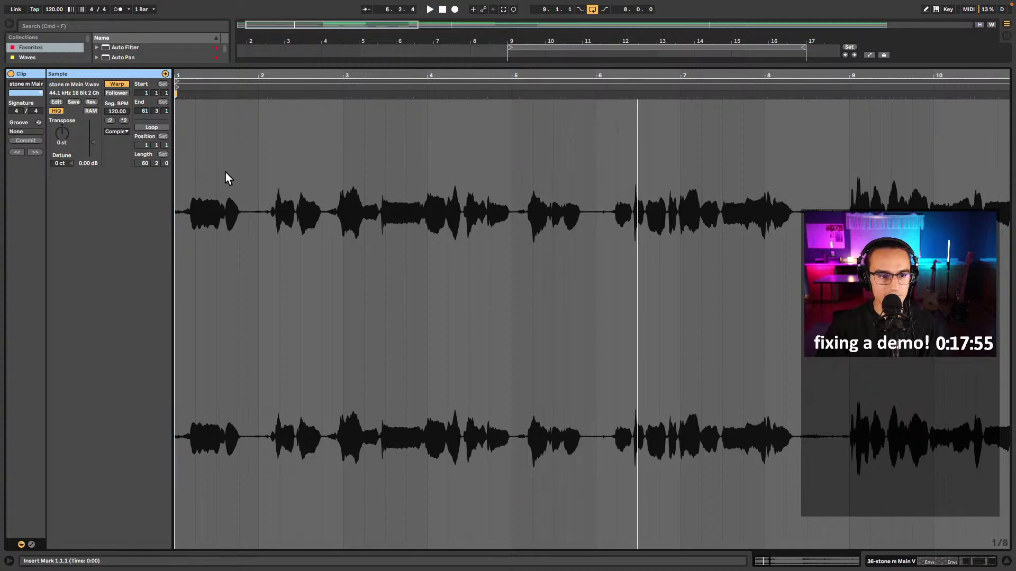
# - Enable the metronome and warp the first vocal onset to 1.2
pyautogui.scroll(5, 220, 173)
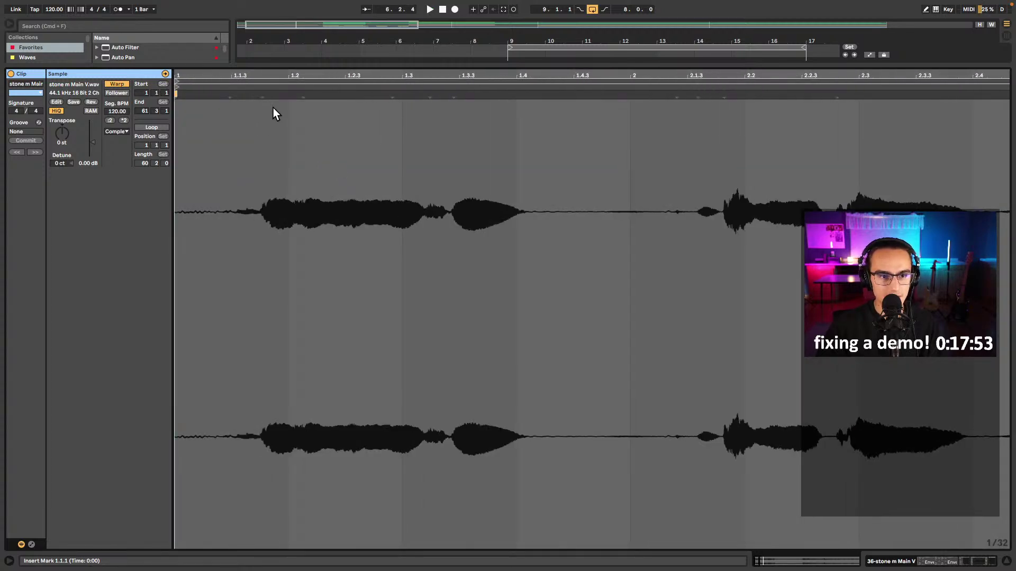
pyautogui.click(119, 11)
pyautogui.click(249, 96)
pyautogui.moveTo(262, 95)
pyautogui.mouseDown()
pyautogui.moveTo(229, 100)
pyautogui.moveTo(295, 105)
pyautogui.moveTo(283, 107)
pyautogui.mouseUp()
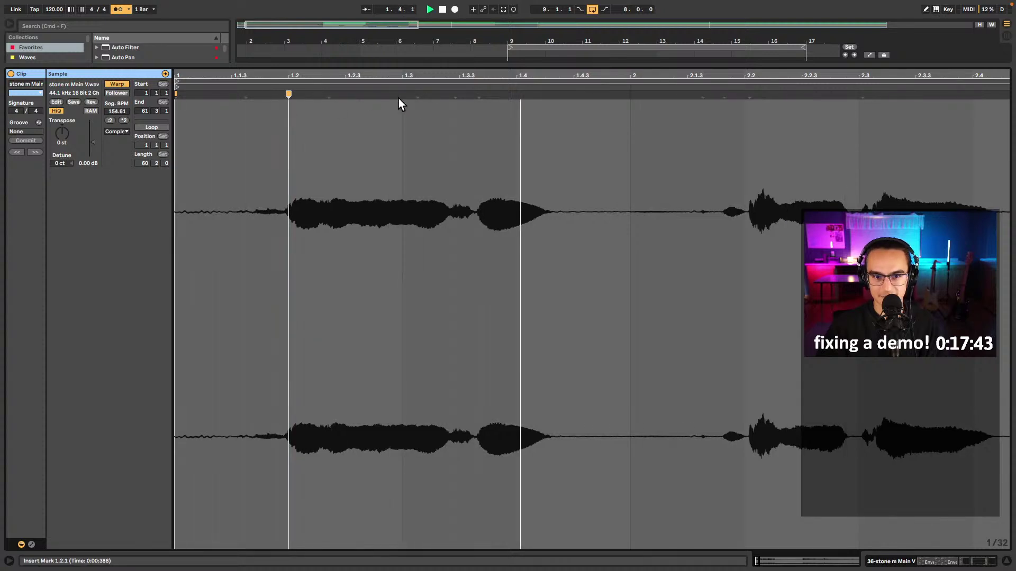
# - Add a warp marker at the second vocal onset, align it to 1.3.3 and audition the timing
pyautogui.click(475, 97)
pyautogui.moveTo(475, 94); pyautogui.dragTo(457, 95)
pyautogui.click(289, 88)
pyautogui.press('space')
pyautogui.hscroll(8, 395, 137)
pyautogui.press('space')
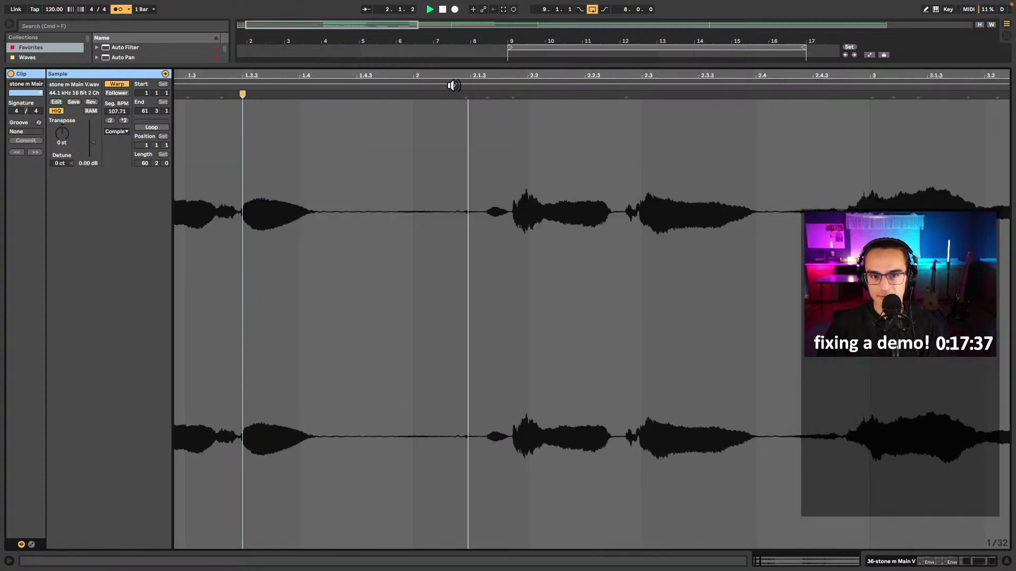
# - Add a warp marker at the vocal onset near 2.2, align it to 2.2 and play it back
pyautogui.click(513, 95)
pyautogui.moveTo(512, 95); pyautogui.dragTo(528, 95)
pyautogui.press('space')
pyautogui.press('space')
pyautogui.hscroll(6, 529, 158)
pyautogui.scroll(-3, 516, 176)
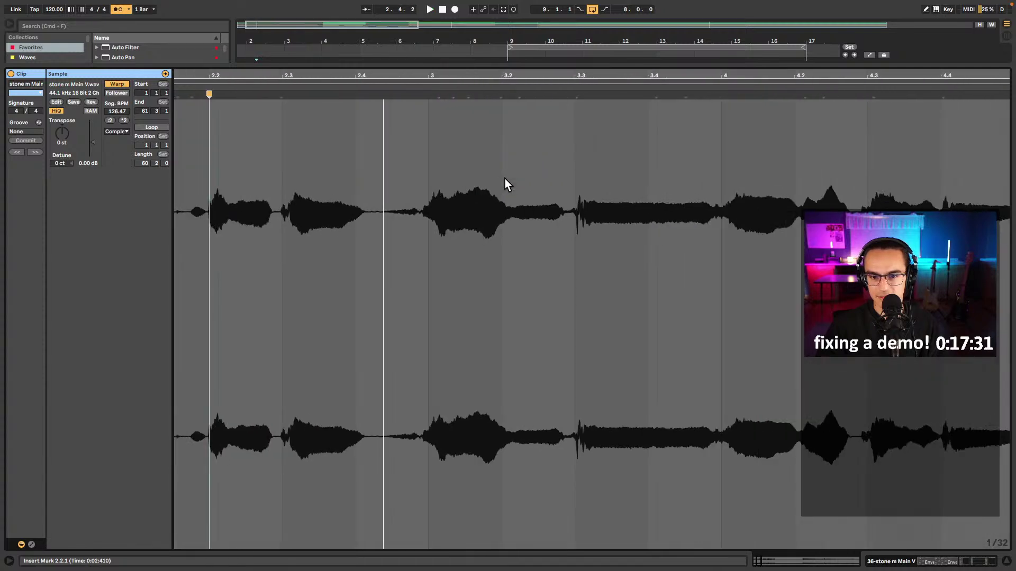
# - Add a warp marker at the vocal onset near 3.3, align it to 3.3 and play from there
pyautogui.doubleClick(541, 96)
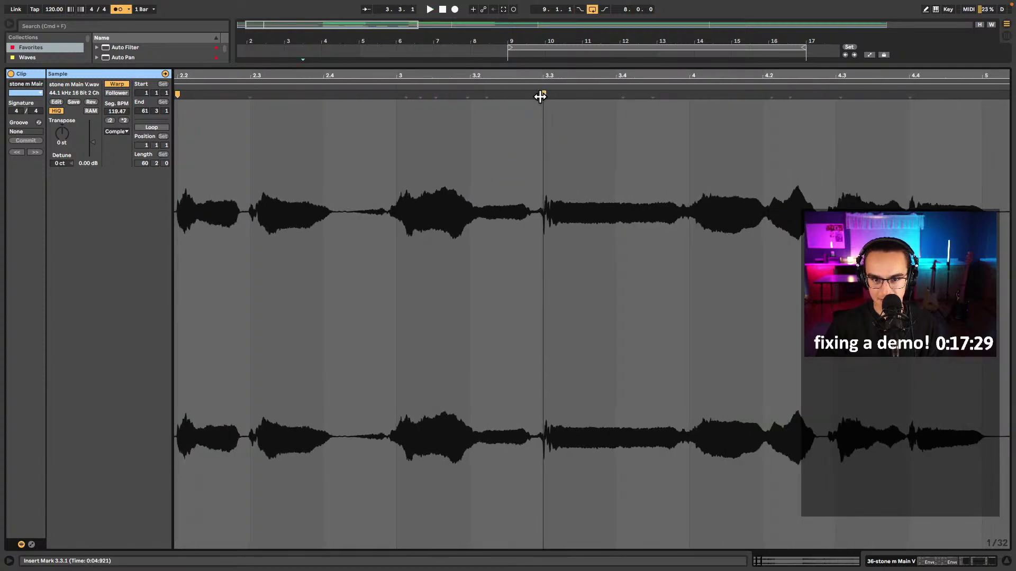
pyautogui.click(502, 84)
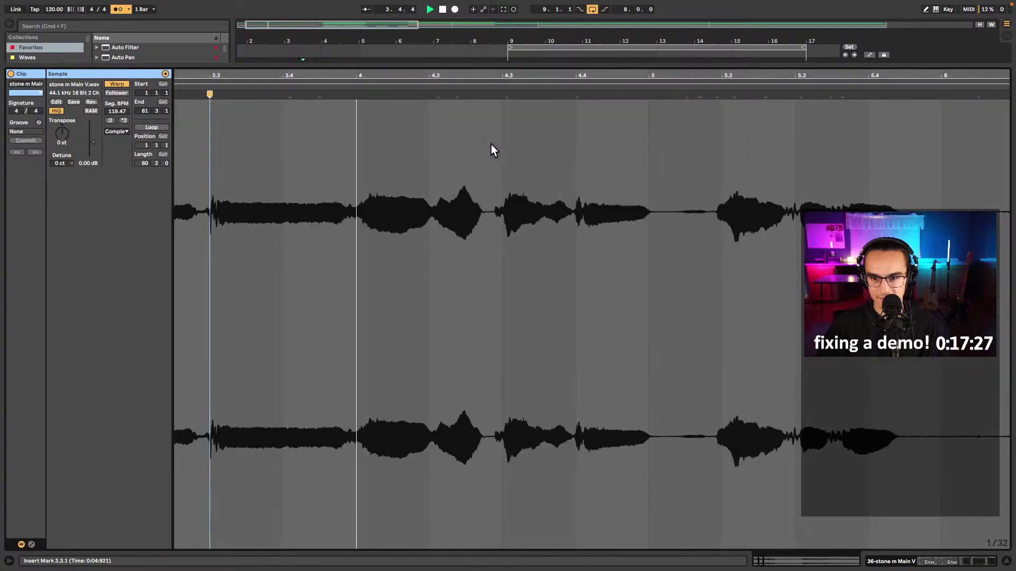
pyautogui.click(442, 94)
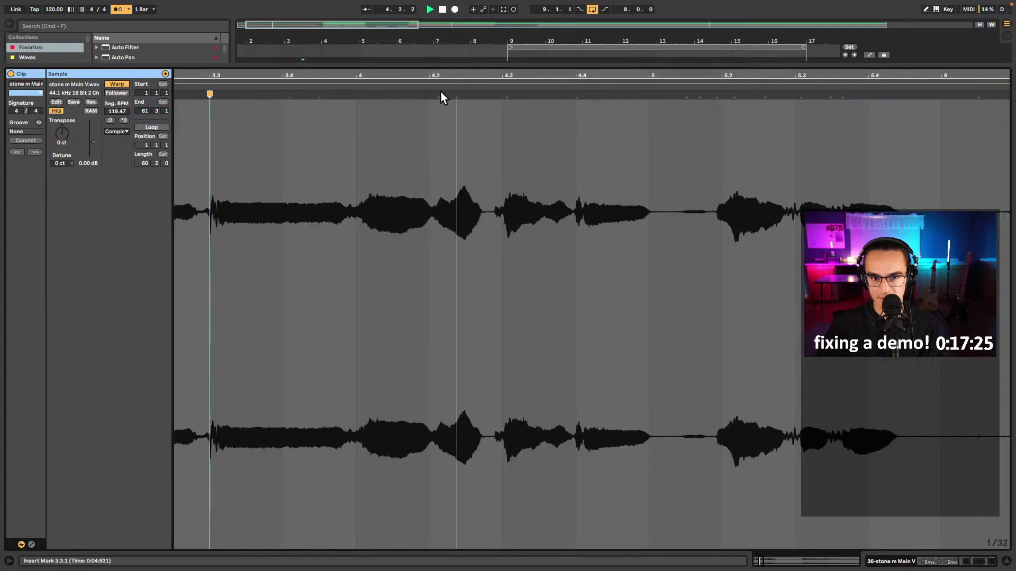
# - Add a warp marker at the vocal onset just before 4.3, align it to 4.3 and audition the lead-in
pyautogui.scroll(2, 497, 140)
pyautogui.click(491, 139)
pyautogui.press('space')
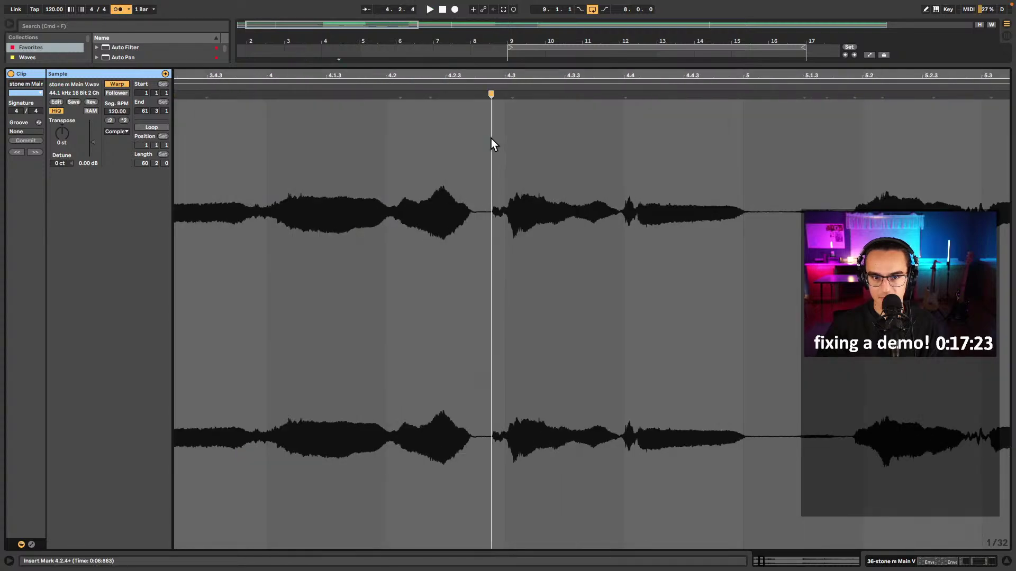
pyautogui.moveTo(488, 94); pyautogui.dragTo(503, 98)
pyautogui.click(313, 85)
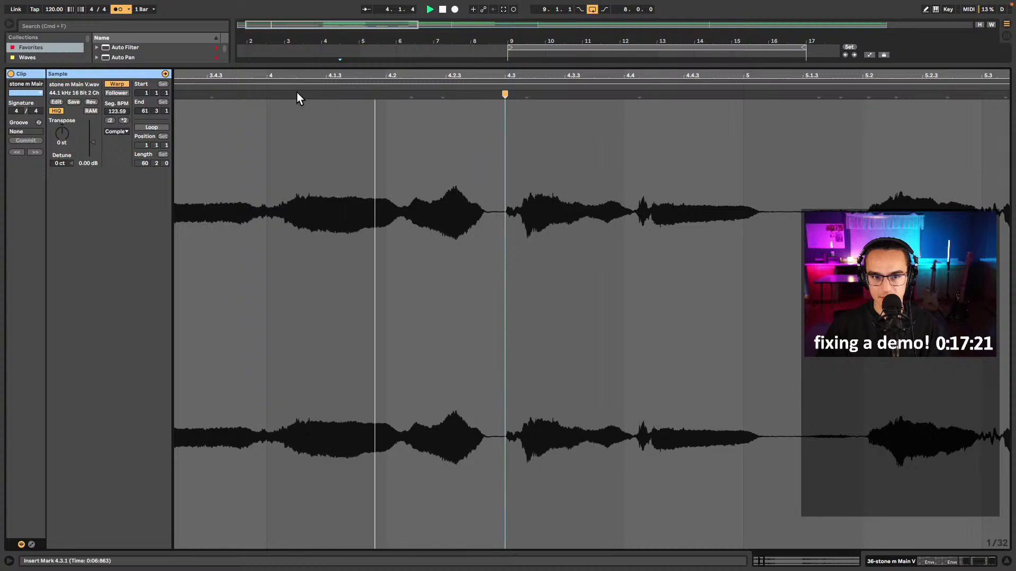
# - Add a warp marker at the vocal onset just after 4.2, align it to 4.2 and audition the phrase
pyautogui.click(411, 95)
pyautogui.press('space')
pyautogui.moveTo(412, 95); pyautogui.dragTo(386, 95)
pyautogui.click(261, 86)
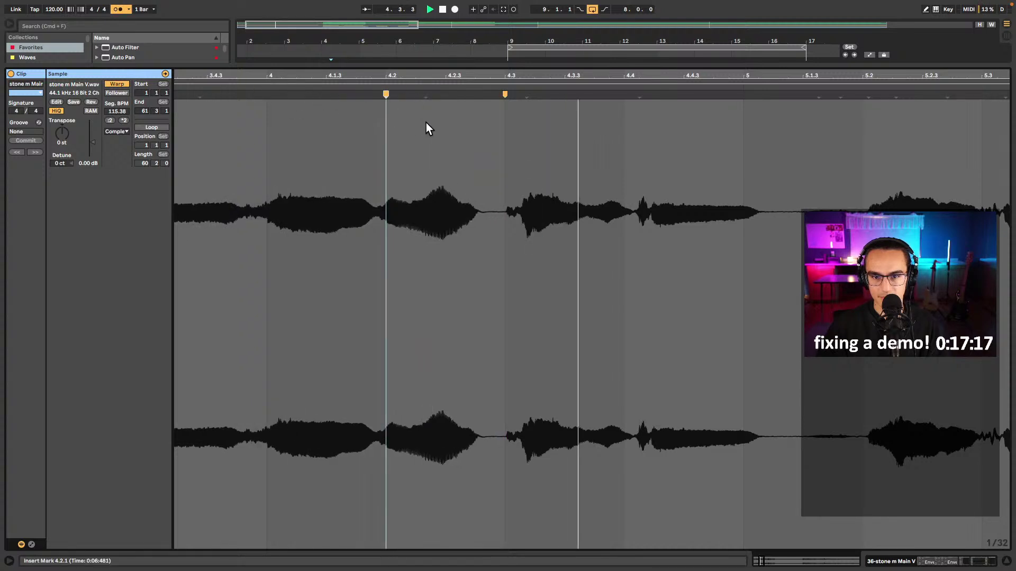
# - Add a warp marker at the vocal onset just after 4.4, align it to 4.4 and play it back
pyautogui.click(637, 95)
pyautogui.press('space')
pyautogui.moveTo(637, 95); pyautogui.dragTo(624, 97)
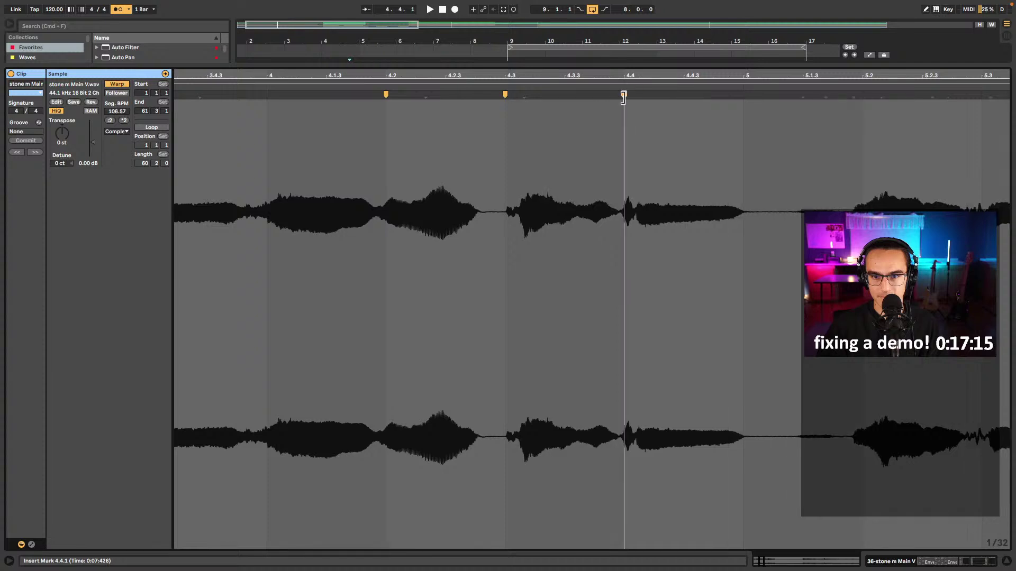
pyautogui.click(509, 85)
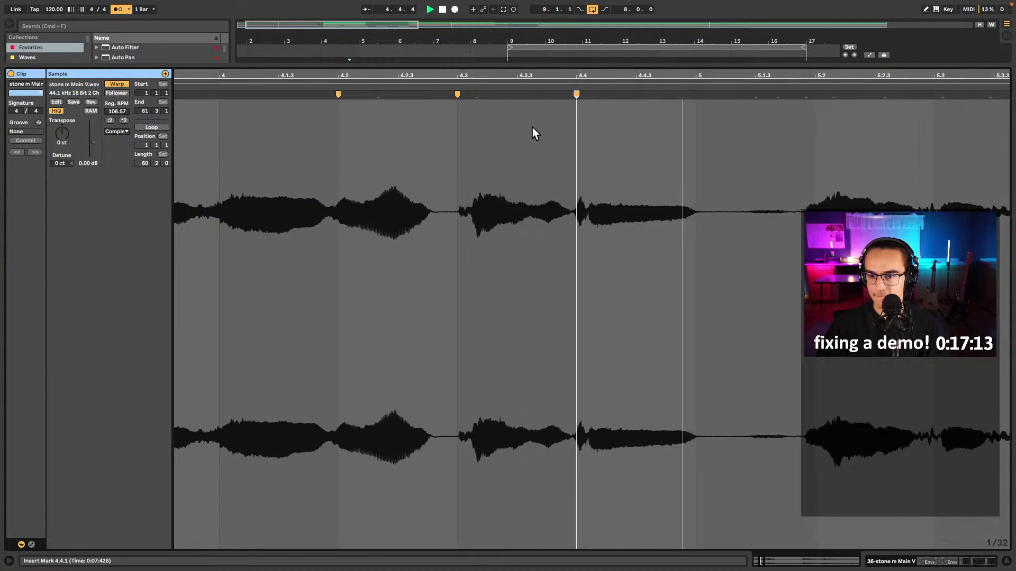
# - Warp the vocal onsets near 5.2 and 5.3 onto those beats, auditioning the timing after each one
pyautogui.press('space')
pyautogui.moveTo(519, 95); pyautogui.dragTo(529, 94)
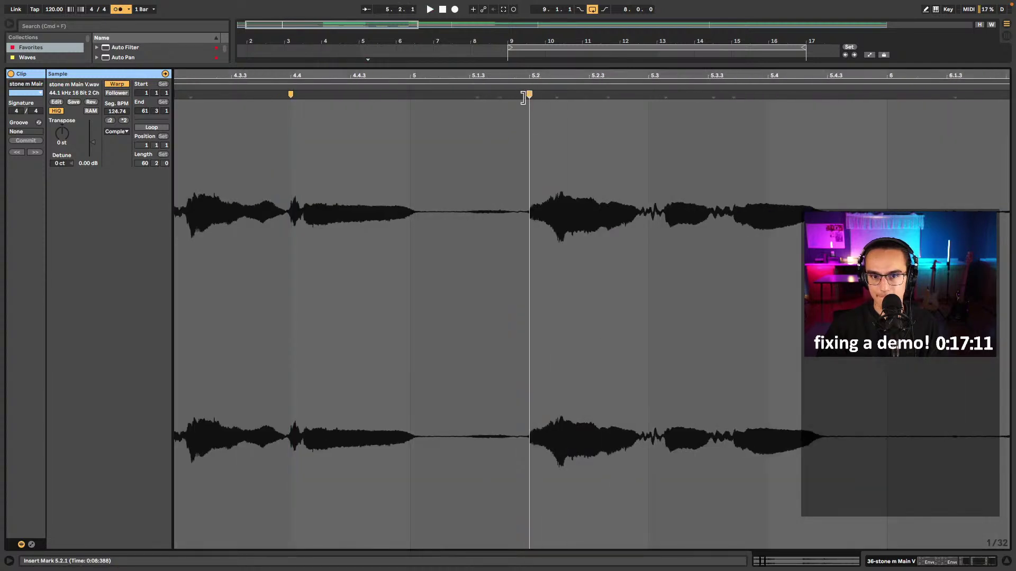
pyautogui.click(514, 94)
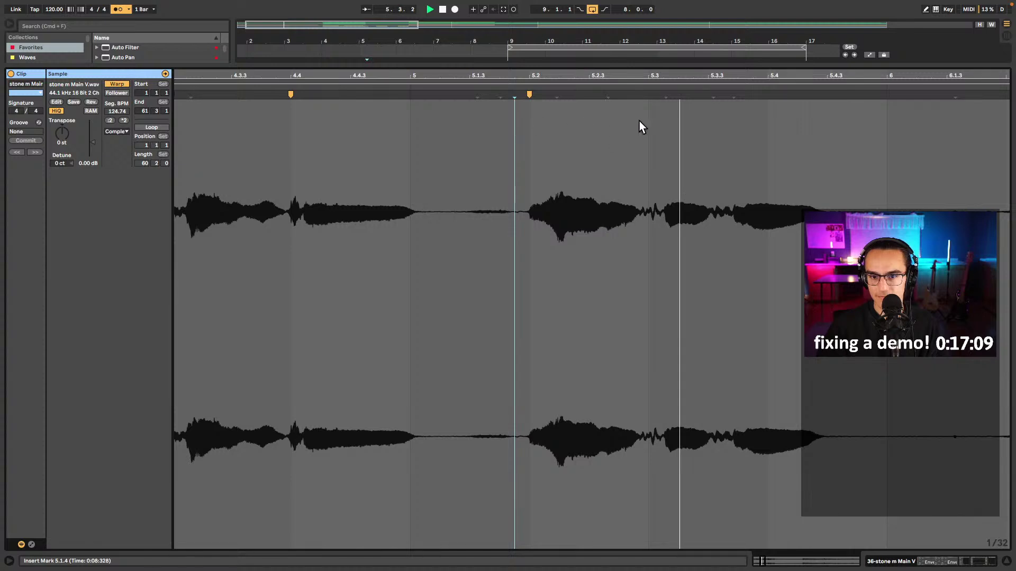
pyautogui.moveTo(665, 95); pyautogui.dragTo(648, 94)
pyautogui.click(529, 91)
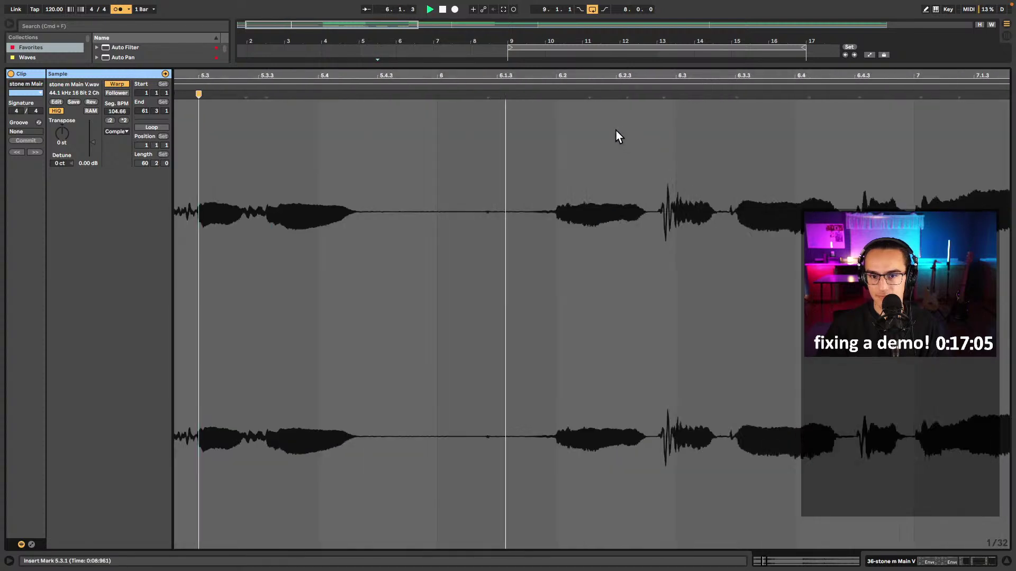
# - Add warp markers at the next two vocal onsets in bar 6, align them to 6.2 and 6.3, and audition them
pyautogui.doubleClick(554, 123)
pyautogui.doubleClick(553, 94)
pyautogui.moveTo(553, 94); pyautogui.dragTo(556, 95)
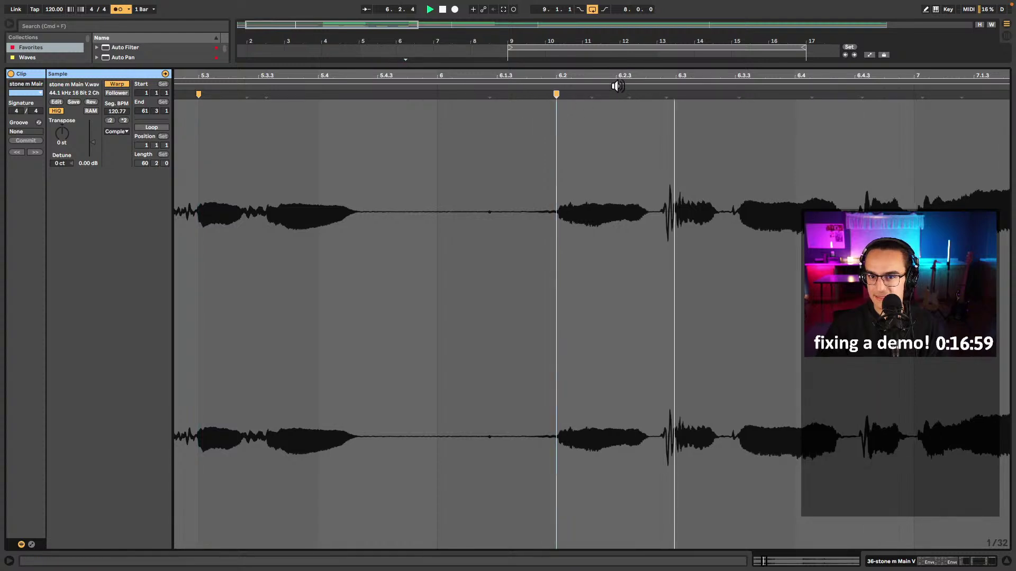
pyautogui.click(662, 97)
pyautogui.moveTo(666, 96); pyautogui.dragTo(676, 95)
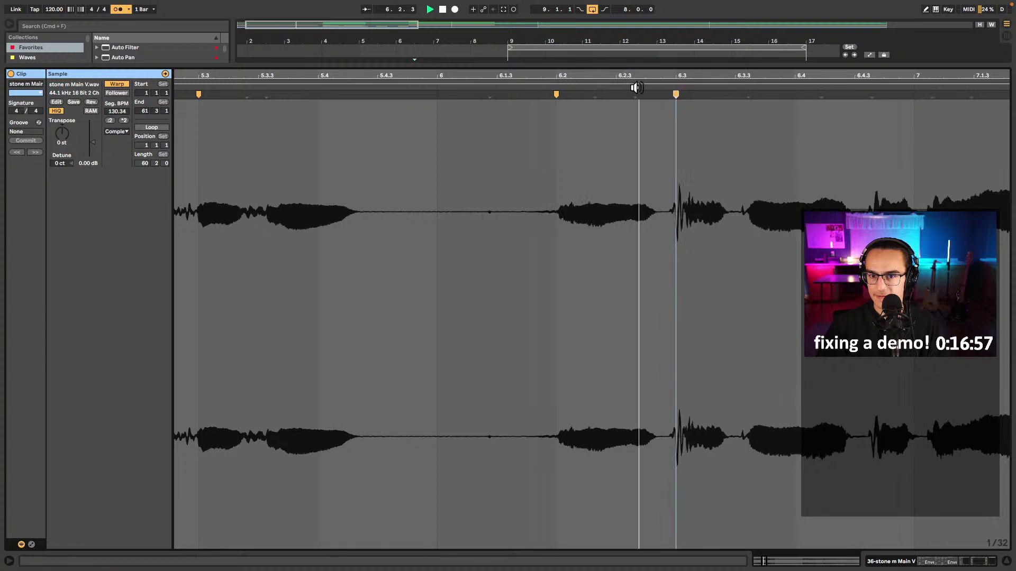
pyautogui.press('space')
# - Add a warp marker at the vocal onset after 6.3, align it to 6.3.3 and replay from 6.3
pyautogui.press('space')
pyautogui.moveTo(482, 94); pyautogui.dragTo(471, 94)
pyautogui.click(411, 90)
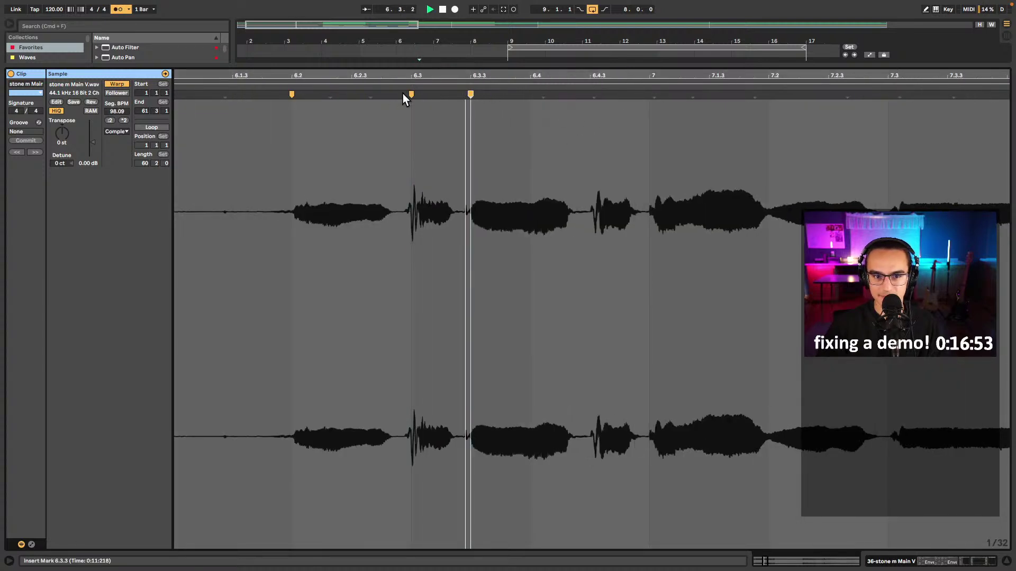
pyautogui.click(411, 106)
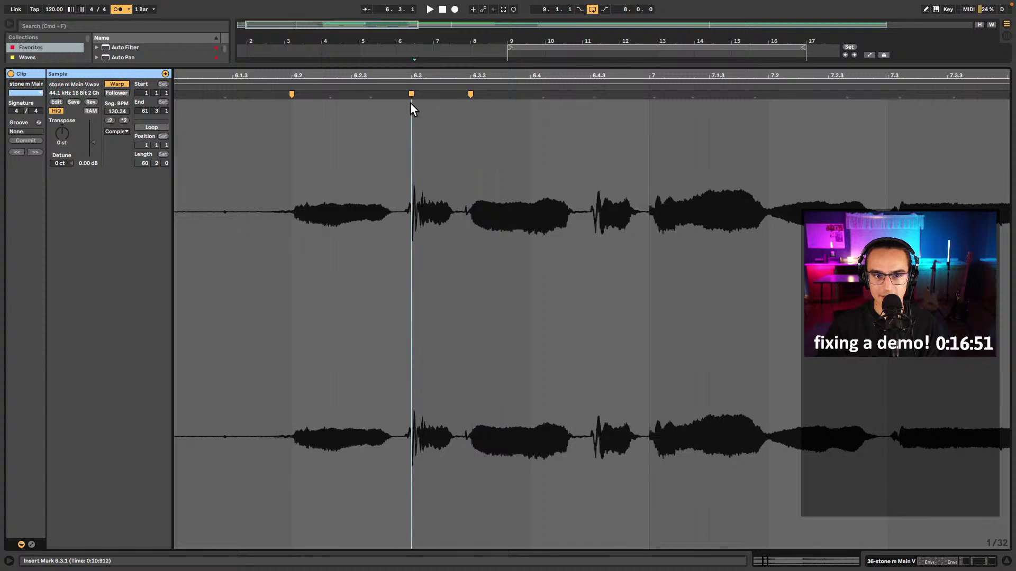
pyautogui.click(411, 89)
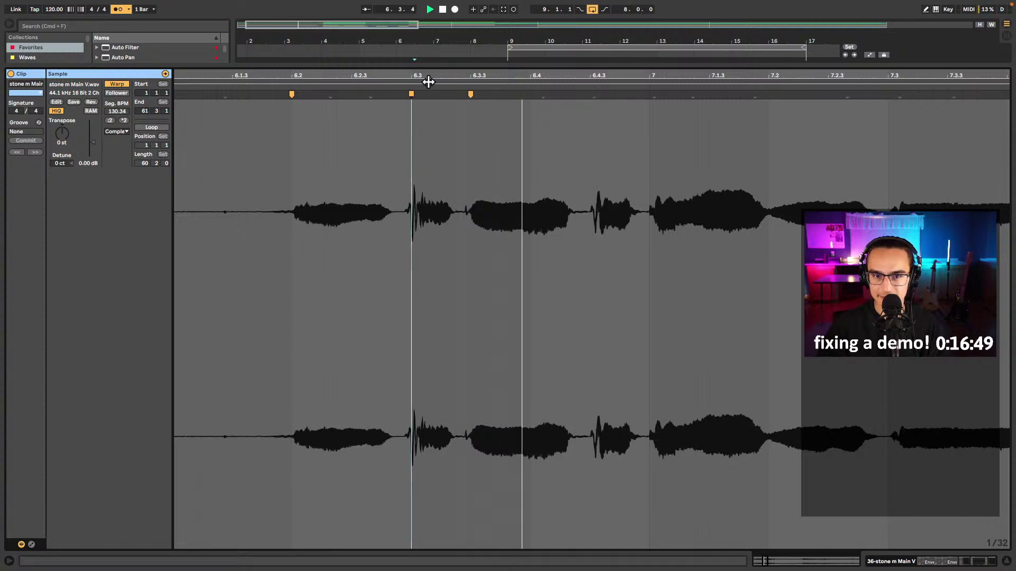
# - Add a warp marker at the onset near 6.4.3, warp the following long note's onset to 7.3, and play the phrase
pyautogui.click(592, 96)
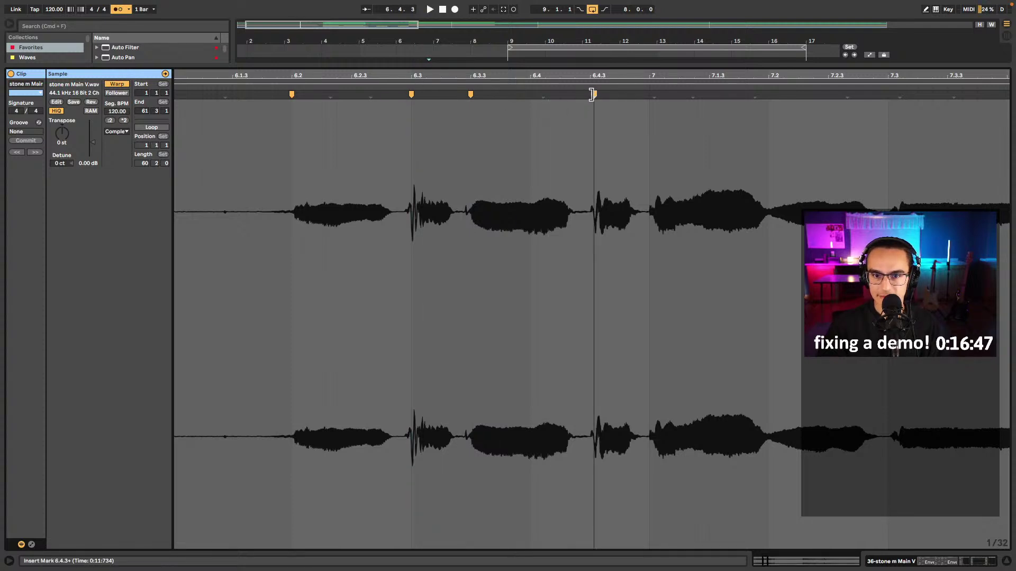
pyautogui.hscroll(5, 550, 132)
pyautogui.doubleClick(562, 94)
pyautogui.moveTo(562, 94); pyautogui.dragTo(554, 94)
pyautogui.click(431, 89)
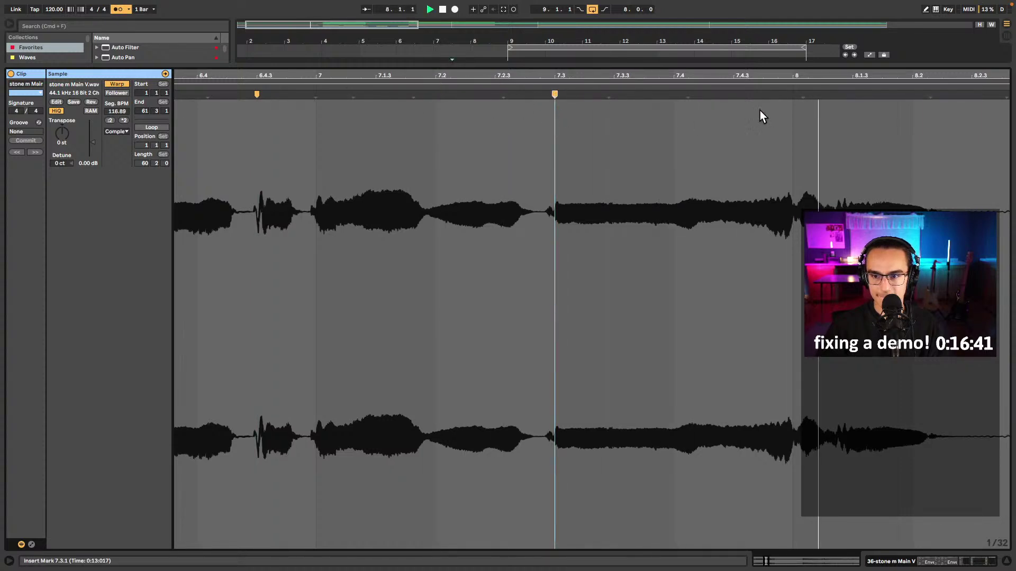
# - Try warping the vocal onset just after bar 8 onto 8.1.1
pyautogui.press('space')
pyautogui.doubleClick(798, 94)
pyautogui.moveTo(798, 94); pyautogui.dragTo(792, 94)
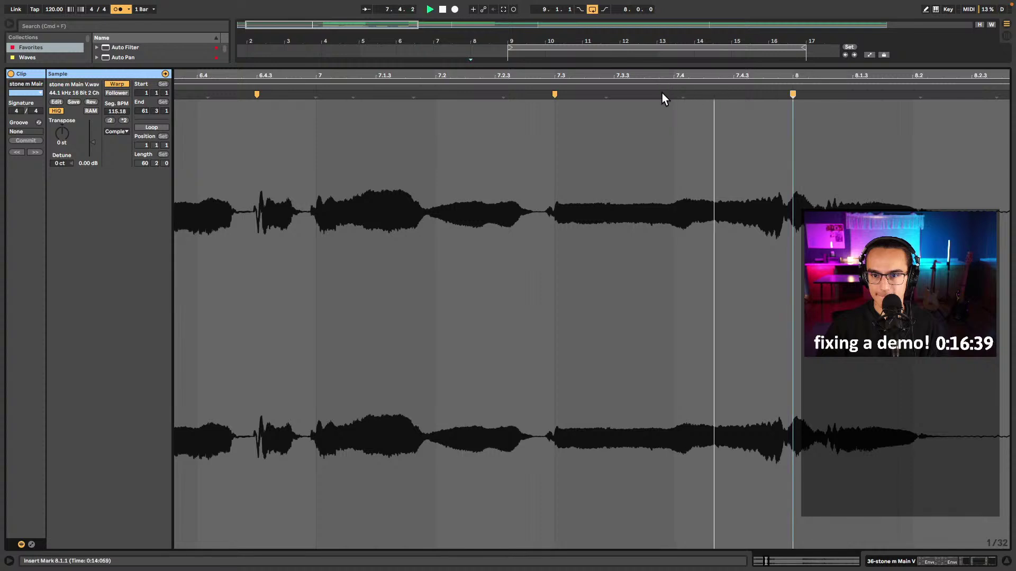
# - Replace the bar 8 warp marker with one at the slightly earlier vocal transition, align it to 8.1.1 and audition it
pyautogui.click(777, 100)
pyautogui.doubleClick(776, 96)
pyautogui.doubleClick(792, 94)
pyautogui.moveTo(777, 94); pyautogui.dragTo(792, 95)
pyautogui.press('space')
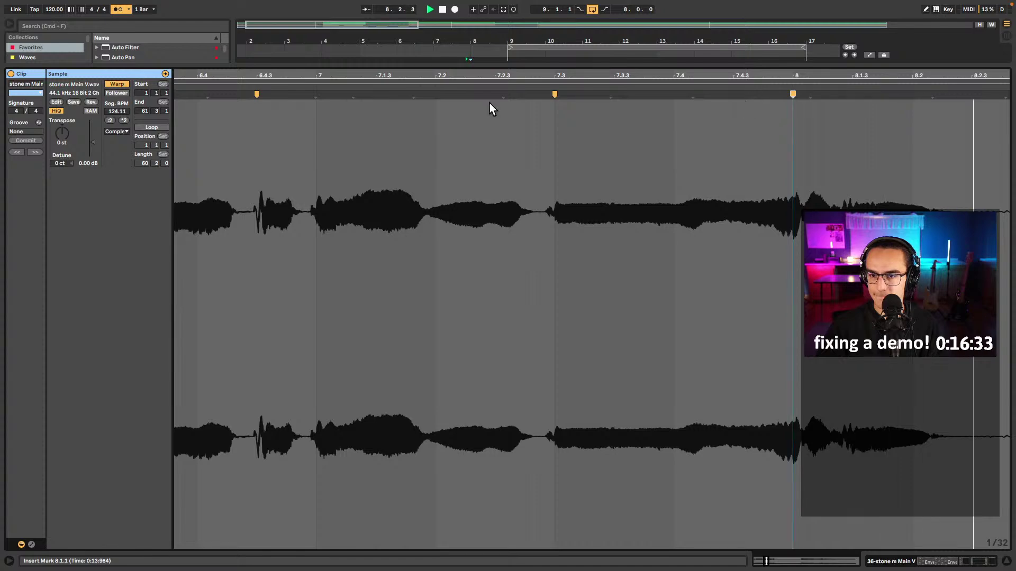
pyautogui.click(677, 96)
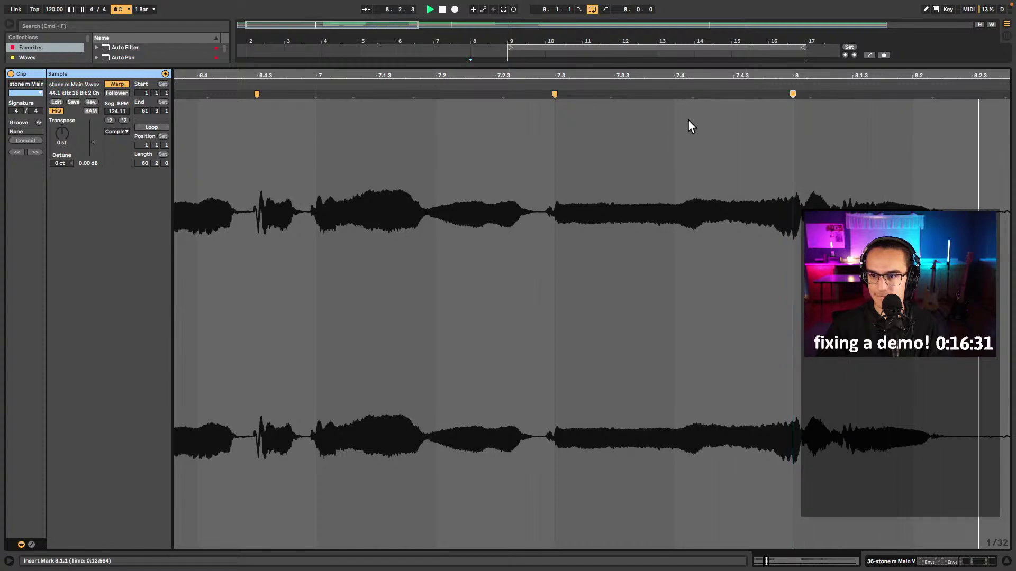
# - Return to the vocal clip's sample view and warp the onset of the next phrase to 9.1.1
pyautogui.hotkey('shift', 'Tab')
pyautogui.click(524, 220)
pyautogui.doubleClick(525, 222)
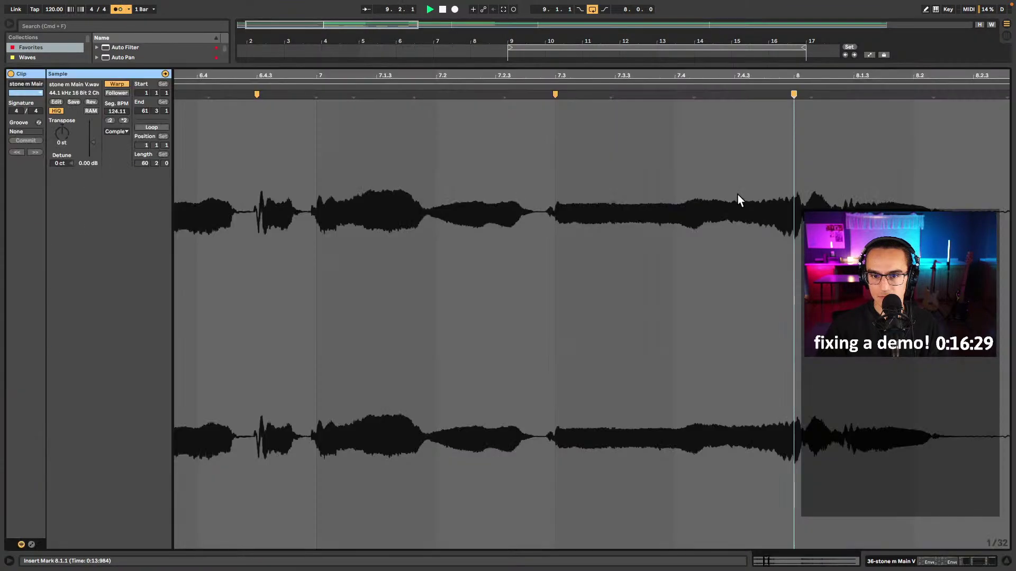
pyautogui.moveTo(544, 96)
pyautogui.mouseDown()
pyautogui.moveTo(540, 113)
pyautogui.moveTo(539, 92)
pyautogui.mouseUp()
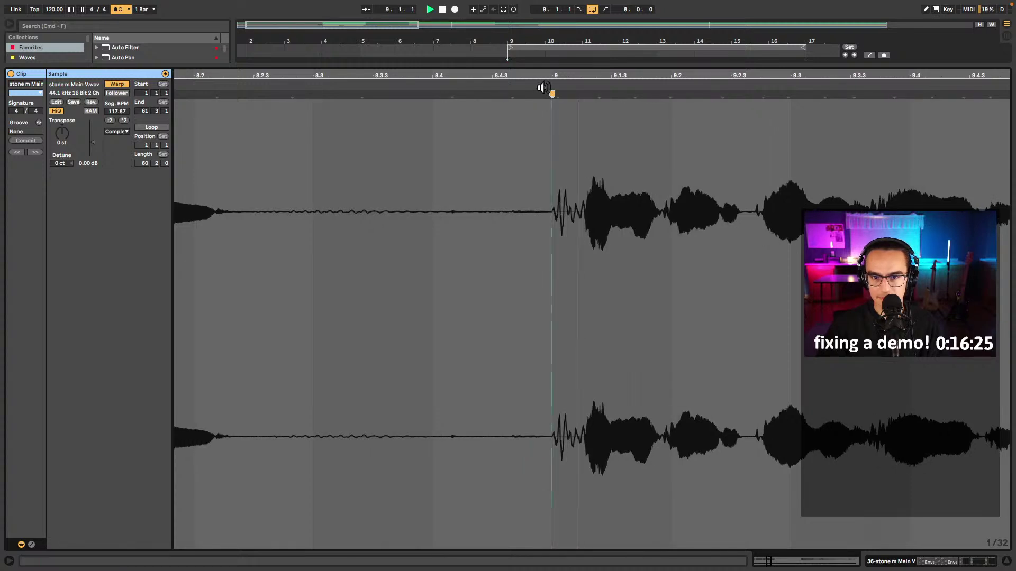
# - Add warp markers at 9.1.2 and just past 9.1.3 in the opening syllable of bar 9, then audition the timing
pyautogui.click(585, 101)
pyautogui.moveTo(585, 93)
pyautogui.mouseDown()
pyautogui.moveTo(641, 96)
pyautogui.moveTo(623, 100)
pyautogui.mouseUp()
pyautogui.click(550, 88)
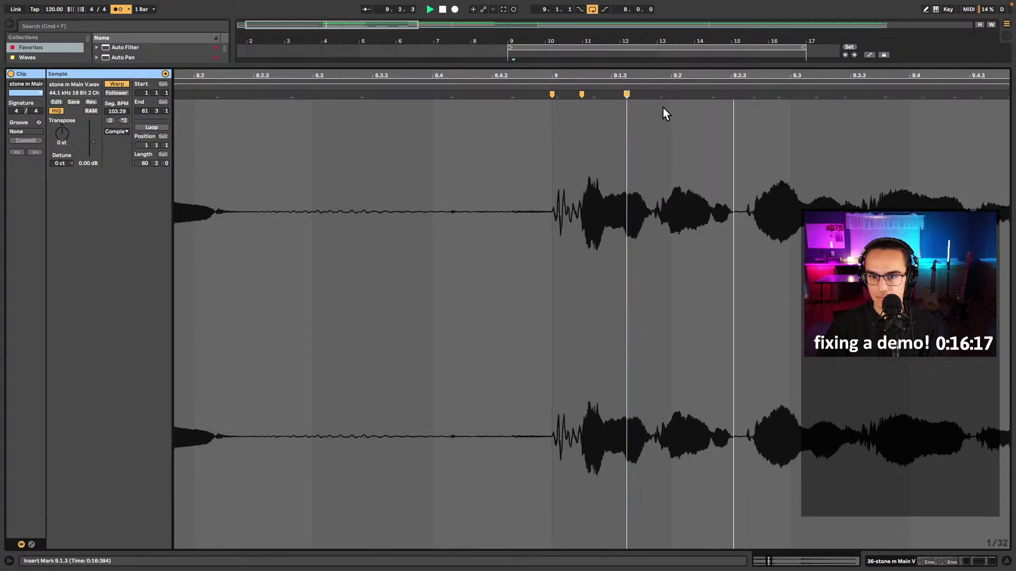
# - Add a warp marker at the vocal onset before 9.3, align its exact start to 9.2.4 and play it back
pyautogui.press('space')
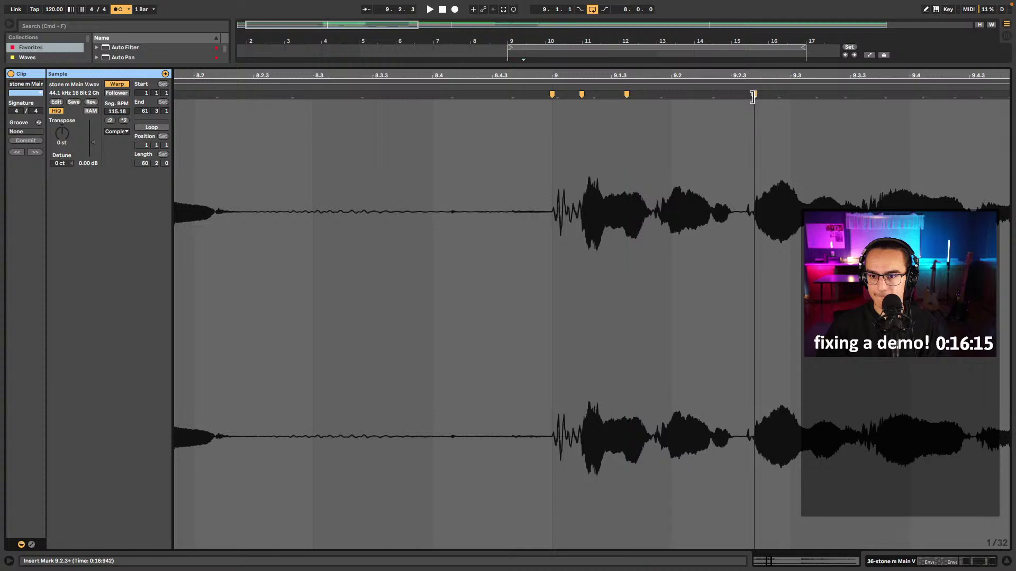
pyautogui.moveTo(752, 97); pyautogui.dragTo(756, 98)
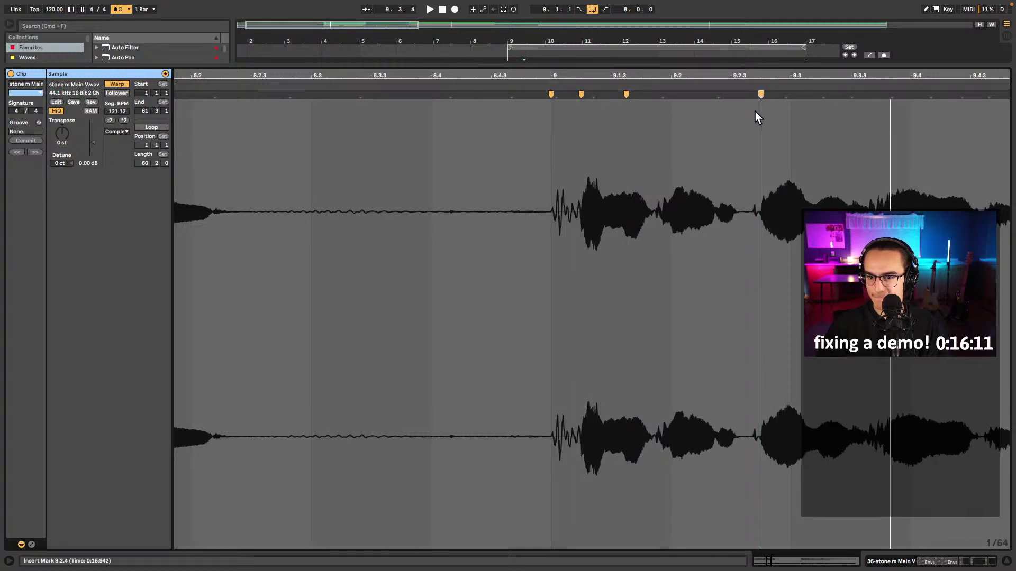
pyautogui.scroll(3, 754, 112)
pyautogui.moveTo(771, 105)
pyautogui.mouseDown()
pyautogui.moveTo(749, 105)
pyautogui.moveTo(771, 95)
pyautogui.mouseUp()
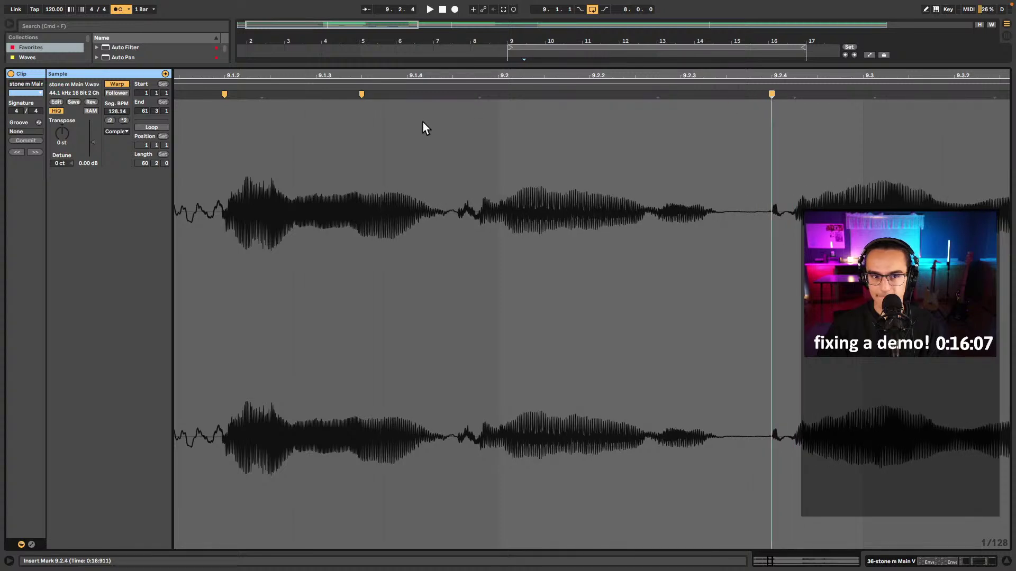
pyautogui.scroll(-5, 423, 123)
pyautogui.click(391, 87)
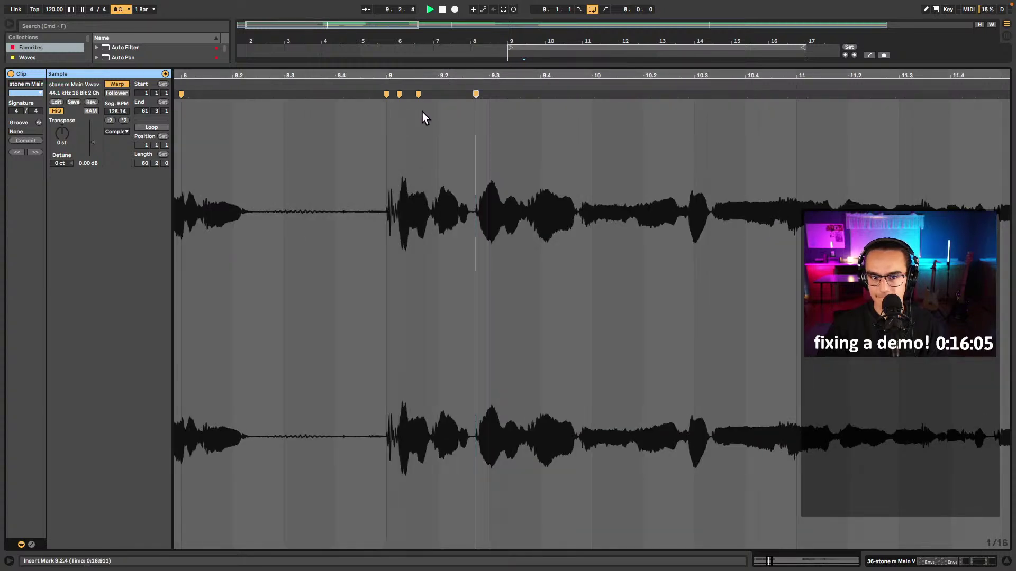
# - Add warp markers for the next two vocal onsets, aligned to 9.3.3 and 9.4.4, auditioning the timing after each
pyautogui.scroll(3, 521, 122)
pyautogui.moveTo(531, 117); pyautogui.dragTo(504, 117)
pyautogui.press('space')
pyautogui.press('space')
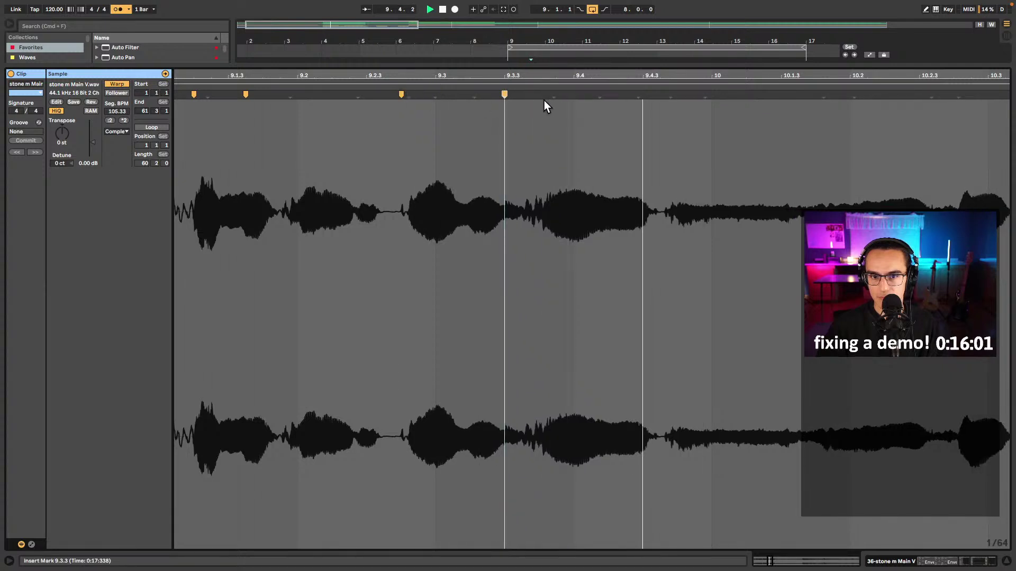
pyautogui.doubleClick(670, 96)
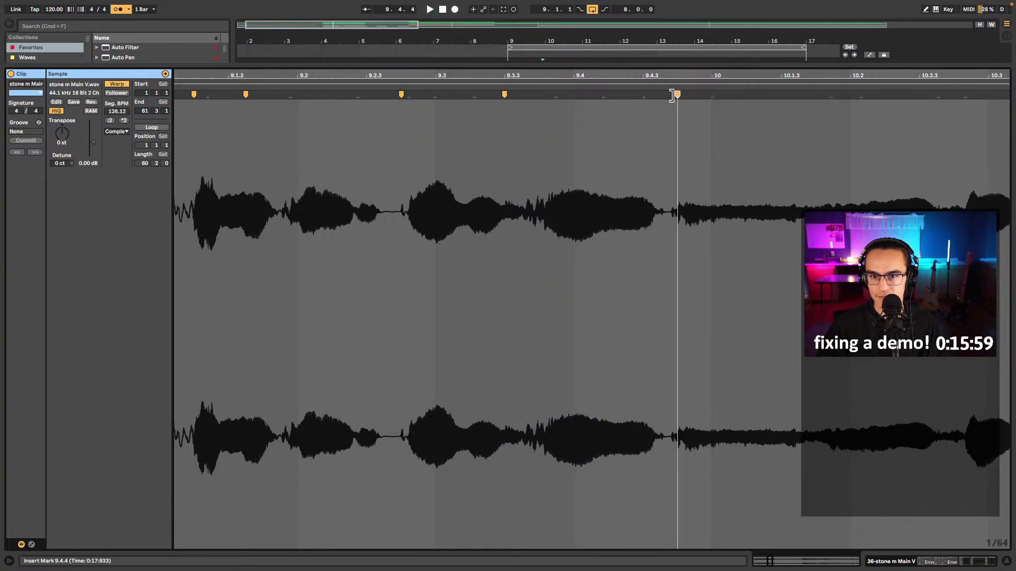
pyautogui.press('space')
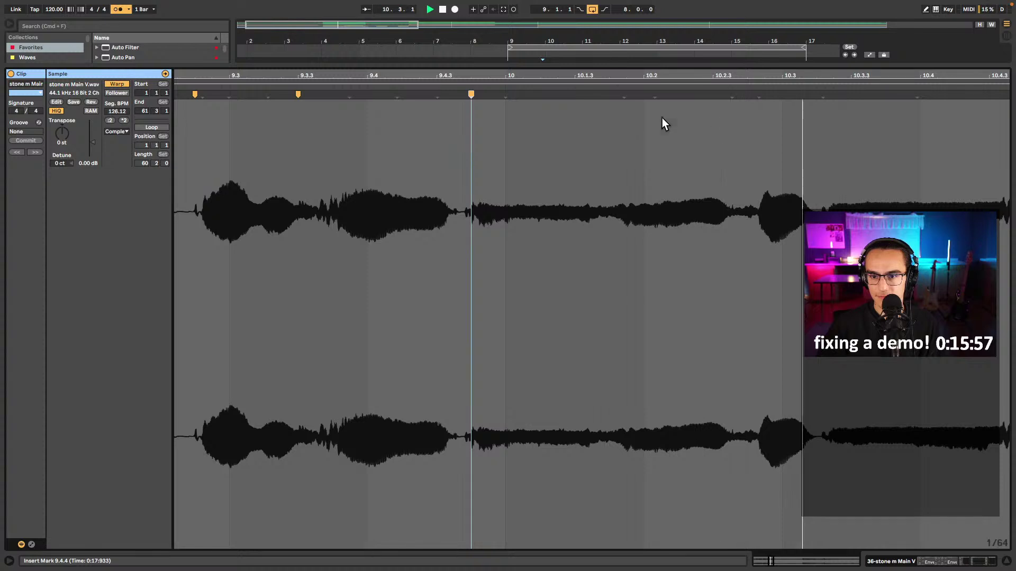
# - Warp the short note's onset to 10.2.4 and the following held note's change to 10.4.4, auditioning the result
pyautogui.doubleClick(755, 96)
pyautogui.moveTo(754, 95); pyautogui.dragTo(747, 95)
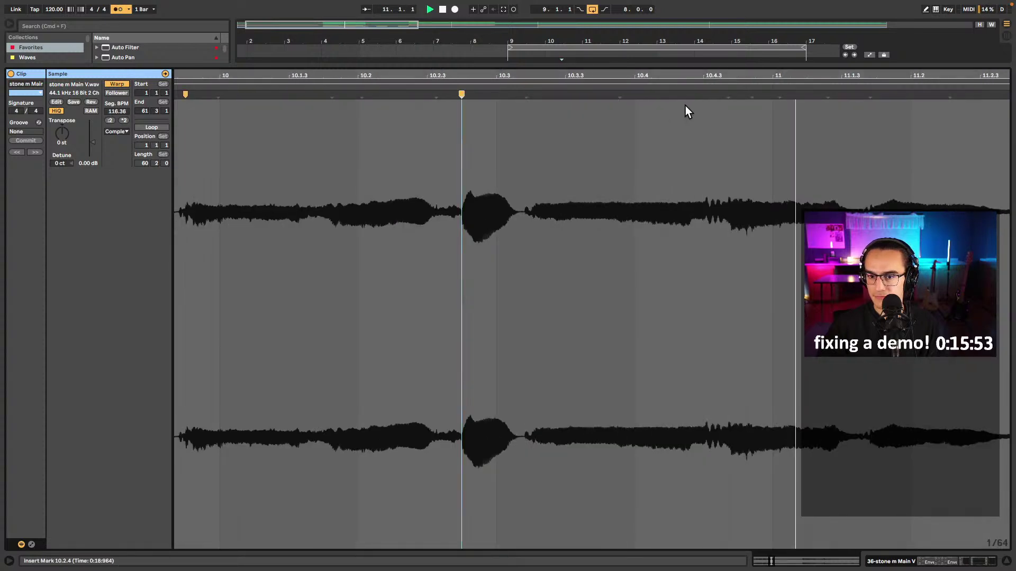
pyautogui.doubleClick(731, 95)
pyautogui.moveTo(729, 95); pyautogui.dragTo(738, 95)
pyautogui.click(685, 87)
# - Add a warp marker at the vocal onset before 11.2 and align it to 11.1.4
pyautogui.doubleClick(603, 94)
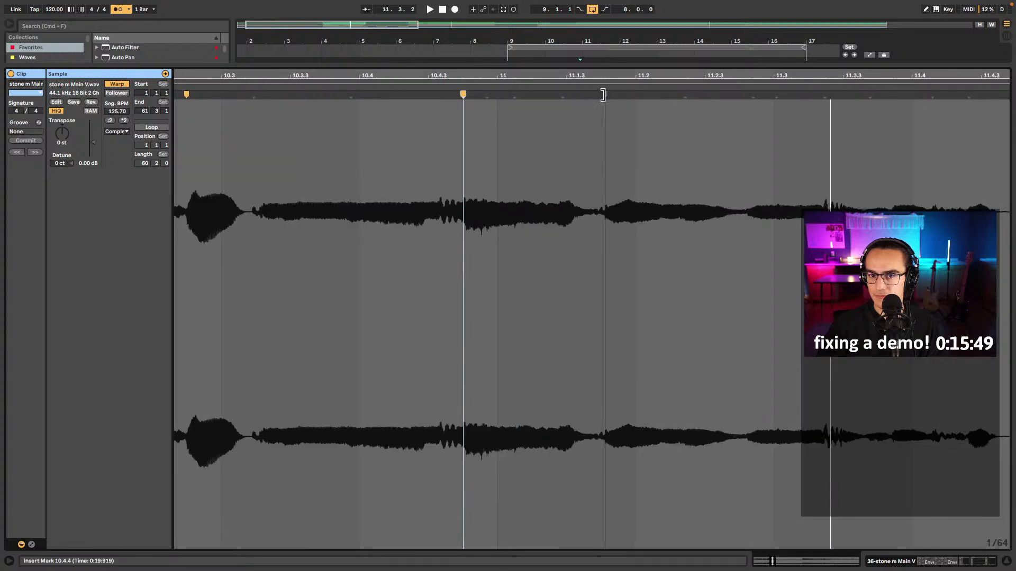
pyautogui.moveTo(603, 94); pyautogui.dragTo(566, 131)
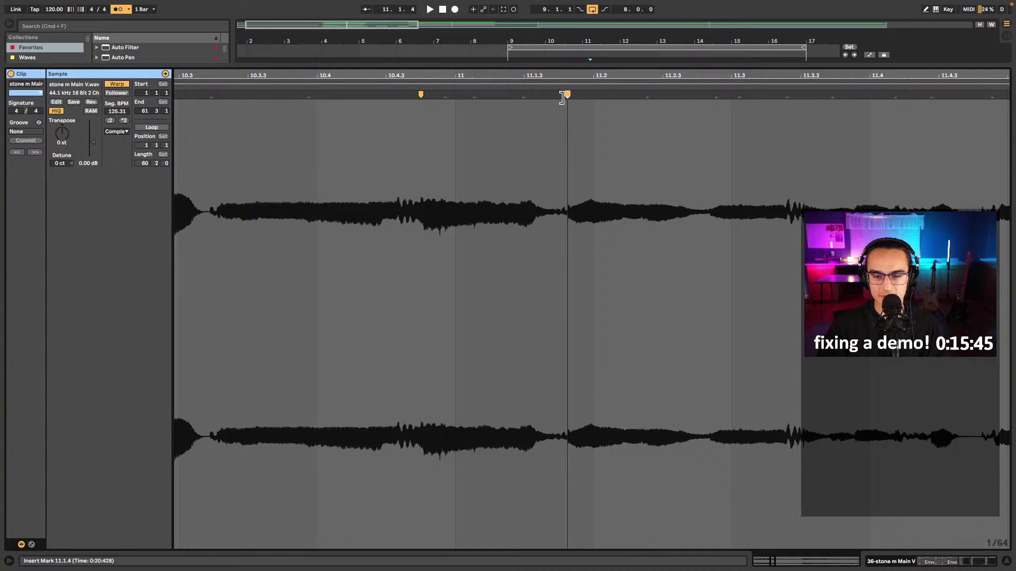
pyautogui.hscroll(3, 741, 159)
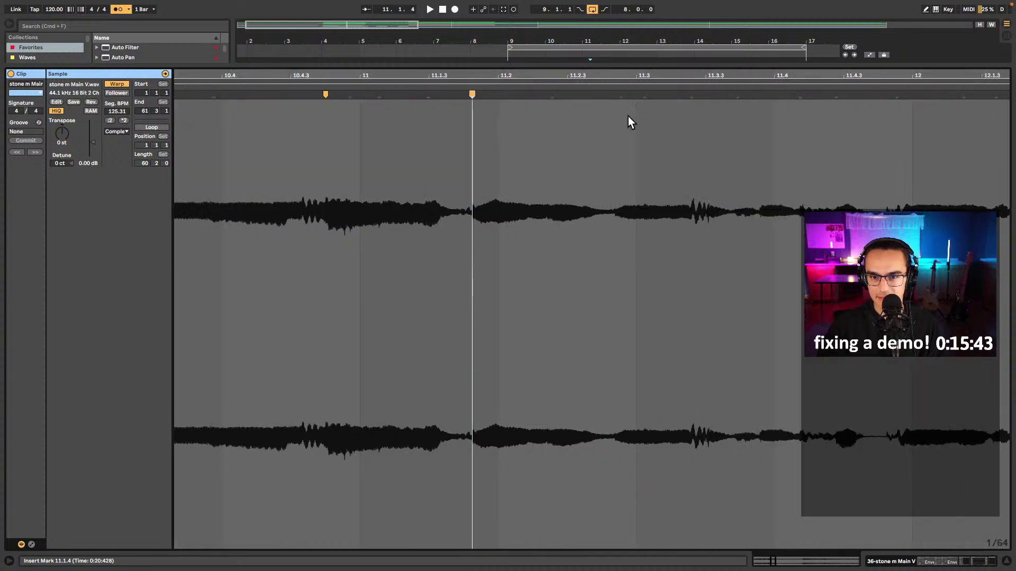
# - Add warp markers at the next three vocal onsets, aligned to 11.3.4, 11.4.4 and 12.3, and audition the timing
pyautogui.click(567, 93)
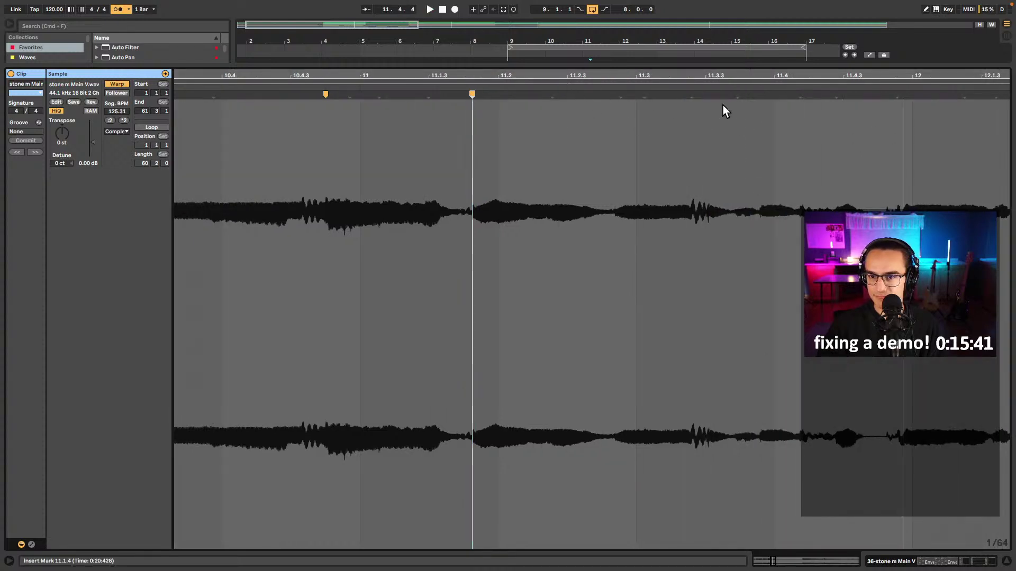
pyautogui.doubleClick(736, 94)
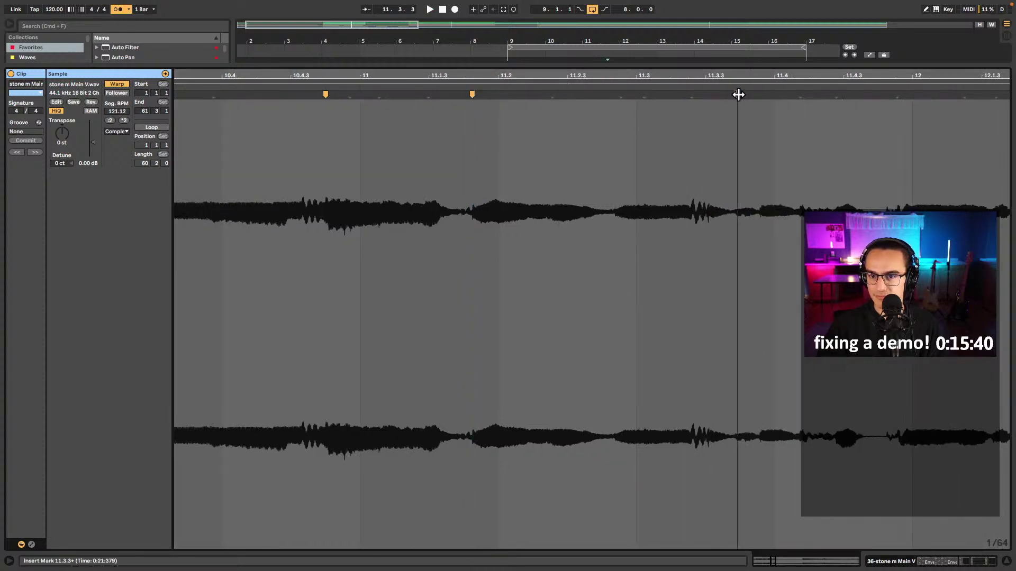
pyautogui.doubleClick(709, 95)
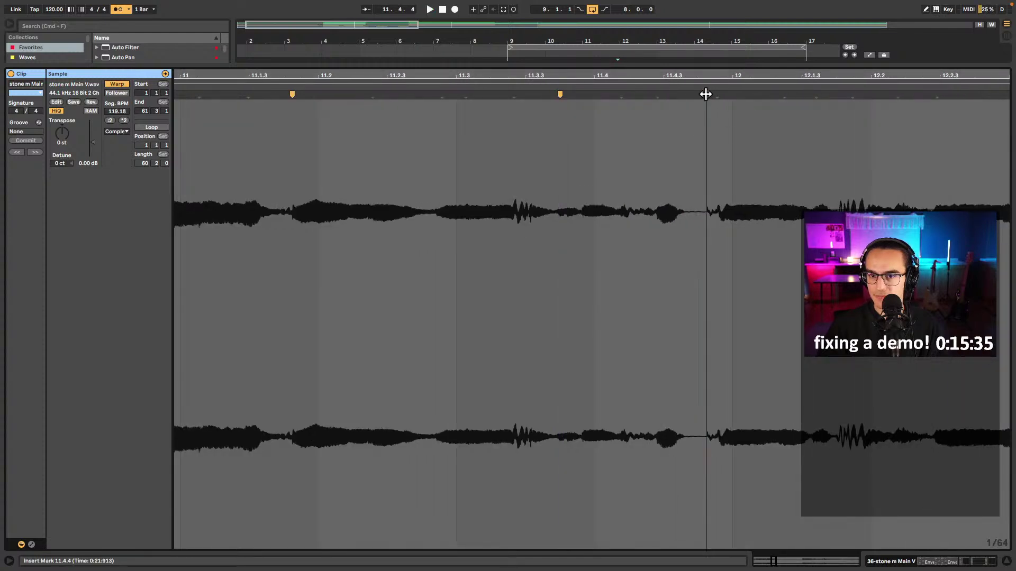
pyautogui.moveTo(707, 94); pyautogui.dragTo(699, 93)
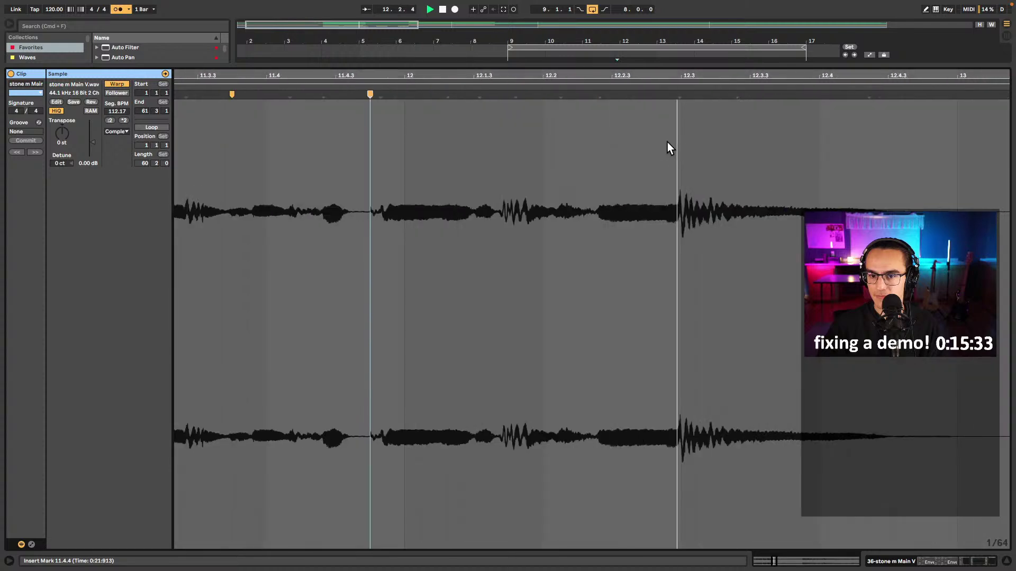
pyautogui.press('space')
pyautogui.doubleClick(680, 94)
pyautogui.hotkey('shift', 'Tab')
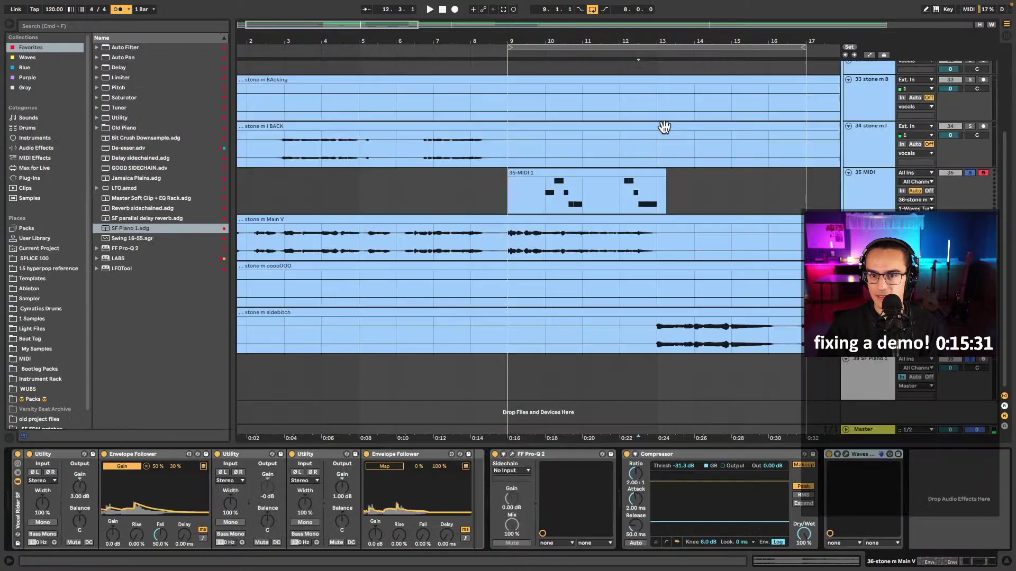
# - Remove the silent part of the stone m sidebitch clip before bar 13 and insert a new MIDI track above its track
pyautogui.click(503, 195)
pyautogui.press('-')
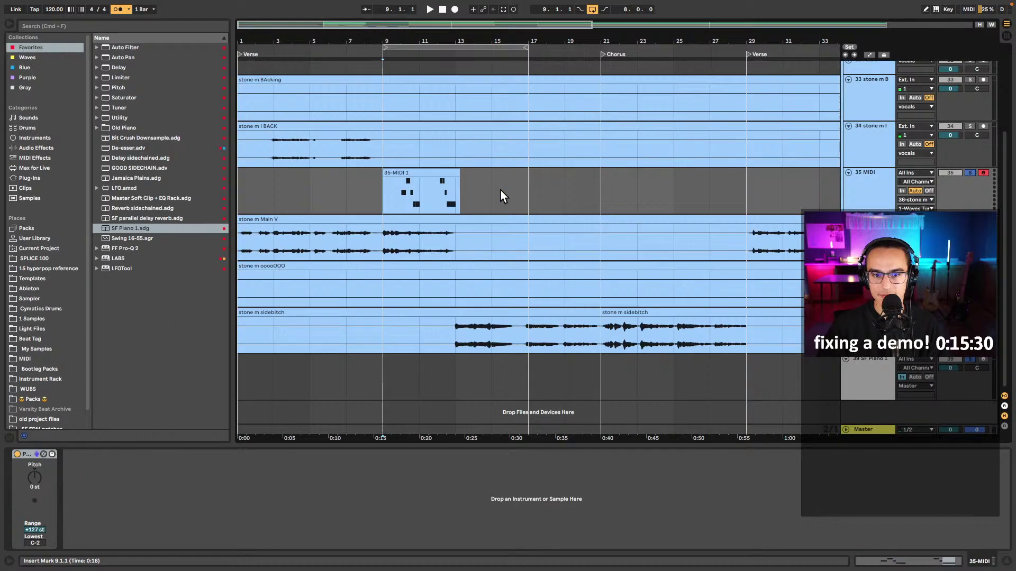
pyautogui.click(380, 240)
pyautogui.moveTo(452, 338); pyautogui.dragTo(237, 317)
pyautogui.click(754, 342)
pyautogui.press('super+shift+t')
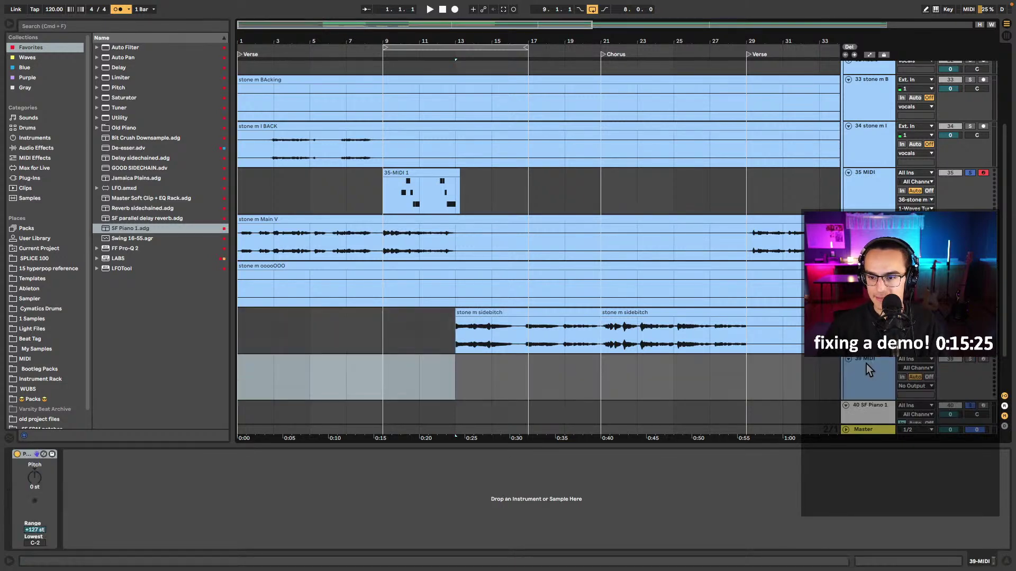
pyautogui.moveTo(871, 360); pyautogui.dragTo(873, 313)
# - Select the Main V clip, audition it from bar 1 and turn off the metronome
pyautogui.click(392, 249)
pyautogui.click(293, 222)
pyautogui.press('space')
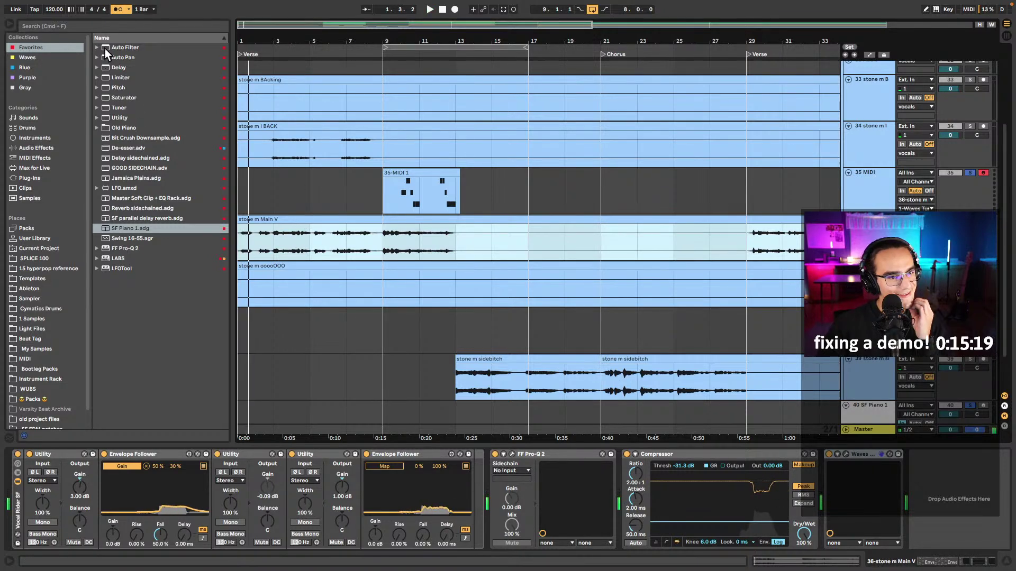
pyautogui.click(117, 9)
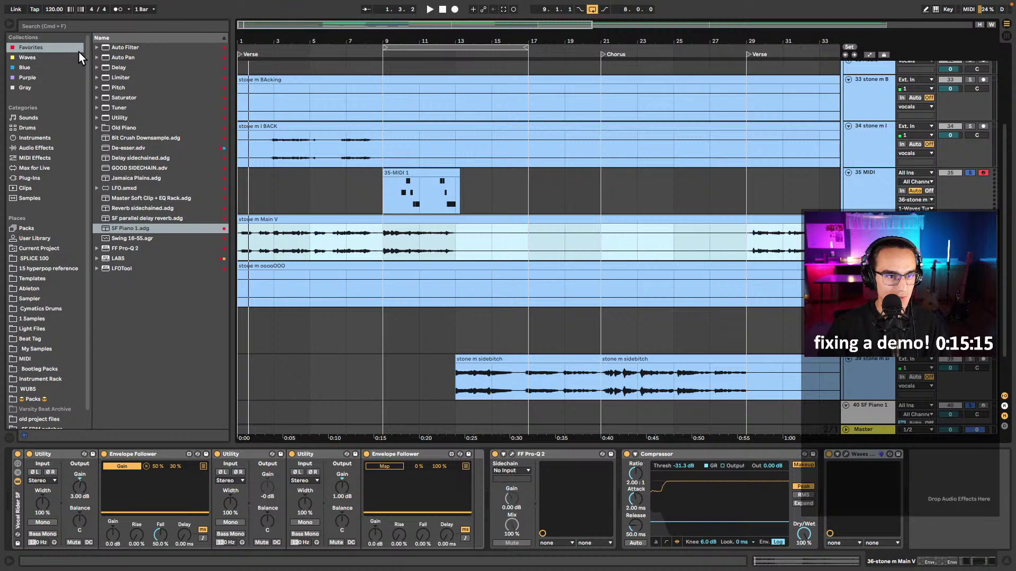
pyautogui.click(131, 47)
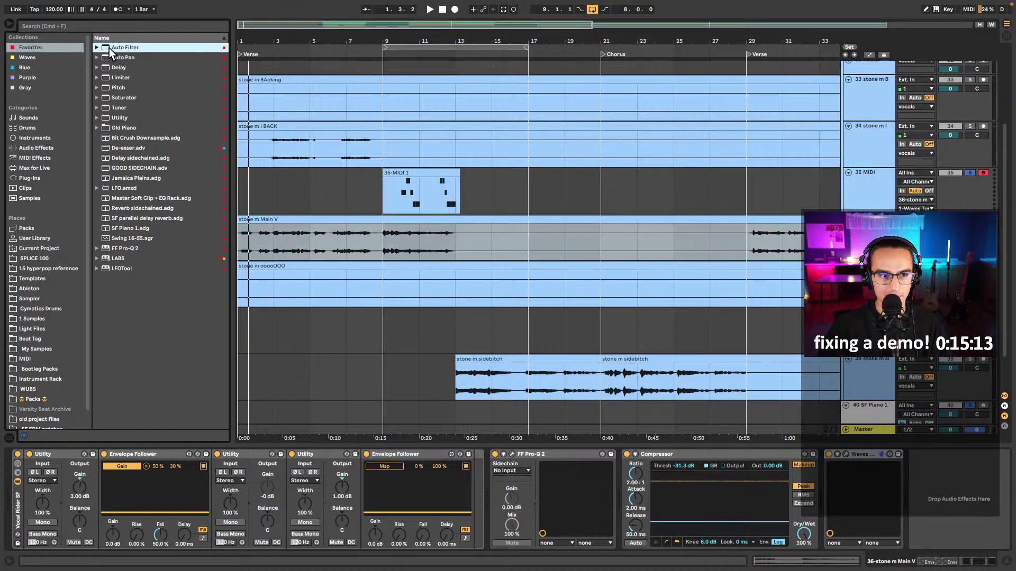
pyautogui.moveTo(668, 327)
pyautogui.mouseDown()
pyautogui.moveTo(923, 500)
pyautogui.moveTo(921, 477)
pyautogui.mouseUp()
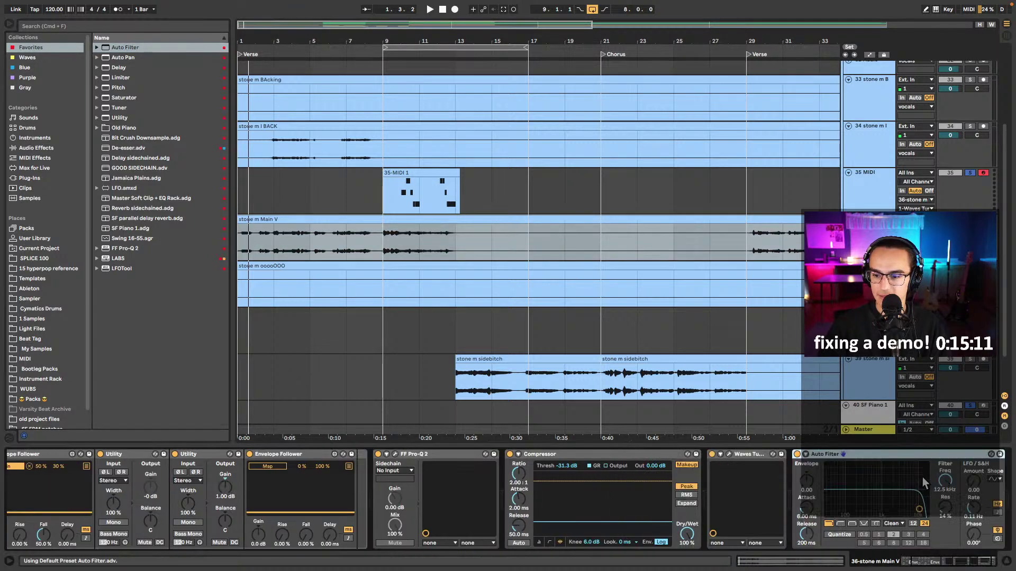
pyautogui.press('Delete')
# - Add a second FF Pro-Q 2 after Waves Tune on Main V, load the Band Pass Narrow preset and centre its band near 1485 Hz
pyautogui.doubleClick(125, 248)
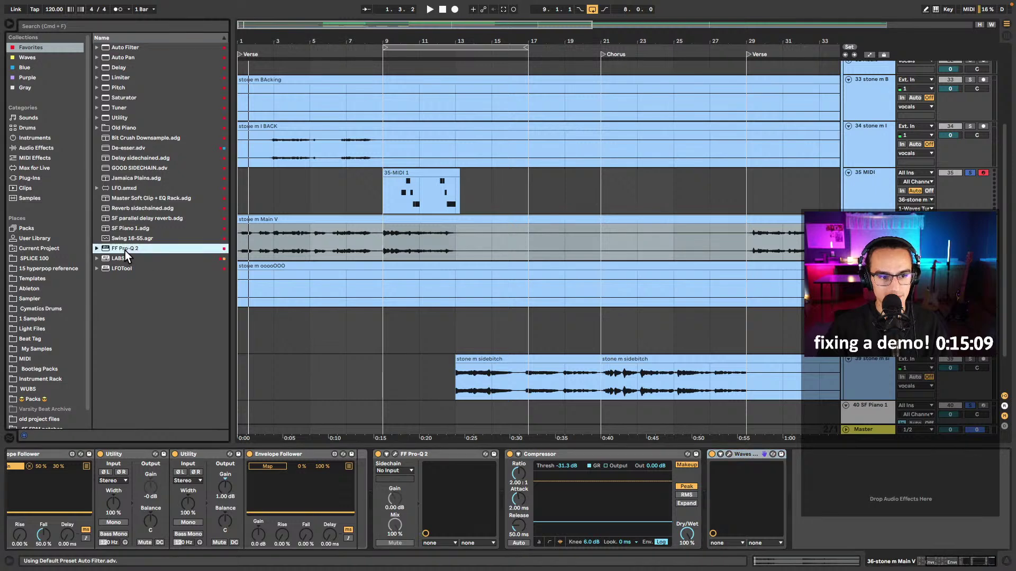
pyautogui.click(814, 454)
pyautogui.press('space')
pyautogui.moveTo(217, 74); pyautogui.dragTo(576, 135)
pyautogui.press('space')
pyautogui.click(741, 147)
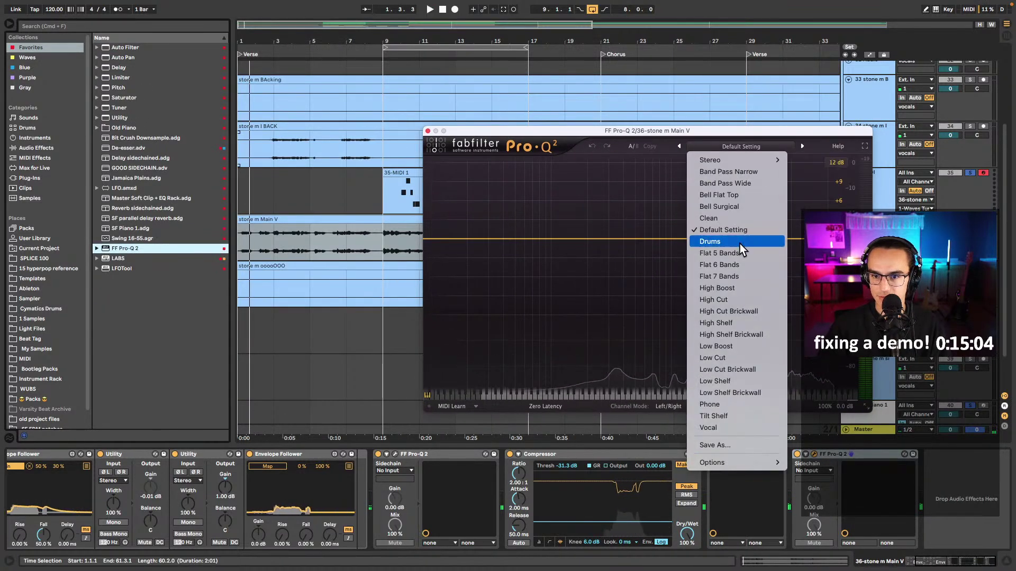
pyautogui.click(740, 173)
pyautogui.moveTo(671, 236); pyautogui.dragTo(699, 205)
pyautogui.press('space')
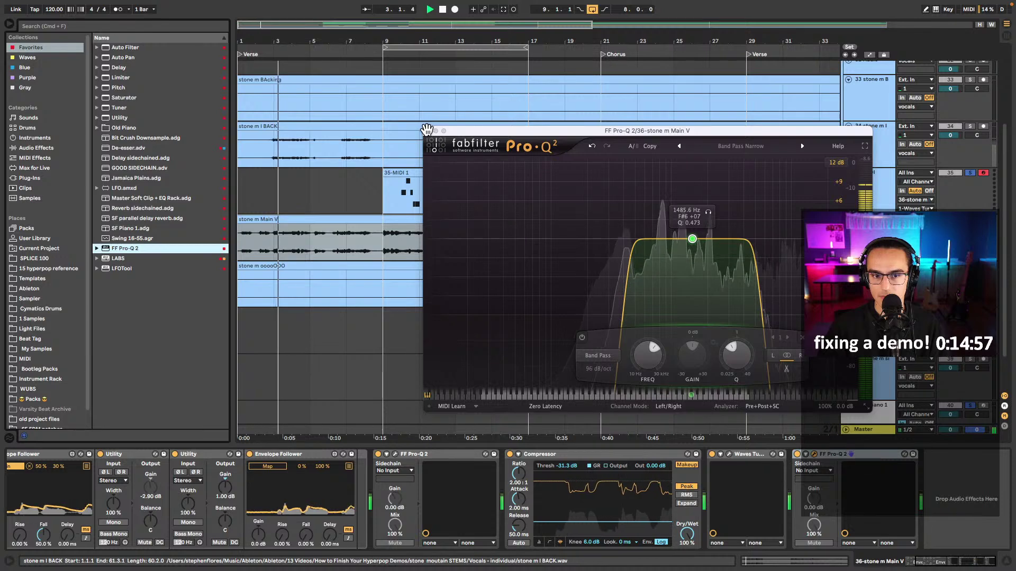
# - Compare the vocal with the band-pass Pro-Q 2 bypassed and enabled during playback
pyautogui.press('super+alt+p')
pyautogui.click(814, 454)
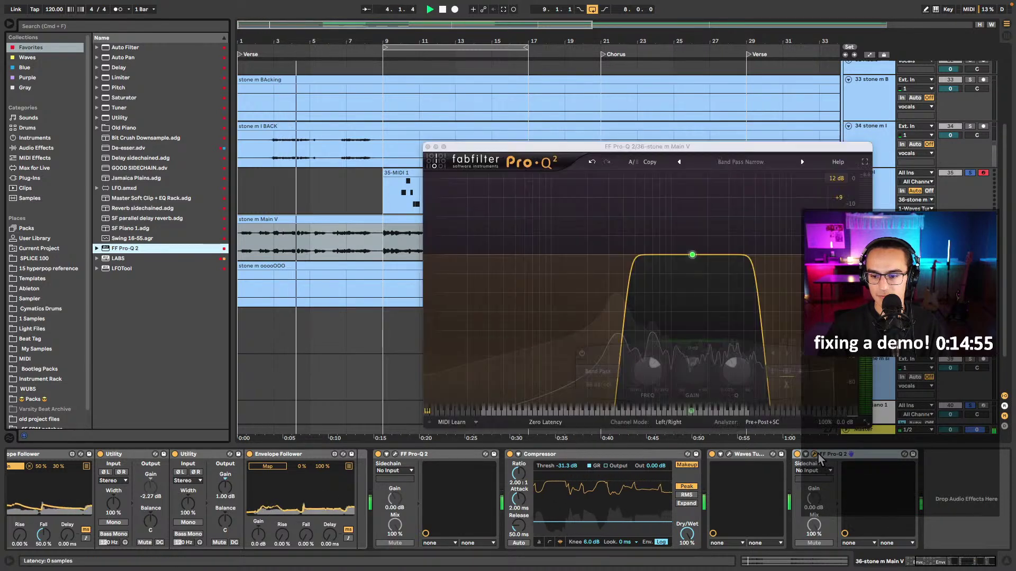
pyautogui.click(428, 147)
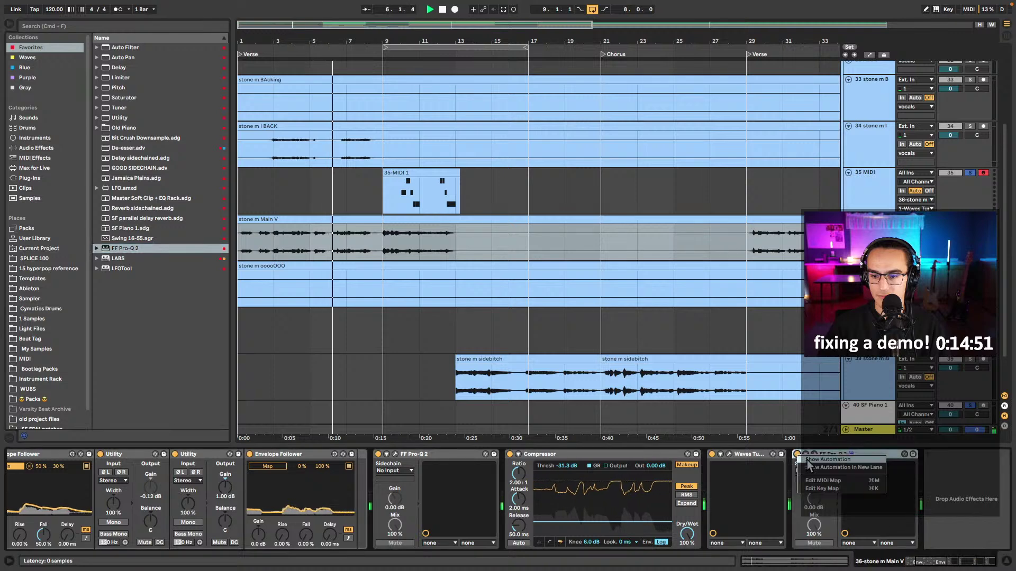
pyautogui.click(890, 455)
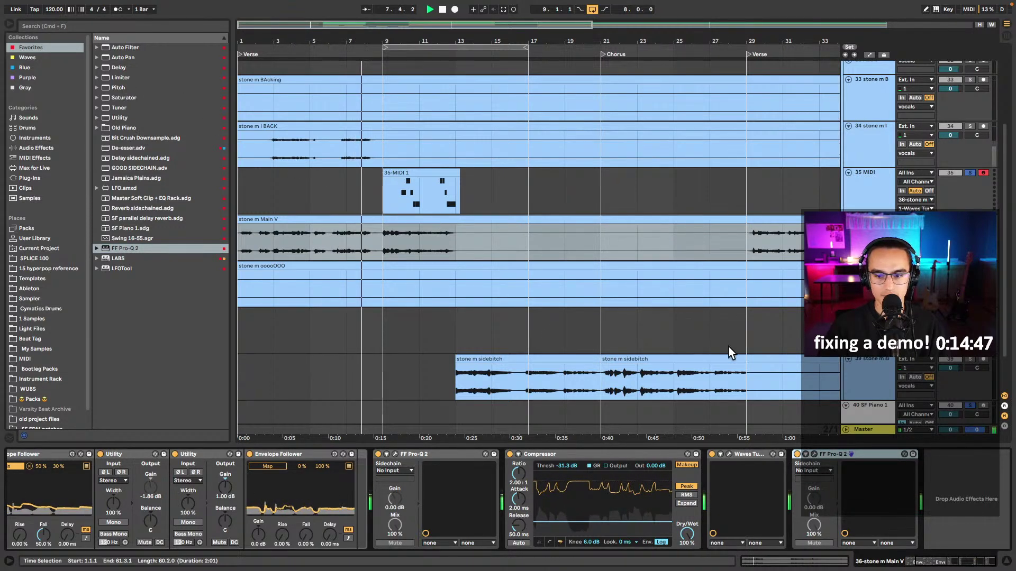
pyautogui.click(797, 455)
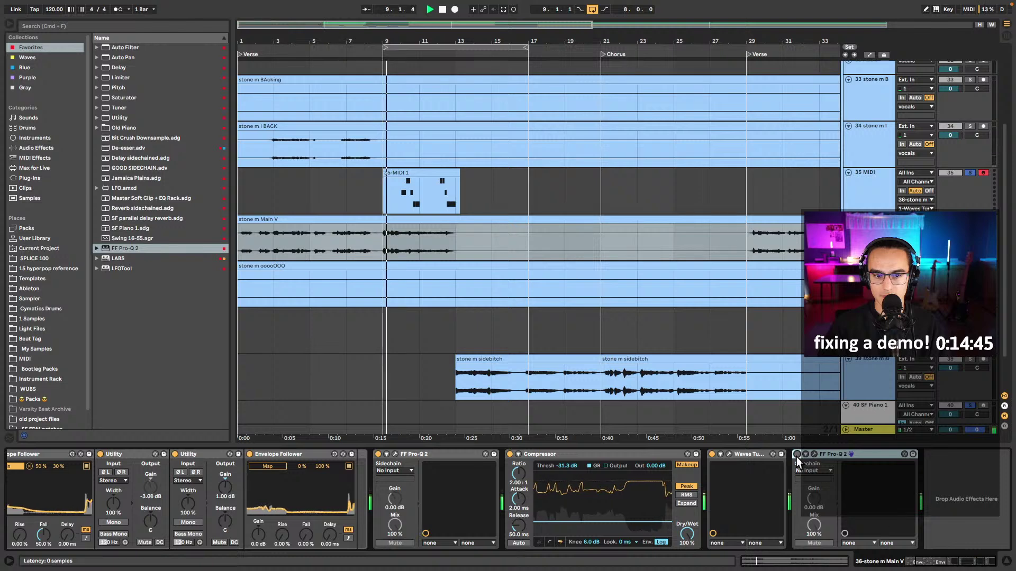
pyautogui.click(797, 454)
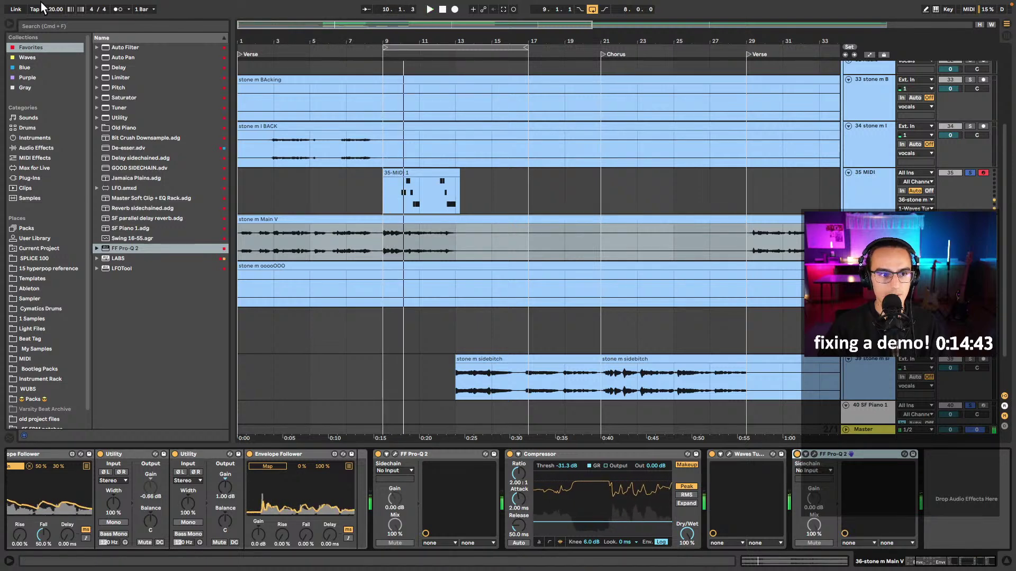
# - Add a Utility with -3 dB gain after the band-pass Pro-Q 2 and group the two devices into a rack
pyautogui.moveTo(116, 119); pyautogui.dragTo(979, 497)
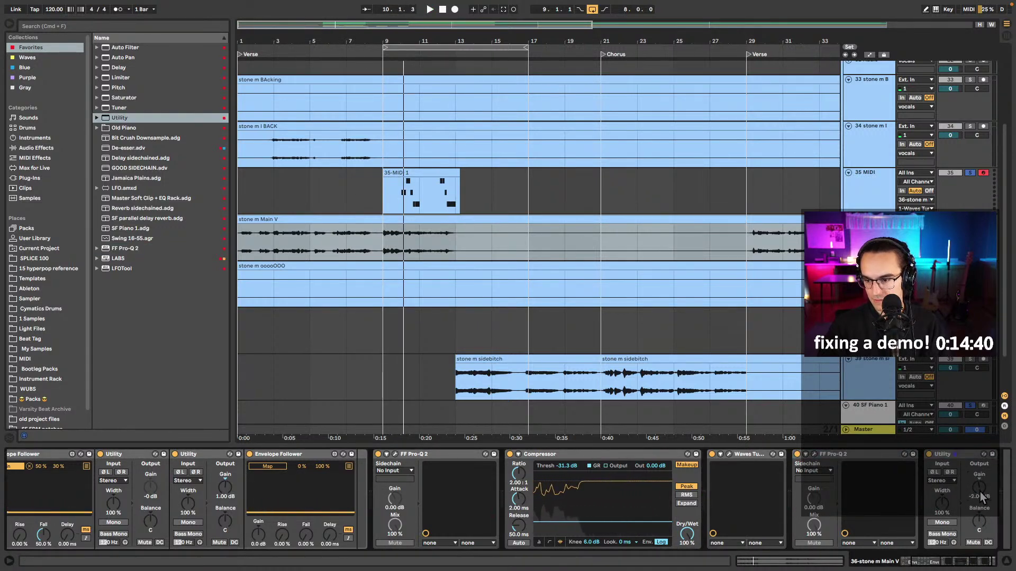
pyautogui.click(902, 459)
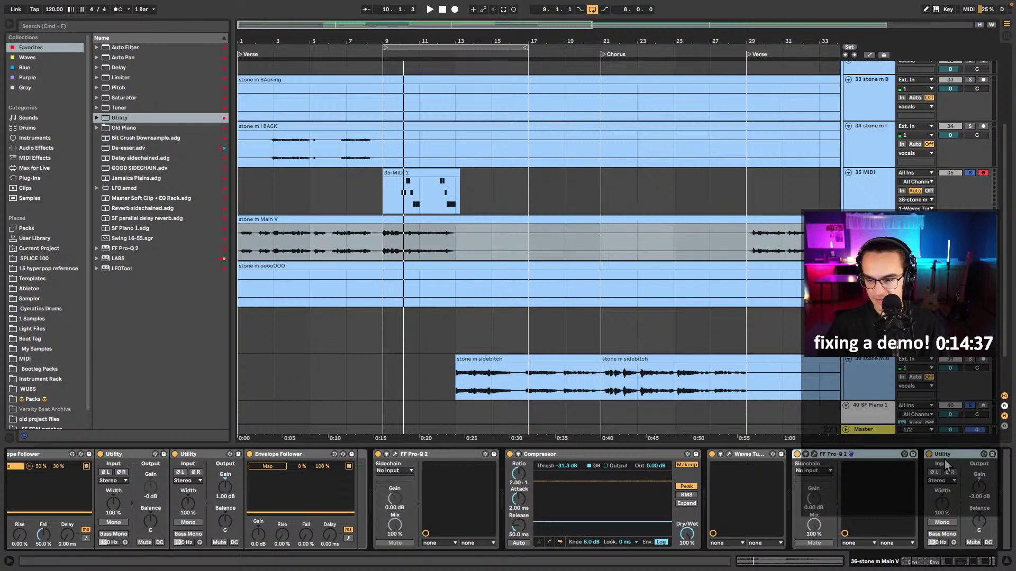
pyautogui.press('super+g')
# - Automate the band-pass rack on Main V to switch off from bar 9 to bar 27
pyautogui.rightClick(812, 459)
pyautogui.click(829, 459)
pyautogui.press('b')
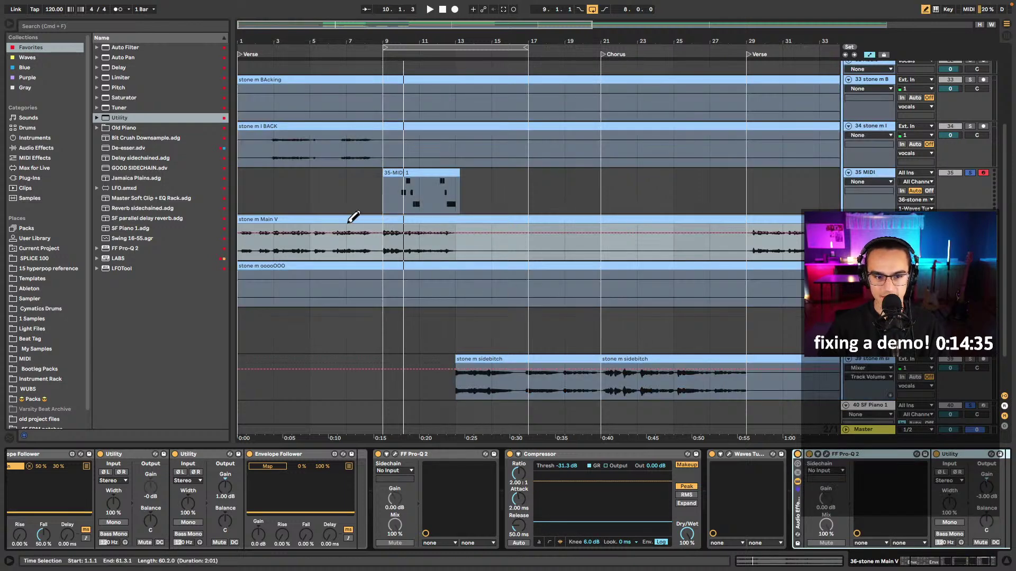
pyautogui.moveTo(393, 243)
pyautogui.mouseDown()
pyautogui.moveTo(412, 268)
pyautogui.moveTo(670, 267)
pyautogui.mouseUp()
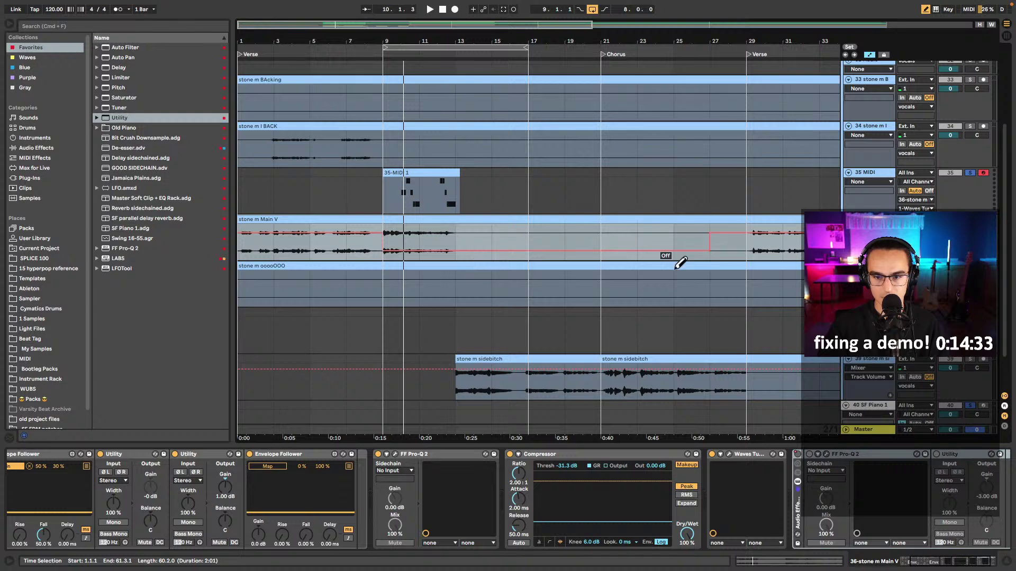
pyautogui.press('a')
pyautogui.press('b')
# - Play the arrangement from bar 9 and from bar 7 to check the vocal filter's transition at bar 9
pyautogui.click(382, 201)
pyautogui.press('space')
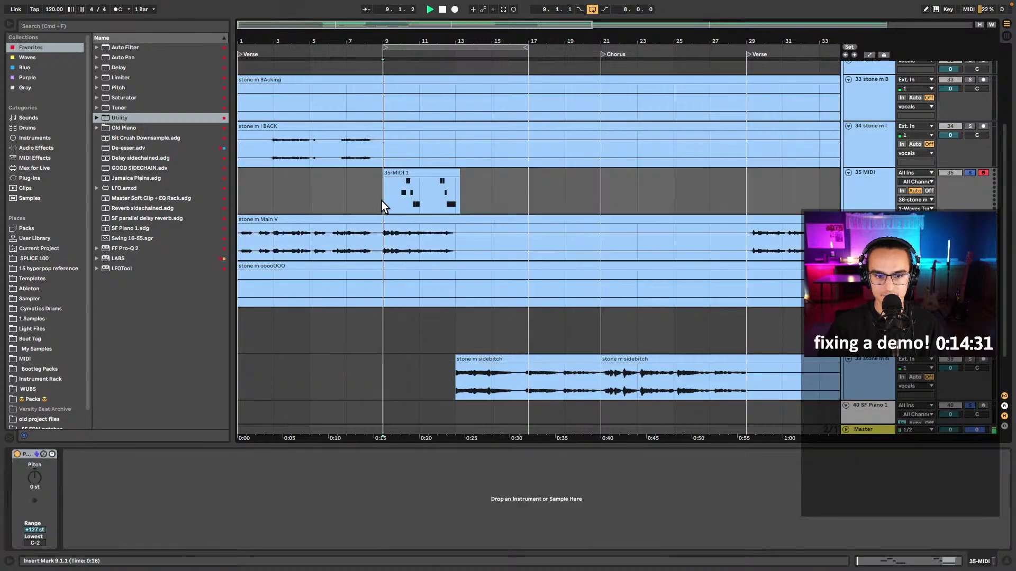
pyautogui.click(347, 205)
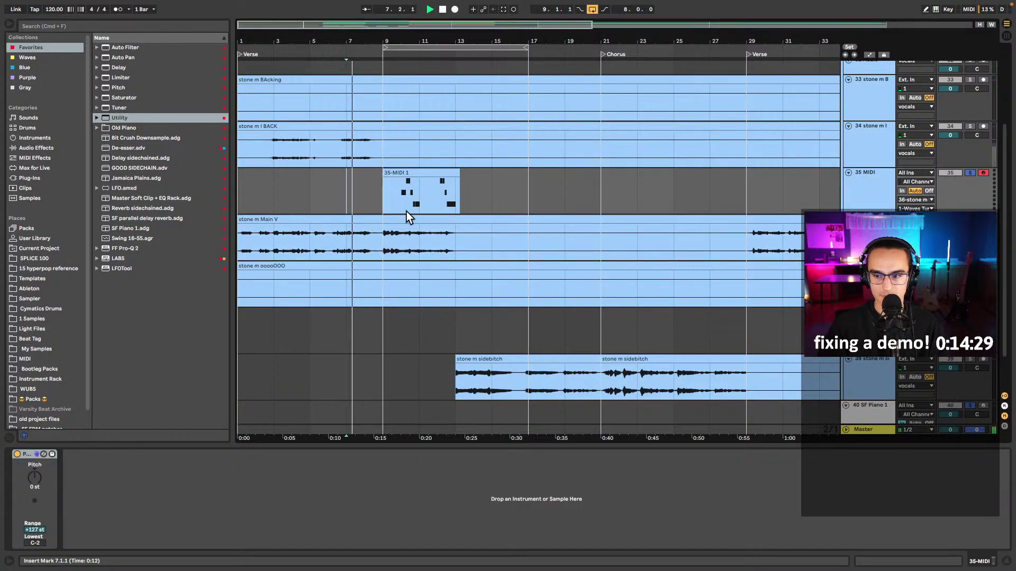
pyautogui.click(347, 236)
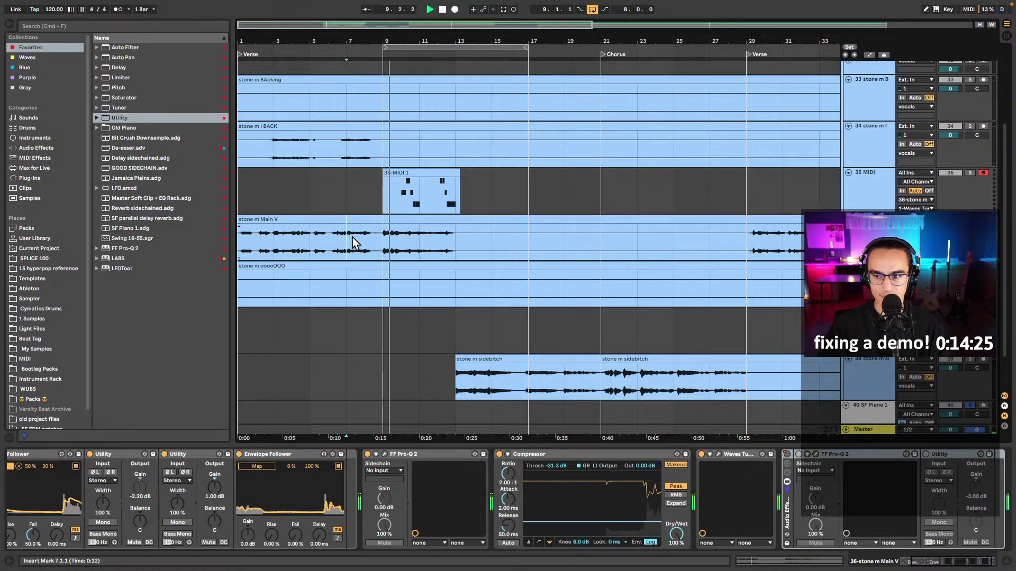
pyautogui.click(356, 195)
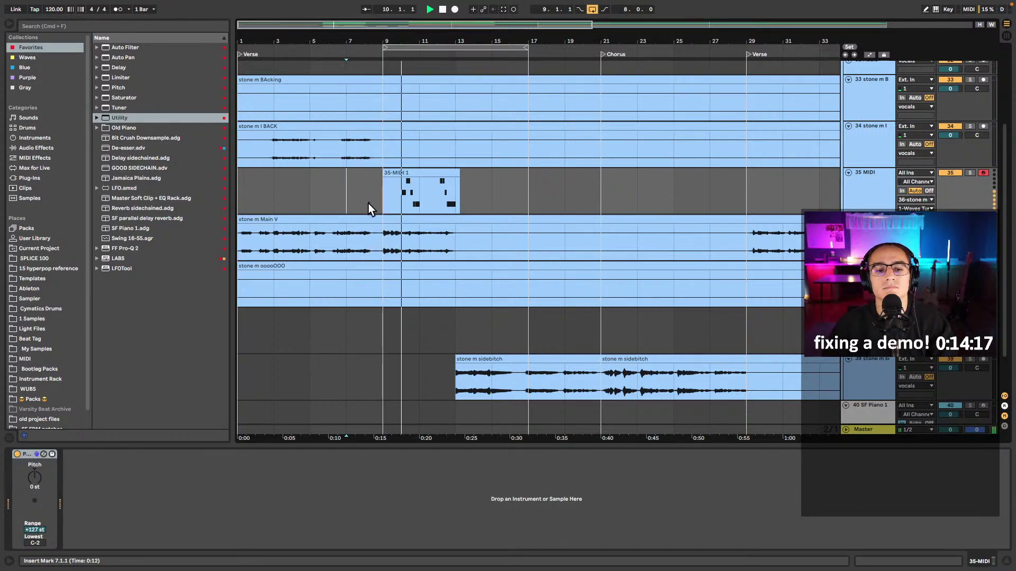
# - Split the Main V clip at bar 9 and open the second part's sample for warp editing
pyautogui.click(385, 249)
pyautogui.doubleClick(405, 236)
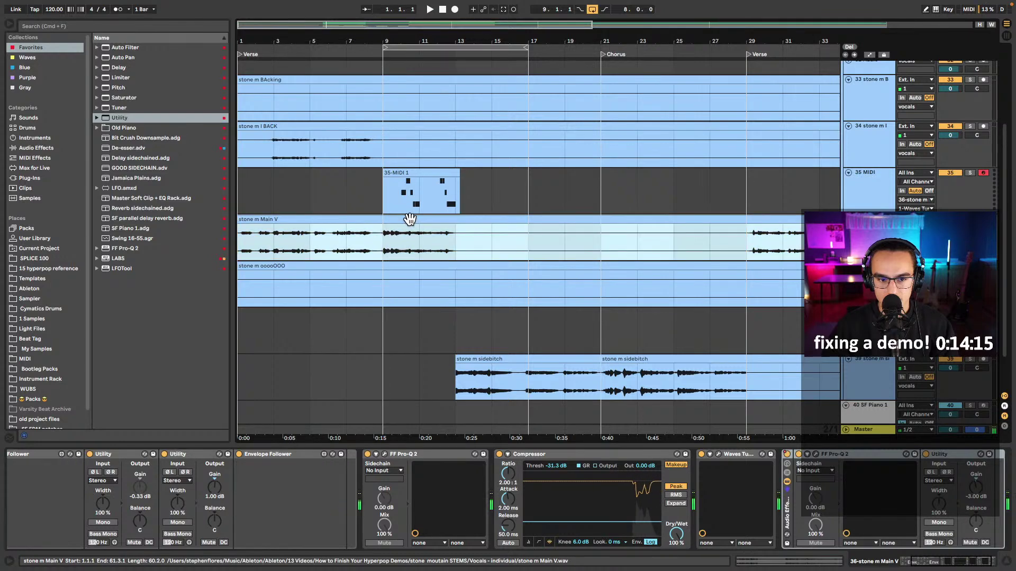
pyautogui.press('space')
pyautogui.hotkey('shift', 'Tab')
pyautogui.click(380, 195)
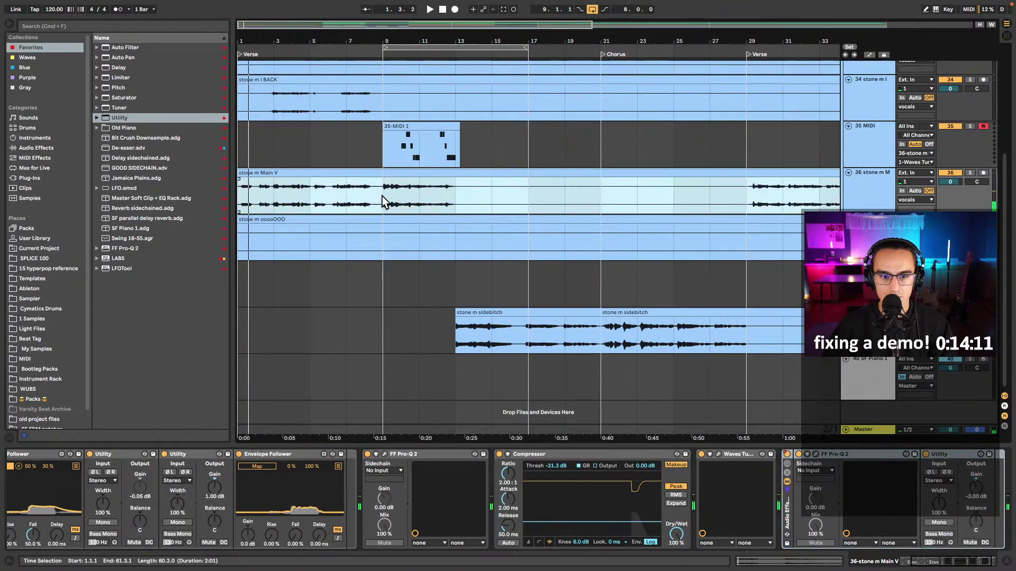
pyautogui.hotkey('shift', 'Tab')
pyautogui.press('space')
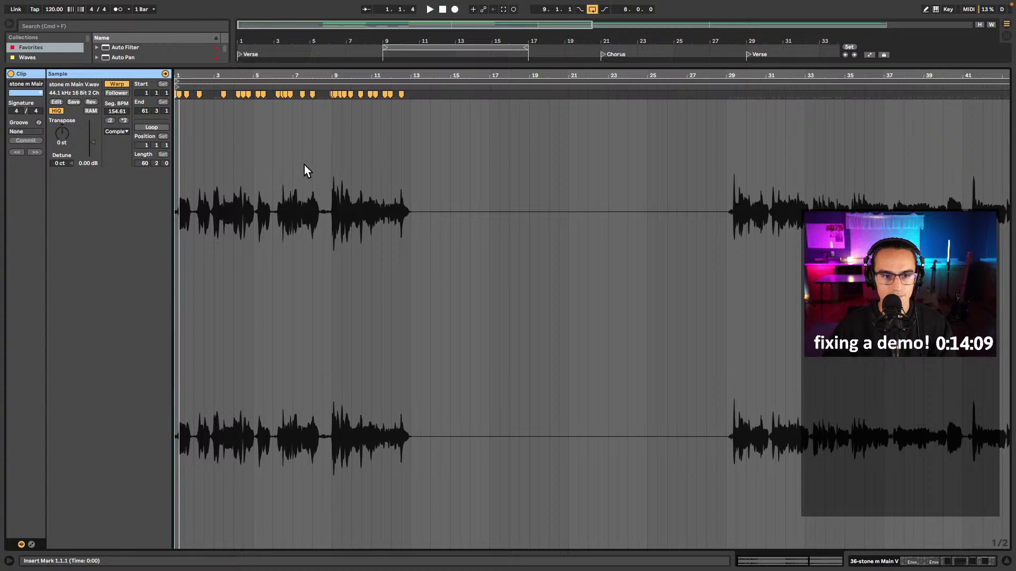
pyautogui.hotkey('shift', 'Tab')
pyautogui.click(383, 191)
pyautogui.doubleClick(382, 192)
pyautogui.hotkey('shift', 'Tab')
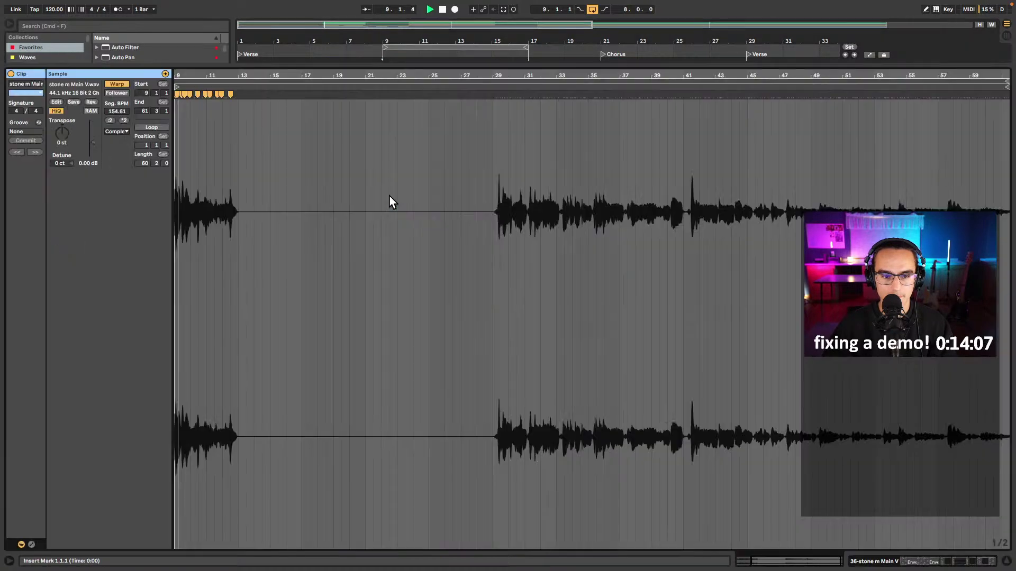
# - Move the three warp markers following the one at bar 9 to 9.1.3, 9.1.4 and 9.3, auditioning the phrase
pyautogui.scroll(3, 439, 267)
pyautogui.scroll(-5, 455, 268)
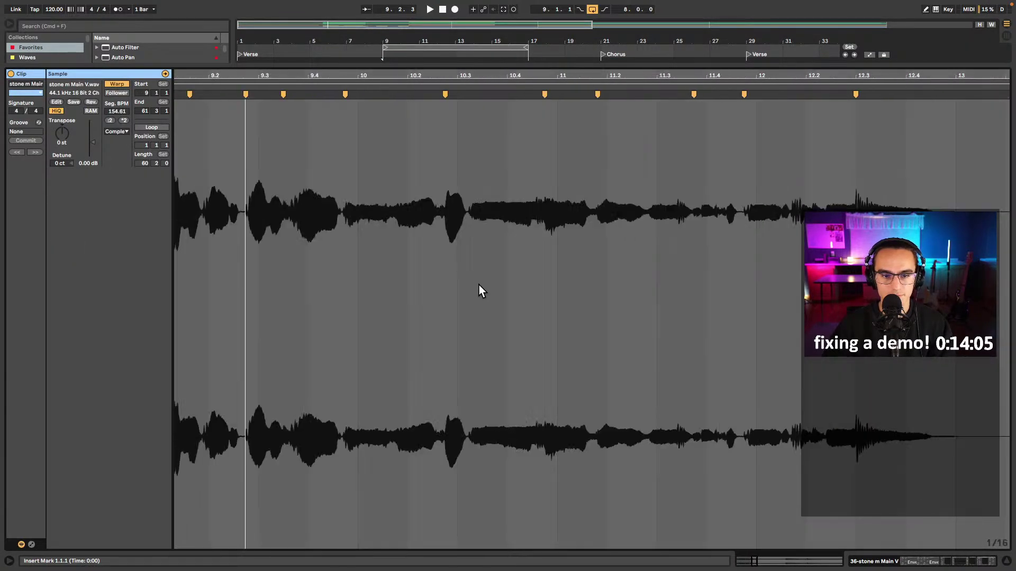
pyautogui.press('space')
pyautogui.scroll(3, 455, 231)
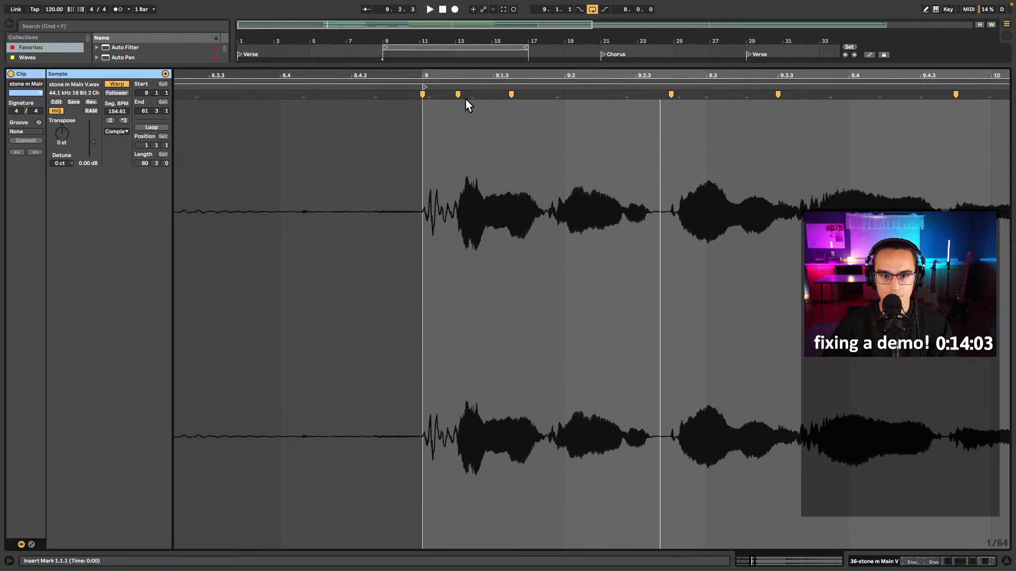
pyautogui.press('space')
pyautogui.moveTo(453, 94); pyautogui.dragTo(529, 94)
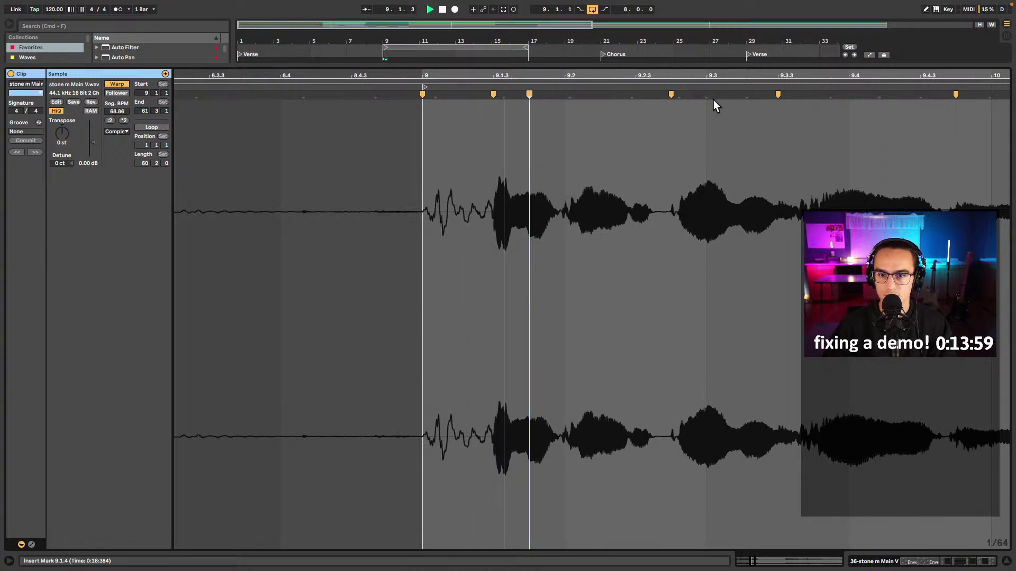
pyautogui.moveTo(670, 94); pyautogui.dragTo(706, 94)
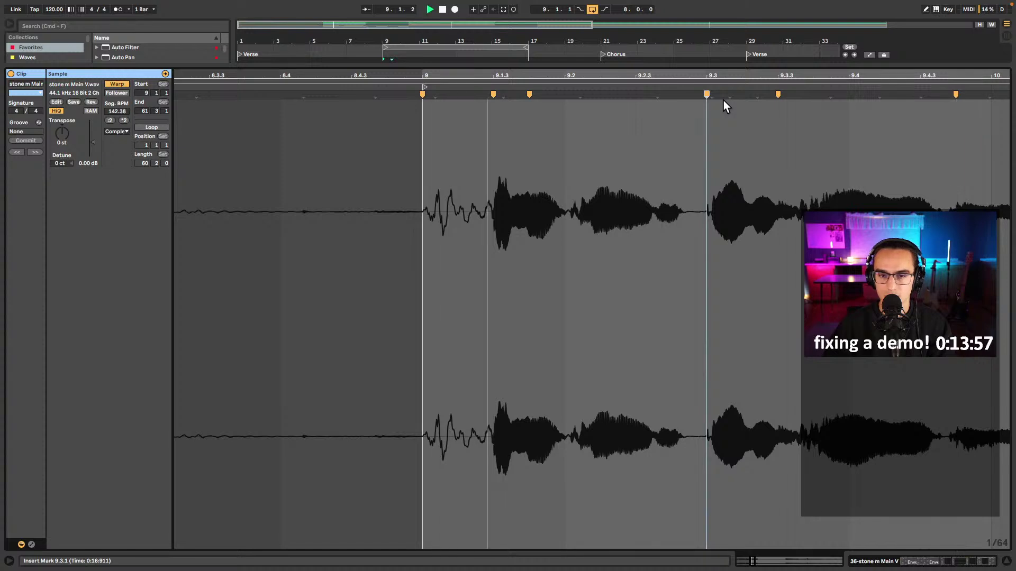
# - Move the warp marker after 9.3 to 9.3.4 and add warp markers to the vocal at 9.2 and 9.2.3
pyautogui.moveTo(779, 95); pyautogui.dragTo(813, 95)
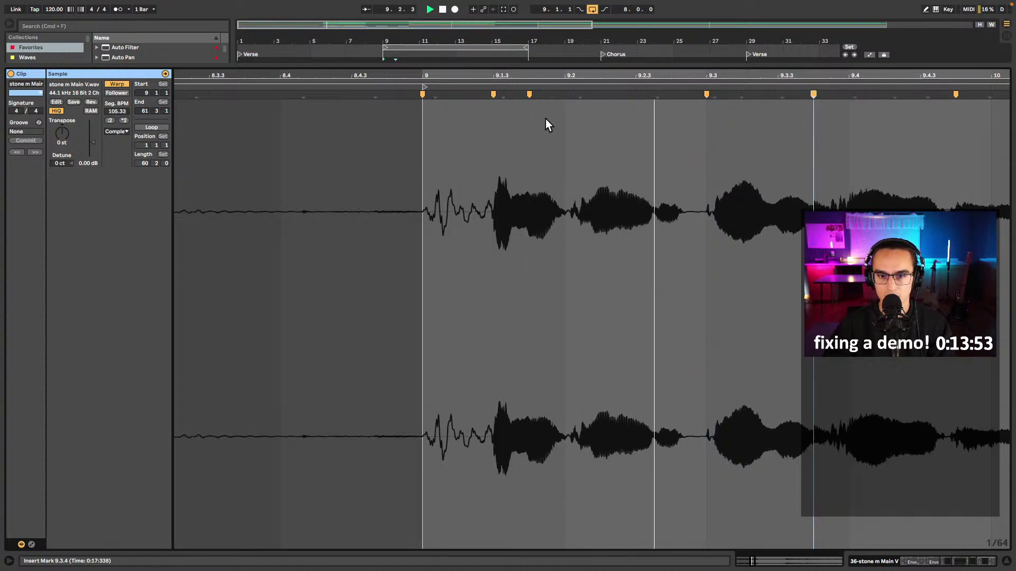
pyautogui.moveTo(580, 95); pyautogui.dragTo(568, 96)
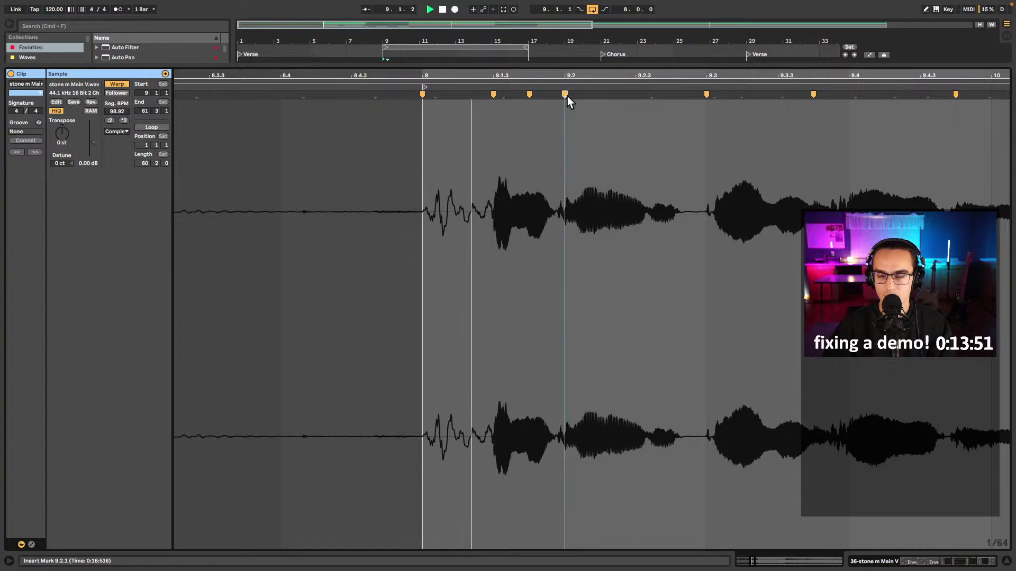
pyautogui.moveTo(652, 94); pyautogui.dragTo(635, 95)
pyautogui.press('space')
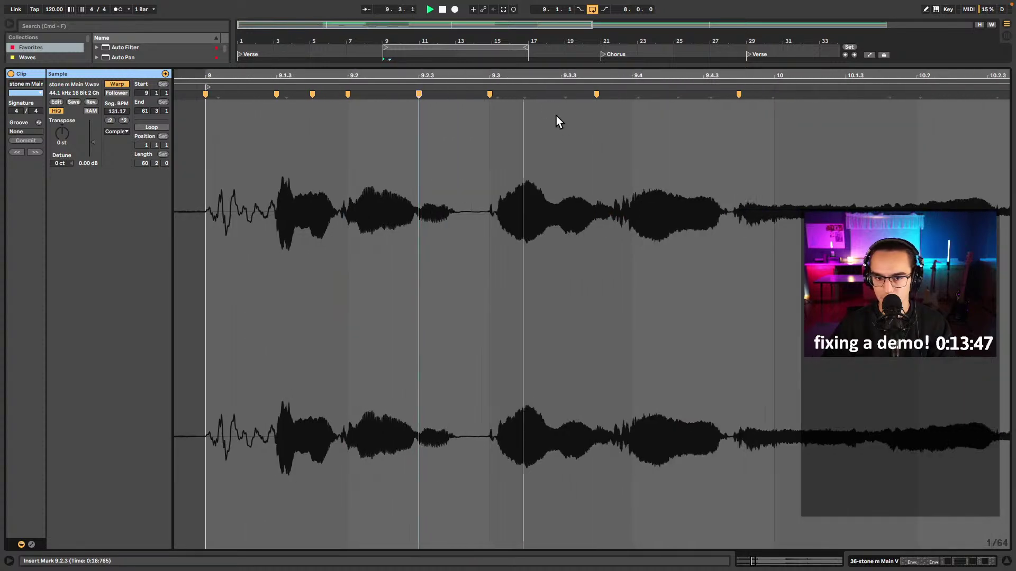
# - Move the vocal's next three warp markers onto 10.1.1, 10.3.1 and 11.1.1
pyautogui.moveTo(740, 94); pyautogui.dragTo(775, 95)
pyautogui.moveTo(843, 95); pyautogui.dragTo(879, 96)
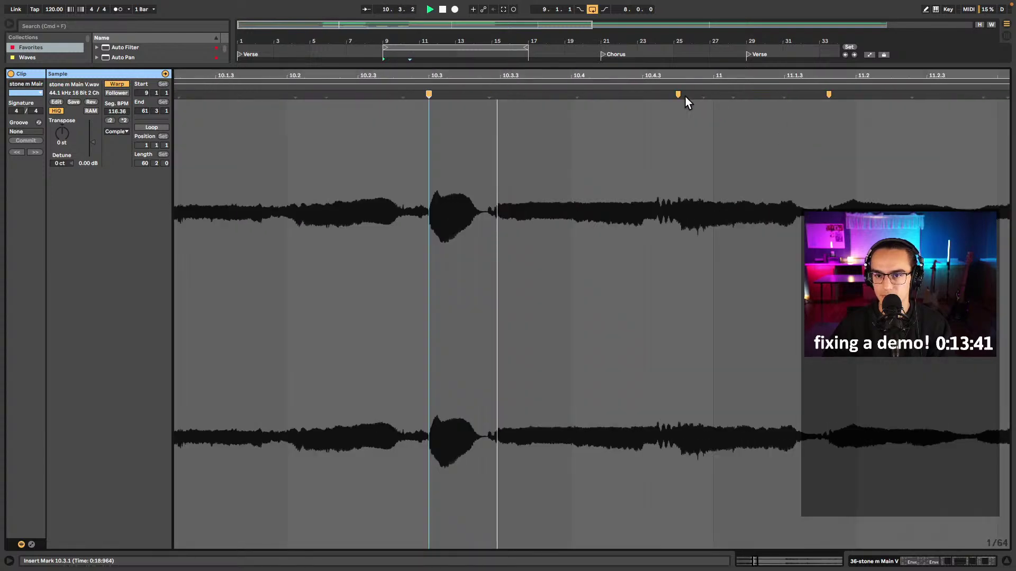
pyautogui.moveTo(677, 95); pyautogui.dragTo(708, 95)
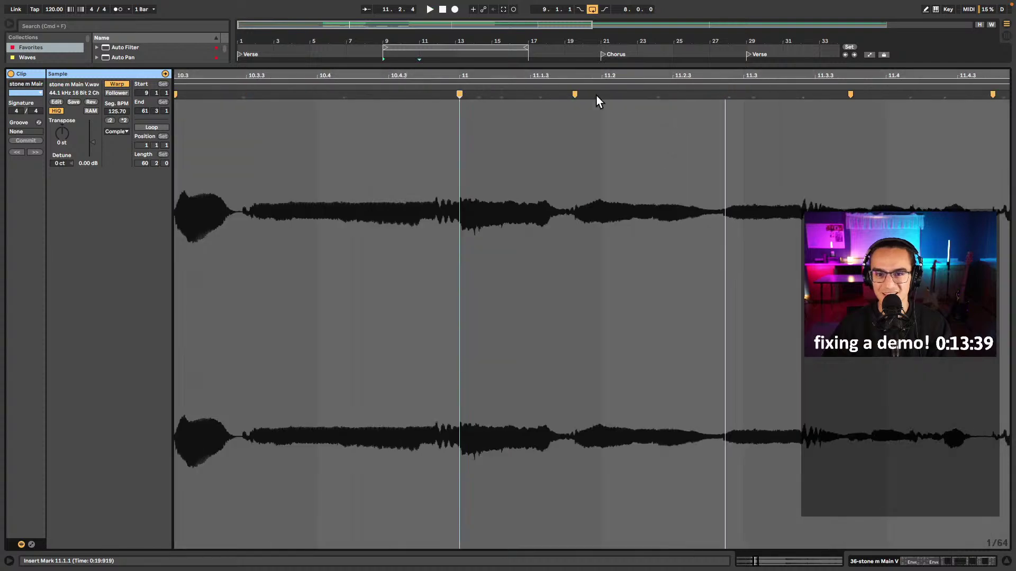
# - Move the three warp markers after bar 11 to 11.2, 11.4 and 12.1.1, and play the phrase back
pyautogui.moveTo(578, 96); pyautogui.dragTo(605, 100)
pyautogui.moveTo(854, 101); pyautogui.dragTo(884, 95)
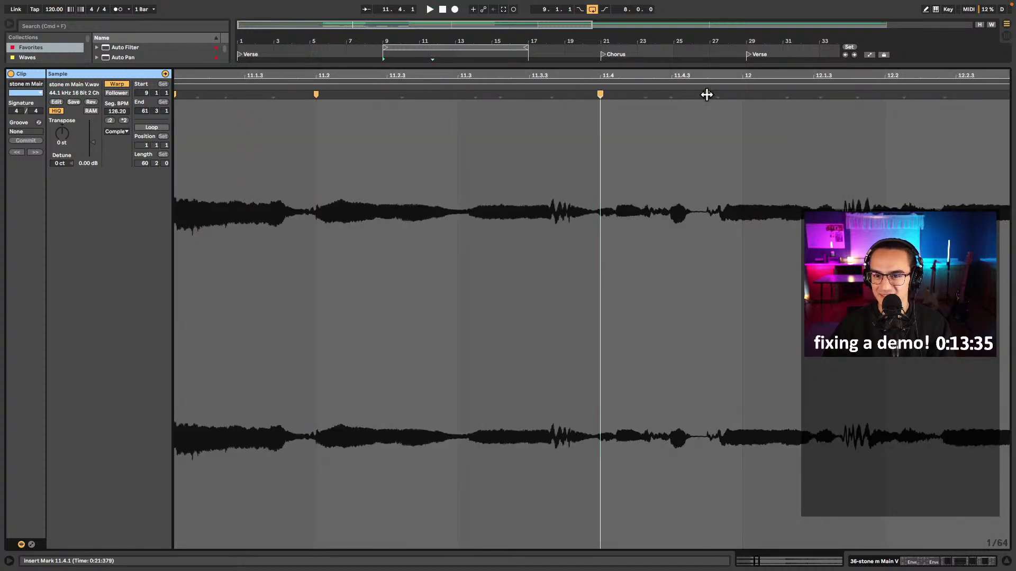
pyautogui.moveTo(706, 96); pyautogui.dragTo(742, 98)
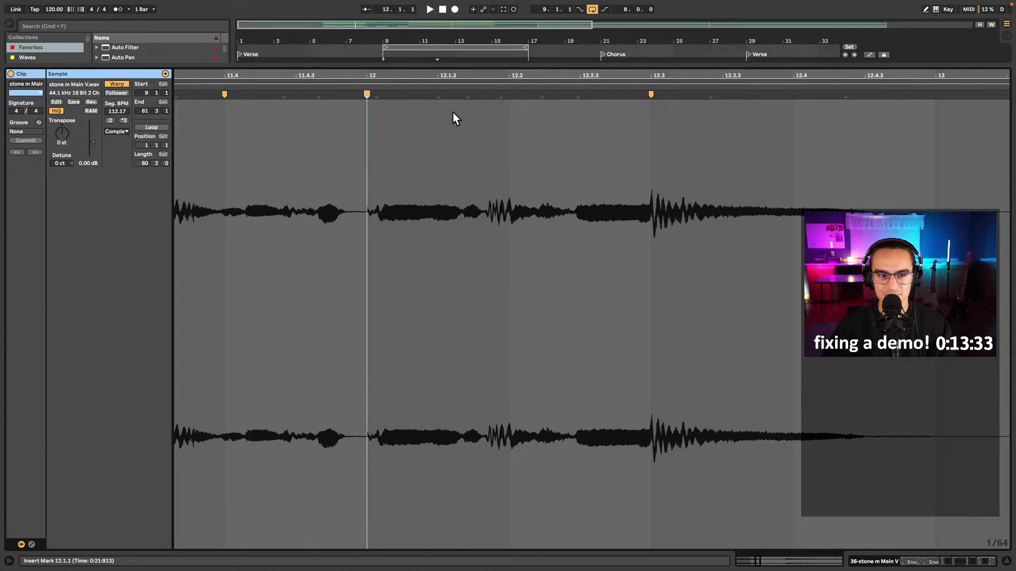
pyautogui.scroll(5, 458, 120)
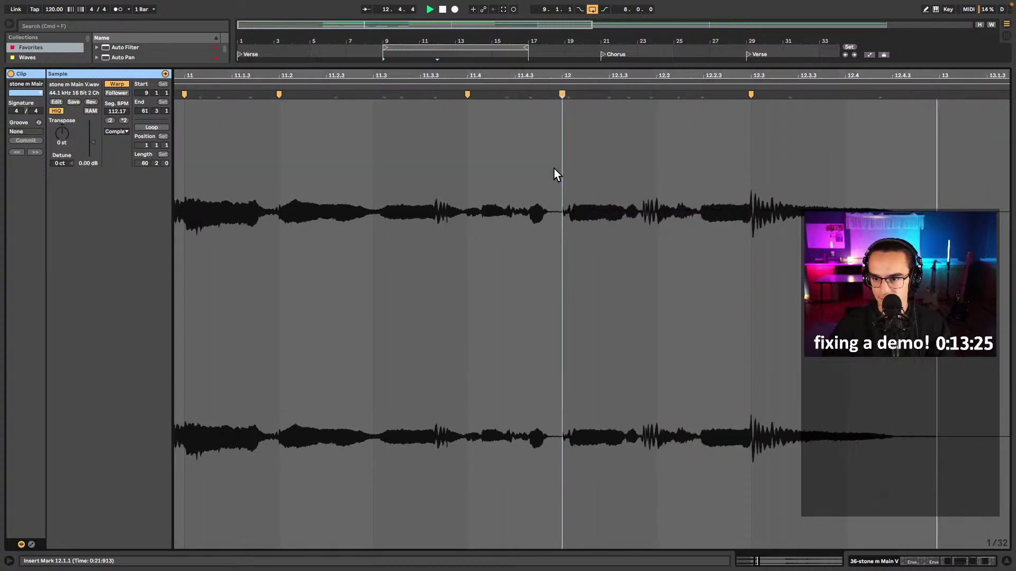
# - Copy Main V's effects from Vocal Rider through Waves Tune onto the stone m sidebitch track and set its Compressor threshold to about -41.2 dB
pyautogui.hotkey('shift', 'Tab')
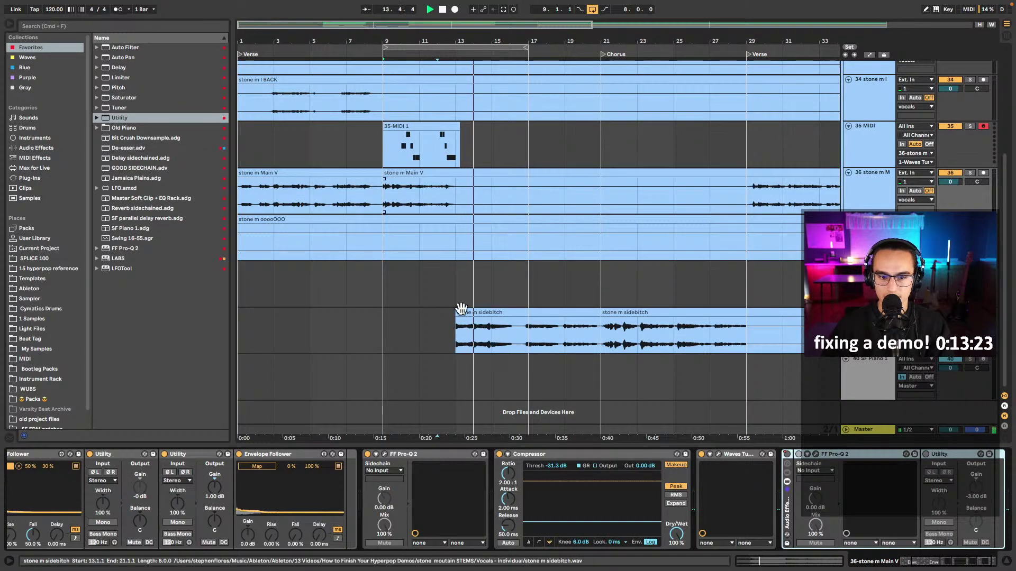
pyautogui.click(395, 192)
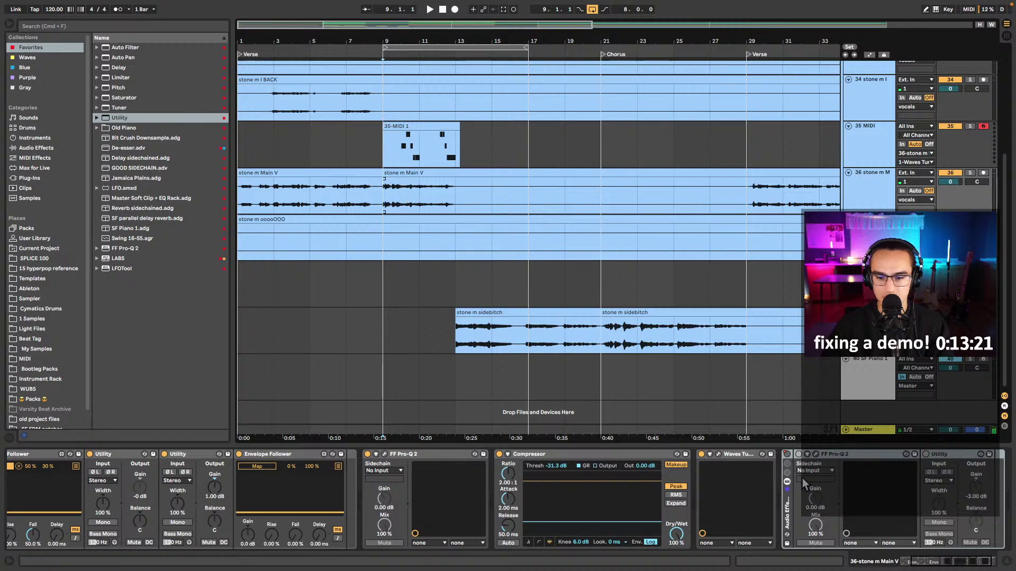
pyautogui.hscroll(-5, 7, 472)
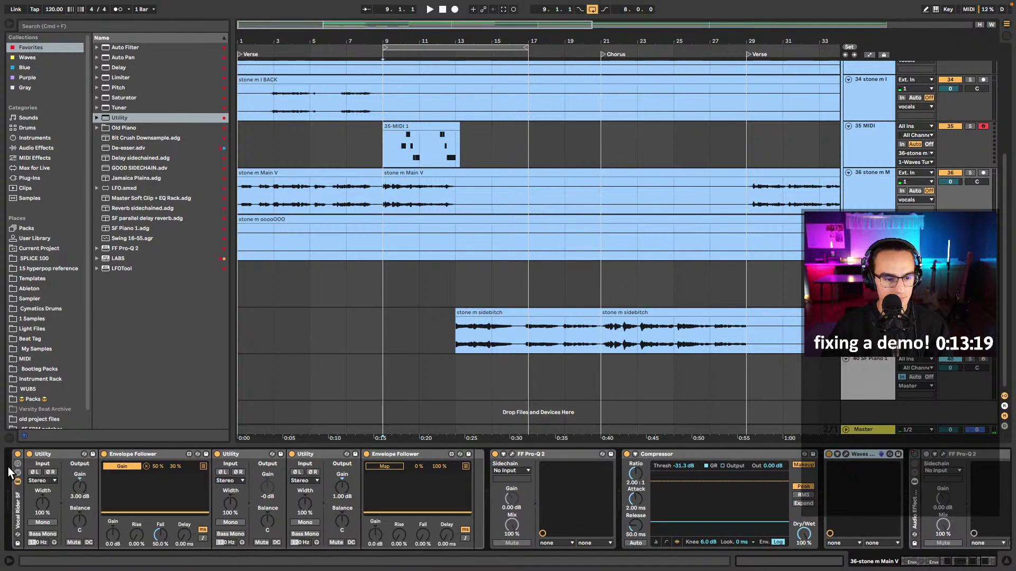
pyautogui.click(17, 509)
pyautogui.click(452, 350)
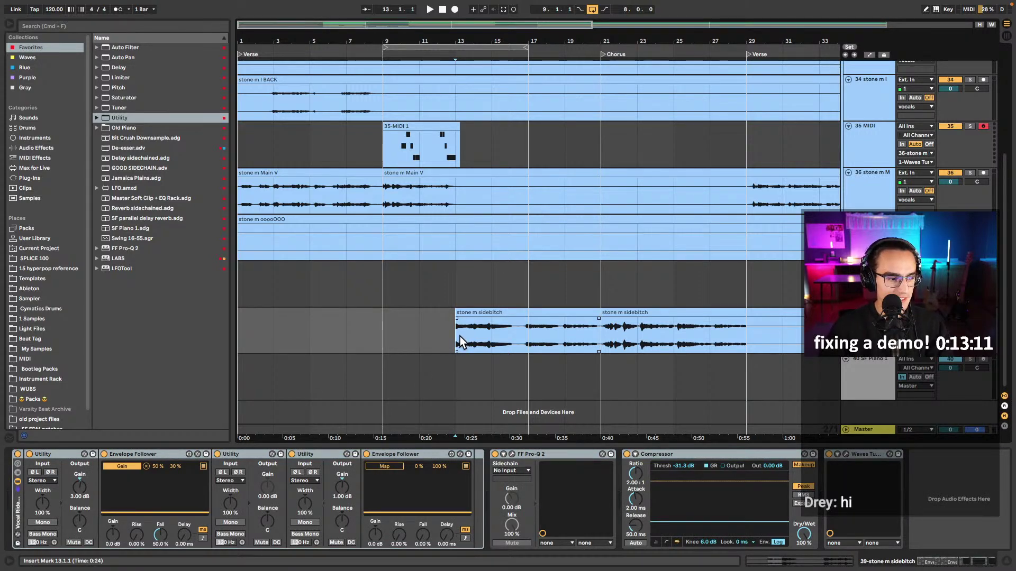
pyautogui.press('space')
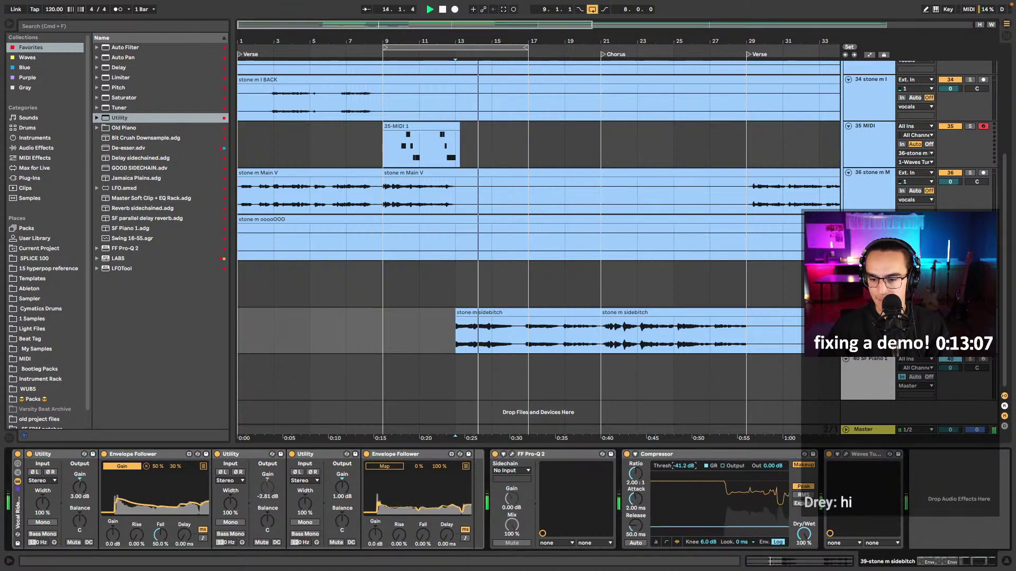
# - Play the arrangement around bar 13 to listen to the sidebitch vocal's melody
pyautogui.click(481, 286)
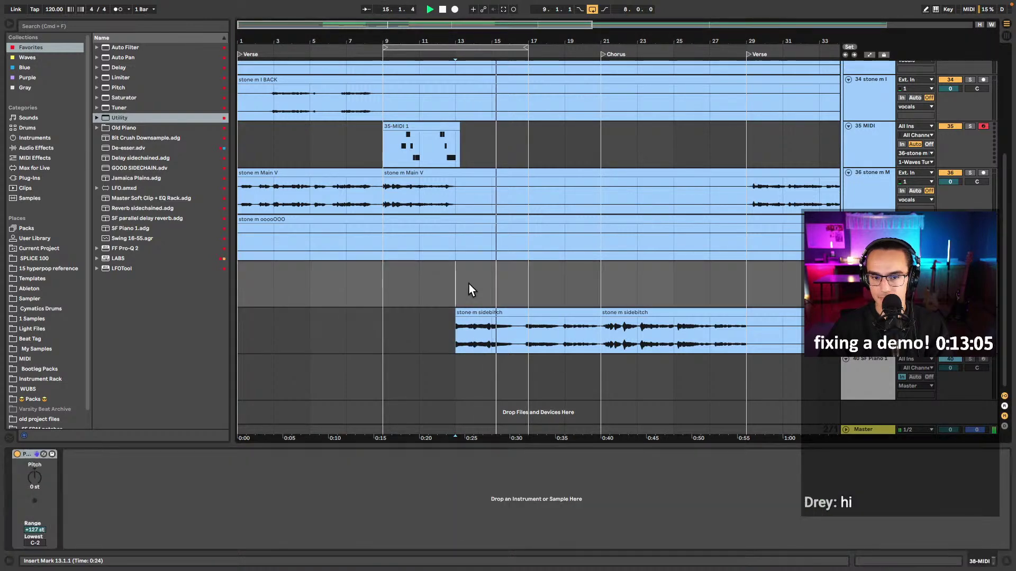
pyautogui.hscroll(5, 465, 297)
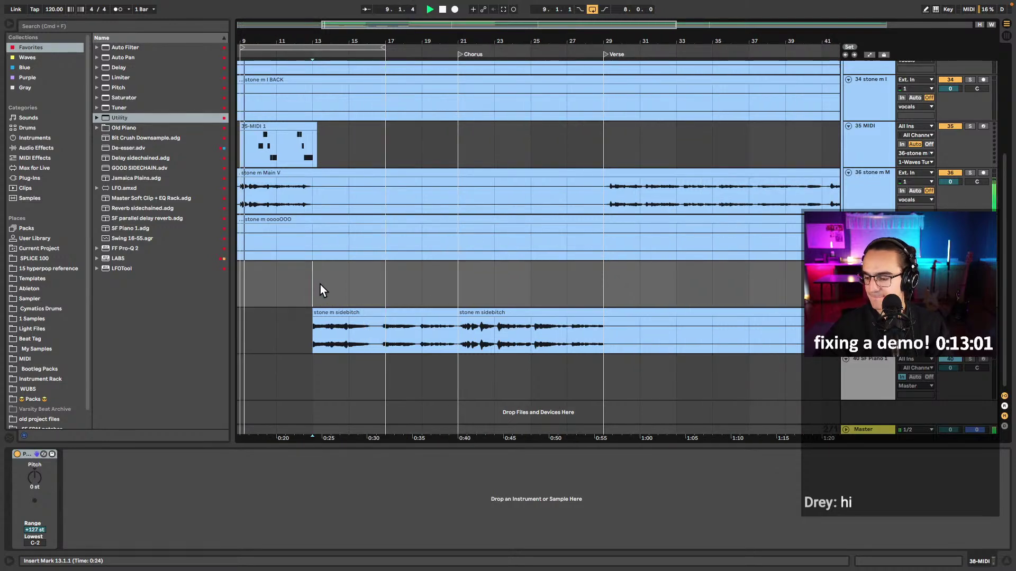
pyautogui.press('space')
pyautogui.press('space')
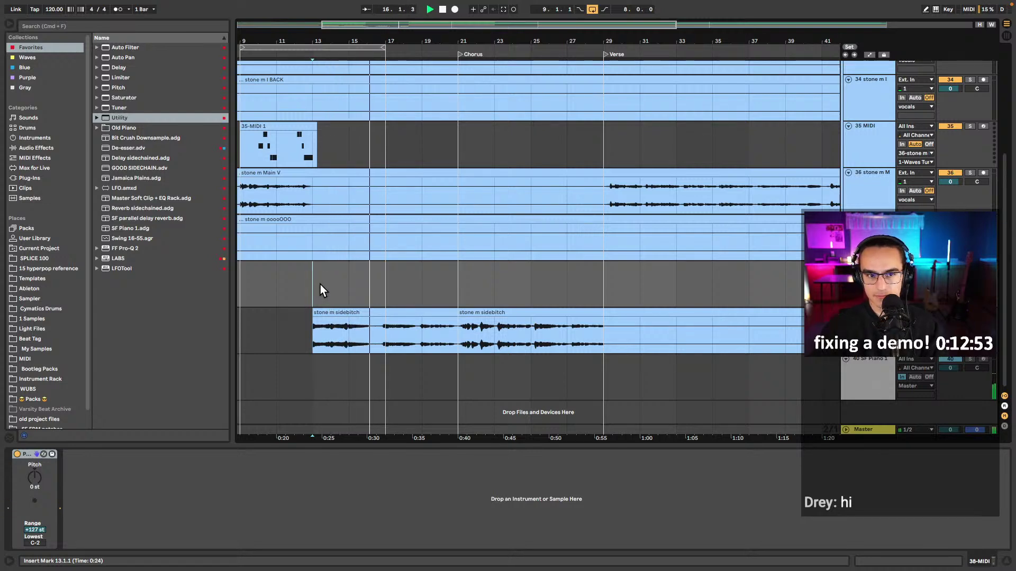
pyautogui.press('space')
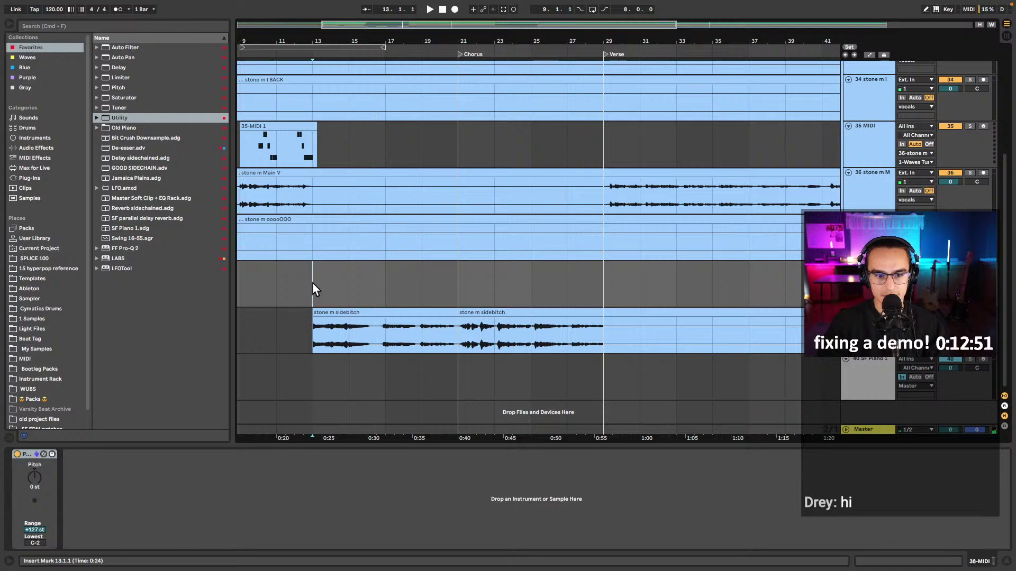
# - Loop bars 13 to 21 and record the vocal's guide melody on the 38-MIDI track from bar 13
pyautogui.moveTo(318, 286); pyautogui.dragTo(450, 287)
pyautogui.press('super+l')
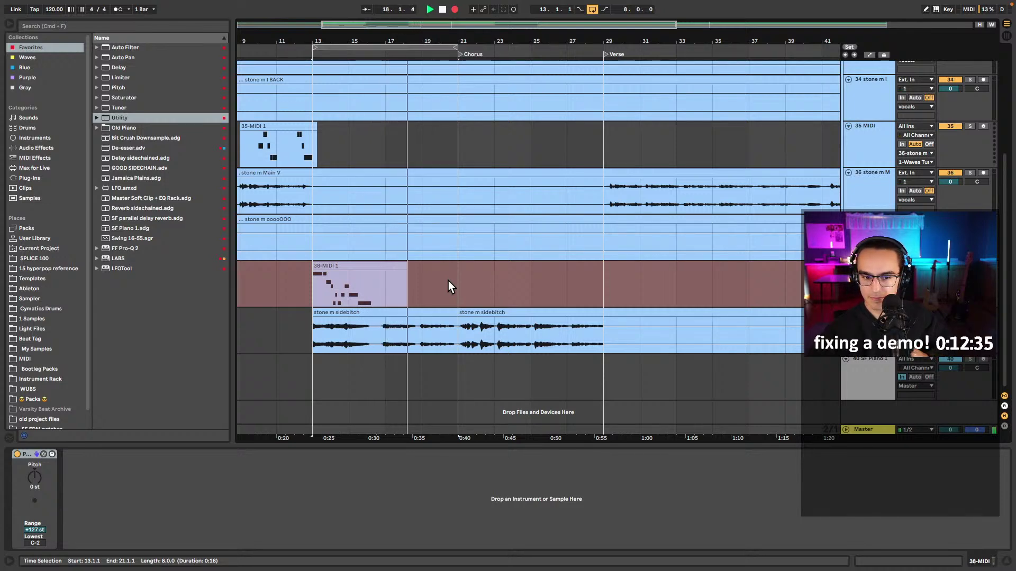
pyautogui.press('space')
# - Open the recorded 38-MIDI 1 clip, delete the F3 note at 2.2 and extend the D#3 note before it to about 2.2.3
pyautogui.press('space')
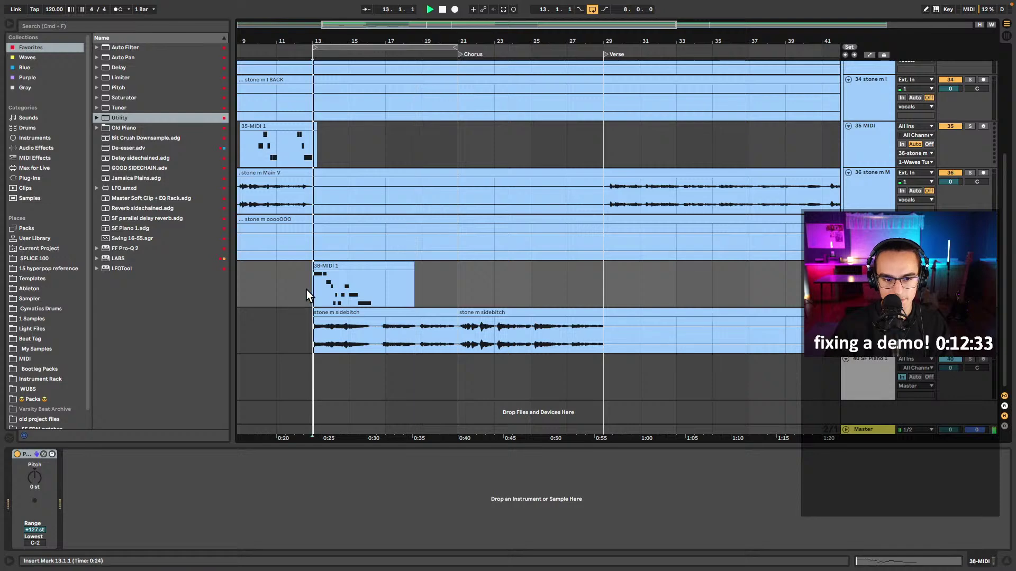
pyautogui.click(328, 286)
pyautogui.scroll(5, 334, 283)
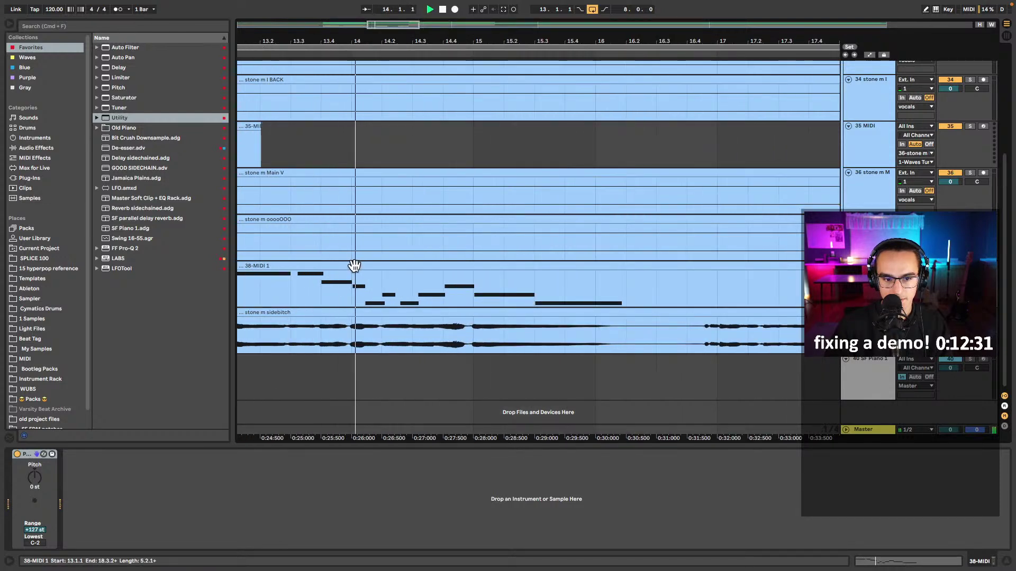
pyautogui.doubleClick(390, 264)
pyautogui.click(390, 264)
pyautogui.click(310, 94)
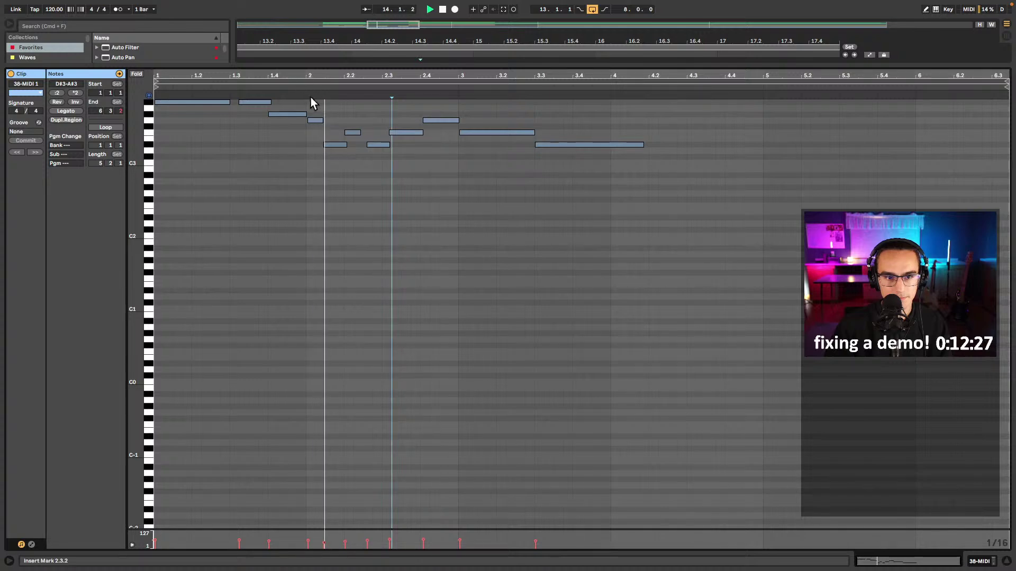
pyautogui.doubleClick(348, 132)
pyautogui.moveTo(344, 143); pyautogui.dragTo(362, 143)
pyautogui.click(307, 92)
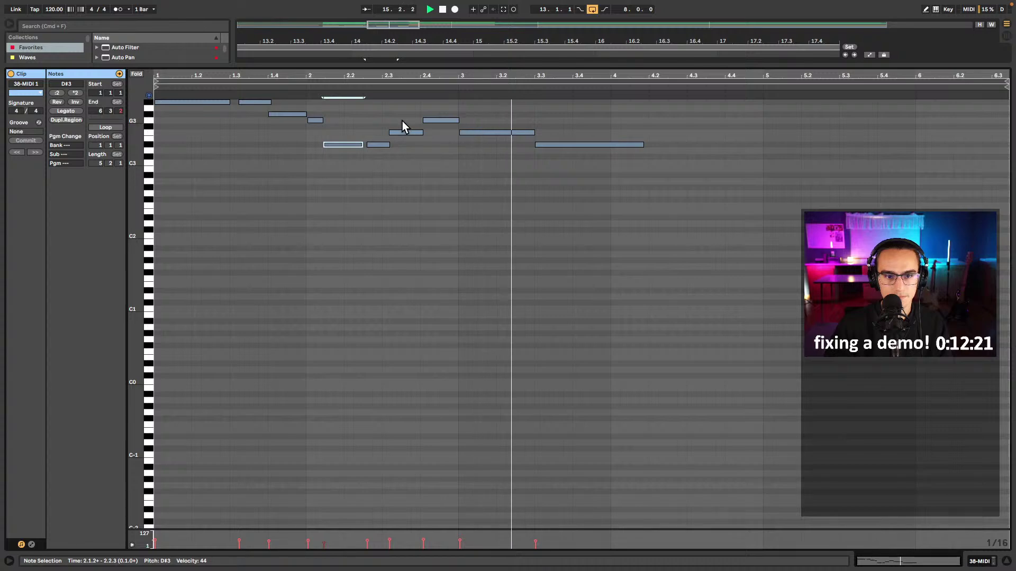
pyautogui.moveTo(408, 124); pyautogui.dragTo(381, 153)
pyautogui.press('Delete')
pyautogui.press('space')
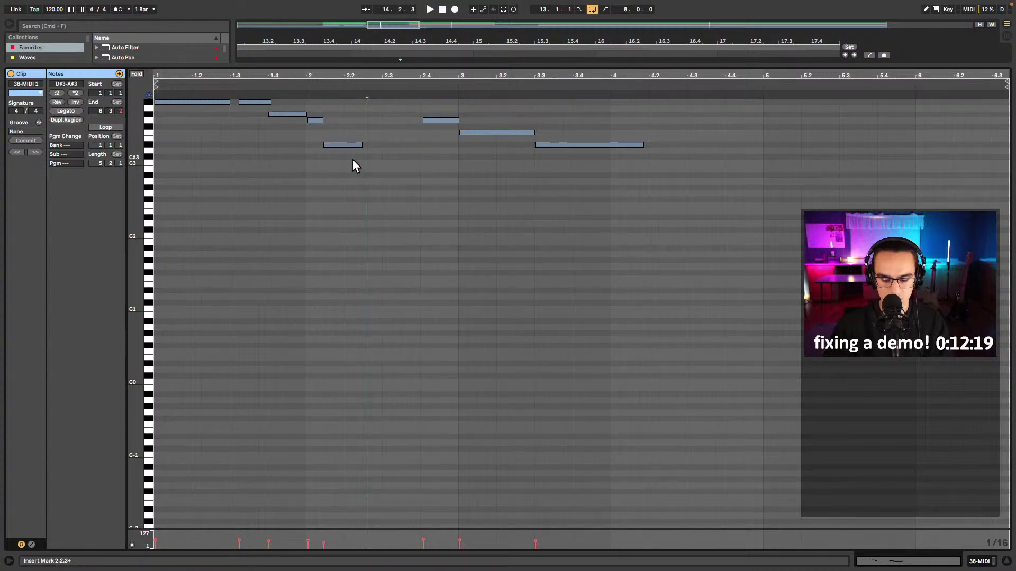
pyautogui.press('super+z')
# - Quantize all notes in the 38-MIDI 1 clip and play them back
pyautogui.press('super+a')
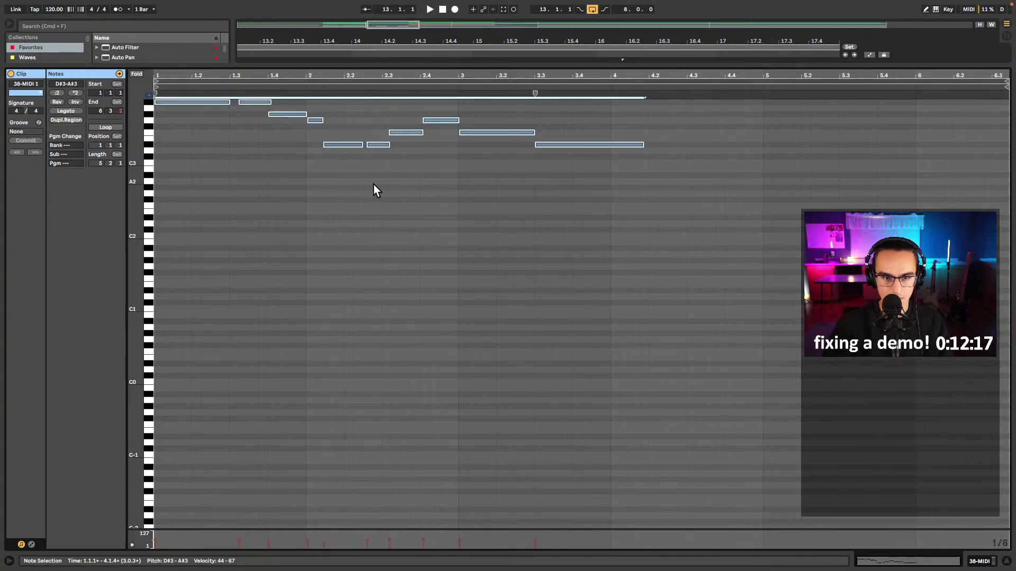
pyautogui.press('super+shift+u')
pyautogui.press('Return')
pyautogui.press('space')
pyautogui.scroll(3, 363, 191)
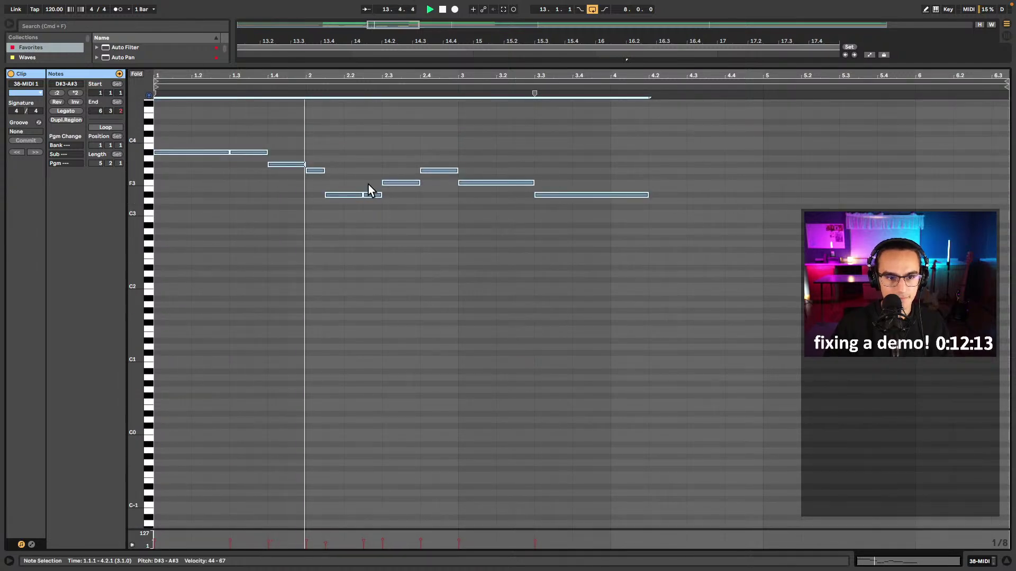
# - Deactivate the first three notes of the 38-MIDI 1 clip, the two A#3 notes and the G#3
pyautogui.moveTo(289, 130); pyautogui.dragTo(244, 195)
pyautogui.moveTo(294, 142); pyautogui.dragTo(162, 190)
pyautogui.press('space')
pyautogui.moveTo(588, 161); pyautogui.dragTo(547, 285)
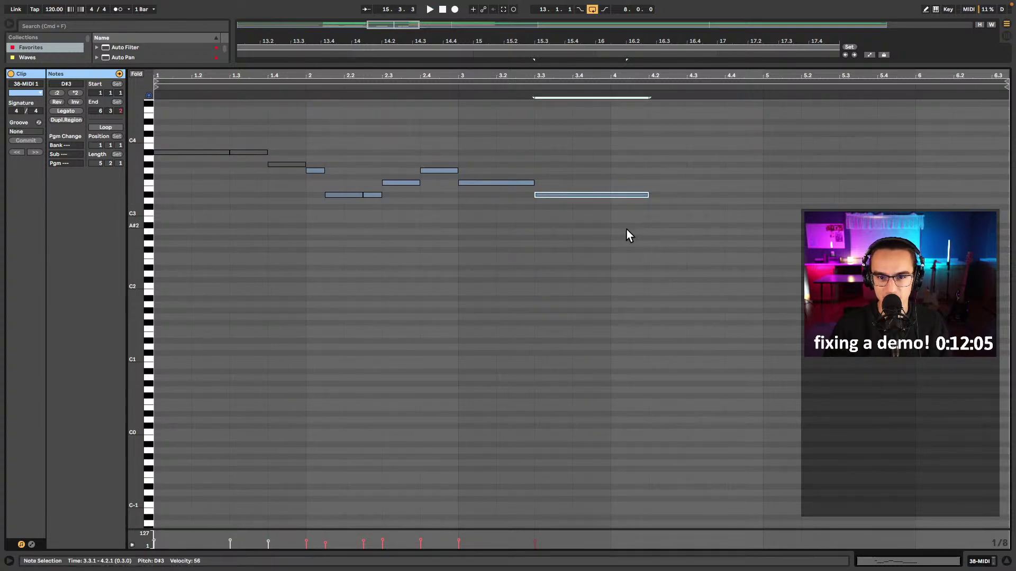
pyautogui.click(602, 239)
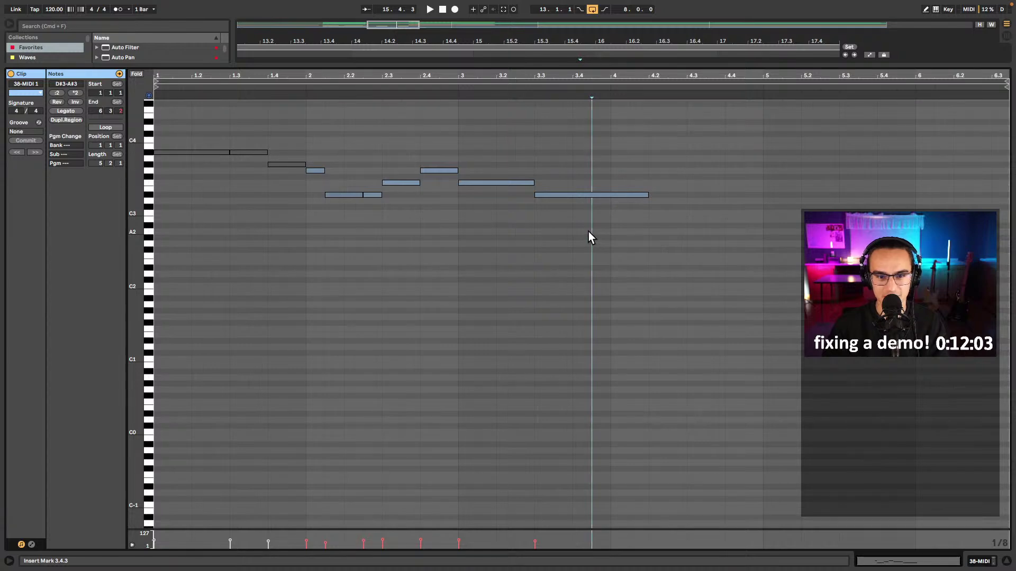
pyautogui.moveTo(580, 236); pyautogui.dragTo(526, 154)
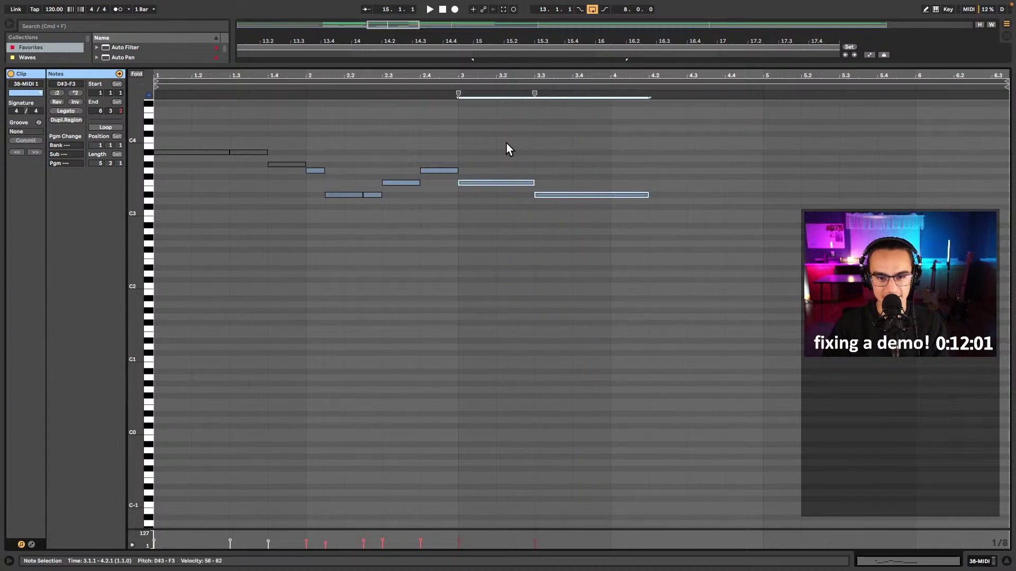
# - Route the 38-MIDI track's output to 39-stone m sidebitch with 1-Waves Tune Real-Time as the destination
pyautogui.hotkey('shift', 'Tab')
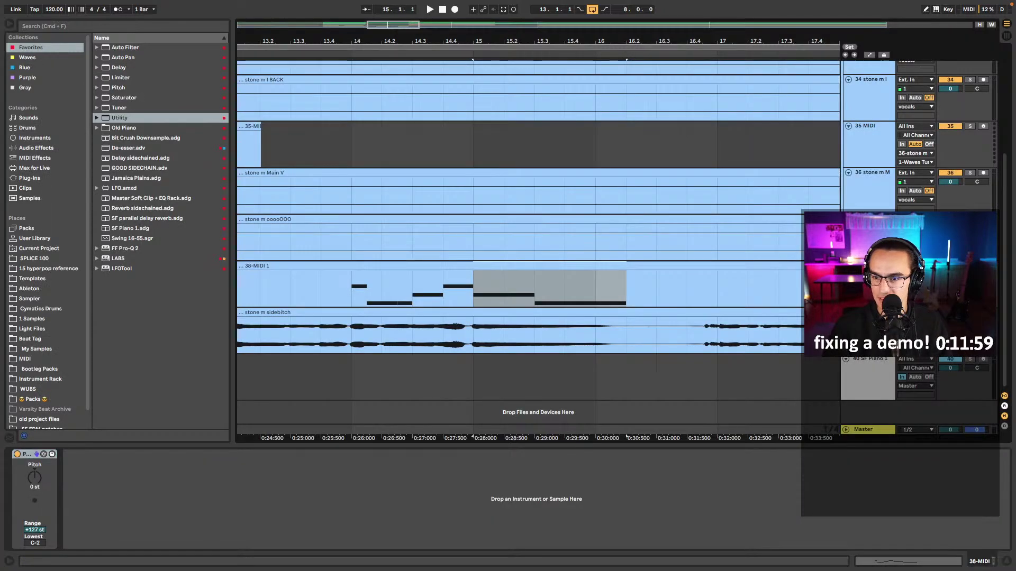
pyautogui.click(916, 385)
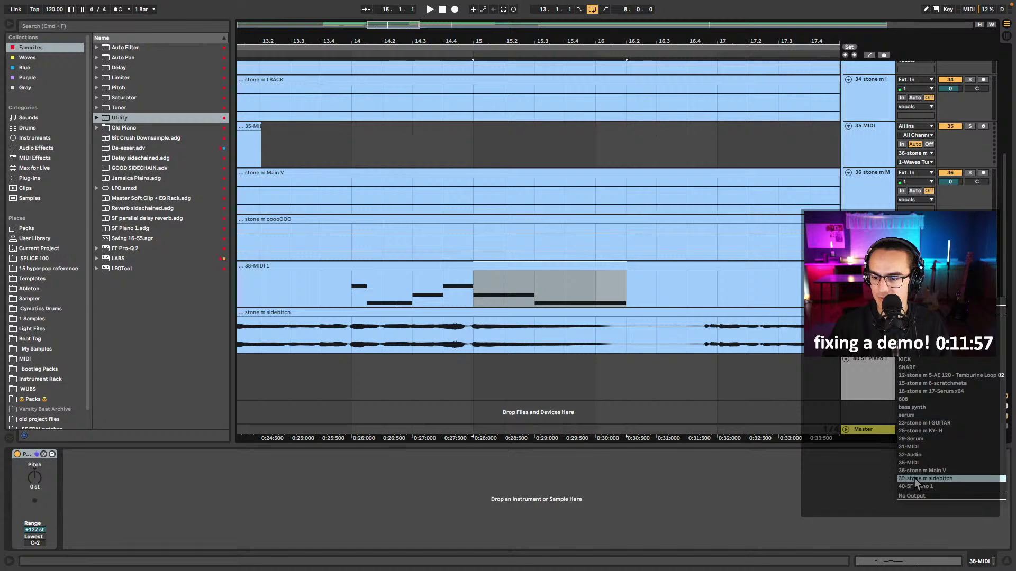
pyautogui.press('Escape')
pyautogui.click(915, 358)
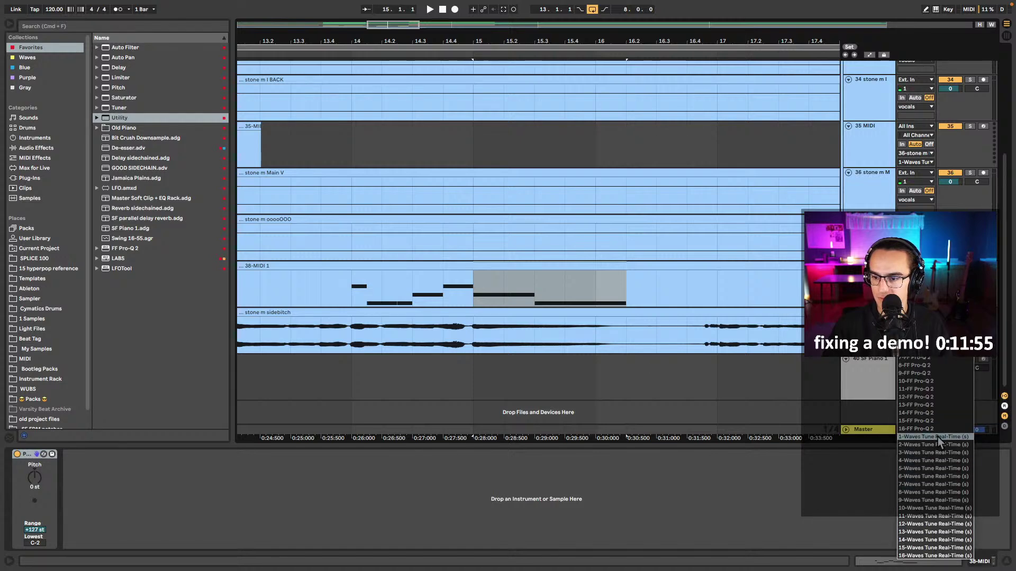
pyautogui.press('Escape')
# - Audition the routed melody, then transpose all notes in the 38-MIDI 1 clip down one octave
pyautogui.click(336, 297)
pyautogui.press('space')
pyautogui.press('space')
pyautogui.doubleClick(337, 297)
pyautogui.press('super+a')
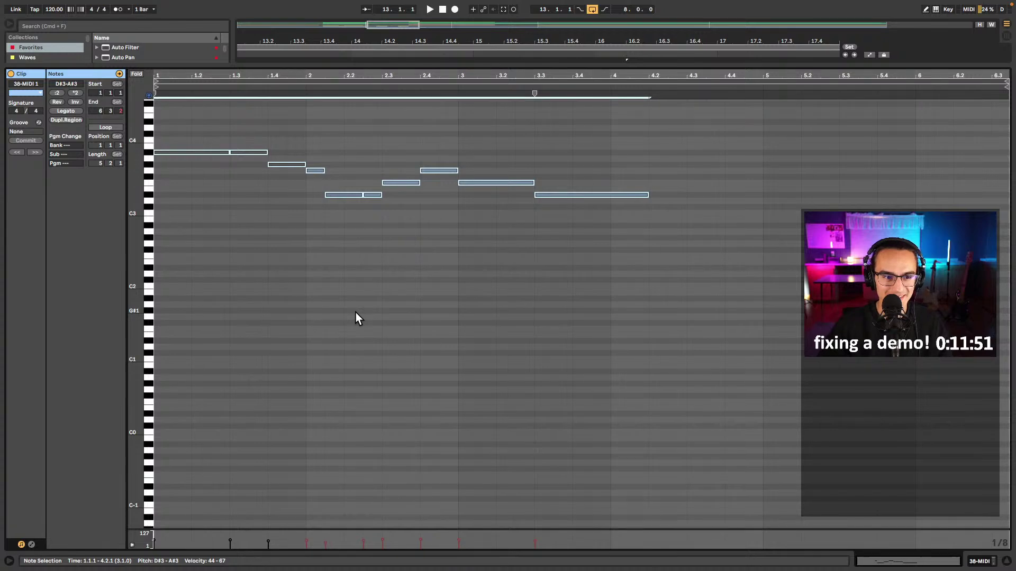
pyautogui.press('super+z')
pyautogui.press('space')
# - Play the section from bar 13 to check the tuned vocal against the MIDI clip's D#2 note at 2.1.3
pyautogui.hotkey('shift', 'Tab')
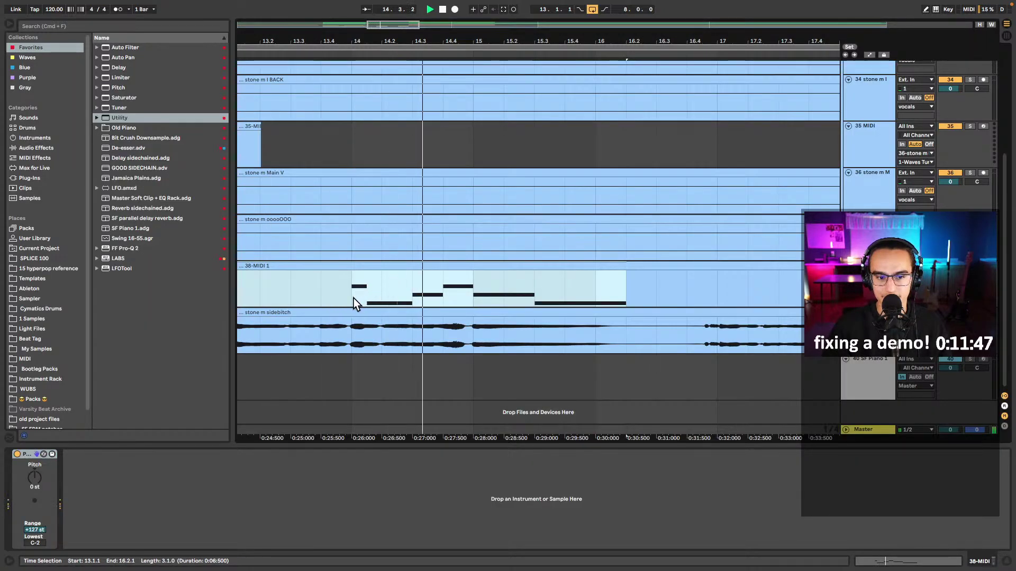
pyautogui.doubleClick(382, 280)
pyautogui.press('space')
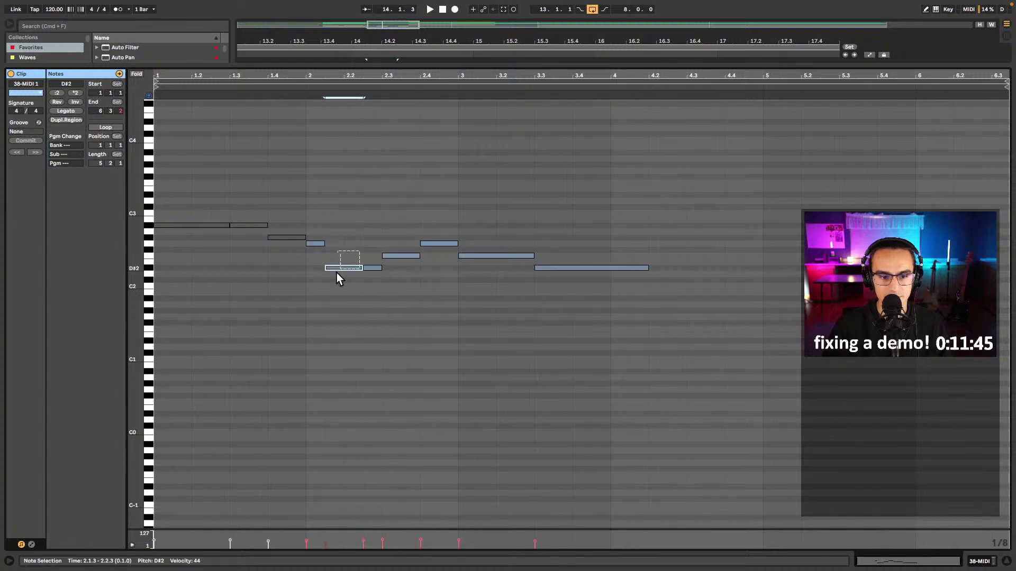
pyautogui.press('space')
pyautogui.hotkey('shift', 'Tab')
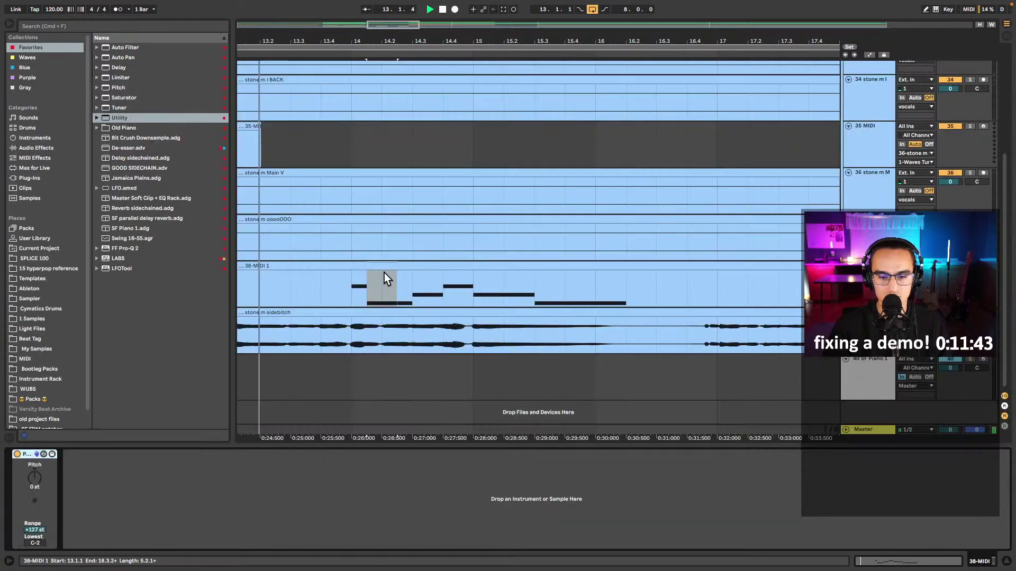
# - Set Note Transition to 0.8 ms and Speed to 0.2 ms in Waves Tune Real-Time on the 39-stone m sidebitch track
pyautogui.click(845, 453)
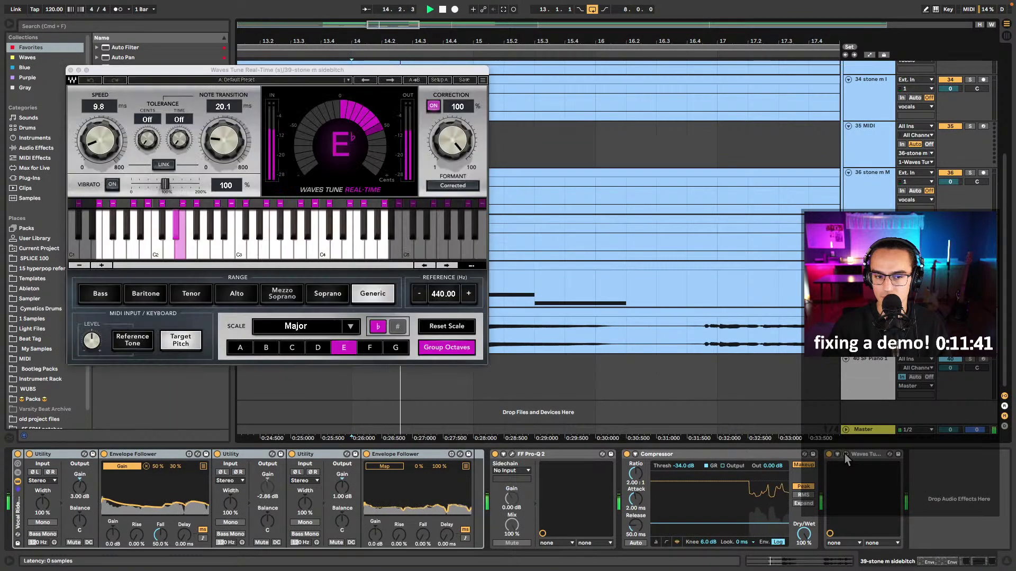
pyautogui.click(167, 337)
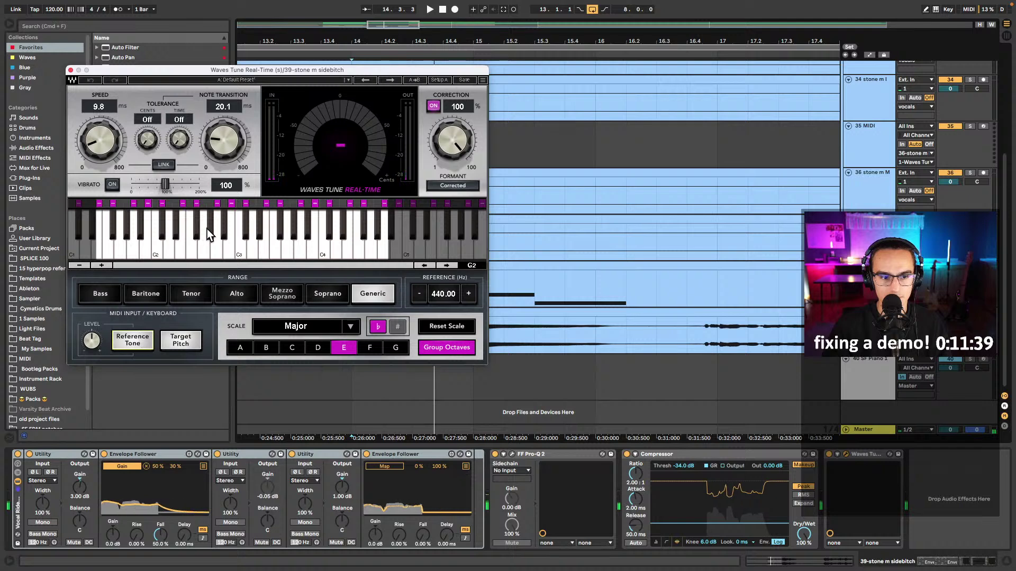
pyautogui.press('space')
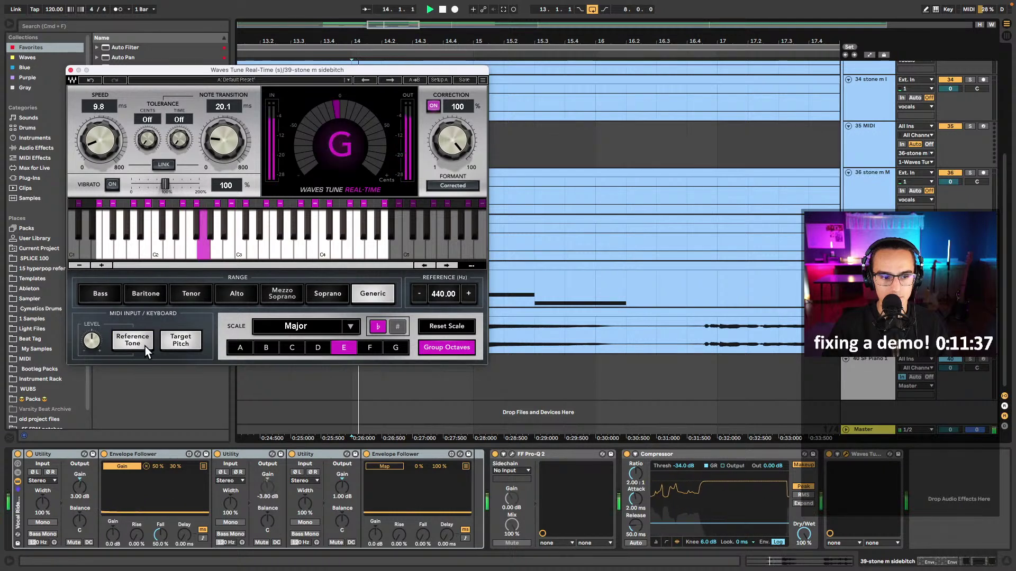
pyautogui.click(135, 340)
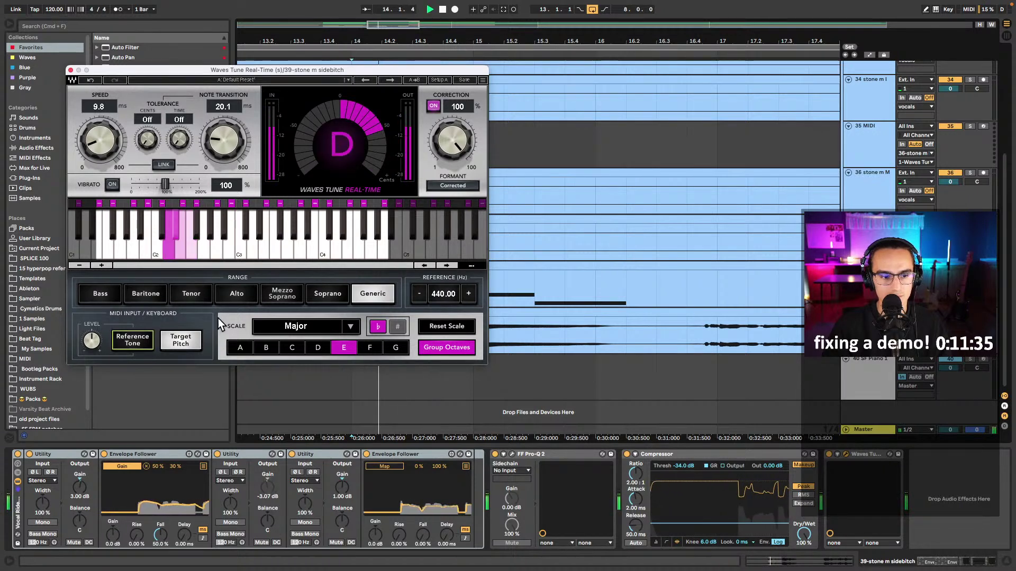
pyautogui.moveTo(207, 161); pyautogui.dragTo(208, 178)
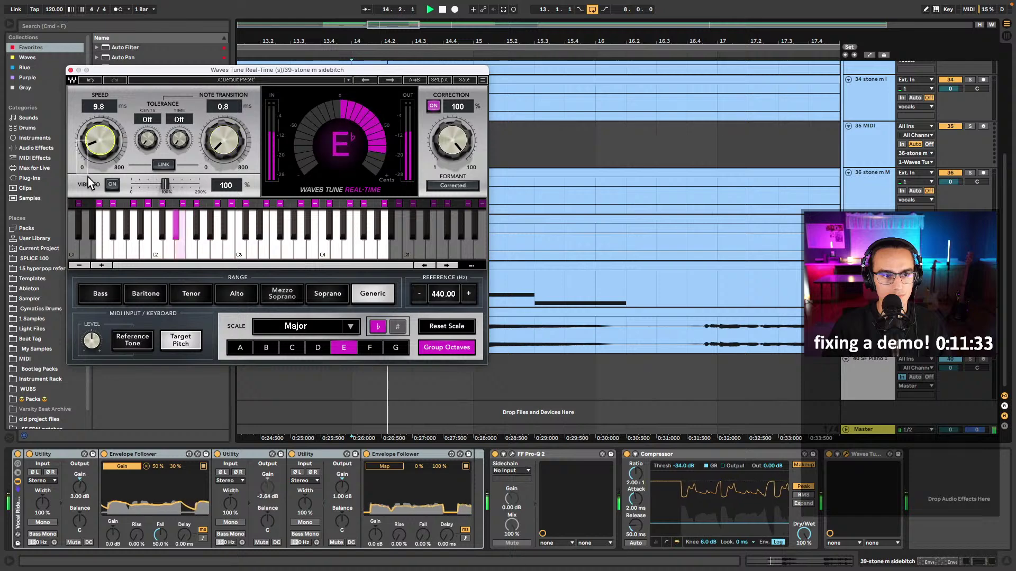
pyautogui.moveTo(99, 132); pyautogui.dragTo(98, 144)
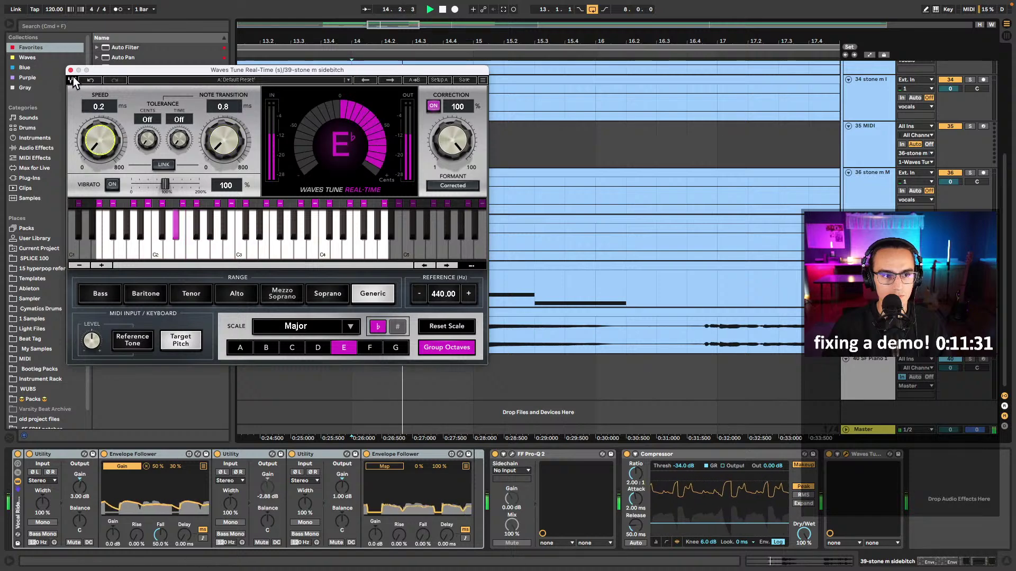
pyautogui.press('super+alt+p')
# - Deactivate the F2 note at 2.3.1 and the G2 note at 2.4.1 in the 38-MIDI 1 clip while auditioning it
pyautogui.doubleClick(398, 279)
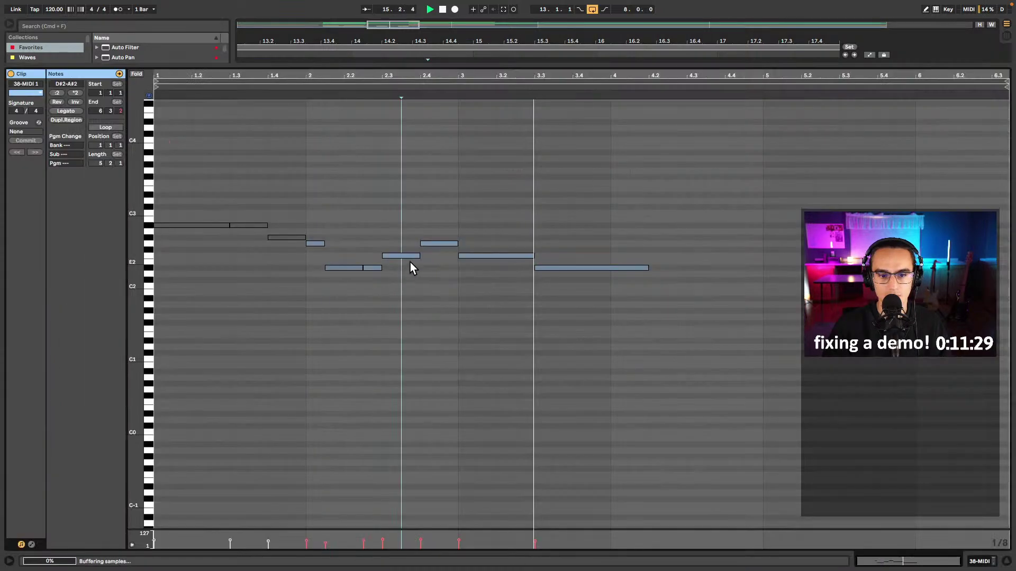
pyautogui.press('space')
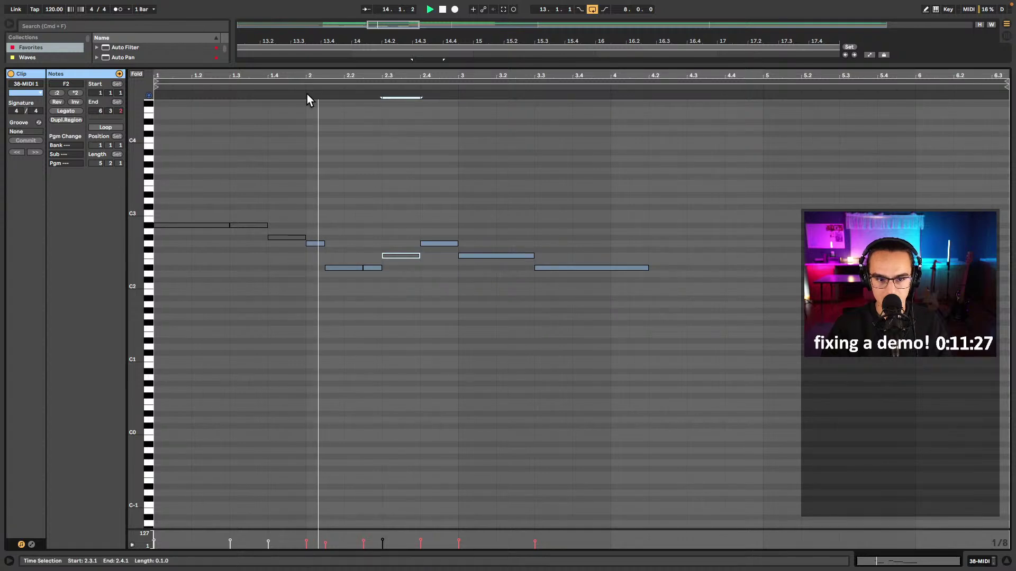
pyautogui.click(439, 243)
pyautogui.press('space')
pyautogui.click(356, 86)
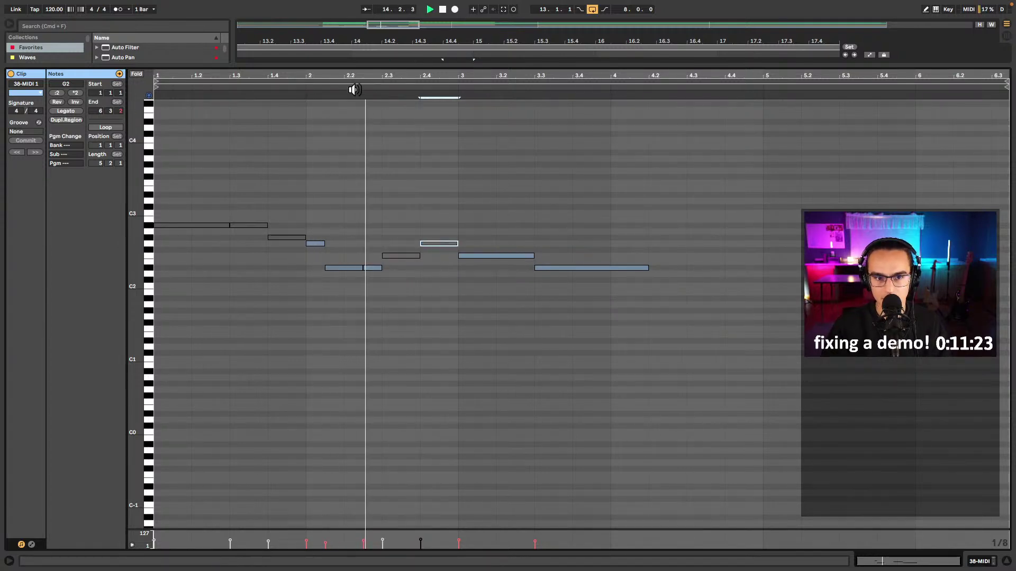
pyautogui.click(356, 101)
# - Trim the F2 note at bar 3 of the 38-MIDI 1 clip to end at 3.2.1, and return to the arrangement
pyautogui.press('b')
pyautogui.click(508, 256)
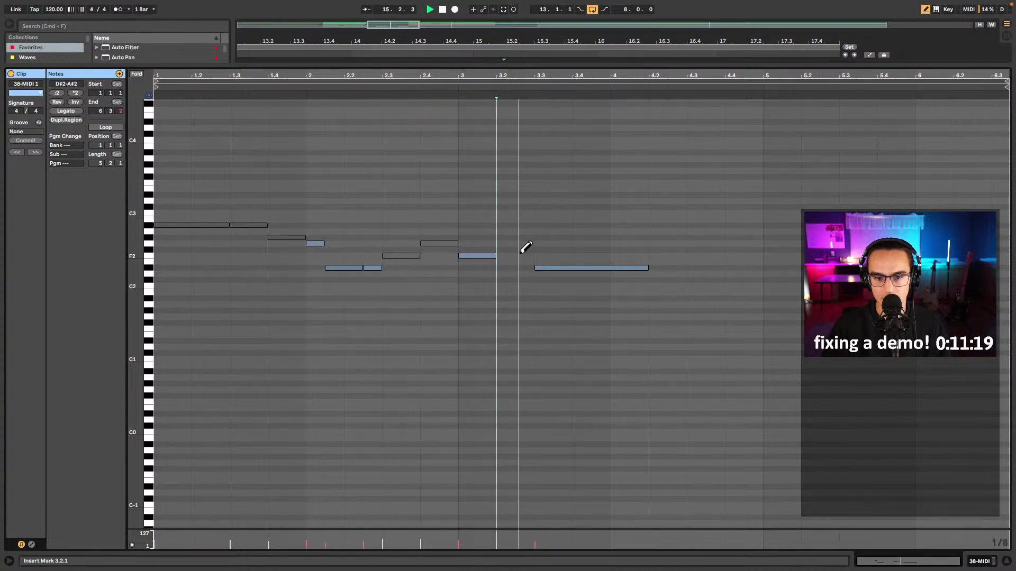
pyautogui.press('b')
pyautogui.press('space')
pyautogui.hotkey('shift', 'Tab')
# - Remove the part of the 38-MIDI 1 clip that extends past bar 17
pyautogui.scroll(-5, 647, 290)
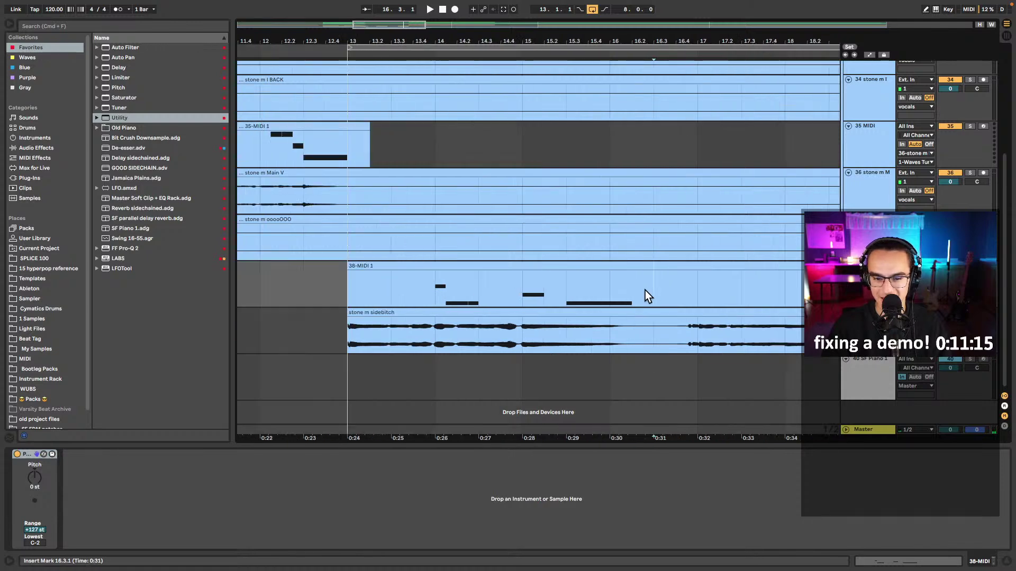
pyautogui.hscroll(2, 650, 291)
pyautogui.moveTo(719, 282); pyautogui.dragTo(623, 277)
pyautogui.press('Delete')
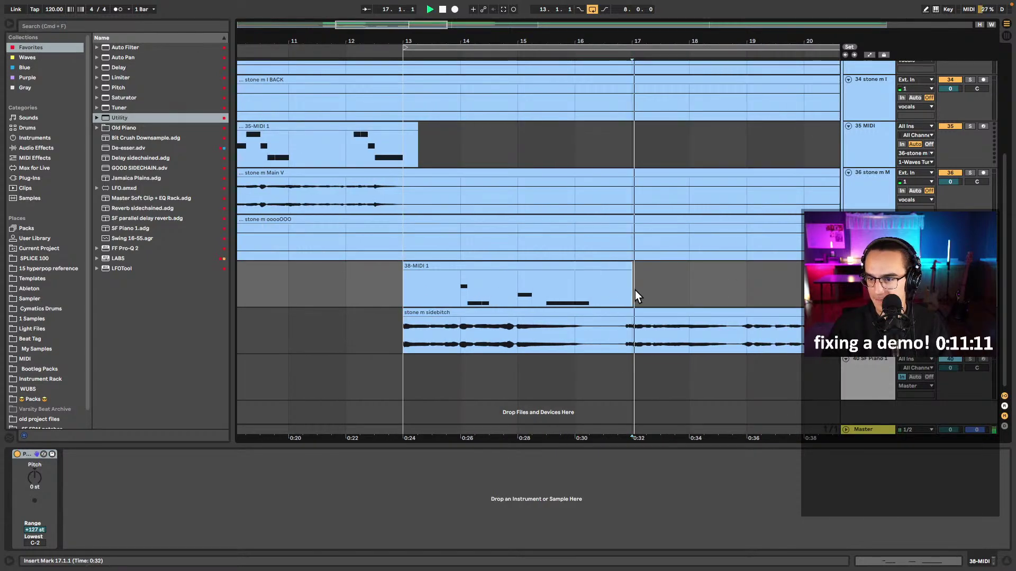
# - Play the sidebitch vocal from bar 17 and again from the Chorus at bar 21
pyautogui.click(635, 290)
pyautogui.press('space')
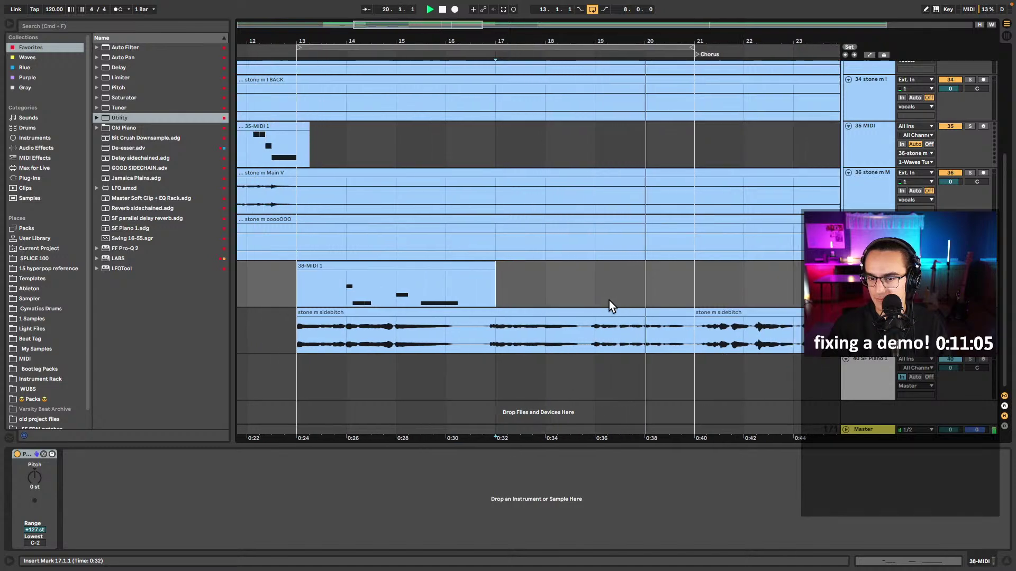
pyautogui.click(649, 288)
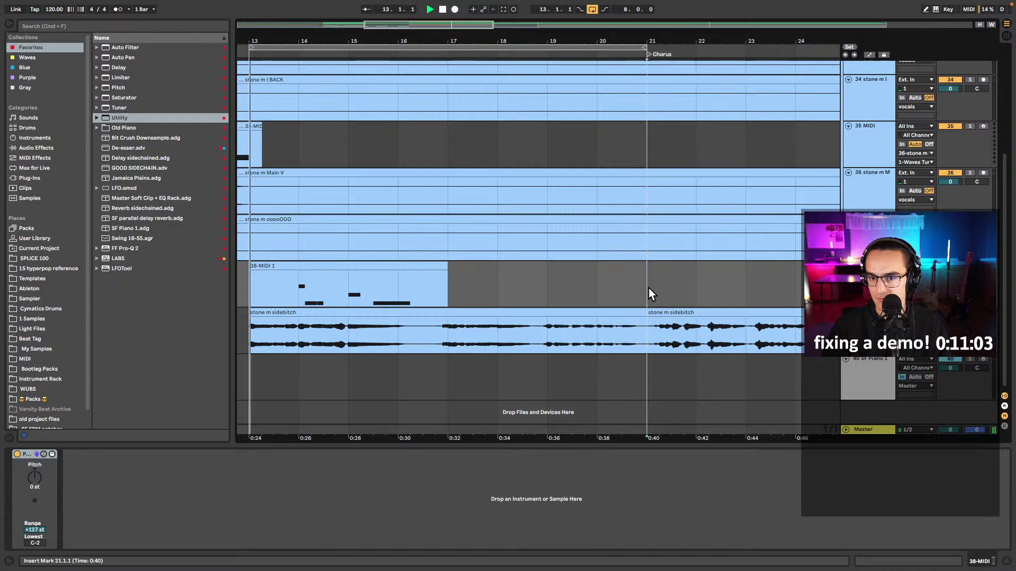
pyautogui.press('space')
pyautogui.press('space')
pyautogui.hscroll(4, 644, 287)
pyautogui.hscroll(4, 618, 290)
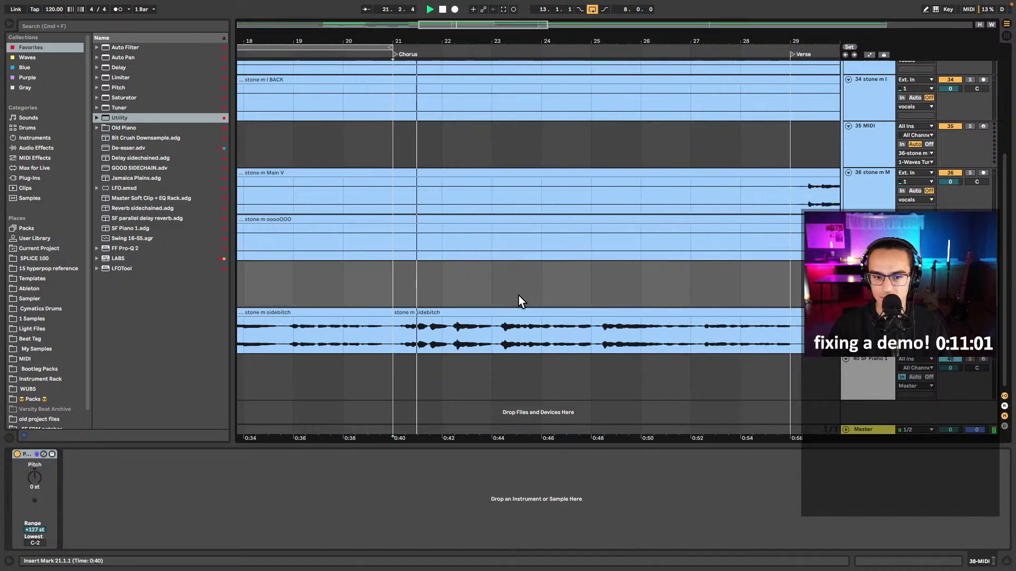
# - Try to record a guide melody on the 38-MIDI track from the Chorus at bar 21
pyautogui.moveTo(316, 285); pyautogui.dragTo(718, 291)
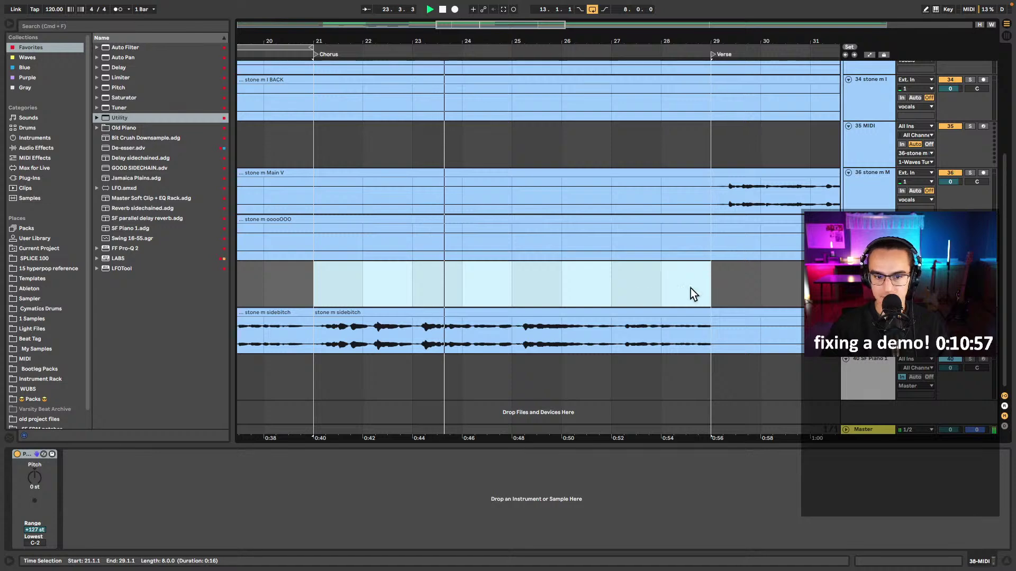
pyautogui.click(316, 287)
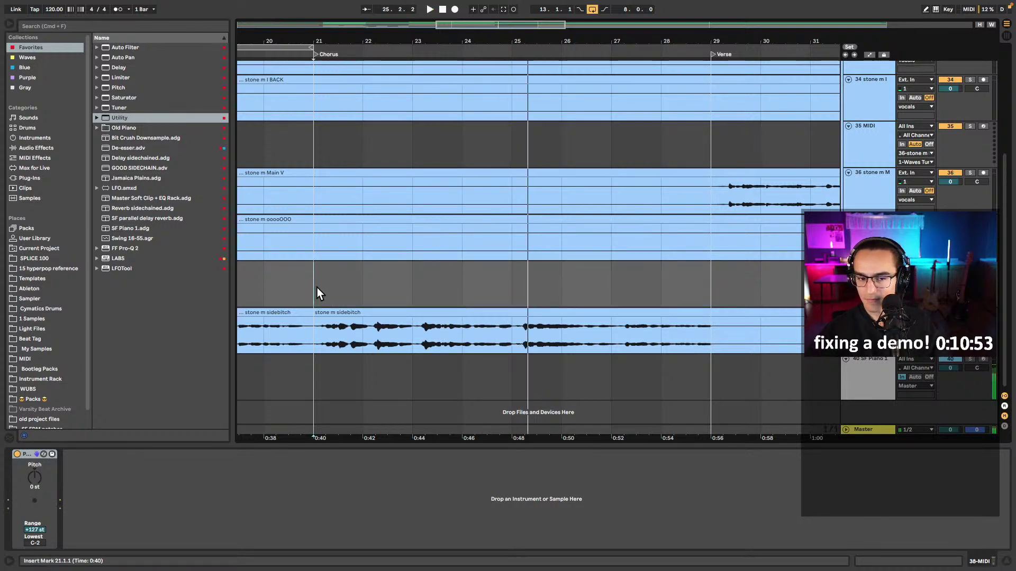
pyautogui.press('space')
pyautogui.press('F9')
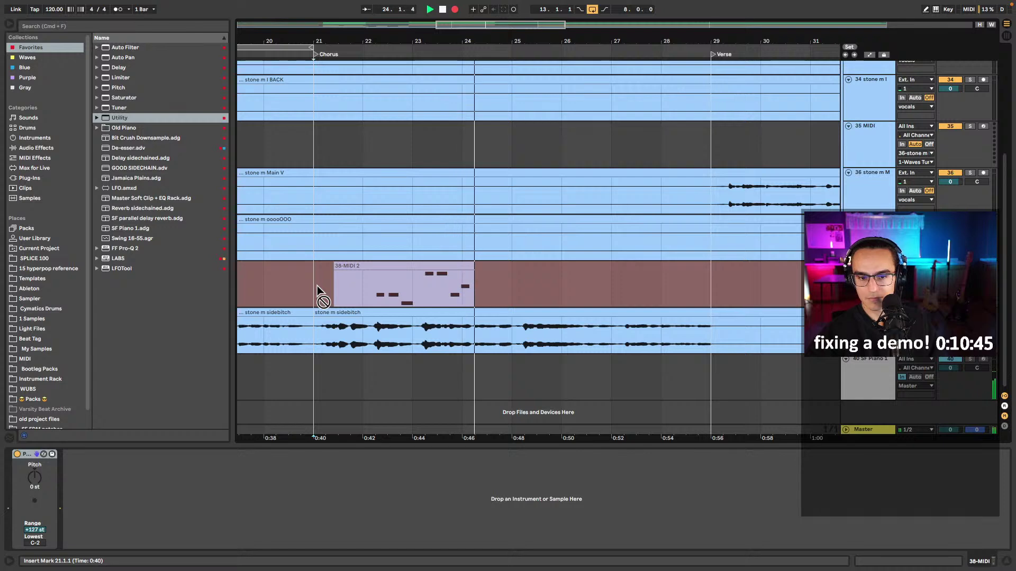
pyautogui.press('super+z')
# - Audition the sidebitch vocal around bar 26 and insert an empty MIDI clip on the 38-MIDI track from bar 25 to bar 29
pyautogui.press('space')
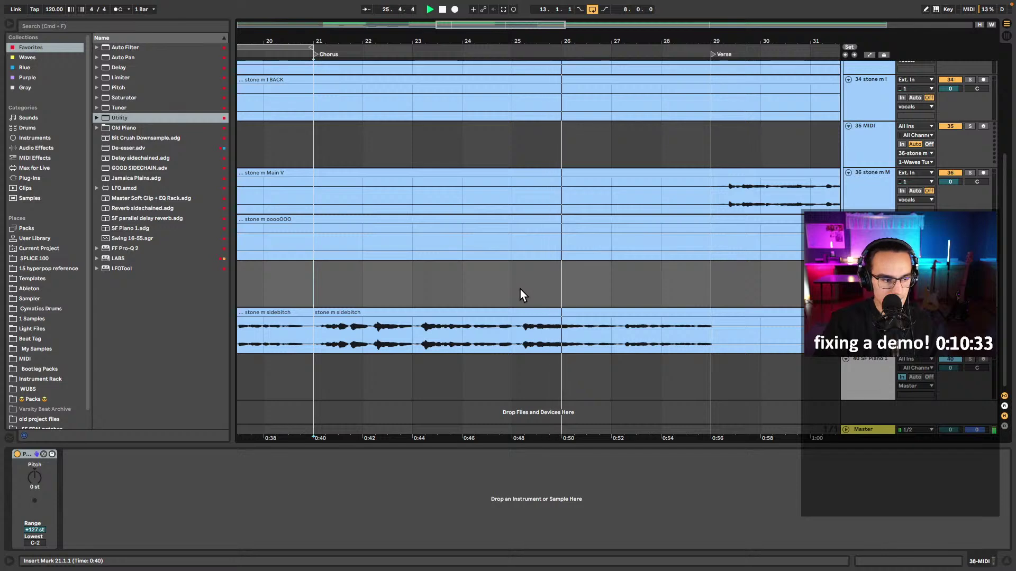
pyautogui.click(566, 289)
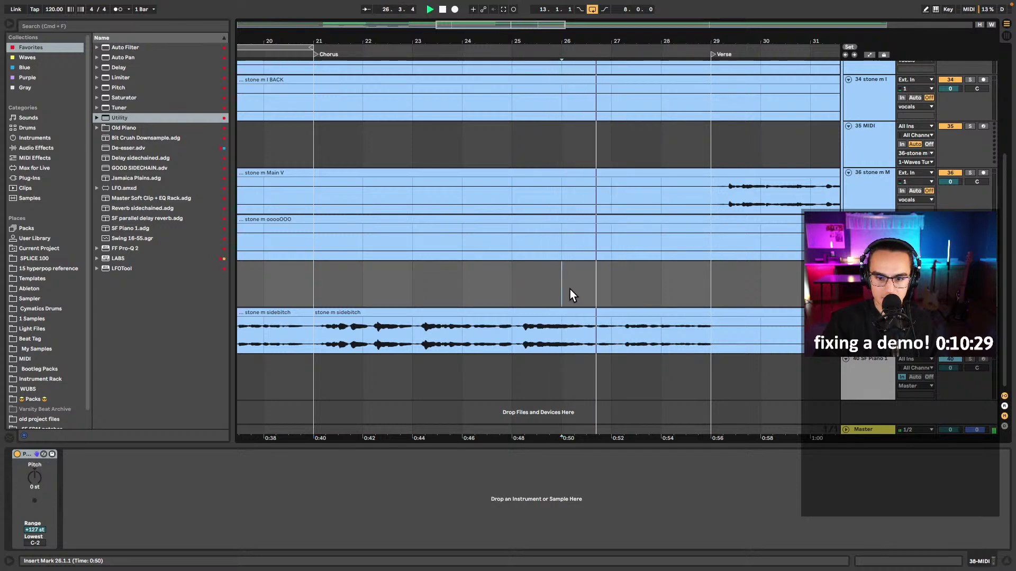
pyautogui.press('space')
pyautogui.moveTo(527, 288); pyautogui.dragTo(764, 284)
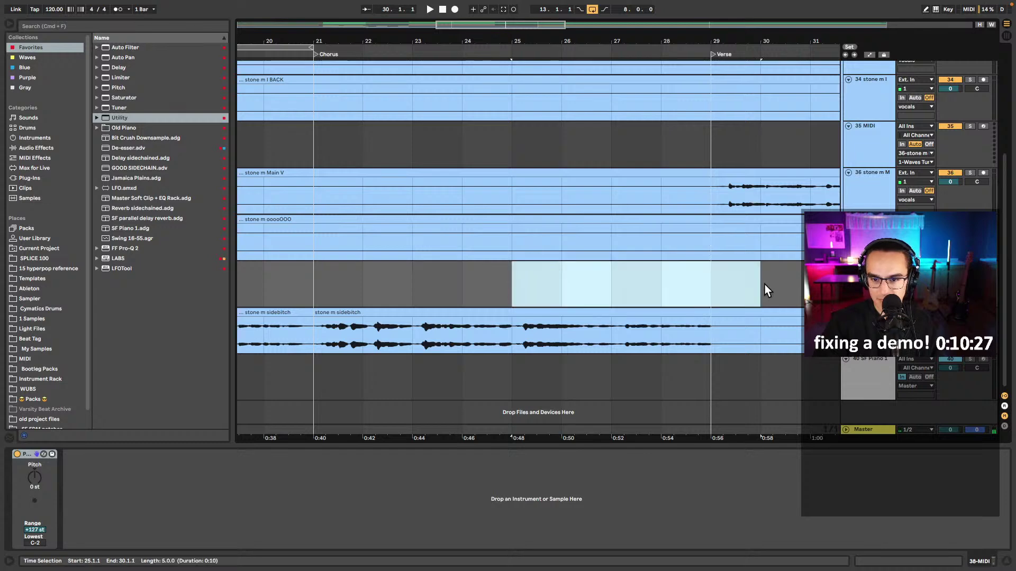
pyautogui.press('super+shift+m')
pyautogui.press('Tab')
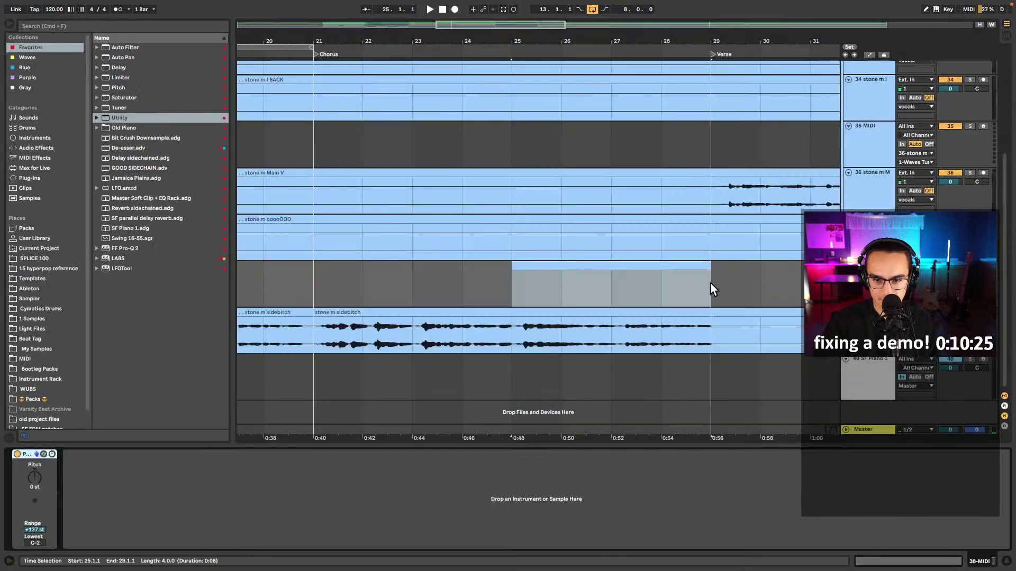
# - Draw a D#3 note from 2.3.1 to 3.1.1 in the new MIDI clip and audition it against the vocal
pyautogui.click(513, 295)
pyautogui.press('space')
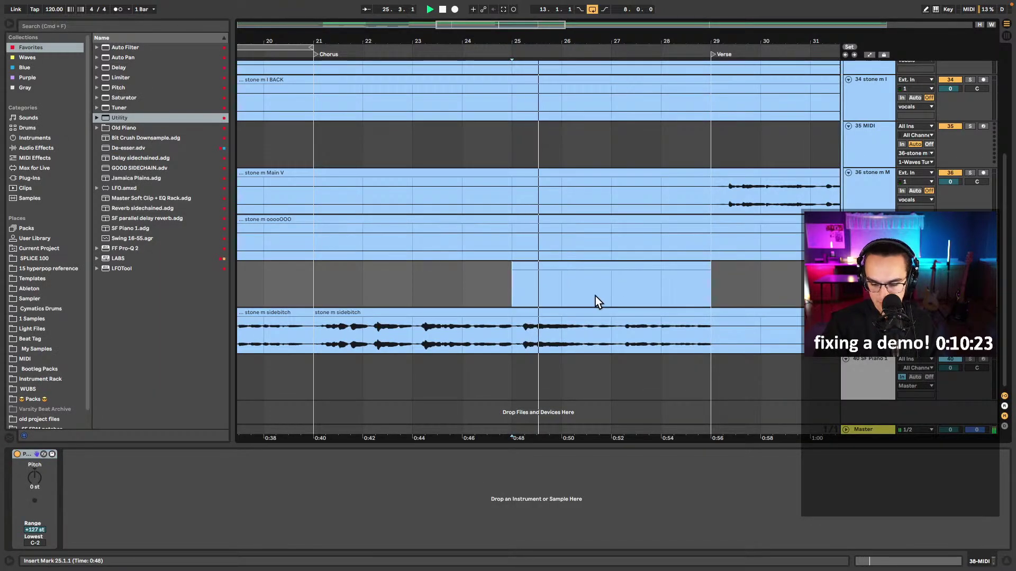
pyautogui.click(609, 266)
pyautogui.doubleClick(608, 266)
pyautogui.press('space')
pyautogui.press('b')
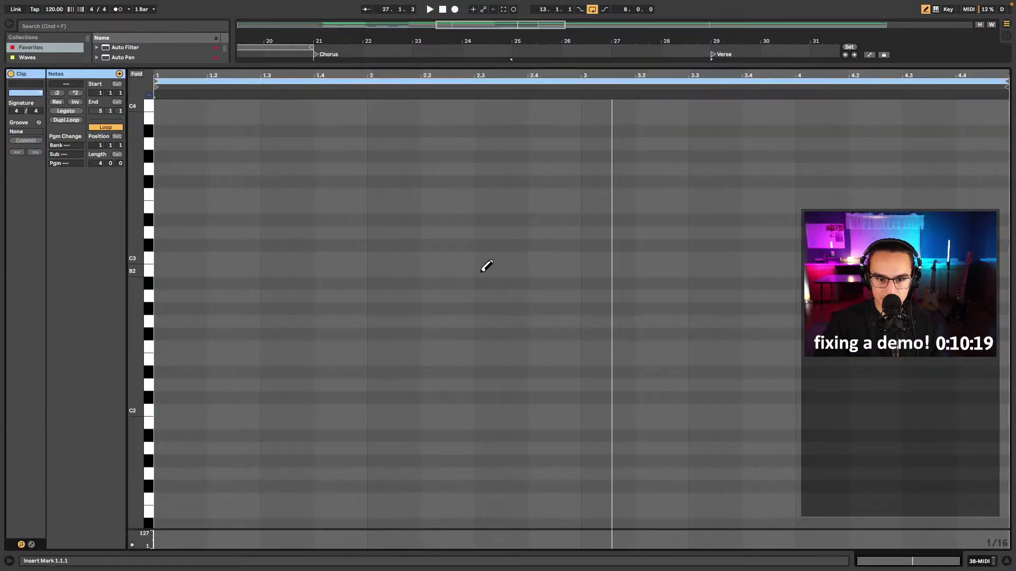
pyautogui.click(481, 218)
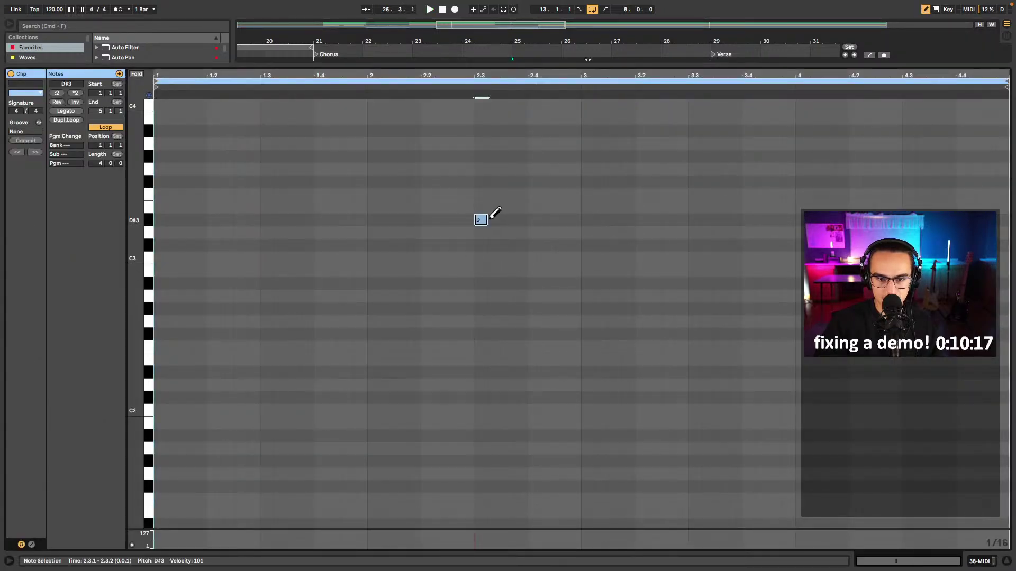
pyautogui.moveTo(488, 219); pyautogui.dragTo(582, 219)
pyautogui.click(463, 84)
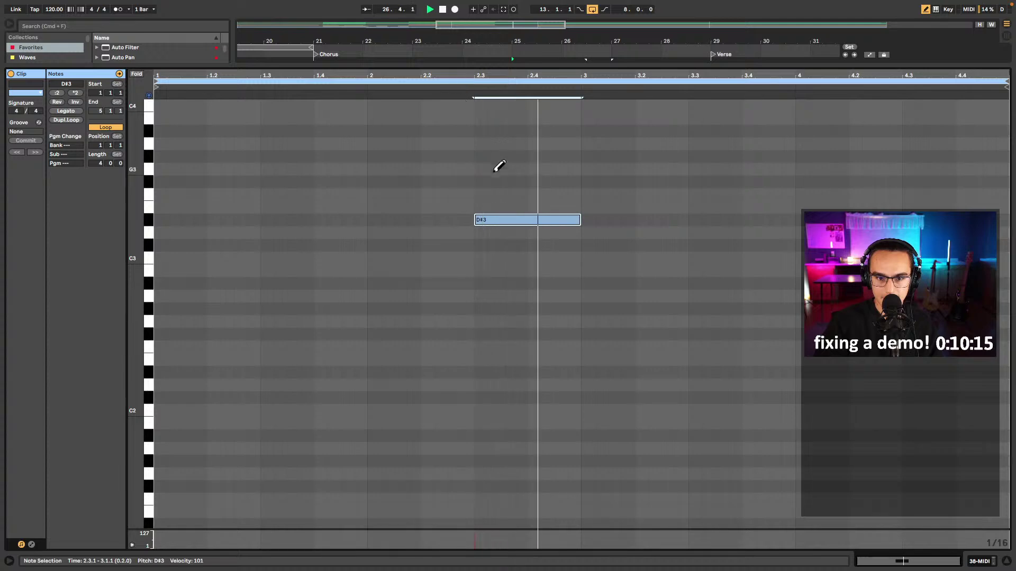
pyautogui.press('space')
# - Transpose the D#3 note down one octave and shorten it to start at 2.4.1
pyautogui.press('b')
pyautogui.moveTo(526, 187); pyautogui.dragTo(520, 263)
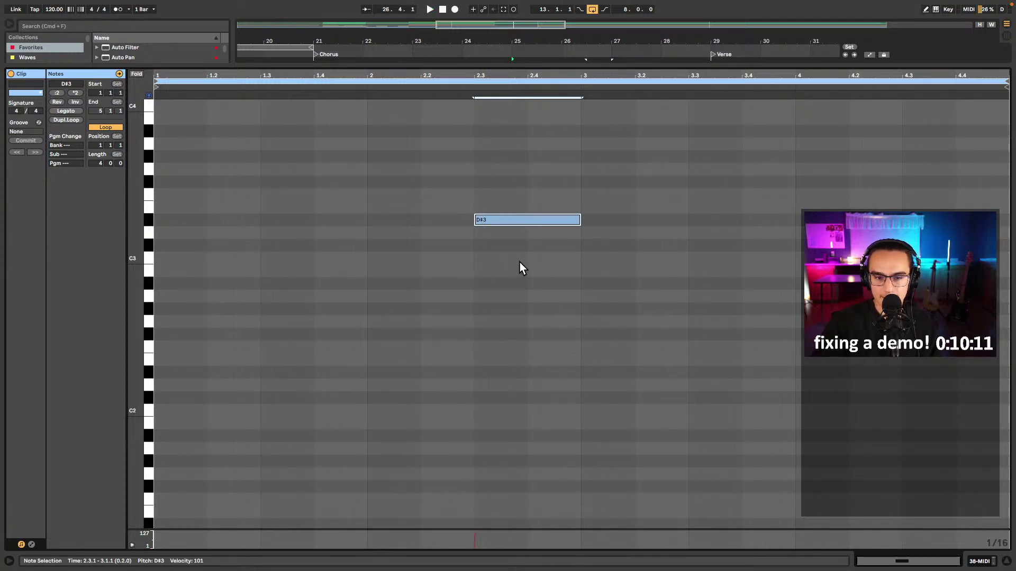
pyautogui.hotkey('shift', 'Down')
pyautogui.hotkey('shift', 'Down')
pyautogui.hotkey('shift', 'Up')
pyautogui.press('b')
pyautogui.press('b')
pyautogui.moveTo(475, 371); pyautogui.dragTo(528, 371)
pyautogui.click(476, 88)
pyautogui.press('space')
# - Add a one-beat F2 note at 2.3.1 before the D#2 note and play the clip back
pyautogui.doubleClick(479, 348)
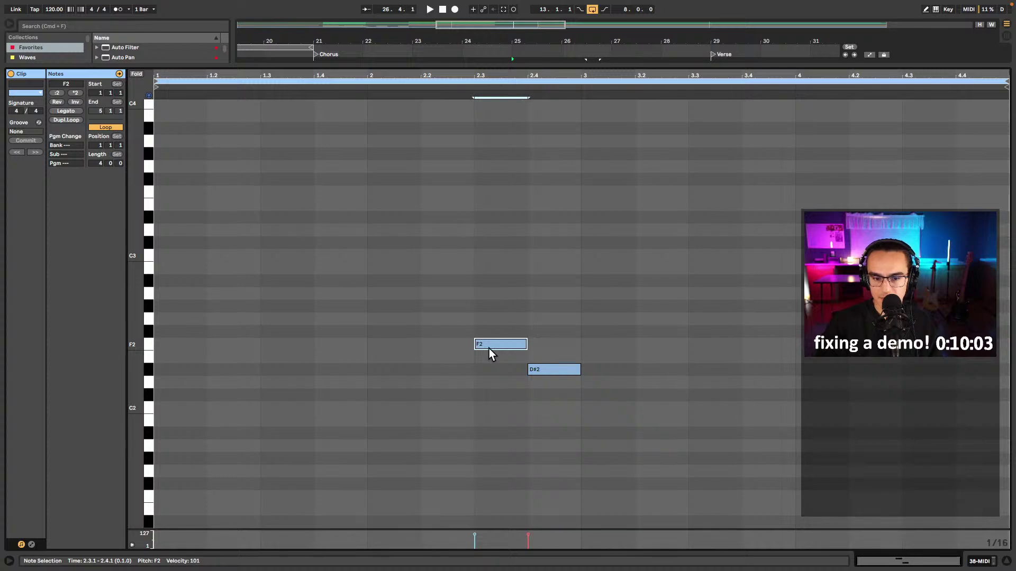
pyautogui.click(421, 88)
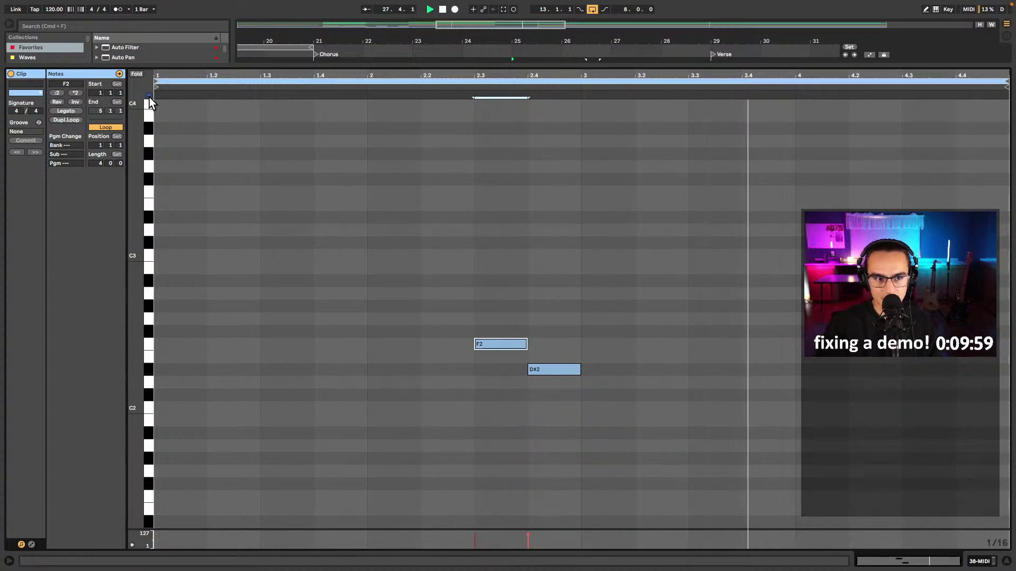
pyautogui.click(588, 95)
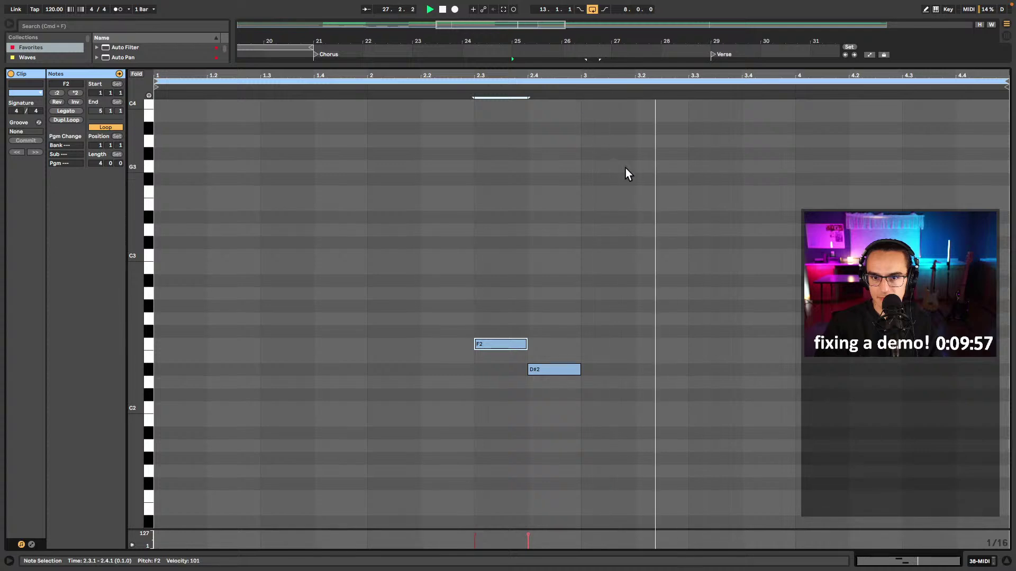
pyautogui.press('space')
# - Add a one-beat G2 note at 3.2.1 and duplicate it to 3.3.1
pyautogui.doubleClick(643, 320)
pyautogui.hotkey('shift', 'Right')
pyautogui.hotkey('shift', 'Right')
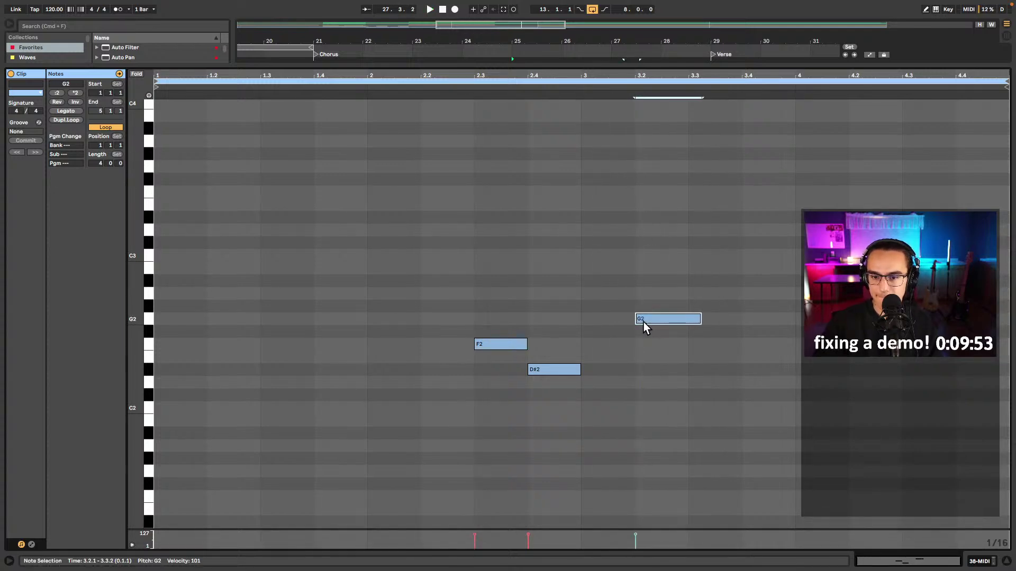
pyautogui.press('super+d')
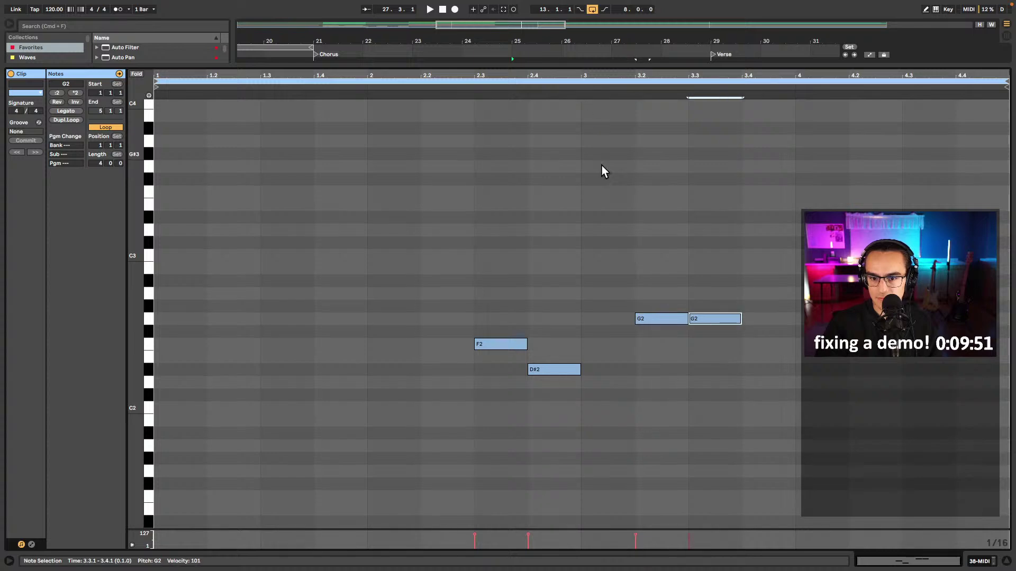
# - Duplicate the G2 note to 3.4.1 and place another one-beat G2 copy at 4.2.1
pyautogui.click(585, 88)
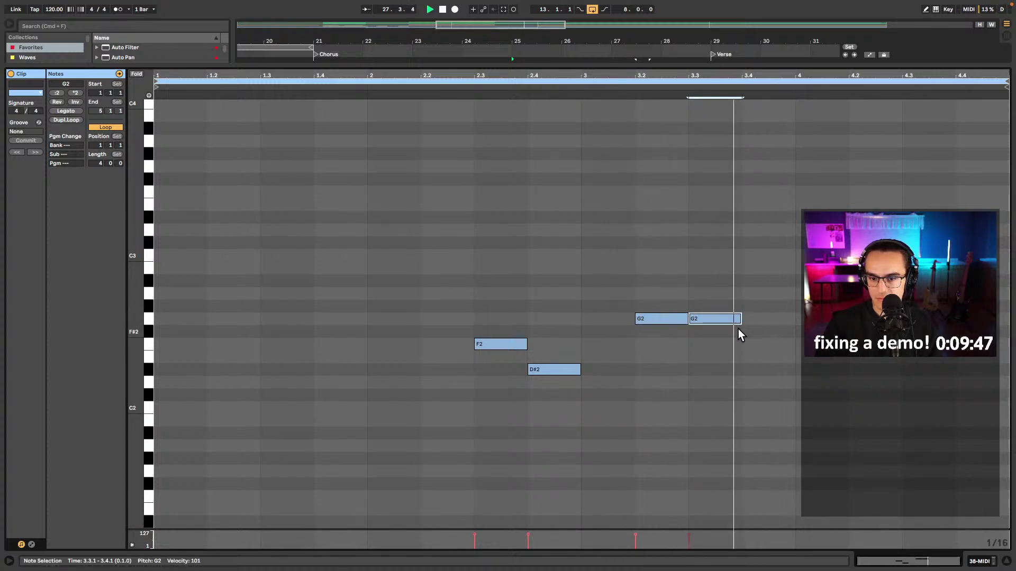
pyautogui.press('super+d')
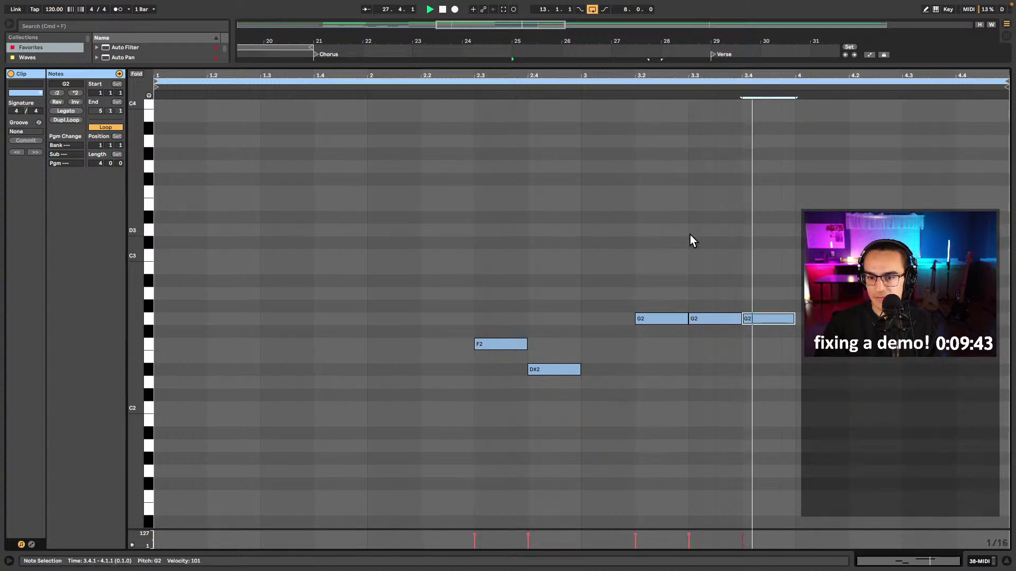
pyautogui.moveTo(760, 317); pyautogui.dragTo(854, 317)
pyautogui.press('Right')
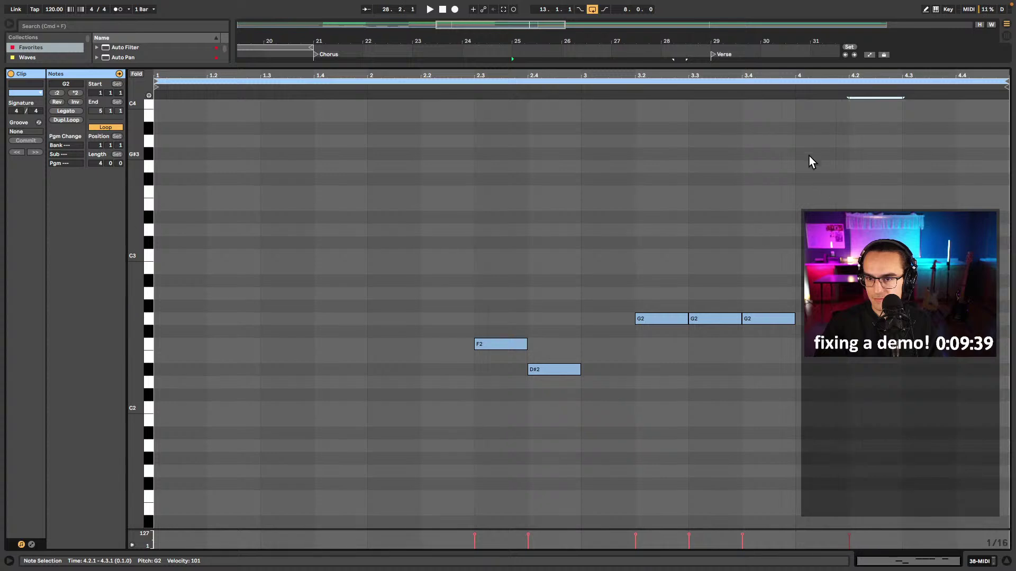
# - Duplicate the F2 and D#2 notes from 2.3.1 to 4.3.1 and close the note editor
pyautogui.click(793, 94)
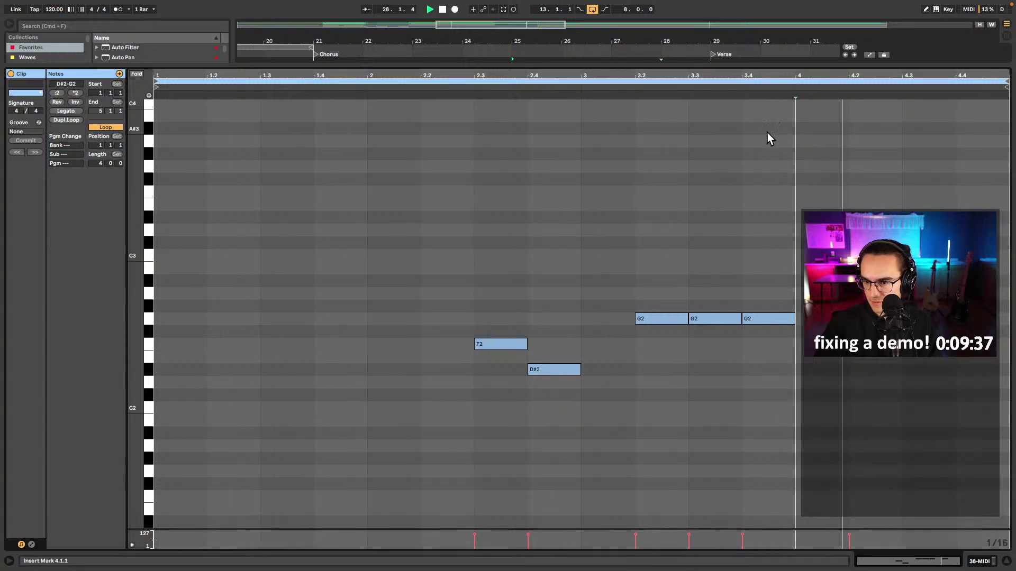
pyautogui.moveTo(472, 377); pyautogui.dragTo(596, 339)
pyautogui.press('space')
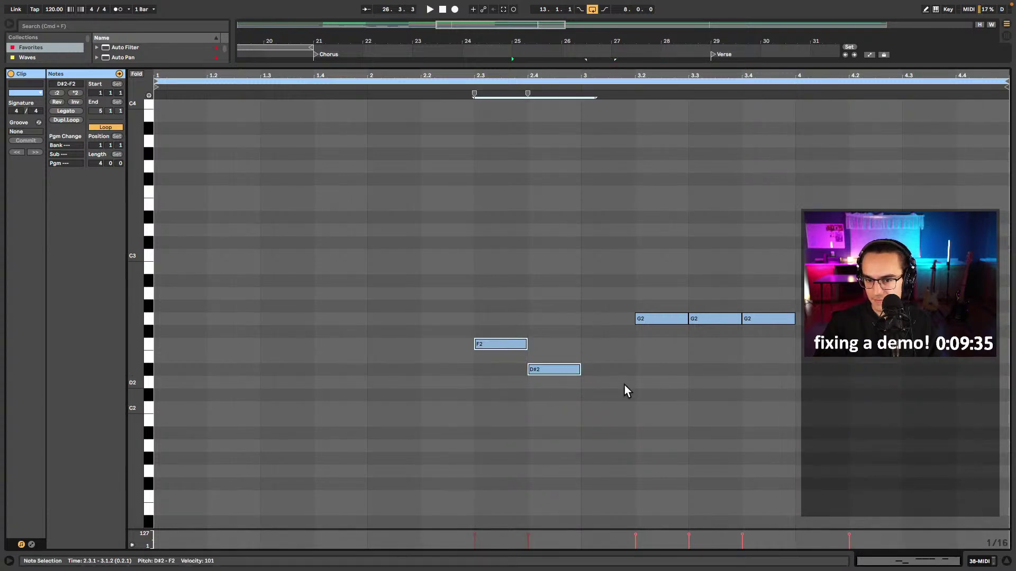
pyautogui.hotkey('shift', 'Tab')
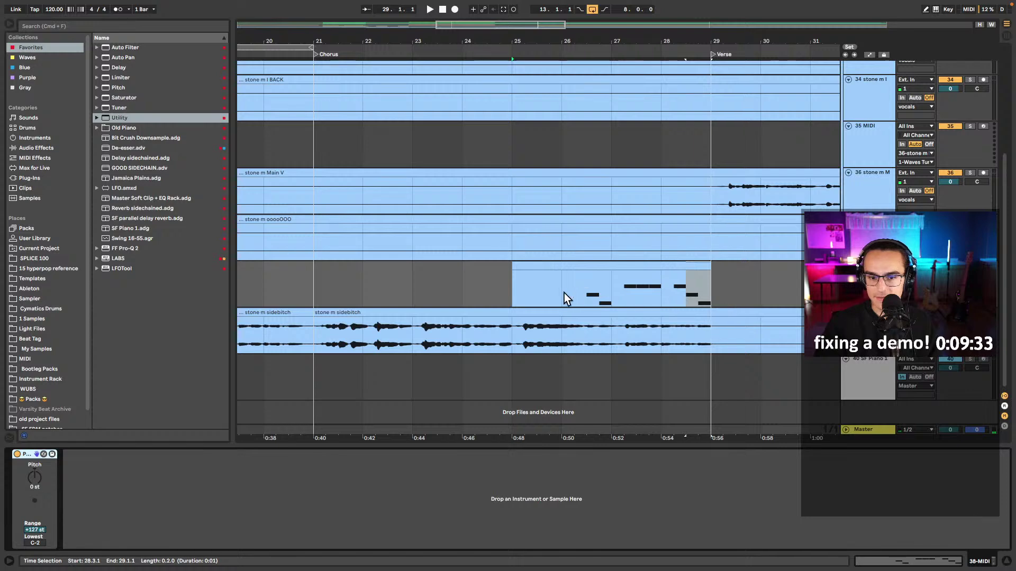
# - Play back the sidebitch vocal with its guide notes from bar 26
pyautogui.click(570, 306)
pyautogui.click(570, 332)
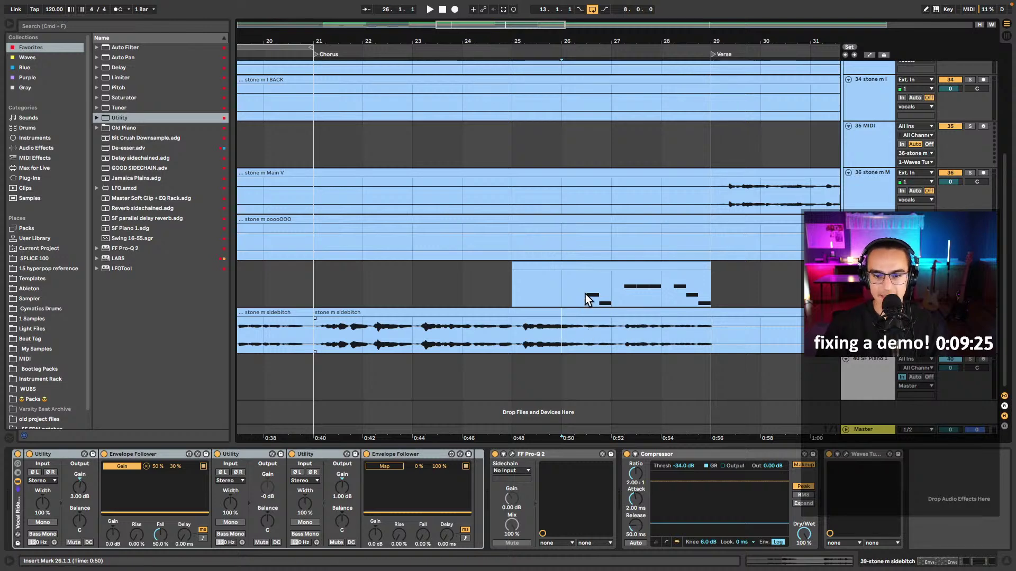
pyautogui.press('space')
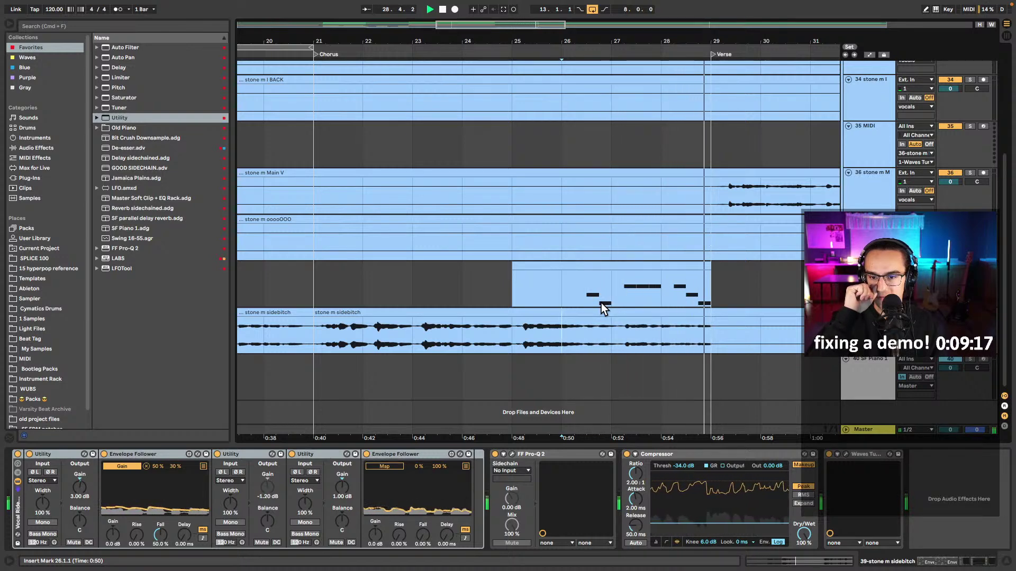
pyautogui.press('space')
# - Collapse the vocals group track and show the whole arrangement
pyautogui.scroll(-6, 567, 309)
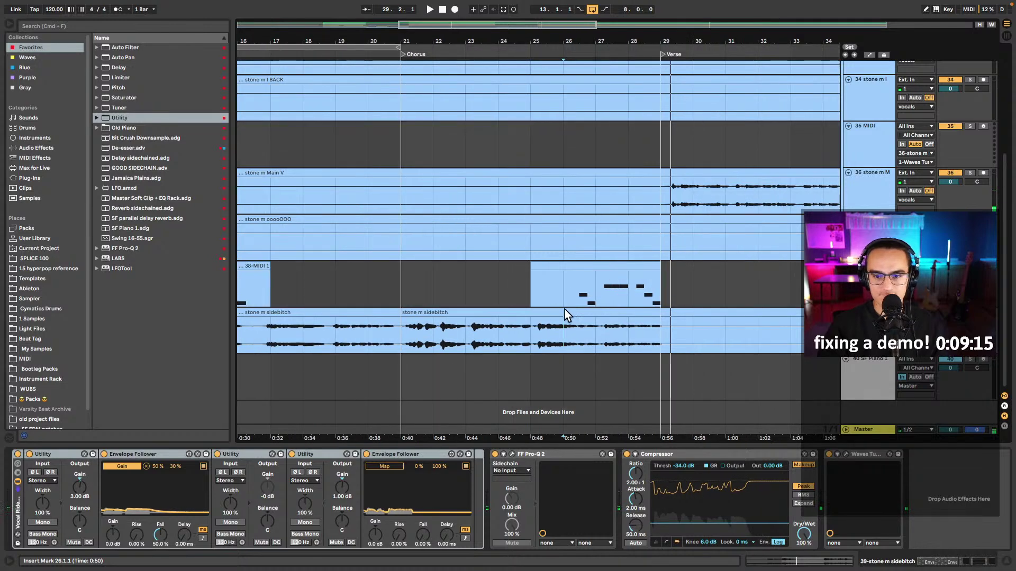
pyautogui.moveTo(453, 287); pyautogui.dragTo(570, 298)
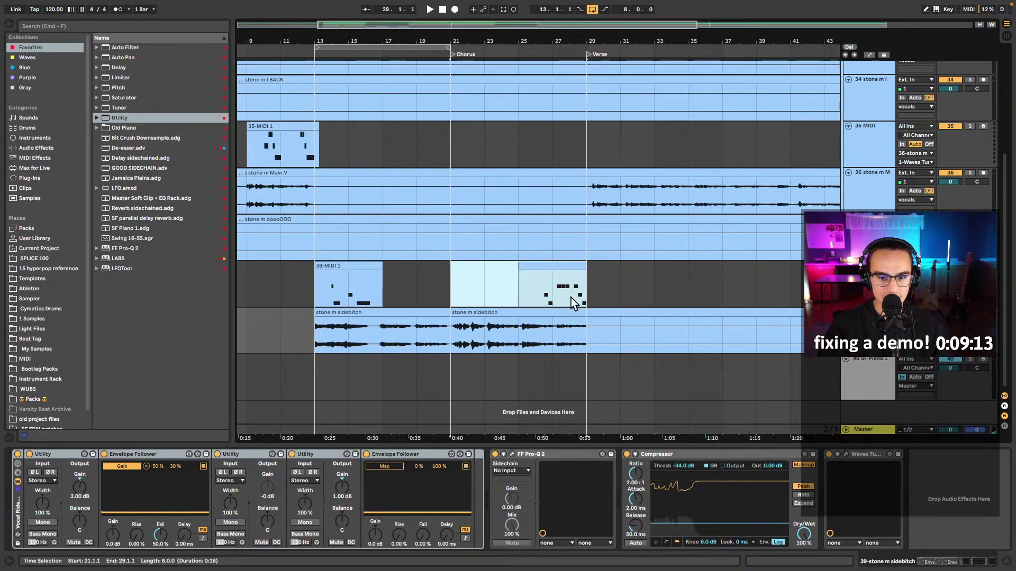
pyautogui.scroll(4, 498, 281)
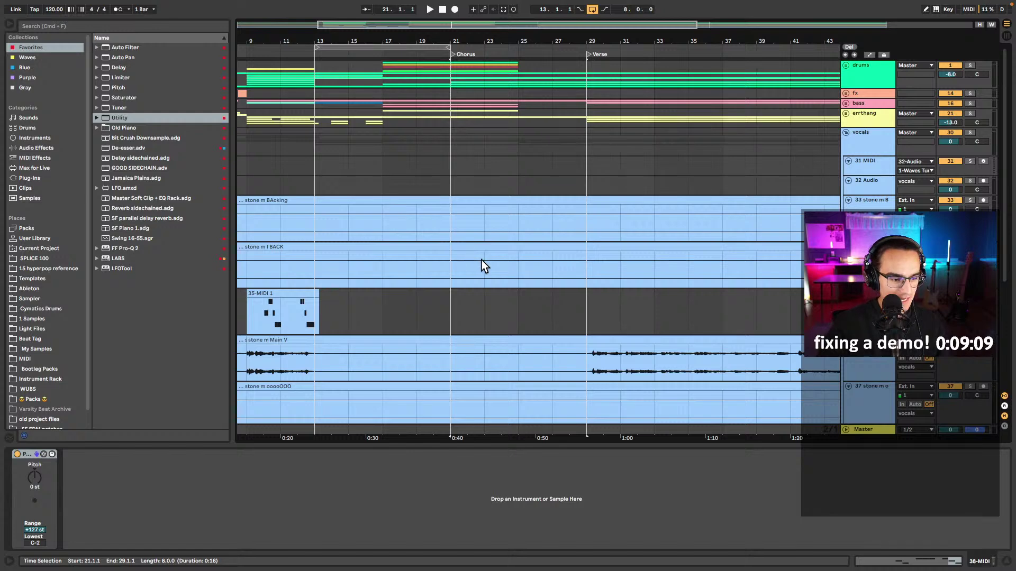
pyautogui.press('Left')
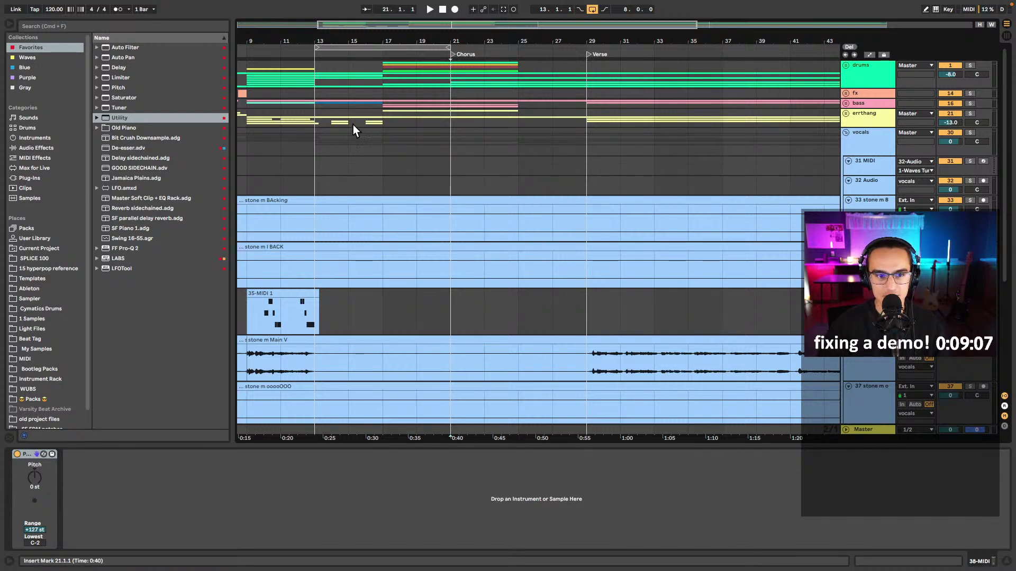
pyautogui.click(316, 151)
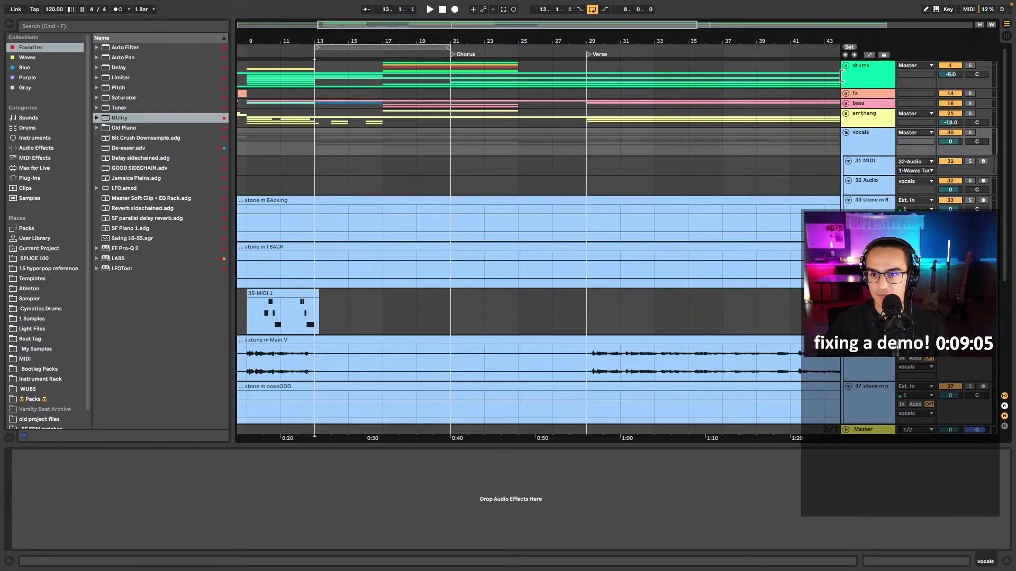
pyautogui.click(845, 133)
pyautogui.scroll(-5, 531, 170)
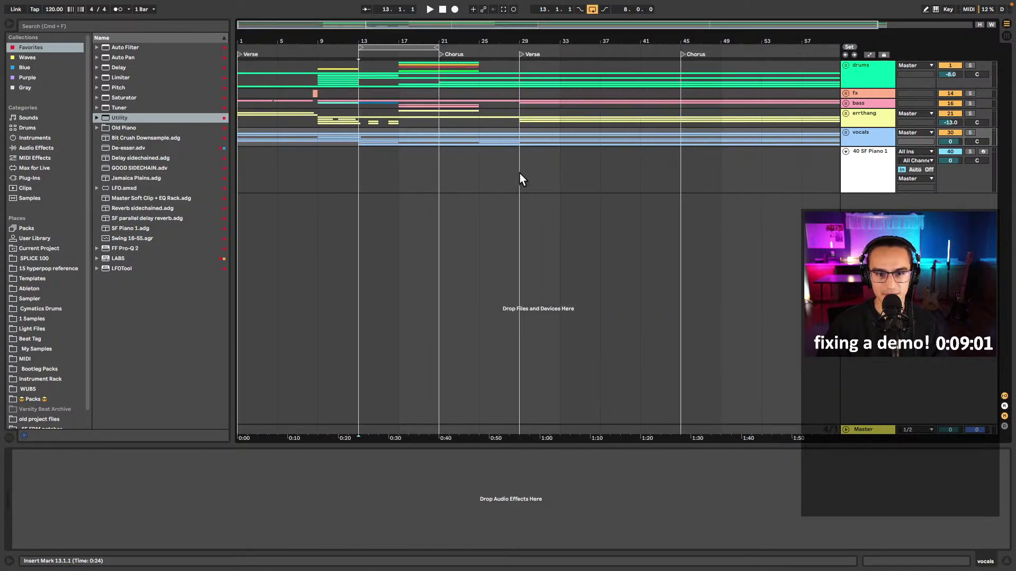
# - Unfold the drums group to show its individual drum tracks
pyautogui.moveTo(519, 173); pyautogui.dragTo(314, 173)
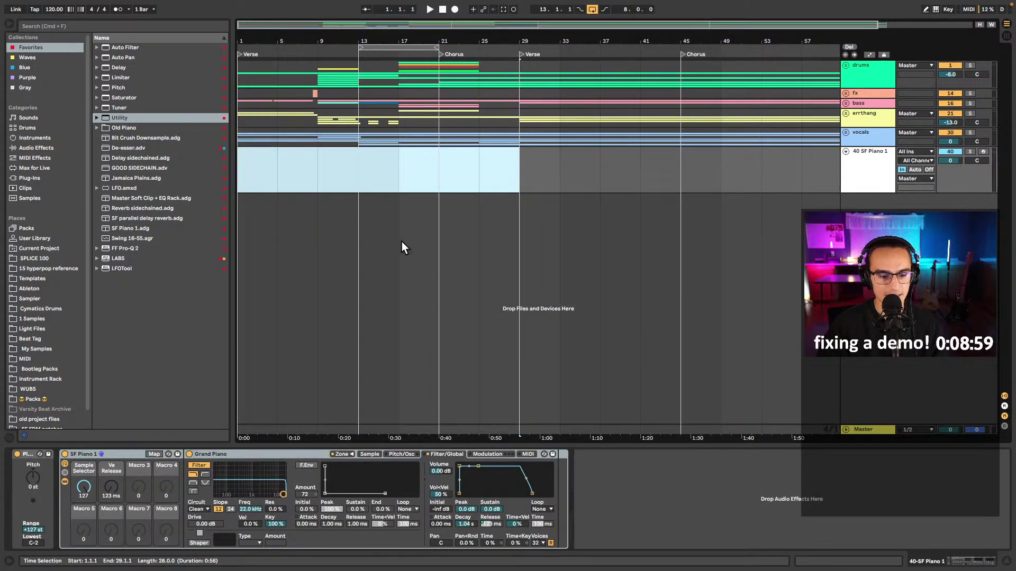
pyautogui.click(349, 180)
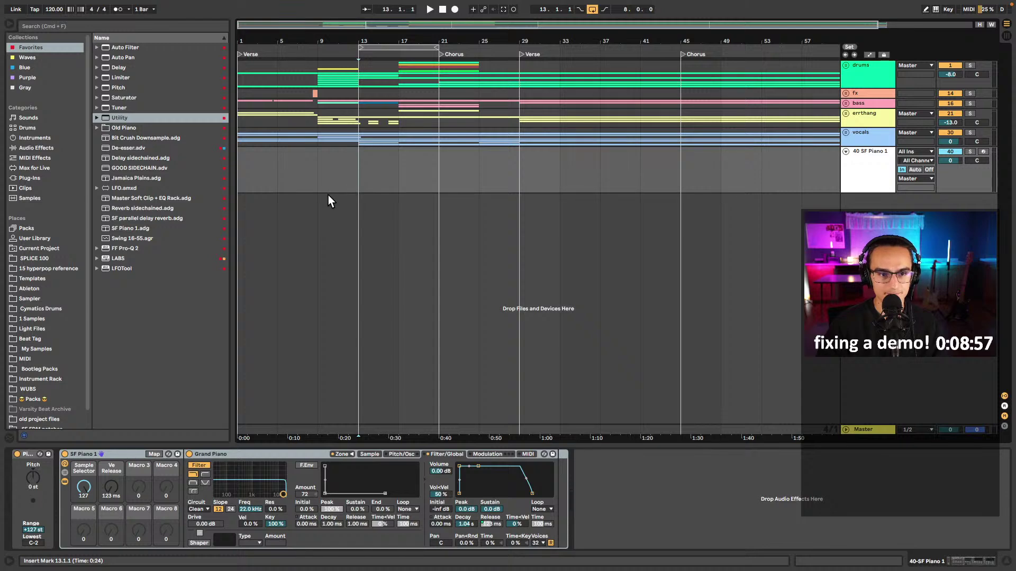
pyautogui.click(361, 65)
pyautogui.press('u')
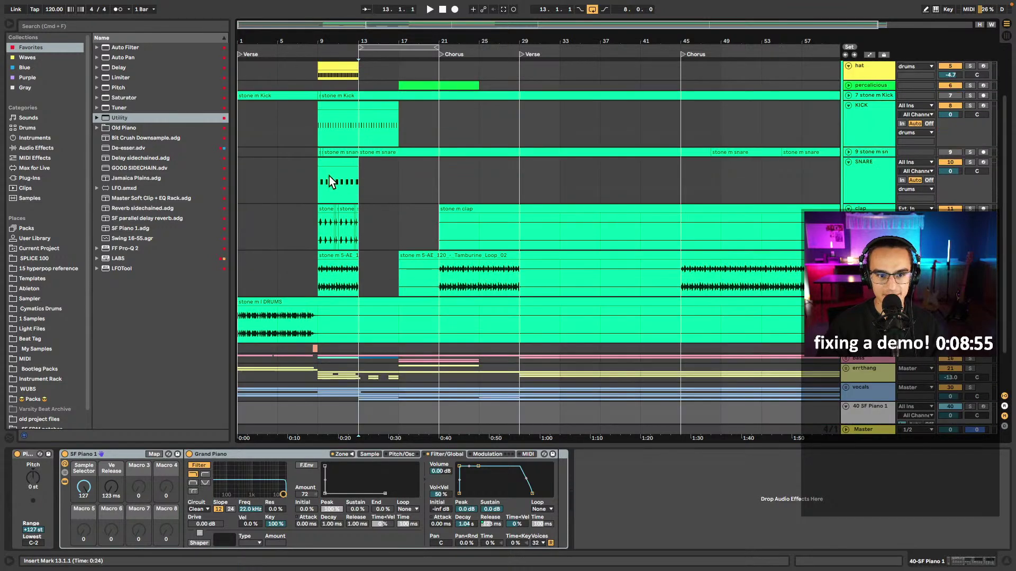
# - Play back the drums from bar 9 and from bar 13 to check the groove
pyautogui.click(325, 137)
pyautogui.press('space')
pyautogui.scroll(2, 338, 134)
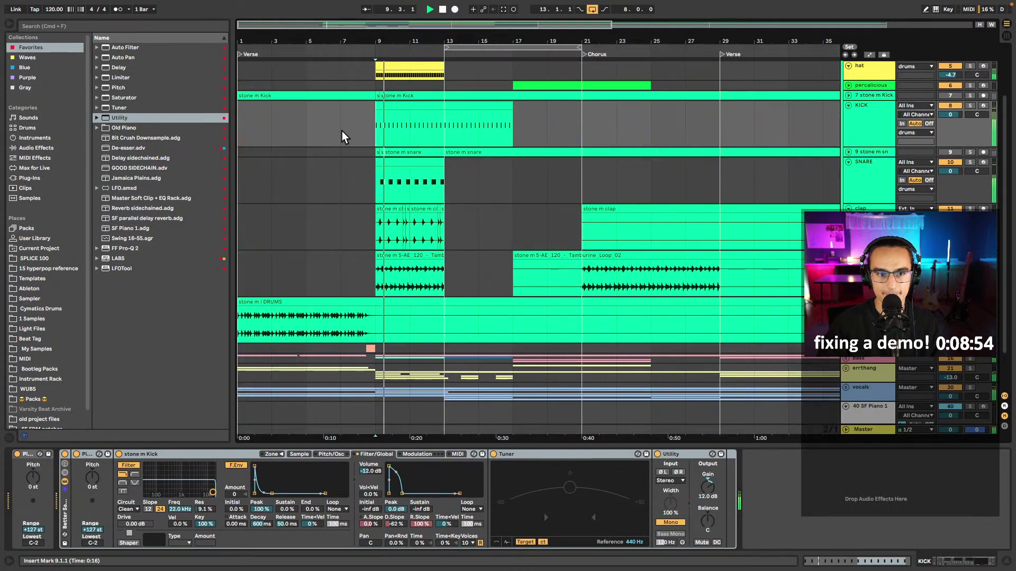
pyautogui.click(256, 118)
pyautogui.click(441, 140)
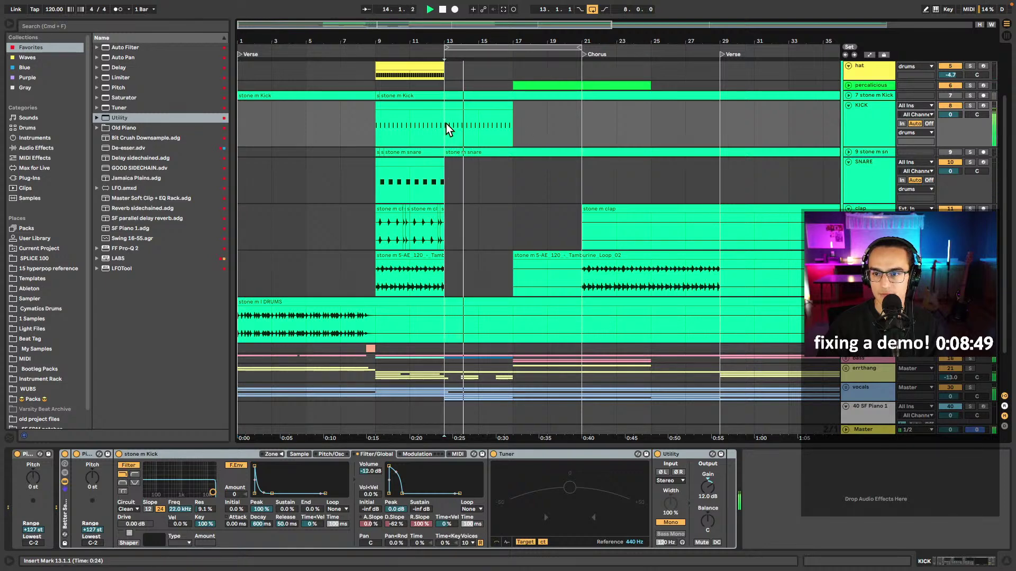
# - Reduce the KICK clip at bar 9 to a single half-beat C3 note at 1.1.1
pyautogui.doubleClick(462, 120)
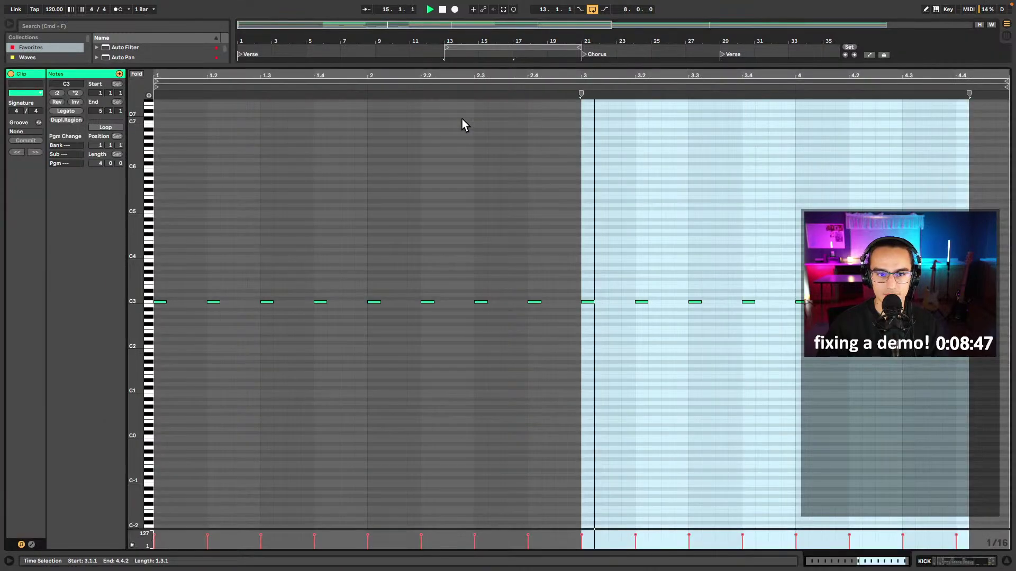
pyautogui.press('super+alt+e')
pyautogui.click(433, 72)
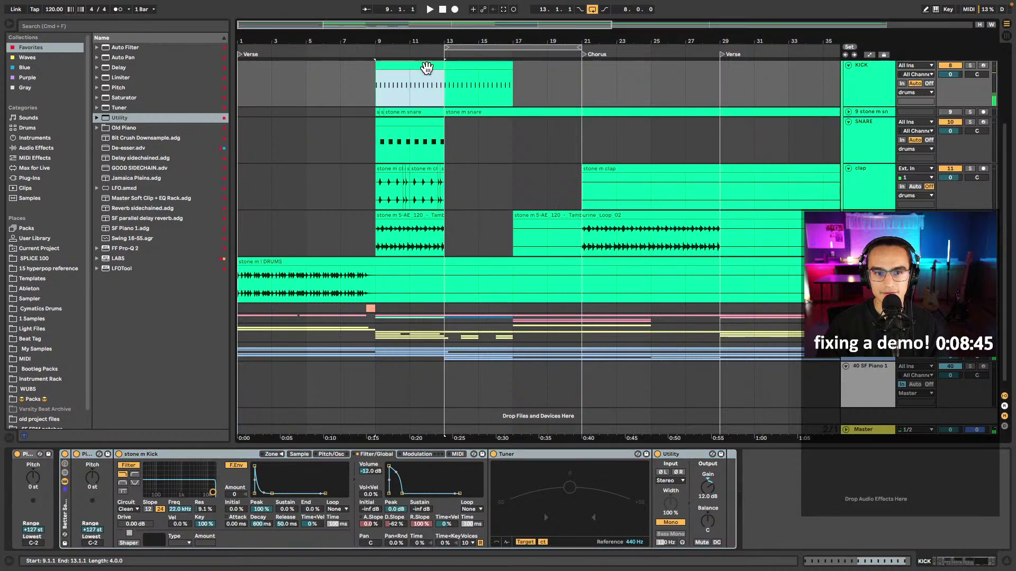
pyautogui.press('super+alt+e')
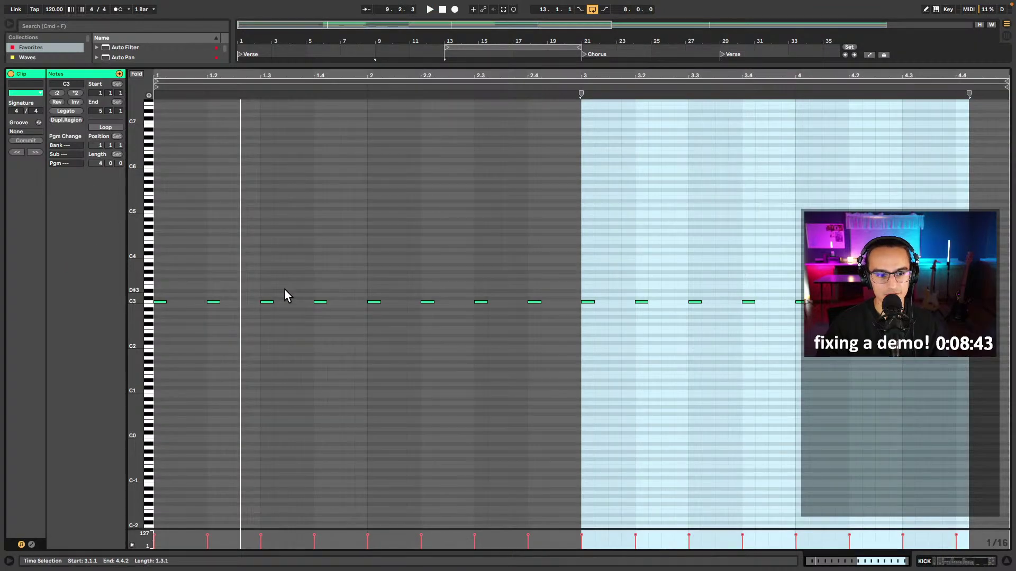
pyautogui.moveTo(204, 280); pyautogui.dragTo(983, 396)
pyautogui.press('Delete')
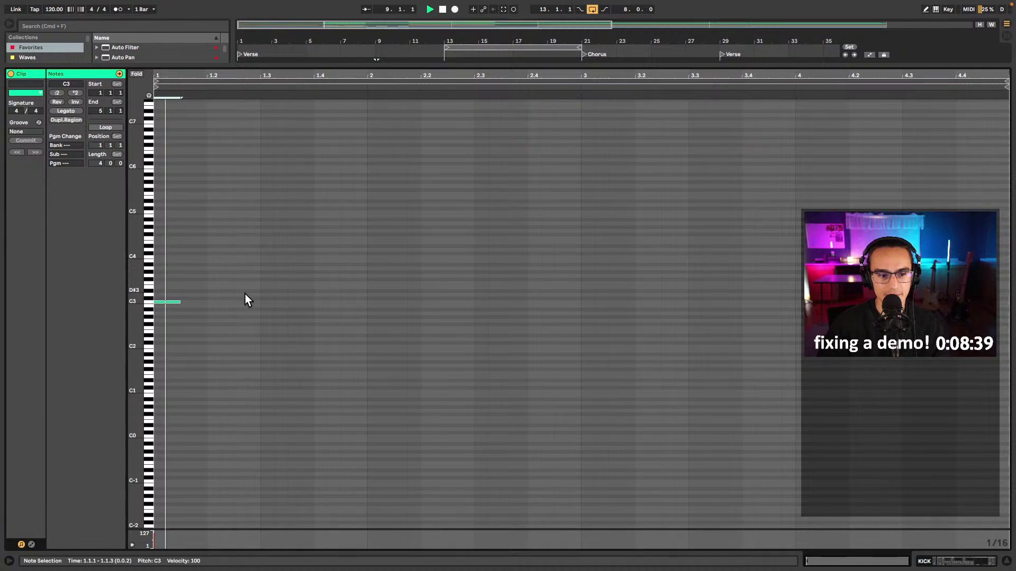
# - Build a sparser kick pattern with half-beat C3 notes, including one at 1.3.3, and duplicate it to fill the four-bar clip
pyautogui.doubleClick(241, 301)
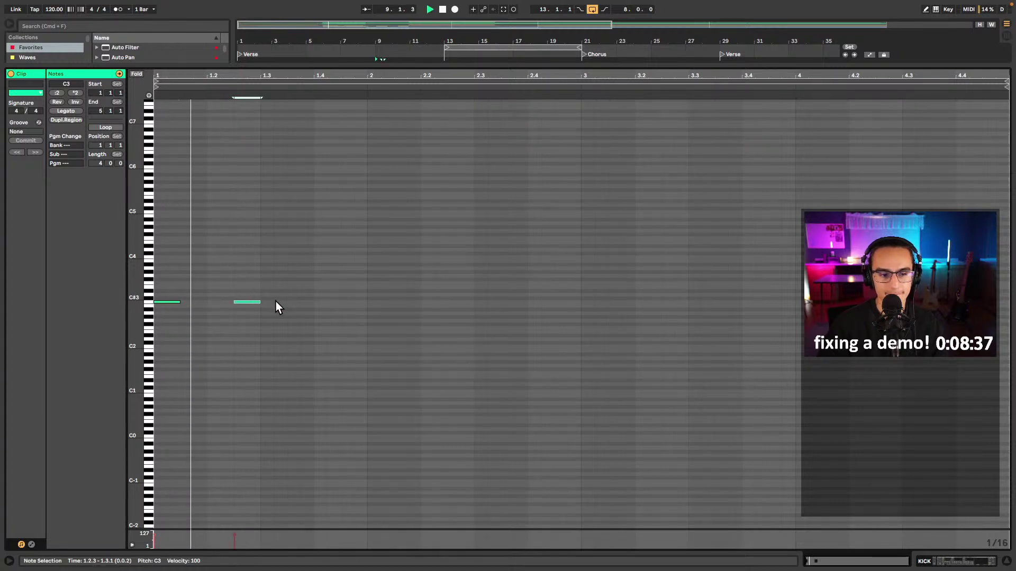
pyautogui.press('Right')
pyautogui.press('Right')
pyautogui.press('Right')
pyautogui.press('Right')
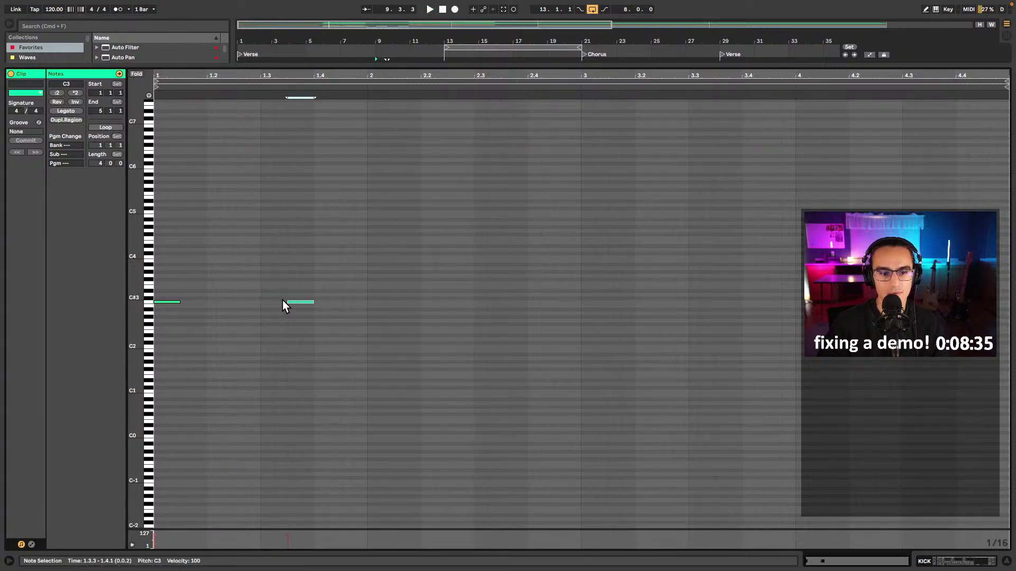
pyautogui.click(259, 306)
pyautogui.press('super+a')
pyautogui.press('super+d')
pyautogui.press('super+d')
pyautogui.press('super+alt+e')
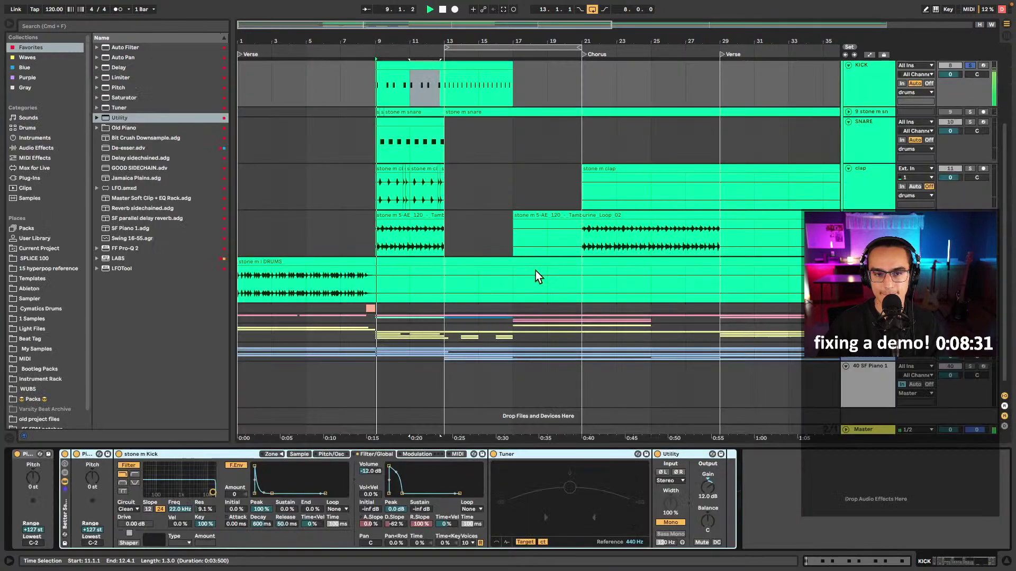
# - Raise the KICK track's Utility gain to 20.6 dB and duplicate its bar 9 clip to bar 13
pyautogui.scroll(3, 417, 113)
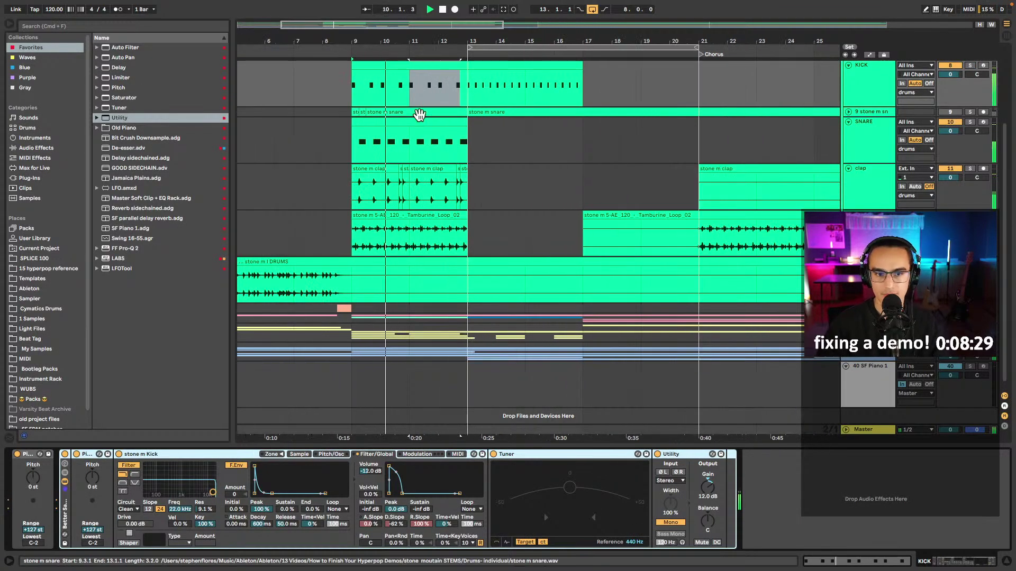
pyautogui.click(862, 90)
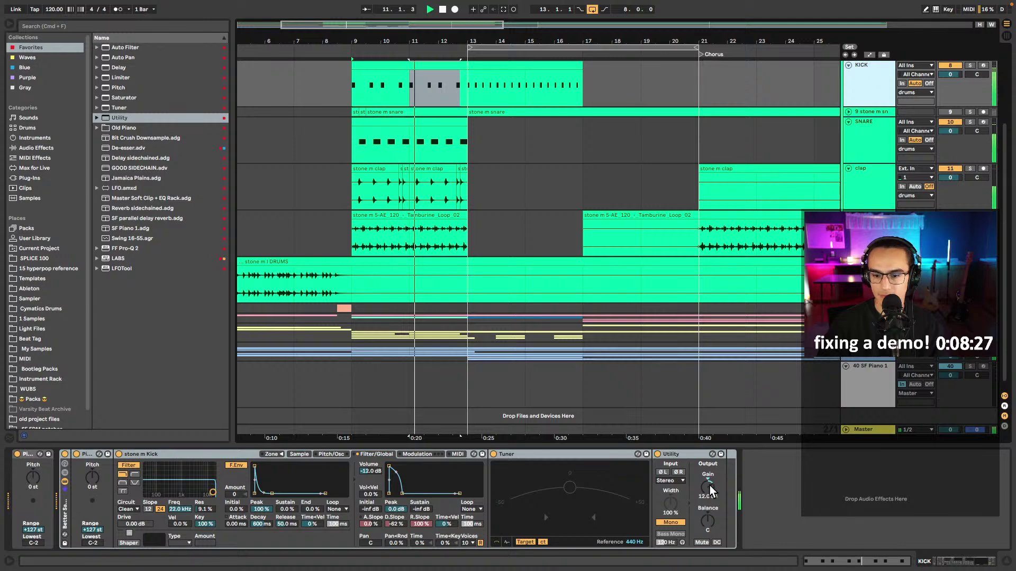
pyautogui.moveTo(708, 491); pyautogui.dragTo(709, 465)
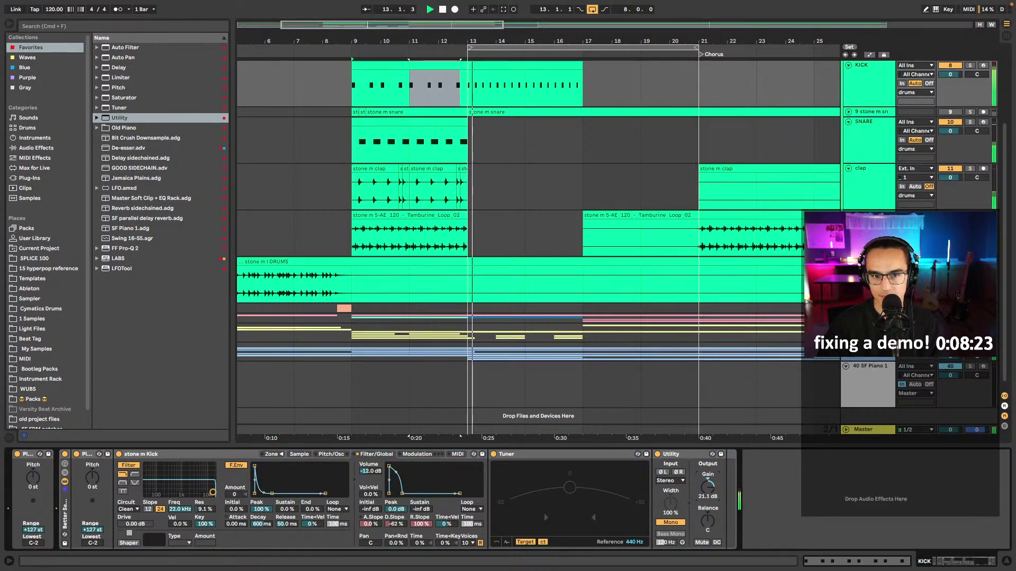
pyautogui.click(433, 75)
pyautogui.hotkey('ctrl', 'd')
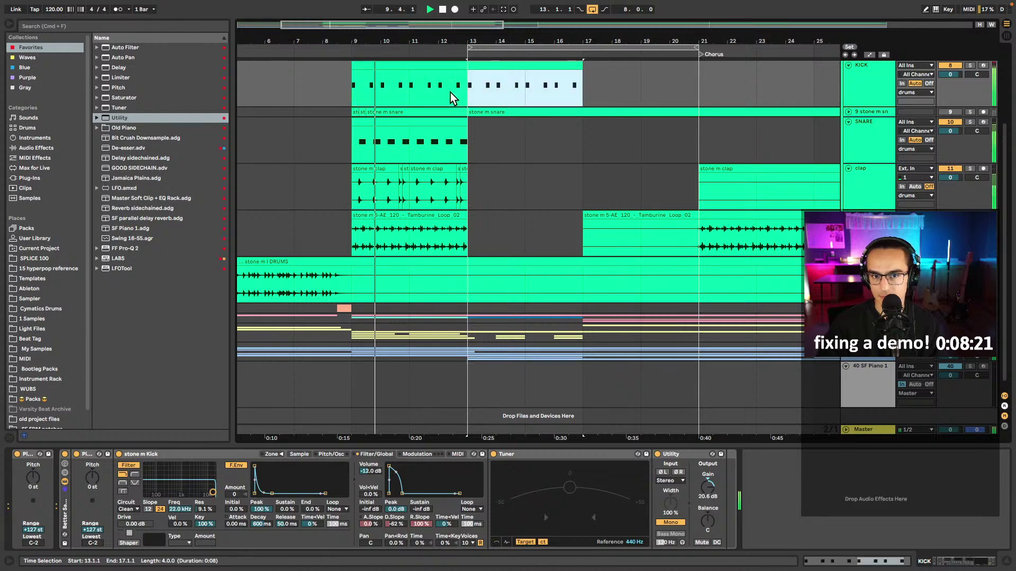
# - Raise the SNARE track's Utility gain to 16.7 dB and play back from bar 12
pyautogui.click(435, 132)
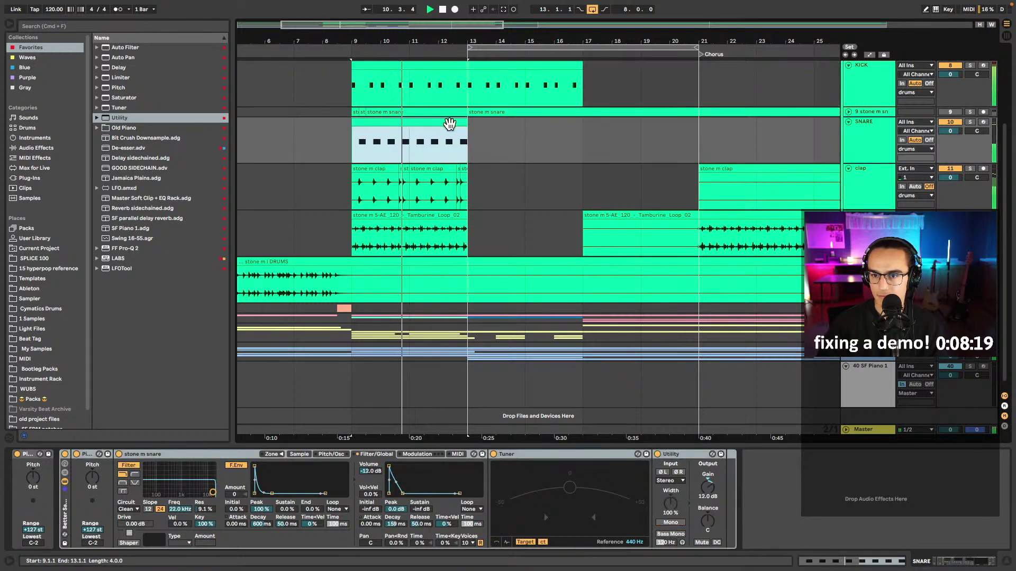
pyautogui.moveTo(708, 487); pyautogui.dragTo(708, 471)
pyautogui.click(426, 143)
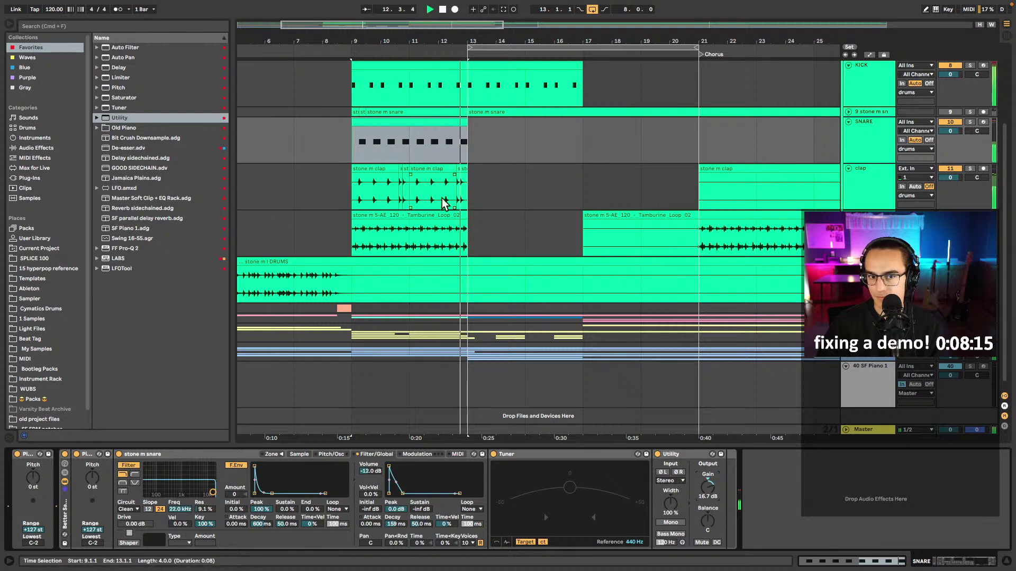
pyautogui.scroll(5, 447, 148)
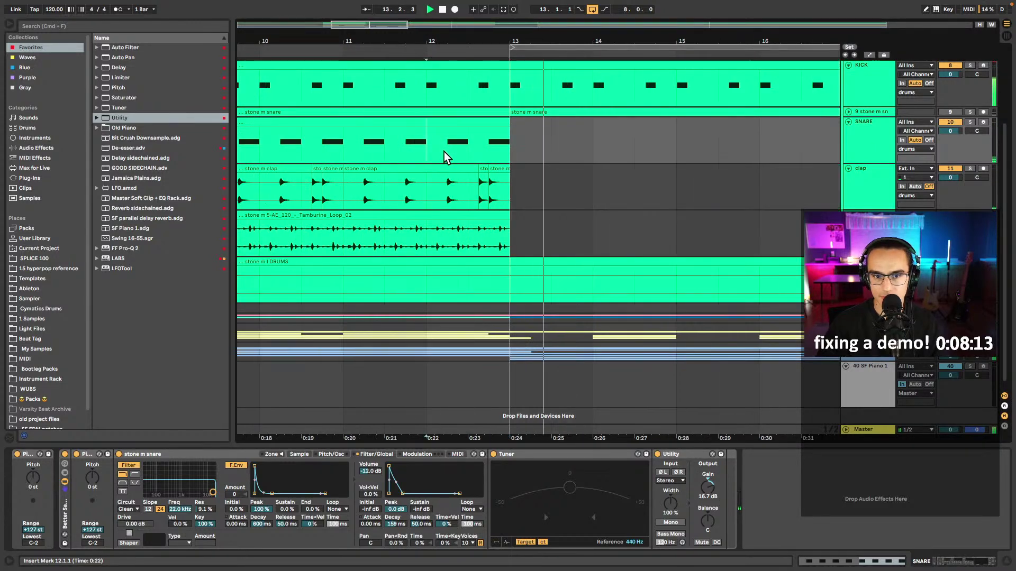
pyautogui.click(449, 154)
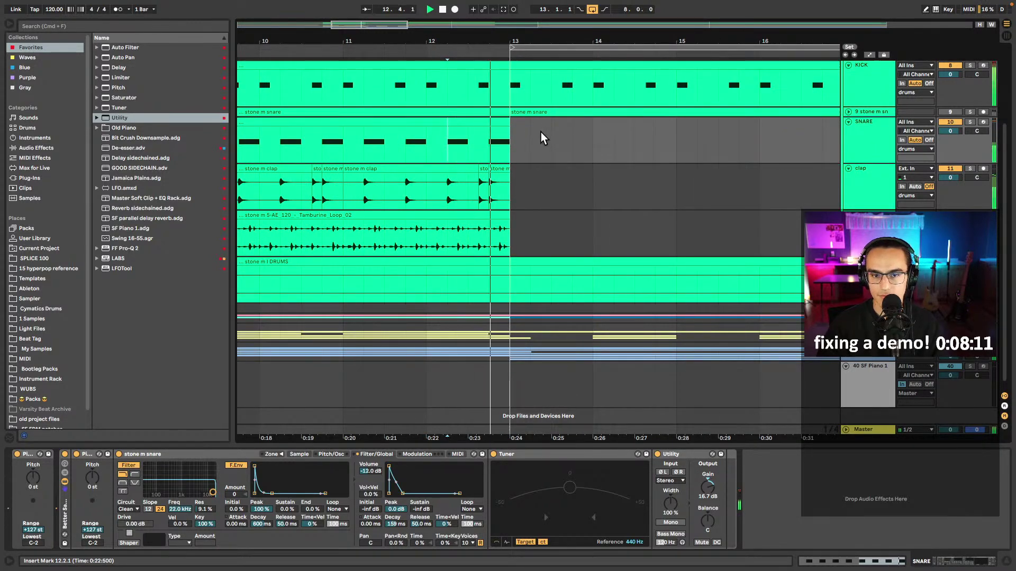
# - Delete the KICK clip from bars 13 to 17
pyautogui.scroll(-4, 547, 72)
pyautogui.click(546, 74)
pyautogui.scroll(-3, 553, 126)
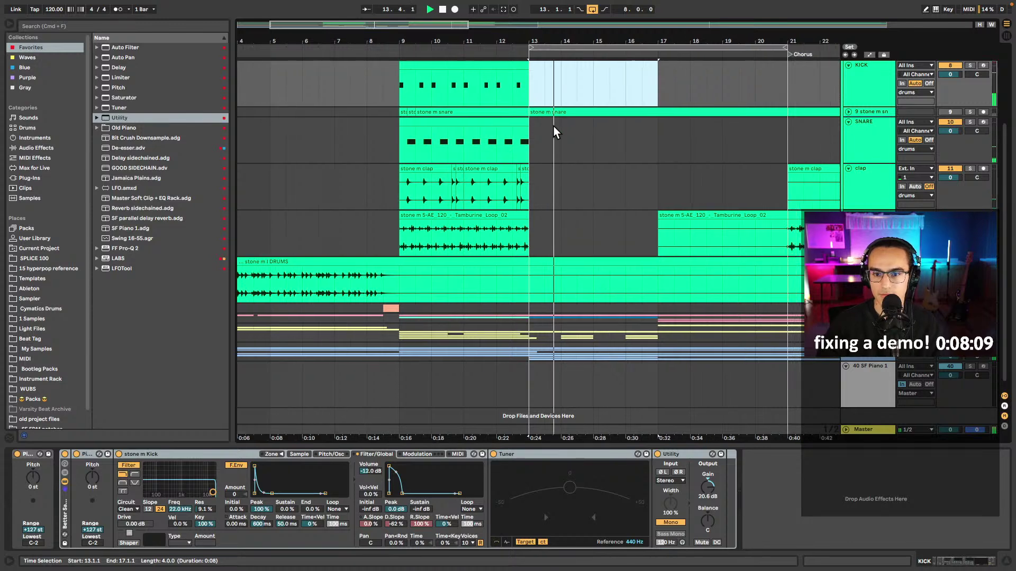
pyautogui.click(615, 87)
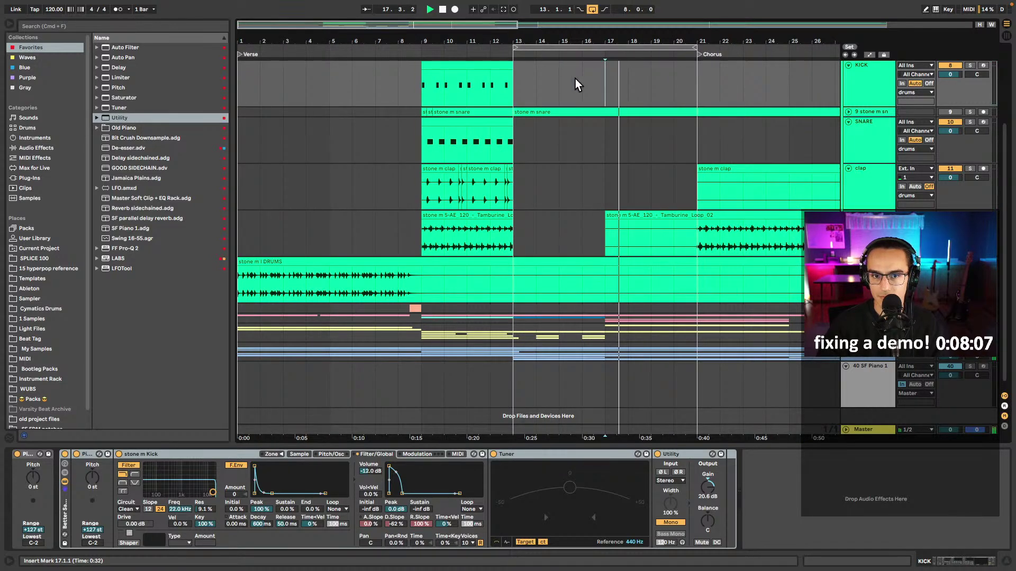
# - Duplicate the bar 9 KICK and SNARE clips to bar 13
pyautogui.click(475, 74)
pyautogui.press('super+d')
pyautogui.click(478, 124)
pyautogui.press('super+d')
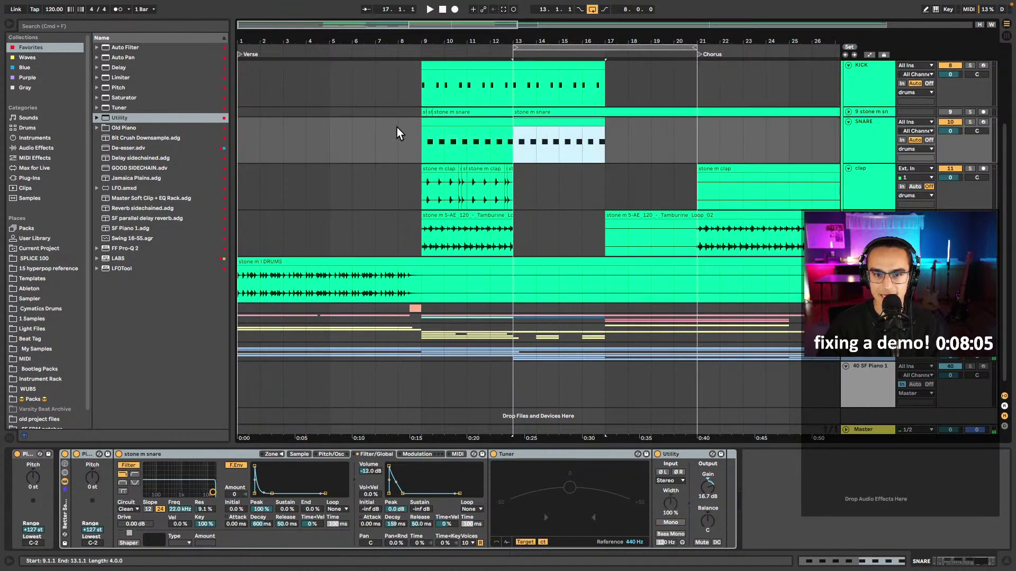
# - Add locators at bar 9 and bar 17 of the arrangement
pyautogui.click(419, 144)
pyautogui.click(849, 48)
pyautogui.click(605, 85)
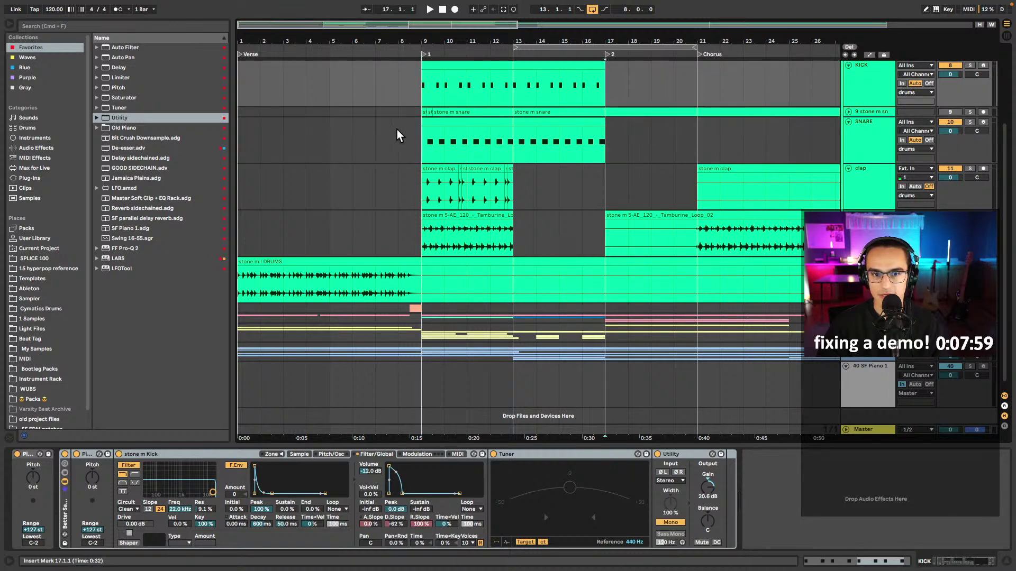
# - Rename the locator at bar 17 as CUT
pyautogui.click(606, 53)
pyautogui.write('CUT')
pyautogui.press('Return')
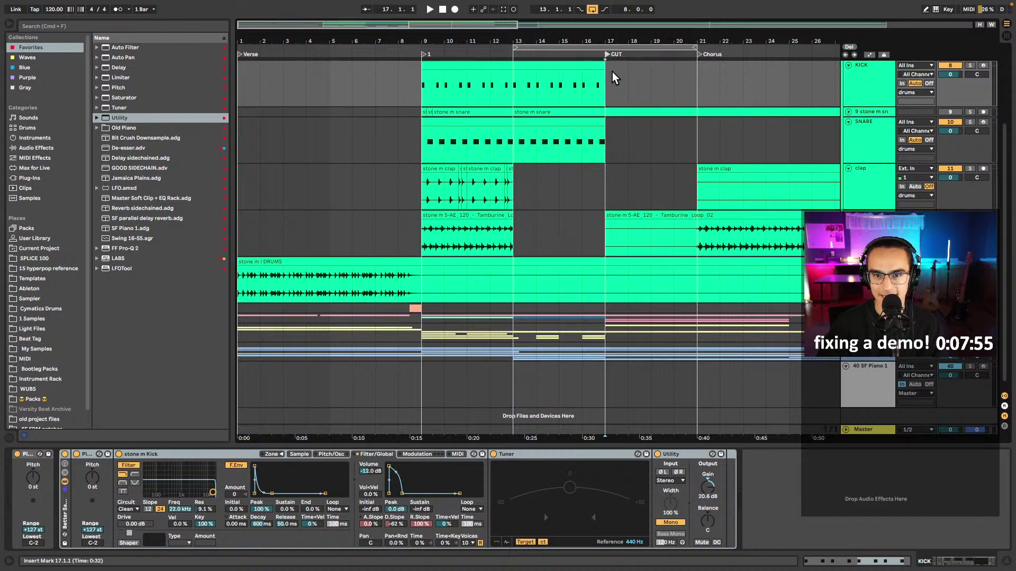
# - Copy the SNARE clips from bars 9 to 17 to the start of the Chorus at bar 21
pyautogui.hscroll(5, 550, 132)
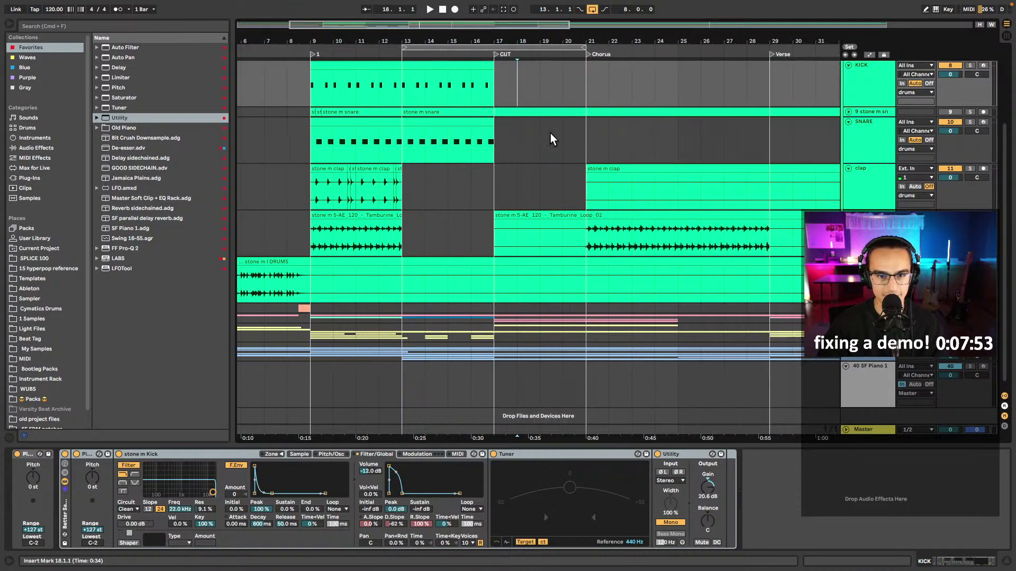
pyautogui.click(402, 112)
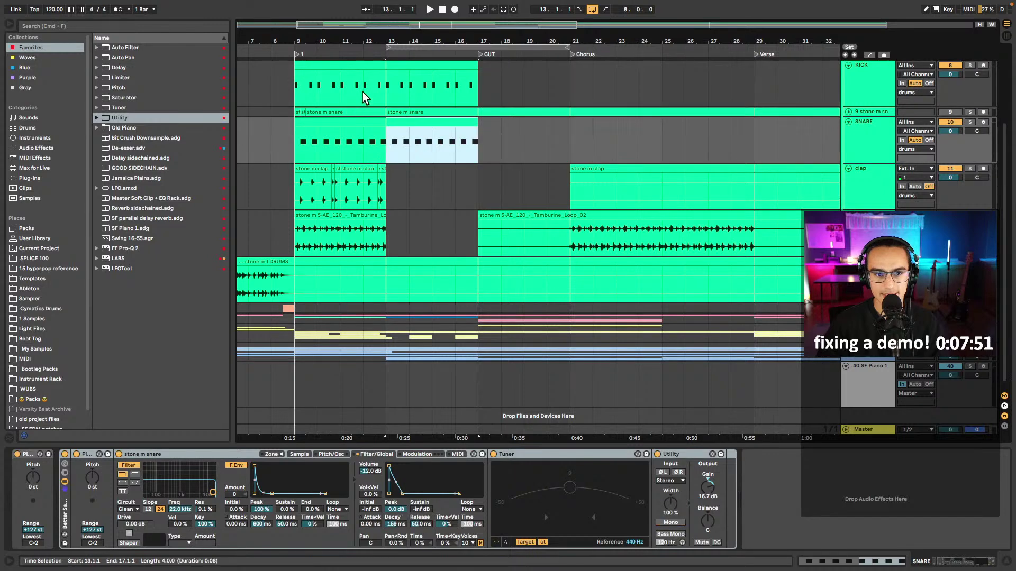
pyautogui.keyDown('shift'); pyautogui.click(349, 135); pyautogui.keyUp('shift')
pyautogui.press('super+c')
pyautogui.click(602, 131)
pyautogui.press('super+v')
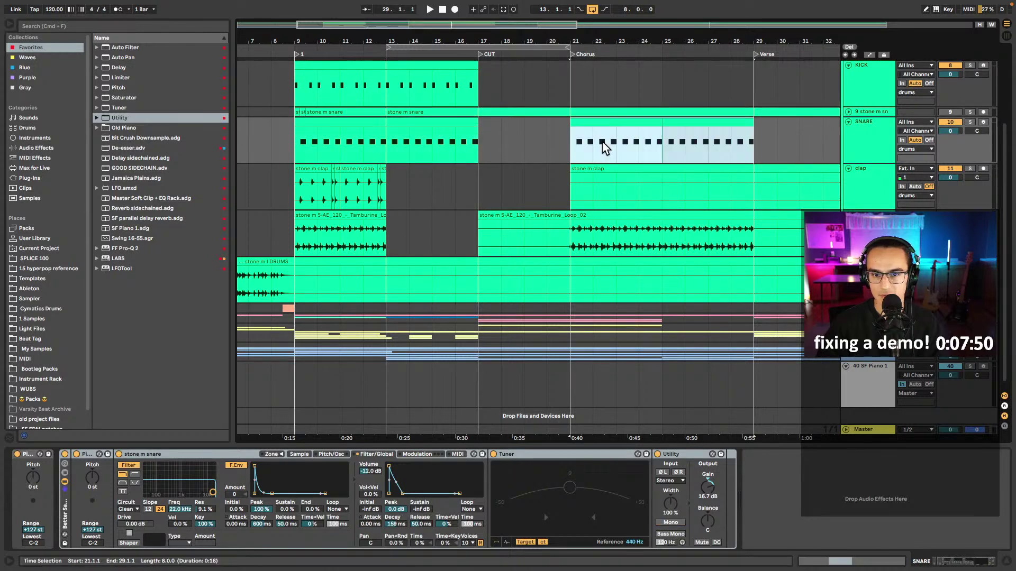
# - Copy the KICK clips from bars 9 to 17 to the start of the Chorus at bar 21
pyautogui.click(410, 62)
pyautogui.keyDown('shift'); pyautogui.click(324, 65); pyautogui.keyUp('shift')
pyautogui.press('super+c')
pyautogui.click(572, 84)
pyautogui.press('super+v')
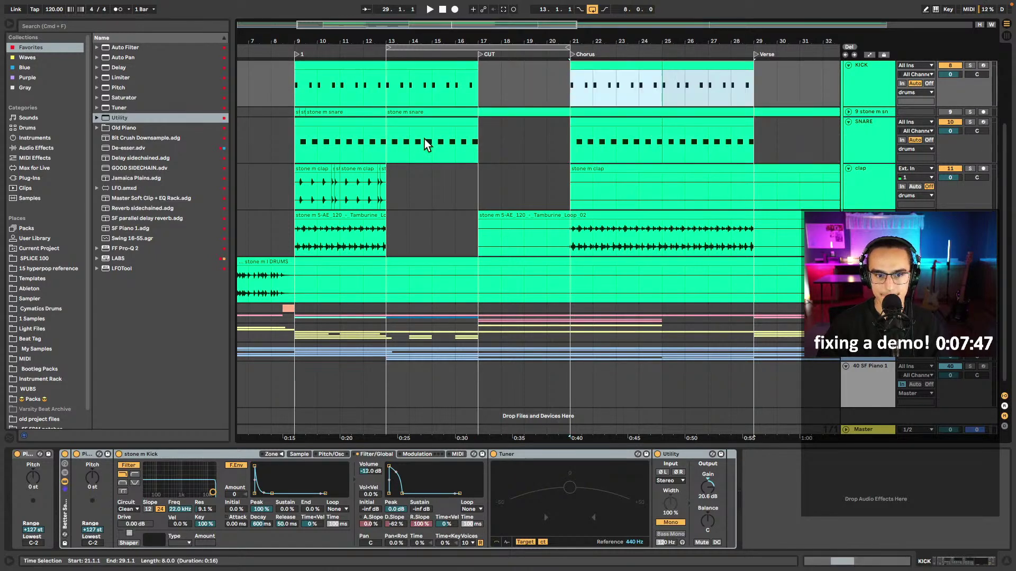
# - Move the clap clips from bars 9 to 13 to the CUT section starting at bar 17
pyautogui.moveTo(386, 192); pyautogui.dragTo(307, 189)
pyautogui.press('super+c')
pyautogui.click(485, 183)
pyautogui.press('super+v')
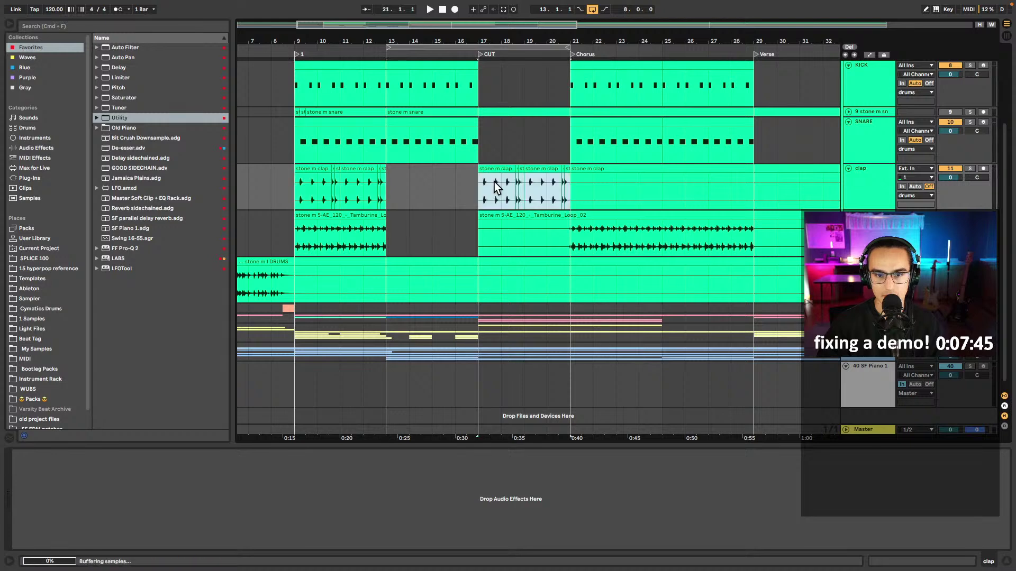
pyautogui.moveTo(436, 192); pyautogui.dragTo(372, 192)
# - Duplicate the CUT section's clap clips twice so the claps continue through the Chorus to bar 29
pyautogui.moveTo(481, 178); pyautogui.dragTo(565, 197)
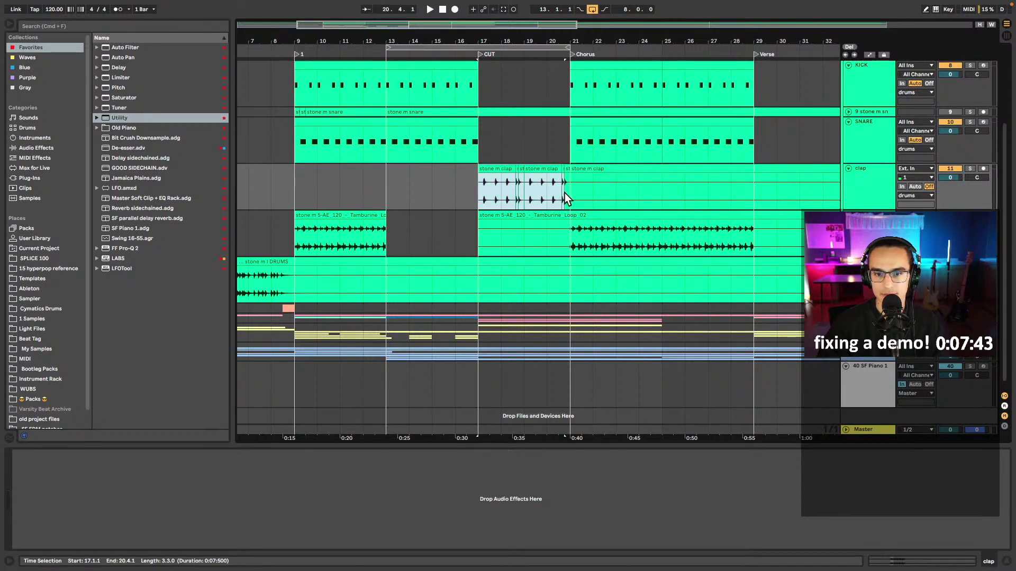
pyautogui.press('super+d')
pyautogui.press('super+d')
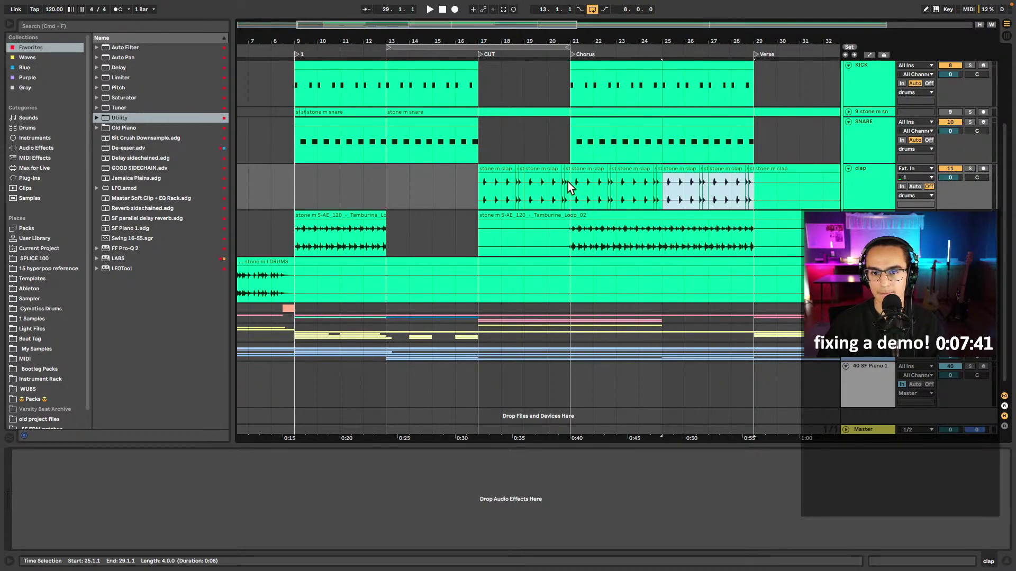
pyautogui.click(506, 158)
# - Delete the tambourine loop from bars 17 to 25
pyautogui.moveTo(657, 233); pyautogui.dragTo(475, 238)
pyautogui.press('Delete')
pyautogui.click(711, 221)
pyautogui.click(773, 235)
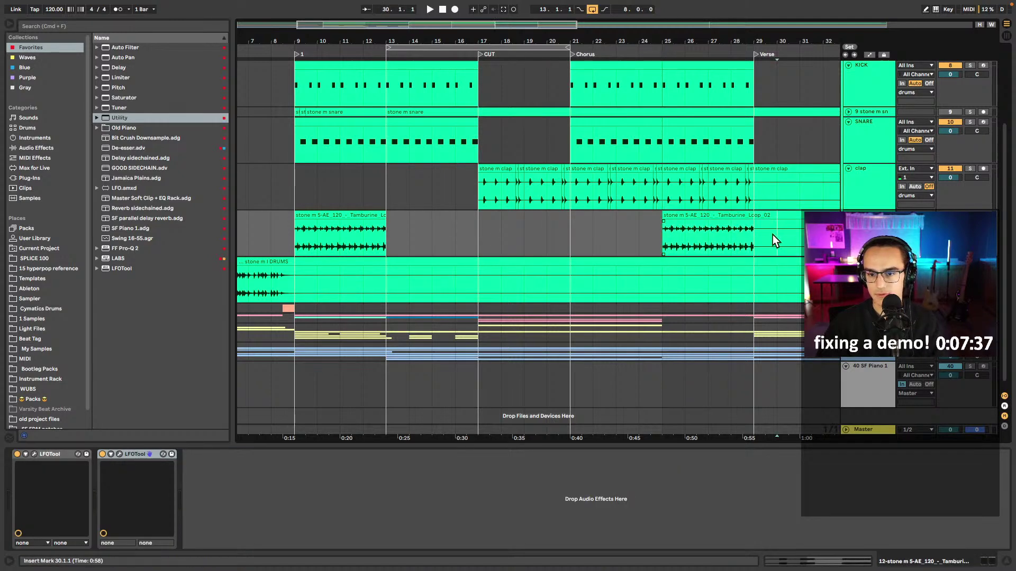
# - Rearrange the tambourine loop so it plays in bars 13 to 17 and 25 to 29, with bars 9 to 13 empty
pyautogui.moveTo(704, 235); pyautogui.dragTo(419, 222)
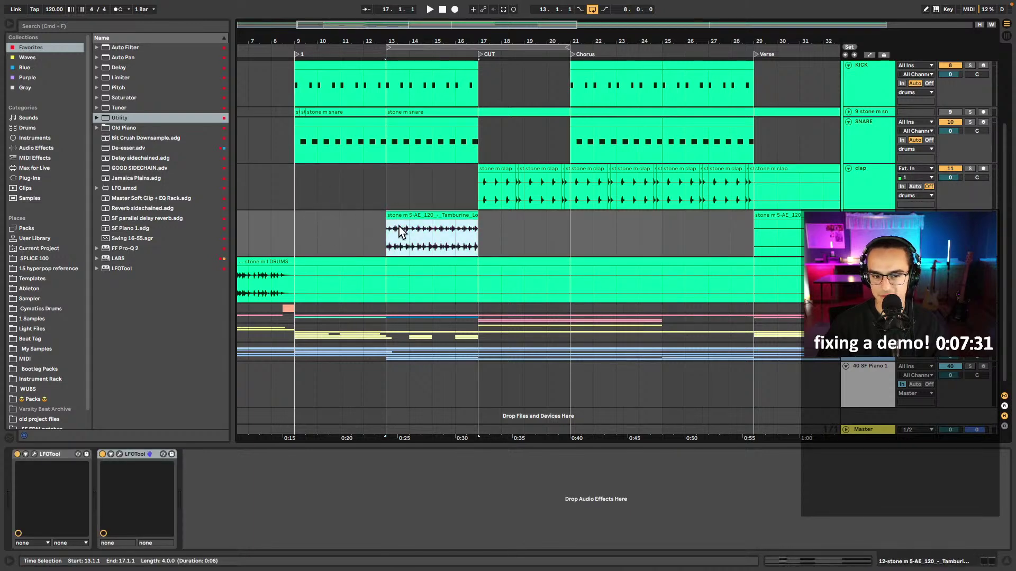
pyautogui.moveTo(420, 215); pyautogui.dragTo(679, 231)
# - Play back from bar 9 and raise the KICK track's Utility gain to 22.2 dB
pyautogui.click(389, 188)
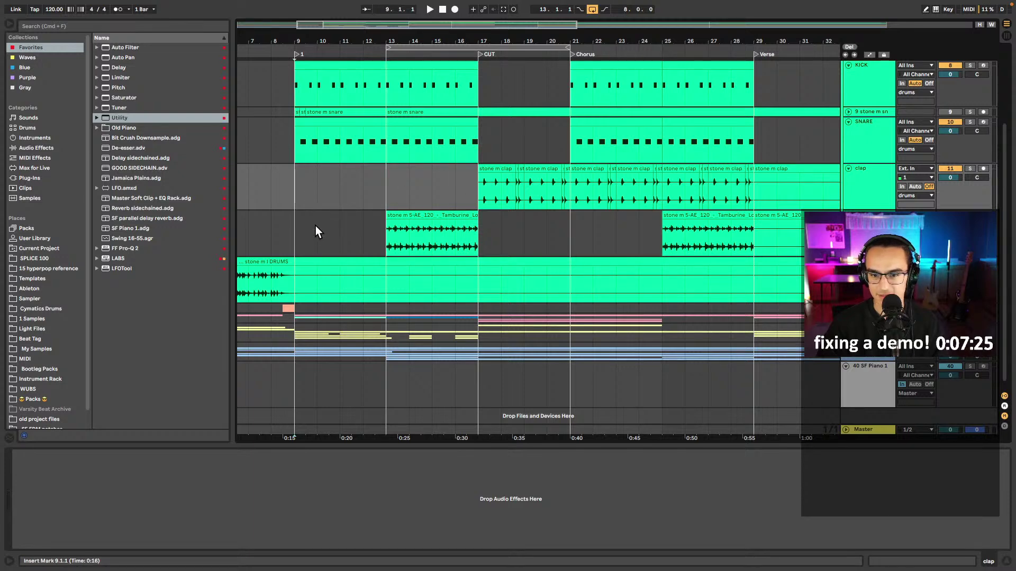
pyautogui.press('space')
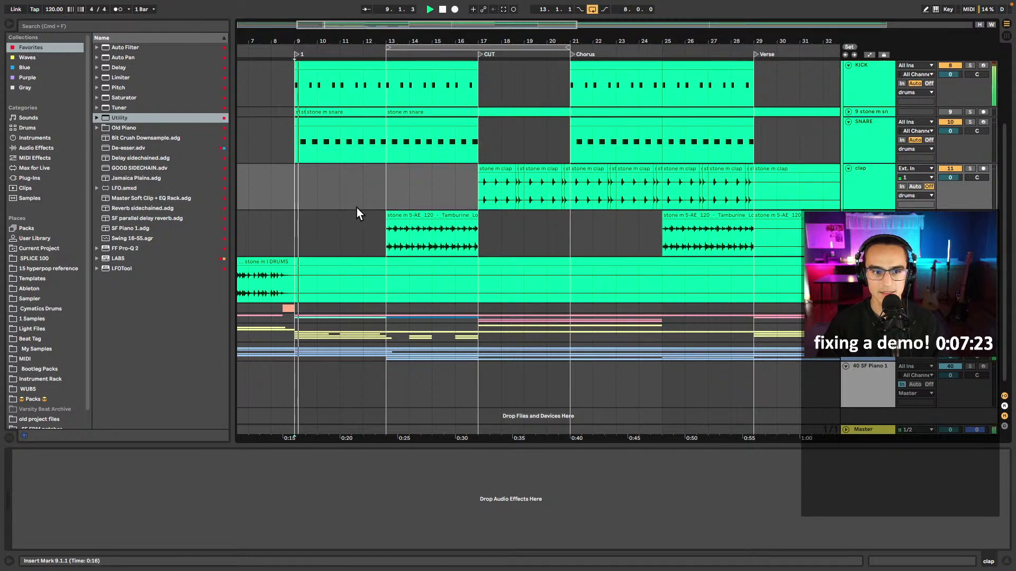
pyautogui.click(849, 90)
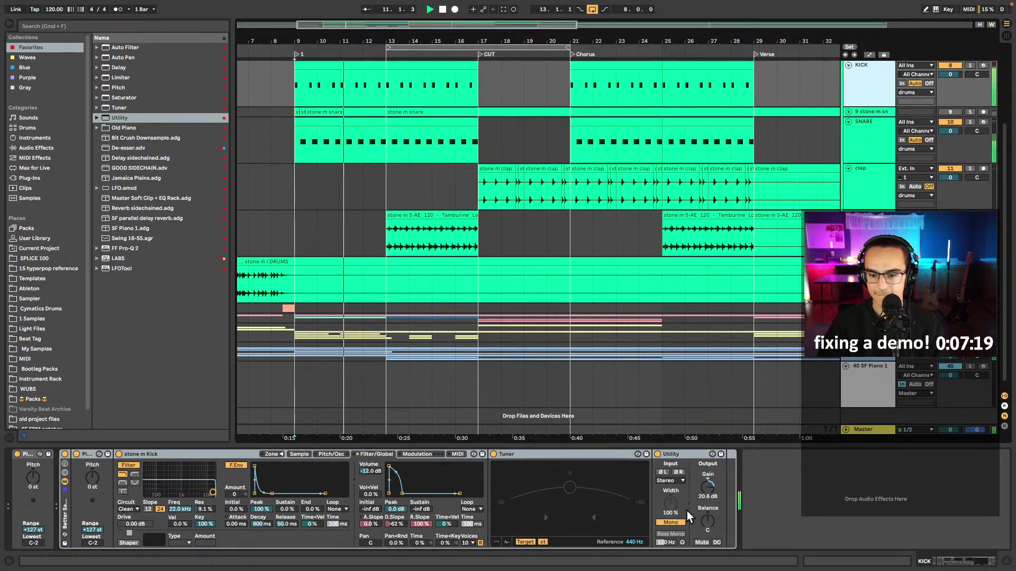
pyautogui.moveTo(711, 491); pyautogui.dragTo(712, 487)
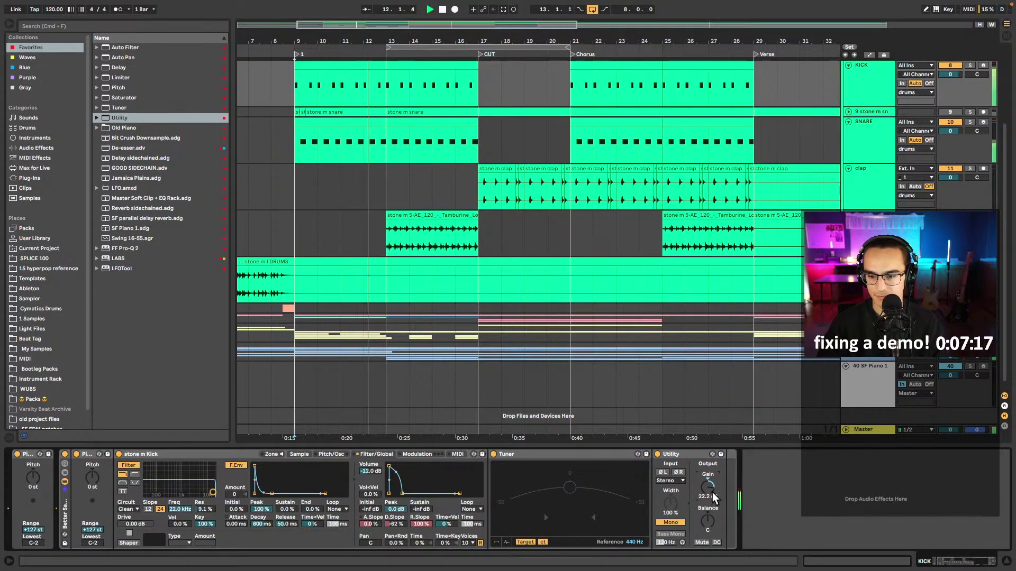
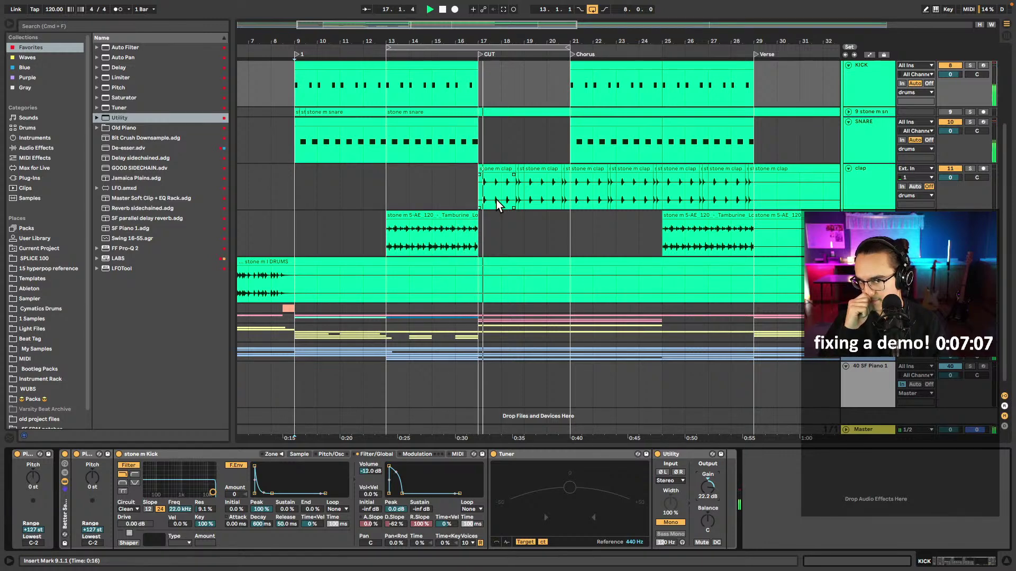
# - Delete the KY- H clip section from bars 17 to 21 and play back from the CUT locator
pyautogui.scroll(-1, 728, 251)
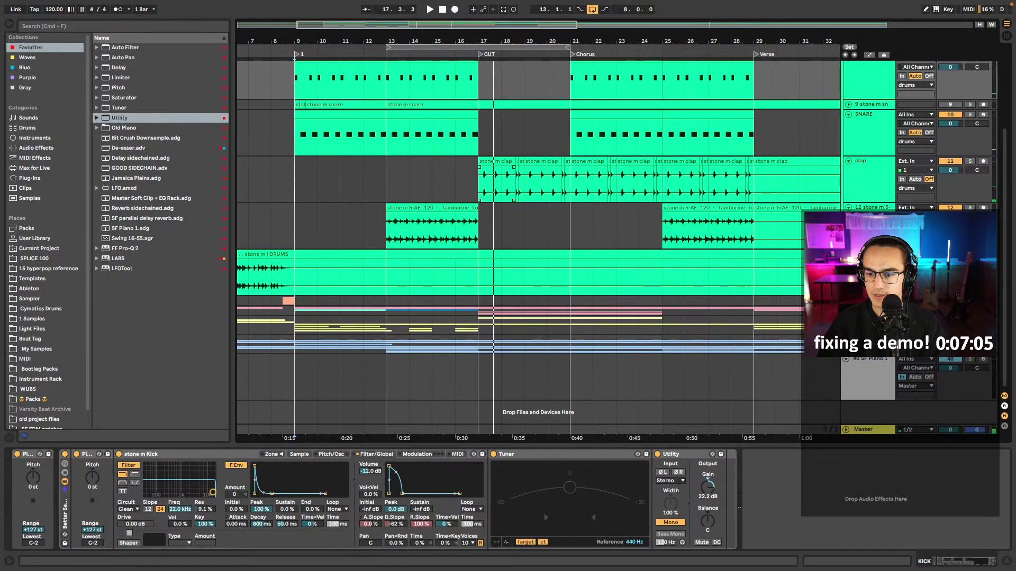
pyautogui.scroll(-10, 780, 297)
pyautogui.moveTo(563, 195); pyautogui.dragTo(476, 198)
pyautogui.press('Delete')
pyautogui.press('space')
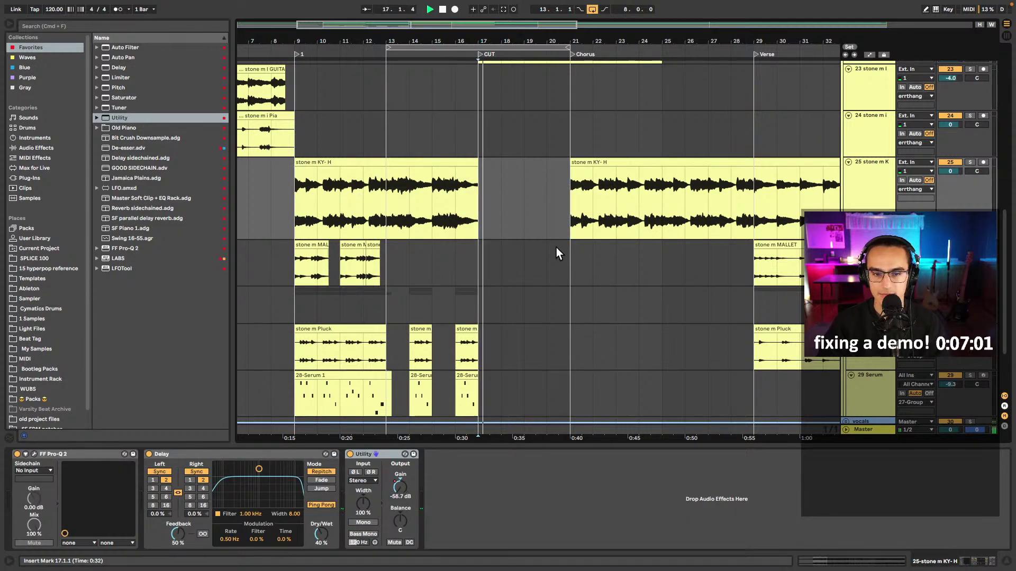
# - Duplicate the bar 13 to 17 Serum bass clip to bar 17 and listen to the CUT section
pyautogui.scroll(10, 528, 220)
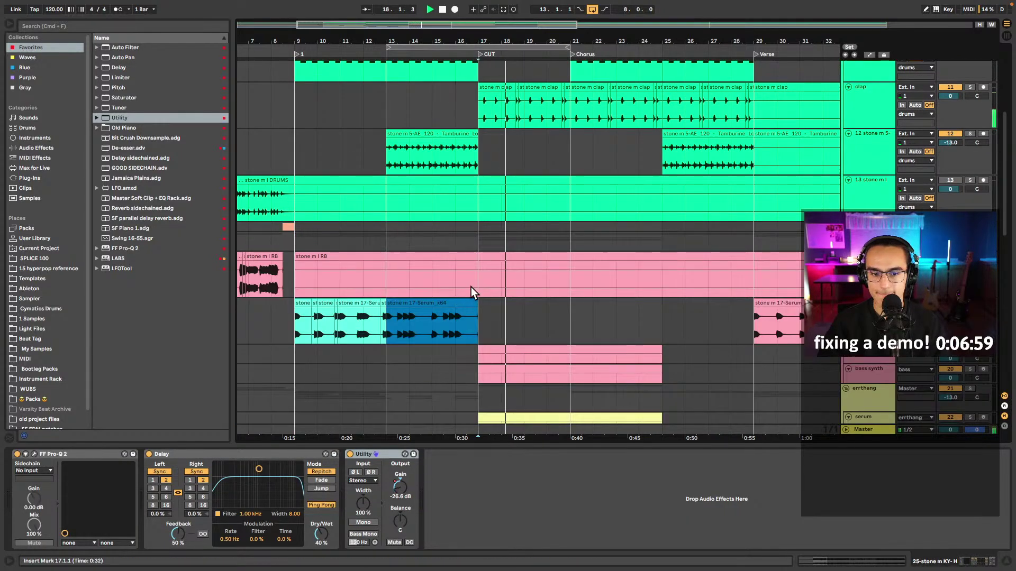
pyautogui.moveTo(387, 320); pyautogui.dragTo(304, 324)
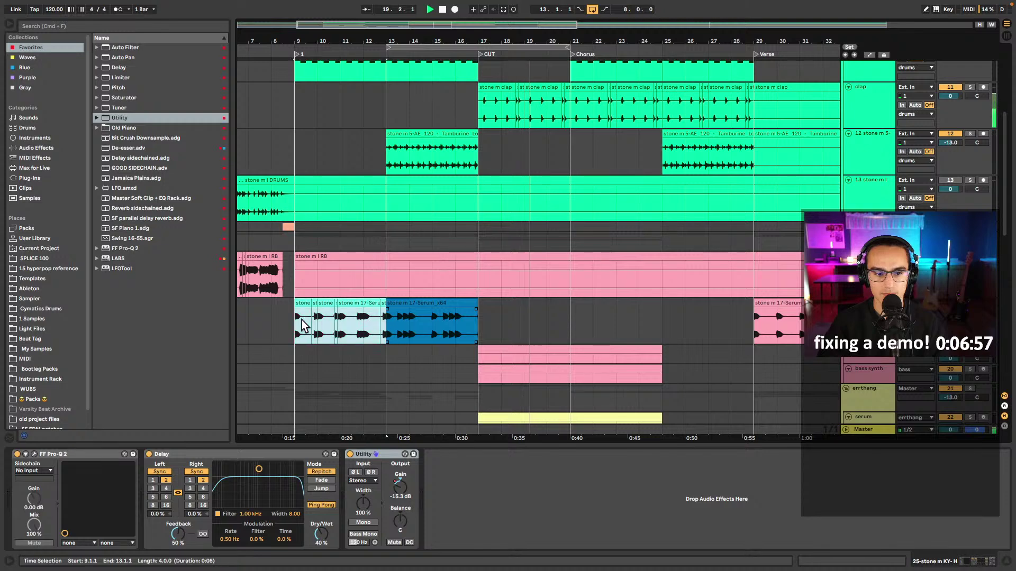
pyautogui.click(498, 324)
pyautogui.click(468, 323)
pyautogui.hotkey('ctrl', 'd')
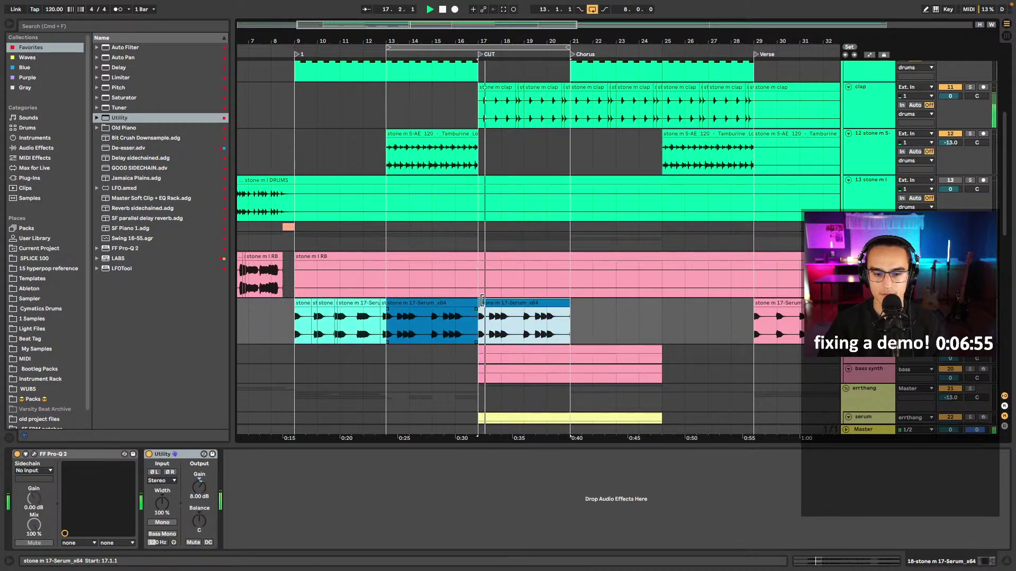
pyautogui.click(483, 302)
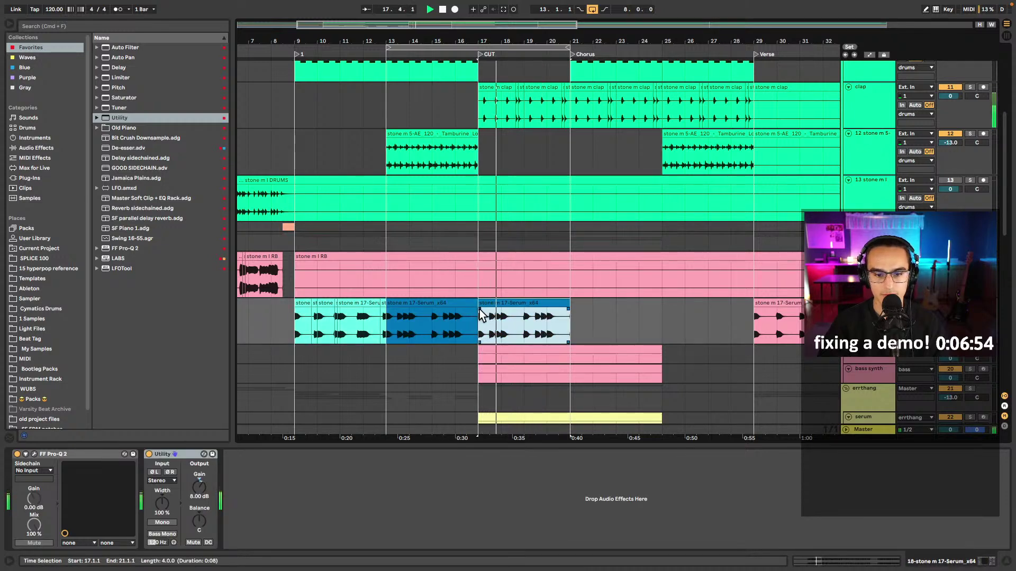
pyautogui.press('space')
pyautogui.click(500, 328)
pyautogui.press('space')
# - Split the duplicated Serum bass clip at 18.1.1 and 18.3.1 and play back from bar 17
pyautogui.moveTo(477, 326); pyautogui.dragTo(529, 333)
pyautogui.press('+')
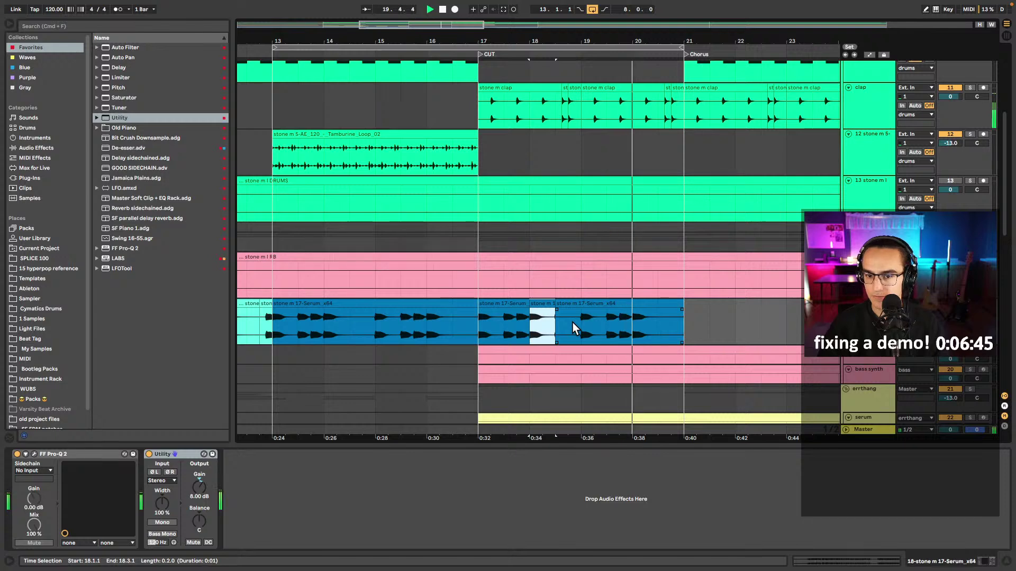
pyautogui.click(608, 325)
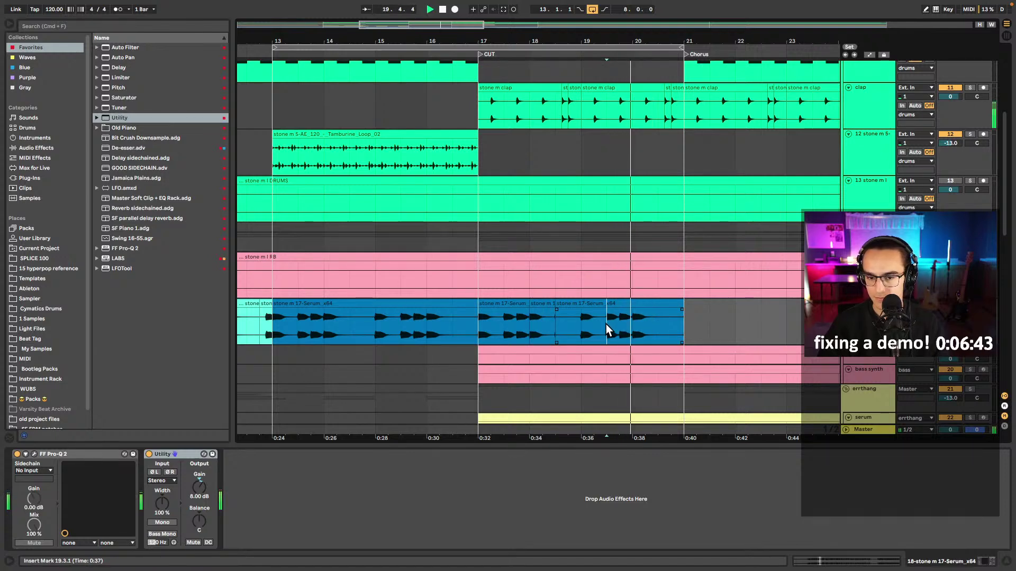
pyautogui.click(475, 326)
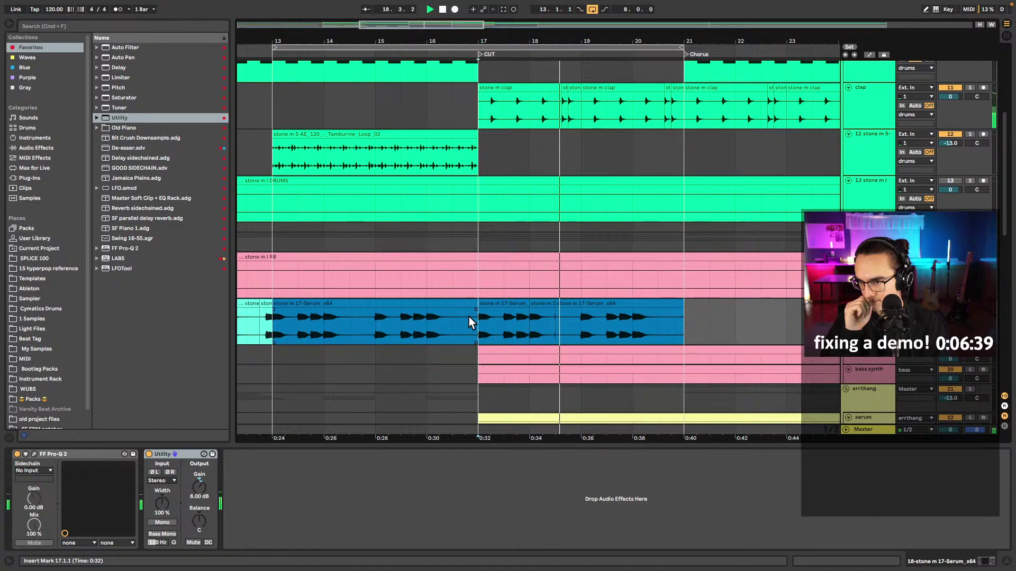
pyautogui.click(542, 303)
# - Add a Utility to the clap track and set its gain to 8 dB
pyautogui.click(875, 105)
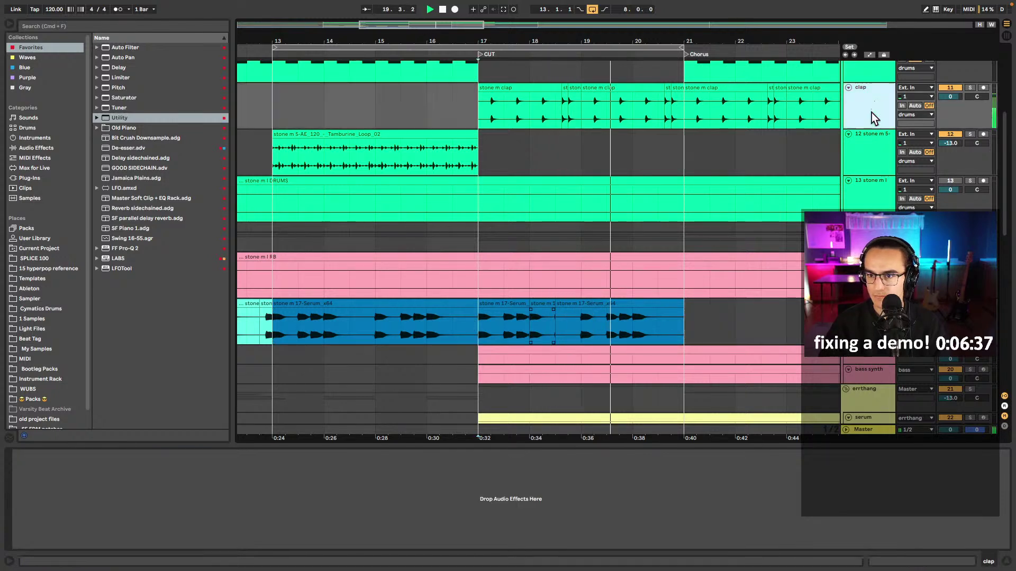
pyautogui.moveTo(119, 118); pyautogui.dragTo(97, 494)
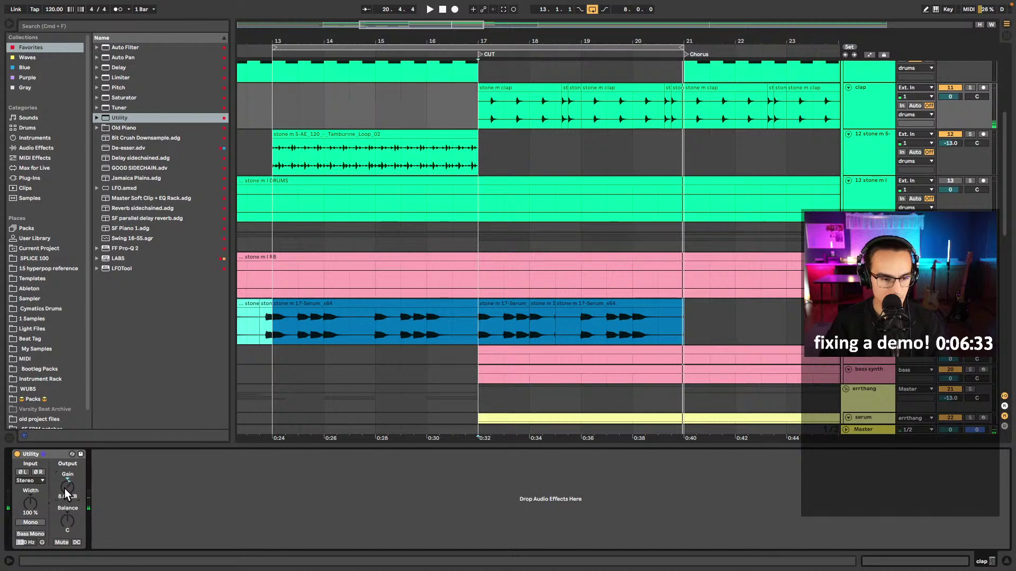
# - Unfold the fx group, copy the scratch effect clip before bar 9 to just before the Chorus at bar 21, and play from bar 17
pyautogui.scroll(-5, 394, 227)
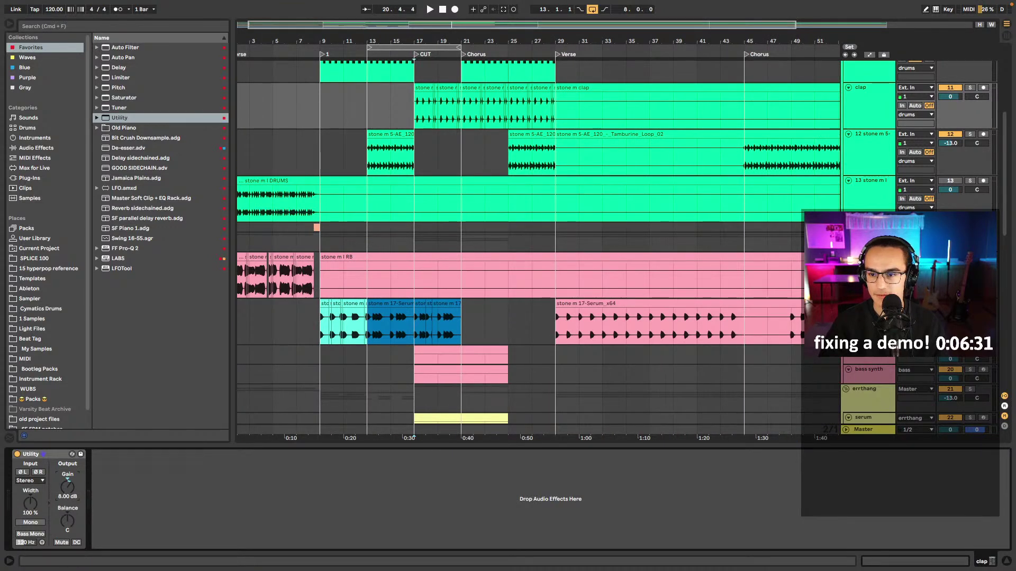
pyautogui.click(845, 227)
pyautogui.moveTo(414, 264); pyautogui.dragTo(303, 265)
pyautogui.press('super+c')
pyautogui.click(438, 268)
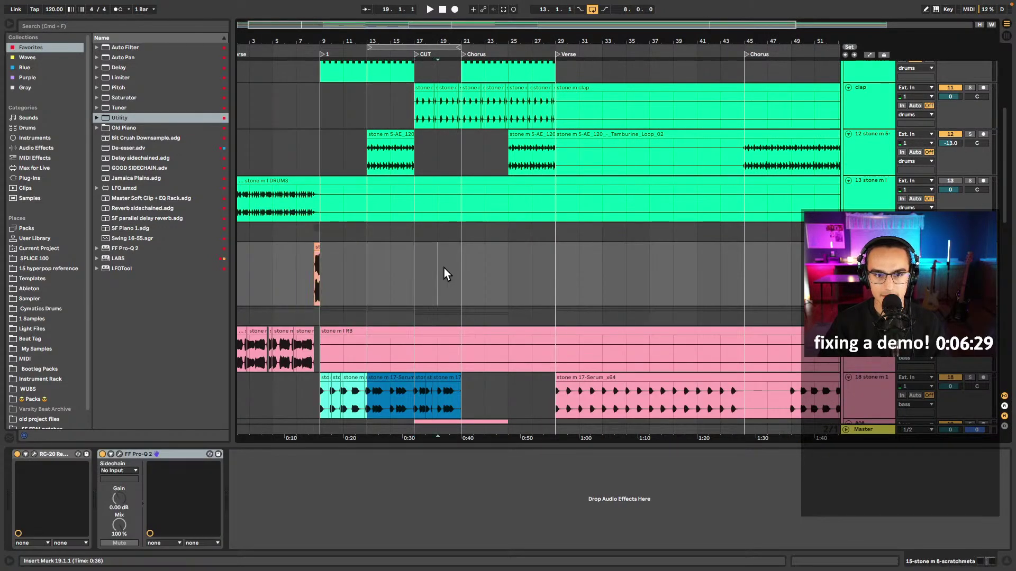
pyautogui.press('super+v')
pyautogui.click(401, 277)
pyautogui.click(414, 275)
pyautogui.press('space')
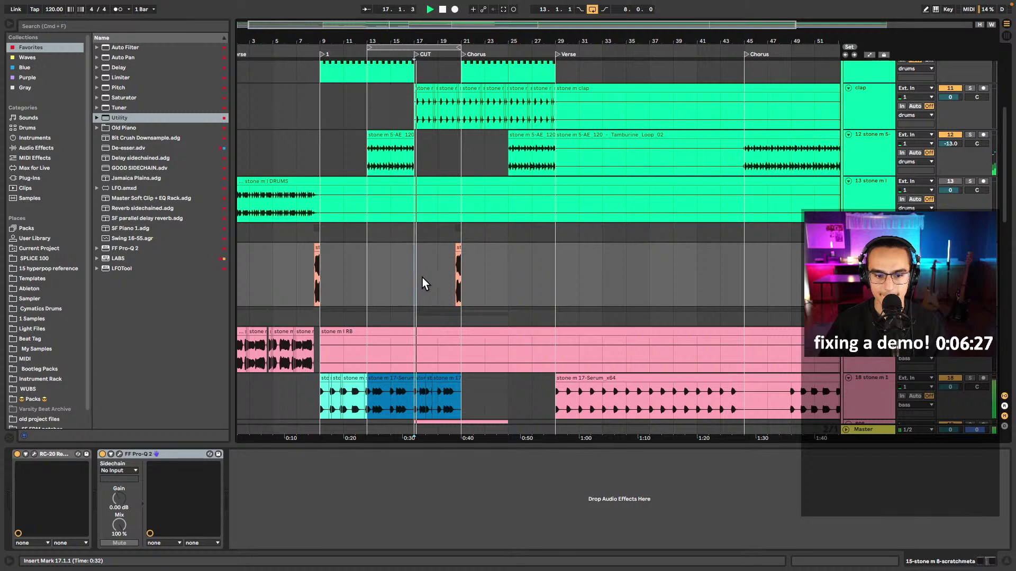
# - Delete the silent gap from 18.3.4 to 18.4.4 in the sidebitch vocal clip
pyautogui.scroll(5, 421, 277)
pyautogui.scroll(-2, 476, 272)
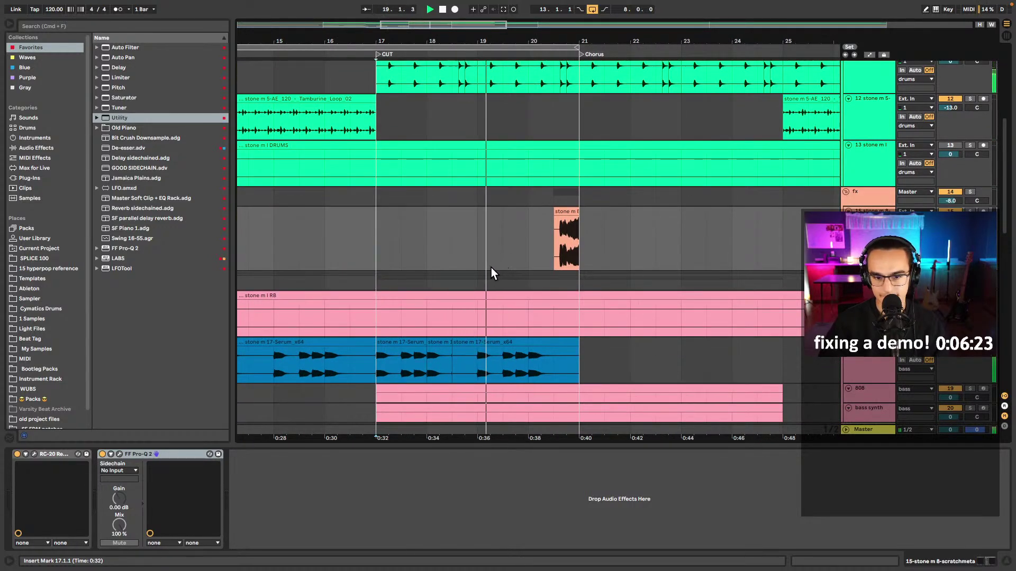
pyautogui.scroll(-7, 506, 269)
pyautogui.scroll(-10, 482, 301)
pyautogui.press('super+a')
pyautogui.scroll(-5, 436, 323)
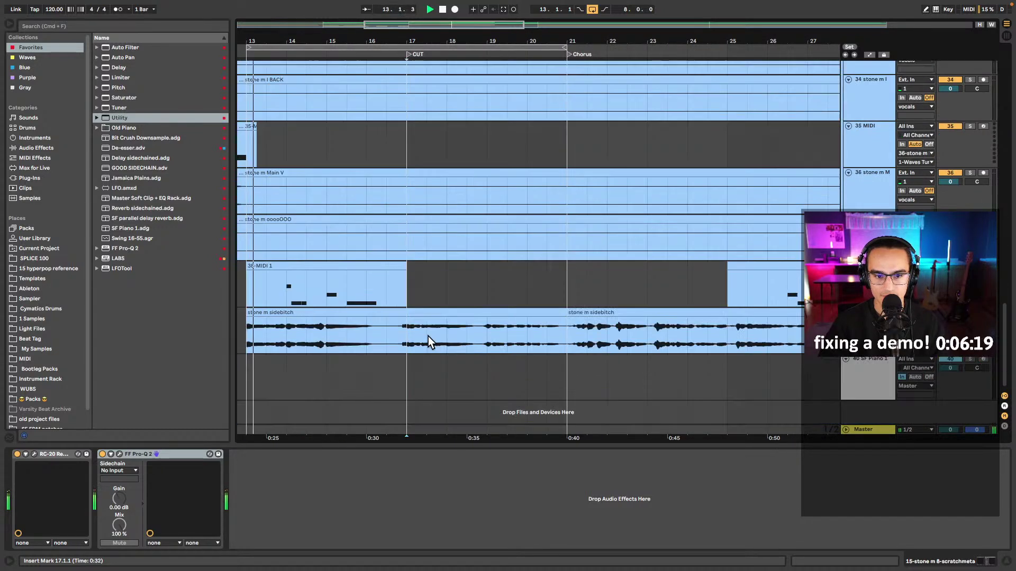
pyautogui.click(399, 347)
pyautogui.scroll(-6, 420, 349)
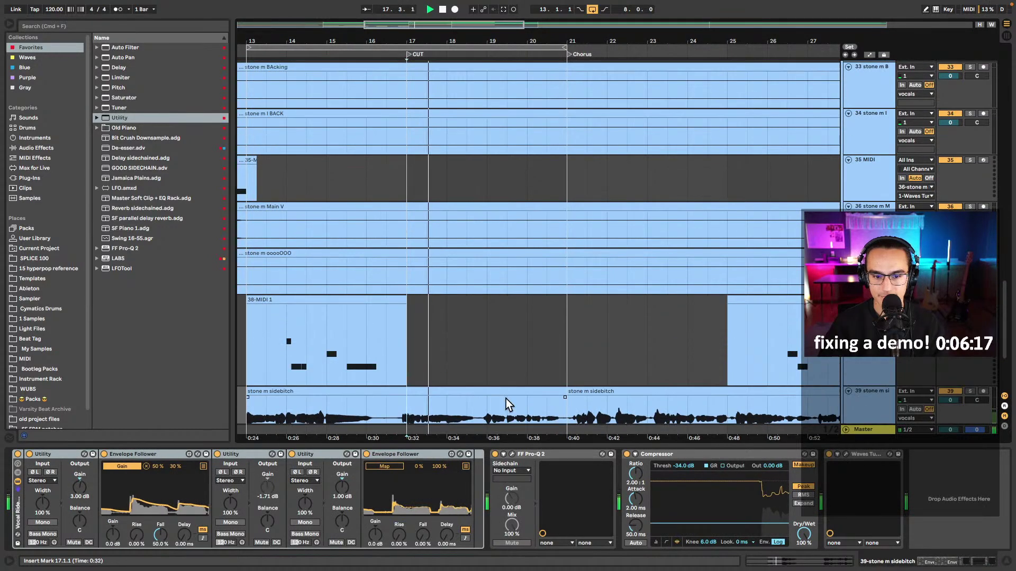
pyautogui.scroll(5, 478, 298)
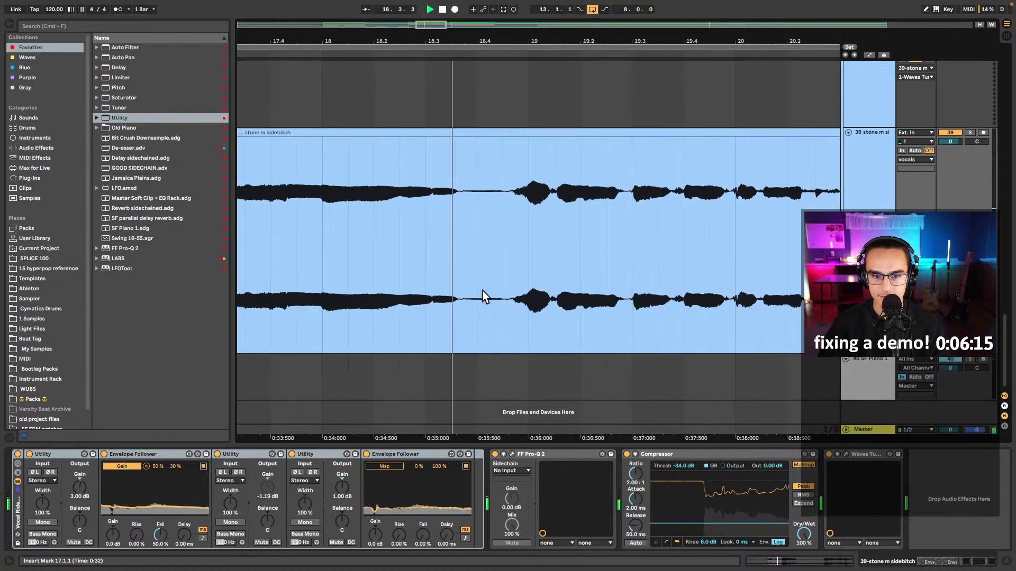
pyautogui.press('space')
pyautogui.moveTo(463, 268); pyautogui.dragTo(515, 264)
pyautogui.press('Delete')
# - Adjust the fade-out at the end of the sidebitch clip before the gap and play back across the cut
pyautogui.click(459, 141)
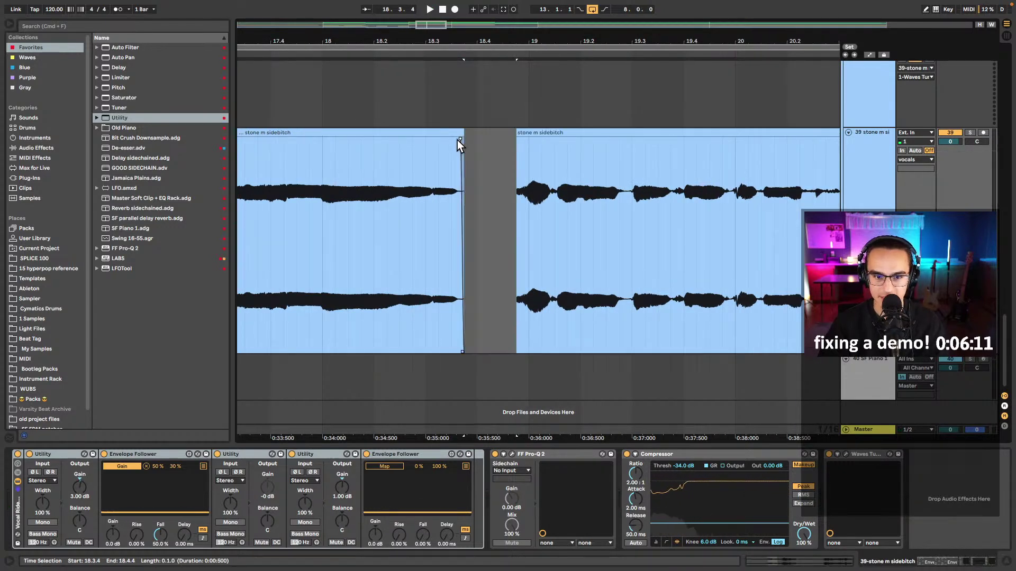
pyautogui.click(431, 152)
pyautogui.press('space')
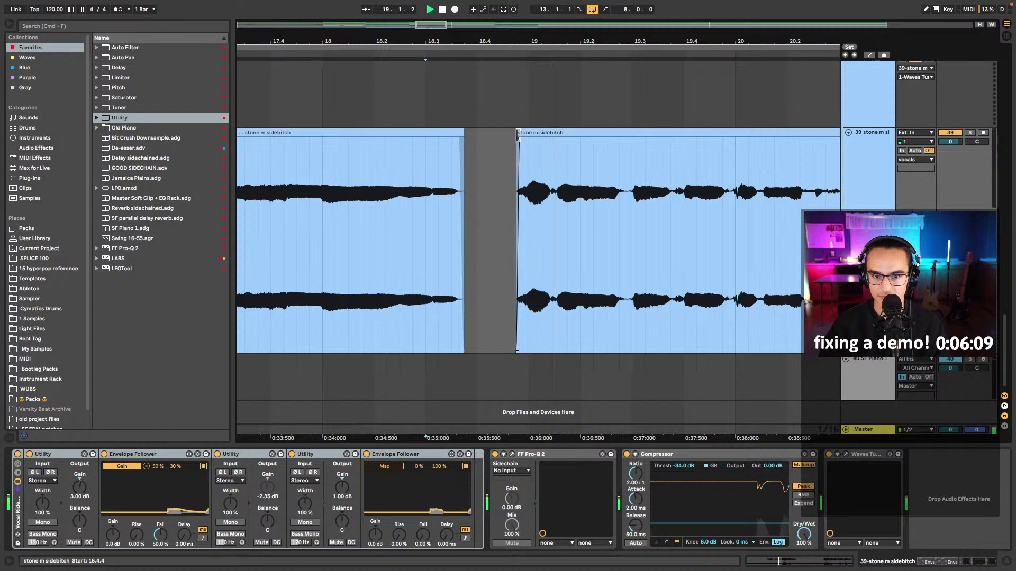
# - Extend the start of the sidebitch clip after the gap slightly earlier, to just before 18.4.4, and play across the gap
pyautogui.click(521, 140)
pyautogui.moveTo(518, 134); pyautogui.dragTo(506, 139)
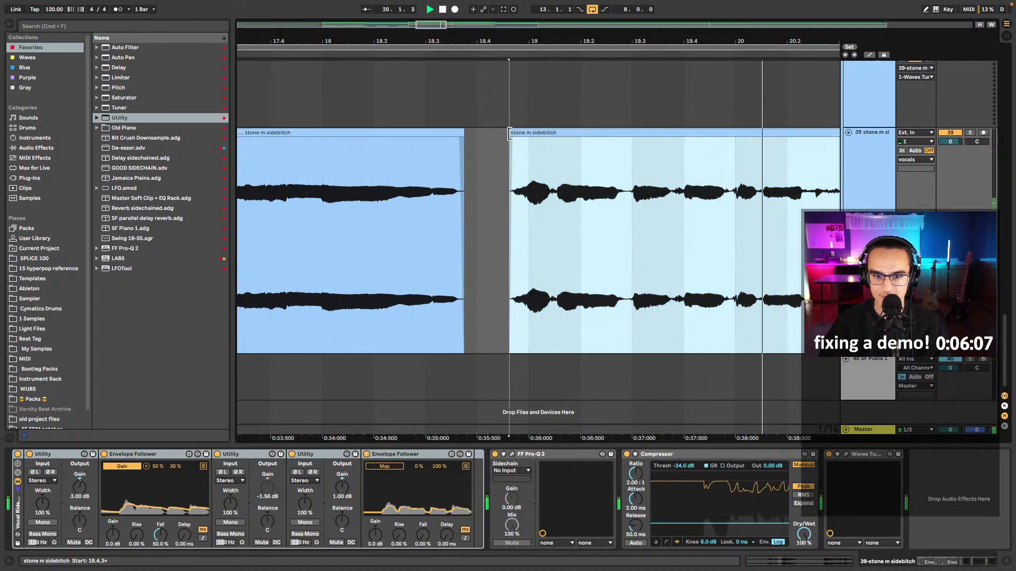
pyautogui.click(500, 165)
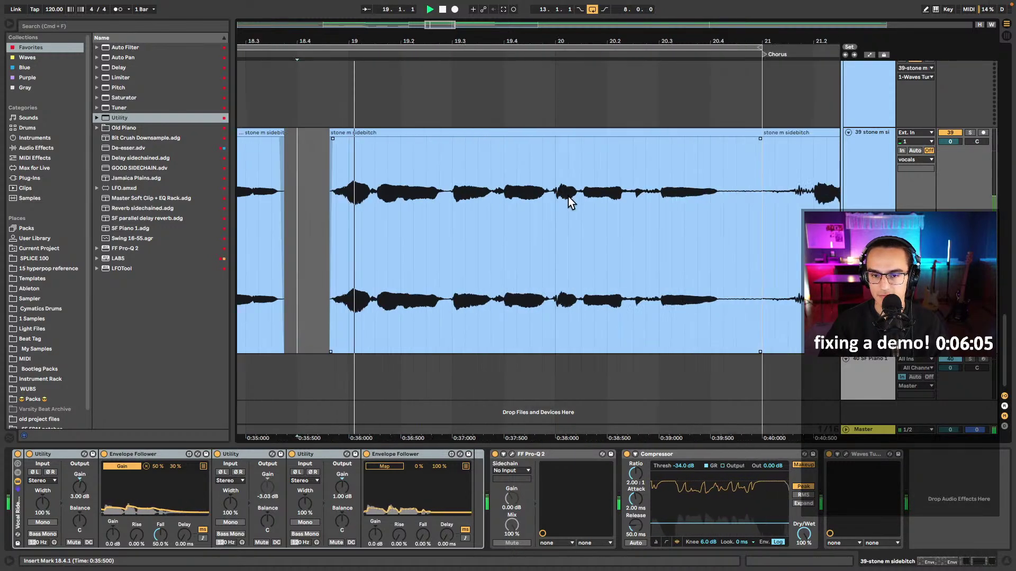
# - Delete the quiet stretch from 20.4.2 to the Chorus at bar 21 in the sidebitch vocal clip
pyautogui.click(645, 186)
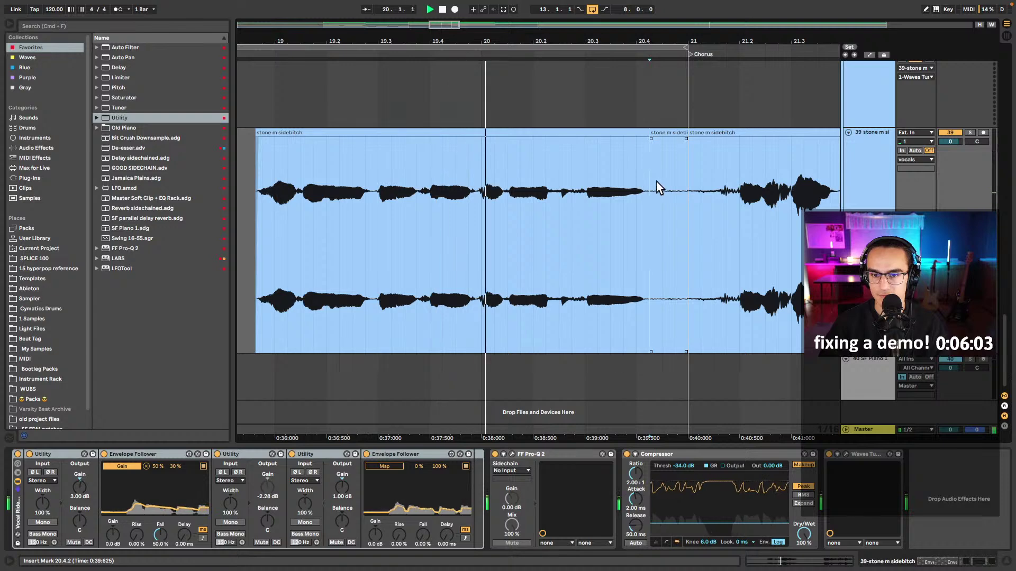
pyautogui.keyDown('shift'); pyautogui.click(687, 158); pyautogui.keyUp('shift')
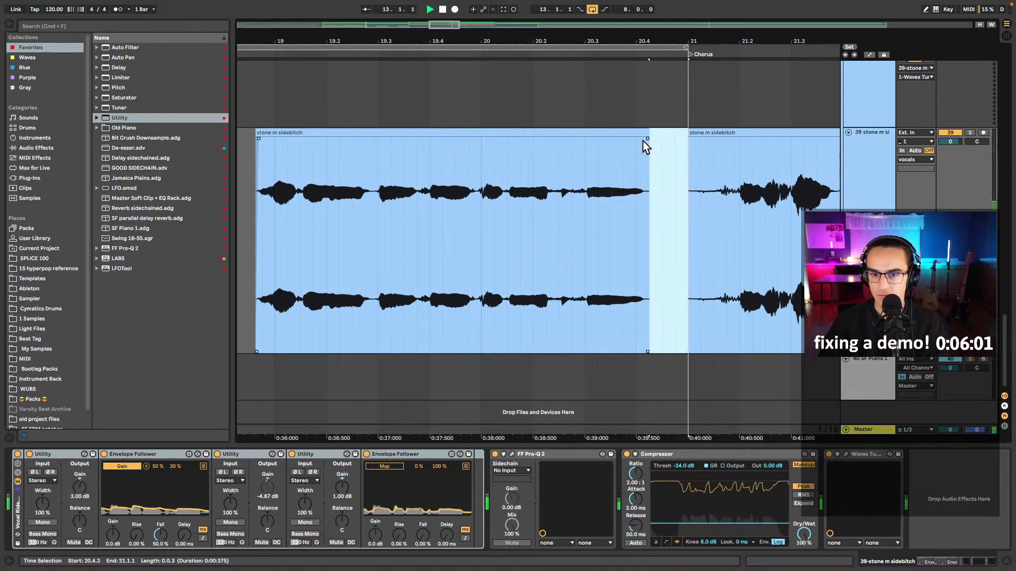
pyautogui.press('Delete')
pyautogui.press('-')
pyautogui.press('-')
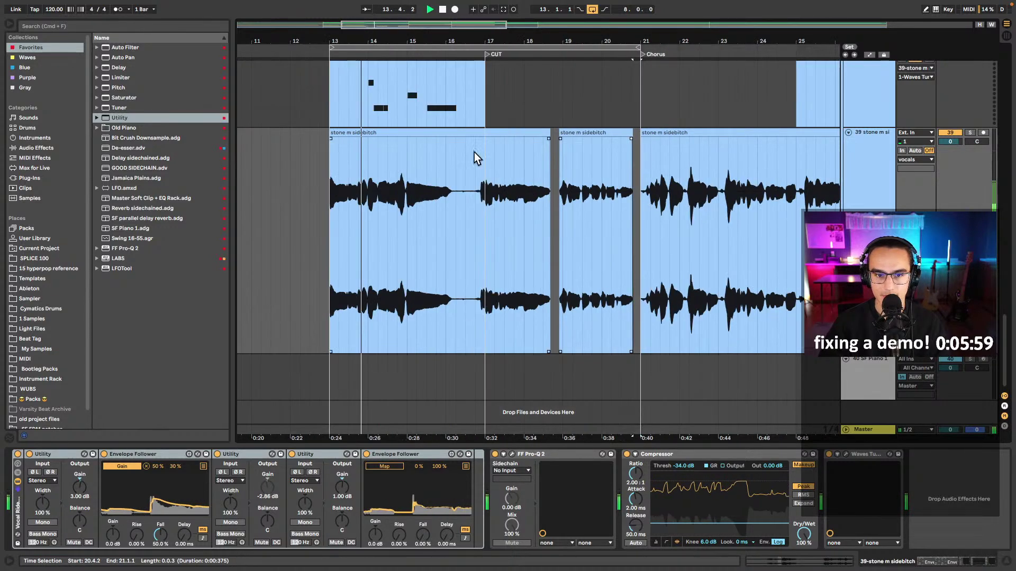
# - Play back from bar 13, from the CUT and from the Chorus, and turn off the arrangement loop
pyautogui.click(341, 111)
pyautogui.scroll(5, 753, 212)
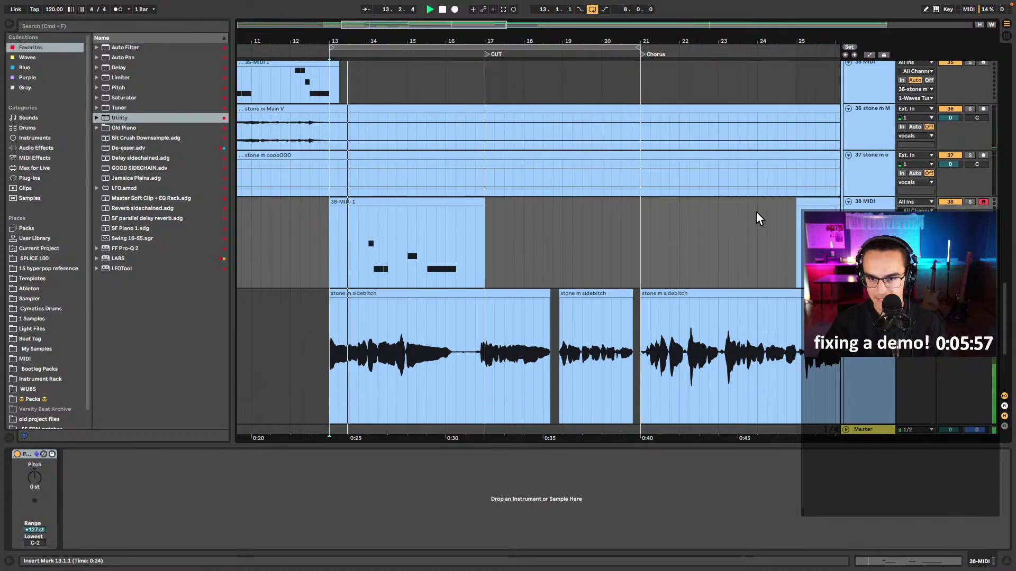
pyautogui.scroll(5, 738, 219)
pyautogui.click(486, 135)
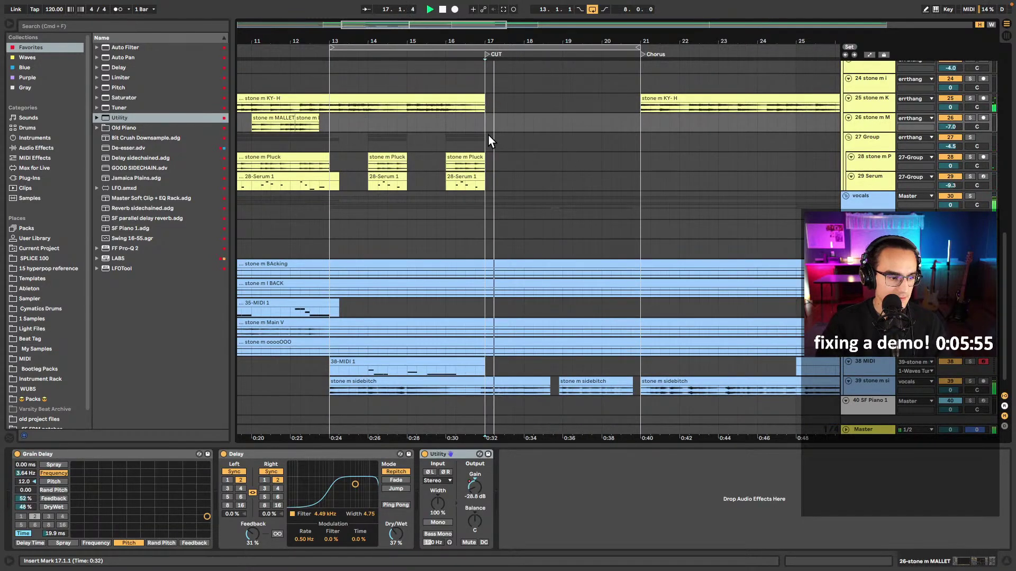
pyautogui.moveTo(494, 158); pyautogui.dragTo(468, 176)
pyautogui.click(617, 159)
pyautogui.hscroll(3, 613, 158)
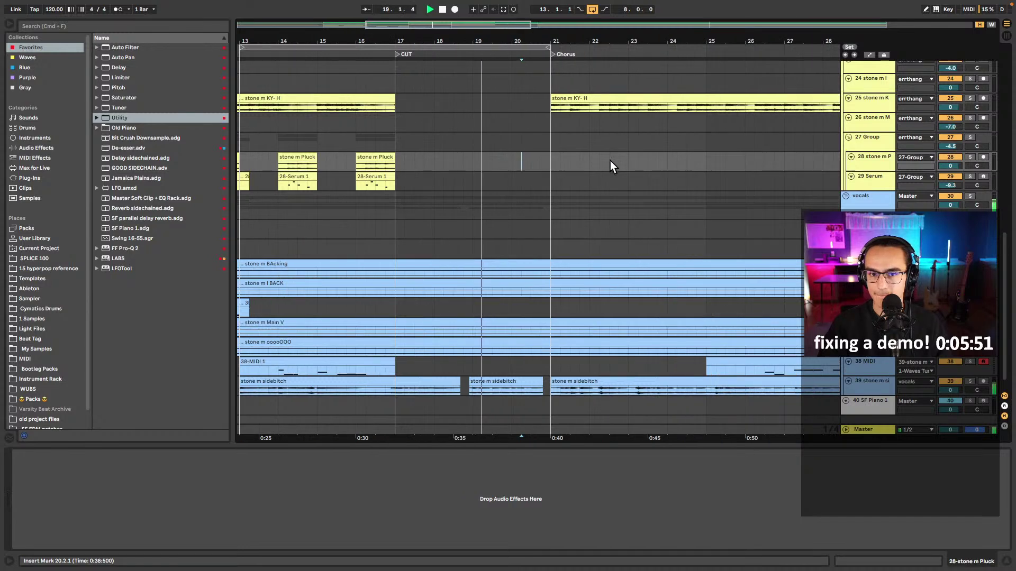
pyautogui.click(557, 140)
pyautogui.click(591, 10)
# - Copy the 17-Serum bass clips of bars 9 to 13 to the start of the Chorus at bar 21
pyautogui.scroll(5, 555, 151)
pyautogui.scroll(-2, 563, 155)
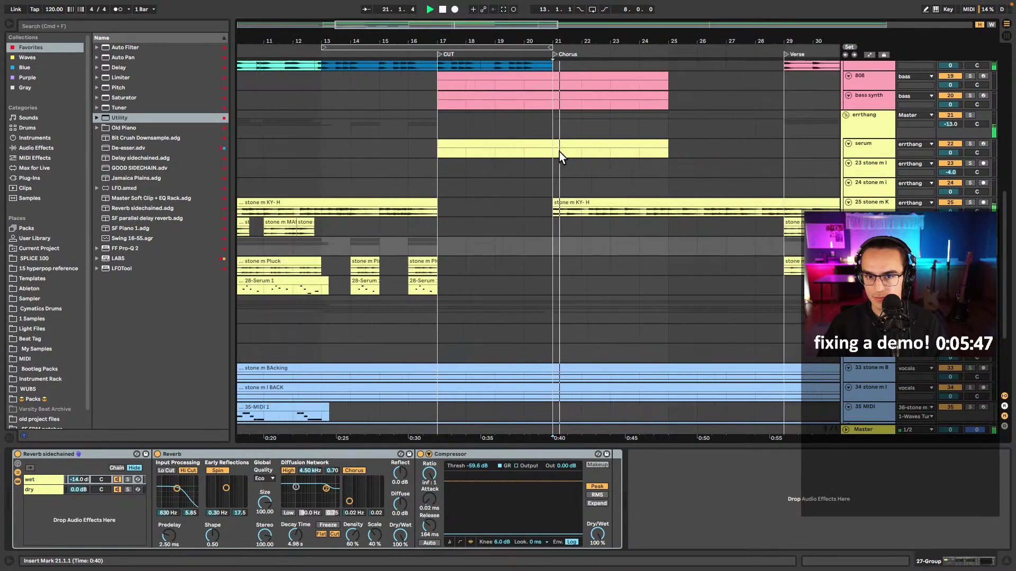
pyautogui.scroll(5, 563, 157)
pyautogui.scroll(-2, 381, 202)
pyautogui.moveTo(345, 197); pyautogui.dragTo(273, 197)
pyautogui.click(490, 194)
pyautogui.press('super+v')
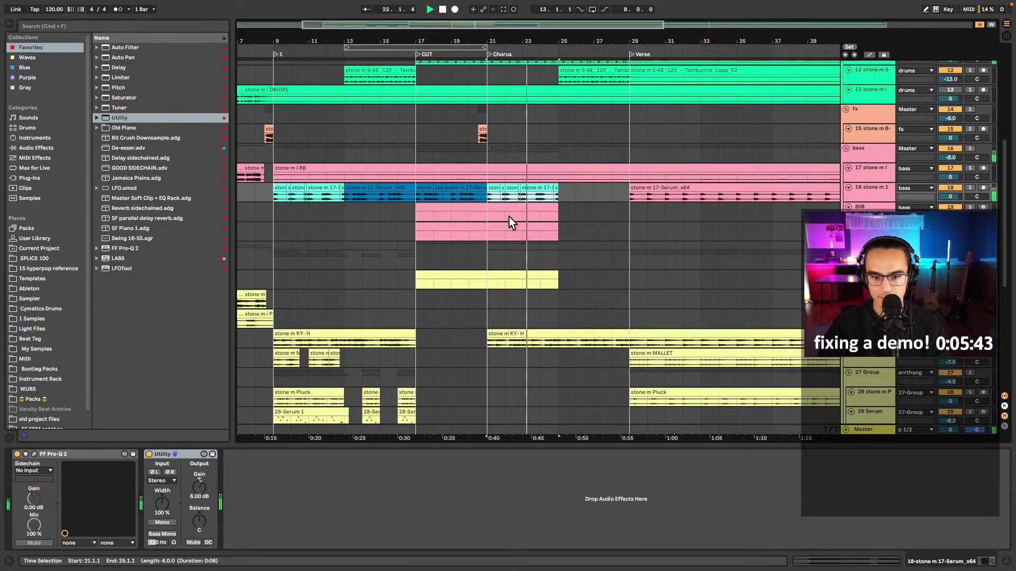
# - Add another Utility to the KY-H track, set its gain to 7 dB and play from the Chorus
pyautogui.click(368, 333)
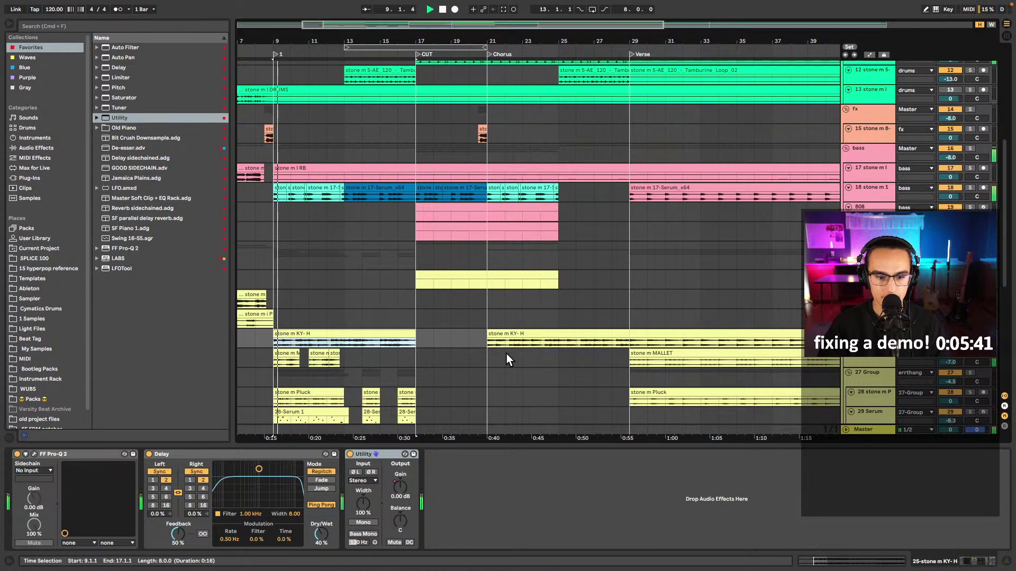
pyautogui.click(107, 119)
pyautogui.moveTo(466, 488)
pyautogui.mouseDown()
pyautogui.moveTo(454, 481)
pyautogui.moveTo(477, 482)
pyautogui.mouseUp()
pyautogui.press('space')
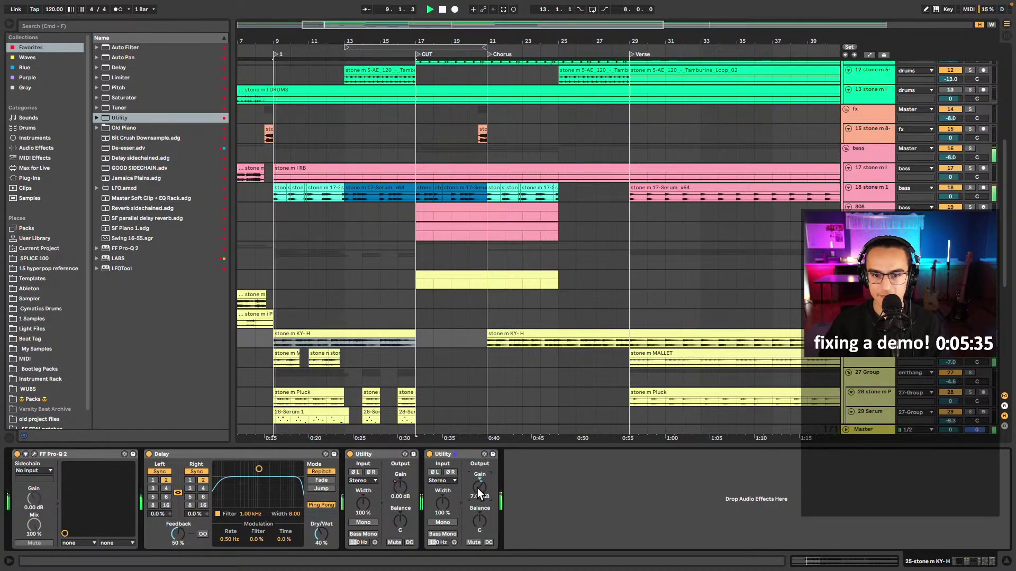
pyautogui.click(492, 321)
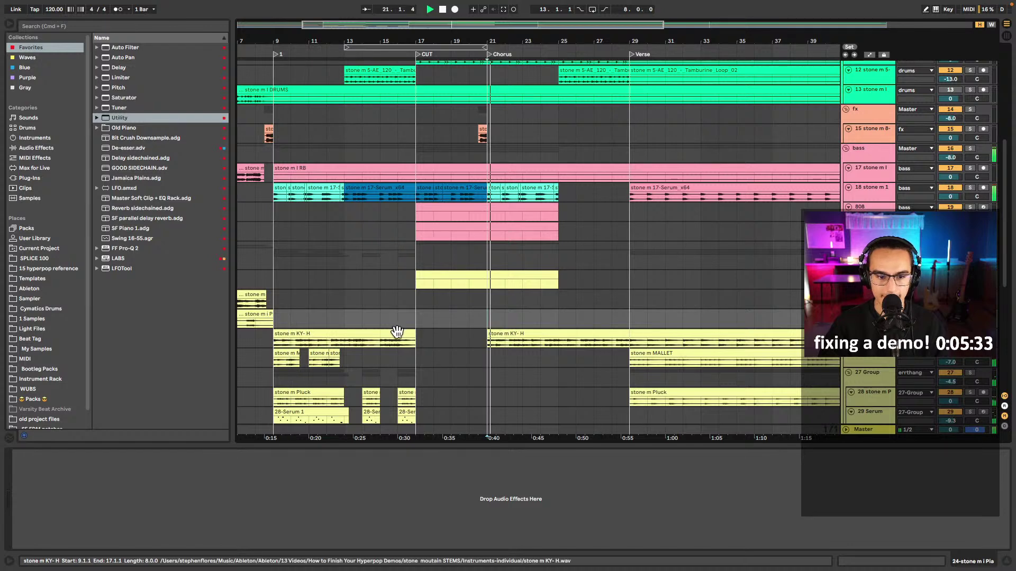
# - Colour the KY-H clips in bars 9–17 and in the Chorus green, splitting the Chorus clip at bar 29
pyautogui.click(385, 335)
pyautogui.rightClick(384, 335)
pyautogui.click(445, 312)
pyautogui.click(487, 344)
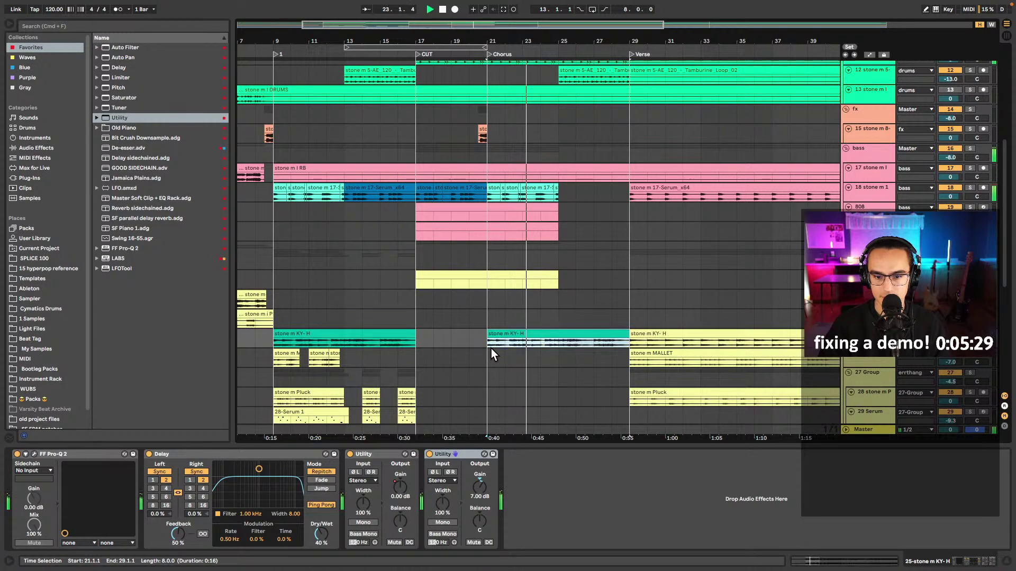
# - Fill bars 25 to 29 by duplicating the Chorus 17-Serum bass clips and copying the hat clip from bar 9
pyautogui.click(490, 194)
pyautogui.hotkey('ctrl', 'd')
pyautogui.scroll(8, 507, 169)
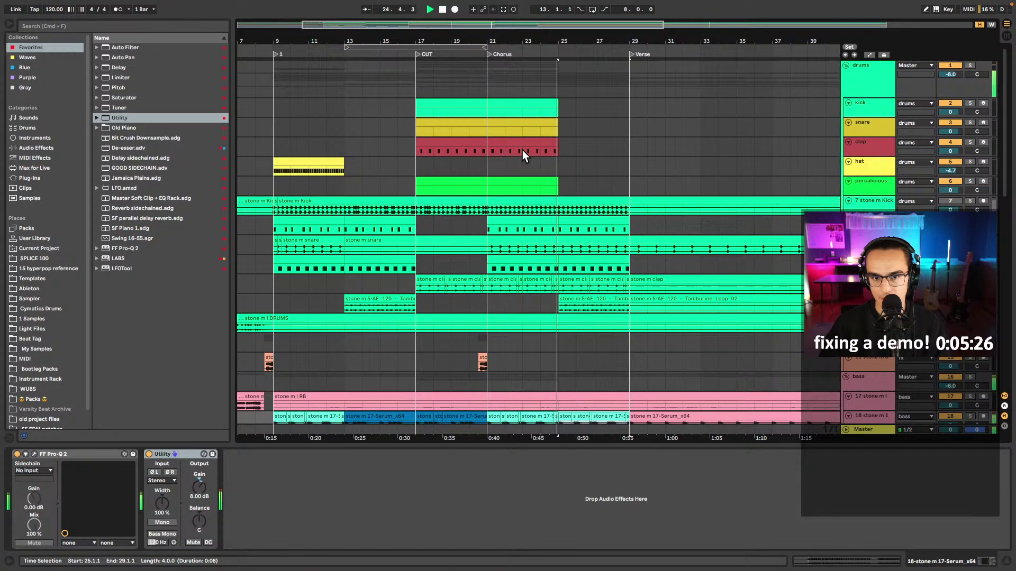
pyautogui.click(325, 165)
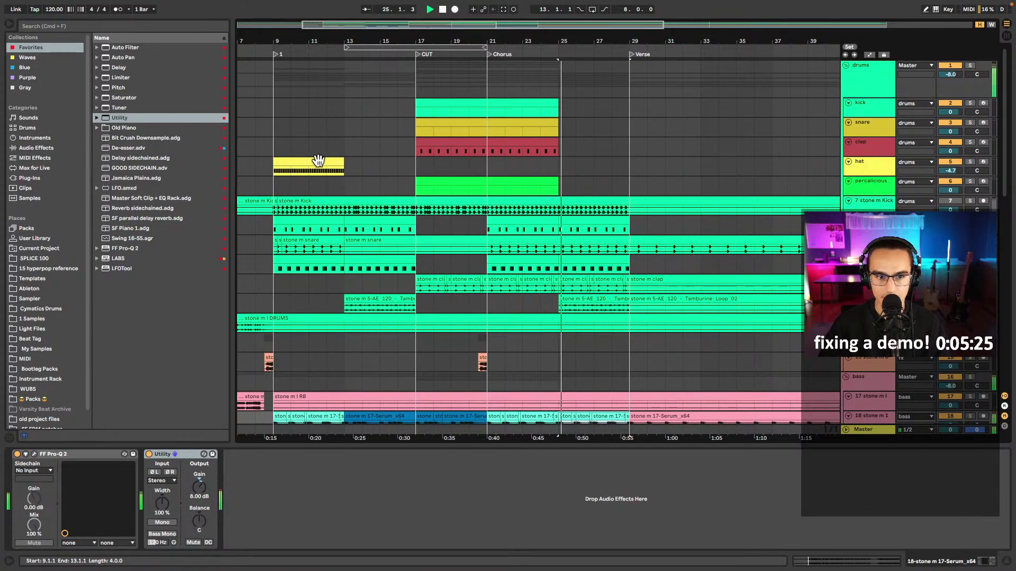
pyautogui.hotkey('ctrl', 'c')
pyautogui.click(560, 166)
pyautogui.hotkey('ctrl', 'v')
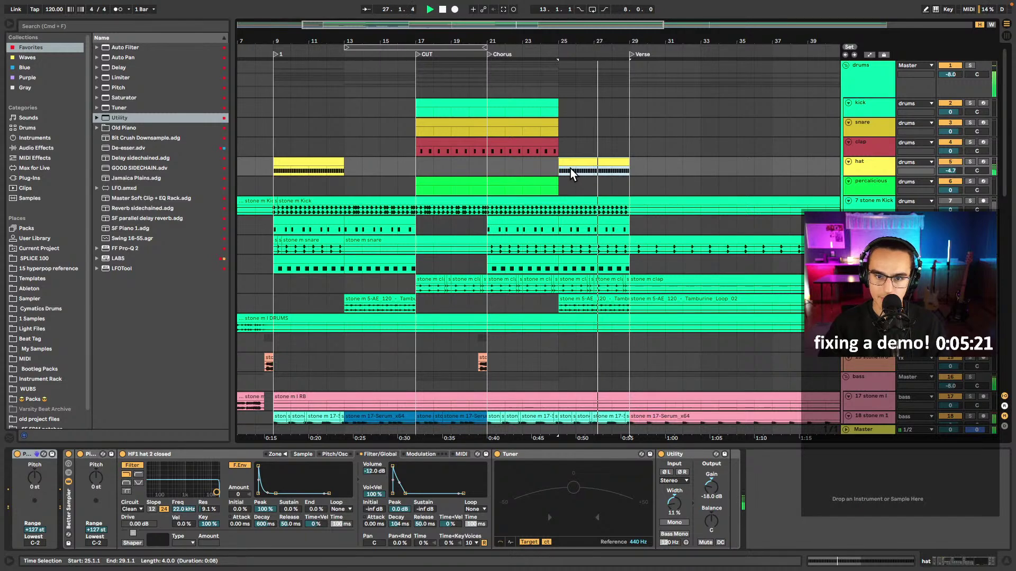
# - Split the Main V vocal clip at the Verse, bar 29, and open the new clip's waveform
pyautogui.scroll(-1, 589, 214)
pyautogui.scroll(-3, 601, 221)
pyautogui.scroll(-12, 603, 223)
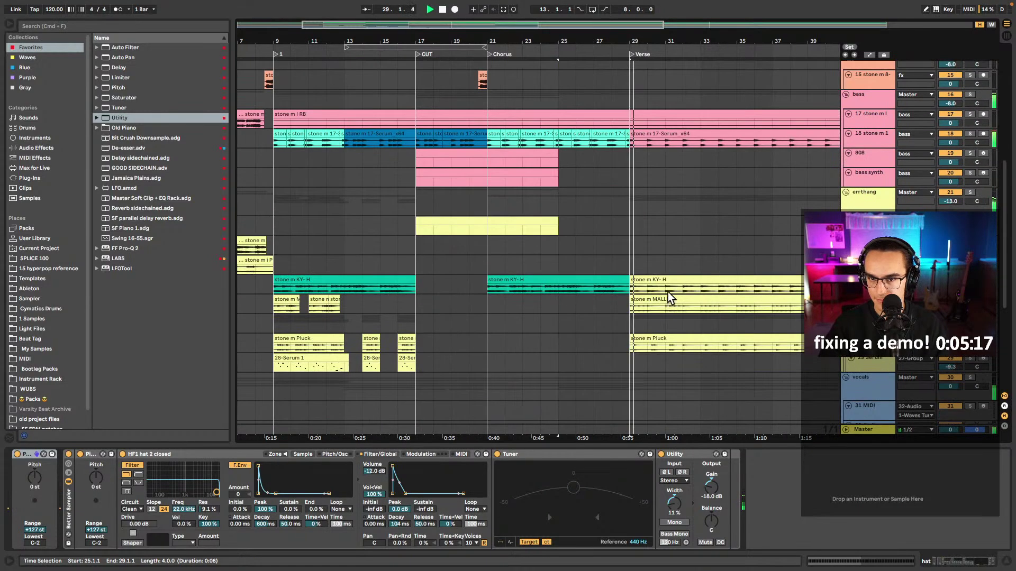
pyautogui.scroll(-12, 471, 238)
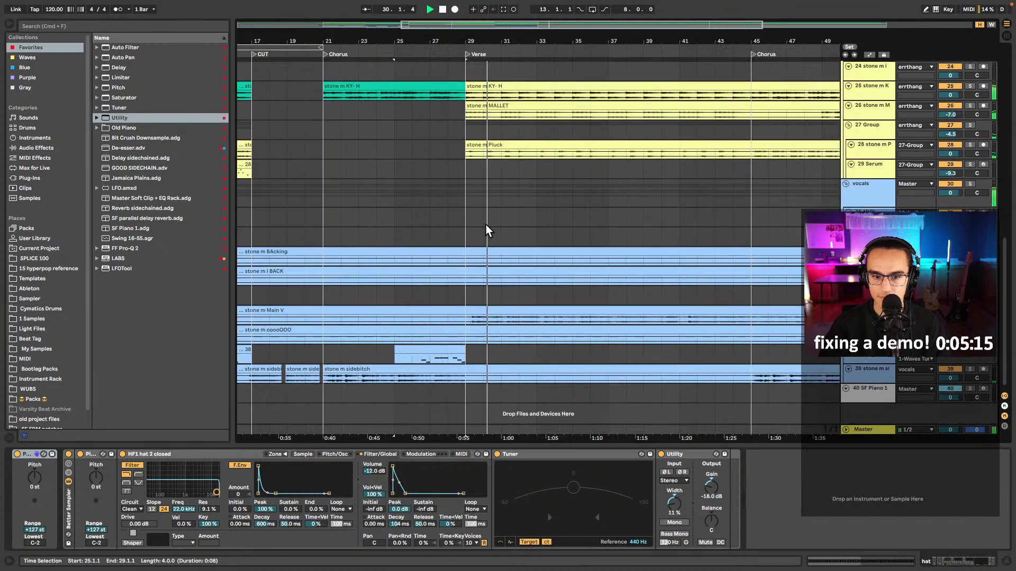
pyautogui.click(465, 317)
pyautogui.doubleClick(465, 316)
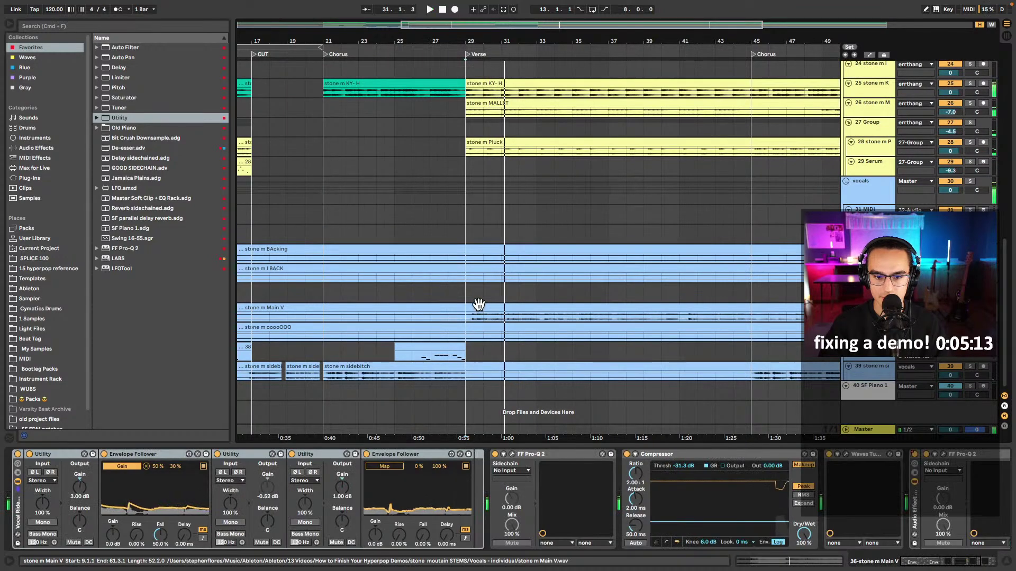
pyautogui.press('super+alt+e')
pyautogui.press('space')
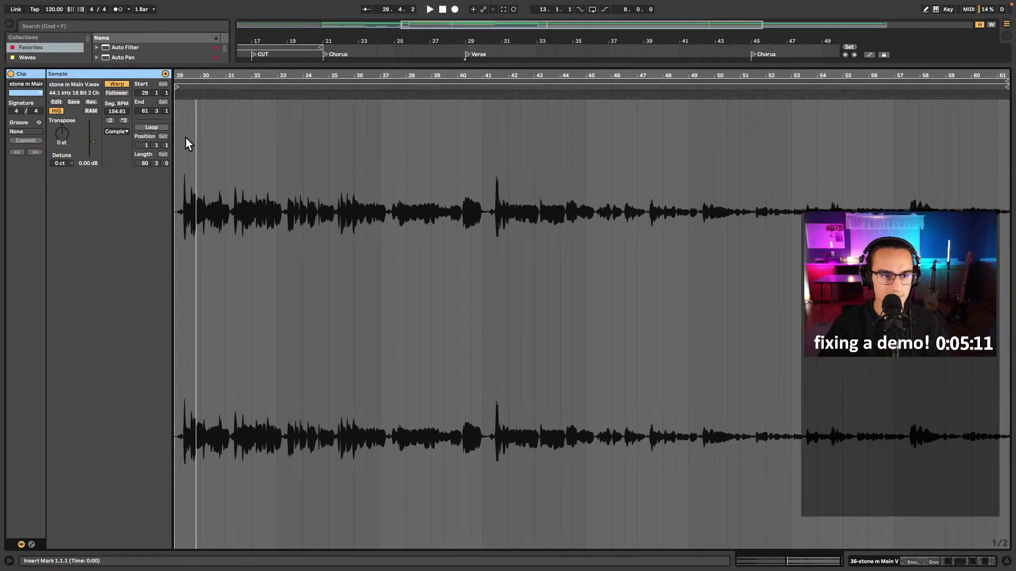
# - Warp the vocal's first transient near 29.2.3 earlier to about 29.2, and play back the start of the Verse
pyautogui.press('+')
pyautogui.press('+')
pyautogui.press('+')
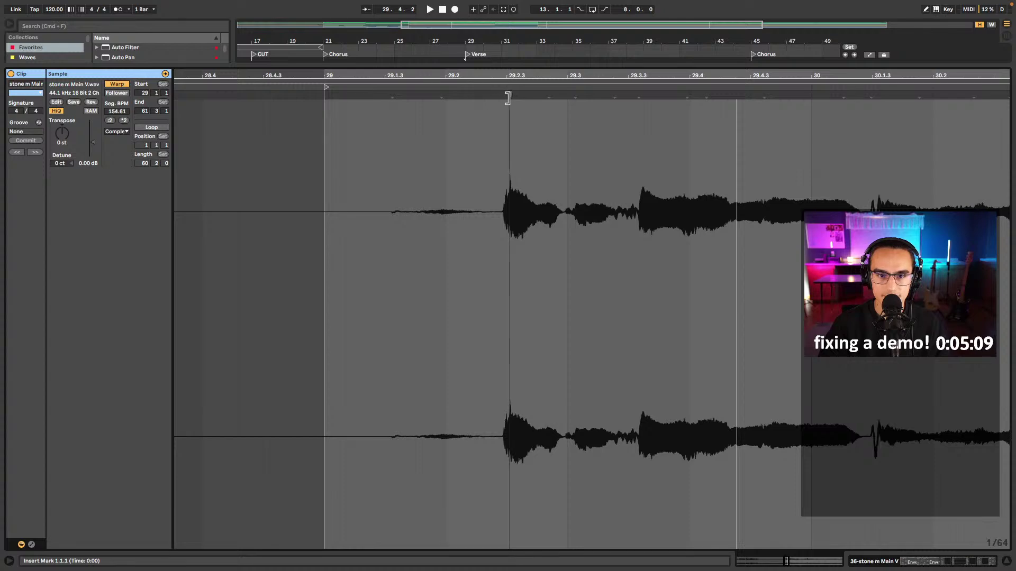
pyautogui.moveTo(501, 95); pyautogui.dragTo(446, 95)
pyautogui.press('space')
pyautogui.press('super+alt+e')
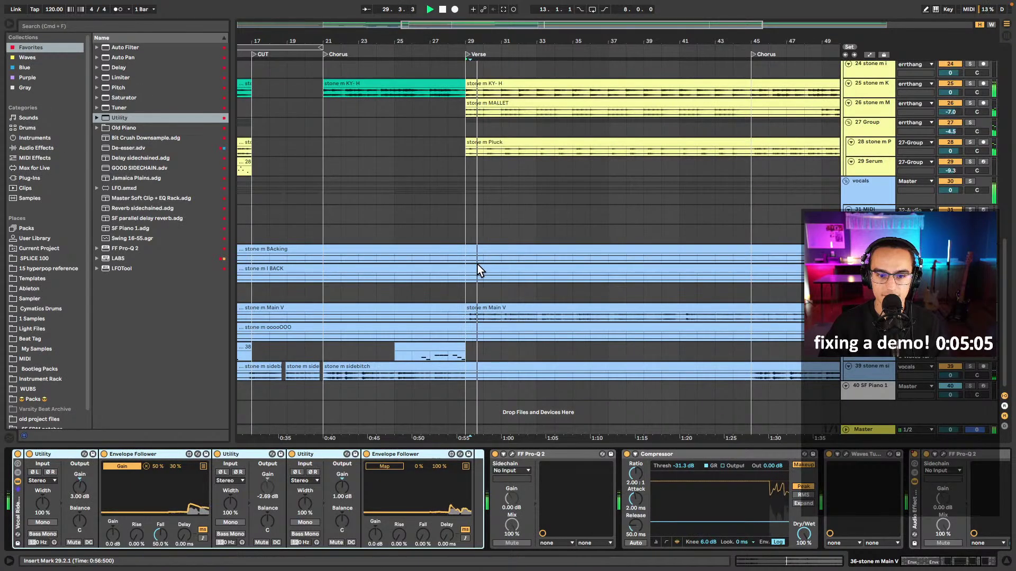
pyautogui.press('-')
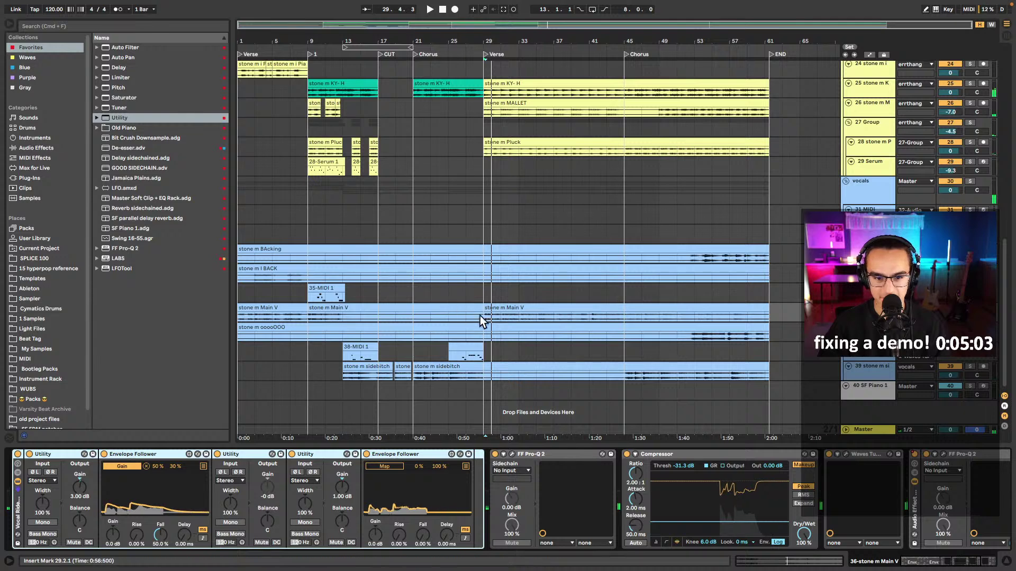
pyautogui.press('space')
# - Place the insert marker at bar 29, the start of the Verse, with playback stopped
pyautogui.click(507, 307)
pyautogui.click(487, 386)
pyautogui.press('space')
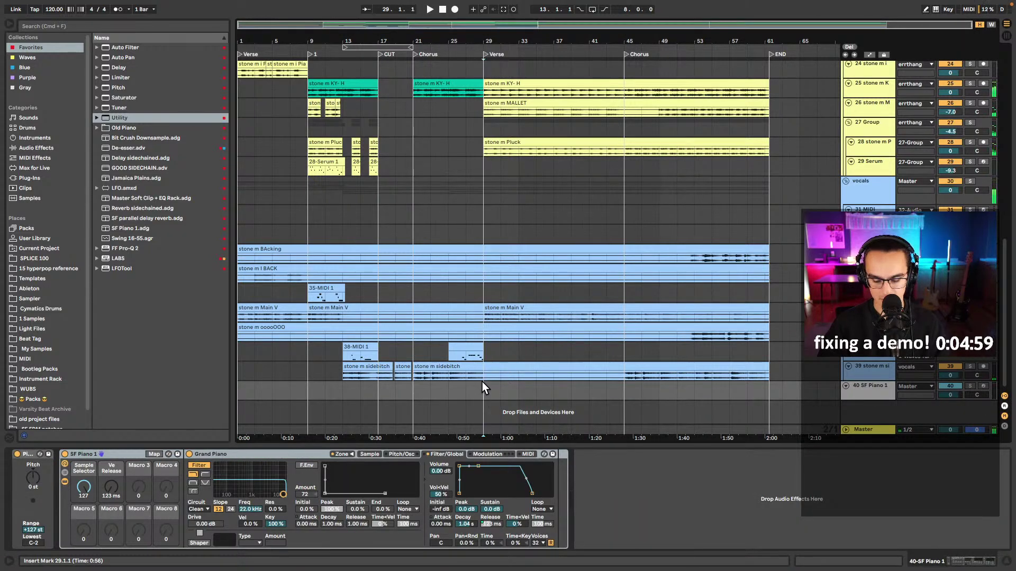
pyautogui.press('super+i')
pyautogui.click(497, 296)
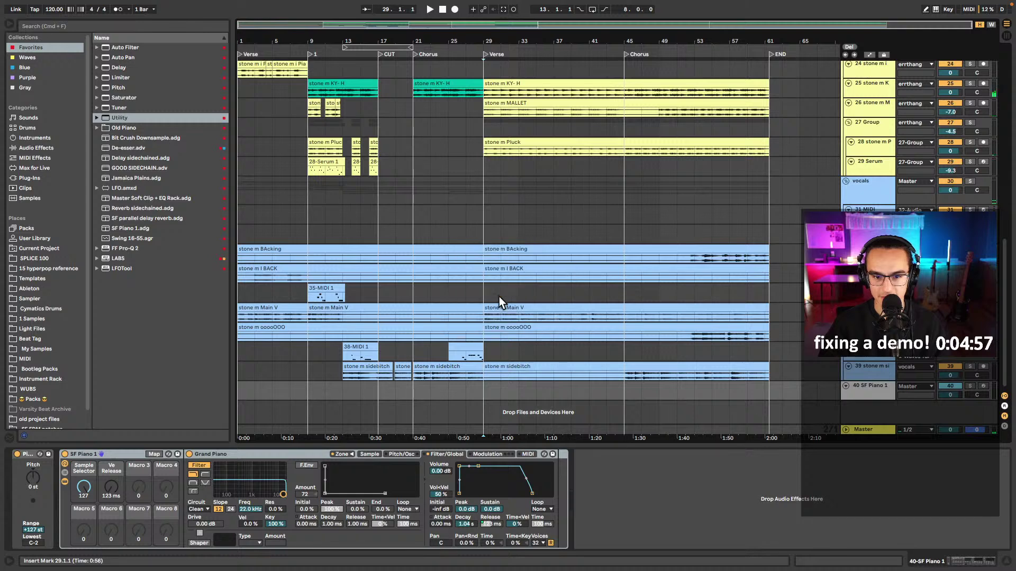
pyautogui.press('super+o')
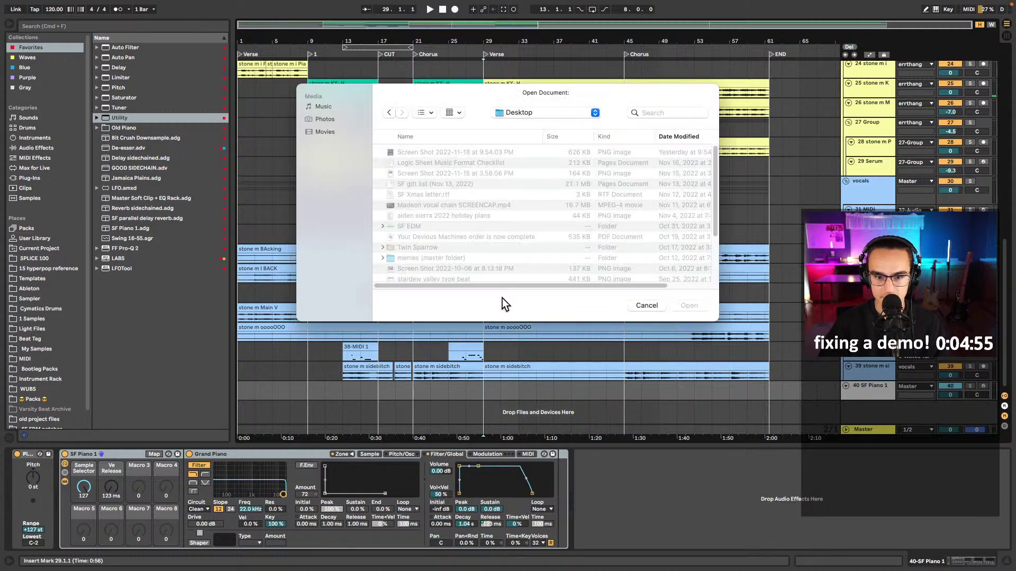
pyautogui.press('Escape')
# - Insert 8 bars of empty time at bar 29 across the arrangement and add a locator there
pyautogui.press('super+i')
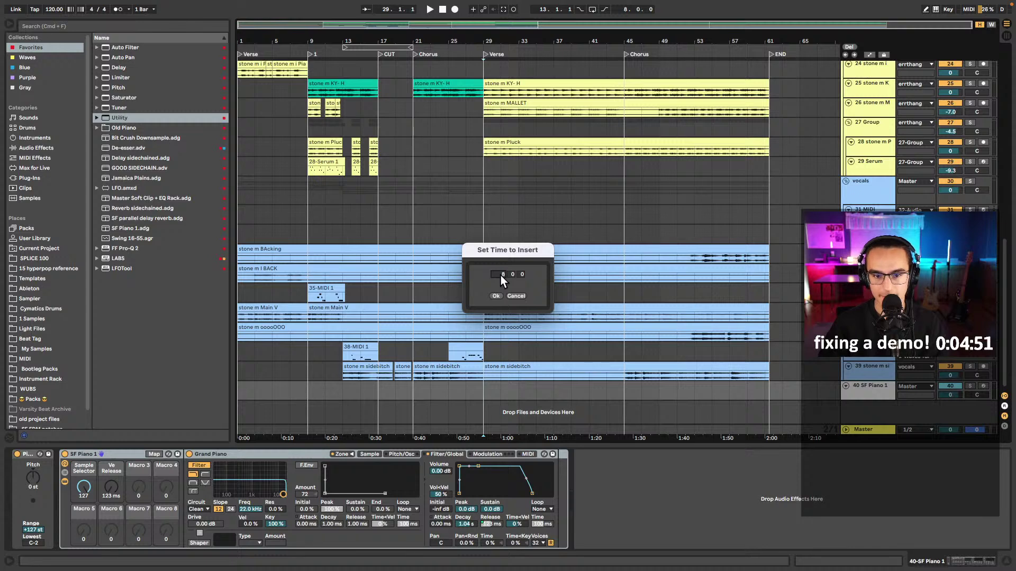
pyautogui.click(498, 296)
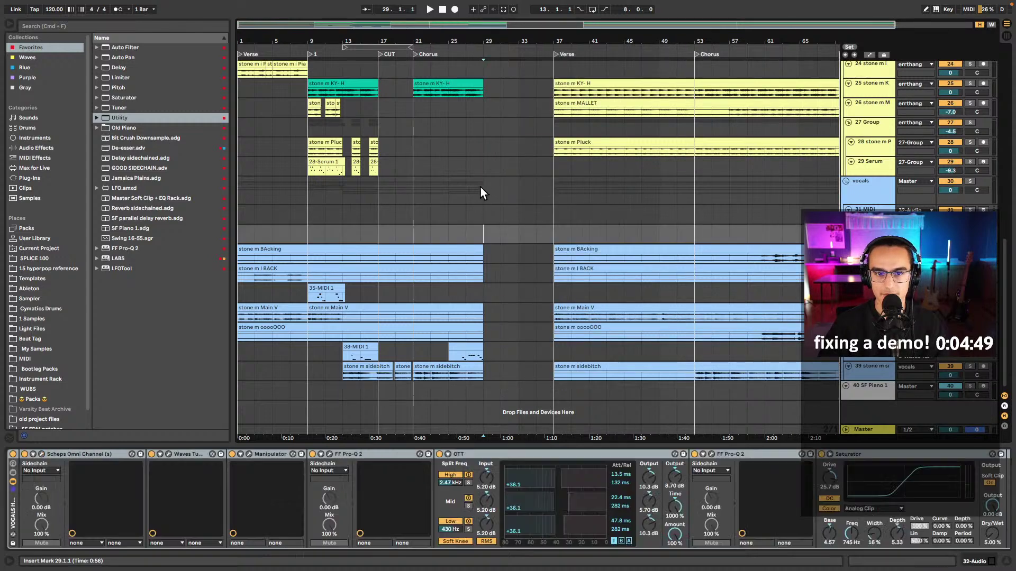
pyautogui.click(845, 46)
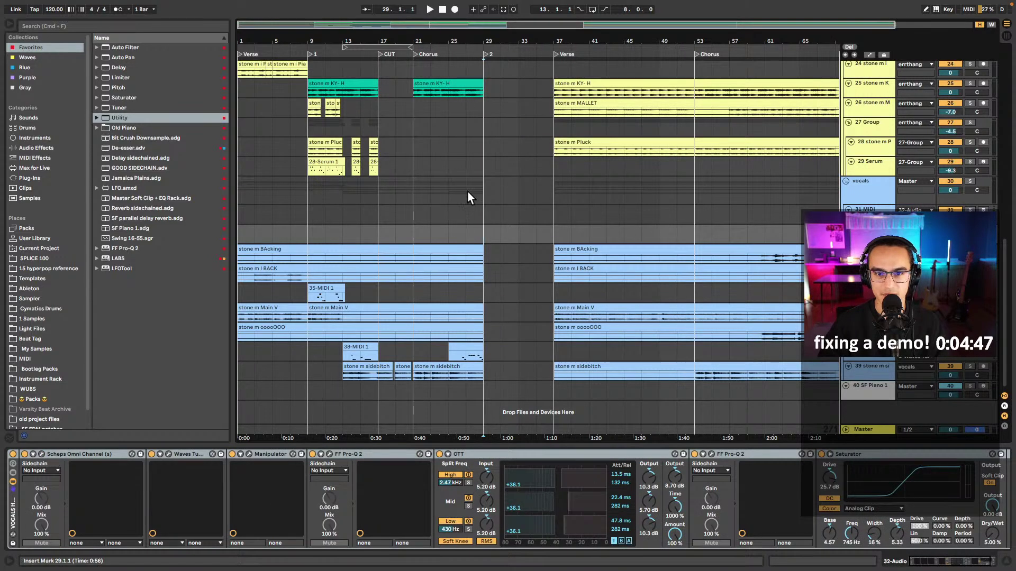
# - Play back the end of the Chorus from bar 28, and play the song from bar 1
pyautogui.scroll(5, 471, 242)
pyautogui.click(447, 238)
pyautogui.press('space')
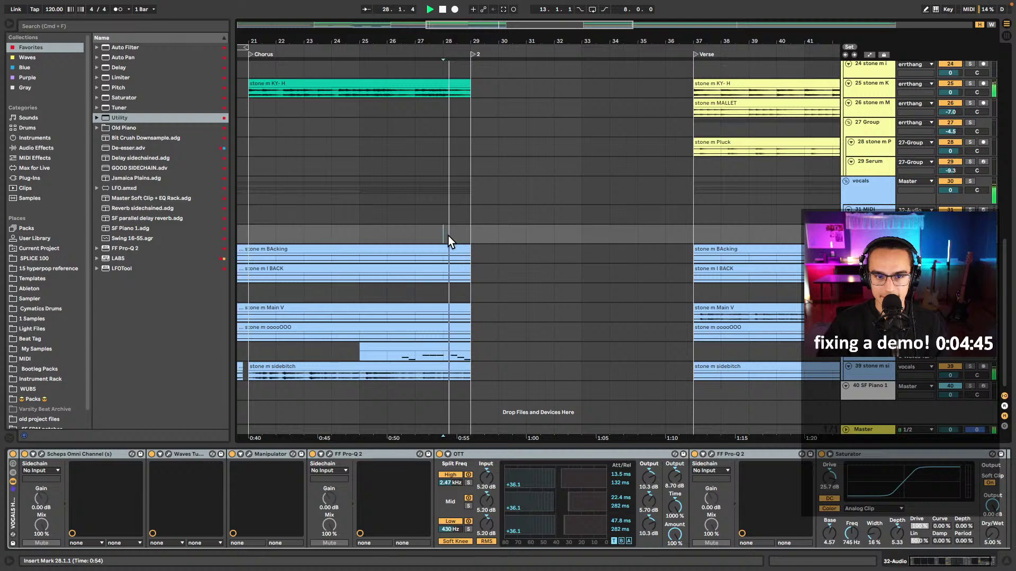
pyautogui.hscroll(-5, 470, 237)
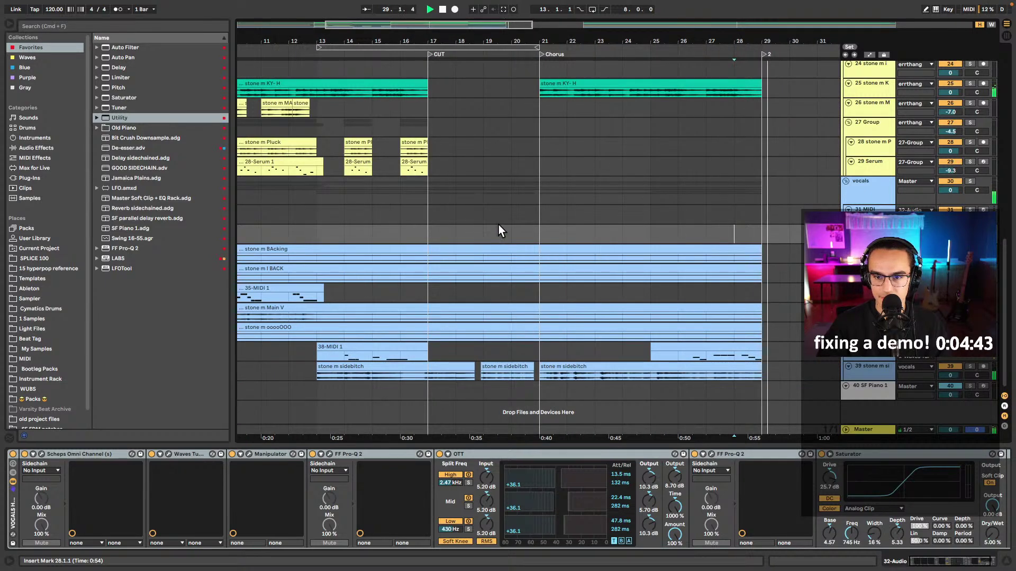
pyautogui.hscroll(-2, 492, 233)
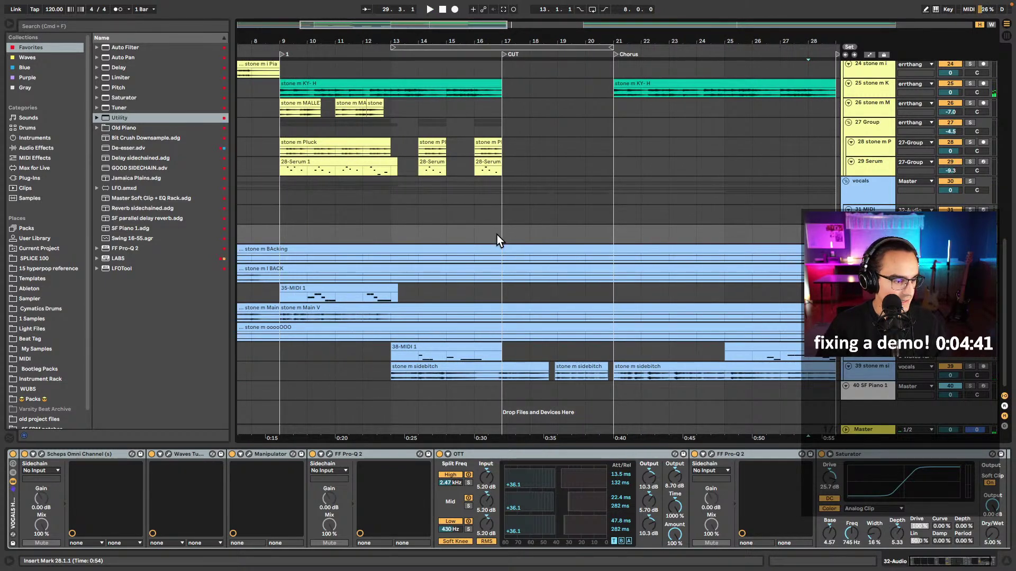
pyautogui.scroll(-2, 497, 234)
pyautogui.scroll(-3, 354, 233)
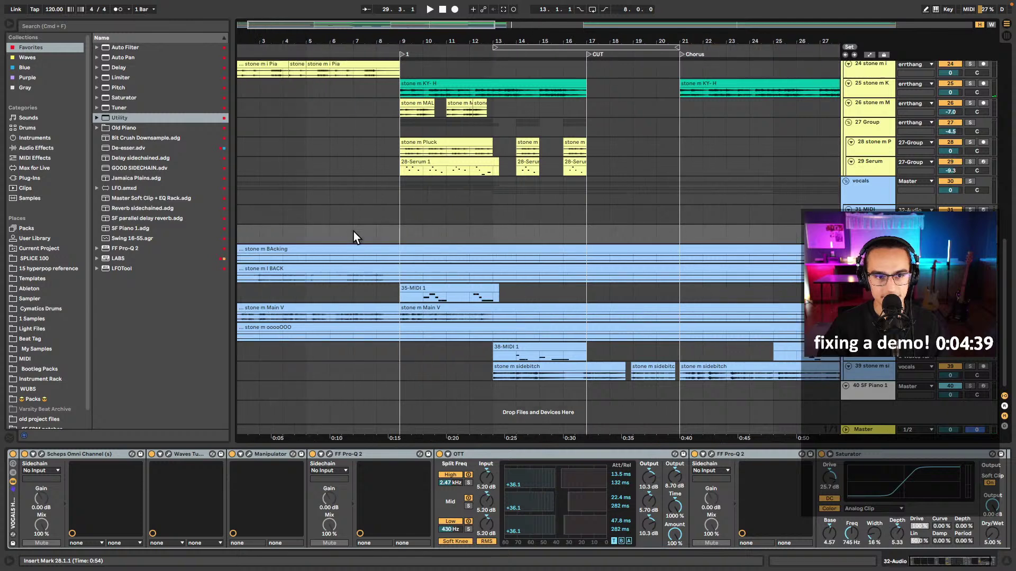
pyautogui.click(242, 243)
pyautogui.press('space')
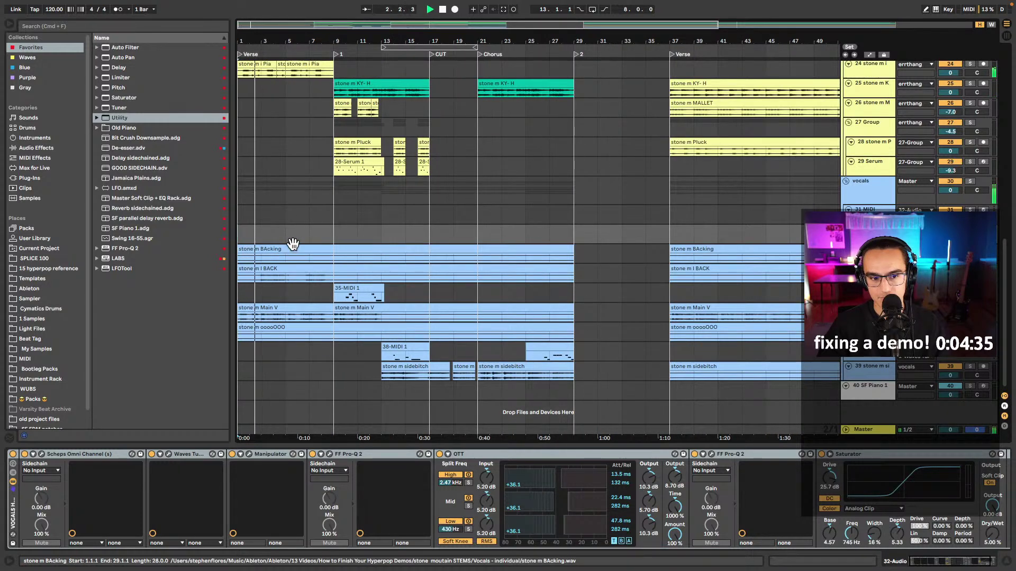
# - Warp the transient just after 4.3 in the opening Verse's Main V vocal clip earlier onto 4.3, and play it back
pyautogui.scroll(1, 299, 253)
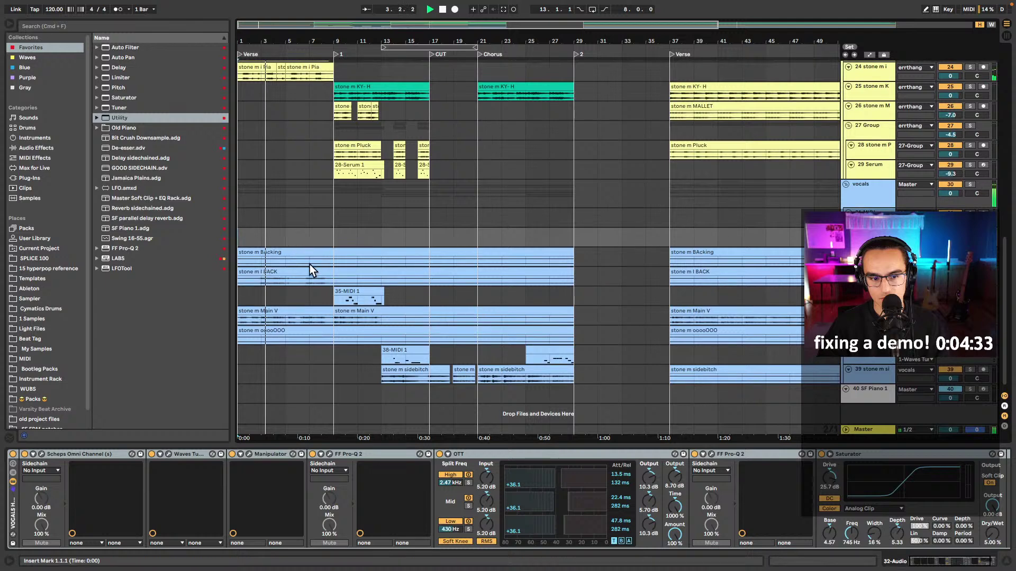
pyautogui.click(300, 272)
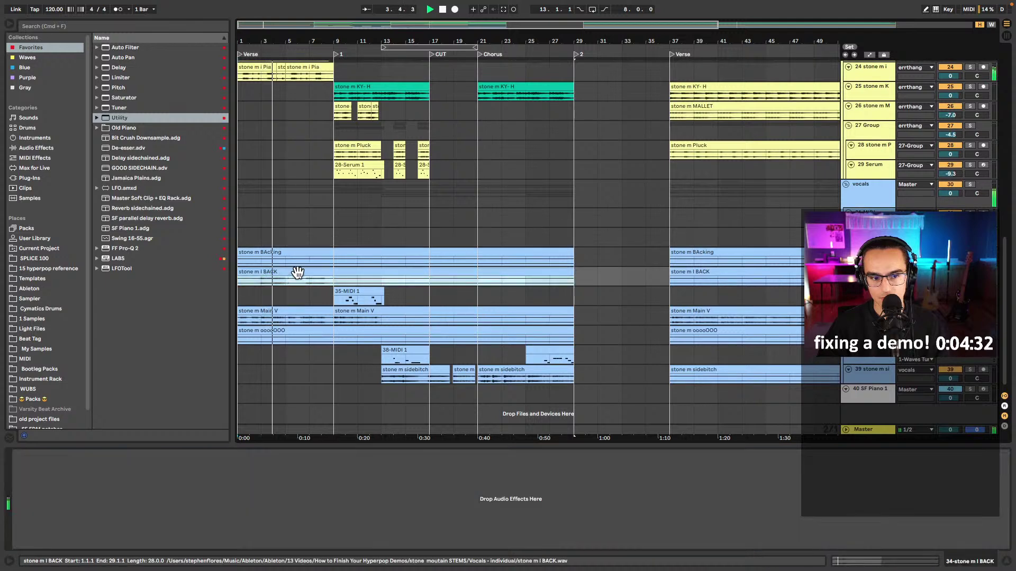
pyautogui.click(294, 313)
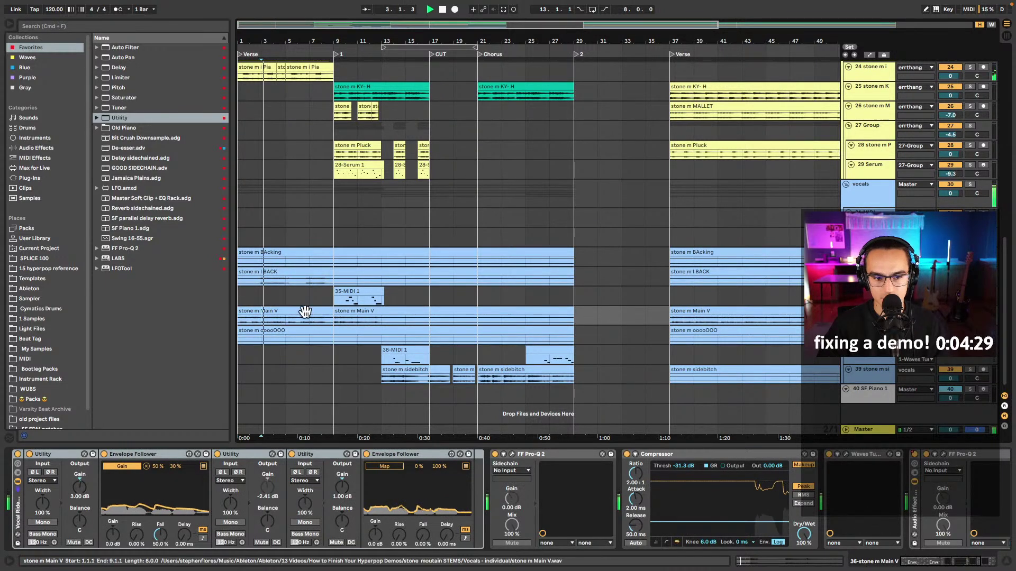
pyautogui.doubleClick(306, 312)
pyautogui.scroll(3, 538, 188)
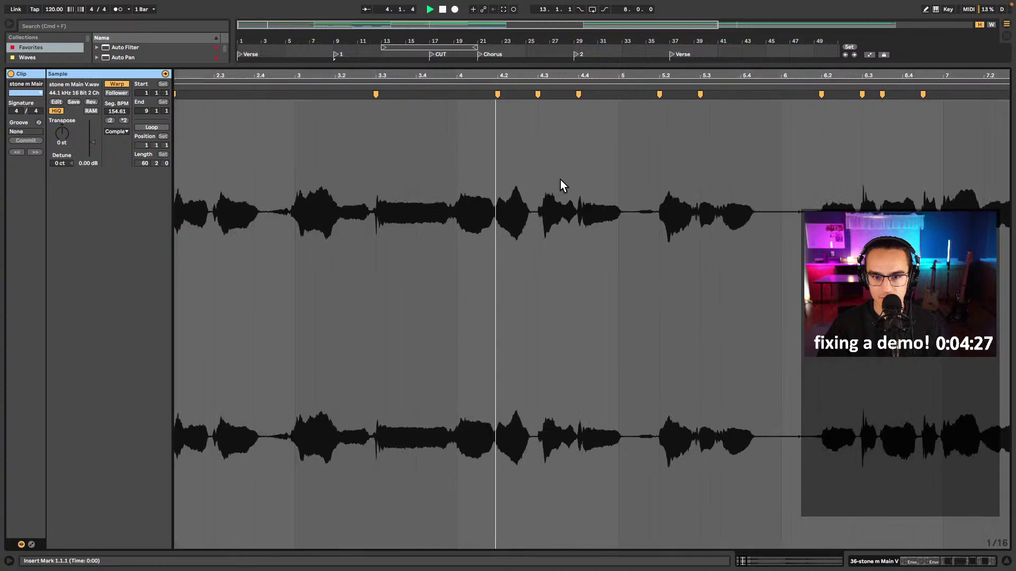
pyautogui.click(541, 104)
pyautogui.scroll(3, 542, 102)
pyautogui.press('space')
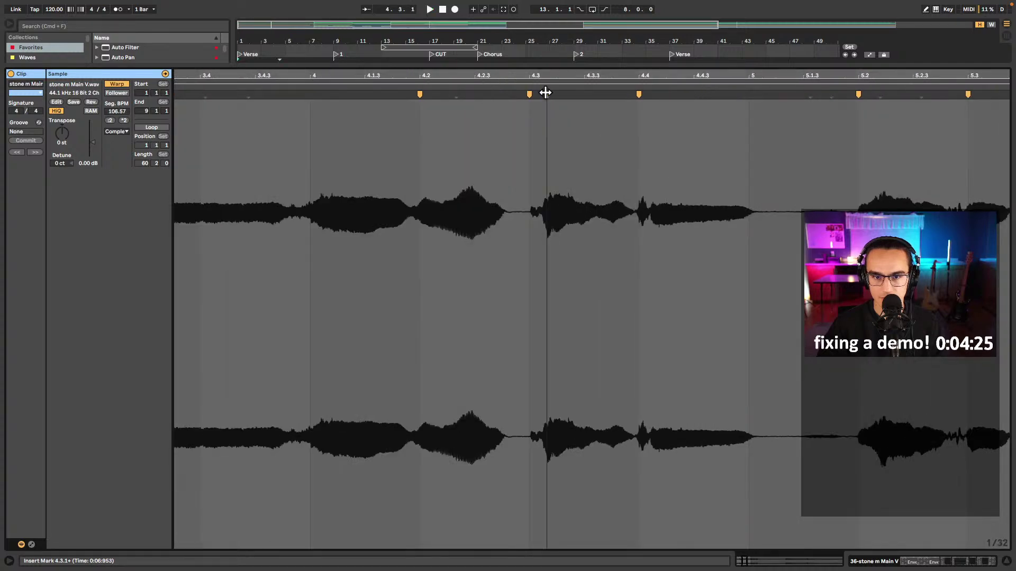
pyautogui.moveTo(530, 92)
pyautogui.mouseDown()
pyautogui.moveTo(544, 93)
pyautogui.moveTo(529, 93)
pyautogui.mouseUp()
pyautogui.click(469, 86)
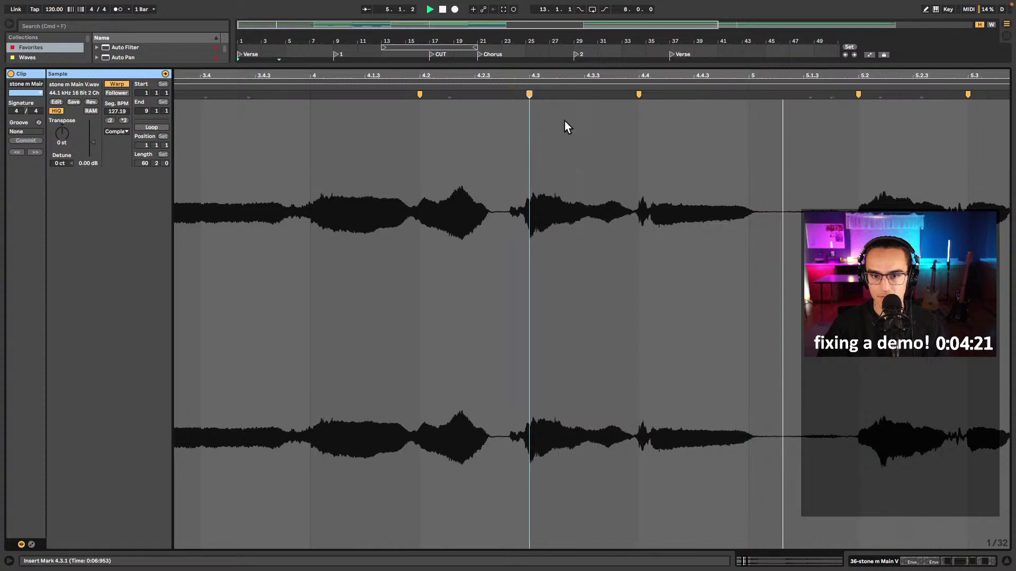
pyautogui.click(411, 90)
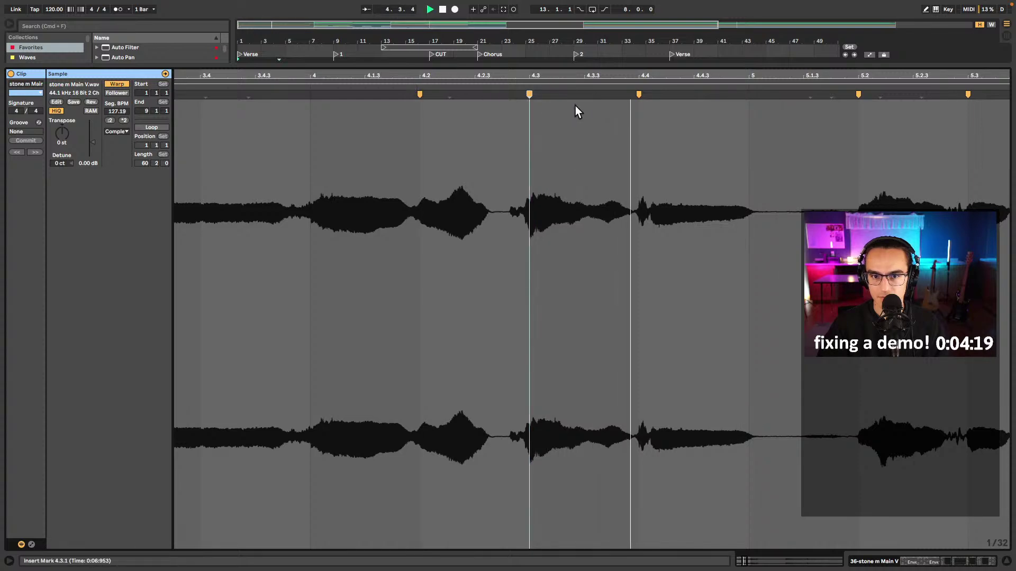
pyautogui.hotkey('shift', 'Tab')
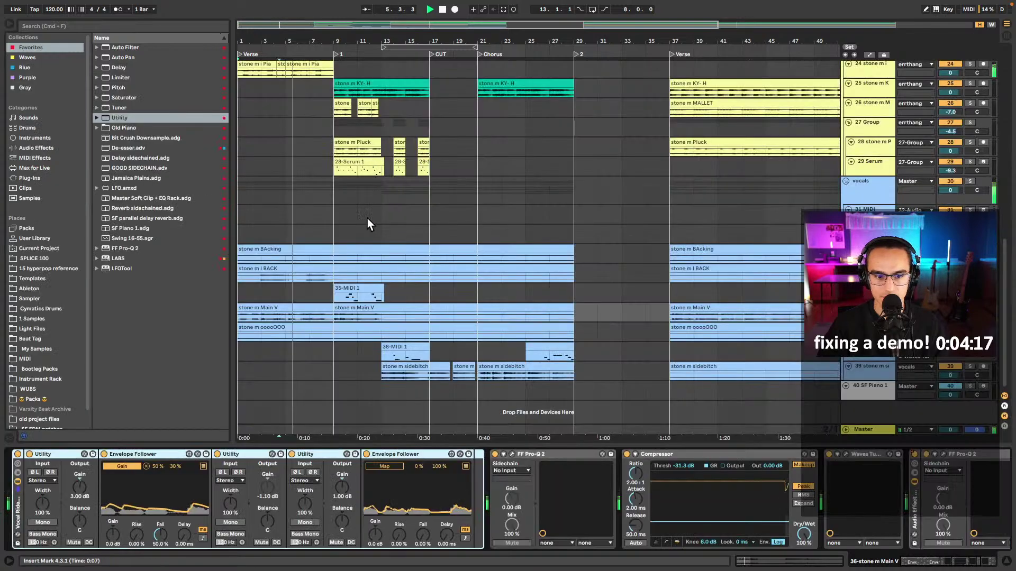
# - Turn on warping for the stone m I BACK vocal clip that starts at bar 1
pyautogui.doubleClick(283, 267)
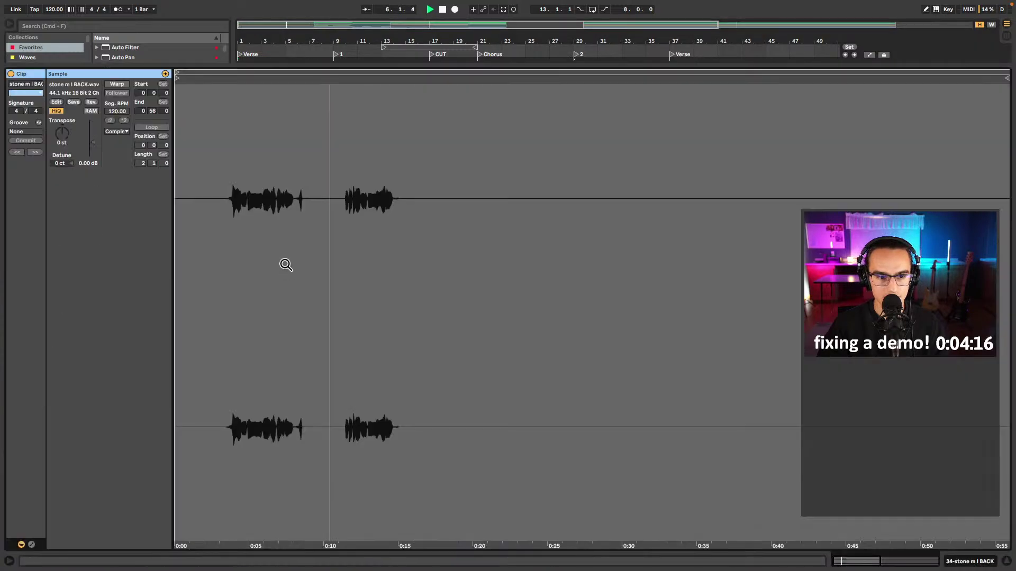
pyautogui.click(123, 85)
pyautogui.hotkey('shift', 'Tab')
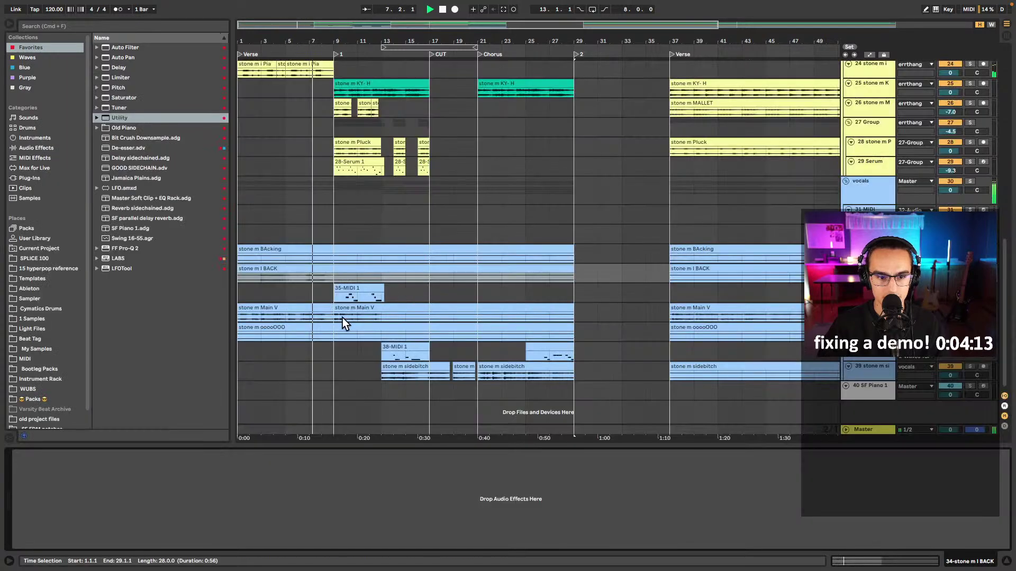
# - Copy the FF Pro-Q 2 equalizer from the Main V vocal track onto the stone m I BACK track
pyautogui.click(390, 316)
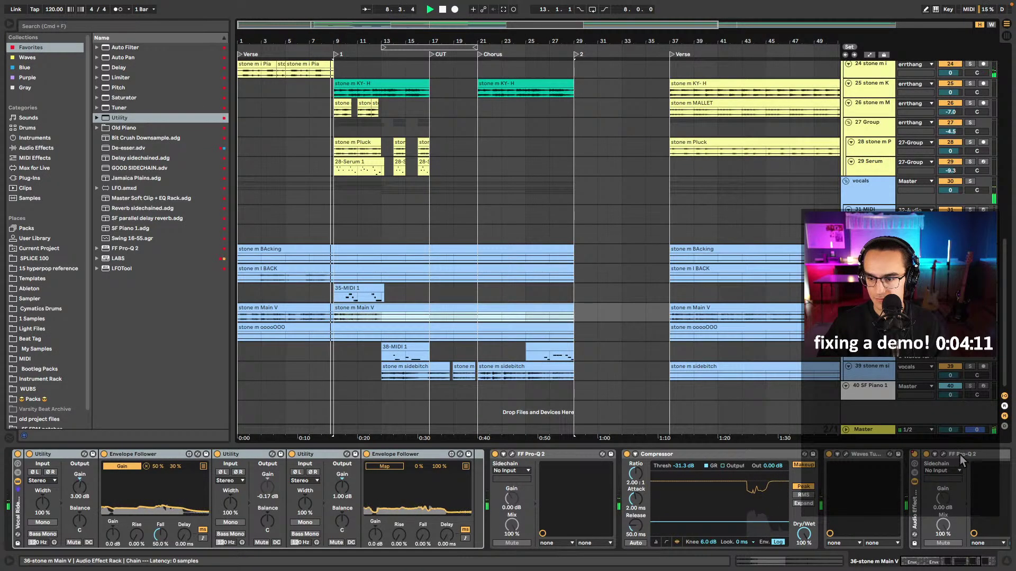
pyautogui.scroll(-2, 901, 464)
pyautogui.press('space')
pyautogui.click(308, 280)
pyautogui.press('super+v')
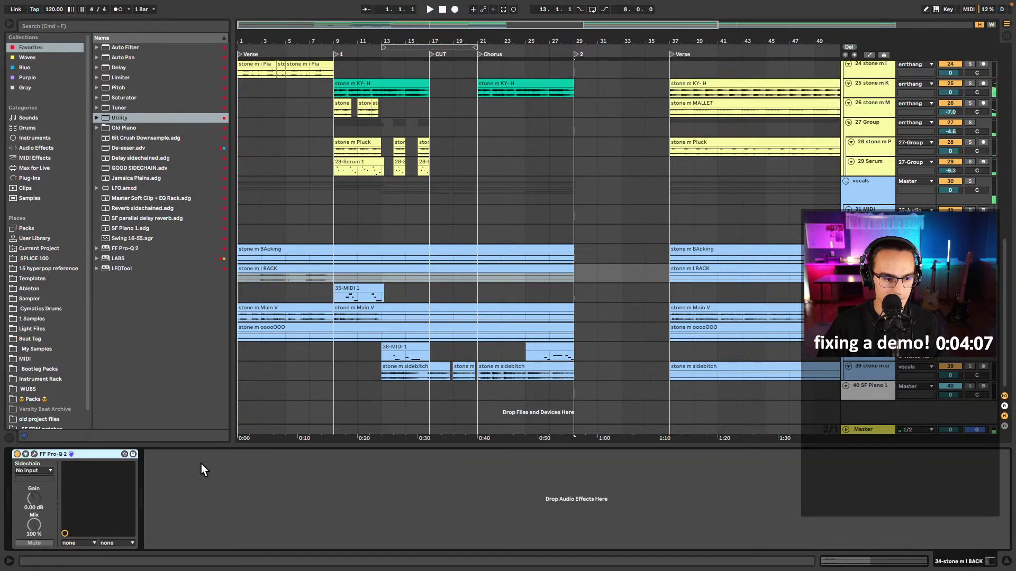
# - Check the Band Pass Narrow curve of the I BACK track's FF Pro-Q 2 and play back the vocals from bar 3
pyautogui.click(35, 455)
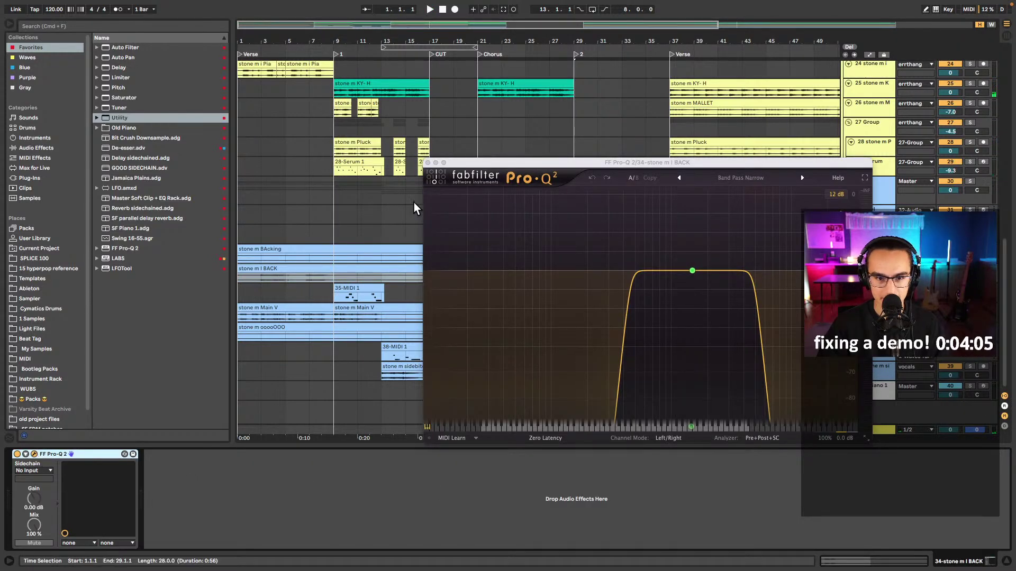
pyautogui.scroll(3, 279, 279)
pyautogui.click(255, 299)
pyautogui.press('space')
pyautogui.click(435, 162)
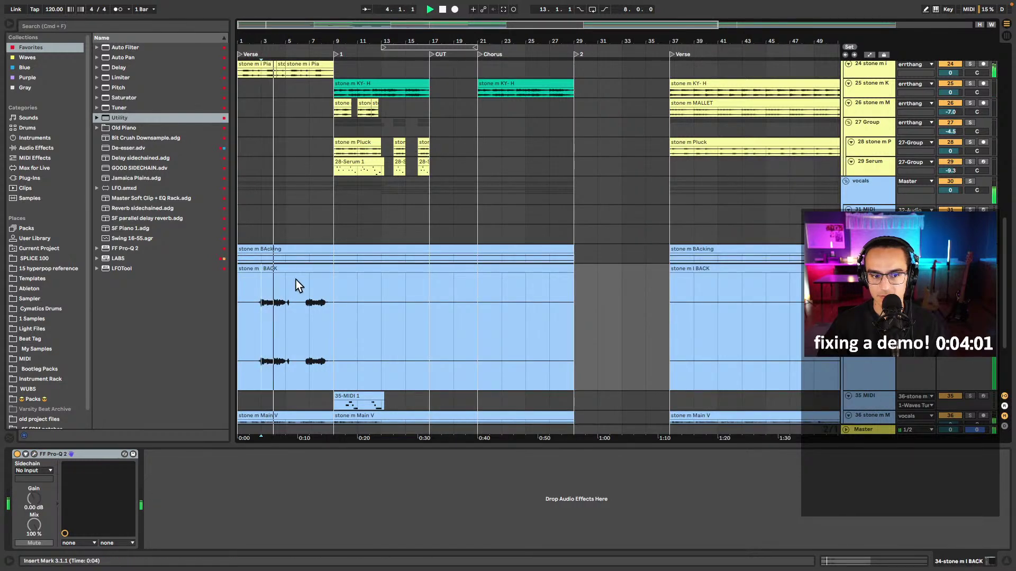
pyautogui.scroll(-3, 295, 280)
pyautogui.scroll(2, 295, 274)
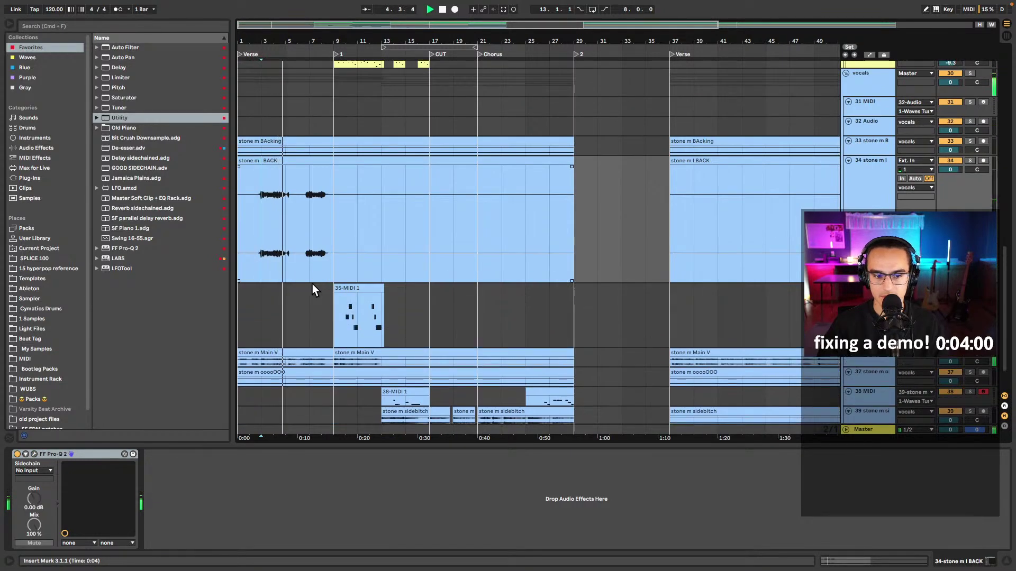
# - Trim the end of the first Main V vocal clip back to about 8.2.2, and play back from bar 8
pyautogui.click(335, 361)
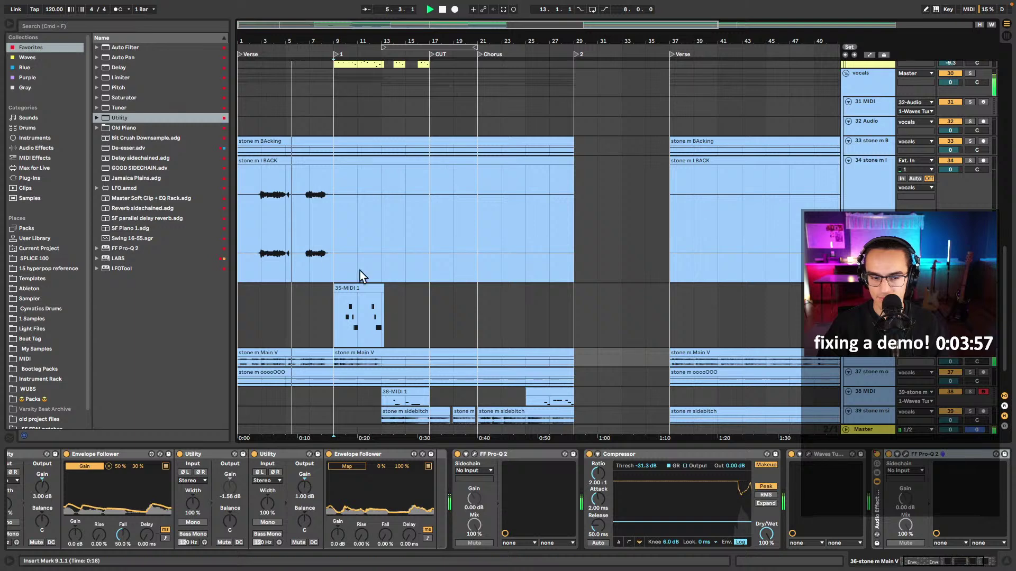
pyautogui.scroll(3, 324, 320)
pyautogui.hscroll(-3, 339, 321)
pyautogui.scroll(3, 506, 350)
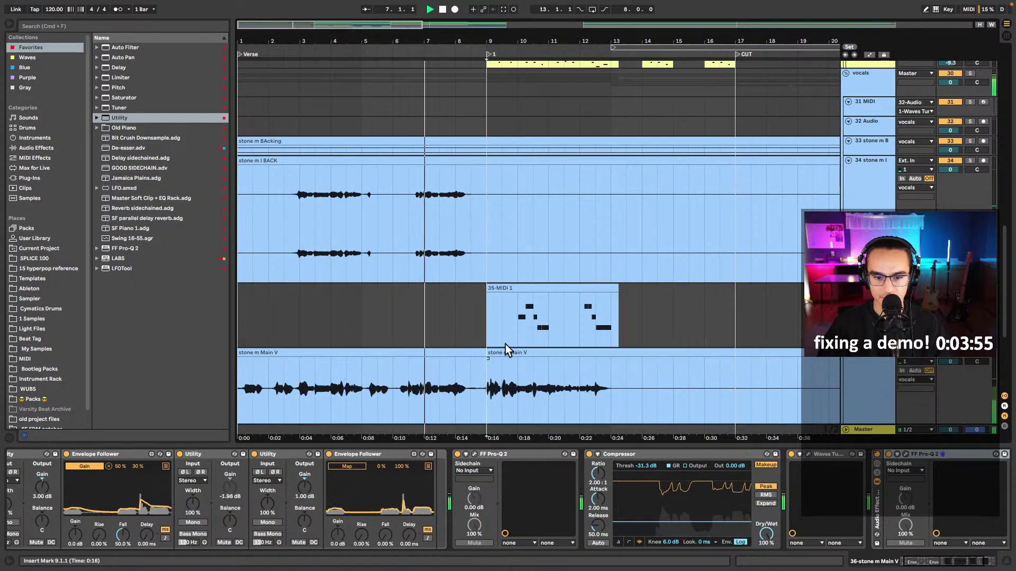
pyautogui.scroll(-5, 500, 338)
pyautogui.scroll(5, 476, 283)
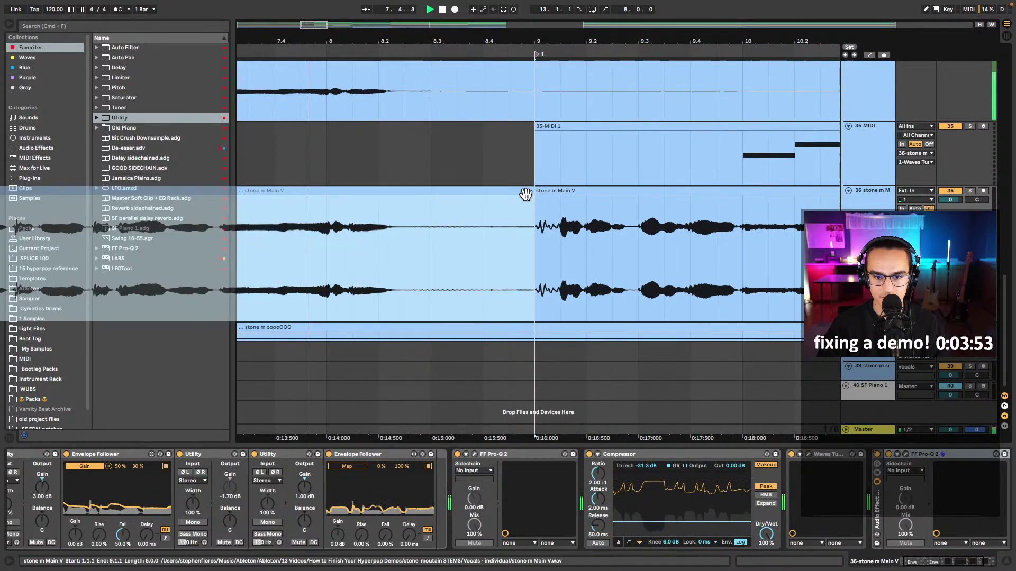
pyautogui.moveTo(531, 195); pyautogui.dragTo(396, 202)
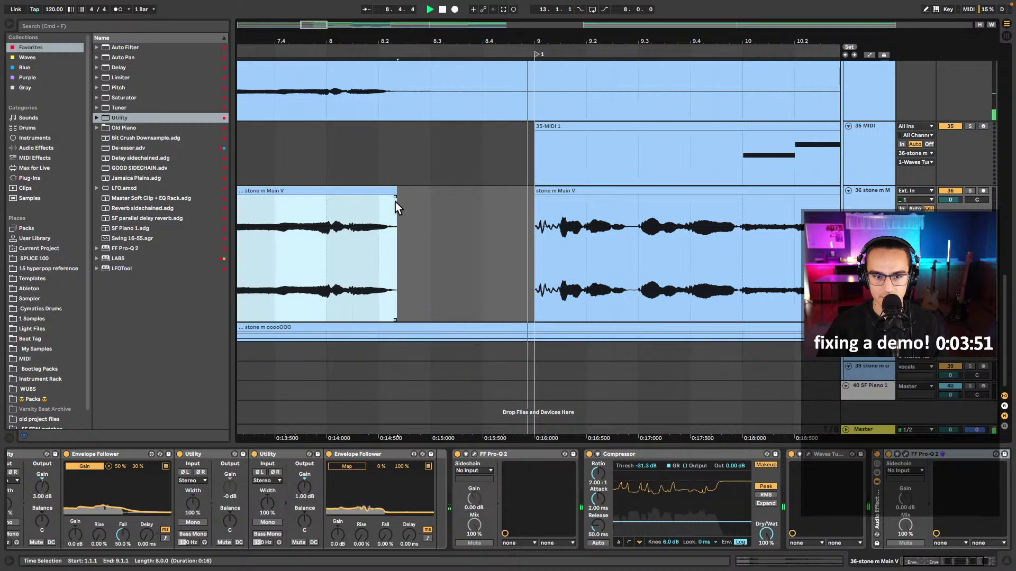
pyautogui.scroll(-3, 433, 227)
pyautogui.click(396, 167)
pyautogui.press('space')
pyautogui.press('space')
pyautogui.press('h')
# - Play back the opening Verse from bar 1 and look over the guitar, piano and vocal tracks
pyautogui.scroll(3, 410, 211)
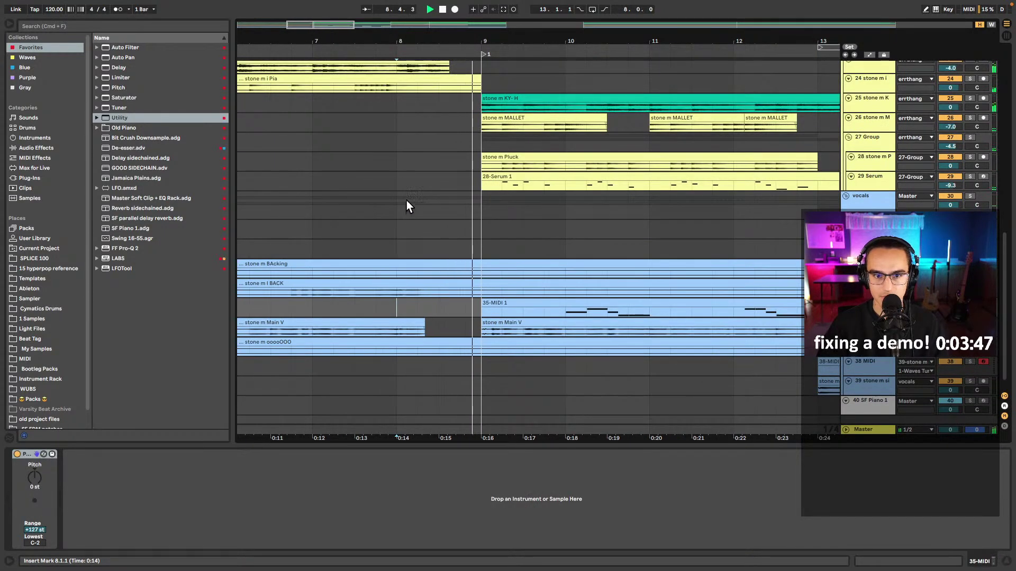
pyautogui.scroll(-5, 399, 205)
pyautogui.scroll(-2, 408, 207)
pyautogui.scroll(6, 432, 202)
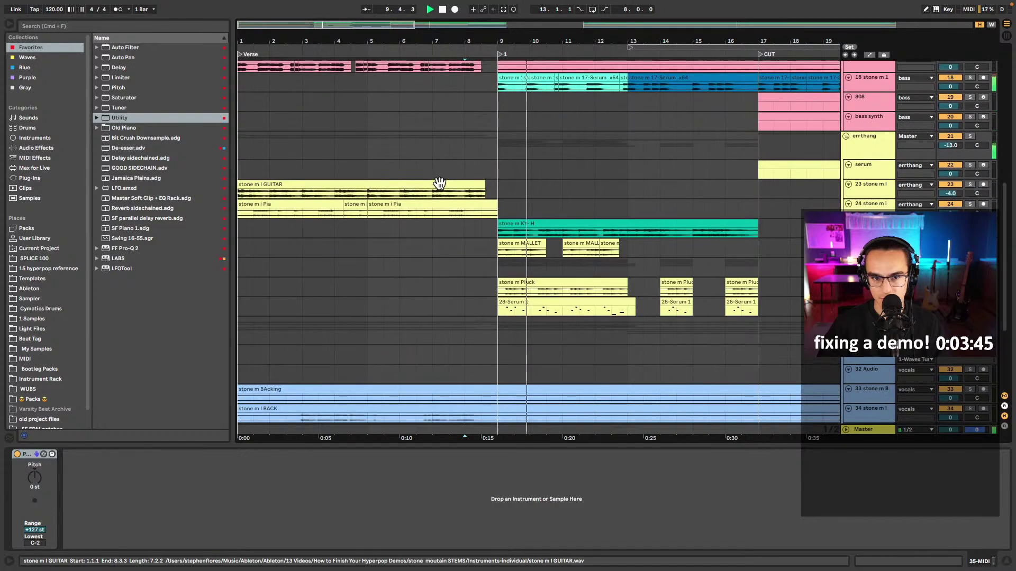
pyautogui.click(494, 254)
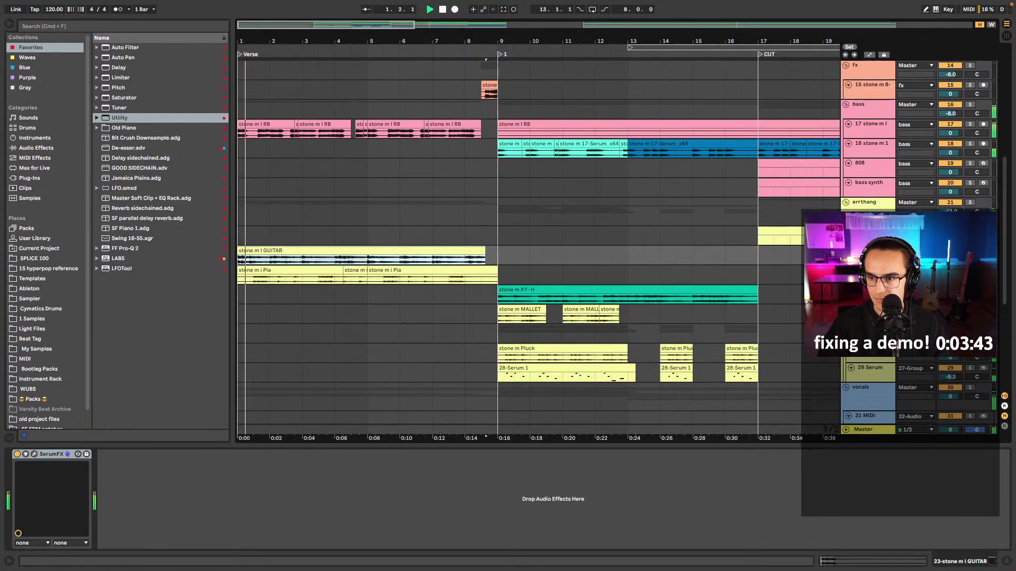
pyautogui.scroll(-10, 609, 267)
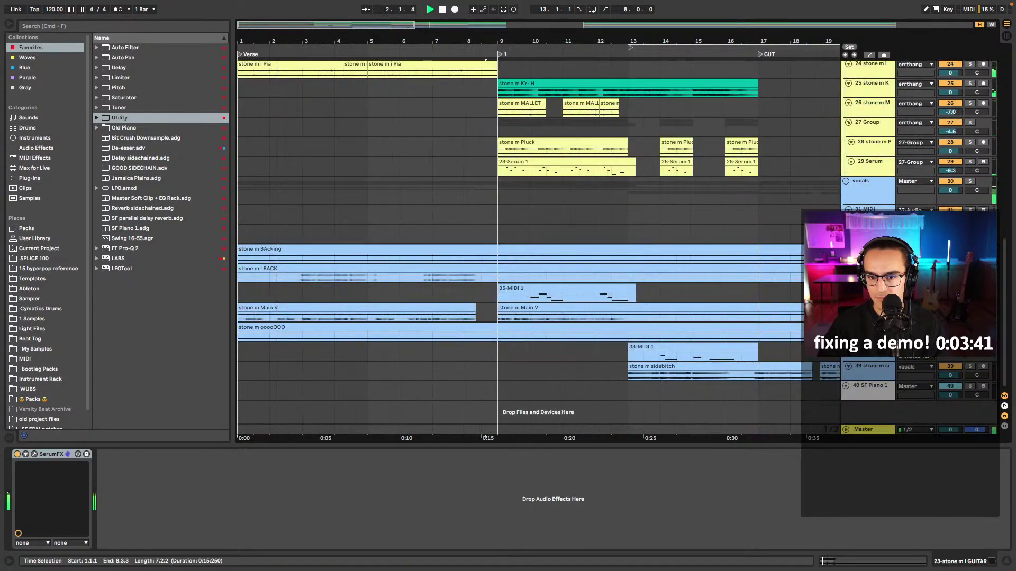
pyautogui.click(868, 197)
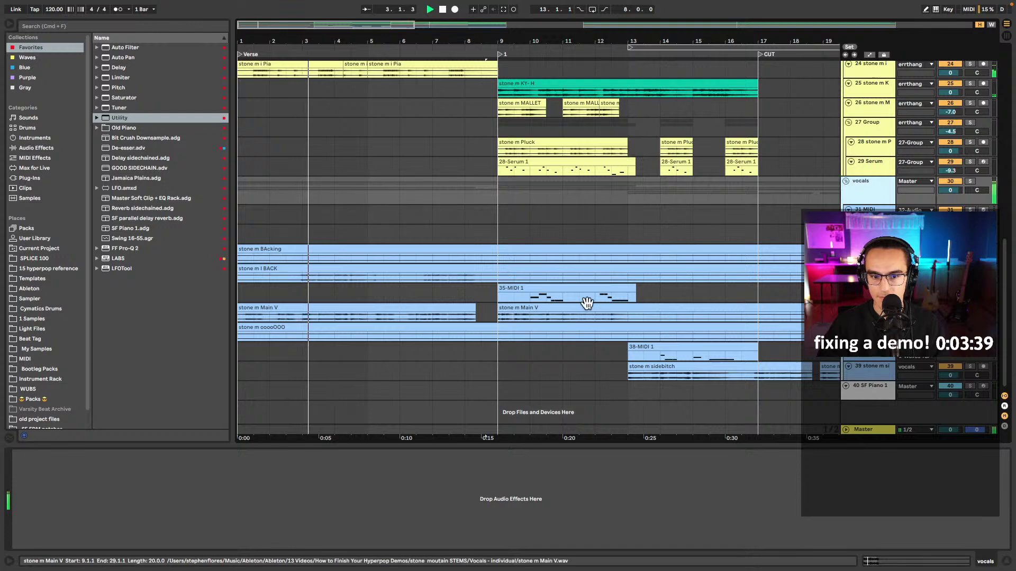
pyautogui.click(453, 191)
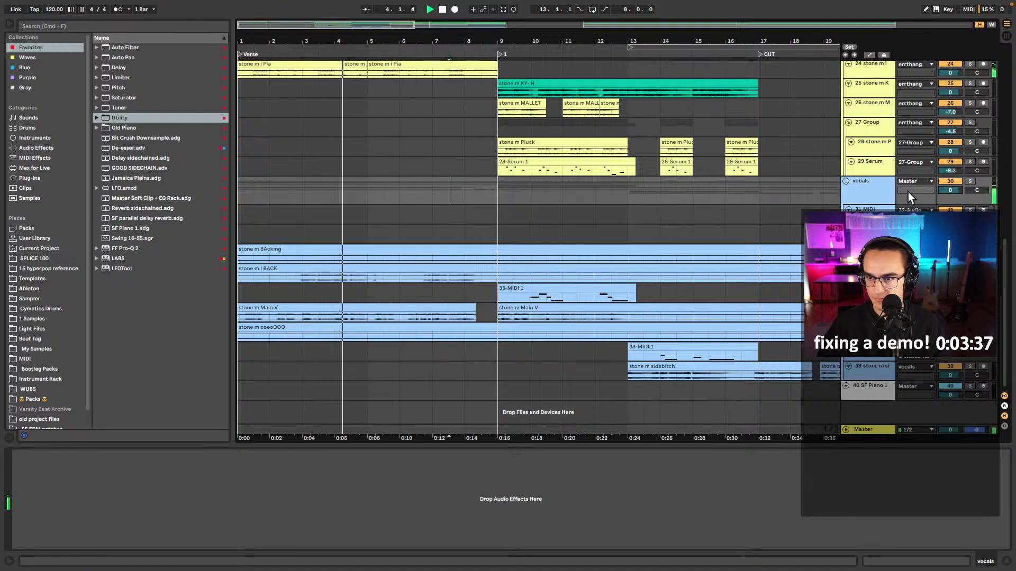
# - Fold the drums, fx and bass groups and stop playback, keeping the drums group selected
pyautogui.scroll(10, 945, 192)
pyautogui.press('h')
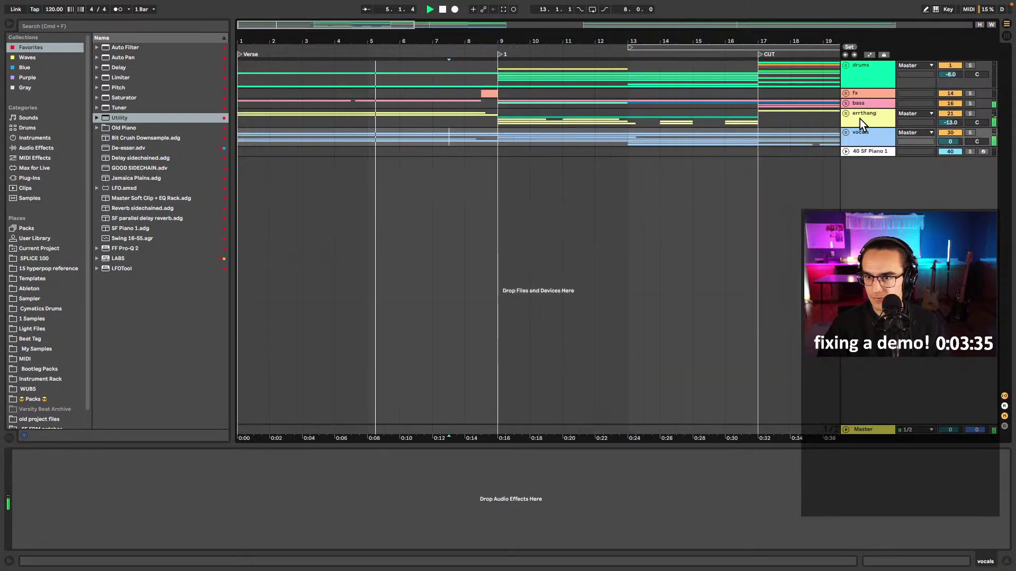
pyautogui.click(845, 65)
pyautogui.click(866, 74)
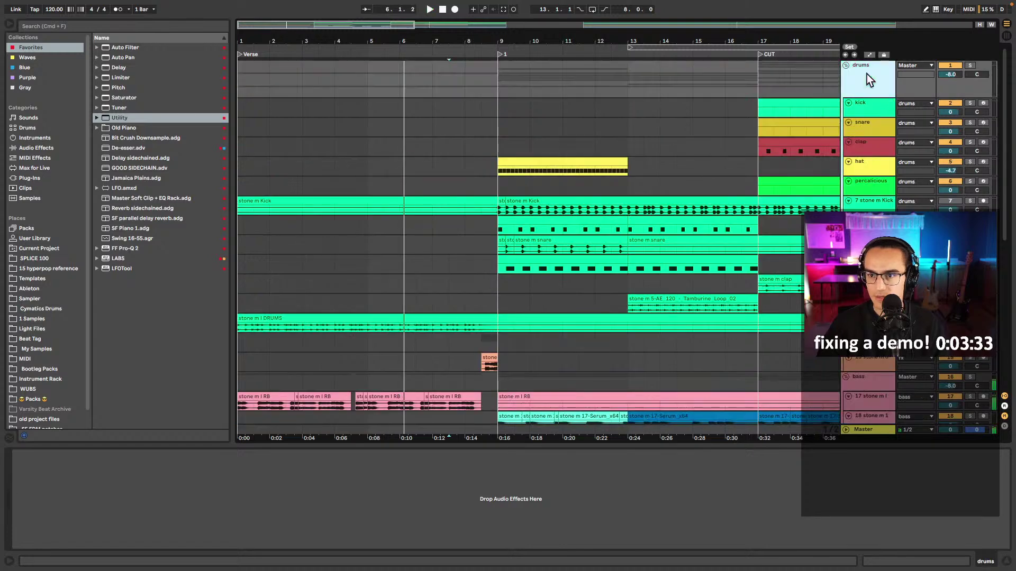
pyautogui.click(845, 65)
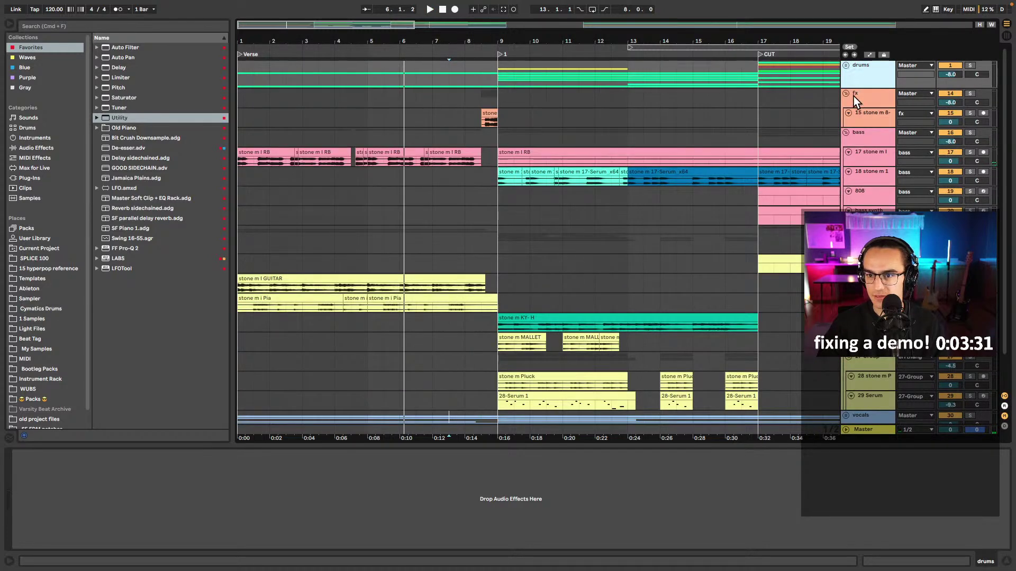
pyautogui.click(846, 93)
pyautogui.click(846, 104)
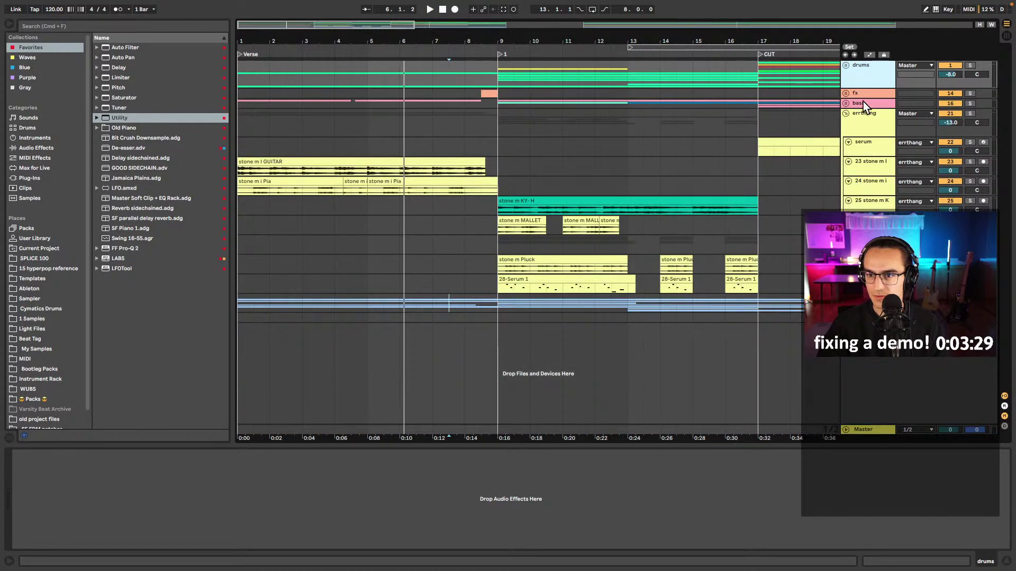
# - Lower the drums, fx, bass and errthang group volumes together by 2 dB, bringing errthang to -15.0 dB, and play back from bar 5
pyautogui.click(873, 119)
pyautogui.moveTo(951, 119); pyautogui.dragTo(954, 152)
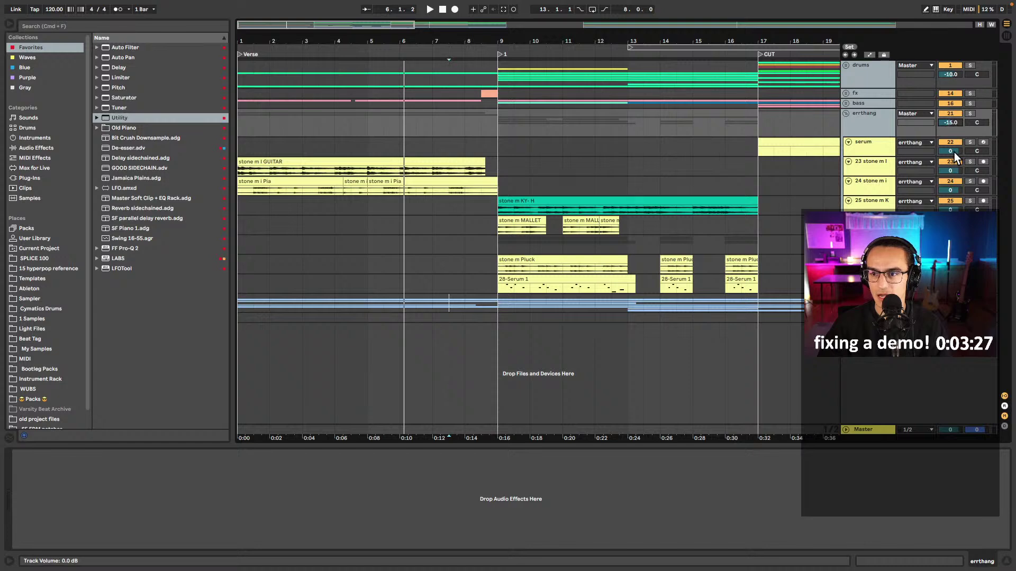
pyautogui.click(243, 132)
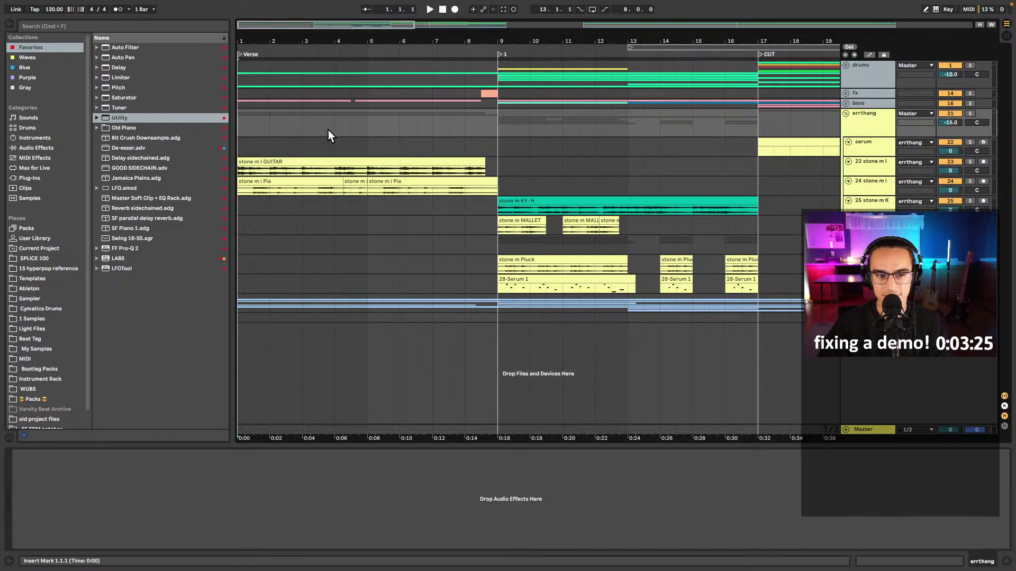
pyautogui.click(370, 121)
pyautogui.press('space')
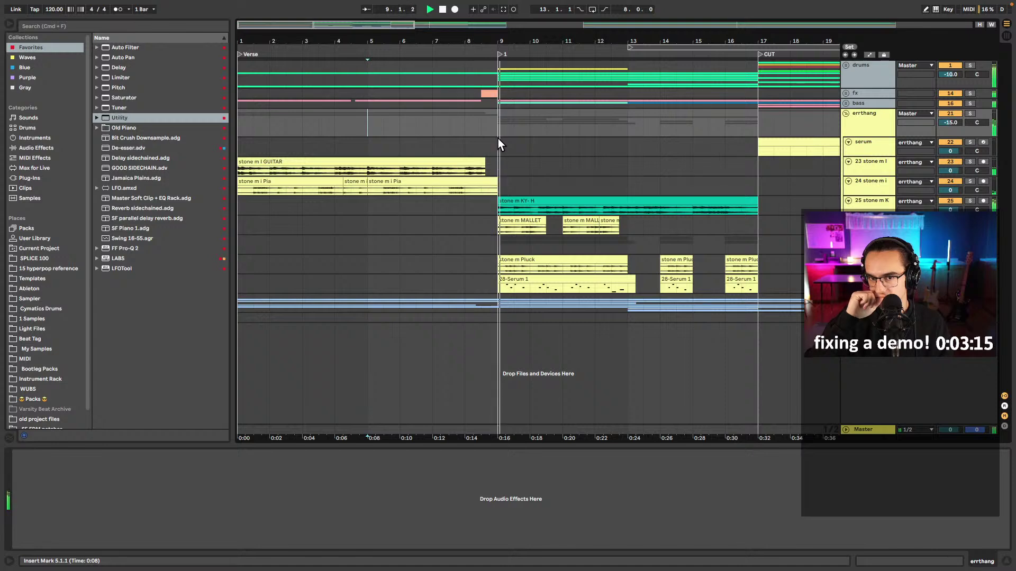
# - Unfold the fx group and raise its volume to about -7.4 dB while playing the effect clip before bar 9
pyautogui.click(485, 94)
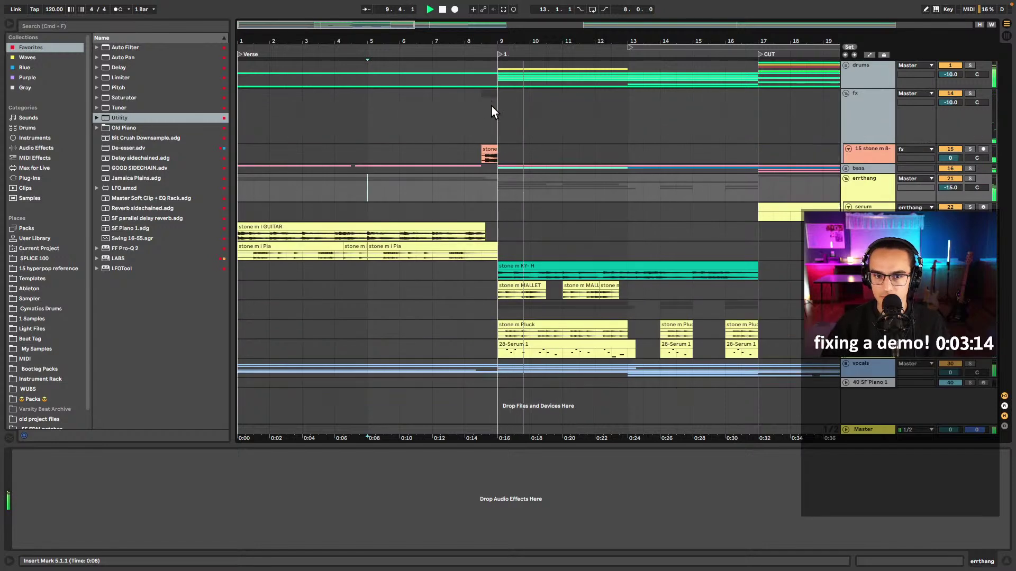
pyautogui.click(483, 154)
pyautogui.press('space')
pyautogui.press('space')
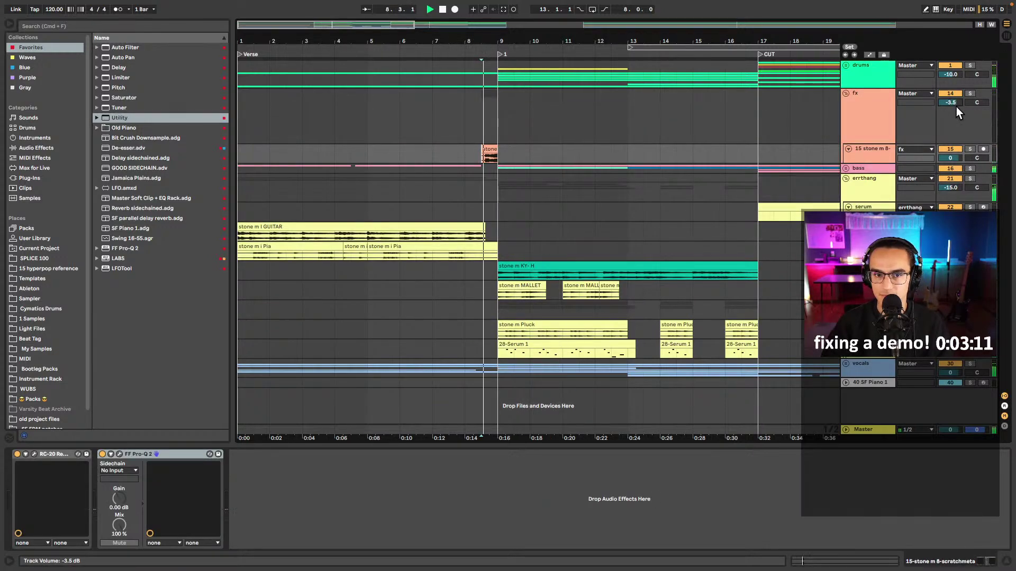
pyautogui.moveTo(952, 103); pyautogui.dragTo(951, 98)
pyautogui.press('space')
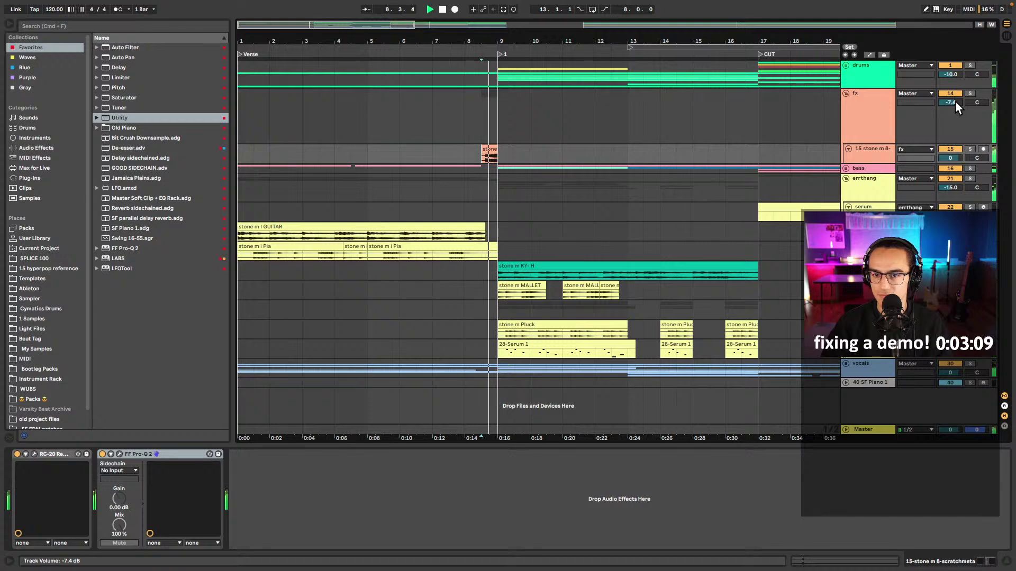
# - Unfold the vocals group, select the stone m Main V clip starting at bar 9 and play back from there
pyautogui.click(956, 102)
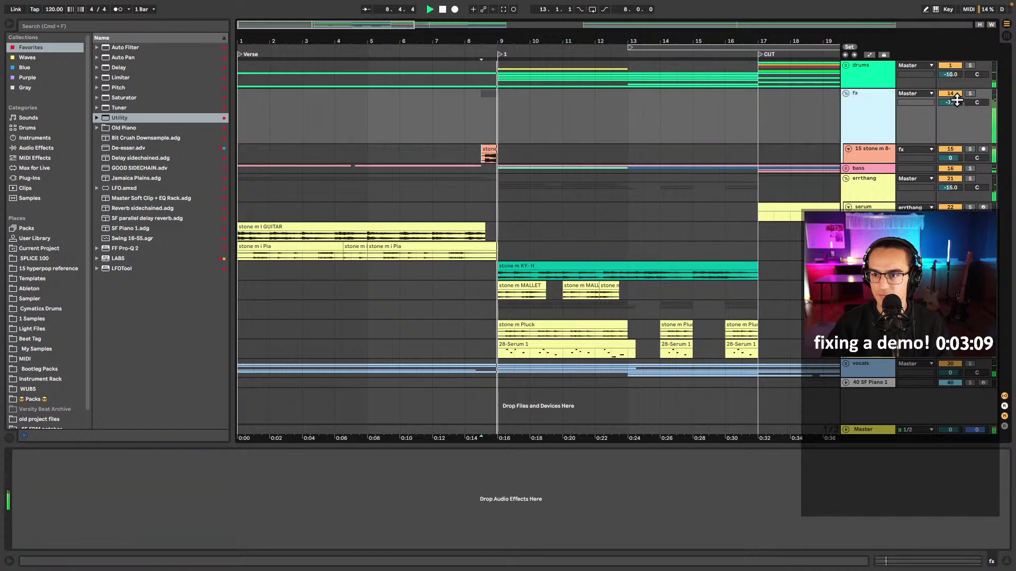
pyautogui.click(471, 239)
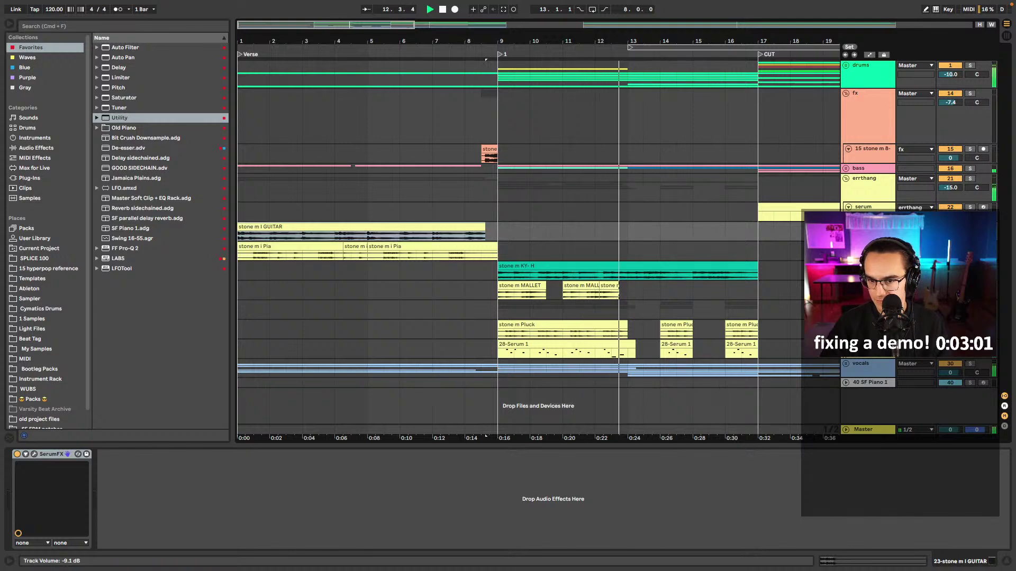
pyautogui.click(846, 364)
pyautogui.scroll(-5, 619, 223)
pyautogui.click(550, 319)
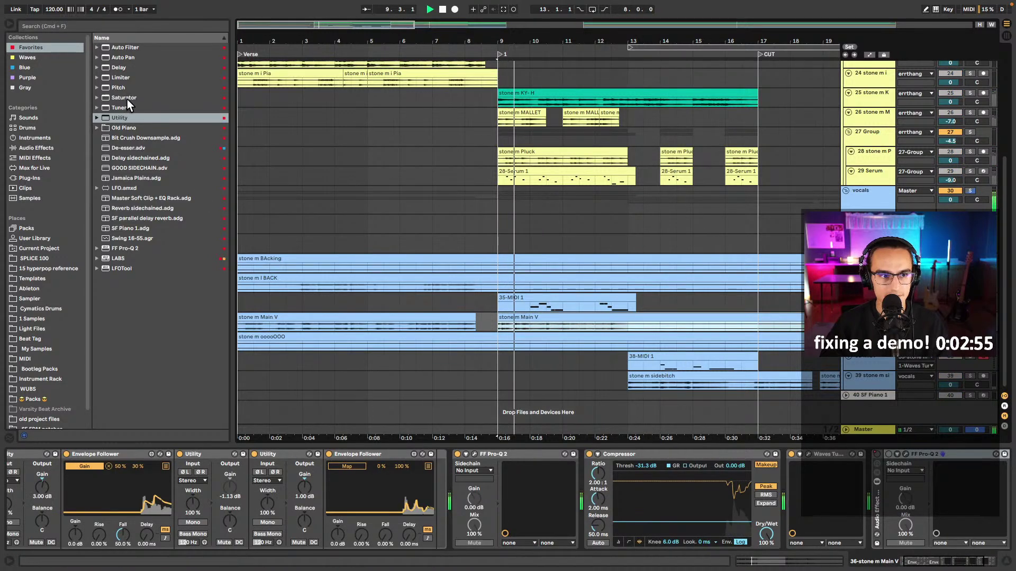
# - Add FF Pro-Q 2 to the end of the Main V track's chain with the High Cut preset, cutting at about 12 kHz
pyautogui.moveTo(126, 248); pyautogui.dragTo(993, 487)
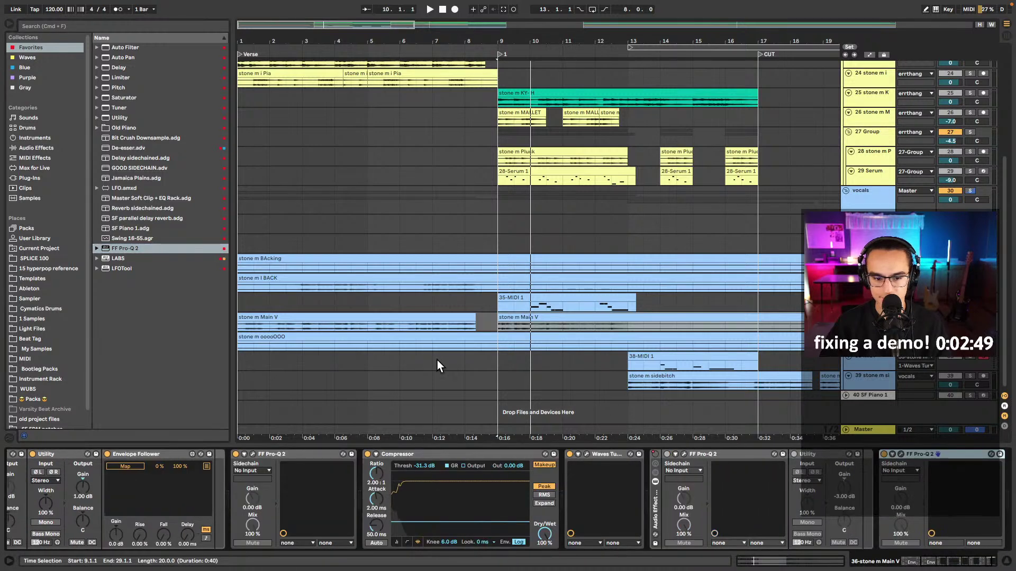
pyautogui.click(747, 200)
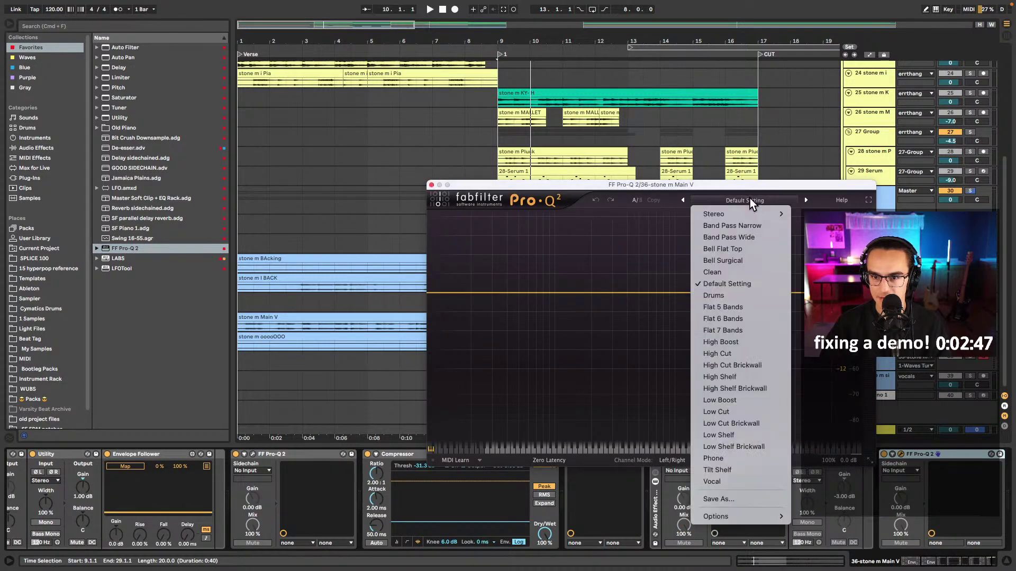
pyautogui.click(735, 353)
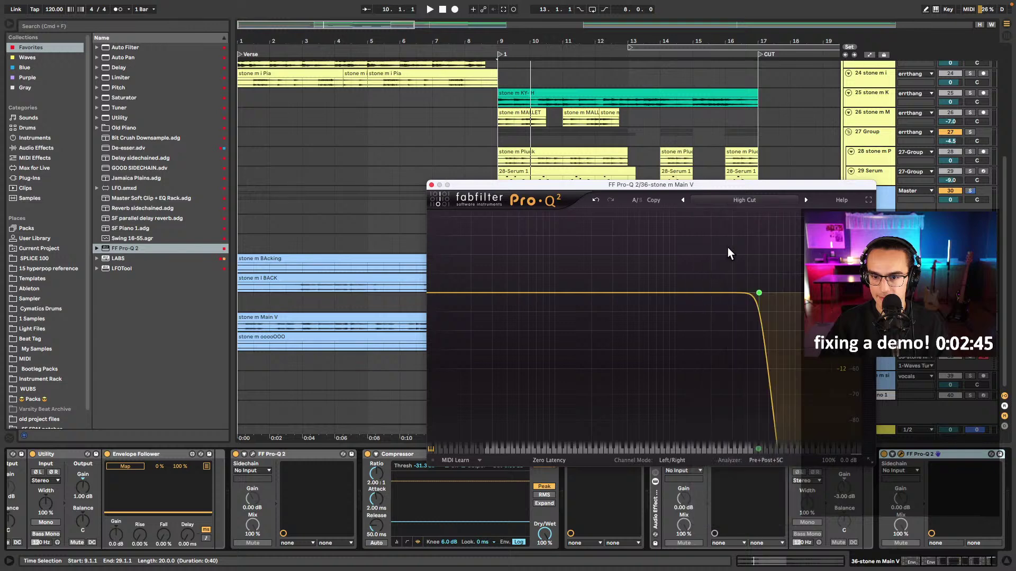
pyautogui.press('space')
pyautogui.moveTo(803, 292)
pyautogui.mouseDown()
pyautogui.moveTo(815, 293)
pyautogui.moveTo(803, 293)
pyautogui.mouseUp()
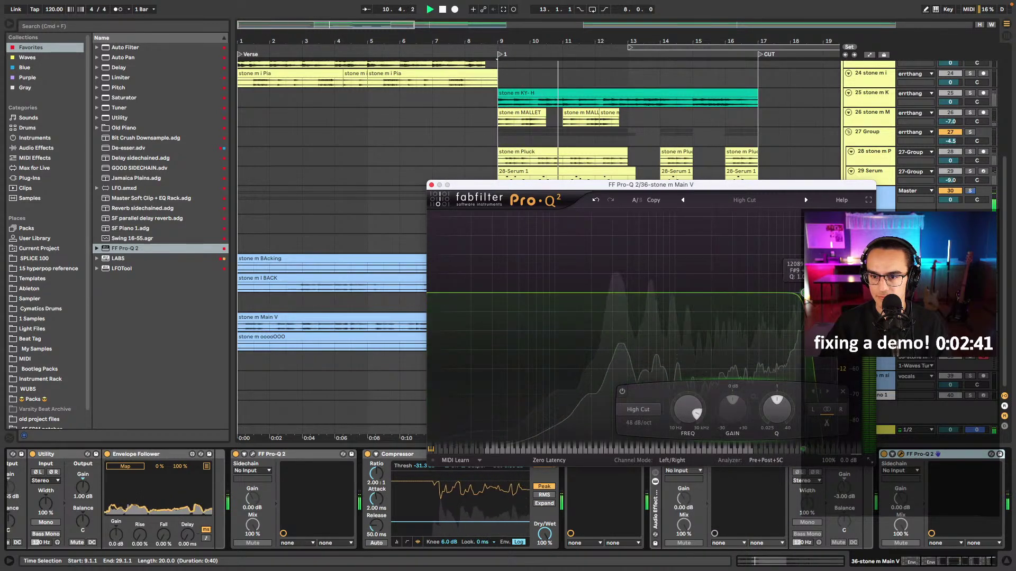
pyautogui.click(432, 185)
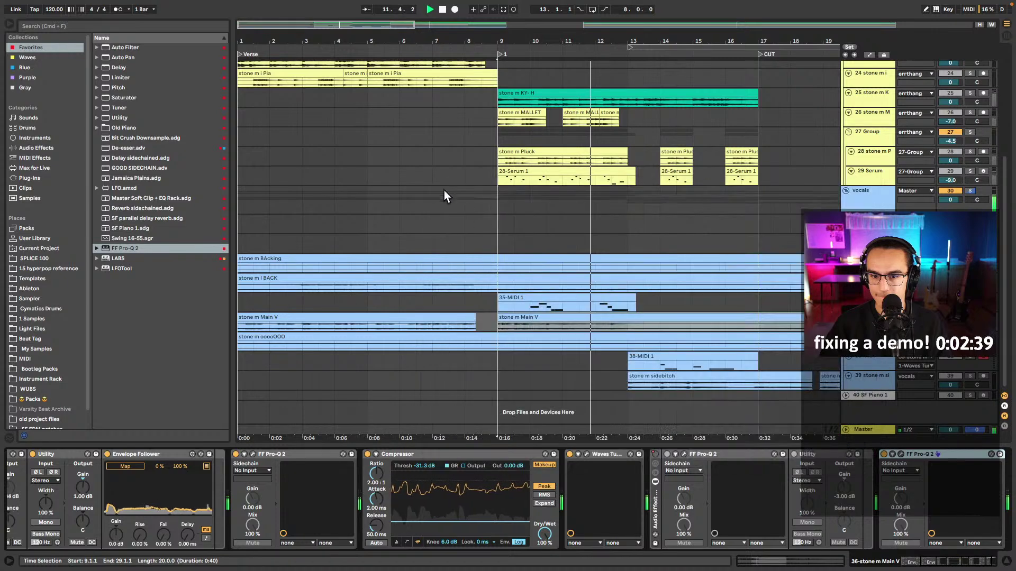
# - Listen on toward the Chorus and look over the instrument and vocal tracks, down to the stone m sidebitch clips
pyautogui.click(497, 326)
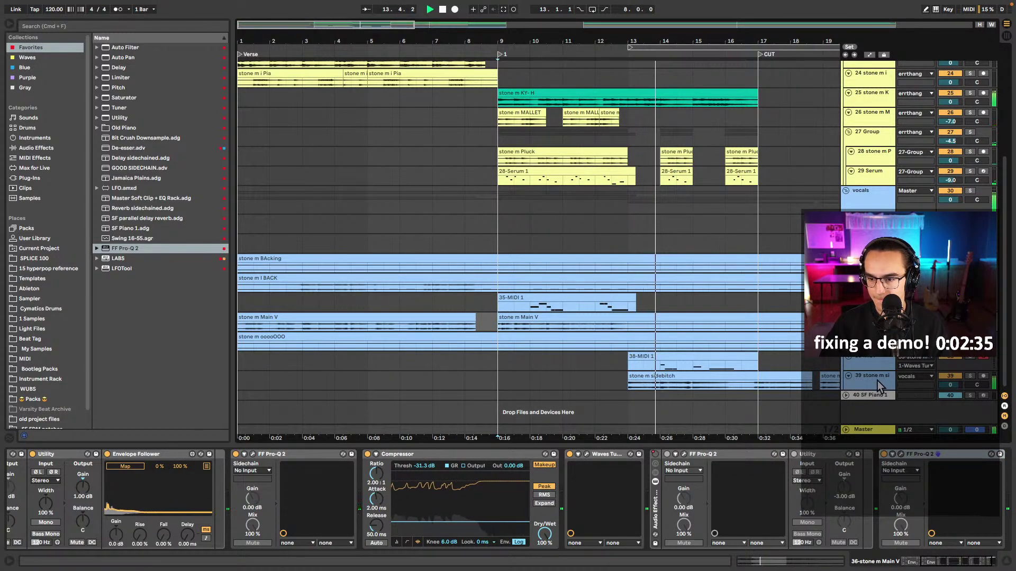
pyautogui.click(495, 209)
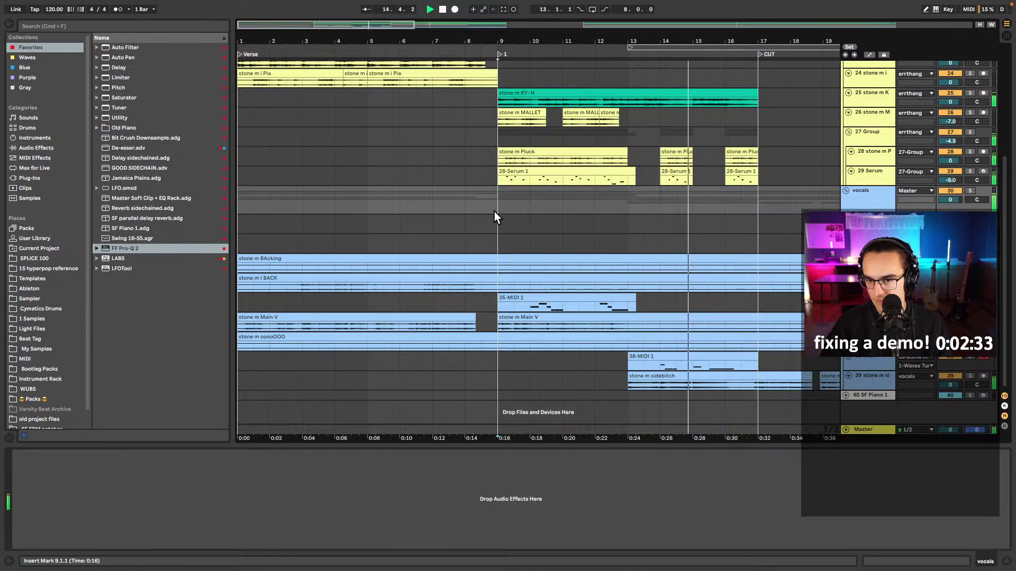
pyautogui.scroll(5, 650, 211)
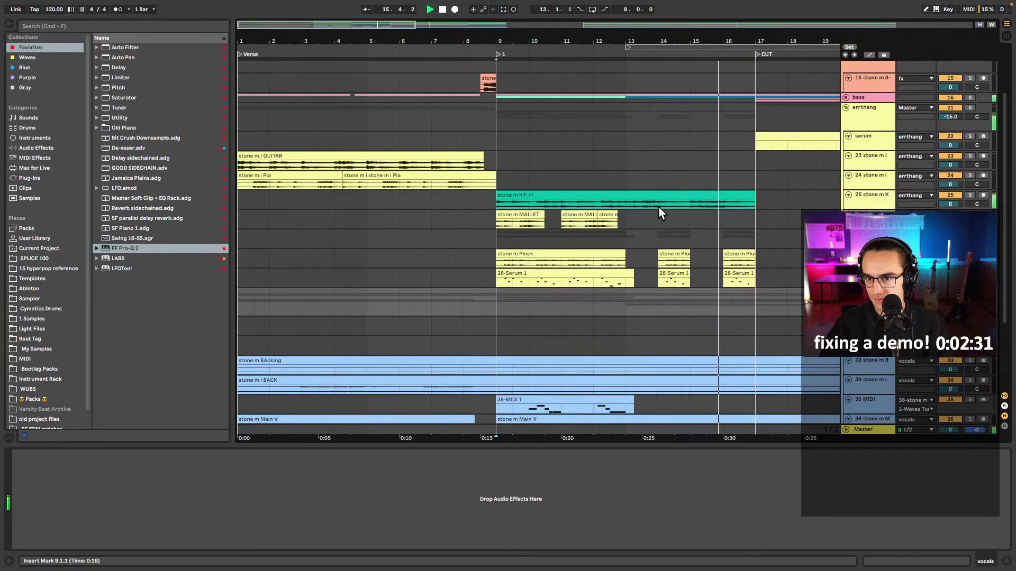
pyautogui.hscroll(3, 658, 208)
pyautogui.hscroll(3, 665, 217)
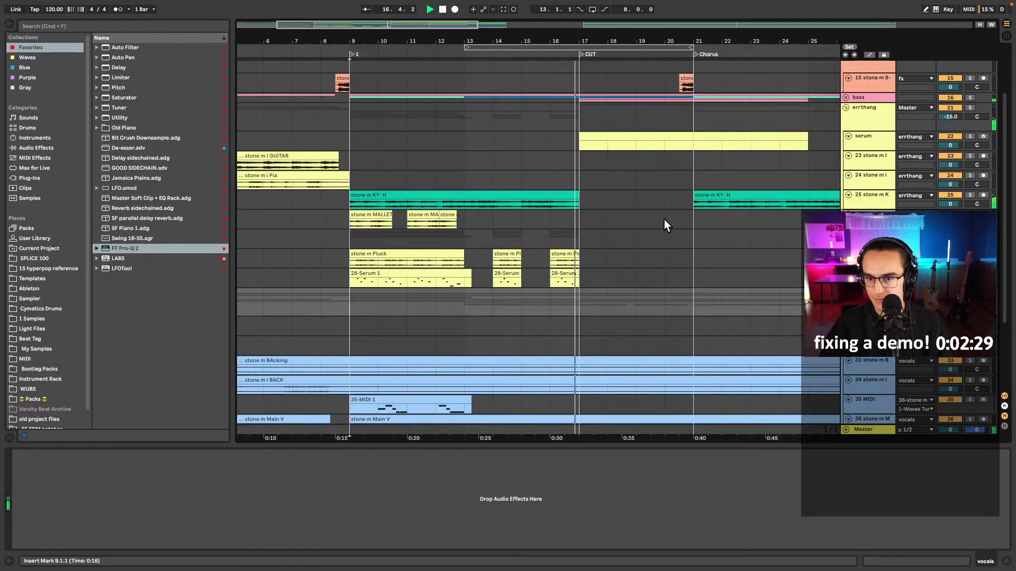
pyautogui.scroll(-5, 637, 227)
pyautogui.scroll(-2, 562, 365)
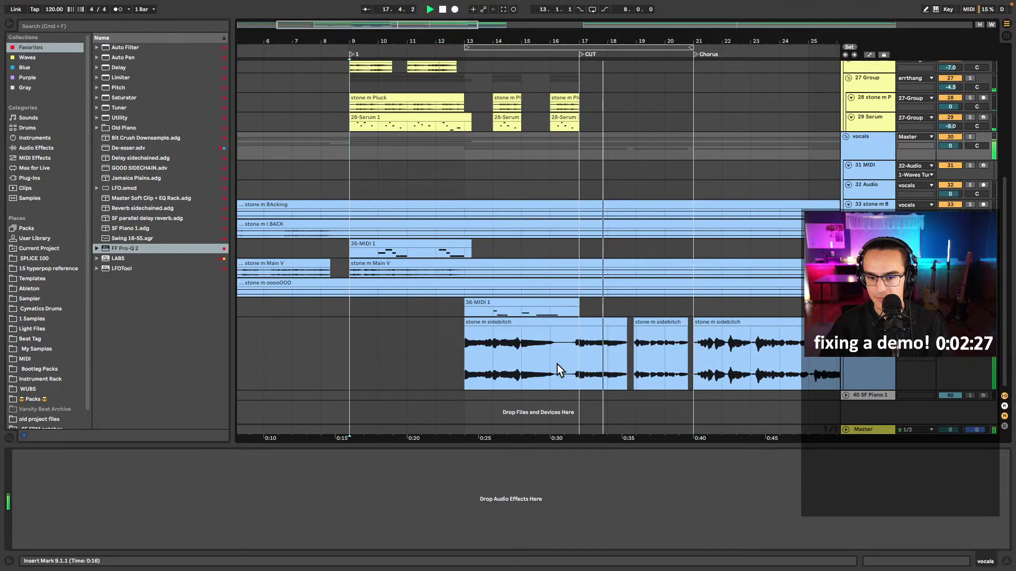
# - Delete the quiet gap from 16.2.1 to just past 16.4.3 in the stone m sidebitch clip and fade out the part before it
pyautogui.scroll(3, 563, 367)
pyautogui.click(557, 360)
pyautogui.press('space')
pyautogui.moveTo(557, 358); pyautogui.dragTo(608, 358)
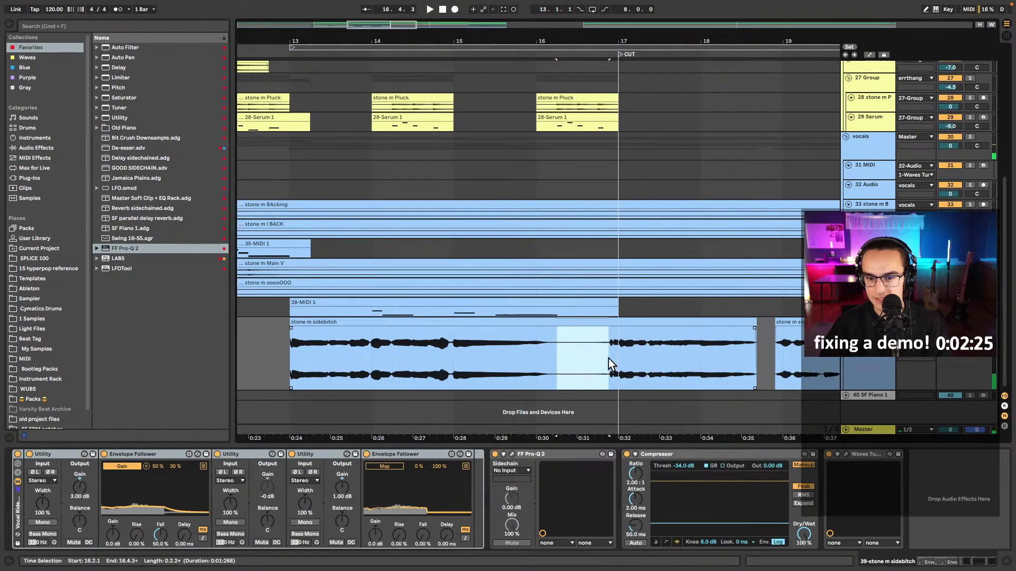
pyautogui.press('Delete')
pyautogui.moveTo(552, 330); pyautogui.dragTo(544, 348)
pyautogui.click(543, 354)
pyautogui.press('space')
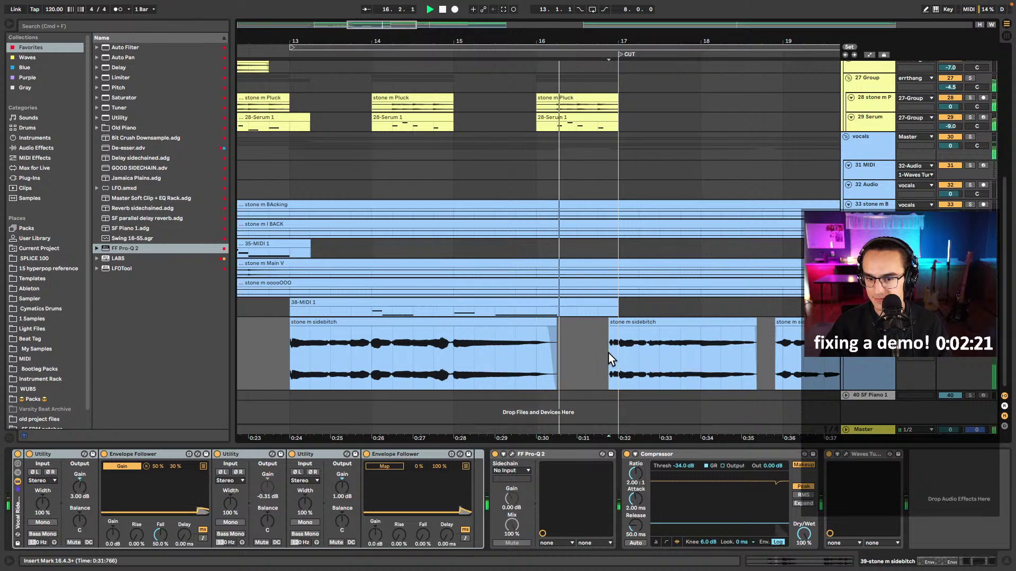
pyautogui.click(612, 352)
# - Unfold the bass group, set the Utility gain on the stone m 17-Serum track to about 10 dB and play from the Chorus
pyautogui.scroll(-3, 613, 349)
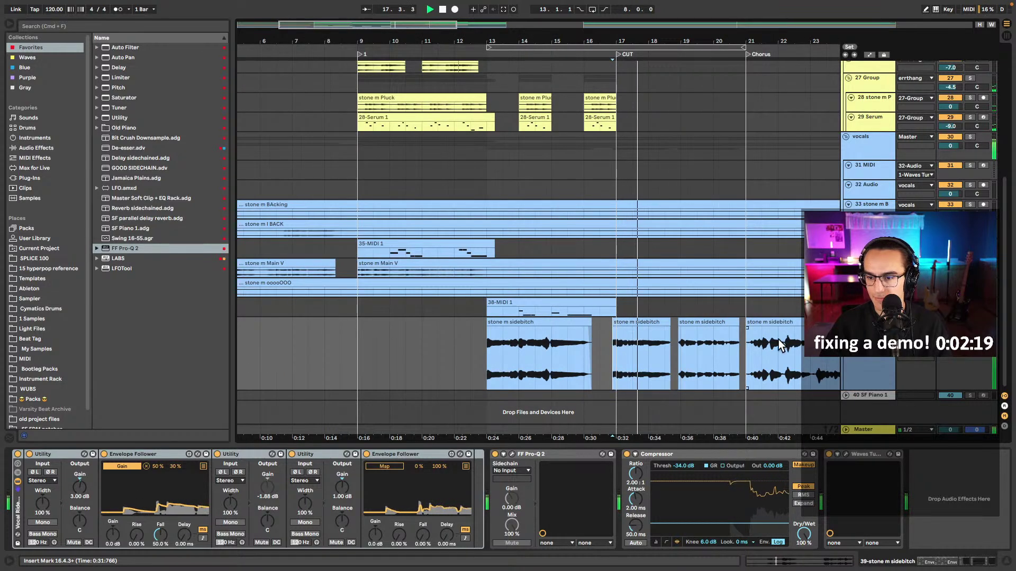
pyautogui.scroll(3, 711, 276)
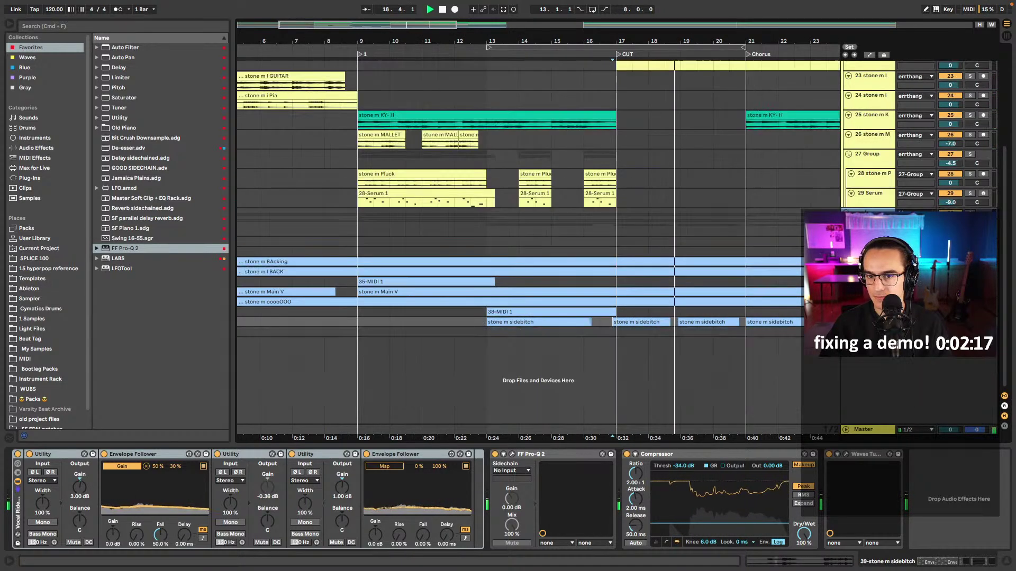
pyautogui.scroll(5, 714, 277)
pyautogui.scroll(-3, 712, 275)
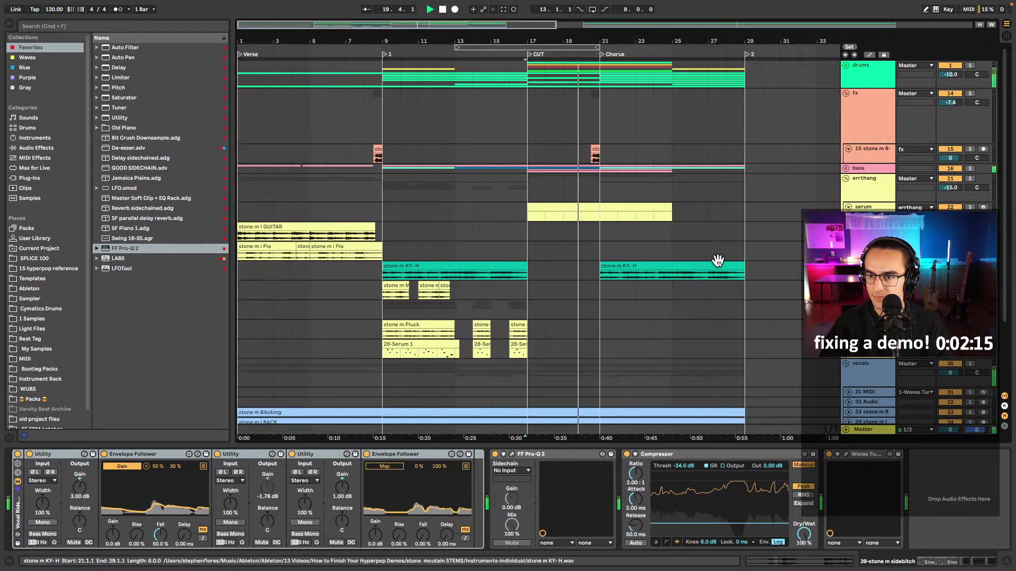
pyautogui.click(846, 168)
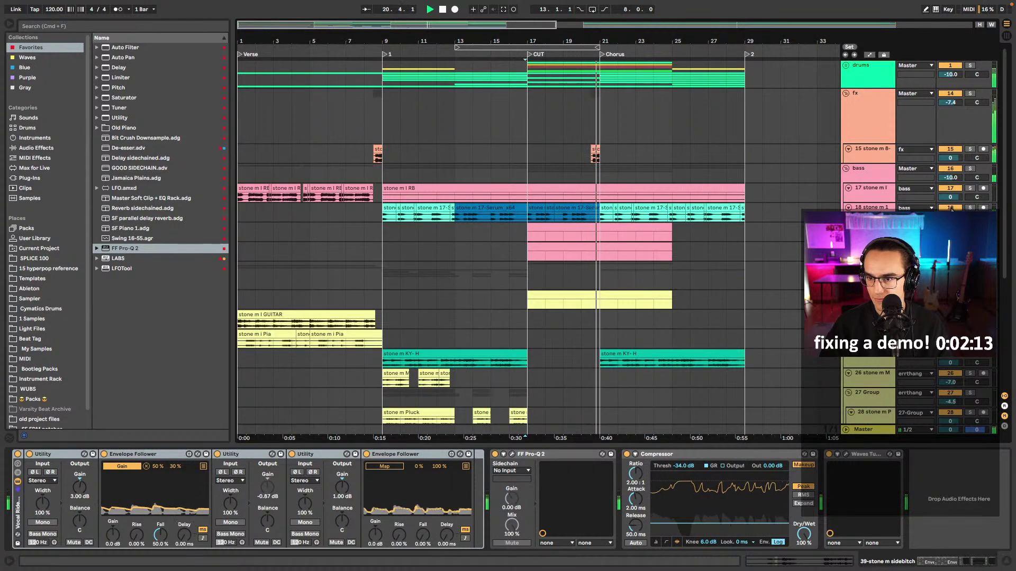
pyautogui.click(870, 207)
pyautogui.moveTo(201, 488); pyautogui.dragTo(200, 478)
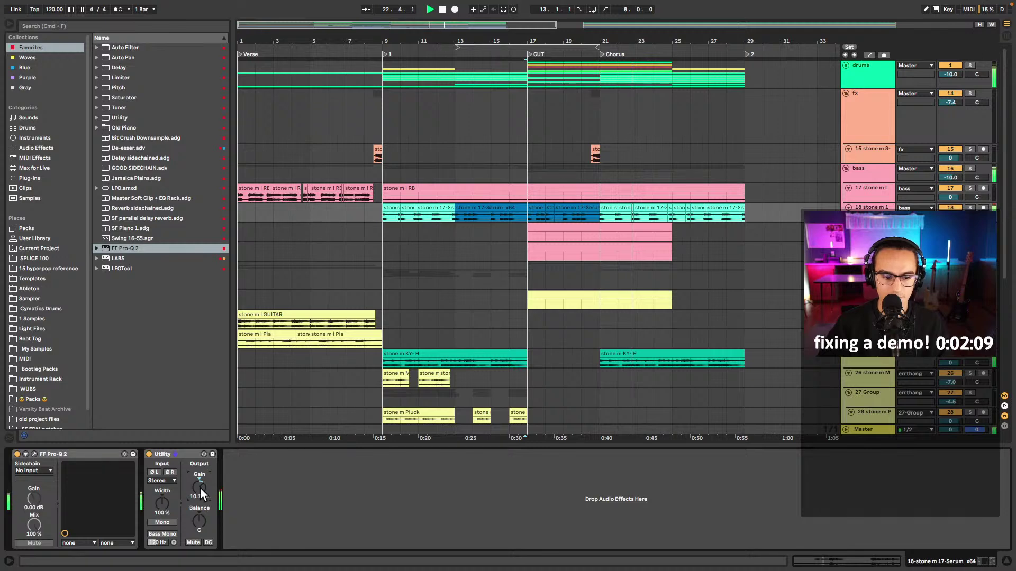
pyautogui.click(604, 134)
pyautogui.press('space')
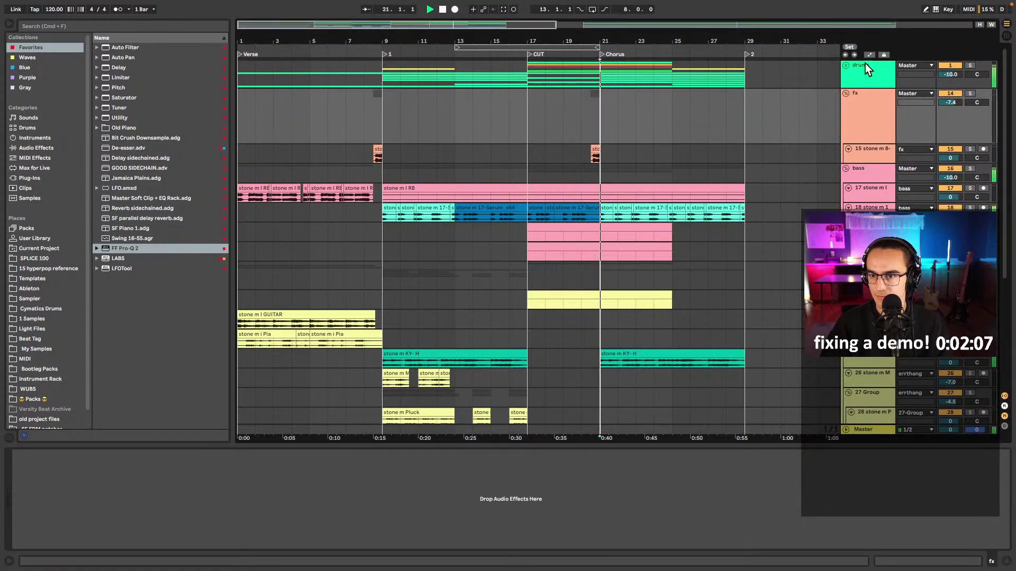
# - Unfold the drums group and extend the hat clip at bar 25 back to the Chorus start at bar 21 while listening to the drums
pyautogui.click(845, 66)
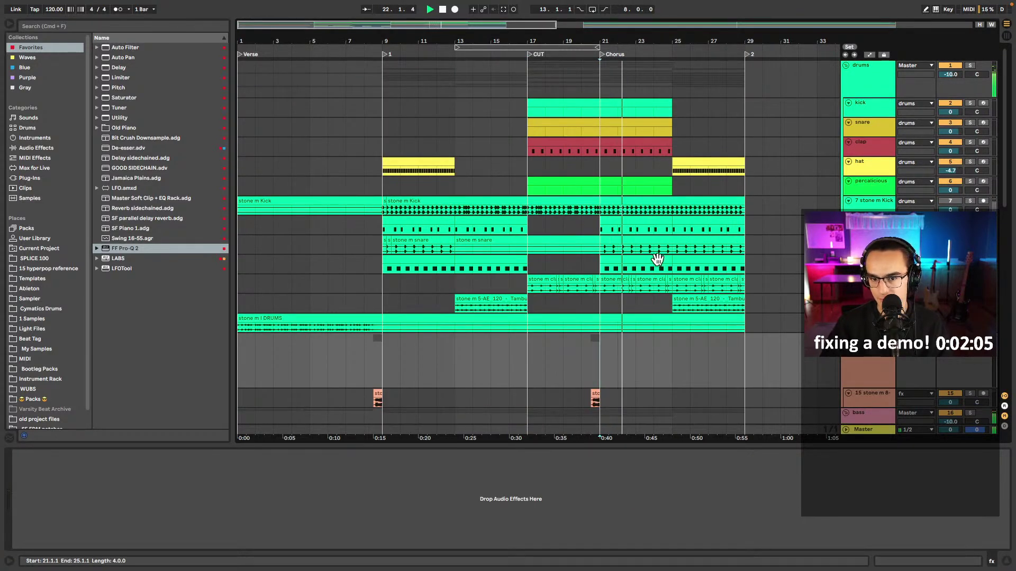
pyautogui.click(882, 93)
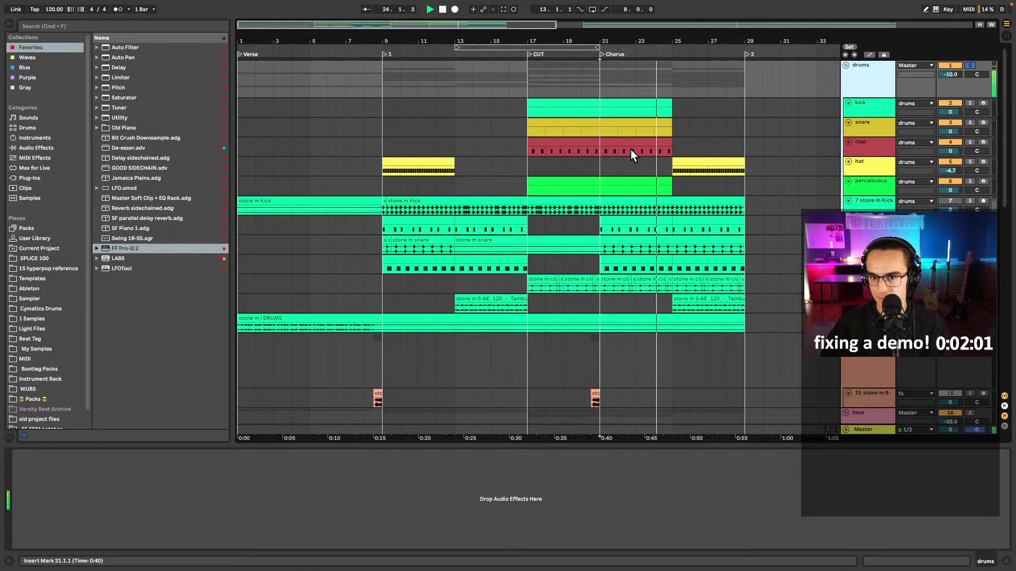
pyautogui.moveTo(673, 159); pyautogui.dragTo(591, 174)
pyautogui.press('space')
pyautogui.press('space')
pyautogui.click(966, 154)
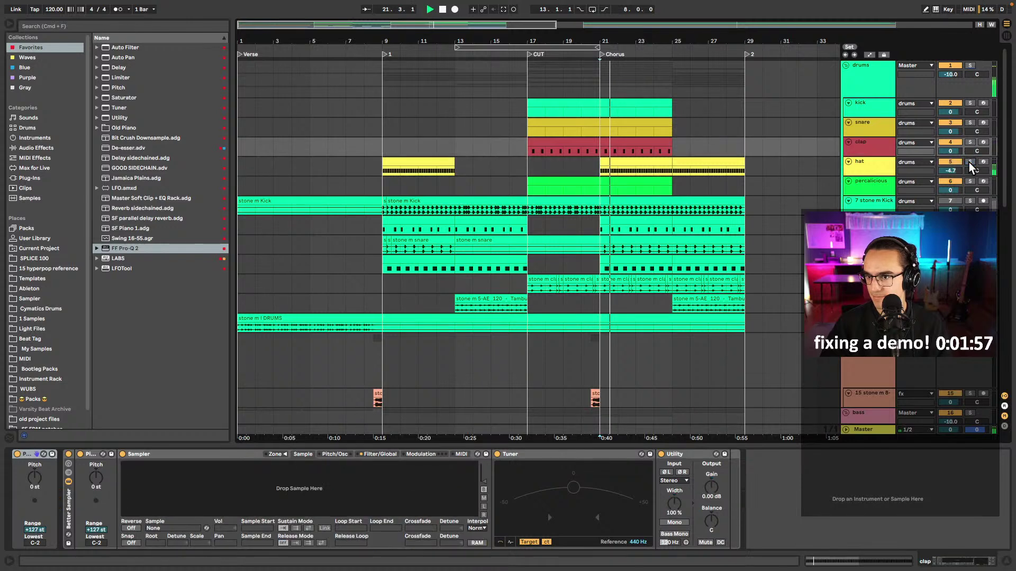
# - Set the gain of the last Utility on the stone m KY- H track to 8 dB
pyautogui.scroll(3, 685, 222)
pyautogui.scroll(-10, 685, 223)
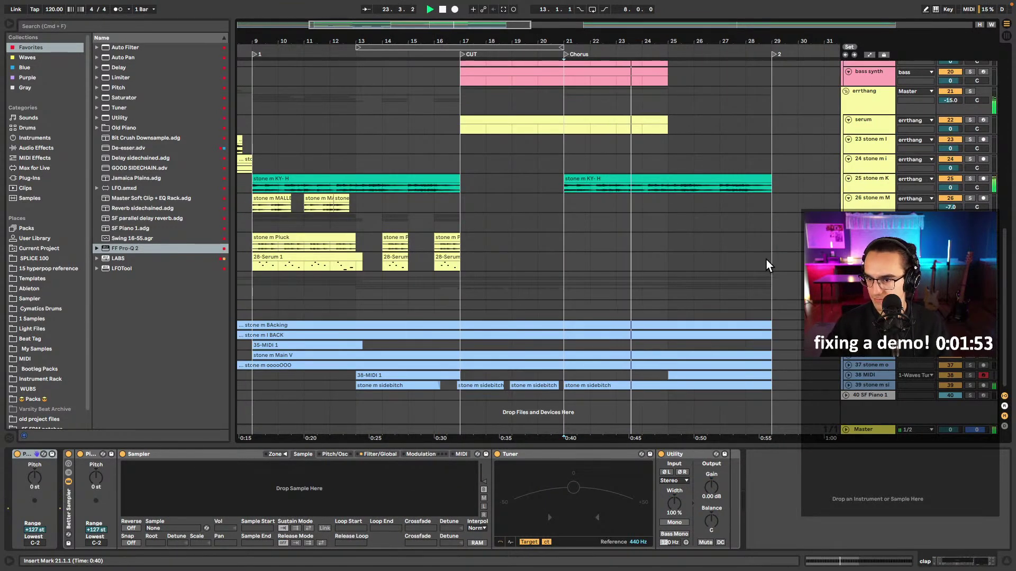
pyautogui.click(868, 180)
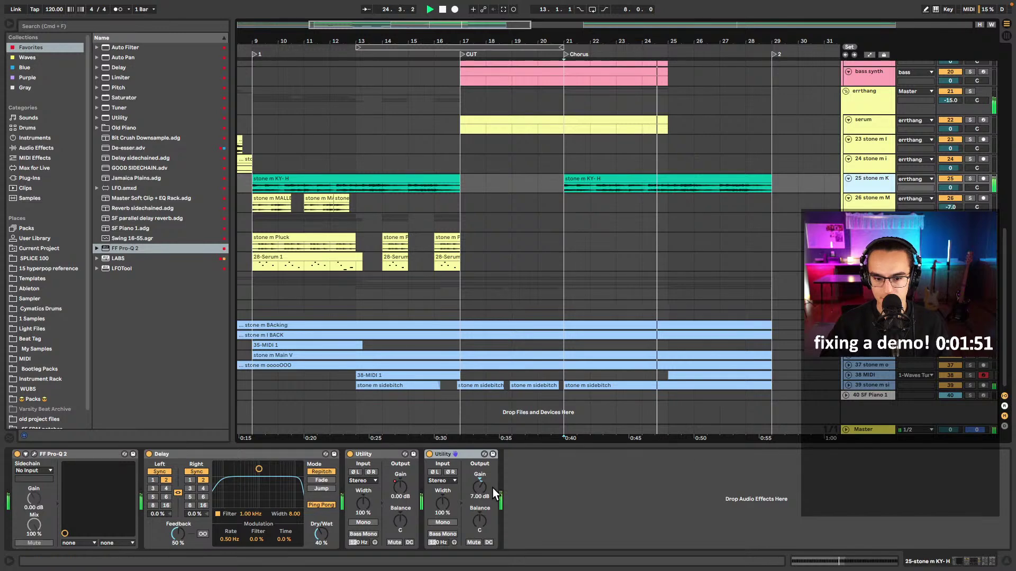
pyautogui.moveTo(482, 492); pyautogui.dragTo(482, 488)
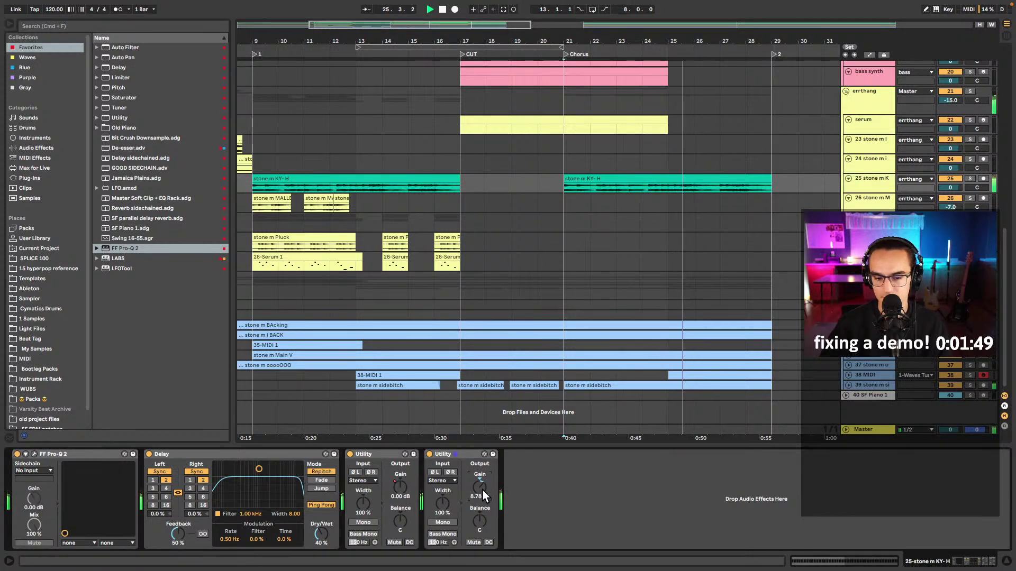
pyautogui.press('super+z')
pyautogui.write('8')
pyautogui.press('Return')
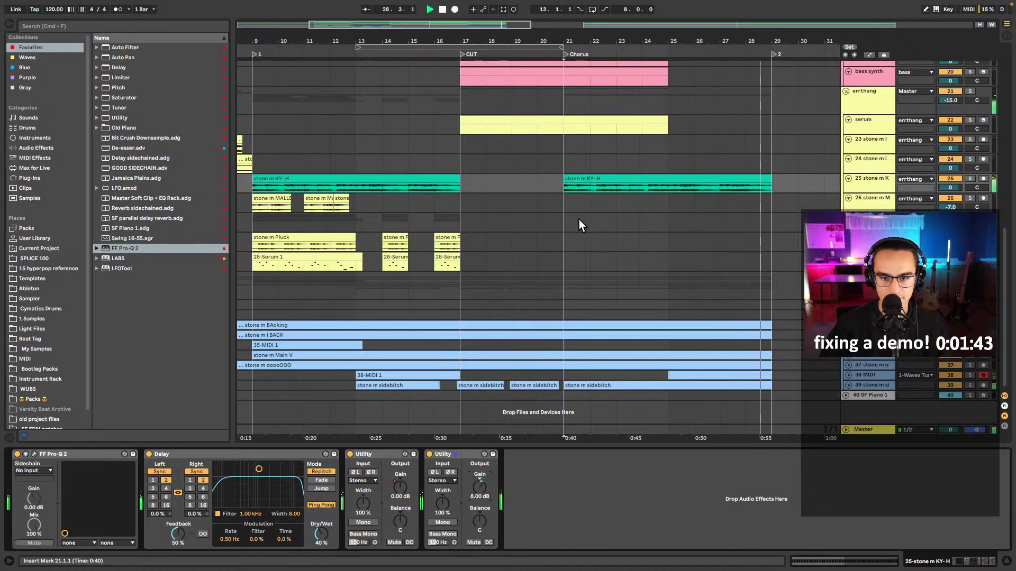
# - Stop playback, look over the whole arrangement up to the second Verse and briefly play from bar 1
pyautogui.scroll(-3, 556, 193)
pyautogui.press('space')
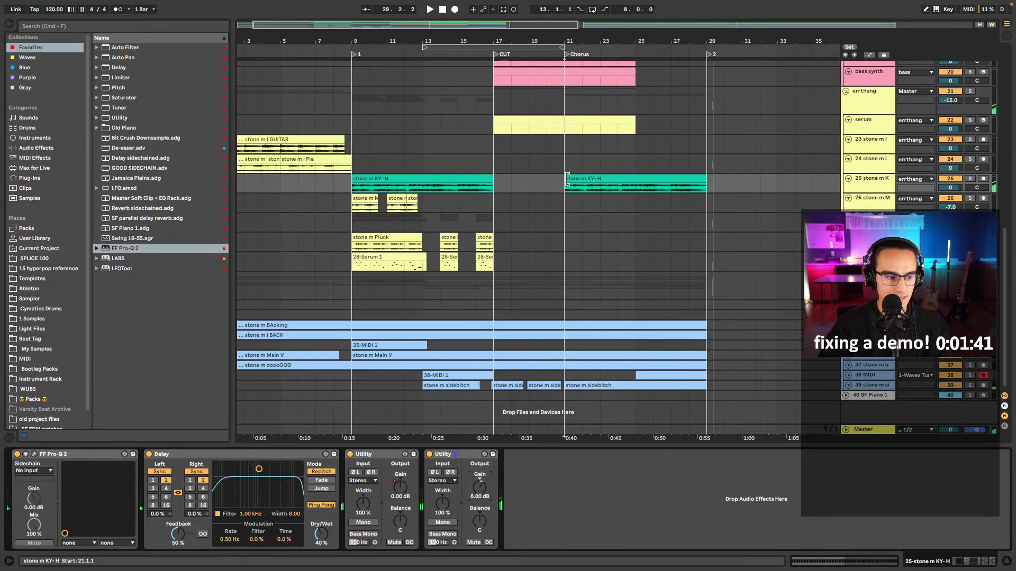
pyautogui.hscroll(-2, 564, 182)
pyautogui.scroll(-3, 563, 183)
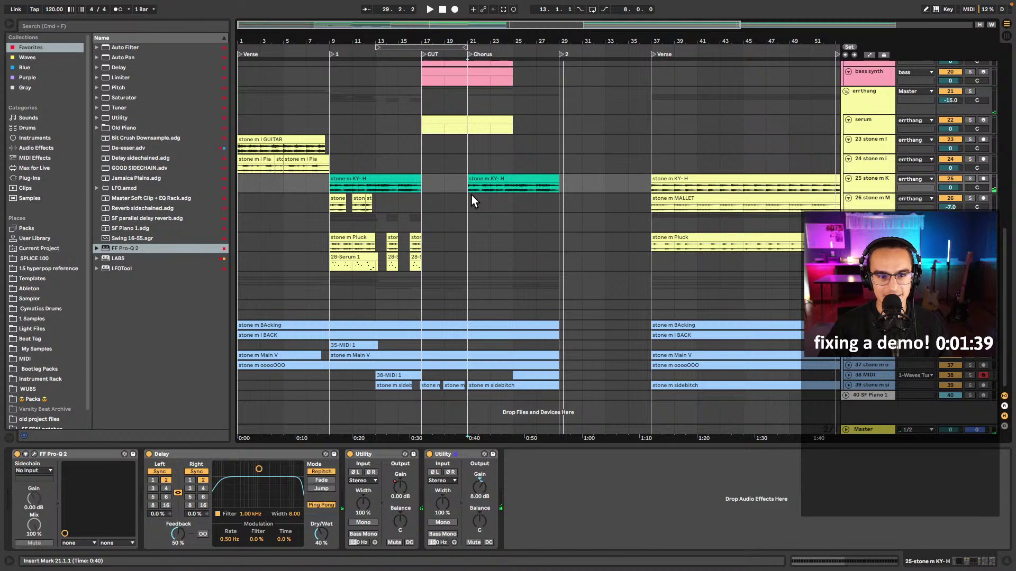
pyautogui.click(245, 303)
pyautogui.press('space')
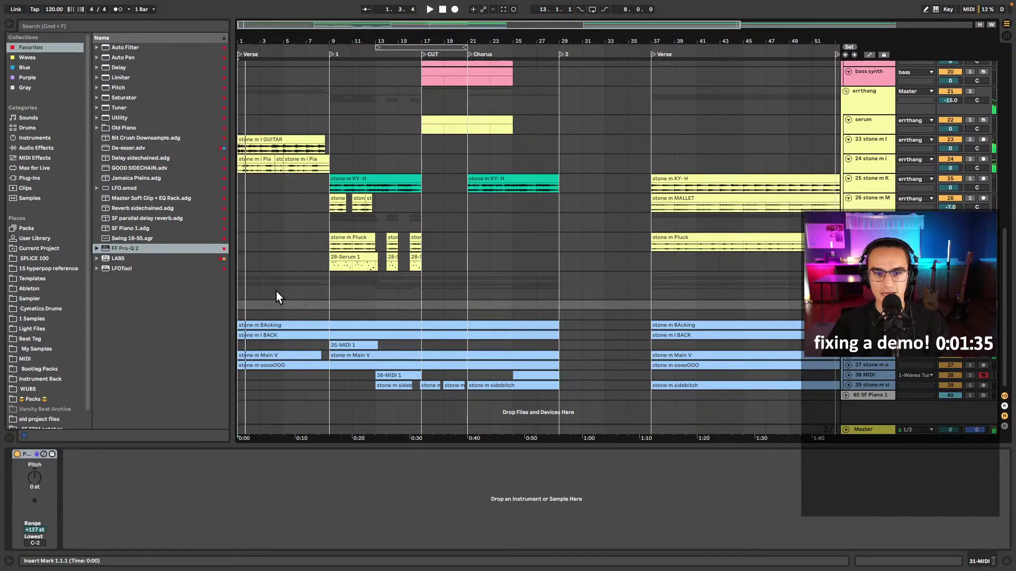
pyautogui.scroll(4, 374, 291)
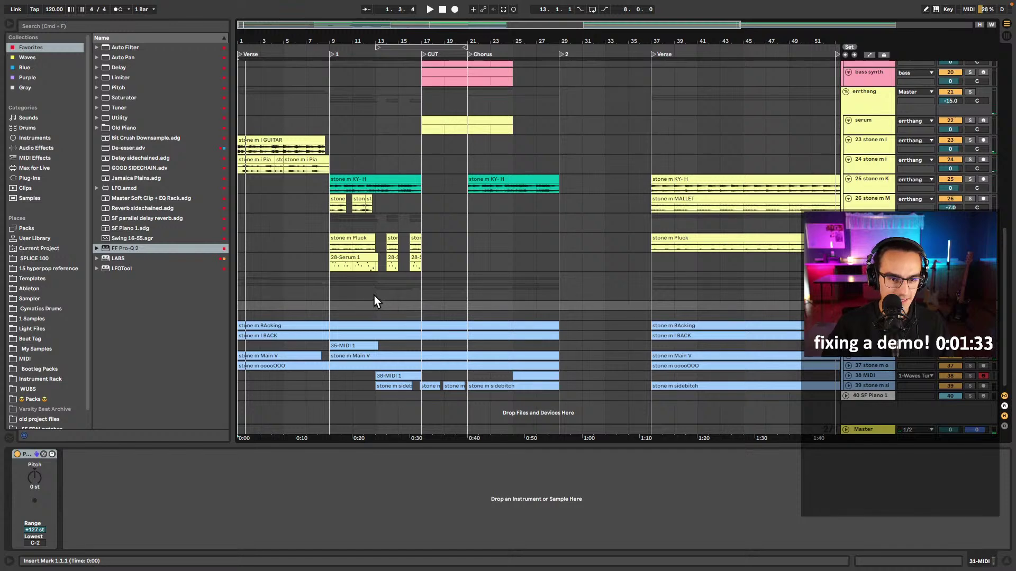
pyautogui.scroll(2, 436, 277)
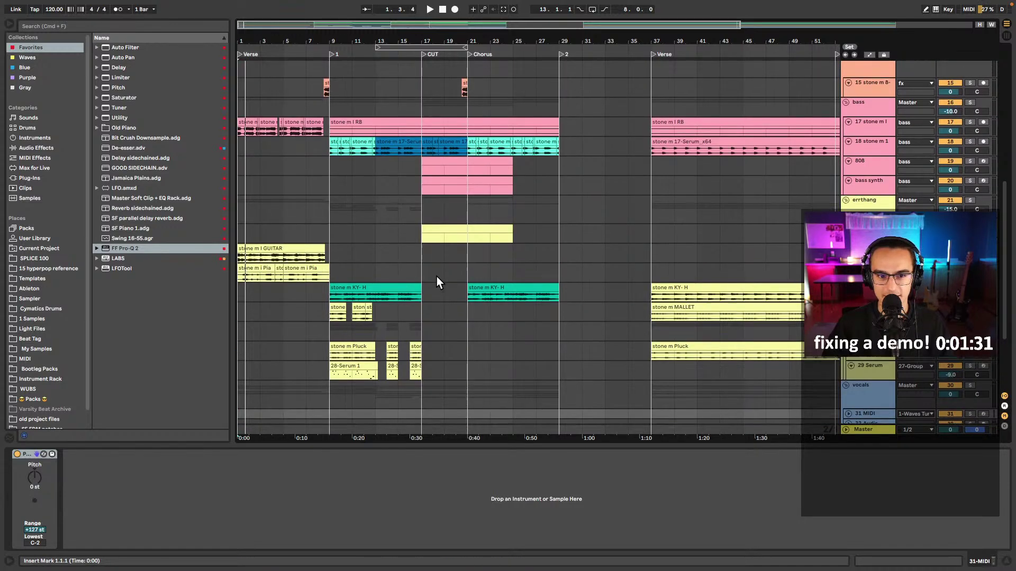
# - Delete the stone m I RB bass clip between bars 9 and 29
pyautogui.click(432, 178)
pyautogui.press('Delete')
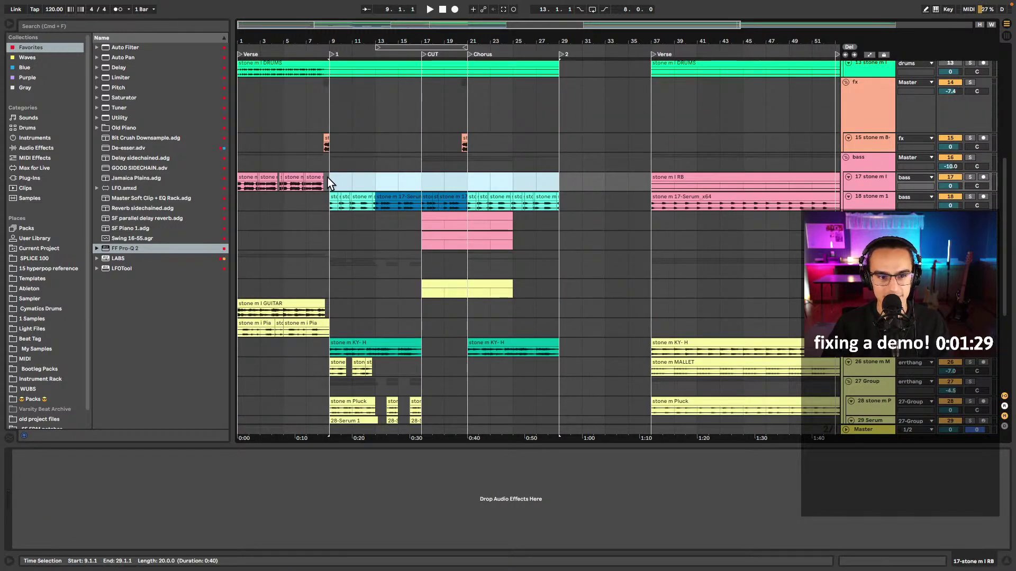
pyautogui.click(341, 191)
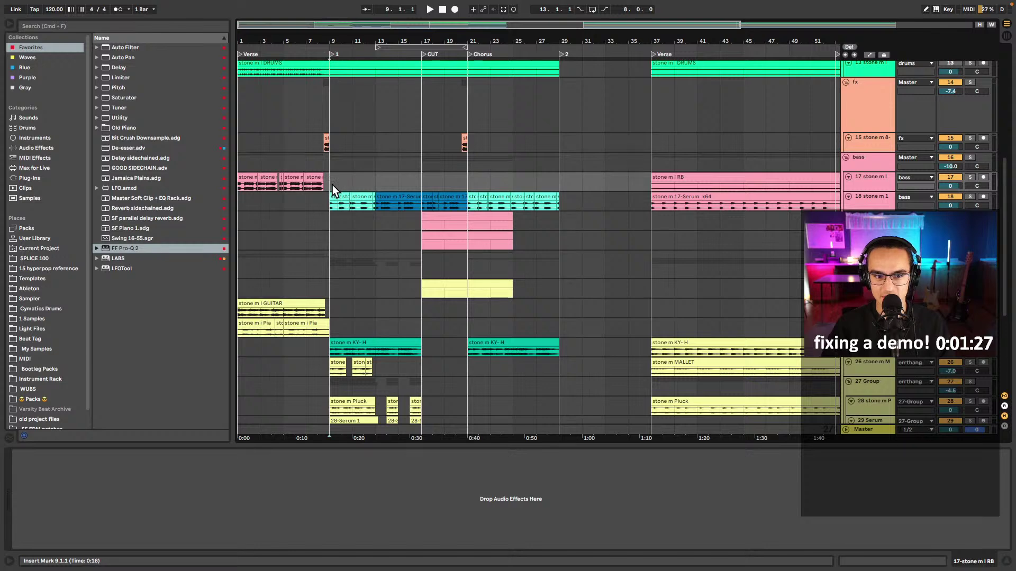
# - Expand the 38 MIDI and stone m sidebitch vocal tracks to inspect their clips
pyautogui.scroll(1, 369, 200)
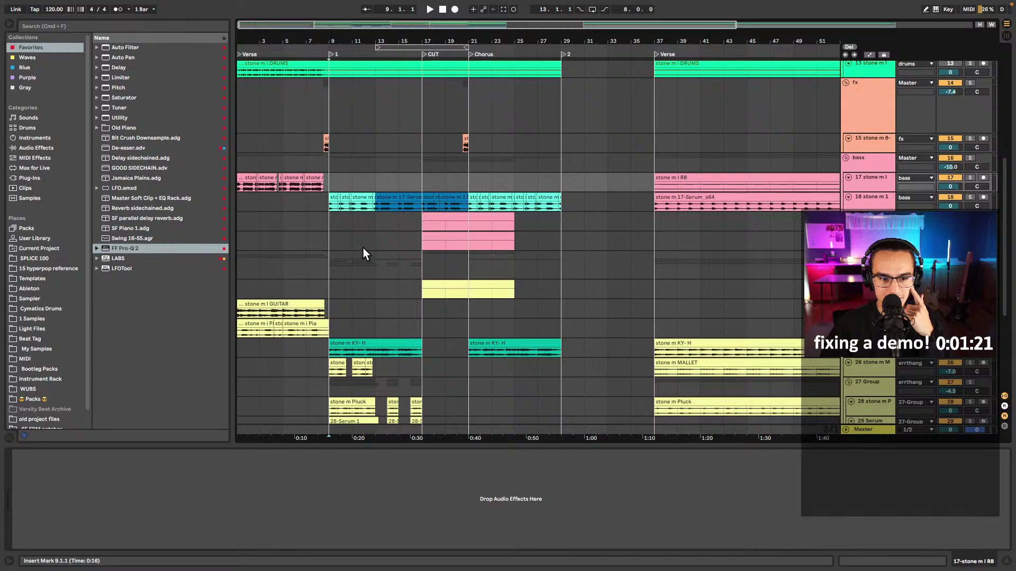
pyautogui.scroll(-1, 363, 249)
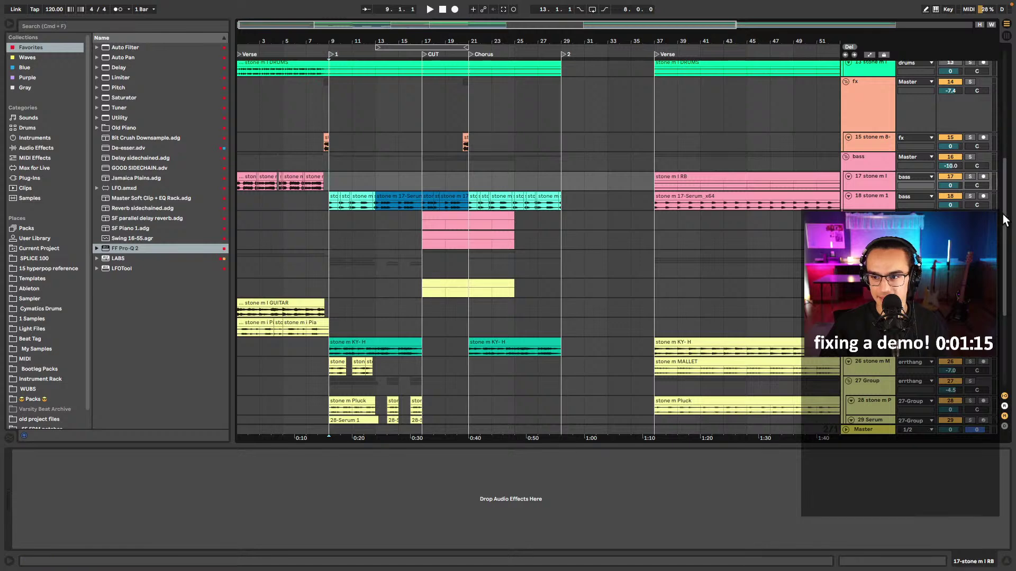
pyautogui.scroll(-10, 1009, 217)
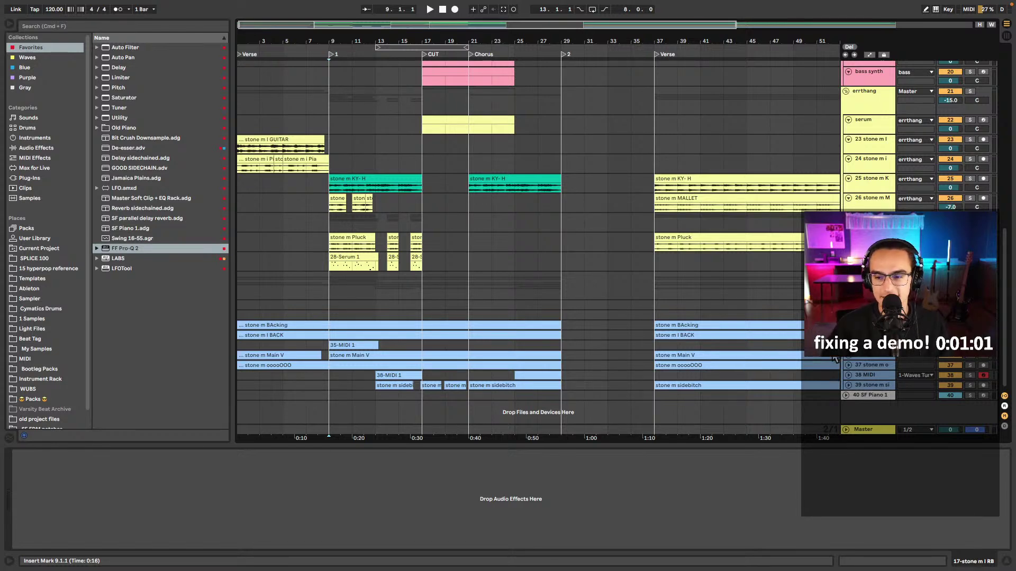
pyautogui.click(848, 385)
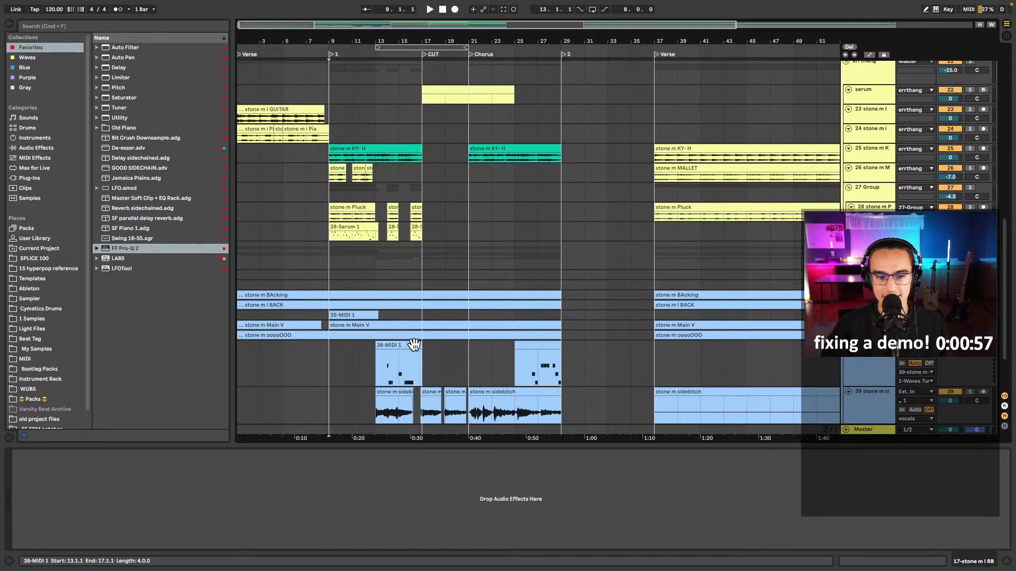
pyautogui.click(848, 345)
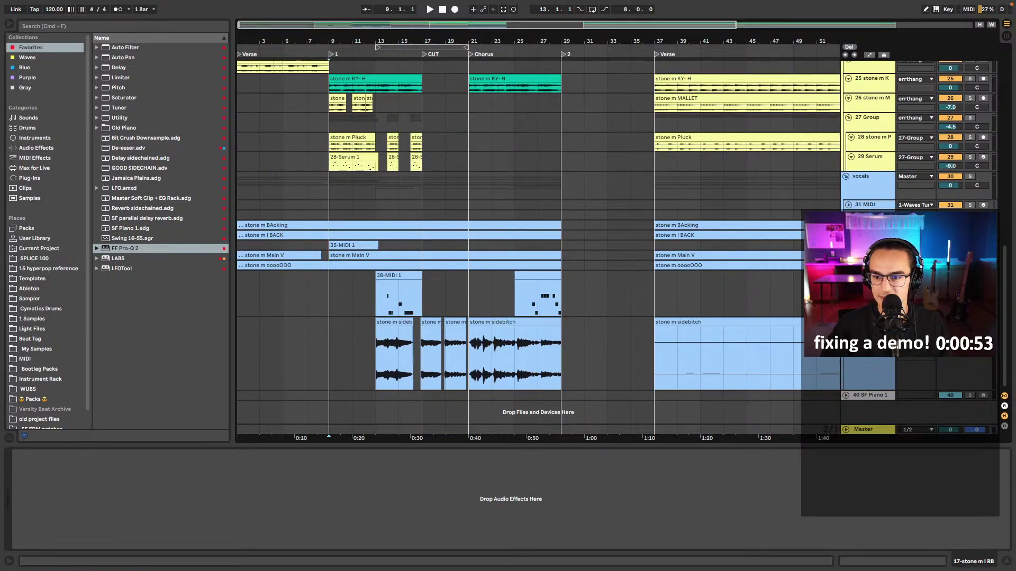
# - Copy the mallet, pluck and Serum clips of bars 9 to 13 to the chorus at bar 21 and duplicate them at bar 25
pyautogui.scroll(6, 534, 268)
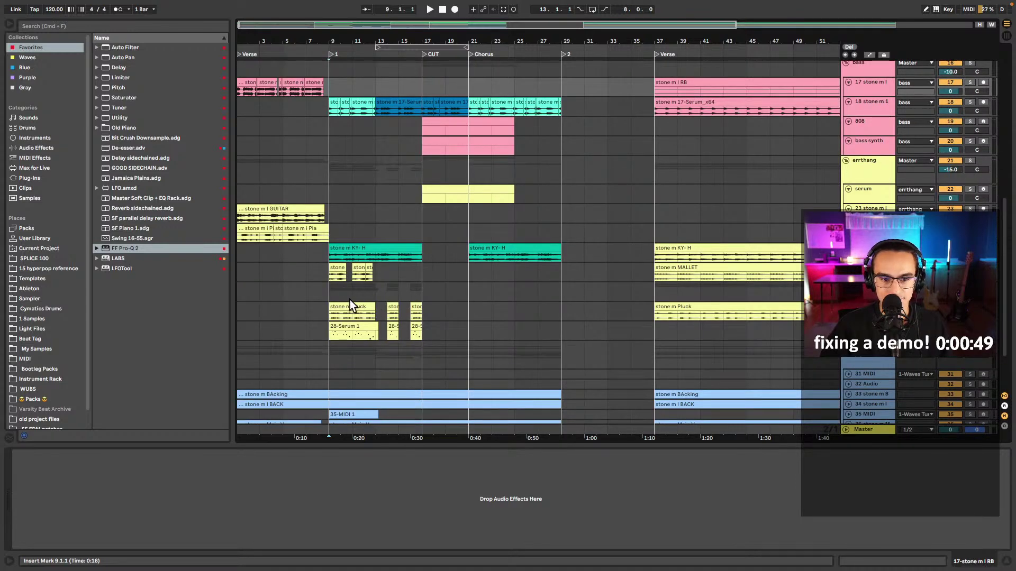
pyautogui.scroll(4, 343, 297)
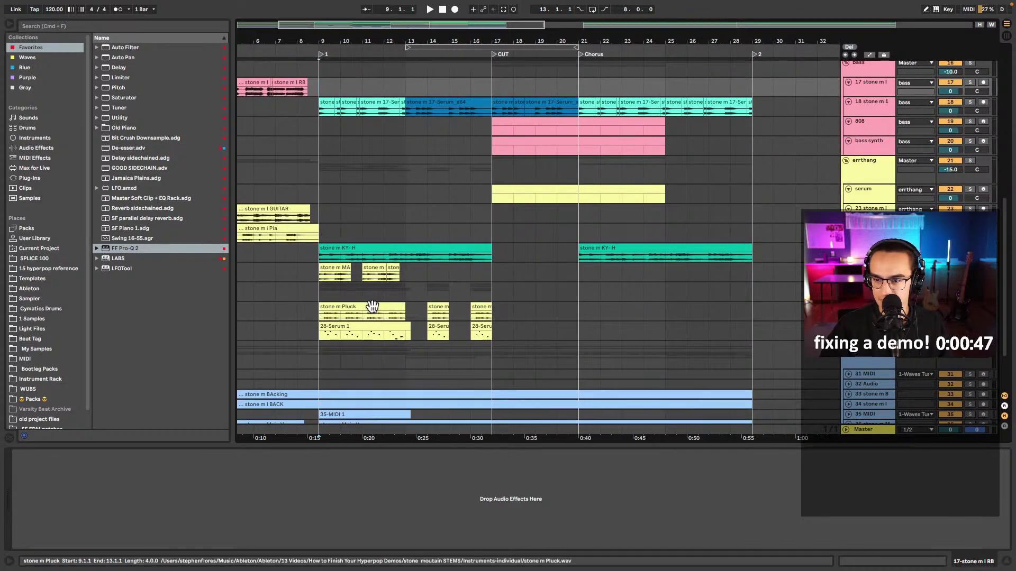
pyautogui.click(315, 312)
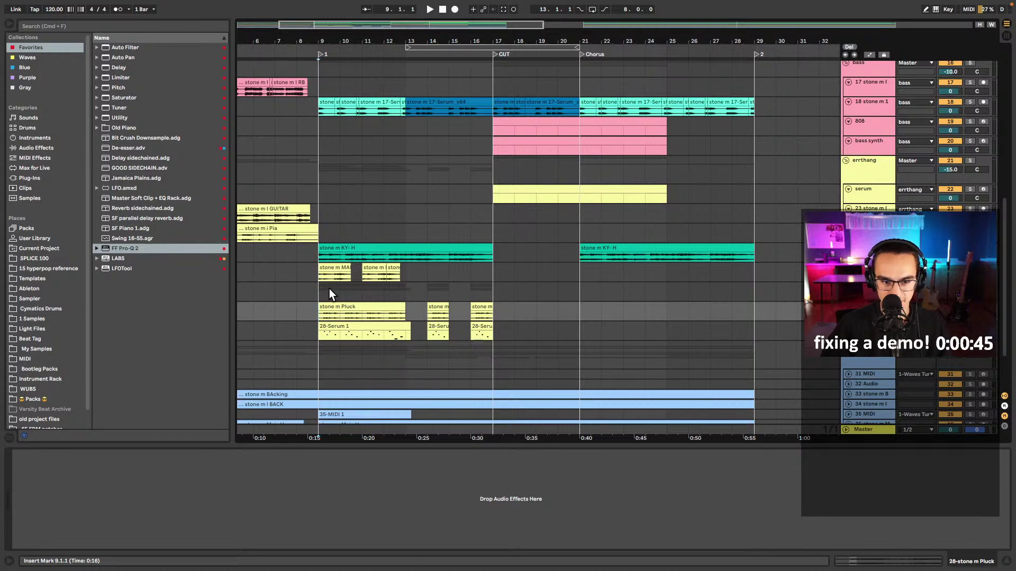
pyautogui.scroll(2, 329, 289)
pyautogui.scroll(1, 329, 288)
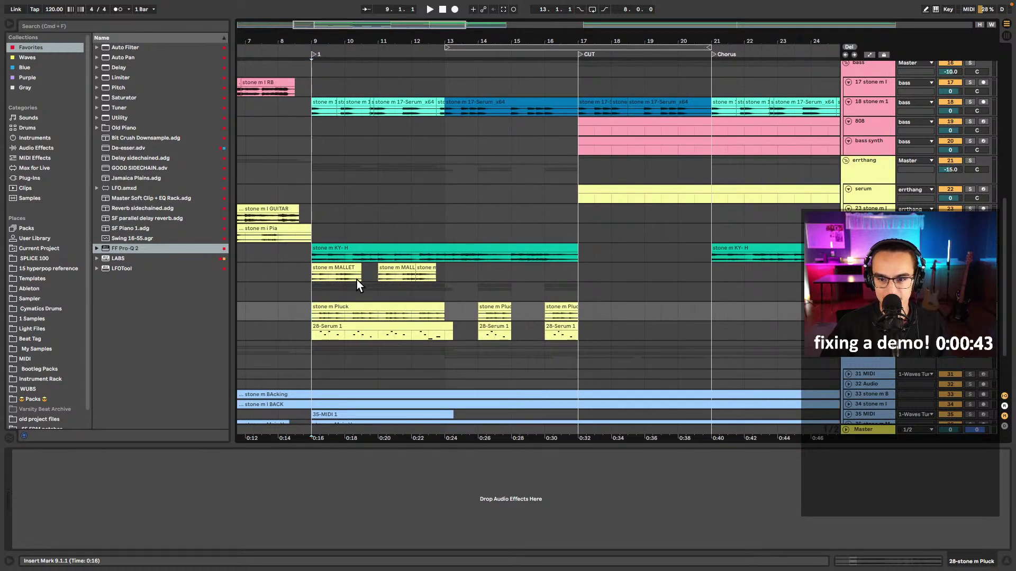
pyautogui.scroll(-3, 356, 279)
pyautogui.scroll(-3, 393, 279)
pyautogui.moveTo(465, 276); pyautogui.dragTo(354, 327)
pyautogui.moveTo(421, 275); pyautogui.dragTo(349, 291)
pyautogui.click(541, 272)
pyautogui.hotkey('ctrl', 'v')
pyautogui.hotkey('ctrl', 'd')
pyautogui.scroll(3, 339, 279)
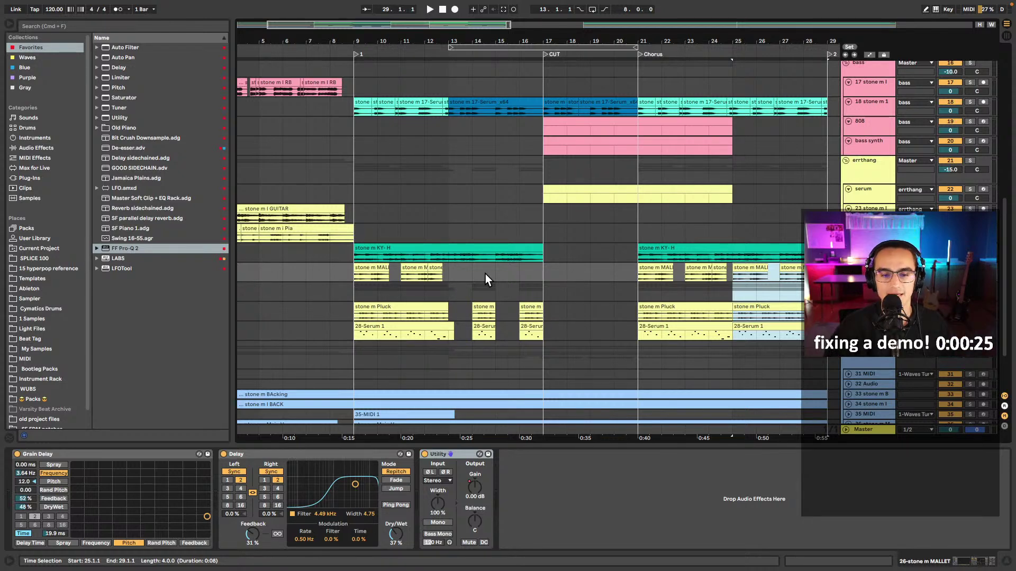
# - Examine how the melody, bass and drum tracks are arranged across section 1, the CUT section and the chorus
pyautogui.click(639, 282)
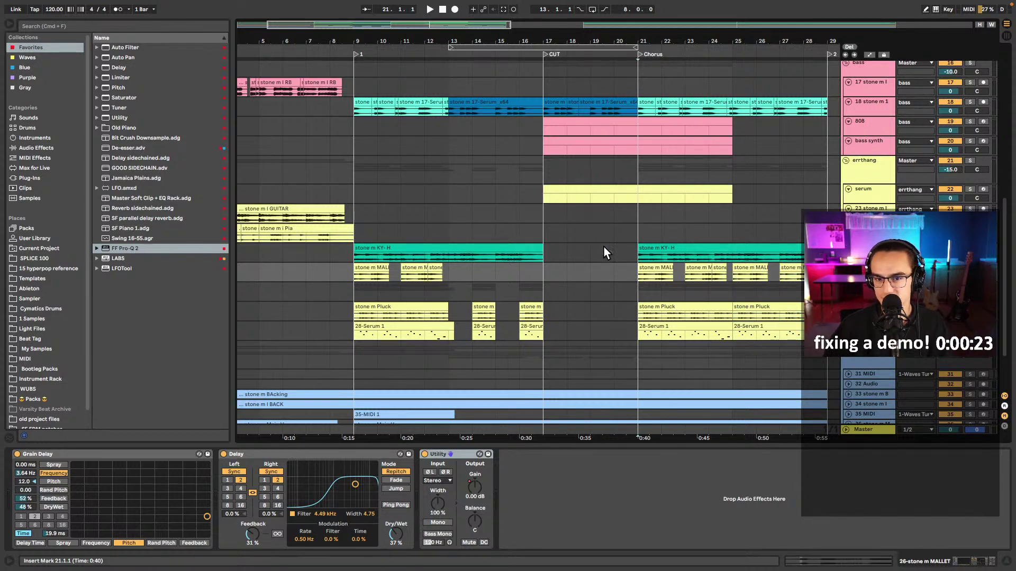
pyautogui.click(545, 231)
pyautogui.scroll(-3, 521, 239)
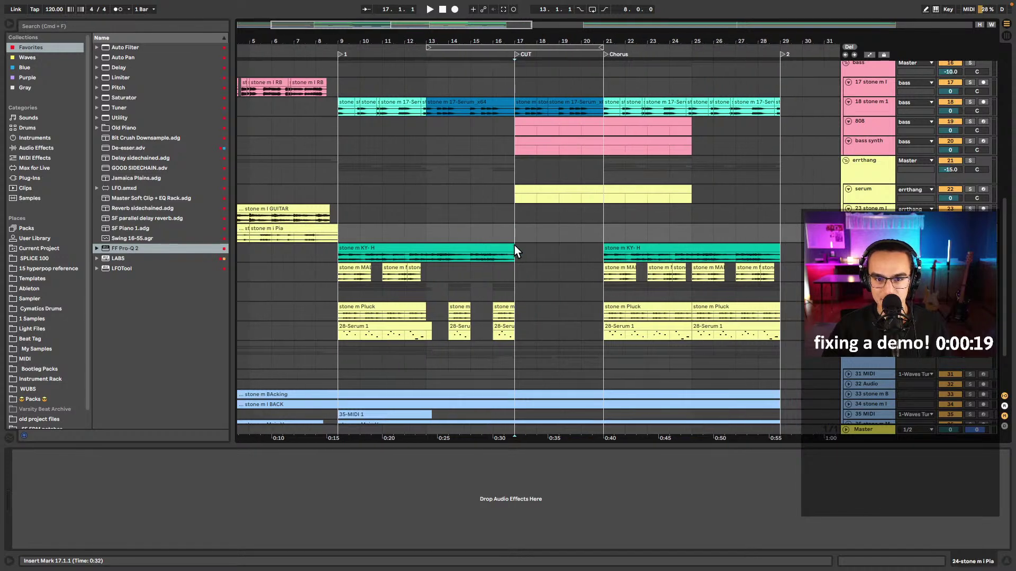
pyautogui.scroll(-3, 514, 245)
pyautogui.moveTo(354, 192); pyautogui.dragTo(480, 206)
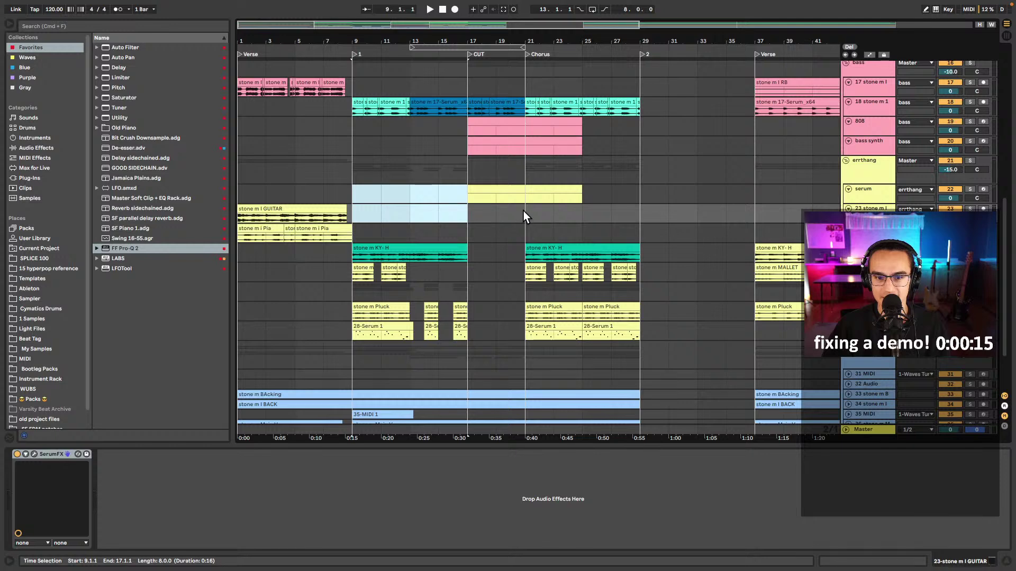
pyautogui.scroll(5, 511, 214)
pyautogui.moveTo(526, 174); pyautogui.dragTo(698, 173)
pyautogui.moveTo(469, 173); pyautogui.dragTo(511, 174)
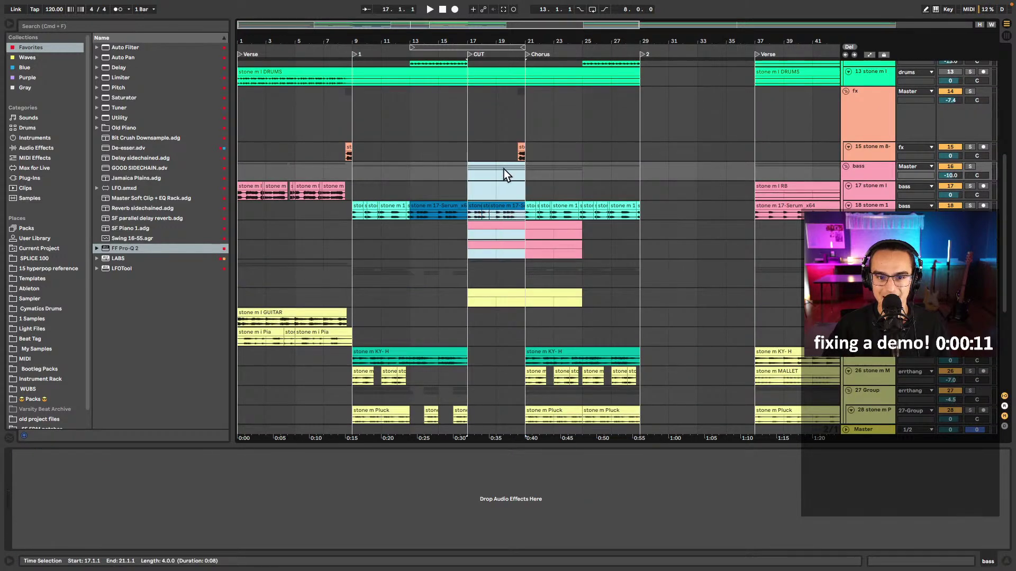
pyautogui.scroll(-8, 490, 176)
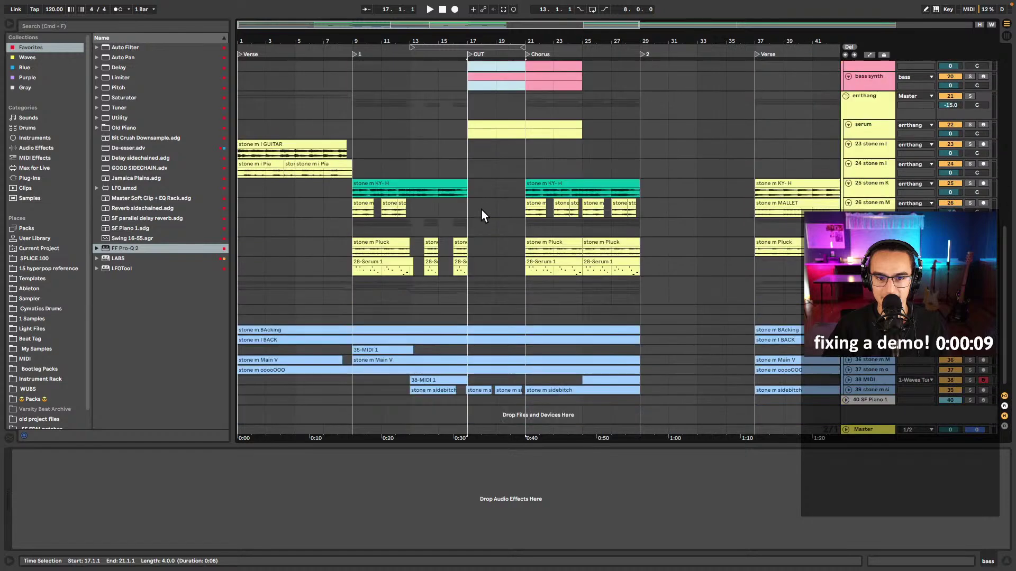
pyautogui.click(471, 207)
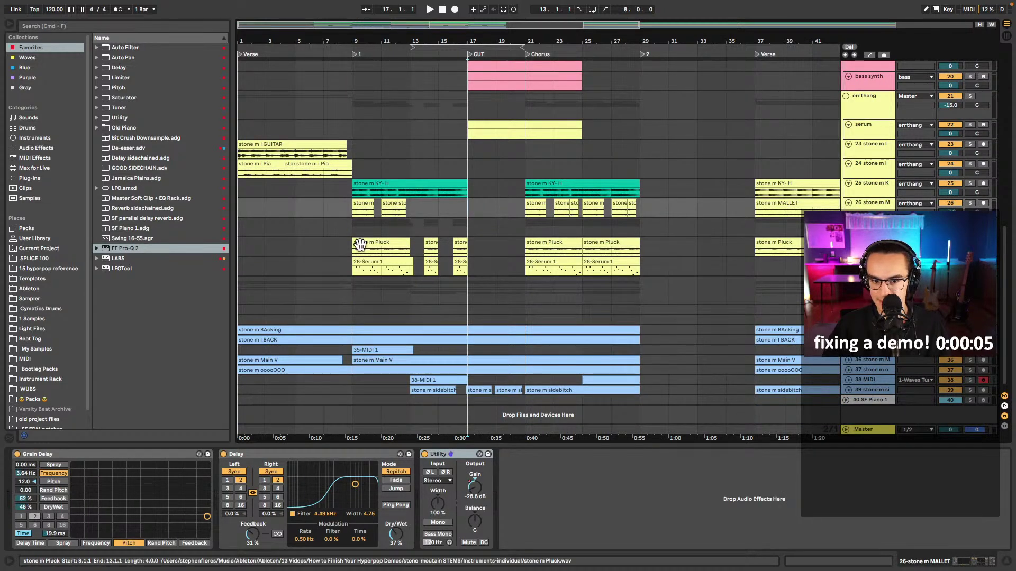
pyautogui.scroll(8, 436, 248)
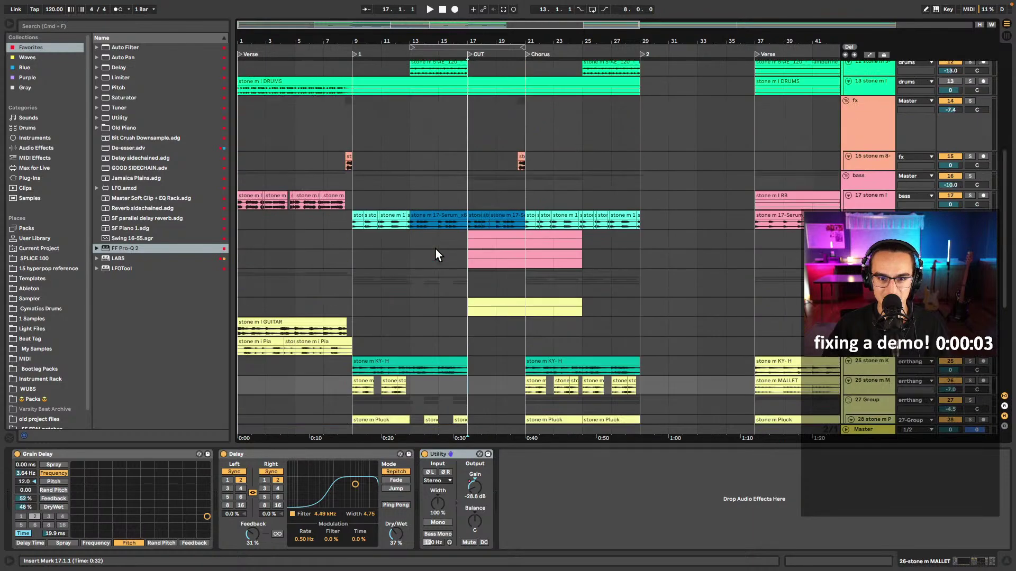
pyautogui.scroll(1, 433, 230)
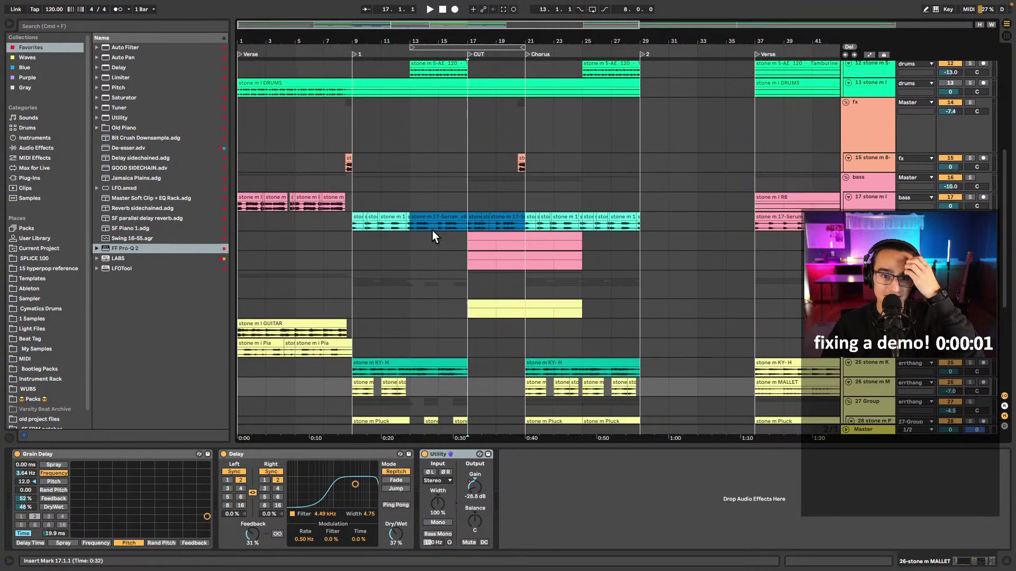
pyautogui.scroll(3, 431, 230)
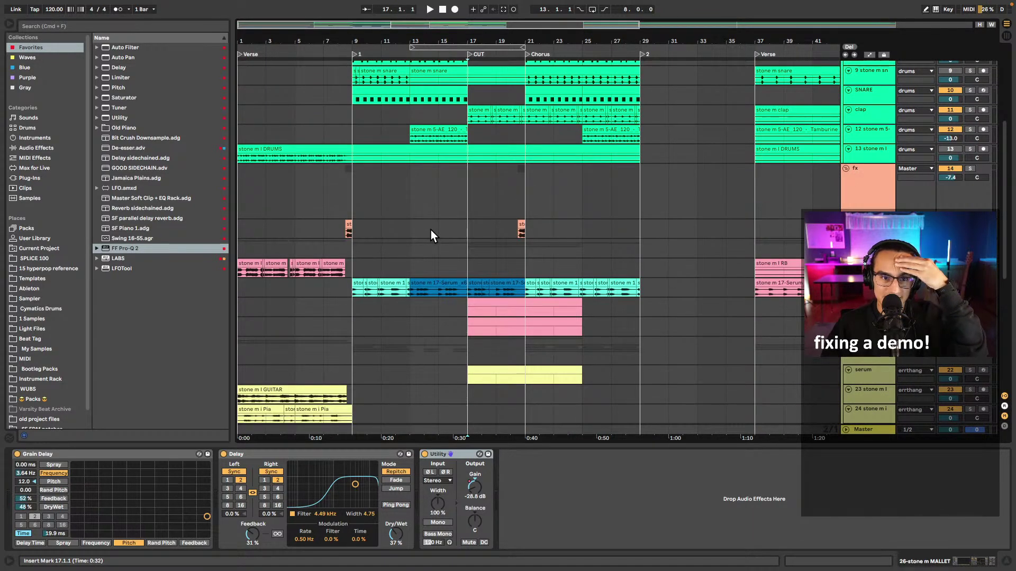
pyautogui.scroll(5, 430, 231)
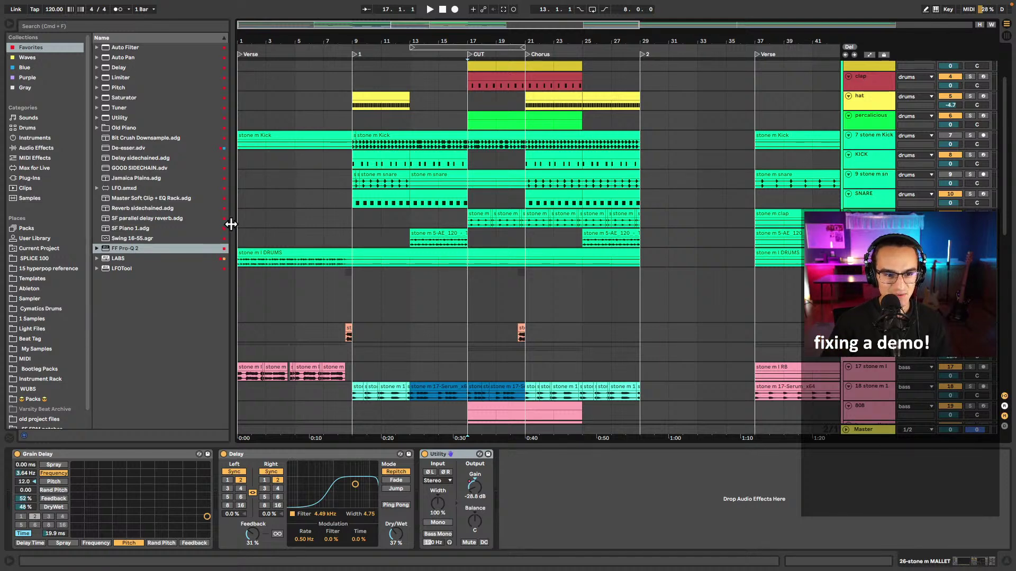
# - Hide the browser and the device view, and start playback of the arrangement from bar 1
pyautogui.moveTo(232, 224); pyautogui.dragTo(180, 246)
pyautogui.scroll(3, 40, 239)
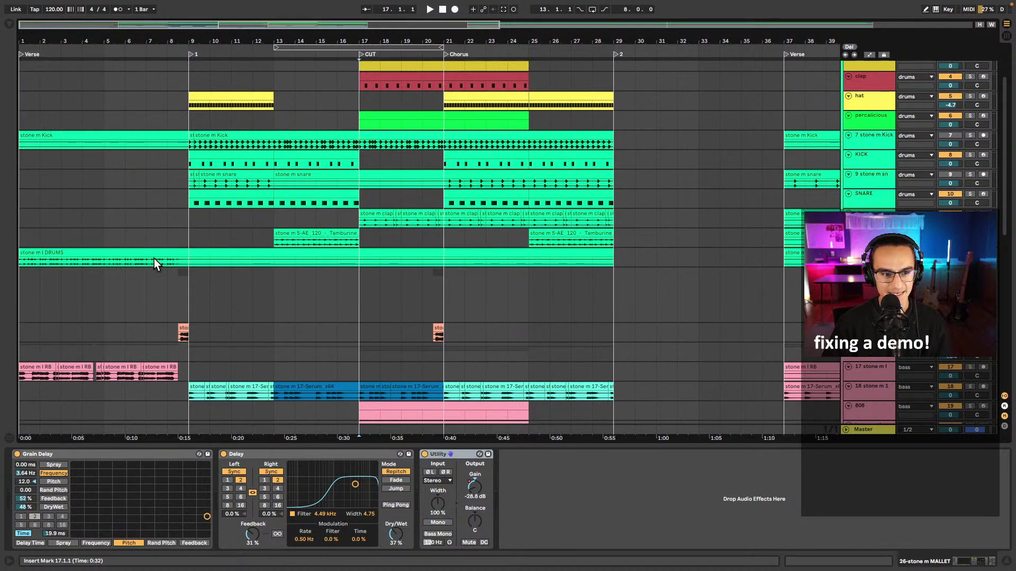
pyautogui.click(23, 239)
pyautogui.press('space')
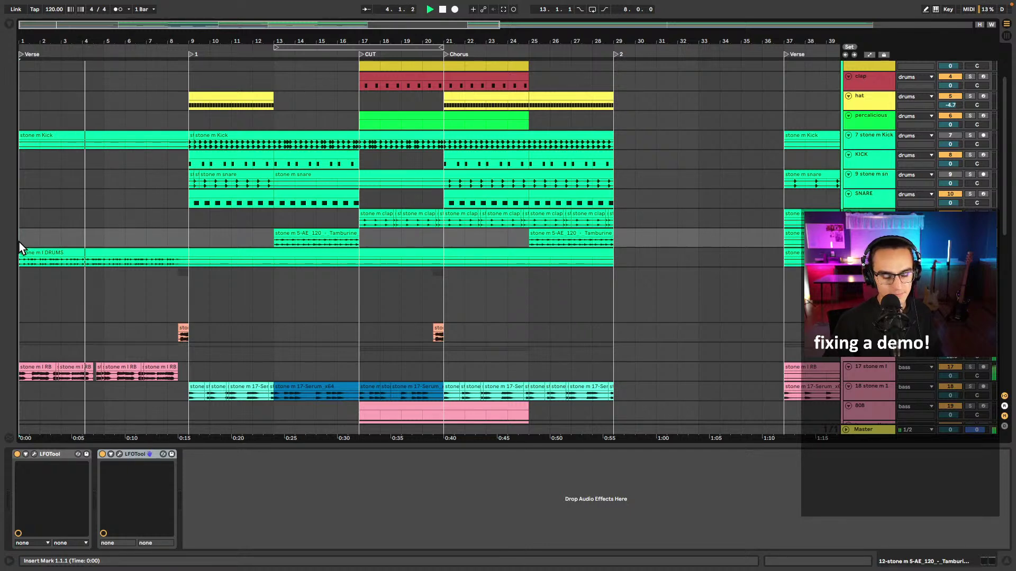
pyautogui.click(201, 444)
pyautogui.scroll(1, 198, 444)
pyautogui.scroll(5, 202, 443)
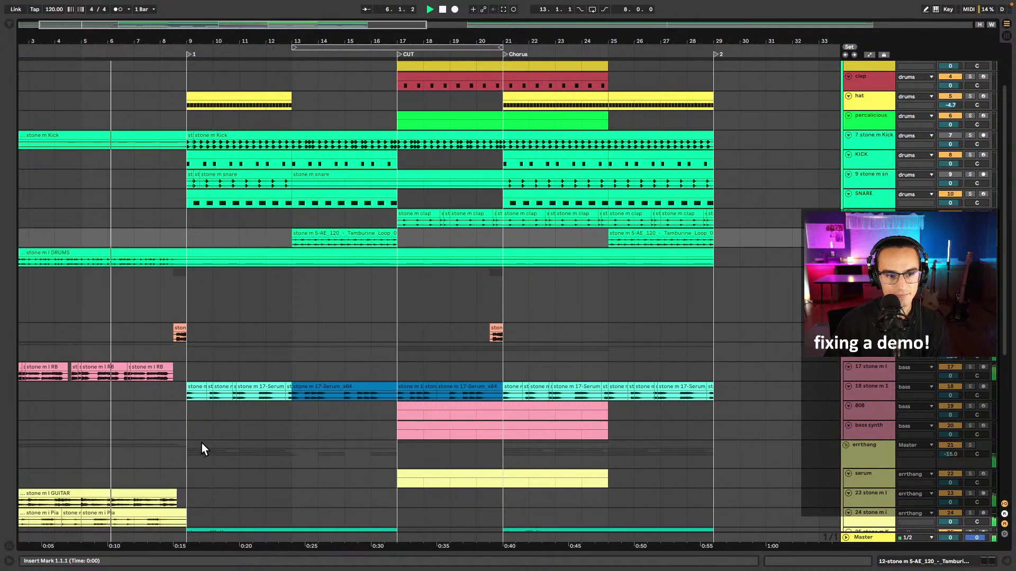
# - Listen to the arrangement through section 1, the CUT and the chorus, following the playback across the tracks, and stop it past bar 30
pyautogui.hscroll(-3, 224, 420)
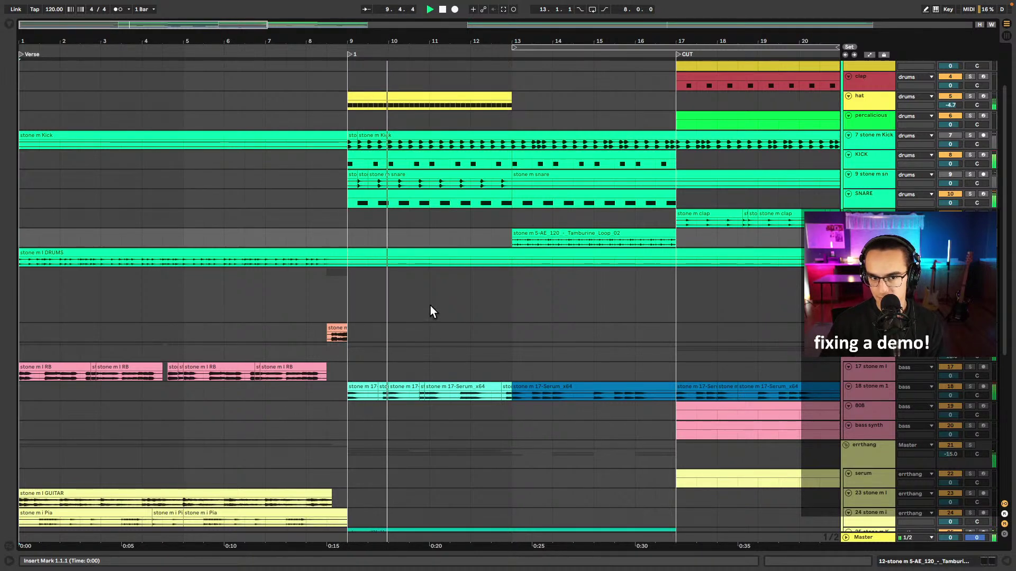
pyautogui.click(437, 176)
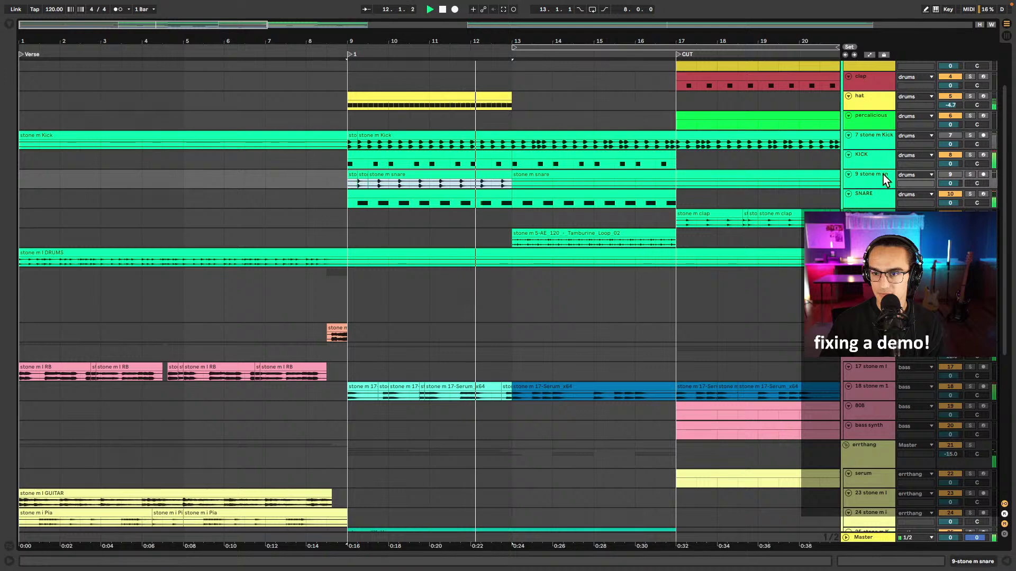
pyautogui.click(874, 202)
pyautogui.hscroll(5, 668, 246)
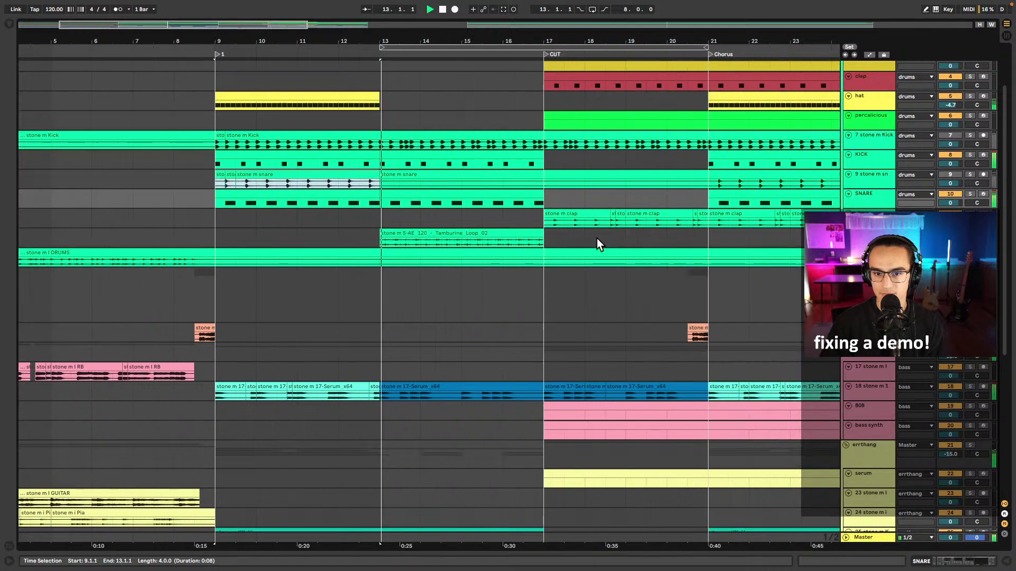
pyautogui.hscroll(2, 566, 243)
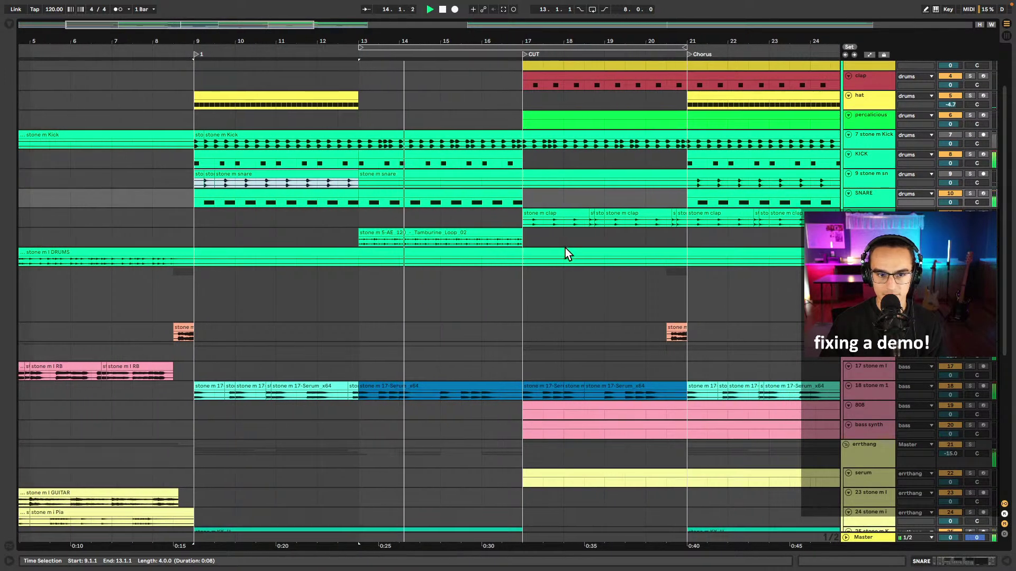
pyautogui.hscroll(4, 529, 270)
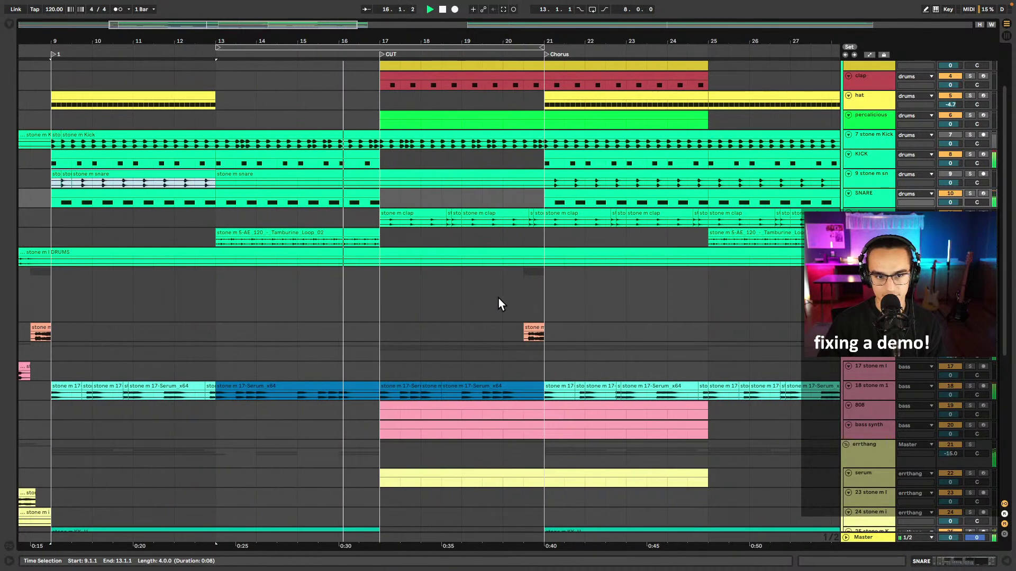
pyautogui.hscroll(3, 496, 298)
pyautogui.hscroll(3, 493, 300)
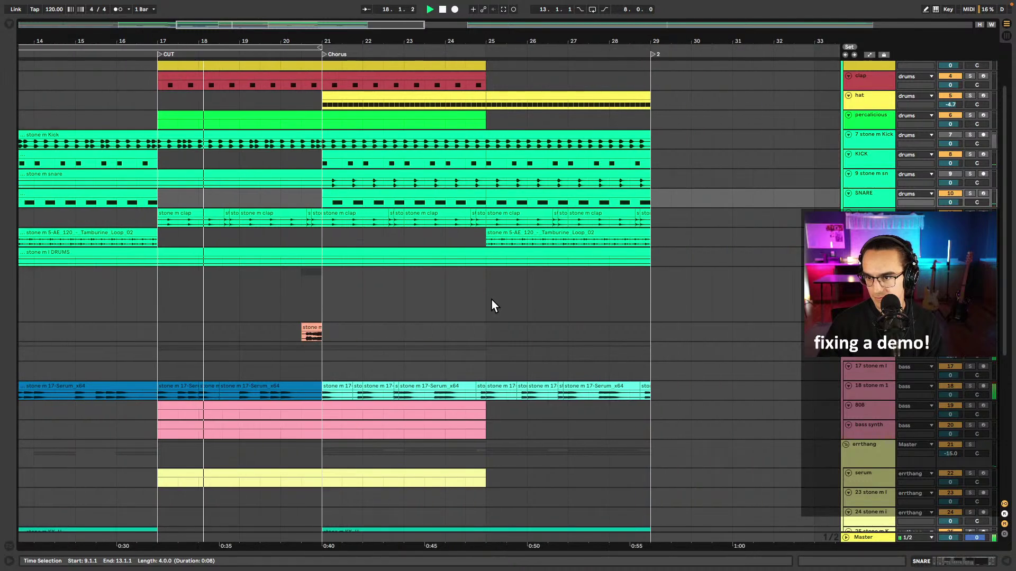
pyautogui.moveTo(1008, 238); pyautogui.dragTo(979, 390)
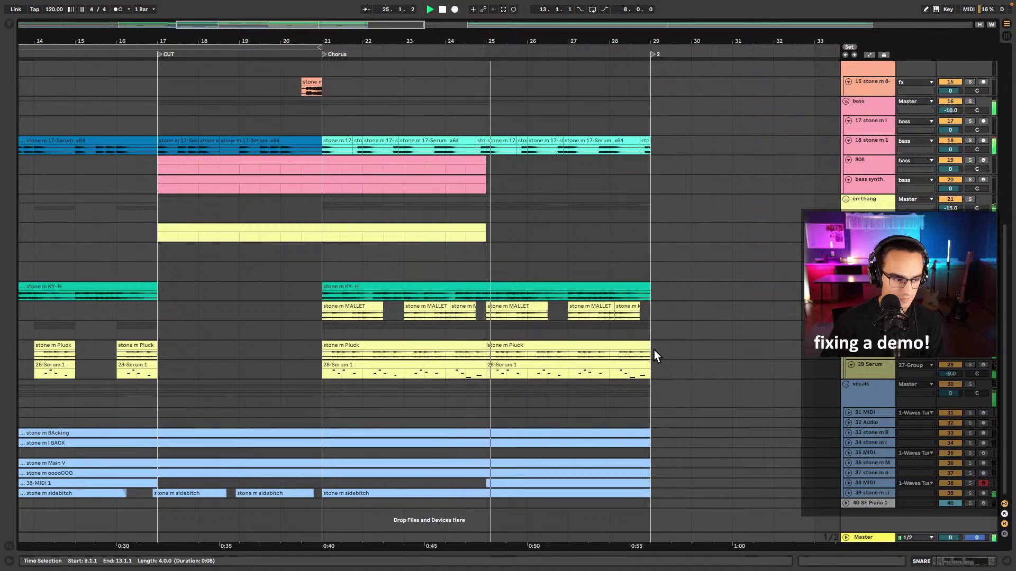
pyautogui.scroll(2, 1003, 281)
pyautogui.scroll(3, 1003, 281)
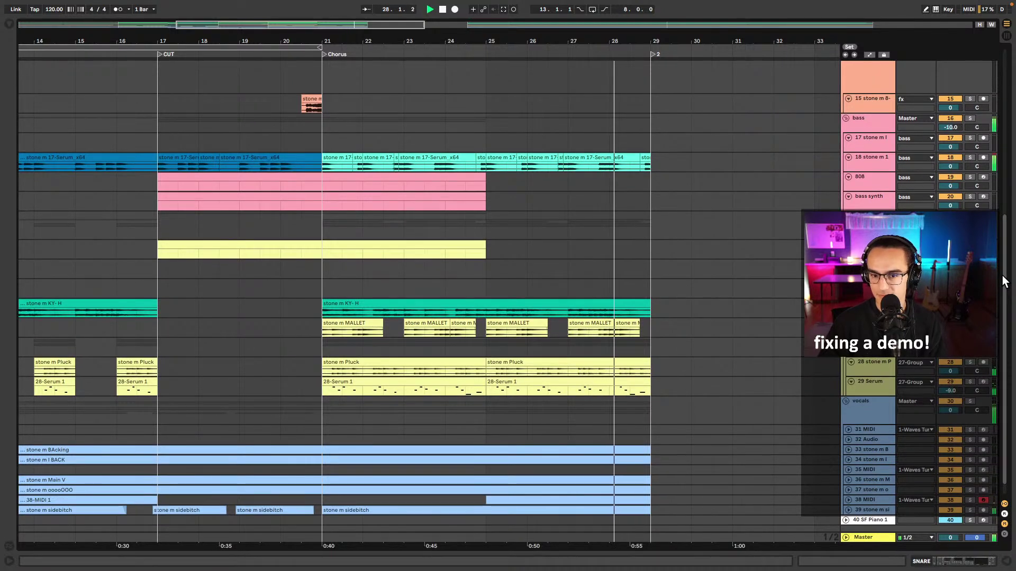
pyautogui.scroll(-1, 1003, 281)
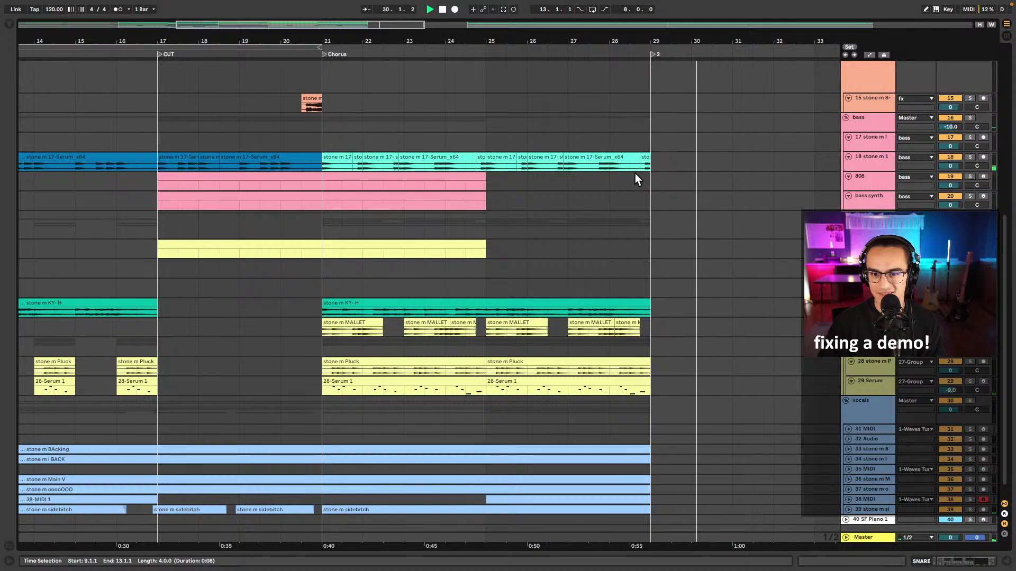
pyautogui.press('space')
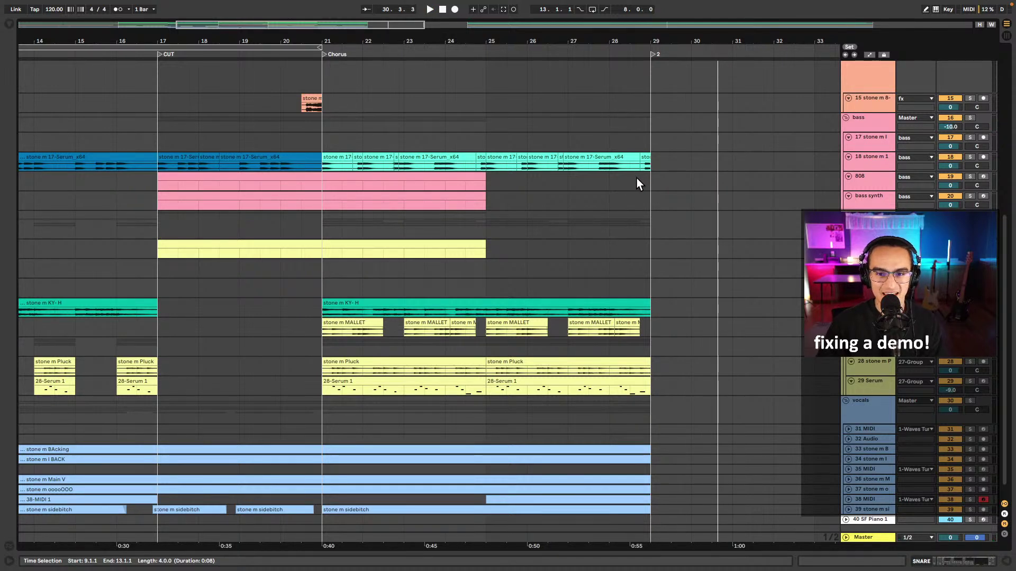
# - Place the insert marker near bar 28 on the bass synth track and save the set
pyautogui.click(630, 180)
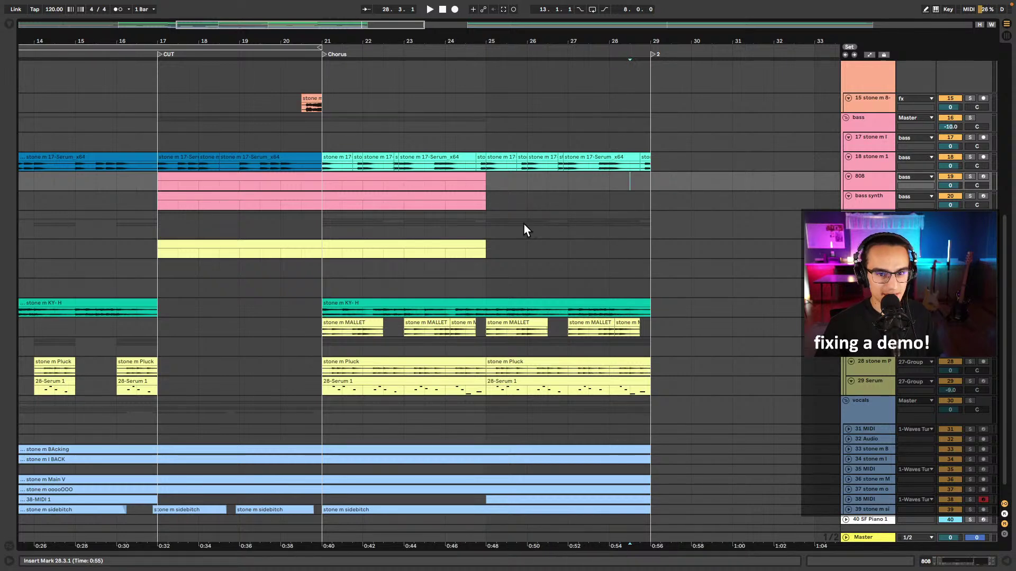
pyautogui.click(567, 204)
pyautogui.click(609, 201)
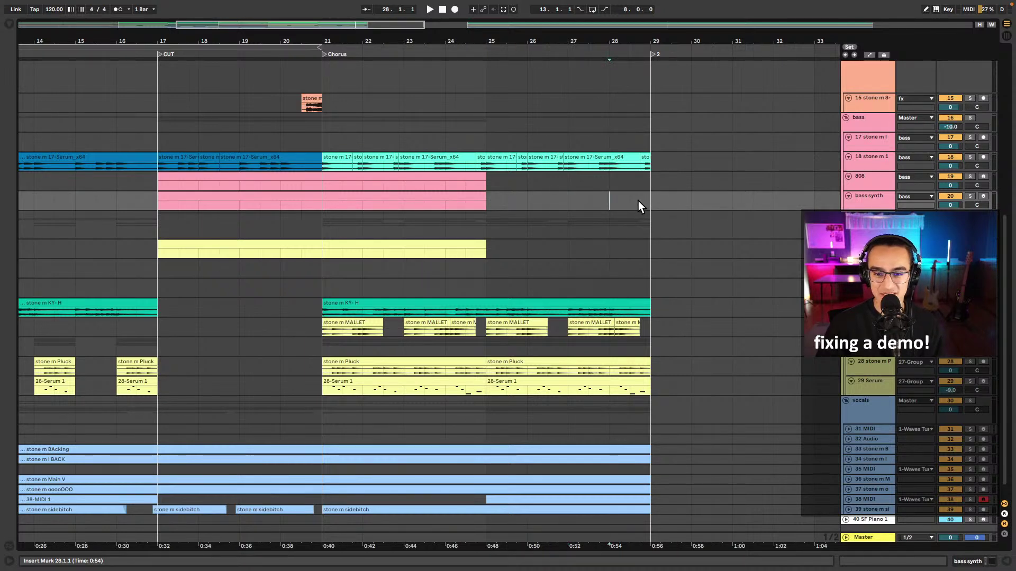
pyautogui.hotkey('ctrl', 's')
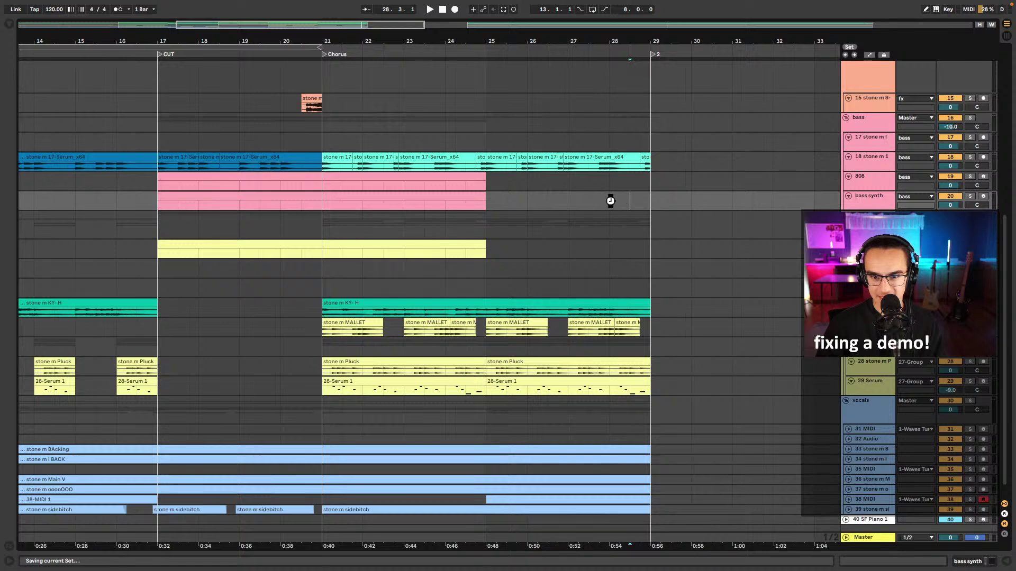
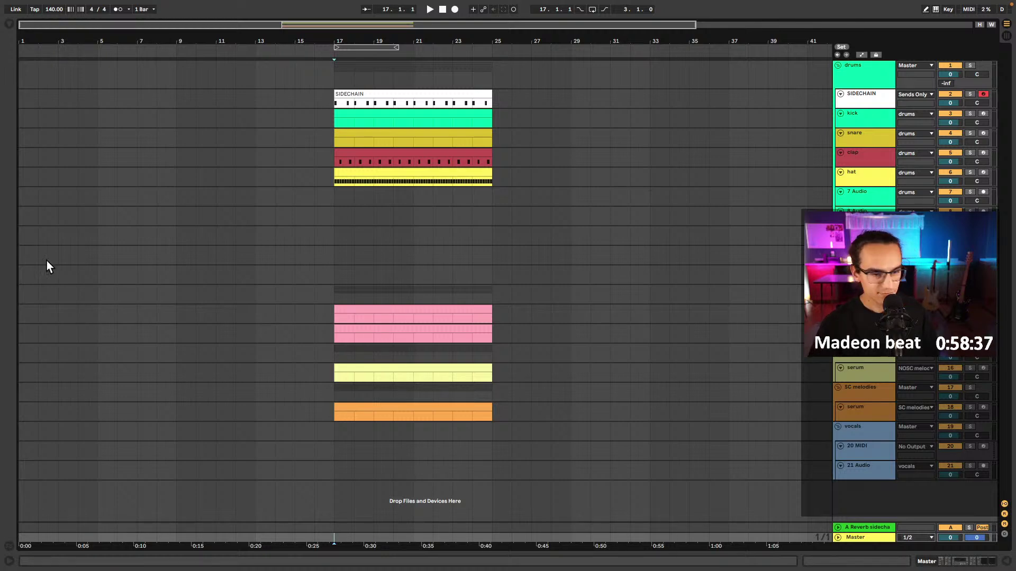
# - Examine the SIDECHAIN trigger clip, the sidechain effects on the SC melodies, second melody and bass groups, and the drums group's device chain
pyautogui.click(321, 200)
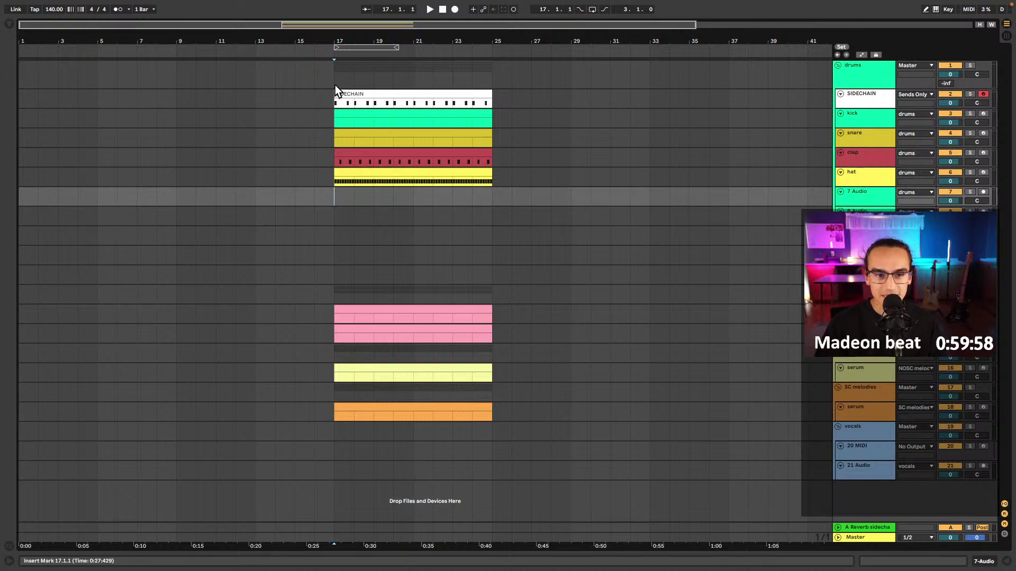
pyautogui.scroll(2, 343, 103)
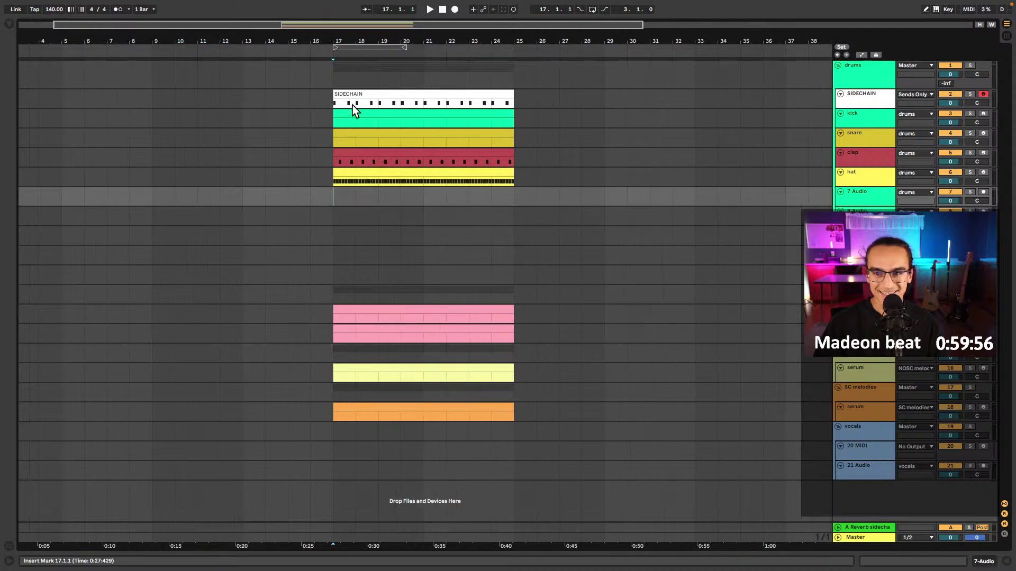
pyautogui.scroll(2, 352, 106)
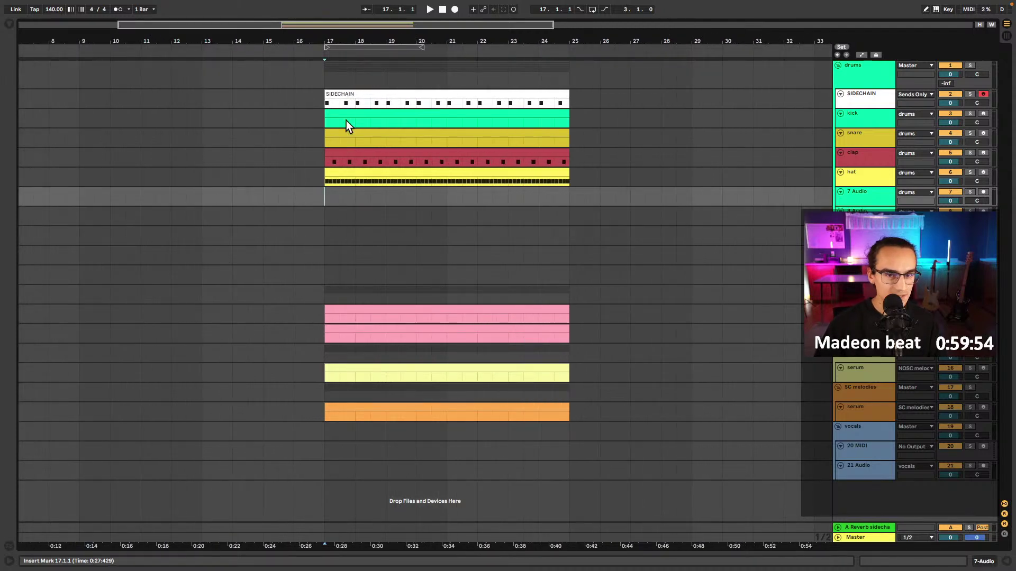
pyautogui.click(348, 106)
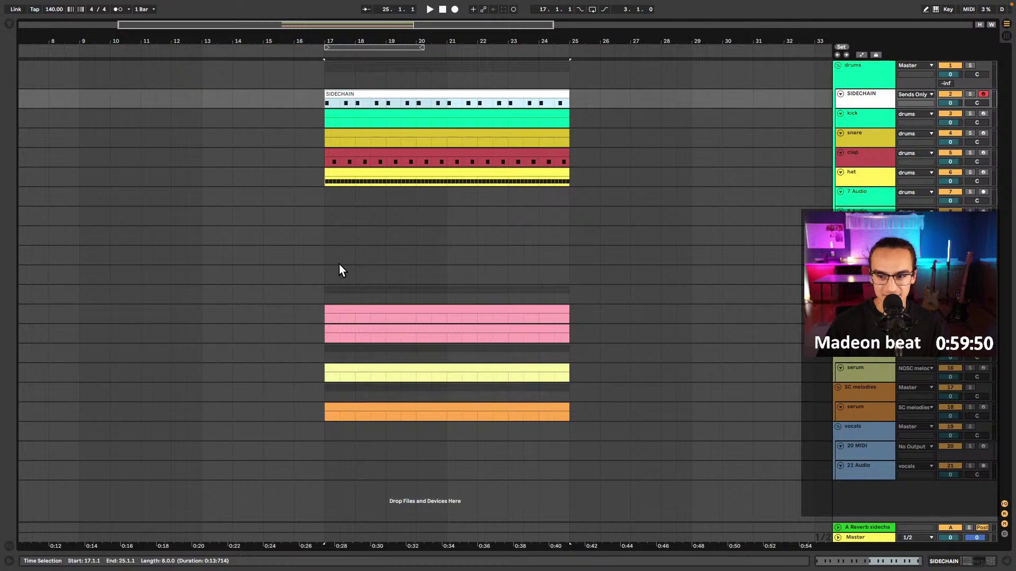
pyautogui.click(342, 360)
pyautogui.click(341, 398)
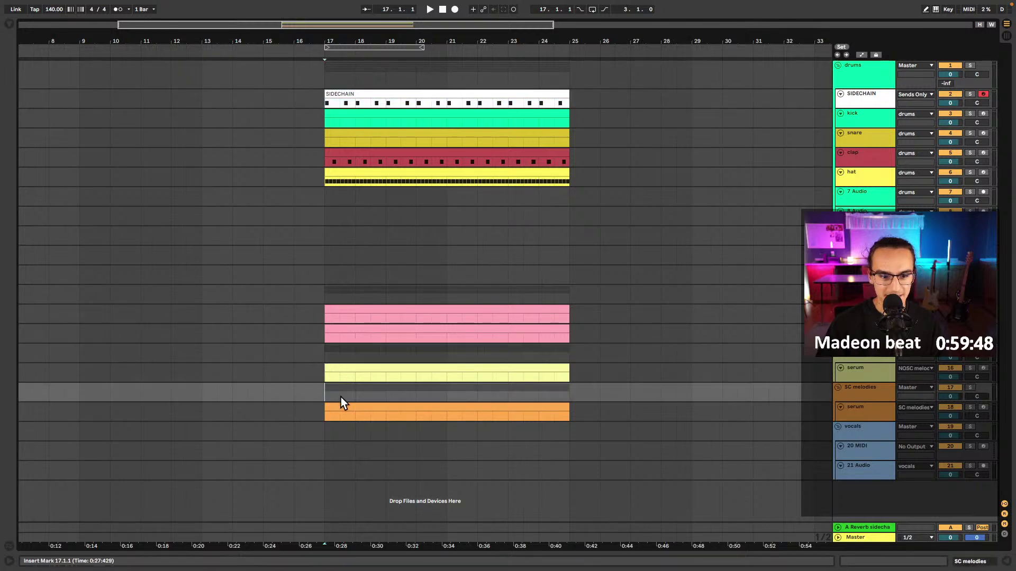
pyautogui.hotkey('shift', 'Tab')
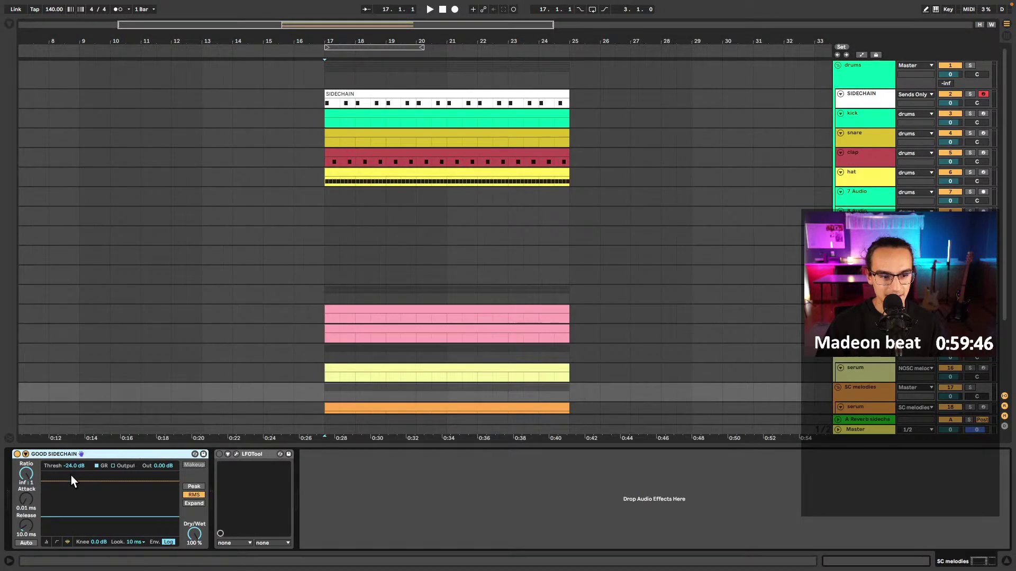
pyautogui.scroll(-2, 333, 393)
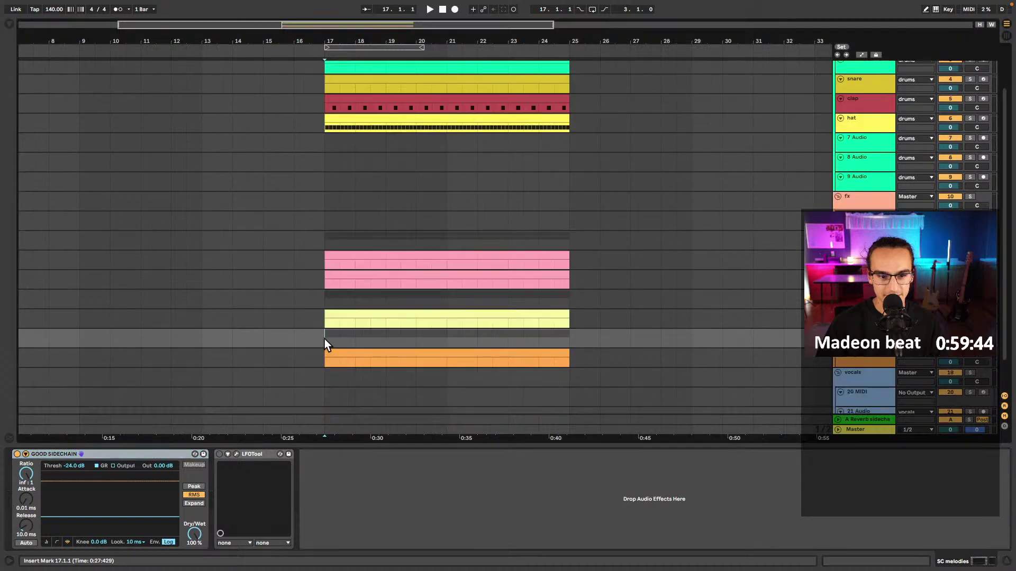
pyautogui.click(325, 300)
pyautogui.click(325, 243)
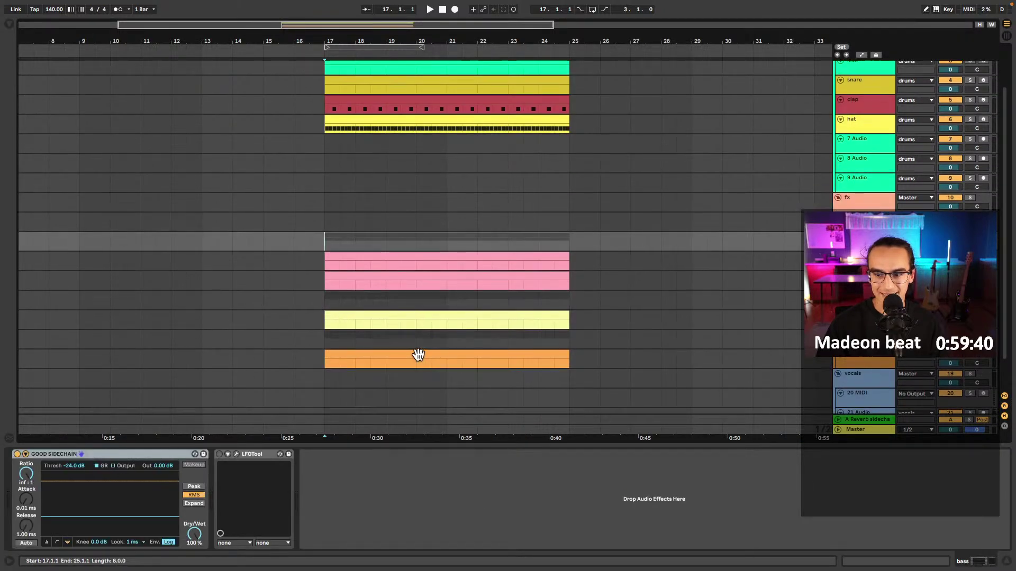
pyautogui.scroll(2, 420, 356)
pyautogui.click(313, 77)
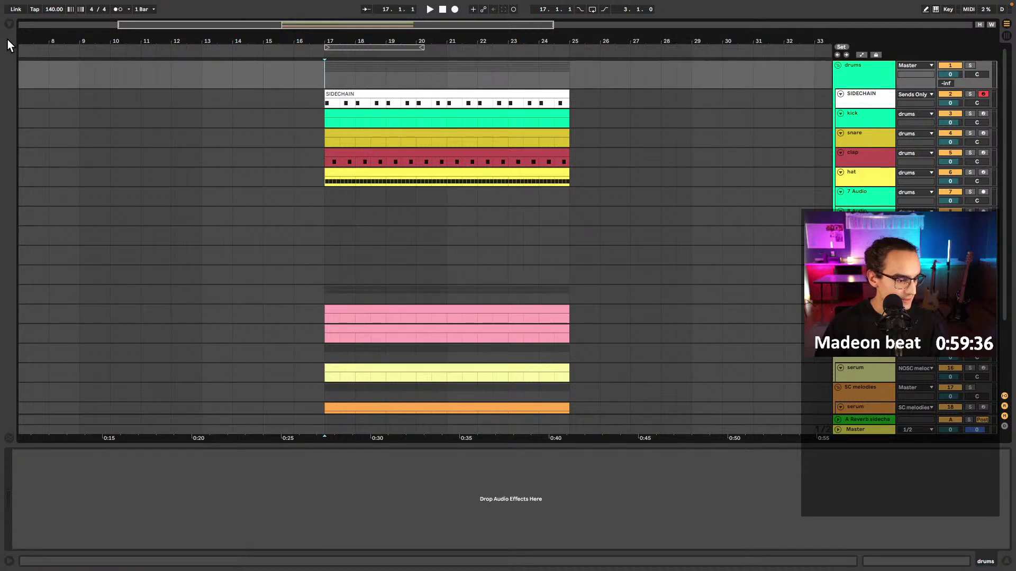
# - Set the tempo to 100 BPM and place the insert marker at bar 17 on the 9 Audio track
pyautogui.click(51, 12)
pyautogui.write('1')
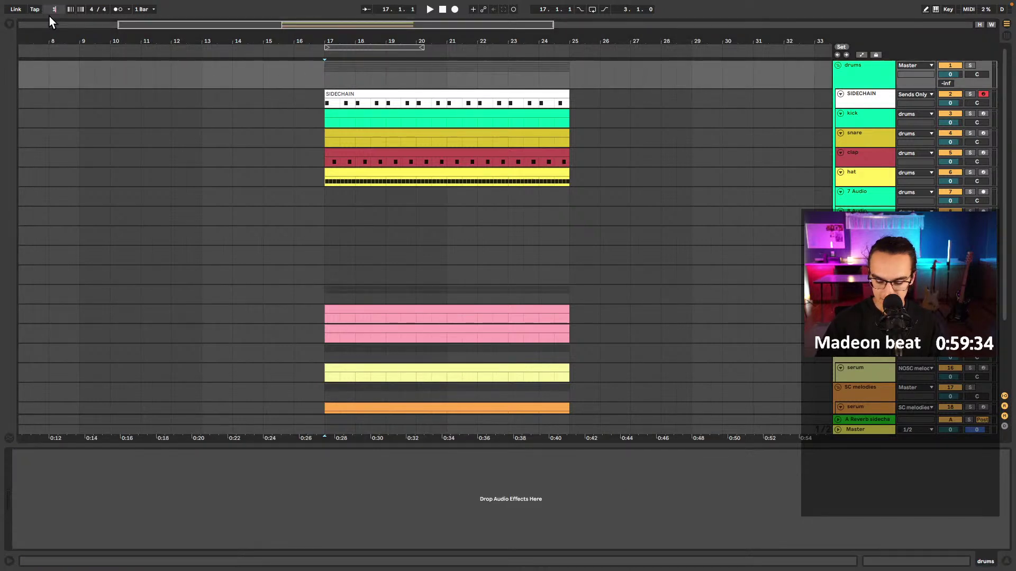
pyautogui.write('00')
pyautogui.press('Return')
pyautogui.moveTo(280, 233); pyautogui.dragTo(294, 275)
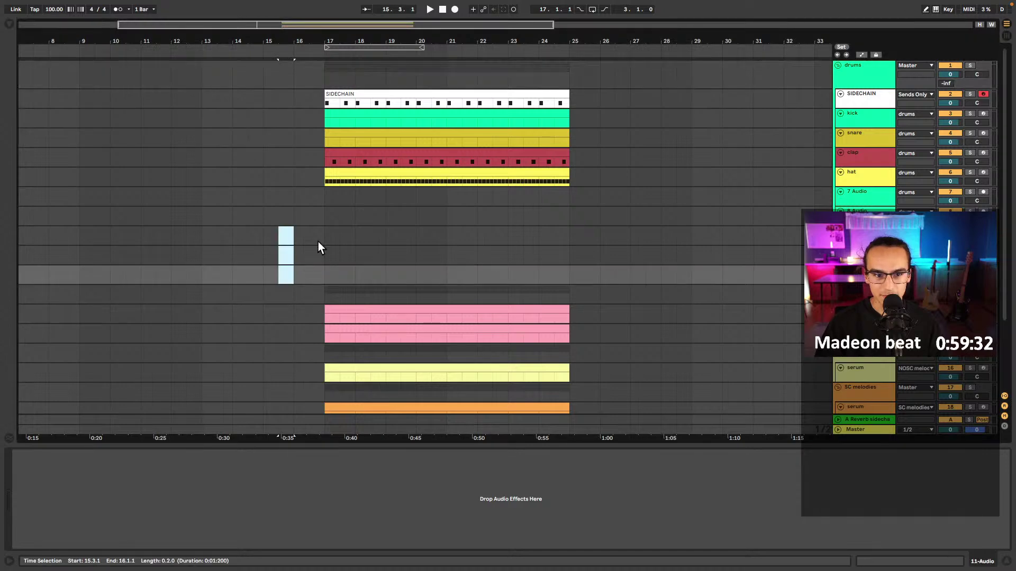
pyautogui.click(320, 248)
pyautogui.scroll(-2, 344, 251)
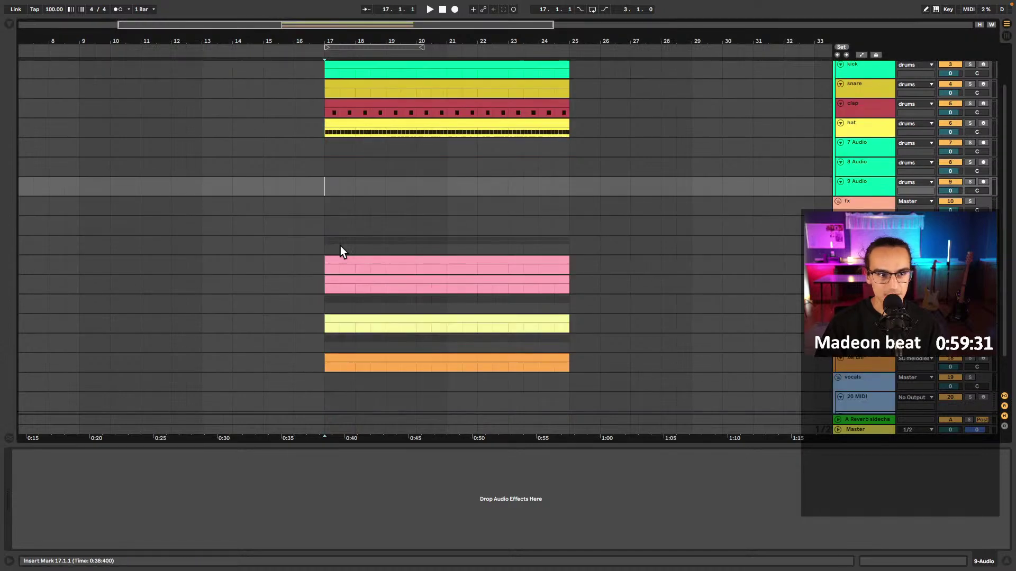
# - Show the browser and open the Chord Progressions folder inside SPLICE 100 > vb packs > Hyperfunk
pyautogui.click(9, 24)
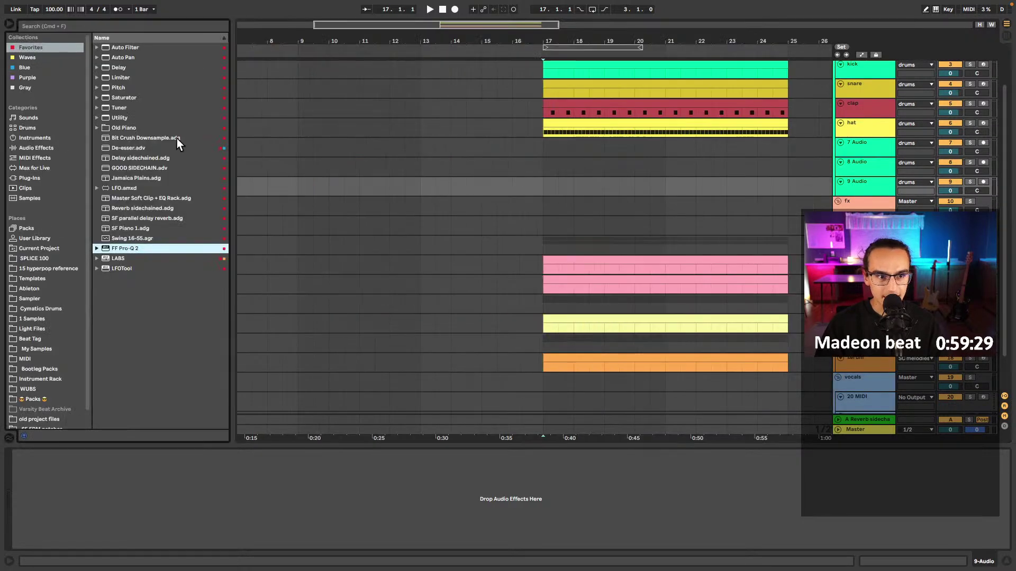
pyautogui.click(57, 258)
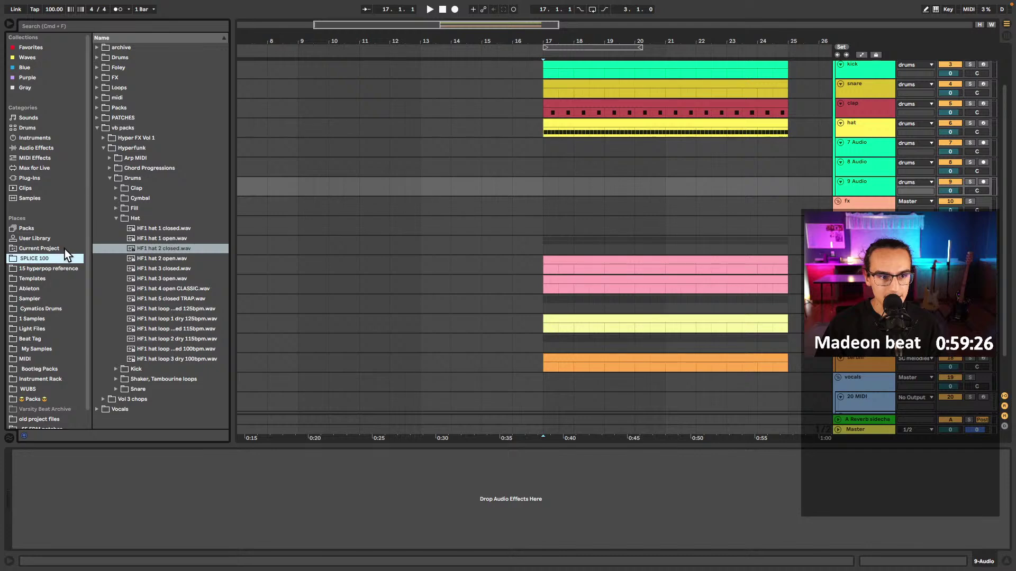
pyautogui.click(103, 148)
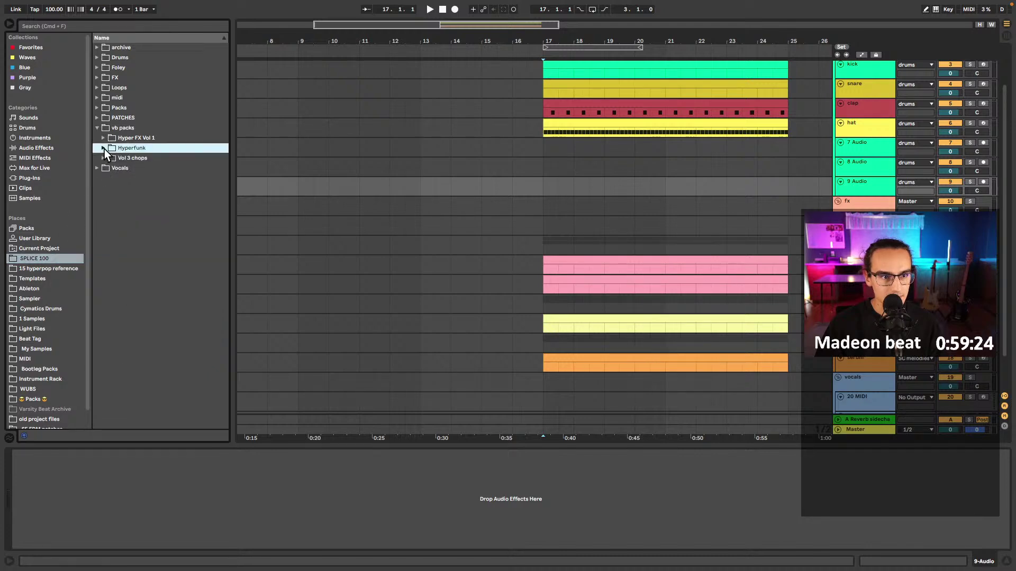
pyautogui.click(104, 157)
pyautogui.click(102, 157)
pyautogui.click(104, 148)
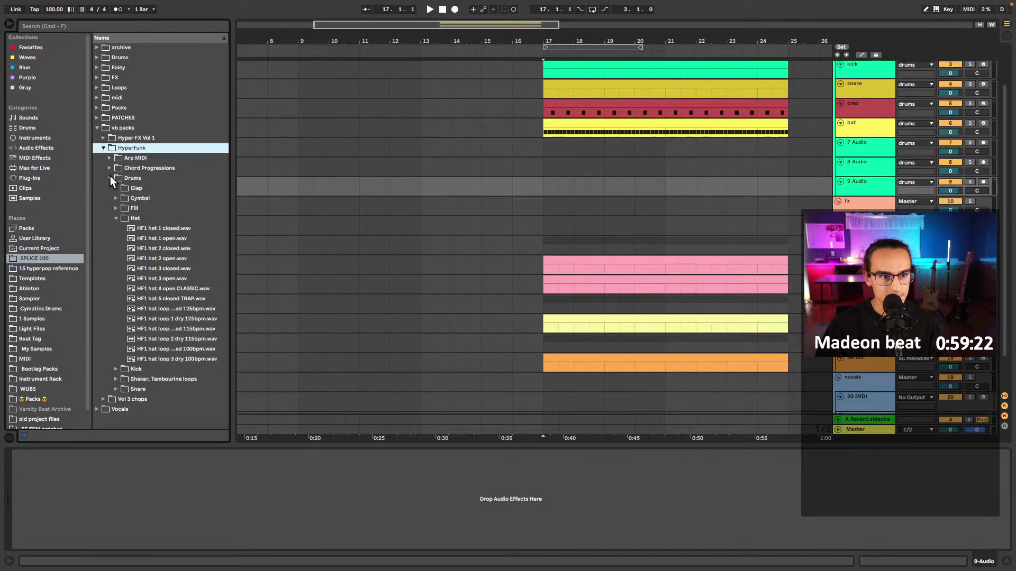
pyautogui.click(110, 177)
pyautogui.click(109, 168)
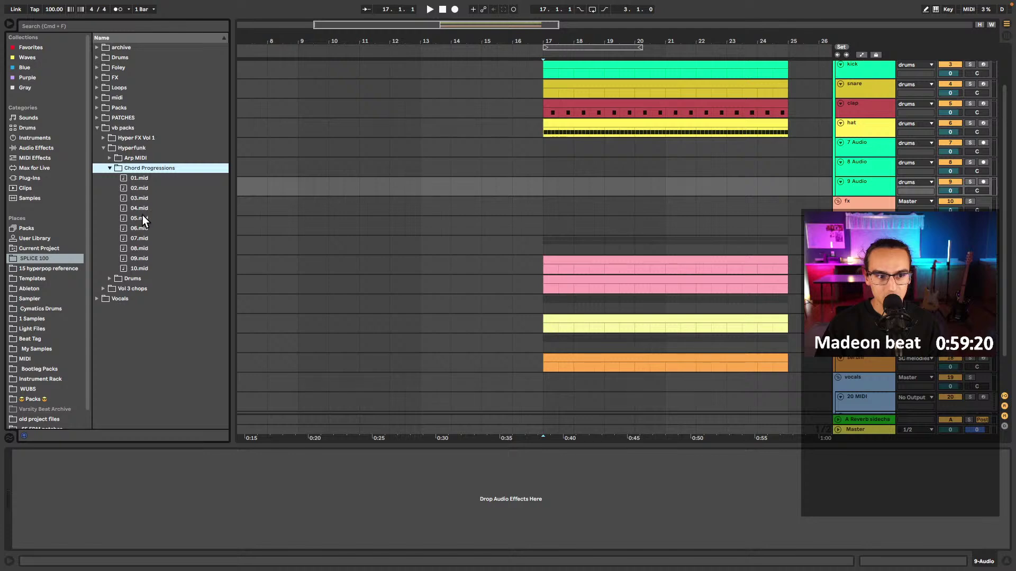
# - Place 04.mid on the serum track under SC melodies from bar 17, play it and inspect its notes
pyautogui.scroll(-2, 505, 257)
pyautogui.click(857, 333)
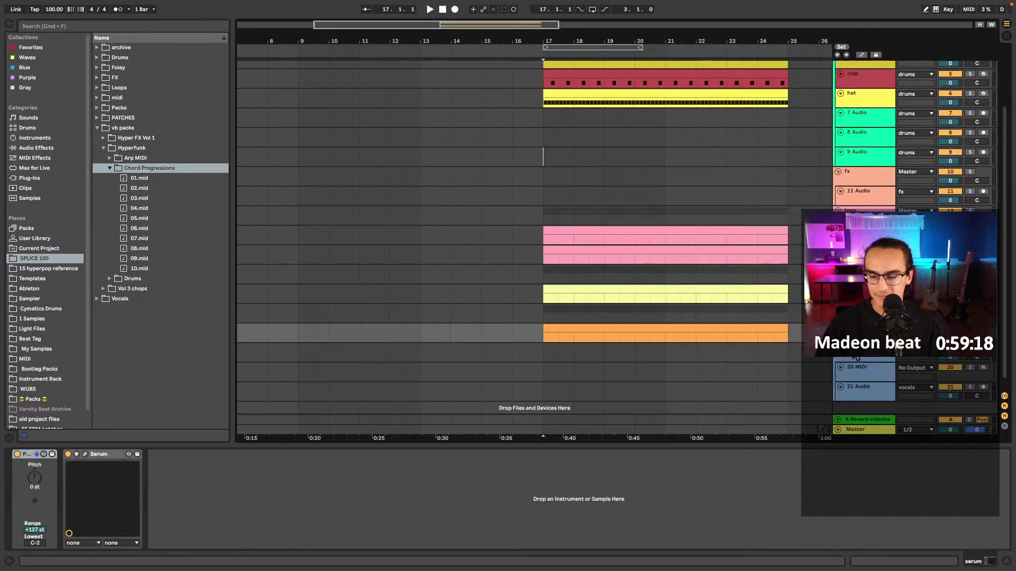
pyautogui.hscroll(3, 637, 330)
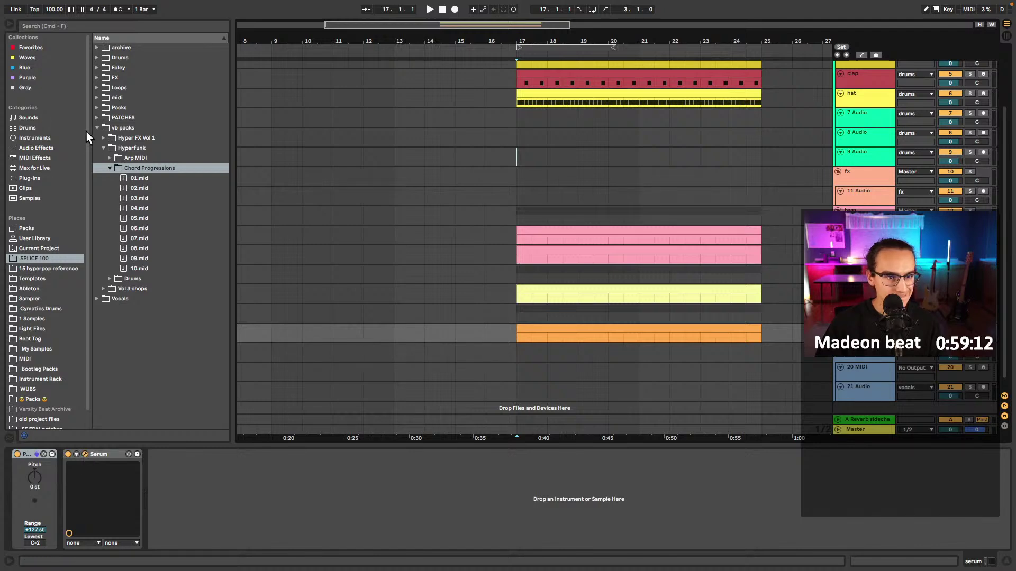
pyautogui.moveTo(124, 210); pyautogui.dragTo(547, 333)
pyautogui.press('space')
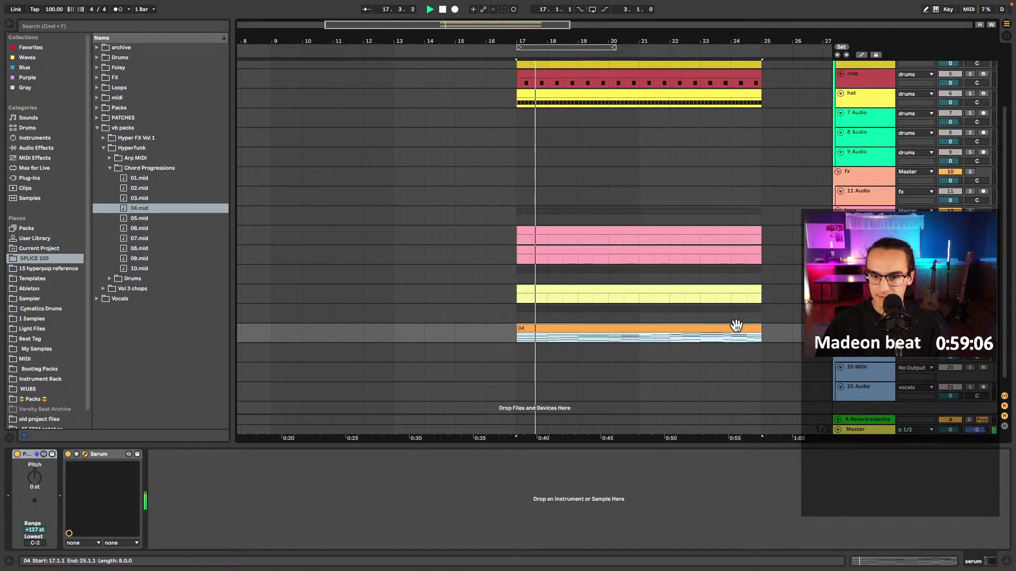
pyautogui.doubleClick(700, 337)
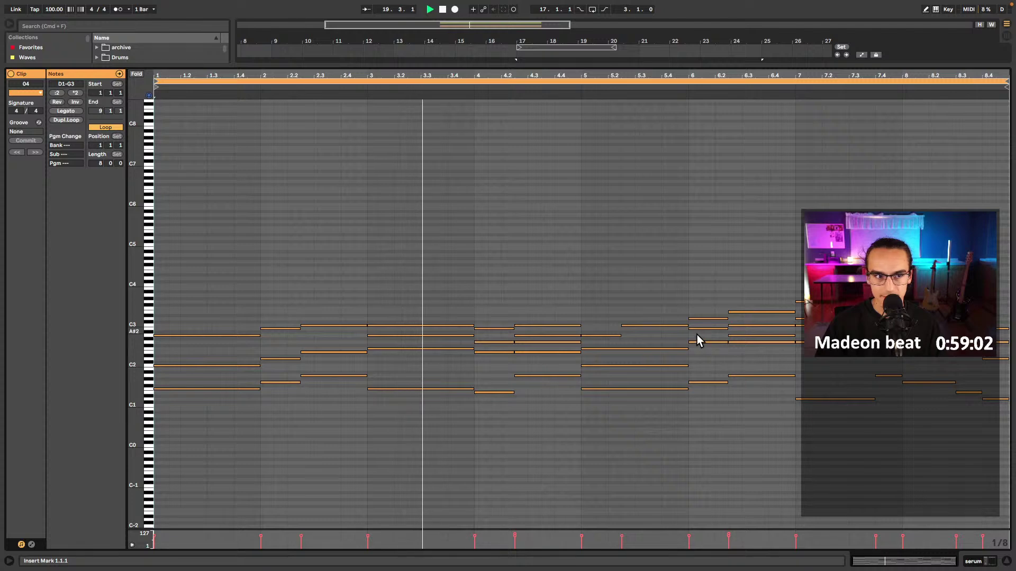
pyautogui.hotkey('shift', 'Tab')
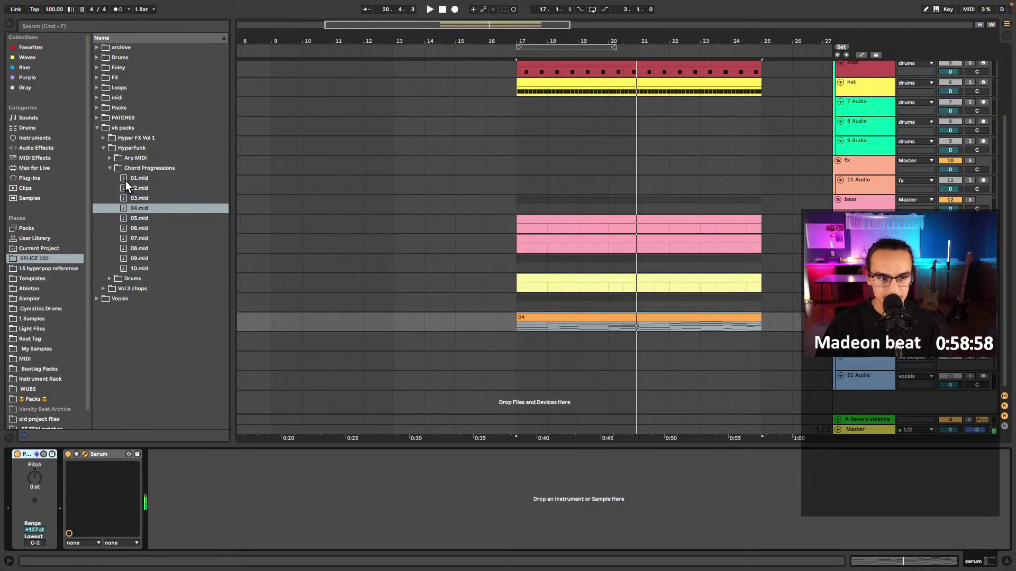
# - Replace the chord clip on the SC melodies serum track with 01.mid, enlarge the track and play the progression from bar 17
pyautogui.moveTo(125, 180); pyautogui.dragTo(517, 321)
pyautogui.press('space')
pyautogui.press('space')
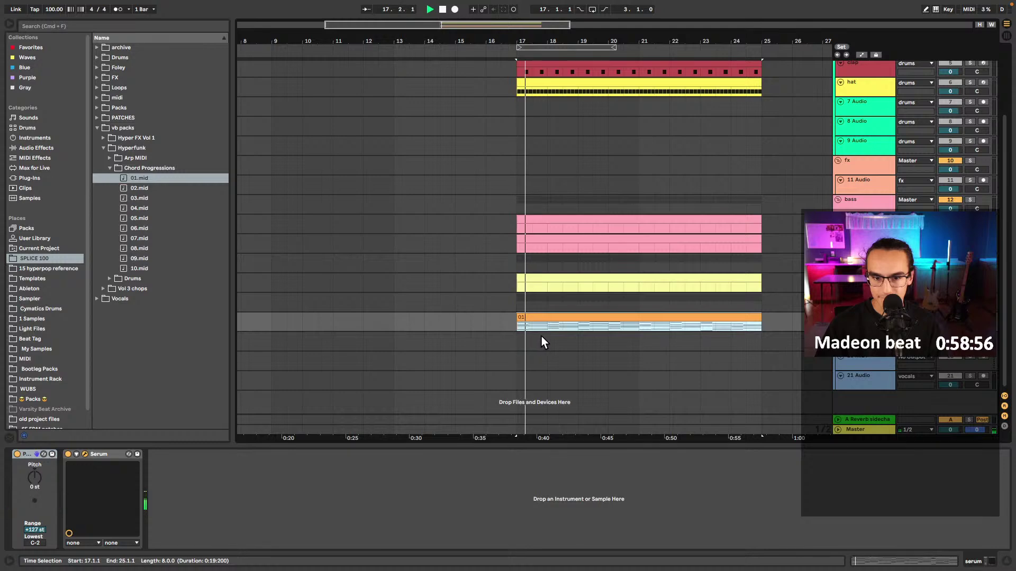
pyautogui.hotkey('alt', '+')
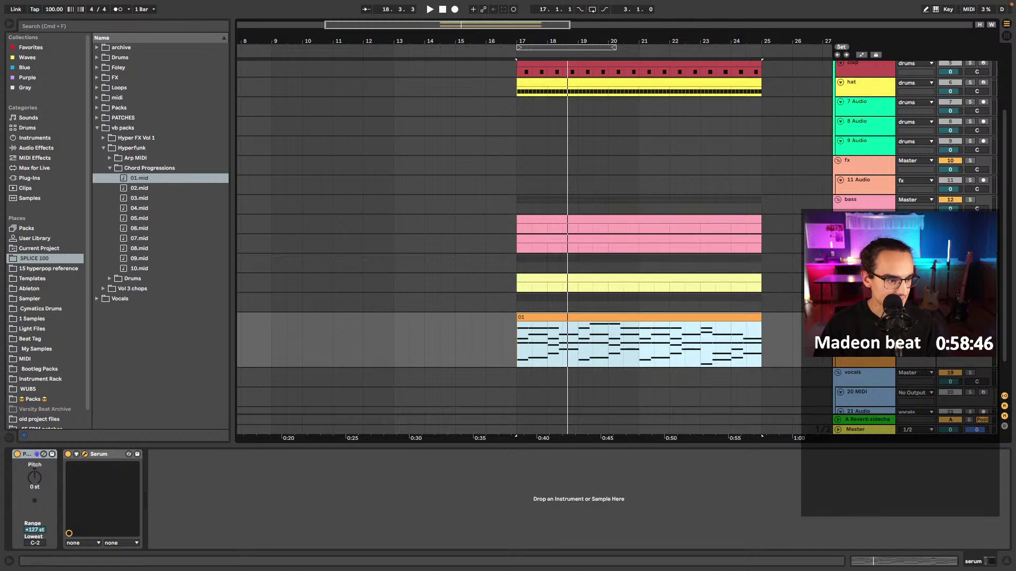
pyautogui.press('space')
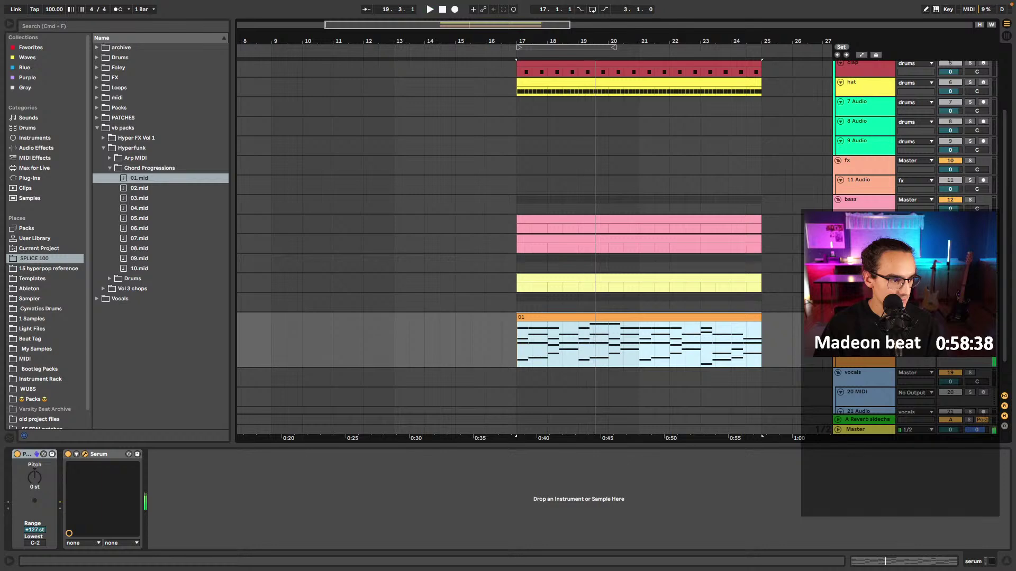
pyautogui.press('space')
pyautogui.press('space')
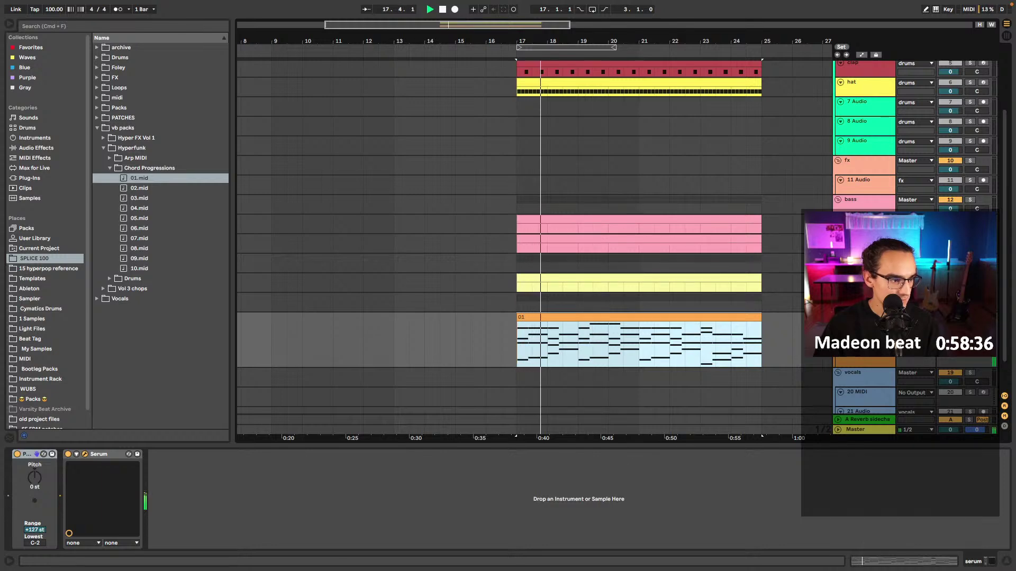
pyautogui.press('space')
pyautogui.press('space')
pyautogui.press('space')
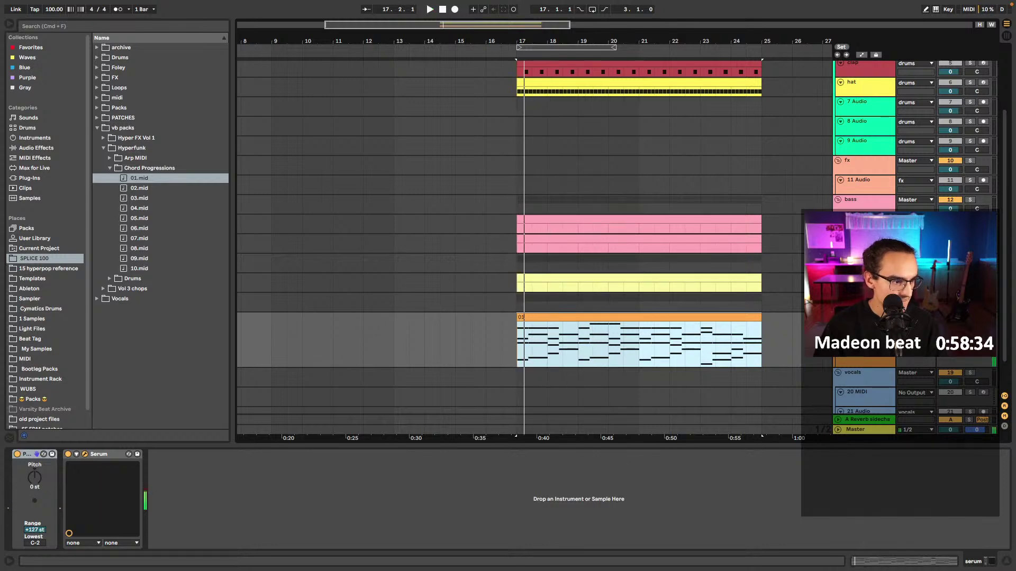
# - Audition Serum's SY Modern Organ, SY Lush Mono and SY Lush Analog presets with the chords, settle on SY Phaser Chords [VB] and close Serum
pyautogui.press('super+alt+p')
pyautogui.click(555, 154)
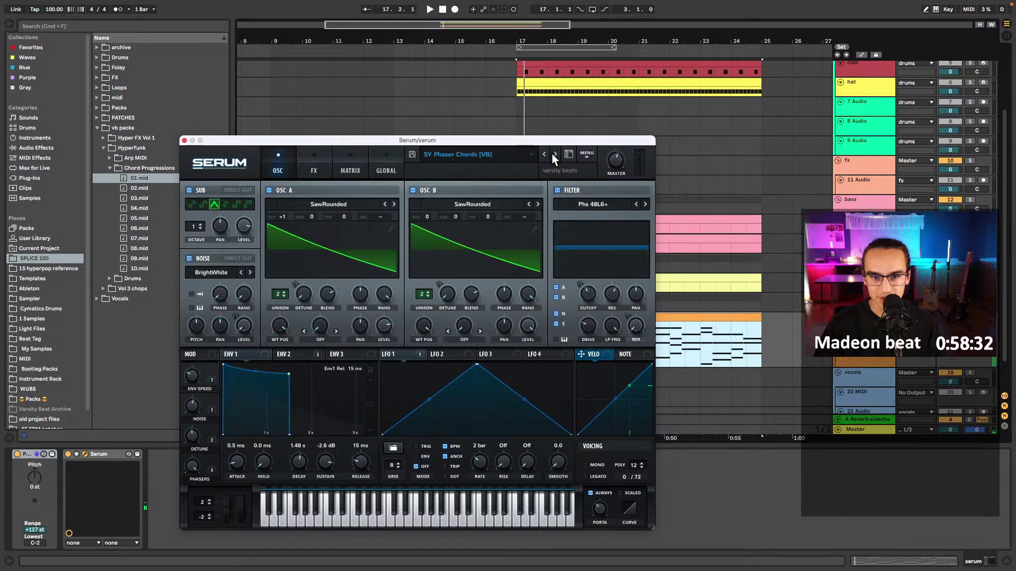
pyautogui.click(508, 154)
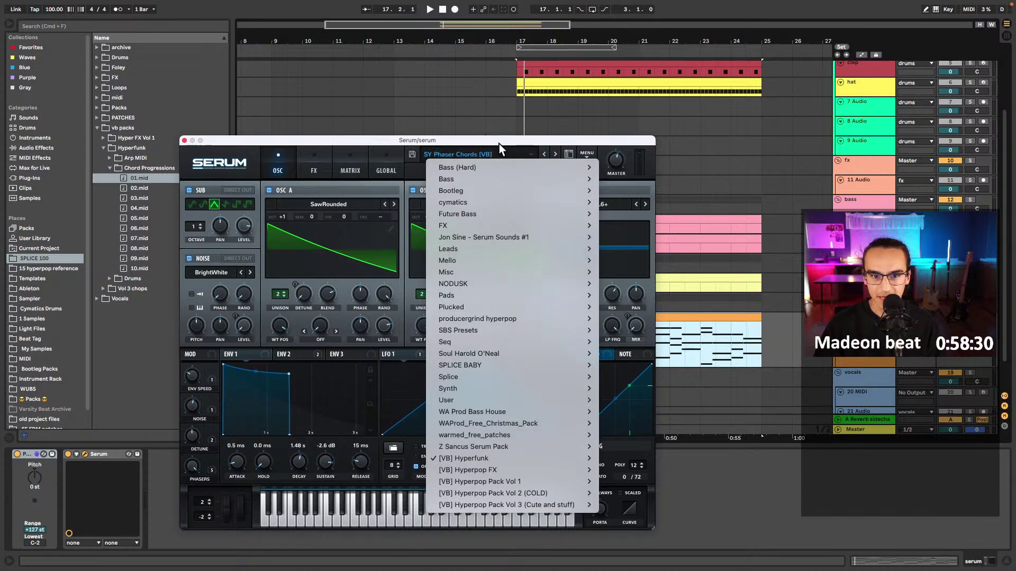
pyautogui.click(544, 155)
pyautogui.press('space')
pyautogui.click(543, 155)
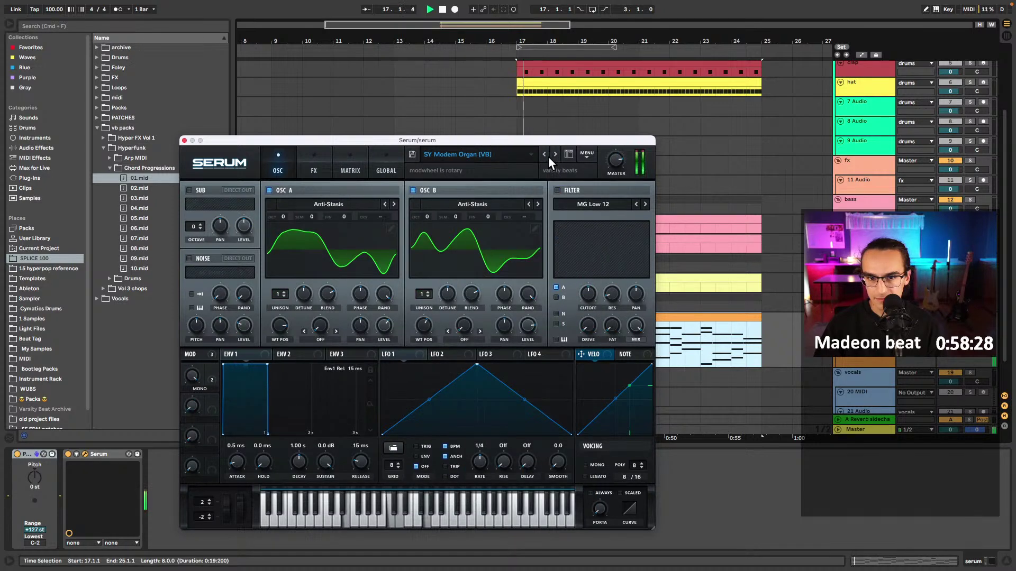
pyautogui.click(546, 156)
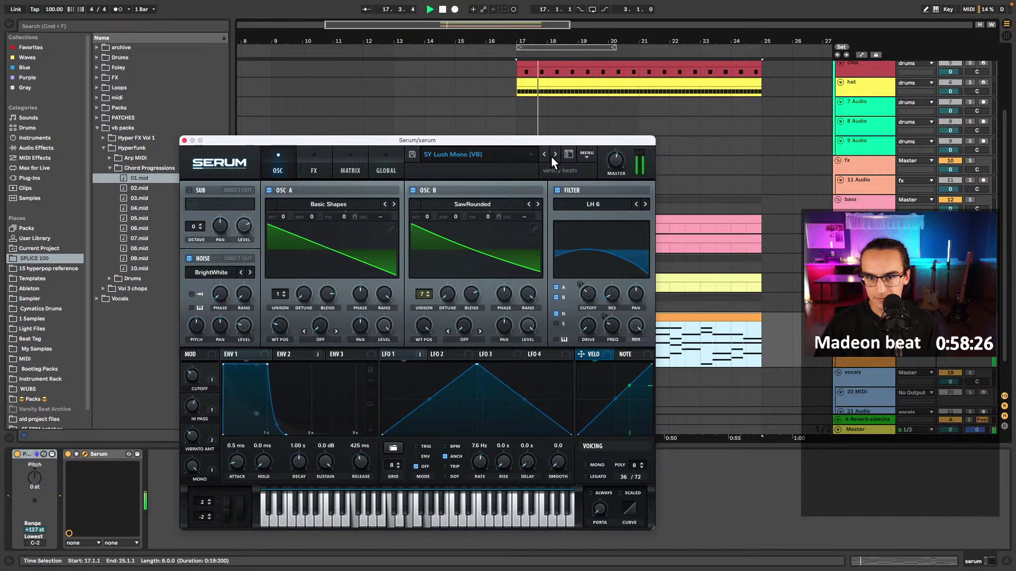
pyautogui.click(545, 157)
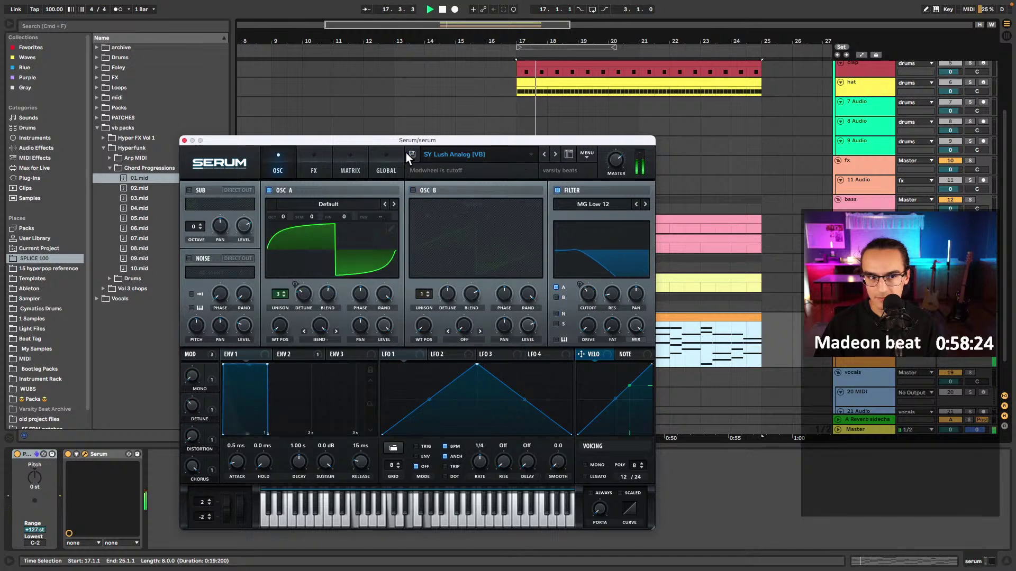
pyautogui.click(555, 156)
pyautogui.click(555, 156)
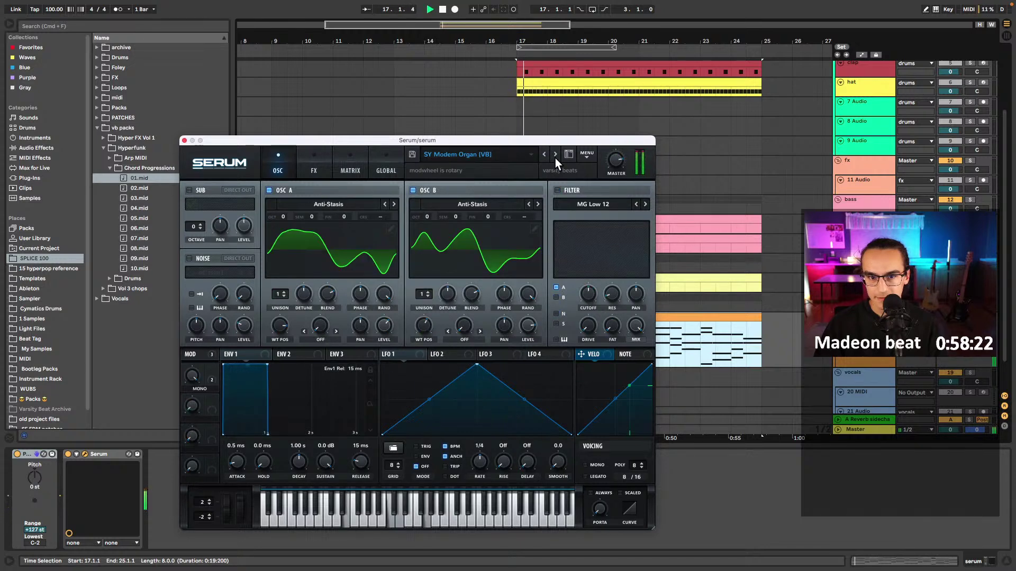
pyautogui.click(555, 156)
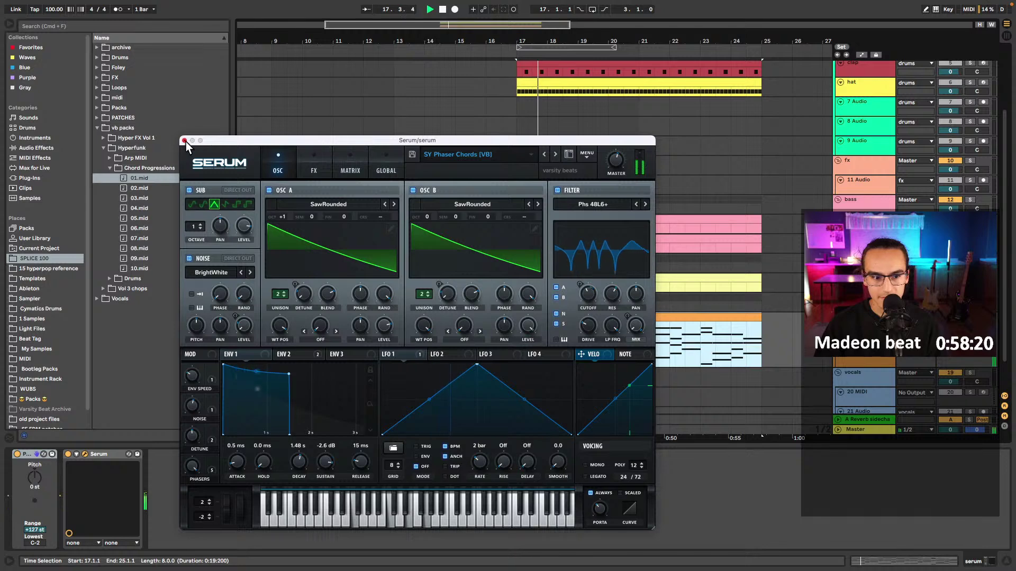
pyautogui.click(184, 141)
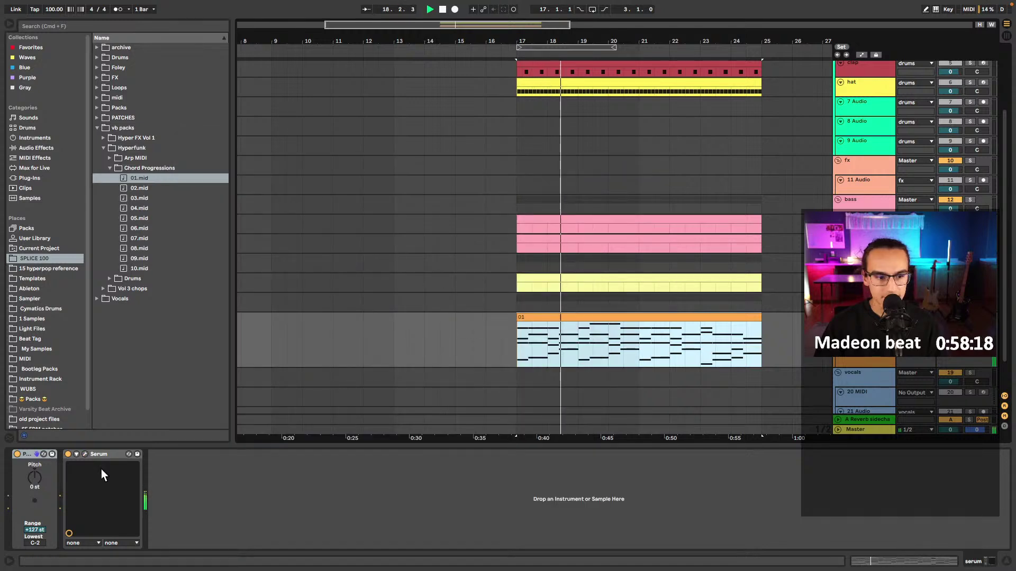
# - Set Serum's Phasers macro to 22%, play the chords and close the Serum window
pyautogui.click(84, 454)
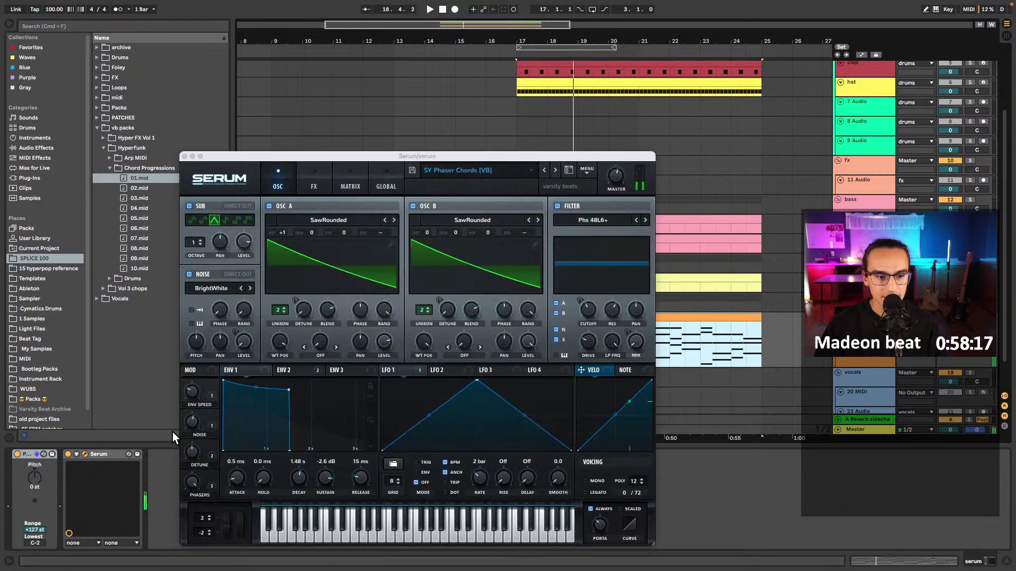
pyautogui.click(194, 485)
pyautogui.press('space')
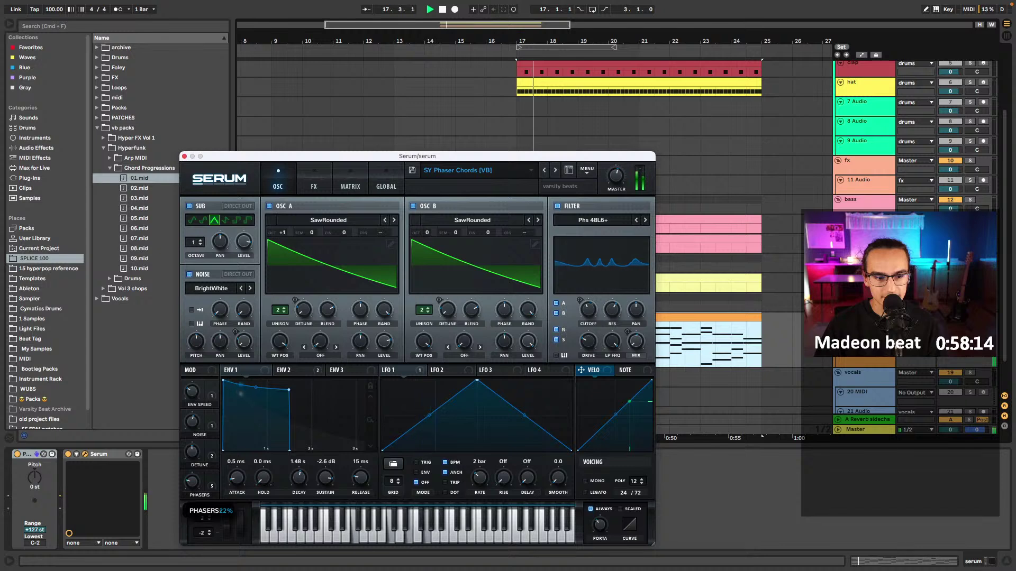
pyautogui.click(184, 156)
# - Examine the note pattern in the SIDECHAIN clip and return to the arrangement
pyautogui.scroll(3, 524, 259)
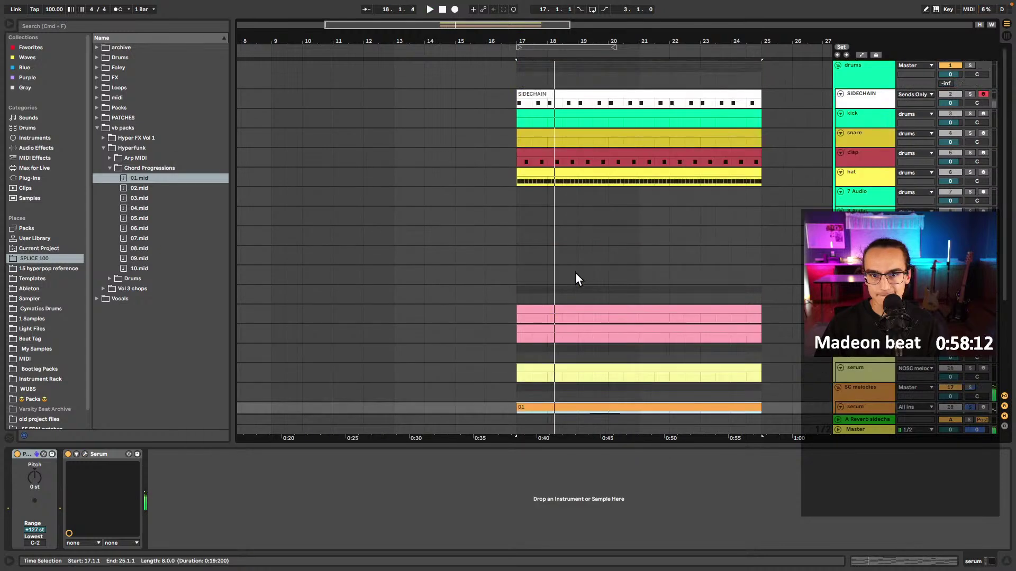
pyautogui.doubleClick(575, 97)
pyautogui.click(249, 208)
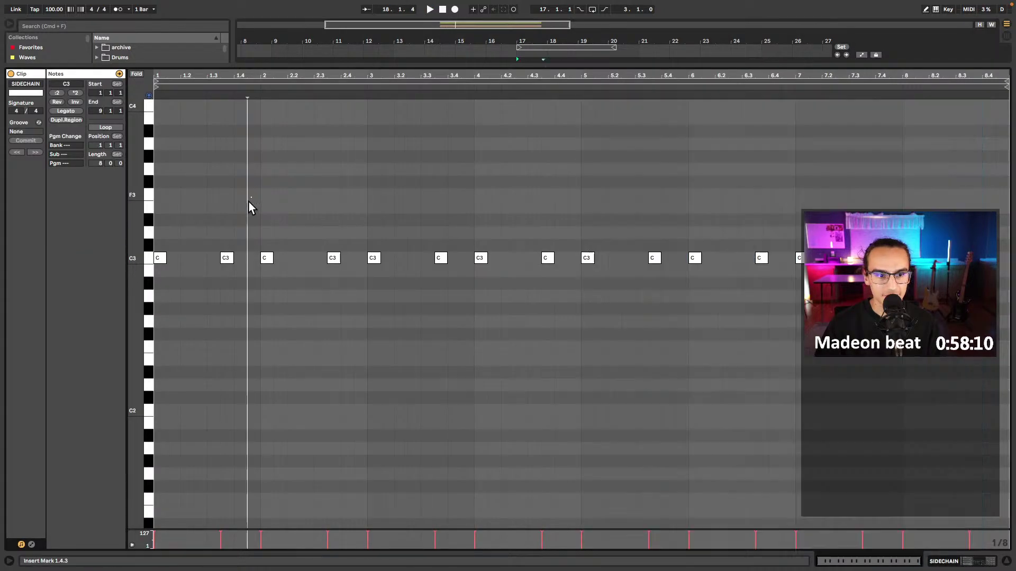
pyautogui.moveTo(249, 208); pyautogui.dragTo(229, 318)
pyautogui.hotkey('shift', 'Tab')
# - Solo the drums group and select the kick clip at bar 17
pyautogui.click(567, 86)
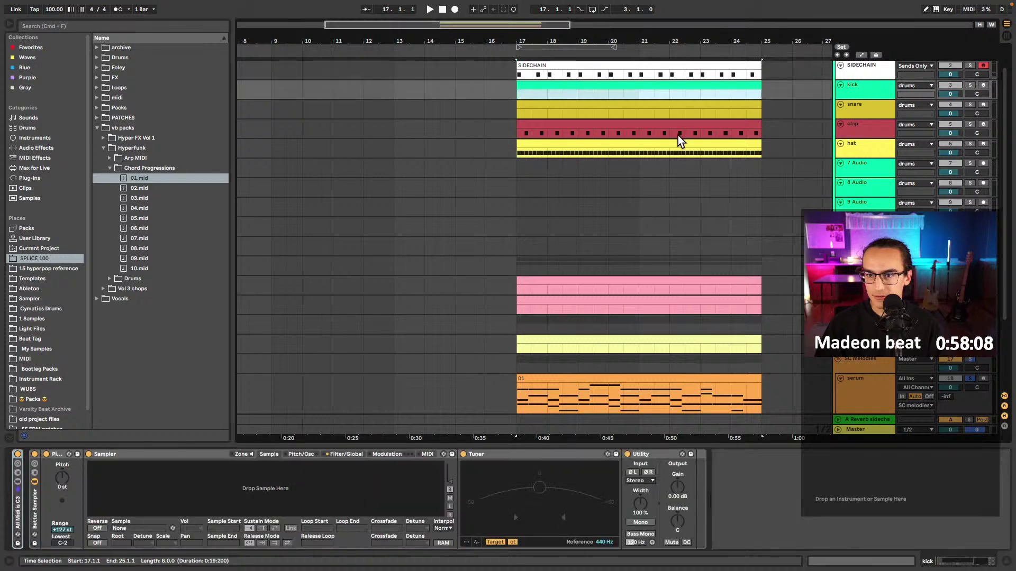
pyautogui.scroll(1, 677, 135)
pyautogui.click(859, 81)
pyautogui.press('s')
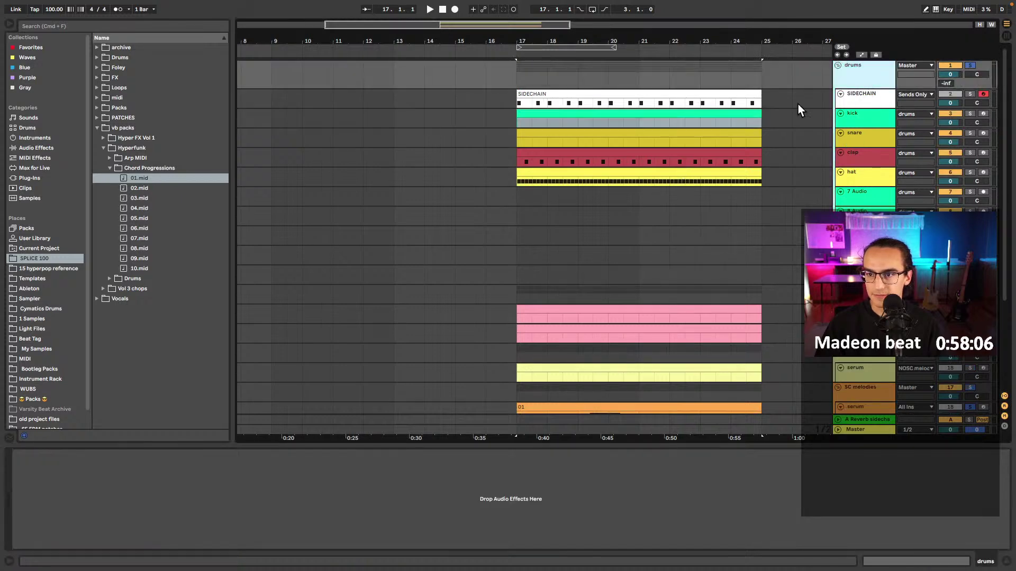
pyautogui.doubleClick(652, 115)
pyautogui.press('super+alt+e')
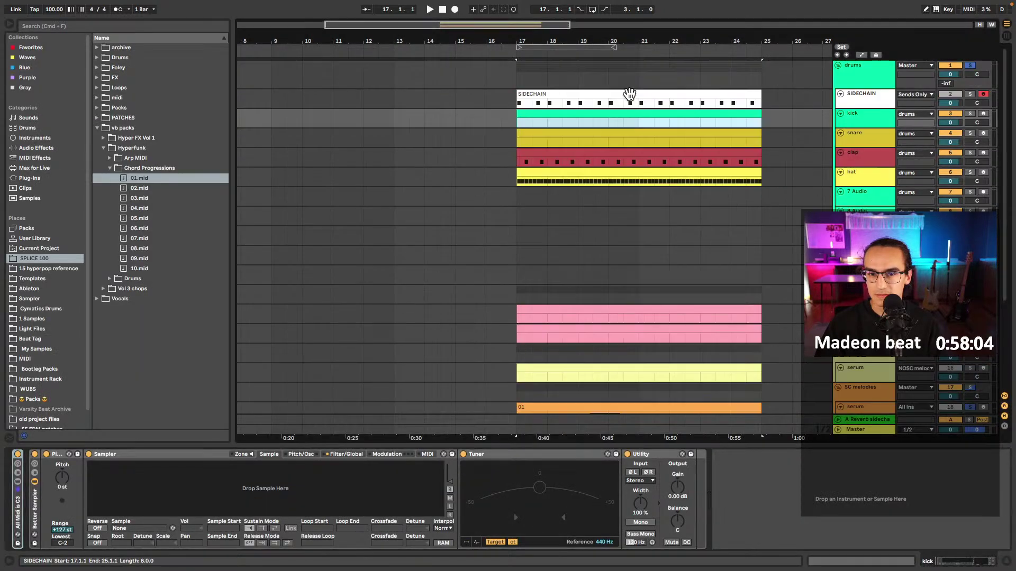
# - Rewrite bar 1 of the SIDECHAIN clip with a C3 note on every beat and delete all notes from bar 2 onward
pyautogui.click(620, 95)
pyautogui.doubleClick(619, 95)
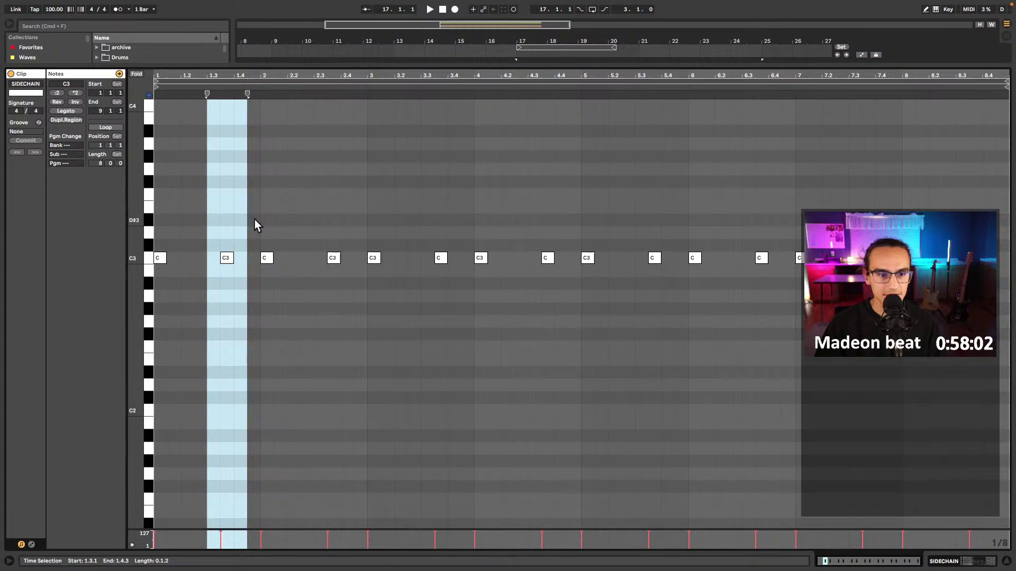
pyautogui.moveTo(227, 259); pyautogui.dragTo(193, 267)
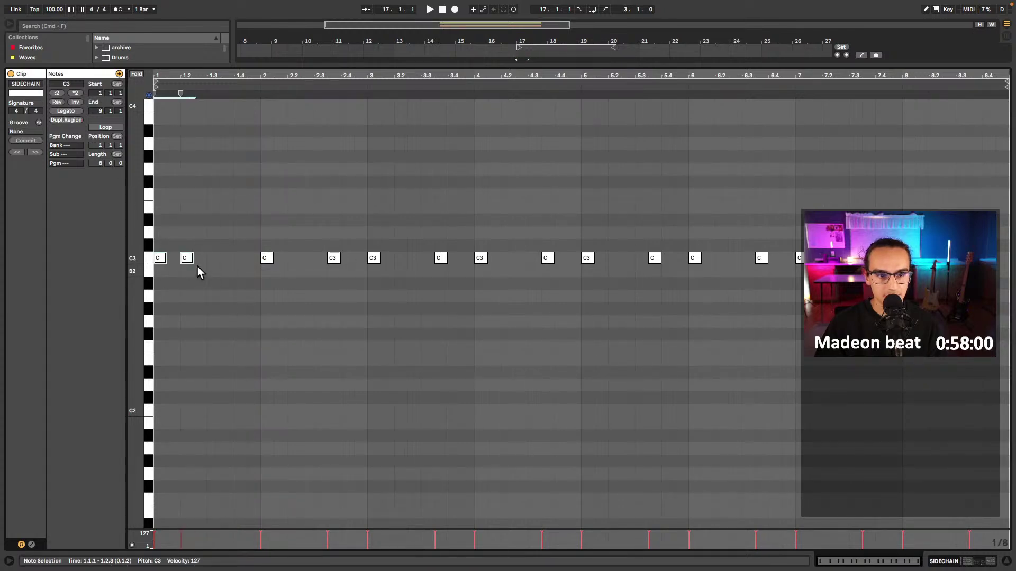
pyautogui.press('super+d')
pyautogui.moveTo(262, 228); pyautogui.dragTo(997, 404)
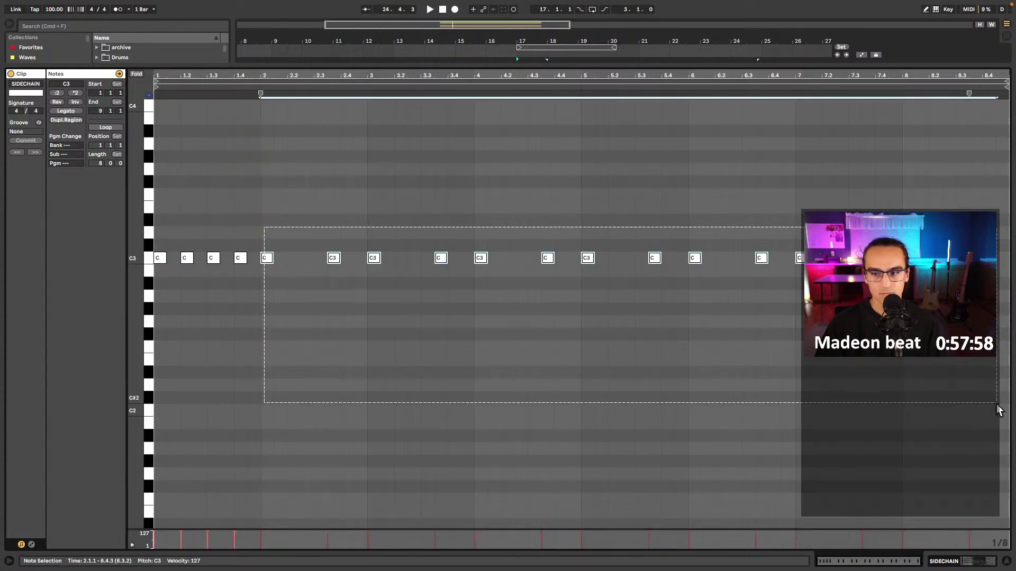
pyautogui.press('Delete')
# - Duplicate the SIDECHAIN clip's C3 notes to fill all eight bars with one note per beat, and play the arrangement
pyautogui.press('super+a')
pyautogui.press('super+d')
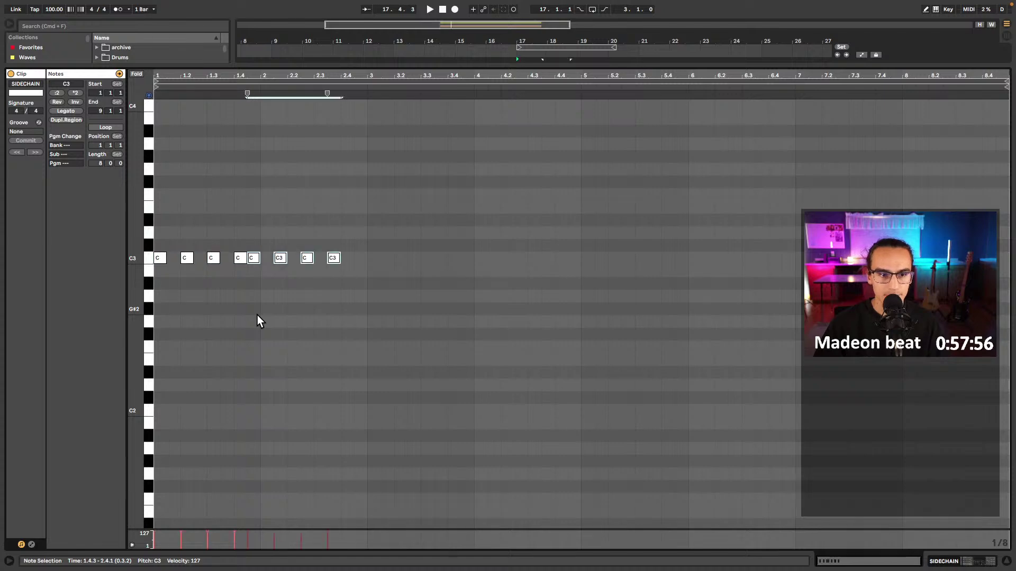
pyautogui.press('super+d')
pyautogui.press('super+a')
pyautogui.press('Left')
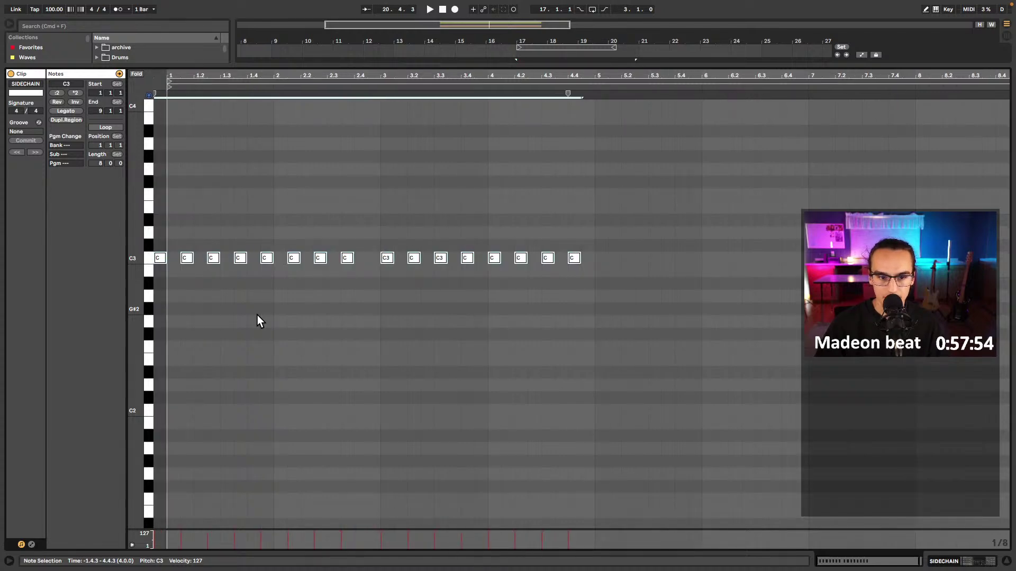
pyautogui.press('super+z')
pyautogui.press('super+z')
pyautogui.press('super+a')
pyautogui.press('super+d')
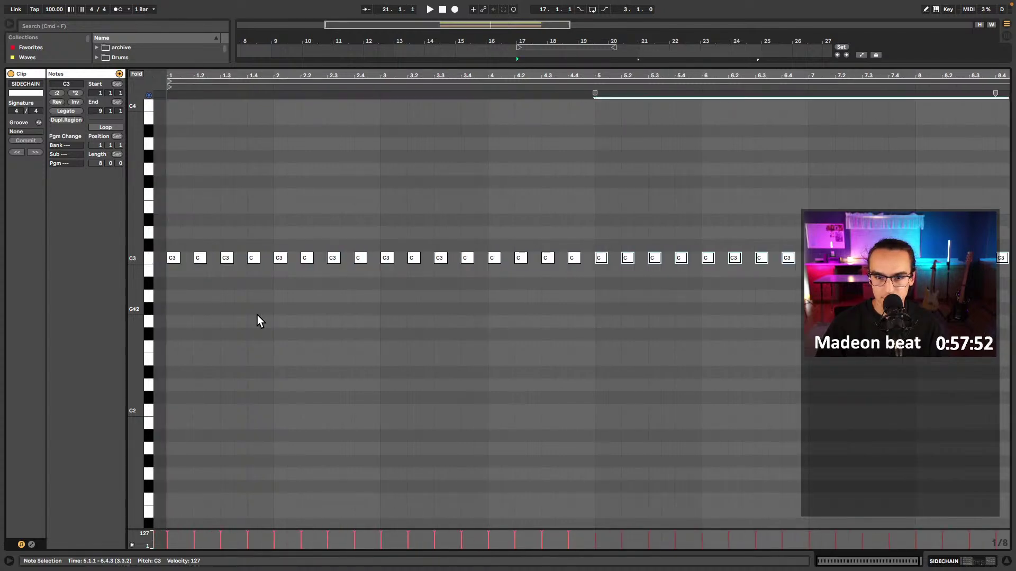
pyautogui.press('space')
pyautogui.press('Tab')
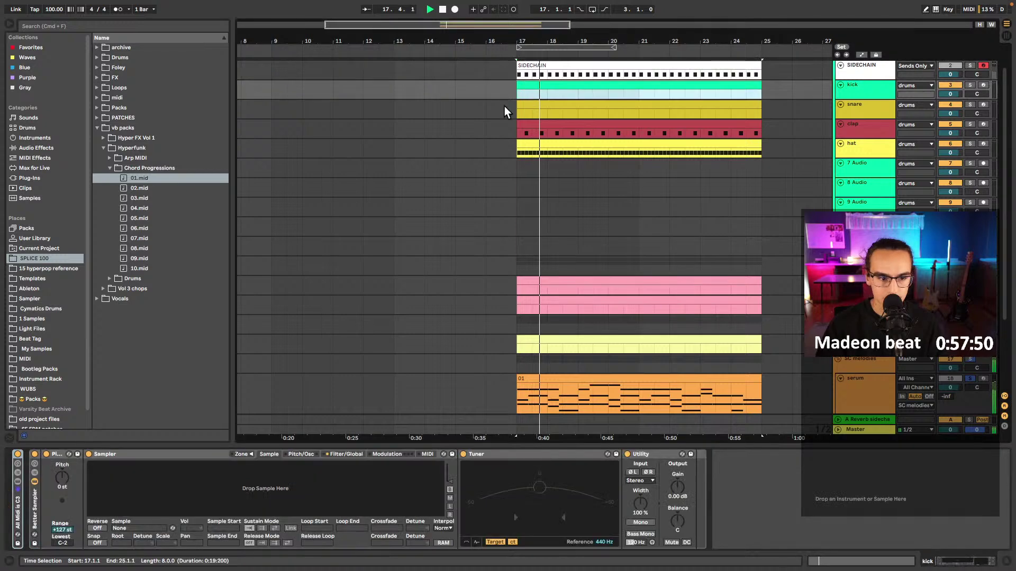
# - Add Auto Filter from Favorites to the SC melodies serum track and lower its frequency to 1.43 kHz
pyautogui.click(110, 168)
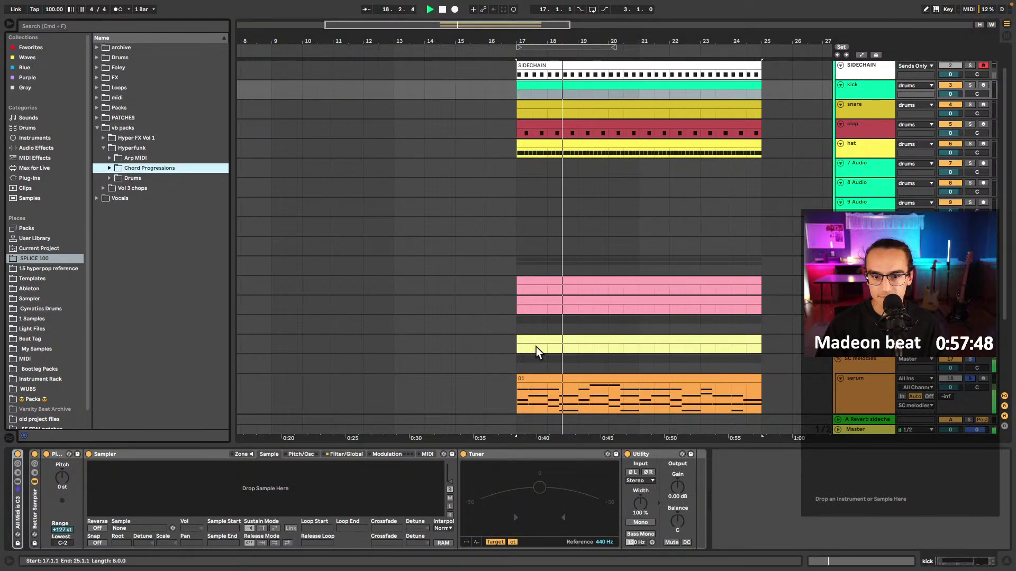
pyautogui.click(566, 389)
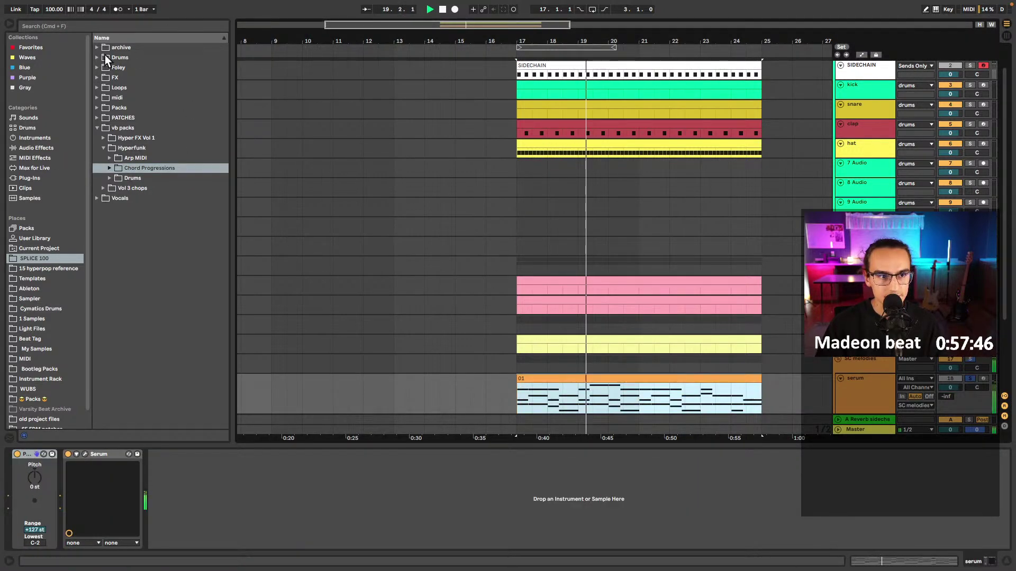
pyautogui.click(61, 49)
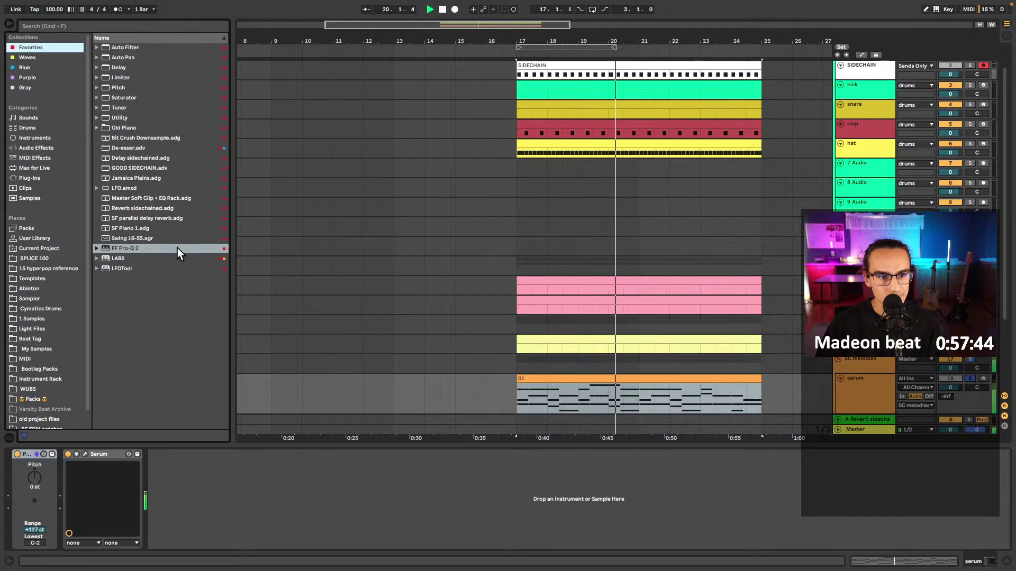
pyautogui.doubleClick(106, 49)
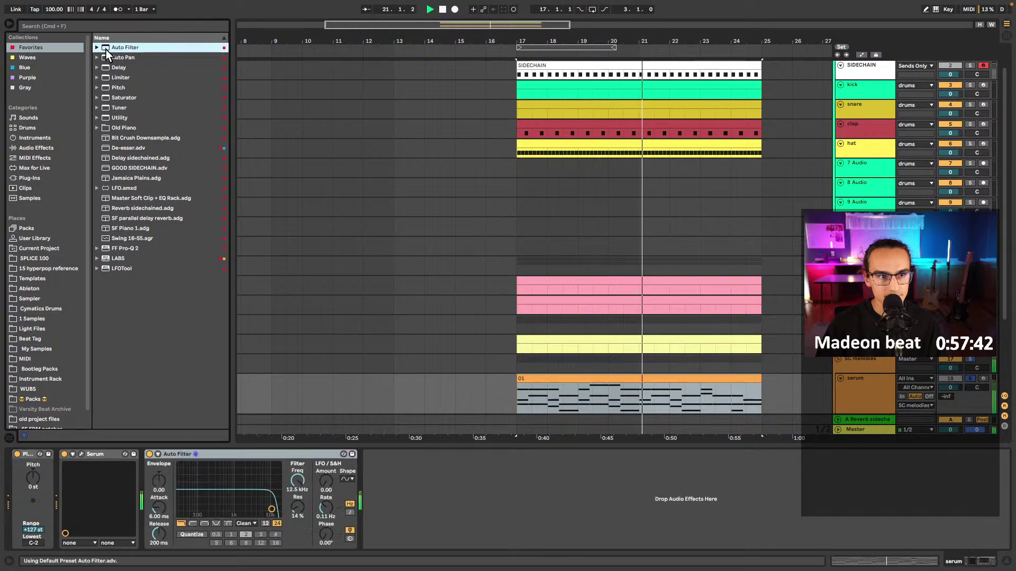
pyautogui.moveTo(301, 481); pyautogui.dragTo(301, 506)
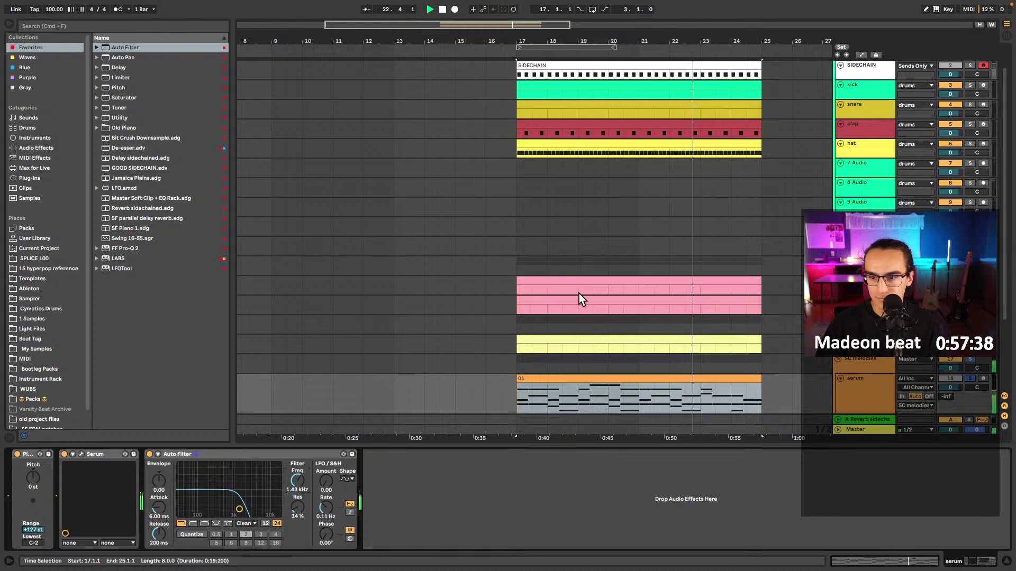
# - Select the kick clip and open the Drums folder of the Hyperfunk pack in SPLICE 100
pyautogui.hscroll(2, 577, 300)
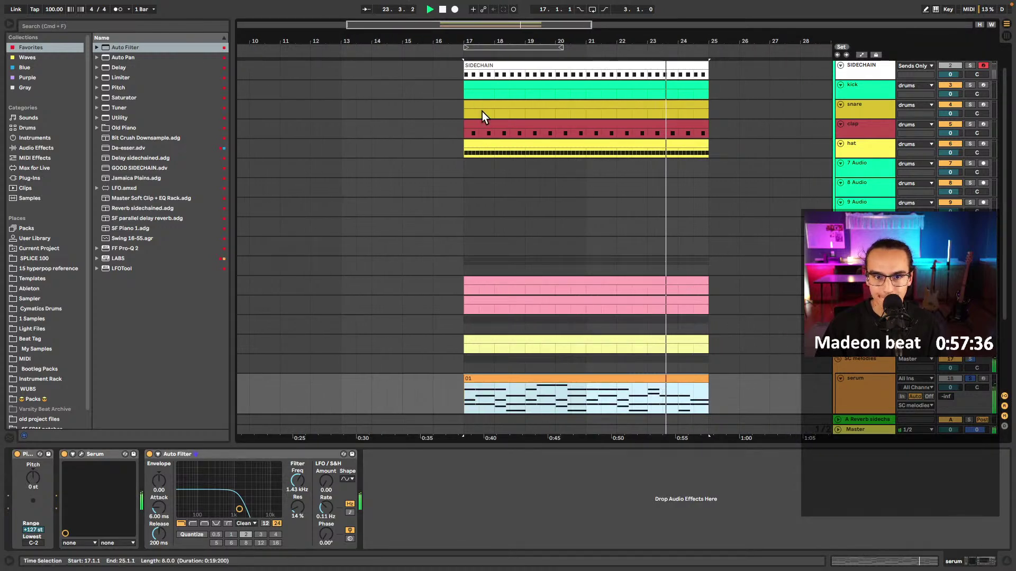
pyautogui.click(472, 92)
pyautogui.click(53, 259)
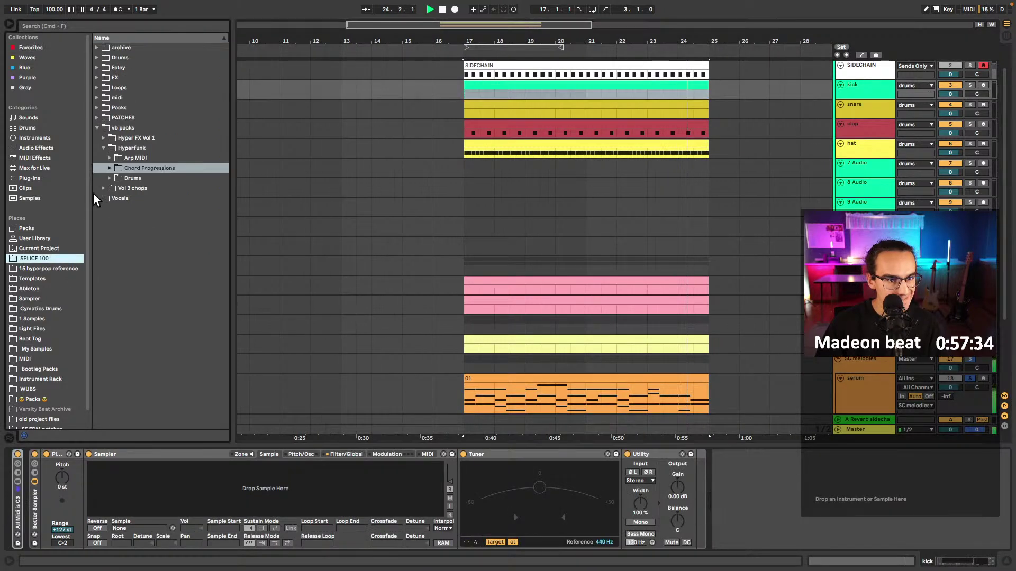
pyautogui.click(110, 178)
pyautogui.click(132, 218)
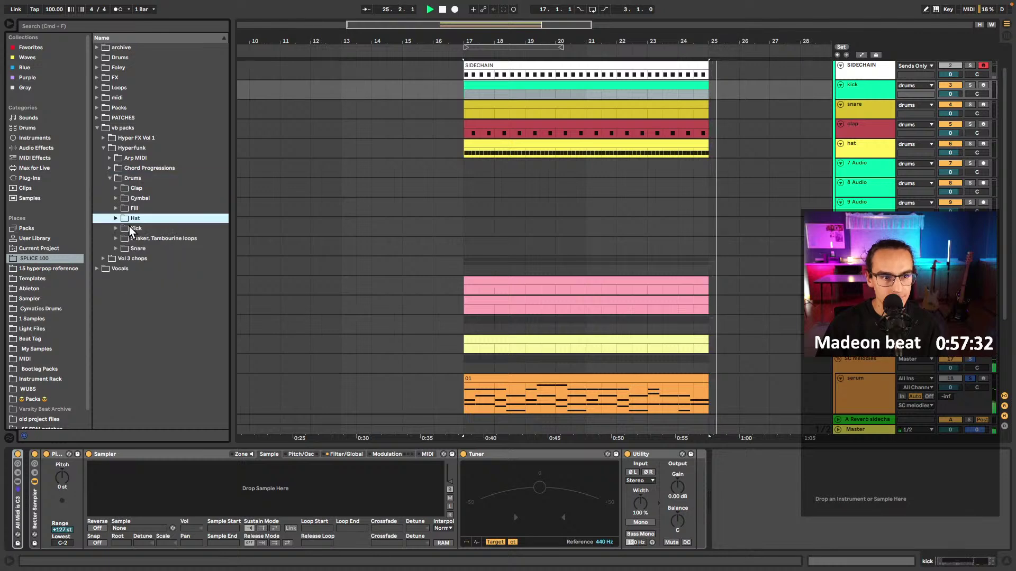
# - Loop the eight bars from bar 17 to bar 25 and play the loop
pyautogui.press('space')
pyautogui.click(505, 88)
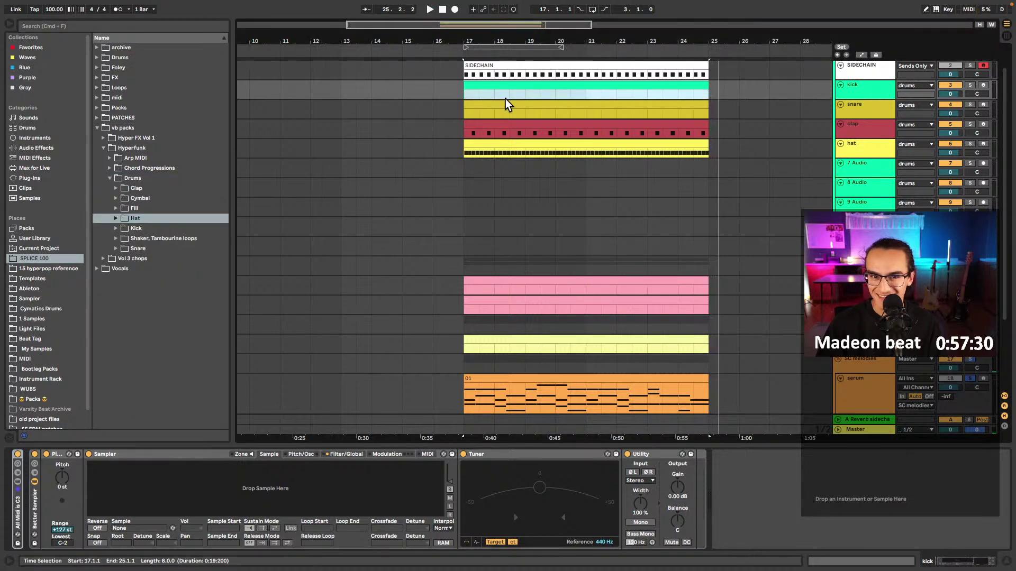
pyautogui.press('super+l')
pyautogui.hscroll(4, 497, 105)
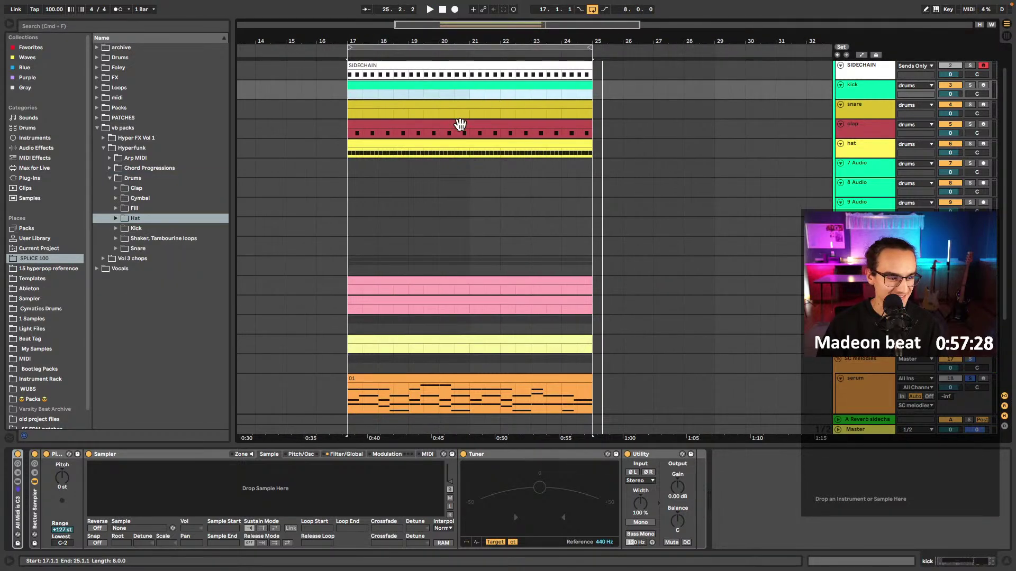
pyautogui.press('space')
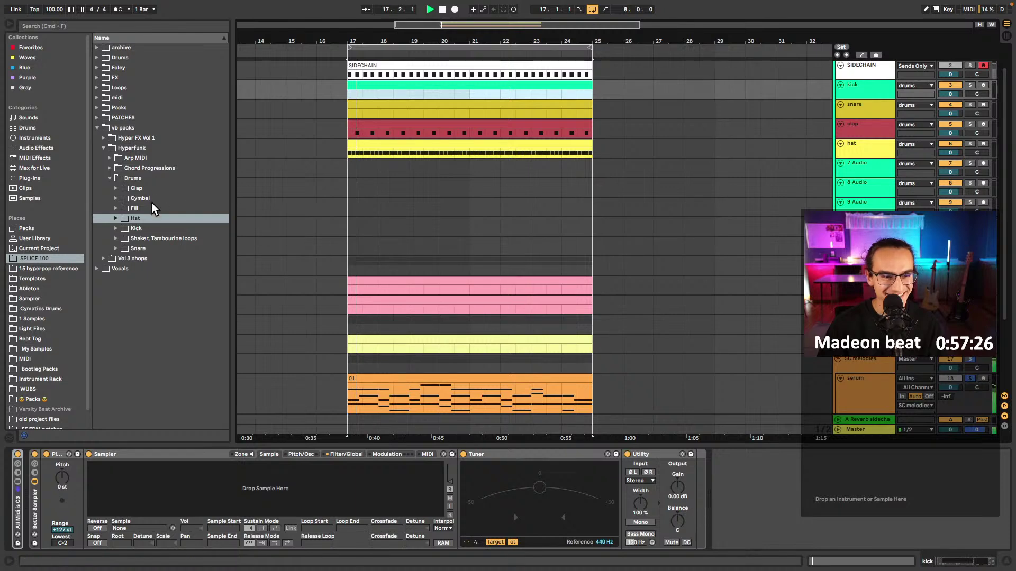
# - Audition samples in the Hyperfunk Kick folder, load HF1 kick 4.wav into the kick track's Sampler and play the loop
pyautogui.click(113, 181)
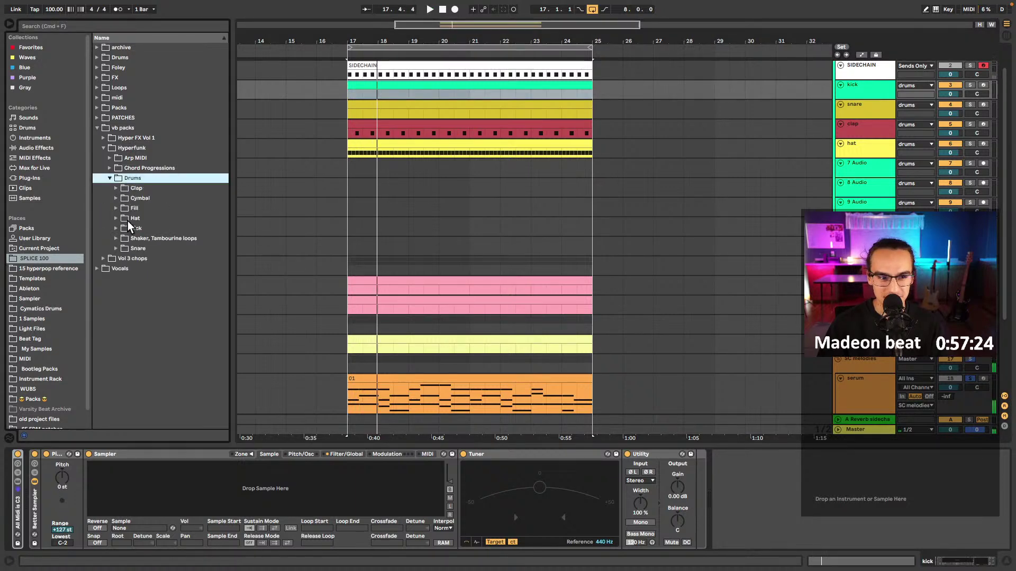
pyautogui.click(116, 228)
pyautogui.click(163, 238)
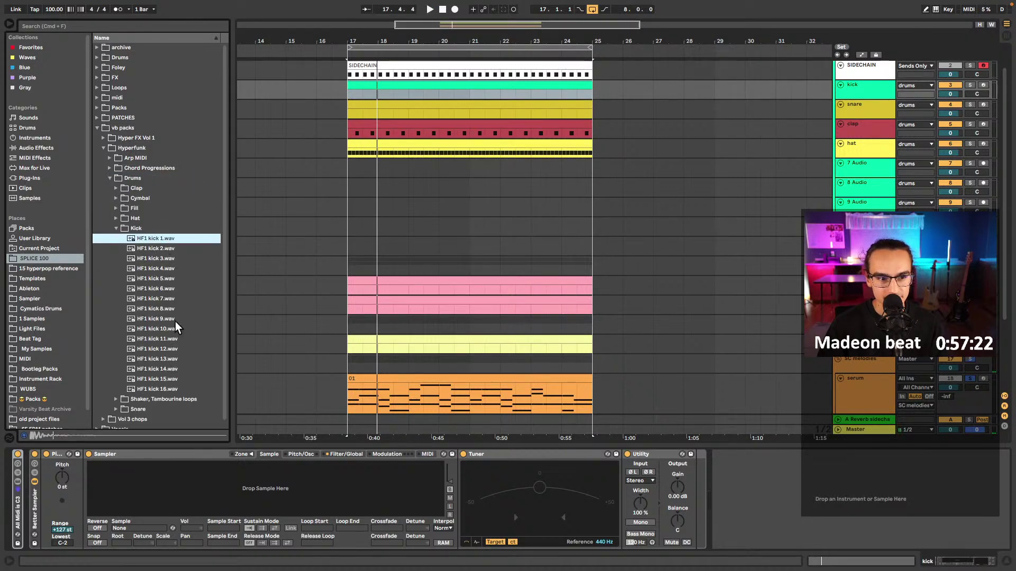
pyautogui.click(160, 280)
pyautogui.click(160, 270)
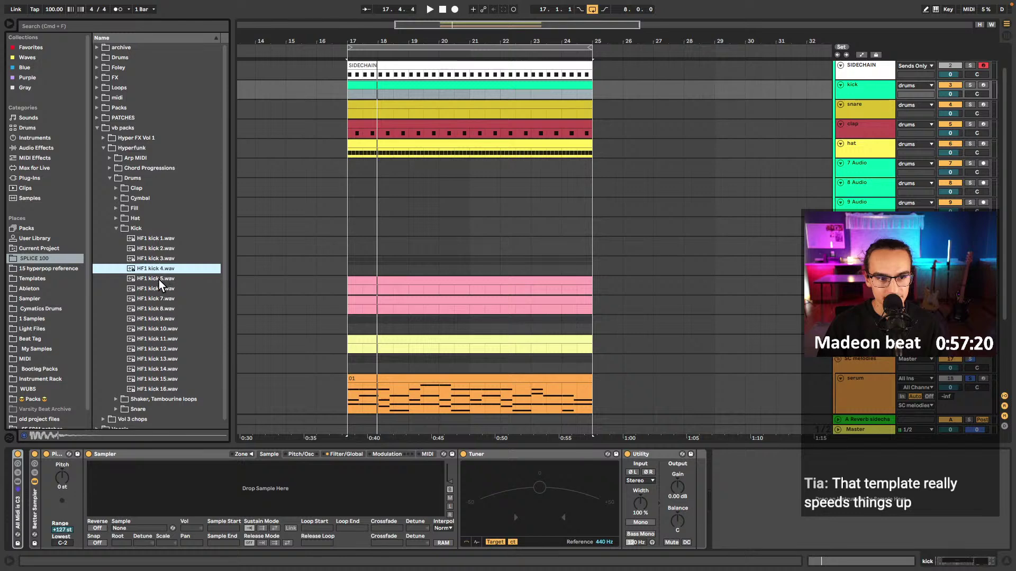
pyautogui.click(159, 279)
pyautogui.click(148, 270)
pyautogui.press('space')
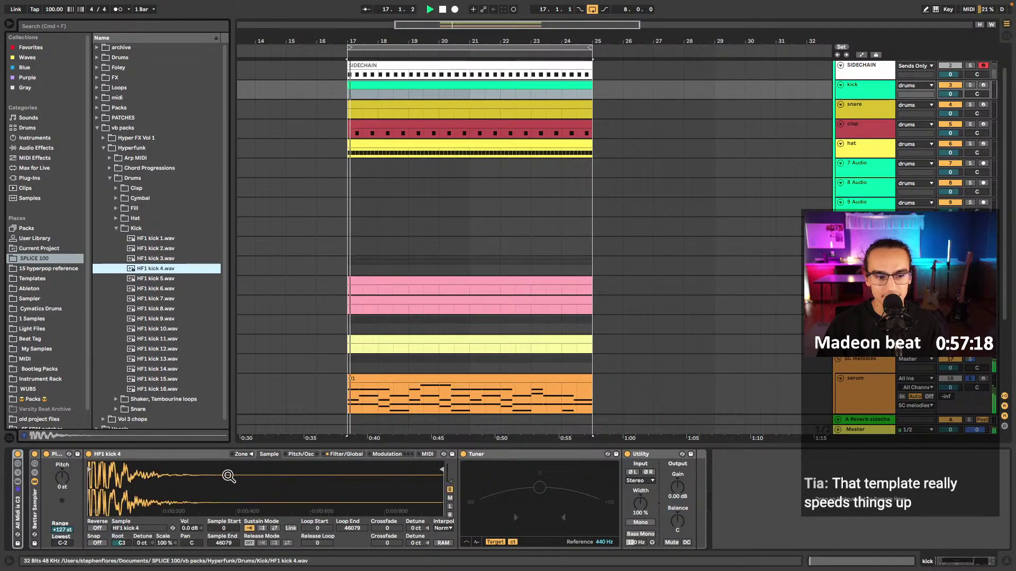
# - Copy the SIDECHAIN clip onto the kick track at bar 17 and rename the copy kick
pyautogui.moveTo(541, 76); pyautogui.dragTo(545, 95)
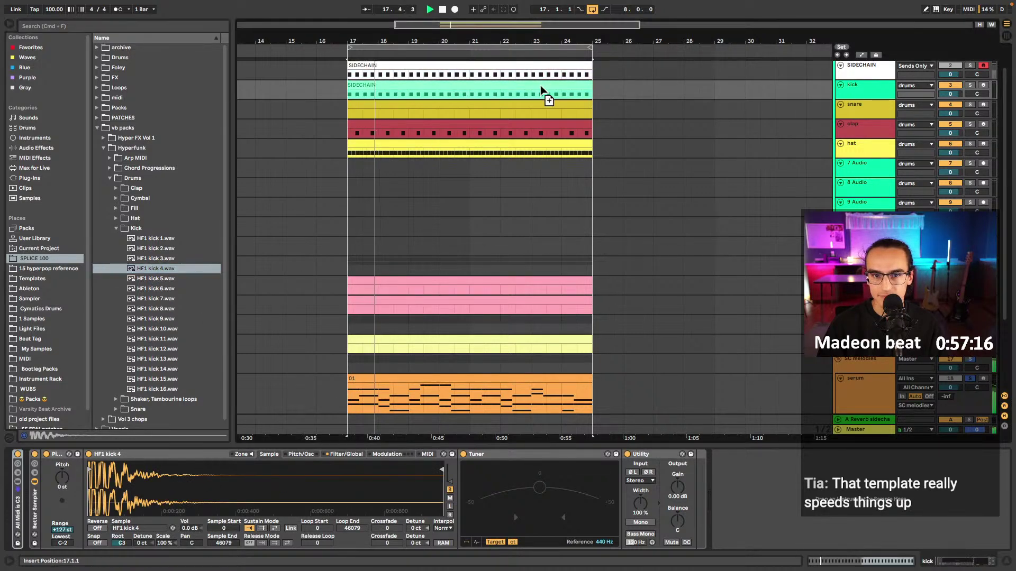
pyautogui.rightClick(864, 97)
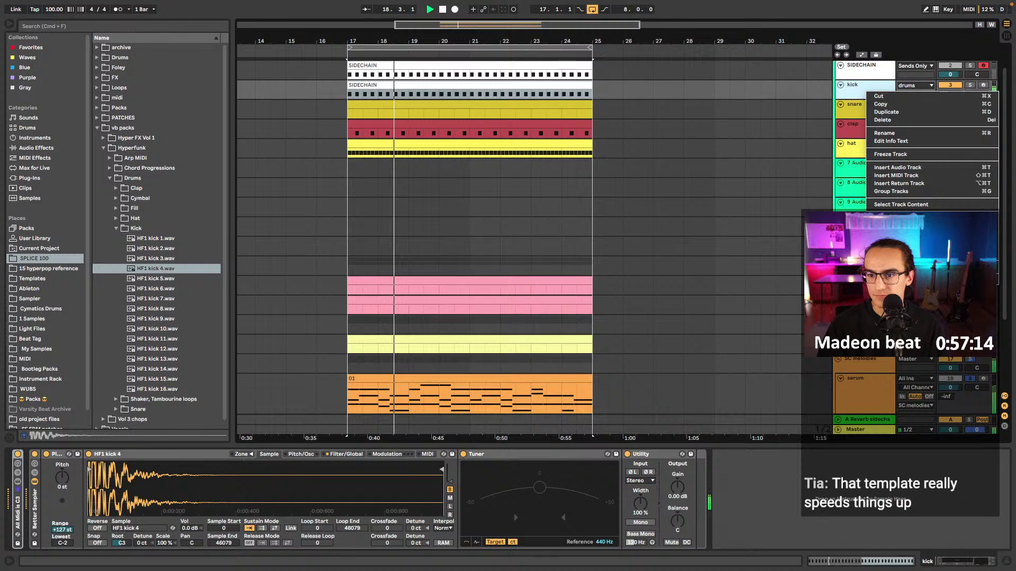
pyautogui.press('Escape')
pyautogui.click(497, 83)
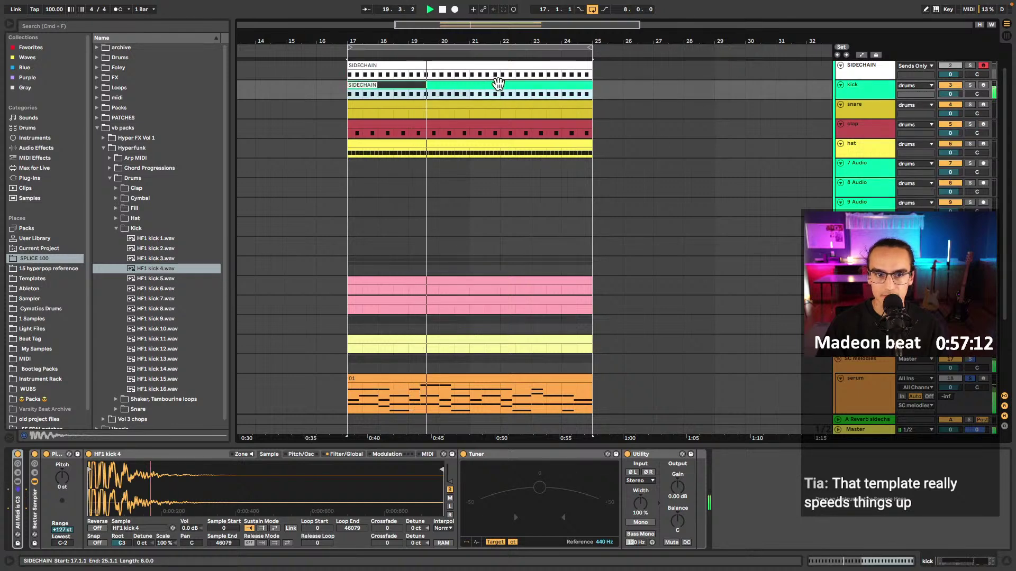
pyautogui.write('kick')
pyautogui.press('Return')
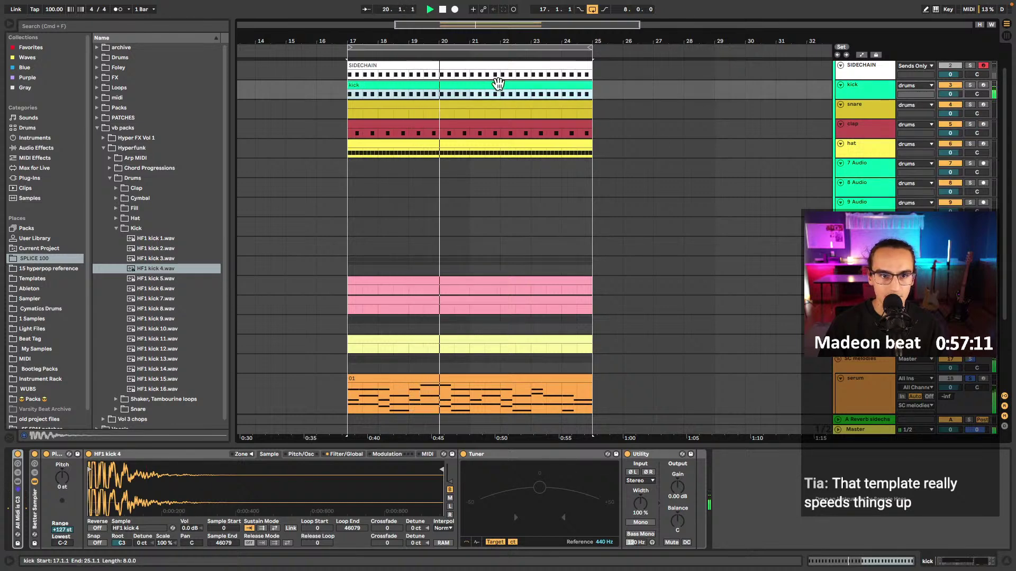
# - Audition more Hyperfunk kicks, replace the Sampler's kick sample with HF1 kick 9.wav and play the loop
pyautogui.click(179, 288)
pyautogui.click(165, 317)
pyautogui.click(176, 347)
pyautogui.click(158, 319)
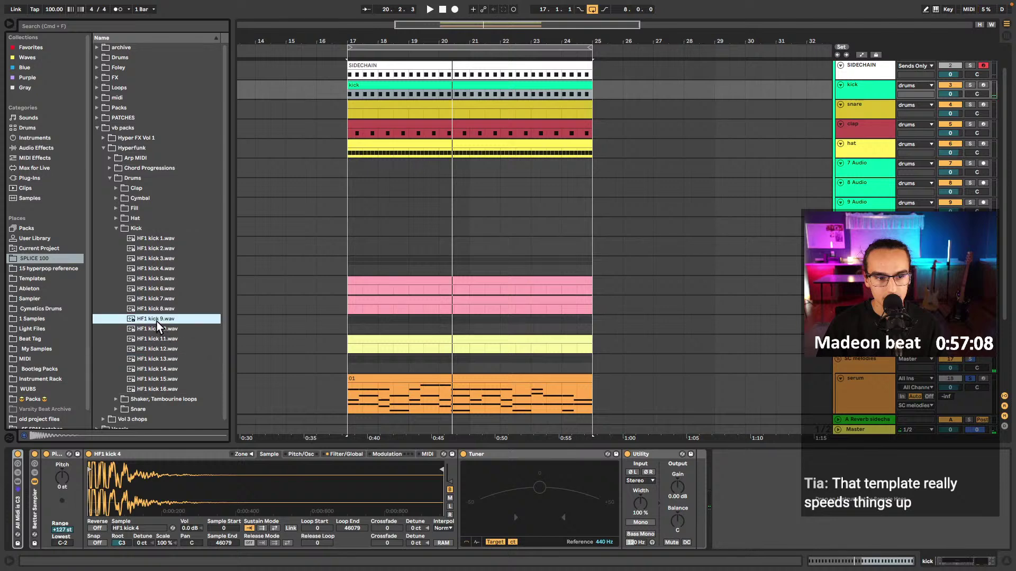
pyautogui.moveTo(157, 322); pyautogui.dragTo(207, 482)
pyautogui.press('space')
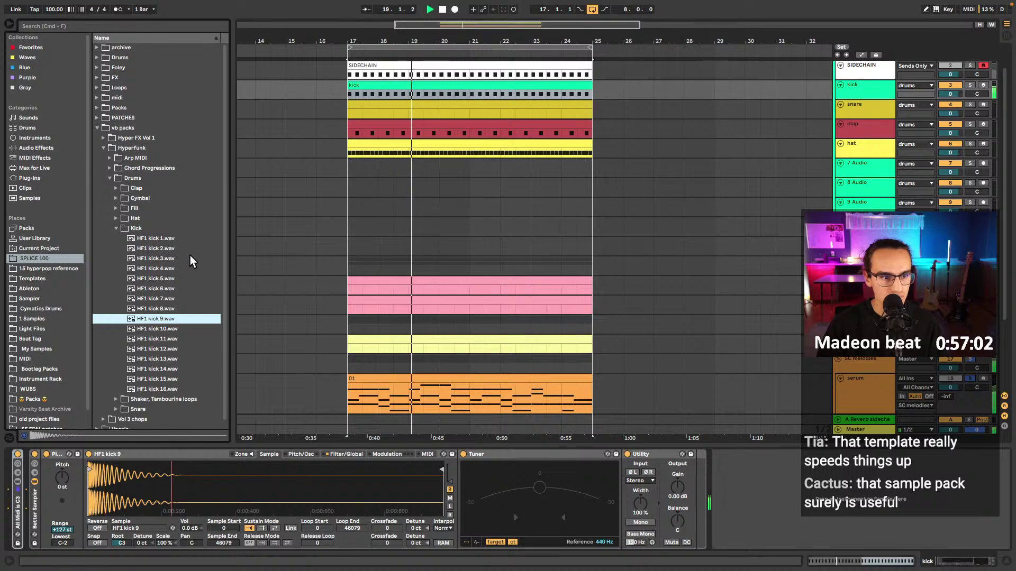
# - Load HF1 hat 1 closed.wav from the Hyperfunk Hat folder into the hat track's Sampler
pyautogui.click(116, 228)
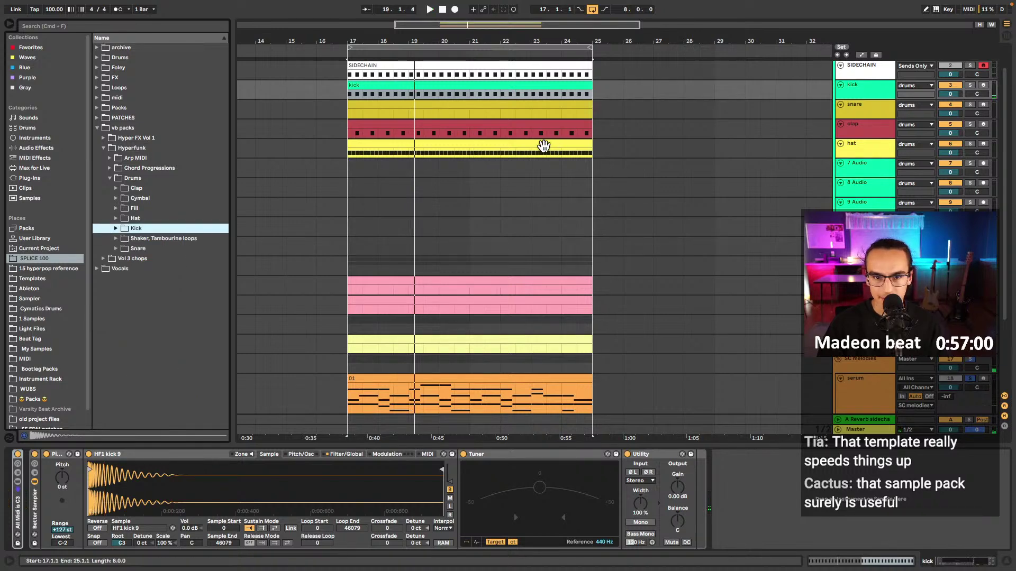
pyautogui.click(544, 146)
pyautogui.click(131, 218)
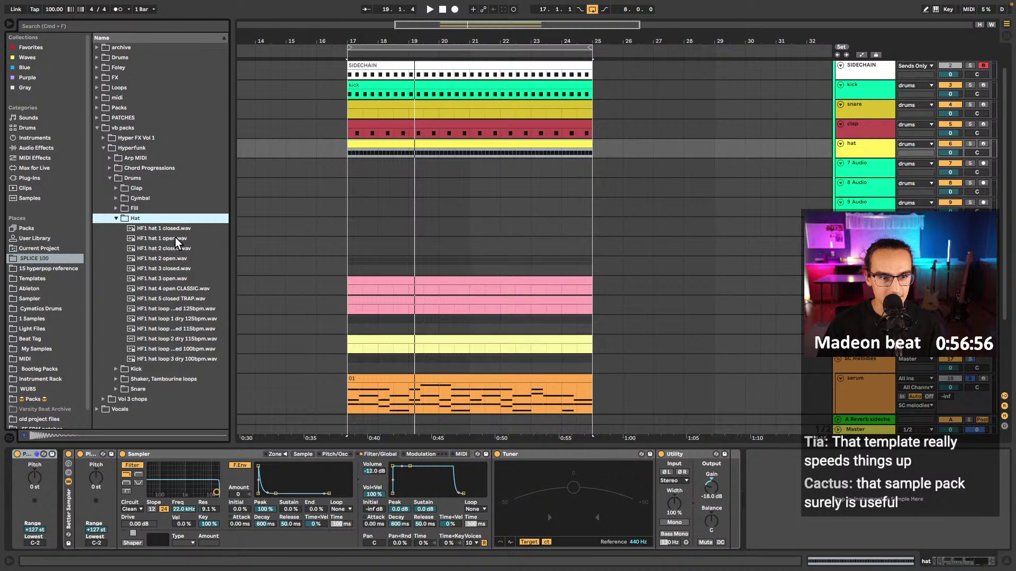
pyautogui.press('Down')
pyautogui.click(303, 454)
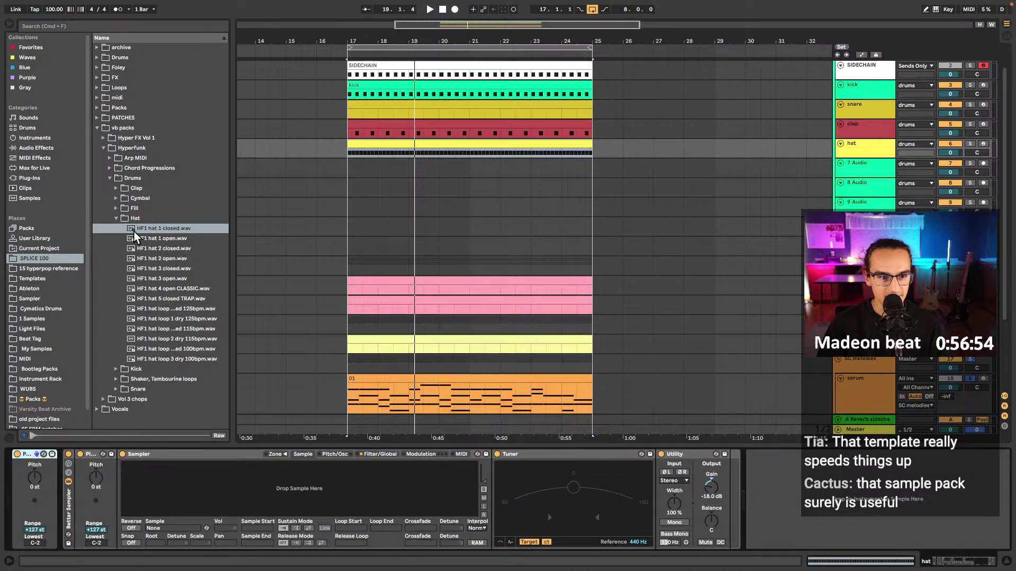
pyautogui.moveTo(134, 233); pyautogui.dragTo(268, 487)
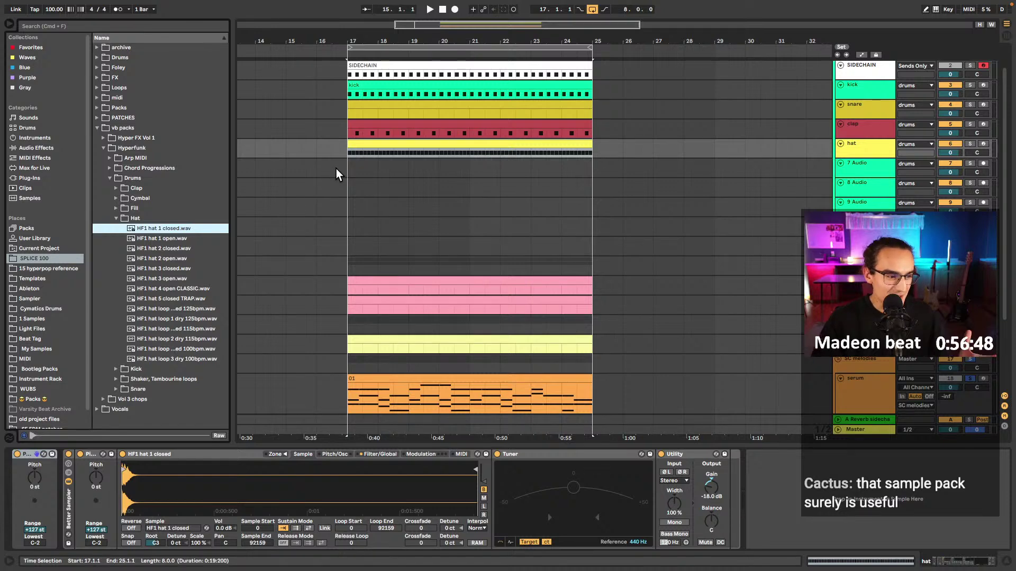
# - Set the hat Sampler's volume envelope to -inf sustain and 87.3 ms decay, and listen to the loop
pyautogui.click(368, 144)
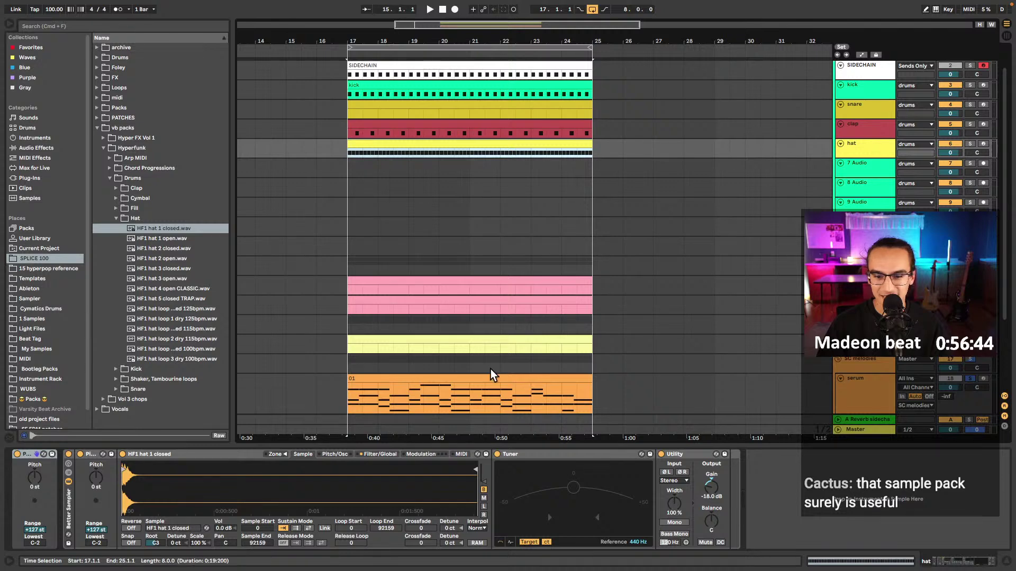
pyautogui.click(392, 455)
pyautogui.moveTo(423, 509); pyautogui.dragTo(421, 512)
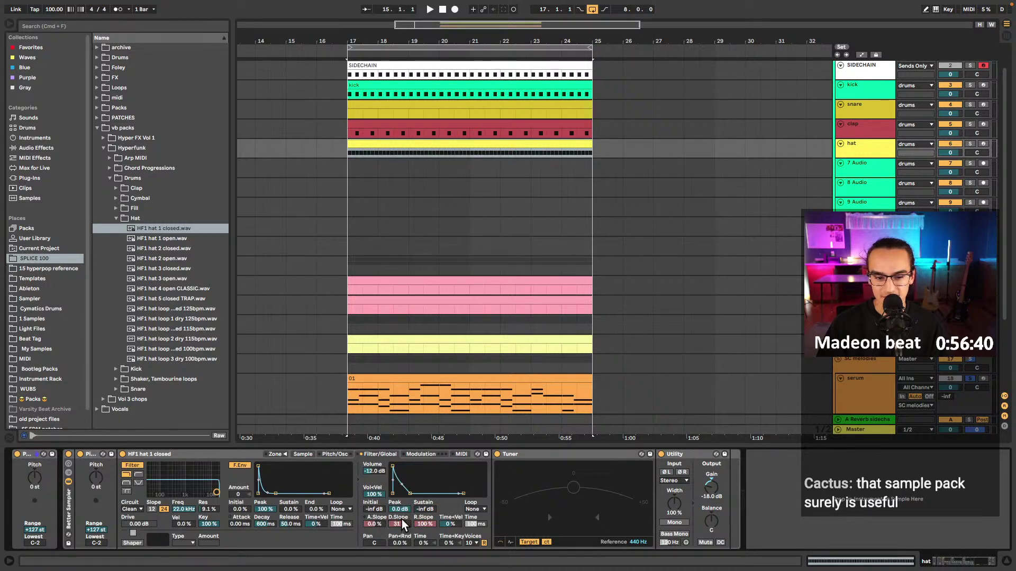
pyautogui.moveTo(410, 494); pyautogui.dragTo(404, 494)
pyautogui.press('space')
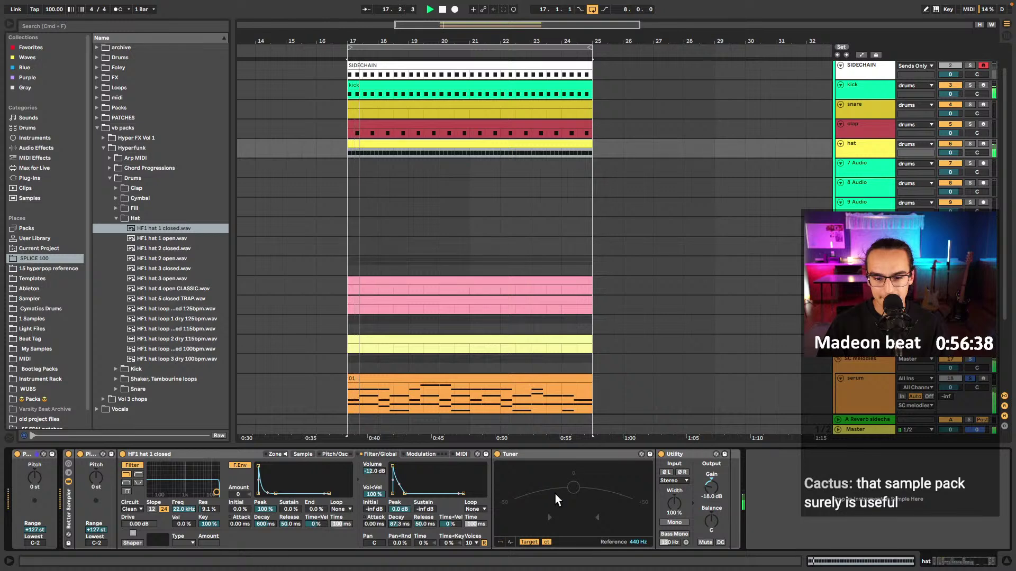
pyautogui.press('space')
# - Replace the hat sample with HF1 hat 2 closed.wav, using a 95.2 ms decay and a track volume of -3.2 dB
pyautogui.moveTo(168, 247); pyautogui.dragTo(287, 462)
pyautogui.press('space')
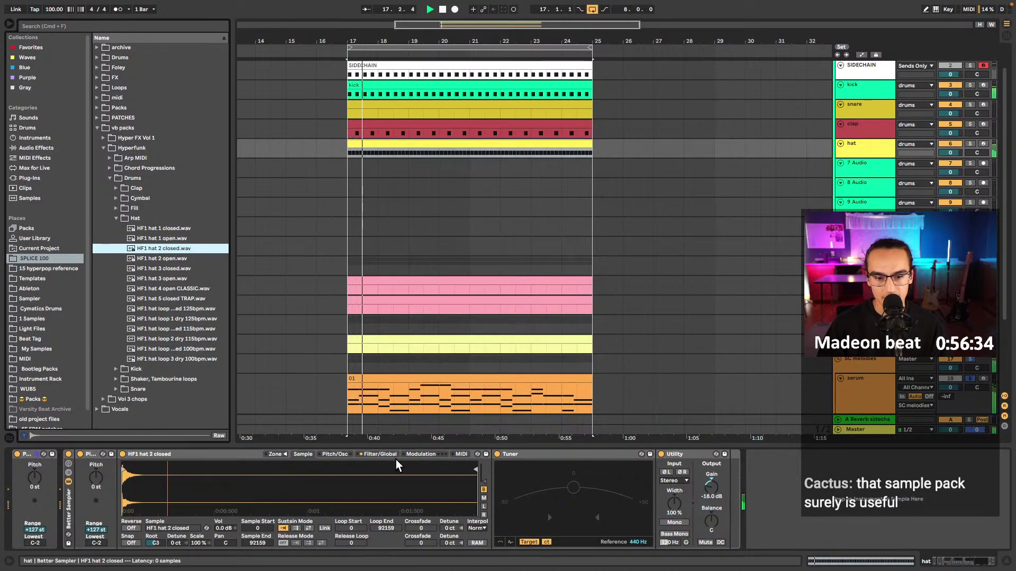
pyautogui.click(380, 454)
pyautogui.moveTo(404, 525); pyautogui.dragTo(404, 520)
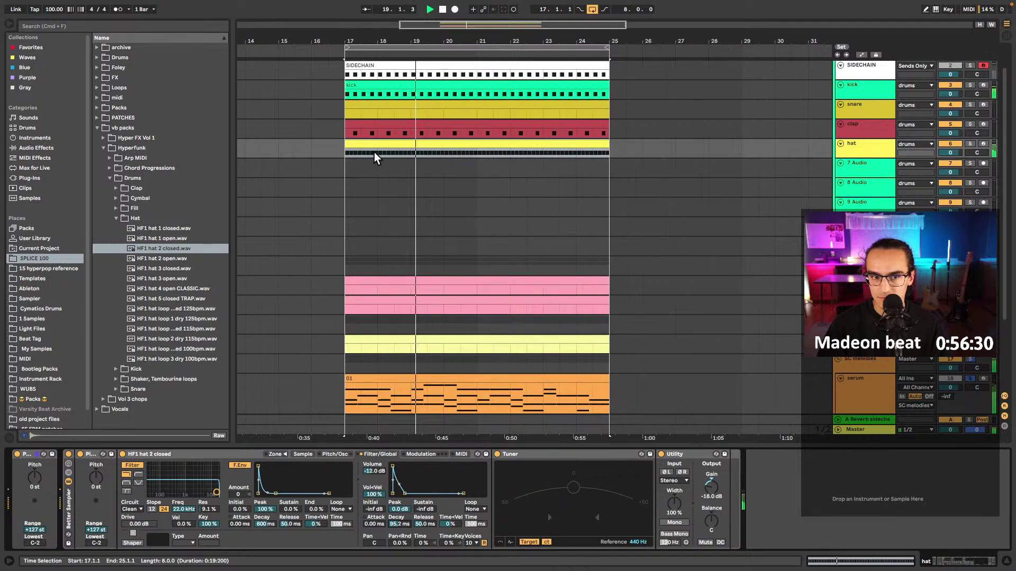
pyautogui.scroll(3, 374, 152)
pyautogui.moveTo(950, 153); pyautogui.dragTo(950, 158)
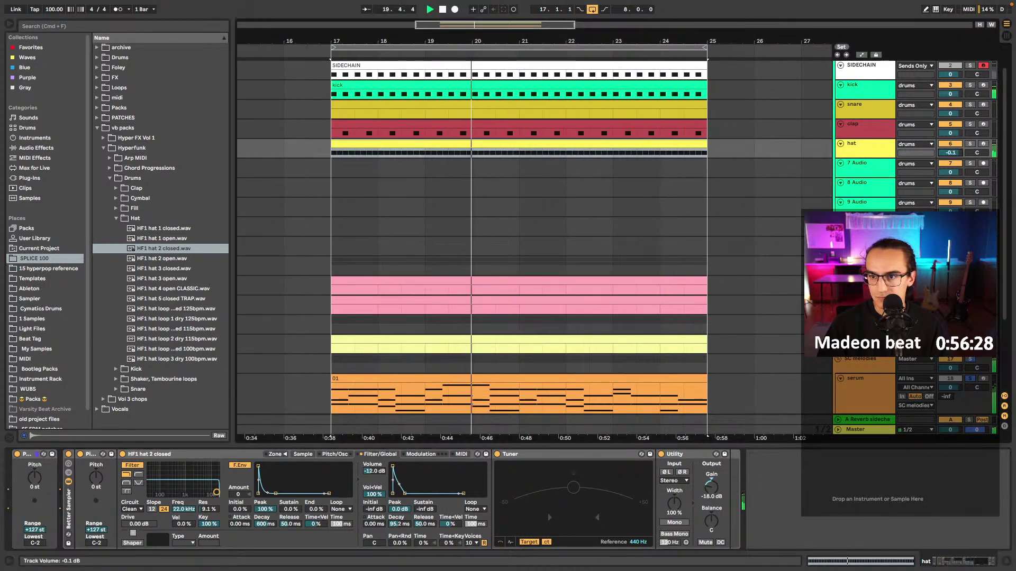
# - Try the hat pattern at double speed by halving the note timing in the hat clip, and listen to the loop
pyautogui.doubleClick(348, 146)
pyautogui.press('space')
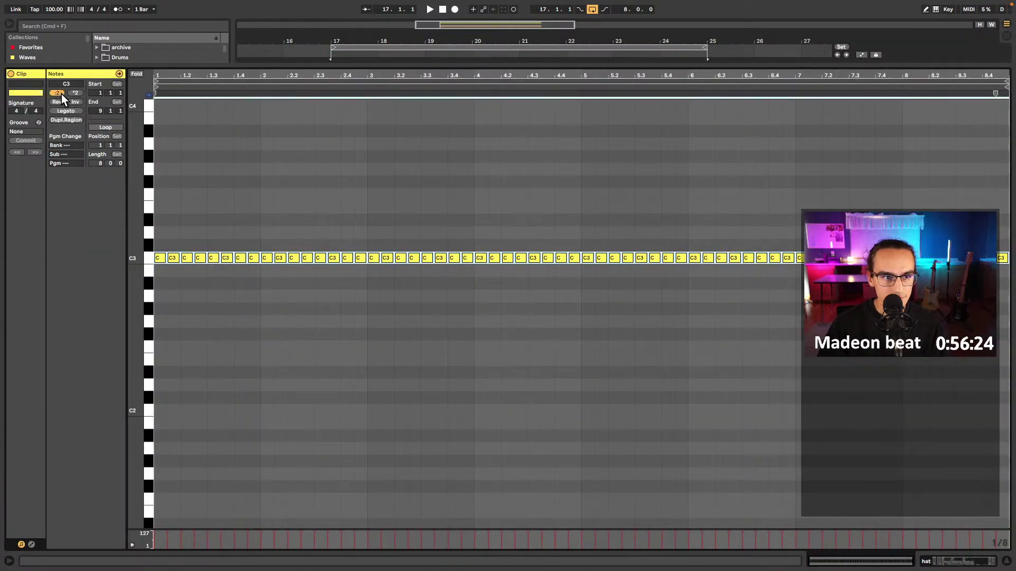
pyautogui.click(58, 93)
pyautogui.press('space')
pyautogui.hotkey('shift', 'Tab')
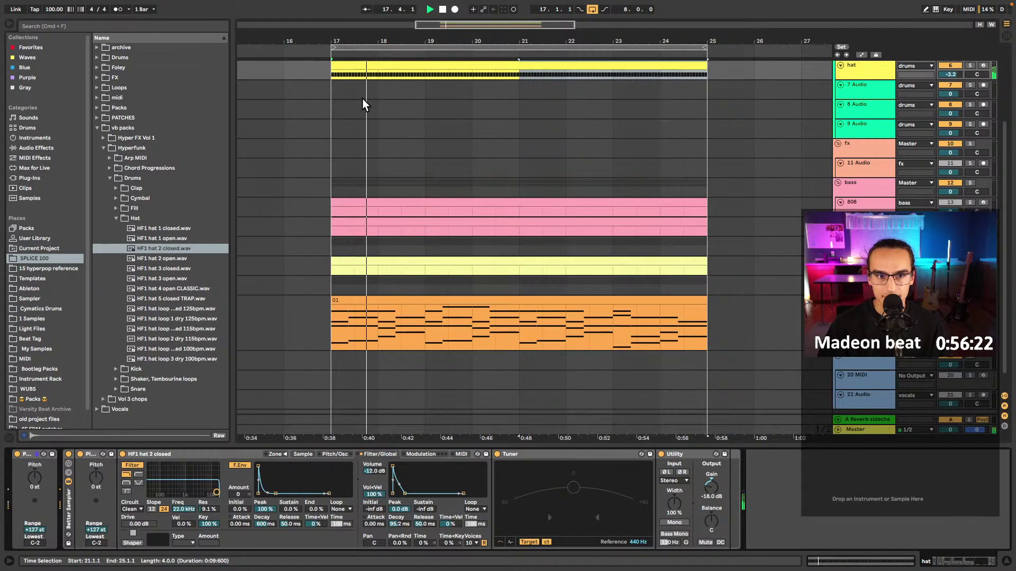
pyautogui.press('space')
pyautogui.click(360, 64)
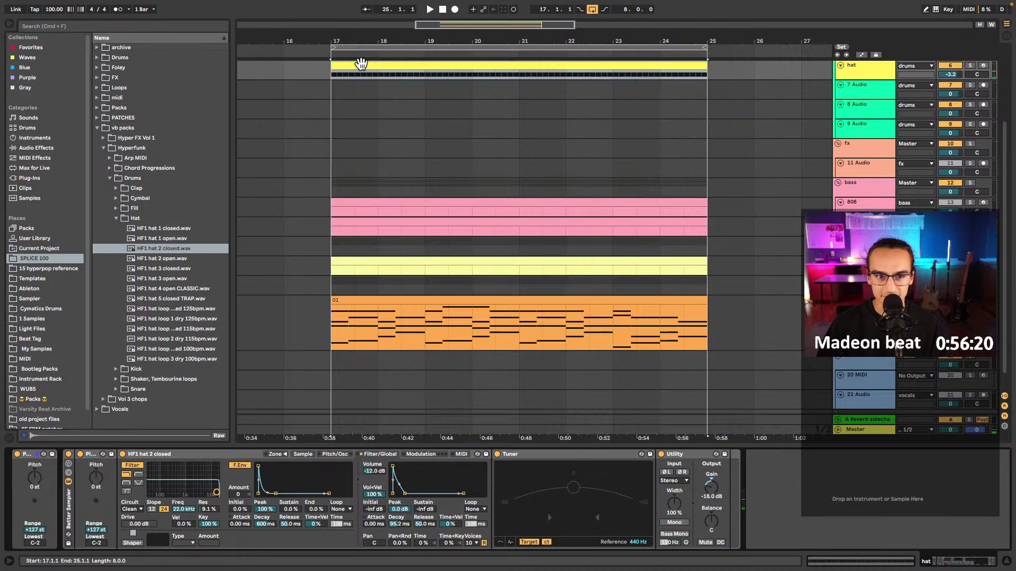
# - Add the favorite LFOTool plug-in after Utility on the hat track and play the loop with it
pyautogui.scroll(4, 354, 155)
pyautogui.click(28, 47)
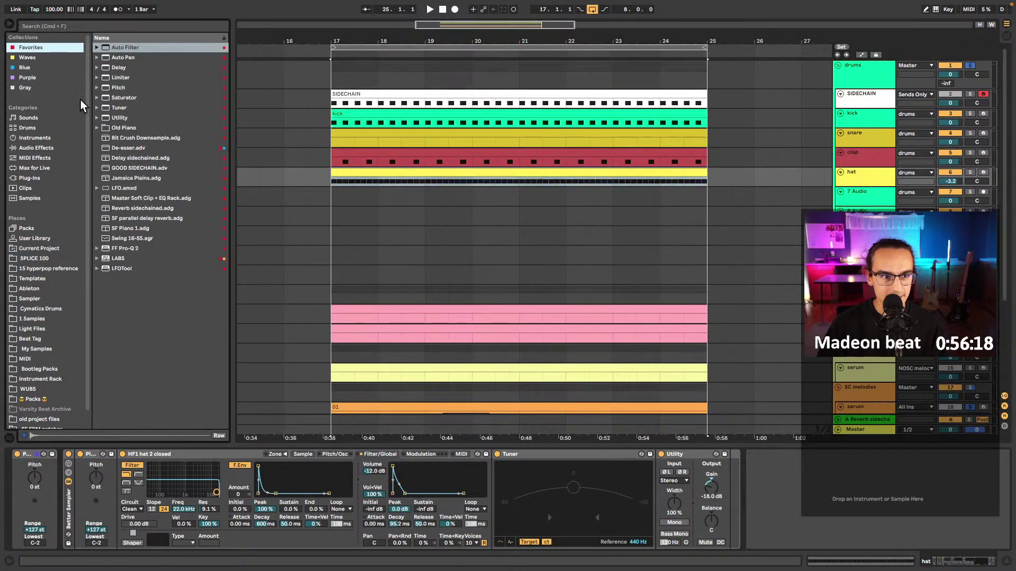
pyautogui.click(119, 268)
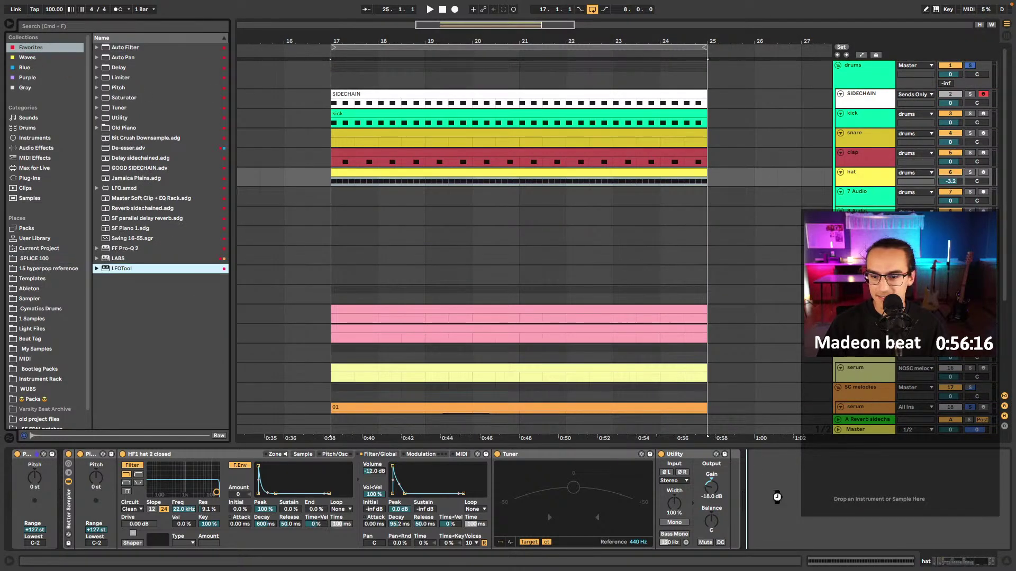
pyautogui.moveTo(776, 498); pyautogui.dragTo(812, 505)
pyautogui.click(765, 455)
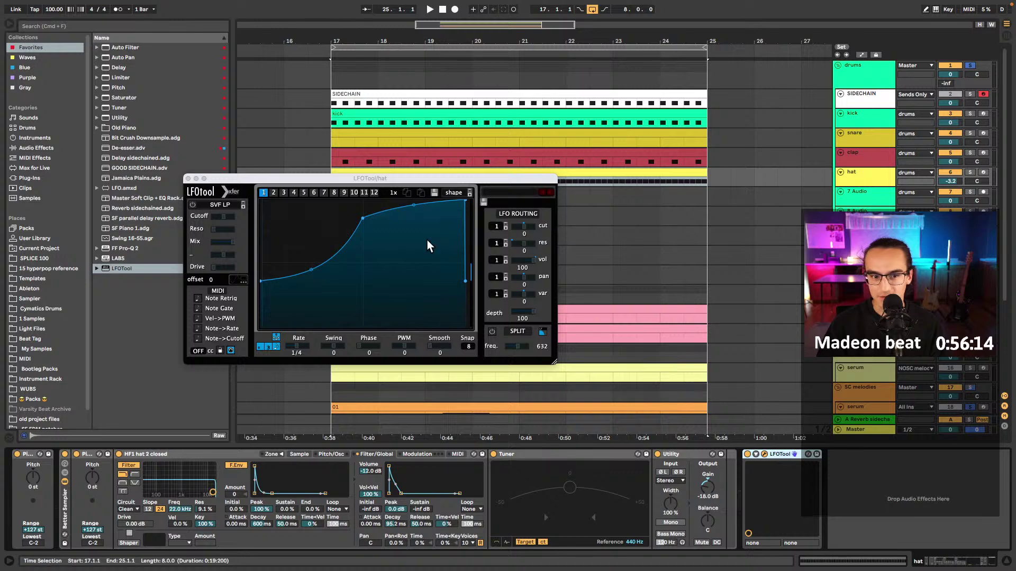
pyautogui.press('space')
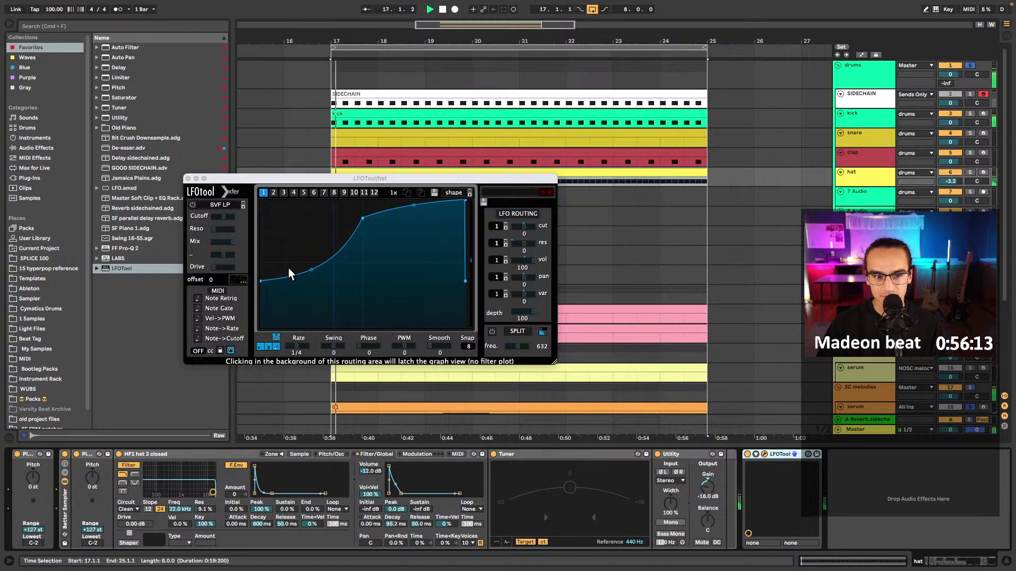
pyautogui.click(189, 178)
# - Halve the hat clip's note timing, duplicate the pattern to fill bars 17 to 25, and play the loop
pyautogui.doubleClick(355, 180)
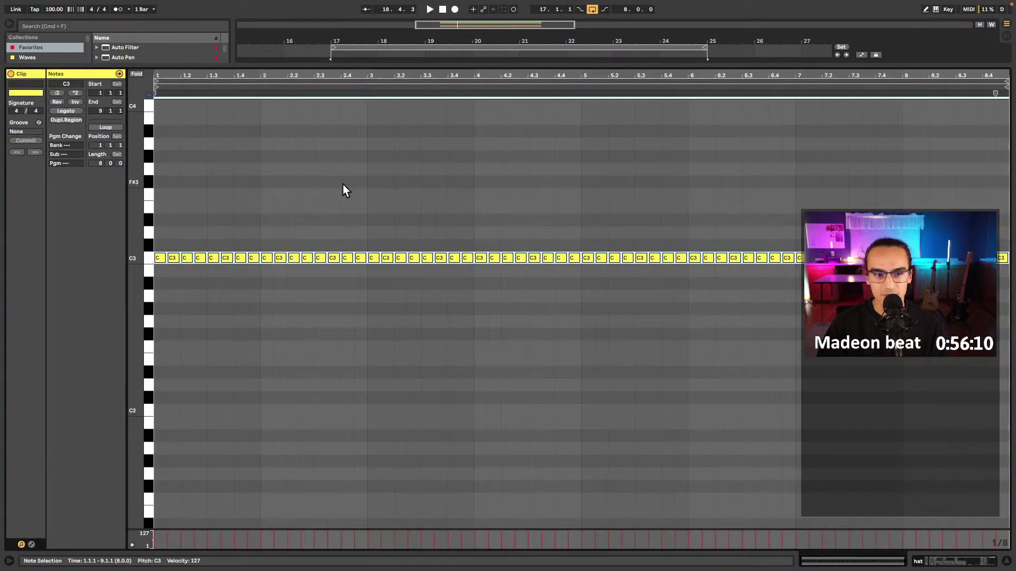
pyautogui.click(57, 93)
pyautogui.hotkey('shift', 'Tab')
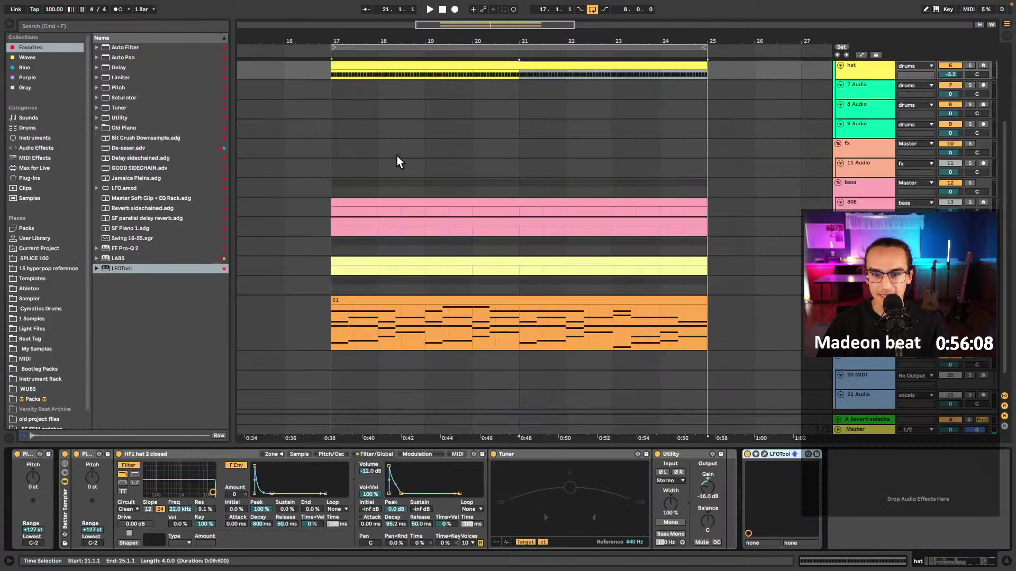
pyautogui.scroll(5, 846, 101)
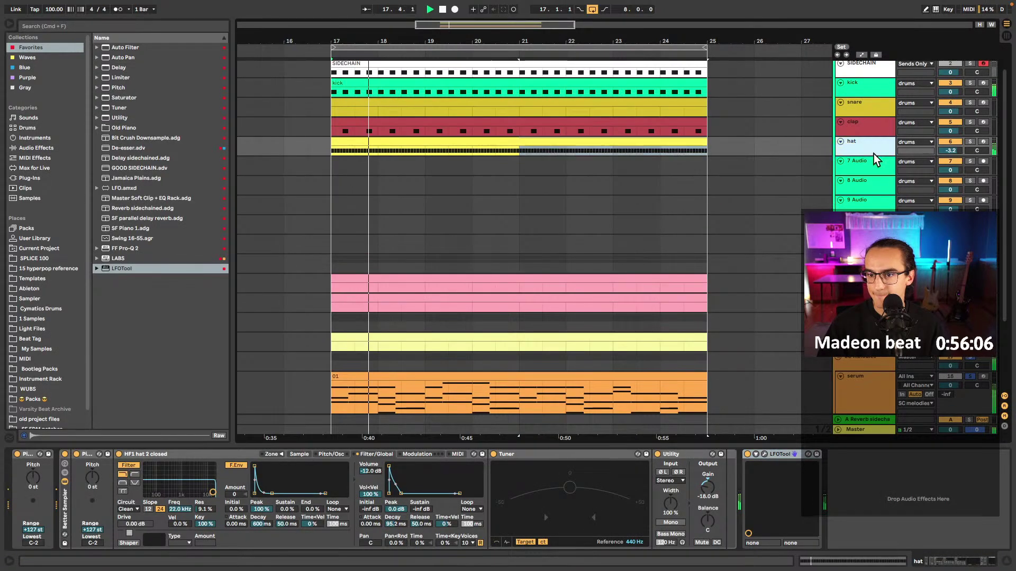
pyautogui.scroll(1, 888, 116)
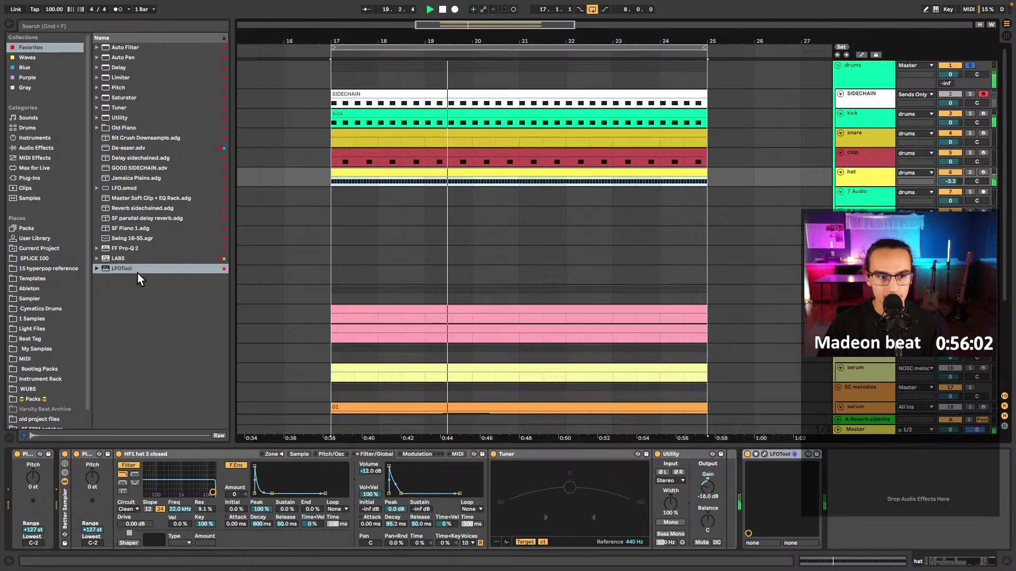
# - Audition the crash and ride samples in the Hyperfunk Cymbal folder
pyautogui.click(341, 139)
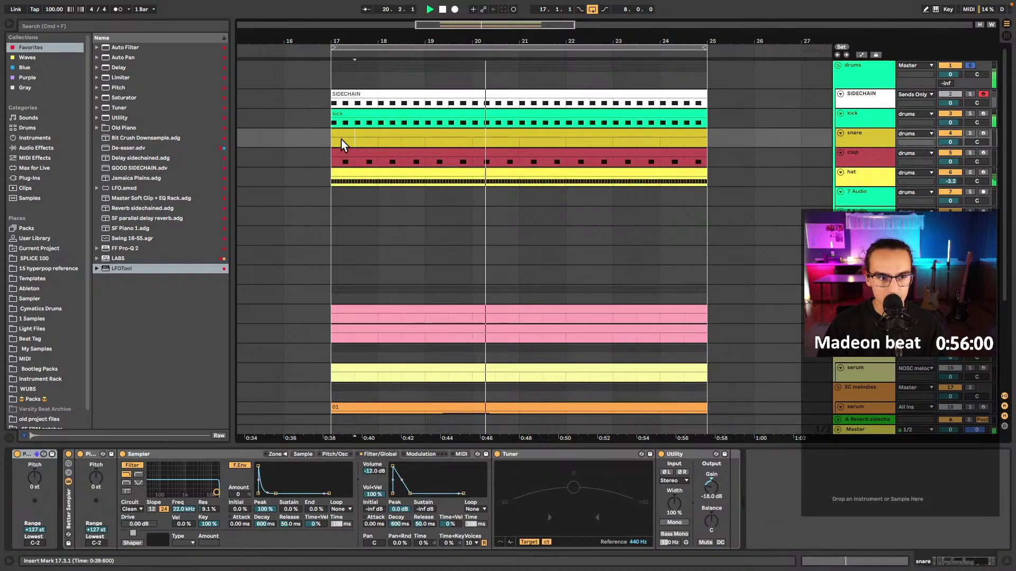
pyautogui.click(57, 257)
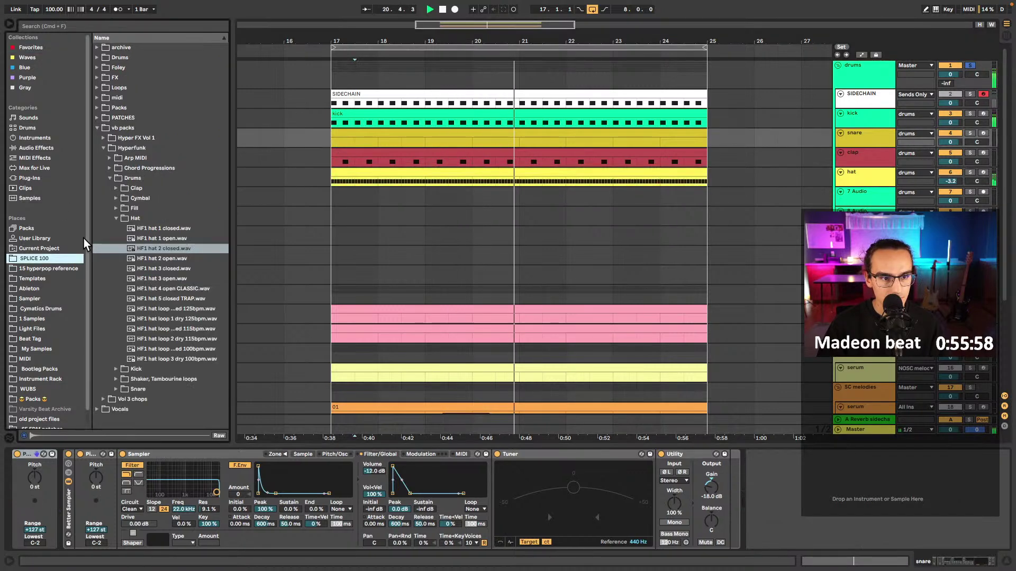
pyautogui.click(115, 218)
pyautogui.click(116, 200)
pyautogui.click(128, 219)
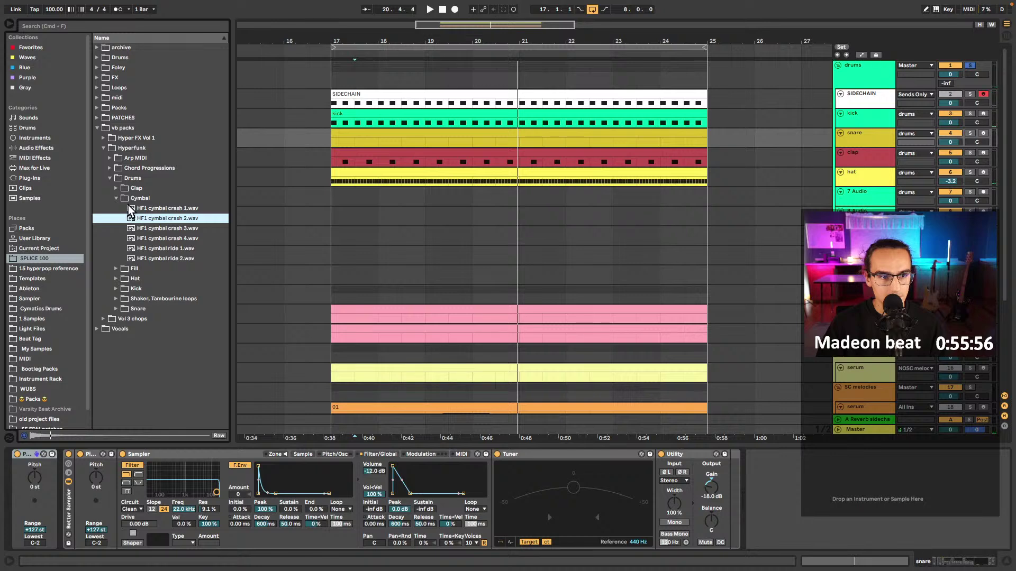
pyautogui.click(186, 259)
pyautogui.click(186, 252)
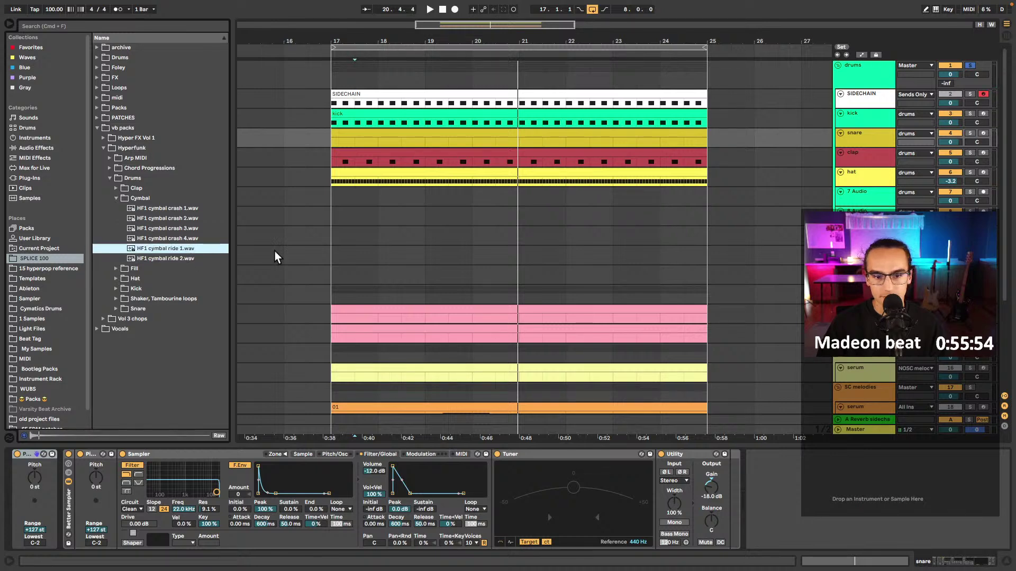
# - Place HF1 cymbal ride 1.wav at bar 17 on the audio track below the hat and play the loop
pyautogui.click(288, 241)
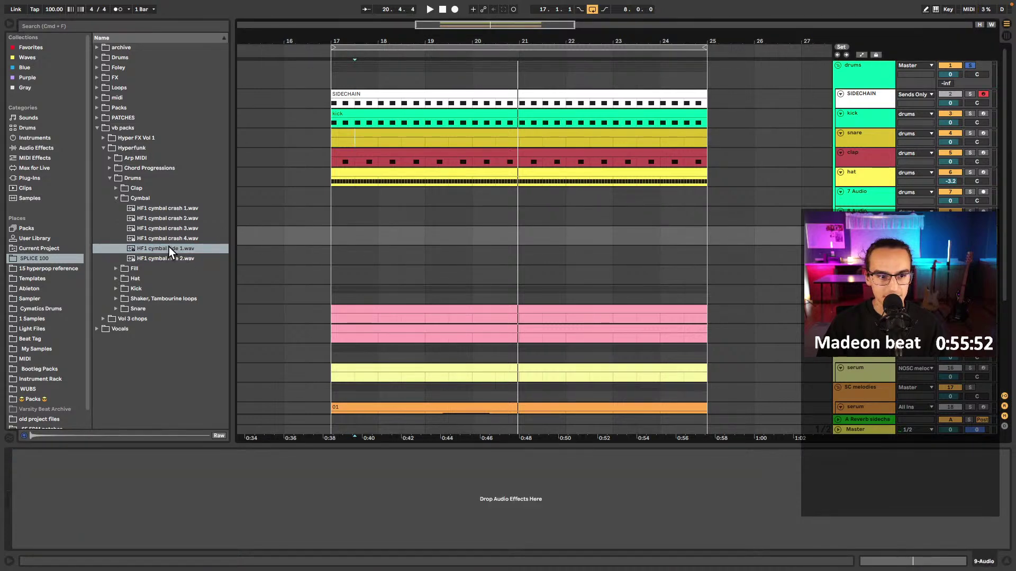
pyautogui.moveTo(170, 248); pyautogui.dragTo(337, 196)
pyautogui.press('space')
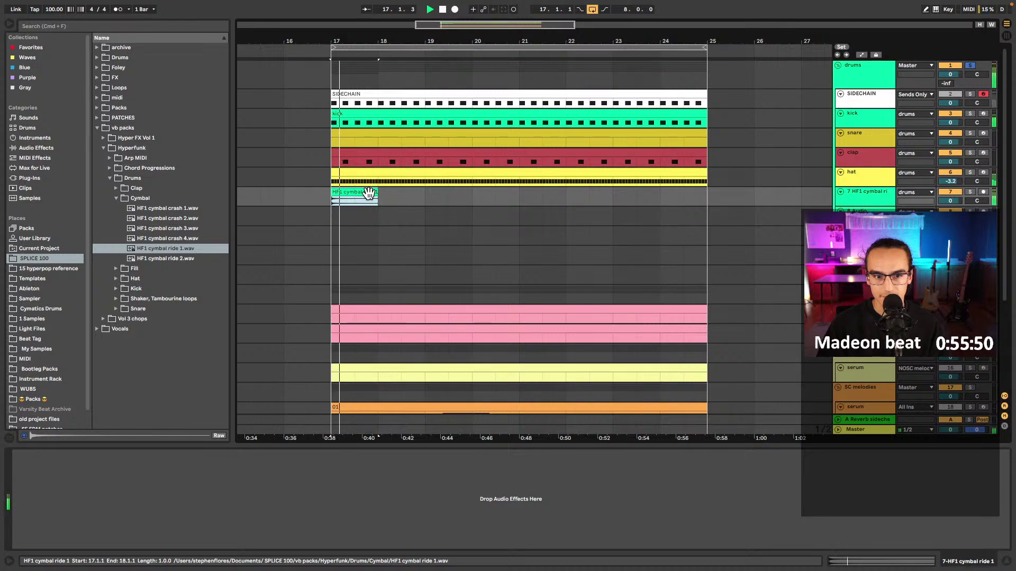
pyautogui.press('space')
# - Turn off warping for the cymbal ride clip at bar 17 and play the loop
pyautogui.doubleClick(365, 193)
pyautogui.press('space')
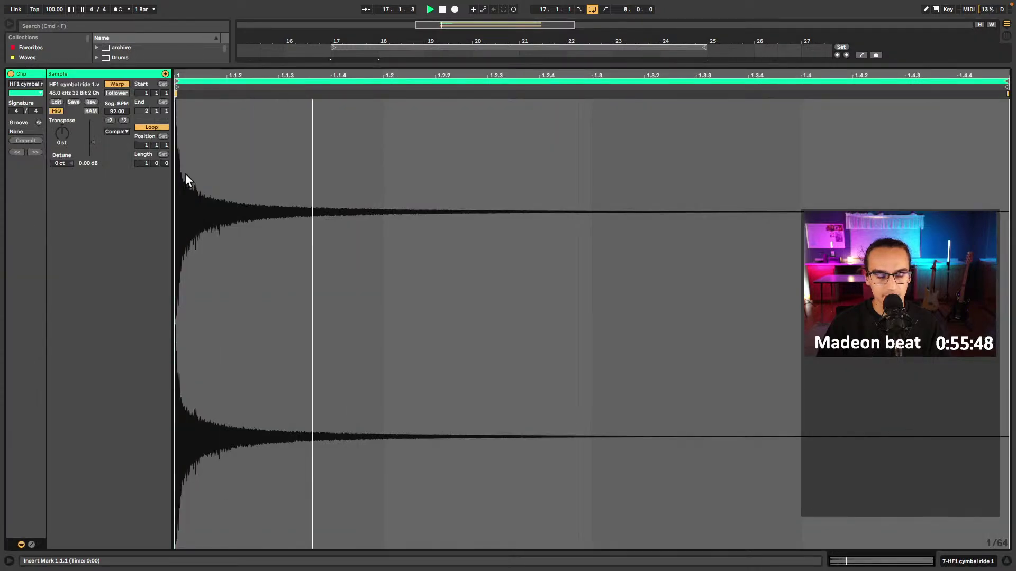
pyautogui.press('space')
pyautogui.press('super+alt+e')
pyautogui.scroll(5, 320, 121)
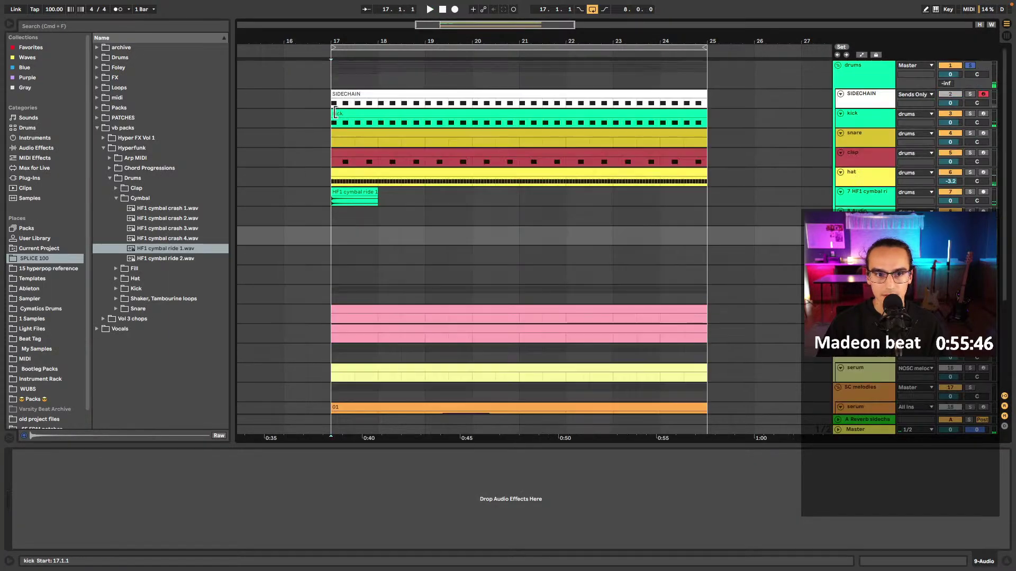
pyautogui.doubleClick(351, 191)
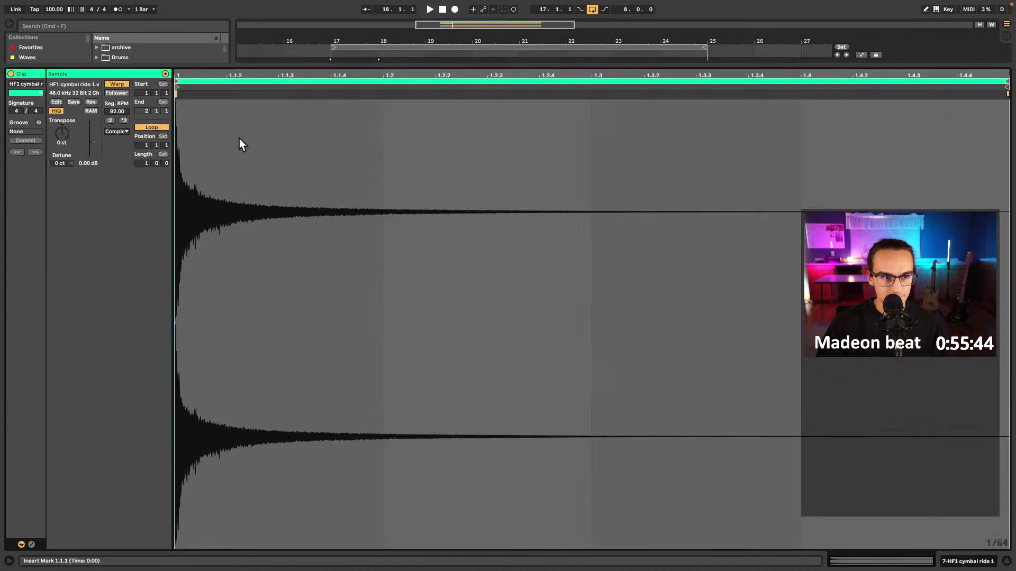
pyautogui.press('super+alt+e')
pyautogui.scroll(5, 344, 132)
pyautogui.press('space')
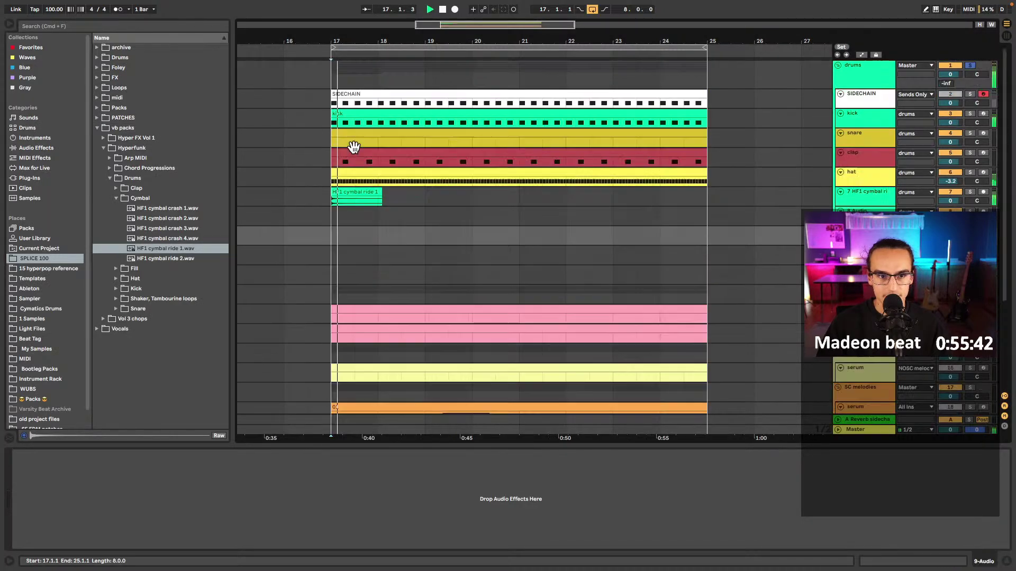
# - Audition the Hyperfunk Clap samples, load HF1 clap 7.wav into the clap track's Sampler and play the loop
pyautogui.click(116, 198)
pyautogui.click(116, 188)
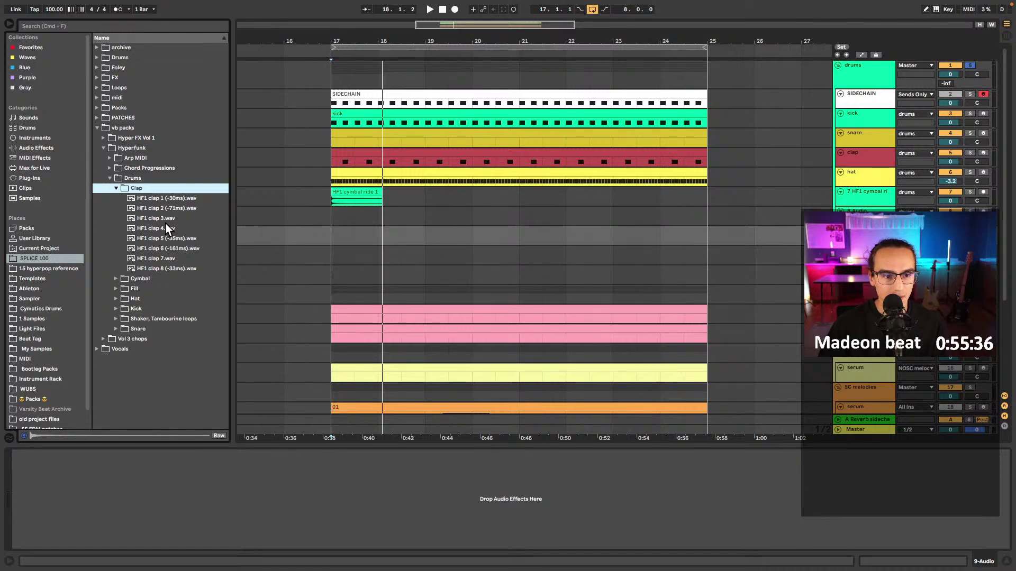
pyautogui.click(173, 209)
pyautogui.click(186, 228)
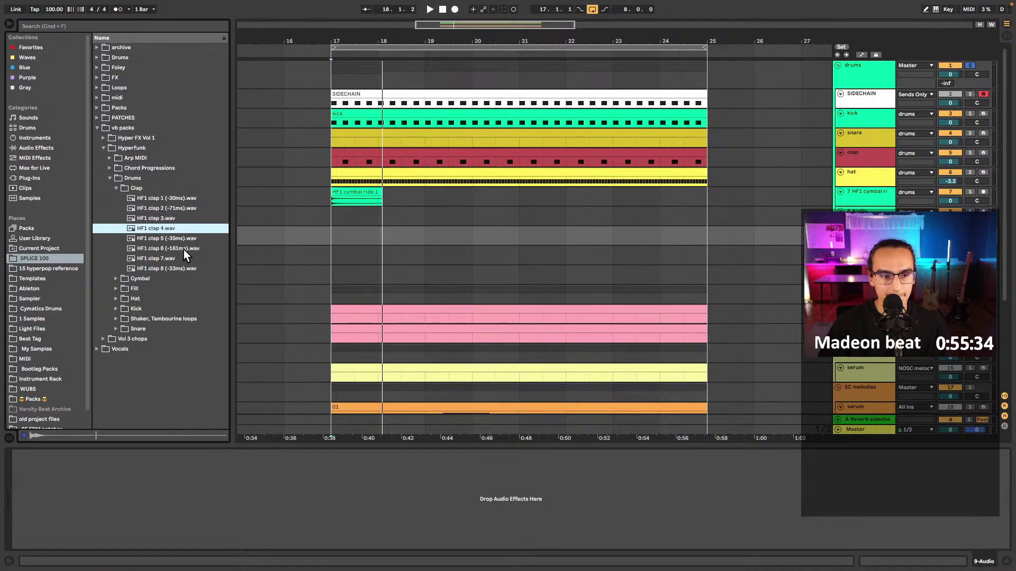
pyautogui.click(183, 249)
pyautogui.click(183, 257)
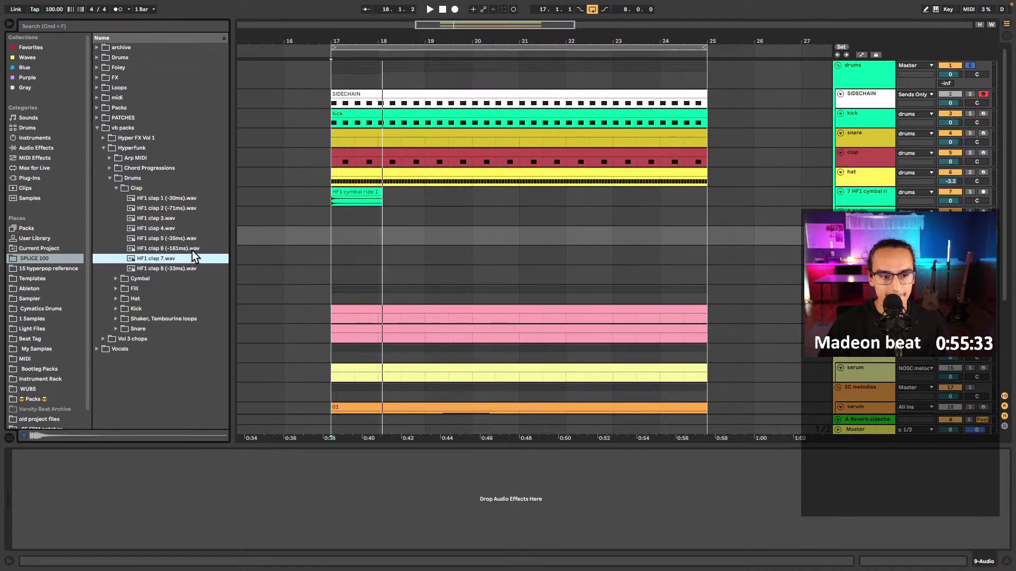
pyautogui.click(392, 155)
pyautogui.moveTo(142, 258); pyautogui.dragTo(254, 476)
pyautogui.press('space')
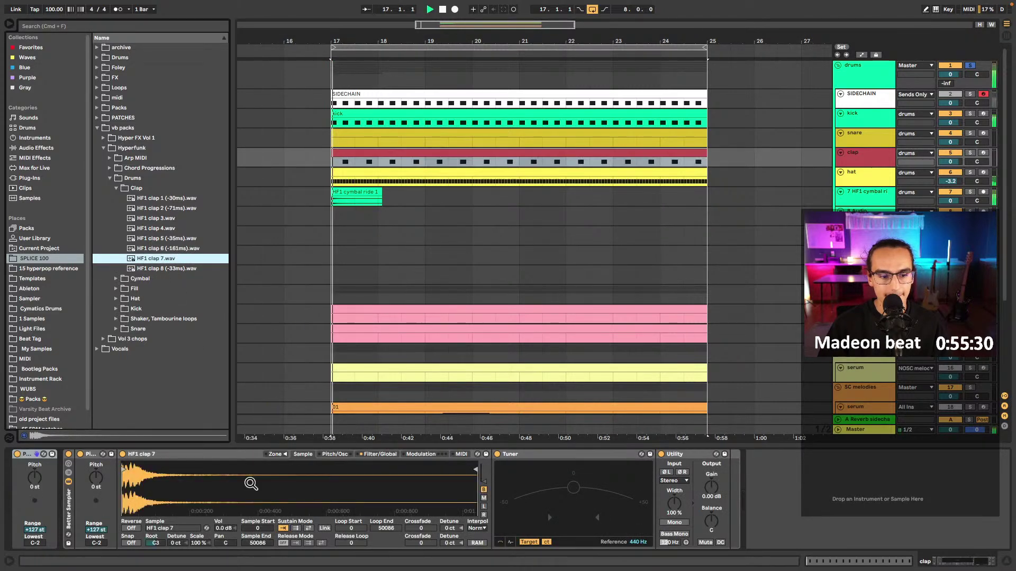
# - Raise the Utility gain on the clap track and open the Hyperfunk Snare sample folder for the snare track
pyautogui.moveTo(711, 486); pyautogui.dragTo(711, 470)
pyautogui.click(360, 138)
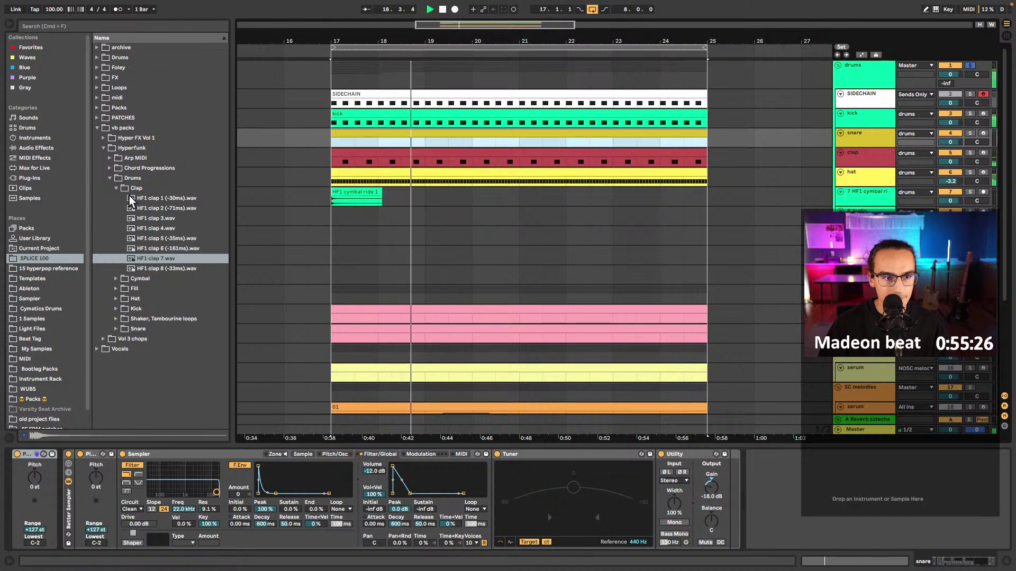
pyautogui.click(115, 188)
pyautogui.click(117, 248)
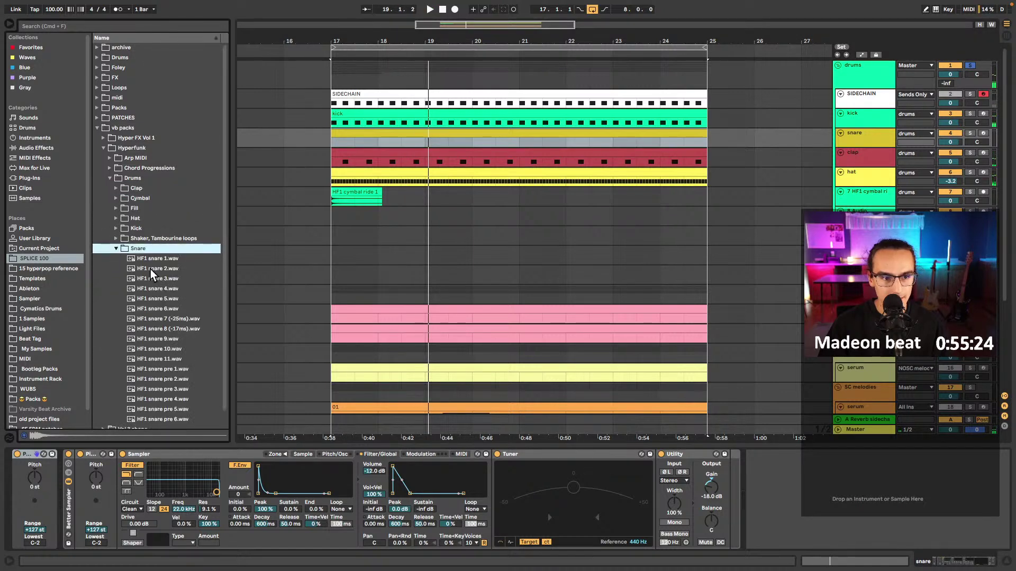
# - Audition the samples in the Hyperfunk Snare folder, including HF1 snare 9, 11, 1 and 2
pyautogui.click(167, 305)
pyautogui.scroll(-1, 160, 353)
pyautogui.press('Down')
pyautogui.press('Down')
pyautogui.press('Down')
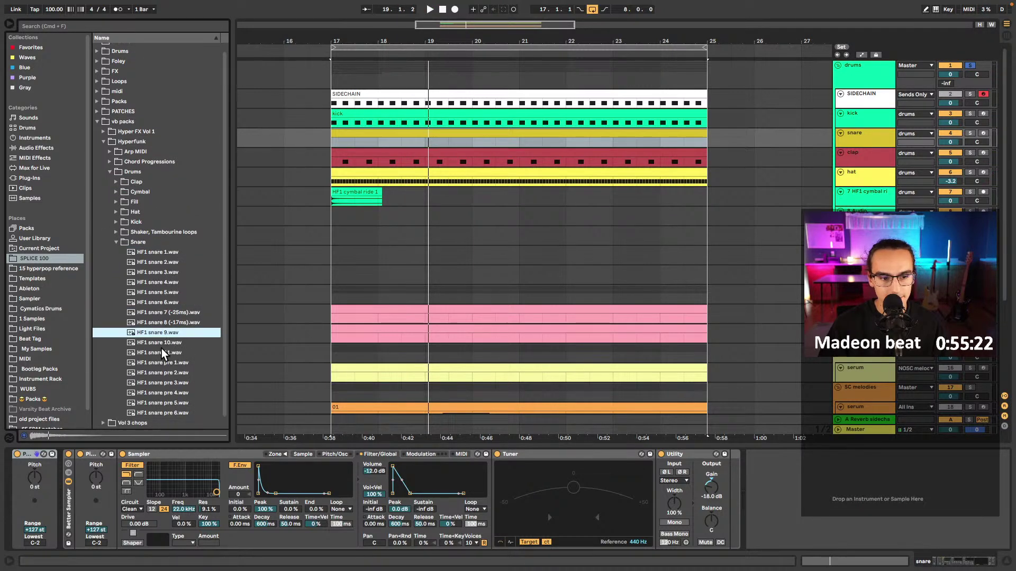
pyautogui.click(164, 353)
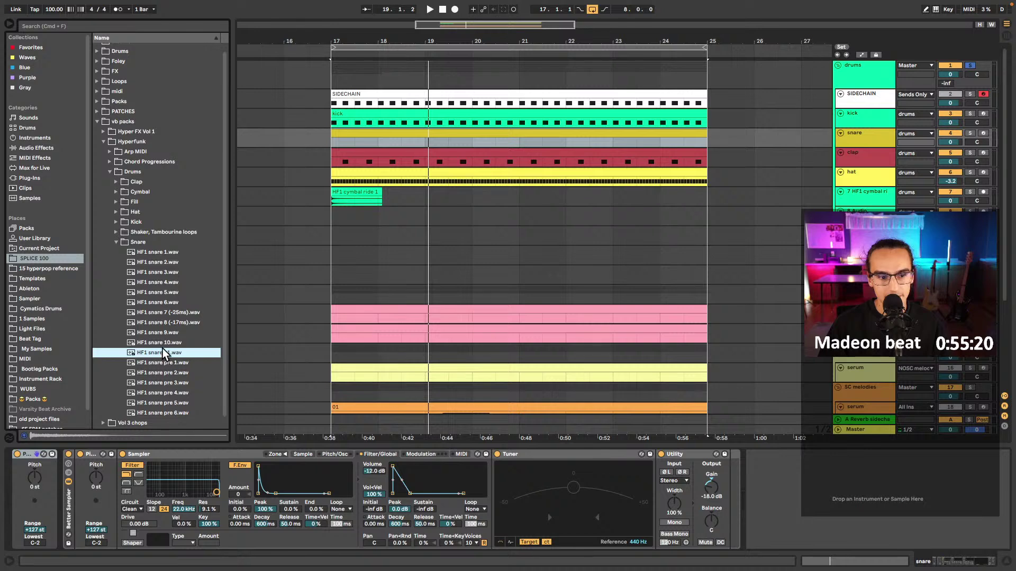
pyautogui.click(166, 253)
pyautogui.click(167, 262)
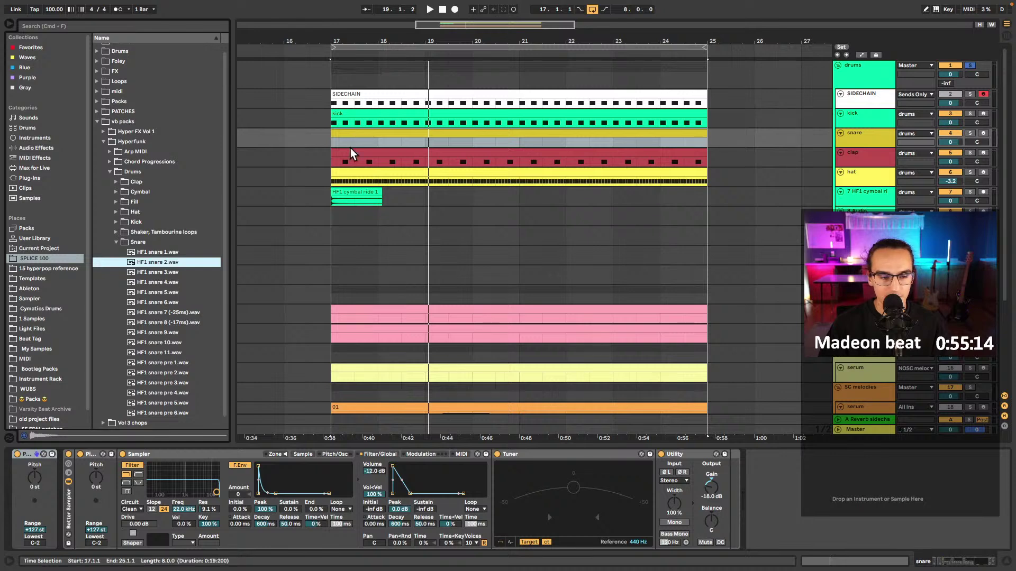
# - Load HF1 snare 2.wav into the snare track's Sampler and set its Utility gain to -4.44 dB while playing the loop
pyautogui.moveTo(154, 262); pyautogui.dragTo(383, 479)
pyautogui.moveTo(290, 455); pyautogui.dragTo(292, 458)
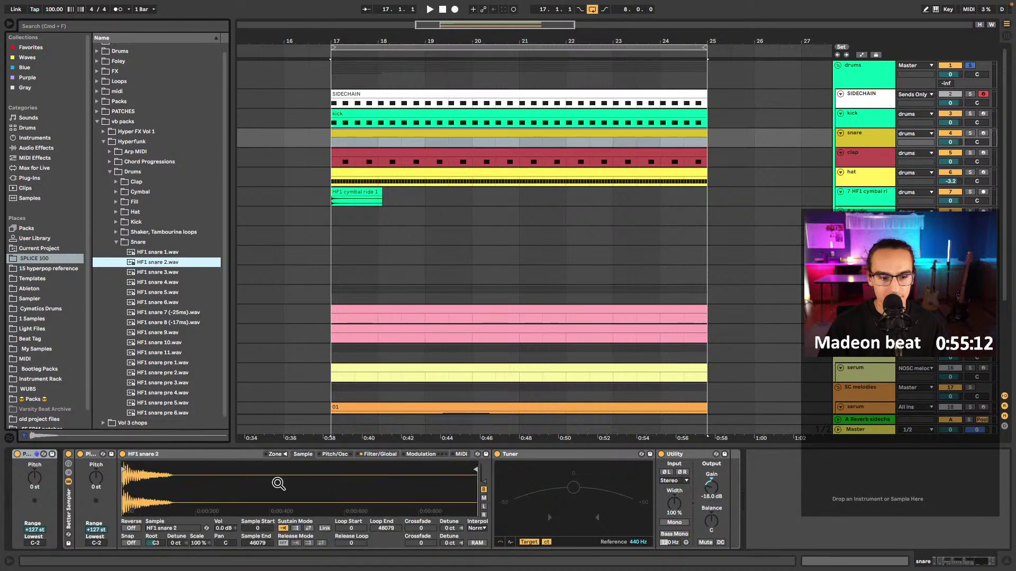
pyautogui.press('space')
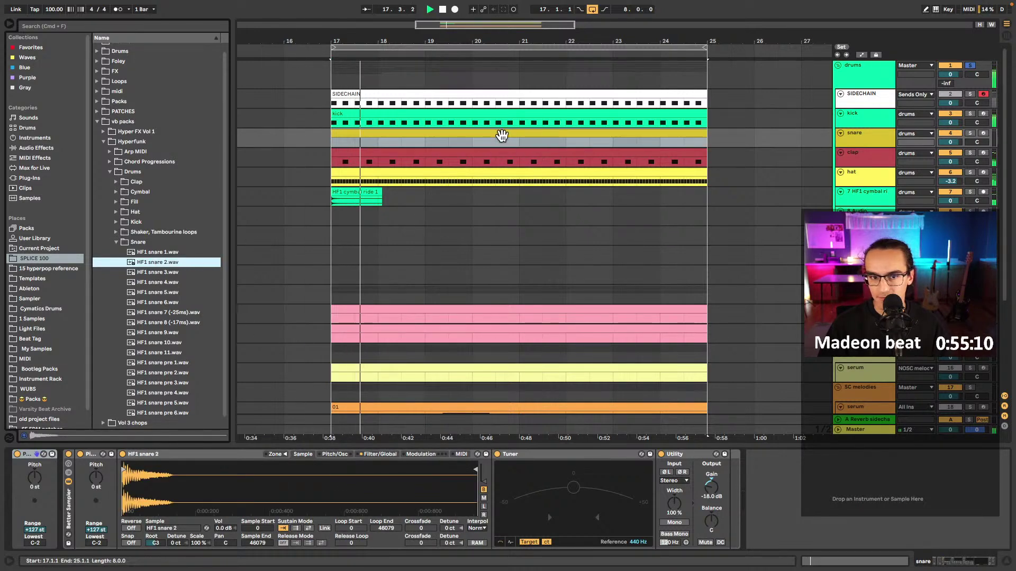
pyautogui.press('space')
pyautogui.press('space')
pyautogui.moveTo(711, 487); pyautogui.dragTo(711, 463)
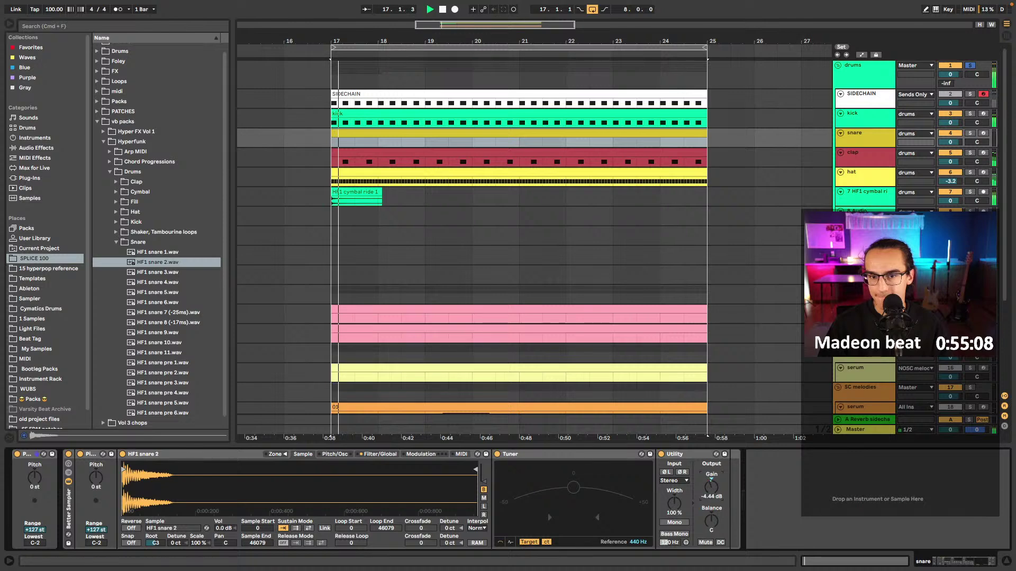
# - Set the cymbal ride track's volume to -7.3 dB and raise the snare's Utility gain to 17.8 dB
pyautogui.press('space')
pyautogui.moveTo(955, 201); pyautogui.dragTo(955, 217)
pyautogui.press('space')
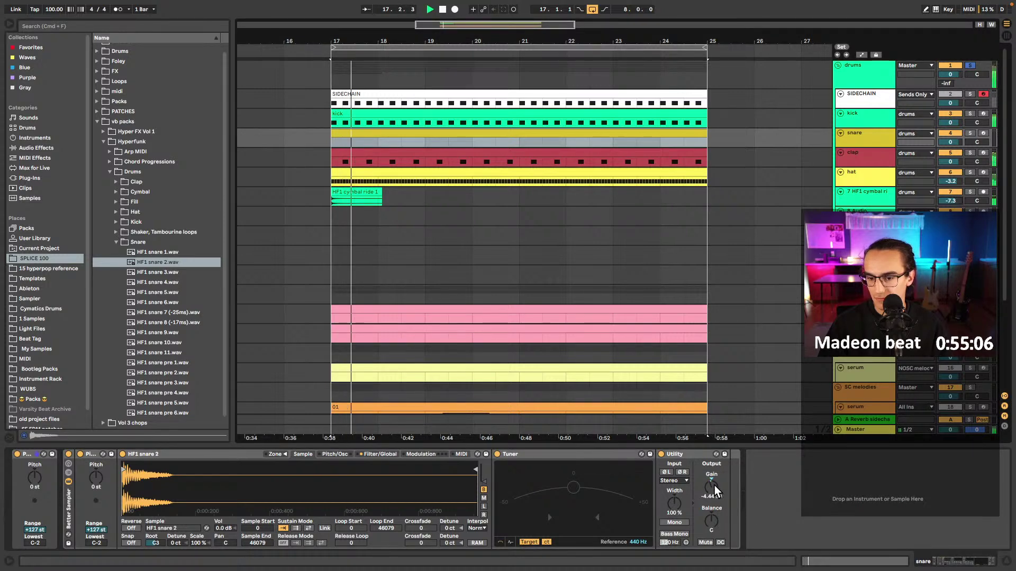
pyautogui.moveTo(714, 486); pyautogui.dragTo(717, 470)
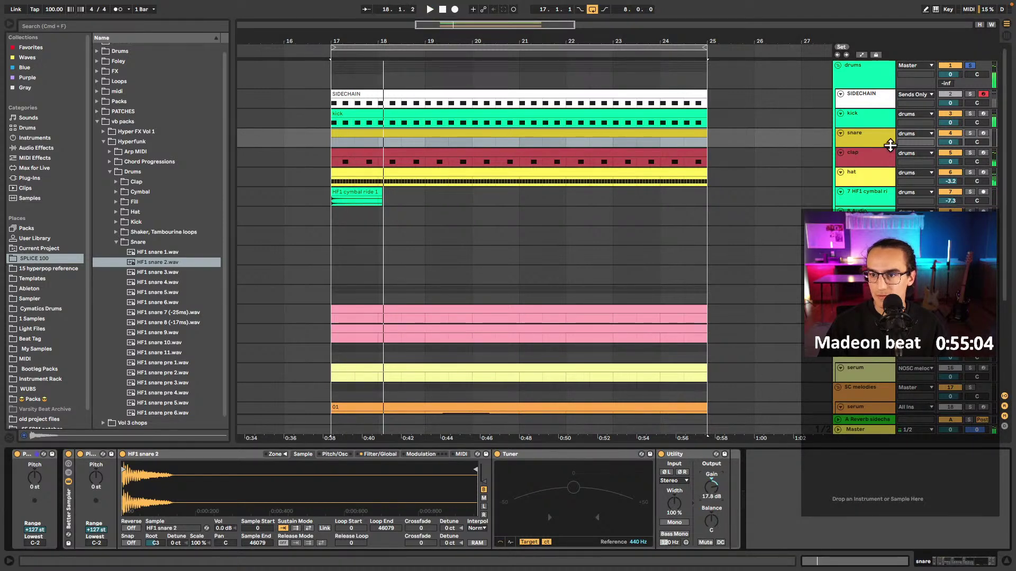
# - Copy the clap pattern onto the snare track at bar 17 and recolour the clip to match the track
pyautogui.click(506, 143)
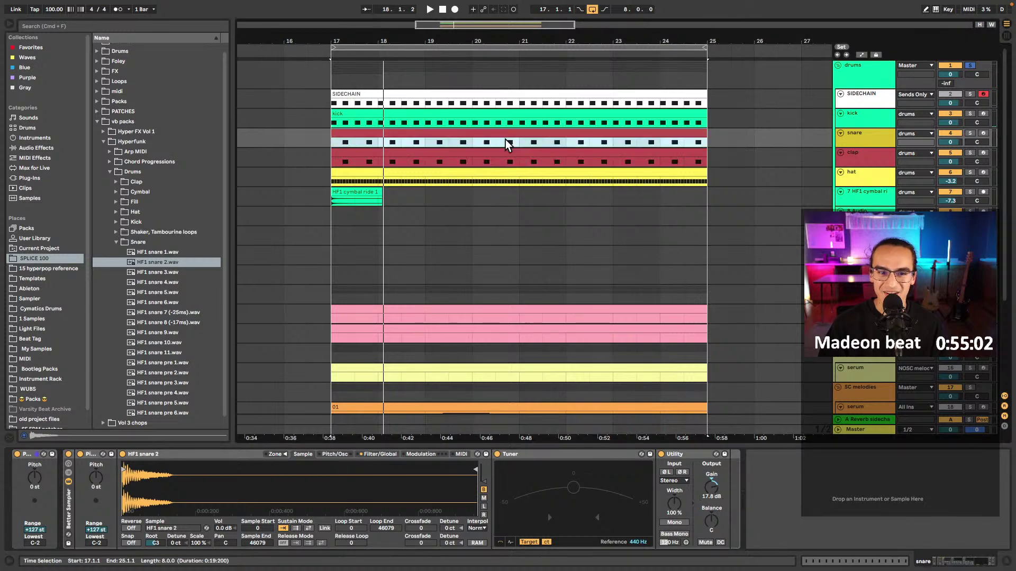
pyautogui.rightClick(880, 139)
pyautogui.click(921, 309)
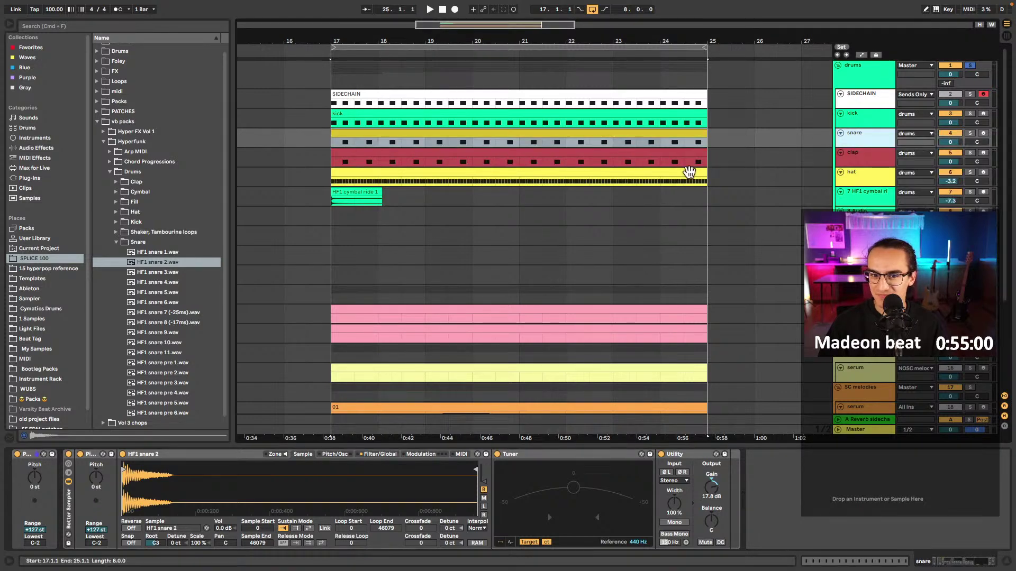
# - Play the snare soloed and with the full loop, and set its Utility gain to 7.78 dB
pyautogui.click(582, 132)
pyautogui.press('space')
pyautogui.press('0')
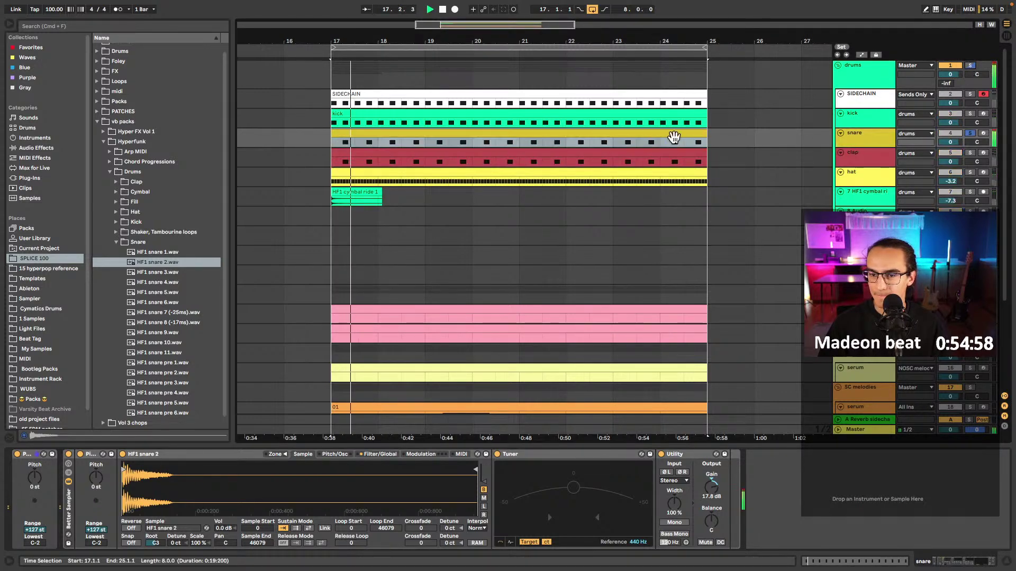
pyautogui.press('space')
pyautogui.press('space')
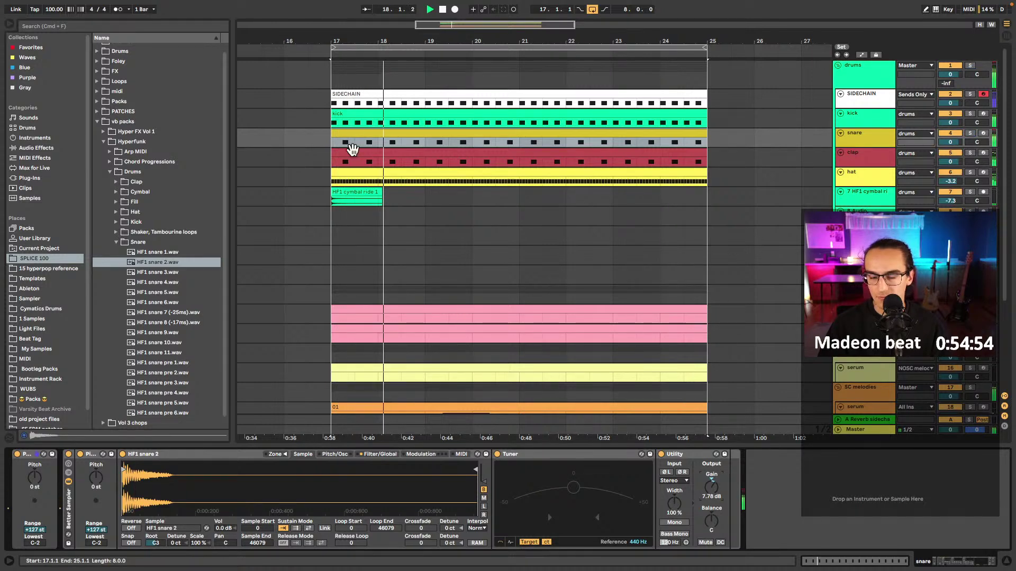
# - Load HF1 snare 11.wav into the snare track's Sampler and play the loop
pyautogui.click(175, 353)
pyautogui.moveTo(165, 354); pyautogui.dragTo(254, 482)
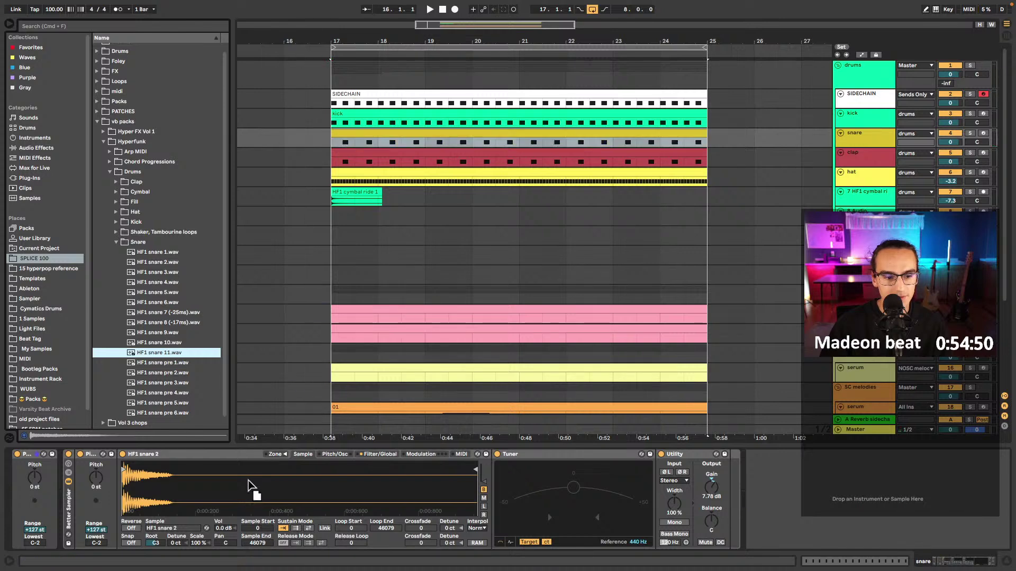
pyautogui.press('space')
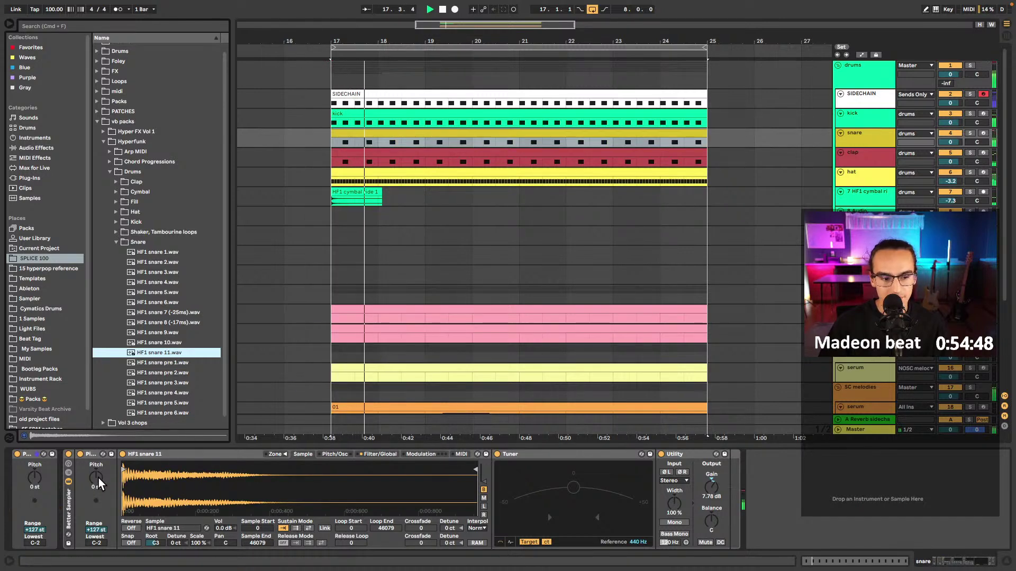
# - Set the snare's Utility gain to 0 dB and its pitch to +2 st while playing the loop
pyautogui.click(699, 483)
pyautogui.moveTo(711, 487); pyautogui.dragTo(711, 497)
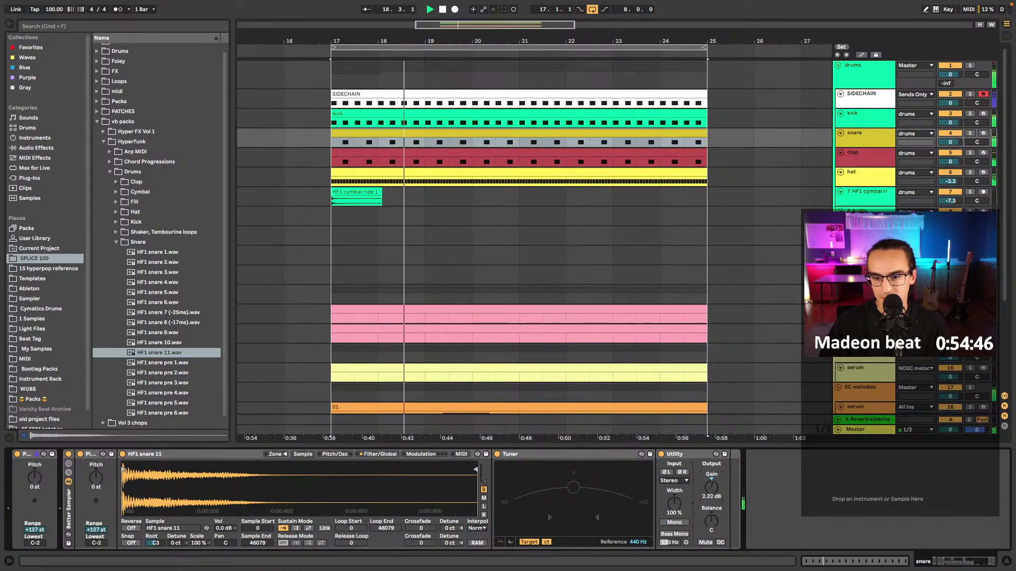
pyautogui.press('space')
pyautogui.press('space')
pyautogui.click(94, 478)
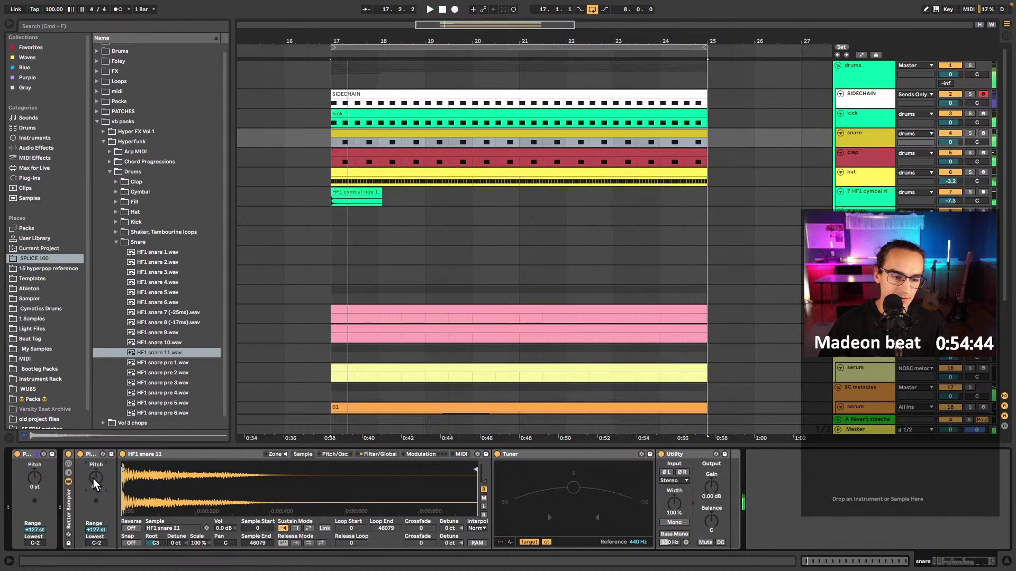
pyautogui.press('space')
pyautogui.press('space')
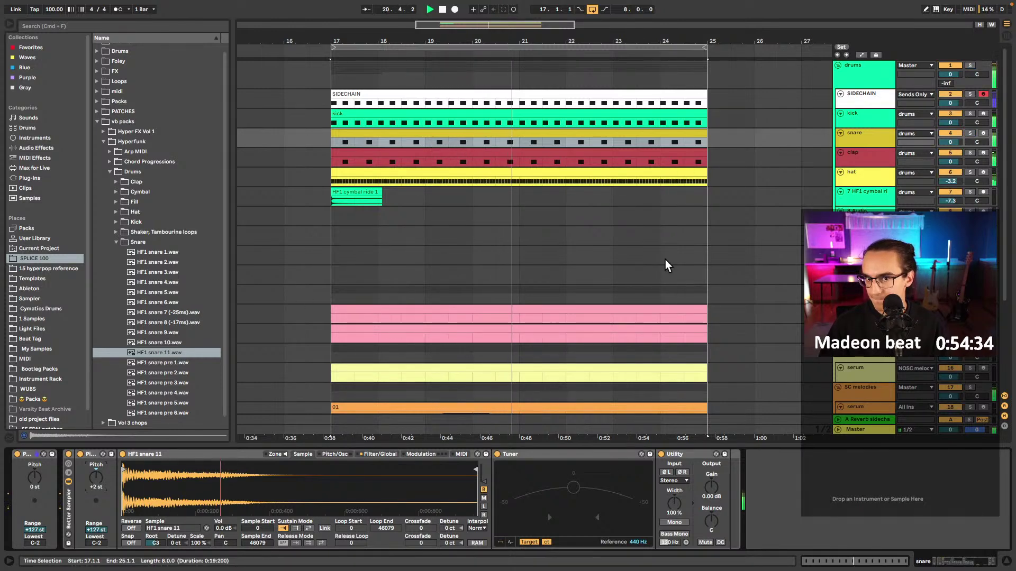
# - Add an audio track below the snare track and audition the Hyperfunk snare pre samples
pyautogui.click(185, 373)
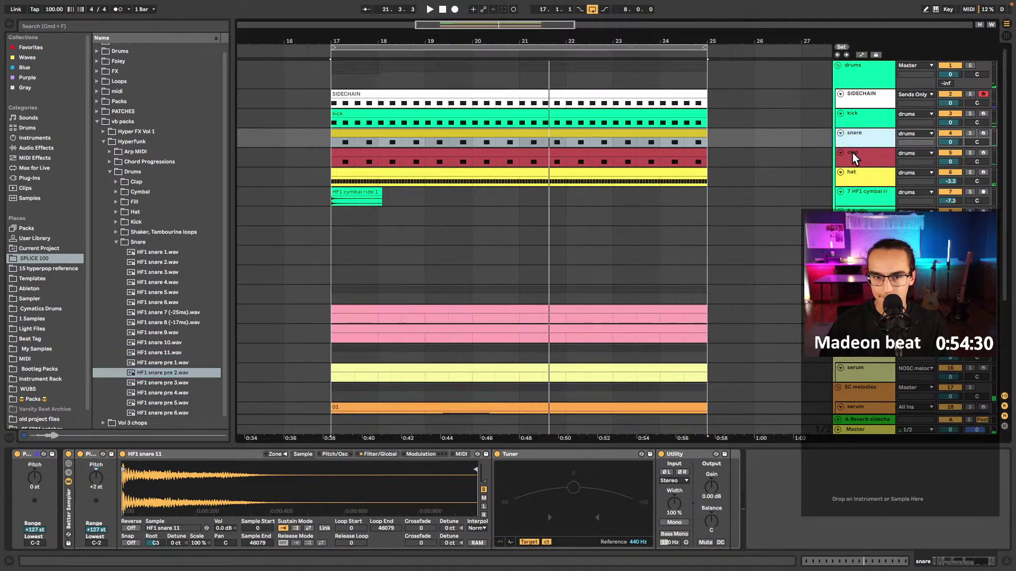
pyautogui.press('super+t')
pyautogui.click(183, 322)
pyautogui.scroll(-1, 182, 349)
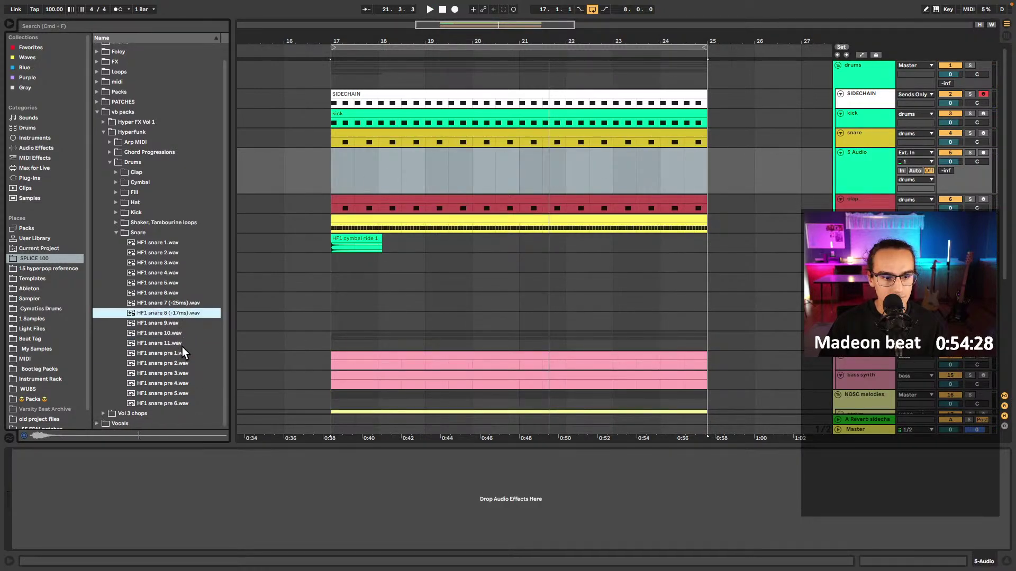
pyautogui.click(186, 373)
pyautogui.click(155, 385)
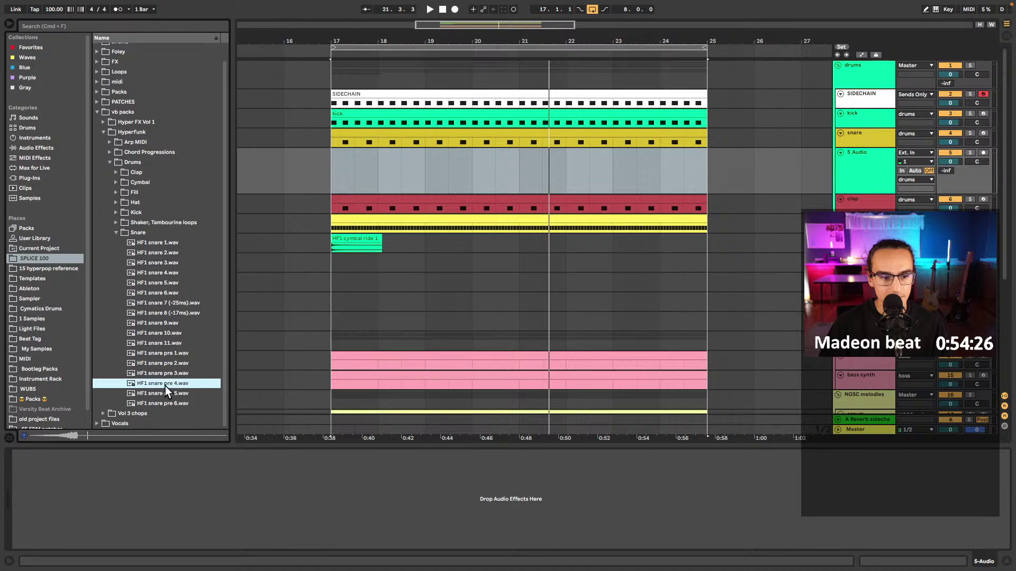
# - Place HF1 snare pre 4.wav at bar 18 on the new audio track and play the loop
pyautogui.moveTo(166, 386); pyautogui.dragTo(377, 185)
pyautogui.press('+')
pyautogui.press('+')
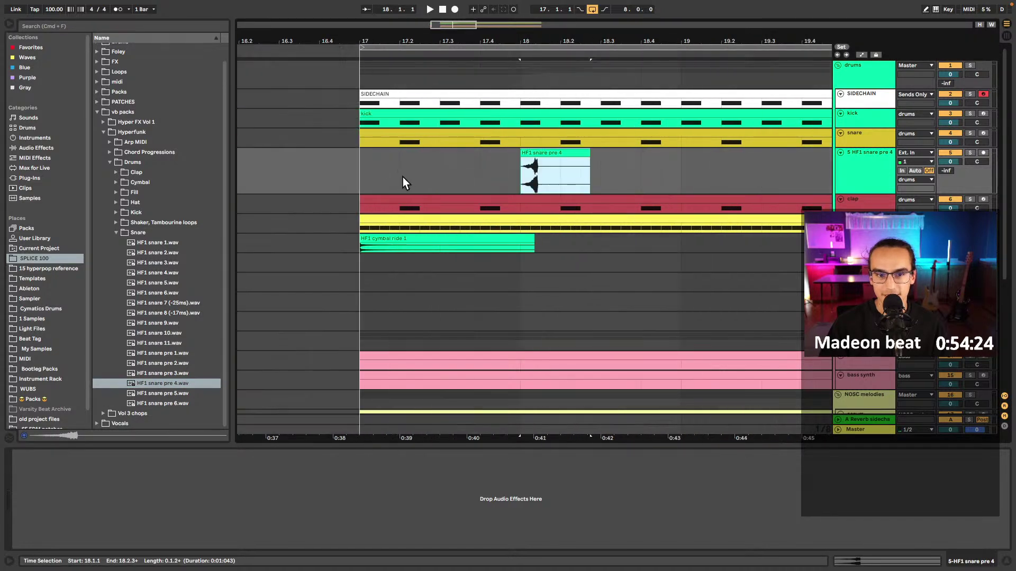
pyautogui.click(402, 176)
pyautogui.press('space')
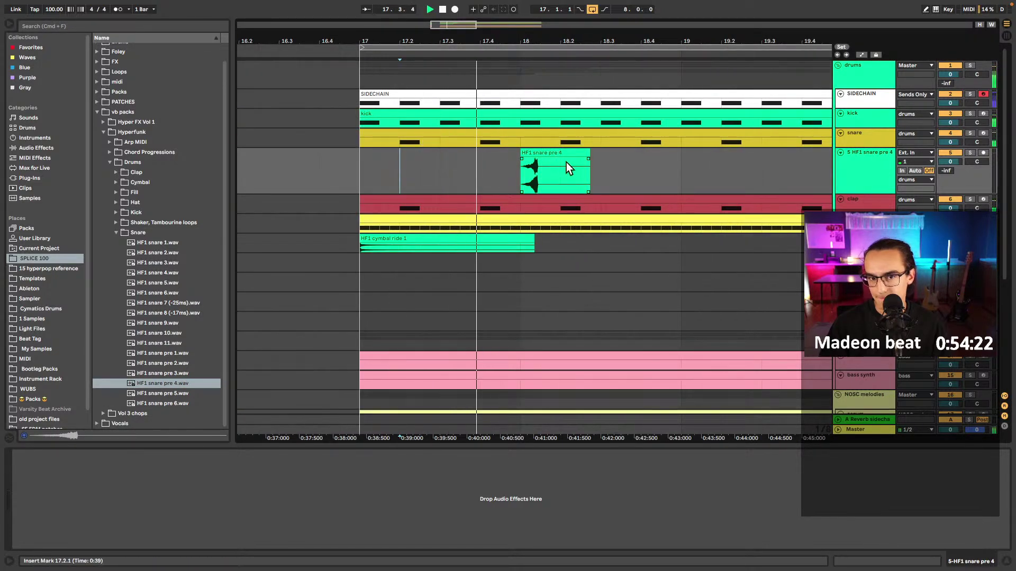
# - Move the snare pre 4 clip so its swell ends on beat 18.4 and set its track volume to -16.4 dB
pyautogui.moveTo(566, 163)
pyautogui.mouseDown()
pyautogui.moveTo(687, 166)
pyautogui.moveTo(673, 154)
pyautogui.moveTo(578, 154)
pyautogui.mouseUp()
pyautogui.press('+')
pyautogui.click(502, 175)
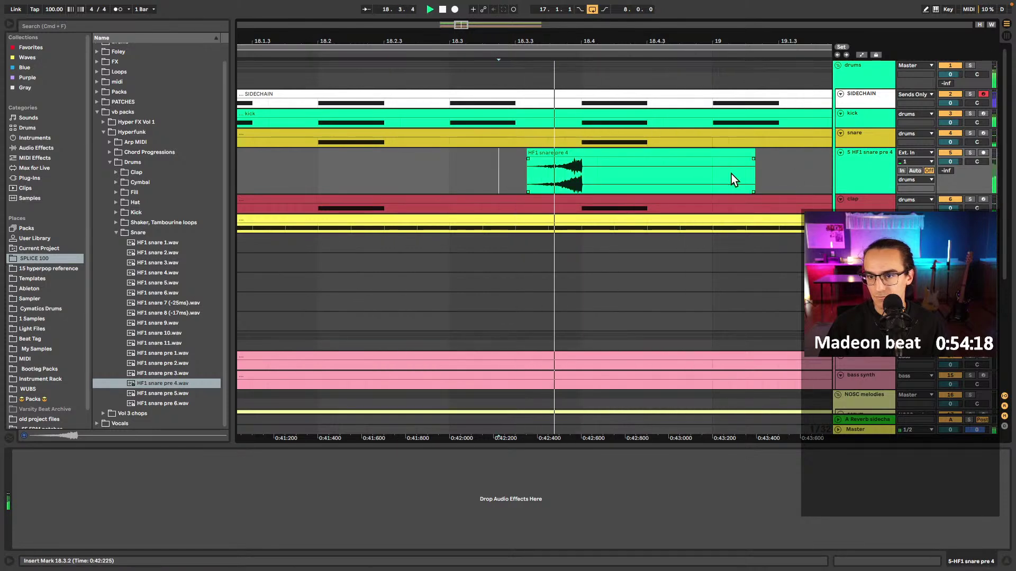
pyautogui.press('space')
pyautogui.moveTo(948, 161); pyautogui.dragTo(948, 183)
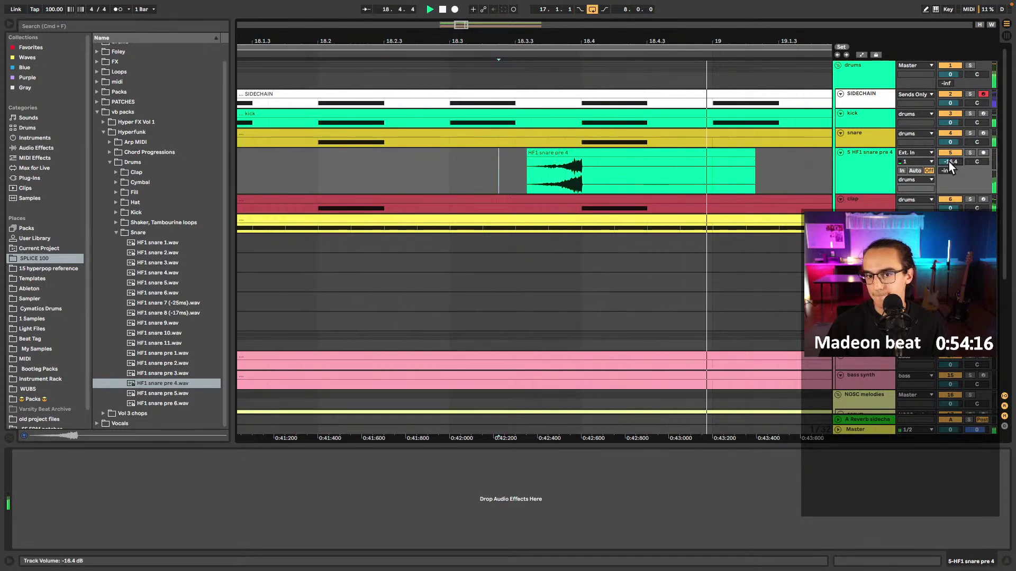
# - Duplicate bars 17 to 19 of the snare pre track onto bars 19 to 21
pyautogui.scroll(-5, 576, 168)
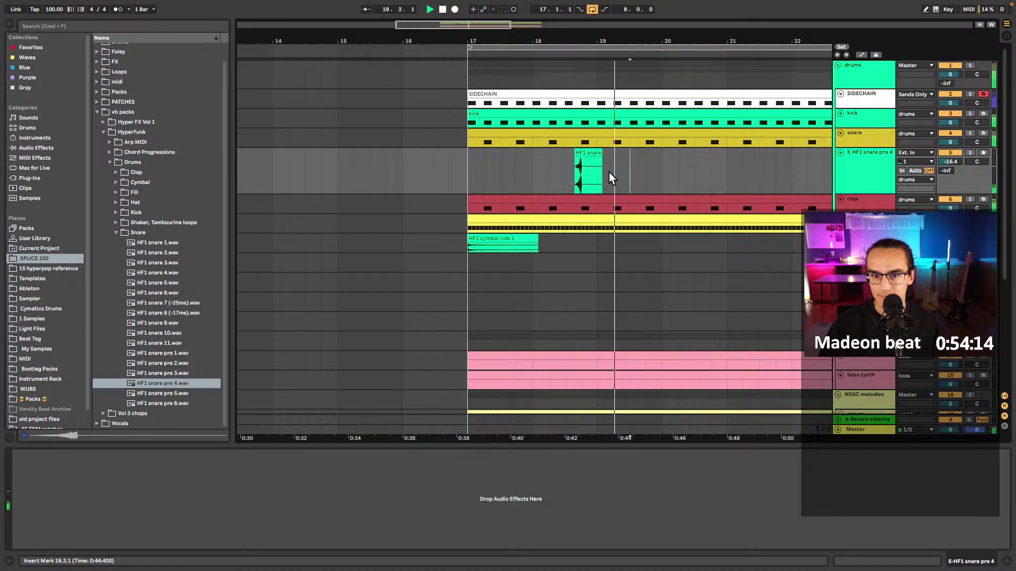
pyautogui.moveTo(581, 180); pyautogui.dragTo(465, 177)
pyautogui.hotkey('ctrl', 'd')
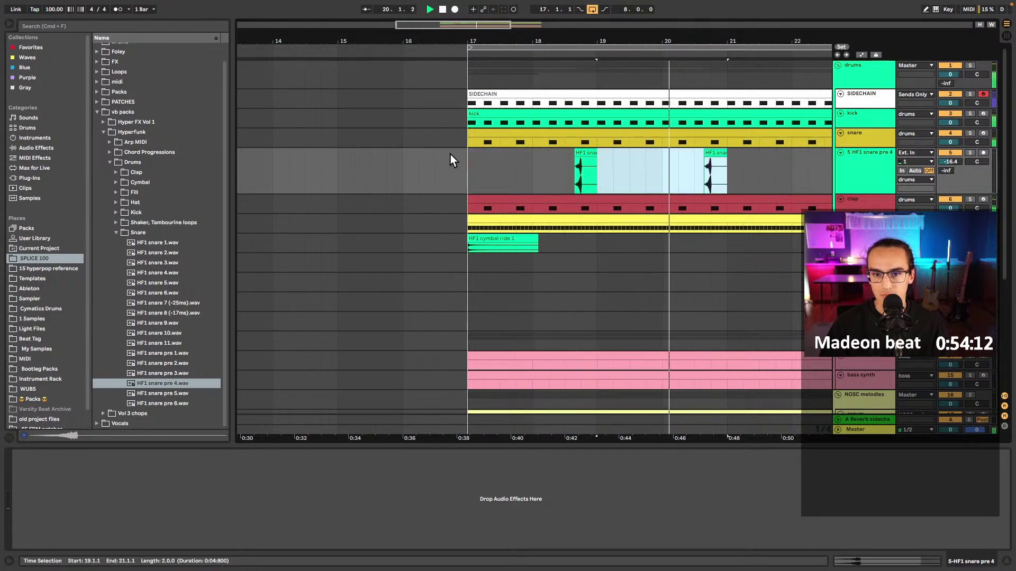
# - Set the volume envelope decay in the snare track's Sampler to 2.49 s and play the loop
pyautogui.press('space')
pyautogui.click(478, 141)
pyautogui.scroll(-3, 477, 142)
pyautogui.click(379, 454)
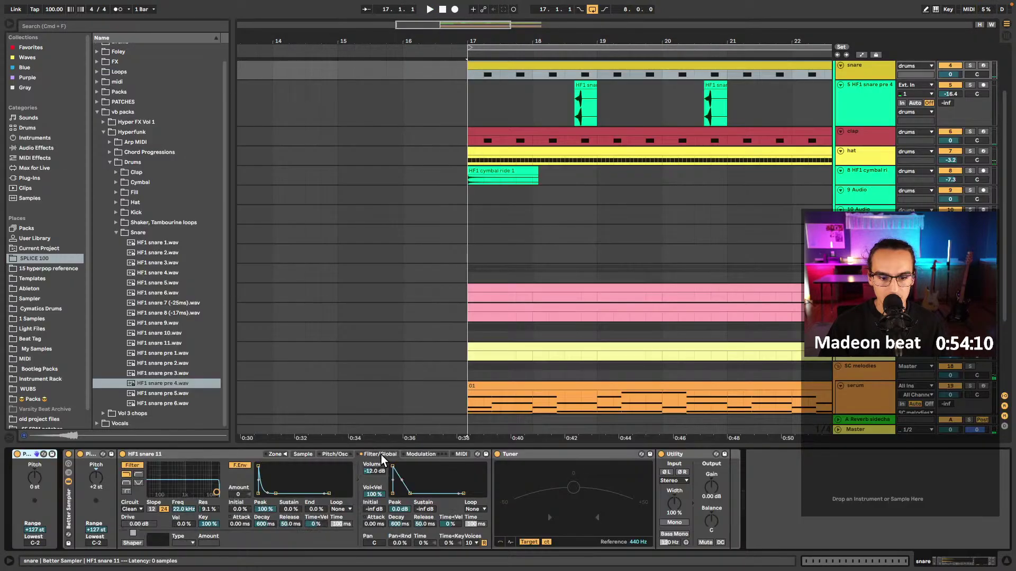
pyautogui.press('space')
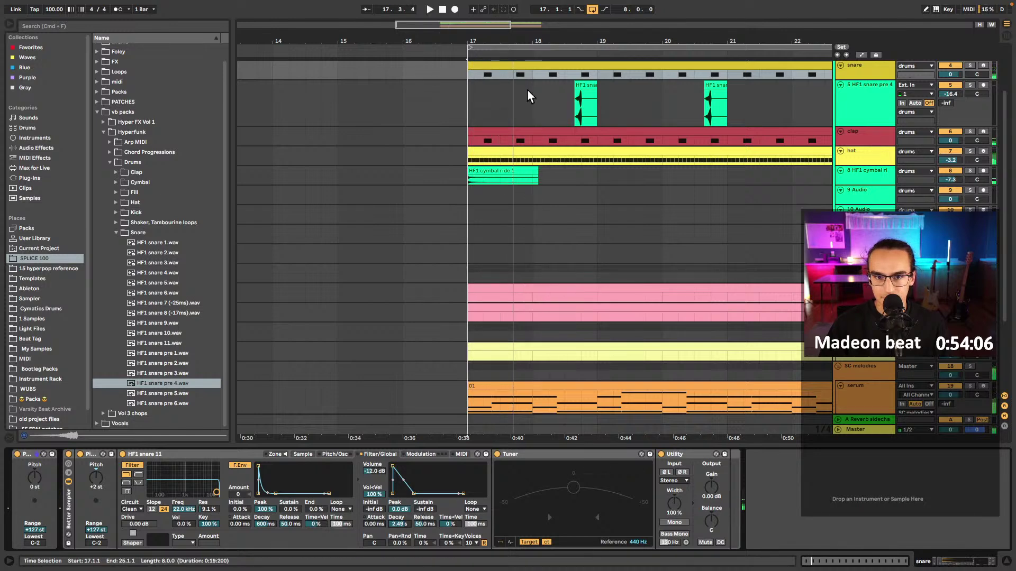
# - Lengthen all notes in the snare clip to about one beat and play the loop
pyautogui.click(537, 66)
pyautogui.doubleClick(542, 61)
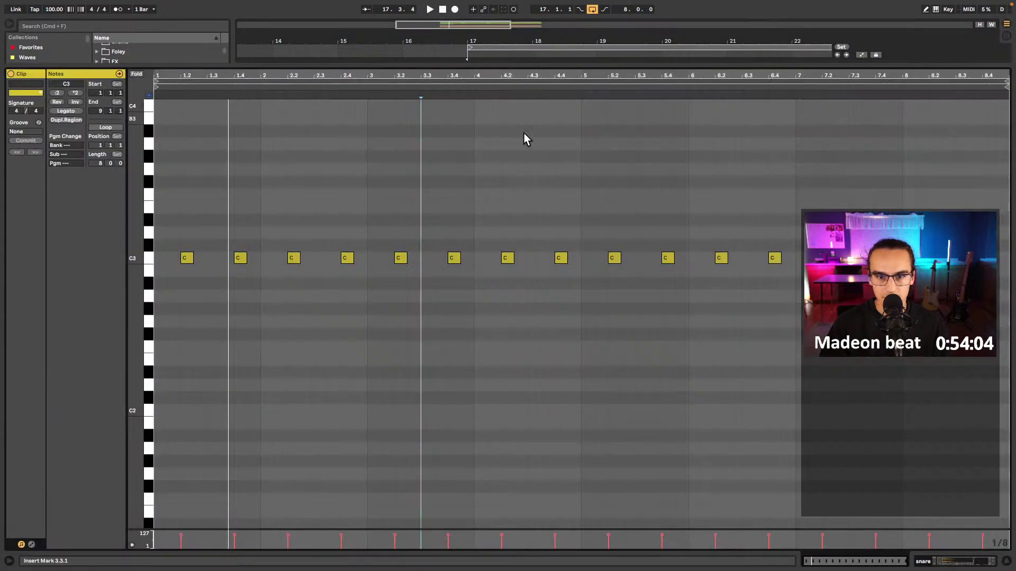
pyautogui.press('super+a')
pyautogui.press('super+alt+e')
pyautogui.press('space')
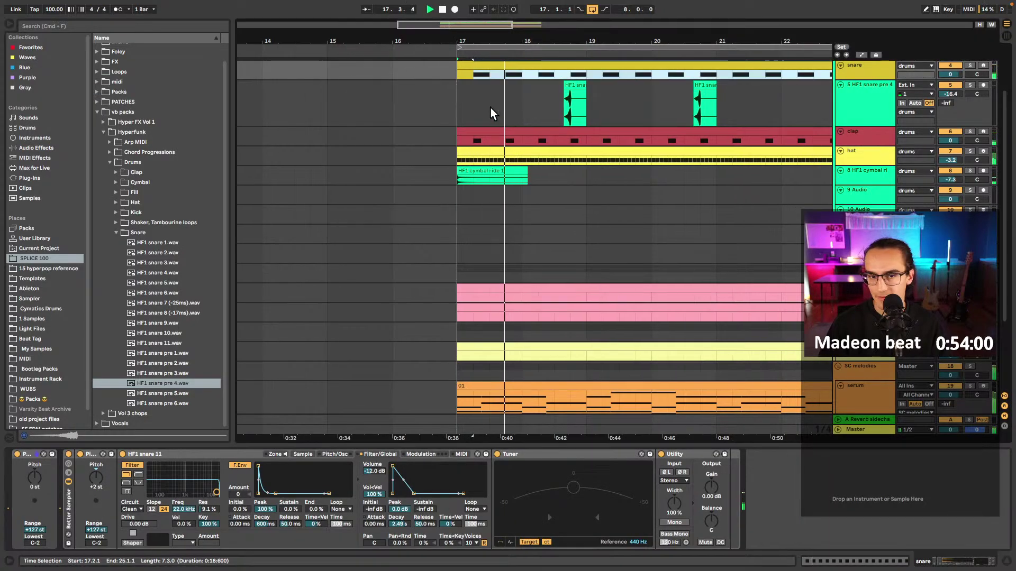
# - Set the snare Sampler's volume envelope decay to 3.52 s during playback
pyautogui.hscroll(5, 490, 107)
pyautogui.moveTo(404, 526); pyautogui.dragTo(404, 519)
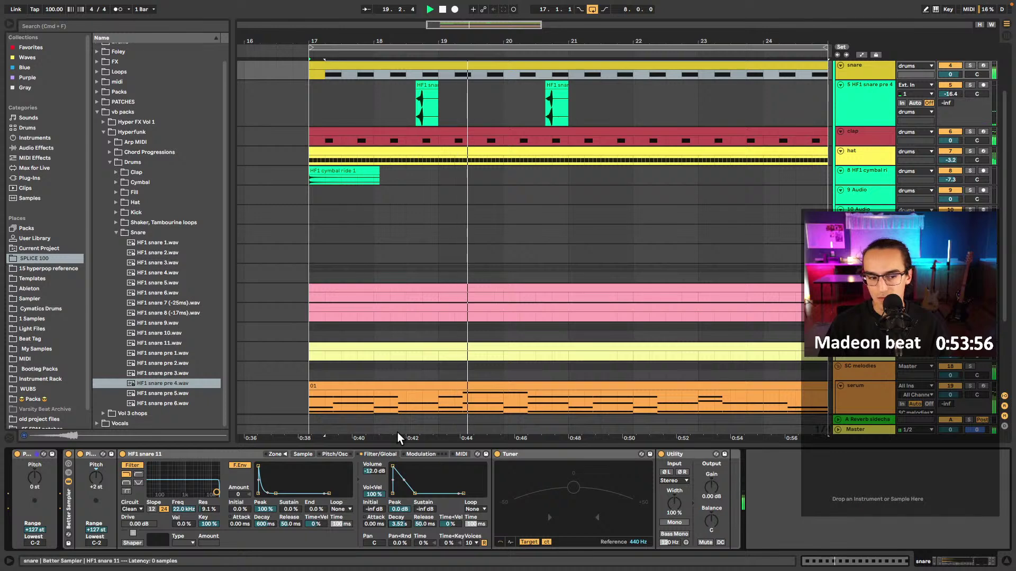
pyautogui.press('space')
# - Set the pitch of the snare track's Sampler rack to -2 st and play the loop from bar 17
pyautogui.click(308, 74)
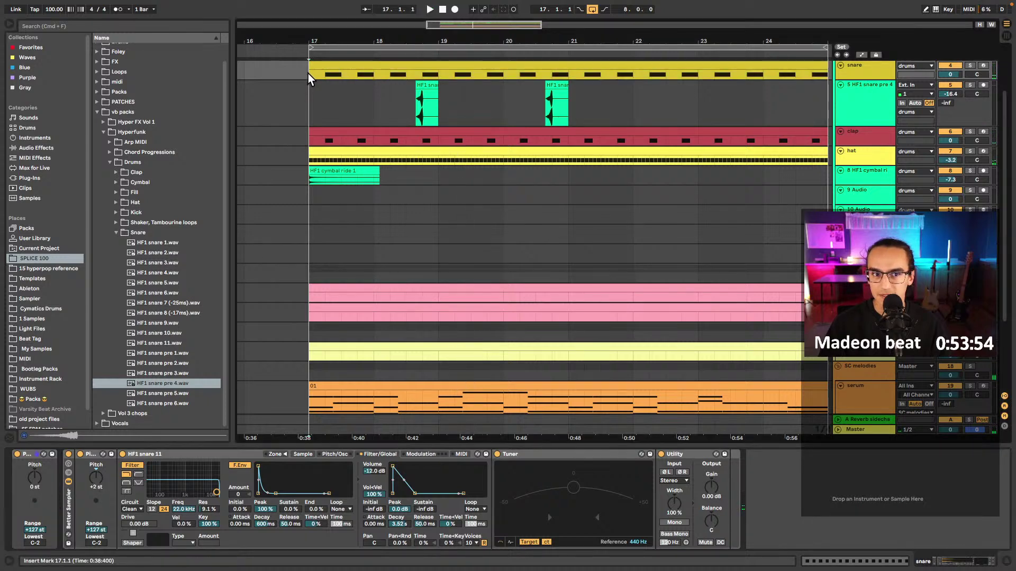
pyautogui.press('space')
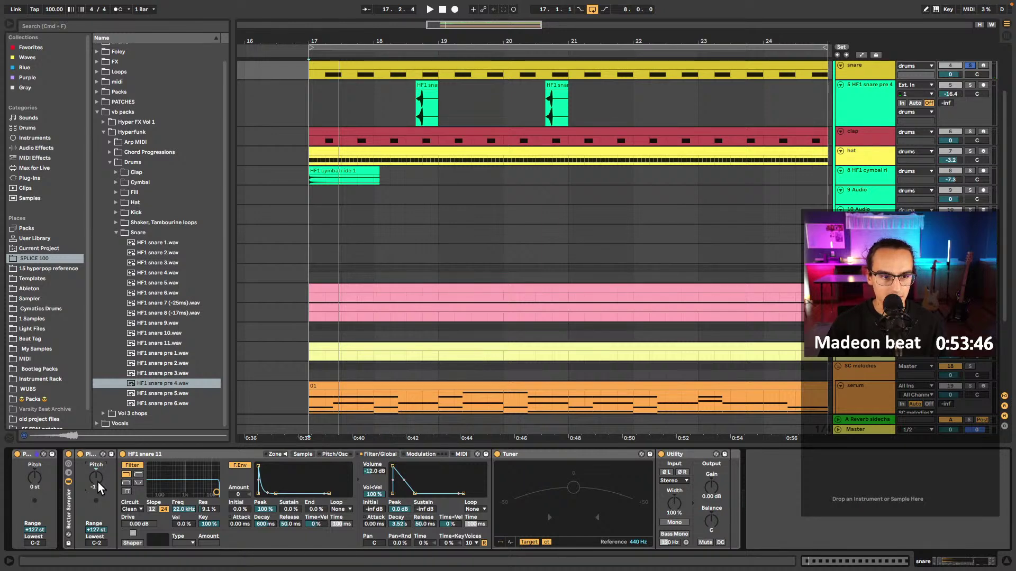
pyautogui.scroll(-1, 97, 481)
pyautogui.press('space')
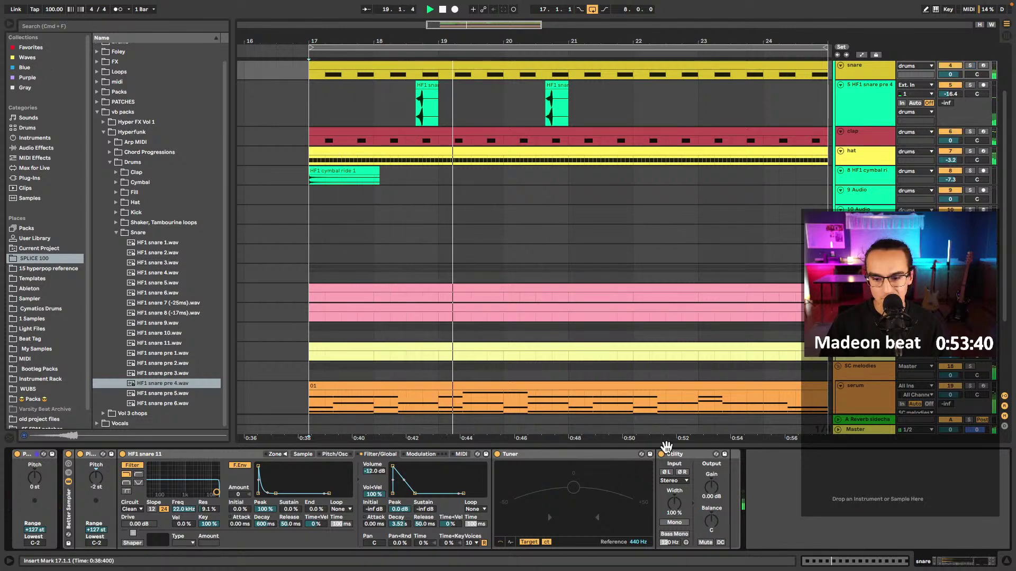
# - Set the Utility gain to -10.0 dB on the snare track and 7.78 dB on the clap track
pyautogui.moveTo(711, 488)
pyautogui.mouseDown()
pyautogui.moveTo(711, 508)
pyautogui.moveTo(714, 492)
pyautogui.mouseUp()
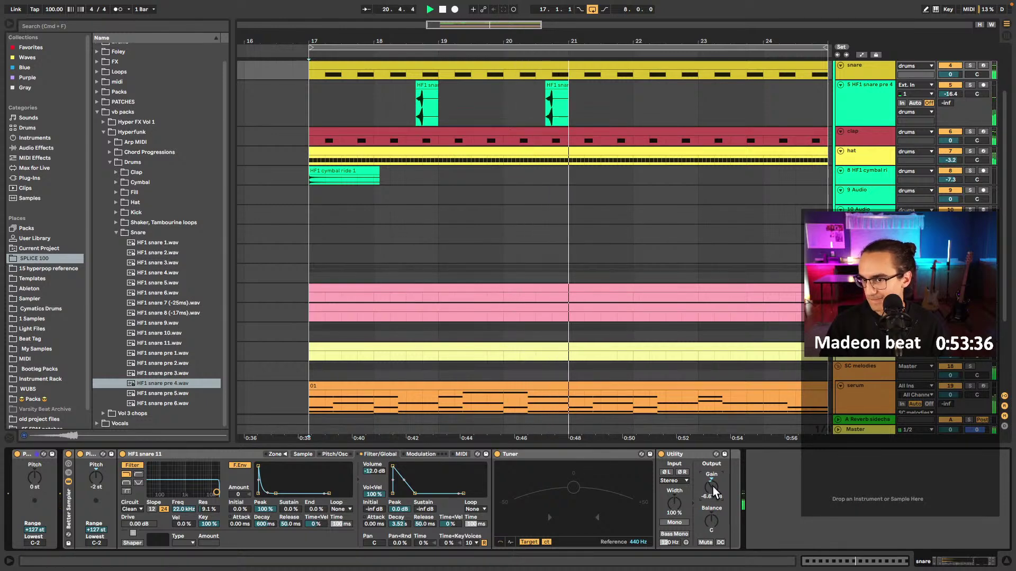
pyautogui.moveTo(708, 487); pyautogui.dragTo(709, 502)
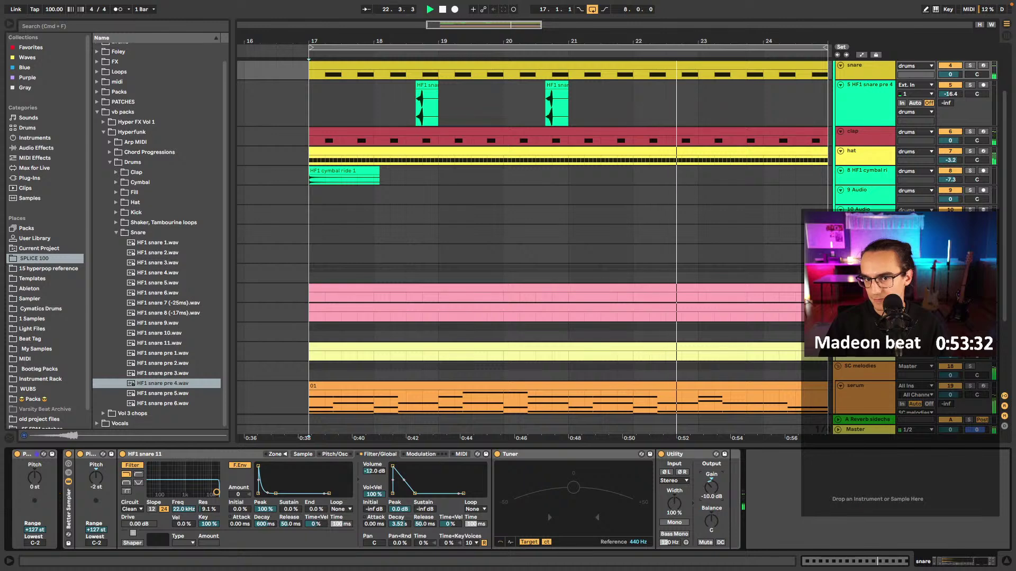
pyautogui.click(867, 139)
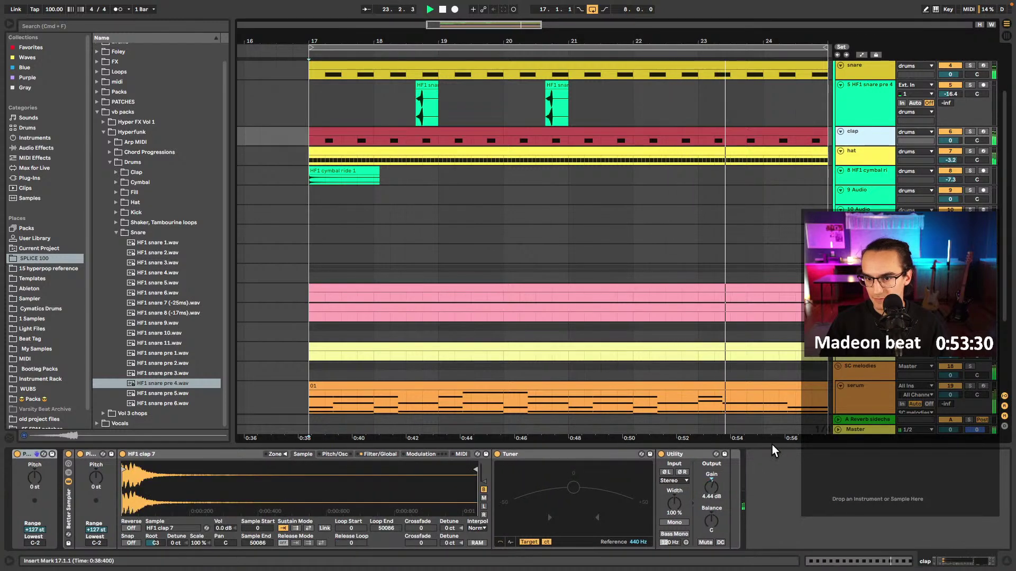
pyautogui.moveTo(709, 487); pyautogui.dragTo(709, 476)
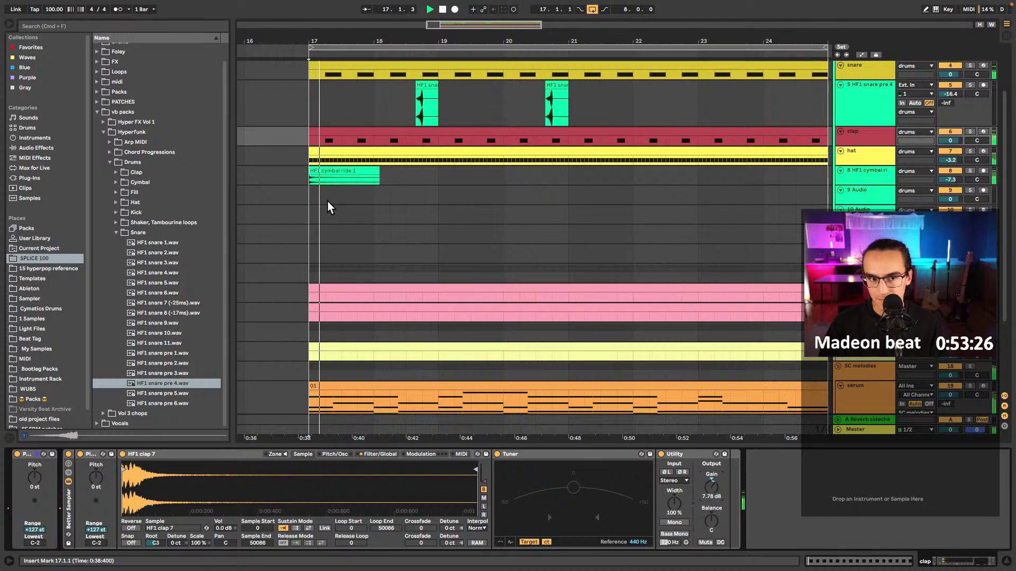
pyautogui.scroll(-3, 328, 202)
pyautogui.hscroll(-1, 341, 214)
pyautogui.press('space')
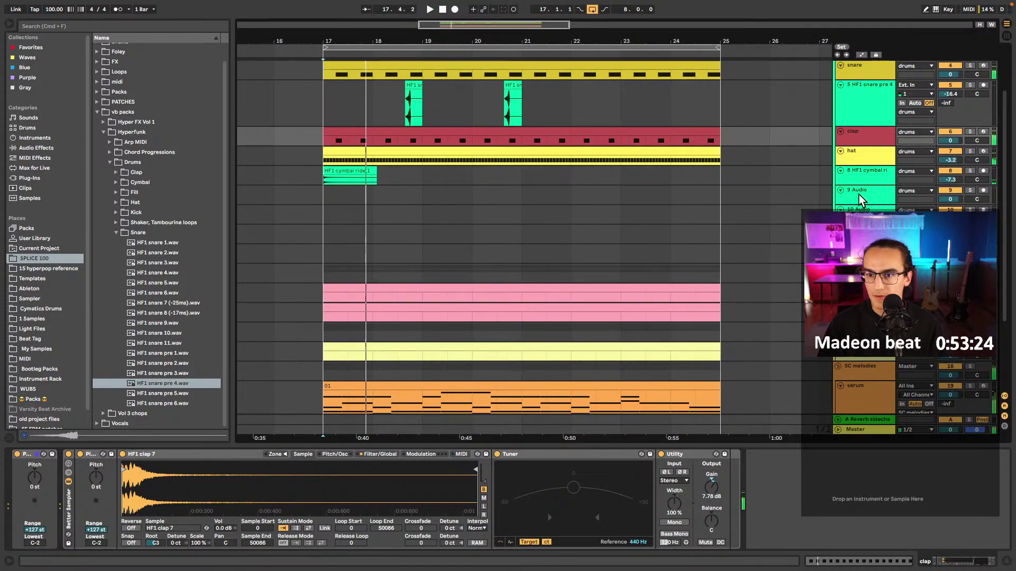
# - Look through the Shaker, Tambourine loops folder and play the arrangement from bar 17
pyautogui.click(860, 200)
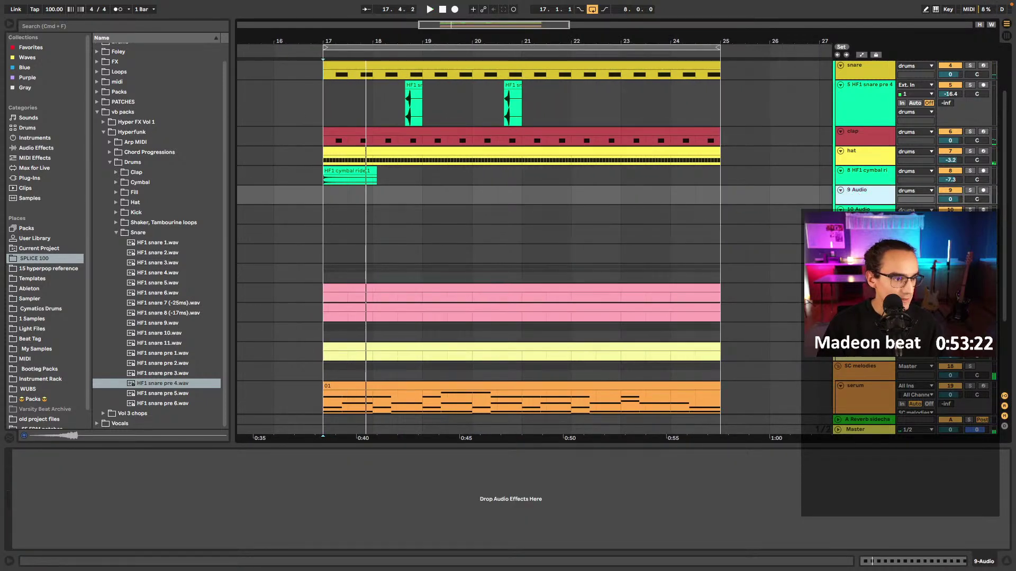
pyautogui.click(117, 233)
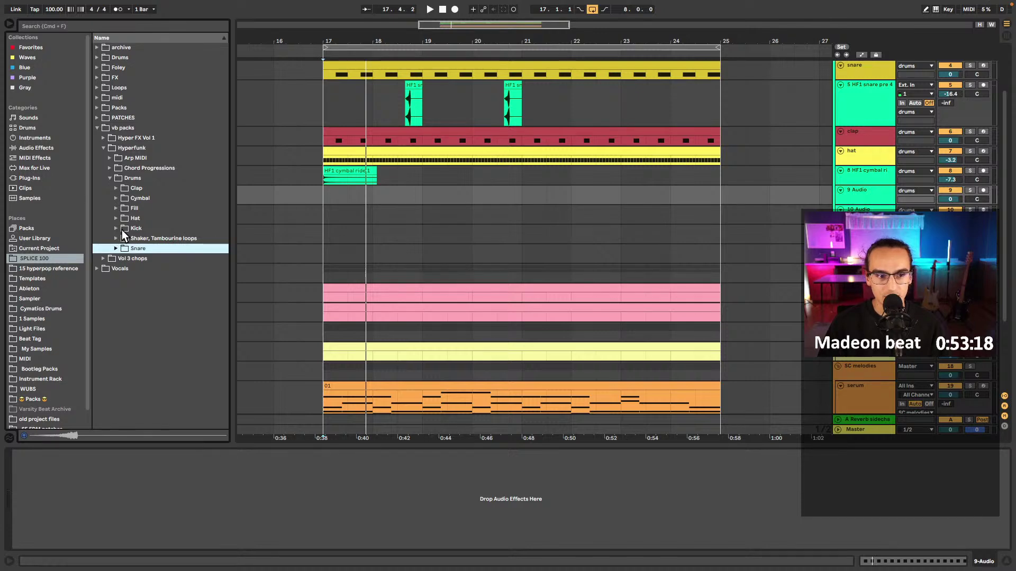
pyautogui.click(116, 239)
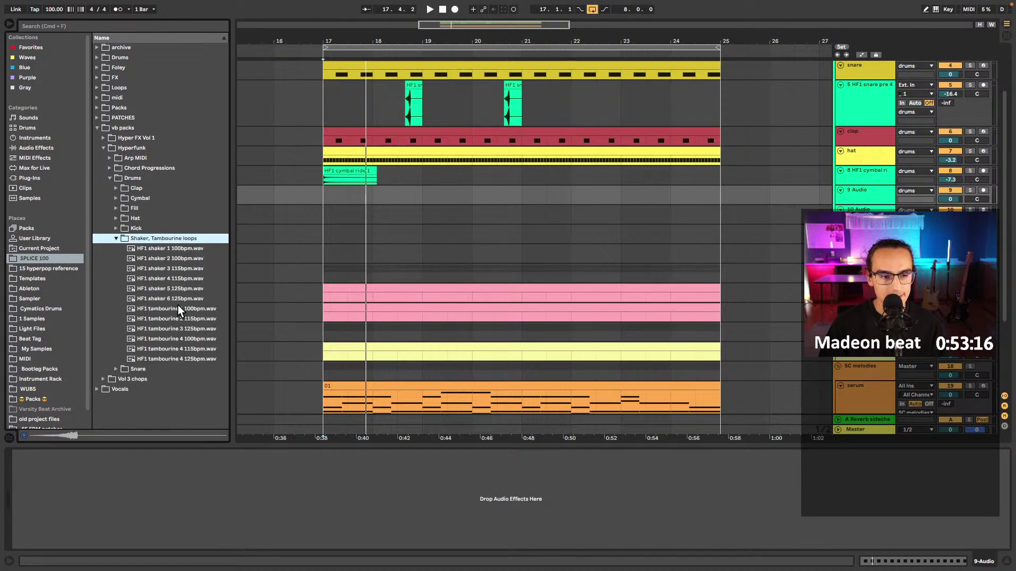
pyautogui.click(116, 238)
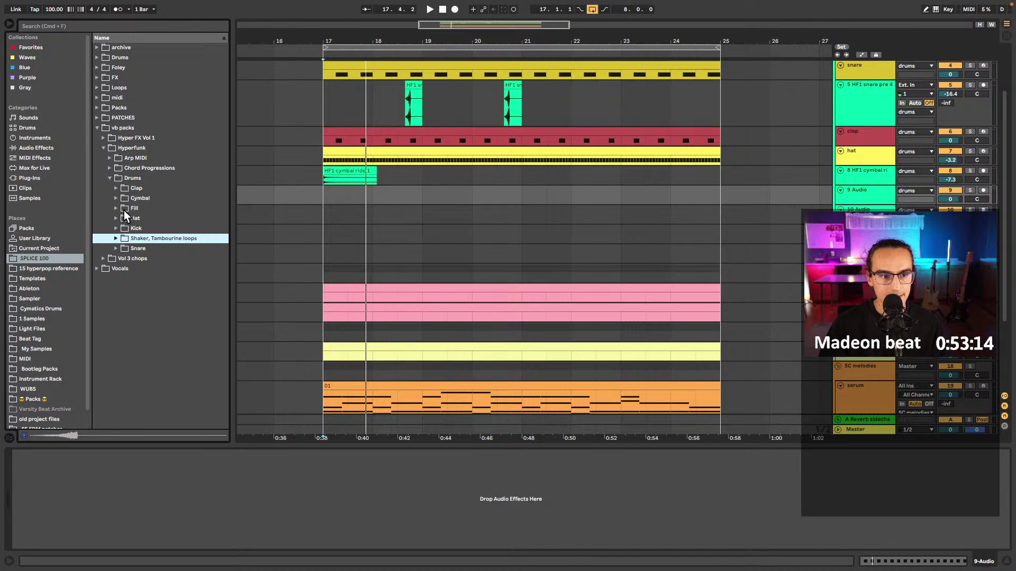
pyautogui.click(397, 192)
pyautogui.click(330, 193)
pyautogui.press('space')
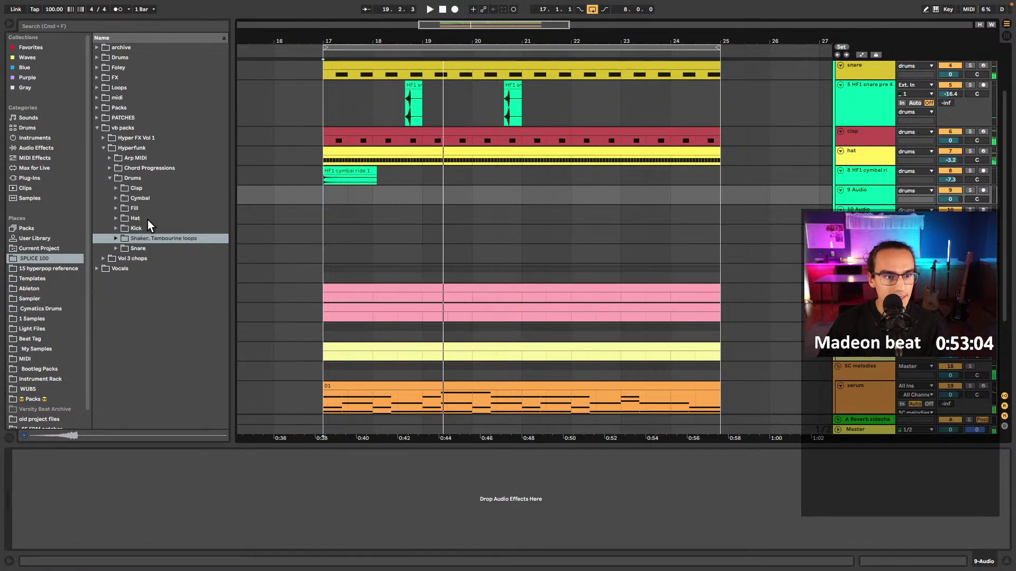
# - Place HF1 tom fill 5 100bpm.wav from the Fill folder at 18.4.1 on the 9 Audio track and trim its tail
pyautogui.click(114, 209)
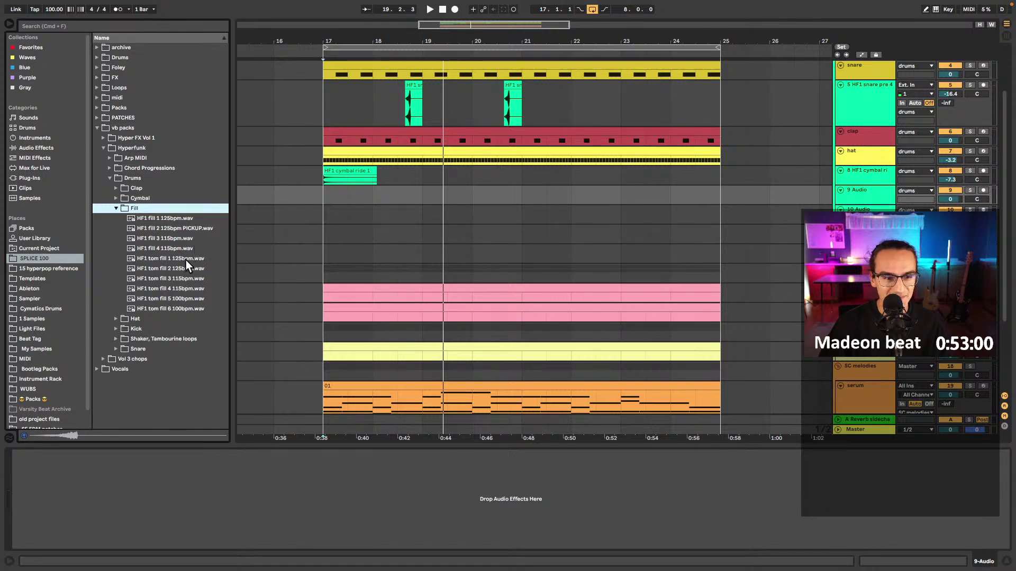
pyautogui.click(186, 298)
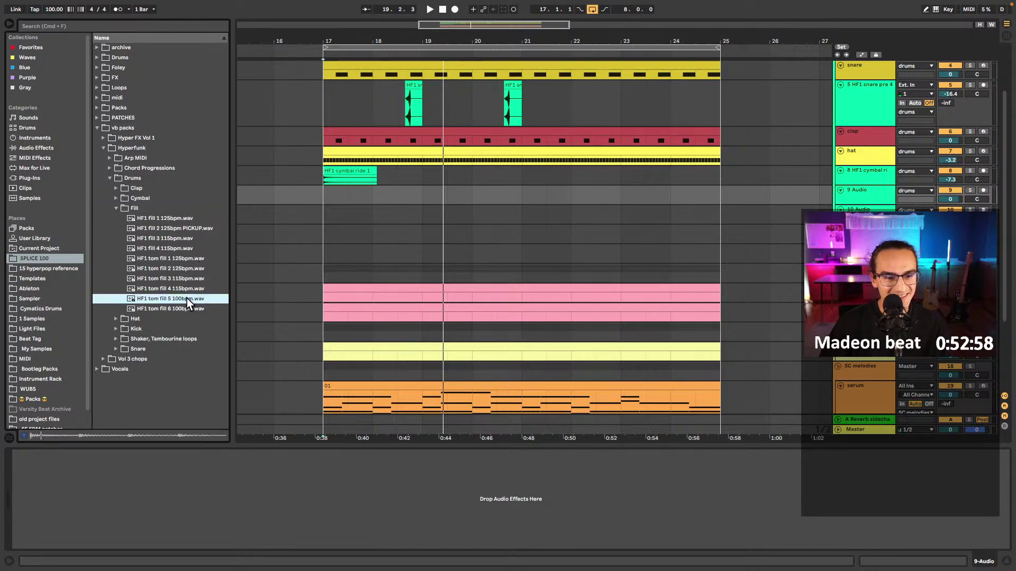
pyautogui.moveTo(163, 300)
pyautogui.mouseDown()
pyautogui.moveTo(430, 217)
pyautogui.moveTo(453, 190)
pyautogui.moveTo(381, 220)
pyautogui.mouseUp()
pyautogui.scroll(3, 418, 194)
pyautogui.click(401, 192)
pyautogui.press('space')
pyautogui.press('space')
pyautogui.scroll(5, 417, 199)
pyautogui.scroll(3, 423, 211)
pyautogui.press('Delete')
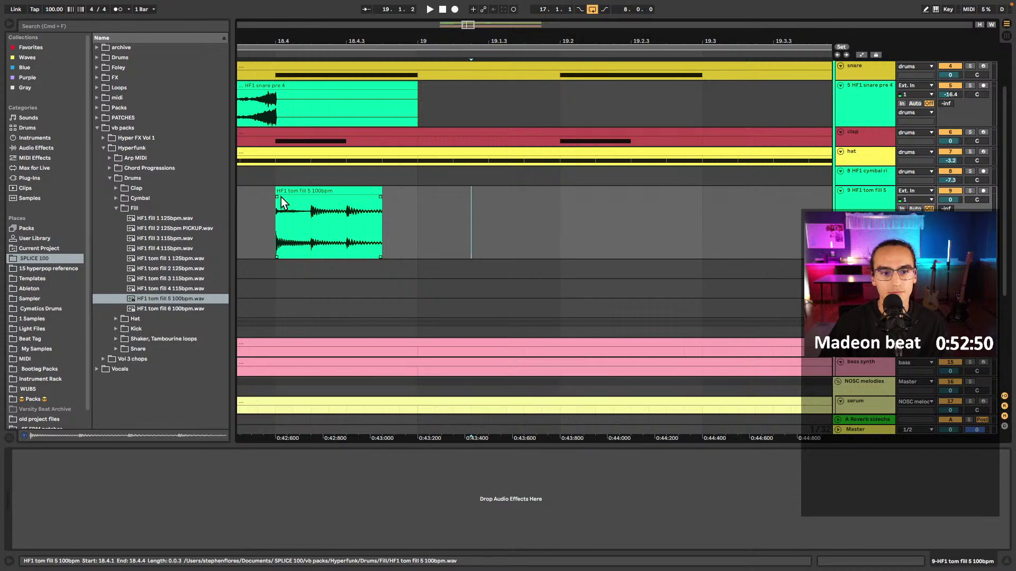
# - Copy the one-bar section with the tom fill from 18.4.1 to 20.4.1 on the same track
pyautogui.scroll(-8, 333, 221)
pyautogui.click(341, 218)
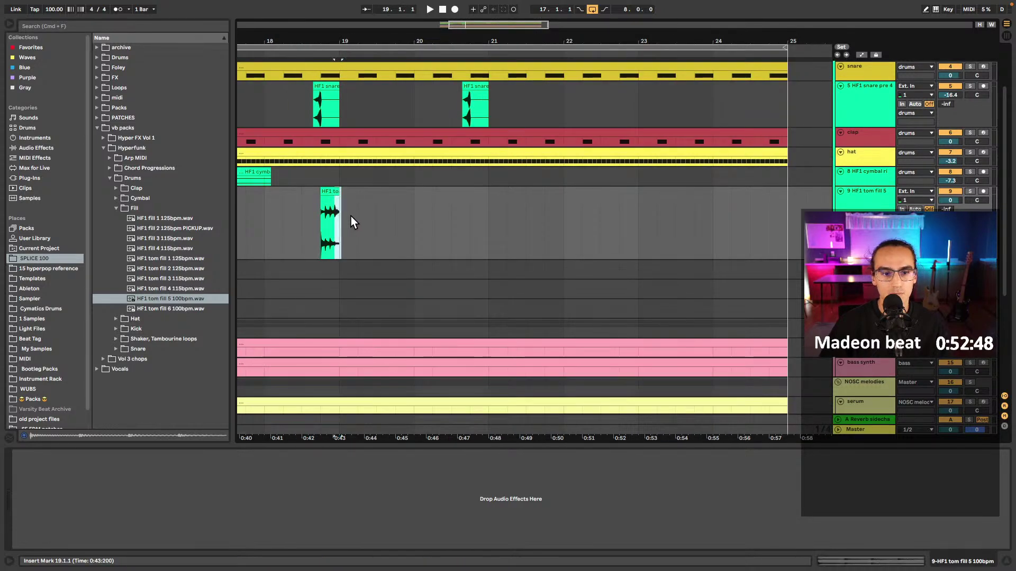
pyautogui.moveTo(320, 222); pyautogui.dragTo(403, 217)
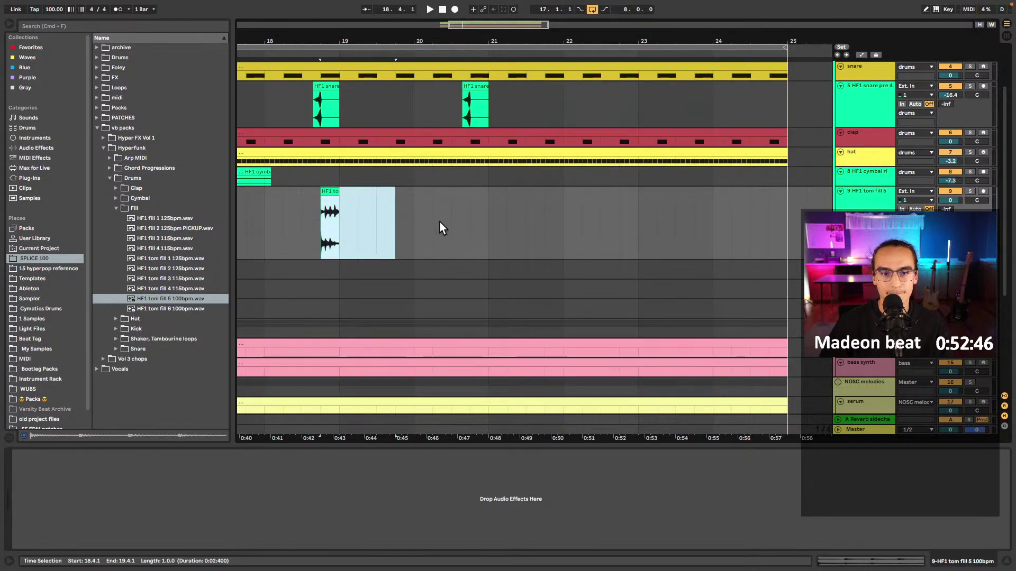
pyautogui.click(480, 221)
pyautogui.hotkey('ctrl', 'v')
pyautogui.scroll(5, 357, 214)
pyautogui.hscroll(-3, 330, 218)
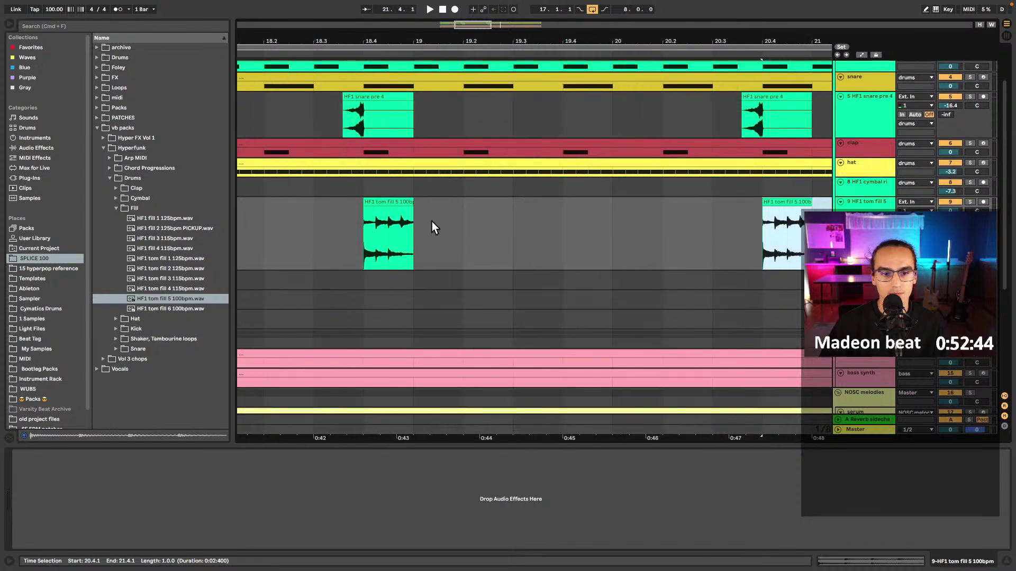
# - Shorten the first tom fill clip so that it ends at 18.4.4
pyautogui.moveTo(431, 227); pyautogui.dragTo(399, 240)
pyautogui.click(430, 236)
pyautogui.press('Delete')
pyautogui.click(304, 242)
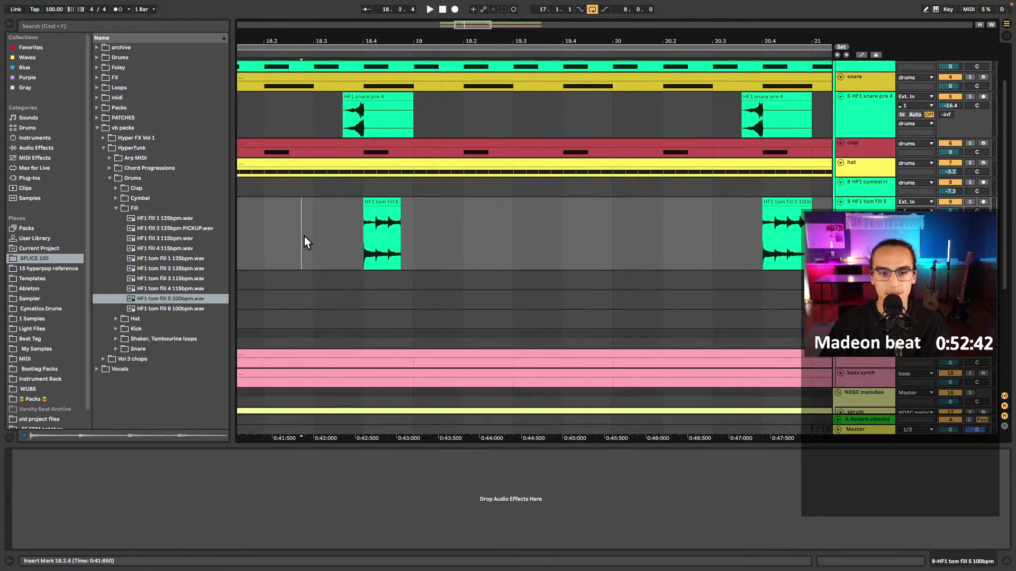
# - Audition the other fill and tom fill samples in the Hyperfunk Fill folder
pyautogui.click(170, 259)
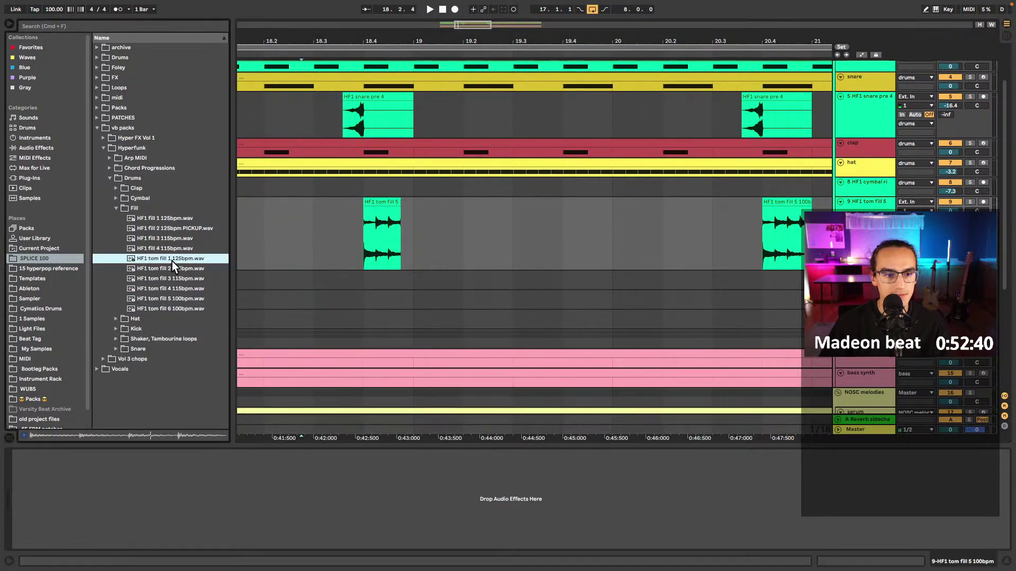
pyautogui.click(181, 279)
pyautogui.click(185, 223)
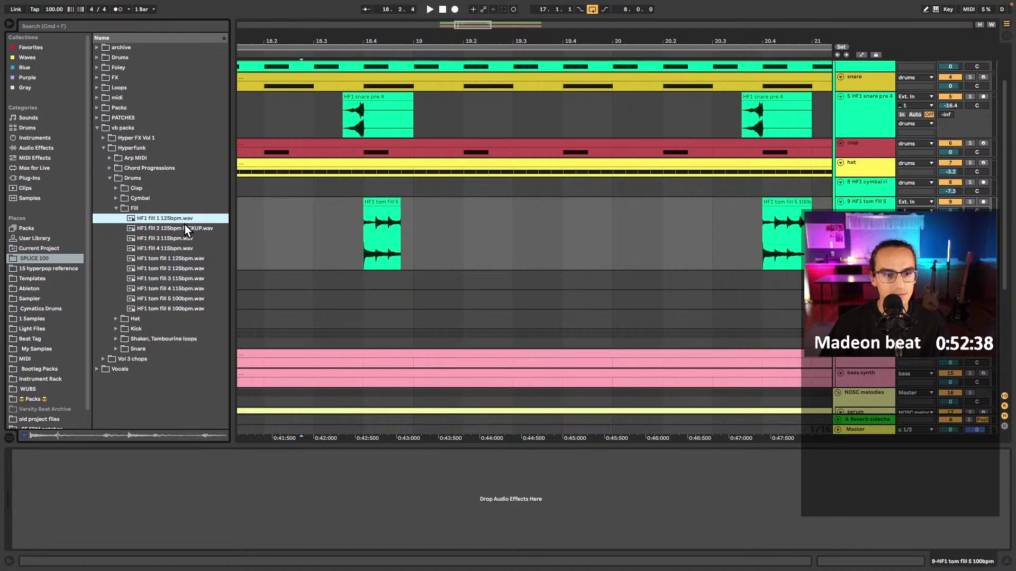
pyautogui.click(184, 238)
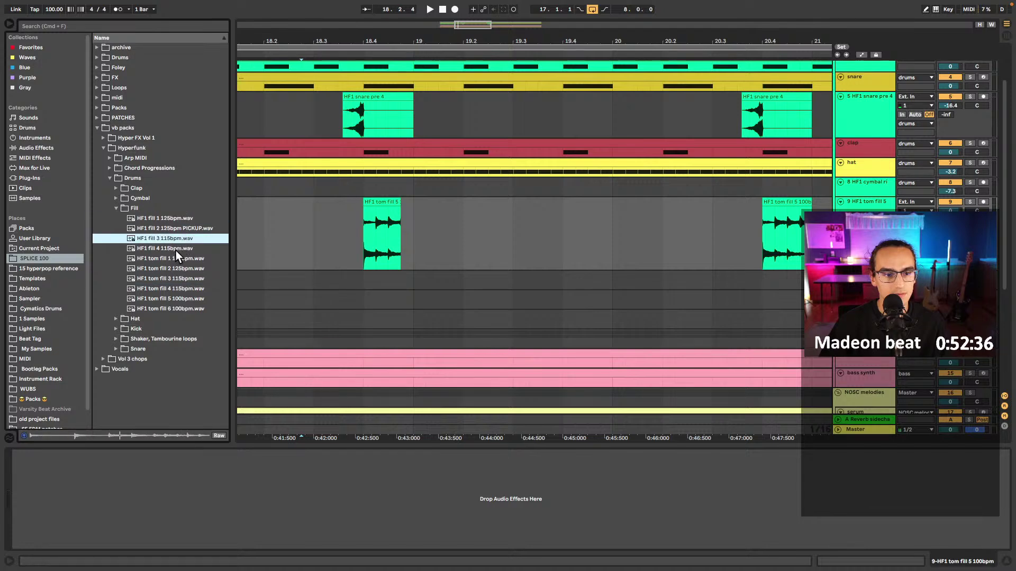
pyautogui.click(176, 249)
# - Place HF1 fill 4 115bpm.wav at 20.3.4, directly before the second tom fill, and play back both fills
pyautogui.moveTo(160, 252); pyautogui.dragTo(462, 248)
pyautogui.moveTo(749, 231)
pyautogui.mouseDown()
pyautogui.moveTo(485, 239)
pyautogui.moveTo(754, 240)
pyautogui.mouseUp()
pyautogui.click(732, 240)
pyautogui.press('space')
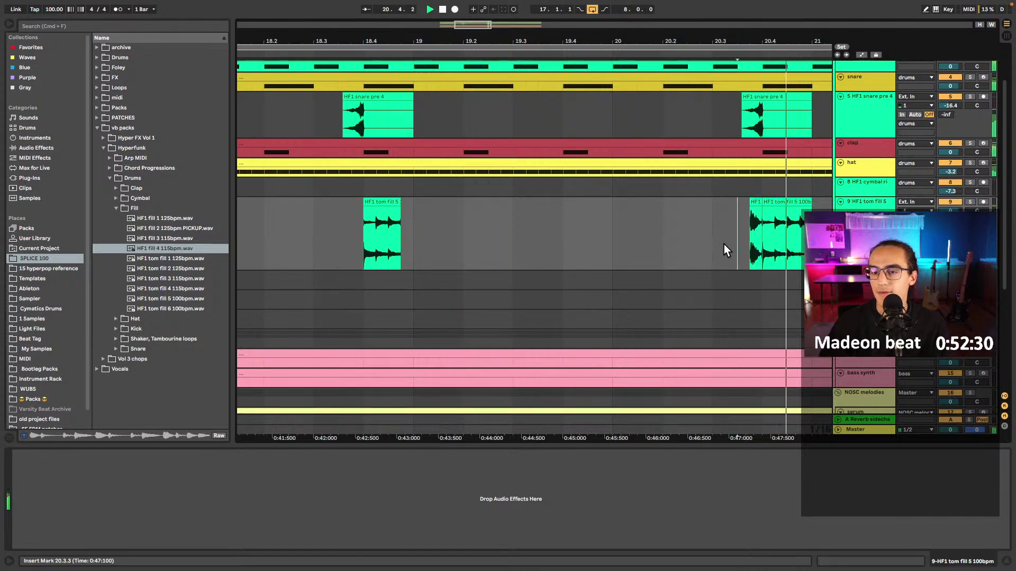
pyautogui.click(370, 232)
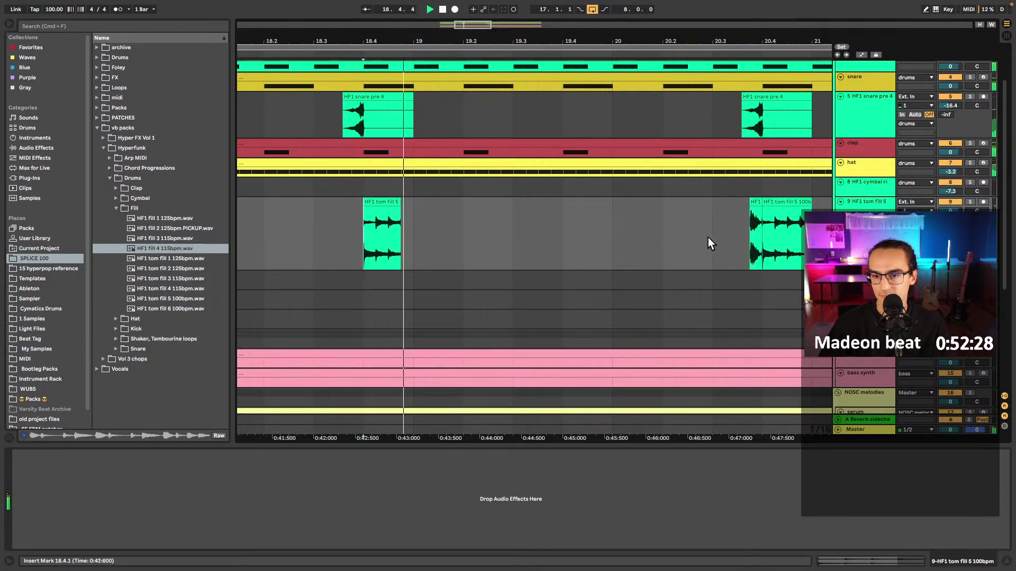
pyautogui.click(742, 246)
pyautogui.scroll(-5, 694, 240)
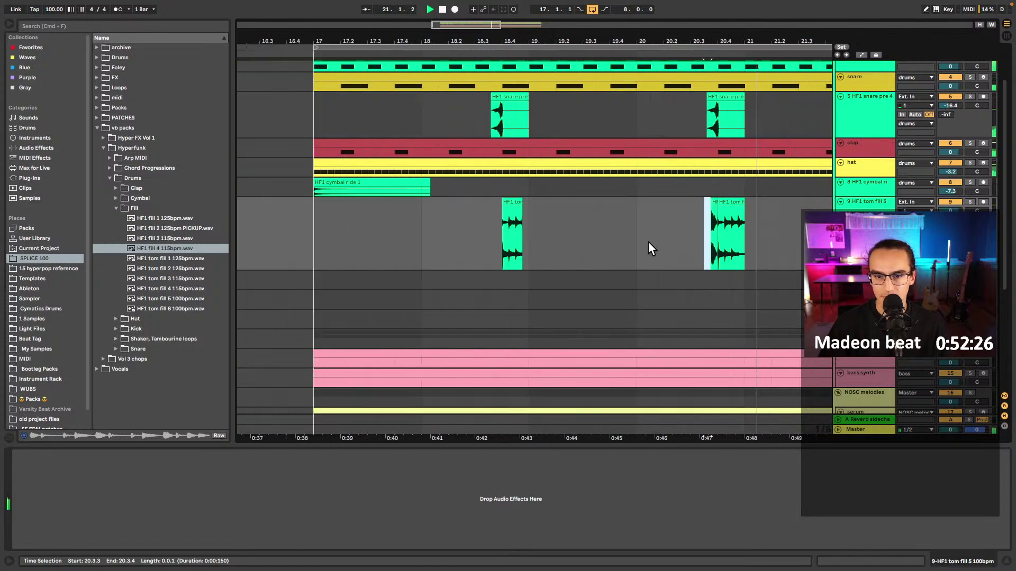
pyautogui.press('space')
# - Duplicate bars 17 to 21 of the tom fill track onto bars 21 to 25
pyautogui.moveTo(423, 236); pyautogui.dragTo(661, 233)
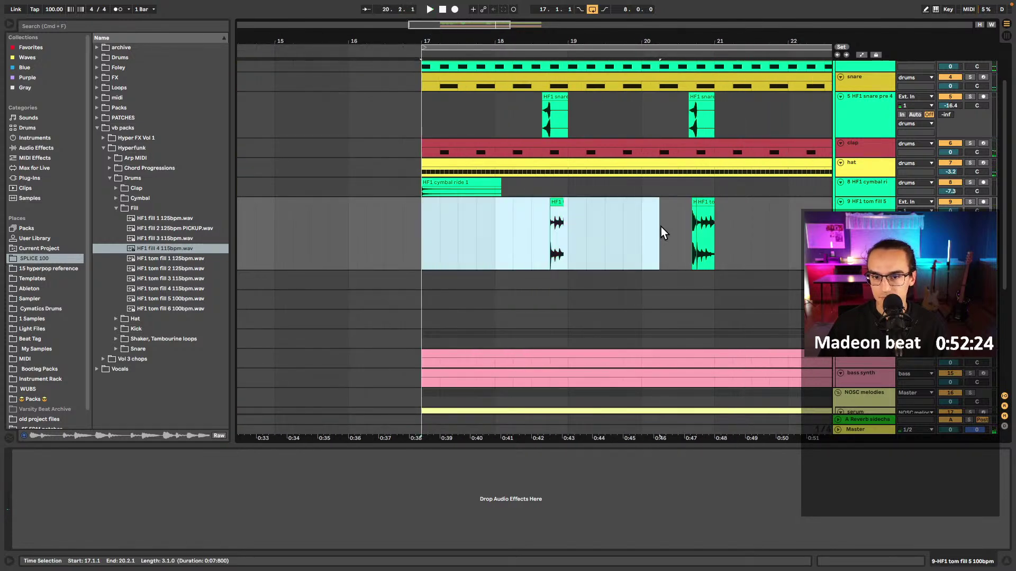
pyautogui.press('super+d')
pyautogui.scroll(-4, 503, 239)
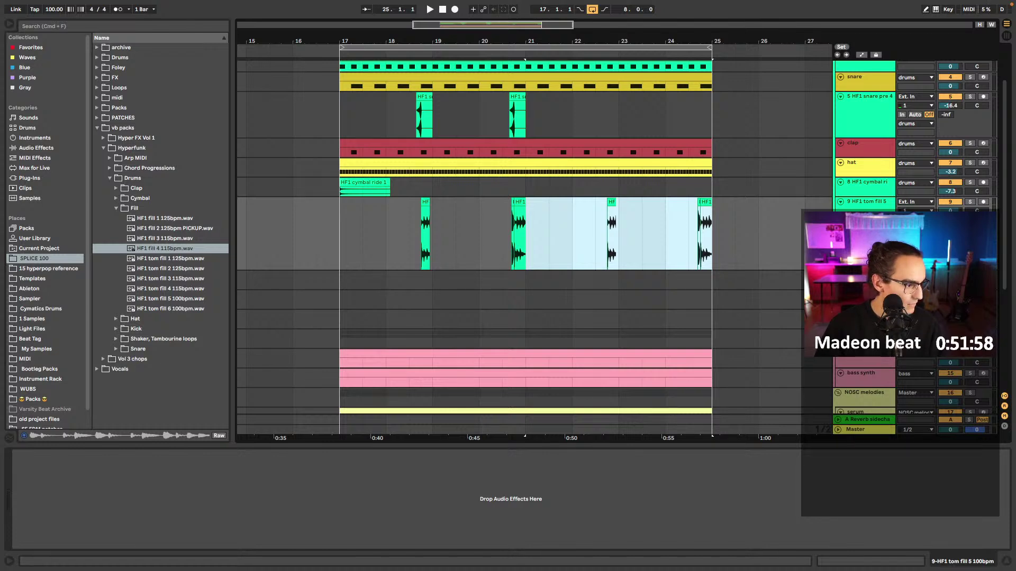
# - Place RARE_Bongo_drum_groove_104_loop3 at bar 17 on track 10, set its warp mode to Beats and play it with the beat
pyautogui.moveTo(326, 246); pyautogui.dragTo(325, 275)
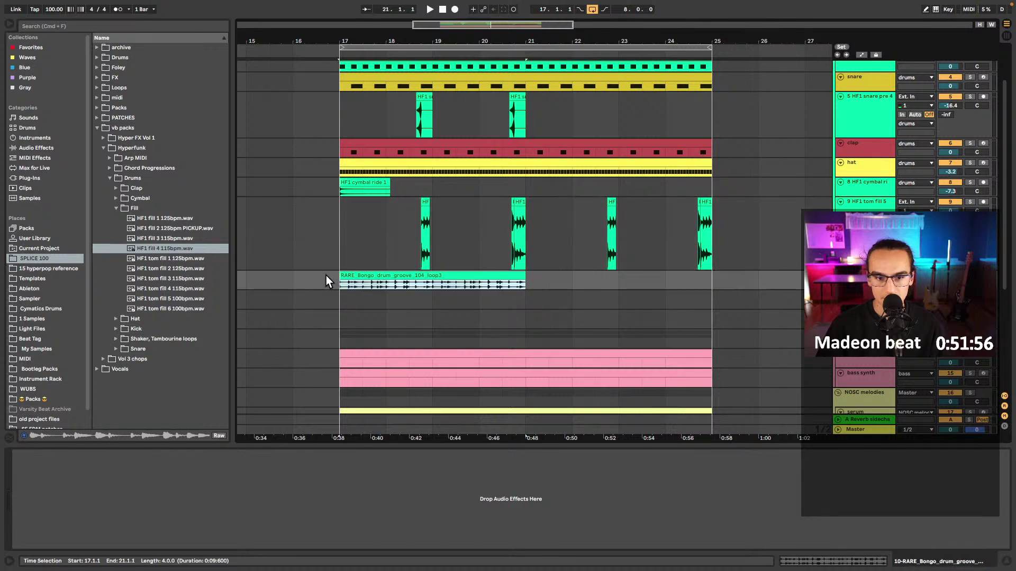
pyautogui.click(360, 275)
pyautogui.doubleClick(360, 275)
pyautogui.press('space')
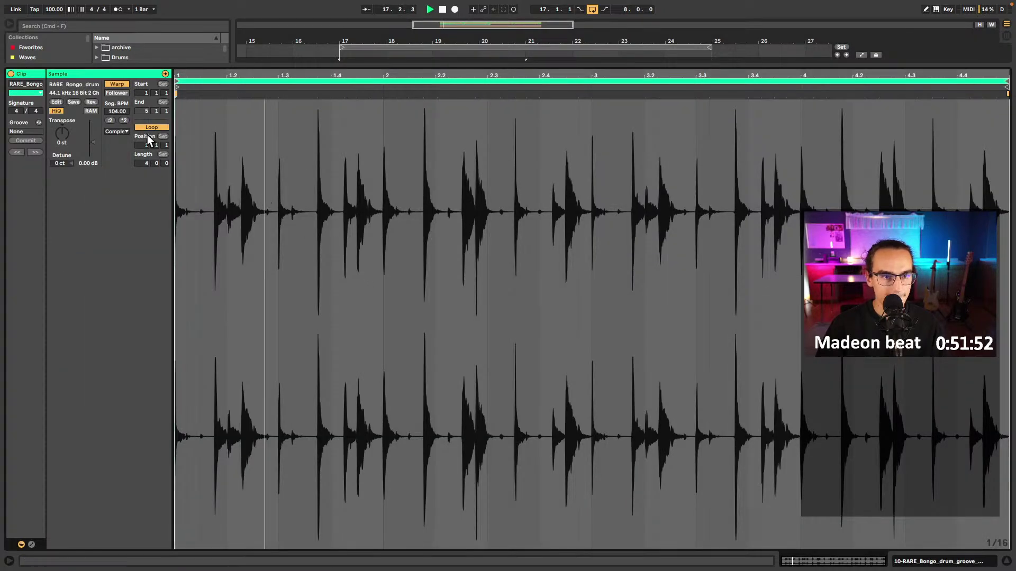
pyautogui.click(117, 131)
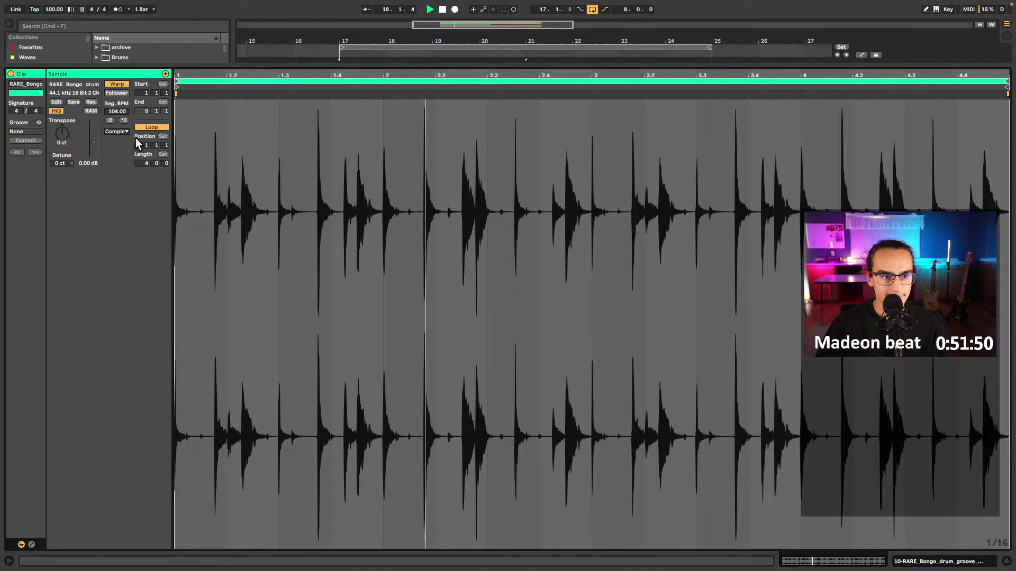
pyautogui.click(124, 139)
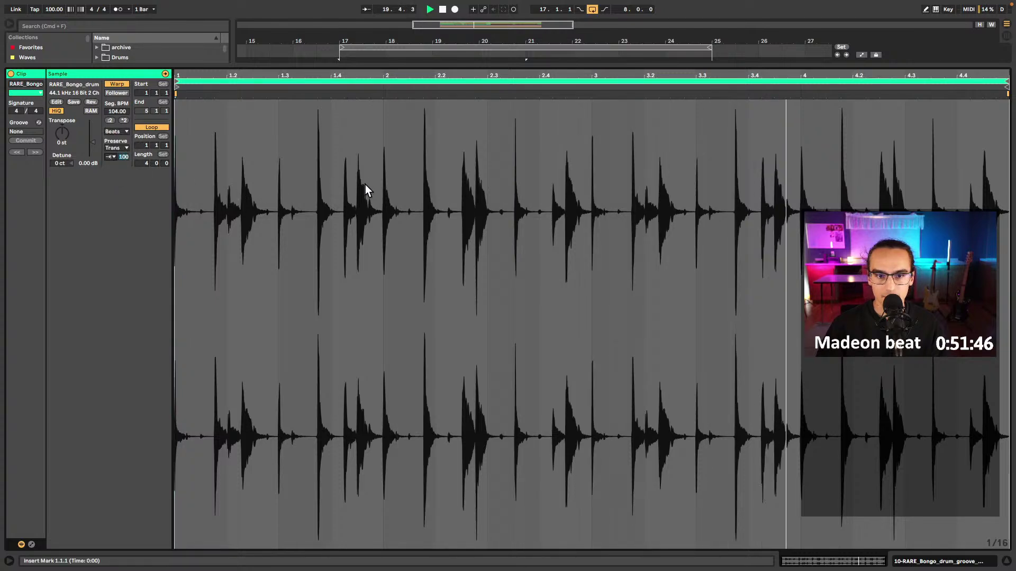
pyautogui.hotkey('shift', 'Tab')
pyautogui.scroll(2, 409, 155)
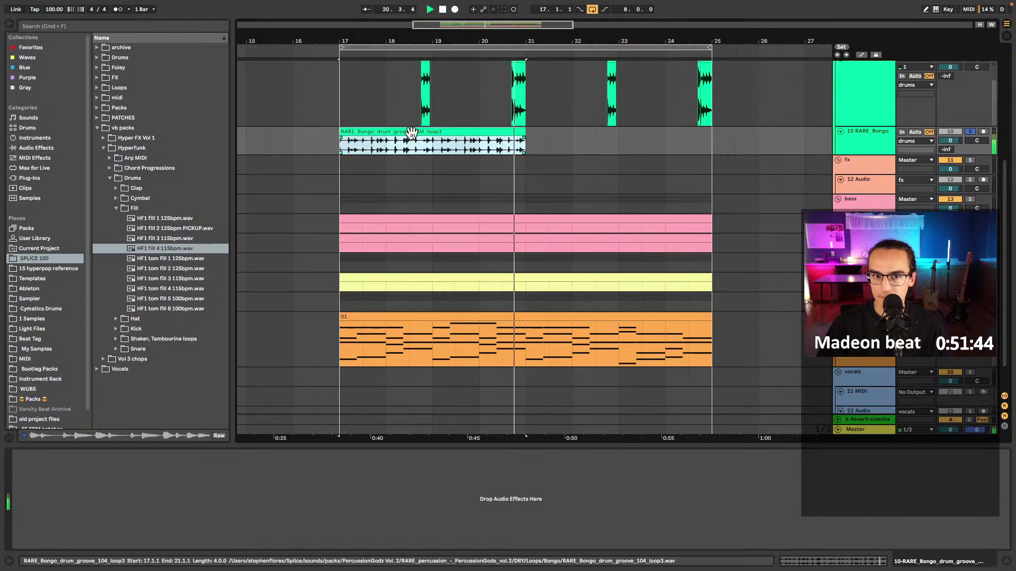
pyautogui.scroll(6, 423, 180)
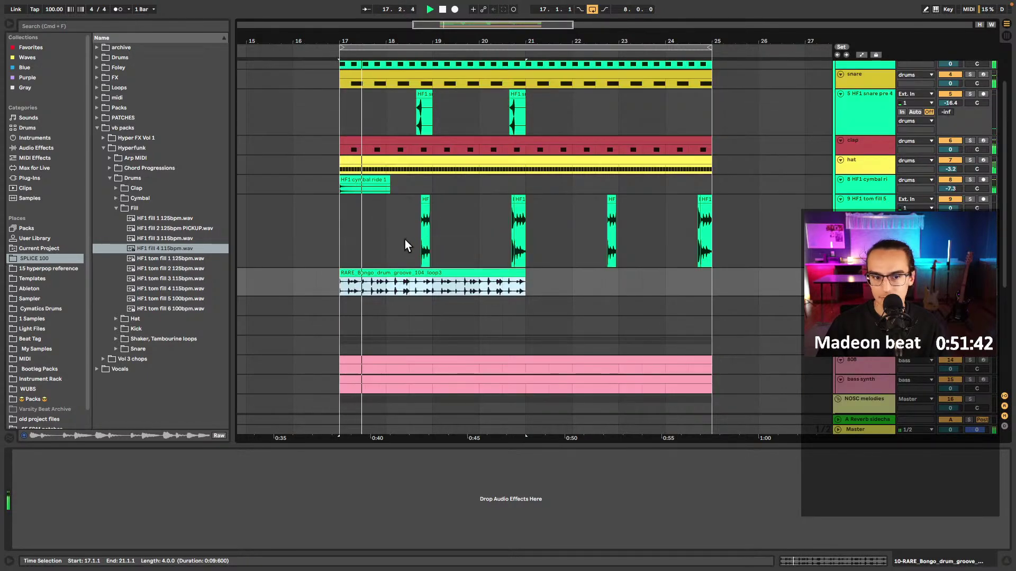
pyautogui.scroll(3, 405, 240)
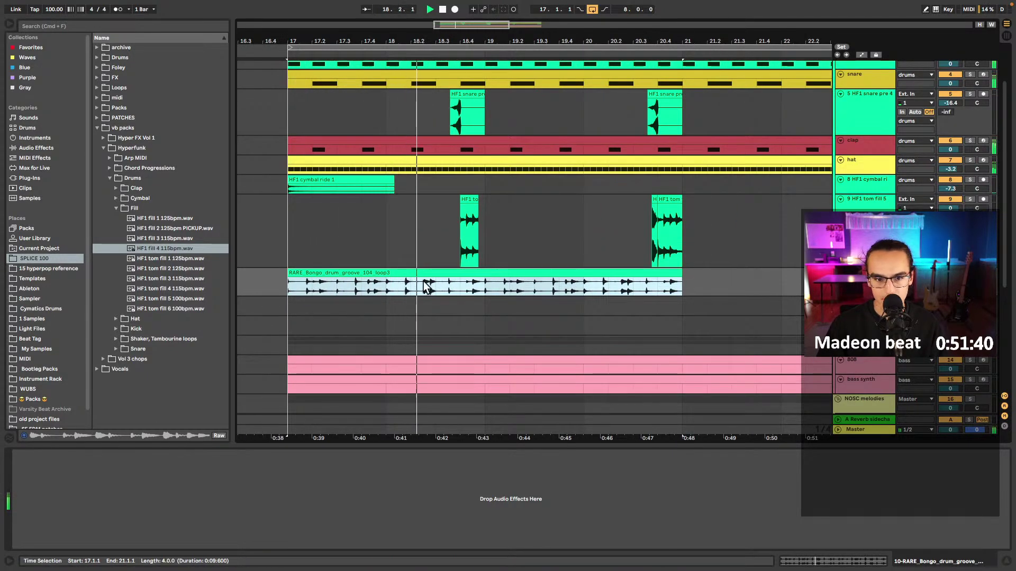
# - Remove the section from 17.2.1 to 17.3.1 of the bongo loop and play it back from bar 17
pyautogui.press('space')
pyautogui.press('space')
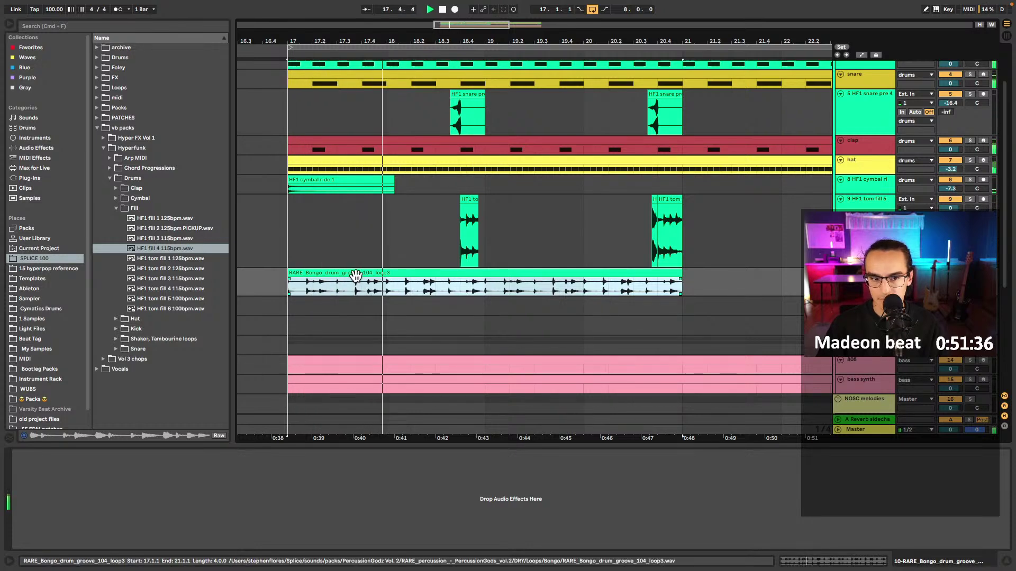
pyautogui.press('space')
pyautogui.press('space')
pyautogui.click(335, 287)
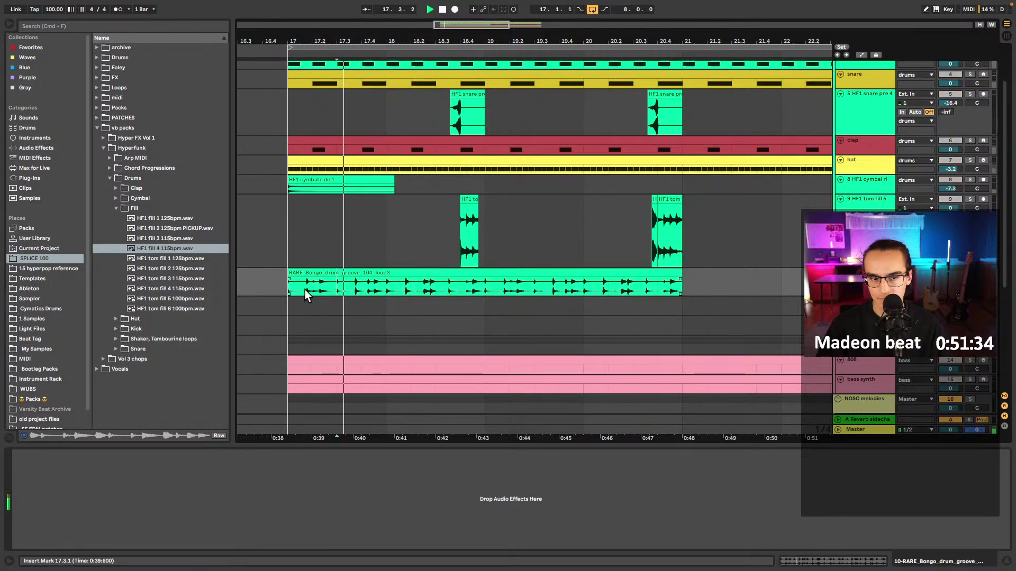
pyautogui.click(311, 291)
pyautogui.press('super+e')
pyautogui.moveTo(313, 288); pyautogui.dragTo(337, 286)
pyautogui.click(287, 288)
pyautogui.press('space')
pyautogui.press('space')
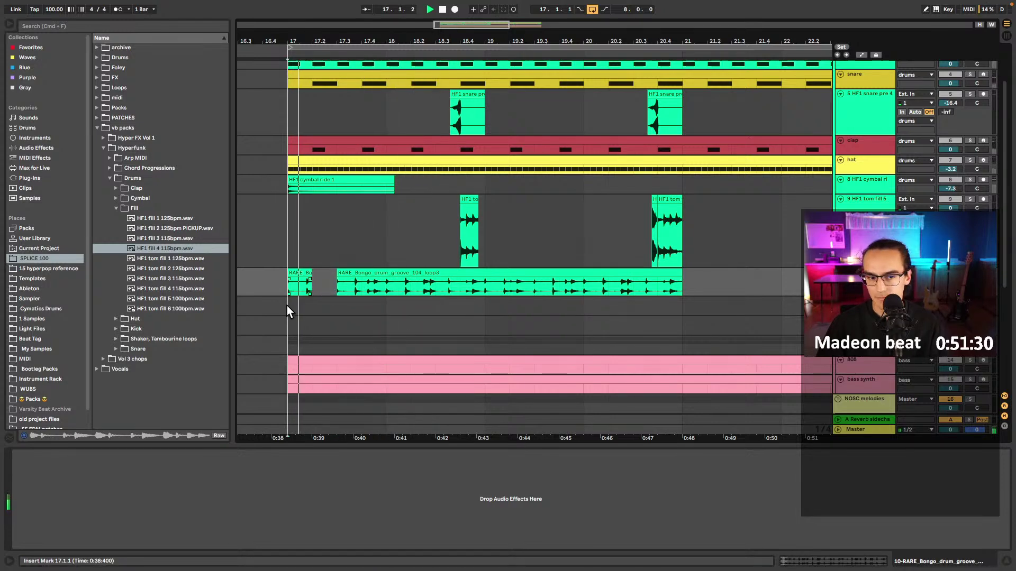
# - Delete the bongo loop's section from 18.2.1 to 18.3.1 and play the pattern from bar 17
pyautogui.press('space')
pyautogui.press('space')
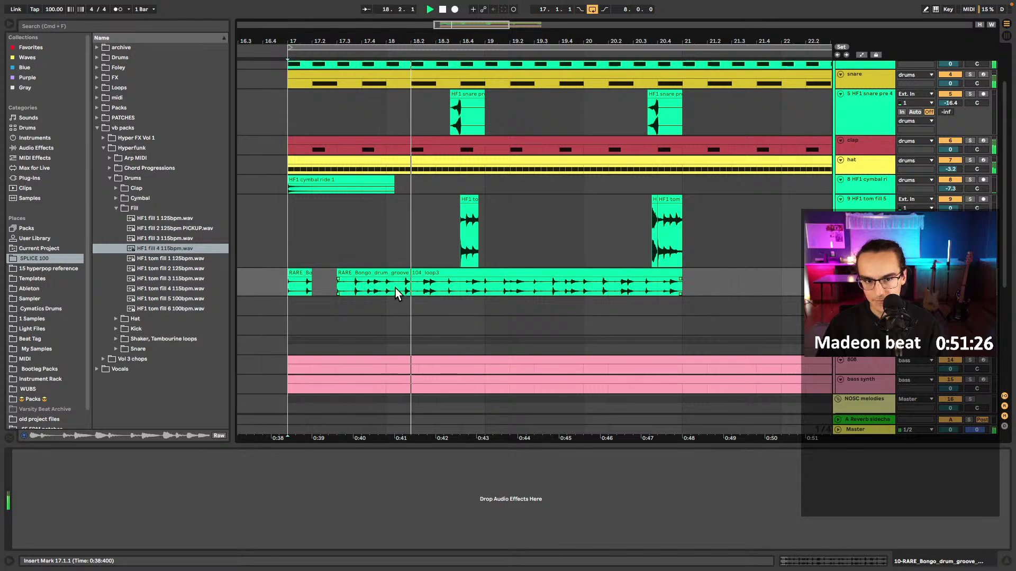
pyautogui.moveTo(412, 285); pyautogui.dragTo(431, 285)
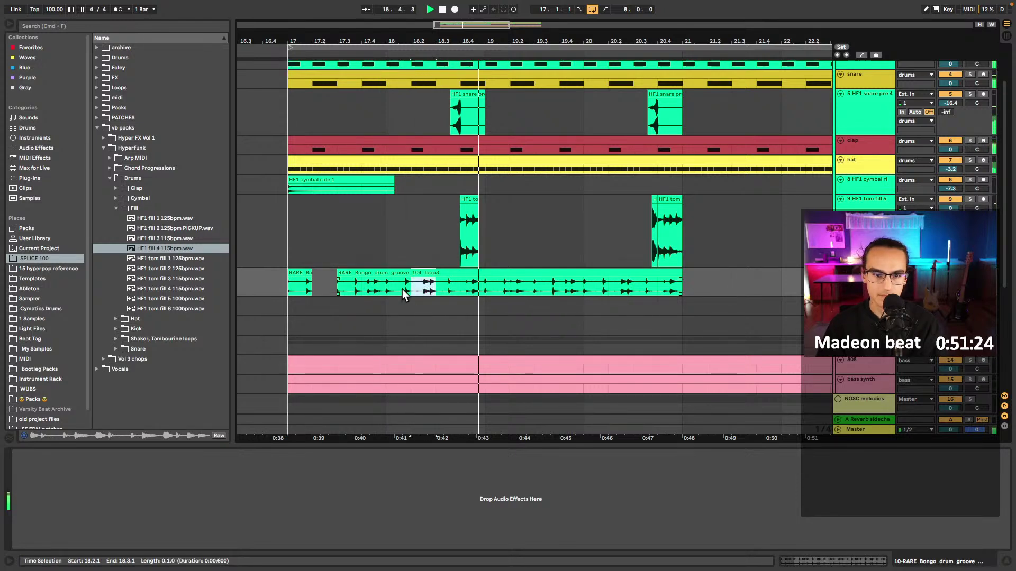
pyautogui.press('Delete')
pyautogui.click(288, 288)
pyautogui.press('space')
pyautogui.press('space')
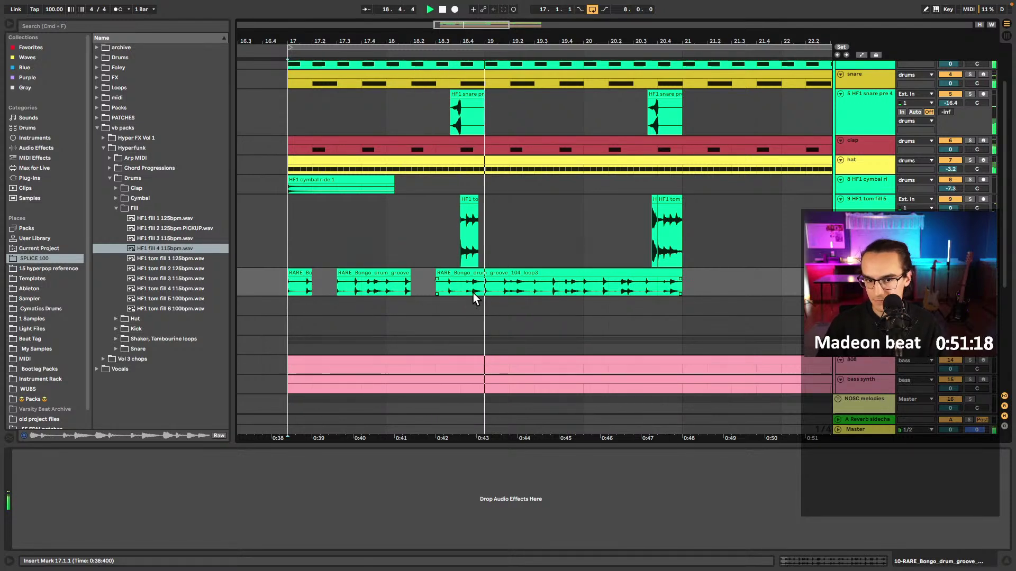
# - Remove the bongo loop after bar 19 and duplicate its bars 17 to 19 up to bar 25
pyautogui.click(492, 288)
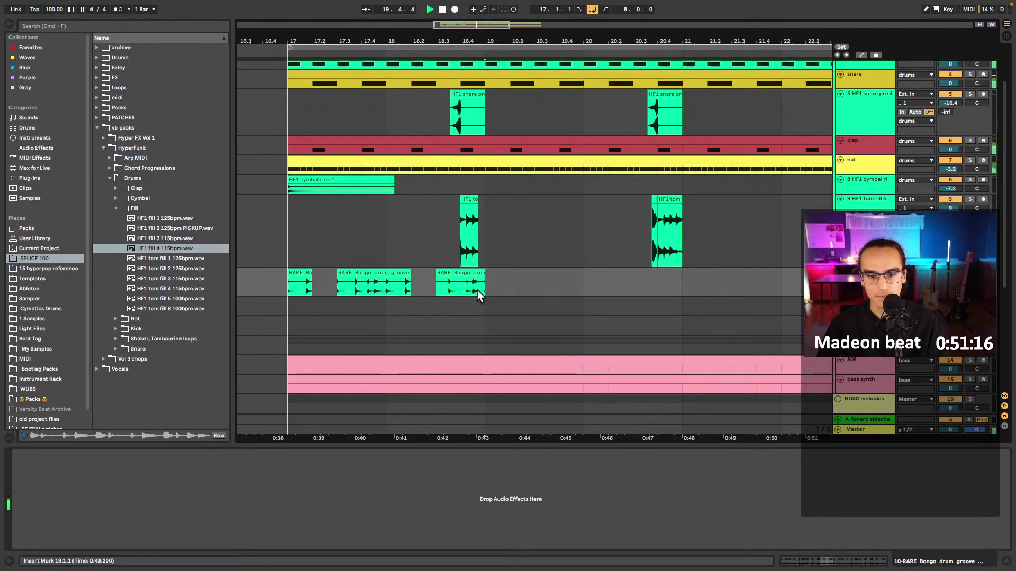
pyautogui.moveTo(477, 290); pyautogui.dragTo(291, 290)
pyautogui.hotkey('ctrl', 'd')
pyautogui.hotkey('ctrl', 'd')
pyautogui.hotkey('ctrl', 'd')
pyautogui.scroll(-5, 316, 290)
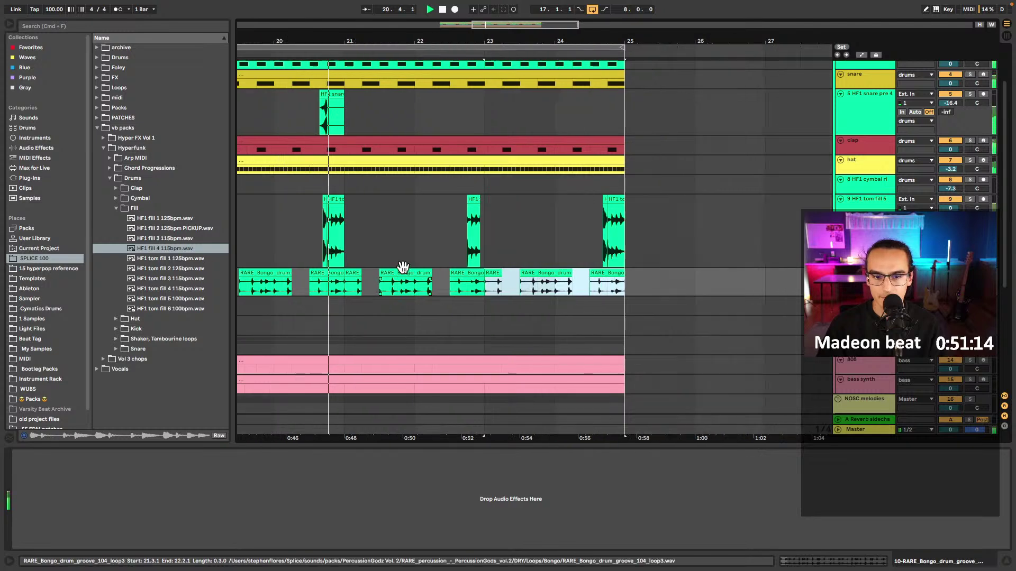
pyautogui.hscroll(-5, 399, 278)
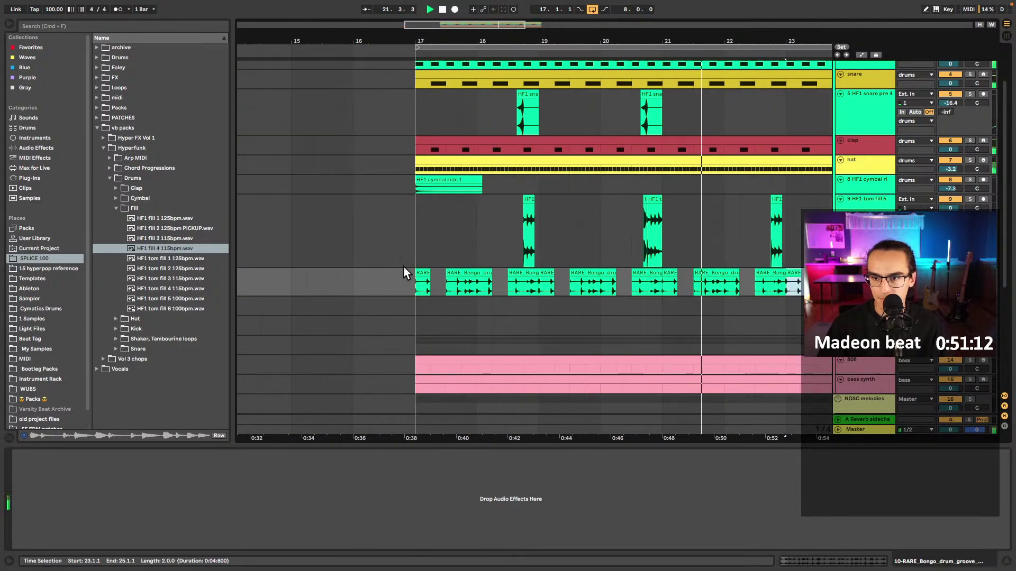
# - Inspect the LFOTool volume curve on the hat track
pyautogui.click(867, 164)
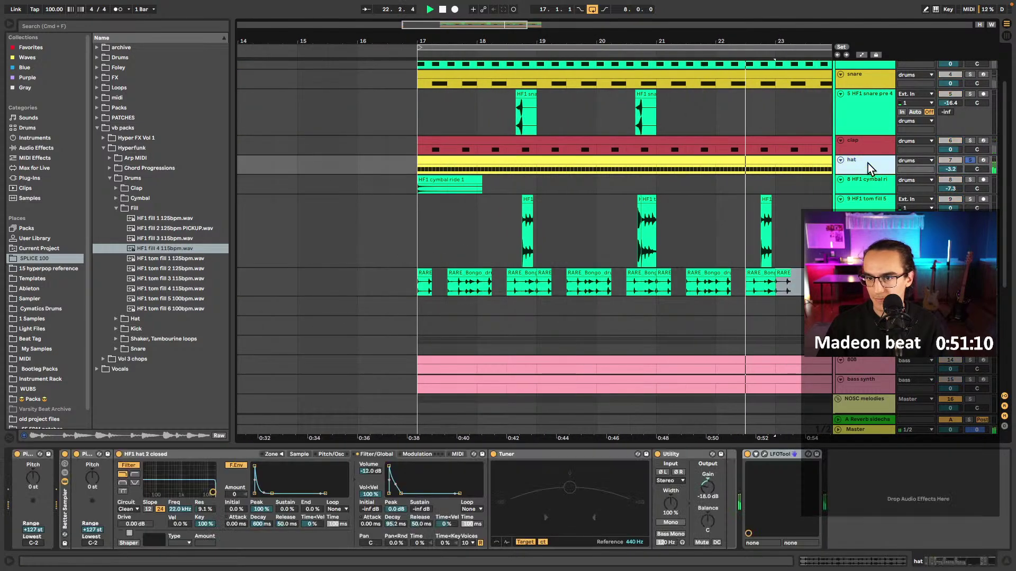
pyautogui.click(763, 454)
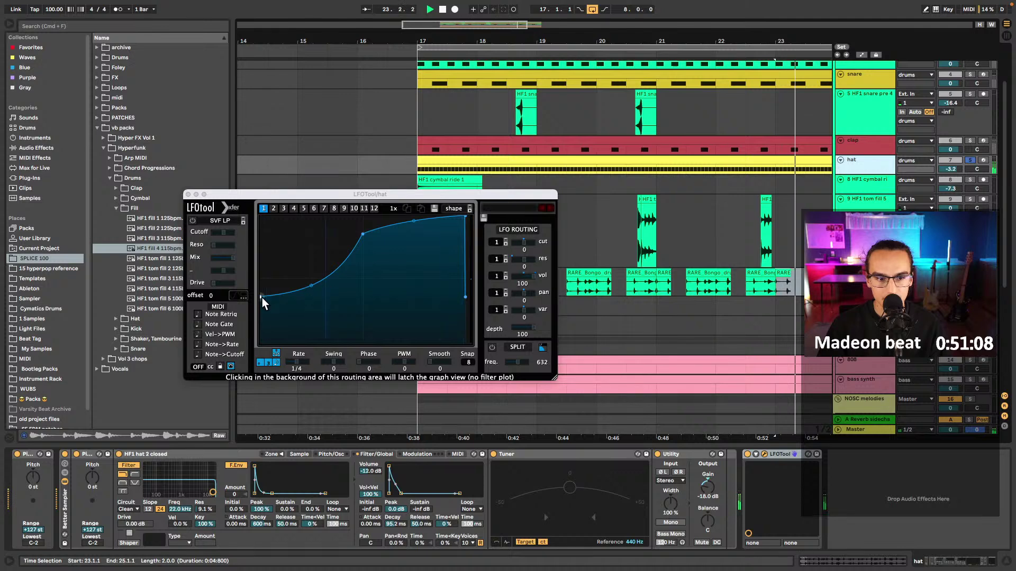
pyautogui.click(188, 195)
# - Insert a new audio track directly below the snare track
pyautogui.scroll(3, 549, 211)
pyautogui.click(866, 139)
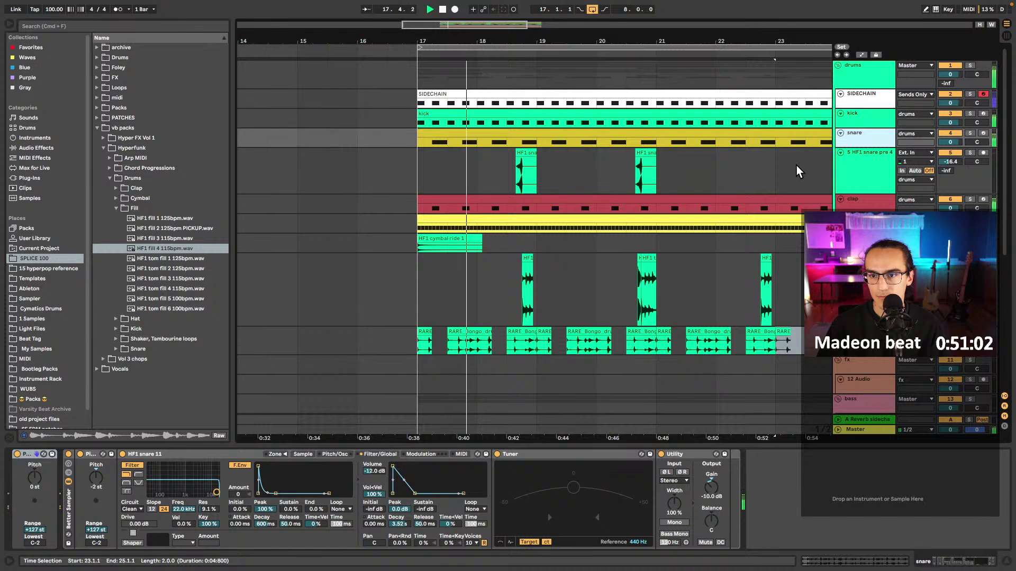
pyautogui.press('super+t')
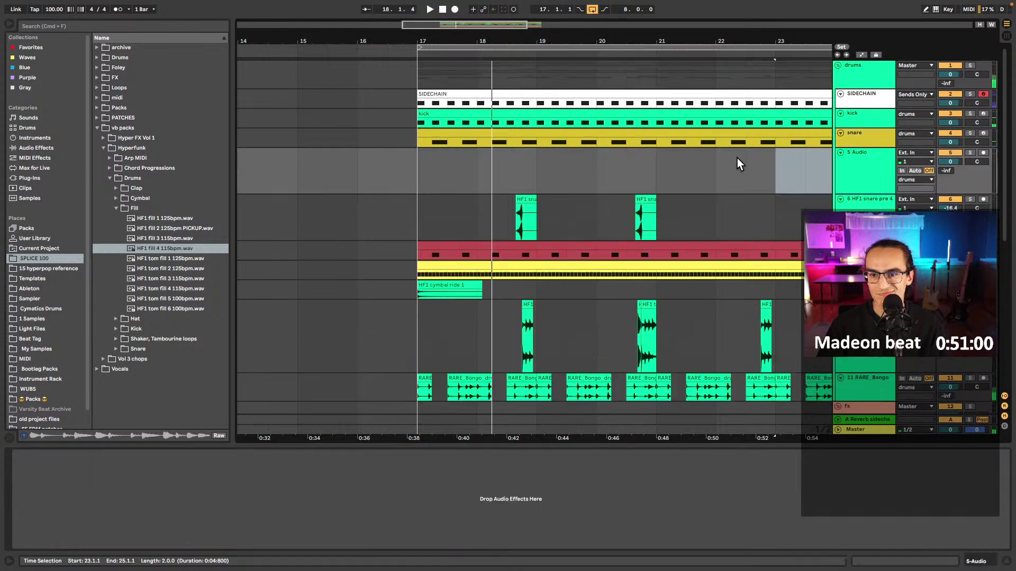
pyautogui.click(427, 171)
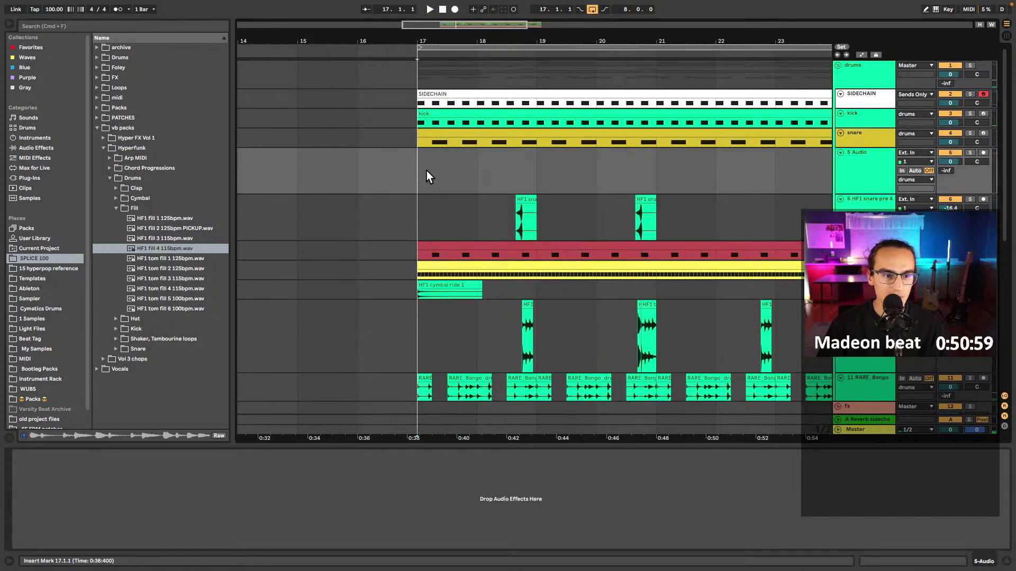
# - Audition several snare samples in the Hyperfunk Snare folder, including HF1 snare 6.wav and HF1 snare 11.wav
pyautogui.click(116, 209)
pyautogui.click(116, 239)
pyautogui.click(116, 248)
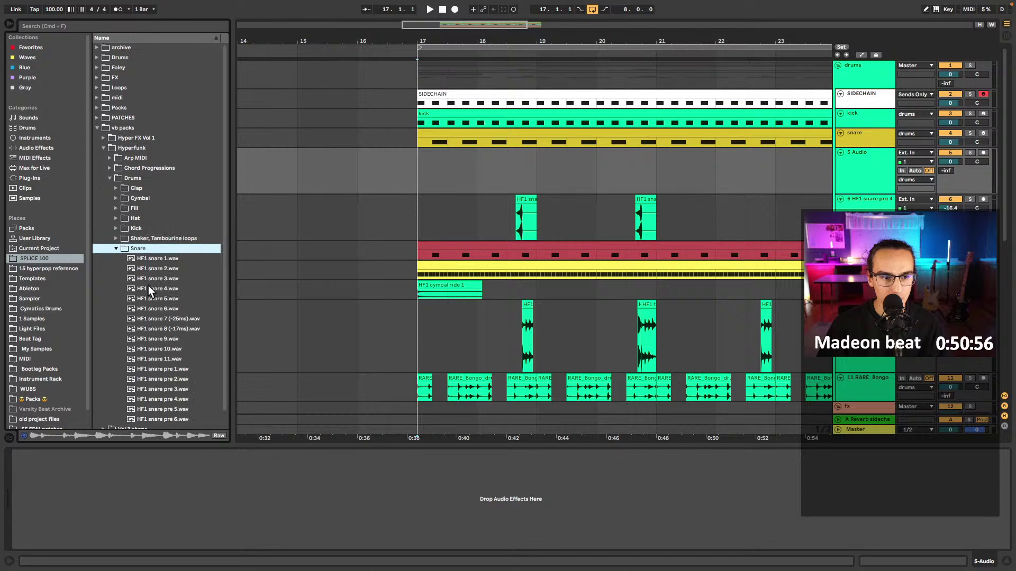
pyautogui.click(151, 269)
pyautogui.click(154, 300)
pyautogui.click(155, 310)
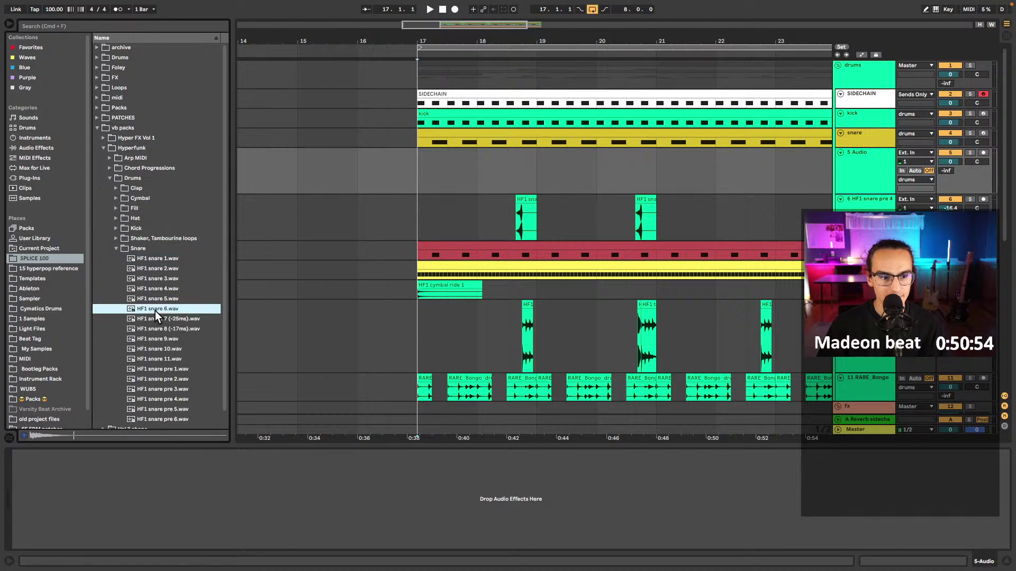
pyautogui.click(162, 348)
pyautogui.click(157, 359)
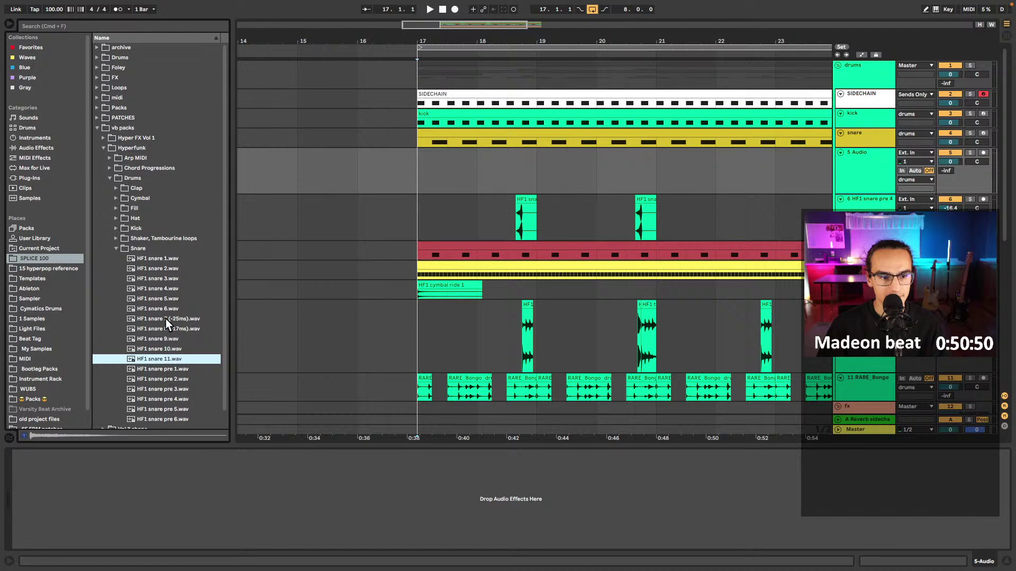
# - Try HF1 snare 7 (-25ms).wav at 17.3.1 on the new audio track and replace it with HF1 snare 4.wav
pyautogui.moveTo(165, 318); pyautogui.dragTo(442, 166)
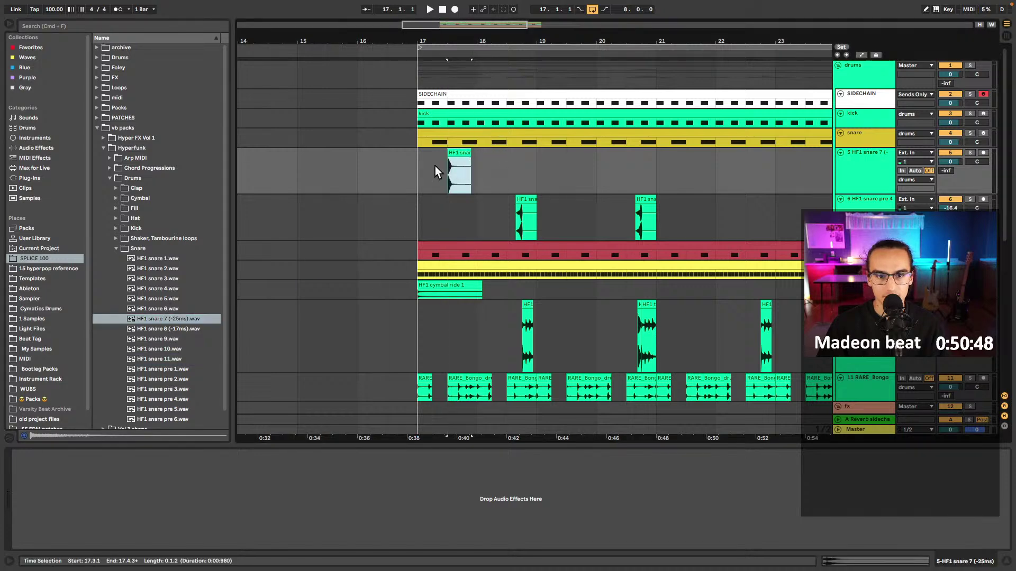
pyautogui.click(180, 325)
pyautogui.click(415, 160)
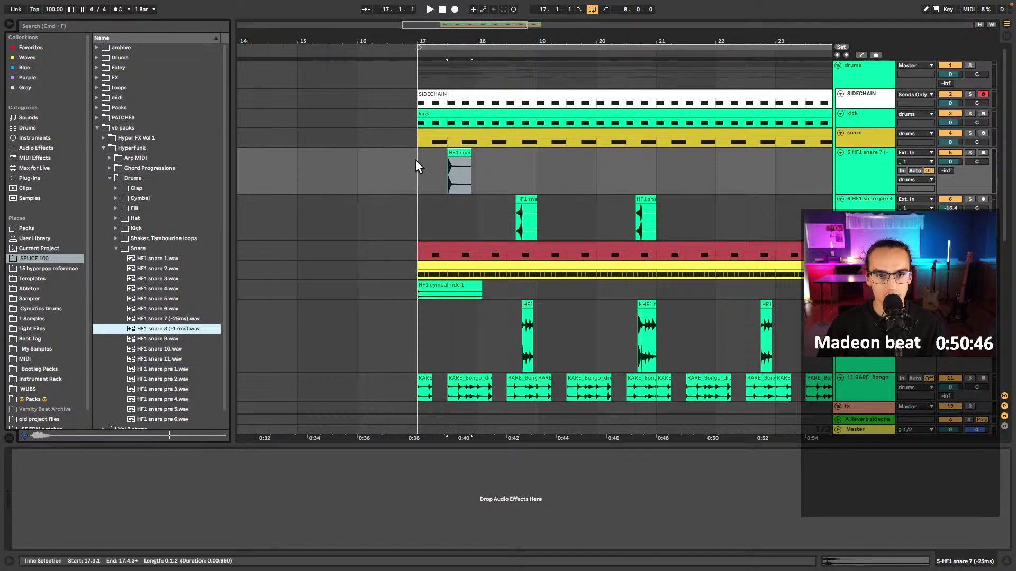
pyautogui.press('super+z')
pyautogui.click(159, 289)
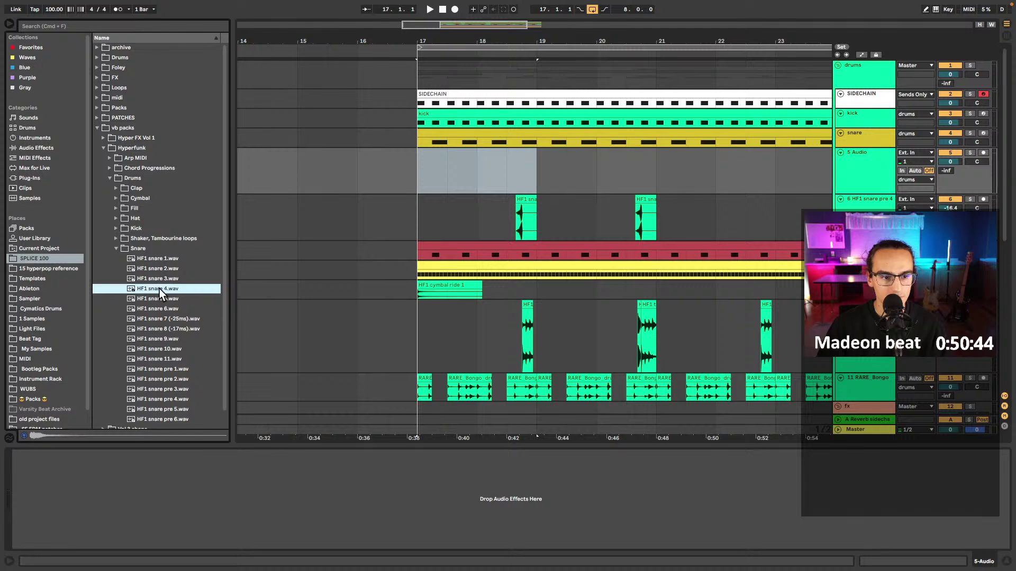
pyautogui.moveTo(160, 287); pyautogui.dragTo(427, 174)
pyautogui.scroll(3, 428, 174)
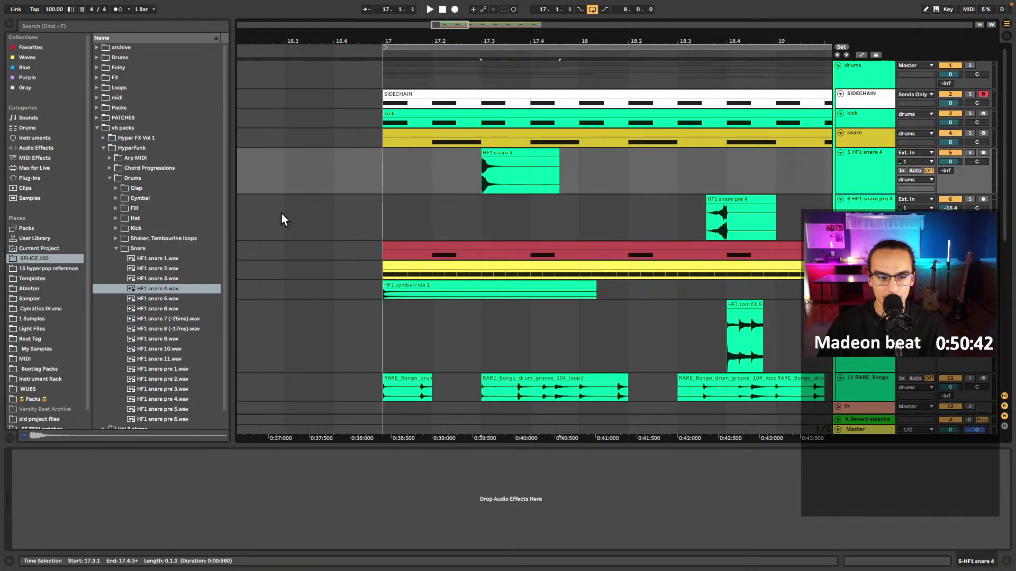
# - Place HF1 snare 1.wav at 17.2.1 on track 5 and duplicate 17.1.1 to 17.3.1 repeatedly up to bar 25
pyautogui.click(179, 258)
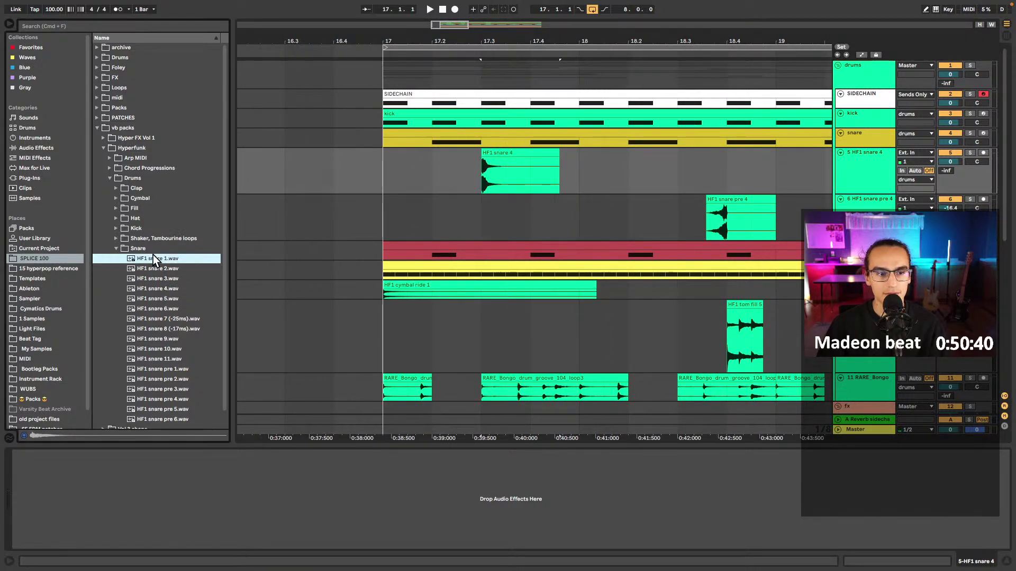
pyautogui.moveTo(153, 259); pyautogui.dragTo(433, 171)
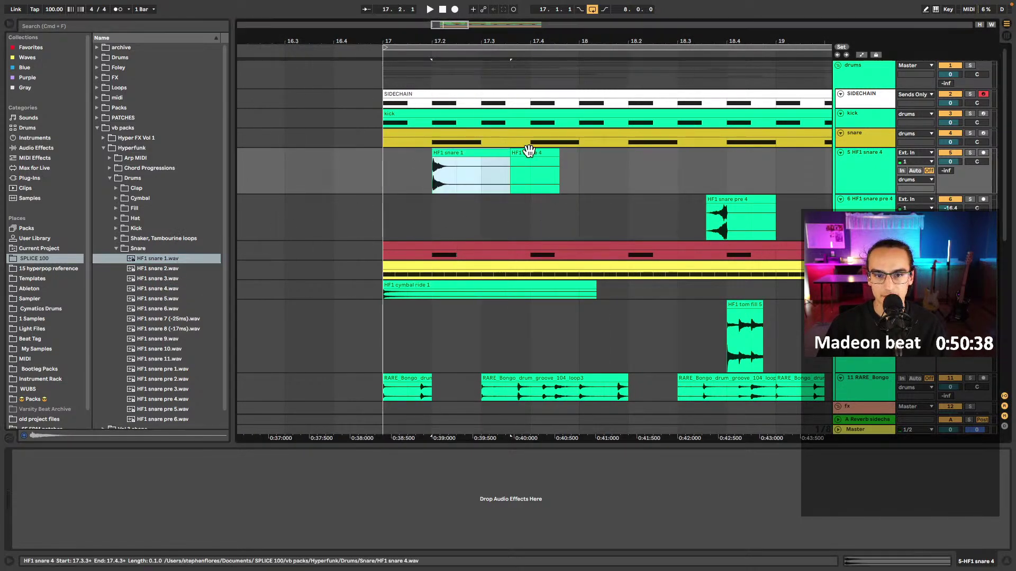
pyautogui.click(420, 179)
pyautogui.press('space')
pyautogui.moveTo(501, 182); pyautogui.dragTo(382, 181)
pyautogui.hotkey('ctrl', 'd')
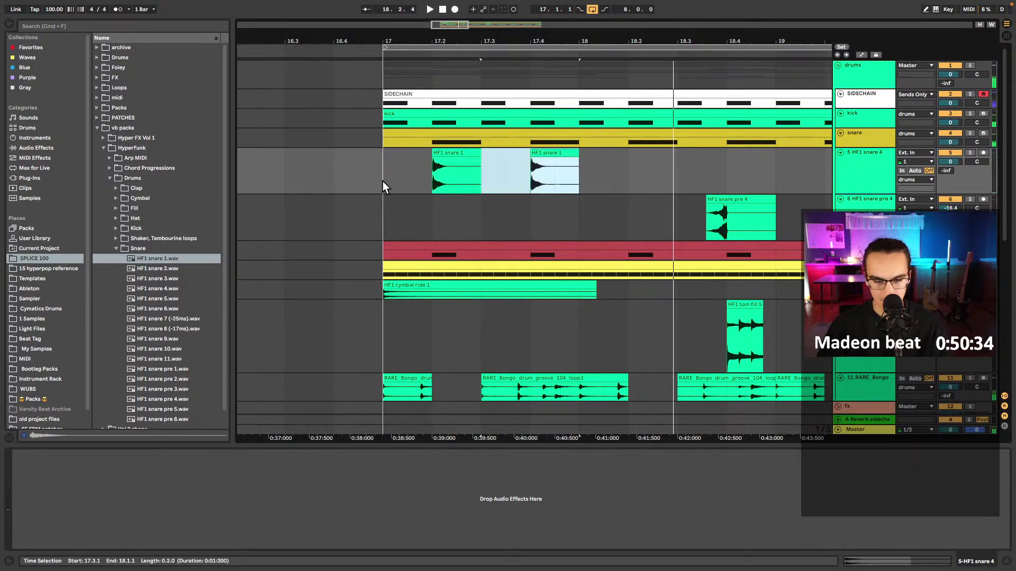
pyautogui.hotkey('ctrl', 'd')
pyautogui.press('-')
pyautogui.hotkey('ctrl', 'd')
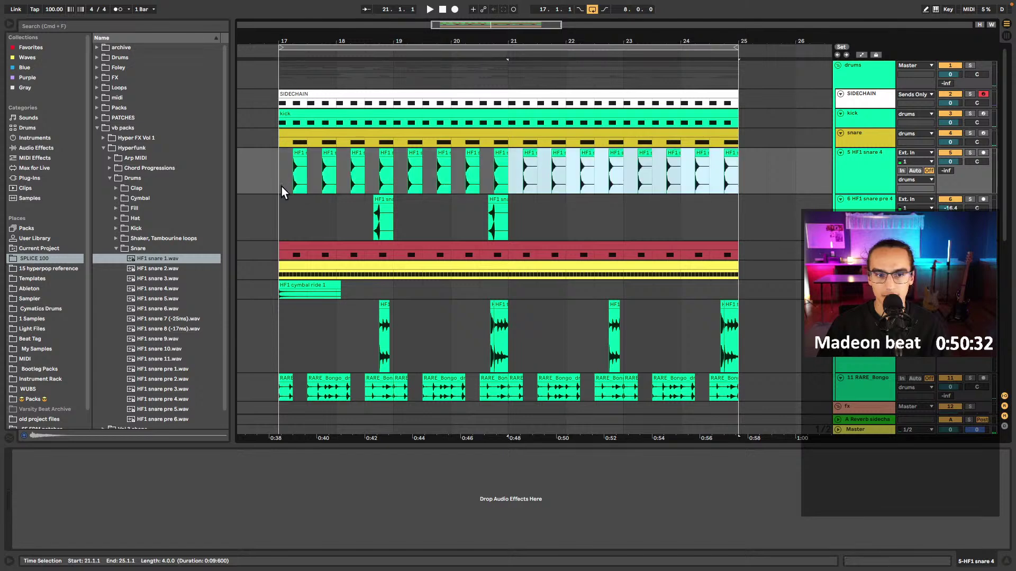
# - Set the volume of the new snare layer on track 5 to -3.3 dB and play the beat from bar 17
pyautogui.moveTo(950, 161); pyautogui.dragTo(957, 169)
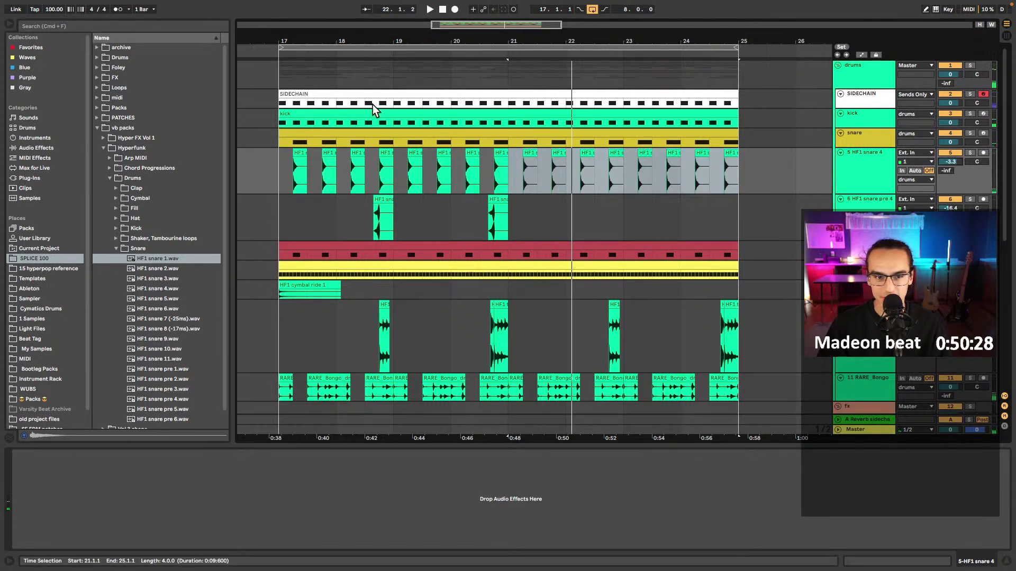
pyautogui.press('-')
pyautogui.click(317, 94)
pyautogui.scroll(-2, 339, 116)
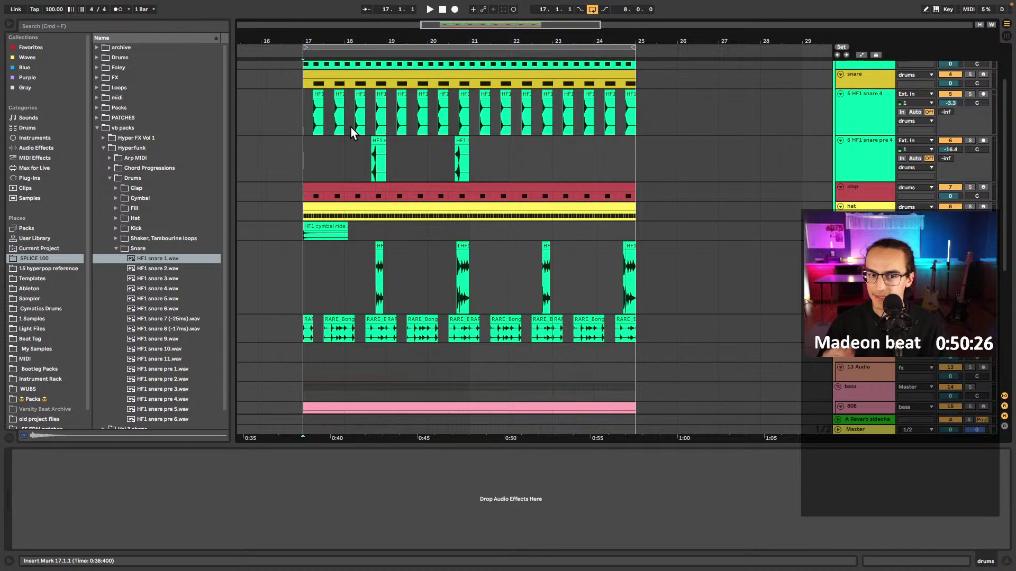
pyautogui.press('space')
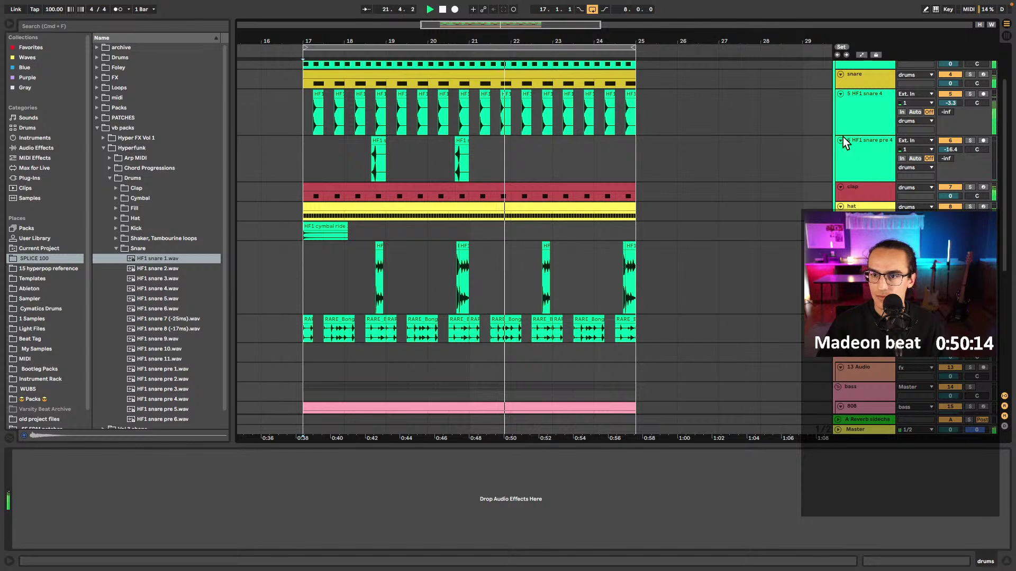
pyautogui.press('space')
# - Fold the drums group, play the beat and open the orange 01 chord clip for note editing
pyautogui.scroll(2, 842, 137)
pyautogui.click(840, 72)
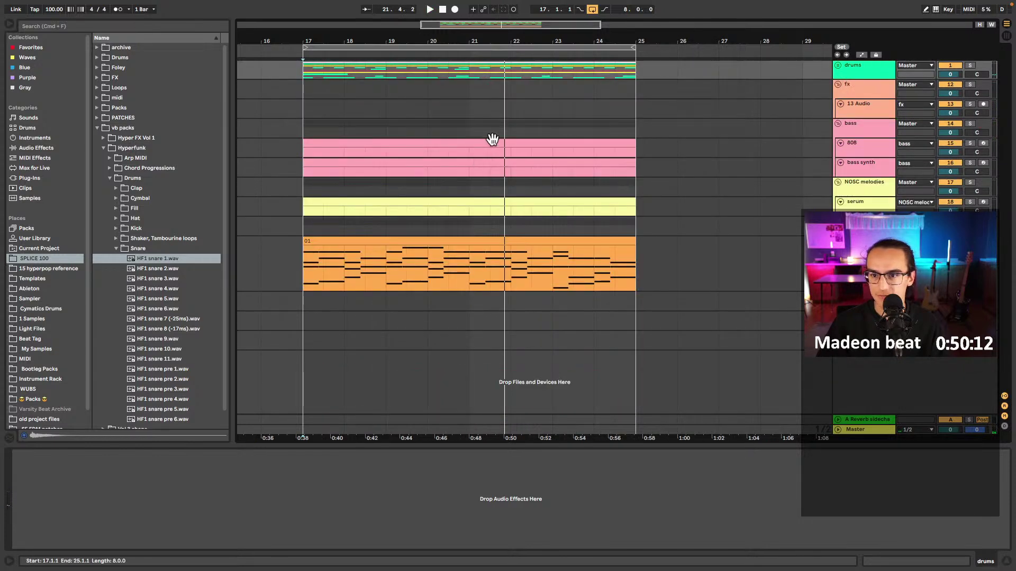
pyautogui.click(312, 117)
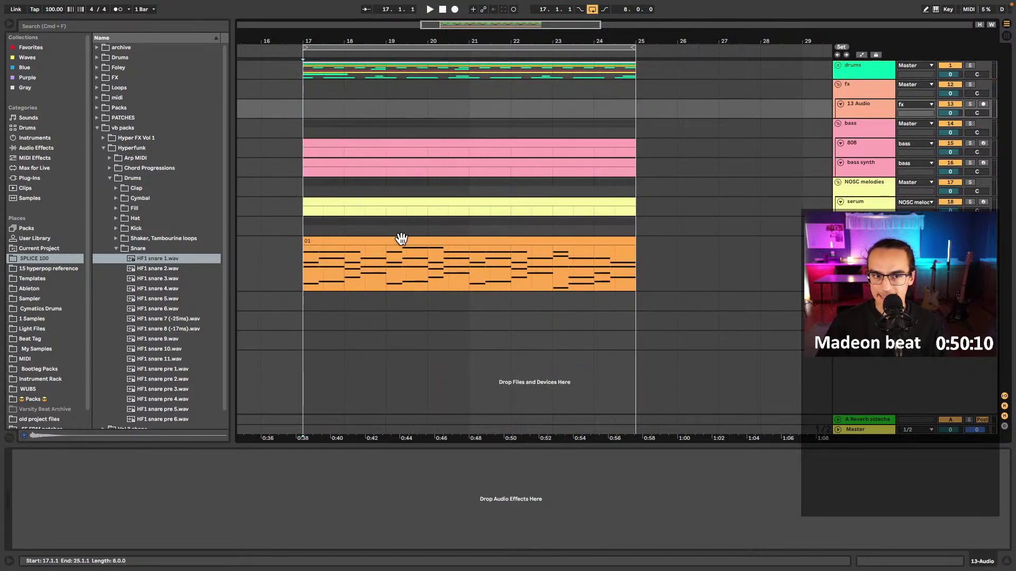
pyautogui.click(350, 242)
pyautogui.press('space')
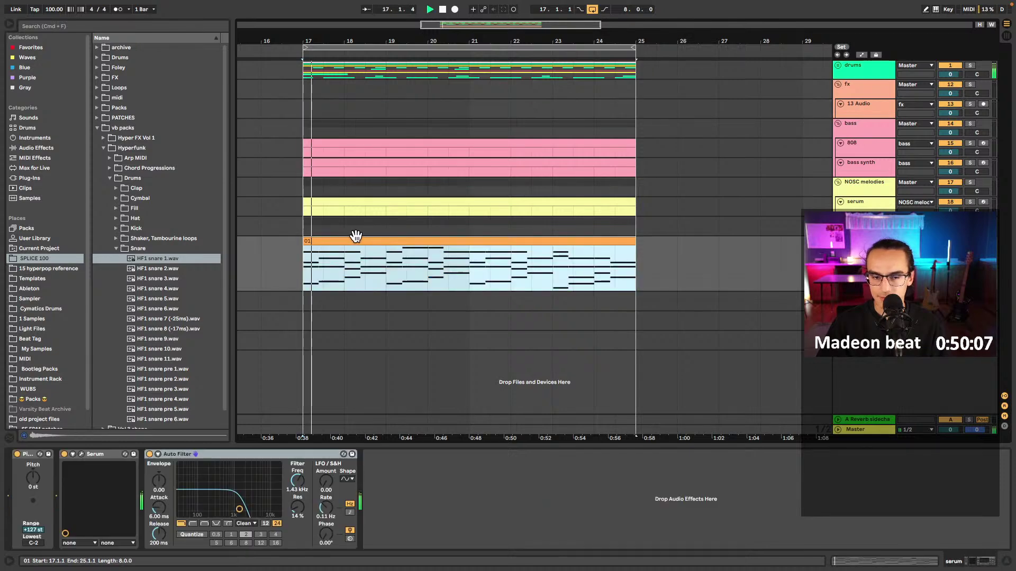
pyautogui.doubleClick(373, 264)
pyautogui.press('space')
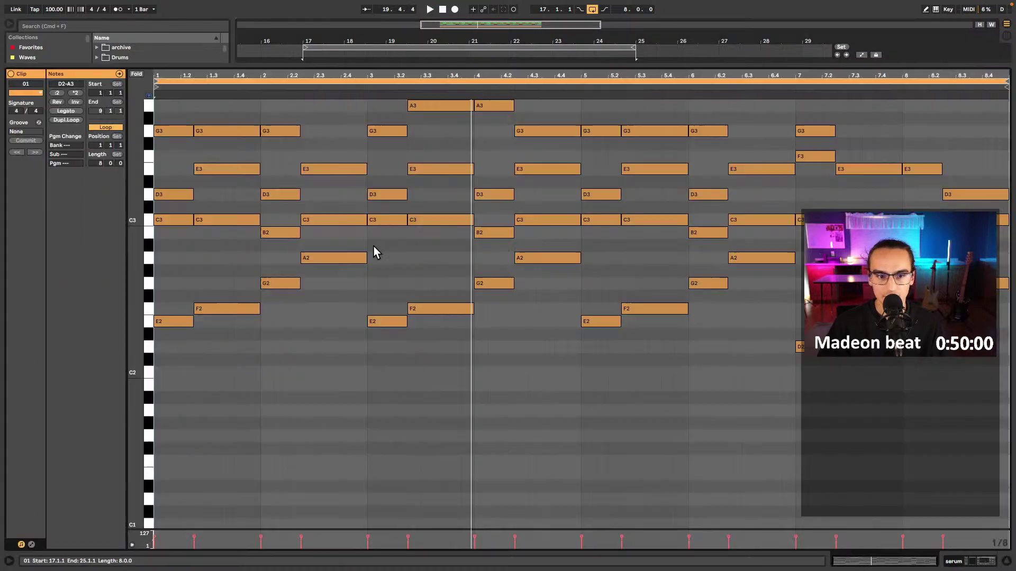
# - Transpose all notes of the orange 01 chord clip up seven semitones, moving C3 to G3, and play the beat
pyautogui.click(327, 310)
pyautogui.press('super+a')
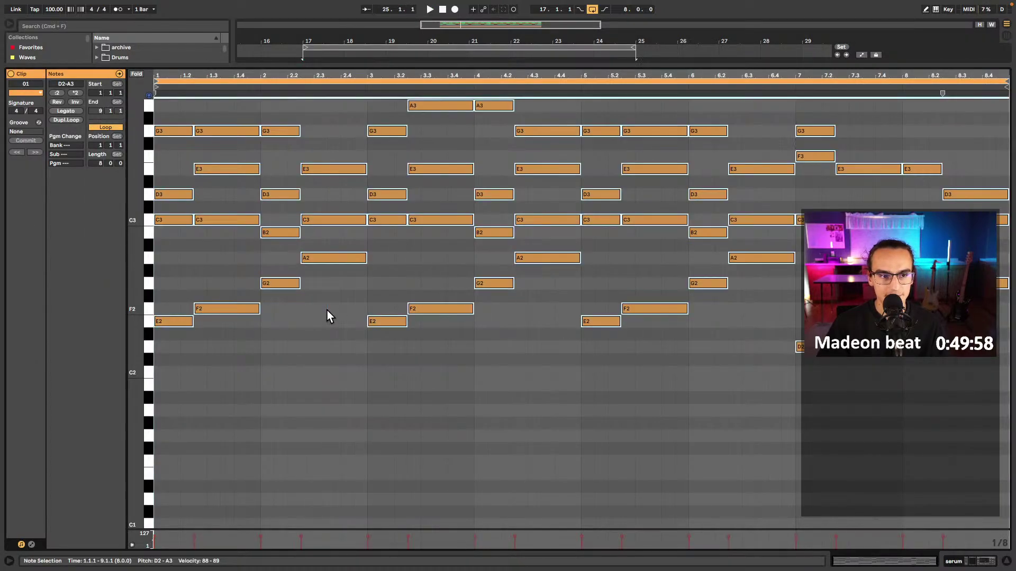
pyautogui.scroll(5, 212, 369)
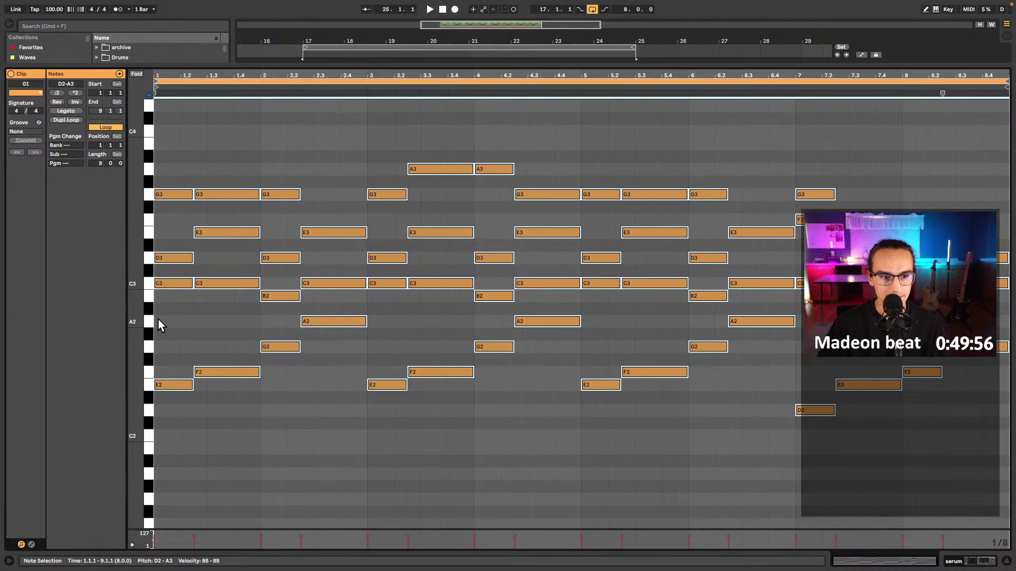
pyautogui.click(151, 285)
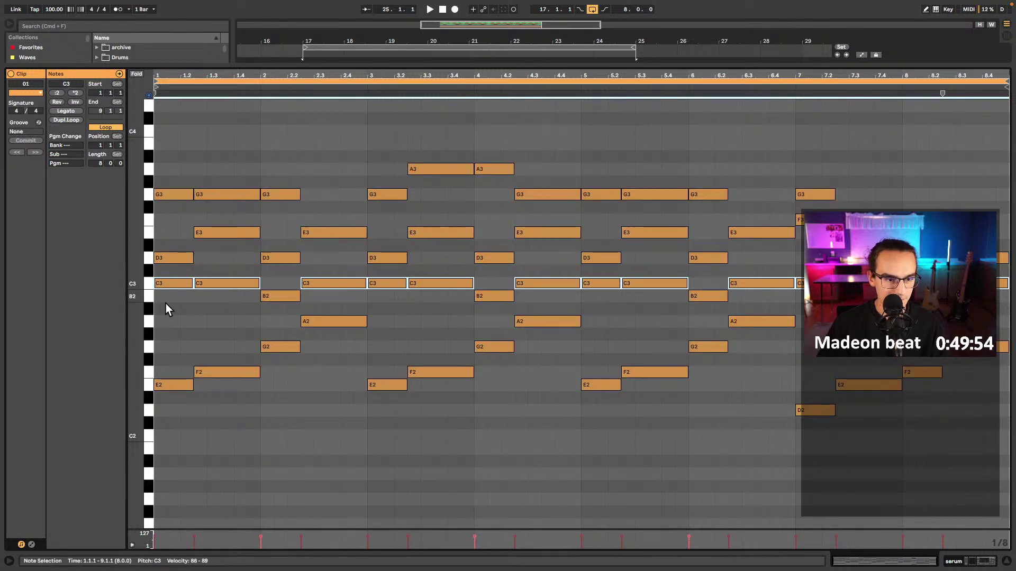
pyautogui.click(179, 319)
pyautogui.press('super+a')
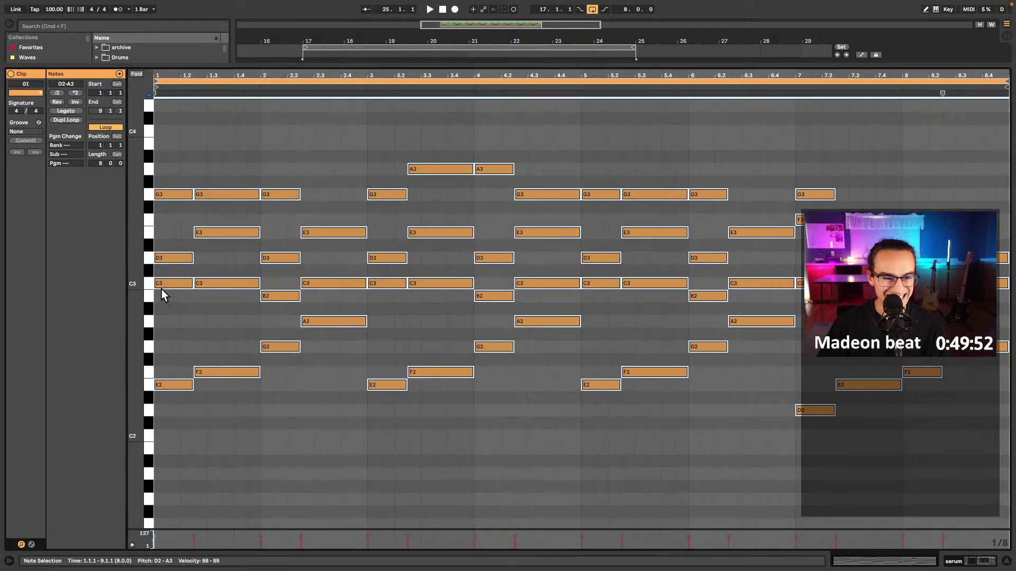
pyautogui.scroll(4, 166, 323)
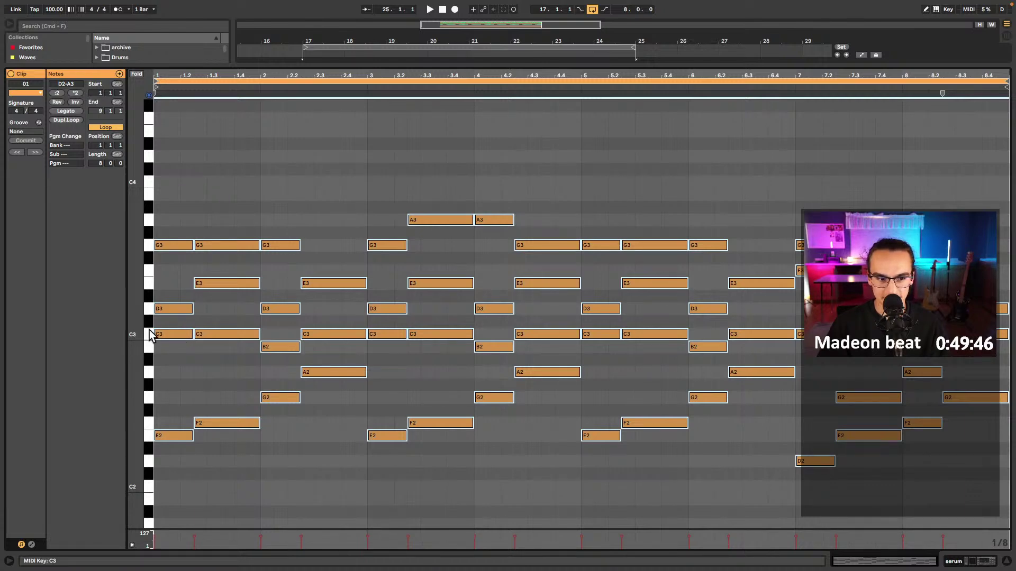
pyautogui.moveTo(171, 335); pyautogui.dragTo(167, 249)
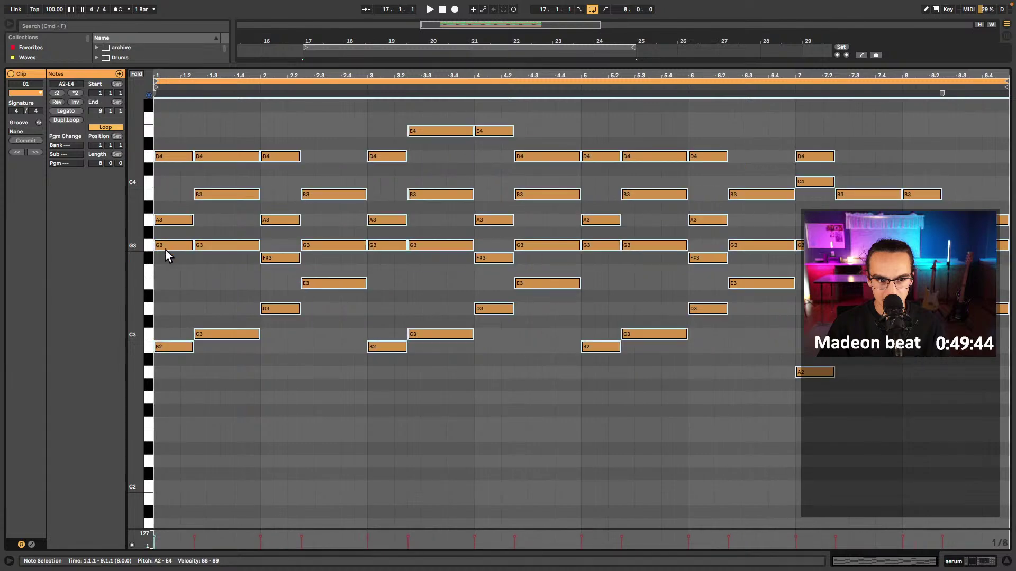
pyautogui.click(201, 297)
pyautogui.scroll(10, 206, 344)
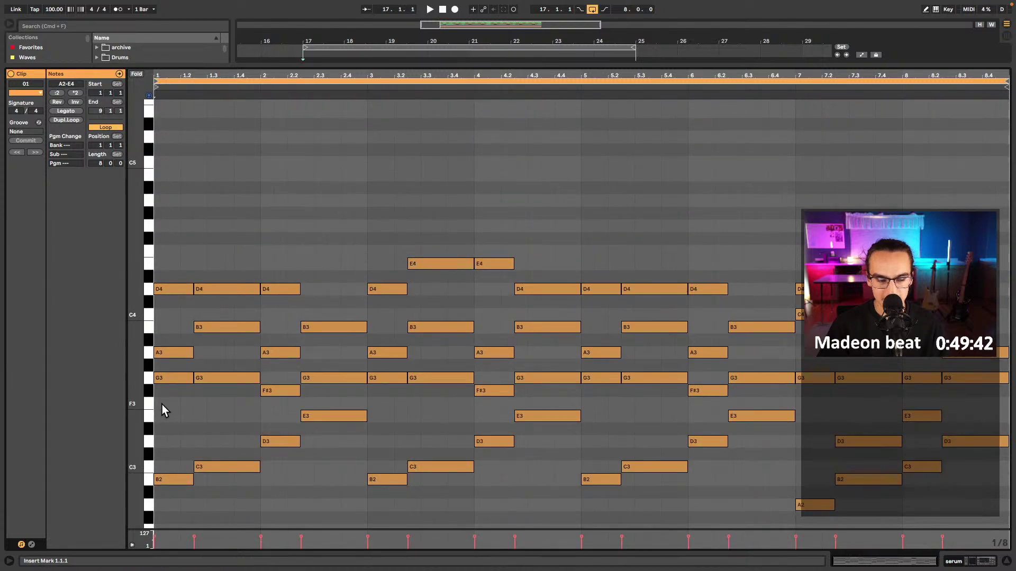
pyautogui.press('space')
pyautogui.hotkey('shift', 'Tab')
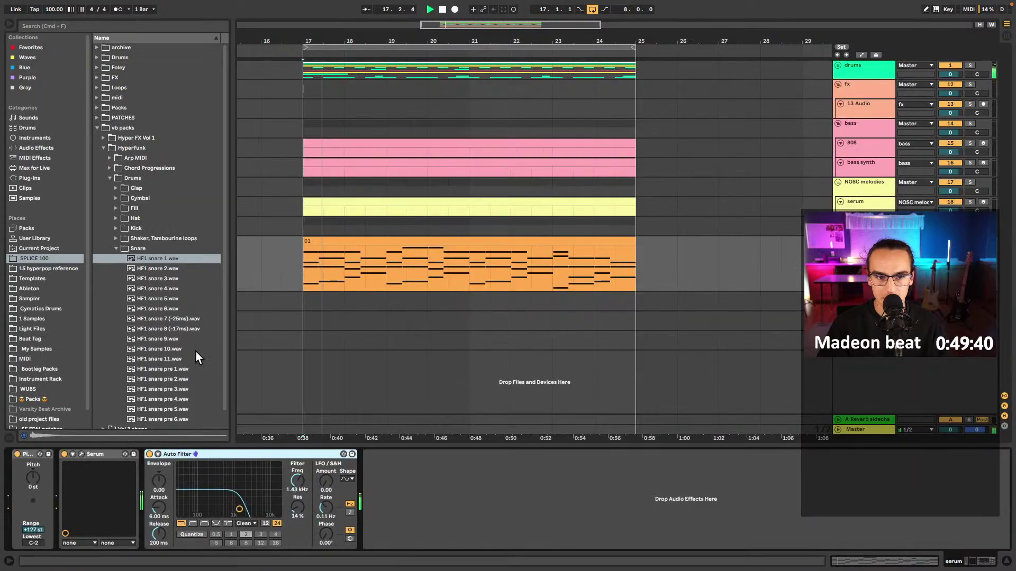
# - Lower all notes of the orange 01 chord clip by one octave and play the beat
pyautogui.doubleClick(356, 240)
pyautogui.press('space')
pyautogui.press('super+a')
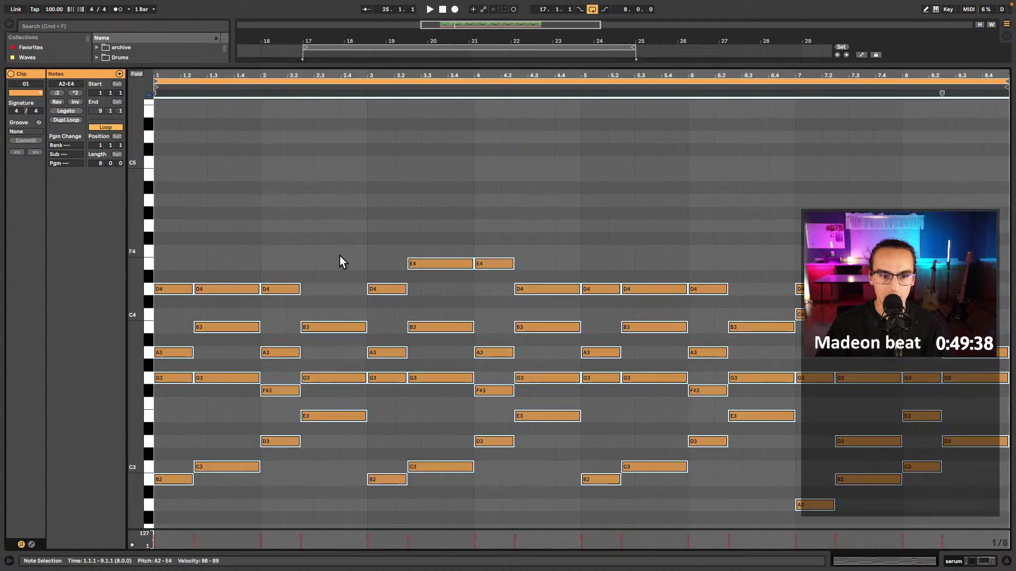
pyautogui.scroll(1, 340, 262)
pyautogui.press('space')
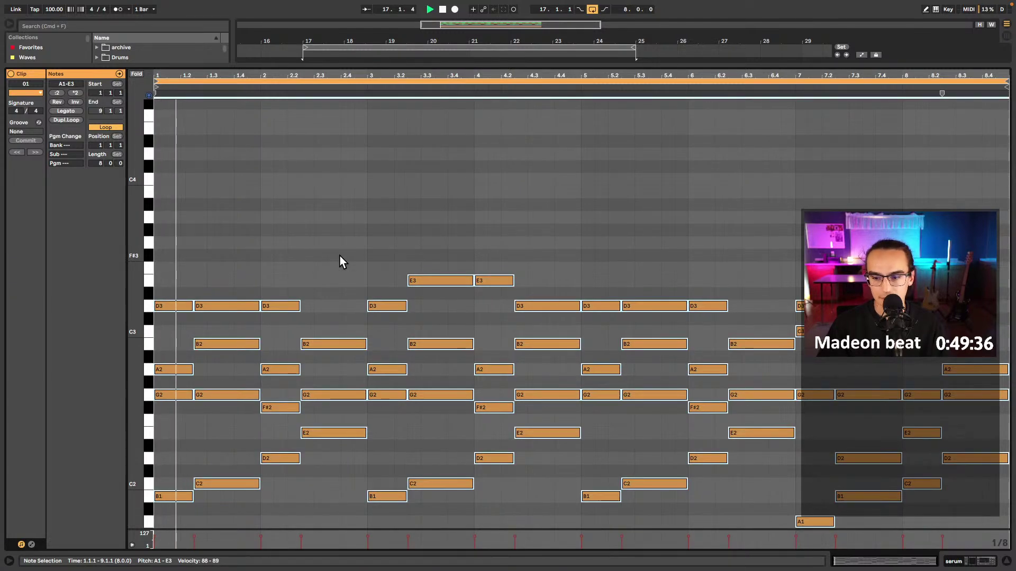
pyautogui.hotkey('shift', 'Tab')
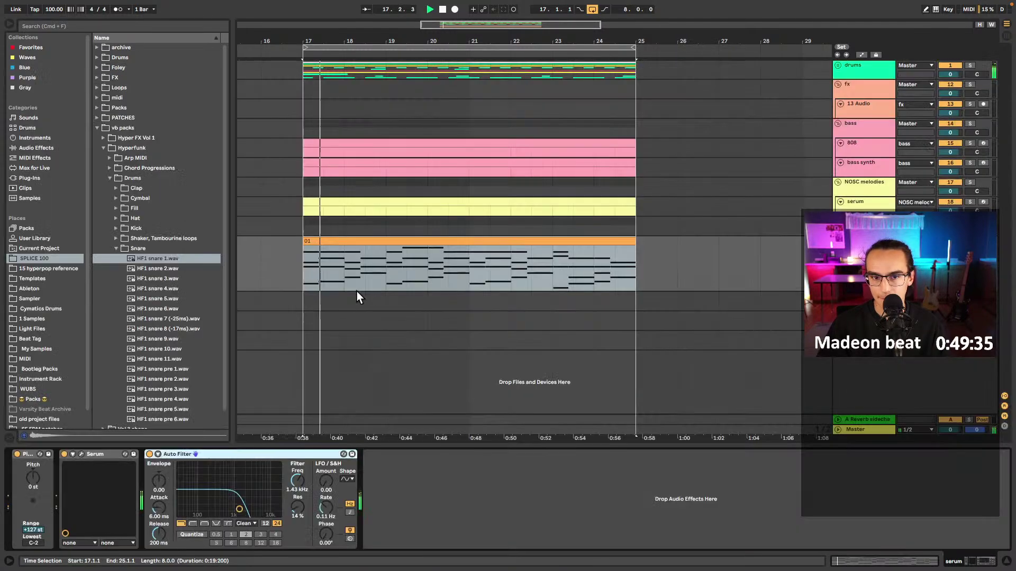
# - Unfold the drums group, audition the HF1 cymbal ride 1 clip on its own and transpose it down
pyautogui.click(838, 65)
pyautogui.scroll(-1, 311, 249)
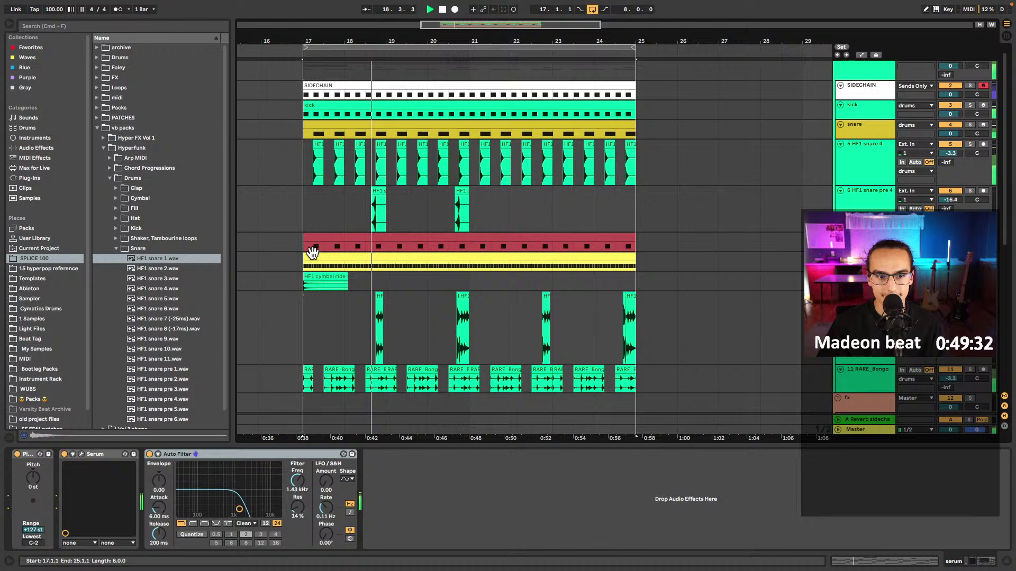
pyautogui.click(332, 277)
pyautogui.press('s')
pyautogui.press('space')
pyautogui.press('space')
pyautogui.doubleClick(339, 284)
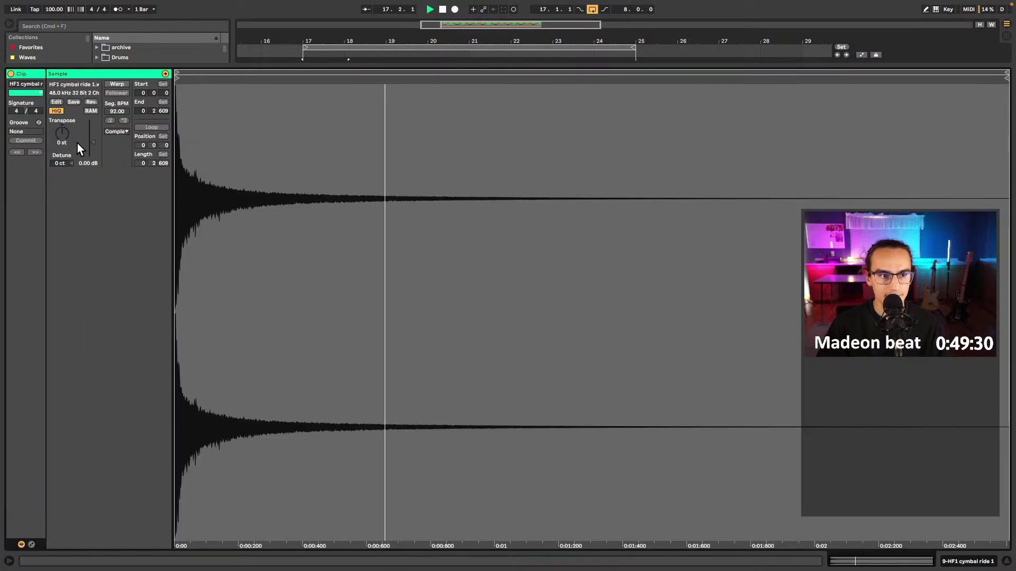
pyautogui.press('space')
pyautogui.moveTo(74, 138); pyautogui.dragTo(74, 144)
pyautogui.press('space')
pyautogui.press('space')
pyautogui.press('space')
pyautogui.press('space')
pyautogui.press('space')
pyautogui.press('space')
pyautogui.press('space')
pyautogui.hotkey('shift', 'Tab')
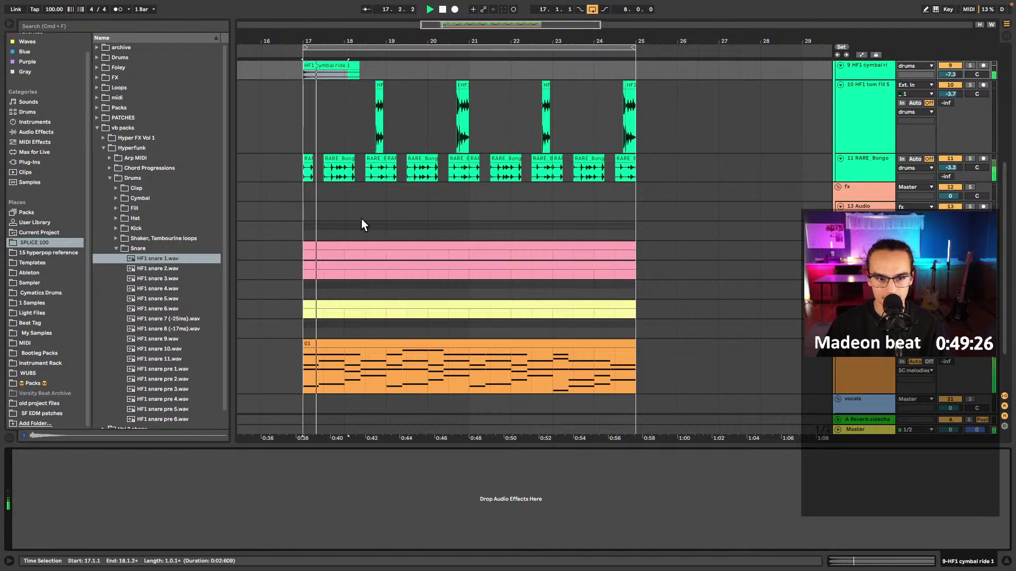
# - Solo the snare track, set its sampler's pitch to +5 st, and play the snare with the full beat
pyautogui.scroll(3, 318, 212)
pyautogui.scroll(7, 312, 216)
pyautogui.click(326, 104)
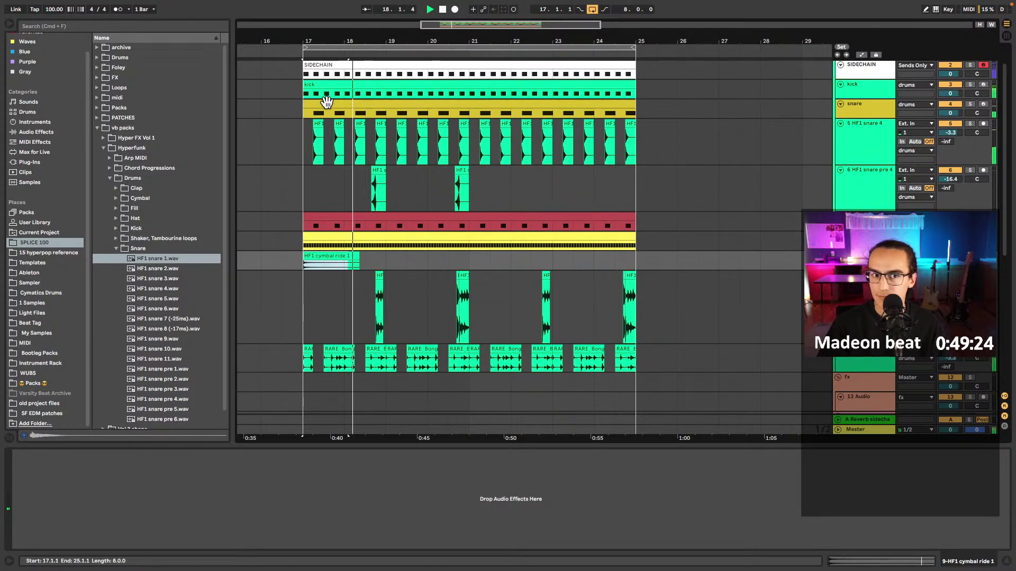
pyautogui.press('space')
pyautogui.press('space')
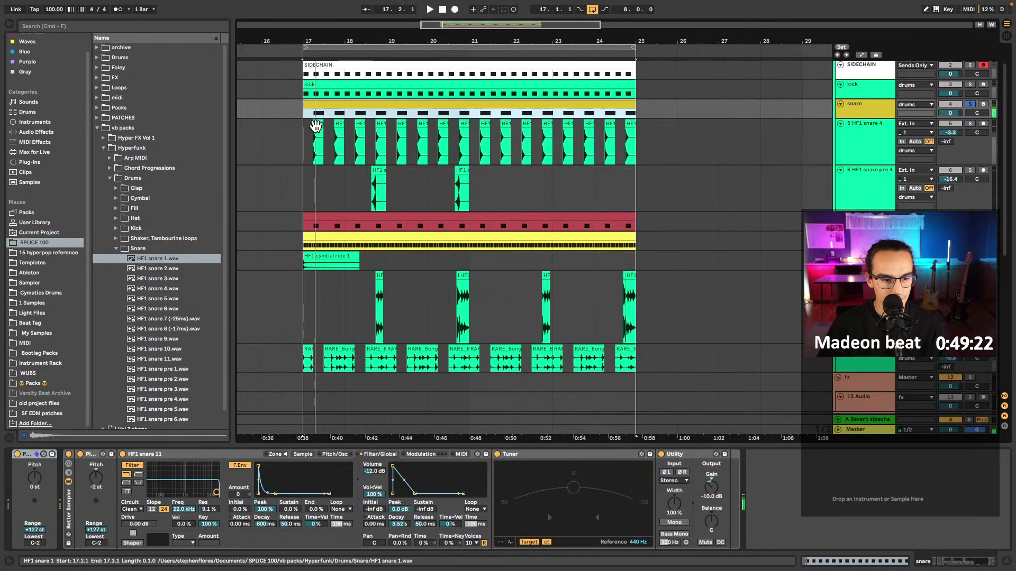
pyautogui.press('space')
pyautogui.press('space')
pyautogui.click(138, 505)
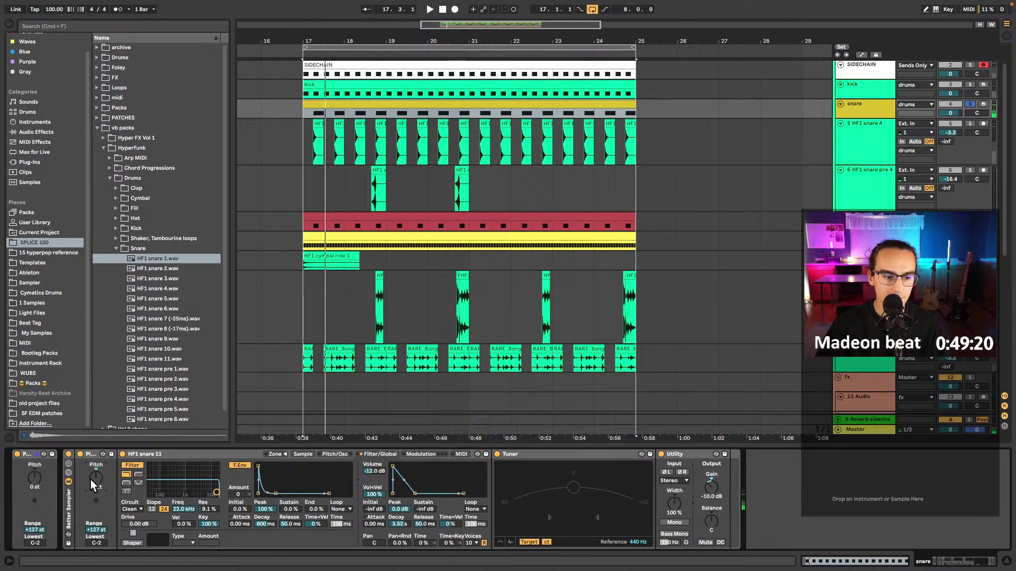
pyautogui.press('space')
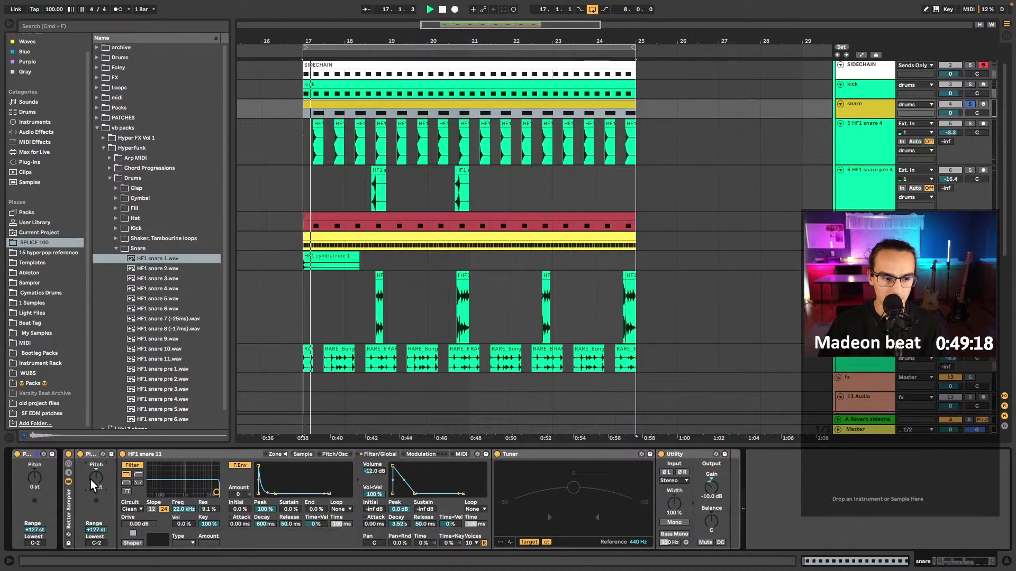
pyautogui.press('space')
pyautogui.press('space')
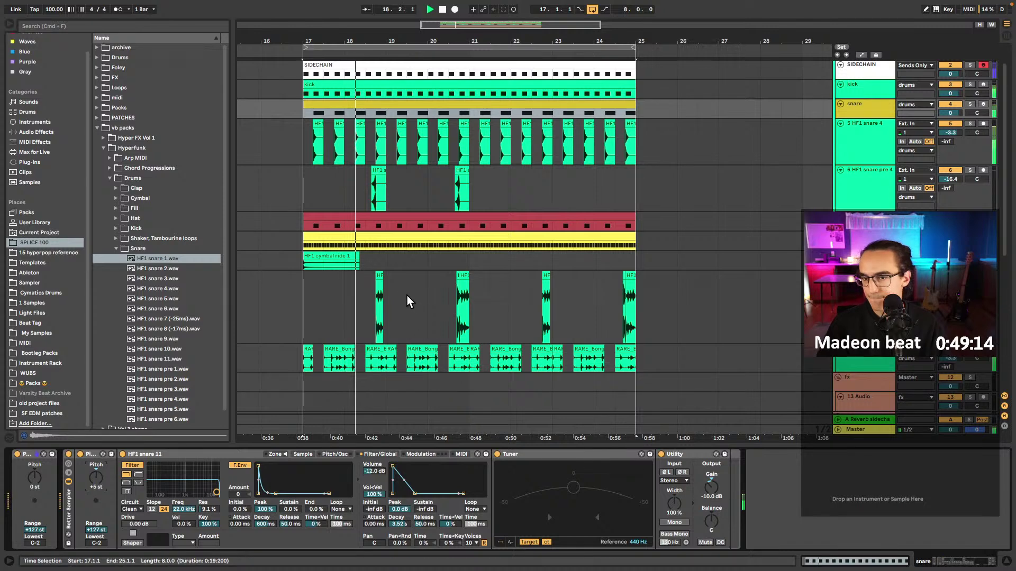
# - Collapse the individual drum tracks to their minimum height in the arrangement
pyautogui.scroll(-4, 410, 312)
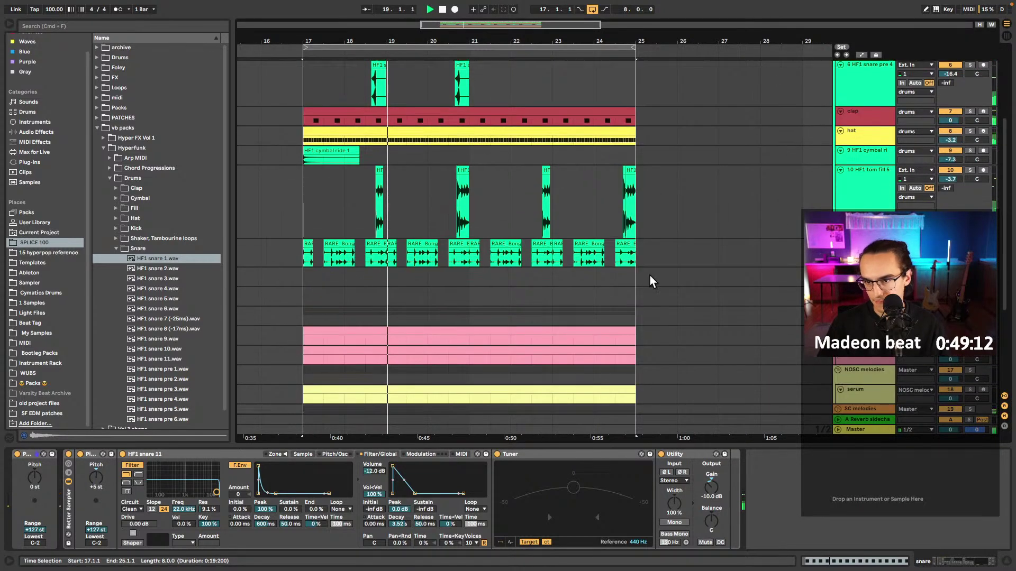
pyautogui.press('h')
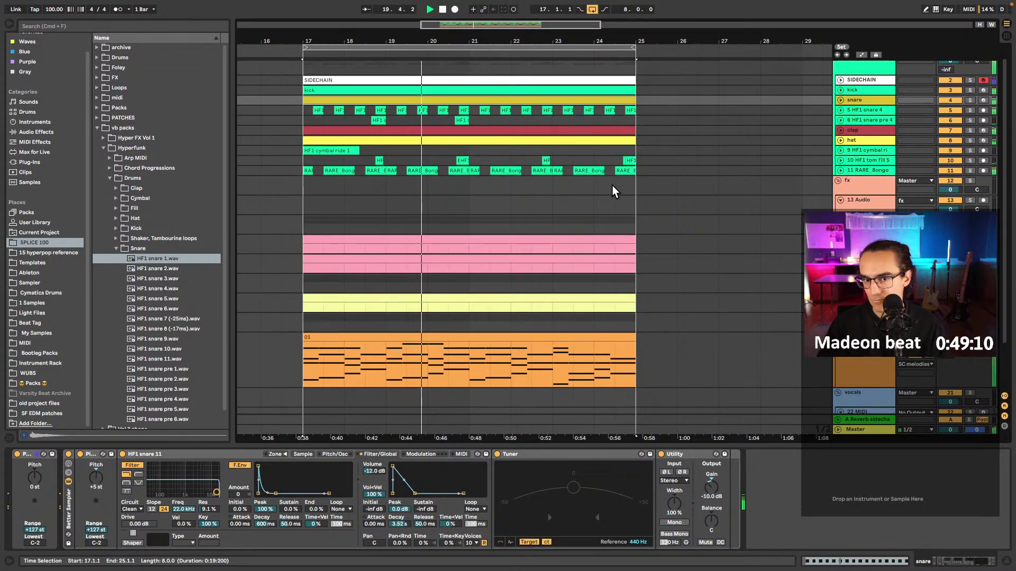
pyautogui.scroll(-2, 609, 193)
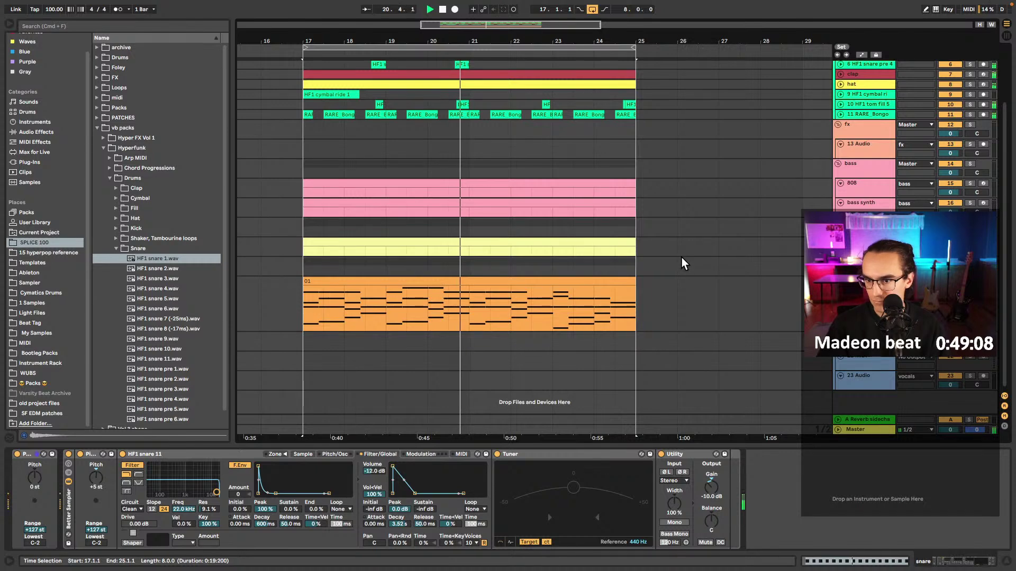
# - Open Serum on the yellow serum track and load the preset LD Soothing [VB] from [VB] Hyperfunk
pyautogui.click(592, 243)
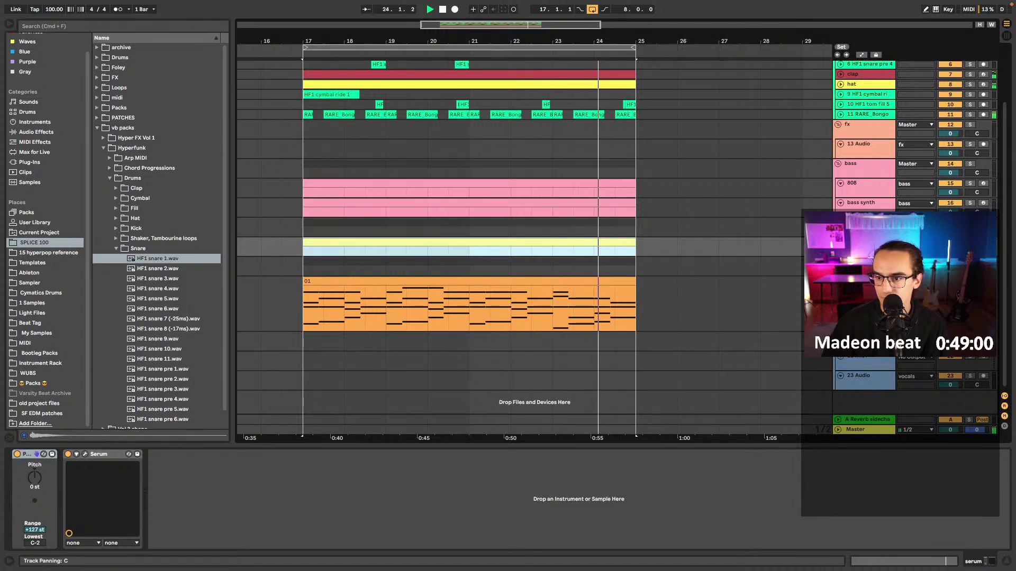
pyautogui.press('0')
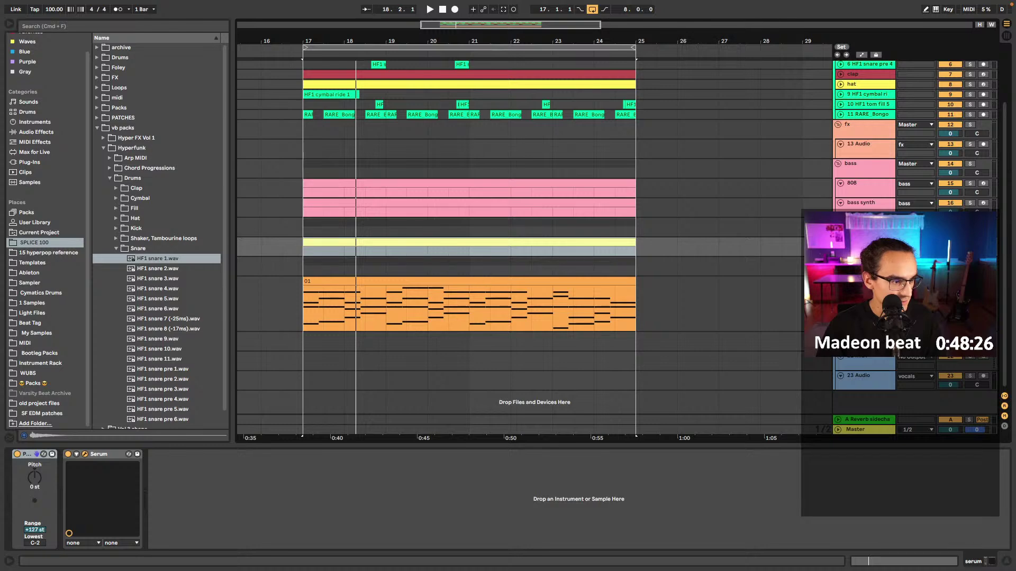
pyautogui.press('super+alt+p')
pyautogui.moveTo(702, 153); pyautogui.dragTo(526, 125)
pyautogui.click(524, 112)
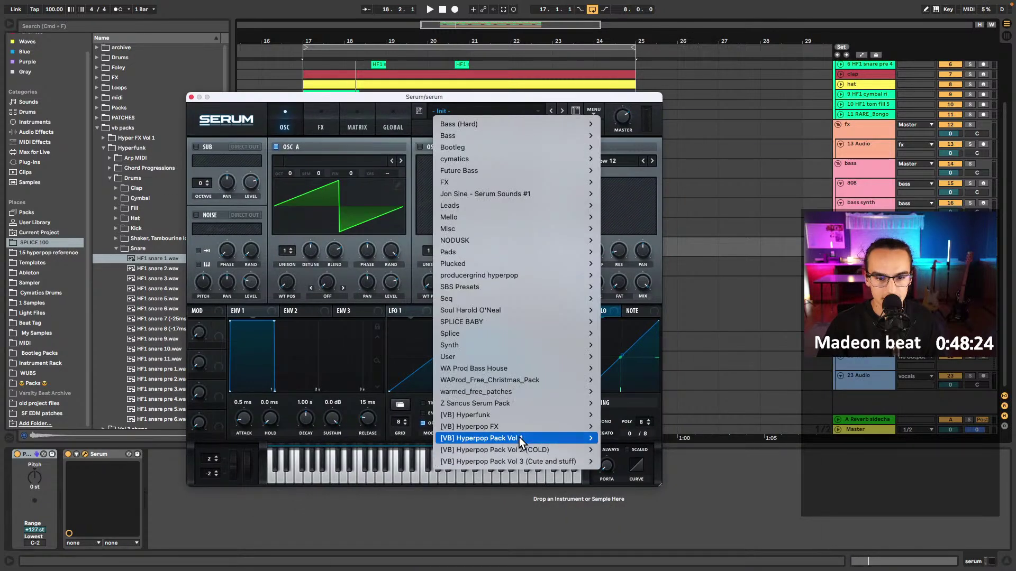
pyautogui.moveTo(556, 418)
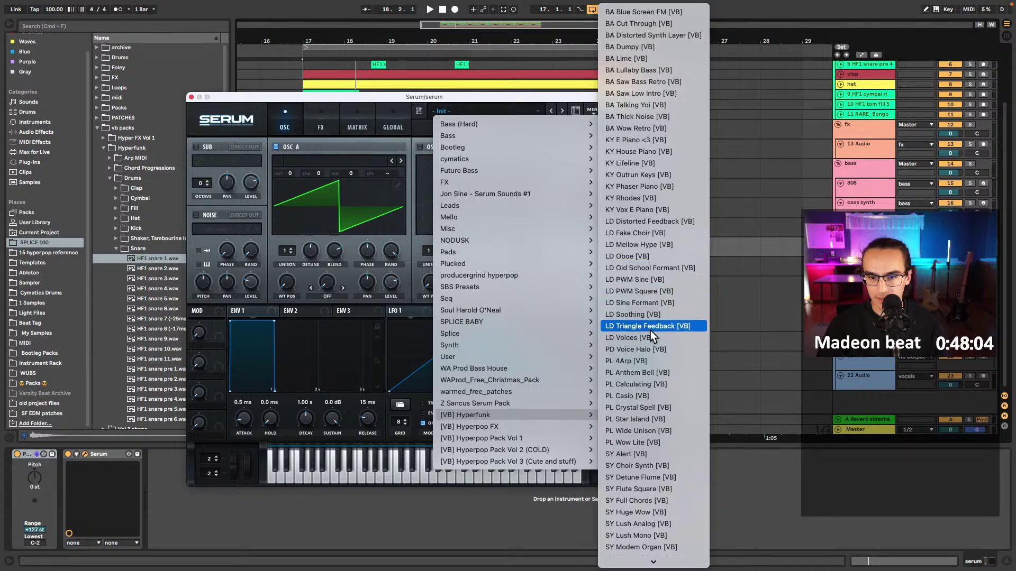
pyautogui.click(648, 315)
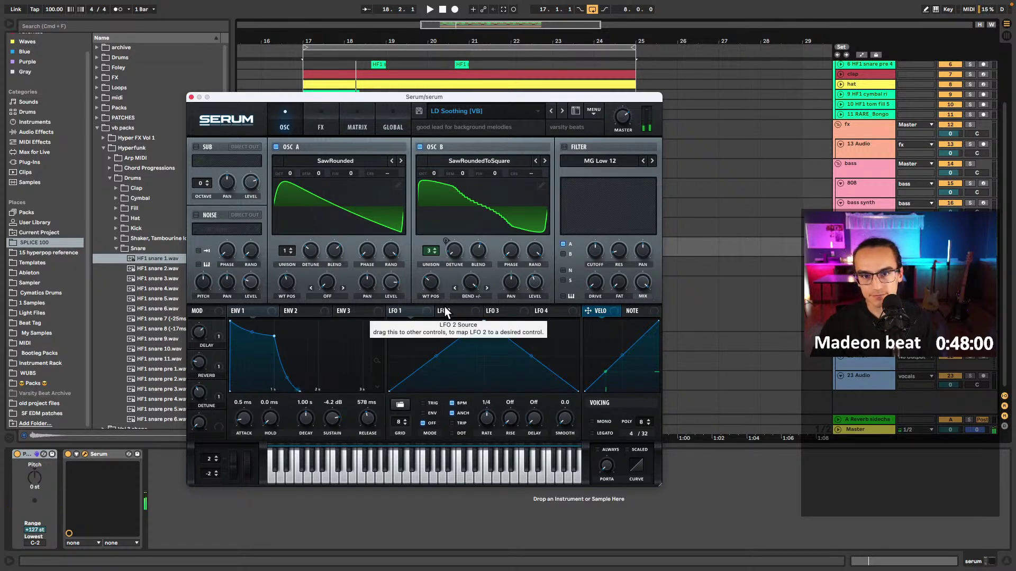
# - Go back through the Hyperfunk lead presets to LD Mellow Hype [VB], auditioning the sounds along the way
pyautogui.click(550, 112)
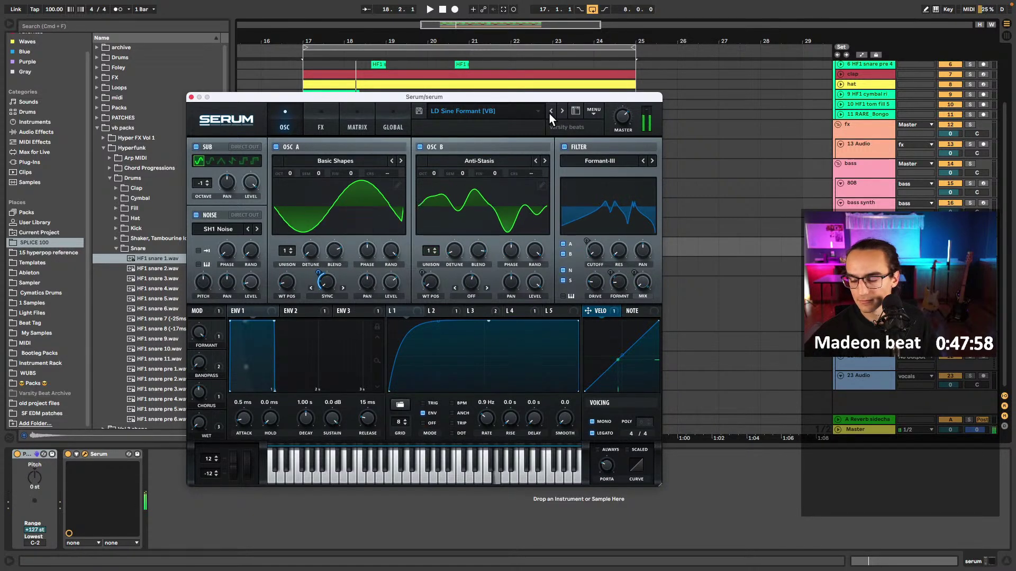
pyautogui.click(551, 111)
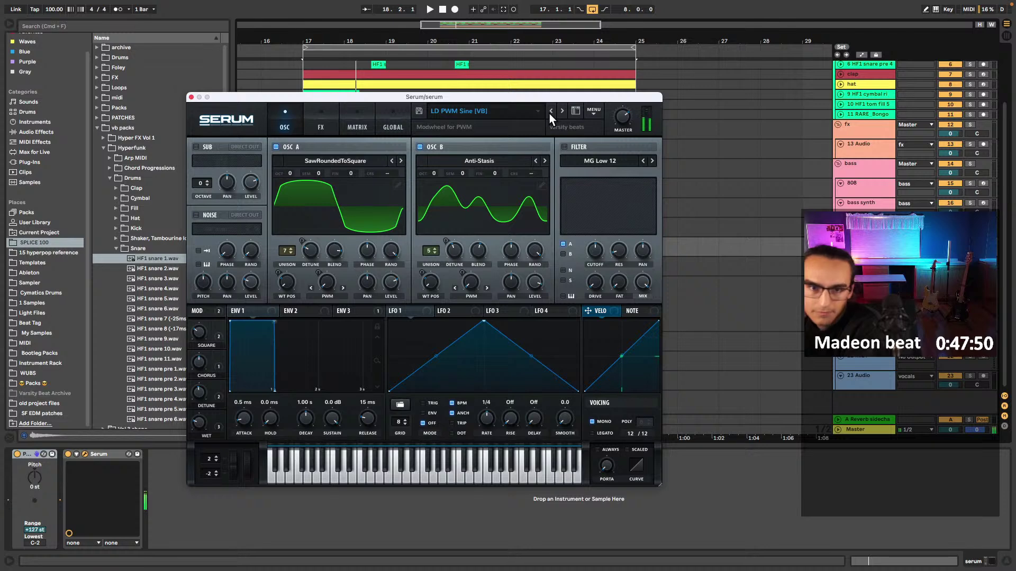
pyautogui.click(549, 113)
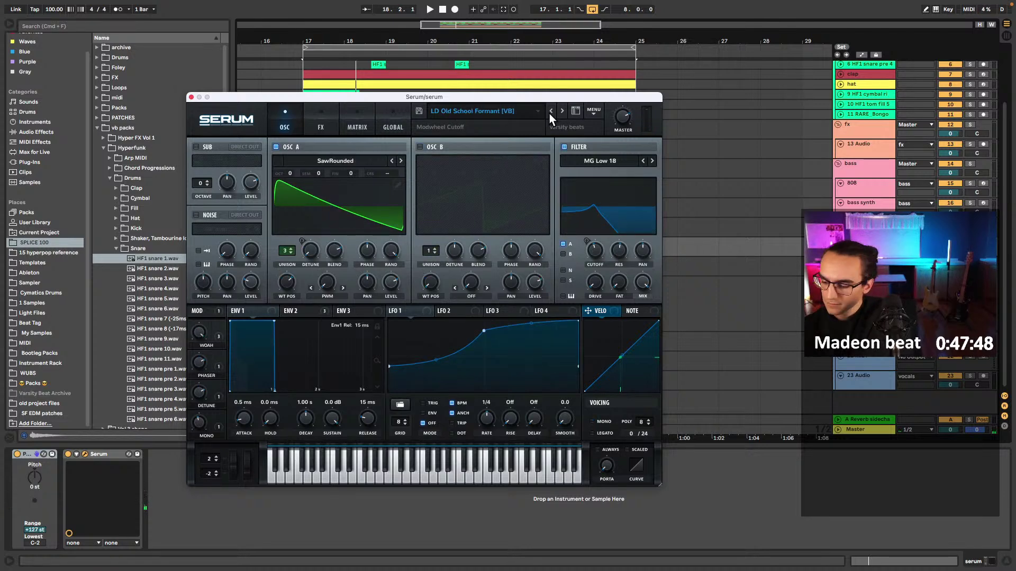
pyautogui.click(549, 113)
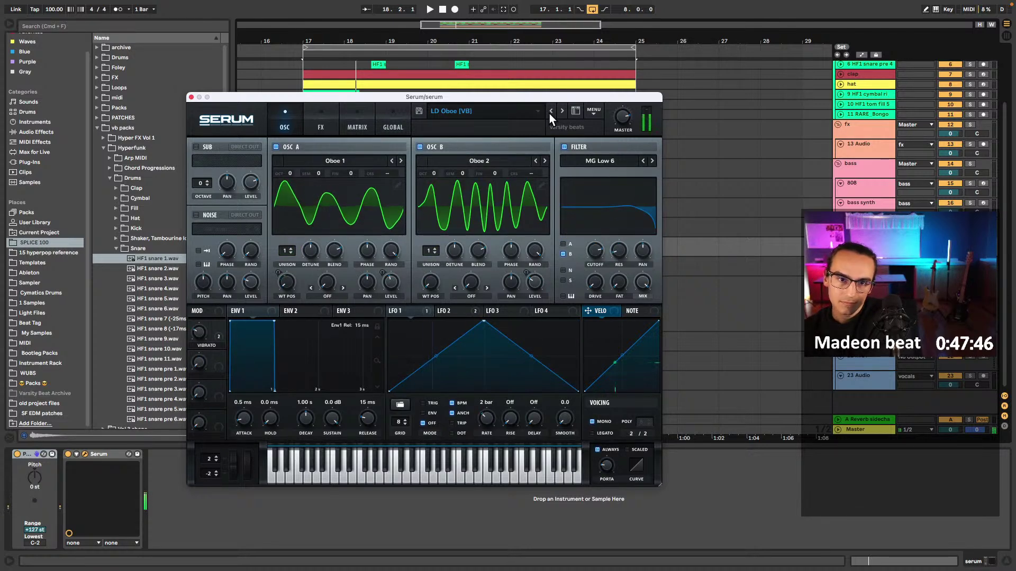
pyautogui.click(549, 114)
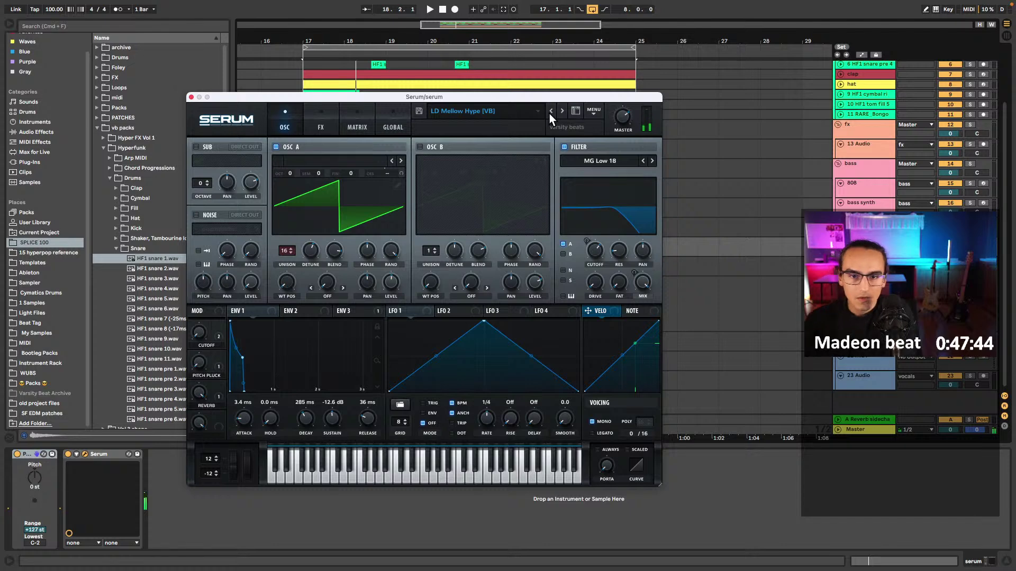
# - Audition the lead presets LD Sideswipe [VB] and LD Spoiled LB [VB] from [VB] Hyperpop Pack Vol 3 (Cute and stuff)
pyautogui.click(515, 111)
pyautogui.moveTo(572, 461)
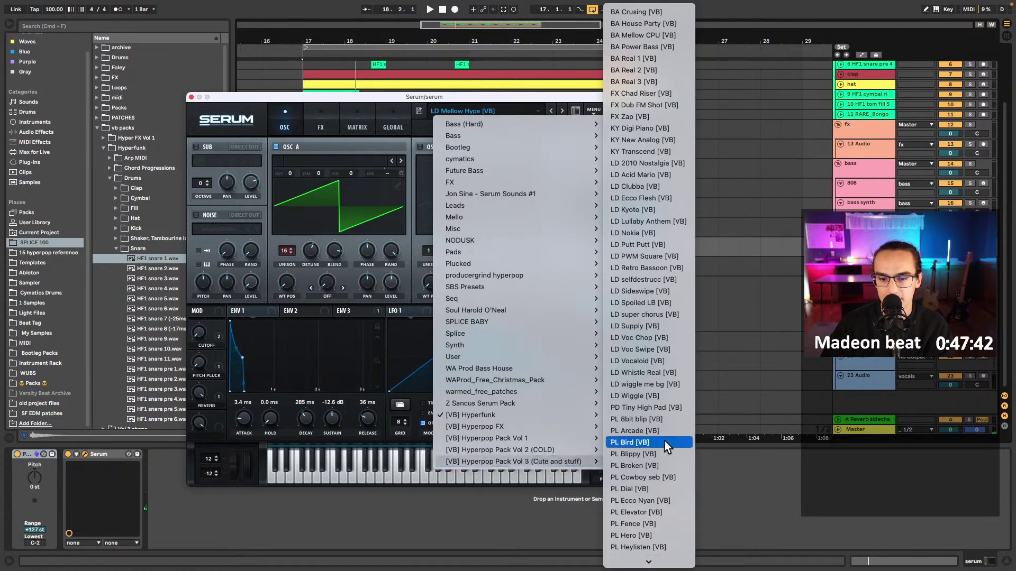
pyautogui.scroll(-5, 671, 439)
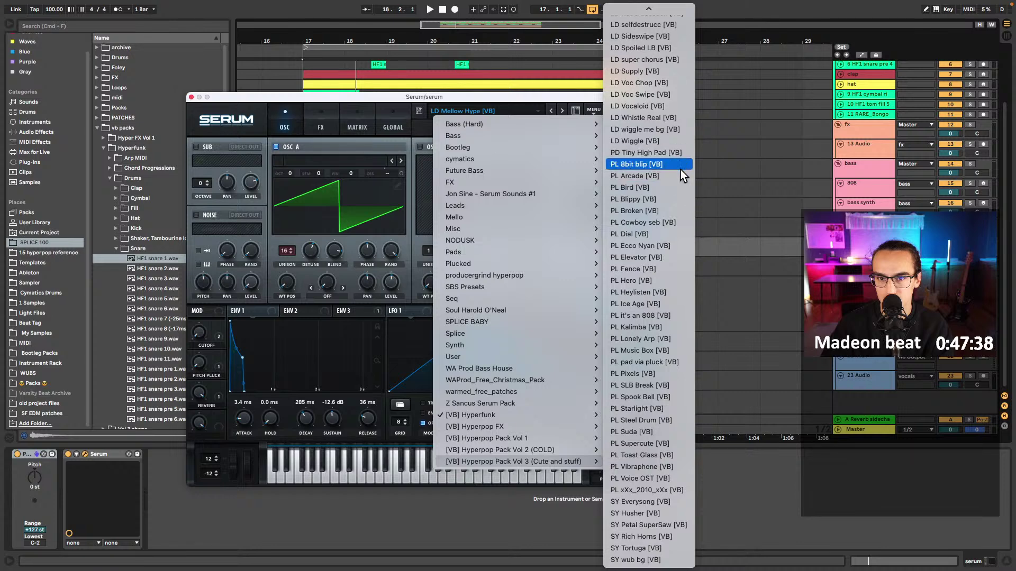
pyautogui.scroll(5, 672, 185)
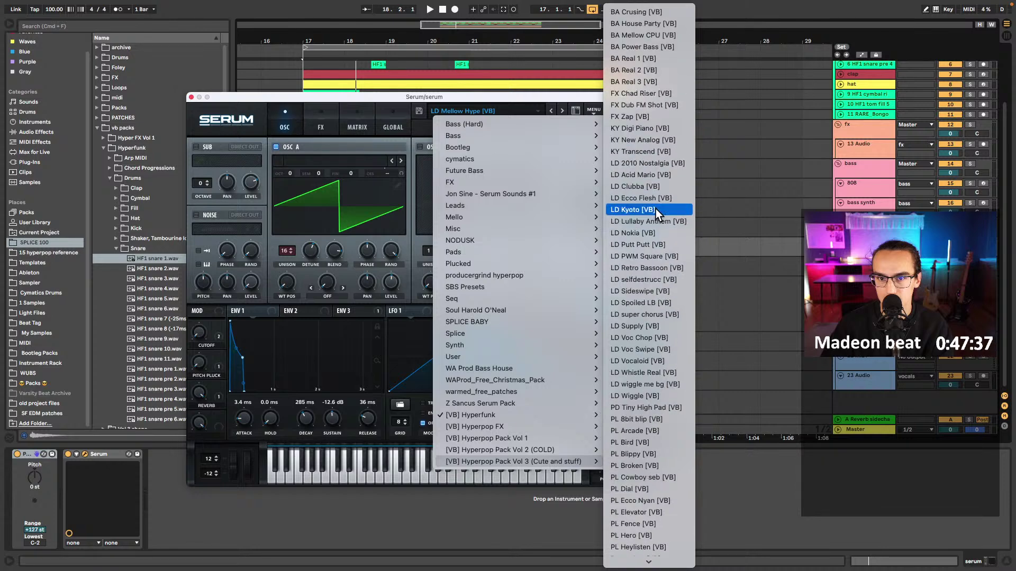
pyautogui.click(648, 290)
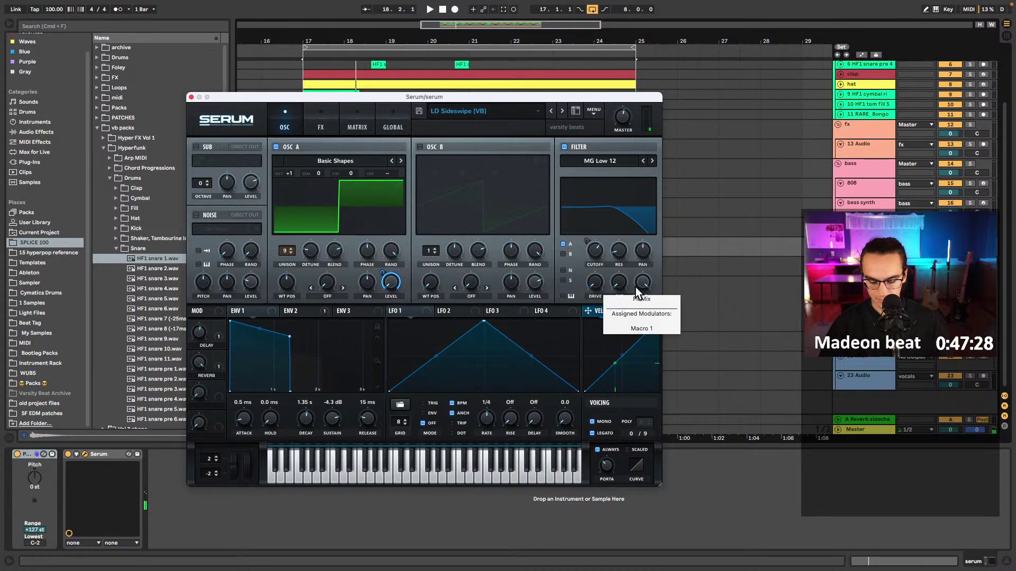
pyautogui.press('space')
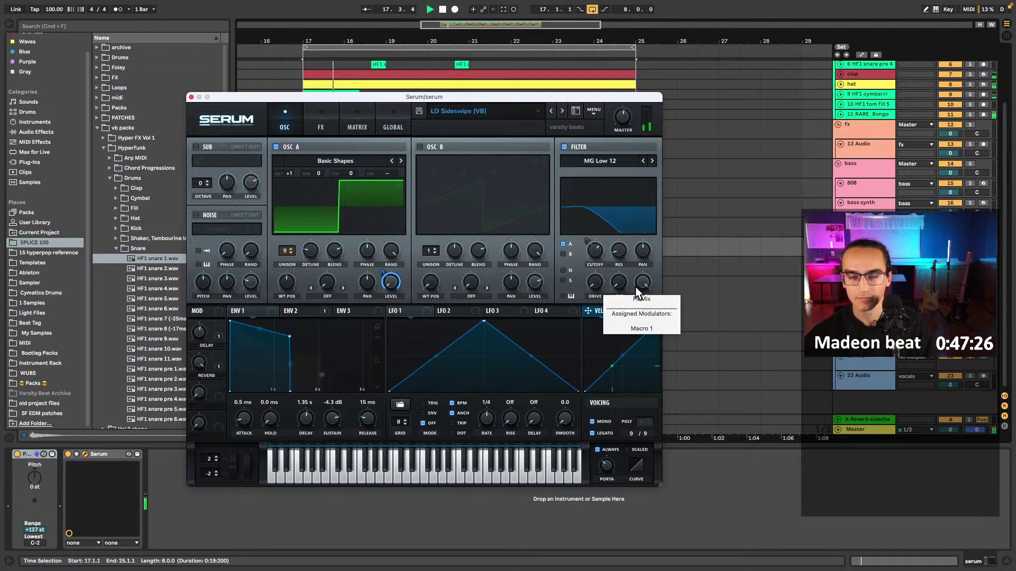
pyautogui.click(560, 114)
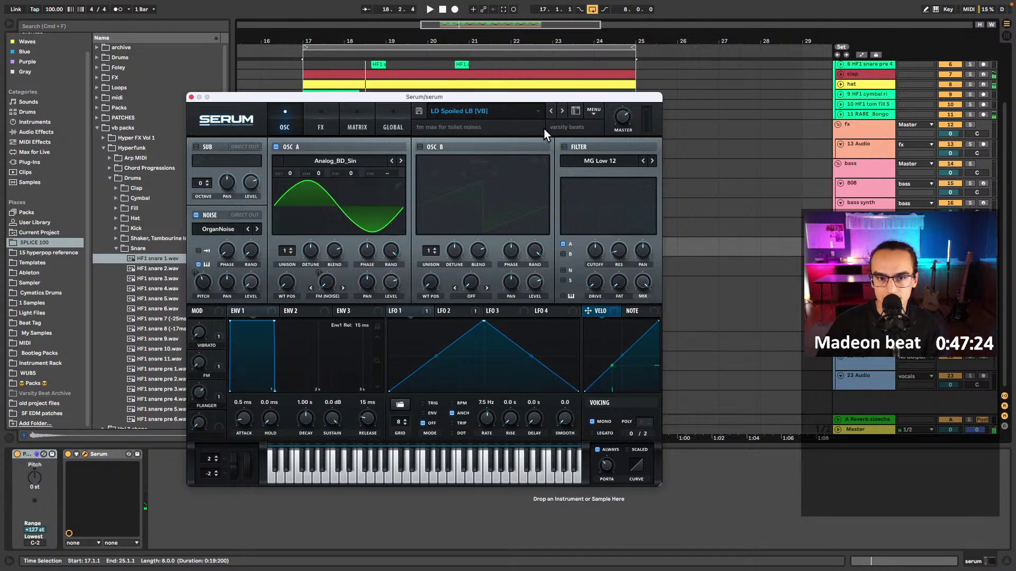
pyautogui.click(576, 110)
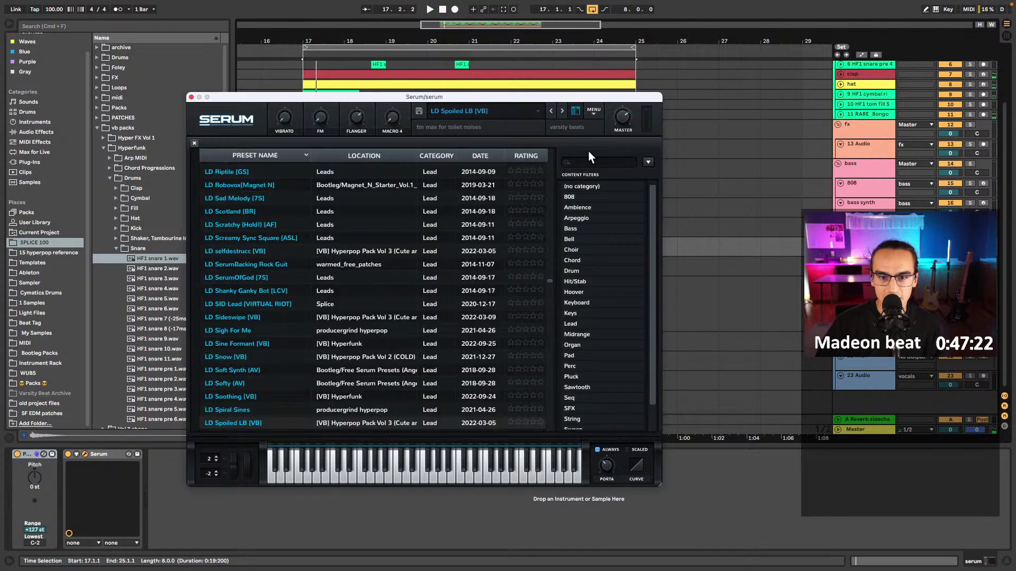
# - Reset Serum to its Init preset, turn on the computer MIDI keyboard and play a few test notes
pyautogui.click(593, 112)
pyautogui.click(607, 182)
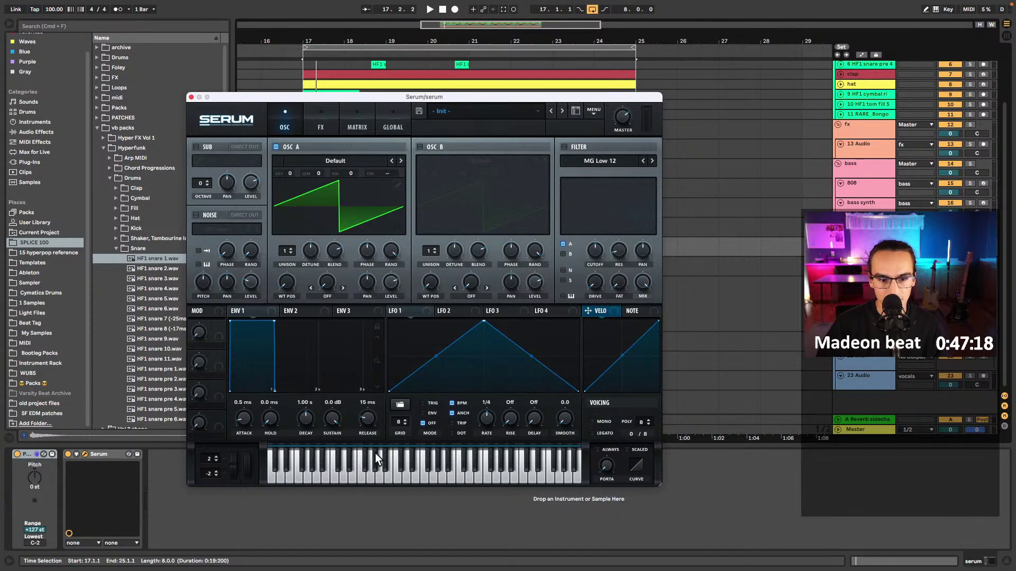
pyautogui.press('m')
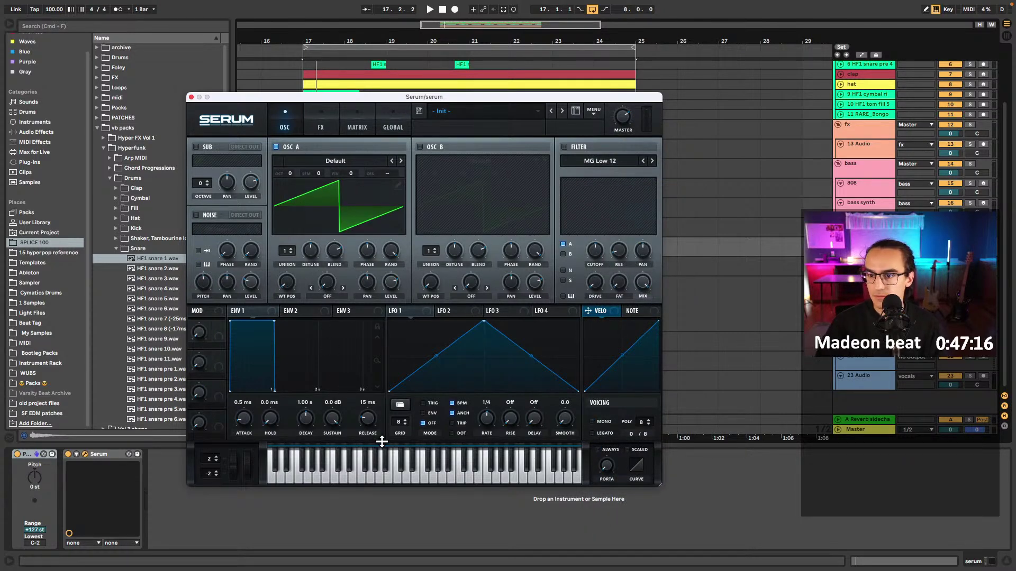
pyautogui.press('a')
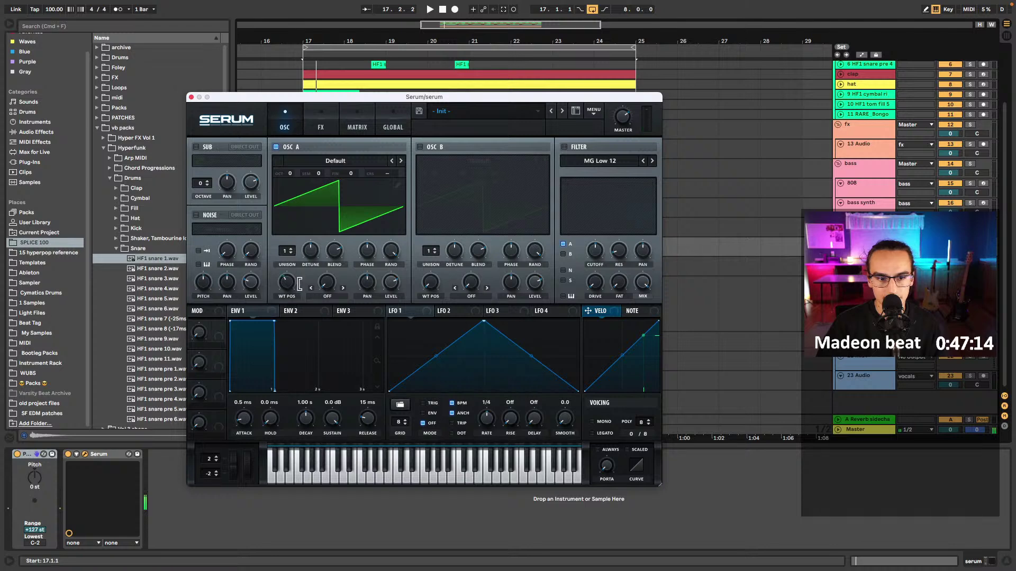
pyautogui.press('a')
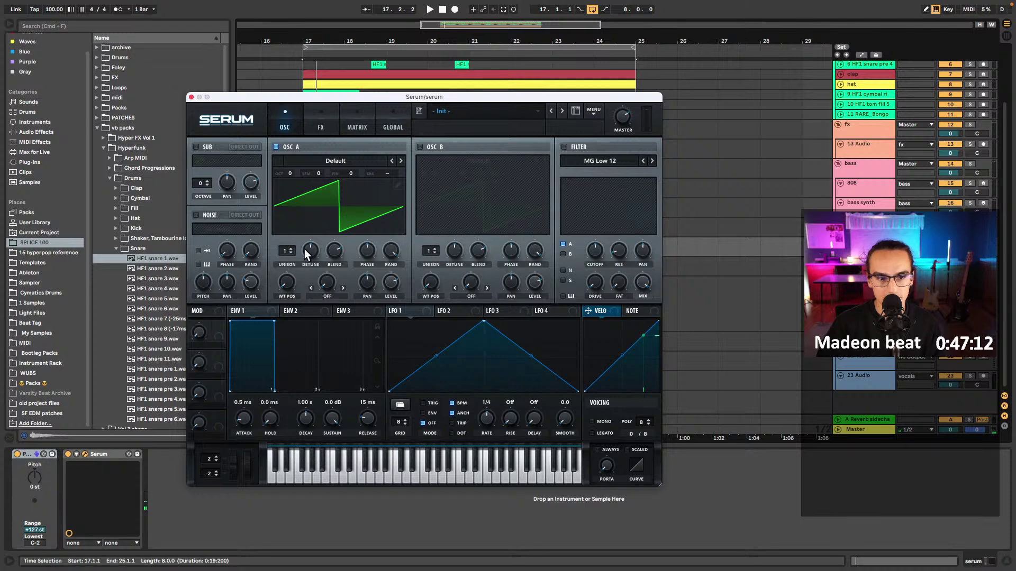
# - Set the unison of OSC A to 3 voices and play a note to check the sound
pyautogui.click(291, 249)
pyautogui.click(291, 249)
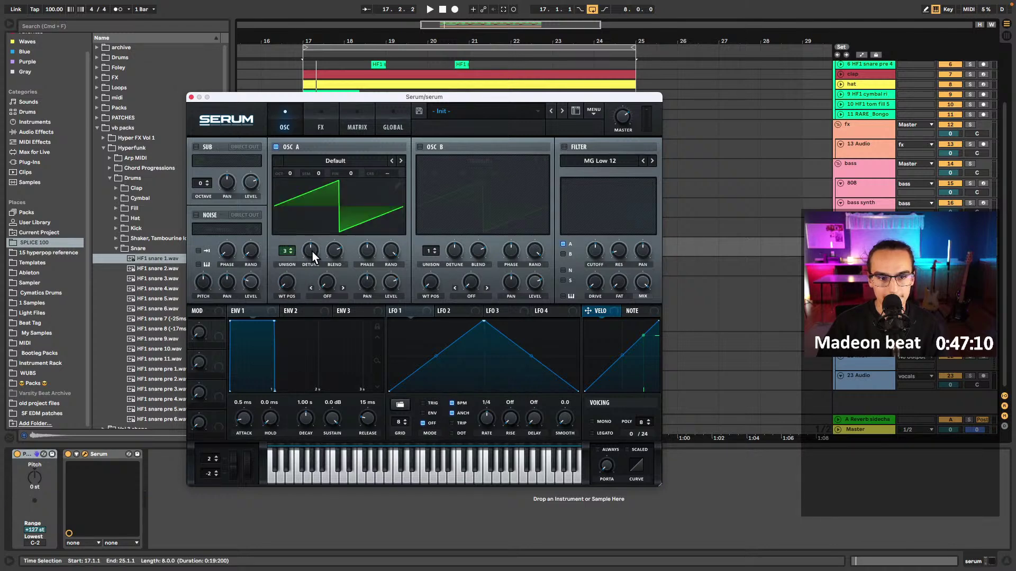
pyautogui.press('a')
# - Enable OSC B at +1 octave with 3 unison voices and reduce its detune
pyautogui.click(420, 147)
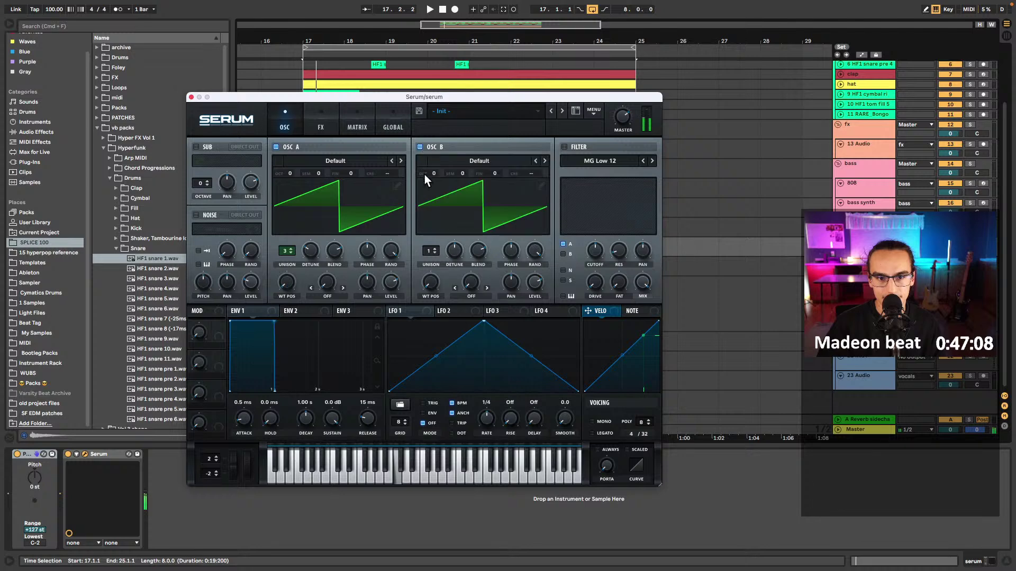
pyautogui.moveTo(433, 174); pyautogui.dragTo(435, 164)
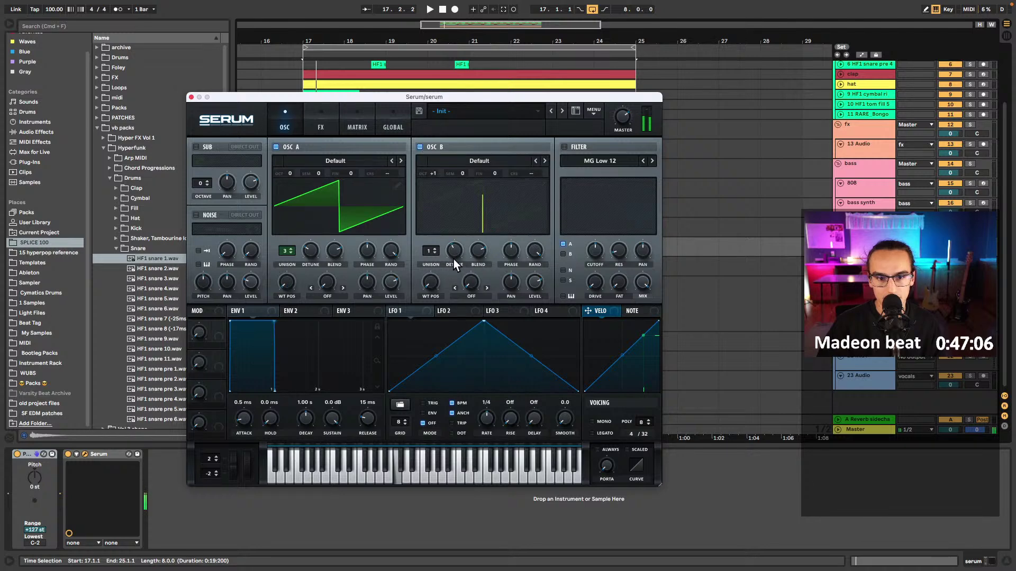
pyautogui.click(433, 249)
pyautogui.click(434, 248)
pyautogui.moveTo(454, 251); pyautogui.dragTo(451, 281)
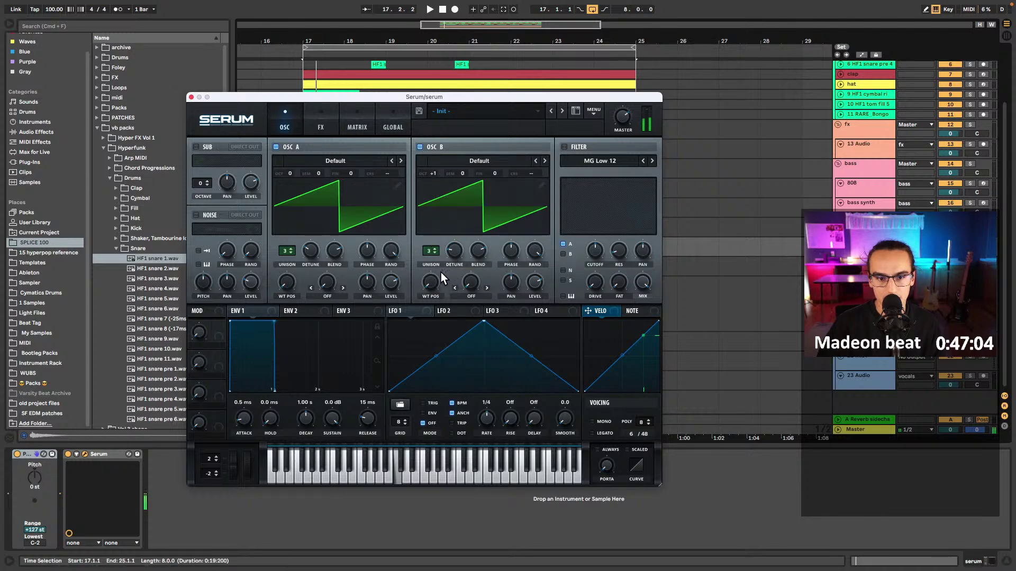
# - Adjust the detune of OSC A and set its unison to 5 voices
pyautogui.moveTo(310, 255); pyautogui.dragTo(310, 234)
pyautogui.click(291, 249)
pyautogui.click(290, 249)
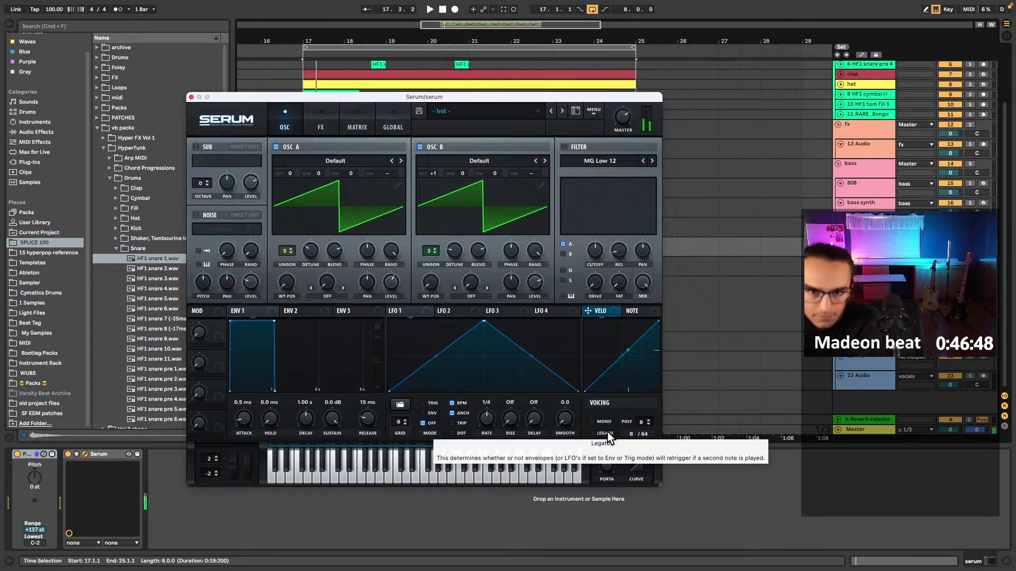
# - Enable the MG Low 12 filter, route both OSC A and OSC B through it, and raise its cutoff
pyautogui.click(323, 132)
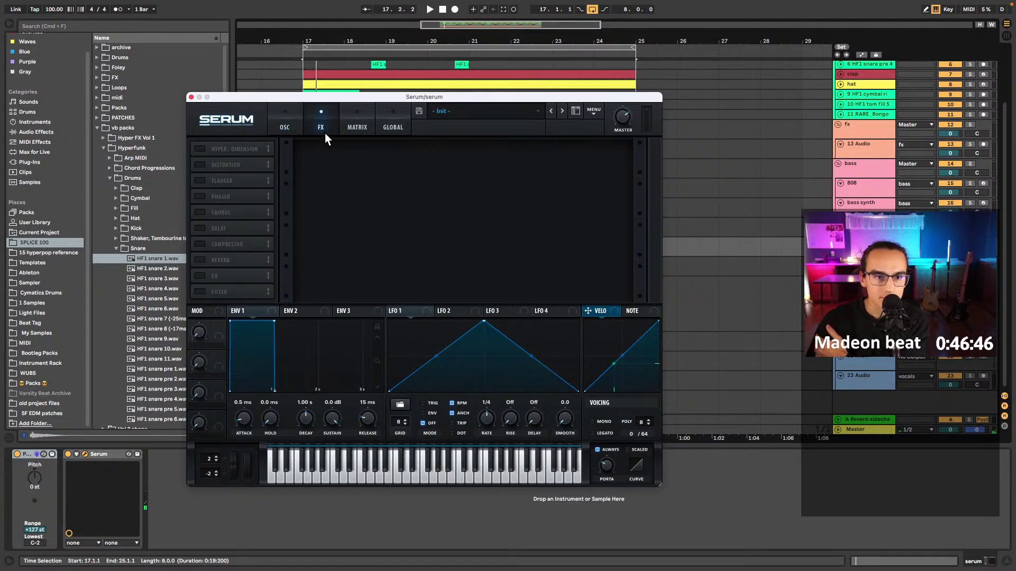
pyautogui.click(291, 121)
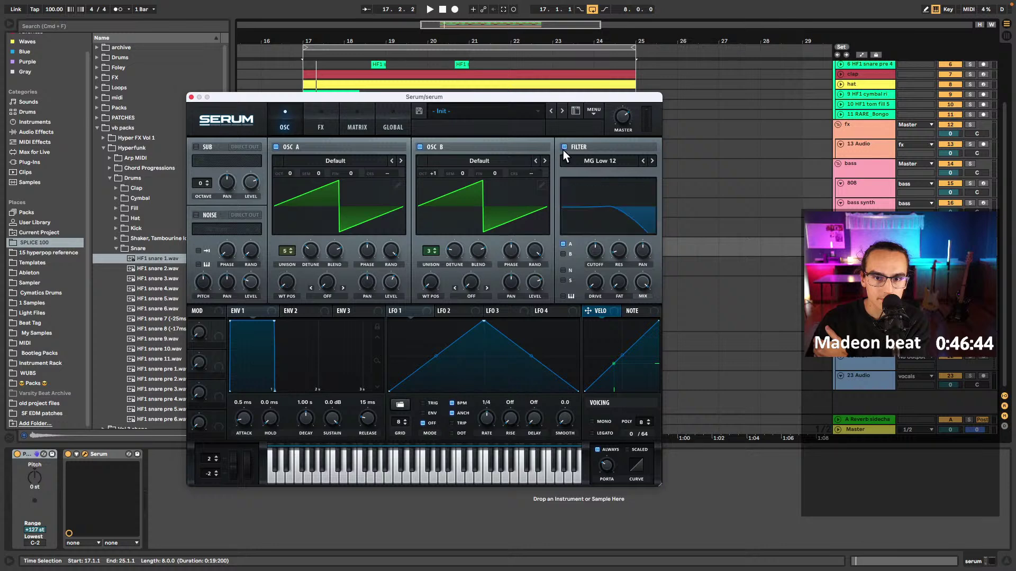
pyautogui.moveTo(598, 251); pyautogui.dragTo(589, 219)
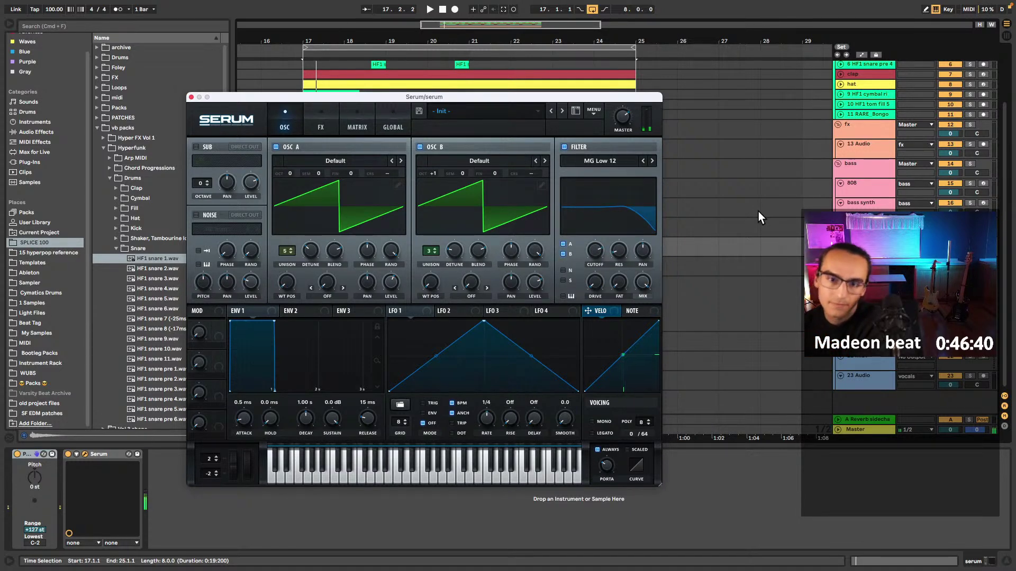
pyautogui.moveTo(595, 250); pyautogui.dragTo(581, 240)
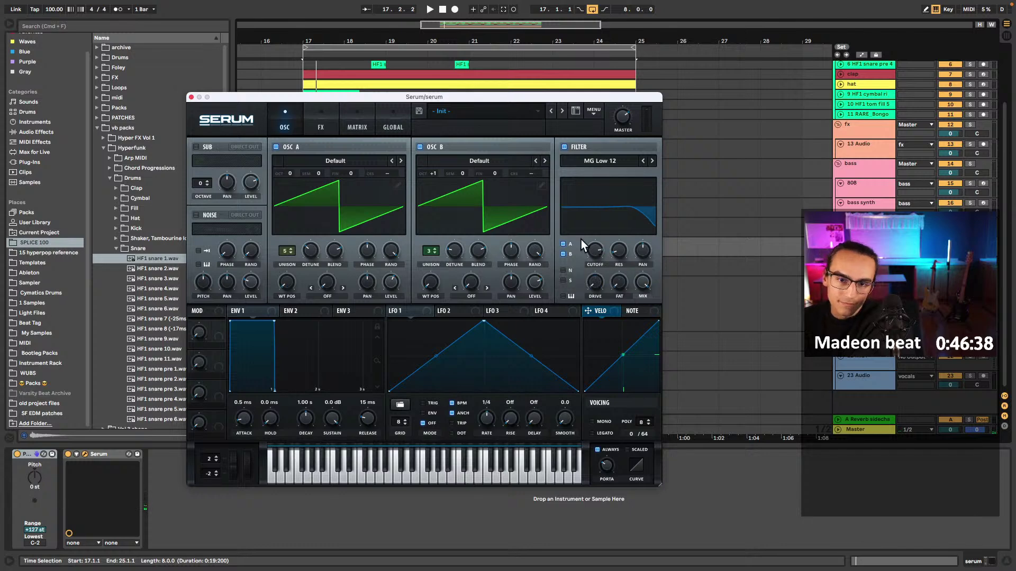
# - Add delay and reverb effects to the Serum lead patch, and close the plug-in window
pyautogui.click(314, 131)
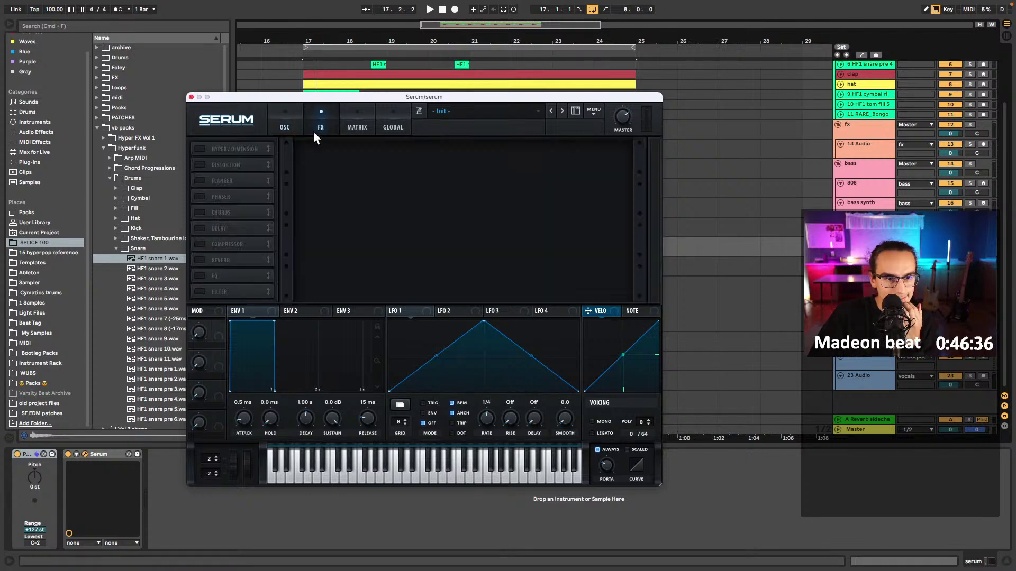
pyautogui.click(199, 228)
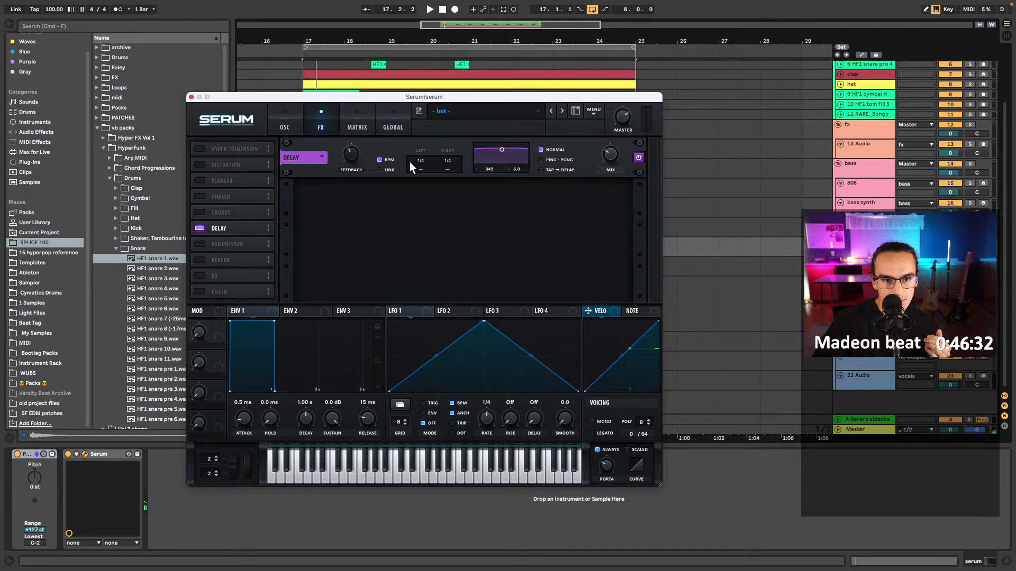
pyautogui.click(221, 260)
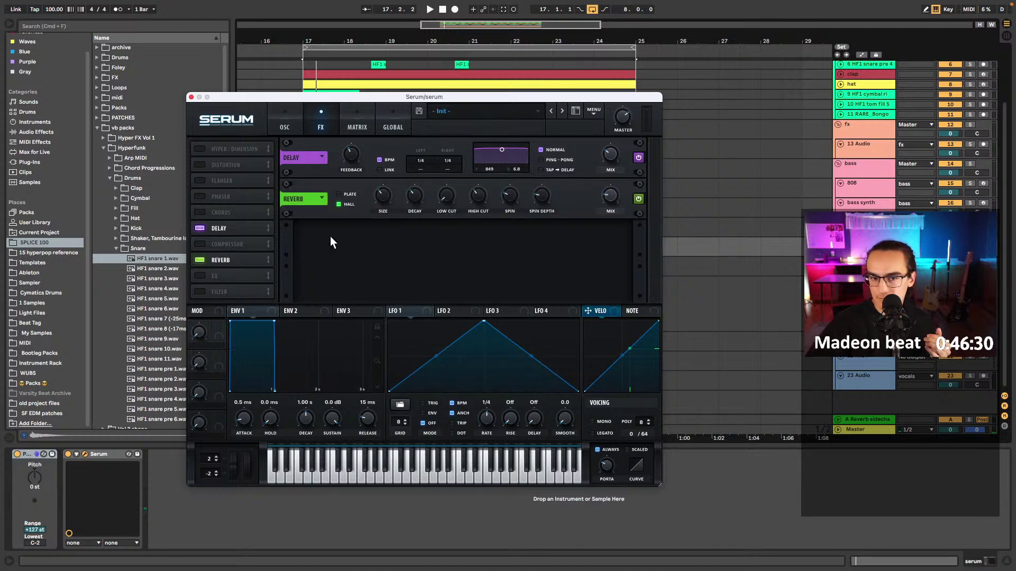
pyautogui.click(191, 97)
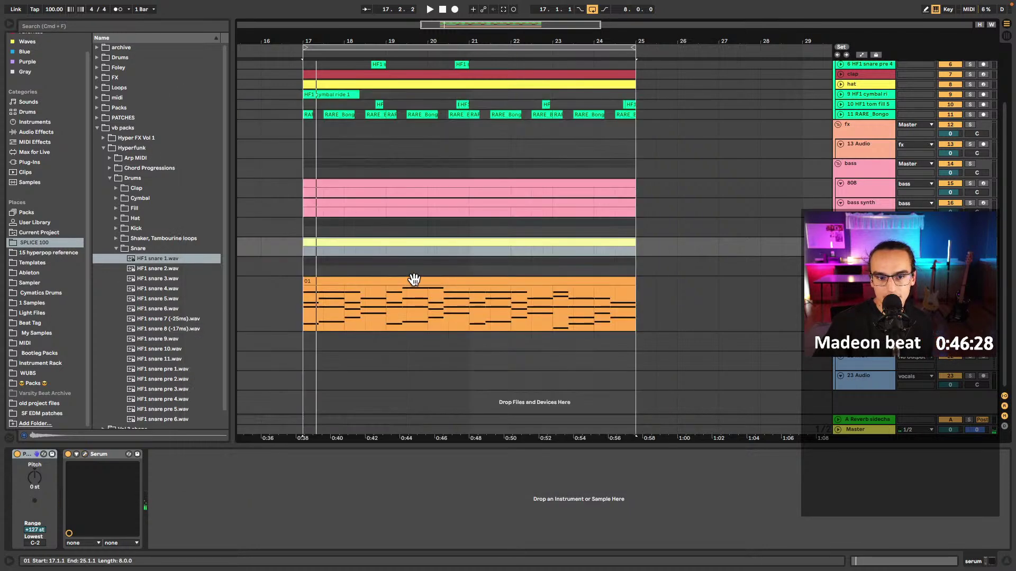
# - Record a lead melody on the serum track along with the beat from bar 17 to bar 25
pyautogui.click(319, 243)
pyautogui.press('space')
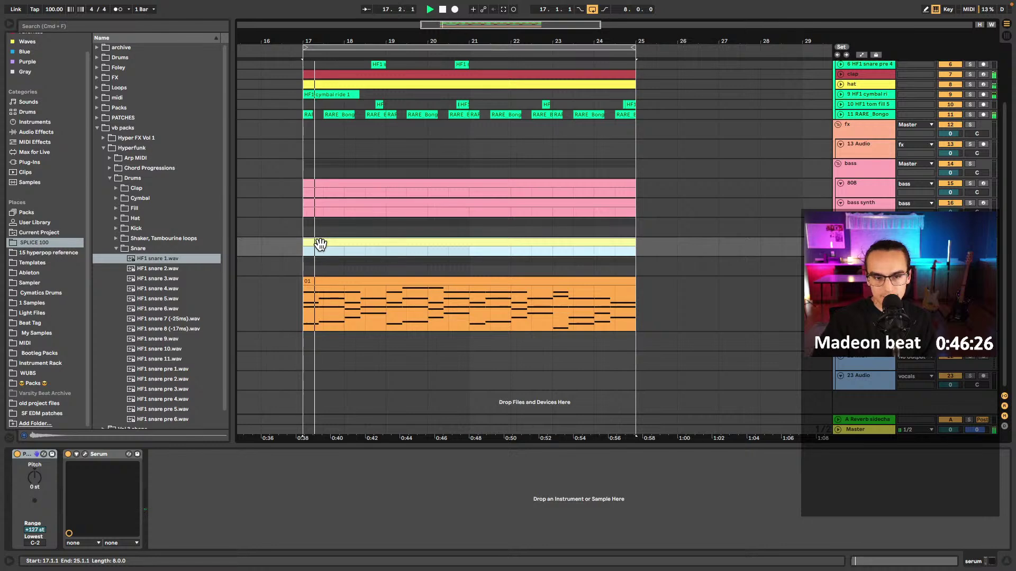
pyautogui.press('F9')
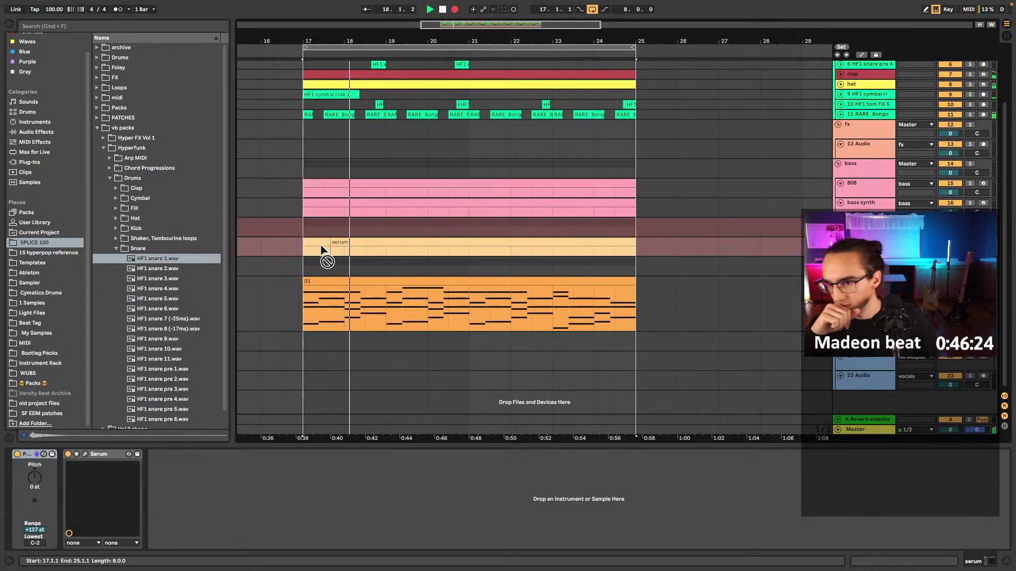
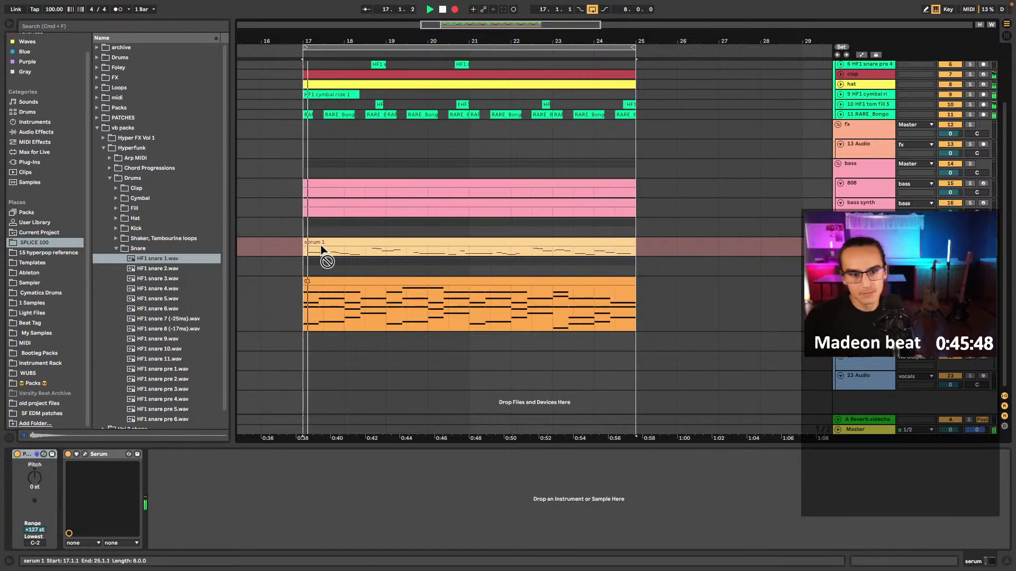
pyautogui.click(321, 246)
# - Play back the recorded lead melody and open its clip in the note editor
pyautogui.click(489, 242)
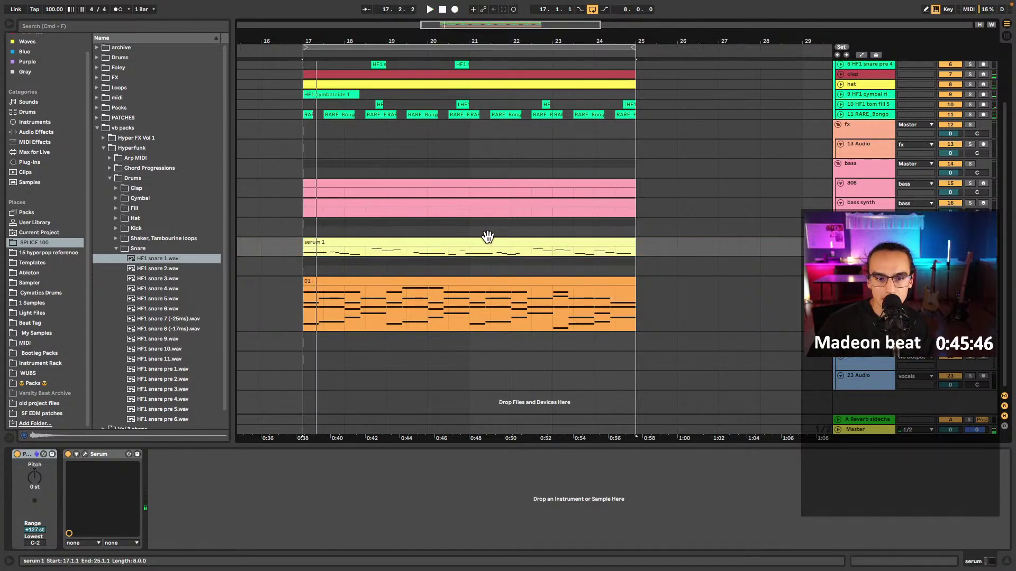
pyautogui.press('space')
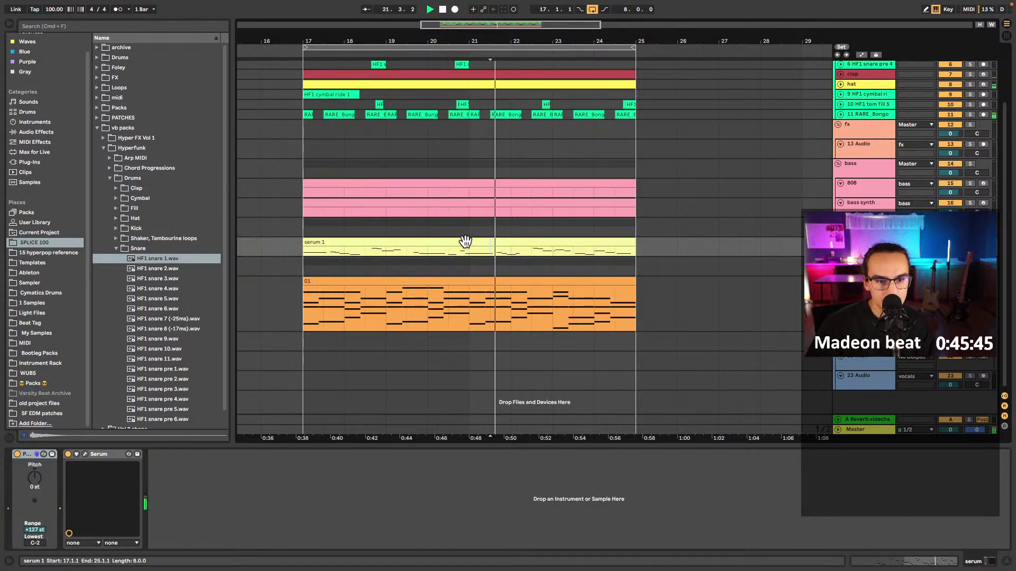
pyautogui.doubleClick(394, 245)
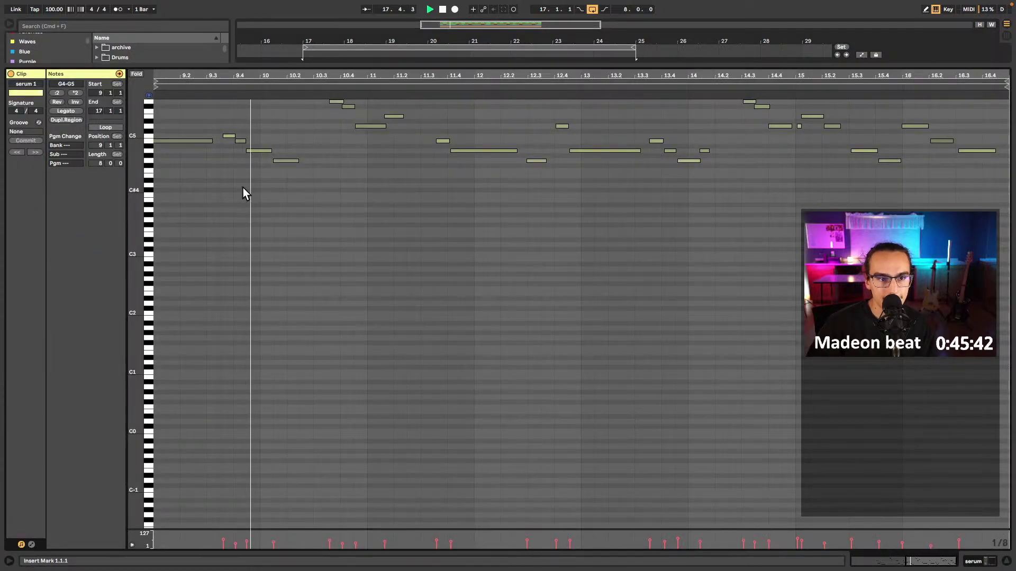
pyautogui.scroll(3, 275, 203)
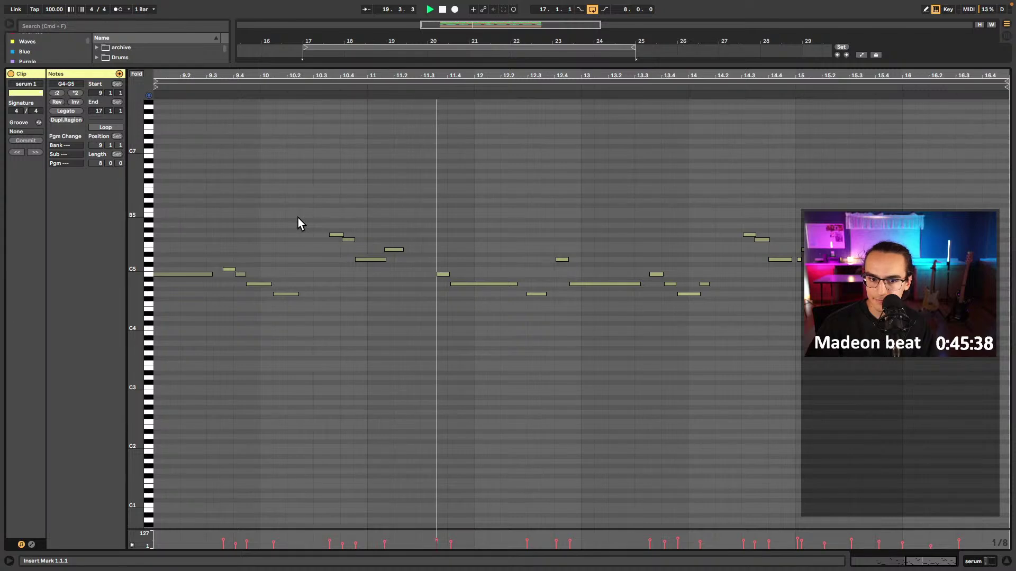
# - Shorten the long A4 note near 11.4 and shift it slightly later together with the B4 note before it
pyautogui.click(477, 284)
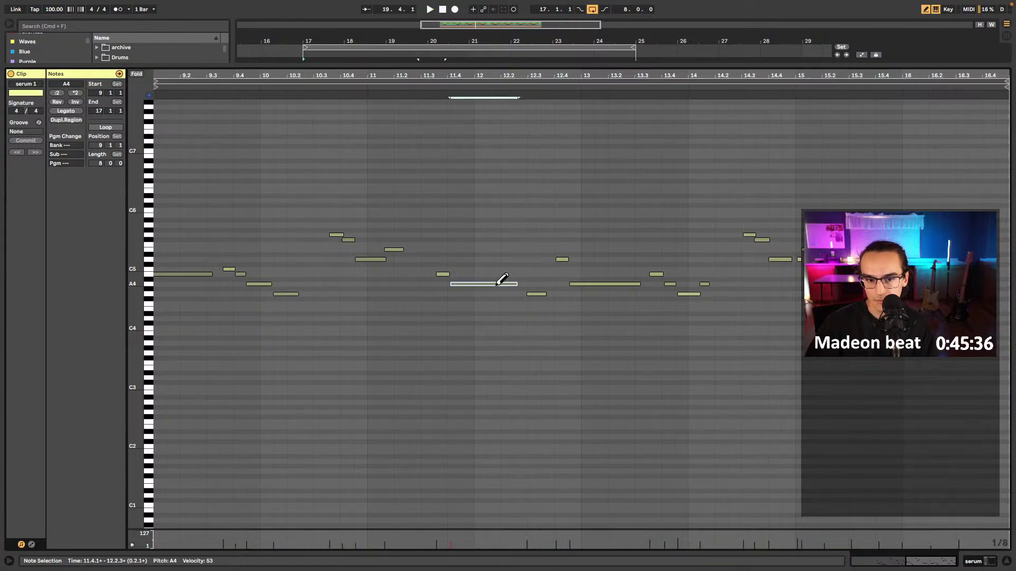
pyautogui.hotkey('shift', 'Left')
pyautogui.hotkey('shift', 'Left')
pyautogui.press('b')
pyautogui.moveTo(469, 240); pyautogui.dragTo(417, 317)
pyautogui.press('Right')
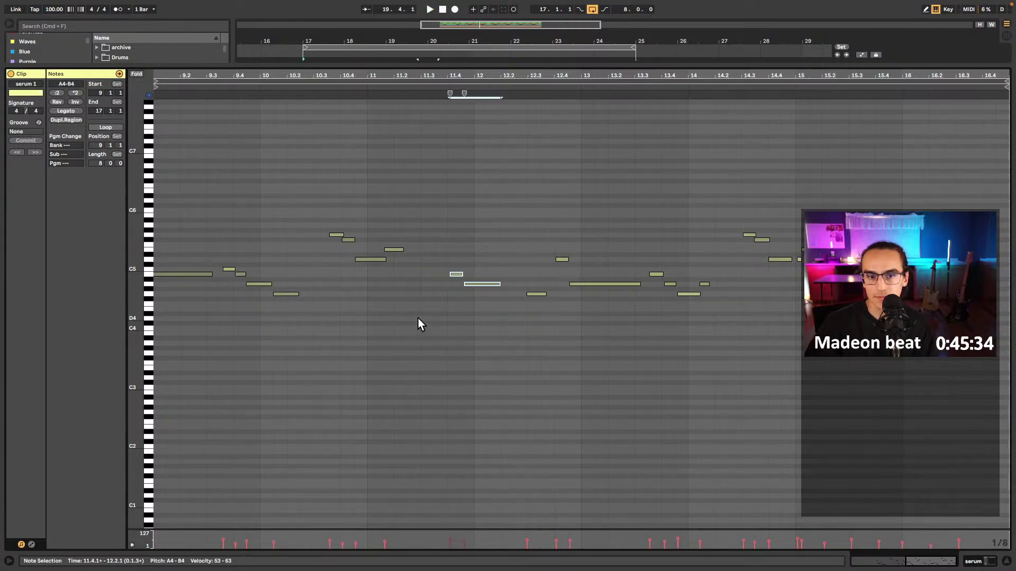
pyautogui.press('space')
# - Lengthen the clip's opening B4 note so it ends close to the following C5 note
pyautogui.press('b')
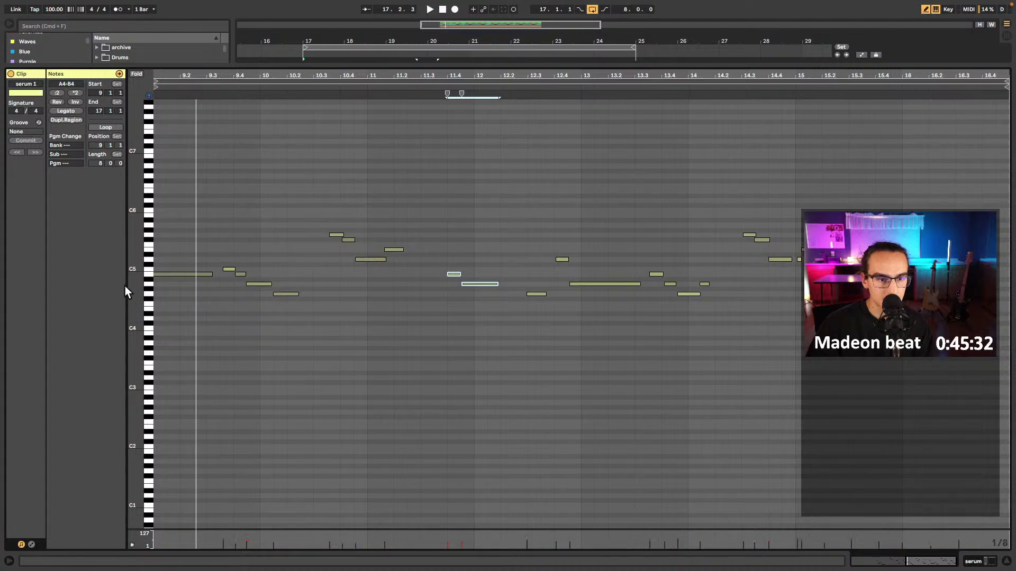
pyautogui.click(158, 274)
pyautogui.press('space')
pyautogui.click(159, 274)
pyautogui.moveTo(158, 274); pyautogui.dragTo(217, 273)
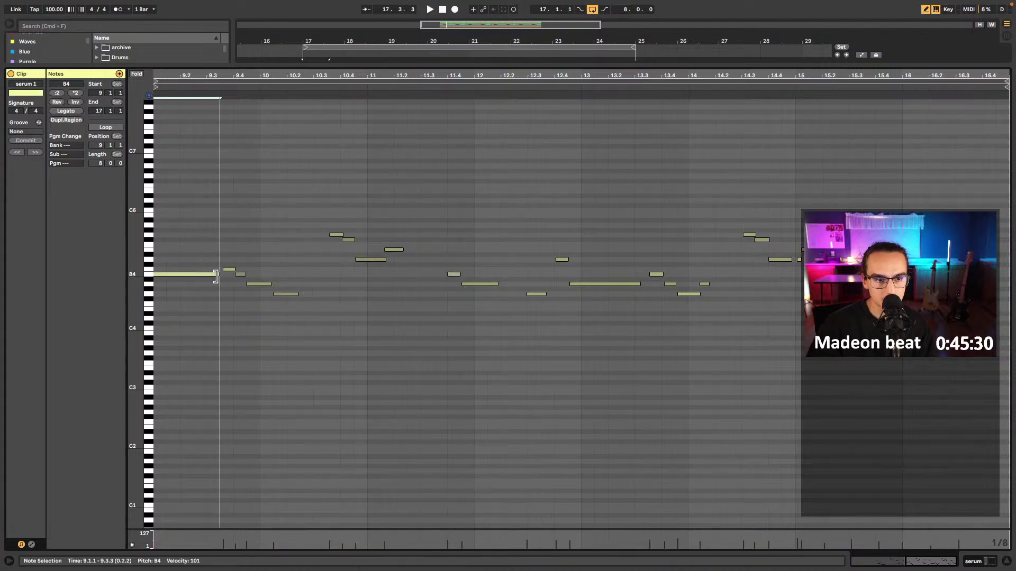
# - Play the melody and delete the E5 note just after the start of bar 11
pyautogui.press('space')
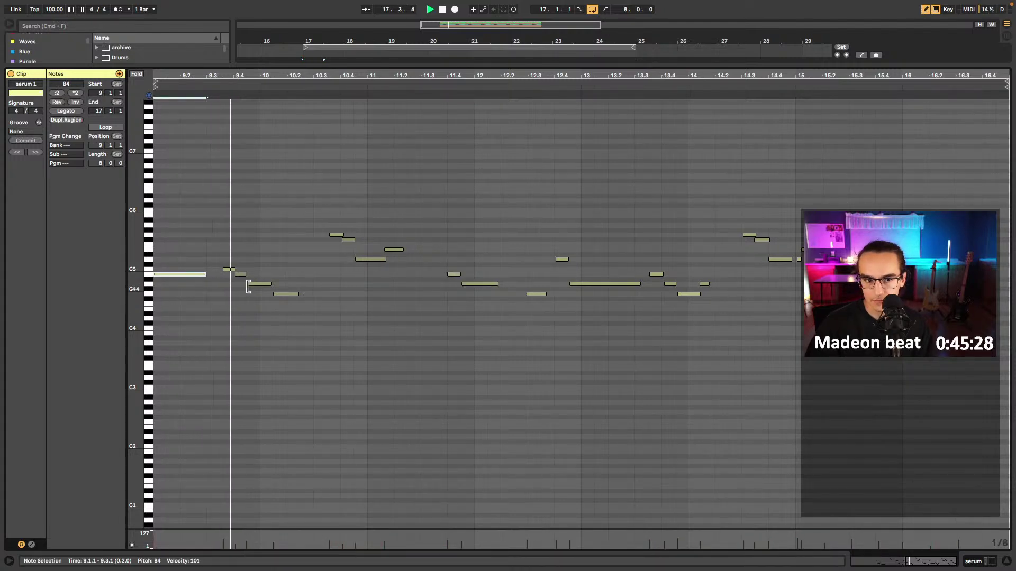
pyautogui.press('b')
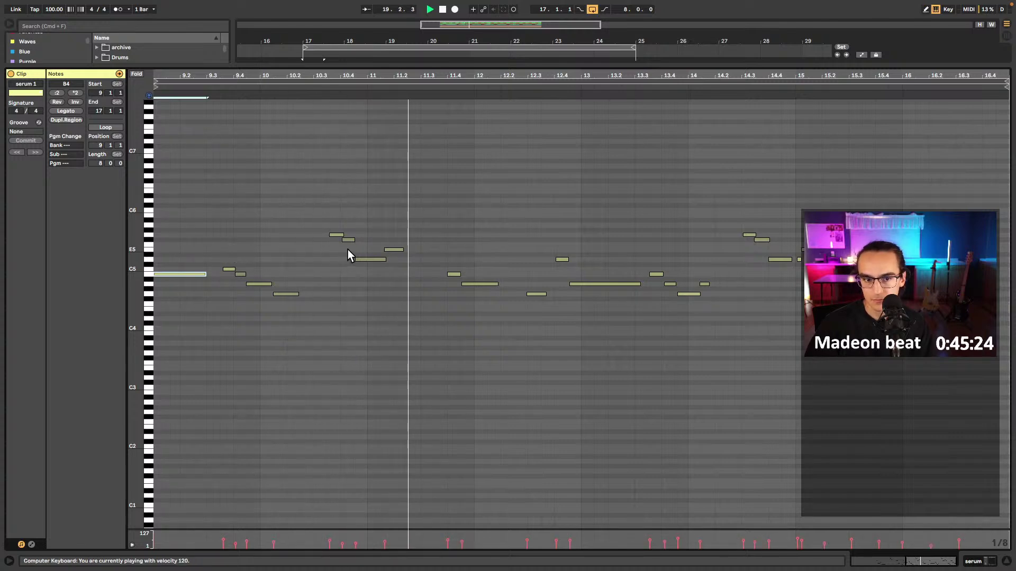
pyautogui.press('space')
pyautogui.moveTo(418, 227); pyautogui.dragTo(393, 256)
pyautogui.press('Delete')
pyautogui.click(389, 244)
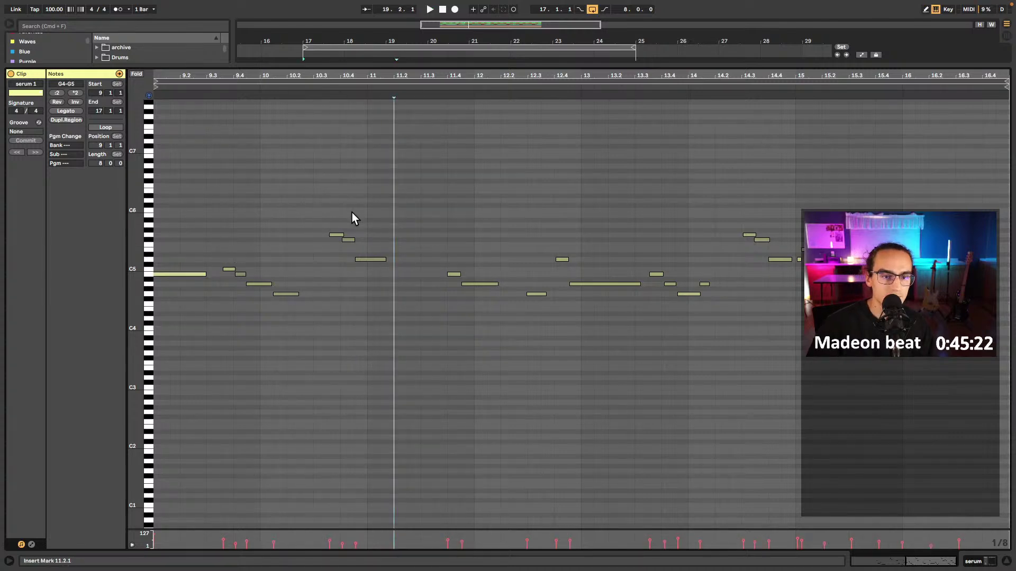
# - Quantize all notes in the melody clip and play back the passage
pyautogui.press('super+a')
pyautogui.press('space')
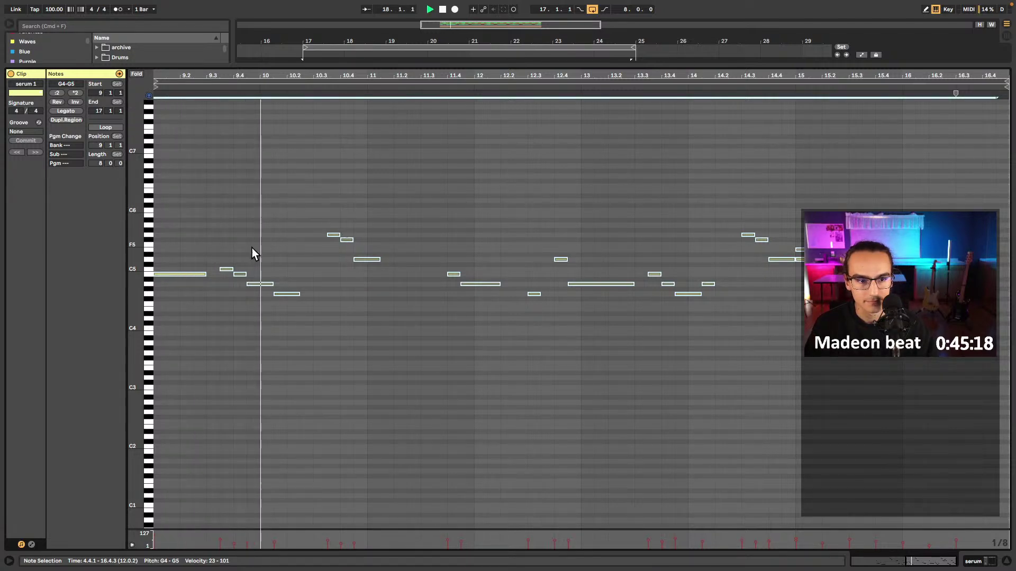
pyautogui.click(227, 239)
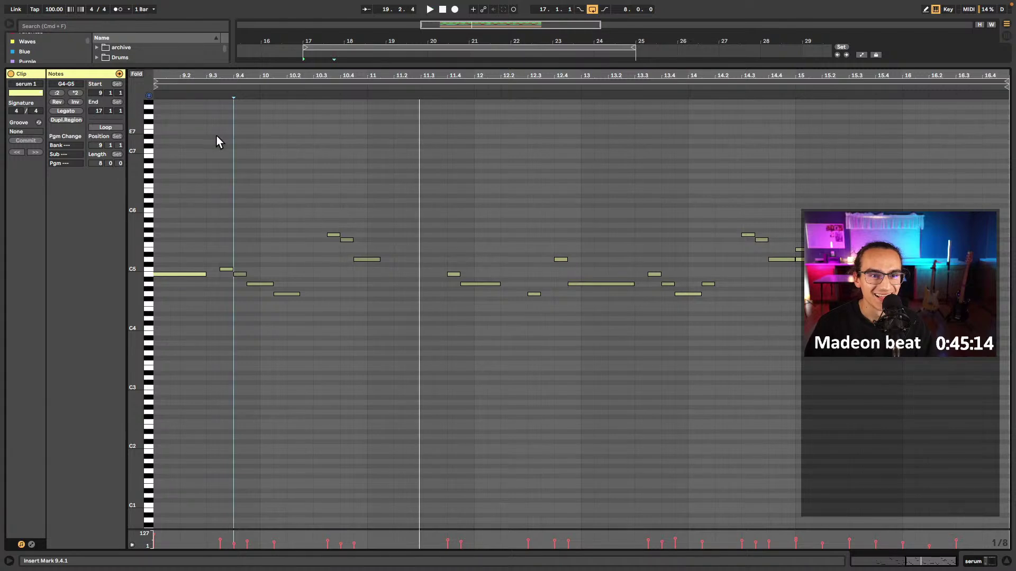
# - Play the melody from bar 23 in the arrangement and delete its clip spanning bars 17 to 25
pyautogui.hotkey('shift', 'Tab')
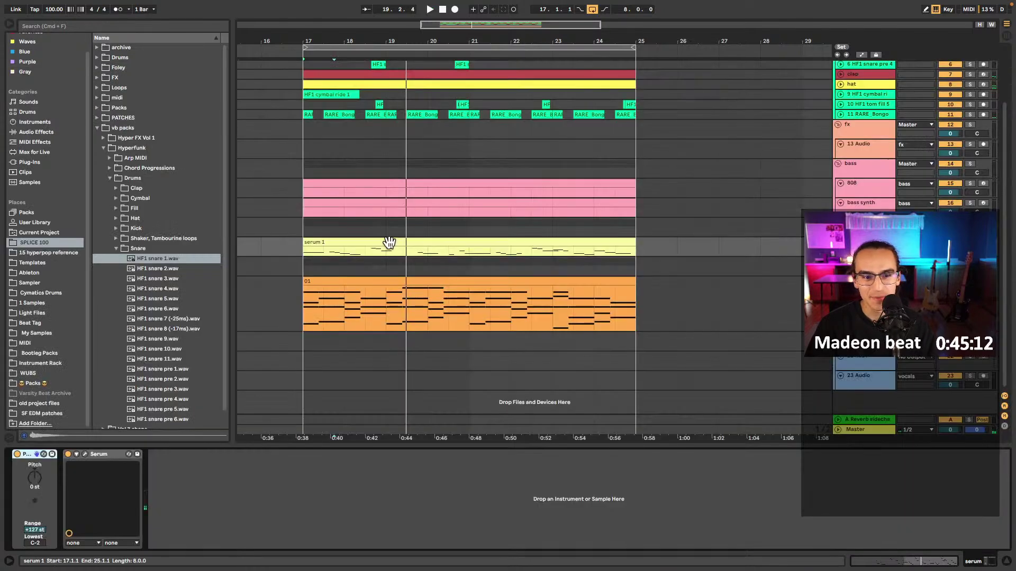
pyautogui.click(551, 240)
pyautogui.press('space')
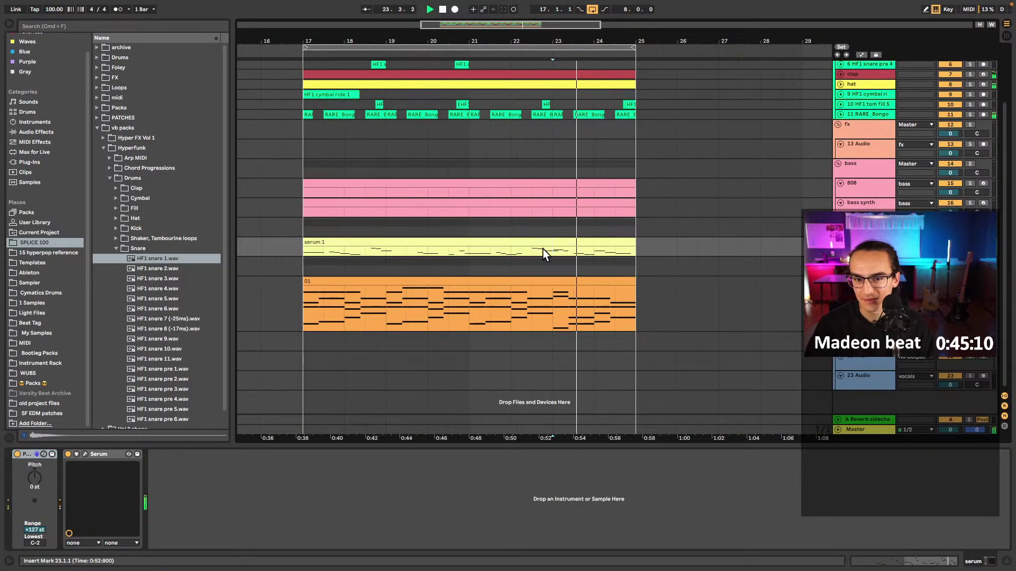
pyautogui.click(537, 243)
pyautogui.press('space')
pyautogui.press('Delete')
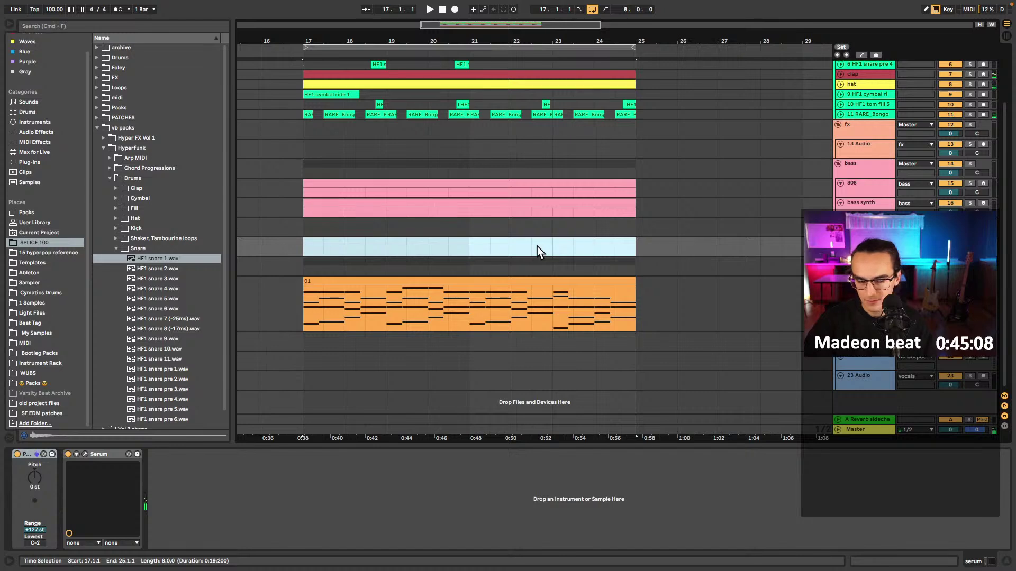
# - Try recording a new serum take from 16.3 and turn on the metronome
pyautogui.click(286, 245)
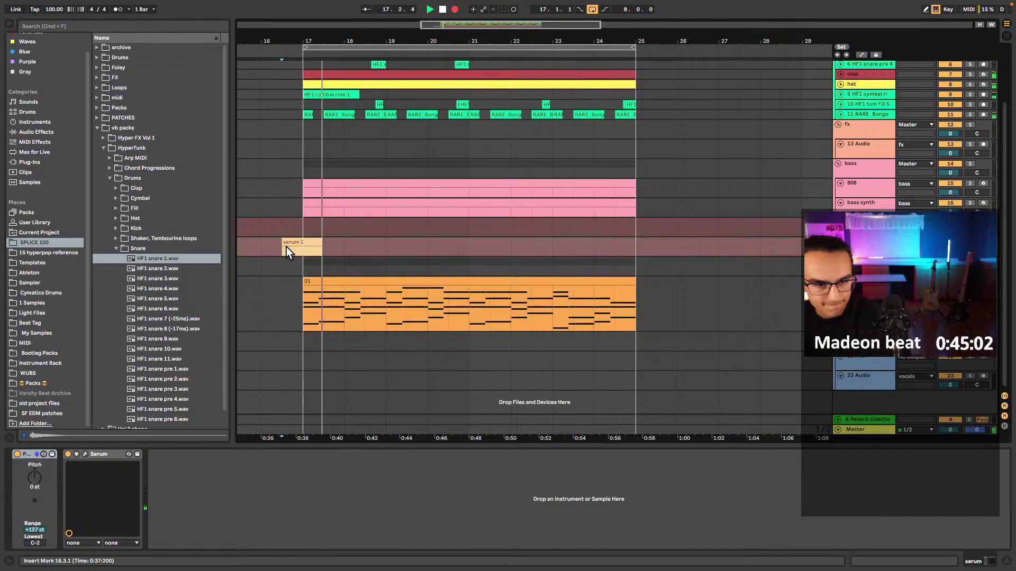
pyautogui.click(118, 9)
pyautogui.press('space')
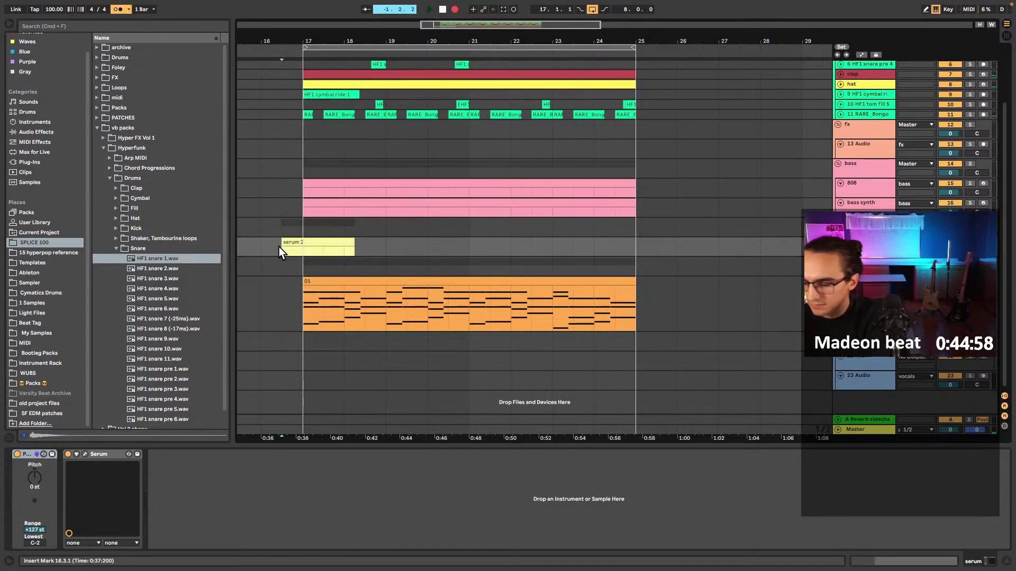
pyautogui.click(279, 246)
pyautogui.press('space')
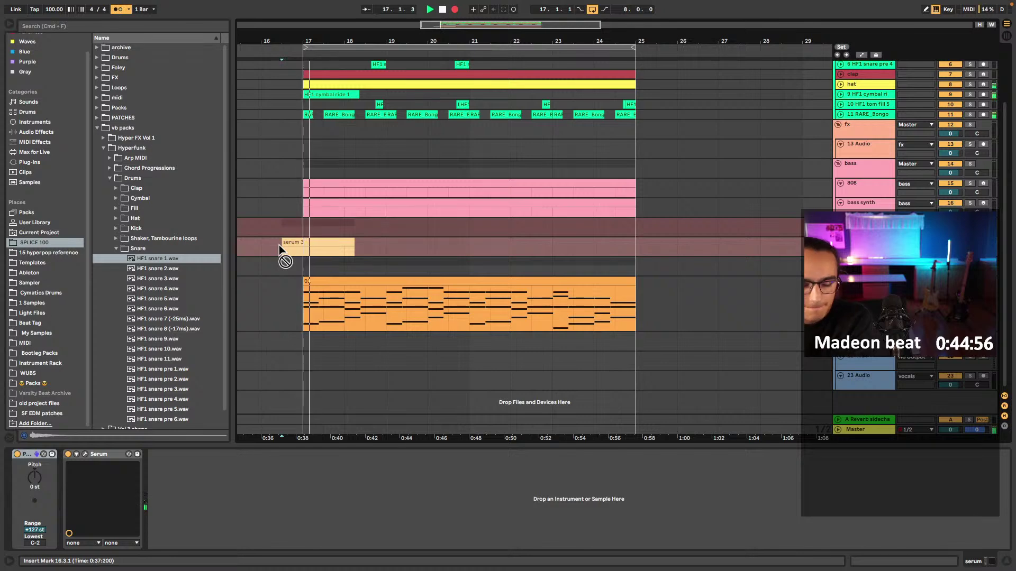
pyautogui.press('space')
# - Record a new lead melody take on the serum track from bar 16 to bar 25
pyautogui.click(266, 246)
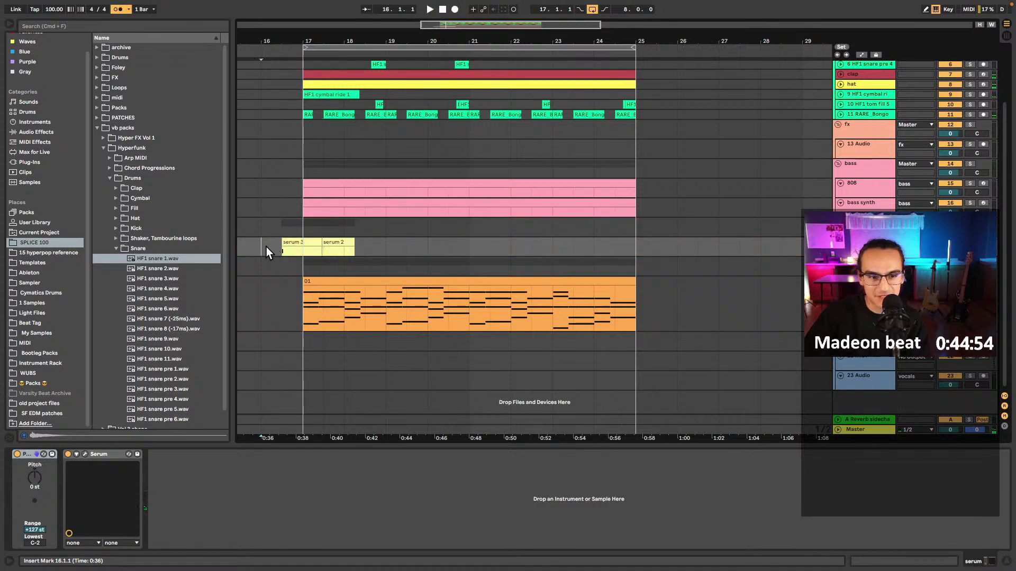
pyautogui.press('F9')
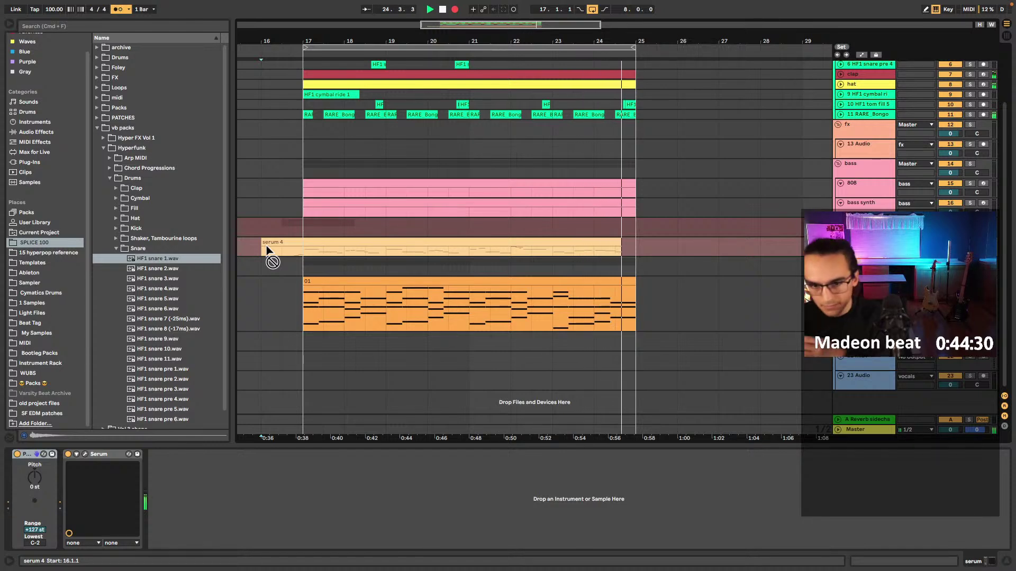
pyautogui.press('space')
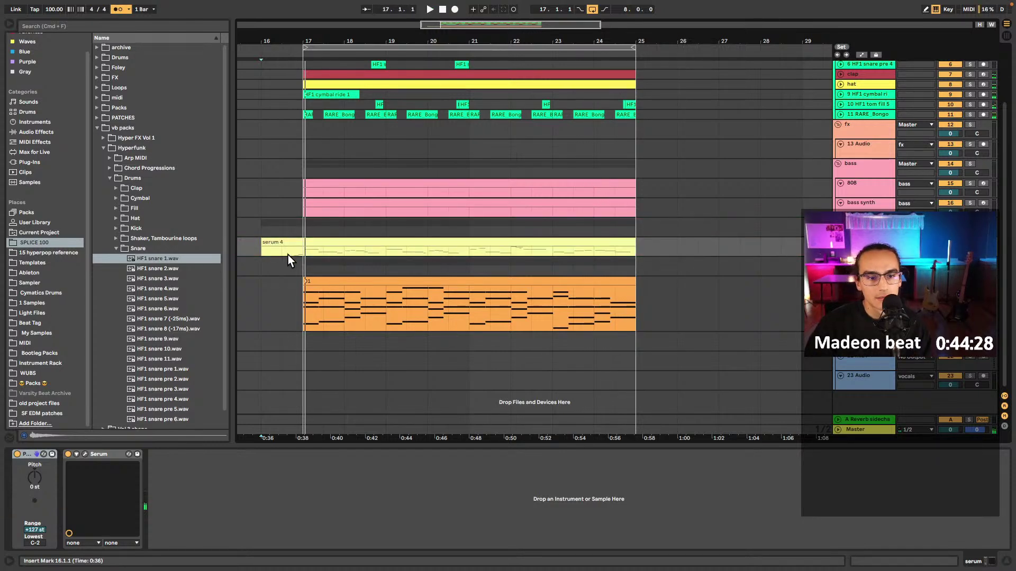
# - Open the new serum take in the note editor, quantize all its notes and play it back
pyautogui.press('space')
pyautogui.doubleClick(307, 250)
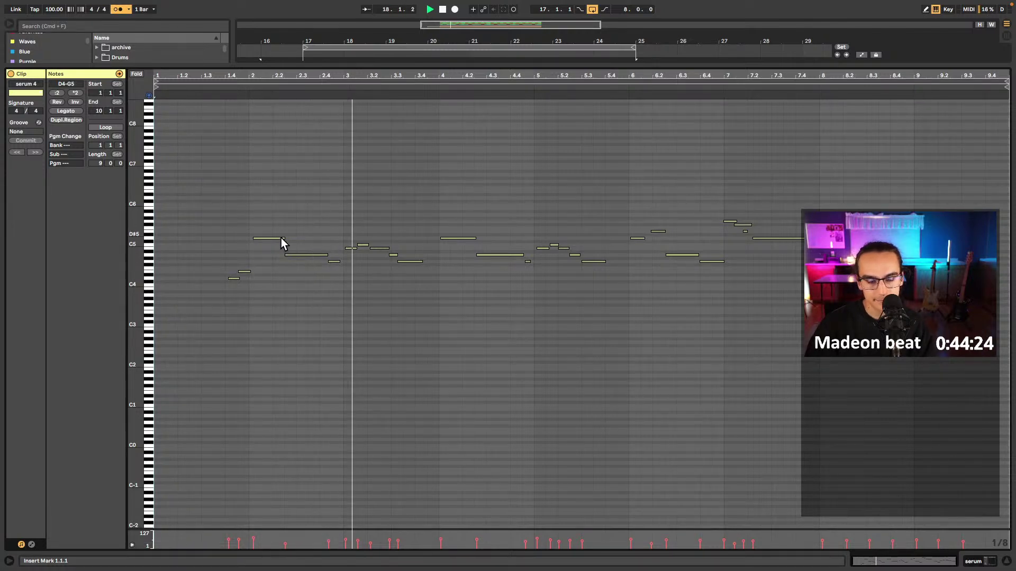
pyautogui.press('space')
pyautogui.click(257, 139)
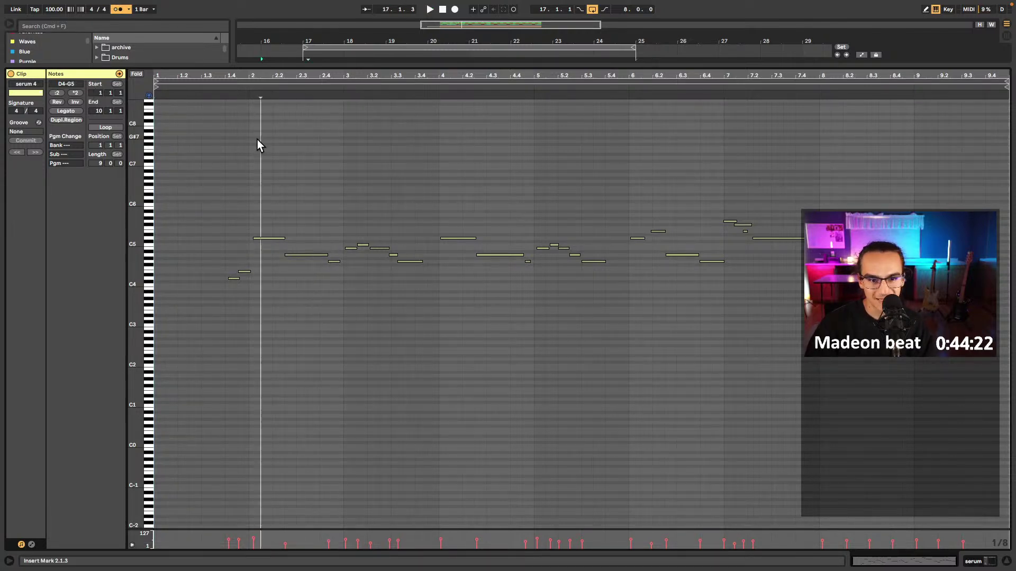
pyautogui.press('super+a')
pyautogui.press('super+l')
pyautogui.press('space')
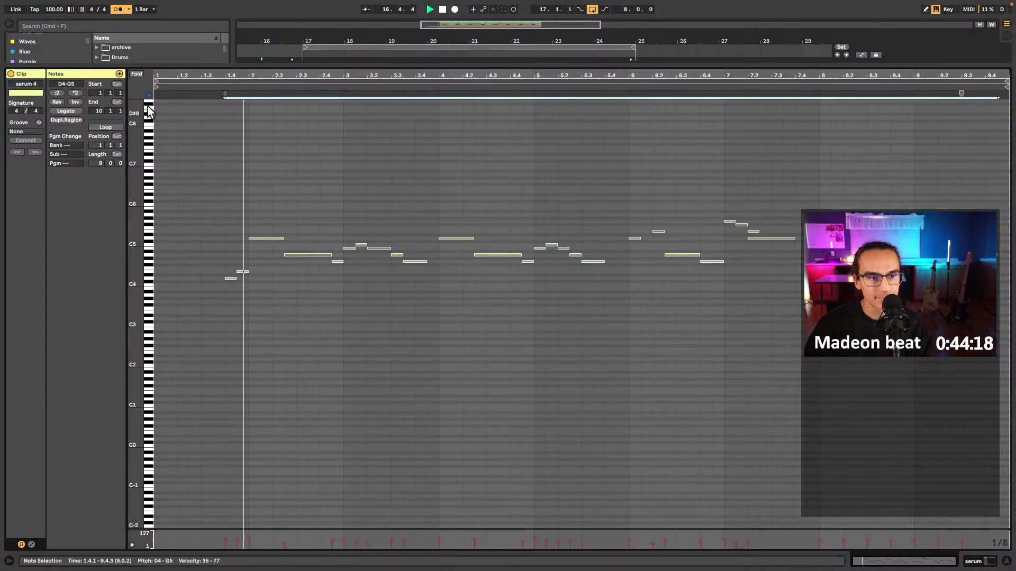
# - Show the pitch bend envelope of the new serum clip
pyautogui.click(32, 544)
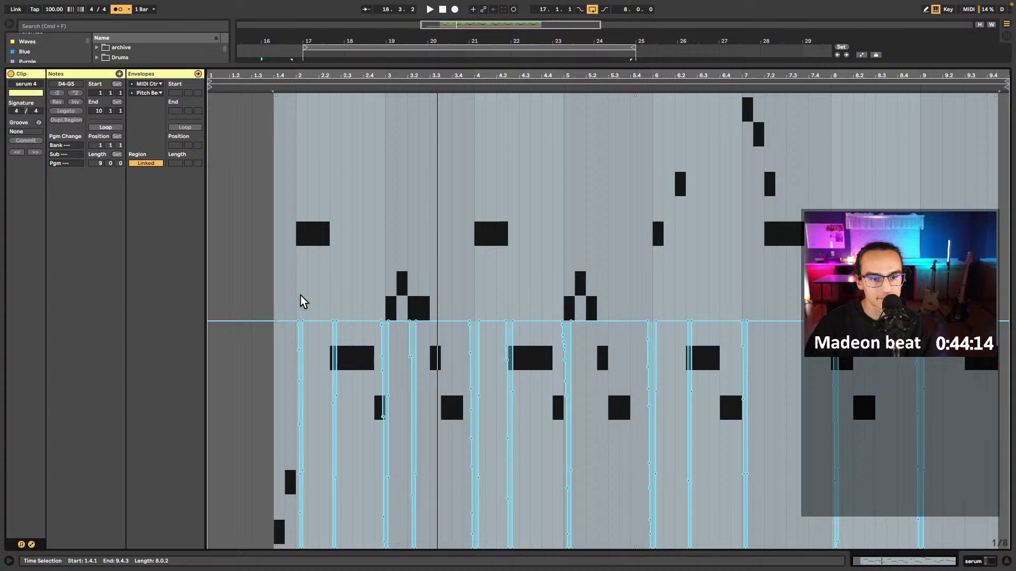
pyautogui.scroll(5, 300, 285)
pyautogui.hscroll(-2, 343, 267)
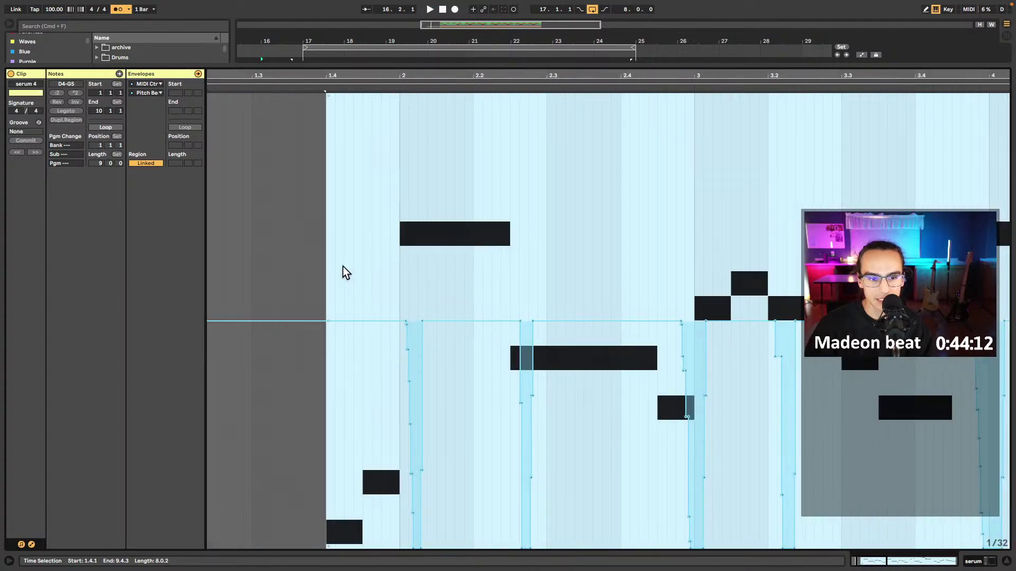
# - Move the pitch bend at the start of bar 2 slightly earlier so it begins just before the D5 note
pyautogui.click(438, 390)
pyautogui.moveTo(417, 397); pyautogui.dragTo(398, 392)
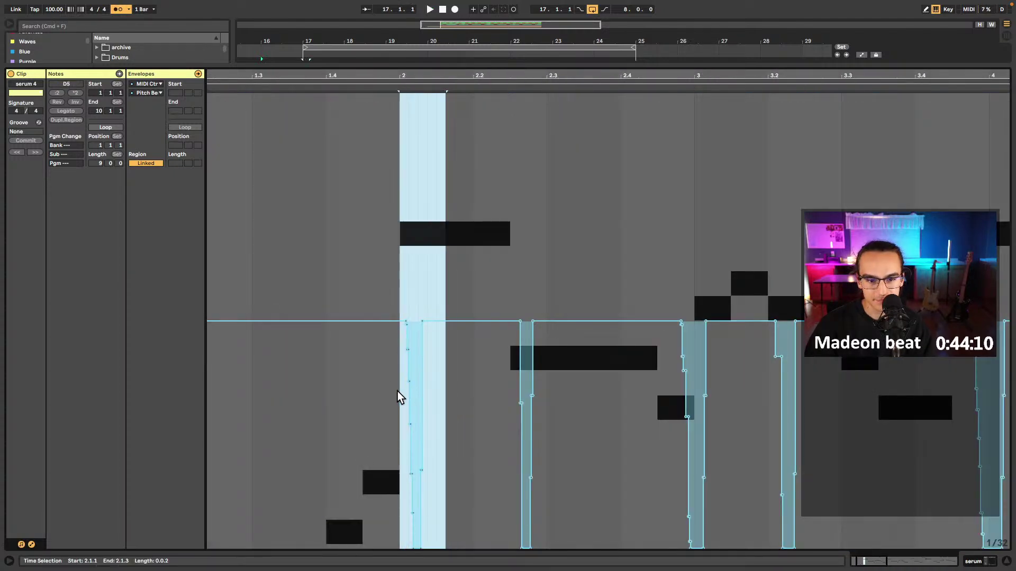
pyautogui.scroll(3, 401, 388)
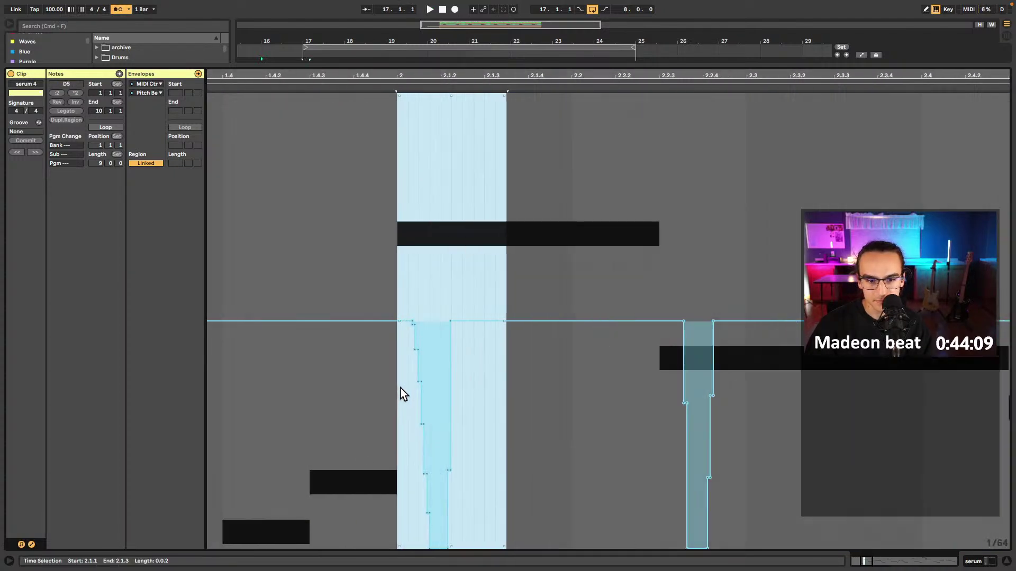
pyautogui.moveTo(458, 351)
pyautogui.mouseDown()
pyautogui.moveTo(399, 357)
pyautogui.moveTo(443, 369)
pyautogui.moveTo(462, 360)
pyautogui.mouseUp()
pyautogui.click(401, 355)
pyautogui.click(461, 353)
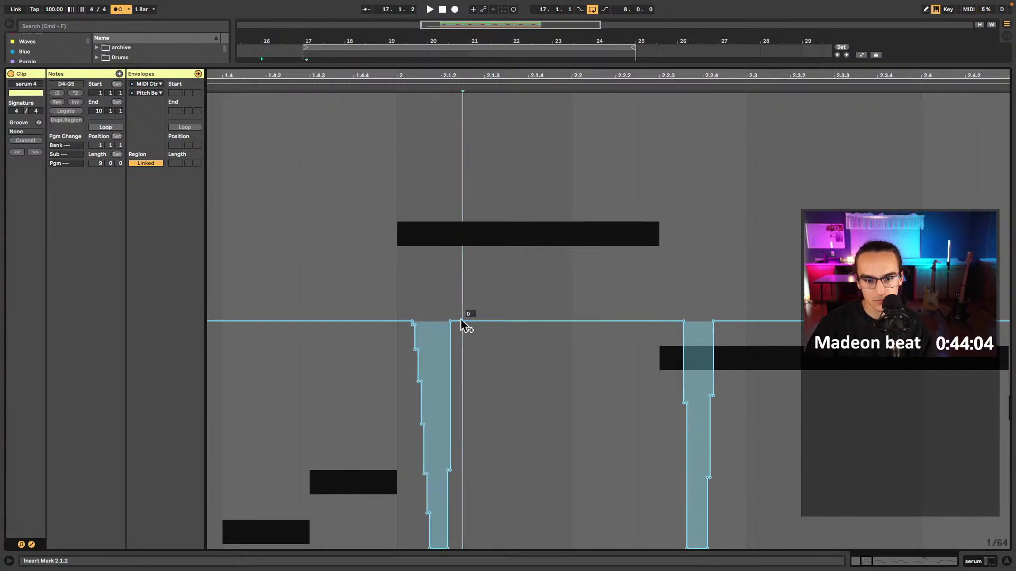
pyautogui.moveTo(461, 324); pyautogui.dragTo(396, 347)
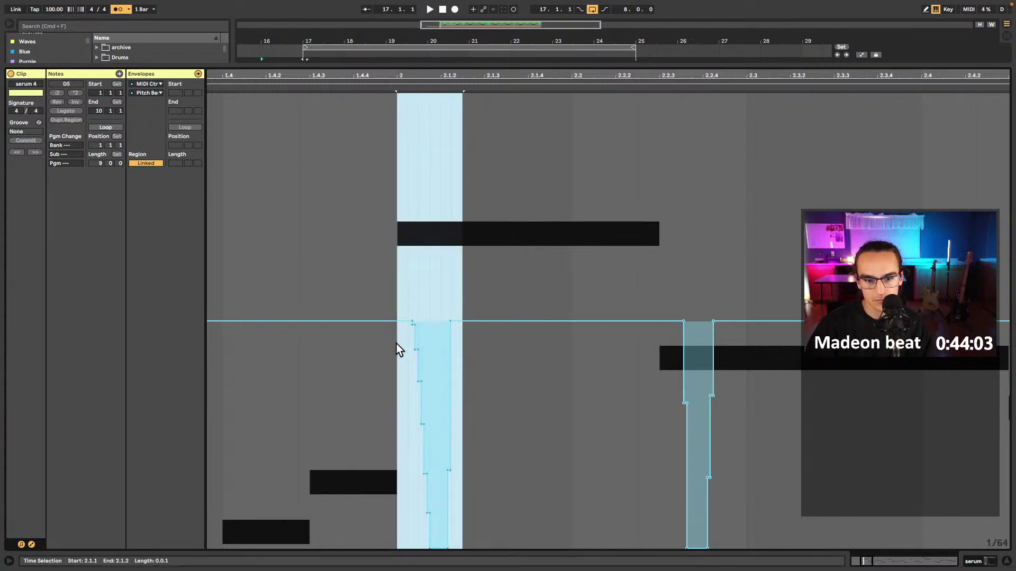
pyautogui.click(456, 322)
pyautogui.moveTo(459, 328); pyautogui.dragTo(429, 322)
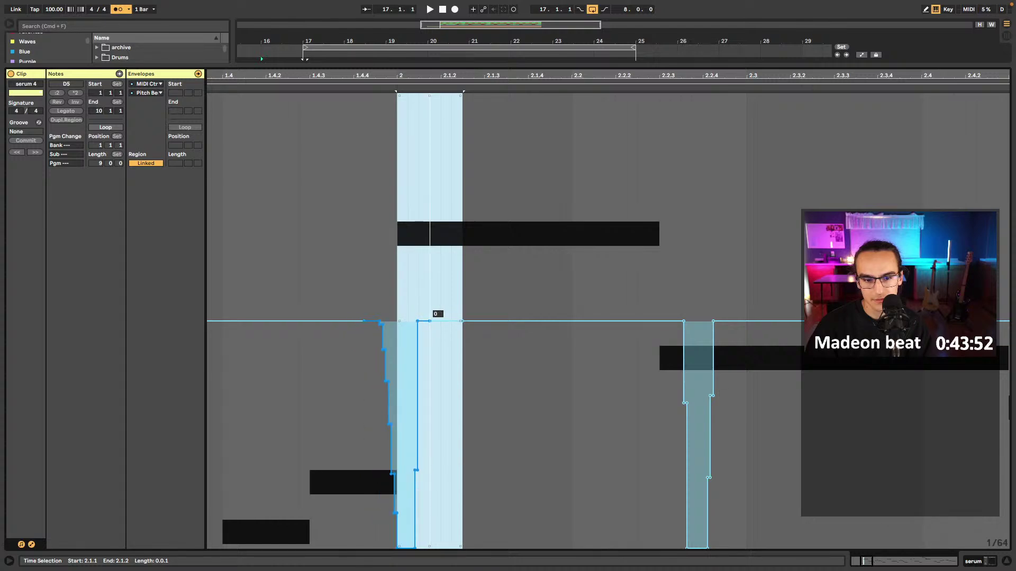
# - Play back the adjusted bend and split the serum clip at 16.3 in the arrangement
pyautogui.click(356, 297)
pyautogui.press('space')
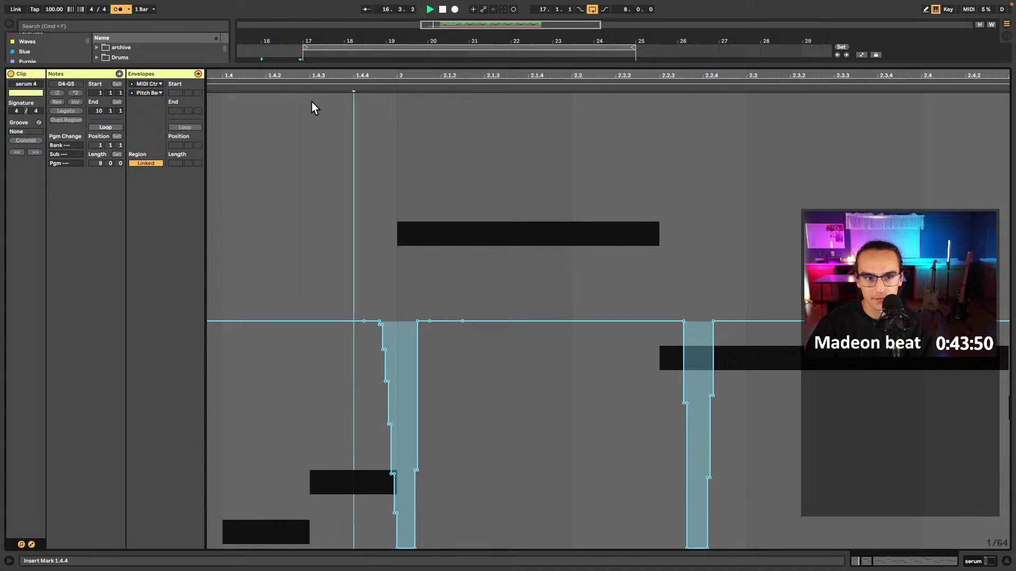
pyautogui.hotkey('shift', 'Tab')
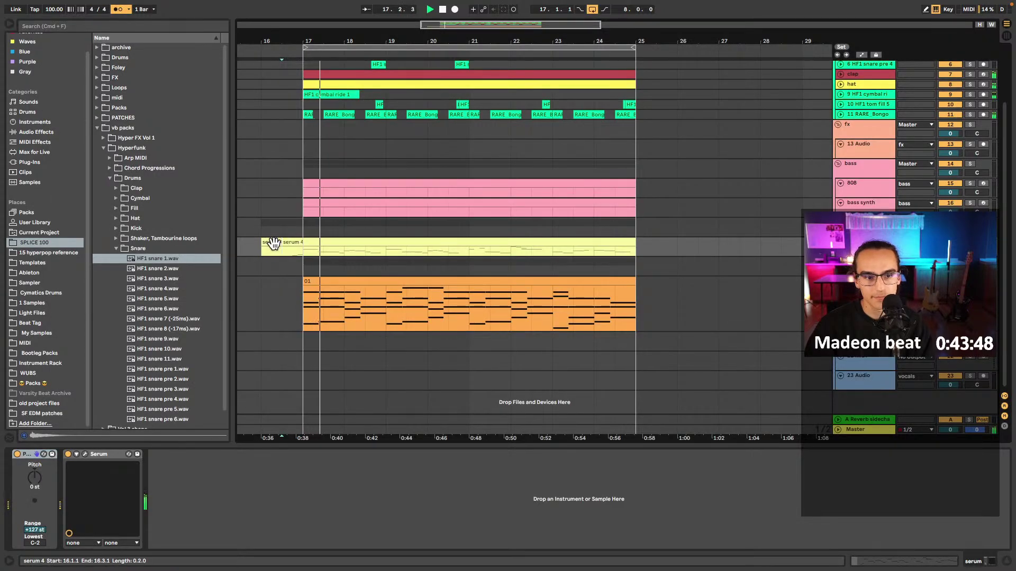
pyautogui.hotkey('shift', 'Tab')
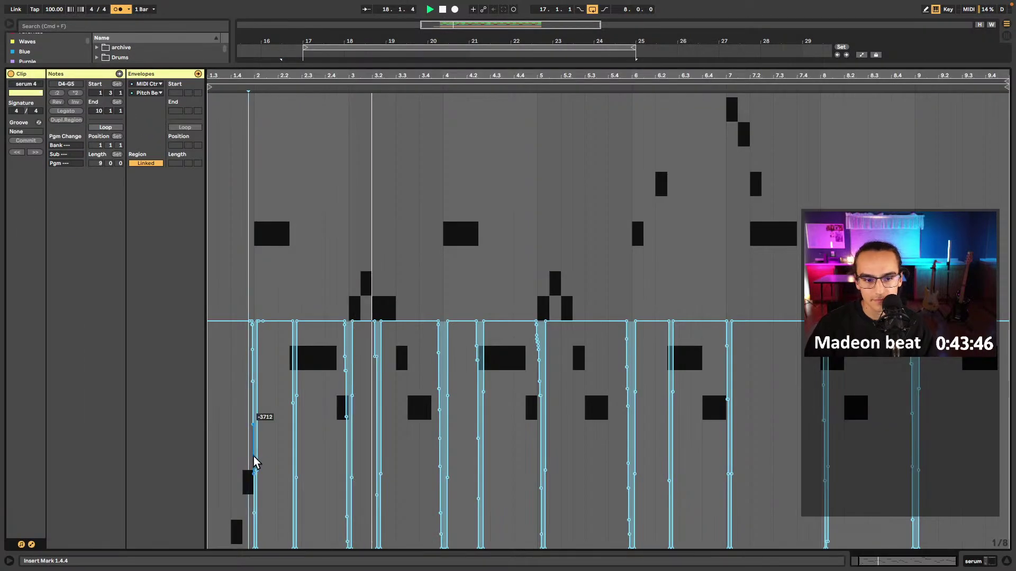
# - Cut the pitch bend near 2.2.3, paste it earlier at 2.2.2, and play back the result
pyautogui.scroll(5, 279, 445)
pyautogui.moveTo(408, 405); pyautogui.dragTo(356, 414)
pyautogui.press('space')
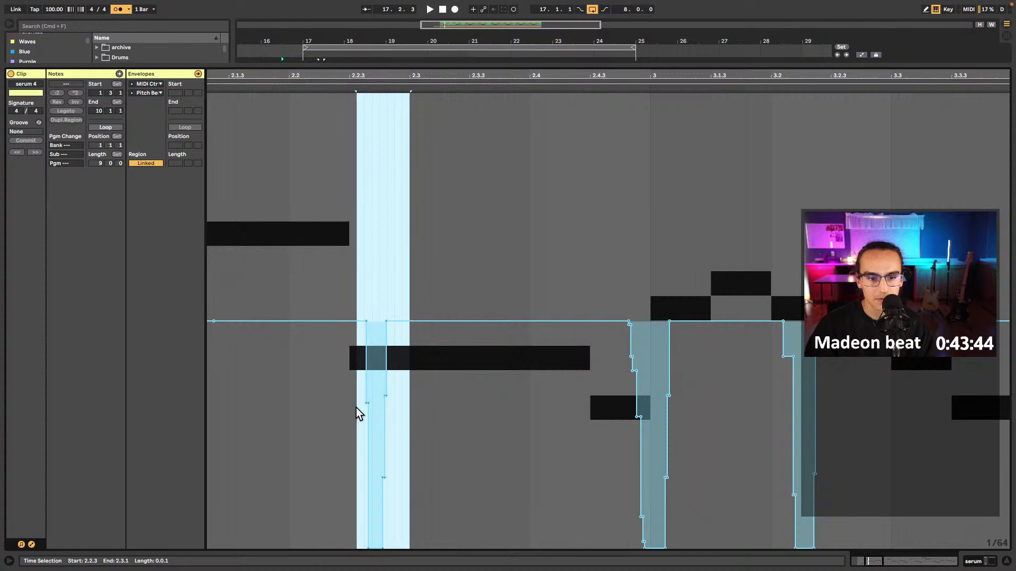
pyautogui.press('super+x')
pyautogui.click(342, 394)
pyautogui.press('super+v')
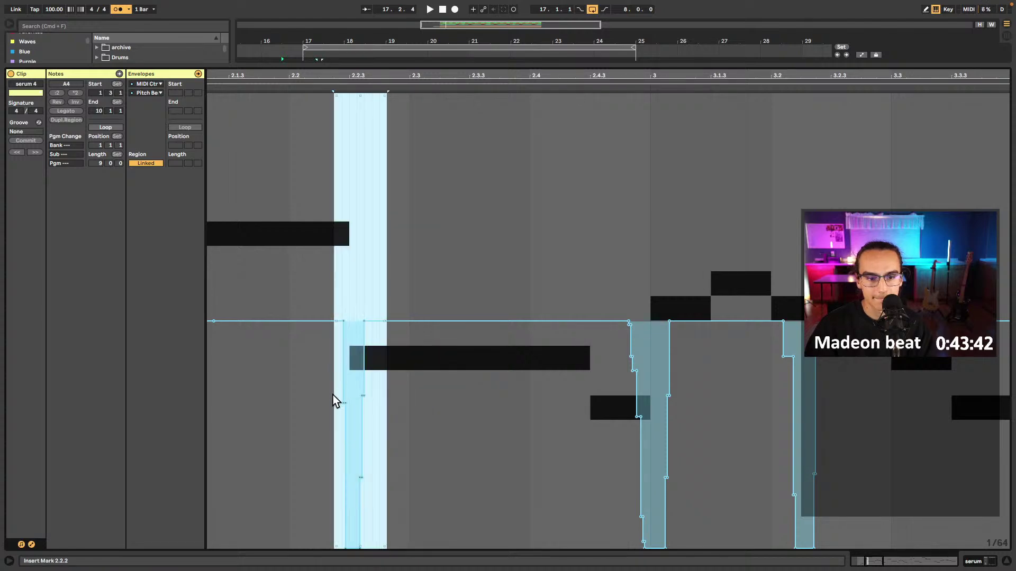
pyautogui.hscroll(-3, 349, 391)
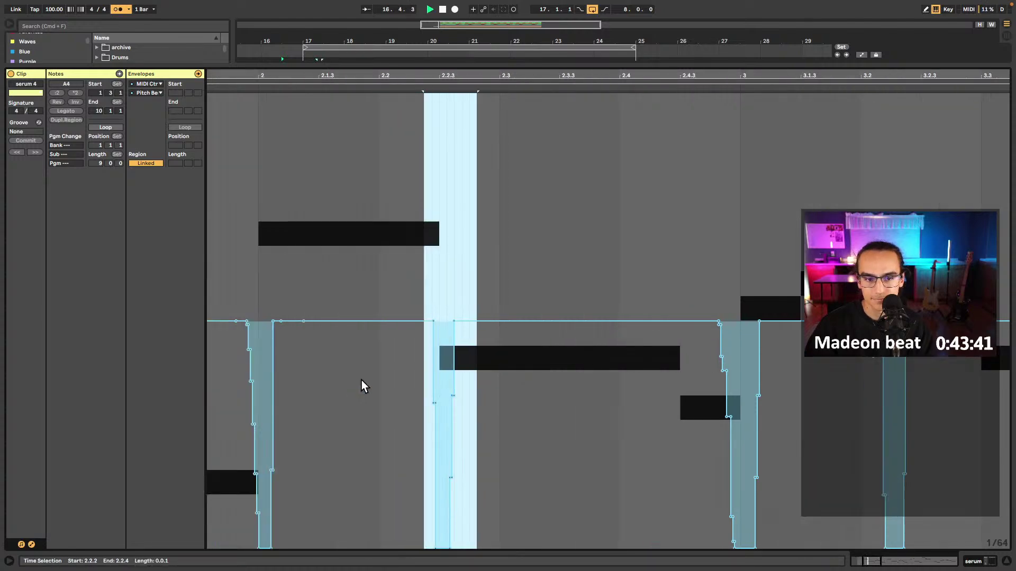
pyautogui.click(407, 84)
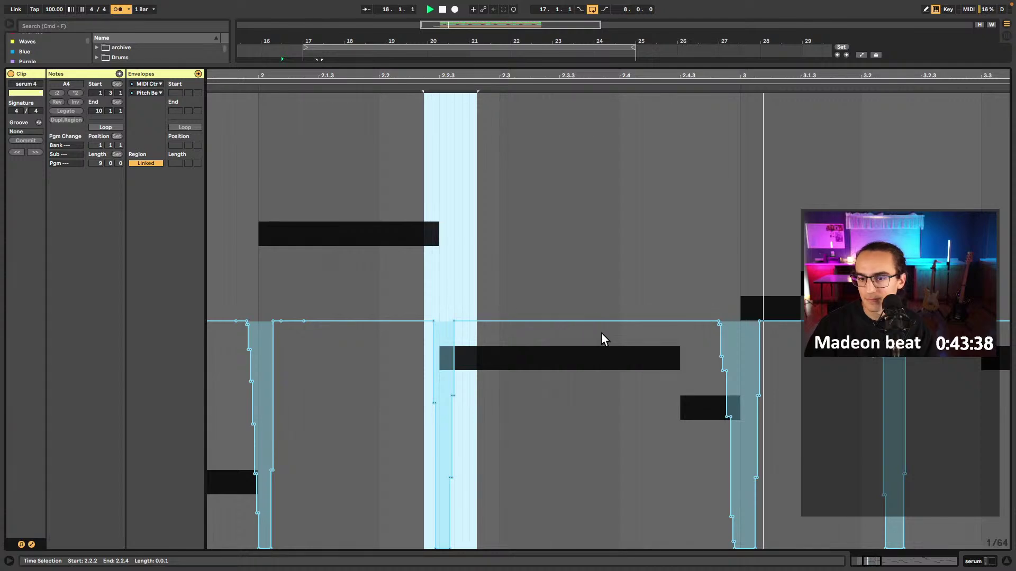
# - Move the pitch bend near 3.2 earlier by pasting it at 3.1.4, just before the second B4 note
pyautogui.press('space')
pyautogui.moveTo(728, 405); pyautogui.dragTo(632, 421)
pyautogui.press('super+c')
pyautogui.click(617, 400)
pyautogui.press('super+v')
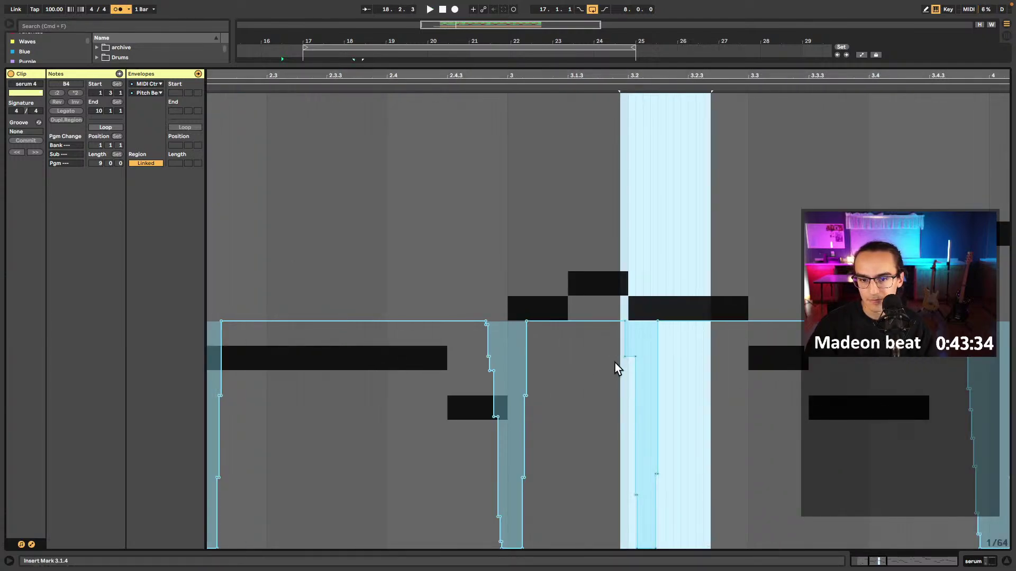
# - Play on and shift the pitch bend at the start of bar 5 earlier so it begins before the B4 note
pyautogui.press('space')
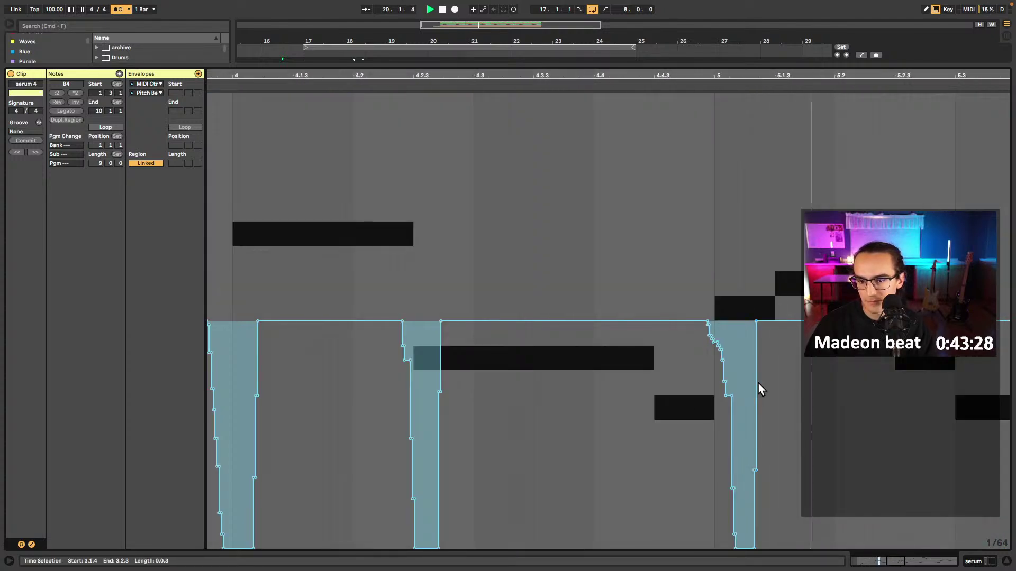
pyautogui.moveTo(779, 393); pyautogui.dragTo(696, 406)
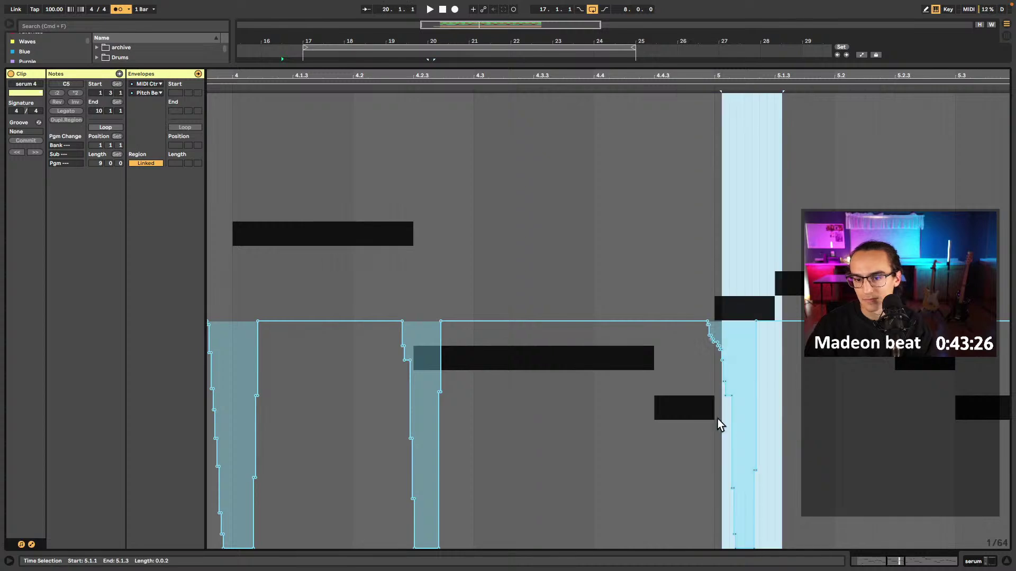
pyautogui.moveTo(769, 330); pyautogui.dragTo(678, 357)
pyautogui.click(648, 361)
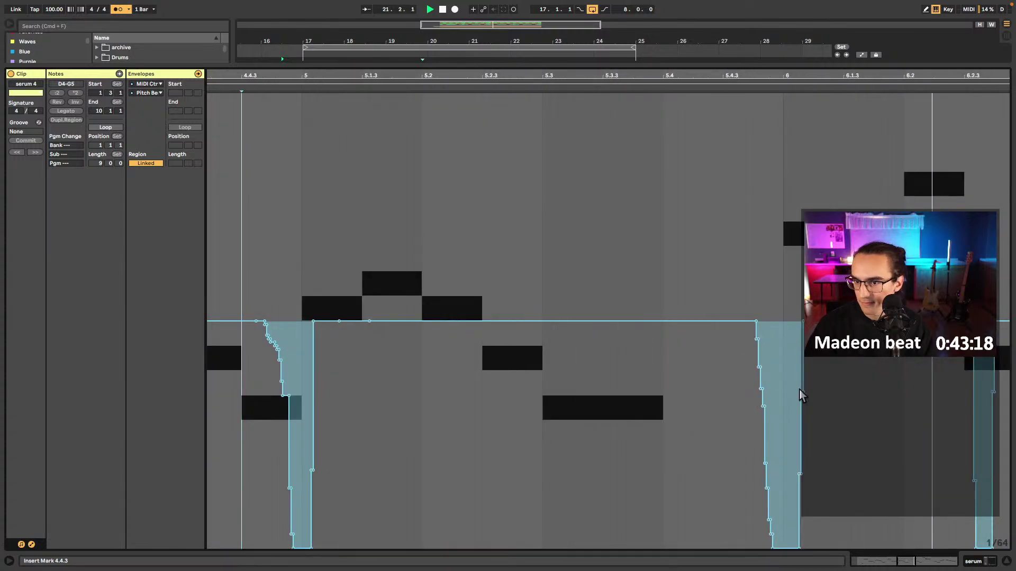
# - Extend the D5 note at 6.1.1 so it ends at 6.2.1, and play back from there
pyautogui.hotkey('shift', 'Tab')
pyautogui.doubleClick(490, 253)
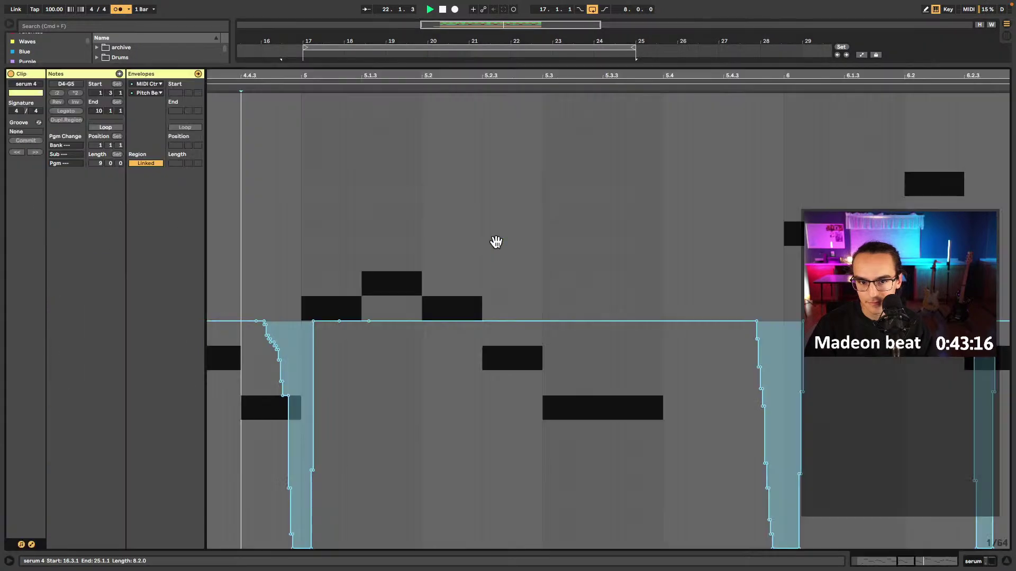
pyautogui.click(197, 74)
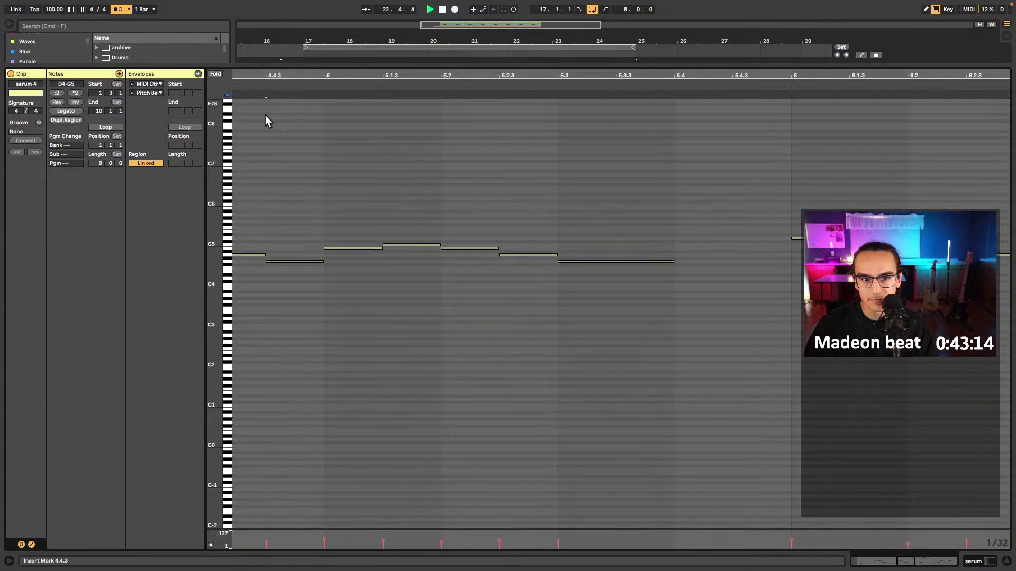
pyautogui.scroll(-3, 585, 196)
pyautogui.press('space')
pyautogui.moveTo(655, 189); pyautogui.dragTo(678, 259)
pyautogui.hotkey('shift', 'Right')
pyautogui.hotkey('shift', 'Right')
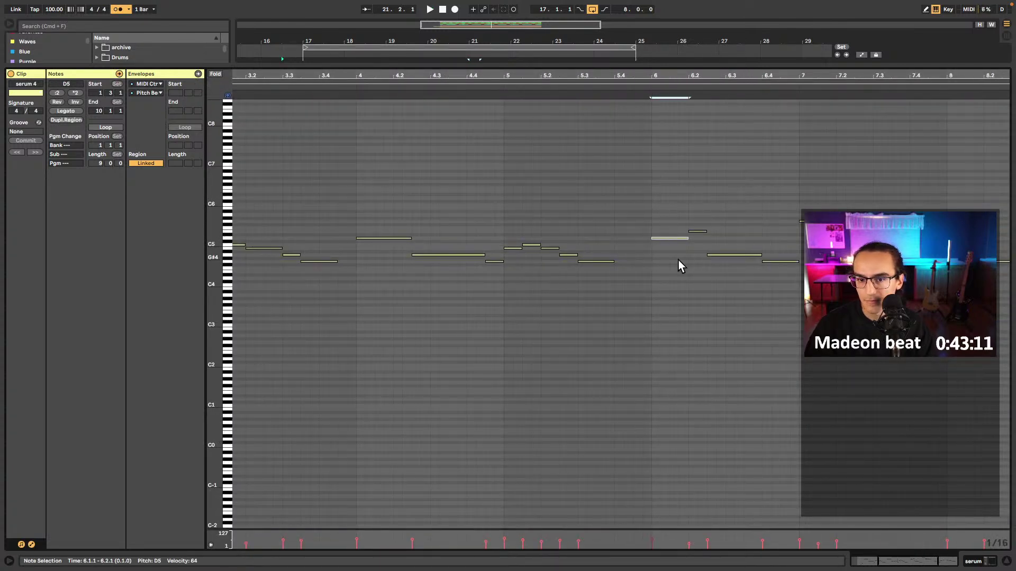
pyautogui.click(643, 93)
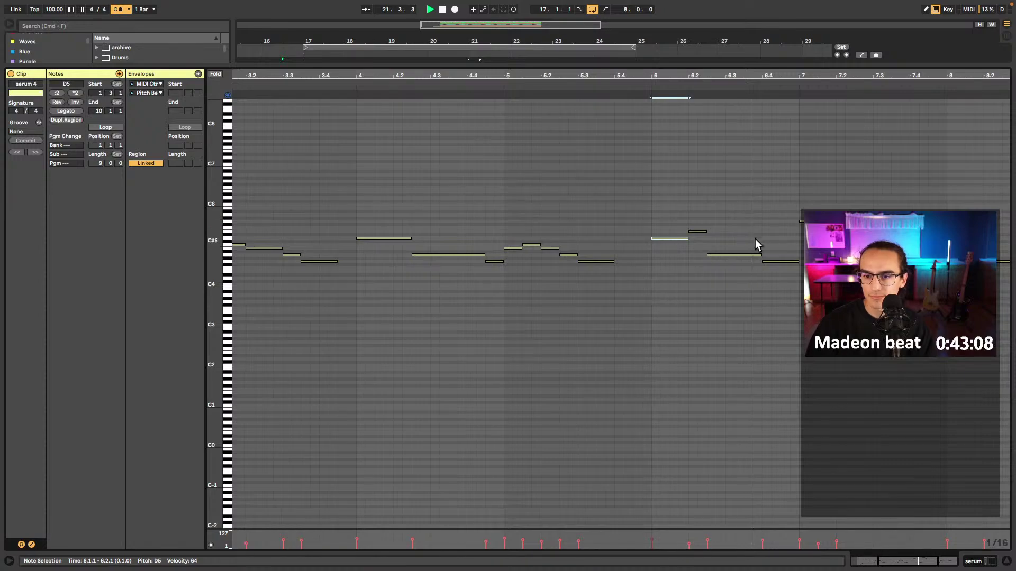
# - Adjust the D5 note in bar 7 to run from right after the E5 note to 7.4.1
pyautogui.click(198, 74)
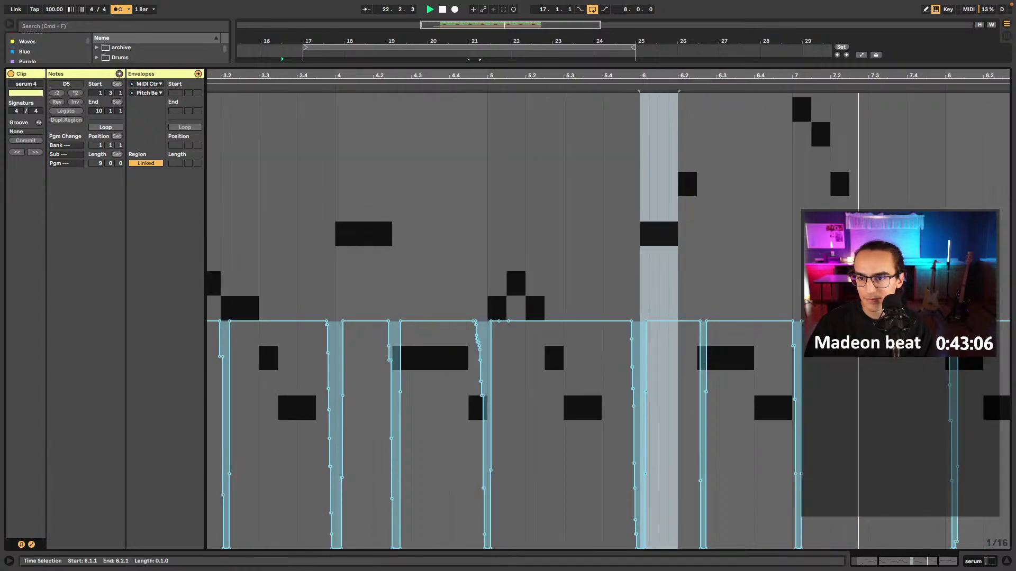
pyautogui.hotkey('shift', 'Tab')
pyautogui.doubleClick(578, 241)
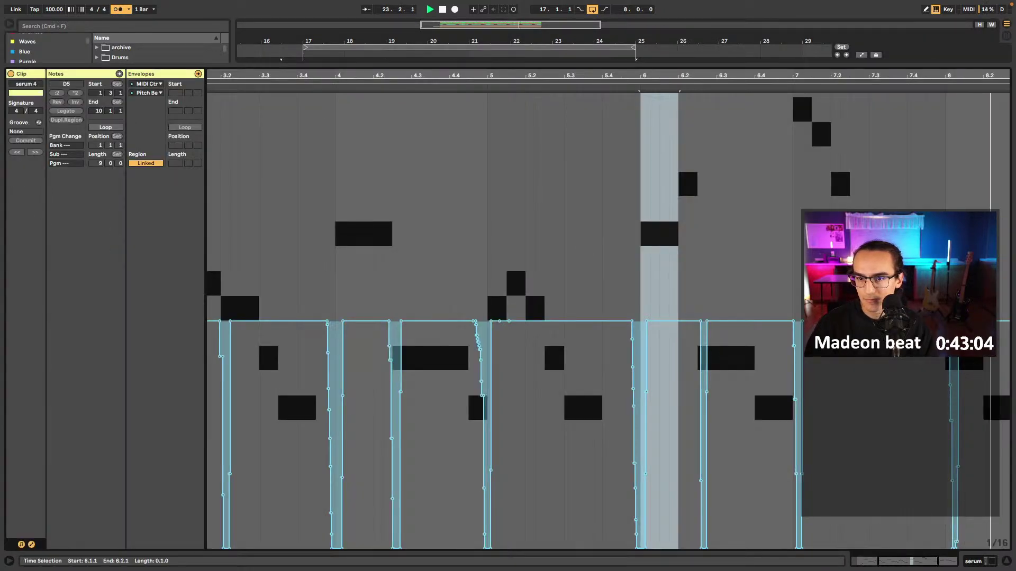
pyautogui.click(198, 74)
pyautogui.press('space')
pyautogui.click(857, 238)
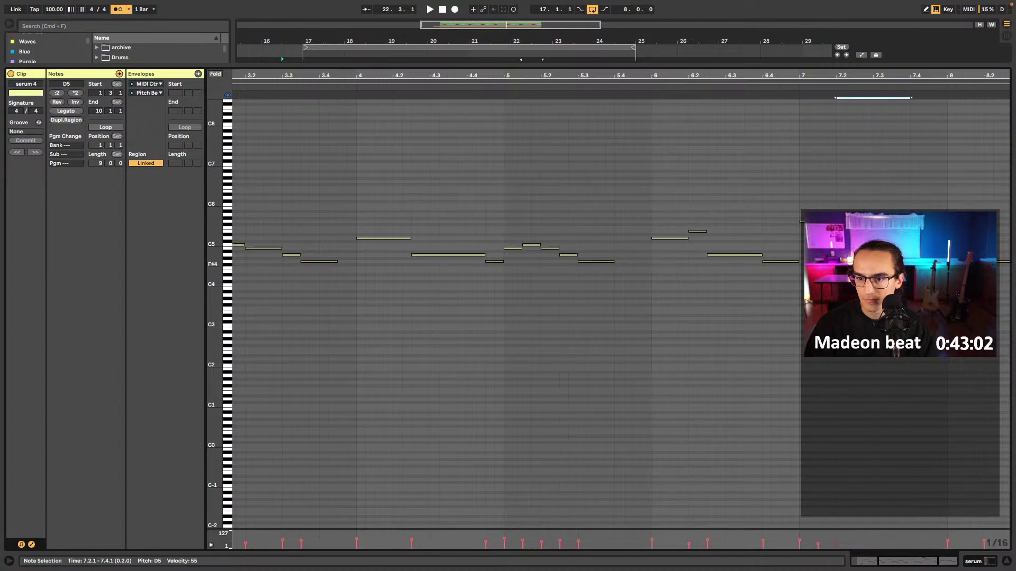
pyautogui.hotkey('ctrl', 'Up')
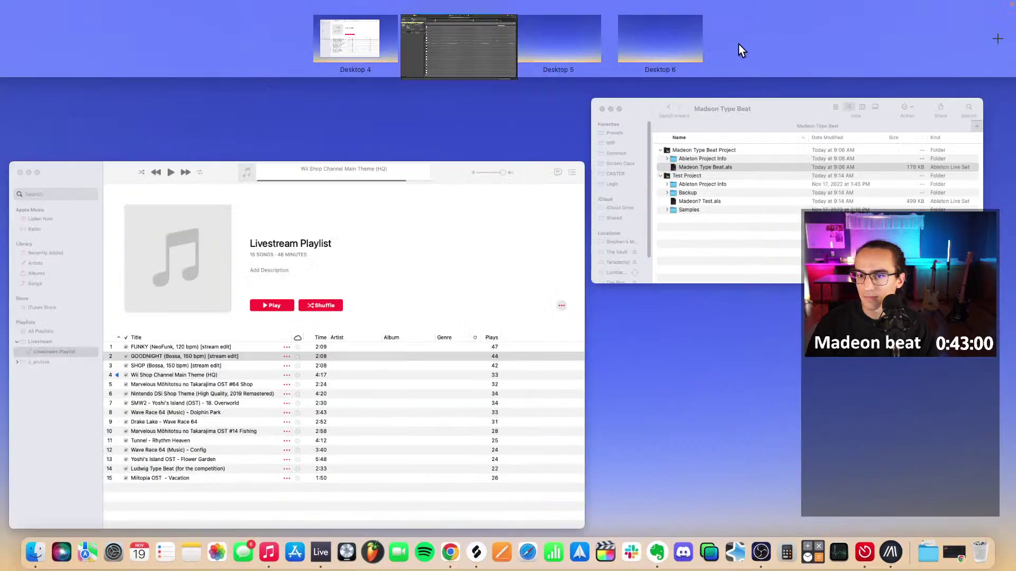
pyautogui.hotkey('ctrl', 'Up')
# - Play back the melody from the end of bar 6 into the closing phrase at bar 8
pyautogui.click(793, 89)
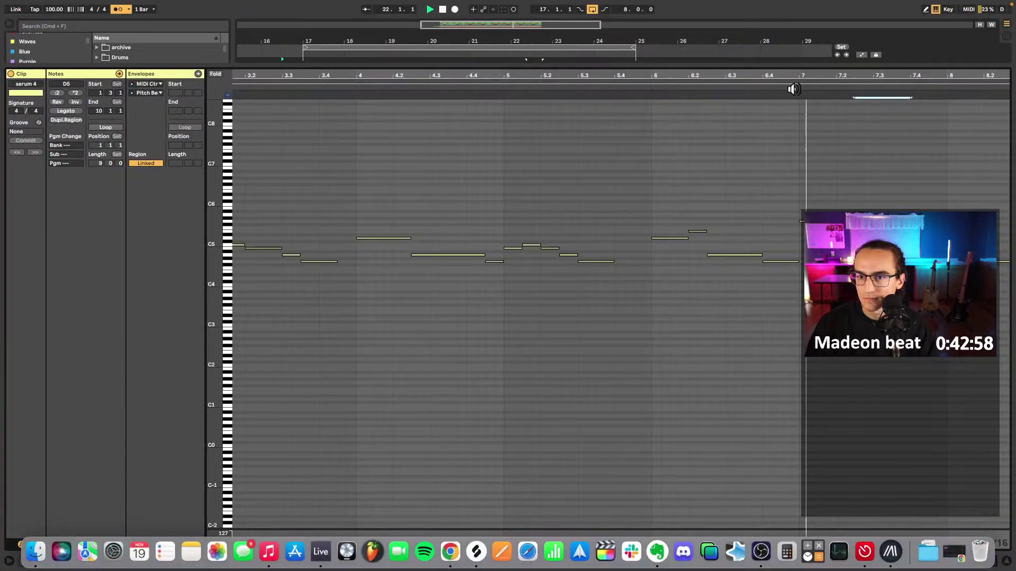
pyautogui.click(790, 201)
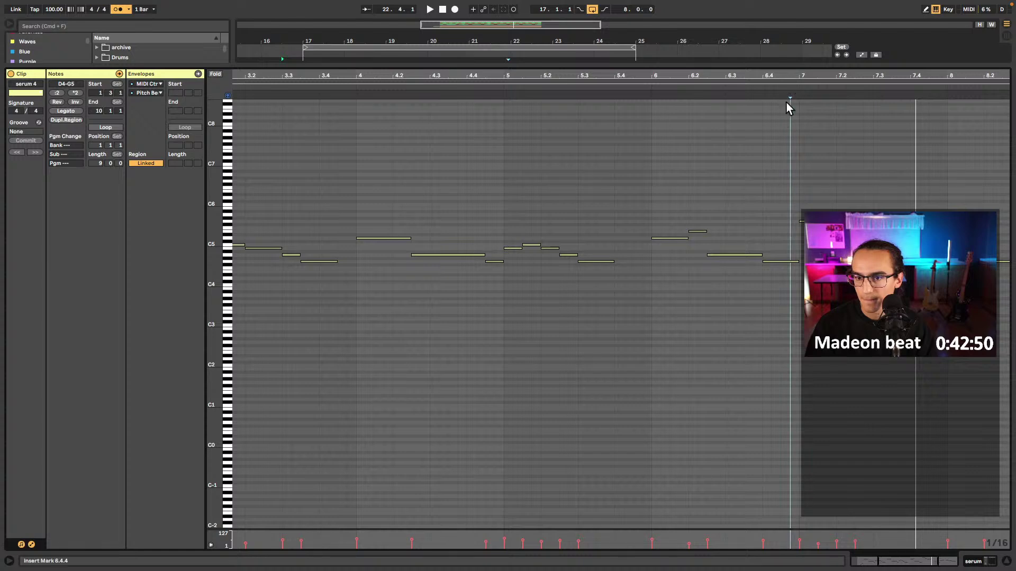
pyautogui.hscroll(10, 772, 132)
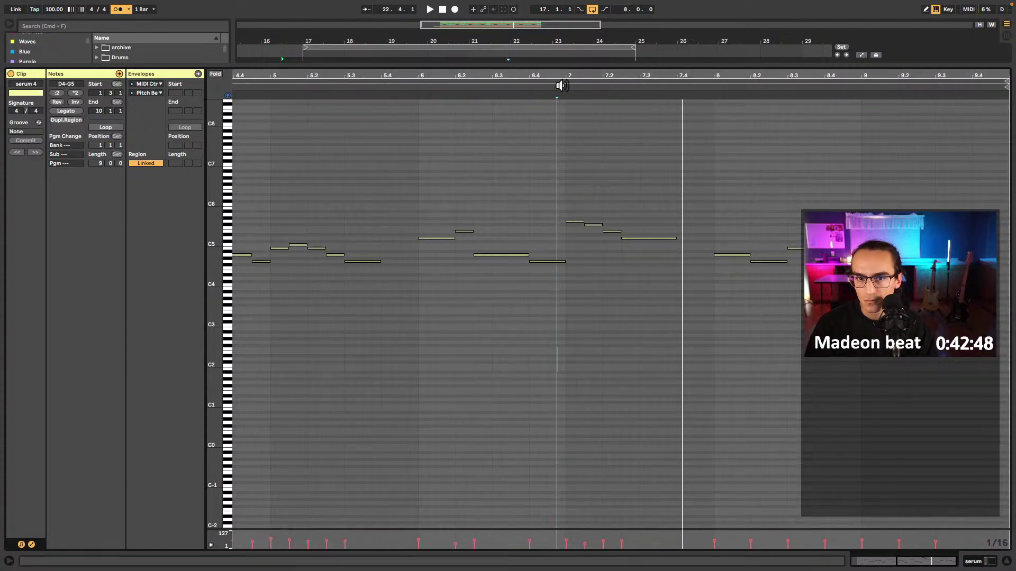
pyautogui.click(560, 86)
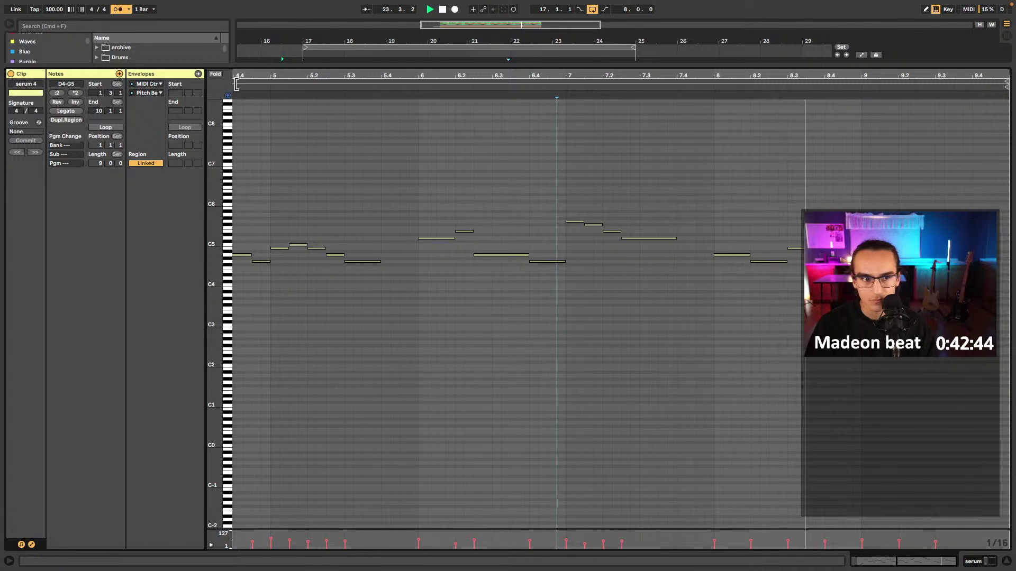
pyautogui.press('space')
# - Delete the pitch bends near the starts of bars 8 and 9 from the clip's envelope
pyautogui.moveTo(761, 381); pyautogui.dragTo(686, 377)
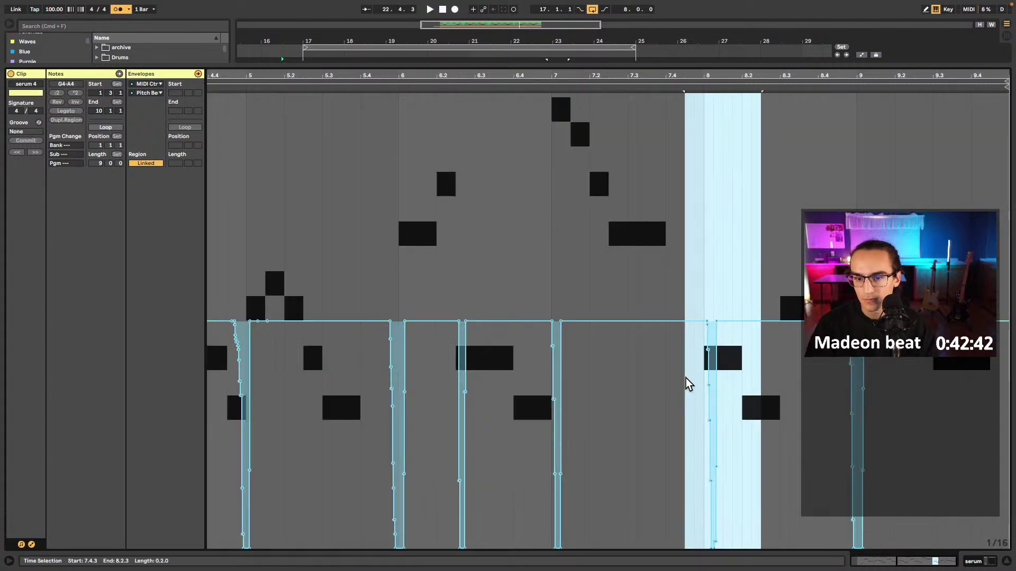
pyautogui.click(706, 365)
pyautogui.click(708, 99)
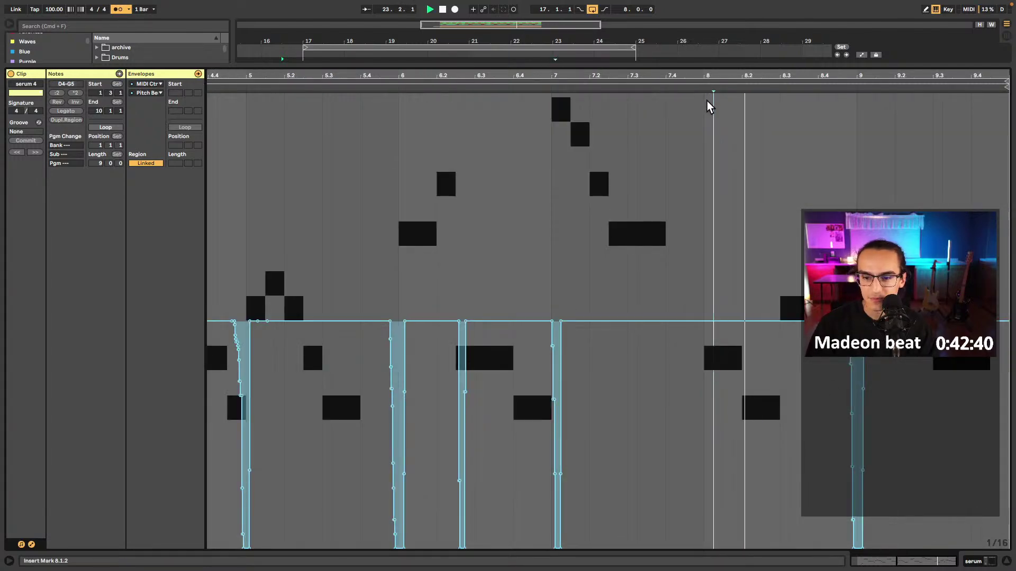
pyautogui.moveTo(904, 370); pyautogui.dragTo(769, 366)
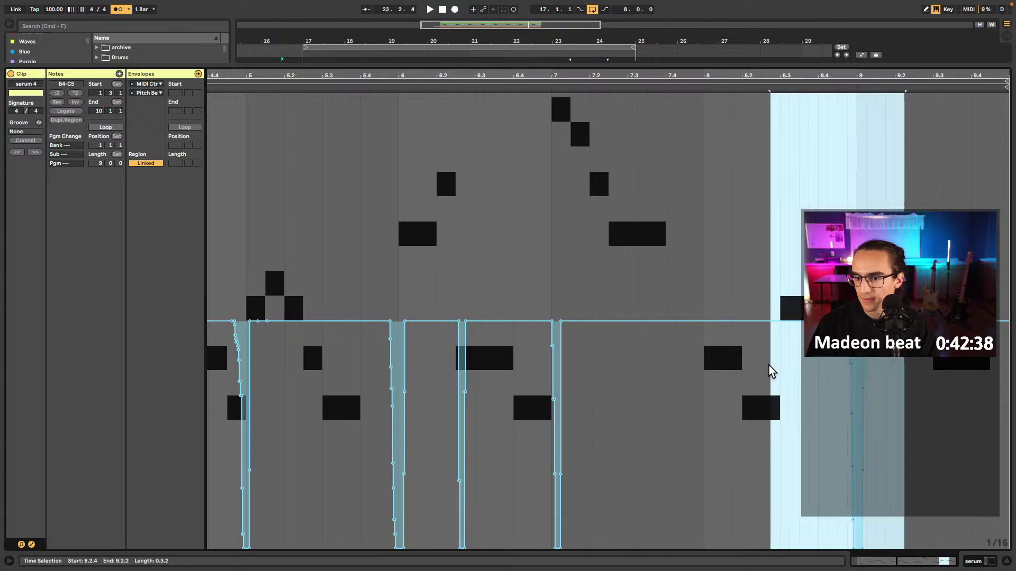
pyautogui.click(767, 341)
pyautogui.click(706, 339)
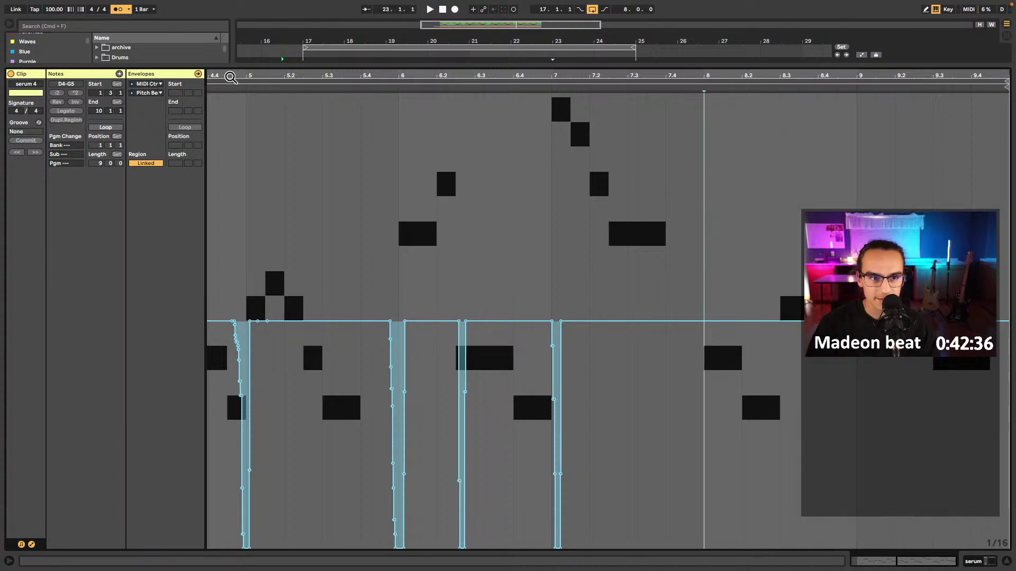
# - Delete the closing notes of the melody from 8.1.1 to 9.4.3
pyautogui.hotkey('alt', 'e')
pyautogui.moveTo(711, 195); pyautogui.dragTo(955, 347)
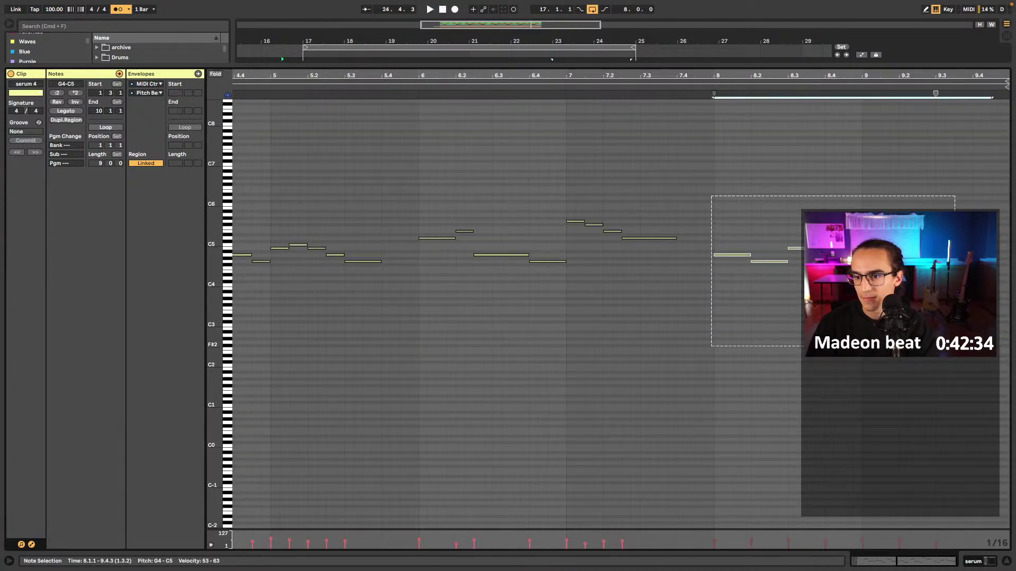
pyautogui.press('Delete')
# - Play back from bar 7 of the clip and try out notes for a new closing phrase
pyautogui.click(571, 94)
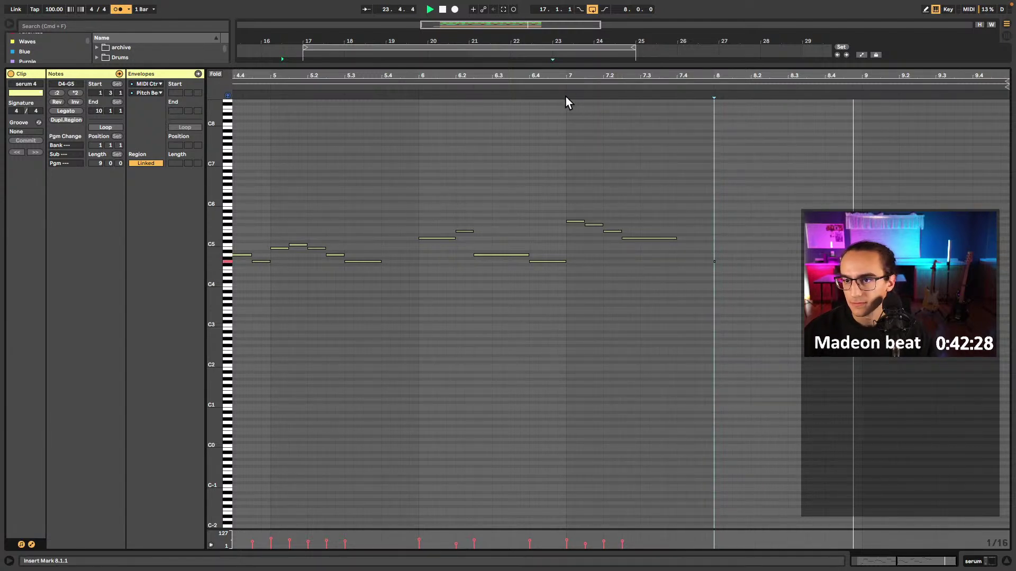
pyautogui.press('space')
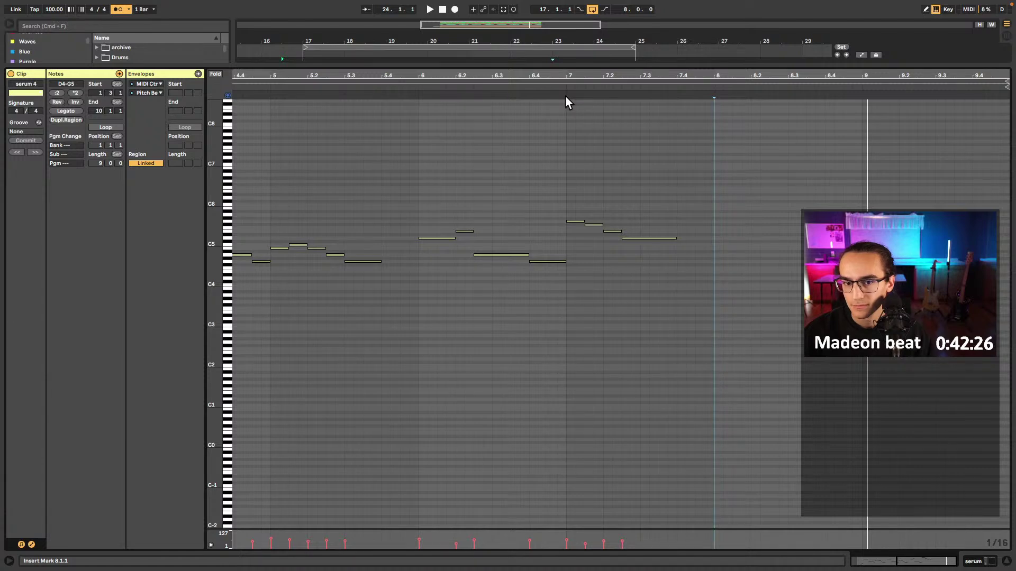
pyautogui.press('d')
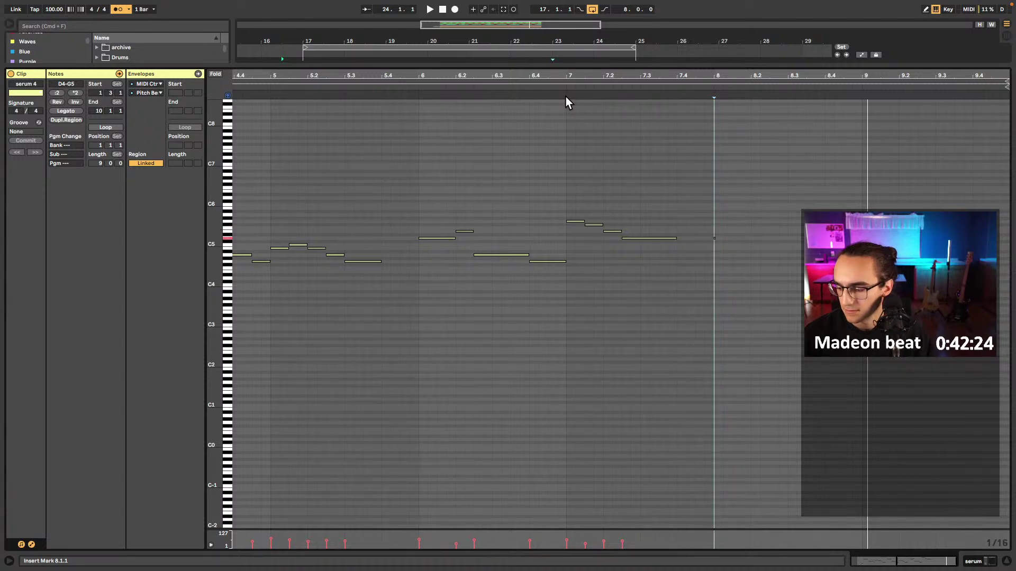
pyautogui.press('s')
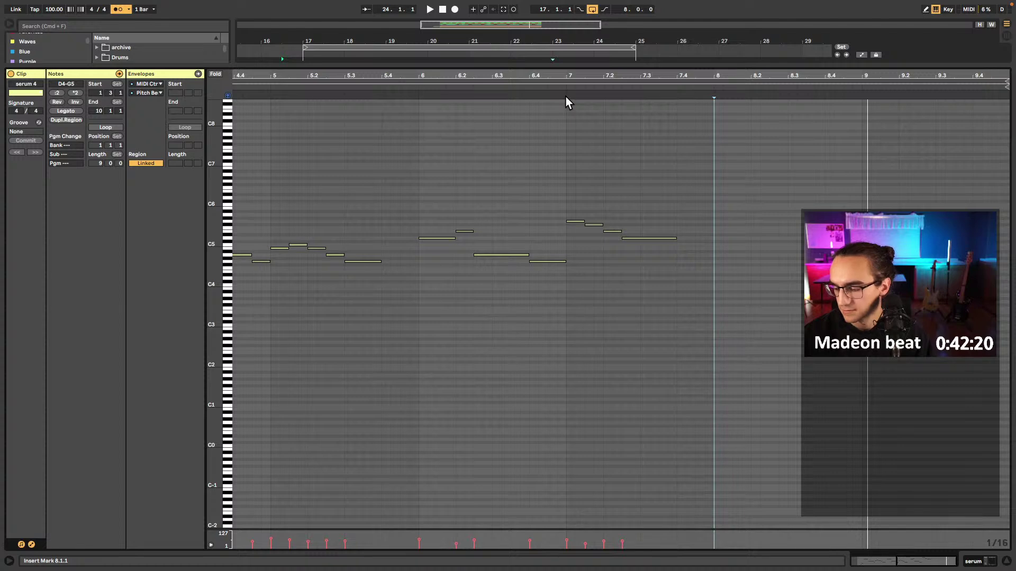
pyautogui.press('s')
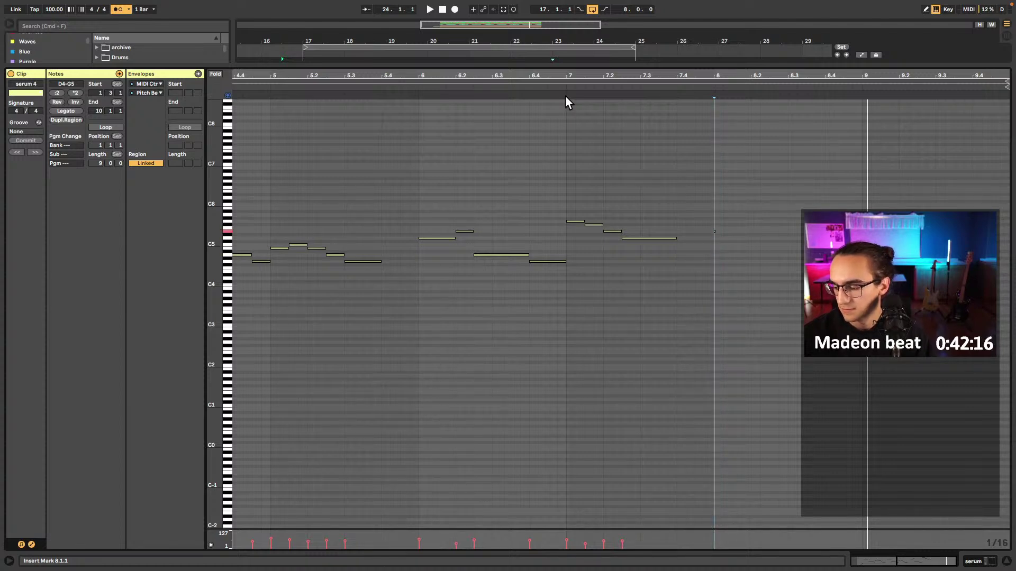
pyautogui.press('h')
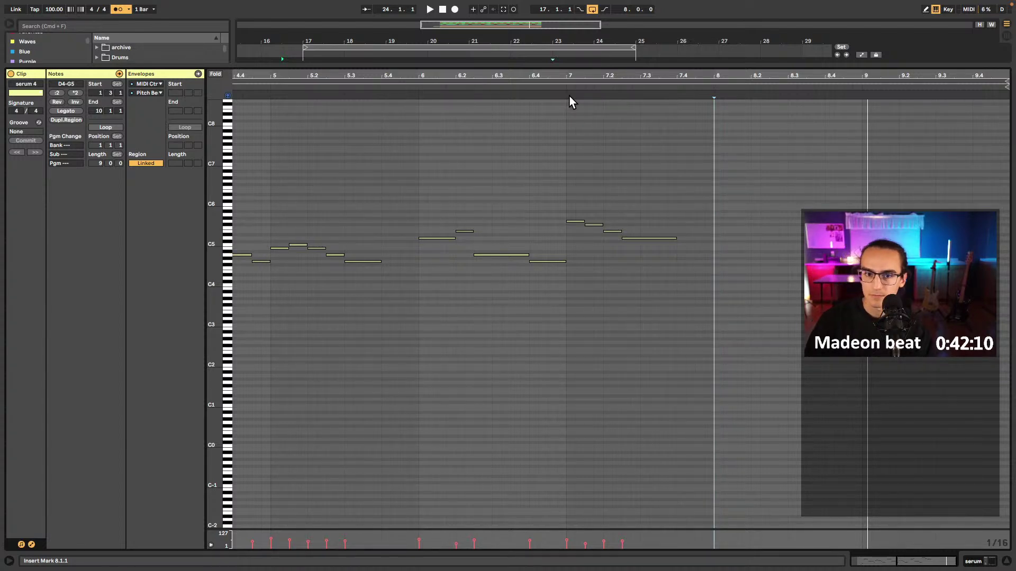
# - Play from bar 7 of the clip and record a first take of the new closing phrase
pyautogui.click(565, 88)
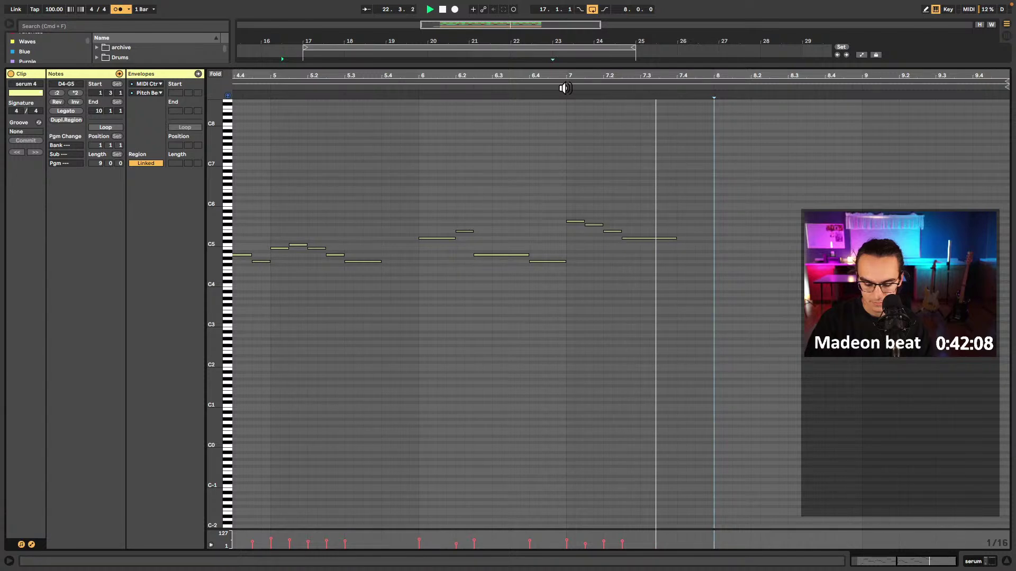
pyautogui.press('F9')
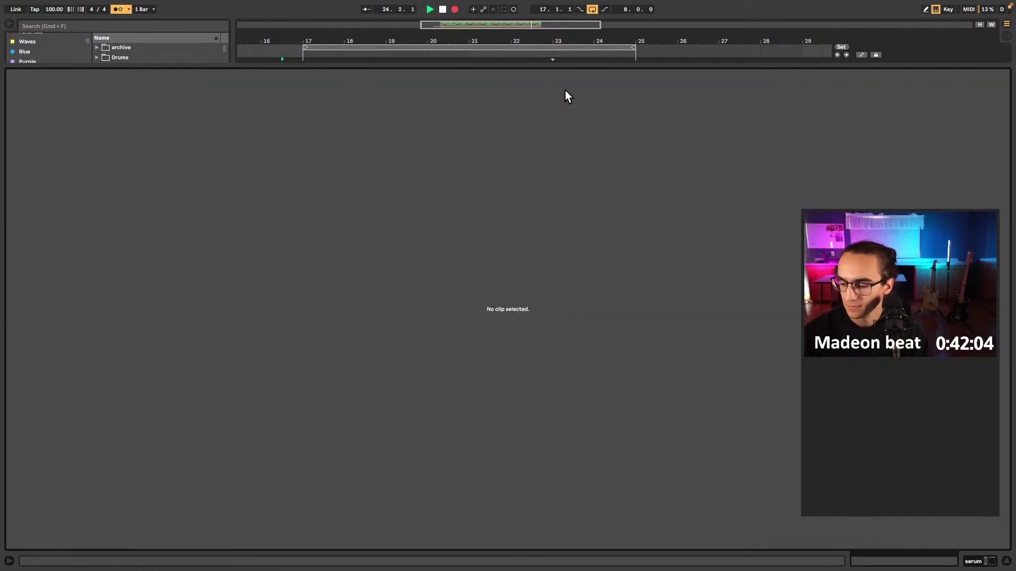
pyautogui.press('space')
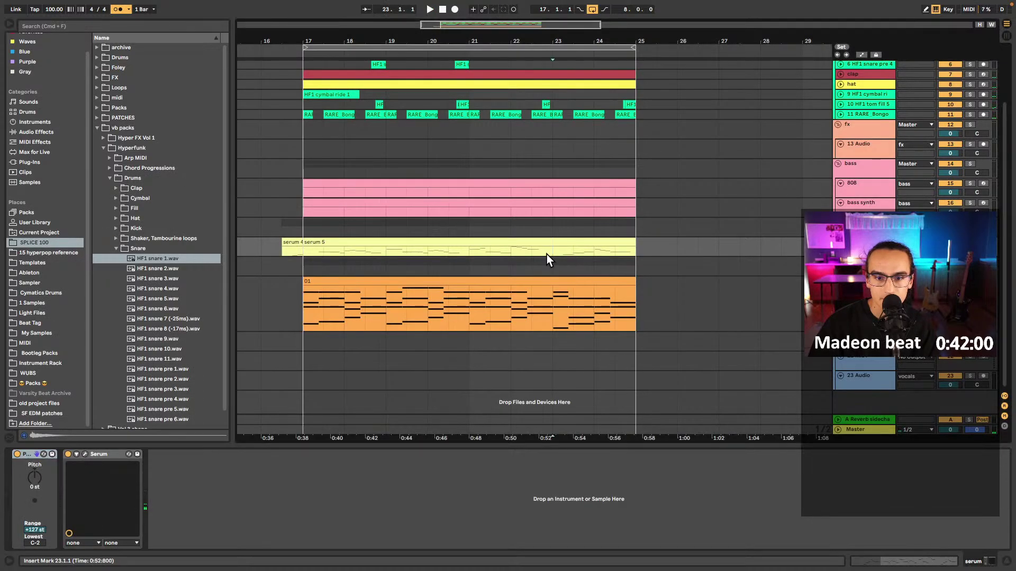
# - Play back the recorded take and delete its notes from bar 10 onward in the serum 5 clip
pyautogui.press('space')
pyautogui.doubleClick(566, 249)
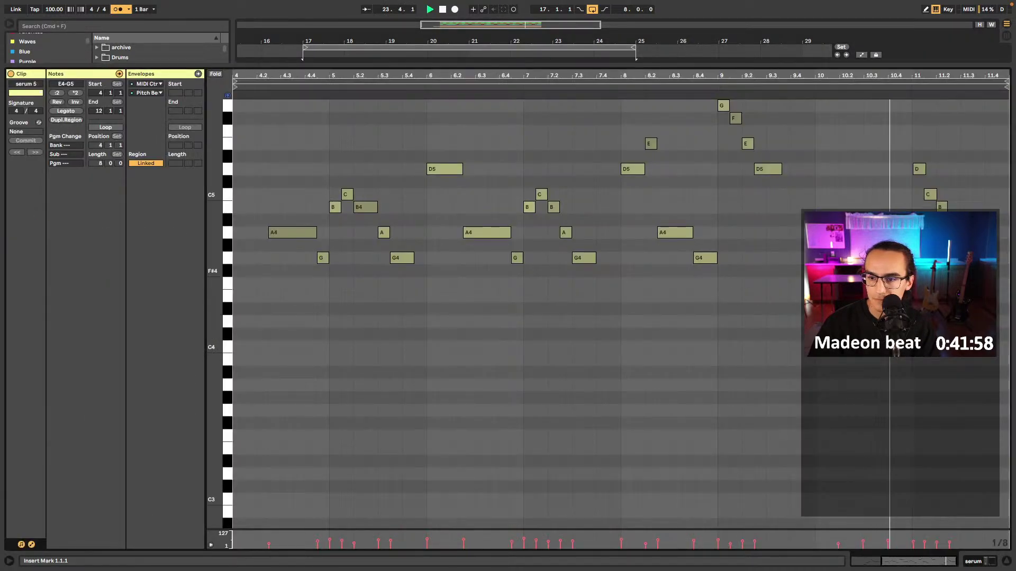
pyautogui.scroll(3, 614, 318)
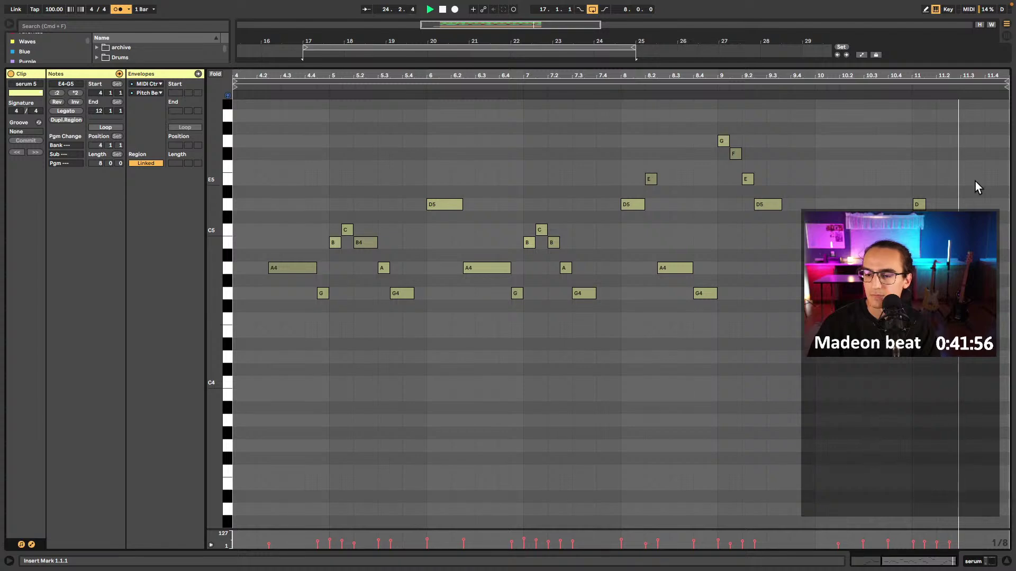
pyautogui.moveTo(982, 185); pyautogui.dragTo(841, 390)
pyautogui.press('Delete')
pyautogui.click(838, 388)
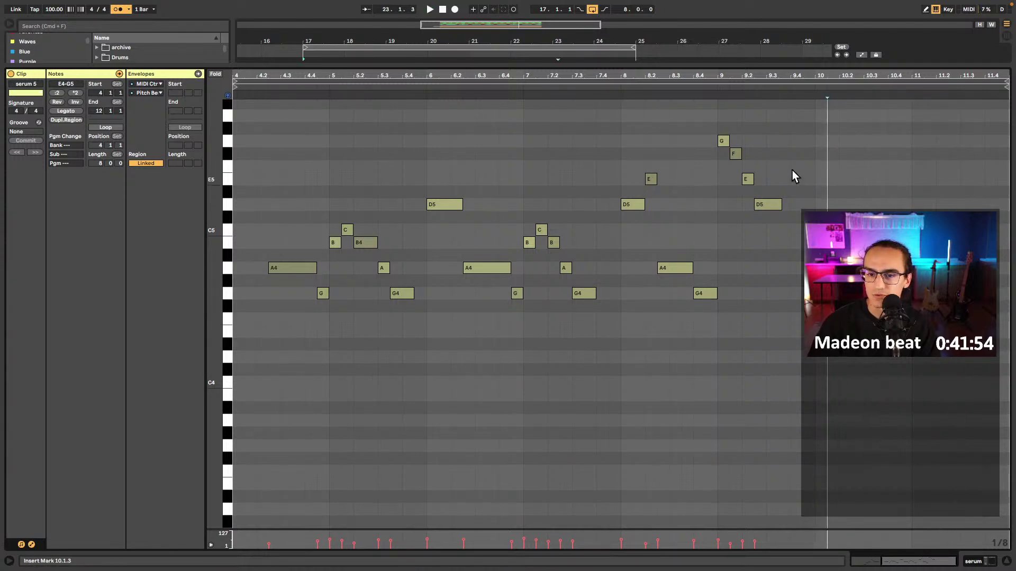
# - Enlarge the serum track in the arrangement and record a new closing phrase over bars 23 and 24
pyautogui.hotkey('shift', 'Tab')
pyautogui.scroll(3, 554, 266)
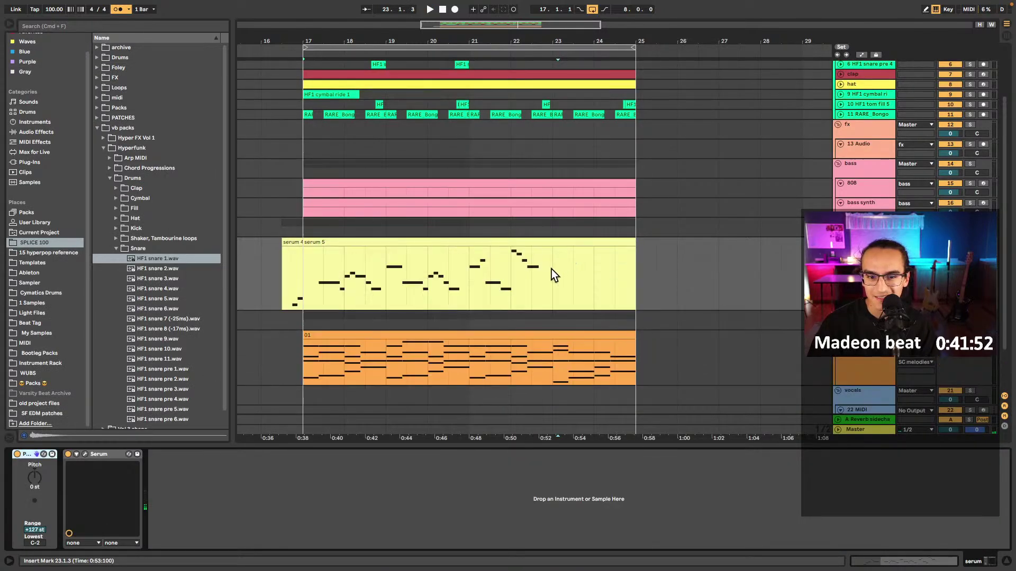
pyautogui.click(518, 277)
pyautogui.press('space')
pyautogui.click(561, 287)
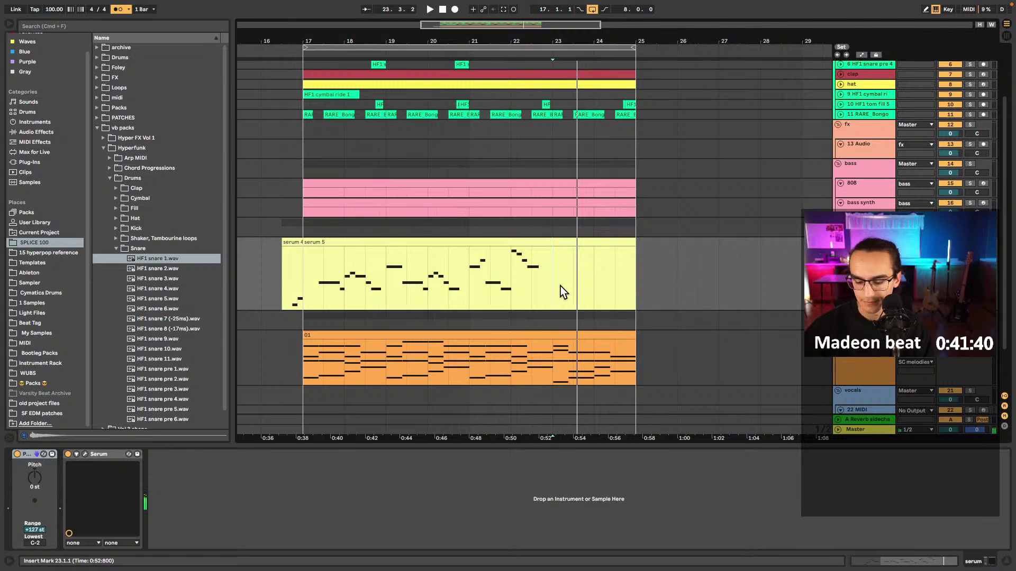
pyautogui.press('F9')
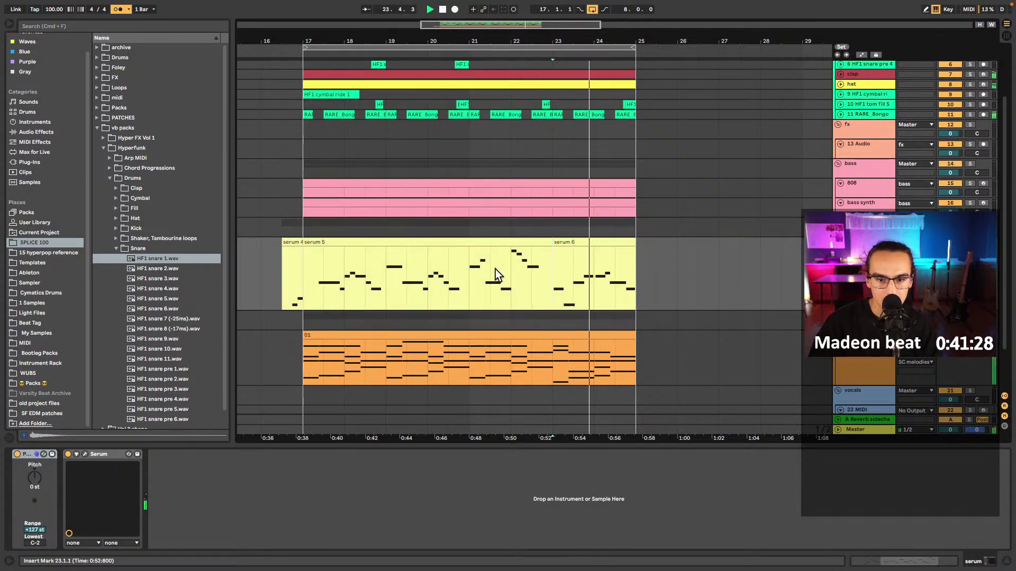
# - Consolidate the serum 5 and serum 6 clips into one clip spanning bars 17 to 25
pyautogui.click(578, 243)
pyautogui.keyDown('shift'); pyautogui.click(525, 241); pyautogui.keyUp('shift')
pyautogui.hotkey('ctrl', 'j')
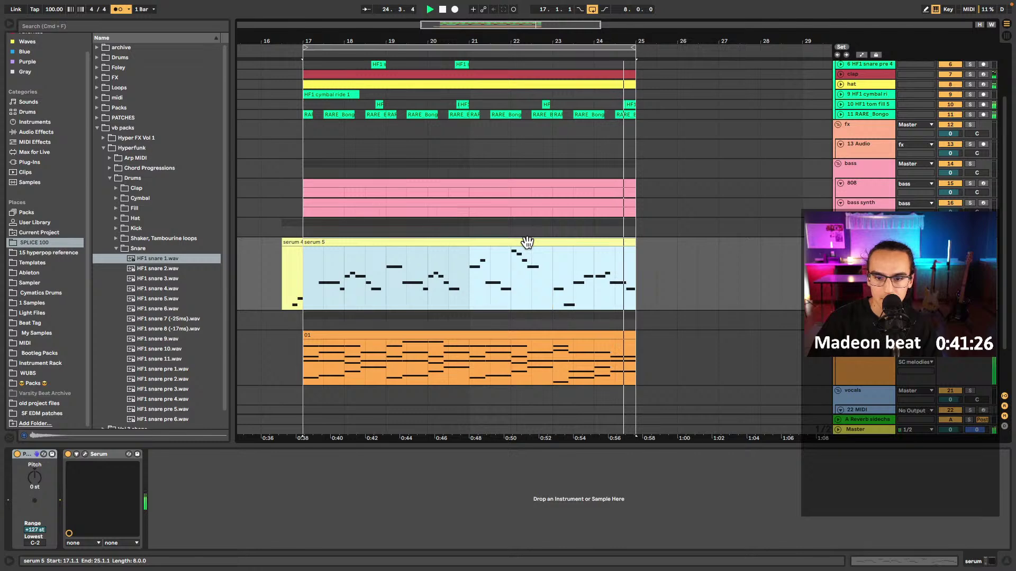
# - Quantize the newly recorded notes from 7.1.1 in the consolidated clip and play it back
pyautogui.doubleClick(524, 241)
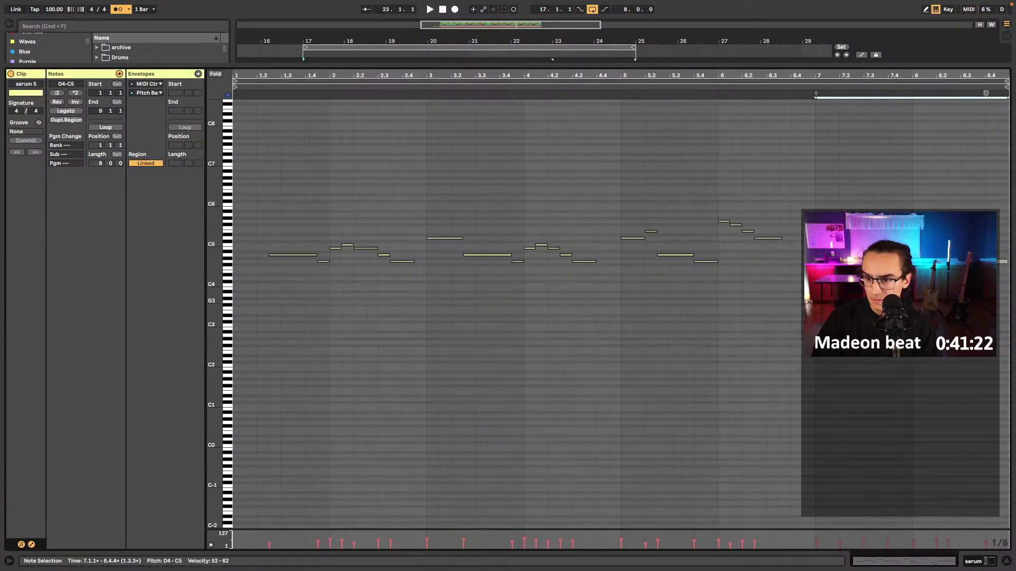
pyautogui.hotkey('ctrl', 'shift', 'u')
pyautogui.press('Return')
pyautogui.press('space')
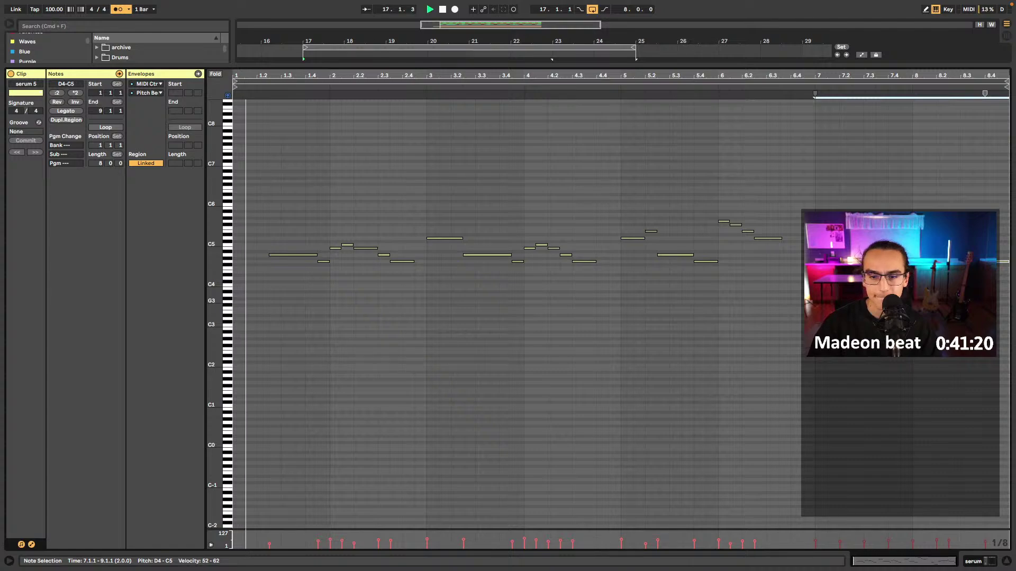
# - Load the LD Mellow Hype [VB] preset from the [VB] Hyperfunk bank into Serum on the serum track
pyautogui.hotkey('shift', 'Tab')
pyautogui.click(85, 454)
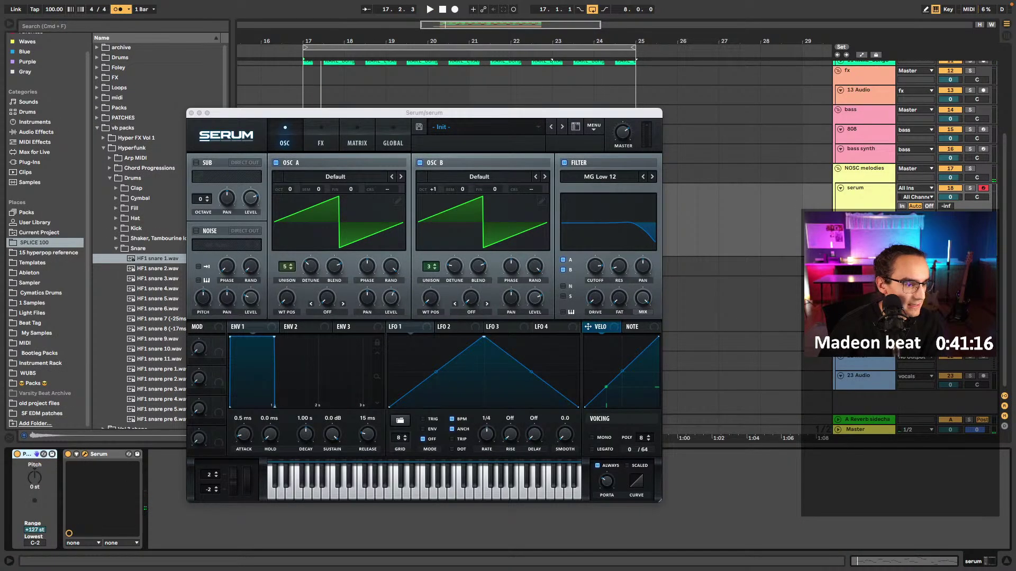
pyautogui.hotkey('ctrl', 'alt', 'p')
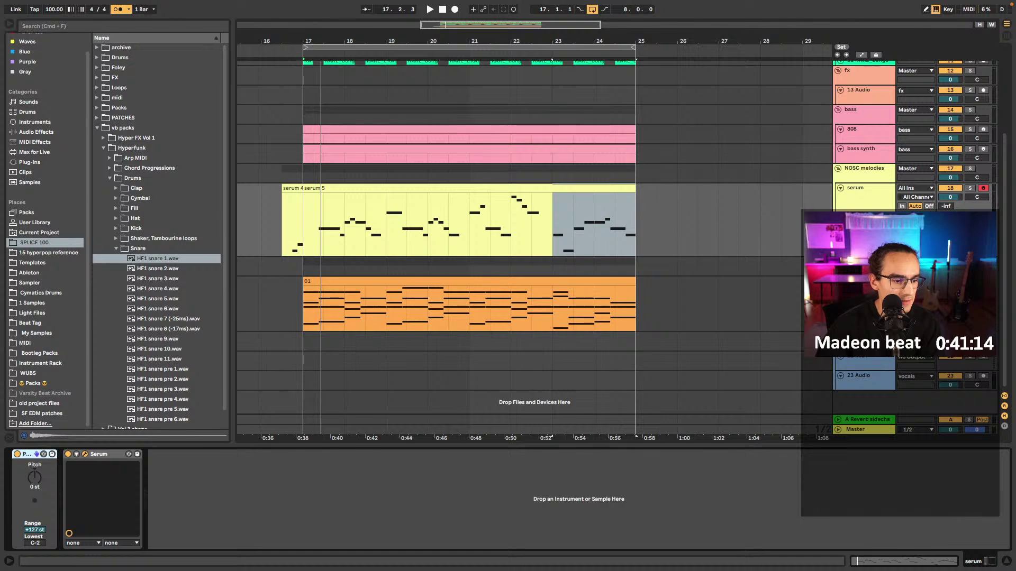
pyautogui.hotkey('ctrl', 'alt', 'p')
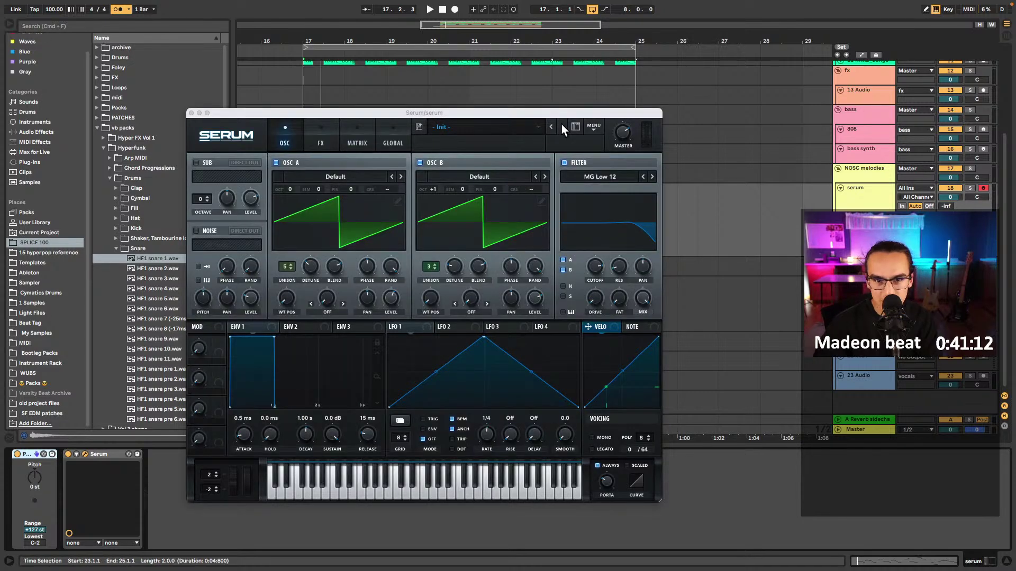
pyautogui.click(512, 128)
pyautogui.moveTo(532, 432)
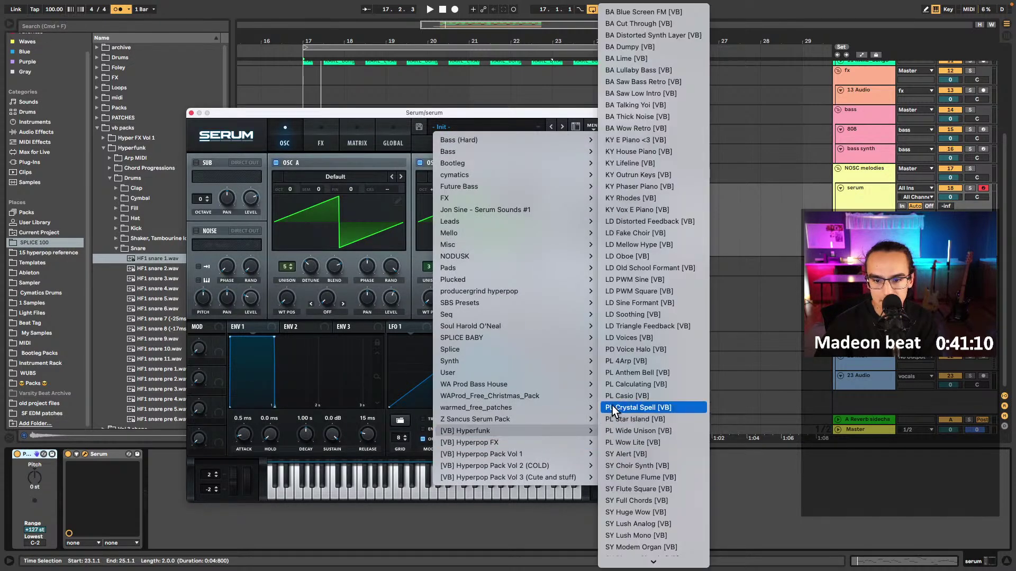
pyautogui.click(650, 244)
# - Audition the melody from just before bar 17 with Serum moved aside, and switch to the LD Oboe [VB] preset
pyautogui.press('space')
pyautogui.moveTo(567, 115); pyautogui.dragTo(817, 127)
pyautogui.click(292, 223)
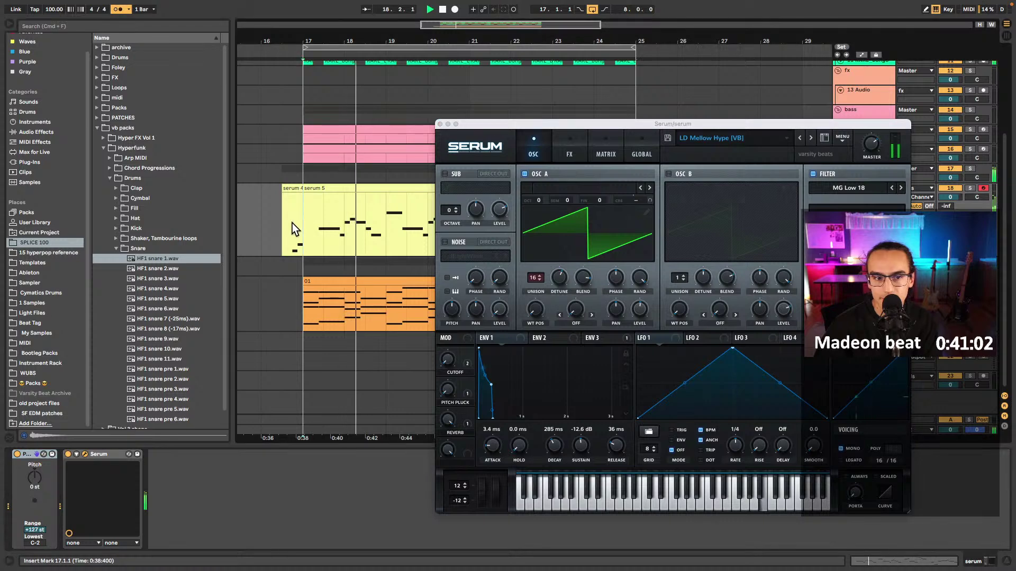
pyautogui.press('space')
pyautogui.press('space')
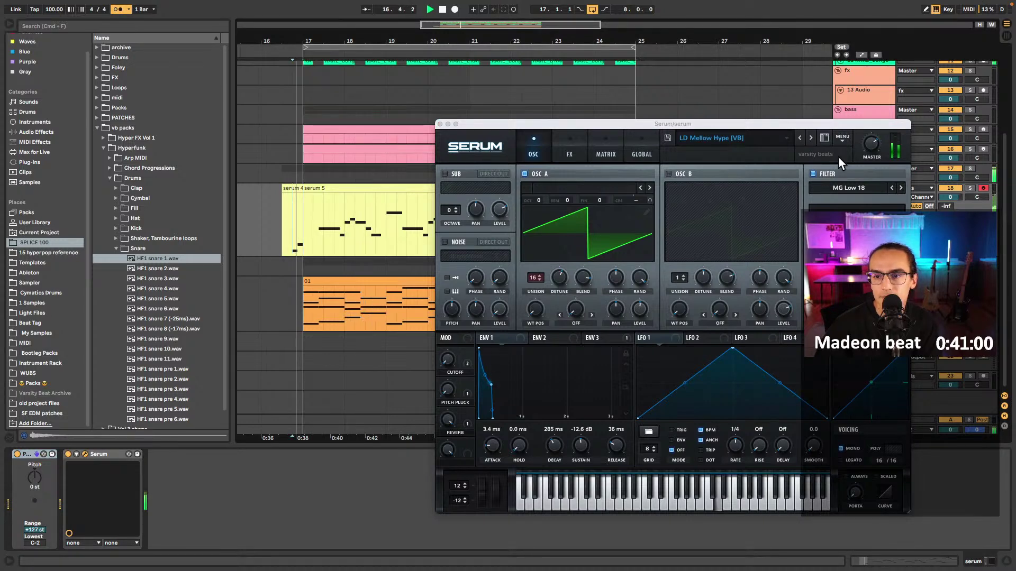
pyautogui.click(811, 139)
# - Add an E5 note from 1.1.1 to 1.2.3 in the serum 5 clip, trying and undoing a short B5 note above it
pyautogui.doubleClick(407, 190)
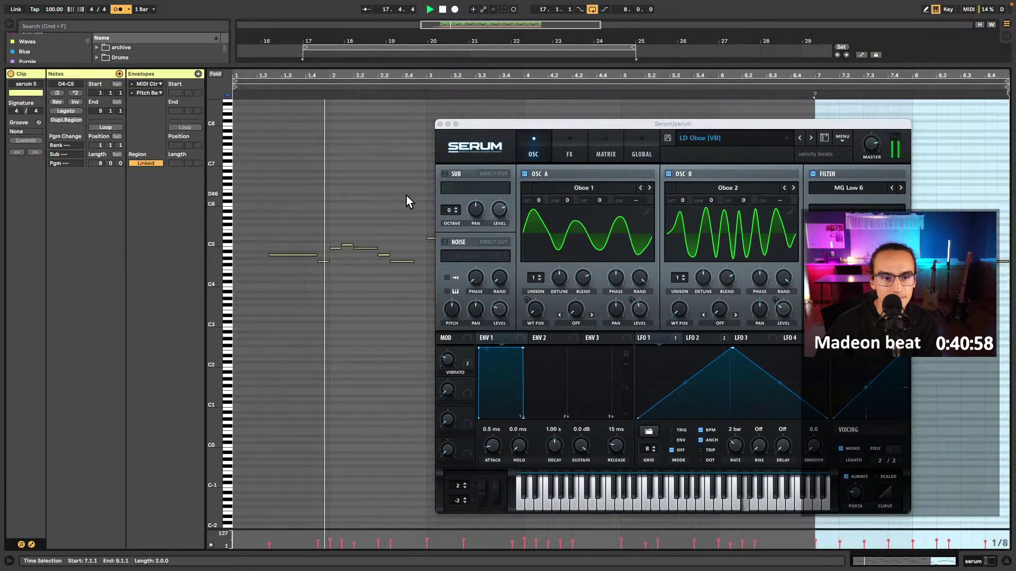
pyautogui.press('space')
pyautogui.click(285, 256)
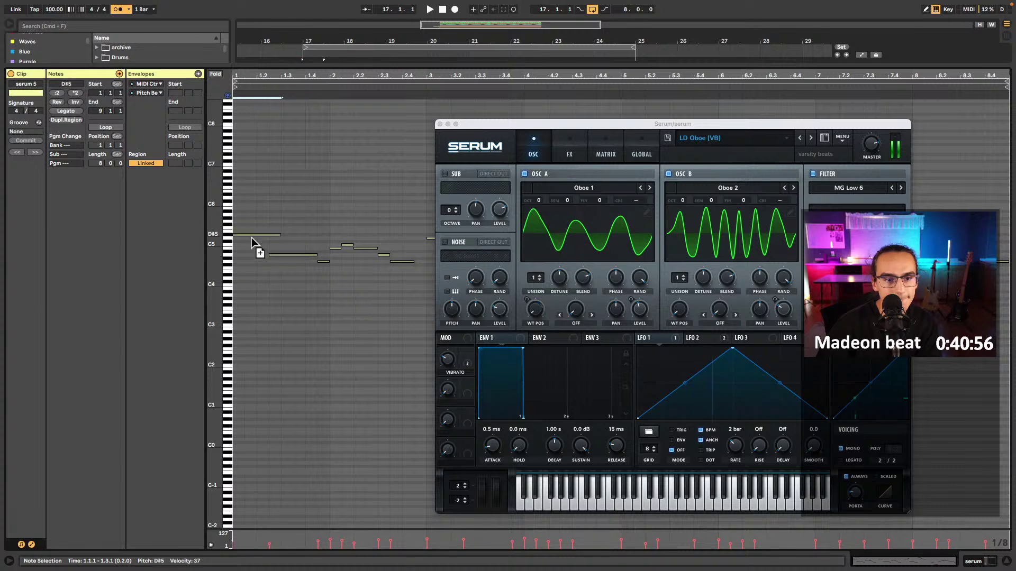
pyautogui.press('b')
pyautogui.moveTo(249, 233); pyautogui.dragTo(263, 230)
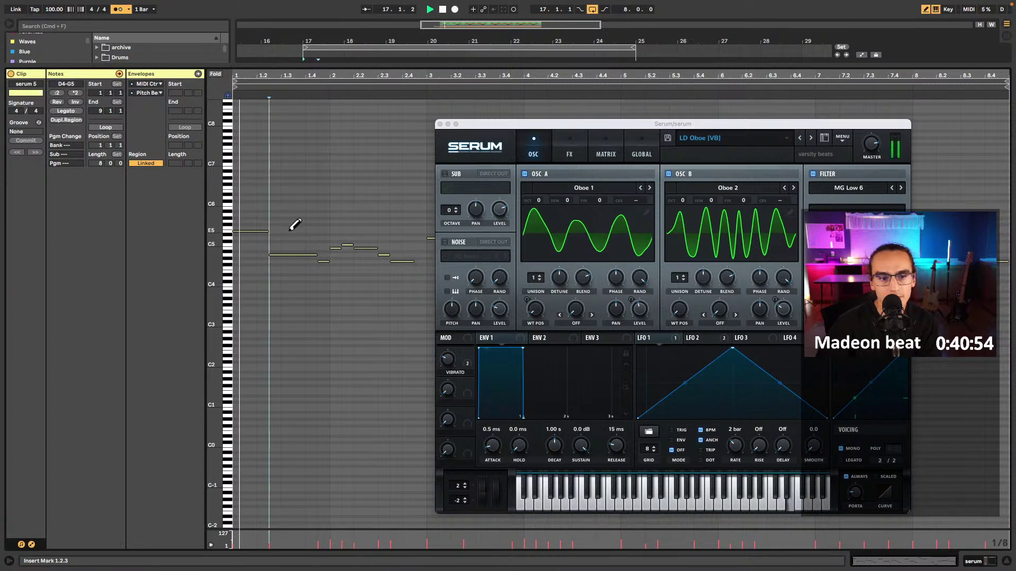
pyautogui.click(253, 207)
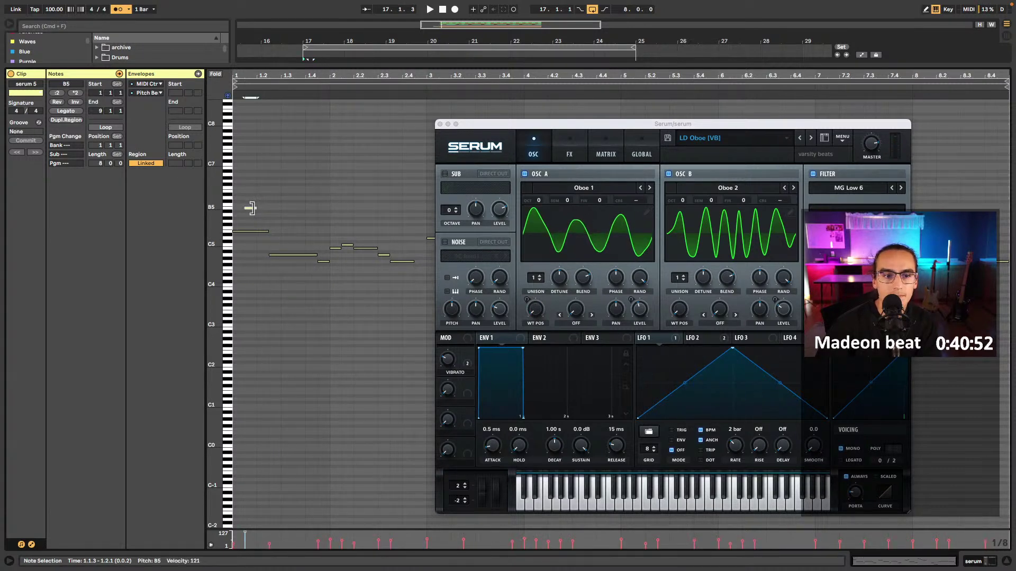
pyautogui.press('super+z')
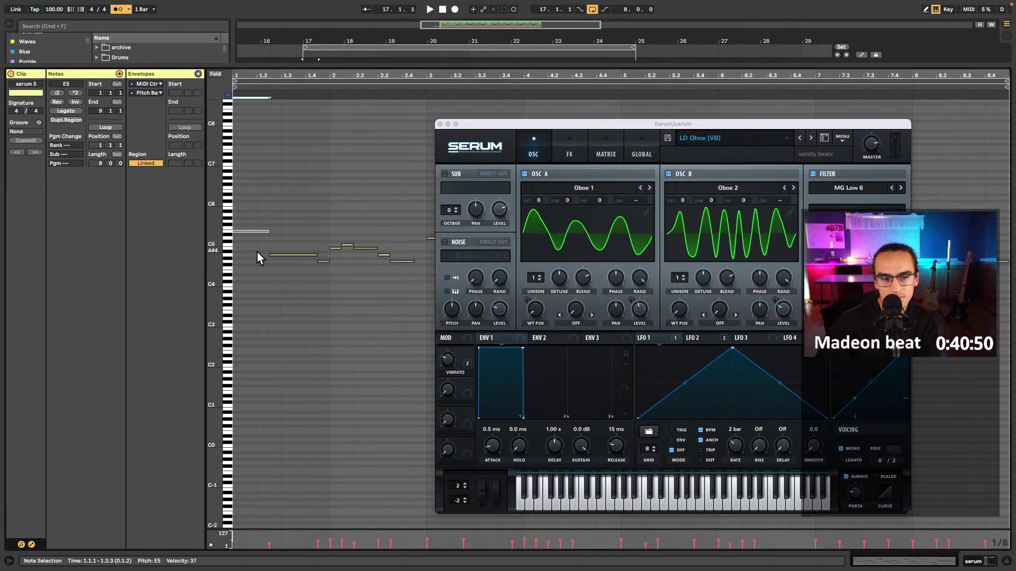
# - Lower the first melody note of the serum 5 clip to D5 and play it back
pyautogui.press('Down')
pyautogui.press('space')
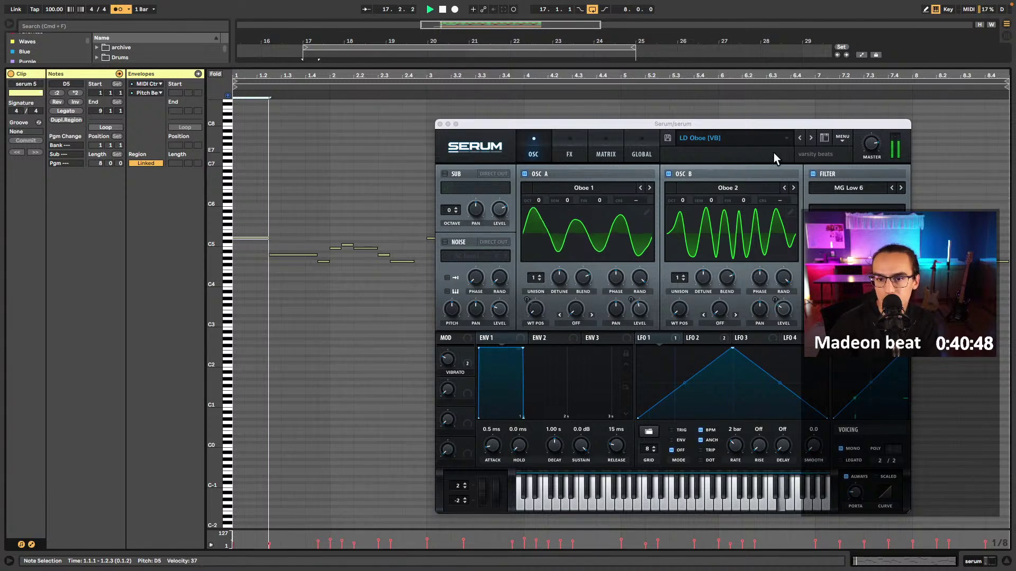
# - Audition other lead sounds in Serum and load the LD Donkey Donk preset from [VB] Hyperpop Pack Vol 1
pyautogui.click(809, 138)
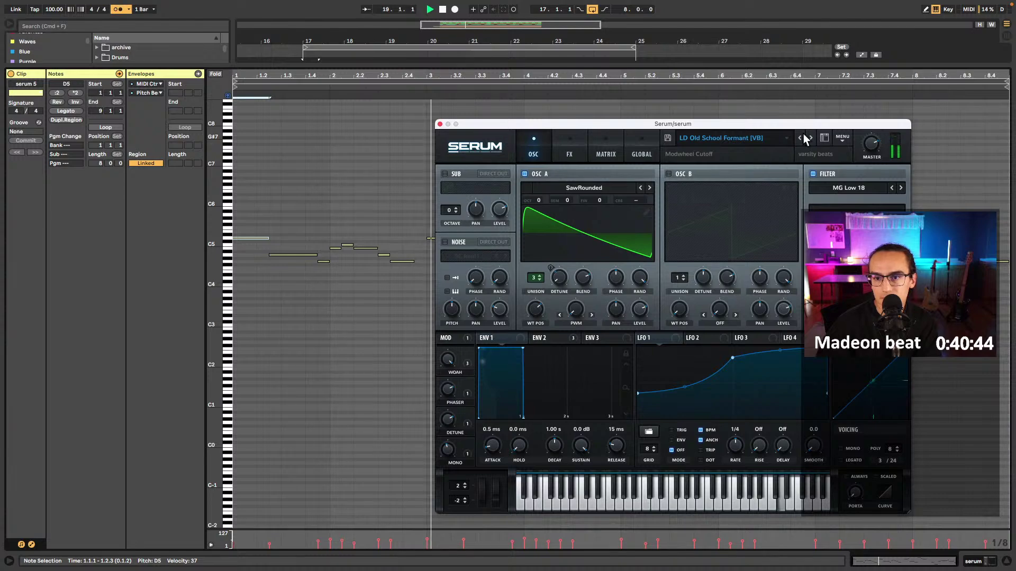
pyautogui.moveTo(797, 65); pyautogui.dragTo(798, 295)
pyautogui.press('space')
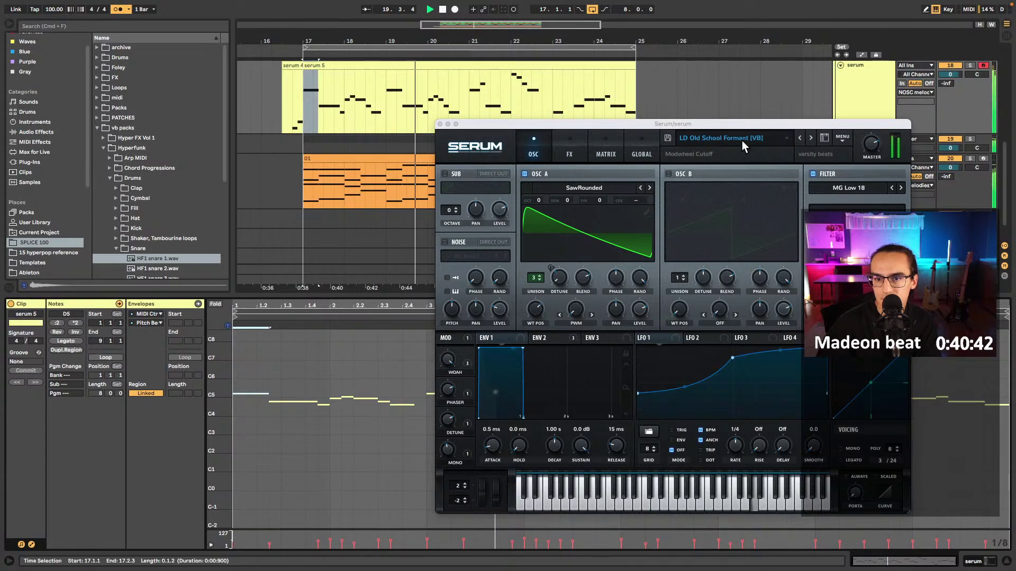
pyautogui.click(742, 140)
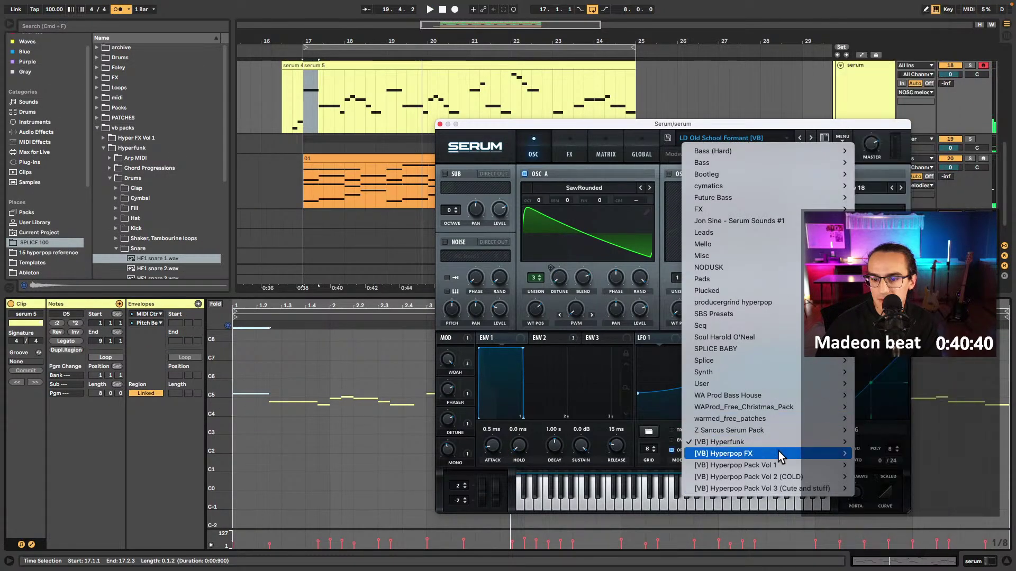
pyautogui.moveTo(814, 465)
pyautogui.scroll(-3, 868, 454)
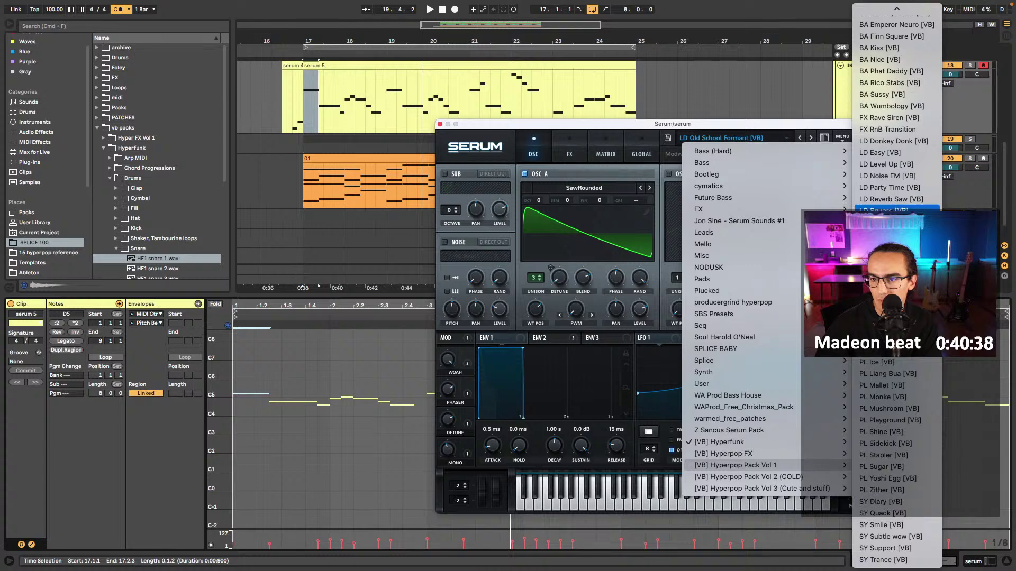
pyautogui.click(891, 143)
pyautogui.press('space')
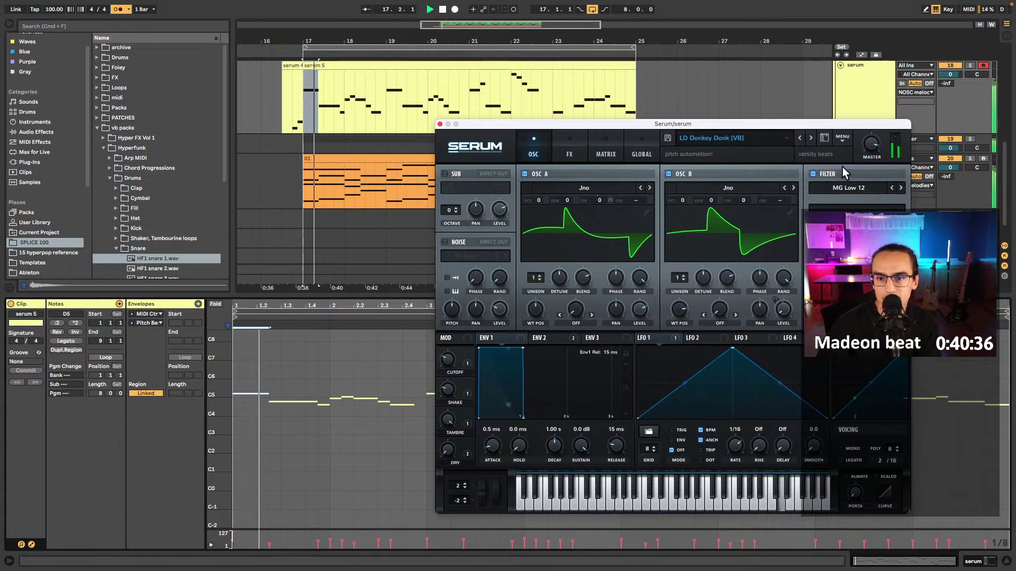
pyautogui.click(440, 124)
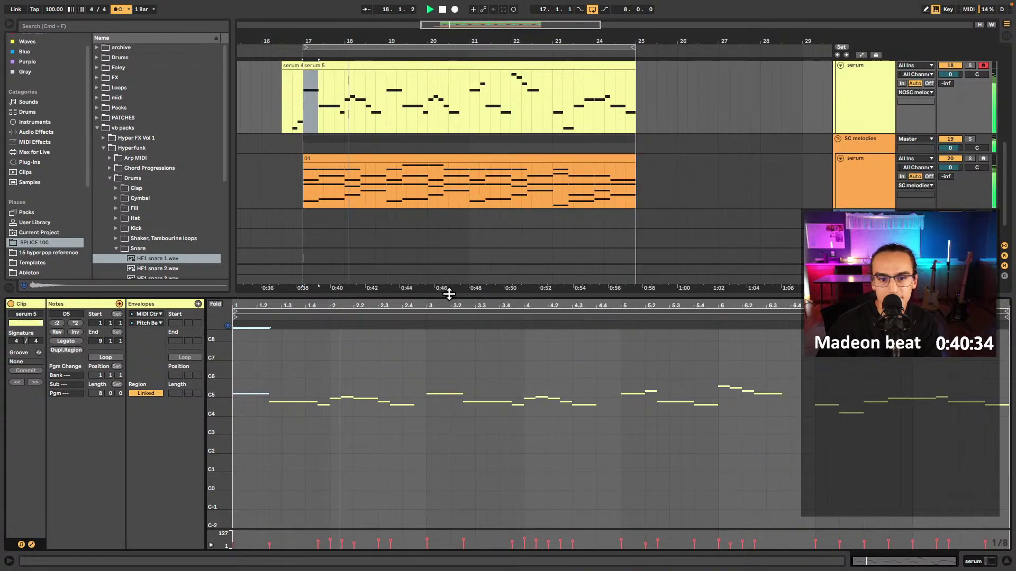
# - Duplicate the yellow serum lead track into the SC melodies group and delete the clips from the original track
pyautogui.press('super+alt+l')
pyautogui.click(290, 339)
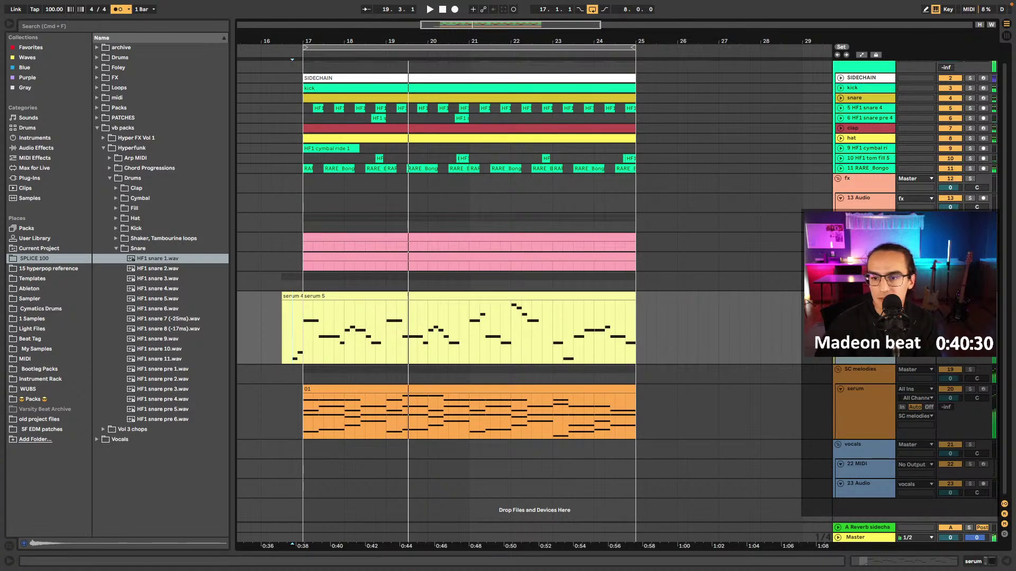
pyautogui.moveTo(861, 297); pyautogui.dragTo(881, 397)
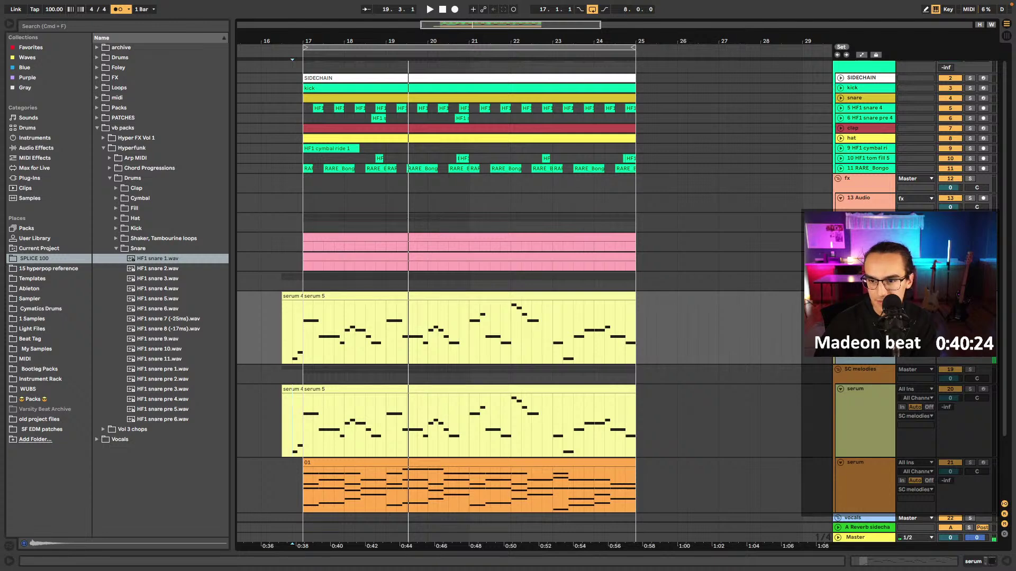
pyautogui.moveTo(656, 344); pyautogui.dragTo(283, 326)
pyautogui.press('Delete')
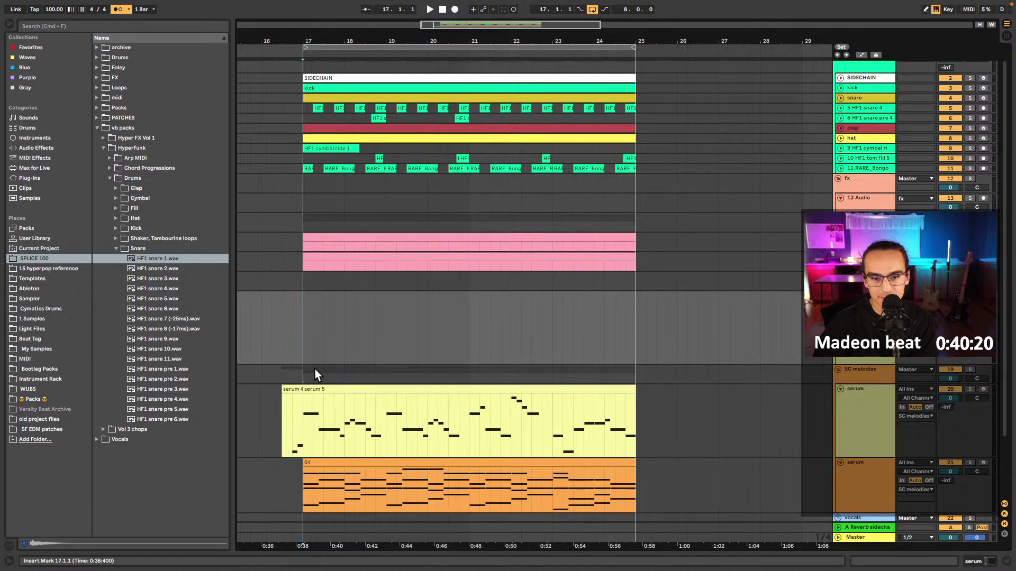
pyautogui.hotkey('shift', 'Tab')
pyautogui.moveTo(92, 454); pyautogui.dragTo(104, 453)
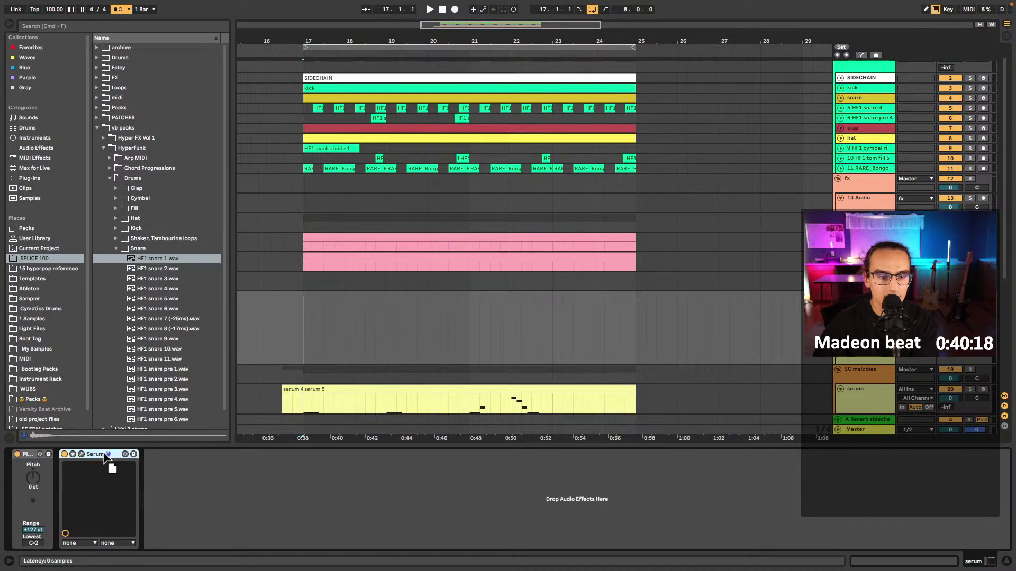
pyautogui.press('Delete')
pyautogui.click(304, 338)
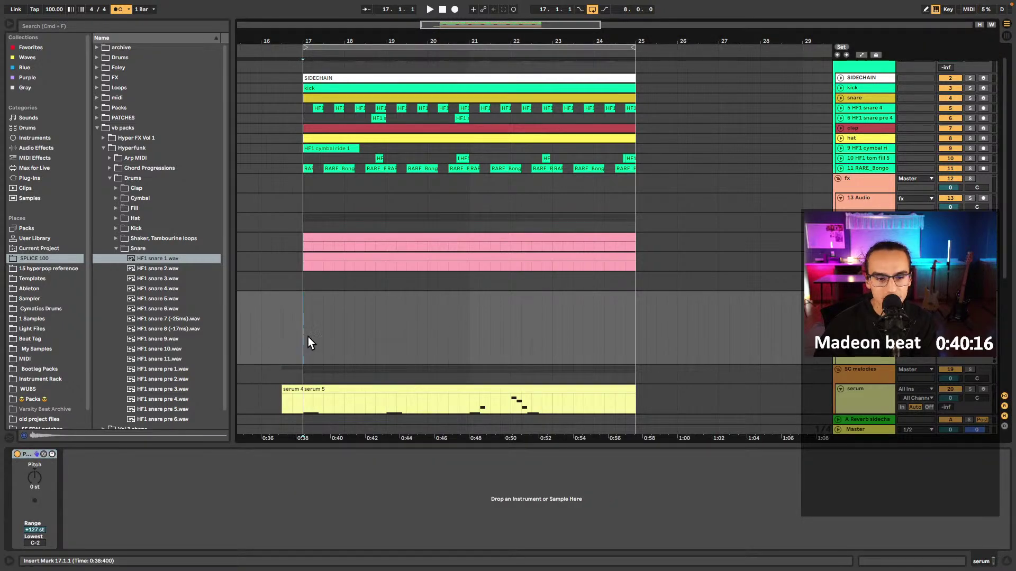
pyautogui.press('space')
pyautogui.press('super+z')
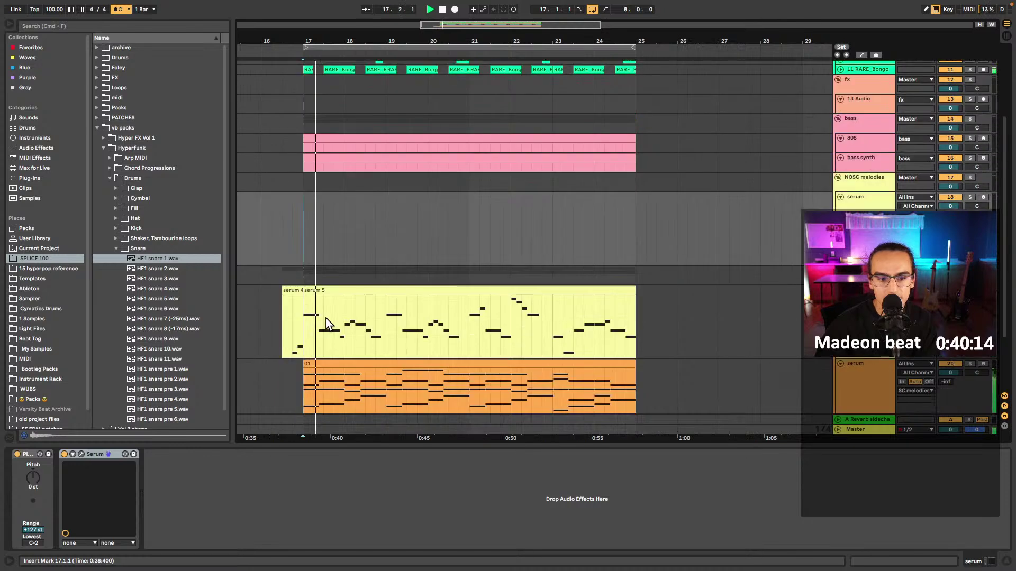
# - Set the Pitch device on the lead copy in the SC melodies group to +12 st
pyautogui.click(295, 328)
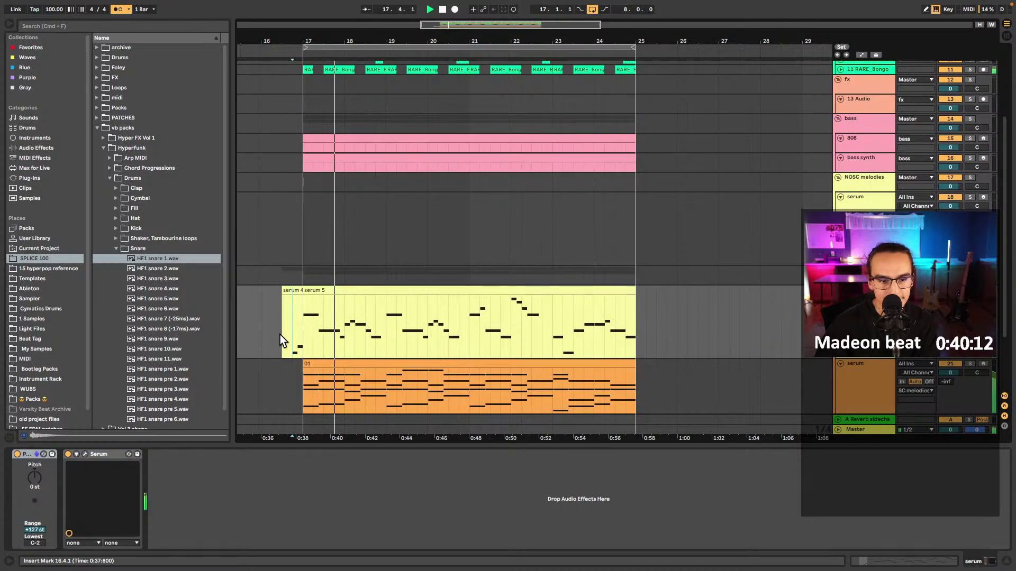
pyautogui.click(34, 478)
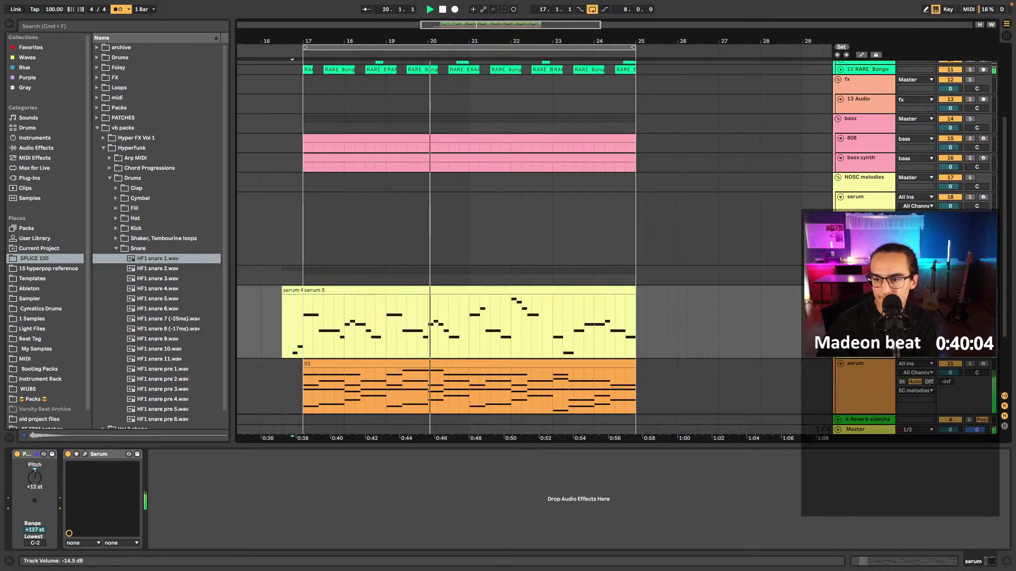
# - Open the chord track's Auto Filter to 19.9 kHz and lower the track volume to -4.4 dB
pyautogui.click(872, 388)
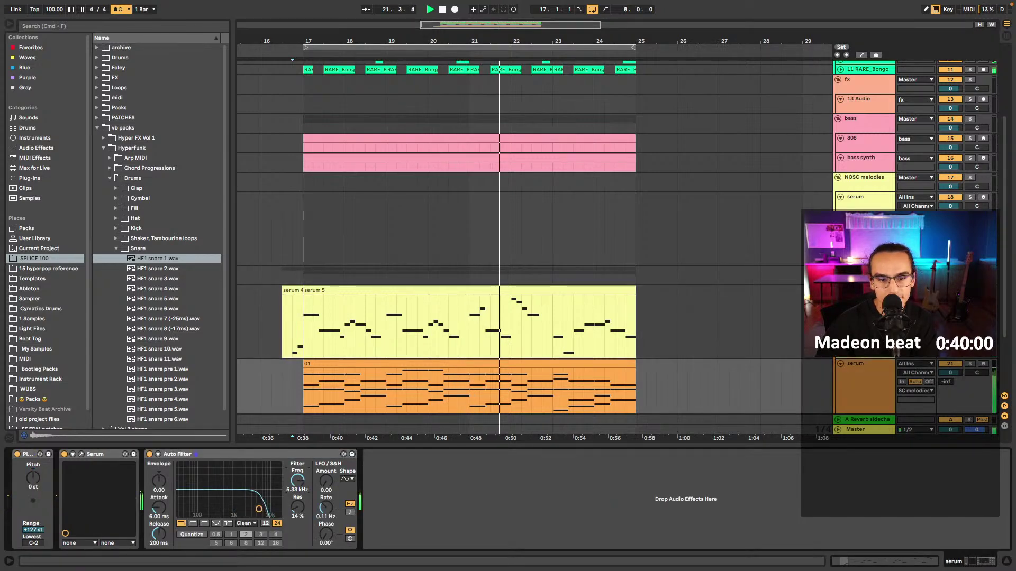
pyautogui.moveTo(950, 372); pyautogui.dragTo(950, 384)
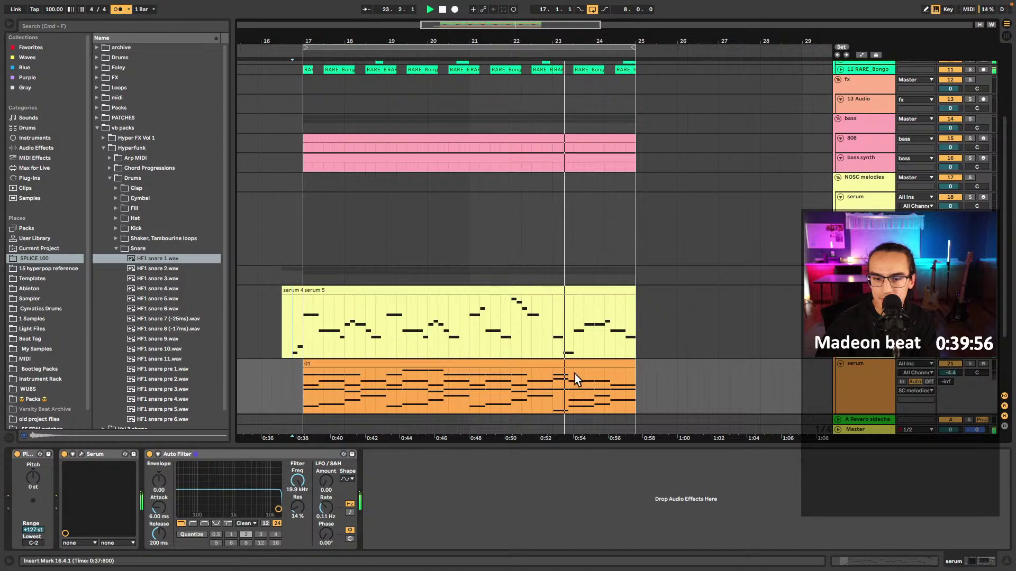
# - Load the SY Full Chords preset from the [VB] Hyperfunk folder in the chord track's Serum
pyautogui.click(542, 364)
pyautogui.click(81, 454)
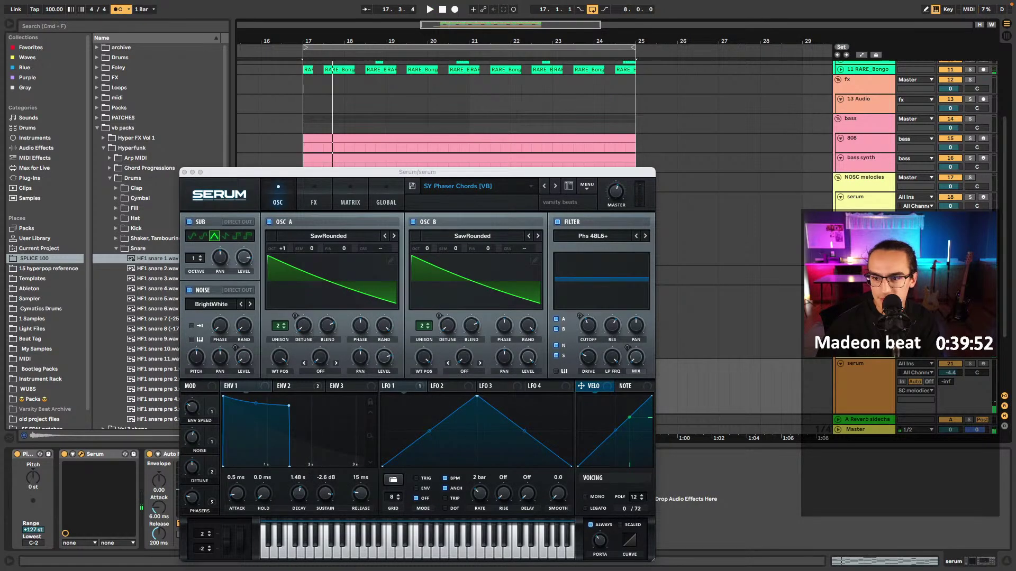
pyautogui.click(508, 186)
pyautogui.moveTo(510, 490)
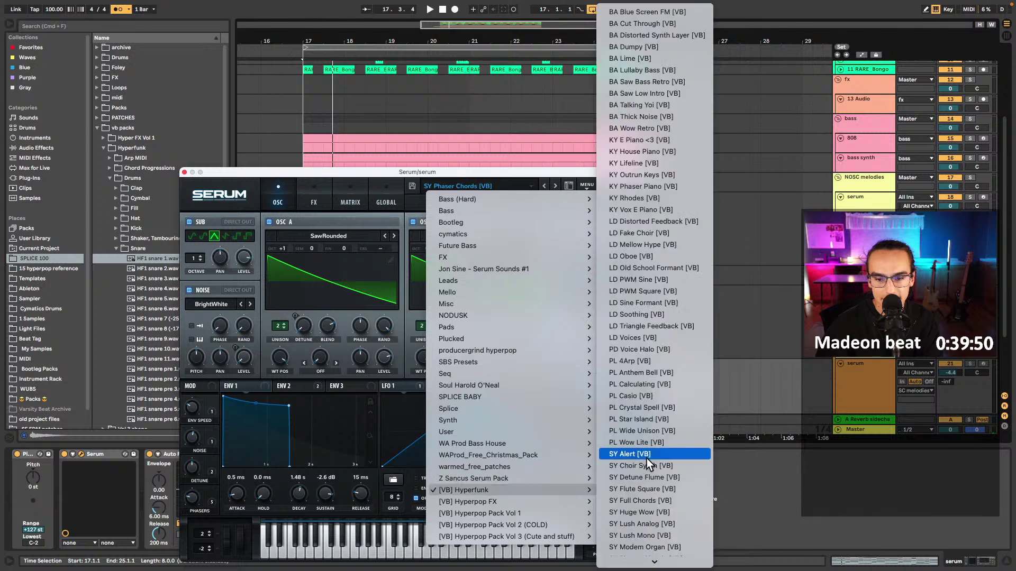
pyautogui.click(637, 479)
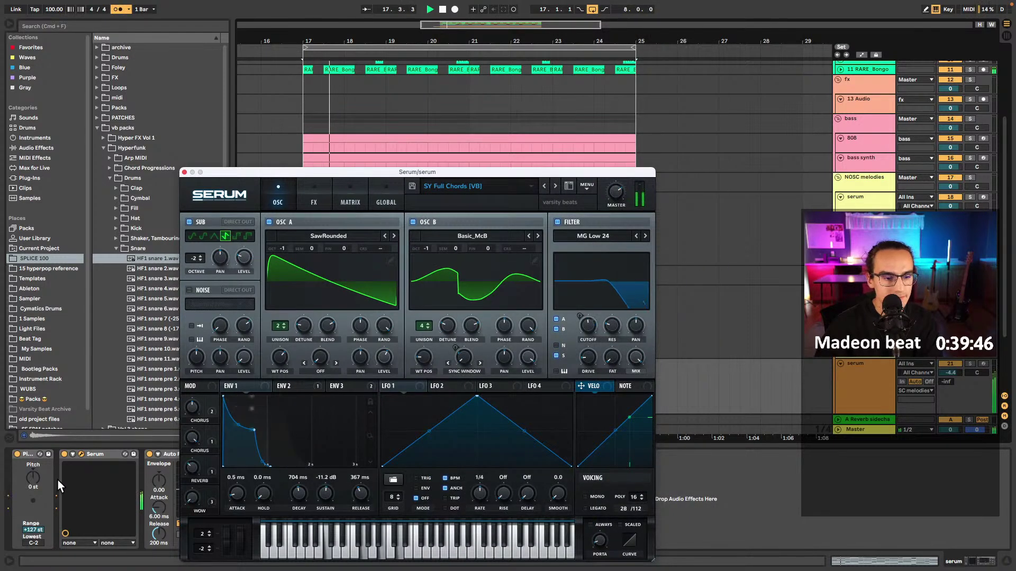
# - Set the chord track's Pitch device to +12 st and close the Serum window
pyautogui.click(32, 478)
pyautogui.moveTo(33, 478); pyautogui.dragTo(38, 488)
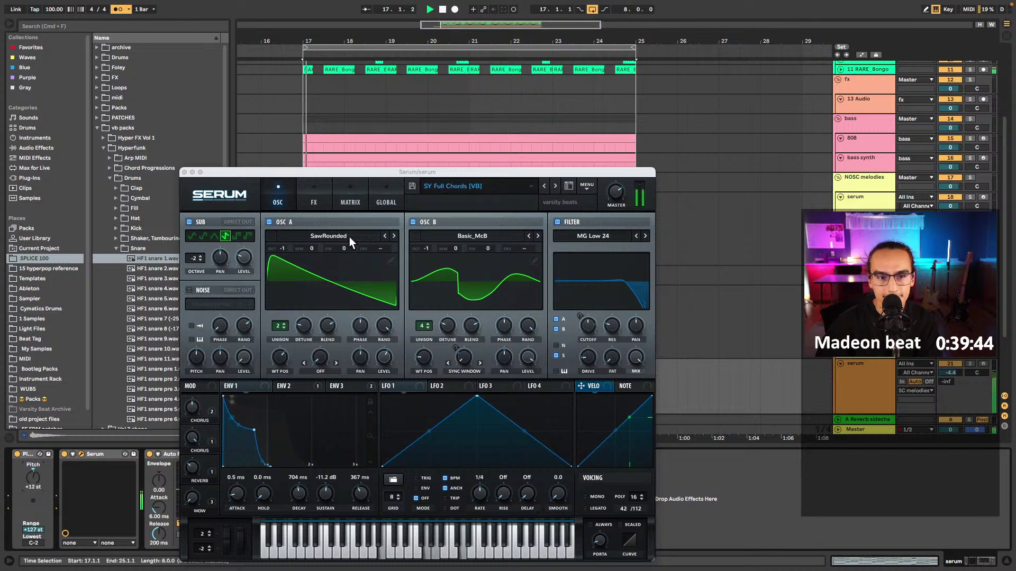
pyautogui.moveTo(354, 173); pyautogui.dragTo(414, 124)
pyautogui.click(243, 128)
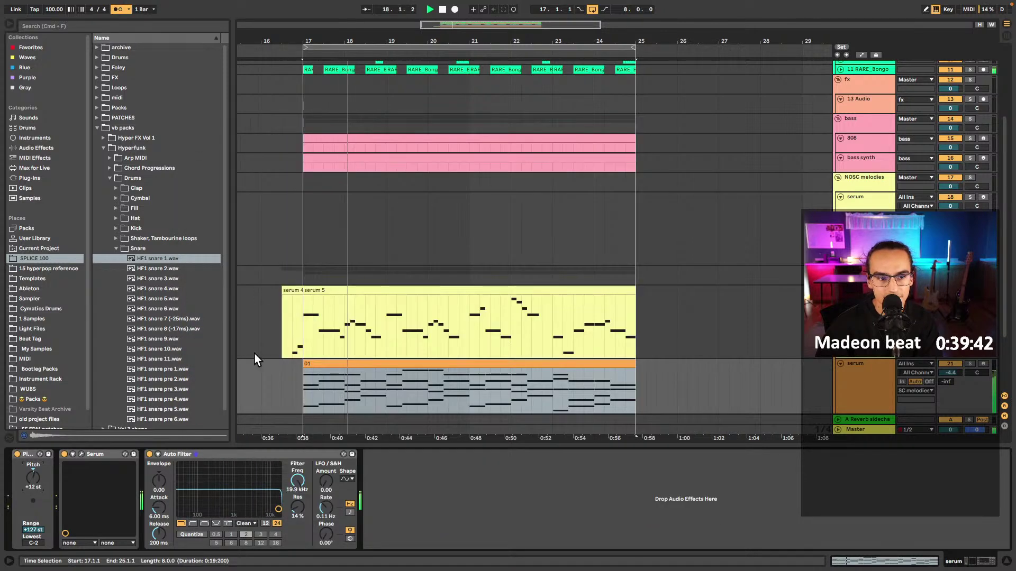
# - Listen to the lead with the chords, place the insert marker at bar 17 on the emptied serum track, and turn off the metronome
pyautogui.click(297, 331)
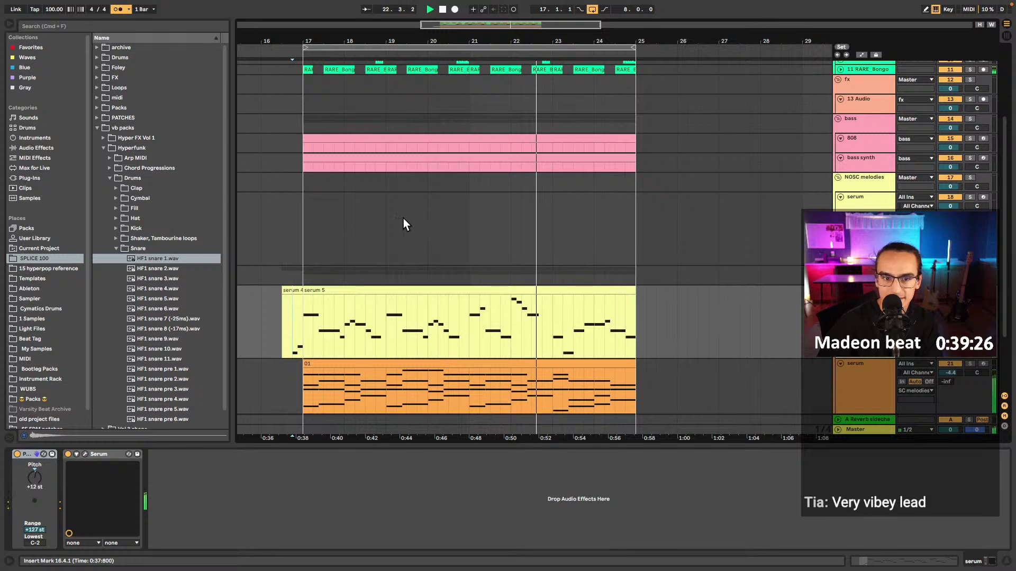
pyautogui.click(299, 210)
pyautogui.click(125, 10)
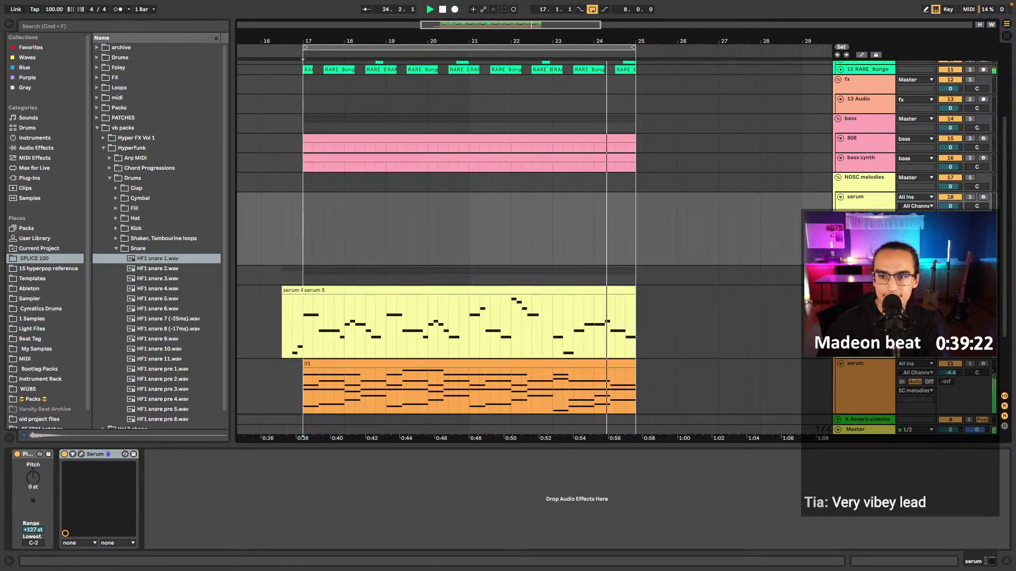
# - Load the PL Monke preset from [VB] Hyperpop Pack Vol 1 in Serum on the emptied NOSC melodies track
pyautogui.scroll(-3, 535, 249)
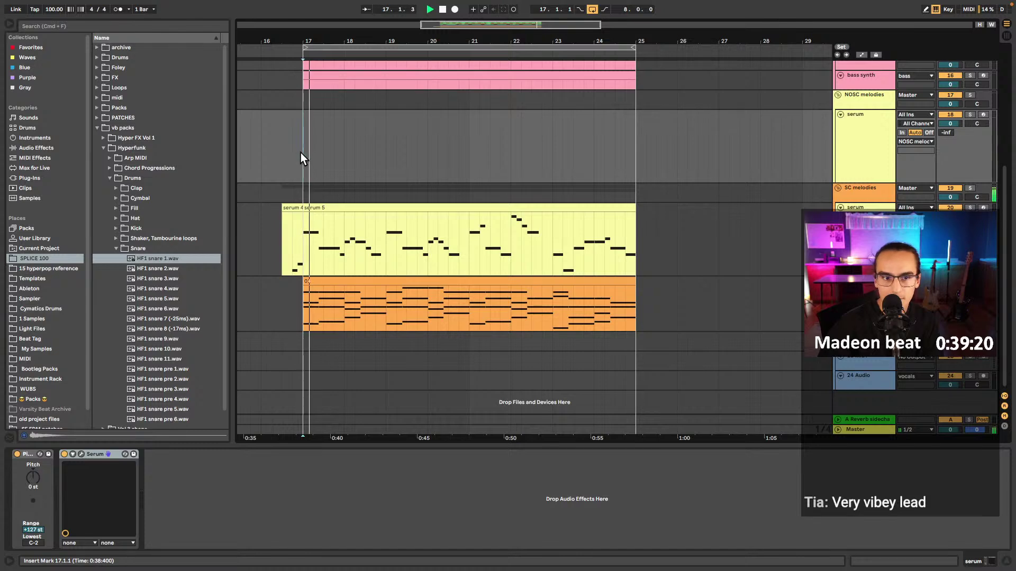
pyautogui.click(863, 157)
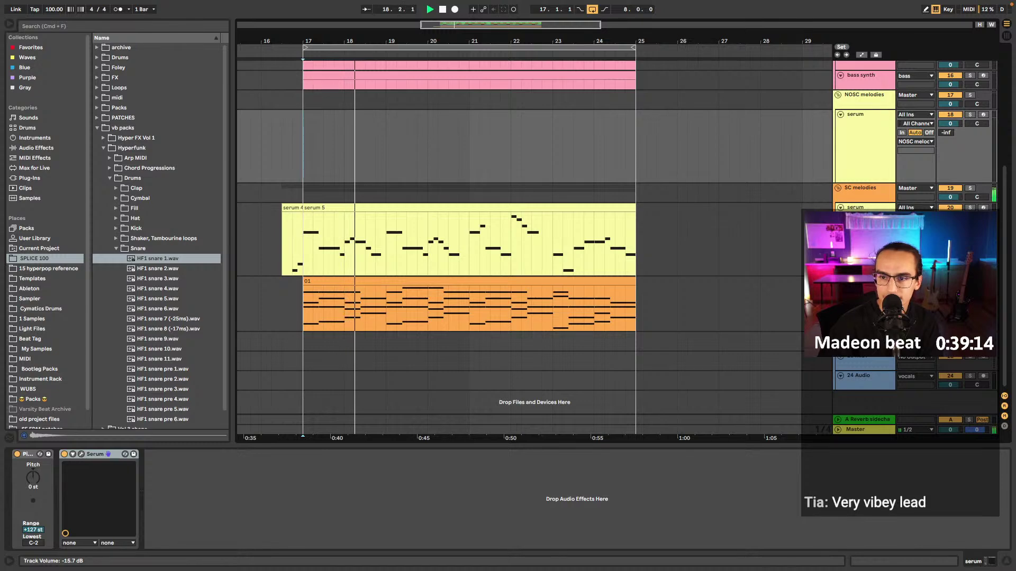
pyautogui.click(864, 144)
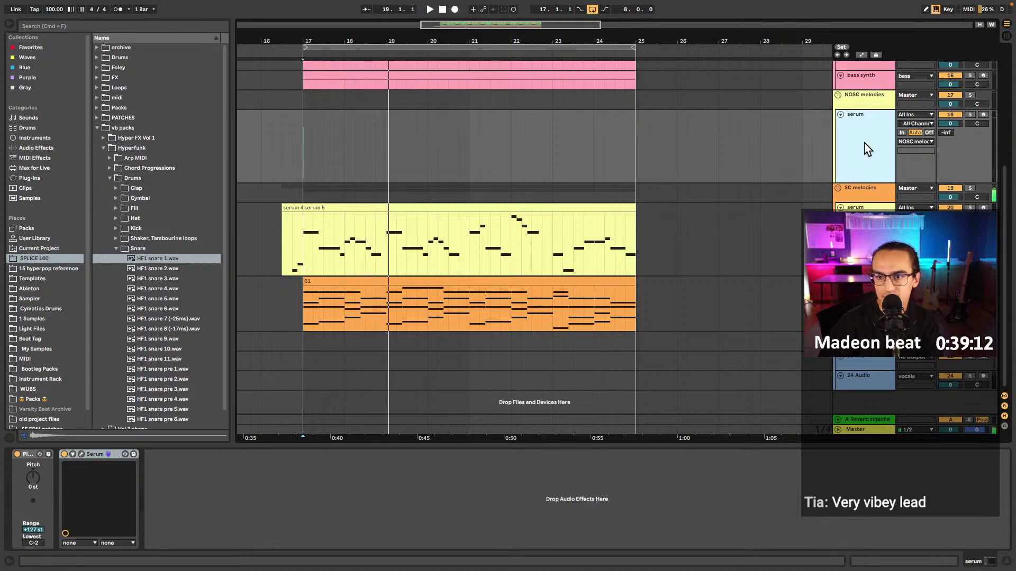
pyautogui.press('space')
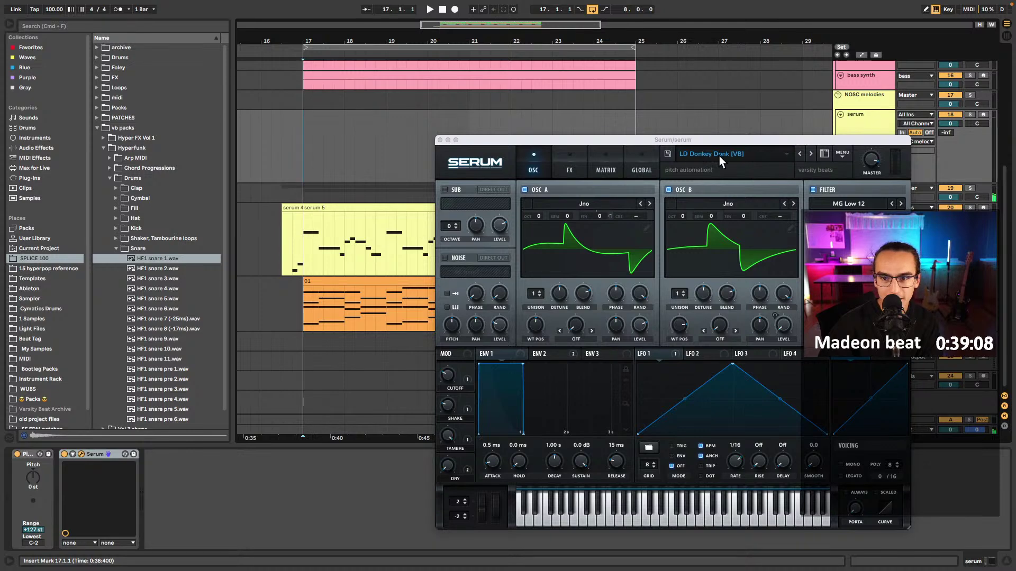
pyautogui.click(720, 155)
pyautogui.moveTo(796, 479)
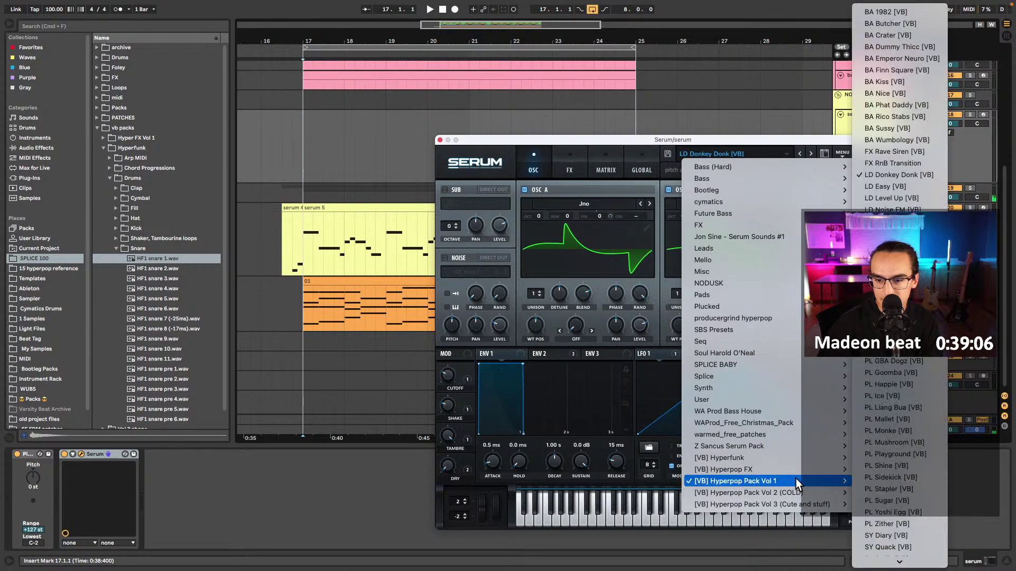
pyautogui.click(900, 430)
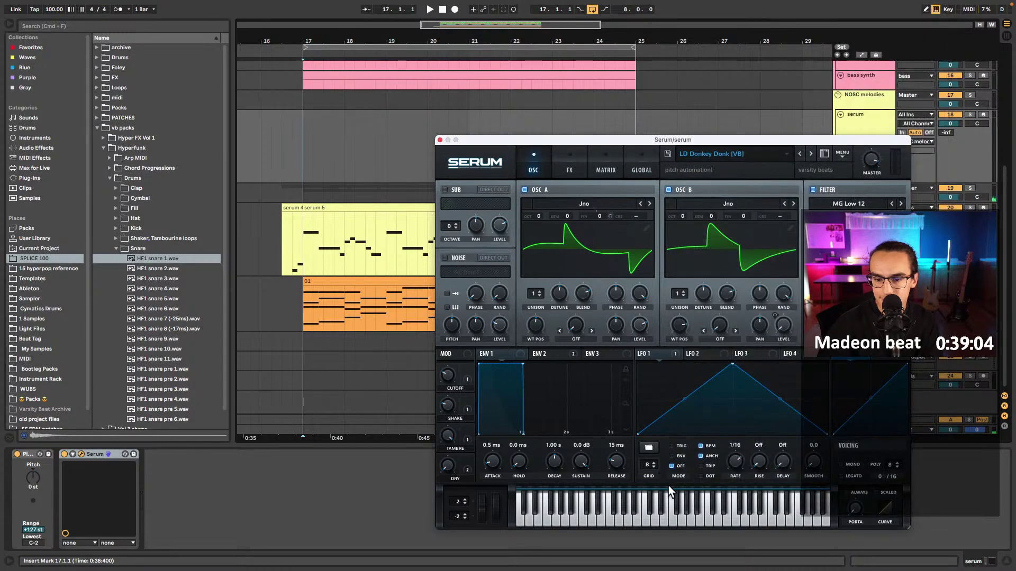
pyautogui.click(811, 503)
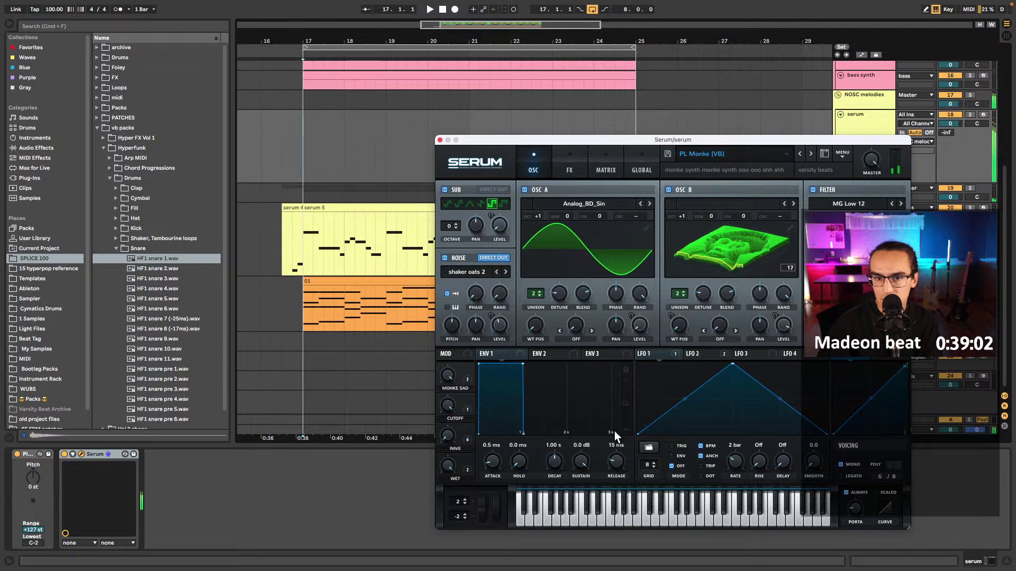
pyautogui.click(440, 140)
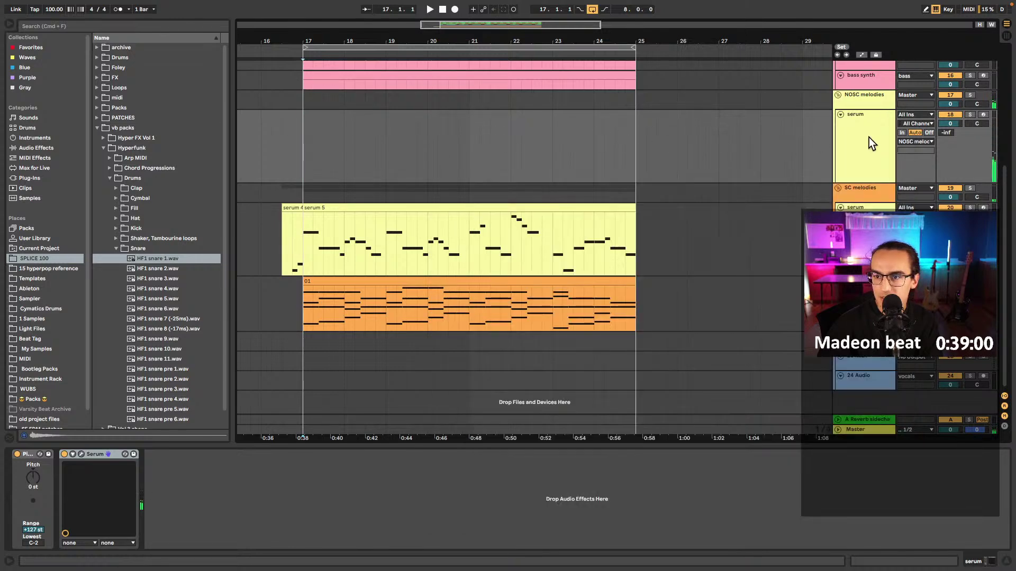
# - Record a MIDI melody on the armed serum track from bar 17 and remove the part from bar 21 on
pyautogui.press('space')
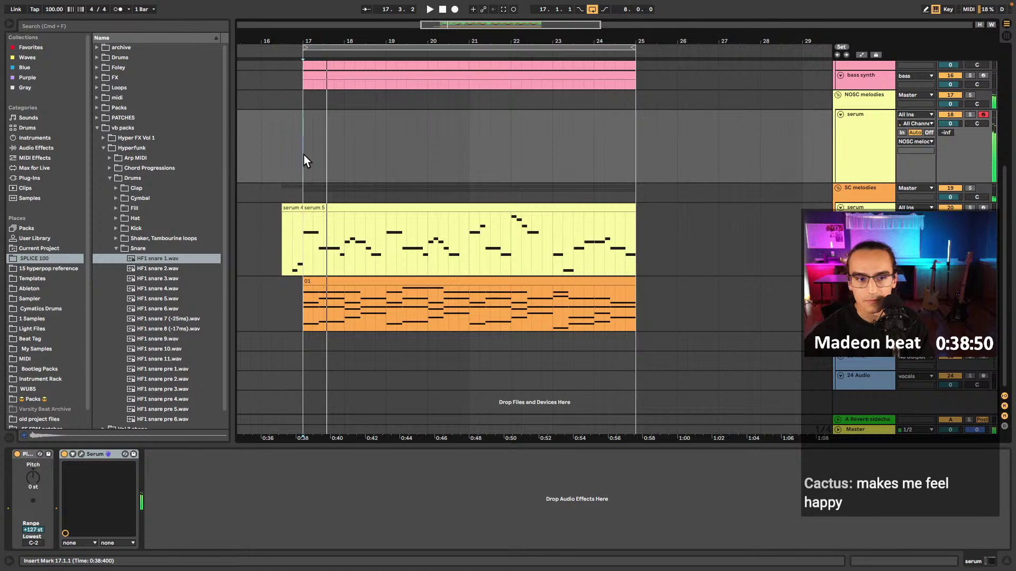
pyautogui.press('F9')
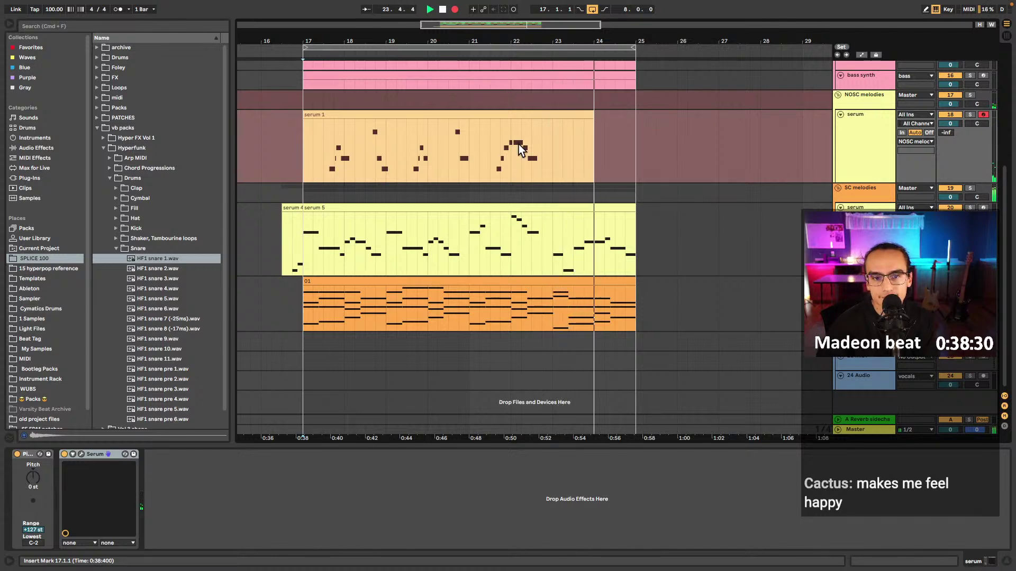
pyautogui.press('space')
pyautogui.press('super+z')
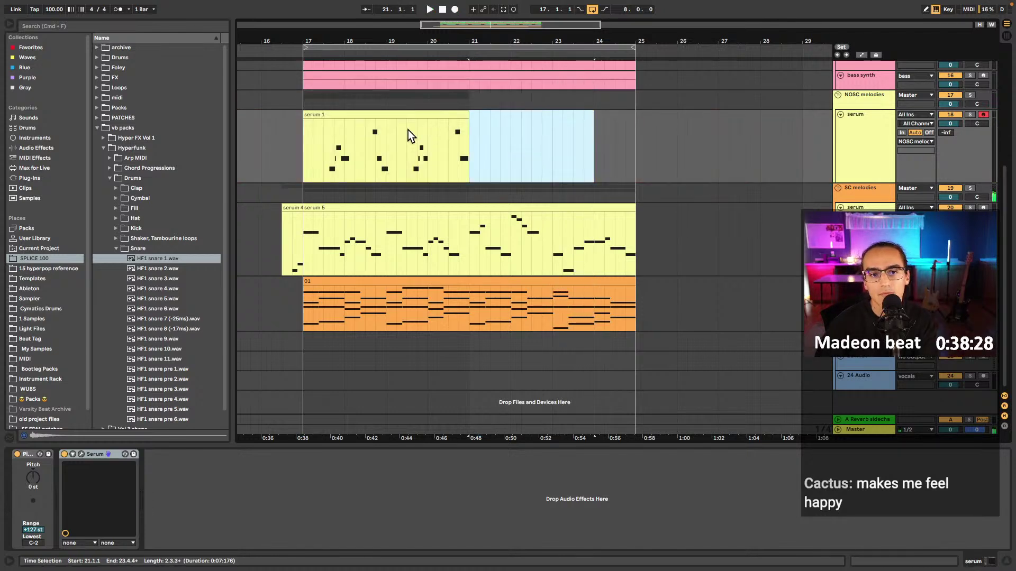
# - Quantize the notes of the first phrase in the recorded serum 1 clip
pyautogui.click(330, 144)
pyautogui.click(325, 142)
pyautogui.press('space')
pyautogui.doubleClick(346, 114)
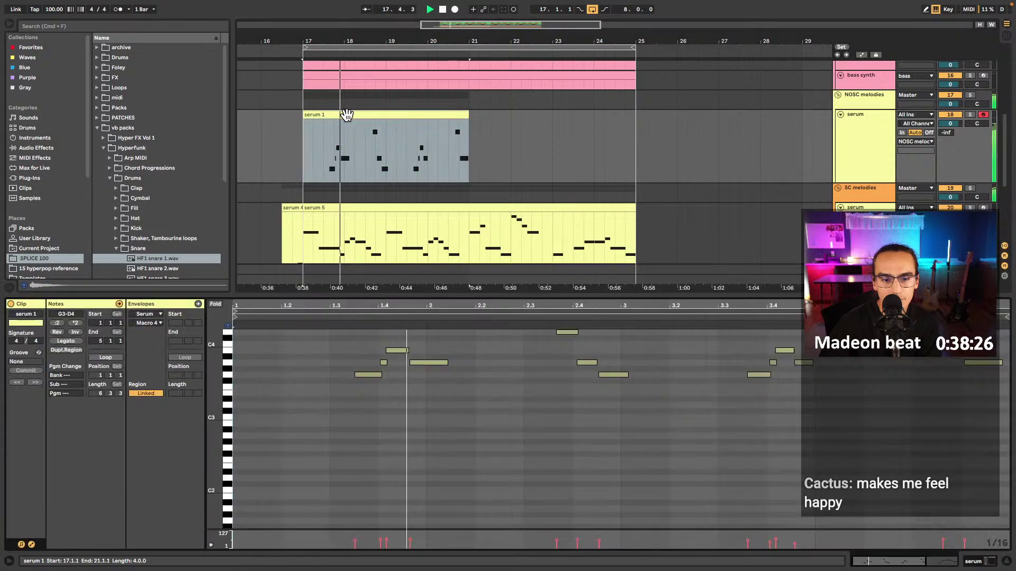
pyautogui.press('space')
pyautogui.moveTo(415, 350); pyautogui.dragTo(382, 380)
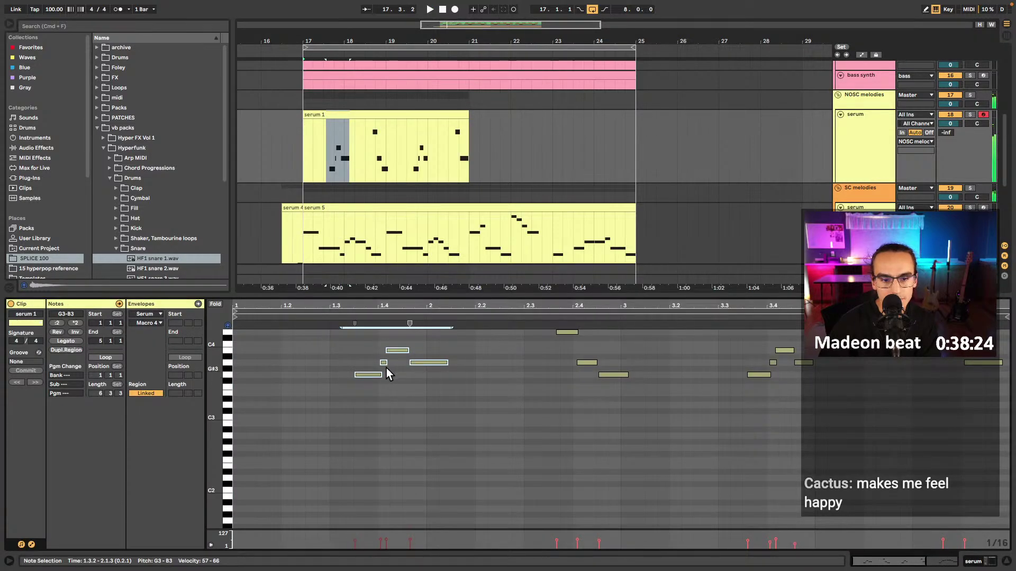
pyautogui.click(384, 363)
pyautogui.press('shift+super+u')
pyautogui.press('Return')
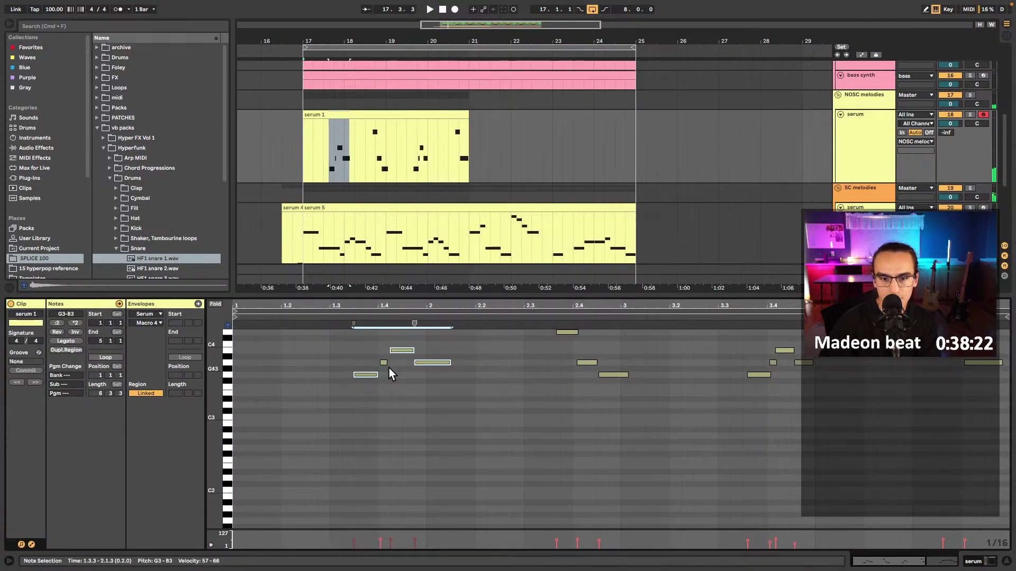
# - Inspect the Serum patch on the lead melody track and close its window
pyautogui.hotkey('shift', 'Tab')
pyautogui.click(297, 251)
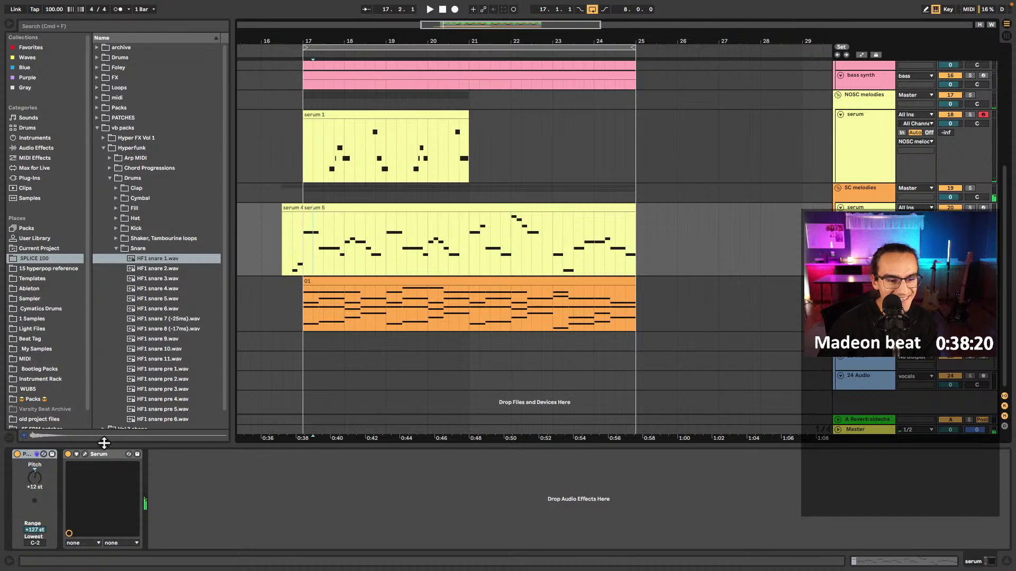
pyautogui.click(84, 456)
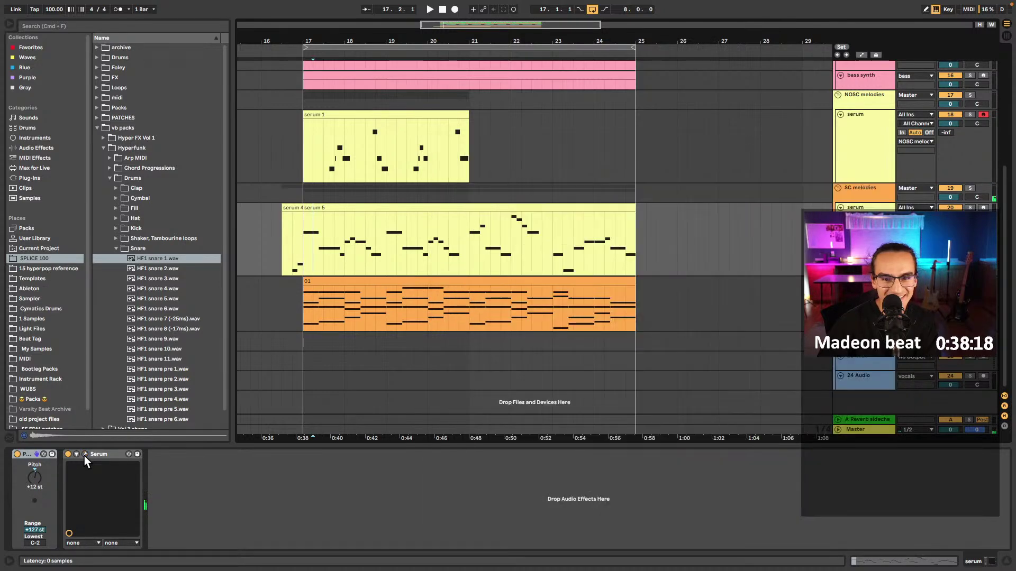
pyautogui.click(84, 456)
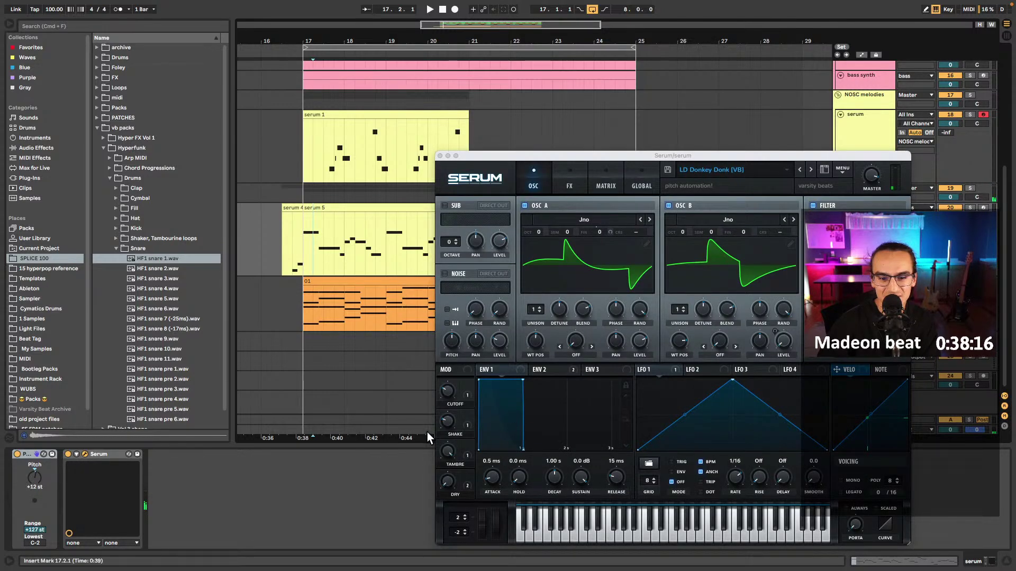
pyautogui.click(85, 454)
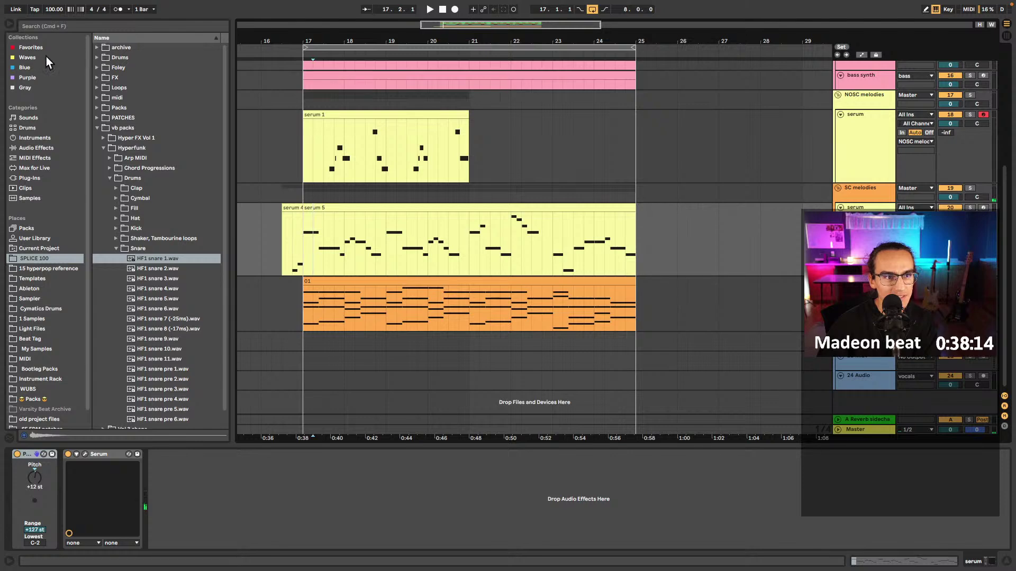
# - Add a Gate audio effect after Serum on the lead track and set its threshold to -22.8 dB
pyautogui.click(62, 27)
pyautogui.click(32, 67)
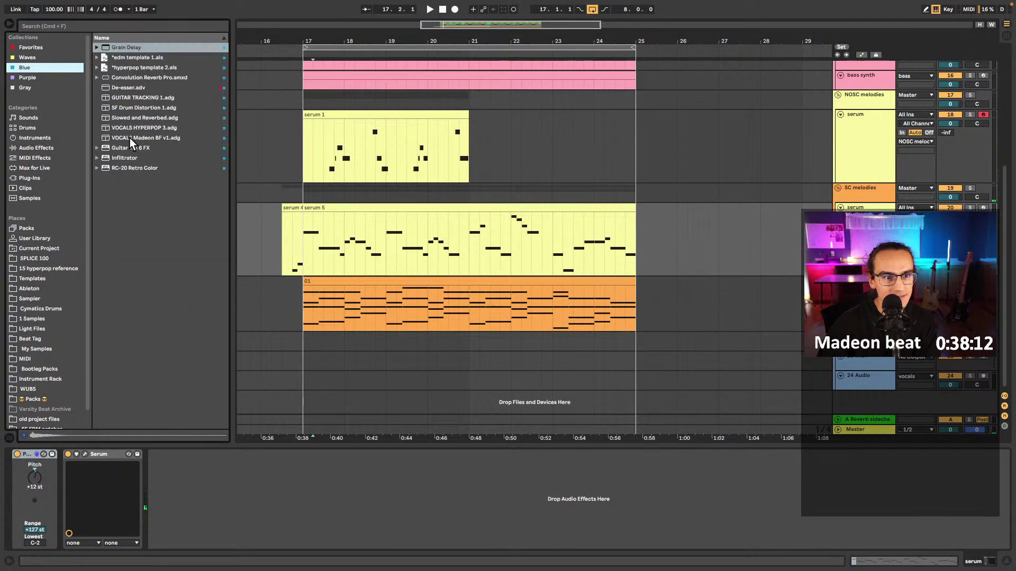
pyautogui.click(98, 31)
pyautogui.write('gate')
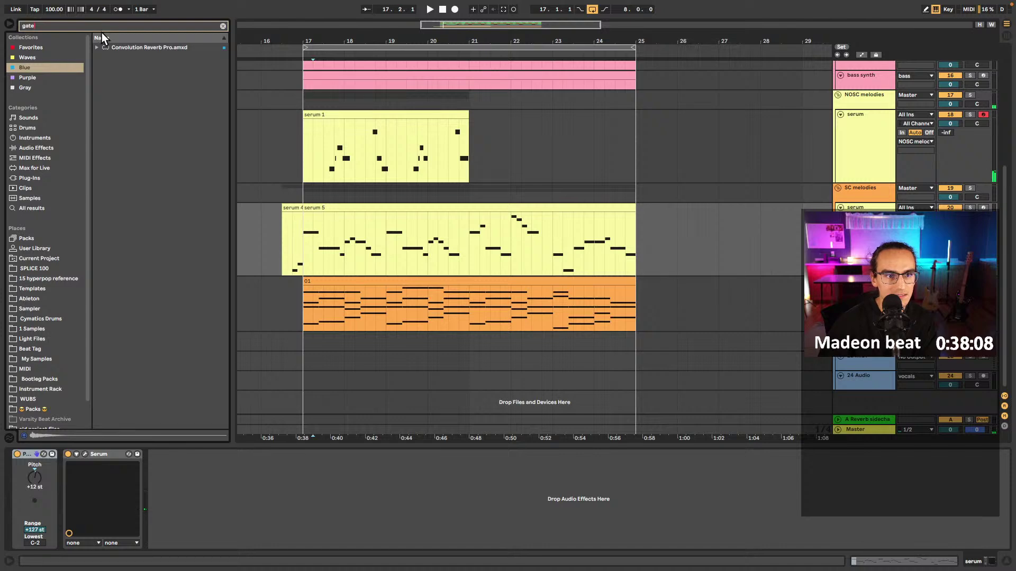
pyautogui.click(39, 150)
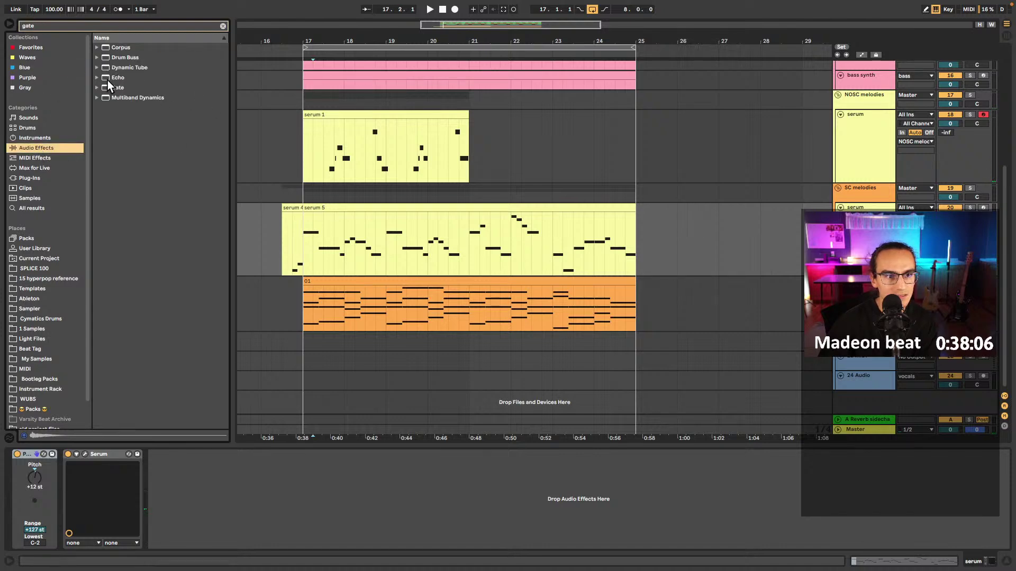
pyautogui.moveTo(109, 86); pyautogui.dragTo(122, 112)
pyautogui.press('space')
pyautogui.moveTo(190, 477); pyautogui.dragTo(157, 484)
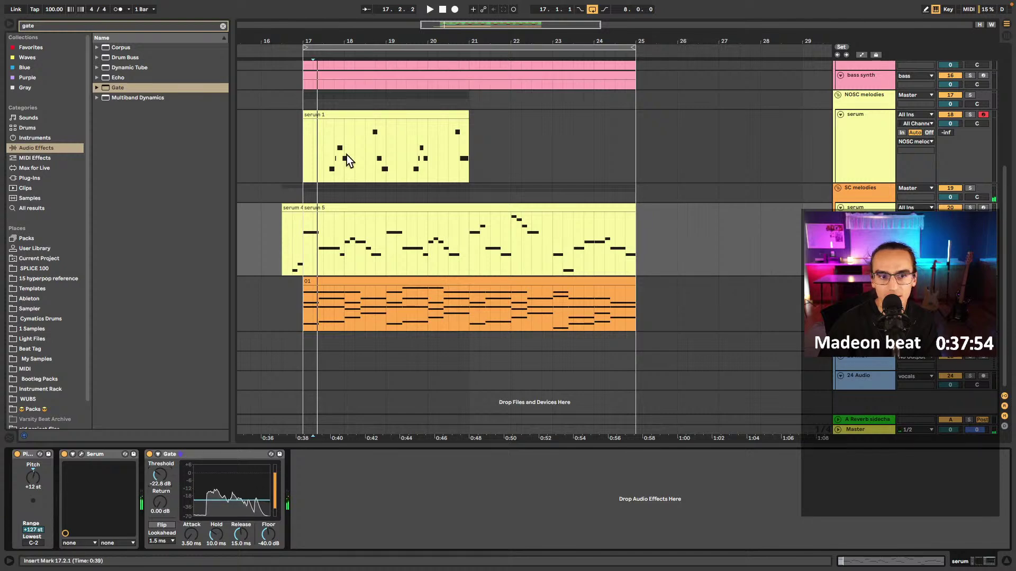
# - Quantize the second and third phrases of the serum 1 clip
pyautogui.click(328, 150)
pyautogui.press('space')
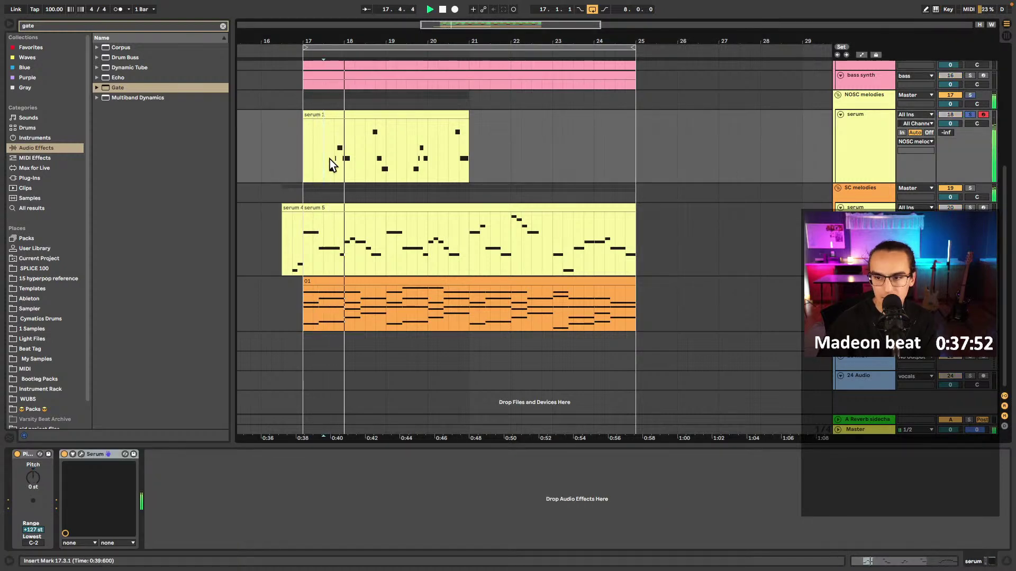
pyautogui.doubleClick(380, 115)
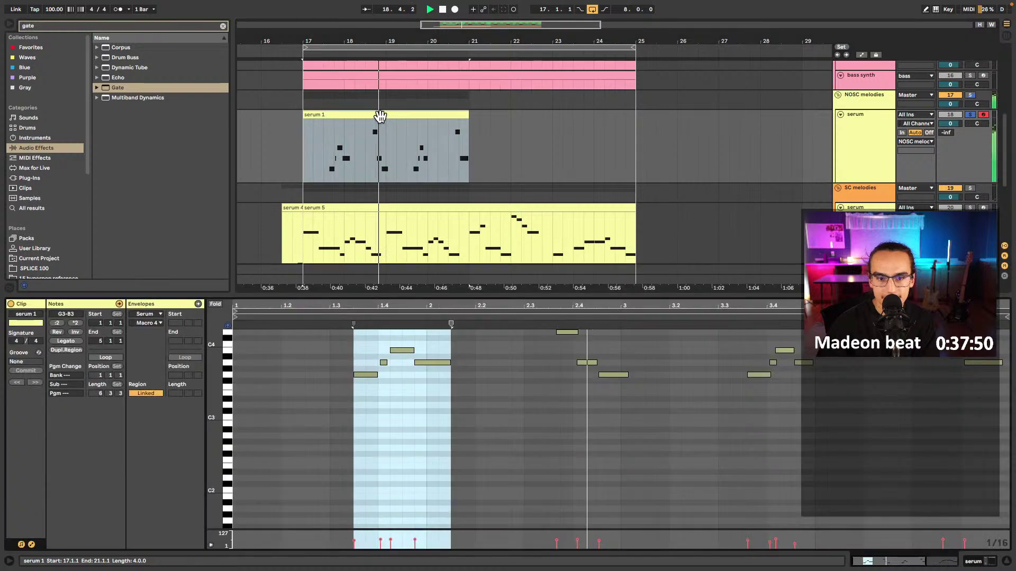
pyautogui.moveTo(617, 405); pyautogui.dragTo(567, 336)
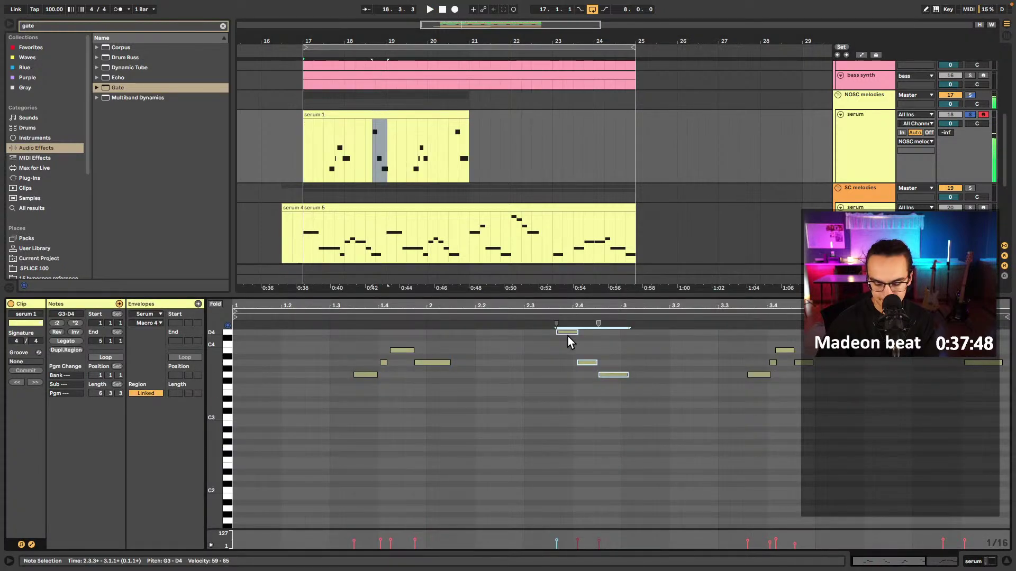
pyautogui.hotkey('ctrl', 'shift', 'u')
pyautogui.press('Return')
pyautogui.click(571, 334)
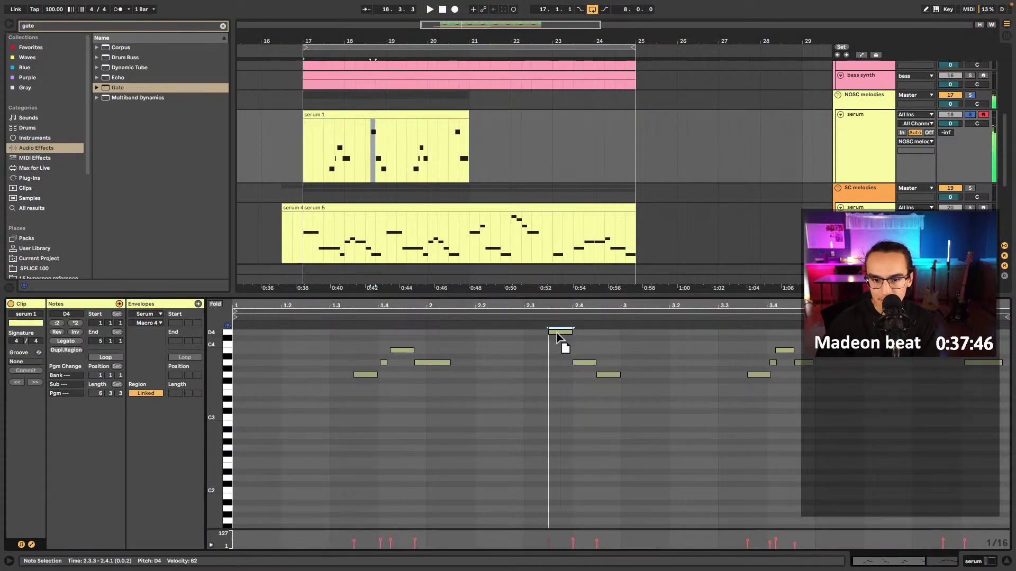
pyautogui.moveTo(829, 343); pyautogui.dragTo(751, 375)
pyautogui.click(754, 382)
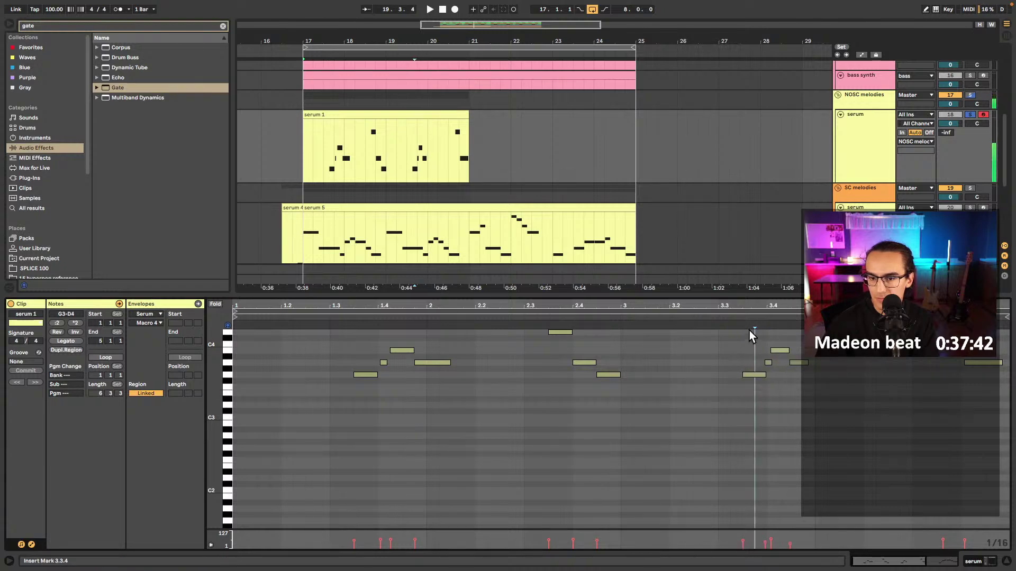
# - Play the quantized melody, unsolo its serum track and set the track volume to -9.1 dB
pyautogui.press('space')
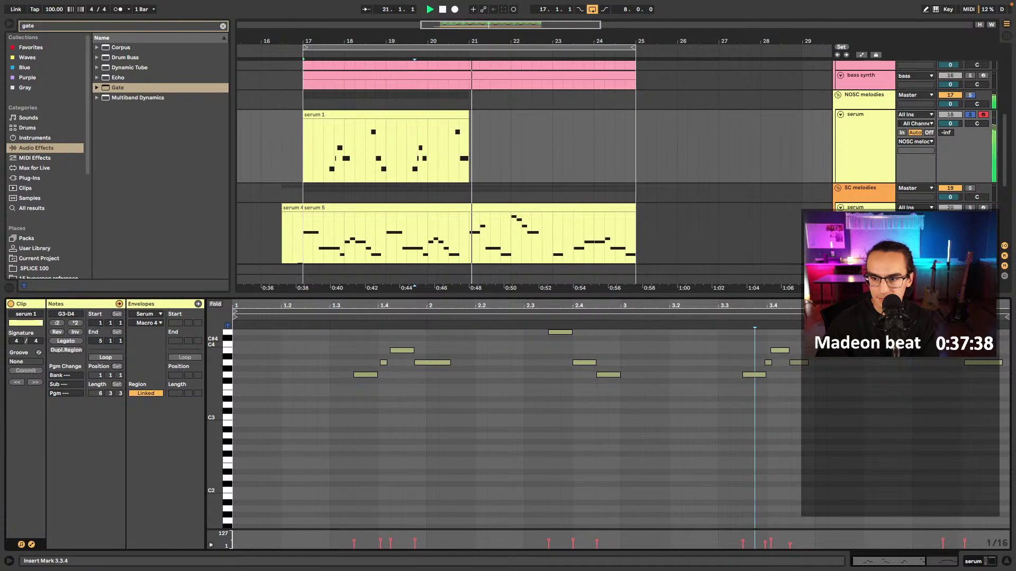
pyautogui.press('space')
pyautogui.moveTo(990, 110); pyautogui.dragTo(990, 117)
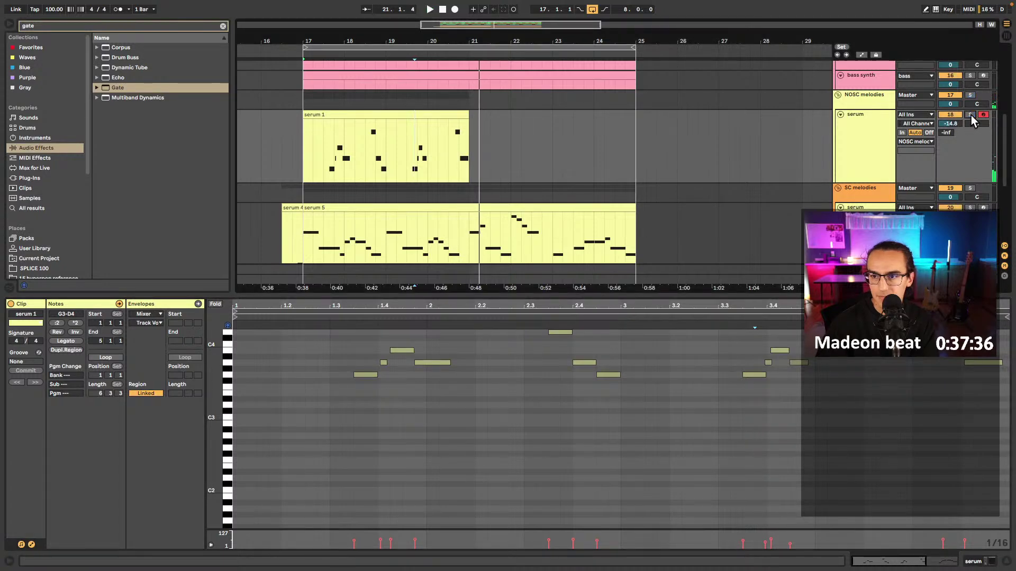
pyautogui.click(349, 164)
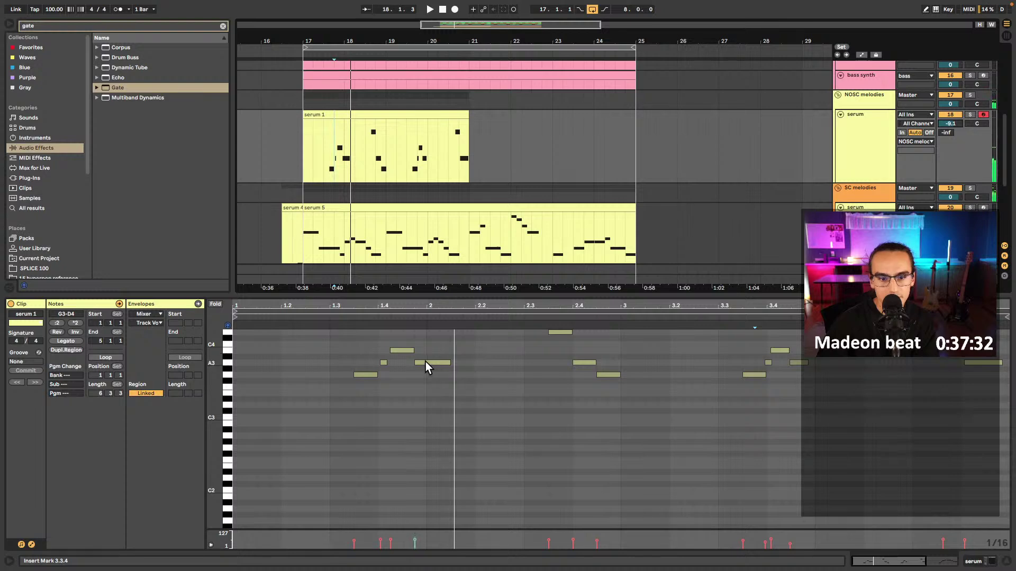
pyautogui.press('space')
# - Shift the first phrase's B3 and closing A3 notes earlier and trim the closing A3 to end at 2.1.1
pyautogui.moveTo(425, 360); pyautogui.dragTo(401, 350)
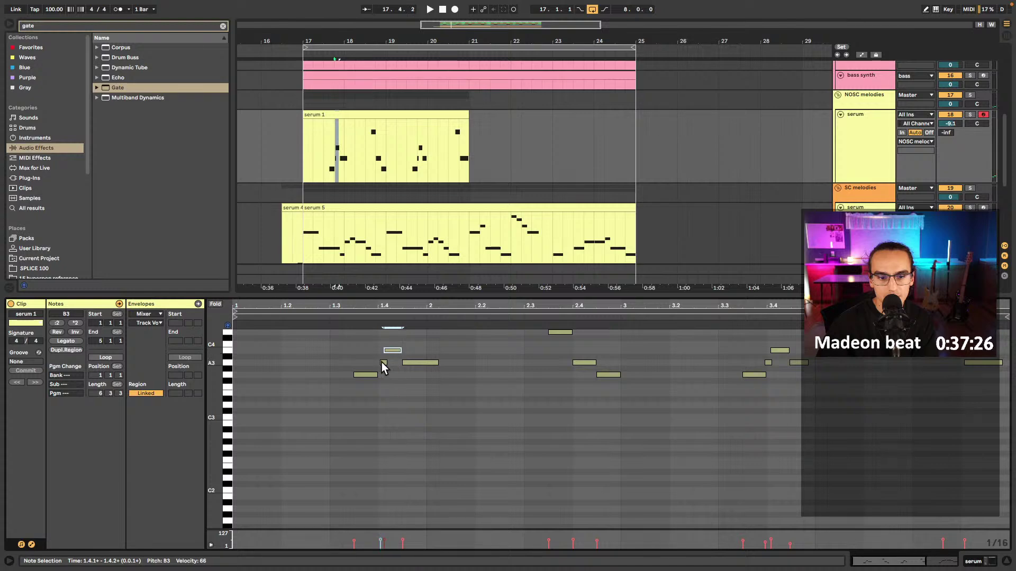
pyautogui.click(382, 363)
pyautogui.press('Delete')
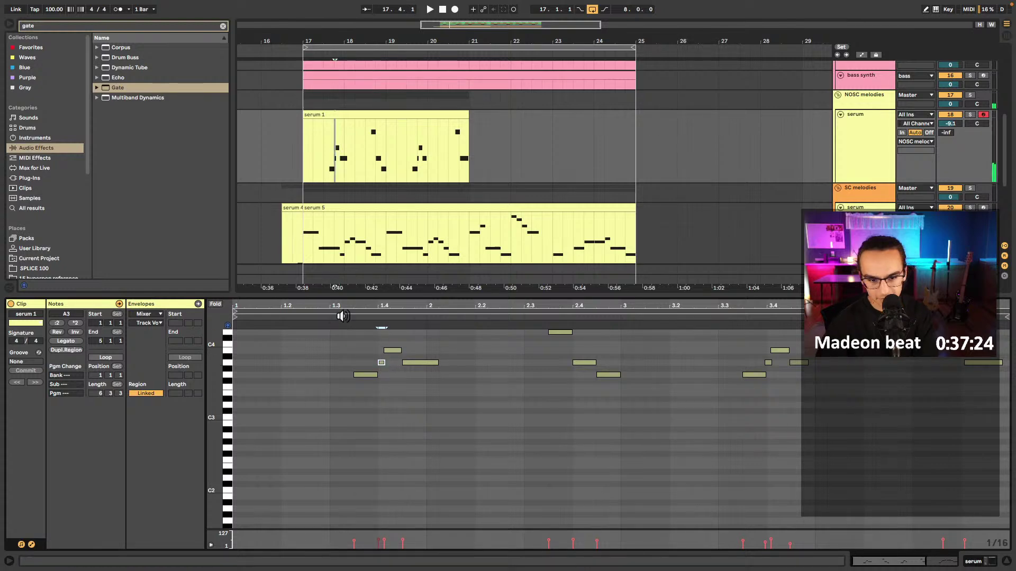
pyautogui.press('b')
pyautogui.click(433, 361)
pyautogui.press('space')
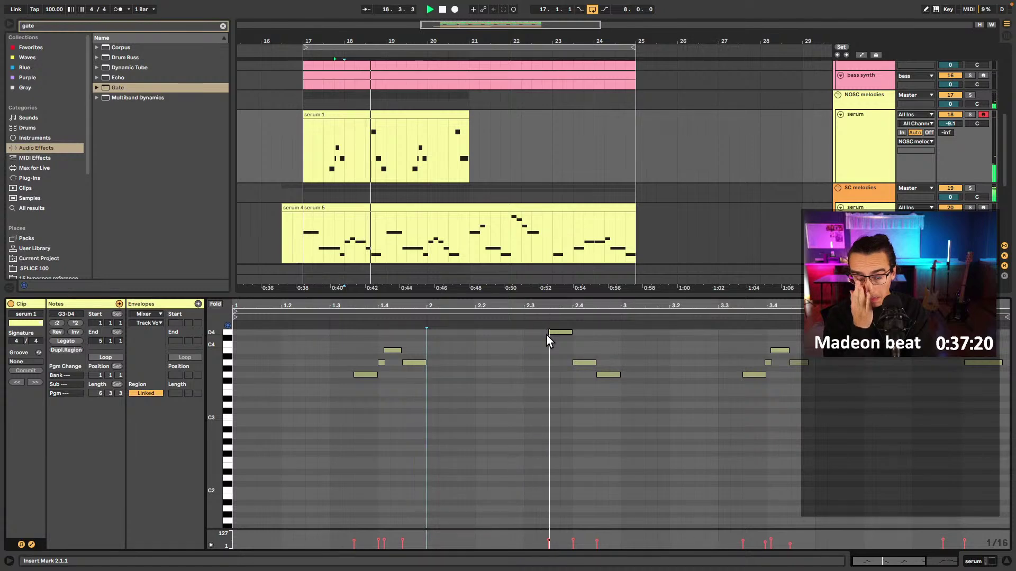
# - Duplicate the serum 1 clip to bar 21 and set the serum track volume to -9.2 dB
pyautogui.click(300, 157)
pyautogui.press('space')
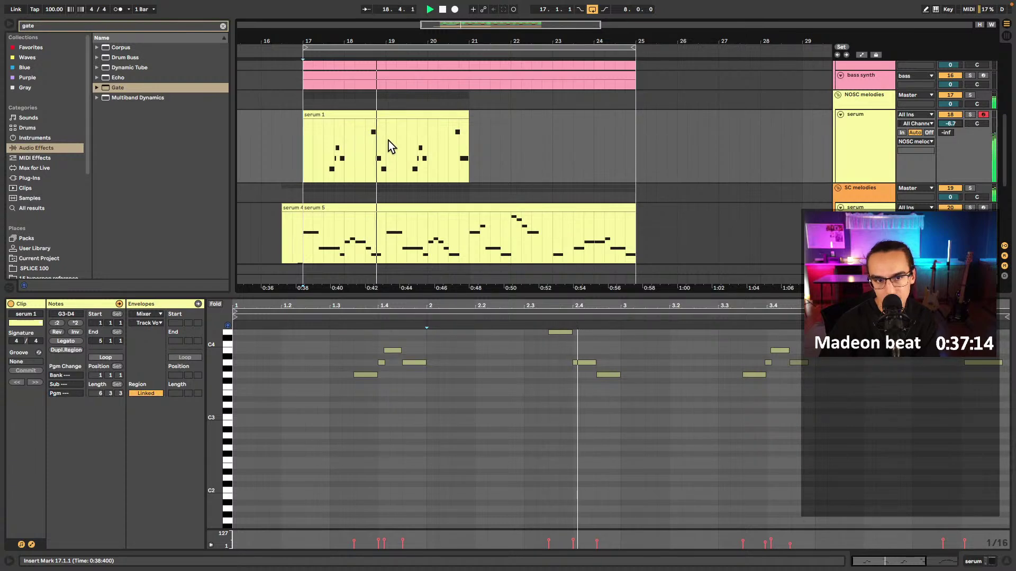
pyautogui.click(411, 128)
pyautogui.hotkey('ctrl', 'd')
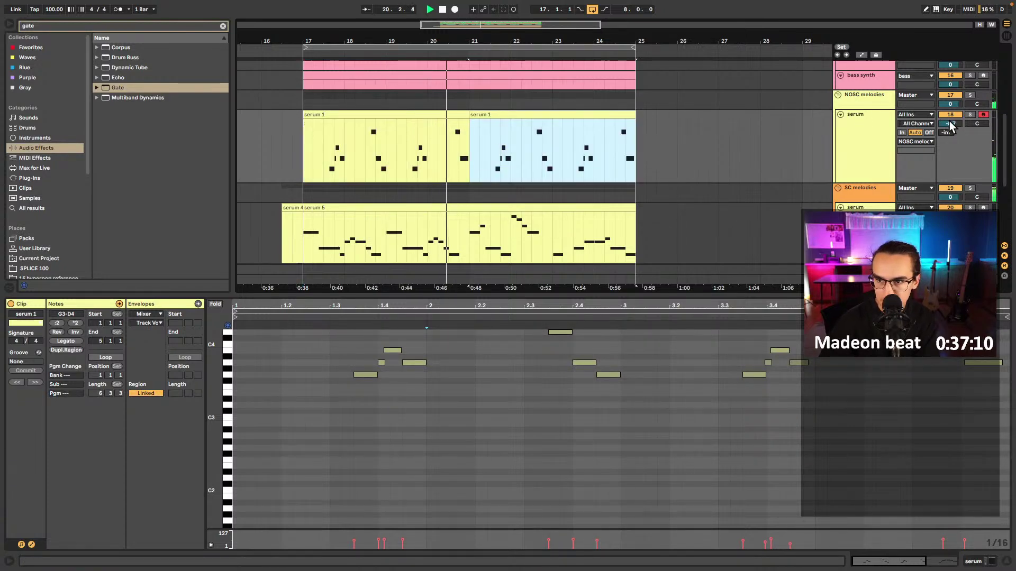
pyautogui.moveTo(950, 123); pyautogui.dragTo(950, 132)
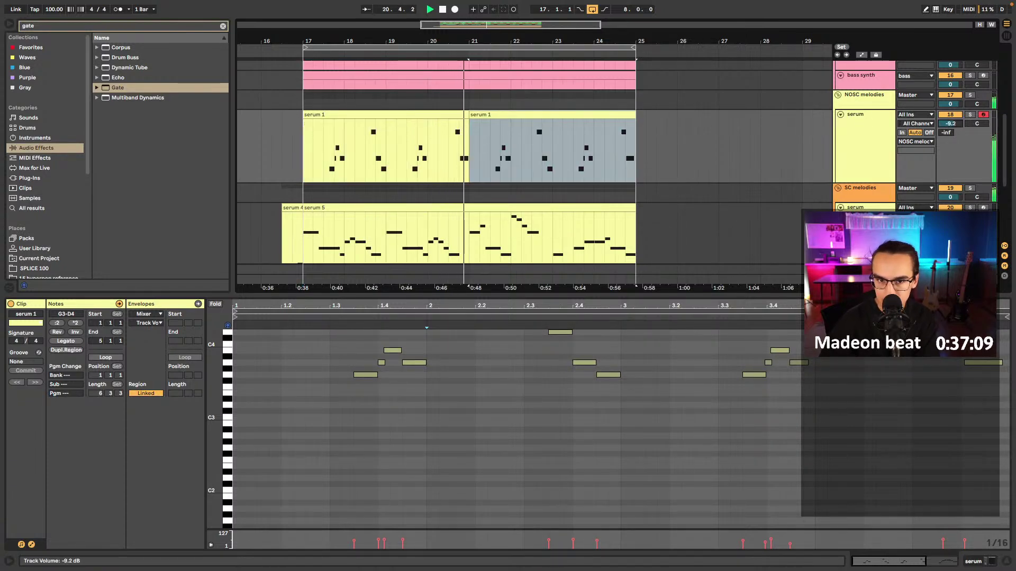
# - Quantize the closing notes of the first serum 1 clip in bar 20 and replace the copy at bar 21 with a fresh duplicate
pyautogui.click(453, 114)
pyautogui.moveTo(454, 153); pyautogui.dragTo(467, 154)
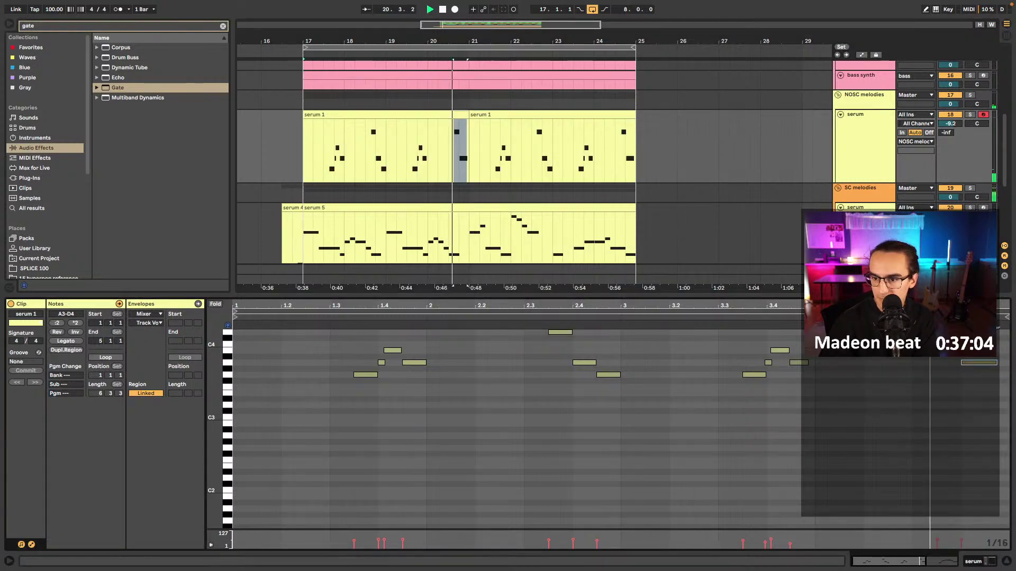
pyautogui.click(463, 115)
pyautogui.click(501, 126)
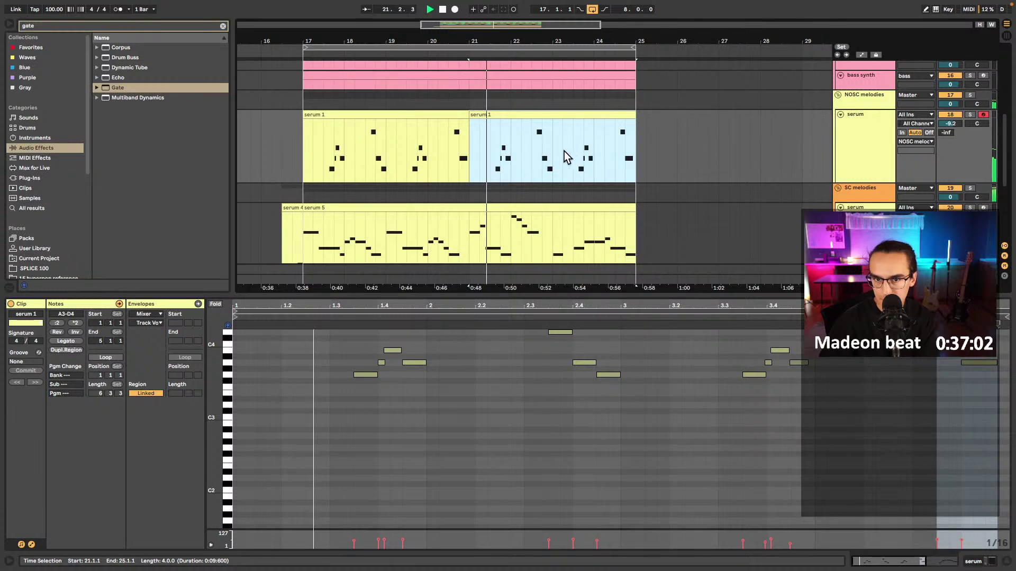
# - Rearrange the second phrase of the clip at bar 21 into rising G3, A3 and B3 notes
pyautogui.click(492, 155)
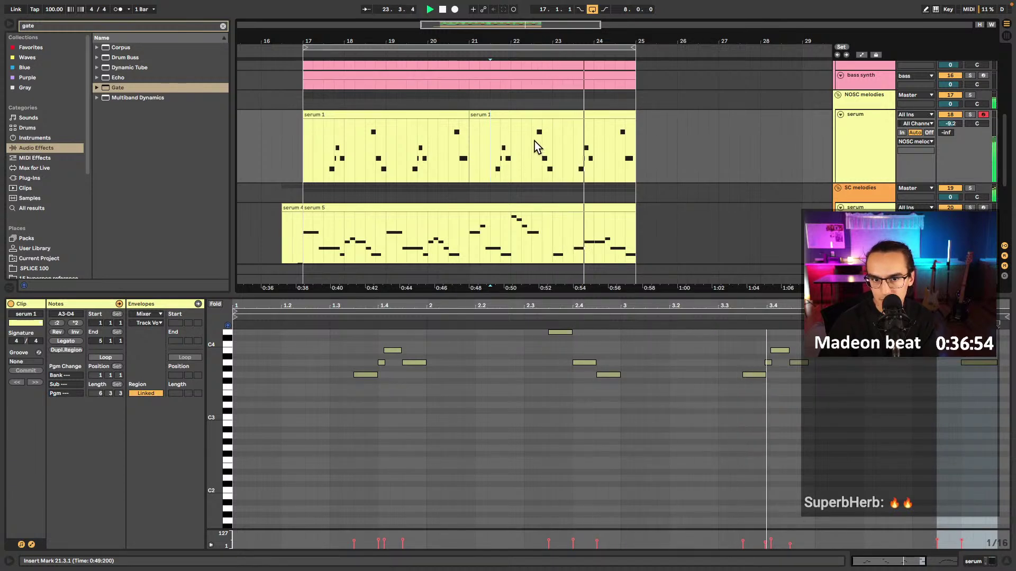
pyautogui.press('space')
pyautogui.click(546, 115)
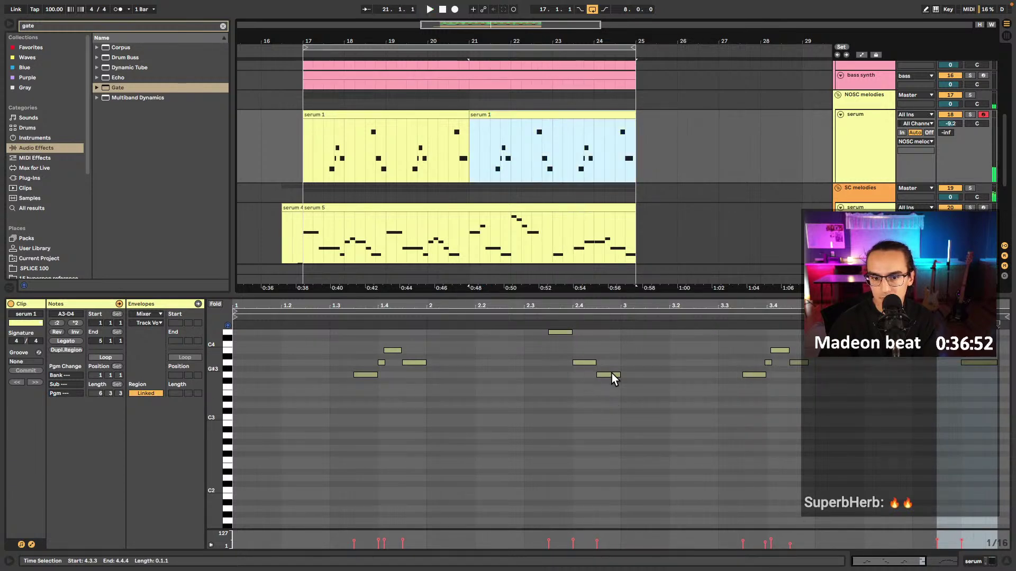
pyautogui.moveTo(614, 374); pyautogui.dragTo(566, 374)
pyautogui.click(584, 362)
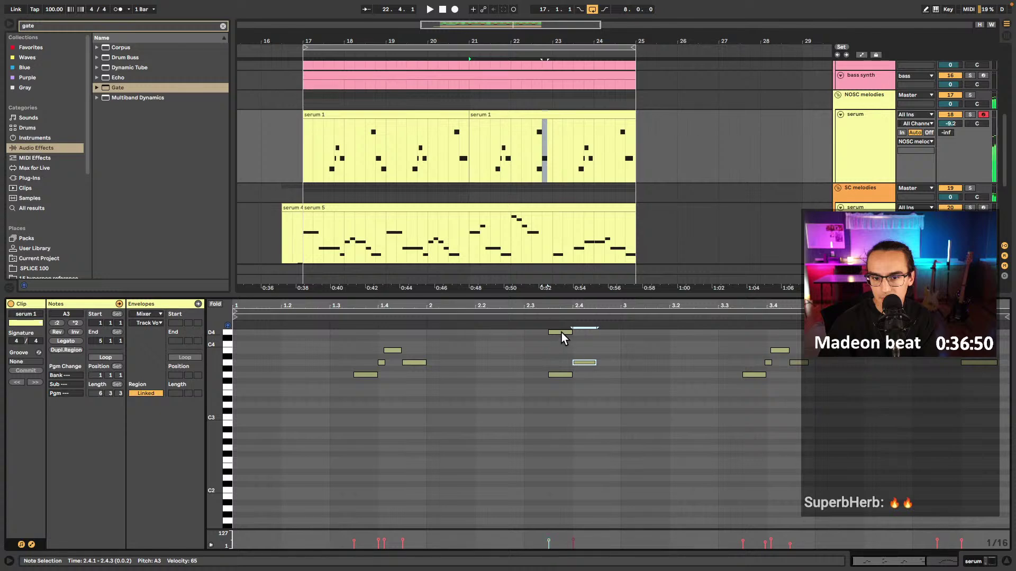
pyautogui.moveTo(561, 334); pyautogui.dragTo(609, 351)
pyautogui.click(434, 317)
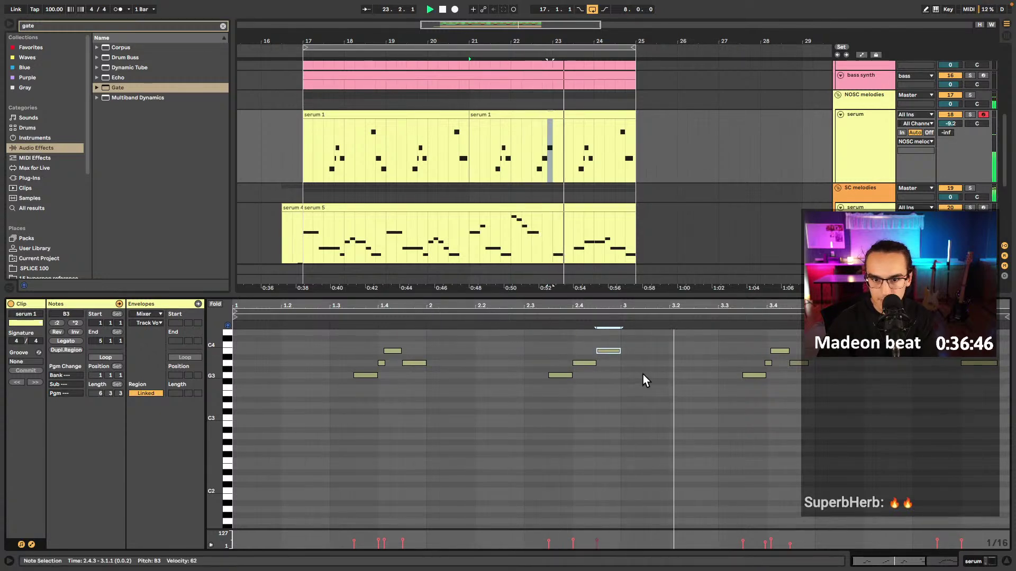
# - Raise the last note of the third phrase in the clip at bar 21 to D4 and play the change
pyautogui.scroll(3, 643, 374)
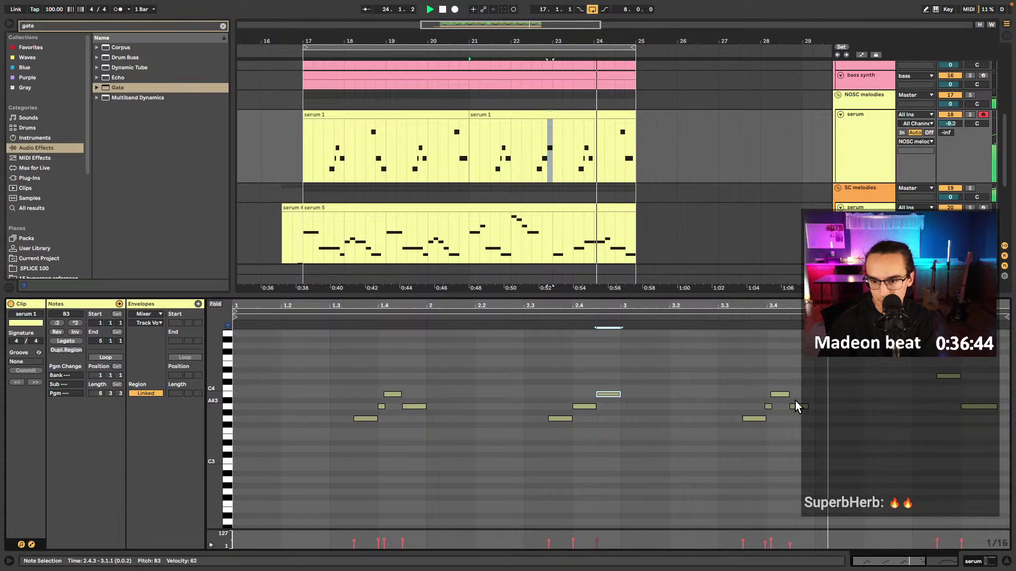
pyautogui.moveTo(747, 330)
pyautogui.mouseDown()
pyautogui.moveTo(807, 405)
pyautogui.moveTo(803, 378)
pyautogui.mouseUp()
pyautogui.hotkey('ctrl', 'a')
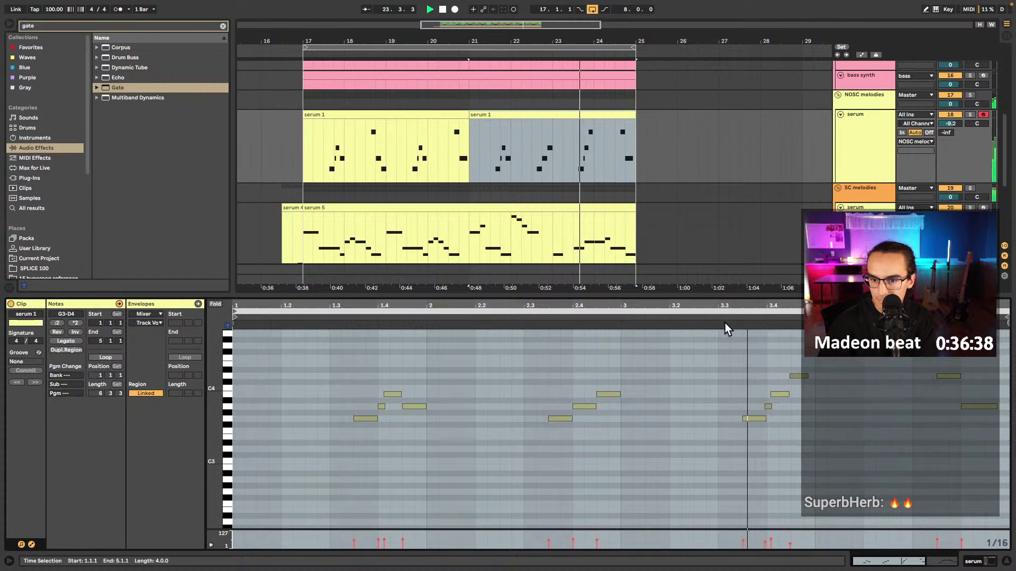
pyautogui.press('space')
# - Extend the third phrase with a D4 at 4.1.1, then a short D4 and an E4 around 4.2
pyautogui.doubleClick(823, 376)
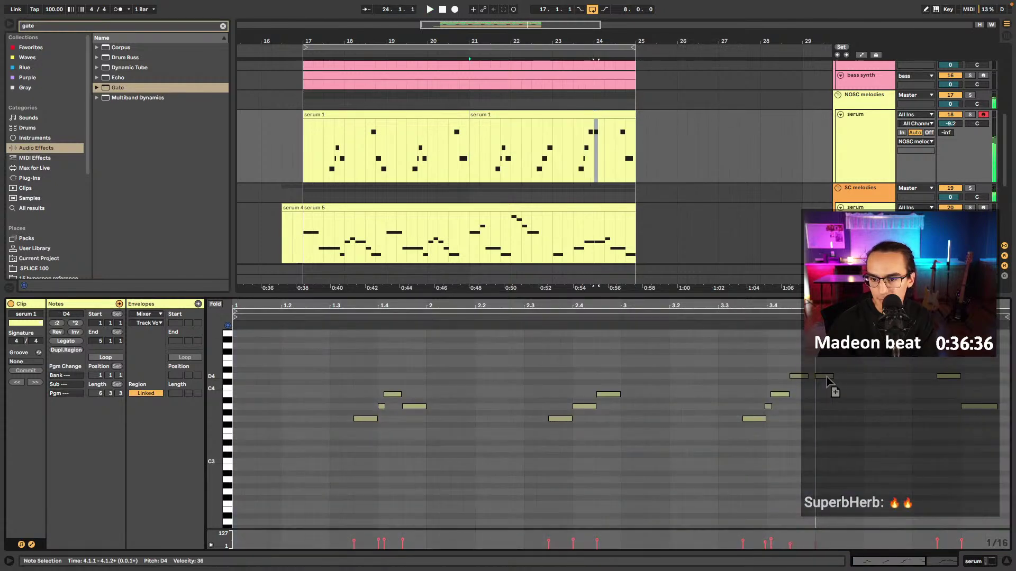
pyautogui.moveTo(794, 387); pyautogui.dragTo(880, 368)
pyautogui.click(850, 363)
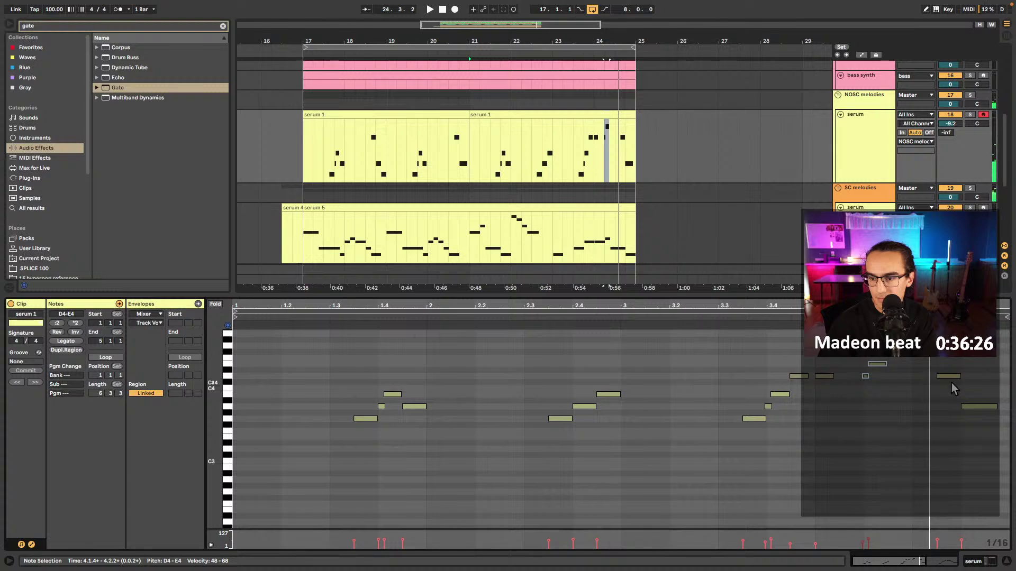
# - Replace the closing notes with one long A3 from 4.2.3 to 4.4.1 and consolidate the two adjacent serum 1 clips
pyautogui.moveTo(949, 377); pyautogui.dragTo(954, 408)
pyautogui.doubleClick(973, 407)
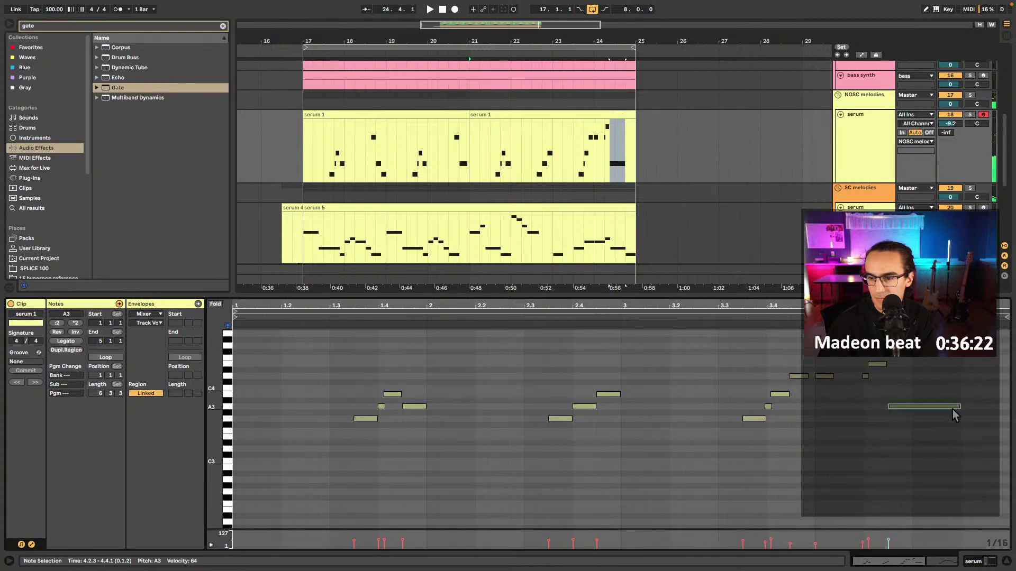
pyautogui.click(449, 139)
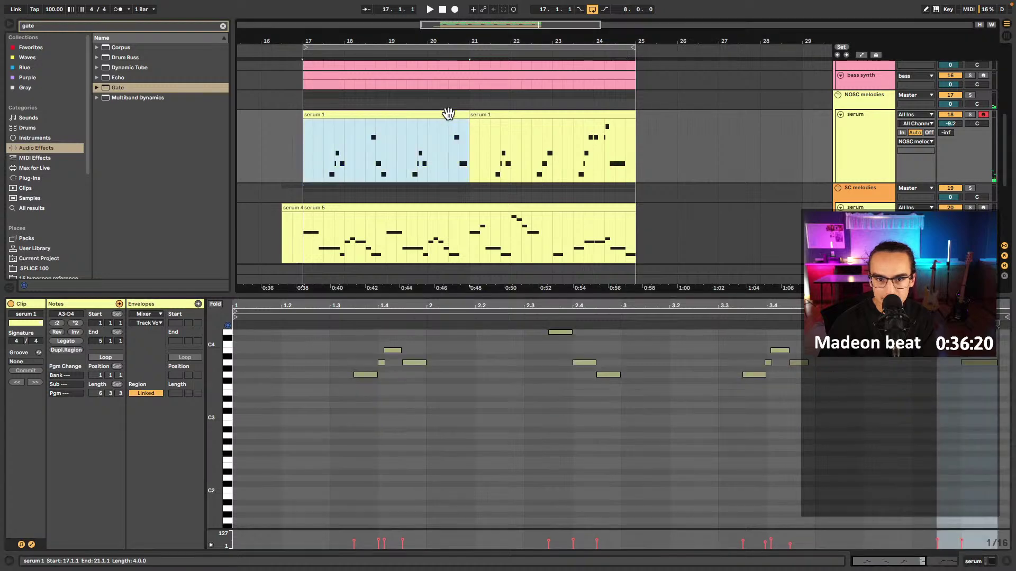
pyautogui.keyDown('shift'); pyautogui.click(496, 124); pyautogui.keyUp('shift')
pyautogui.hotkey('ctrl', 'j')
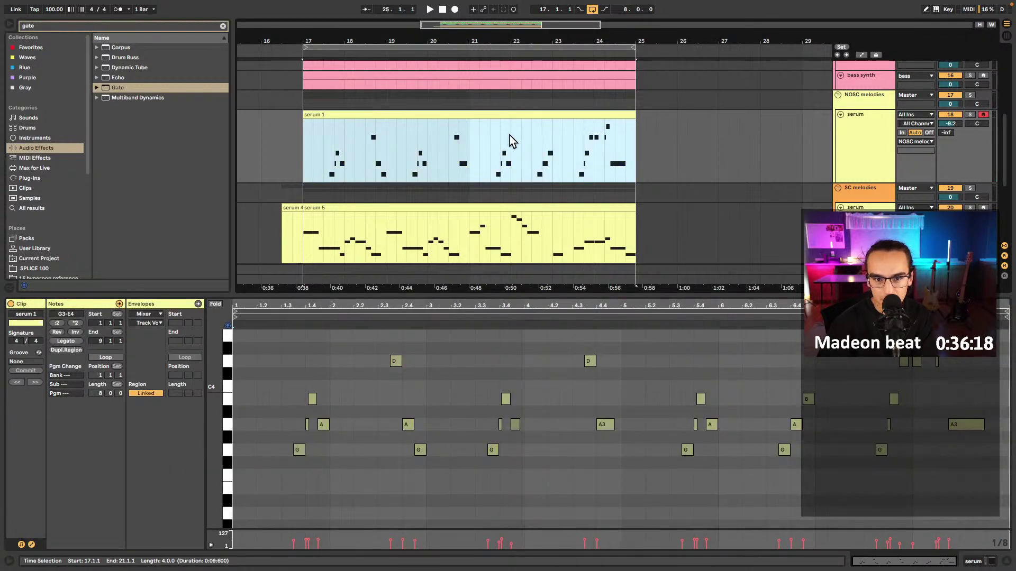
# - Play the consolidated serum 1 clip and extend the D4 at 8.1.1 so it lasts until 8.1.4
pyautogui.click(511, 137)
pyautogui.press('space')
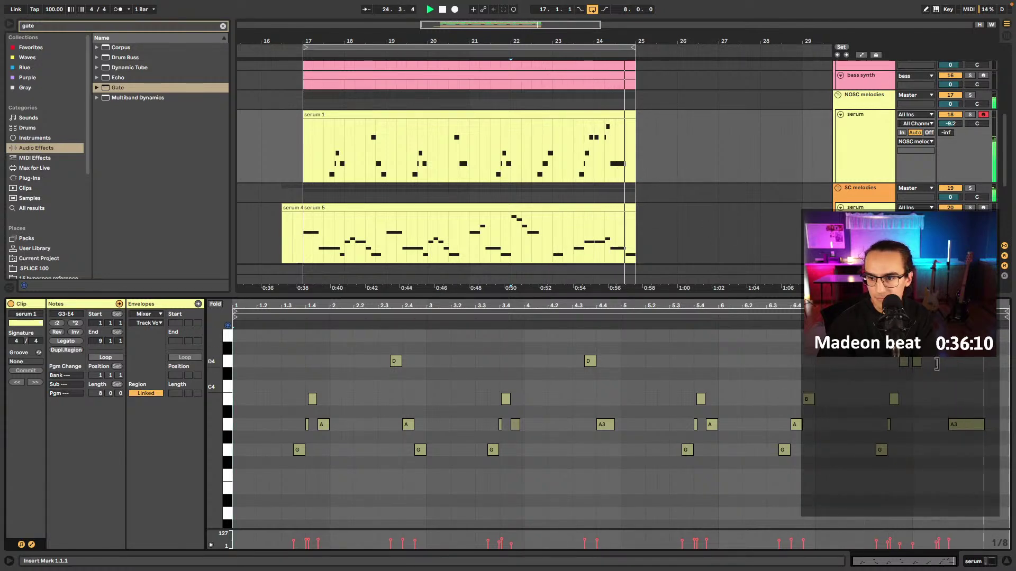
pyautogui.click(595, 137)
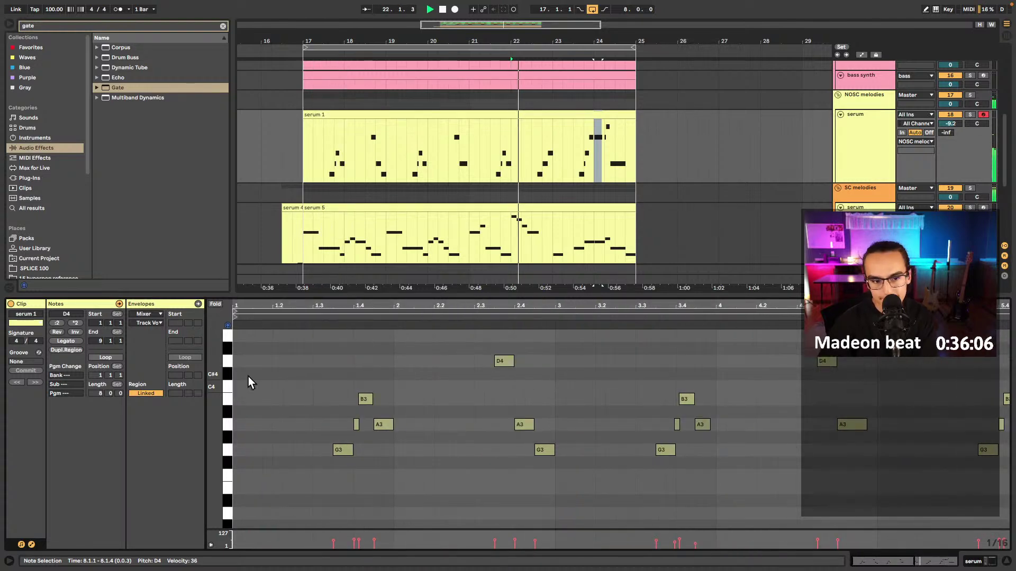
# - Play the loop from bar 17 and lower the volume of the serum track in NOSC melodies to -11.4 dB
pyautogui.click(359, 120)
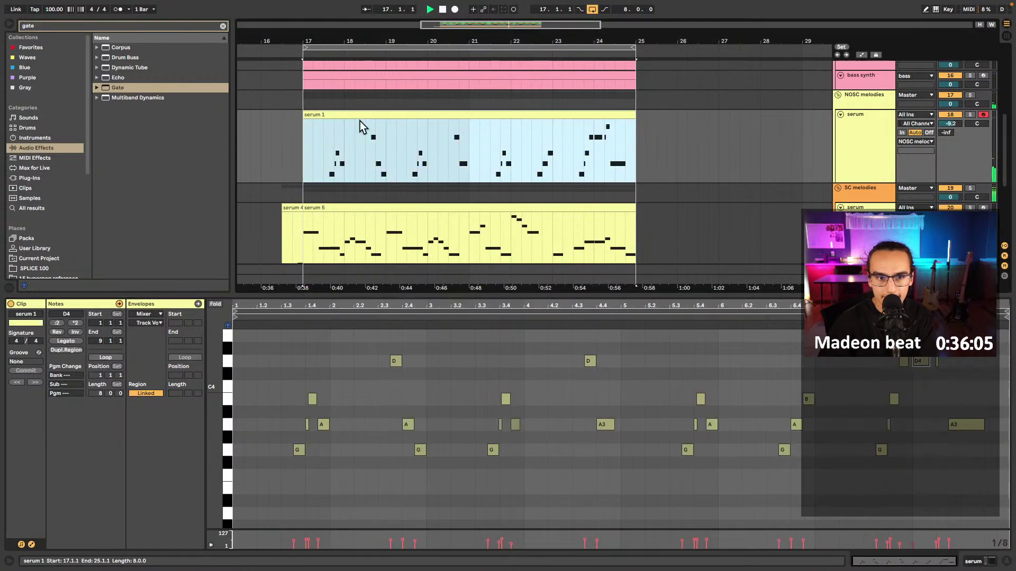
pyautogui.click(863, 142)
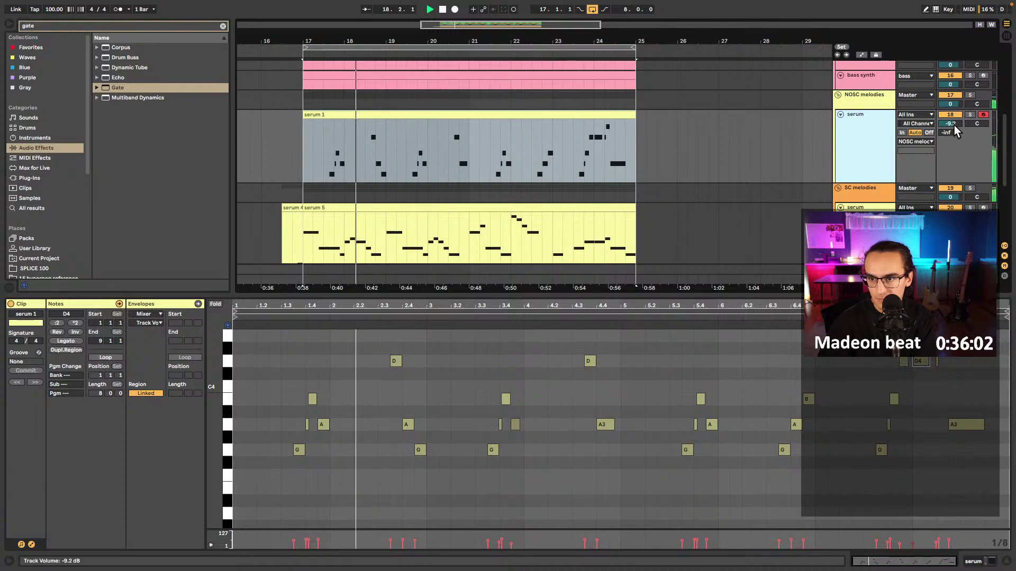
pyautogui.moveTo(954, 125); pyautogui.dragTo(954, 136)
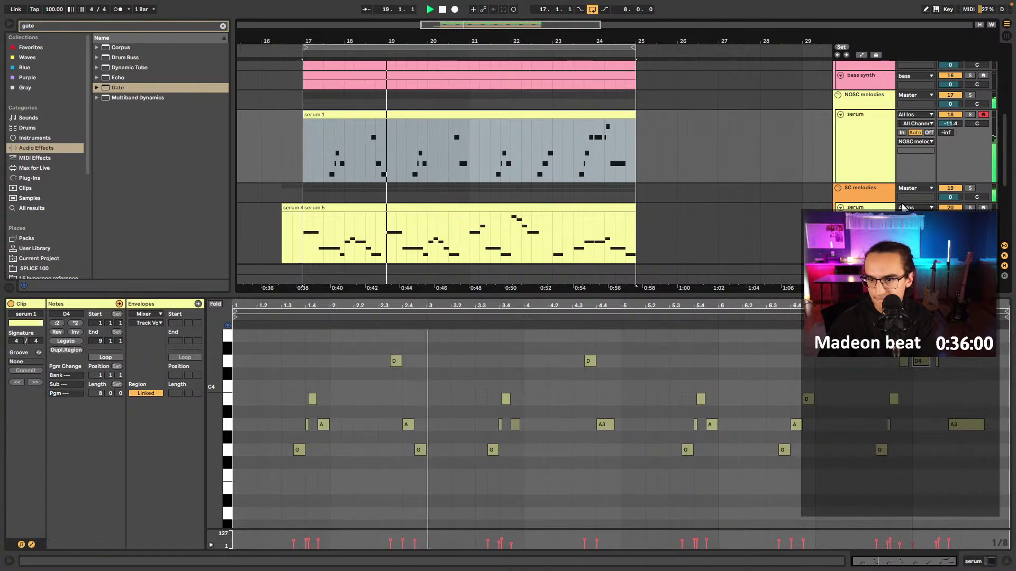
# - Solo the SC melodies group and set the threshold of its GOOD SIDECHAIN compressor to -34 dB
pyautogui.click(875, 154)
pyautogui.scroll(-4, 877, 180)
pyautogui.click(865, 177)
pyautogui.scroll(2, 865, 176)
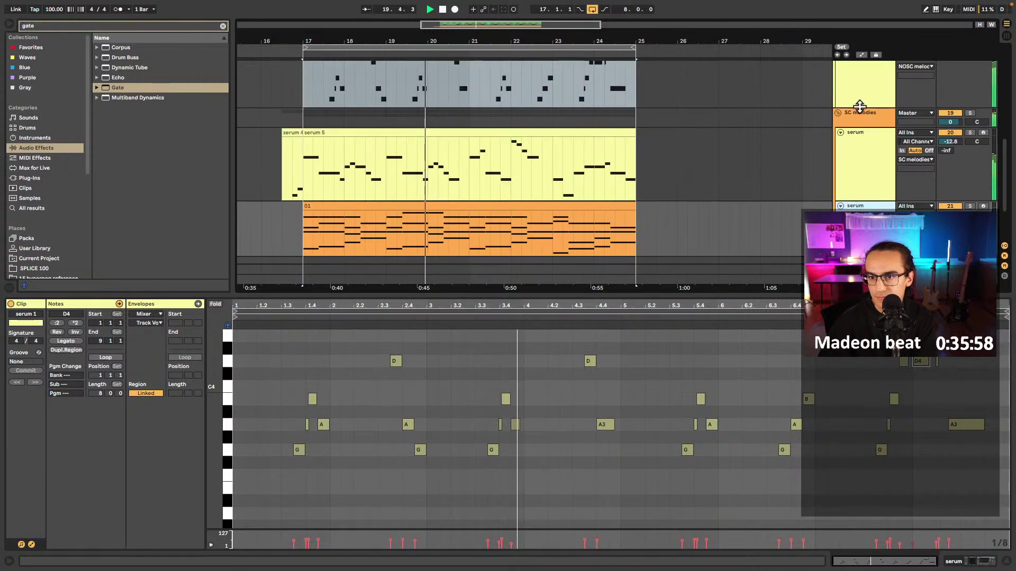
pyautogui.click(855, 120)
pyautogui.hotkey('shift', 'Tab')
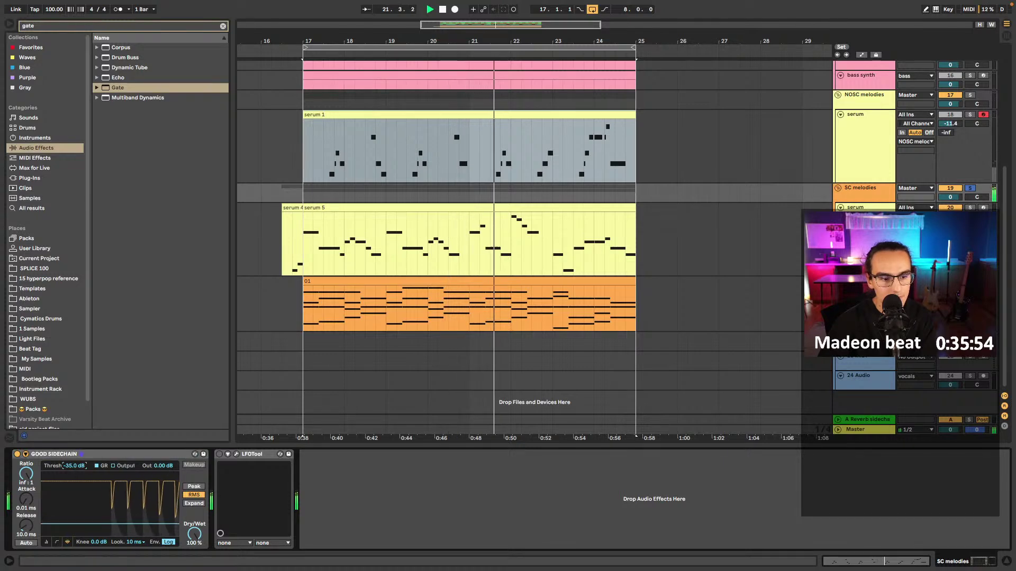
pyautogui.moveTo(74, 465); pyautogui.dragTo(75, 482)
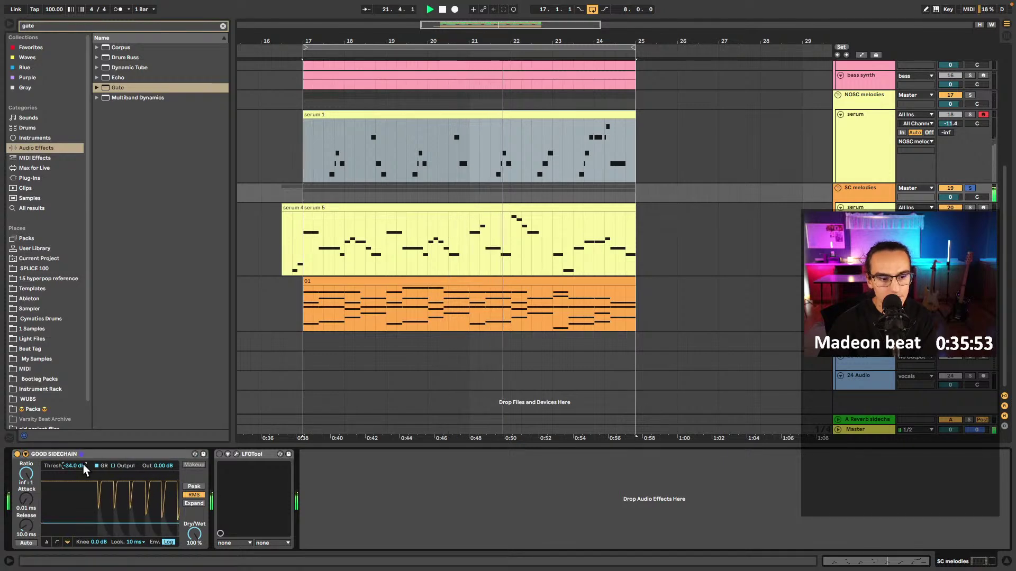
# - Turn off the SC melodies solo and listen to the full mix from 16.4.1
pyautogui.click(307, 196)
pyautogui.press('space')
pyautogui.click(292, 246)
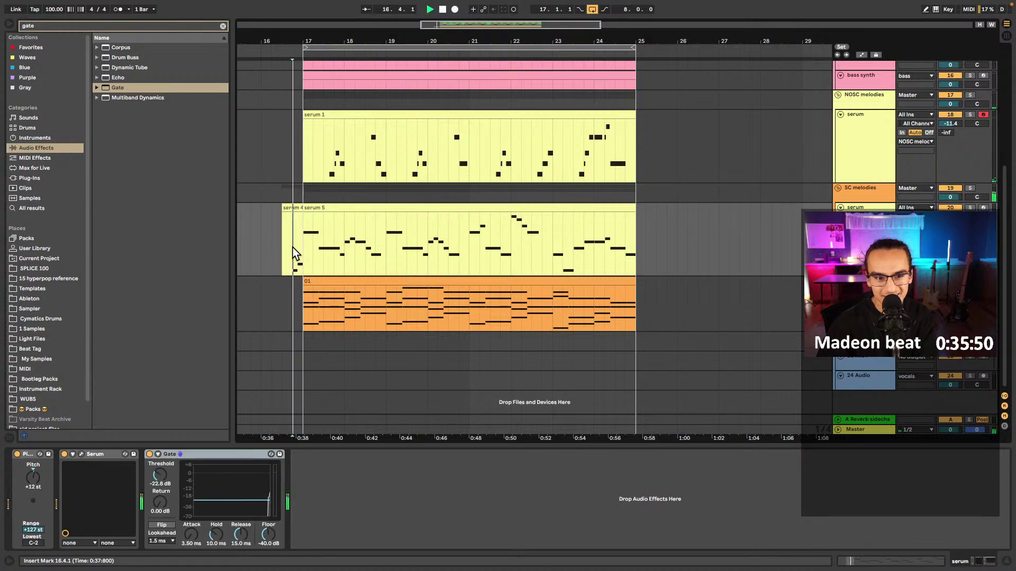
pyautogui.press('space')
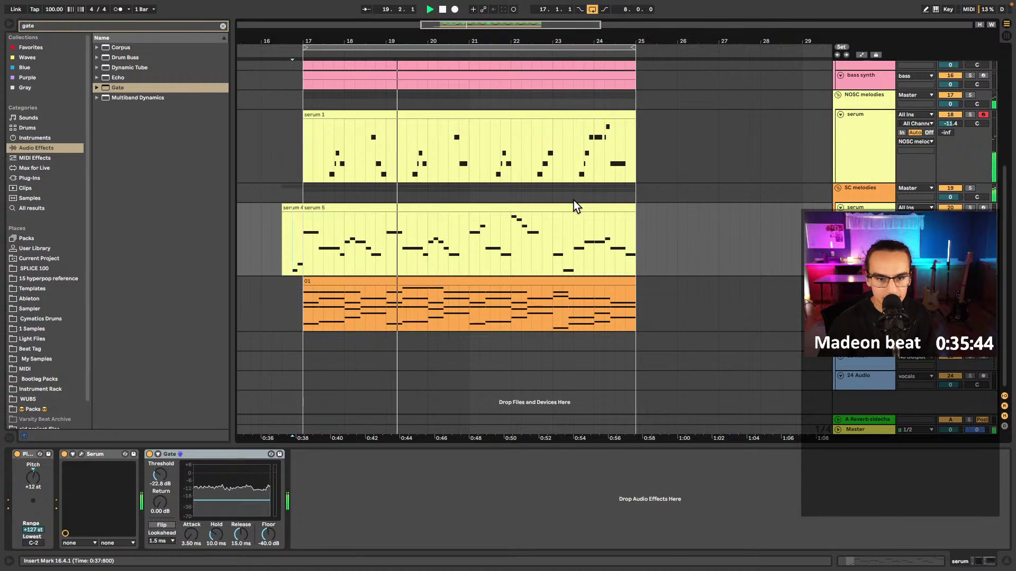
# - Add an audio track below the NOSC melodies serum track, using external input 2, armed for recording with monitoring set to In
pyautogui.click(855, 141)
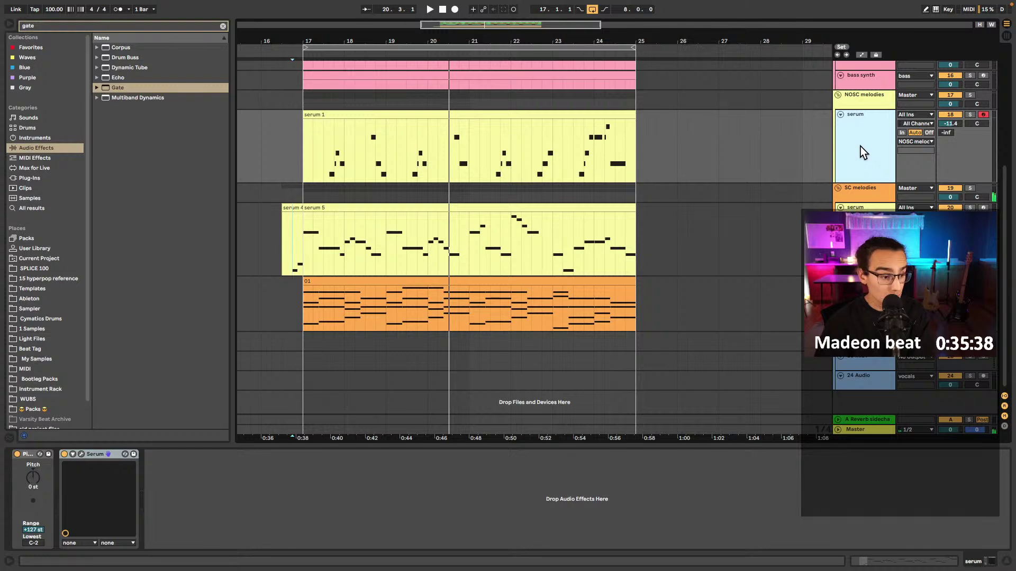
pyautogui.hotkey('ctrl', 't')
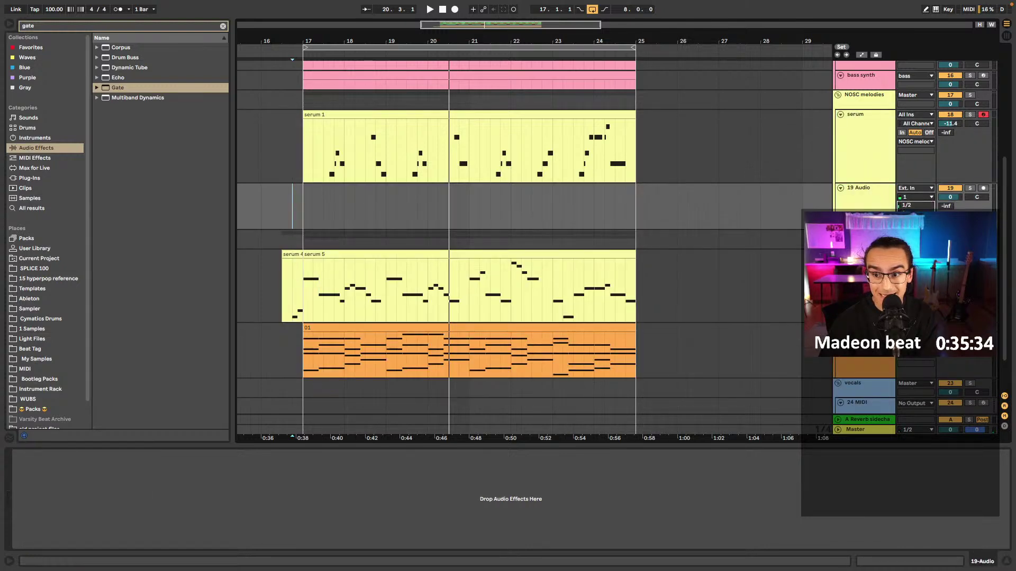
pyautogui.click(910, 214)
pyautogui.click(982, 189)
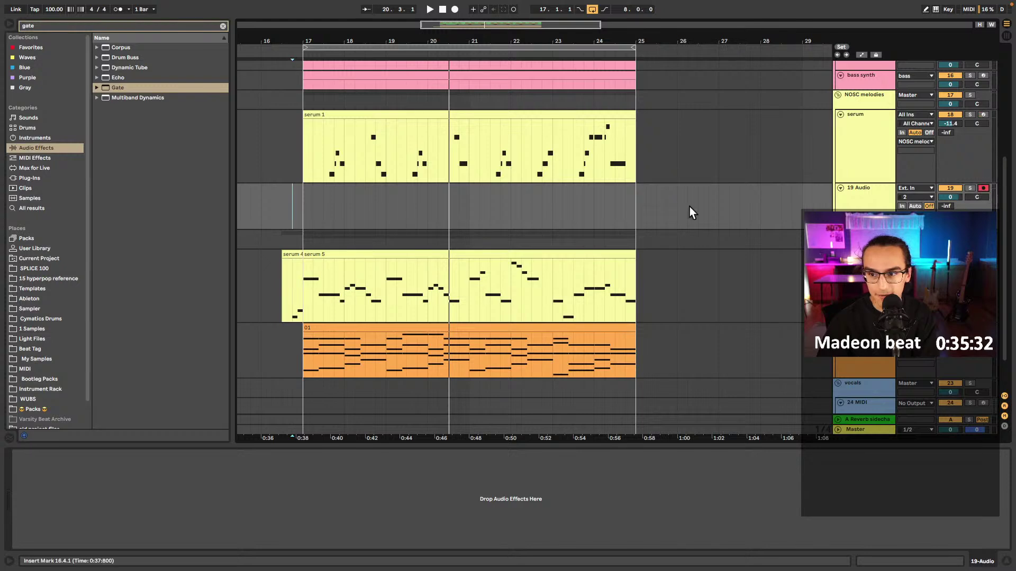
pyautogui.click(306, 208)
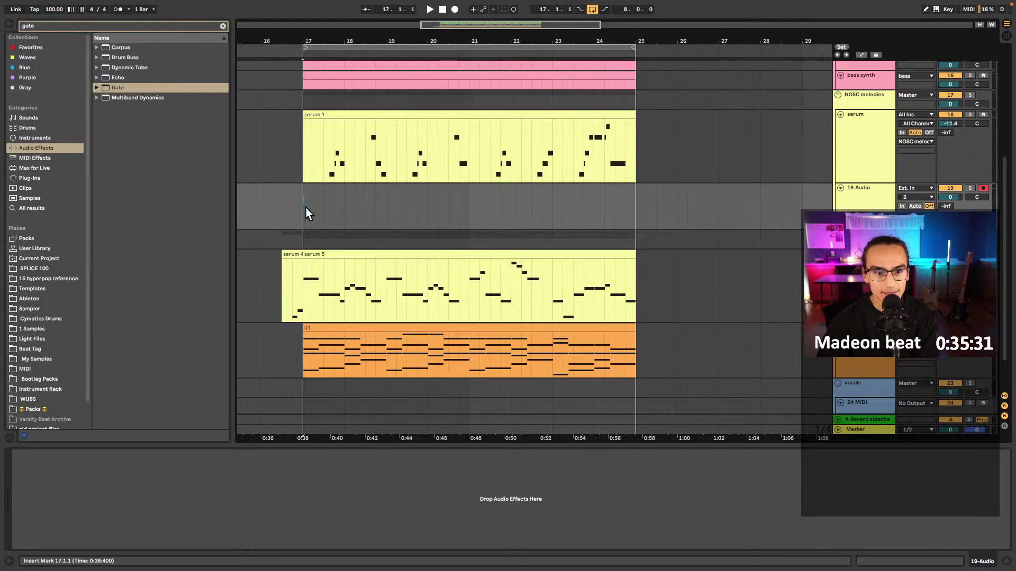
pyautogui.click(222, 26)
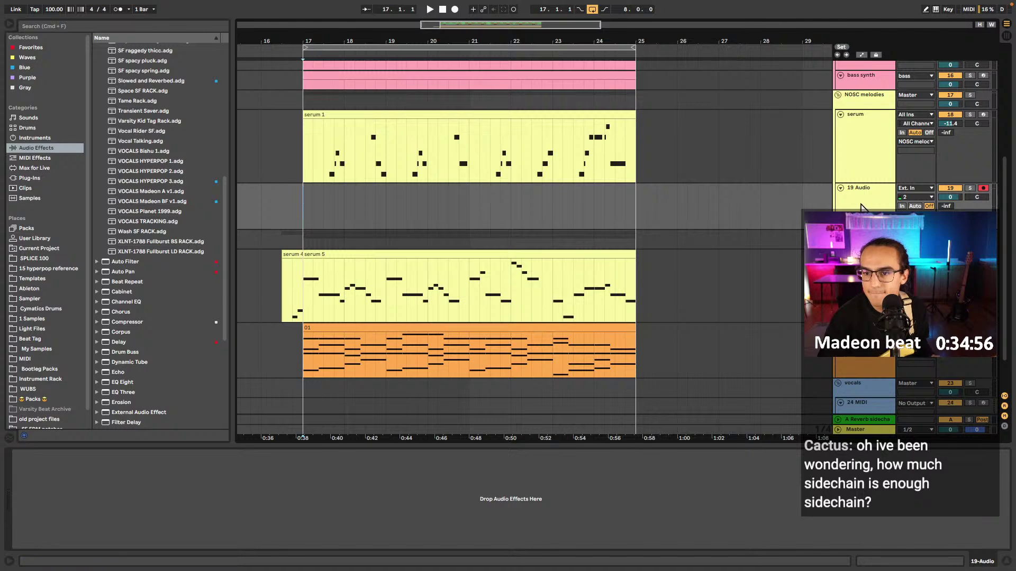
pyautogui.click(902, 206)
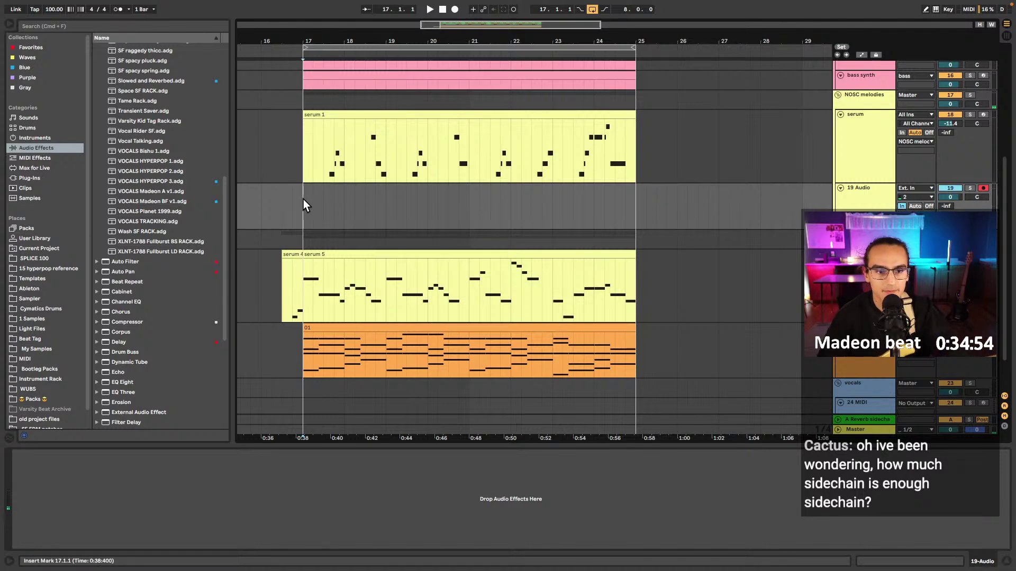
pyautogui.press('space')
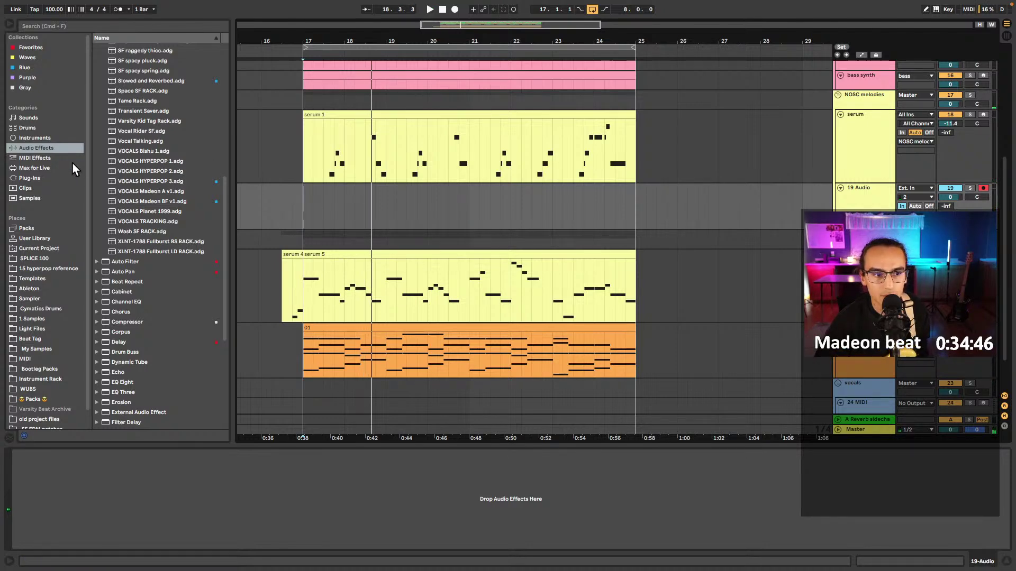
# - Load Guitar Rig 6 FX from the Blue collection onto the new audio track
pyautogui.click(51, 178)
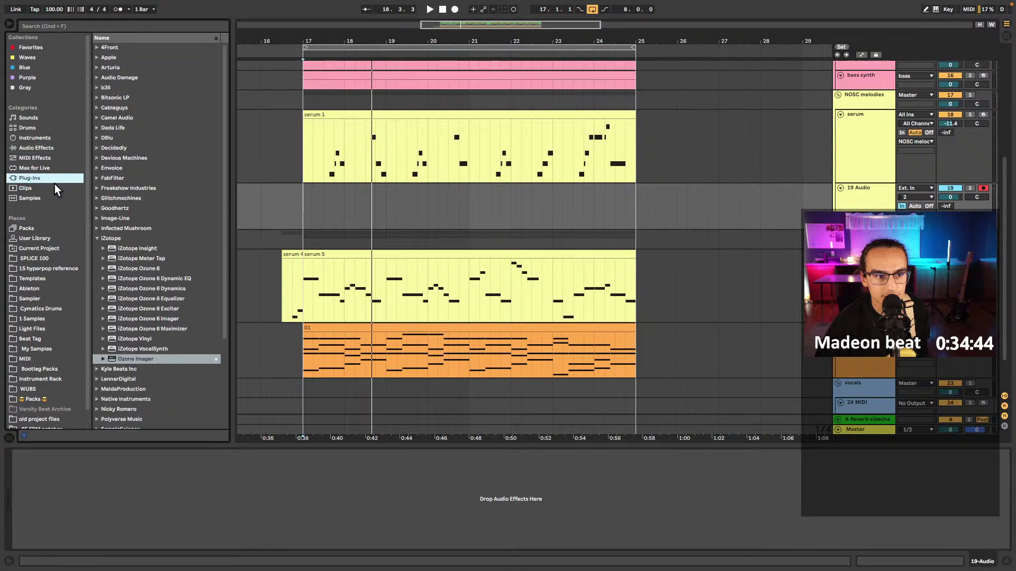
pyautogui.click(97, 237)
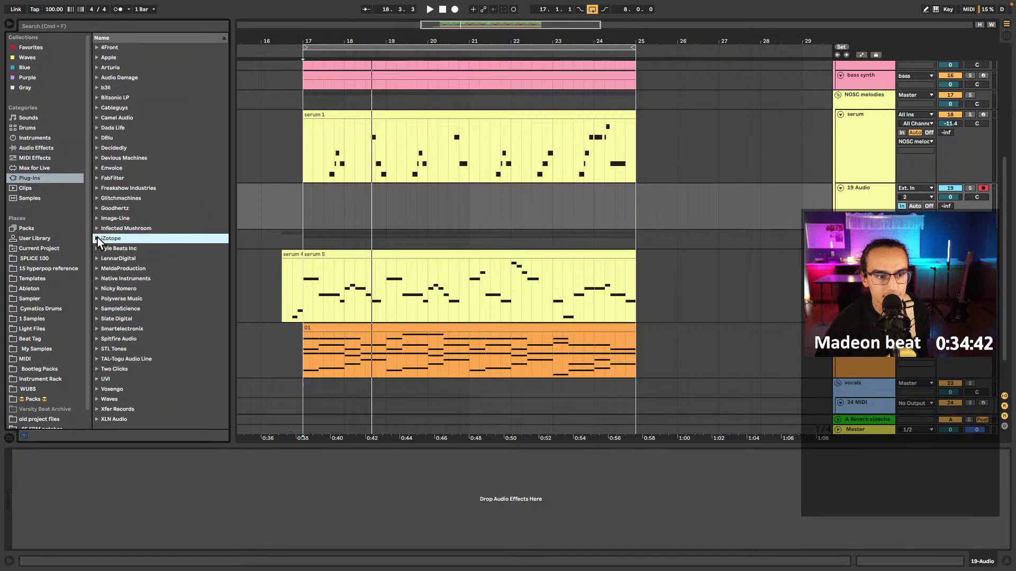
pyautogui.click(25, 67)
pyautogui.doubleClick(141, 149)
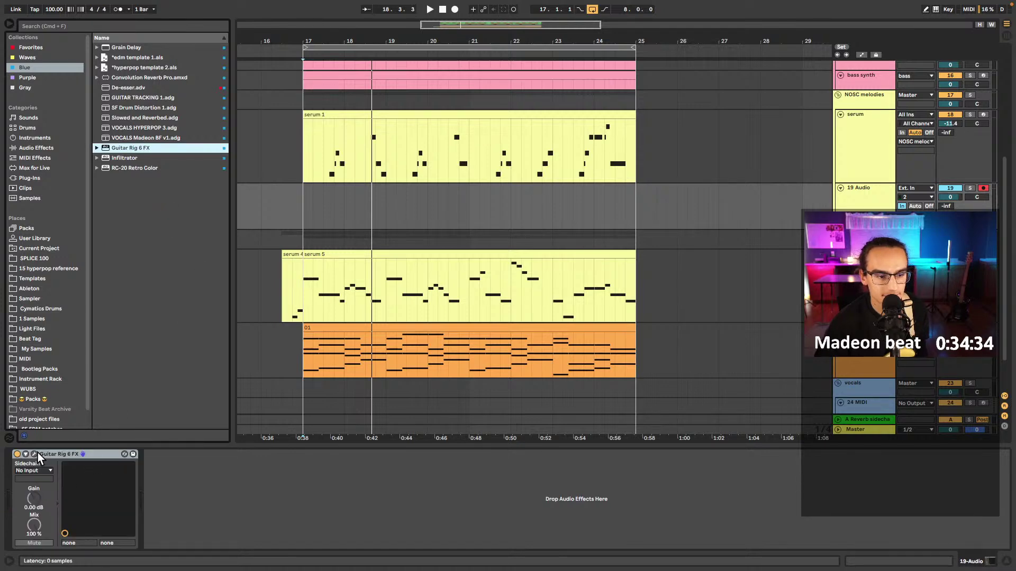
# - Close the crash report, enlarge the arrangement area and play the recovered set from bar 17
pyautogui.press('super+Tab')
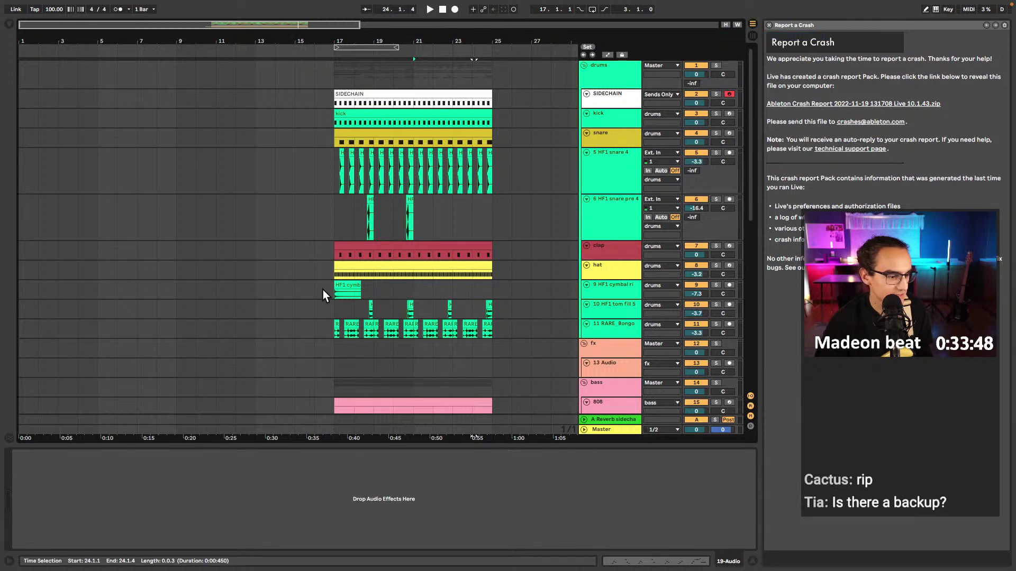
pyautogui.click(769, 25)
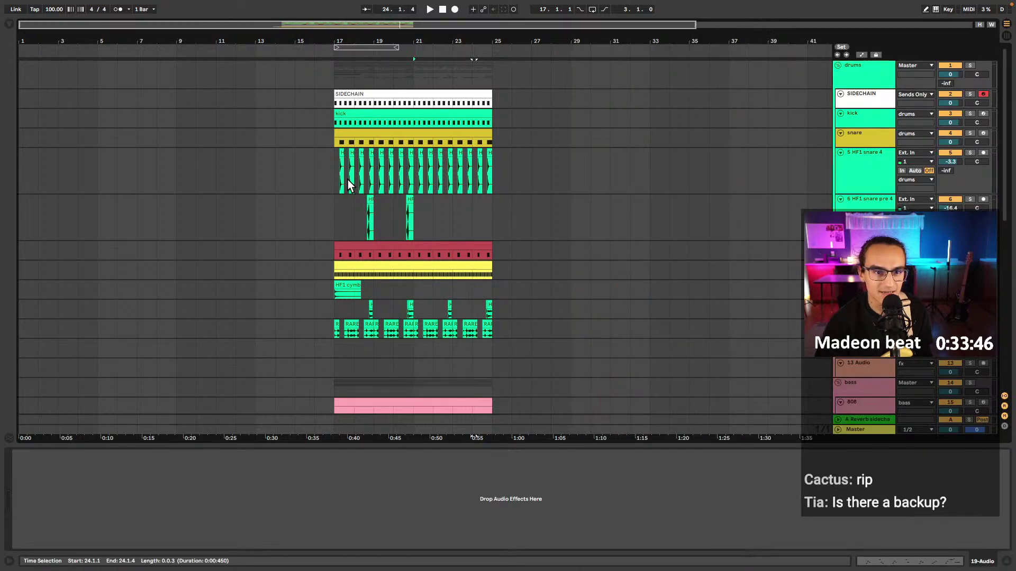
pyautogui.click(336, 205)
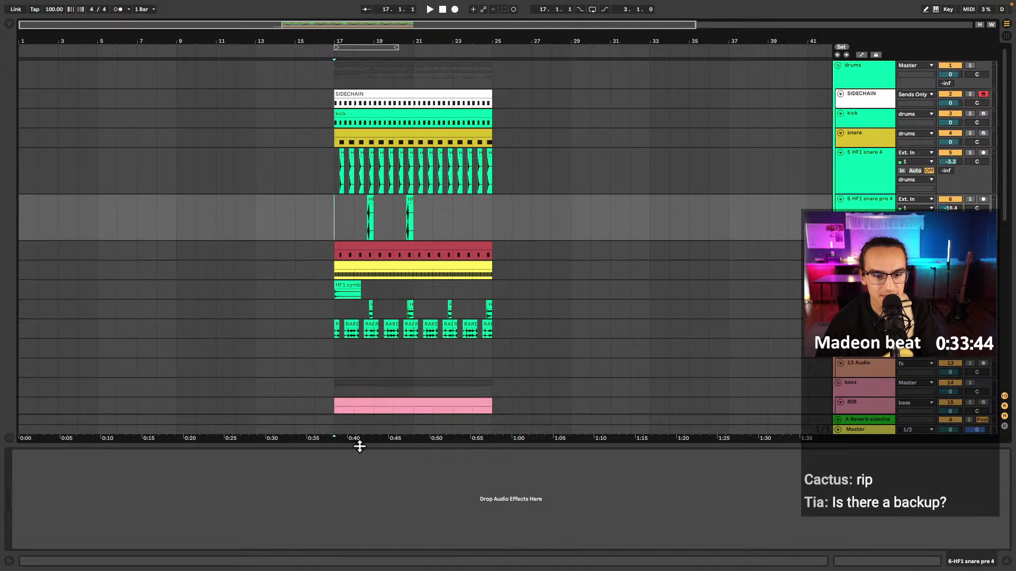
pyautogui.moveTo(360, 447); pyautogui.dragTo(359, 545)
pyautogui.scroll(-5, 346, 382)
pyautogui.click(343, 367)
pyautogui.press('space')
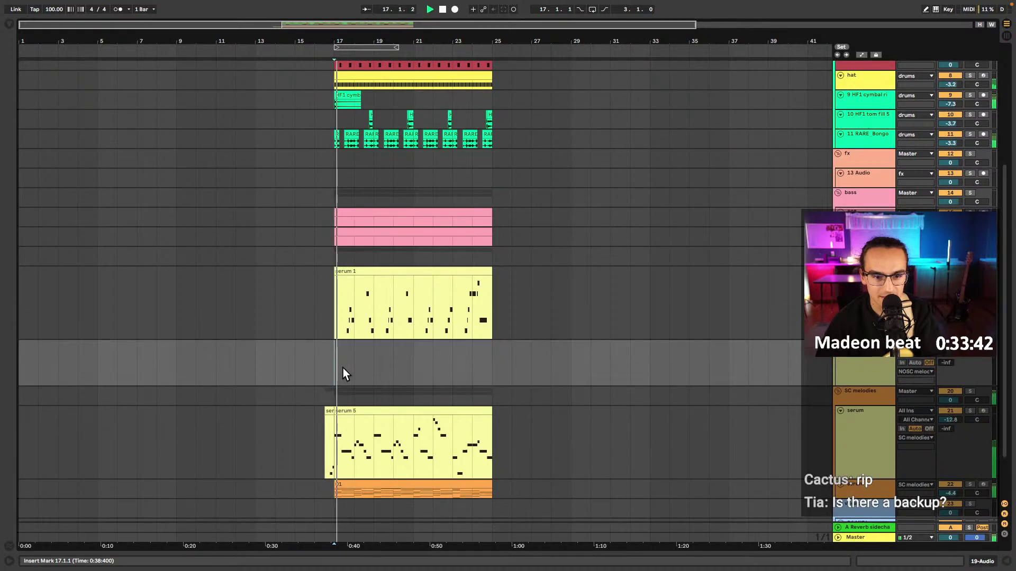
pyautogui.scroll(-3, 347, 386)
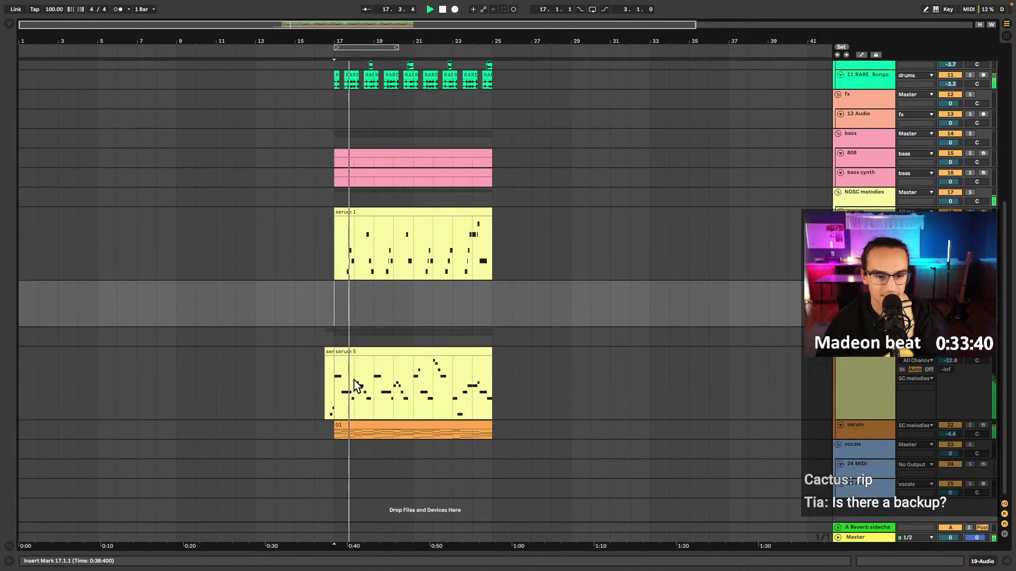
# - Add an Auto Filter with a 1.86 kHz cutoff to the chord serum track and reset its Pitch device to 0 st
pyautogui.click(370, 432)
pyautogui.click(9, 24)
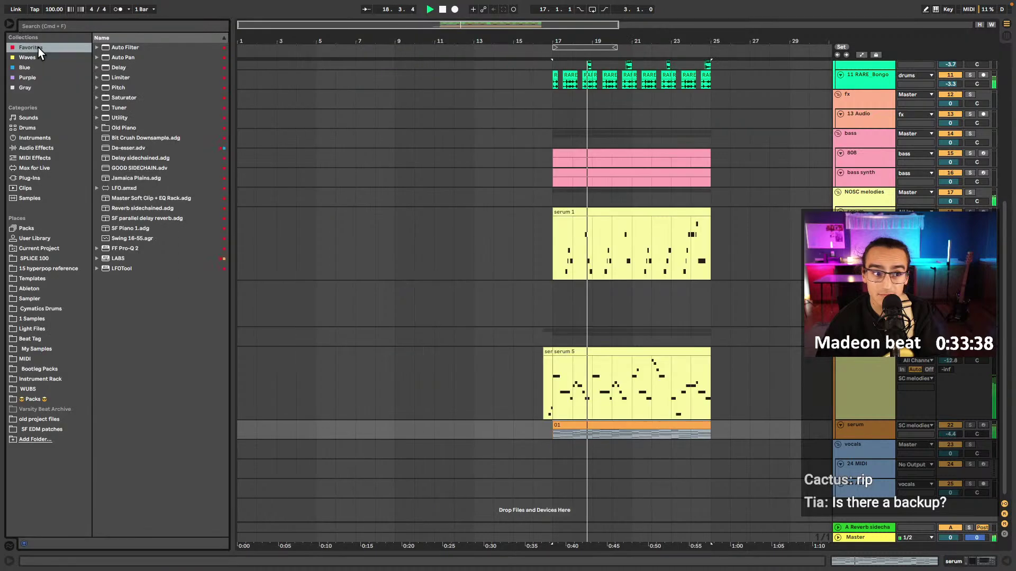
pyautogui.click(126, 47)
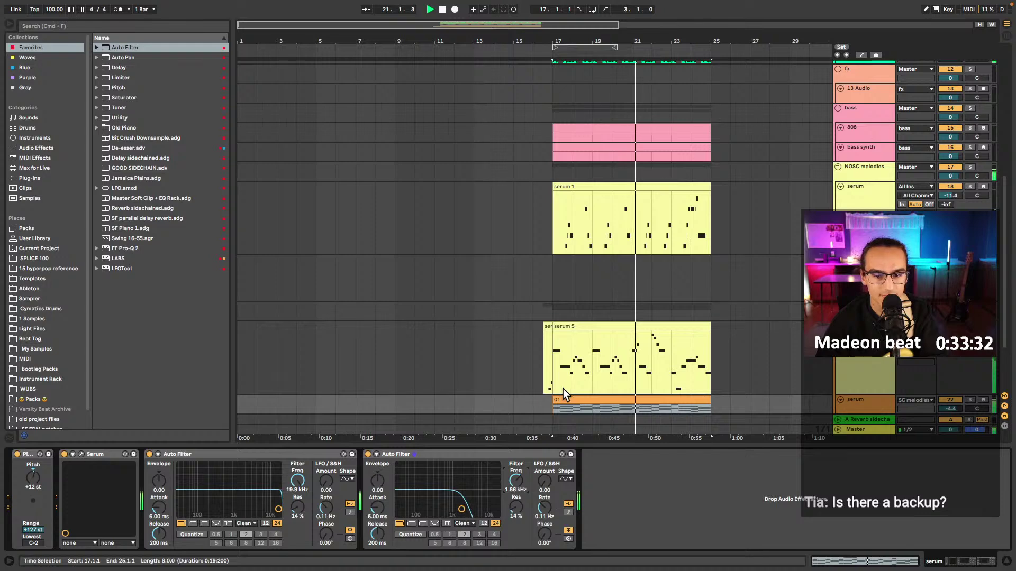
pyautogui.click(32, 483)
pyautogui.press('Delete')
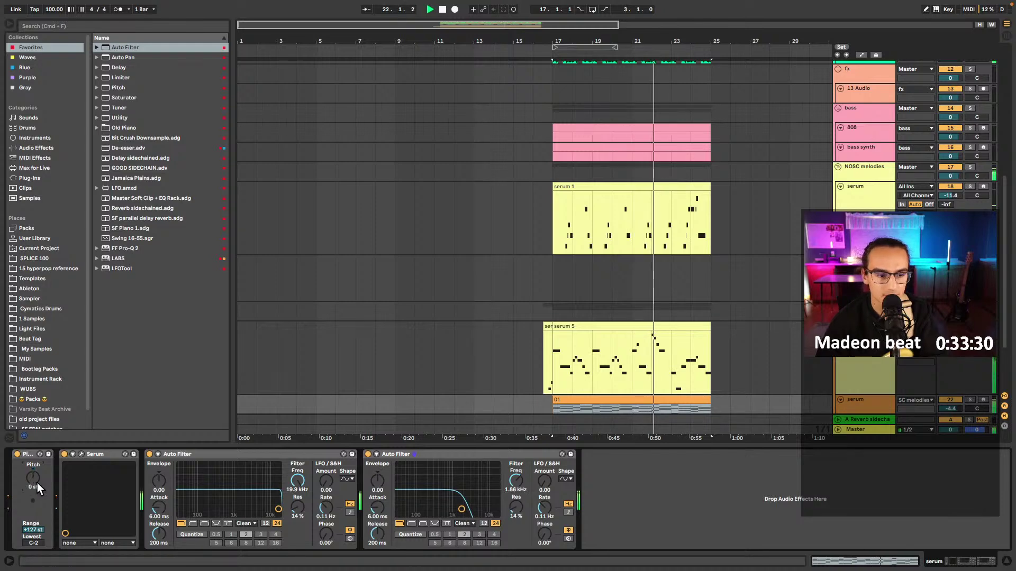
# - Check the devices of the lead and serum 1 tracks, stop playback and place the insert marker at 17.1.1 on track 19 Audio
pyautogui.scroll(-3, 545, 385)
pyautogui.click(584, 305)
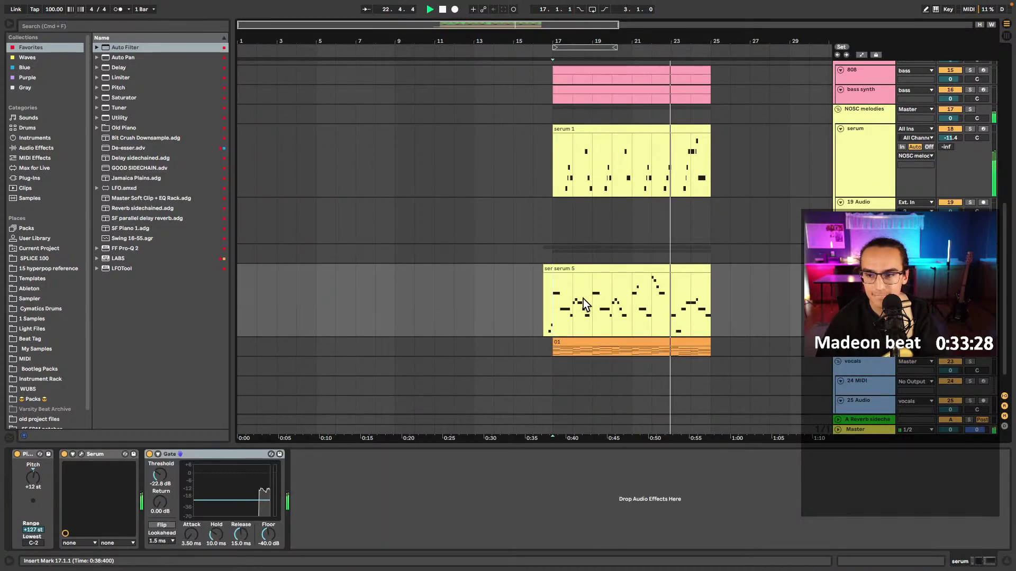
pyautogui.click(565, 183)
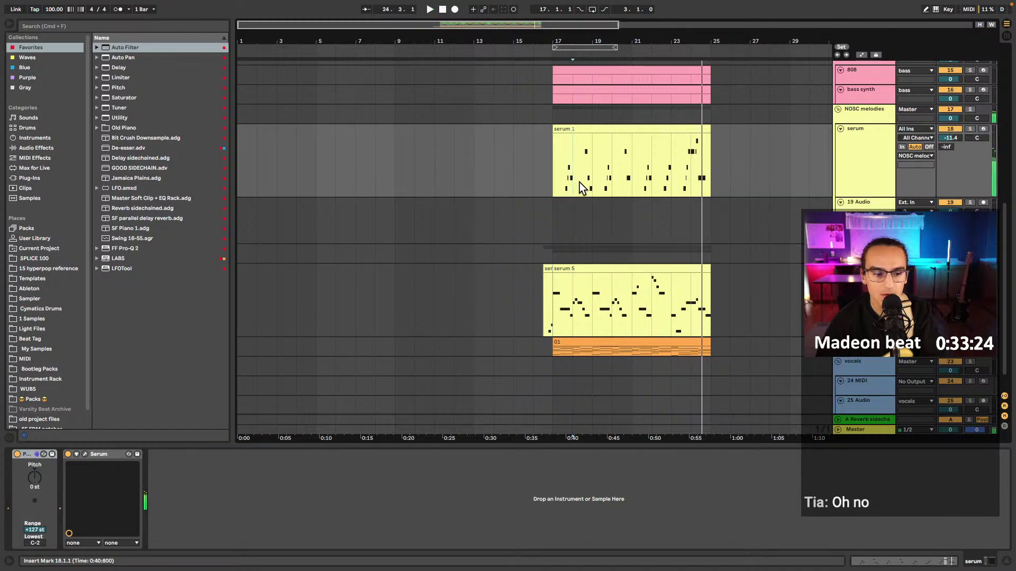
pyautogui.scroll(1, 607, 296)
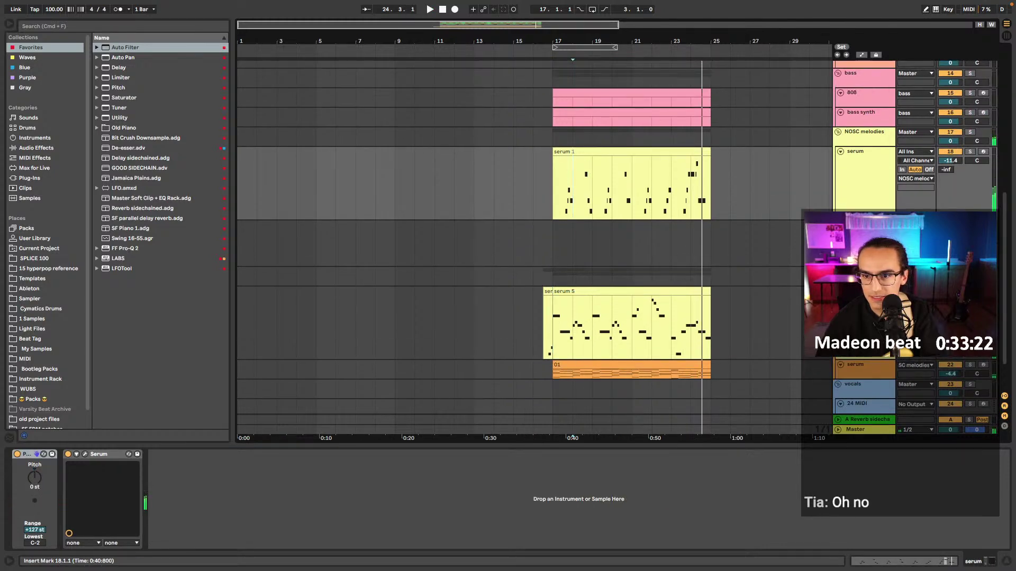
pyautogui.click(706, 232)
pyautogui.press('space')
pyautogui.click(554, 242)
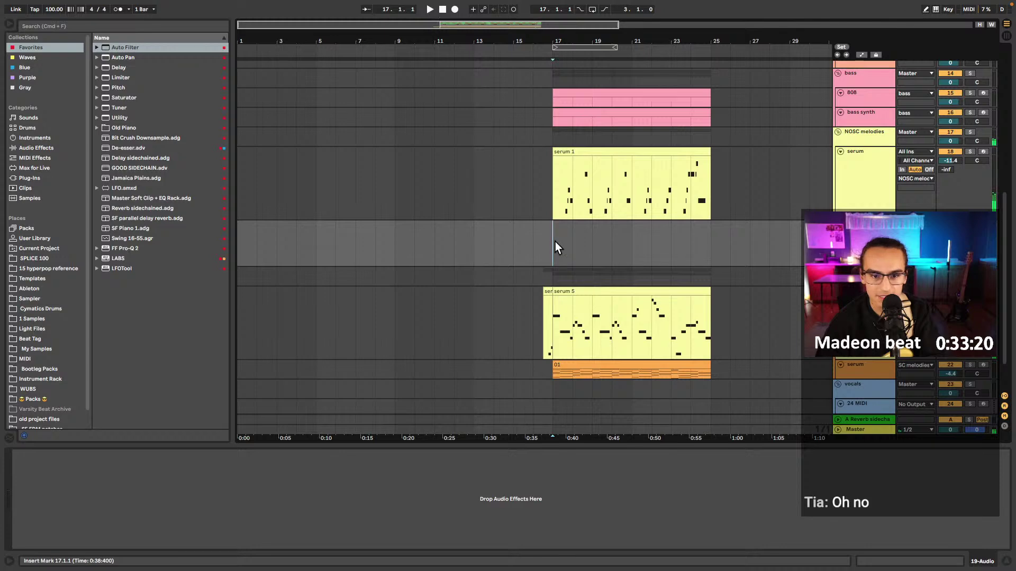
# - Play the set from bar 17 with the 01 clip selected and return the insert marker to 17.1.1 on track 19 Audio
pyautogui.click(587, 369)
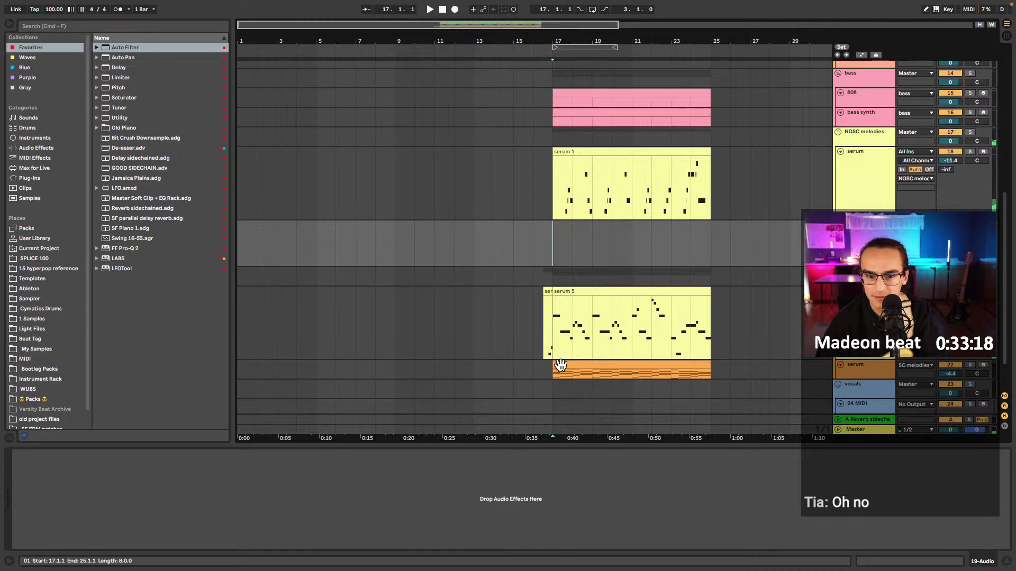
pyautogui.press('space')
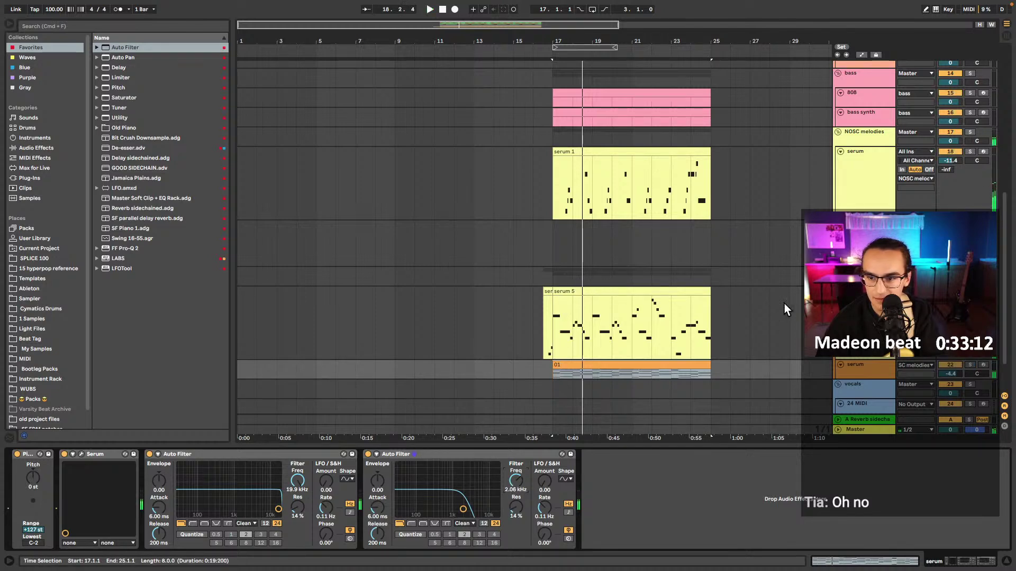
pyautogui.moveTo(554, 246); pyautogui.dragTo(714, 246)
pyautogui.hscroll(1, 714, 246)
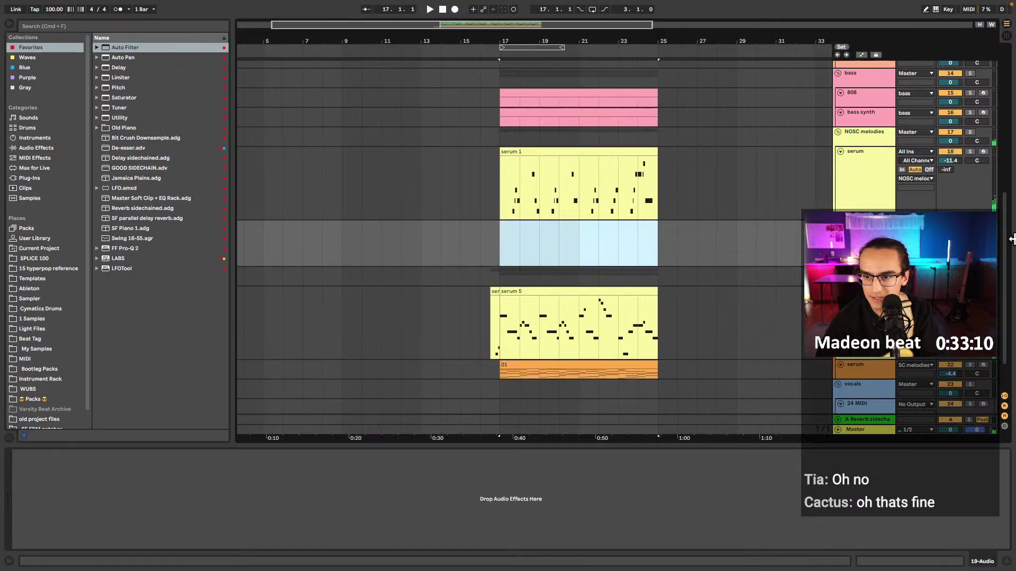
pyautogui.click(520, 244)
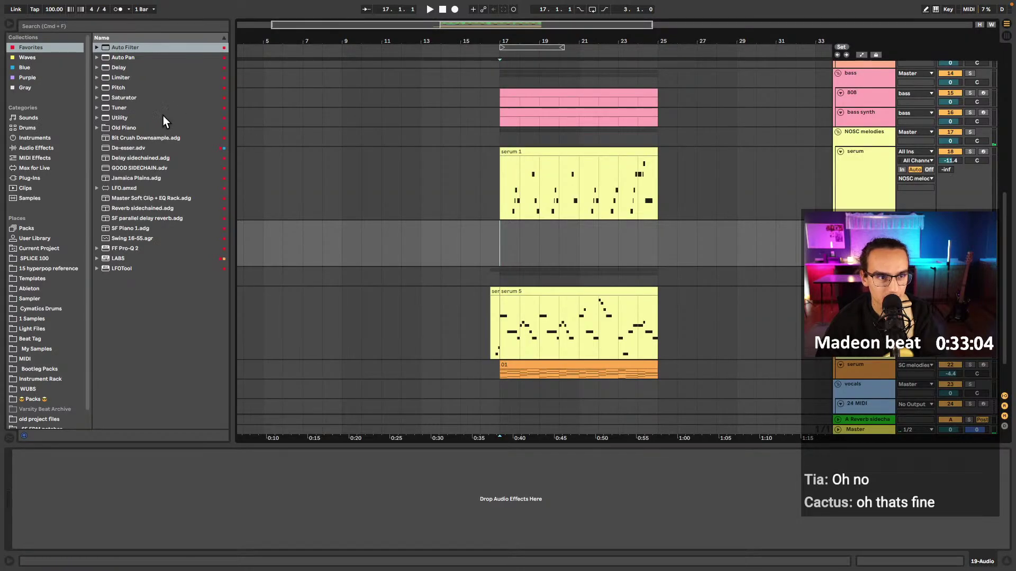
# - Load Guitar Rig 6 FX from the Blue collection onto track 19 Audio and run it in demo mode
pyautogui.click(38, 68)
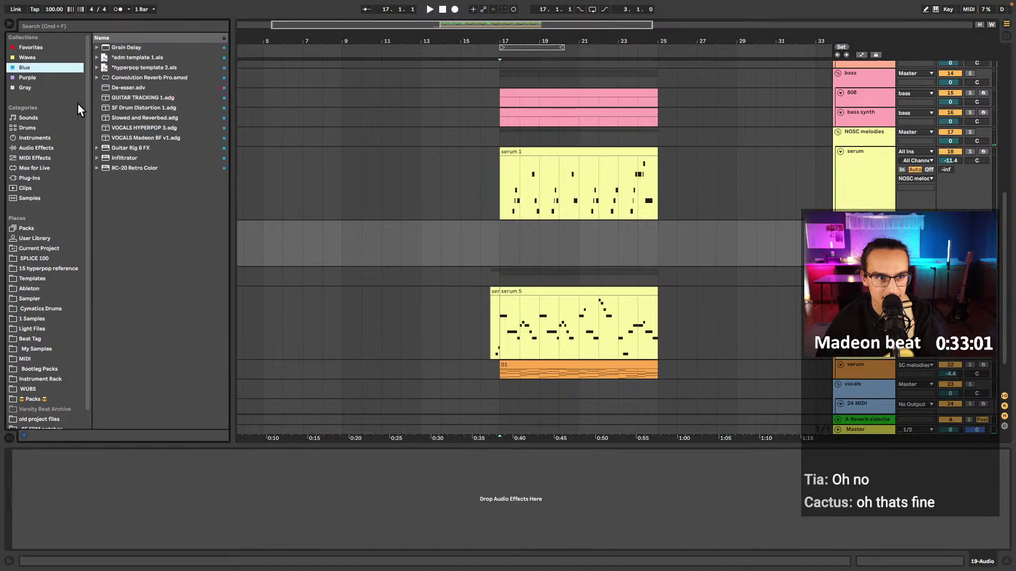
pyautogui.doubleClick(124, 150)
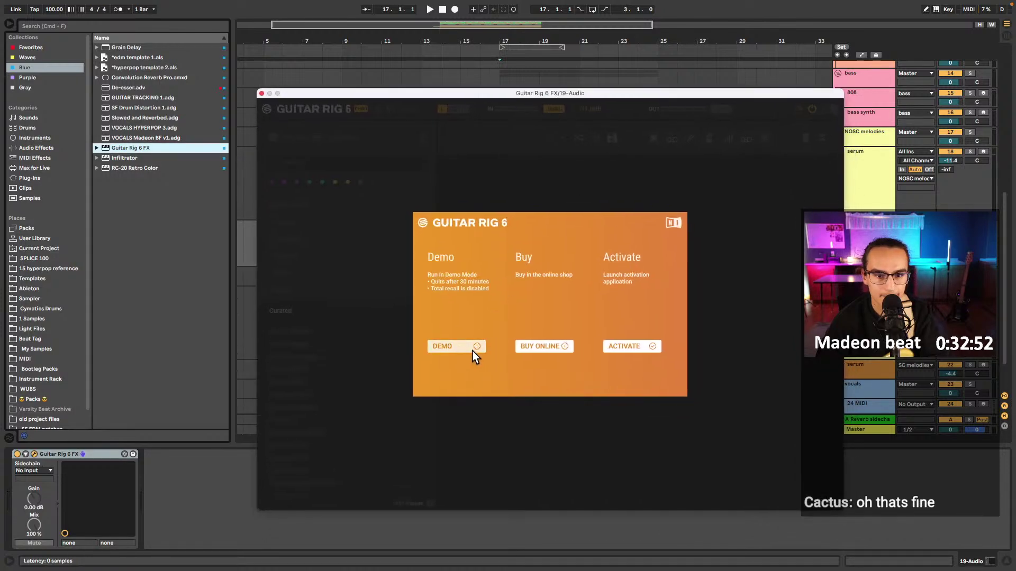
pyautogui.click(472, 350)
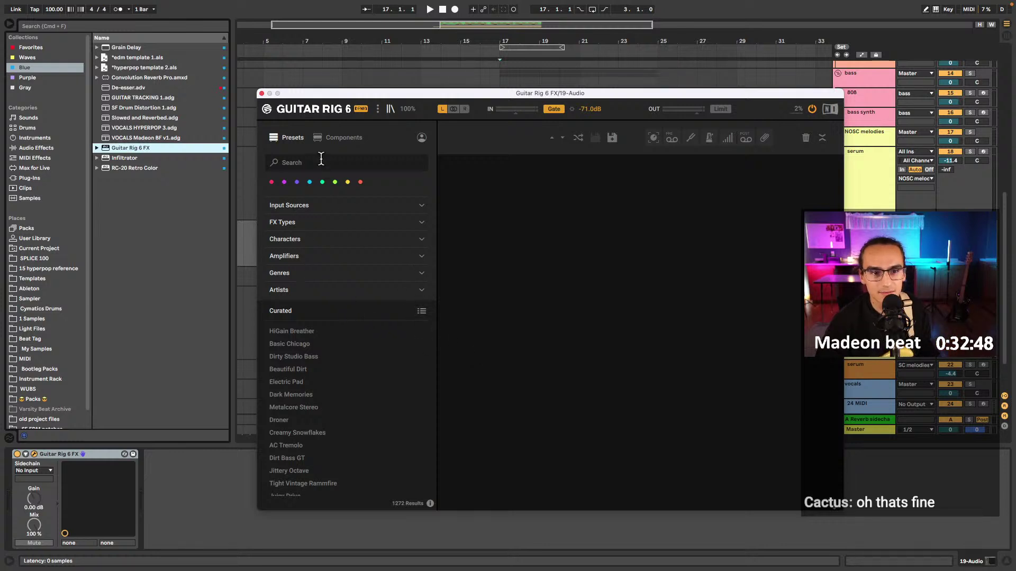
# - Filter the Guitar Rig presets by Guitar input and Phaser modulation, load JC Heavy Mystery Gates and close the plug-in window
pyautogui.click(302, 205)
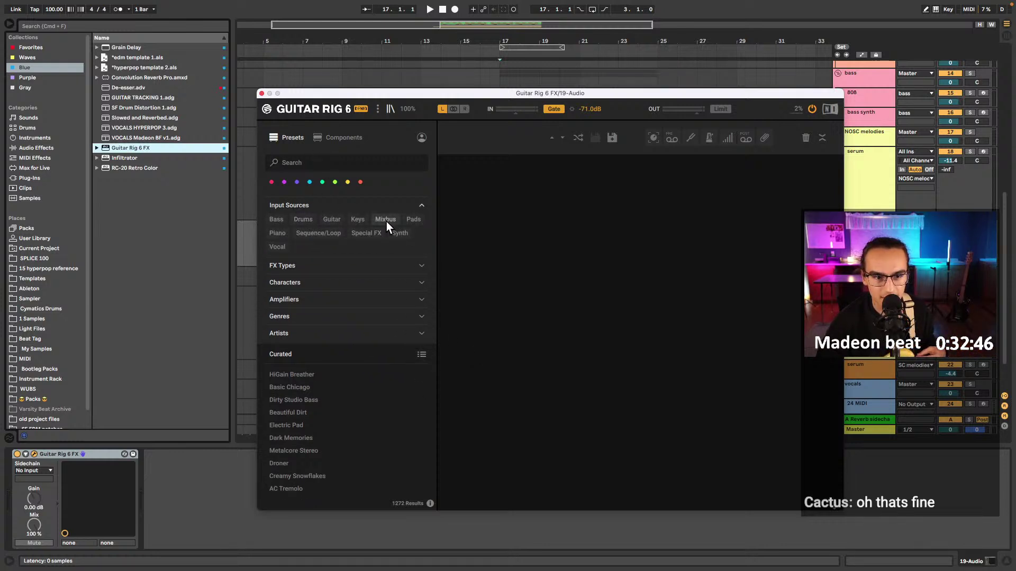
pyautogui.click(332, 220)
pyautogui.click(354, 206)
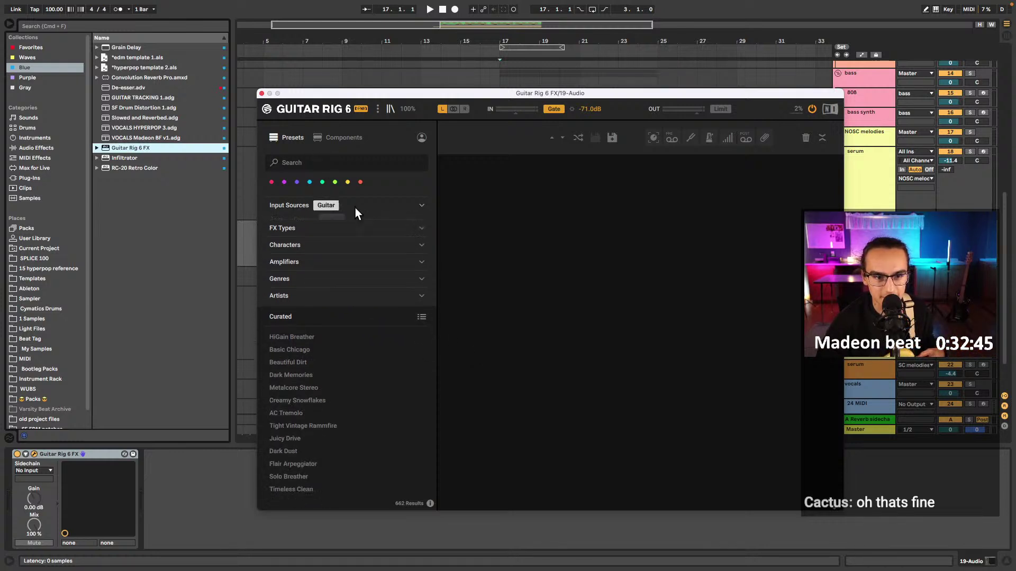
pyautogui.click(314, 223)
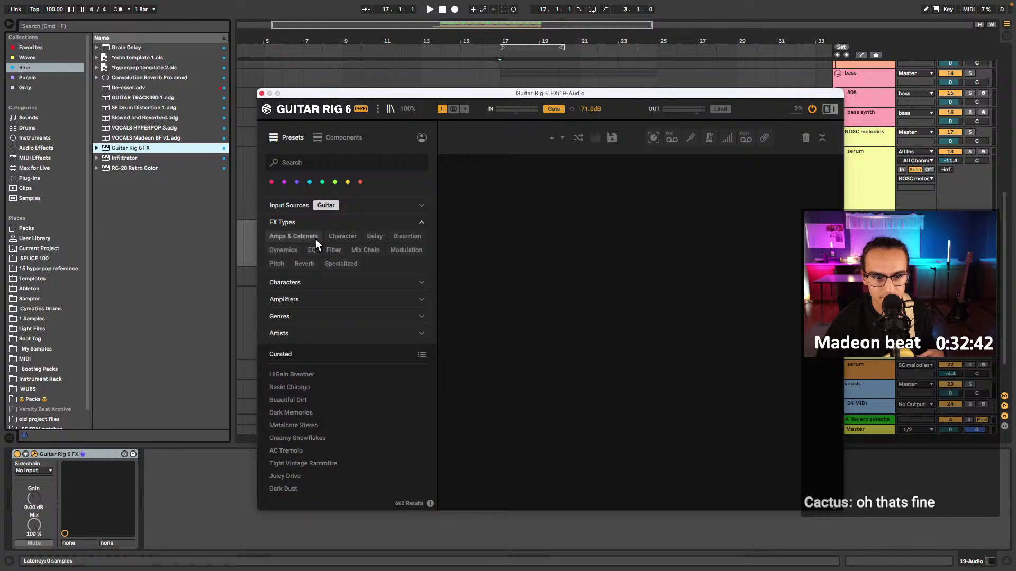
pyautogui.click(408, 250)
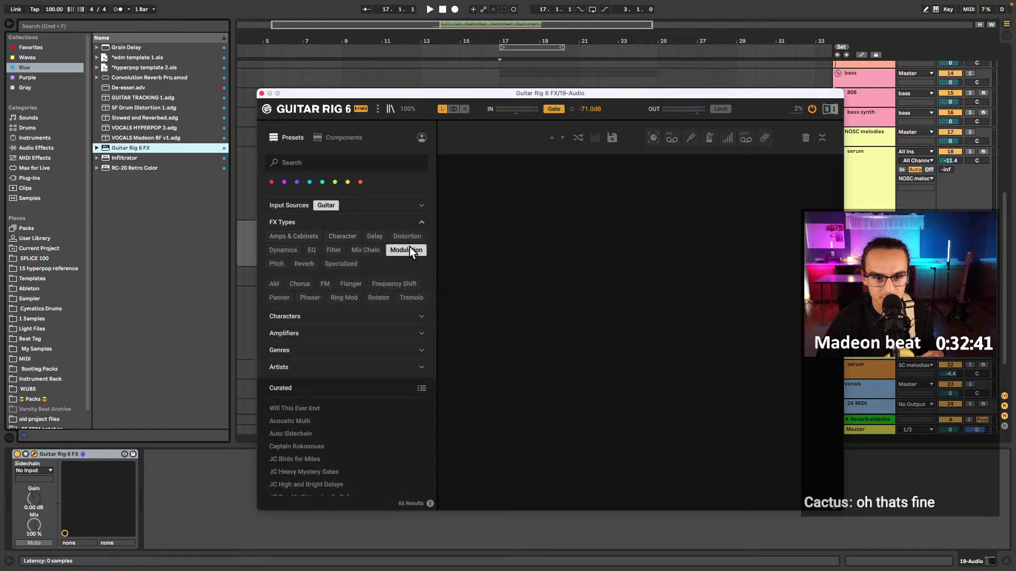
pyautogui.click(310, 298)
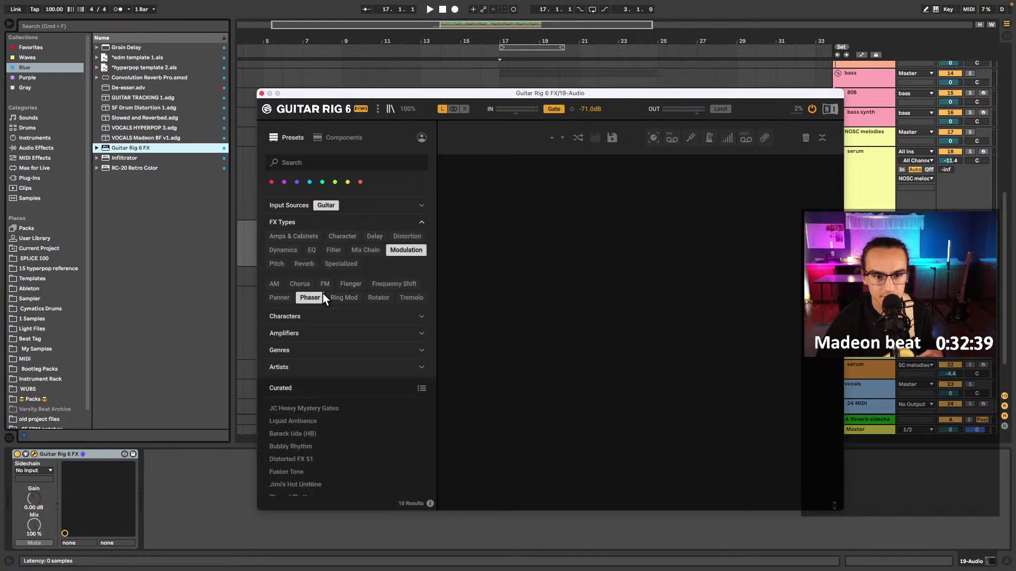
pyautogui.click(332, 408)
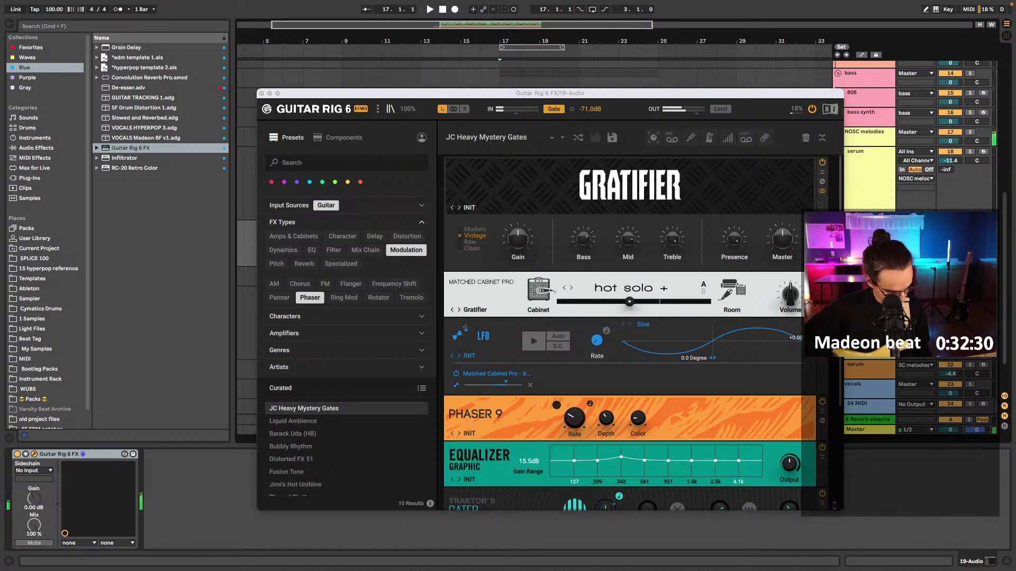
pyautogui.click(261, 94)
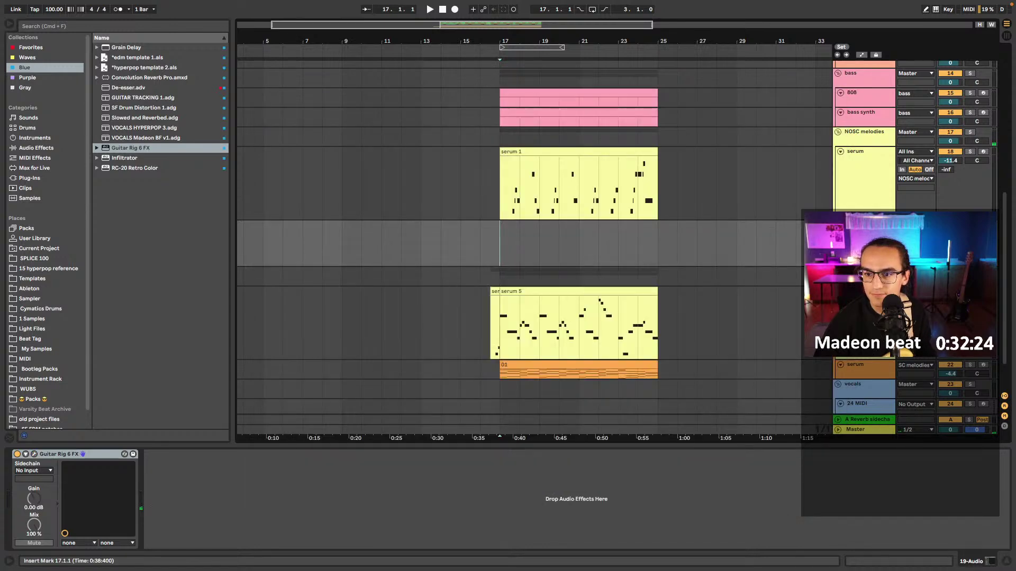
# - Audition the arrangement from bar 17 and solo the melody serum track holding the serum 1 clip
pyautogui.press('space')
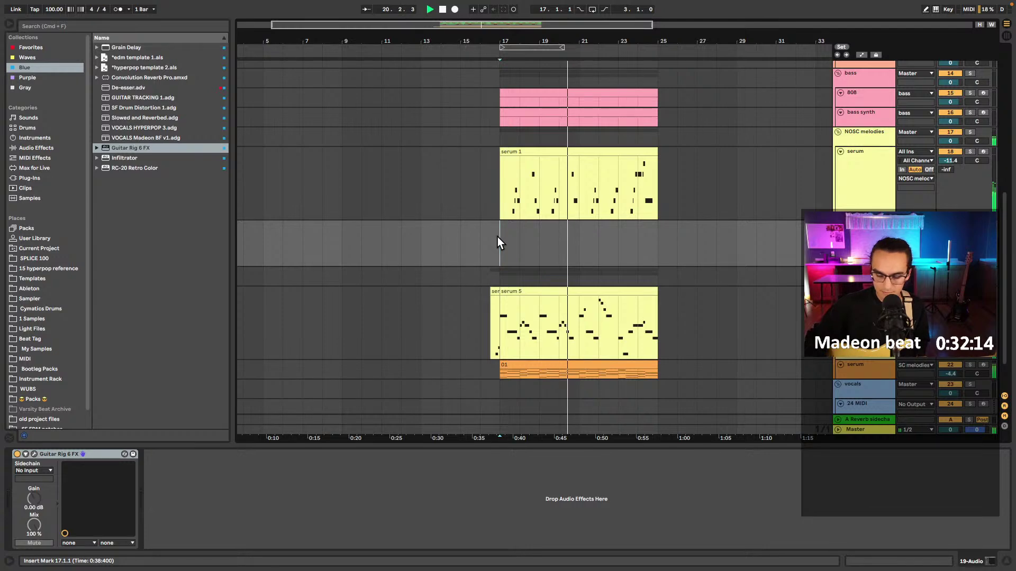
pyautogui.press('space')
pyautogui.press('space')
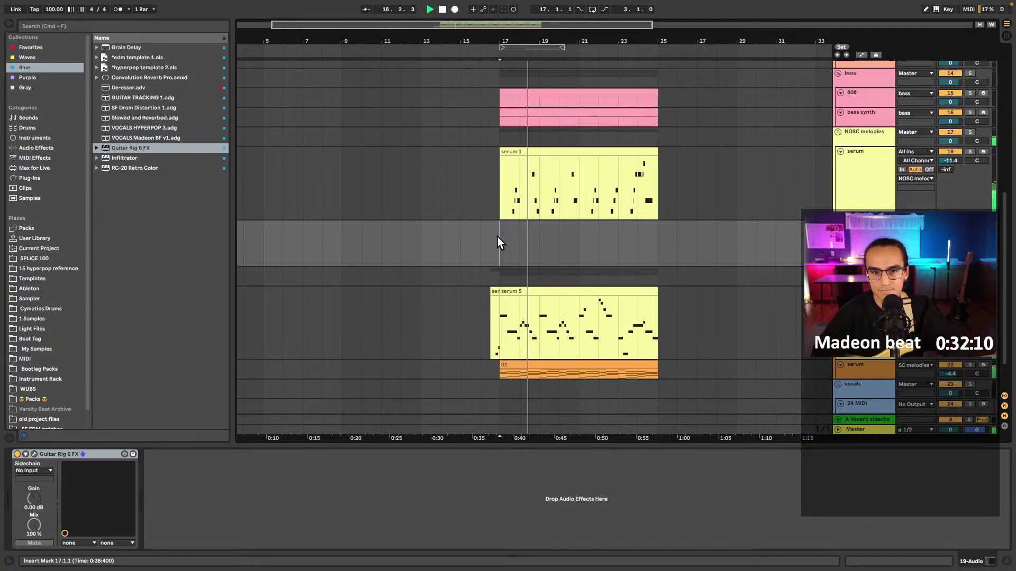
pyautogui.click(495, 195)
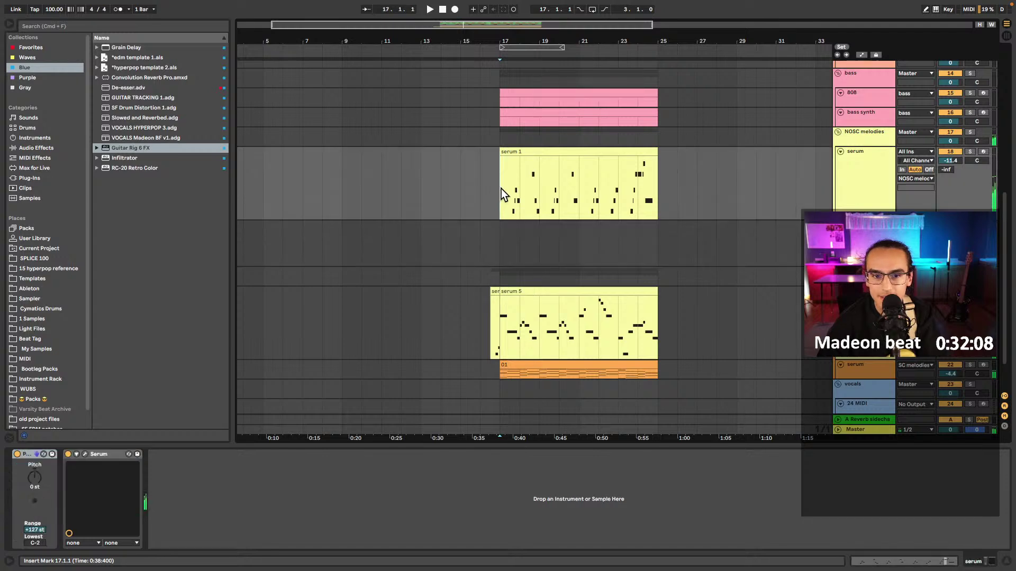
pyautogui.press('space')
pyautogui.scroll(3, 559, 191)
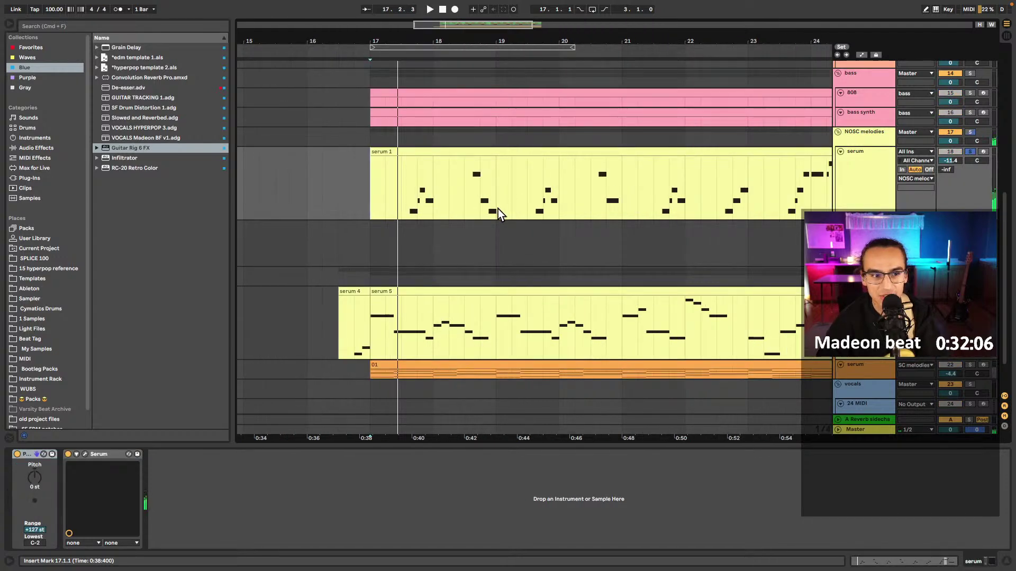
pyautogui.press('space')
pyautogui.hscroll(5, 500, 208)
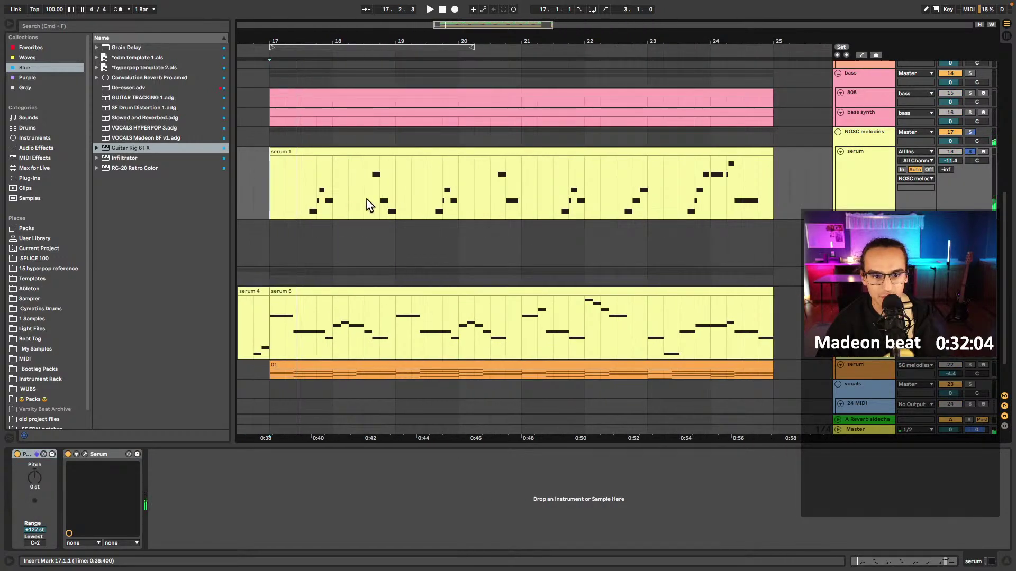
# - Split the serum 1 clip at bar 18 and play its first phrase from 17.3.1
pyautogui.click(338, 191)
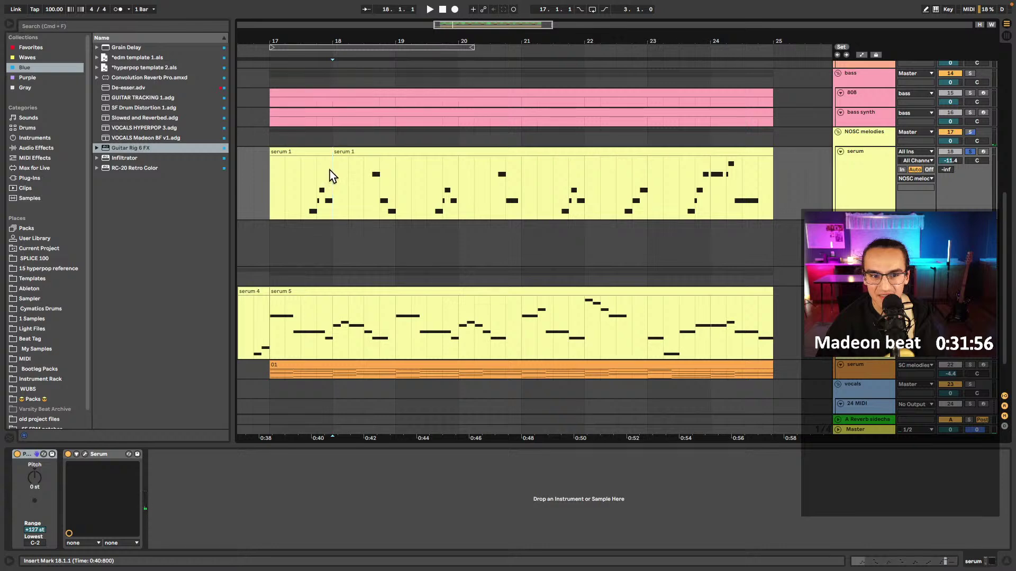
pyautogui.press('super+e')
pyautogui.click(313, 152)
pyautogui.click(306, 199)
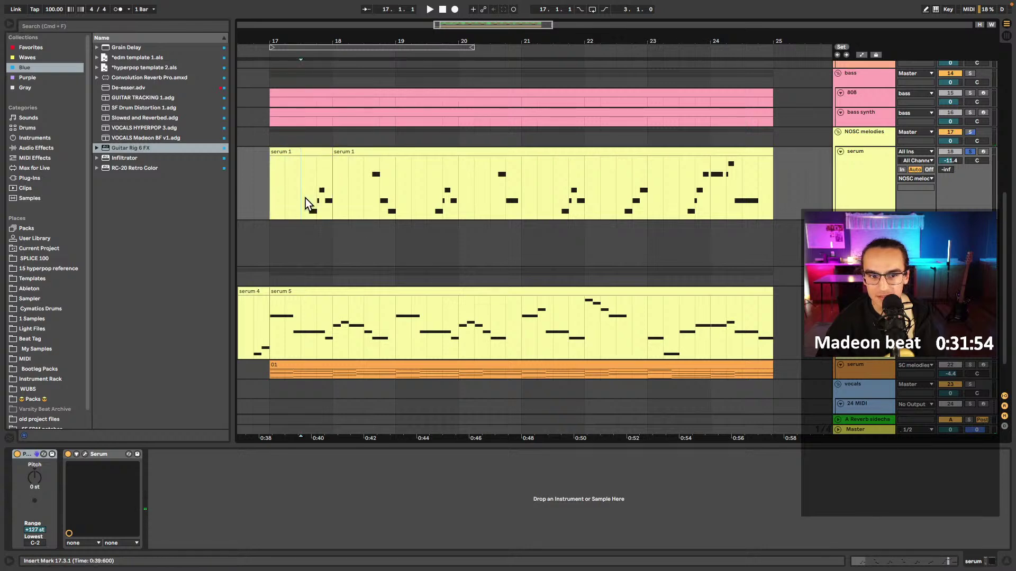
pyautogui.press('space')
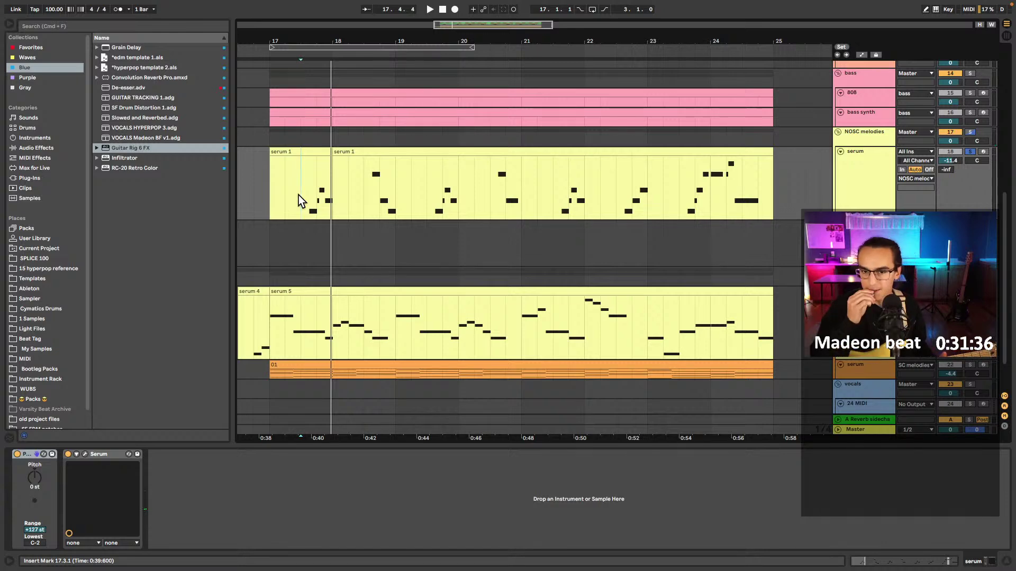
# - Record a guitar take onto track 19 Audio from 17.1.1 with the metronome on, and stop at bar 38
pyautogui.click(269, 241)
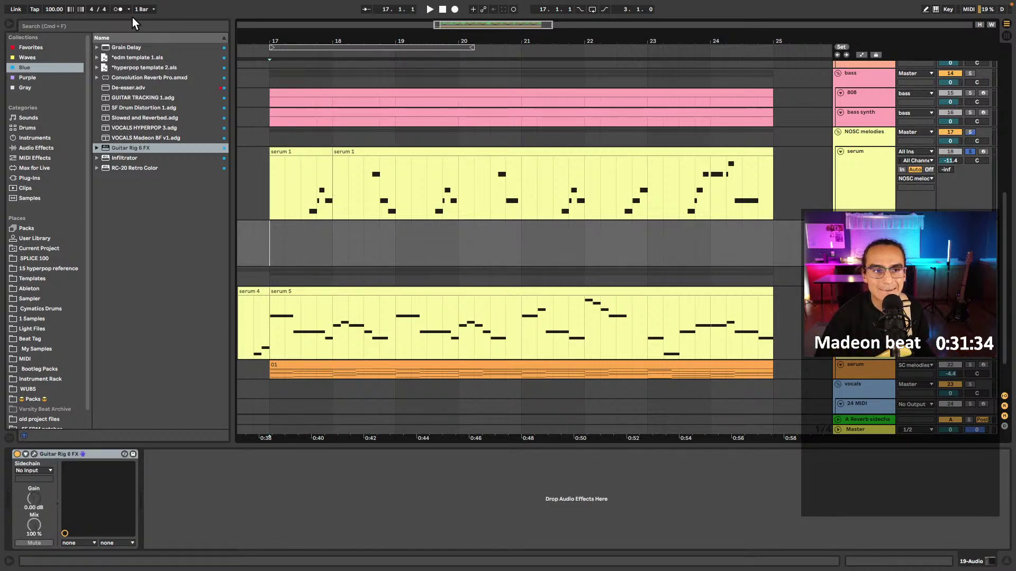
pyautogui.click(455, 10)
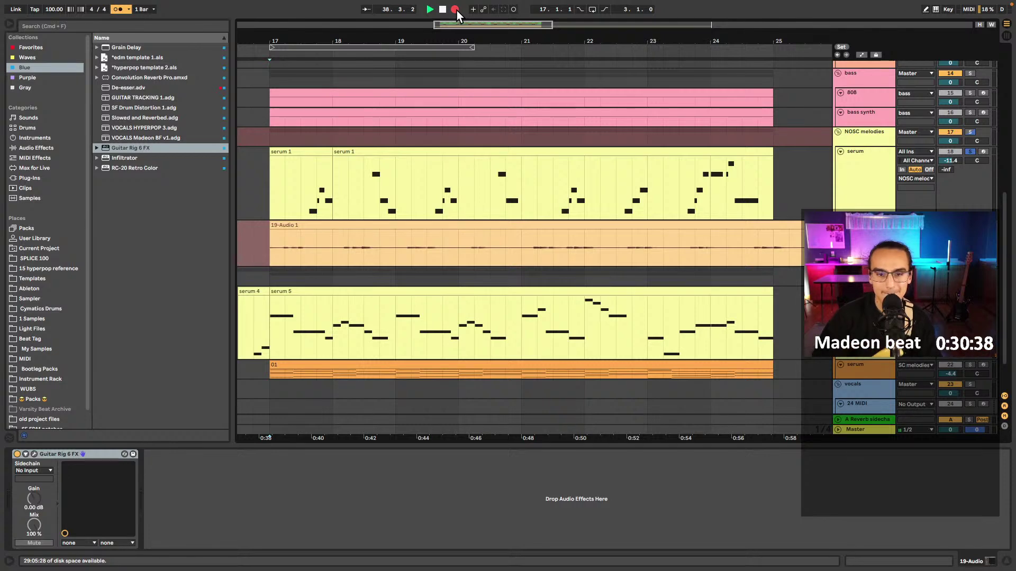
pyautogui.press('space')
# - Split the guitar recording at 37.1.1, move its final section to 17.1.1 and delete the rest of the take
pyautogui.press('-')
pyautogui.press('-')
pyautogui.press('-')
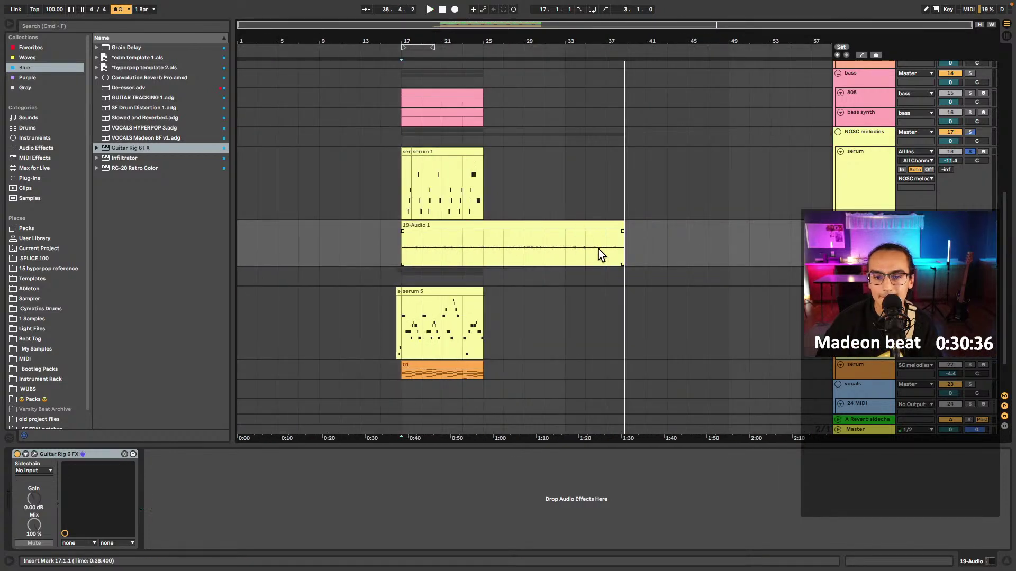
pyautogui.press('super+e')
pyautogui.press('space')
pyautogui.press('space')
pyautogui.moveTo(616, 226); pyautogui.dragTo(412, 228)
pyautogui.click(439, 224)
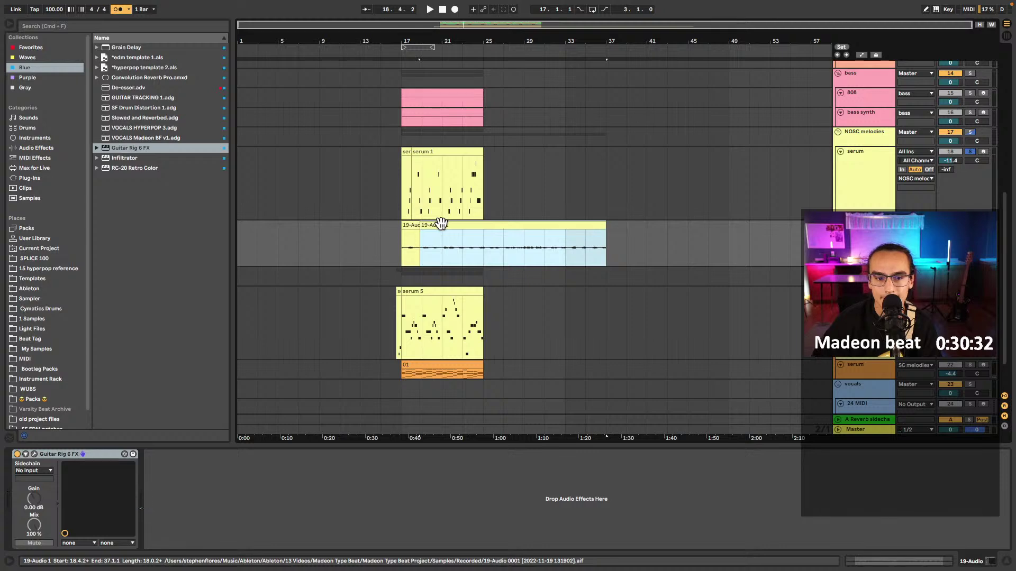
pyautogui.press('Delete')
pyautogui.click(404, 247)
# - Play the trimmed guitar clip together with the soloed serum melody from bar 17
pyautogui.press('space')
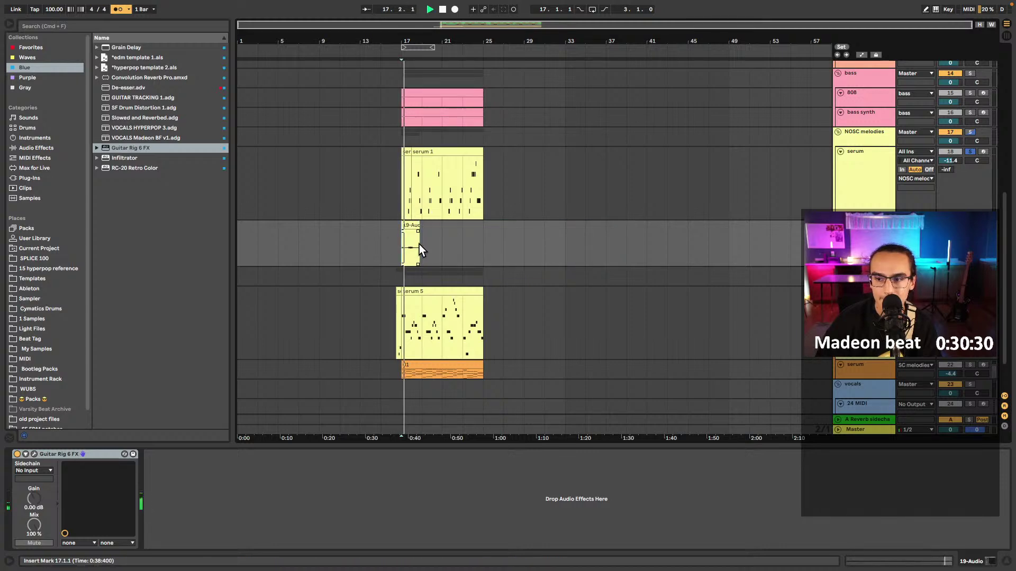
pyautogui.click(402, 194)
pyautogui.scroll(10, 409, 242)
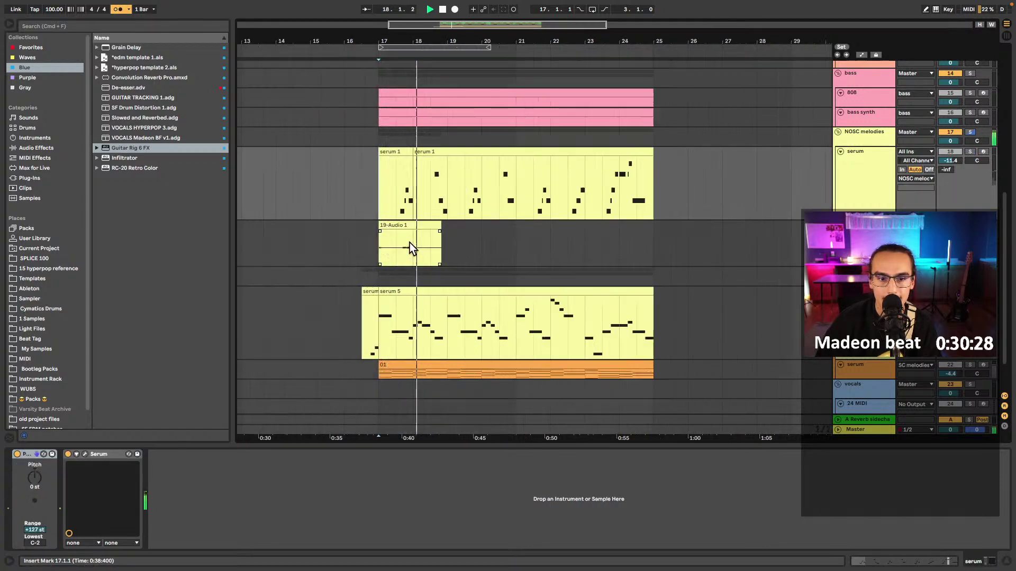
# - Open the guitar clip's sample view and warp its first note onto 21.3.3
pyautogui.doubleClick(405, 227)
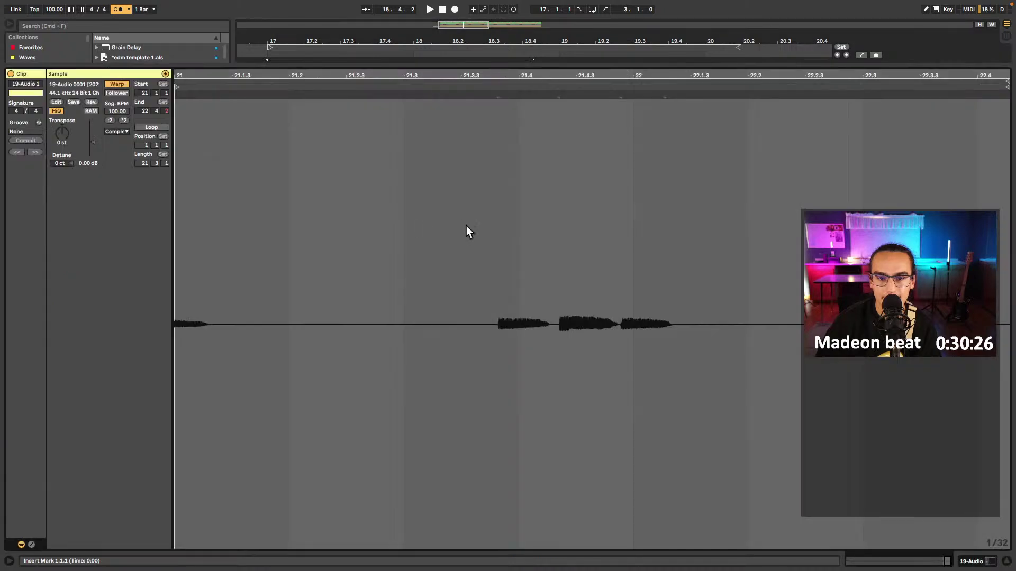
pyautogui.click(500, 199)
pyautogui.scroll(5, 503, 112)
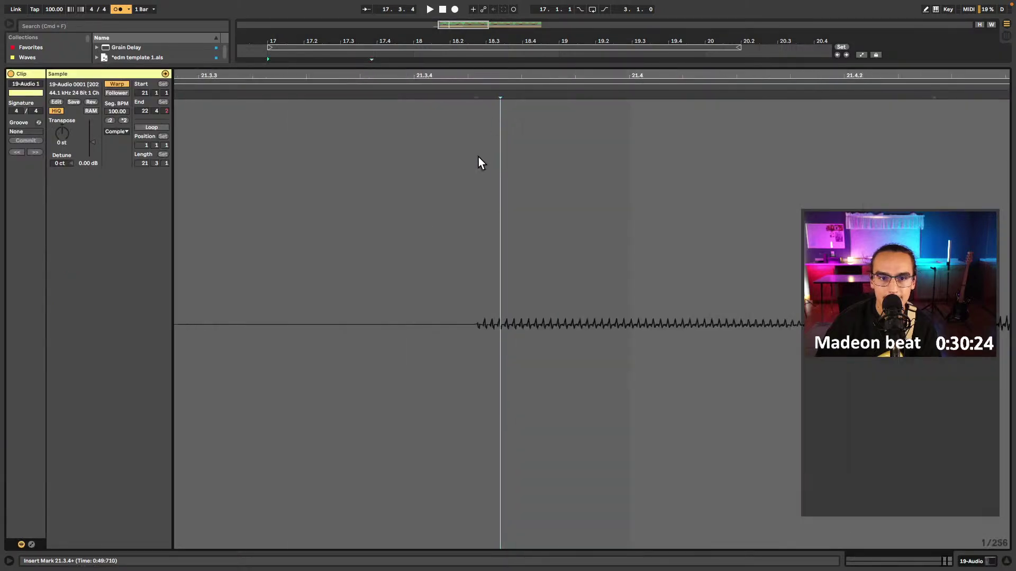
pyautogui.click(473, 158)
pyautogui.scroll(-5, 658, 89)
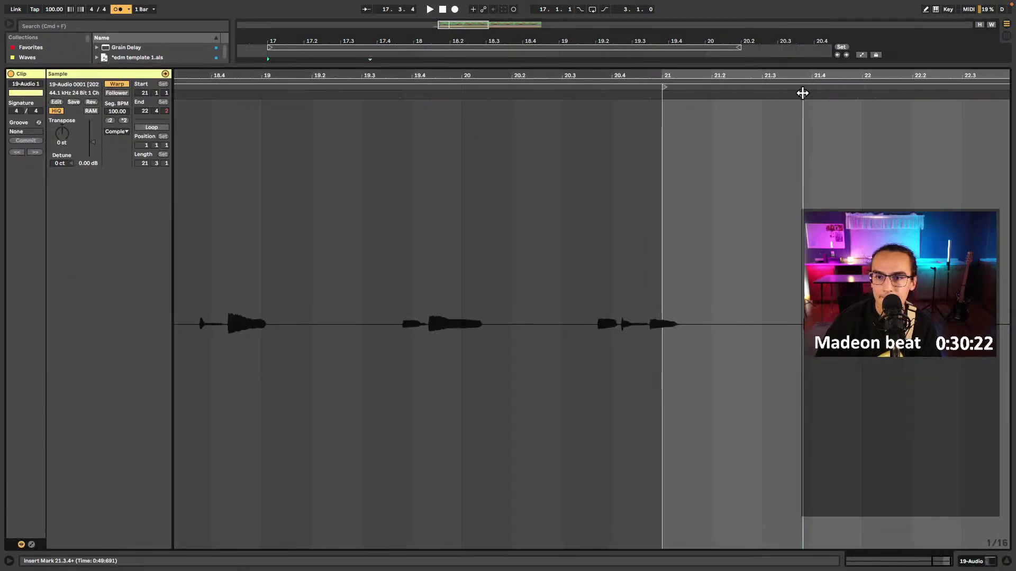
pyautogui.moveTo(803, 92); pyautogui.dragTo(787, 94)
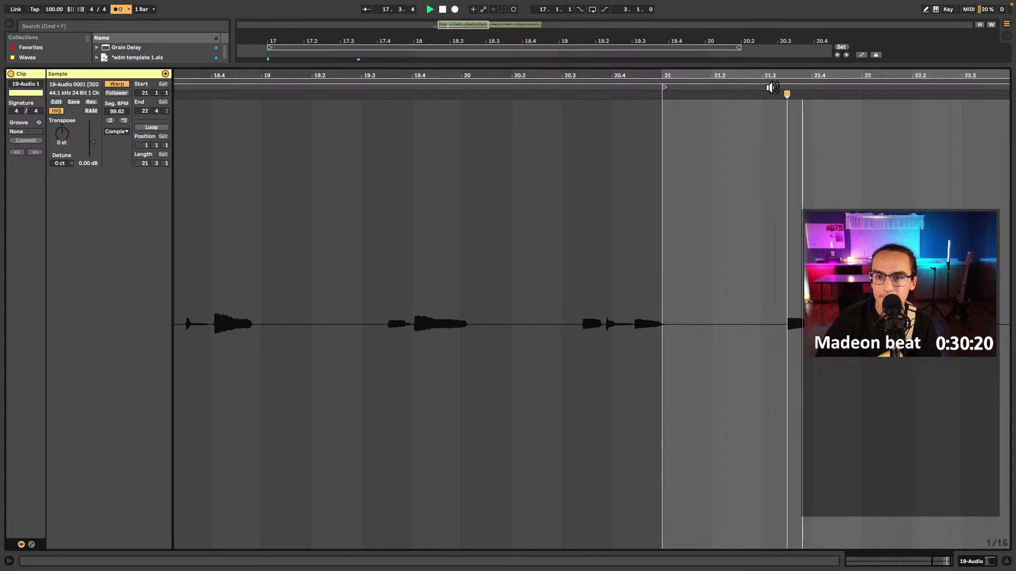
pyautogui.press('space')
# - Add warp markers for the second and third guitar notes at 21.4 and 21.4.3, and place the insert marker at 17.3.3 in the arrangement
pyautogui.doubleClick(811, 94)
pyautogui.press('space')
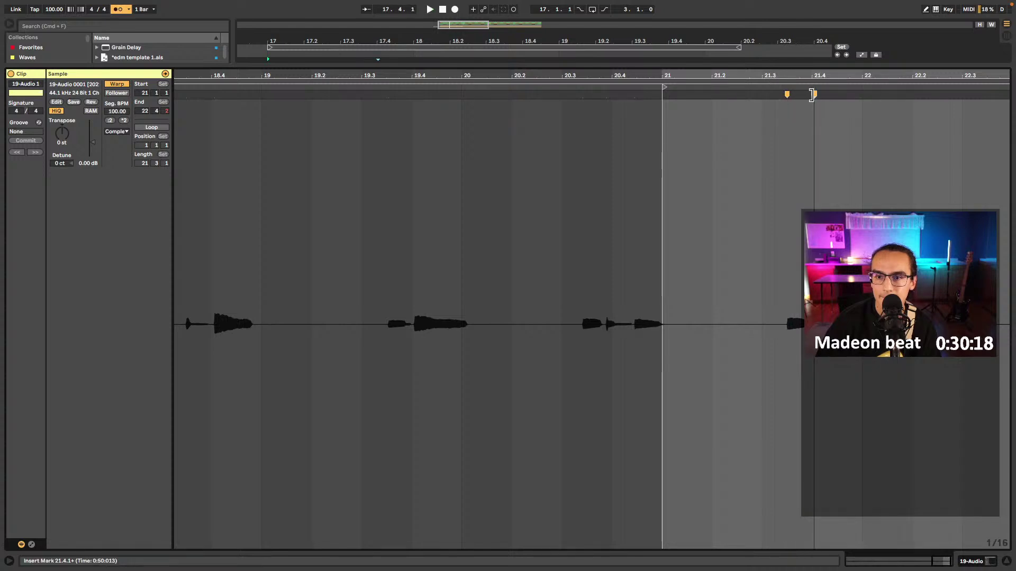
pyautogui.click(837, 93)
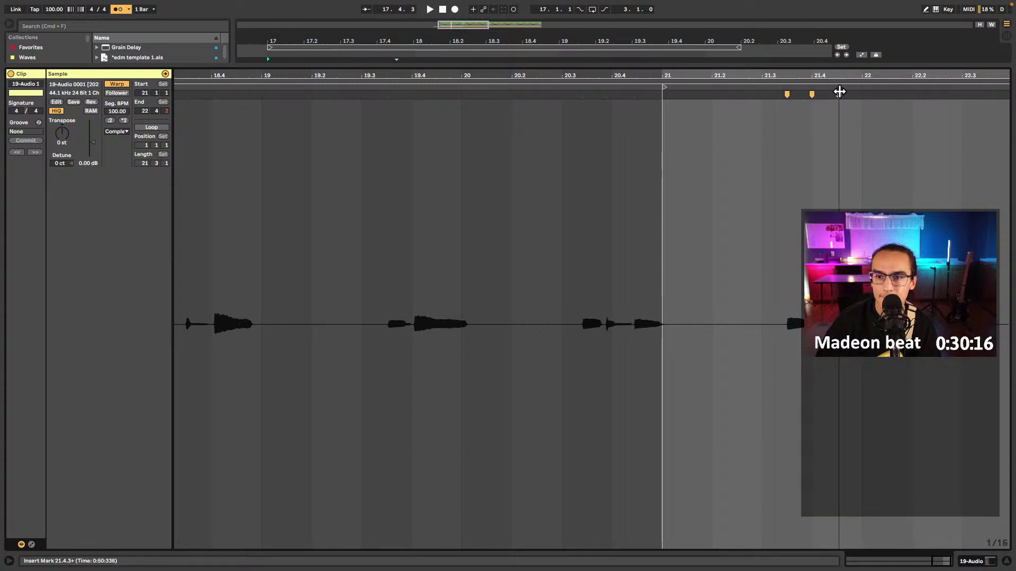
pyautogui.doubleClick(836, 93)
pyautogui.hotkey('shift', 'Tab')
pyautogui.click(363, 210)
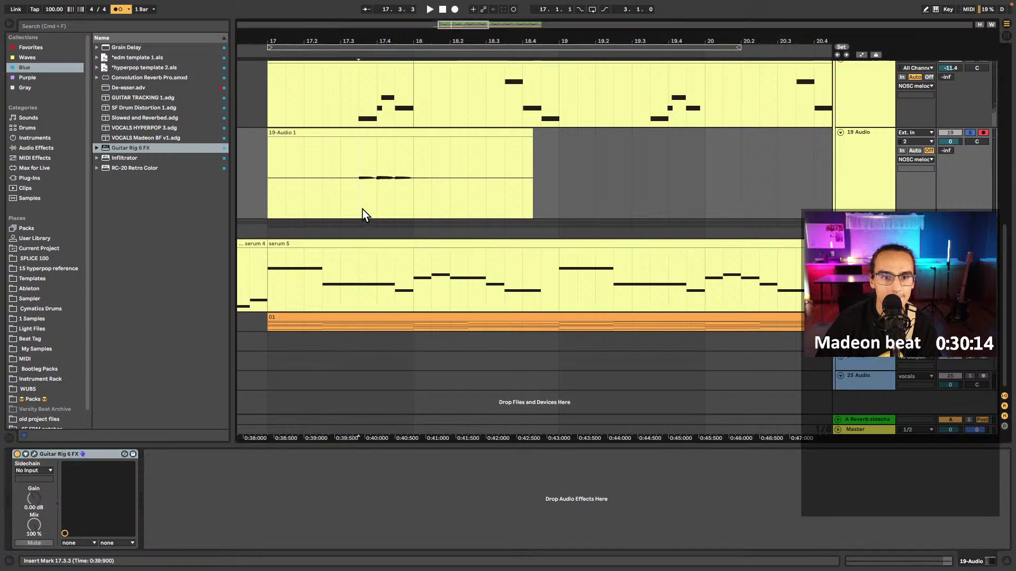
# - Run Guitar Rig 6 in demo mode and audition the Liquid Ambience and Barack Uda (HB) presets on the guitar clip
pyautogui.press('space')
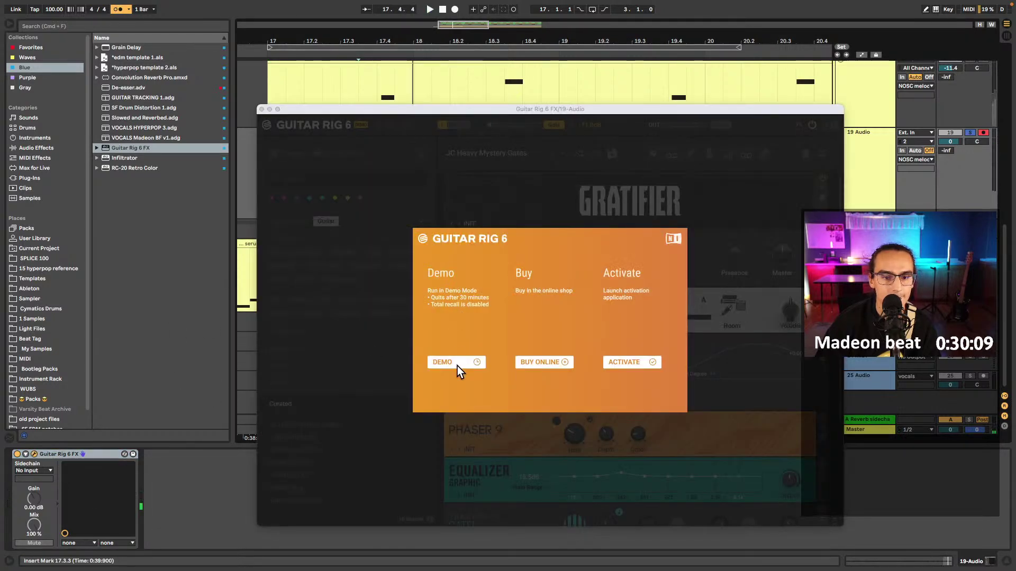
pyautogui.click(455, 362)
pyautogui.press('space')
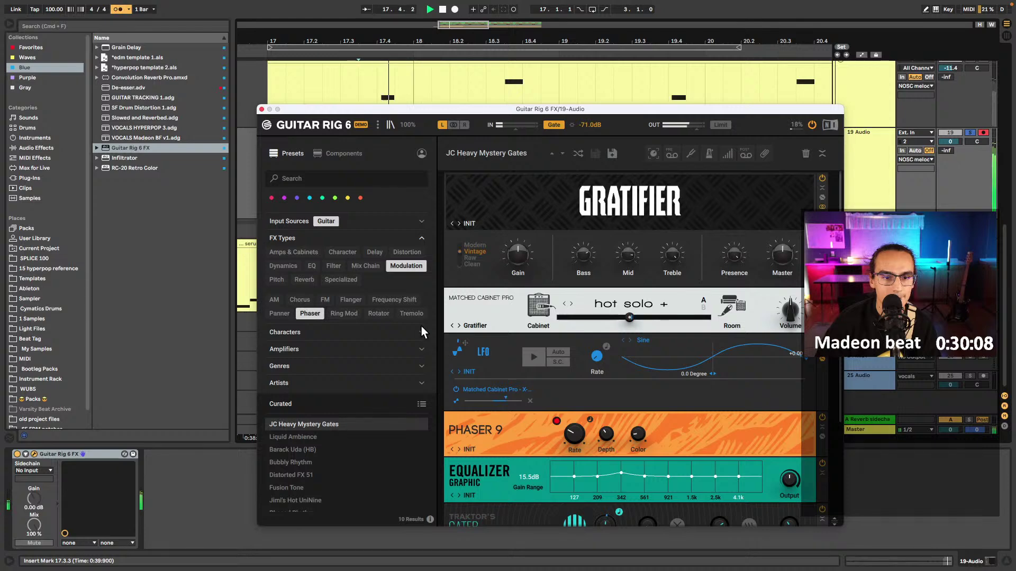
pyautogui.click(312, 438)
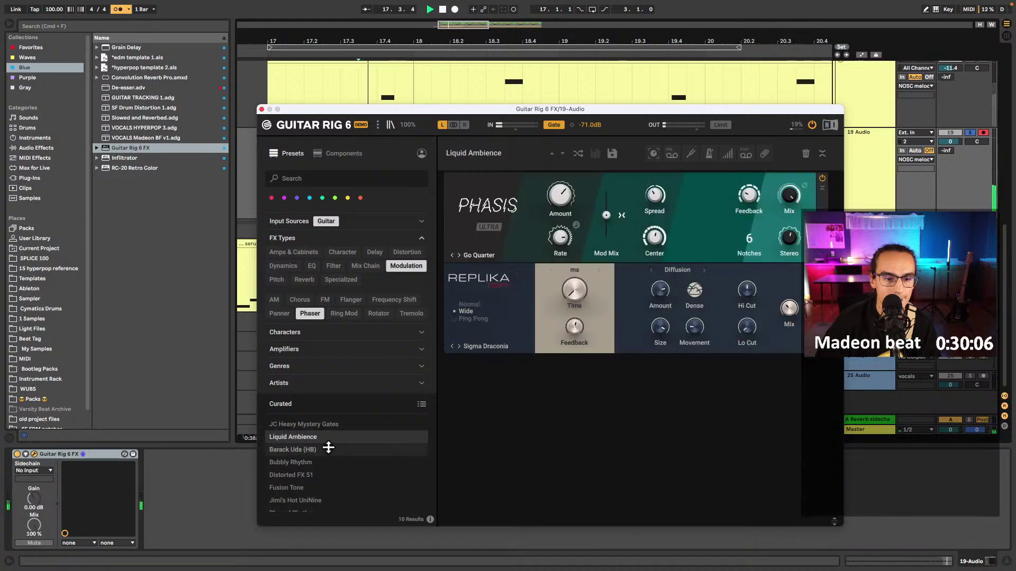
pyautogui.click(331, 450)
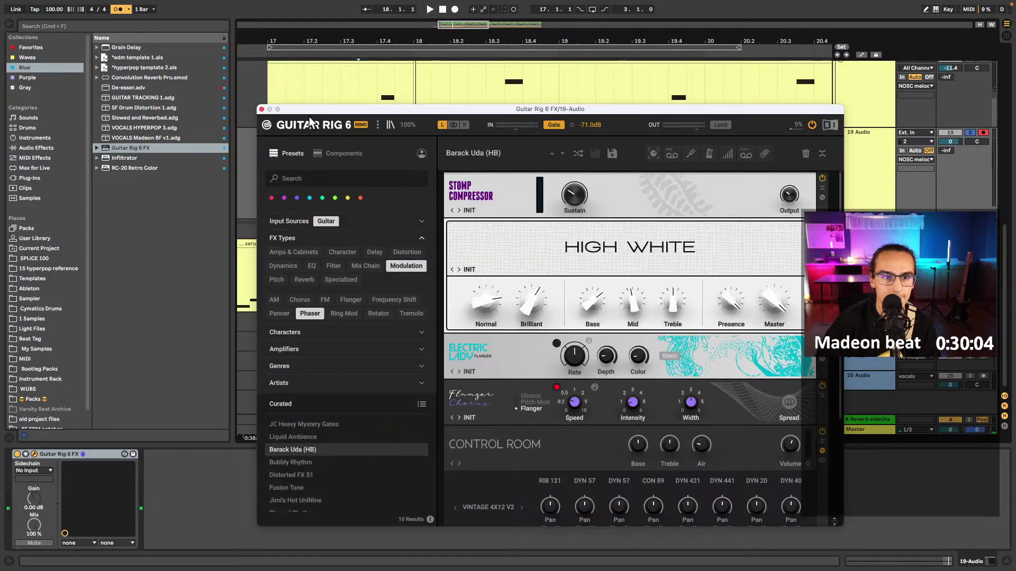
# - Audition the Bubbly Rhythm, Distorted FX 51 and Fusion Tone presets against the guitar clip
pyautogui.press('space')
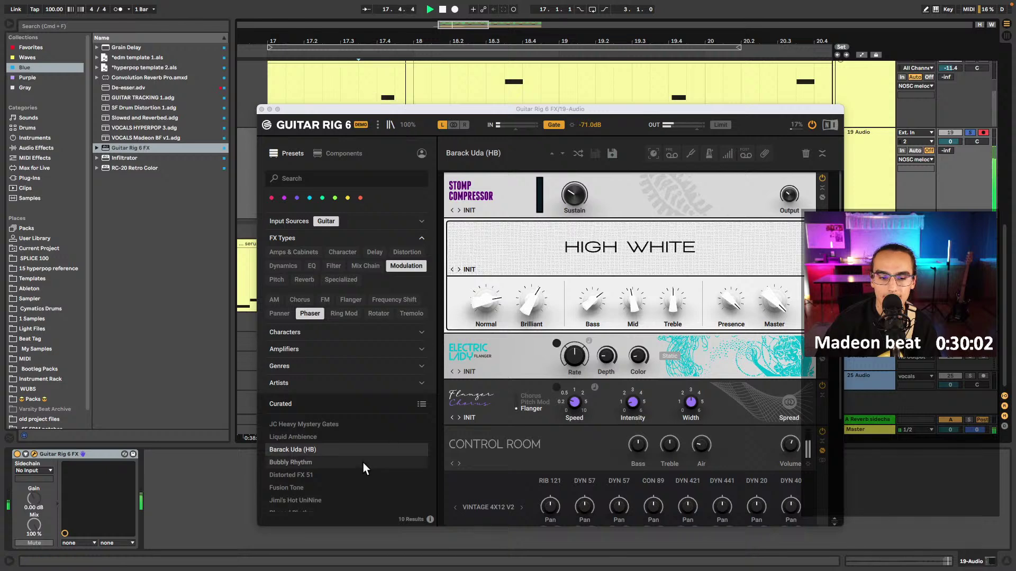
pyautogui.click(348, 461)
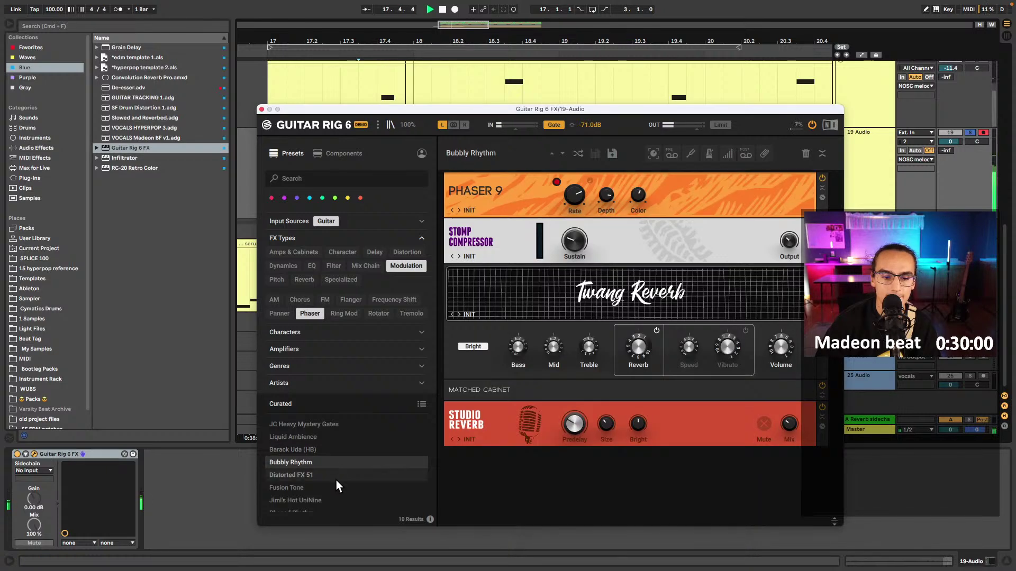
pyautogui.click(334, 478)
pyautogui.press('space')
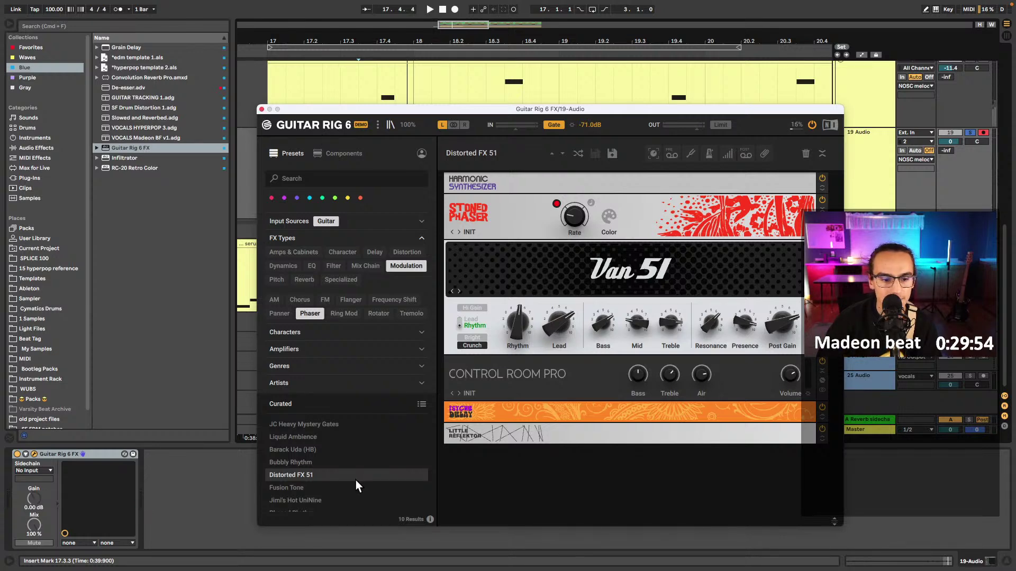
pyautogui.click(337, 488)
pyautogui.press('space')
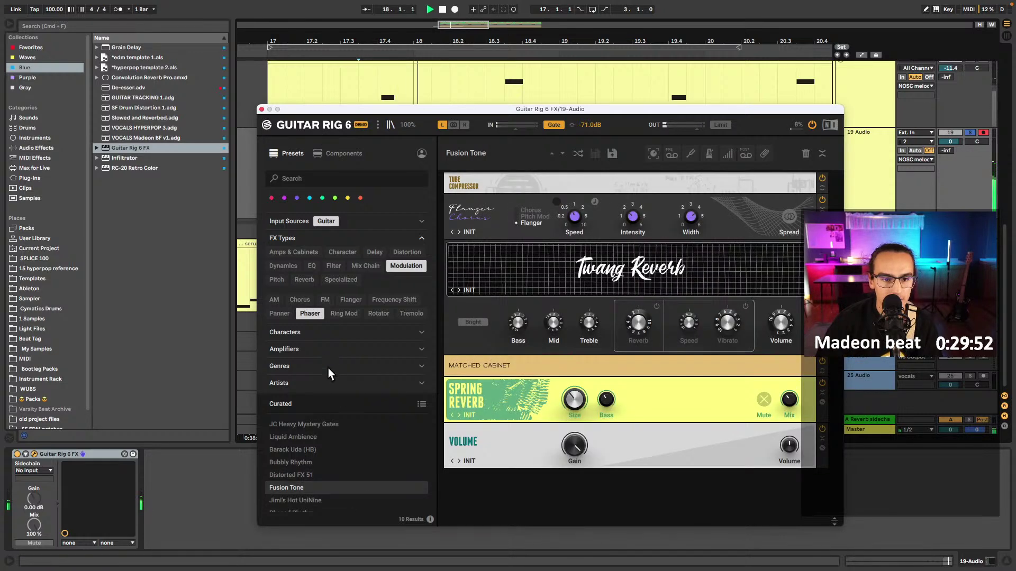
# - Search the Guitar Rig presets for "funk" and remove the Phaser and Modulation filters
pyautogui.scroll(-2, 340, 452)
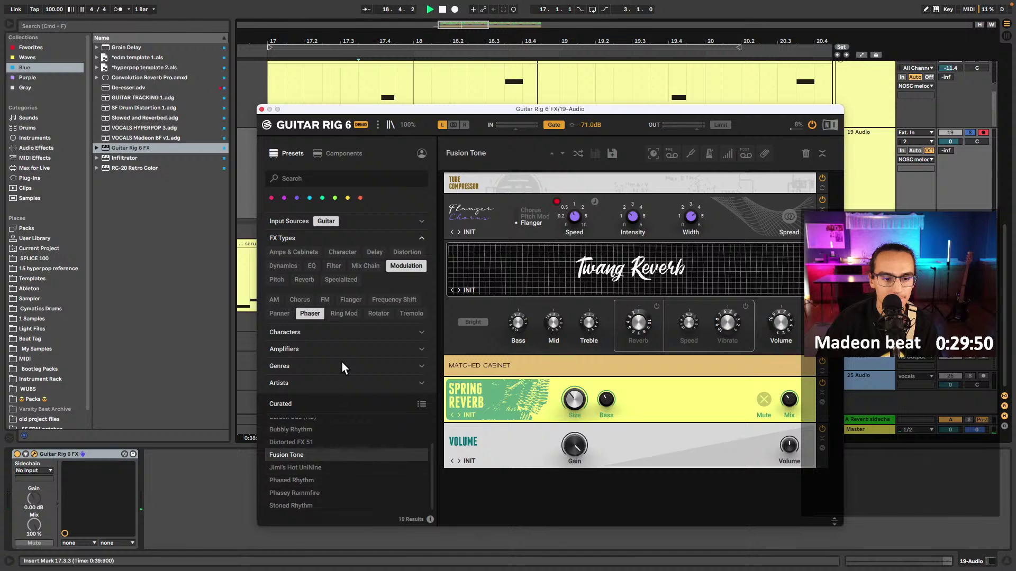
pyautogui.write('funk')
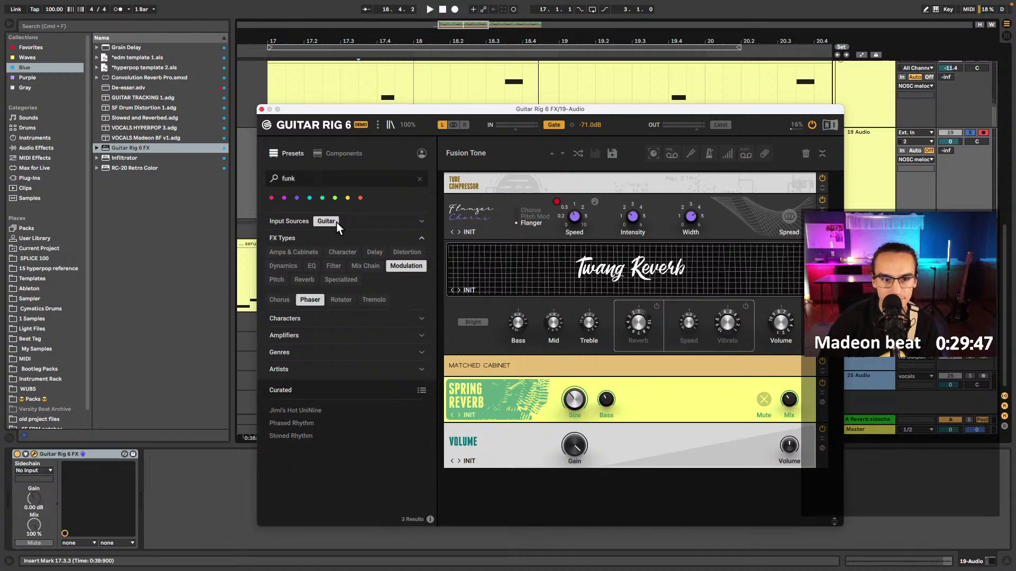
pyautogui.click(310, 300)
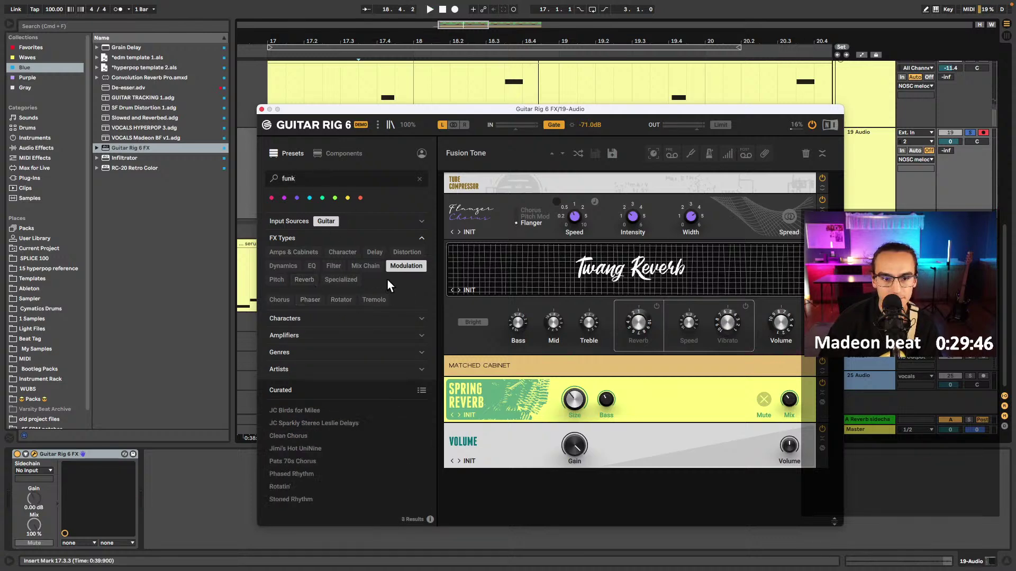
pyautogui.click(398, 267)
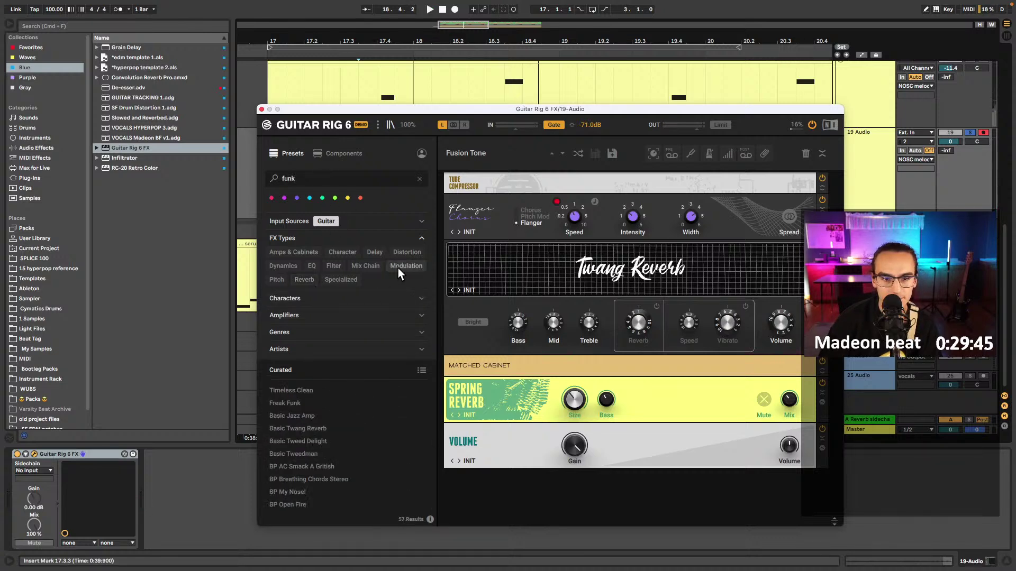
# - Audition the funk presets Timeless Clean, Freak Funk, Basic Twang Reverb and Basic Tweed Delight on the guitar
pyautogui.click(329, 394)
pyautogui.click(323, 405)
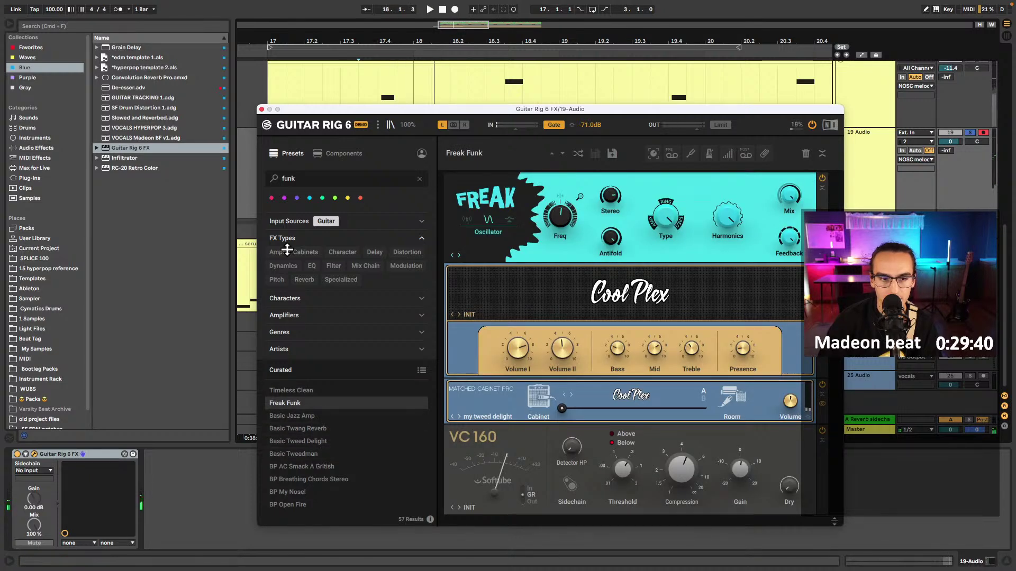
pyautogui.press('space')
pyautogui.click(337, 430)
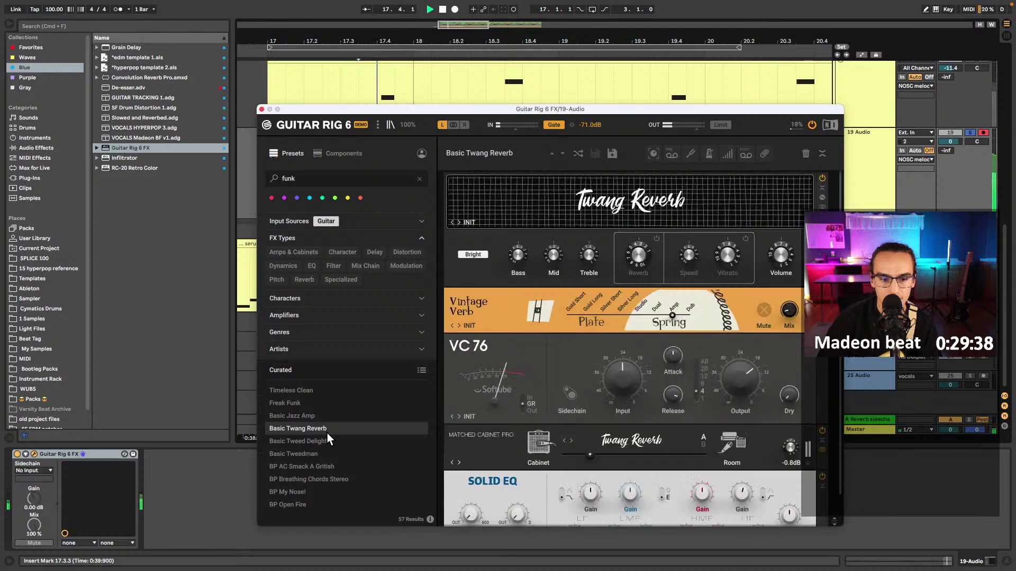
pyautogui.click(339, 441)
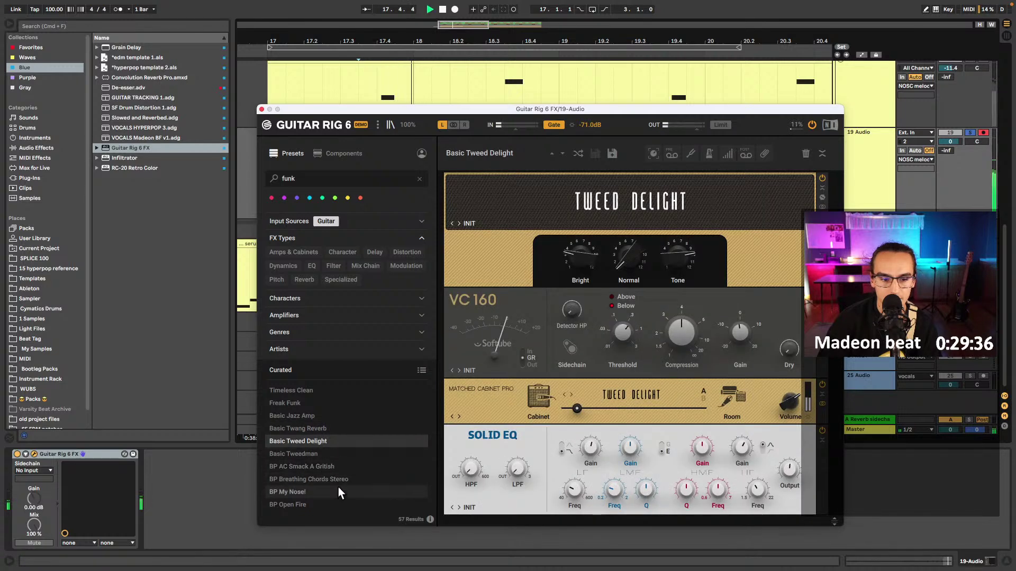
pyautogui.scroll(-5, 338, 486)
pyautogui.scroll(1, 336, 484)
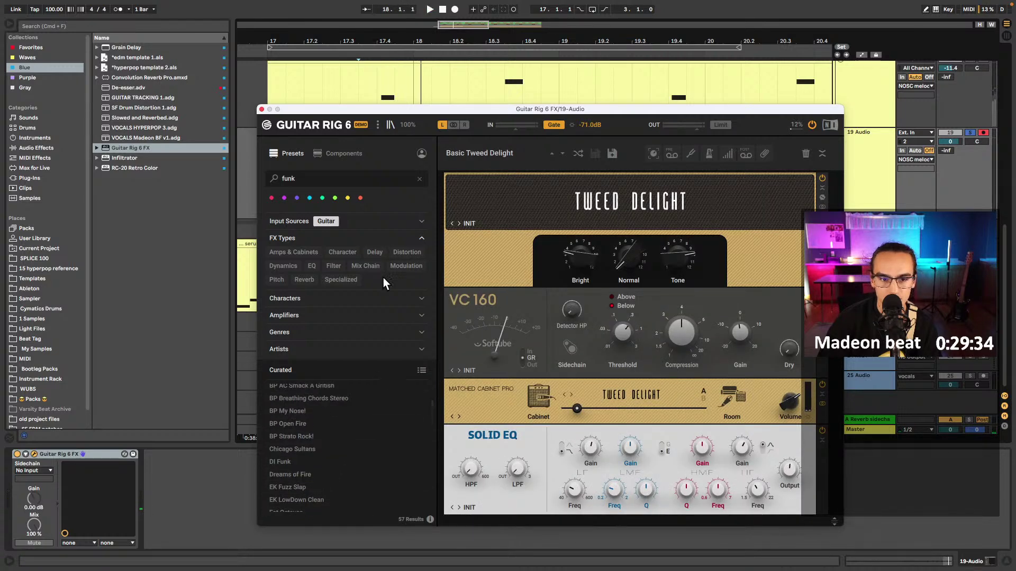
# - Filter the funk presets by Modulation, compare JC Birds for Miles and Clean Chorus, load Phased Rhythm and close the plug-in window
pyautogui.click(405, 267)
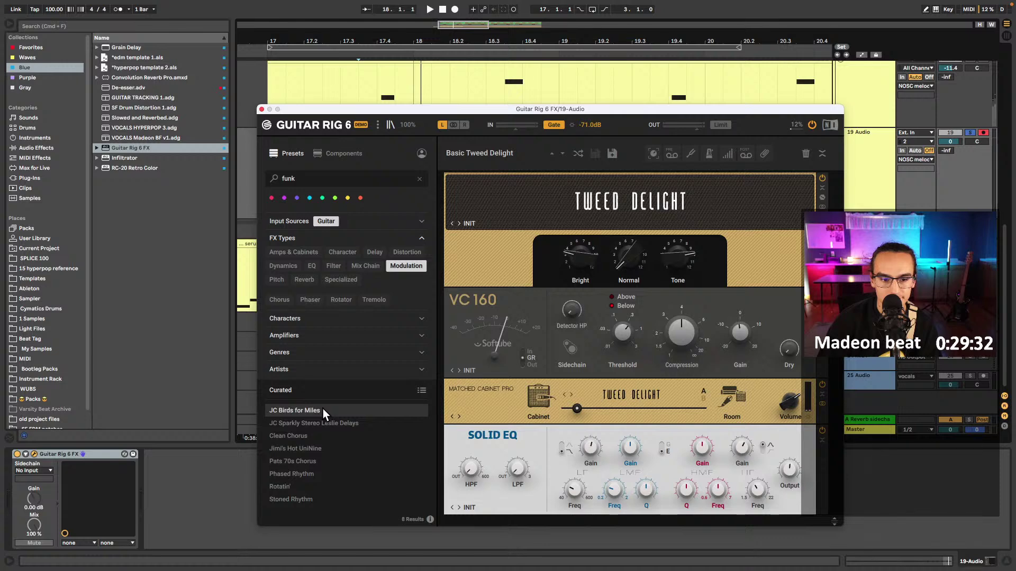
pyautogui.click(322, 408)
pyautogui.click(316, 436)
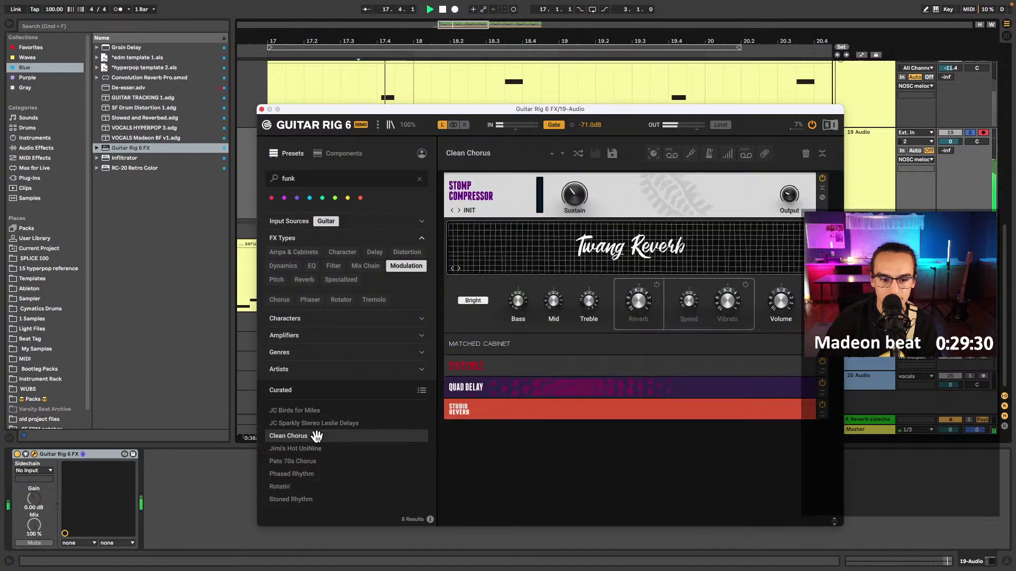
pyautogui.click(328, 475)
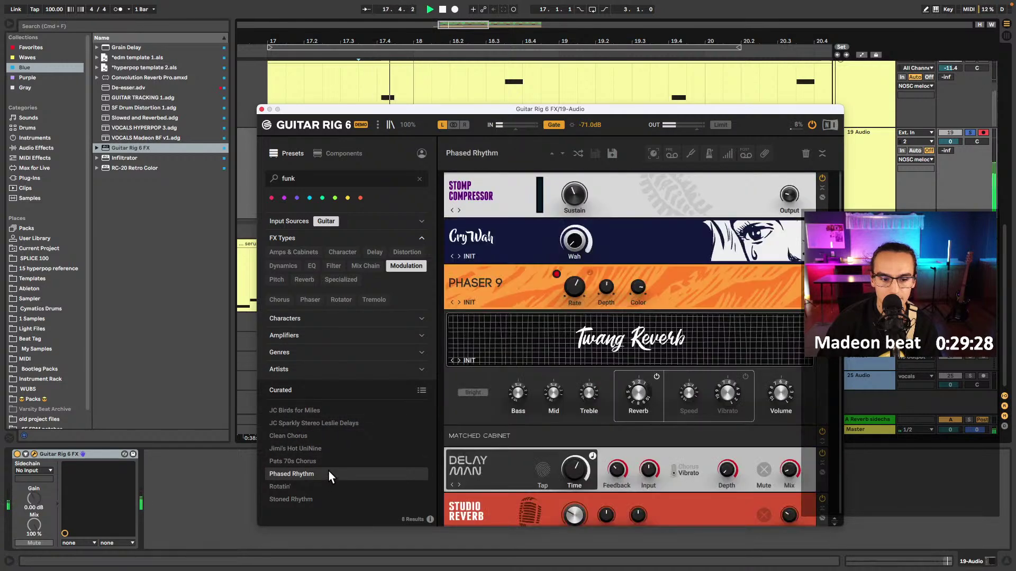
pyautogui.click(263, 112)
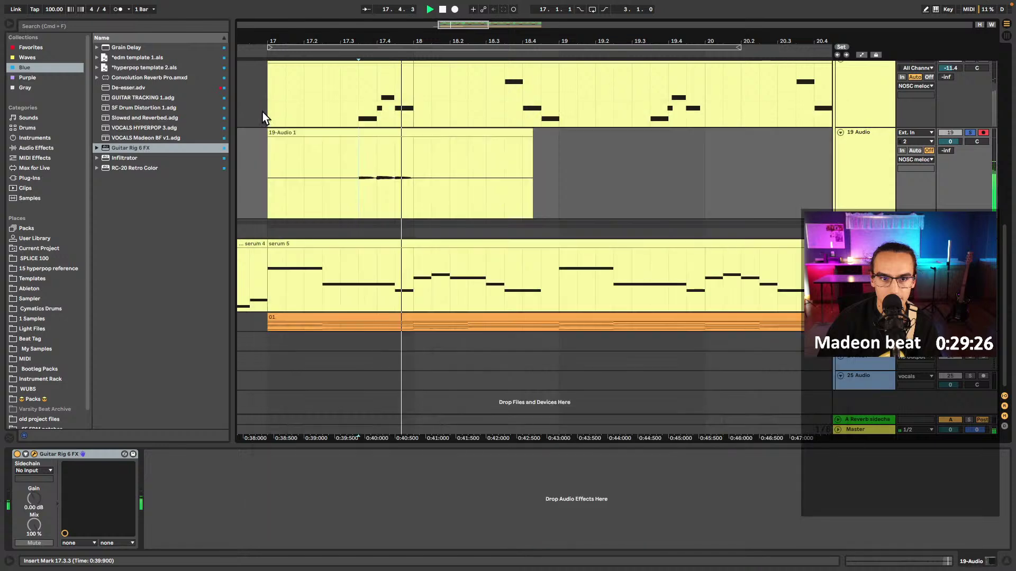
# - Delete the warped guitar clip from the 19 Audio track and place the insert marker at 17.1.1
pyautogui.click(383, 133)
pyautogui.press('space')
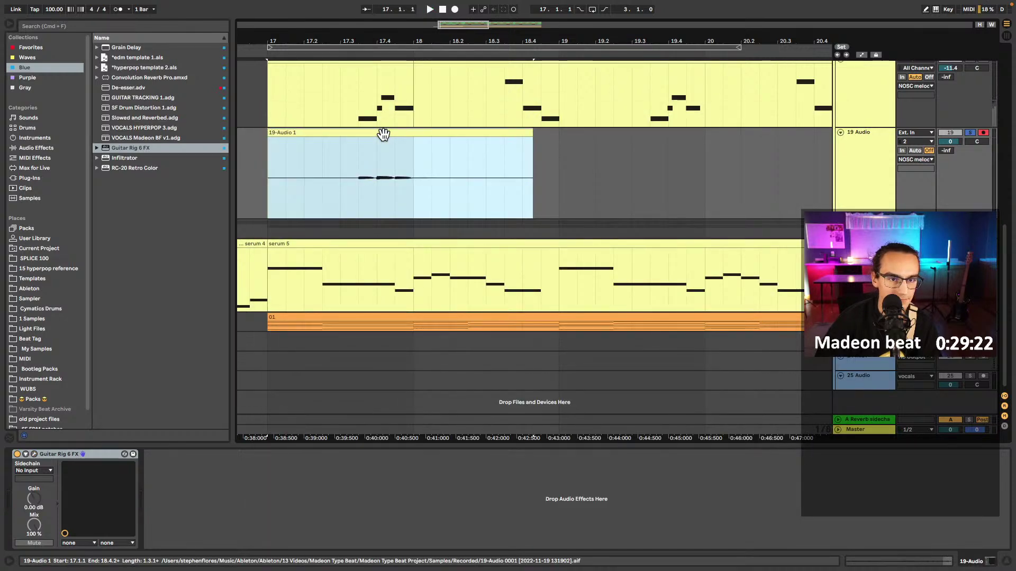
pyautogui.press('Delete')
pyautogui.click(272, 185)
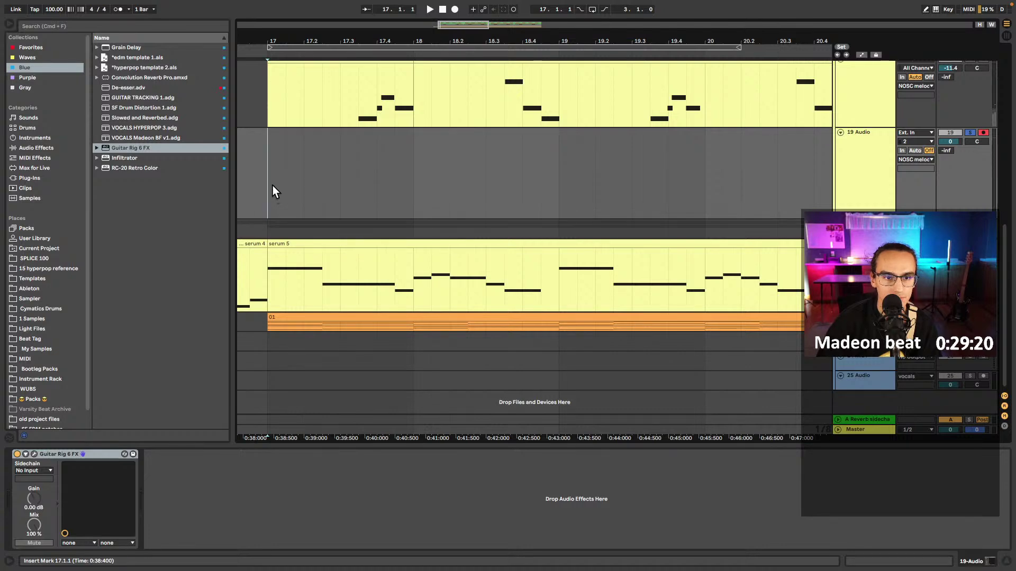
# - Rehearse with the beat from bar 17, and record a new guitar take there on 19 Audio until about 22.3.1
pyautogui.press('space')
pyautogui.scroll(-2, 449, 172)
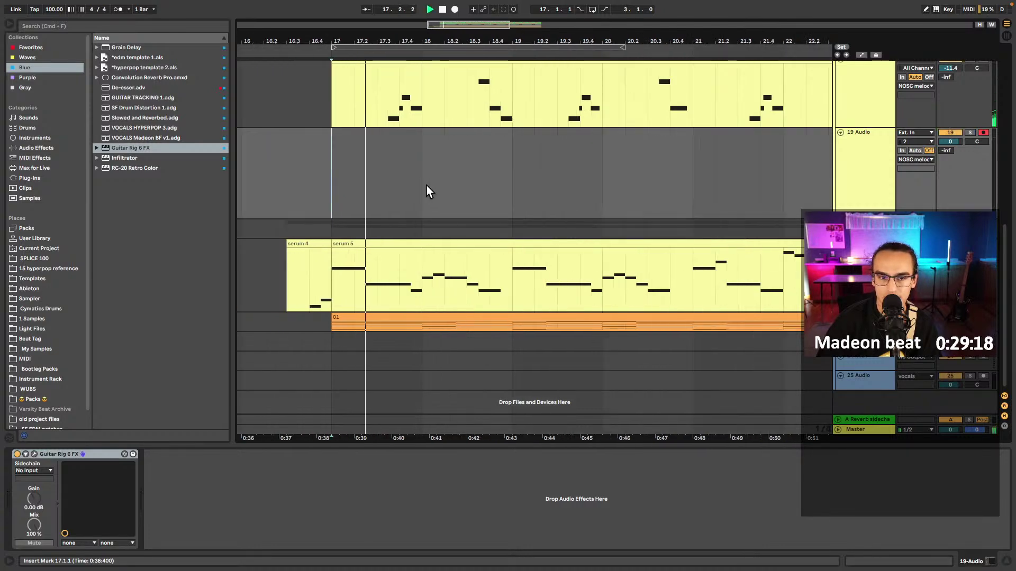
pyautogui.scroll(1, 441, 191)
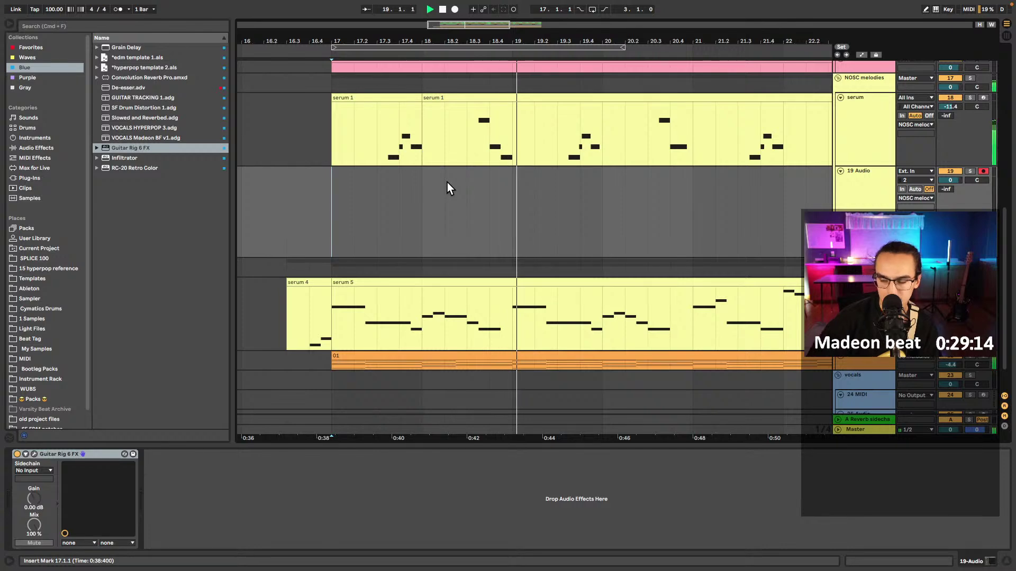
pyautogui.press('space')
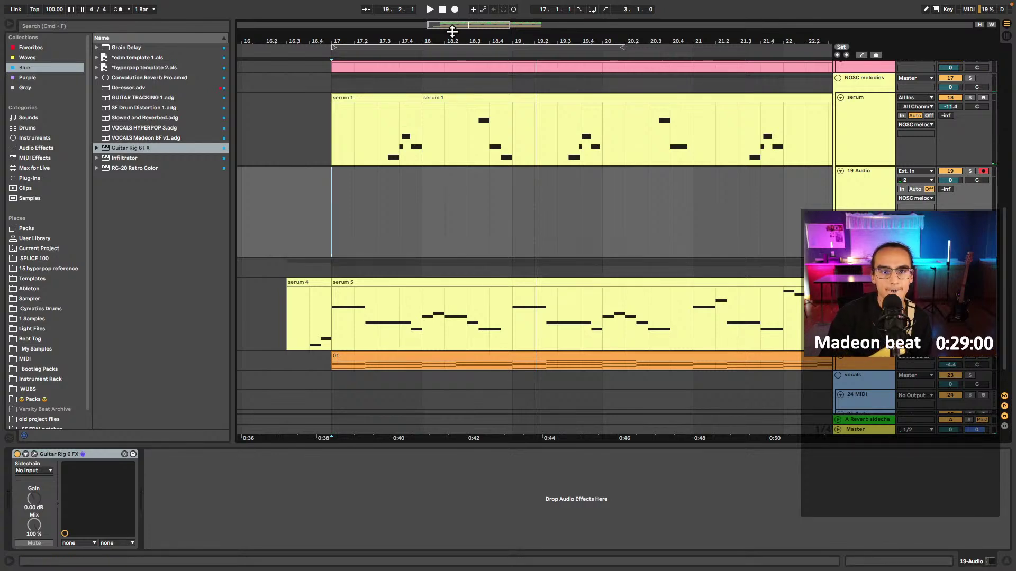
pyautogui.click(454, 11)
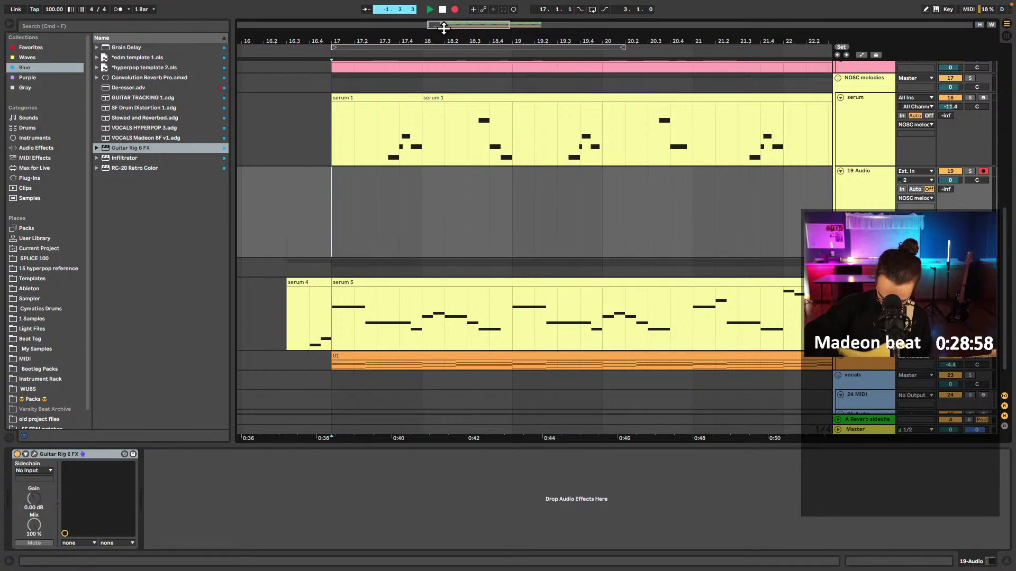
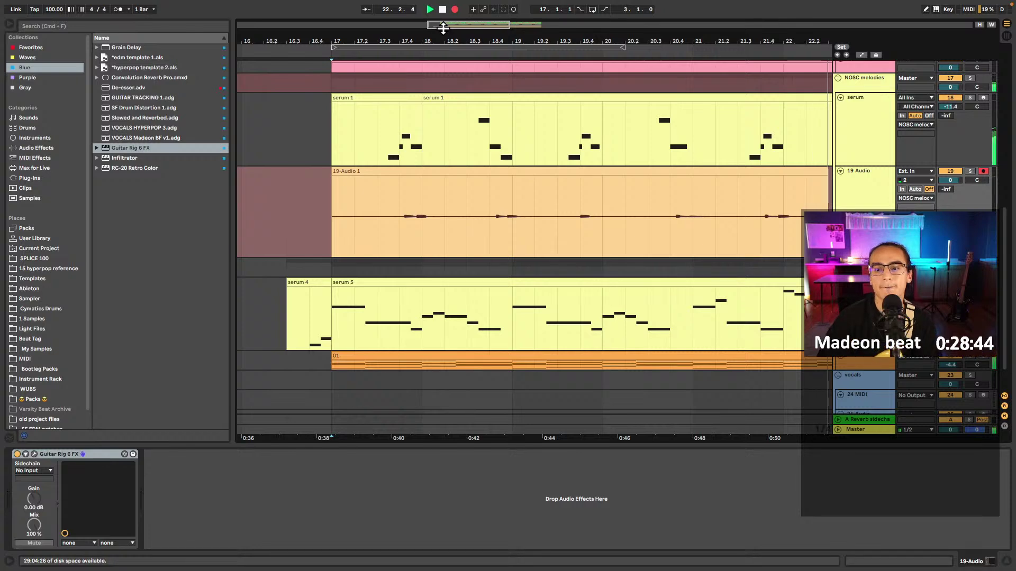
pyautogui.press('space')
# - Split the new guitar take at 21.4.1, move its final section to 17.4.1 and play it from there
pyautogui.click(764, 207)
pyautogui.press('super+e')
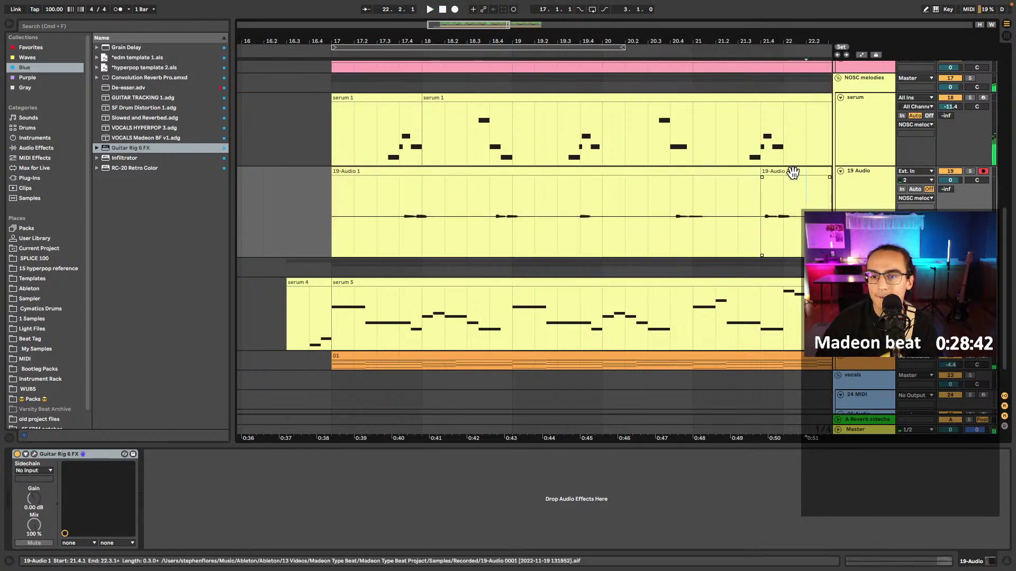
pyautogui.moveTo(792, 172); pyautogui.dragTo(412, 194)
pyautogui.click(405, 198)
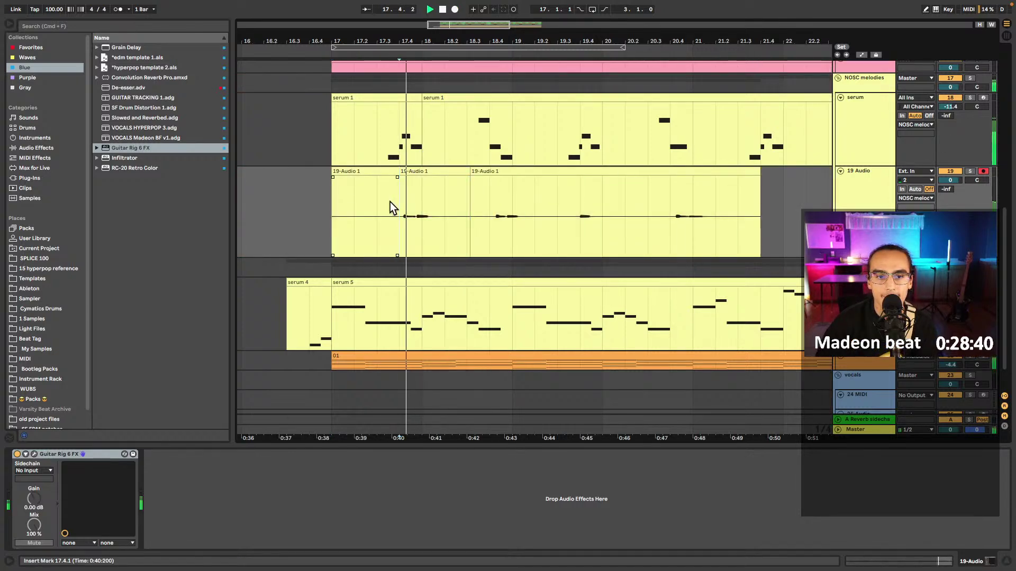
pyautogui.press('space')
# - Open the moved guitar clip's sample view and warp its two notes onto 5.4.1 and 5.4.3
pyautogui.doubleClick(431, 180)
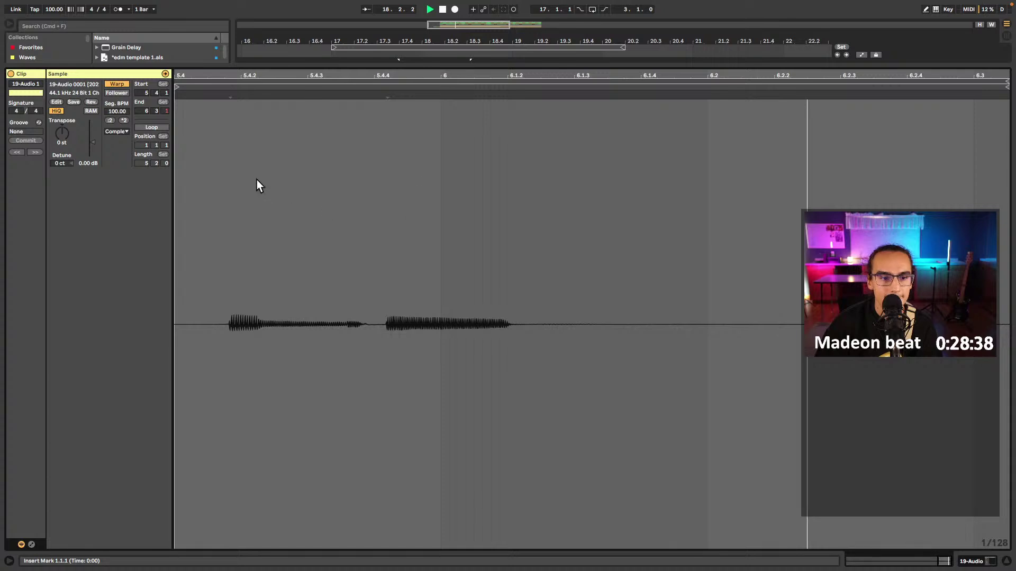
pyautogui.click(224, 166)
pyautogui.moveTo(221, 93); pyautogui.dragTo(176, 93)
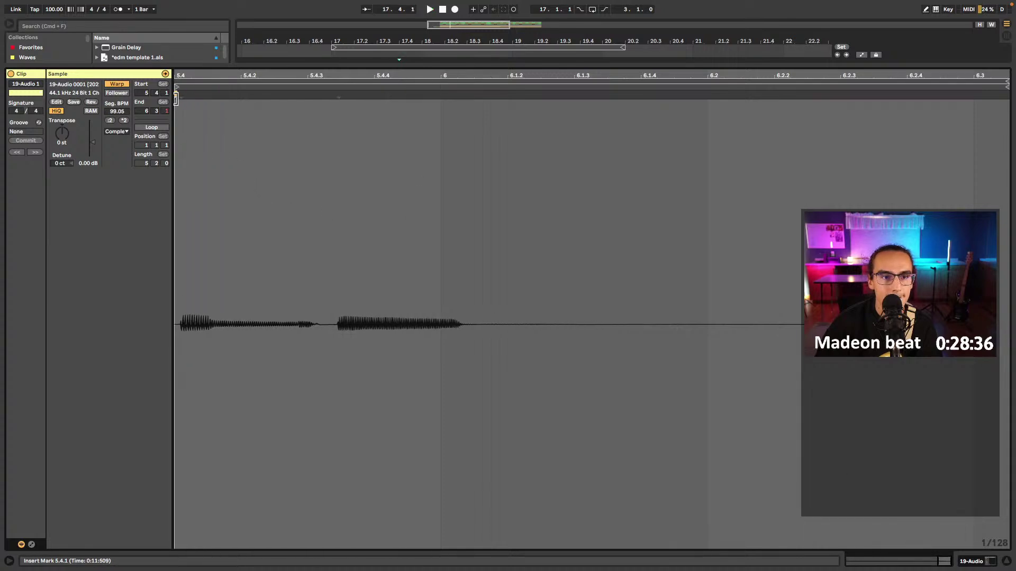
pyautogui.moveTo(336, 93); pyautogui.dragTo(307, 94)
pyautogui.hotkey('shift', 'Tab')
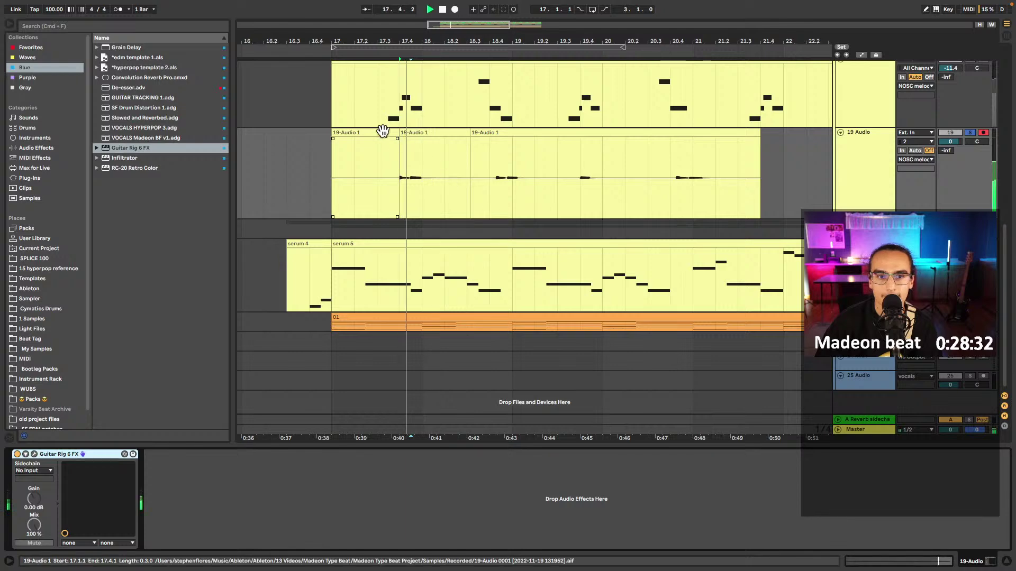
# - Delete the leftover guitar sections before 17.4.1 and after 18.3.1 on the 19 Audio track
pyautogui.press('Delete')
pyautogui.click(505, 132)
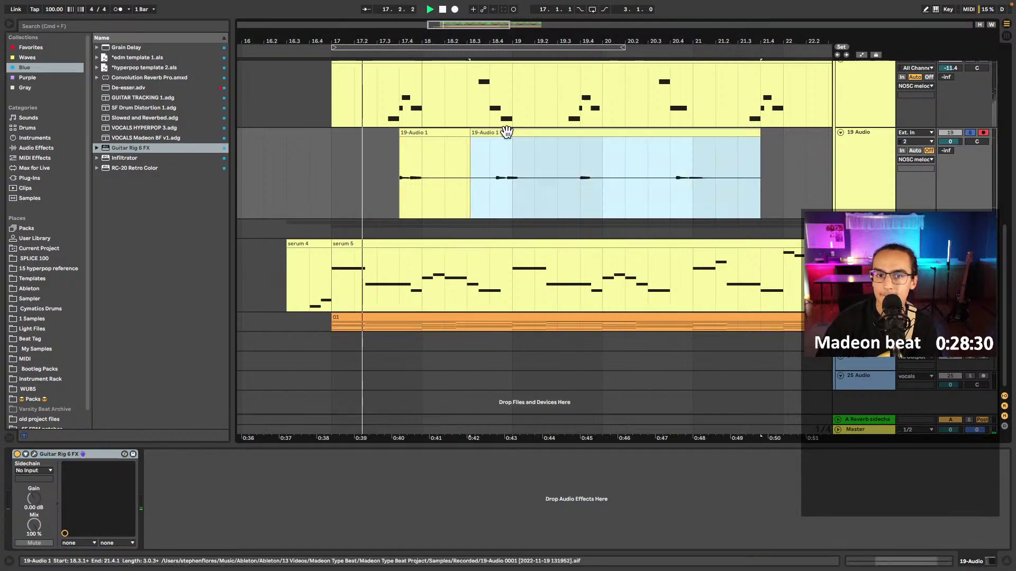
pyautogui.press('Delete')
pyautogui.press('space')
# - Cut the remaining guitar clip off at 18.1.1 and play it from 17.4.1
pyautogui.moveTo(514, 141); pyautogui.dragTo(429, 161)
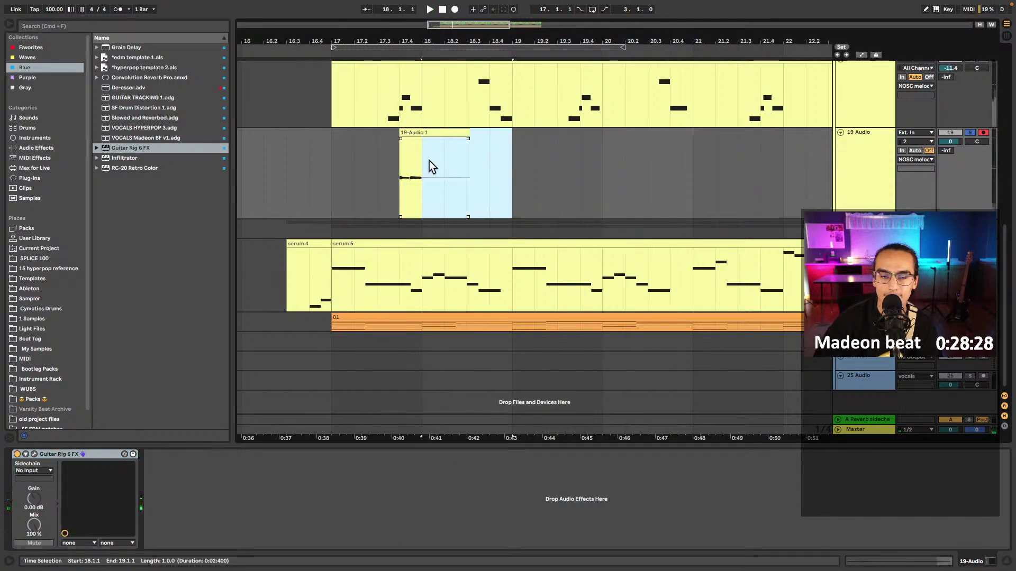
pyautogui.press('Delete')
pyautogui.click(399, 169)
pyautogui.press('space')
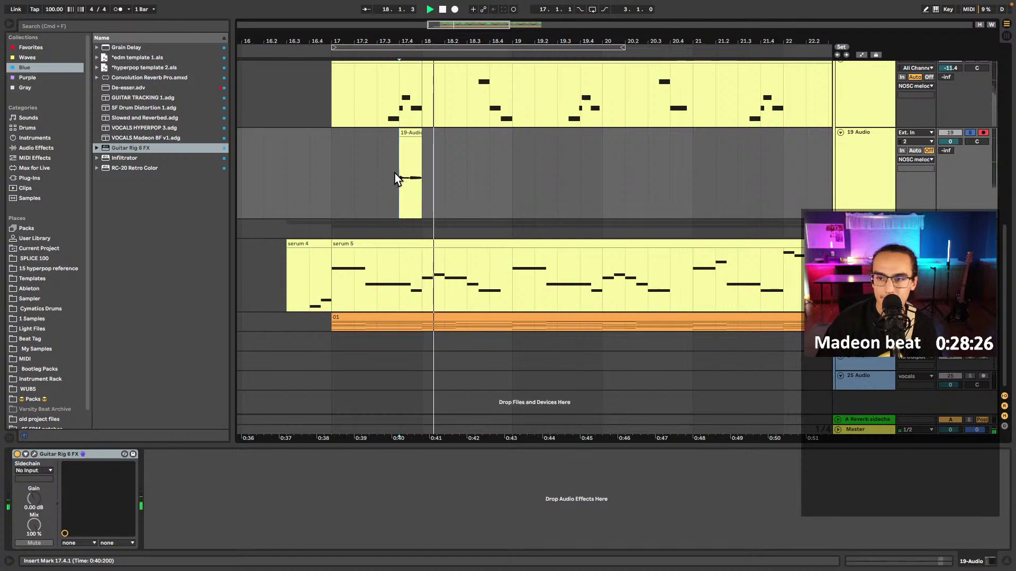
# - Stop playback and open Guitar Rig 6 on the guitar track in demo mode
pyautogui.press('space')
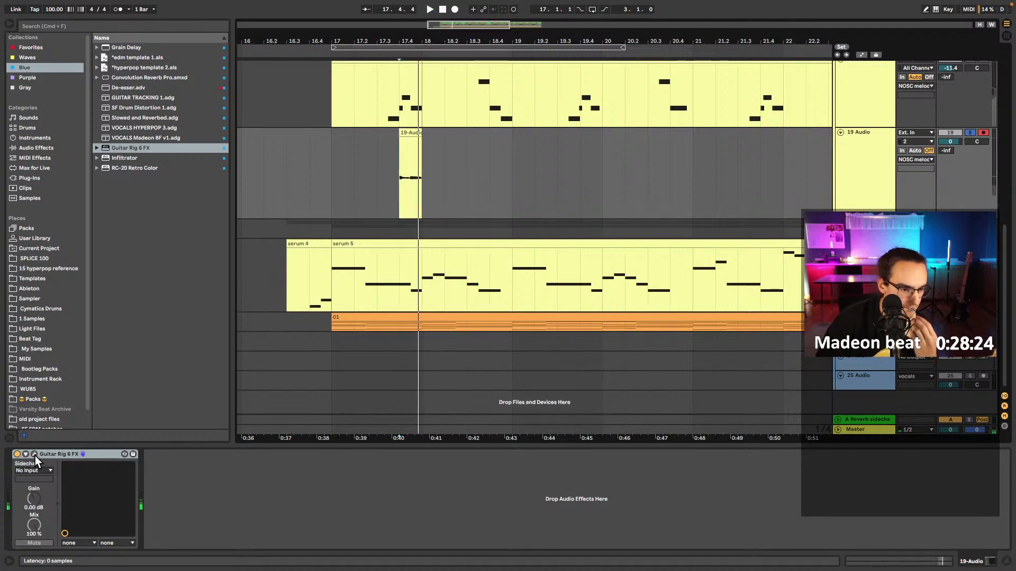
pyautogui.click(34, 453)
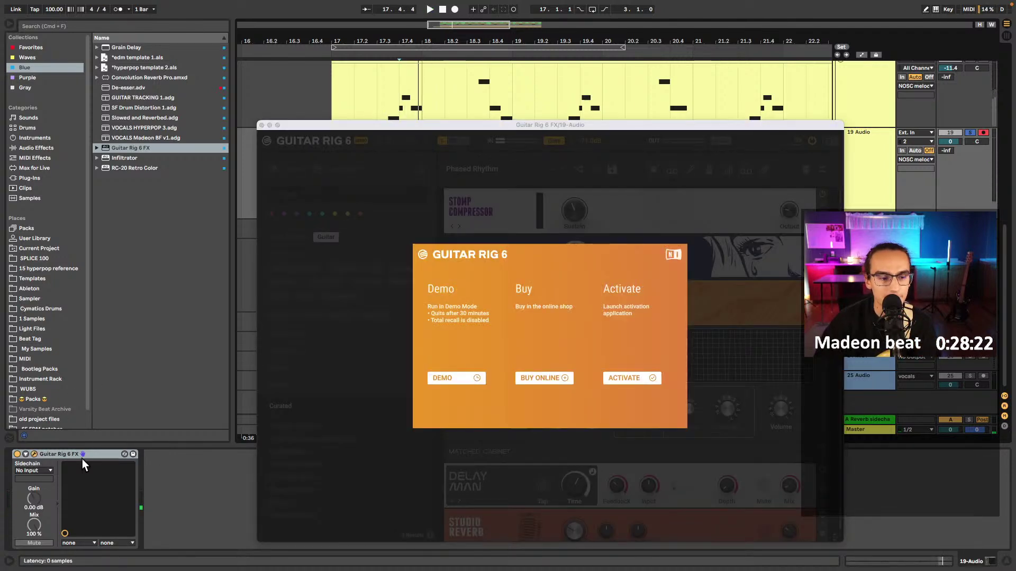
pyautogui.click(459, 376)
# - Audition the Rotatin', Clean Chorus and JC Birds for Miles presets on the guitar clip
pyautogui.press('space')
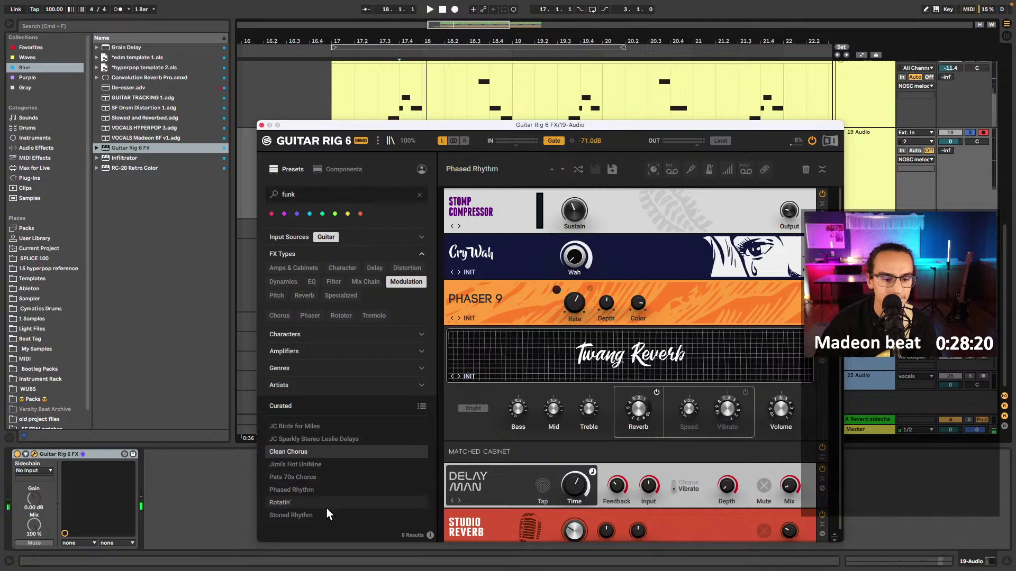
pyautogui.press('space')
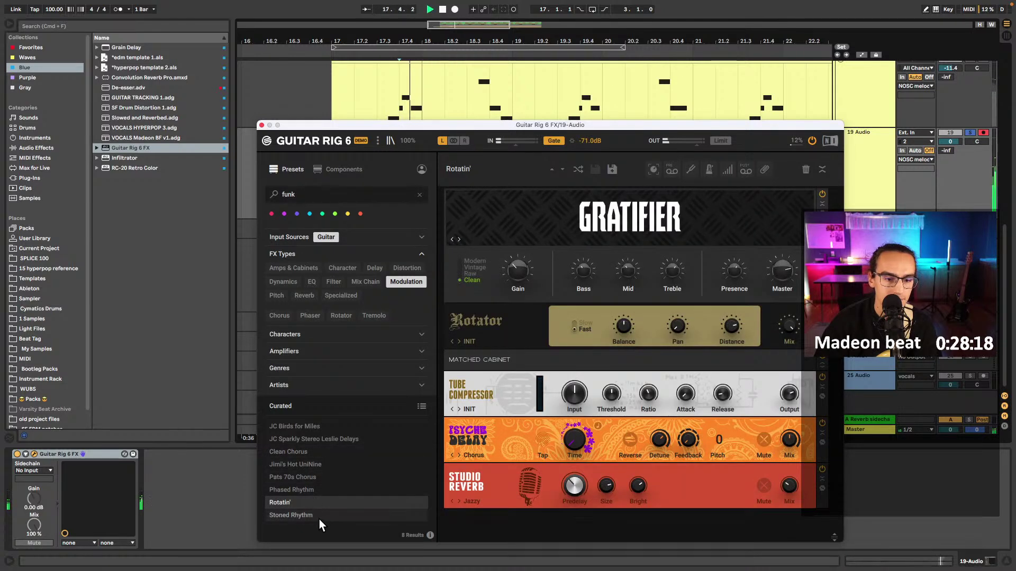
pyautogui.click(325, 458)
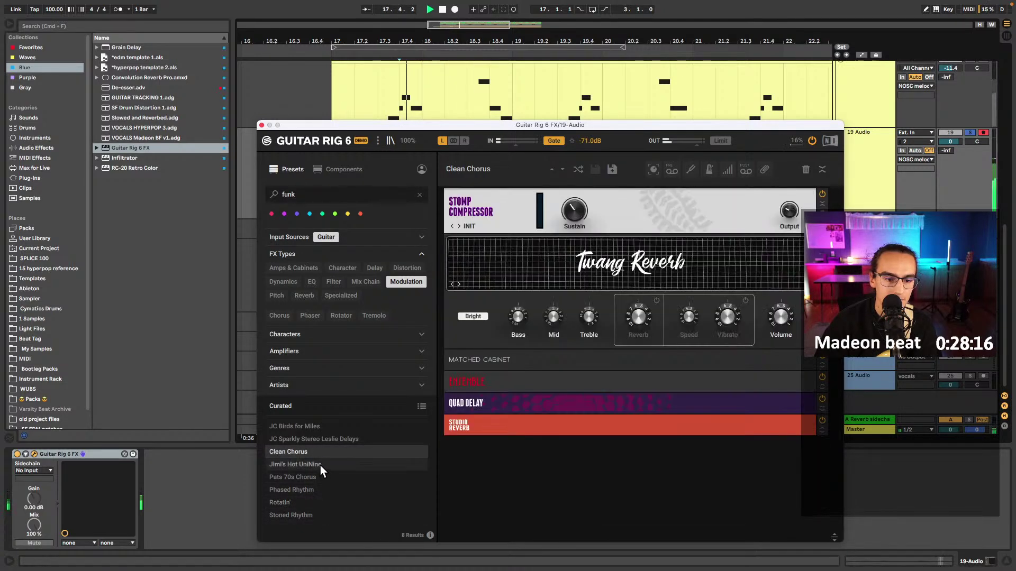
pyautogui.click(328, 430)
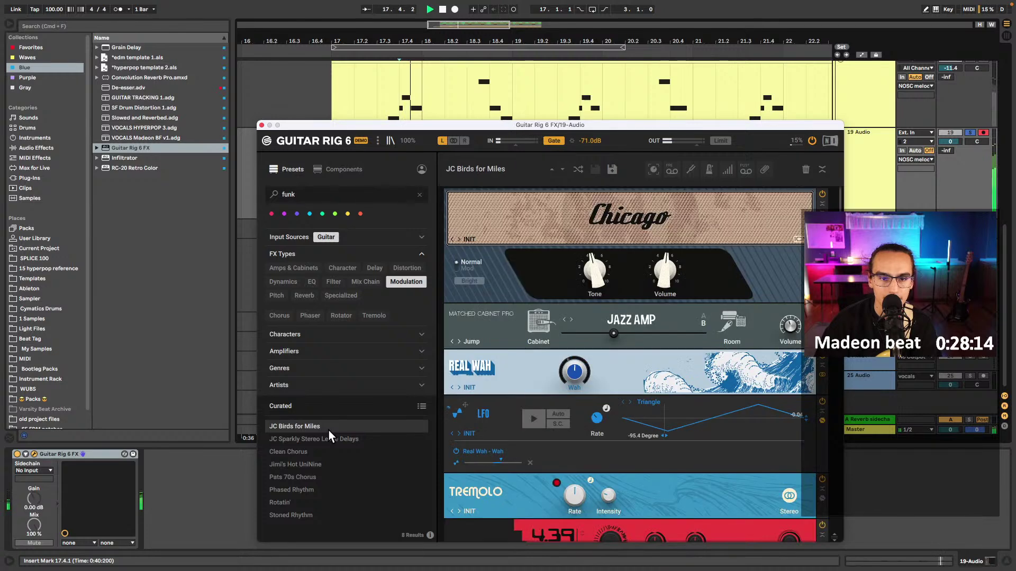
# - Clear the Modulation filter and the funk search, and load the JC Spanky Clean preset
pyautogui.click(407, 285)
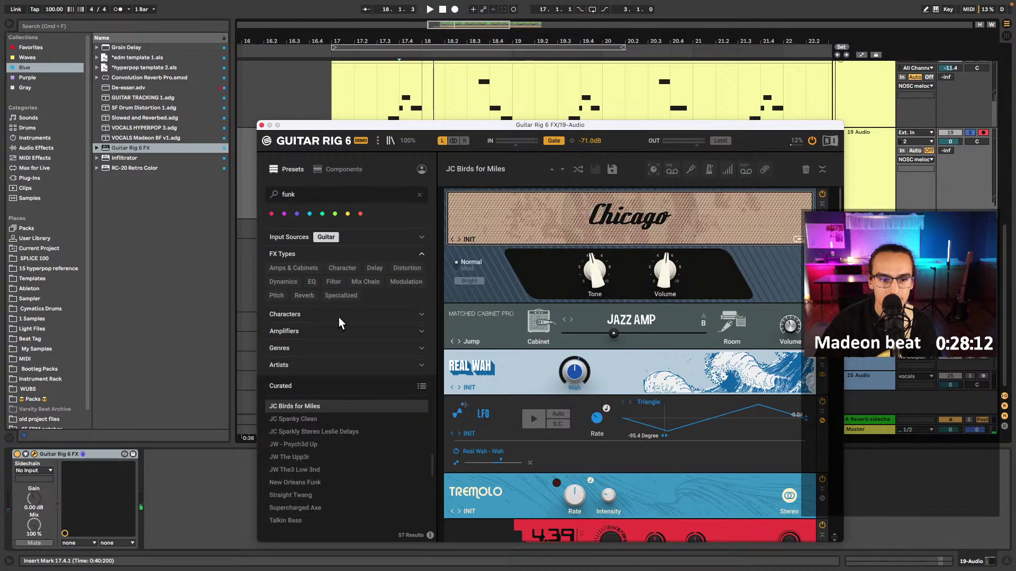
pyautogui.click(420, 195)
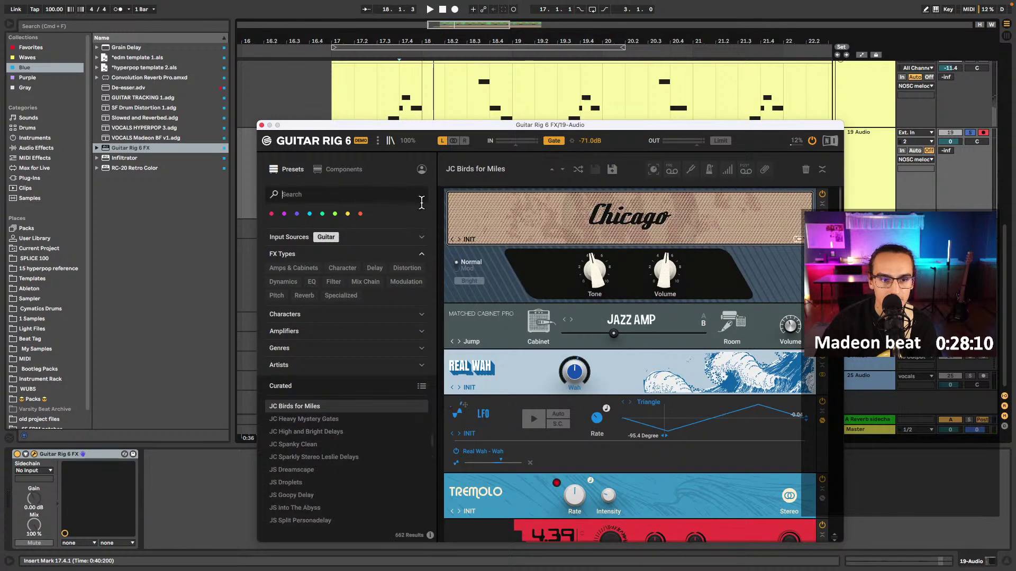
pyautogui.click(339, 444)
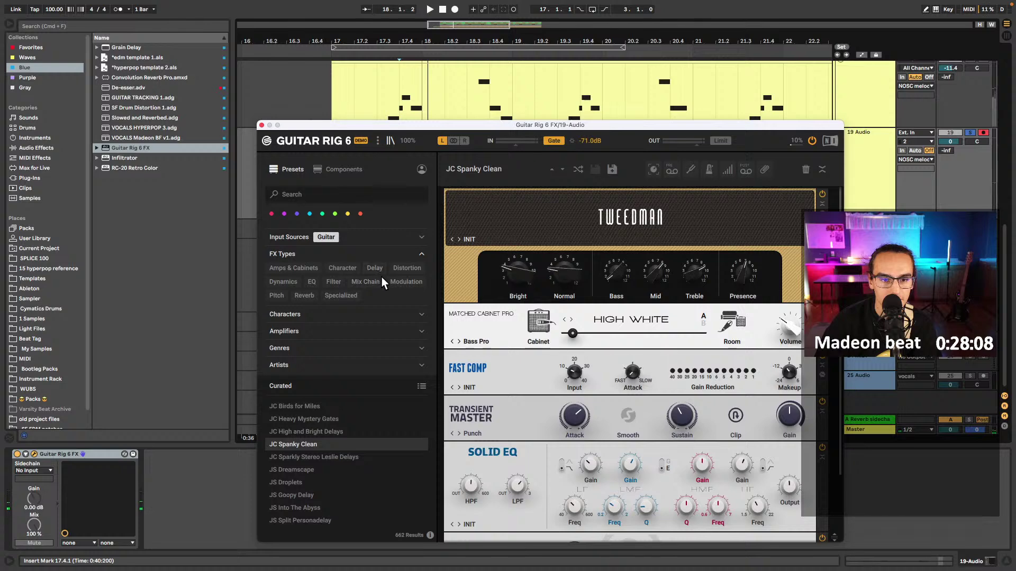
# - Filter the presets by Modulation and audition Captain Kokosnuss, LL Leafy Sea Dragon, Panning Raum and SW Ashtyn
pyautogui.click(403, 283)
pyautogui.click(334, 475)
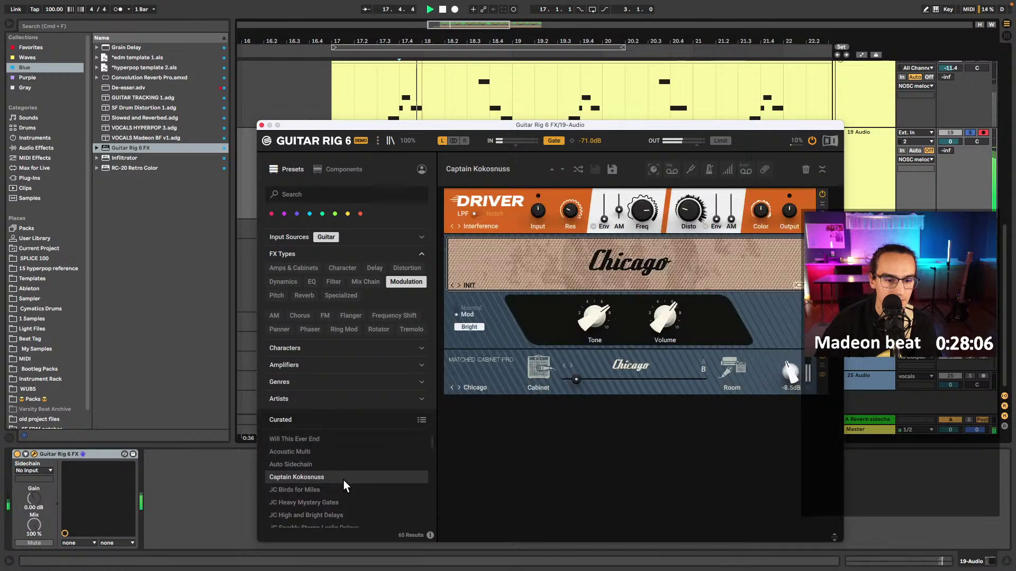
pyautogui.scroll(-3, 344, 479)
pyautogui.click(341, 478)
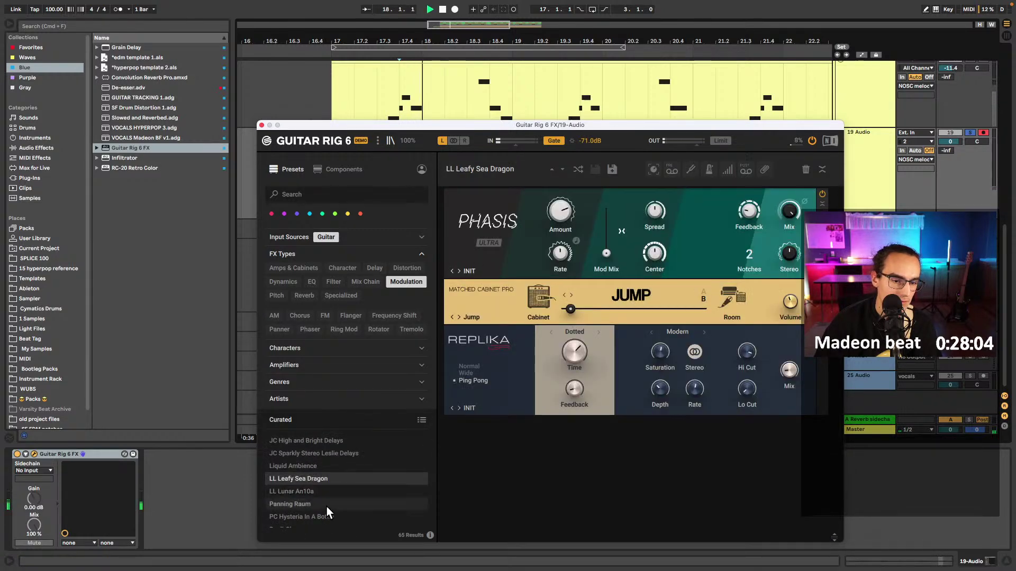
pyautogui.click(325, 506)
pyautogui.scroll(-3, 344, 487)
pyautogui.click(342, 480)
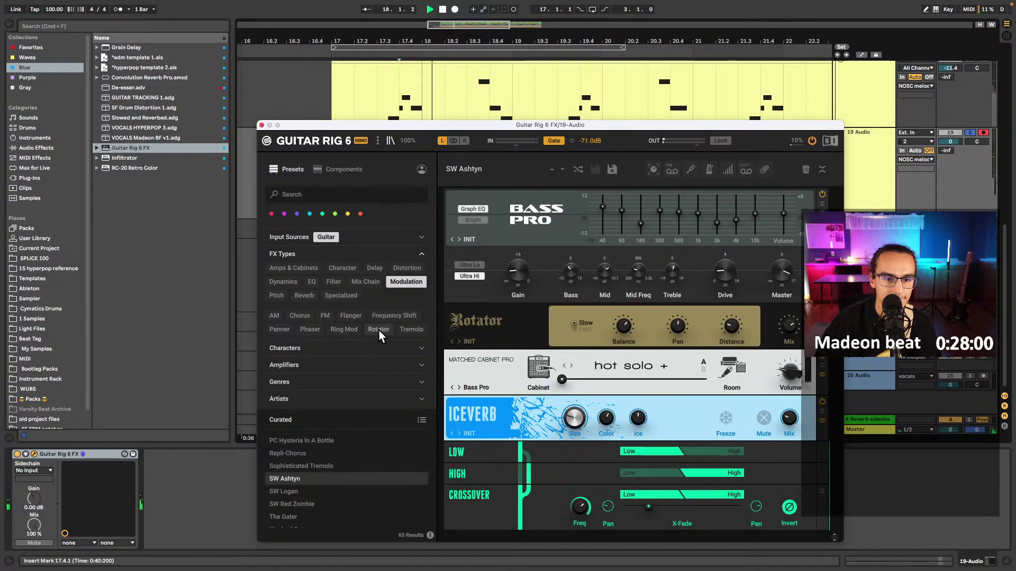
# - Narrow the presets to Flanger, load Electric AC and close the Guitar Rig 6 window
pyautogui.click(350, 315)
pyautogui.click(339, 459)
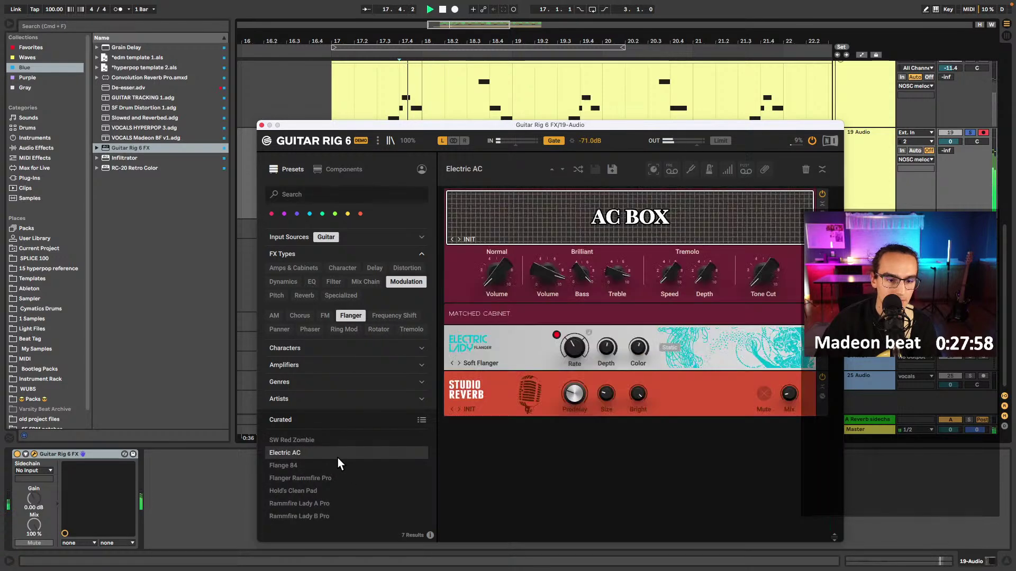
pyautogui.click(346, 474)
pyautogui.click(335, 455)
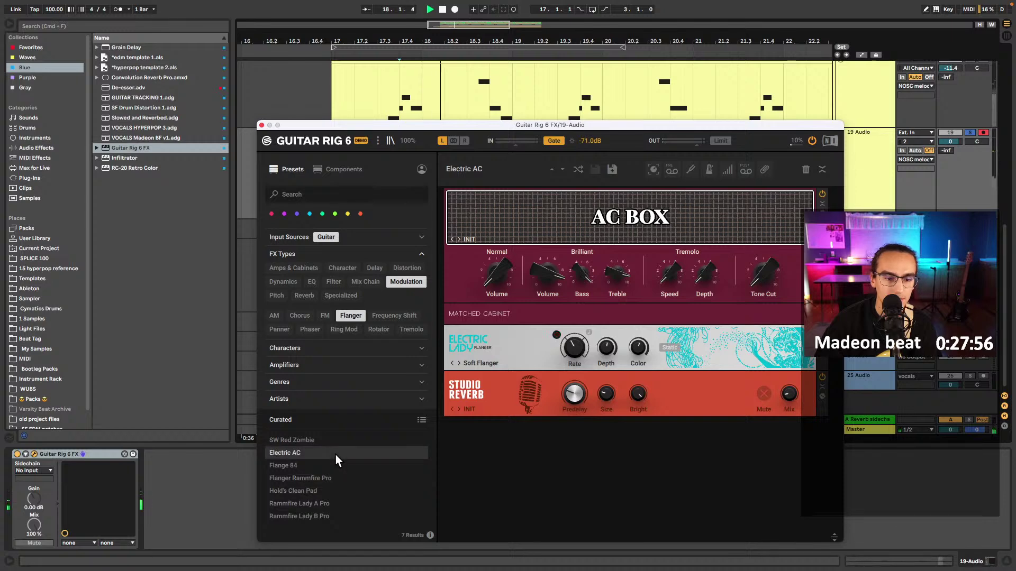
pyautogui.click(261, 125)
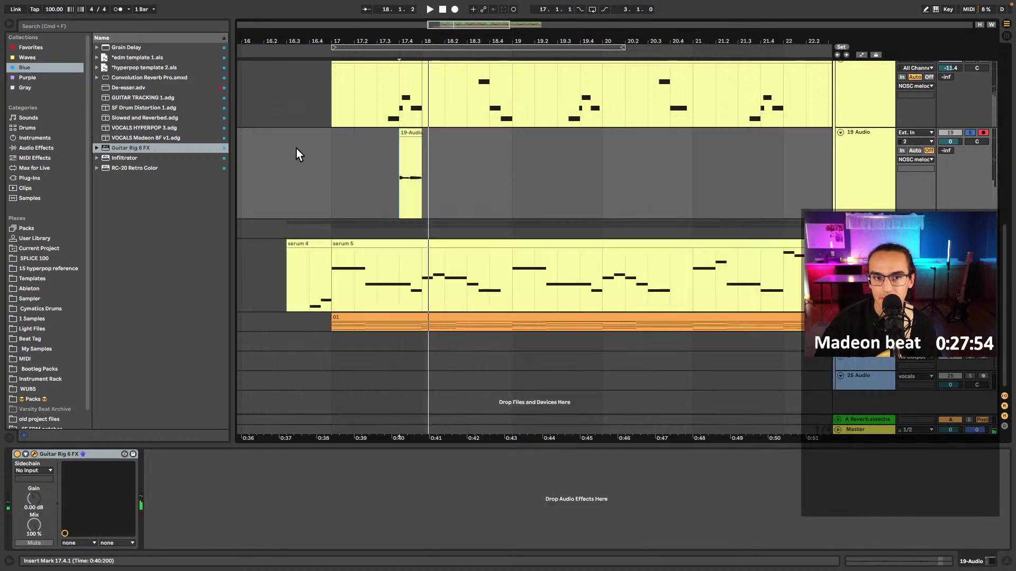
# - Play the guitar clip with the full mix from 17.1.1 and on its own from 17.4.1
pyautogui.press('space')
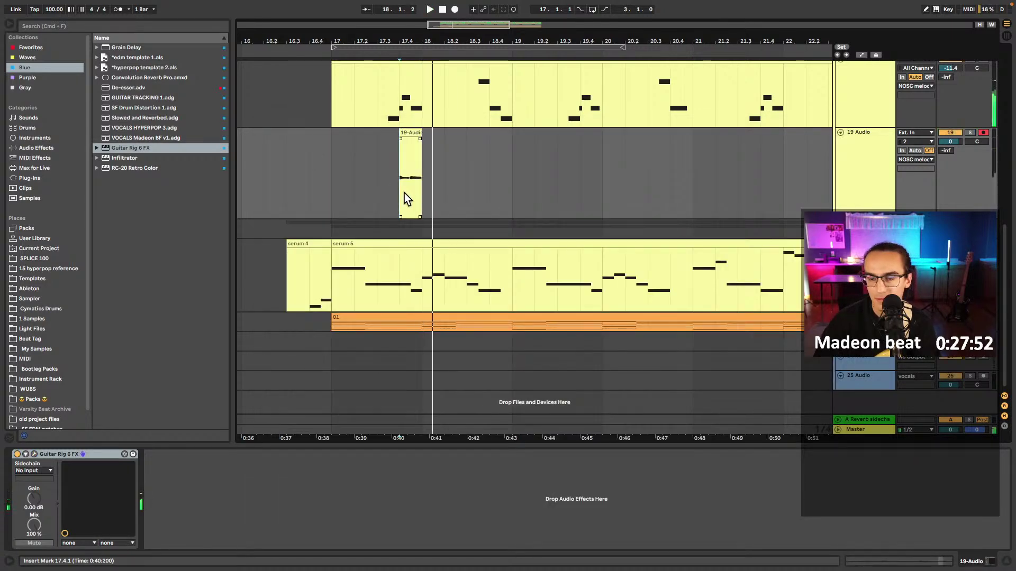
pyautogui.click(404, 192)
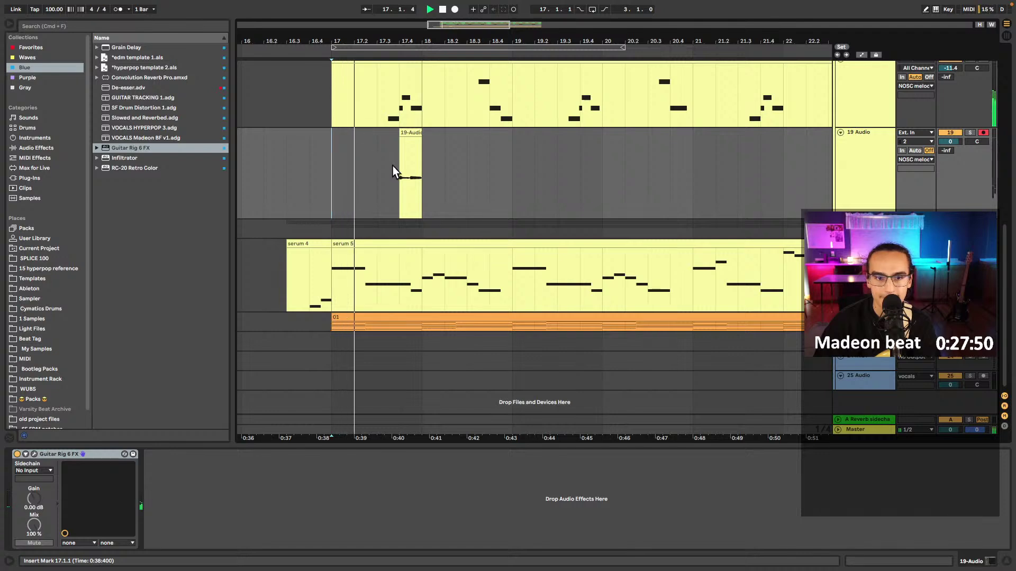
pyautogui.click(408, 154)
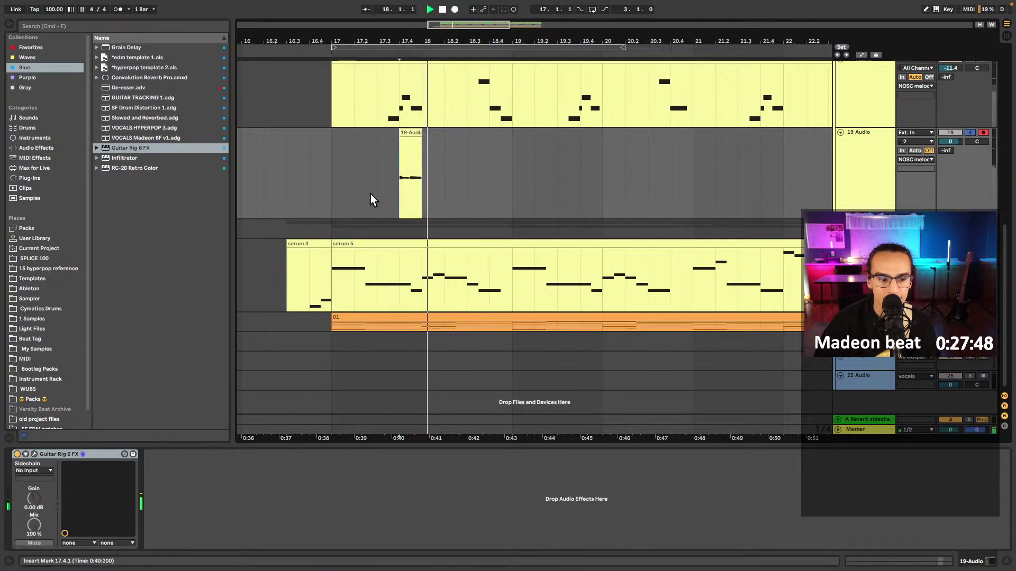
pyautogui.press('space')
# - Add a Tuner from the Favorites collection after Guitar Rig 6 and play the guitar clip through it
pyautogui.click(30, 47)
pyautogui.click(114, 99)
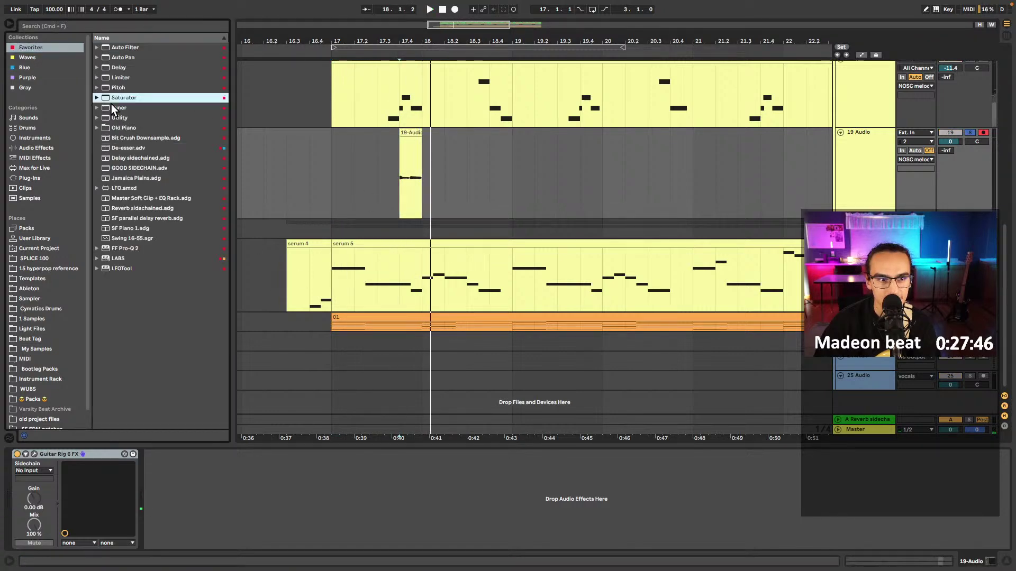
pyautogui.moveTo(104, 112); pyautogui.dragTo(176, 478)
pyautogui.press('space')
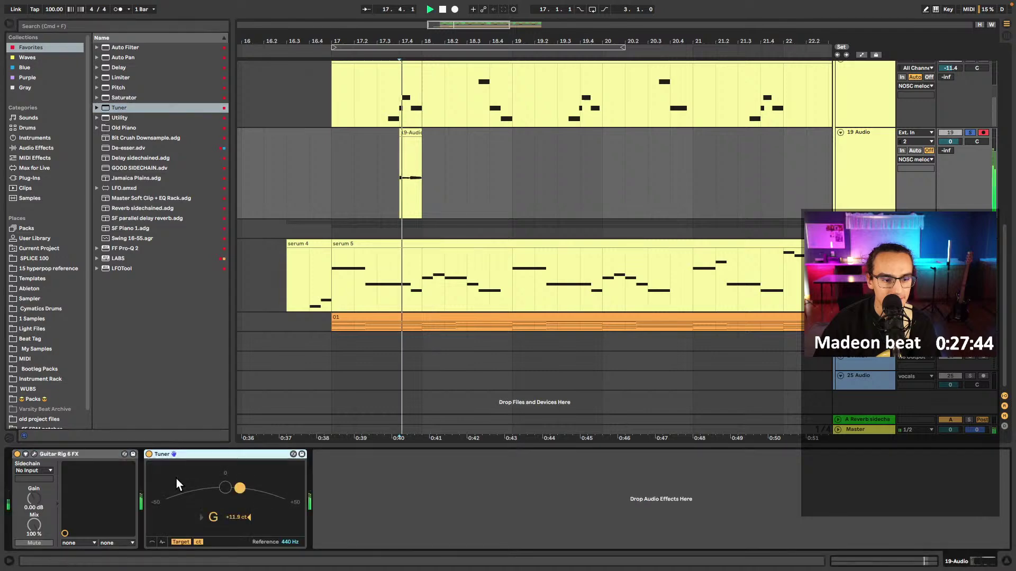
# - Check the guitar clip's sample view and its tuning, both soloed and with the full mix from 17.1.1
pyautogui.doubleClick(408, 159)
pyautogui.press('space')
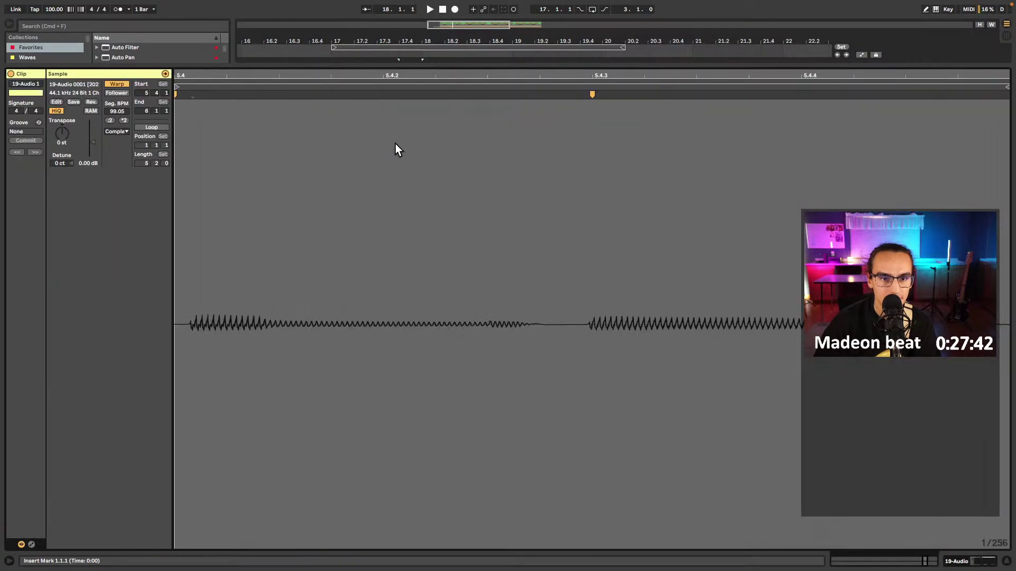
pyautogui.hotkey('shift', 'Tab')
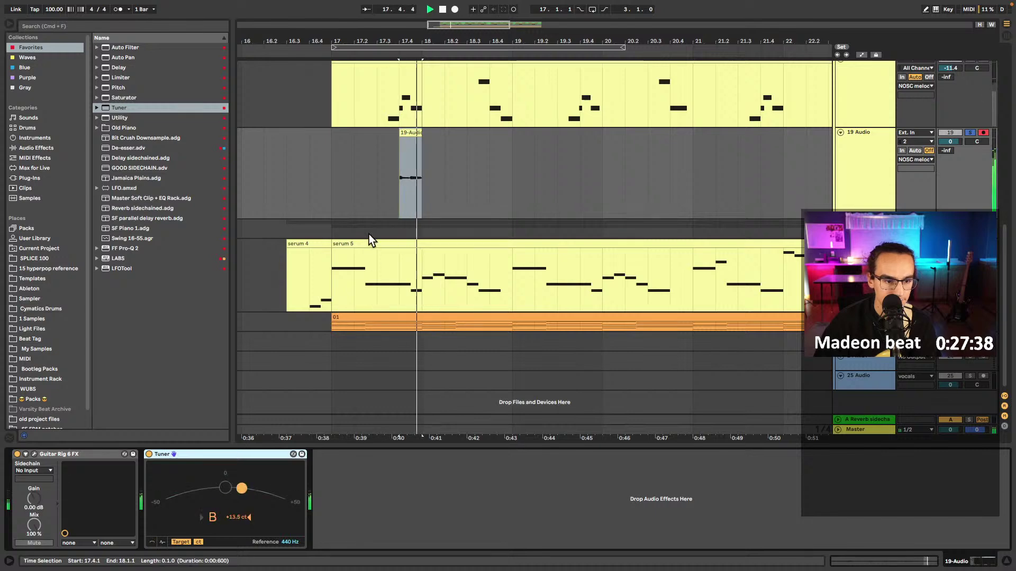
pyautogui.click(420, 109)
pyautogui.click(332, 149)
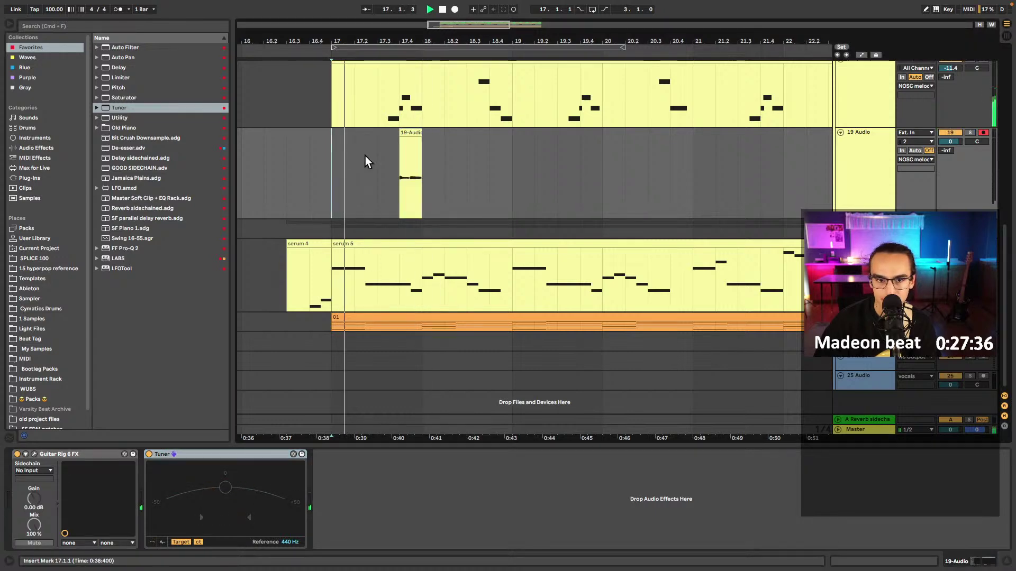
pyautogui.scroll(3, 415, 136)
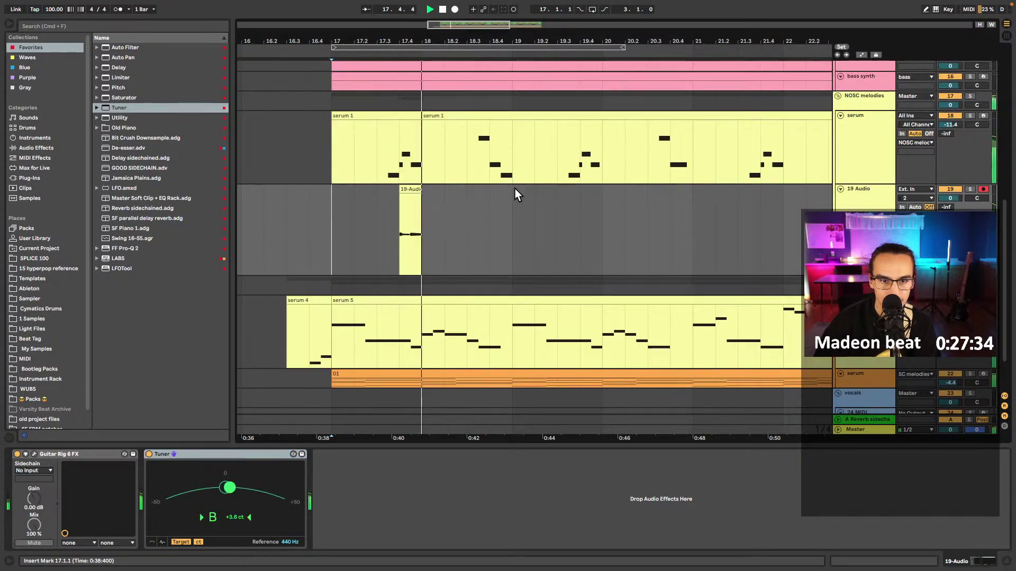
pyautogui.press('space')
pyautogui.press('space')
# - Move the guitar clip to 17.1.3 and play the arrangement from 17.1.1
pyautogui.moveTo(400, 191); pyautogui.dragTo(324, 203)
pyautogui.scroll(3, 355, 200)
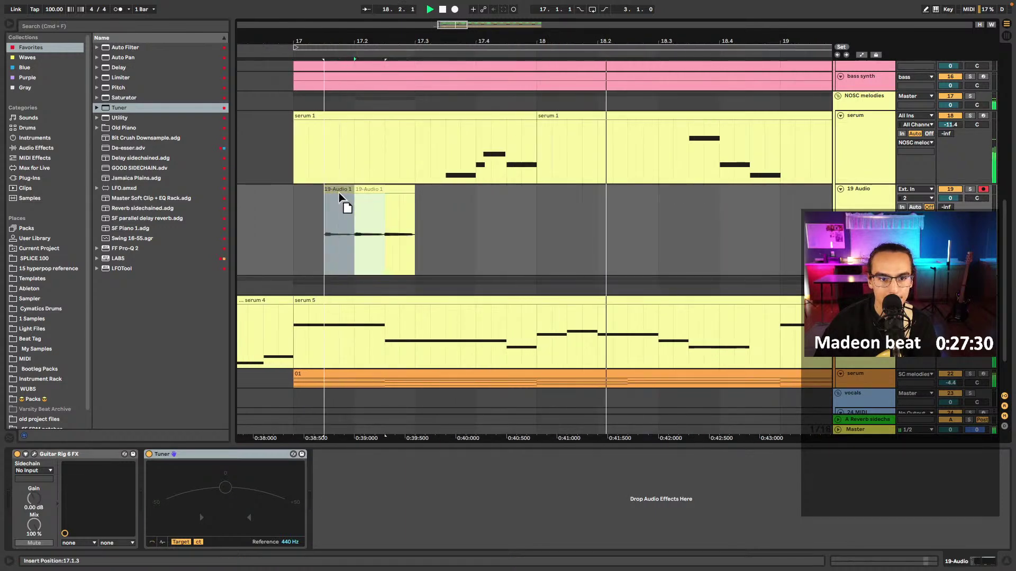
pyautogui.click(301, 219)
pyautogui.click(293, 222)
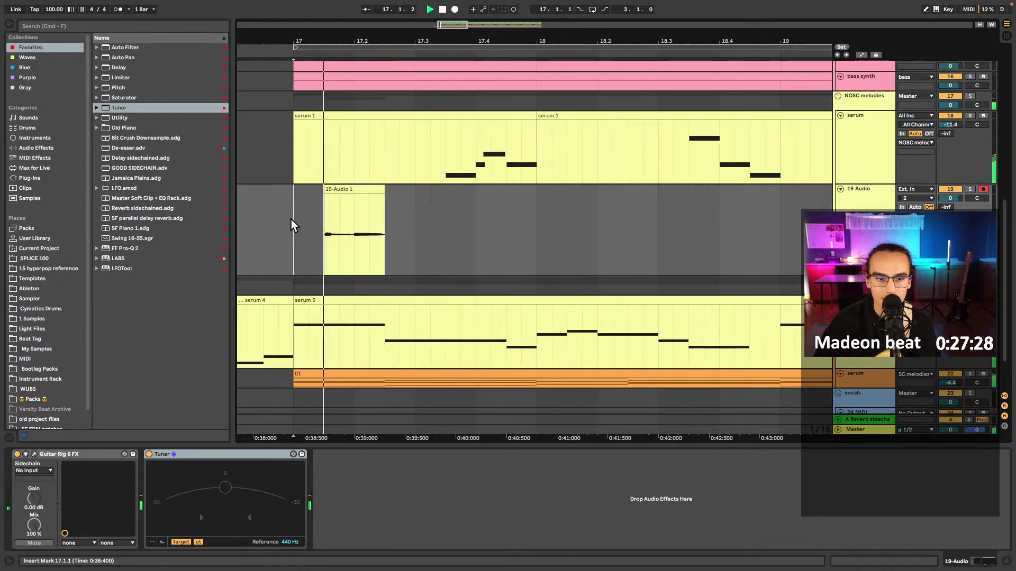
# - Set the guitar clip's detune to -23 ct and raise its clip gain in the sample view
pyautogui.click(364, 238)
pyautogui.click(332, 197)
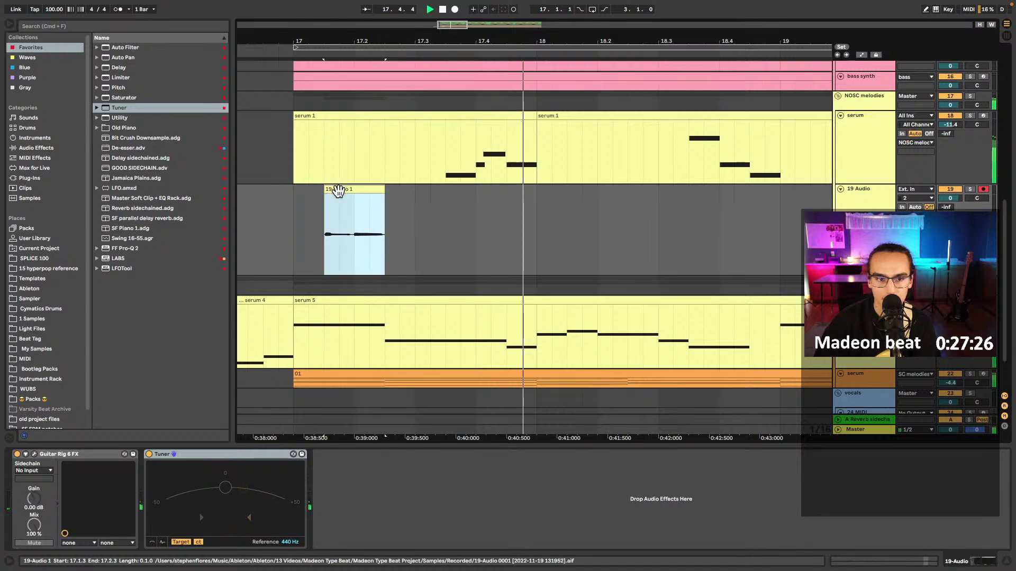
pyautogui.doubleClick(333, 197)
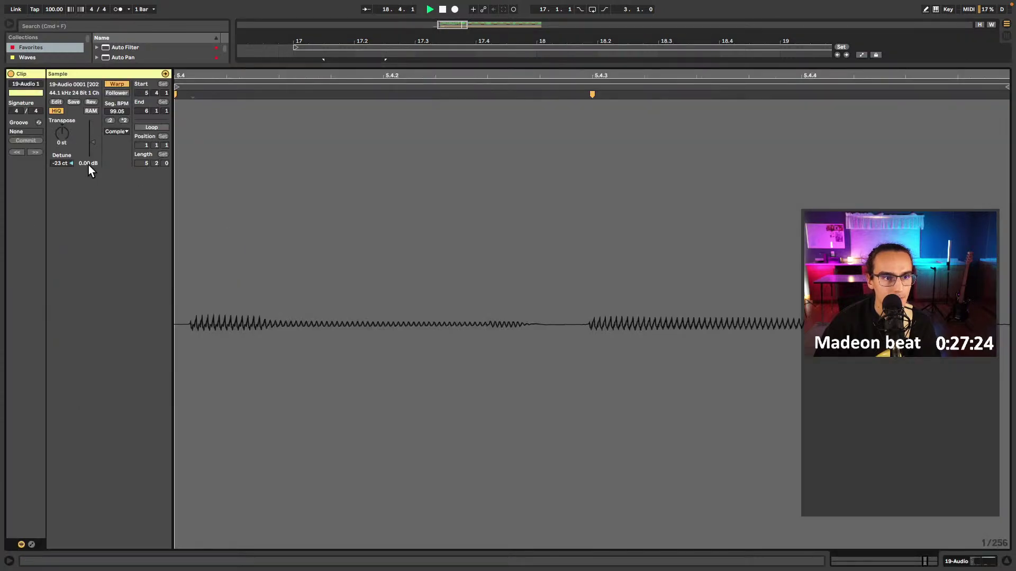
pyautogui.moveTo(88, 164); pyautogui.dragTo(88, 144)
pyautogui.press('space')
pyautogui.press('space')
pyautogui.hotkey('shift', 'Tab')
# - Play the guitar from 17.1.1 and set the 19 Audio track's volume to -4.3 dB
pyautogui.click(281, 186)
pyautogui.press('space')
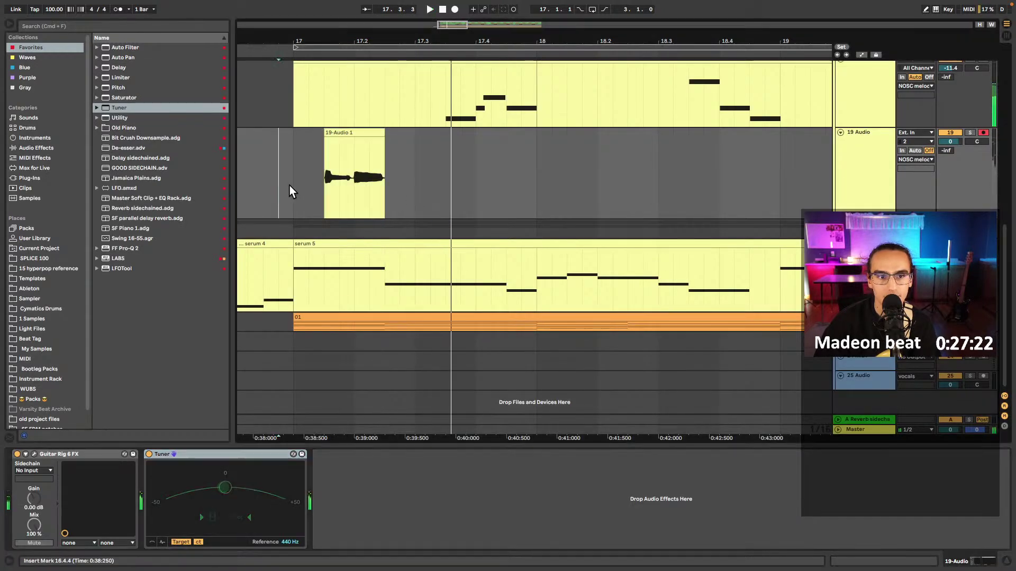
pyautogui.click(290, 188)
pyautogui.press('space')
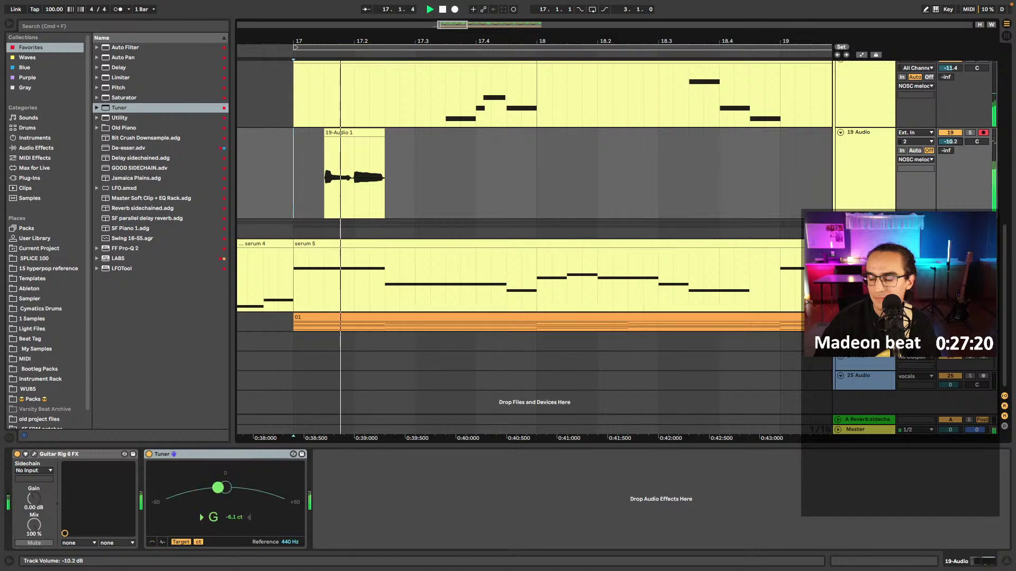
pyautogui.moveTo(950, 141); pyautogui.dragTo(950, 154)
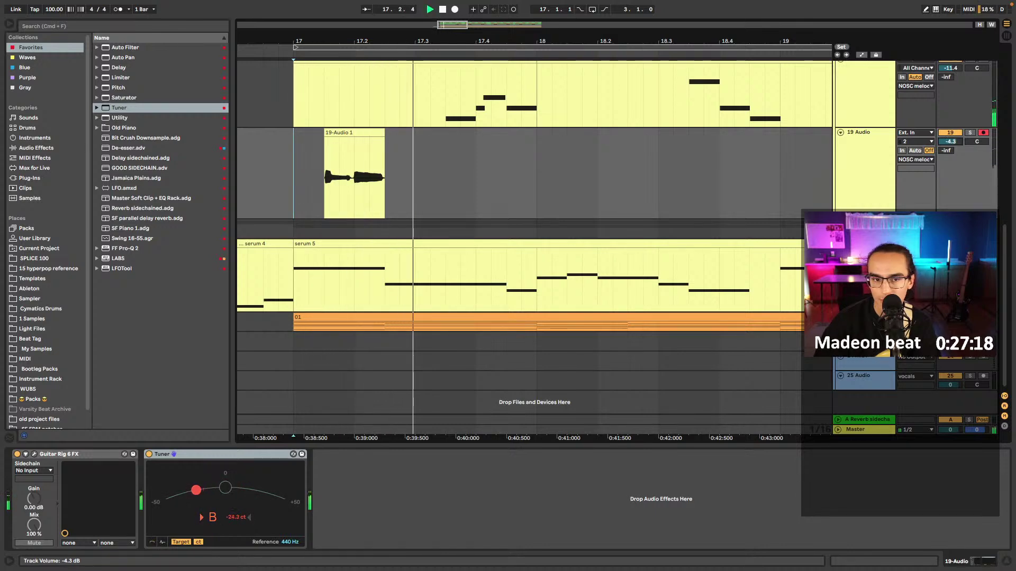
pyautogui.press('space')
pyautogui.press('space')
# - Duplicate the two-bar guitar section from 17.1.1 to 19.1.1 three times along the 19 Audio track
pyautogui.scroll(-3, 580, 188)
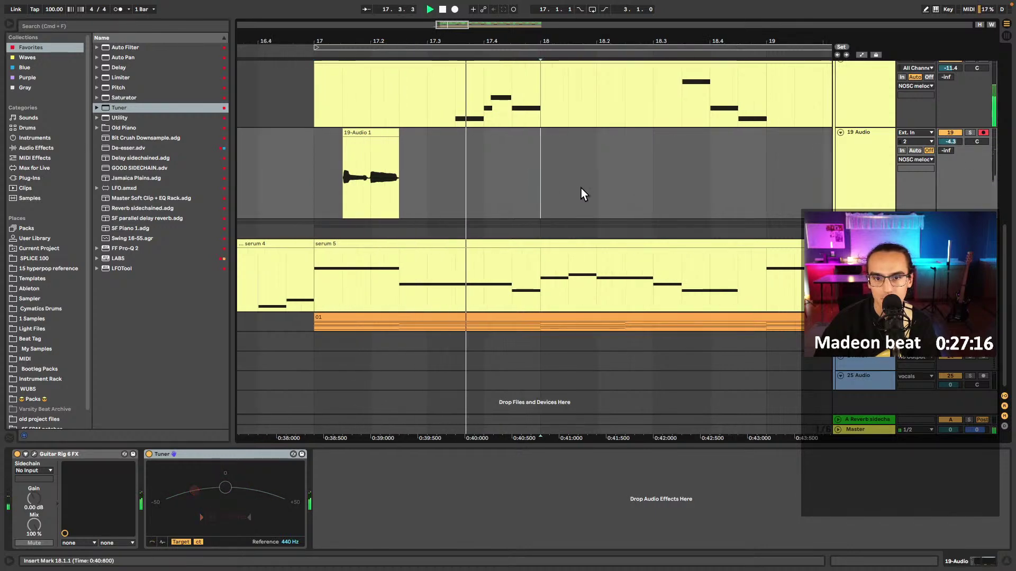
pyautogui.moveTo(714, 180); pyautogui.dragTo(394, 179)
pyautogui.hotkey('ctrl', 'd')
pyautogui.hotkey('ctrl', 'd')
pyautogui.hotkey('ctrl', 'd')
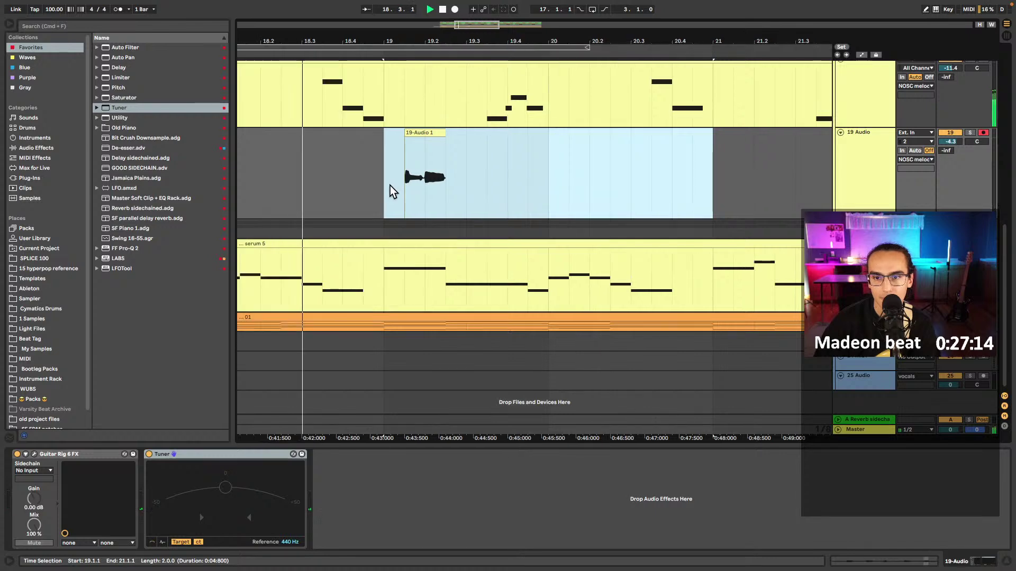
pyautogui.hscroll(-10, 430, 189)
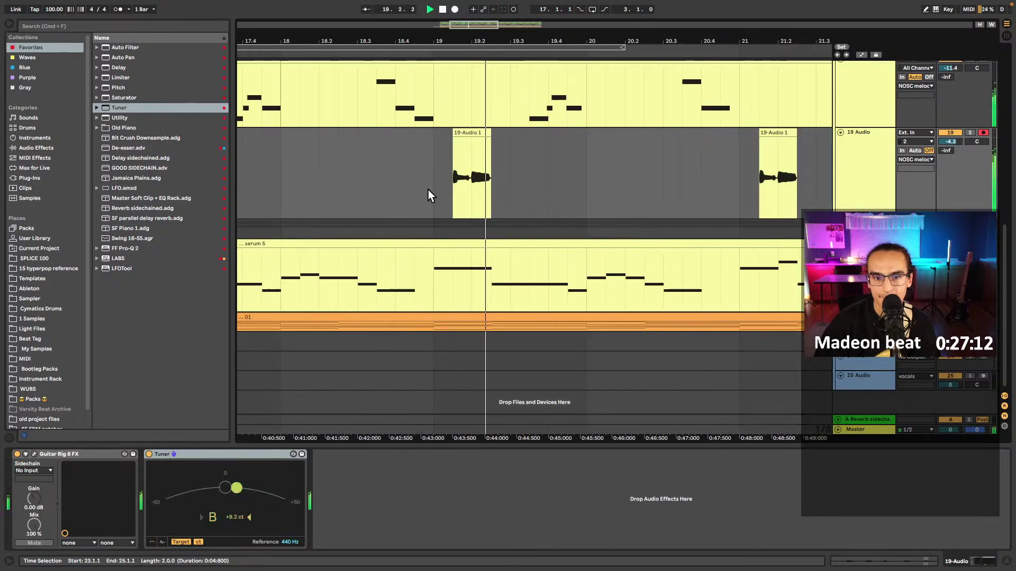
pyautogui.scroll(-3, 526, 175)
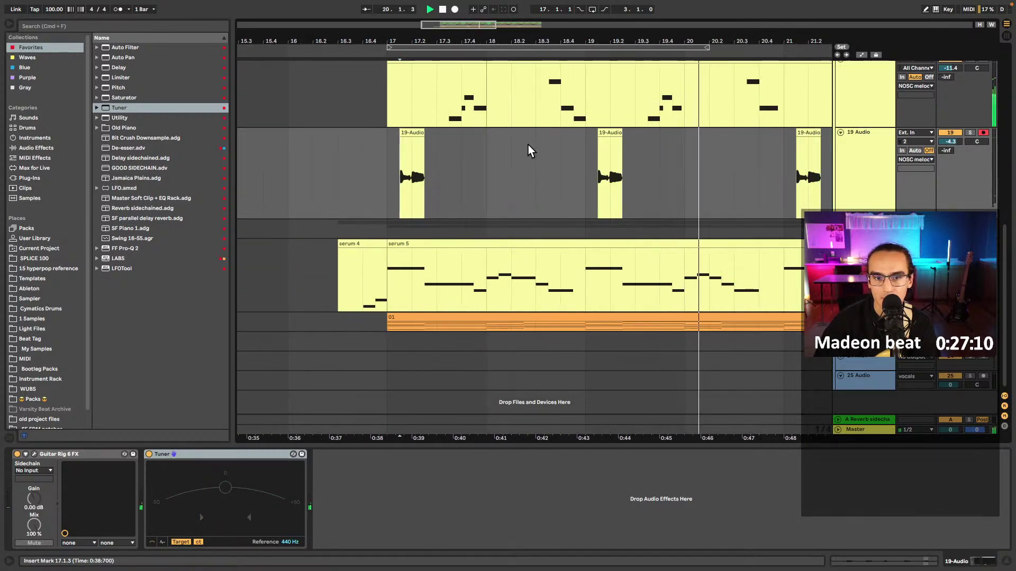
# - Transpose the guitar clip at 19.1.3 by 12 semitones and duplicate the four-bar guitar section from 17.1.1 to 21.1.1
pyautogui.doubleClick(608, 133)
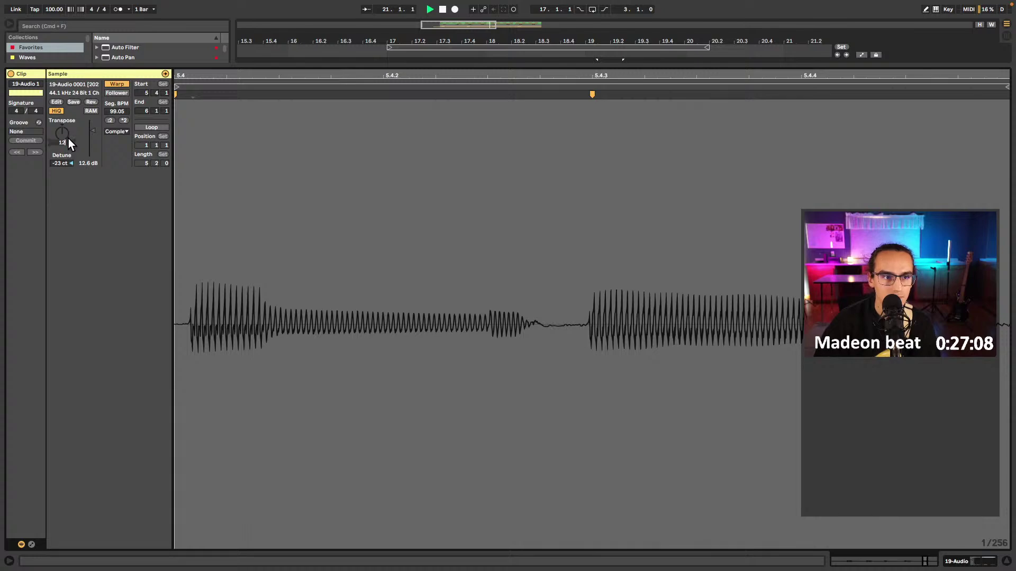
pyautogui.hotkey('shift', 'Tab')
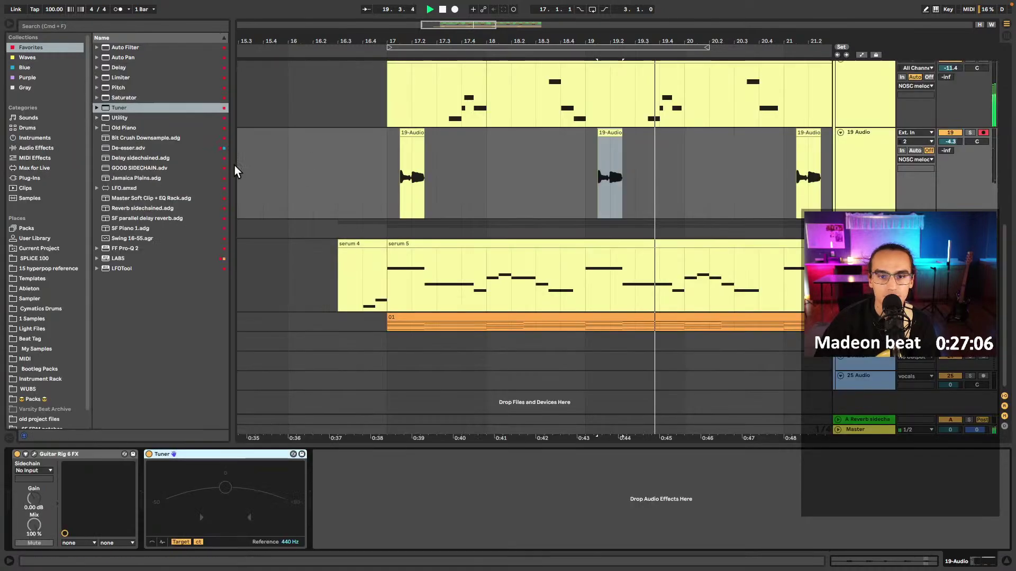
pyautogui.scroll(-3, 531, 173)
pyautogui.moveTo(683, 172); pyautogui.dragTo(447, 174)
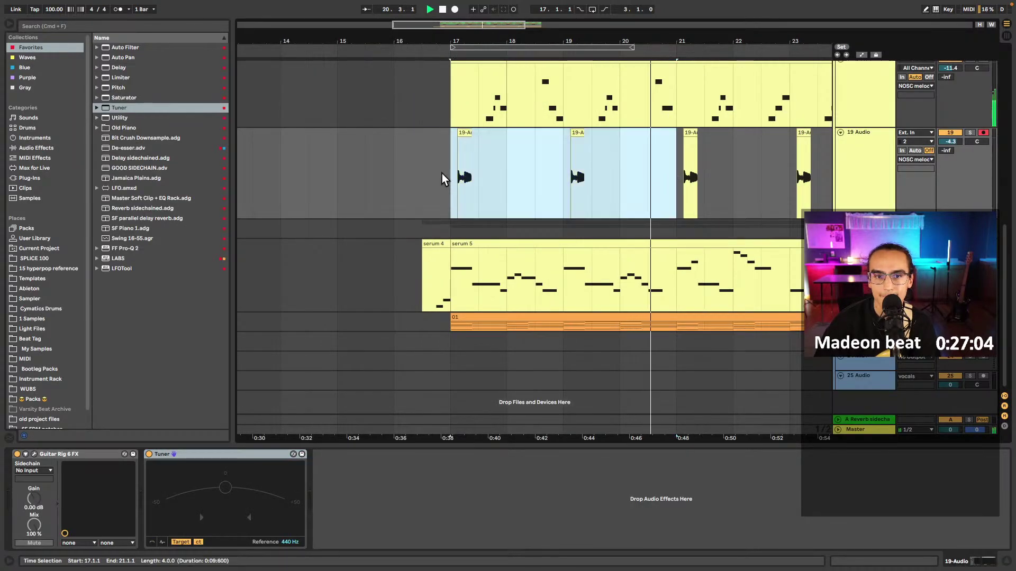
pyautogui.press('super+d')
pyautogui.hscroll(-2, 504, 178)
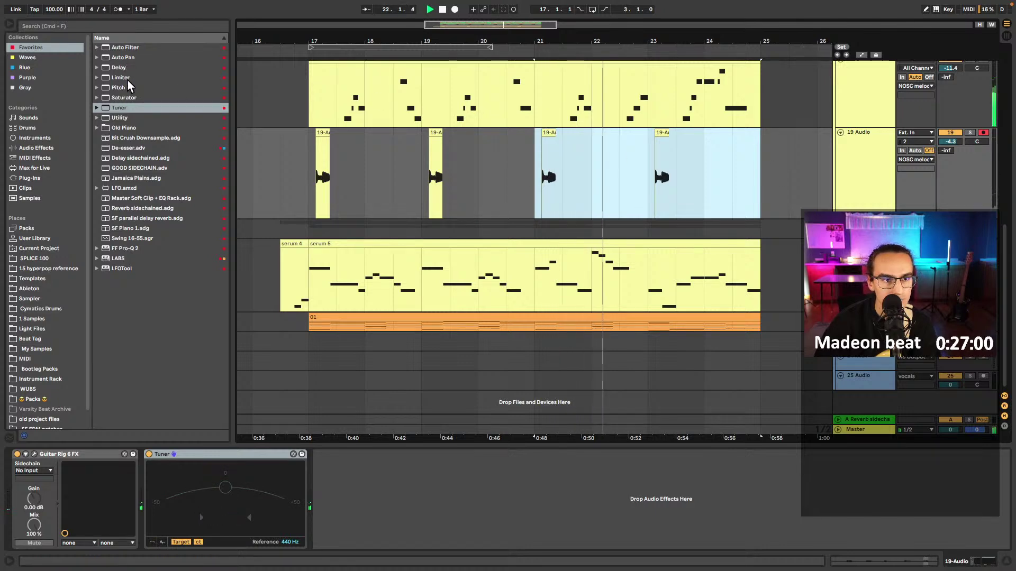
# - Show the Blue collection in the browser and try the 19 Audio track at -10.3 dB during playback
pyautogui.click(53, 67)
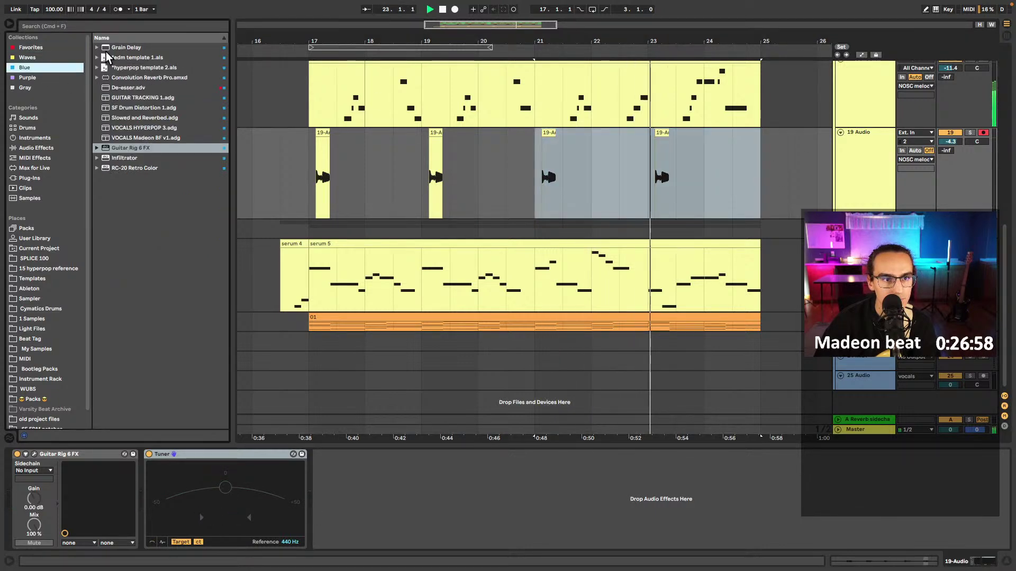
pyautogui.moveTo(950, 142)
pyautogui.mouseDown()
pyautogui.moveTo(950, 158)
pyautogui.moveTo(946, 152)
pyautogui.mouseUp()
pyautogui.press('space')
pyautogui.press('space')
pyautogui.press('space')
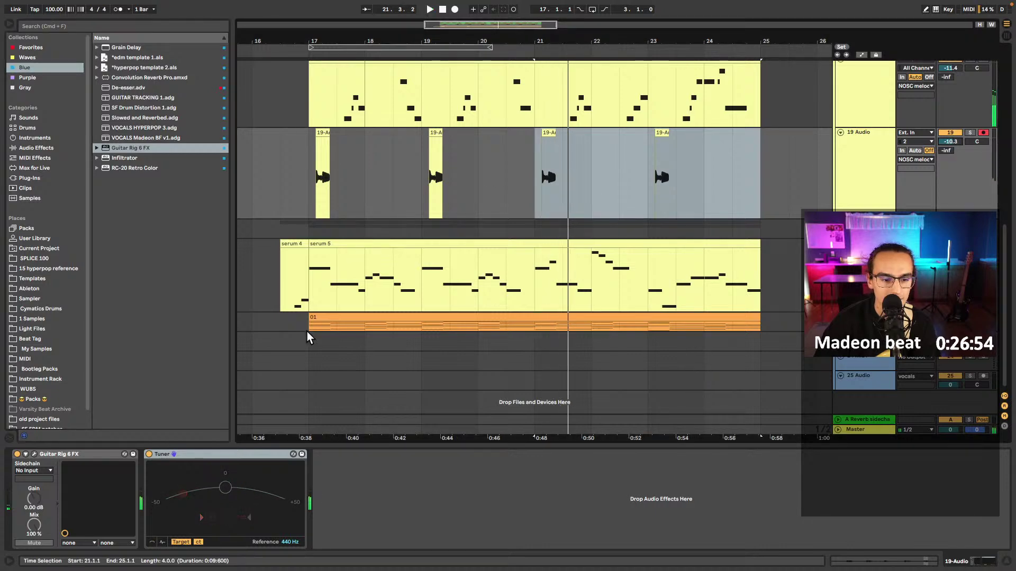
# - Play the soloed guitar from 17.1.1 and set the 19 Audio track's volume to -7.2 dB
pyautogui.click(319, 175)
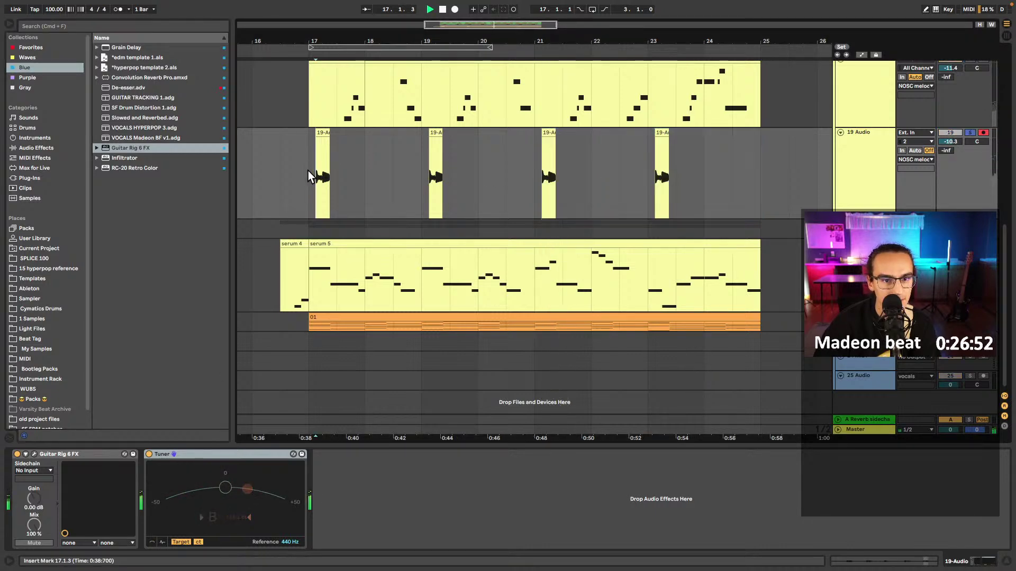
pyautogui.press('space')
pyautogui.press('space')
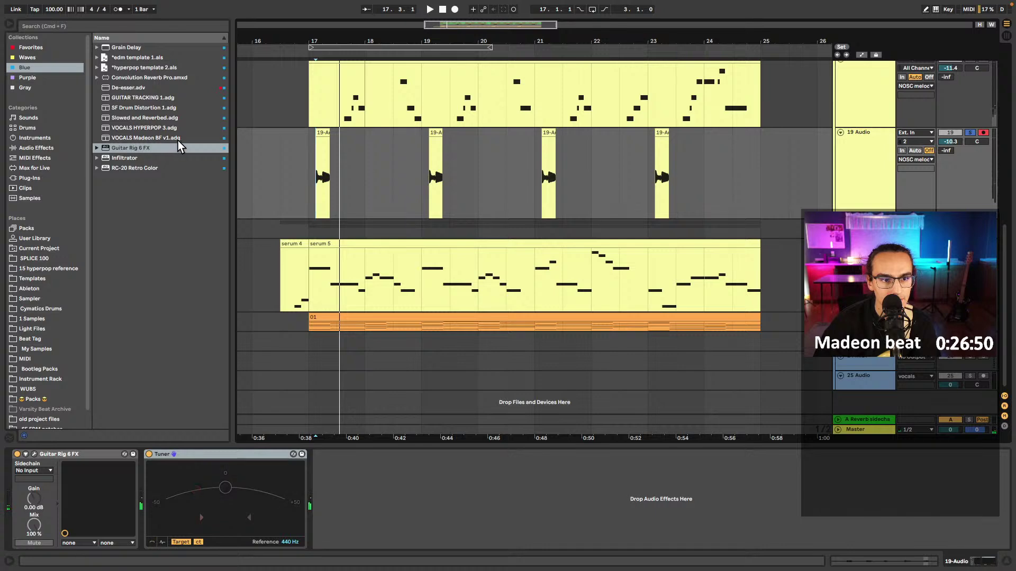
pyautogui.click(309, 161)
pyautogui.press('space')
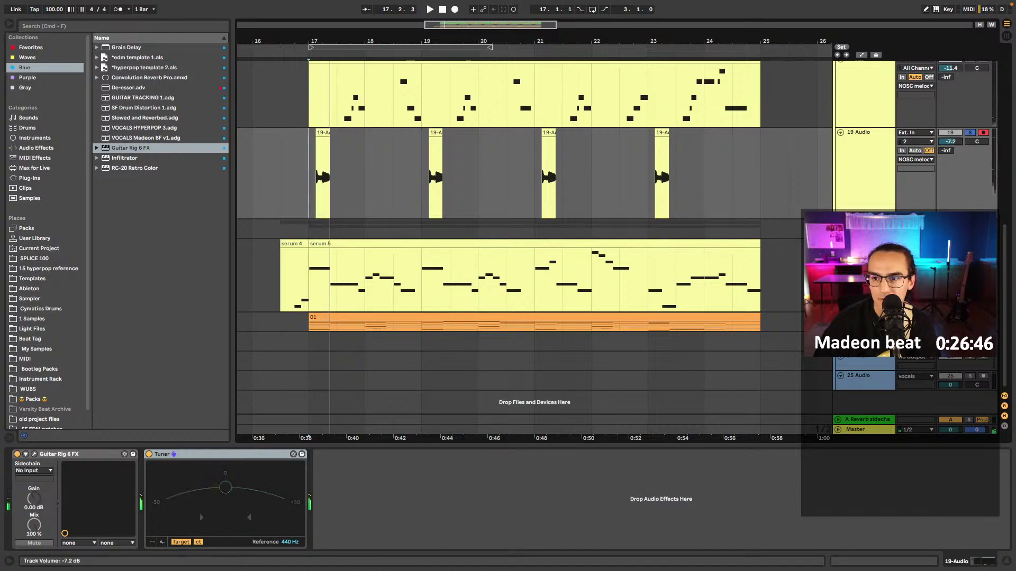
# - Unsolo and freeze the 19 Audio guitar track, and play the full arrangement from 17.1.1
pyautogui.rightClick(874, 169)
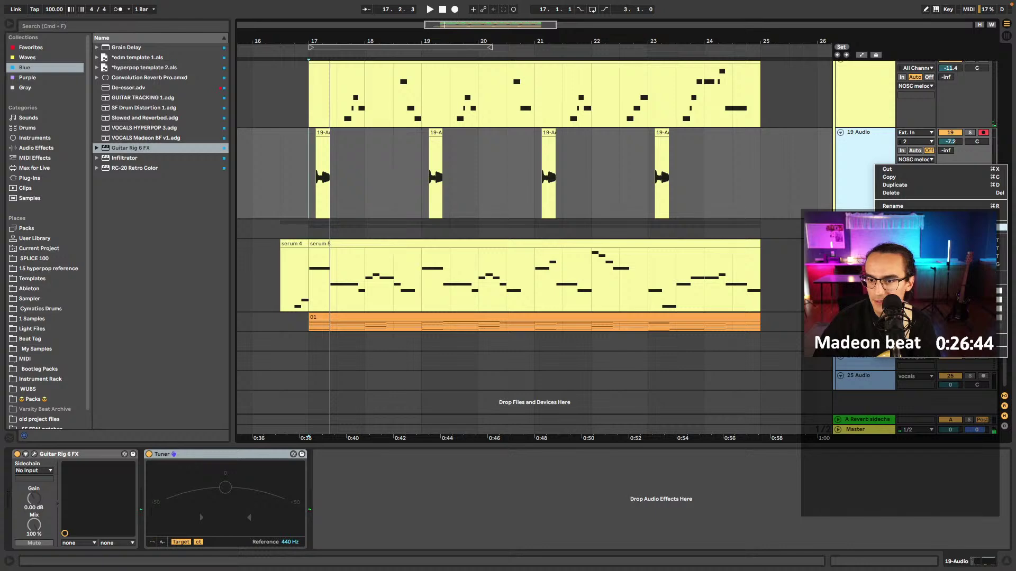
pyautogui.click(900, 274)
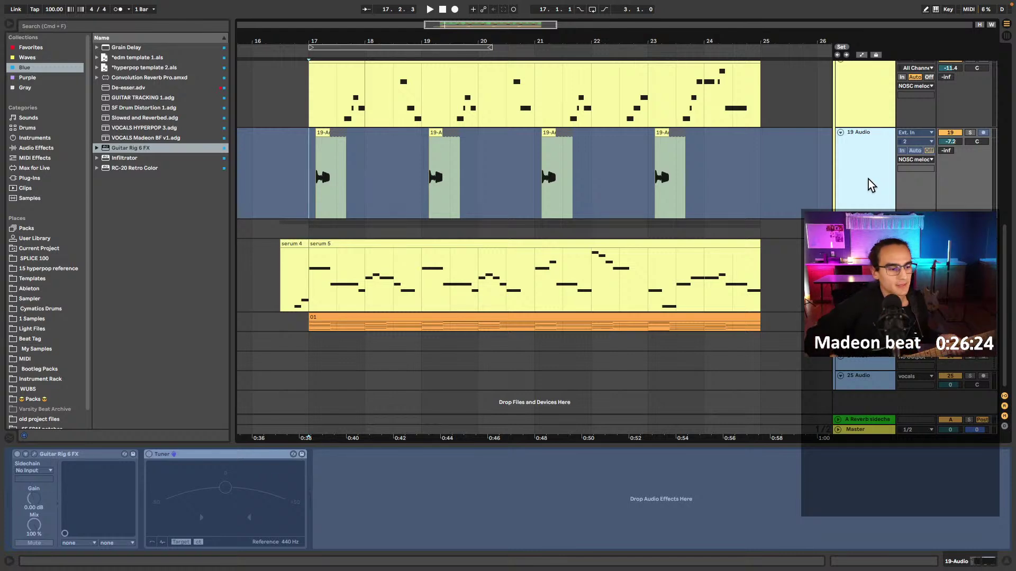
pyautogui.scroll(5, 623, 265)
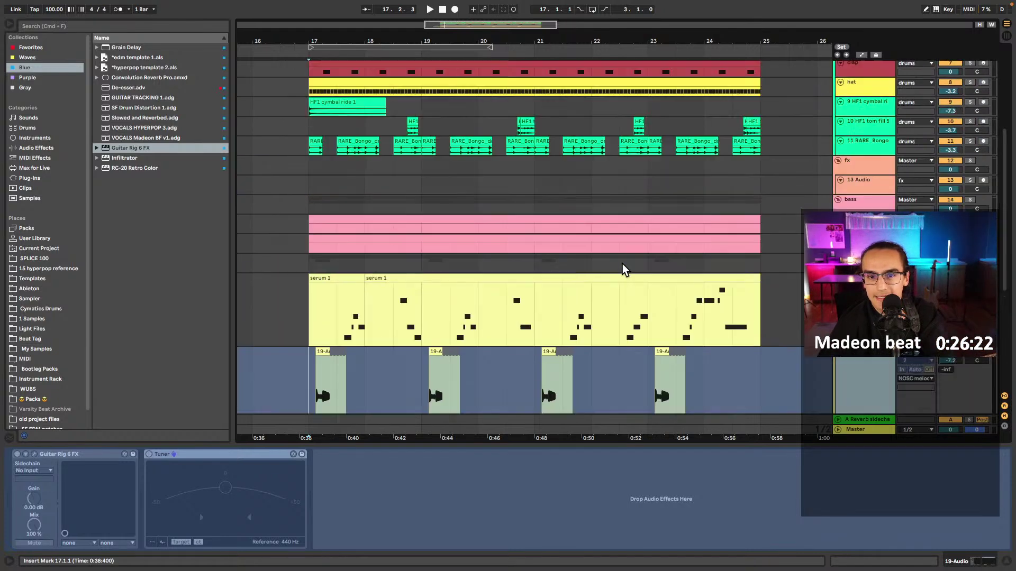
pyautogui.click(707, 238)
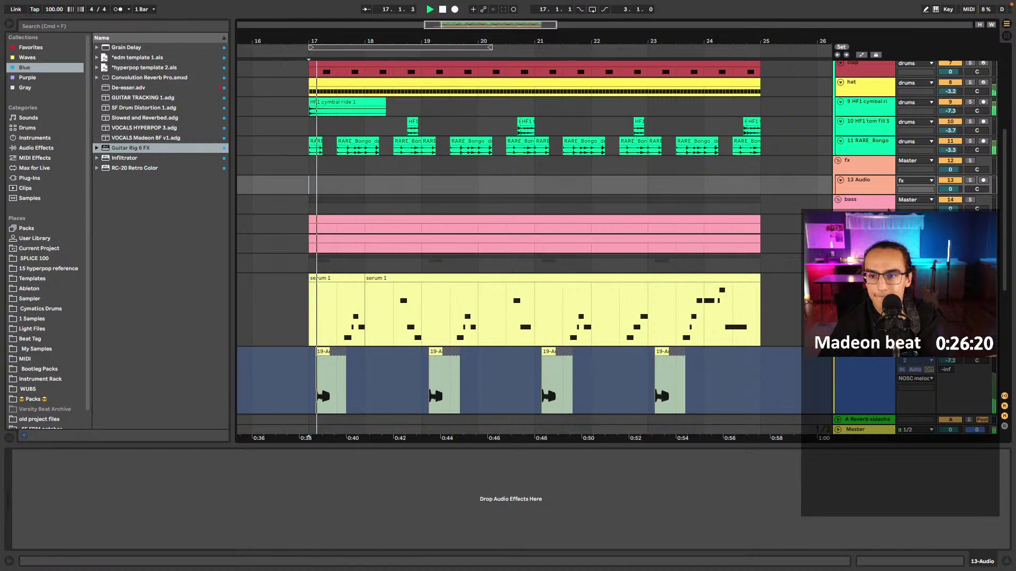
pyautogui.press('space')
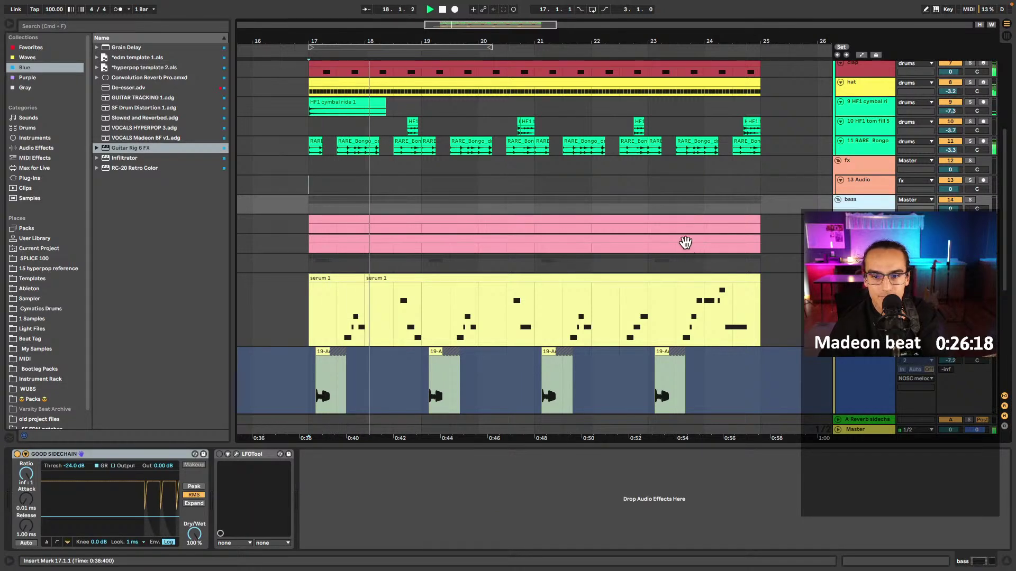
# - Examine the notes in the orange serum chord clip and in the bass synth clip
pyautogui.click(669, 248)
pyautogui.scroll(-5, 592, 276)
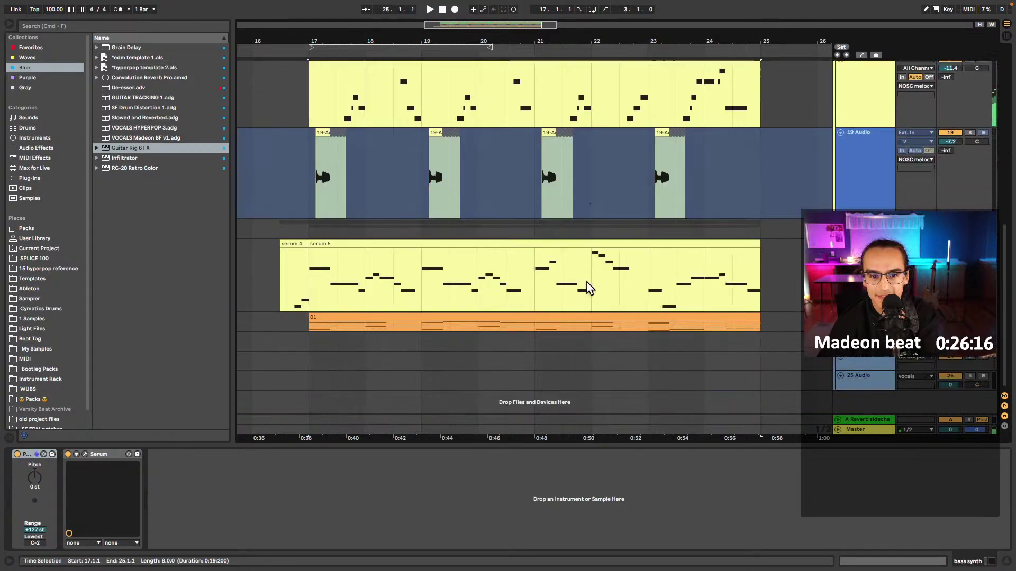
pyautogui.doubleClick(427, 325)
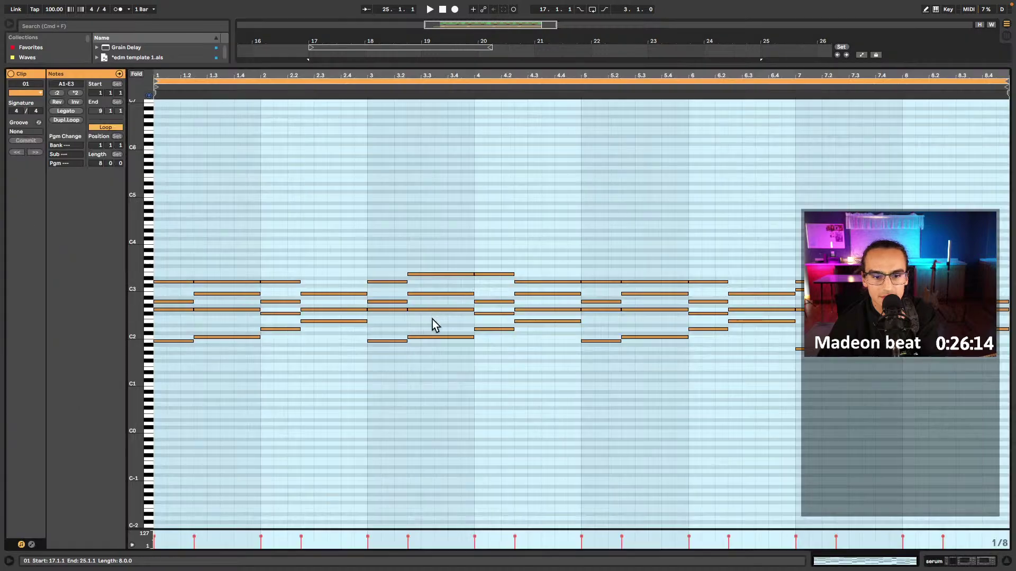
pyautogui.click(234, 369)
pyautogui.scroll(4, 282, 379)
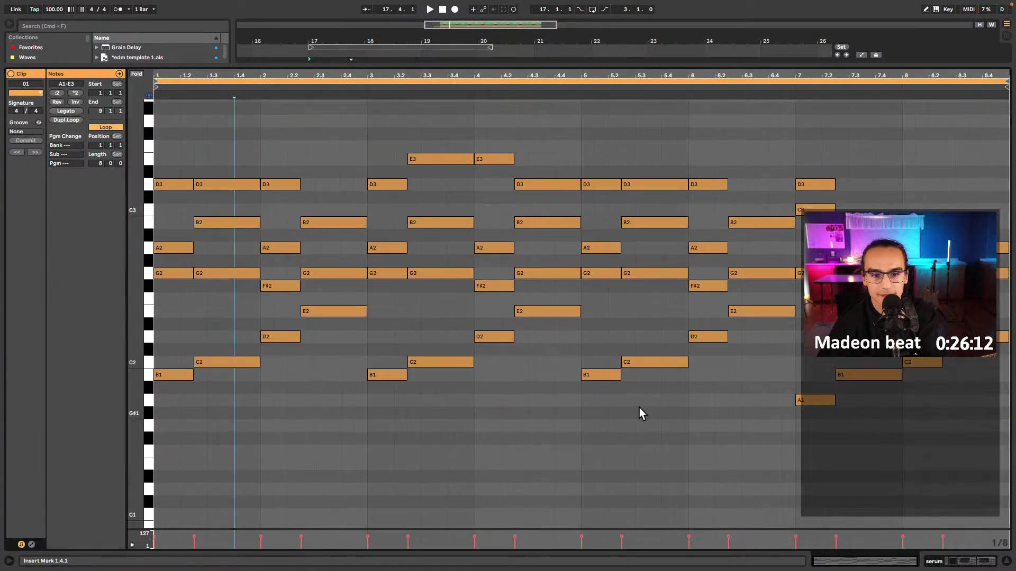
pyautogui.moveTo(971, 449); pyautogui.dragTo(164, 314)
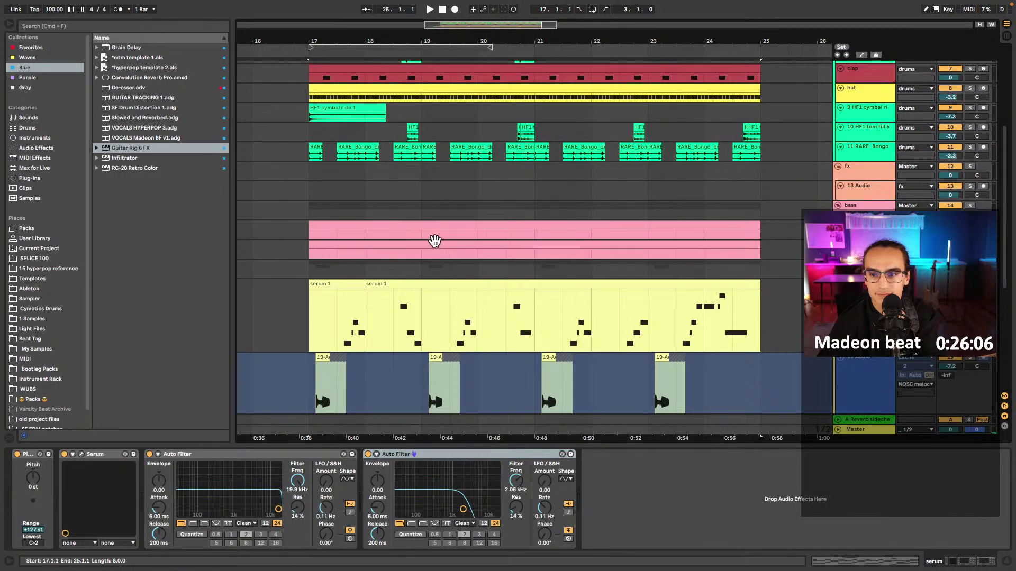
pyautogui.click(434, 241)
pyautogui.press('super+alt+e')
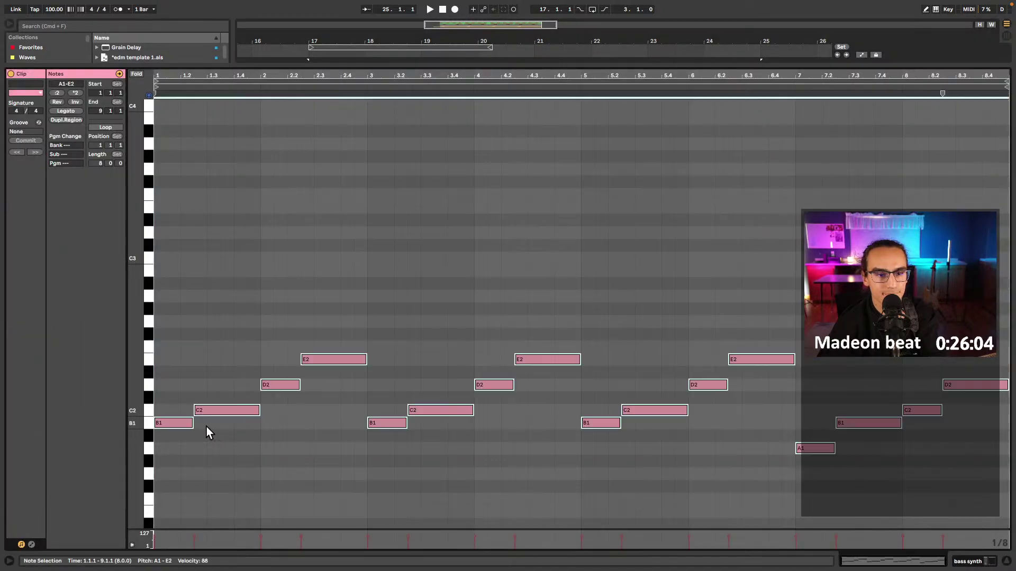
pyautogui.press('super+alt+e')
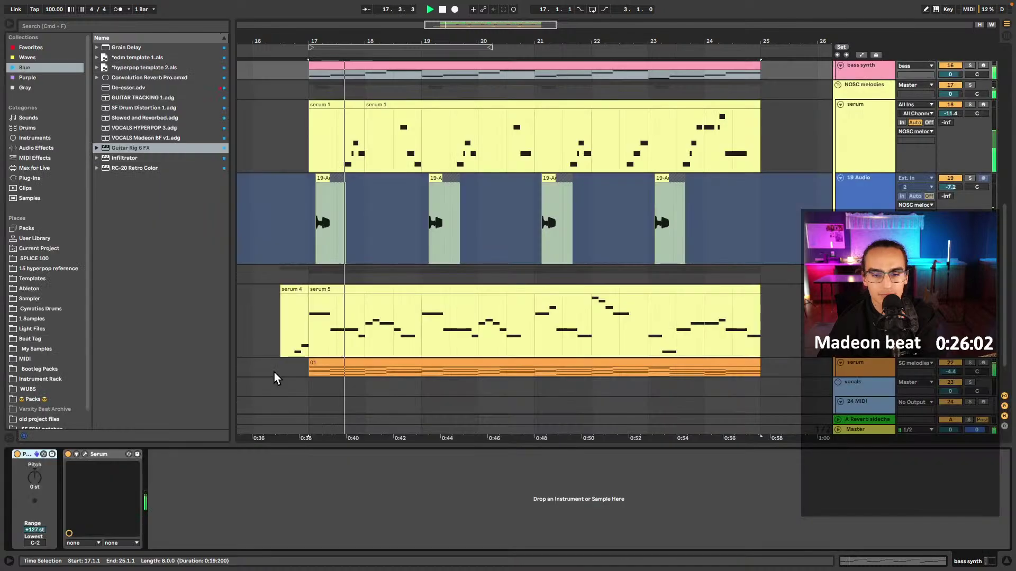
# - Collapse all track groups, expand only the bass group, and enlarge the bass synth track during playback
pyautogui.scroll(5, 655, 233)
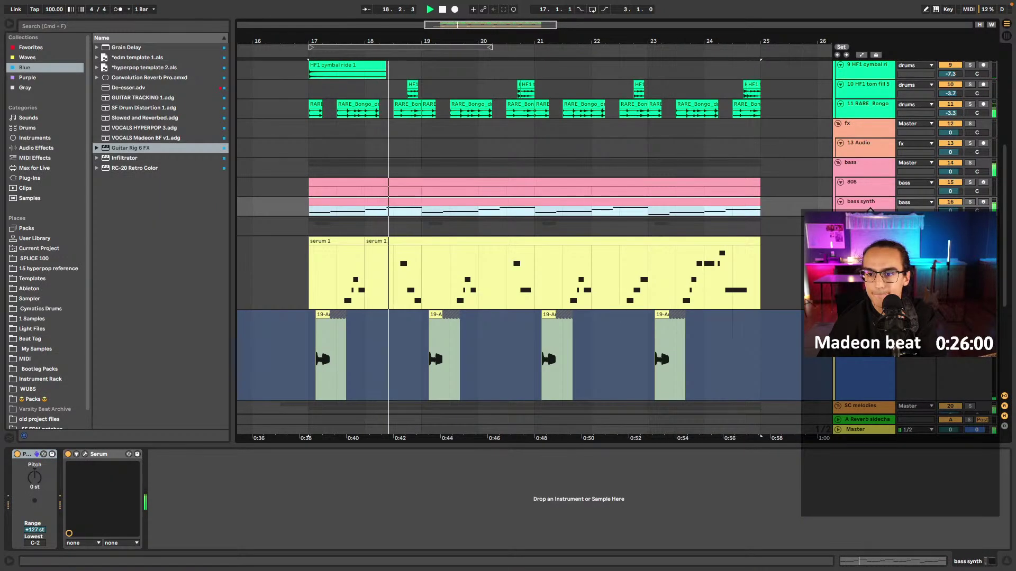
pyautogui.press('super+alt+u')
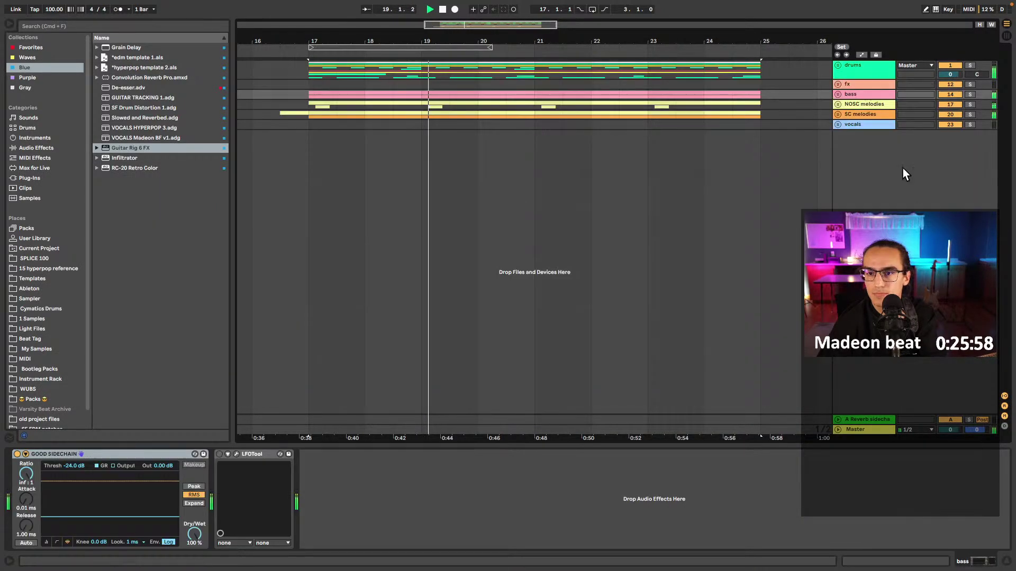
pyautogui.click(839, 94)
pyautogui.click(489, 134)
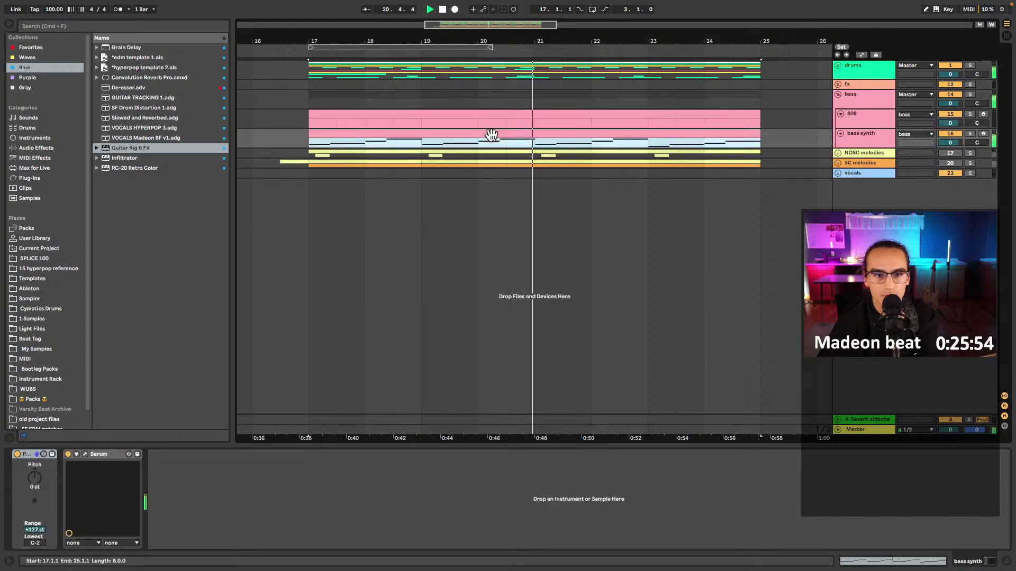
pyautogui.hotkey('alt', '+')
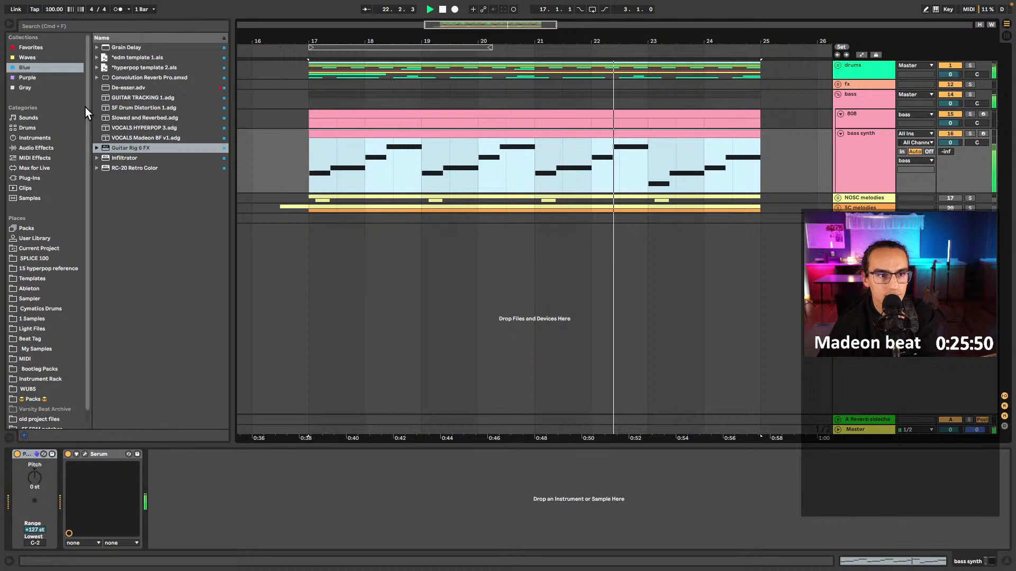
# - Add an Auto Filter with a 1.04 kHz cutoff to the bass synth track and lower the track's volume to -8.1 dB
pyautogui.click(53, 47)
pyautogui.doubleClick(121, 46)
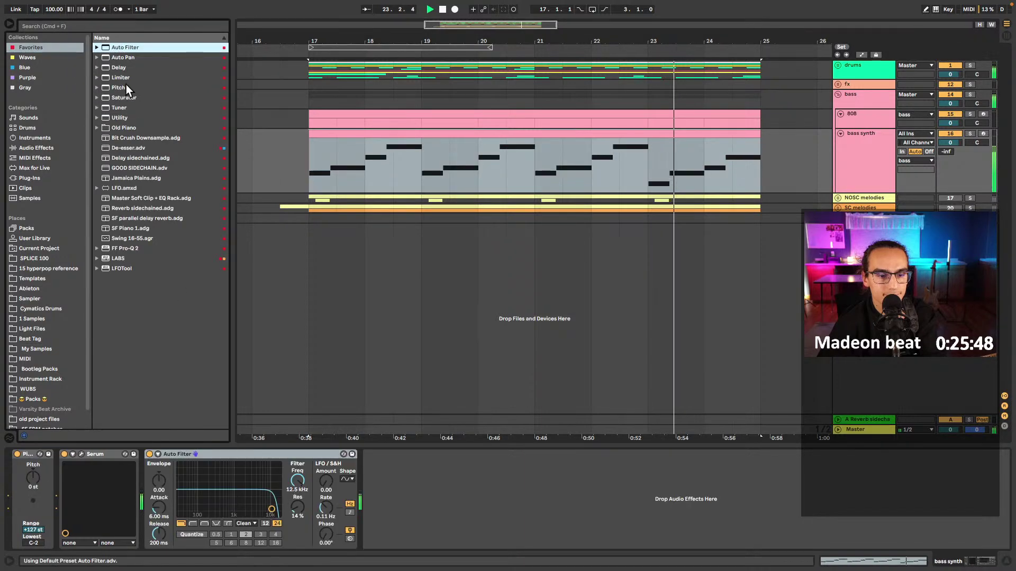
pyautogui.moveTo(271, 509); pyautogui.dragTo(234, 509)
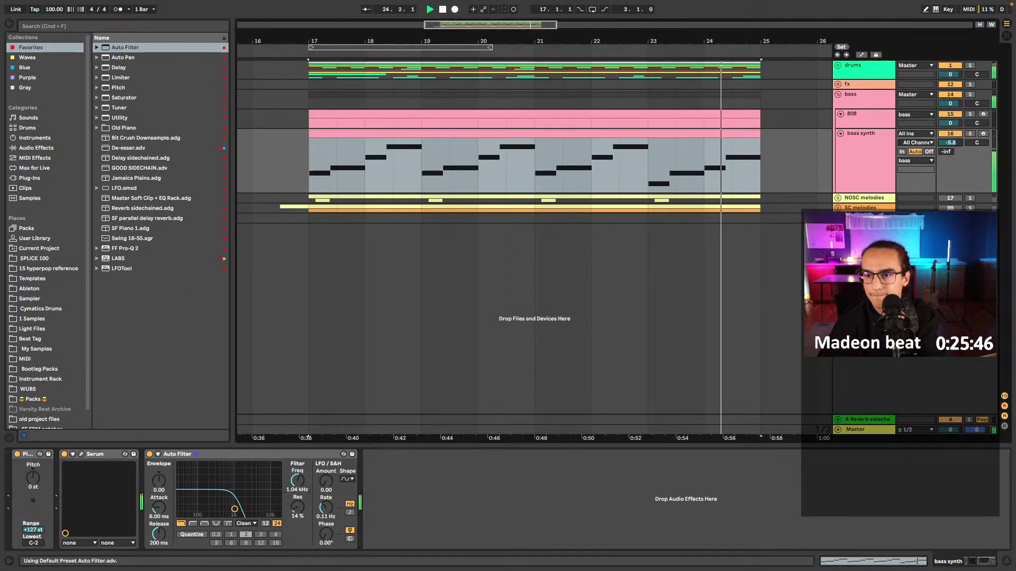
pyautogui.click(868, 122)
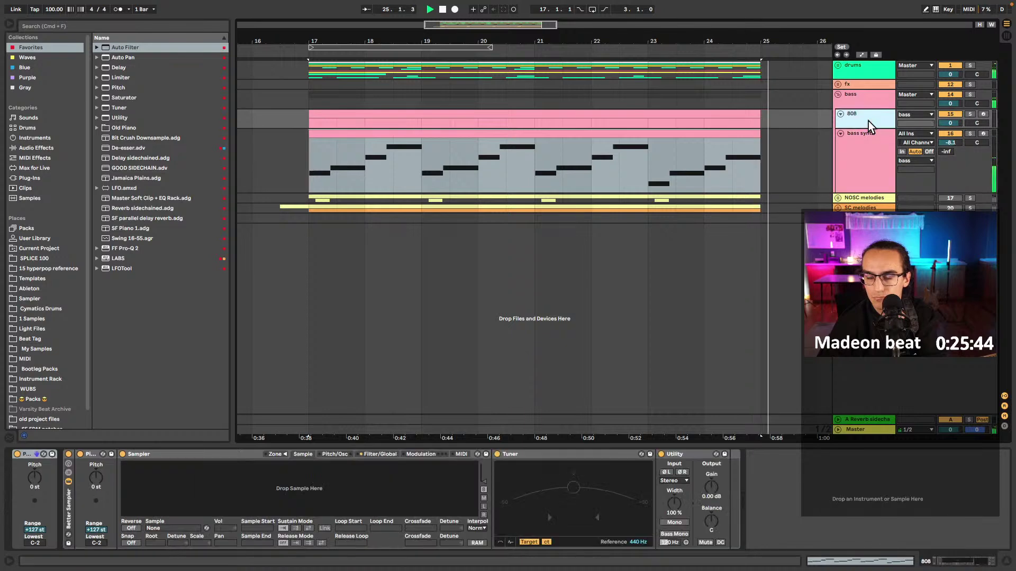
# - Insert an audio track below bass synth, arm it with external input 2, and play the arrangement from 17.1.1
pyautogui.click(871, 164)
pyautogui.press('super+t')
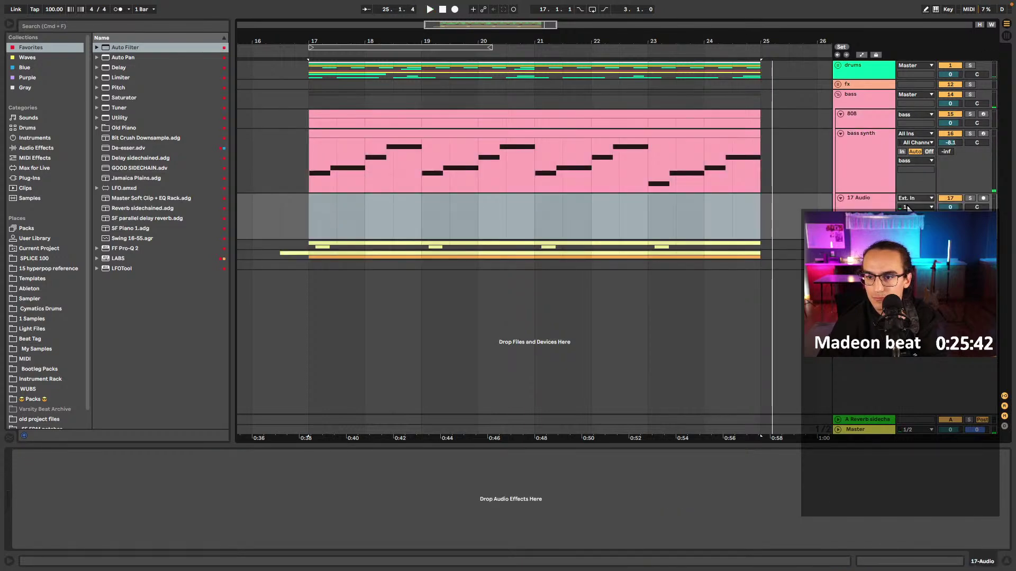
pyautogui.click(309, 219)
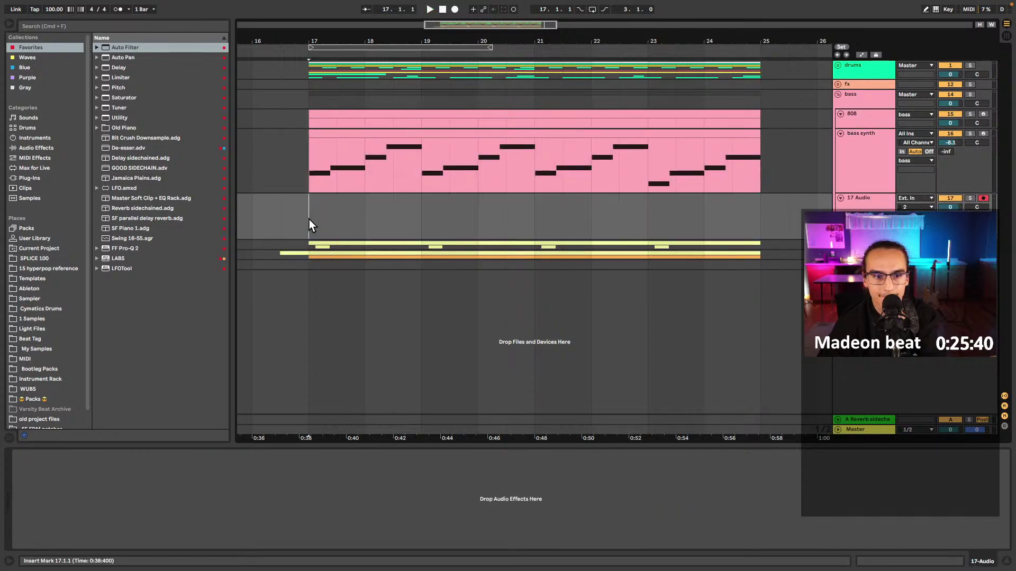
pyautogui.press('space')
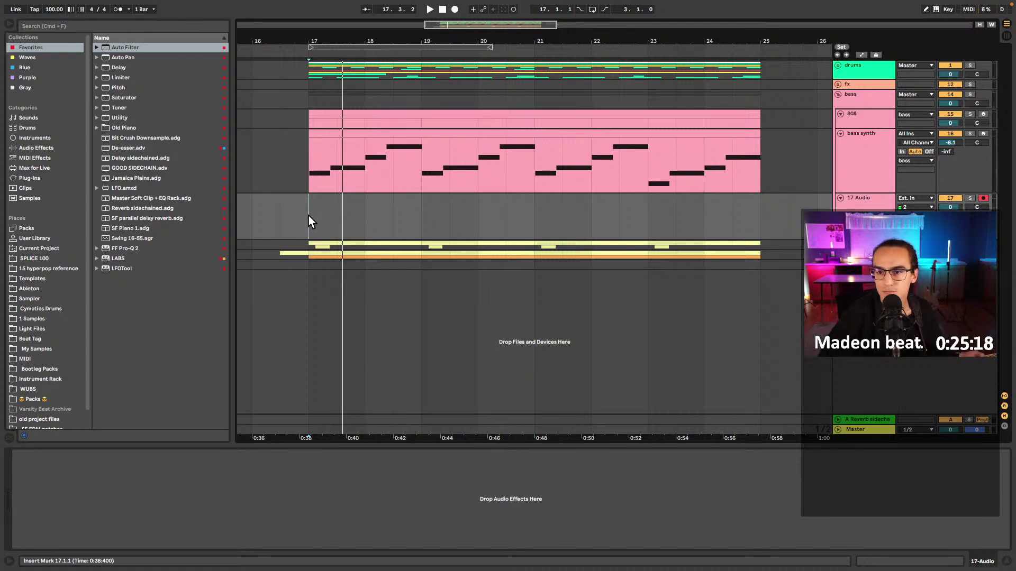
pyautogui.press('space')
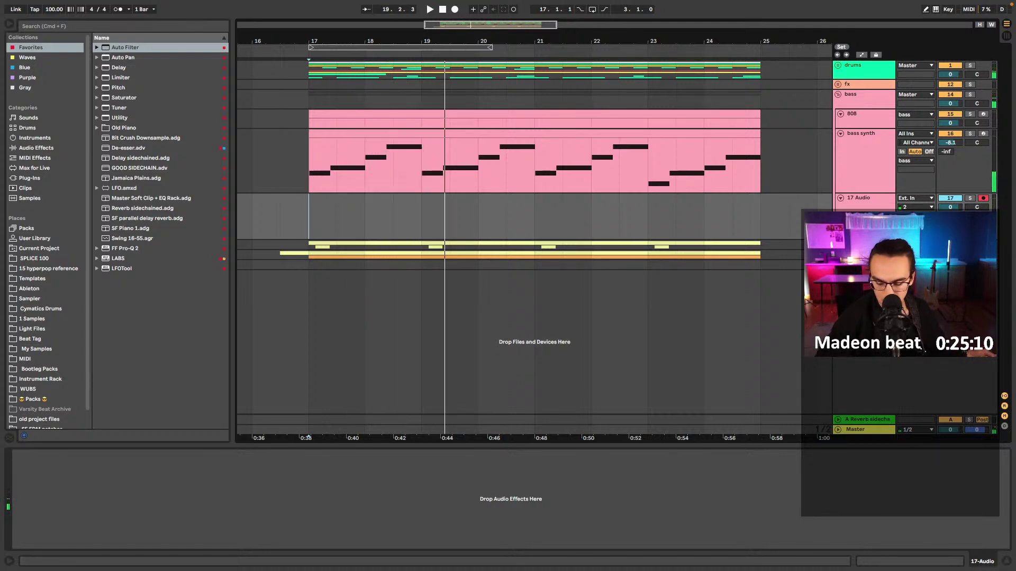
# - Set the audio buffer size to 128 samples in the preferences and close them
pyautogui.press('super+comma')
pyautogui.click(573, 253)
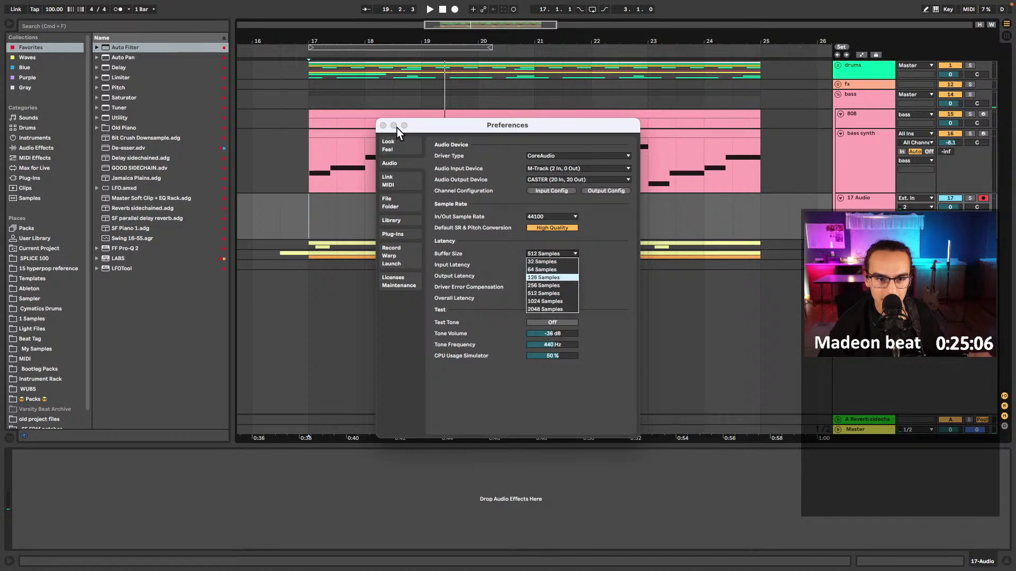
pyautogui.click(383, 126)
pyautogui.click(383, 126)
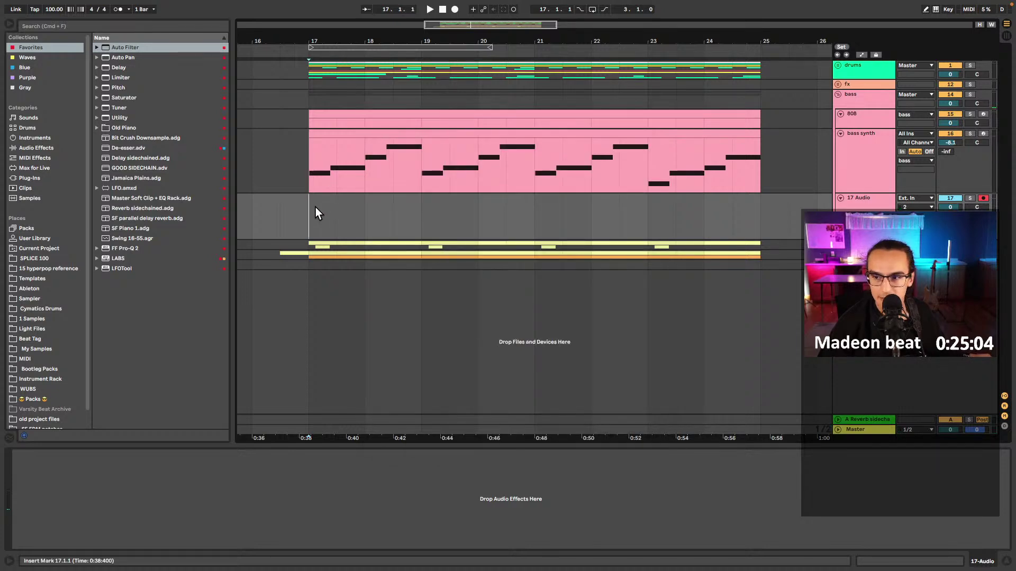
# - Record a live bass guitar take on the 17 Audio track from 17.1.1 to about bar 33
pyautogui.press('space')
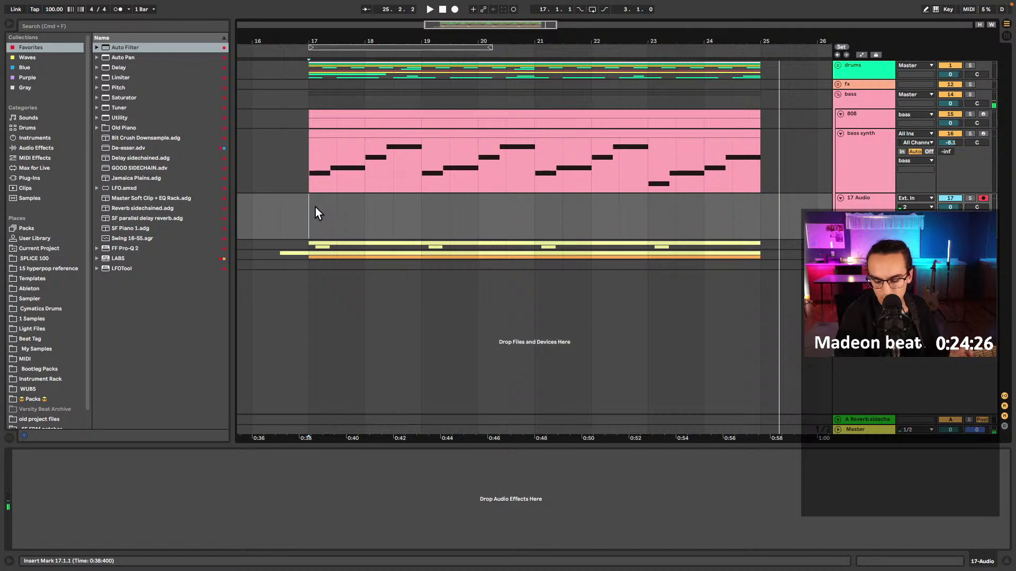
pyautogui.press('F9')
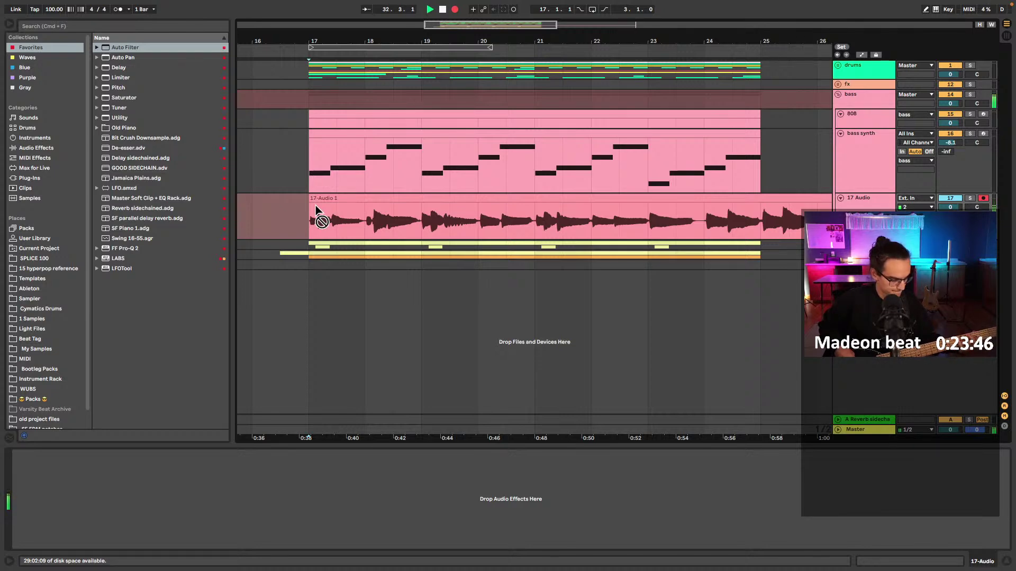
pyautogui.press('space')
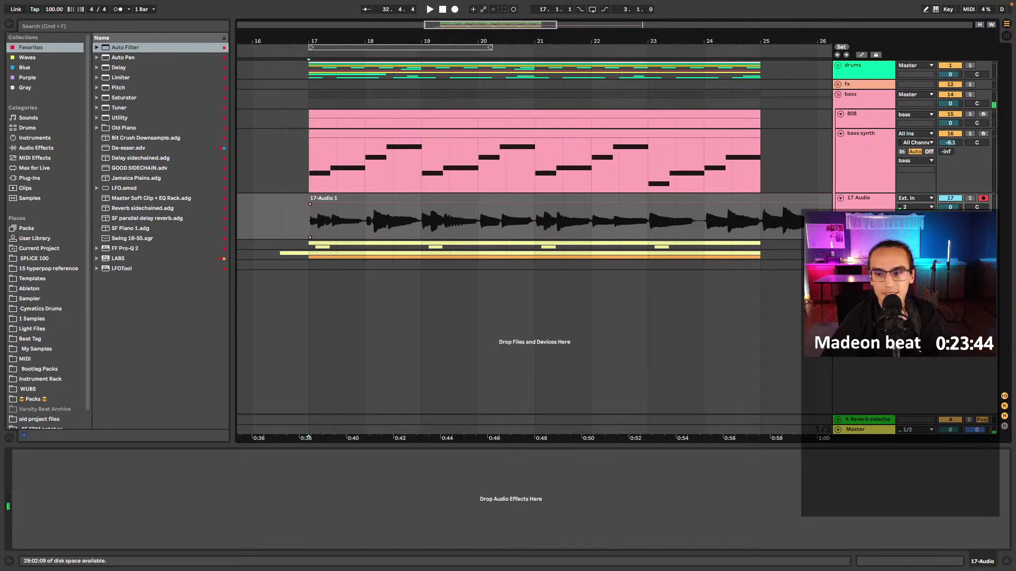
# - Split the recorded bass take at 23.1.1 and at 30.4.1, auditioning the area around 30.3.1 to find the ending phrase
pyautogui.click(703, 229)
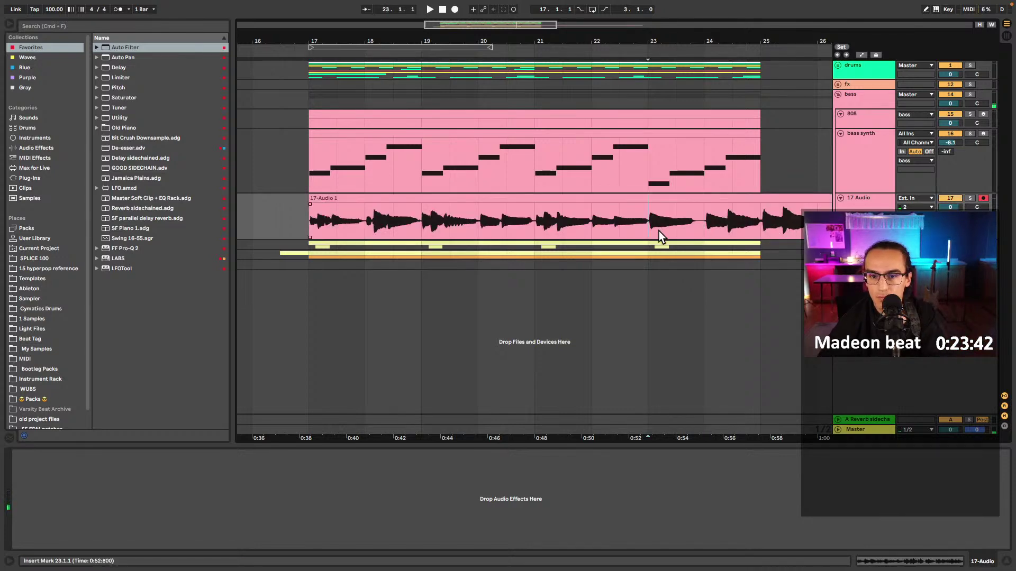
pyautogui.scroll(-5, 533, 214)
pyautogui.scroll(5, 563, 217)
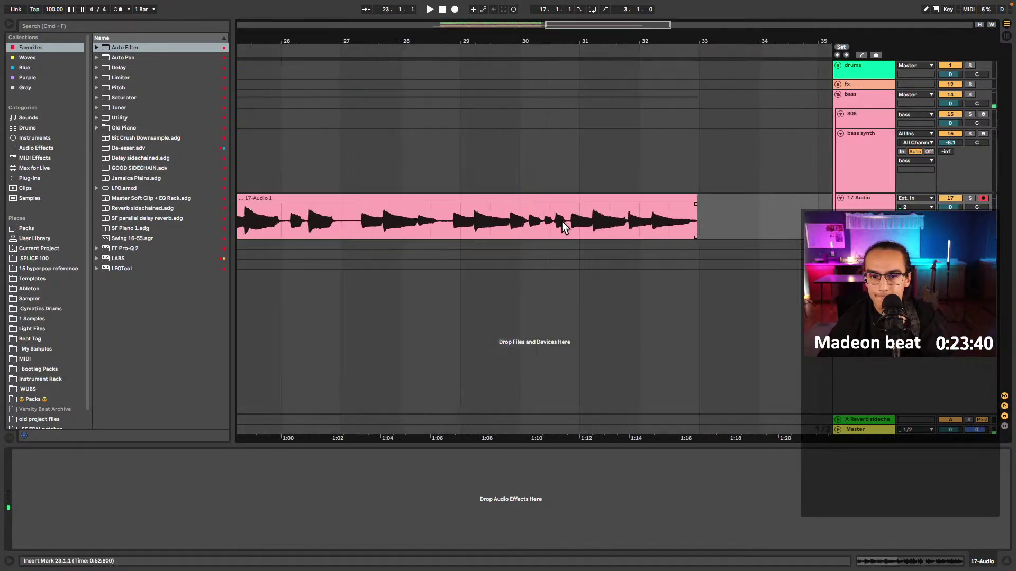
pyautogui.click(557, 223)
pyautogui.press('space')
pyautogui.scroll(4, 555, 228)
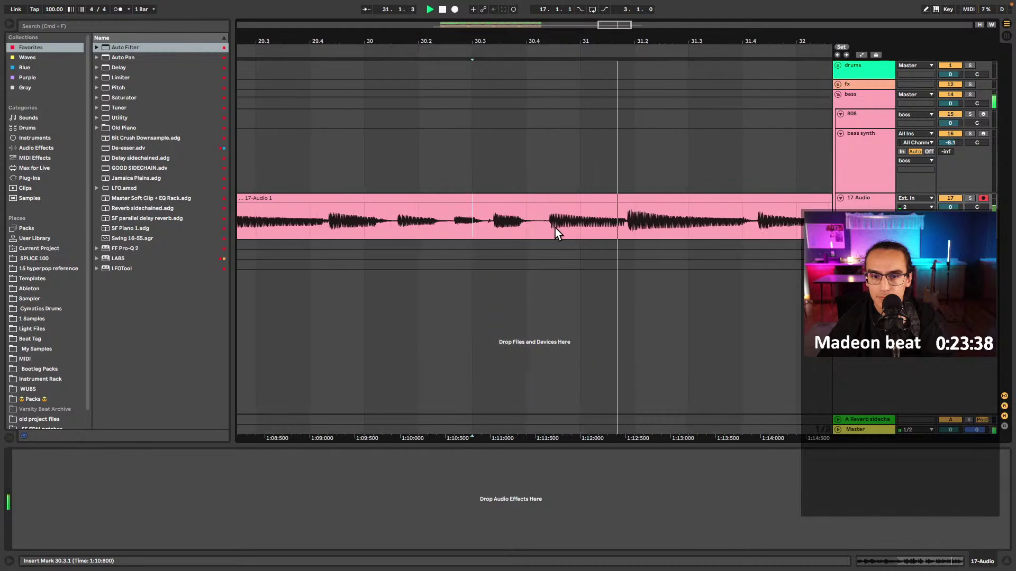
pyautogui.press('space')
pyautogui.click(547, 222)
pyautogui.press('super+e')
# - Delete the bass section between the two splits and move the ending phrase to 23.1.1
pyautogui.scroll(-4, 547, 222)
pyautogui.click(517, 200)
pyautogui.press('BackSpace')
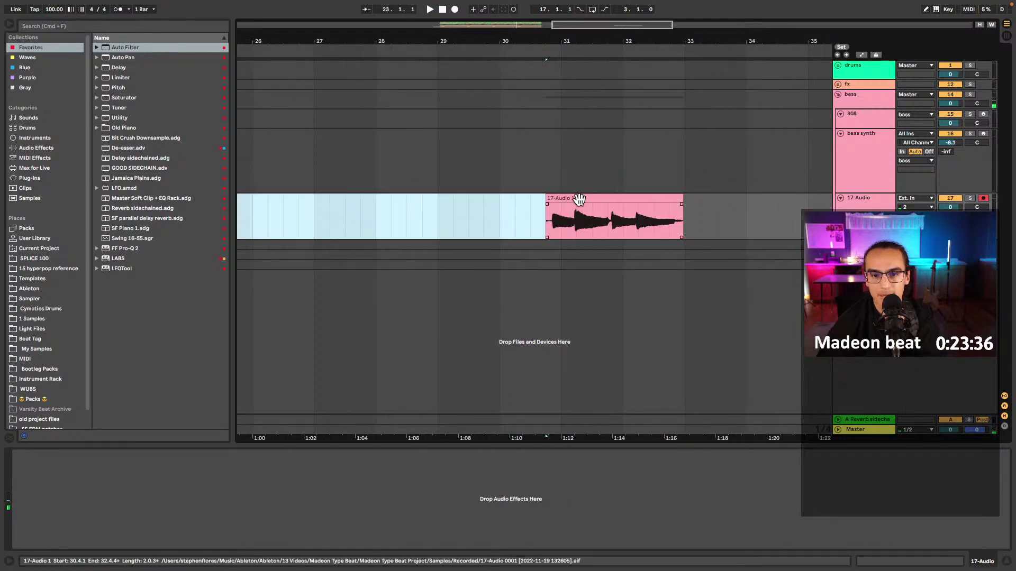
pyautogui.moveTo(579, 200); pyautogui.dragTo(404, 206)
# - Open the first bass clip's waveform and warp its first note to 1.1.1 and its second note to 1.1.3
pyautogui.doubleClick(404, 202)
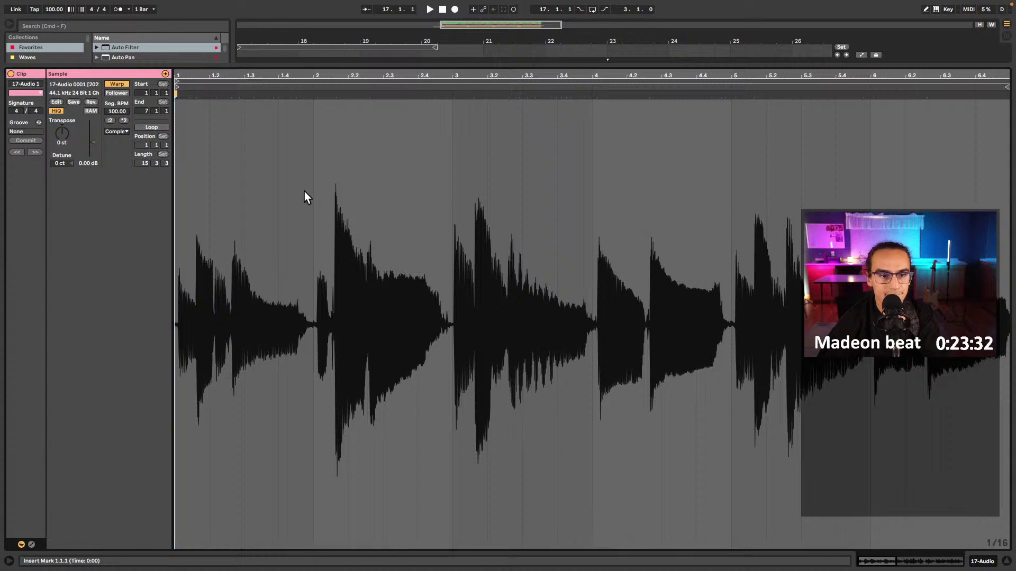
pyautogui.scroll(6, 290, 187)
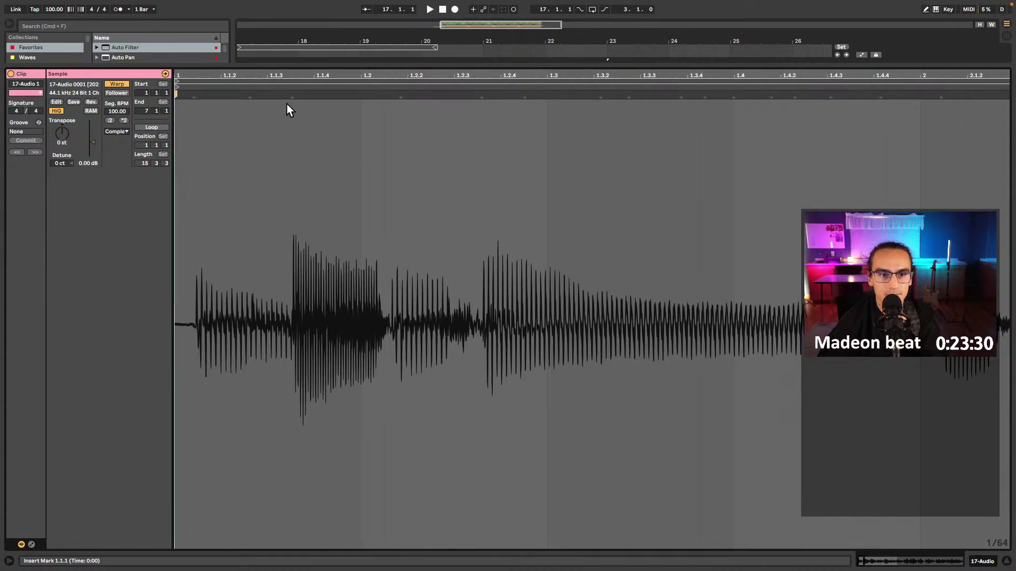
pyautogui.moveTo(293, 94); pyautogui.dragTo(289, 94)
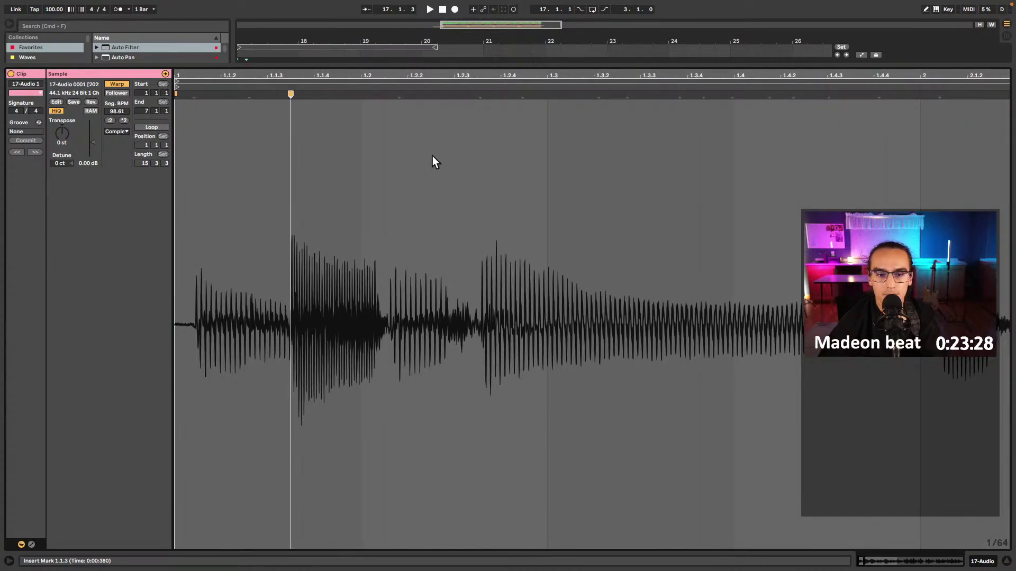
pyautogui.press('space')
pyautogui.press('space')
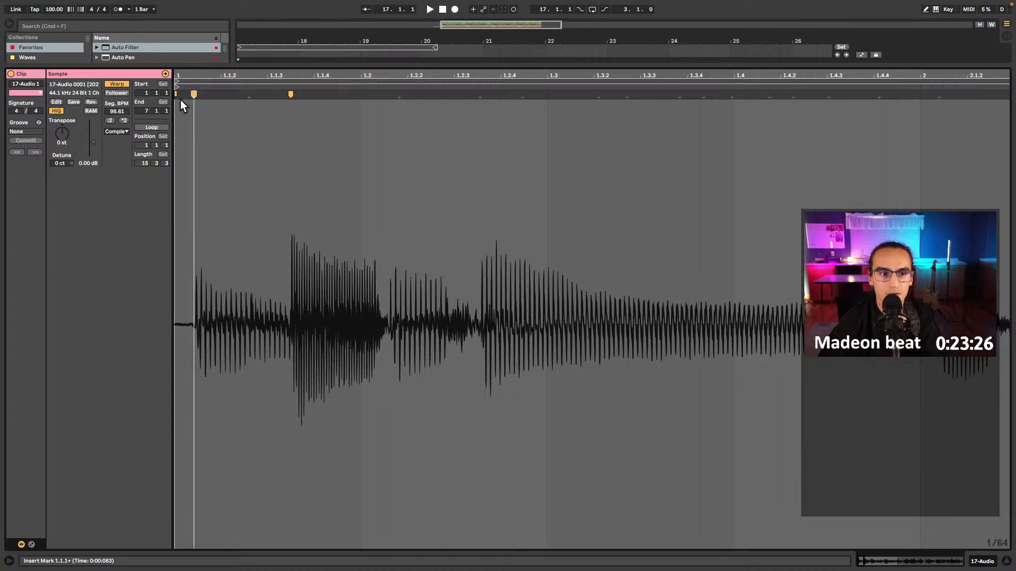
pyautogui.click(176, 96)
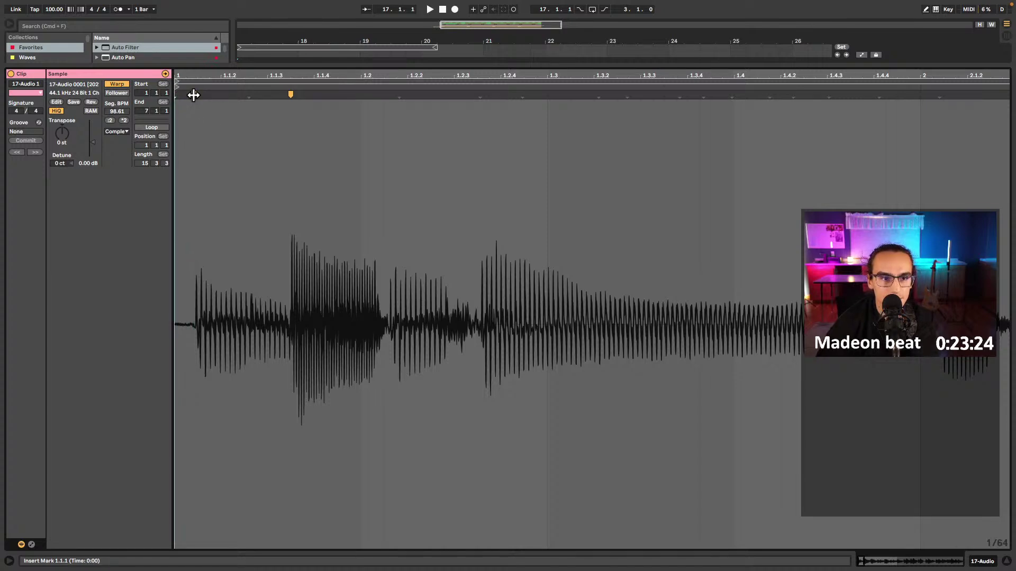
pyautogui.moveTo(194, 94); pyautogui.dragTo(176, 95)
pyautogui.moveTo(291, 94); pyautogui.dragTo(270, 101)
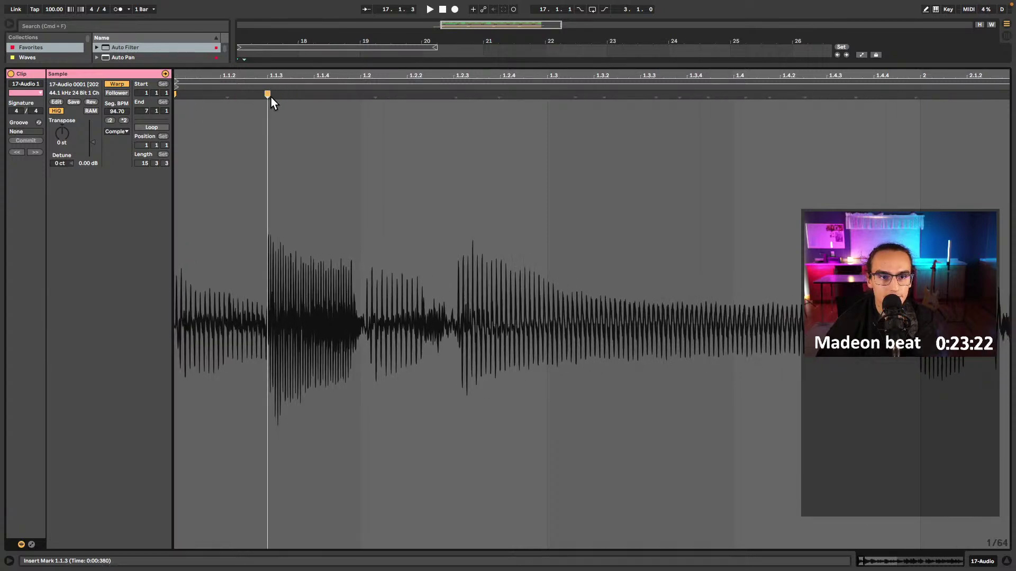
# - Add warp markers that align the second bar's opening notes to 2.1.1 and 2.1.3, listening to the clip
pyautogui.doubleClick(911, 94)
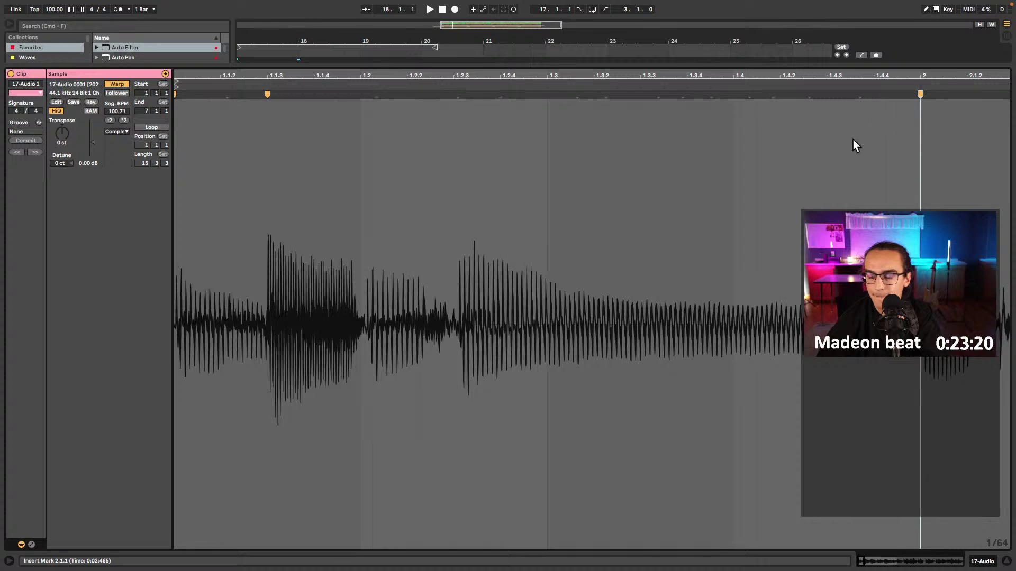
pyautogui.press('space')
pyautogui.hscroll(3, 663, 183)
pyautogui.hscroll(5, 662, 183)
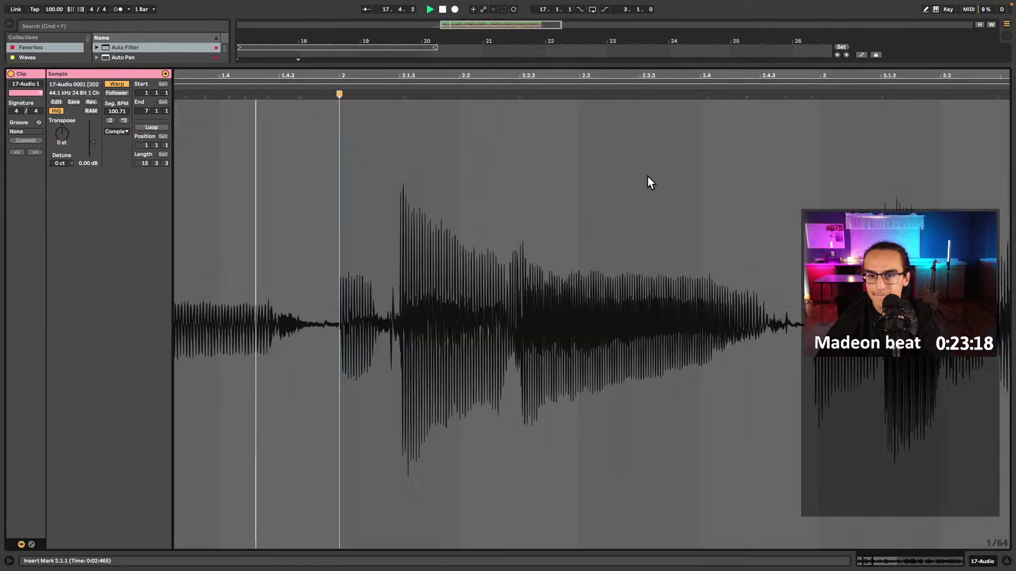
pyautogui.click(401, 94)
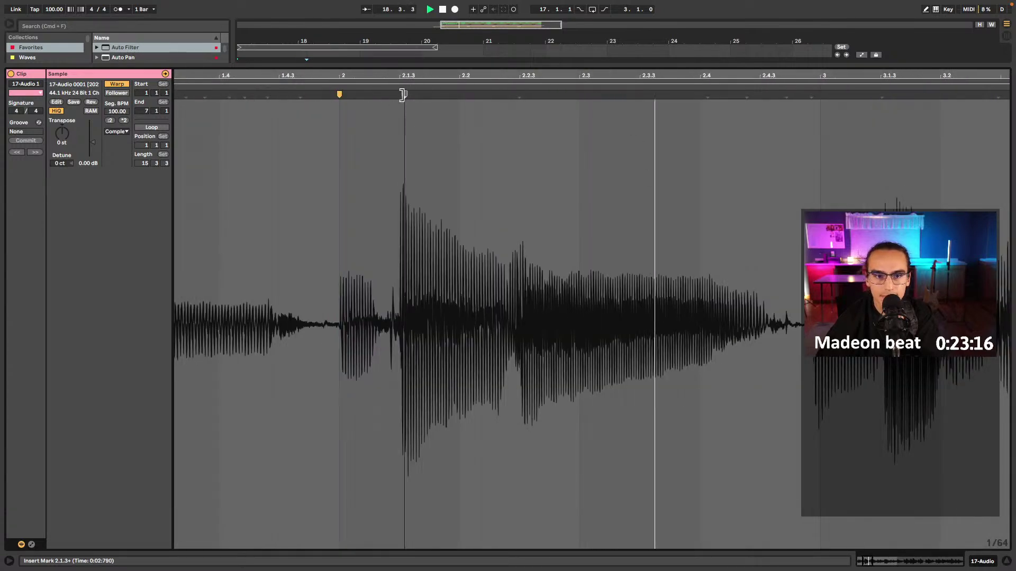
pyautogui.scroll(5, 398, 111)
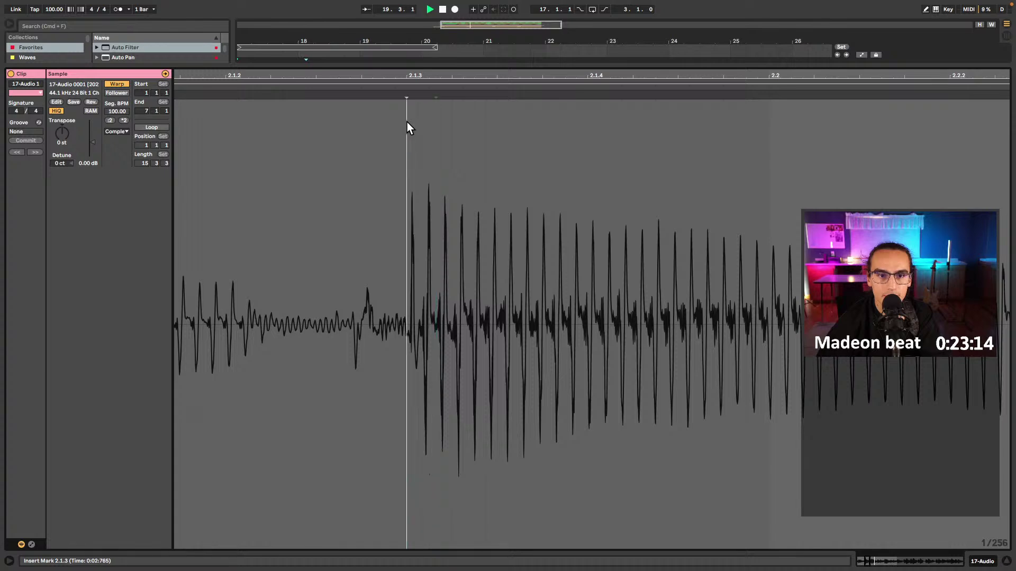
pyautogui.doubleClick(407, 94)
pyautogui.scroll(-5, 433, 119)
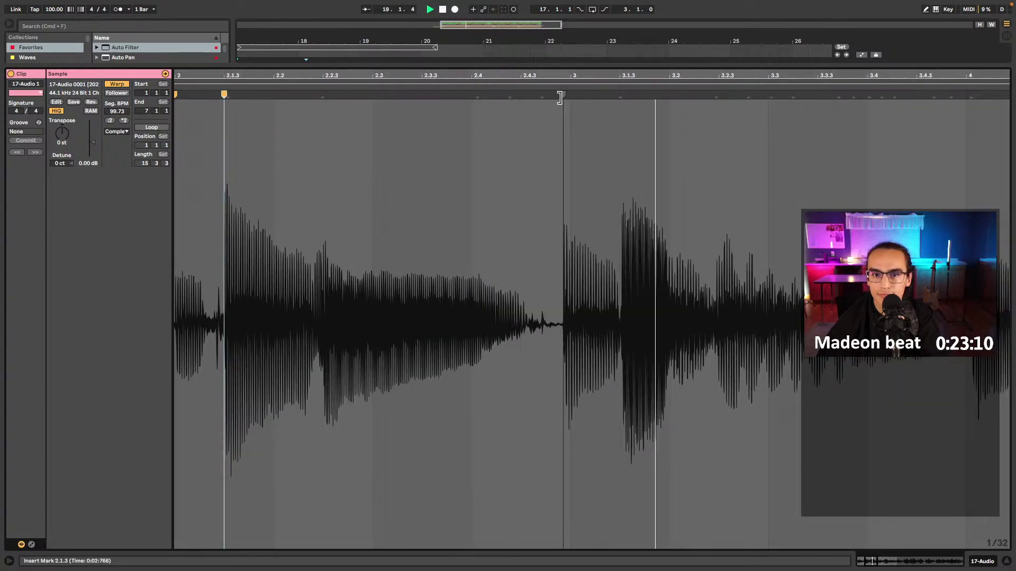
# - Warp the first notes of the third and fourth bars to 3.1.1 and 4.1.1
pyautogui.moveTo(563, 94); pyautogui.dragTo(570, 94)
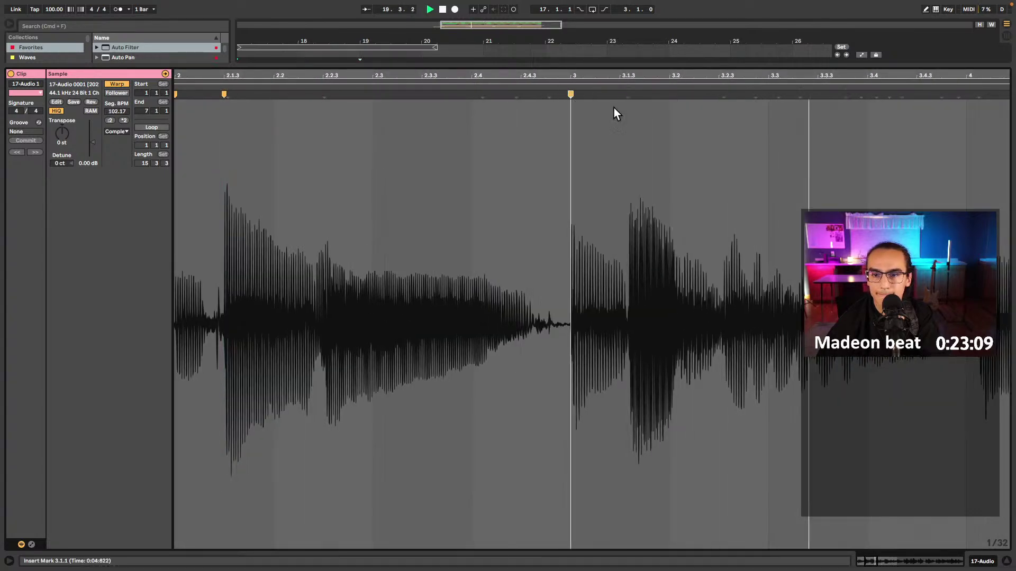
pyautogui.click(716, 88)
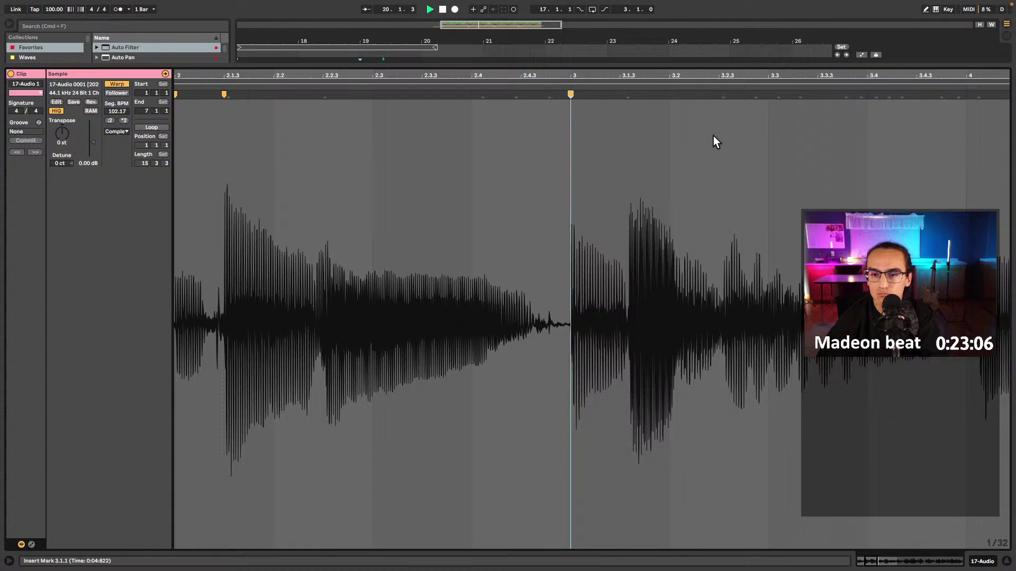
pyautogui.hscroll(4, 709, 154)
pyautogui.click(771, 94)
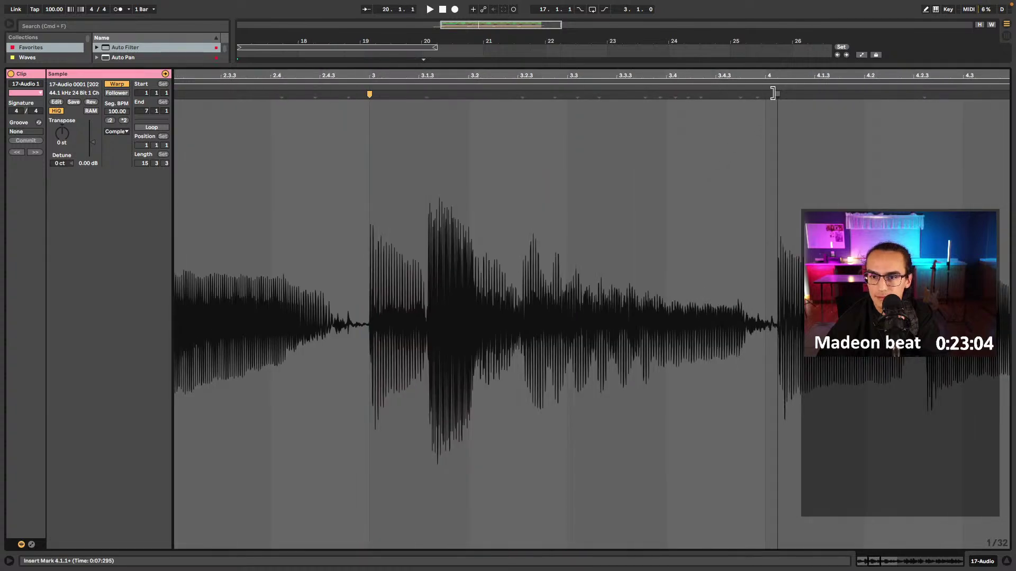
pyautogui.moveTo(776, 94); pyautogui.dragTo(766, 94)
# - Warp the first notes of the fifth and sixth bars to 5.1.1 and 6.1.1 and play the result
pyautogui.hscroll(5, 726, 122)
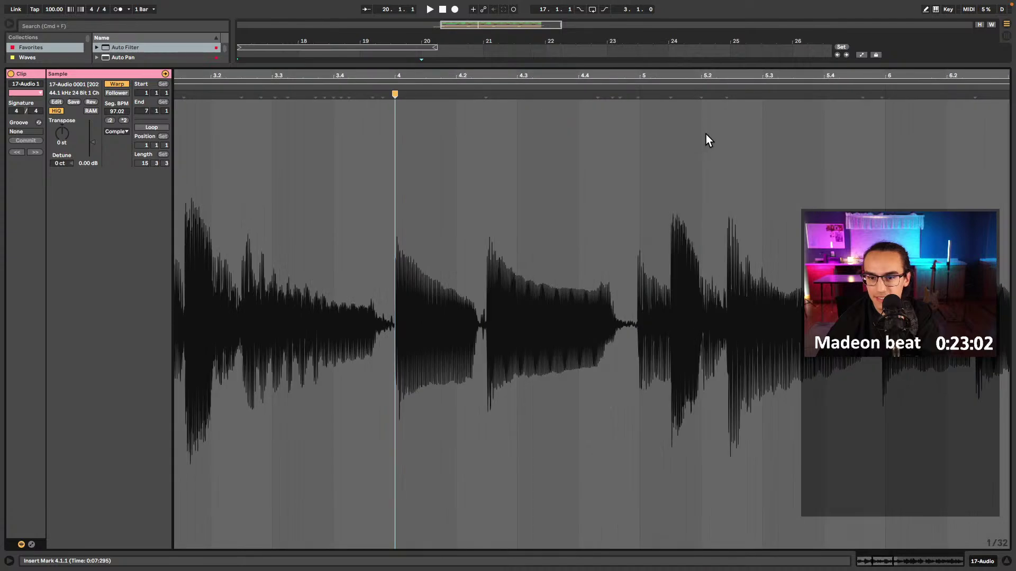
pyautogui.doubleClick(635, 94)
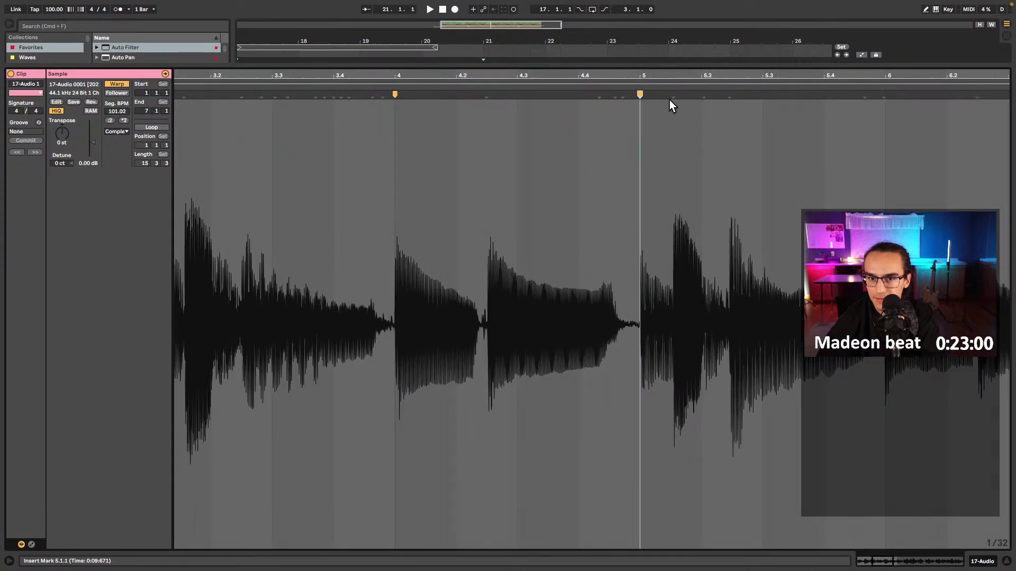
pyautogui.doubleClick(881, 94)
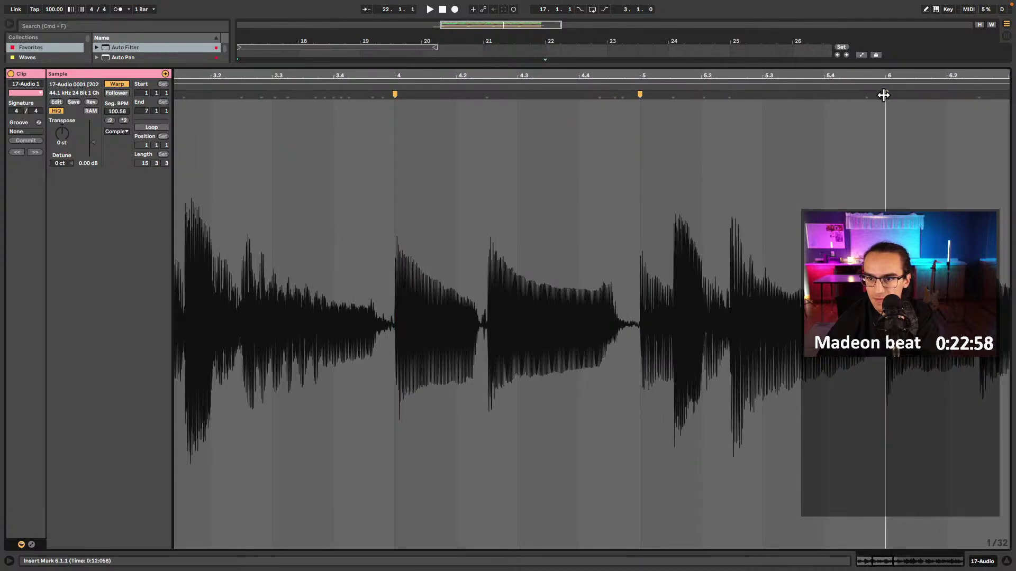
pyautogui.press('space')
pyautogui.hscroll(5, 777, 151)
# - Open the ending bass clip and warp its first note close to 14.4.1 and its second note to 15.1.3
pyautogui.hotkey('shift', 'Tab')
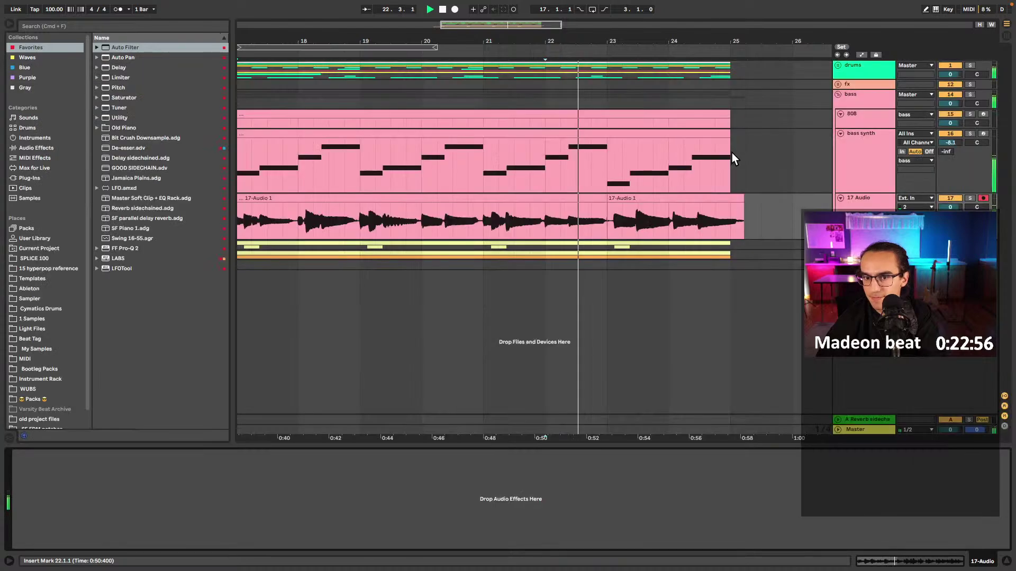
pyautogui.scroll(5, 614, 199)
pyautogui.hotkey('shift', 'Tab')
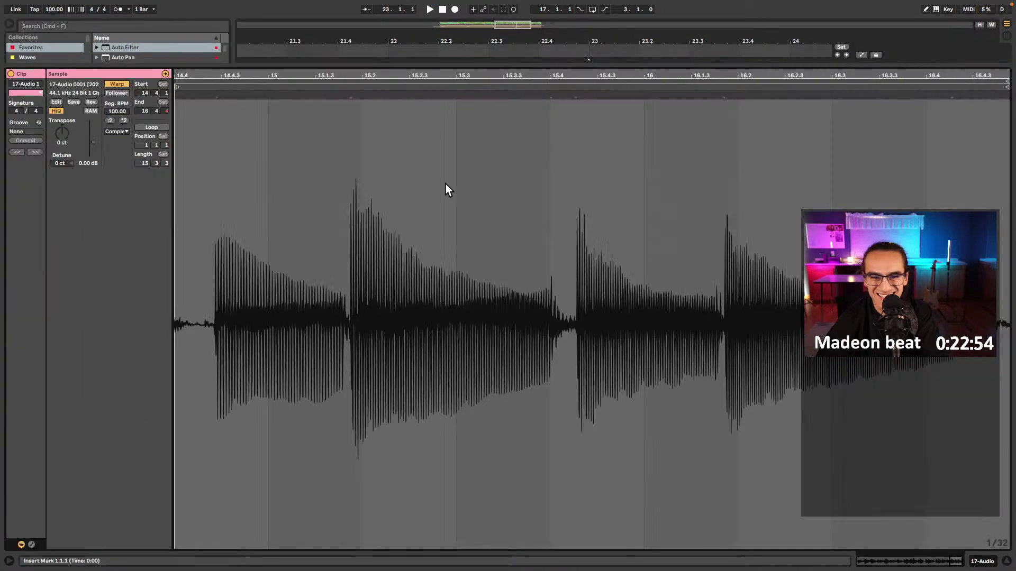
pyautogui.click(216, 94)
pyautogui.moveTo(216, 96); pyautogui.dragTo(186, 103)
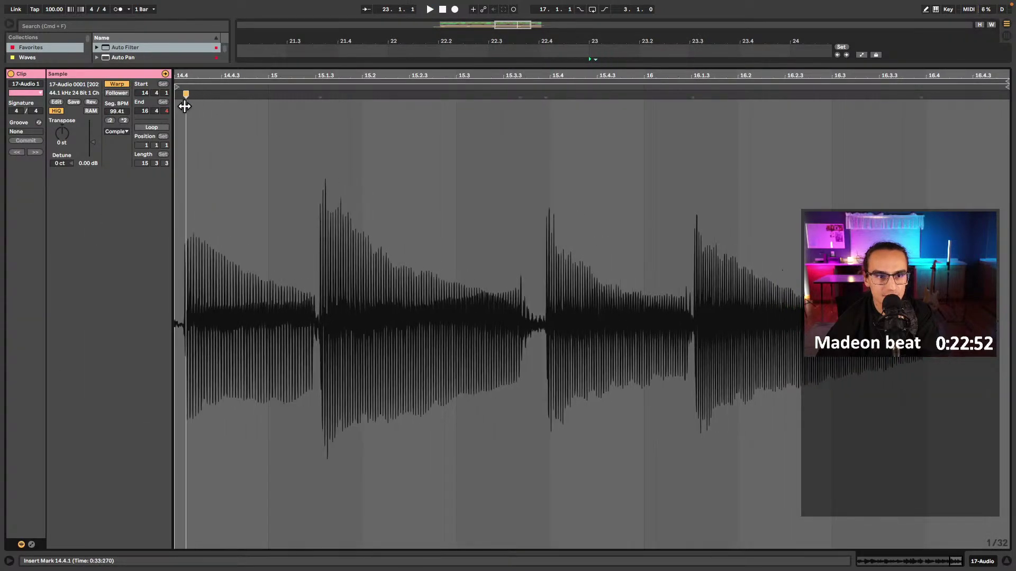
pyautogui.scroll(5, 198, 138)
pyautogui.hscroll(-6, 197, 138)
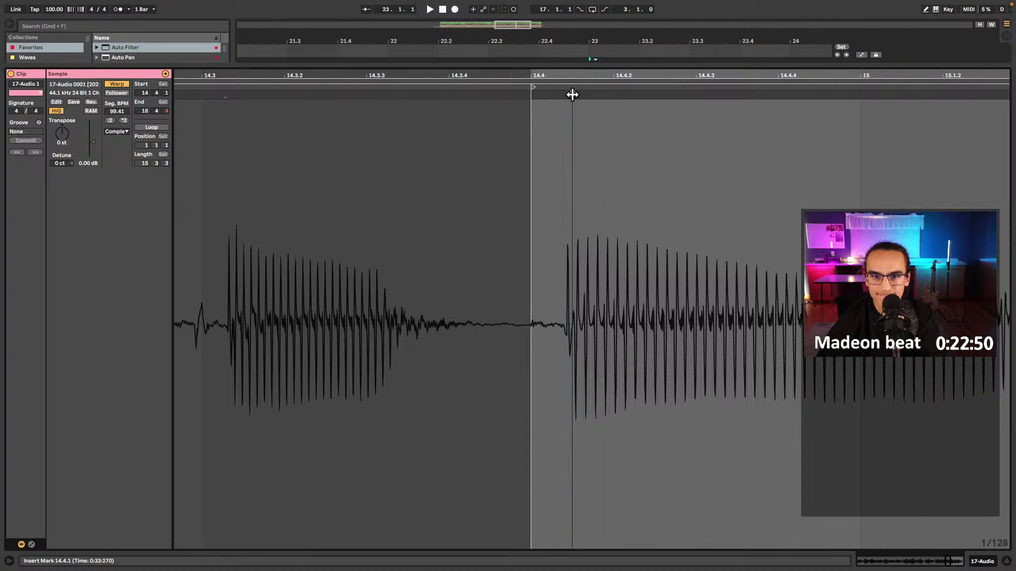
pyautogui.moveTo(572, 94); pyautogui.dragTo(545, 101)
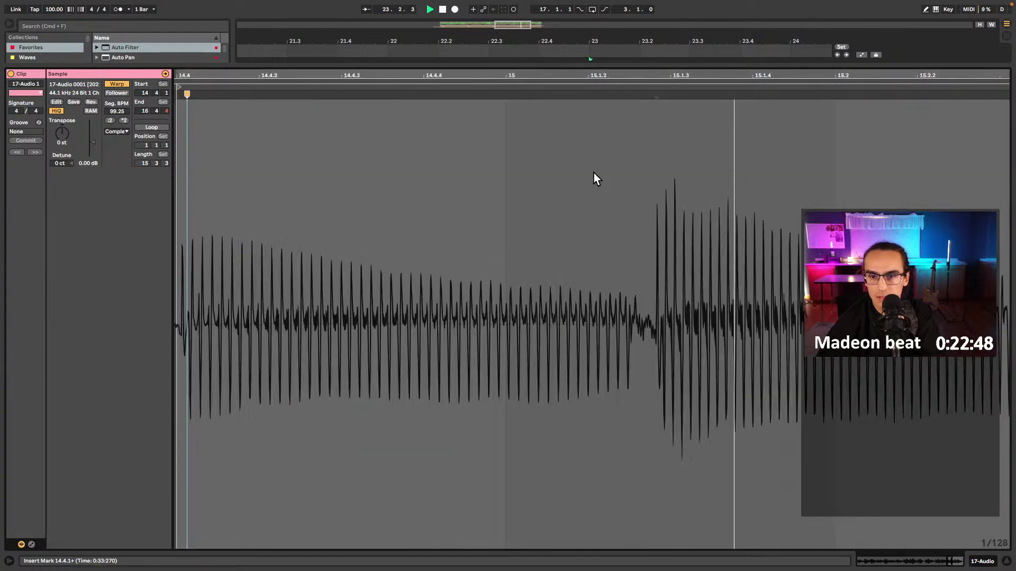
pyautogui.moveTo(571, 95); pyautogui.dragTo(585, 95)
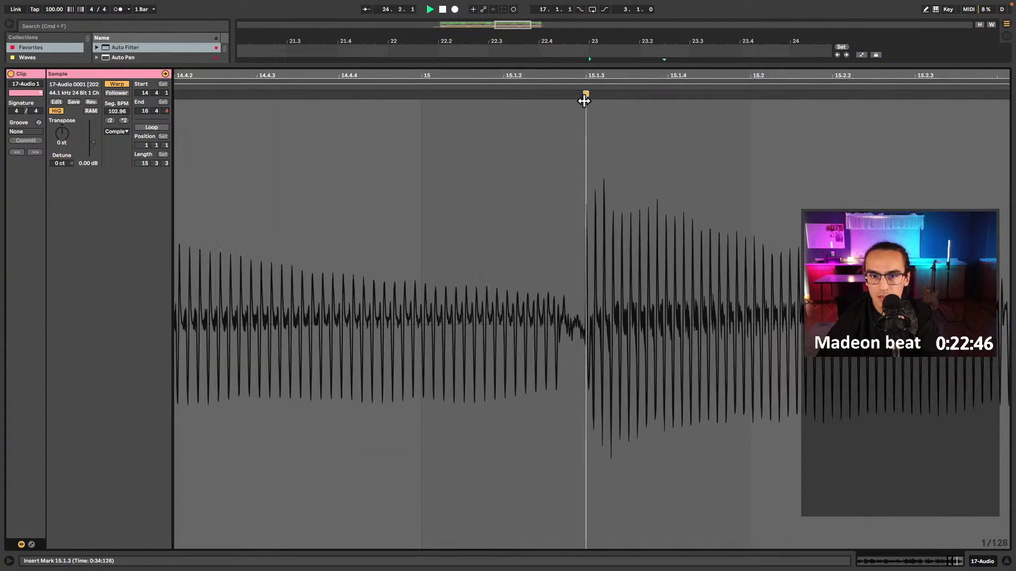
pyautogui.scroll(-3, 566, 125)
pyautogui.press('space')
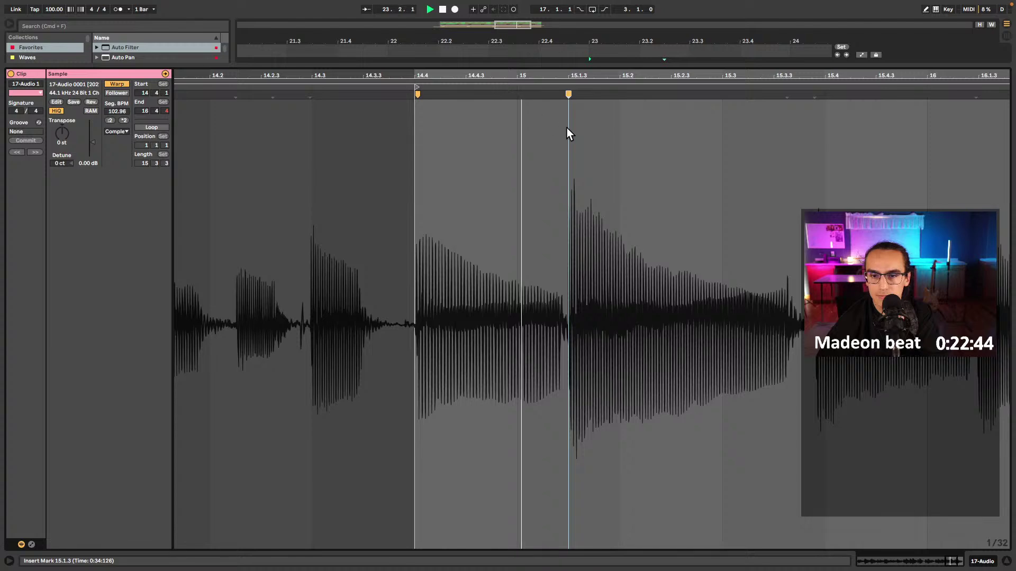
# - Return to the device view and consolidate the ending bass clip at bar 23
pyautogui.hotkey('shift', 'Tab')
pyautogui.click(624, 196)
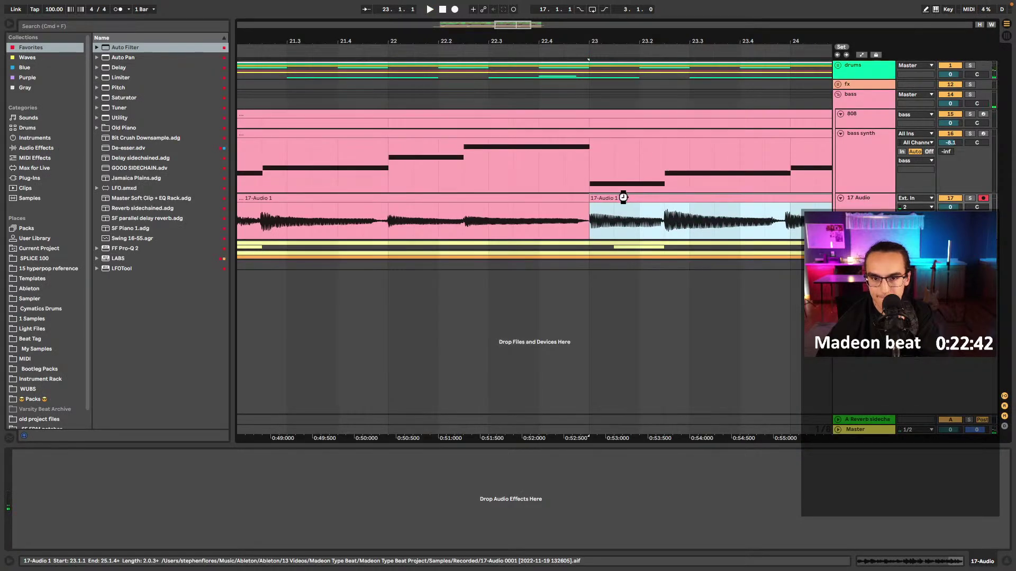
pyautogui.press('super+j')
# - Warp the consolidated clip's third and fourth notes to 2.1.1 and 2.2.3 during playback, and leave its waveform view
pyautogui.hotkey('shift', 'Tab')
pyautogui.press('space')
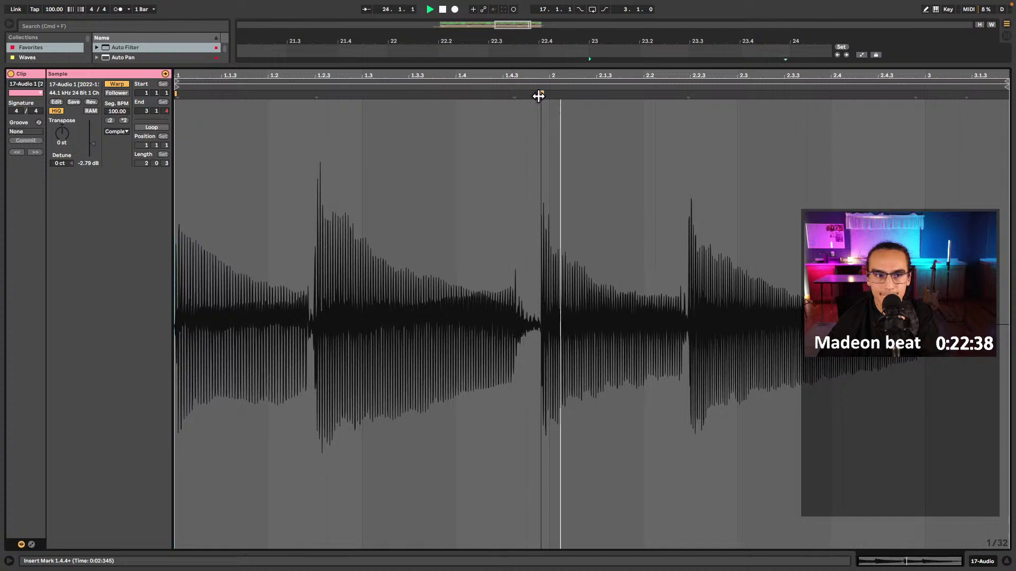
pyautogui.moveTo(538, 95); pyautogui.dragTo(547, 95)
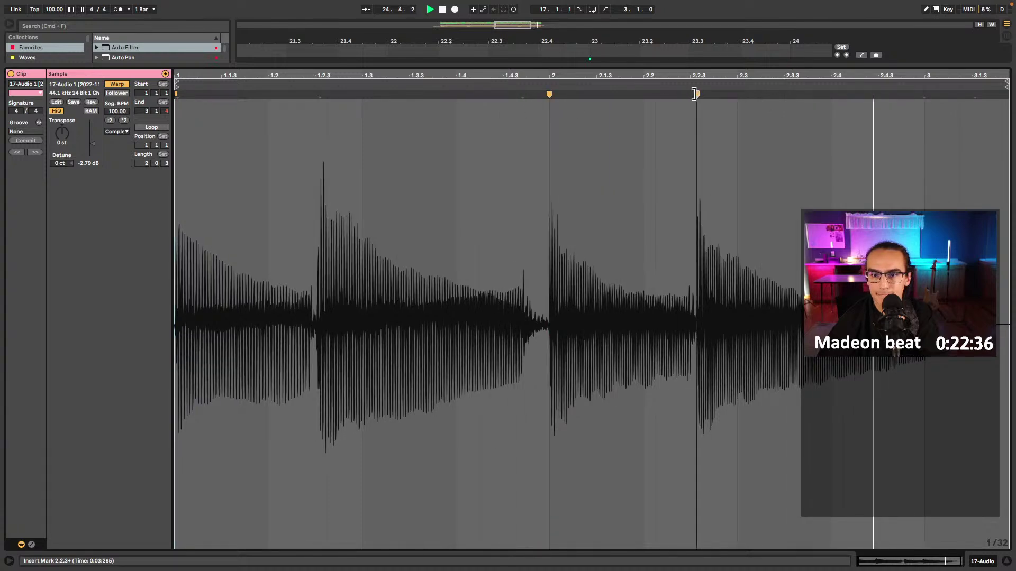
pyautogui.moveTo(694, 95); pyautogui.dragTo(692, 94)
pyautogui.hotkey('shift', 'Tab')
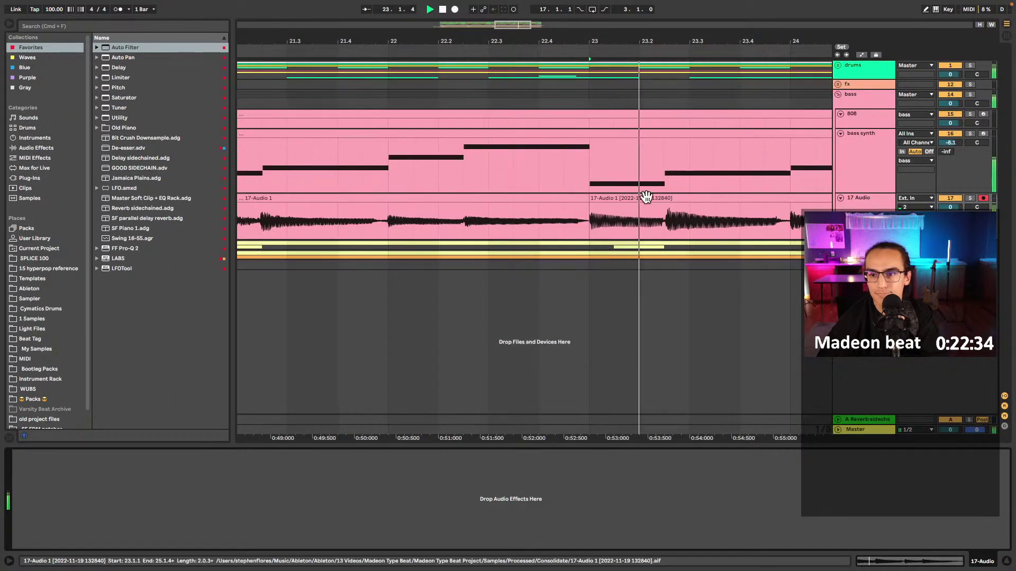
# - Play the bass guitar clip at bar 17 with its track soloed and examine its waveform around bars 17 to 20
pyautogui.scroll(-4, 614, 201)
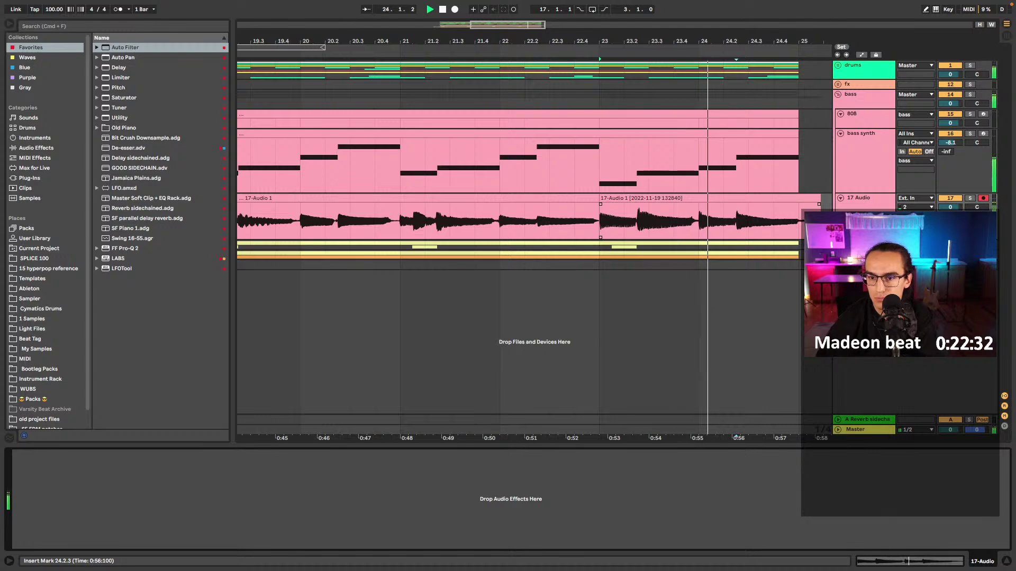
pyautogui.hscroll(-3, 497, 220)
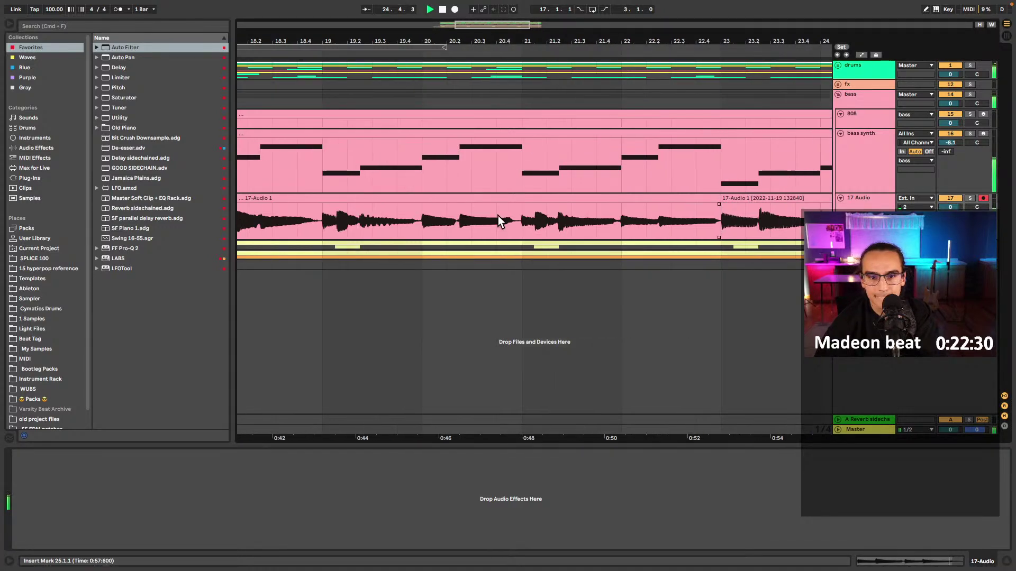
pyautogui.click(498, 200)
pyautogui.scroll(-3, 488, 208)
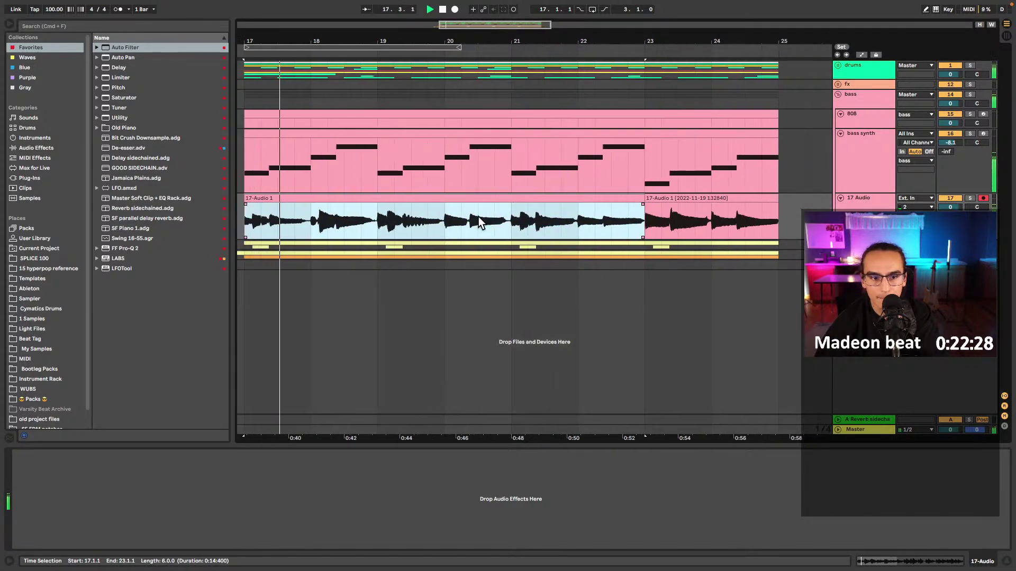
pyautogui.hscroll(-2, 412, 209)
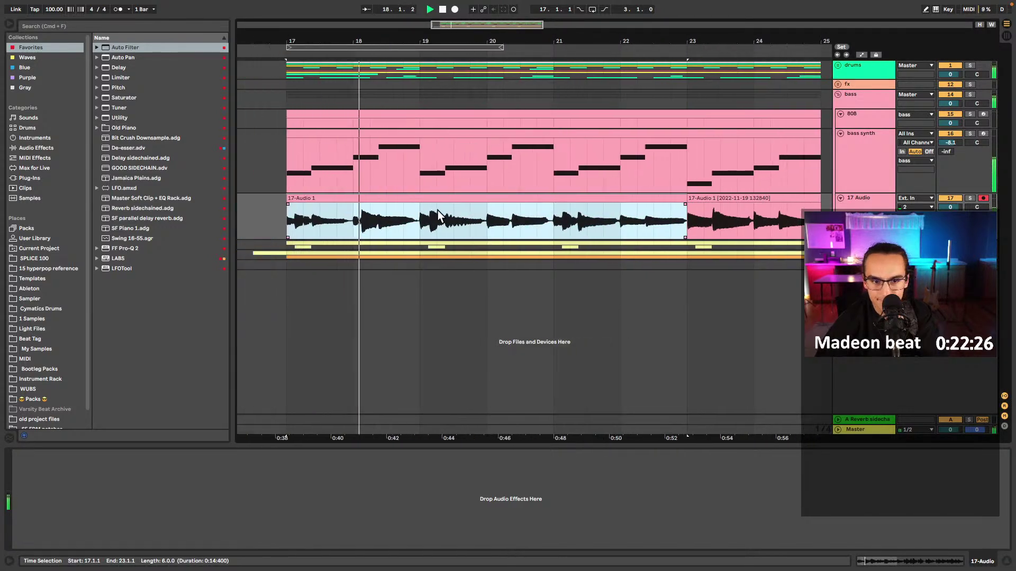
pyautogui.click(841, 197)
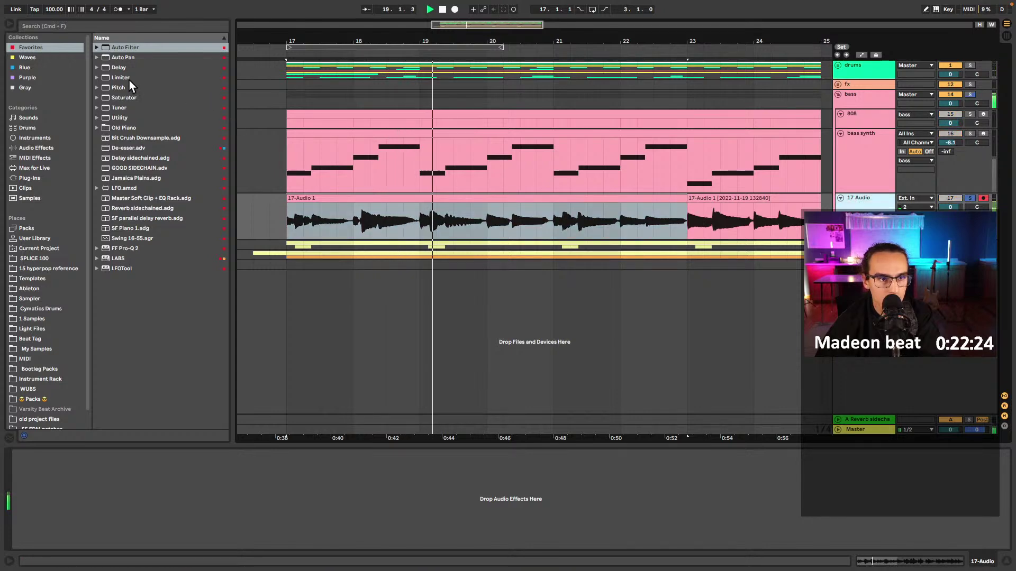
pyautogui.click(408, 199)
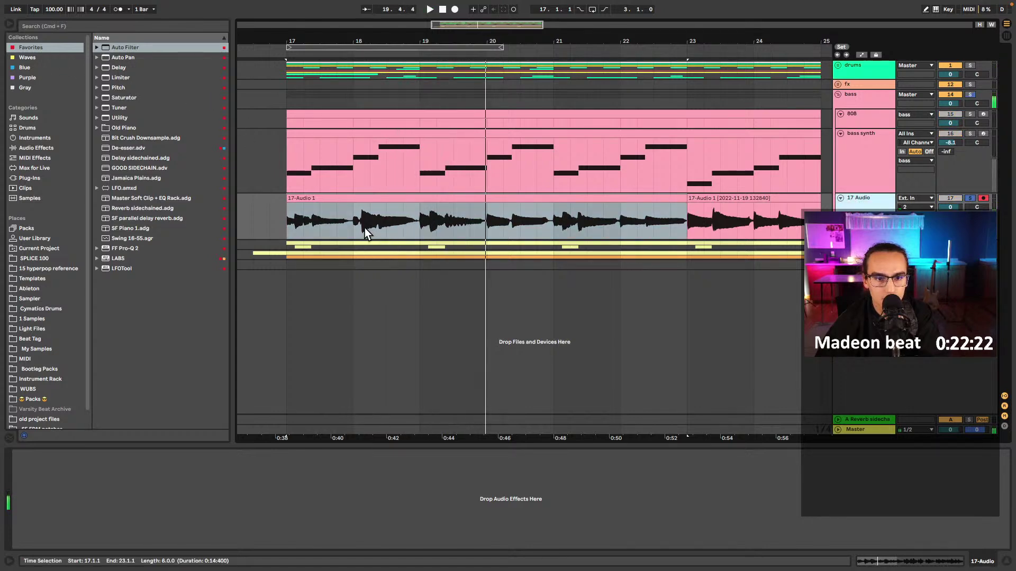
pyautogui.scroll(3, 334, 230)
pyautogui.moveTo(370, 226); pyautogui.dragTo(332, 231)
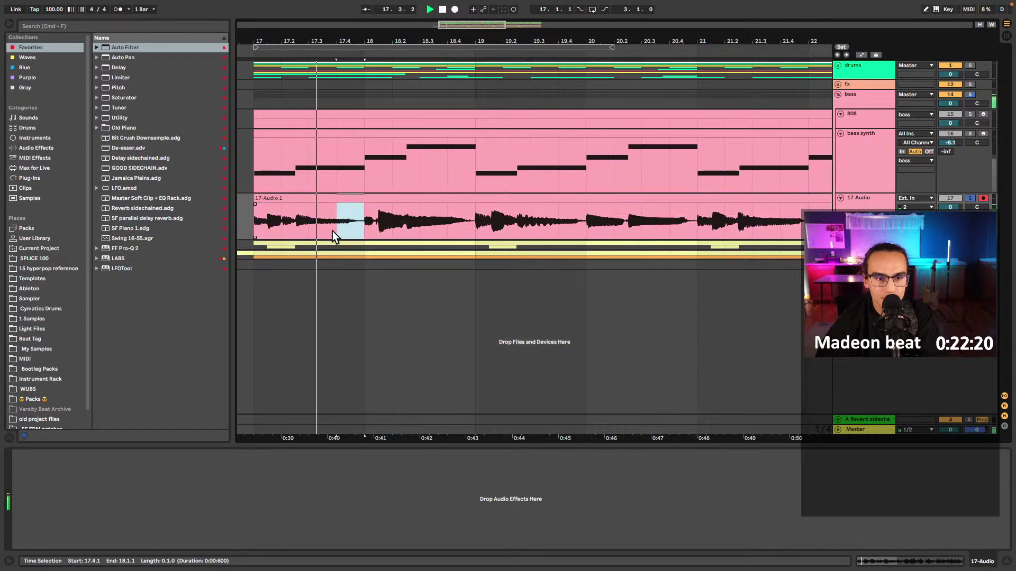
# - Split the bass guitar clip at 19.2.3 and 20.1.1, crossfade the join at bar 20, and stop playback at bar 17
pyautogui.click(517, 229)
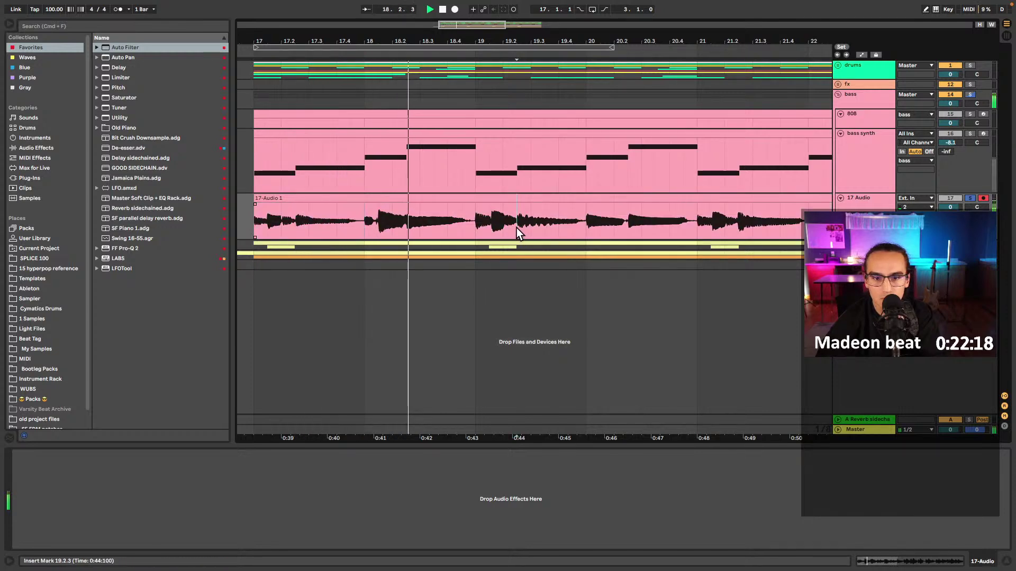
pyautogui.moveTo(517, 227); pyautogui.dragTo(589, 227)
pyautogui.scroll(3, 582, 212)
pyautogui.press('super+e')
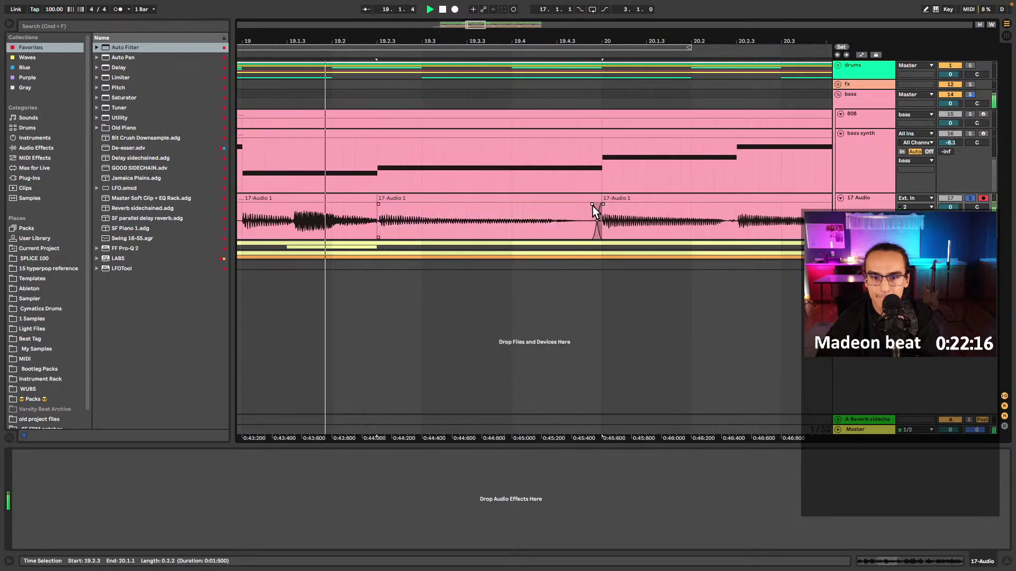
pyautogui.hscroll(-3, 381, 208)
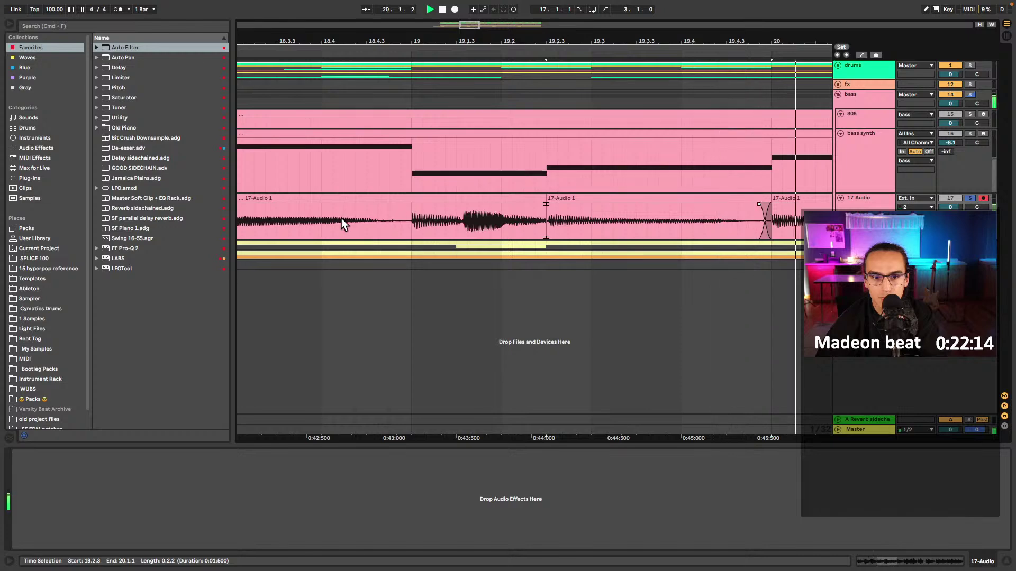
pyautogui.click(354, 220)
pyautogui.scroll(-3, 402, 227)
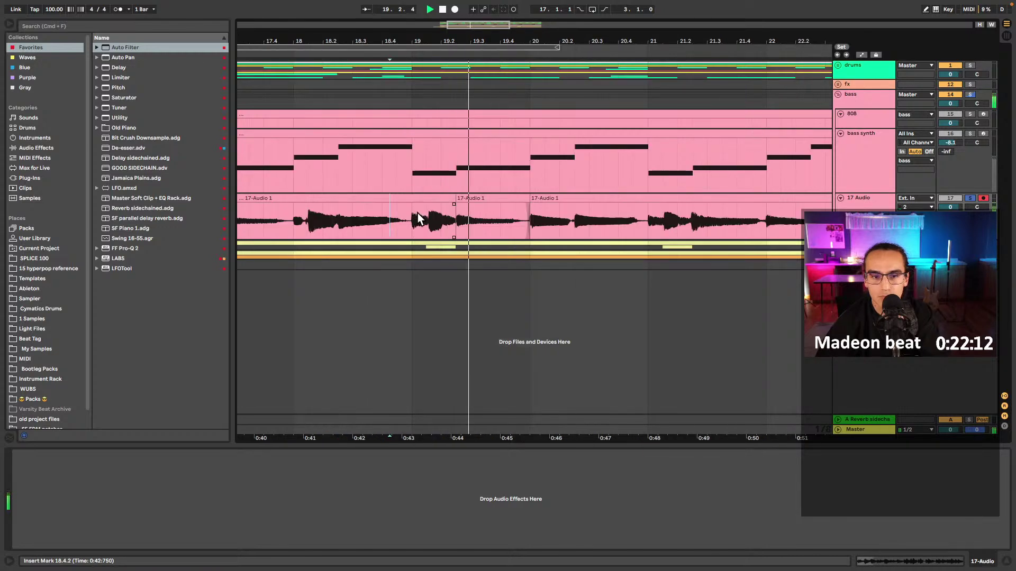
pyautogui.scroll(-3, 417, 214)
pyautogui.click(334, 221)
pyautogui.press('space')
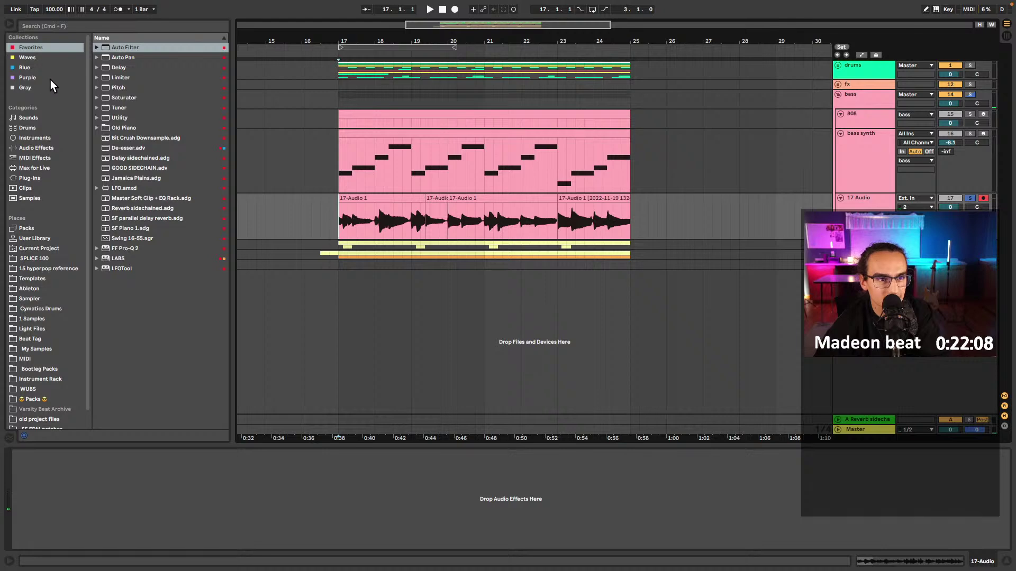
# - Add Guitar Rig 6 FX to the bass guitar track, open its window and run it in demo mode
pyautogui.click(39, 68)
pyautogui.doubleClick(106, 149)
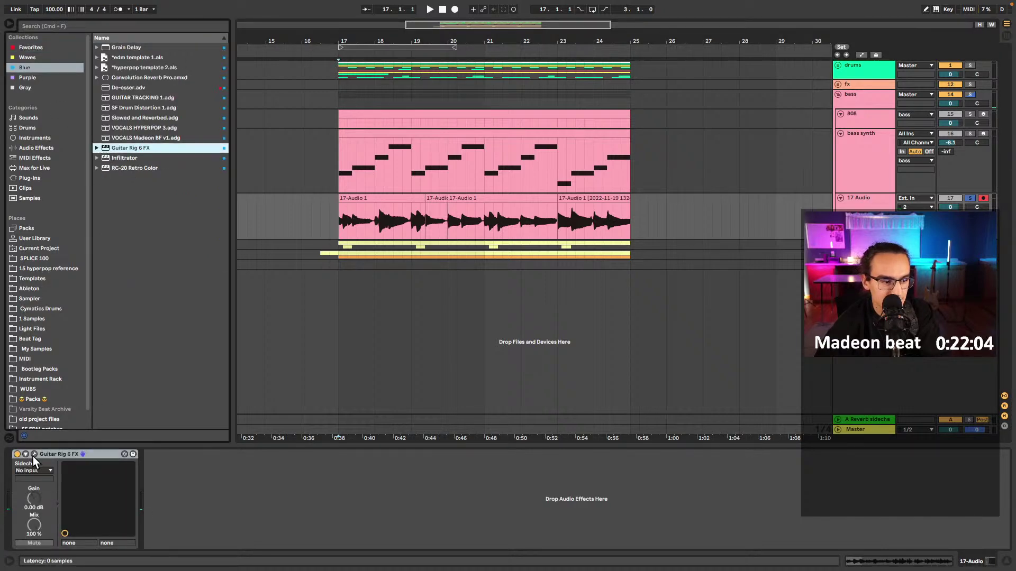
pyautogui.click(33, 455)
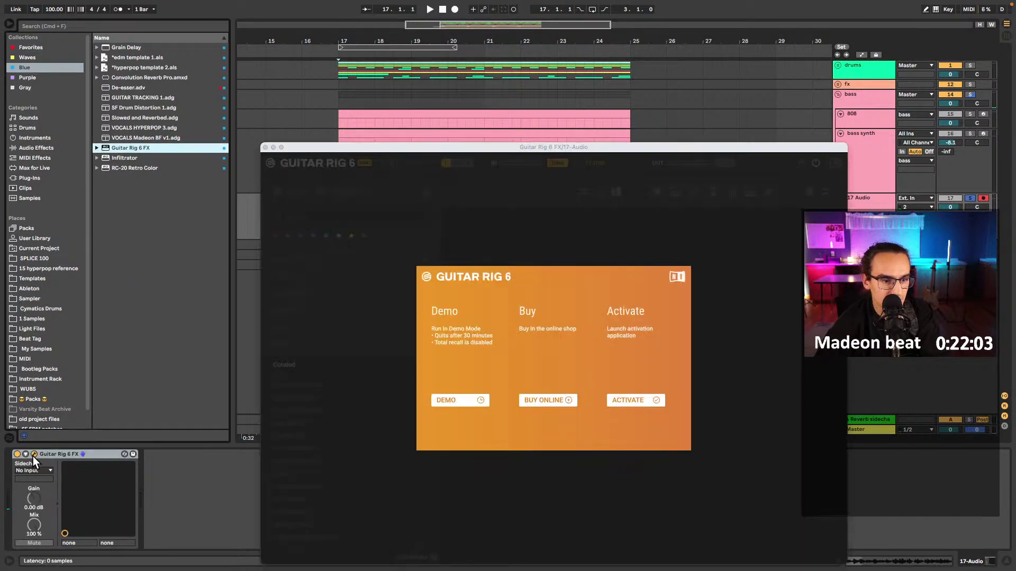
pyautogui.click(444, 403)
# - Filter the Guitar Rig presets to the Bass input source and load Dirty Studio Bass during playback
pyautogui.click(312, 261)
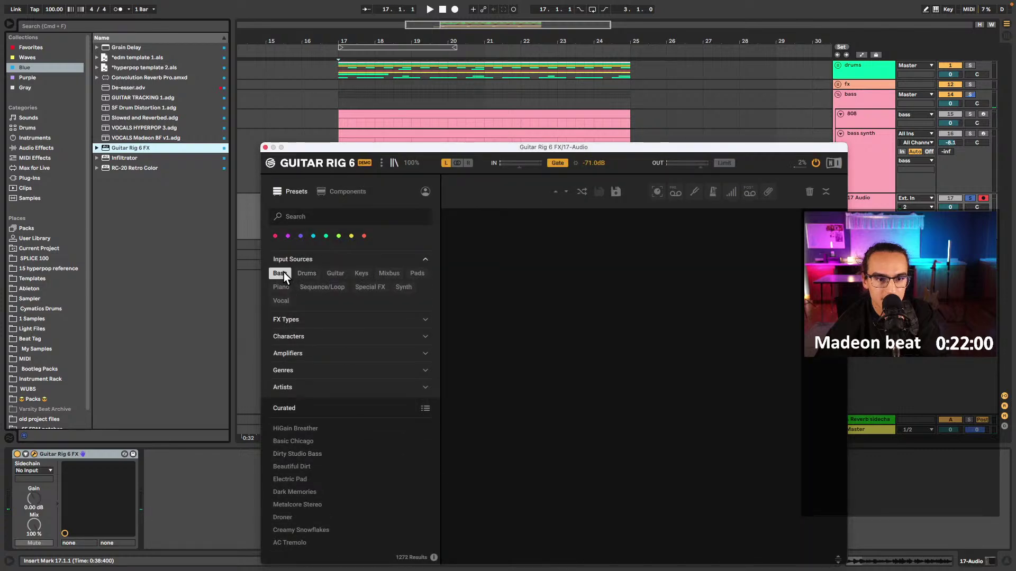
pyautogui.click(282, 272)
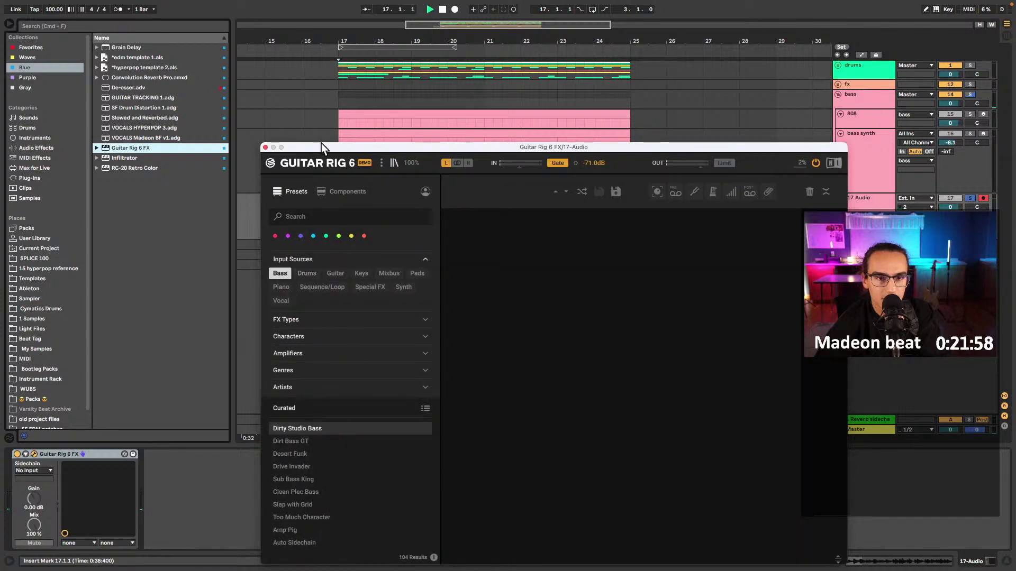
pyautogui.moveTo(322, 144); pyautogui.dragTo(337, 69)
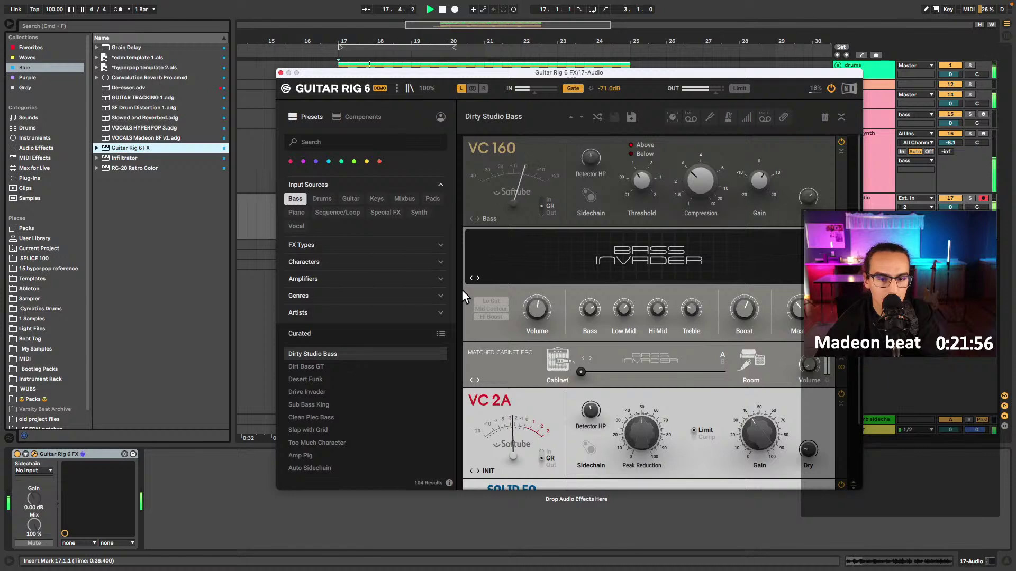
# - Audition the presets Desert Funk, Dirt Bass GT, Drive Invader and Clean Plec Bass, and load Slap with Grid
pyautogui.click(338, 384)
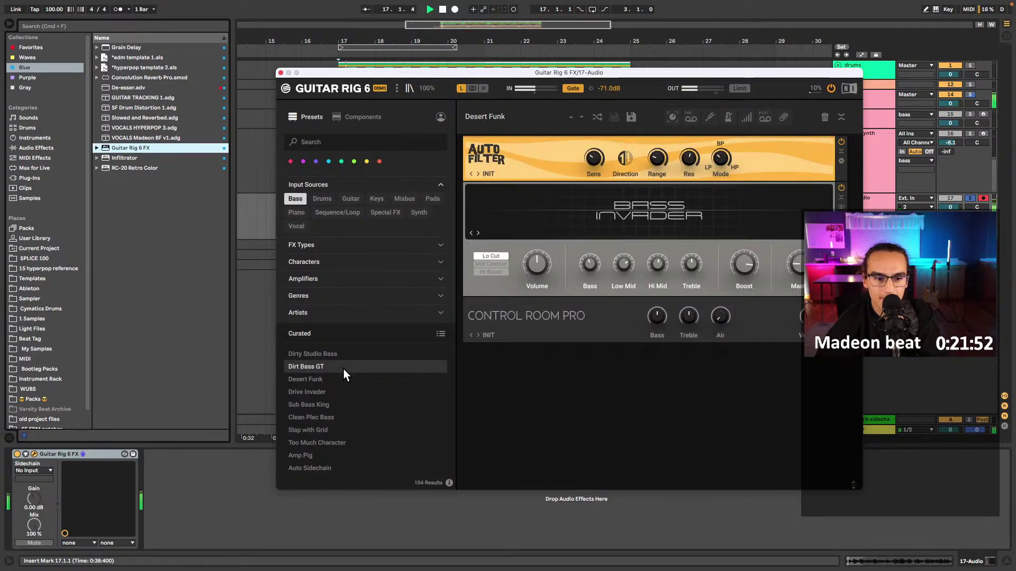
pyautogui.click(344, 369)
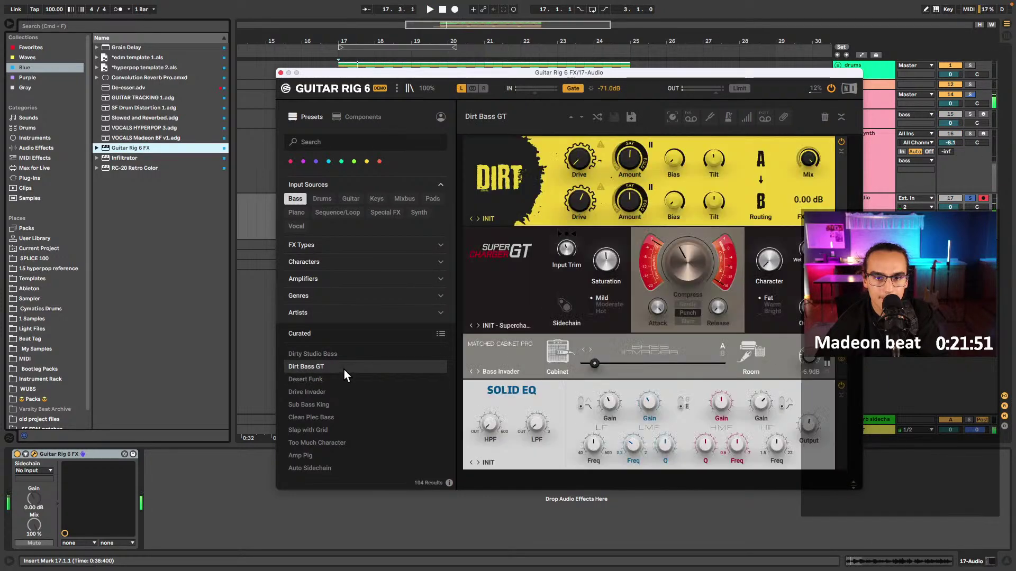
pyautogui.click(328, 392)
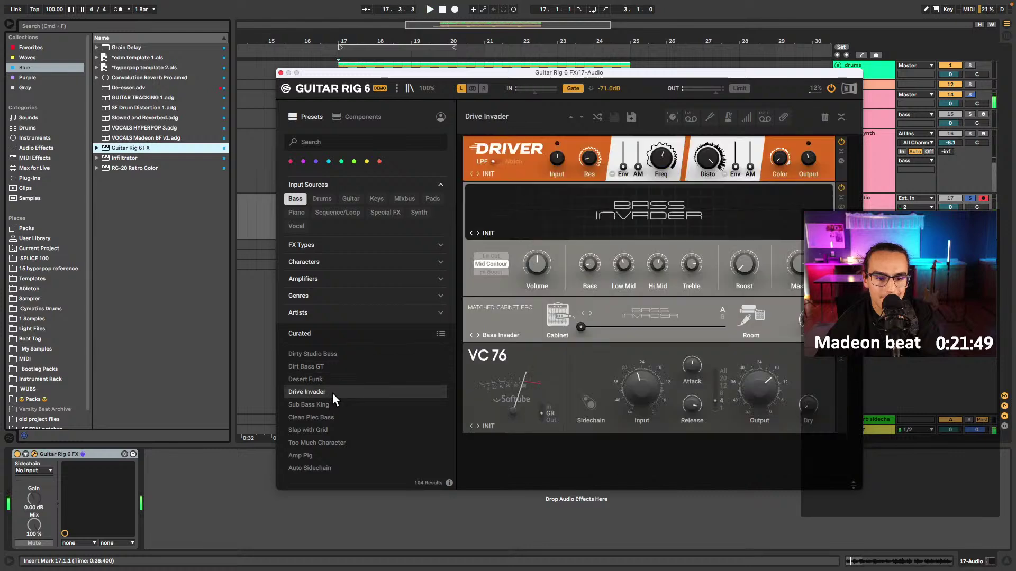
pyautogui.click(322, 418)
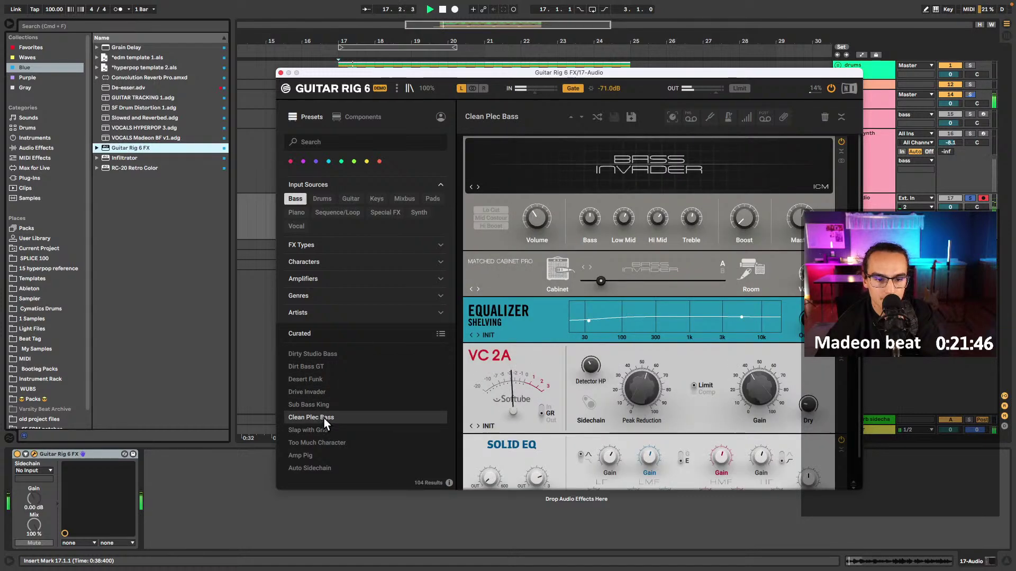
pyautogui.click(338, 431)
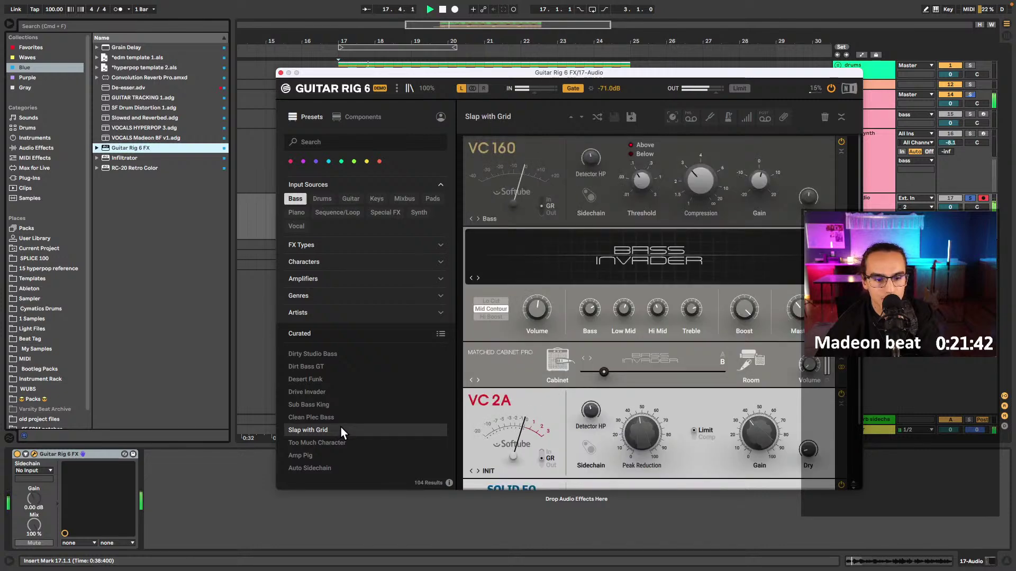
# - Close the Guitar Rig window, play the bass in the mix without solo, and set the bass guitar track's volume to -6.5 dB
pyautogui.click(281, 73)
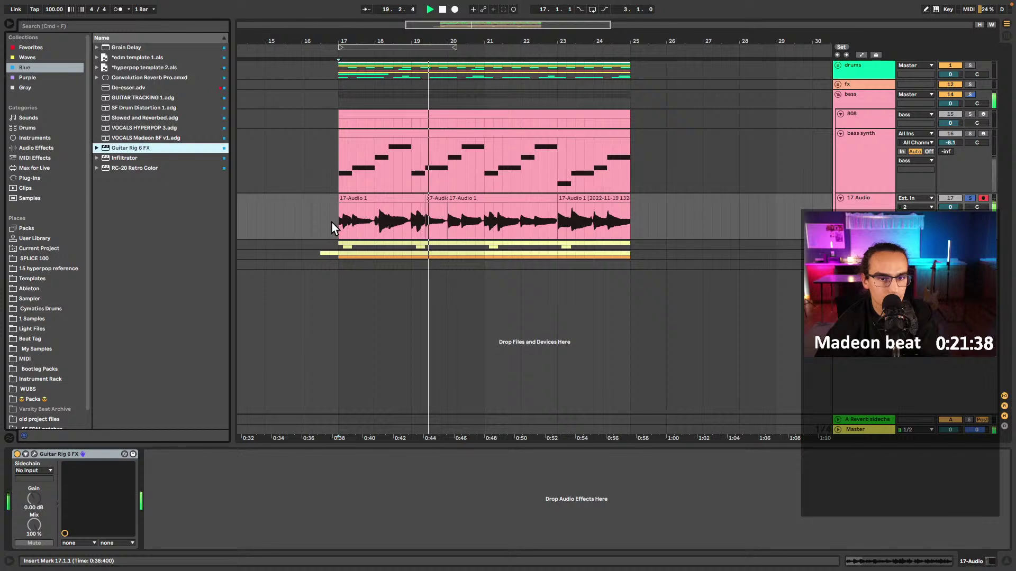
pyautogui.click(503, 222)
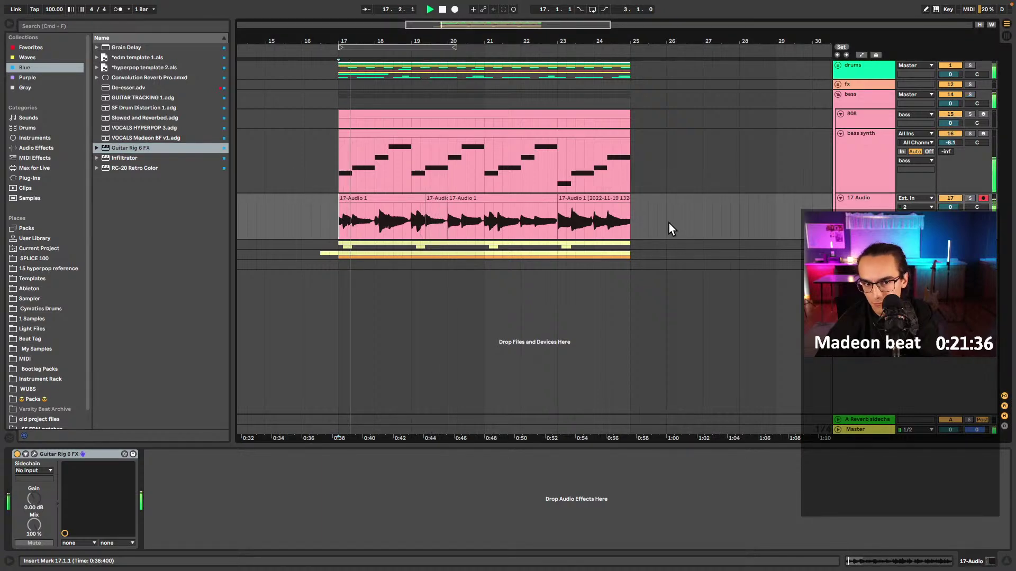
pyautogui.moveTo(950, 207); pyautogui.dragTo(950, 208)
# - Select the bass synth track, check its clip's MIDI notes in the note editor, and return to the device view
pyautogui.click(864, 158)
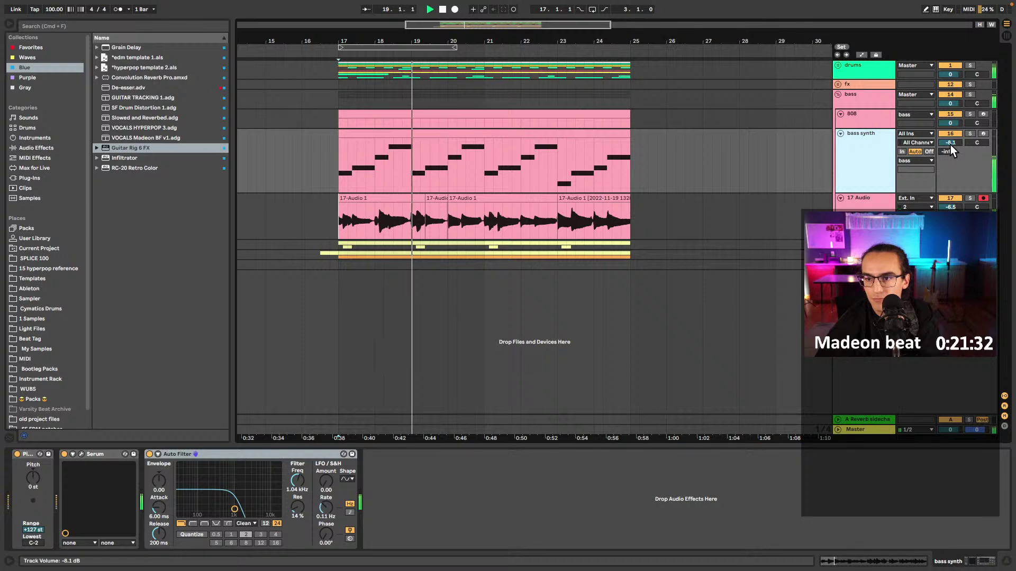
pyautogui.click(453, 135)
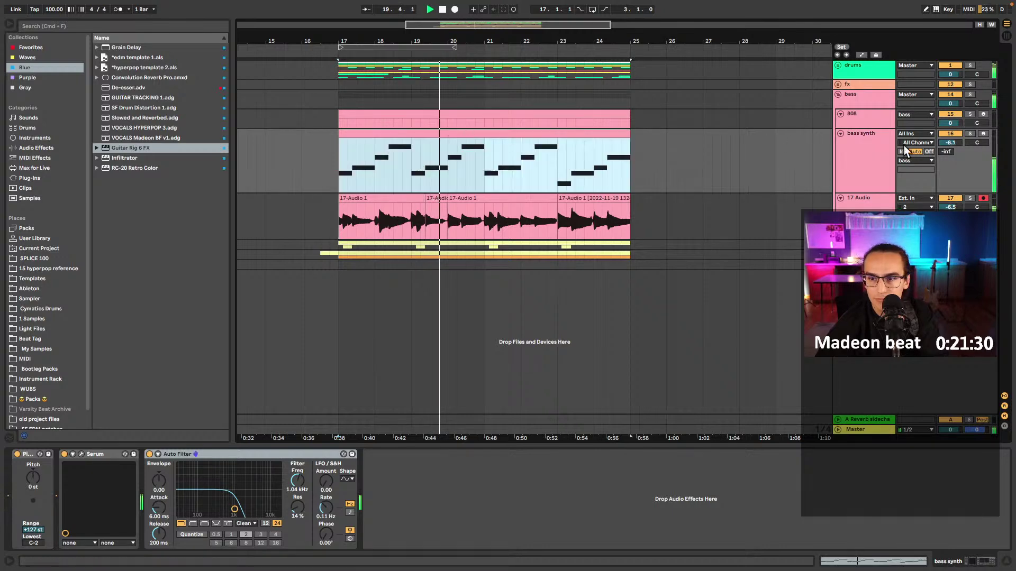
pyautogui.click(950, 143)
pyautogui.press('super+alt+e')
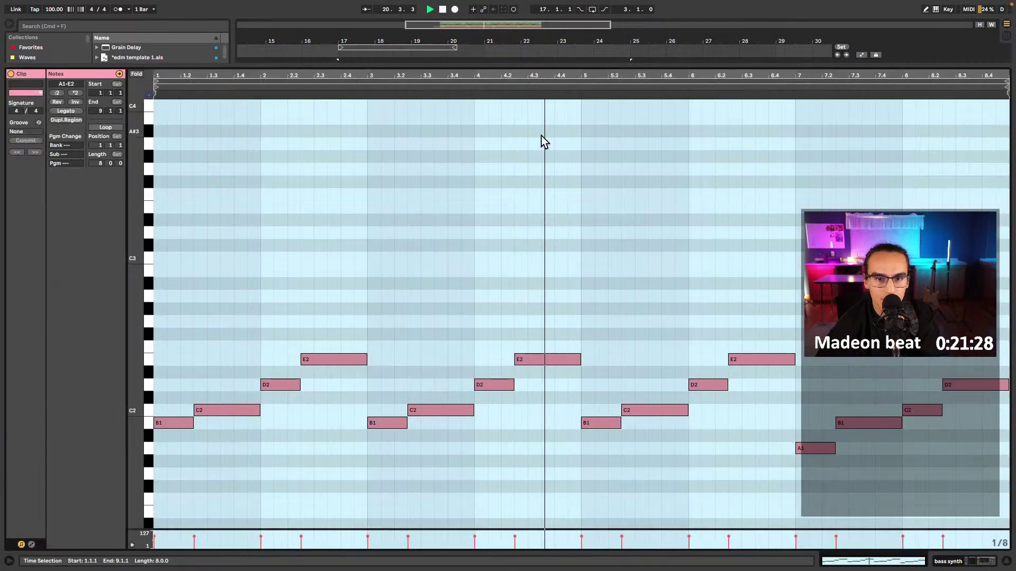
pyautogui.press('super+alt+e')
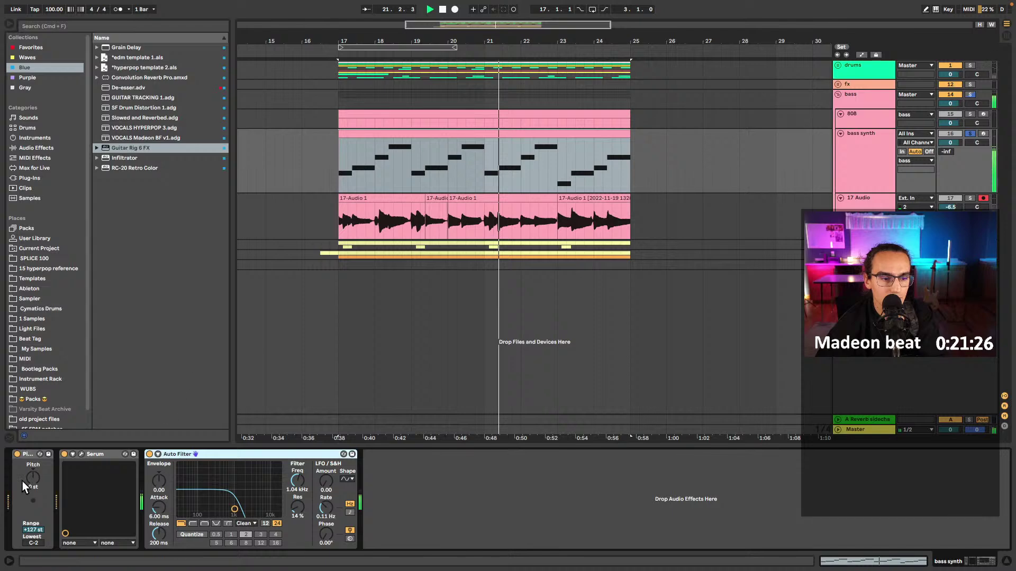
# - Set the bass synth's Pitch device to -12 st and play the result unsoloed from bar 17
pyautogui.click(39, 481)
pyautogui.moveTo(39, 480); pyautogui.dragTo(39, 480)
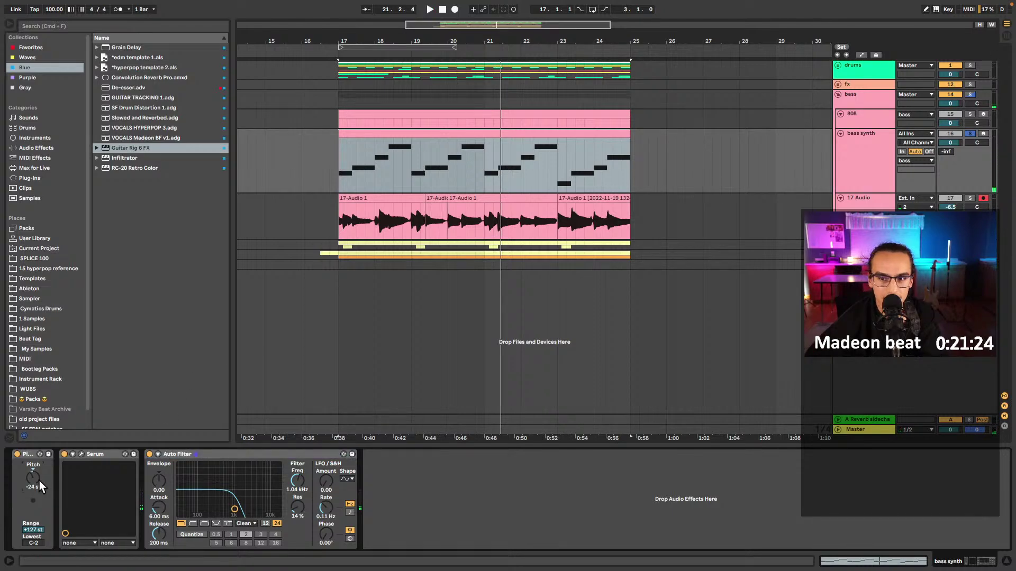
pyautogui.press('space')
pyautogui.press('space')
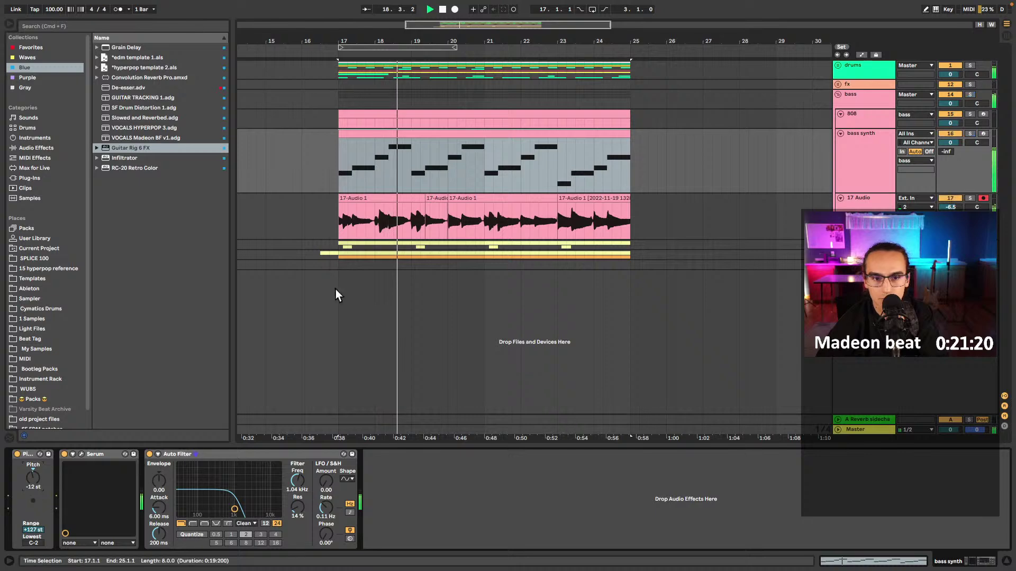
# - Lower the bass synth track's volume to -9.5 dB and fold the bass synth and bass guitar tracks
pyautogui.click(840, 133)
pyautogui.click(840, 144)
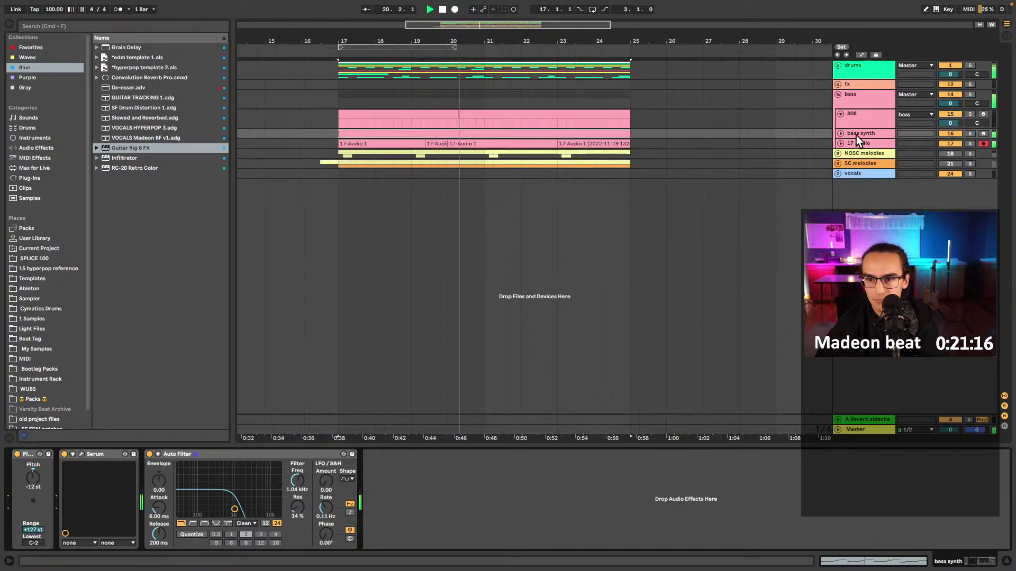
pyautogui.click(840, 134)
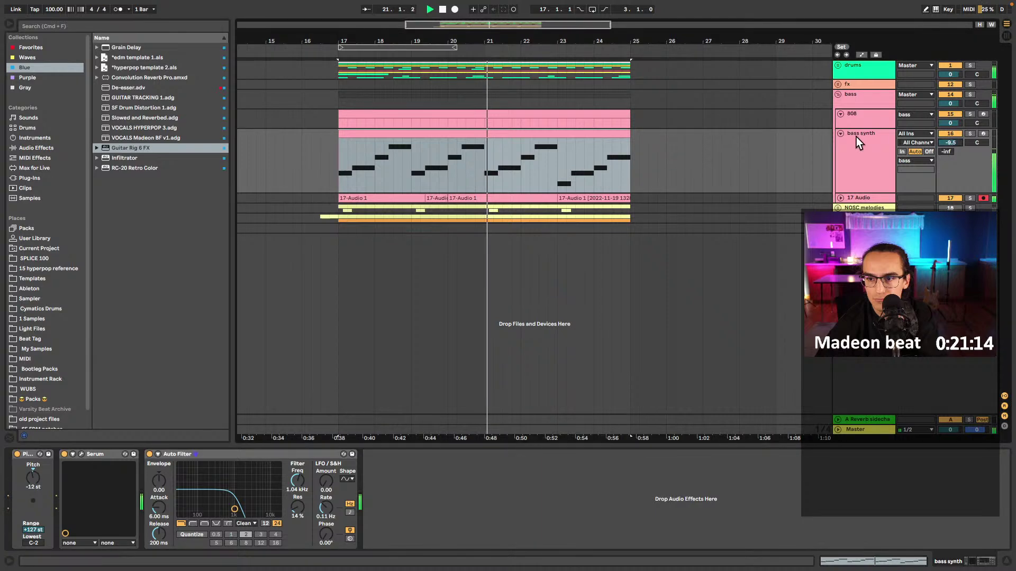
pyautogui.click(840, 133)
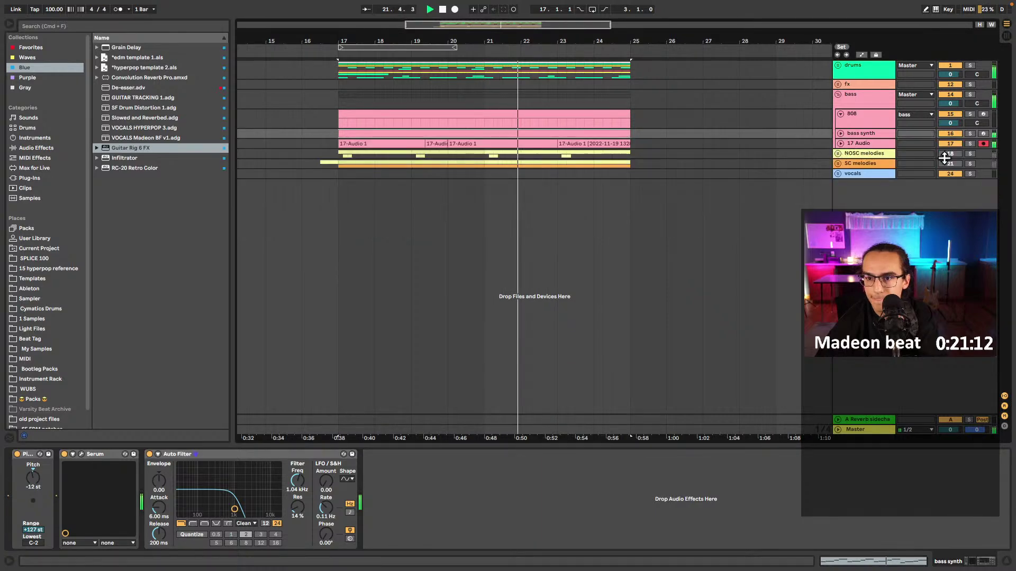
# - Activate the NOSC melodies and SC melodies groups, play the full beat from bar 17, and select the bass group
pyautogui.press('space')
pyautogui.press('space')
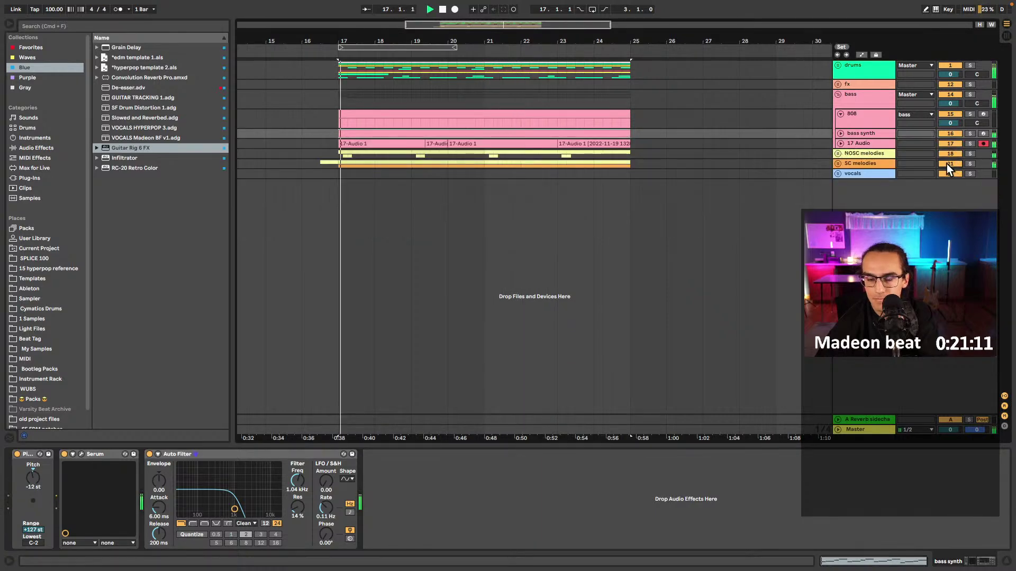
pyautogui.press('space')
pyautogui.click(344, 99)
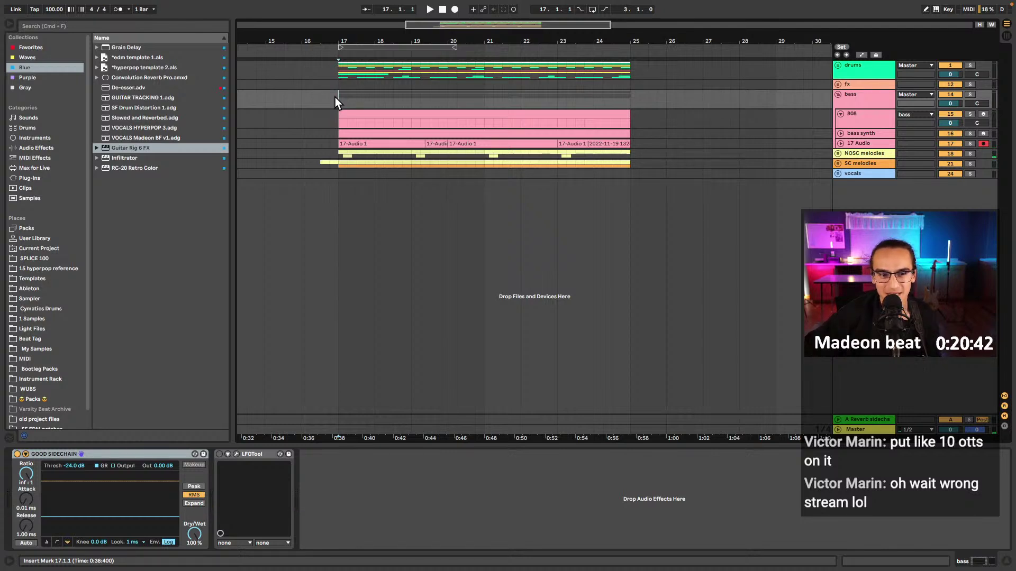
pyautogui.doubleClick(376, 131)
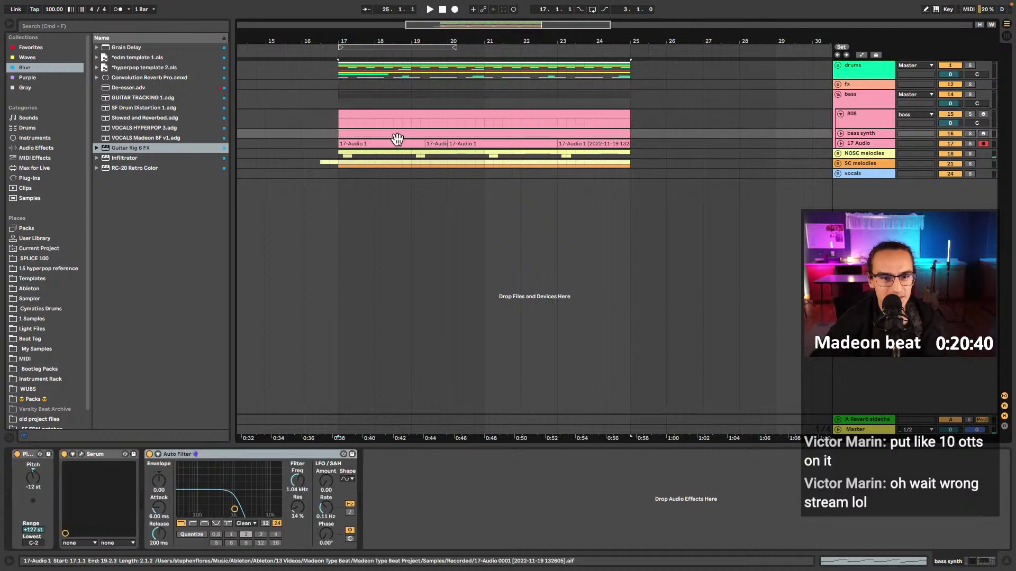
pyautogui.press('super+alt+e')
pyautogui.press('super+alt+e')
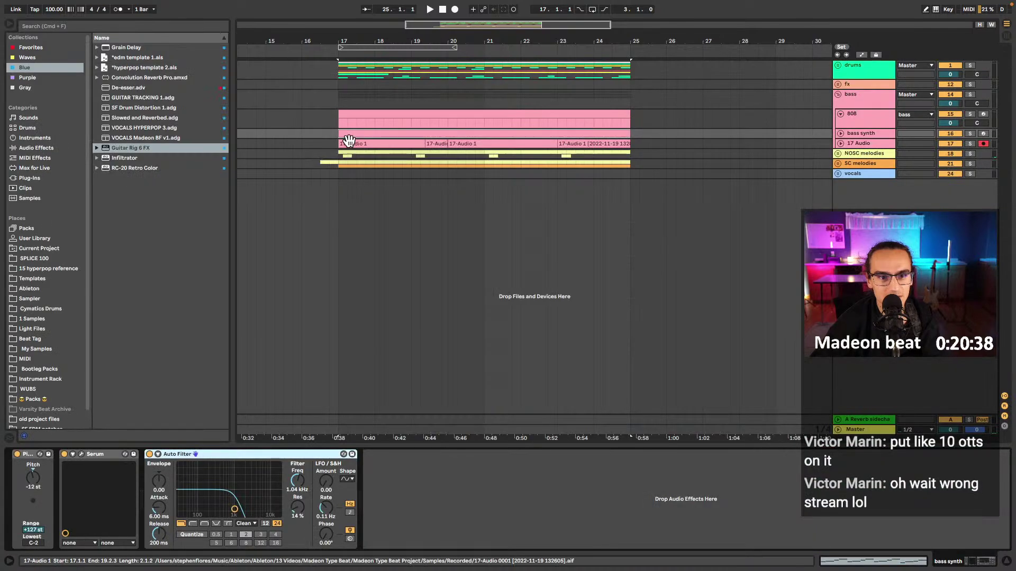
pyautogui.click(344, 150)
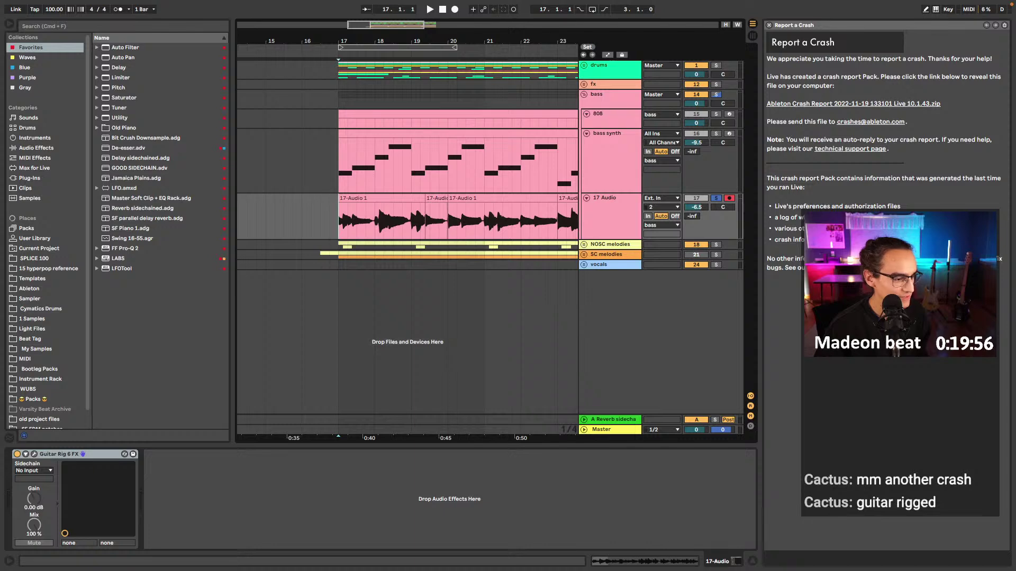
# - Dismiss the crash report, open Guitar Rig 6 FX on the 17 Audio track, and filter its presets to the Bass input source
pyautogui.click(769, 25)
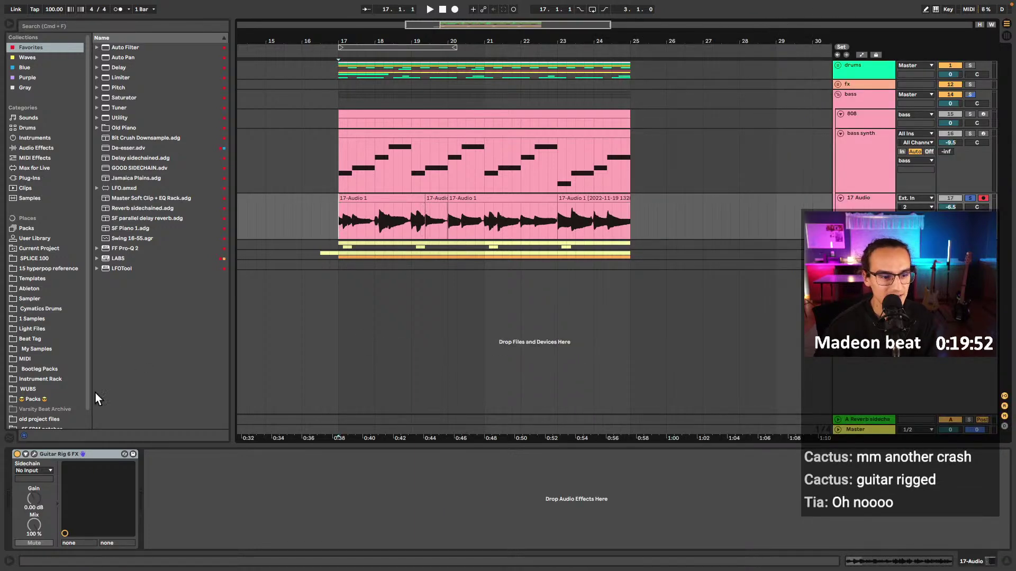
pyautogui.click(34, 454)
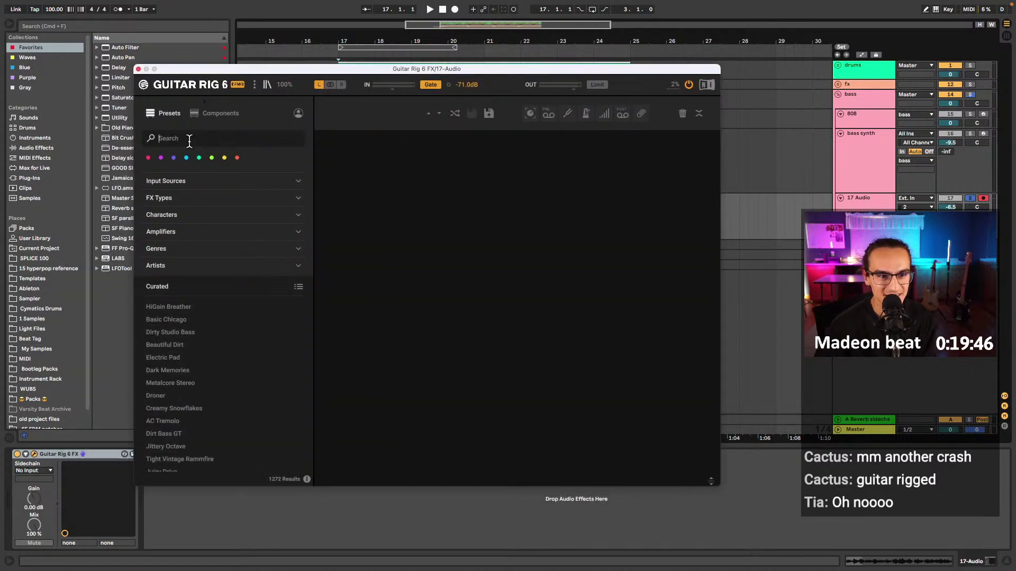
pyautogui.click(187, 186)
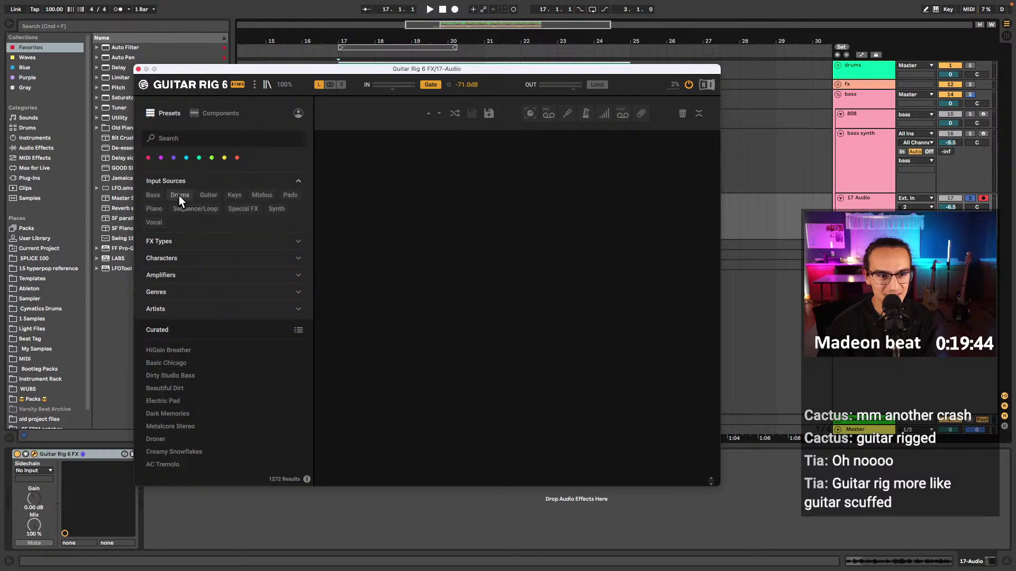
pyautogui.click(154, 195)
pyautogui.click(195, 182)
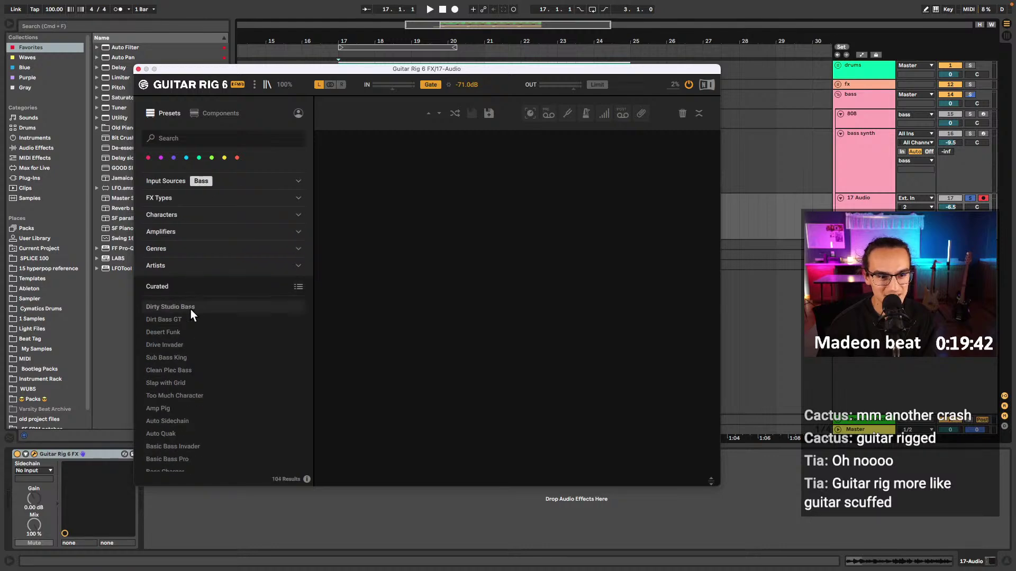
# - Load the Slap with Grid preset in Guitar Rig and play the bass guitar from bar 17
pyautogui.click(169, 372)
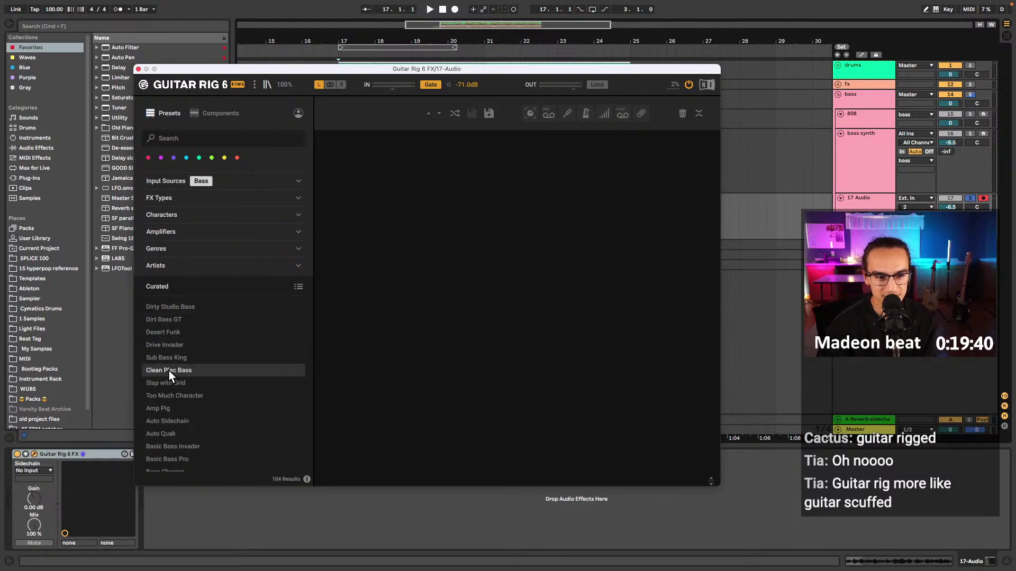
pyautogui.click(185, 383)
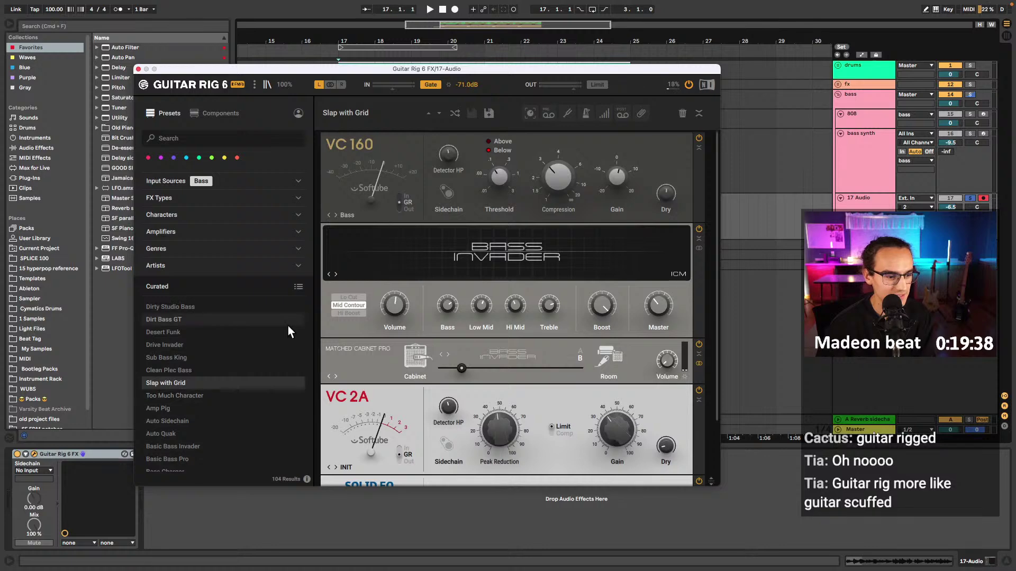
pyautogui.press('space')
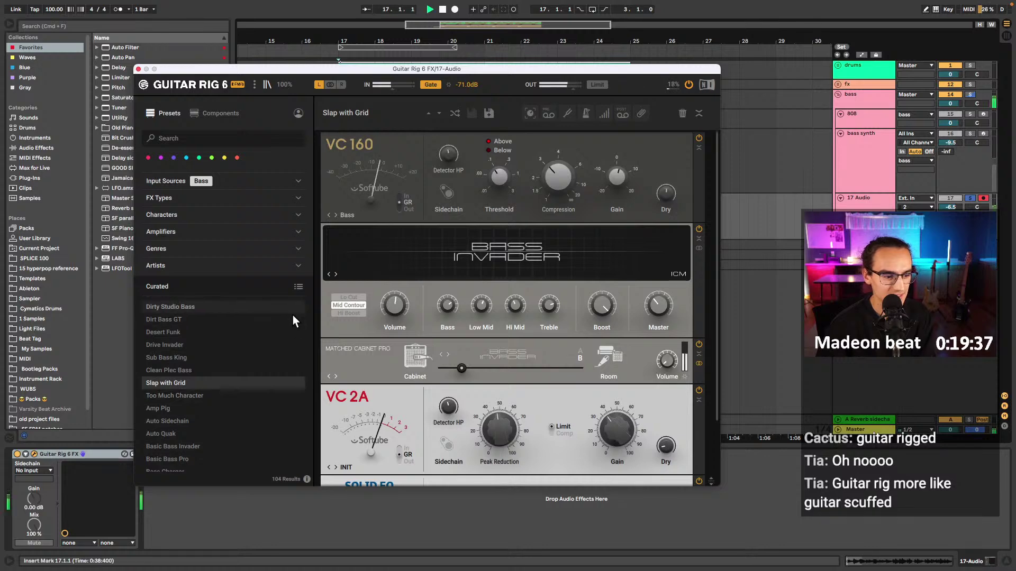
# - Close the Guitar Rig window, freeze the 17 Audio track, and unsolo it
pyautogui.click(138, 69)
pyautogui.rightClick(858, 213)
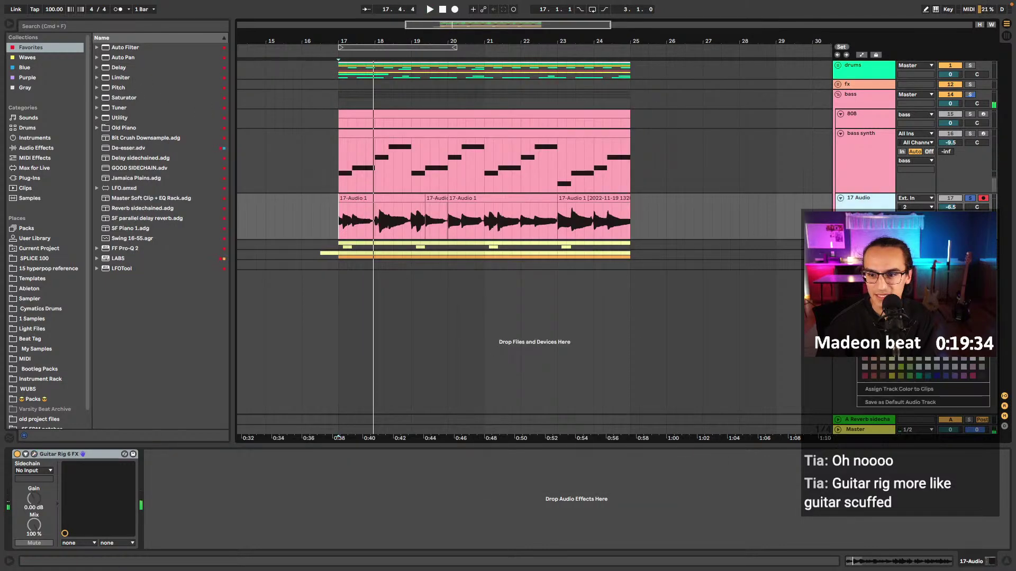
pyautogui.click(879, 315)
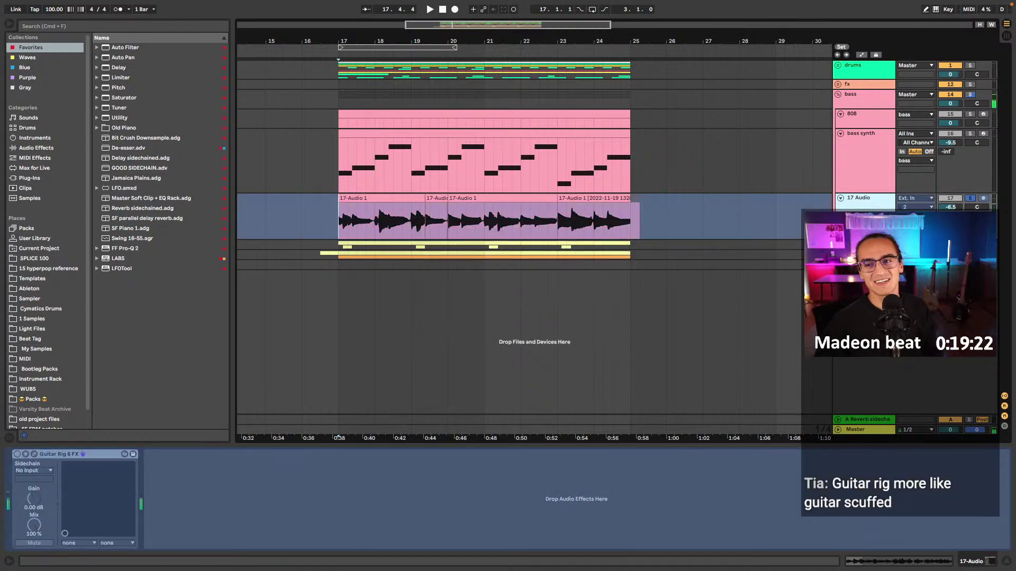
pyautogui.click(968, 200)
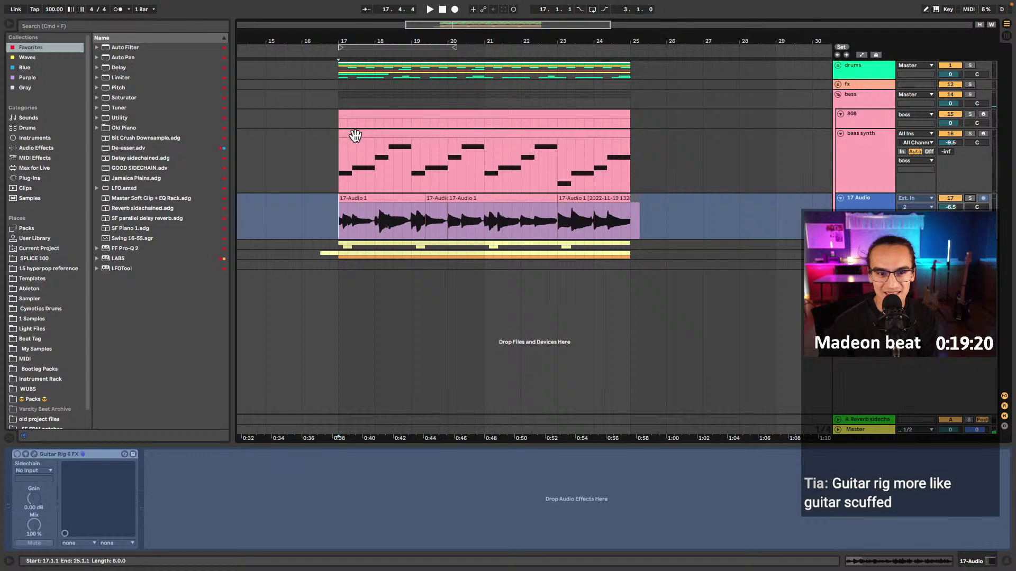
# - Play the bass group from bar 17, lowering the bass synth track's volume to about -11 dB, and fold the unsoloed group
pyautogui.click(345, 159)
pyautogui.press('space')
pyautogui.click(338, 100)
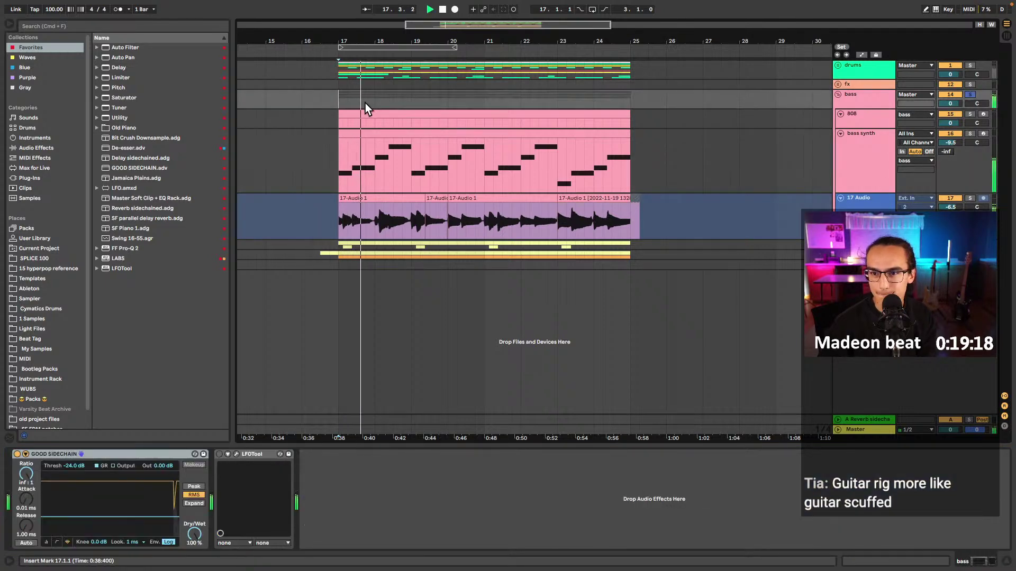
pyautogui.click(387, 132)
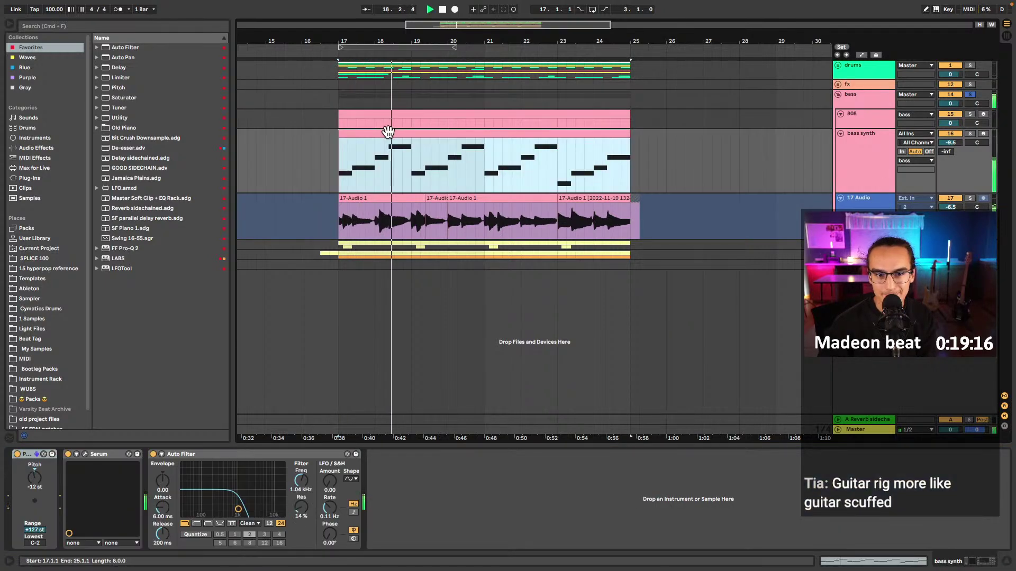
pyautogui.click(833, 158)
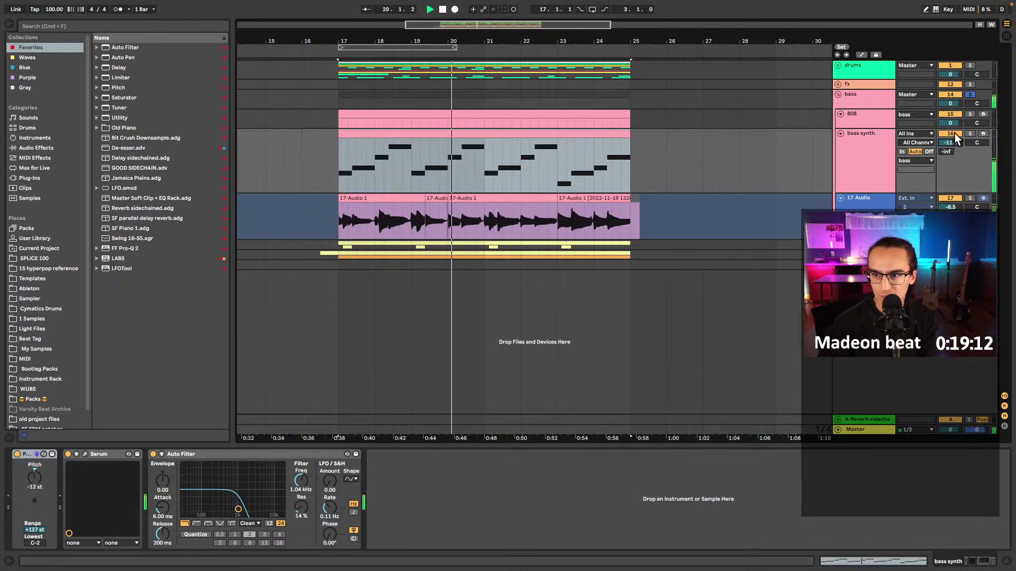
pyautogui.click(838, 95)
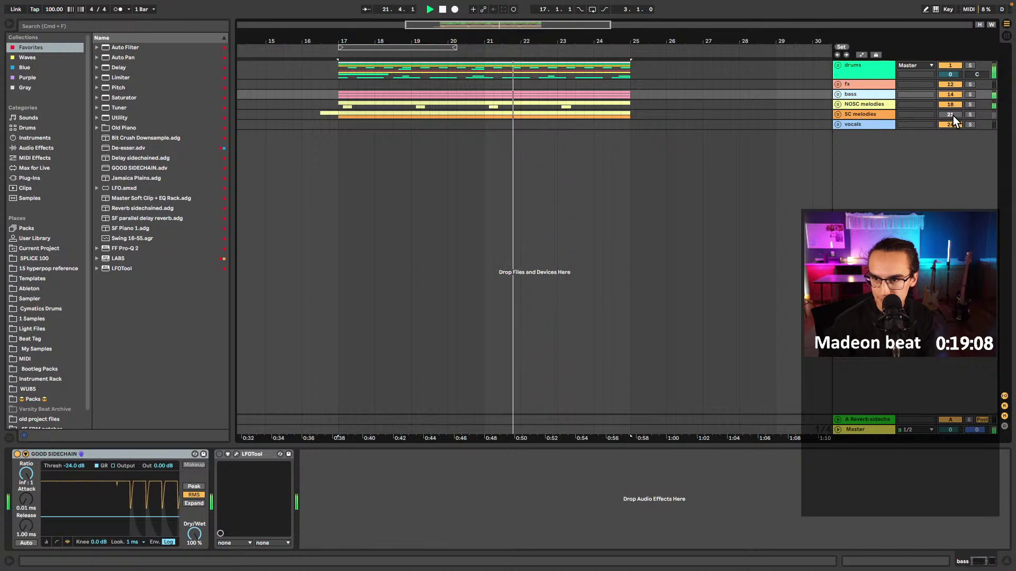
# - Expand the SC melodies group and its second serum track, and select that track's 01 clip
pyautogui.click(837, 115)
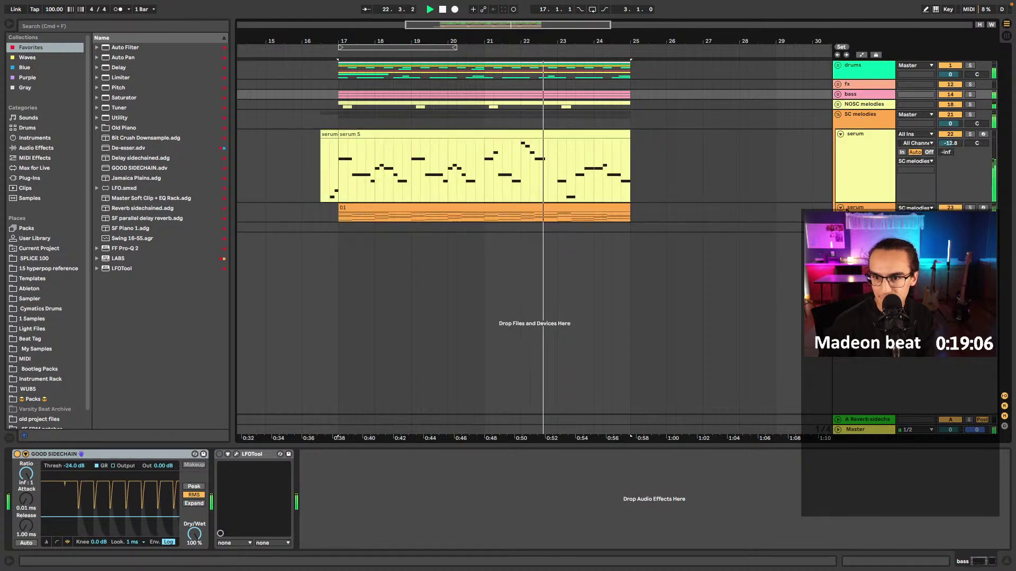
pyautogui.click(847, 208)
pyautogui.click(576, 206)
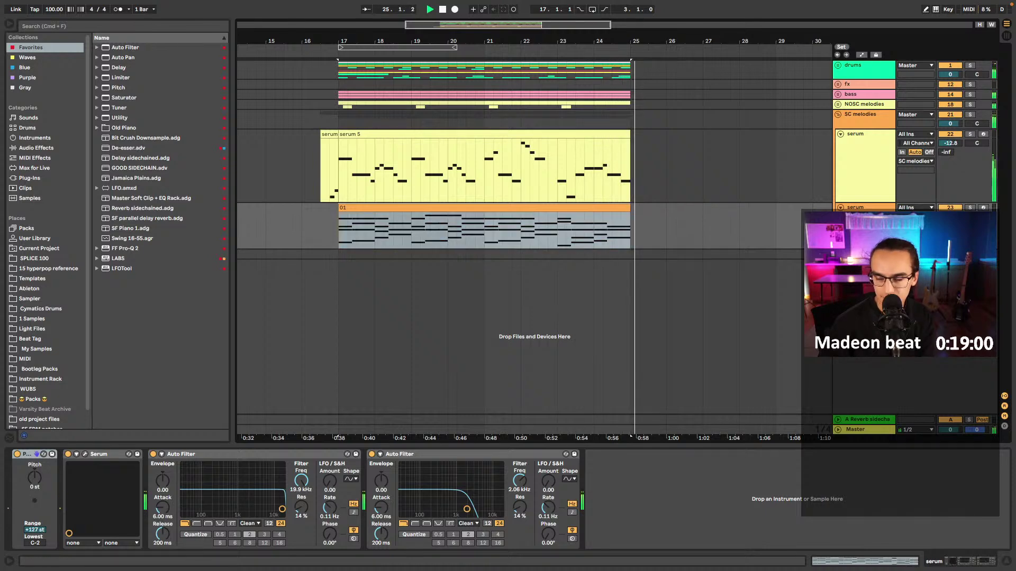
# - Set the SC melodies group's GOOD SIDECHAIN threshold to -42.3 dB while playing it soloed from bar 17, and fold the unsoloed group
pyautogui.press('space')
pyautogui.click(340, 122)
pyautogui.press('space')
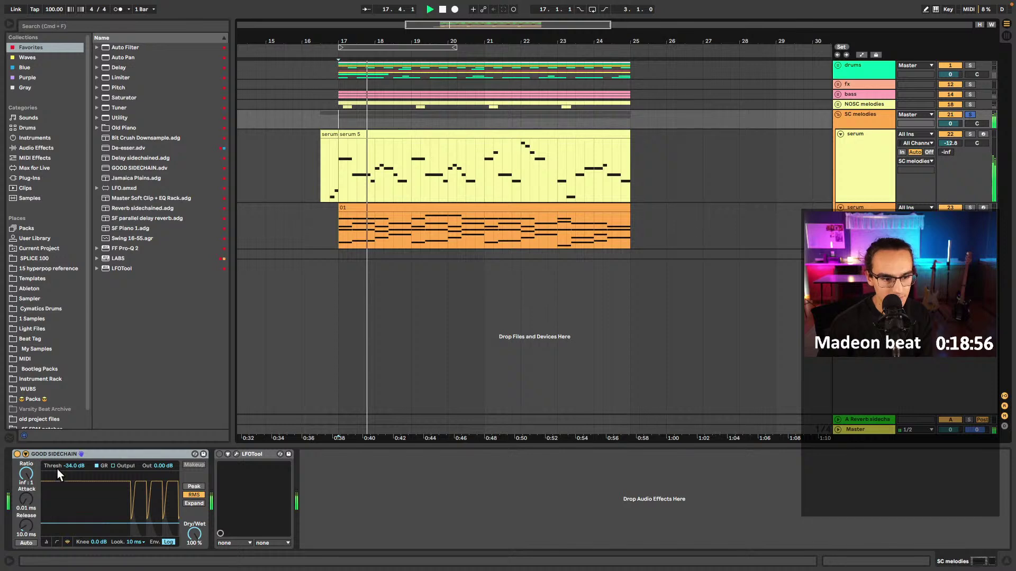
pyautogui.moveTo(73, 464); pyautogui.dragTo(73, 466)
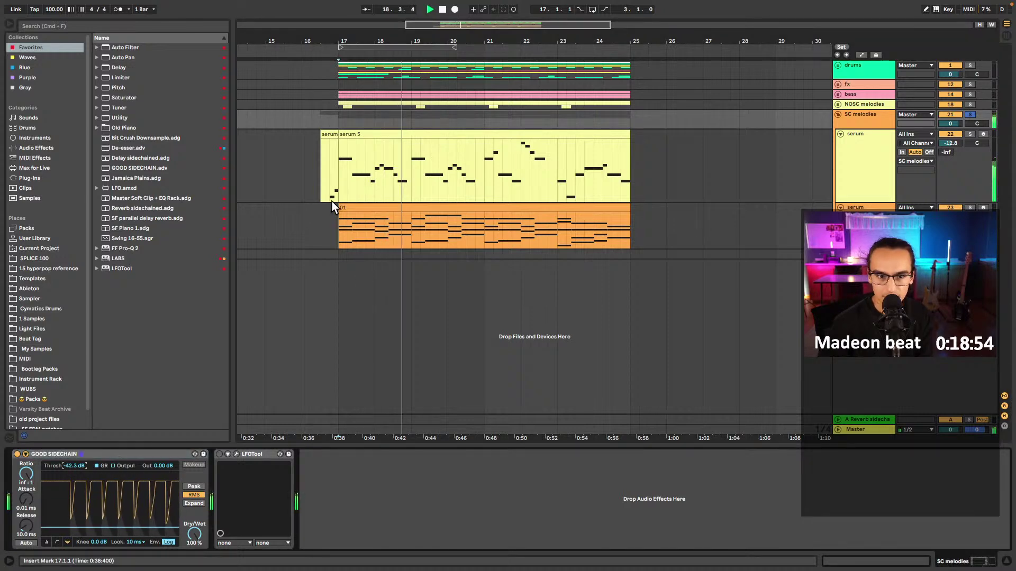
pyautogui.click(340, 188)
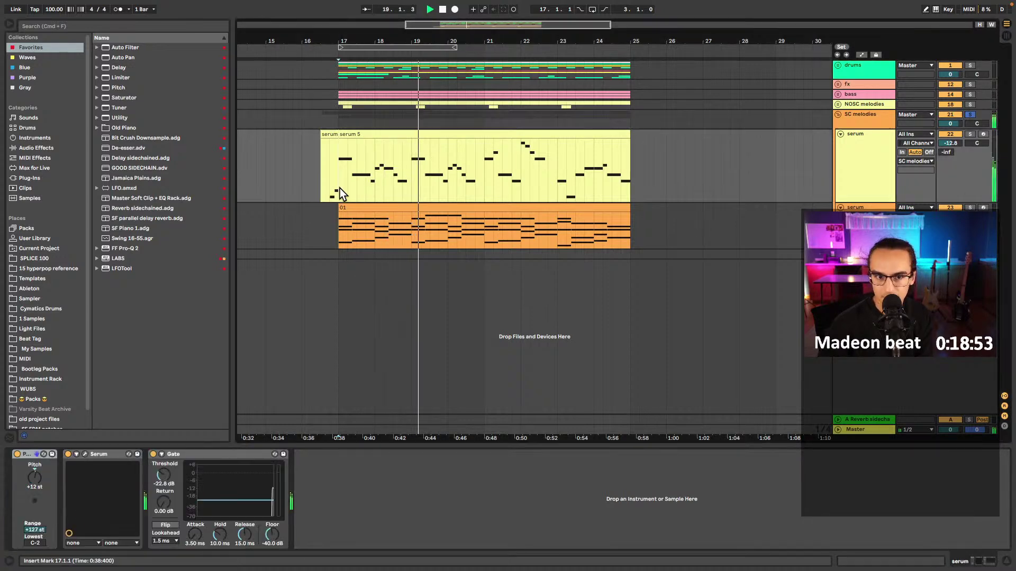
pyautogui.click(338, 127)
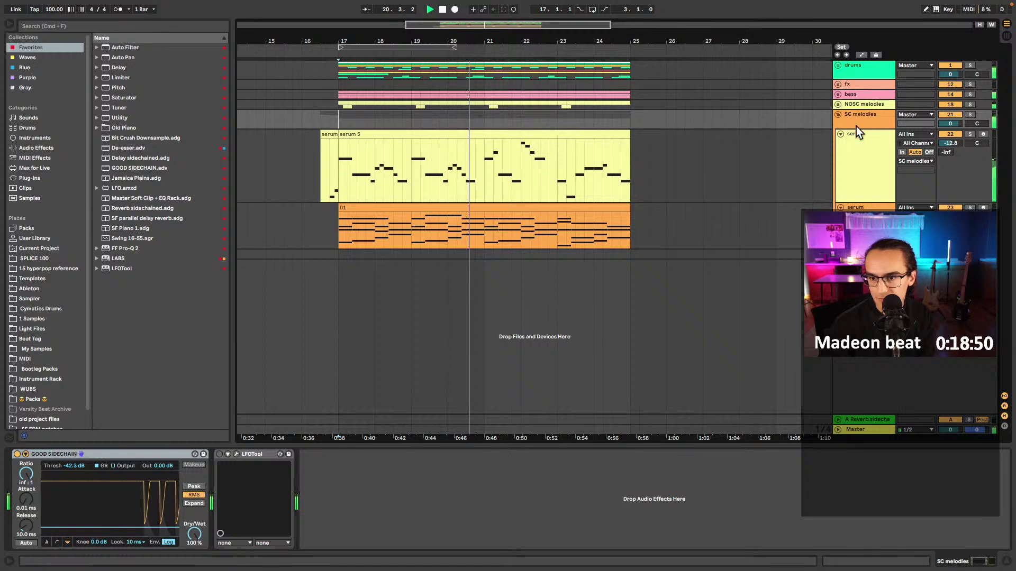
pyautogui.click(838, 114)
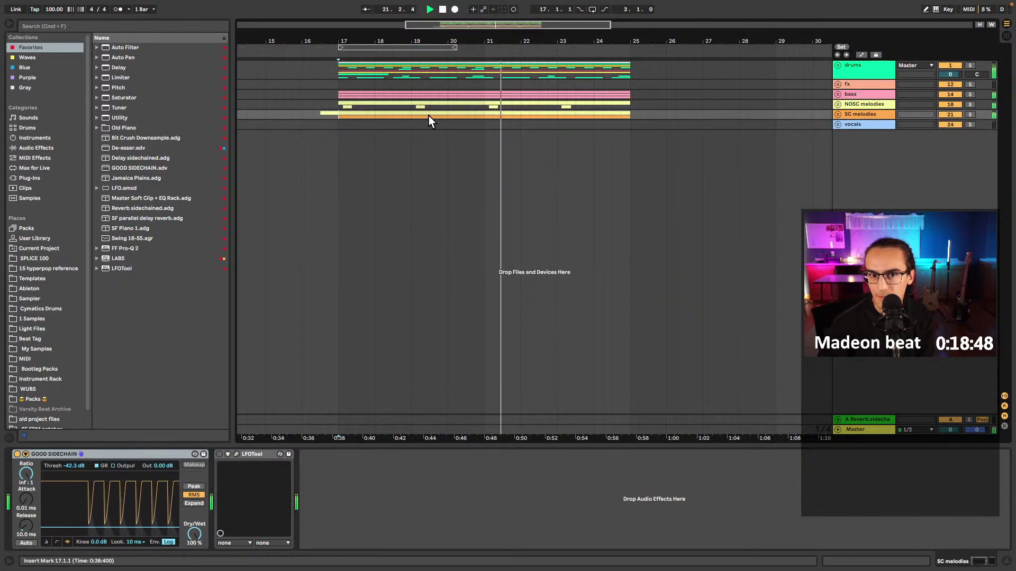
# - Expand the NOSC melodies and SC melodies groups and play the beat from the serum pickup at 16.3.1
pyautogui.scroll(-2, 428, 116)
pyautogui.doubleClick(355, 108)
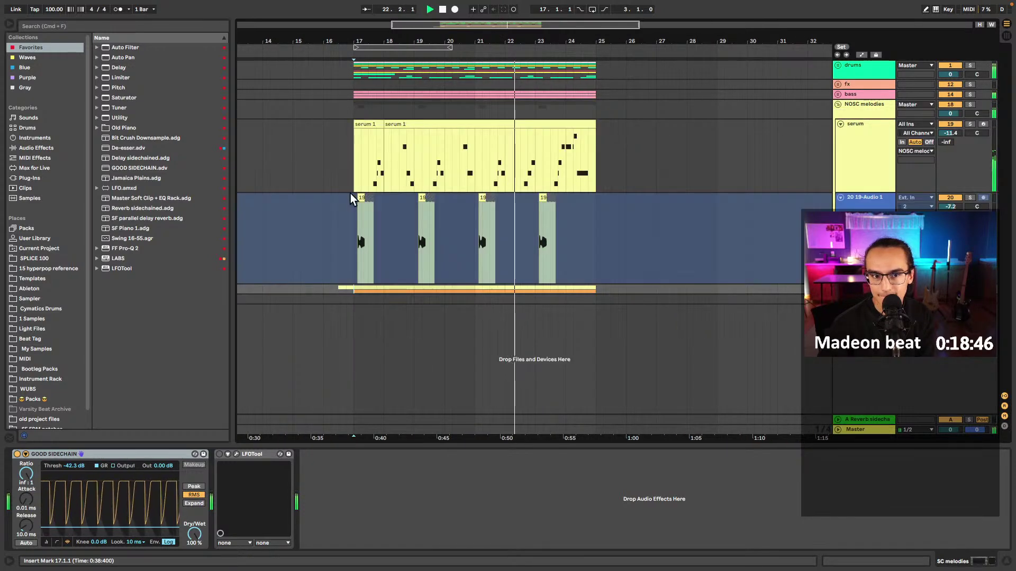
pyautogui.doubleClick(349, 288)
pyautogui.scroll(-2, 395, 282)
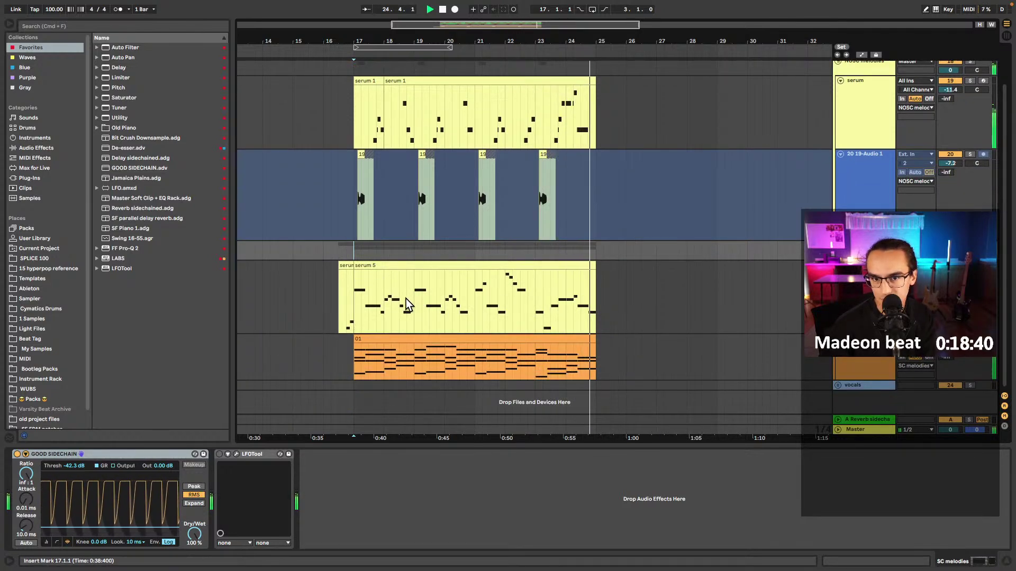
pyautogui.click(344, 303)
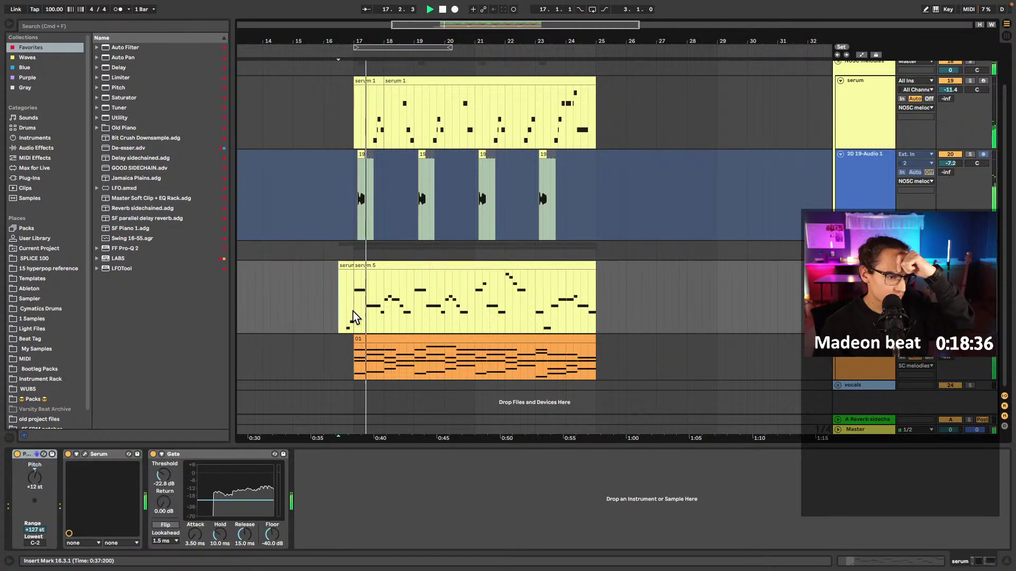
pyautogui.scroll(3, 429, 252)
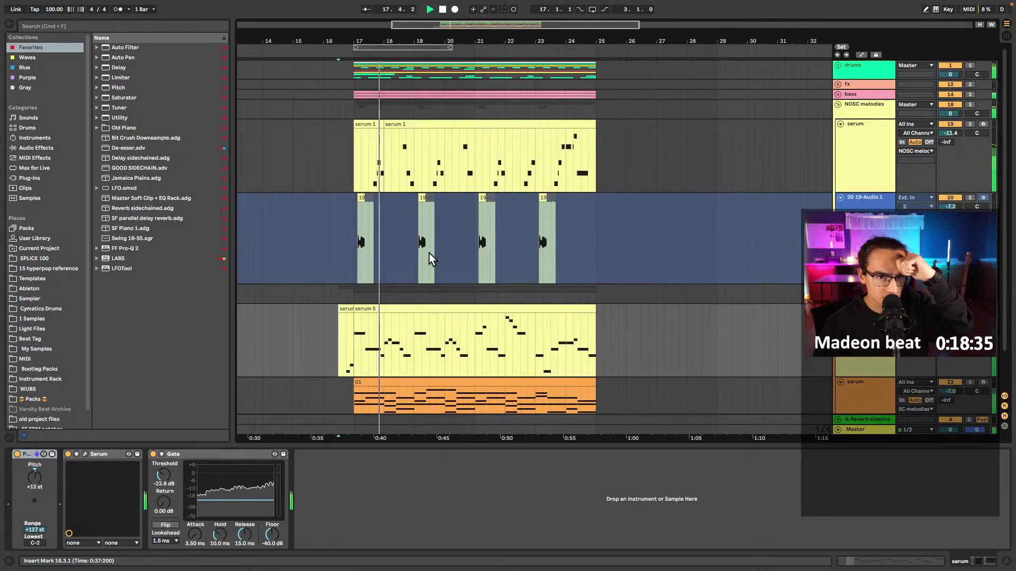
# - Expand the drums group and delete the hat and RARE Bongo parts from bar 17 to bar 21
pyautogui.click(838, 105)
pyautogui.click(837, 66)
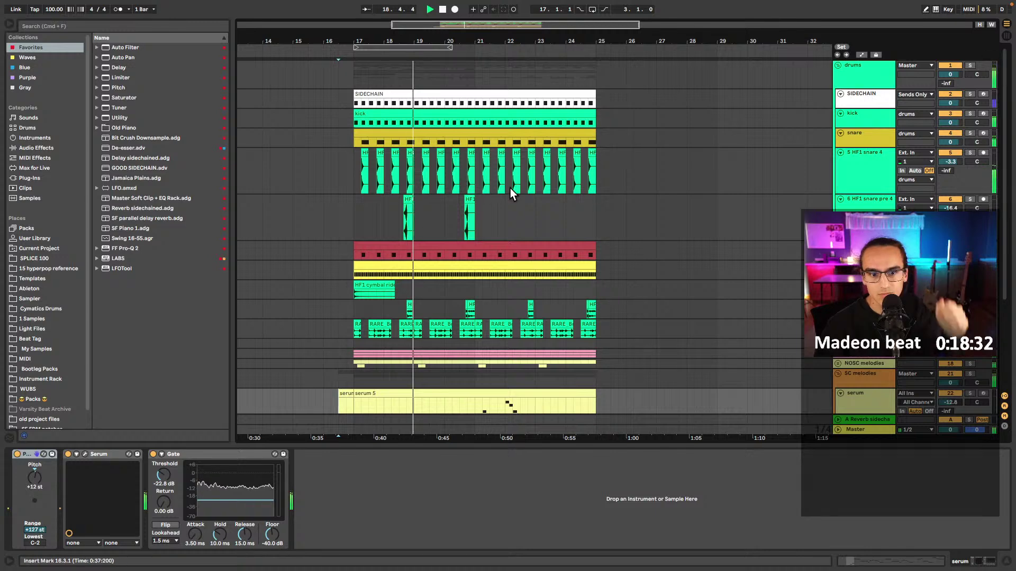
pyautogui.click(475, 274)
pyautogui.click(455, 266)
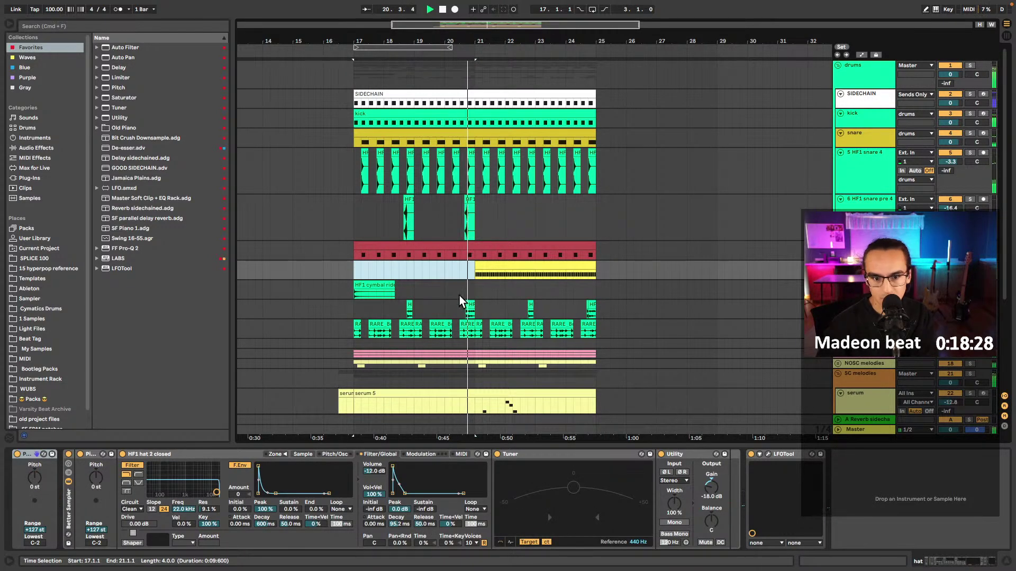
pyautogui.click(318, 326)
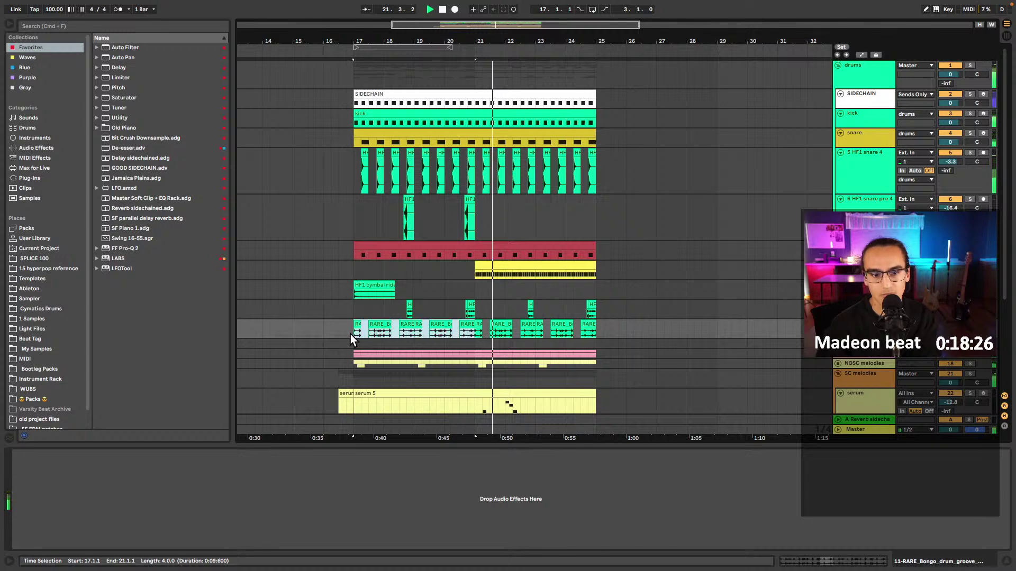
pyautogui.press('Delete')
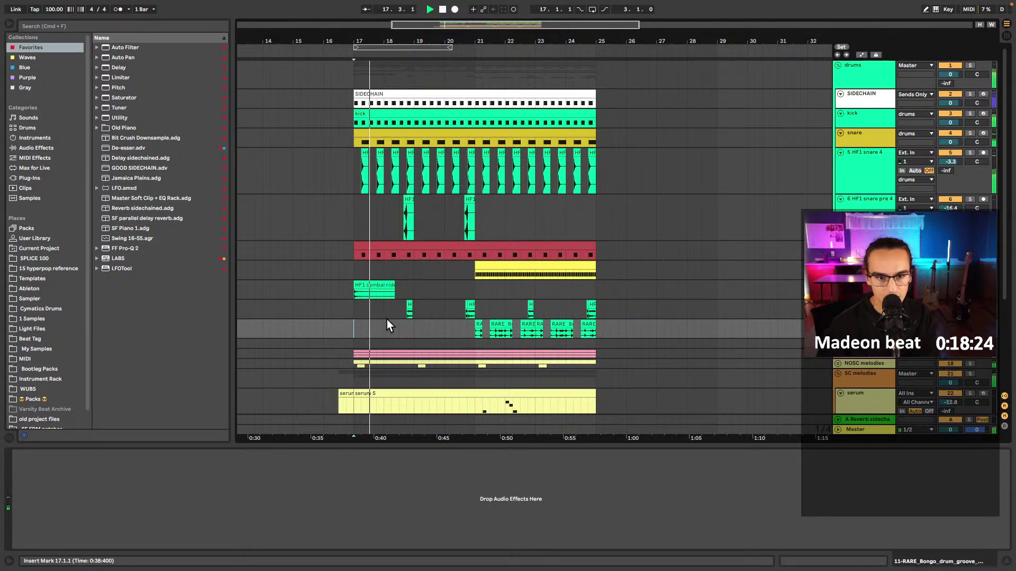
# - Select the kick clip and lower the kick track's Utility gain to about 5 dB during playback
pyautogui.scroll(-3, 409, 257)
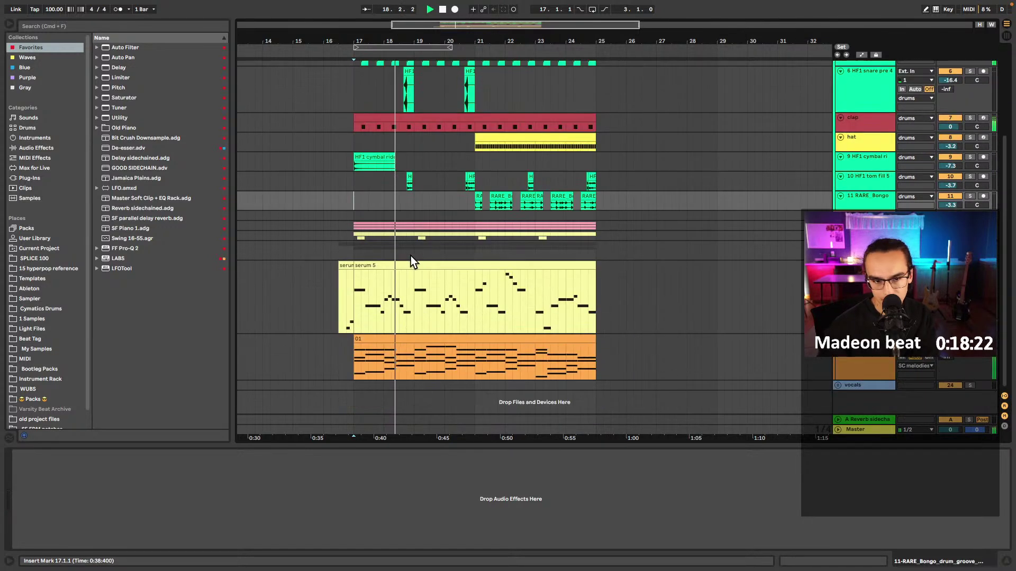
pyautogui.scroll(3, 411, 256)
pyautogui.click(366, 126)
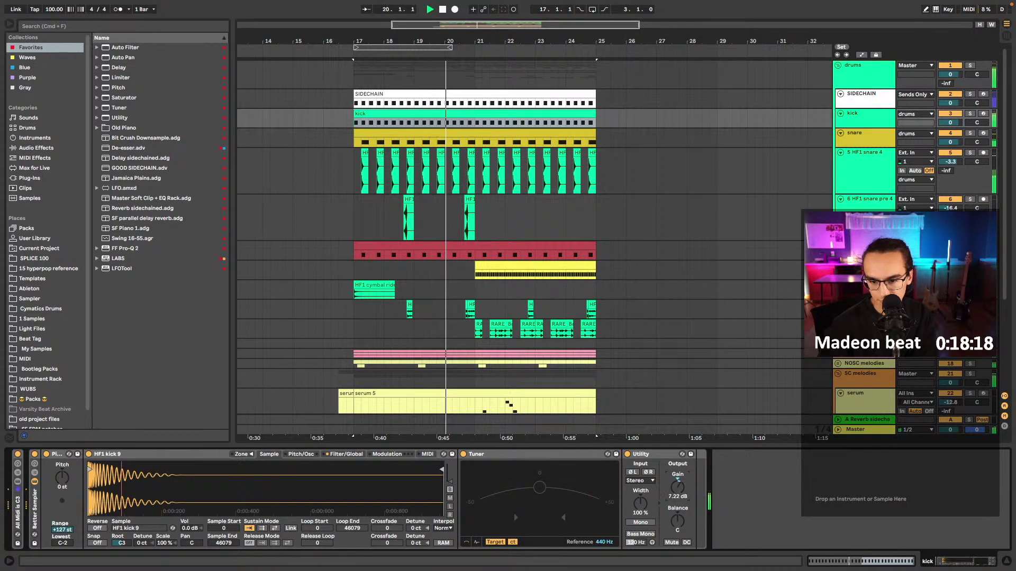
pyautogui.moveTo(670, 487); pyautogui.dragTo(674, 490)
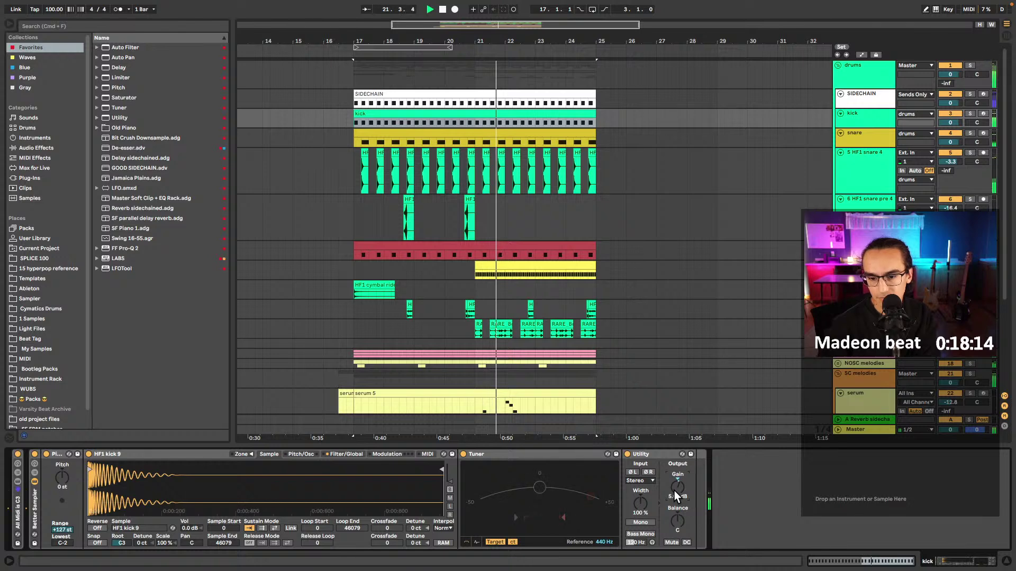
# - Undo the last kick gain change and lower the RARE Bongo track's volume to -8.9 dB while the beat plays
pyautogui.press('super+z')
pyautogui.click(357, 168)
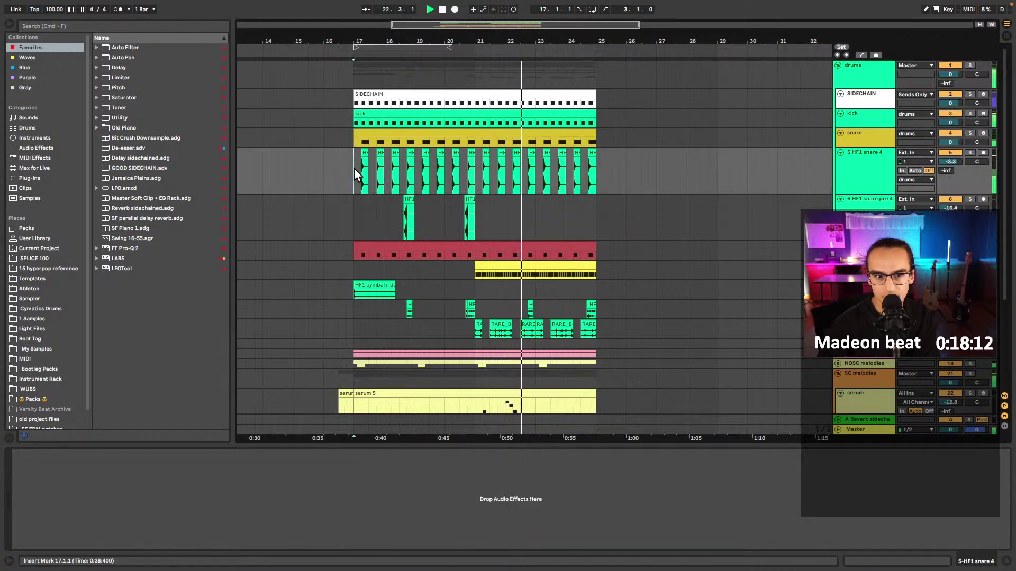
pyautogui.scroll(-5, 535, 250)
pyautogui.moveTo(950, 205); pyautogui.dragTo(950, 222)
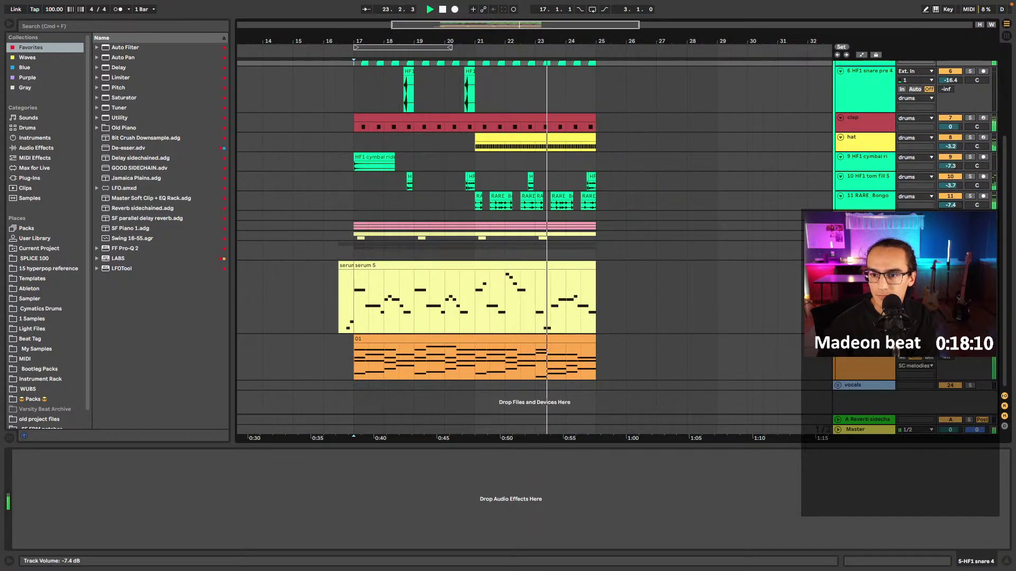
pyautogui.click(372, 200)
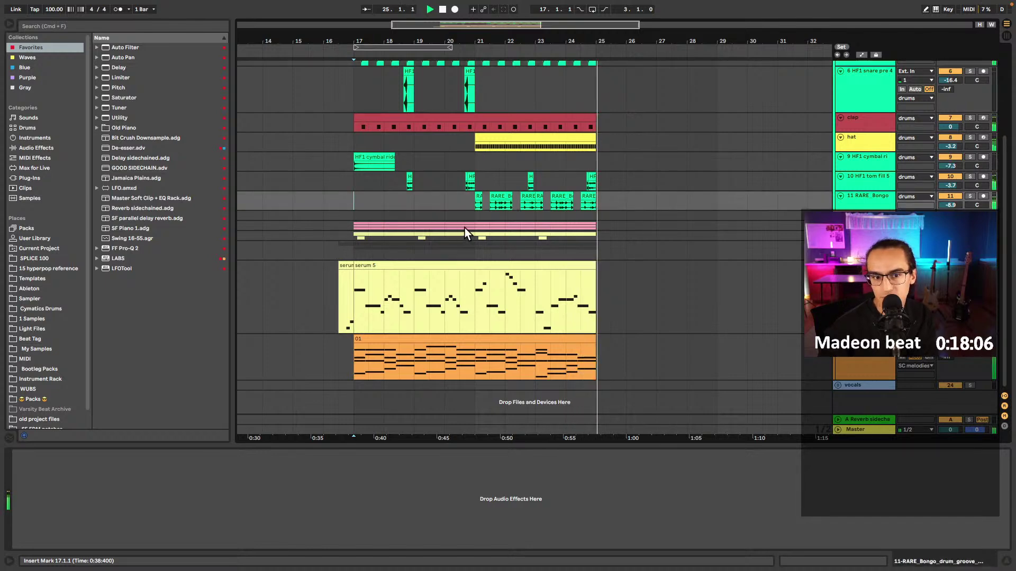
# - Play the beat from 16.4.1, select the orange serum chord clip 01 and stop playback
pyautogui.click(346, 251)
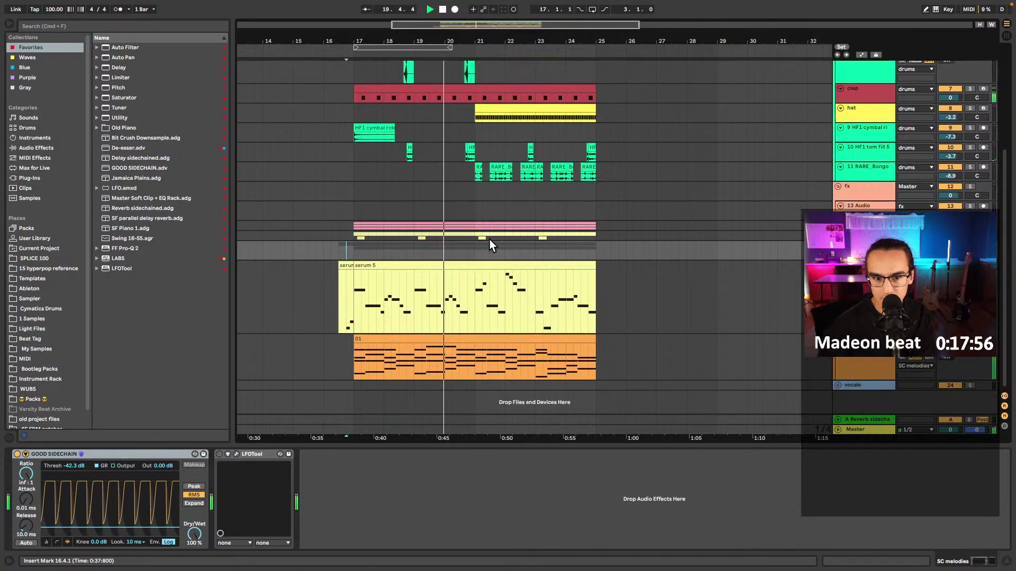
pyautogui.scroll(-2, 490, 240)
pyautogui.click(317, 362)
pyautogui.click(359, 341)
pyautogui.press('space')
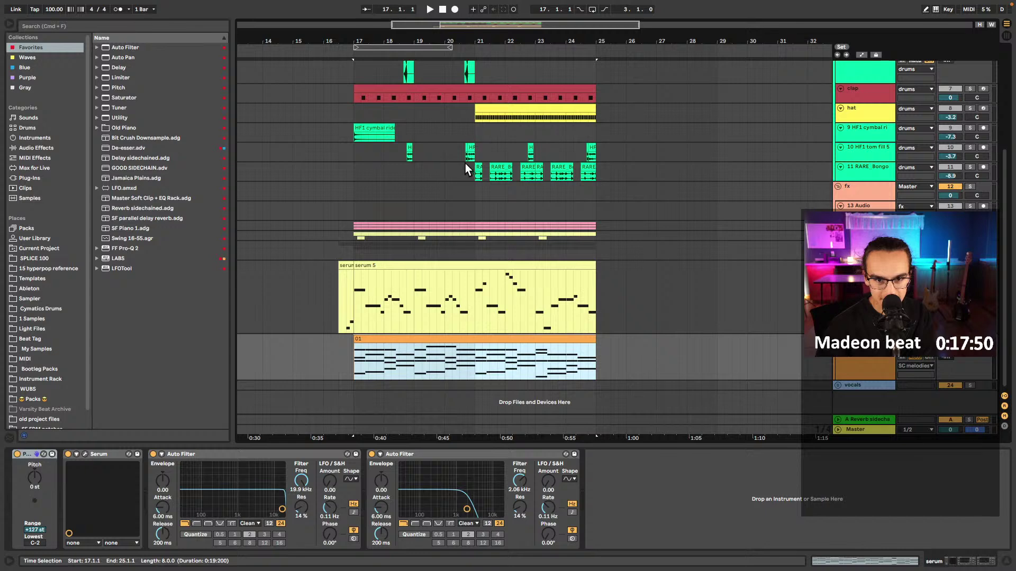
# - Open Serum on the orange chord track and load the SY Full Chords [VB] preset from the [VB] Hyperfunk folder
pyautogui.click(475, 114)
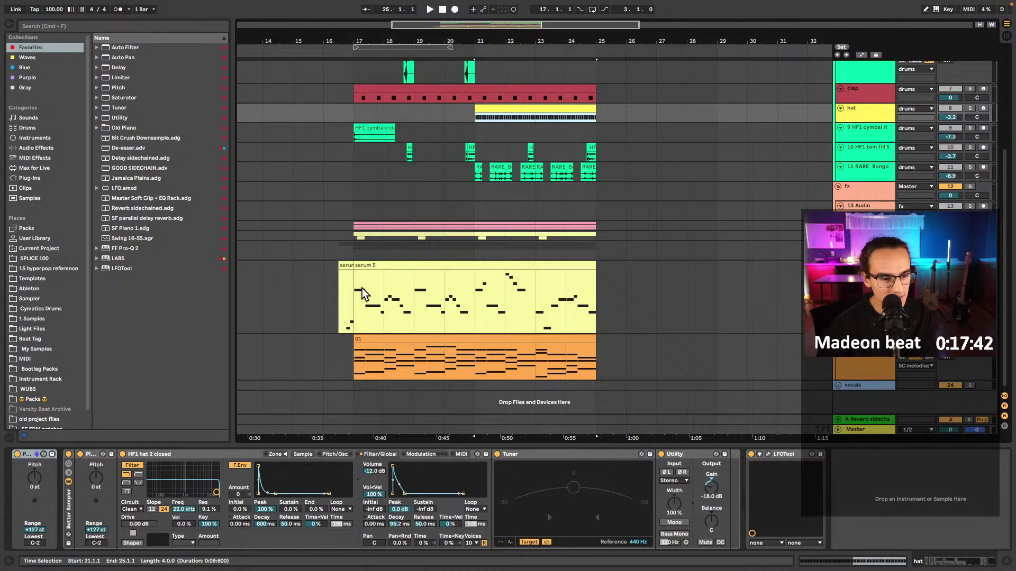
pyautogui.click(354, 365)
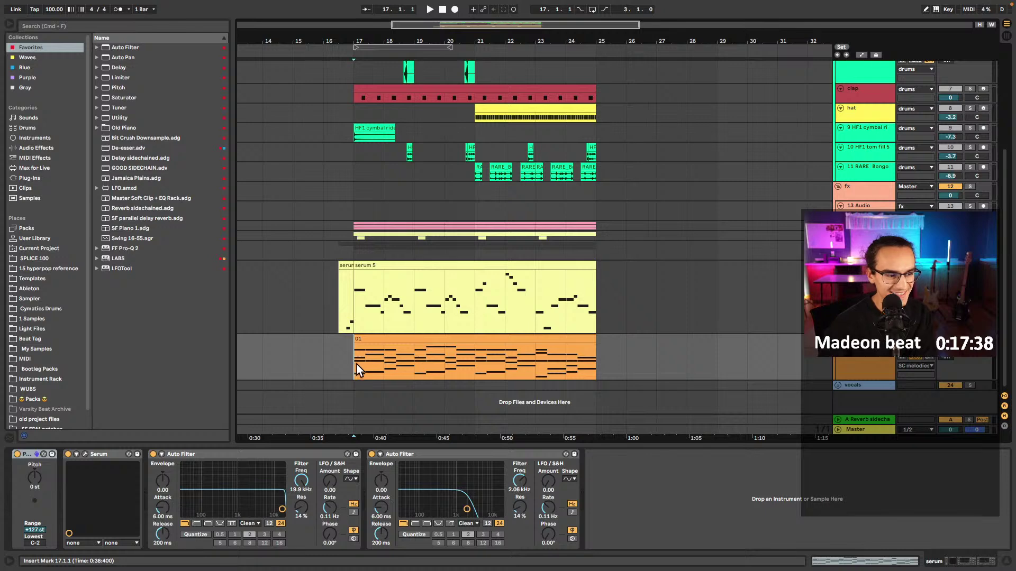
pyautogui.click(402, 337)
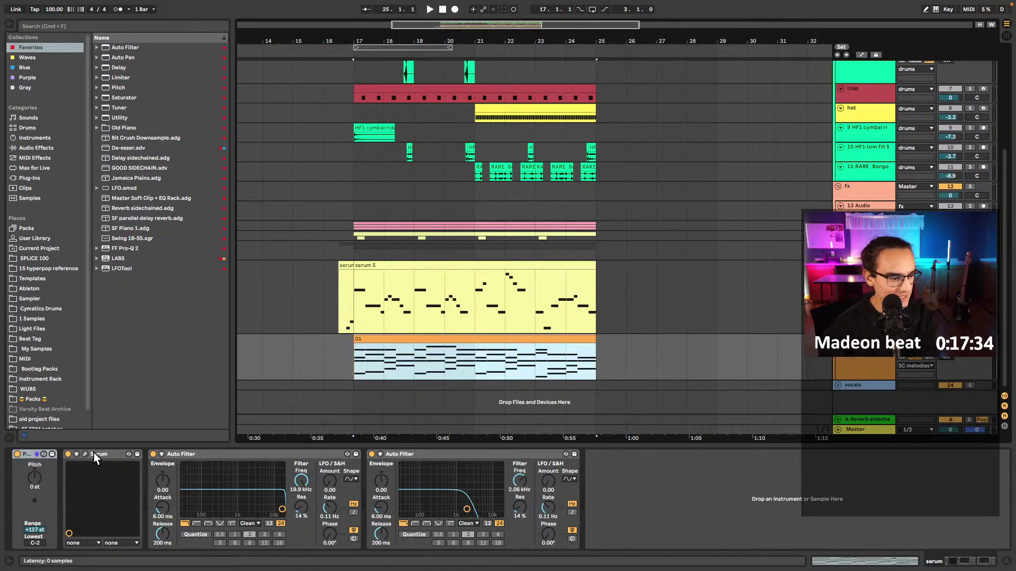
pyautogui.click(84, 454)
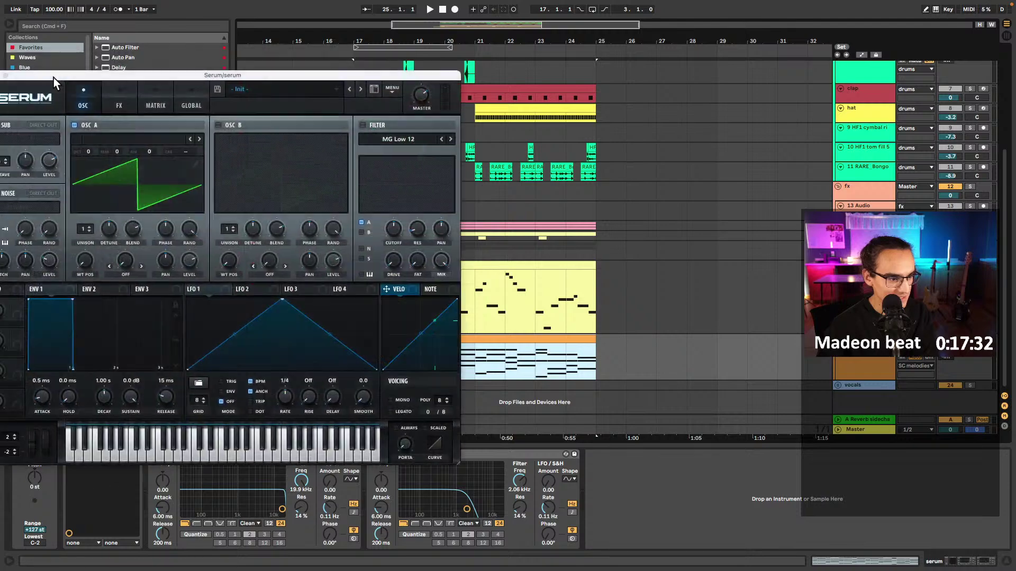
pyautogui.moveTo(53, 78); pyautogui.dragTo(261, 59)
pyautogui.click(486, 74)
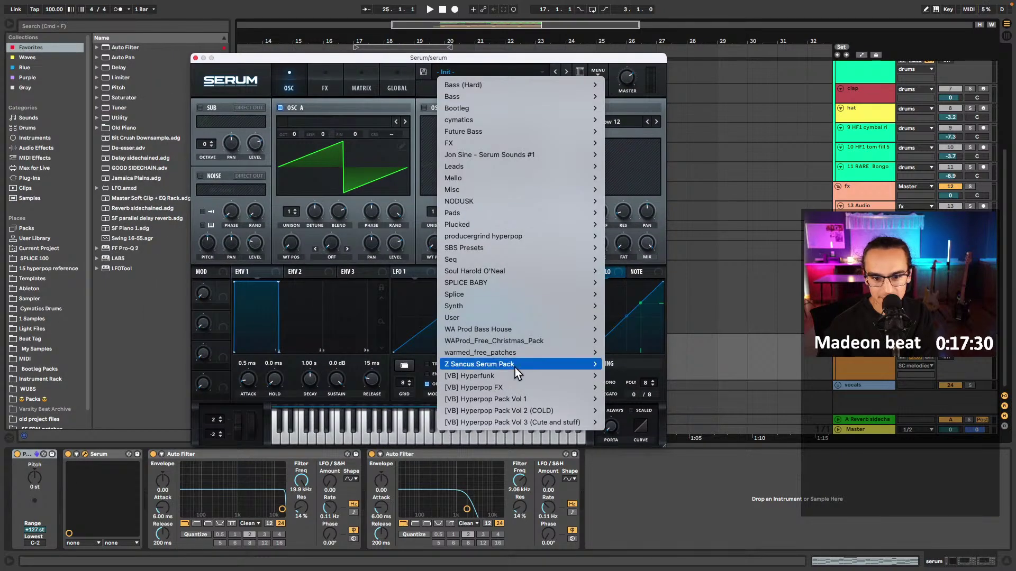
pyautogui.moveTo(492, 375)
pyautogui.scroll(-2, 633, 335)
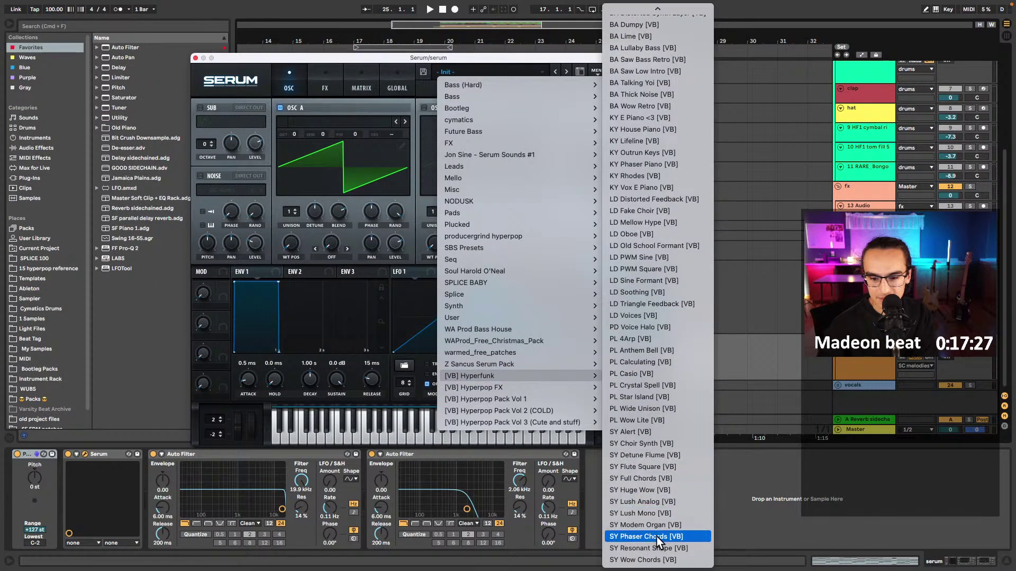
pyautogui.click(661, 478)
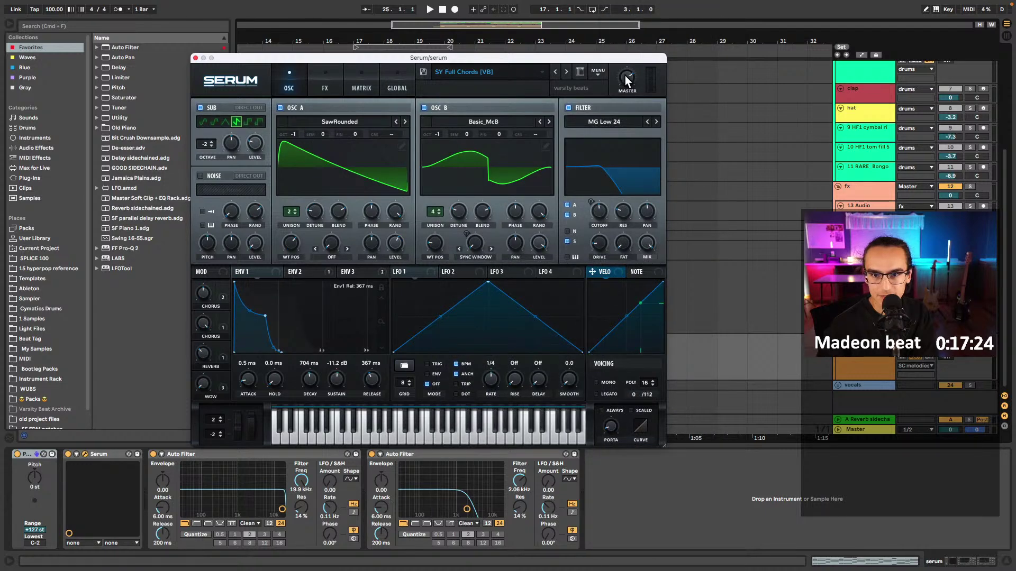
# - Transpose the chord track's Pitch device to +12 st and switch off its second Auto Filter during playback
pyautogui.click(98, 479)
pyautogui.press('space')
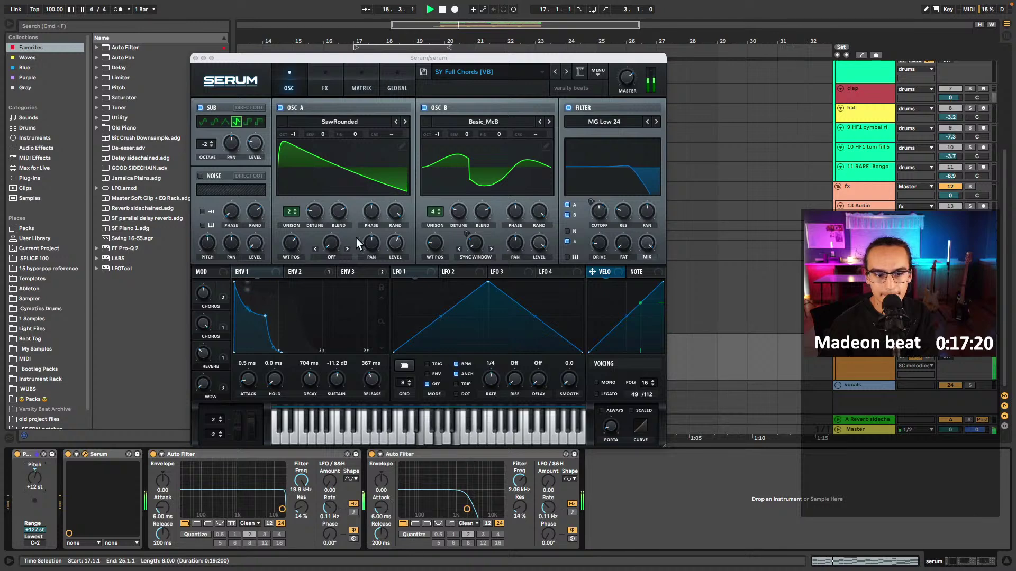
pyautogui.click(206, 299)
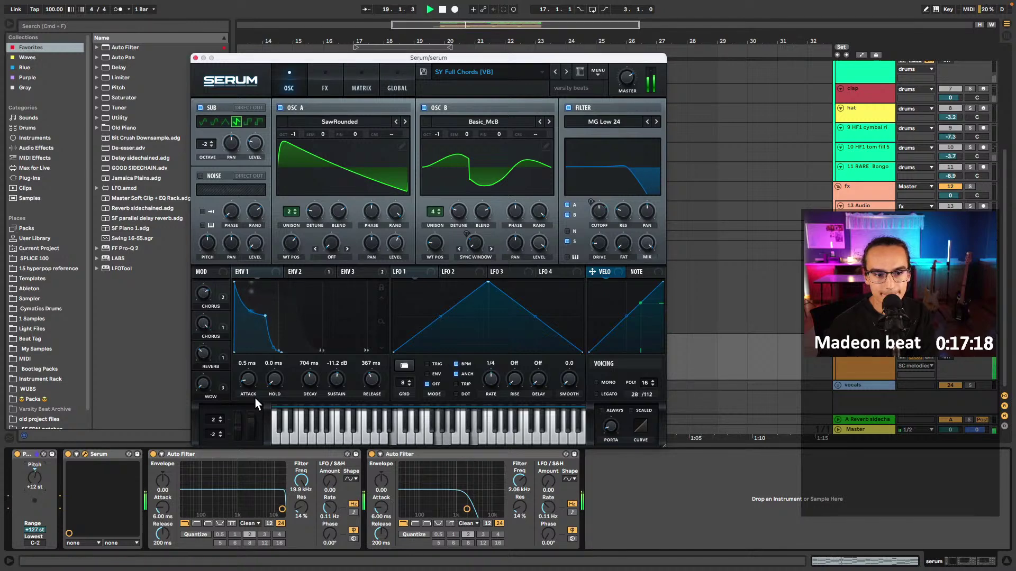
pyautogui.click(372, 455)
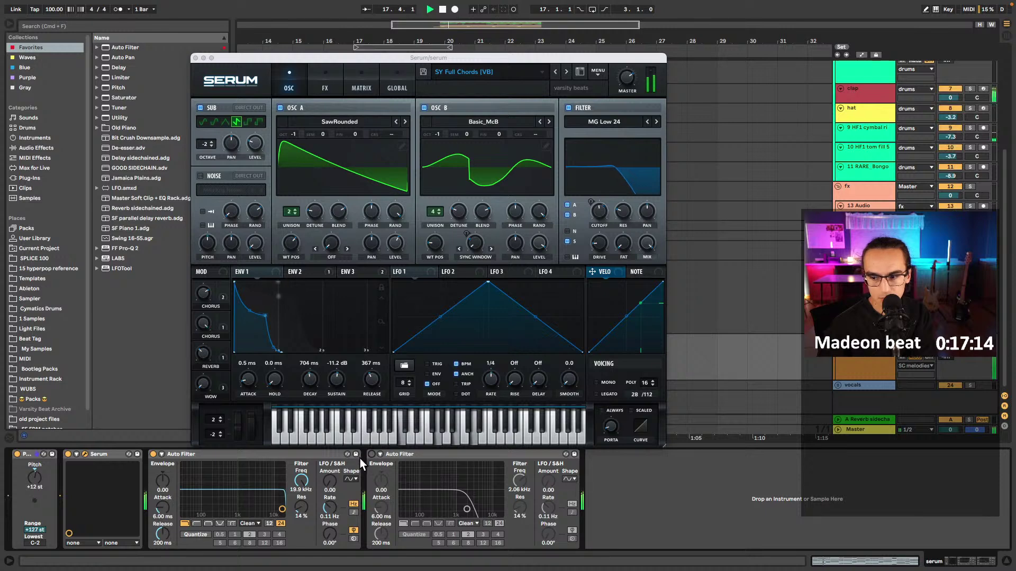
pyautogui.press('super+alt+p')
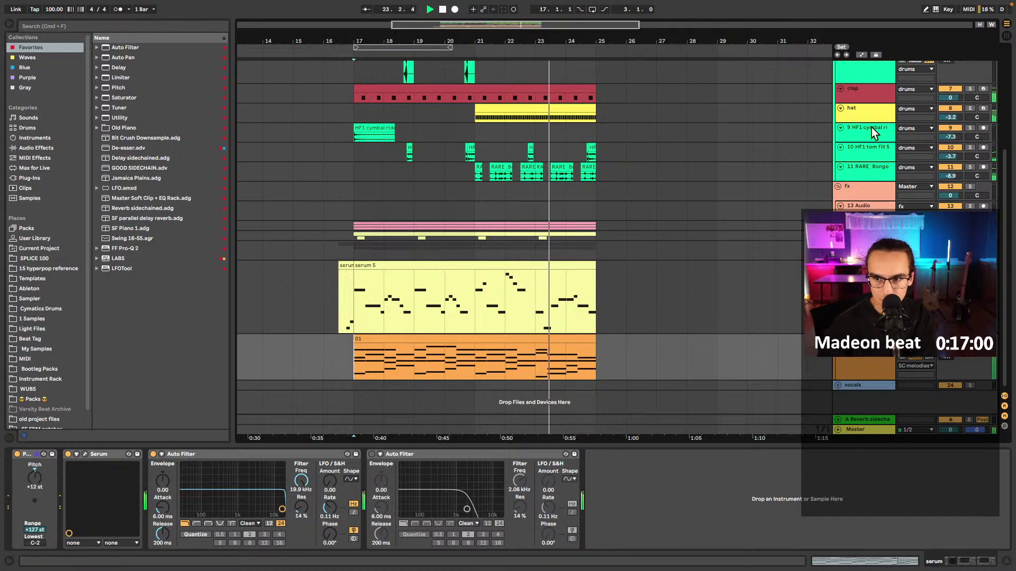
# - Lower the hat track's volume to -5.2 dB and briefly solo the clap before replaying the mix from bar 17
pyautogui.scroll(-3, 950, 118)
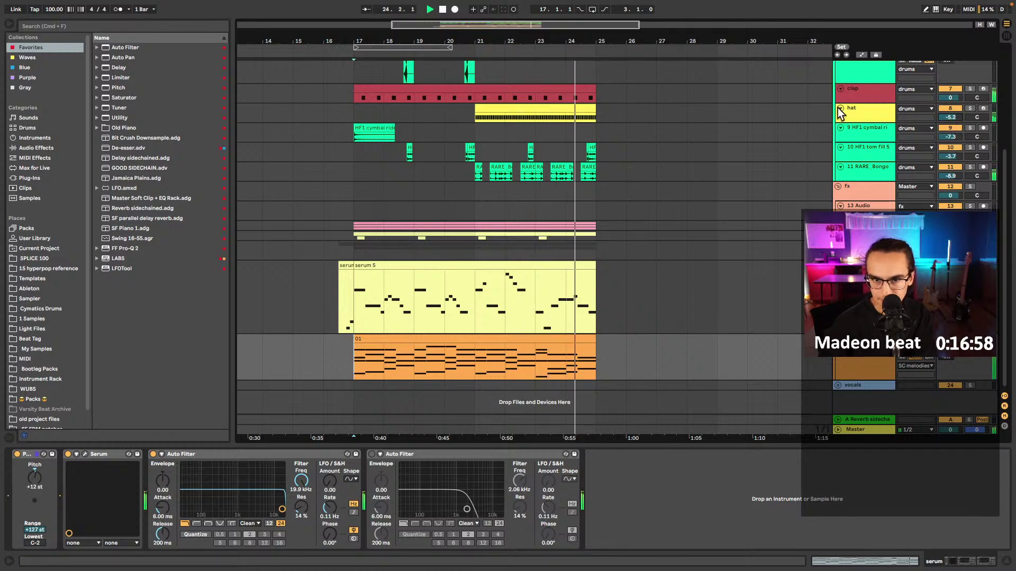
pyautogui.click(448, 102)
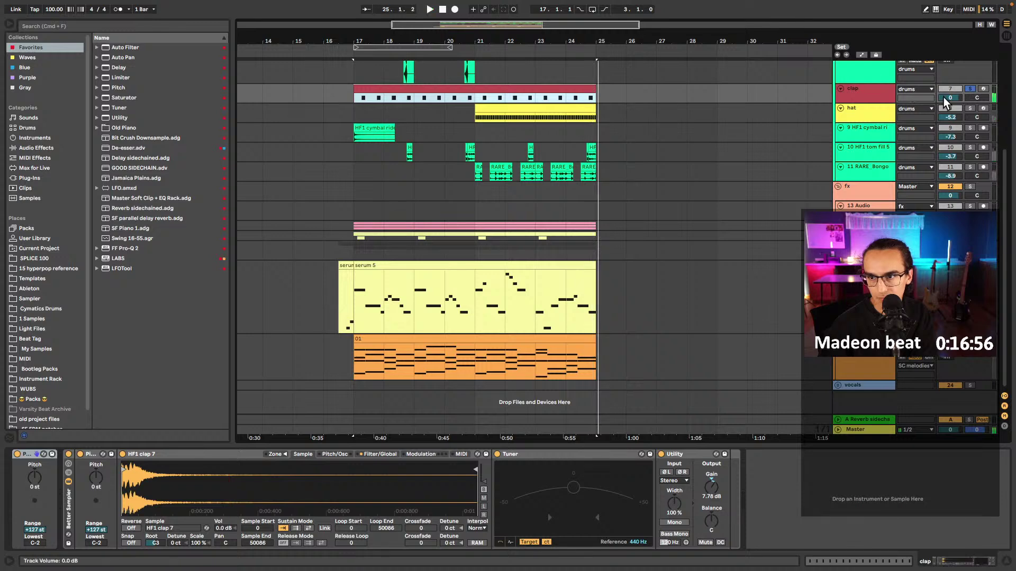
pyautogui.click(970, 88)
pyautogui.click(349, 100)
pyautogui.press('space')
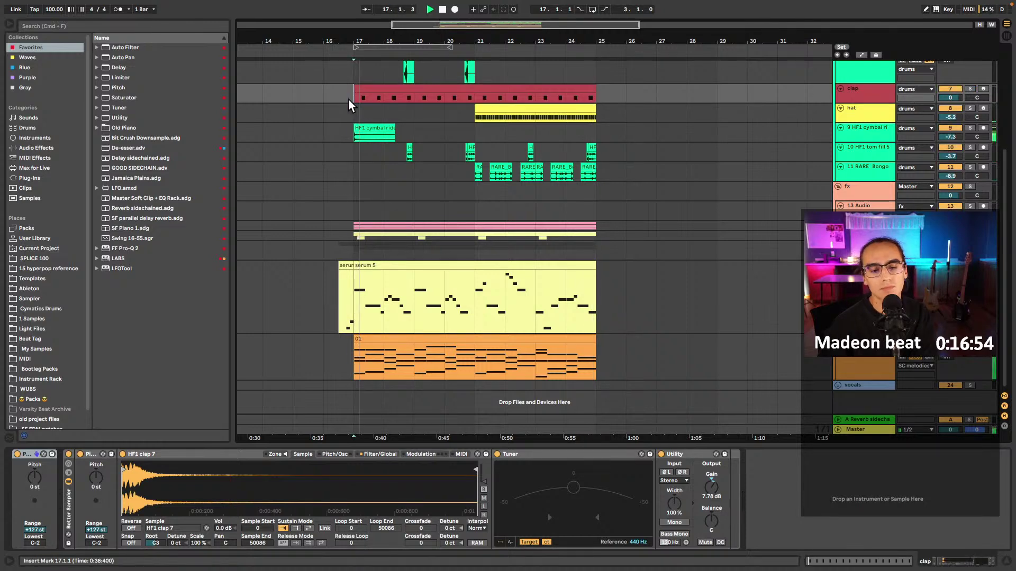
# - Cue the melody serum's pickup at 16.3.1, briefly expand and refold the NOSC melodies group, and stop playback
pyautogui.click(337, 301)
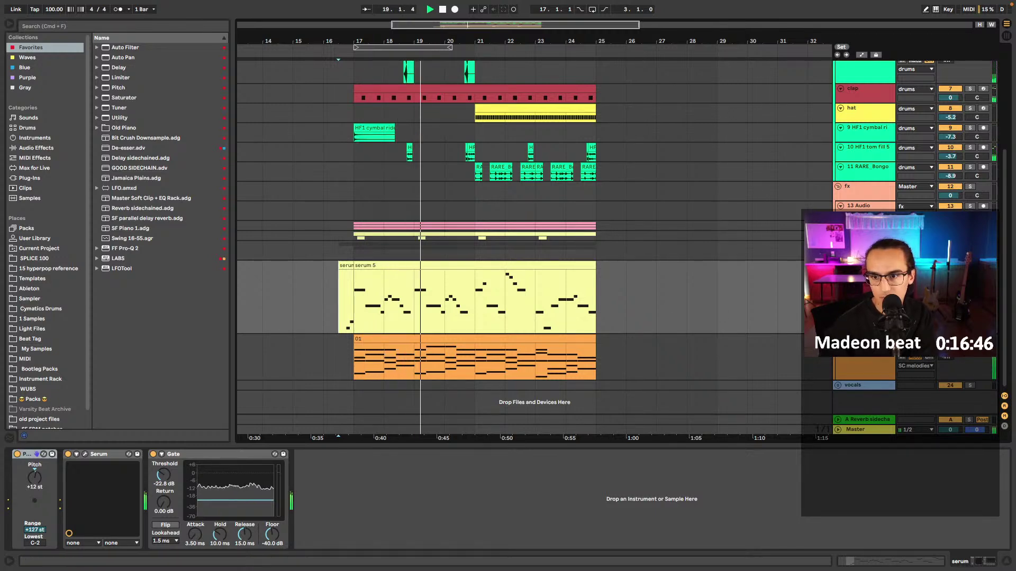
pyautogui.click(838, 235)
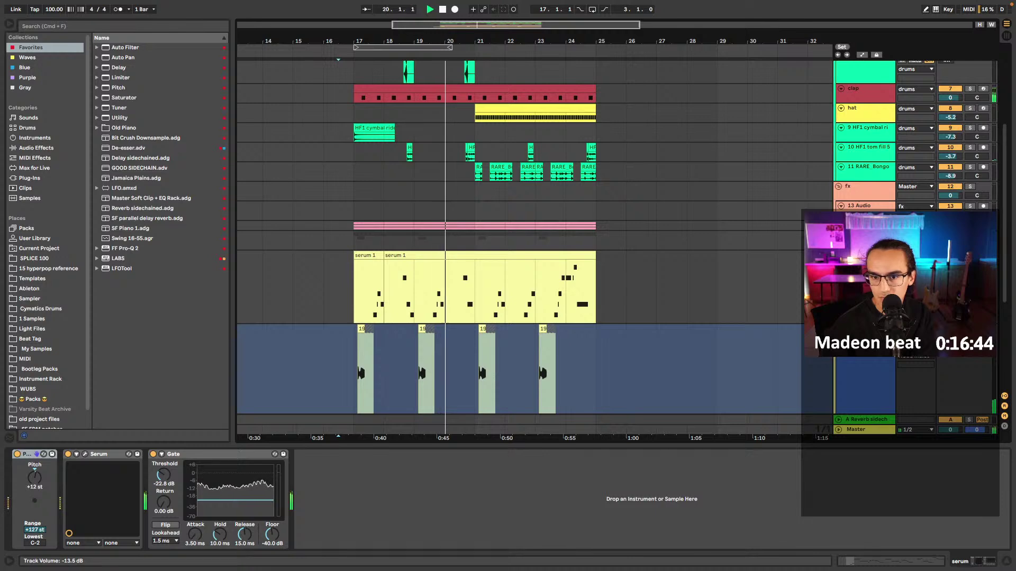
pyautogui.press('space')
pyautogui.click(838, 236)
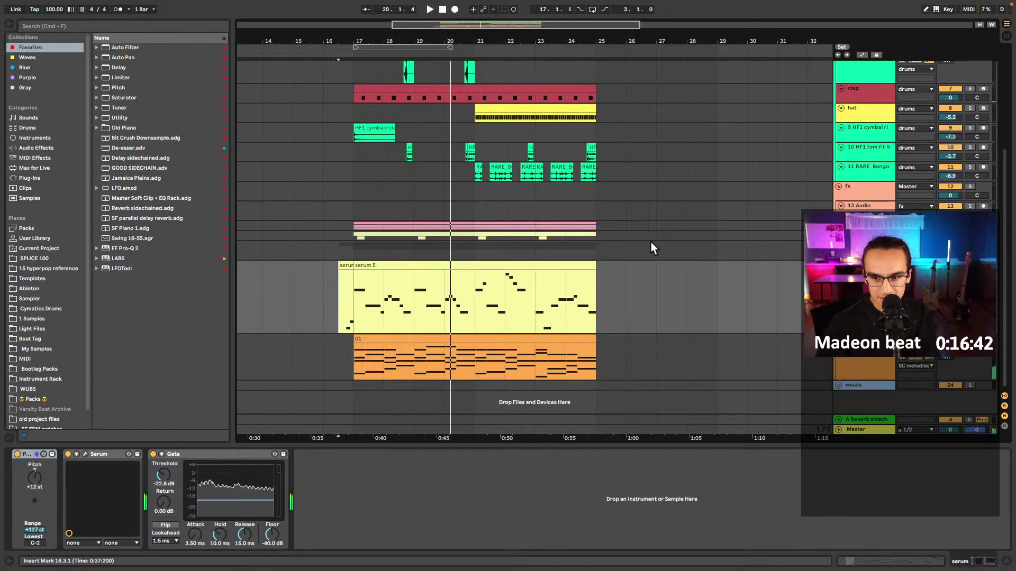
# - Expand the vocals group and place the insert marker at bar 17 on the 26 Audio track
pyautogui.click(350, 252)
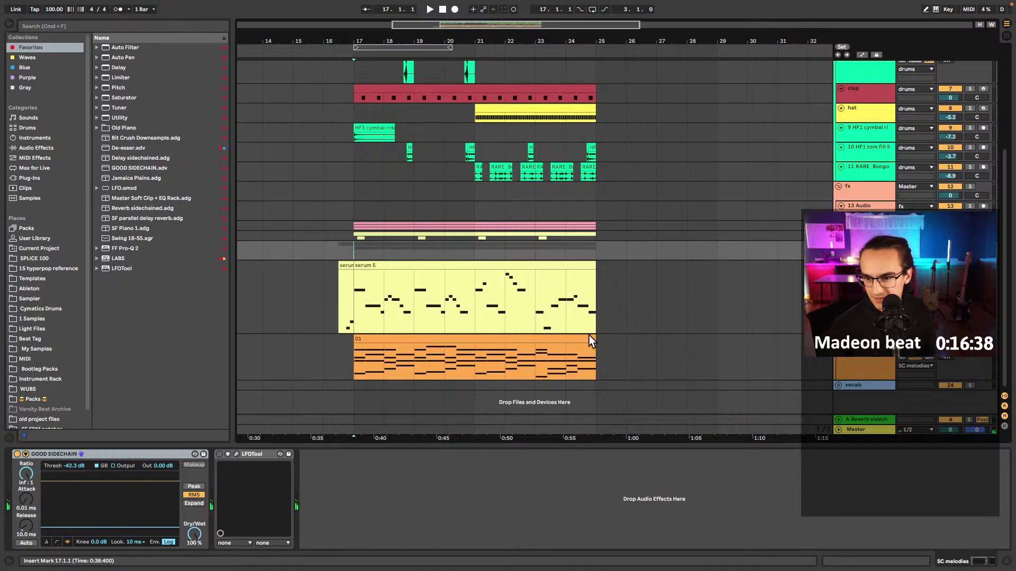
pyautogui.click(833, 384)
pyautogui.click(836, 385)
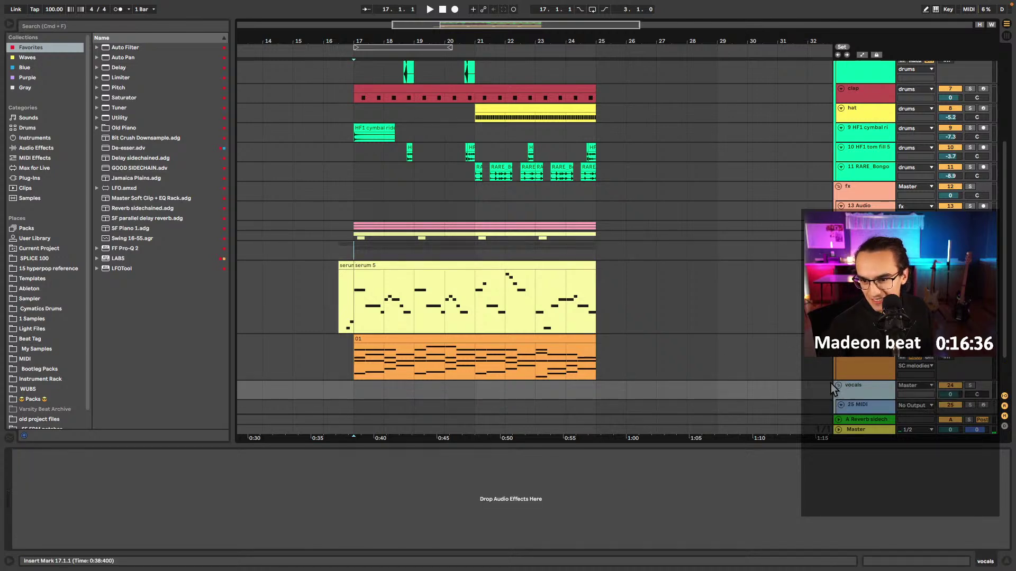
pyautogui.scroll(-3, 764, 359)
pyautogui.click(354, 381)
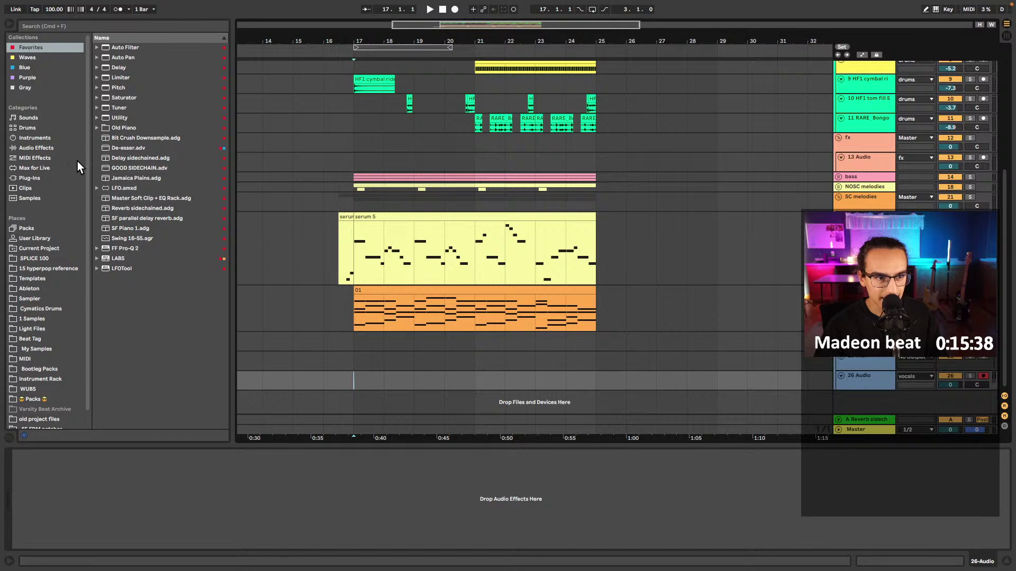
pyautogui.click(369, 382)
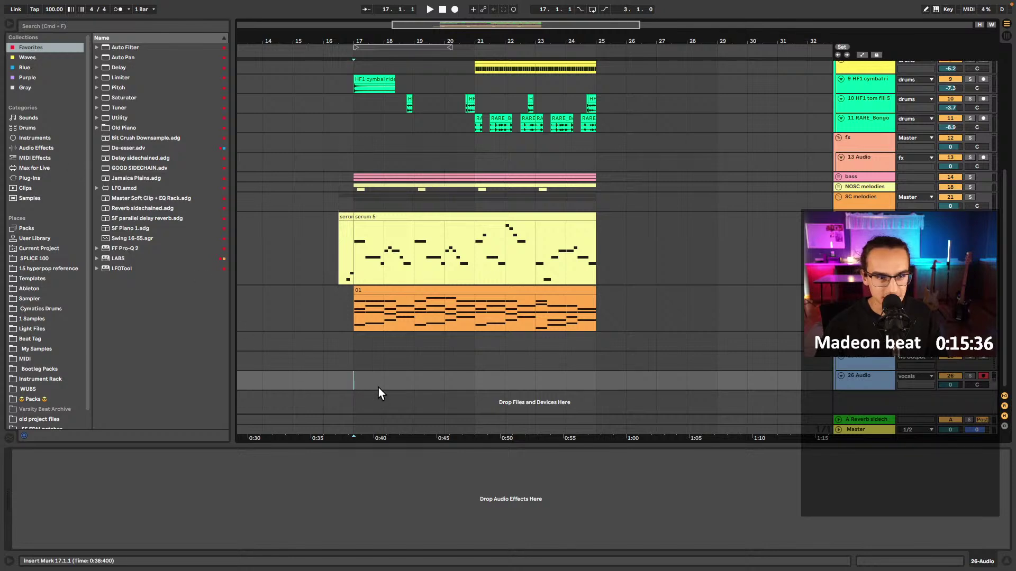
# - Add the VOCALS Madeon BF v1 audio effect rack to the 26 Audio track
pyautogui.click(56, 148)
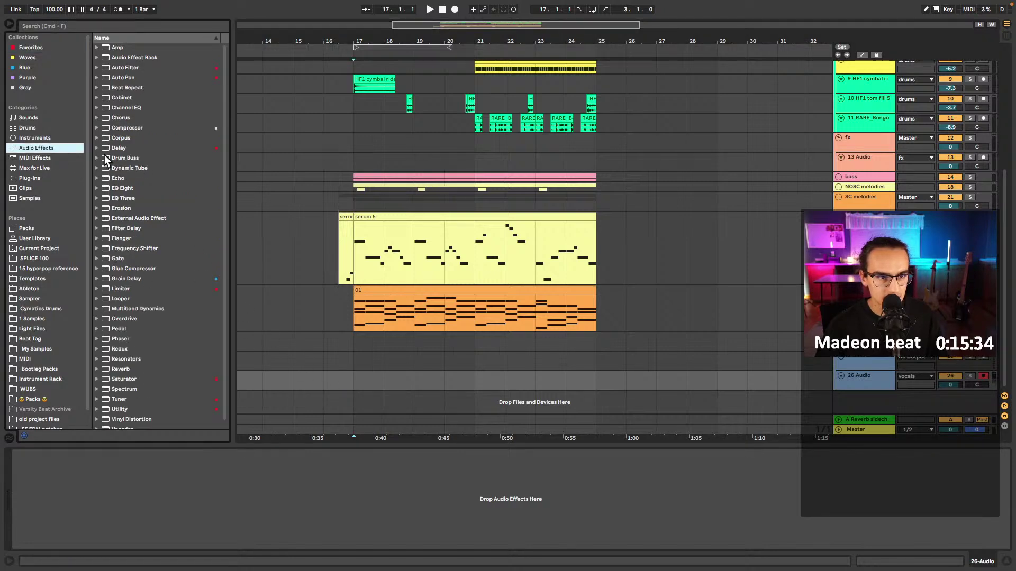
pyautogui.click(99, 57)
pyautogui.scroll(-10, 144, 164)
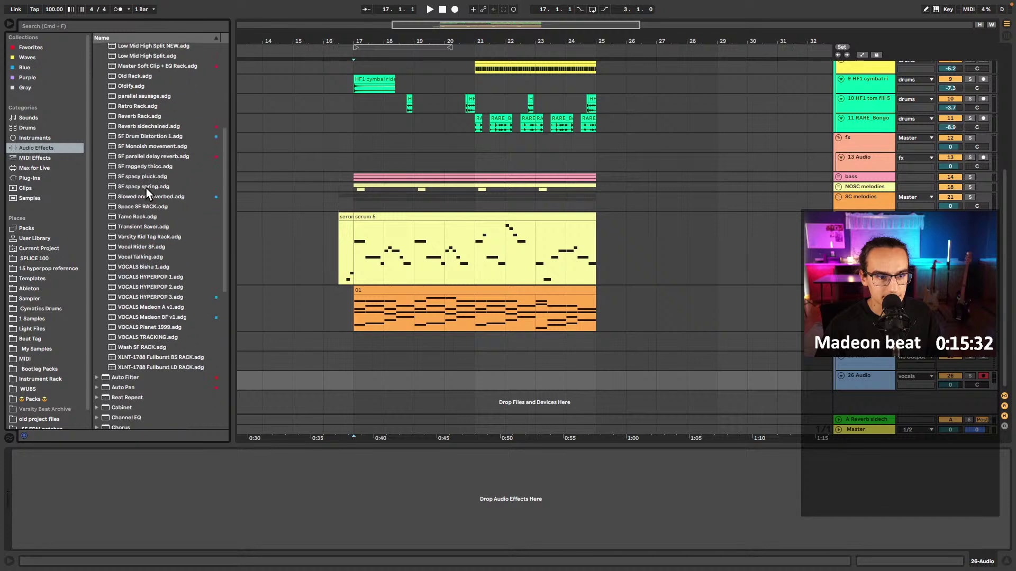
pyautogui.moveTo(165, 320); pyautogui.dragTo(303, 350)
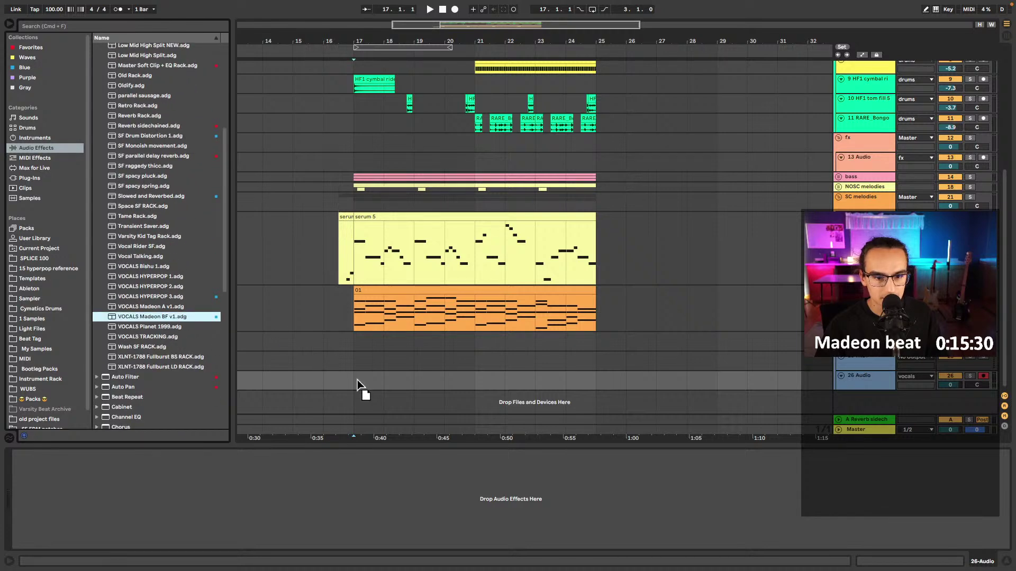
pyautogui.moveTo(357, 380); pyautogui.dragTo(357, 374)
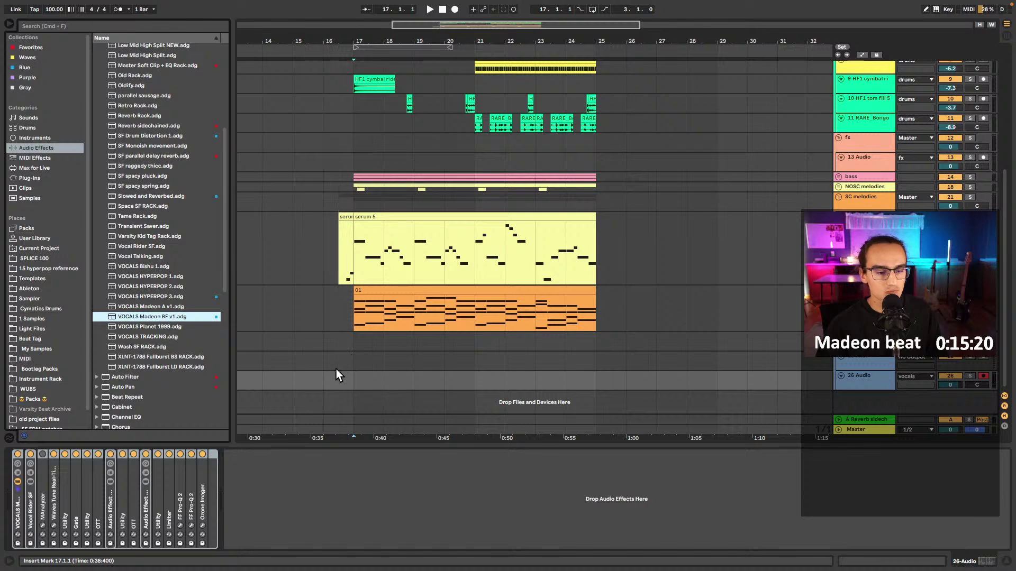
# - Hide the browser and enlarge the 26 Audio track's lane around bar 17
pyautogui.press('super+alt+b')
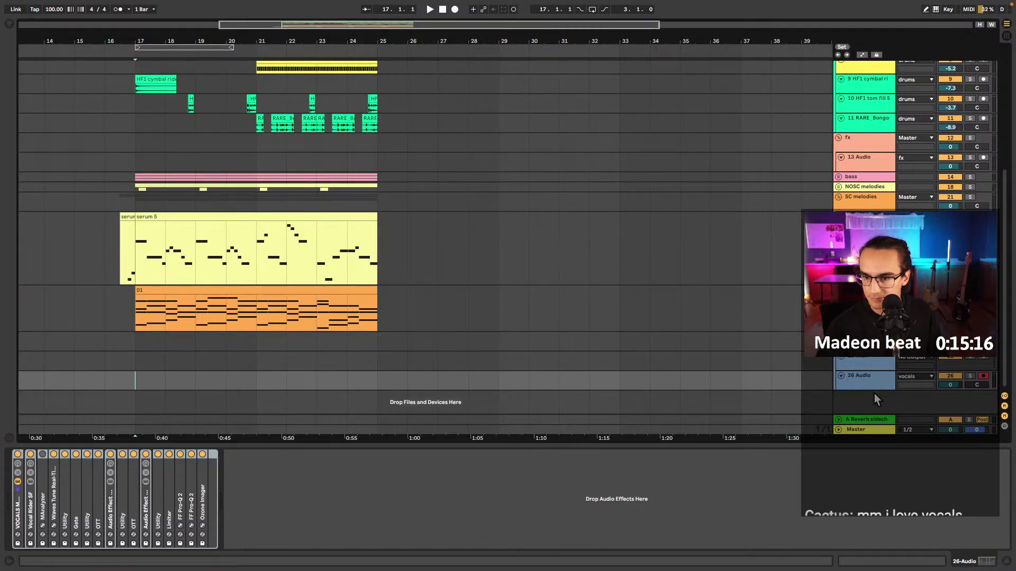
pyautogui.moveTo(874, 391); pyautogui.dragTo(874, 408)
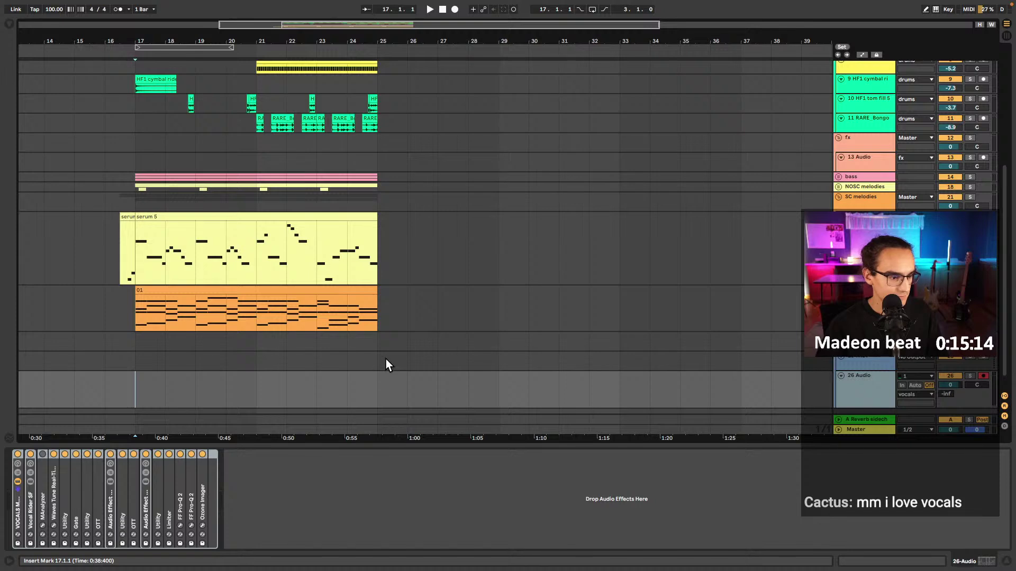
pyautogui.scroll(-1, 326, 354)
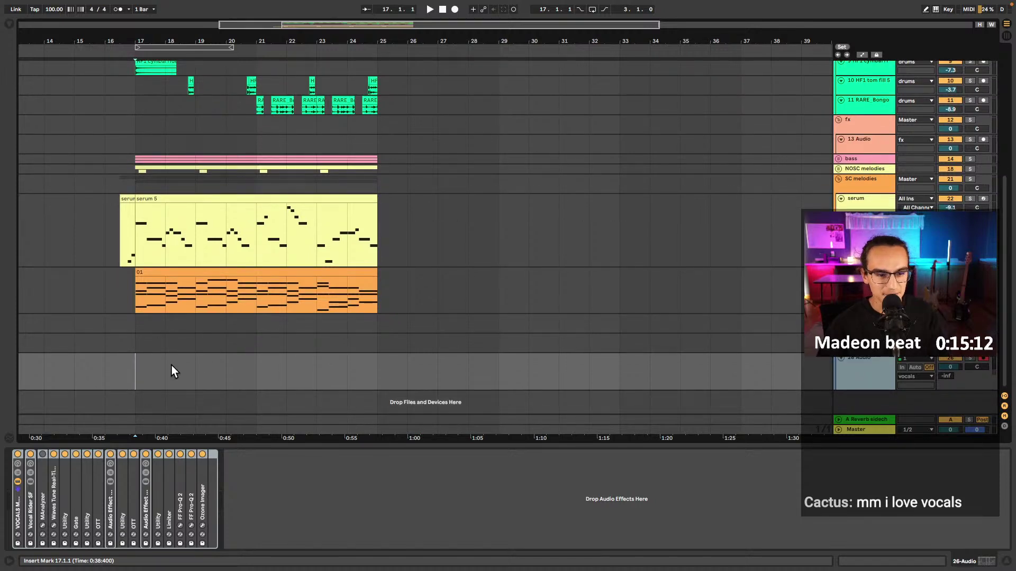
pyautogui.scroll(2, 135, 366)
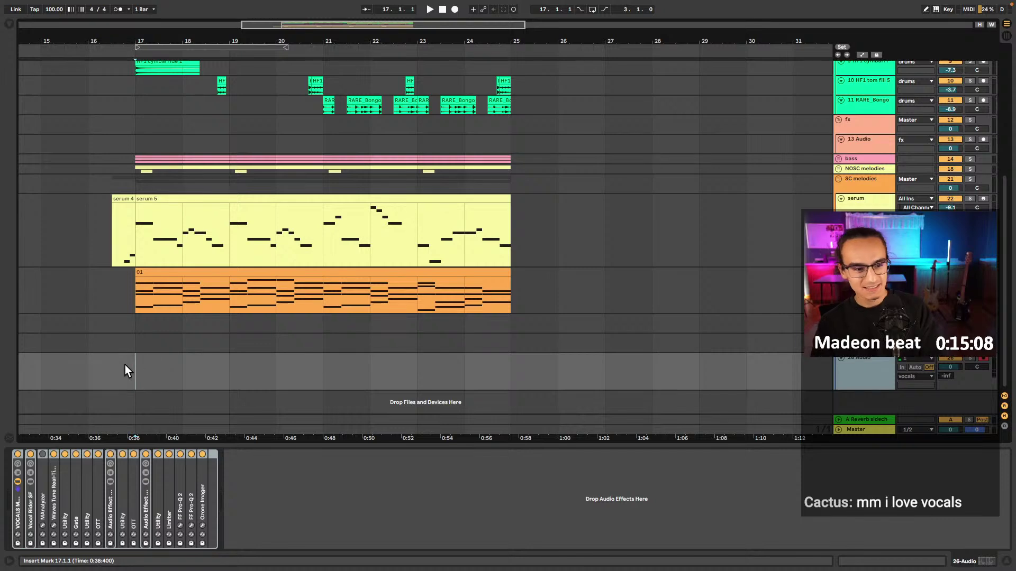
# - Play the beat from bar 17 and try resetting the Pitch device on the melody serum track
pyautogui.press('space')
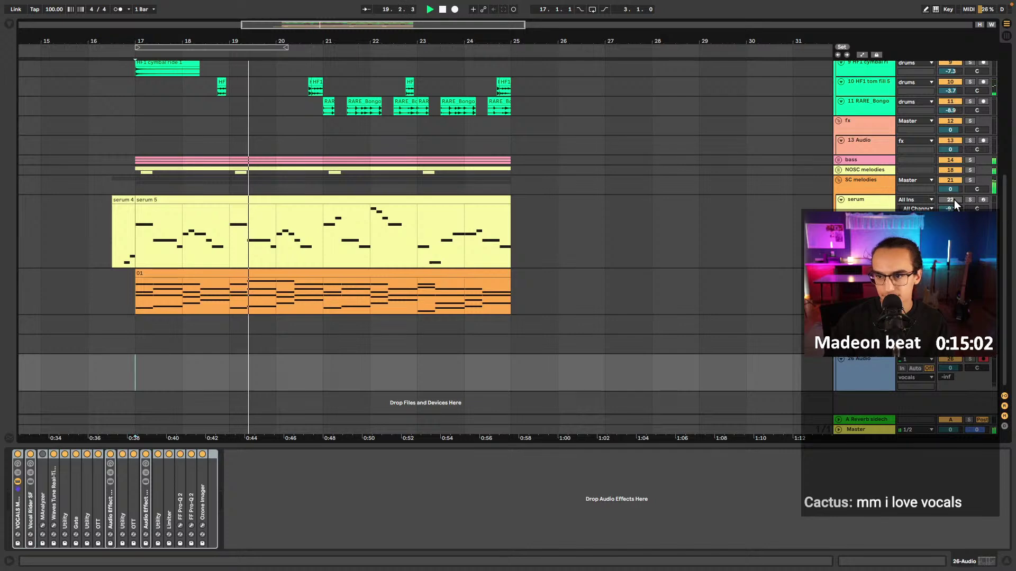
pyautogui.click(137, 246)
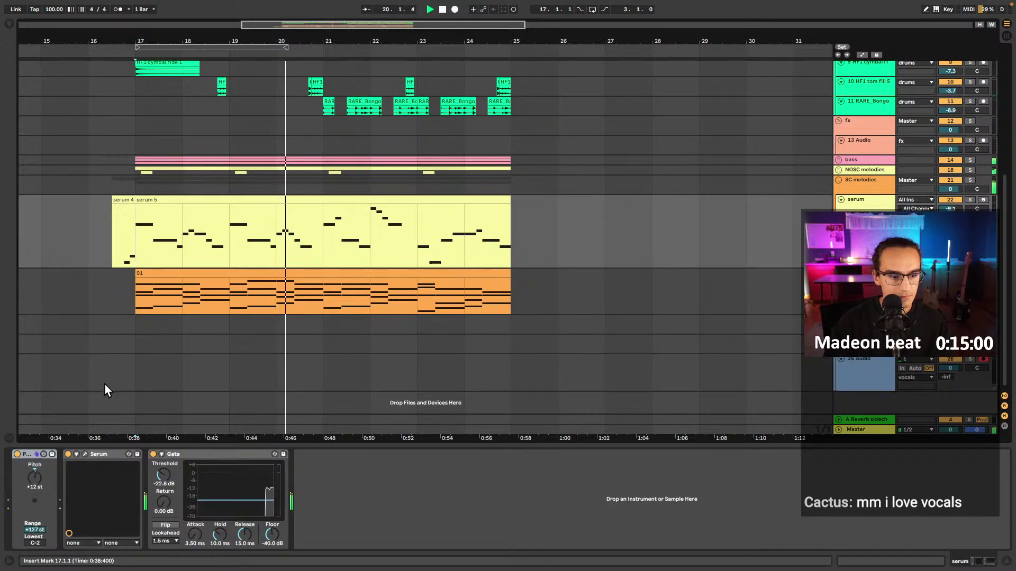
pyautogui.click(33, 478)
pyautogui.press('Delete')
pyautogui.press('space')
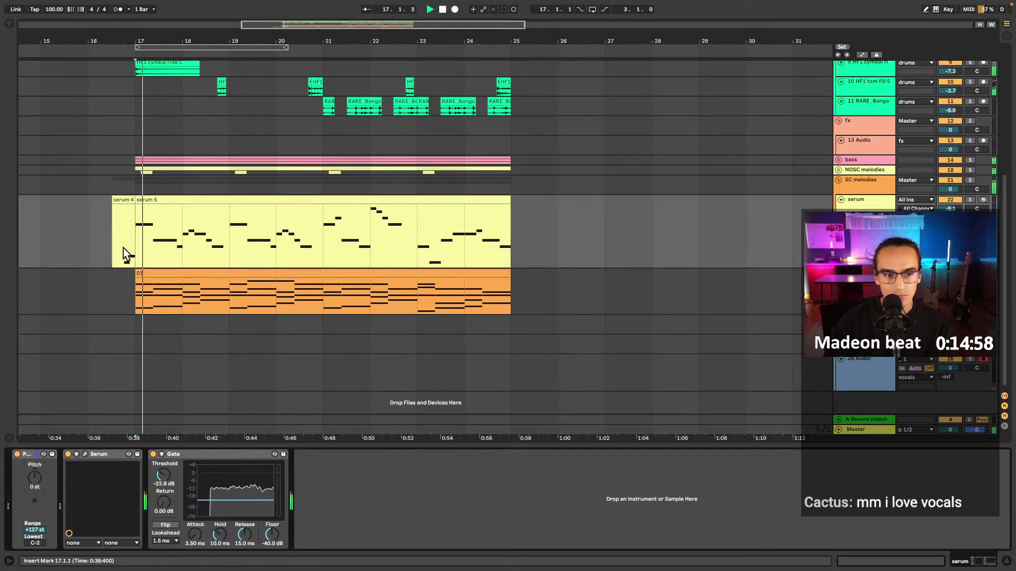
# - Lower the volume of the serum track in the SC melodies group to -12.3 dB and solo the track
pyautogui.moveTo(951, 208); pyautogui.dragTo(950, 222)
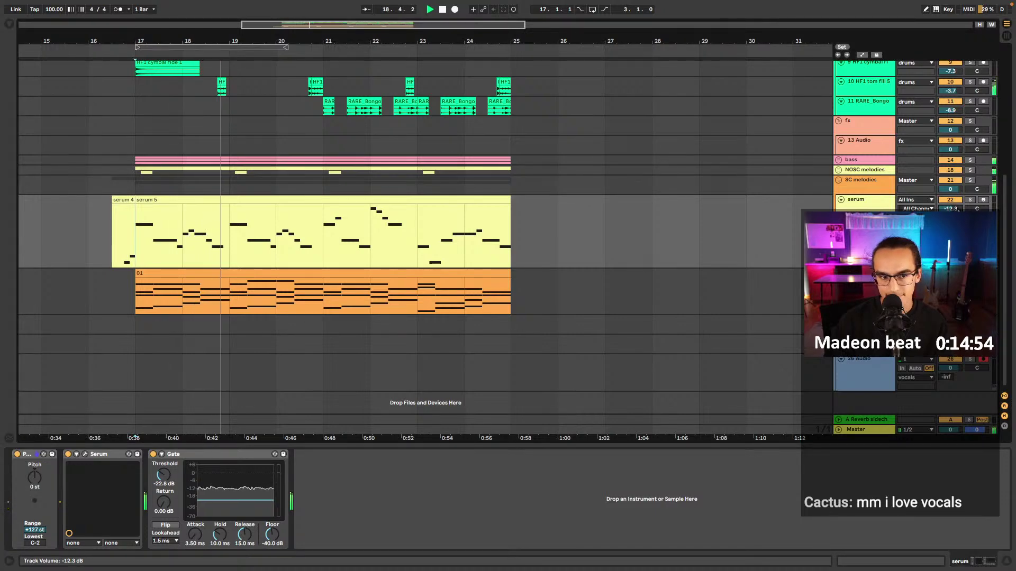
pyautogui.click(969, 199)
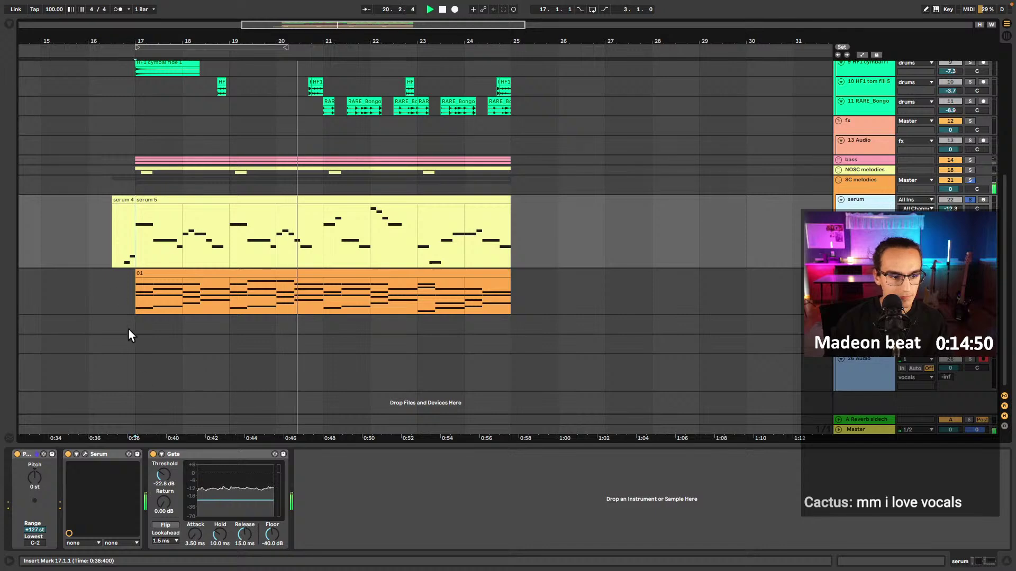
# - Add a Delay between Serum and Gate on the serum track and set its feedback to 38%
pyautogui.click(10, 25)
pyautogui.click(33, 48)
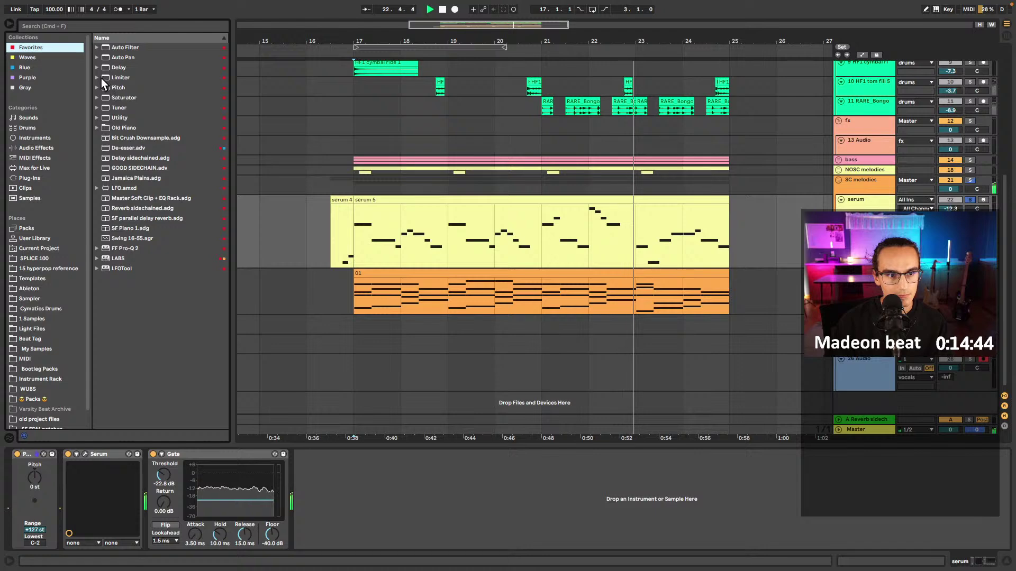
pyautogui.moveTo(109, 67)
pyautogui.mouseDown()
pyautogui.moveTo(133, 175)
pyautogui.moveTo(148, 491)
pyautogui.moveTo(186, 488)
pyautogui.mouseUp()
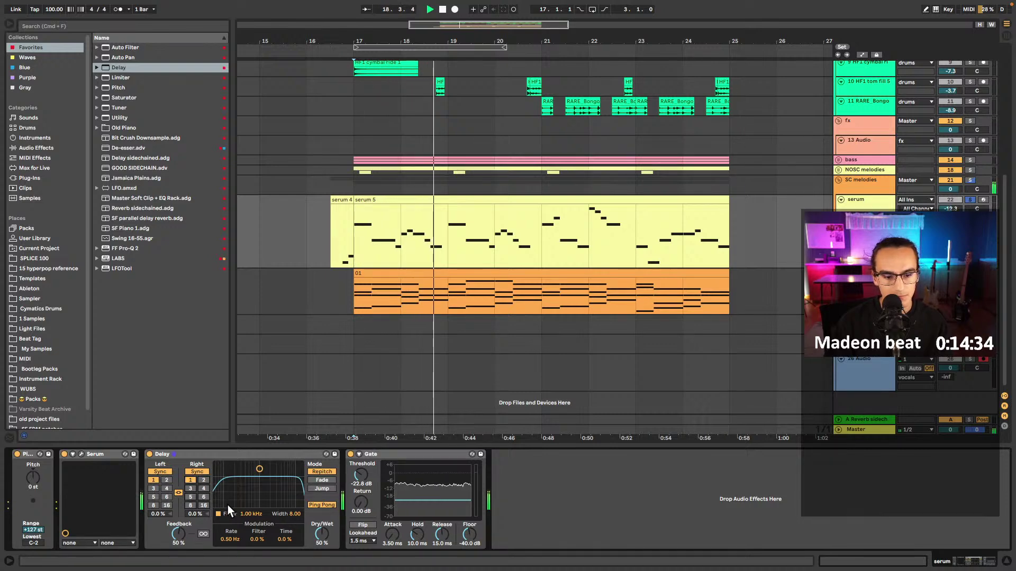
pyautogui.press('space')
pyautogui.press('space')
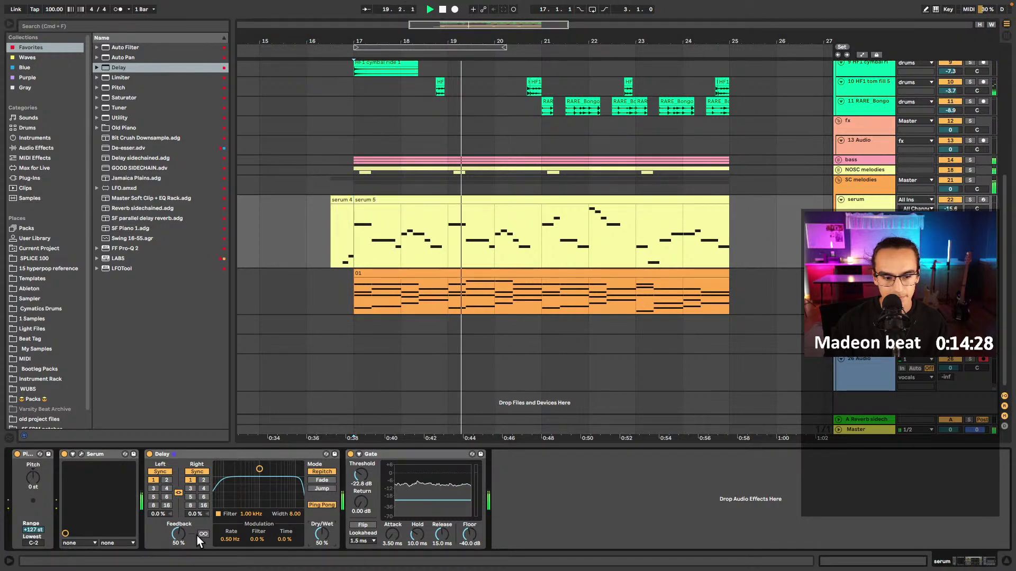
pyautogui.moveTo(179, 534); pyautogui.dragTo(179, 548)
# - Unfold the NOSC melodies group and put its 19-Audio track into a new group of its own
pyautogui.scroll(3, 404, 159)
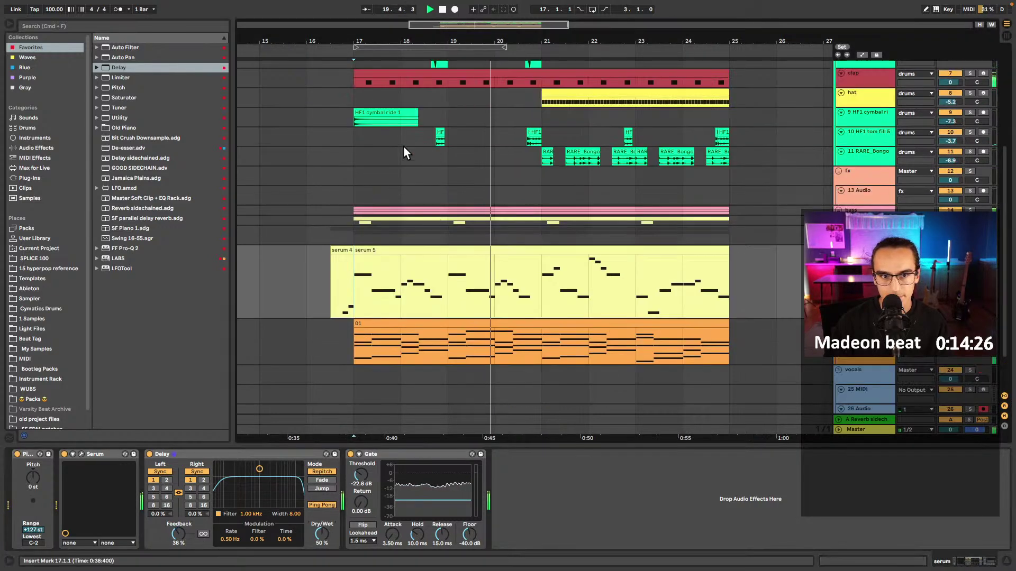
pyautogui.click(435, 142)
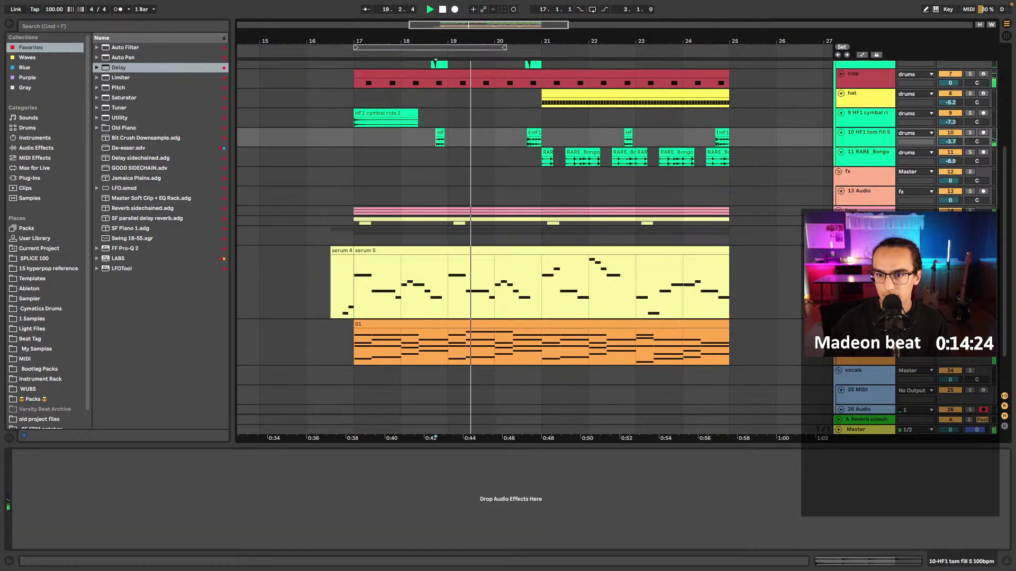
pyautogui.press('space')
pyautogui.click(839, 221)
pyautogui.scroll(-5, 496, 267)
pyautogui.click(455, 285)
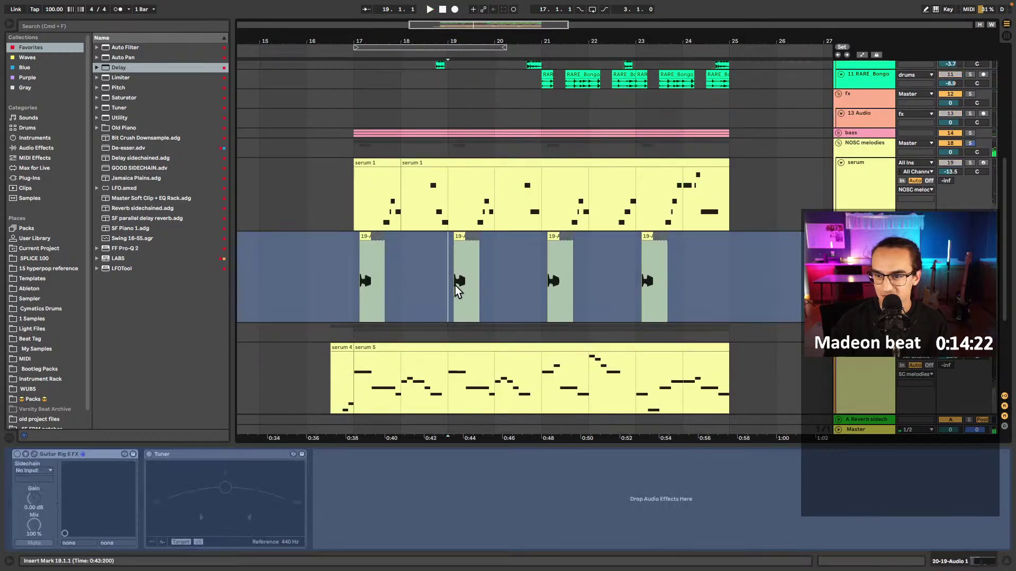
pyautogui.press('space')
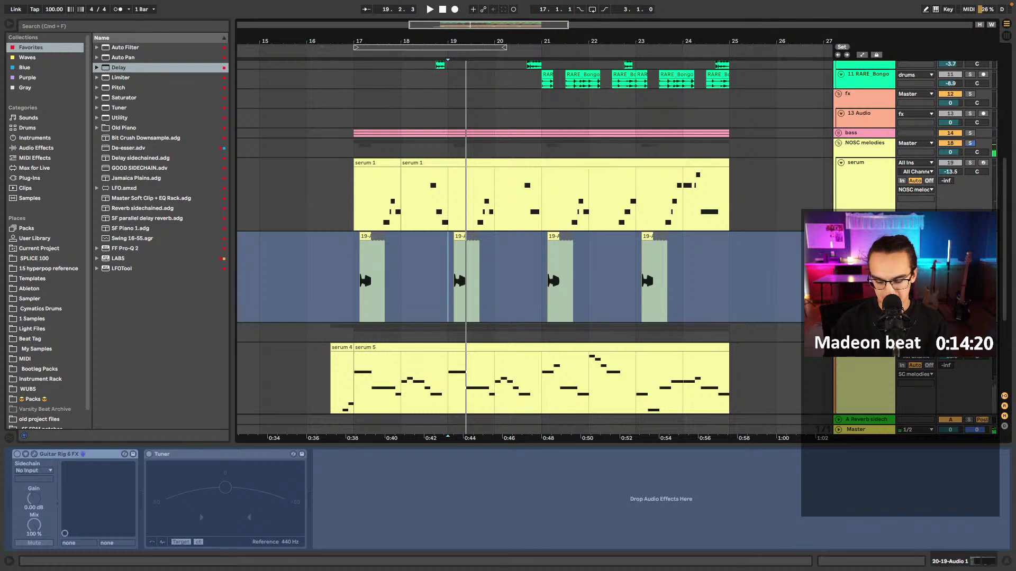
pyautogui.press('super+g')
pyautogui.press('space')
# - Audition the new 20-Group from bar 17 and add the Reverb sidechained rack to it
pyautogui.click(354, 253)
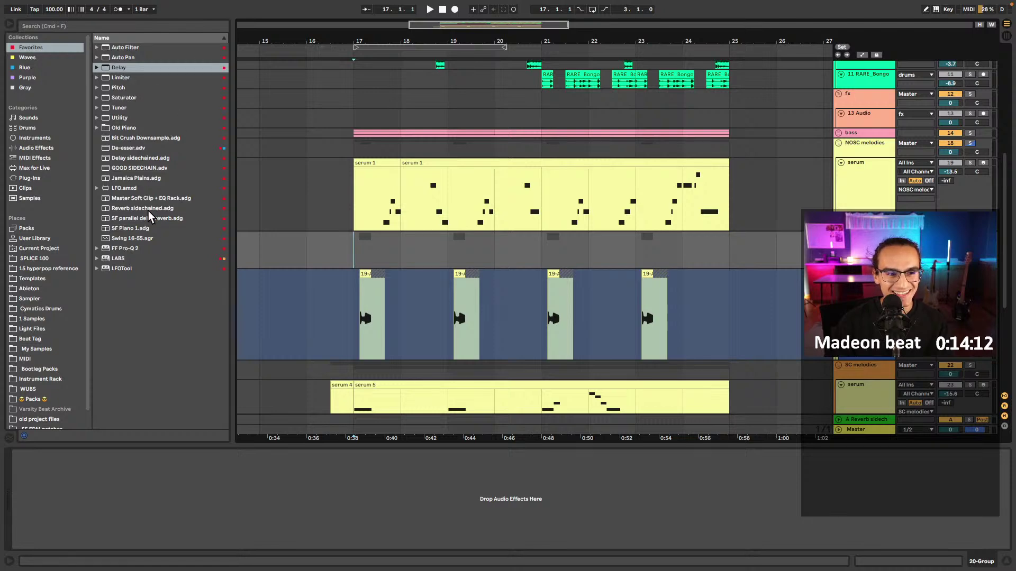
pyautogui.press('space')
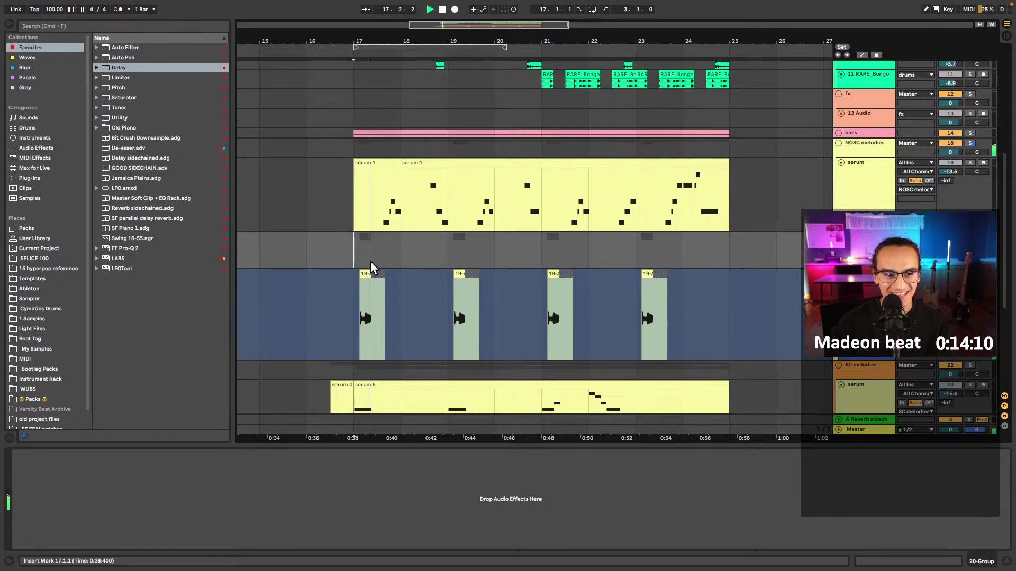
pyautogui.press('space')
pyautogui.press('space')
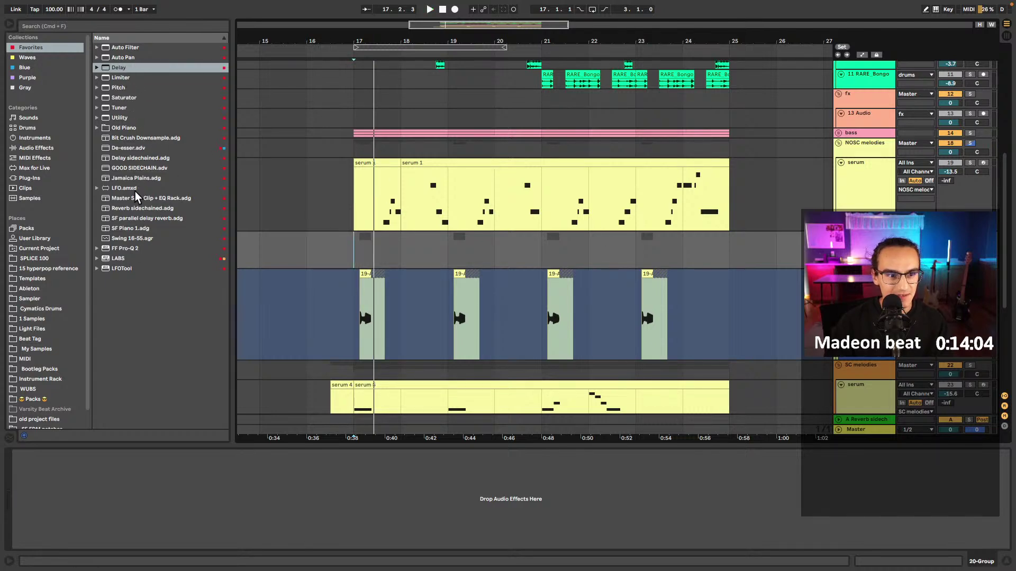
pyautogui.moveTo(139, 210); pyautogui.dragTo(389, 255)
pyautogui.press('space')
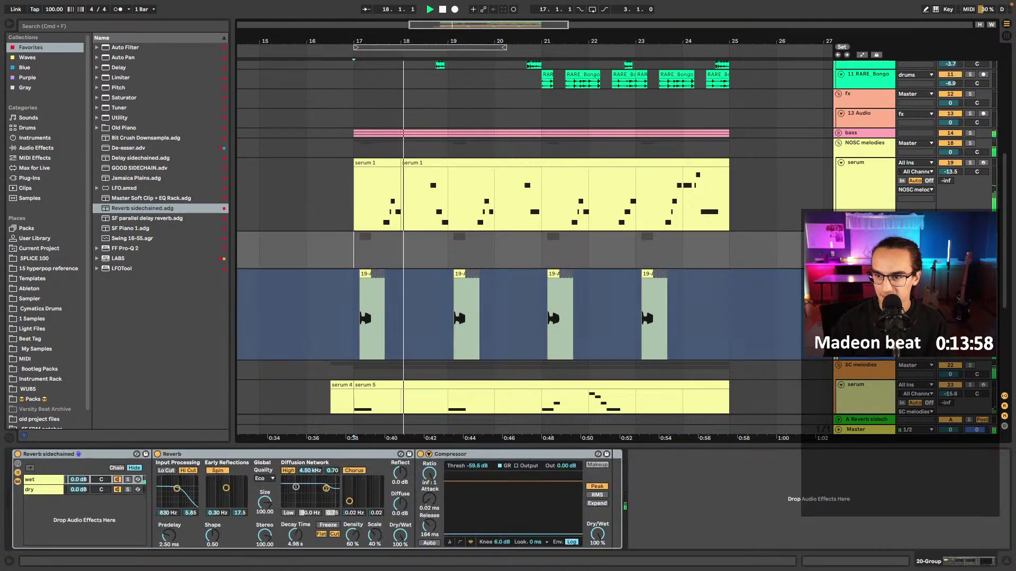
pyautogui.press('space')
pyautogui.press('space')
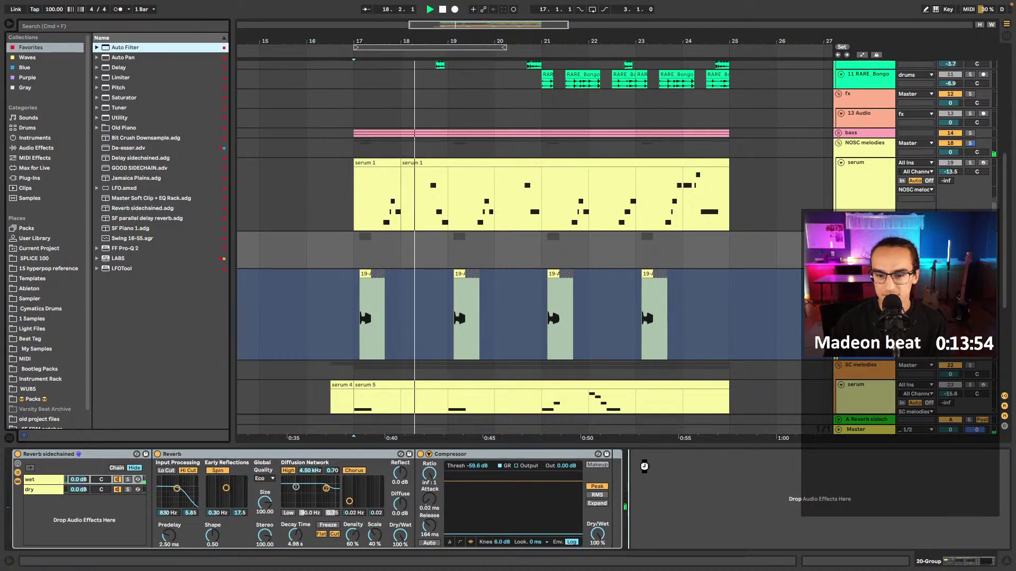
# - Add an Auto Filter after the reverb rack on the group and set its low-pass cutoff to 2.69 kHz
pyautogui.doubleClick(122, 47)
pyautogui.moveTo(779, 486); pyautogui.dragTo(780, 465)
pyautogui.press('space')
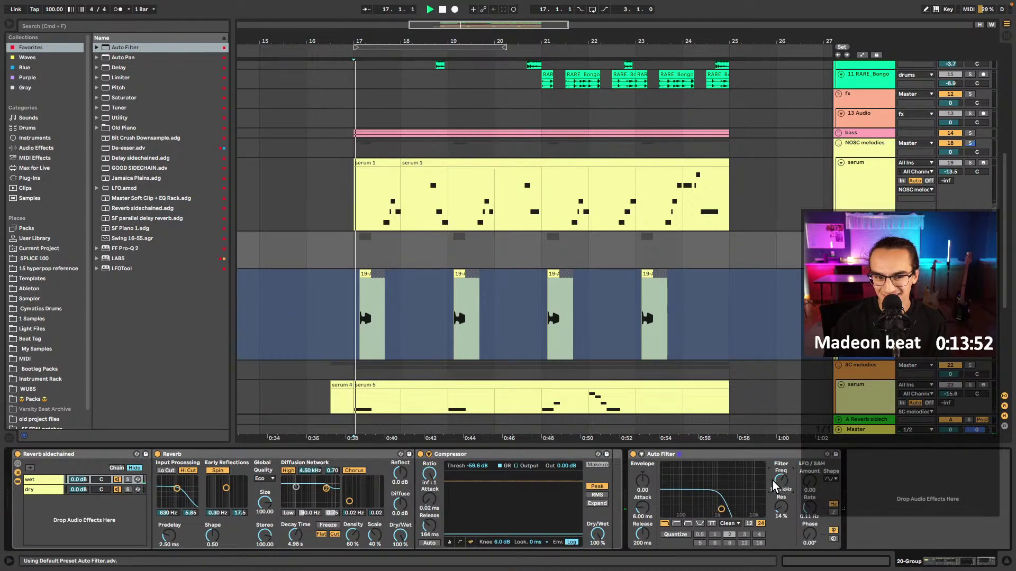
pyautogui.scroll(5, 776, 486)
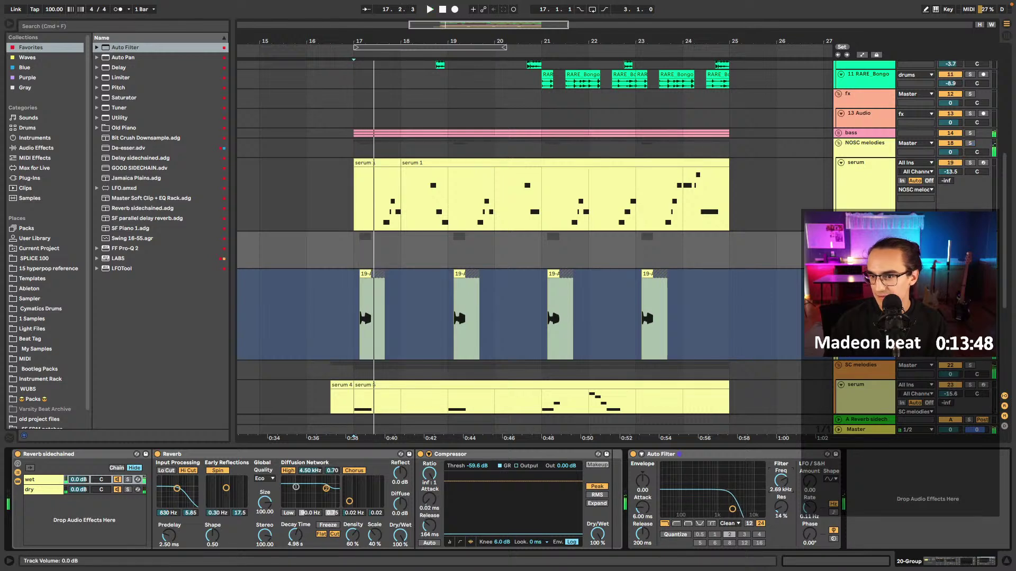
# - Replay the effected group from bars 17 and 19 and set the Reverb's decay time to 1.60 s
pyautogui.press('space')
pyautogui.press('space')
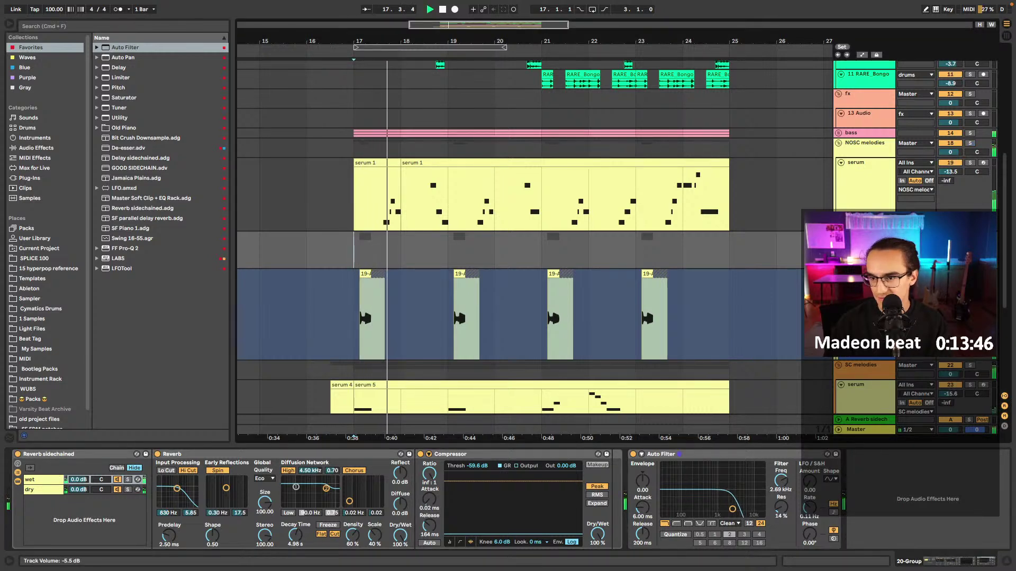
pyautogui.press('space')
pyautogui.press('space')
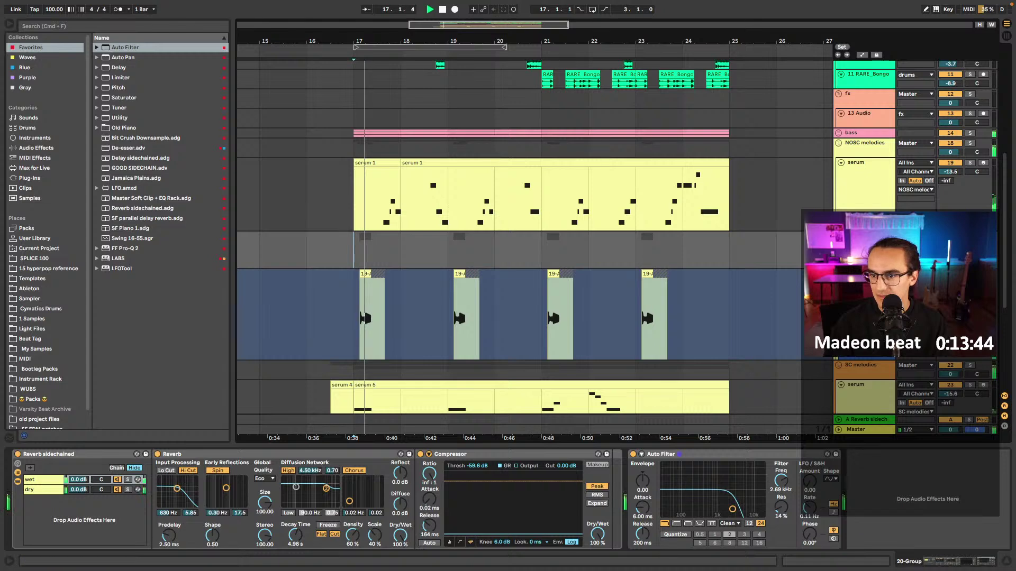
pyautogui.press('space')
pyautogui.press('space')
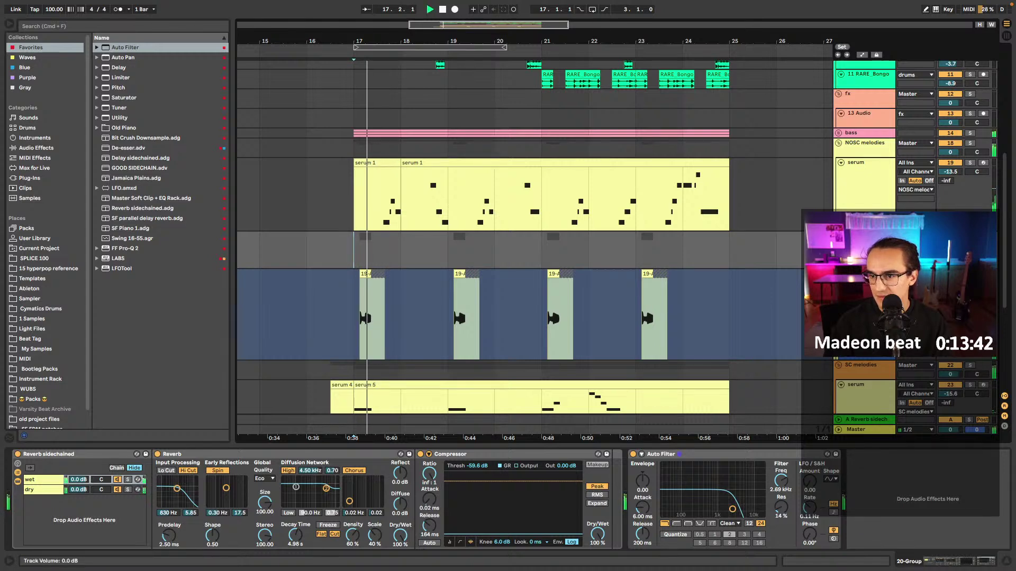
pyautogui.press('space')
pyautogui.press('space')
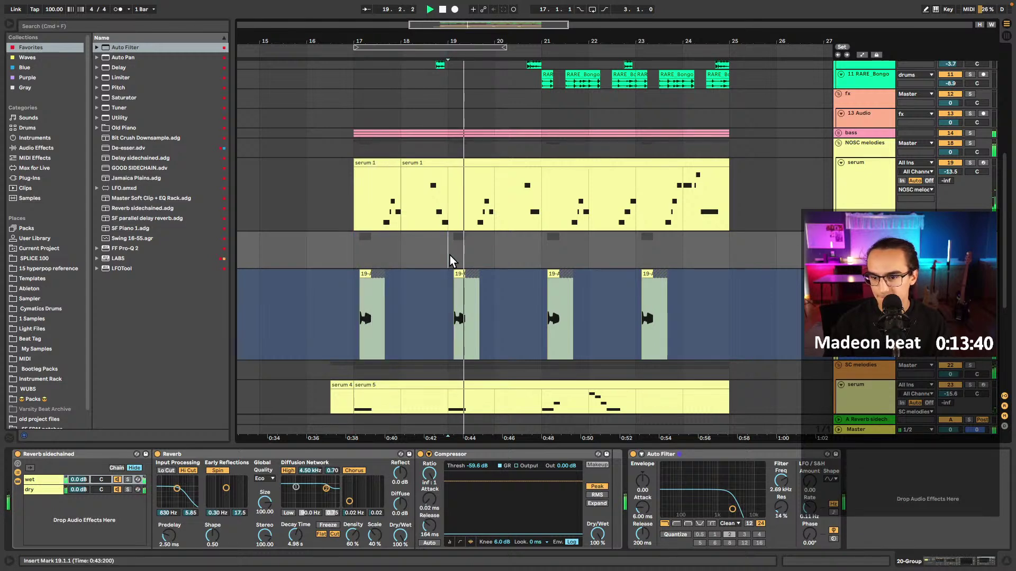
# - Set the serum track's Delay filter to 4.83 kHz with width 4.08, feedback to 30% and dry/wet to 40%
pyautogui.scroll(-4, 679, 243)
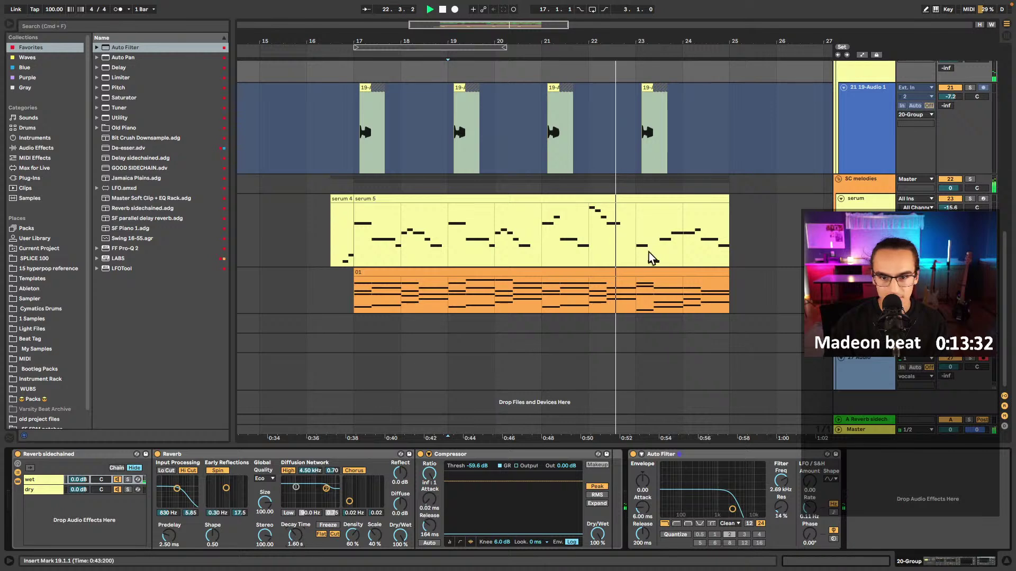
pyautogui.click(594, 241)
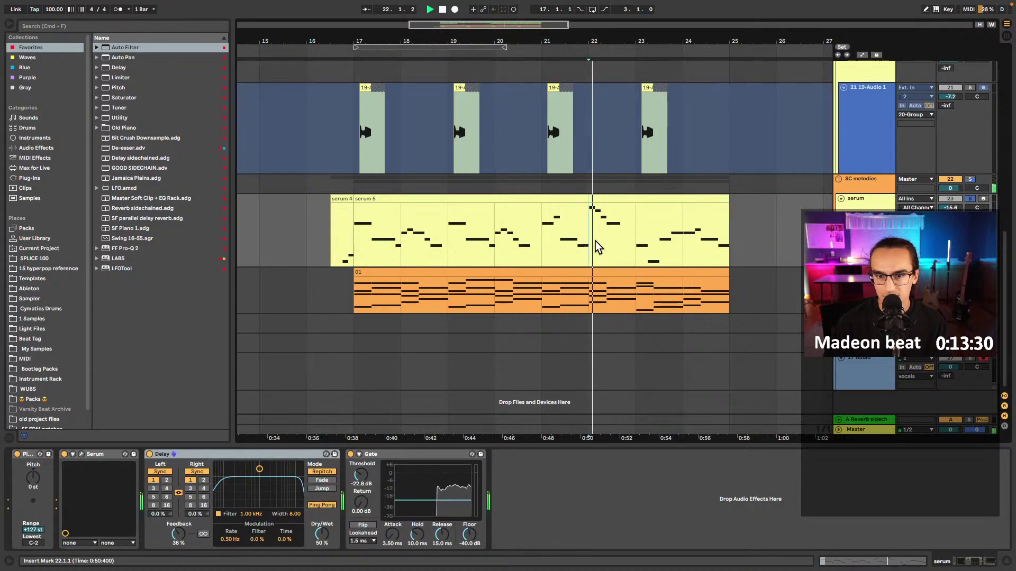
pyautogui.hotkey('shift', 'Tab')
pyautogui.hotkey('shift', 'Tab')
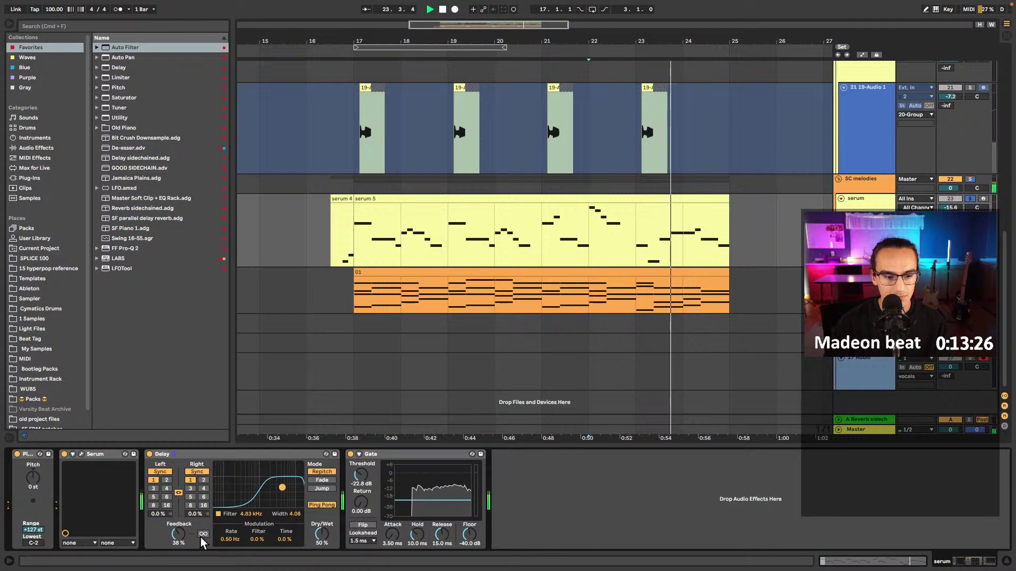
pyautogui.moveTo(321, 534); pyautogui.dragTo(326, 528)
pyautogui.press('space')
pyautogui.press('space')
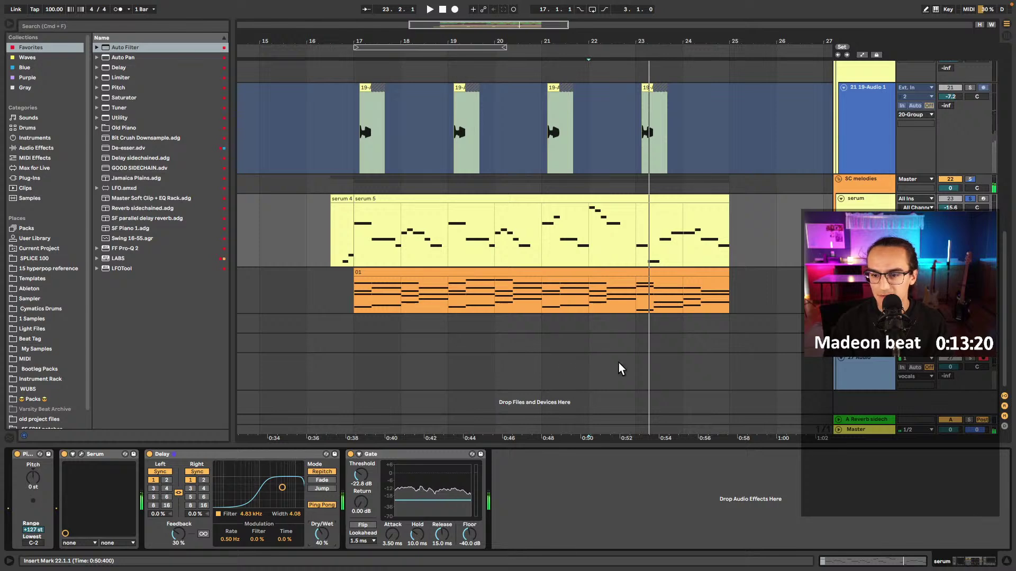
# - Record a vocal take on the 27-Audio track starting at bar 17
pyautogui.click(346, 379)
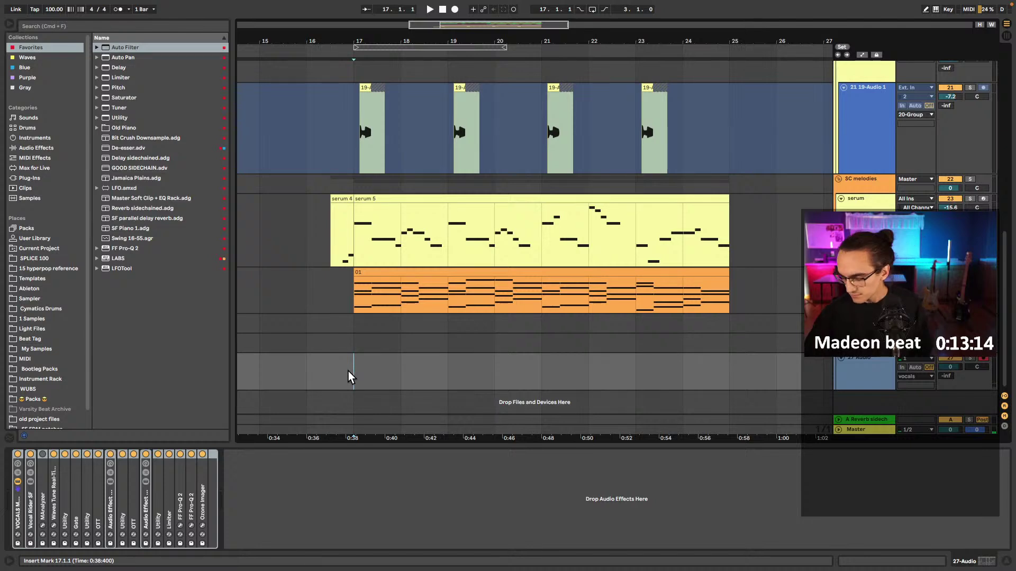
pyautogui.click(354, 341)
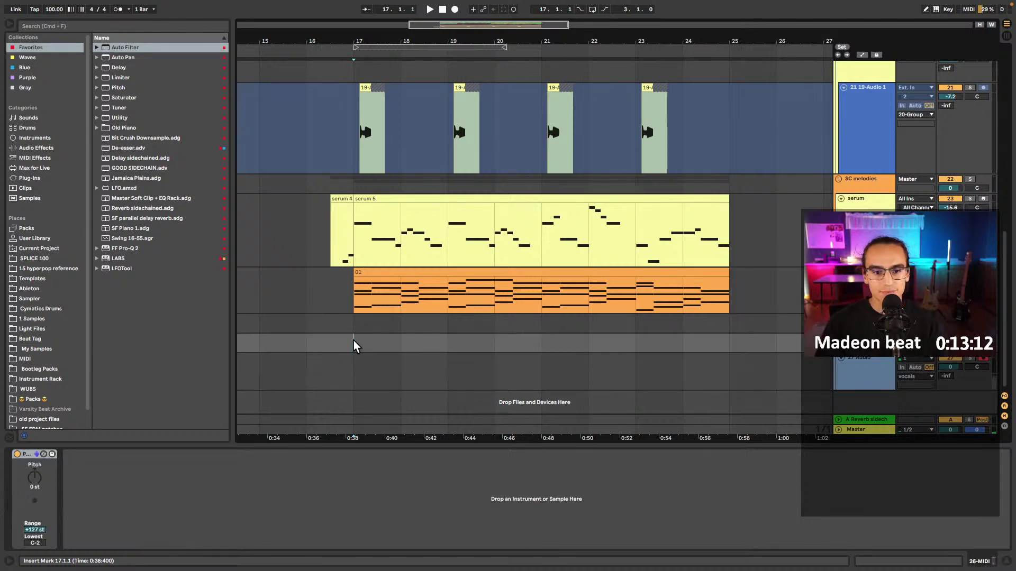
pyautogui.press('space')
pyautogui.click(351, 369)
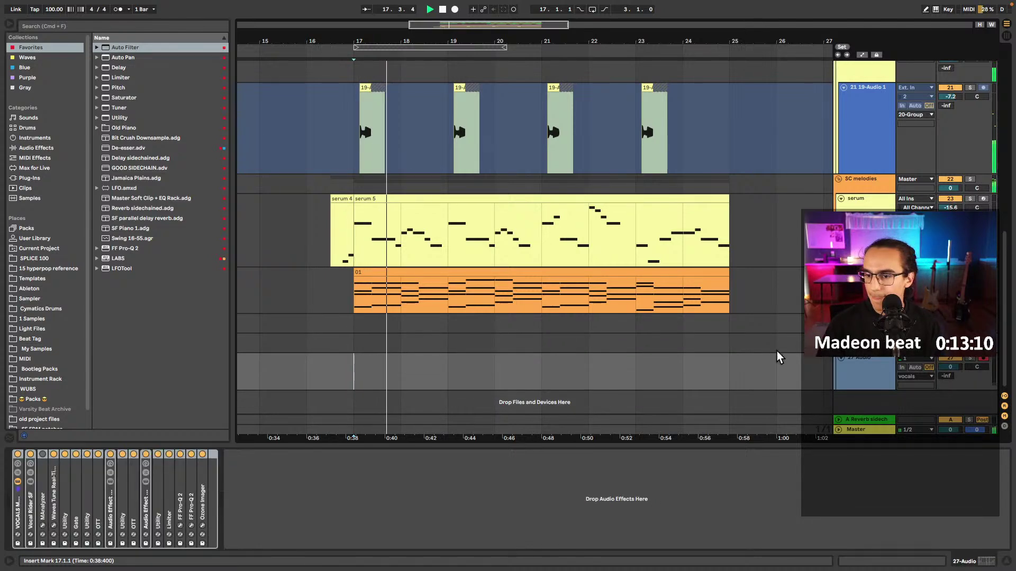
pyautogui.press('space')
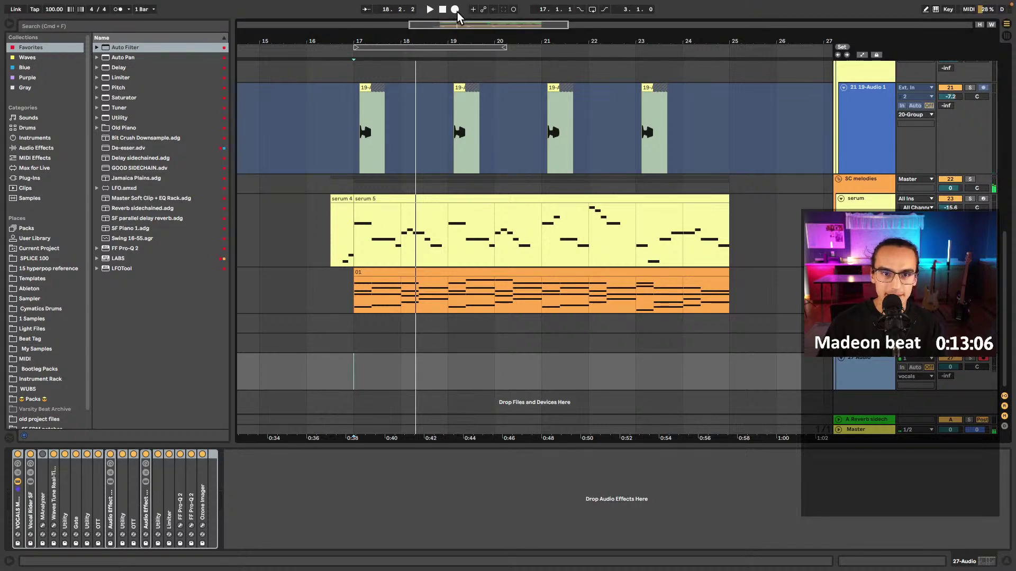
pyautogui.click(456, 11)
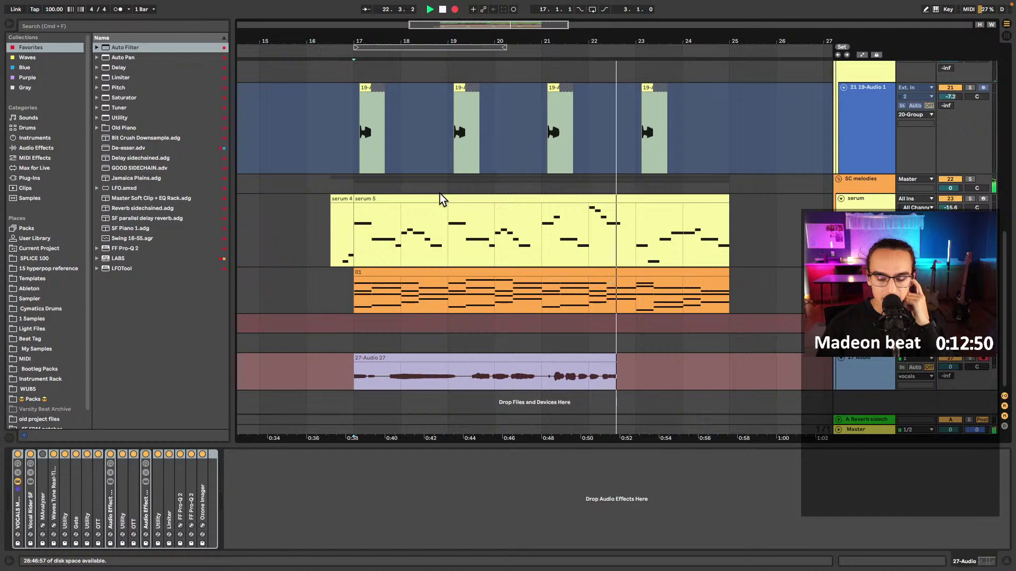
pyautogui.press('F9')
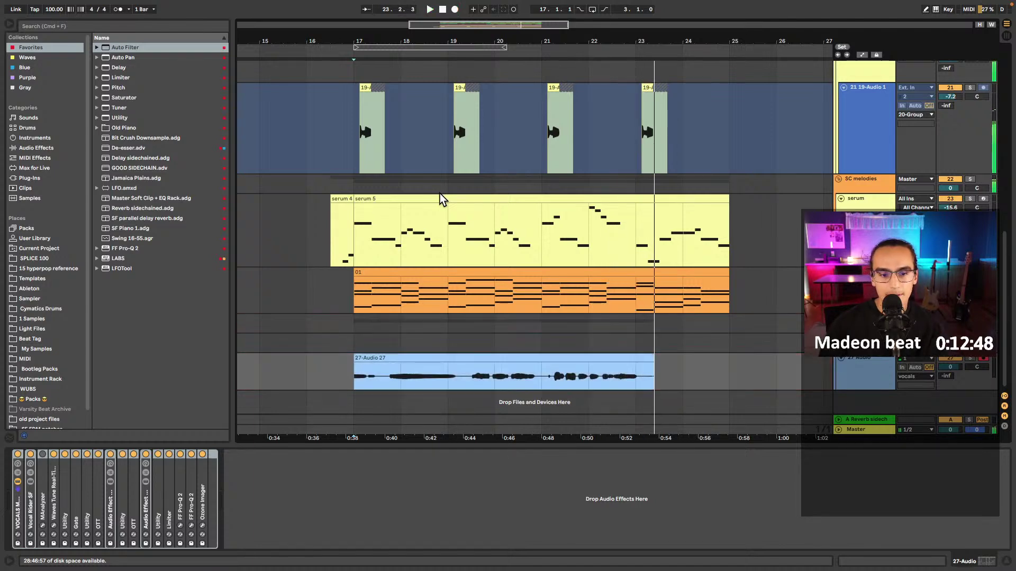
# - Open Waves Tune Real-Time on the recorded vocal track and set its Major scale root to G flat
pyautogui.click(306, 486)
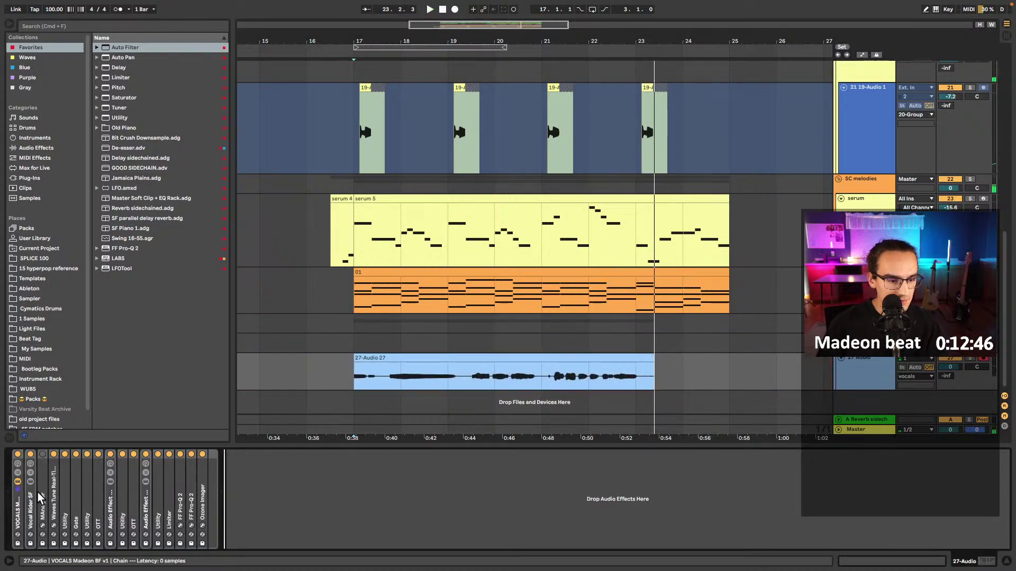
pyautogui.click(358, 373)
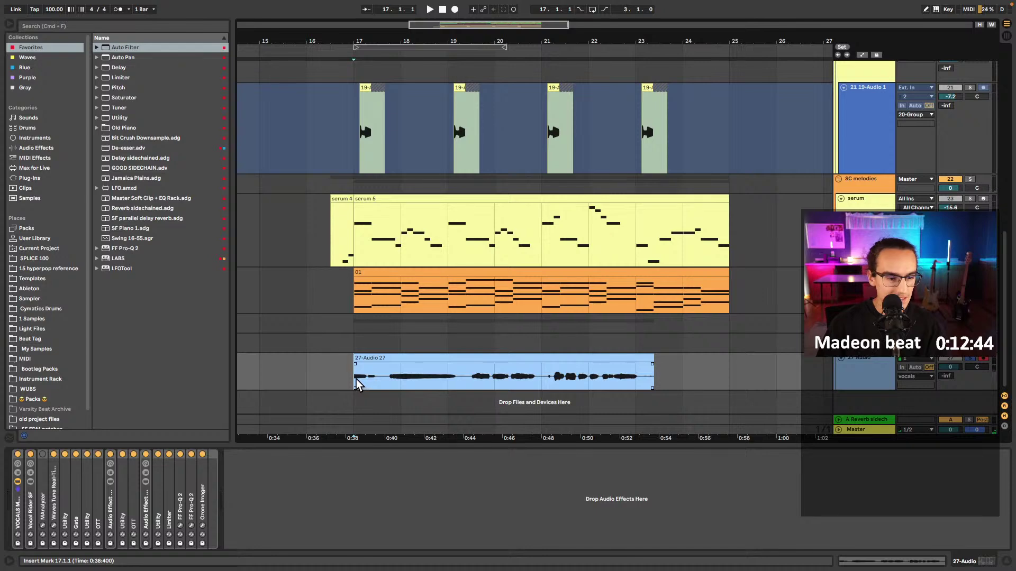
pyautogui.click(147, 502)
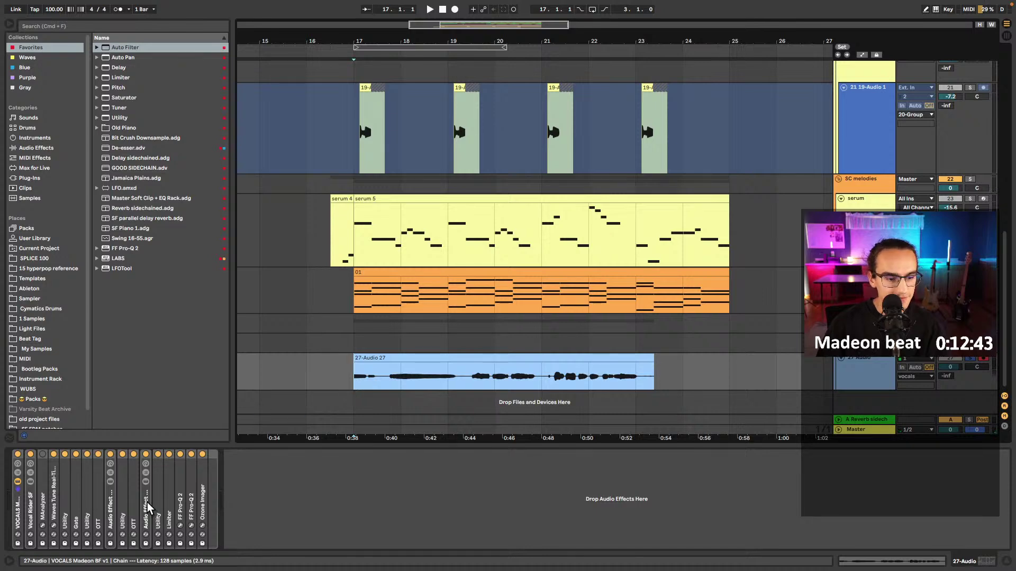
pyautogui.doubleClick(56, 501)
pyautogui.click(71, 454)
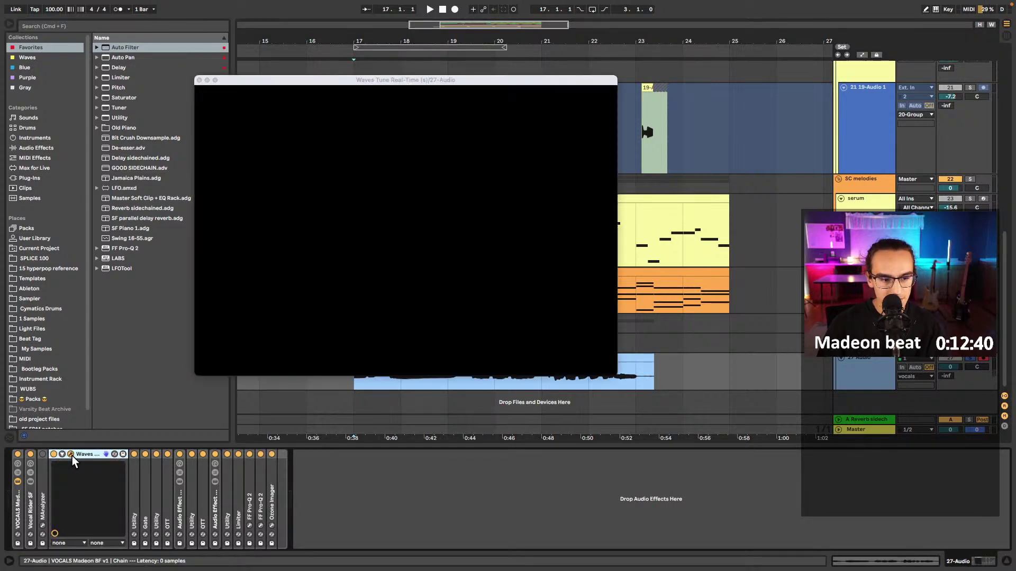
pyautogui.click(524, 358)
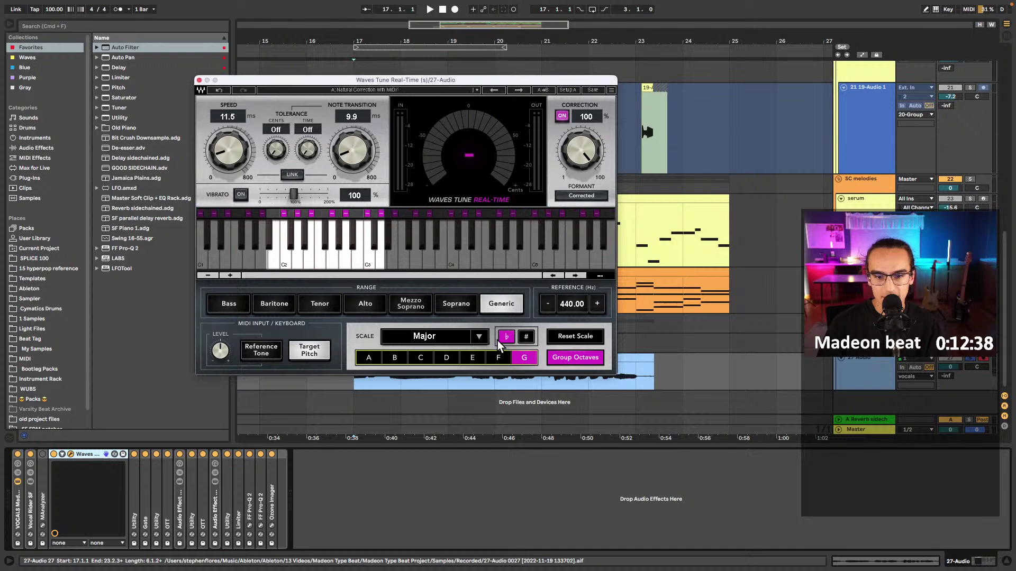
# - Play back the pitch-corrected vocal take without the Waves Tune window, checking phrases from bars 17, 19 and 21
pyautogui.press('space')
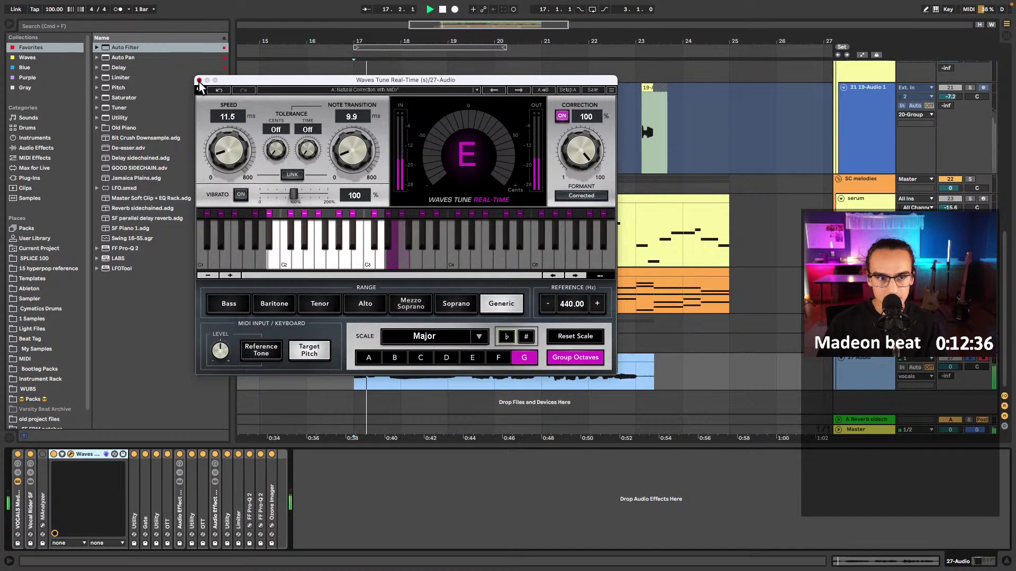
pyautogui.click(199, 80)
pyautogui.click(383, 373)
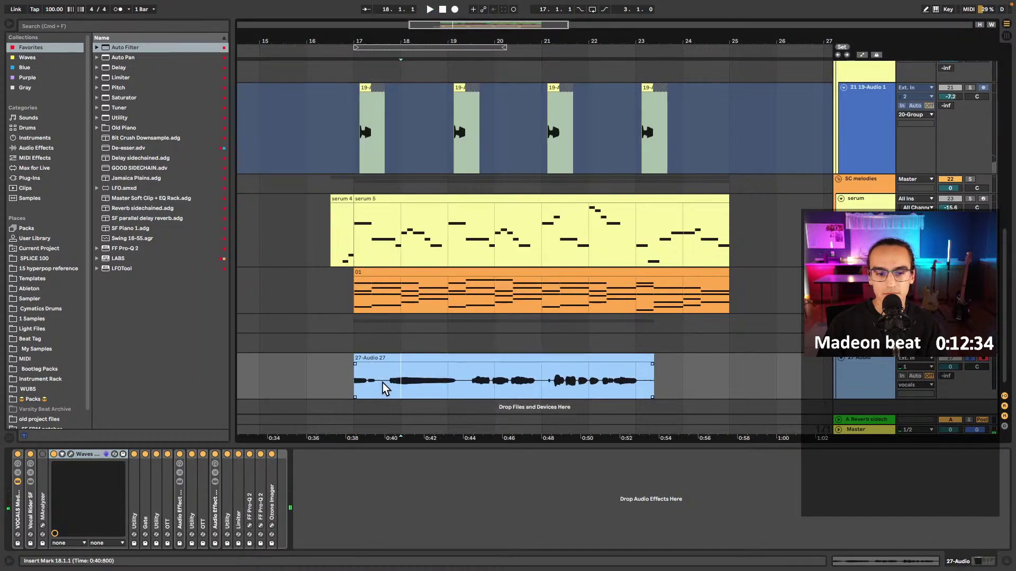
pyautogui.click(387, 386)
pyautogui.press('space')
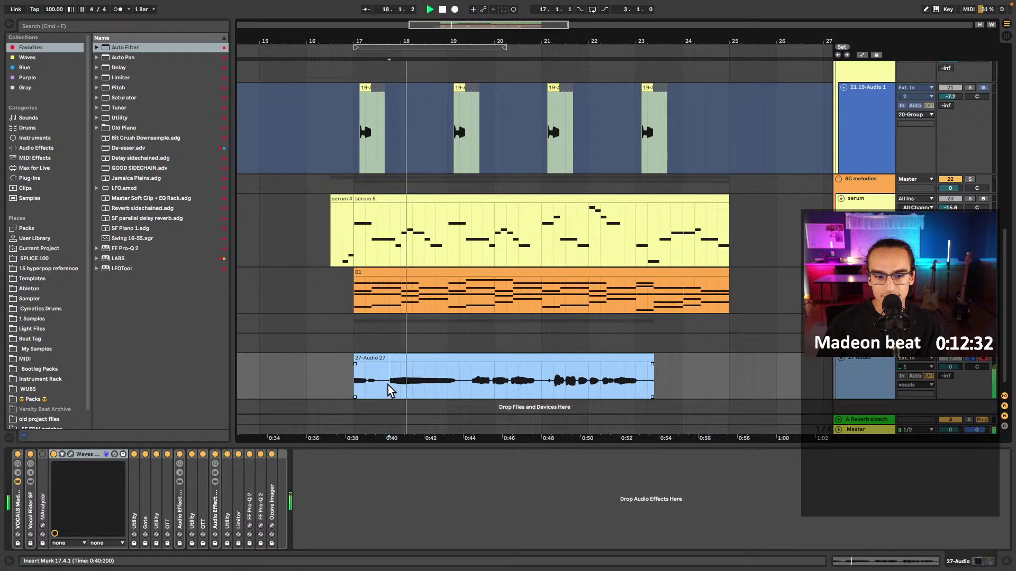
pyautogui.click(470, 385)
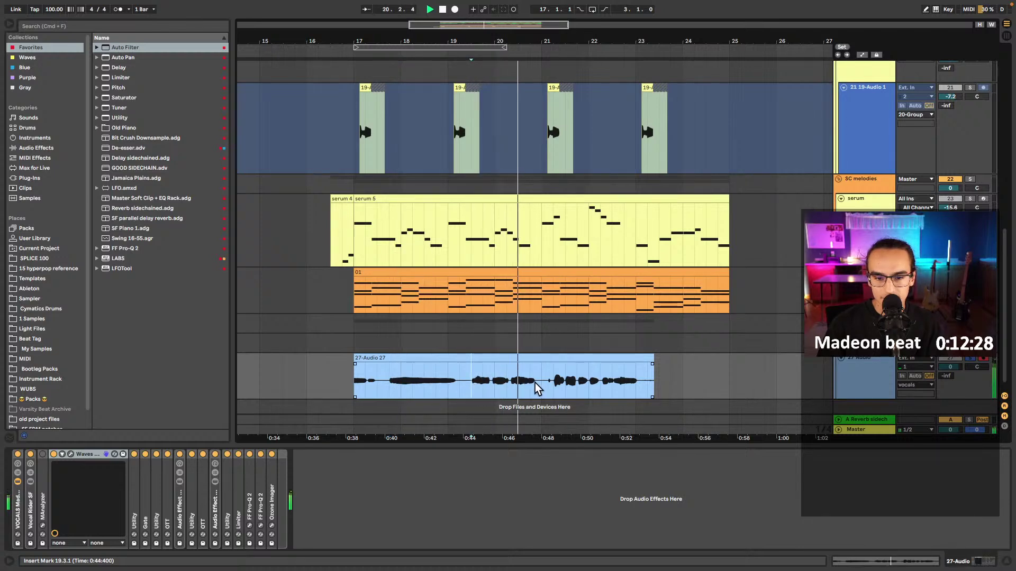
pyautogui.click(553, 389)
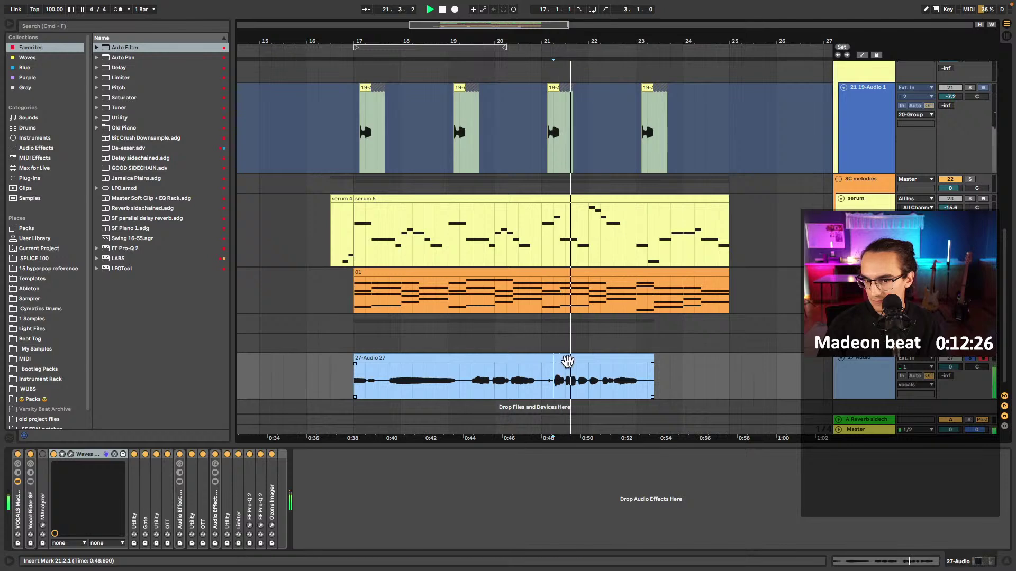
# - Delete the vocal take and record a new one on the 27-Audio track from bar 17
pyautogui.click(567, 359)
pyautogui.press('space')
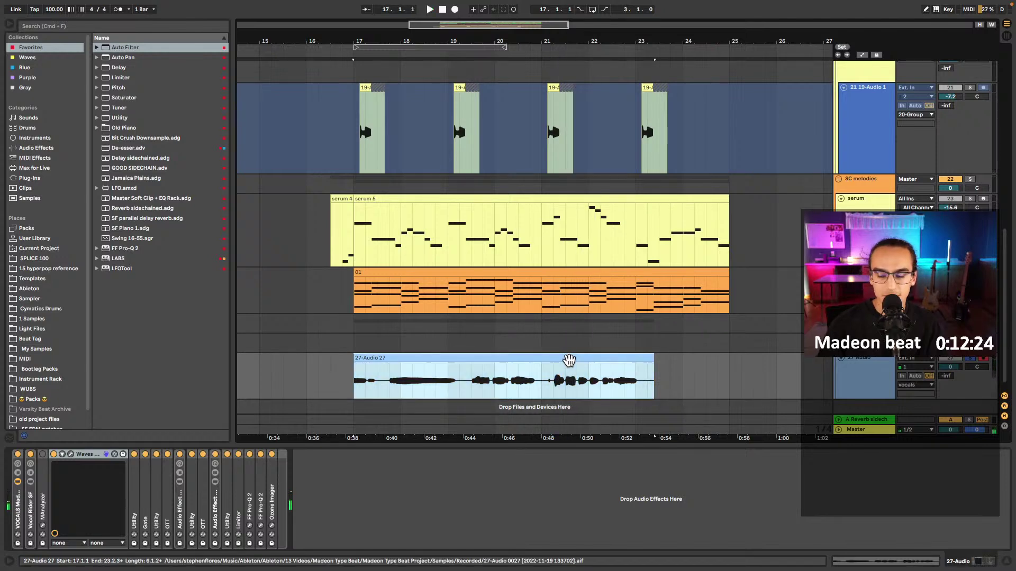
pyautogui.press('Delete')
pyautogui.click(361, 386)
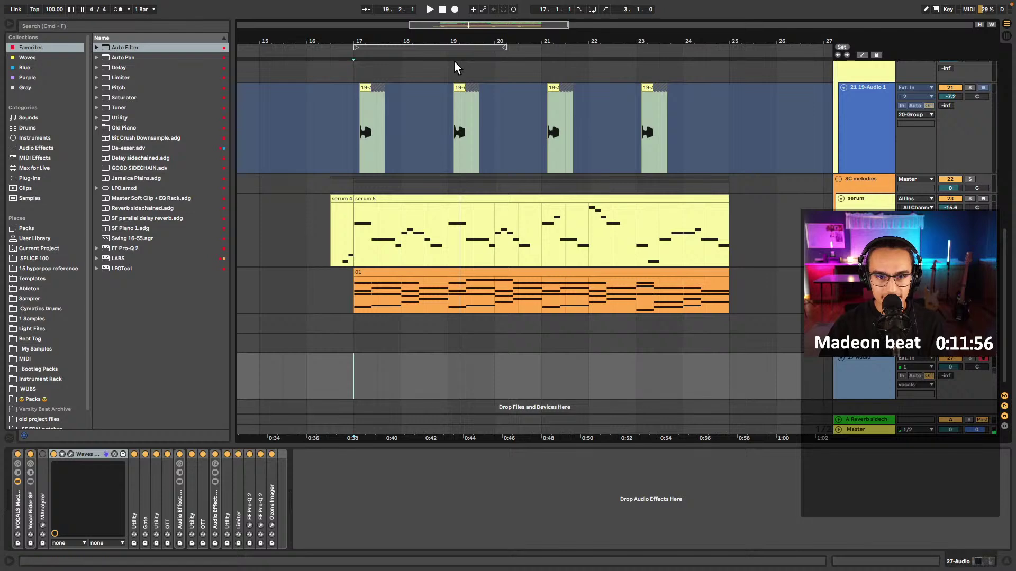
pyautogui.click(455, 9)
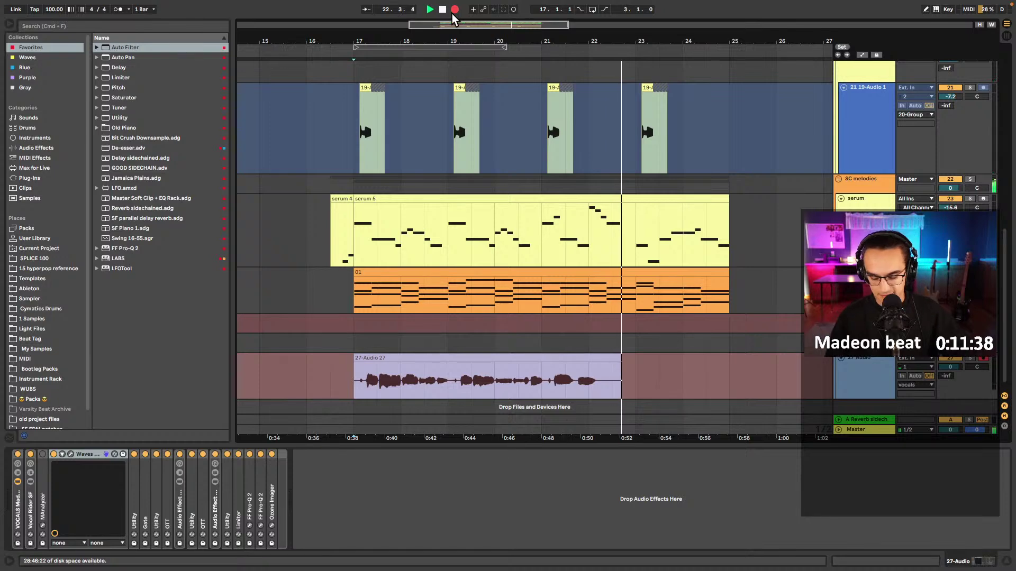
pyautogui.click(452, 14)
# - Play the new vocal take and warp its onset just after beat 1.3 onto 1.3
pyautogui.click(375, 387)
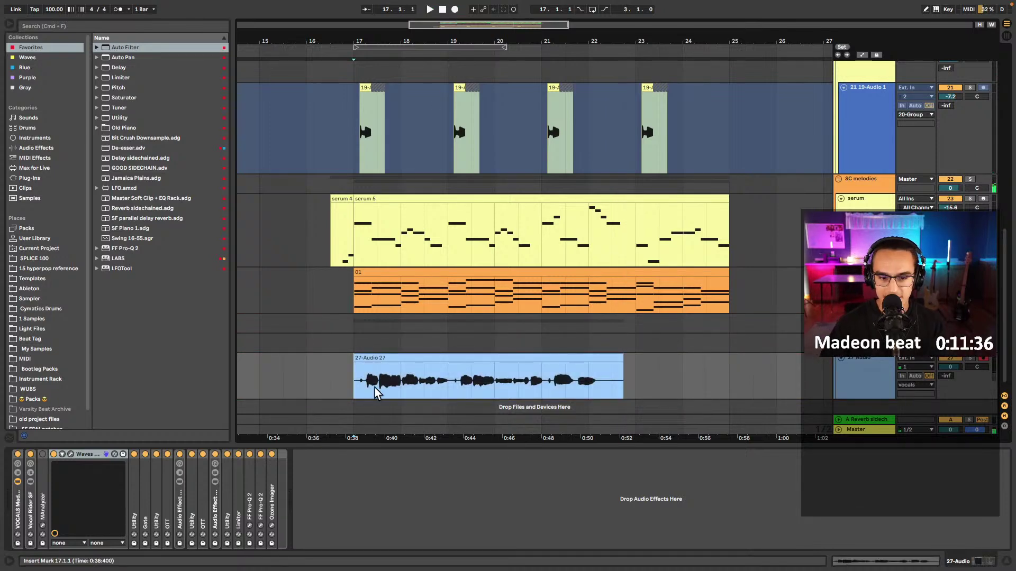
pyautogui.press('space')
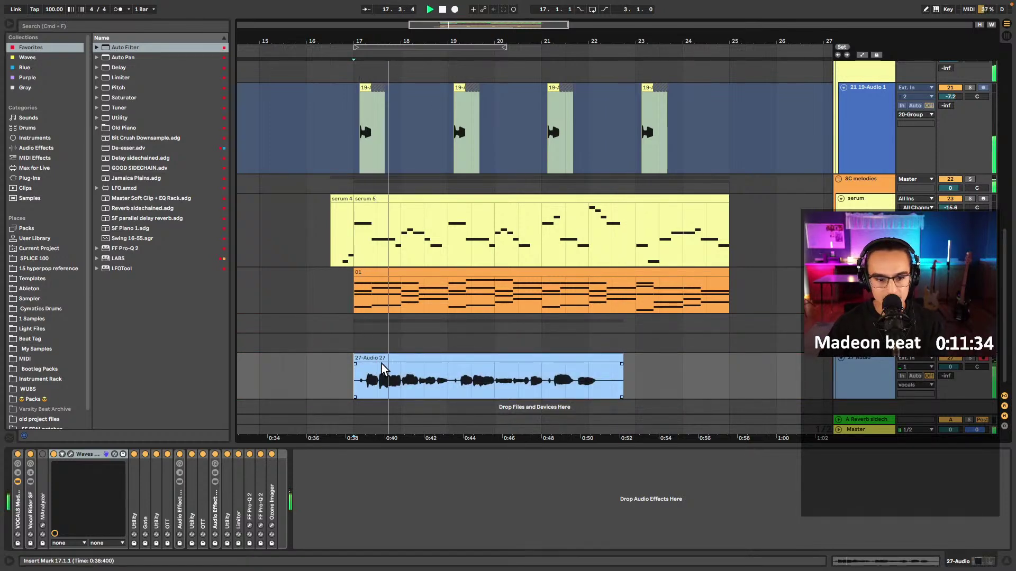
pyautogui.doubleClick(380, 361)
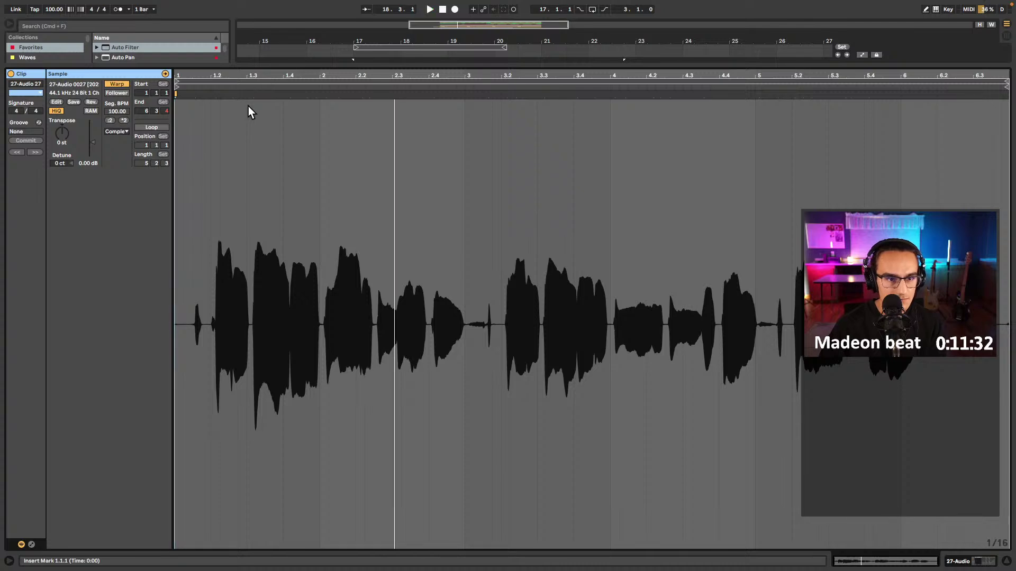
pyautogui.scroll(3, 249, 105)
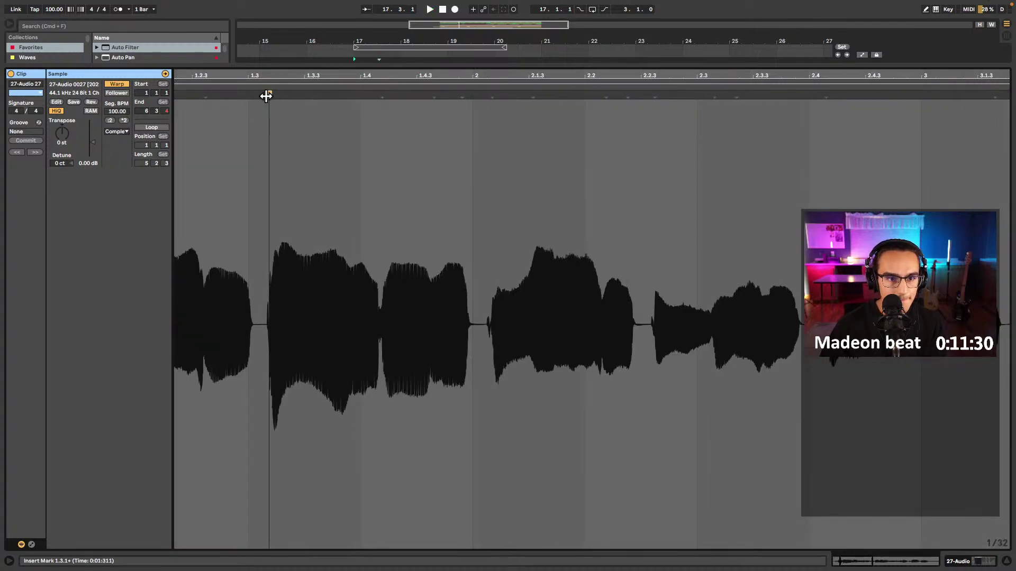
pyautogui.moveTo(266, 95); pyautogui.dragTo(247, 96)
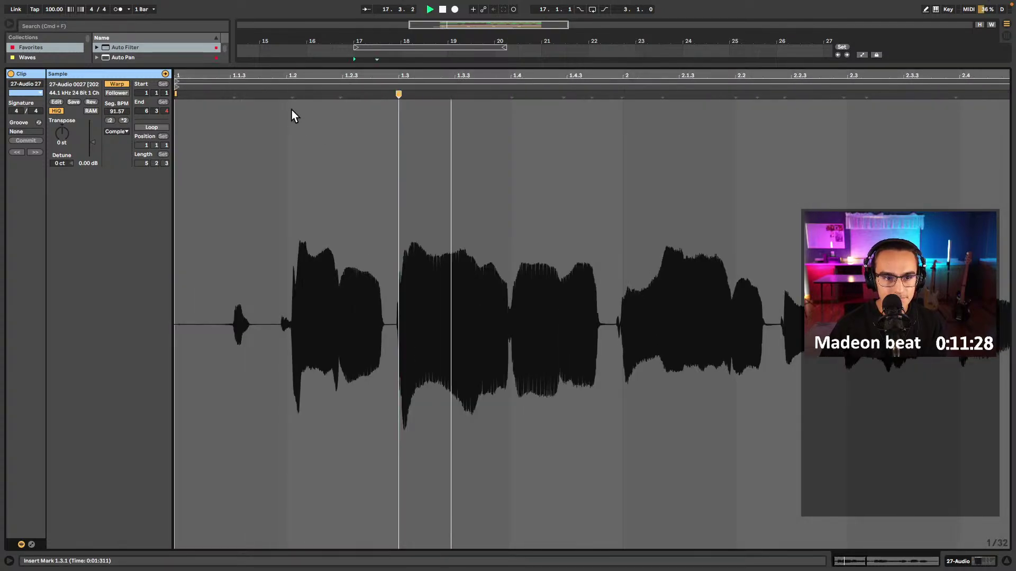
pyautogui.hotkey('shift', 'Tab')
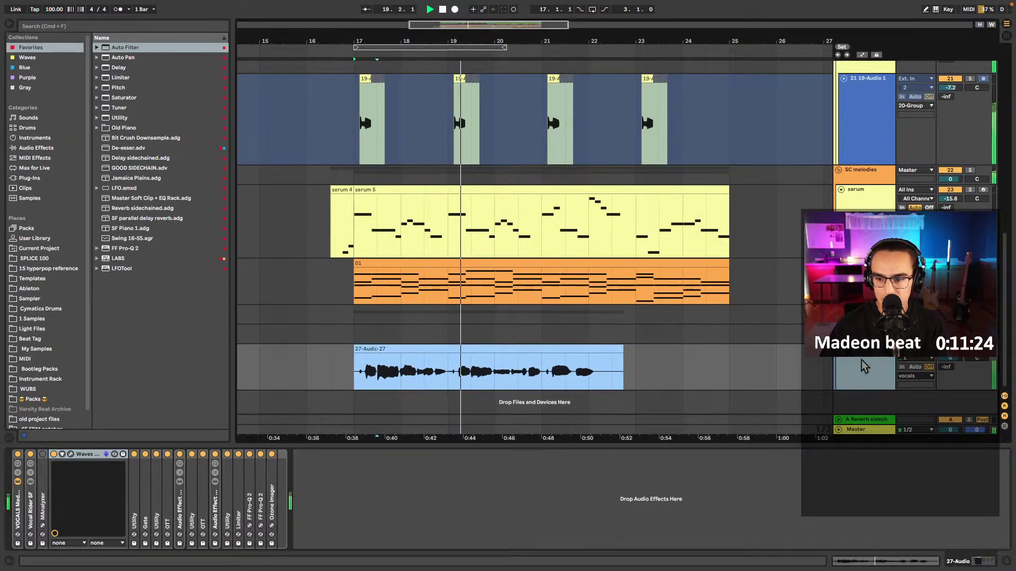
# - Warp the vocal onset just before beat 3.2 in the 27-Audio clip onto 3.2
pyautogui.click(470, 350)
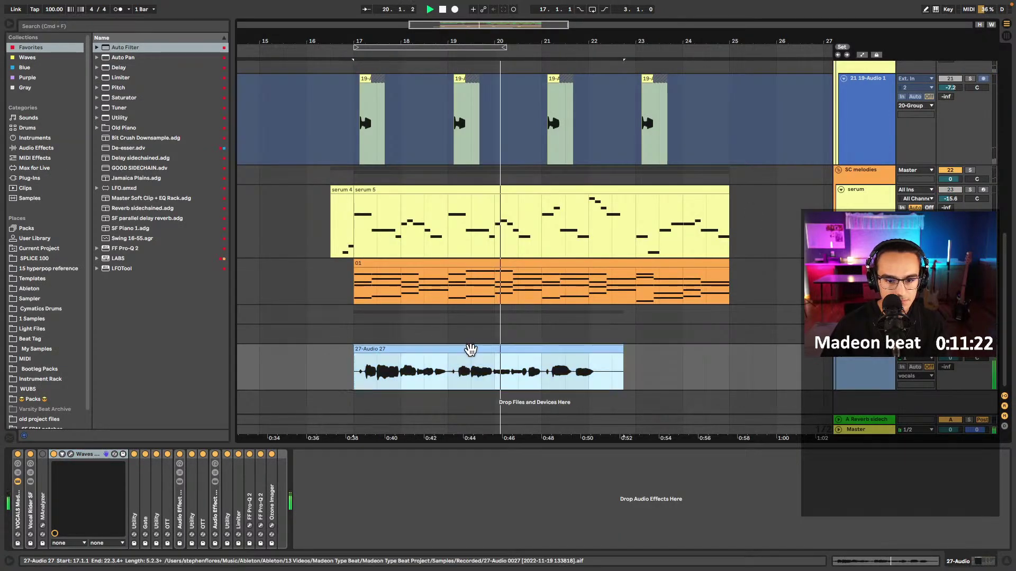
pyautogui.hotkey('shift', 'Tab')
pyautogui.scroll(-3, 677, 218)
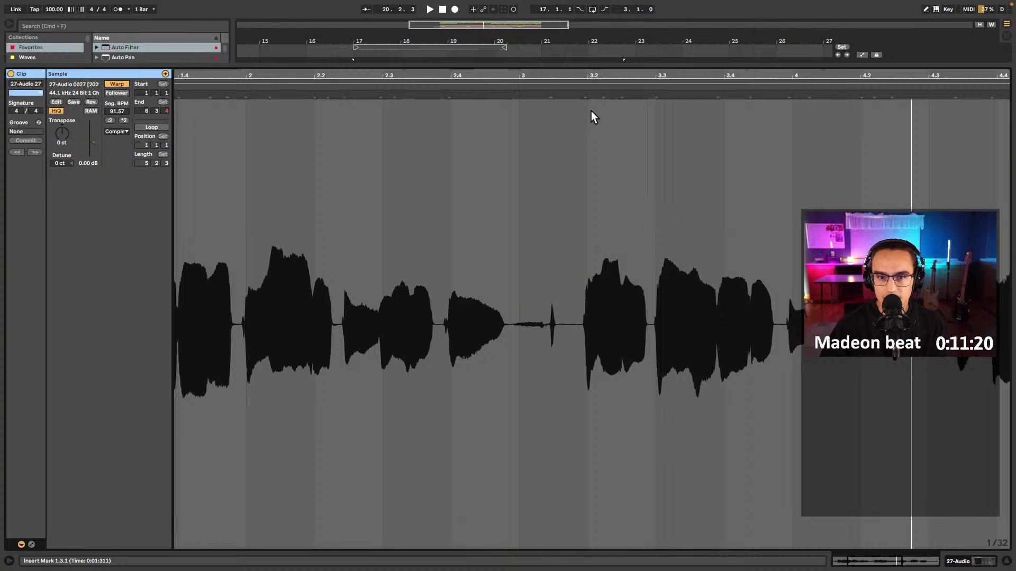
pyautogui.moveTo(585, 96); pyautogui.dragTo(588, 97)
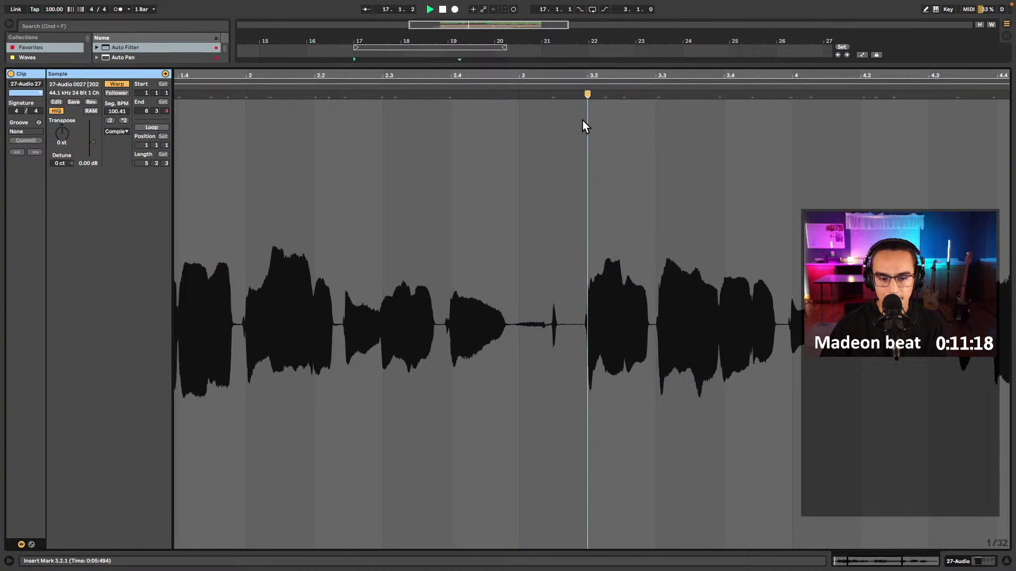
pyautogui.scroll(-2, 582, 121)
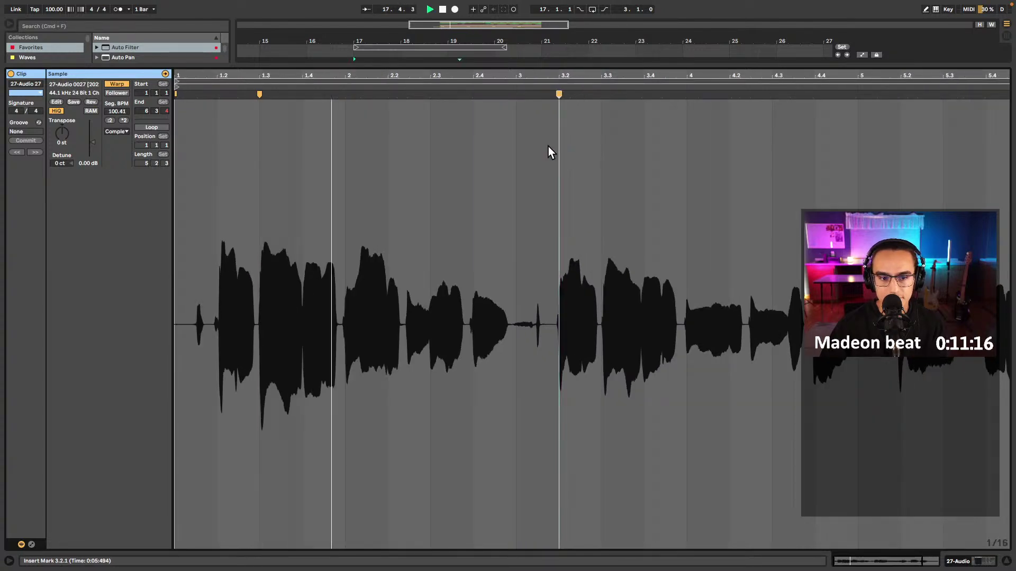
# - Add warp markers to the vocal onsets at 2.2.3, 4.1.1 and 4.4.1 in the 27-Audio clip
pyautogui.doubleClick(409, 95)
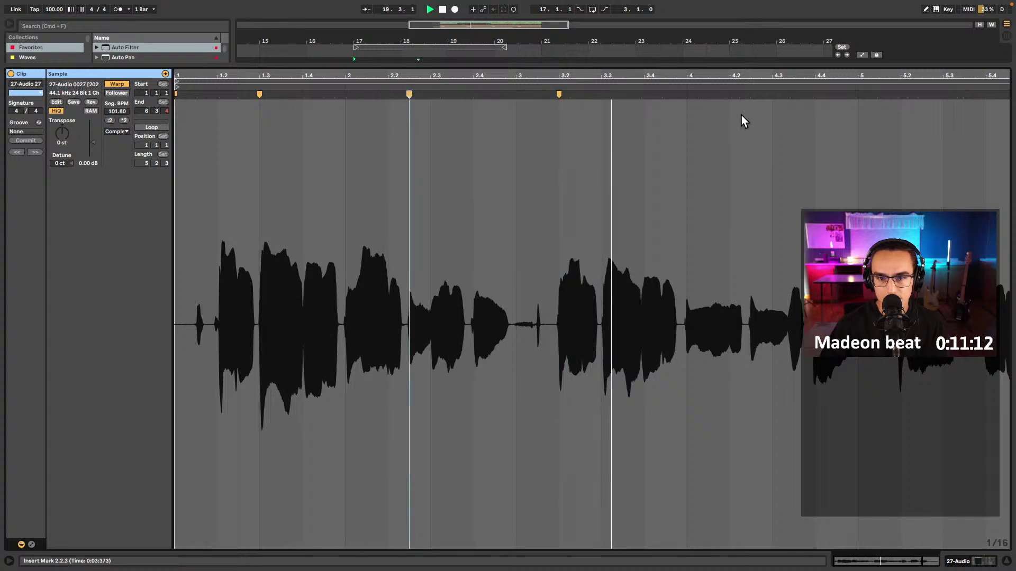
pyautogui.hscroll(2, 723, 147)
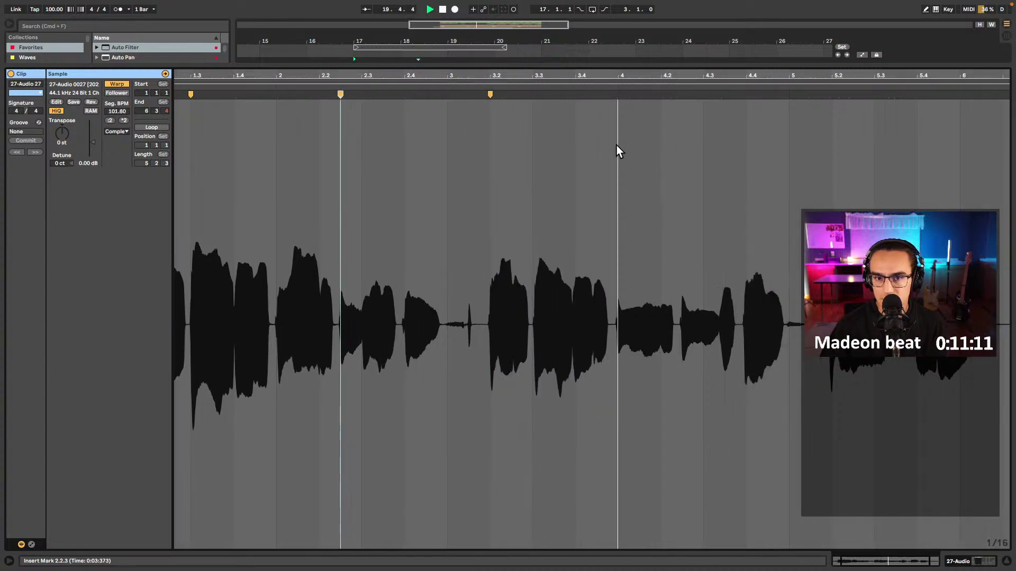
pyautogui.doubleClick(615, 96)
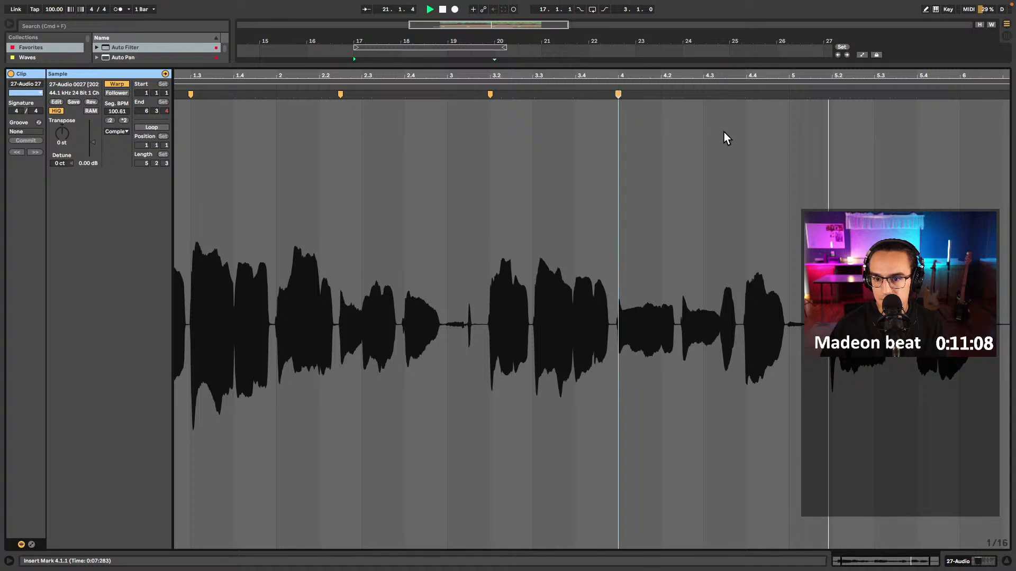
pyautogui.doubleClick(745, 96)
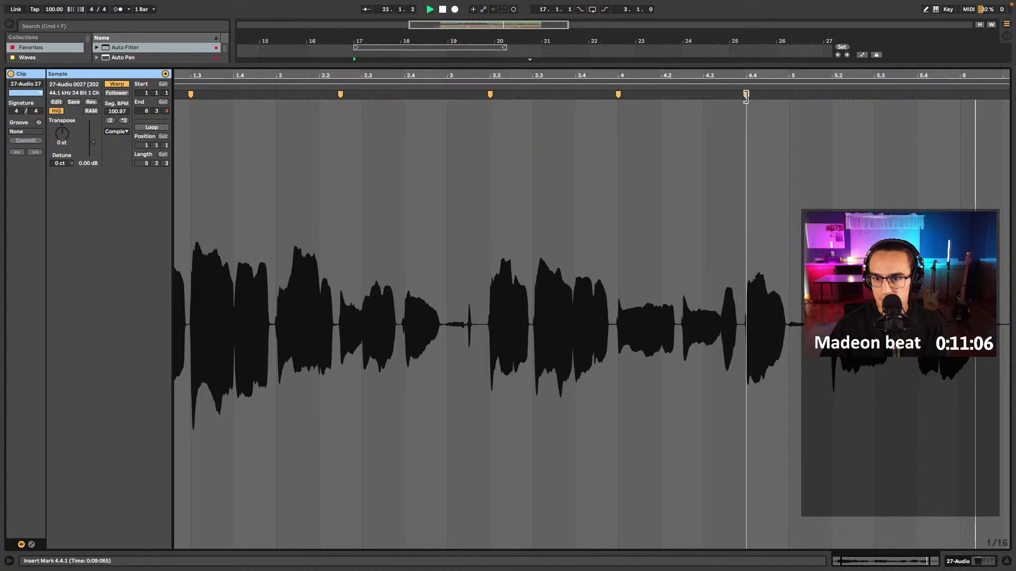
pyautogui.hotkey('shift', 'Tab')
# - Listen to the warped vocal clip from bar 17 and check its timing and phrasing
pyautogui.click(366, 368)
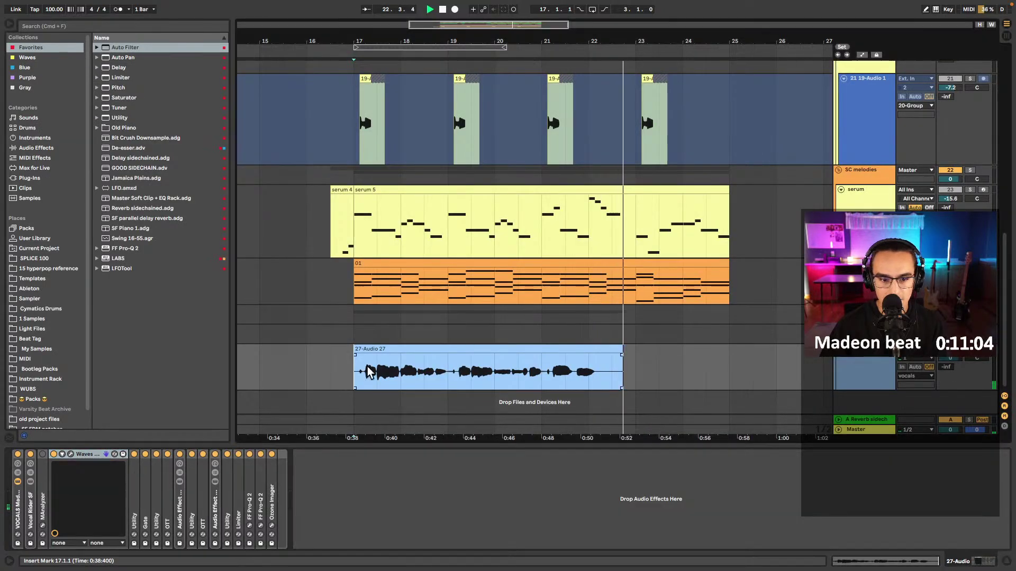
pyautogui.press('space')
pyautogui.click(565, 378)
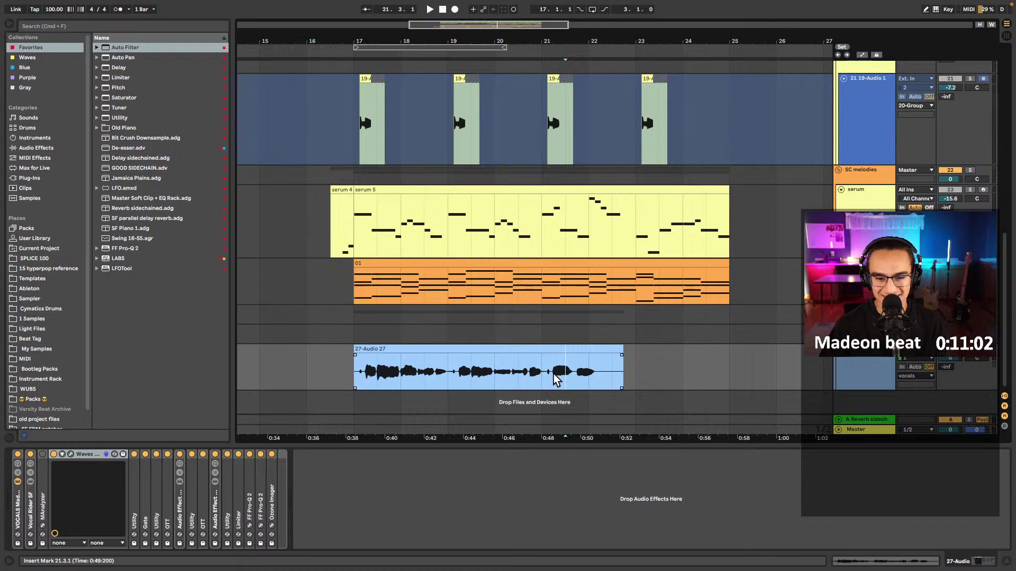
pyautogui.scroll(2, 553, 374)
pyautogui.click(540, 383)
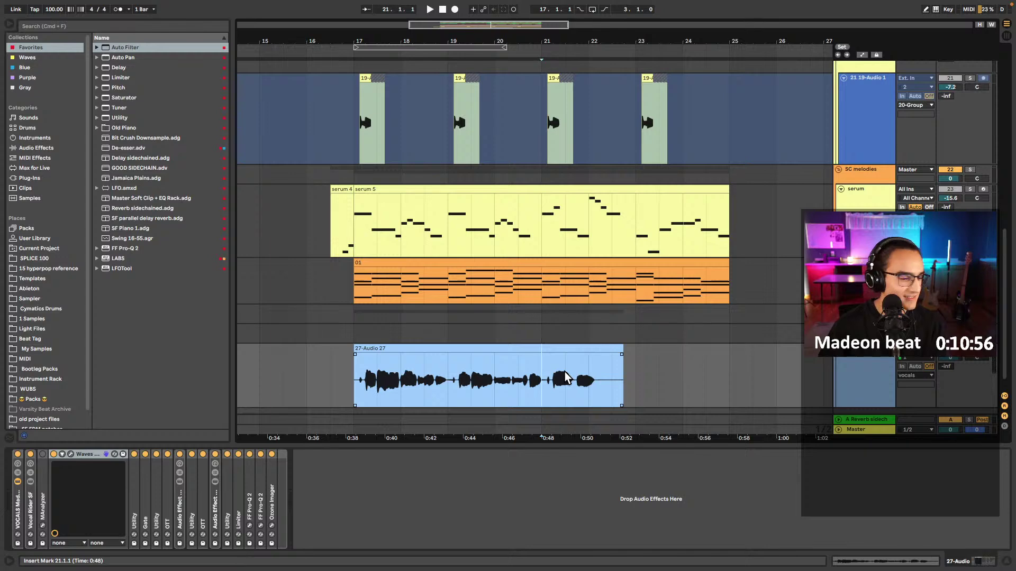
pyautogui.click(354, 377)
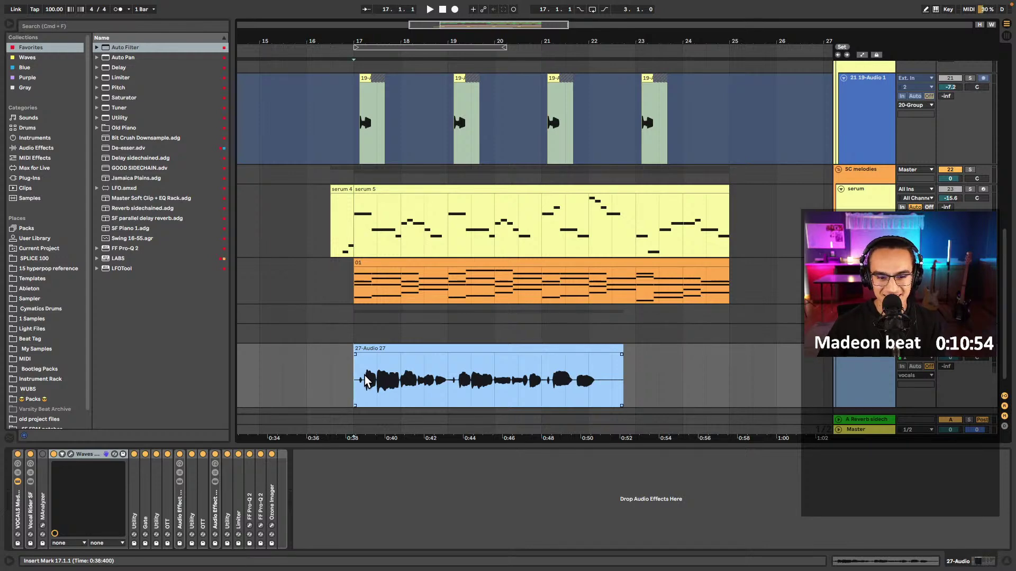
pyautogui.press('space')
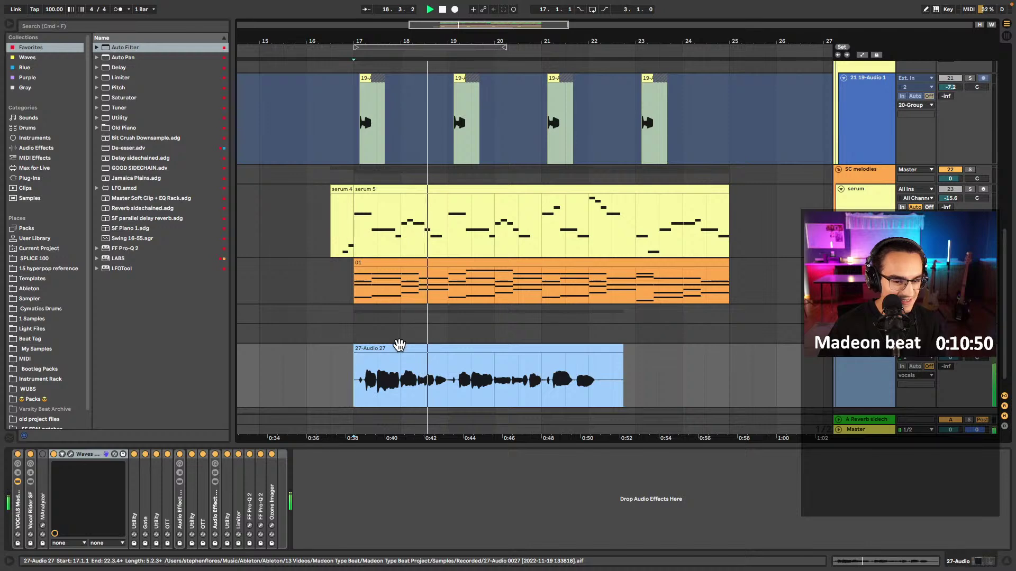
pyautogui.press('space')
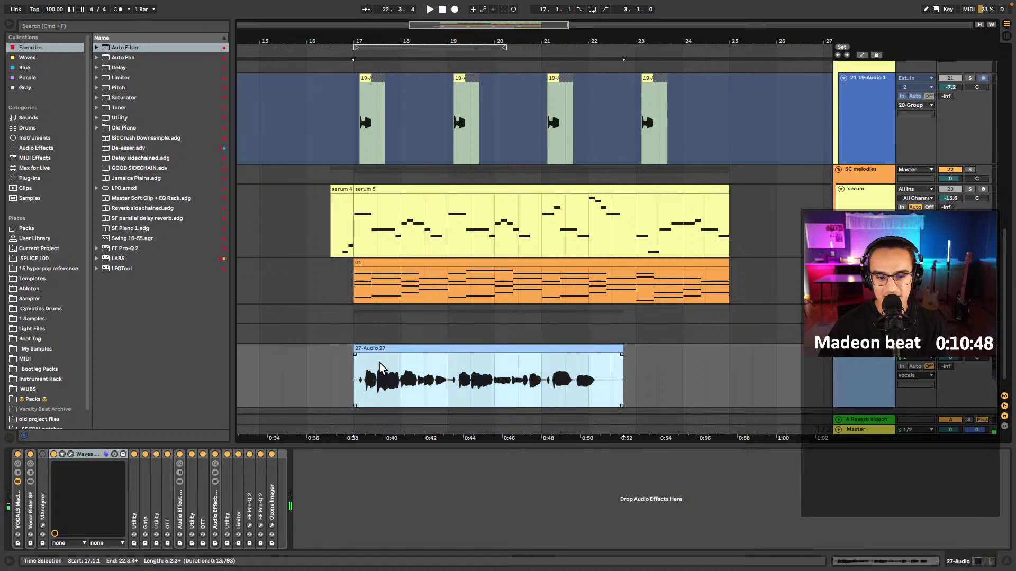
pyautogui.click(352, 367)
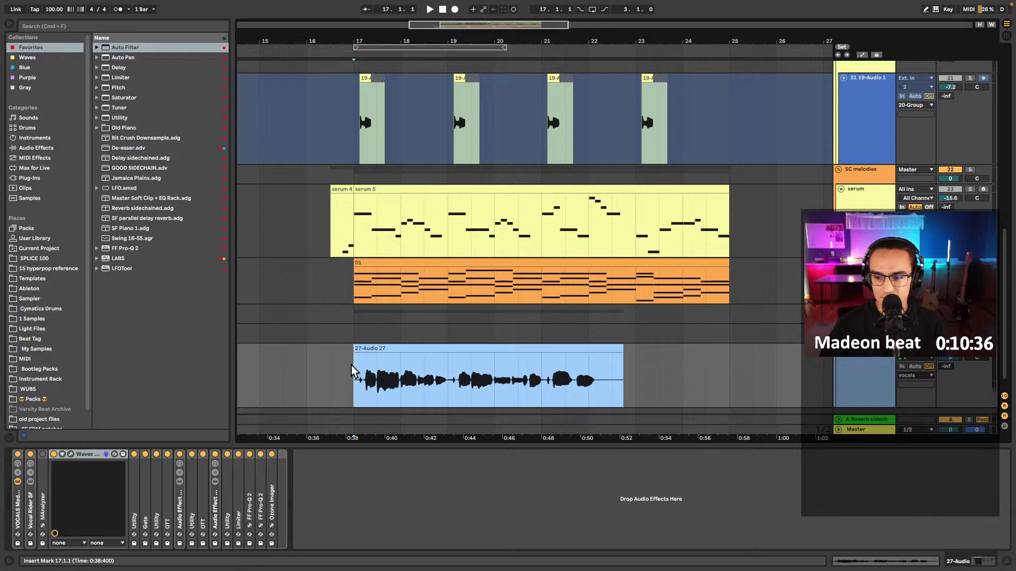
pyautogui.click(400, 368)
pyautogui.press('space')
pyautogui.press('space')
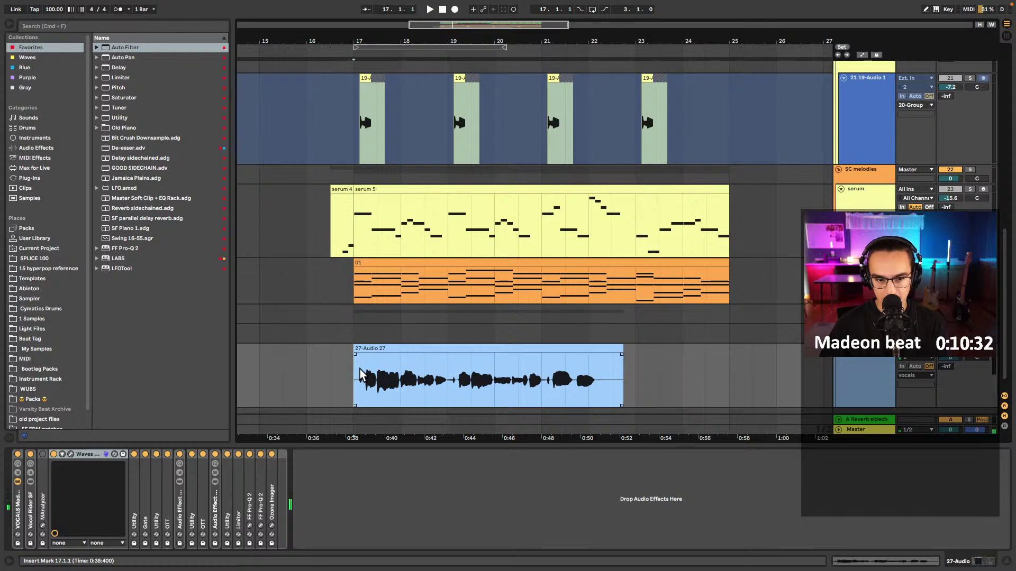
# - Record a partial vocal take over the start of the 27-Audio clip from bar 17 and turn on the metronome
pyautogui.press('F9')
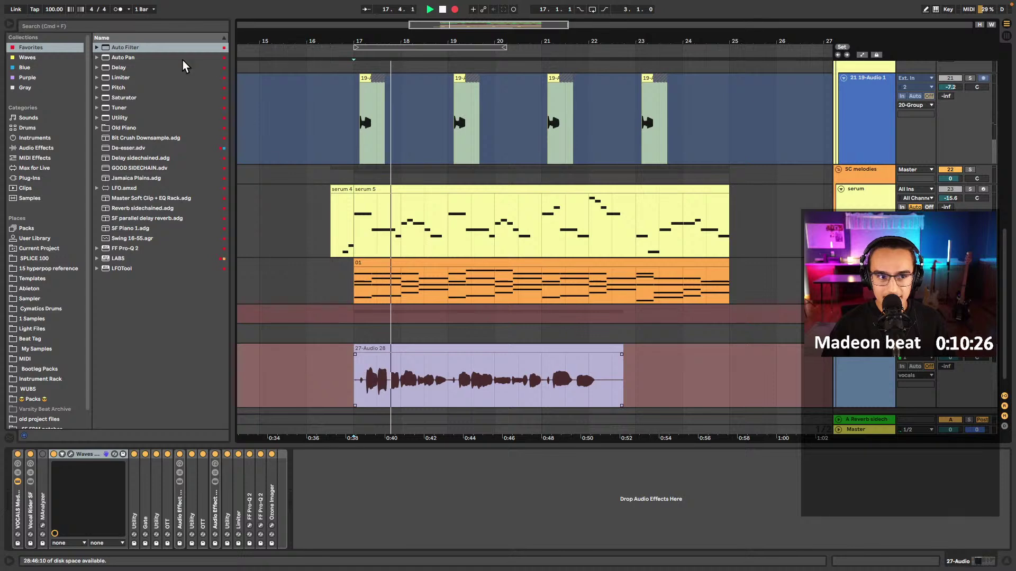
pyautogui.click(109, 6)
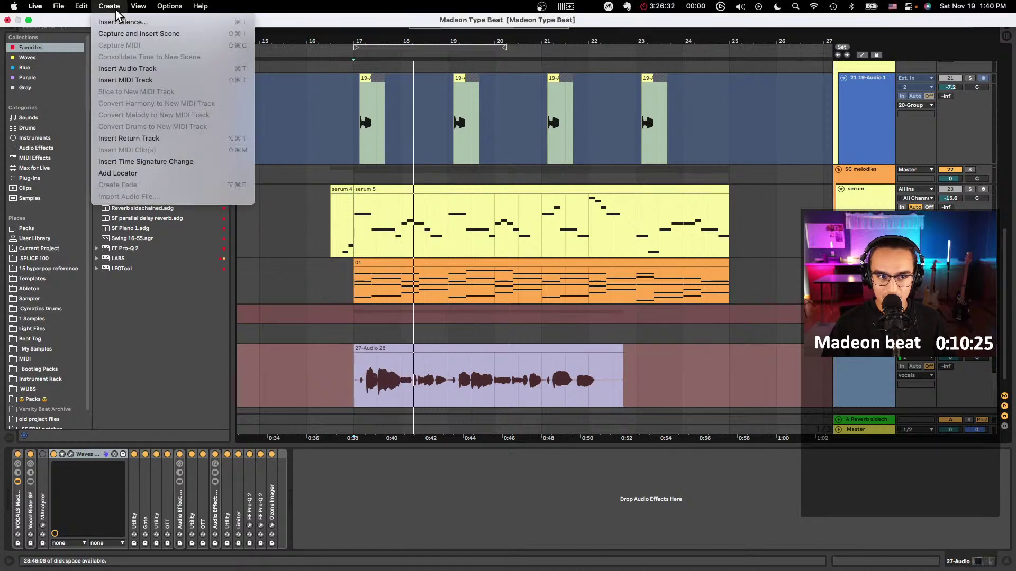
pyautogui.click(278, 21)
pyautogui.click(283, 333)
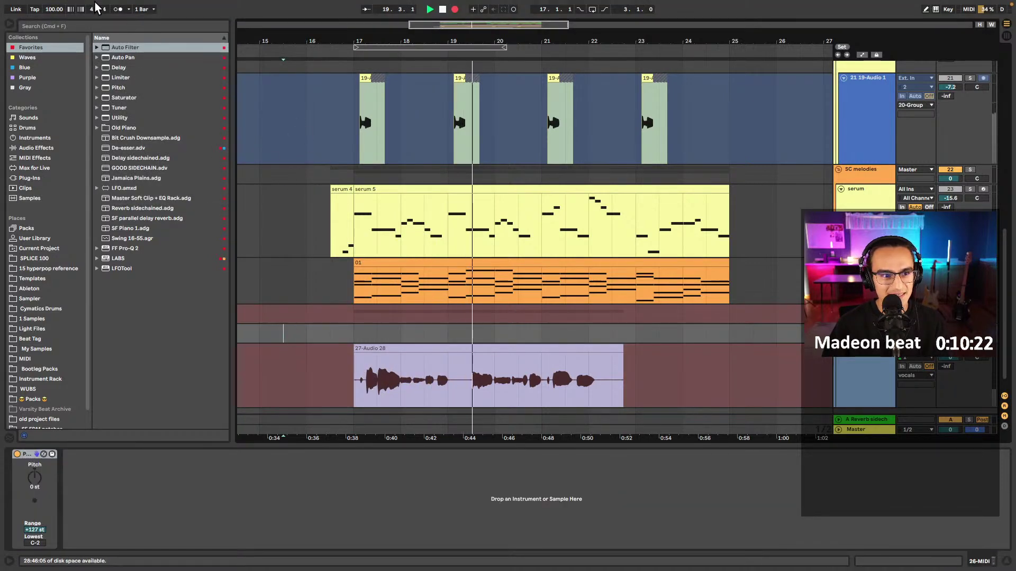
pyautogui.press('space')
# - Play back the newly recorded vocal section from bars 18 and 17 on the 27-Audio track
pyautogui.click(395, 389)
pyautogui.press('space')
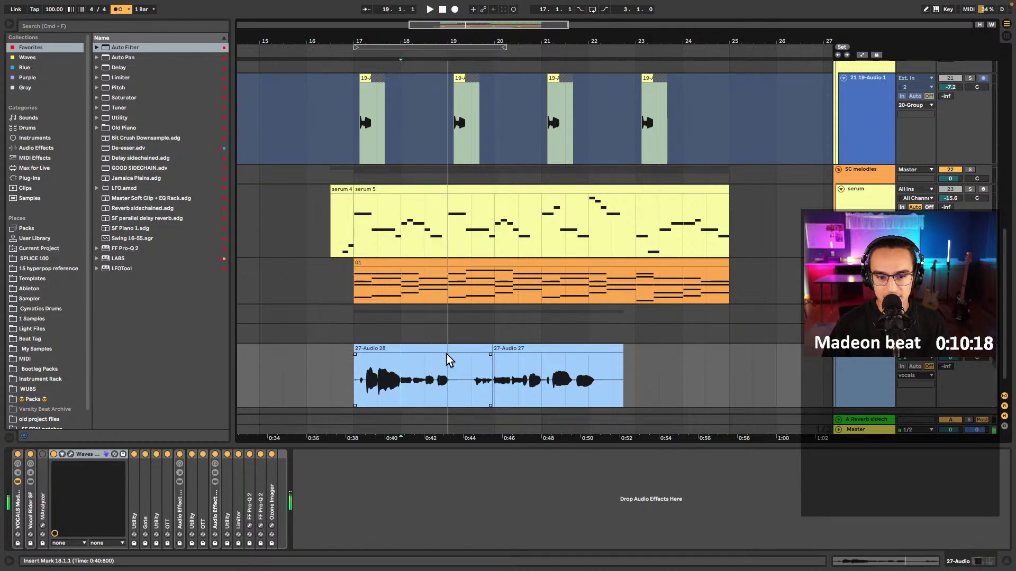
pyautogui.click(350, 390)
pyautogui.press('space')
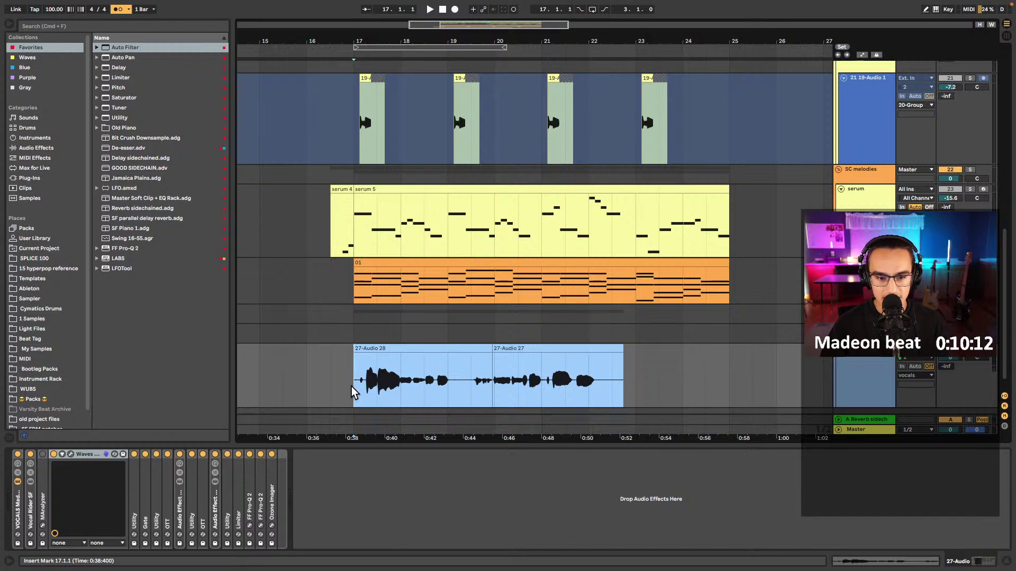
# - Record a new vocal take from bar 17 over the start of the existing vocal clips on the 27-Audio track
pyautogui.click(365, 379)
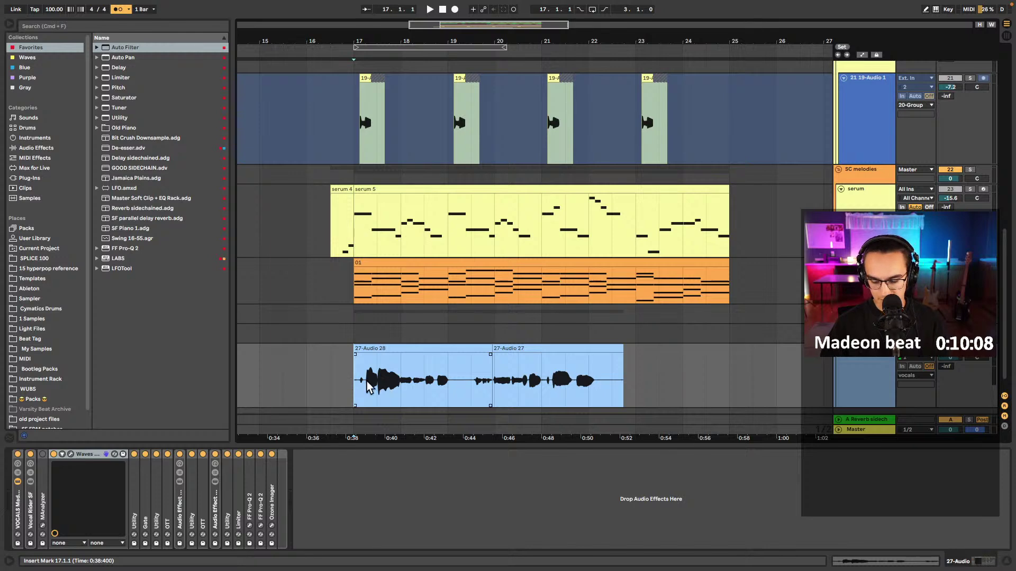
pyautogui.press('F9')
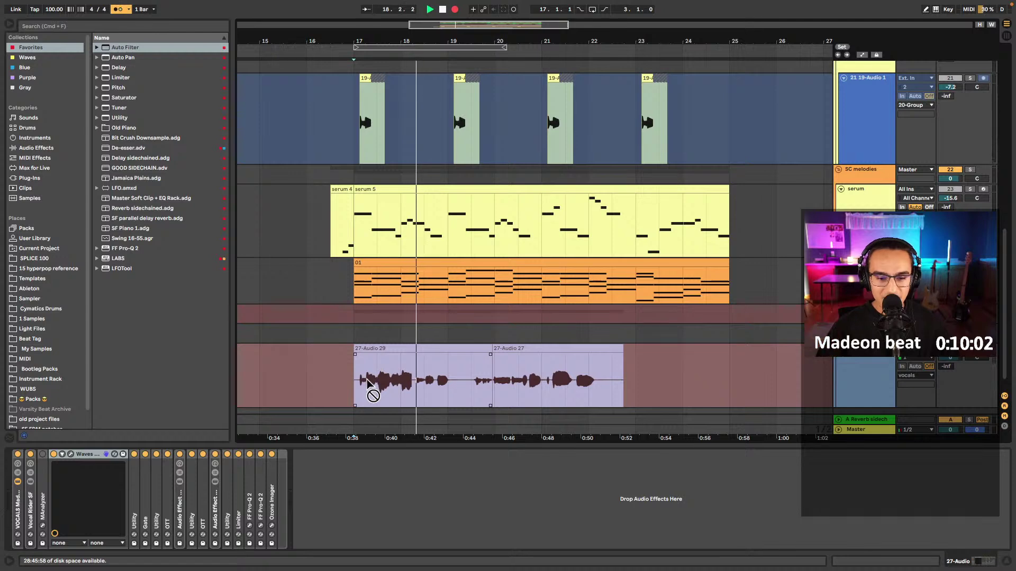
pyautogui.press('space')
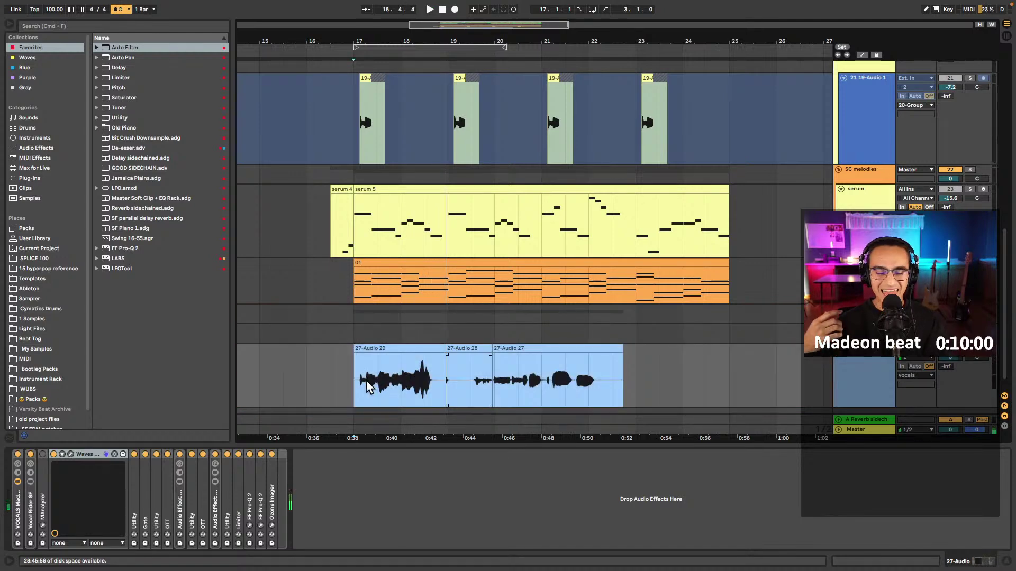
# - Retake the opening vocal phrase from bar 17, recording past the start of bar 19
pyautogui.click(356, 382)
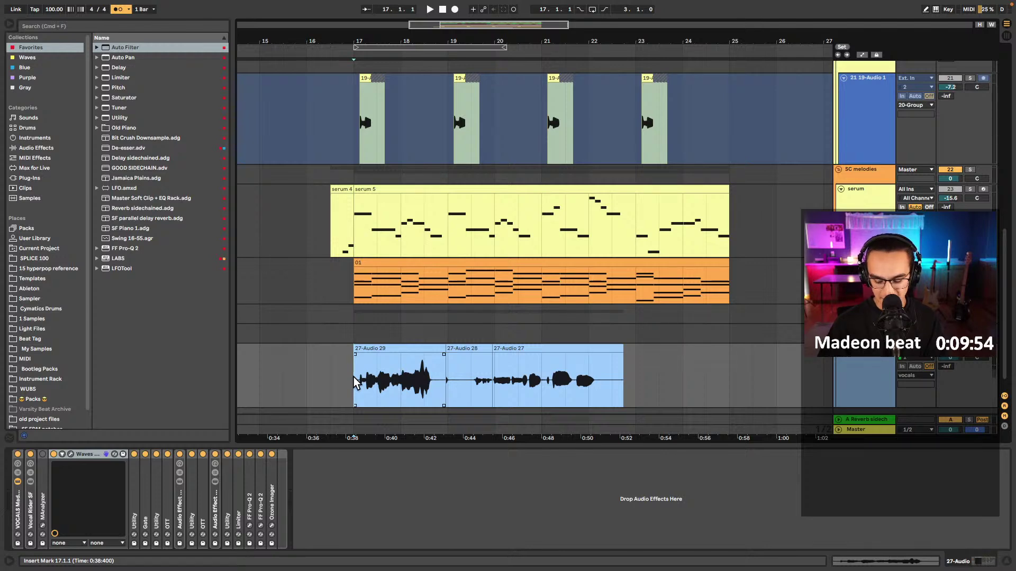
pyautogui.press('F9')
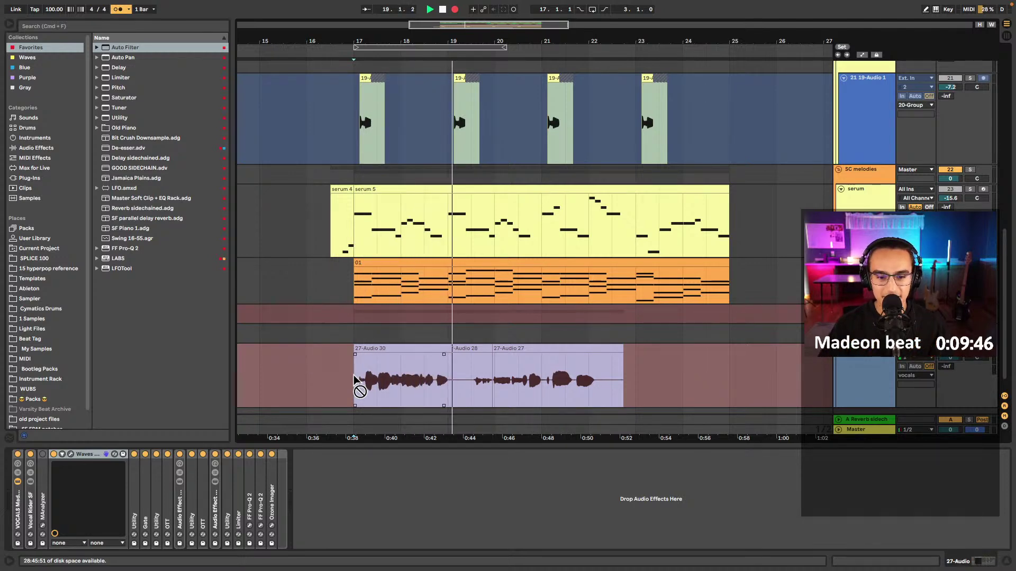
pyautogui.press('F9')
# - Add a warp marker at the first loud vocal onset in the new take and align it to 1.2
pyautogui.doubleClick(381, 350)
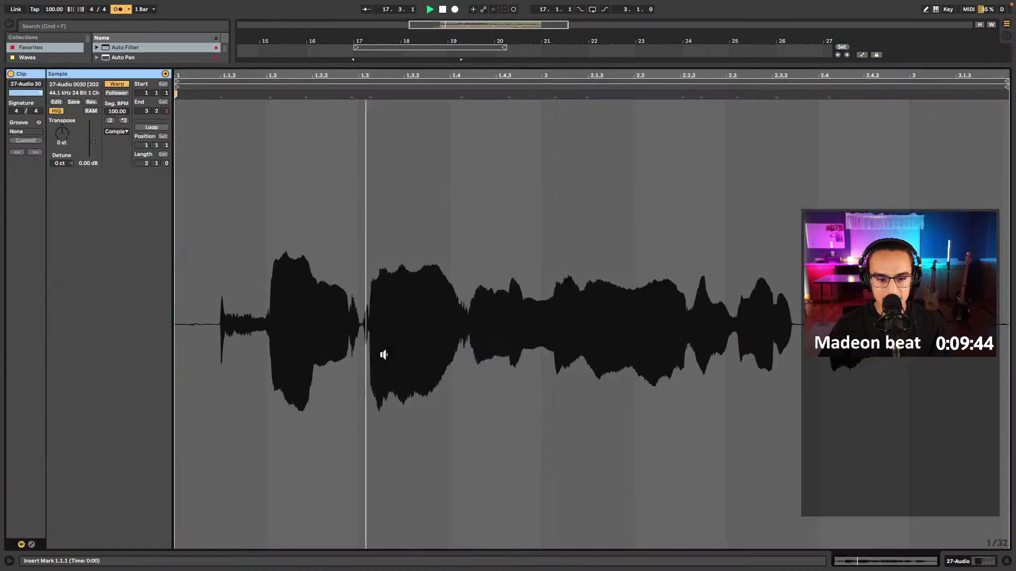
pyautogui.moveTo(271, 95); pyautogui.dragTo(267, 96)
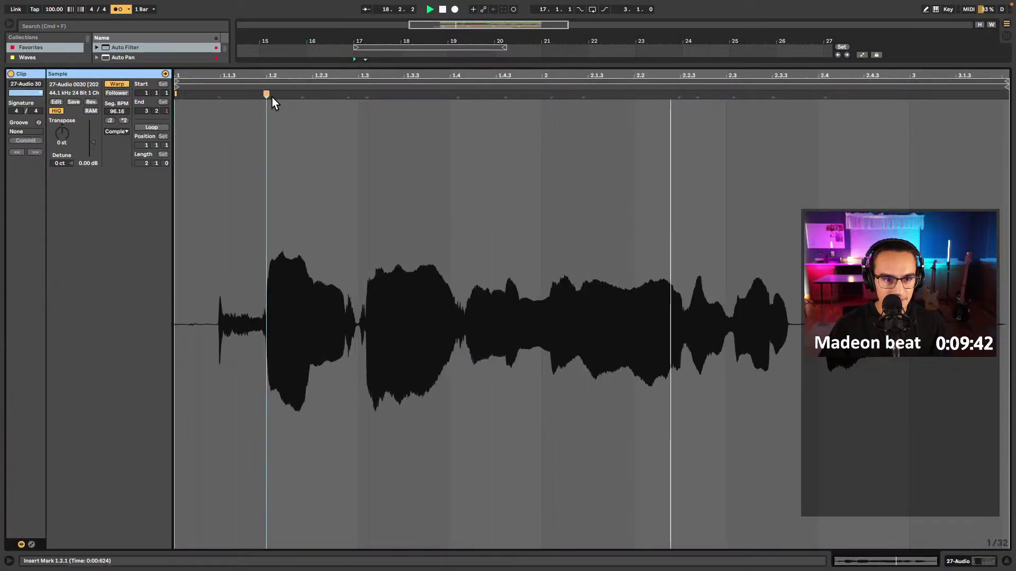
pyautogui.press('space')
pyautogui.hotkey('shift', 'Tab')
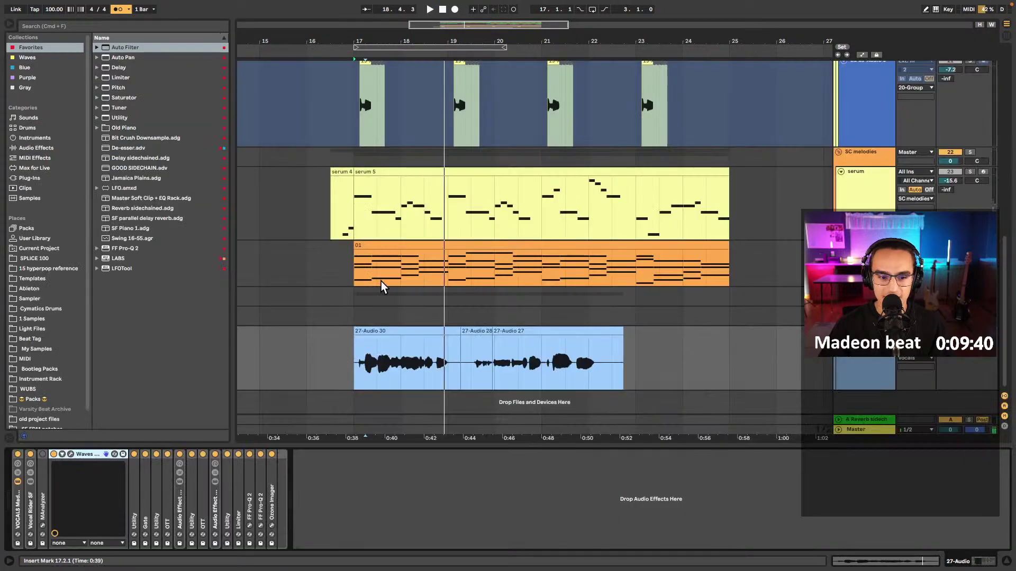
# - Record a replacement vocal take over the warped clip from bar 17 and play it back
pyautogui.click(356, 372)
pyautogui.press('F9')
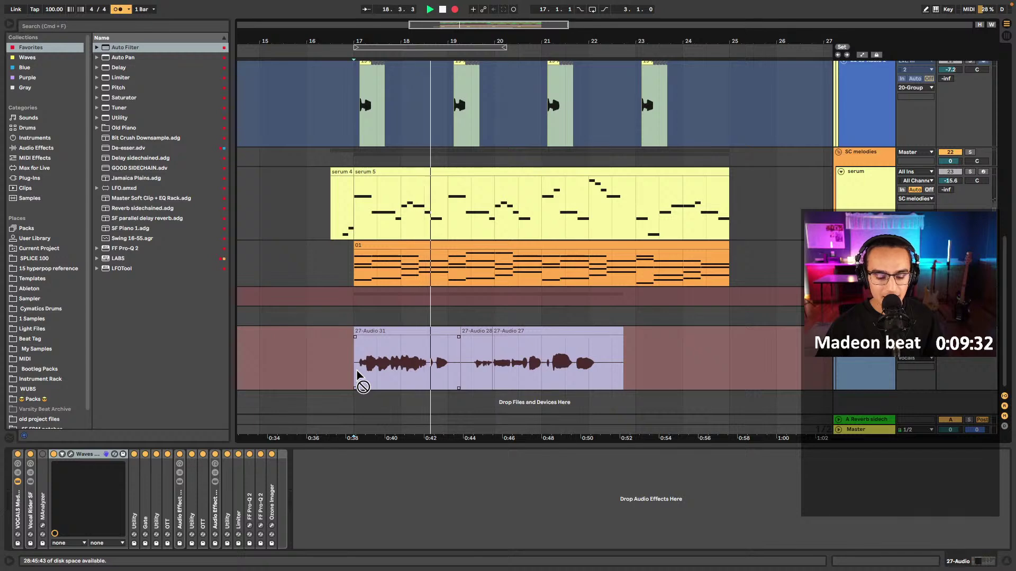
pyautogui.press('space')
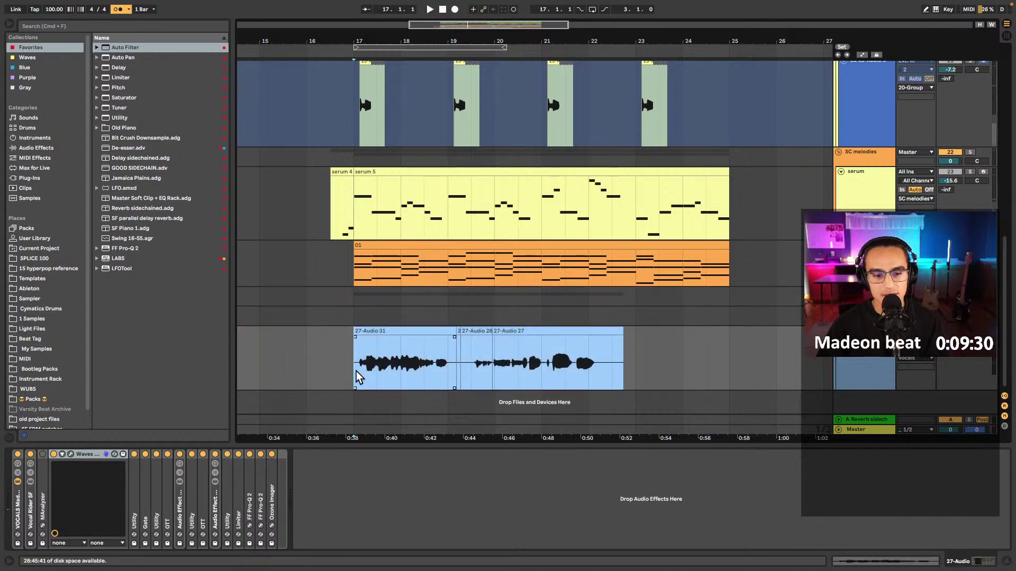
pyautogui.click(357, 372)
pyautogui.press('space')
pyautogui.click(372, 331)
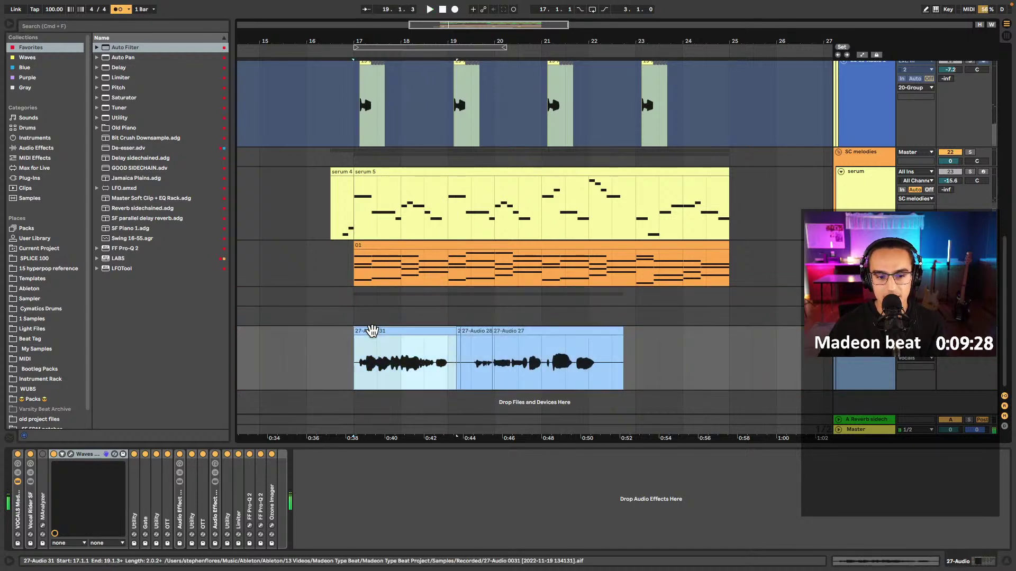
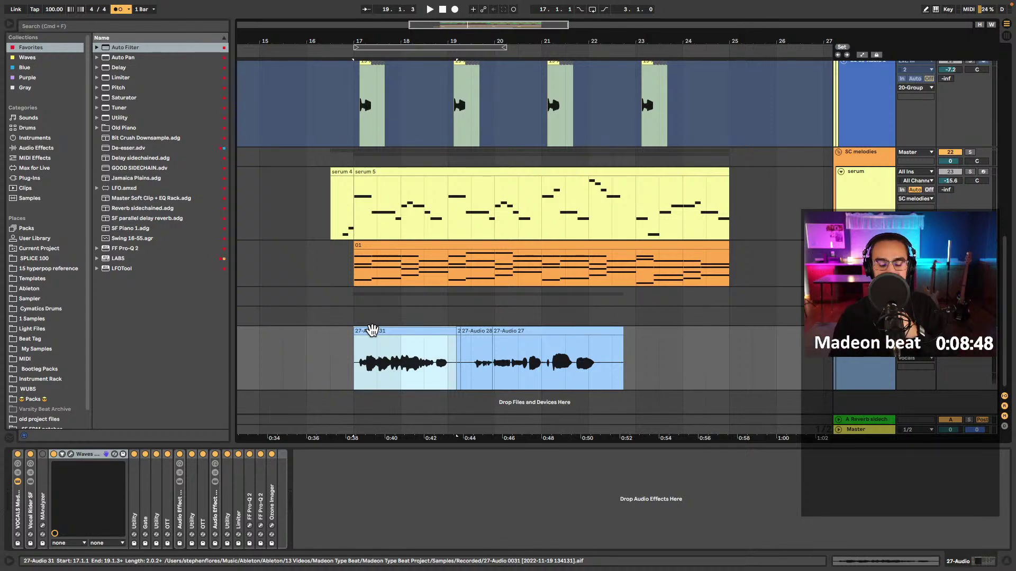
# - Record the vocal phrase again from bar 17 until about 19.2.3 and listen to the result
pyautogui.click(373, 373)
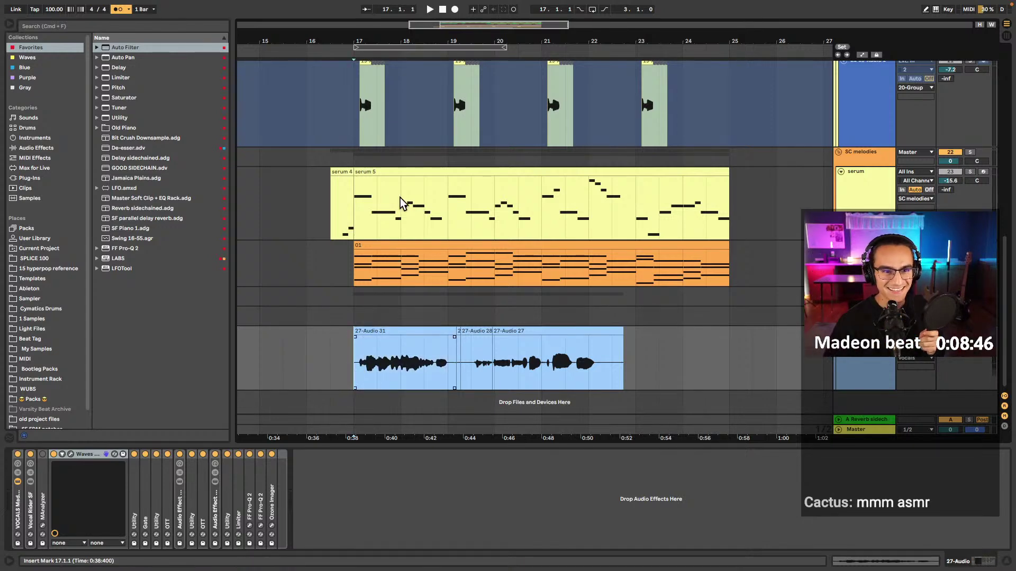
pyautogui.click(458, 11)
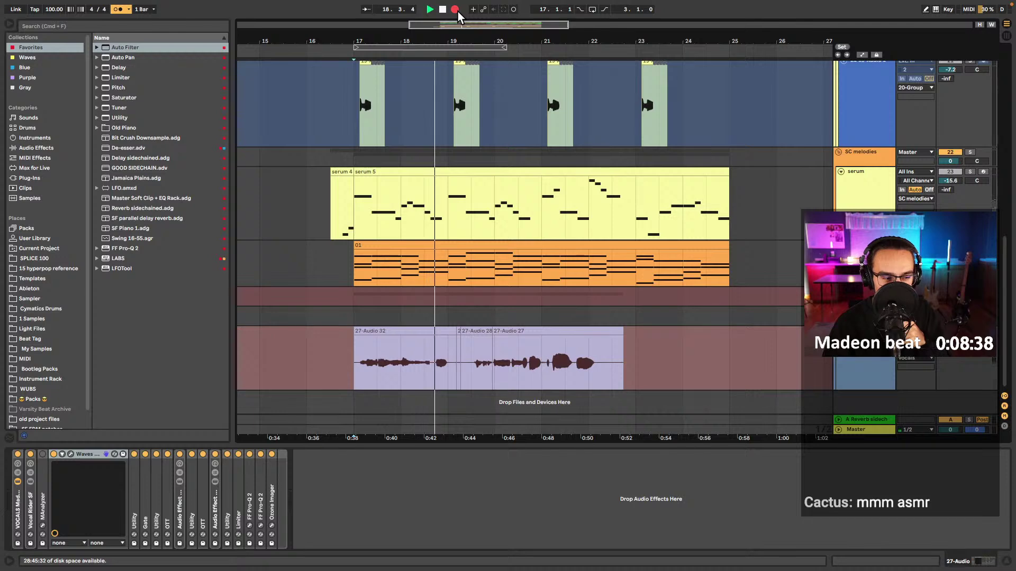
pyautogui.press('space')
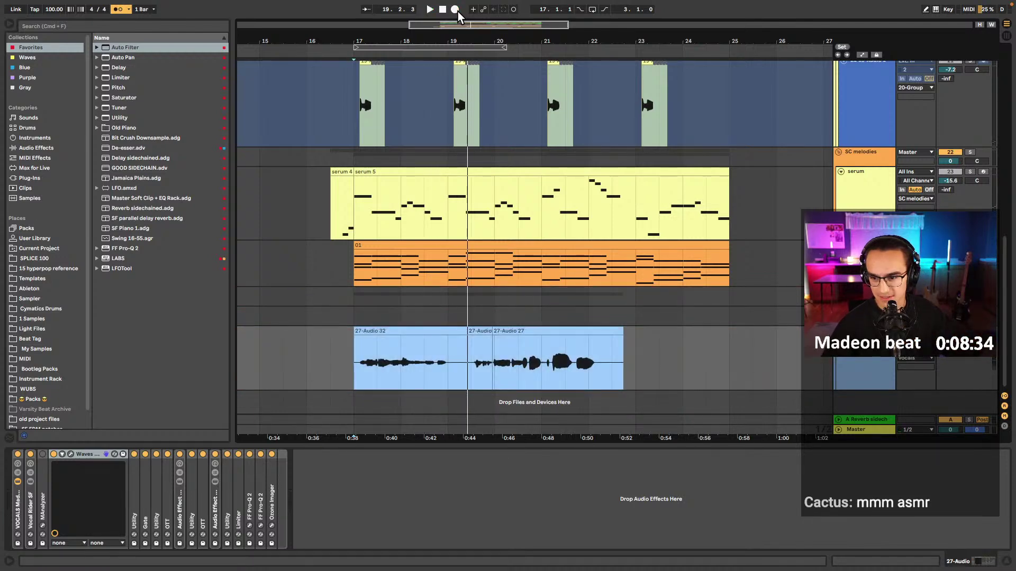
pyautogui.press('space')
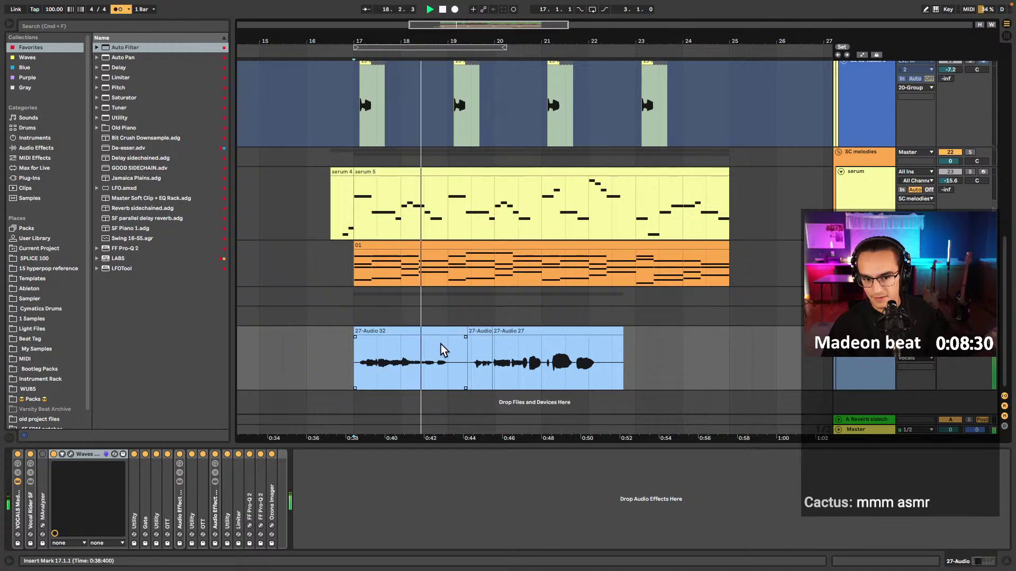
pyautogui.press('space')
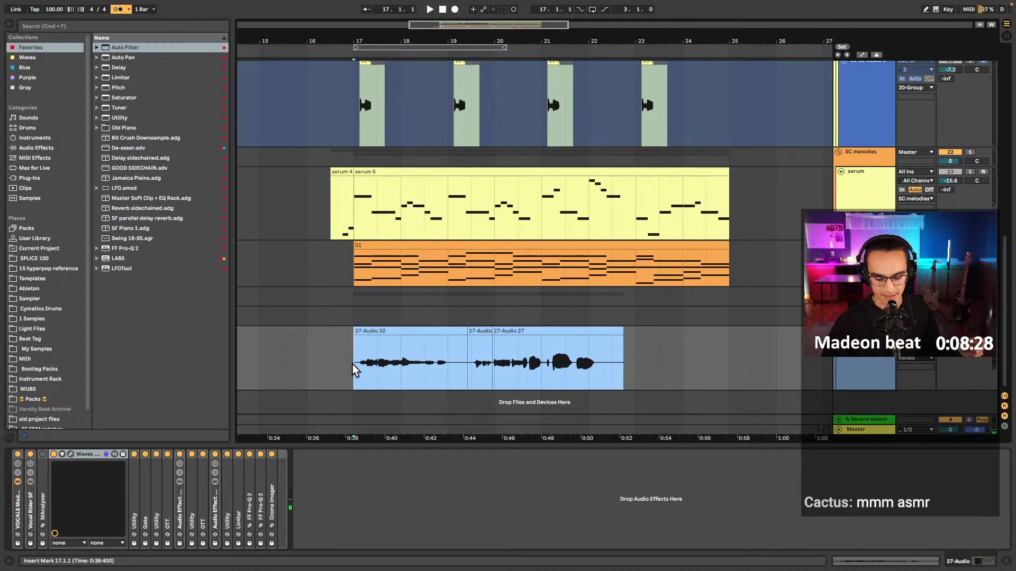
# - Record one more vocal take from bar 17 and delete its noisy tail from 19.1.1 to about 19.2.2
pyautogui.press('F9')
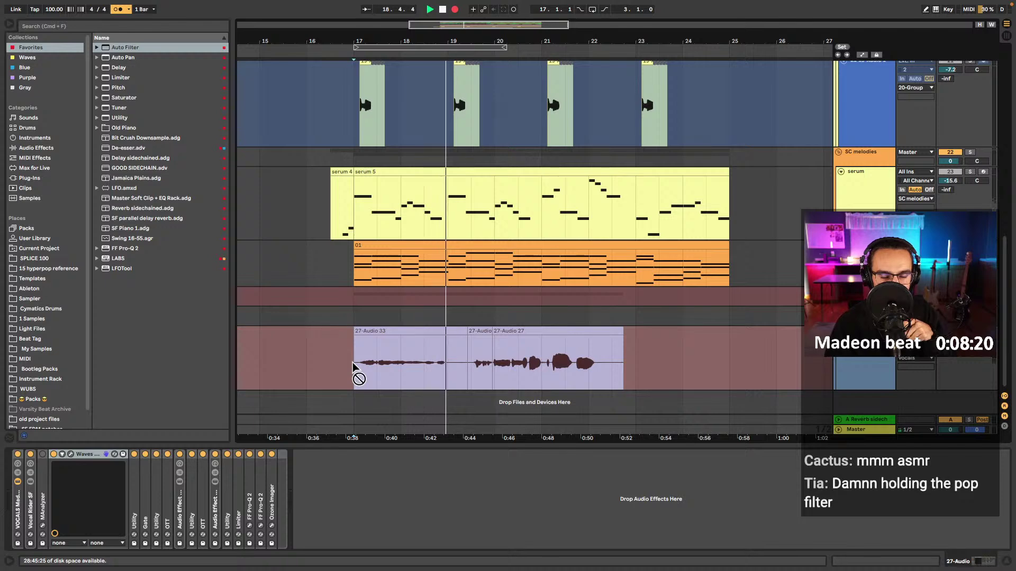
pyautogui.press('F9')
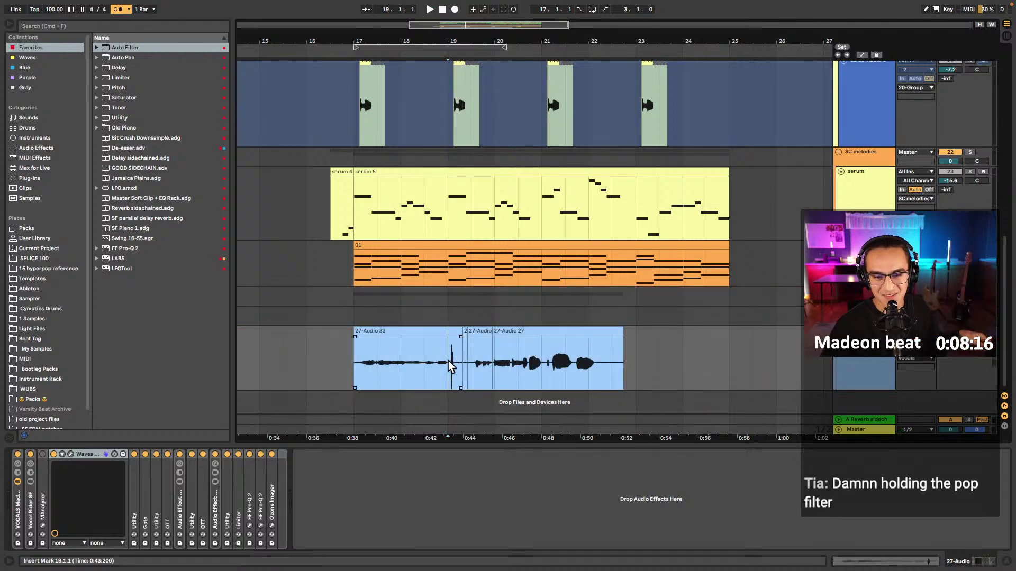
pyautogui.moveTo(448, 361); pyautogui.dragTo(463, 363)
pyautogui.press('space')
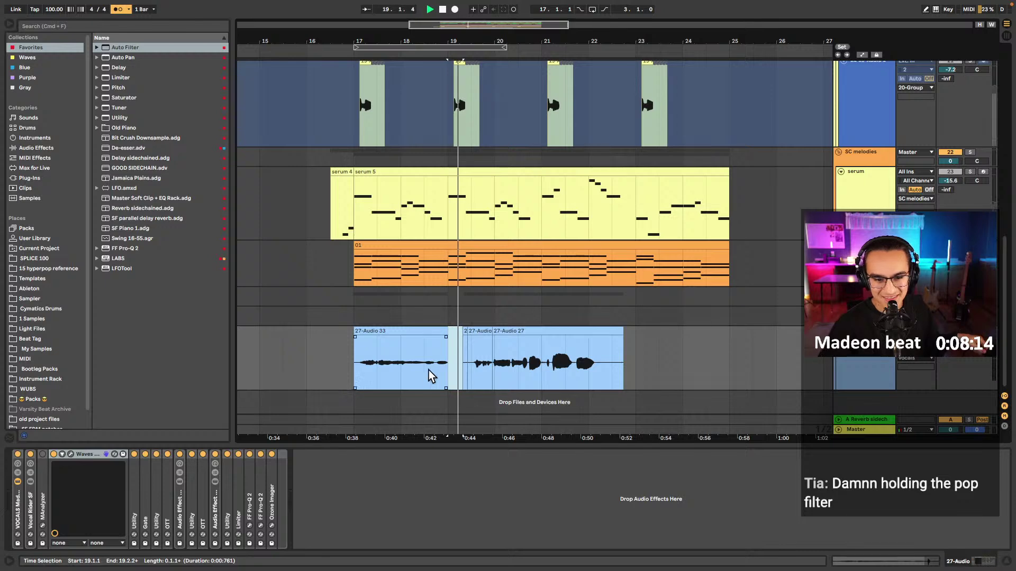
pyautogui.press('Delete')
# - Listen to the trimmed vocal together with the melodies from bar 17 through bar 24
pyautogui.click(357, 364)
pyautogui.press('space')
pyautogui.press('space')
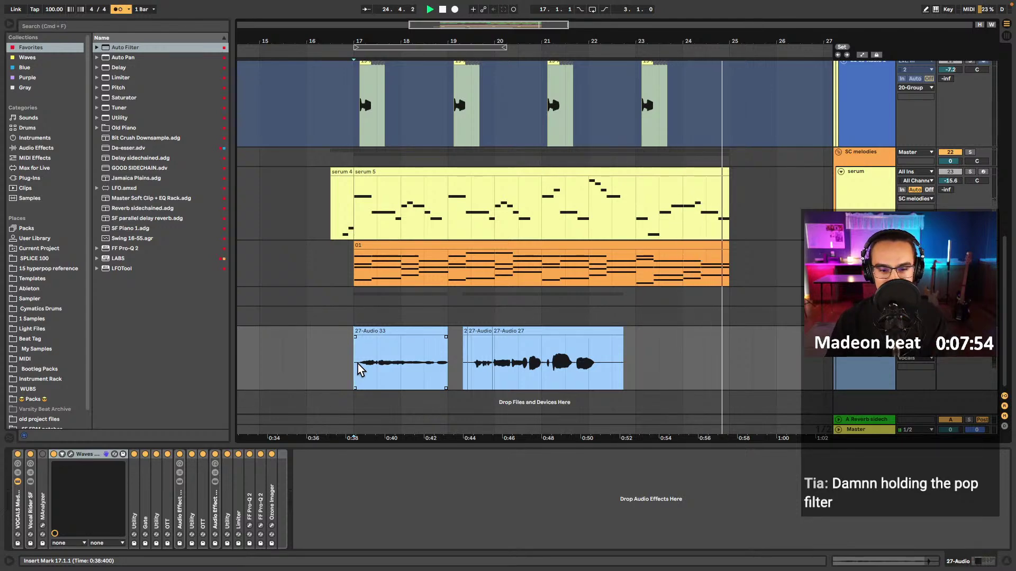
pyautogui.press('space')
# - Clear all vocal clips between bars 17 and 23 on the 27-Audio track and record a fresh take from bar 17
pyautogui.moveTo(354, 363); pyautogui.dragTo(630, 357)
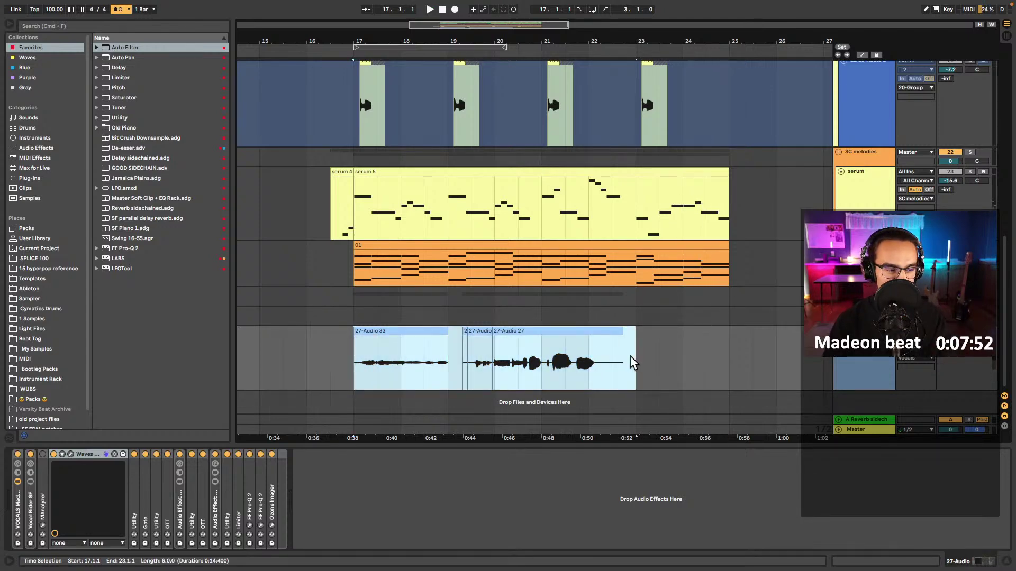
pyautogui.press('Delete')
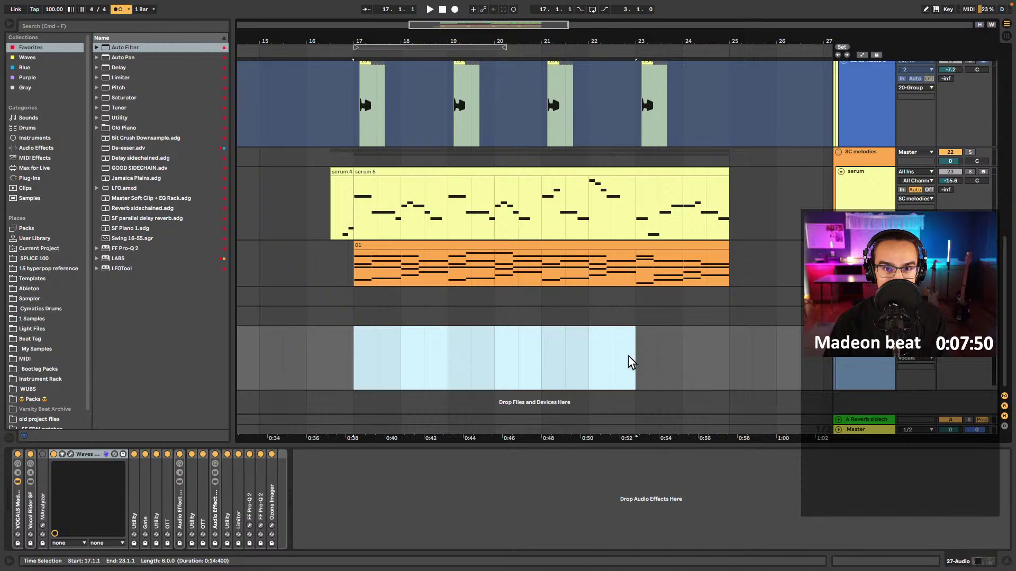
pyautogui.click(355, 356)
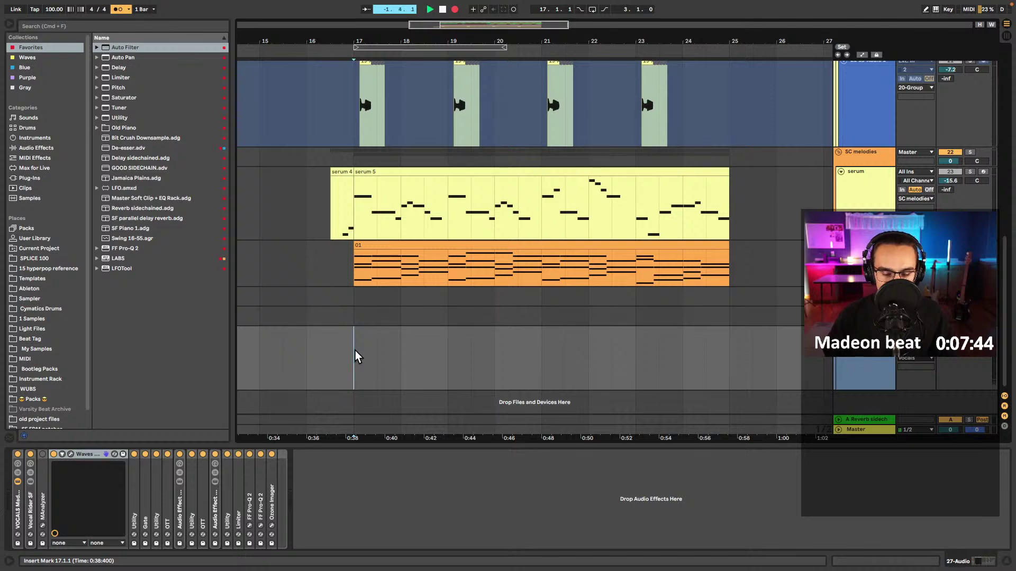
pyautogui.press('F9')
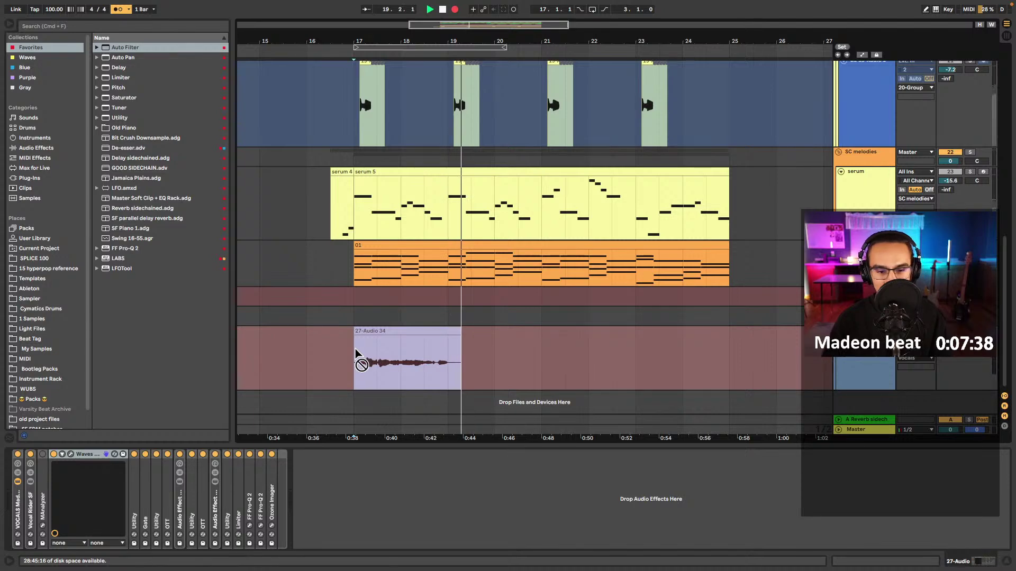
pyautogui.press('space')
# - Play back the fresh vocal take from bar 17 to judge its sound
pyautogui.press('space')
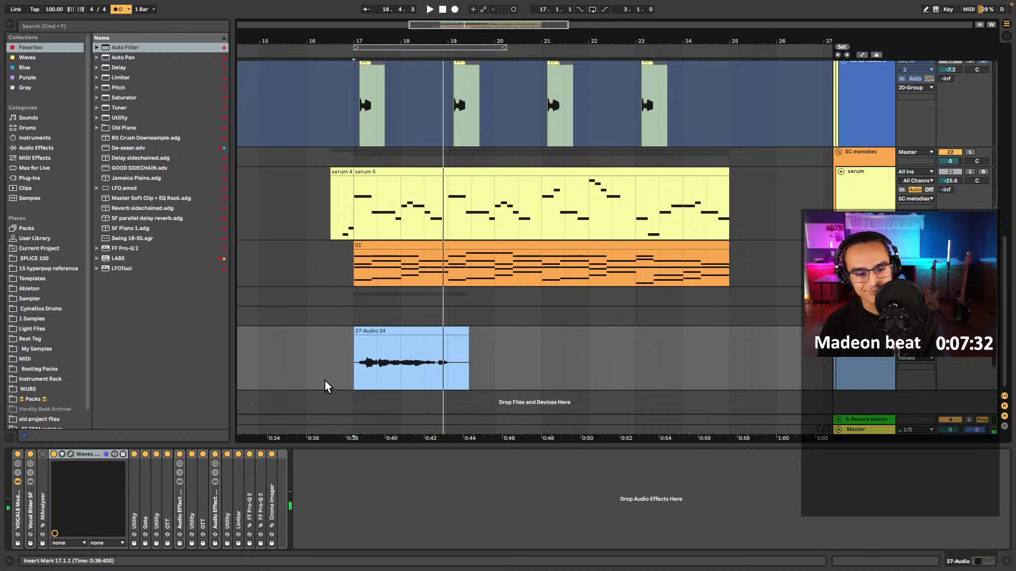
pyautogui.press('space')
pyautogui.press('space')
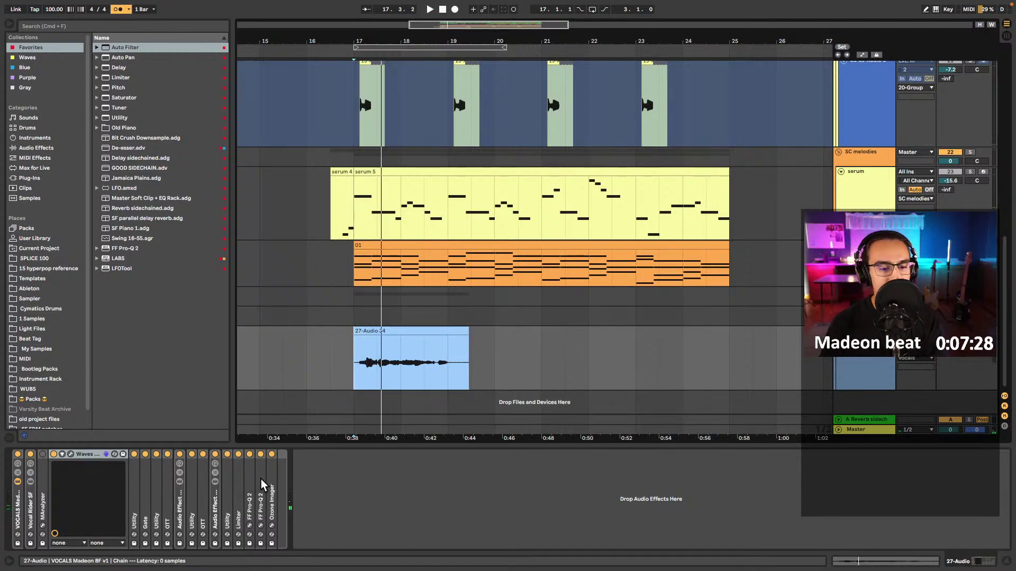
# - Unfold the vocal Audio Effect Rack containing the phaser and serumfx chains and set both chain volumes to 0.0 dB
pyautogui.doubleClick(217, 497)
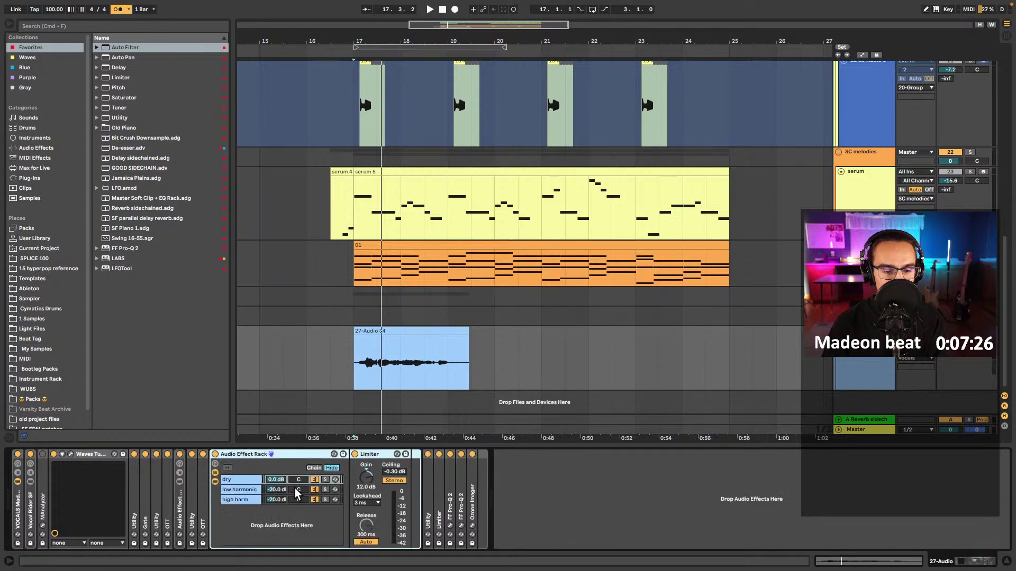
pyautogui.doubleClick(287, 453)
pyautogui.click(178, 500)
pyautogui.doubleClick(177, 501)
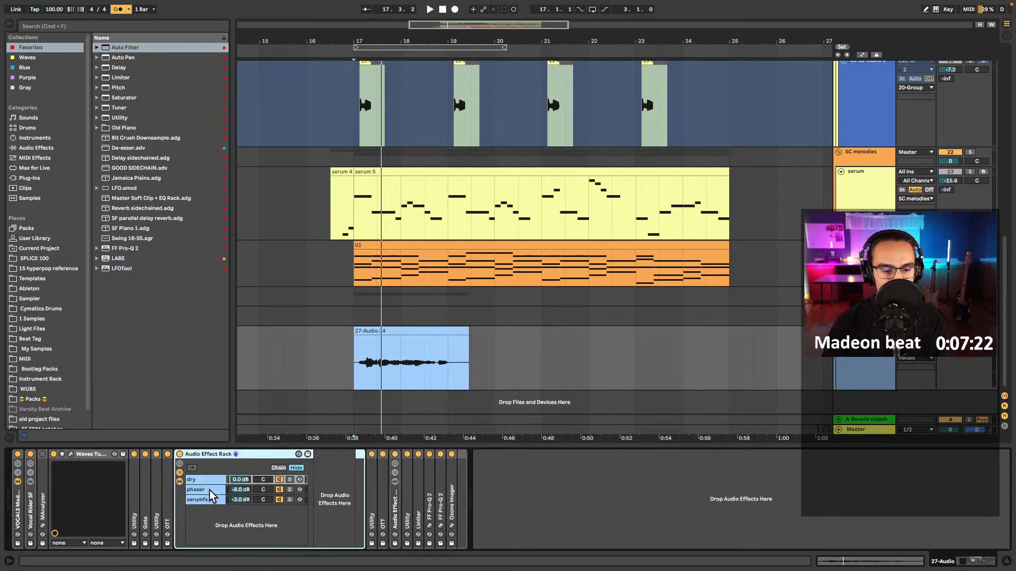
pyautogui.click(209, 490)
pyautogui.doubleClick(244, 499)
pyautogui.doubleClick(246, 491)
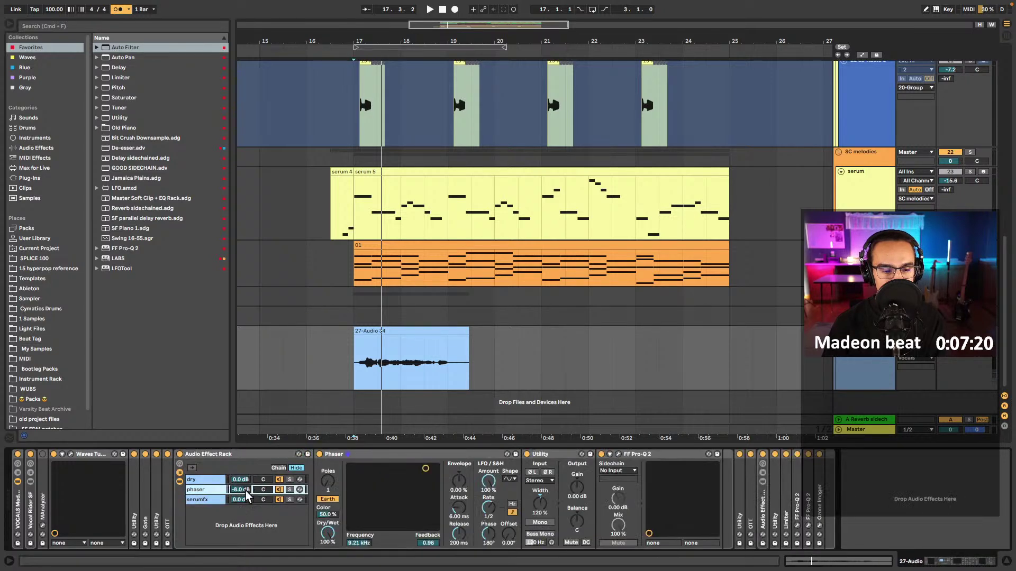
# - Audition the phaser and serumfx chains soloed during playback, and listen to the vocal again with no chain soloed
pyautogui.press('space')
pyautogui.click(289, 499)
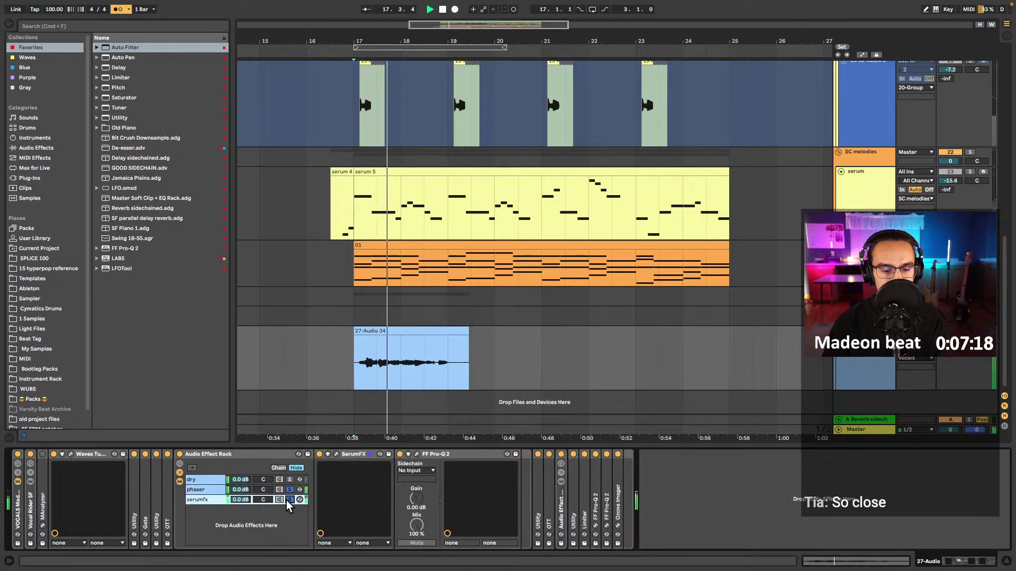
pyautogui.click(289, 490)
pyautogui.click(217, 500)
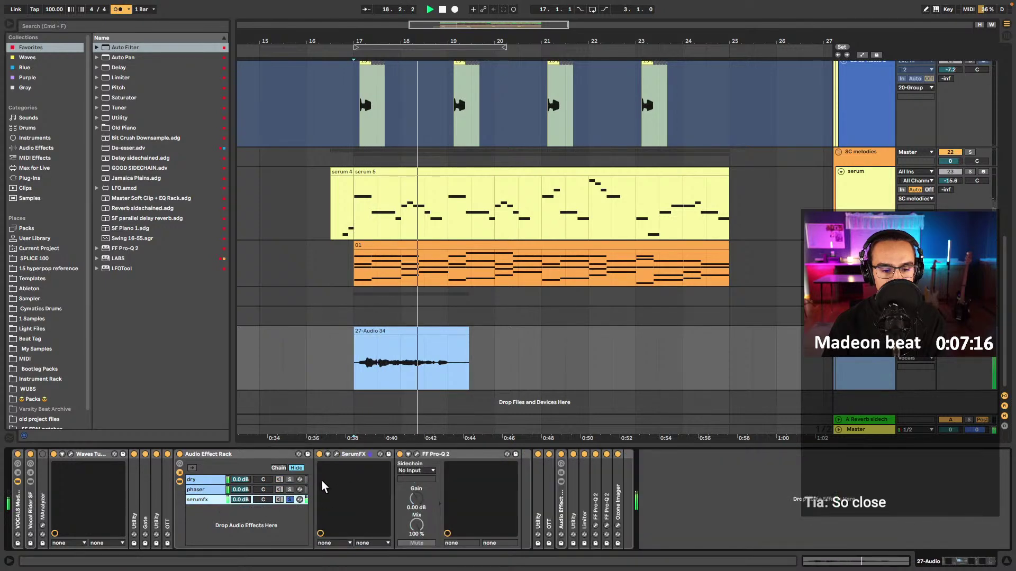
pyautogui.click(289, 500)
pyautogui.press('space')
pyautogui.press('space')
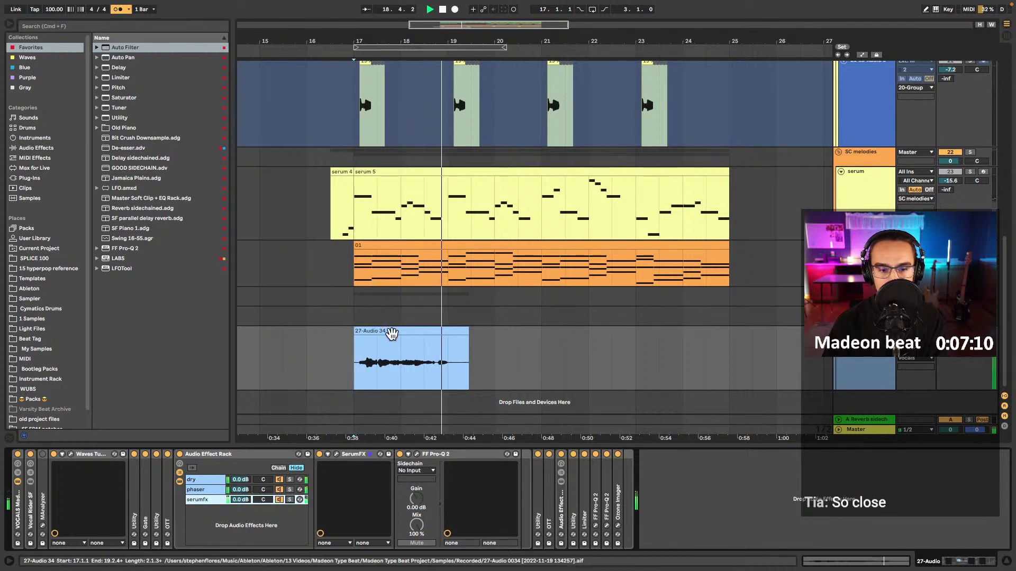
pyautogui.press('space')
# - Delete the current vocal clip on the 27-Audio track, record a new take from bar 17 and start playing it back
pyautogui.press('Delete')
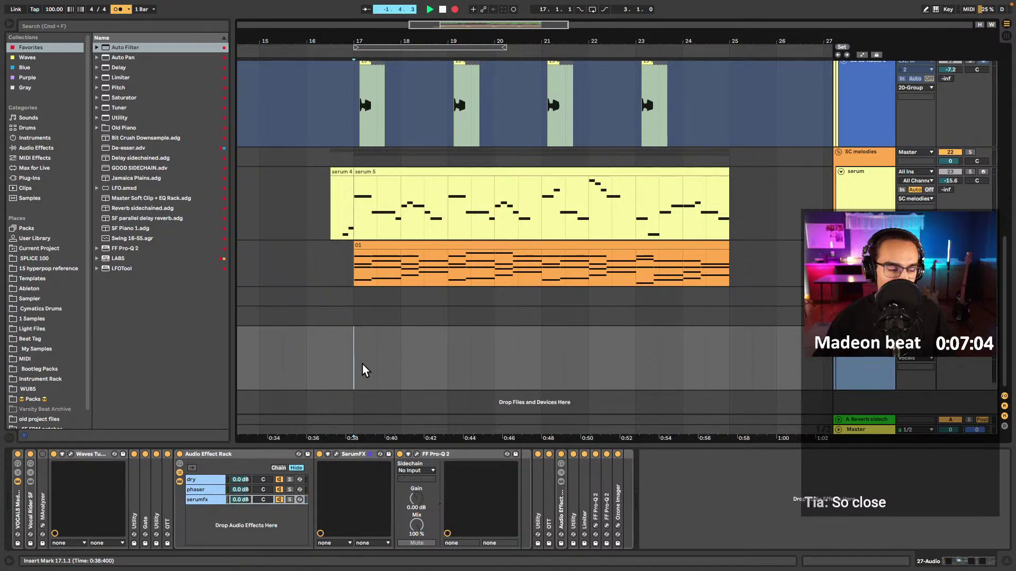
pyautogui.press('space')
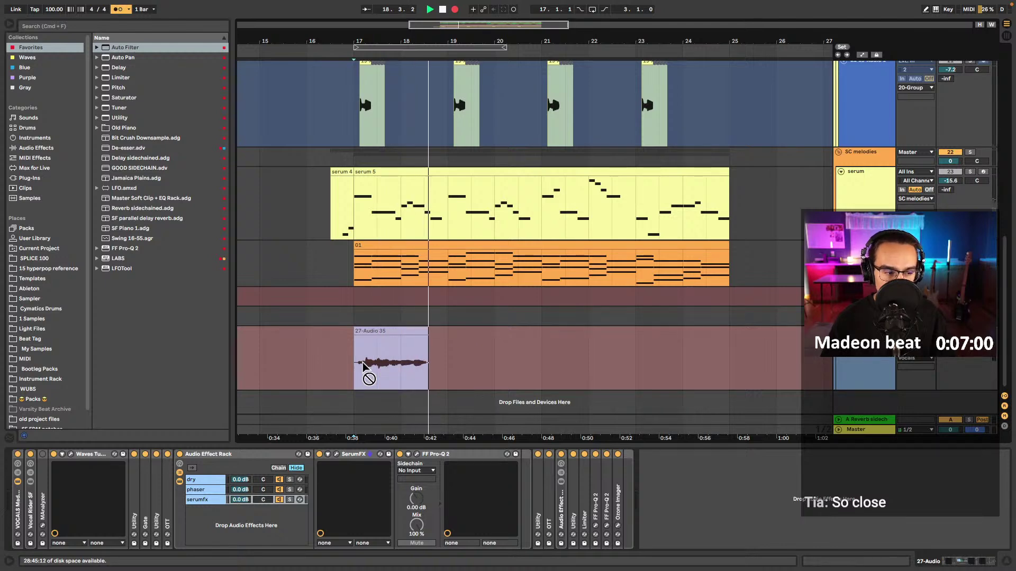
pyautogui.press('space')
pyautogui.press('space')
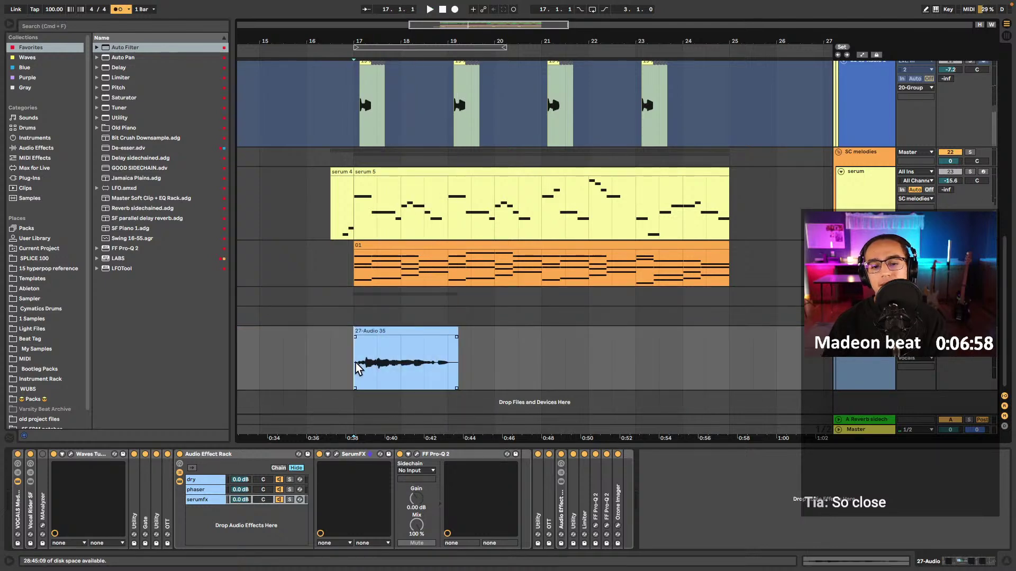
# - Warp the new vocal take with warp markers aligned to 1.2, 1.3, 2.1, 2.2, 2.2.3 and 2.4
pyautogui.doubleClick(395, 338)
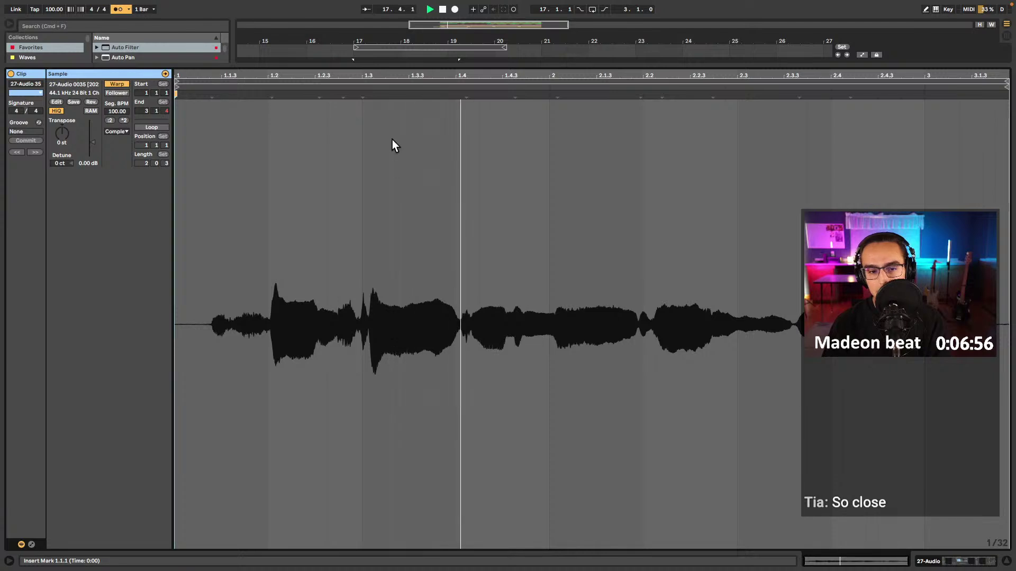
pyautogui.moveTo(364, 94); pyautogui.dragTo(361, 94)
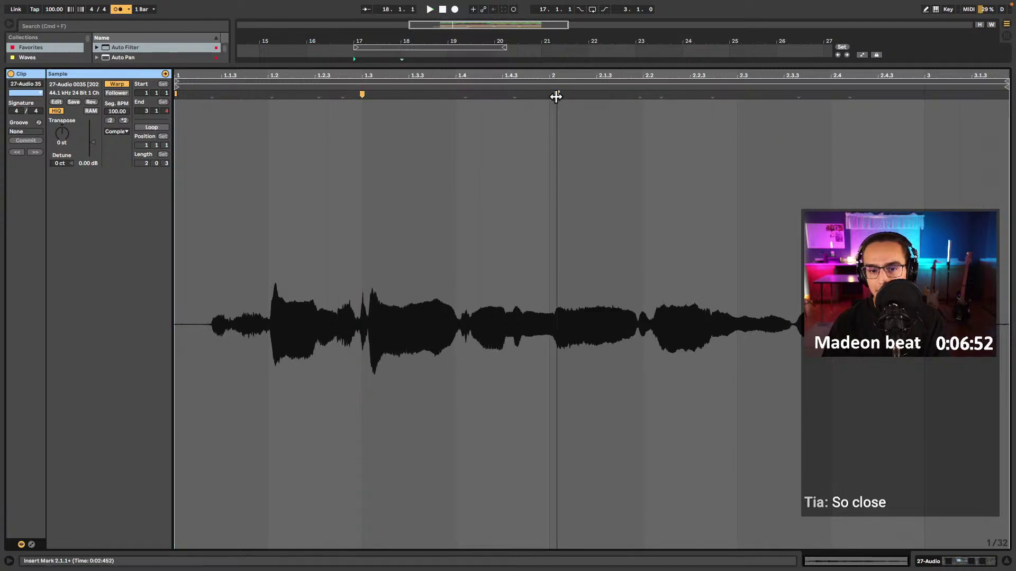
pyautogui.moveTo(555, 94); pyautogui.dragTo(549, 95)
pyautogui.moveTo(649, 95)
pyautogui.mouseDown()
pyautogui.moveTo(630, 95)
pyautogui.moveTo(642, 94)
pyautogui.mouseUp()
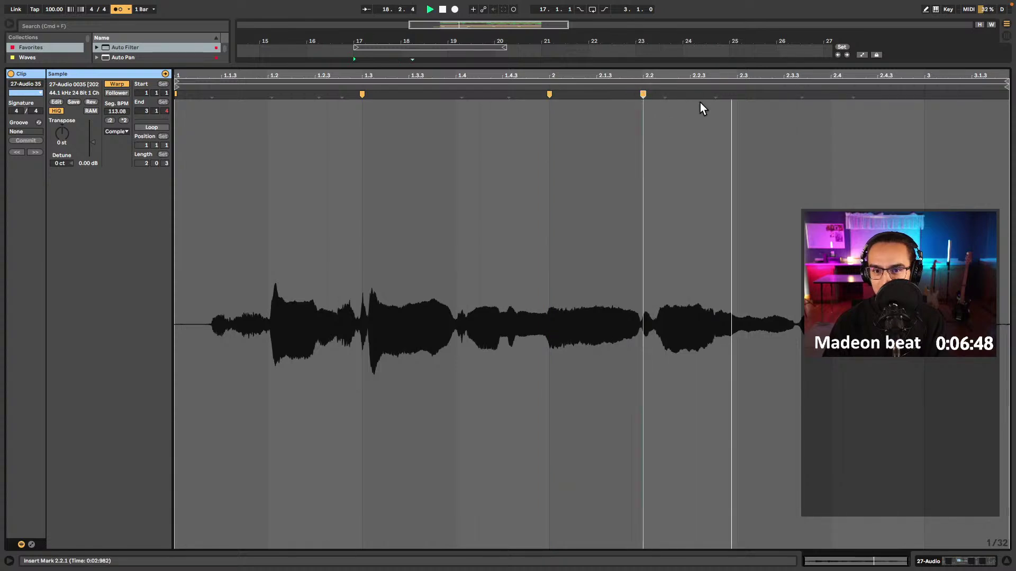
pyautogui.moveTo(714, 95); pyautogui.dragTo(689, 95)
pyautogui.click(626, 88)
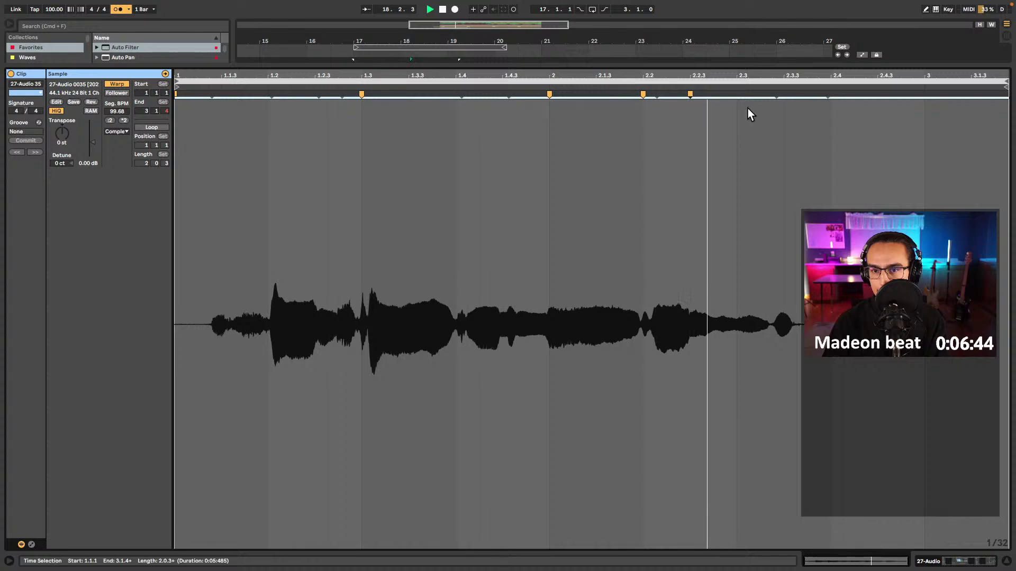
pyautogui.doubleClick(824, 96)
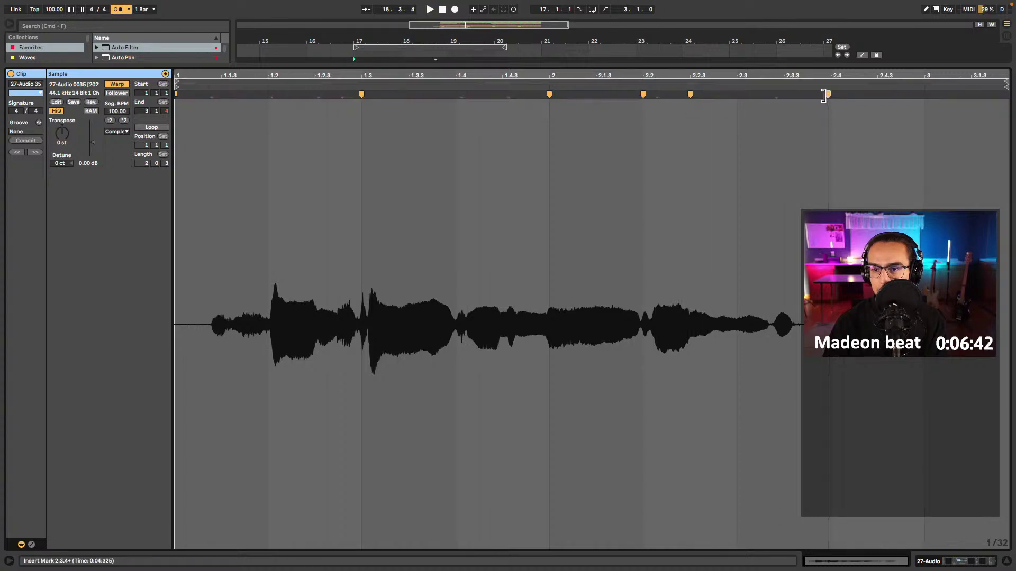
pyautogui.moveTo(825, 96); pyautogui.dragTo(830, 95)
pyautogui.doubleClick(269, 96)
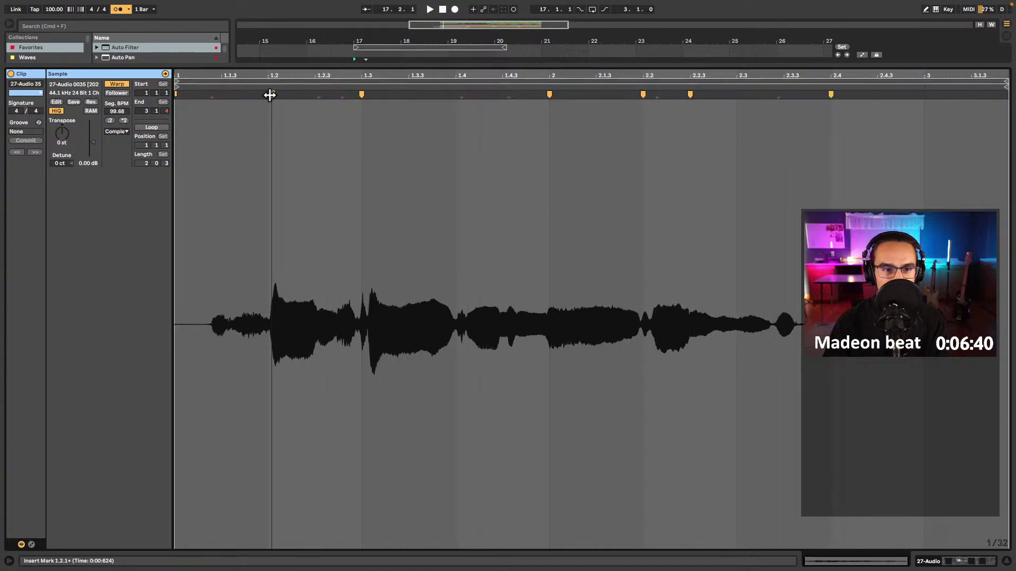
pyautogui.press('Tab')
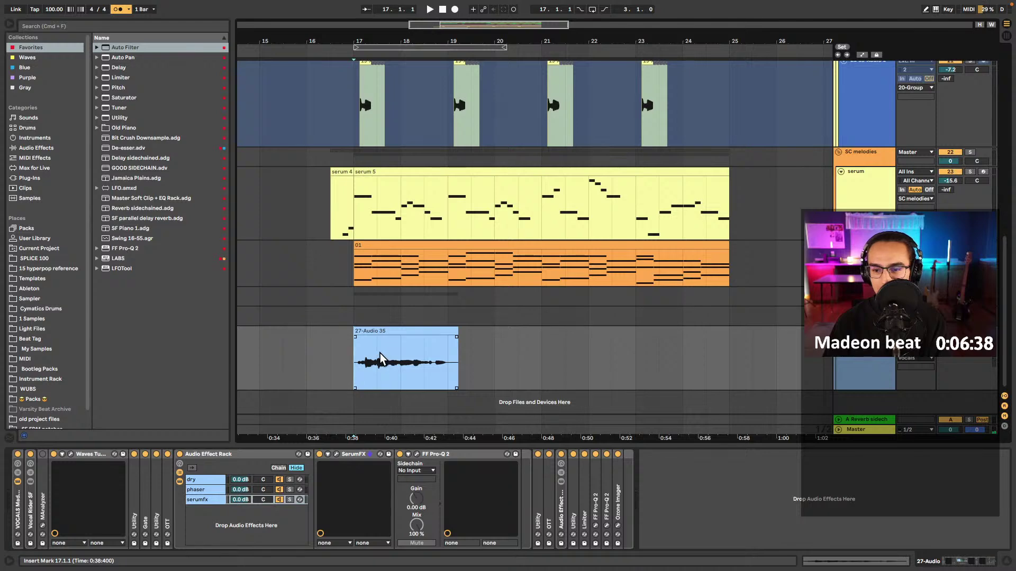
# - Play back the warped vocal take and raise its clip gain to 9.13 dB
pyautogui.press('space')
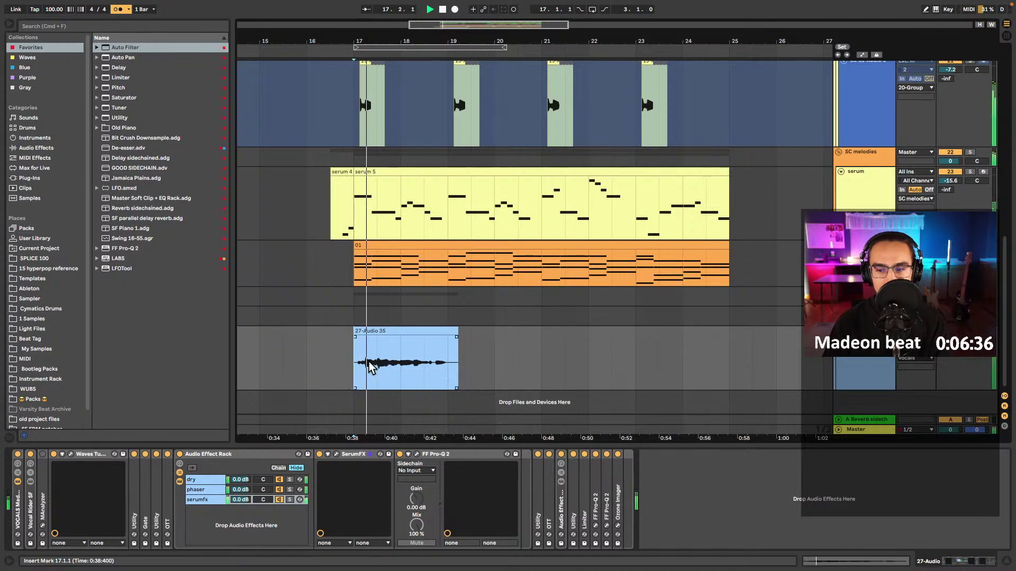
pyautogui.doubleClick(411, 339)
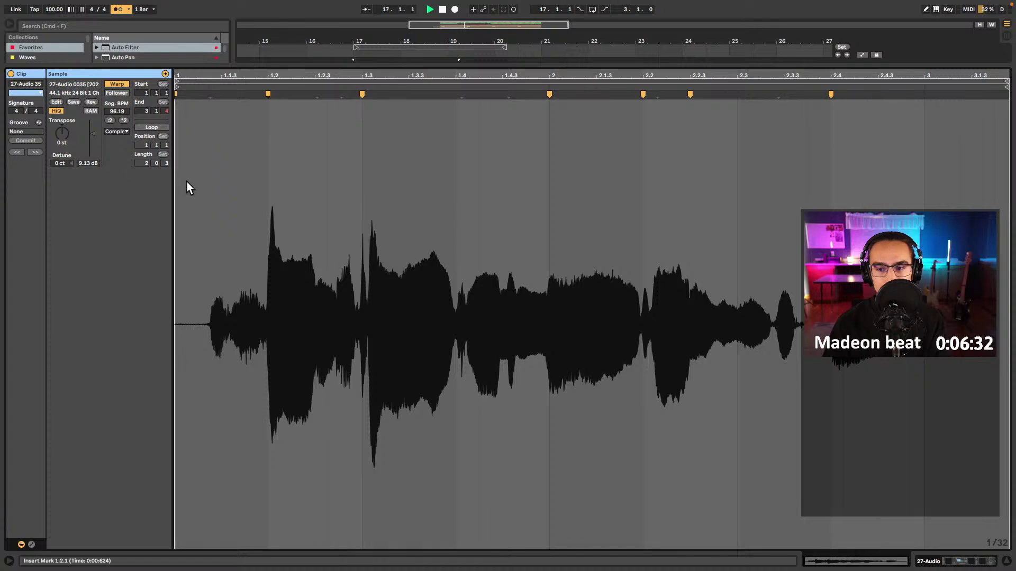
pyautogui.hotkey('shift', 'Tab')
# - Extend the upper end of the Waves Tune Real-Time note range to just below C5 and play back the vocal
pyautogui.moveTo(353, 319); pyautogui.dragTo(449, 319)
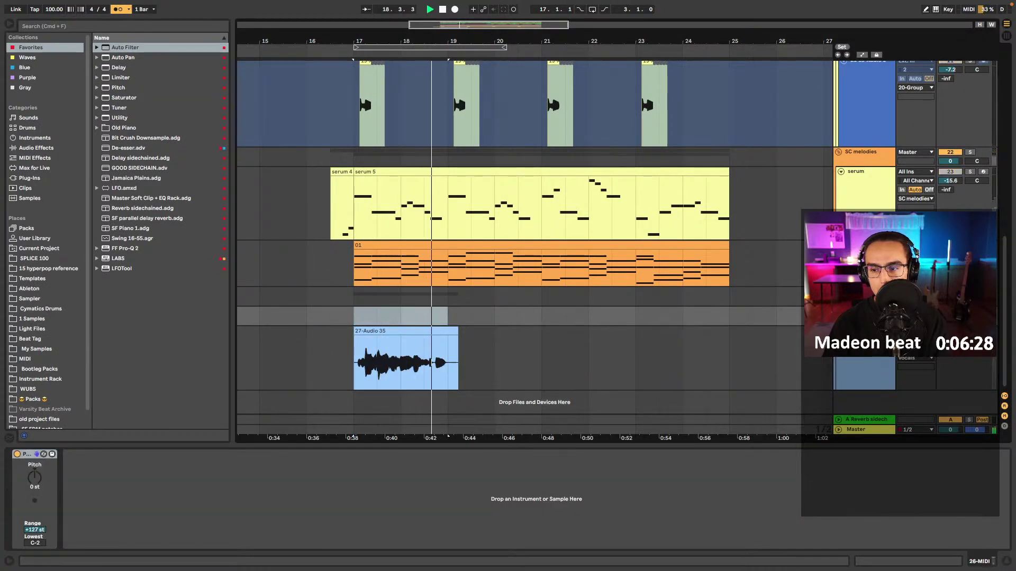
pyautogui.press('space')
pyautogui.click(356, 341)
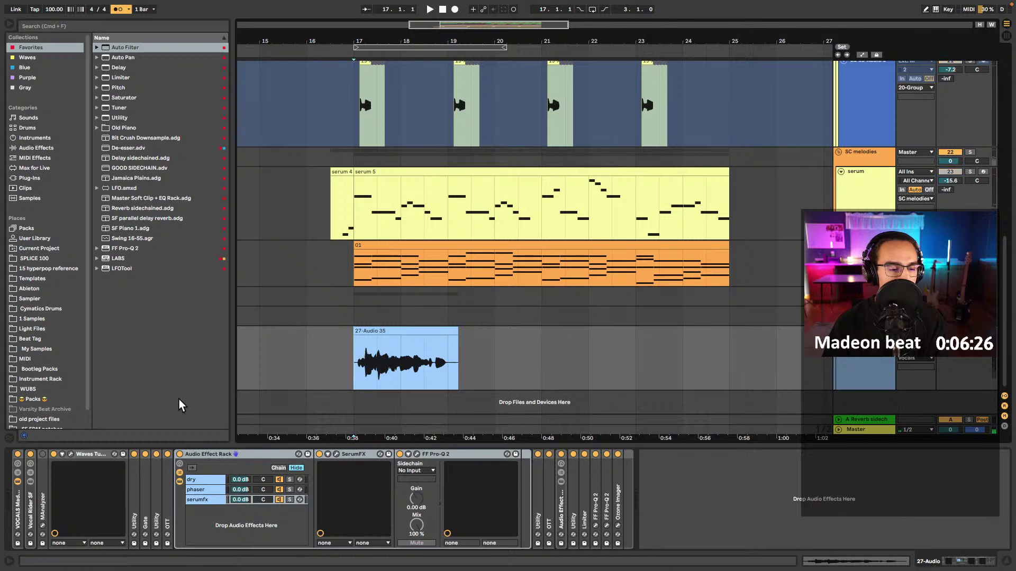
pyautogui.click(71, 454)
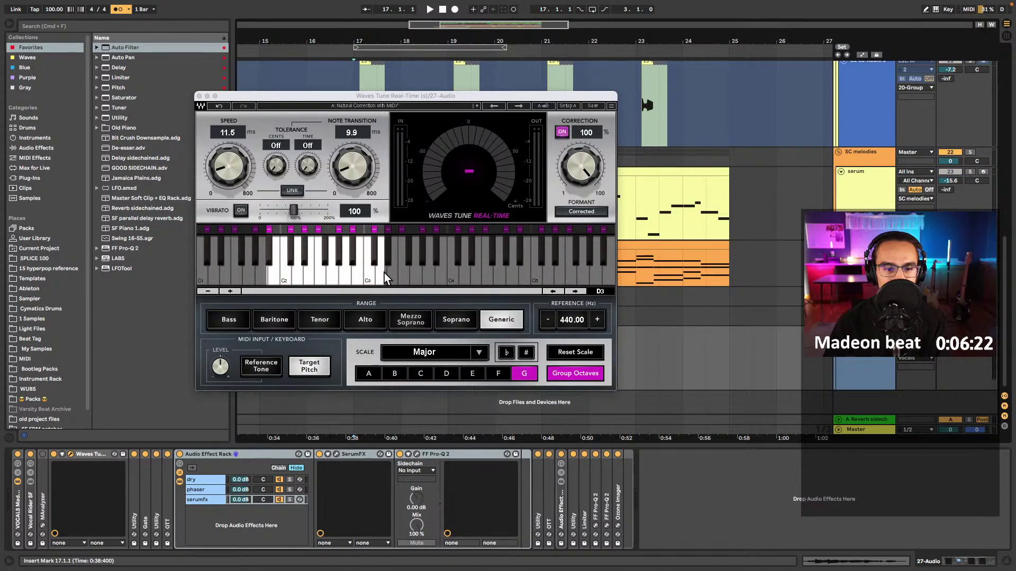
pyautogui.moveTo(384, 273); pyautogui.dragTo(520, 278)
pyautogui.press('space')
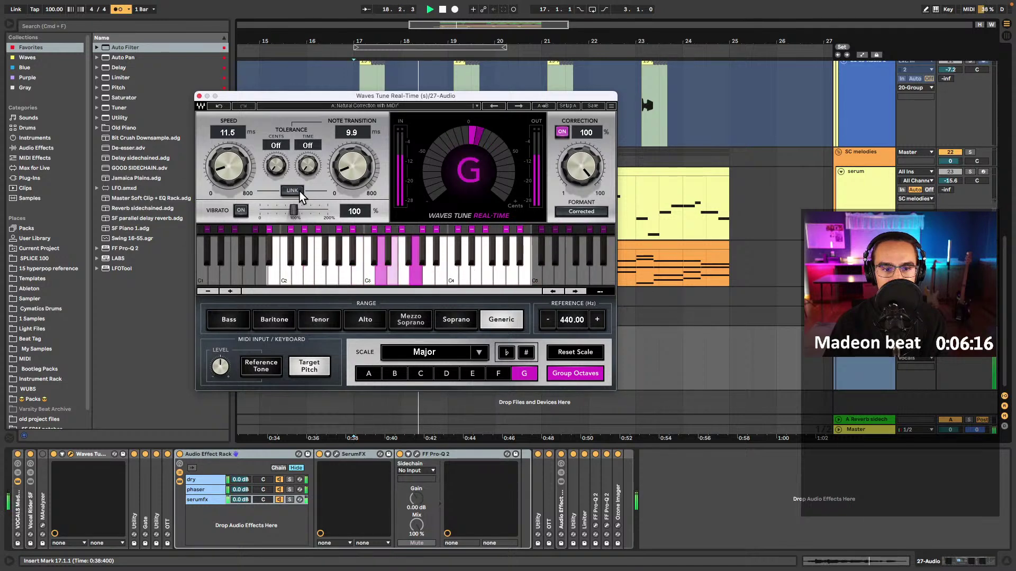
pyautogui.click(199, 96)
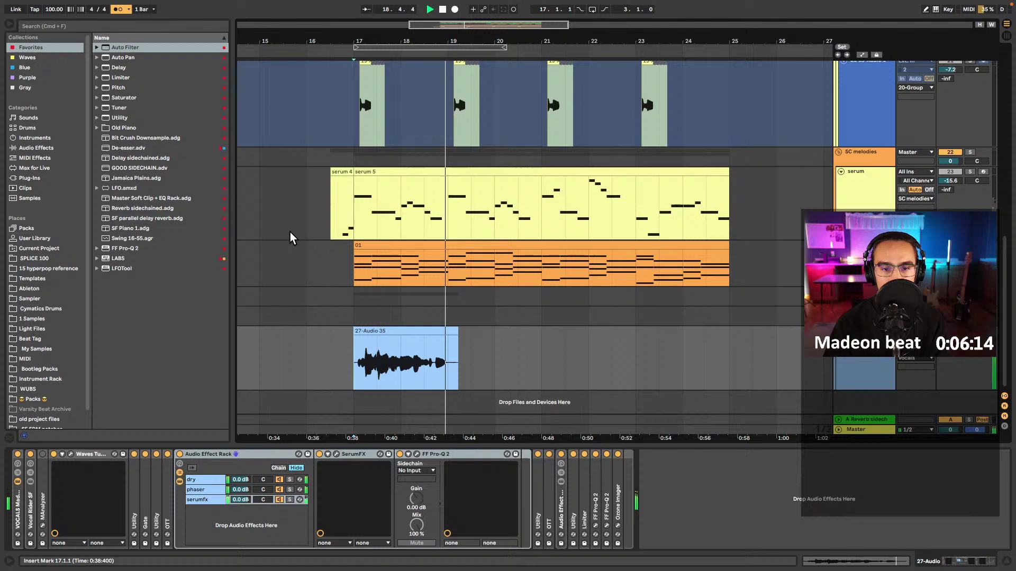
# - Examine the MIDI input options in the vocal's Waves Tune Real-Time during a short playback of the clip
pyautogui.click(361, 316)
pyautogui.press('space')
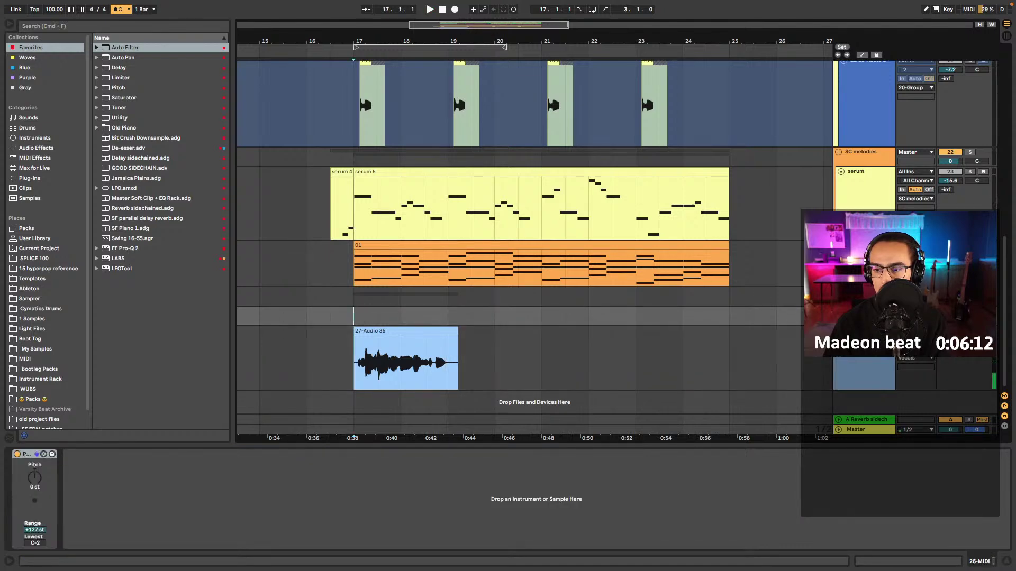
pyautogui.click(458, 349)
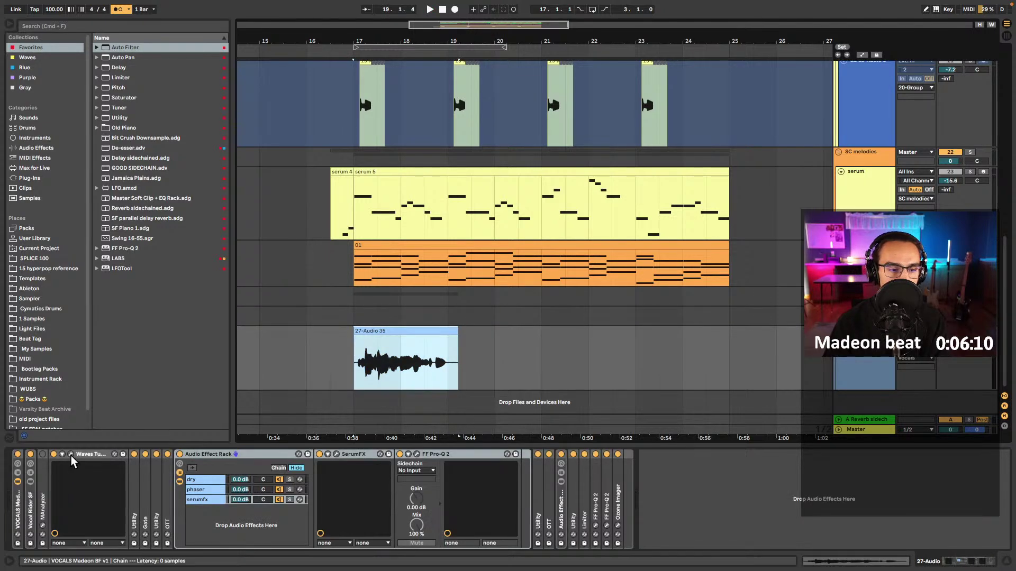
pyautogui.click(114, 454)
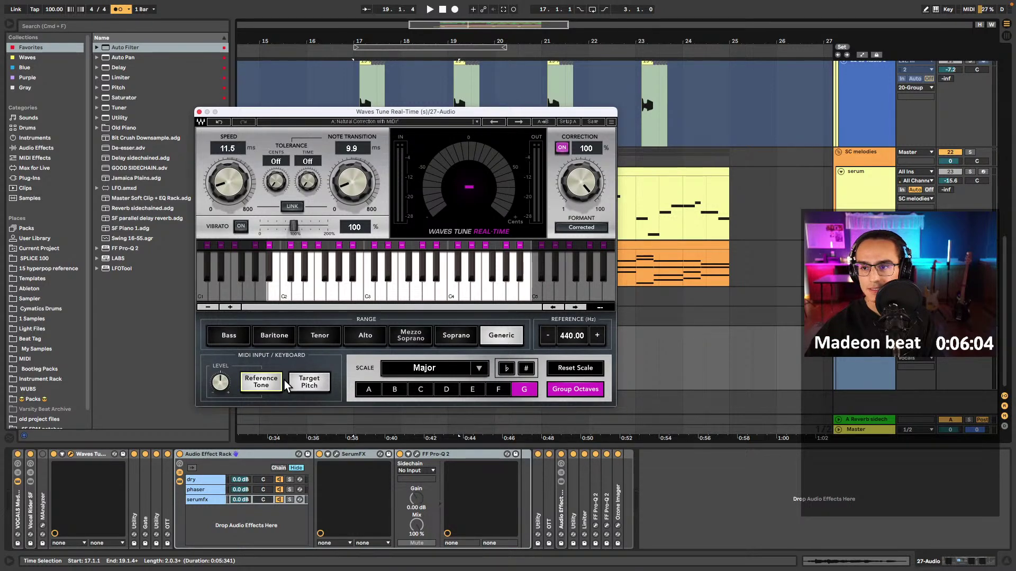
pyautogui.press('space')
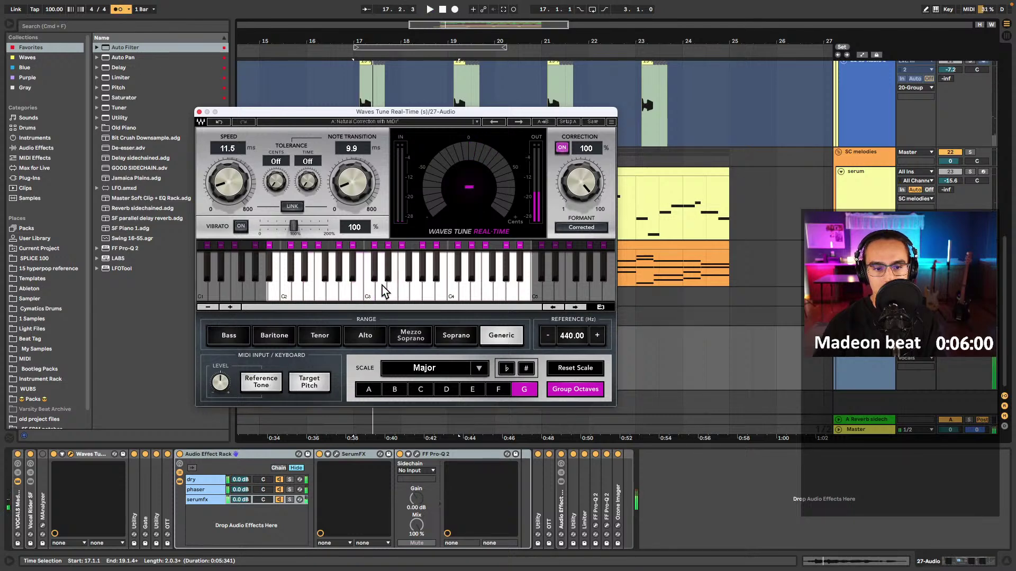
pyautogui.click(199, 112)
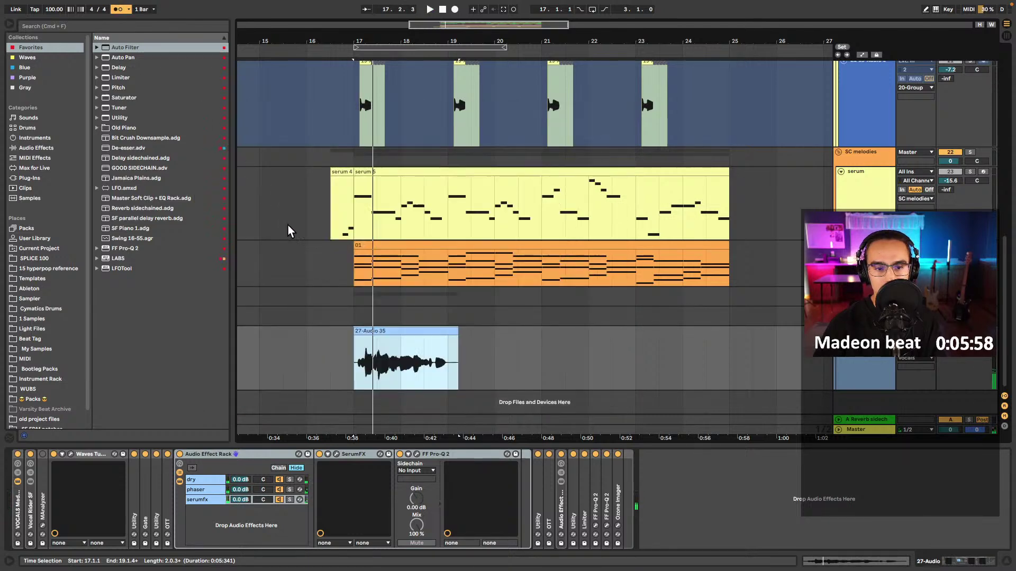
# - Adjust the 26-MIDI track's routing and place the insert marker at bar 17 on that track
pyautogui.click(351, 317)
pyautogui.press('space')
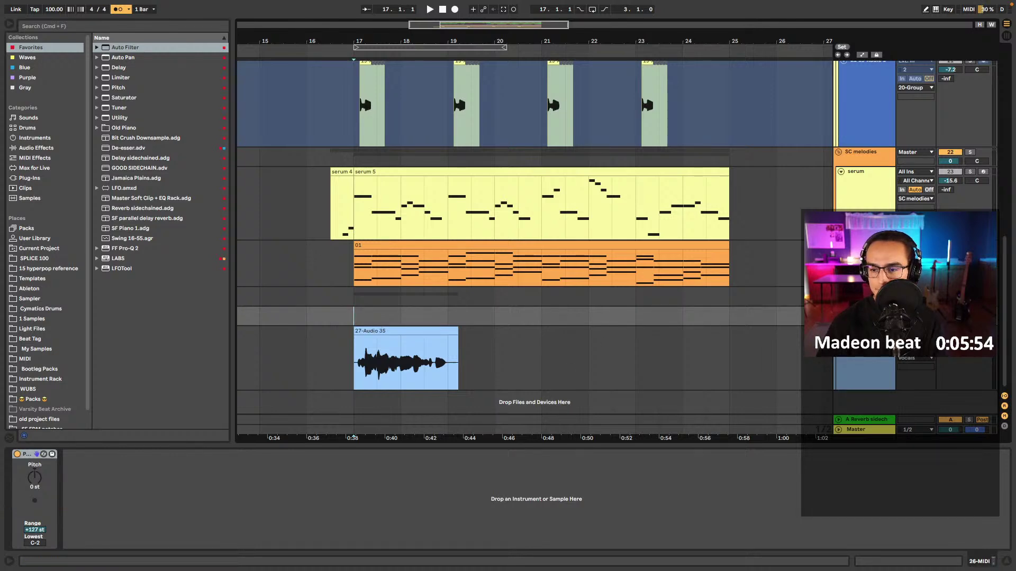
pyautogui.click(915, 311)
pyautogui.click(914, 436)
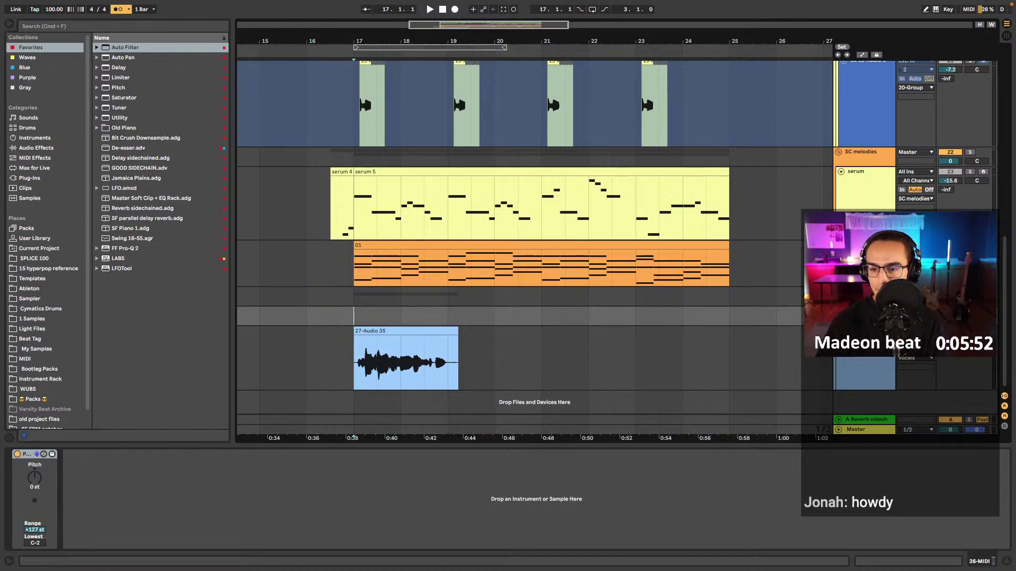
pyautogui.click(915, 321)
pyautogui.click(408, 321)
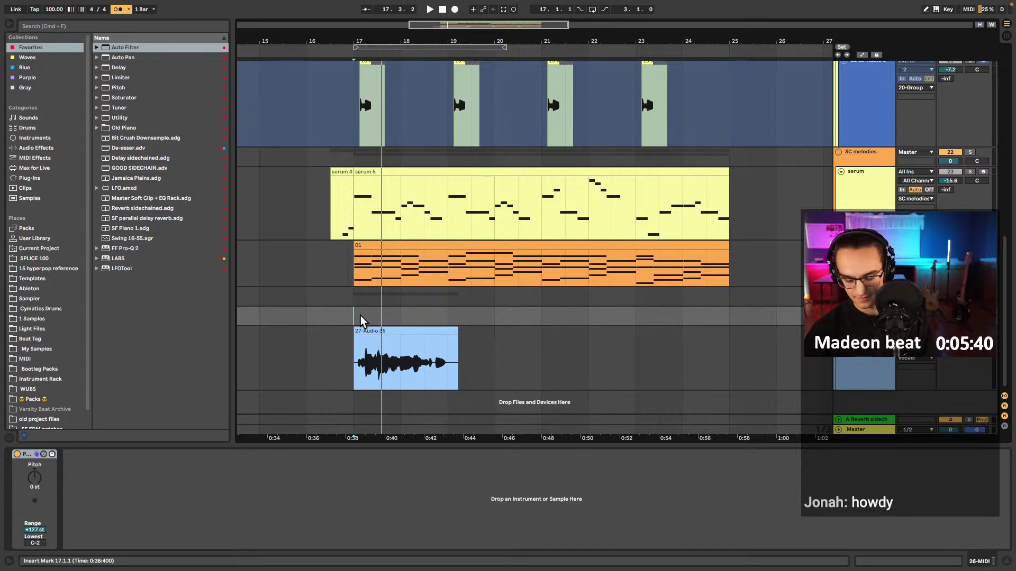
# - Record a MIDI melody on the 26-MIDI track from bar 17, discarding the first take and keeping the second
pyautogui.press('F9')
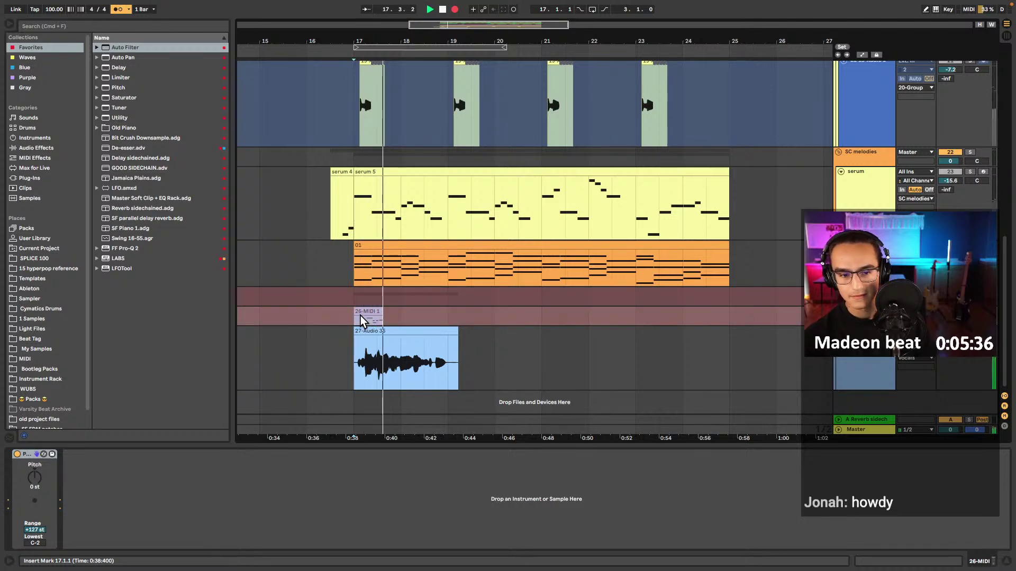
pyautogui.press('F9')
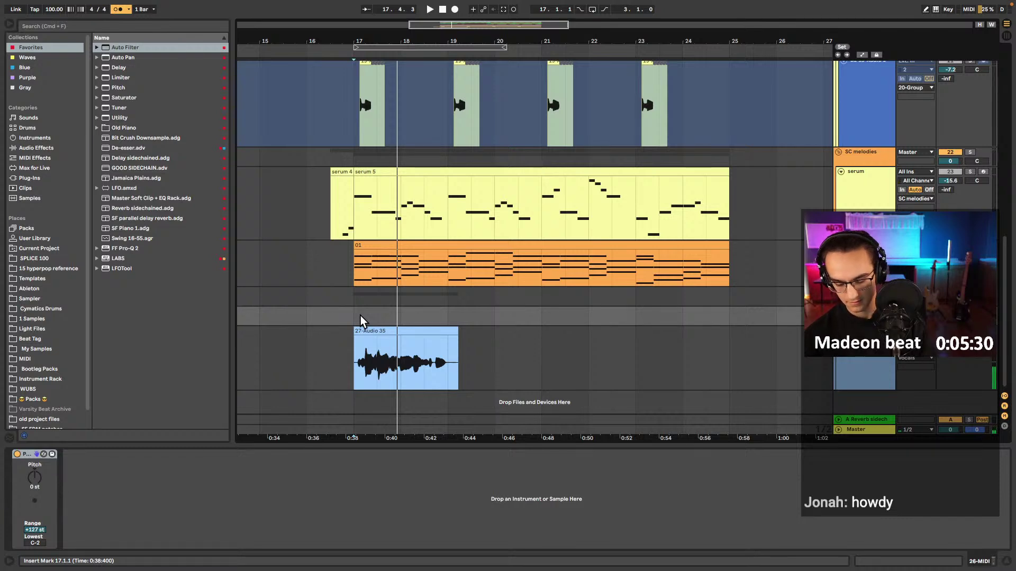
pyautogui.press('F9')
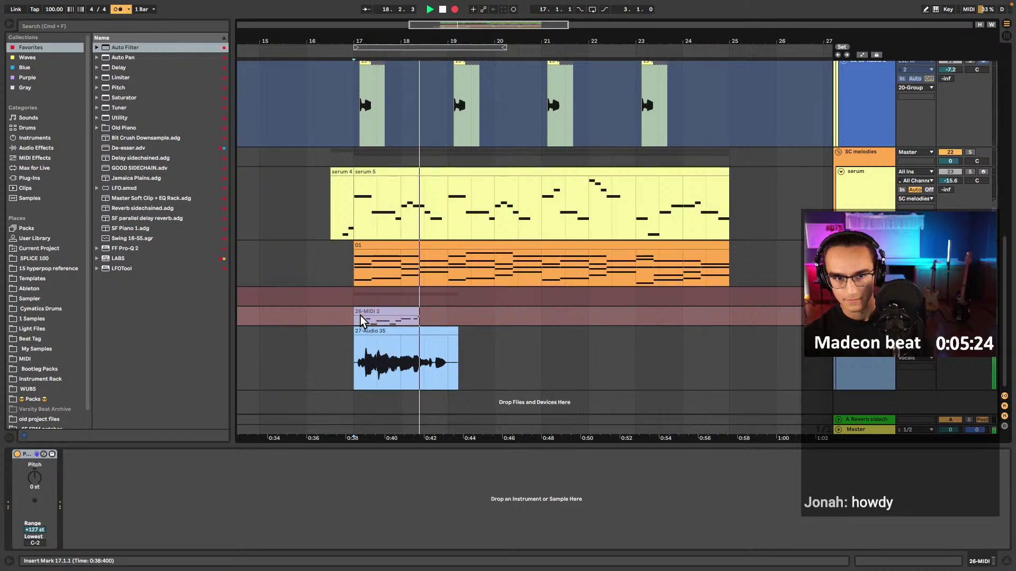
pyautogui.press('space')
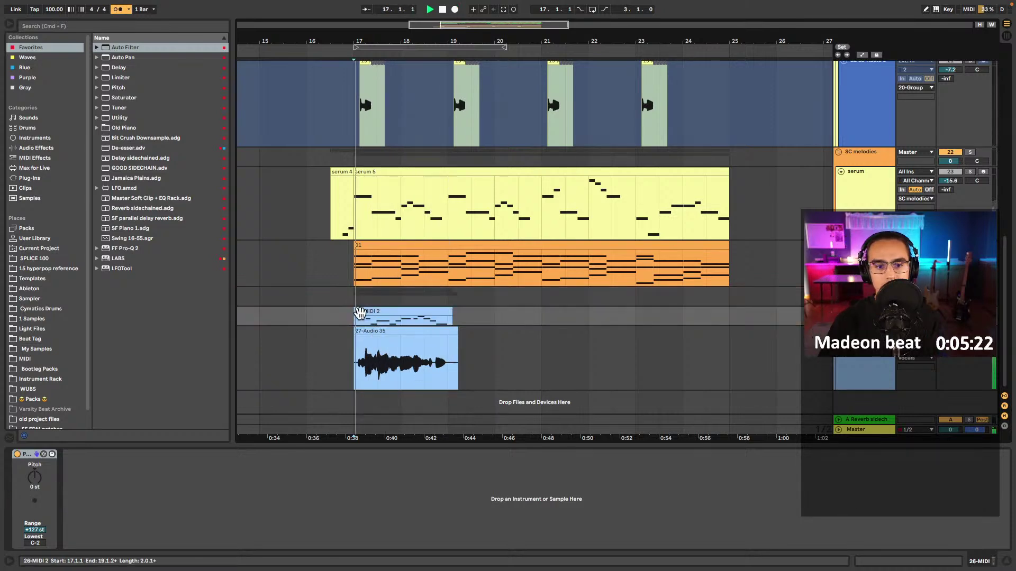
# - Quantize all notes of the recorded 26-MIDI clip to eighth notes and select the long E3 note at 2.1
pyautogui.doubleClick(361, 313)
pyautogui.press('super+a')
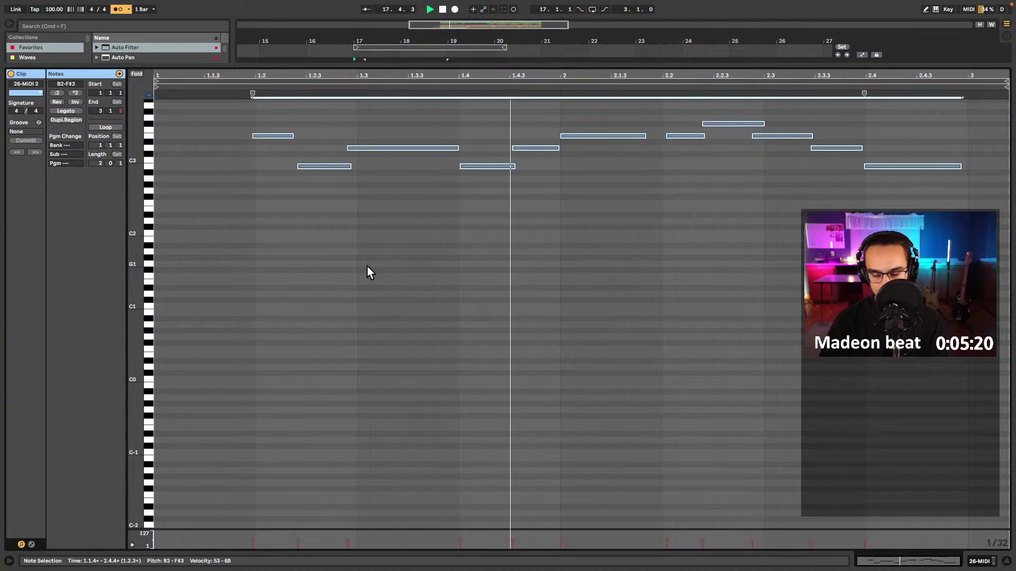
pyautogui.press('super+shift+u')
pyautogui.press('Return')
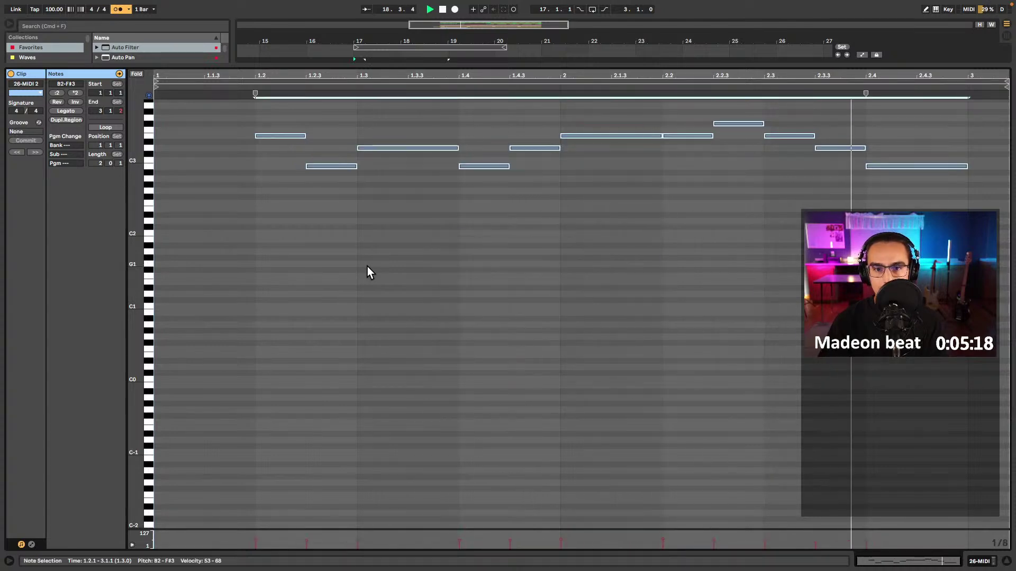
pyautogui.press('space')
pyautogui.click(614, 136)
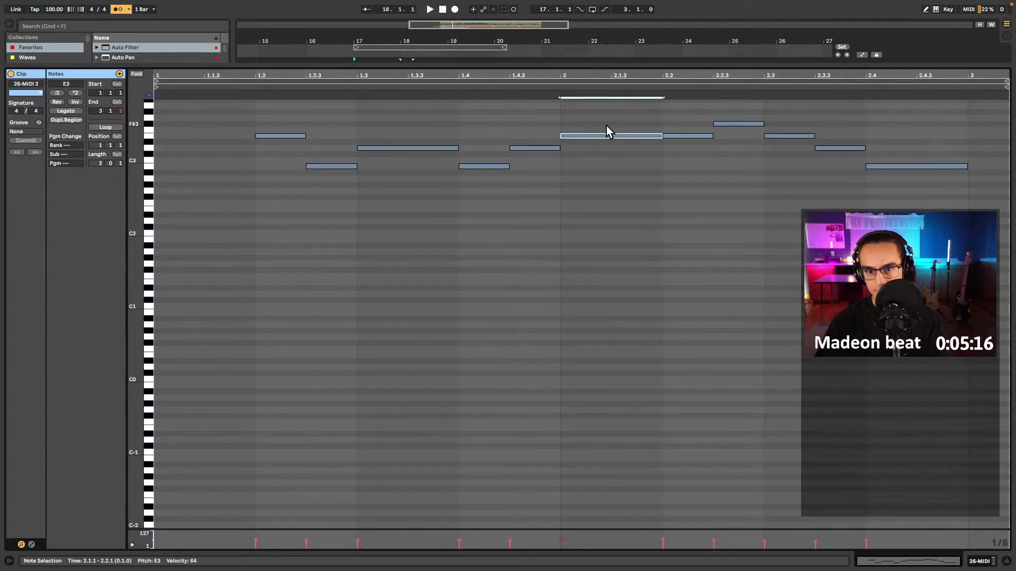
# - Play back the vocal with the MIDI melody and open the vocal's Waves Tune Real-Time to watch its pitch correction
pyautogui.hotkey('shift', 'Tab')
pyautogui.press('space')
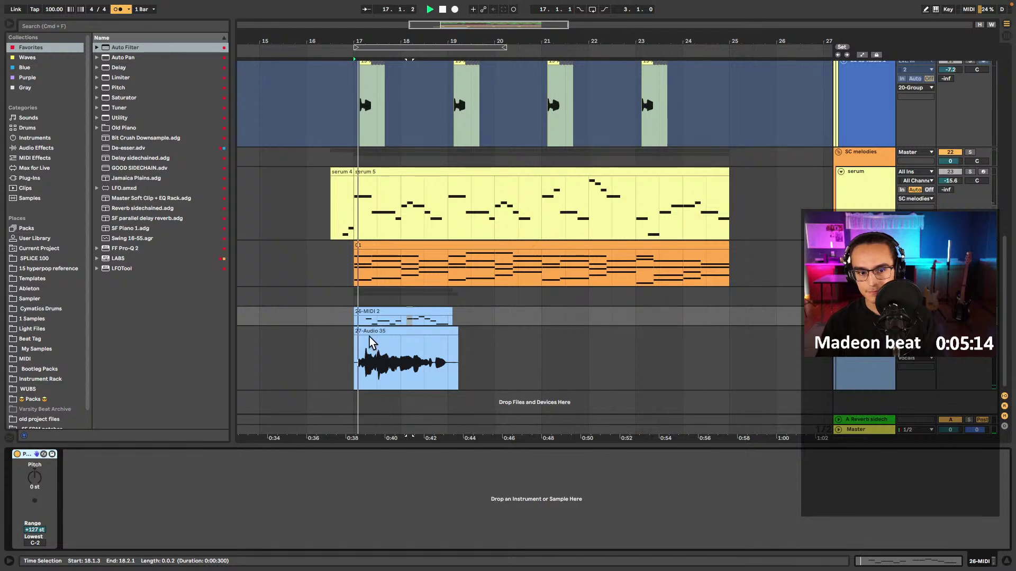
pyautogui.click(369, 337)
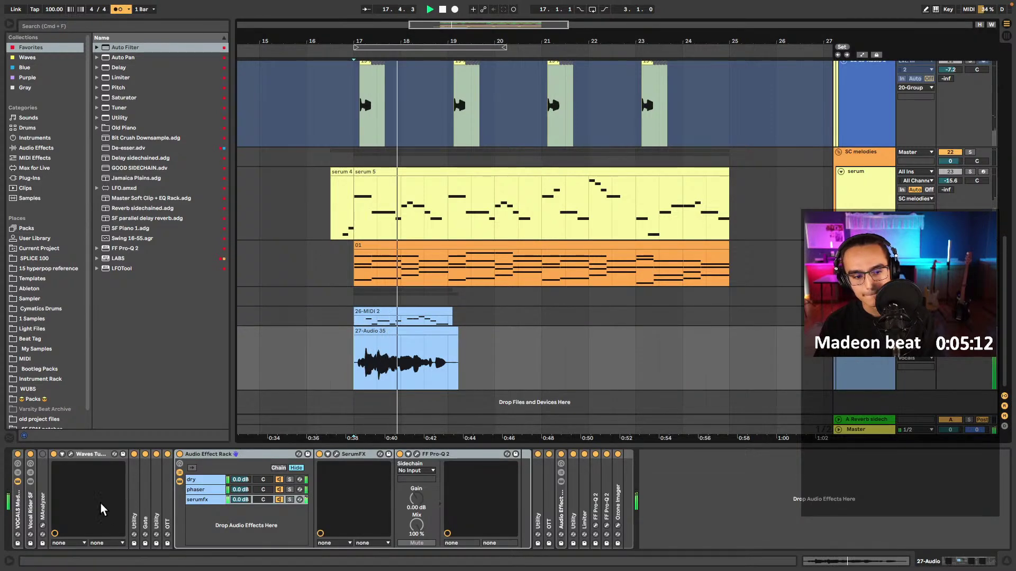
pyautogui.click(70, 454)
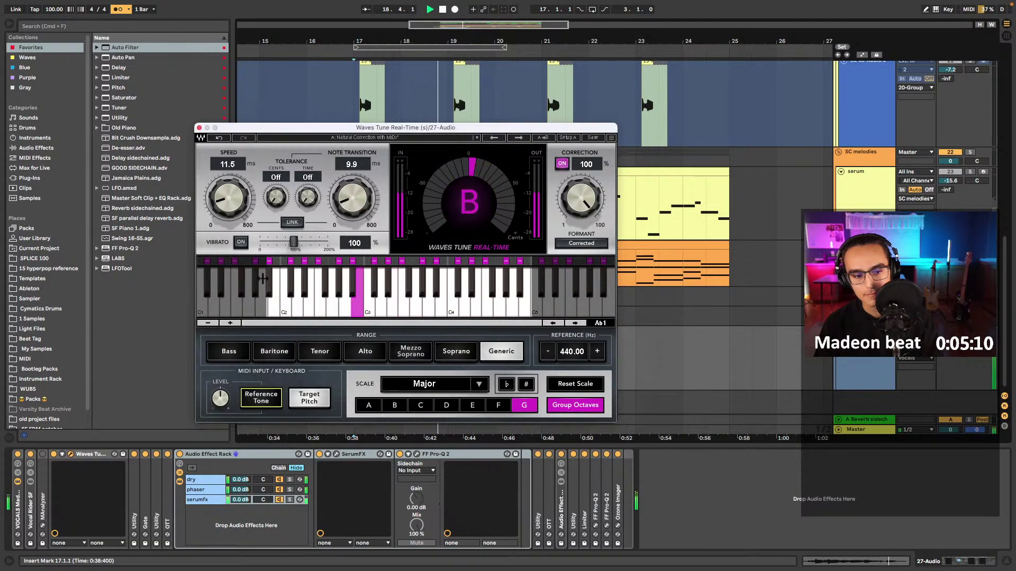
# - Close the pitch-correction plug-in window and play the vocal with the MIDI melody and beat from bar 17
pyautogui.press('space')
pyautogui.click(198, 128)
pyautogui.click(364, 298)
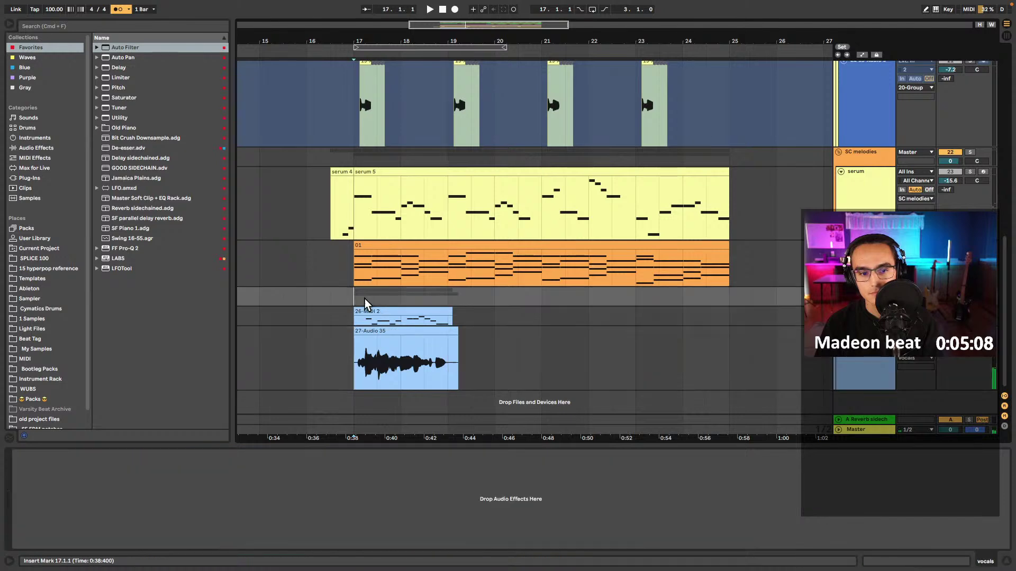
pyautogui.press('space')
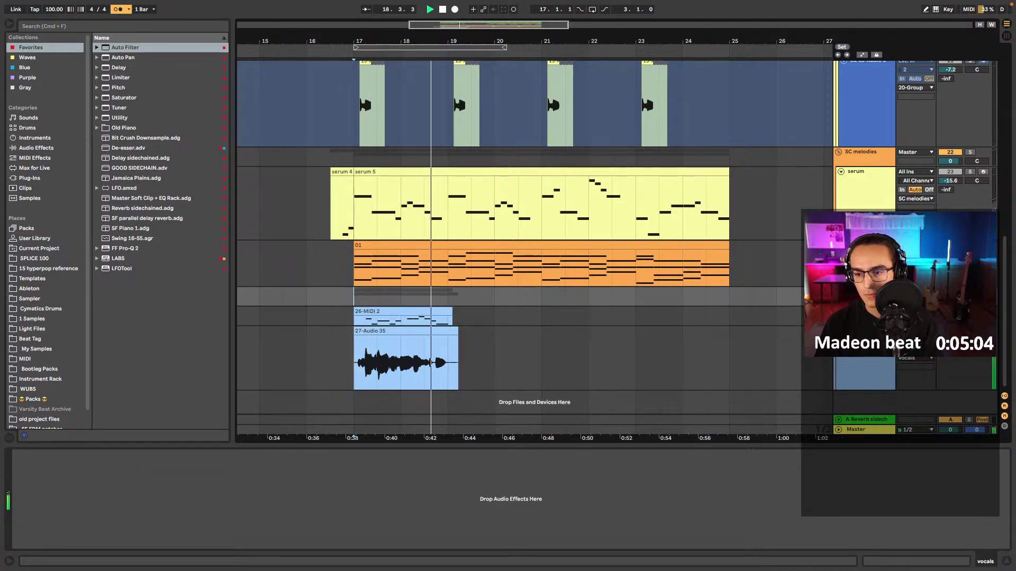
pyautogui.click(417, 343)
pyautogui.press('space')
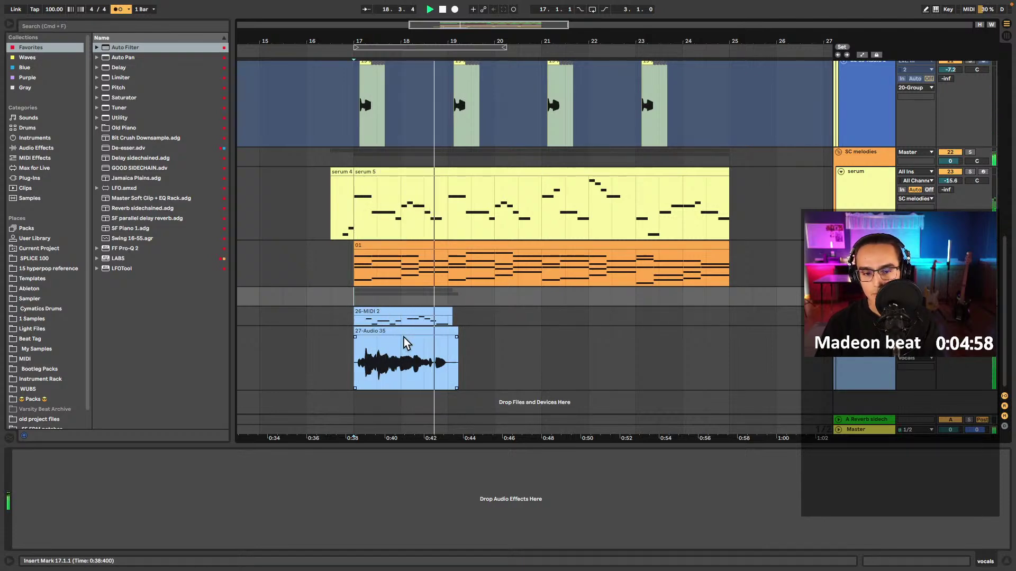
# - Trim the ends of the 27-Audio vocal clip and the 26-MIDI clip back to bar 19
pyautogui.click(448, 347)
pyautogui.click(452, 348)
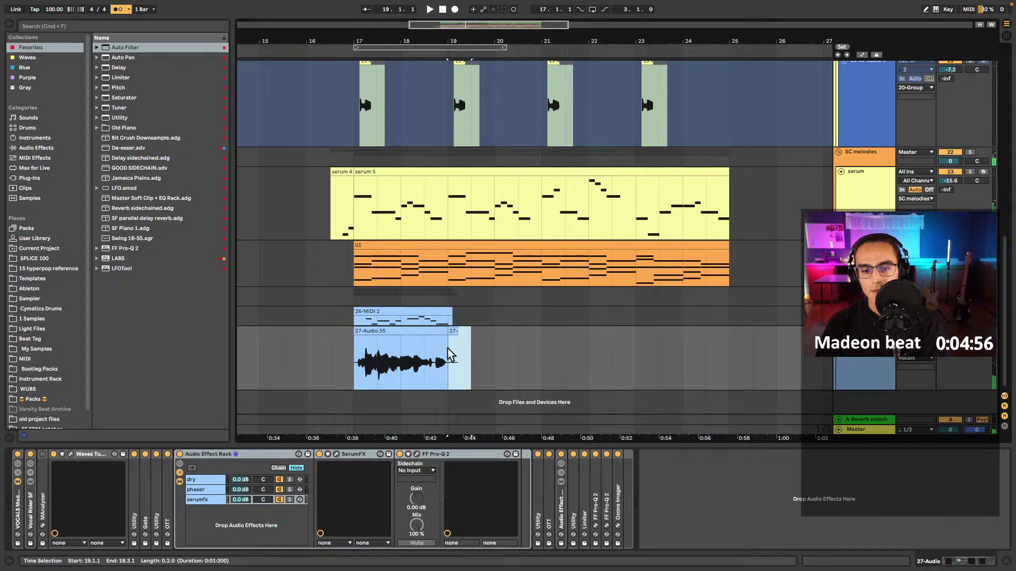
pyautogui.press('Delete')
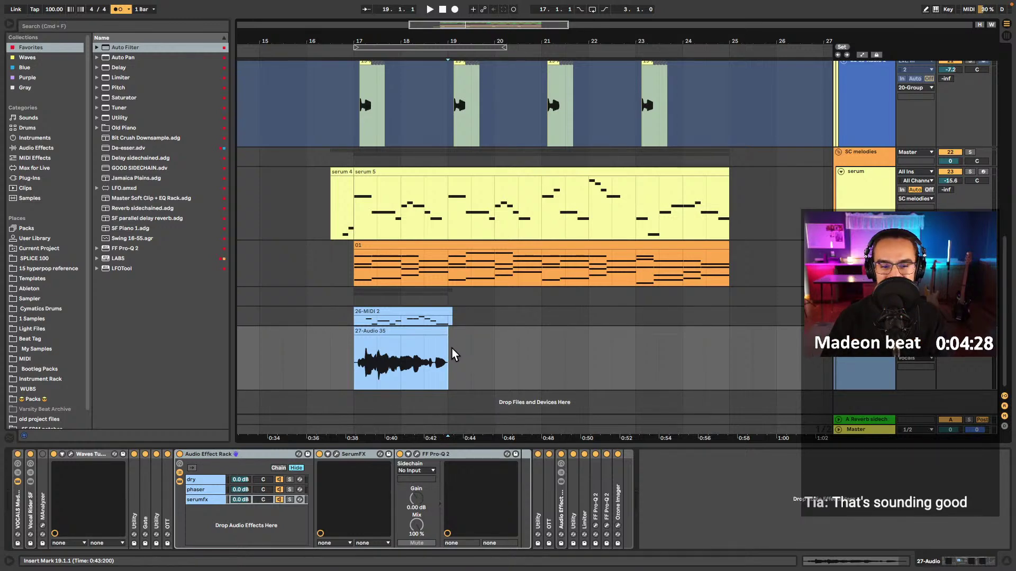
pyautogui.press('space')
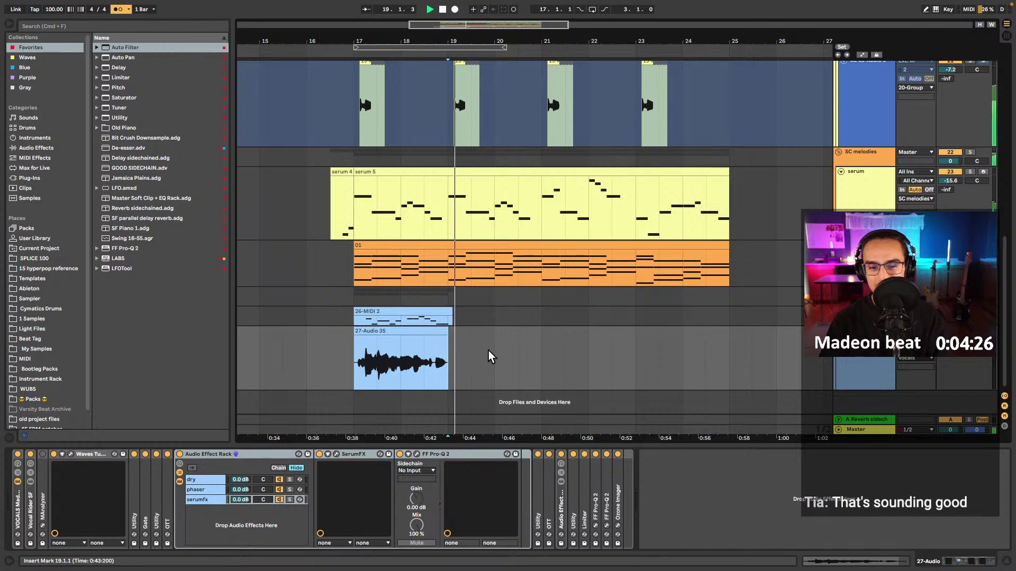
pyautogui.moveTo(470, 316); pyautogui.dragTo(448, 319)
pyautogui.click(450, 340)
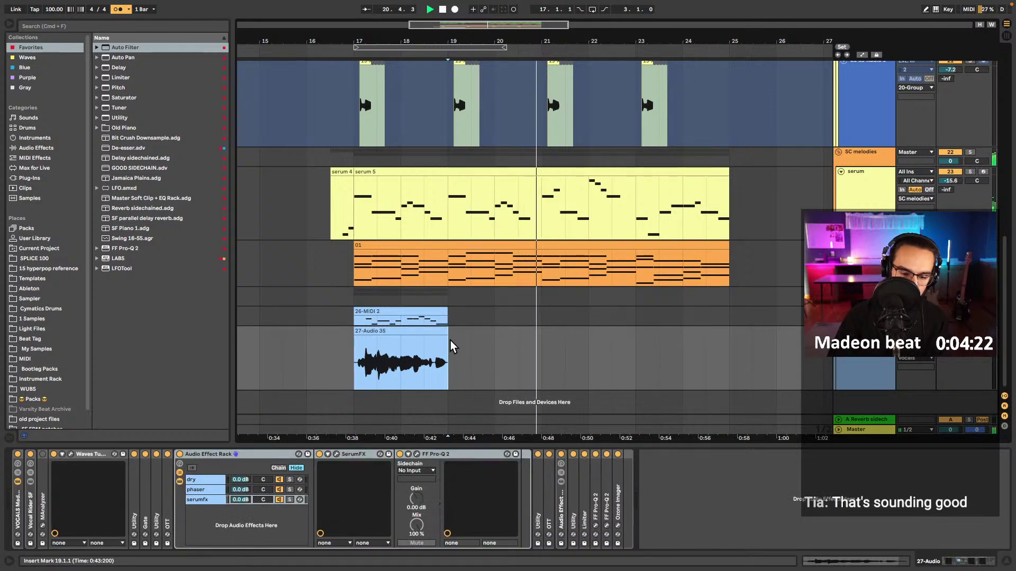
pyautogui.press('space')
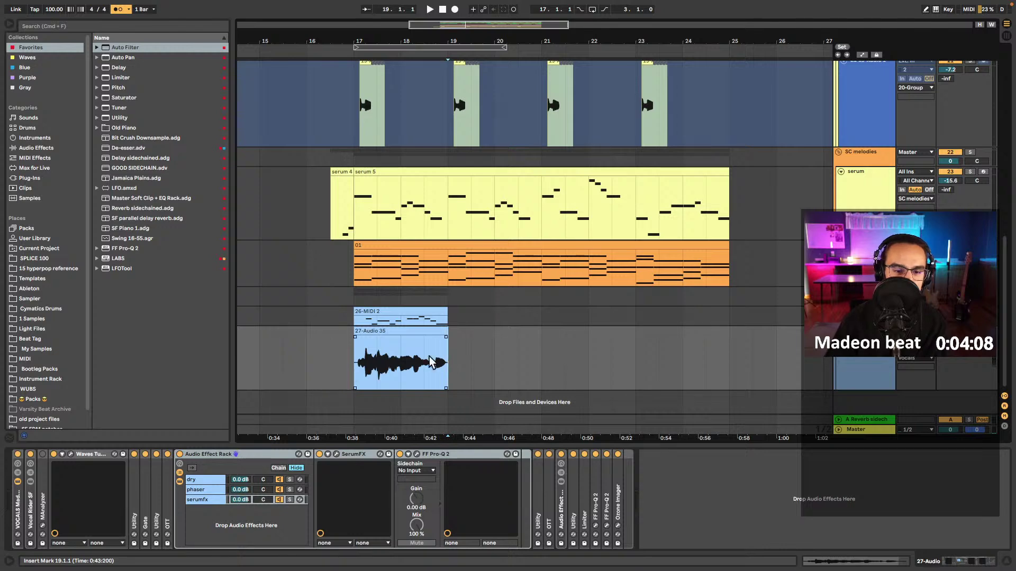
# - Record a vocal take on the 27-Audio track from bar 19, audition it and delete it
pyautogui.click(356, 367)
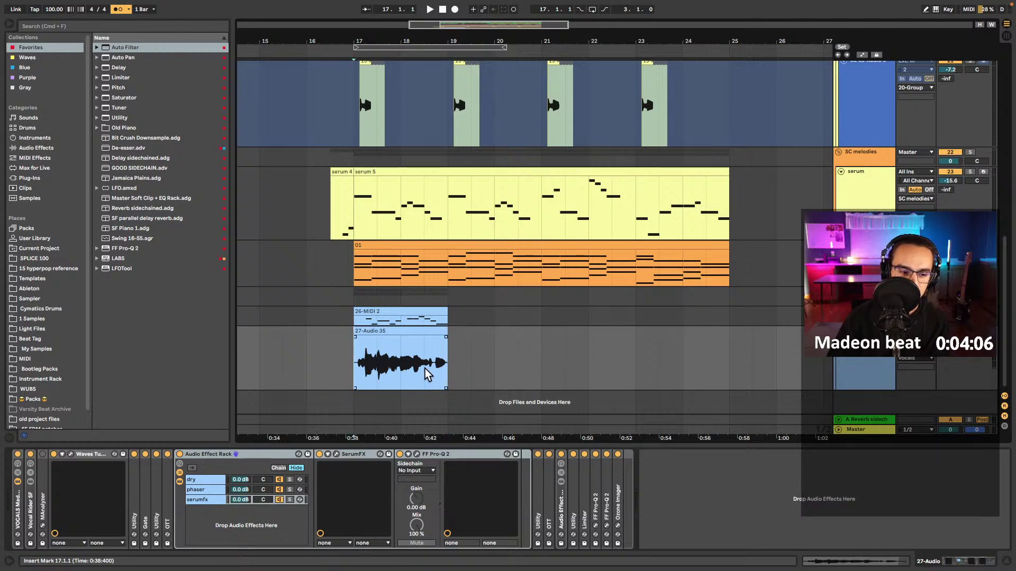
pyautogui.click(452, 362)
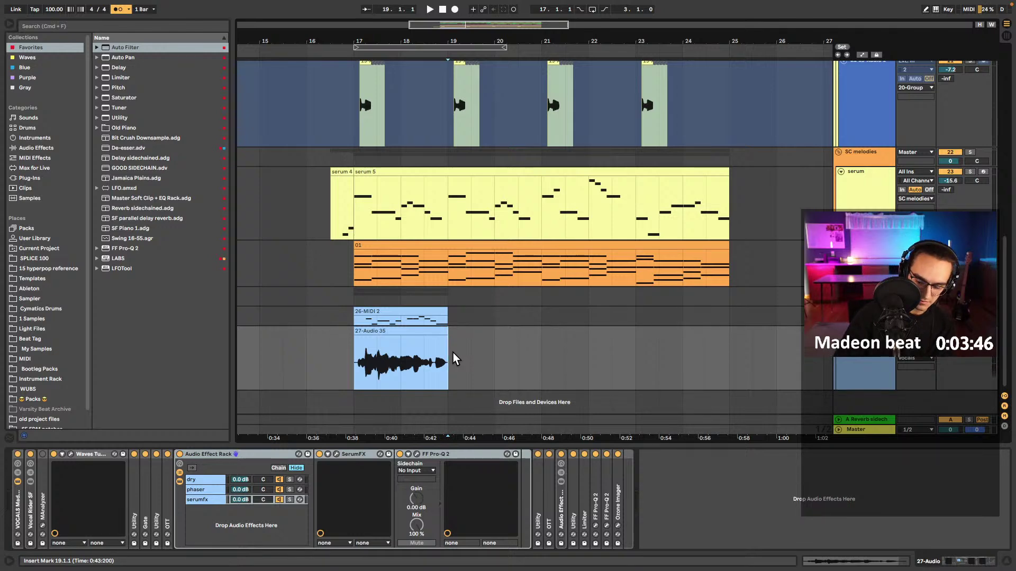
pyautogui.press('F9')
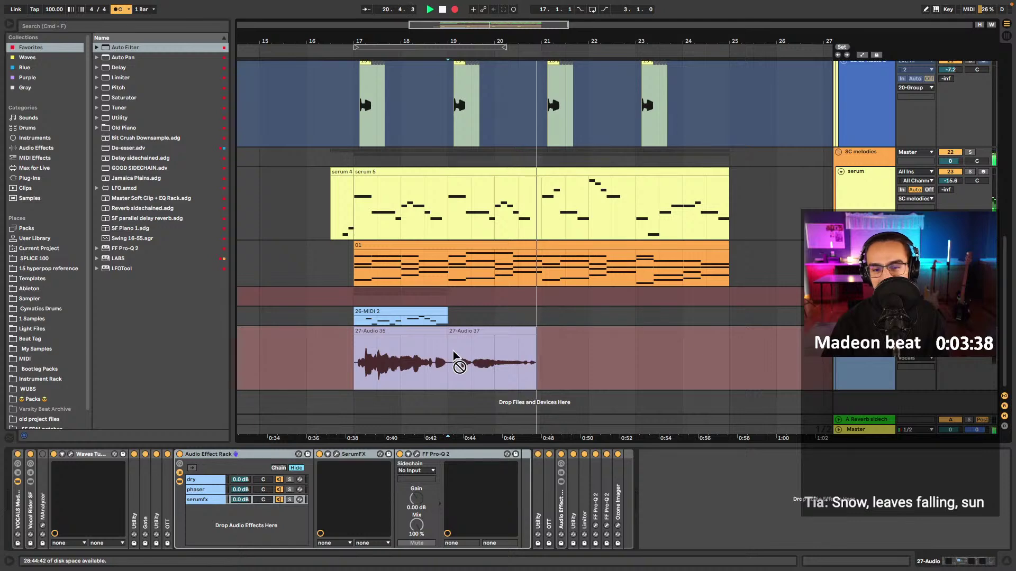
pyautogui.press('space')
pyautogui.click(452, 351)
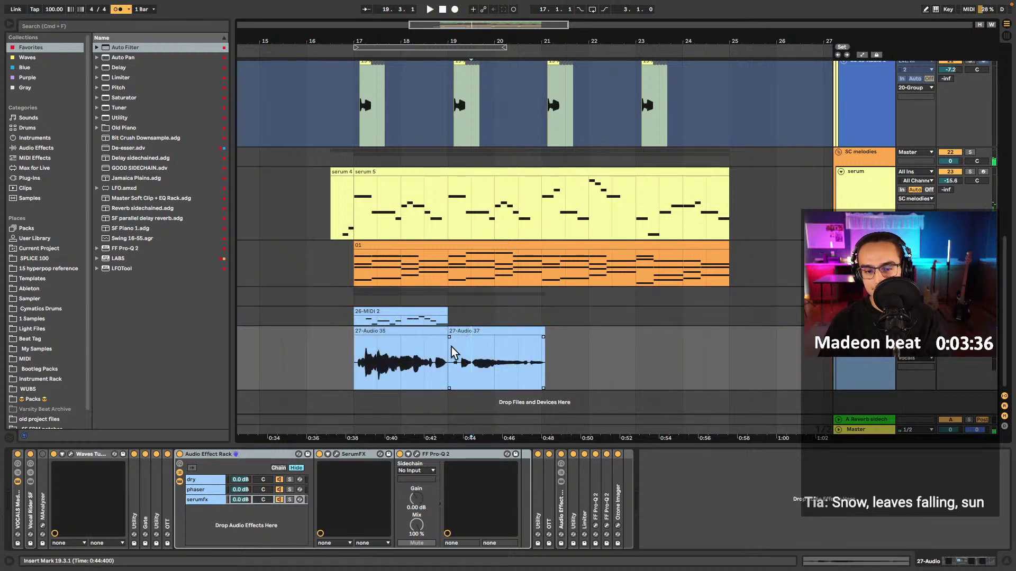
pyautogui.press('space')
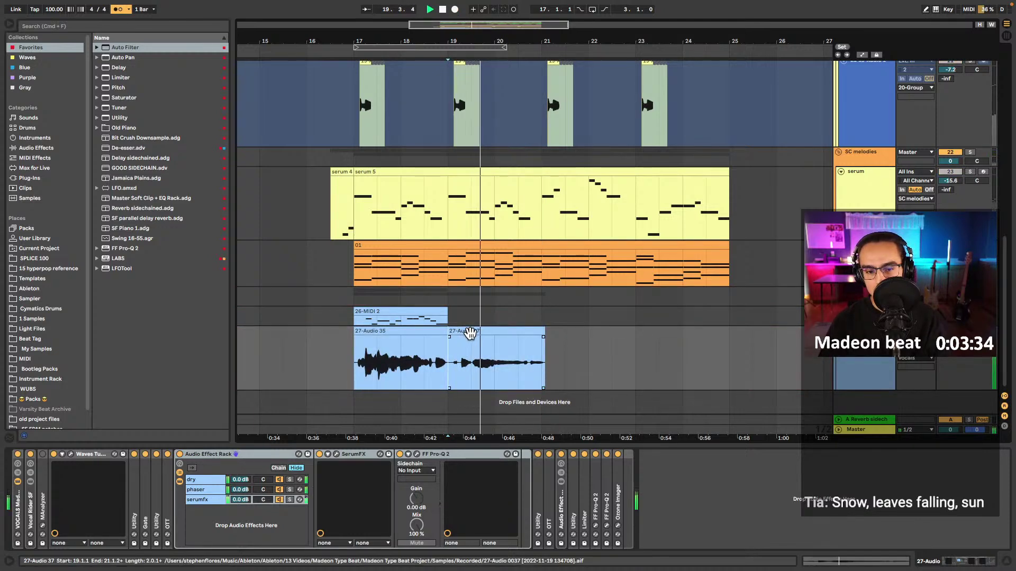
pyautogui.press('space')
pyautogui.press('Delete')
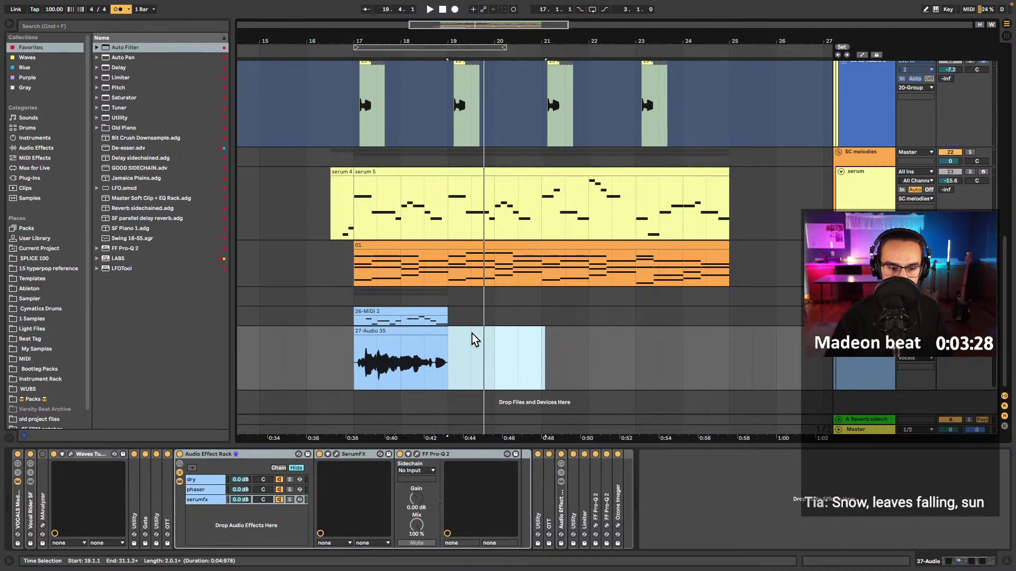
# - Record a new vocal take on the 27-Audio track from bar 19 to just past bar 21 and play it back
pyautogui.click(450, 344)
pyautogui.press('F9')
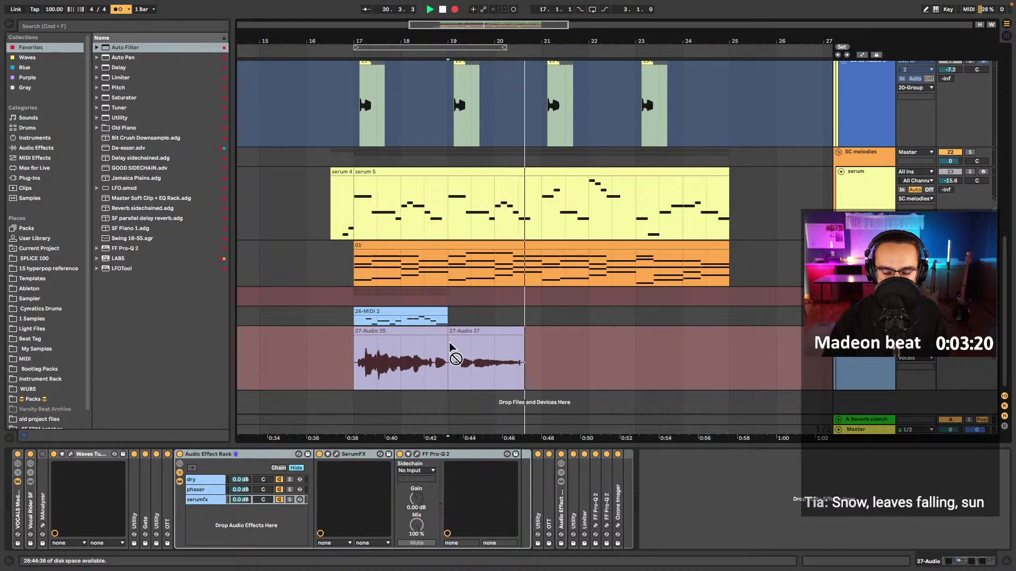
pyautogui.press('space')
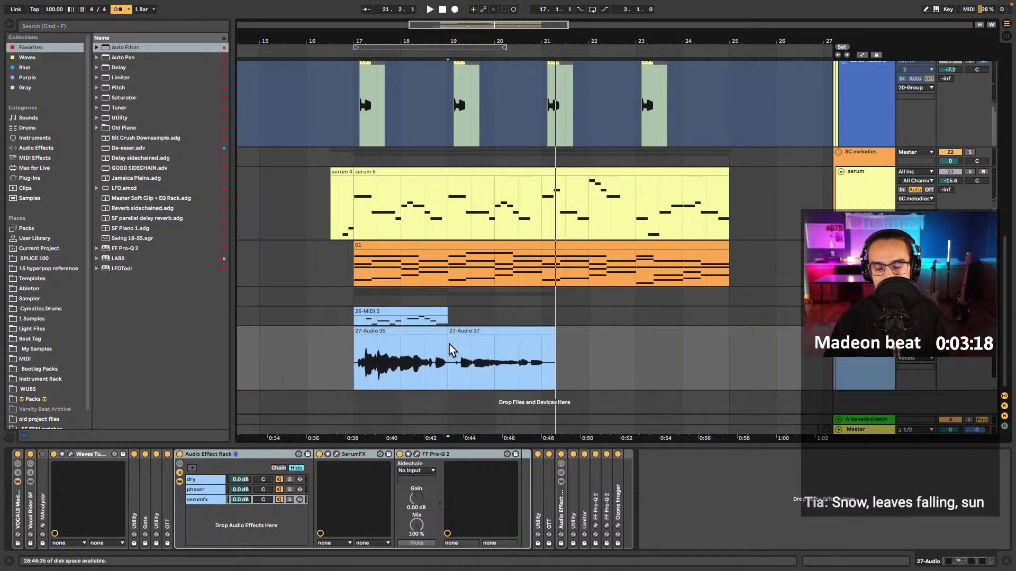
pyautogui.press('space')
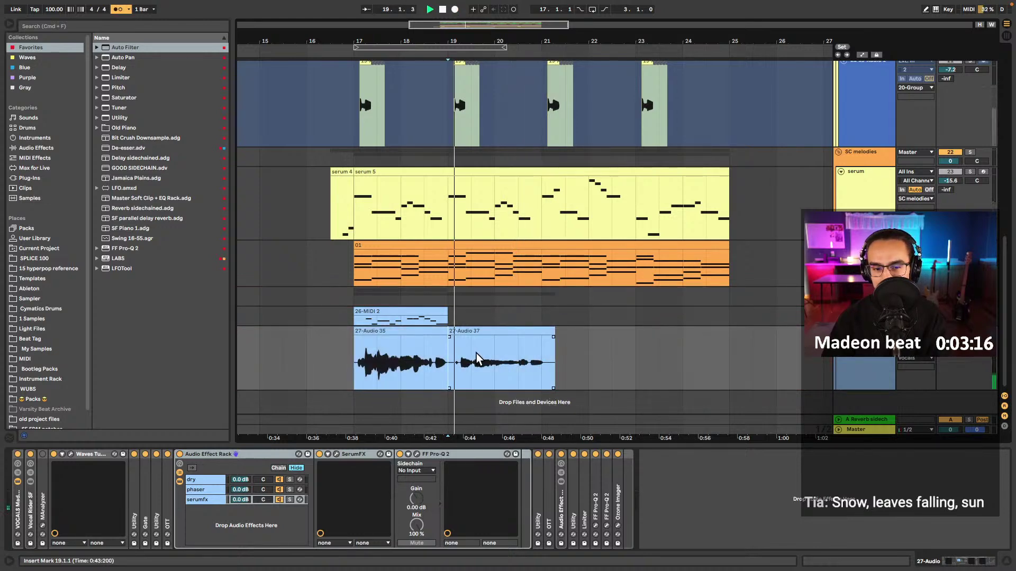
# - Open the new vocal take and warp its onsets onto 1.1.3, 1.2 and 2.1
pyautogui.doubleClick(475, 349)
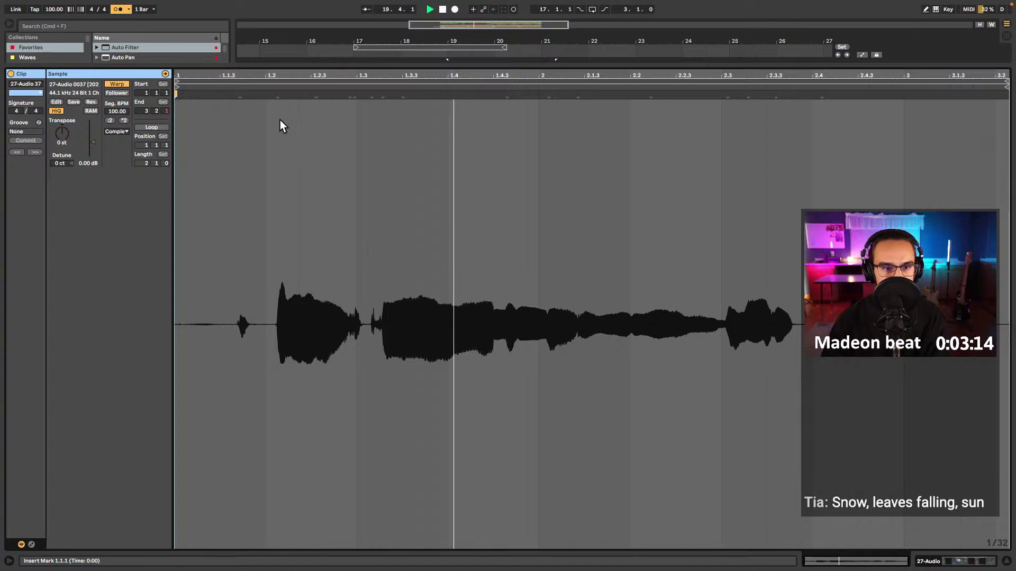
pyautogui.moveTo(278, 95); pyautogui.dragTo(220, 95)
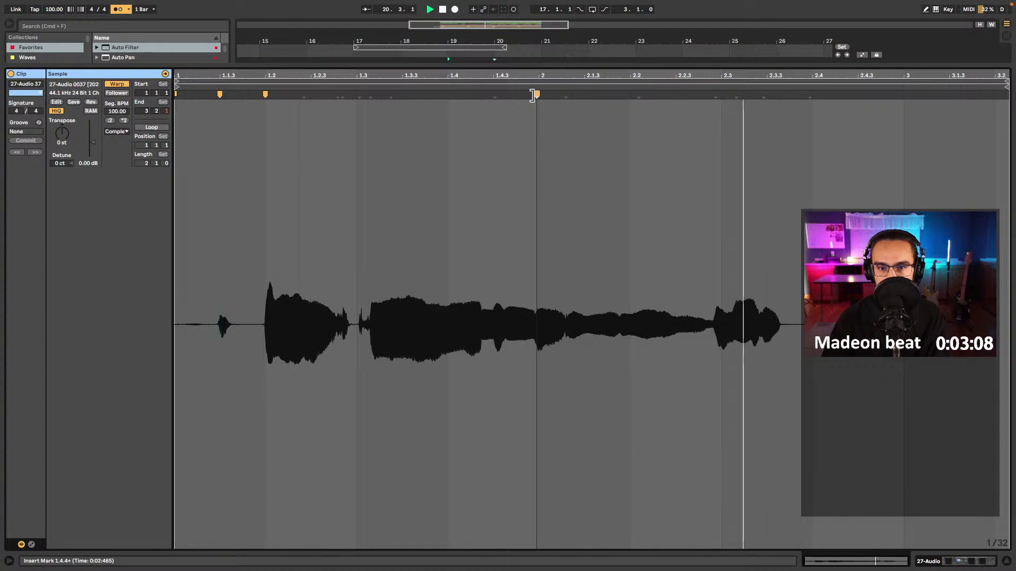
pyautogui.moveTo(535, 96); pyautogui.dragTo(538, 95)
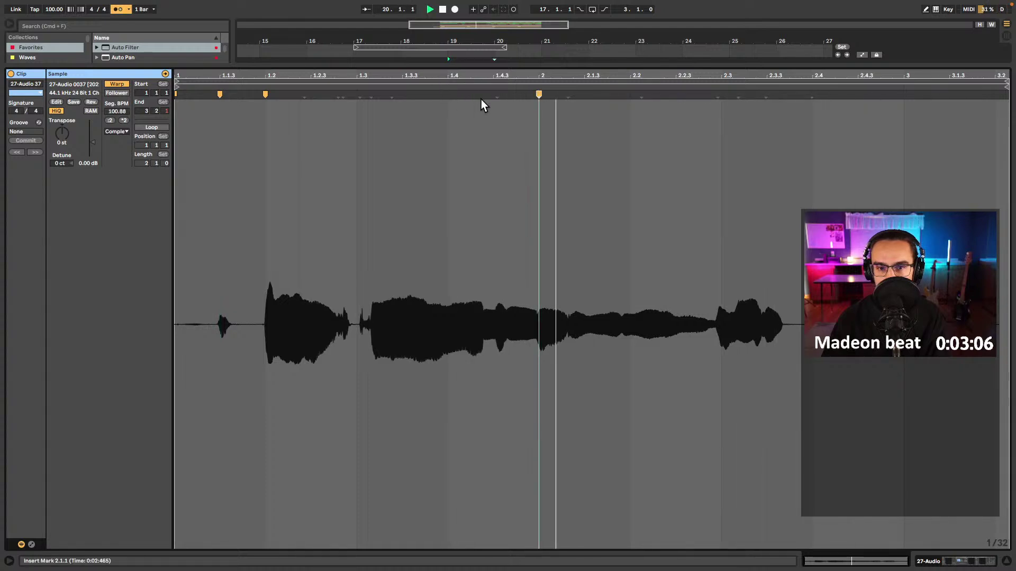
# - Try warping the onset after beat 2.1 to 2.1.3 and to 2.1.2, and delete its warp marker
pyautogui.moveTo(567, 95); pyautogui.dragTo(580, 98)
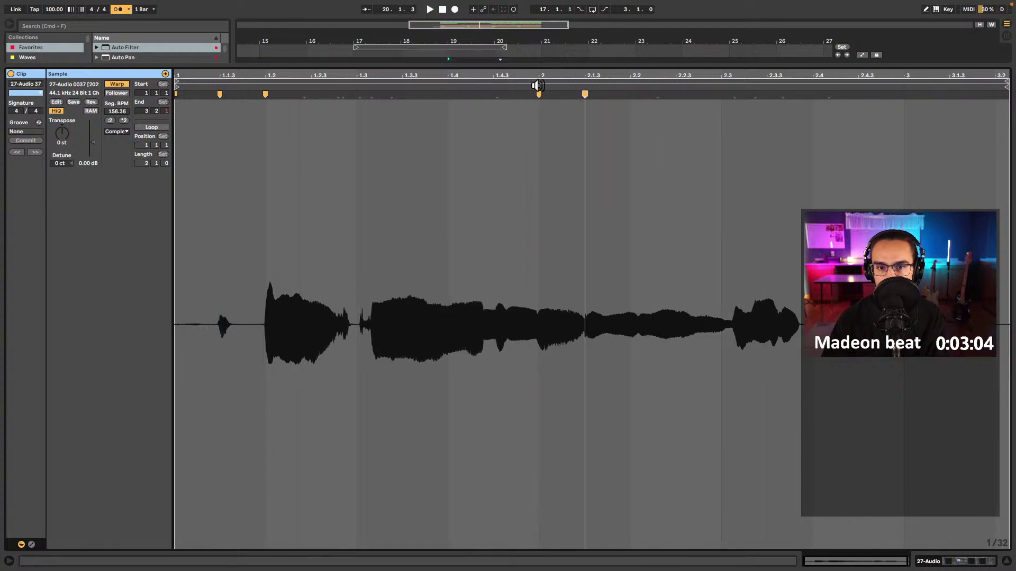
pyautogui.press('space')
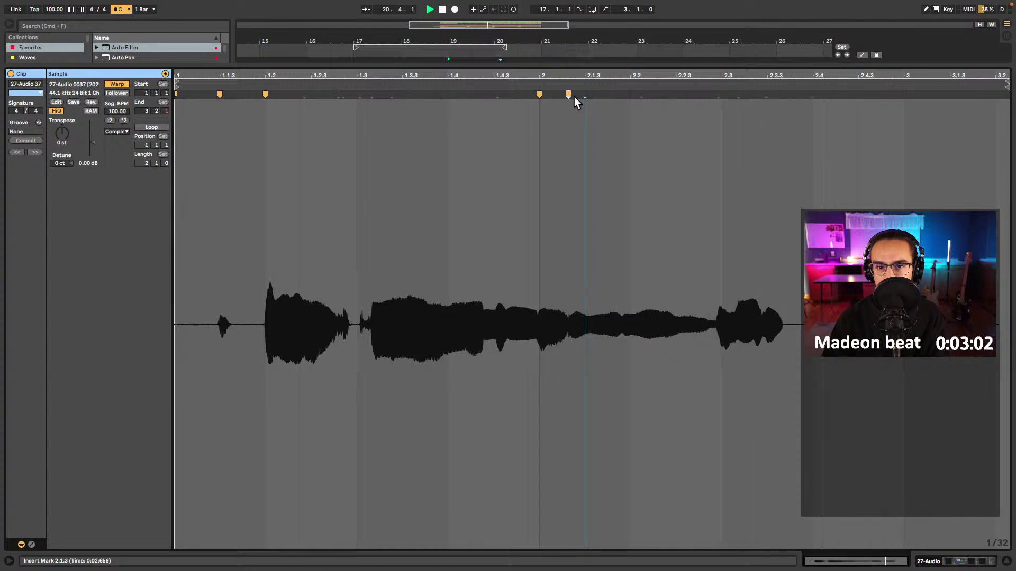
pyautogui.moveTo(584, 96); pyautogui.dragTo(561, 96)
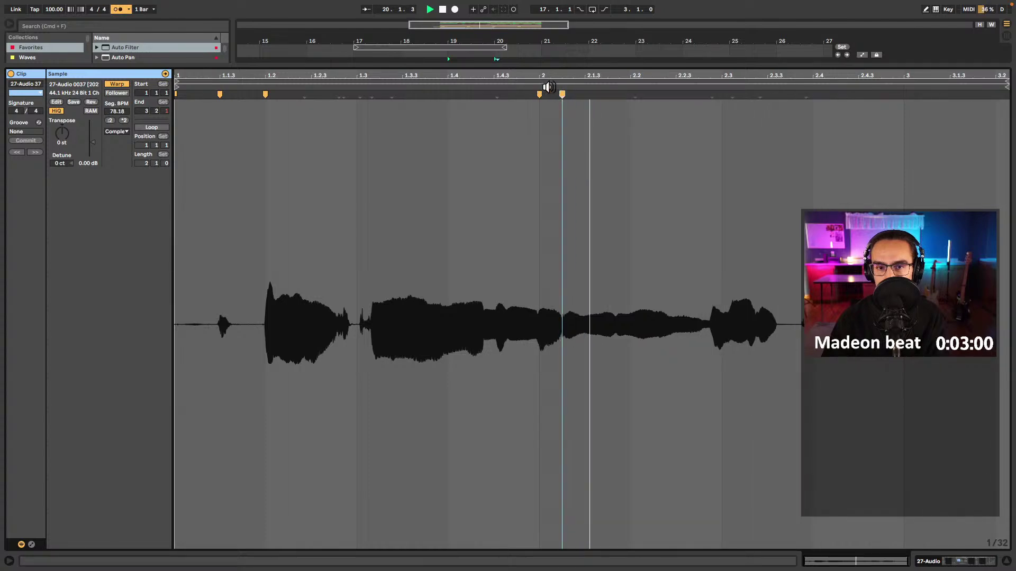
pyautogui.press('Delete')
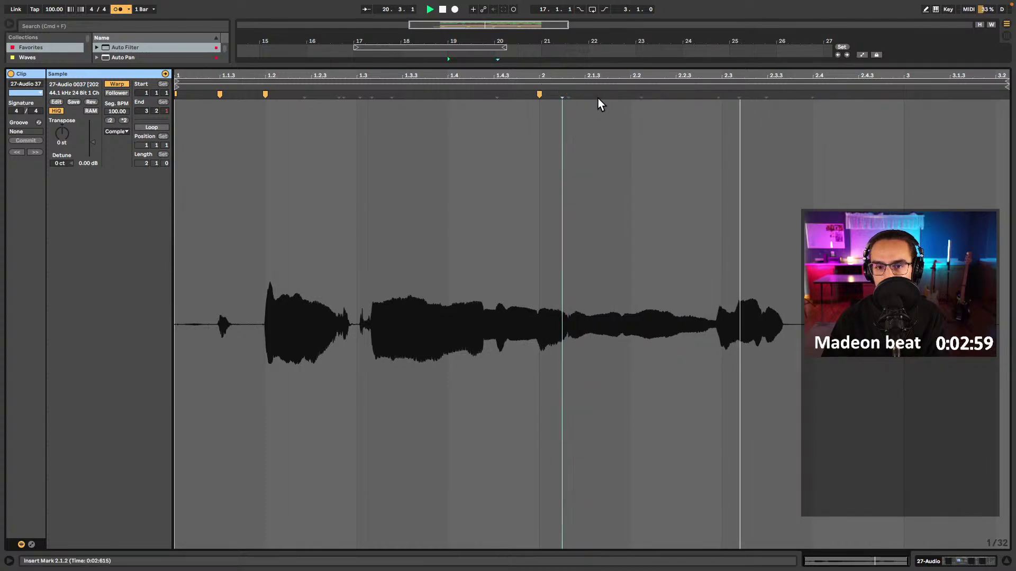
# - Warp the onset of the take's last vocal phrase to 2.3 and listen to the clip from bar 2
pyautogui.press('space')
pyautogui.doubleClick(716, 96)
pyautogui.moveTo(716, 95); pyautogui.dragTo(722, 96)
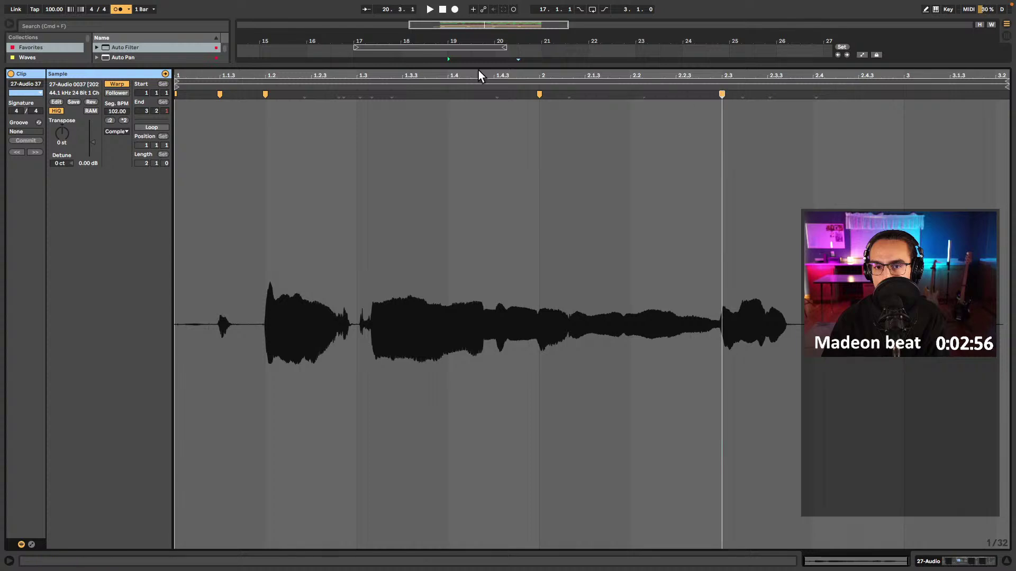
pyautogui.click(538, 87)
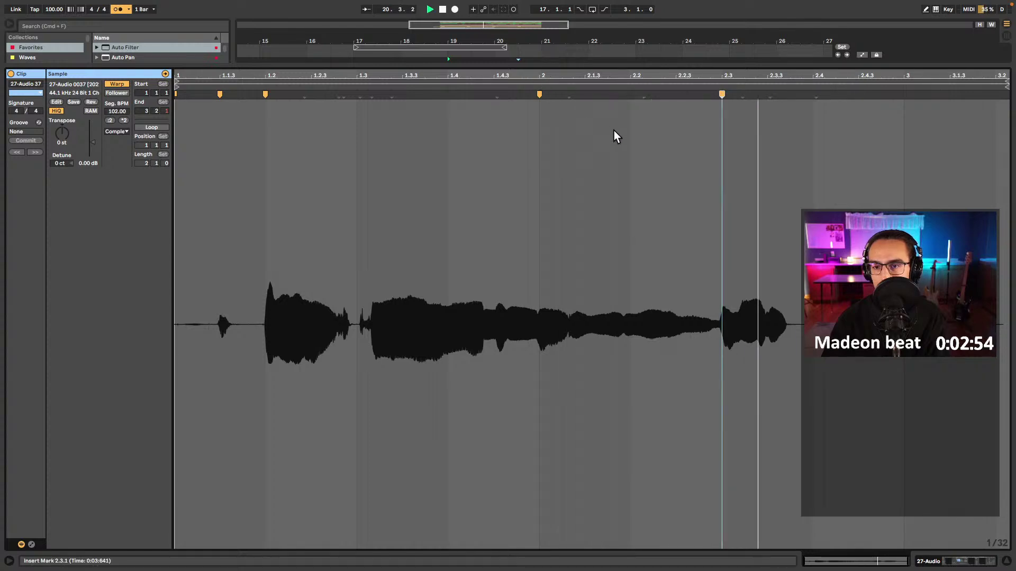
pyautogui.press('space')
pyautogui.hotkey('shift', 'Tab')
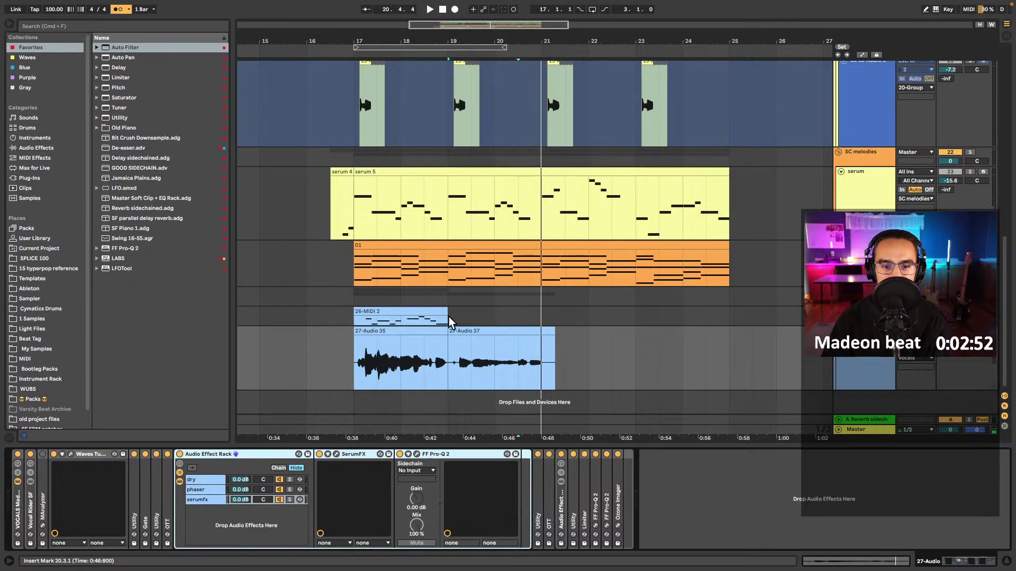
# - Duplicate the 26-MIDI clip to bar 19 above the new vocal take, enlarge its track and play from 19.2
pyautogui.click(408, 313)
pyautogui.press('super+d')
pyautogui.click(521, 316)
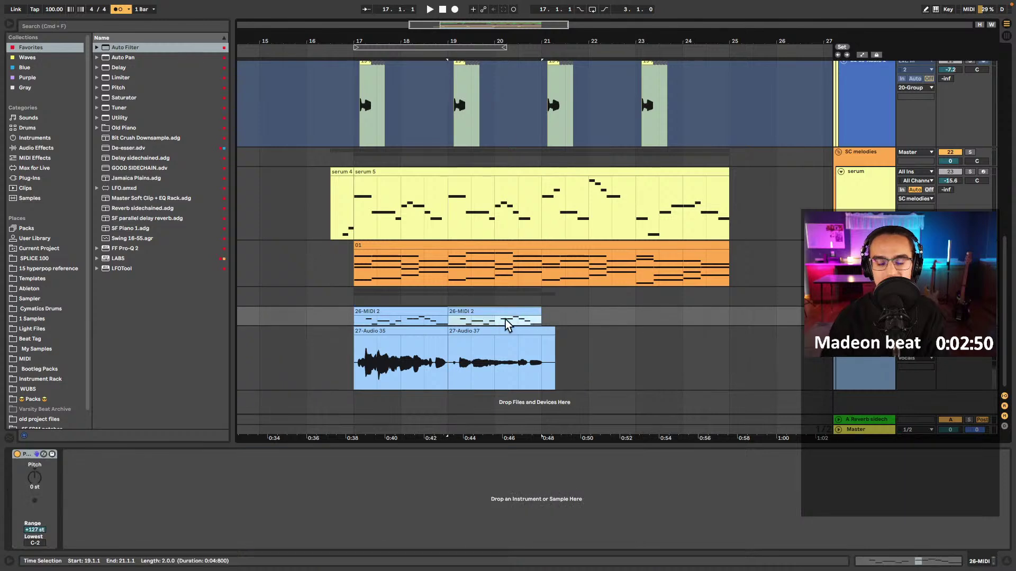
pyautogui.click(458, 325)
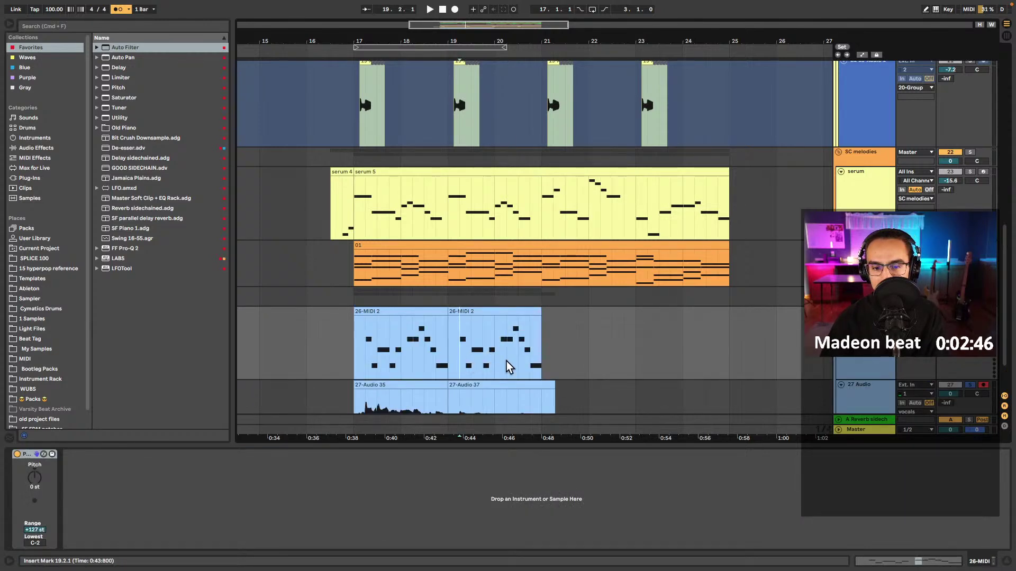
pyautogui.press('space')
pyautogui.scroll(-3, 586, 328)
pyautogui.scroll(5, 519, 302)
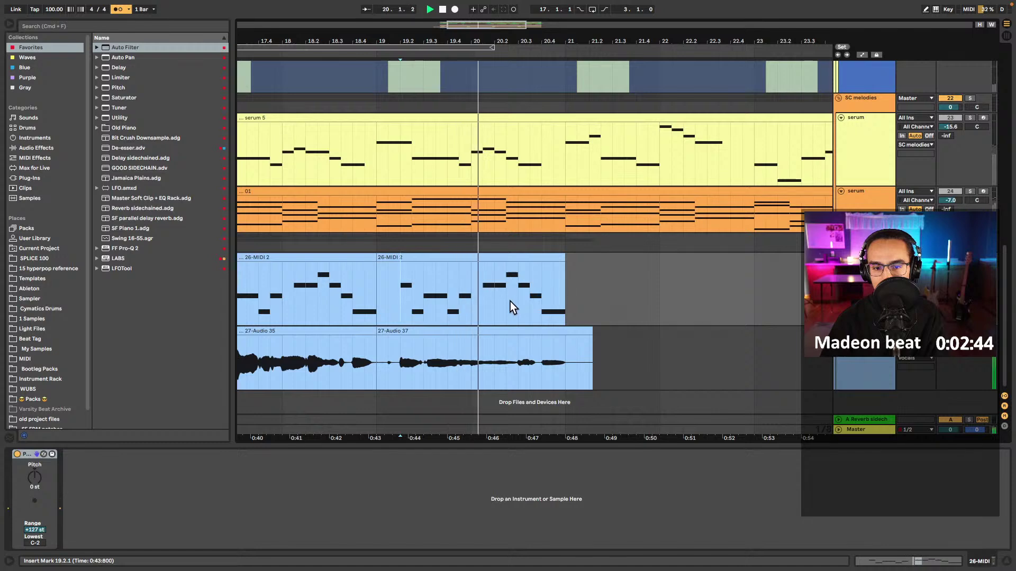
# - Open the duplicated 26-MIDI clip and shorten its last note at 2.4 to an eighth note
pyautogui.doubleClick(484, 256)
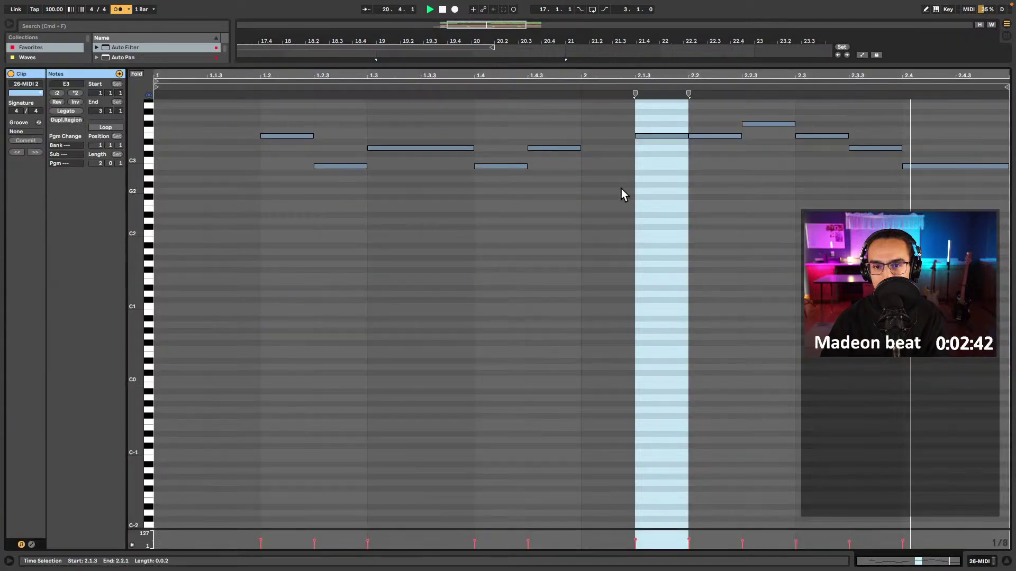
pyautogui.press('b')
pyautogui.click(964, 166)
pyautogui.press('b')
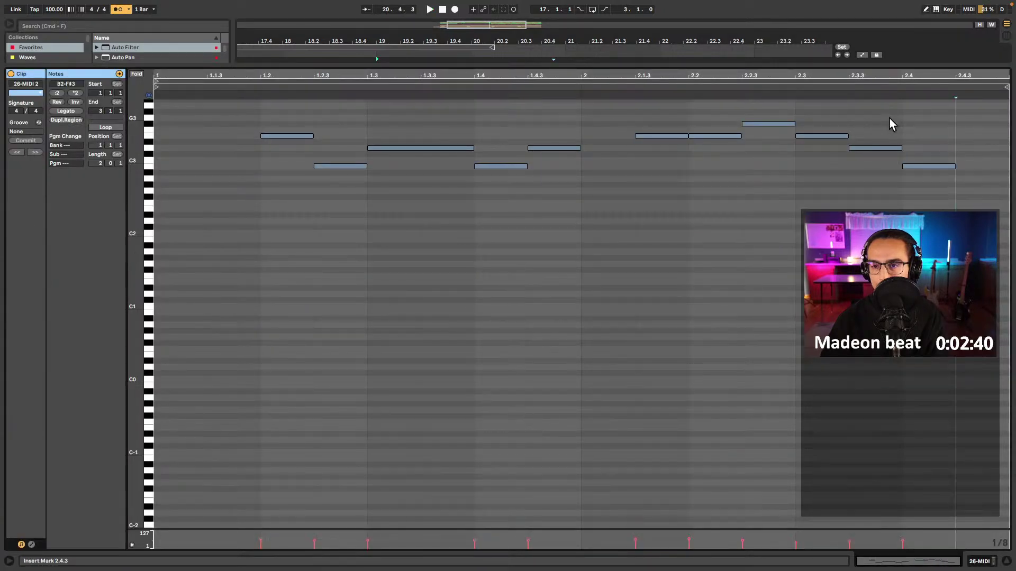
# - Copy the E3 note at 2.1.3 to 2.1 in the duplicated clip and play the clip back in the arrangement
pyautogui.click(894, 92)
pyautogui.press('space')
pyautogui.doubleClick(601, 136)
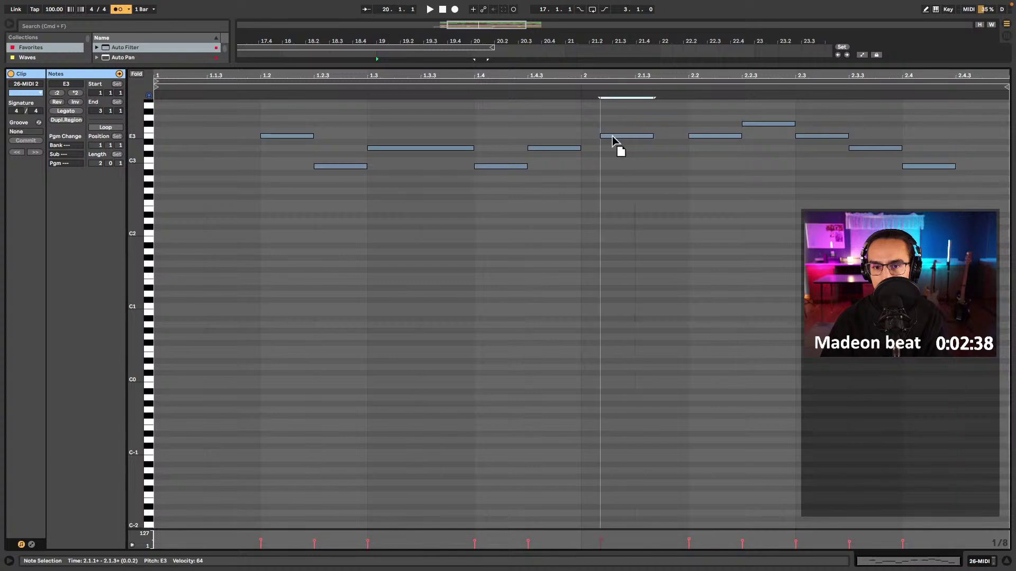
pyautogui.press('super+a')
pyautogui.click(492, 91)
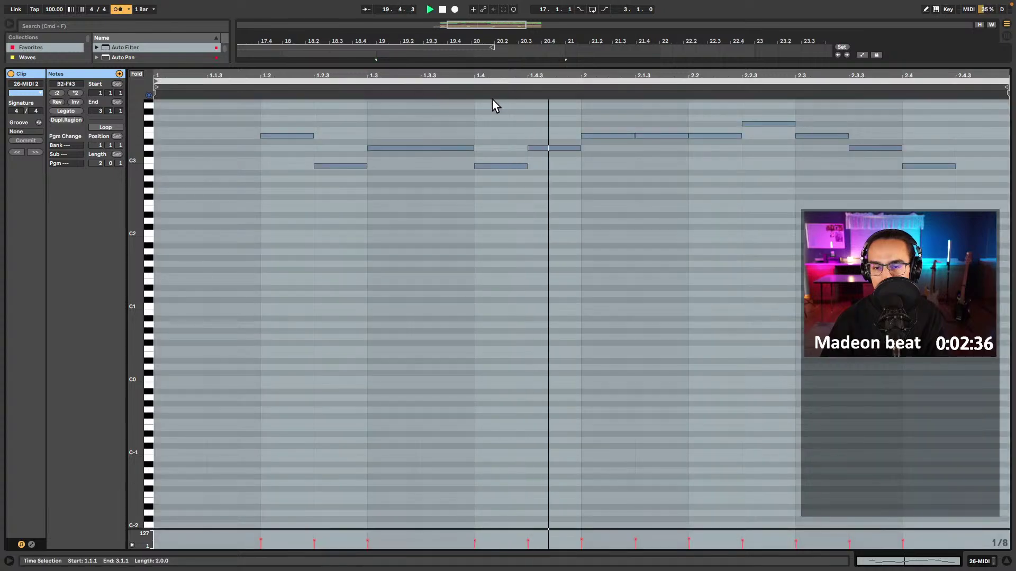
pyautogui.hotkey('shift', 'Tab')
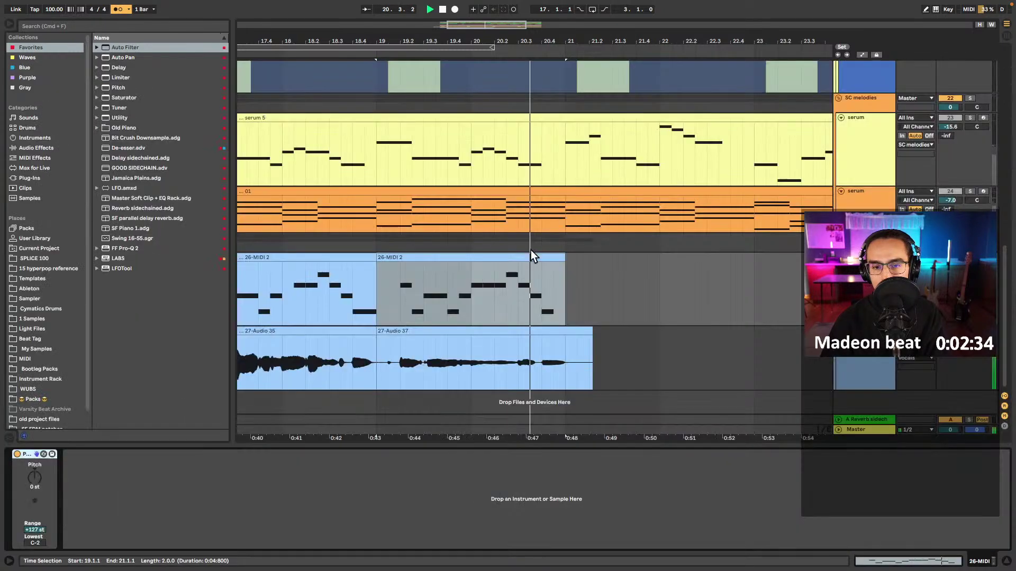
# - Stop playback and trim the end of the 27-Audio 37 vocal clip back to bar 21
pyautogui.click(451, 331)
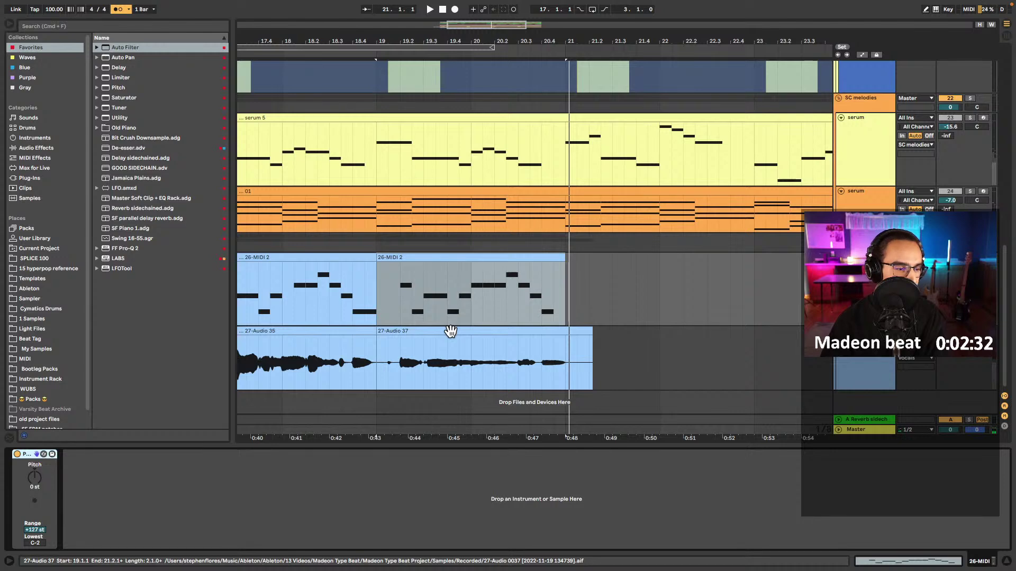
pyautogui.press('space')
pyautogui.click(595, 356)
pyautogui.click(565, 363)
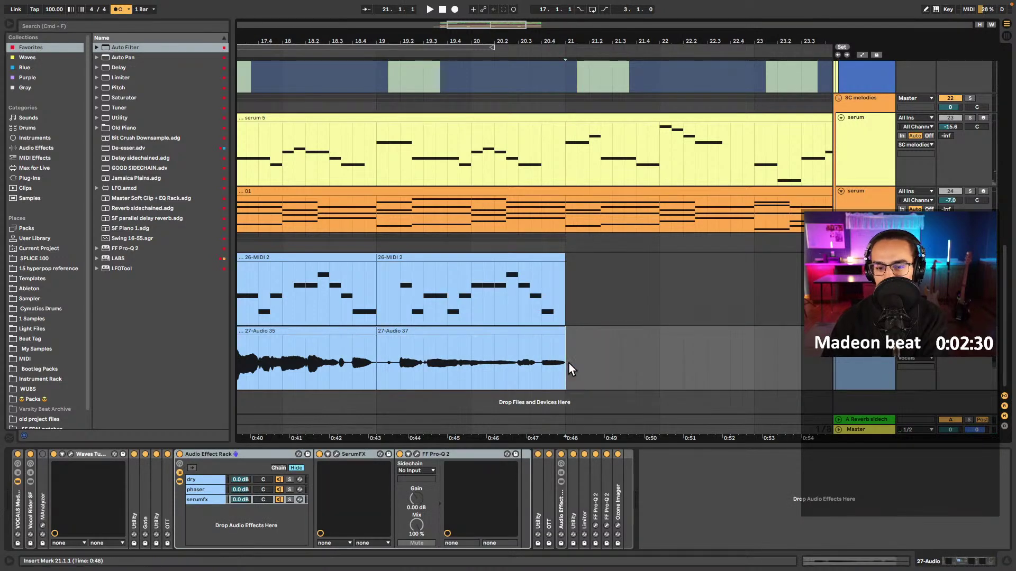
# - Record the next vocal phrase on the vocal track from bar 21 to just before bar 24
pyautogui.press('Right')
pyautogui.press('Right')
pyautogui.press('Right')
pyautogui.press('Right')
pyautogui.press('Right')
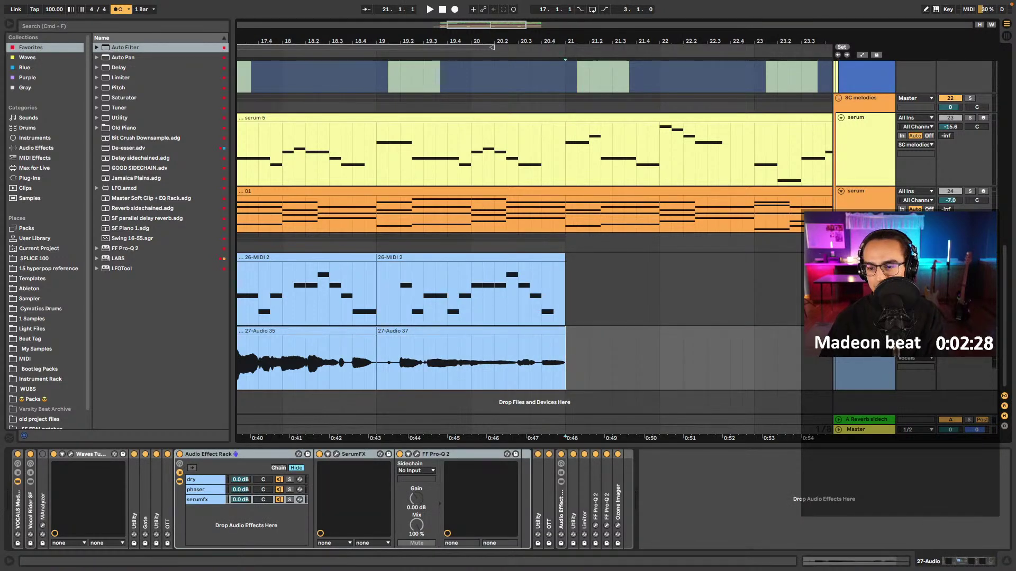
pyautogui.click(583, 354)
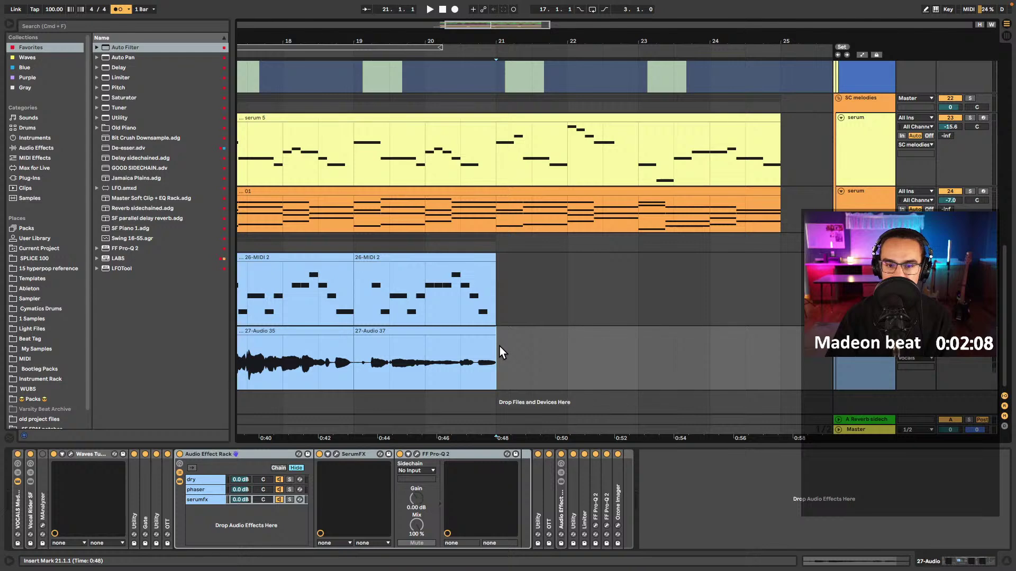
pyautogui.press('F9')
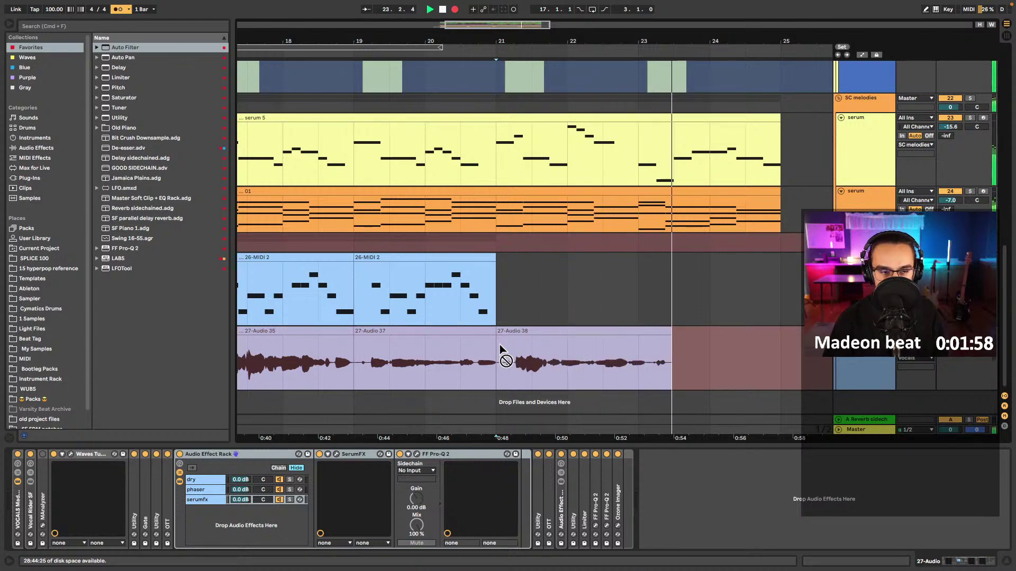
pyautogui.press('F9')
pyautogui.press('space')
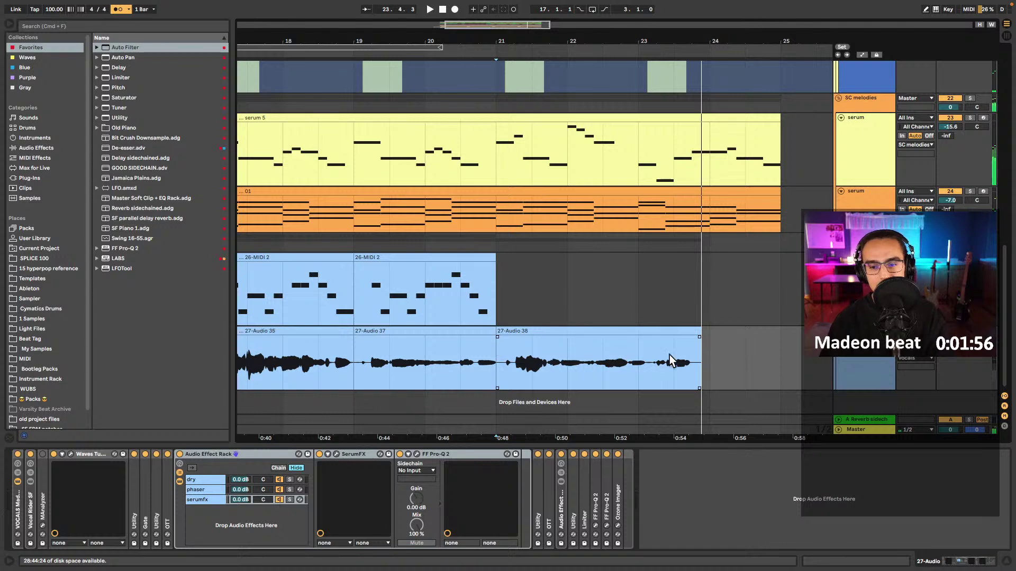
# - Delete the new vocal take's tail from shortly after bar 23, then open the clip and play it
pyautogui.moveTo(681, 363); pyautogui.dragTo(652, 369)
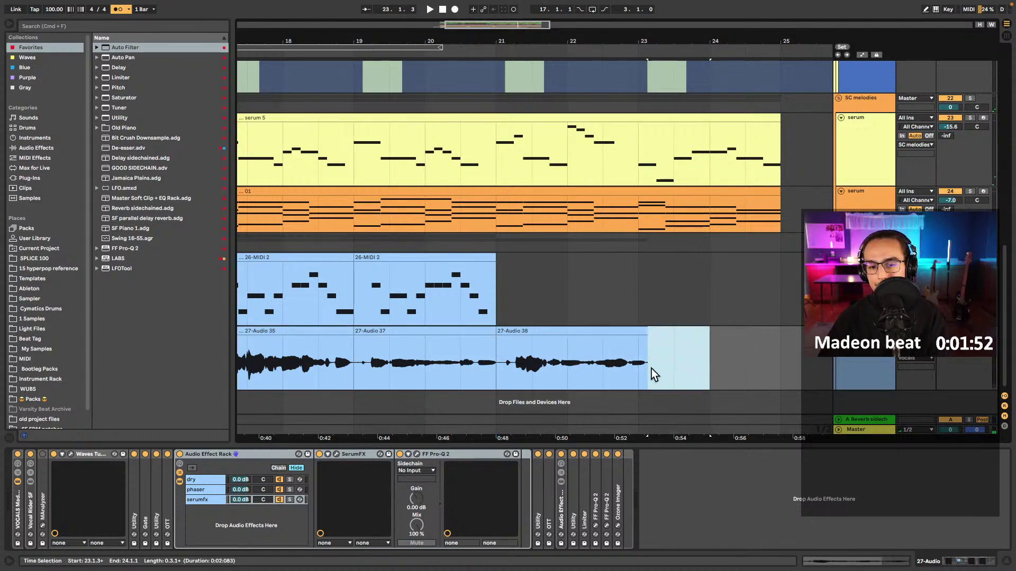
pyautogui.doubleClick(628, 333)
pyautogui.press('space')
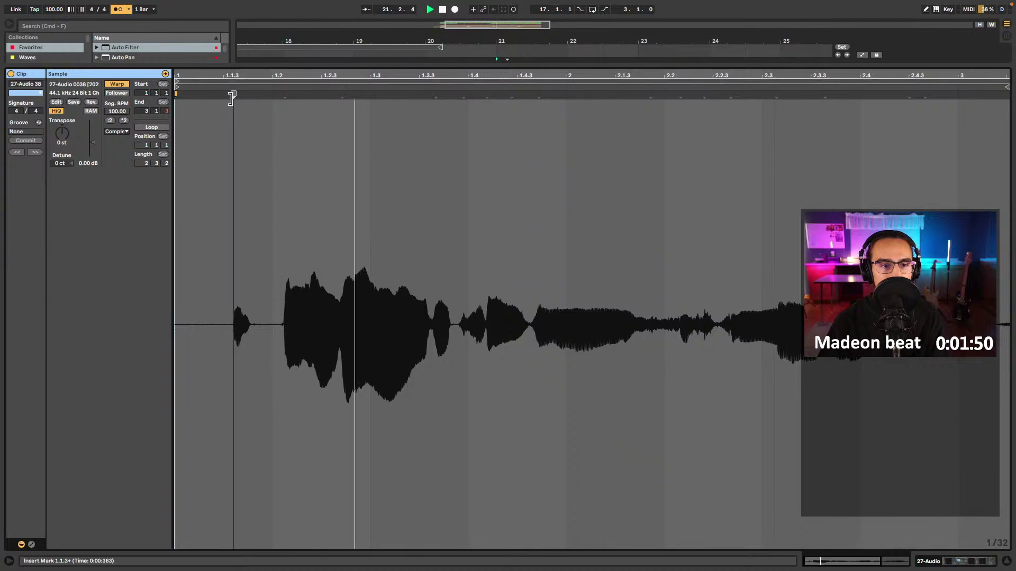
# - Warp the vocal onsets of the 27-Audio 38 clip to 1.1.3, 1.2, 1.4 and 2.3
pyautogui.doubleClick(231, 94)
pyautogui.moveTo(231, 94); pyautogui.dragTo(269, 94)
pyautogui.doubleClick(271, 94)
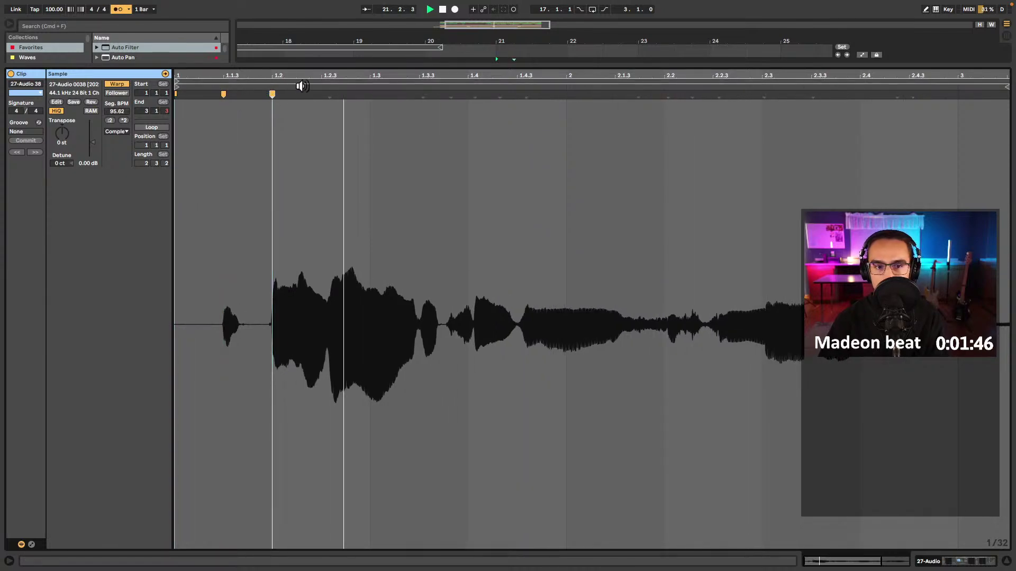
pyautogui.doubleClick(472, 95)
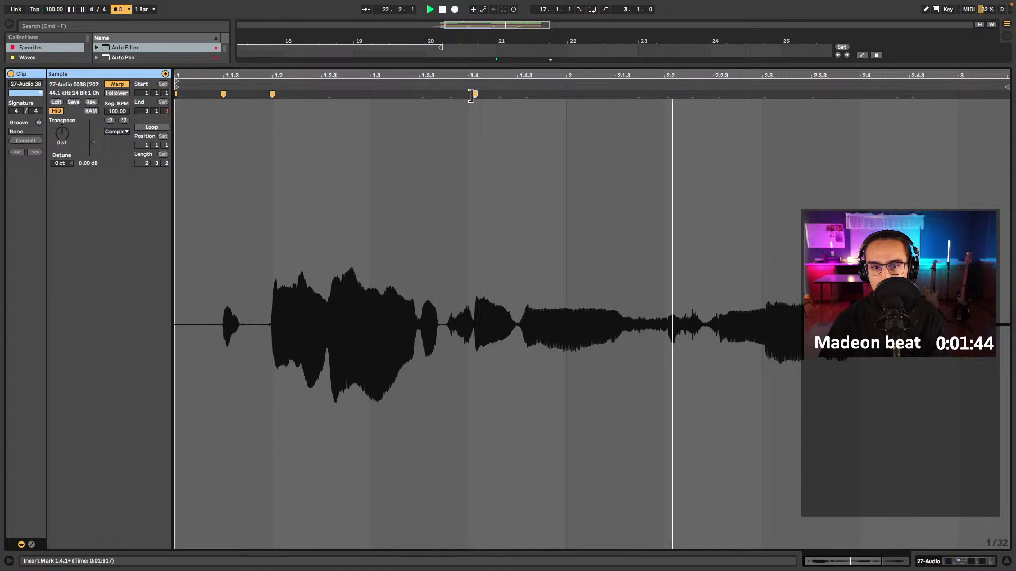
pyautogui.moveTo(471, 94); pyautogui.dragTo(468, 95)
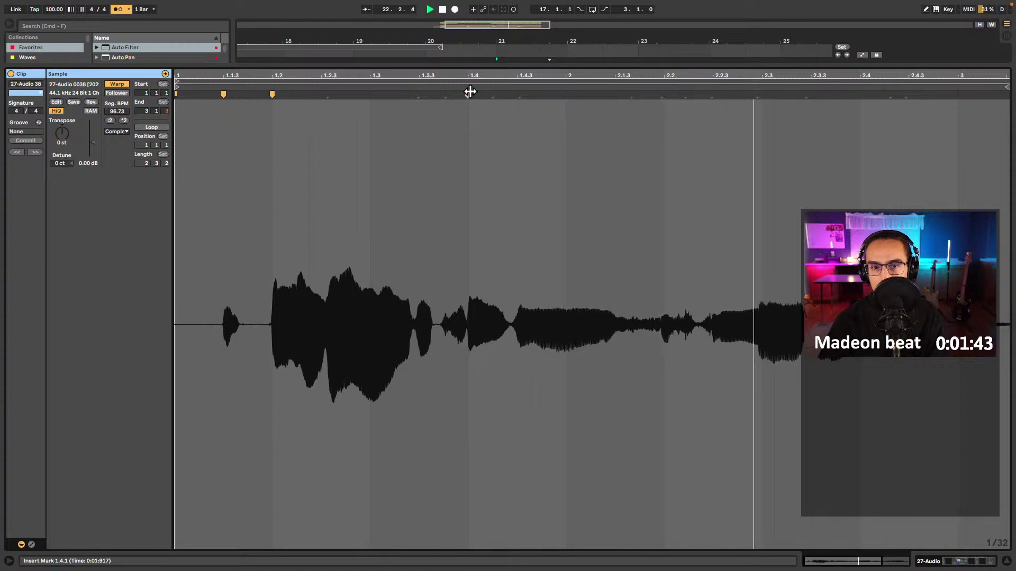
pyautogui.doubleClick(755, 94)
pyautogui.moveTo(756, 94); pyautogui.dragTo(762, 94)
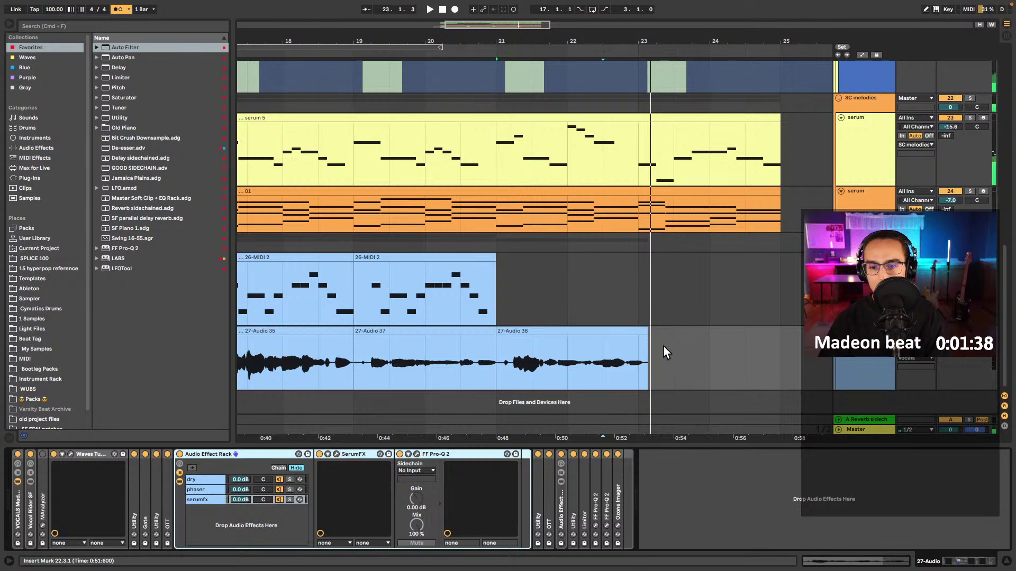
# - Trim the 27-Audio 38 clip to end at bar 23 and pin its closing notes with warp markers at 2.4.3 and 3.1.2
pyautogui.moveTo(663, 347); pyautogui.dragTo(639, 349)
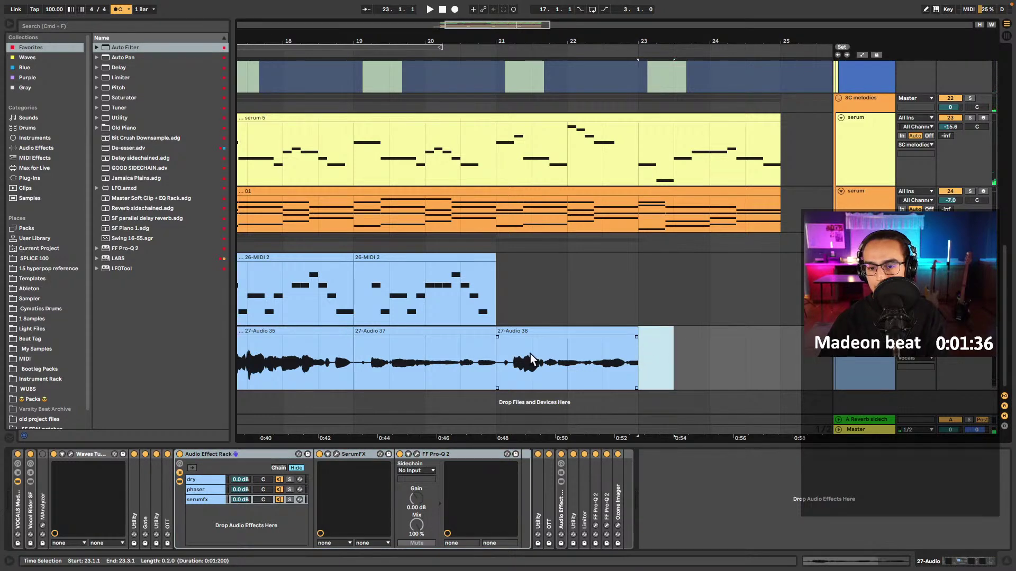
pyautogui.doubleClick(573, 331)
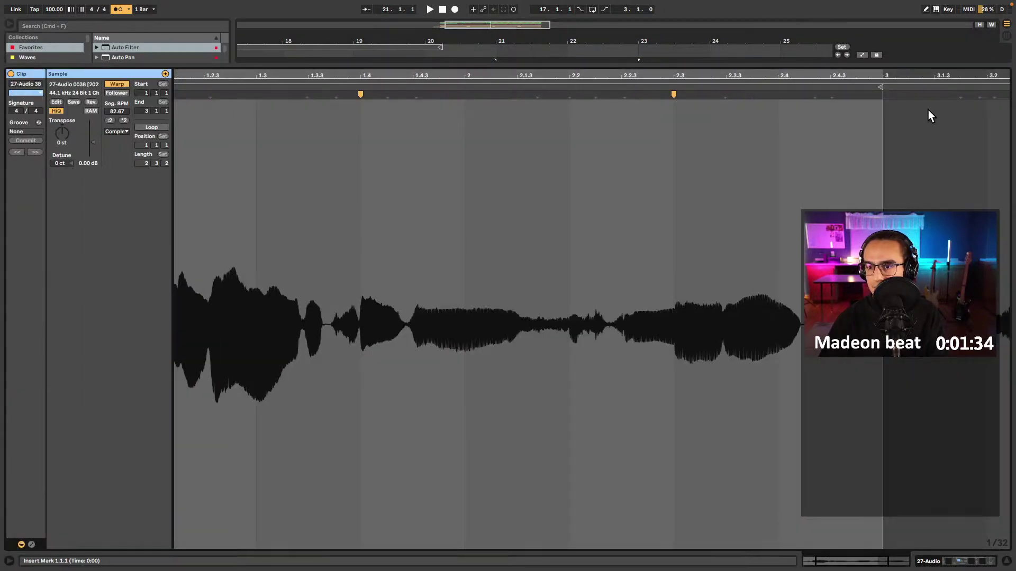
pyautogui.doubleClick(926, 95)
pyautogui.moveTo(923, 94); pyautogui.dragTo(913, 98)
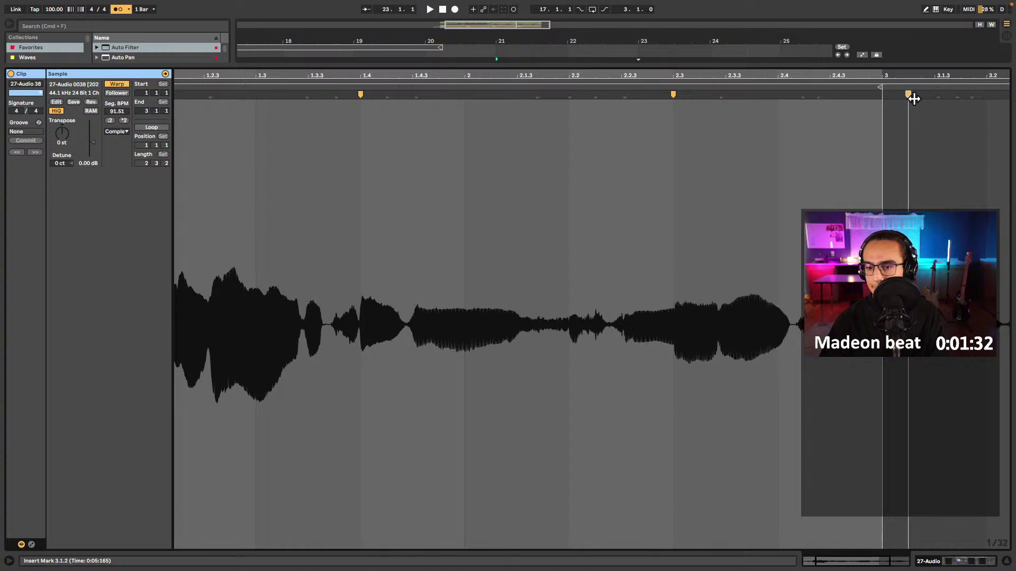
pyautogui.moveTo(818, 95); pyautogui.dragTo(831, 106)
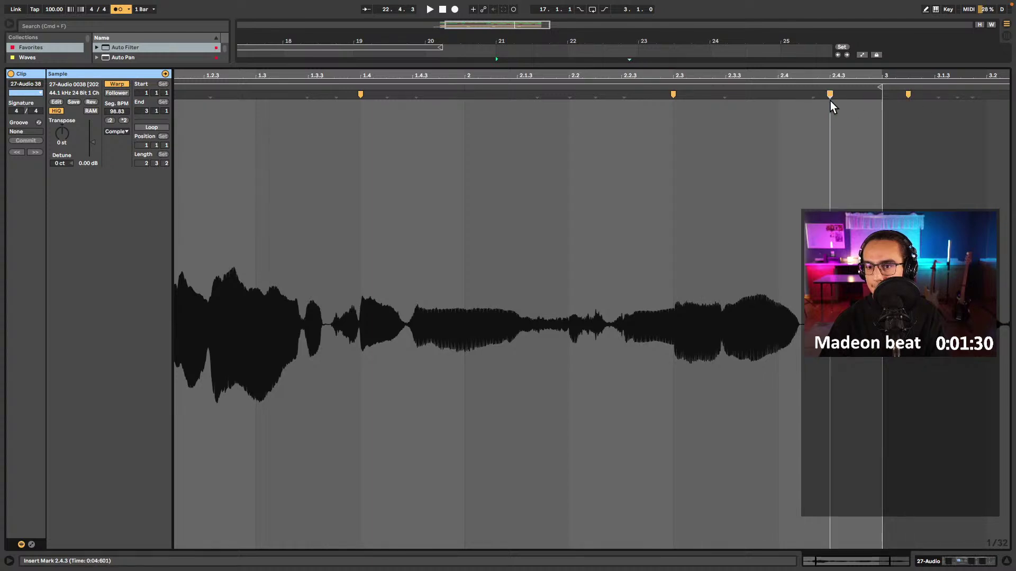
pyautogui.press('super+alt+e')
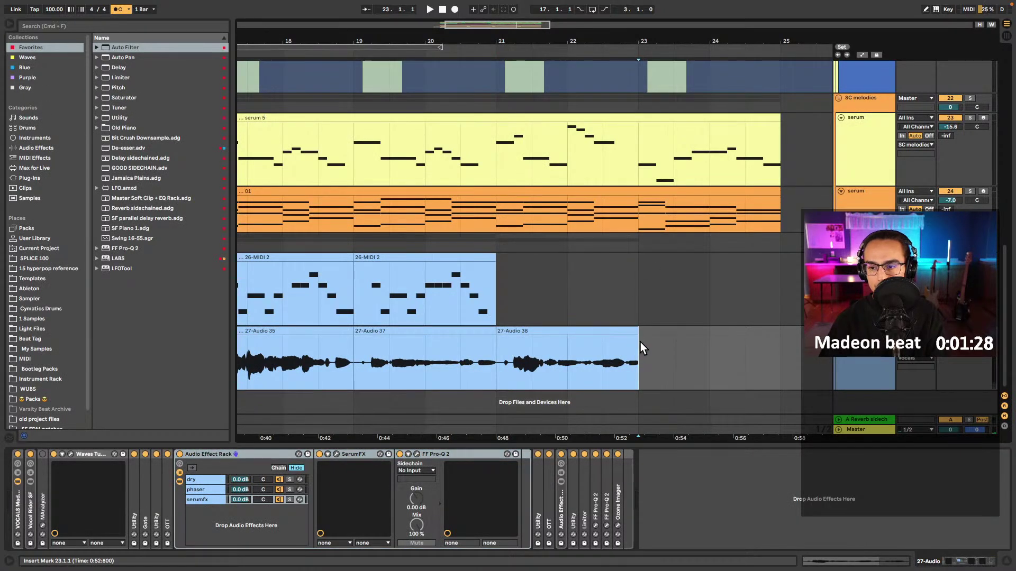
# - Record a vocal phrase from bar 23 and discard the take after listening to it
pyautogui.press('F9')
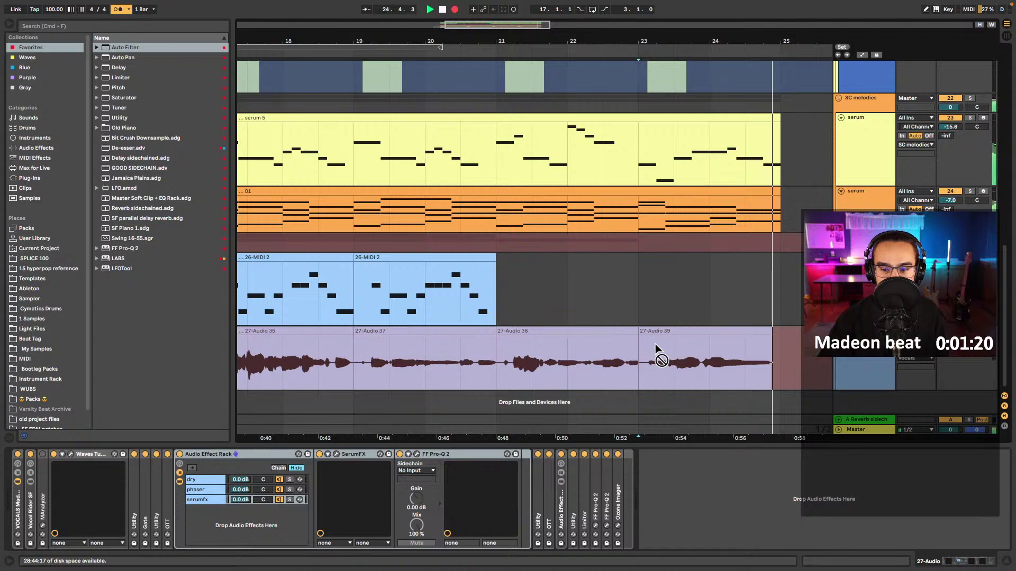
pyautogui.press('space')
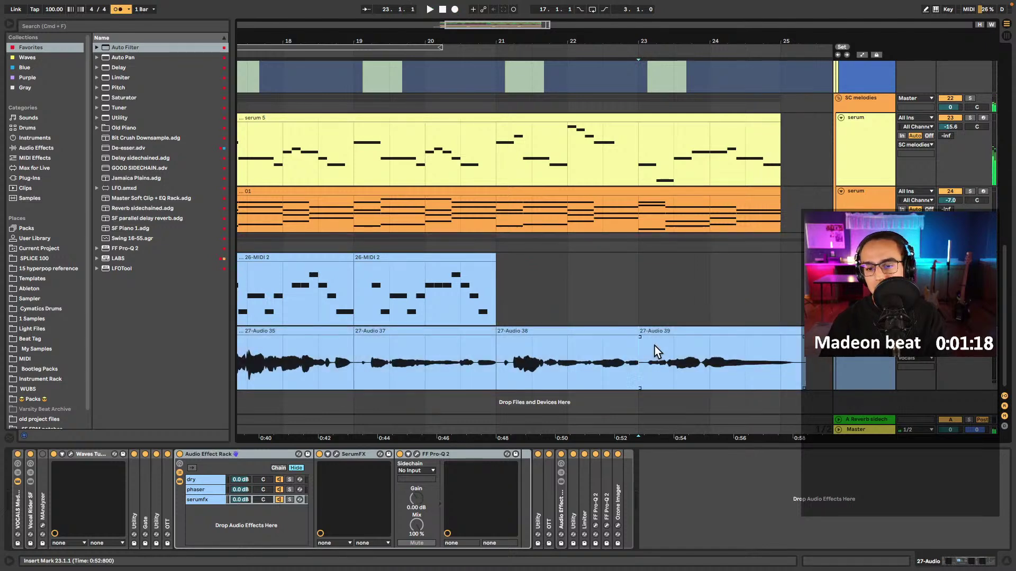
pyautogui.press('space')
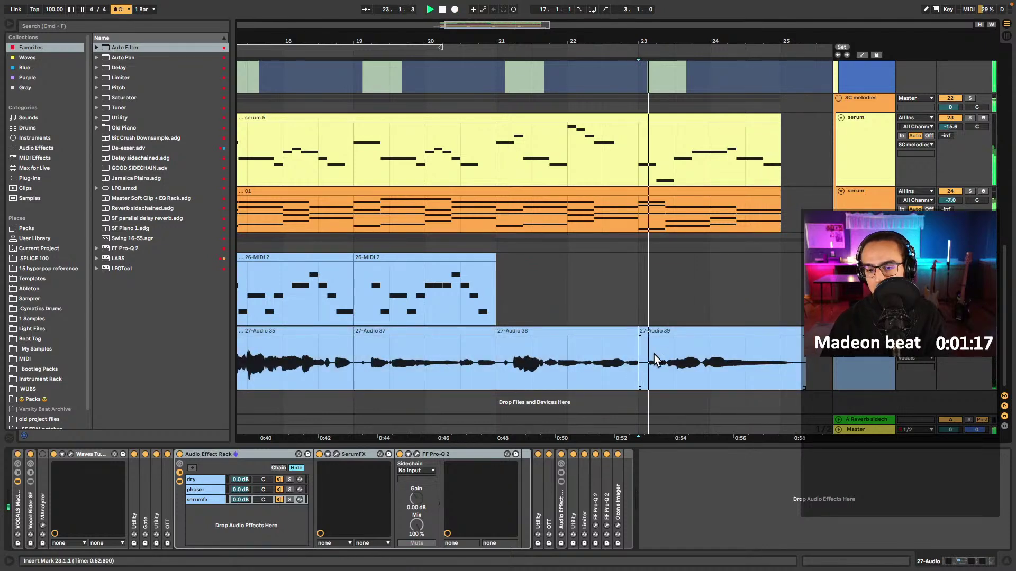
pyautogui.click(687, 332)
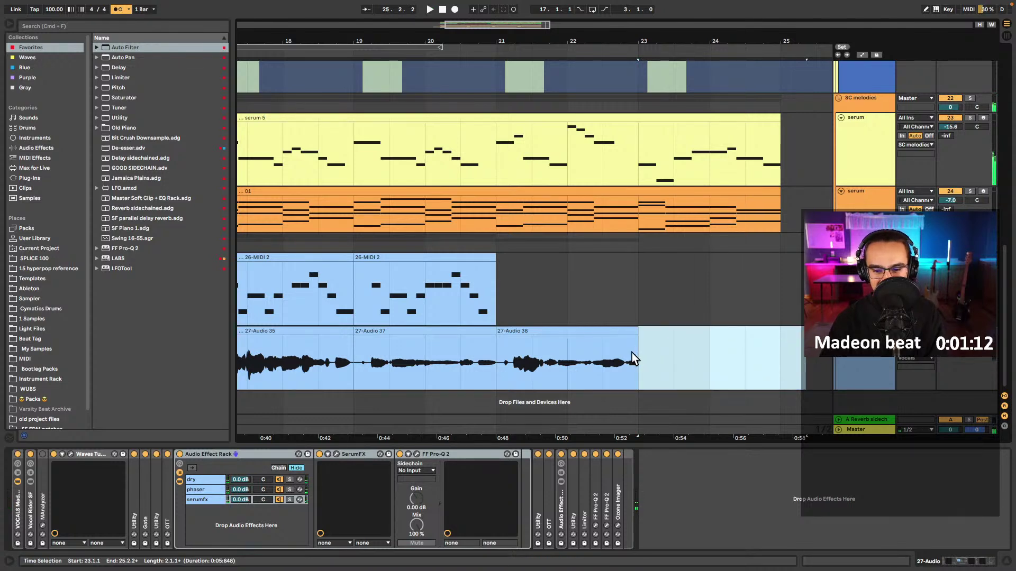
pyautogui.press('Delete')
# - Record a new take of the vocal phrase from bar 23 to bar 25 and listen to it
pyautogui.press('F9')
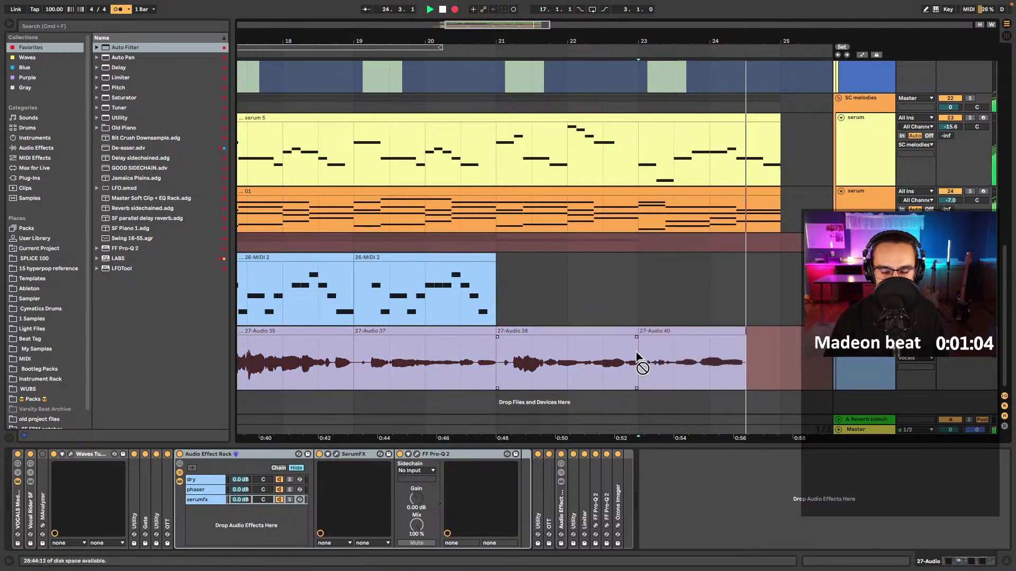
pyautogui.press('F9')
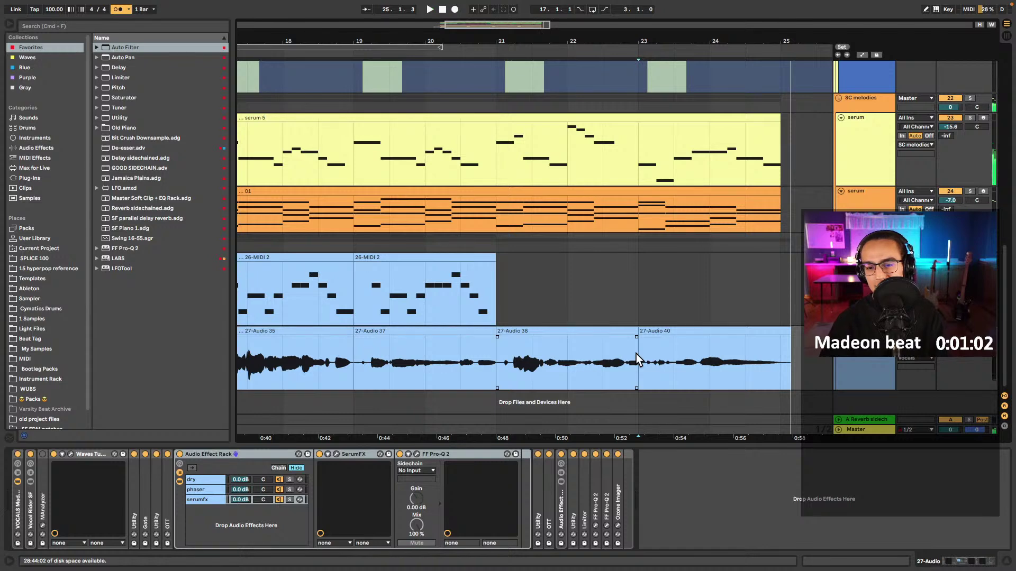
pyautogui.click(637, 356)
pyautogui.press('space')
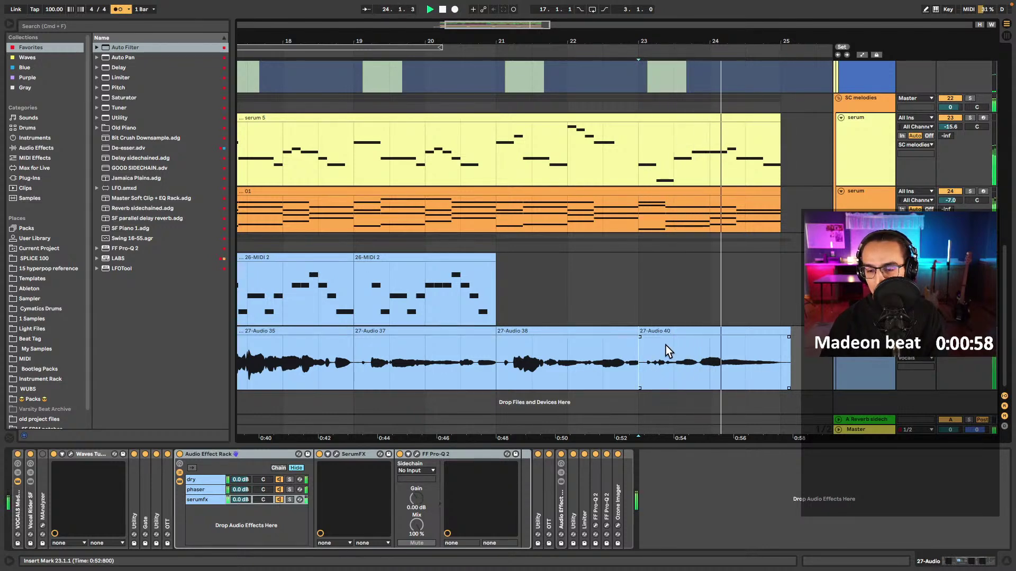
# - Play the 27-Audio 38 clip from bar 21 and pin its vocal onset at 2.2 with a warp marker
pyautogui.click(488, 355)
pyautogui.press('space')
pyautogui.click(517, 329)
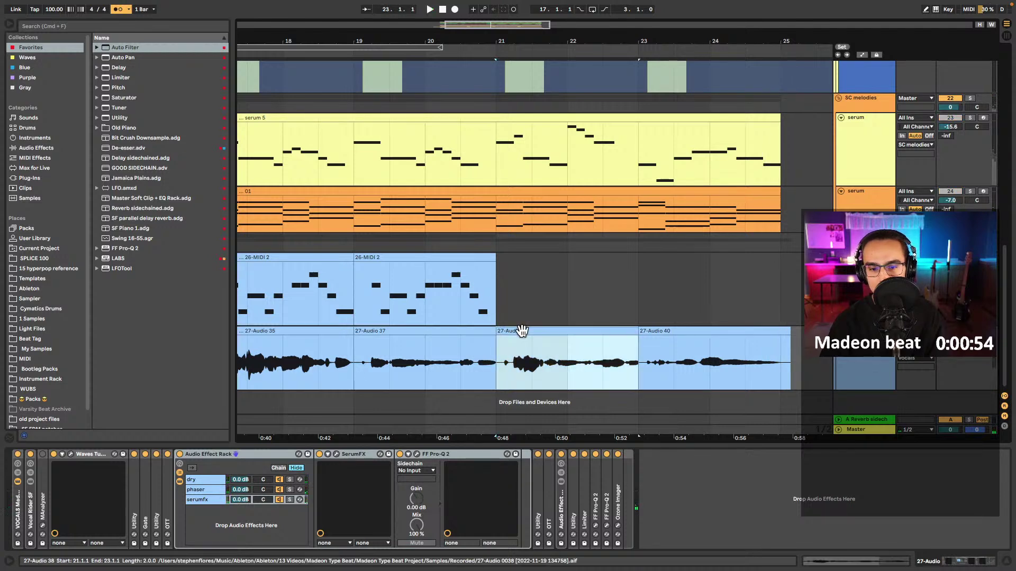
pyautogui.press('space')
pyautogui.doubleClick(518, 329)
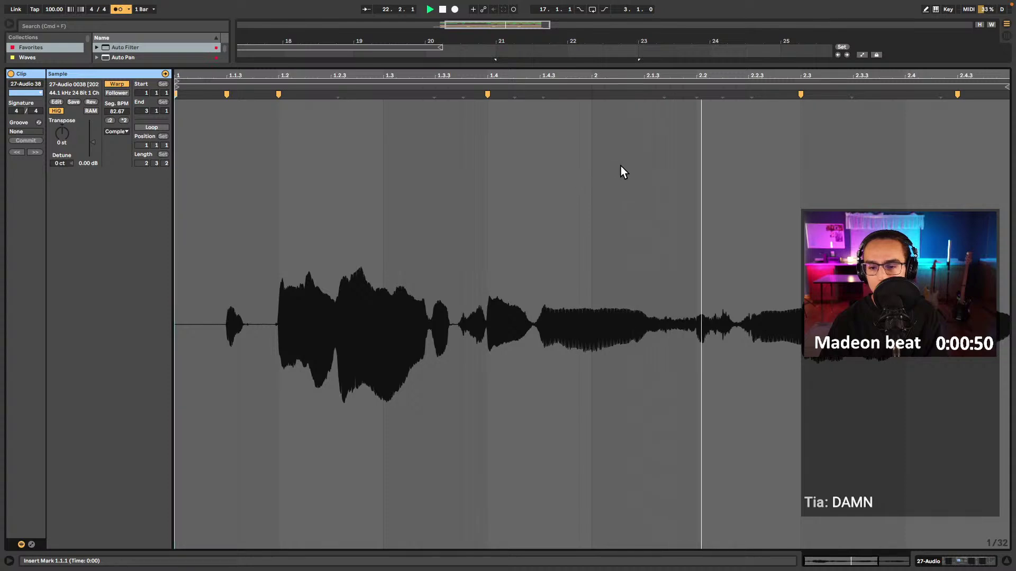
pyautogui.doubleClick(697, 95)
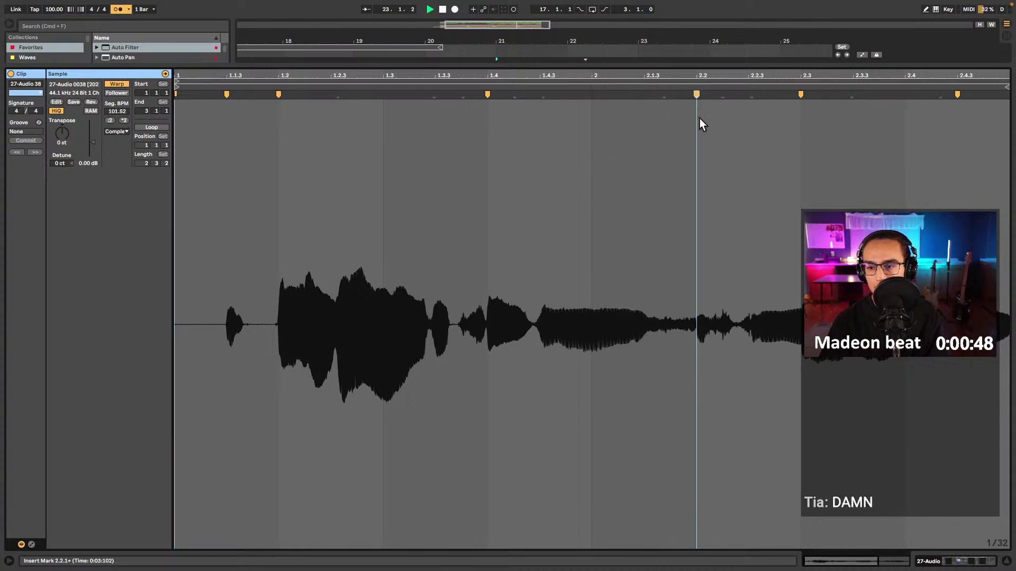
# - Trim the start of the 27-Audio 40 clip to 23.1.3 in the arrangement
pyautogui.hotkey('shift', 'Tab')
pyautogui.scroll(5, 618, 338)
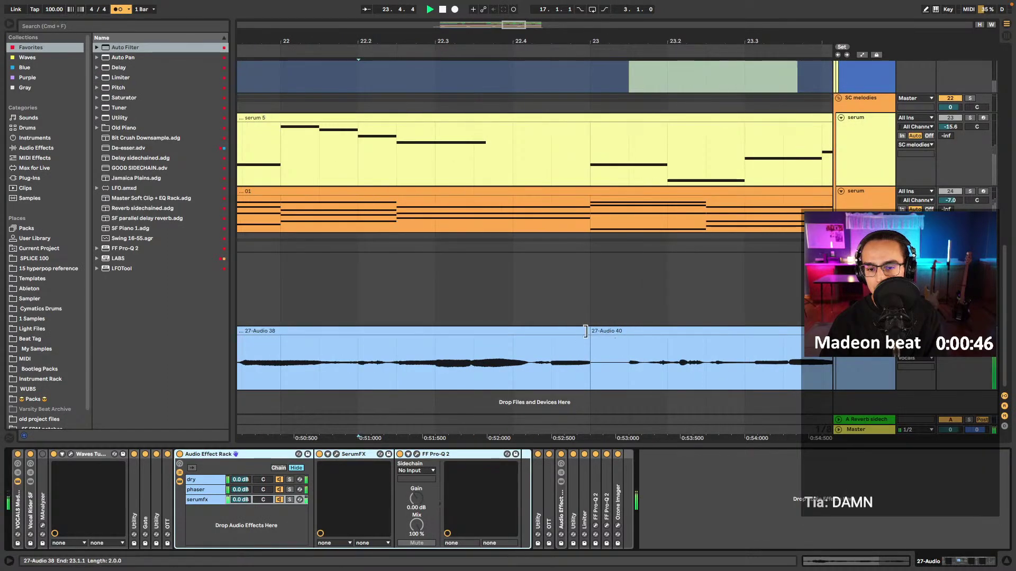
pyautogui.moveTo(586, 331); pyautogui.dragTo(619, 333)
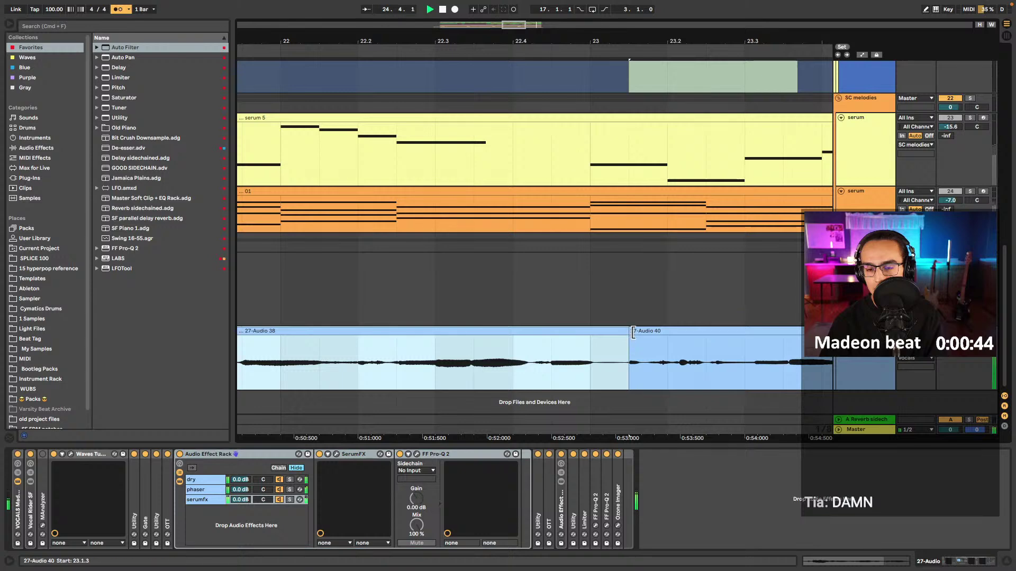
# - Open the 27-Audio 40 clip, warp its first three vocal onsets to 1.1.3, 1.2 and 1.2.2, and listen to it
pyautogui.doubleClick(629, 338)
pyautogui.hscroll(-3, 335, 210)
pyautogui.scroll(3, 211, 126)
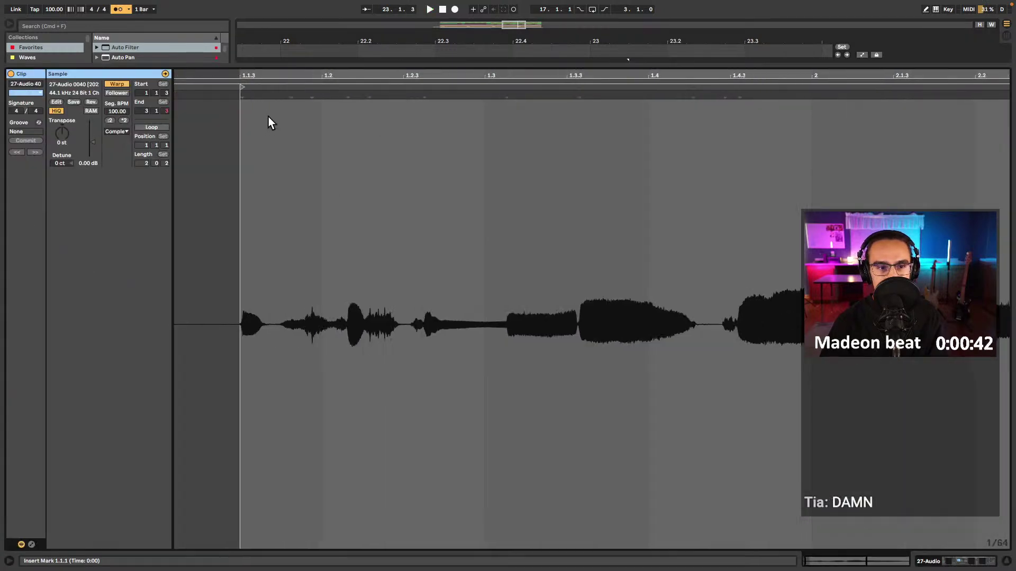
pyautogui.hscroll(-1, 267, 115)
pyautogui.doubleClick(256, 96)
pyautogui.moveTo(256, 94); pyautogui.dragTo(255, 94)
pyautogui.press('space')
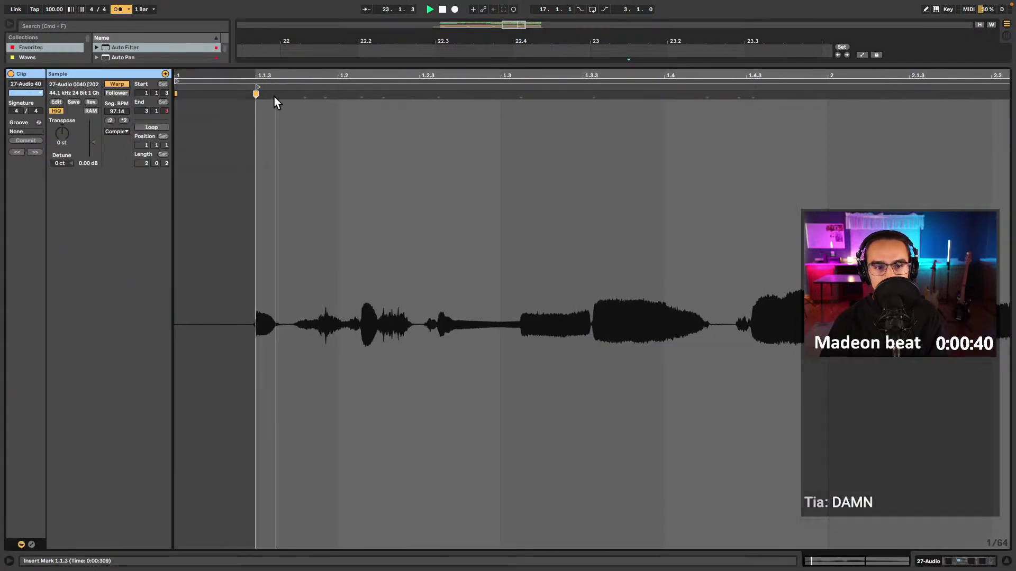
pyautogui.moveTo(325, 94); pyautogui.dragTo(378, 94)
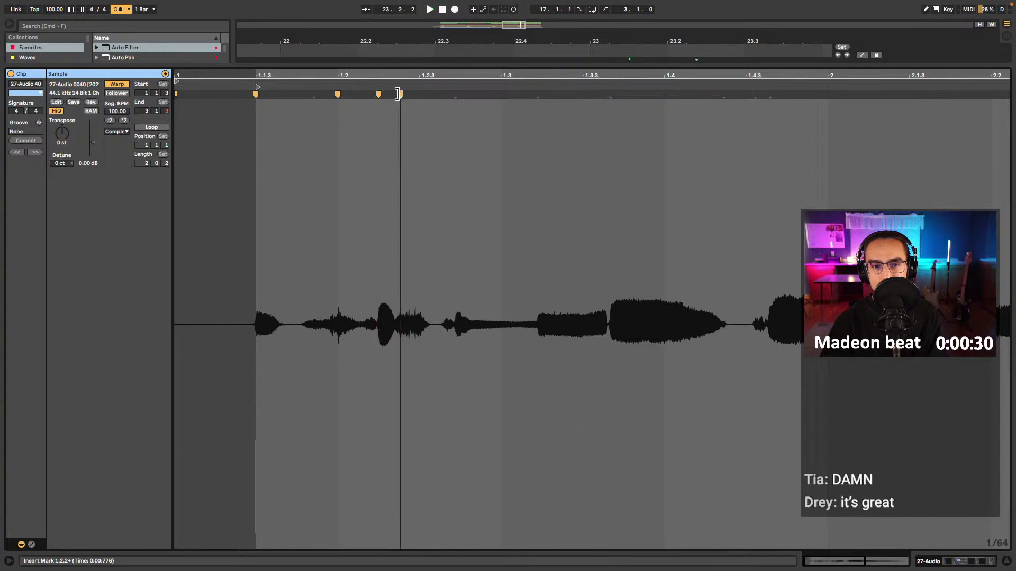
# - Try to warp the following onset to 1.2.3, undo that change and delete the warp marker near 1.2.2
pyautogui.moveTo(398, 96); pyautogui.dragTo(419, 95)
pyautogui.click(379, 94)
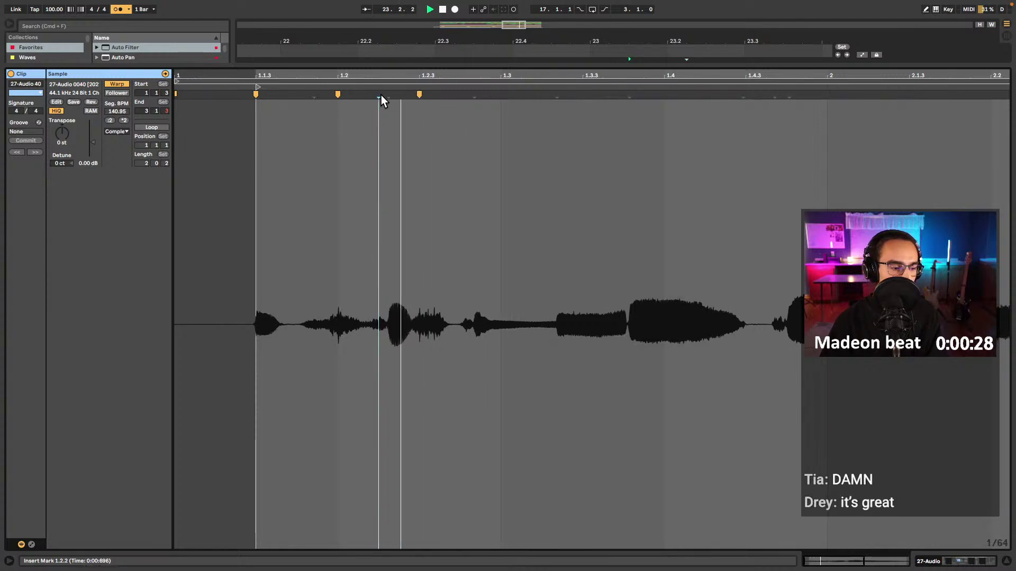
pyautogui.press('super+z')
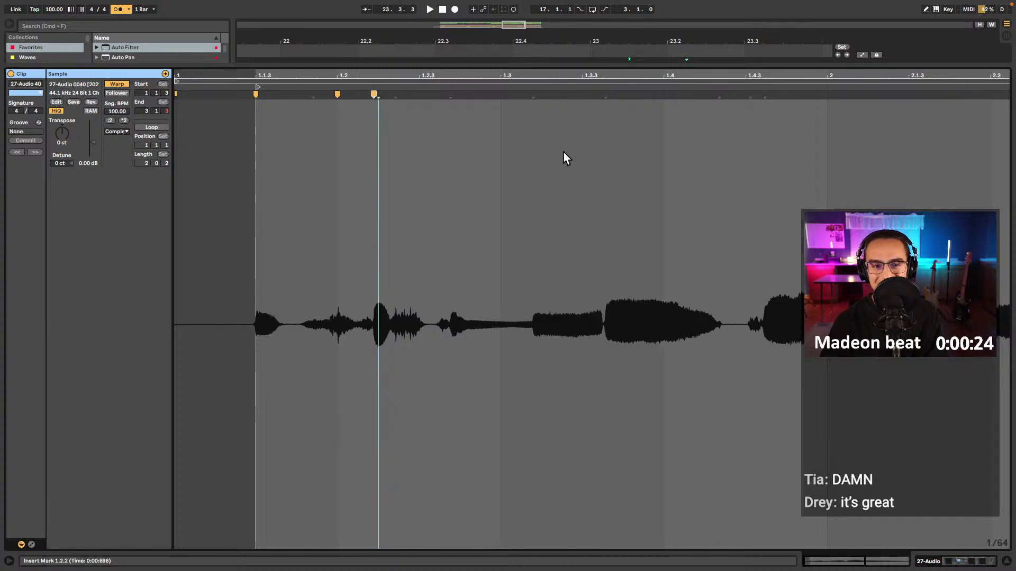
pyautogui.press('Delete')
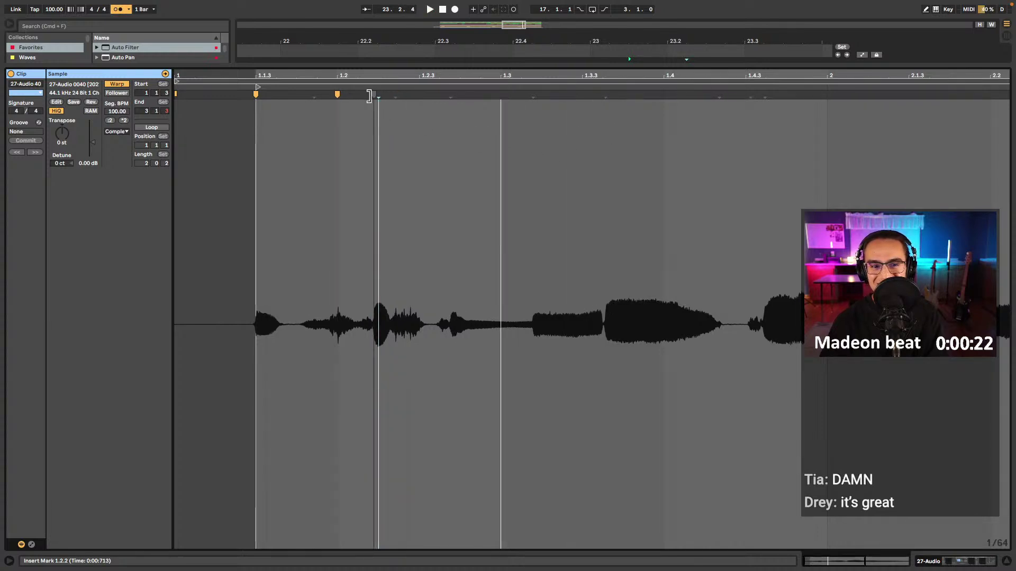
# - Try to warp the vocal onset near 1.2.2 earlier in the 27-Audio 40 clip and undo that move
pyautogui.press('space')
pyautogui.moveTo(372, 95); pyautogui.dragTo(362, 99)
pyautogui.press('super+z')
pyautogui.press('space')
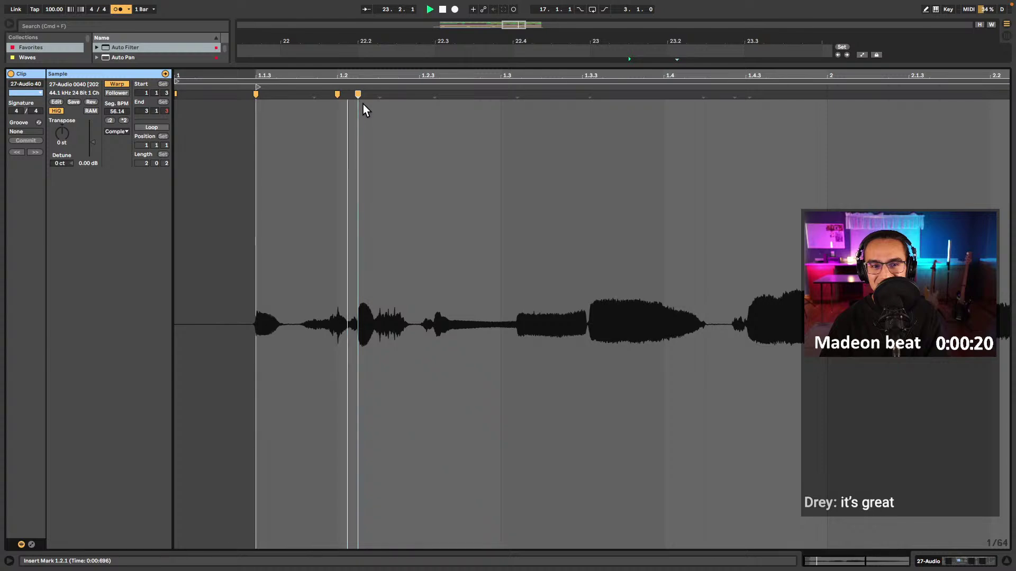
pyautogui.press('space')
# - Extend the start of the 27-Audio 40 clip to 23.1.1 in the arrangement, then play and reopen the clip
pyautogui.press('super+alt+e')
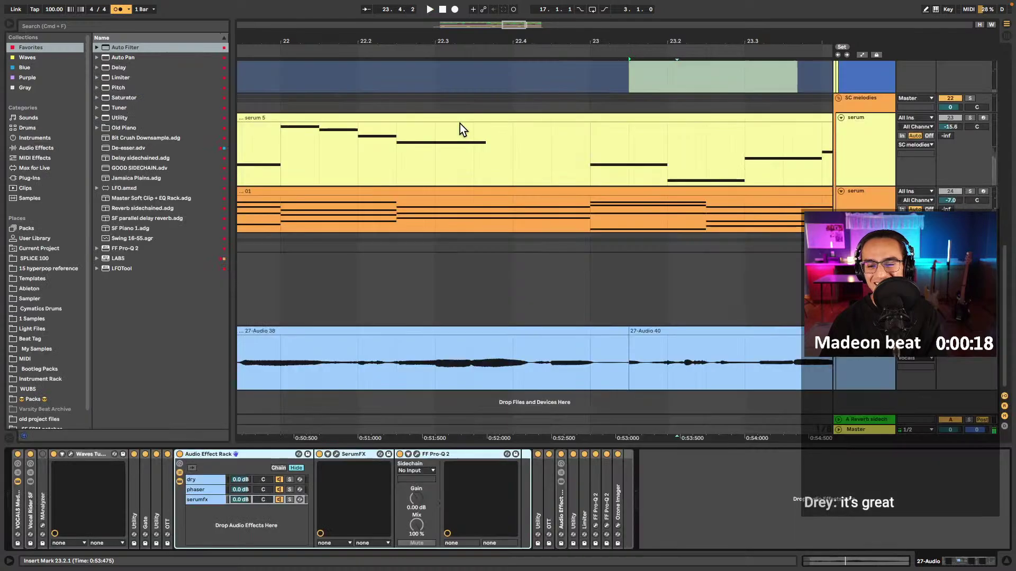
pyautogui.click(630, 334)
pyautogui.press('space')
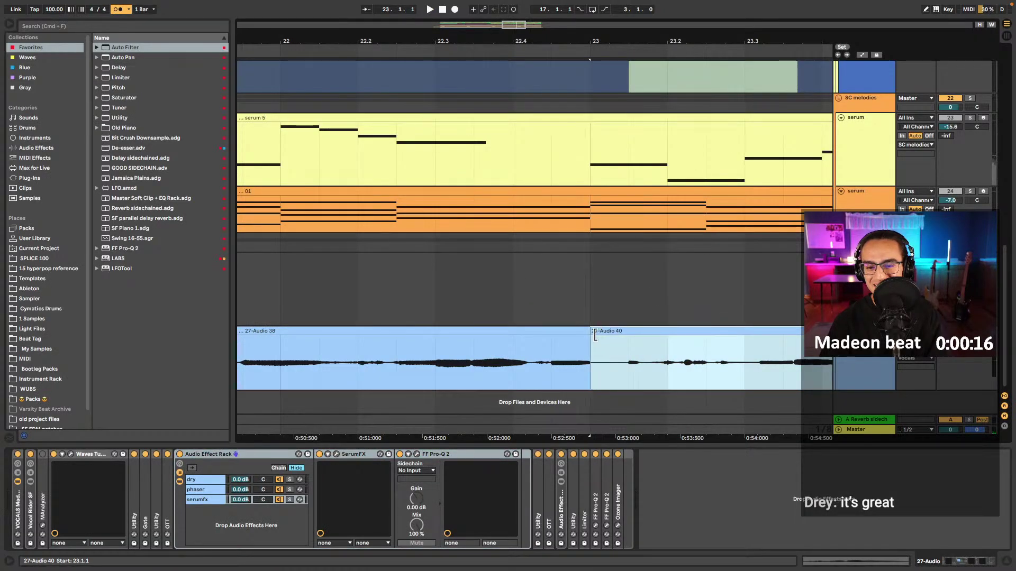
pyautogui.press('super+alt+e')
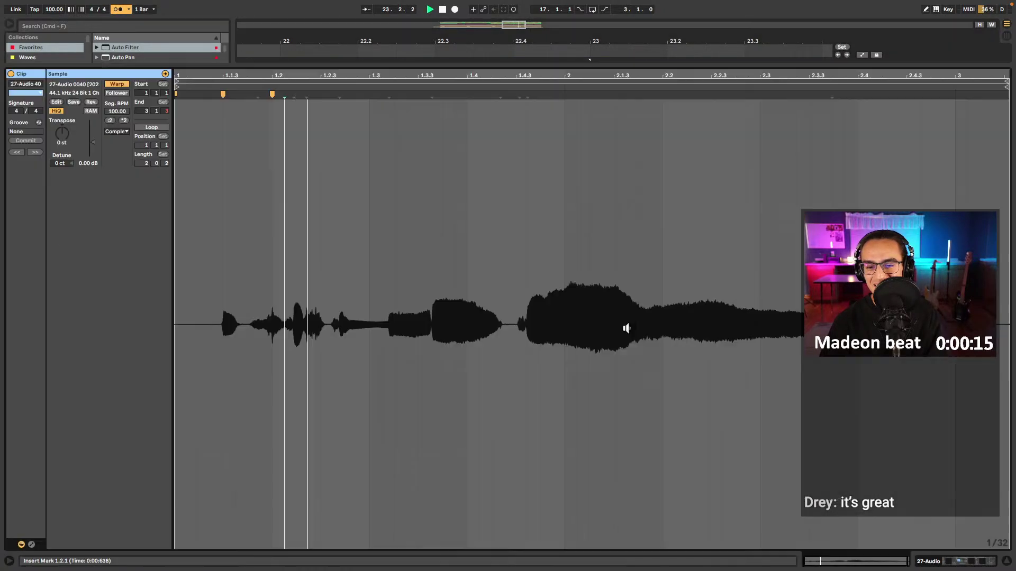
# - Try moving the 1.2 warp marker to 1.1.4 and pinning the long vocal onset at 2, then at 1.4.4
pyautogui.click(264, 112)
pyautogui.moveTo(271, 95); pyautogui.dragTo(247, 94)
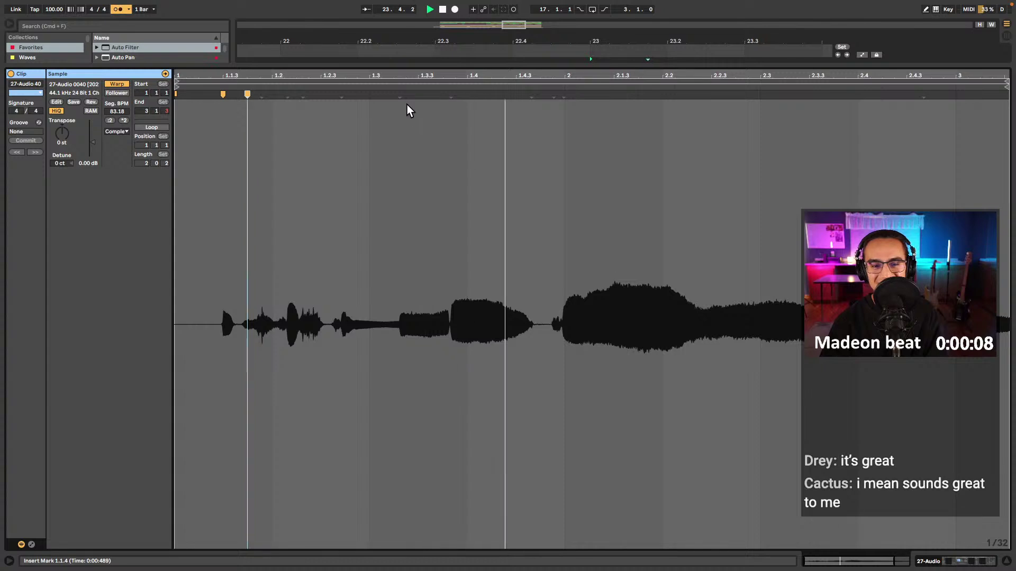
pyautogui.doubleClick(563, 94)
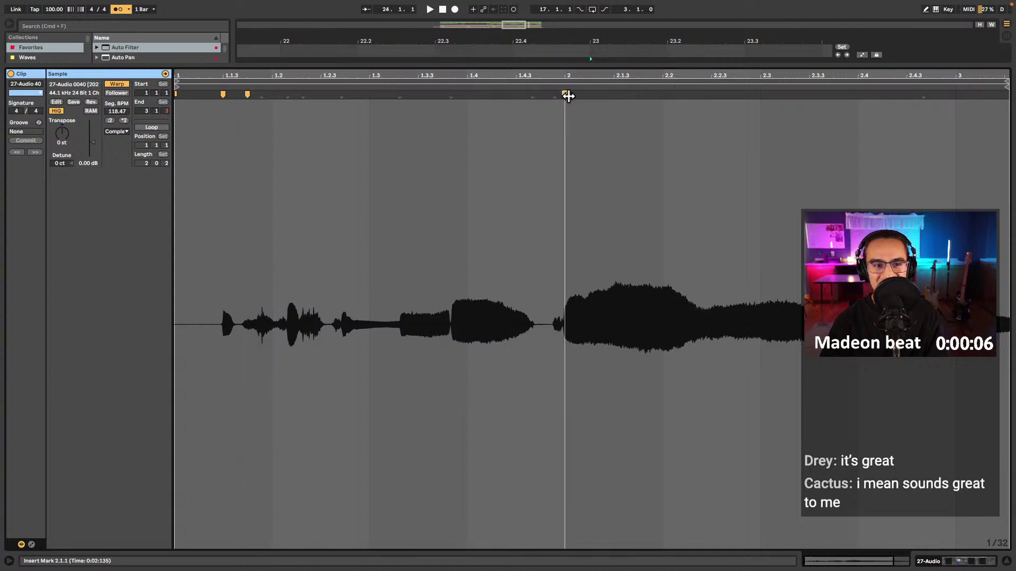
pyautogui.moveTo(565, 94)
pyautogui.mouseDown()
pyautogui.moveTo(588, 93)
pyautogui.moveTo(539, 93)
pyautogui.mouseUp()
pyautogui.press('space')
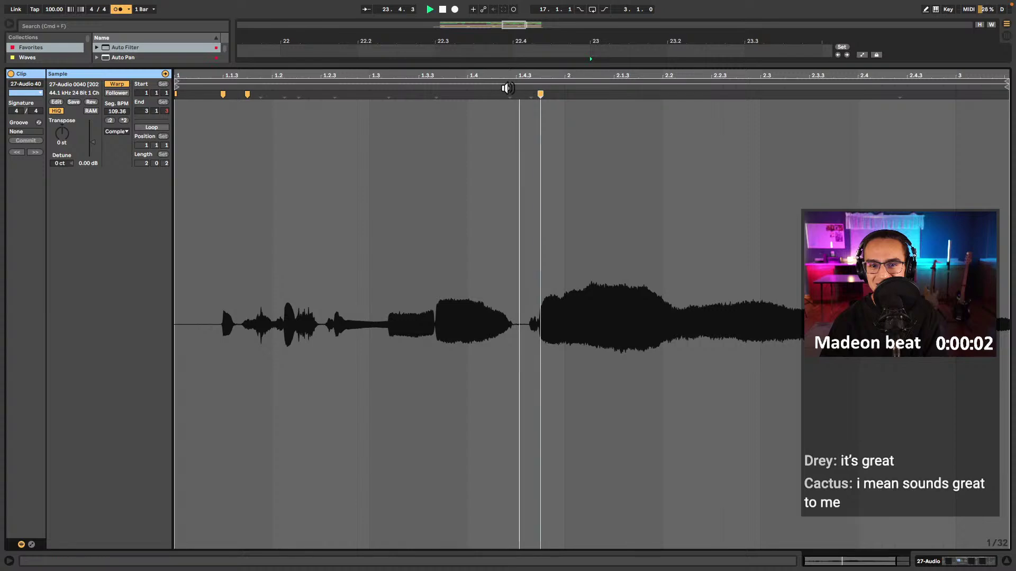
# - Return to the arrangement and play the 27-Audio 40 clip from bar 23 to check its timing
pyautogui.hotkey('shift', 'Tab')
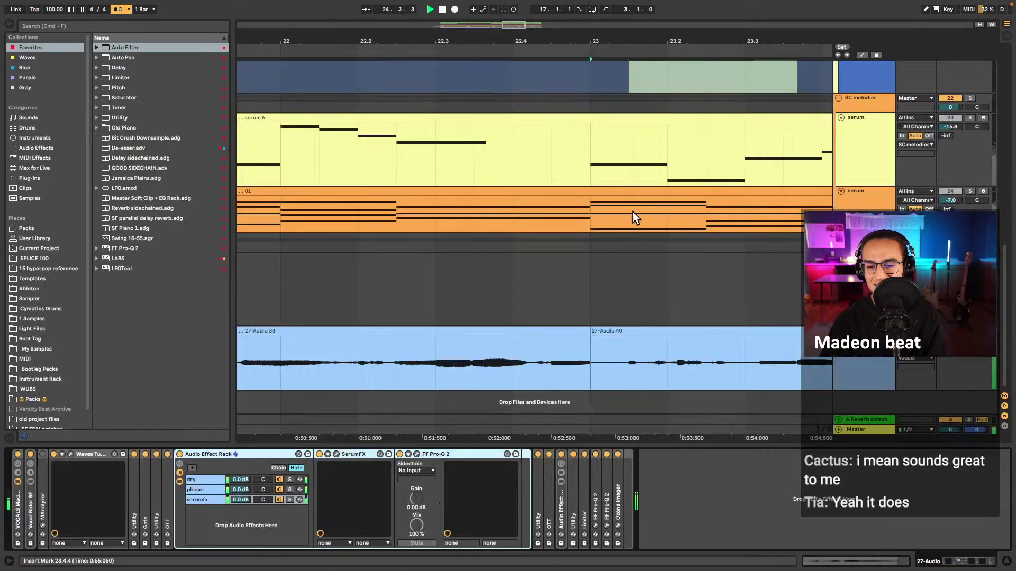
pyautogui.press('space')
pyautogui.scroll(-5, 623, 331)
pyautogui.hscroll(3, 621, 329)
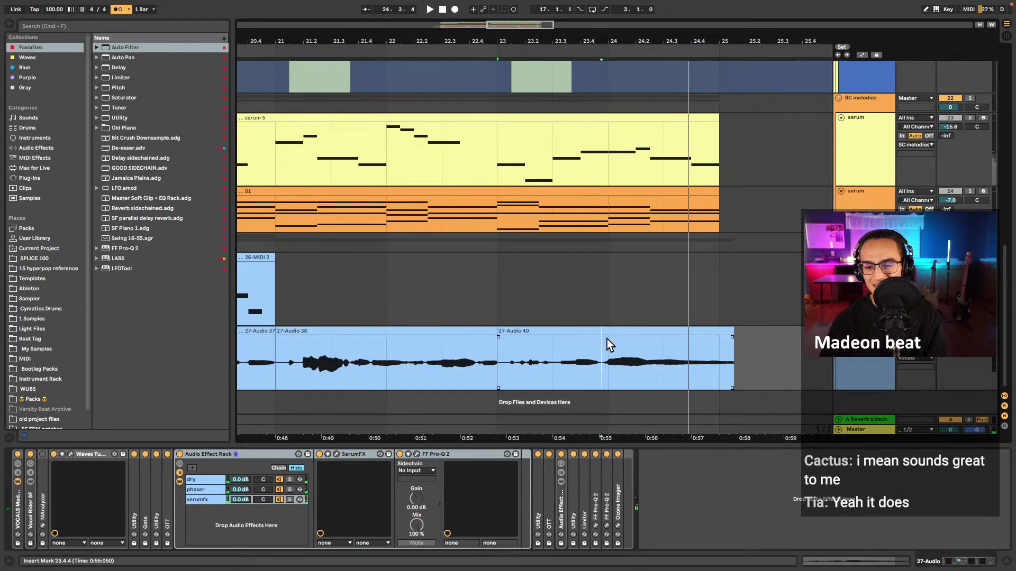
pyautogui.click(560, 332)
pyautogui.press('space')
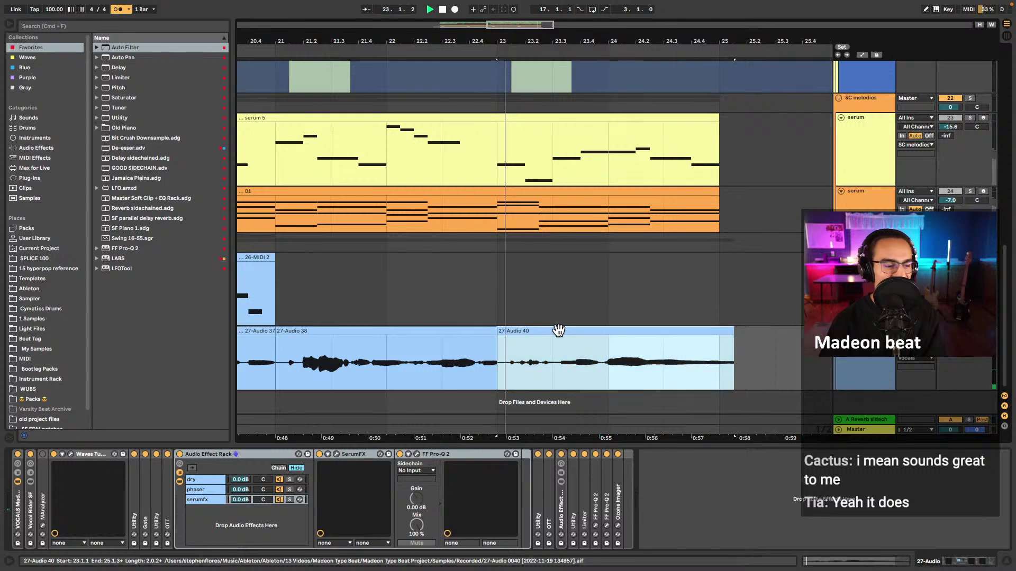
# - Reopen the 27-Audio 40 clip and remove its warp markers at 1.1.4 and 2, keeping the one at 1.1.3
pyautogui.doubleClick(555, 330)
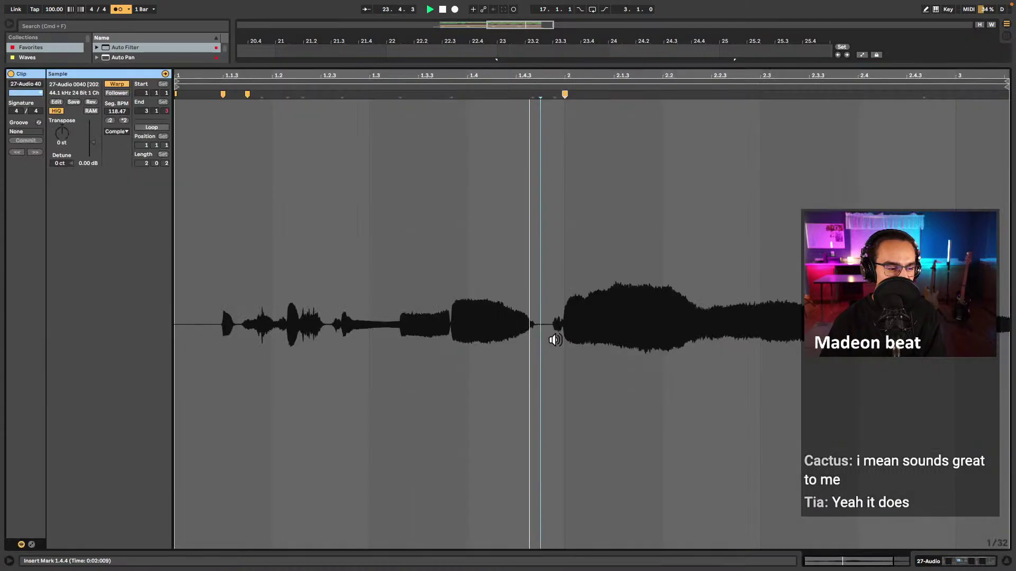
pyautogui.hotkey('shift', 'Tab')
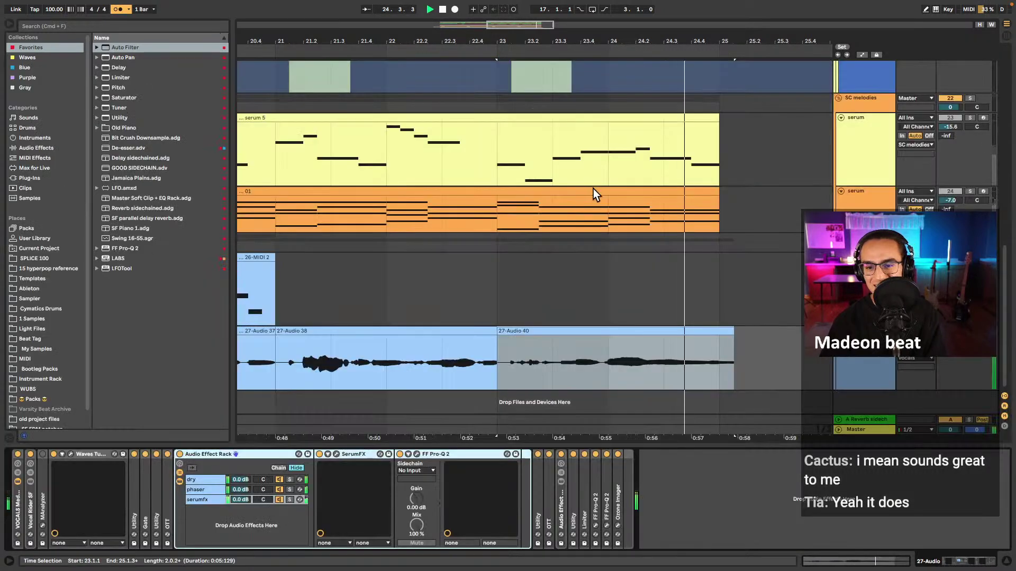
pyautogui.hotkey('shift', 'Tab')
pyautogui.scroll(-2, 691, 253)
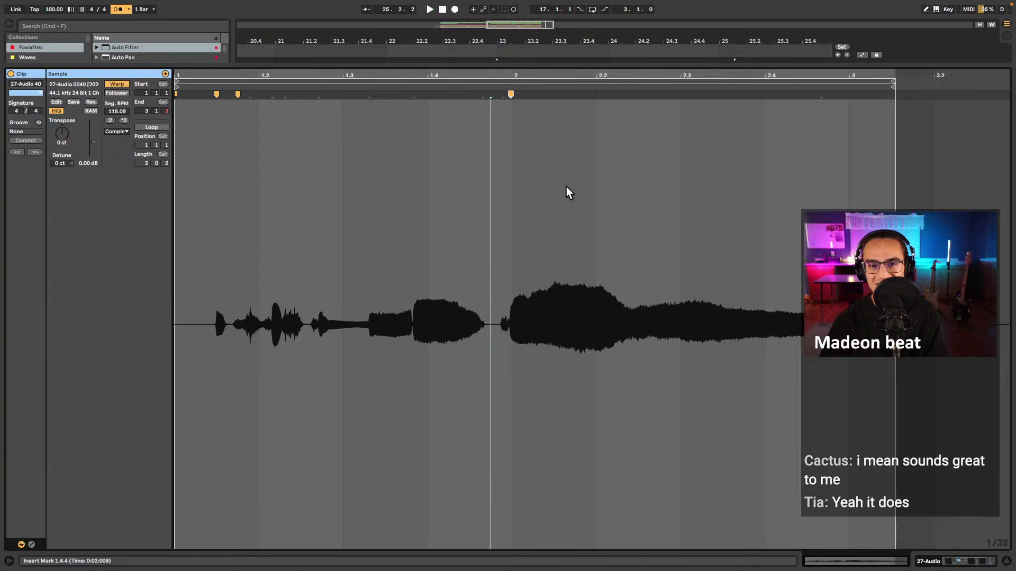
pyautogui.press('super+z')
pyautogui.press('space')
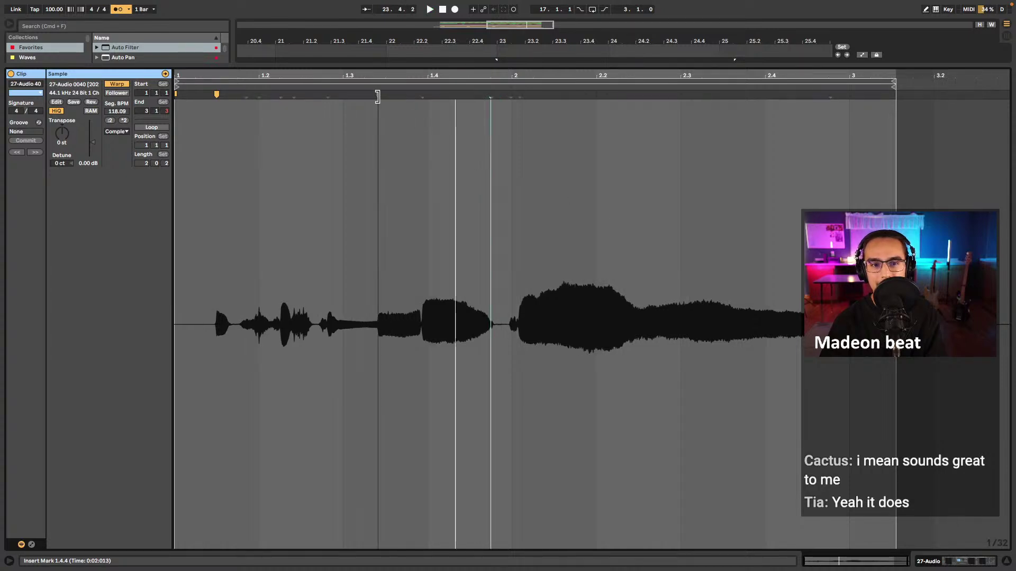
# - Warp the next vocal onsets of the 27-Audio 40 clip to 1.3, 1.3.3 and 1.4.3 during playback
pyautogui.press('space')
pyautogui.moveTo(377, 93); pyautogui.dragTo(346, 98)
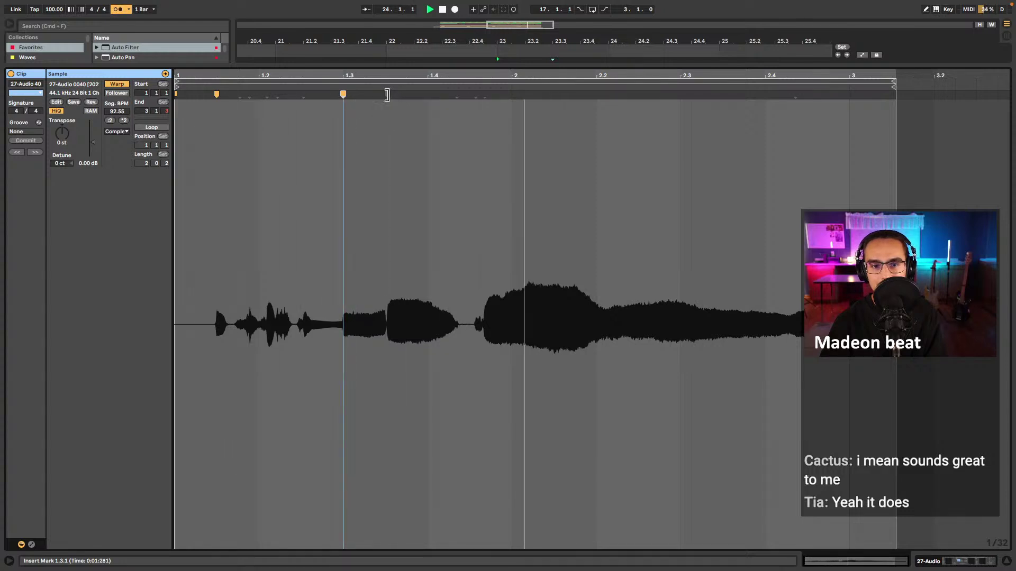
pyautogui.doubleClick(385, 94)
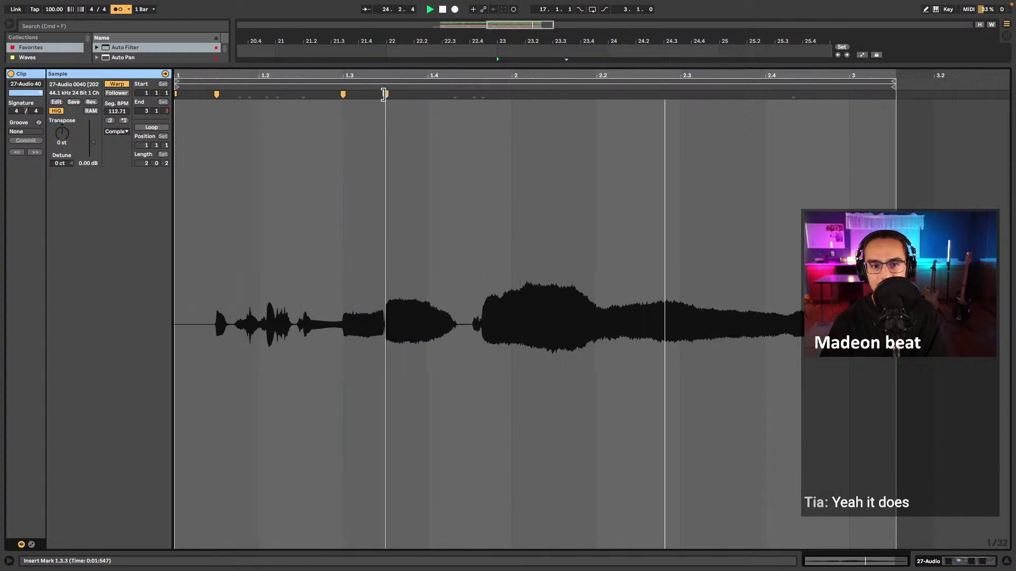
pyautogui.doubleClick(476, 94)
pyautogui.moveTo(476, 94); pyautogui.dragTo(470, 95)
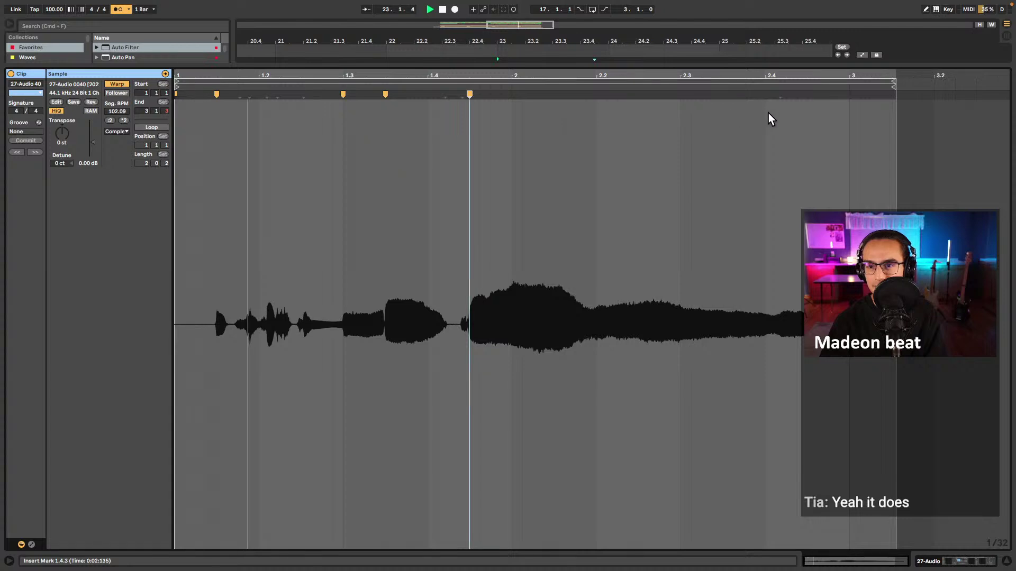
# - Add a warp marker at the late vocal onset near 2.4, move it to 2.3.3 and listen to the result
pyautogui.doubleClick(764, 95)
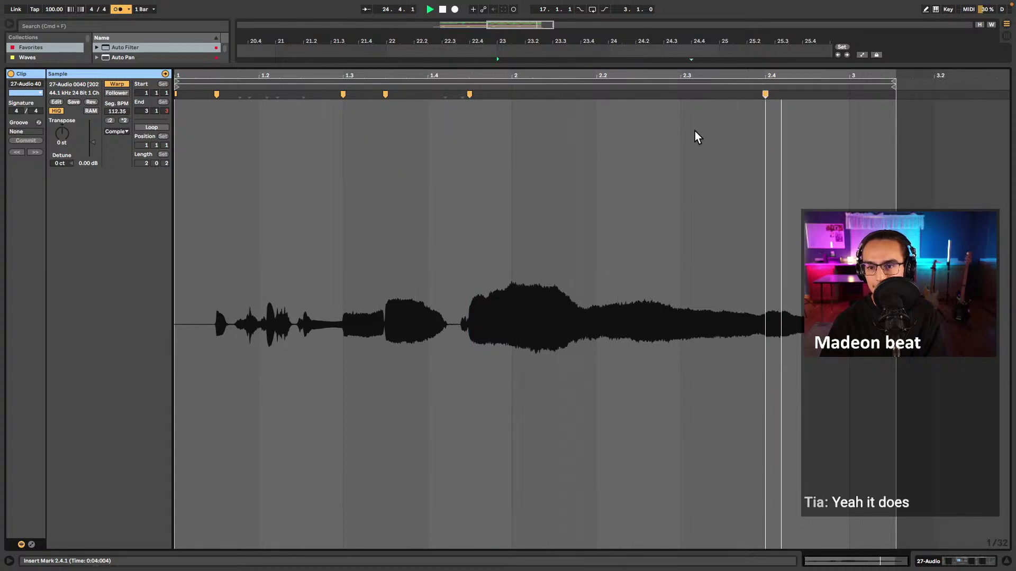
pyautogui.press('space')
pyautogui.moveTo(765, 94); pyautogui.dragTo(723, 101)
pyautogui.click(494, 95)
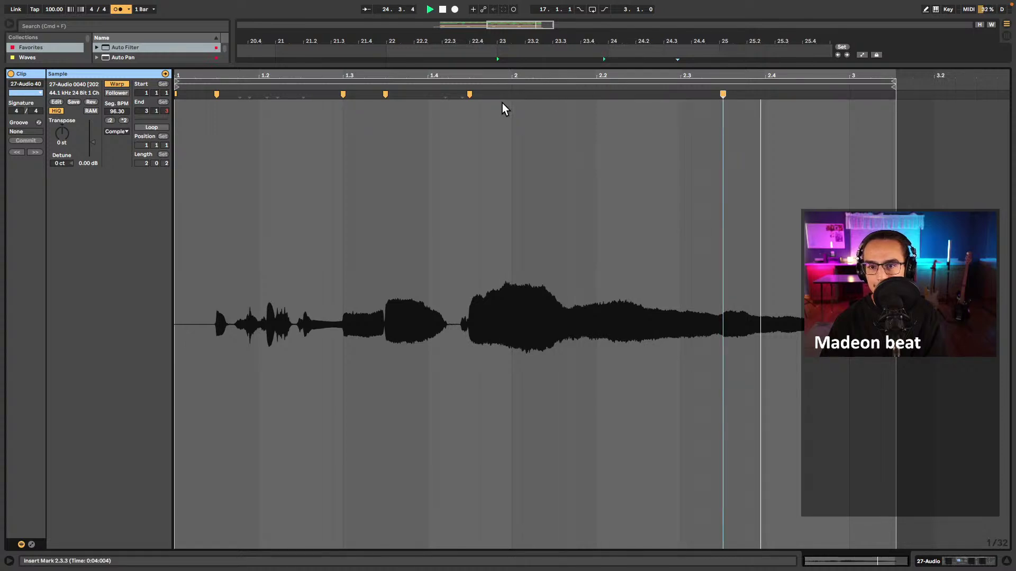
pyautogui.click(508, 103)
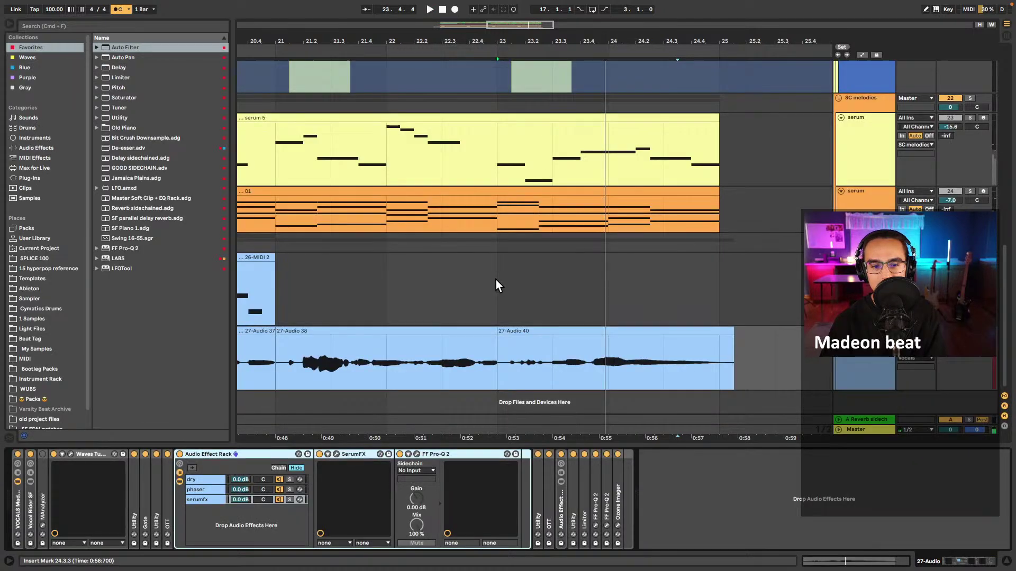
# - Play from bar 21 and shift the 27-Audio 38/27-Audio 40 boundary just past bar 23, with a short fade ending 27-Audio 38
pyautogui.click(280, 363)
pyautogui.press('space')
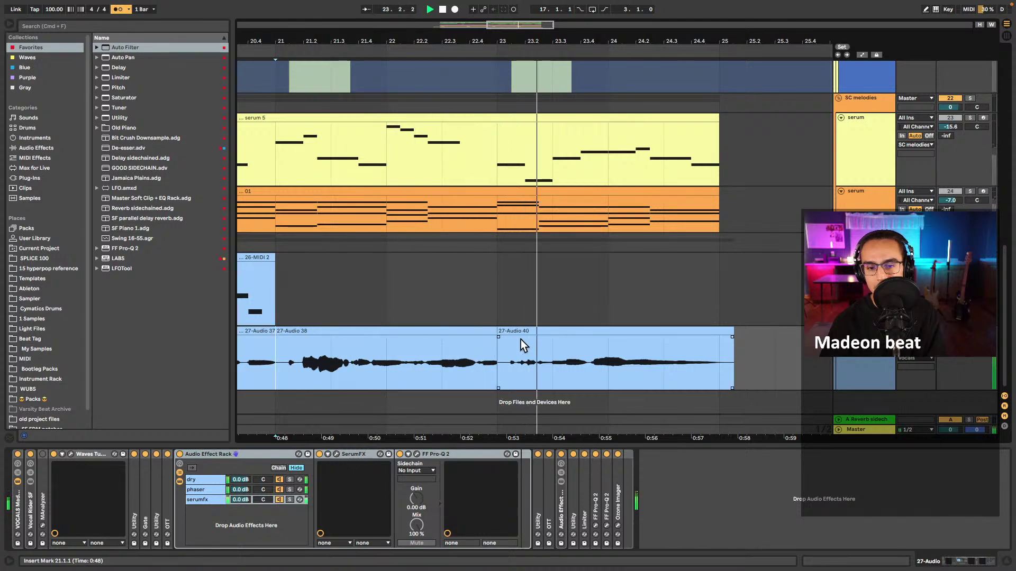
pyautogui.scroll(3, 520, 339)
pyautogui.click(487, 331)
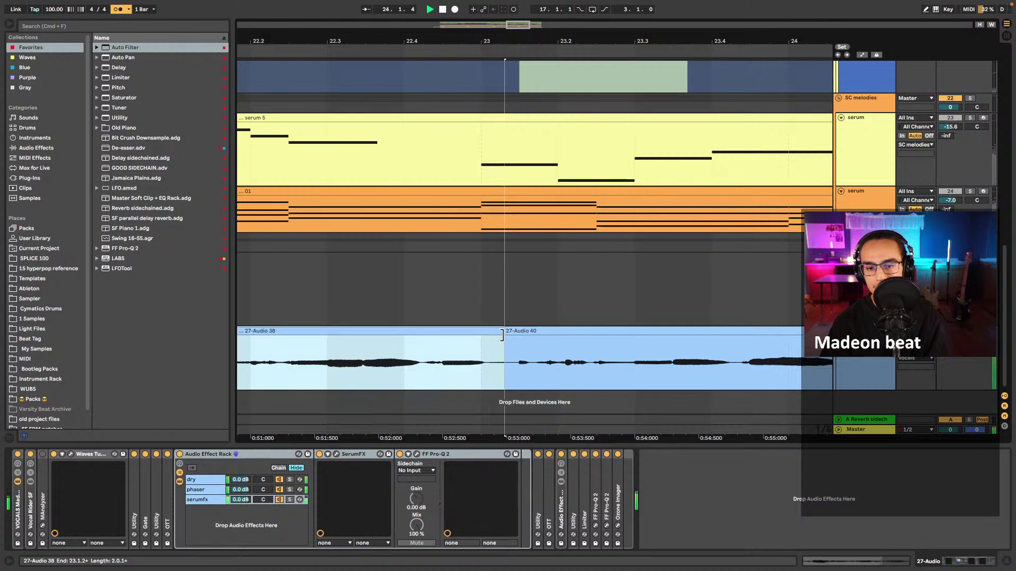
pyautogui.click(442, 312)
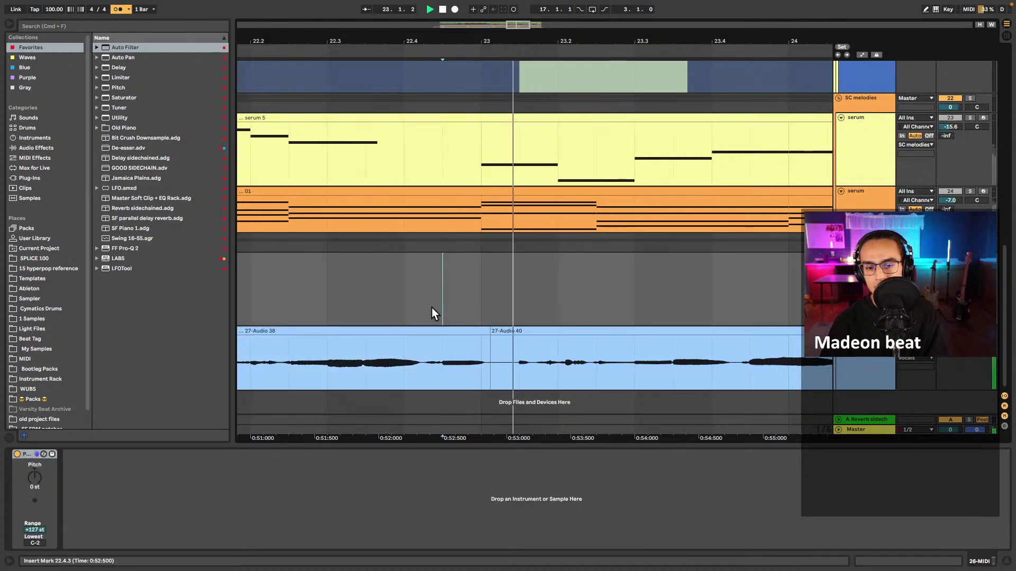
pyautogui.moveTo(490, 332); pyautogui.dragTo(540, 324)
pyautogui.scroll(-4, 551, 342)
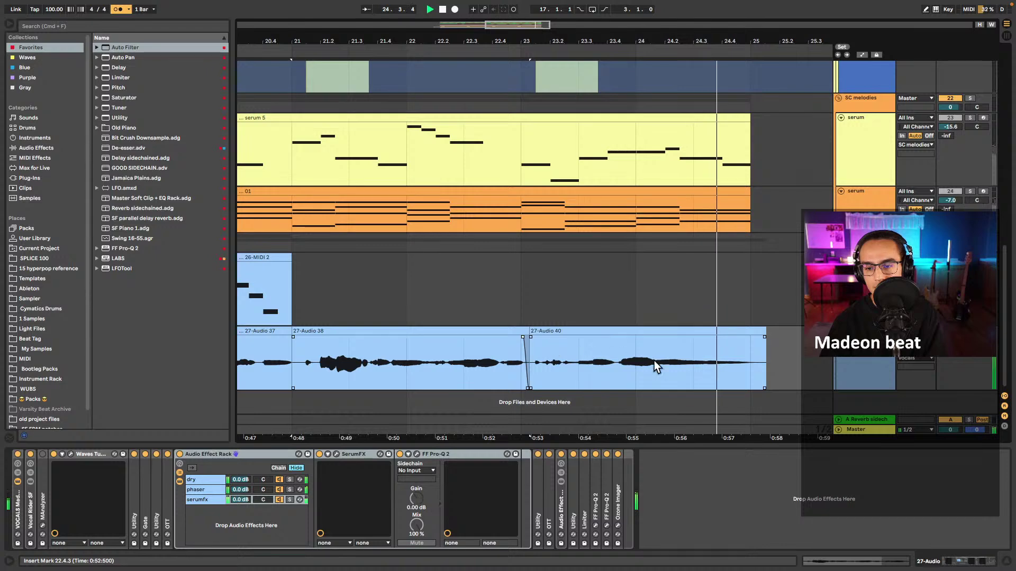
# - Delete the tail of the 27-Audio 40 clip from 25.1.1 to its end
pyautogui.press('space')
pyautogui.moveTo(766, 363); pyautogui.dragTo(754, 364)
pyautogui.press('Delete')
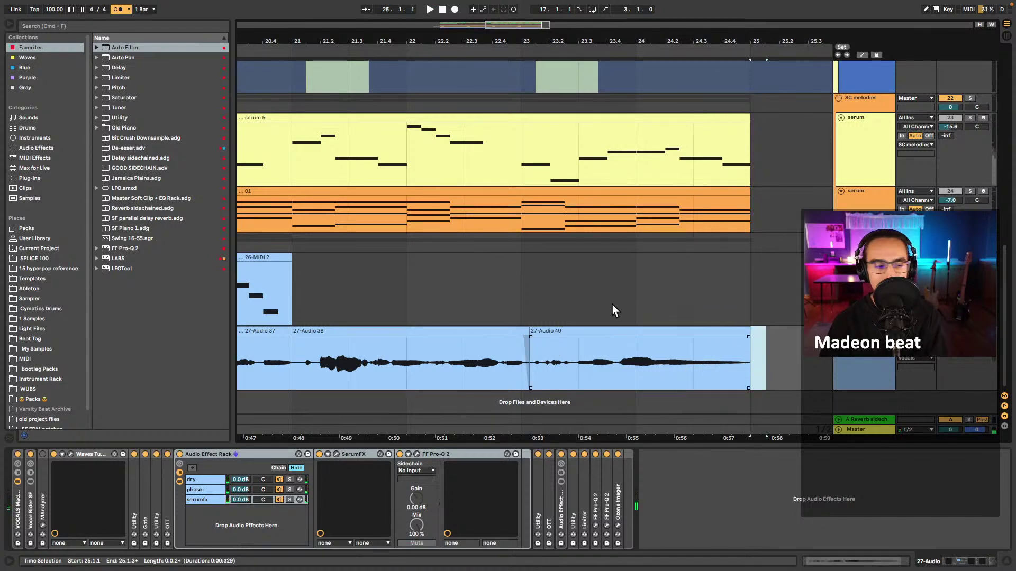
pyautogui.click(304, 285)
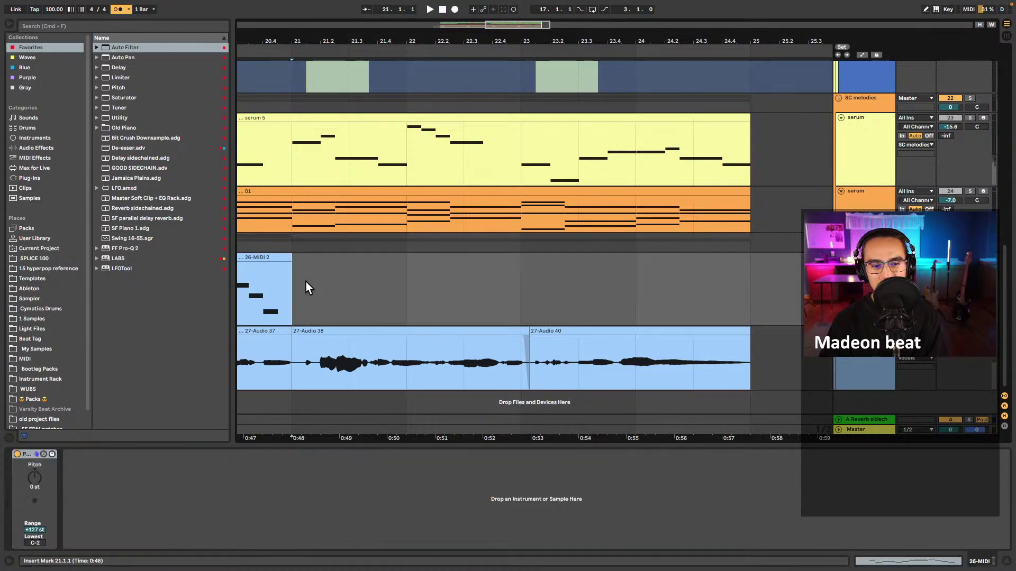
pyautogui.scroll(-6, 370, 294)
pyautogui.click(373, 355)
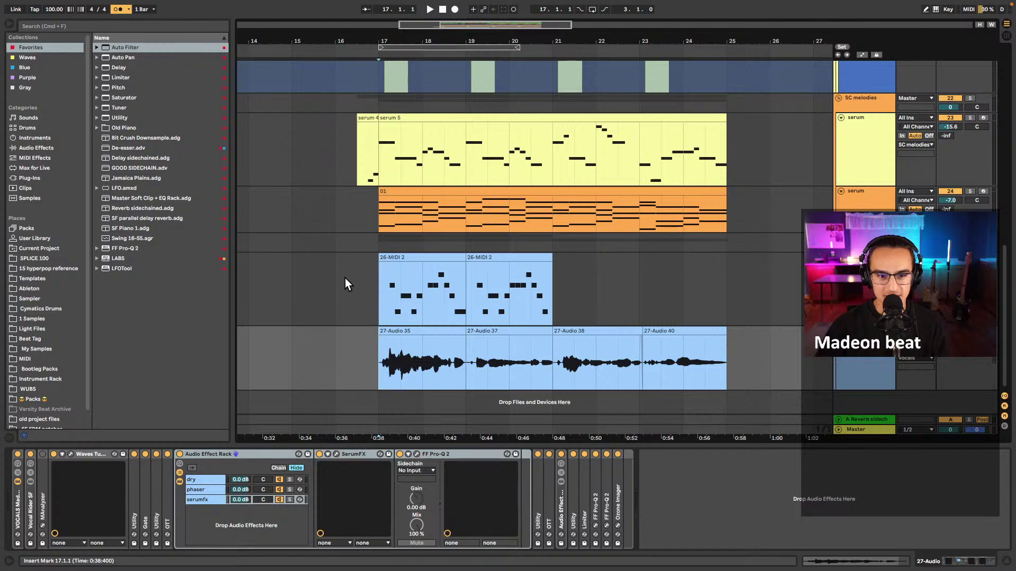
pyautogui.click(351, 293)
pyautogui.scroll(5, 377, 335)
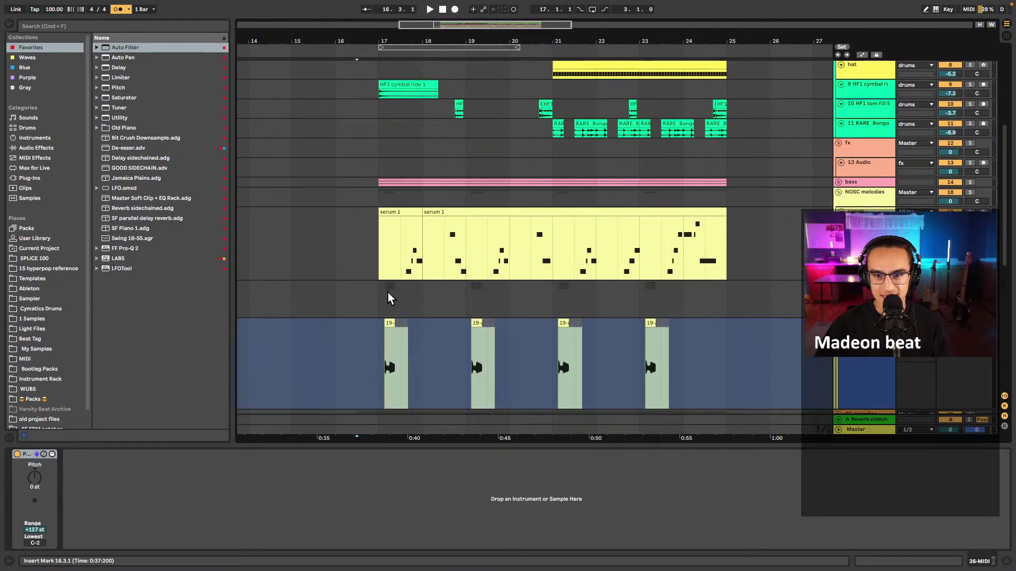
pyautogui.scroll(-5, 388, 292)
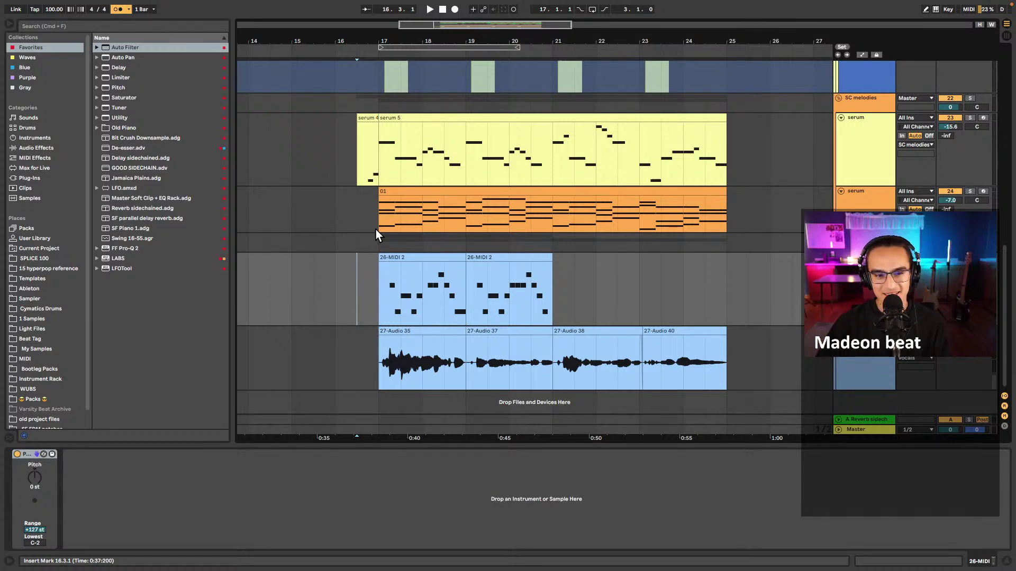
# - Play the full arrangement from bar 17 to check the vocal phrases against the melodies
pyautogui.click(357, 237)
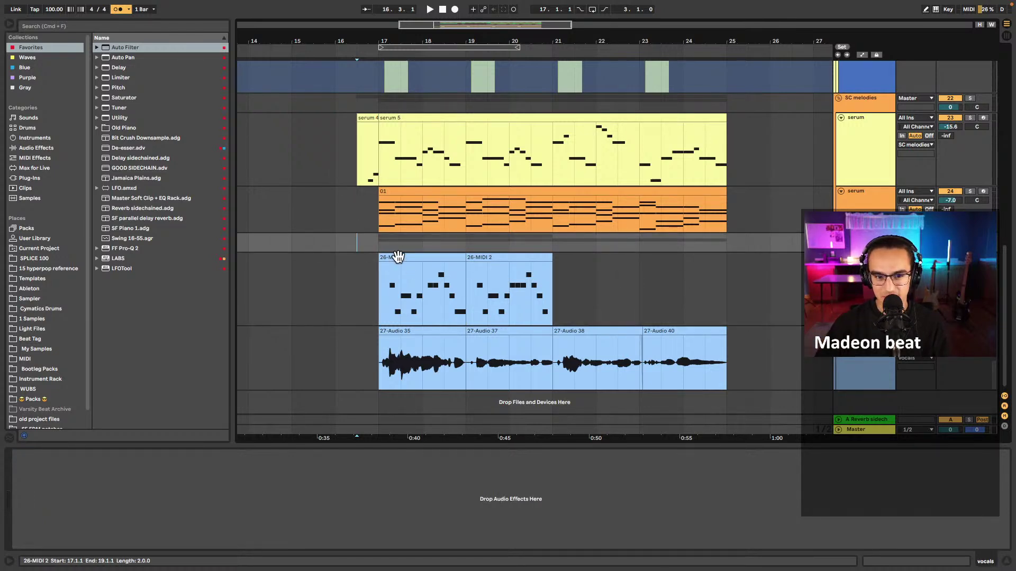
pyautogui.click(385, 243)
pyautogui.press('space')
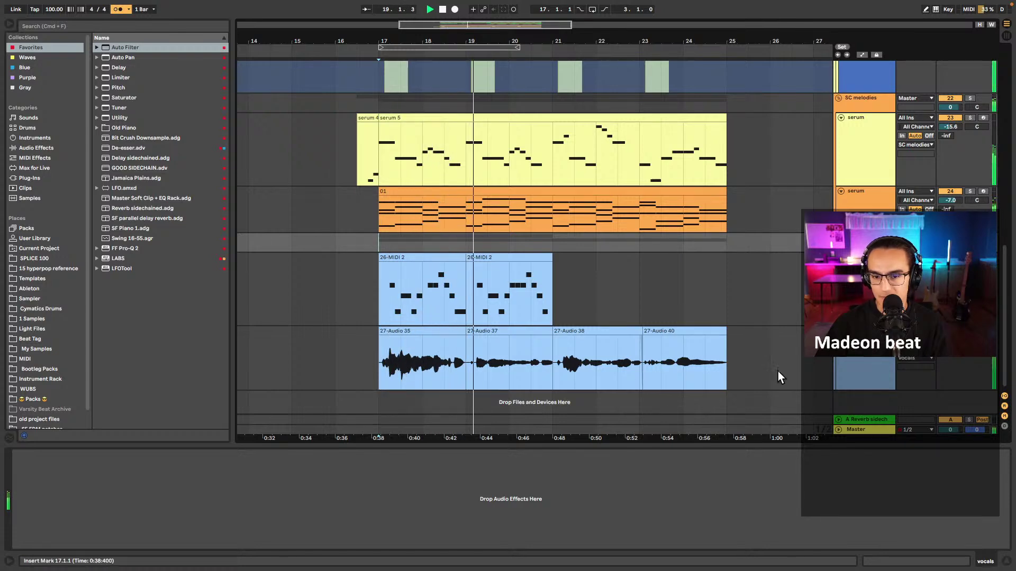
pyautogui.scroll(2, 949, 162)
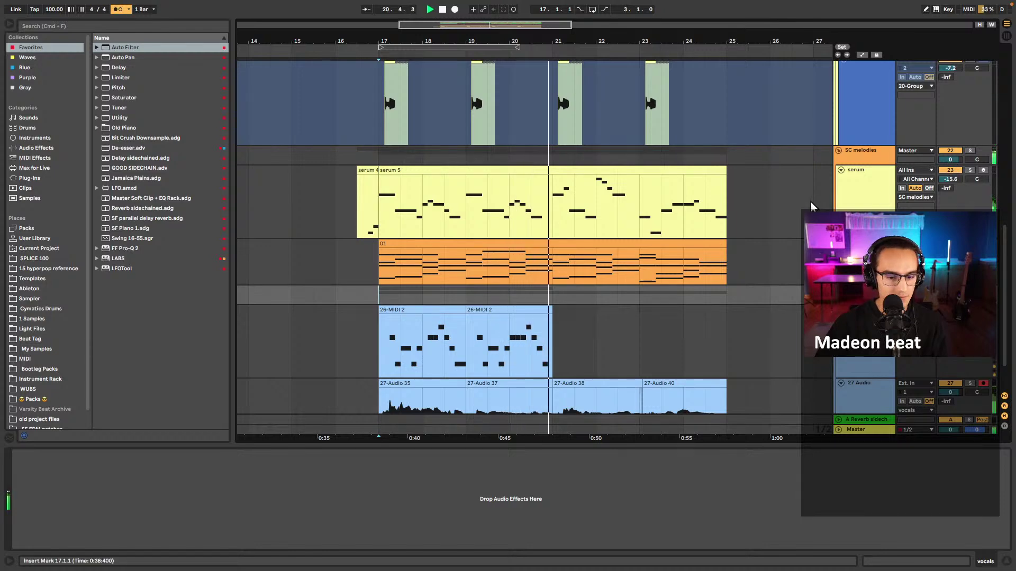
pyautogui.scroll(-2, 572, 280)
pyautogui.press('space')
# - Play the 27-Audio 37 clip from bar 19 to check the second vocal phrase
pyautogui.click(476, 354)
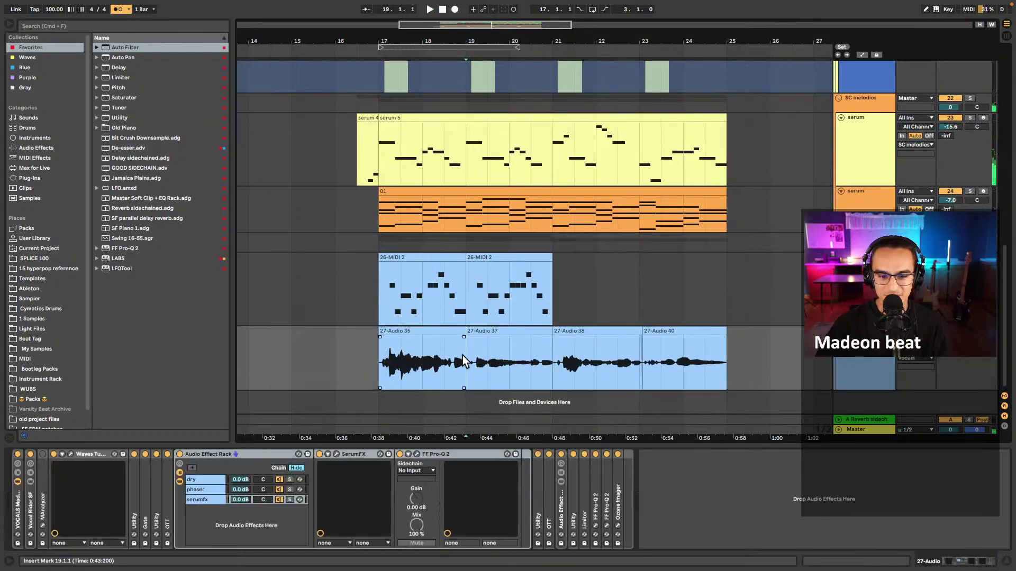
pyautogui.press('space')
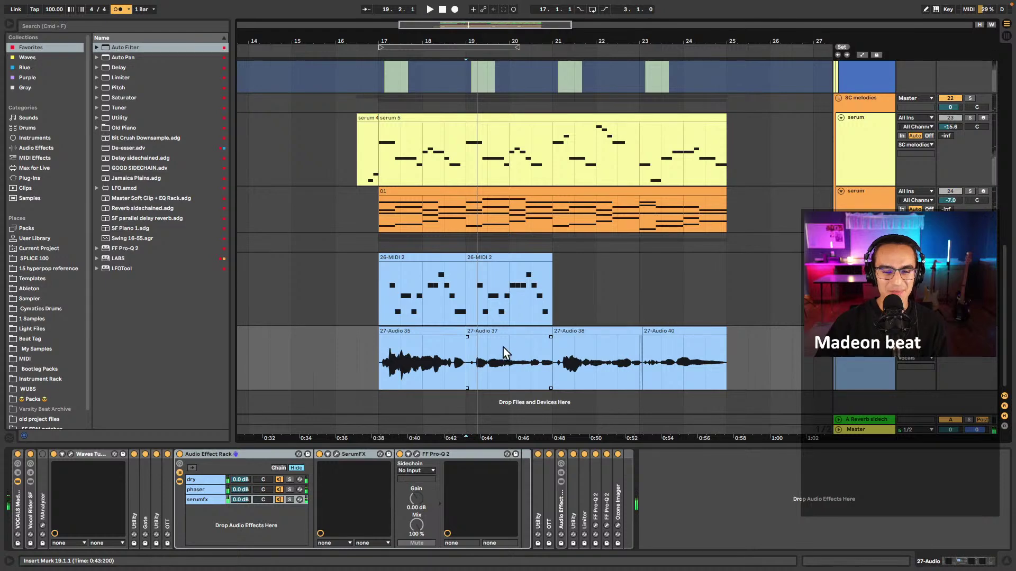
pyautogui.click(487, 331)
pyautogui.press('space')
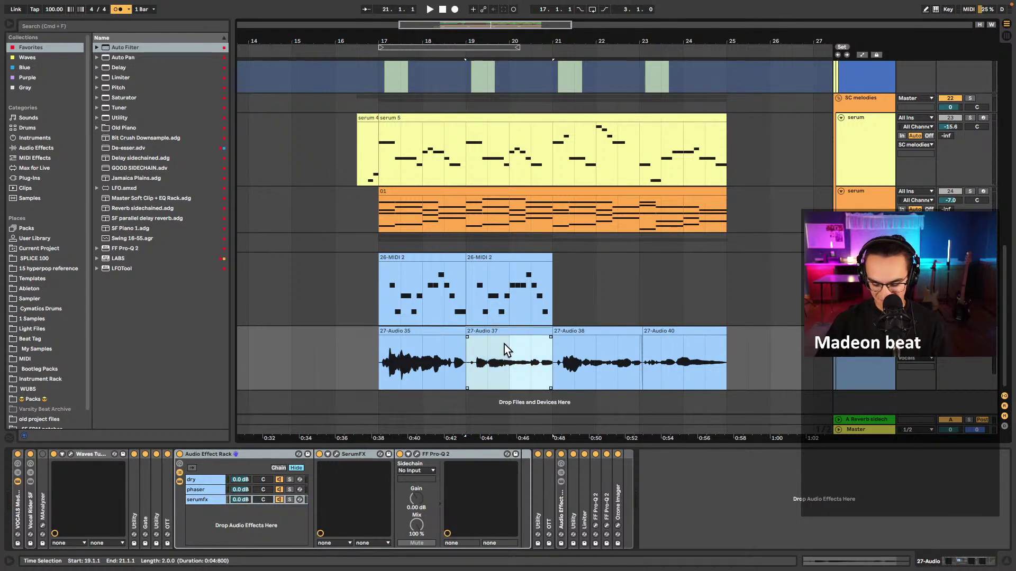
# - Record a replacement for the second vocal phrase from bar 19, discarding the first take and keeping a second
pyautogui.press('F9')
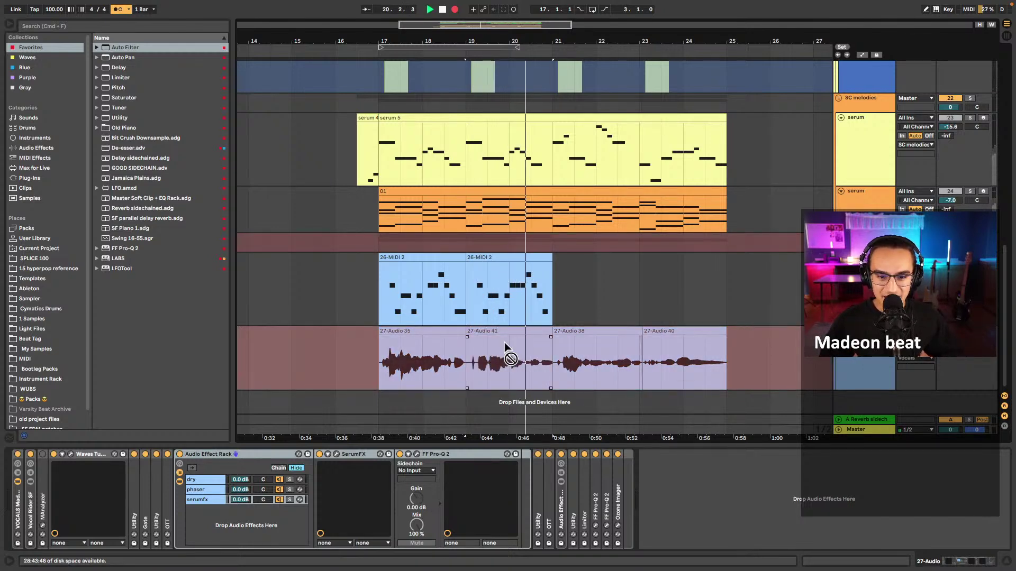
pyautogui.press('space')
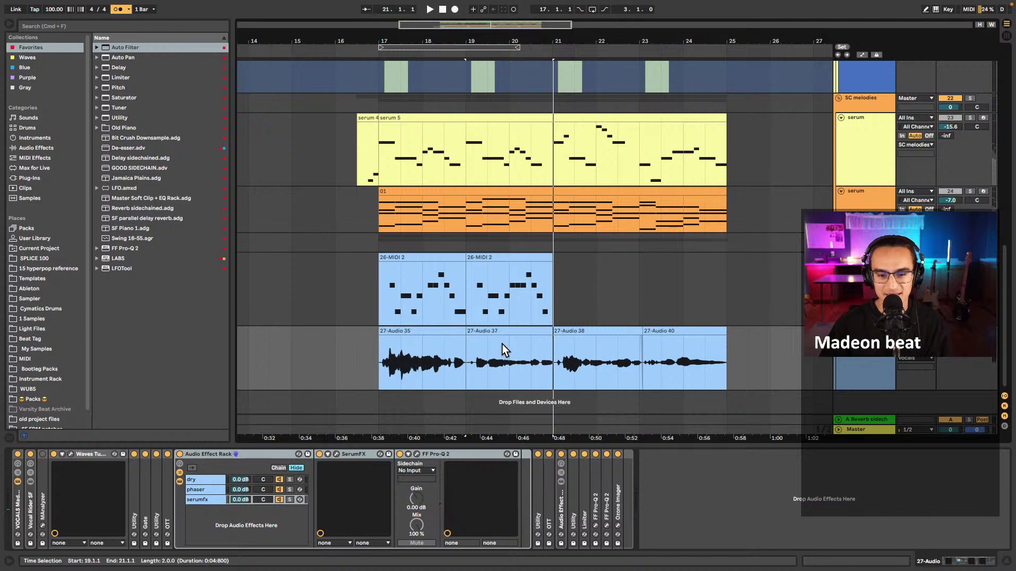
pyautogui.click(468, 351)
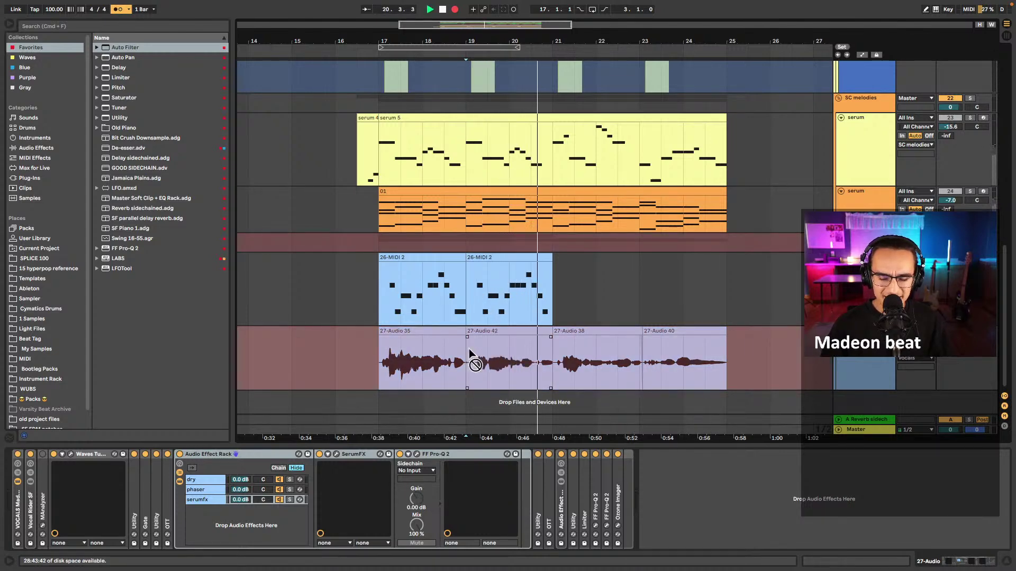
pyautogui.press('F9')
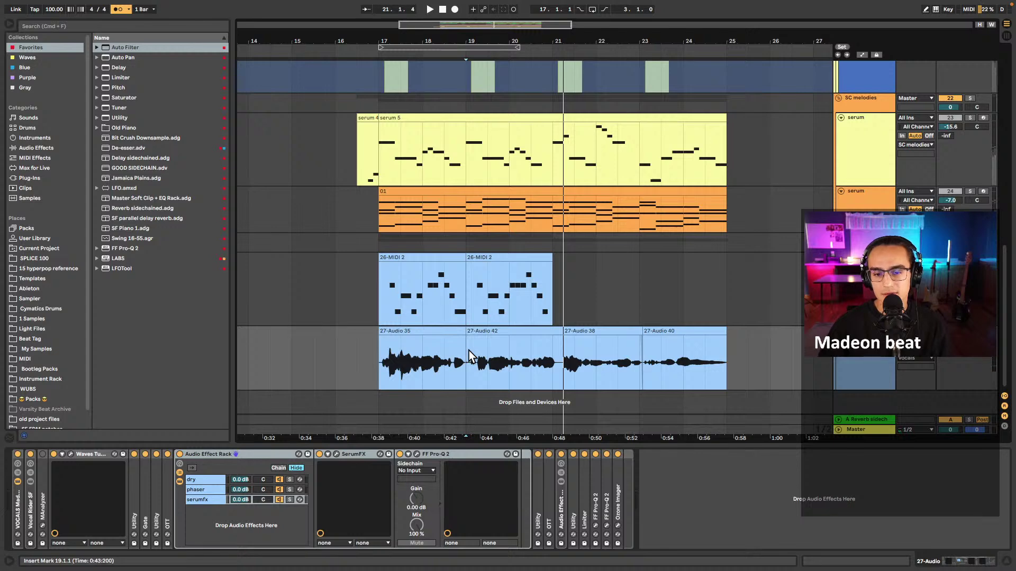
# - Warp the 27-Audio 42 clip so its second loud note starts on 1.3, with another warp marker at 2
pyautogui.scroll(3, 561, 332)
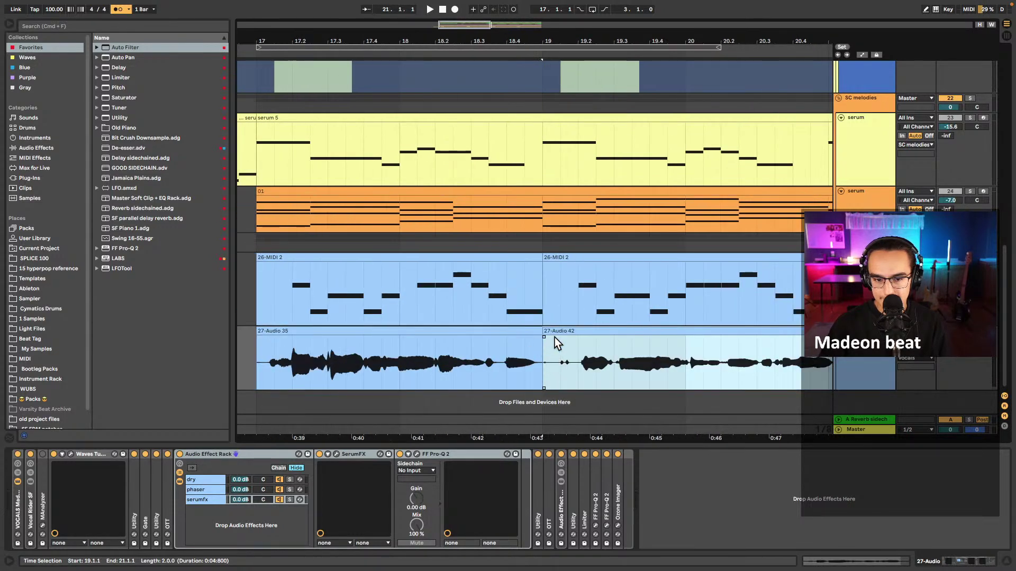
pyautogui.doubleClick(557, 333)
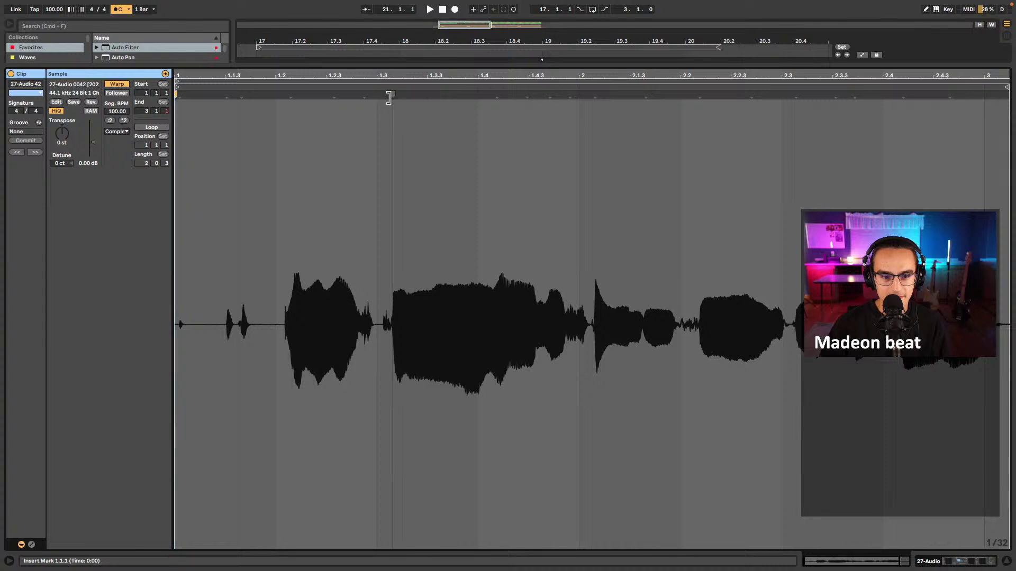
pyautogui.moveTo(391, 95); pyautogui.dragTo(379, 97)
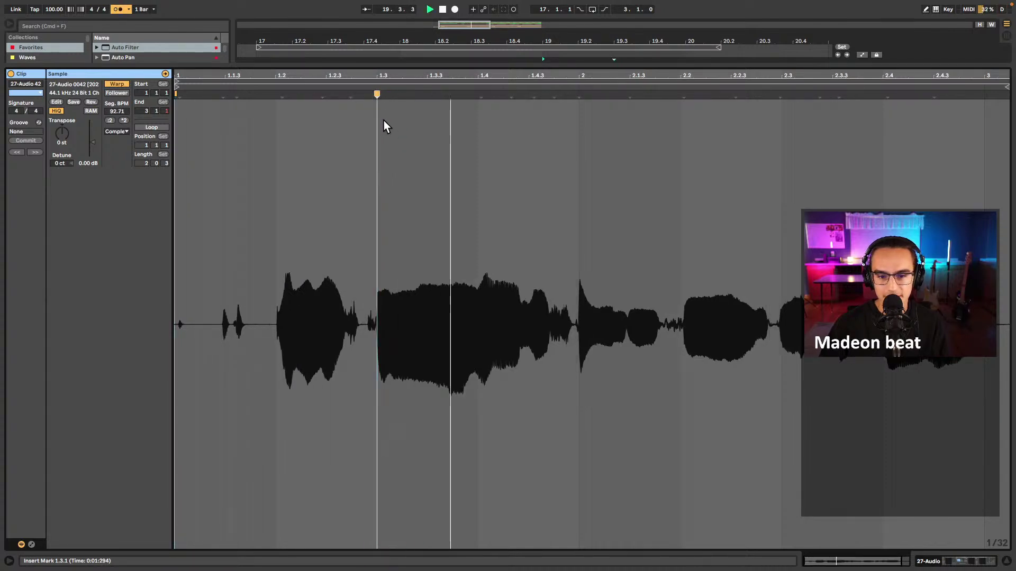
pyautogui.doubleClick(579, 94)
pyautogui.hotkey('shift', 'Tab')
pyautogui.press('space')
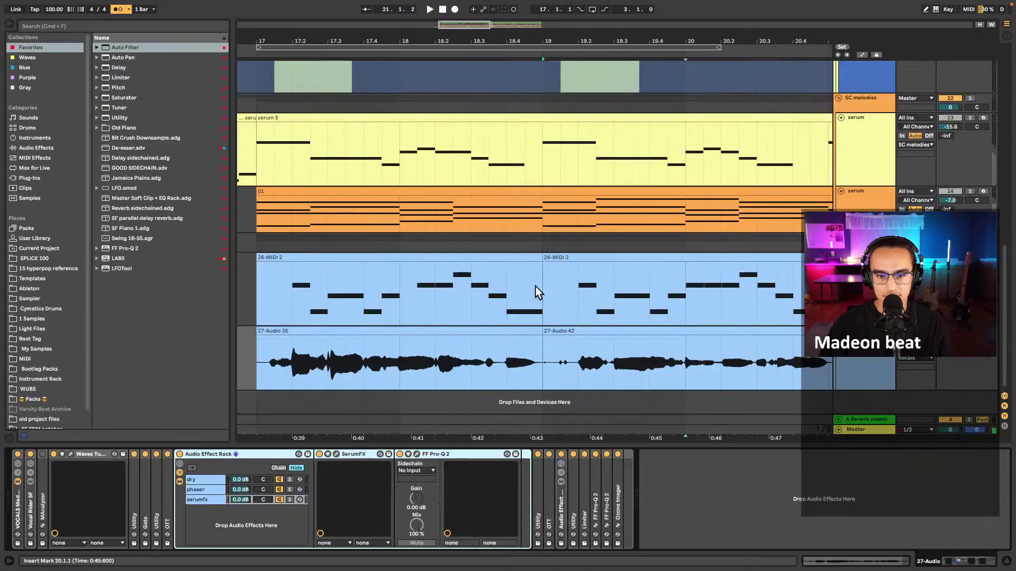
# - Compare the second vocal phrase with the 26-MIDI 2 clip at bar 19 active and deactivated, leaving the clip active
pyautogui.click(685, 296)
pyautogui.press('space')
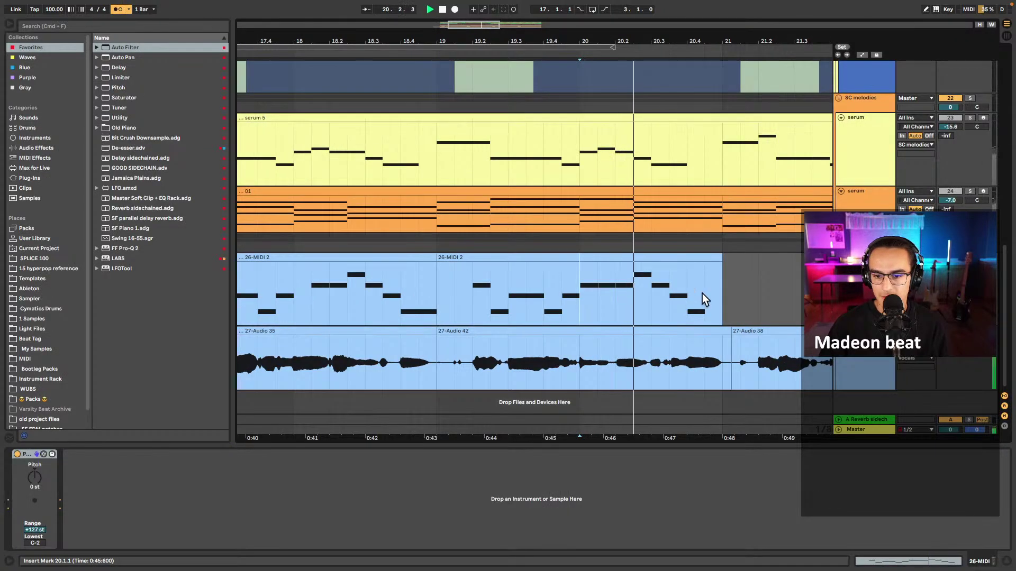
pyautogui.click(607, 258)
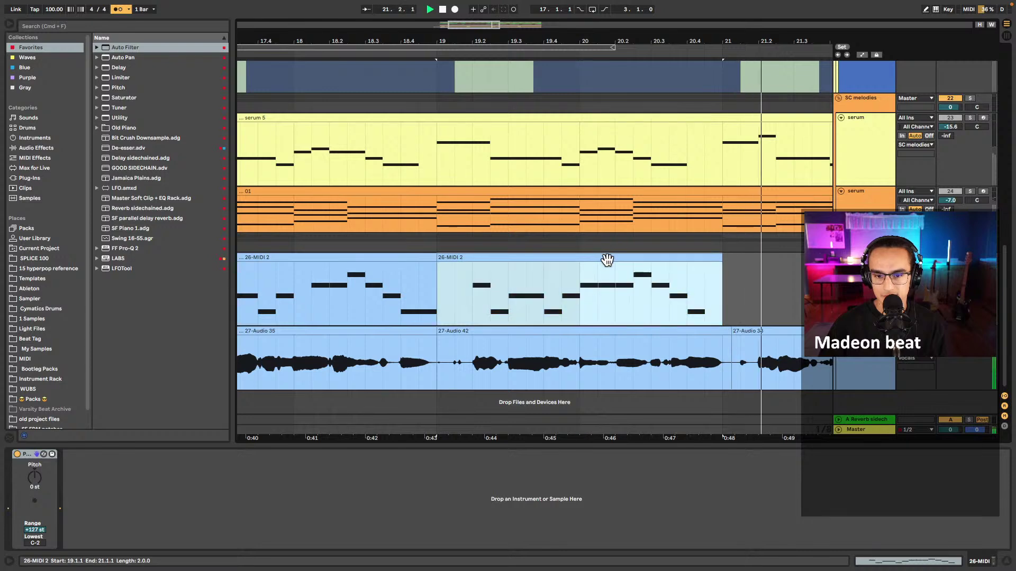
pyautogui.press('0')
pyautogui.press('space')
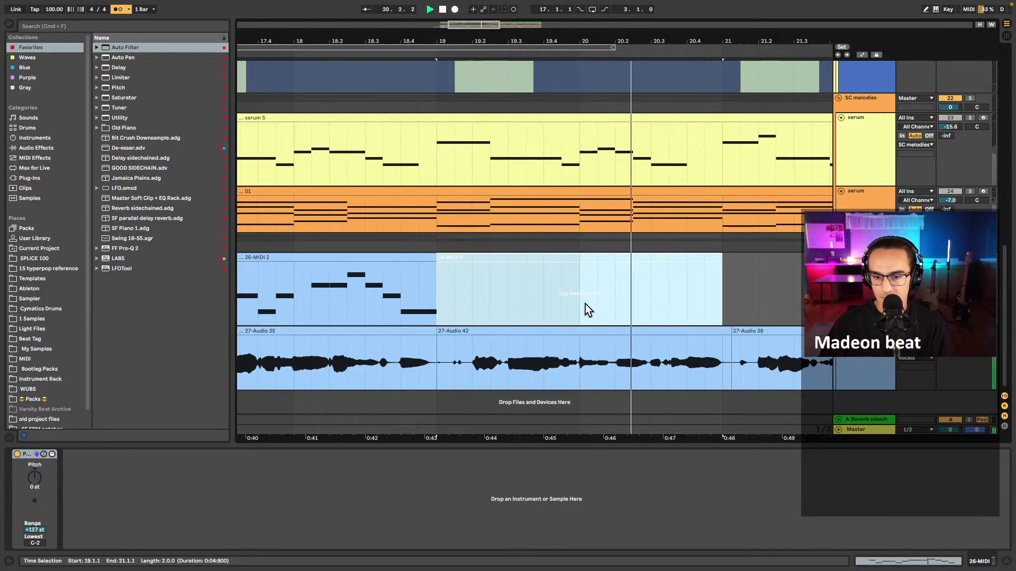
pyautogui.press('0')
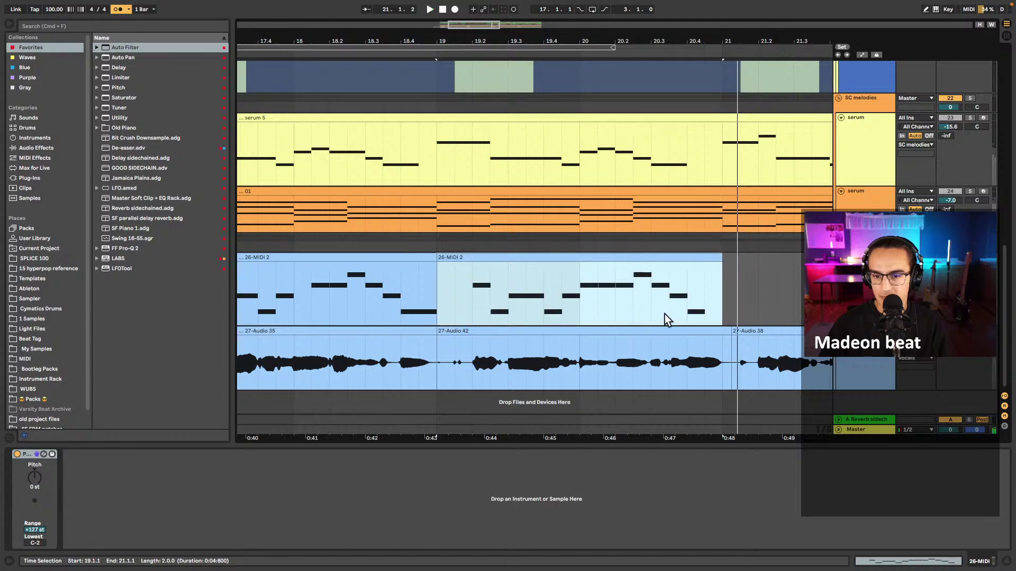
# - Play the end of the 27-Audio 42 clip from 20.3.3 to check the last words
pyautogui.click(669, 316)
pyautogui.click(670, 367)
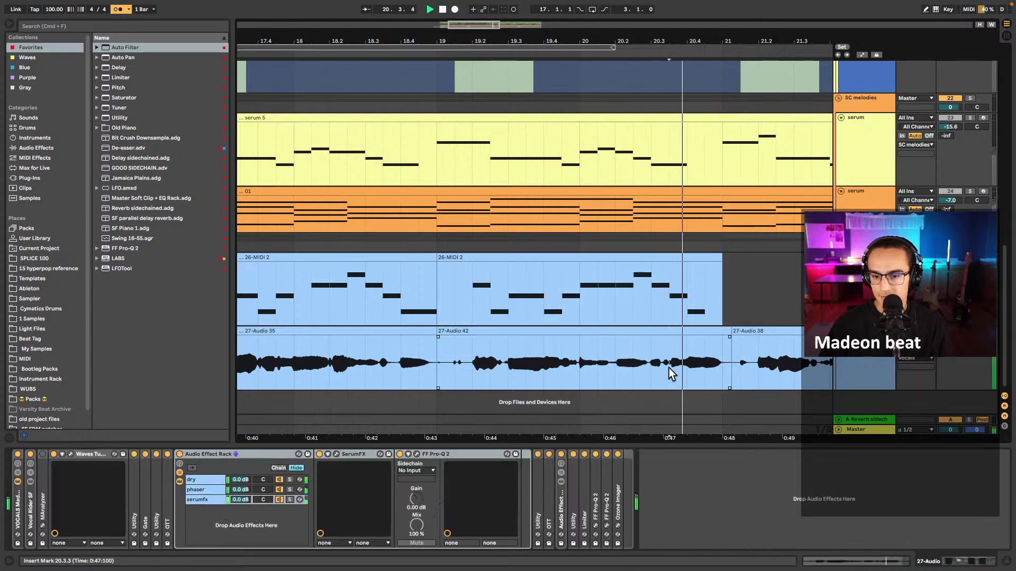
pyautogui.press('-')
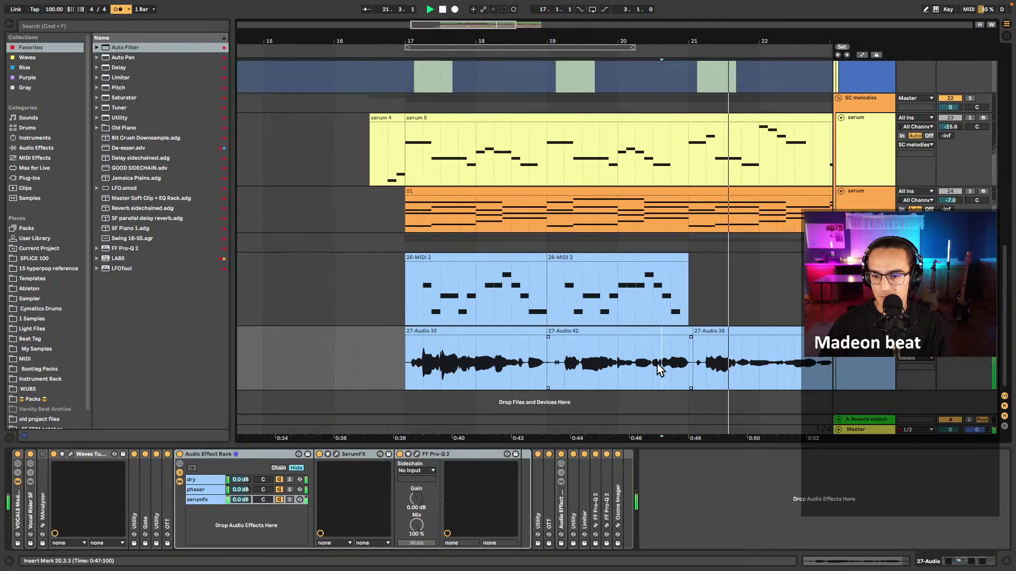
# - Play the arrangement several times from bar 17 to check the first vocal phrase against the melodies
pyautogui.click(406, 363)
pyautogui.press('space')
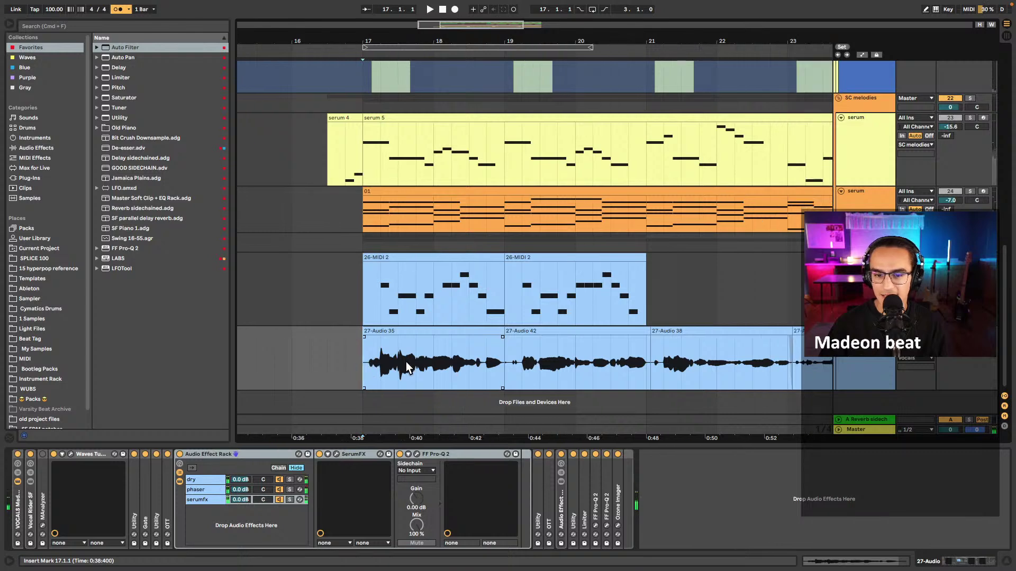
pyautogui.hscroll(5, 348, 353)
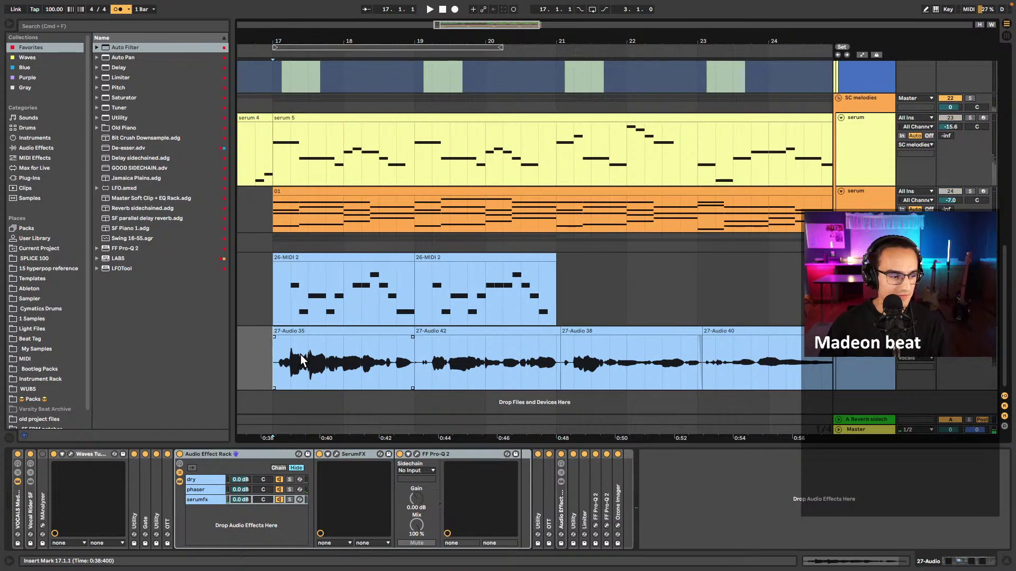
pyautogui.scroll(-2, 295, 371)
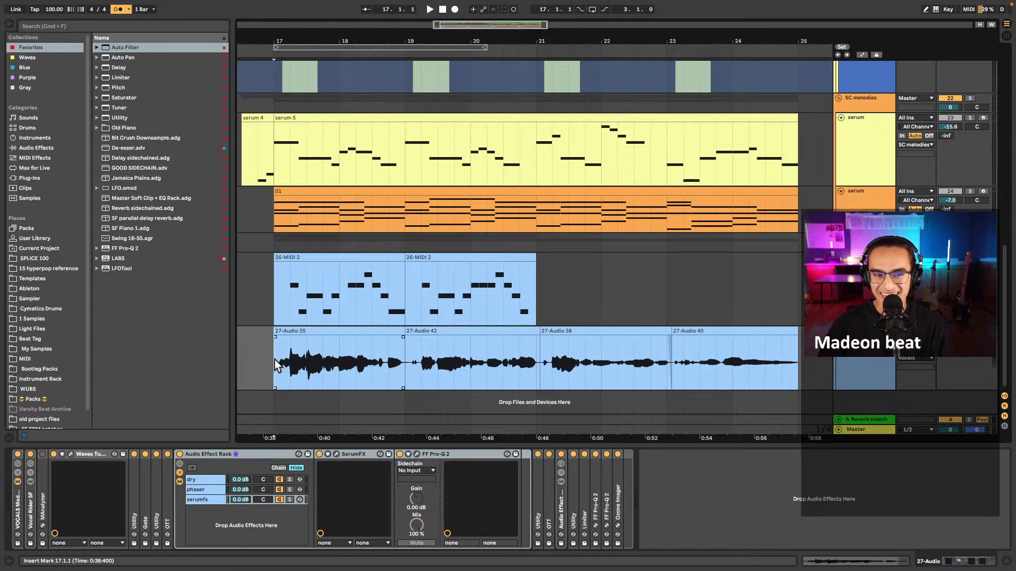
pyautogui.hscroll(-2, 254, 339)
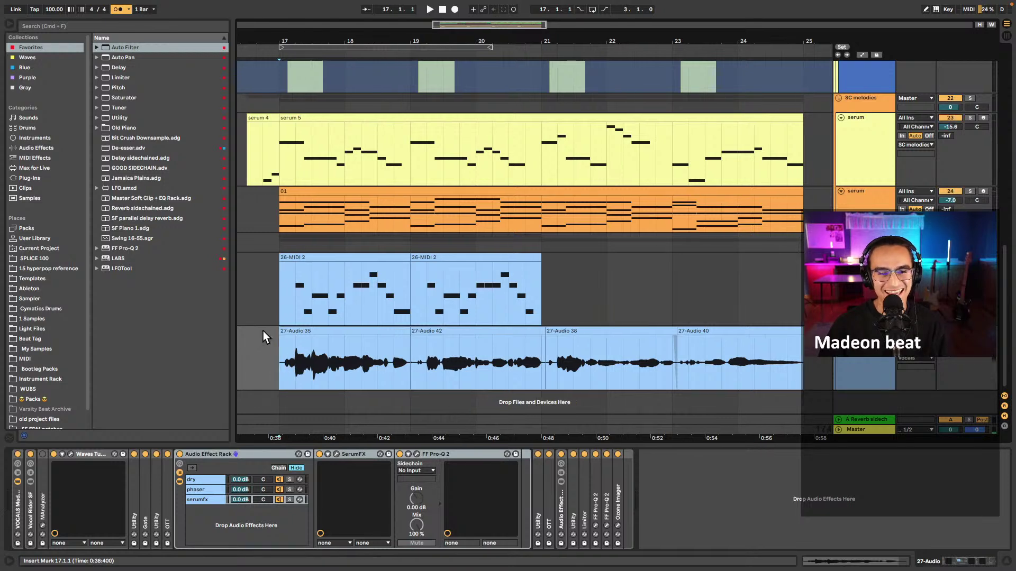
pyautogui.click(288, 241)
pyautogui.press('space')
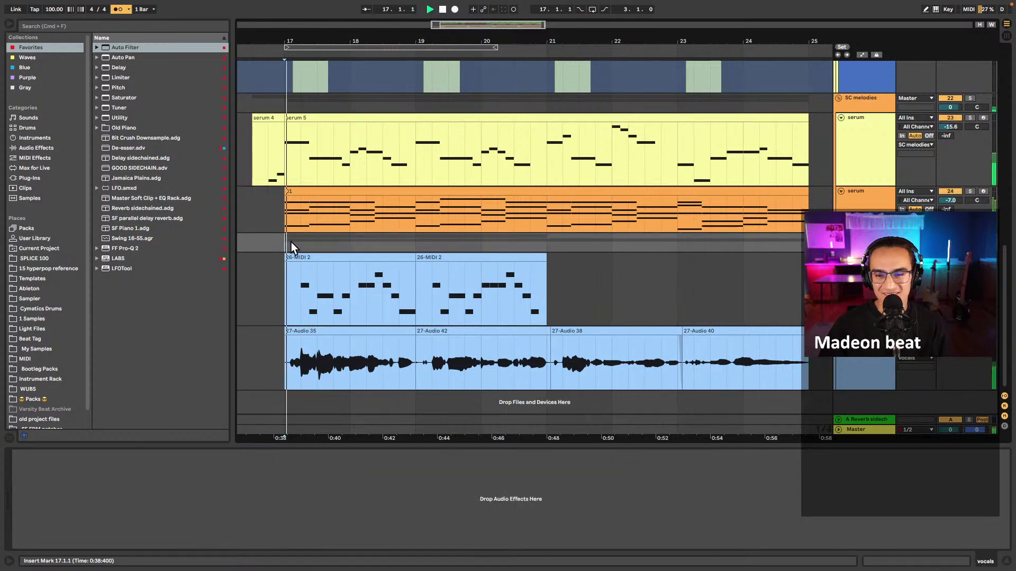
pyautogui.click(866, 359)
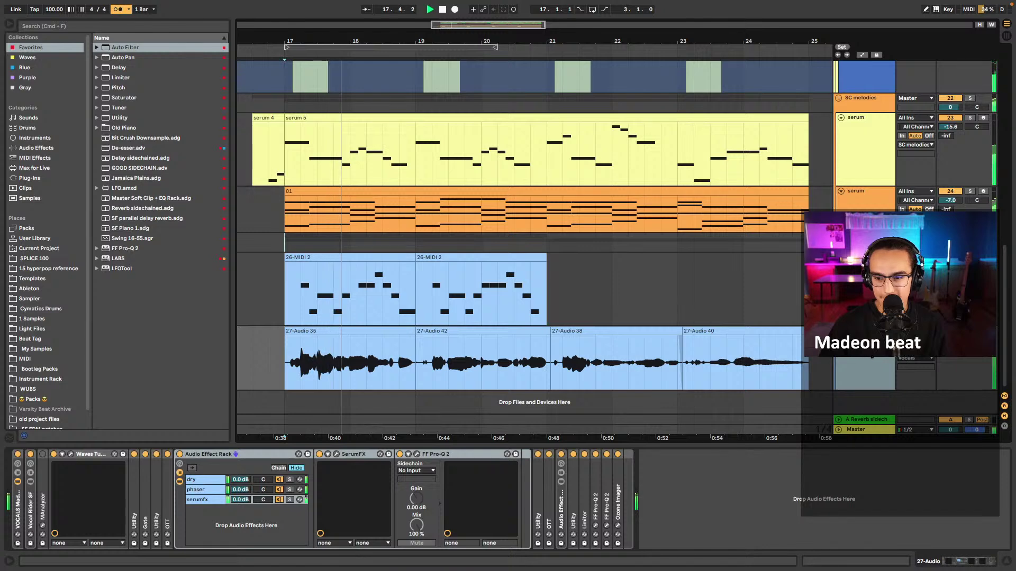
pyautogui.press('space')
pyautogui.press('space')
pyautogui.click(293, 383)
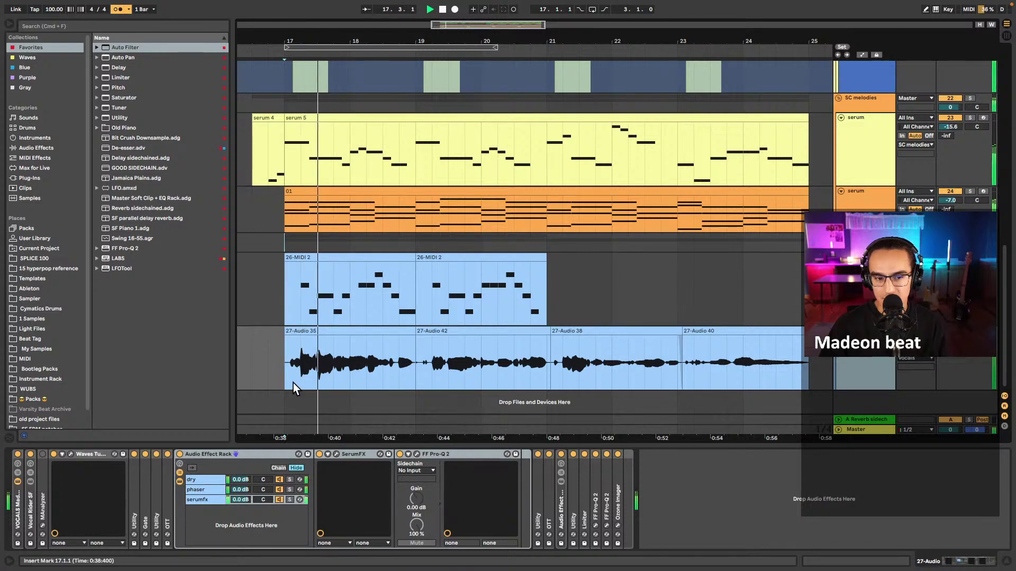
pyautogui.press('space')
pyautogui.press('space')
# - Select 17.1.2 to 17.2.1 of the 27-Audio 35 clip and play from there to check its quiet opening
pyautogui.scroll(5, 290, 371)
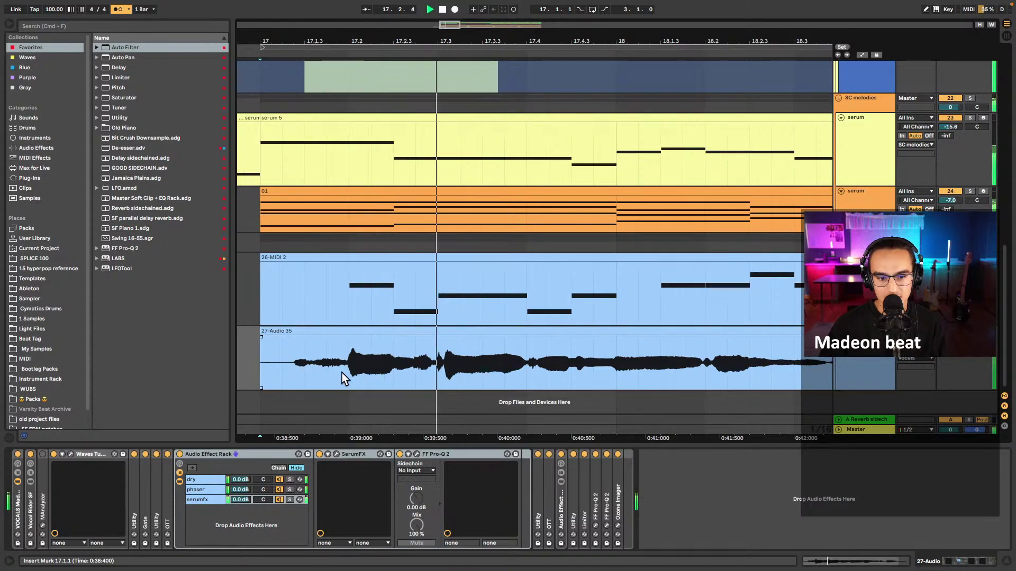
pyautogui.moveTo(354, 373); pyautogui.dragTo(275, 375)
pyautogui.press('space')
pyautogui.press('space')
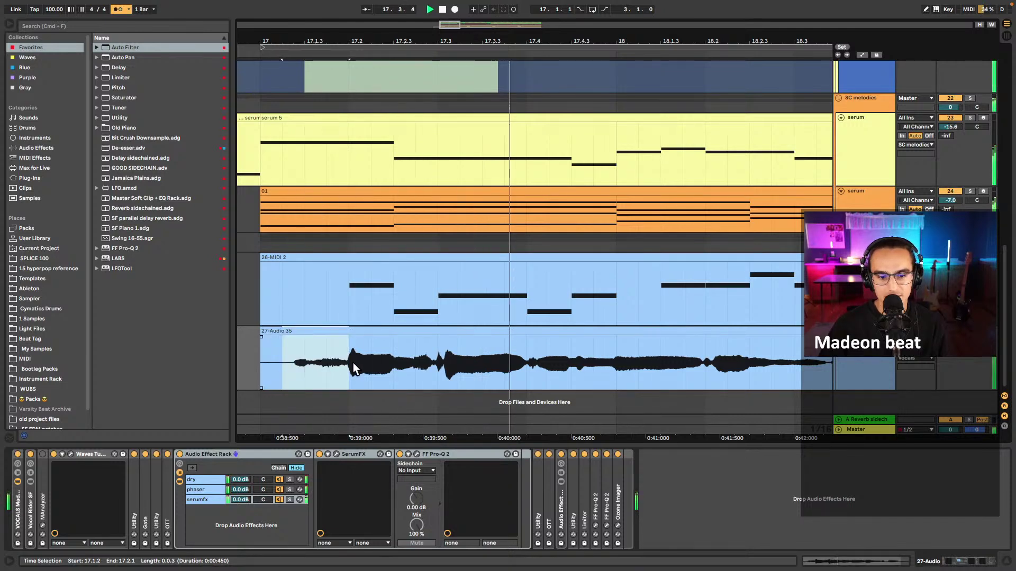
pyautogui.press('space')
# - Review the arrangement's melody and vocal tracks and play them together from bar 17
pyautogui.scroll(-4, 404, 348)
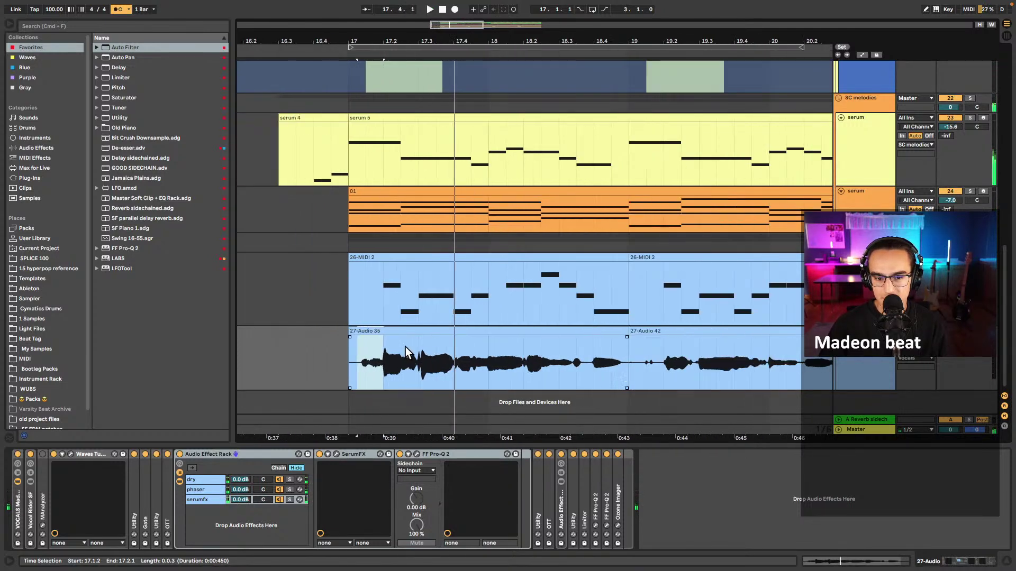
pyautogui.click(341, 350)
pyautogui.scroll(-5, 438, 339)
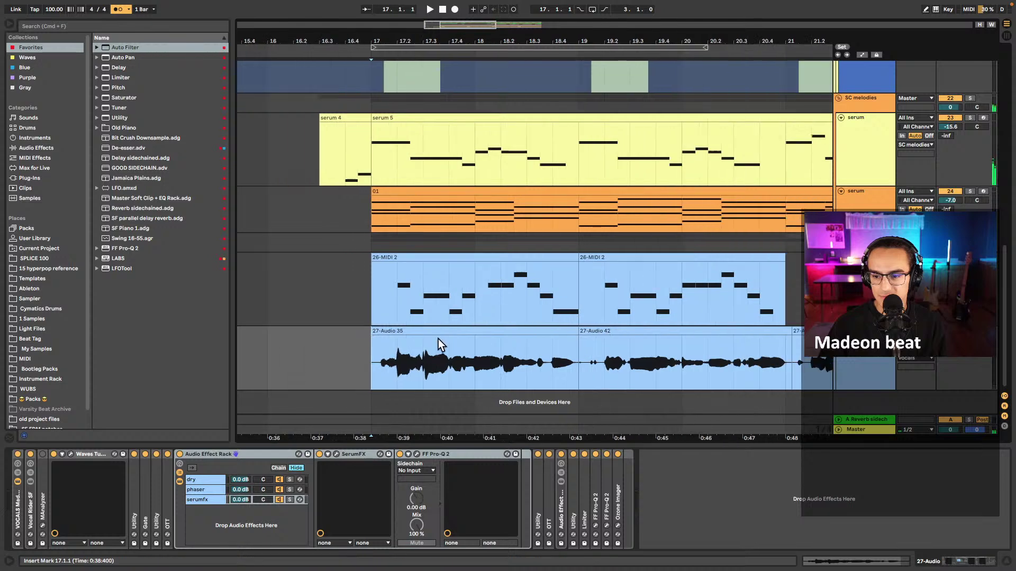
pyautogui.scroll(-2, 415, 339)
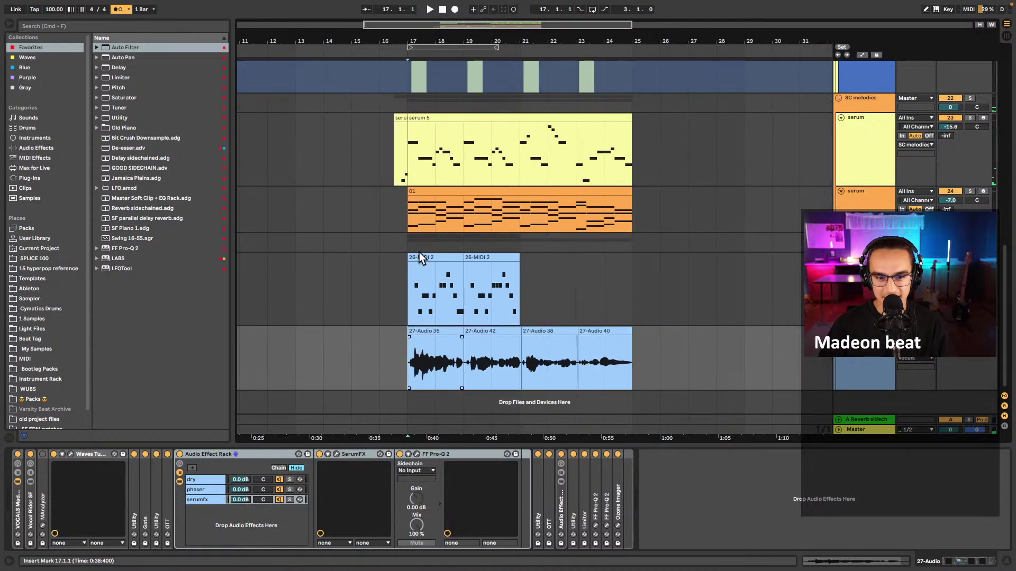
pyautogui.click(399, 247)
pyautogui.scroll(3, 411, 244)
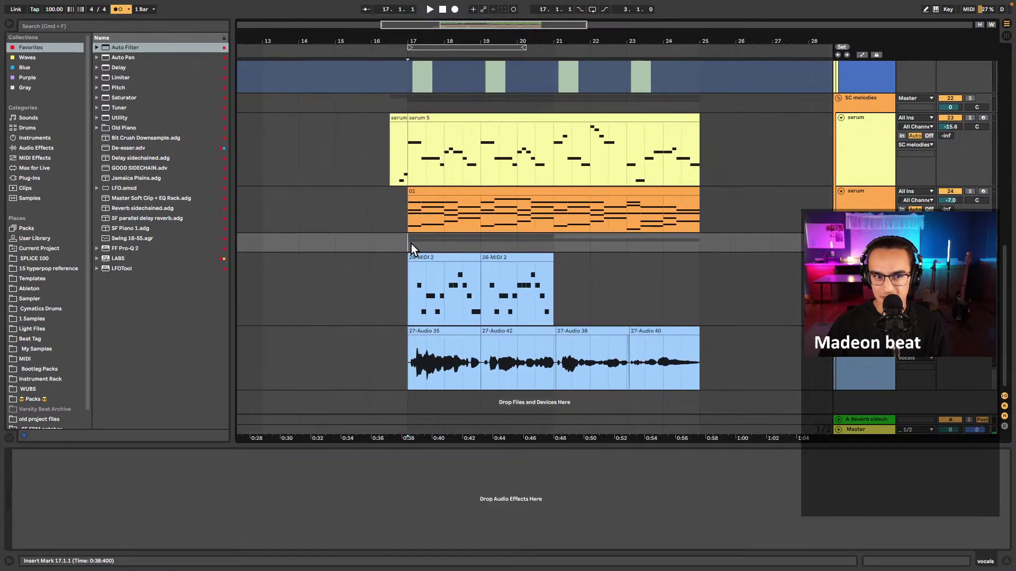
pyautogui.hscroll(3, 397, 252)
pyautogui.scroll(15, 379, 246)
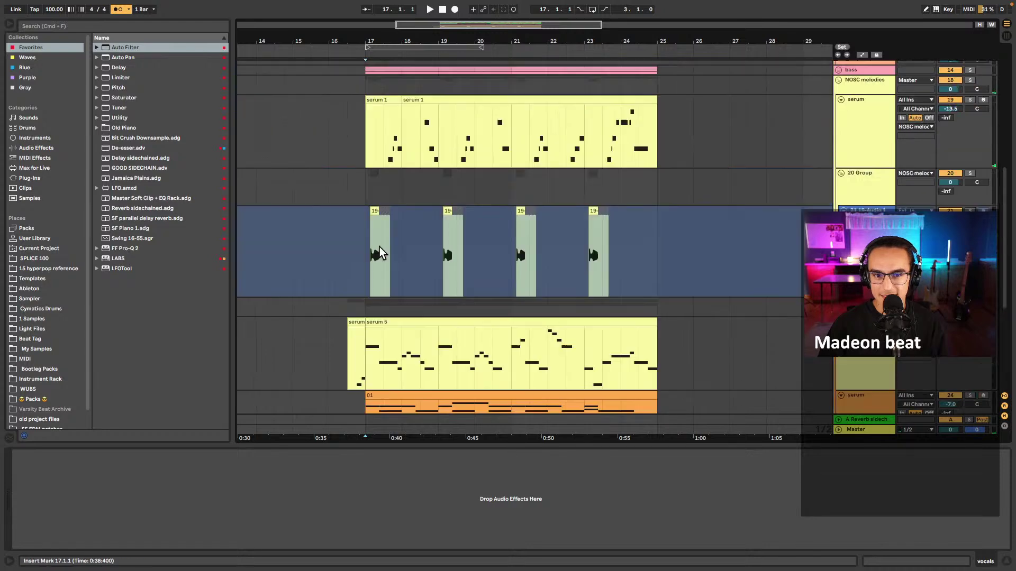
pyautogui.scroll(-12, 380, 247)
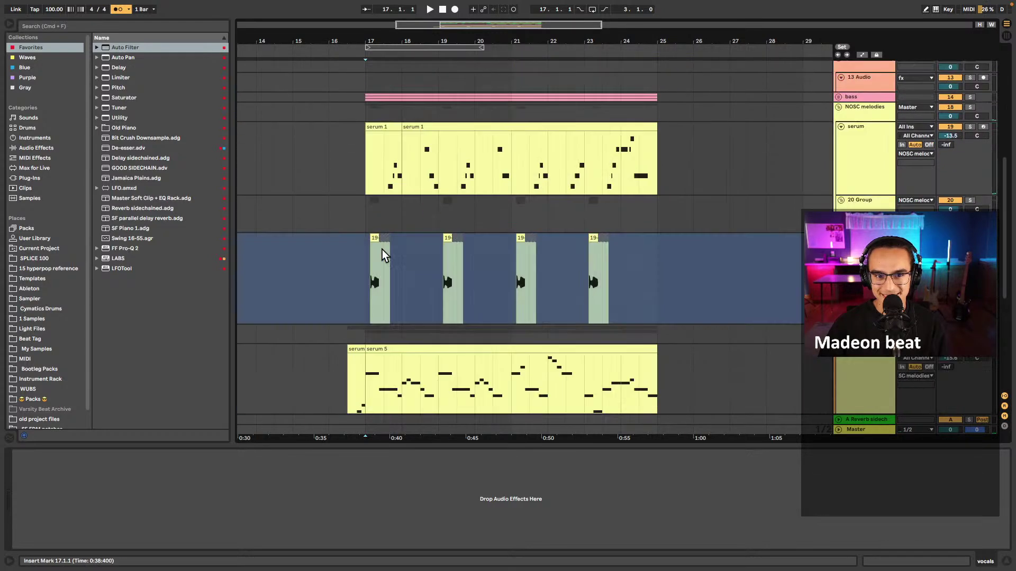
pyautogui.click(350, 243)
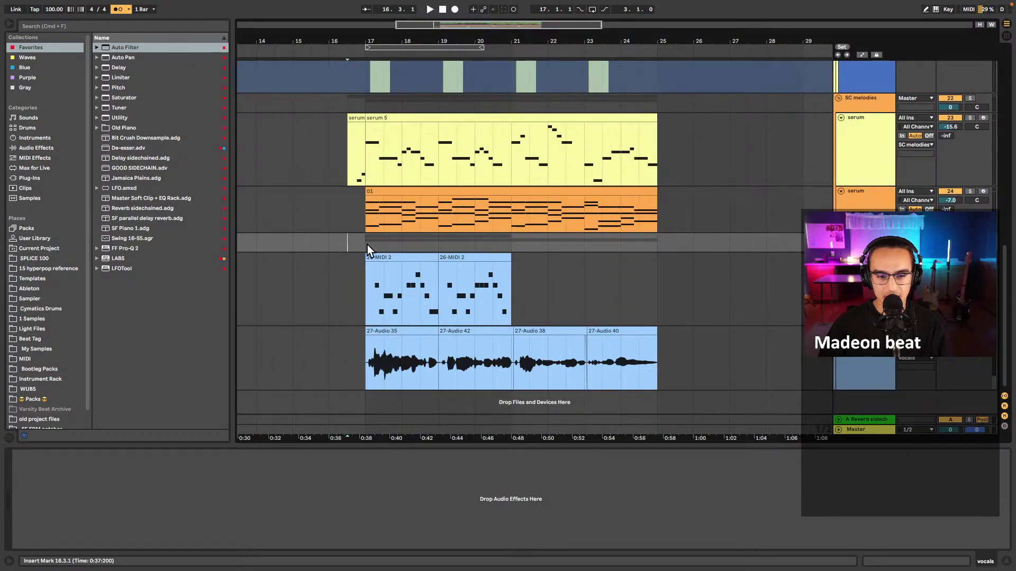
pyautogui.click(367, 245)
pyautogui.press('space')
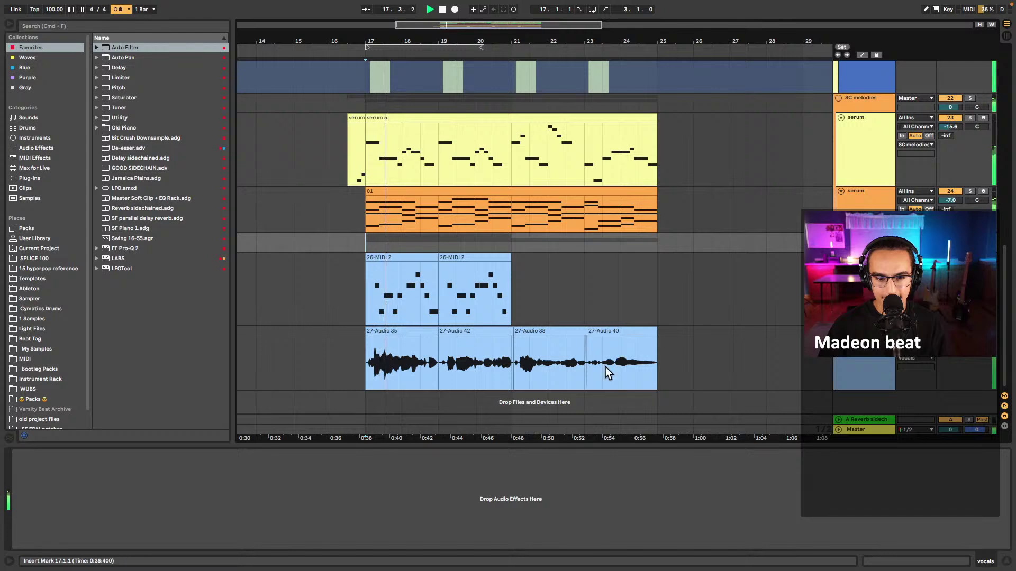
# - Split the 27-Audio 35 clip at 17.2.1 and set the gain of its opening part to 0.00 dB
pyautogui.scroll(10, 366, 352)
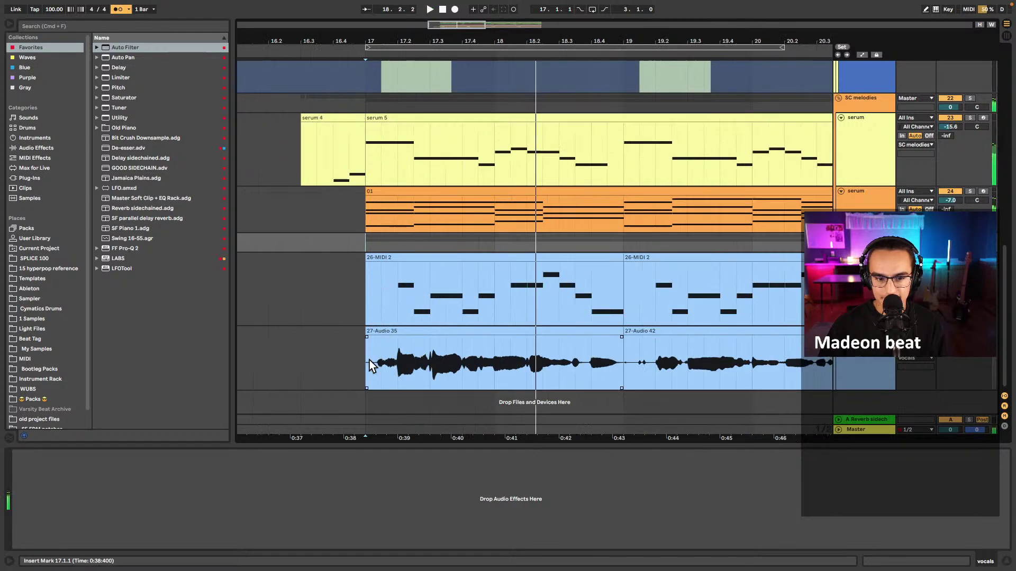
pyautogui.click(468, 369)
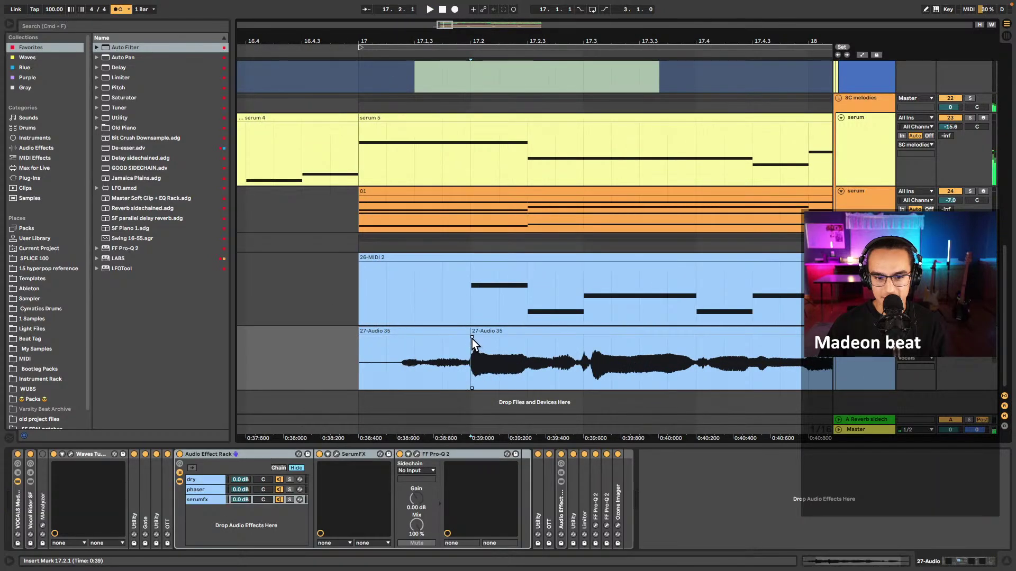
pyautogui.press('super+e')
pyautogui.click(456, 330)
pyautogui.doubleClick(456, 331)
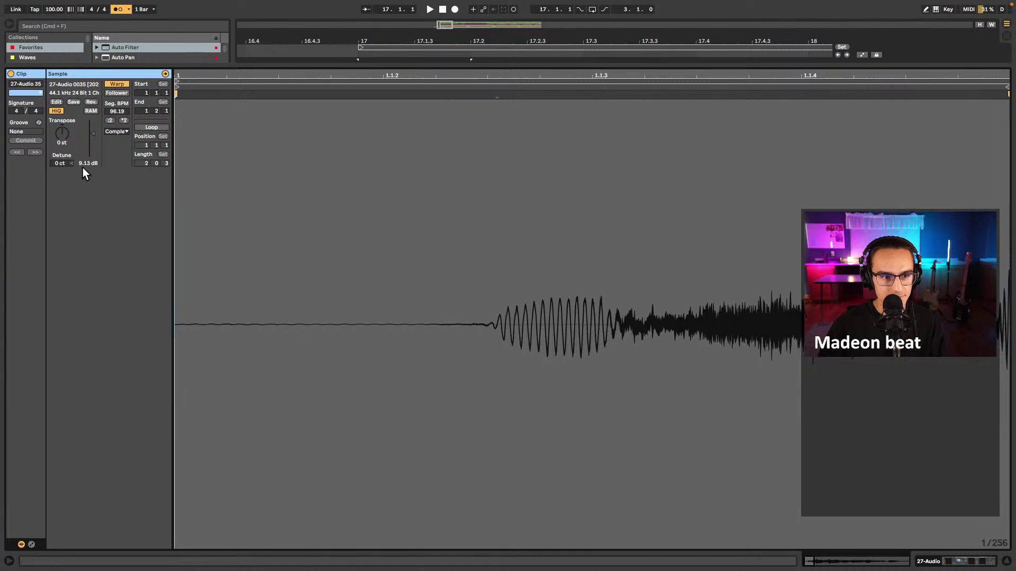
pyautogui.press('space')
pyautogui.moveTo(91, 163); pyautogui.dragTo(89, 159)
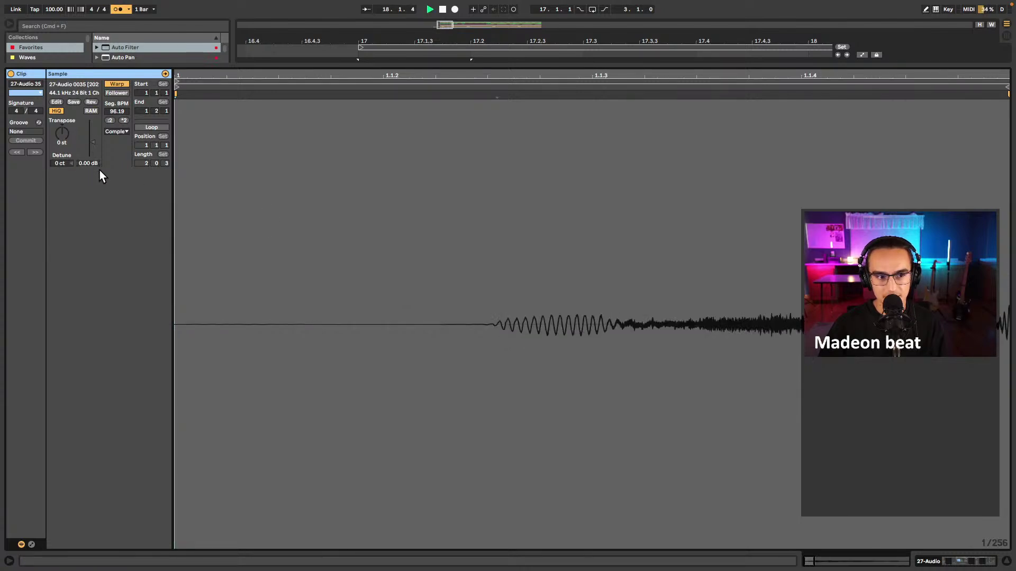
# - Lower the gain of the 27-Audio 35 part that starts at 17.2.1
pyautogui.hotkey('shift', 'Tab')
pyautogui.doubleClick(507, 331)
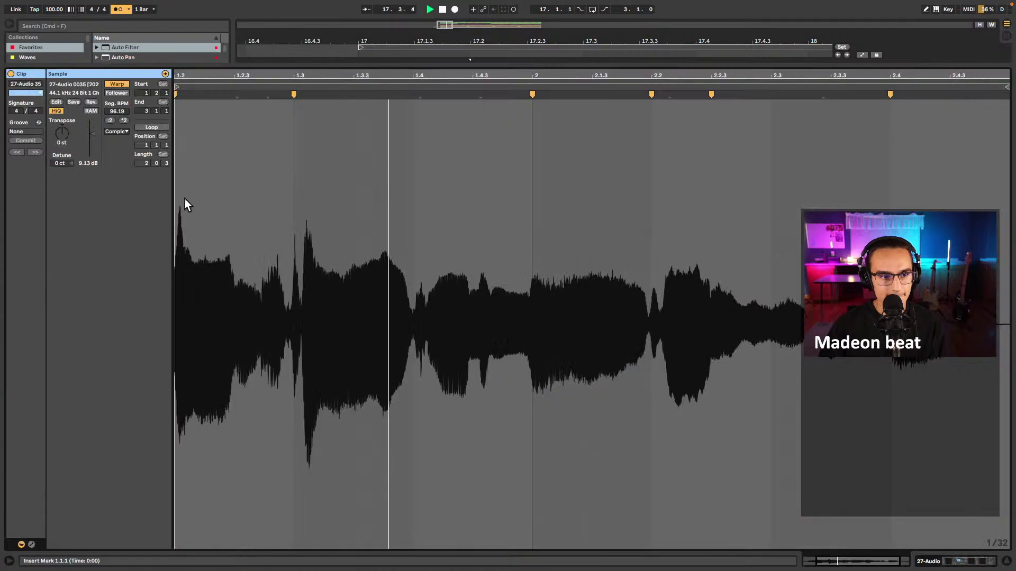
pyautogui.moveTo(87, 164); pyautogui.dragTo(88, 173)
pyautogui.hotkey('shift', 'Tab')
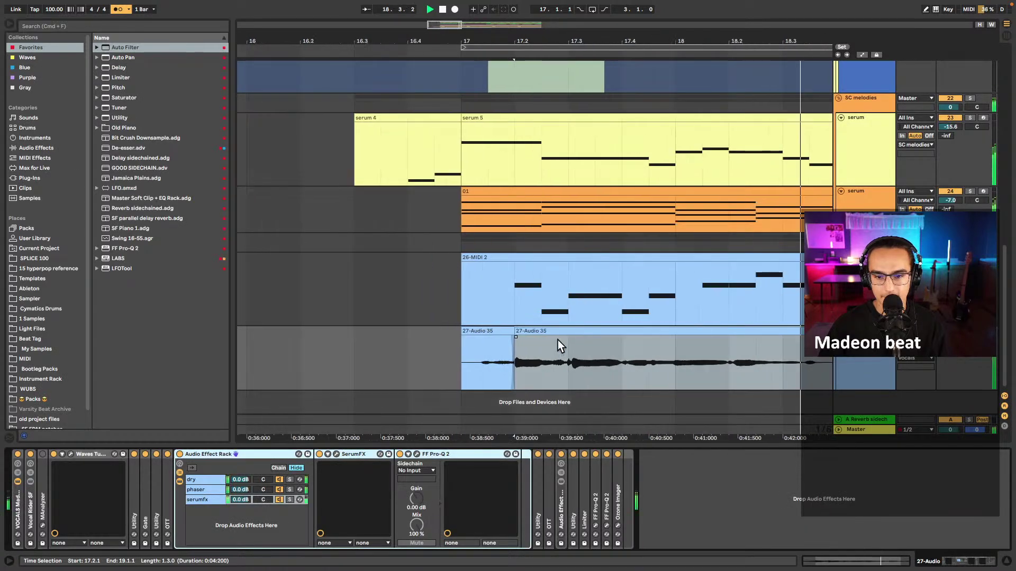
# - Examine the waveform and level of the 27-Audio 42 clip and compare it with the neighbouring vocal clips
pyautogui.press('-')
pyautogui.click(661, 332)
pyautogui.doubleClick(661, 331)
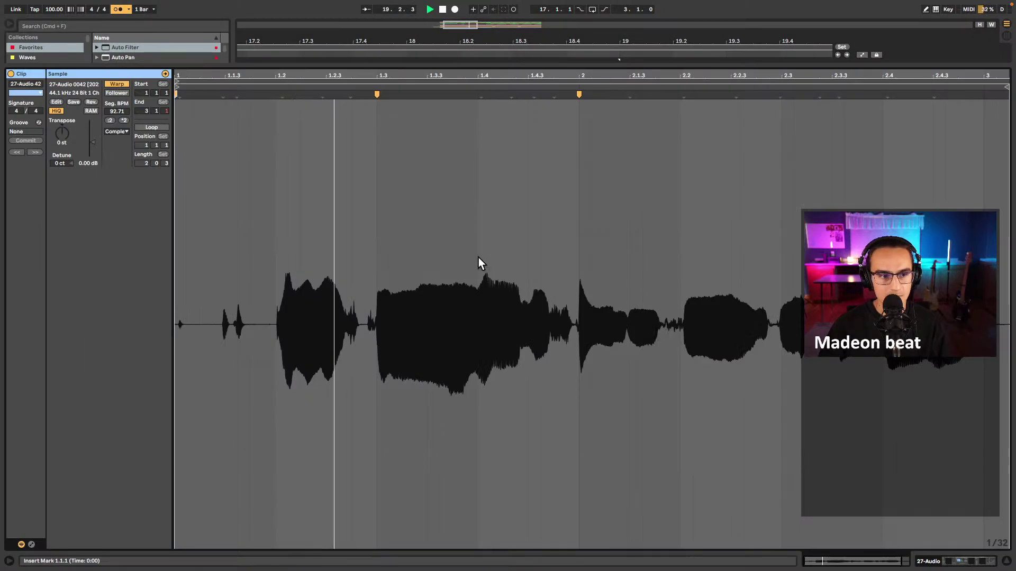
pyautogui.hotkey('shift', 'Tab')
pyautogui.press('-')
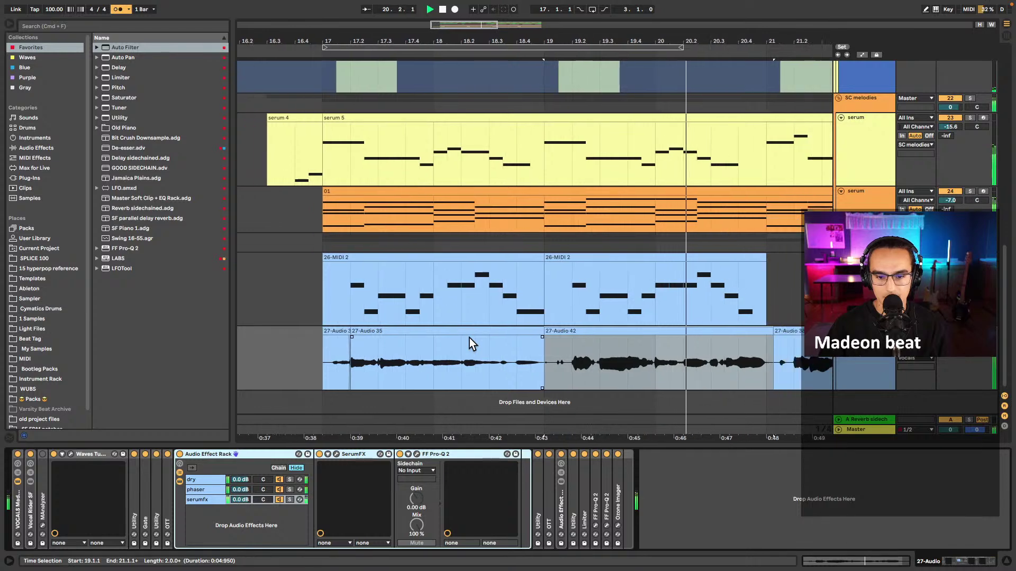
pyautogui.press('-')
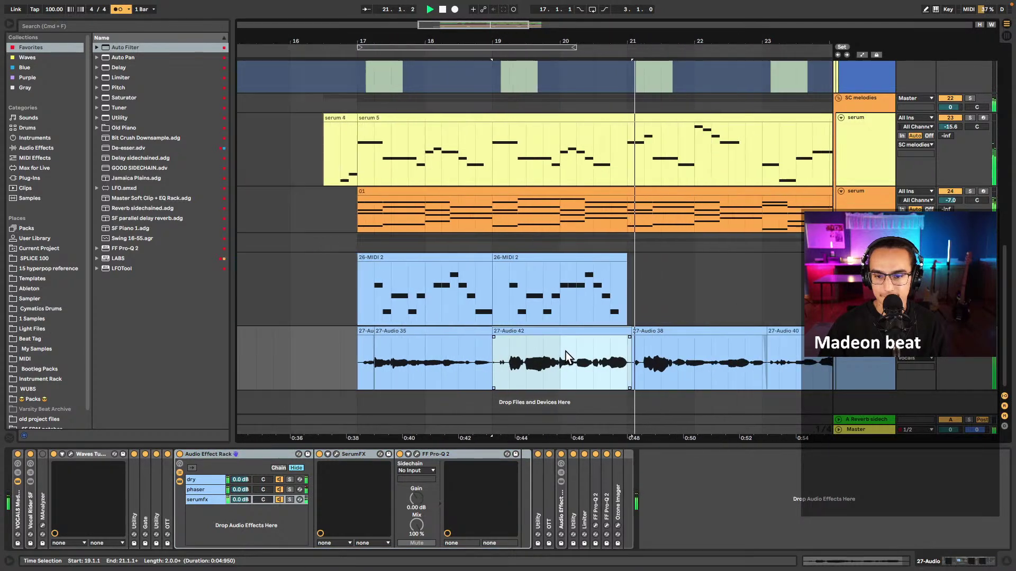
pyautogui.click(589, 330)
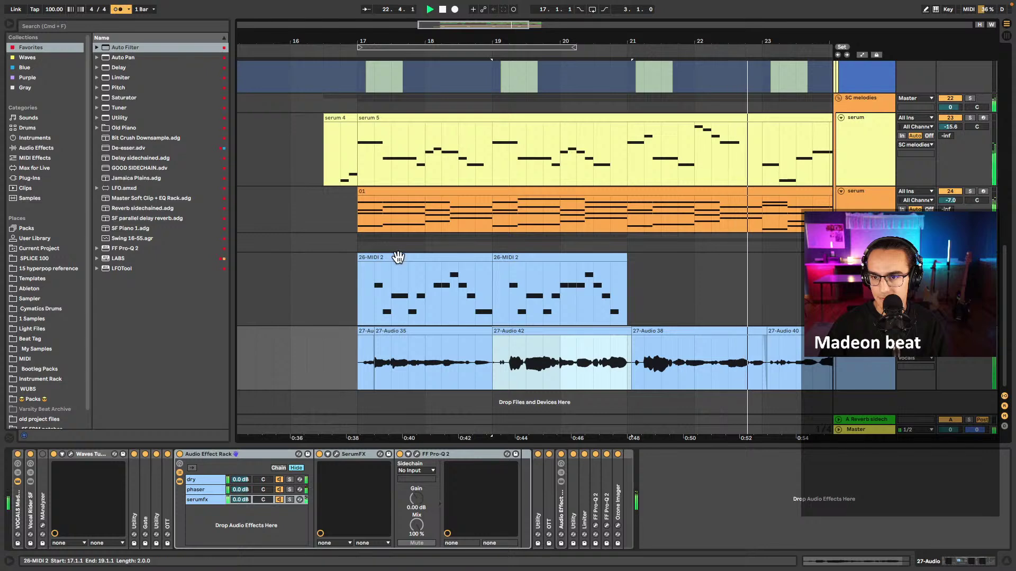
# - Play the second vocal phrase with its MIDI clip from 20.4.1 and from 19.2.1
pyautogui.click(745, 295)
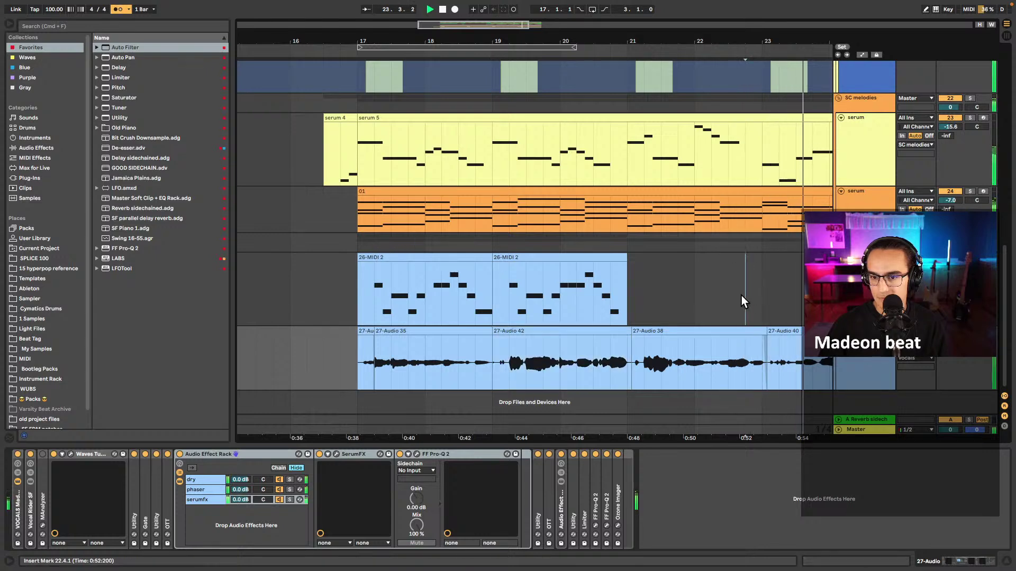
pyautogui.press('space')
pyautogui.click(608, 304)
pyautogui.press('space')
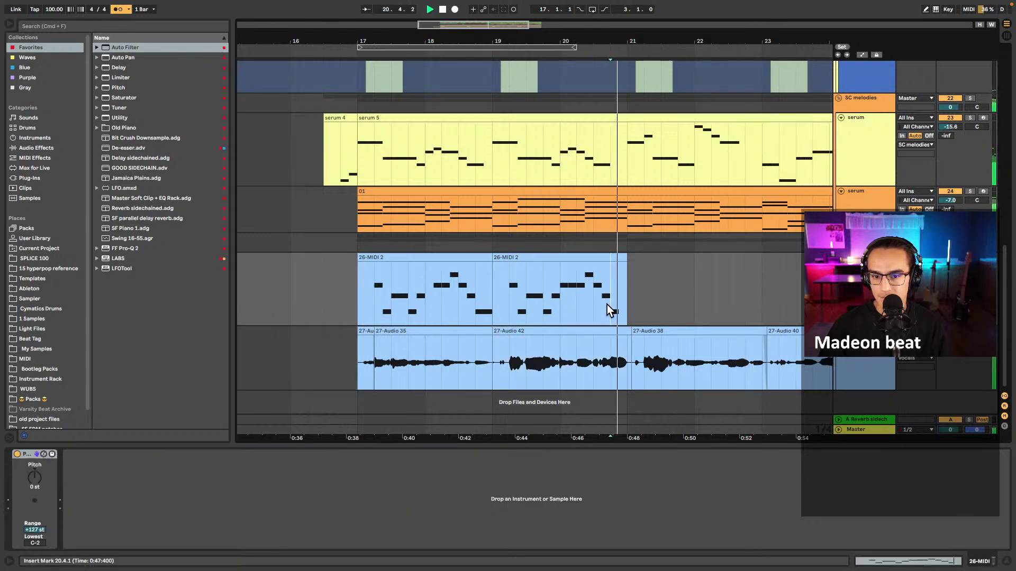
pyautogui.click(514, 310)
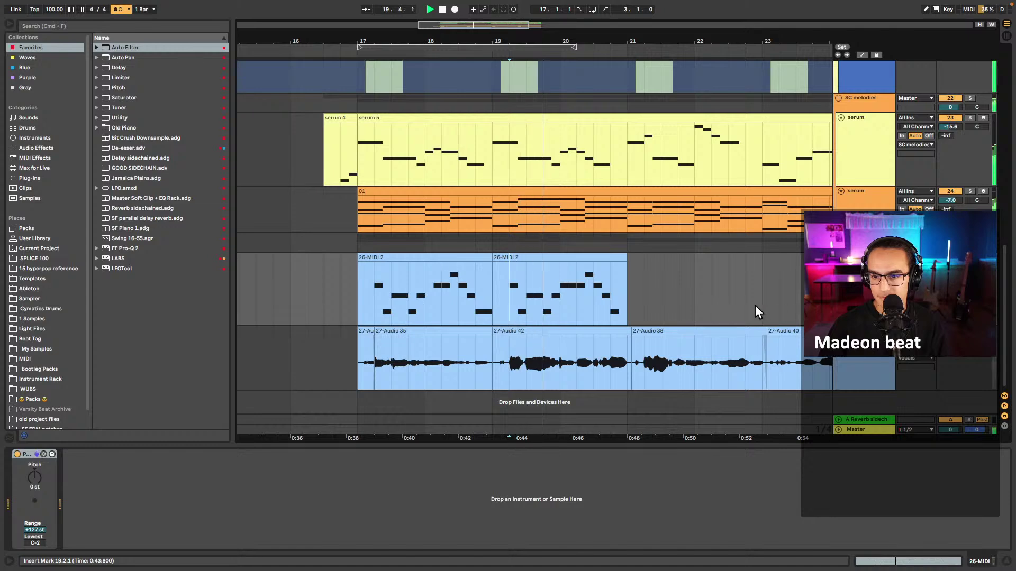
pyautogui.press('space')
# - Create a one-beat MIDI clip at 22.4.1 on the 26-MIDI track and fill it with a single G2 note
pyautogui.moveTo(755, 306); pyautogui.dragTo(761, 306)
pyautogui.press('super+shift+m')
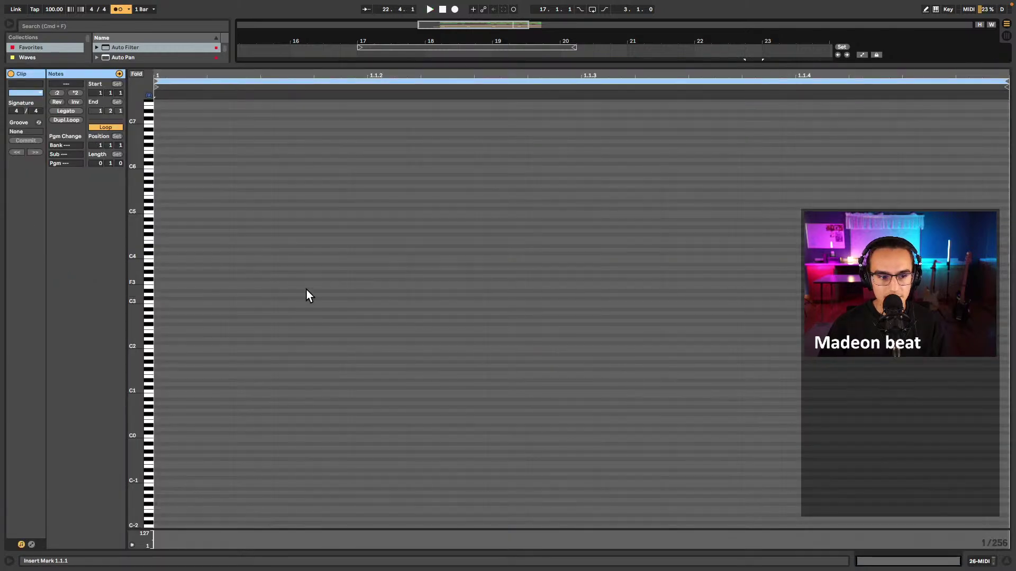
pyautogui.click(166, 226)
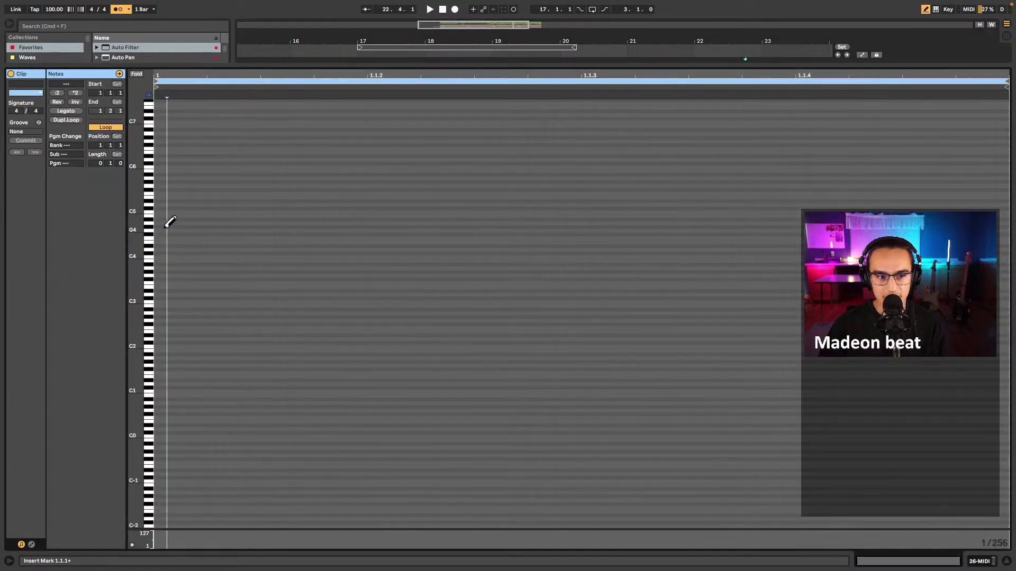
pyautogui.moveTo(167, 230); pyautogui.dragTo(1006, 231)
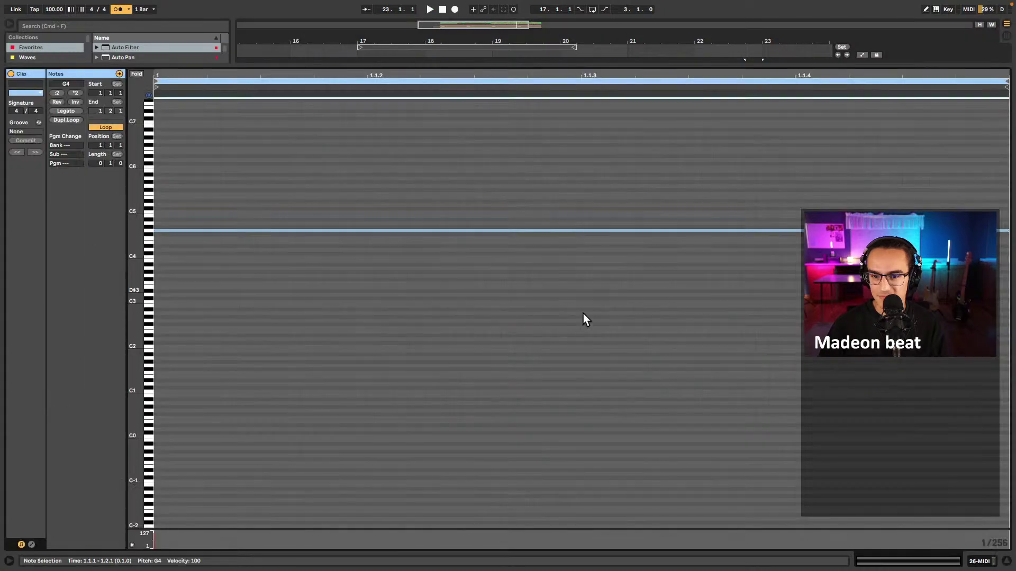
pyautogui.hotkey('shift', 'Down')
pyautogui.hotkey('shift', 'Down')
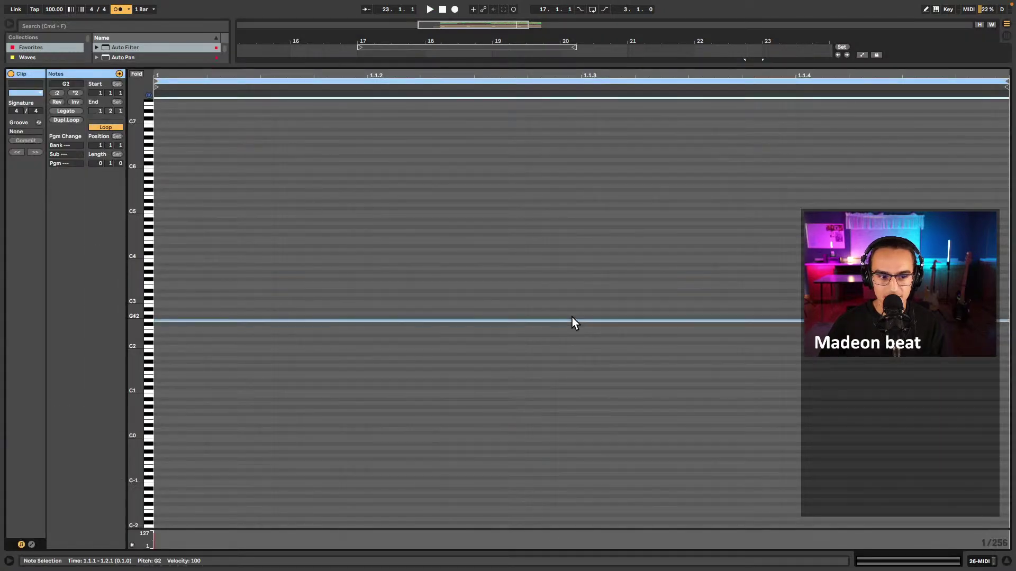
# - Play the passage around the new one-beat MIDI clip and trim the clip's start to 22.4.3
pyautogui.press('space')
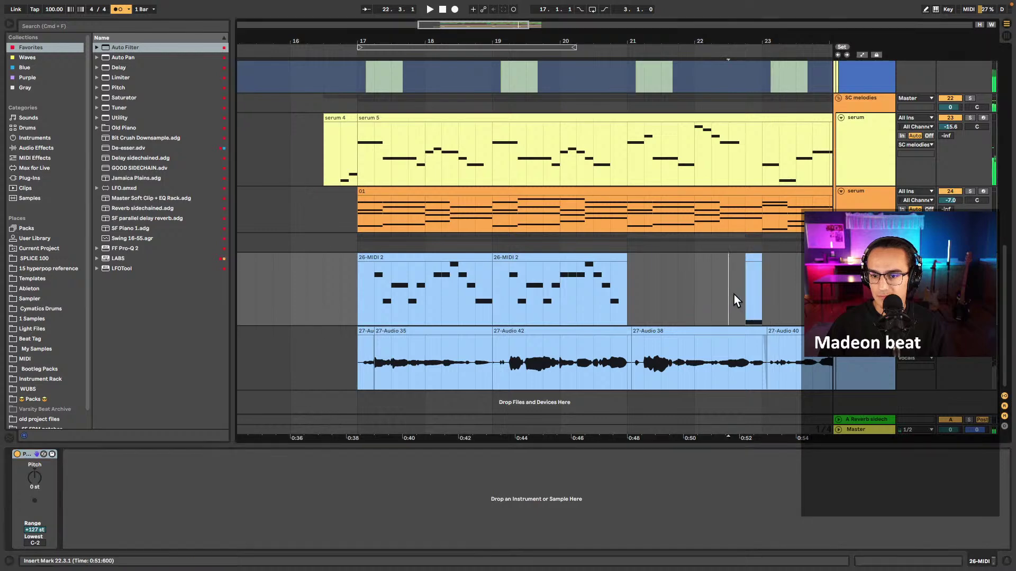
pyautogui.scroll(10, 753, 300)
pyautogui.press('space')
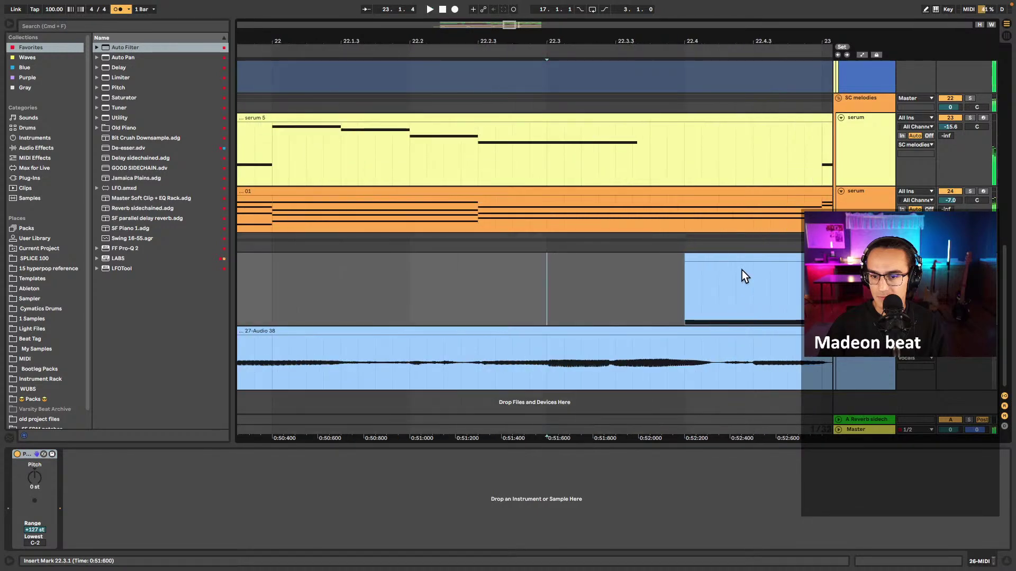
pyautogui.moveTo(733, 259); pyautogui.dragTo(801, 262)
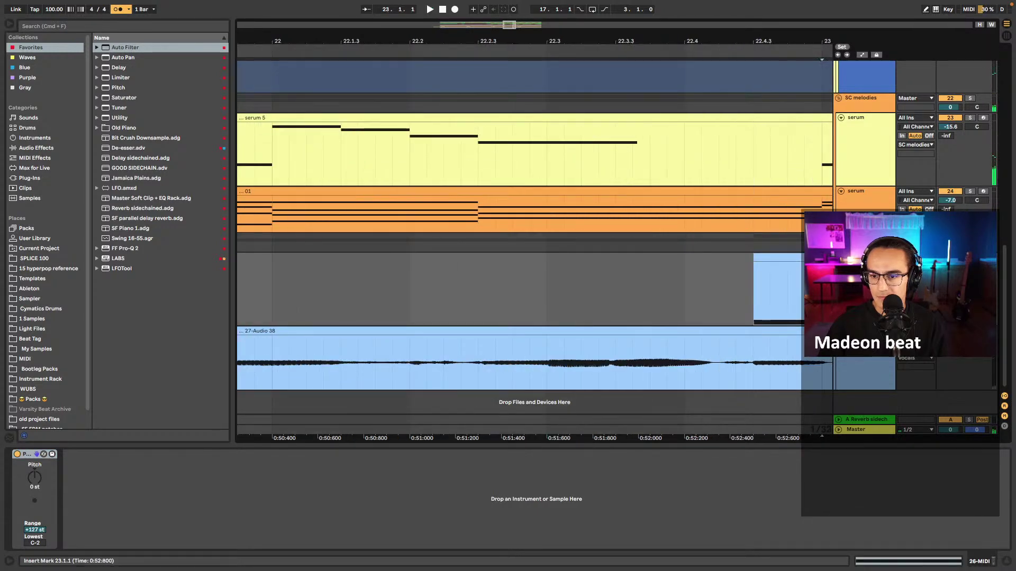
# - Play from 22.3.4 through bar 24 to check the trimmed pitch clip, and return to 17.1.1
pyautogui.click(646, 288)
pyautogui.press('space')
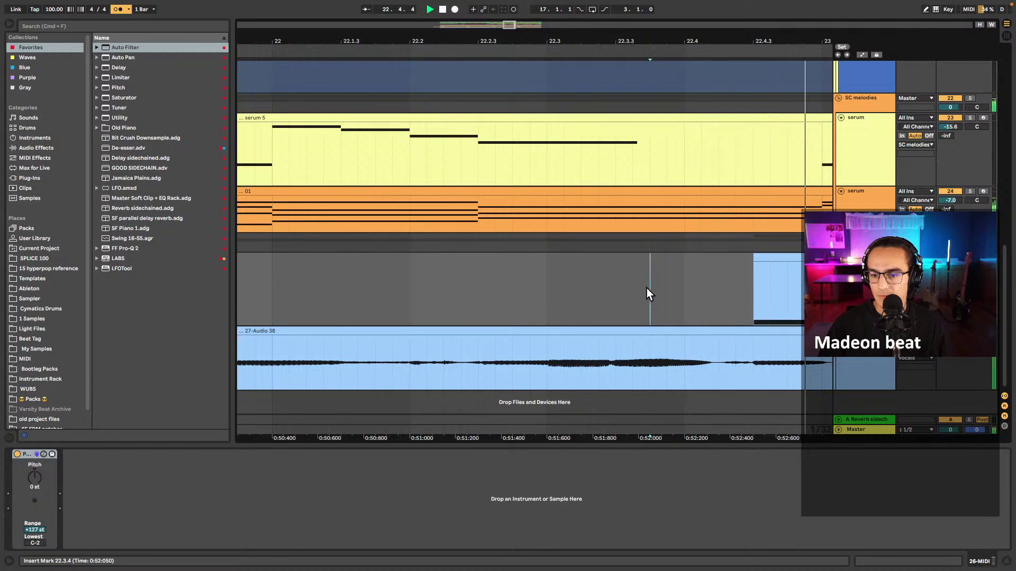
pyautogui.scroll(-3, 643, 289)
pyautogui.scroll(-2, 638, 292)
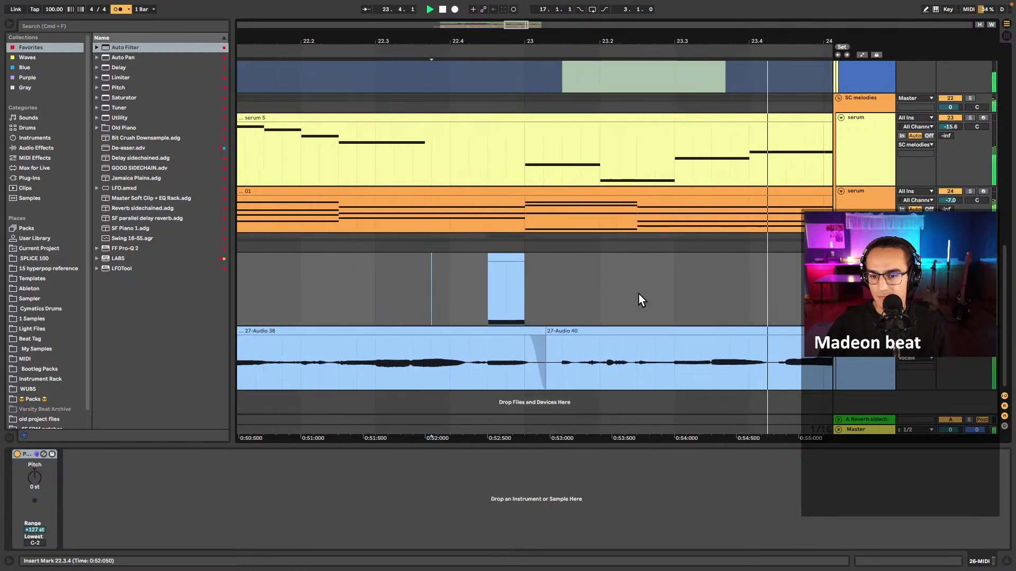
pyautogui.scroll(-4, 641, 292)
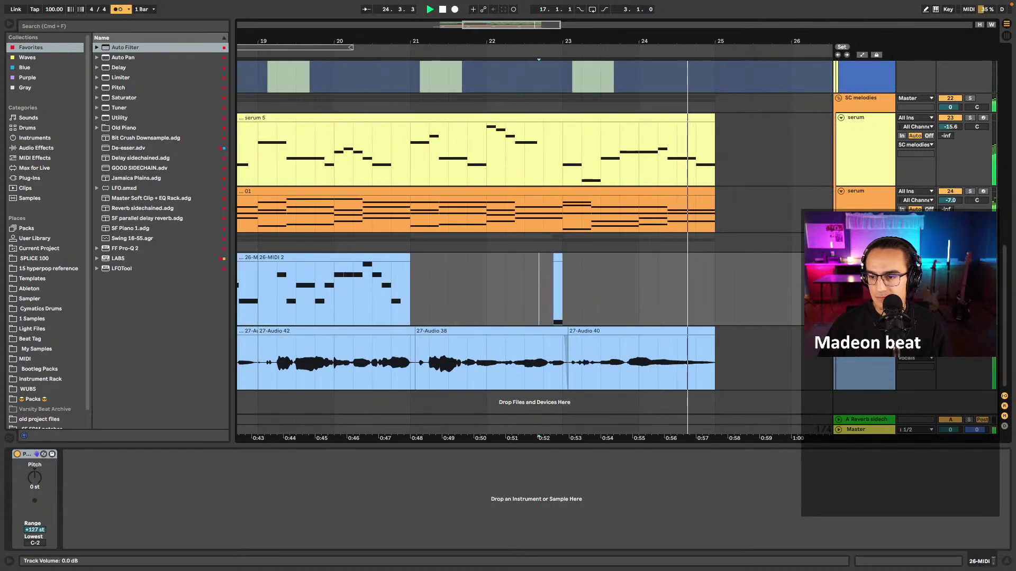
pyautogui.scroll(-3, 719, 281)
pyautogui.click(414, 297)
pyautogui.press('space')
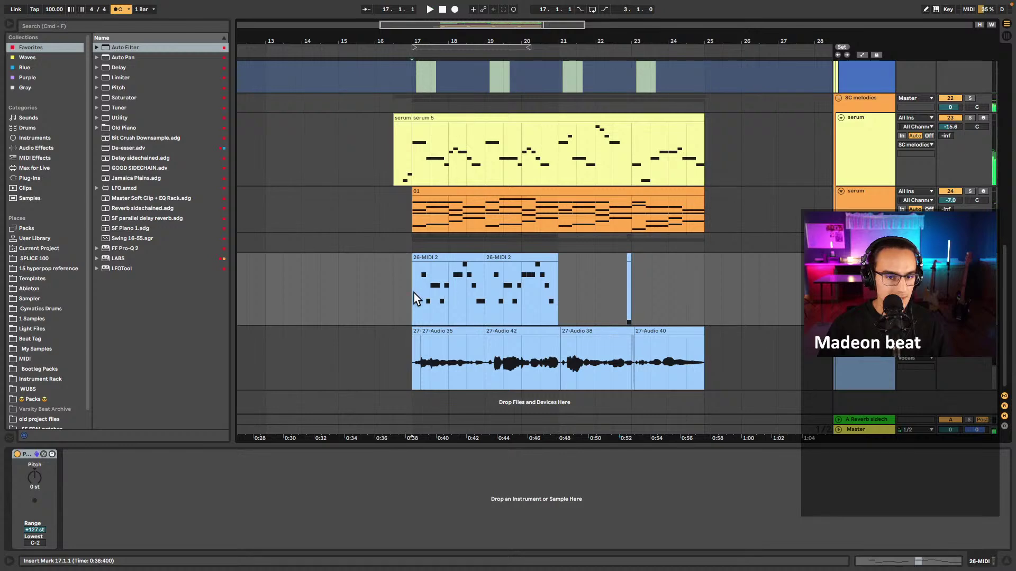
# - Expand the Vocal Rider SF rack on the vocal track, examine its devices during playback from 17.1.1, and collapse it
pyautogui.click(411, 357)
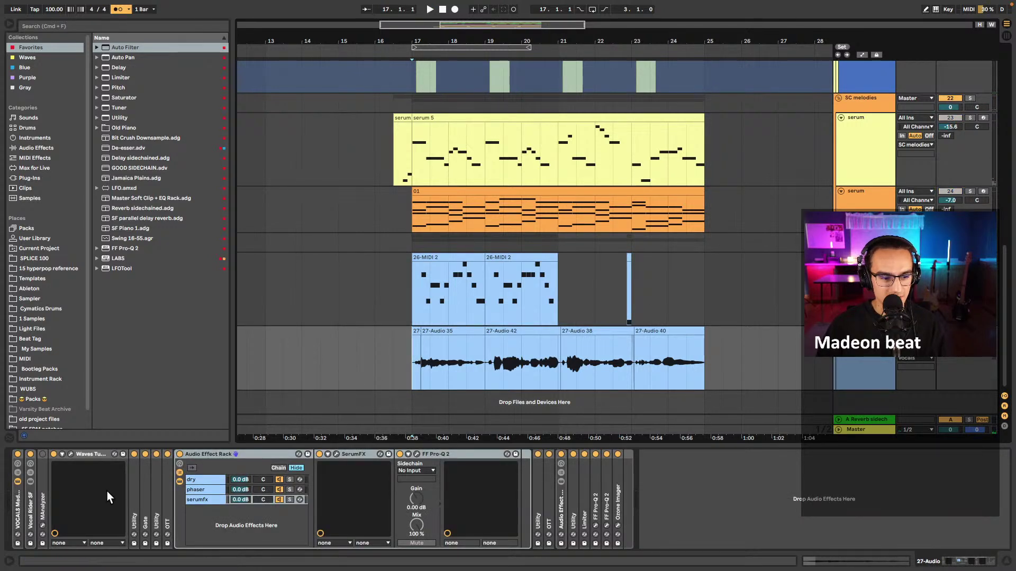
pyautogui.click(19, 507)
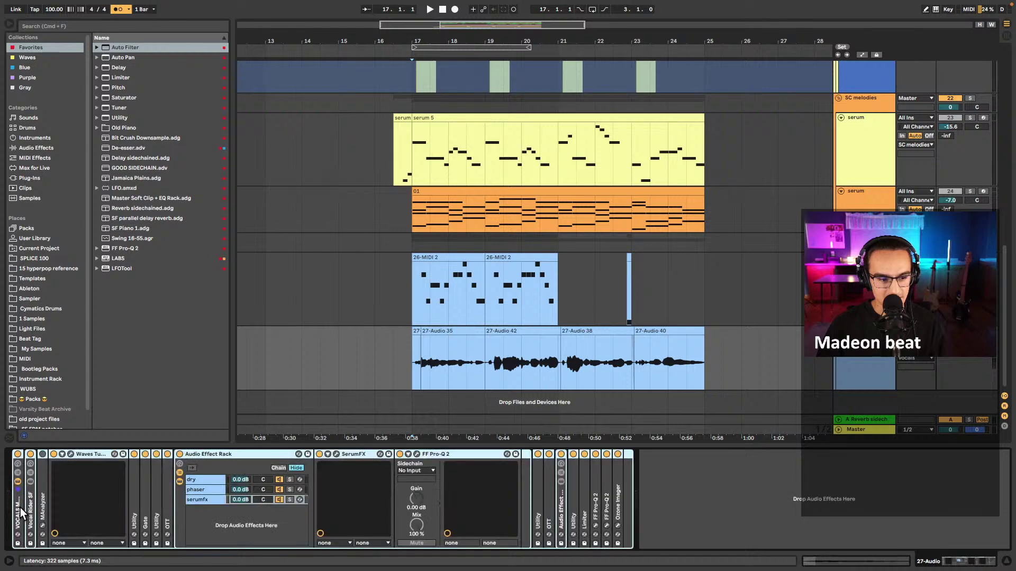
pyautogui.click(90, 456)
pyautogui.doubleClick(30, 498)
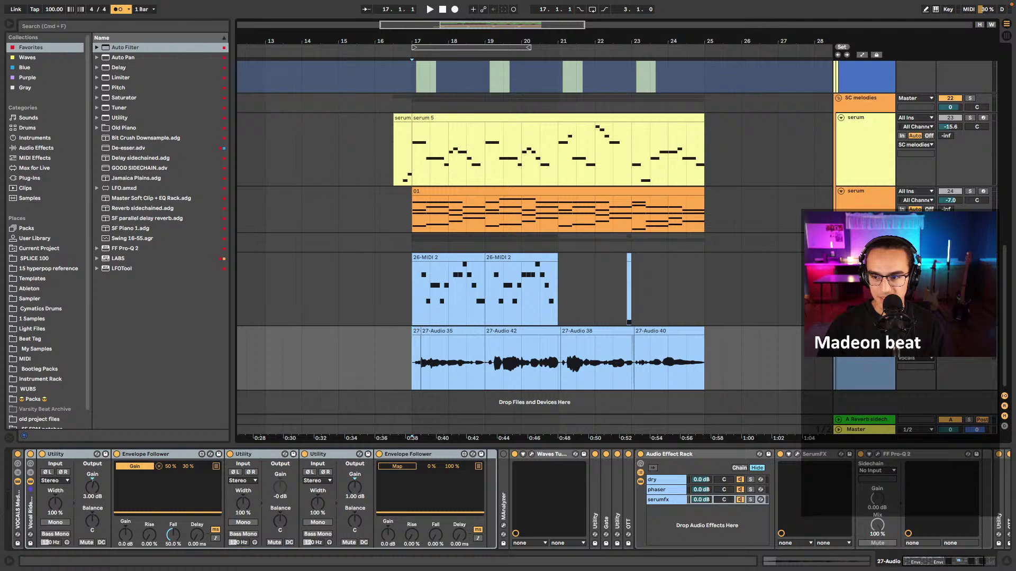
pyautogui.press('space')
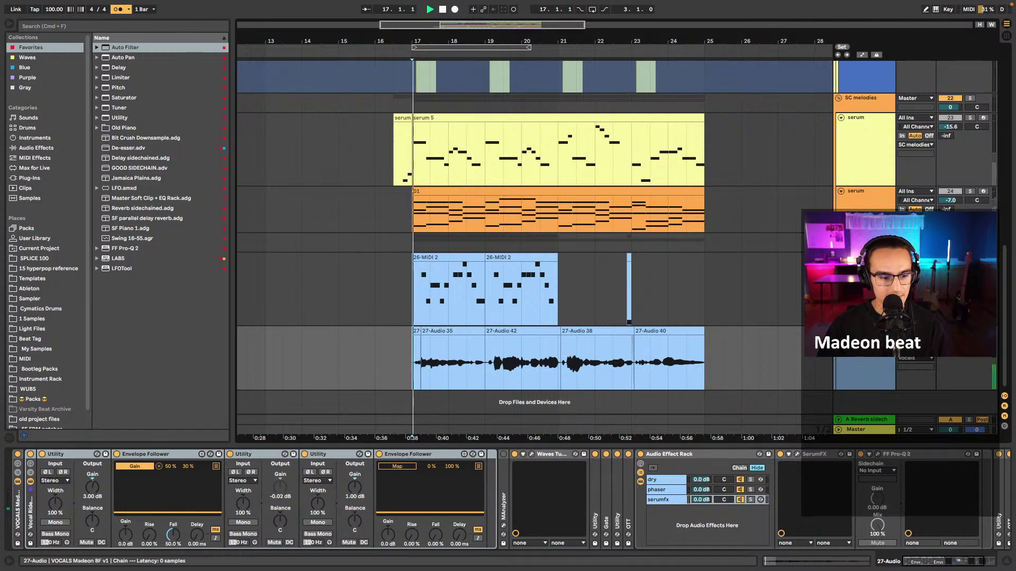
pyautogui.doubleClick(15, 508)
pyautogui.doubleClick(16, 509)
pyautogui.doubleClick(27, 507)
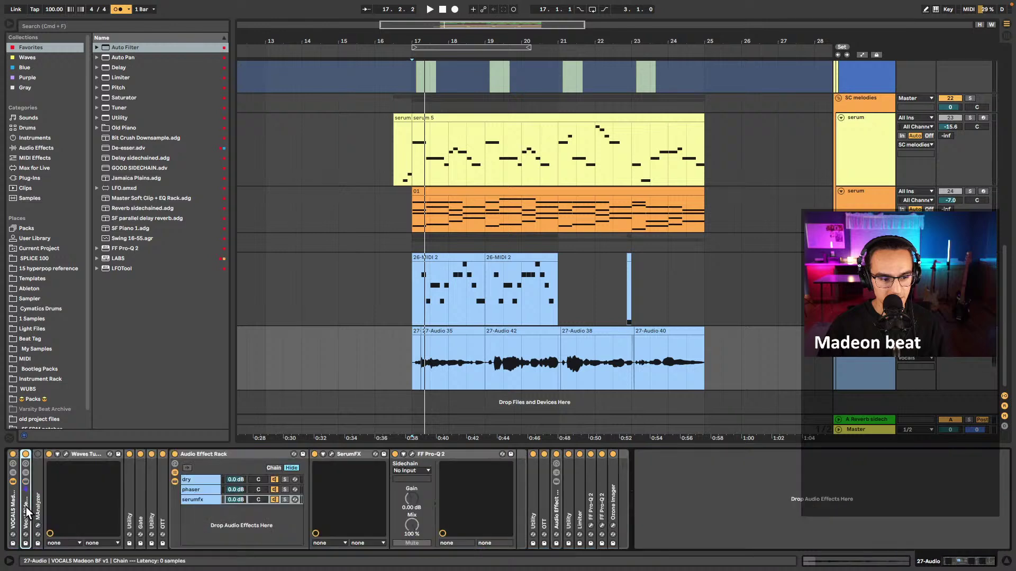
# - Collapse the inner Audio Effect Rack and deactivate Waves Tune and every device after it in the vocal chain
pyautogui.doubleClick(239, 455)
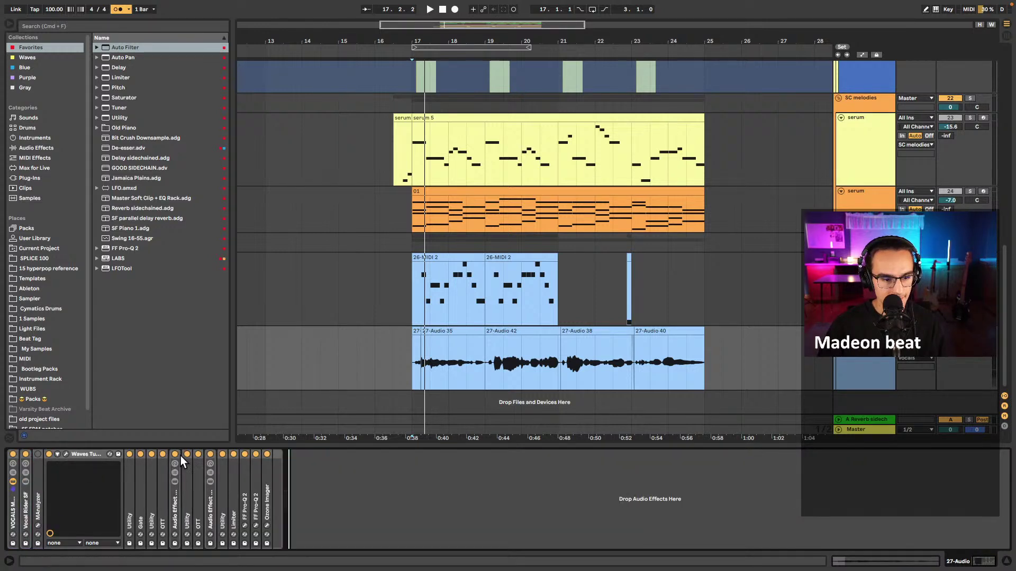
pyautogui.click(256, 454)
pyautogui.click(244, 454)
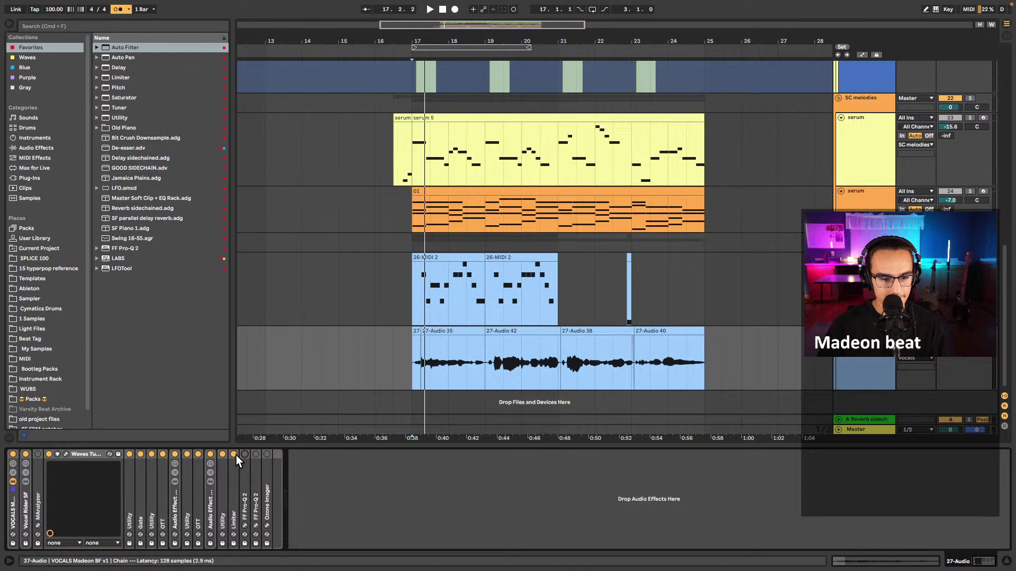
pyautogui.click(234, 454)
pyautogui.click(222, 455)
pyautogui.click(211, 455)
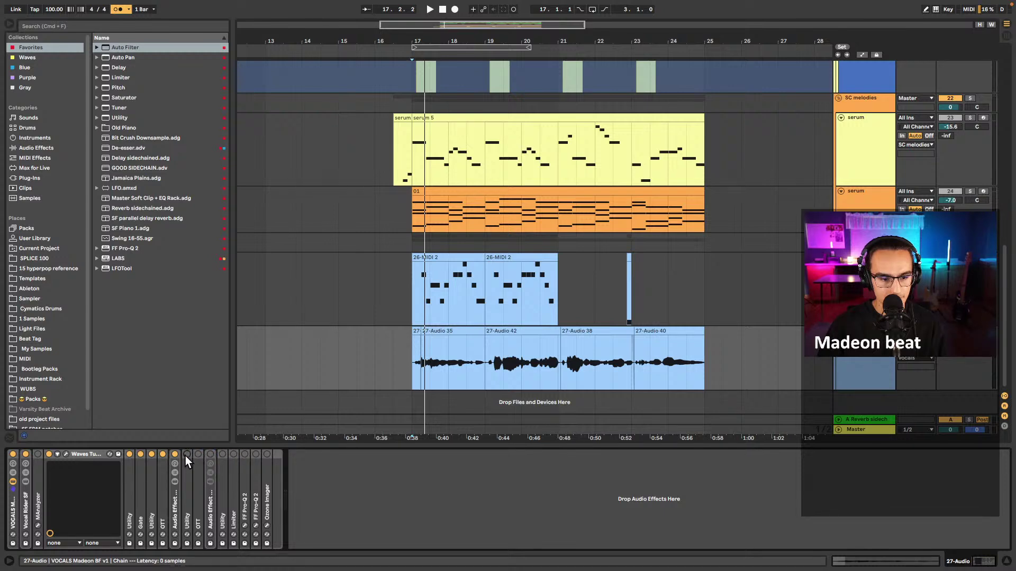
pyautogui.click(152, 455)
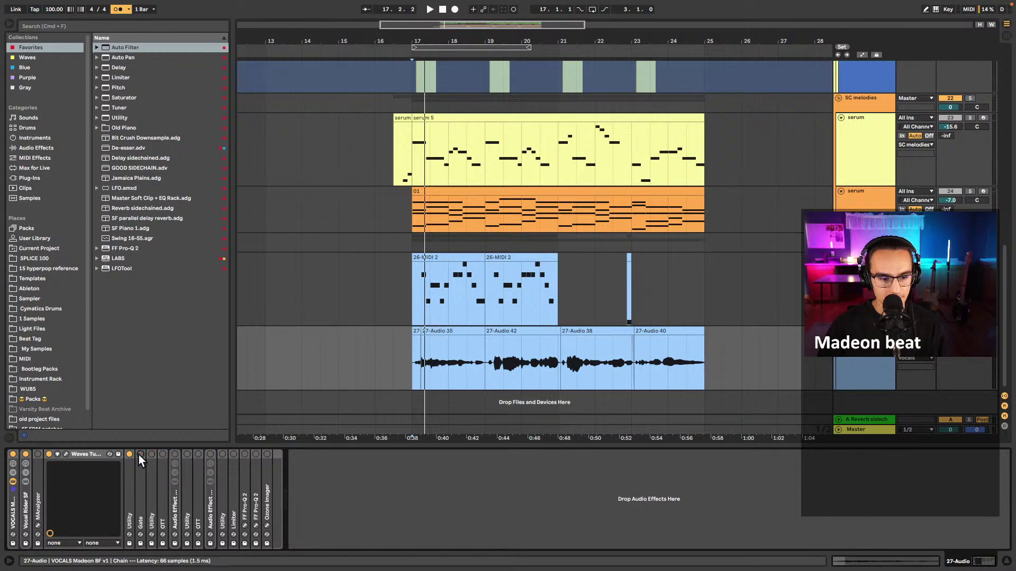
pyautogui.click(140, 454)
pyautogui.click(129, 454)
pyautogui.click(50, 454)
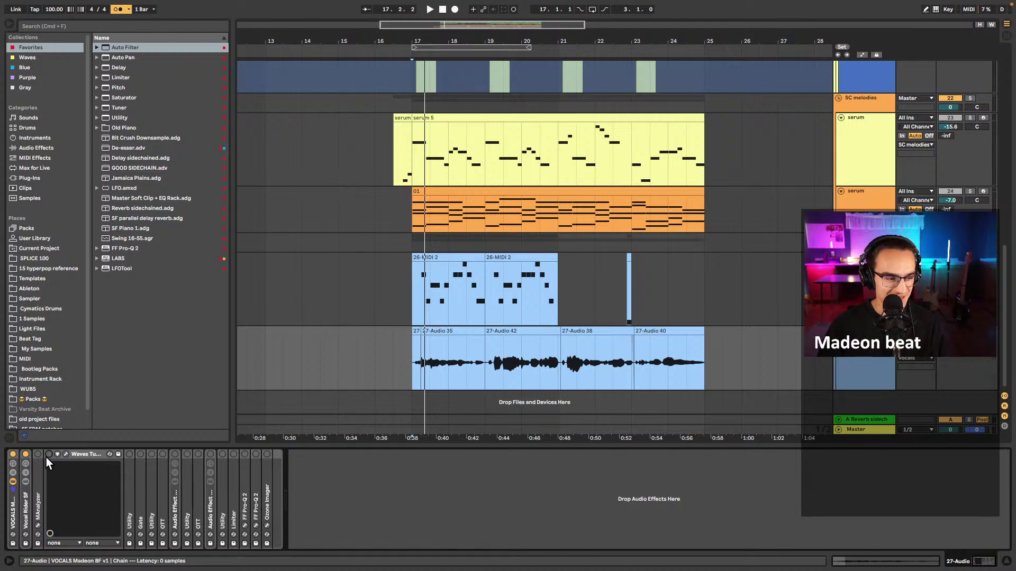
# - Expand and bypass the Vocal Rider SF rack, and play the dry vocal from 17.2.1
pyautogui.doubleClick(23, 493)
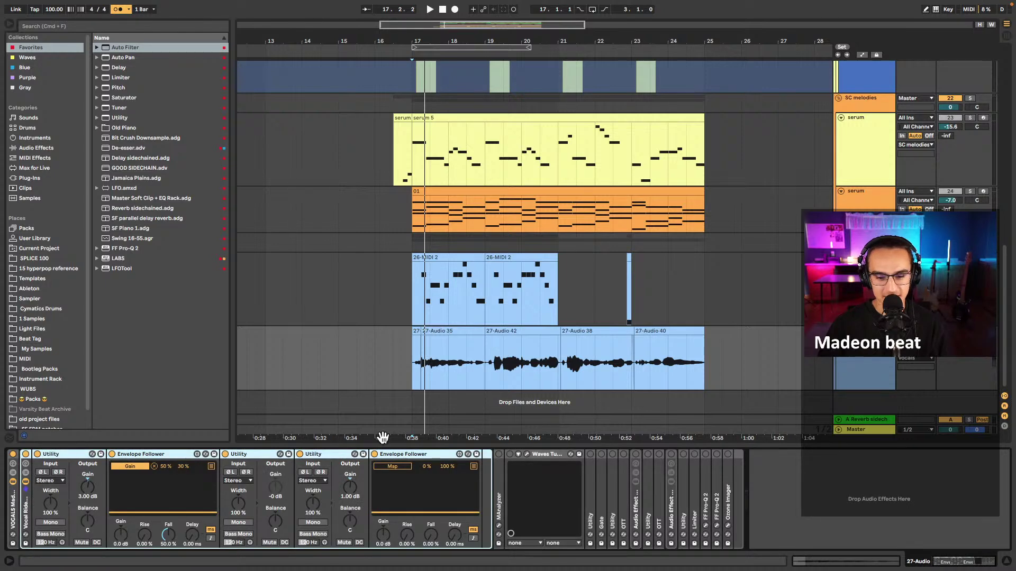
pyautogui.click(26, 455)
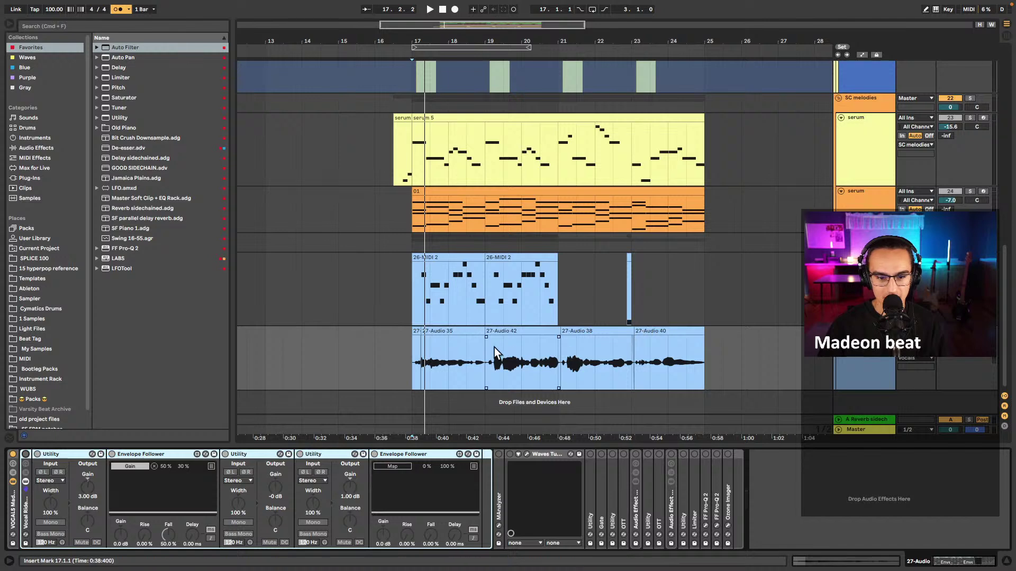
pyautogui.press('space')
pyautogui.press('+')
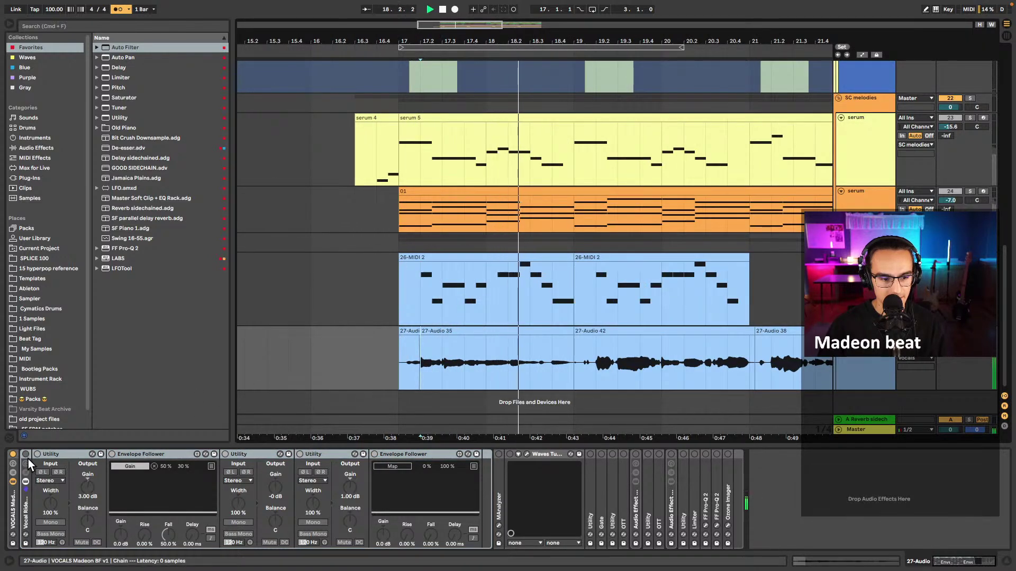
# - Turn off the metronome, stop playback and reactivate the Vocal Rider SF rack
pyautogui.click(118, 9)
pyautogui.press('space')
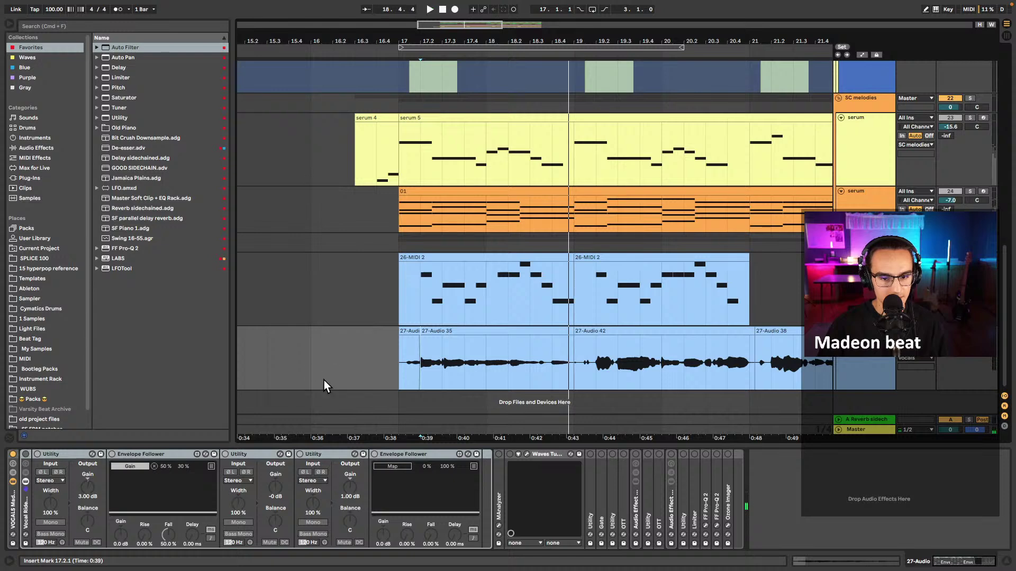
pyautogui.click(27, 459)
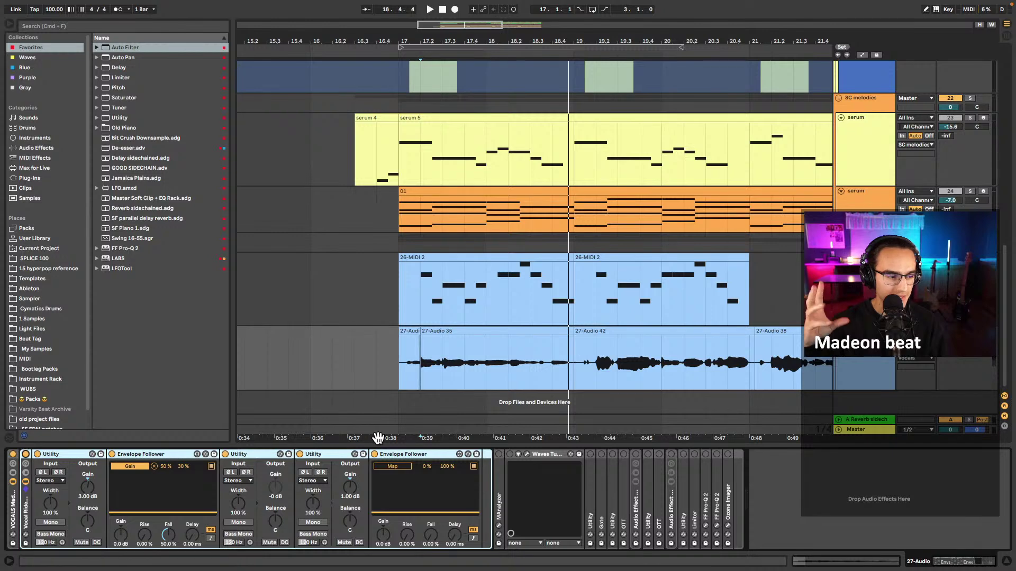
# - Check the middle Utility's gain in the Vocal Rider SF rack and play the vocal from 17.2.1 through the rack
pyautogui.click(422, 372)
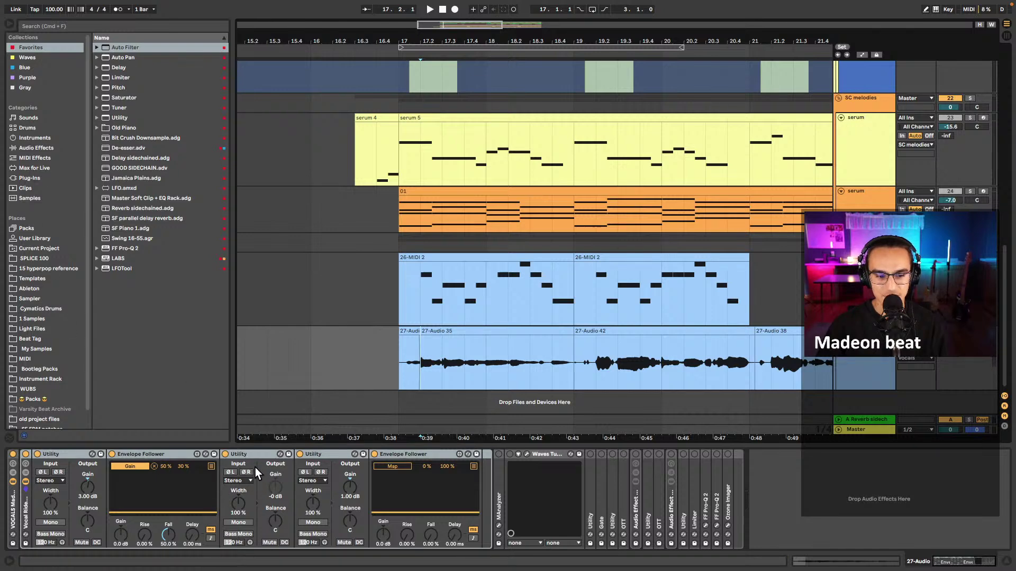
pyautogui.click(283, 499)
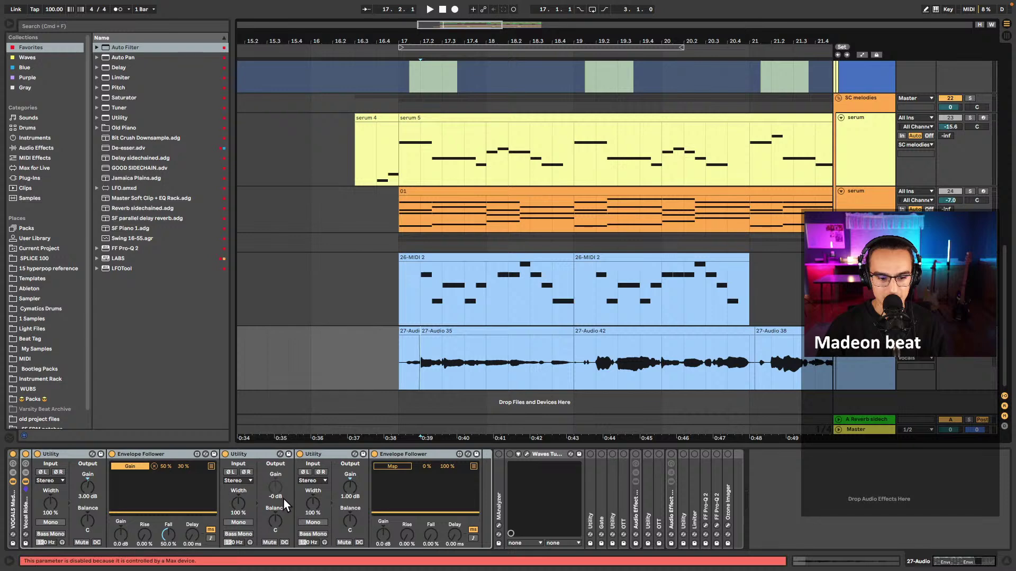
pyautogui.press('space')
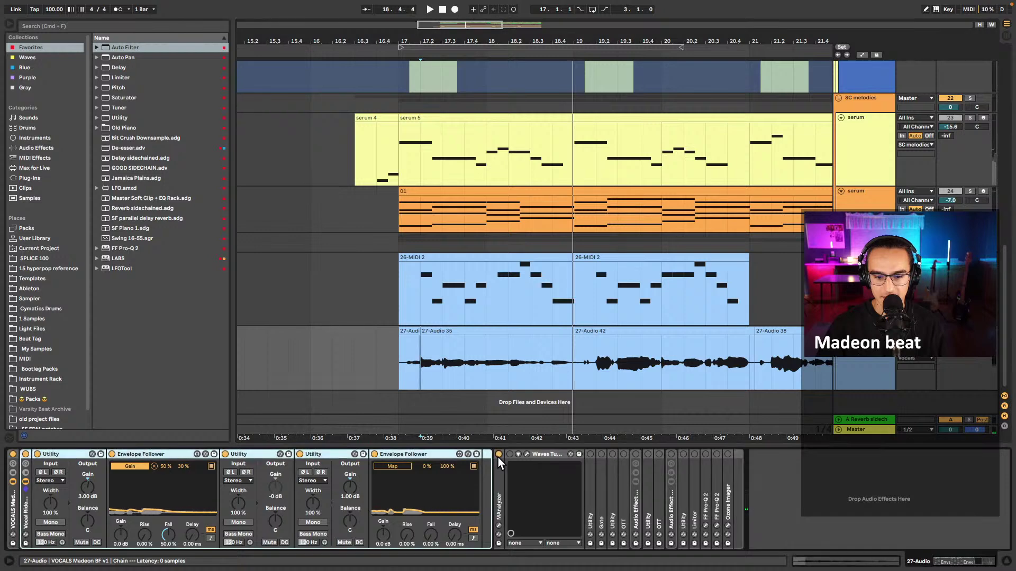
# - Collapse the Vocal Rider SF rack, reactivate Waves Tune and play the tuned vocal with the plug-in window open
pyautogui.doubleClick(27, 506)
pyautogui.click(49, 454)
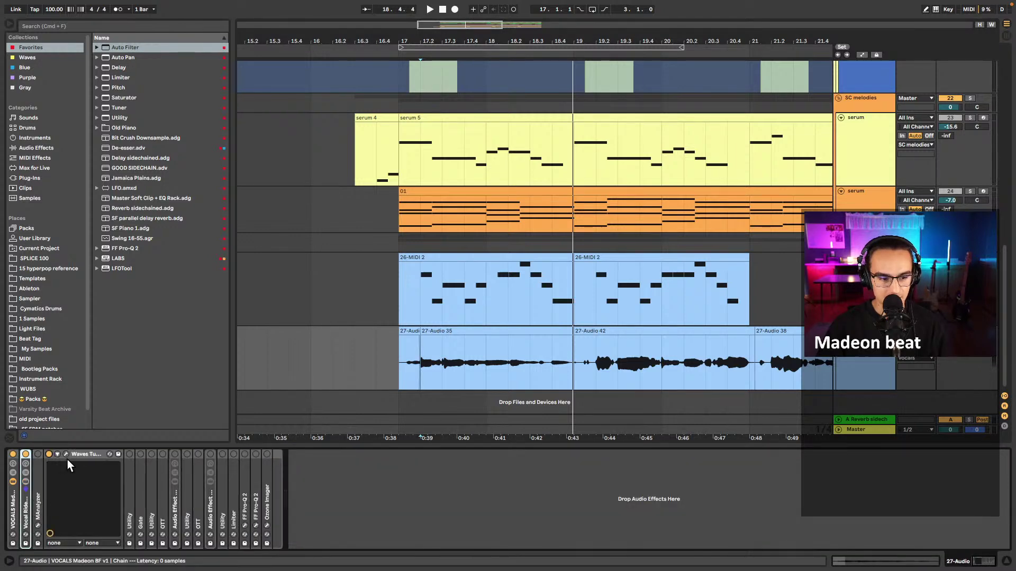
pyautogui.click(65, 453)
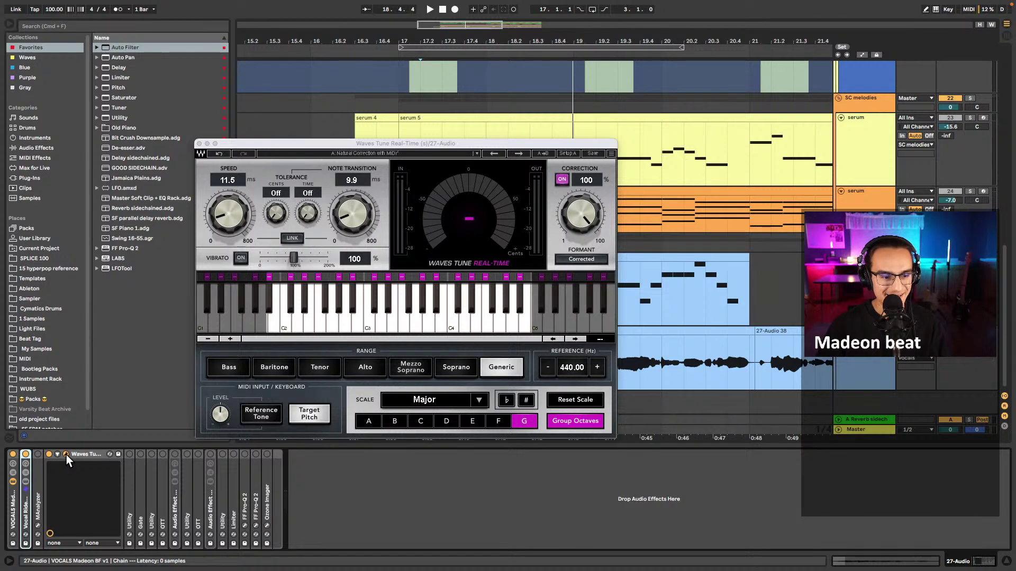
pyautogui.press('space')
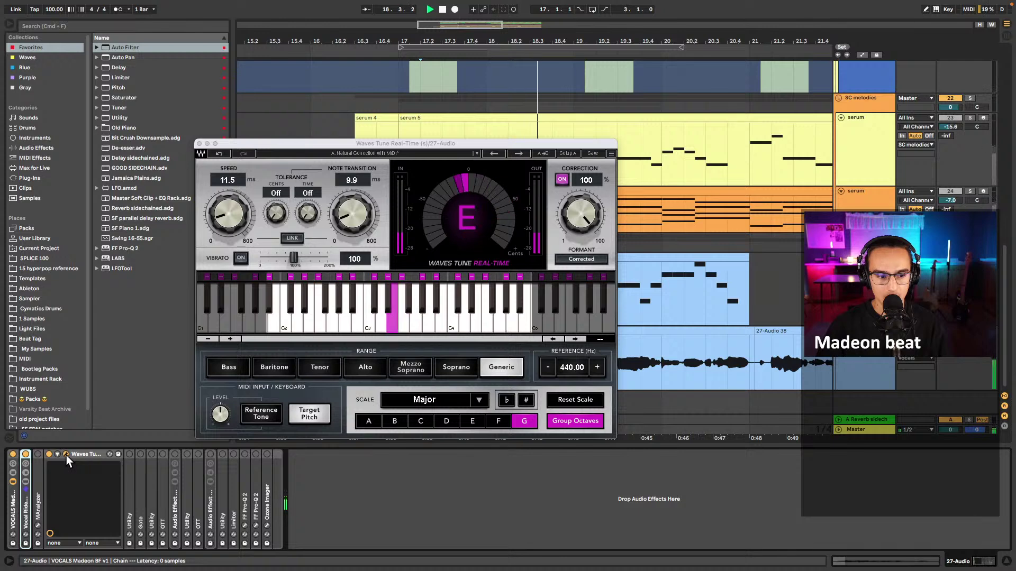
pyautogui.click(66, 455)
# - Expand and reactivate the Utility, Gate, second Utility and OTT after Waves Tune, and play the vocal through them
pyautogui.click(129, 454)
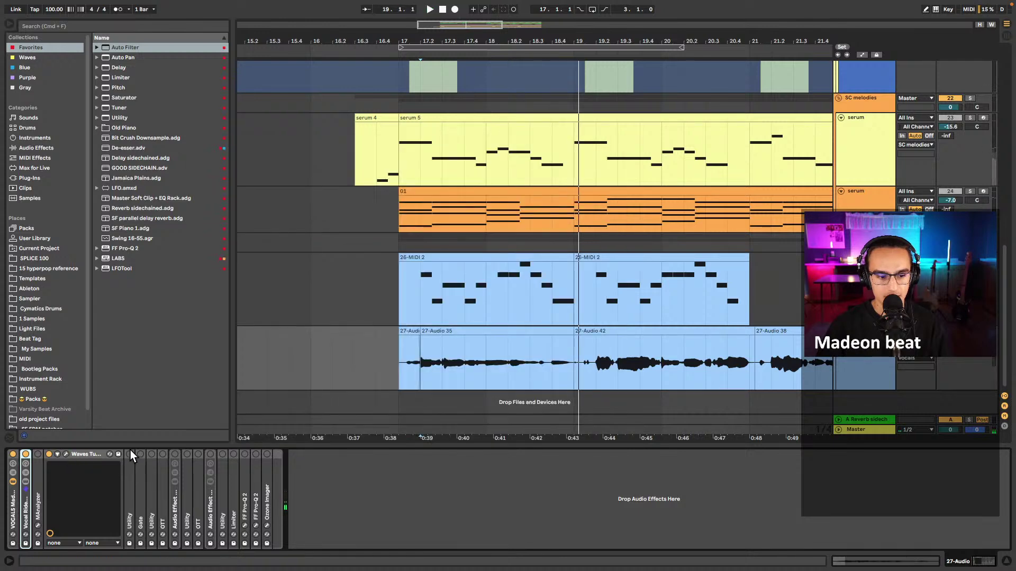
pyautogui.doubleClick(133, 469)
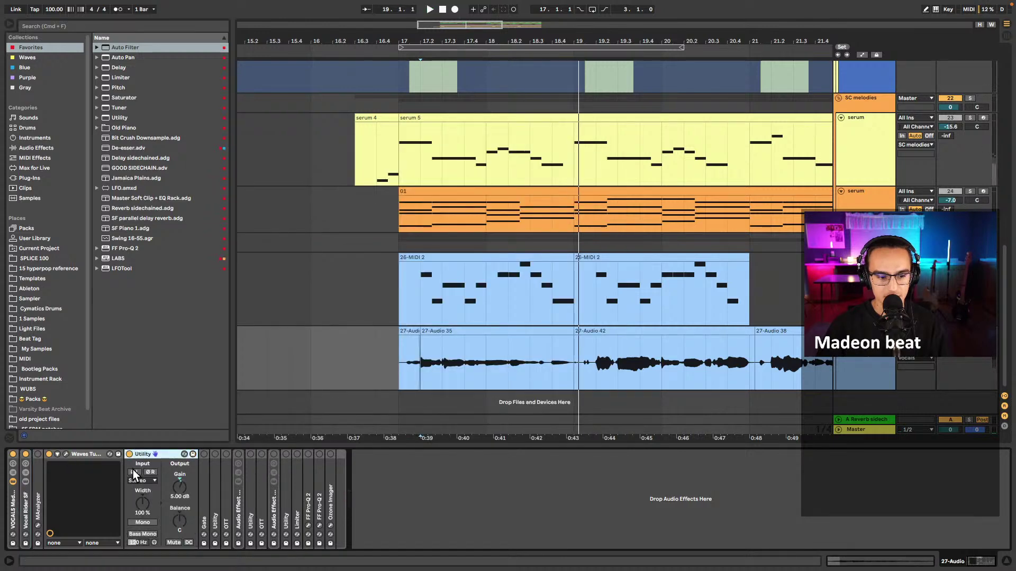
pyautogui.doubleClick(202, 475)
pyautogui.doubleClick(345, 482)
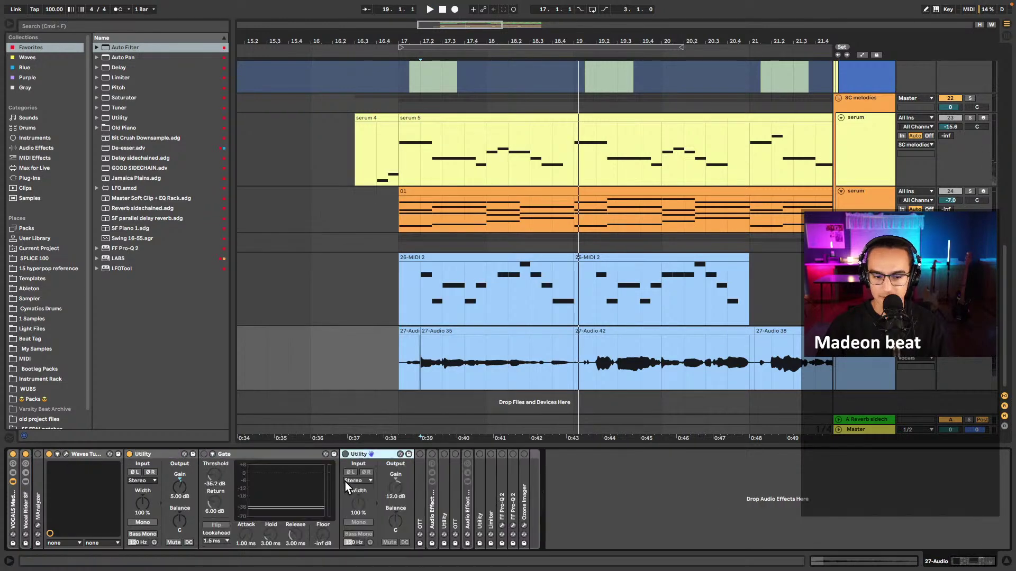
pyautogui.doubleClick(421, 478)
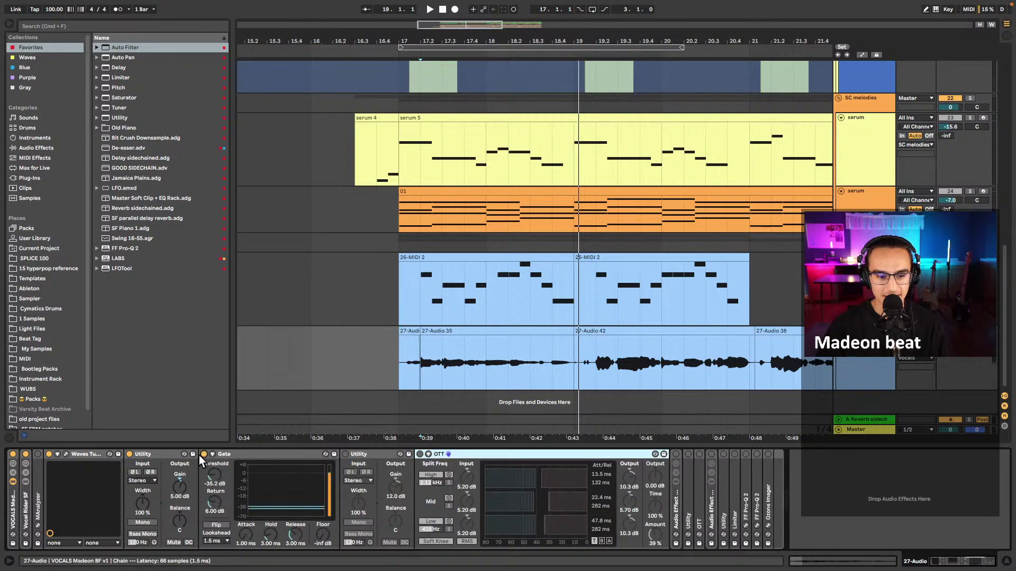
pyautogui.click(346, 453)
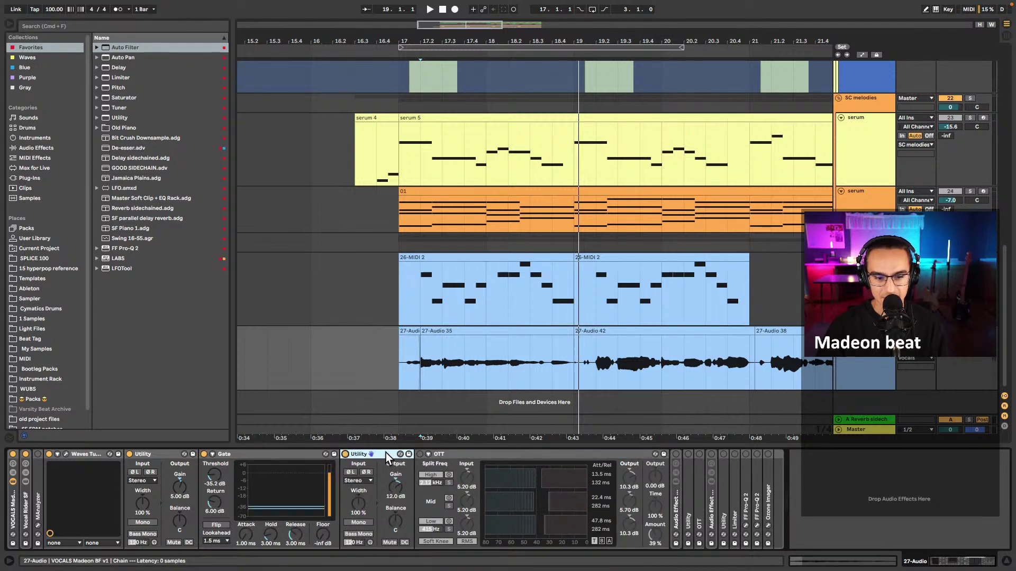
pyautogui.click(420, 454)
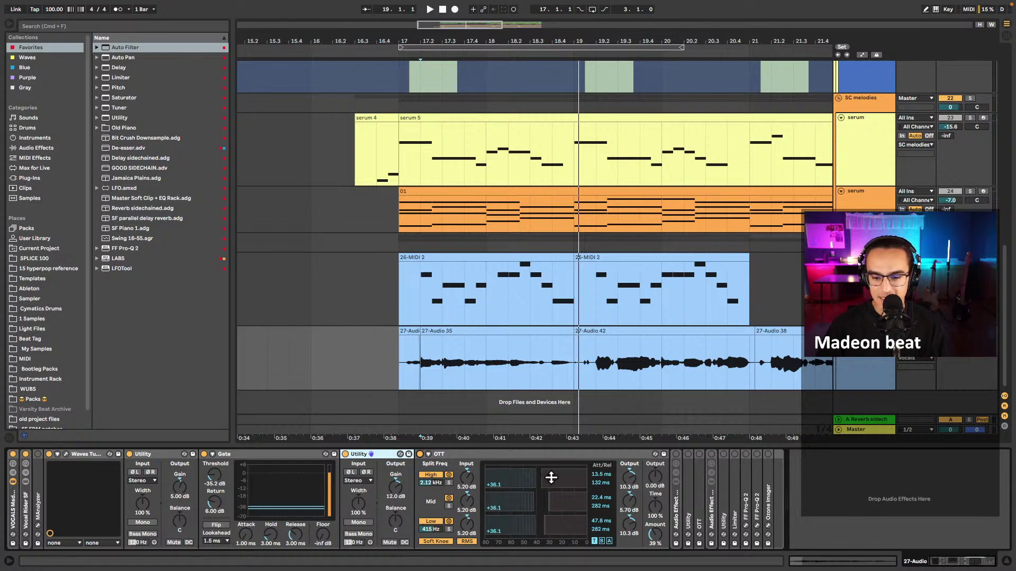
pyautogui.press('space')
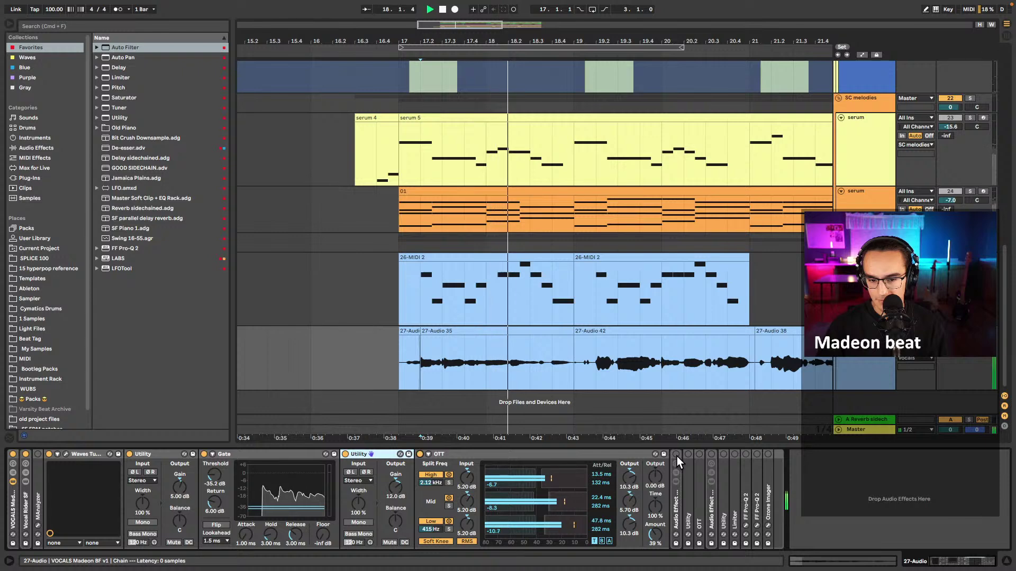
pyautogui.press('space')
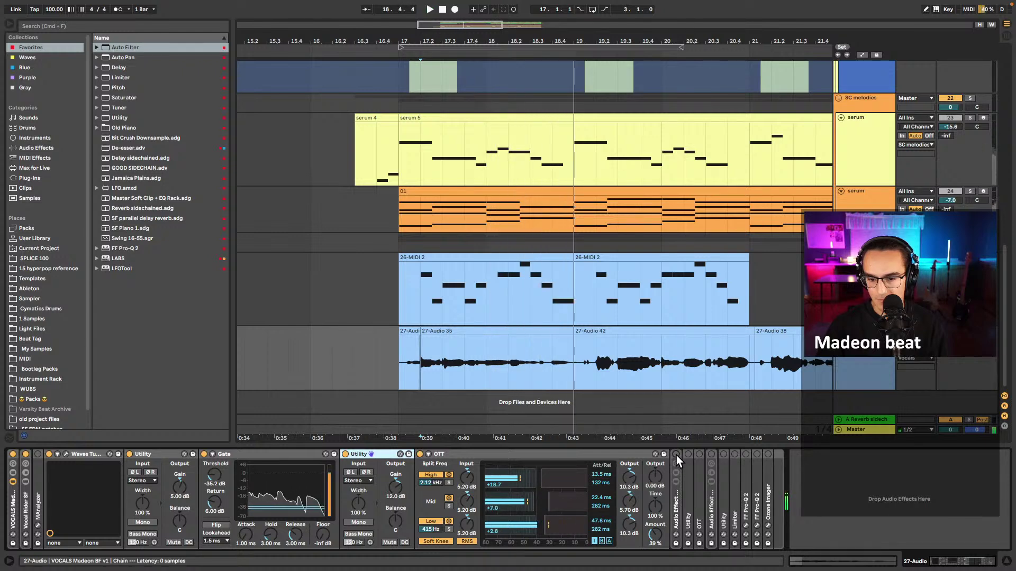
# - Expand and reactivate the Audio Effect Rack after the OTT, and view the devices in its dry and phaser chains
pyautogui.doubleClick(676, 496)
pyautogui.hscroll(5, 638, 529)
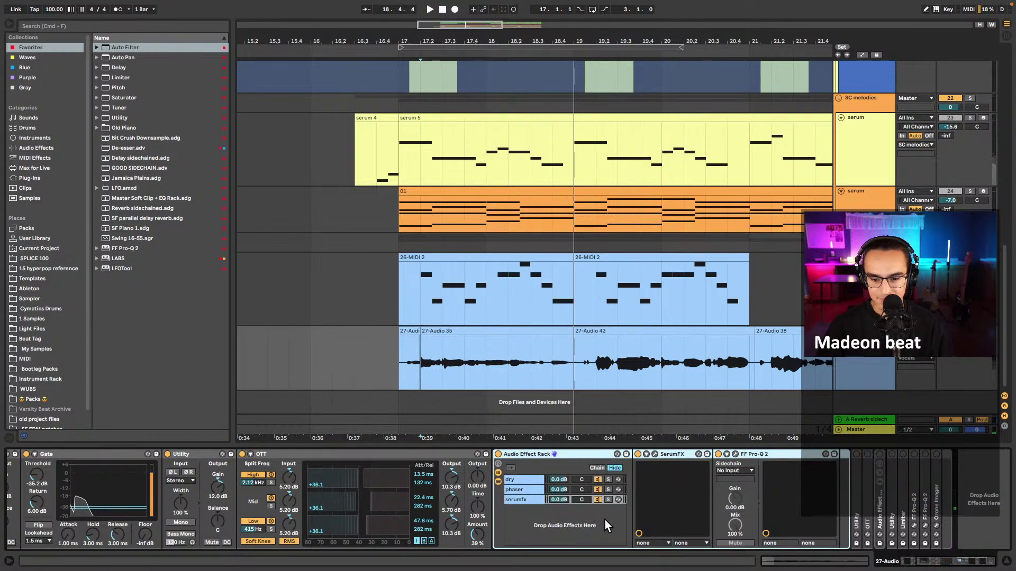
pyautogui.click(529, 480)
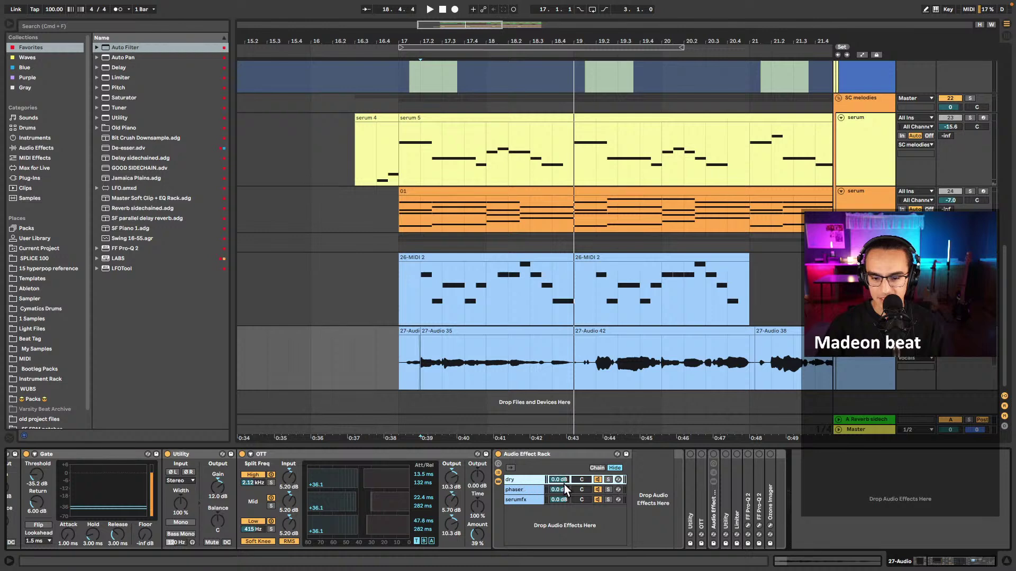
pyautogui.click(543, 492)
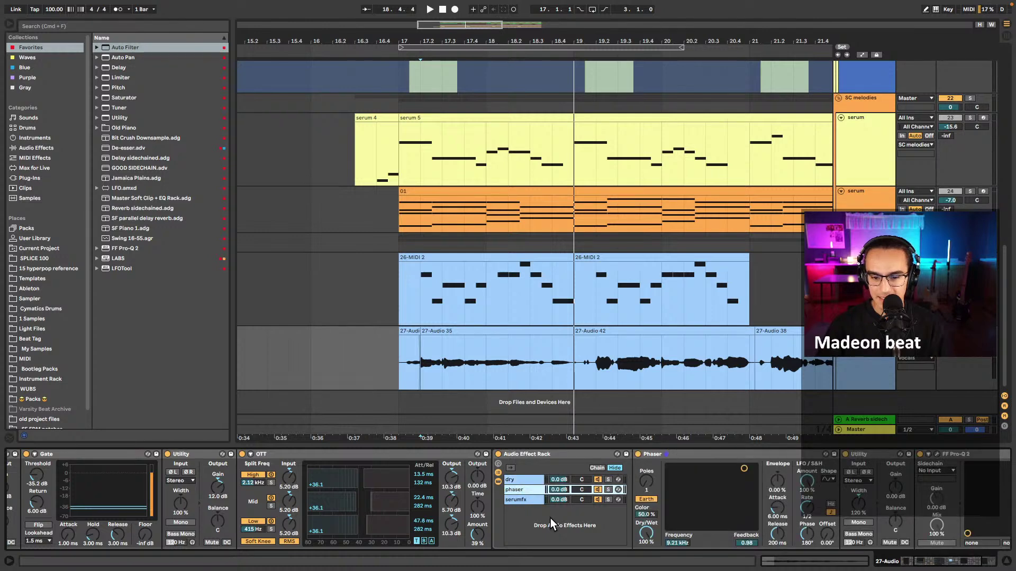
# - Examine the FF Pro-Q 2 curve in the phaser chain and play the vocal with that chain soloed
pyautogui.hscroll(5, 531, 529)
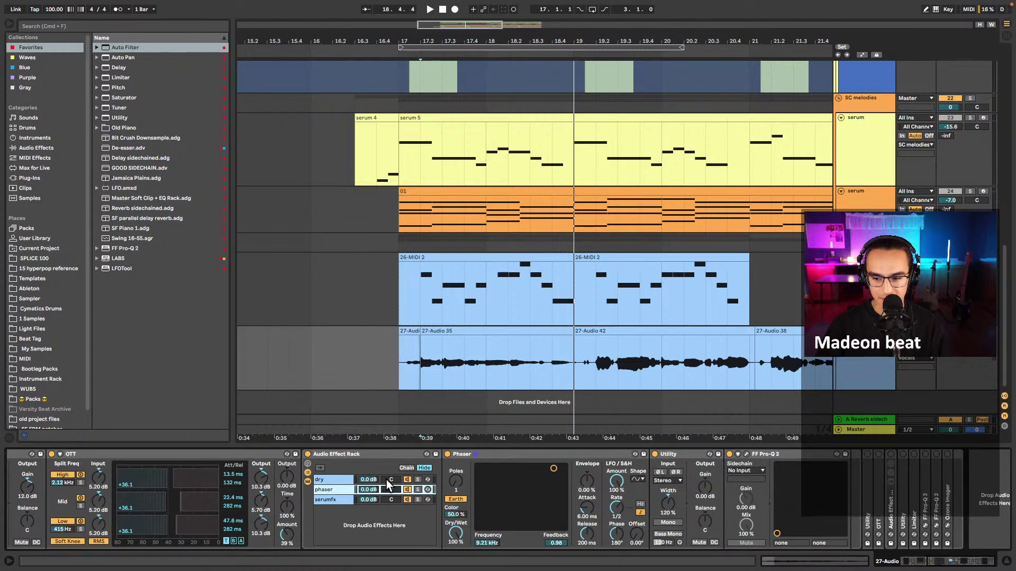
pyautogui.click(746, 454)
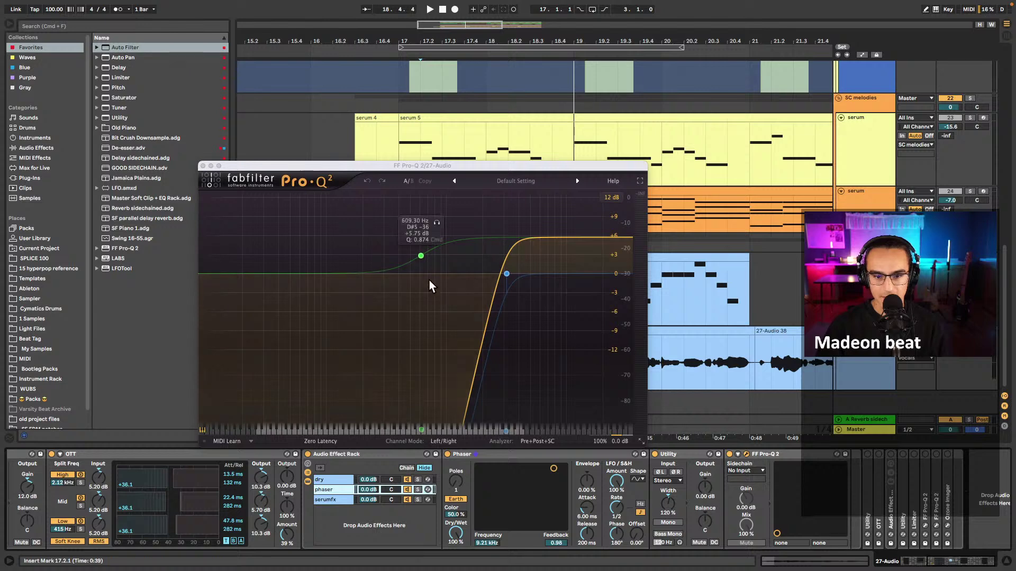
pyautogui.click(202, 166)
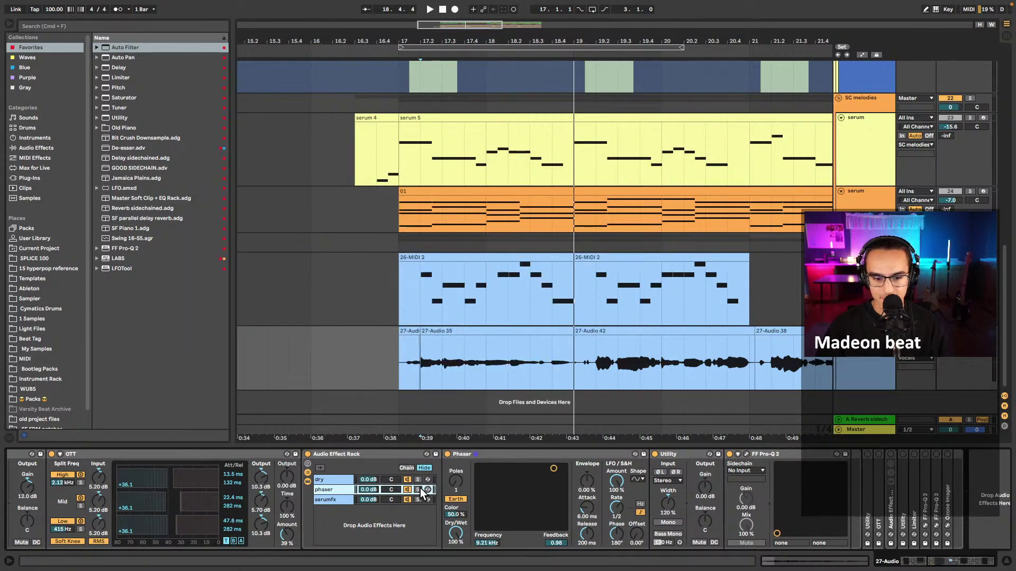
pyautogui.press('space')
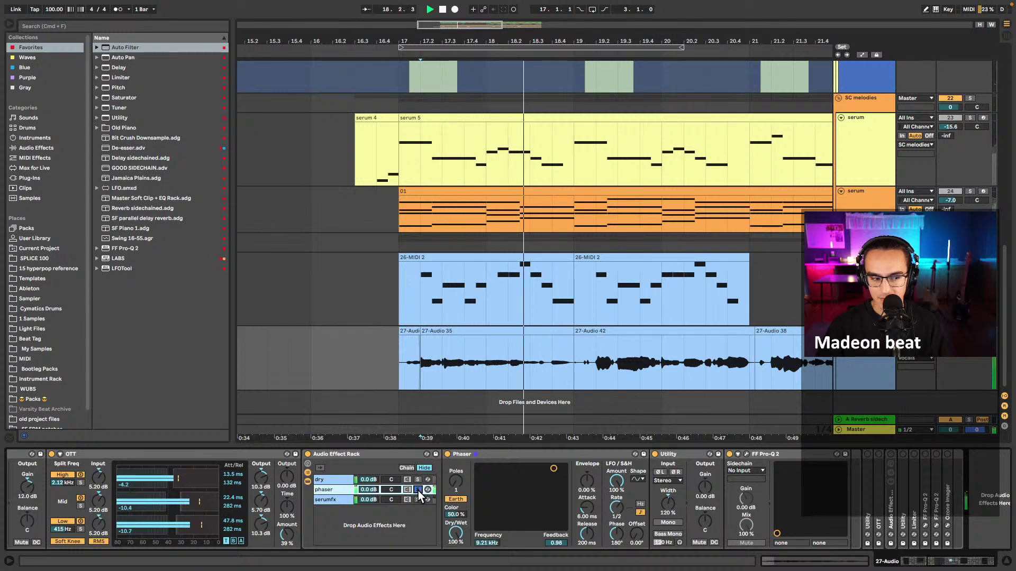
pyautogui.press('space')
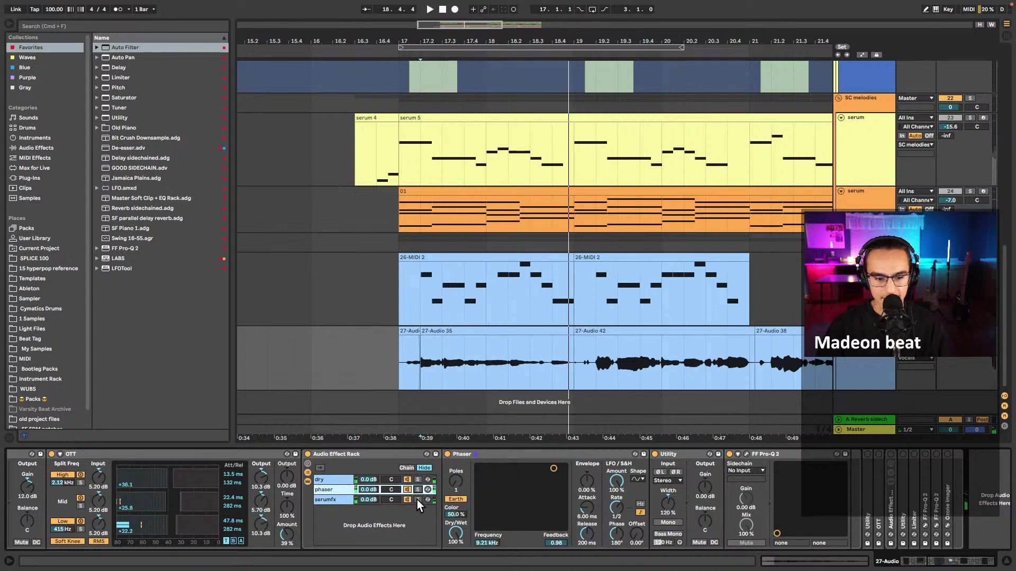
# - Solo the serumfx chain, inspect its FF Pro-Q 2 and SerumFX windows, and play the vocal through the chain
pyautogui.click(418, 500)
pyautogui.click(341, 501)
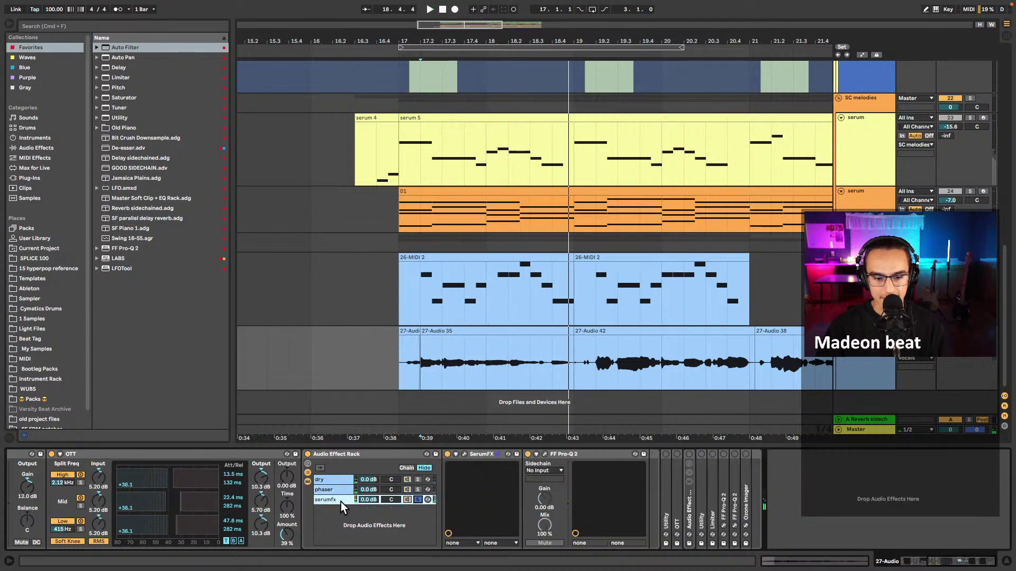
pyautogui.click(544, 455)
pyautogui.click(206, 187)
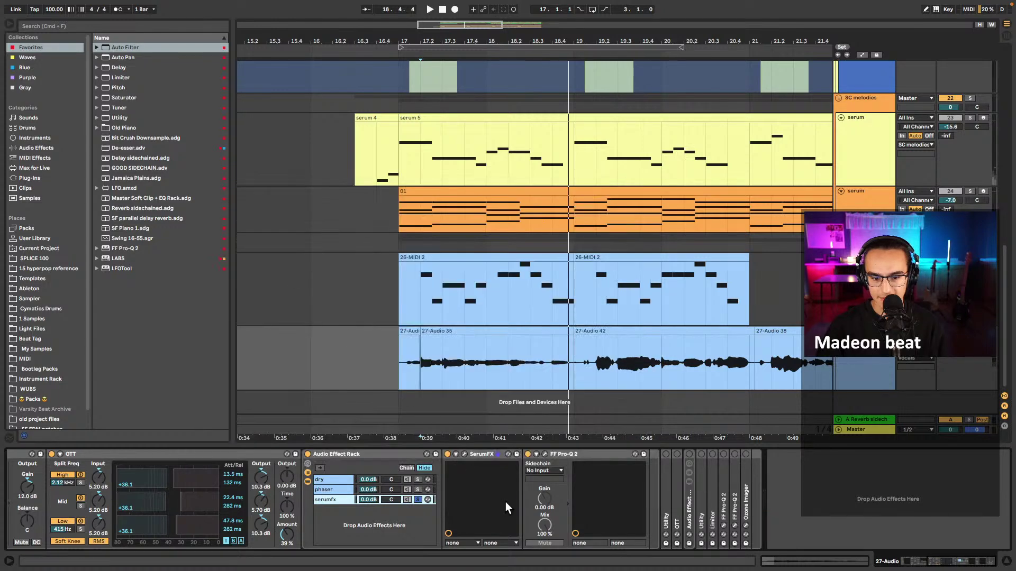
pyautogui.click(464, 455)
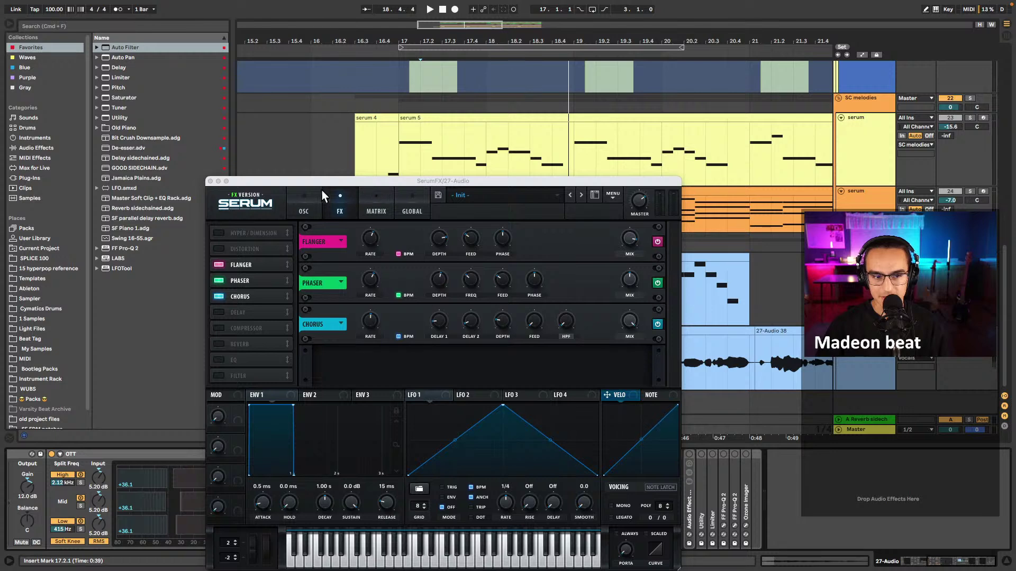
pyautogui.press('space')
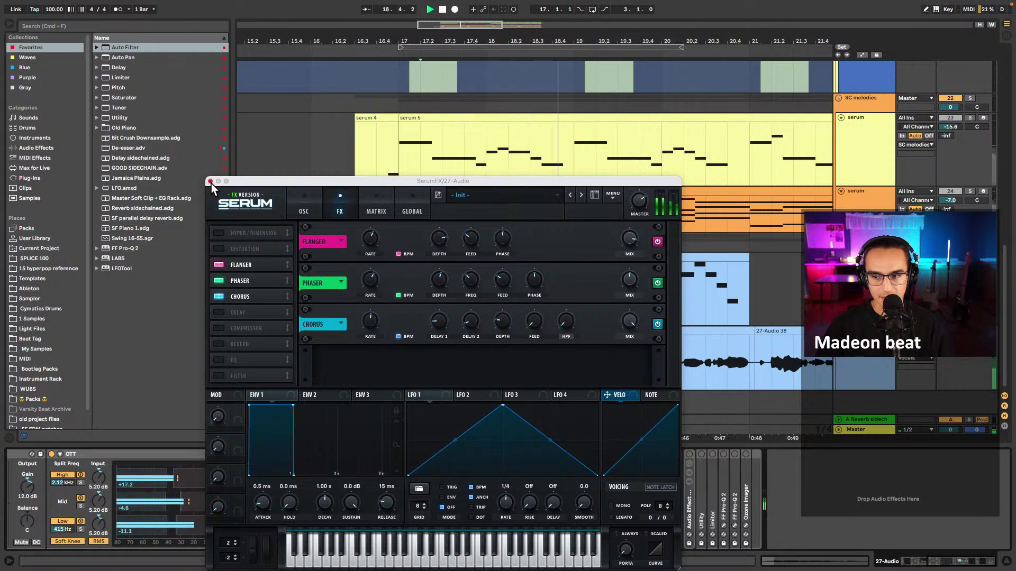
pyautogui.click(210, 182)
pyautogui.press('space')
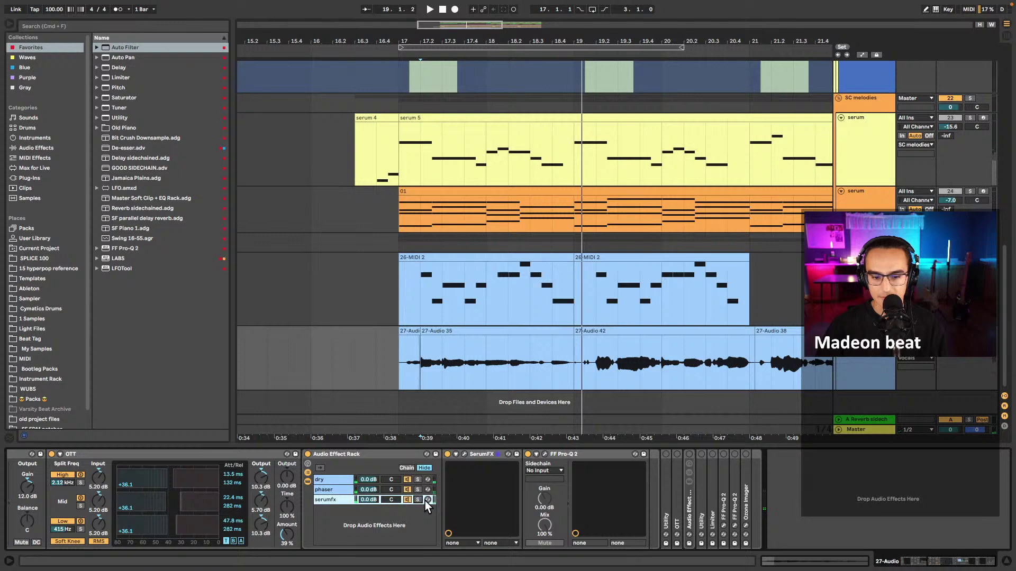
# - Expand and reactivate the Utility and OTT after the rack, and review the OTT's time, below and above settings
pyautogui.doubleClick(665, 494)
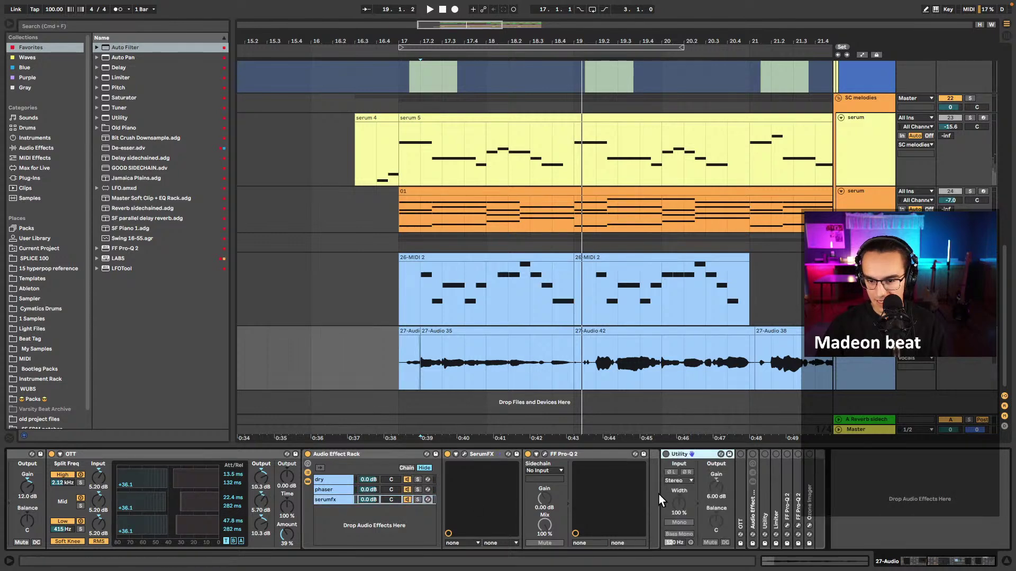
pyautogui.doubleClick(738, 489)
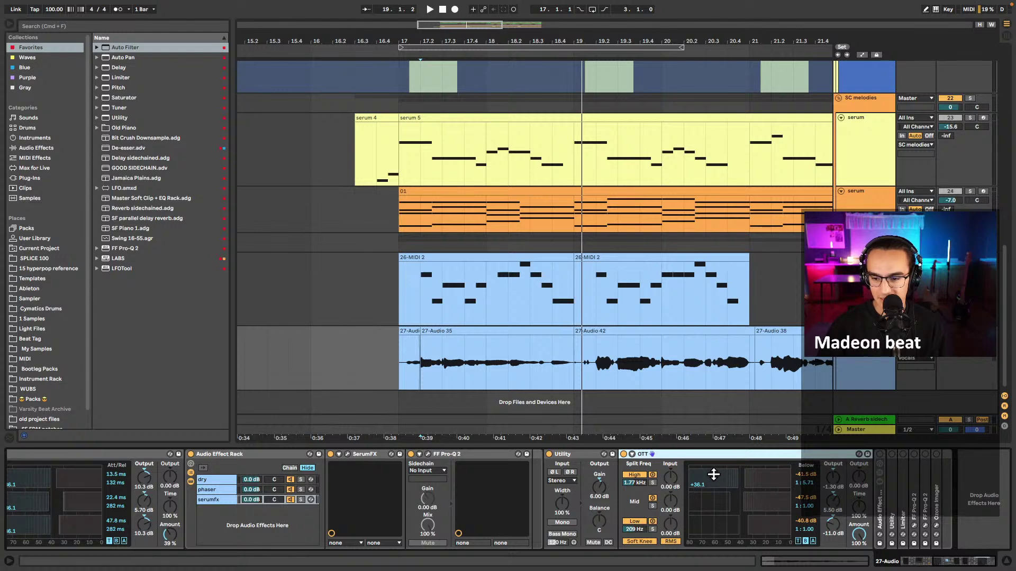
pyautogui.click(798, 541)
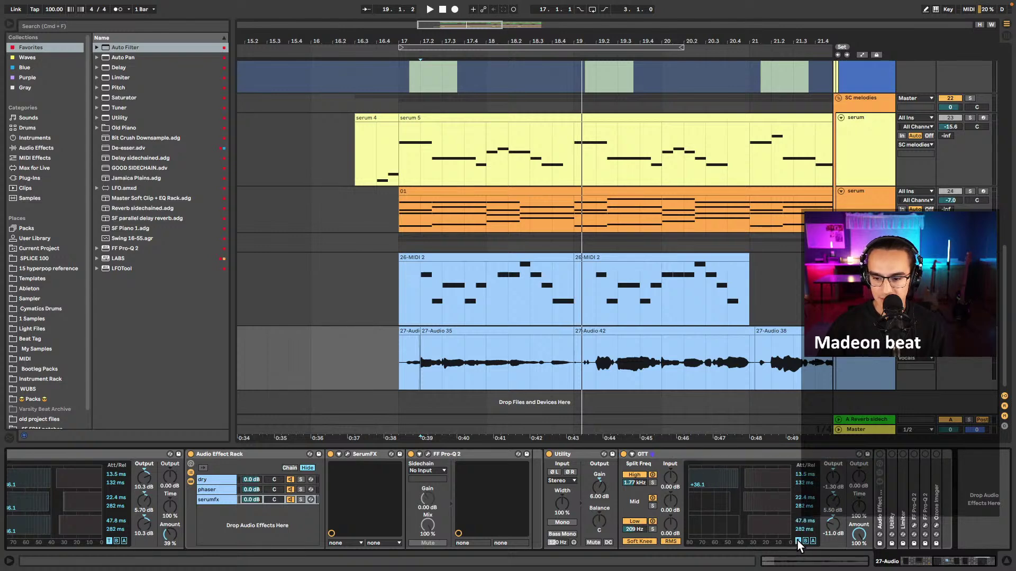
pyautogui.click(812, 540)
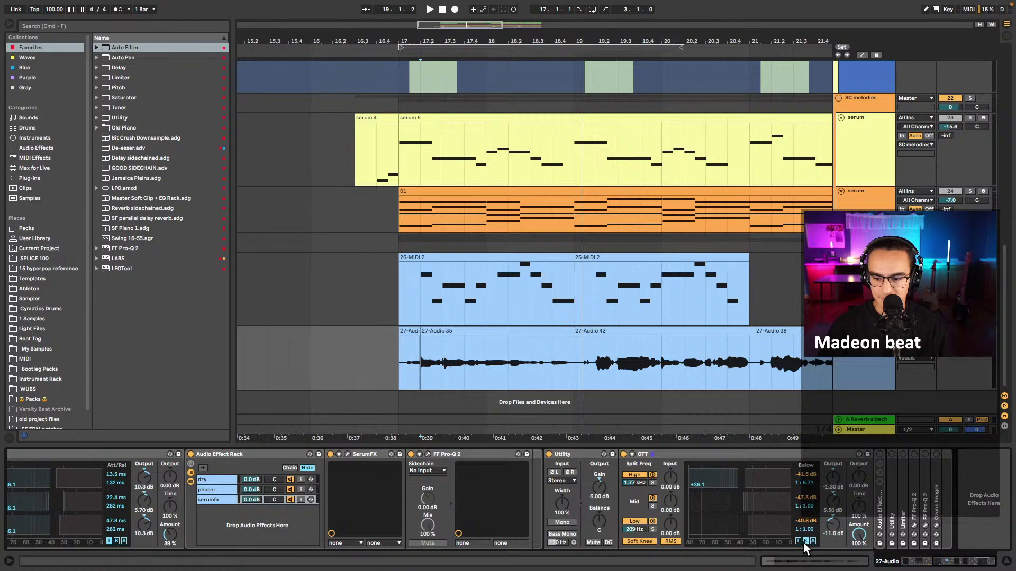
pyautogui.click(800, 541)
# - Compare the vocal from 17.2.1 with the second OTT active and bypassed, and leave the OTT on
pyautogui.press('space')
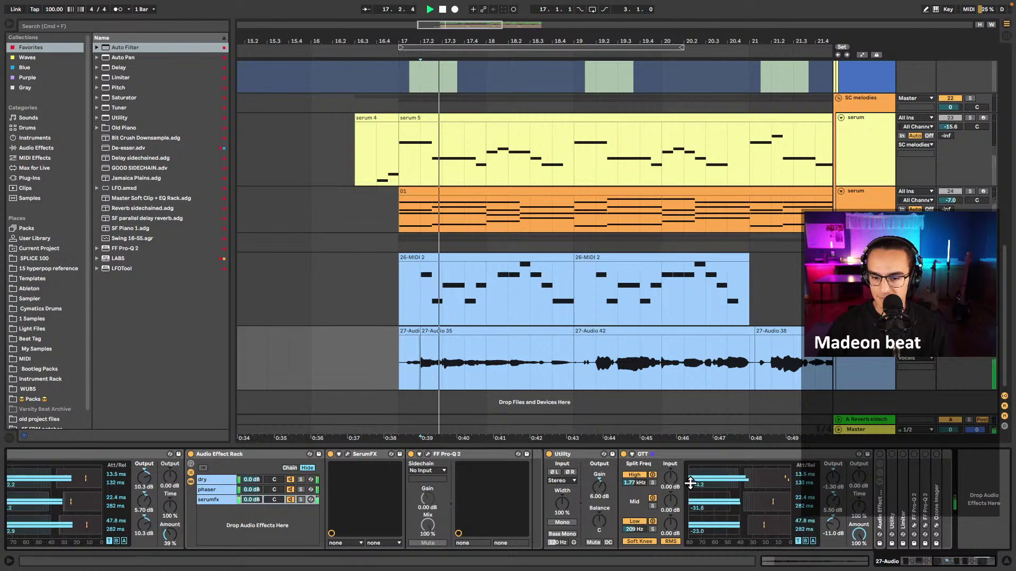
pyautogui.click(623, 454)
pyautogui.press('space')
pyautogui.press('space')
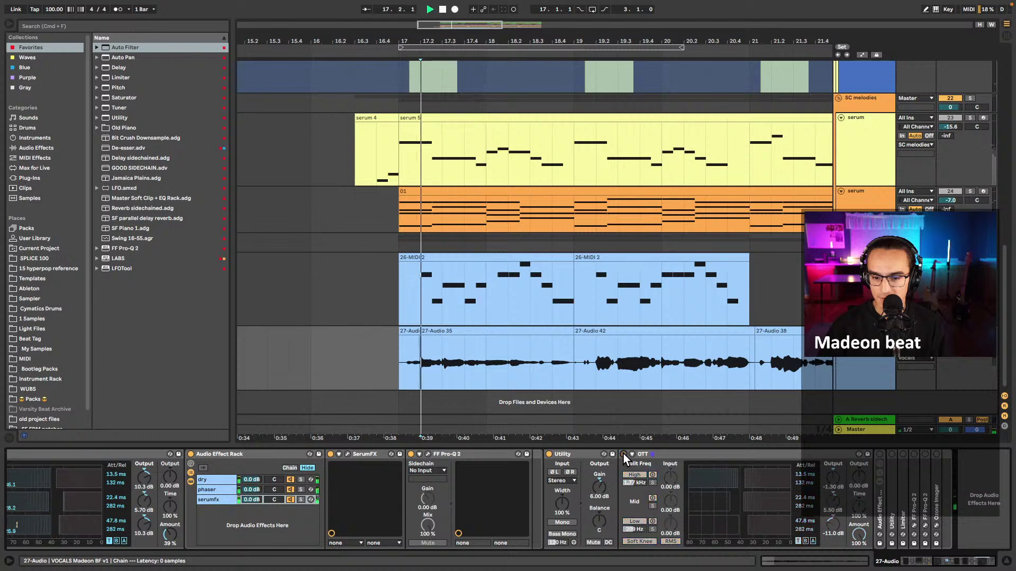
pyautogui.press('space')
pyautogui.click(624, 454)
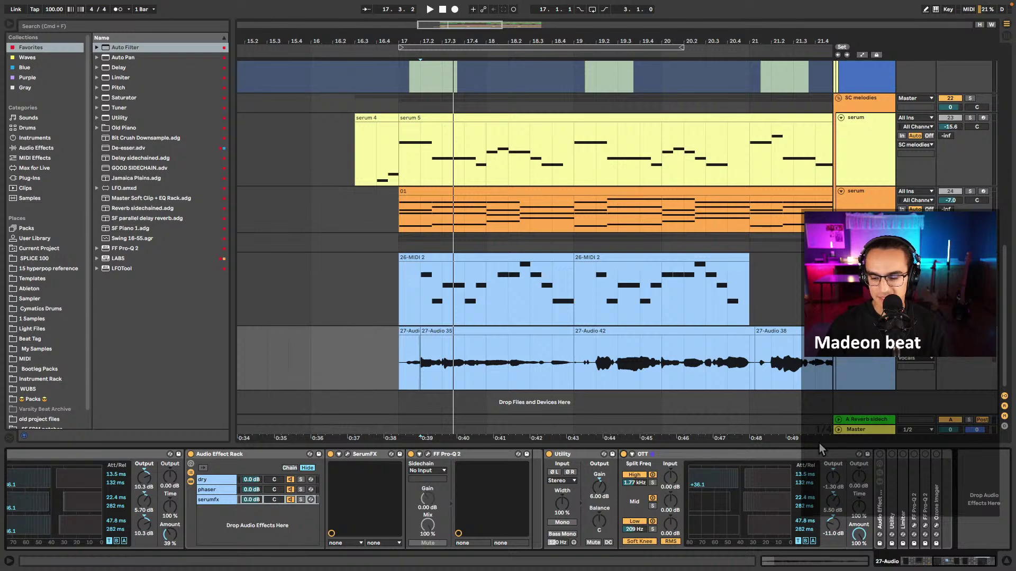
# - Expand and reactivate the Audio Effect Rack after the second OTT, and inspect its low harmonic and dry chains
pyautogui.press('space')
pyautogui.doubleClick(880, 529)
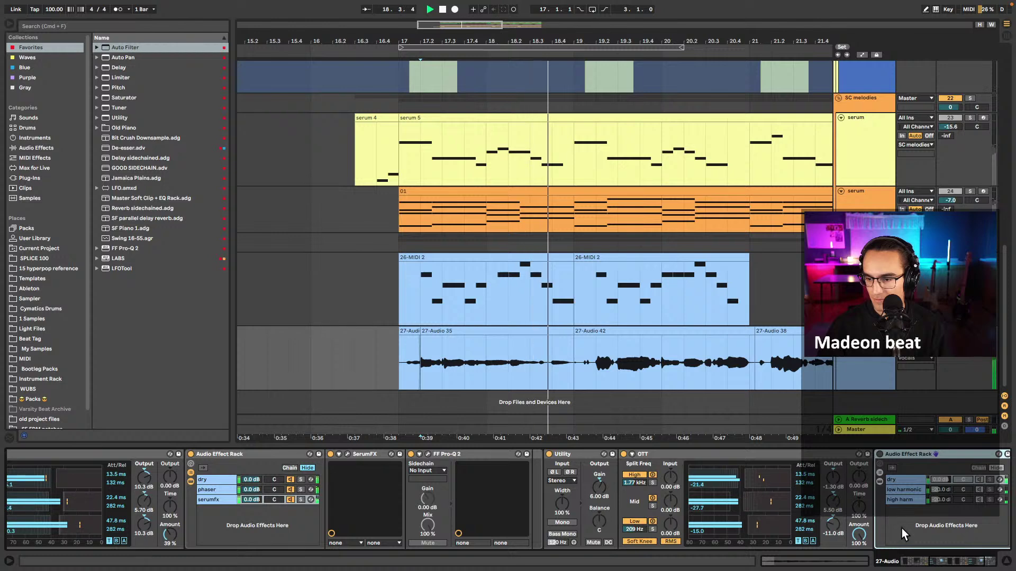
pyautogui.press('space')
pyautogui.click(880, 454)
pyautogui.hscroll(5, 917, 529)
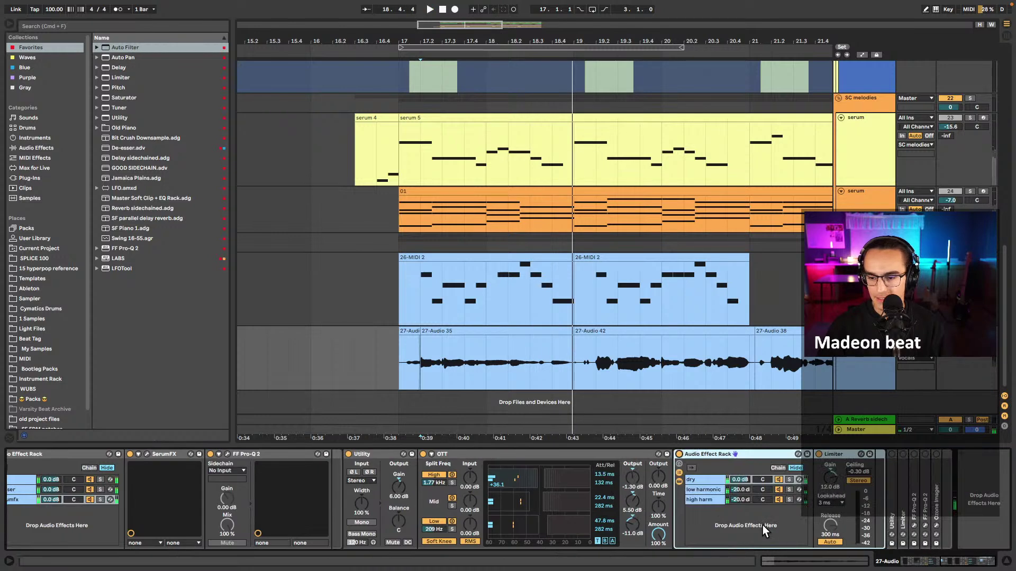
pyautogui.click(711, 492)
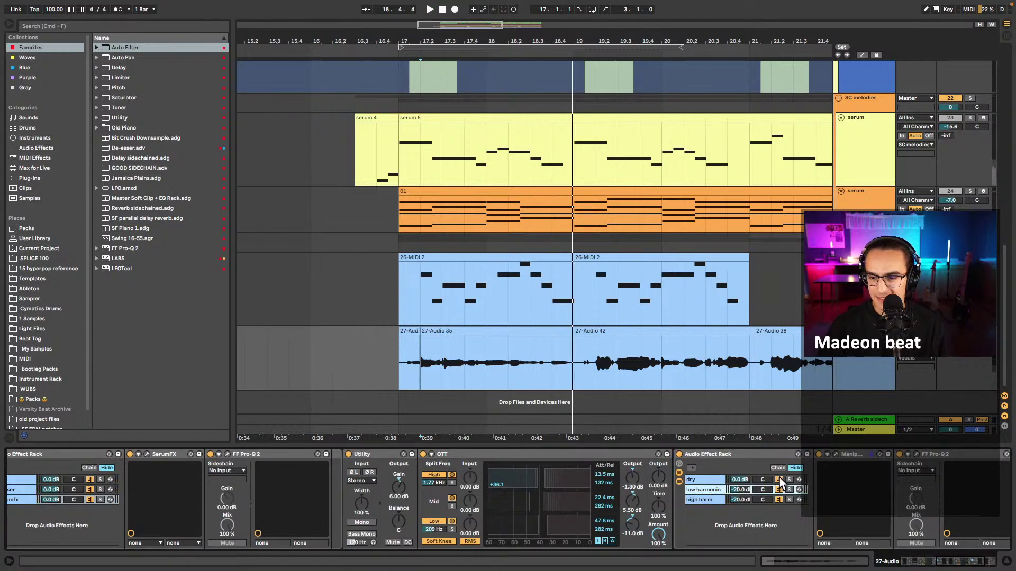
pyautogui.hscroll(4, 719, 520)
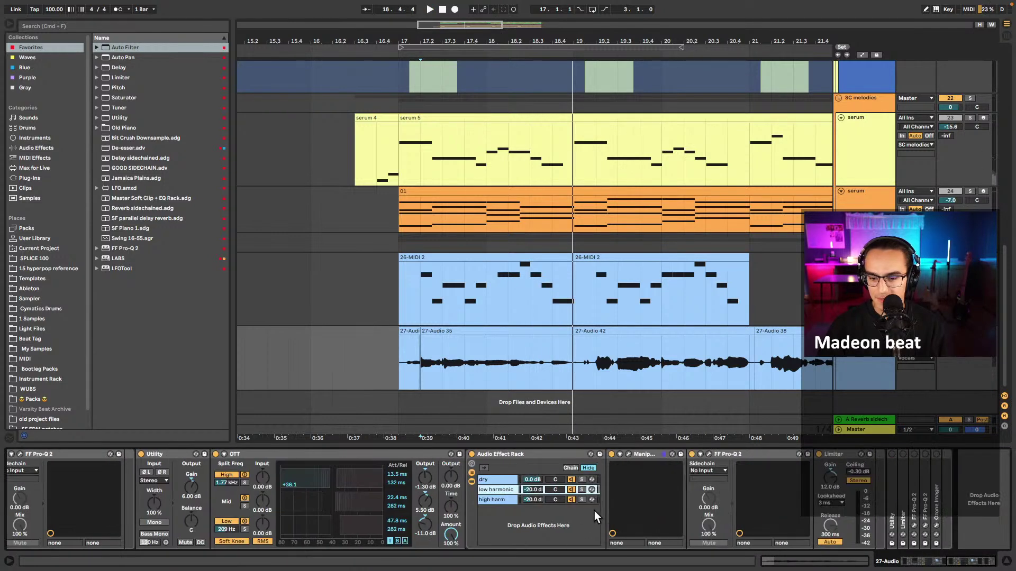
pyautogui.click(509, 482)
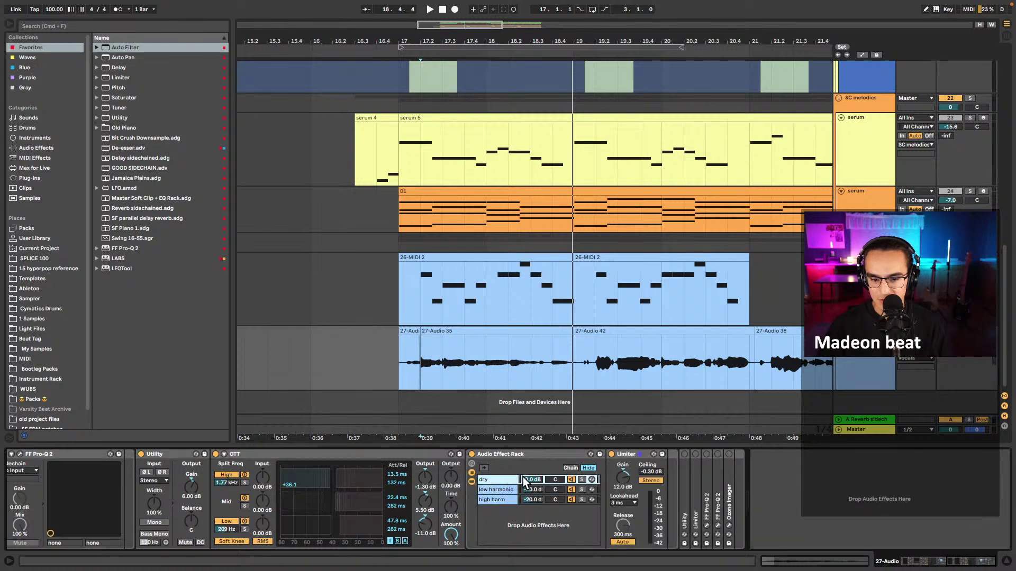
# - Solo the low harmonic chain, play the vocal through it, and inspect its Manipulator window
pyautogui.click(547, 490)
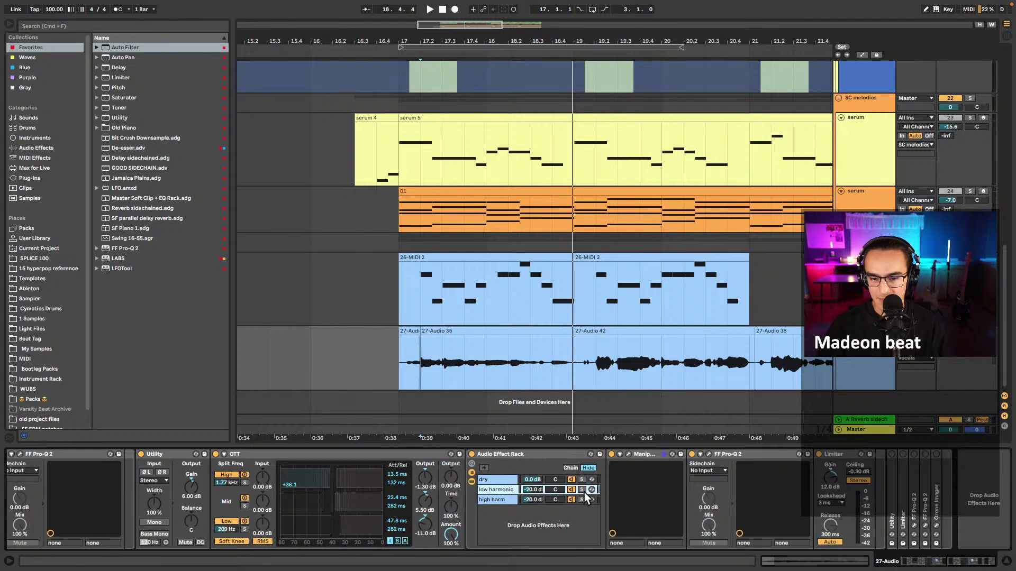
pyautogui.press('space')
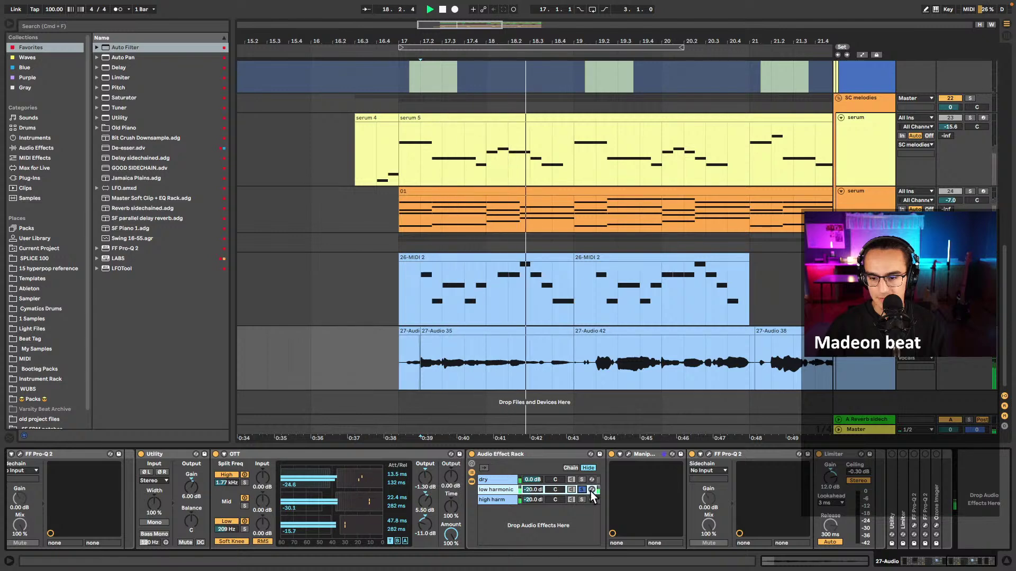
pyautogui.click(629, 455)
pyautogui.click(629, 455)
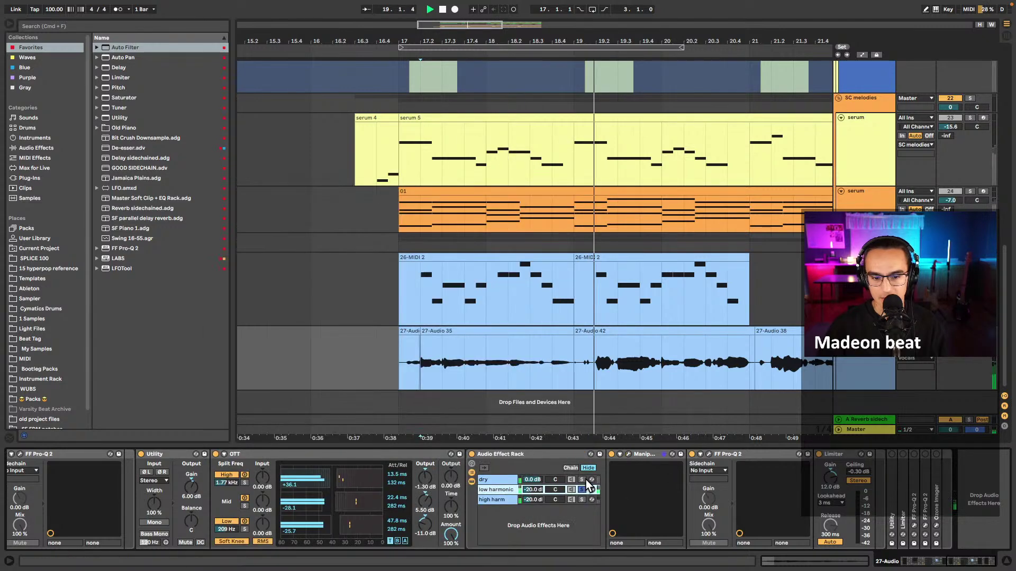
# - Solo the high harm chain, inspect its Manipulator window, play the vocal through it, and unsolo the chain
pyautogui.click(581, 499)
pyautogui.click(630, 455)
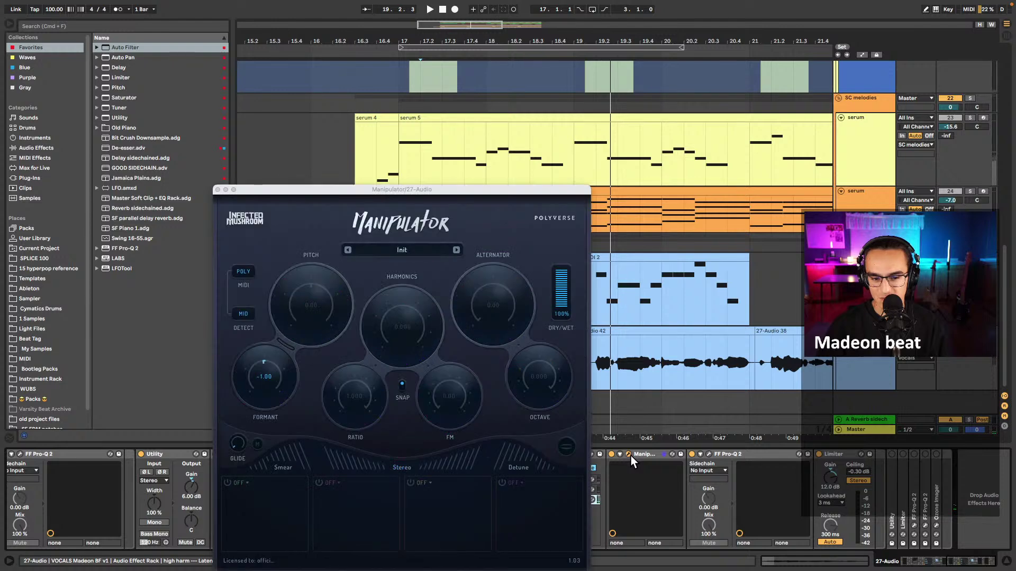
pyautogui.click(630, 456)
pyautogui.press('space')
pyautogui.press('space')
pyautogui.click(581, 499)
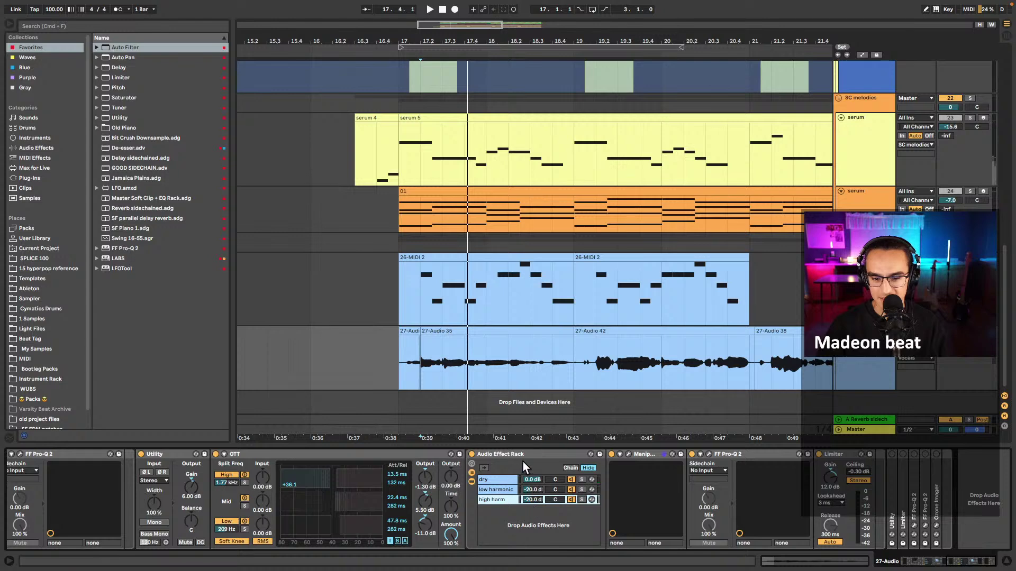
# - Reactivate the Utility, Limiter and FF Pro-Q 2 after the rack, and inspect the EQ curve while playing the vocal
pyautogui.click(891, 453)
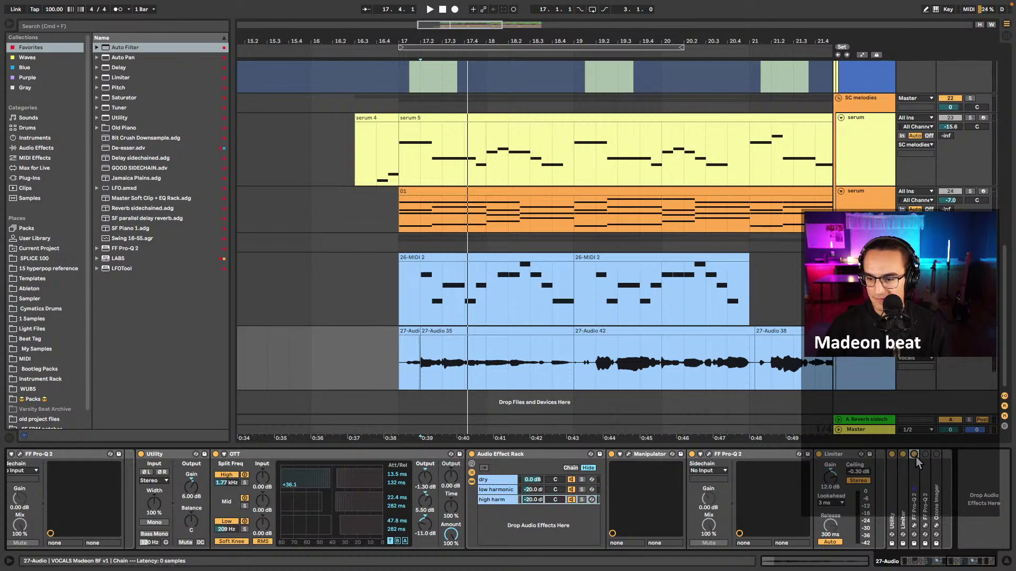
pyautogui.doubleClick(913, 468)
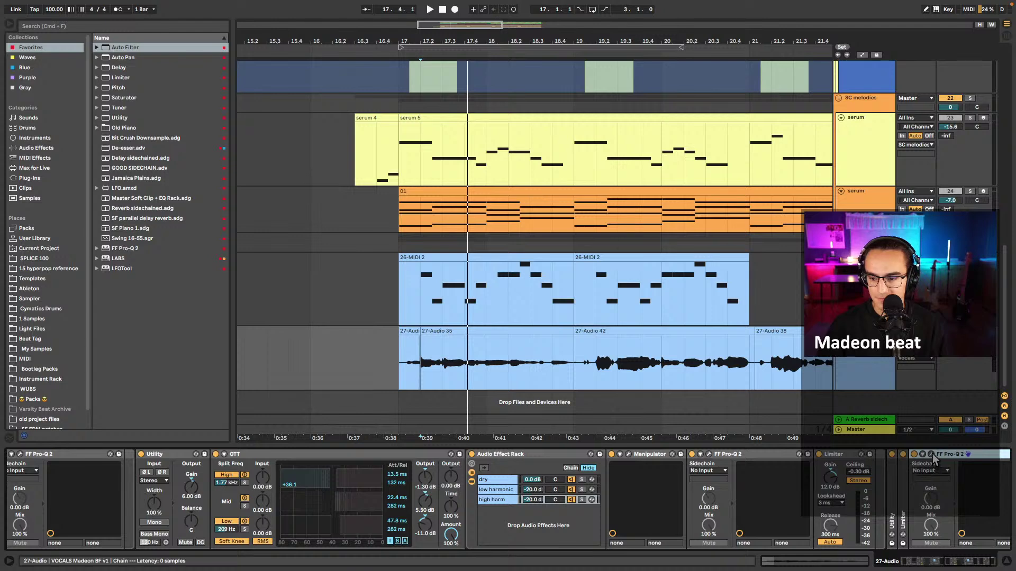
pyautogui.click(931, 454)
pyautogui.press('space')
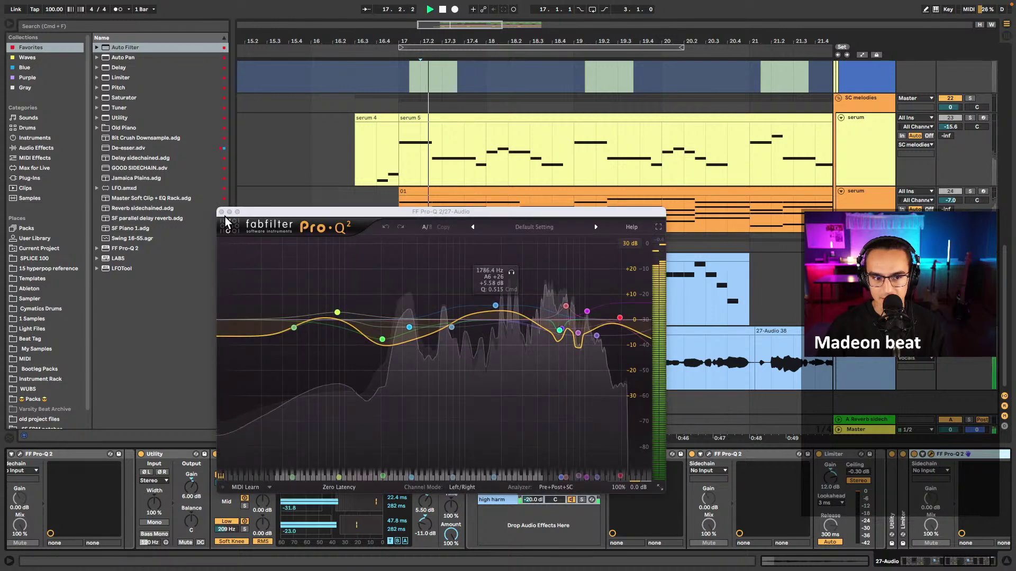
pyautogui.click(221, 211)
pyautogui.hscroll(3, 858, 492)
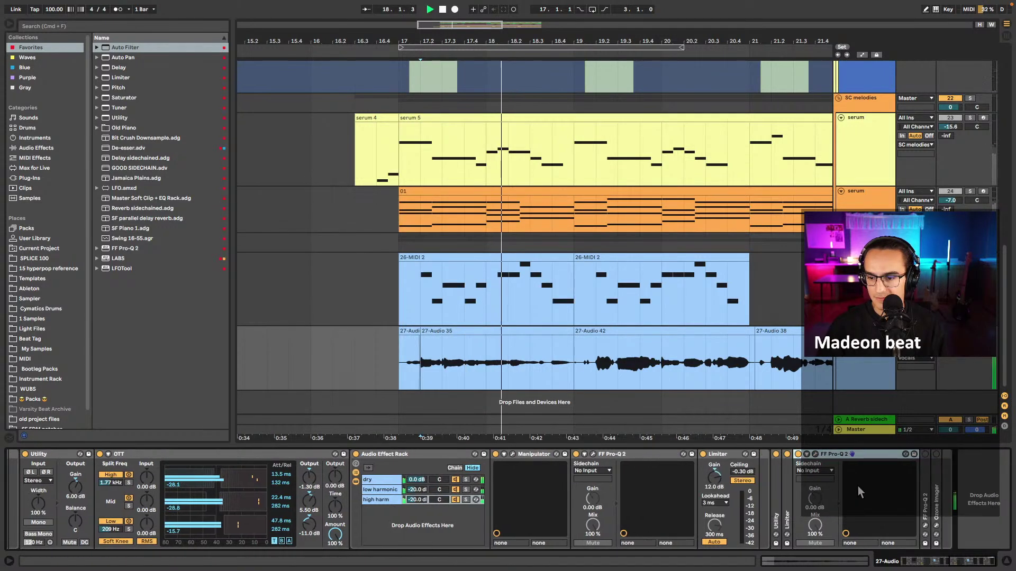
pyautogui.press('space')
# - Reactivate and expand the last FF Pro-Q 2 in the vocal chain, and check its plug-in window
pyautogui.click(925, 463)
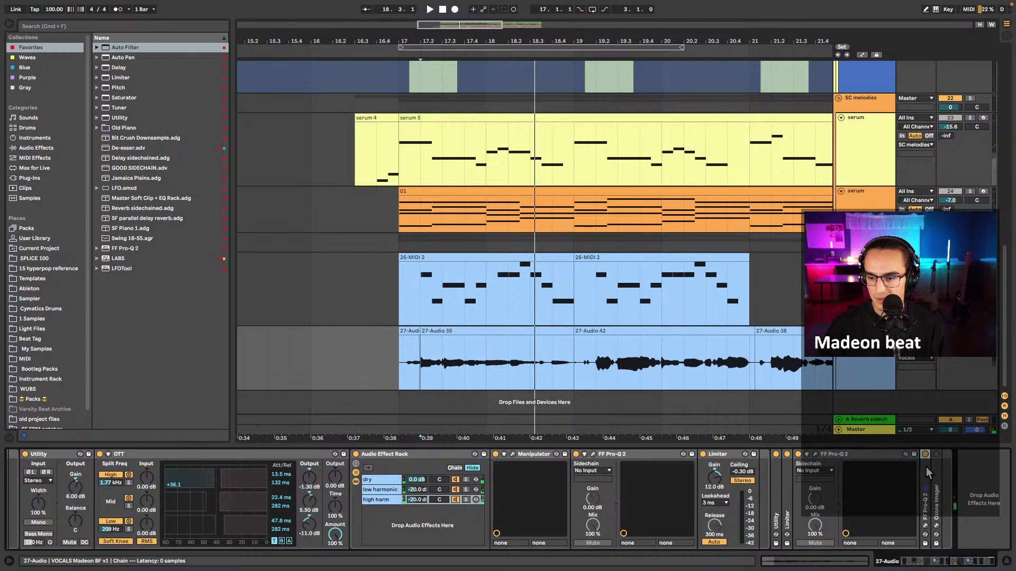
pyautogui.doubleClick(925, 466)
pyautogui.click(941, 455)
pyautogui.click(941, 454)
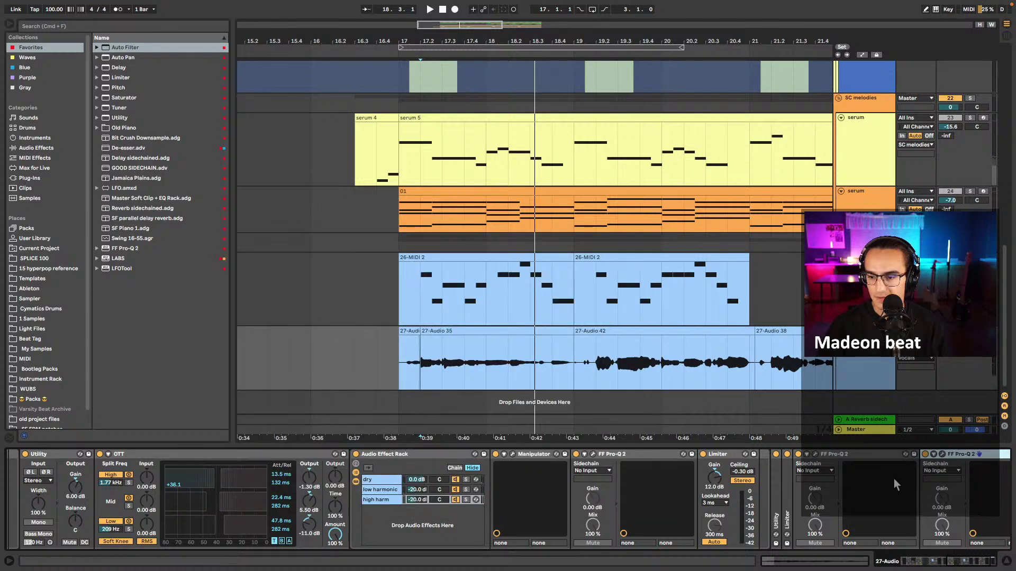
# - Expand and reactivate the Ozone Imager, and play the vocal while examining its vectorscope
pyautogui.hscroll(3, 893, 478)
pyautogui.doubleClick(937, 468)
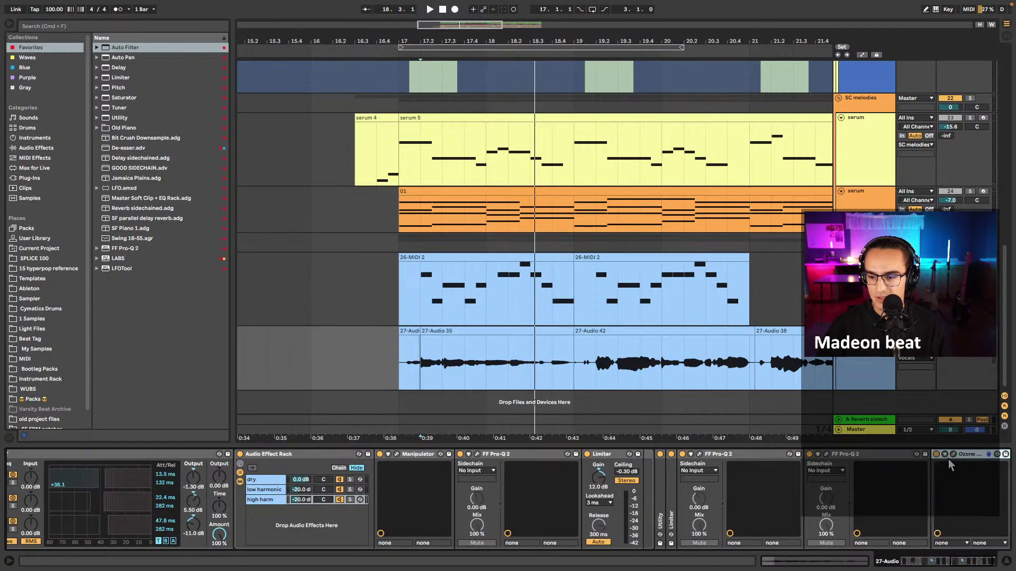
pyautogui.click(952, 455)
pyautogui.moveTo(429, 257); pyautogui.dragTo(499, 218)
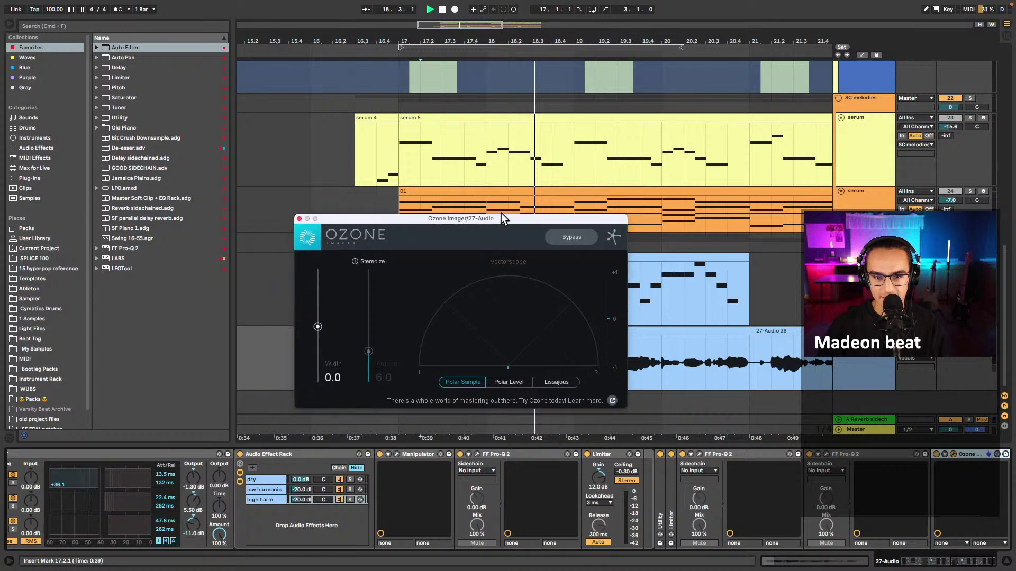
pyautogui.press('space')
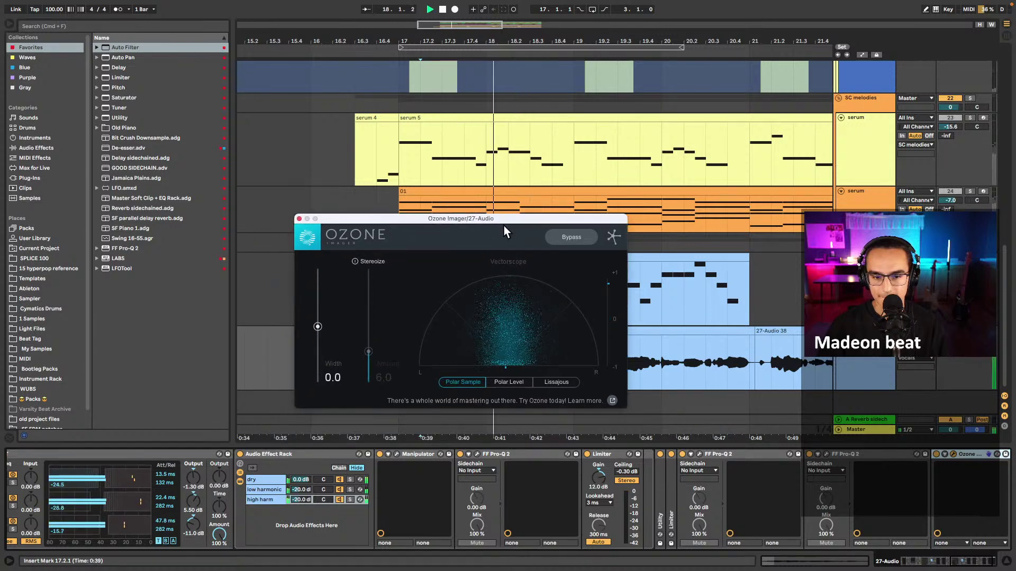
pyautogui.press('space')
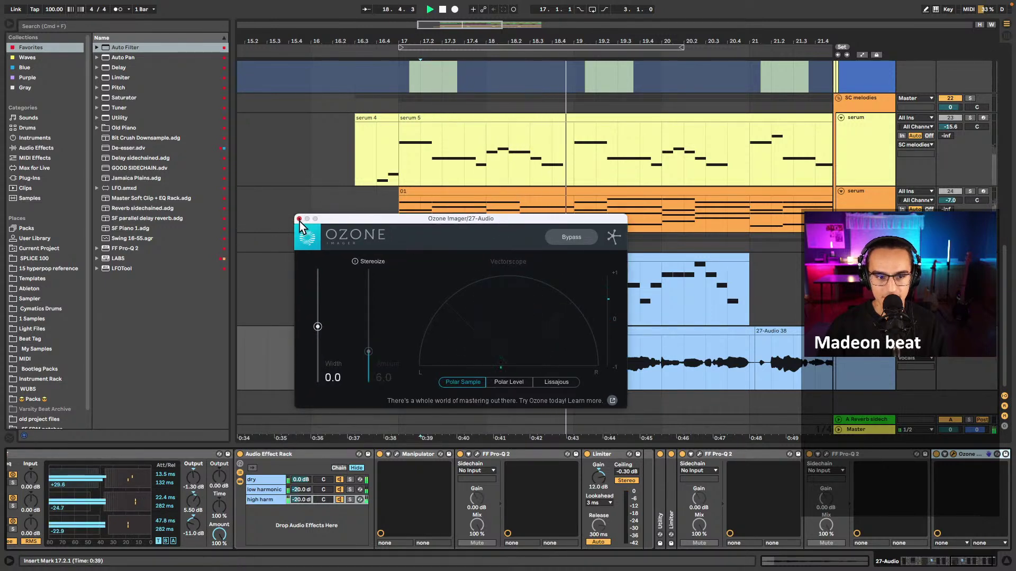
pyautogui.click(299, 219)
# - Collapse the whole VOCALS rack on the vocal track and place the insert marker at 17.1.1
pyautogui.scroll(5, 434, 461)
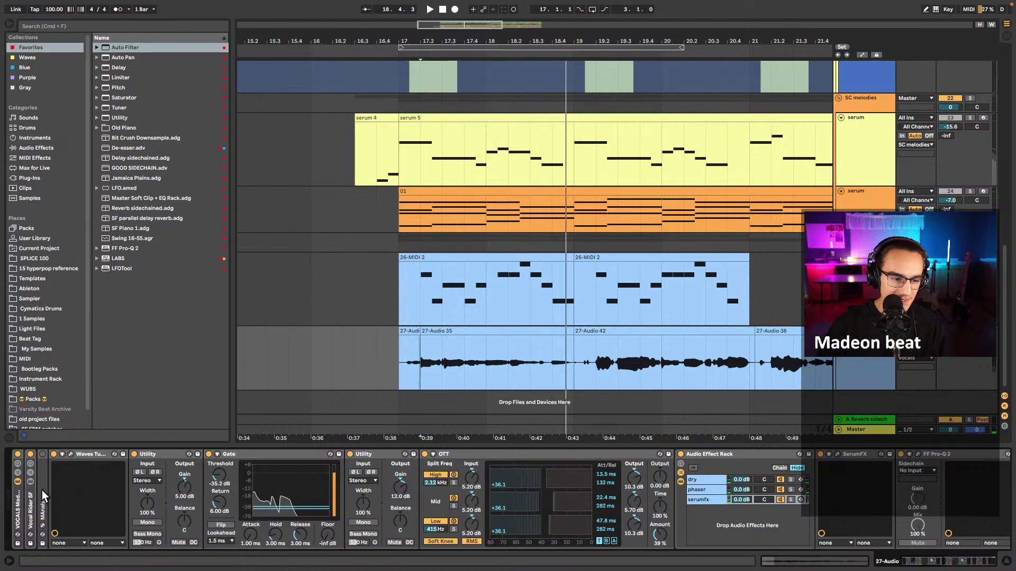
pyautogui.click(19, 500)
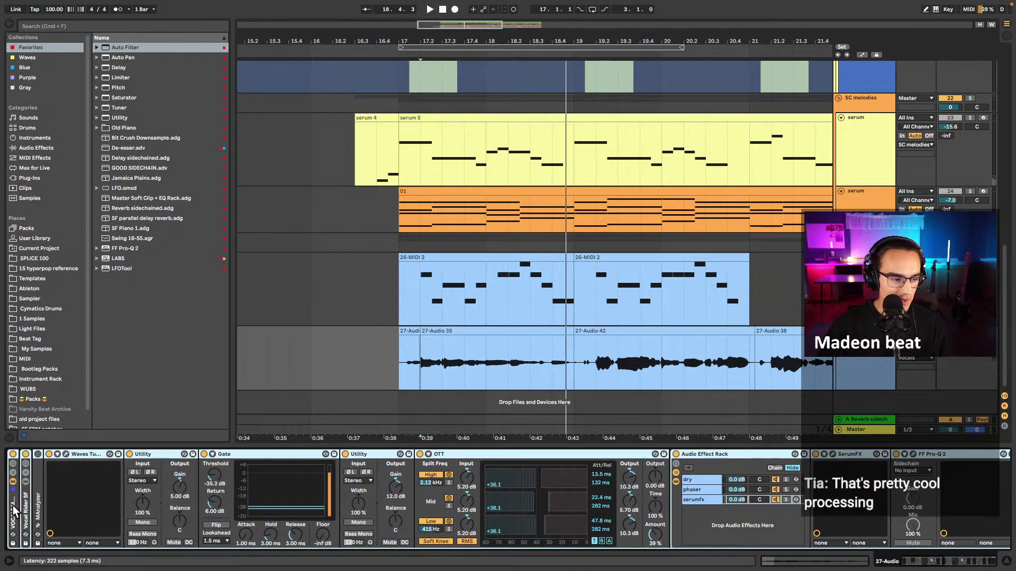
pyautogui.doubleClick(15, 510)
pyautogui.click(393, 371)
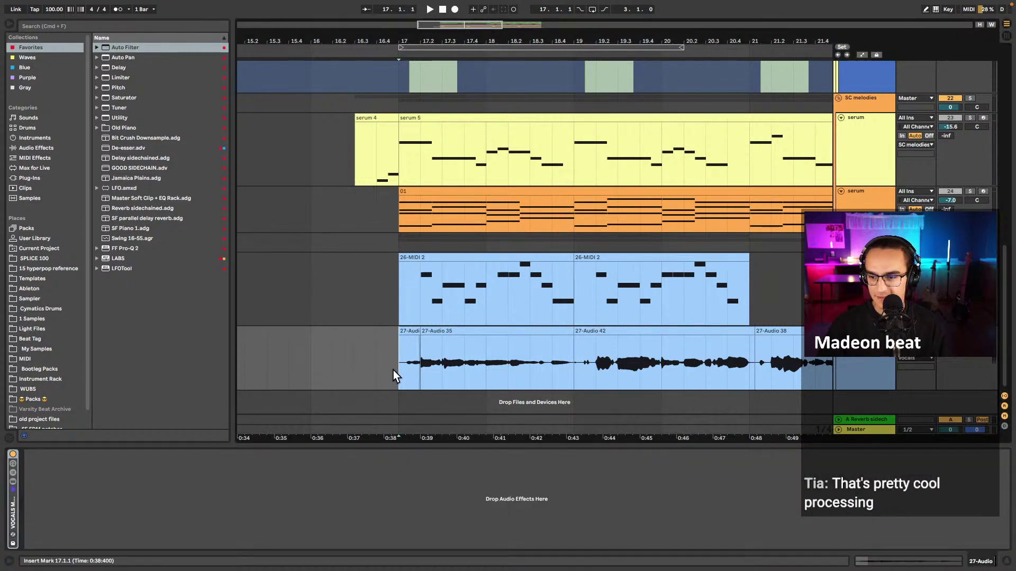
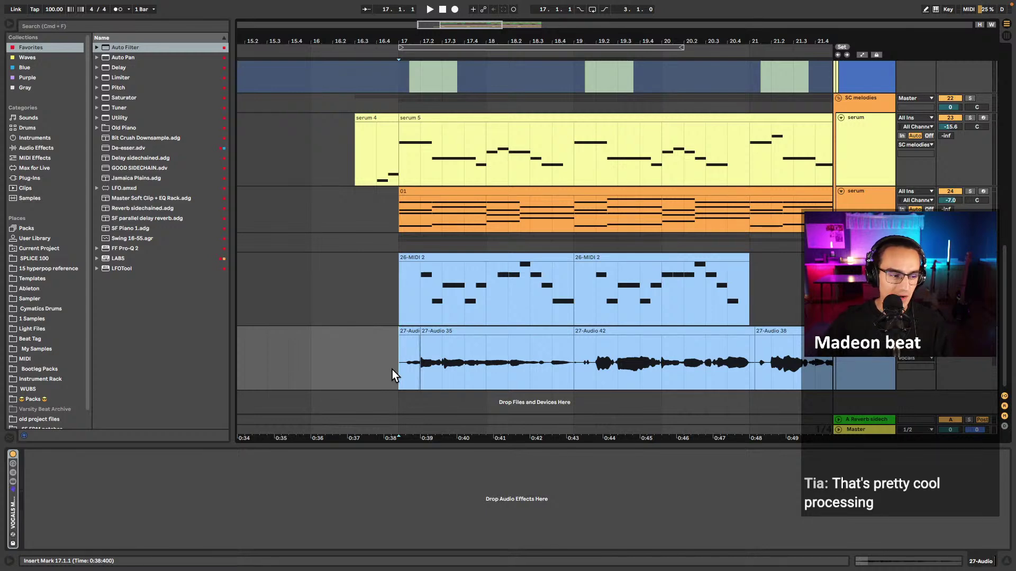
# - Hide the browser and device view, and fit all tracks into the arrangement's height to show the whole beat
pyautogui.click(359, 355)
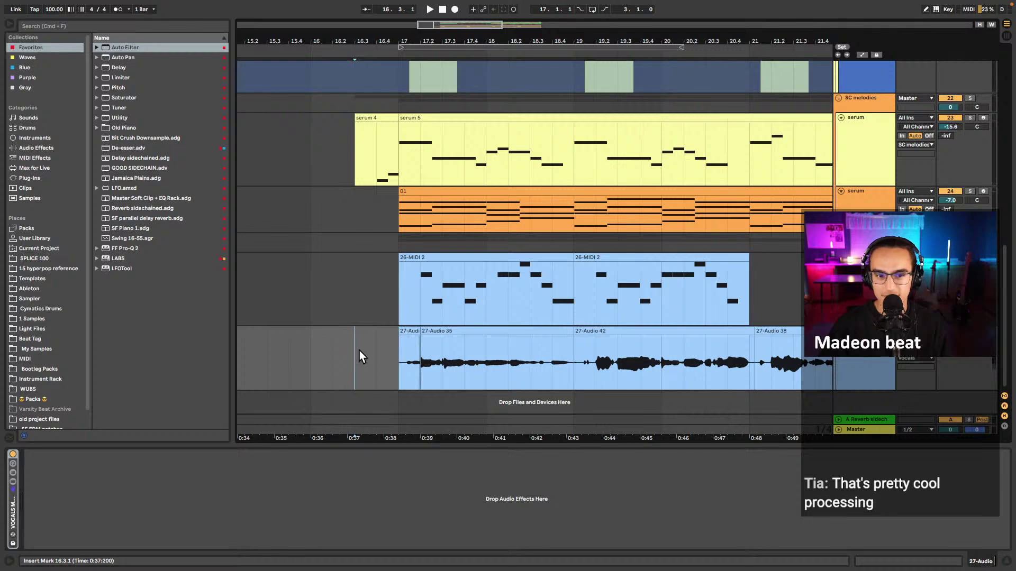
pyautogui.press('-')
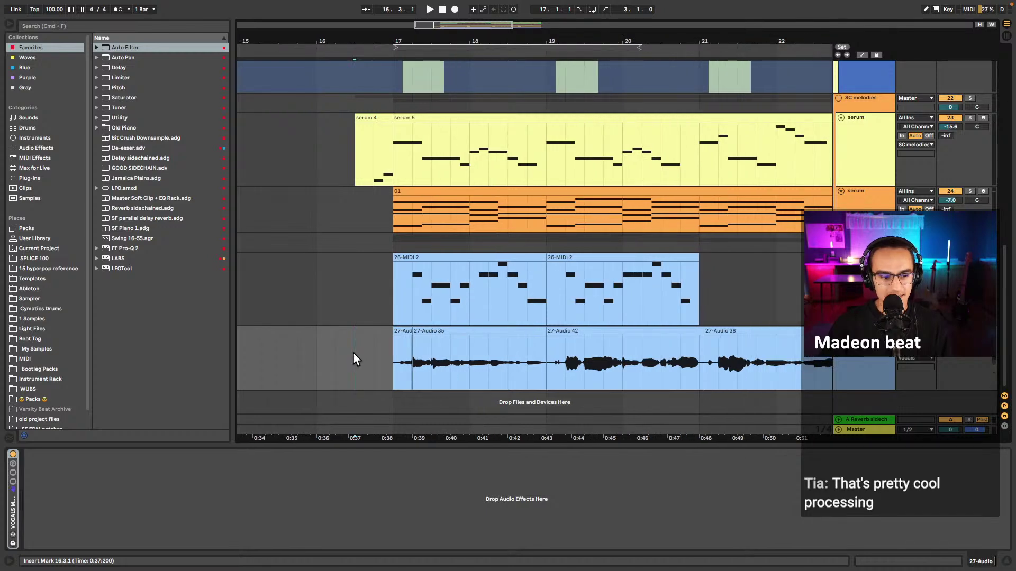
pyautogui.hscroll(1, 354, 353)
pyautogui.hscroll(5, 348, 361)
pyautogui.scroll(-3, 348, 361)
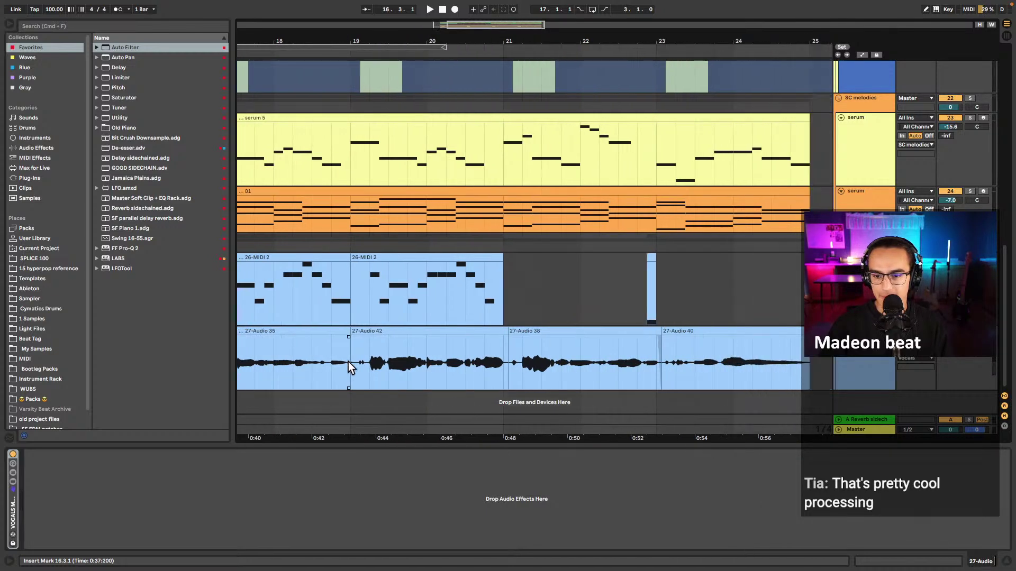
pyautogui.scroll(1, 367, 345)
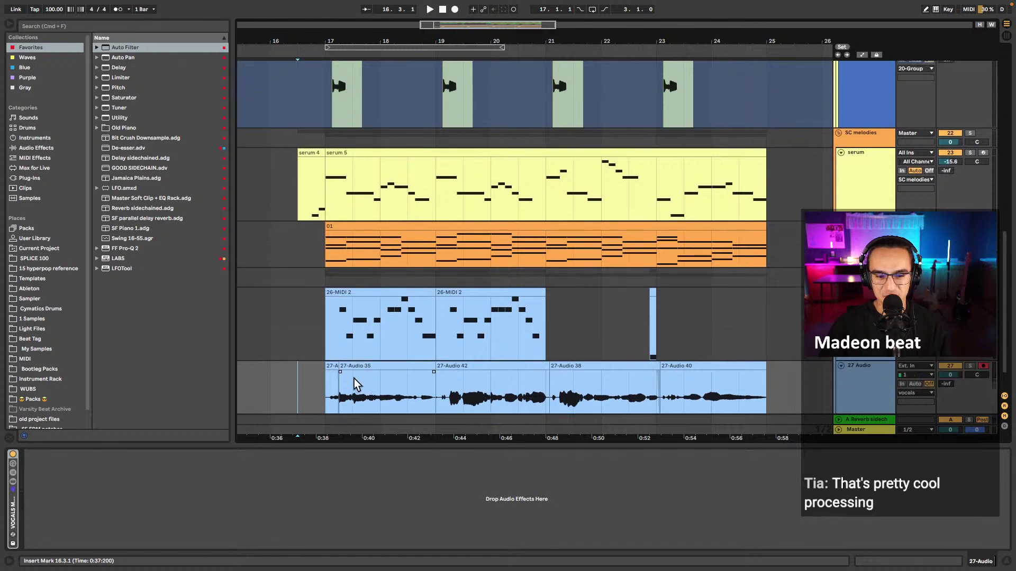
pyautogui.press('super+alt+b')
pyautogui.scroll(2, 352, 379)
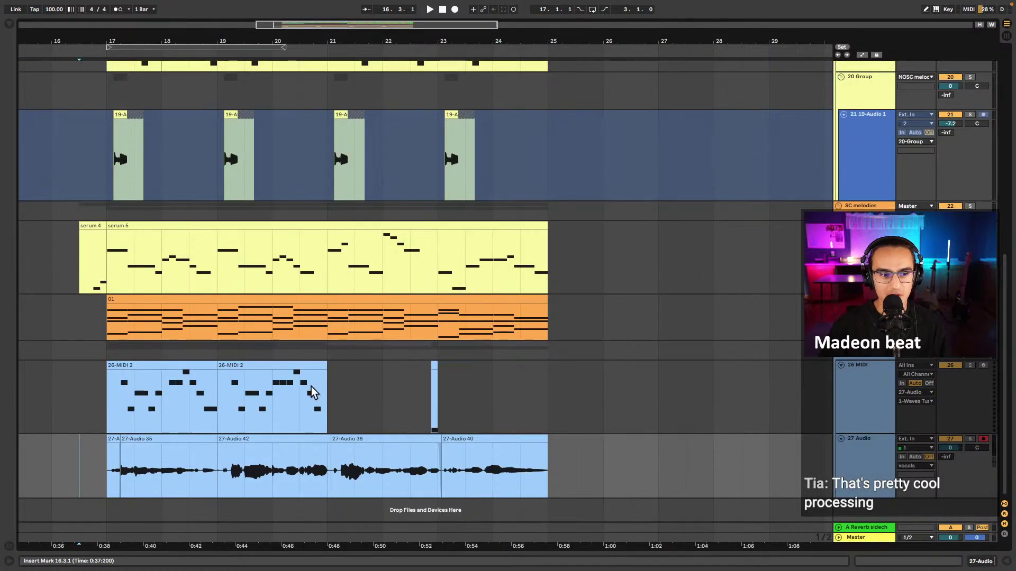
pyautogui.click(399, 390)
pyautogui.press('h')
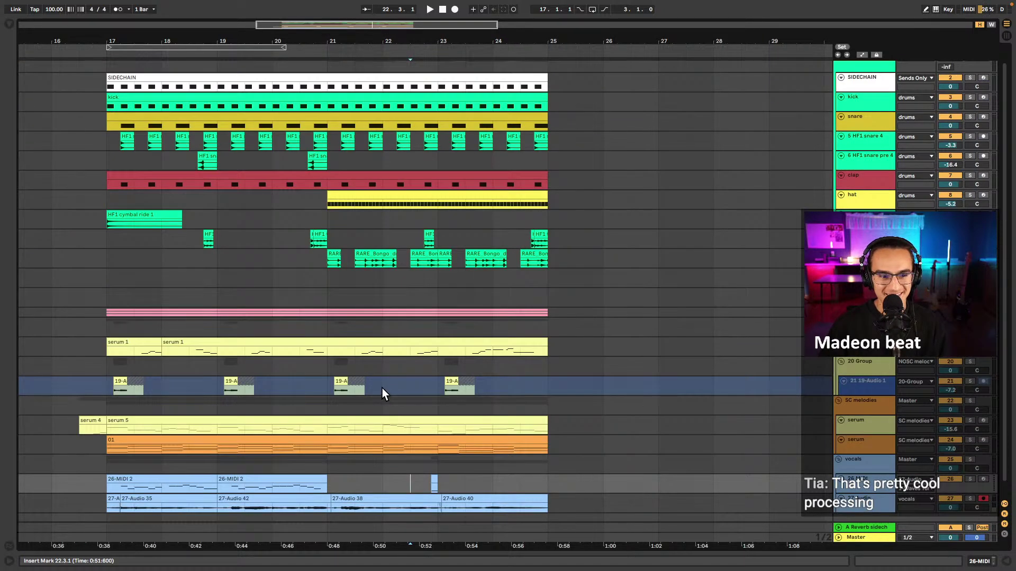
pyautogui.hscroll(-2, 382, 385)
pyautogui.scroll(-1, 389, 379)
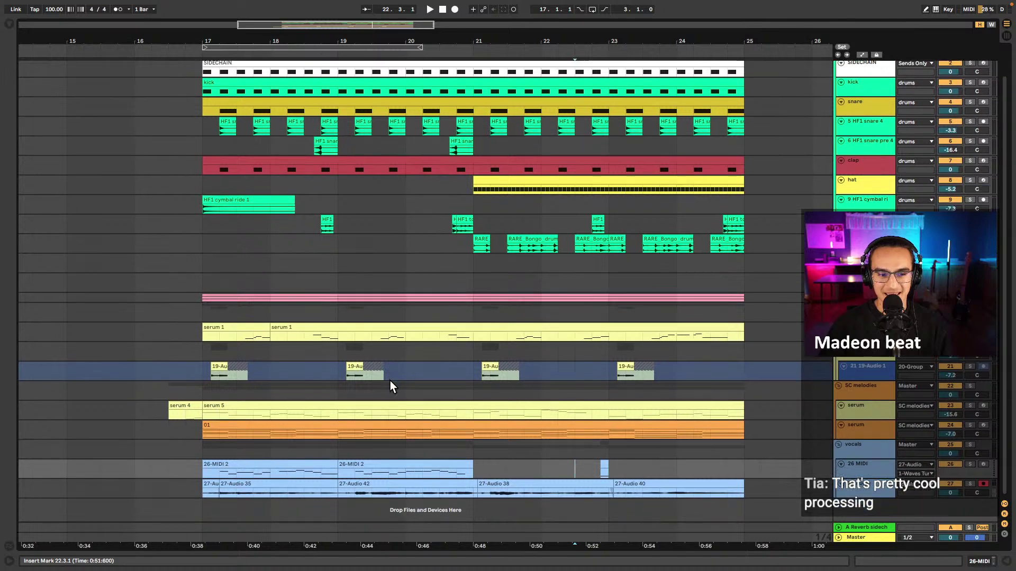
# - Try the vocals group at about -3.2 dB while playing from 16.4.1, and reset its volume to 0 dB
pyautogui.click(164, 358)
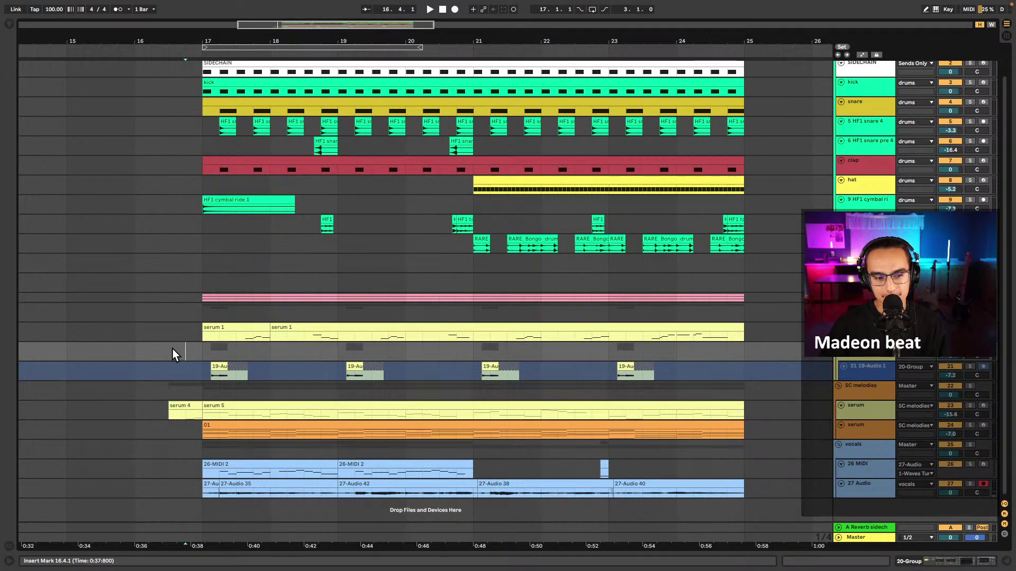
pyautogui.press('space')
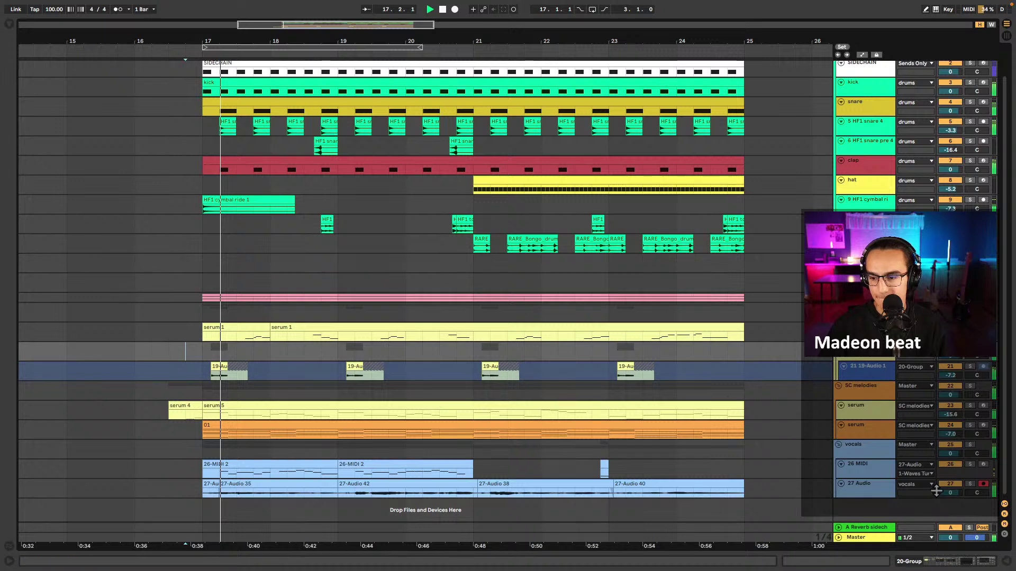
pyautogui.moveTo(950, 454); pyautogui.dragTo(950, 464)
pyautogui.press('space')
pyautogui.press('space')
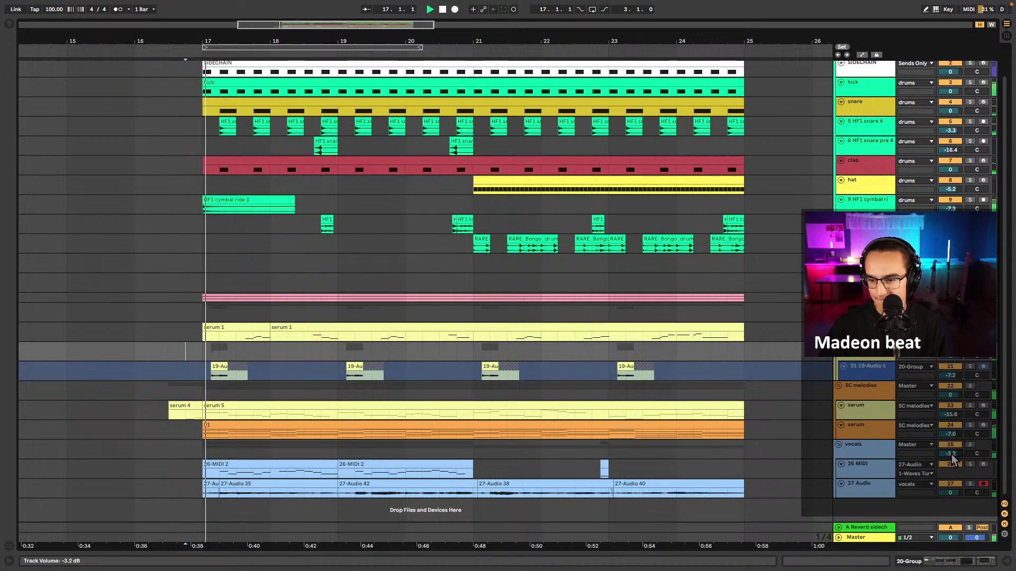
pyautogui.doubleClick(951, 454)
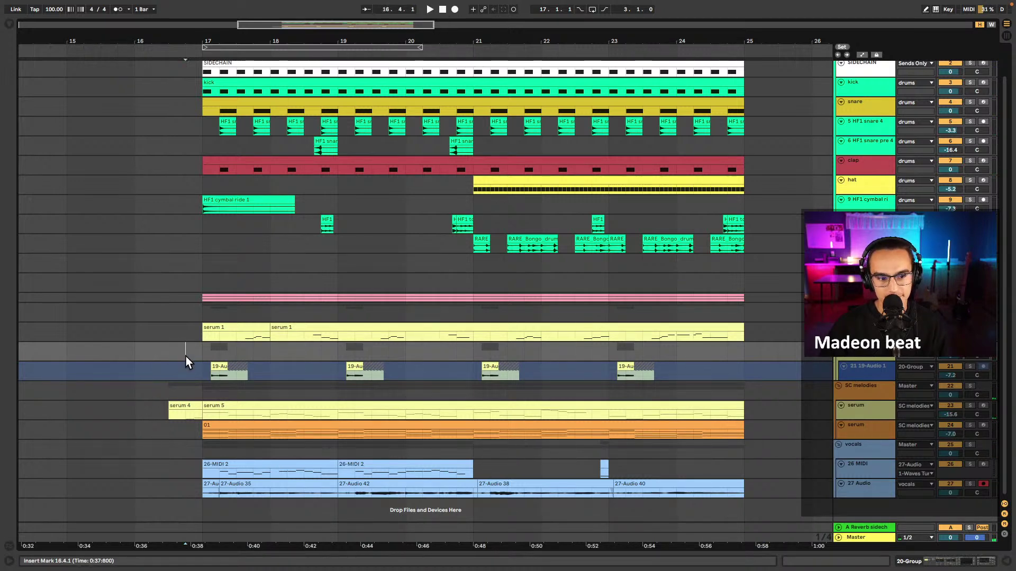
# - Play the full beat from 16.3.1 through its end at bar 25
pyautogui.press('space')
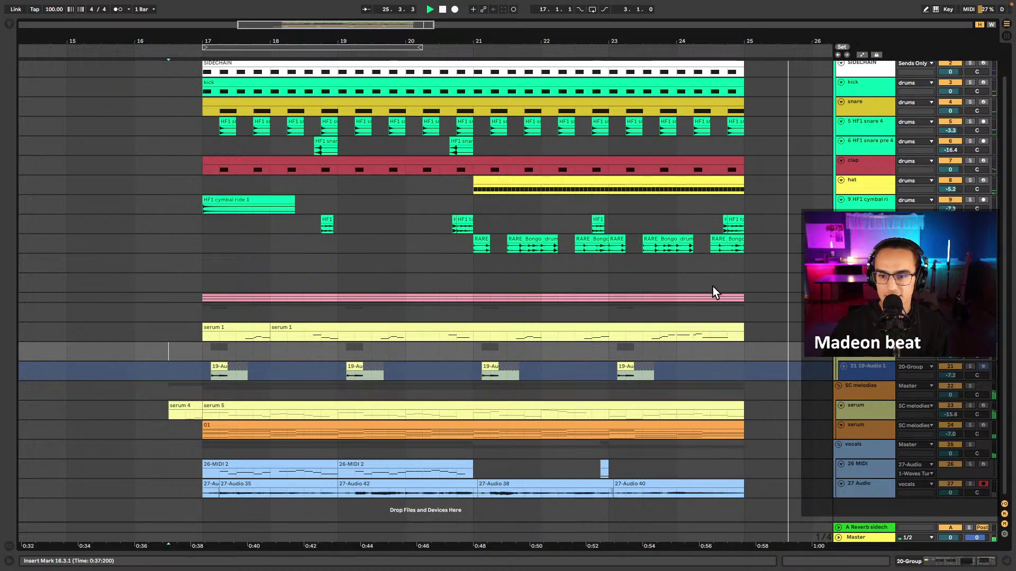
pyautogui.press('space')
# - Solo the track holding the serum 5 clip, and save the project with the insert marker at 17.1.1
pyautogui.click(735, 406)
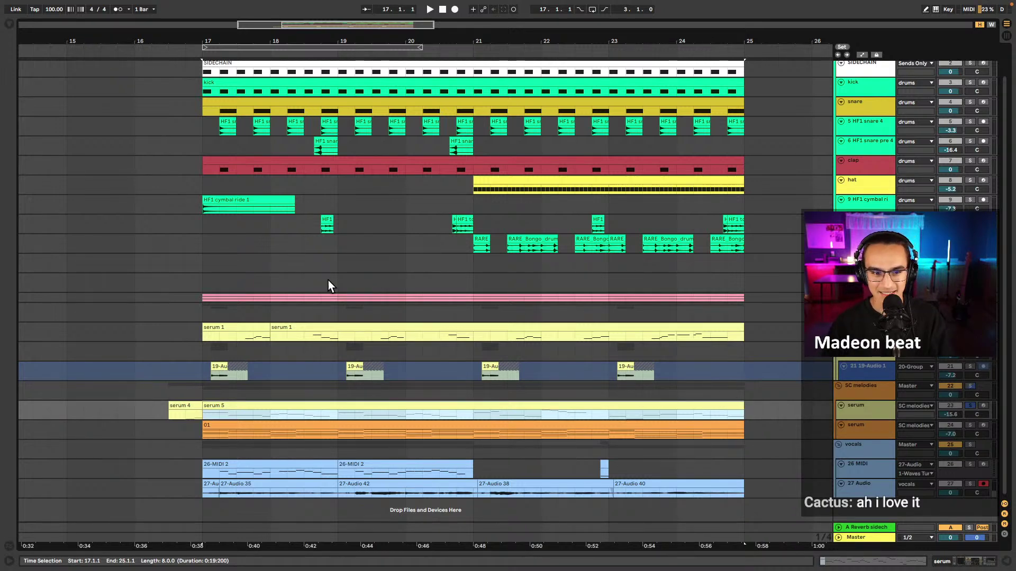
pyautogui.click(202, 263)
pyautogui.hotkey('ctrl', 's')
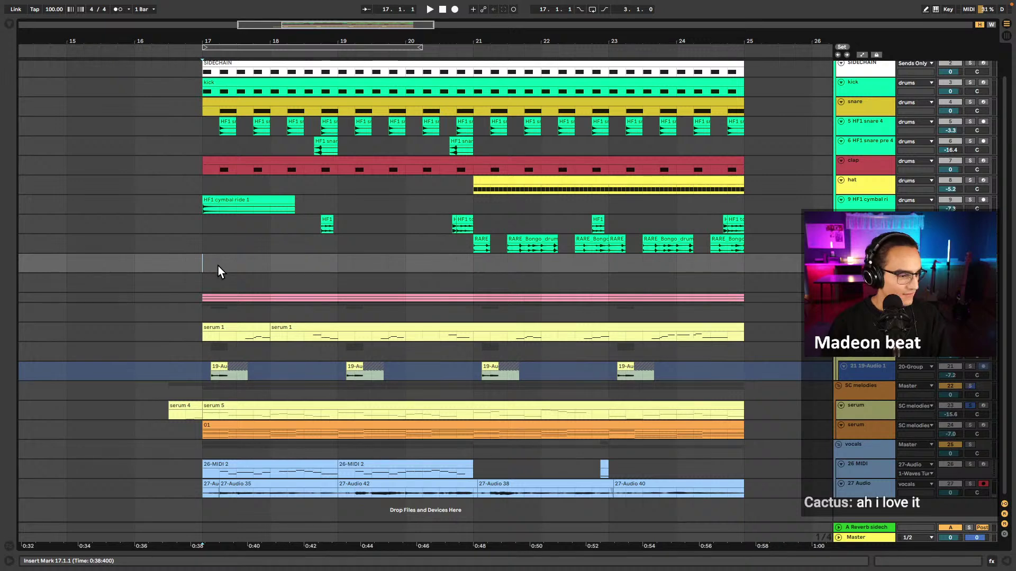